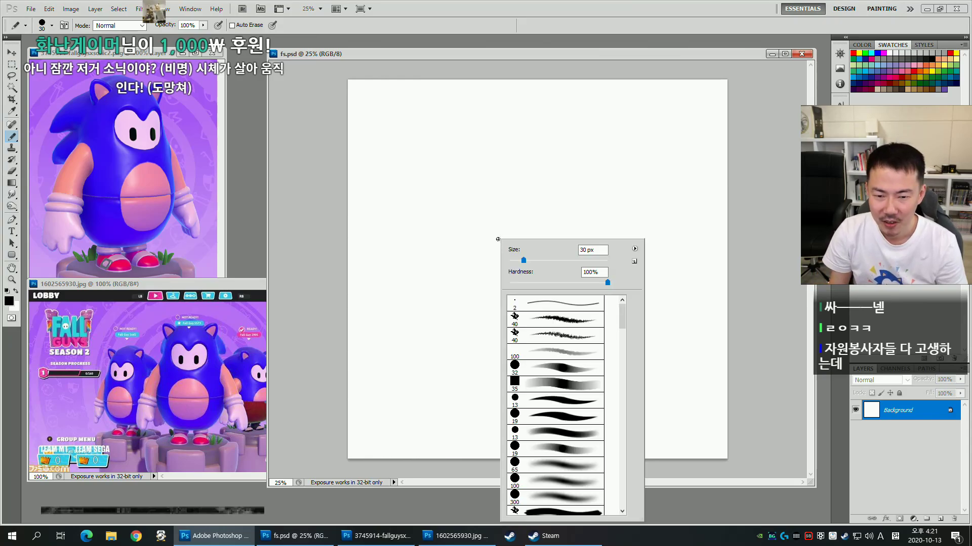
{"action": "left_click", "coordinate": [515, 415]}
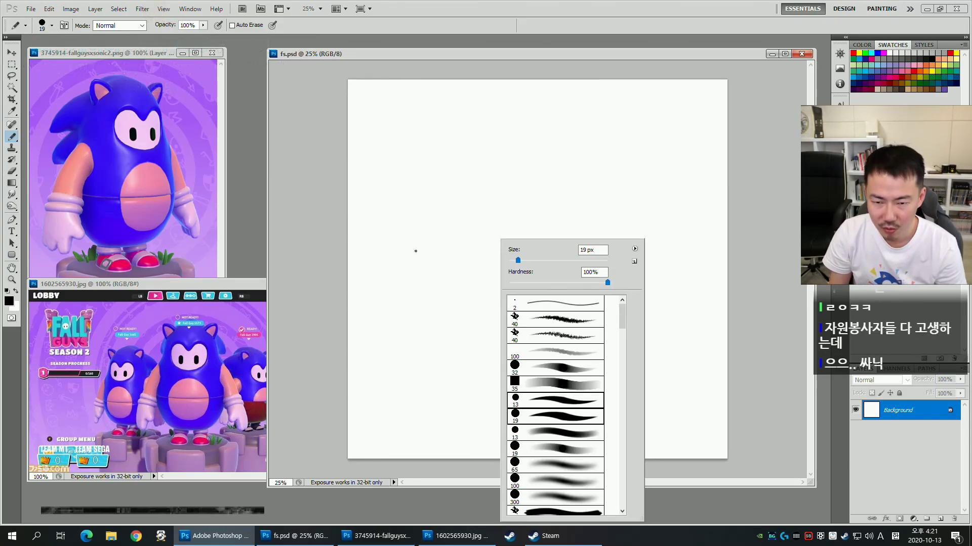
{"action": "left_click", "coordinate": [417, 264]}
{"action": "left_click_drag", "start_coordinate": [418, 208], "coordinate": [503, 245]}
{"action": "key", "text": "ctrl+z"}
{"action": "key", "text": "bracketright"}
{"action": "key", "text": "bracketright"}
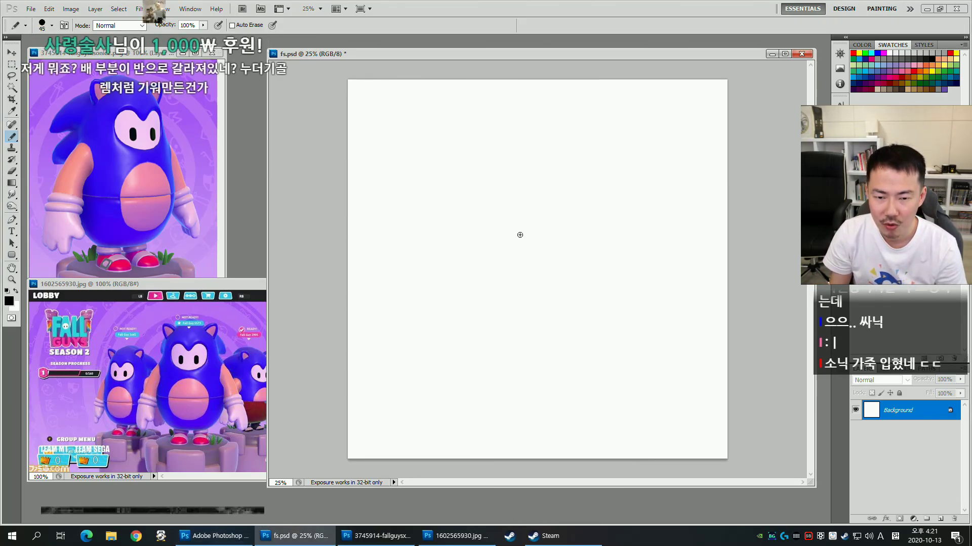
{"action": "left_click_drag", "start_coordinate": [508, 217], "coordinate": [580, 238]}
{"action": "key", "text": "ctrl+z"}
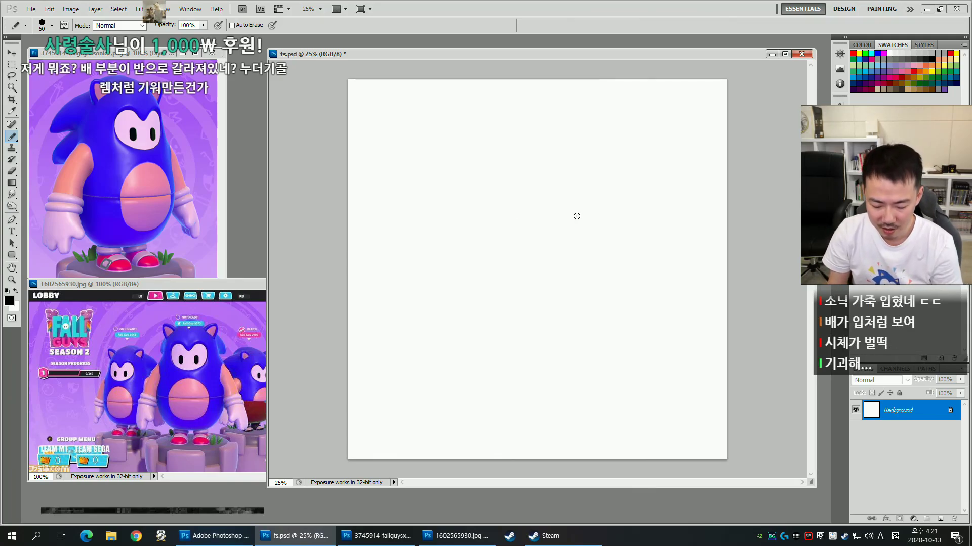
Set up the Brush tool with a 20 px tip for drawing at 50% zoom.
{"action": "key", "text": "ctrl+plus"}
{"action": "key", "text": "ctrl+plus"}
{"action": "key", "text": "shift+b"}
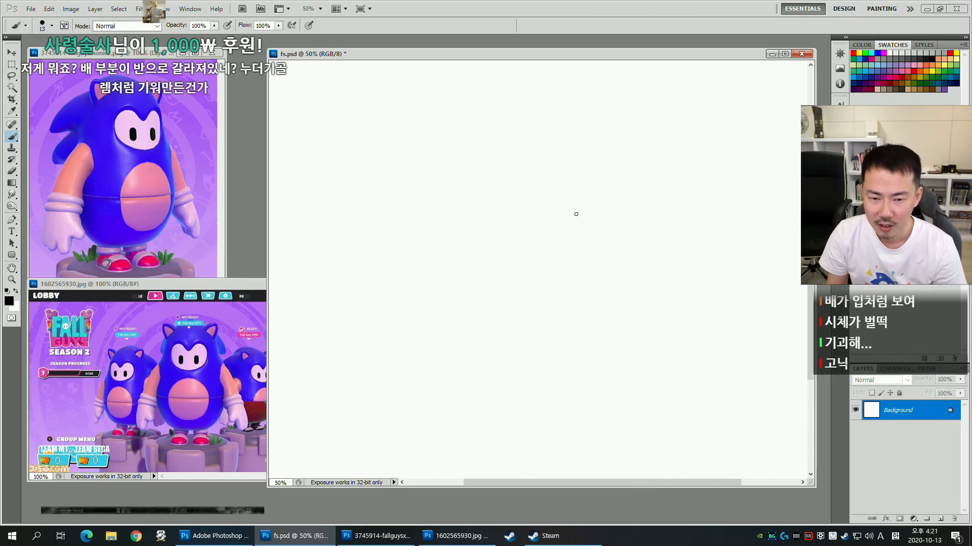
{"action": "key", "text": "bracketright"}
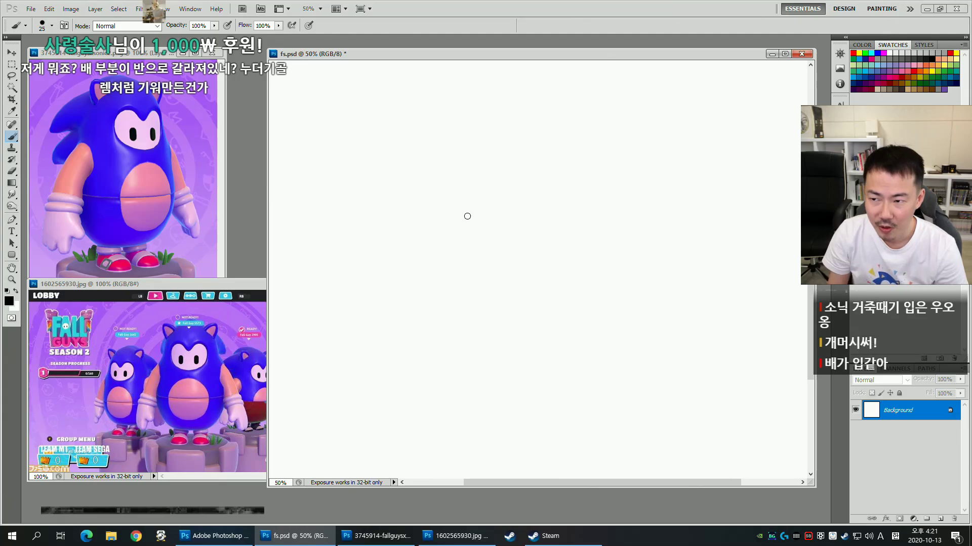
{"action": "mouse_move", "coordinate": [462, 226]}
{"action": "left_mouse_down"}
{"action": "mouse_move", "coordinate": [467, 189]}
{"action": "mouse_move", "coordinate": [494, 212]}
{"action": "left_mouse_up"}
{"action": "key", "text": "ctrl+z"}
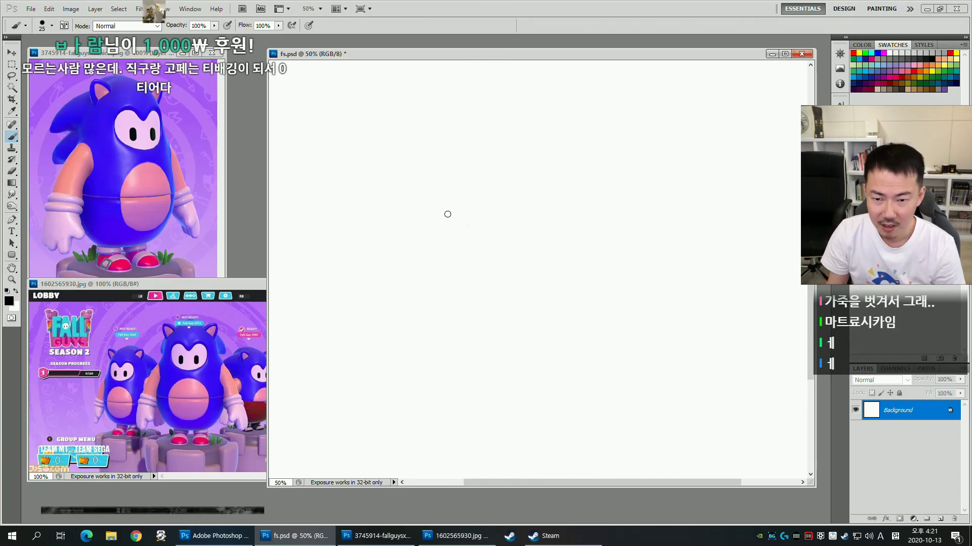
{"action": "key", "text": "bracketleft"}
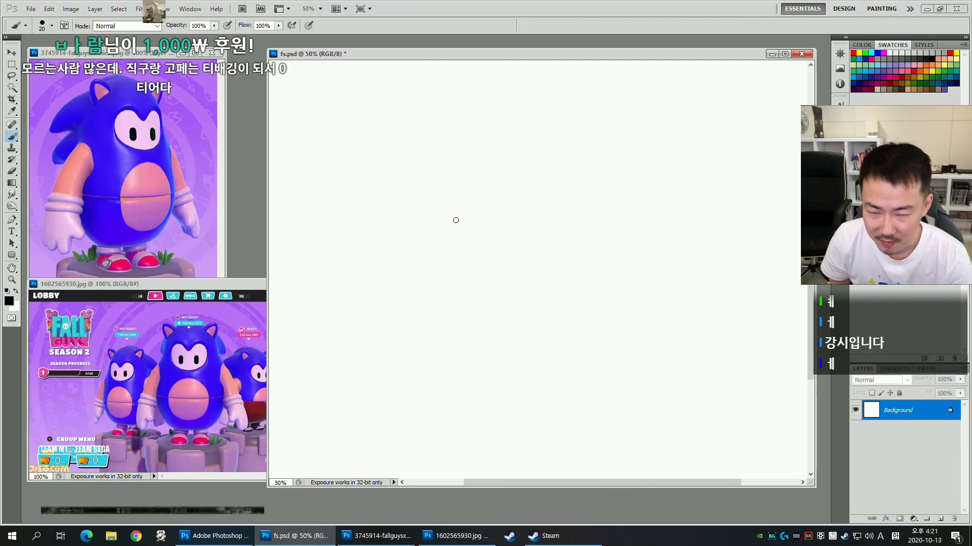
Try several joined, heart-shaped eye outlines in black near the canvas centre, undoing each attempt.
{"action": "mouse_move", "coordinate": [502, 262]}
{"action": "left_mouse_down"}
{"action": "mouse_move", "coordinate": [431, 222]}
{"action": "mouse_move", "coordinate": [469, 174]}
{"action": "mouse_move", "coordinate": [501, 195]}
{"action": "left_mouse_up"}
{"action": "key", "text": "ctrl+z"}
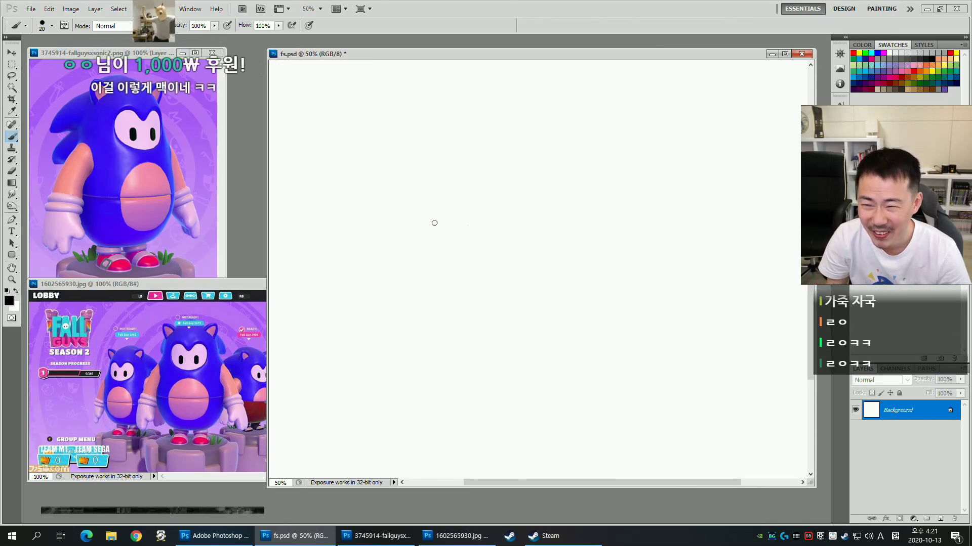
{"action": "mouse_move", "coordinate": [435, 227]}
{"action": "left_mouse_down"}
{"action": "mouse_move", "coordinate": [496, 188]}
{"action": "mouse_move", "coordinate": [507, 204]}
{"action": "mouse_move", "coordinate": [550, 176]}
{"action": "mouse_move", "coordinate": [606, 200]}
{"action": "mouse_move", "coordinate": [603, 246]}
{"action": "mouse_move", "coordinate": [564, 277]}
{"action": "mouse_move", "coordinate": [442, 243]}
{"action": "left_mouse_up"}
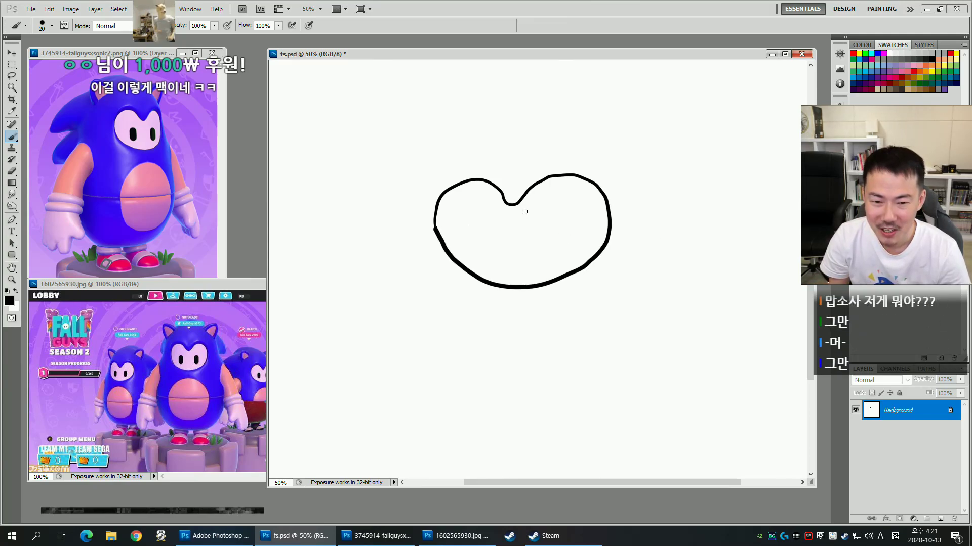
{"action": "key", "text": "ctrl+z"}
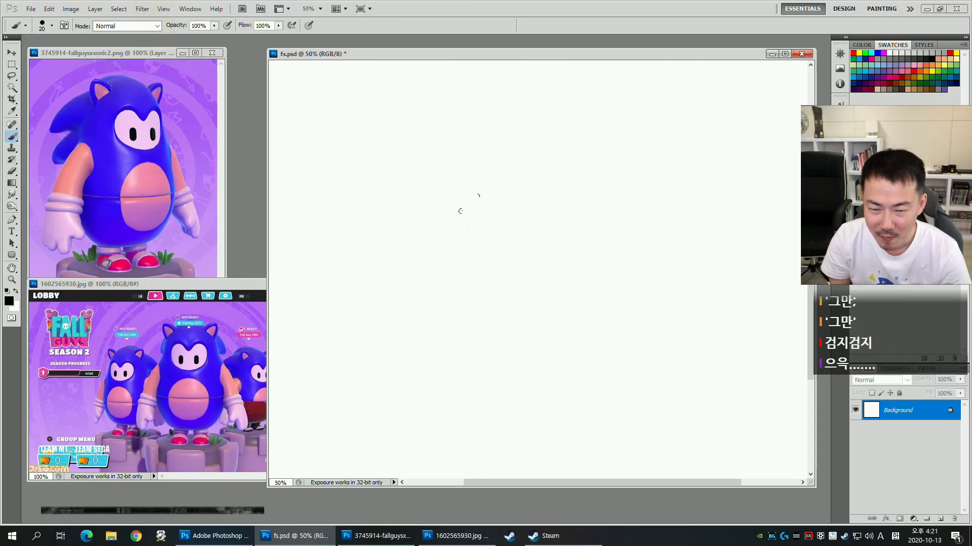
{"action": "mouse_move", "coordinate": [493, 194]}
{"action": "left_mouse_down"}
{"action": "mouse_move", "coordinate": [552, 186]}
{"action": "mouse_move", "coordinate": [565, 231]}
{"action": "mouse_move", "coordinate": [524, 250]}
{"action": "mouse_move", "coordinate": [480, 248]}
{"action": "mouse_move", "coordinate": [437, 226]}
{"action": "mouse_move", "coordinate": [438, 192]}
{"action": "mouse_move", "coordinate": [457, 175]}
{"action": "mouse_move", "coordinate": [481, 173]}
{"action": "mouse_move", "coordinate": [493, 193]}
{"action": "left_mouse_up"}
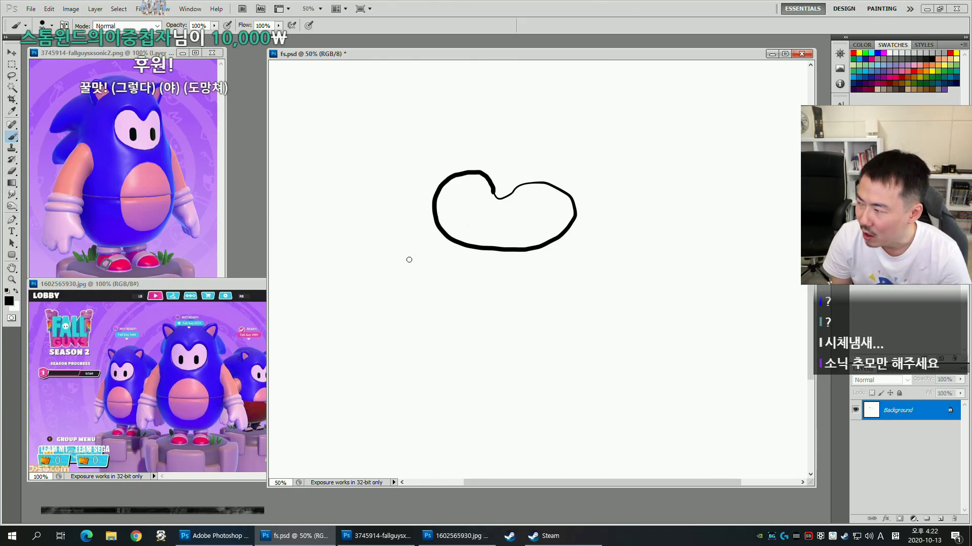
{"action": "key", "text": "ctrl+z"}
Sketch a joined two-lobed eye outline with an oval pupil in each lobe and a small black nose below.
{"action": "mouse_move", "coordinate": [488, 222]}
{"action": "left_mouse_down"}
{"action": "mouse_move", "coordinate": [431, 270]}
{"action": "mouse_move", "coordinate": [490, 252]}
{"action": "mouse_move", "coordinate": [482, 219]}
{"action": "mouse_move", "coordinate": [414, 241]}
{"action": "mouse_move", "coordinate": [502, 255]}
{"action": "mouse_move", "coordinate": [489, 217]}
{"action": "mouse_move", "coordinate": [527, 249]}
{"action": "left_mouse_up"}
{"action": "key", "text": "ctrl+z"}
{"action": "left_click_drag", "start_coordinate": [459, 225], "coordinate": [466, 249]}
{"action": "mouse_move", "coordinate": [509, 243]}
{"action": "left_mouse_down"}
{"action": "mouse_move", "coordinate": [501, 238]}
{"action": "mouse_move", "coordinate": [505, 247]}
{"action": "left_mouse_up"}
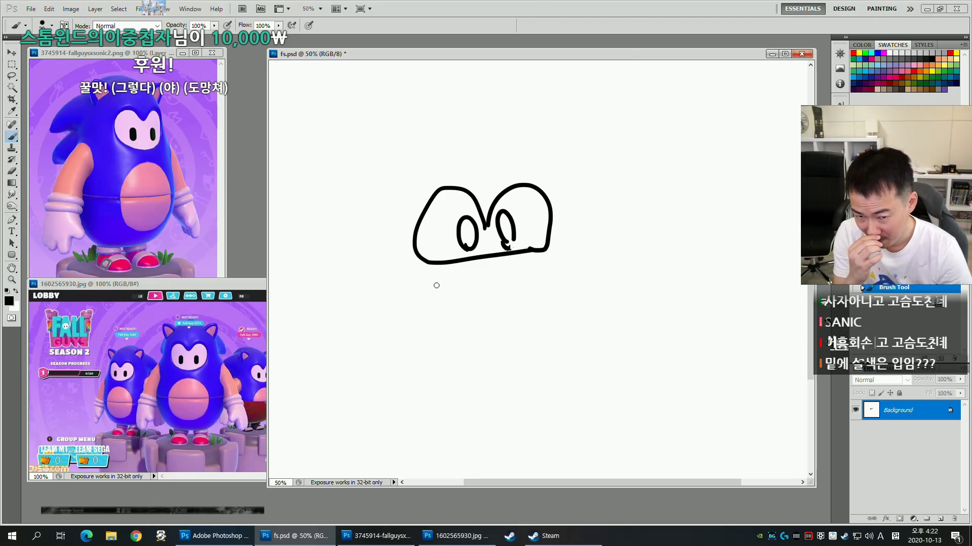
{"action": "left_click_drag", "start_coordinate": [494, 259], "coordinate": [491, 257]}
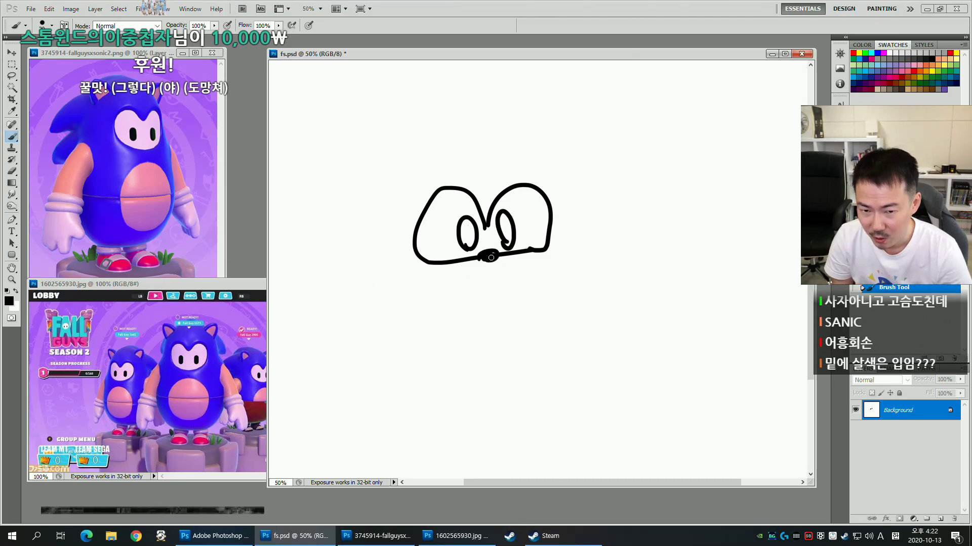
Try a wide curved muzzle line and a round head outline around the eyes, undoing both.
{"action": "left_click_drag", "start_coordinate": [403, 267], "coordinate": [560, 293]}
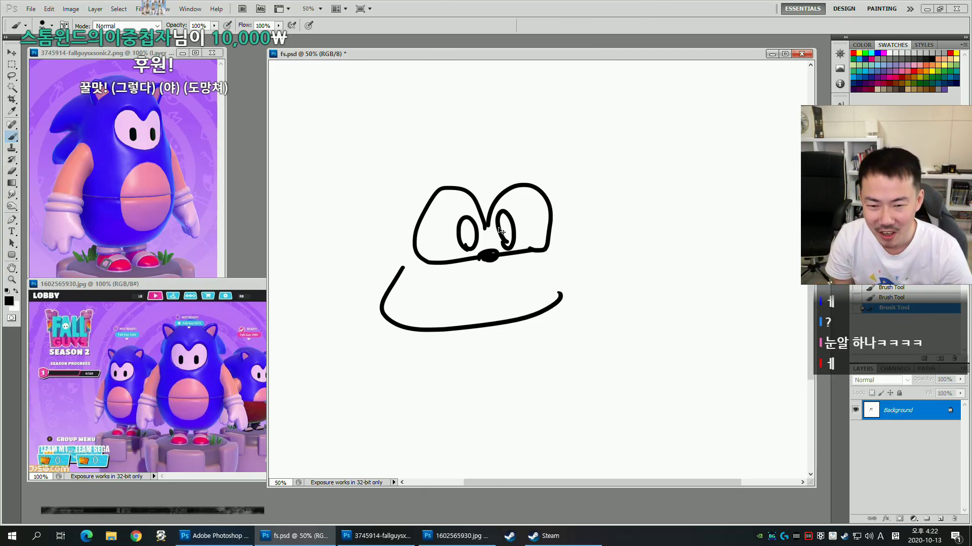
{"action": "key", "text": "ctrl+z"}
{"action": "mouse_move", "coordinate": [436, 302]}
{"action": "left_mouse_down"}
{"action": "mouse_move", "coordinate": [439, 153]}
{"action": "mouse_move", "coordinate": [581, 223]}
{"action": "mouse_move", "coordinate": [481, 316]}
{"action": "mouse_move", "coordinate": [419, 296]}
{"action": "left_mouse_up"}
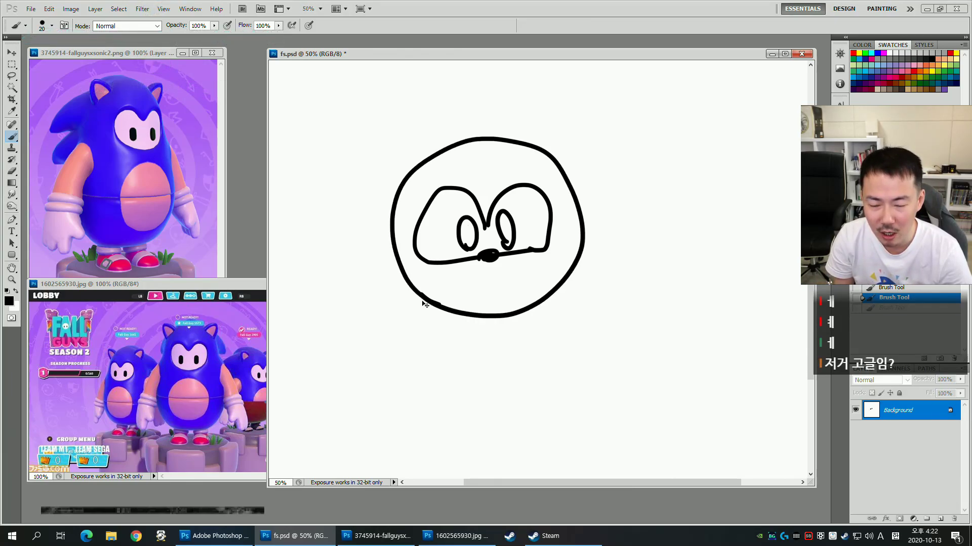
{"action": "key", "text": "ctrl+z"}
Sketch a separate round face below the first eyes, with two oval eyes and branching crease marks along its edge.
{"action": "mouse_move", "coordinate": [587, 377]}
{"action": "left_mouse_down"}
{"action": "mouse_move", "coordinate": [697, 304]}
{"action": "mouse_move", "coordinate": [571, 358]}
{"action": "mouse_move", "coordinate": [650, 301]}
{"action": "mouse_move", "coordinate": [636, 336]}
{"action": "mouse_move", "coordinate": [605, 328]}
{"action": "mouse_move", "coordinate": [640, 319]}
{"action": "left_mouse_up"}
{"action": "left_click_drag", "start_coordinate": [641, 259], "coordinate": [623, 274]}
{"action": "left_click_drag", "start_coordinate": [637, 275], "coordinate": [640, 282]}
{"action": "left_click_drag", "start_coordinate": [572, 302], "coordinate": [584, 301]}
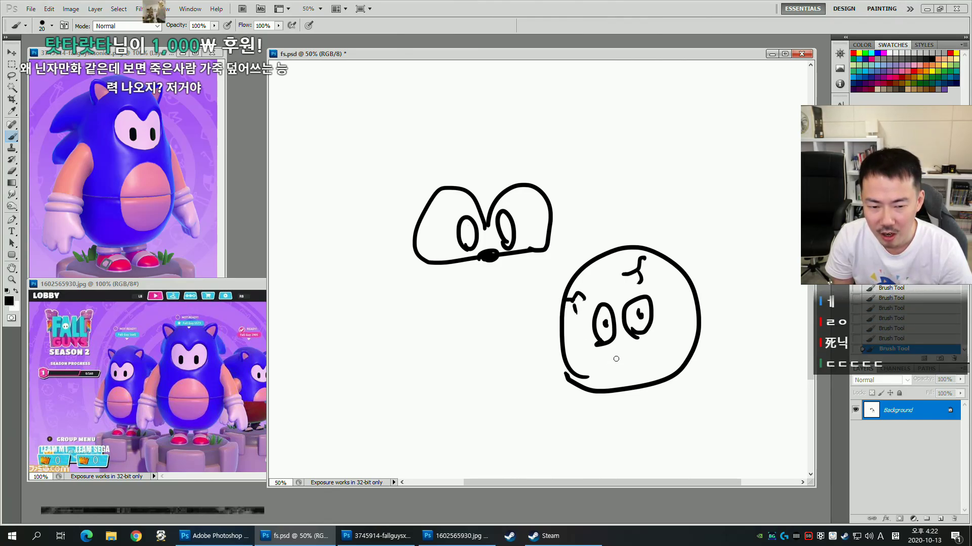
{"action": "left_click_drag", "start_coordinate": [621, 373], "coordinate": [643, 363]}
{"action": "left_click_drag", "start_coordinate": [588, 369], "coordinate": [594, 381]}
{"action": "mouse_move", "coordinate": [676, 333]}
{"action": "left_mouse_down"}
{"action": "mouse_move", "coordinate": [698, 331]}
{"action": "mouse_move", "coordinate": [683, 347]}
{"action": "left_mouse_up"}
Draw a hood with two pointed ears around the round face and extend shoulder lines below it.
{"action": "left_click_drag", "start_coordinate": [578, 247], "coordinate": [548, 375]}
{"action": "key", "text": "ctrl+z"}
{"action": "mouse_move", "coordinate": [662, 229]}
{"action": "left_mouse_down"}
{"action": "mouse_move", "coordinate": [697, 247]}
{"action": "mouse_move", "coordinate": [695, 267]}
{"action": "left_mouse_up"}
{"action": "mouse_move", "coordinate": [578, 245]}
{"action": "left_mouse_down"}
{"action": "mouse_move", "coordinate": [667, 226]}
{"action": "mouse_move", "coordinate": [527, 264]}
{"action": "mouse_move", "coordinate": [546, 309]}
{"action": "mouse_move", "coordinate": [553, 375]}
{"action": "left_mouse_up"}
{"action": "left_click_drag", "start_coordinate": [694, 275], "coordinate": [717, 355]}
{"action": "right_click", "coordinate": [719, 349]}
{"action": "left_click", "coordinate": [564, 404]}
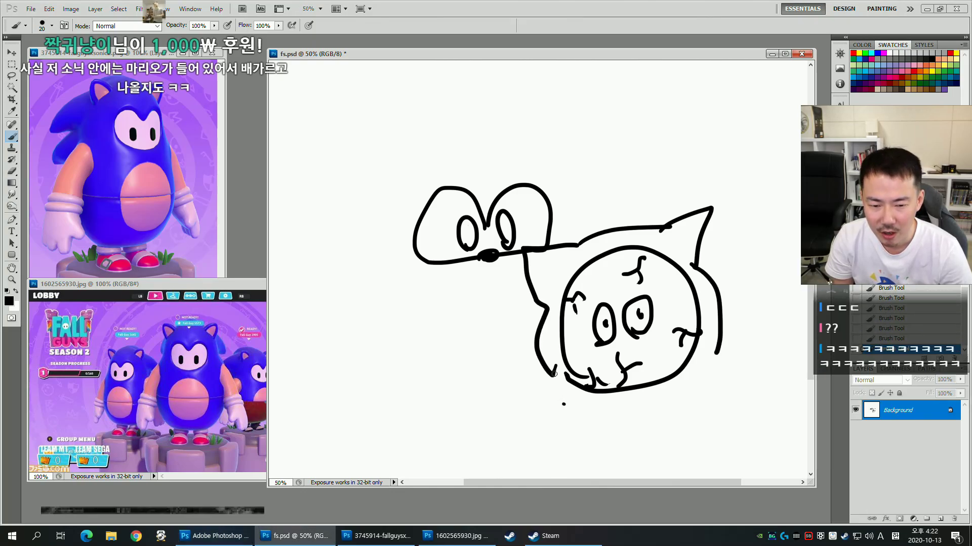
{"action": "left_click_drag", "start_coordinate": [557, 367], "coordinate": [524, 448]}
{"action": "left_click_drag", "start_coordinate": [713, 349], "coordinate": [754, 412]}
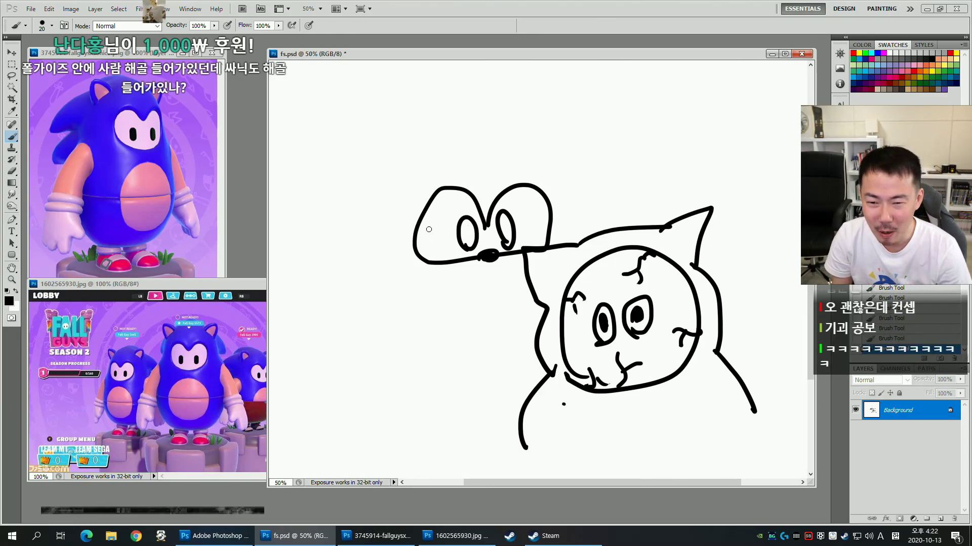
Try lines across the upper pair of eyes, undoing each stroke.
{"action": "mouse_move", "coordinate": [414, 236]}
{"action": "left_mouse_down"}
{"action": "mouse_move", "coordinate": [521, 178]}
{"action": "mouse_move", "coordinate": [466, 268]}
{"action": "mouse_move", "coordinate": [564, 230]}
{"action": "mouse_move", "coordinate": [483, 270]}
{"action": "left_mouse_up"}
{"action": "key", "text": "ctrl+z"}
{"action": "left_click_drag", "start_coordinate": [444, 242], "coordinate": [544, 230]}
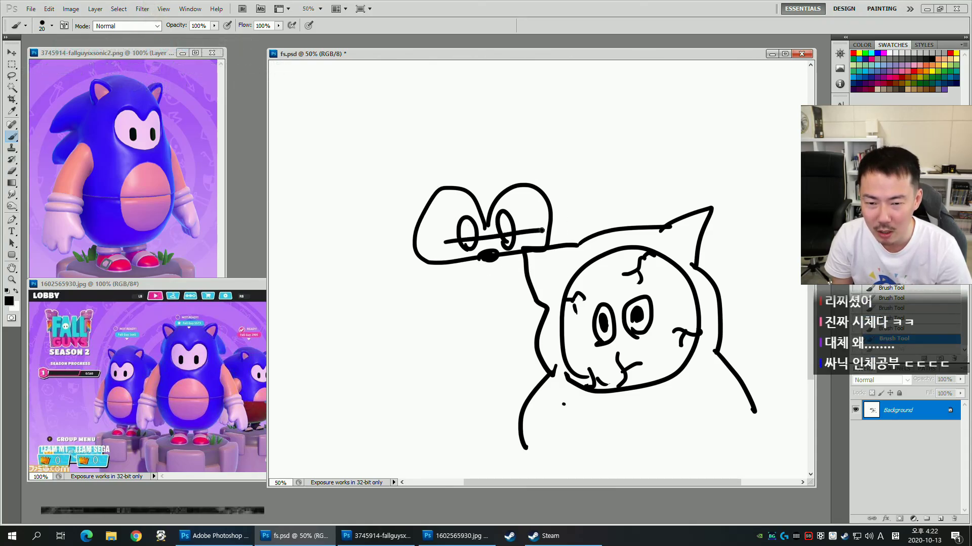
{"action": "key", "text": "ctrl+z"}
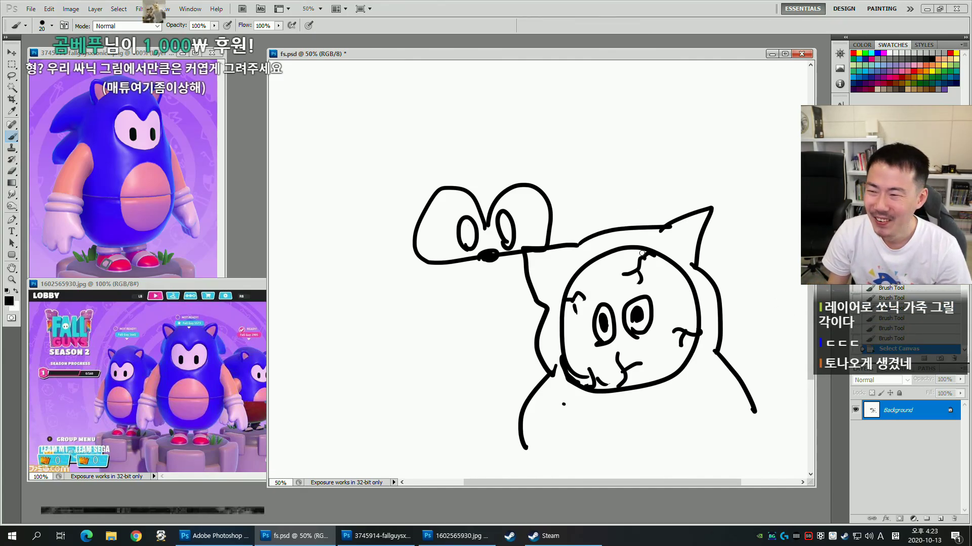
Clear the sketch by filling the Background with white, and save the file with a new empty layer above it.
{"action": "key", "text": "x"}
{"action": "key", "text": "alt+Delete"}
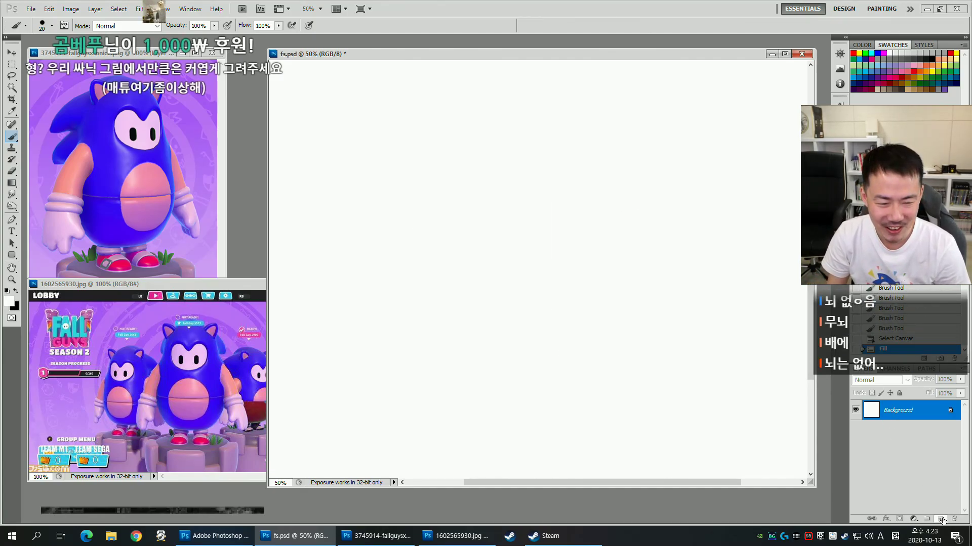
{"action": "left_click", "coordinate": [939, 518]}
{"action": "key", "text": "ctrl+s"}
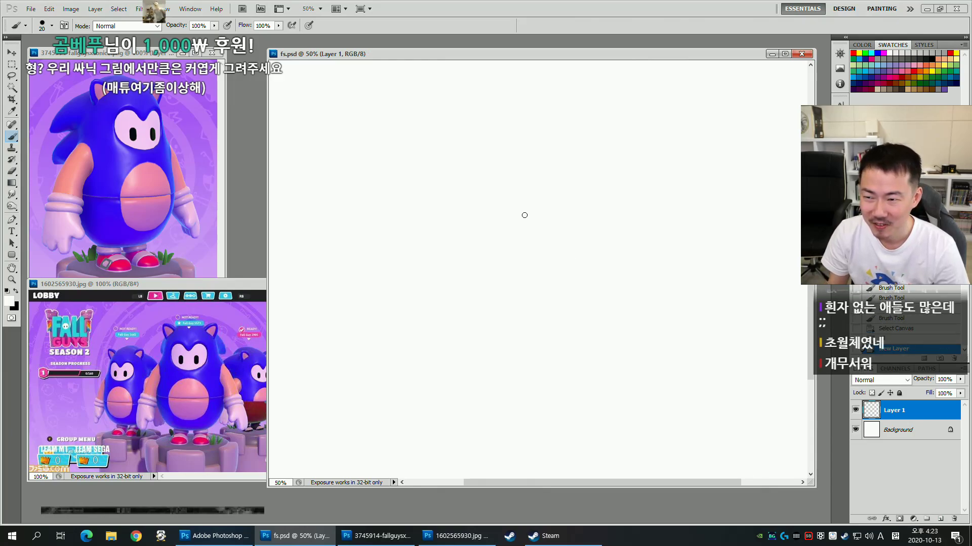
Step back through the history and restore black as the foreground colour.
{"action": "key", "text": "ctrl+alt+z"}
{"action": "key", "text": "ctrl+alt+z"}
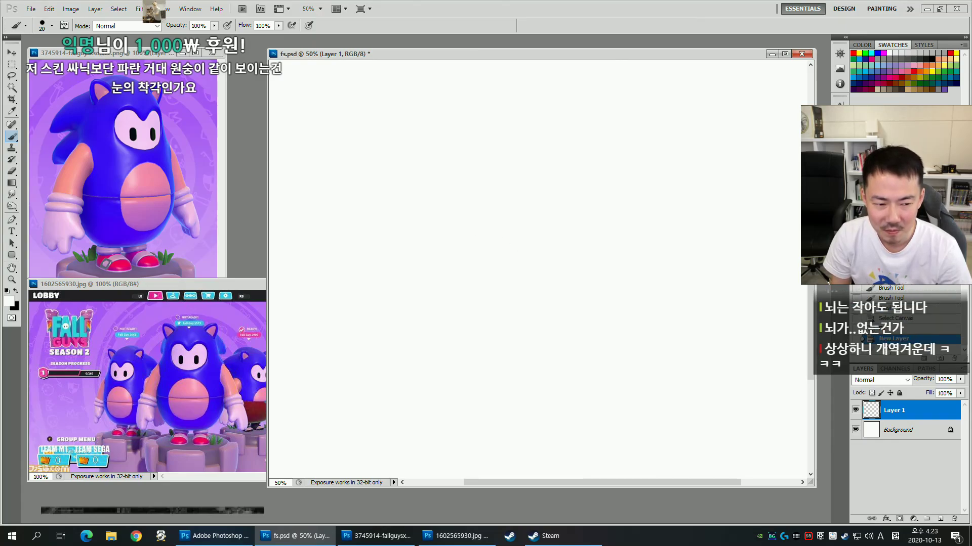
{"action": "key", "text": "x"}
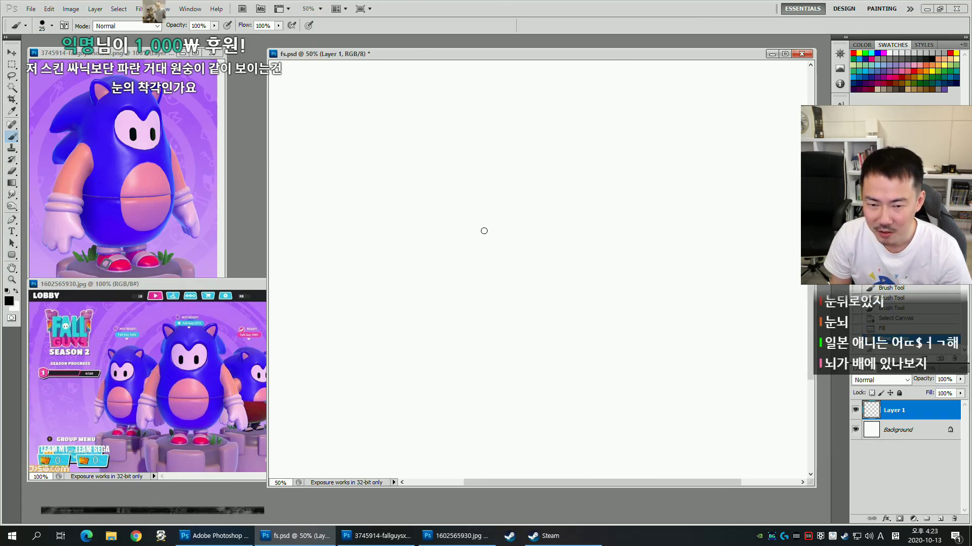
Draw a large joined eye outline on Layer 1 with a 25 px black brush and tidy its central notch.
{"action": "mouse_move", "coordinate": [550, 204]}
{"action": "left_mouse_down"}
{"action": "mouse_move", "coordinate": [616, 193]}
{"action": "mouse_move", "coordinate": [611, 277]}
{"action": "mouse_move", "coordinate": [526, 286]}
{"action": "mouse_move", "coordinate": [452, 255]}
{"action": "mouse_move", "coordinate": [443, 230]}
{"action": "mouse_move", "coordinate": [457, 196]}
{"action": "mouse_move", "coordinate": [510, 182]}
{"action": "mouse_move", "coordinate": [552, 200]}
{"action": "left_mouse_up"}
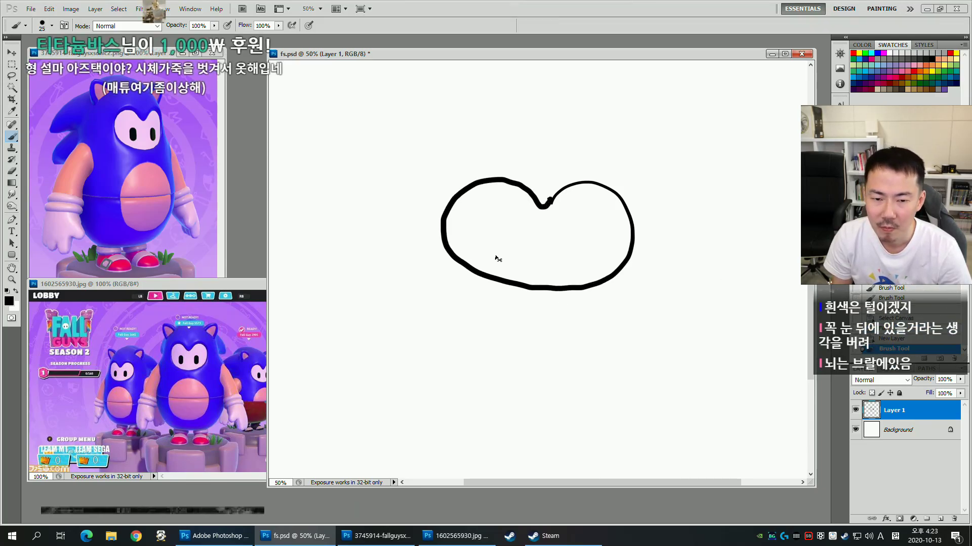
{"action": "key", "text": "e"}
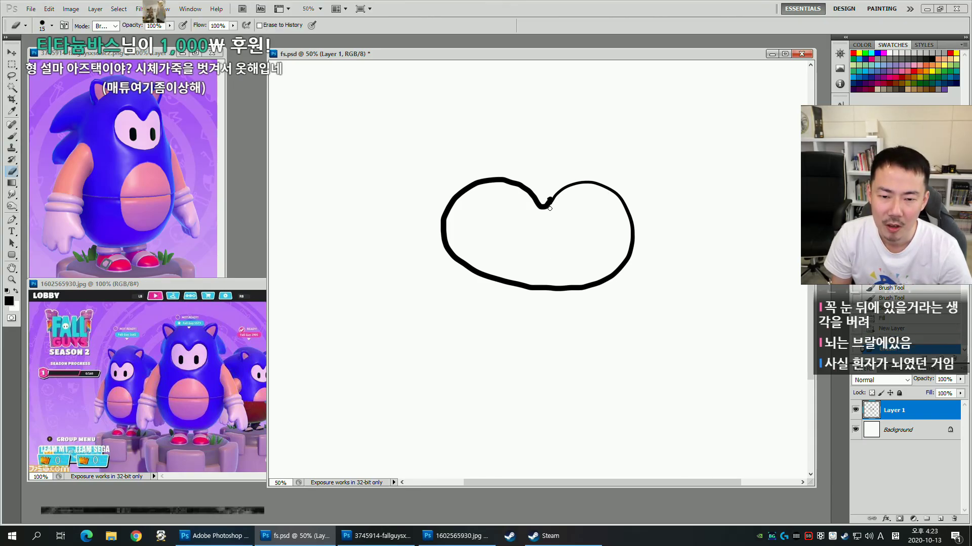
{"action": "key", "text": "b"}
{"action": "mouse_move", "coordinate": [545, 199]}
{"action": "left_mouse_down"}
{"action": "mouse_move", "coordinate": [560, 190]}
{"action": "mouse_move", "coordinate": [550, 201]}
{"action": "left_mouse_up"}
{"action": "key", "text": "ctrl+z"}
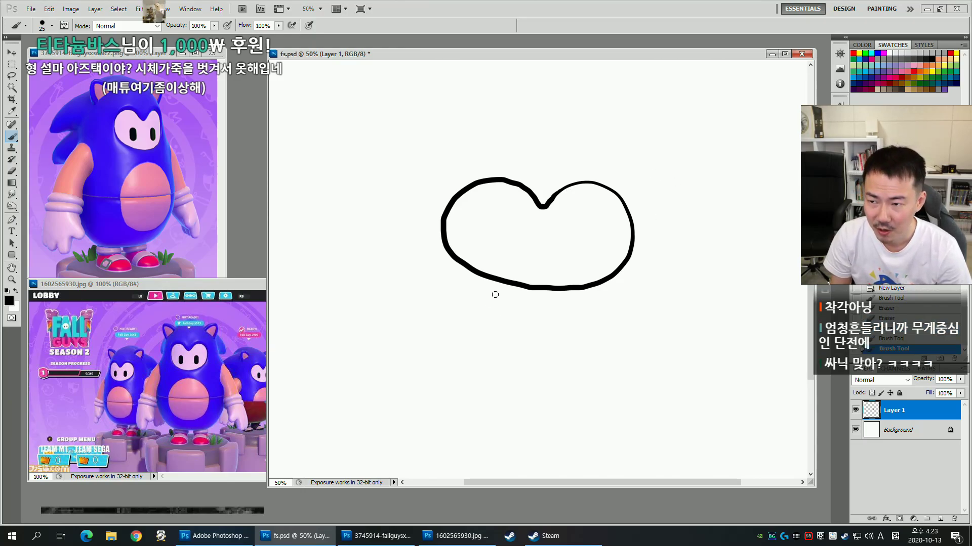
Delete the whole eye outline from Layer 1.
{"action": "key", "text": "shift+b"}
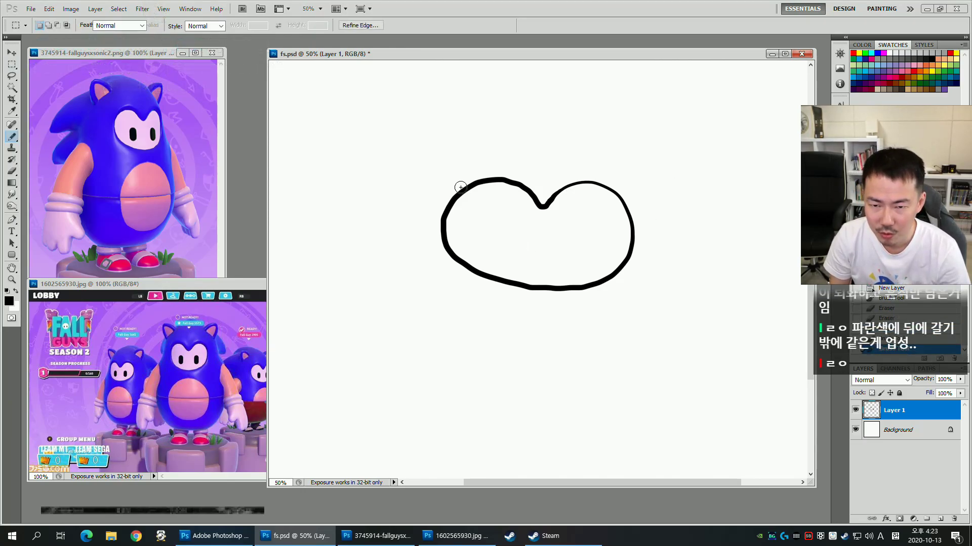
{"action": "key", "text": "m"}
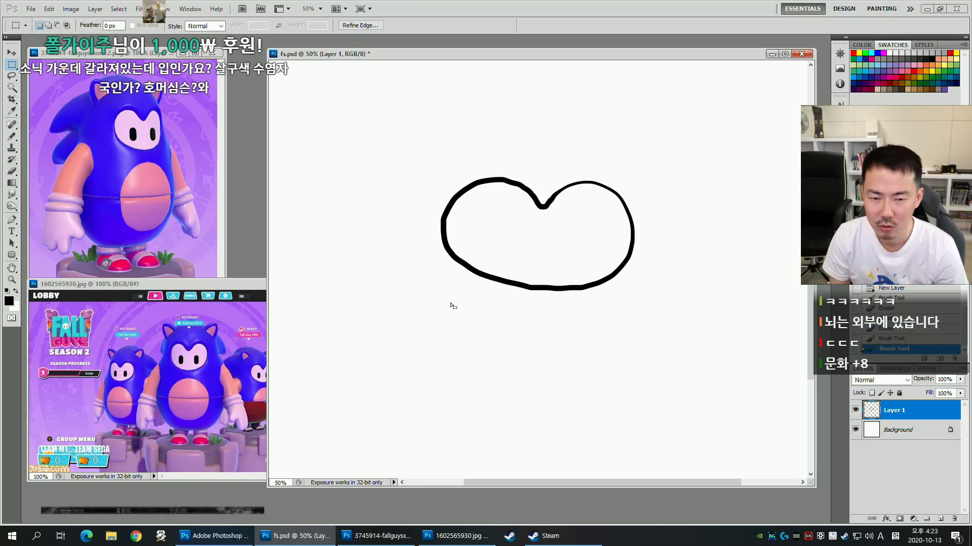
{"action": "key", "text": "ctrl+a"}
{"action": "key", "text": "Delete"}
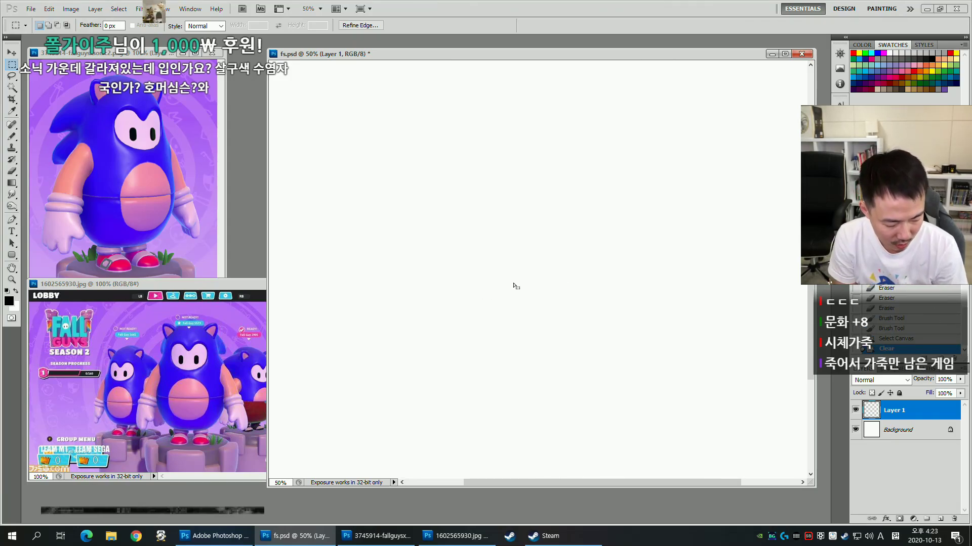
Draw a closed, two-lobed eye outline on Layer 1 near the canvas centre with a 20 px black brush.
{"action": "key", "text": "b"}
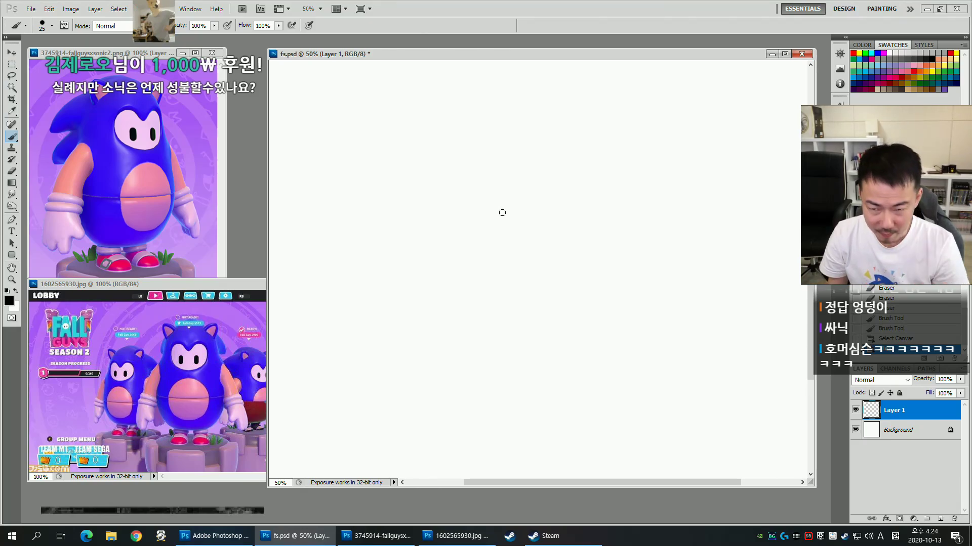
{"action": "key", "text": "bracketright"}
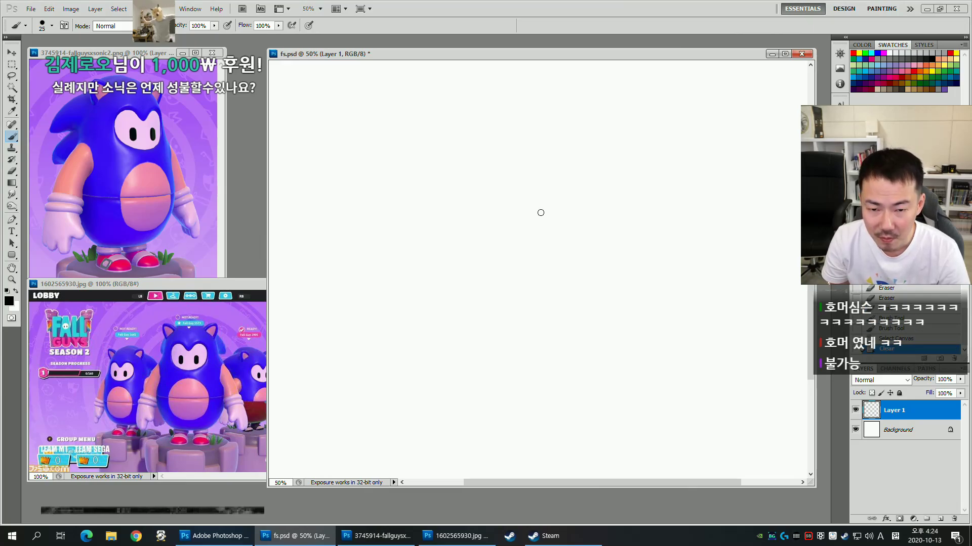
{"action": "mouse_move", "coordinate": [555, 207]}
{"action": "left_mouse_down"}
{"action": "mouse_move", "coordinate": [586, 212]}
{"action": "mouse_move", "coordinate": [569, 256]}
{"action": "mouse_move", "coordinate": [521, 256]}
{"action": "mouse_move", "coordinate": [498, 231]}
{"action": "mouse_move", "coordinate": [518, 205]}
{"action": "mouse_move", "coordinate": [553, 208]}
{"action": "left_mouse_up"}
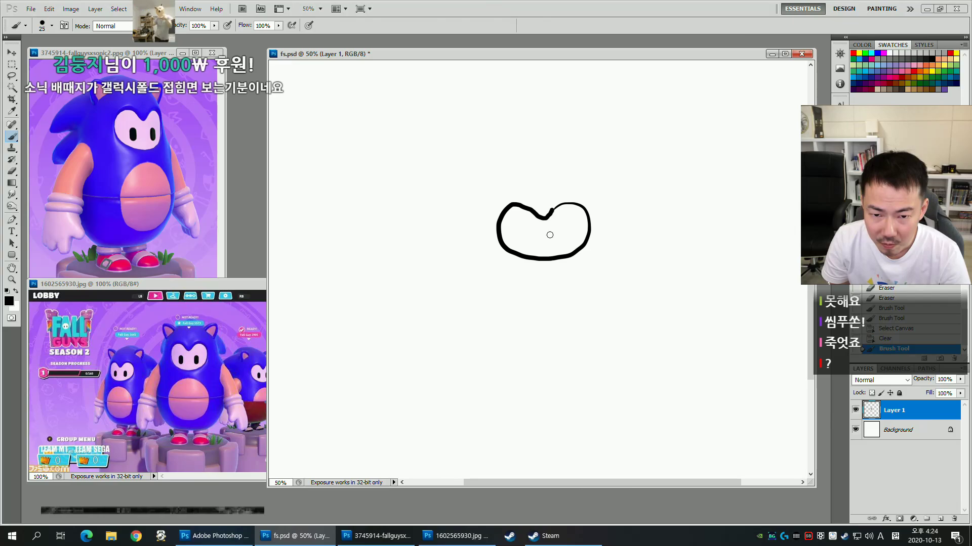
{"action": "key", "text": "ctrl+z"}
{"action": "key", "text": "bracketleft"}
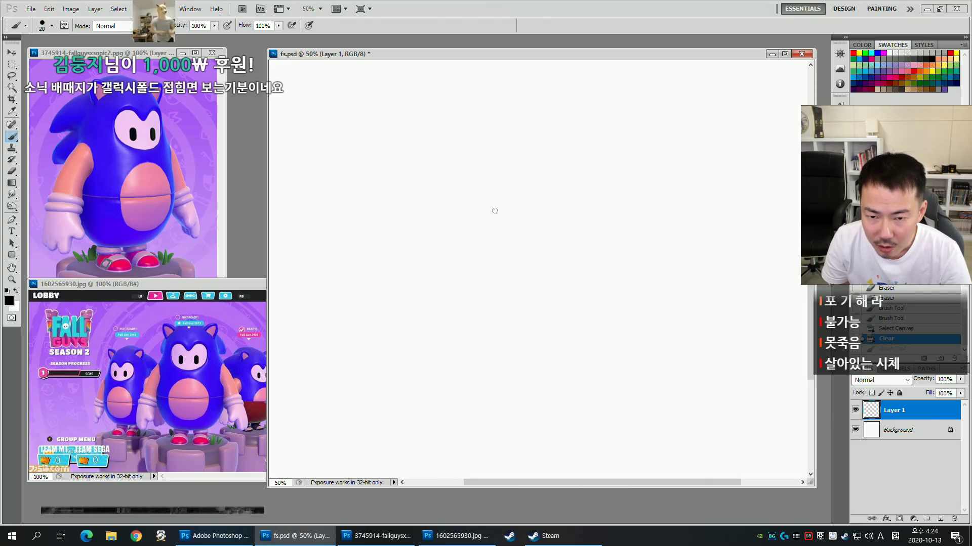
{"action": "mouse_move", "coordinate": [503, 212]}
{"action": "left_mouse_down"}
{"action": "mouse_move", "coordinate": [531, 200]}
{"action": "mouse_move", "coordinate": [562, 215]}
{"action": "mouse_move", "coordinate": [553, 262]}
{"action": "mouse_move", "coordinate": [481, 275]}
{"action": "left_mouse_up"}
{"action": "key", "text": "ctrl+z"}
{"action": "mouse_move", "coordinate": [503, 212]}
{"action": "left_mouse_down"}
{"action": "mouse_move", "coordinate": [562, 198]}
{"action": "mouse_move", "coordinate": [573, 258]}
{"action": "mouse_move", "coordinate": [510, 279]}
{"action": "mouse_move", "coordinate": [453, 249]}
{"action": "mouse_move", "coordinate": [459, 210]}
{"action": "mouse_move", "coordinate": [487, 199]}
{"action": "mouse_move", "coordinate": [518, 208]}
{"action": "left_mouse_up"}
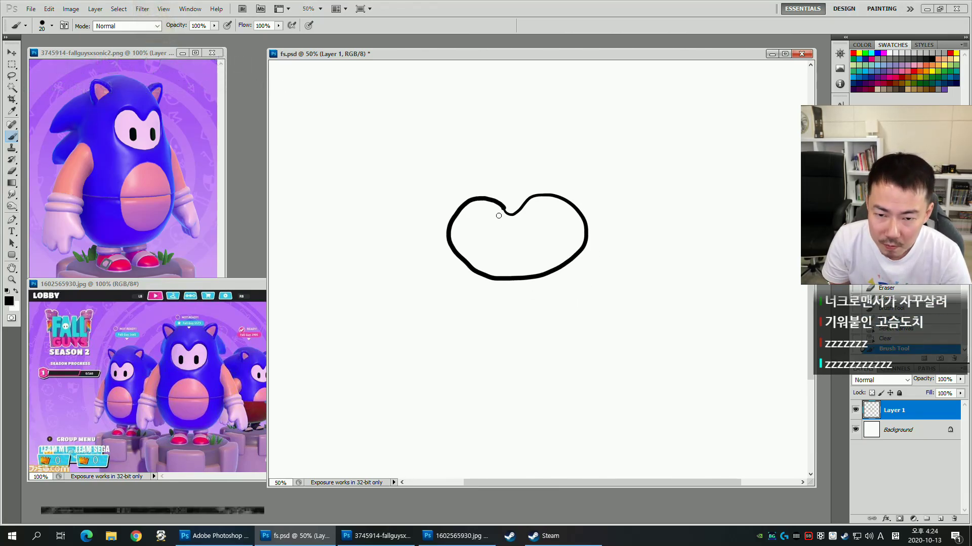
Tidy the notch of the two-lobed eye outline and move the outline slightly up and to the right.
{"action": "key", "text": "e"}
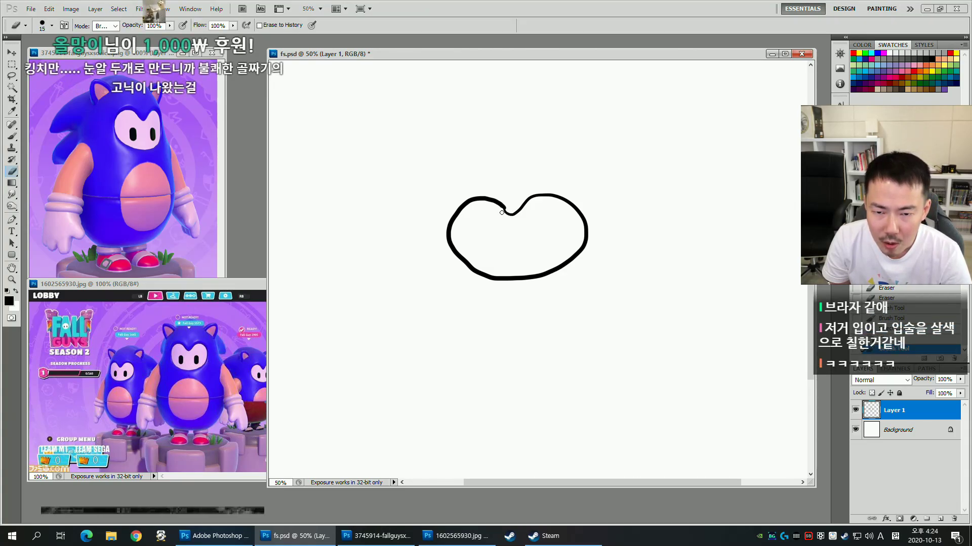
{"action": "key", "text": "b"}
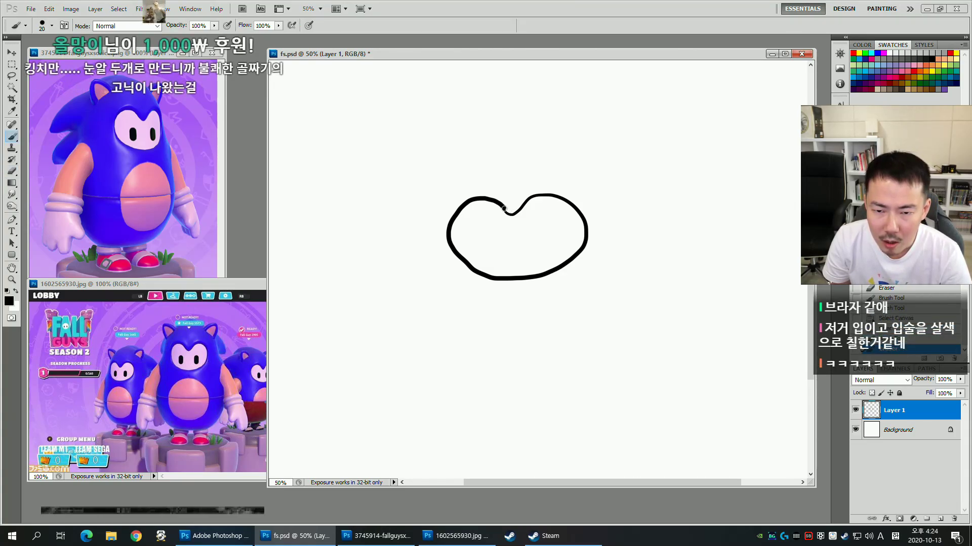
{"action": "left_click", "coordinate": [504, 208]}
{"action": "key", "text": "v"}
{"action": "left_click_drag", "start_coordinate": [579, 265], "coordinate": [587, 233]}
{"action": "key", "text": "b"}
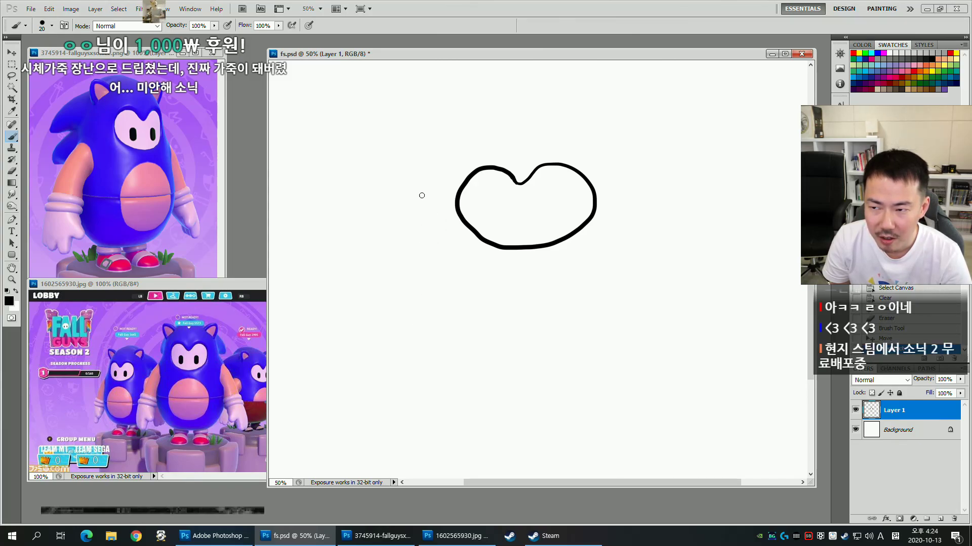
{"action": "key", "text": "ctrl+d"}
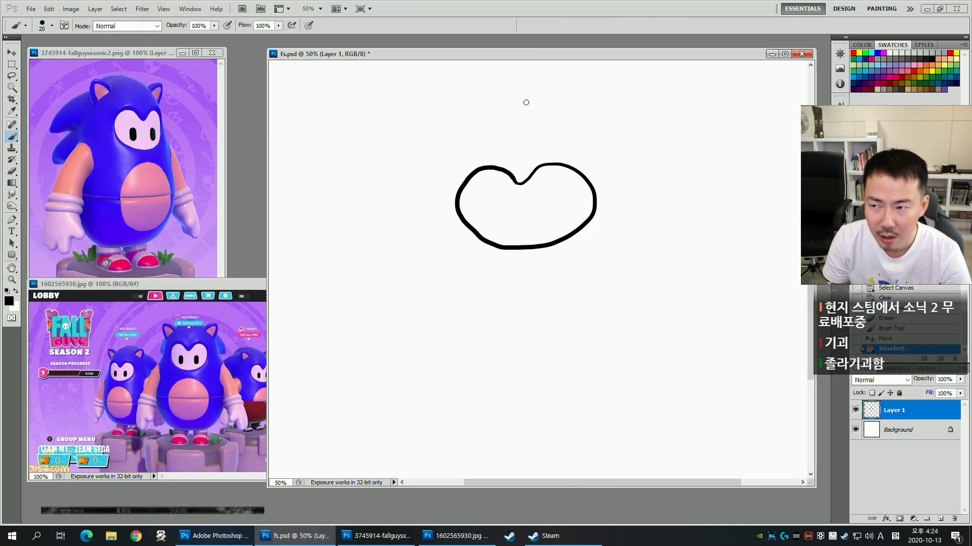
Draw the top of the head, a pointed quill and the long right side of the body with a 20 px black brush.
{"action": "left_click", "coordinate": [491, 113]}
{"action": "mouse_move", "coordinate": [484, 115]}
{"action": "left_mouse_down"}
{"action": "mouse_move", "coordinate": [573, 110]}
{"action": "mouse_move", "coordinate": [522, 100]}
{"action": "mouse_move", "coordinate": [571, 88]}
{"action": "mouse_move", "coordinate": [645, 90]}
{"action": "mouse_move", "coordinate": [623, 141]}
{"action": "left_mouse_up"}
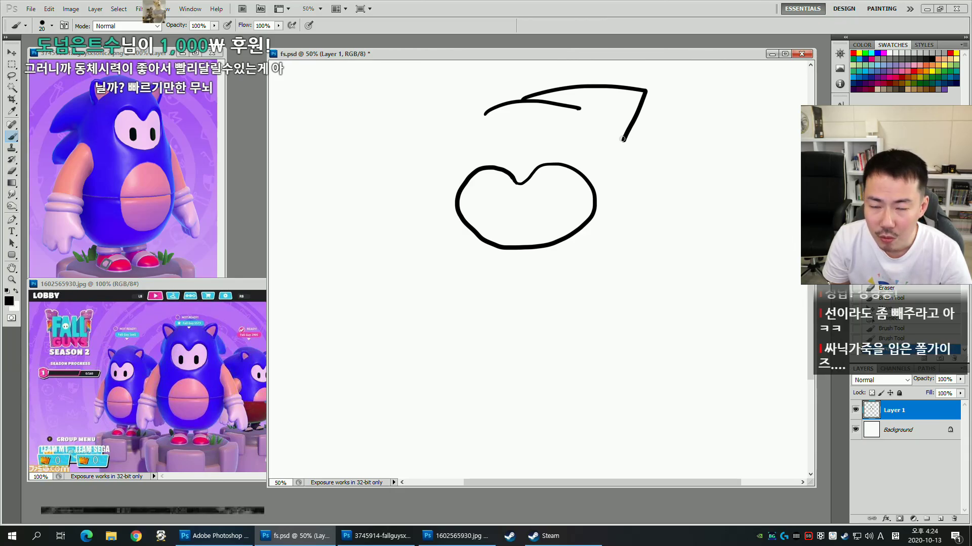
{"action": "mouse_move", "coordinate": [625, 135]}
{"action": "left_mouse_down"}
{"action": "mouse_move", "coordinate": [648, 168]}
{"action": "mouse_move", "coordinate": [670, 284]}
{"action": "mouse_move", "coordinate": [667, 369]}
{"action": "left_mouse_up"}
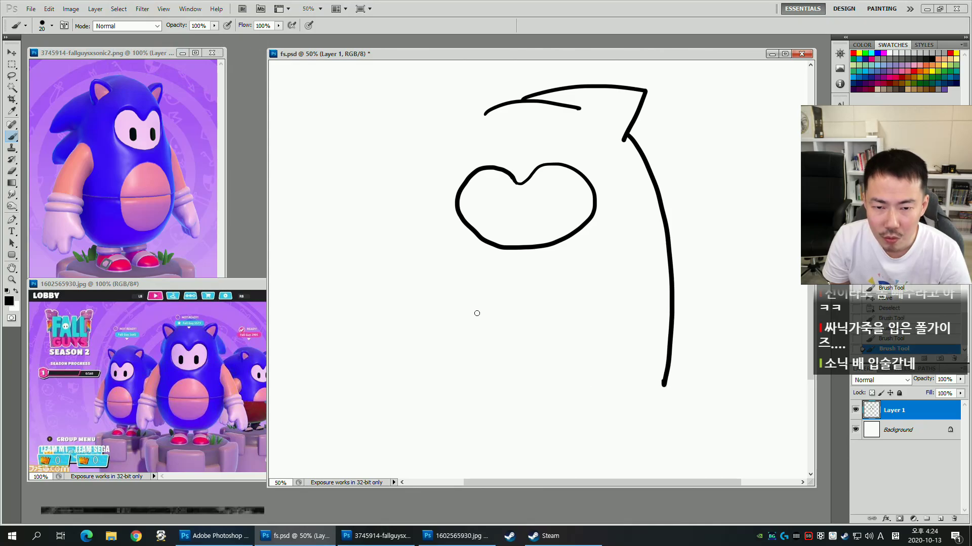
{"action": "mouse_move", "coordinate": [485, 115]}
{"action": "left_mouse_down"}
{"action": "mouse_move", "coordinate": [429, 165]}
{"action": "mouse_move", "coordinate": [402, 251]}
{"action": "mouse_move", "coordinate": [409, 363]}
{"action": "left_mouse_up"}
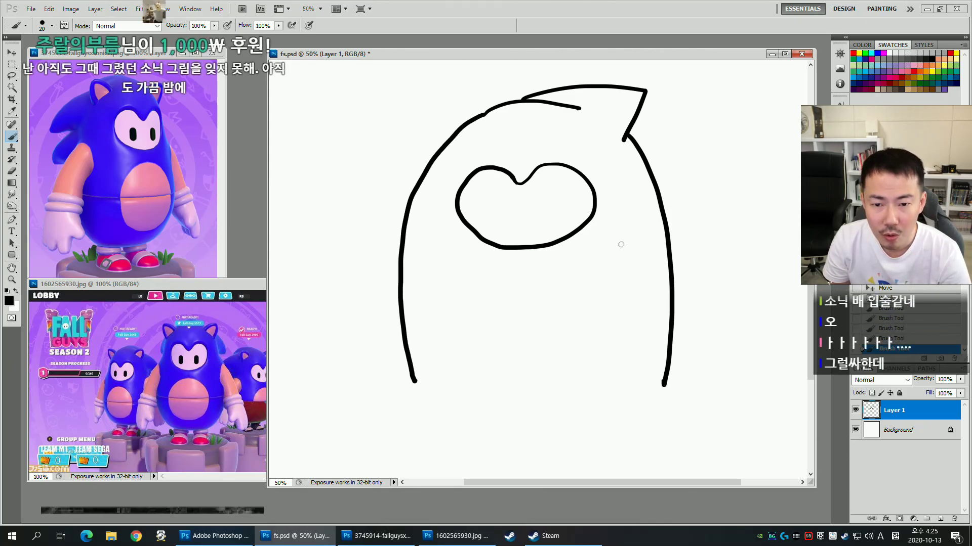
{"action": "key", "text": "ctrl+z"}
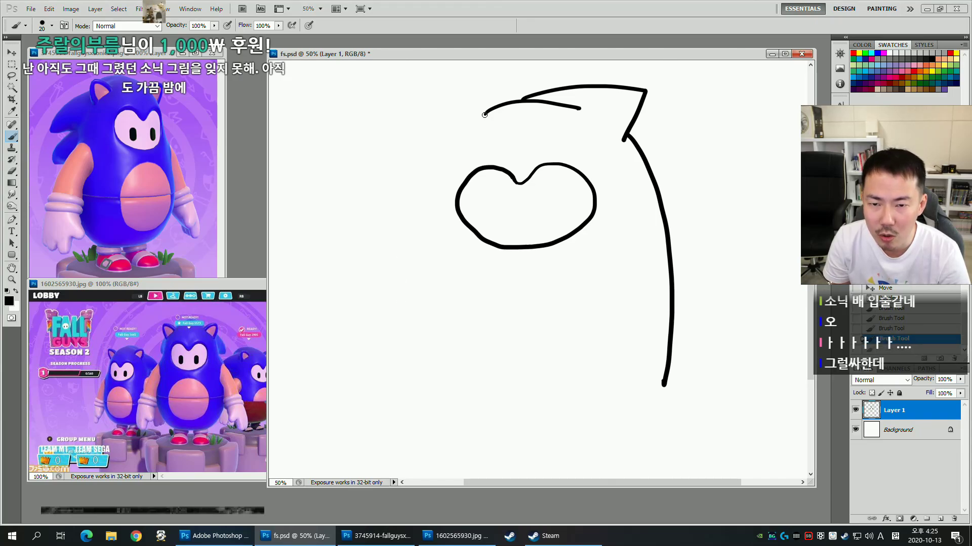
{"action": "mouse_move", "coordinate": [473, 121]}
{"action": "left_mouse_down"}
{"action": "mouse_move", "coordinate": [430, 176]}
{"action": "mouse_move", "coordinate": [412, 251]}
{"action": "mouse_move", "coordinate": [434, 380]}
{"action": "left_mouse_up"}
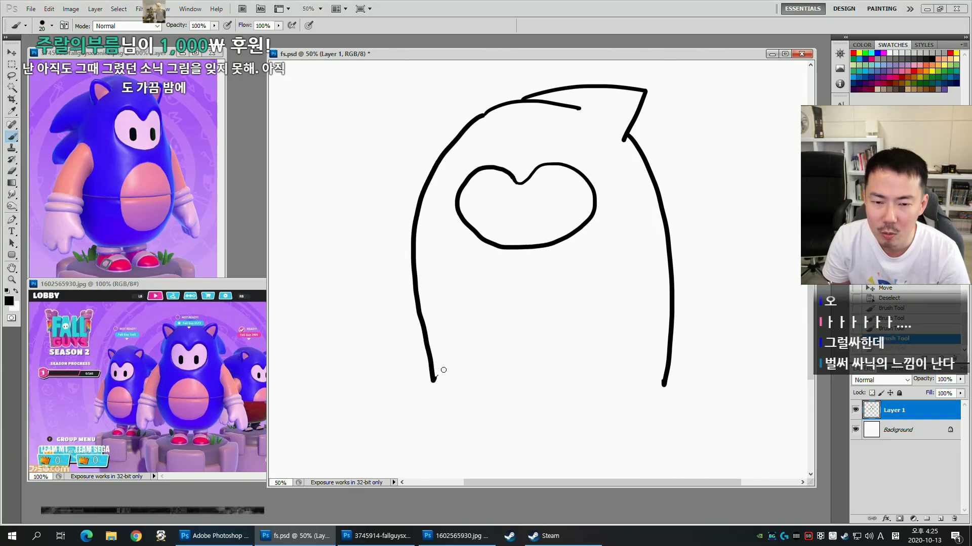
{"action": "key", "text": "ctrl+z"}
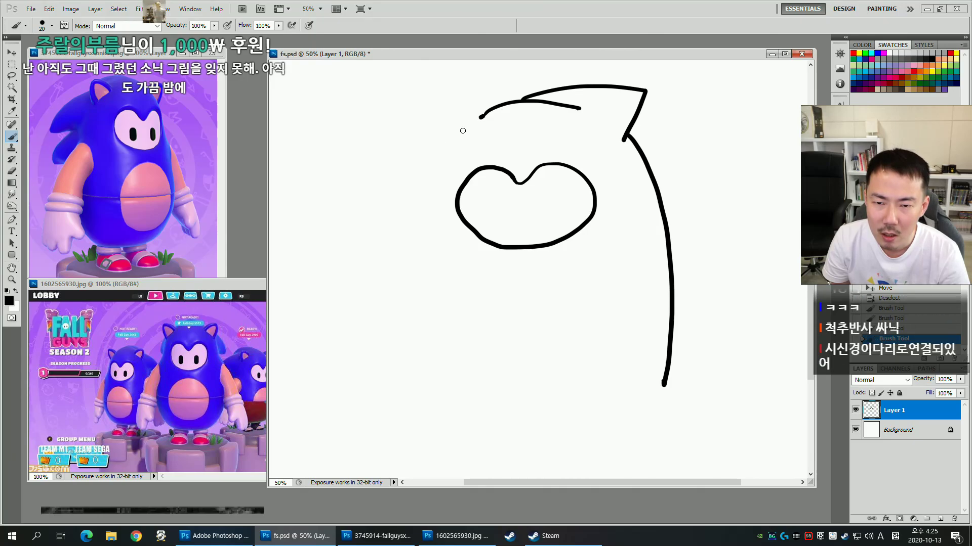
Draw the left side of the body as an outward curve from the top of the head to well below the eye outline.
{"action": "mouse_move", "coordinate": [483, 117]}
{"action": "left_mouse_down"}
{"action": "mouse_move", "coordinate": [403, 263]}
{"action": "mouse_move", "coordinate": [405, 324]}
{"action": "left_mouse_up"}
{"action": "right_click", "coordinate": [405, 328]}
{"action": "left_click", "coordinate": [397, 341]}
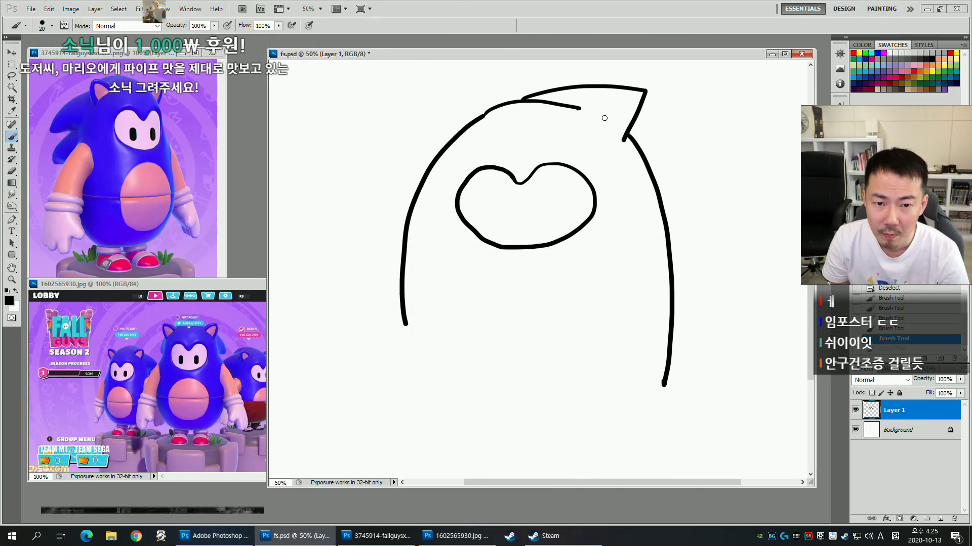
Draw an ear on each side of the head with a thicker brush and erase the body line that overlaps the right ear.
{"action": "key", "text": "e"}
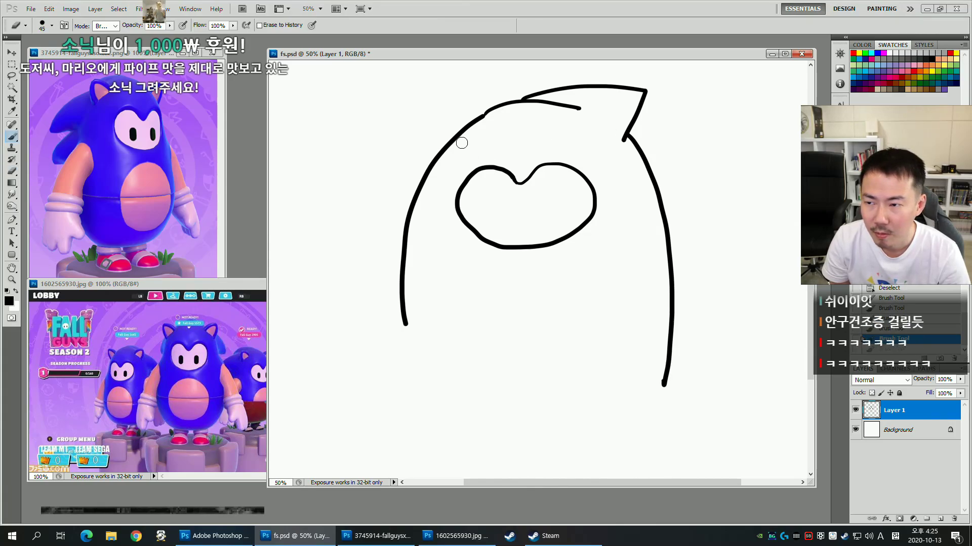
{"action": "key", "text": "b"}
{"action": "mouse_move", "coordinate": [444, 149]}
{"action": "left_mouse_down"}
{"action": "mouse_move", "coordinate": [450, 97]}
{"action": "mouse_move", "coordinate": [491, 107]}
{"action": "left_mouse_up"}
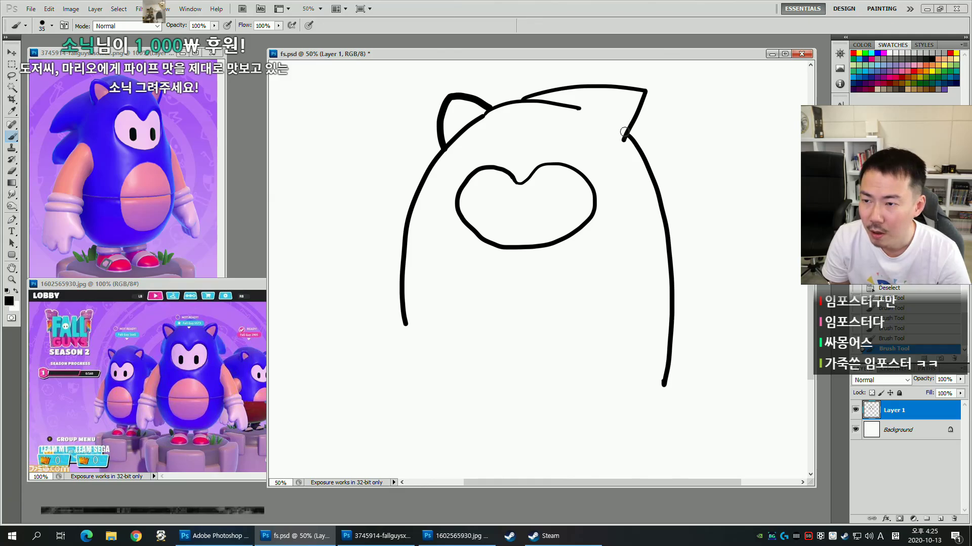
{"action": "mouse_move", "coordinate": [613, 114]}
{"action": "left_mouse_down"}
{"action": "mouse_move", "coordinate": [654, 114]}
{"action": "mouse_move", "coordinate": [637, 160]}
{"action": "mouse_move", "coordinate": [639, 119]}
{"action": "left_mouse_up"}
{"action": "key", "text": "e"}
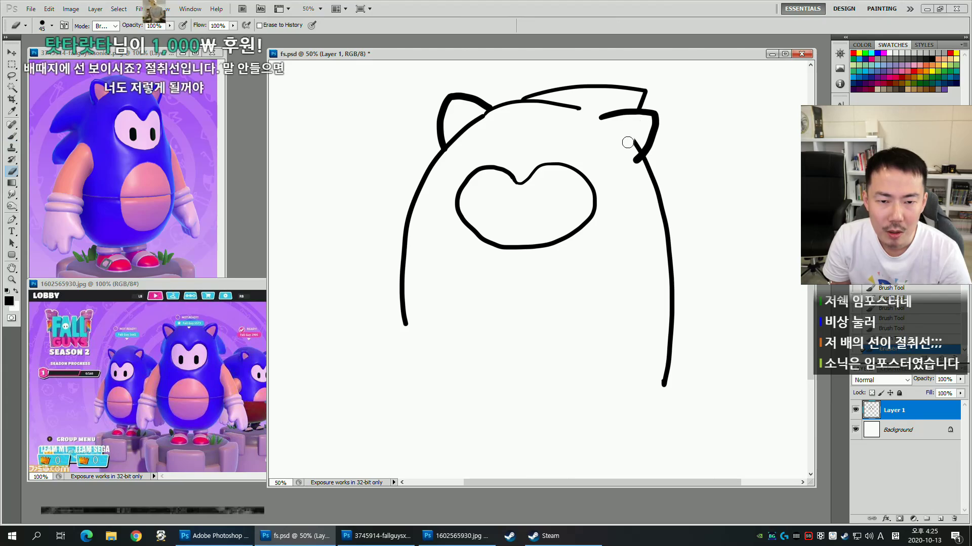
{"action": "key", "text": "b"}
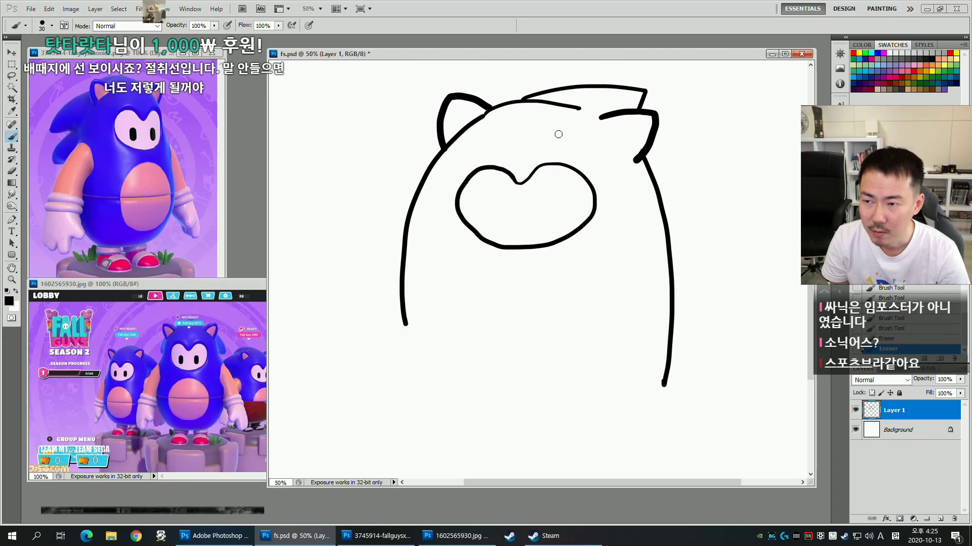
Erase the lower part of the left body line, from the height of the eye outline's bottom edge downward.
{"action": "key", "text": "bracketright"}
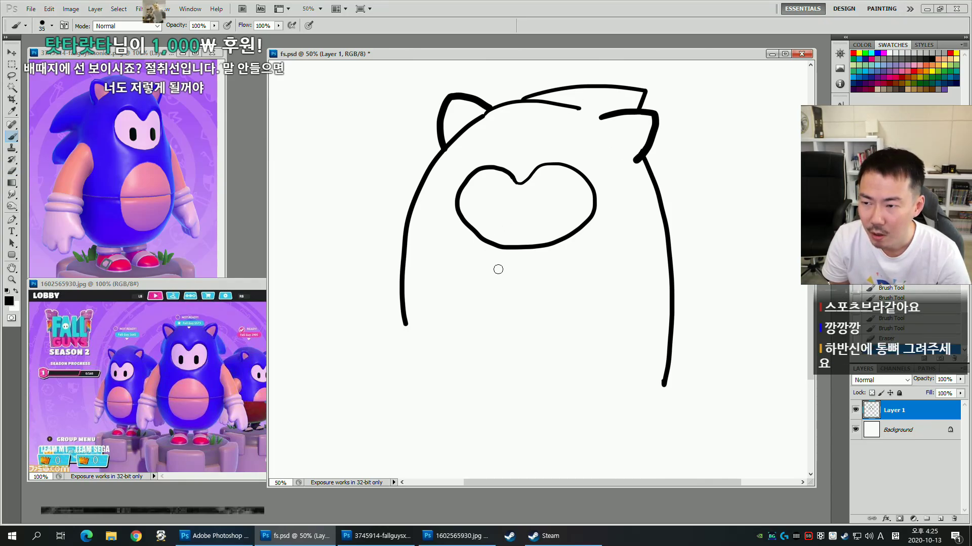
{"action": "left_click_drag", "start_coordinate": [497, 265], "coordinate": [501, 316]}
{"action": "key", "text": "e"}
{"action": "left_click", "coordinate": [419, 315]}
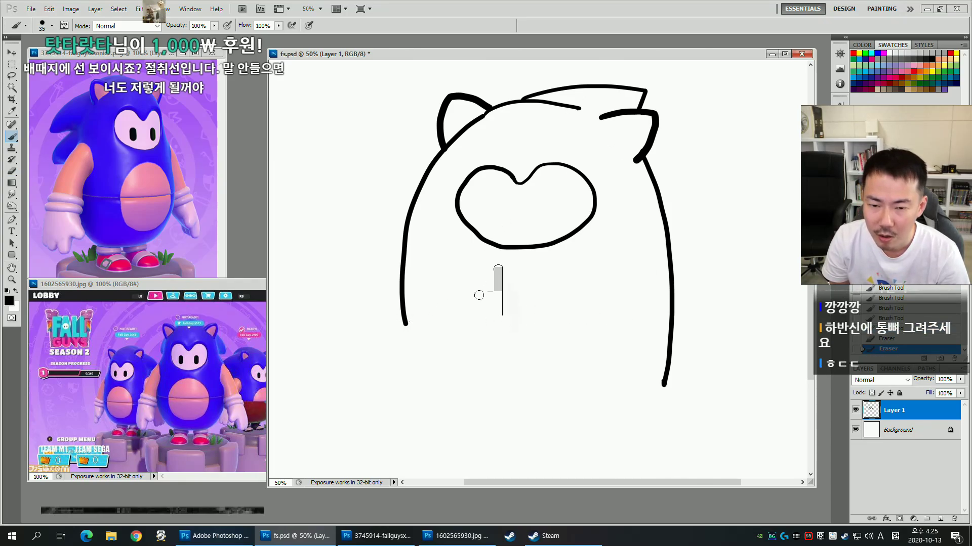
{"action": "key", "text": "e"}
{"action": "mouse_move", "coordinate": [416, 266]}
{"action": "left_mouse_down"}
{"action": "mouse_move", "coordinate": [400, 262]}
{"action": "mouse_move", "coordinate": [405, 312]}
{"action": "left_mouse_up"}
{"action": "left_click", "coordinate": [405, 318]}
{"action": "key", "text": "b"}
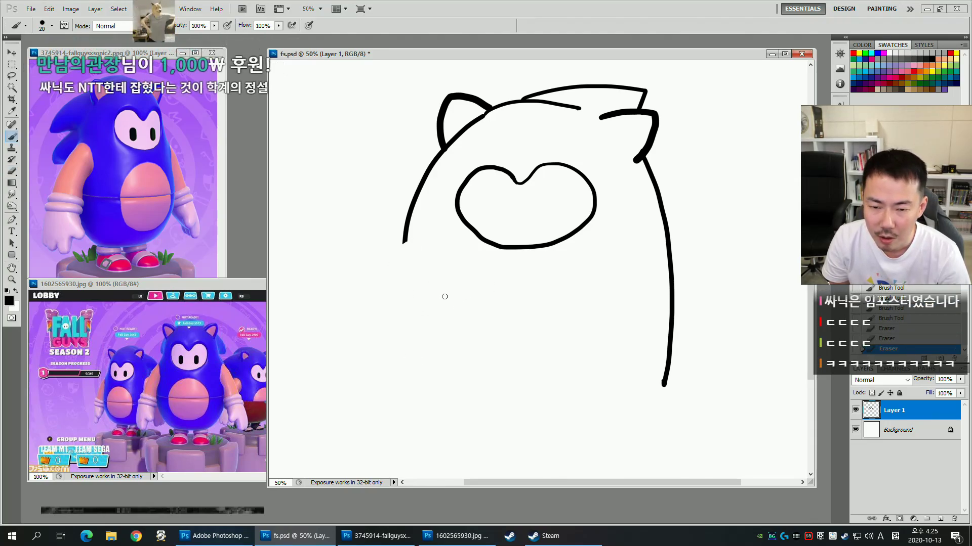
Lasso the eye outline and move it slightly up and to the left inside the head.
{"action": "key", "text": "l"}
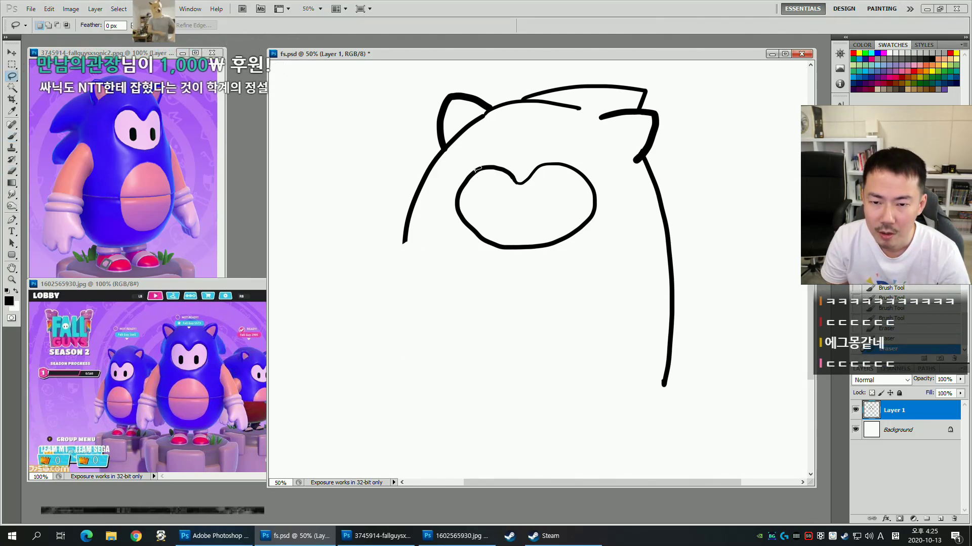
{"action": "mouse_move", "coordinate": [478, 152]}
{"action": "left_mouse_down"}
{"action": "mouse_move", "coordinate": [482, 264]}
{"action": "mouse_move", "coordinate": [457, 161]}
{"action": "left_mouse_up"}
{"action": "key", "text": "v"}
{"action": "mouse_move", "coordinate": [542, 216]}
{"action": "left_mouse_down"}
{"action": "mouse_move", "coordinate": [546, 198]}
{"action": "mouse_move", "coordinate": [542, 205]}
{"action": "left_mouse_up"}
{"action": "key", "text": "ctrl+d"}
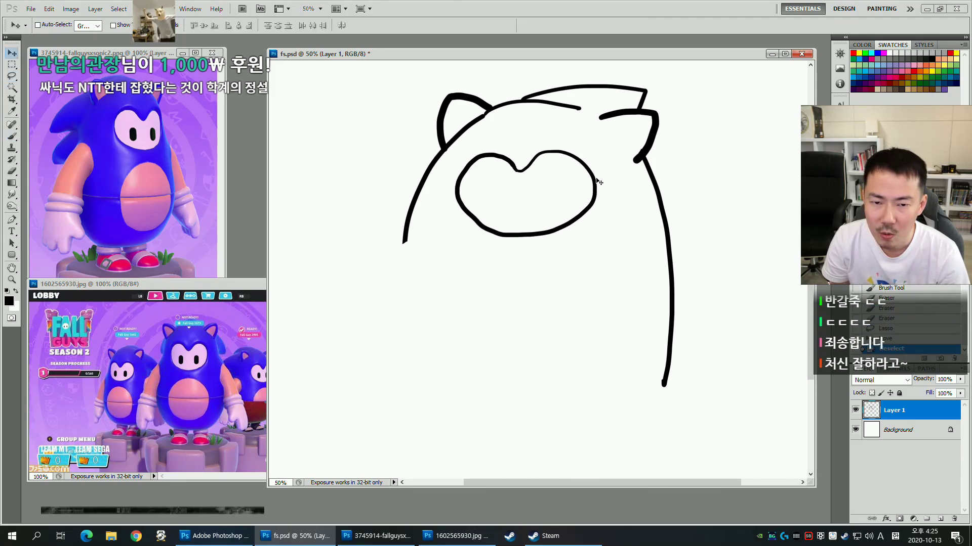
{"action": "key", "text": "b"}
{"action": "key", "text": "ctrl+z"}
{"action": "key", "text": "v"}
{"action": "left_click_drag", "start_coordinate": [570, 223], "coordinate": [563, 224]}
{"action": "key", "text": "b"}
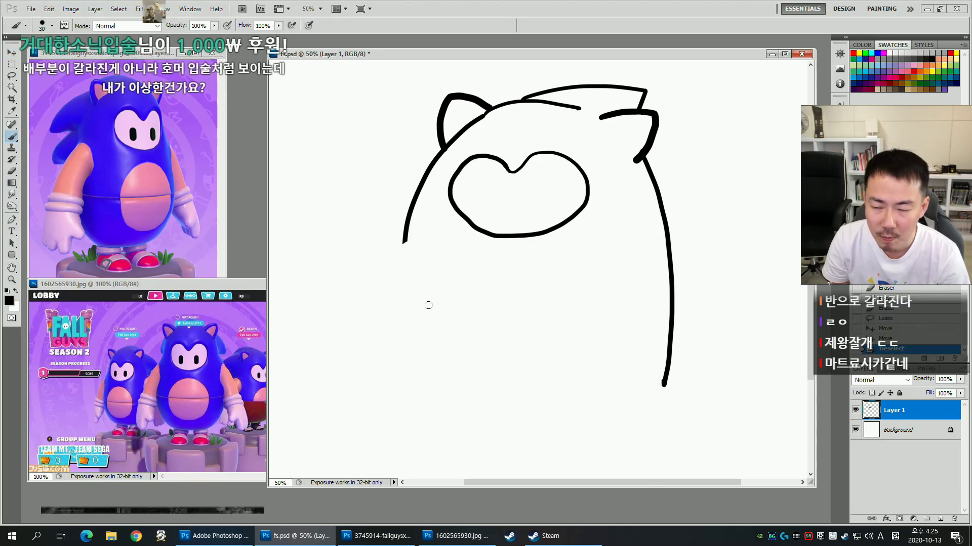
Draw a wide upper-lip arc below the eye outline with a 30 px black brush.
{"action": "mouse_move", "coordinate": [420, 282]}
{"action": "left_mouse_down"}
{"action": "mouse_move", "coordinate": [509, 252]}
{"action": "mouse_move", "coordinate": [545, 305]}
{"action": "left_mouse_up"}
{"action": "key", "text": "ctrl+z"}
{"action": "mouse_move", "coordinate": [420, 292]}
{"action": "left_mouse_down"}
{"action": "mouse_move", "coordinate": [545, 254]}
{"action": "mouse_move", "coordinate": [576, 310]}
{"action": "left_mouse_up"}
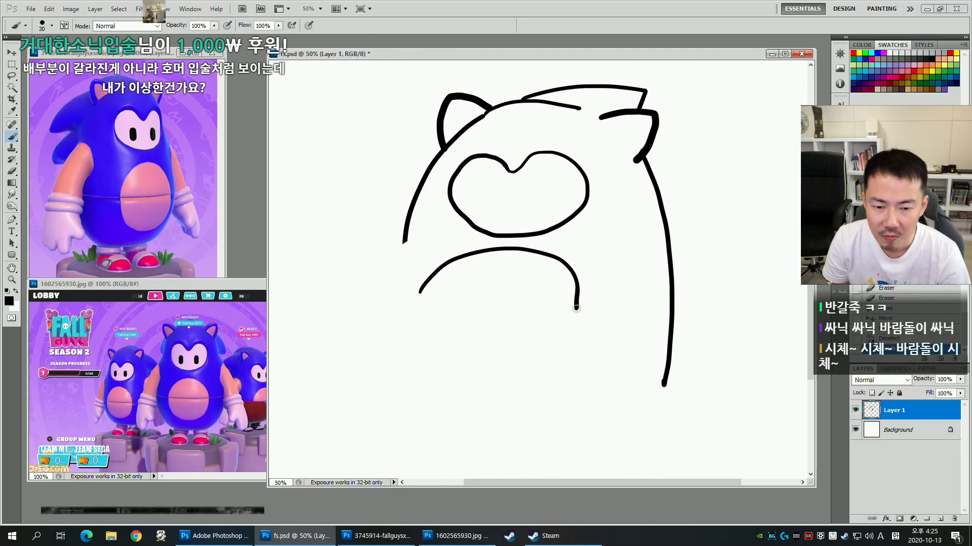
Lasso the upper-lip arc, enlarge it slightly with Free Transform, reposition it under the eye outline and deselect.
{"action": "key", "text": "l"}
{"action": "mouse_move", "coordinate": [440, 249]}
{"action": "left_mouse_down"}
{"action": "mouse_move", "coordinate": [492, 242]}
{"action": "mouse_move", "coordinate": [599, 330]}
{"action": "mouse_move", "coordinate": [399, 271]}
{"action": "left_mouse_up"}
{"action": "key", "text": "ctrl+t"}
{"action": "left_click_drag", "start_coordinate": [603, 364], "coordinate": [616, 379]}
{"action": "left_click_drag", "start_coordinate": [592, 309], "coordinate": [560, 289]}
{"action": "key", "text": "Return"}
{"action": "key", "text": "v"}
{"action": "key", "text": "ctrl+d"}
{"action": "key", "text": "b"}
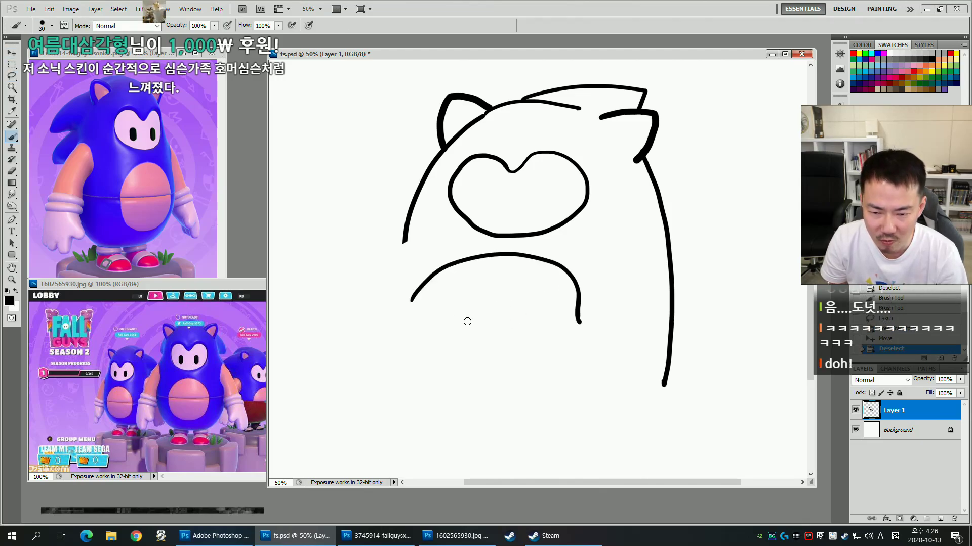
Draw the lower edge of the upper lip with its left corner and add a row of small teeth beneath it.
{"action": "mouse_move", "coordinate": [411, 300]}
{"action": "left_mouse_down"}
{"action": "mouse_move", "coordinate": [398, 312]}
{"action": "mouse_move", "coordinate": [549, 320]}
{"action": "mouse_move", "coordinate": [574, 334]}
{"action": "left_mouse_up"}
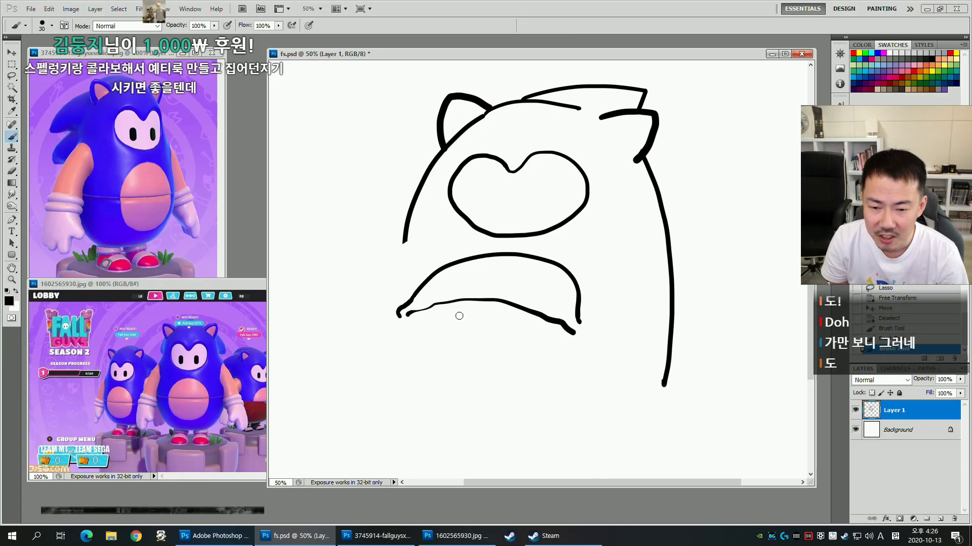
{"action": "left_click_drag", "start_coordinate": [456, 316], "coordinate": [466, 306]}
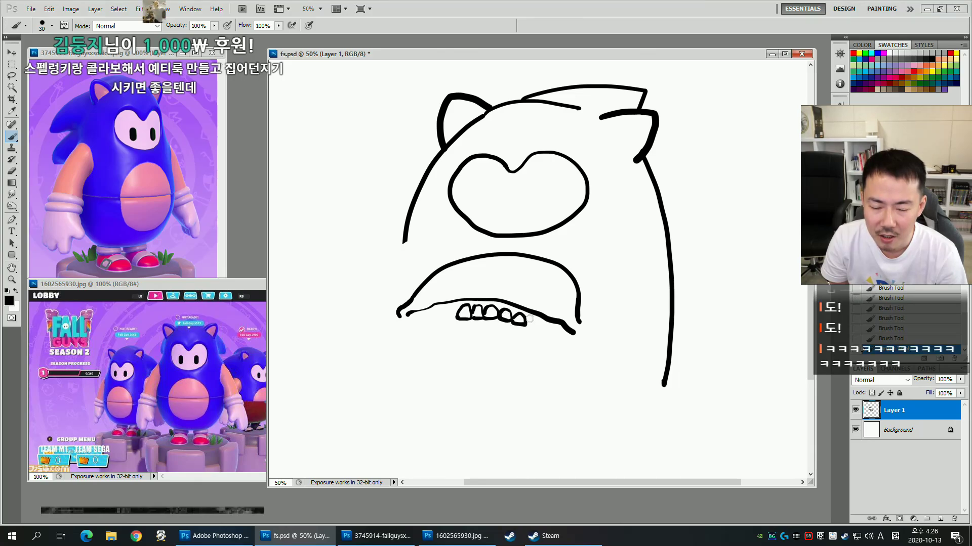
{"action": "mouse_move", "coordinate": [455, 316]}
{"action": "left_mouse_down"}
{"action": "mouse_move", "coordinate": [446, 322]}
{"action": "mouse_move", "coordinate": [435, 310]}
{"action": "mouse_move", "coordinate": [426, 324]}
{"action": "left_mouse_up"}
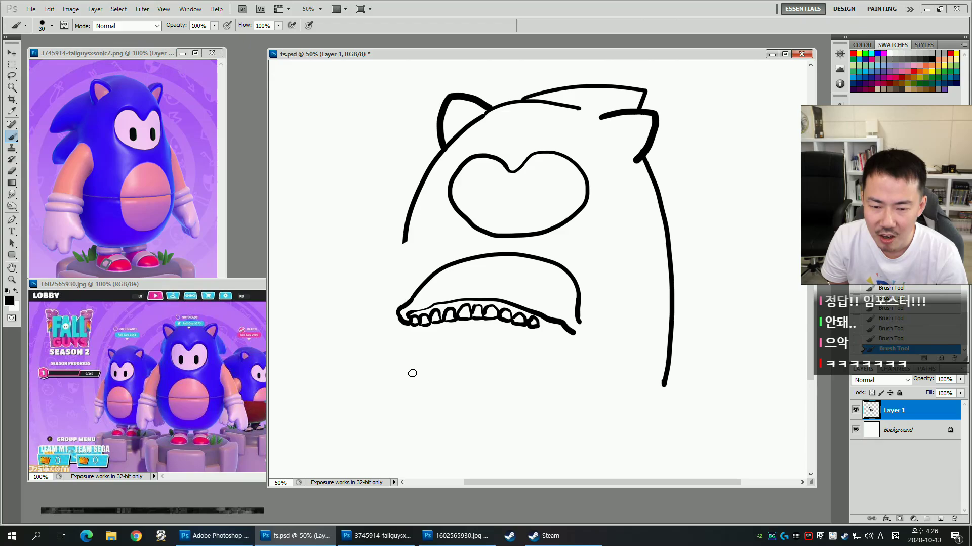
Draw a curved lower lip beneath the open mouth and line its inner edge with a row of small teeth.
{"action": "mouse_move", "coordinate": [410, 371]}
{"action": "left_mouse_down"}
{"action": "mouse_move", "coordinate": [462, 390]}
{"action": "mouse_move", "coordinate": [574, 345]}
{"action": "left_mouse_up"}
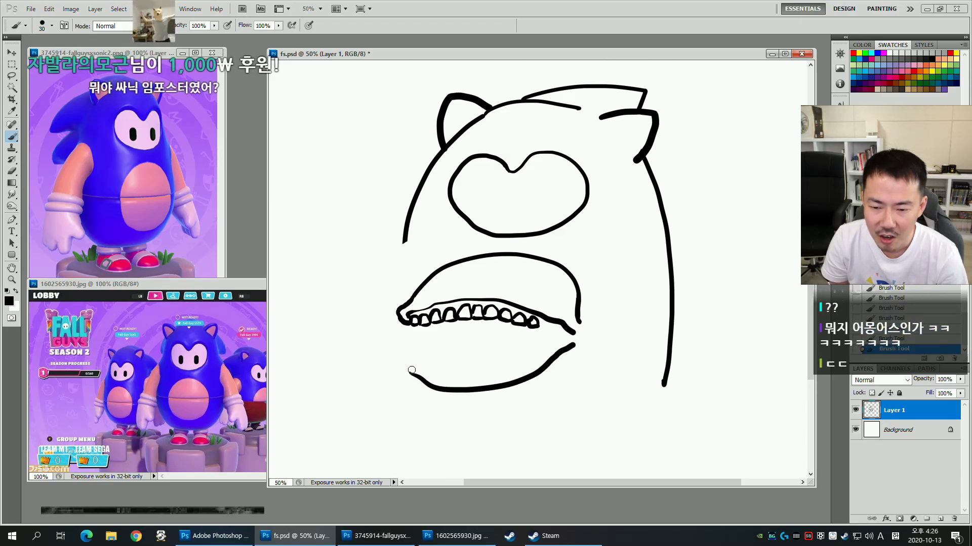
{"action": "mouse_move", "coordinate": [410, 368]}
{"action": "left_mouse_down"}
{"action": "mouse_move", "coordinate": [457, 384]}
{"action": "mouse_move", "coordinate": [464, 373]}
{"action": "mouse_move", "coordinate": [451, 374]}
{"action": "mouse_move", "coordinate": [469, 384]}
{"action": "mouse_move", "coordinate": [465, 374]}
{"action": "mouse_move", "coordinate": [493, 380]}
{"action": "mouse_move", "coordinate": [489, 371]}
{"action": "mouse_move", "coordinate": [501, 366]}
{"action": "mouse_move", "coordinate": [500, 379]}
{"action": "mouse_move", "coordinate": [541, 356]}
{"action": "left_mouse_up"}
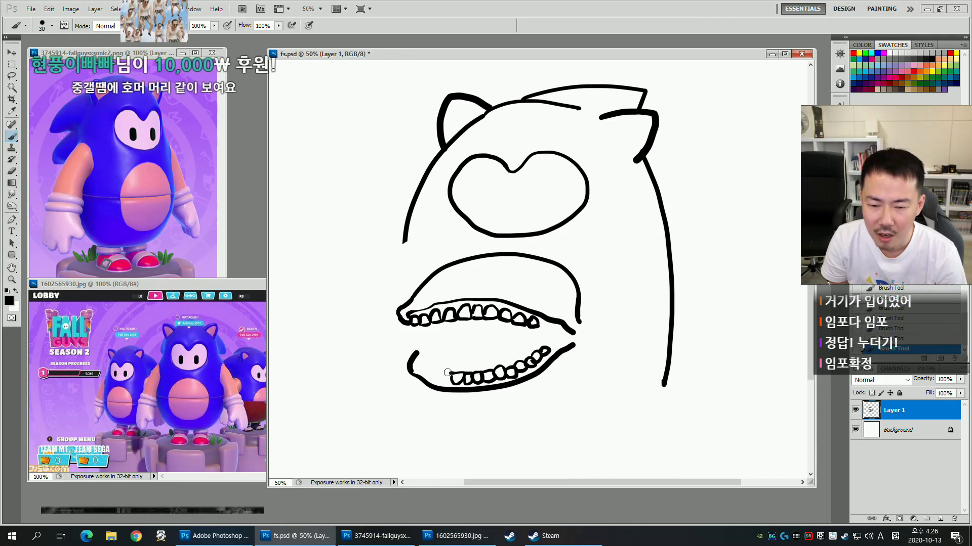
{"action": "mouse_move", "coordinate": [448, 373]}
{"action": "left_mouse_down"}
{"action": "mouse_move", "coordinate": [437, 377]}
{"action": "mouse_move", "coordinate": [424, 358]}
{"action": "left_mouse_up"}
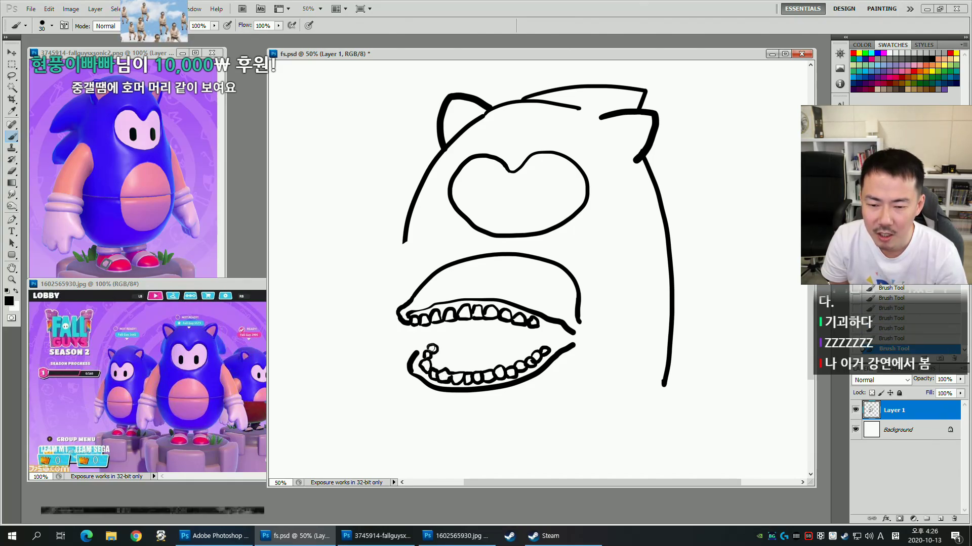
{"action": "left_click_drag", "start_coordinate": [440, 345], "coordinate": [421, 346]}
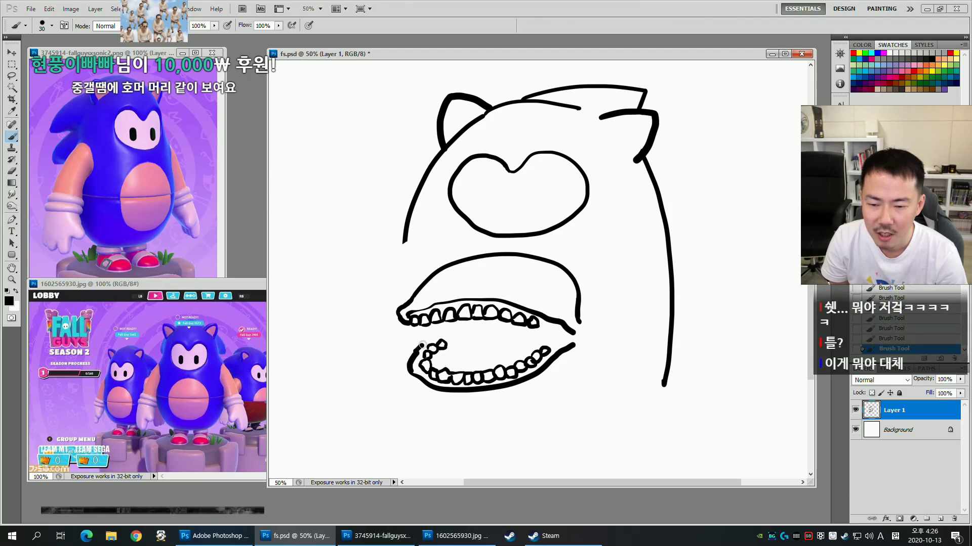
Redraw the left corner of the mouth with a short curved line joining the upper and lower rows of teeth.
{"action": "key", "text": "ctrl+z"}
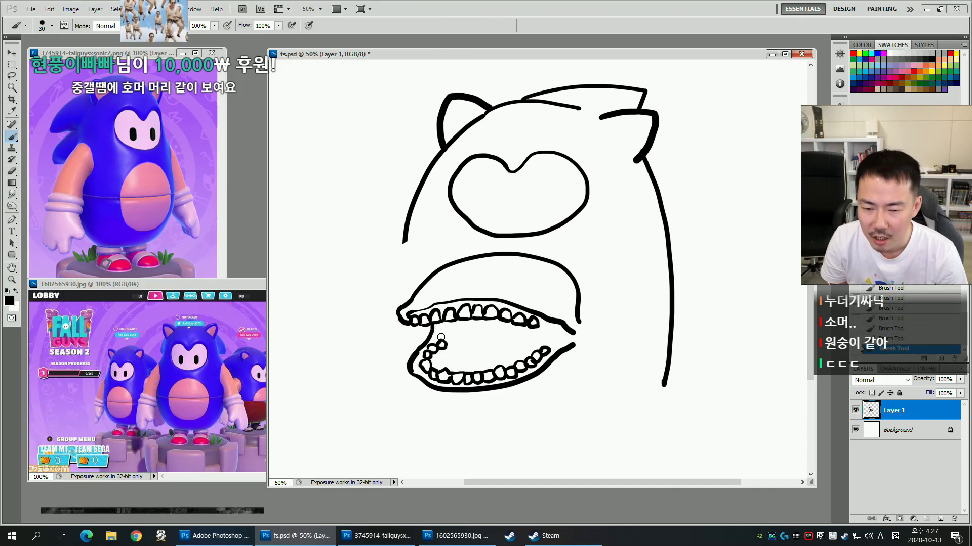
{"action": "mouse_move", "coordinate": [426, 344]}
{"action": "left_mouse_down"}
{"action": "mouse_move", "coordinate": [435, 339]}
{"action": "mouse_move", "coordinate": [430, 345]}
{"action": "left_mouse_up"}
{"action": "key", "text": "ctrl+z"}
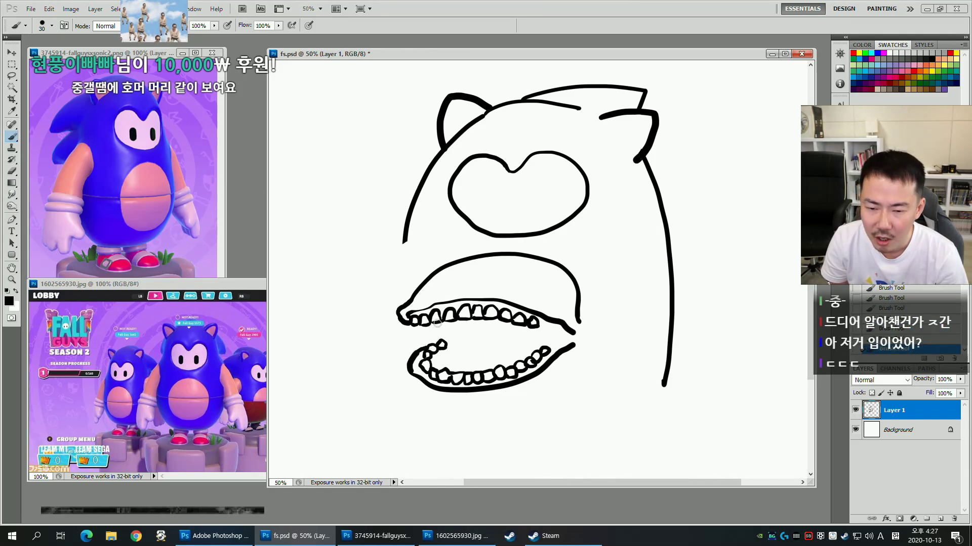
{"action": "left_click_drag", "start_coordinate": [439, 326], "coordinate": [441, 347]}
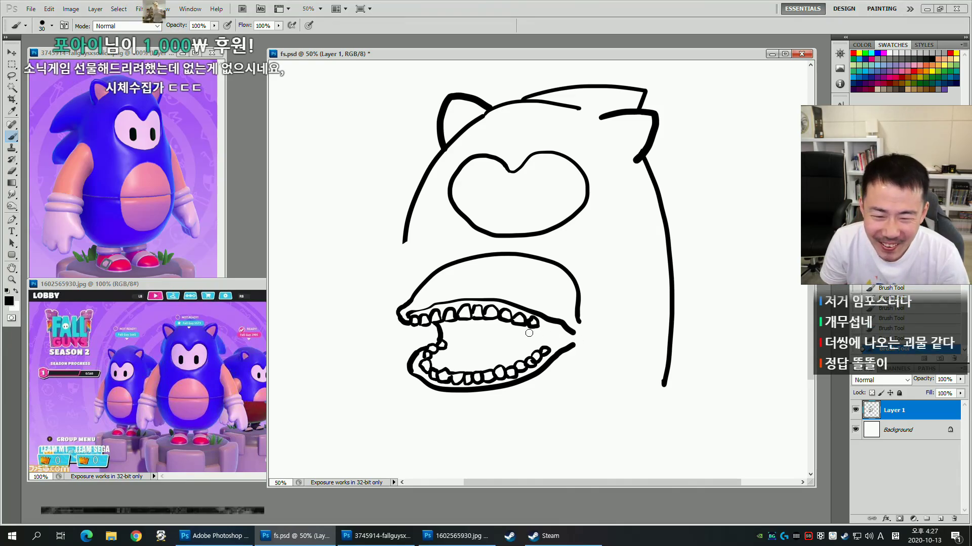
Finish the upper row of teeth, erase the mouth's right corner and close the opening there with a short curved line.
{"action": "left_click_drag", "start_coordinate": [538, 322], "coordinate": [554, 326]}
{"action": "key", "text": "ctrl+z"}
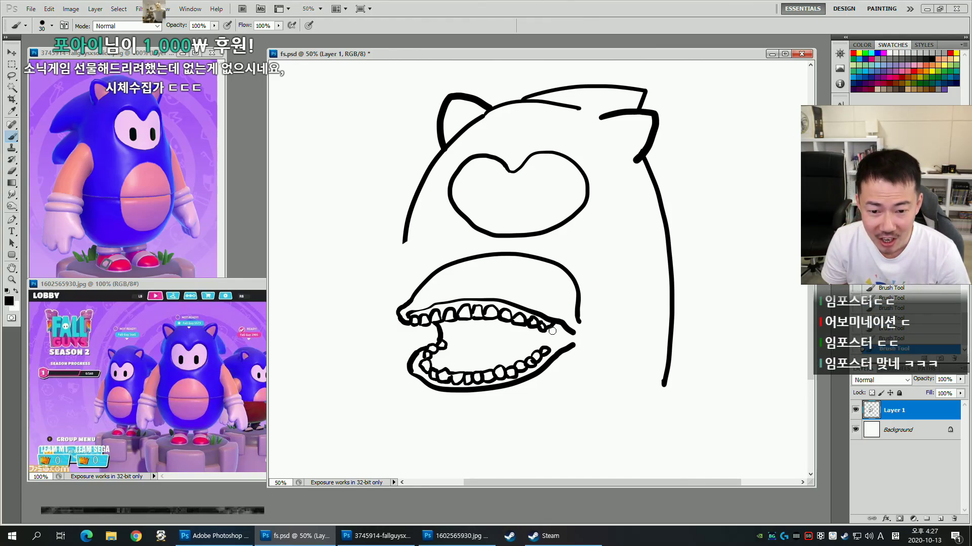
{"action": "key", "text": "e"}
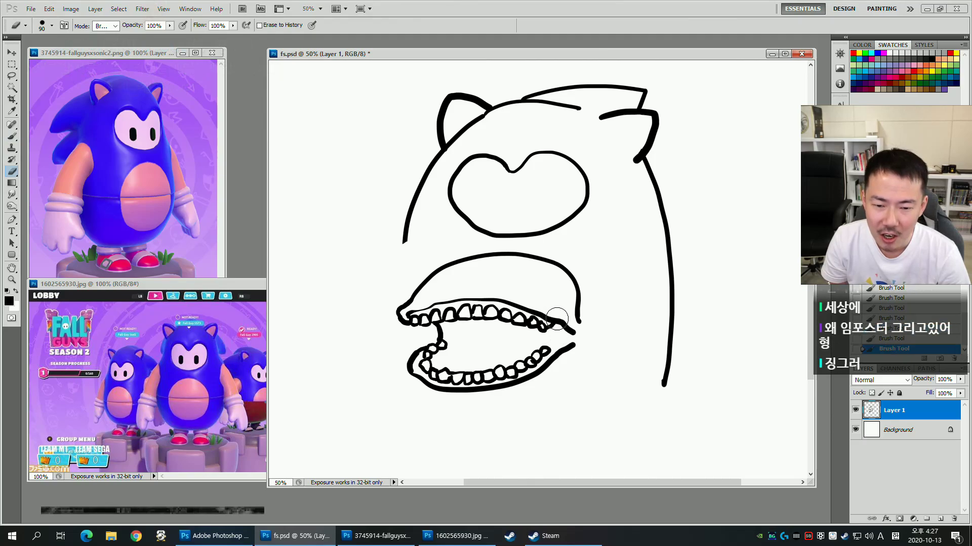
{"action": "left_click_drag", "start_coordinate": [557, 319], "coordinate": [556, 362]}
{"action": "key", "text": "b"}
{"action": "left_click_drag", "start_coordinate": [548, 320], "coordinate": [553, 357]}
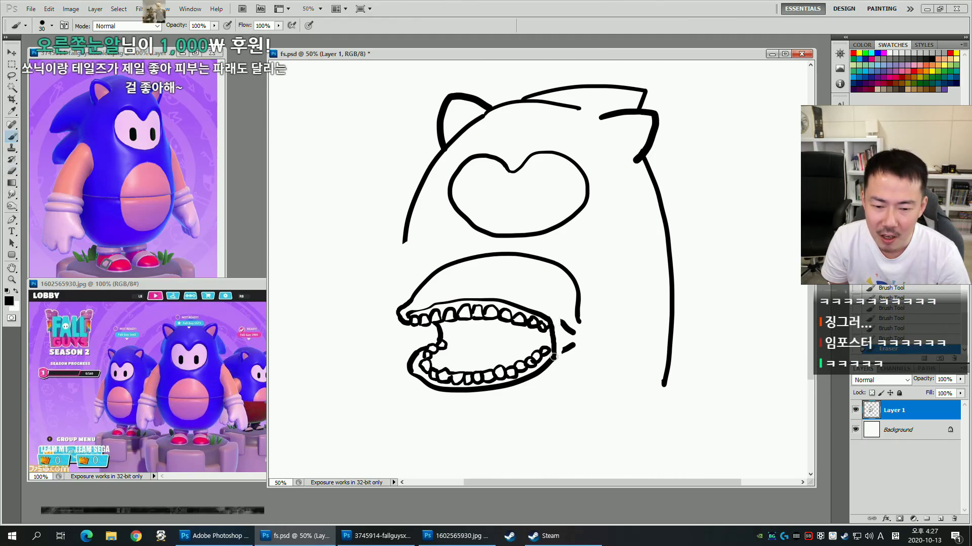
Draw two narrow closed gaps side by side in the cheek beyond the mouth's right corner, erasing leftover lip ends.
{"action": "left_click_drag", "start_coordinate": [561, 320], "coordinate": [563, 349]}
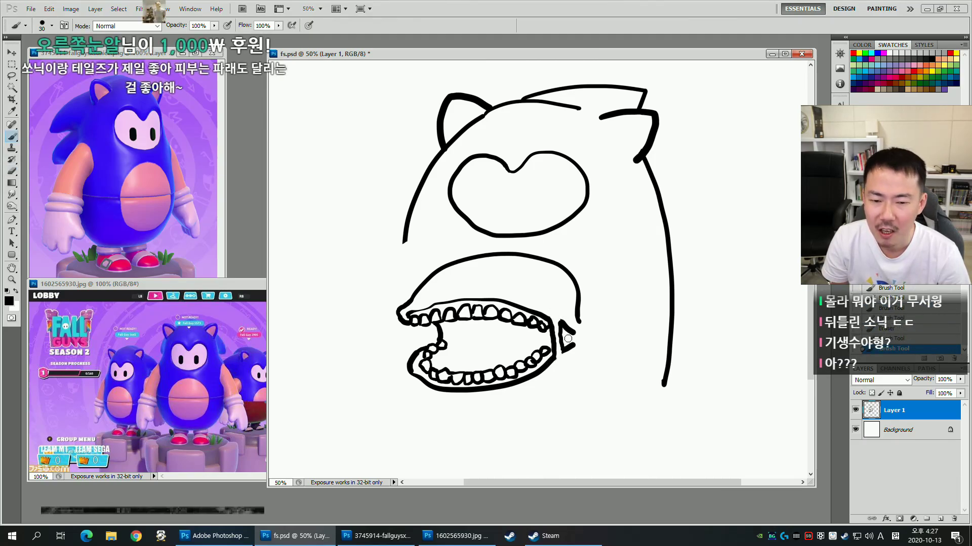
{"action": "key", "text": "e"}
{"action": "left_click_drag", "start_coordinate": [569, 337], "coordinate": [572, 344]}
{"action": "key", "text": "b"}
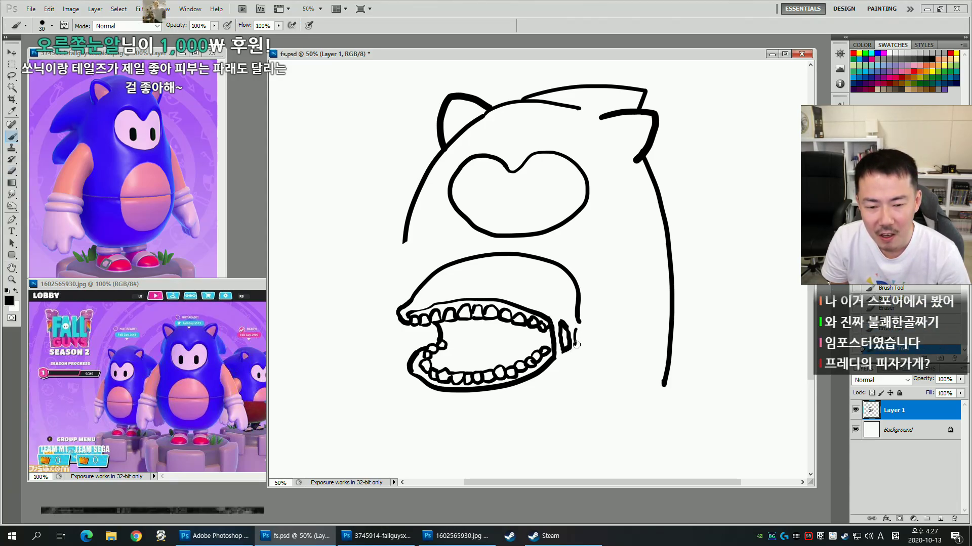
{"action": "key", "text": "e"}
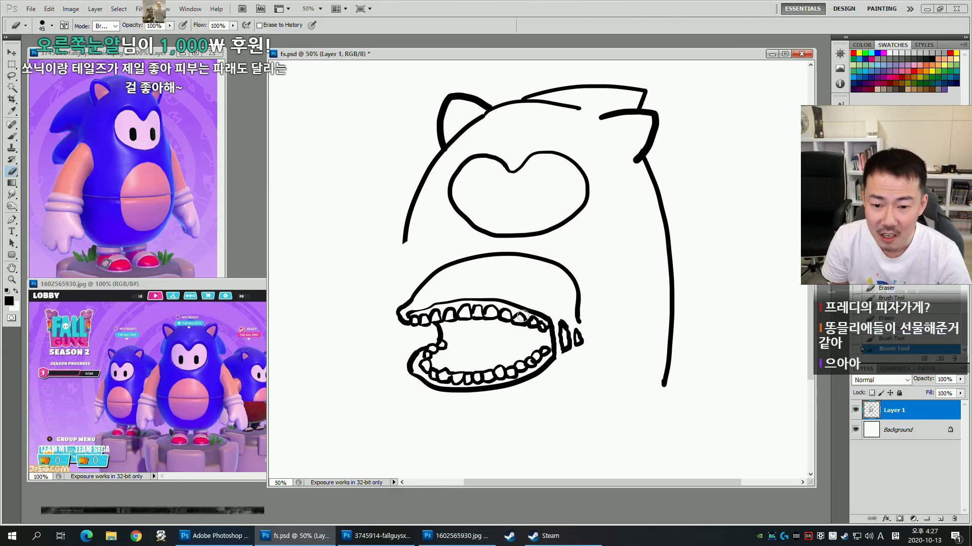
Add a small gap shape inside the mouth's left corner and draw a thick lower jaw outline joined to the upper lip at the right.
{"action": "key", "text": "b"}
{"action": "left_click_drag", "start_coordinate": [448, 327], "coordinate": [449, 337]}
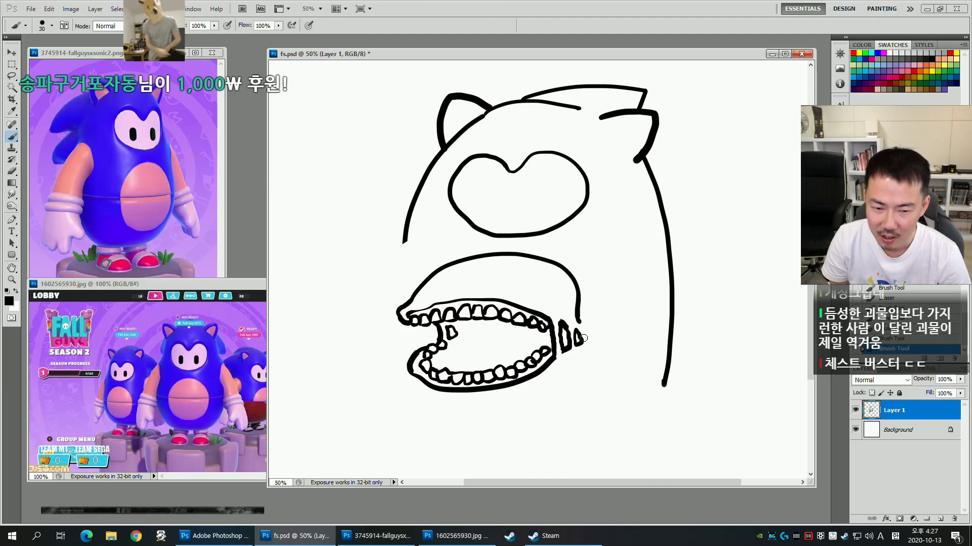
{"action": "mouse_move", "coordinate": [438, 339]}
{"action": "left_mouse_down"}
{"action": "mouse_move", "coordinate": [406, 354]}
{"action": "mouse_move", "coordinate": [401, 382]}
{"action": "mouse_move", "coordinate": [460, 442]}
{"action": "mouse_move", "coordinate": [512, 440]}
{"action": "mouse_move", "coordinate": [548, 410]}
{"action": "left_mouse_up"}
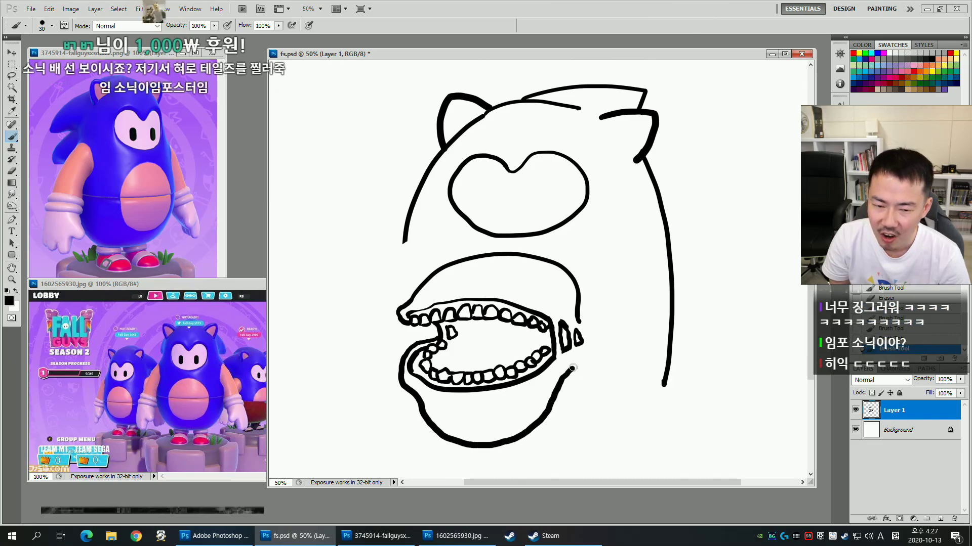
{"action": "left_click_drag", "start_coordinate": [588, 334], "coordinate": [581, 359]}
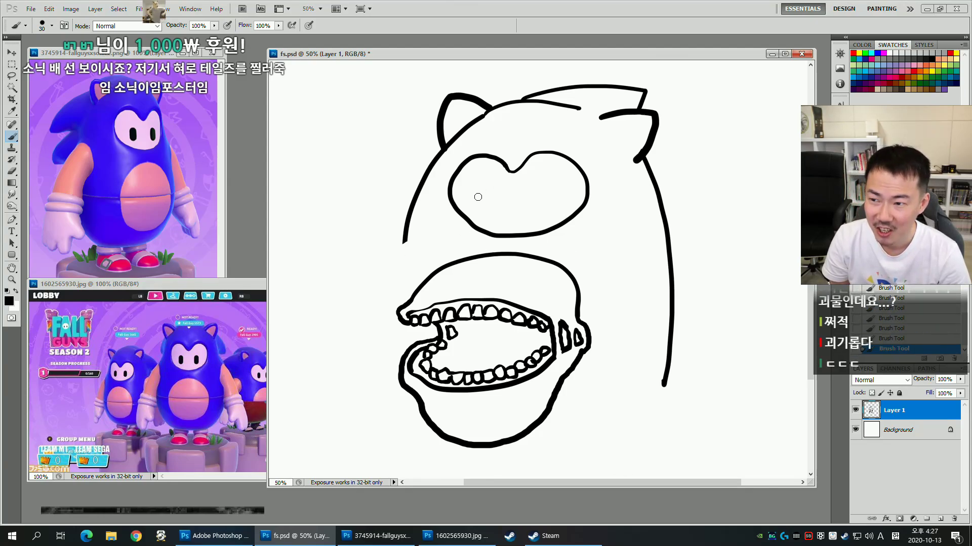
Enlarge the brush and paint two solid black oval pupils inside the eye outline.
{"action": "key", "text": "bracketright"}
{"action": "key", "text": "bracketright"}
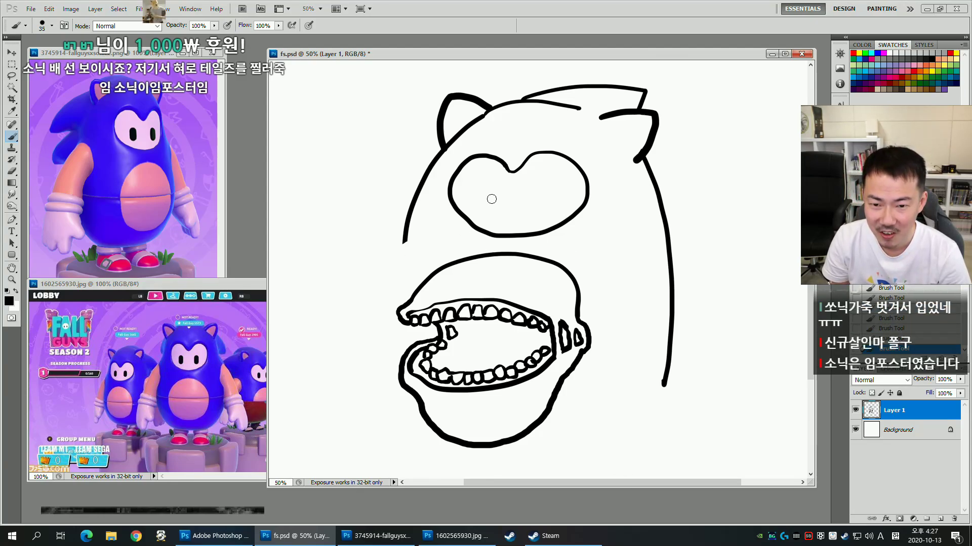
{"action": "mouse_move", "coordinate": [491, 191]}
{"action": "left_mouse_down"}
{"action": "mouse_move", "coordinate": [490, 202]}
{"action": "mouse_move", "coordinate": [525, 201]}
{"action": "left_mouse_up"}
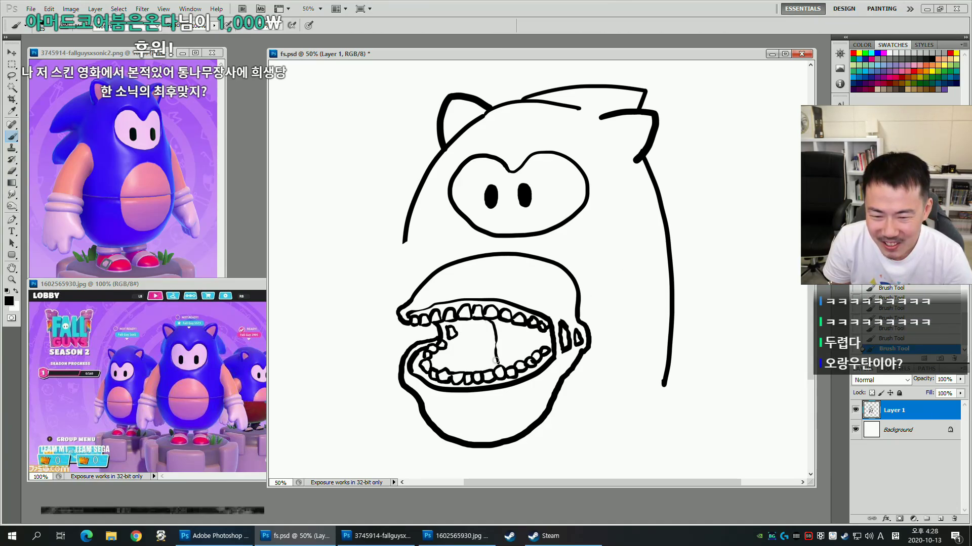
Draw thin drool strands inside the mouth between the tooth rows and wavy drips running down both sides of the lower jaw.
{"action": "left_click_drag", "start_coordinate": [504, 321], "coordinate": [500, 355]}
{"action": "key", "text": "ctrl+z"}
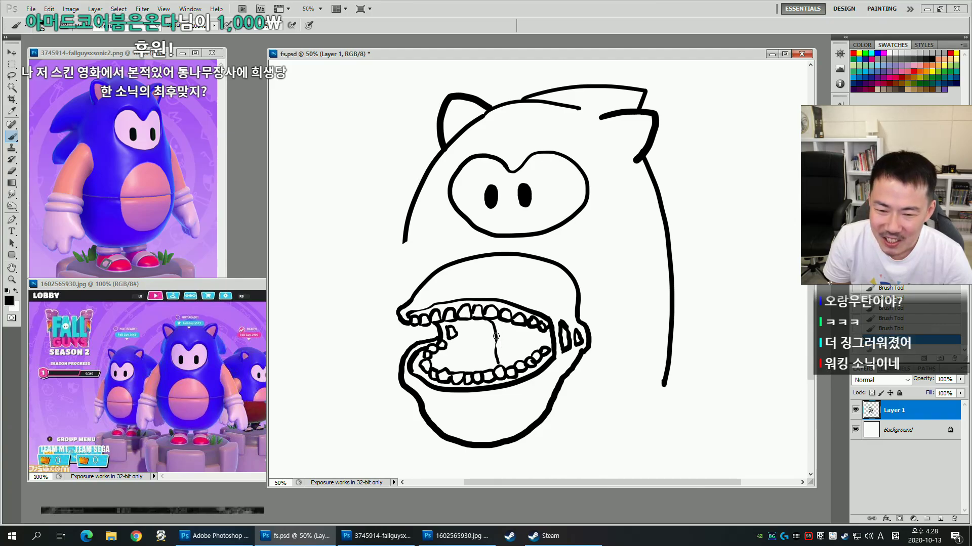
{"action": "left_click_drag", "start_coordinate": [496, 320], "coordinate": [499, 363]}
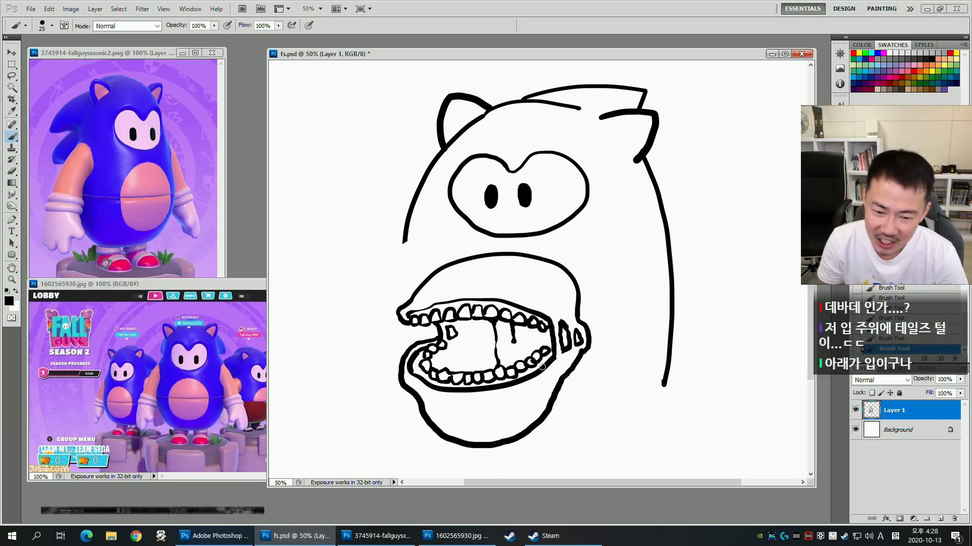
{"action": "mouse_move", "coordinate": [507, 391]}
{"action": "left_mouse_down"}
{"action": "mouse_move", "coordinate": [509, 436]}
{"action": "mouse_move", "coordinate": [520, 410]}
{"action": "mouse_move", "coordinate": [522, 423]}
{"action": "mouse_move", "coordinate": [524, 388]}
{"action": "mouse_move", "coordinate": [535, 405]}
{"action": "mouse_move", "coordinate": [546, 376]}
{"action": "left_mouse_up"}
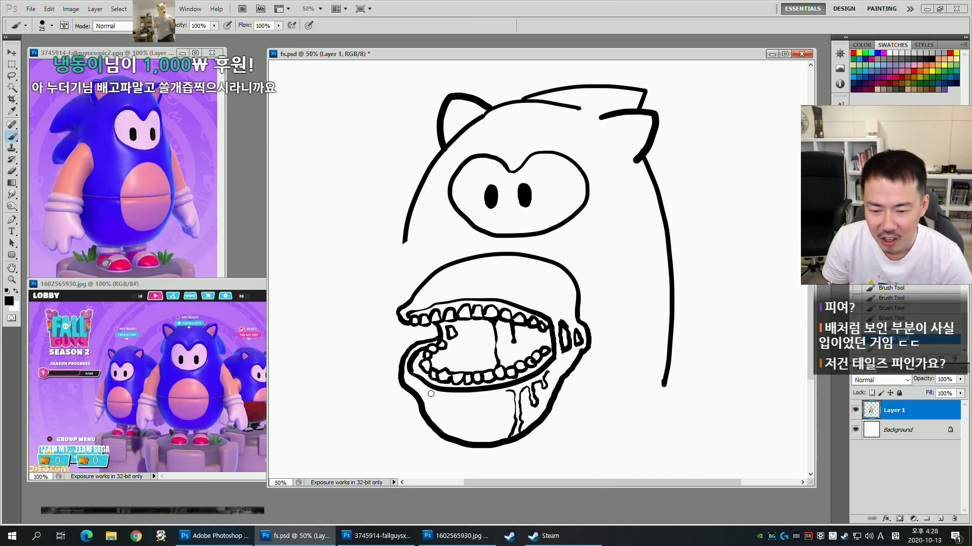
{"action": "mouse_move", "coordinate": [430, 394]}
{"action": "left_mouse_down"}
{"action": "mouse_move", "coordinate": [439, 415]}
{"action": "mouse_move", "coordinate": [448, 396]}
{"action": "left_mouse_up"}
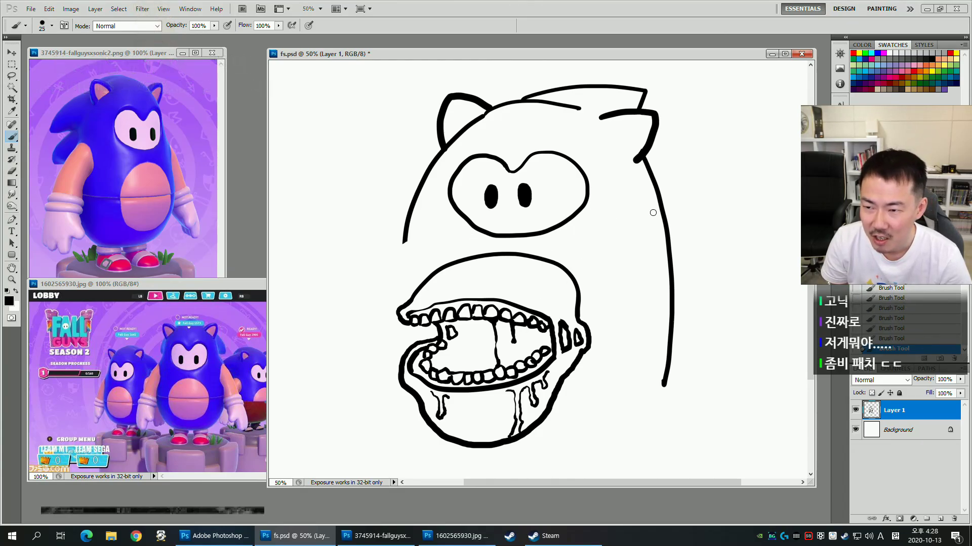
Lasso the head, ears, eyes and back line, shrink them slightly with Free Transform, reposition them above the mouth and deselect.
{"action": "mouse_move", "coordinate": [716, 224]}
{"action": "left_mouse_down"}
{"action": "mouse_move", "coordinate": [689, 225]}
{"action": "mouse_move", "coordinate": [702, 228]}
{"action": "left_mouse_up"}
{"action": "key", "text": "]"}
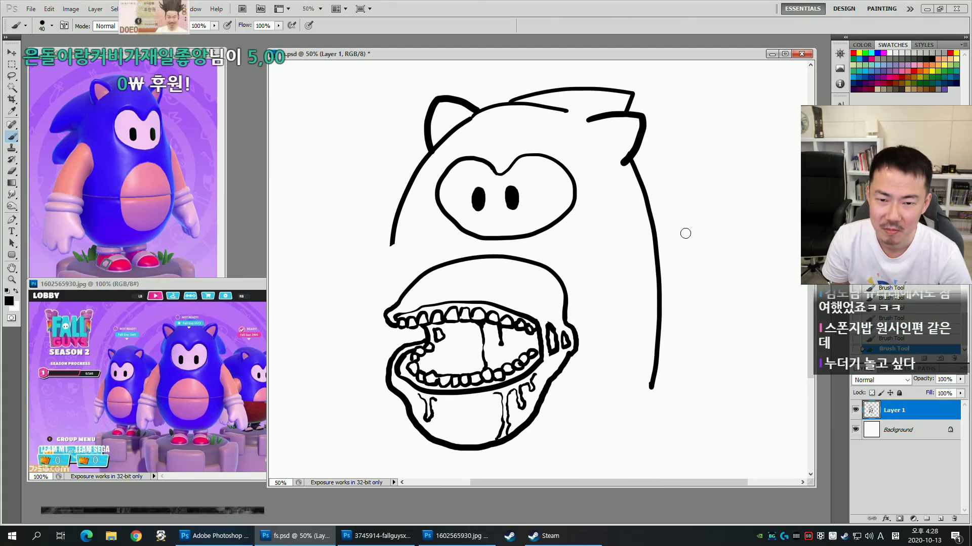
{"action": "key", "text": "e"}
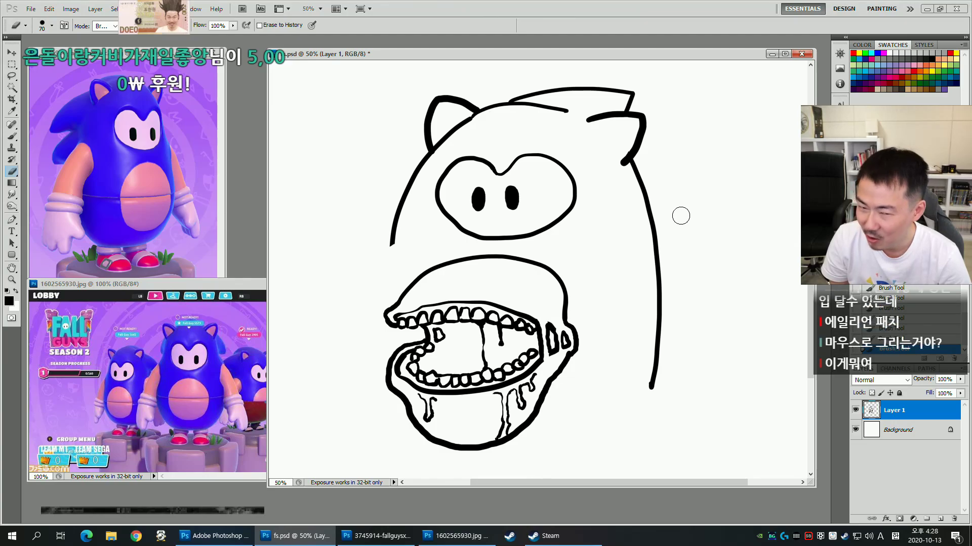
{"action": "key", "text": "l"}
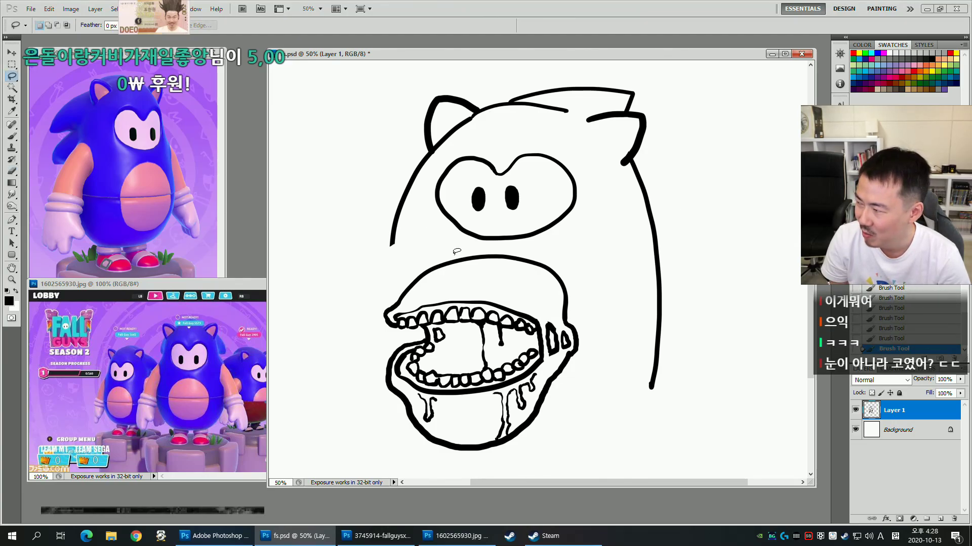
{"action": "mouse_move", "coordinate": [512, 247]}
{"action": "left_mouse_down"}
{"action": "mouse_move", "coordinate": [578, 275]}
{"action": "mouse_move", "coordinate": [599, 380]}
{"action": "mouse_move", "coordinate": [540, 454]}
{"action": "left_mouse_up"}
{"action": "mouse_move", "coordinate": [360, 163]}
{"action": "left_mouse_down"}
{"action": "mouse_move", "coordinate": [466, 76]}
{"action": "mouse_move", "coordinate": [654, 81]}
{"action": "left_mouse_up"}
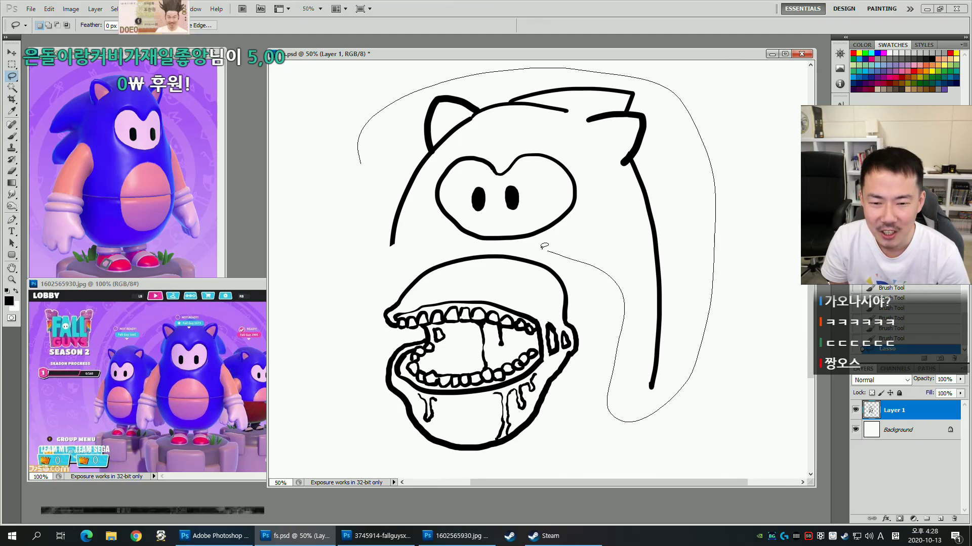
{"action": "left_click_drag", "start_coordinate": [343, 245], "coordinate": [339, 237]}
{"action": "key", "text": "ctrl+t"}
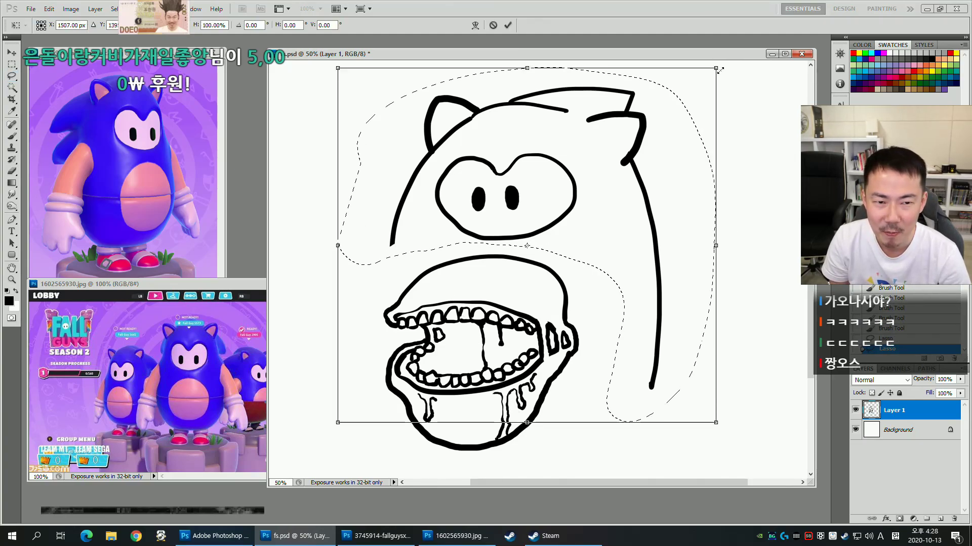
{"action": "left_click_drag", "start_coordinate": [716, 67], "coordinate": [701, 85]}
{"action": "left_click_drag", "start_coordinate": [616, 183], "coordinate": [630, 176]}
{"action": "key", "text": "Return"}
{"action": "key", "text": "ctrl+d"}
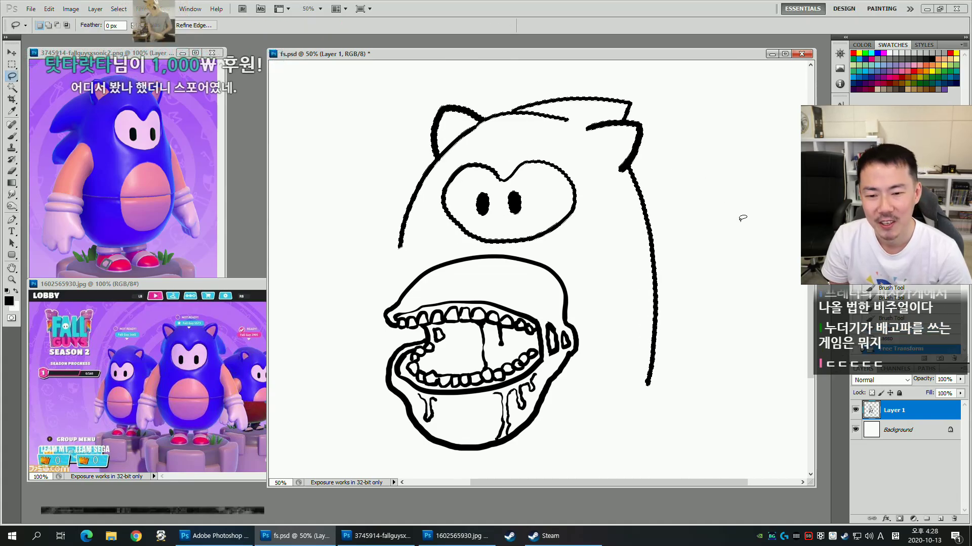
Lasso the whole mouth and jaw, widen it slightly with Free Transform and deselect.
{"action": "left_click_drag", "start_coordinate": [702, 267], "coordinate": [697, 238]}
{"action": "mouse_move", "coordinate": [401, 235]}
{"action": "left_mouse_down"}
{"action": "mouse_move", "coordinate": [465, 221]}
{"action": "mouse_move", "coordinate": [609, 285]}
{"action": "mouse_move", "coordinate": [288, 325]}
{"action": "mouse_move", "coordinate": [299, 308]}
{"action": "left_mouse_up"}
{"action": "key", "text": "ctrl+t"}
{"action": "left_click_drag", "start_coordinate": [616, 340], "coordinate": [624, 341]}
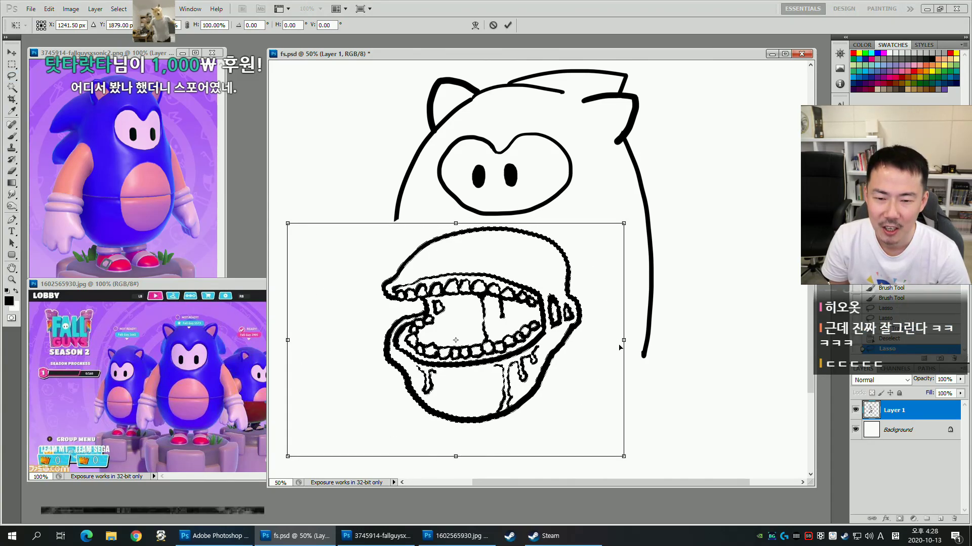
{"action": "key", "text": "Return"}
{"action": "key", "text": "ctrl+d"}
Erase the lower part of the back line and draw the curved inner edge of a rounded shoulder from its end.
{"action": "left_click_drag", "start_coordinate": [672, 207], "coordinate": [629, 404]}
{"action": "key", "text": "e"}
{"action": "key", "text": "b"}
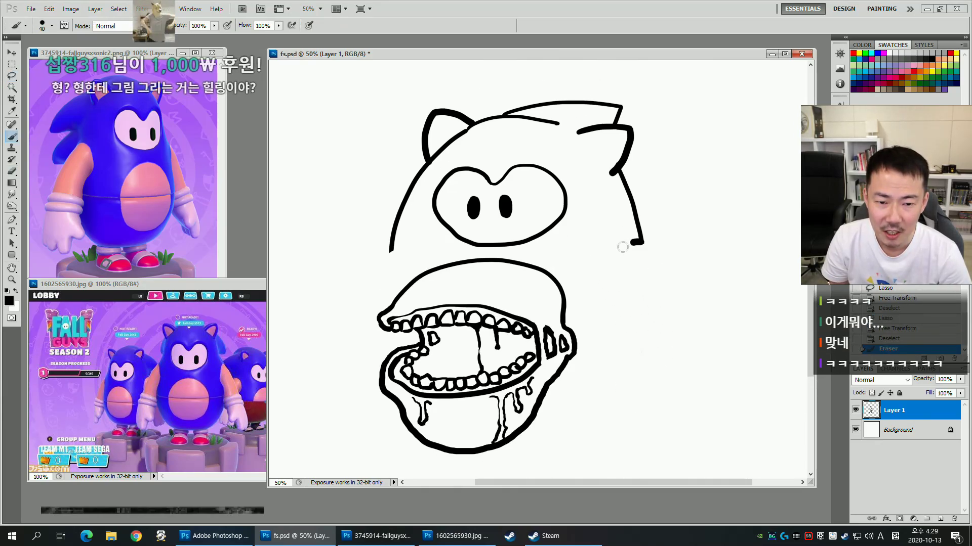
{"action": "left_click_drag", "start_coordinate": [635, 243], "coordinate": [614, 297]}
{"action": "key", "text": "ctrl+z"}
{"action": "mouse_move", "coordinate": [642, 244]}
{"action": "left_mouse_down"}
{"action": "mouse_move", "coordinate": [618, 240]}
{"action": "mouse_move", "coordinate": [598, 310]}
{"action": "left_mouse_up"}
{"action": "key", "text": "ctrl+z"}
{"action": "key", "text": "["}
{"action": "left_click_drag", "start_coordinate": [641, 242], "coordinate": [606, 306]}
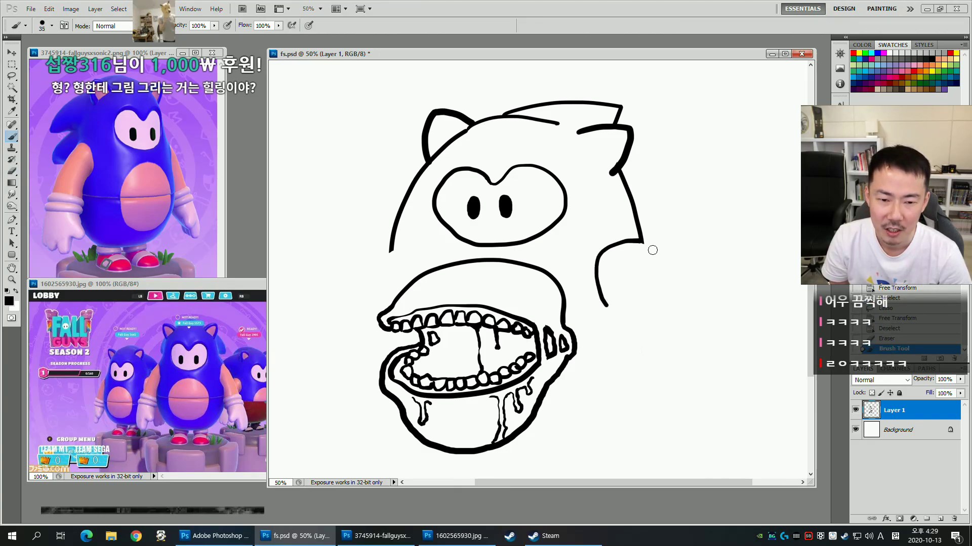
Draw the outer edge of the shoulder curving down into the upper arm with a thicker brush.
{"action": "left_click_drag", "start_coordinate": [641, 242], "coordinate": [665, 307]}
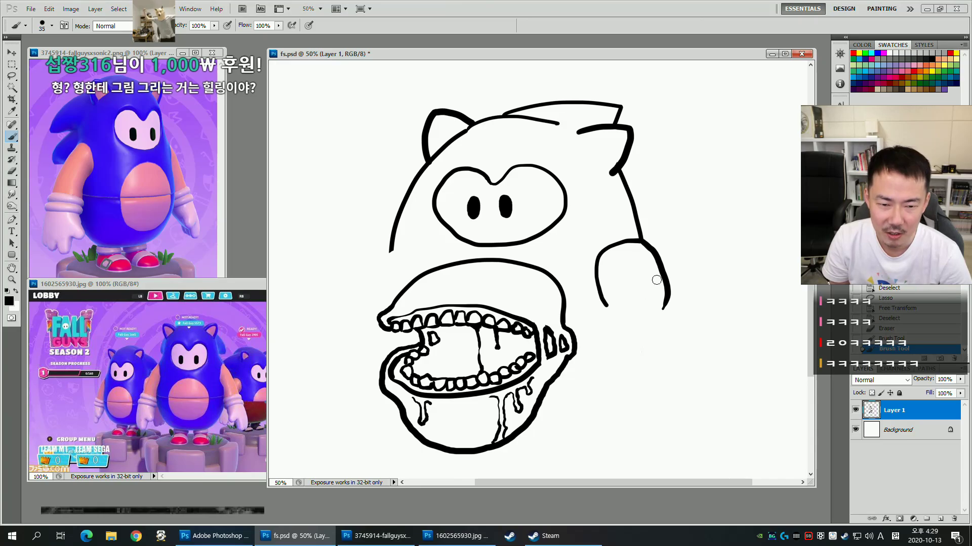
{"action": "key", "text": "ctrl+z"}
{"action": "left_click_drag", "start_coordinate": [668, 274], "coordinate": [673, 319]}
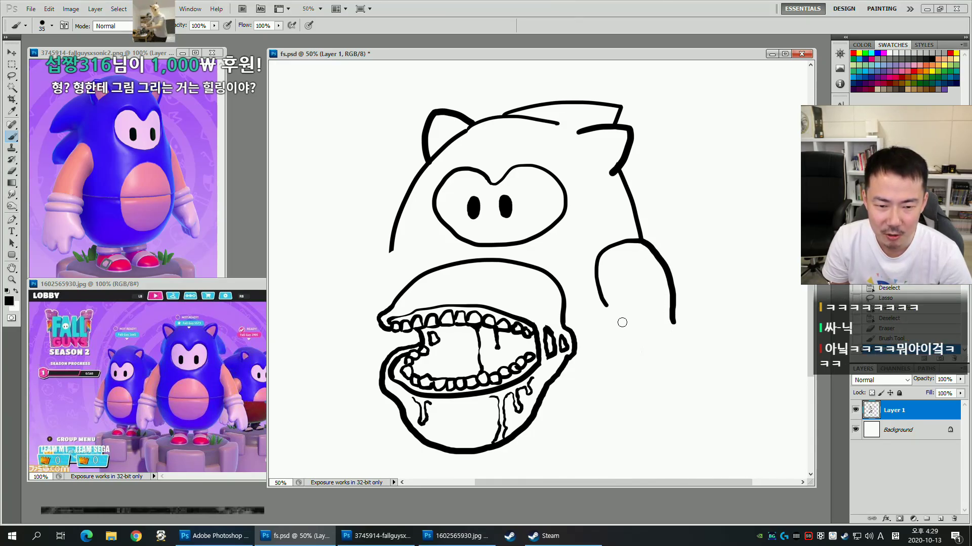
{"action": "key", "text": "ctrl+z"}
{"action": "key", "text": "bracketright"}
{"action": "mouse_move", "coordinate": [642, 242]}
{"action": "left_mouse_down"}
{"action": "mouse_move", "coordinate": [668, 307]}
{"action": "mouse_move", "coordinate": [652, 309]}
{"action": "mouse_move", "coordinate": [656, 317]}
{"action": "mouse_move", "coordinate": [615, 306]}
{"action": "mouse_move", "coordinate": [645, 343]}
{"action": "left_mouse_up"}
Reduce the brush size and draw the upper arm's lower contours with short muscle lines beneath the shoulder.
{"action": "key", "text": "bracketleft"}
{"action": "key", "text": "bracketleft"}
{"action": "key", "text": "bracketleft"}
{"action": "left_click_drag", "start_coordinate": [663, 303], "coordinate": [664, 342]}
{"action": "left_click_drag", "start_coordinate": [633, 288], "coordinate": [651, 307]}
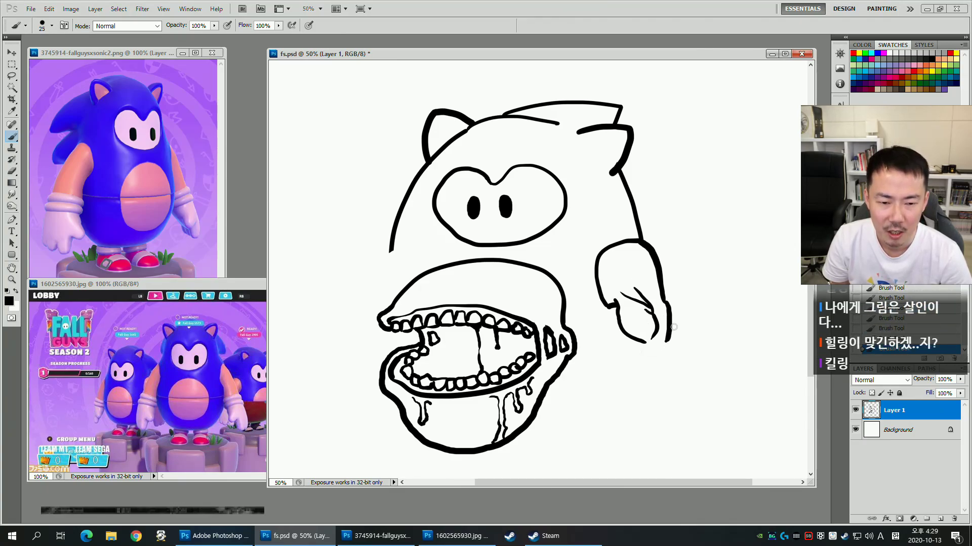
Erase the outer contour of the upper arm below the shoulder and redraw it as a separate bulging muscle line.
{"action": "key", "text": "e"}
{"action": "left_click", "coordinate": [670, 310]}
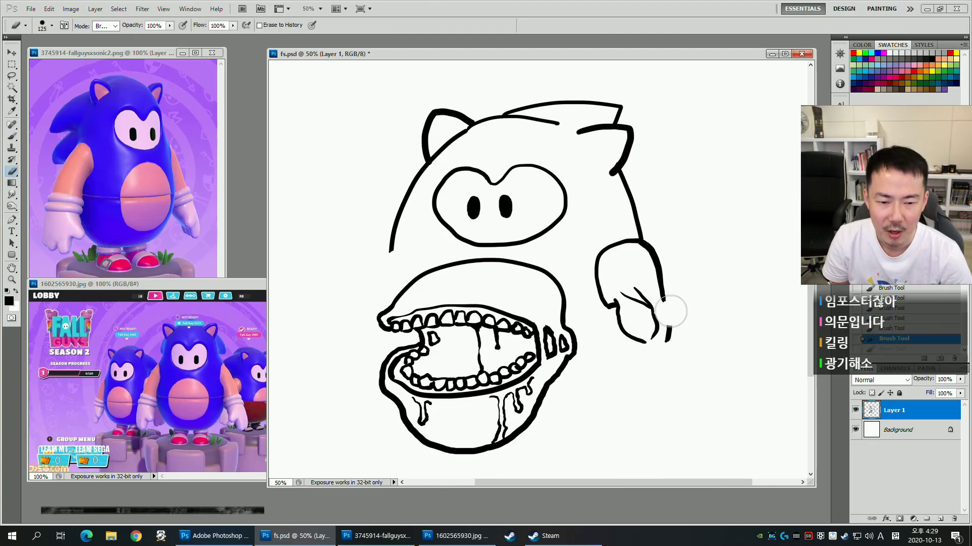
{"action": "left_click_drag", "start_coordinate": [669, 310], "coordinate": [669, 337]}
{"action": "key", "text": "b"}
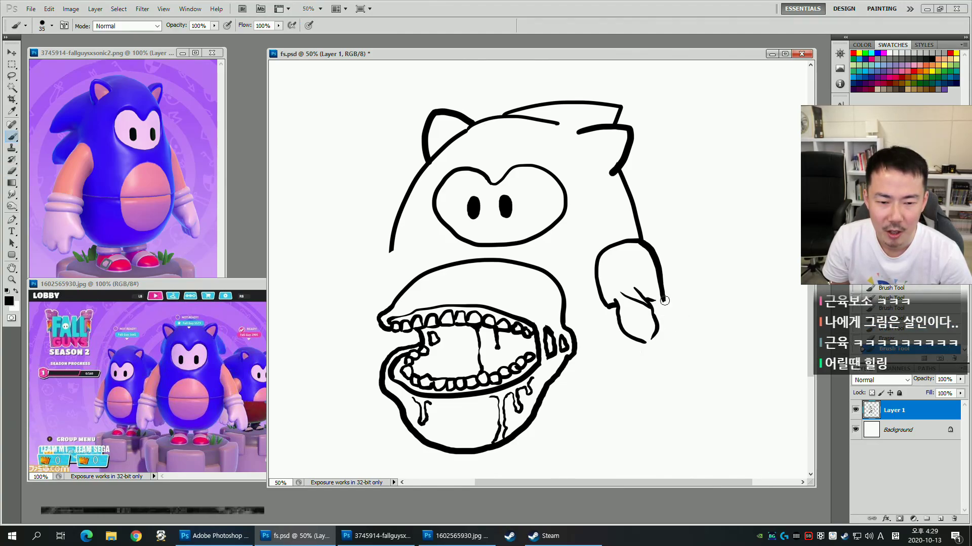
{"action": "mouse_move", "coordinate": [657, 304]}
{"action": "left_mouse_down"}
{"action": "mouse_move", "coordinate": [664, 294]}
{"action": "mouse_move", "coordinate": [673, 339]}
{"action": "left_mouse_up"}
{"action": "key", "text": "ctrl+z"}
{"action": "left_click_drag", "start_coordinate": [661, 292], "coordinate": [667, 337]}
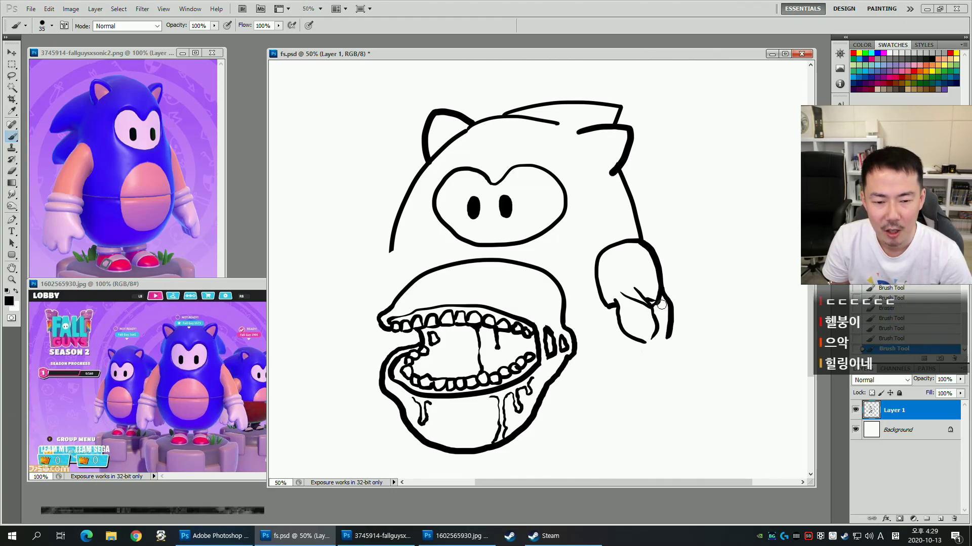
Clean up the lines between the upper-arm muscles and add short tendon strokes at the elbow.
{"action": "key", "text": "e"}
{"action": "left_click_drag", "start_coordinate": [656, 309], "coordinate": [649, 350]}
{"action": "key", "text": "b"}
Draw a forearm slanting down to the left from the elbow, with an inner and outer contour and muscle lines between them.
{"action": "left_click_drag", "start_coordinate": [636, 383], "coordinate": [634, 403]}
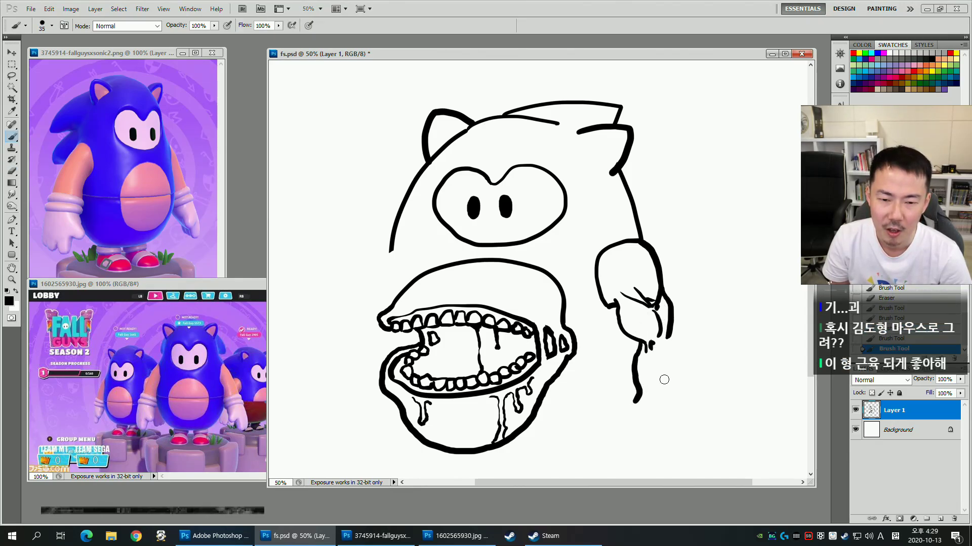
{"action": "scroll", "coordinate": [672, 353], "scroll_direction": "down", "scroll_amount": 3}
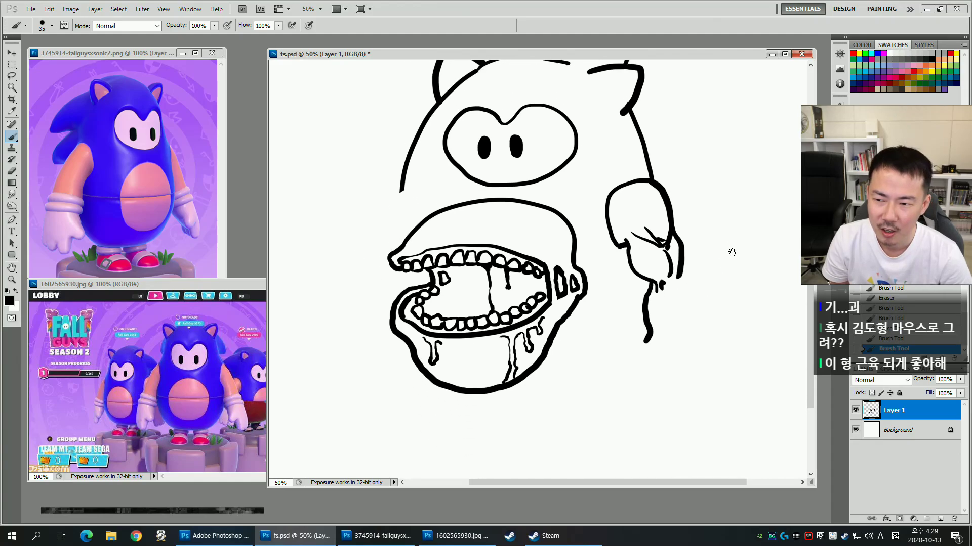
{"action": "key", "text": "ctrl+z"}
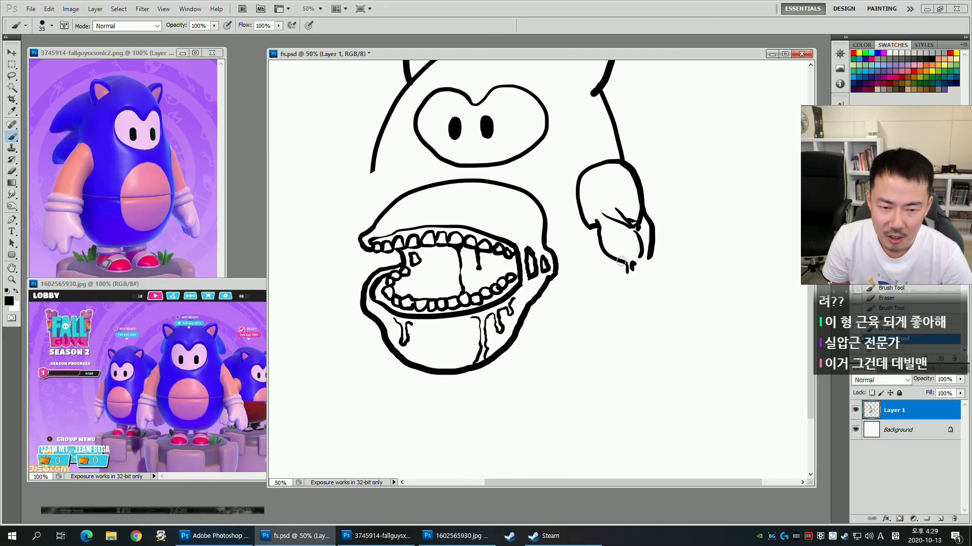
{"action": "left_click_drag", "start_coordinate": [626, 271], "coordinate": [579, 376]}
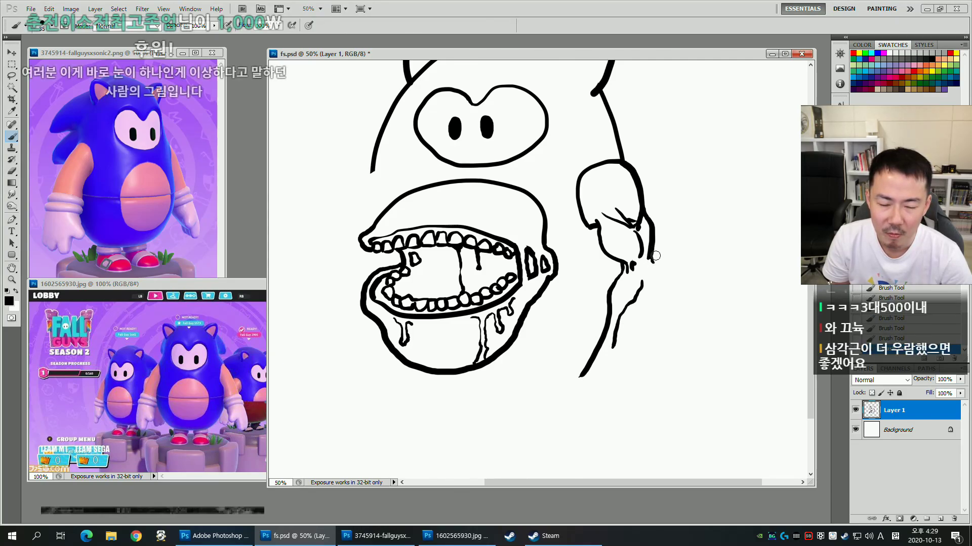
{"action": "key", "text": "ctrl+z"}
{"action": "mouse_move", "coordinate": [648, 260]}
{"action": "left_mouse_down"}
{"action": "mouse_move", "coordinate": [659, 281]}
{"action": "mouse_move", "coordinate": [636, 321]}
{"action": "left_mouse_up"}
{"action": "left_click_drag", "start_coordinate": [616, 356], "coordinate": [603, 377]}
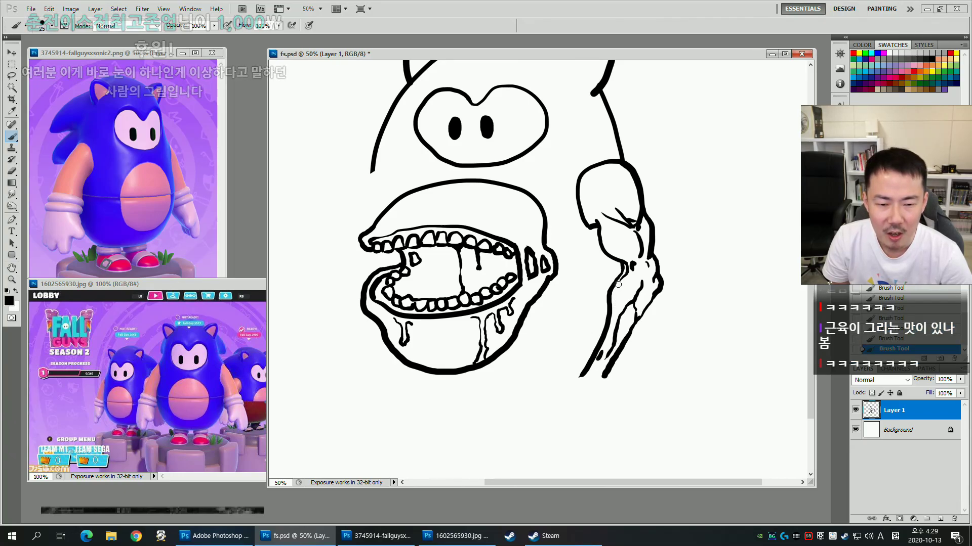
{"action": "scroll", "coordinate": [625, 276], "scroll_direction": "up", "scroll_amount": 2}
{"action": "left_click_drag", "start_coordinate": [618, 292], "coordinate": [622, 300]}
{"action": "key", "text": "ctrl+z"}
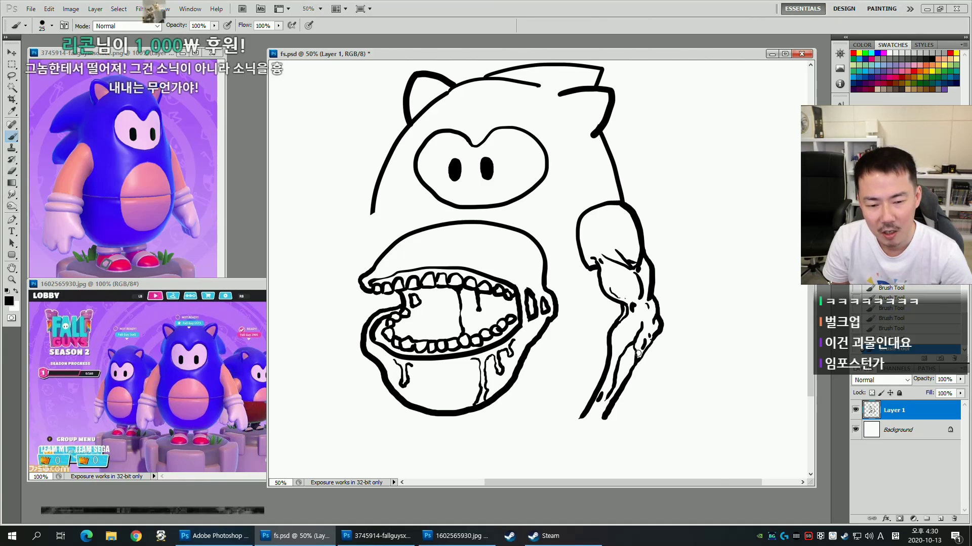
Increase the brush size to 35 px and draw a rounded cuff around the wrist at the end of the forearm.
{"action": "mouse_move", "coordinate": [638, 388]}
{"action": "left_mouse_down"}
{"action": "mouse_move", "coordinate": [654, 303]}
{"action": "mouse_move", "coordinate": [606, 359]}
{"action": "left_mouse_up"}
{"action": "mouse_move", "coordinate": [515, 395]}
{"action": "left_mouse_down"}
{"action": "mouse_move", "coordinate": [517, 303]}
{"action": "mouse_move", "coordinate": [531, 341]}
{"action": "mouse_move", "coordinate": [582, 327]}
{"action": "mouse_move", "coordinate": [574, 339]}
{"action": "mouse_move", "coordinate": [537, 333]}
{"action": "mouse_move", "coordinate": [486, 381]}
{"action": "mouse_move", "coordinate": [579, 330]}
{"action": "mouse_move", "coordinate": [566, 319]}
{"action": "mouse_move", "coordinate": [535, 343]}
{"action": "mouse_move", "coordinate": [539, 331]}
{"action": "mouse_move", "coordinate": [527, 360]}
{"action": "mouse_move", "coordinate": [561, 353]}
{"action": "mouse_move", "coordinate": [559, 385]}
{"action": "mouse_move", "coordinate": [573, 388]}
{"action": "mouse_move", "coordinate": [592, 354]}
{"action": "mouse_move", "coordinate": [612, 412]}
{"action": "left_mouse_up"}
{"action": "key", "text": "bracketright"}
{"action": "key", "text": "bracketright"}
{"action": "key", "text": "e"}
{"action": "key", "text": "b"}
{"action": "key", "text": "ctrl+z"}
{"action": "key", "text": "ctrl+z"}
{"action": "left_click", "coordinate": [597, 393]}
Draw a bony hand hanging from the wrist cuff, with a knuckled back and three long, thin fingers.
{"action": "left_click_drag", "start_coordinate": [647, 347], "coordinate": [535, 332]}
{"action": "left_click_drag", "start_coordinate": [415, 344], "coordinate": [422, 394]}
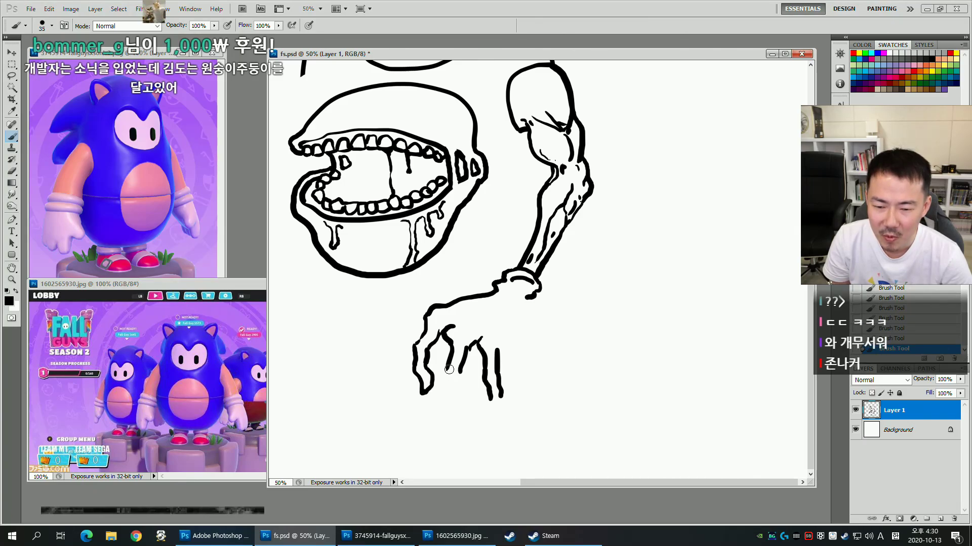
{"action": "mouse_move", "coordinate": [463, 378]}
{"action": "left_mouse_down"}
{"action": "mouse_move", "coordinate": [454, 396]}
{"action": "mouse_move", "coordinate": [470, 405]}
{"action": "left_mouse_up"}
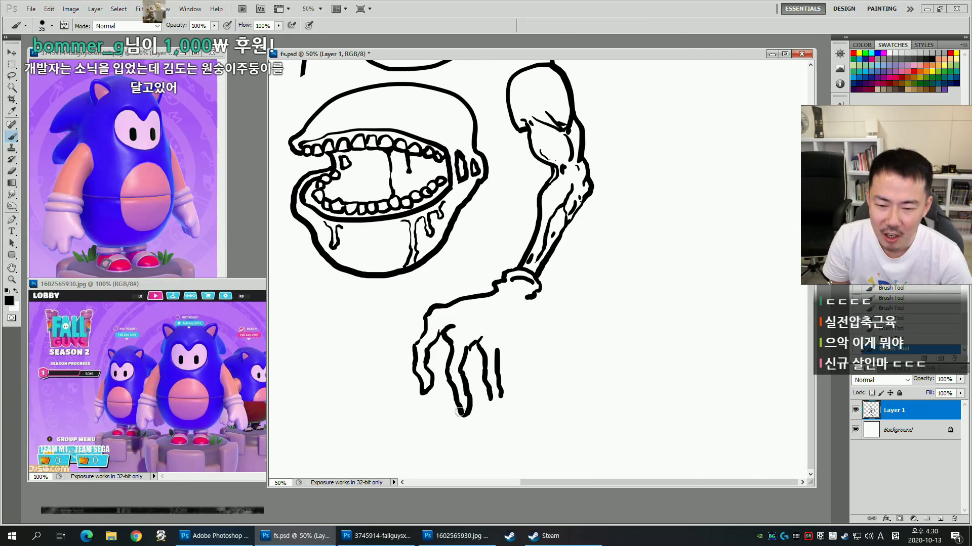
{"action": "left_click_drag", "start_coordinate": [583, 370], "coordinate": [602, 397]}
{"action": "left_click_drag", "start_coordinate": [516, 381], "coordinate": [550, 329]}
{"action": "mouse_move", "coordinate": [607, 329]}
{"action": "left_mouse_down"}
{"action": "mouse_move", "coordinate": [646, 365]}
{"action": "mouse_move", "coordinate": [661, 306]}
{"action": "left_mouse_up"}
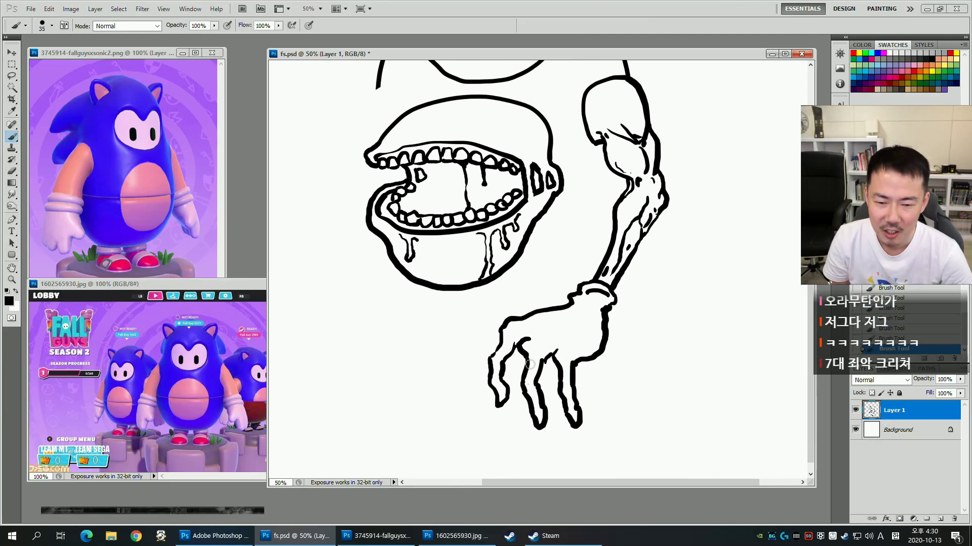
Fill the gap between the first two fingers with black and add a small dark dab beside the middle finger.
{"action": "mouse_move", "coordinate": [515, 373]}
{"action": "left_mouse_down"}
{"action": "mouse_move", "coordinate": [514, 354]}
{"action": "mouse_move", "coordinate": [514, 366]}
{"action": "left_mouse_up"}
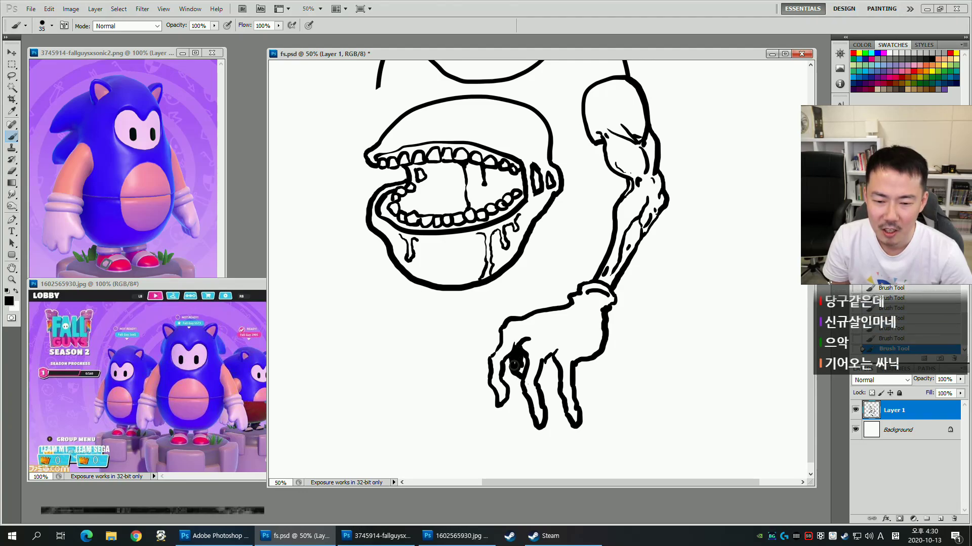
{"action": "left_click", "coordinate": [540, 382]}
{"action": "mouse_move", "coordinate": [619, 362]}
{"action": "left_mouse_down"}
{"action": "mouse_move", "coordinate": [633, 405]}
{"action": "mouse_move", "coordinate": [653, 405]}
{"action": "left_mouse_up"}
{"action": "left_click_drag", "start_coordinate": [729, 296], "coordinate": [657, 312]}
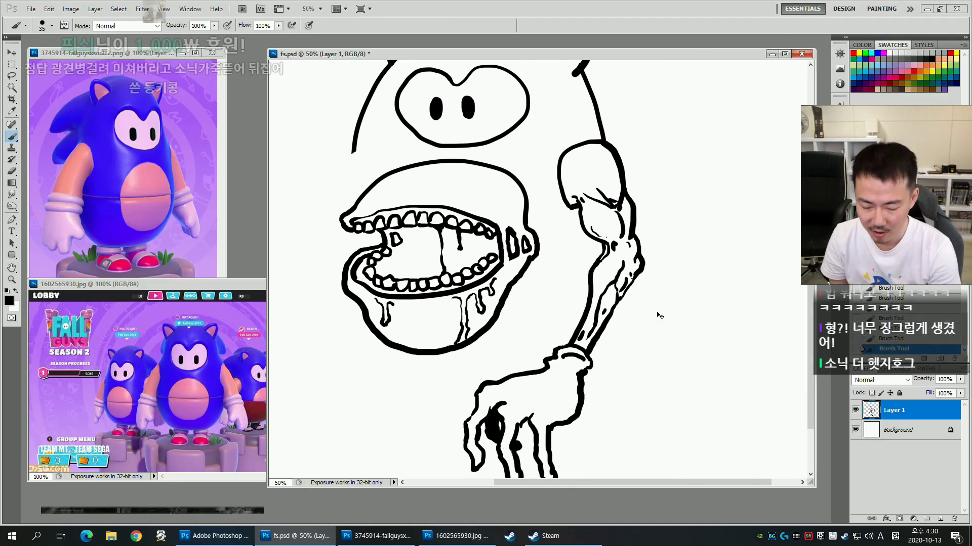
Scale the whole monster drawing down with Free Transform and reposition it on the canvas.
{"action": "key", "text": "ctrl+minus"}
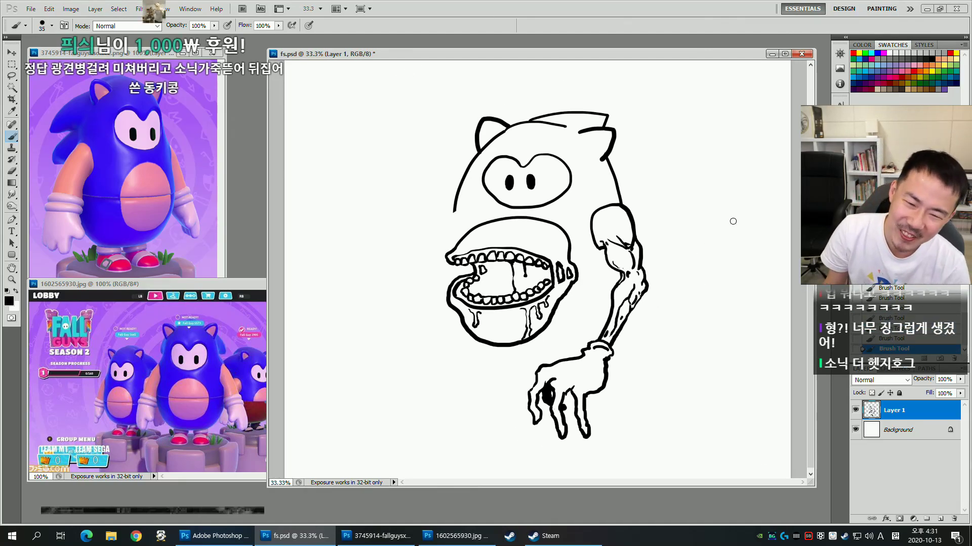
{"action": "key", "text": "e"}
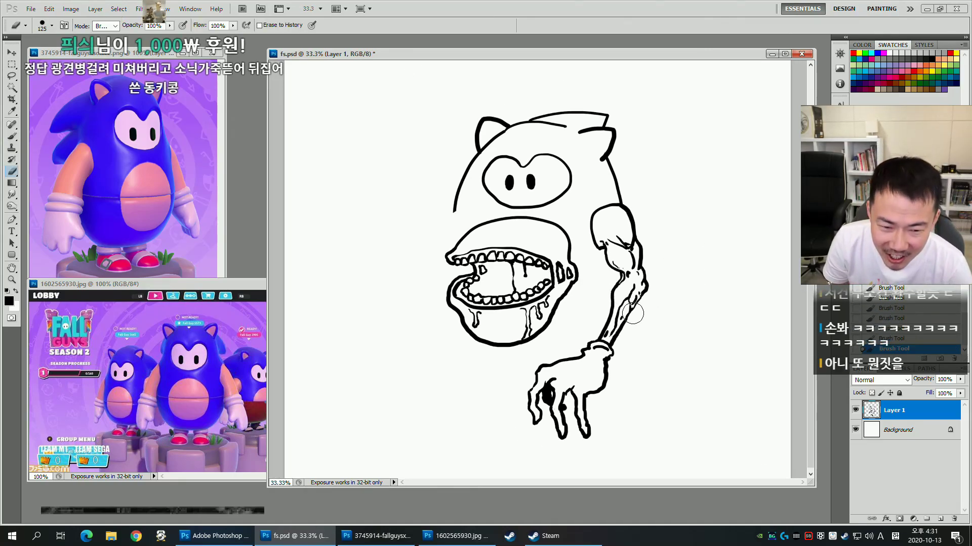
{"action": "key", "text": "bracketleft"}
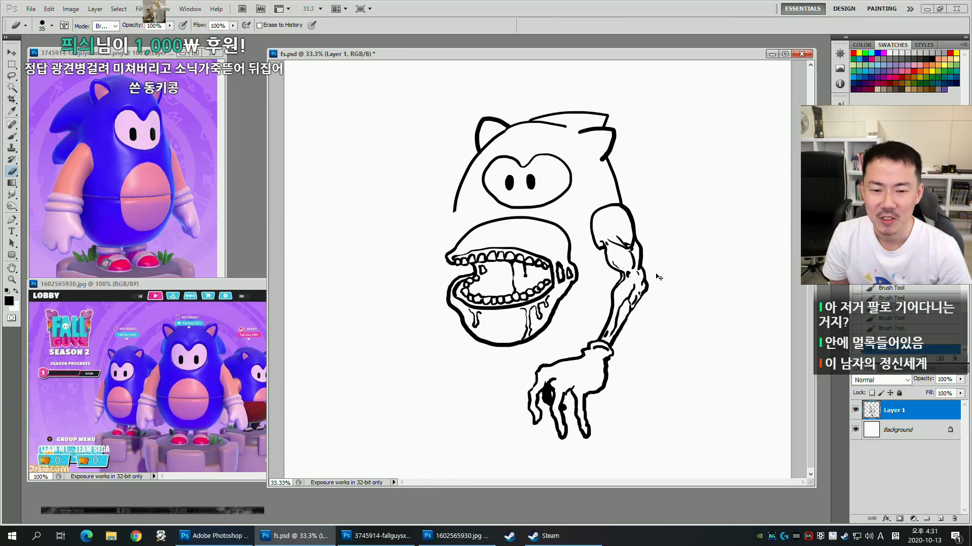
{"action": "key", "text": "ctrl+t"}
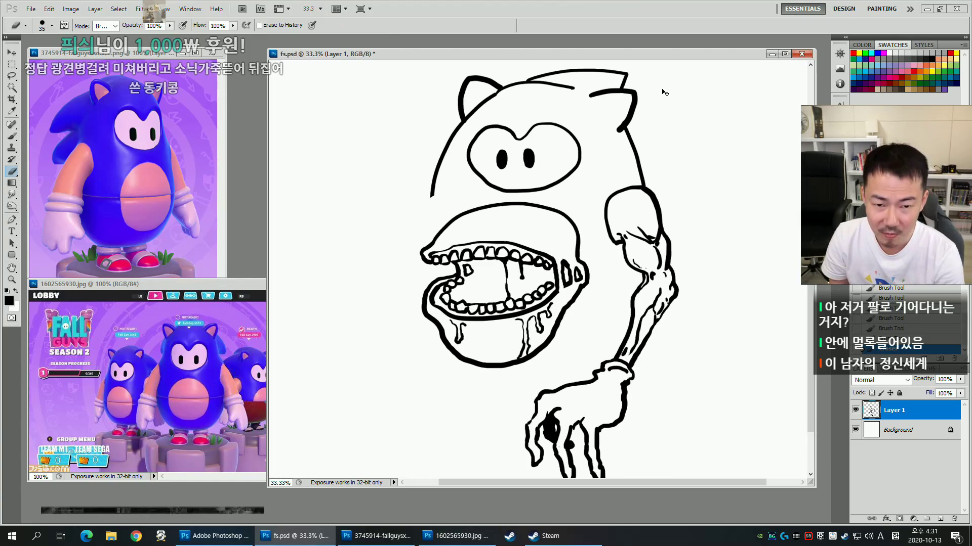
{"action": "key", "text": "ctrl+equal"}
{"action": "left_click_drag", "start_coordinate": [740, 155], "coordinate": [690, 208]}
{"action": "left_click_drag", "start_coordinate": [647, 102], "coordinate": [610, 163]}
{"action": "left_click_drag", "start_coordinate": [540, 274], "coordinate": [602, 187]}
{"action": "left_click_drag", "start_coordinate": [673, 74], "coordinate": [638, 126]}
{"action": "mouse_move", "coordinate": [585, 279]}
{"action": "left_mouse_down"}
{"action": "mouse_move", "coordinate": [584, 245]}
{"action": "mouse_move", "coordinate": [604, 227]}
{"action": "mouse_move", "coordinate": [651, 230]}
{"action": "mouse_move", "coordinate": [641, 250]}
{"action": "mouse_move", "coordinate": [683, 250]}
{"action": "mouse_move", "coordinate": [586, 322]}
{"action": "left_mouse_up"}
{"action": "key", "text": "Return"}
Lasso the hand and wrist cuff, shrink and slightly rotate them, fit them onto the forearm's end, and deselect.
{"action": "key", "text": "e"}
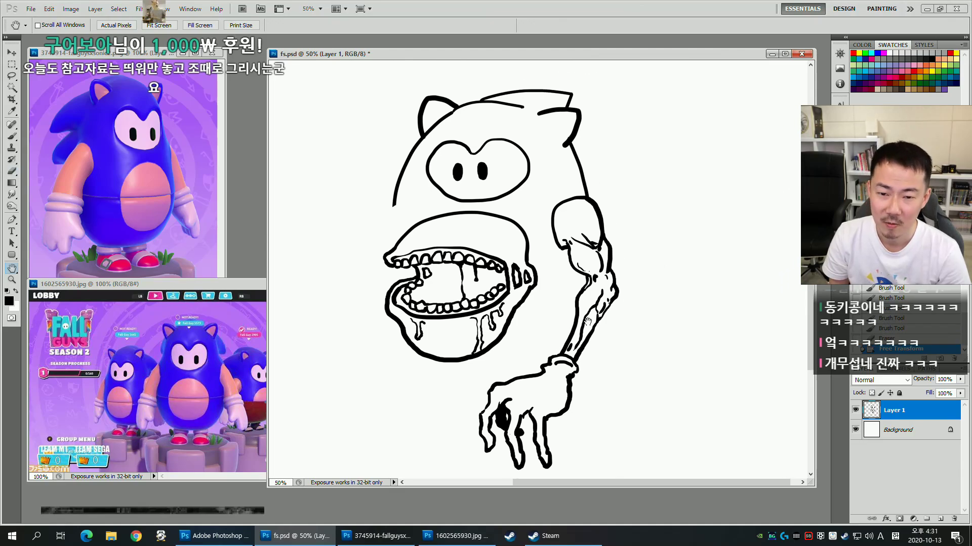
{"action": "mouse_move", "coordinate": [655, 301]}
{"action": "left_mouse_down"}
{"action": "mouse_move", "coordinate": [685, 299]}
{"action": "mouse_move", "coordinate": [673, 309]}
{"action": "left_mouse_up"}
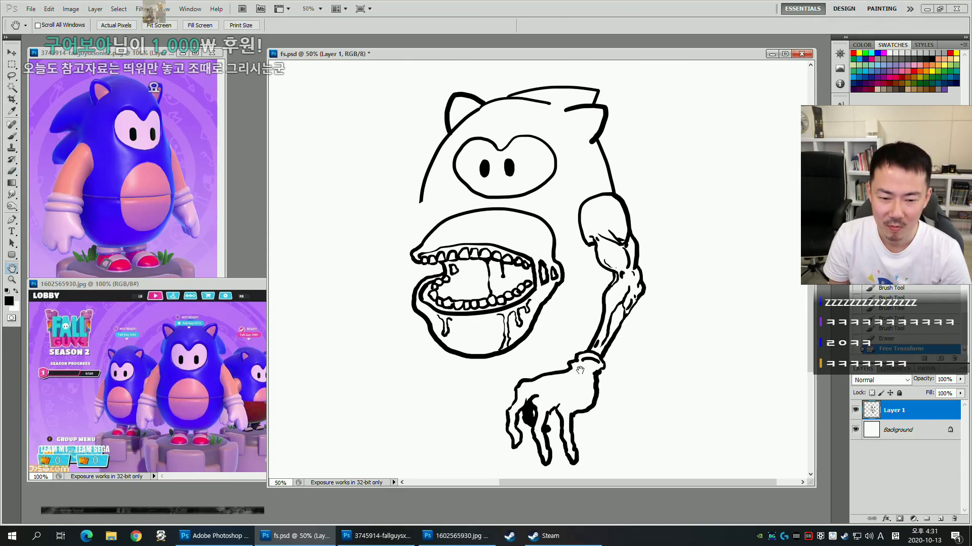
{"action": "left_click_drag", "start_coordinate": [547, 354], "coordinate": [584, 348]}
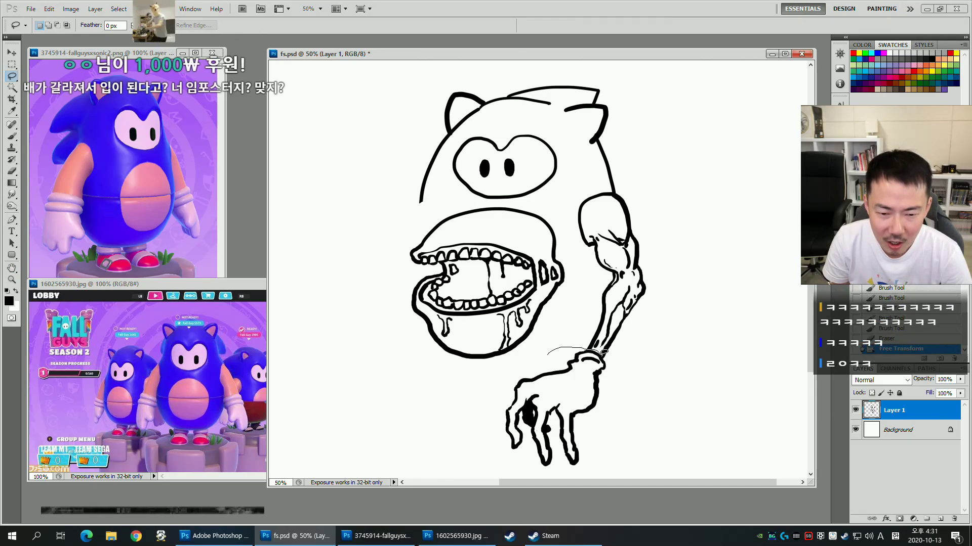
{"action": "left_click_drag", "start_coordinate": [541, 471], "coordinate": [490, 399]}
{"action": "key", "text": "ctrl+t"}
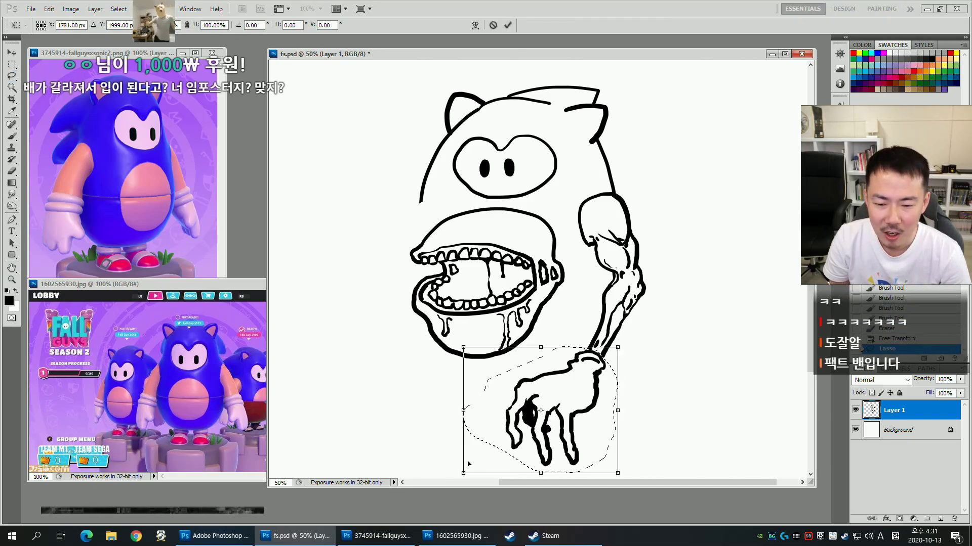
{"action": "left_click_drag", "start_coordinate": [463, 472], "coordinate": [484, 456]}
{"action": "left_click_drag", "start_coordinate": [581, 405], "coordinate": [575, 402]}
{"action": "left_click_drag", "start_coordinate": [629, 390], "coordinate": [629, 413]}
{"action": "left_click_drag", "start_coordinate": [585, 404], "coordinate": [580, 392]}
{"action": "key", "text": "Return"}
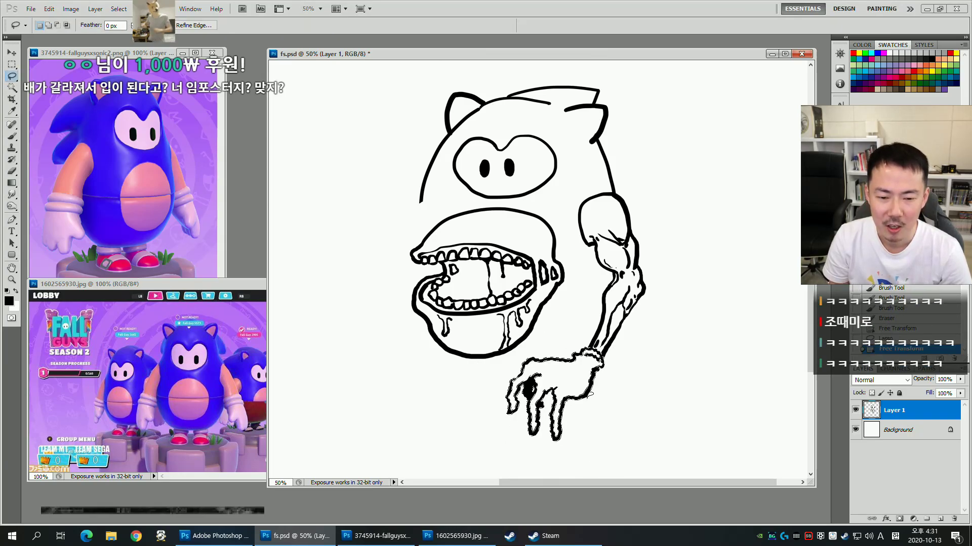
{"action": "key", "text": "ctrl+d"}
{"action": "mouse_move", "coordinate": [649, 327]}
{"action": "left_mouse_down"}
{"action": "mouse_move", "coordinate": [697, 328]}
{"action": "mouse_move", "coordinate": [688, 342]}
{"action": "left_mouse_up"}
{"action": "key", "text": "e"}
{"action": "key", "text": "b"}
{"action": "left_click_drag", "start_coordinate": [579, 264], "coordinate": [559, 259]}
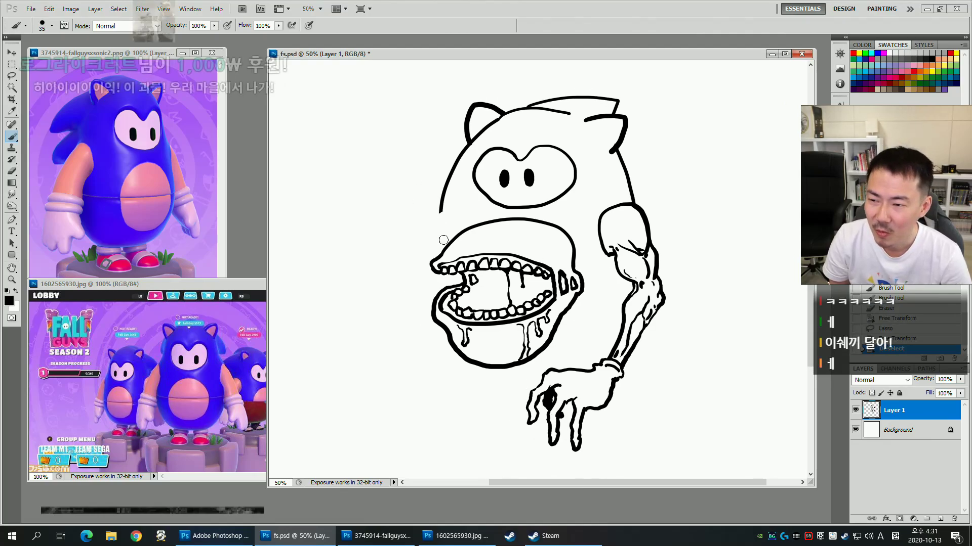
{"action": "left_click_drag", "start_coordinate": [440, 212], "coordinate": [441, 241]}
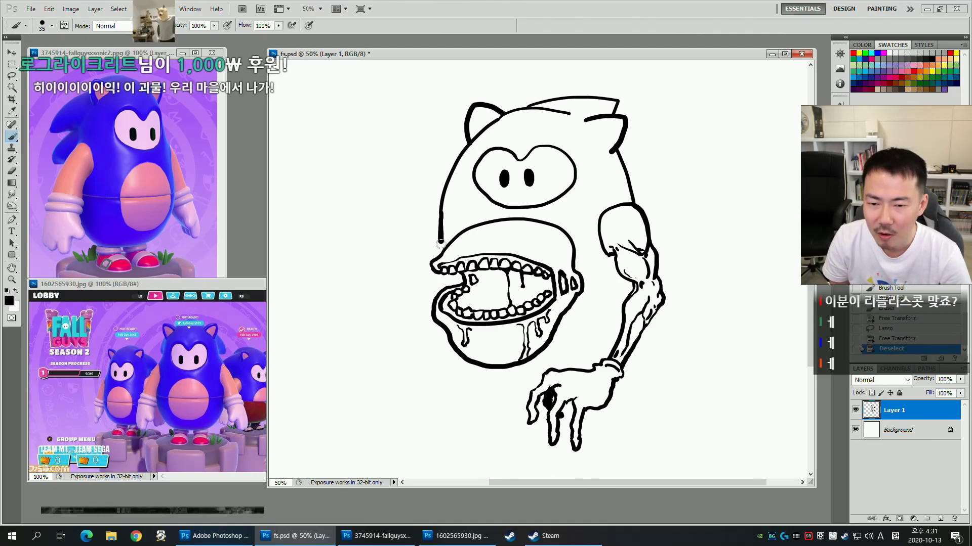
{"action": "key", "text": "ctrl+z"}
{"action": "key", "text": "bracketleft"}
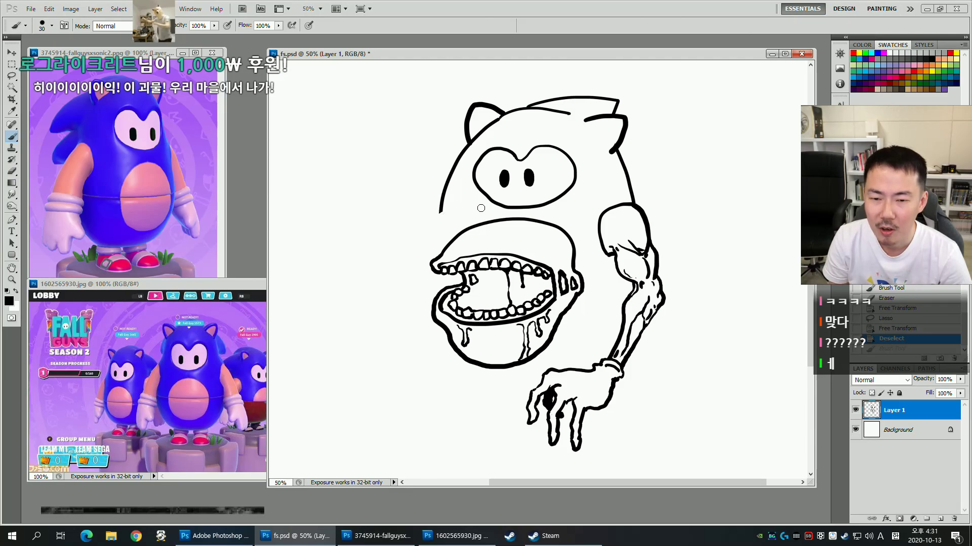
Lasso the entire mouth, stretch it slightly wider, shift it a little left and down, and deselect.
{"action": "key", "text": "l"}
{"action": "mouse_move", "coordinate": [458, 217]}
{"action": "left_mouse_down"}
{"action": "mouse_move", "coordinate": [550, 215]}
{"action": "mouse_move", "coordinate": [587, 245]}
{"action": "left_mouse_up"}
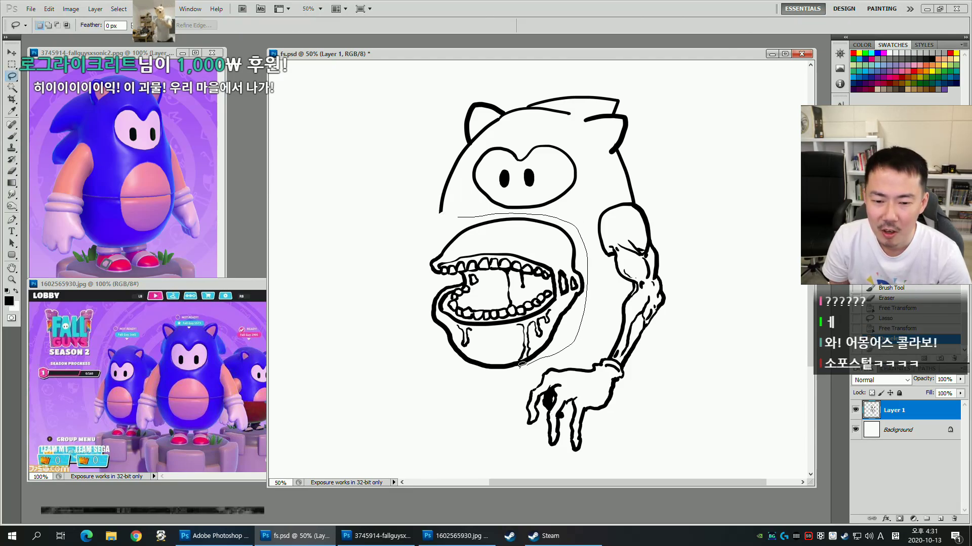
{"action": "left_click_drag", "start_coordinate": [398, 298], "coordinate": [399, 265]}
{"action": "key", "text": "ctrl+t"}
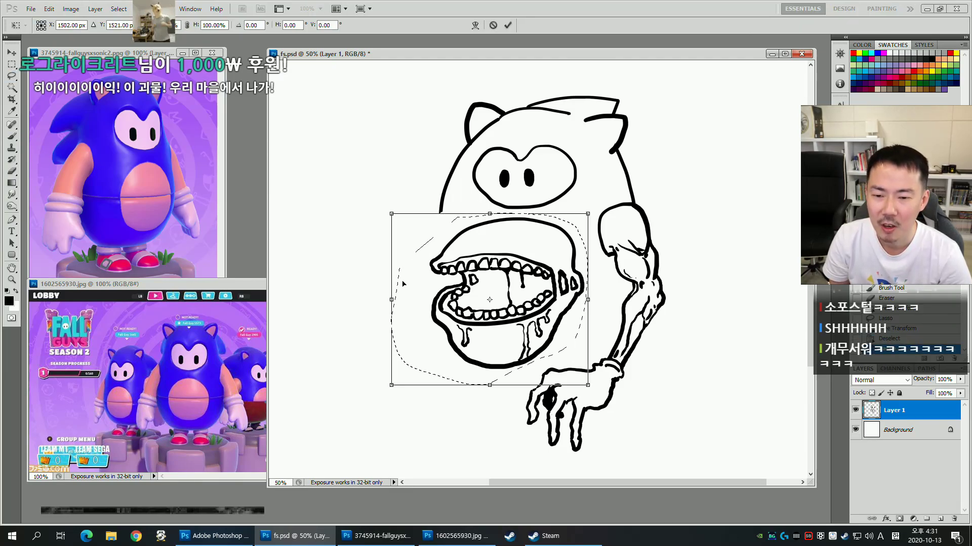
{"action": "left_click_drag", "start_coordinate": [392, 299], "coordinate": [379, 299]}
{"action": "left_click_drag", "start_coordinate": [583, 272], "coordinate": [580, 277]}
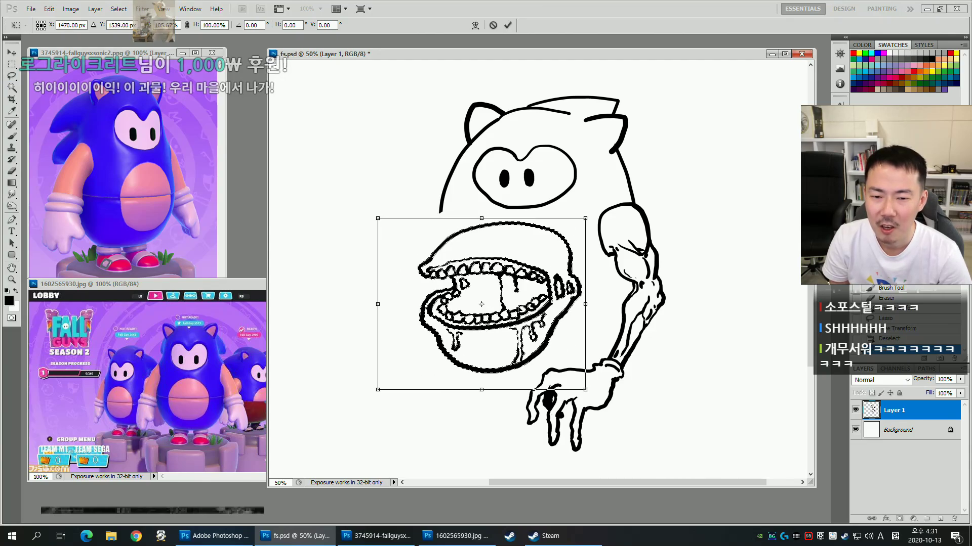
{"action": "key", "text": "Return"}
{"action": "key", "text": "ctrl+d"}
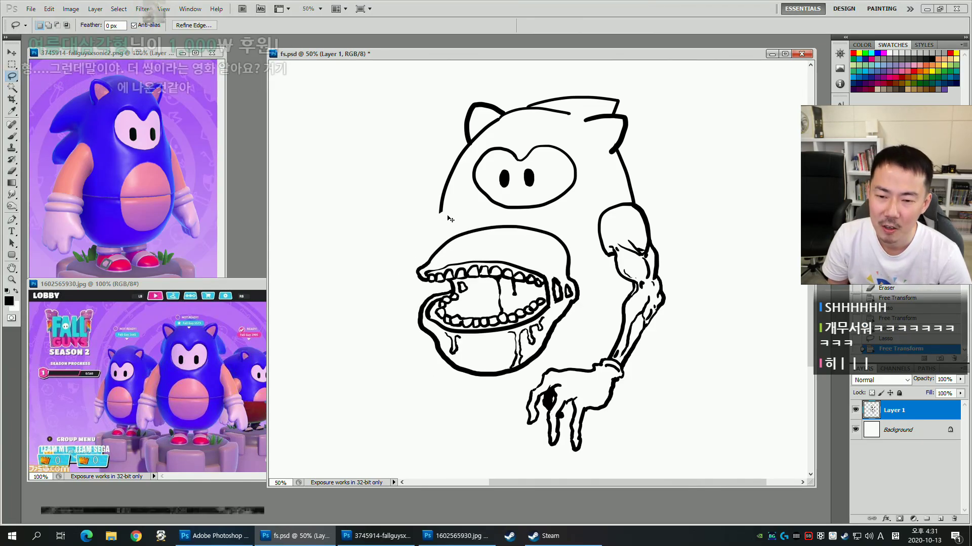
Try to extend the body's left outline down to the upper lip using smaller brush sizes.
{"action": "key", "text": "b"}
{"action": "left_click_drag", "start_coordinate": [440, 213], "coordinate": [436, 249]}
{"action": "key", "text": "ctrl+z"}
{"action": "key", "text": "bracketleft"}
{"action": "key", "text": "bracketleft"}
{"action": "key", "text": "bracketleft"}
{"action": "left_click_drag", "start_coordinate": [441, 212], "coordinate": [433, 255]}
{"action": "key", "text": "ctrl+z"}
{"action": "key", "text": "bracketleft"}
{"action": "left_click_drag", "start_coordinate": [441, 214], "coordinate": [432, 251]}
{"action": "key", "text": "ctrl+z"}
{"action": "key", "text": "bracketleft"}
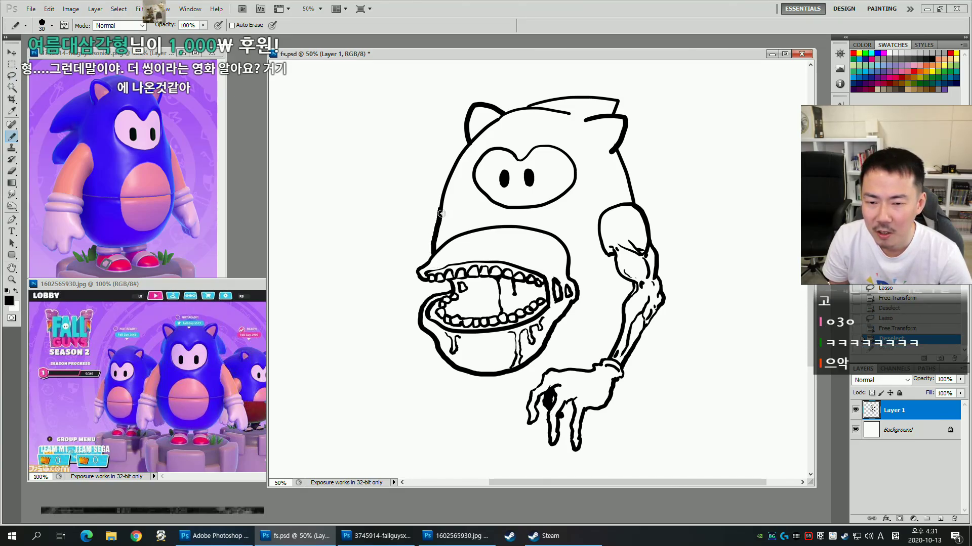
{"action": "key", "text": "ctrl+z"}
{"action": "left_click_drag", "start_coordinate": [441, 209], "coordinate": [434, 257]}
{"action": "key", "text": "ctrl+z"}
{"action": "left_click_drag", "start_coordinate": [617, 280], "coordinate": [573, 313]}
{"action": "left_click_drag", "start_coordinate": [419, 216], "coordinate": [463, 200]}
{"action": "key", "text": "ctrl+z"}
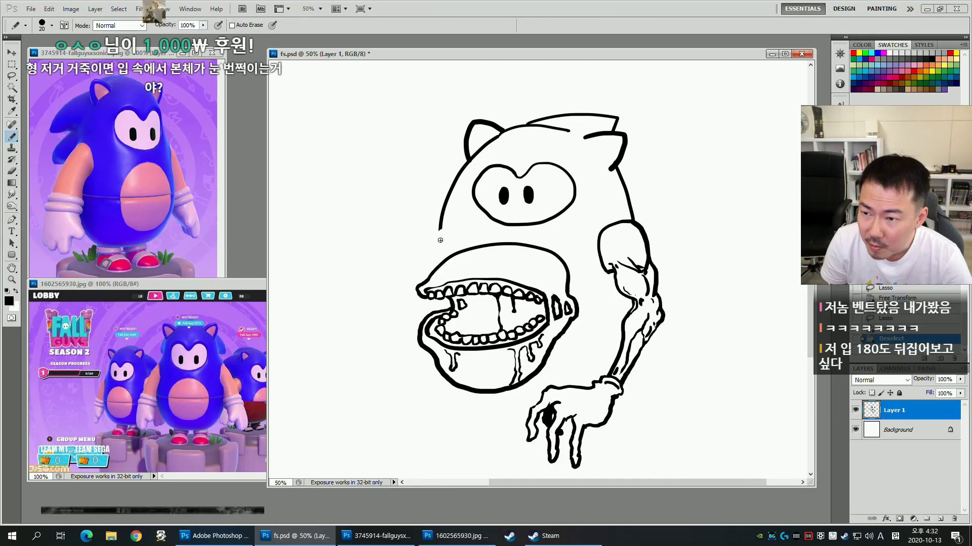
{"action": "left_click_drag", "start_coordinate": [435, 245], "coordinate": [431, 269]}
{"action": "key", "text": "ctrl+z"}
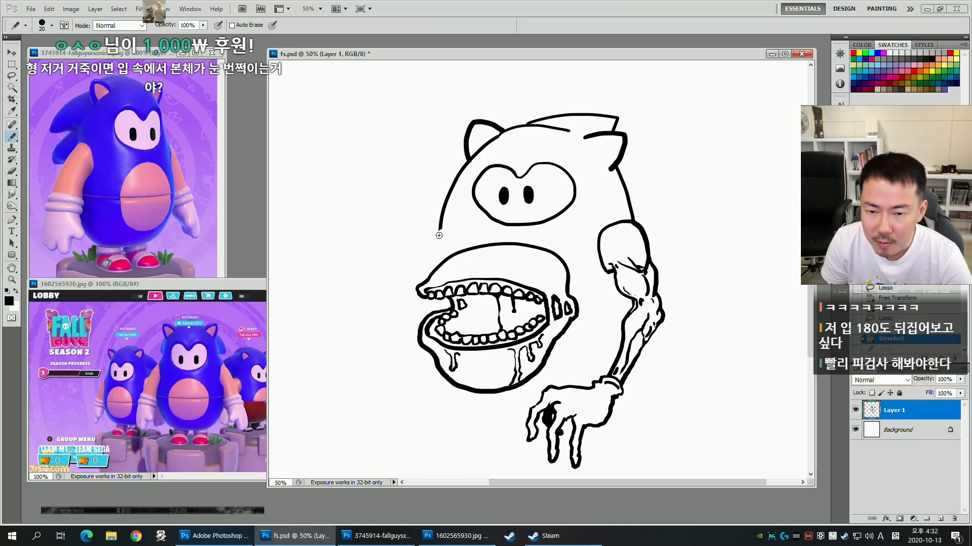
Choose the 13 px brush preset, enlarge it to 30 px, and extend the body's left outline to the upper lip.
{"action": "key", "text": "b"}
{"action": "right_click", "coordinate": [440, 238]}
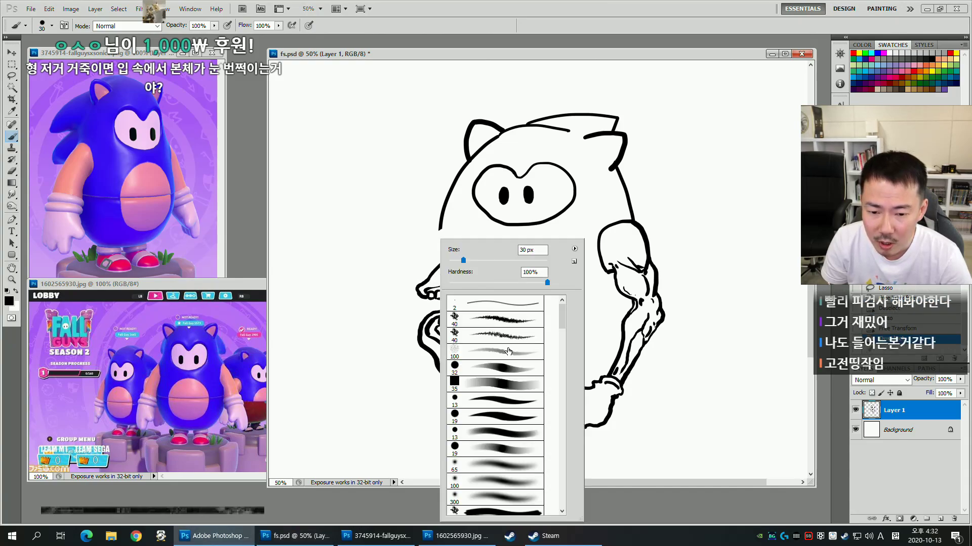
{"action": "double_click", "coordinate": [511, 402]}
{"action": "mouse_move", "coordinate": [445, 239]}
{"action": "left_mouse_down"}
{"action": "mouse_move", "coordinate": [434, 267]}
{"action": "mouse_move", "coordinate": [537, 265]}
{"action": "left_mouse_up"}
{"action": "key", "text": "ctrl+z"}
{"action": "key", "text": "bracketright"}
{"action": "key", "text": "bracketright"}
{"action": "key", "text": "bracketright"}
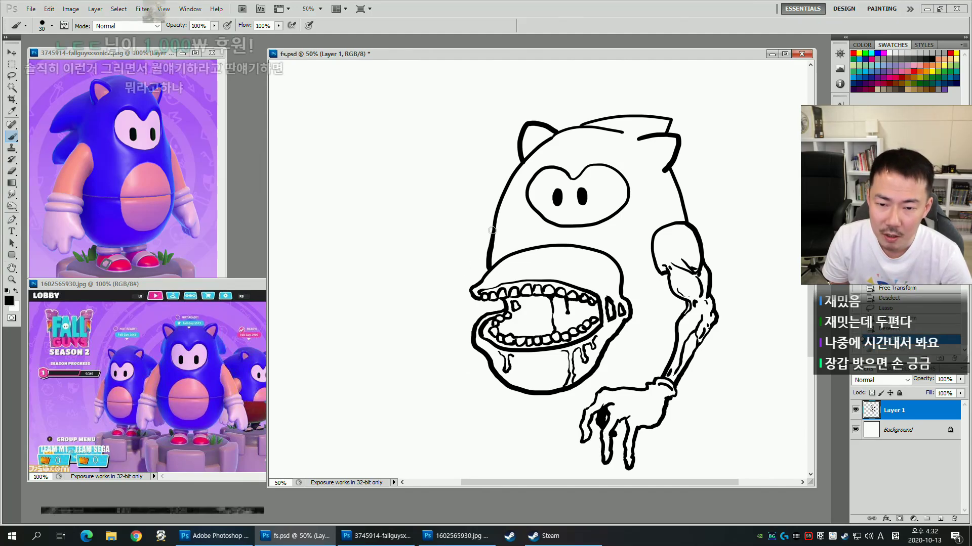
{"action": "left_click_drag", "start_coordinate": [446, 324], "coordinate": [496, 310]}
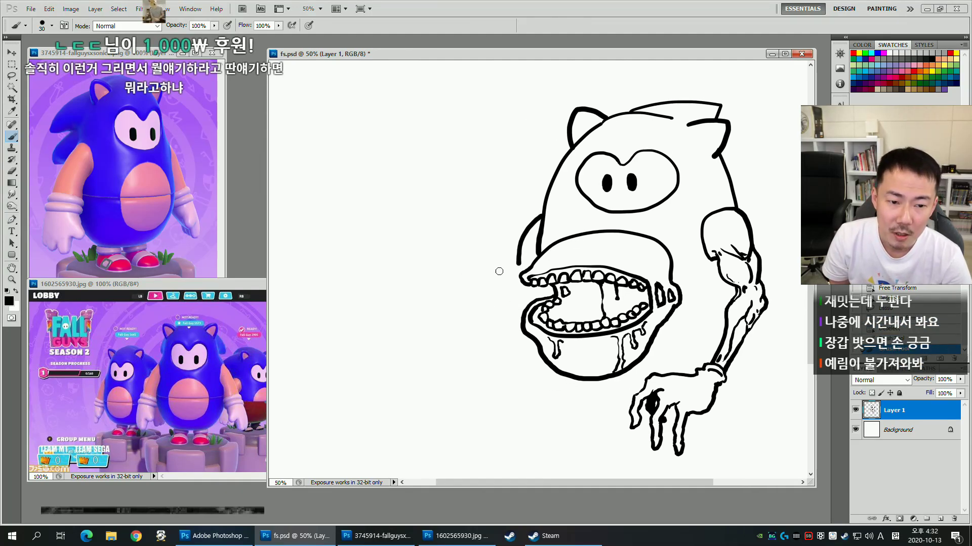
{"action": "left_click_drag", "start_coordinate": [617, 230], "coordinate": [570, 260]}
{"action": "left_click_drag", "start_coordinate": [627, 290], "coordinate": [455, 288]}
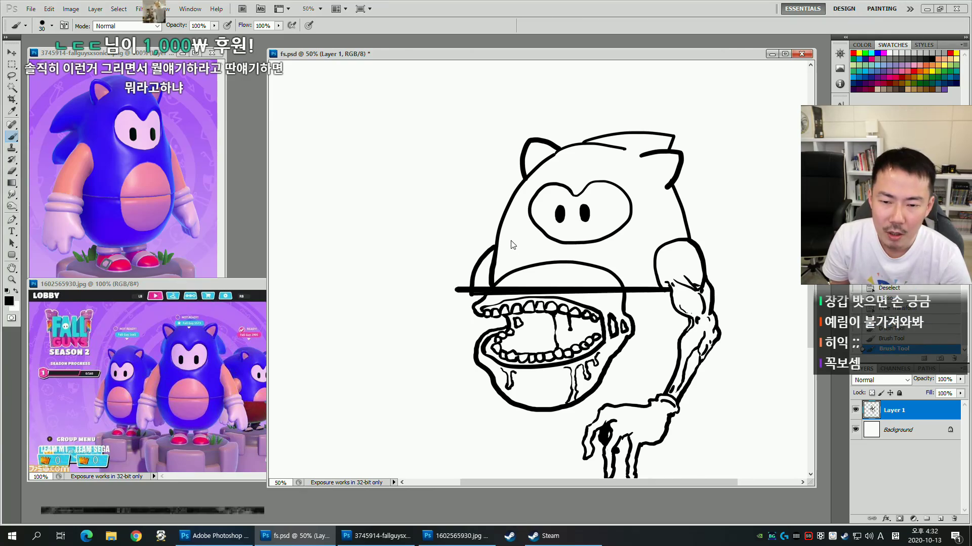
{"action": "key", "text": "ctrl+alt+z"}
{"action": "key", "text": "ctrl+alt+z"}
Reduce the brush size to 25 px and sketch a curved far shoulder beside the body's left outline.
{"action": "key", "text": "bracketleft"}
{"action": "left_click_drag", "start_coordinate": [495, 245], "coordinate": [475, 285]}
{"action": "key", "text": "ctrl+alt+z"}
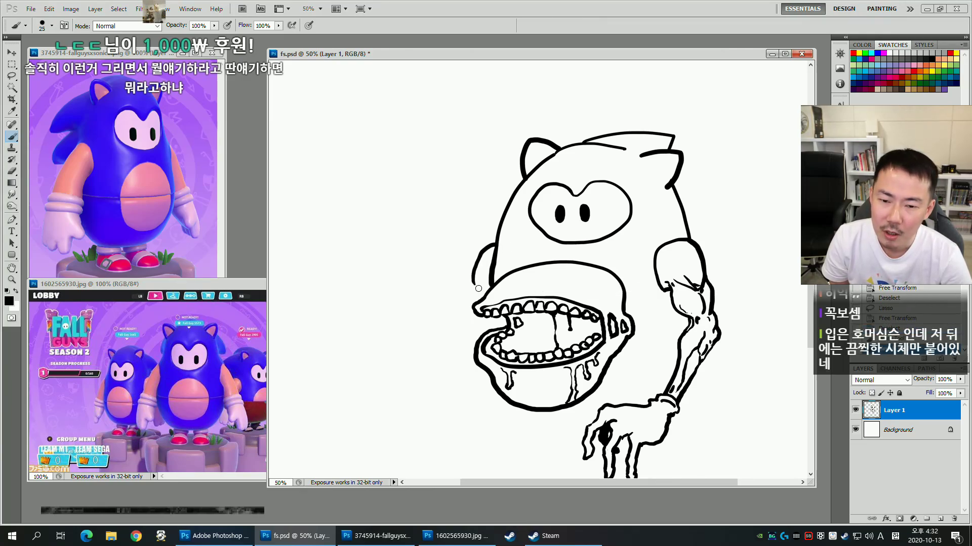
{"action": "key", "text": "ctrl+alt+z"}
{"action": "left_click_drag", "start_coordinate": [495, 244], "coordinate": [466, 289]}
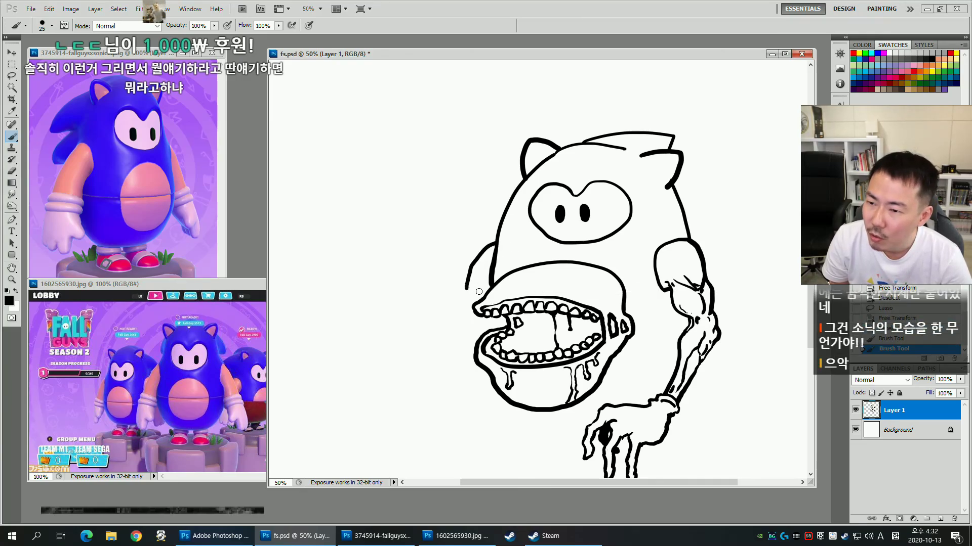
{"action": "key", "text": "ctrl+alt+z"}
{"action": "left_click_drag", "start_coordinate": [497, 245], "coordinate": [469, 286]}
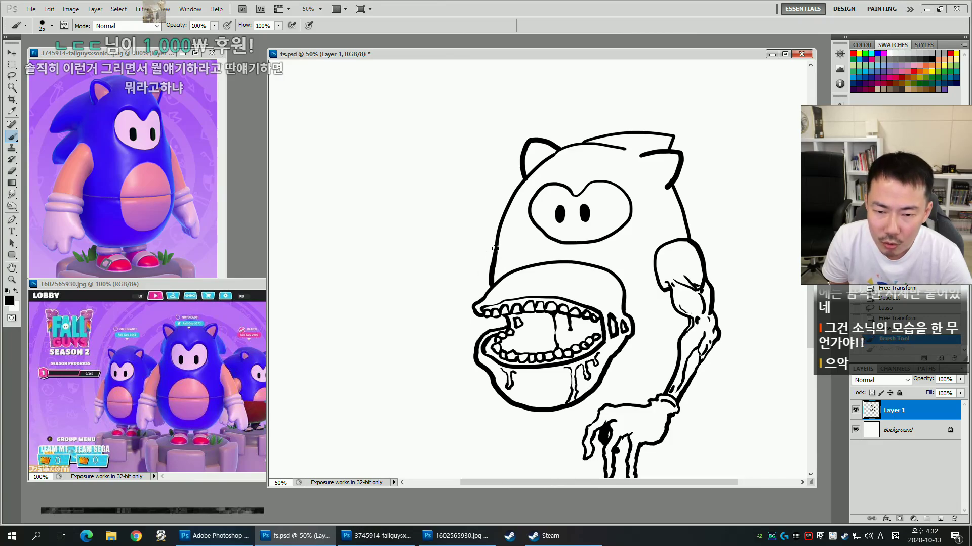
{"action": "key", "text": "ctrl+alt+z"}
{"action": "mouse_move", "coordinate": [495, 248]}
{"action": "left_mouse_down"}
{"action": "mouse_move", "coordinate": [475, 270]}
{"action": "mouse_move", "coordinate": [457, 303]}
{"action": "left_mouse_up"}
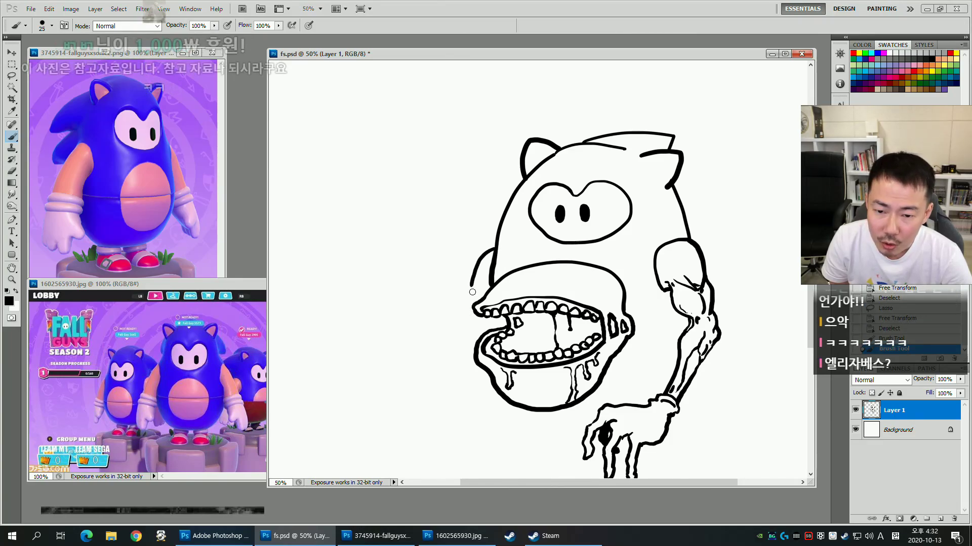
Redraw the far shoulder as a rounded arc that runs on into an upper-arm contour sloping down to the left.
{"action": "mouse_move", "coordinate": [534, 369]}
{"action": "left_mouse_down"}
{"action": "mouse_move", "coordinate": [614, 306]}
{"action": "mouse_move", "coordinate": [527, 341]}
{"action": "mouse_move", "coordinate": [497, 381]}
{"action": "mouse_move", "coordinate": [477, 307]}
{"action": "mouse_move", "coordinate": [497, 332]}
{"action": "left_mouse_up"}
{"action": "left_click_drag", "start_coordinate": [444, 307], "coordinate": [436, 275]}
{"action": "key", "text": "ctrl+alt+z"}
{"action": "key", "text": "ctrl+alt+z"}
{"action": "key", "text": "ctrl+alt+z"}
{"action": "mouse_move", "coordinate": [460, 216]}
{"action": "left_mouse_down"}
{"action": "mouse_move", "coordinate": [438, 254]}
{"action": "mouse_move", "coordinate": [427, 309]}
{"action": "left_mouse_up"}
{"action": "left_click_drag", "start_coordinate": [437, 261], "coordinate": [502, 274]}
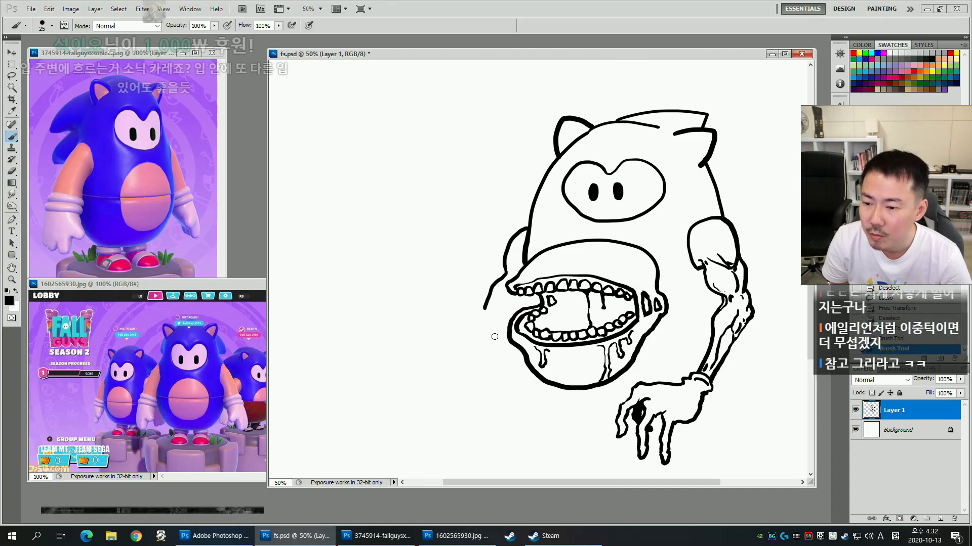
Try to extend the far upper arm into a long forearm contour sloping down to the left.
{"action": "left_click_drag", "start_coordinate": [471, 325], "coordinate": [495, 339]}
{"action": "left_click_drag", "start_coordinate": [609, 343], "coordinate": [536, 328]}
{"action": "key", "text": "ctrl+alt+z"}
{"action": "left_click_drag", "start_coordinate": [418, 300], "coordinate": [517, 298]}
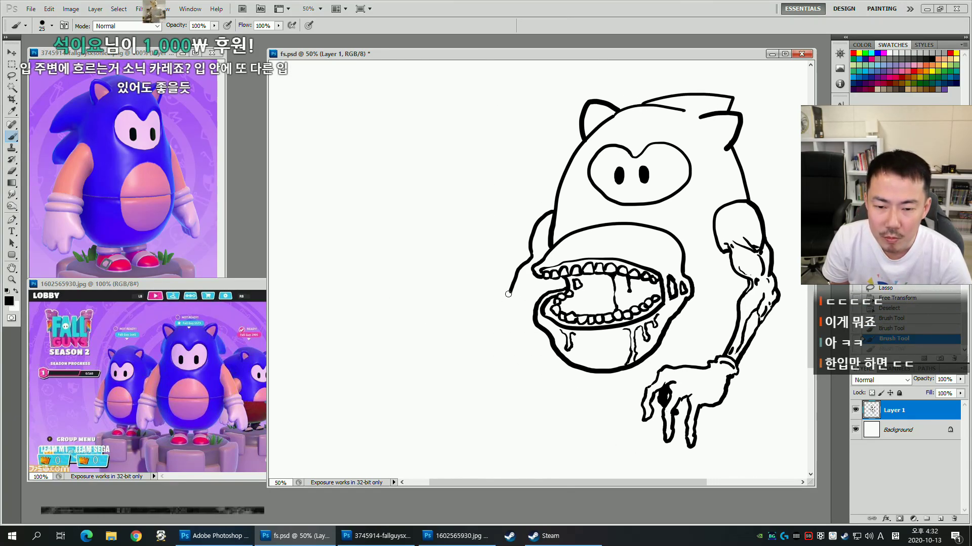
{"action": "left_click_drag", "start_coordinate": [437, 315], "coordinate": [387, 326]}
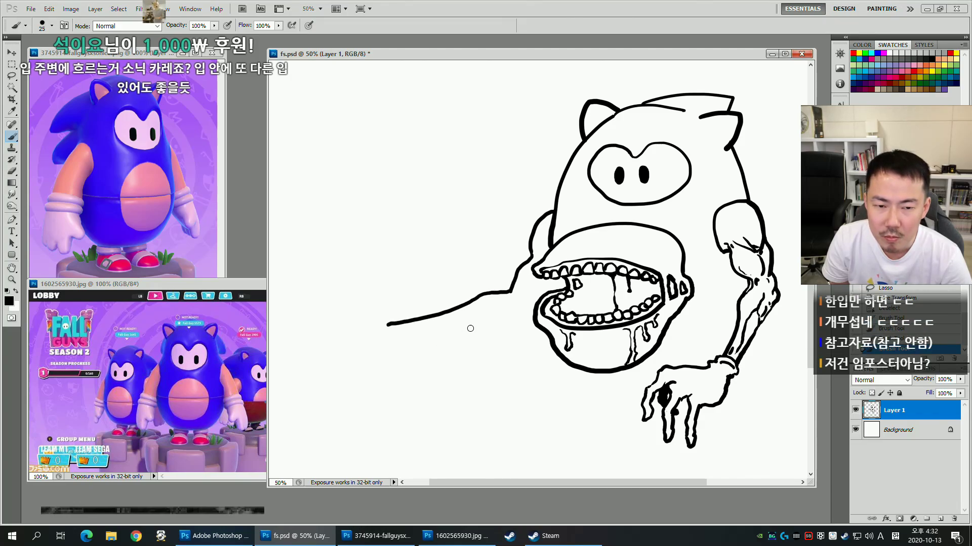
{"action": "left_click_drag", "start_coordinate": [512, 327], "coordinate": [455, 329]}
{"action": "key", "text": "ctrl+alt+z"}
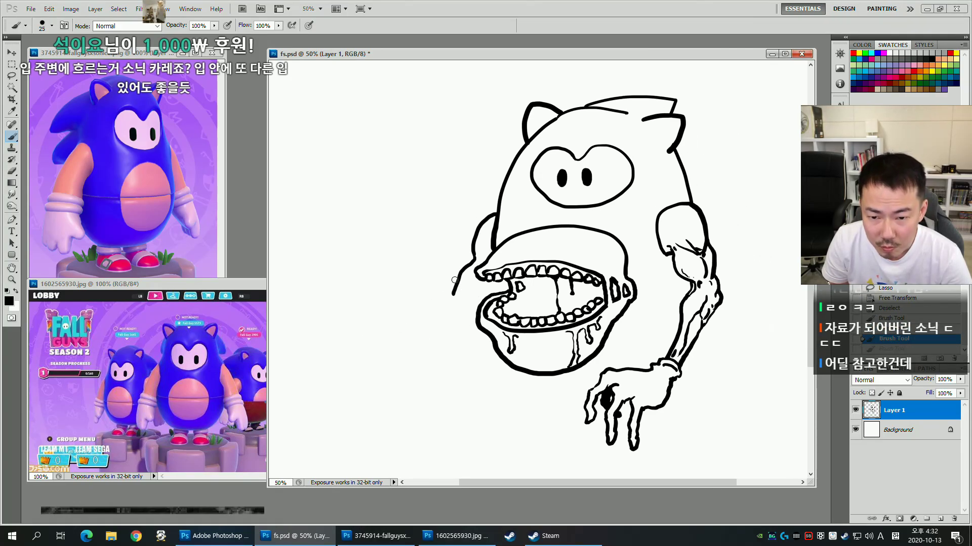
Draw the raised far hand's knuckles with two curled bony fingers to the left of the mouth.
{"action": "left_click_drag", "start_coordinate": [446, 261], "coordinate": [410, 255]}
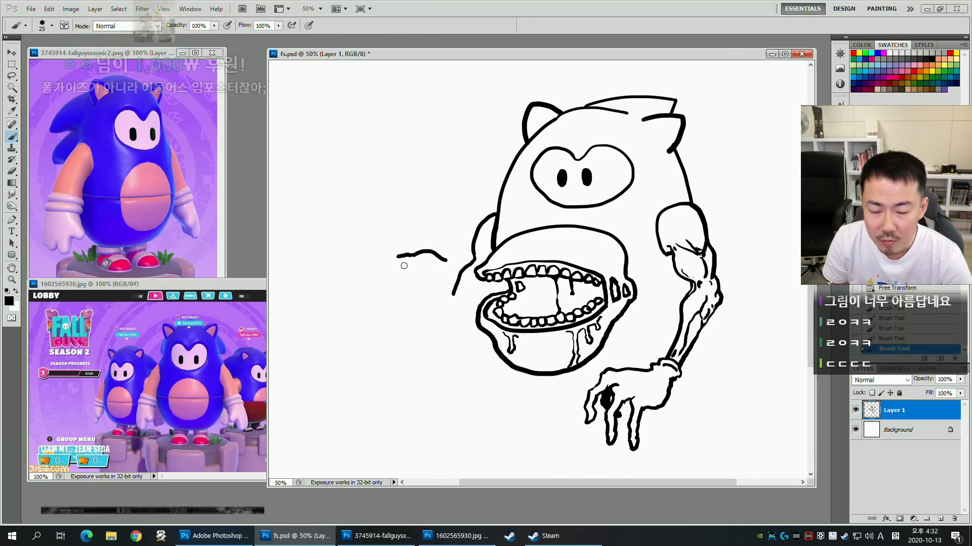
{"action": "key", "text": "ctrl+z"}
{"action": "mouse_move", "coordinate": [430, 249]}
{"action": "left_mouse_down"}
{"action": "mouse_move", "coordinate": [418, 274]}
{"action": "mouse_move", "coordinate": [405, 266]}
{"action": "mouse_move", "coordinate": [408, 283]}
{"action": "mouse_move", "coordinate": [417, 274]}
{"action": "mouse_move", "coordinate": [410, 295]}
{"action": "mouse_move", "coordinate": [398, 292]}
{"action": "mouse_move", "coordinate": [412, 312]}
{"action": "mouse_move", "coordinate": [423, 292]}
{"action": "left_mouse_up"}
{"action": "mouse_move", "coordinate": [437, 254]}
{"action": "left_mouse_down"}
{"action": "mouse_move", "coordinate": [453, 264]}
{"action": "mouse_move", "coordinate": [453, 279]}
{"action": "mouse_move", "coordinate": [400, 250]}
{"action": "mouse_move", "coordinate": [378, 276]}
{"action": "mouse_move", "coordinate": [368, 301]}
{"action": "mouse_move", "coordinate": [399, 310]}
{"action": "left_mouse_up"}
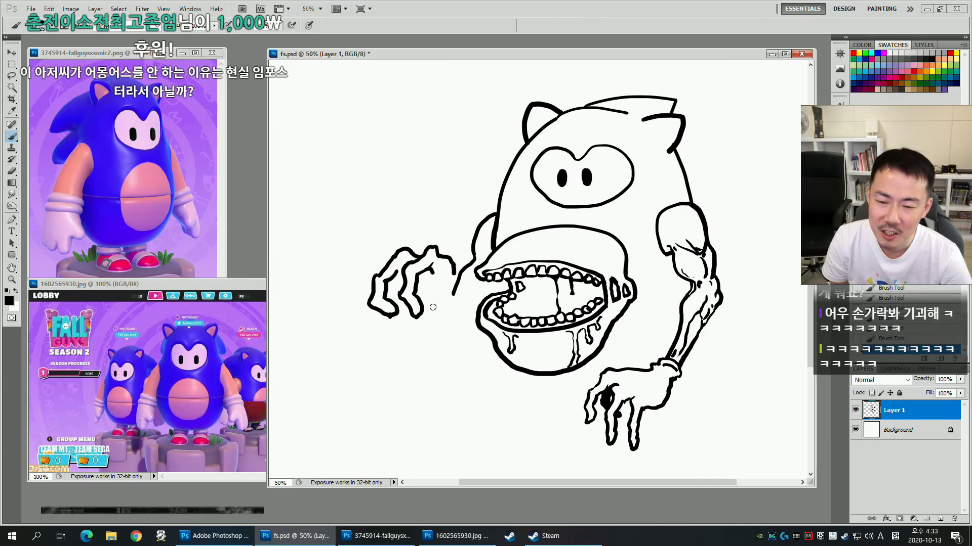
Outline the raised hand's palm edge and wrist, and add a bent thumb at its lower side.
{"action": "mouse_move", "coordinate": [461, 278]}
{"action": "left_mouse_down"}
{"action": "mouse_move", "coordinate": [452, 319]}
{"action": "mouse_move", "coordinate": [428, 344]}
{"action": "left_mouse_up"}
{"action": "key", "text": "ctrl+z"}
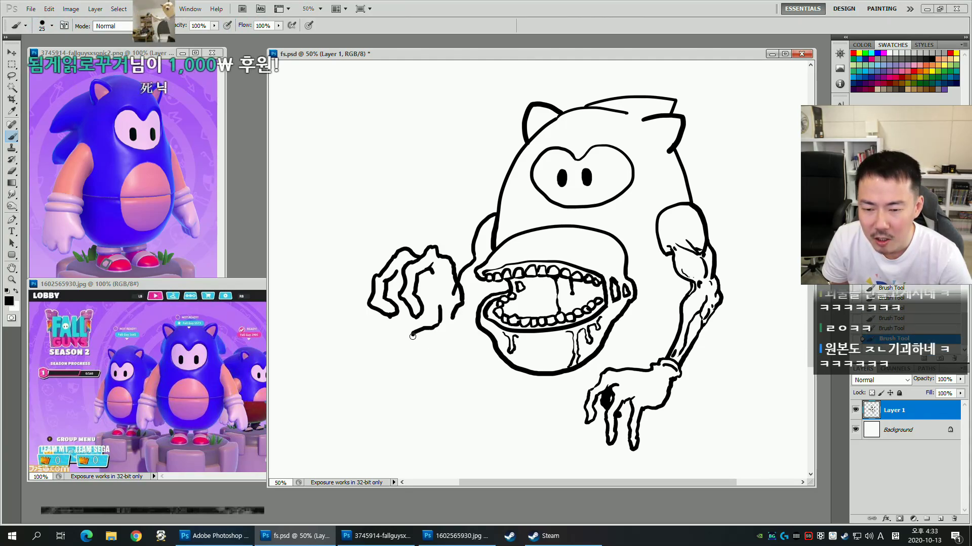
{"action": "left_click_drag", "start_coordinate": [413, 335], "coordinate": [446, 334]}
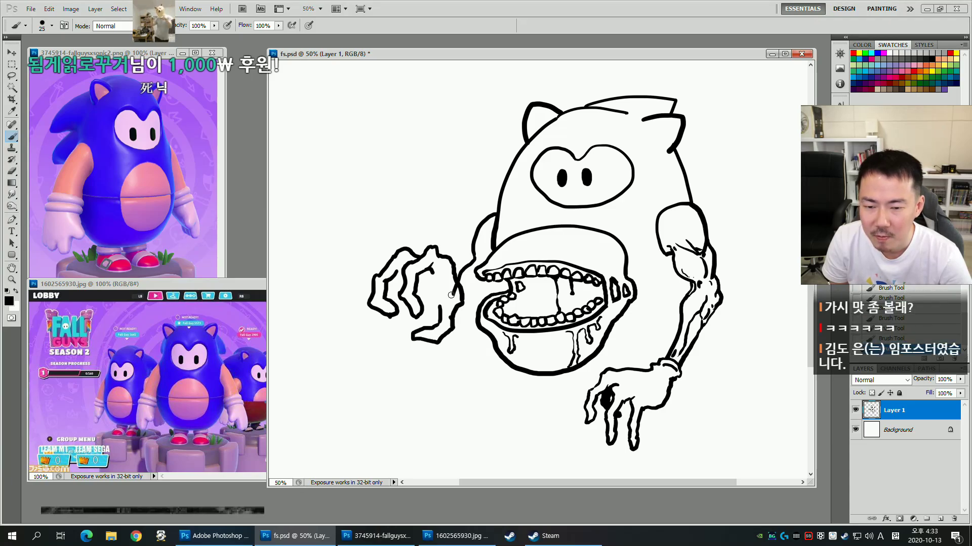
{"action": "key", "text": "e"}
{"action": "key", "text": "b"}
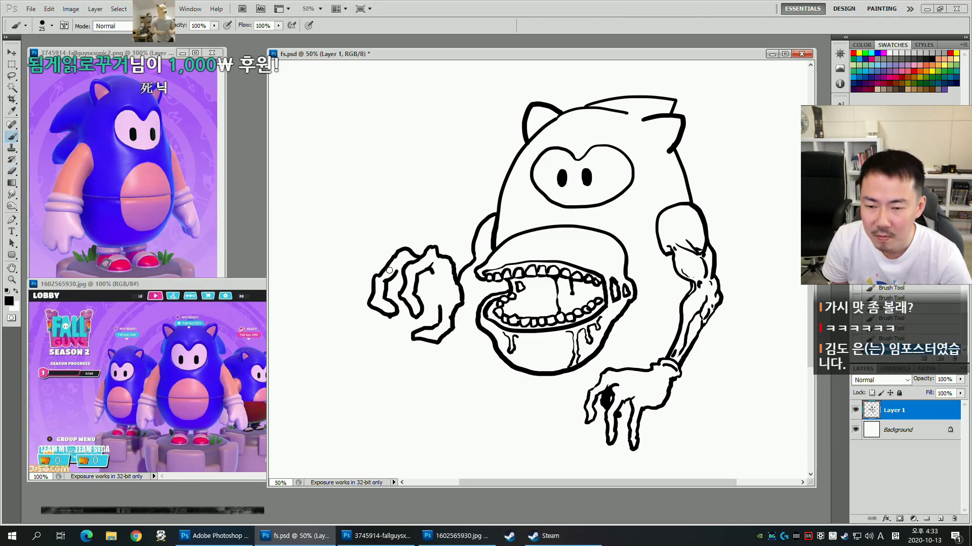
Try adding an outstretched bony finger at the raised hand's far left side.
{"action": "mouse_move", "coordinate": [382, 257]}
{"action": "left_mouse_down"}
{"action": "mouse_move", "coordinate": [377, 248]}
{"action": "mouse_move", "coordinate": [389, 266]}
{"action": "left_mouse_up"}
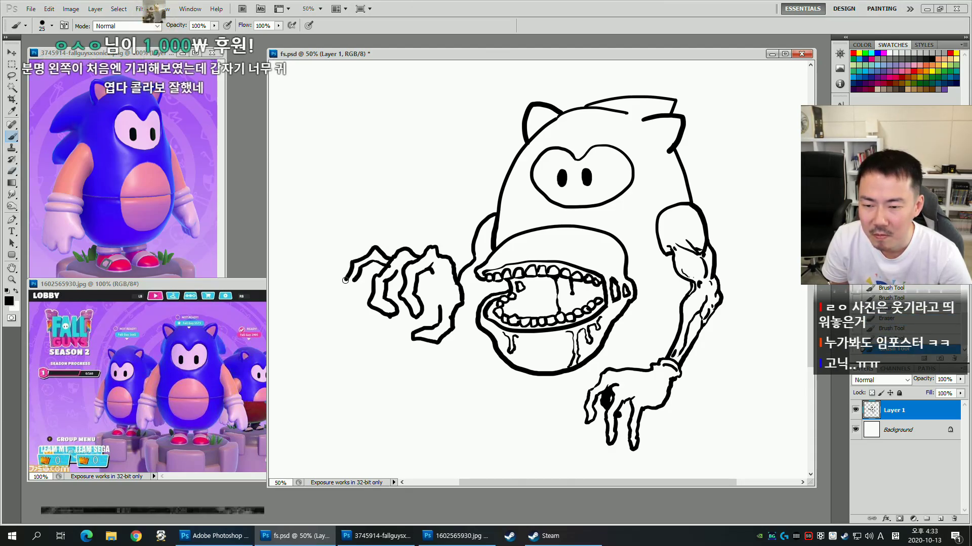
{"action": "key", "text": "e"}
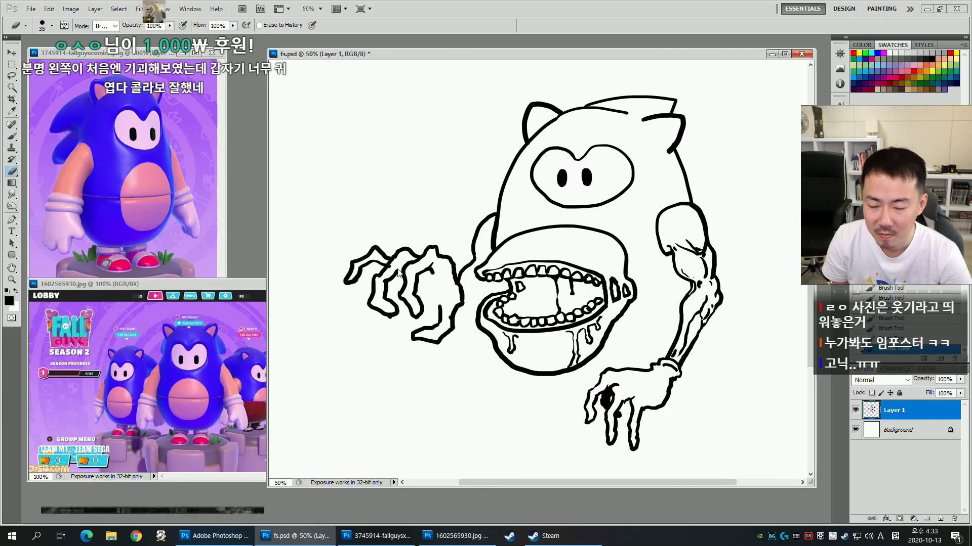
{"action": "key", "text": "ctrl+alt+z"}
{"action": "key", "text": "ctrl+alt+z"}
{"action": "key", "text": "ctrl+alt+z"}
{"action": "key", "text": "ctrl+alt+z"}
{"action": "key", "text": "b"}
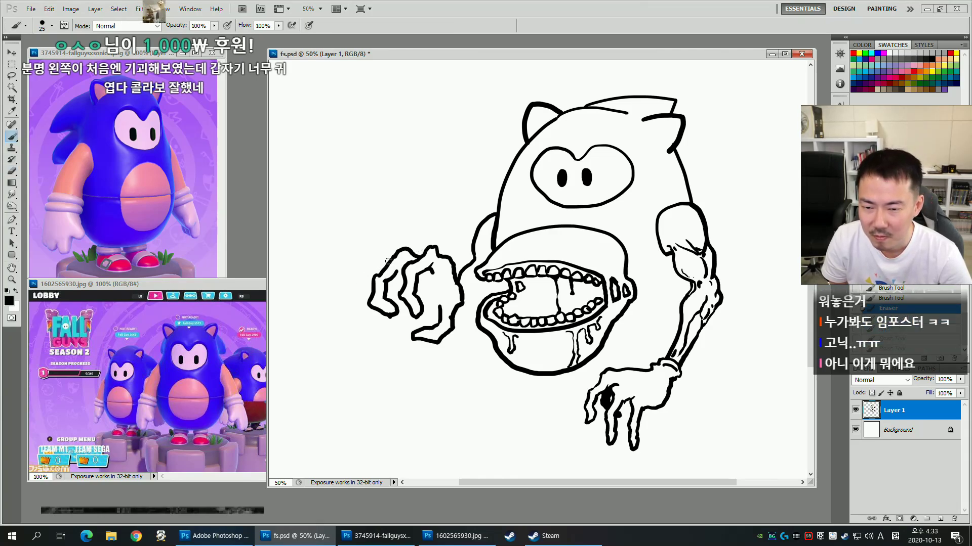
{"action": "key", "text": "ctrl+alt+z"}
Draw a curled outer finger on the raised hand, erase stray line parts, and add inner contours to the fingers.
{"action": "mouse_move", "coordinate": [354, 277]}
{"action": "left_mouse_down"}
{"action": "mouse_move", "coordinate": [353, 298]}
{"action": "mouse_move", "coordinate": [366, 299]}
{"action": "mouse_move", "coordinate": [341, 332]}
{"action": "mouse_move", "coordinate": [362, 329]}
{"action": "mouse_move", "coordinate": [317, 324]}
{"action": "mouse_move", "coordinate": [311, 314]}
{"action": "mouse_move", "coordinate": [317, 329]}
{"action": "left_mouse_up"}
{"action": "key", "text": "e"}
{"action": "key", "text": "b"}
{"action": "key", "text": "ctrl+z"}
{"action": "mouse_move", "coordinate": [397, 332]}
{"action": "left_mouse_down"}
{"action": "mouse_move", "coordinate": [467, 314]}
{"action": "mouse_move", "coordinate": [453, 307]}
{"action": "mouse_move", "coordinate": [459, 327]}
{"action": "mouse_move", "coordinate": [443, 324]}
{"action": "left_mouse_up"}
{"action": "key", "text": "e"}
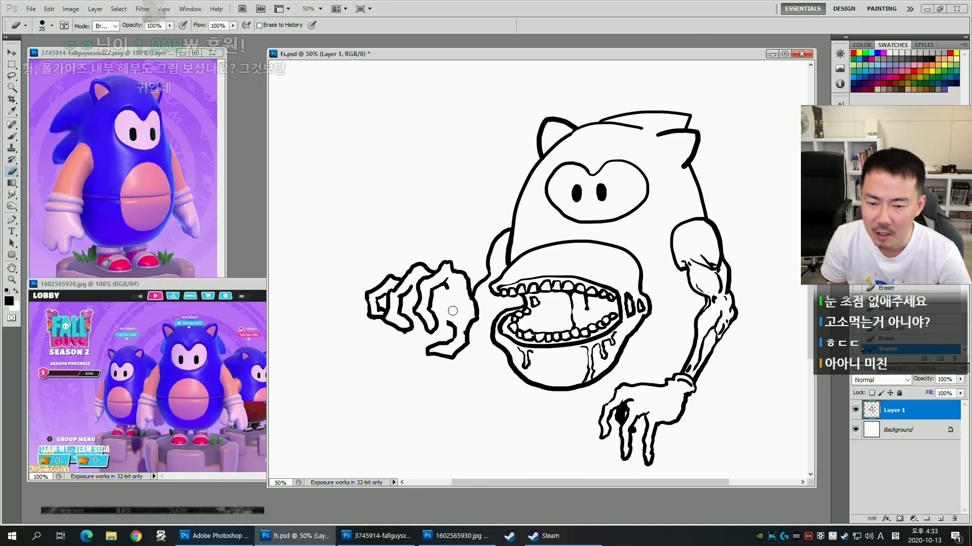
{"action": "key", "text": "b"}
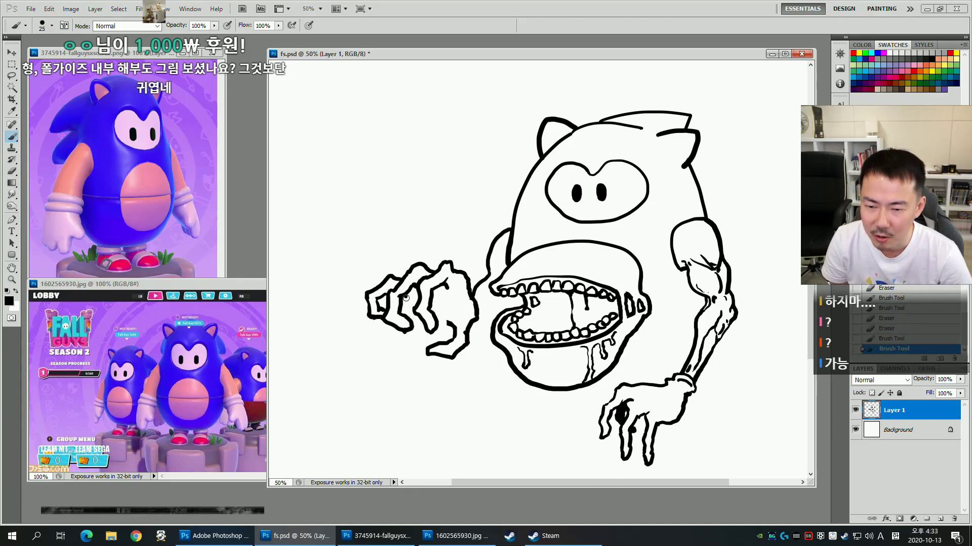
{"action": "key", "text": "ctrl+z"}
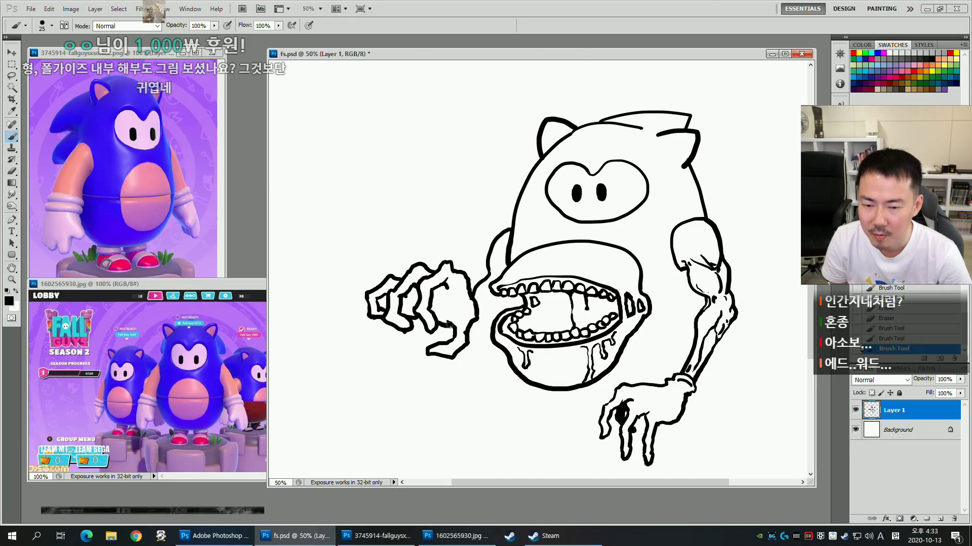
{"action": "mouse_move", "coordinate": [560, 296]}
{"action": "left_mouse_down"}
{"action": "mouse_move", "coordinate": [476, 243]}
{"action": "mouse_move", "coordinate": [562, 294]}
{"action": "left_mouse_up"}
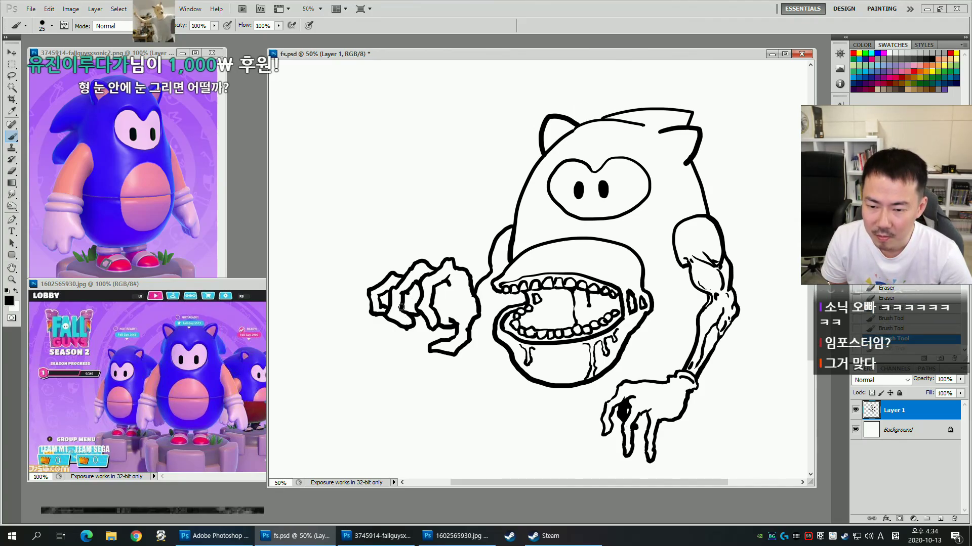
Draw short crease lines inside the raised hand's palm.
{"action": "key", "text": "l"}
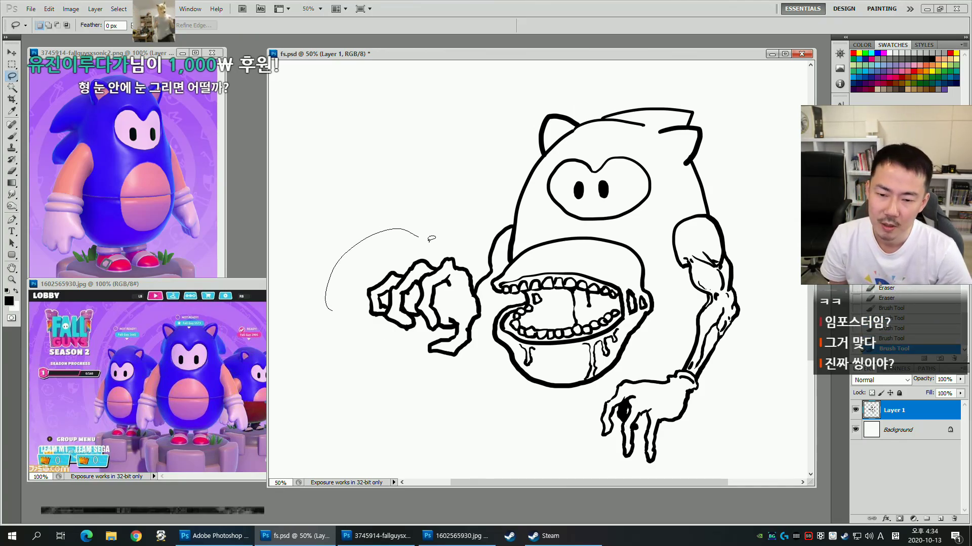
{"action": "mouse_move", "coordinate": [344, 288]}
{"action": "left_mouse_down"}
{"action": "mouse_move", "coordinate": [461, 244]}
{"action": "mouse_move", "coordinate": [468, 283]}
{"action": "mouse_move", "coordinate": [453, 292]}
{"action": "left_mouse_up"}
{"action": "key", "text": "ctrl+d"}
{"action": "key", "text": "b"}
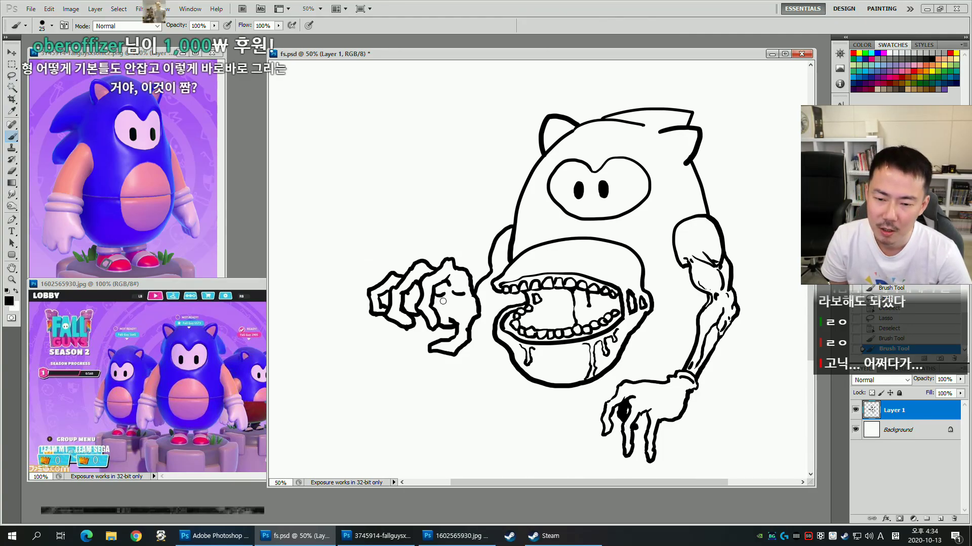
Lasso the raised hand and free-transform it to 92.81% width.
{"action": "key", "text": "l"}
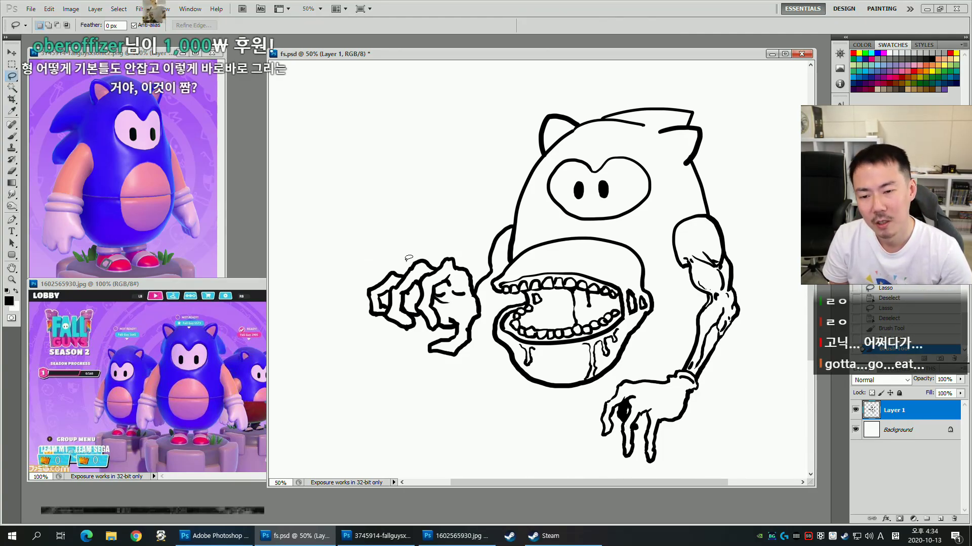
{"action": "left_click_drag", "start_coordinate": [384, 250], "coordinate": [475, 268]}
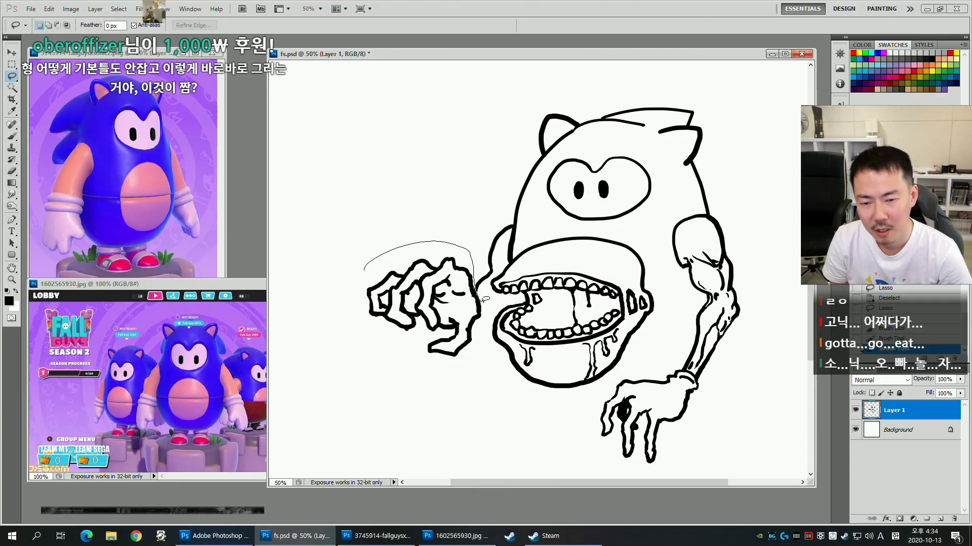
{"action": "left_click_drag", "start_coordinate": [455, 370], "coordinate": [372, 354]}
{"action": "key", "text": "ctrl+t"}
{"action": "left_click_drag", "start_coordinate": [347, 310], "coordinate": [356, 310]}
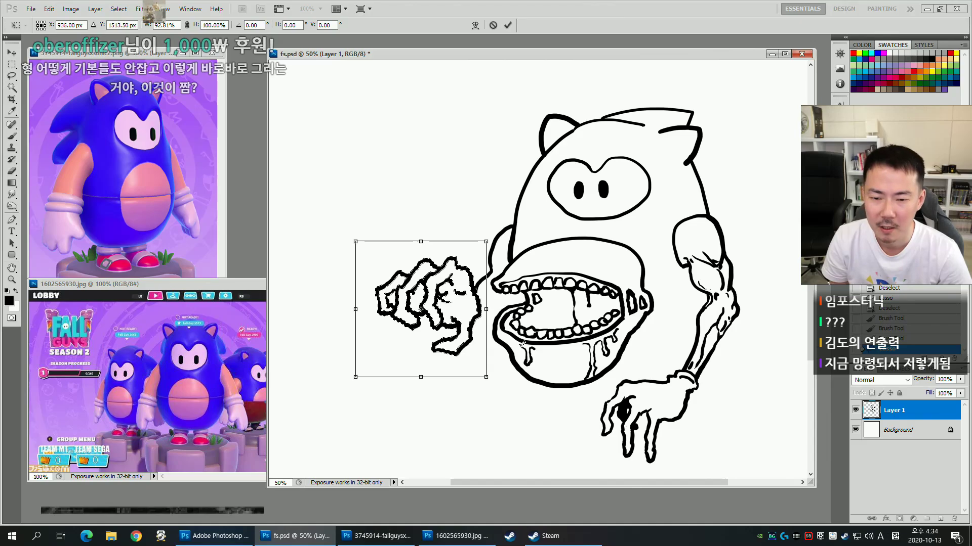
Rotate the raised hand -19.37°, scale it to 85.12% width and 91.72% height, apply the transform, and deselect.
{"action": "left_click_drag", "start_coordinate": [499, 243], "coordinate": [481, 223]}
{"action": "left_click_drag", "start_coordinate": [441, 322], "coordinate": [445, 330]}
{"action": "mouse_move", "coordinate": [498, 243]}
{"action": "left_mouse_down"}
{"action": "mouse_move", "coordinate": [451, 216]}
{"action": "mouse_move", "coordinate": [494, 238]}
{"action": "left_mouse_up"}
{"action": "left_click_drag", "start_coordinate": [470, 315], "coordinate": [474, 315]}
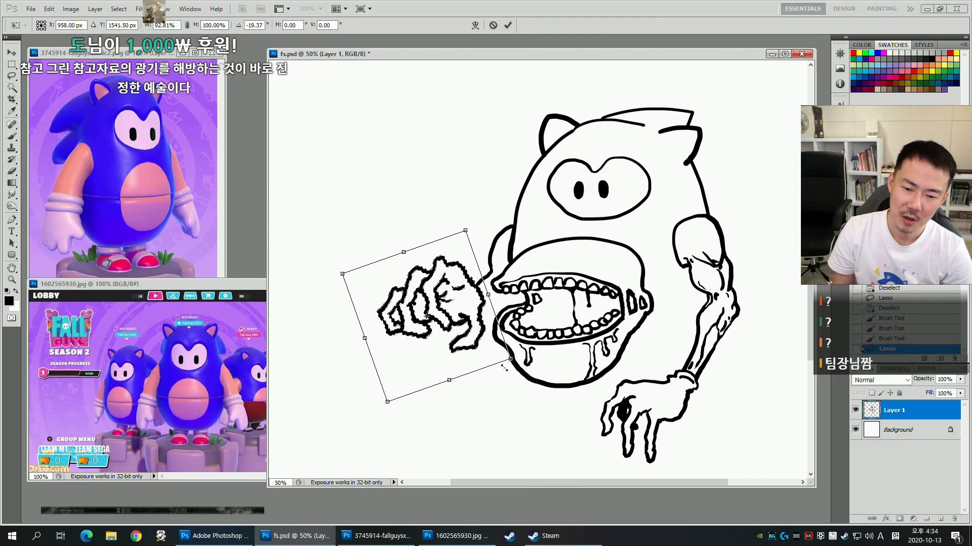
{"action": "left_click_drag", "start_coordinate": [502, 367], "coordinate": [496, 361]}
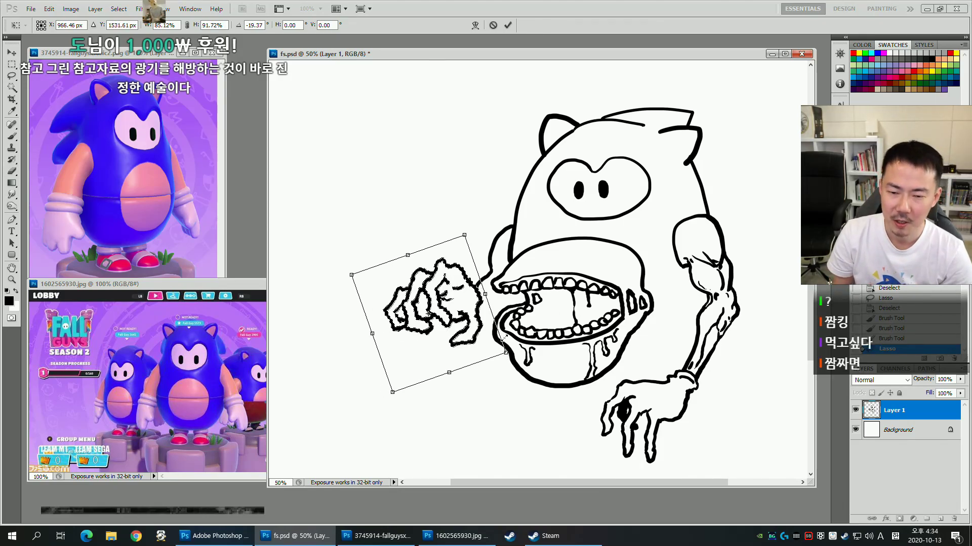
{"action": "mouse_move", "coordinate": [484, 306]}
{"action": "left_mouse_down"}
{"action": "mouse_move", "coordinate": [481, 293]}
{"action": "mouse_move", "coordinate": [425, 287]}
{"action": "mouse_move", "coordinate": [376, 308]}
{"action": "mouse_move", "coordinate": [446, 336]}
{"action": "mouse_move", "coordinate": [413, 349]}
{"action": "left_mouse_up"}
{"action": "key", "text": "Return"}
{"action": "key", "text": "ctrl+d"}
Clean up the raised hand's outline and draw the forearm's lower contour curving from the wrist to the lower lip.
{"action": "key", "text": "b"}
{"action": "key", "text": "e"}
{"action": "key", "text": "b"}
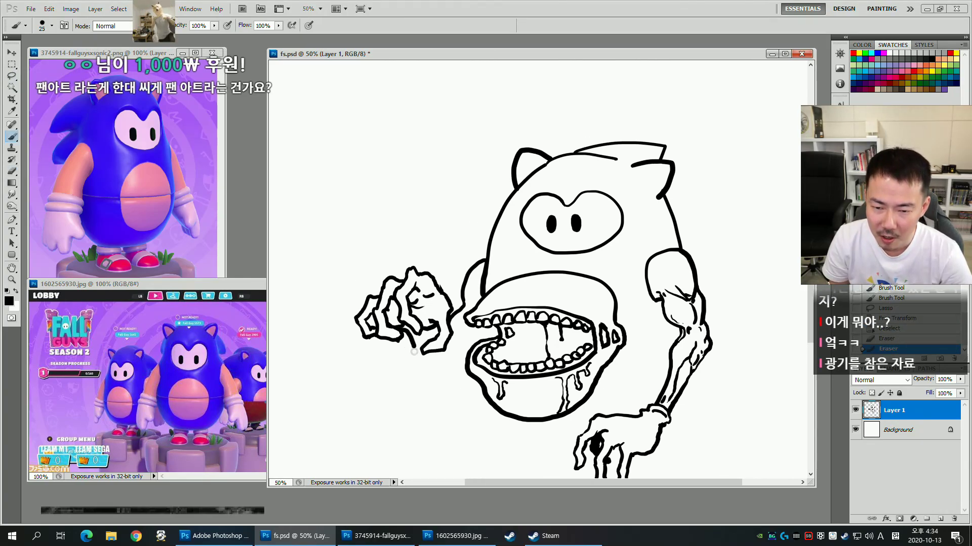
{"action": "left_click_drag", "start_coordinate": [461, 378], "coordinate": [468, 380]}
{"action": "key", "text": "ctrl+z"}
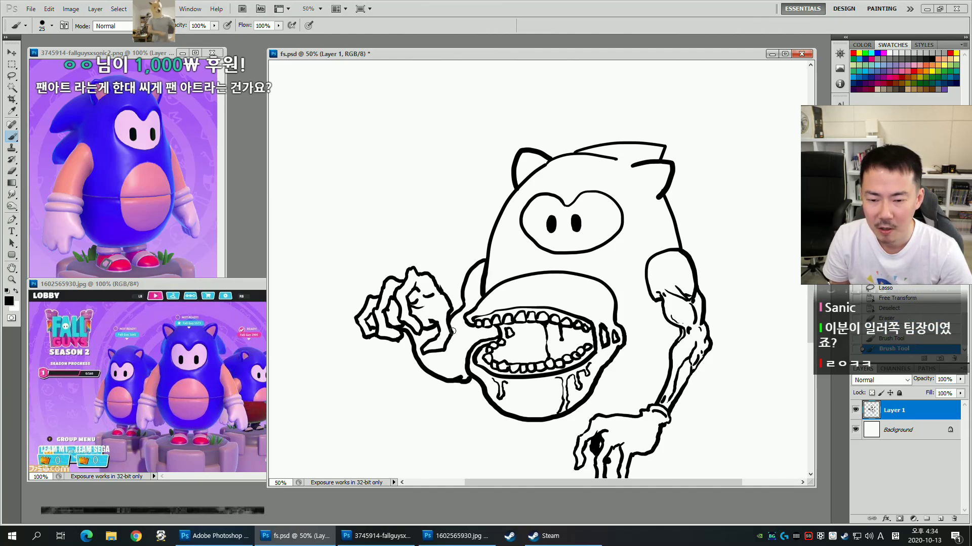
Draw the far forearm's upper contour from the wrist to the mouth corner and add short muscle lines near the elbow.
{"action": "left_click_drag", "start_coordinate": [455, 329], "coordinate": [473, 338]}
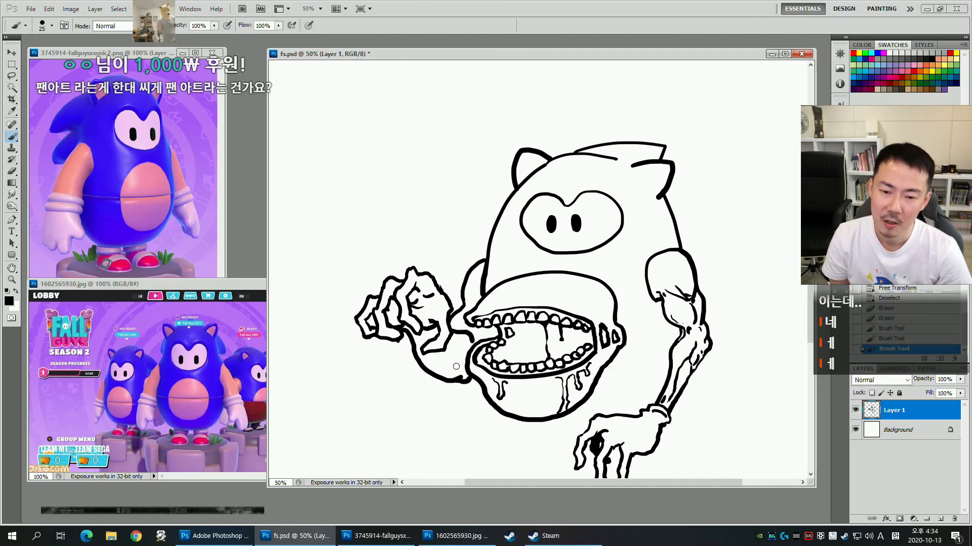
{"action": "key", "text": "ctrl+z"}
{"action": "left_click", "coordinate": [470, 347]}
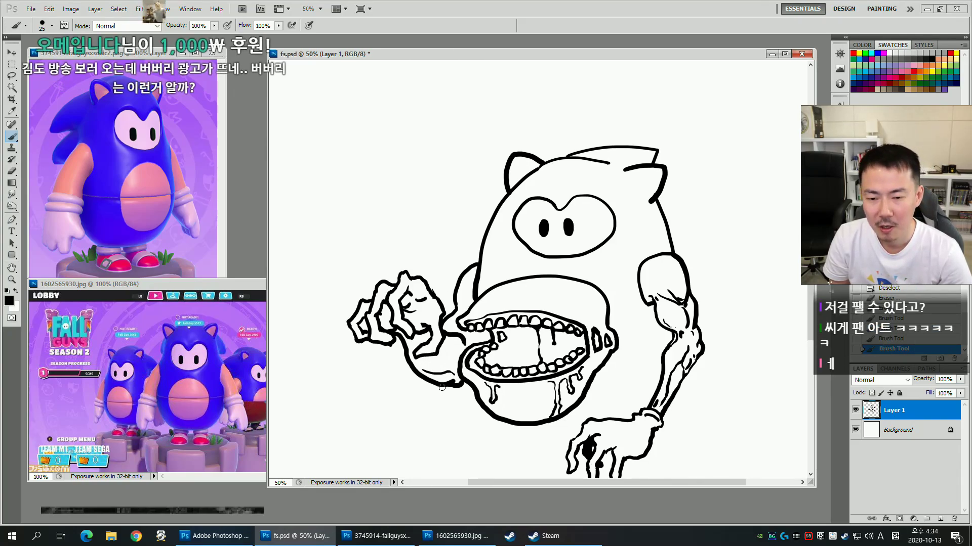
{"action": "mouse_move", "coordinate": [454, 370]}
{"action": "left_mouse_down"}
{"action": "mouse_move", "coordinate": [441, 374]}
{"action": "mouse_move", "coordinate": [458, 347]}
{"action": "left_mouse_up"}
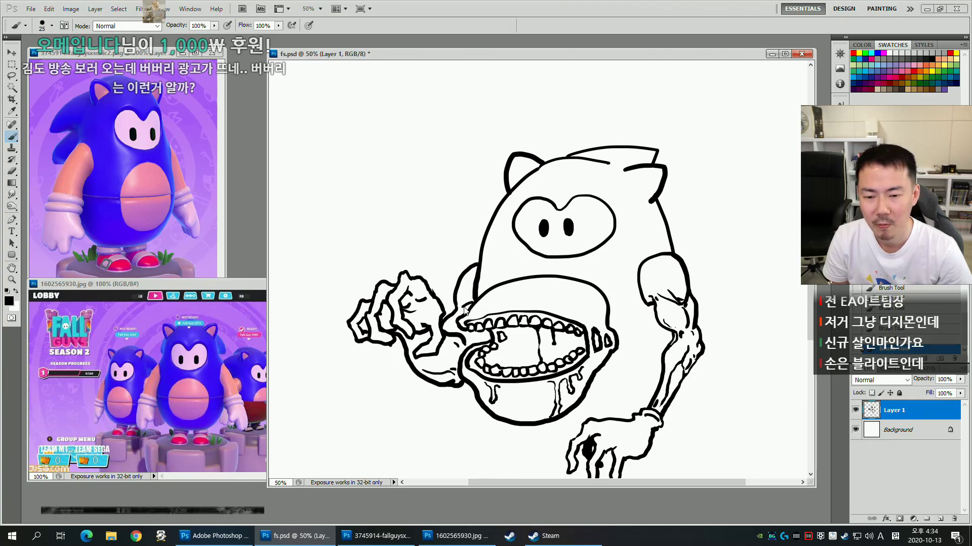
Add short muscle lines inside the far shoulder and upper arm.
{"action": "mouse_move", "coordinate": [646, 283]}
{"action": "left_mouse_down"}
{"action": "mouse_move", "coordinate": [543, 254]}
{"action": "mouse_move", "coordinate": [602, 258]}
{"action": "left_mouse_up"}
{"action": "key", "text": "ctrl+z"}
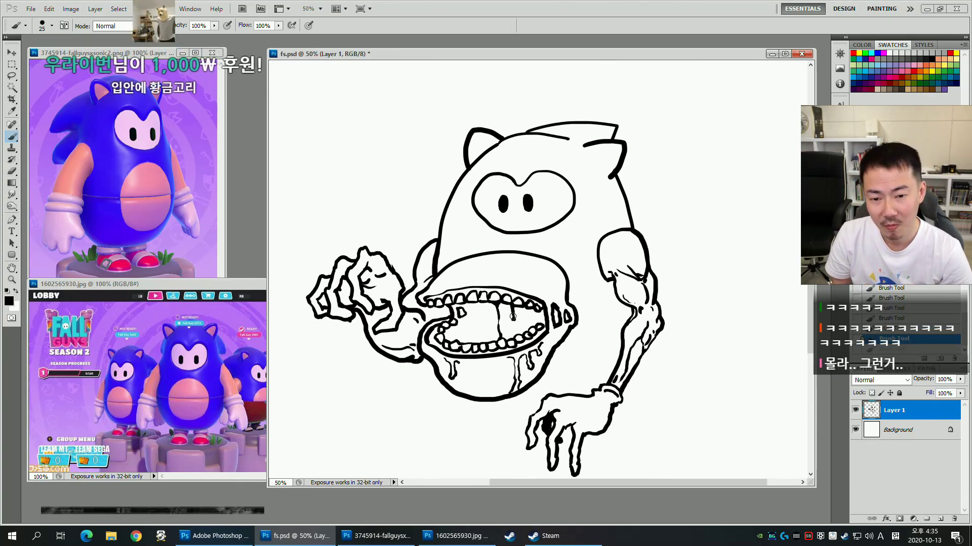
{"action": "left_click_drag", "start_coordinate": [452, 277], "coordinate": [450, 291]}
{"action": "key", "text": "ctrl+alt+z"}
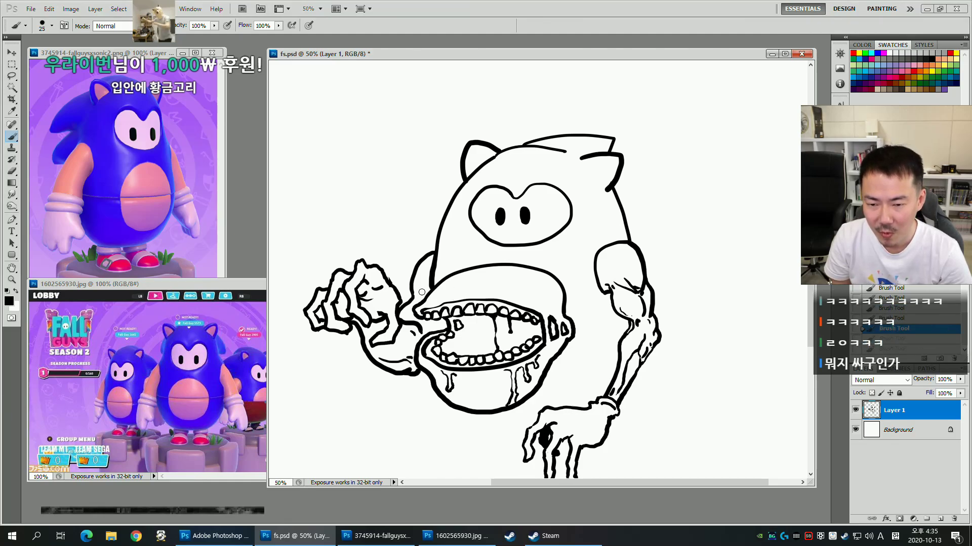
{"action": "key", "text": "ctrl+shift+z"}
{"action": "key", "text": "ctrl+shift+z"}
{"action": "left_click_drag", "start_coordinate": [476, 289], "coordinate": [505, 256]}
{"action": "mouse_move", "coordinate": [696, 297]}
{"action": "left_mouse_down"}
{"action": "mouse_move", "coordinate": [621, 249]}
{"action": "mouse_move", "coordinate": [590, 265]}
{"action": "left_mouse_up"}
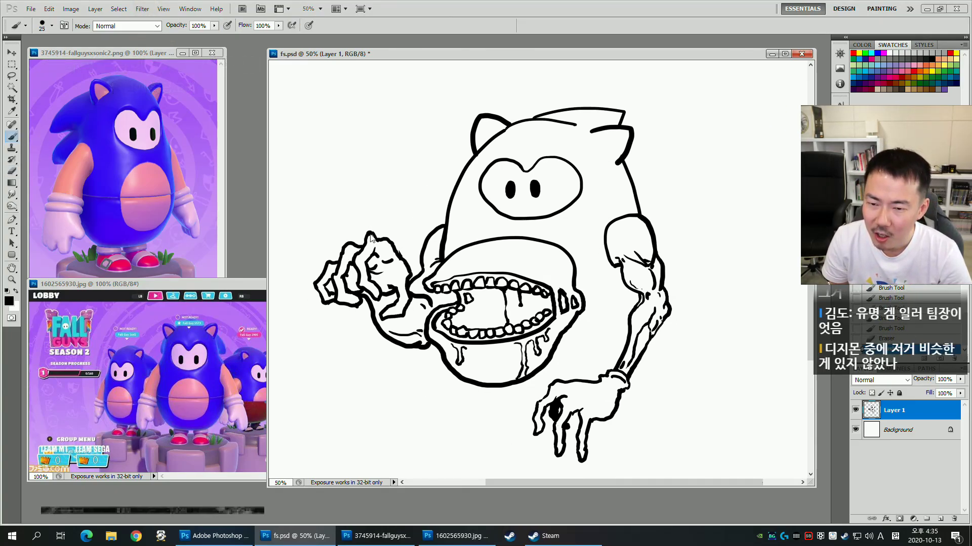
Draw short curved wrinkle lines beside and below the eye outline.
{"action": "mouse_move", "coordinate": [545, 310]}
{"action": "left_mouse_down"}
{"action": "mouse_move", "coordinate": [561, 280]}
{"action": "mouse_move", "coordinate": [586, 300]}
{"action": "left_mouse_up"}
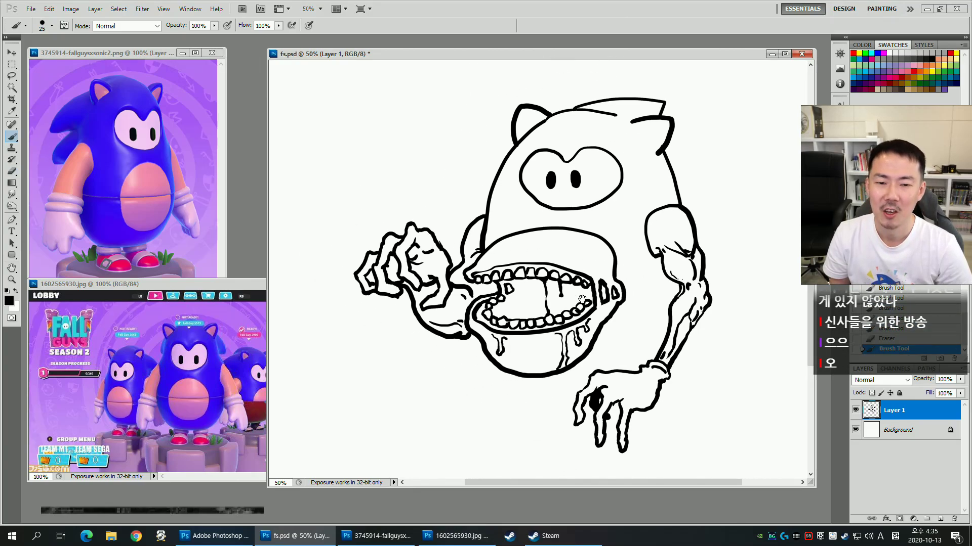
{"action": "left_click_drag", "start_coordinate": [583, 237], "coordinate": [570, 265]}
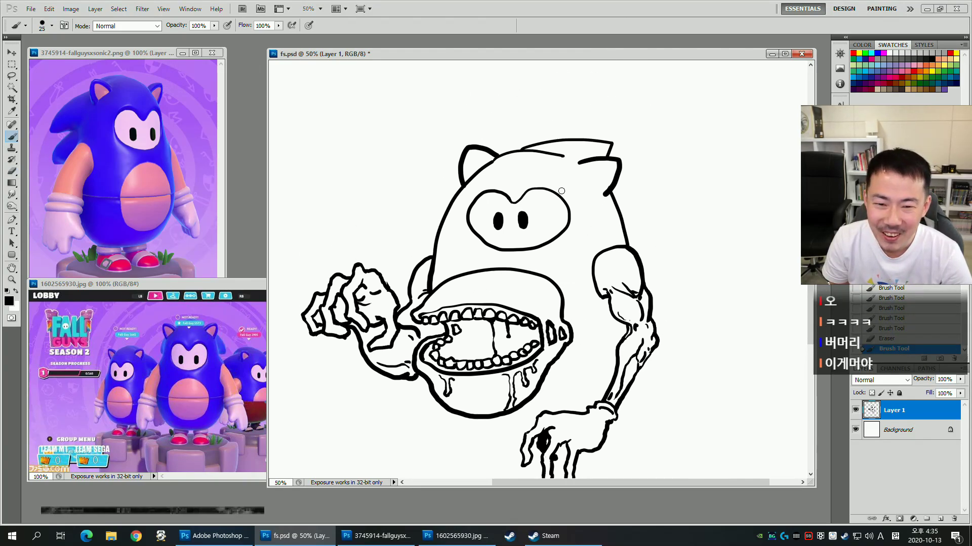
{"action": "left_click_drag", "start_coordinate": [565, 189], "coordinate": [578, 206]}
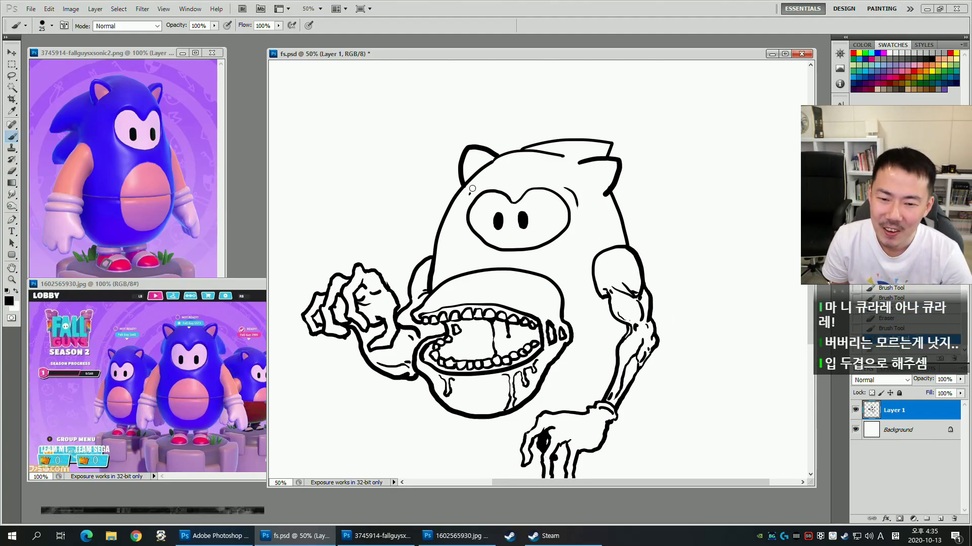
{"action": "mouse_move", "coordinate": [548, 271]}
{"action": "left_mouse_down"}
{"action": "mouse_move", "coordinate": [555, 279]}
{"action": "mouse_move", "coordinate": [537, 264]}
{"action": "left_mouse_up"}
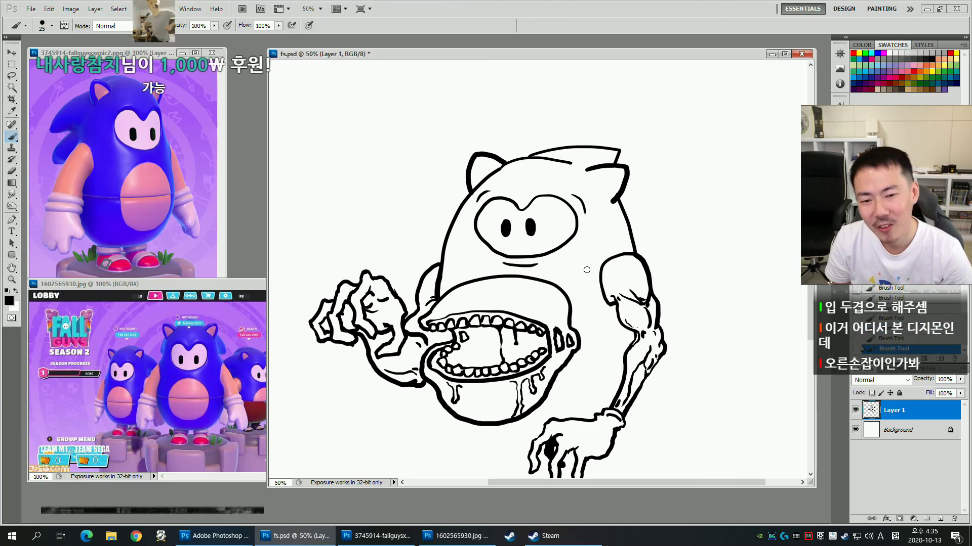
{"action": "key", "text": "ctrl+z"}
{"action": "key", "text": "ctrl+z"}
{"action": "key", "text": "ctrl+z"}
{"action": "key", "text": "ctrl+z"}
{"action": "mouse_move", "coordinate": [630, 232]}
{"action": "left_mouse_down"}
{"action": "mouse_move", "coordinate": [622, 258]}
{"action": "mouse_move", "coordinate": [634, 266]}
{"action": "left_mouse_up"}
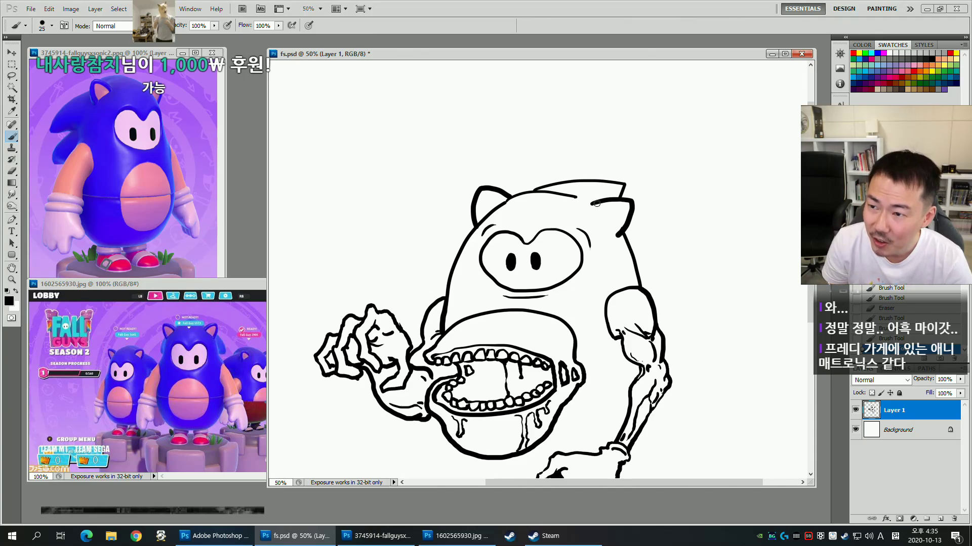
Draw the inner ear outlines inside both pointed ears.
{"action": "mouse_move", "coordinate": [597, 208]}
{"action": "left_mouse_down"}
{"action": "mouse_move", "coordinate": [620, 207]}
{"action": "mouse_move", "coordinate": [613, 227]}
{"action": "left_mouse_up"}
{"action": "mouse_move", "coordinate": [481, 218]}
{"action": "left_mouse_down"}
{"action": "mouse_move", "coordinate": [487, 200]}
{"action": "mouse_move", "coordinate": [503, 203]}
{"action": "mouse_move", "coordinate": [488, 182]}
{"action": "mouse_move", "coordinate": [498, 150]}
{"action": "left_mouse_up"}
Draw two pointed spikes along the back, one behind the head and one behind the shoulder.
{"action": "key", "text": "bracketright"}
{"action": "left_click_drag", "start_coordinate": [612, 173], "coordinate": [633, 186]}
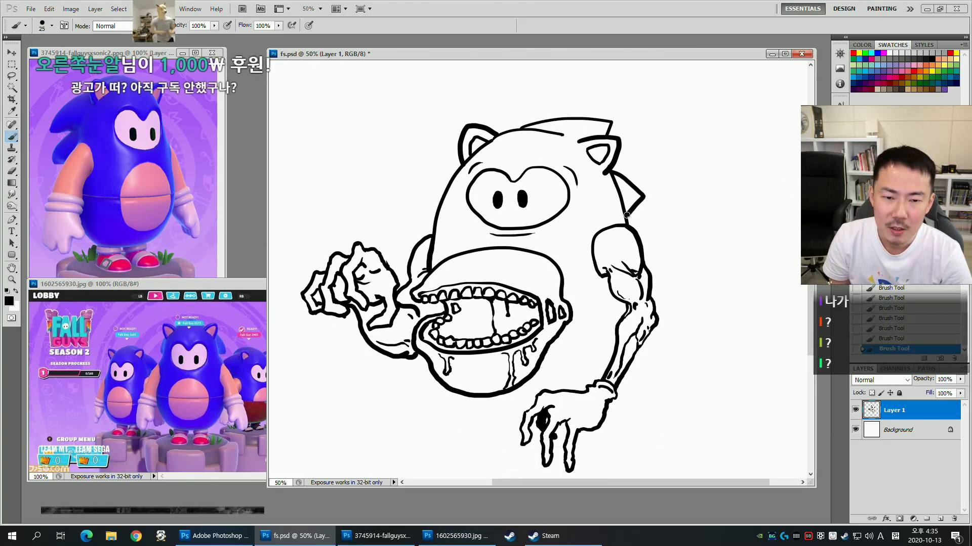
{"action": "key", "text": "ctrl+z"}
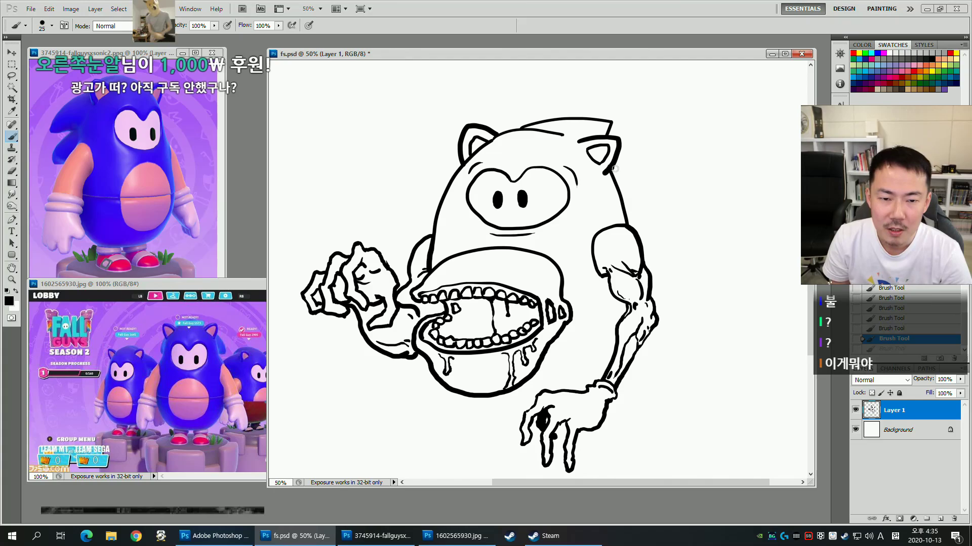
{"action": "mouse_move", "coordinate": [659, 209]}
{"action": "left_mouse_down"}
{"action": "mouse_move", "coordinate": [629, 225]}
{"action": "mouse_move", "coordinate": [656, 297]}
{"action": "mouse_move", "coordinate": [642, 257]}
{"action": "mouse_move", "coordinate": [653, 275]}
{"action": "left_mouse_up"}
{"action": "scroll", "coordinate": [627, 233], "scroll_direction": "right", "scroll_amount": 1}
{"action": "key", "text": "ctrl+z"}
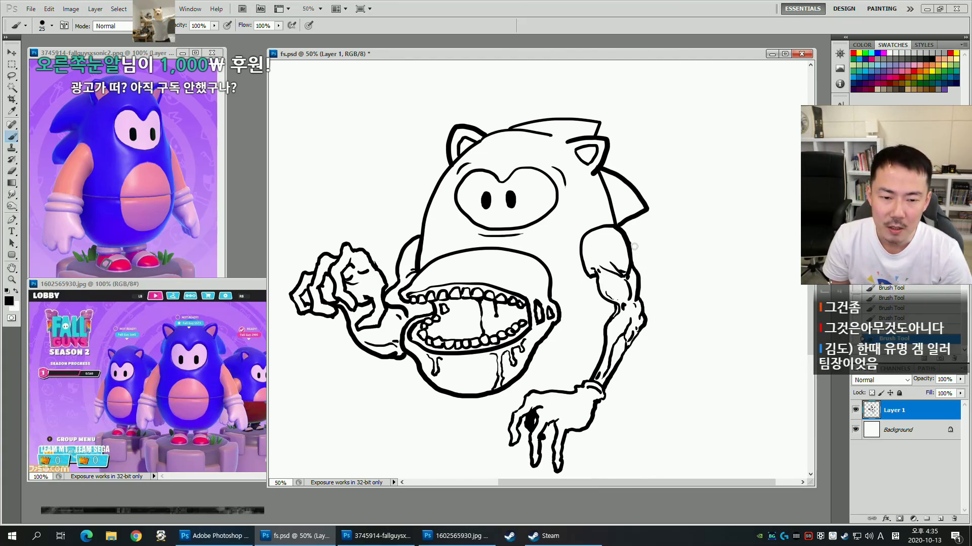
{"action": "scroll", "coordinate": [636, 304], "scroll_direction": "up", "scroll_amount": 2}
Select the interiors of both back spikes and fill them with solid black.
{"action": "key", "text": "w"}
{"action": "left_click", "coordinate": [643, 286]}
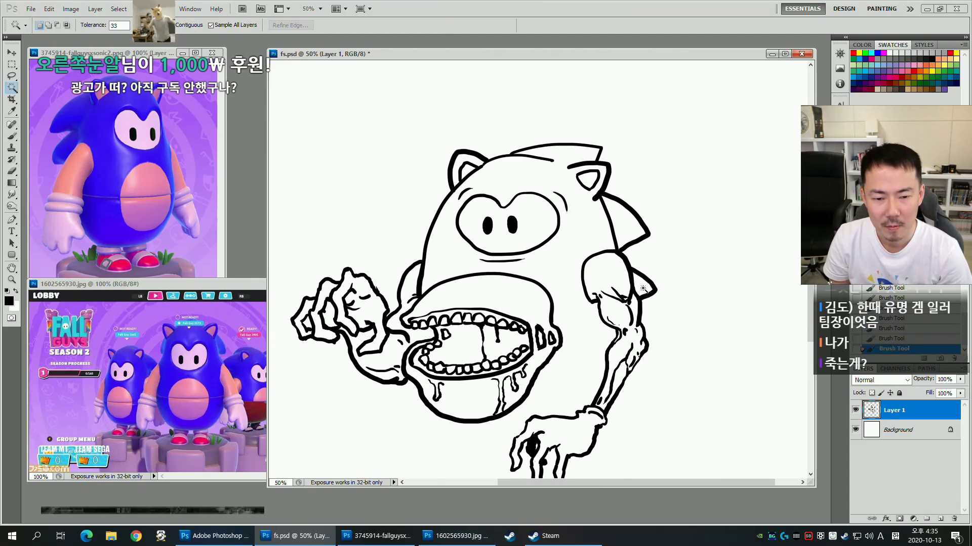
{"action": "left_click", "coordinate": [630, 223], "text": "shift"}
{"action": "key", "text": "F2"}
{"action": "mouse_move", "coordinate": [651, 334]}
{"action": "left_mouse_down"}
{"action": "mouse_move", "coordinate": [714, 268]}
{"action": "mouse_move", "coordinate": [627, 294]}
{"action": "mouse_move", "coordinate": [638, 306]}
{"action": "mouse_move", "coordinate": [675, 282]}
{"action": "left_mouse_up"}
Draw the upper body's curved bottom edge from the mouth corner to the near arm.
{"action": "key", "text": "b"}
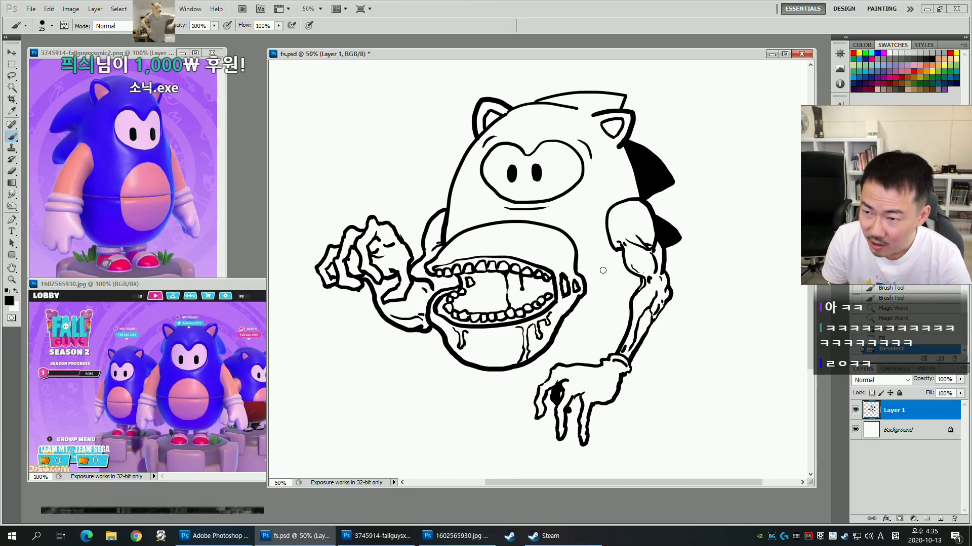
{"action": "left_click_drag", "start_coordinate": [585, 285], "coordinate": [621, 282]}
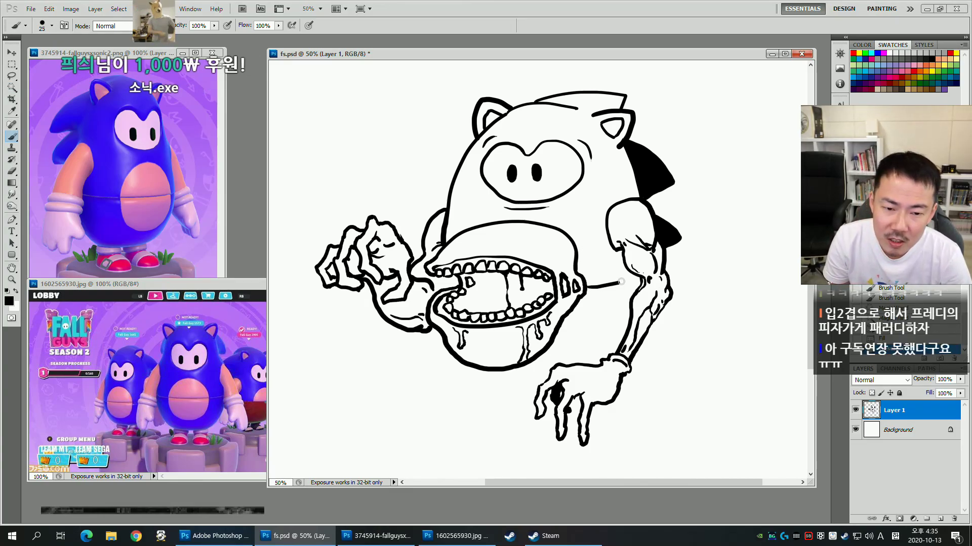
{"action": "key", "text": "ctrl+z"}
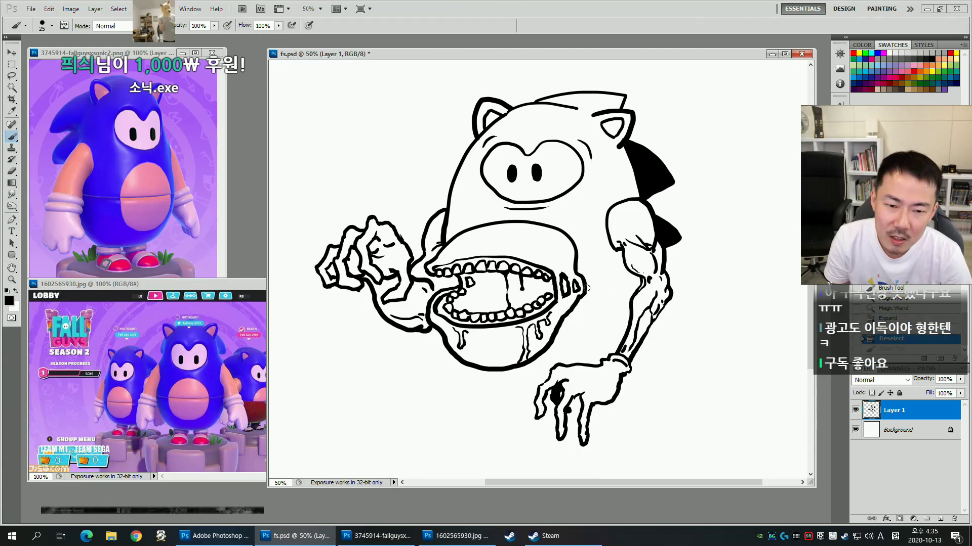
{"action": "left_click_drag", "start_coordinate": [636, 277], "coordinate": [639, 276]}
{"action": "mouse_move", "coordinate": [675, 339]}
{"action": "left_mouse_down"}
{"action": "mouse_move", "coordinate": [675, 297]}
{"action": "mouse_move", "coordinate": [643, 319]}
{"action": "mouse_move", "coordinate": [571, 256]}
{"action": "mouse_move", "coordinate": [628, 284]}
{"action": "mouse_move", "coordinate": [605, 260]}
{"action": "mouse_move", "coordinate": [626, 309]}
{"action": "mouse_move", "coordinate": [607, 300]}
{"action": "mouse_move", "coordinate": [613, 342]}
{"action": "mouse_move", "coordinate": [595, 322]}
{"action": "left_mouse_up"}
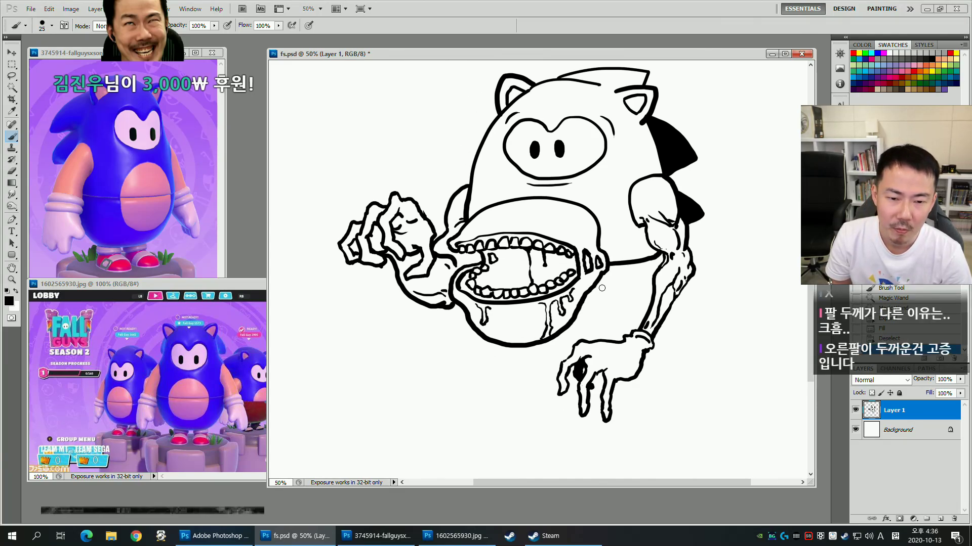
Draw the exposed spine as a stack of jagged vertebrae below the upper body, beside the jaw.
{"action": "mouse_move", "coordinate": [612, 265]}
{"action": "left_mouse_down"}
{"action": "mouse_move", "coordinate": [614, 278]}
{"action": "mouse_move", "coordinate": [622, 274]}
{"action": "mouse_move", "coordinate": [615, 281]}
{"action": "left_mouse_up"}
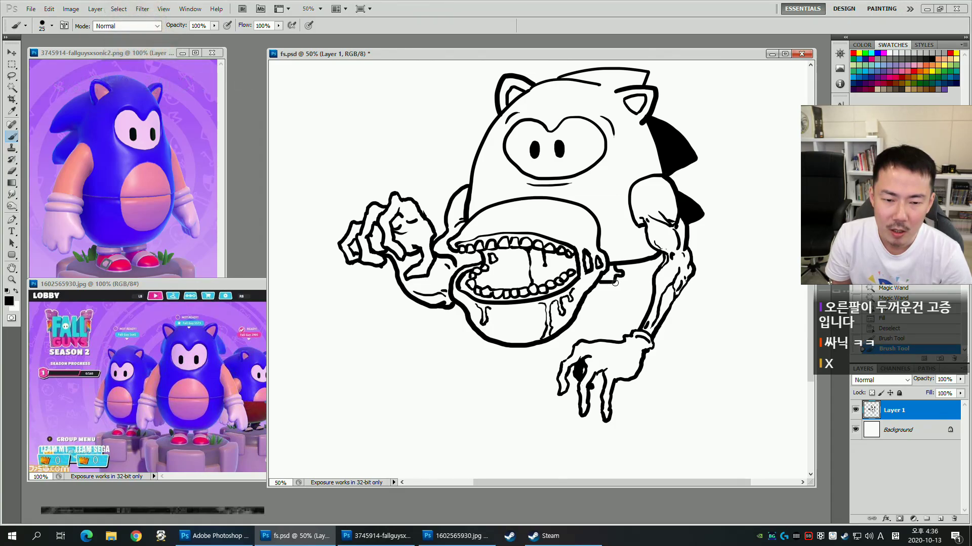
{"action": "mouse_move", "coordinate": [617, 299]}
{"action": "left_mouse_down"}
{"action": "mouse_move", "coordinate": [587, 298]}
{"action": "mouse_move", "coordinate": [624, 311]}
{"action": "mouse_move", "coordinate": [583, 316]}
{"action": "mouse_move", "coordinate": [589, 301]}
{"action": "mouse_move", "coordinate": [609, 284]}
{"action": "left_mouse_up"}
{"action": "mouse_move", "coordinate": [606, 325]}
{"action": "left_mouse_down"}
{"action": "mouse_move", "coordinate": [560, 336]}
{"action": "mouse_move", "coordinate": [564, 321]}
{"action": "left_mouse_up"}
{"action": "left_click_drag", "start_coordinate": [665, 297], "coordinate": [677, 307]}
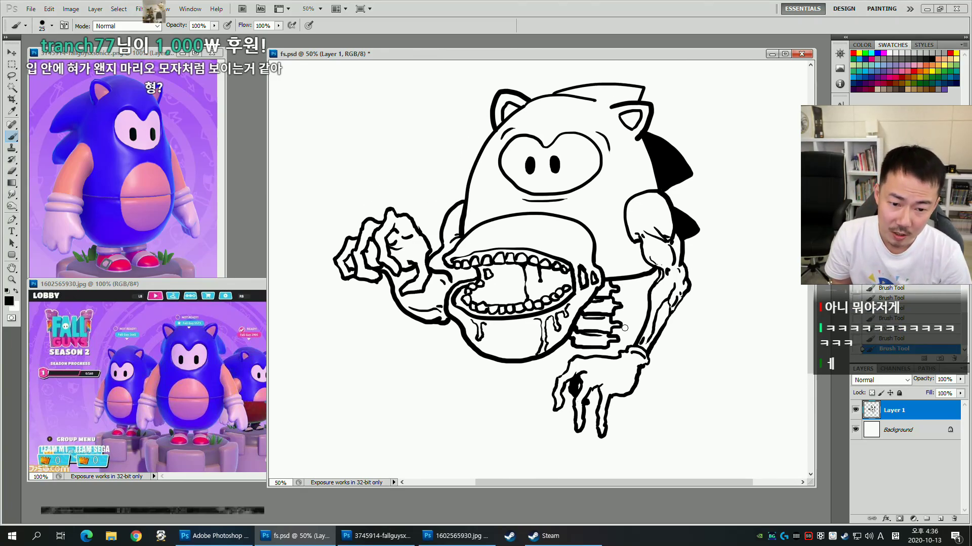
Draw the lower body half as a bowl with an elliptical rim beneath the jaw and behind the hanging hand.
{"action": "mouse_move", "coordinate": [657, 342]}
{"action": "left_mouse_down"}
{"action": "mouse_move", "coordinate": [648, 366]}
{"action": "mouse_move", "coordinate": [648, 357]}
{"action": "mouse_move", "coordinate": [684, 350]}
{"action": "mouse_move", "coordinate": [697, 360]}
{"action": "mouse_move", "coordinate": [638, 349]}
{"action": "left_mouse_up"}
{"action": "key", "text": "ctrl+z"}
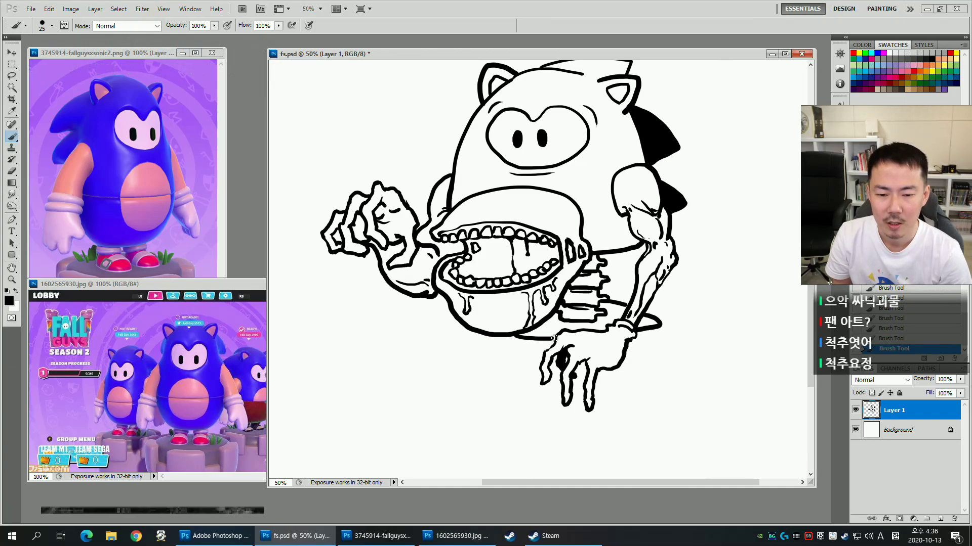
{"action": "left_click_drag", "start_coordinate": [441, 390], "coordinate": [492, 336]}
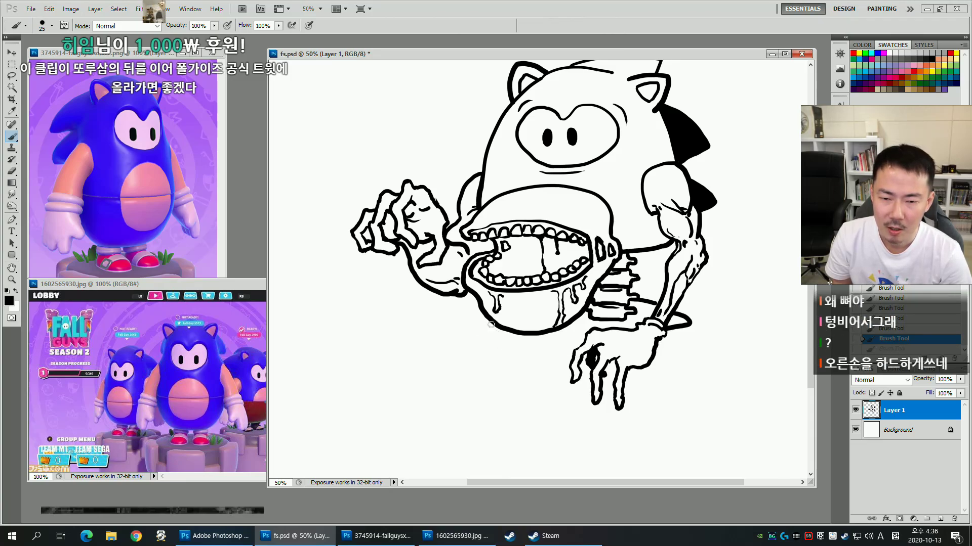
{"action": "left_click_drag", "start_coordinate": [583, 343], "coordinate": [576, 343]}
{"action": "mouse_move", "coordinate": [658, 300]}
{"action": "left_mouse_down"}
{"action": "mouse_move", "coordinate": [584, 335]}
{"action": "mouse_move", "coordinate": [609, 326]}
{"action": "left_mouse_up"}
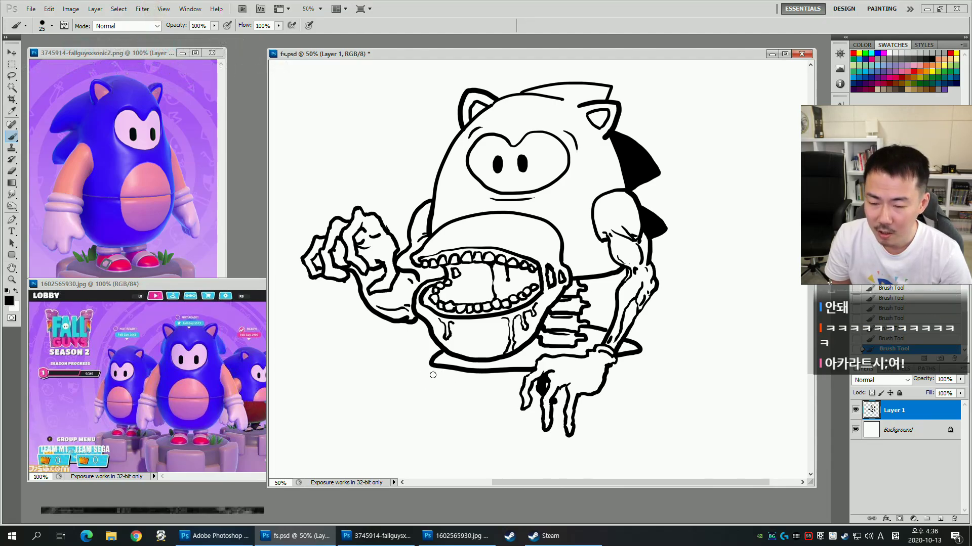
{"action": "mouse_move", "coordinate": [431, 364]}
{"action": "left_mouse_down"}
{"action": "mouse_move", "coordinate": [449, 420]}
{"action": "mouse_move", "coordinate": [533, 450]}
{"action": "mouse_move", "coordinate": [609, 429]}
{"action": "mouse_move", "coordinate": [638, 392]}
{"action": "mouse_move", "coordinate": [640, 354]}
{"action": "mouse_move", "coordinate": [728, 354]}
{"action": "mouse_move", "coordinate": [714, 337]}
{"action": "mouse_move", "coordinate": [707, 366]}
{"action": "left_mouse_up"}
{"action": "key", "text": "w"}
{"action": "left_click", "coordinate": [571, 352]}
{"action": "key", "text": "ctrl+d"}
{"action": "key", "text": "b"}
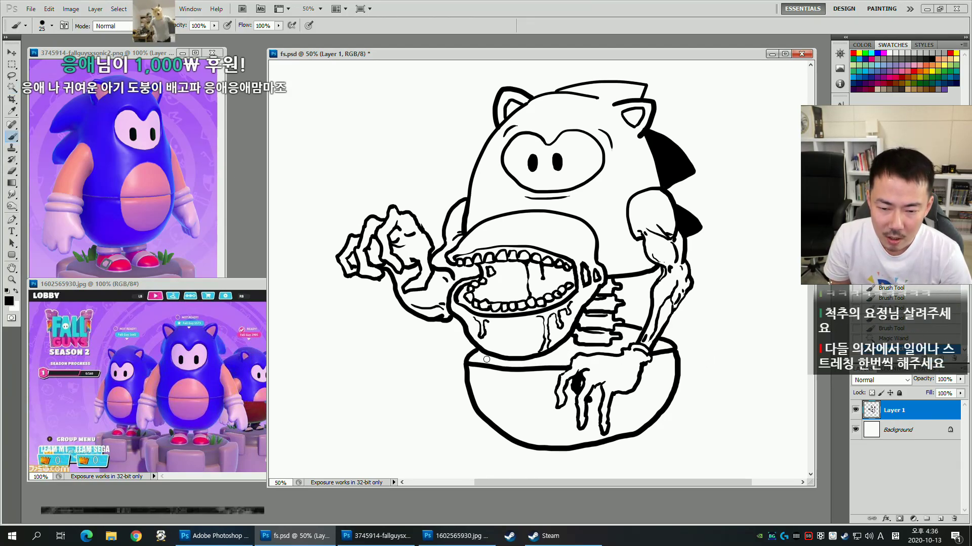
Draw the inner rim line of the lower body bowl and add liquid ripples around the spine's base.
{"action": "key", "text": "ctrl+z"}
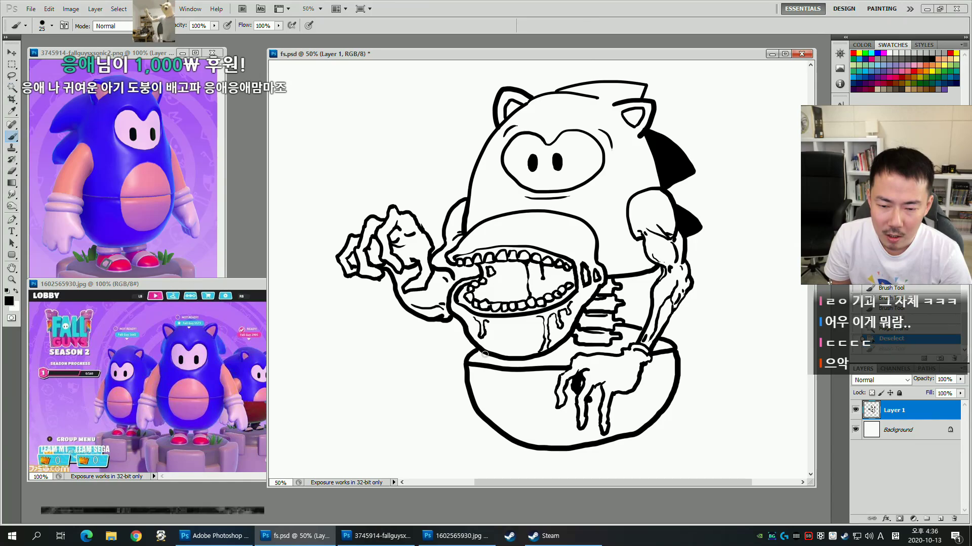
{"action": "left_click_drag", "start_coordinate": [566, 361], "coordinate": [577, 354]}
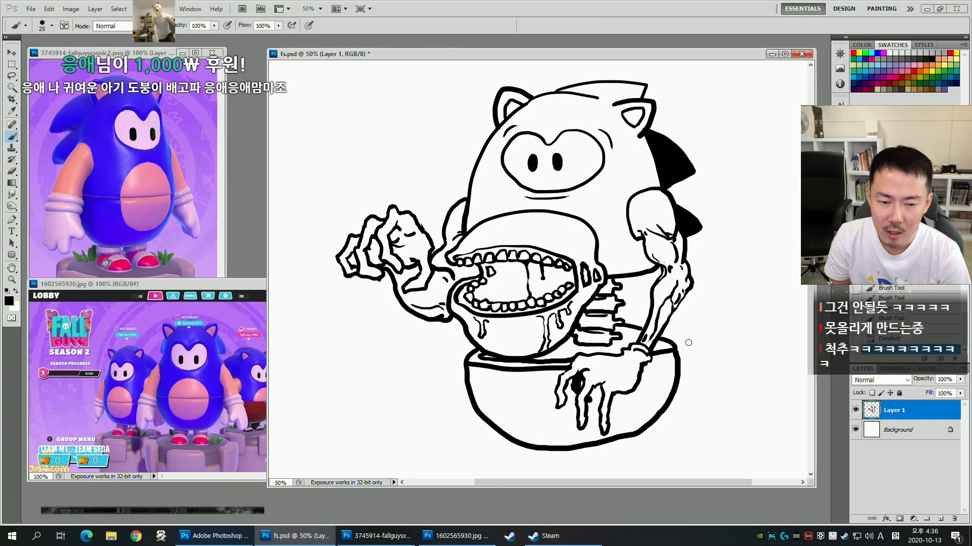
{"action": "left_click_drag", "start_coordinate": [676, 324], "coordinate": [669, 351]}
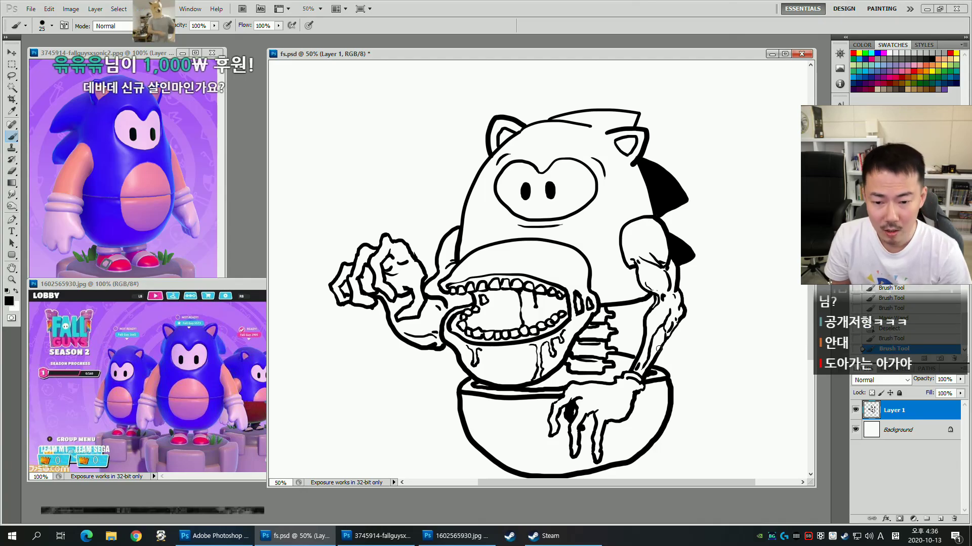
{"action": "mouse_move", "coordinate": [685, 361]}
{"action": "left_mouse_down"}
{"action": "mouse_move", "coordinate": [682, 376]}
{"action": "mouse_move", "coordinate": [610, 373]}
{"action": "mouse_move", "coordinate": [658, 365]}
{"action": "left_mouse_up"}
{"action": "mouse_move", "coordinate": [576, 376]}
{"action": "left_mouse_down"}
{"action": "mouse_move", "coordinate": [609, 350]}
{"action": "mouse_move", "coordinate": [590, 365]}
{"action": "left_mouse_up"}
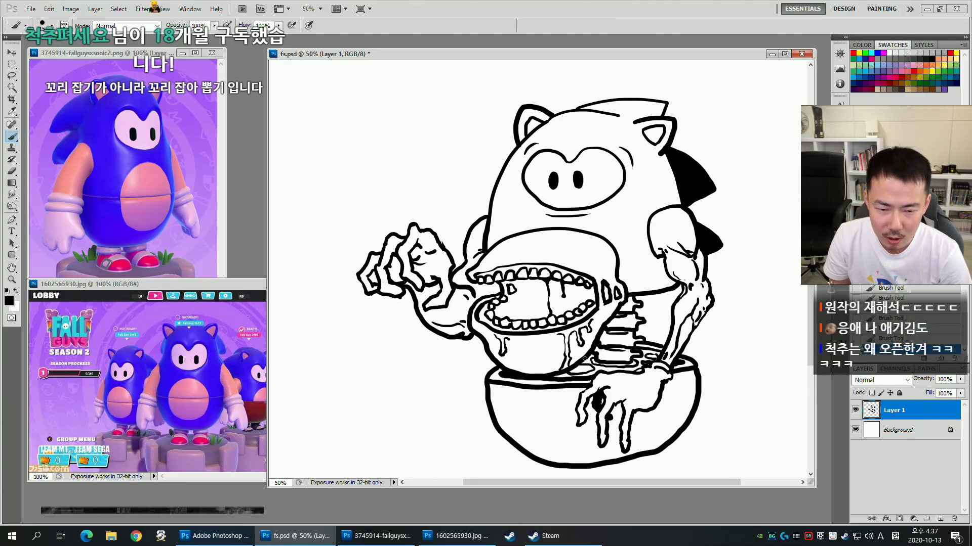
Draw thin drips hanging from the upper body's cut bottom edge beside the spine.
{"action": "mouse_move", "coordinate": [689, 290]}
{"action": "left_mouse_down"}
{"action": "mouse_move", "coordinate": [690, 311]}
{"action": "mouse_move", "coordinate": [623, 290]}
{"action": "mouse_move", "coordinate": [582, 299]}
{"action": "mouse_move", "coordinate": [596, 310]}
{"action": "left_mouse_up"}
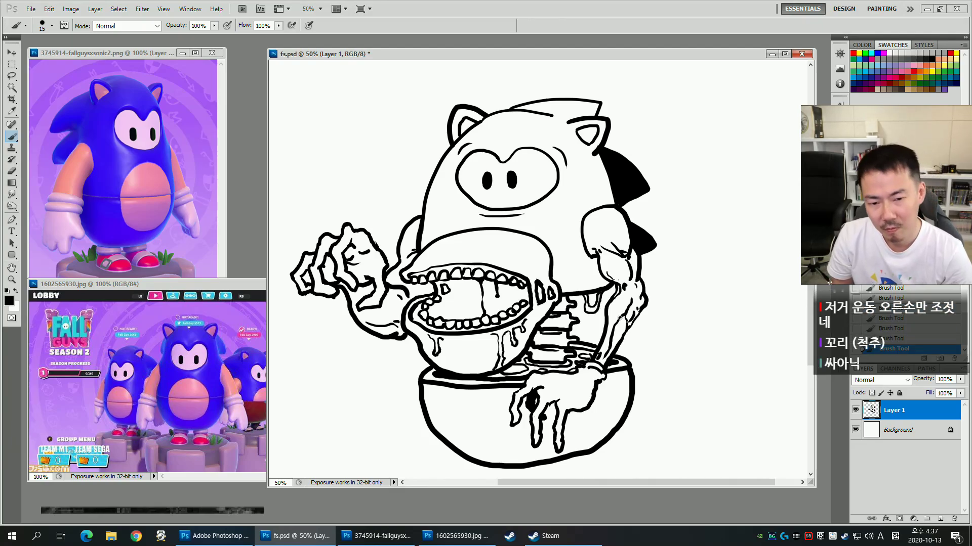
{"action": "left_click_drag", "start_coordinate": [591, 293], "coordinate": [590, 303]}
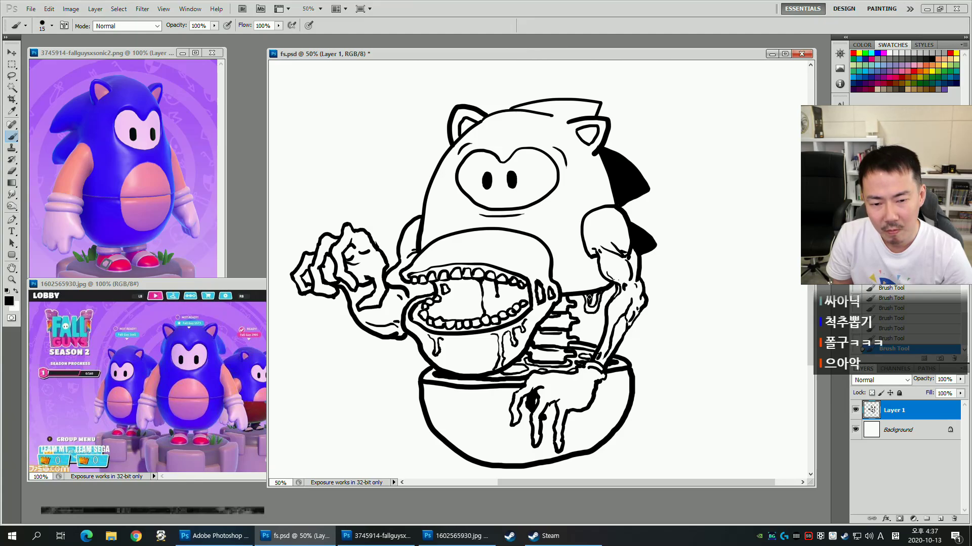
{"action": "key", "text": "ctrl+z"}
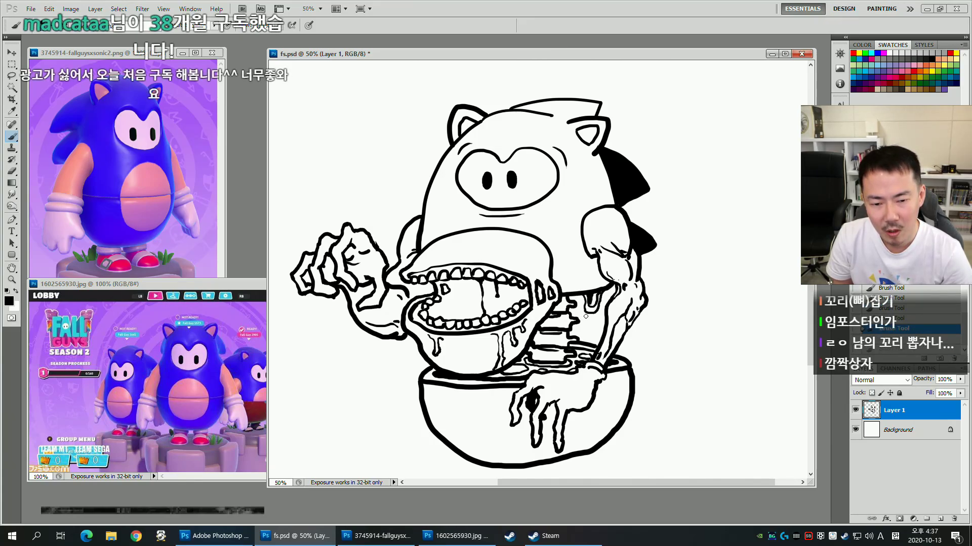
{"action": "left_click_drag", "start_coordinate": [581, 318], "coordinate": [574, 307]}
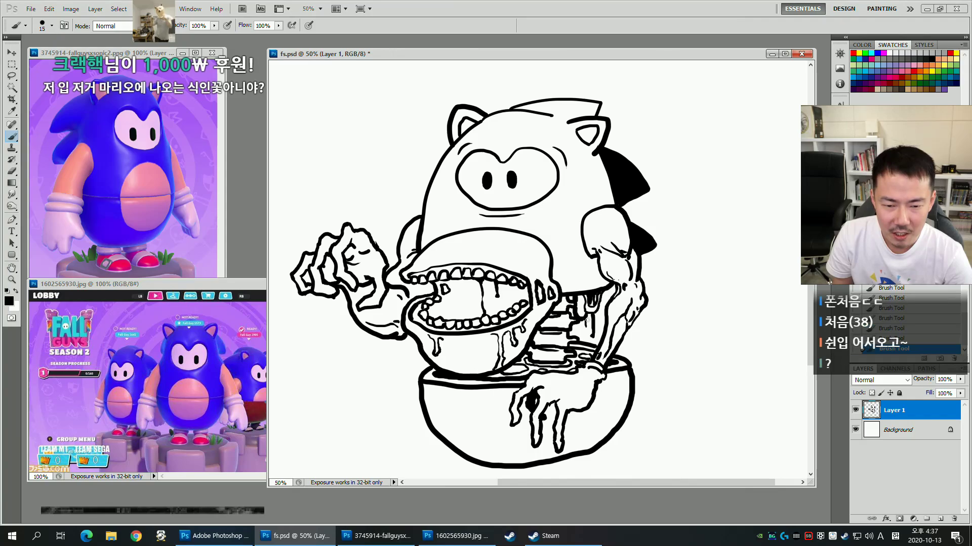
{"action": "mouse_move", "coordinate": [653, 294]}
{"action": "left_mouse_down"}
{"action": "mouse_move", "coordinate": [699, 284]}
{"action": "mouse_move", "coordinate": [655, 263]}
{"action": "mouse_move", "coordinate": [673, 245]}
{"action": "mouse_move", "coordinate": [722, 251]}
{"action": "mouse_move", "coordinate": [693, 266]}
{"action": "mouse_move", "coordinate": [691, 256]}
{"action": "mouse_move", "coordinate": [677, 295]}
{"action": "mouse_move", "coordinate": [654, 275]}
{"action": "left_mouse_up"}
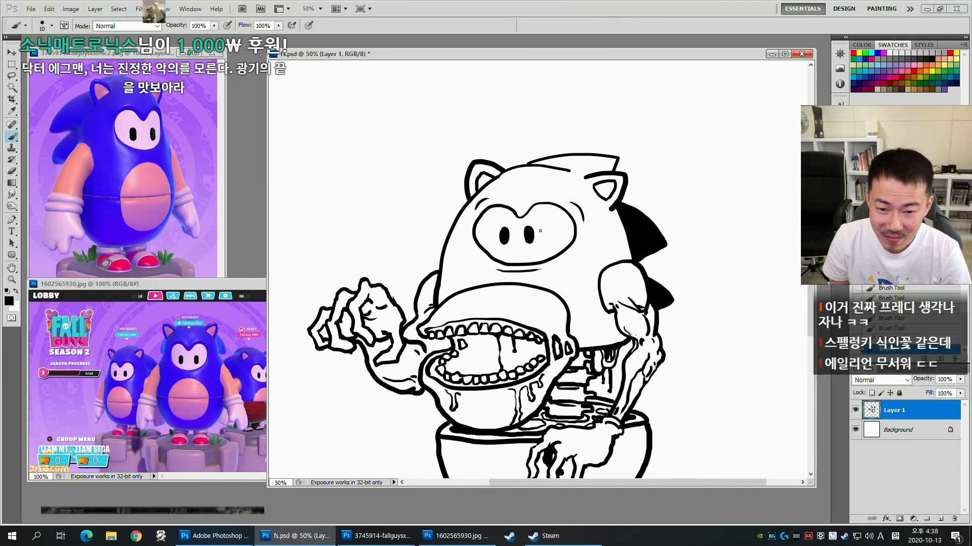
Try adding thin branching veins along the inside edge of the eye outline.
{"action": "left_click_drag", "start_coordinate": [557, 206], "coordinate": [544, 218]}
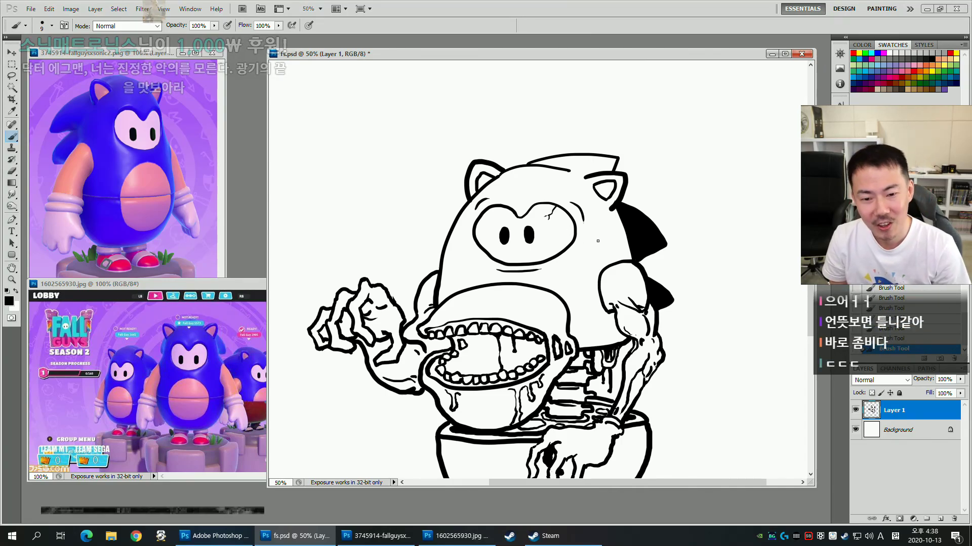
{"action": "left_click_drag", "start_coordinate": [564, 250], "coordinate": [549, 247]}
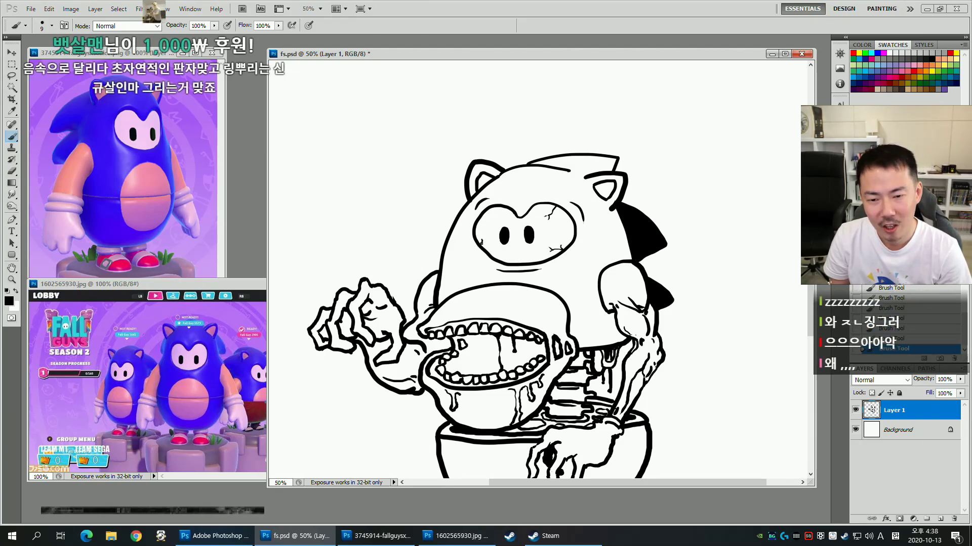
{"action": "mouse_move", "coordinate": [597, 294]}
{"action": "left_mouse_down"}
{"action": "mouse_move", "coordinate": [586, 253]}
{"action": "mouse_move", "coordinate": [610, 246]}
{"action": "mouse_move", "coordinate": [616, 262]}
{"action": "left_mouse_up"}
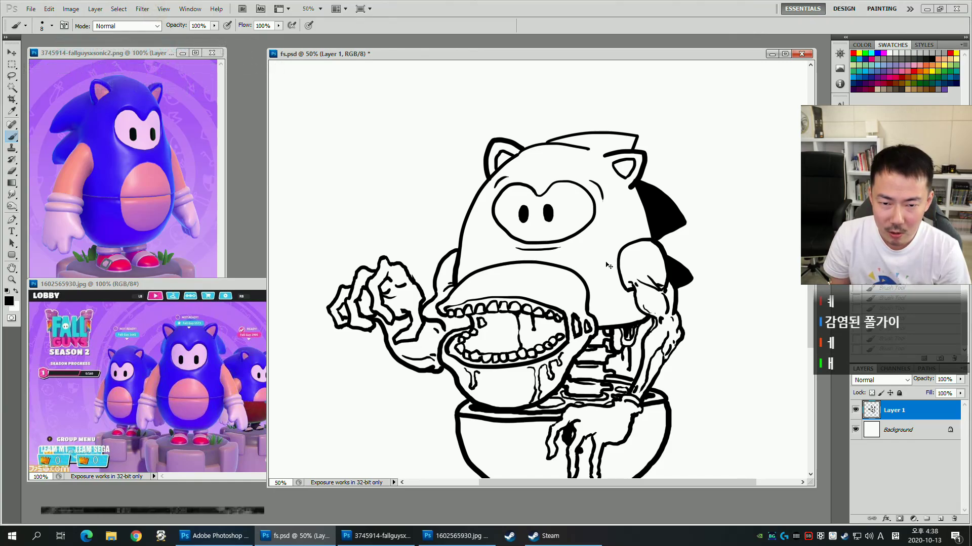
{"action": "mouse_move", "coordinate": [600, 336]}
{"action": "left_mouse_down"}
{"action": "mouse_move", "coordinate": [601, 261]}
{"action": "mouse_move", "coordinate": [607, 272]}
{"action": "mouse_move", "coordinate": [573, 239]}
{"action": "mouse_move", "coordinate": [574, 274]}
{"action": "left_mouse_up"}
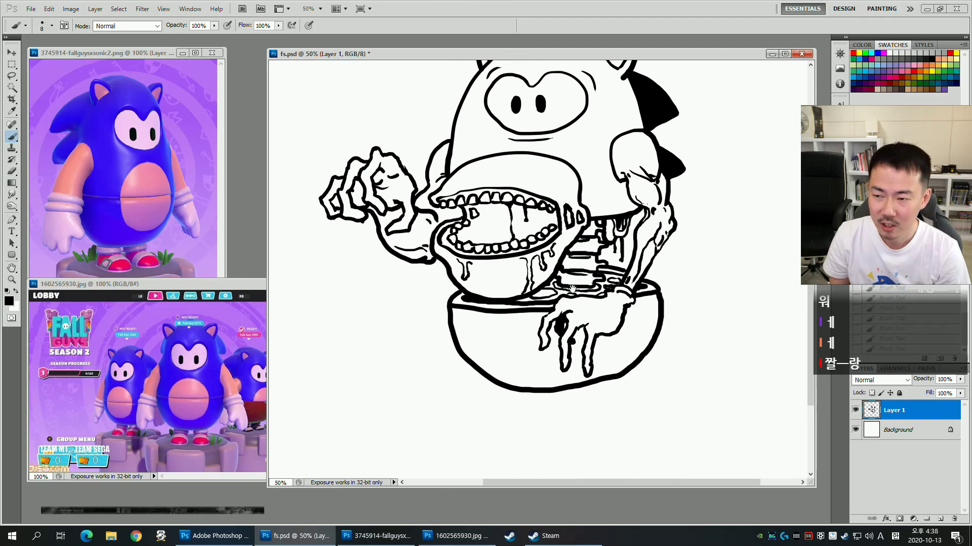
{"action": "key", "text": "bracketright"}
{"action": "key", "text": "bracketright"}
{"action": "key", "text": "bracketright"}
{"action": "left_click_drag", "start_coordinate": [507, 322], "coordinate": [464, 308]}
{"action": "mouse_move", "coordinate": [438, 351]}
{"action": "left_mouse_down"}
{"action": "mouse_move", "coordinate": [446, 390]}
{"action": "mouse_move", "coordinate": [493, 364]}
{"action": "left_mouse_up"}
{"action": "mouse_move", "coordinate": [526, 314]}
{"action": "left_mouse_down"}
{"action": "mouse_move", "coordinate": [489, 375]}
{"action": "mouse_move", "coordinate": [470, 356]}
{"action": "left_mouse_up"}
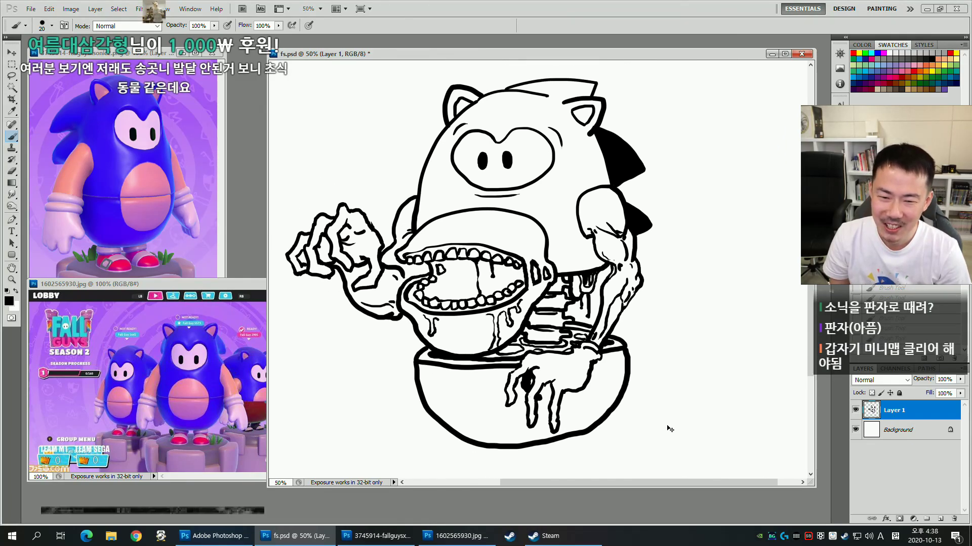
{"action": "key", "text": "ctrl+t"}
{"action": "key", "text": "Escape"}
Erase a small spot along the raised hand's outline near the wrist.
{"action": "key", "text": "e"}
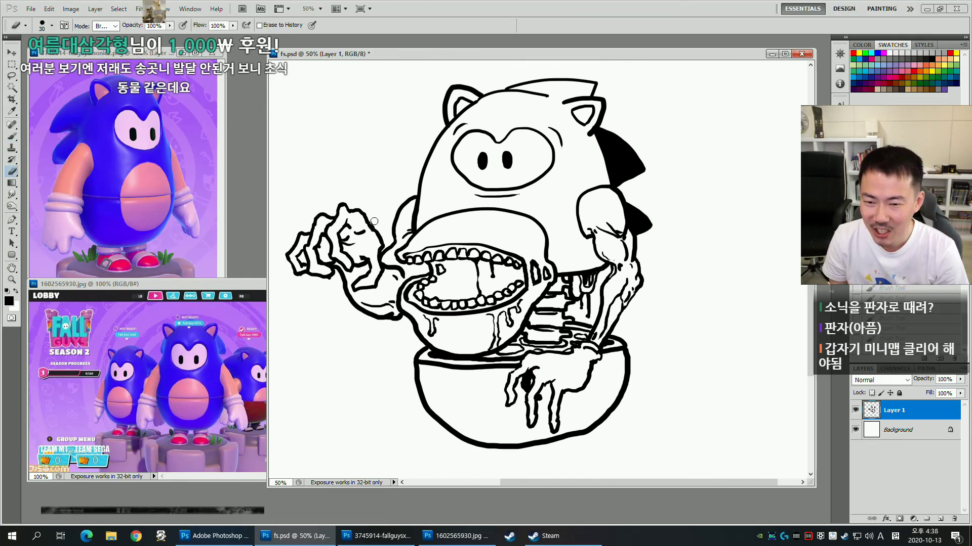
{"action": "left_click", "coordinate": [374, 223]}
{"action": "mouse_move", "coordinate": [497, 322]}
{"action": "left_mouse_down"}
{"action": "mouse_move", "coordinate": [548, 302]}
{"action": "mouse_move", "coordinate": [519, 321]}
{"action": "left_mouse_up"}
Try drawing a rounded tongue-like shape inside the open mouth, then undo it.
{"action": "key", "text": "b"}
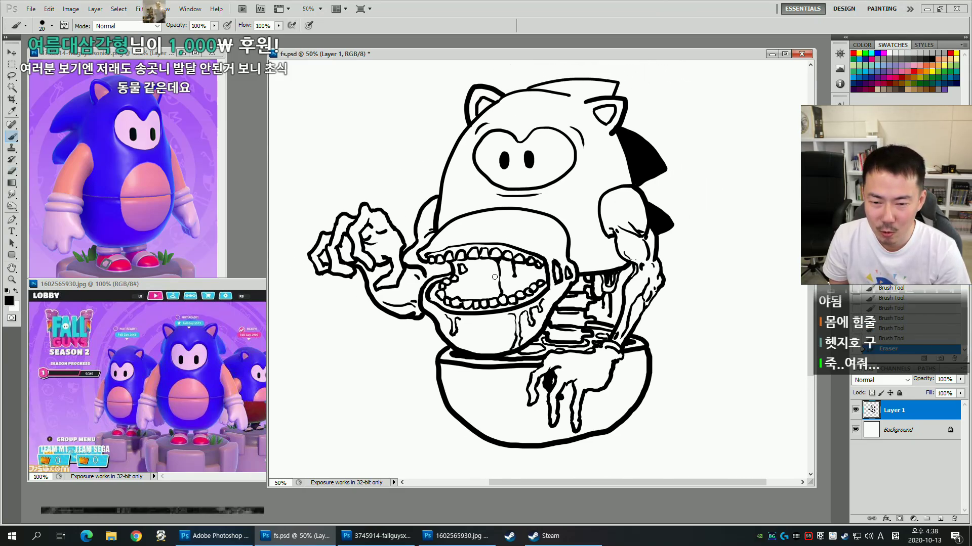
{"action": "mouse_move", "coordinate": [478, 267]}
{"action": "left_mouse_down"}
{"action": "mouse_move", "coordinate": [474, 294]}
{"action": "mouse_move", "coordinate": [489, 303]}
{"action": "left_mouse_up"}
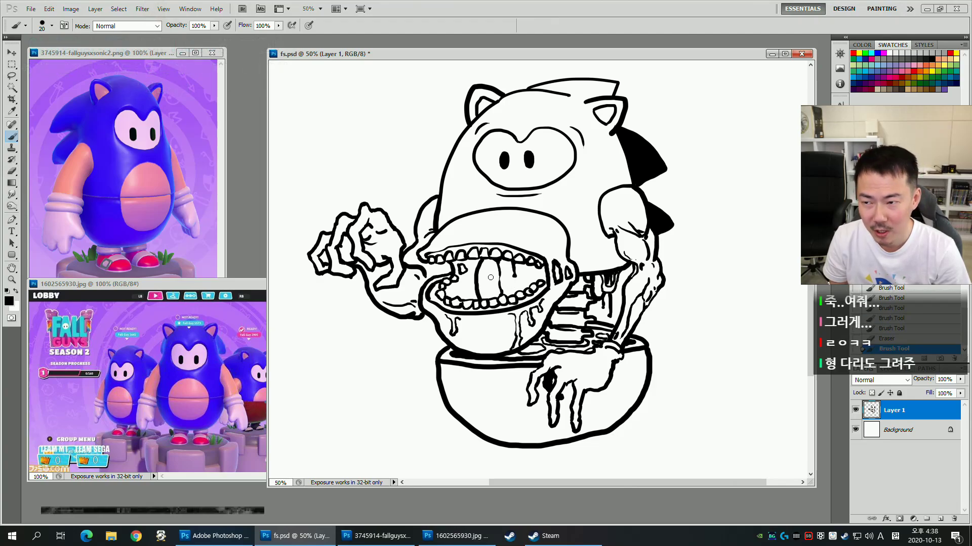
{"action": "key", "text": "ctrl+z"}
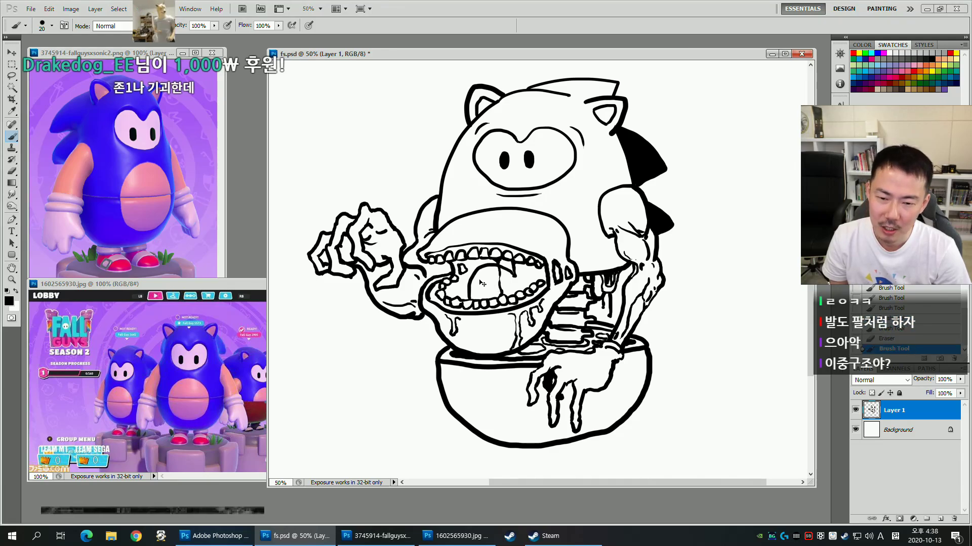
{"action": "left_click_drag", "start_coordinate": [472, 298], "coordinate": [491, 261]}
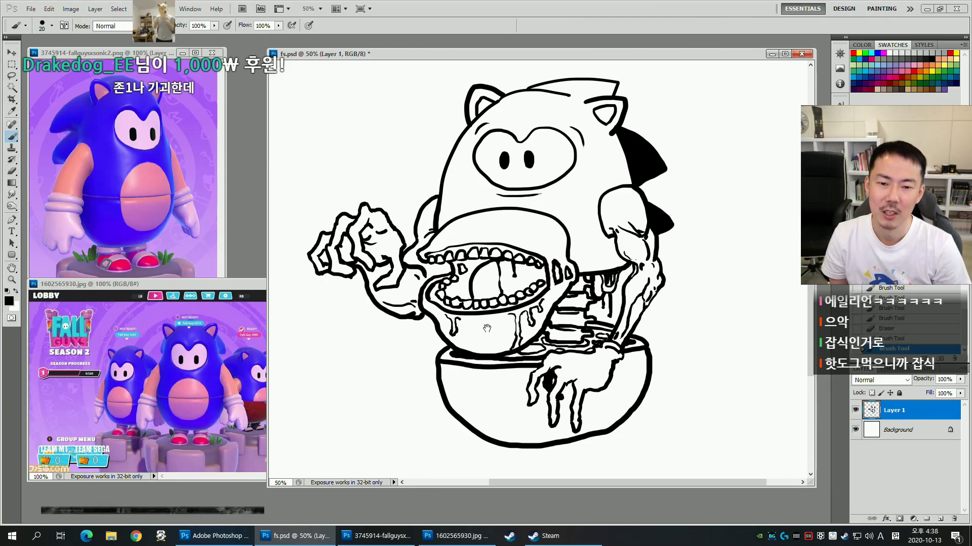
{"action": "left_click_drag", "start_coordinate": [541, 312], "coordinate": [562, 348]}
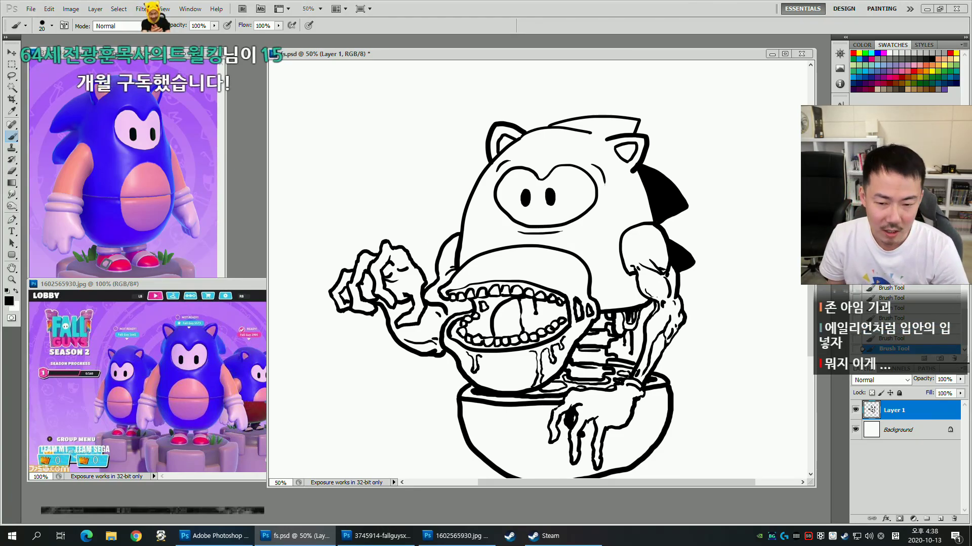
{"action": "left_click", "coordinate": [524, 331]}
{"action": "key", "text": "ctrl+z"}
{"action": "key", "text": "ctrl+alt+z"}
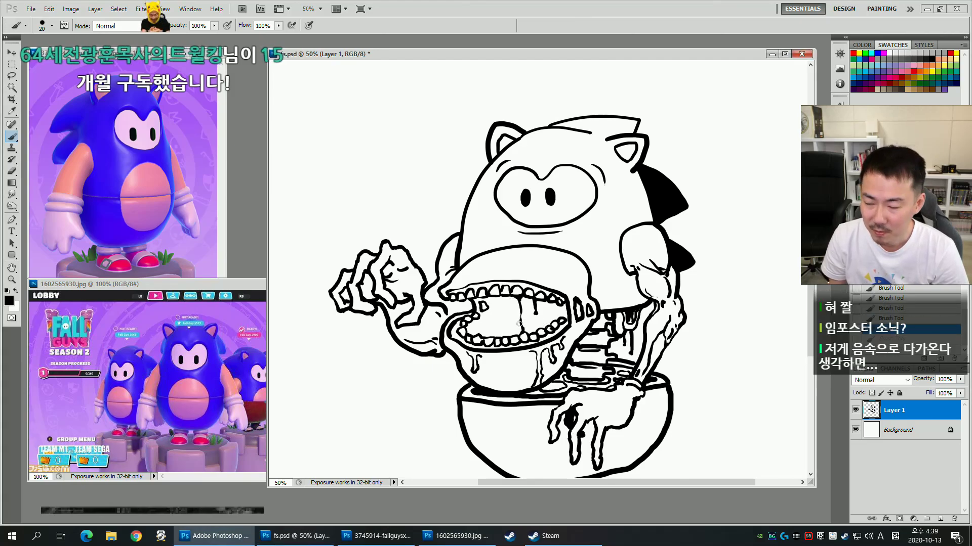
Fill the open mouth's interior with black behind the teeth, expanding the selection before filling.
{"action": "mouse_move", "coordinate": [544, 327]}
{"action": "left_mouse_down"}
{"action": "mouse_move", "coordinate": [544, 290]}
{"action": "mouse_move", "coordinate": [545, 309]}
{"action": "mouse_move", "coordinate": [529, 319]}
{"action": "left_mouse_up"}
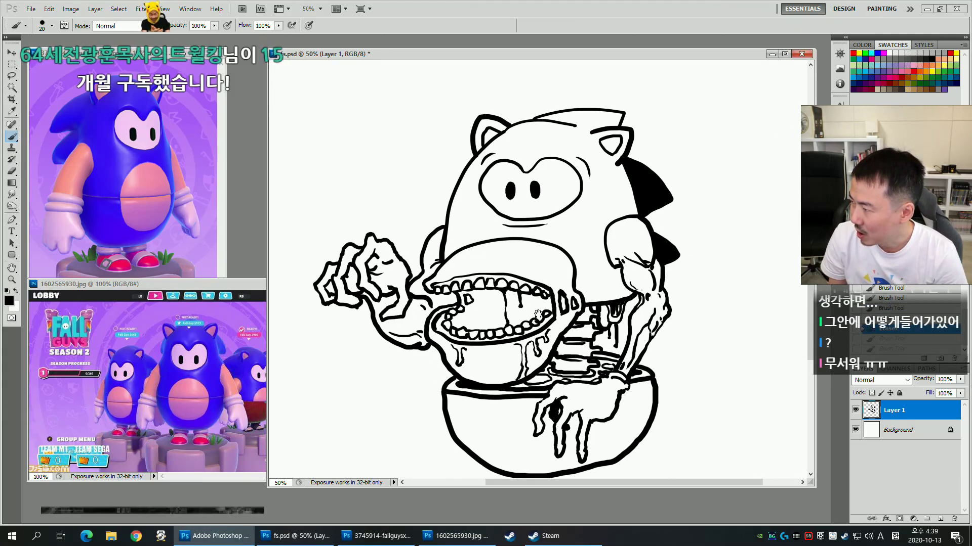
{"action": "key", "text": "bracketright"}
{"action": "key", "text": "bracketleft"}
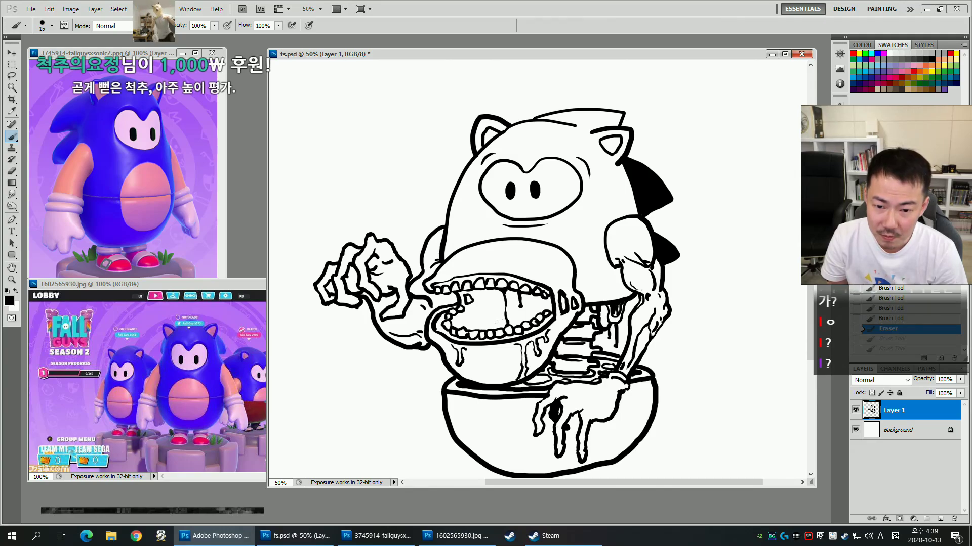
{"action": "key", "text": "w"}
{"action": "left_click", "coordinate": [497, 322]}
{"action": "left_click", "coordinate": [512, 320]}
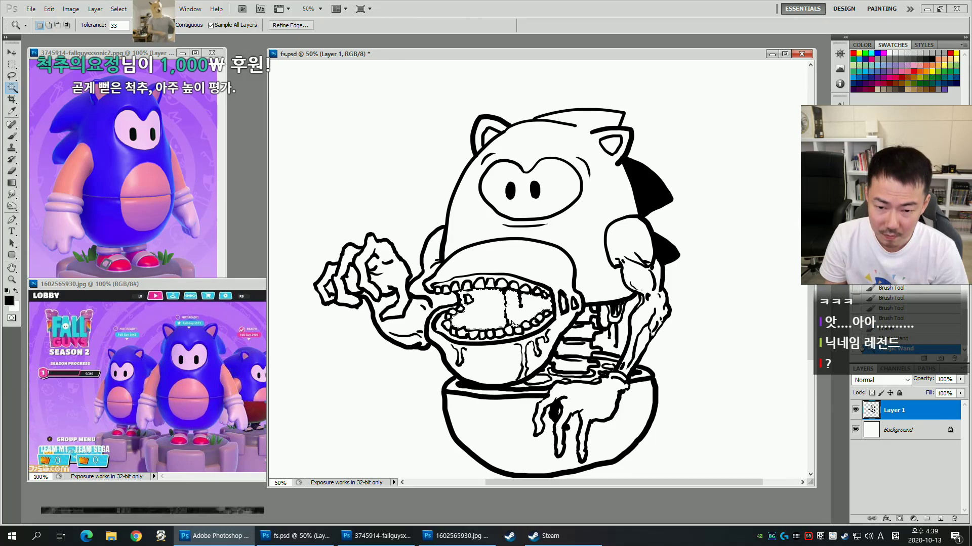
{"action": "key", "text": "F2"}
{"action": "key", "text": "alt+BackSpace"}
{"action": "key", "text": "b"}
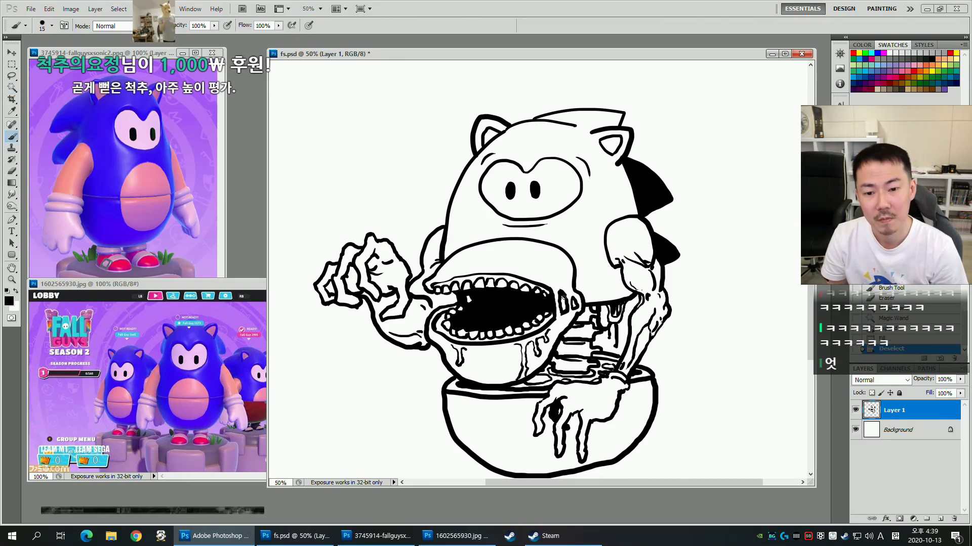
Paint a white oval face inside the black mouth and add two small black eyes to it.
{"action": "left_click_drag", "start_coordinate": [508, 311], "coordinate": [526, 312]}
{"action": "key", "text": "bracketright"}
{"action": "key", "text": "bracketright"}
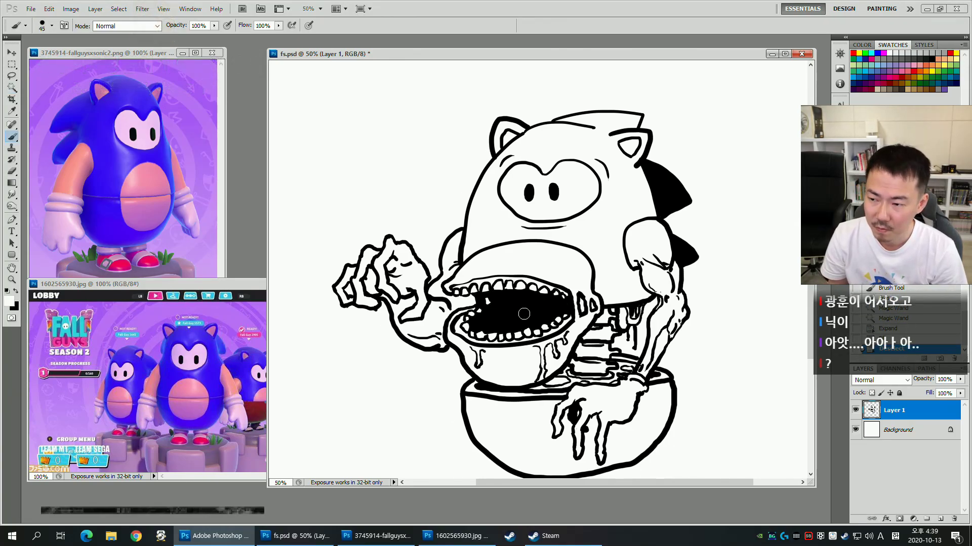
{"action": "key", "text": "bracketright"}
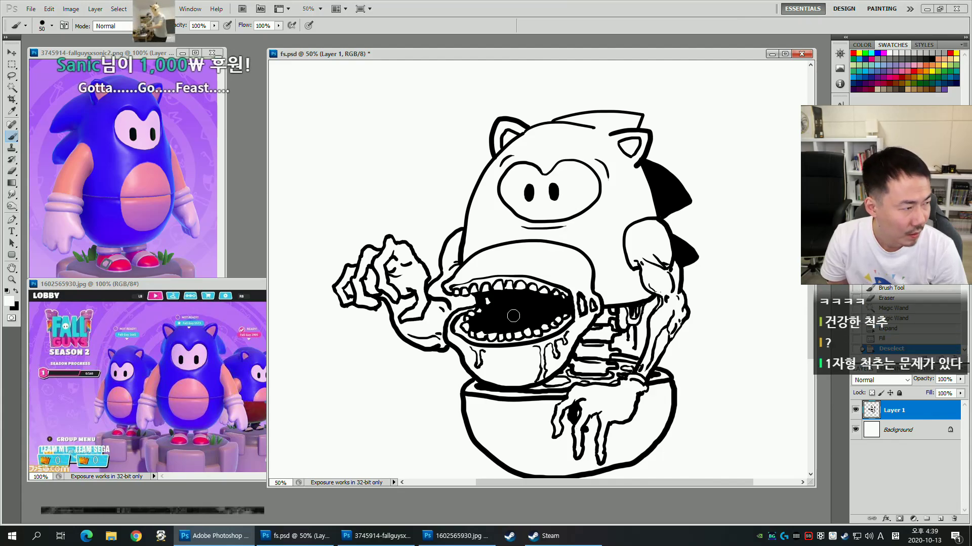
{"action": "key", "text": "bracketleft"}
{"action": "mouse_move", "coordinate": [504, 316]}
{"action": "left_mouse_down"}
{"action": "mouse_move", "coordinate": [539, 310]}
{"action": "mouse_move", "coordinate": [504, 309]}
{"action": "mouse_move", "coordinate": [518, 304]}
{"action": "left_mouse_up"}
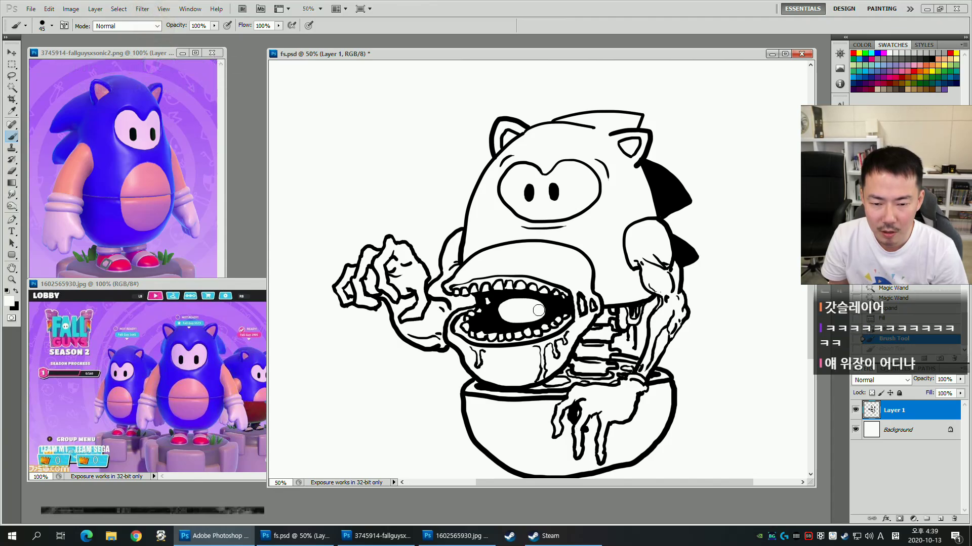
{"action": "key", "text": "x"}
{"action": "key", "text": "bracketleft"}
{"action": "key", "text": "bracketleft"}
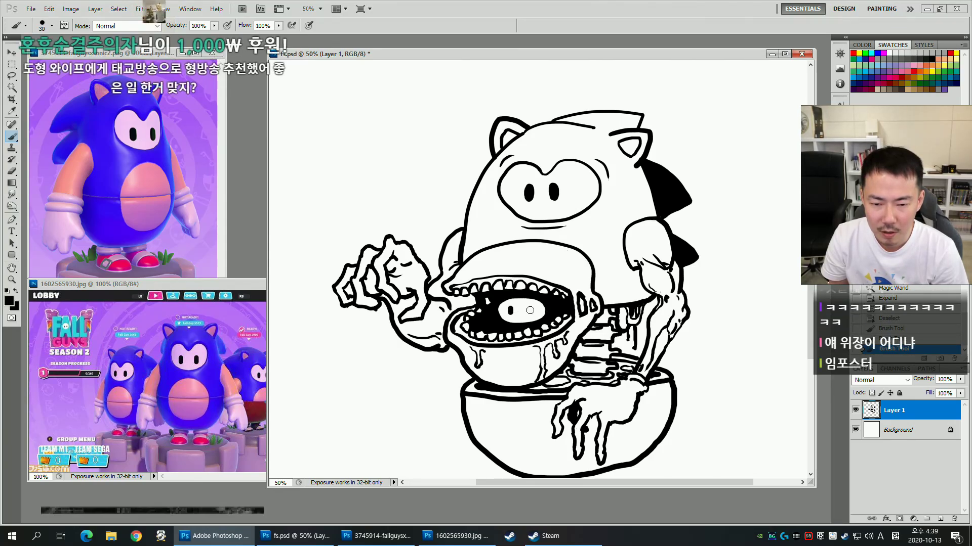
Try drawing a rounded foot outline directly against the underside of the bowl-shaped lower body with a 30 px brush.
{"action": "mouse_move", "coordinate": [639, 310]}
{"action": "left_mouse_down"}
{"action": "mouse_move", "coordinate": [646, 319]}
{"action": "mouse_move", "coordinate": [675, 290]}
{"action": "left_mouse_up"}
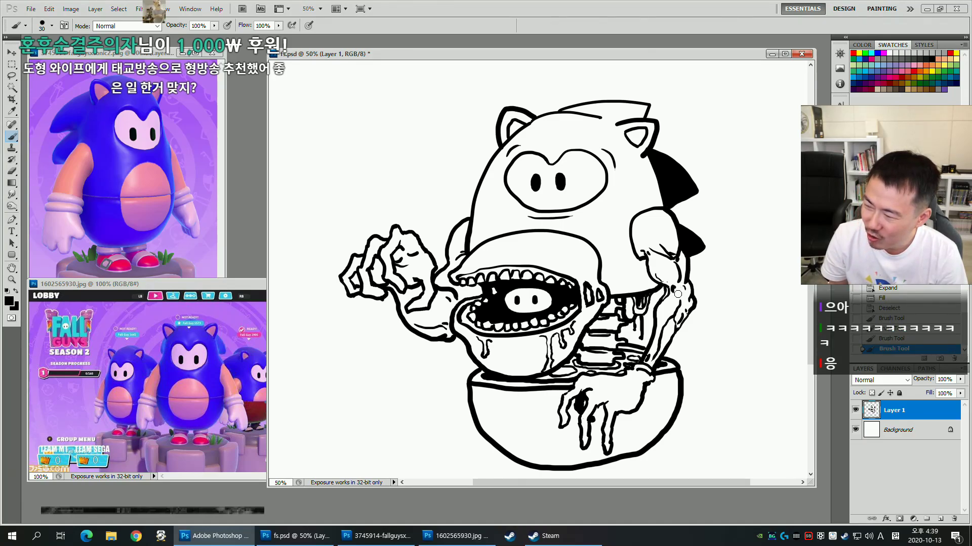
{"action": "mouse_move", "coordinate": [691, 293]}
{"action": "left_mouse_down"}
{"action": "mouse_move", "coordinate": [613, 288]}
{"action": "mouse_move", "coordinate": [646, 300]}
{"action": "left_mouse_up"}
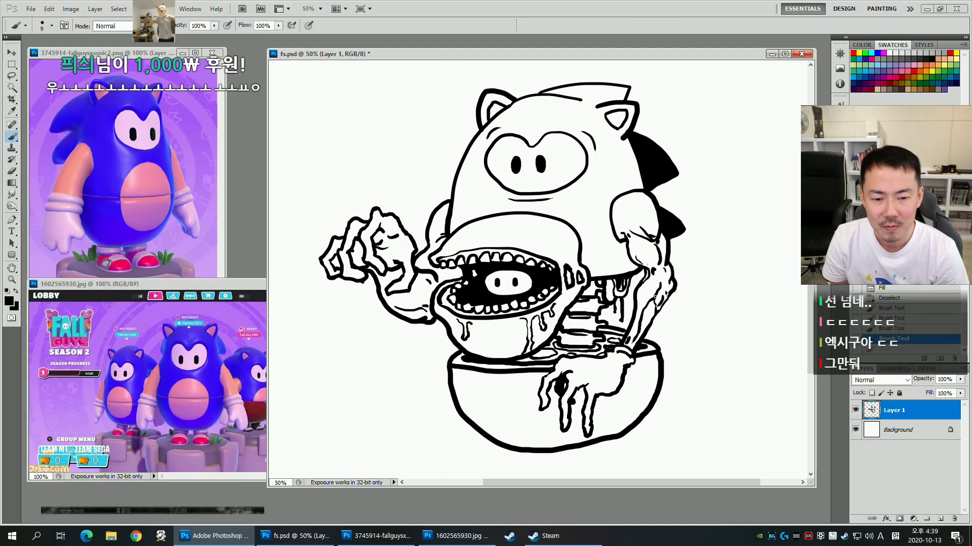
{"action": "mouse_move", "coordinate": [683, 368]}
{"action": "left_mouse_down"}
{"action": "mouse_move", "coordinate": [704, 325]}
{"action": "mouse_move", "coordinate": [688, 287]}
{"action": "left_mouse_up"}
{"action": "left_click_drag", "start_coordinate": [593, 322], "coordinate": [579, 335]}
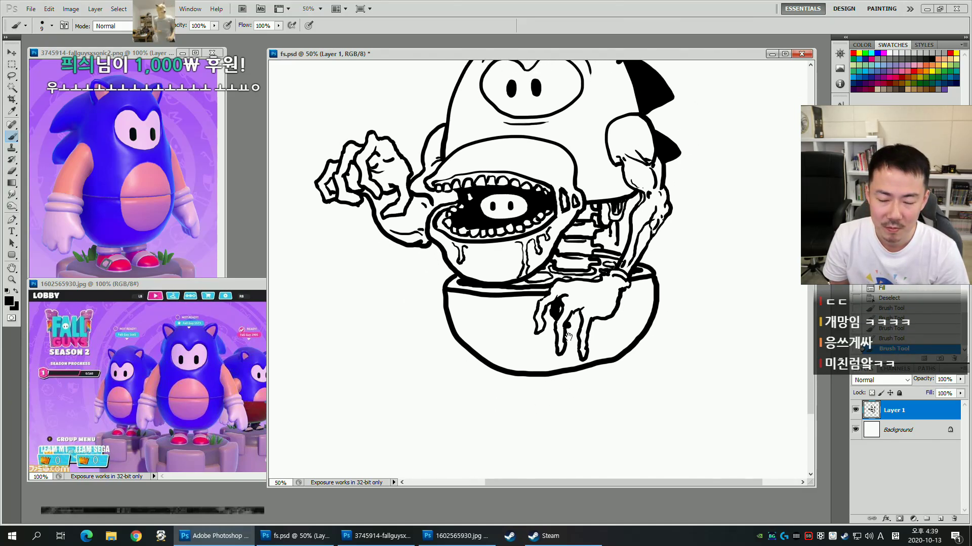
{"action": "key", "text": "bracketright"}
{"action": "key", "text": "bracketright"}
{"action": "key", "text": "bracketright"}
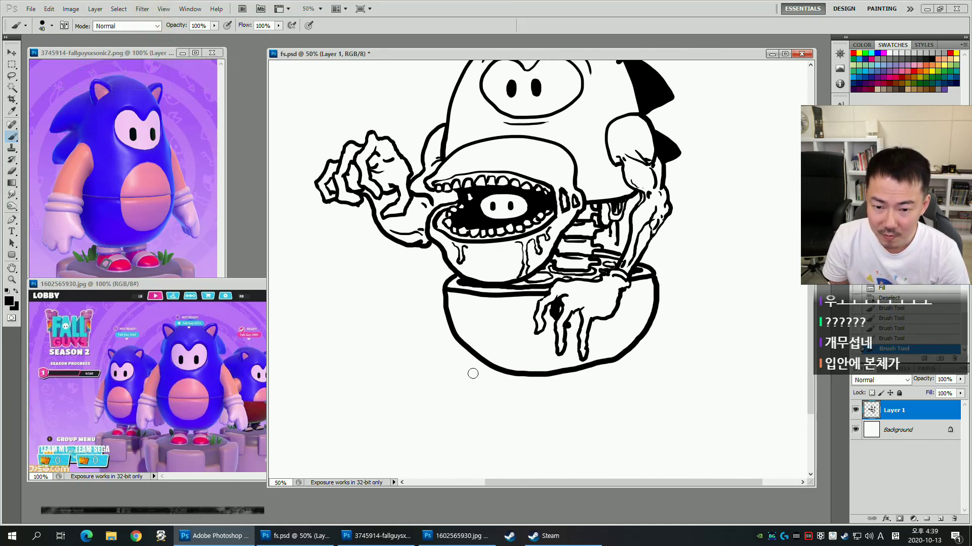
{"action": "key", "text": "bracketleft"}
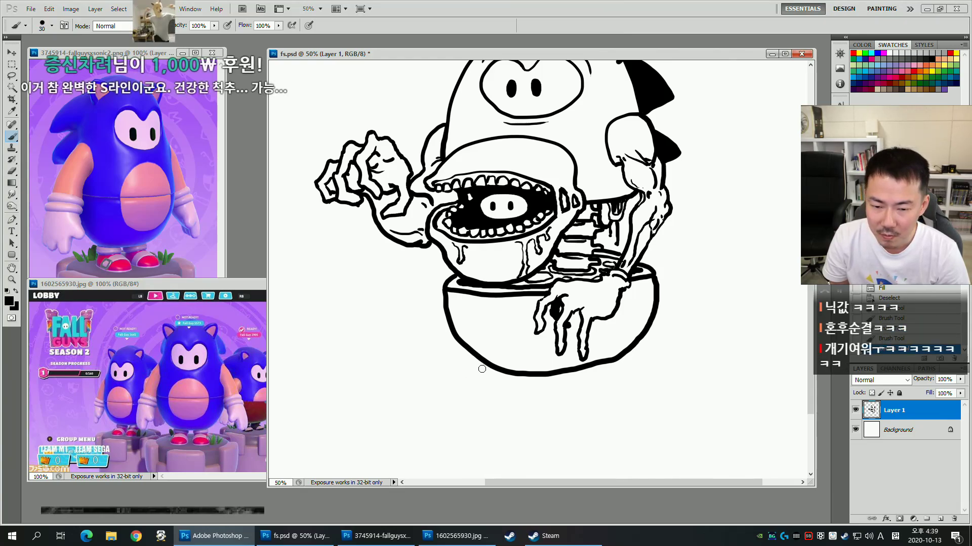
{"action": "key", "text": "ctrl+z"}
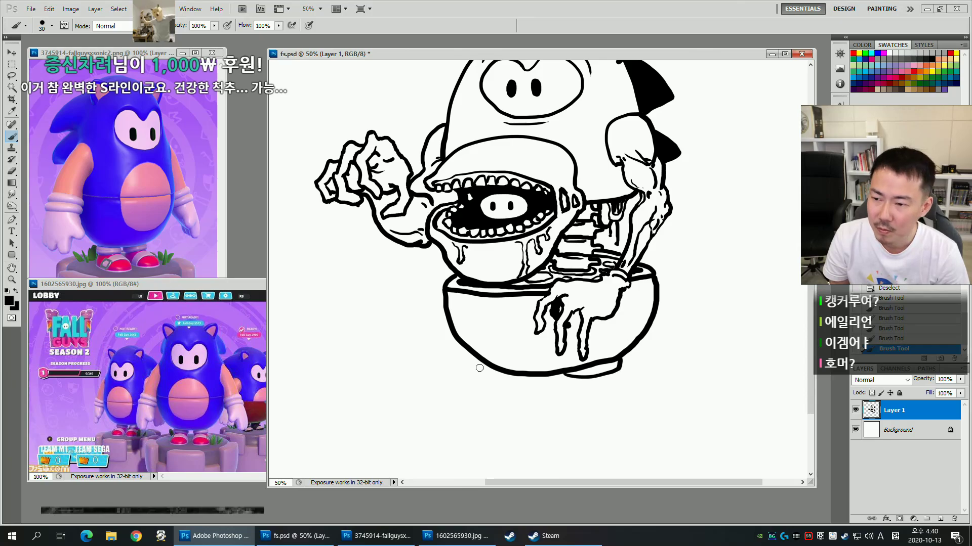
{"action": "key", "text": "ctrl+z"}
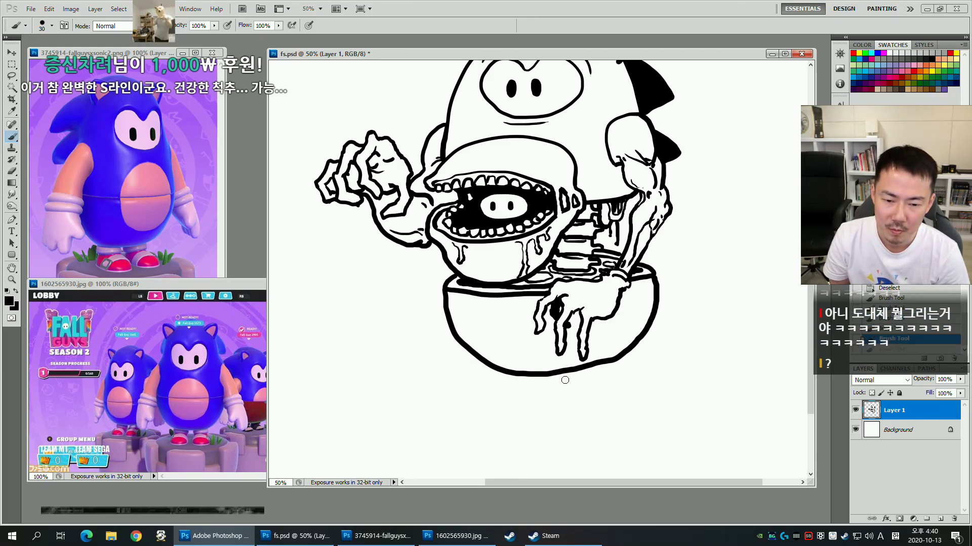
Try drawing two flat, rounded feet side by side beneath the lower body, then undo them.
{"action": "left_click_drag", "start_coordinate": [559, 377], "coordinate": [615, 365]}
{"action": "mouse_move", "coordinate": [488, 366]}
{"action": "left_mouse_down"}
{"action": "mouse_move", "coordinate": [522, 385]}
{"action": "mouse_move", "coordinate": [545, 376]}
{"action": "mouse_move", "coordinate": [561, 388]}
{"action": "mouse_move", "coordinate": [559, 363]}
{"action": "mouse_move", "coordinate": [565, 372]}
{"action": "mouse_move", "coordinate": [537, 450]}
{"action": "left_mouse_up"}
{"action": "key", "text": "space"}
{"action": "key", "text": "space"}
{"action": "left_click_drag", "start_coordinate": [651, 358], "coordinate": [636, 287]}
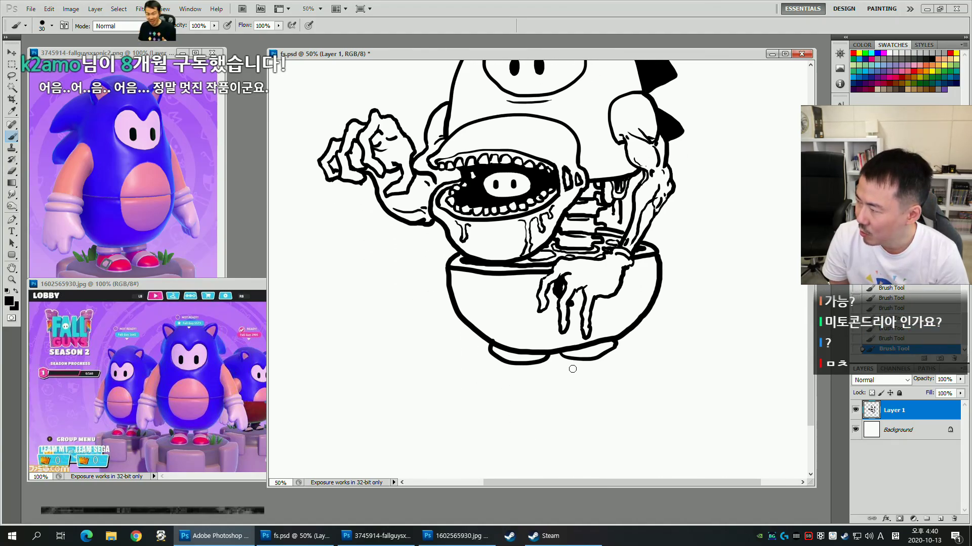
{"action": "key", "text": "ctrl+alt+z"}
{"action": "key", "text": "ctrl+alt+z"}
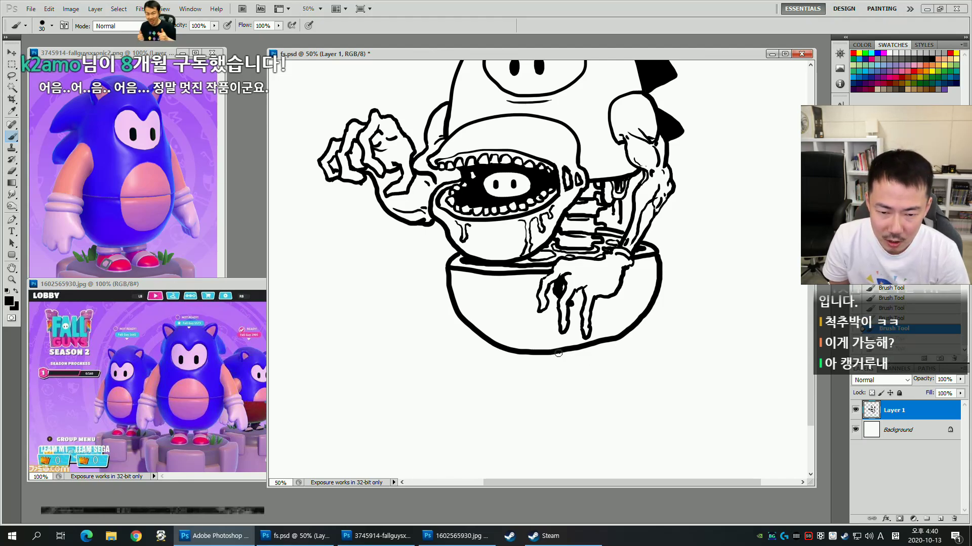
Draw a short ankle with a banded cuff under the right half of the bowl-shaped lower body.
{"action": "left_click_drag", "start_coordinate": [553, 356], "coordinate": [557, 367]}
{"action": "mouse_move", "coordinate": [612, 344]}
{"action": "left_mouse_down"}
{"action": "mouse_move", "coordinate": [594, 357]}
{"action": "mouse_move", "coordinate": [611, 354]}
{"action": "left_mouse_up"}
{"action": "key", "text": "ctrl+alt+z"}
{"action": "mouse_move", "coordinate": [558, 369]}
{"action": "left_mouse_down"}
{"action": "mouse_move", "coordinate": [613, 363]}
{"action": "mouse_move", "coordinate": [644, 398]}
{"action": "mouse_move", "coordinate": [552, 365]}
{"action": "left_mouse_up"}
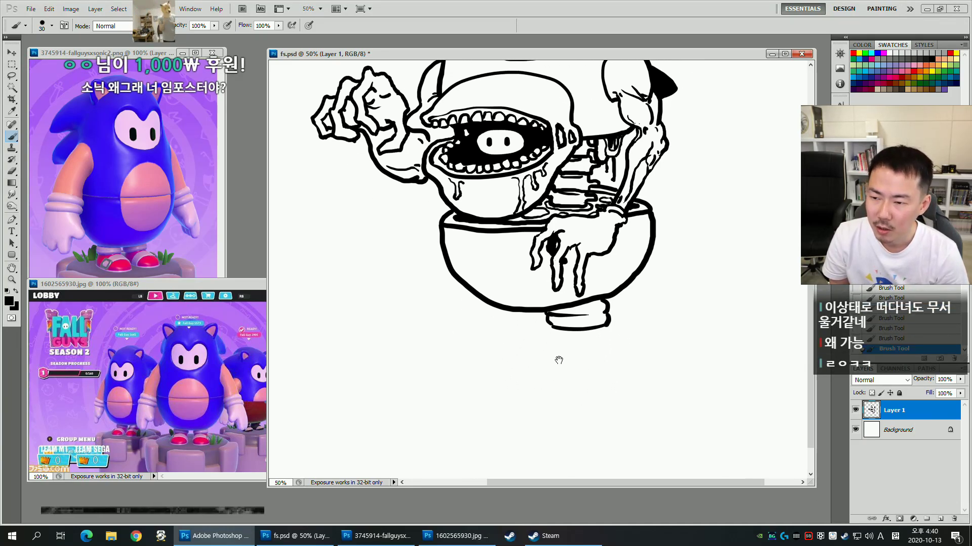
Try a wide foot outline sweeping left from the ankle, then a shorter curve for its side, undoing both.
{"action": "left_click_drag", "start_coordinate": [551, 323], "coordinate": [622, 370]}
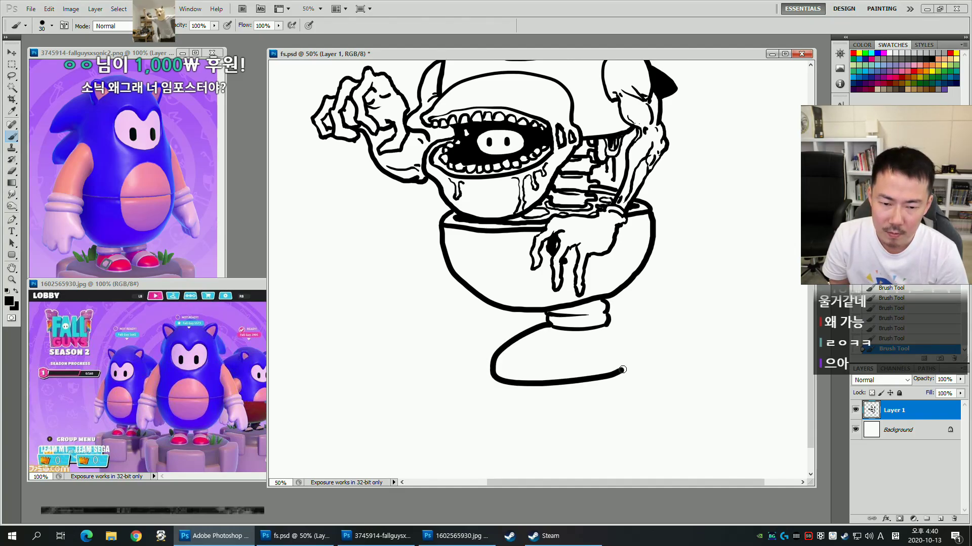
{"action": "mouse_move", "coordinate": [653, 310]}
{"action": "left_mouse_down"}
{"action": "mouse_move", "coordinate": [679, 353]}
{"action": "mouse_move", "coordinate": [609, 301]}
{"action": "mouse_move", "coordinate": [673, 291]}
{"action": "left_mouse_up"}
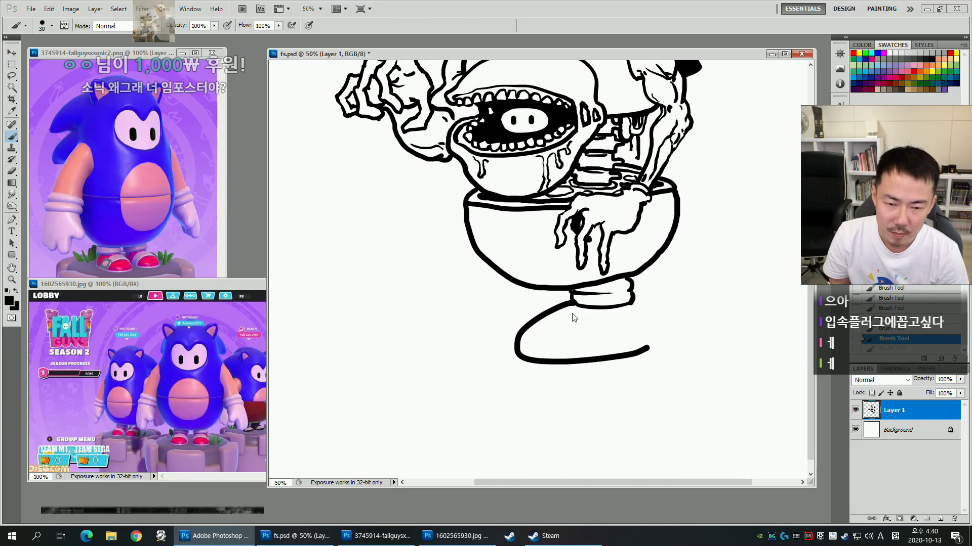
{"action": "key", "text": "ctrl+z"}
{"action": "left_click_drag", "start_coordinate": [572, 303], "coordinate": [548, 346]}
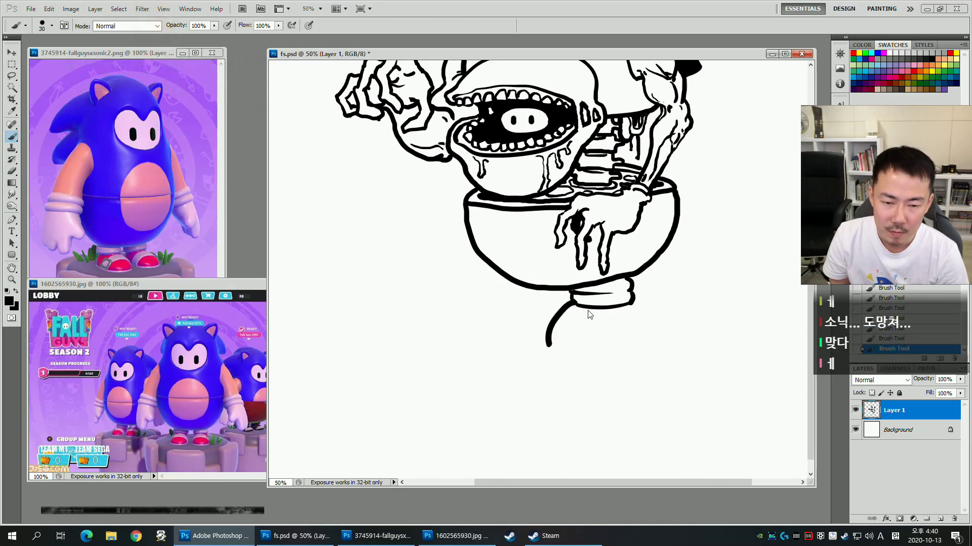
{"action": "key", "text": "ctrl+z"}
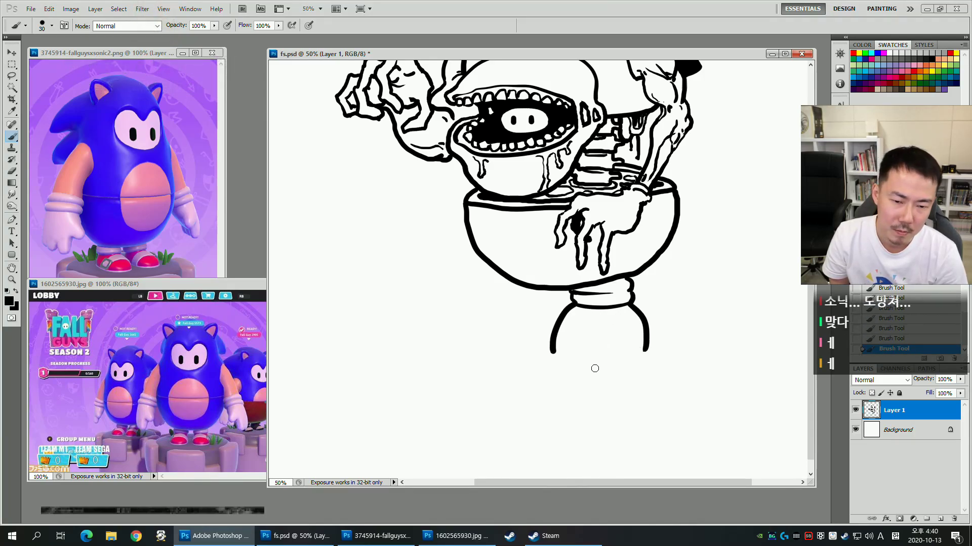
Try outlining a dome-shaped foot below the ankle, redrawing its bottom edge with straight and curved strokes.
{"action": "key", "text": "ctrl+z"}
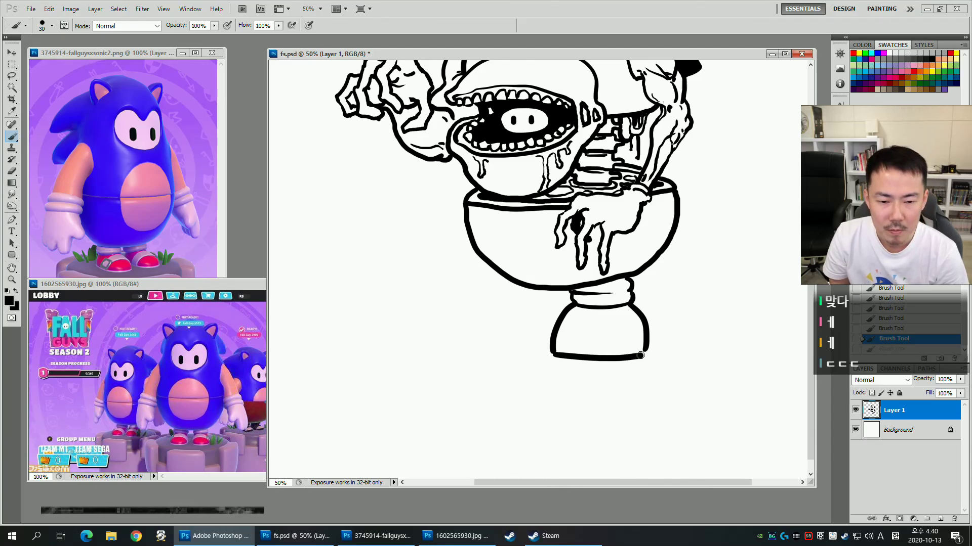
{"action": "key", "text": "ctrl+z"}
{"action": "left_click_drag", "start_coordinate": [554, 354], "coordinate": [650, 352]}
{"action": "left_click_drag", "start_coordinate": [735, 312], "coordinate": [714, 292]}
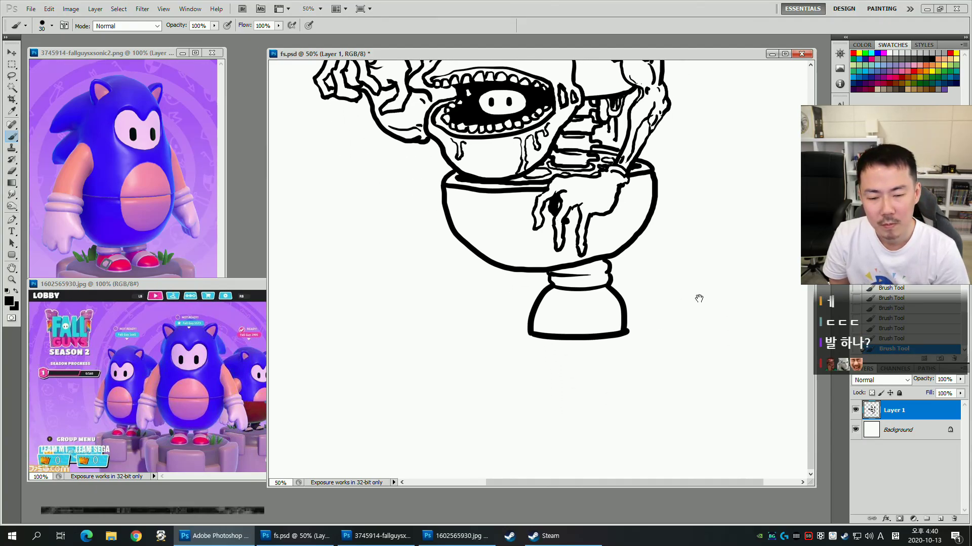
{"action": "key", "text": "ctrl+z"}
{"action": "left_click_drag", "start_coordinate": [531, 335], "coordinate": [625, 333]}
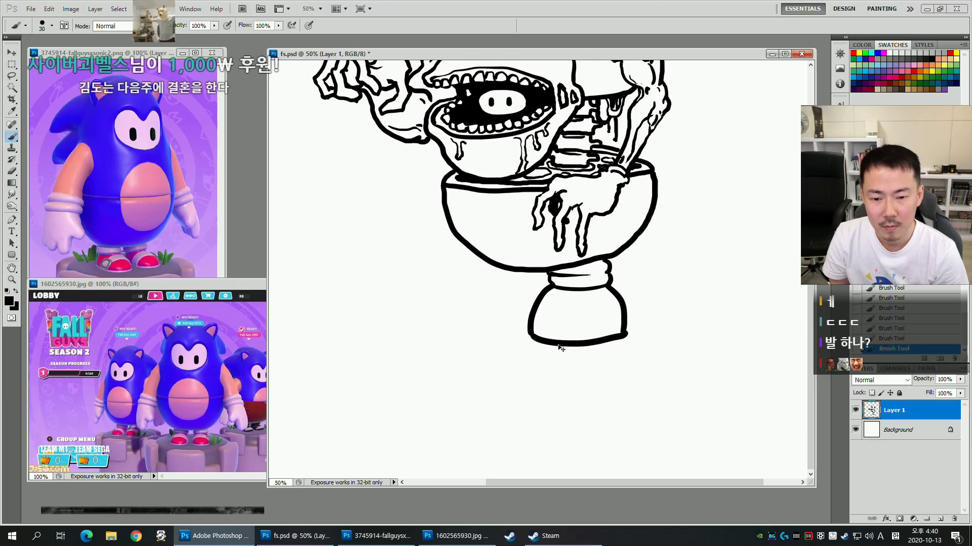
{"action": "key", "text": "ctrl+z"}
{"action": "mouse_move", "coordinate": [531, 334]}
{"action": "left_mouse_down"}
{"action": "mouse_move", "coordinate": [621, 334]}
{"action": "mouse_move", "coordinate": [650, 370]}
{"action": "mouse_move", "coordinate": [683, 336]}
{"action": "mouse_move", "coordinate": [696, 403]}
{"action": "mouse_move", "coordinate": [694, 342]}
{"action": "left_mouse_up"}
{"action": "left_click_drag", "start_coordinate": [537, 366], "coordinate": [518, 324]}
Undo the dome-shaped foot back to the bare ankle, including another attempt at its right side.
{"action": "key", "text": "ctrl+alt+z"}
{"action": "key", "text": "ctrl+alt+z"}
{"action": "key", "text": "ctrl+alt+z"}
{"action": "key", "text": "ctrl+alt+z"}
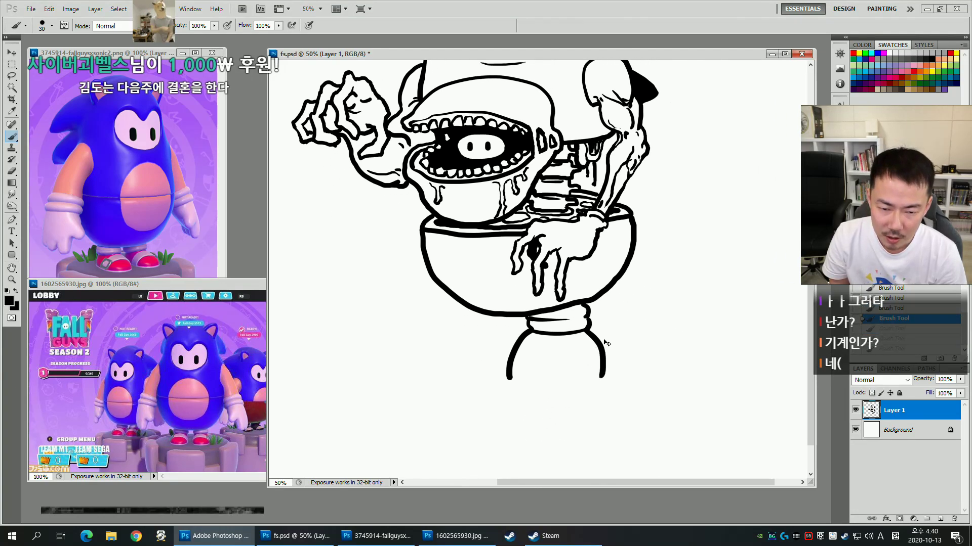
{"action": "mouse_move", "coordinate": [585, 332]}
{"action": "left_mouse_down"}
{"action": "mouse_move", "coordinate": [606, 349]}
{"action": "mouse_move", "coordinate": [616, 380]}
{"action": "left_mouse_up"}
{"action": "key", "text": "ctrl+alt+z"}
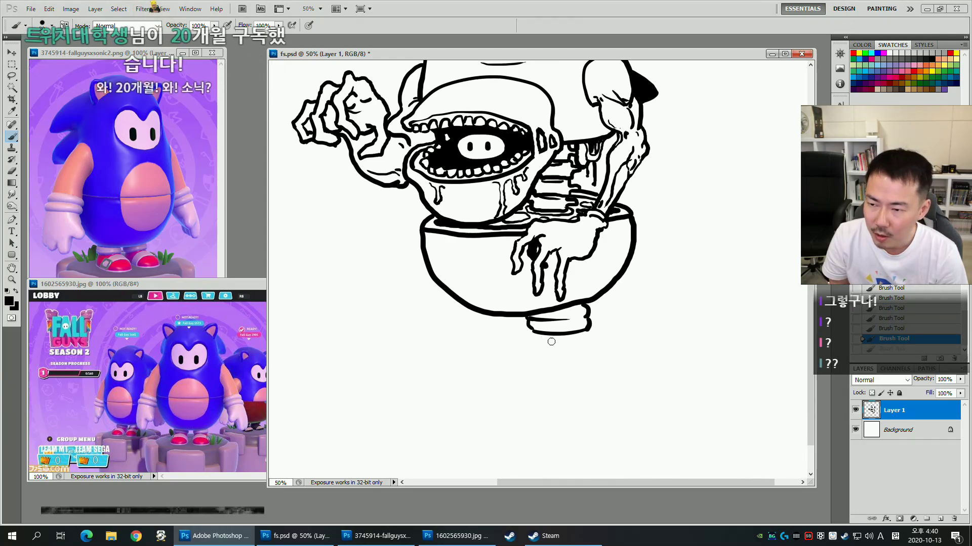
Draw a rounded shoe-like foot below the ankle with curved sides and a nearly flat bottom edge.
{"action": "mouse_move", "coordinate": [586, 332]}
{"action": "left_mouse_down"}
{"action": "mouse_move", "coordinate": [609, 350]}
{"action": "mouse_move", "coordinate": [614, 372]}
{"action": "left_mouse_up"}
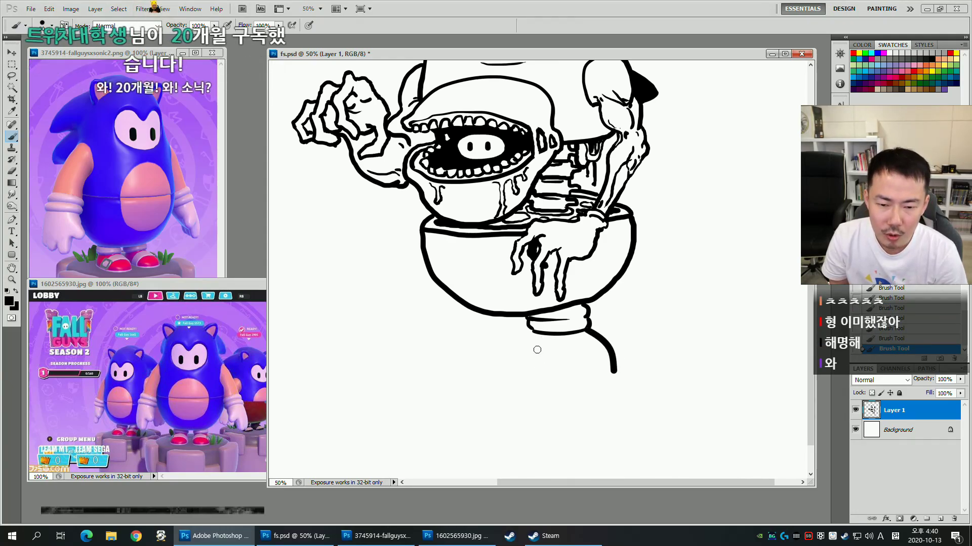
{"action": "mouse_move", "coordinate": [531, 332]}
{"action": "left_mouse_down"}
{"action": "mouse_move", "coordinate": [527, 377]}
{"action": "mouse_move", "coordinate": [625, 373]}
{"action": "left_mouse_up"}
{"action": "key", "text": "ctrl+z"}
{"action": "left_click_drag", "start_coordinate": [527, 375], "coordinate": [617, 374]}
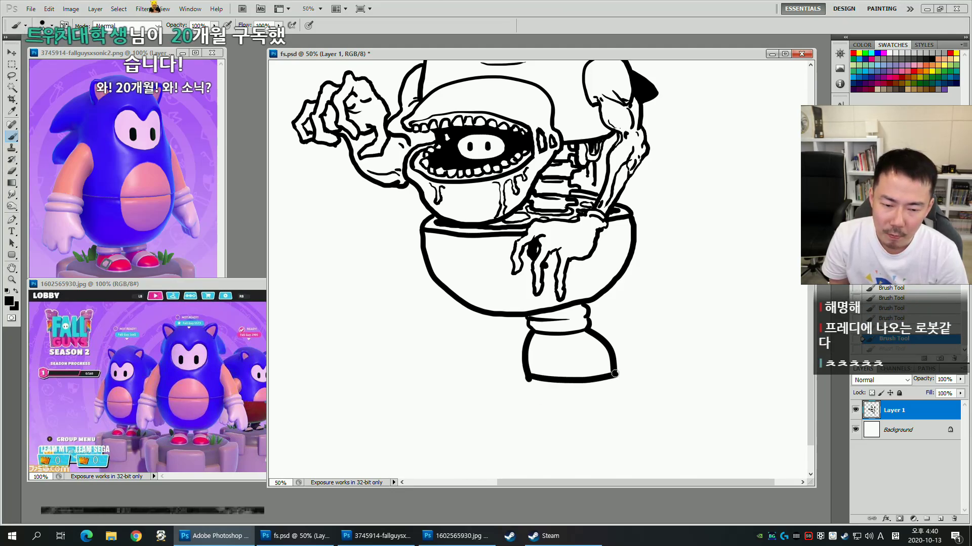
Erase the overshooting line ends at the foot's bottom corners and touch up the right corner with the brush.
{"action": "key", "text": "e"}
{"action": "left_click_drag", "start_coordinate": [538, 388], "coordinate": [530, 382]}
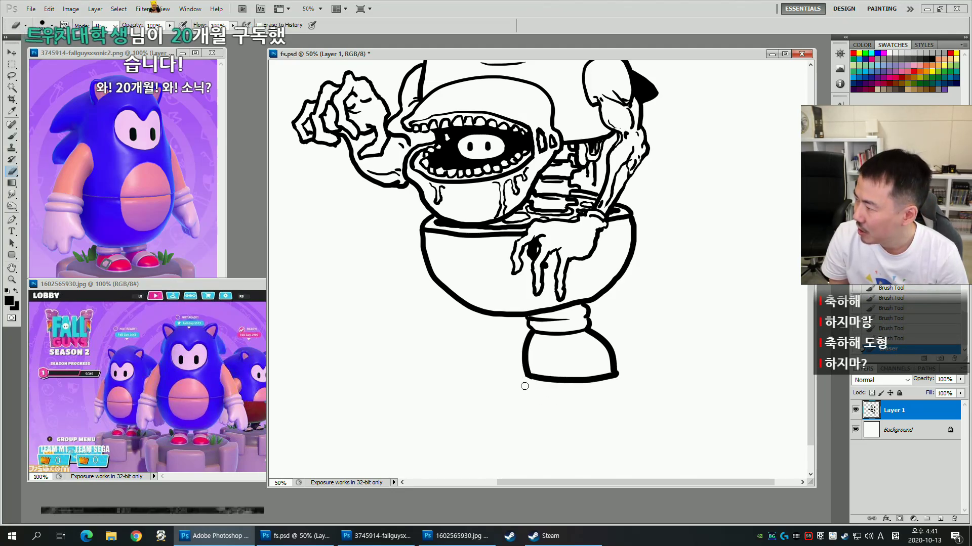
{"action": "left_click", "coordinate": [621, 372]}
{"action": "key", "text": "b"}
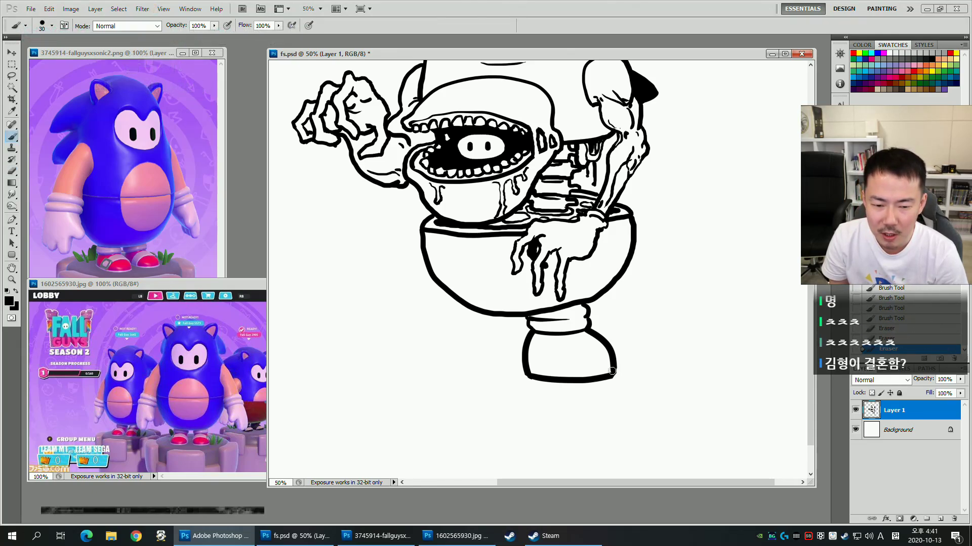
{"action": "left_click", "coordinate": [613, 374]}
Draw a second banded ankle under the lower body to the left of the first leg, undoing the last stroke.
{"action": "left_click_drag", "start_coordinate": [613, 357], "coordinate": [644, 373]}
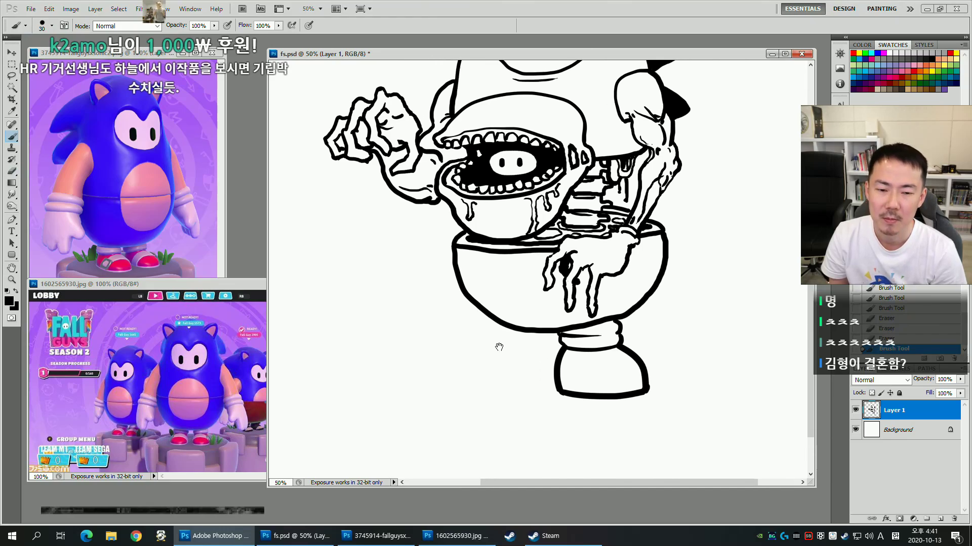
{"action": "mouse_move", "coordinate": [485, 349]}
{"action": "left_mouse_down"}
{"action": "mouse_move", "coordinate": [489, 405]}
{"action": "mouse_move", "coordinate": [533, 354]}
{"action": "left_mouse_up"}
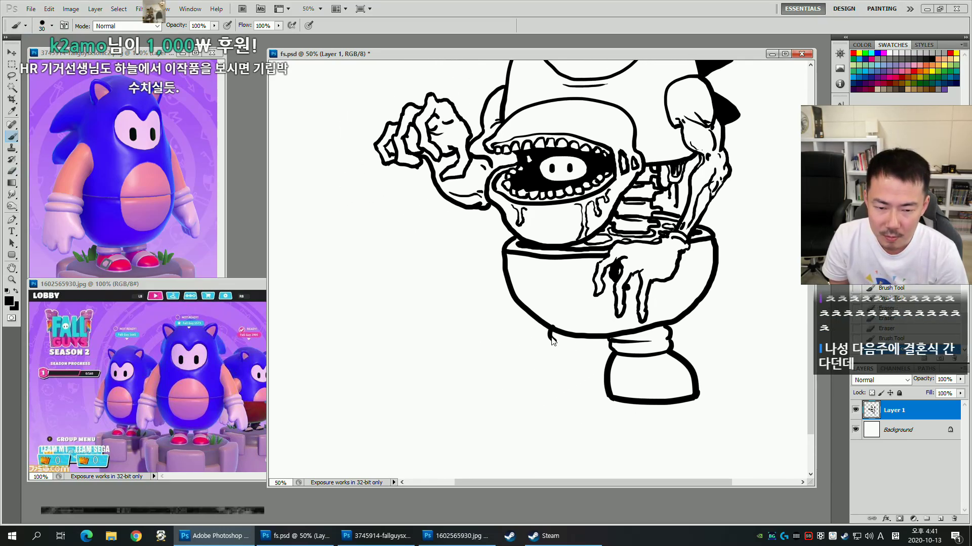
{"action": "mouse_move", "coordinate": [551, 336]}
{"action": "left_mouse_down"}
{"action": "mouse_move", "coordinate": [581, 357]}
{"action": "mouse_move", "coordinate": [561, 357]}
{"action": "mouse_move", "coordinate": [612, 355]}
{"action": "left_mouse_up"}
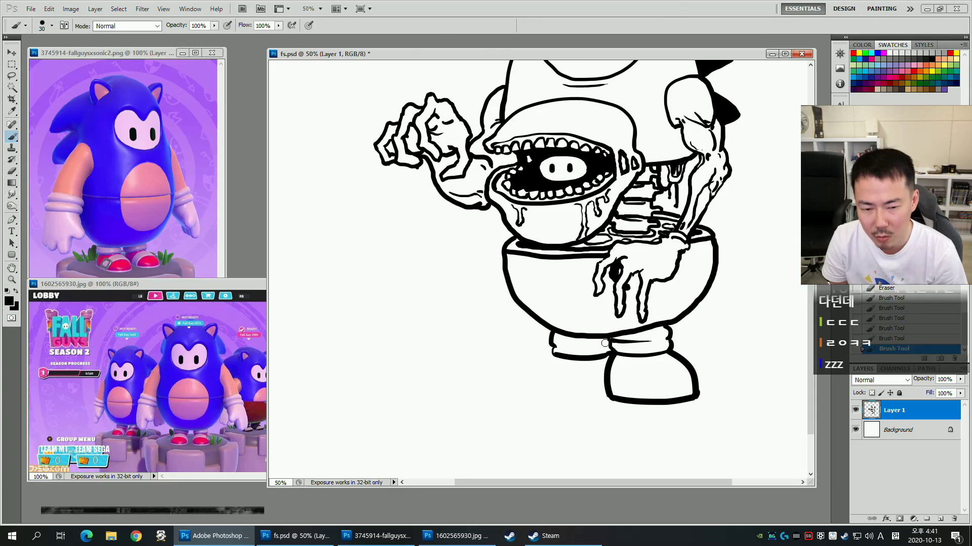
{"action": "mouse_move", "coordinate": [608, 353]}
{"action": "left_mouse_down"}
{"action": "mouse_move", "coordinate": [586, 349]}
{"action": "mouse_move", "coordinate": [617, 340]}
{"action": "left_mouse_up"}
{"action": "key", "text": "ctrl+z"}
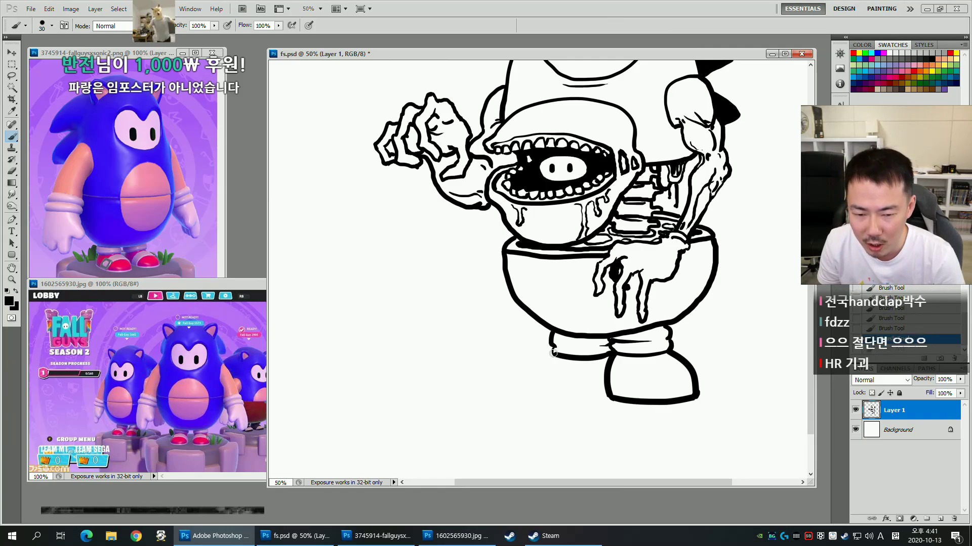
Draw a short fold line across the left ankle band, undoing the misplaced stroke.
{"action": "mouse_move", "coordinate": [487, 390]}
{"action": "left_mouse_down"}
{"action": "mouse_move", "coordinate": [493, 367]}
{"action": "mouse_move", "coordinate": [487, 393]}
{"action": "left_mouse_up"}
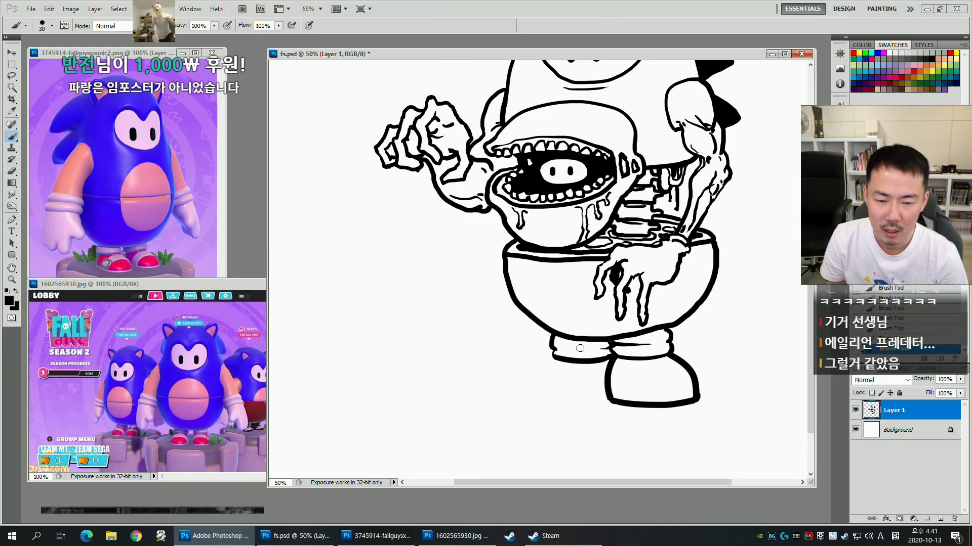
{"action": "left_click_drag", "start_coordinate": [577, 351], "coordinate": [610, 348]}
{"action": "key", "text": "ctrl+z"}
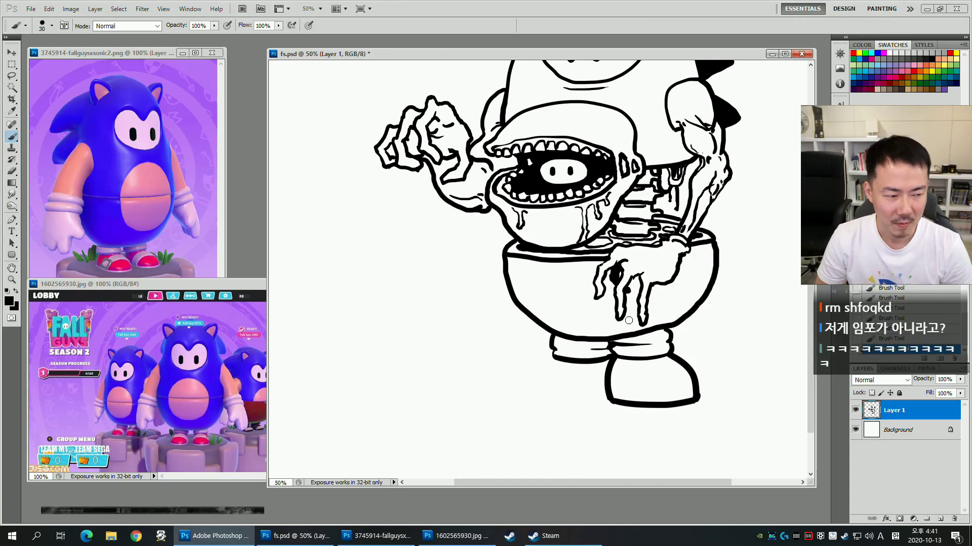
{"action": "mouse_move", "coordinate": [577, 384]}
{"action": "left_mouse_down"}
{"action": "mouse_move", "coordinate": [565, 465]}
{"action": "mouse_move", "coordinate": [558, 378]}
{"action": "left_mouse_up"}
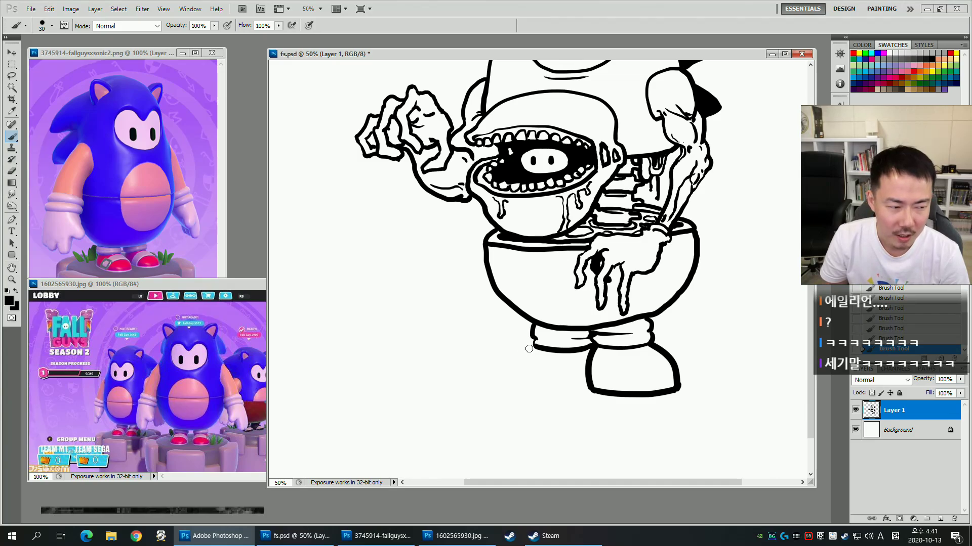
{"action": "left_click_drag", "start_coordinate": [530, 348], "coordinate": [476, 383]}
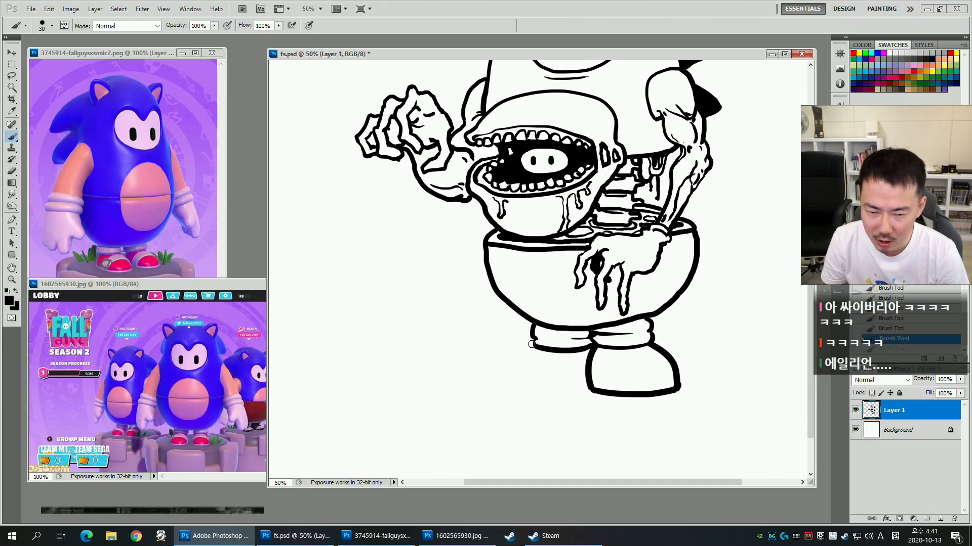
{"action": "left_click_drag", "start_coordinate": [531, 344], "coordinate": [488, 383]}
{"action": "key", "text": "ctrl+z"}
{"action": "key", "text": "ctrl+z"}
{"action": "key", "text": "ctrl+z"}
{"action": "left_click_drag", "start_coordinate": [532, 345], "coordinate": [480, 376]}
{"action": "key", "text": "ctrl+z"}
{"action": "mouse_move", "coordinate": [532, 345]}
{"action": "left_mouse_down"}
{"action": "mouse_move", "coordinate": [510, 401]}
{"action": "mouse_move", "coordinate": [585, 389]}
{"action": "left_mouse_up"}
{"action": "mouse_move", "coordinate": [699, 349]}
{"action": "left_mouse_down"}
{"action": "mouse_move", "coordinate": [685, 395]}
{"action": "mouse_move", "coordinate": [659, 329]}
{"action": "mouse_move", "coordinate": [668, 313]}
{"action": "mouse_move", "coordinate": [599, 261]}
{"action": "mouse_move", "coordinate": [596, 307]}
{"action": "left_mouse_up"}
{"action": "key", "text": "ctrl+alt+z"}
{"action": "key", "text": "ctrl+alt+z"}
Enlarge the eraser and erase the existing shoe-like foot below the right ankle.
{"action": "key", "text": "e"}
{"action": "key", "text": "bracketright"}
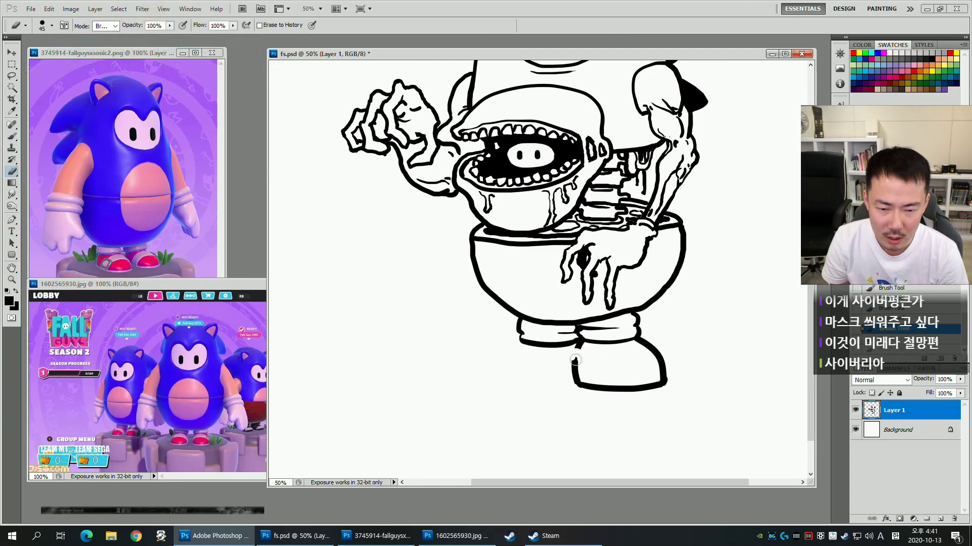
{"action": "mouse_move", "coordinate": [646, 384]}
{"action": "left_mouse_down"}
{"action": "mouse_move", "coordinate": [654, 349]}
{"action": "mouse_move", "coordinate": [639, 339]}
{"action": "mouse_move", "coordinate": [614, 369]}
{"action": "mouse_move", "coordinate": [633, 383]}
{"action": "left_mouse_up"}
Lasso the lower part of the left ankle, nudge it slightly into place and deselect it.
{"action": "key", "text": "l"}
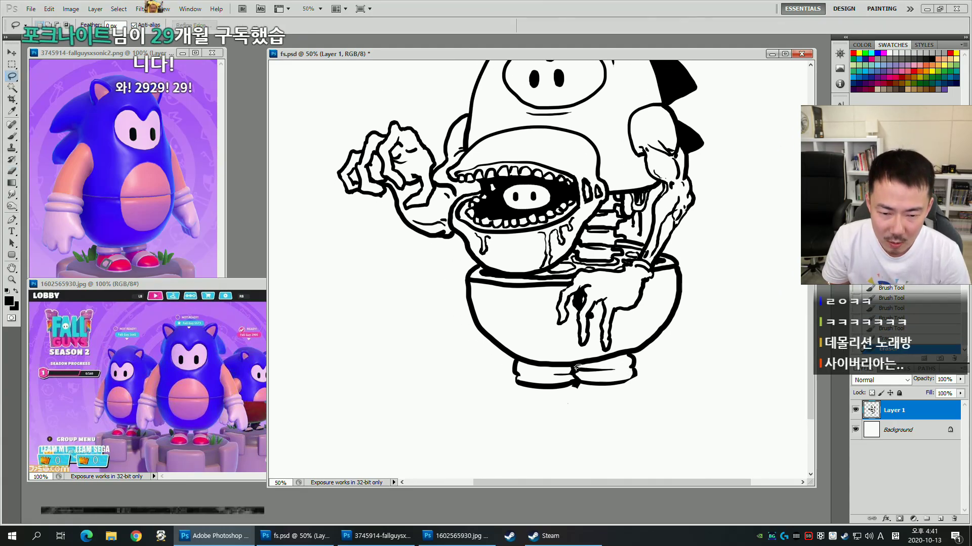
{"action": "left_click_drag", "start_coordinate": [569, 368], "coordinate": [573, 372]}
{"action": "key", "text": "ctrl+d"}
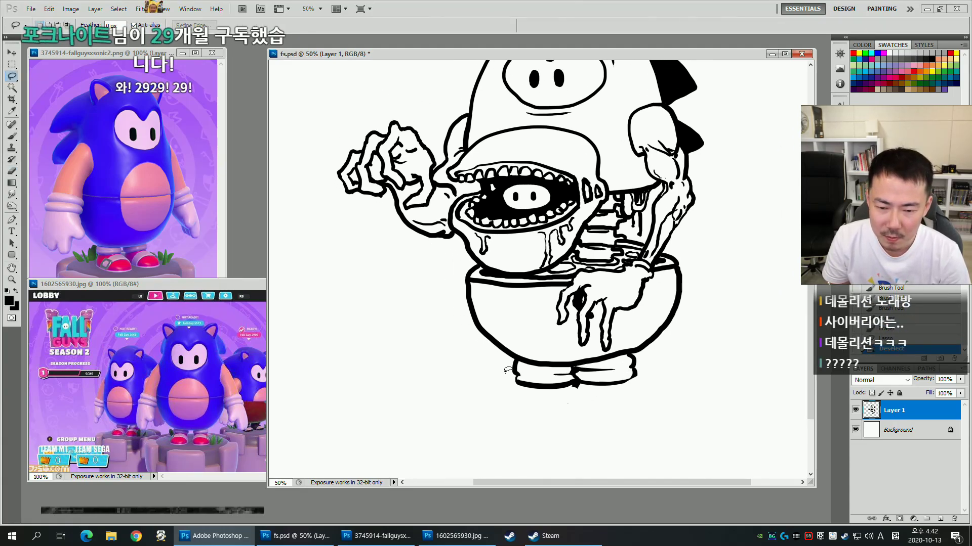
{"action": "mouse_move", "coordinate": [508, 371]}
{"action": "left_mouse_down"}
{"action": "mouse_move", "coordinate": [566, 373]}
{"action": "mouse_move", "coordinate": [573, 392]}
{"action": "left_mouse_up"}
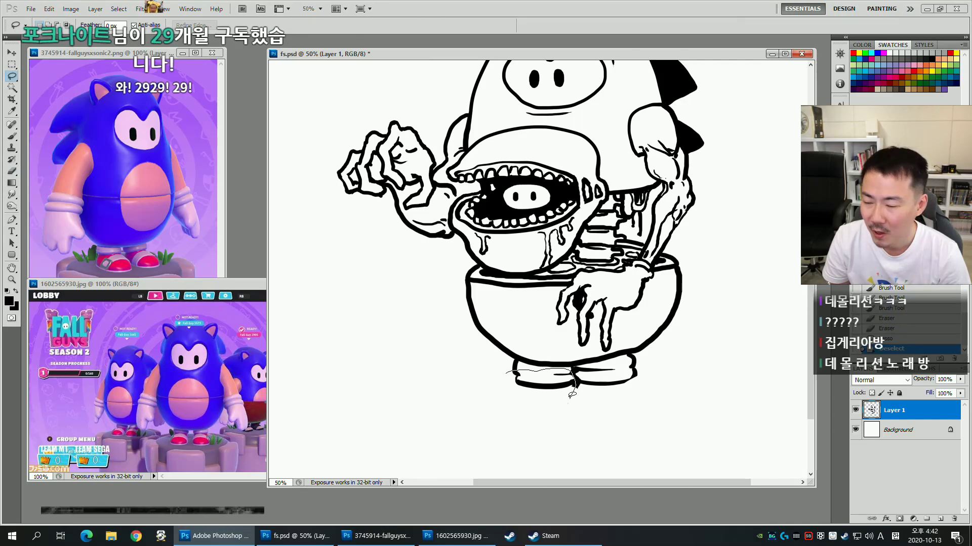
{"action": "left_click_drag", "start_coordinate": [486, 388], "coordinate": [485, 387]}
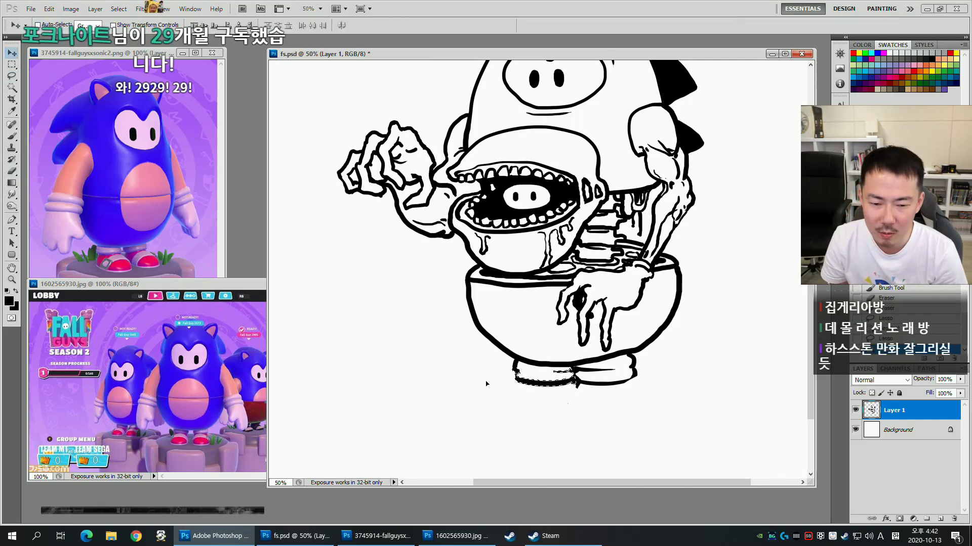
{"action": "key", "text": "v"}
{"action": "key", "text": "ctrl+d"}
Touch up the join between the two ankles with the brush and erase the leftover line stub beneath it.
{"action": "key", "text": "b"}
{"action": "left_click_drag", "start_coordinate": [578, 369], "coordinate": [601, 317]}
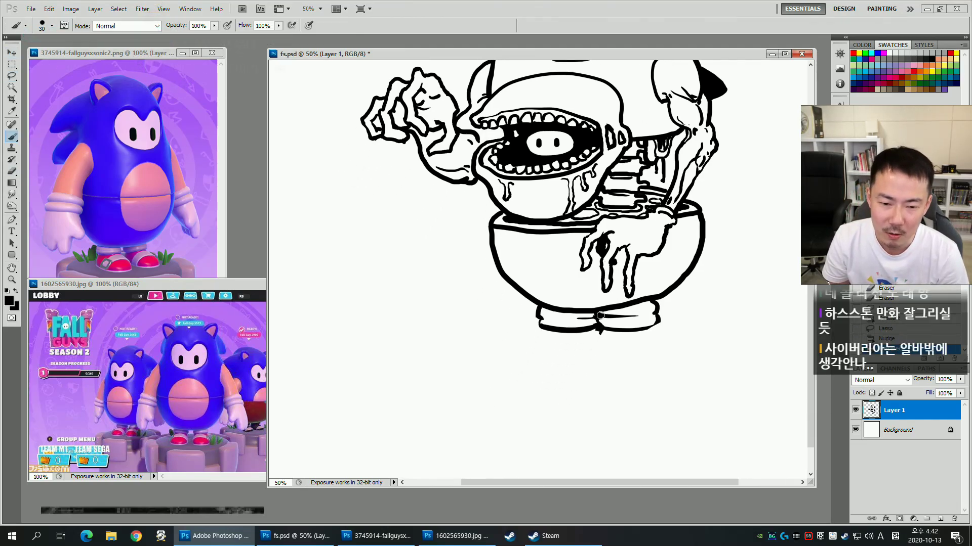
{"action": "key", "text": "ctrl+d"}
{"action": "left_click", "coordinate": [595, 342]}
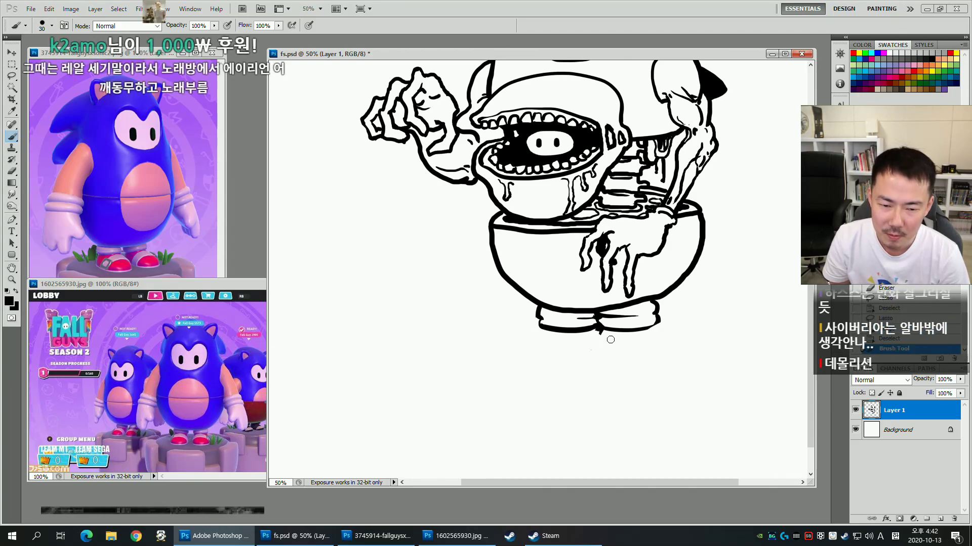
{"action": "key", "text": "e"}
{"action": "left_click_drag", "start_coordinate": [597, 330], "coordinate": [602, 335]}
{"action": "key", "text": "b"}
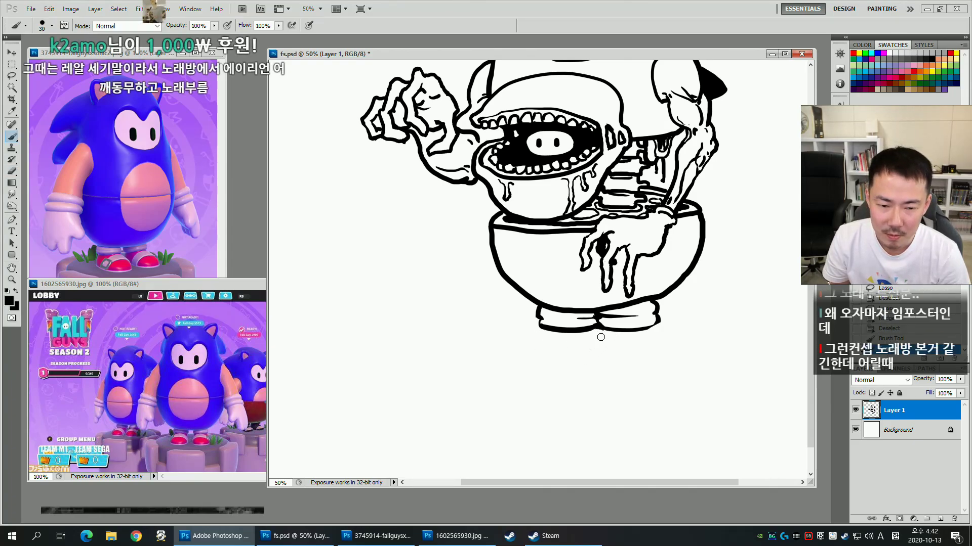
{"action": "key", "text": "ctrl+z"}
{"action": "key", "text": "ctrl+z"}
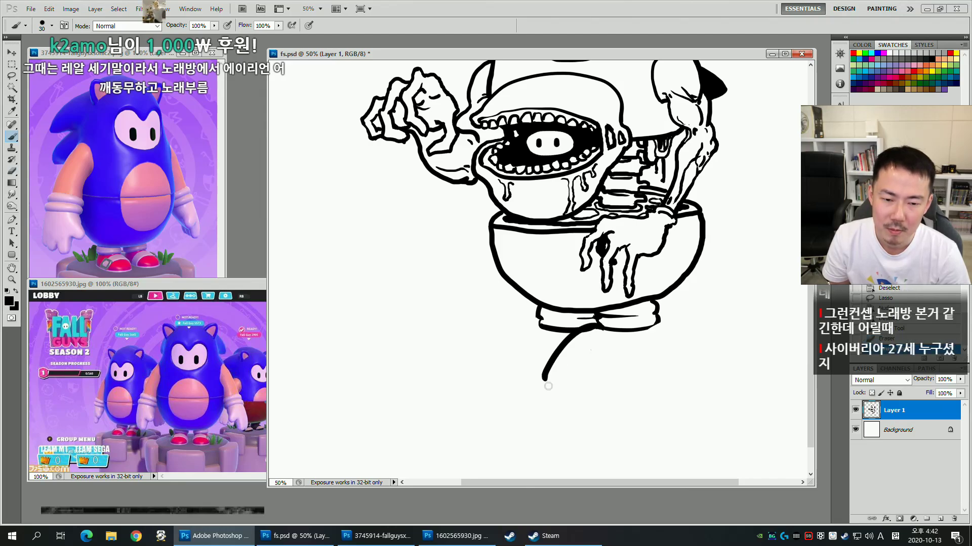
{"action": "key", "text": "ctrl+z"}
{"action": "left_click_drag", "start_coordinate": [595, 327], "coordinate": [565, 374]}
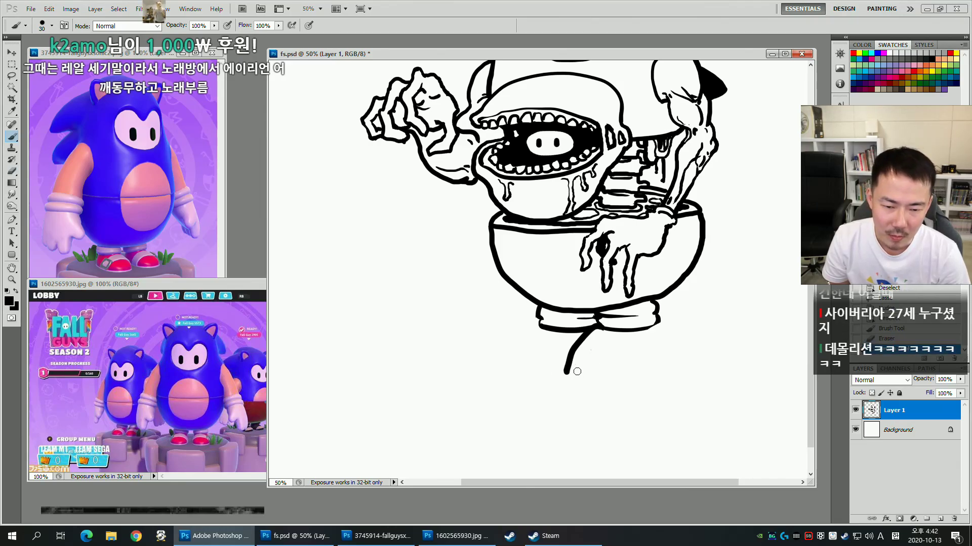
{"action": "key", "text": "ctrl+z"}
{"action": "key", "text": "ctrl+z"}
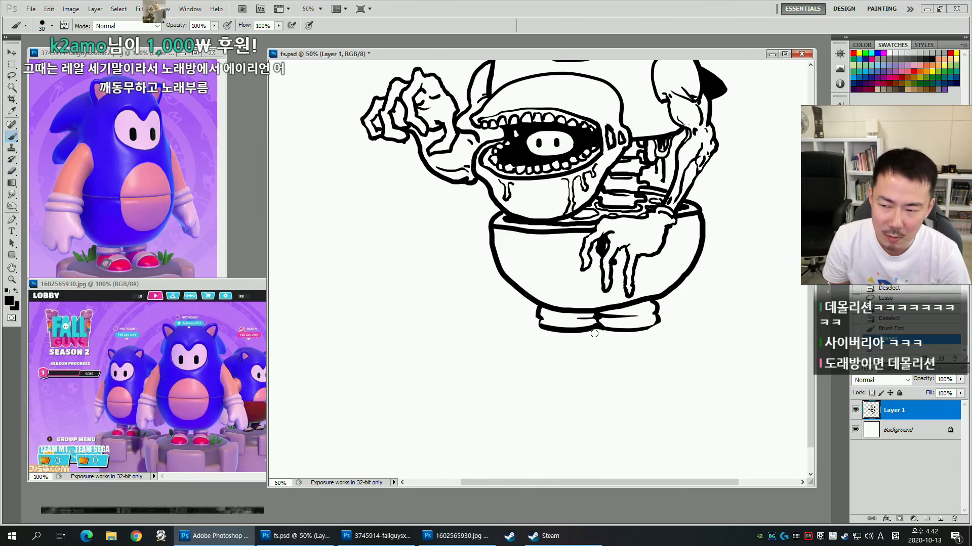
Draw rounded shoe outlines below both ankles, the left shoe partly hidden behind the right, undoing misplaced curves.
{"action": "mouse_move", "coordinate": [597, 327]}
{"action": "left_mouse_down"}
{"action": "mouse_move", "coordinate": [560, 357]}
{"action": "mouse_move", "coordinate": [582, 385]}
{"action": "mouse_move", "coordinate": [640, 377]}
{"action": "left_mouse_up"}
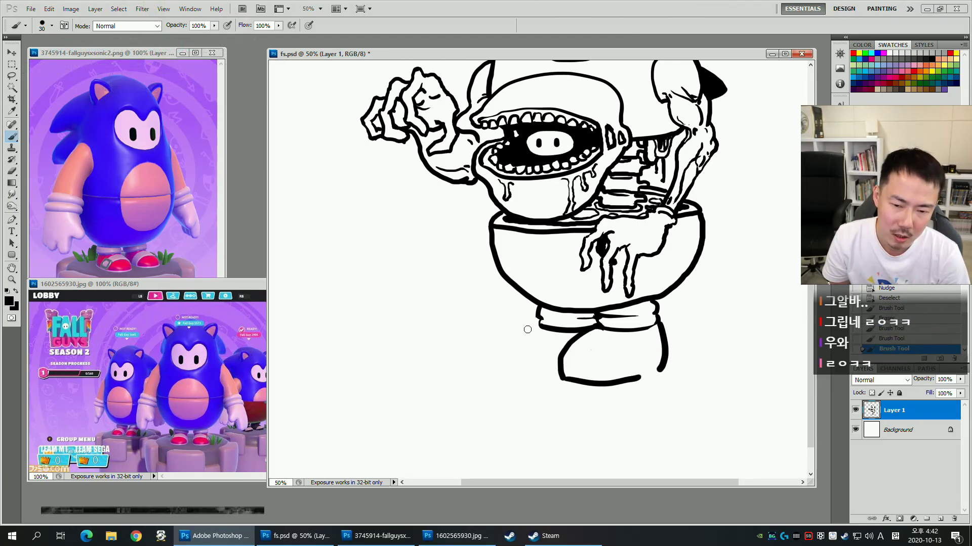
{"action": "key", "text": "ctrl+z"}
{"action": "mouse_move", "coordinate": [537, 327]}
{"action": "left_mouse_down"}
{"action": "mouse_move", "coordinate": [490, 352]}
{"action": "mouse_move", "coordinate": [487, 376]}
{"action": "left_mouse_up"}
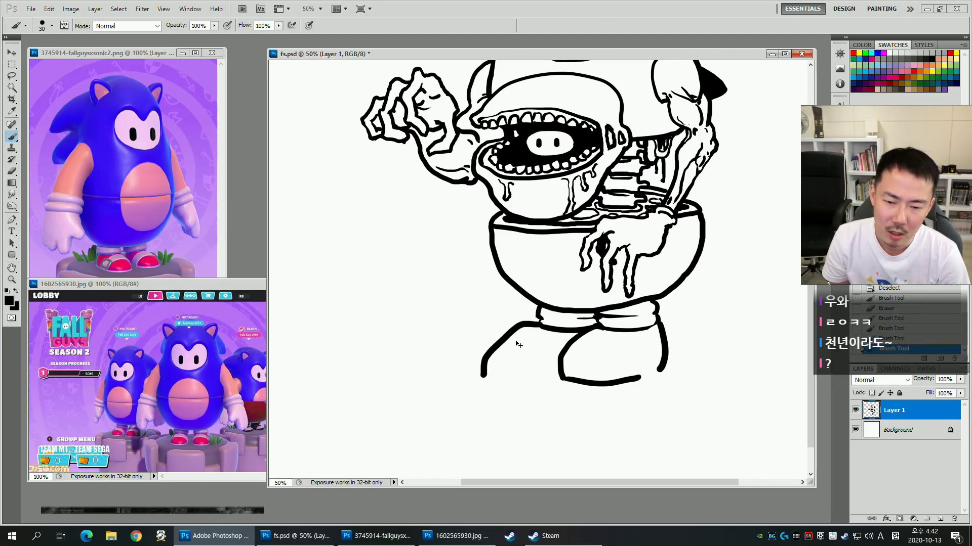
{"action": "key", "text": "ctrl+z"}
{"action": "left_click_drag", "start_coordinate": [539, 326], "coordinate": [487, 375]}
{"action": "key", "text": "ctrl+z"}
{"action": "mouse_move", "coordinate": [538, 326]}
{"action": "left_mouse_down"}
{"action": "mouse_move", "coordinate": [479, 378]}
{"action": "mouse_move", "coordinate": [555, 381]}
{"action": "left_mouse_up"}
Close the gap between the base line and heel of the right shoe with the brush.
{"action": "left_click_drag", "start_coordinate": [657, 370], "coordinate": [557, 473]}
{"action": "left_click_drag", "start_coordinate": [576, 413], "coordinate": [647, 333]}
{"action": "key", "text": "l"}
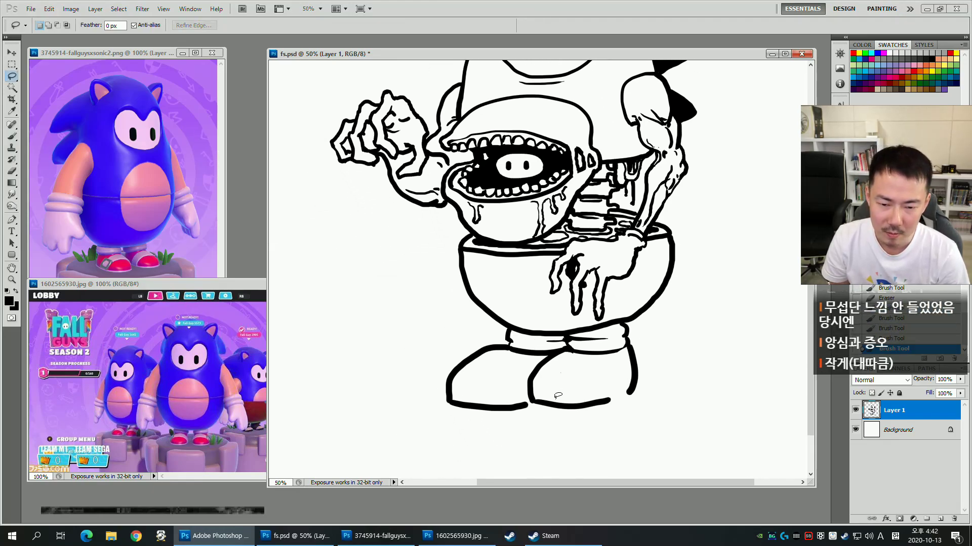
{"action": "key", "text": "b"}
{"action": "left_click_drag", "start_coordinate": [608, 401], "coordinate": [632, 395]}
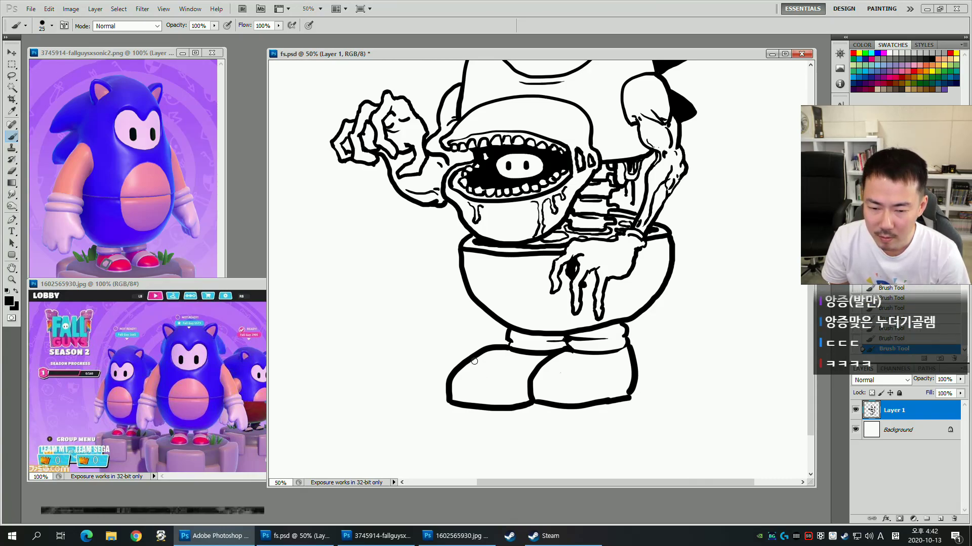
Draw curved toe caps and side strap lines on both shoes, redrawing the right shoe's toe cap wider.
{"action": "left_click_drag", "start_coordinate": [460, 360], "coordinate": [512, 391]}
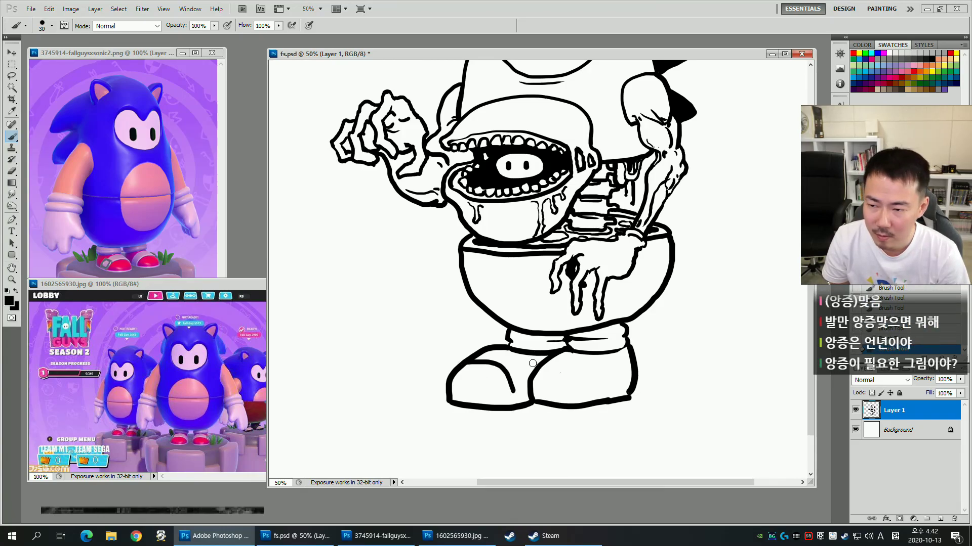
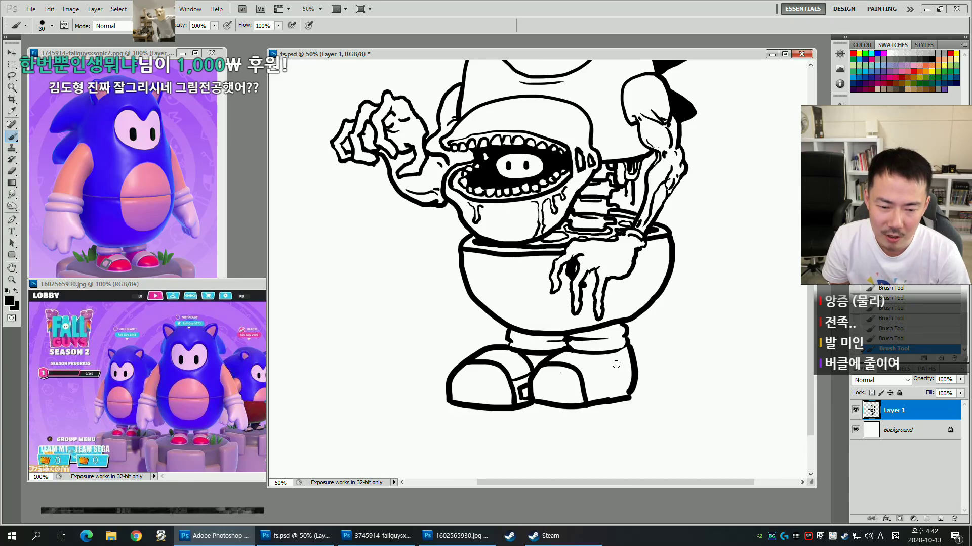
{"action": "key", "text": "ctrl+z"}
{"action": "left_click_drag", "start_coordinate": [544, 366], "coordinate": [595, 399]}
{"action": "key", "text": "ctrl+z"}
{"action": "mouse_move", "coordinate": [542, 367]}
{"action": "left_mouse_down"}
{"action": "mouse_move", "coordinate": [598, 405]}
{"action": "mouse_move", "coordinate": [628, 397]}
{"action": "left_mouse_up"}
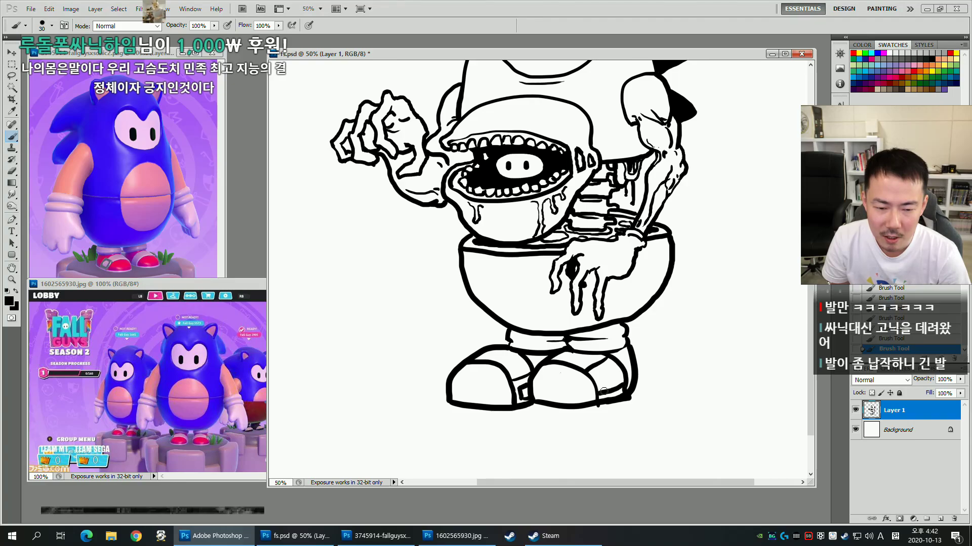
Draw a square buckle on the right shoe's strap and erase the overshooting line ends under the shoe.
{"action": "key", "text": "bracketright"}
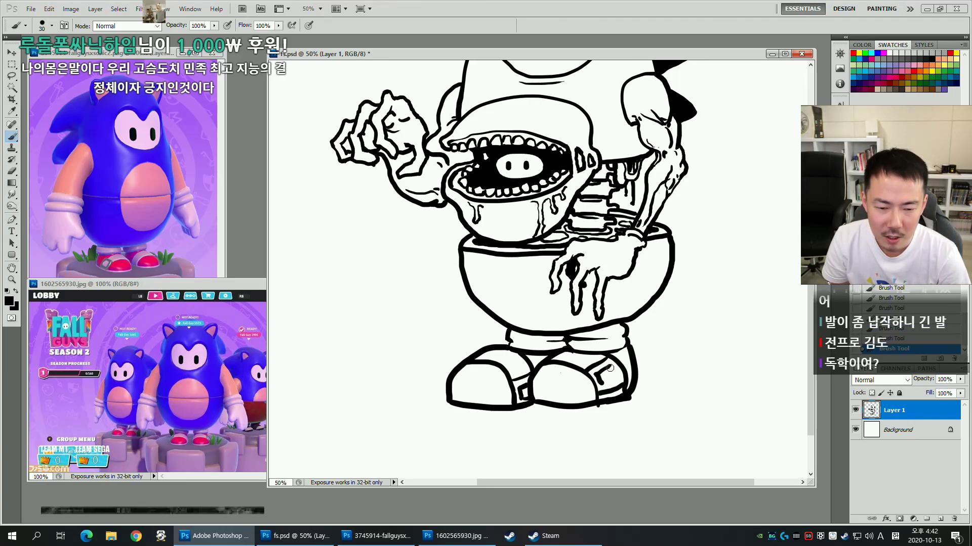
{"action": "key", "text": "e"}
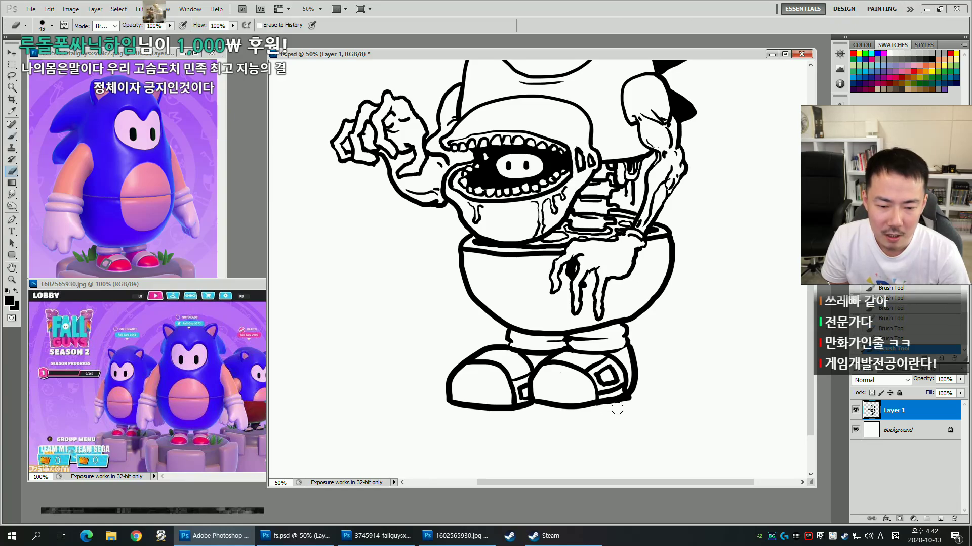
{"action": "scroll", "coordinate": [633, 397], "scroll_direction": "up", "scroll_amount": 2}
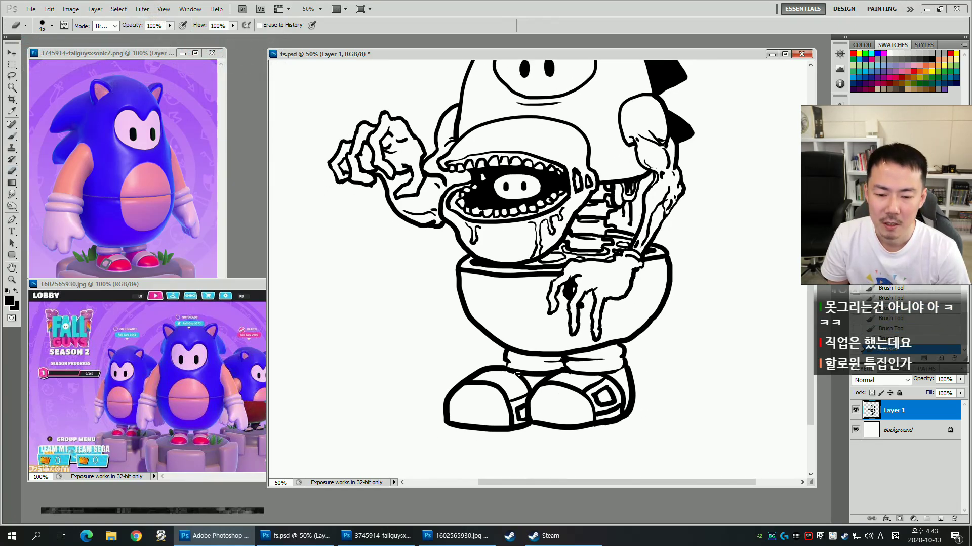
Lasso the left shoe, move it slightly toward the right shoe, and patch the outline where the two meet.
{"action": "key", "text": "l"}
{"action": "left_click", "coordinate": [475, 364]}
{"action": "left_click", "coordinate": [464, 202]}
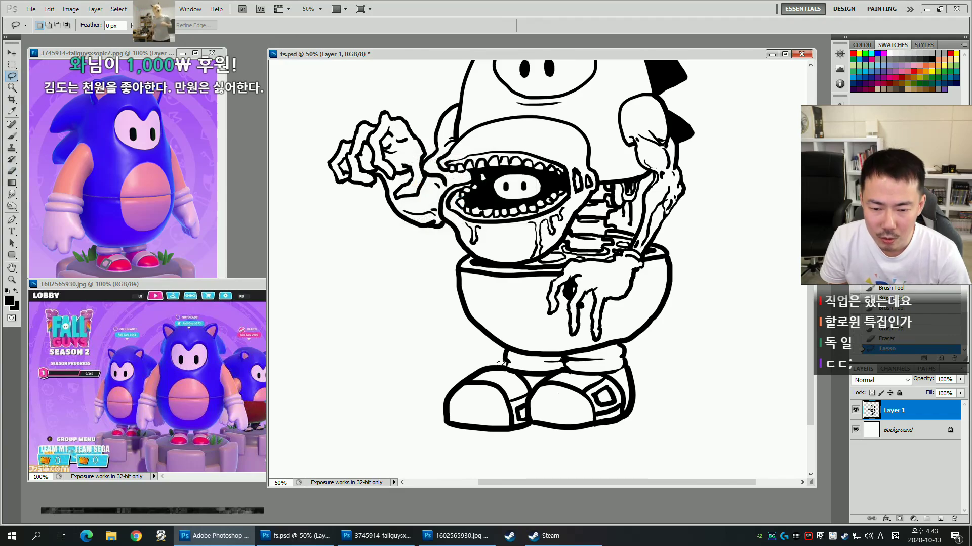
{"action": "mouse_move", "coordinate": [444, 369]}
{"action": "left_mouse_down"}
{"action": "mouse_move", "coordinate": [505, 361]}
{"action": "mouse_move", "coordinate": [534, 381]}
{"action": "mouse_move", "coordinate": [532, 438]}
{"action": "left_mouse_up"}
{"action": "left_click_drag", "start_coordinate": [424, 404], "coordinate": [424, 404]}
{"action": "key", "text": "ctrl+t"}
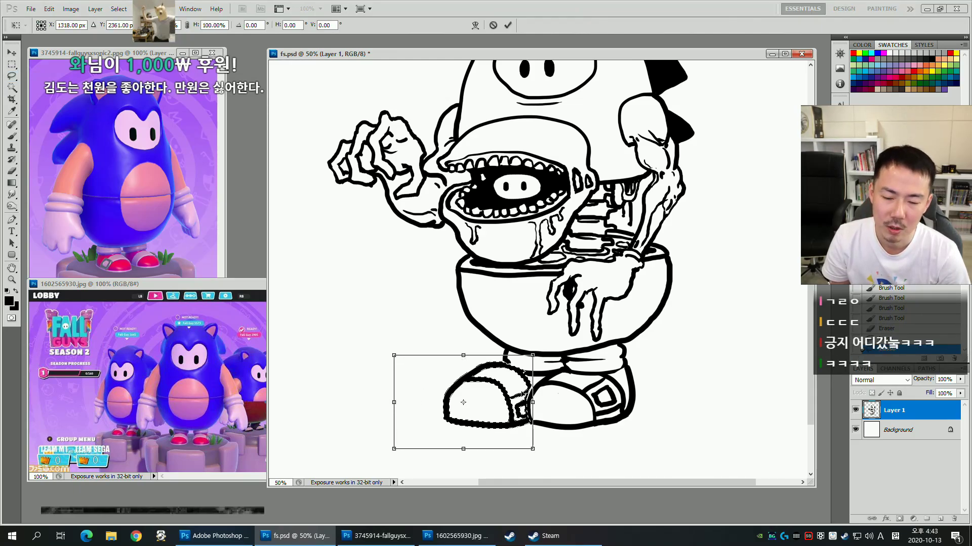
{"action": "left_click_drag", "start_coordinate": [463, 402], "coordinate": [465, 401]}
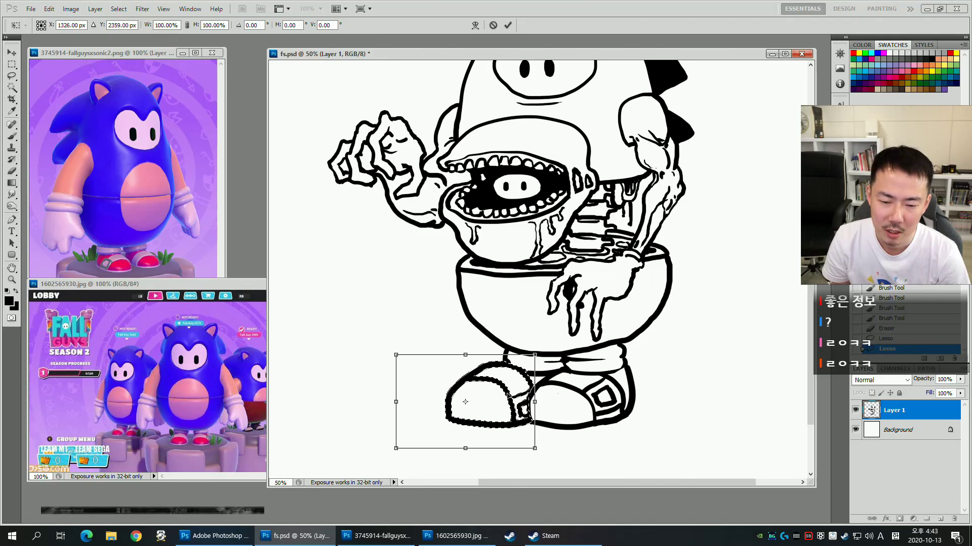
{"action": "key", "text": "Return"}
{"action": "key", "text": "ctrl+d"}
{"action": "key", "text": "b"}
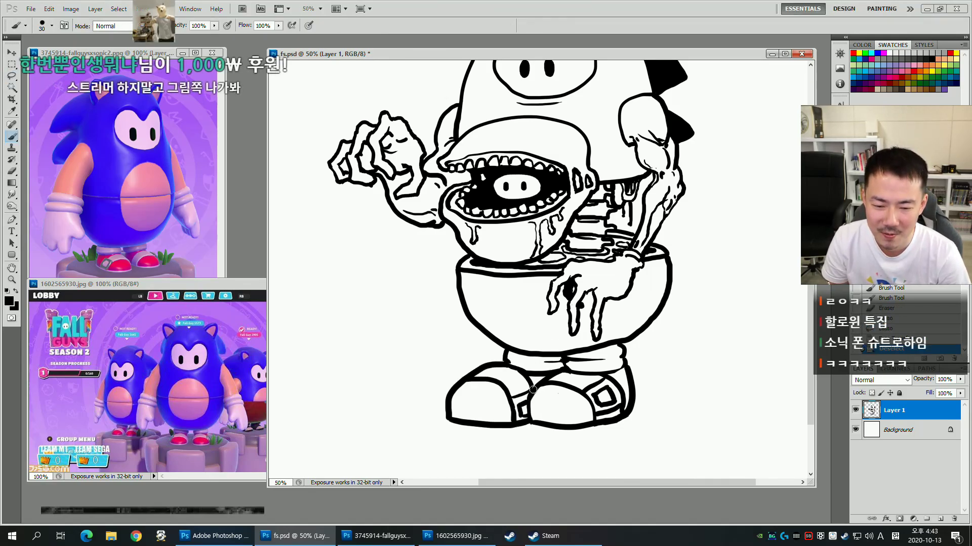
{"action": "left_click", "coordinate": [534, 387]}
Select both feet with their ankles, scale them to about 67% and place them centred under the lower body.
{"action": "key", "text": "l"}
{"action": "mouse_move", "coordinate": [452, 356]}
{"action": "left_mouse_down"}
{"action": "mouse_move", "coordinate": [486, 348]}
{"action": "mouse_move", "coordinate": [535, 359]}
{"action": "mouse_move", "coordinate": [622, 343]}
{"action": "mouse_move", "coordinate": [670, 406]}
{"action": "mouse_move", "coordinate": [531, 455]}
{"action": "mouse_move", "coordinate": [394, 411]}
{"action": "mouse_move", "coordinate": [405, 374]}
{"action": "left_mouse_up"}
{"action": "key", "text": "ctrl+t"}
{"action": "left_click_drag", "start_coordinate": [673, 342], "coordinate": [659, 354]}
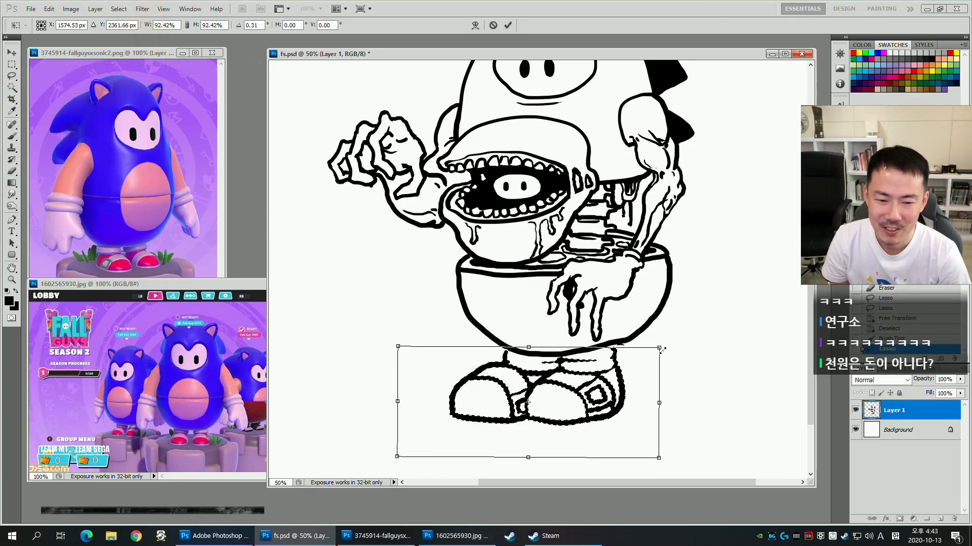
{"action": "left_click_drag", "start_coordinate": [583, 387], "coordinate": [598, 372]}
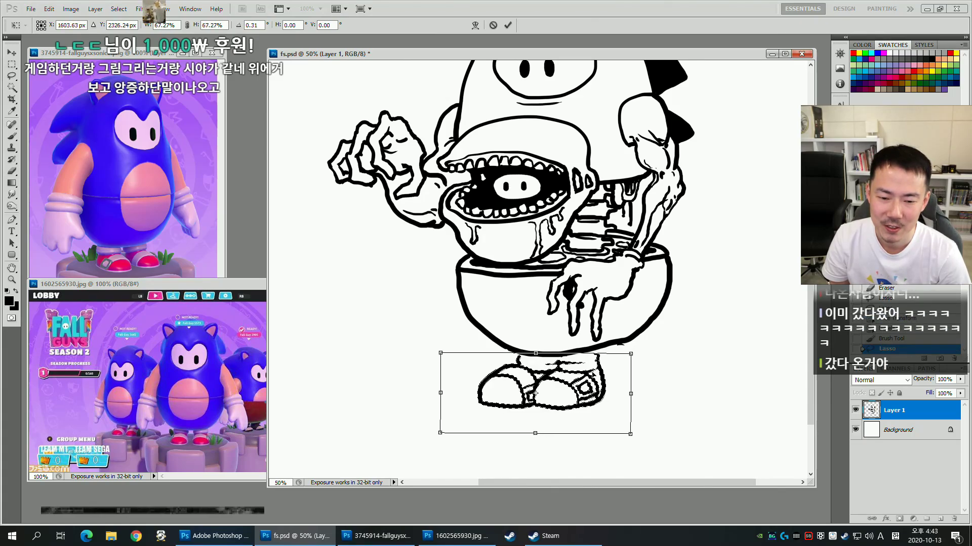
{"action": "key", "text": "Return"}
{"action": "key", "text": "ctrl+d"}
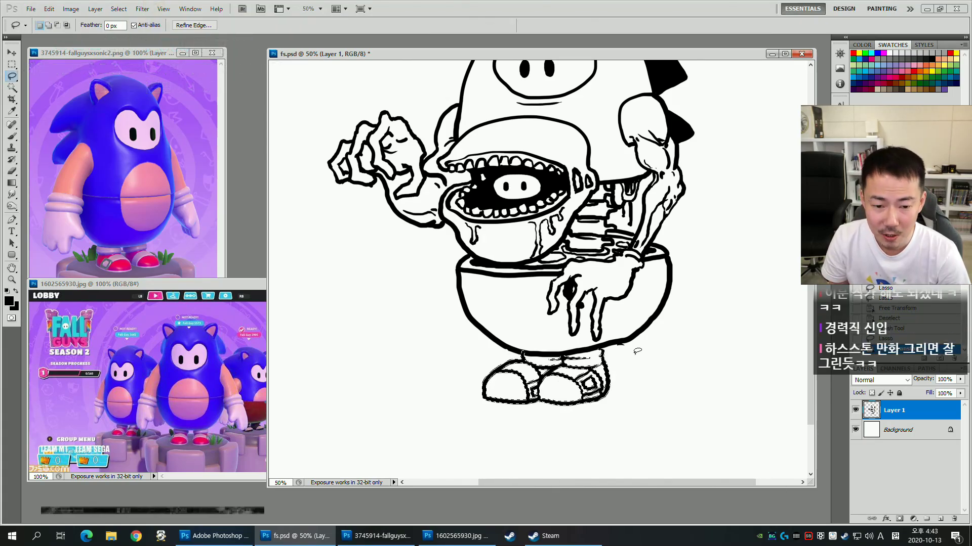
Erase the leftover line bits along the lower right edge of the body bowl and return to the brush.
{"action": "key", "text": "e"}
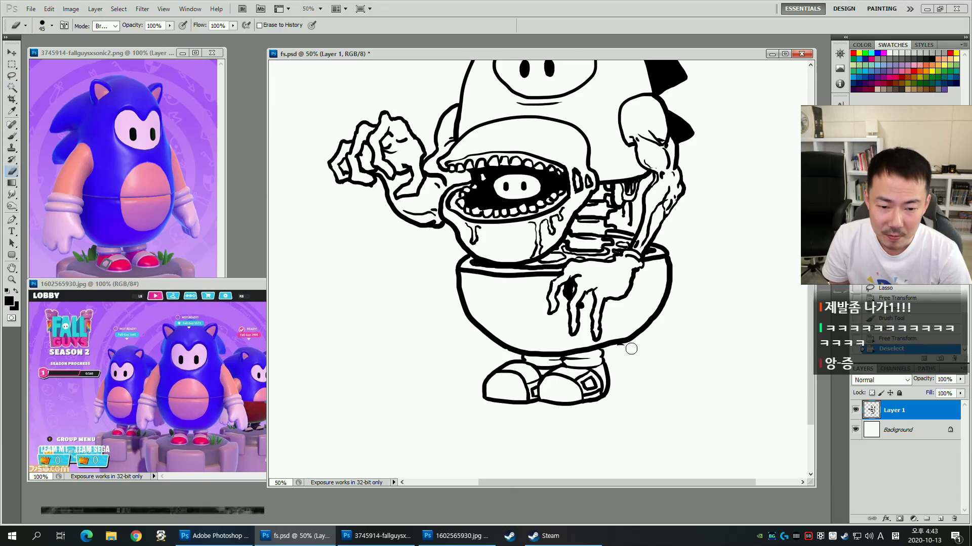
{"action": "left_click_drag", "start_coordinate": [621, 350], "coordinate": [633, 342]}
{"action": "mouse_move", "coordinate": [695, 325]}
{"action": "left_mouse_down"}
{"action": "mouse_move", "coordinate": [638, 386]}
{"action": "mouse_move", "coordinate": [674, 354]}
{"action": "left_mouse_up"}
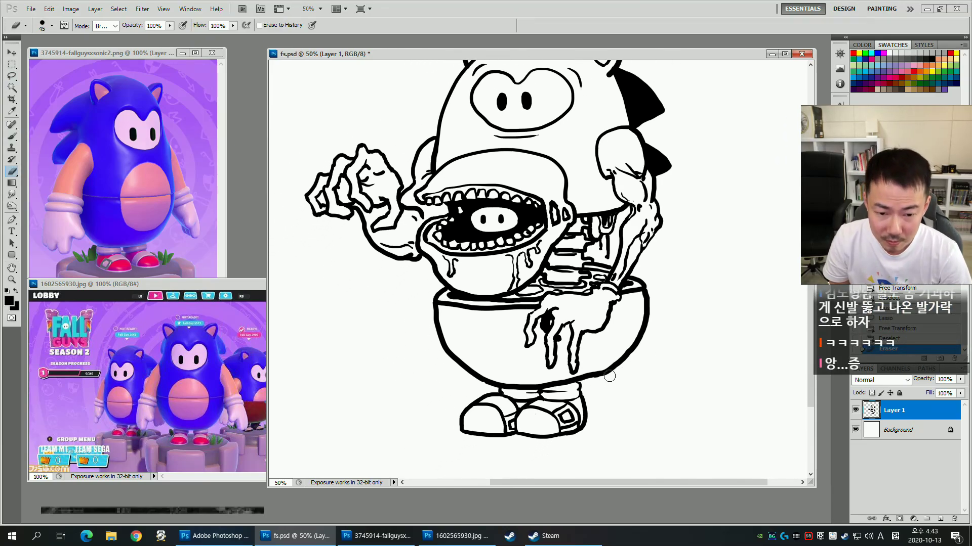
{"action": "left_click_drag", "start_coordinate": [596, 382], "coordinate": [617, 358]}
{"action": "key", "text": "b"}
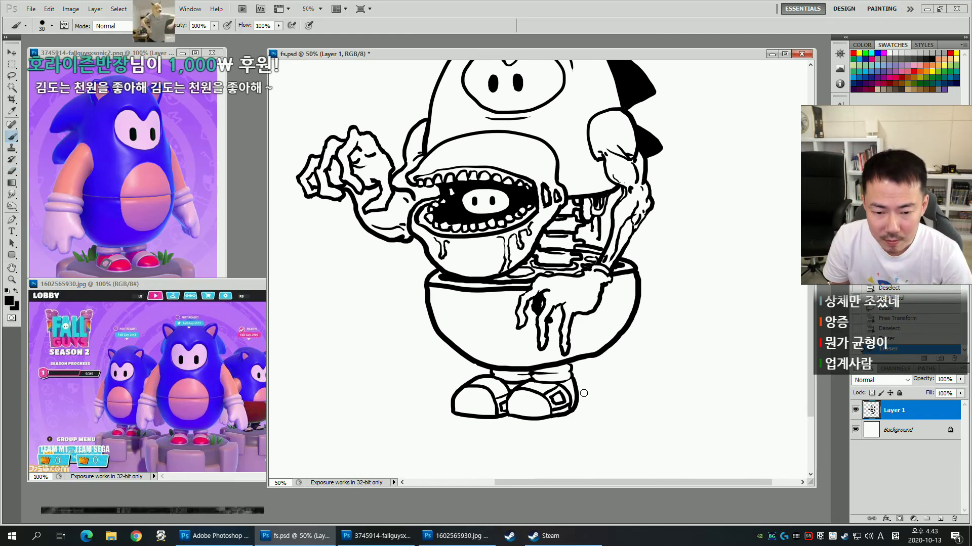
Darken and thicken the heel edge of the right shoe, undoing the strokes that do not fit.
{"action": "mouse_move", "coordinate": [592, 411]}
{"action": "left_mouse_down"}
{"action": "mouse_move", "coordinate": [640, 340]}
{"action": "mouse_move", "coordinate": [609, 345]}
{"action": "mouse_move", "coordinate": [621, 342]}
{"action": "left_mouse_up"}
{"action": "mouse_move", "coordinate": [679, 302]}
{"action": "left_mouse_down"}
{"action": "mouse_move", "coordinate": [664, 351]}
{"action": "mouse_move", "coordinate": [682, 341]}
{"action": "left_mouse_up"}
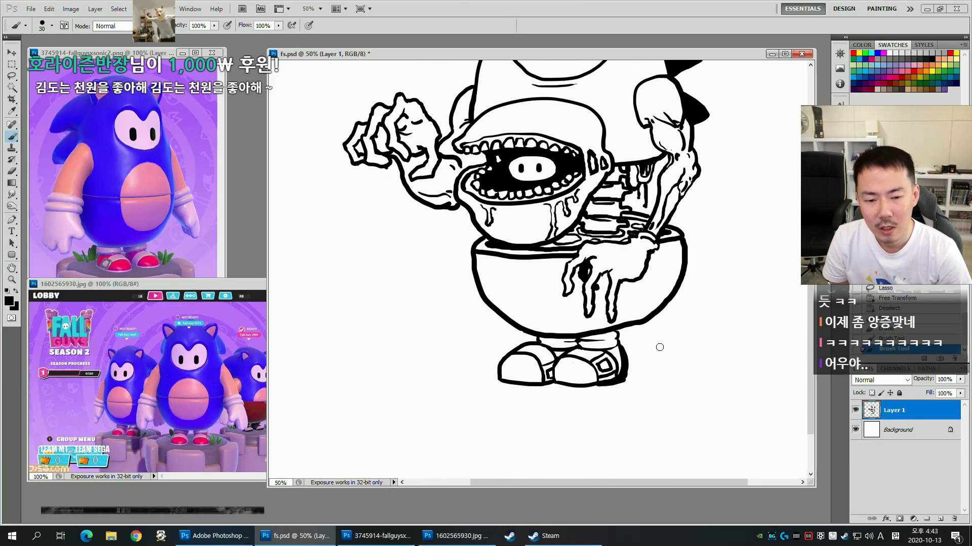
{"action": "key", "text": "ctrl+alt+z"}
{"action": "key", "text": "ctrl+alt+z"}
{"action": "left_click_drag", "start_coordinate": [618, 375], "coordinate": [603, 381]}
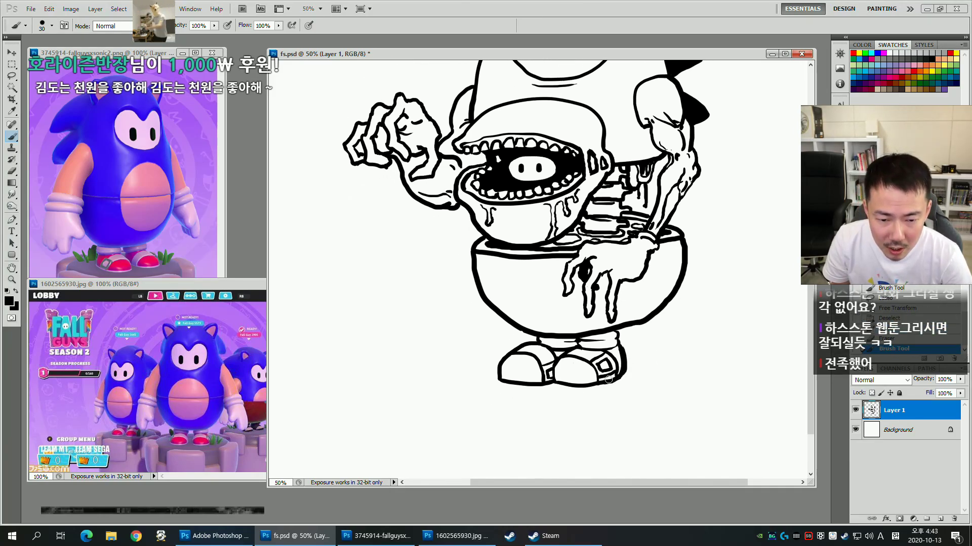
Draw thin sole lines along the lower edges of both shoes with a size 20 brush.
{"action": "mouse_move", "coordinate": [666, 335]}
{"action": "left_mouse_down"}
{"action": "mouse_move", "coordinate": [635, 386]}
{"action": "mouse_move", "coordinate": [653, 377]}
{"action": "mouse_move", "coordinate": [667, 389]}
{"action": "mouse_move", "coordinate": [695, 269]}
{"action": "left_mouse_up"}
{"action": "key", "text": "["}
{"action": "key", "text": "ctrl+z"}
{"action": "left_click_drag", "start_coordinate": [505, 389], "coordinate": [598, 390]}
{"action": "key", "text": "ctrl+z"}
Draw small zigzag wrinkle lines on the torso's lower side between the belly mouth and the hanging arm.
{"action": "mouse_move", "coordinate": [718, 305]}
{"action": "left_mouse_down"}
{"action": "mouse_move", "coordinate": [692, 348]}
{"action": "mouse_move", "coordinate": [700, 314]}
{"action": "mouse_move", "coordinate": [713, 314]}
{"action": "left_mouse_up"}
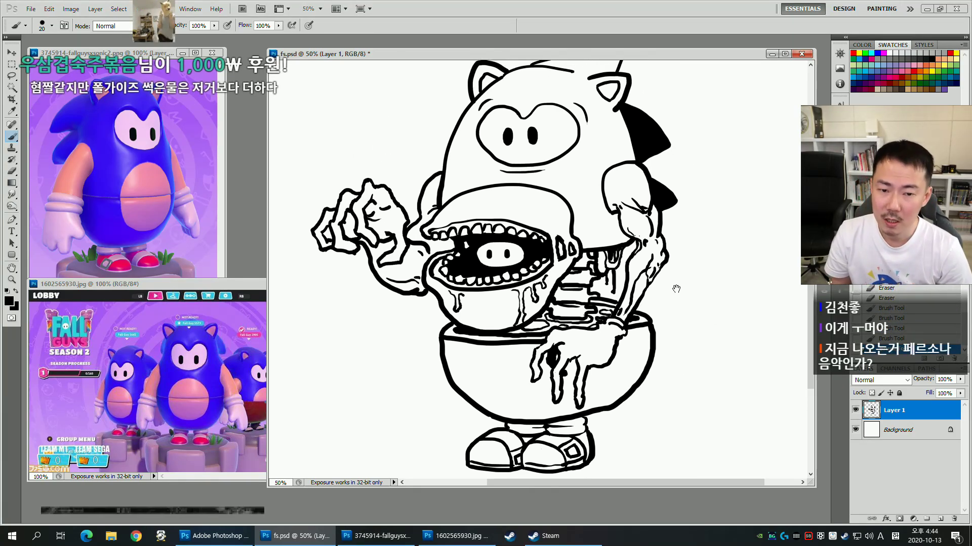
{"action": "left_click_drag", "start_coordinate": [578, 215], "coordinate": [585, 282]}
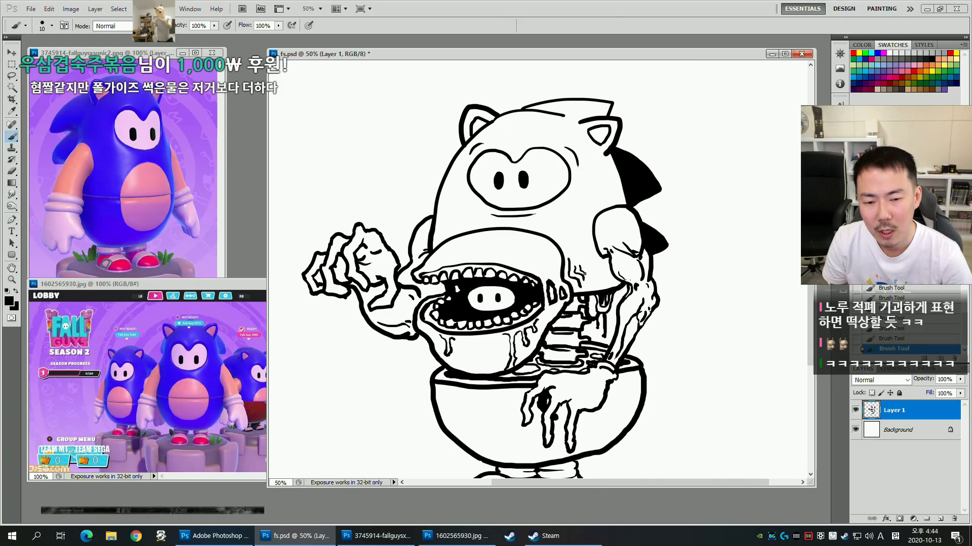
{"action": "left_click_drag", "start_coordinate": [657, 329], "coordinate": [697, 279]}
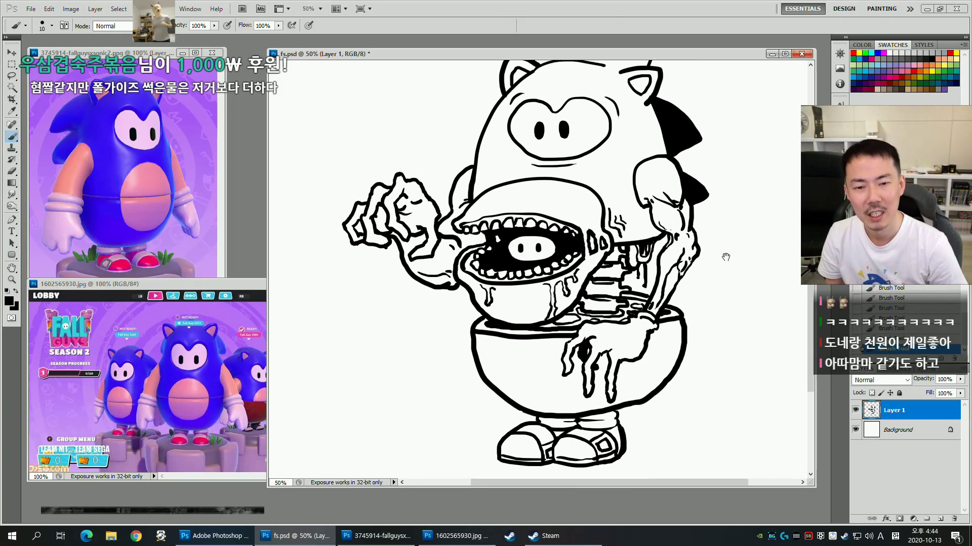
Scale the whole character drawing down slightly with Free Transform.
{"action": "mouse_move", "coordinate": [700, 84]}
{"action": "left_mouse_down"}
{"action": "mouse_move", "coordinate": [640, 183]}
{"action": "mouse_move", "coordinate": [611, 187]}
{"action": "left_mouse_up"}
{"action": "key", "text": "ctrl+t"}
{"action": "mouse_move", "coordinate": [562, 342]}
{"action": "left_mouse_down"}
{"action": "mouse_move", "coordinate": [602, 241]}
{"action": "mouse_move", "coordinate": [609, 234]}
{"action": "mouse_move", "coordinate": [618, 249]}
{"action": "left_mouse_up"}
{"action": "key", "text": "Return"}
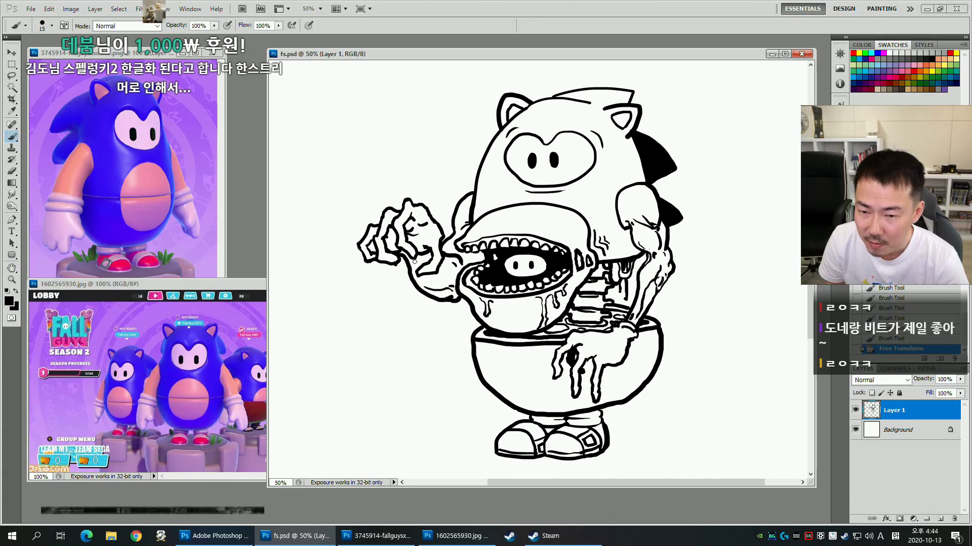
Erase and touch up the line work on the palm of the raised left hand with a size 25 brush.
{"action": "key", "text": "bracketright"}
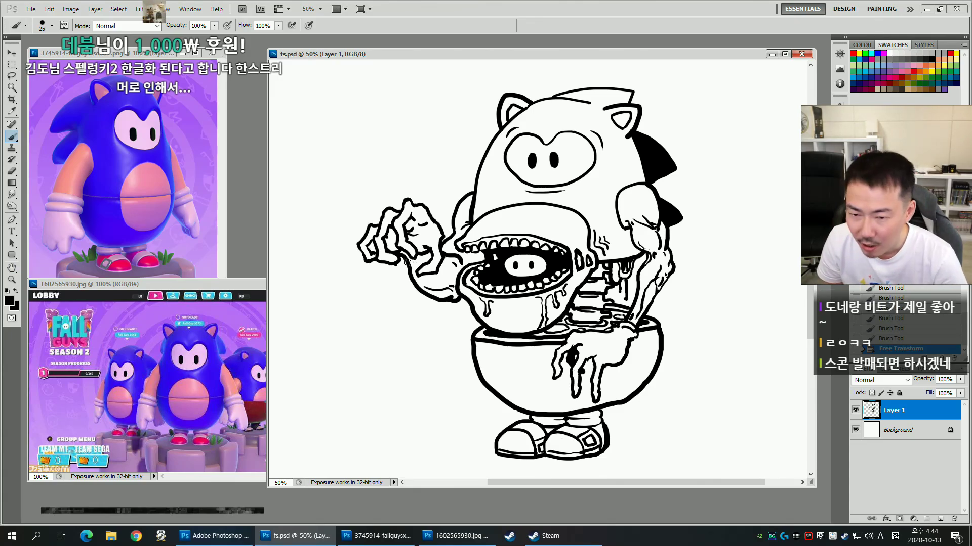
{"action": "key", "text": "ctrl+z"}
{"action": "key", "text": "e"}
{"action": "left_click_drag", "start_coordinate": [407, 266], "coordinate": [423, 262]}
{"action": "key", "text": "b"}
{"action": "key", "text": "ctrl+z"}
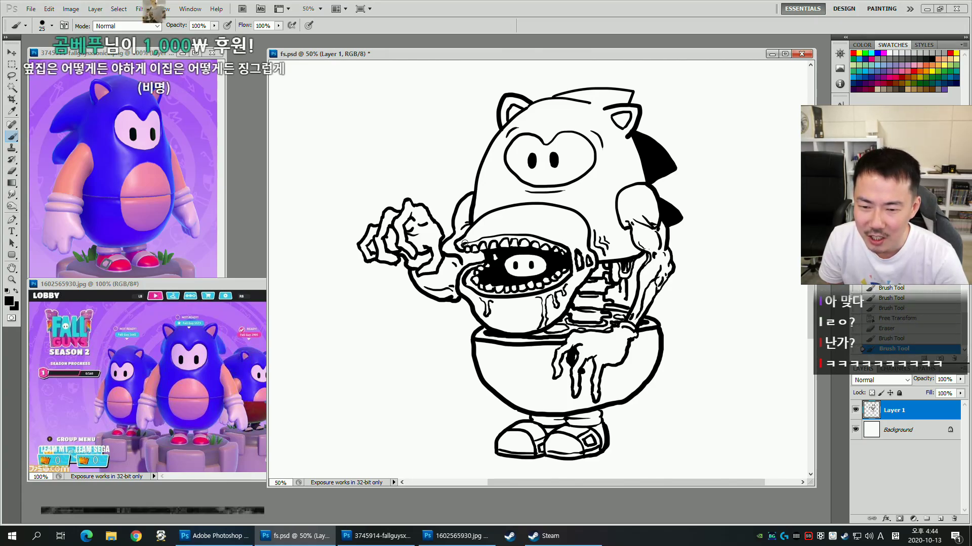
{"action": "left_click_drag", "start_coordinate": [474, 233], "coordinate": [496, 259]}
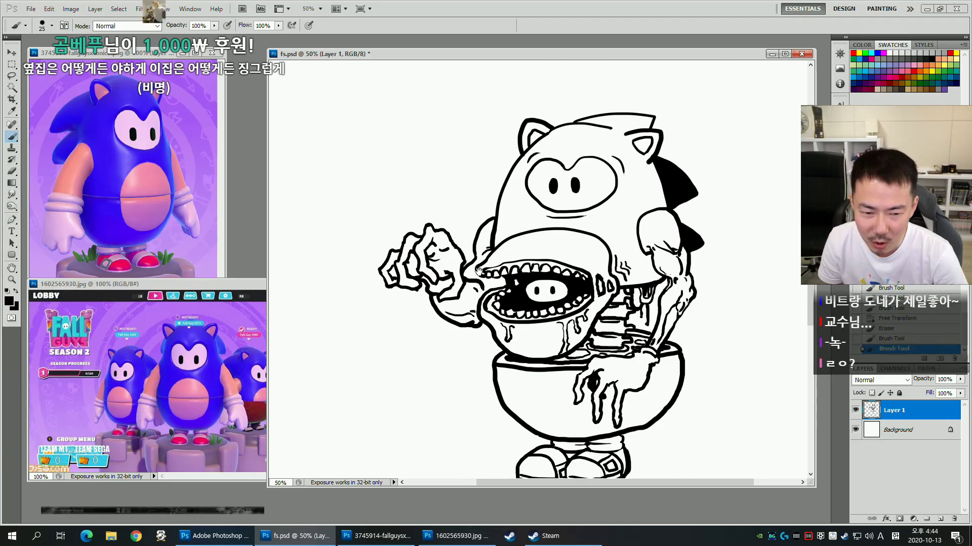
Refine the wrist lines of the hanging right arm at the bowl rim with a size 9 brush and the eraser.
{"action": "key", "text": "bracketleft"}
{"action": "key", "text": "bracketleft"}
{"action": "key", "text": "bracketleft"}
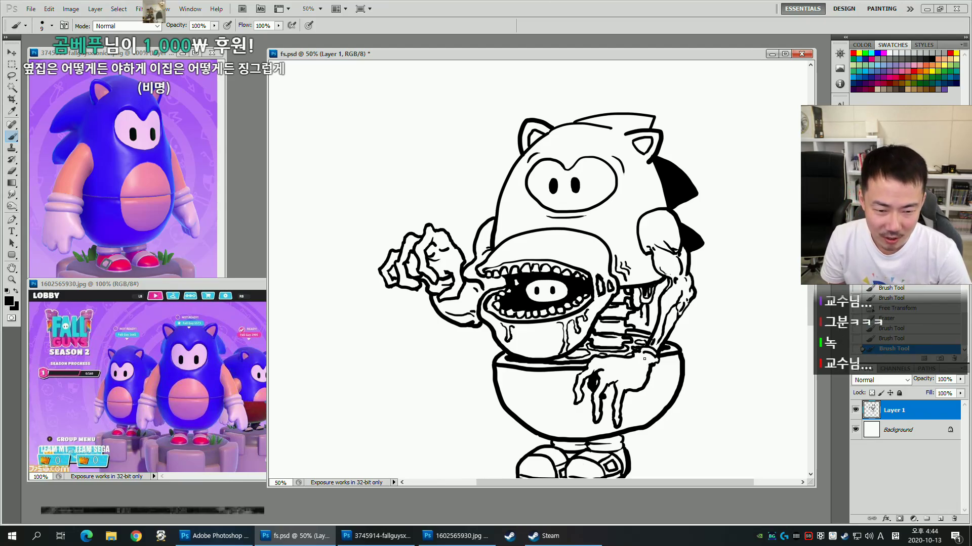
{"action": "key", "text": "e"}
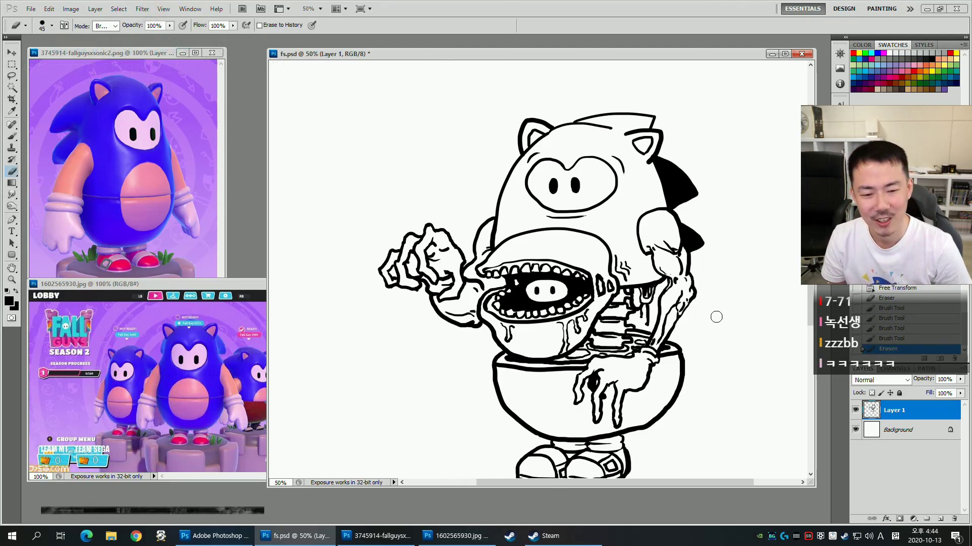
{"action": "key", "text": "b"}
{"action": "left_click", "coordinate": [657, 359]}
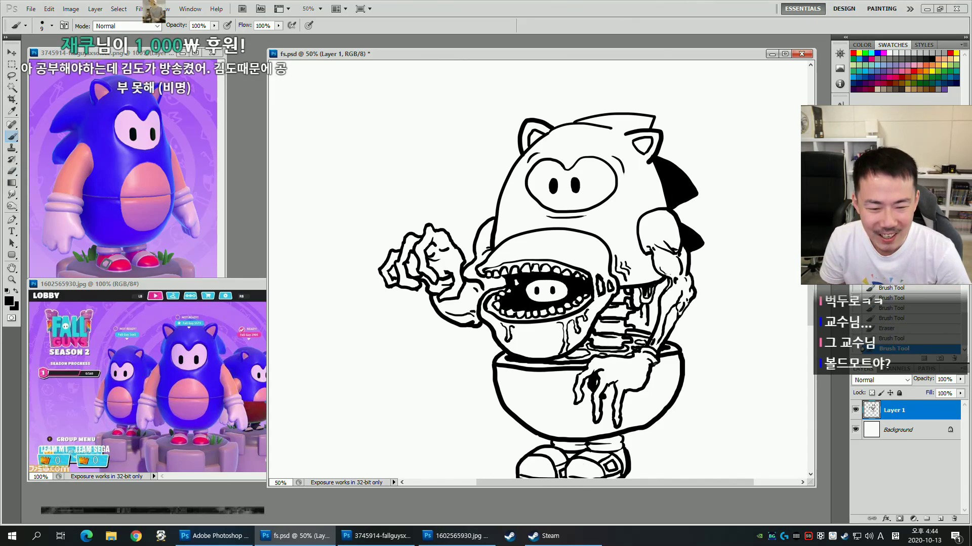
{"action": "key", "text": "e"}
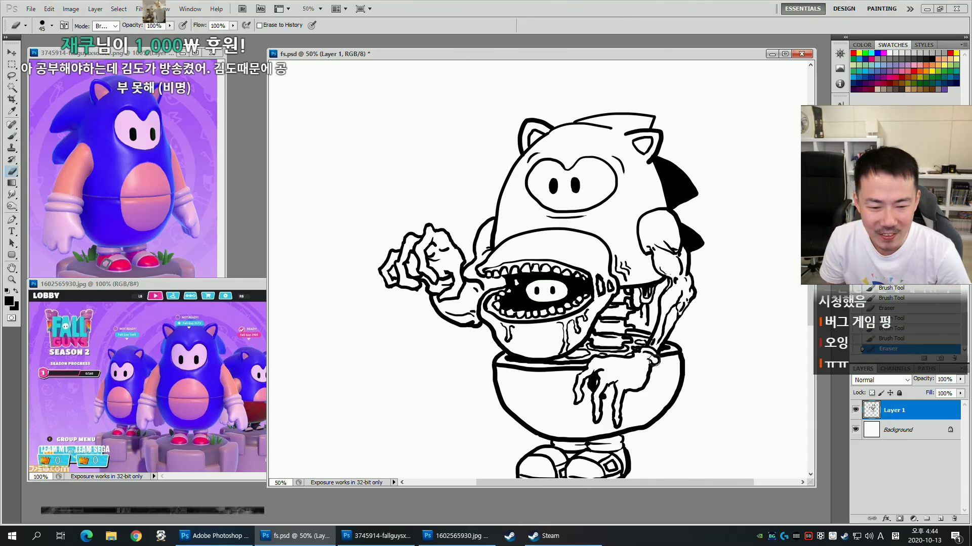
{"action": "left_click_drag", "start_coordinate": [716, 312], "coordinate": [650, 301]}
{"action": "key", "text": "b"}
{"action": "scroll", "coordinate": [671, 241], "scroll_direction": "down", "scroll_amount": 4}
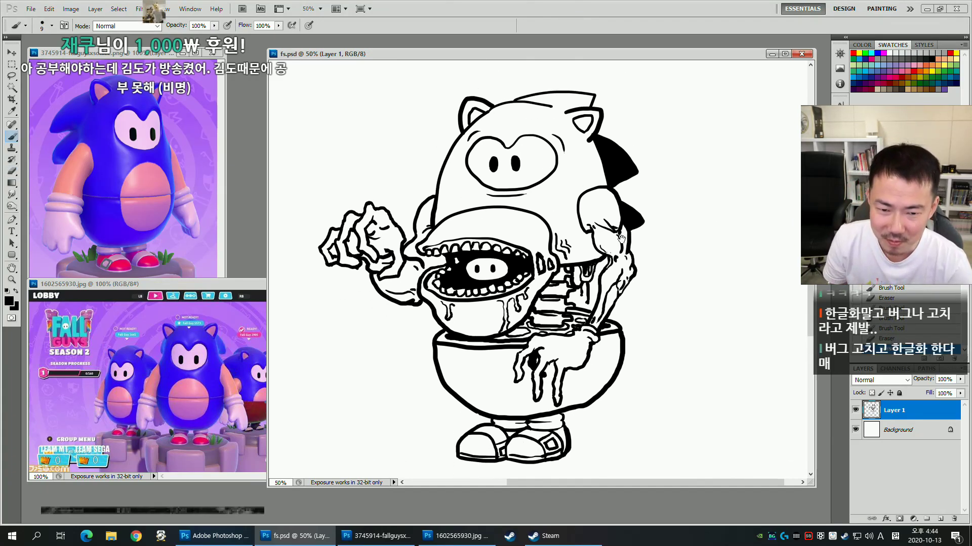
{"action": "scroll", "coordinate": [670, 242], "scroll_direction": "down", "scroll_amount": 1}
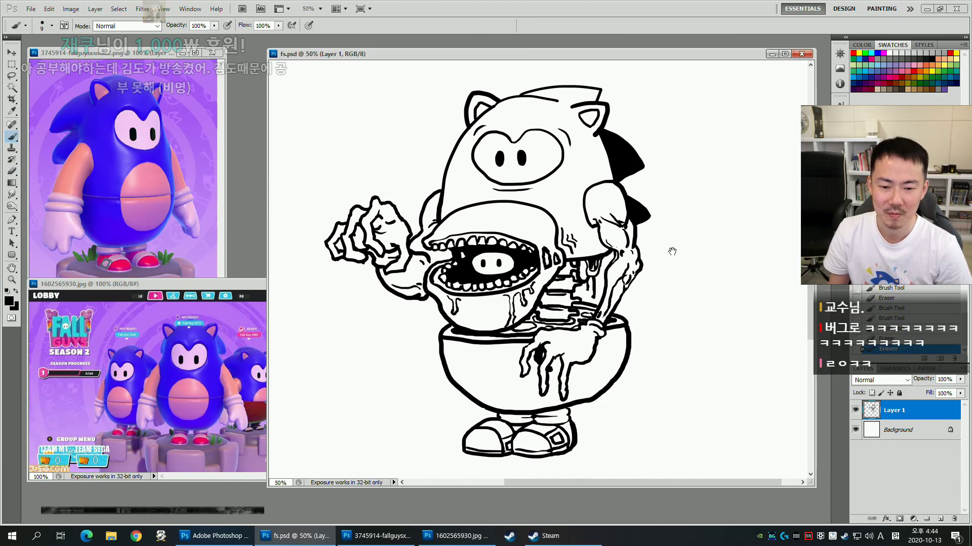
Draw a thick rounded mound outline curving down from both sides of the shoes with a size 40 brush.
{"action": "key", "text": "bracketright"}
{"action": "key", "text": "bracketright"}
{"action": "key", "text": "bracketright"}
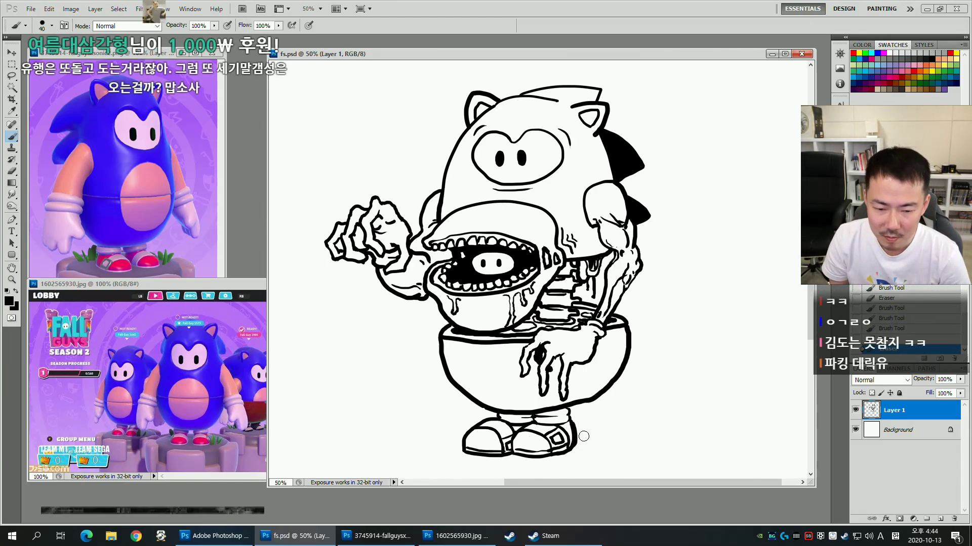
{"action": "left_click_drag", "start_coordinate": [604, 431], "coordinate": [675, 483]}
{"action": "scroll", "coordinate": [531, 384], "scroll_direction": "down", "scroll_amount": 5}
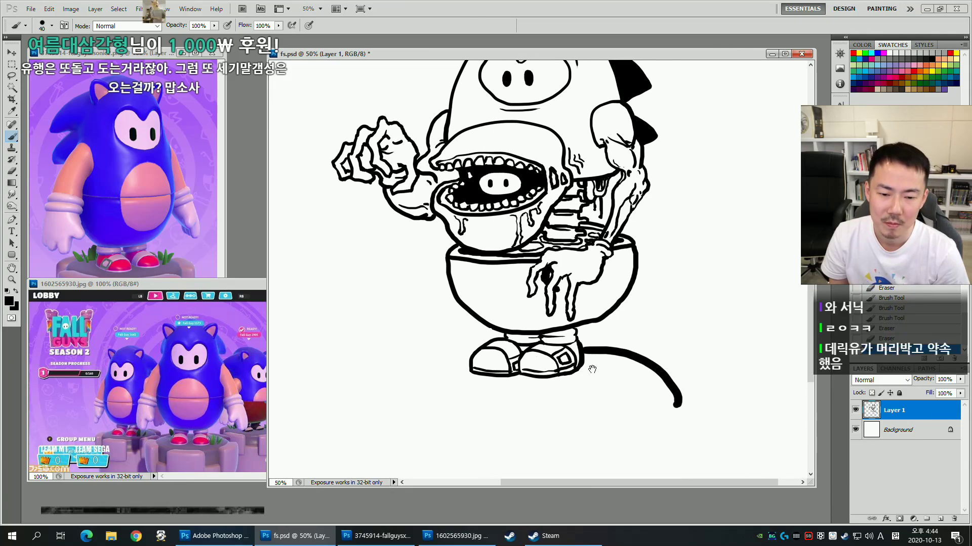
{"action": "key", "text": "ctrl+z"}
{"action": "left_click_drag", "start_coordinate": [470, 361], "coordinate": [379, 430]}
{"action": "mouse_move", "coordinate": [582, 355]}
{"action": "left_mouse_down"}
{"action": "mouse_move", "coordinate": [664, 390]}
{"action": "mouse_move", "coordinate": [674, 424]}
{"action": "left_mouse_up"}
{"action": "key", "text": "ctrl+z"}
{"action": "mouse_move", "coordinate": [584, 355]}
{"action": "left_mouse_down"}
{"action": "mouse_move", "coordinate": [683, 408]}
{"action": "mouse_move", "coordinate": [687, 430]}
{"action": "left_mouse_up"}
{"action": "left_click_drag", "start_coordinate": [651, 400], "coordinate": [655, 440]}
Draw a grass tuft on a new layer right of the shoes and erase the Layer 1 mound line behind it.
{"action": "key", "text": "["}
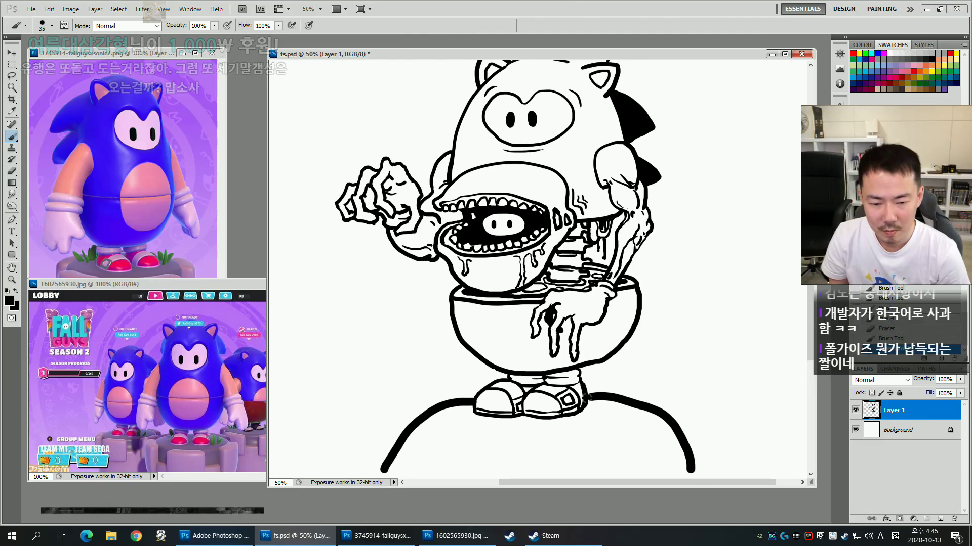
{"action": "left_click_drag", "start_coordinate": [650, 360], "coordinate": [632, 332]}
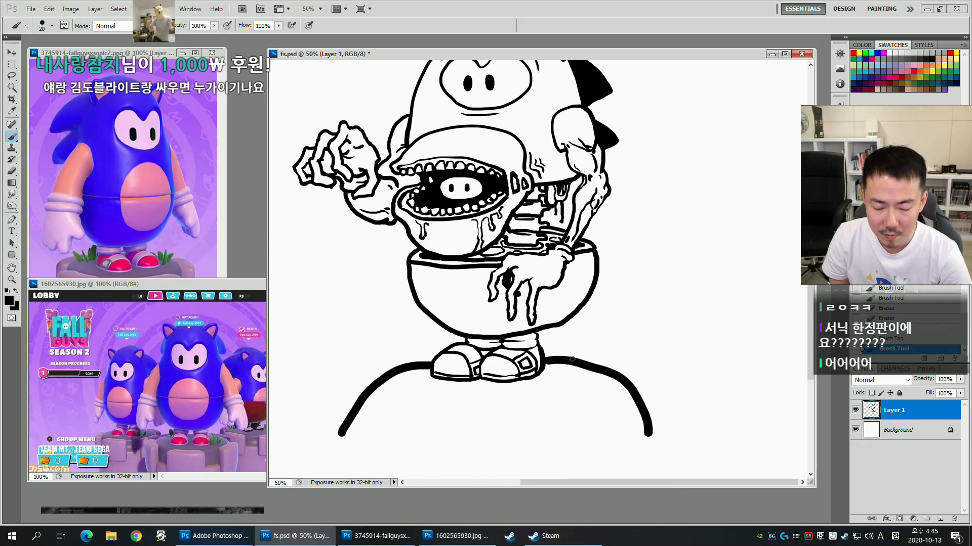
{"action": "key", "text": "e"}
{"action": "key", "text": "b"}
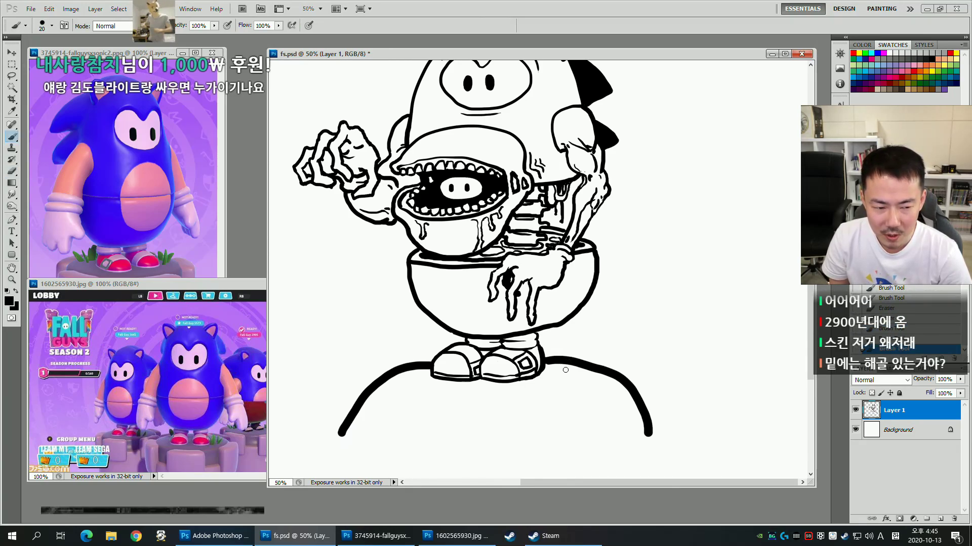
{"action": "left_click", "coordinate": [940, 519]}
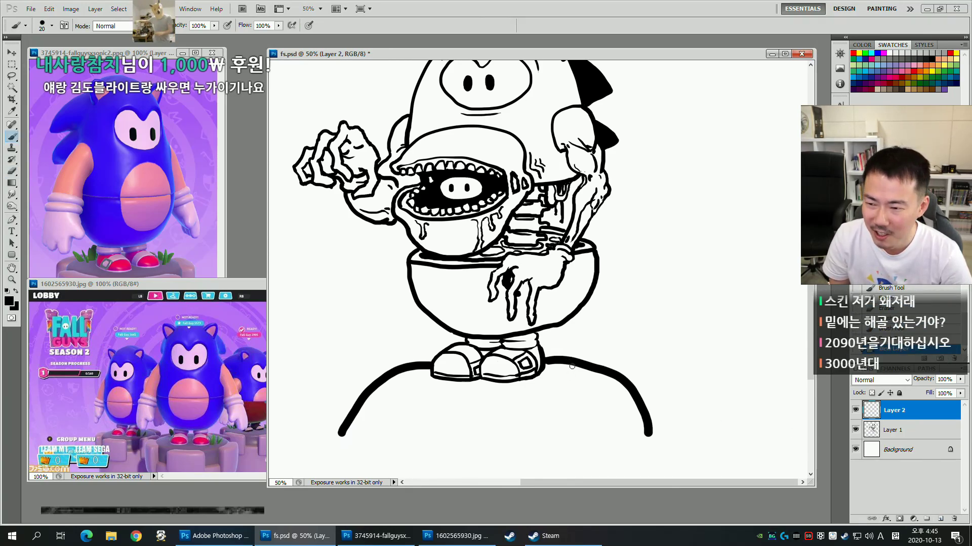
{"action": "mouse_move", "coordinate": [569, 377]}
{"action": "left_mouse_down"}
{"action": "mouse_move", "coordinate": [583, 340]}
{"action": "mouse_move", "coordinate": [581, 377]}
{"action": "mouse_move", "coordinate": [601, 351]}
{"action": "mouse_move", "coordinate": [588, 379]}
{"action": "mouse_move", "coordinate": [611, 358]}
{"action": "left_mouse_up"}
{"action": "left_click", "coordinate": [906, 430]}
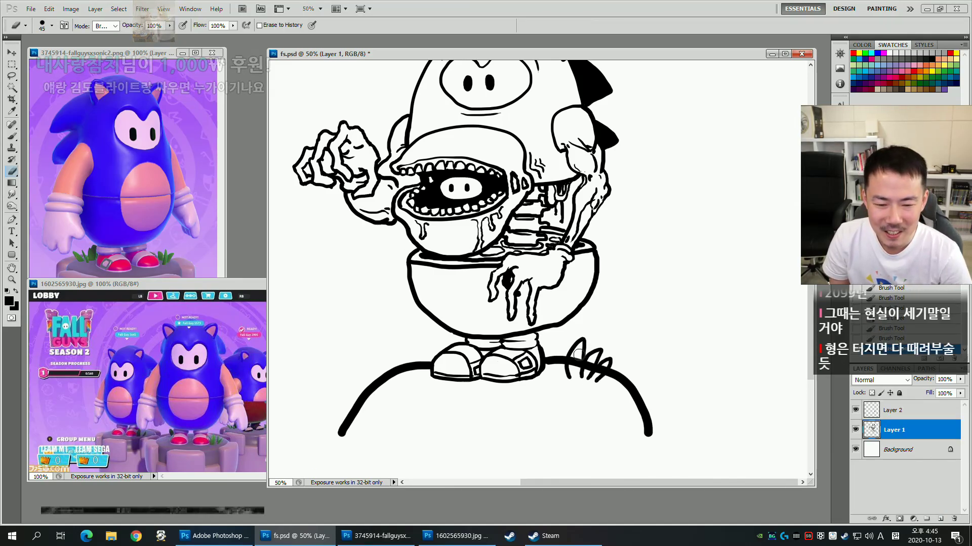
{"action": "key", "text": "e"}
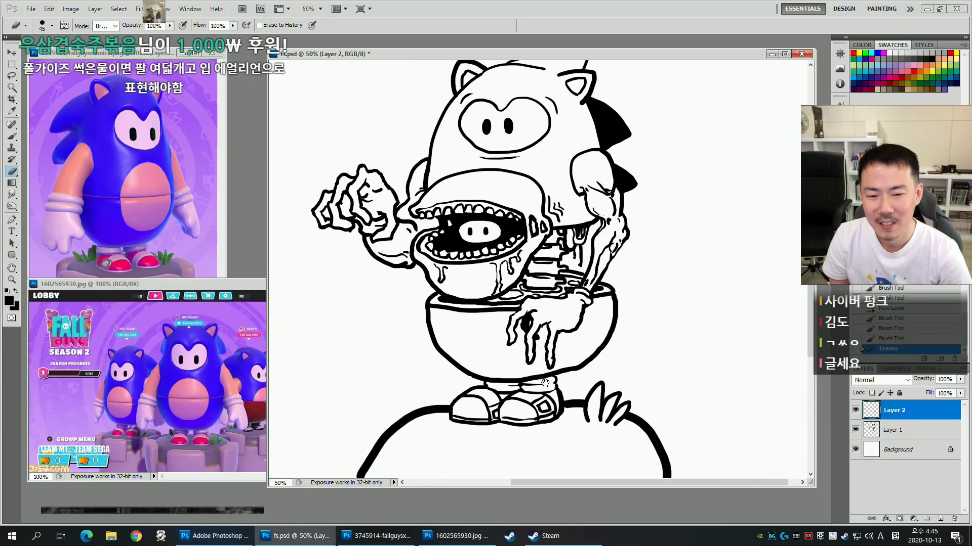
Draw a matching grass tuft on Layer 2 left of the shoes and erase the mound outline behind it on Layer 1.
{"action": "left_click_drag", "start_coordinate": [545, 383], "coordinate": [545, 343]}
{"action": "key", "text": "b"}
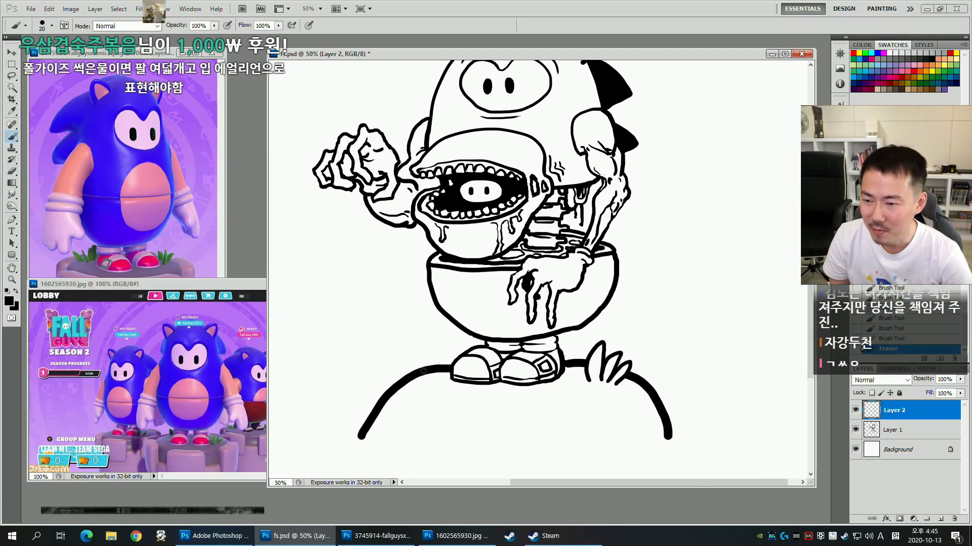
{"action": "mouse_move", "coordinate": [411, 383]}
{"action": "left_mouse_down"}
{"action": "mouse_move", "coordinate": [435, 354]}
{"action": "mouse_move", "coordinate": [435, 381]}
{"action": "mouse_move", "coordinate": [410, 380]}
{"action": "mouse_move", "coordinate": [401, 392]}
{"action": "mouse_move", "coordinate": [412, 390]}
{"action": "mouse_move", "coordinate": [412, 377]}
{"action": "mouse_move", "coordinate": [398, 381]}
{"action": "mouse_move", "coordinate": [422, 389]}
{"action": "left_mouse_up"}
{"action": "key", "text": "ctrl+z"}
{"action": "left_click", "coordinate": [878, 425]}
{"action": "key", "text": "e"}
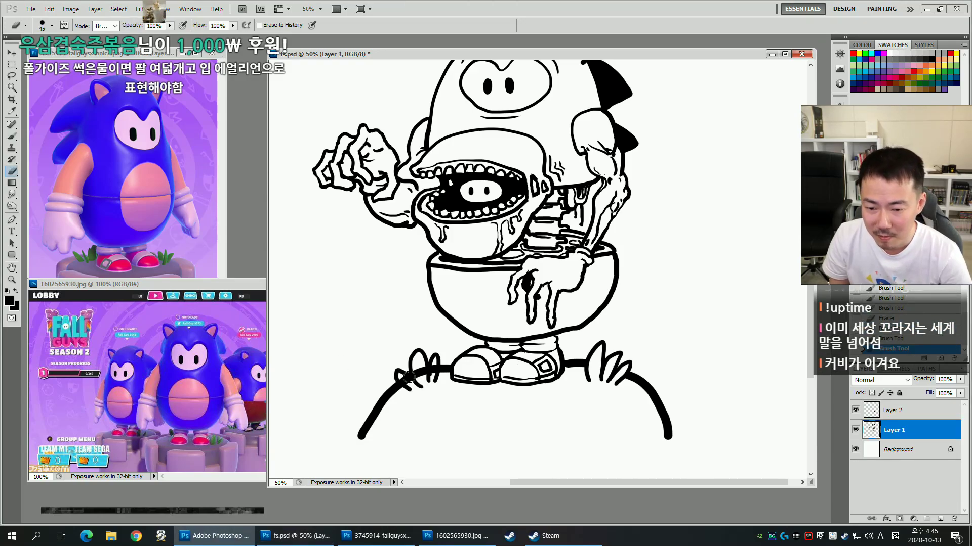
{"action": "left_click_drag", "start_coordinate": [426, 370], "coordinate": [408, 384]}
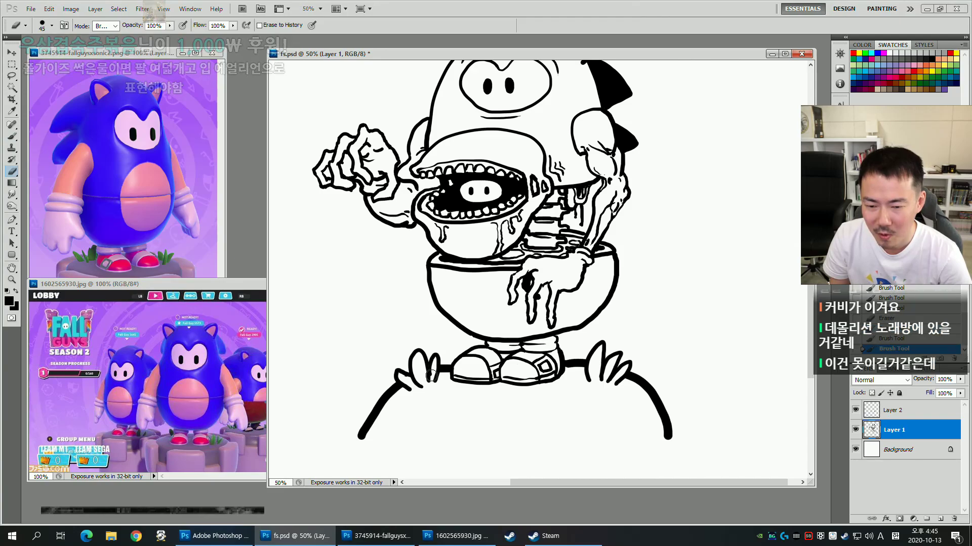
Draw a wavy turf edge on Layer 2 across the mound from its left side to its right side.
{"action": "left_click", "coordinate": [893, 410]}
{"action": "key", "text": "b"}
{"action": "mouse_move", "coordinate": [497, 406]}
{"action": "left_mouse_down"}
{"action": "mouse_move", "coordinate": [506, 421]}
{"action": "mouse_move", "coordinate": [521, 413]}
{"action": "left_mouse_up"}
{"action": "left_click_drag", "start_coordinate": [578, 314], "coordinate": [535, 329]}
{"action": "scroll", "coordinate": [534, 330], "scroll_direction": "down", "scroll_amount": 1}
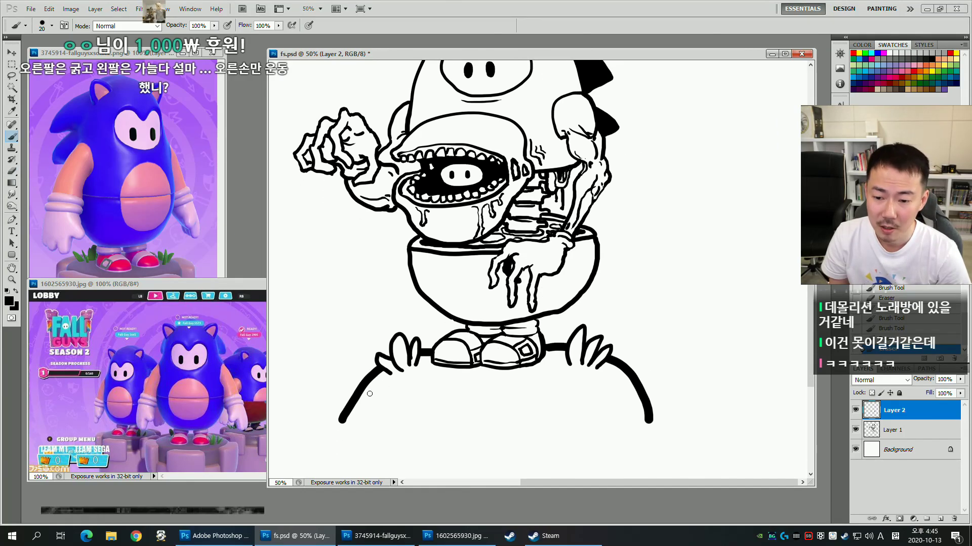
{"action": "left_click_drag", "start_coordinate": [417, 424], "coordinate": [472, 433]}
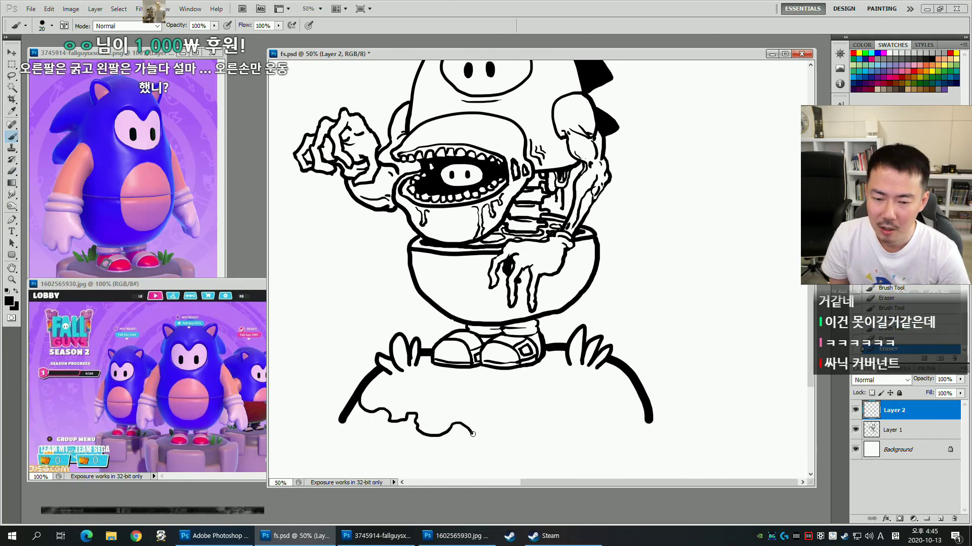
{"action": "left_click_drag", "start_coordinate": [590, 415], "coordinate": [618, 412]}
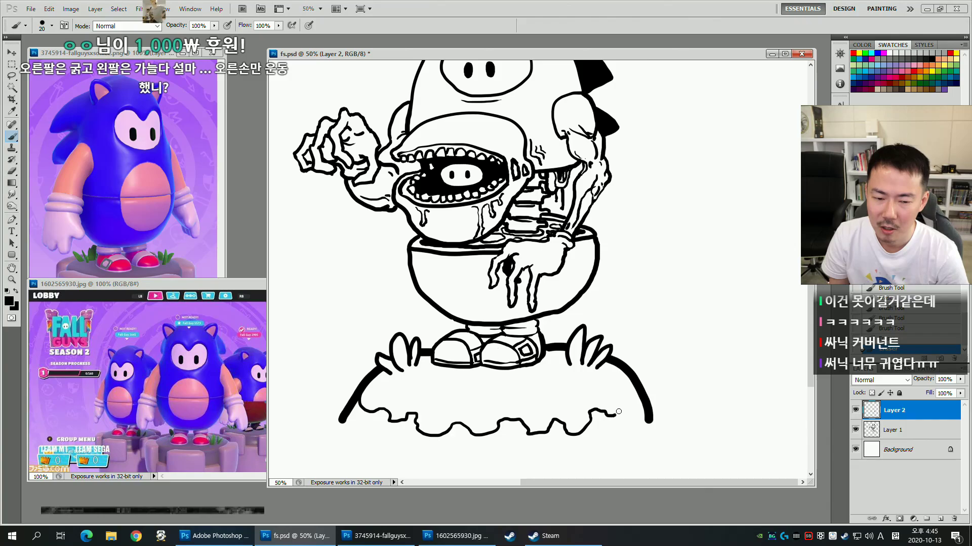
{"action": "left_click_drag", "start_coordinate": [614, 296], "coordinate": [632, 268]}
{"action": "key", "text": "ctrl+alt+z"}
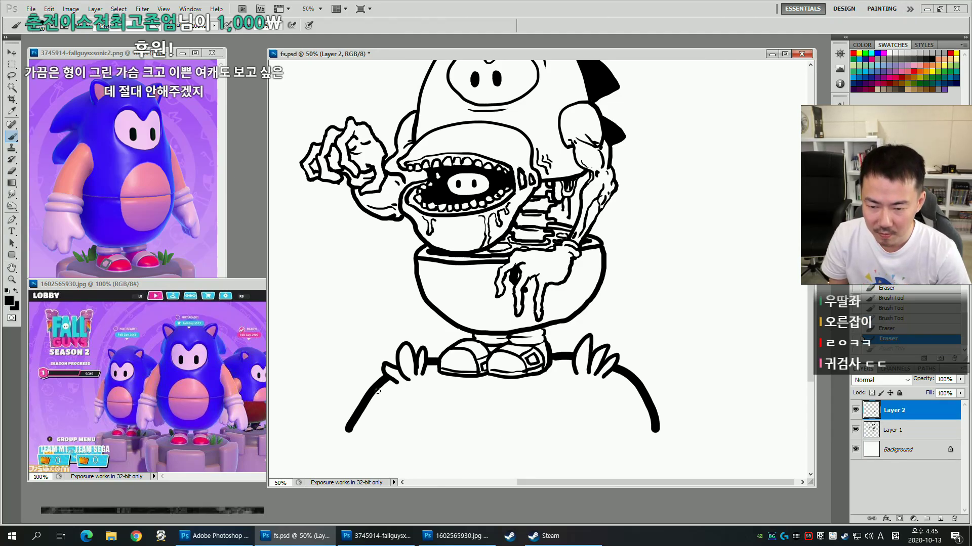
{"action": "key", "text": "ctrl+alt+z"}
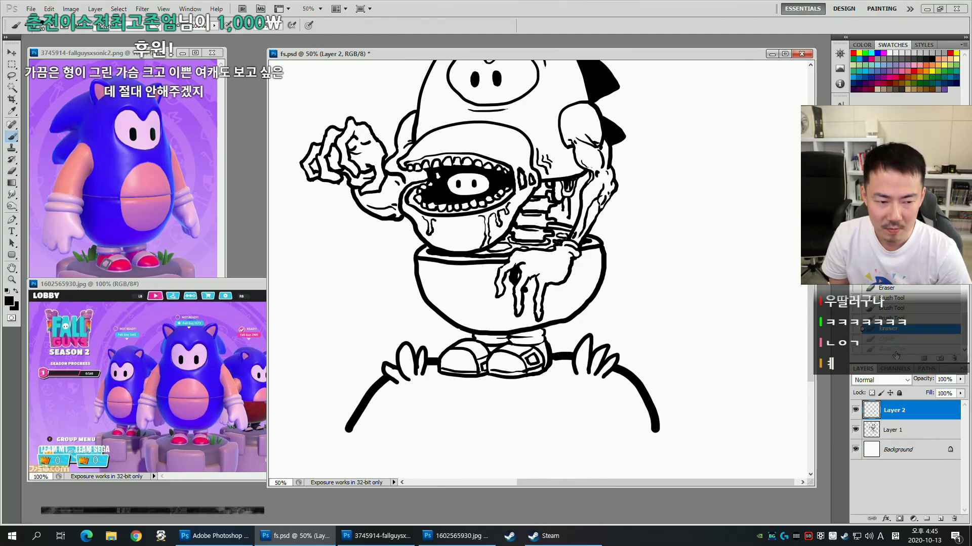
{"action": "key", "text": "ctrl+shift+z"}
{"action": "key", "text": "ctrl+shift+z"}
Lasso the wavy turf edge on Layer 2 and scale it down to about 93% to fit inside the mound outline.
{"action": "key", "text": "l"}
{"action": "mouse_move", "coordinate": [334, 391]}
{"action": "left_mouse_down"}
{"action": "mouse_move", "coordinate": [657, 395]}
{"action": "mouse_move", "coordinate": [371, 456]}
{"action": "mouse_move", "coordinate": [344, 400]}
{"action": "left_mouse_up"}
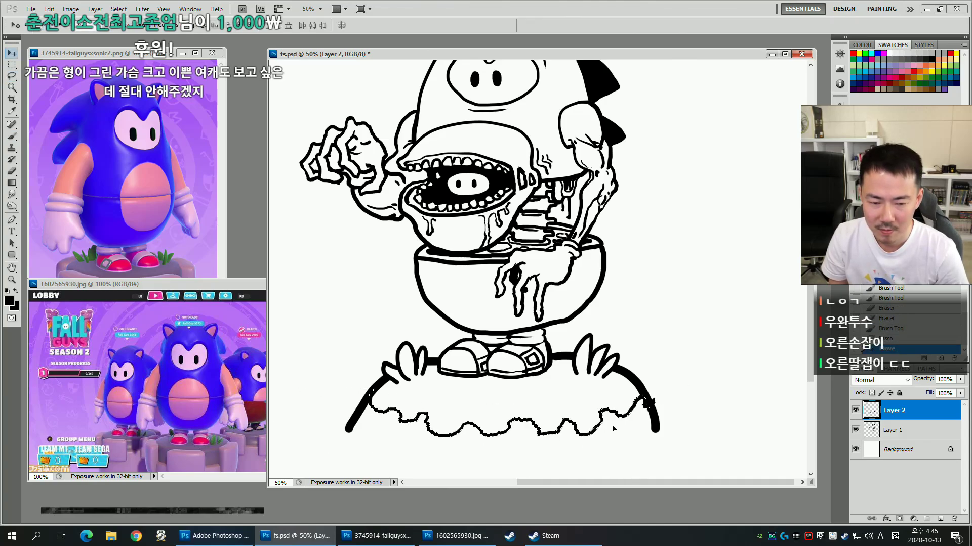
{"action": "key", "text": "ctrl+t"}
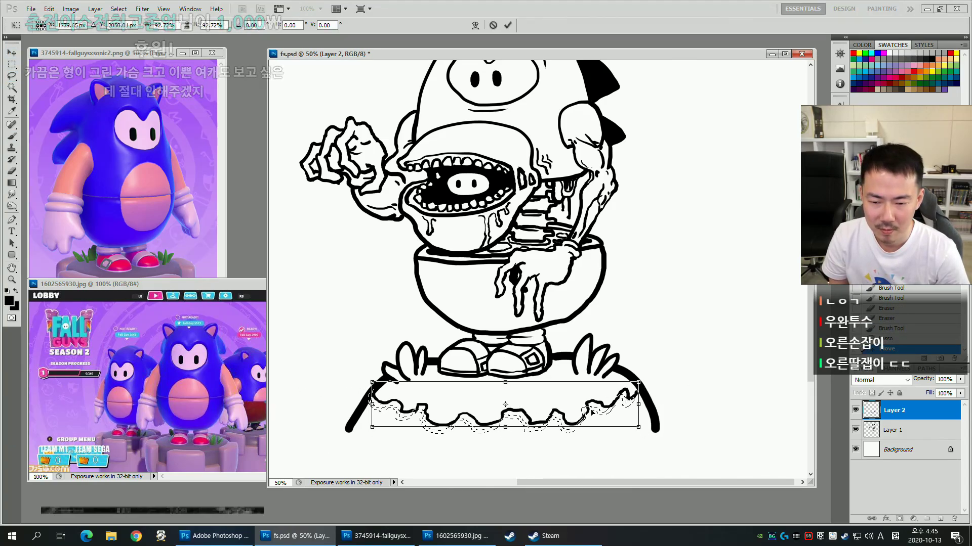
{"action": "left_click_drag", "start_coordinate": [589, 419], "coordinate": [593, 412]}
{"action": "key", "text": "Return"}
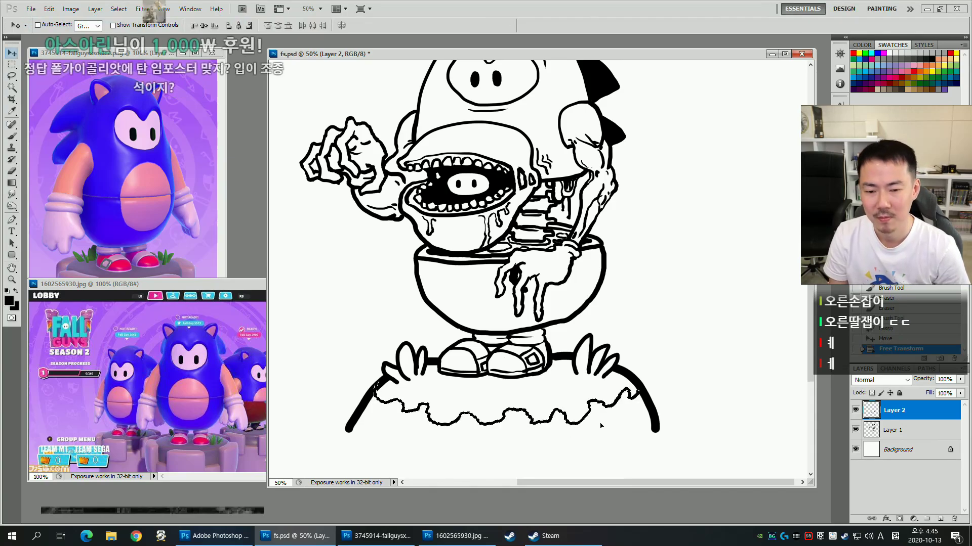
Squash the turf edge to about 89% of its height, deselect it and merge Layer 2 down into Layer 1.
{"action": "key", "text": "ctrl+y"}
{"action": "key", "text": "ctrl+t"}
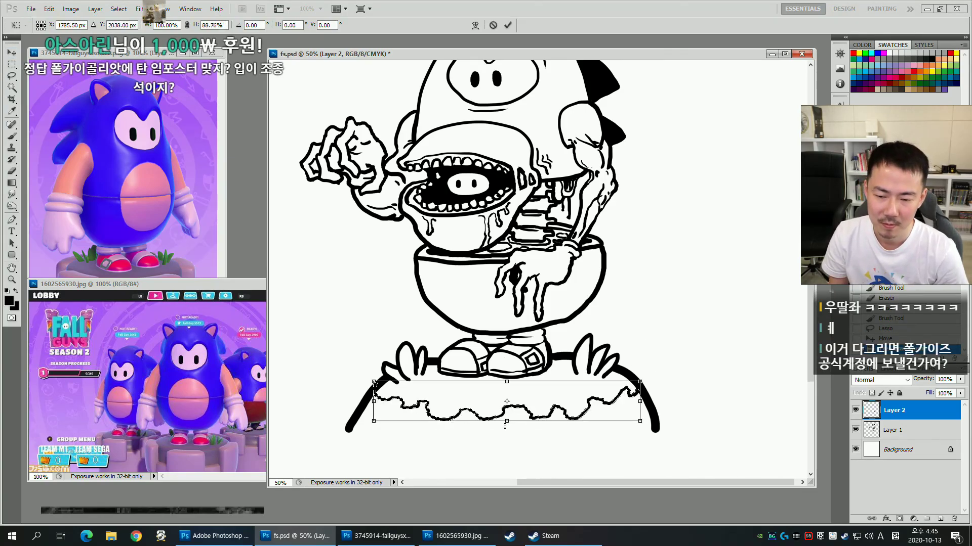
{"action": "key", "text": "Return"}
{"action": "key", "text": "ctrl+d"}
{"action": "mouse_move", "coordinate": [640, 272]}
{"action": "left_mouse_down"}
{"action": "mouse_move", "coordinate": [661, 353]}
{"action": "mouse_move", "coordinate": [652, 296]}
{"action": "mouse_move", "coordinate": [670, 308]}
{"action": "mouse_move", "coordinate": [647, 260]}
{"action": "left_mouse_up"}
{"action": "key", "text": "ctrl+e"}
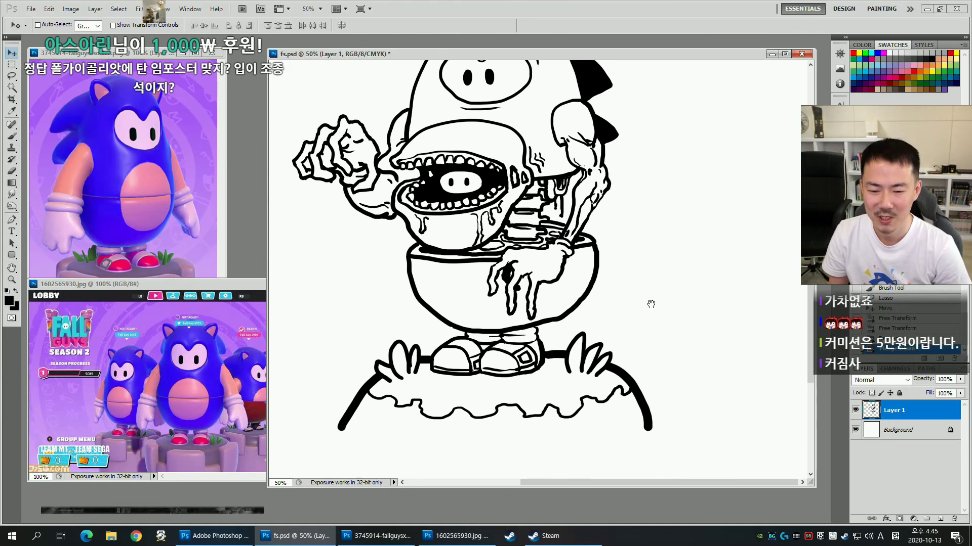
Scale the whole Layer 1 drawing down to about 94% and save the file.
{"action": "key", "text": "b"}
{"action": "mouse_move", "coordinate": [558, 254]}
{"action": "left_mouse_down"}
{"action": "mouse_move", "coordinate": [563, 277]}
{"action": "mouse_move", "coordinate": [608, 307]}
{"action": "left_mouse_up"}
{"action": "left_click_drag", "start_coordinate": [676, 108], "coordinate": [681, 125]}
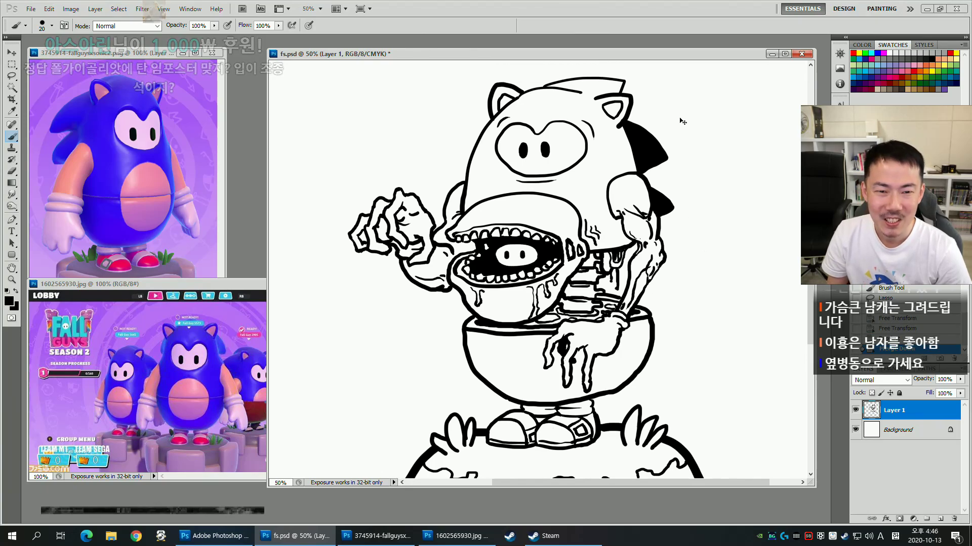
{"action": "key", "text": "ctrl+t"}
{"action": "left_click_drag", "start_coordinate": [709, 76], "coordinate": [688, 100]}
{"action": "left_click_drag", "start_coordinate": [649, 171], "coordinate": [654, 154]}
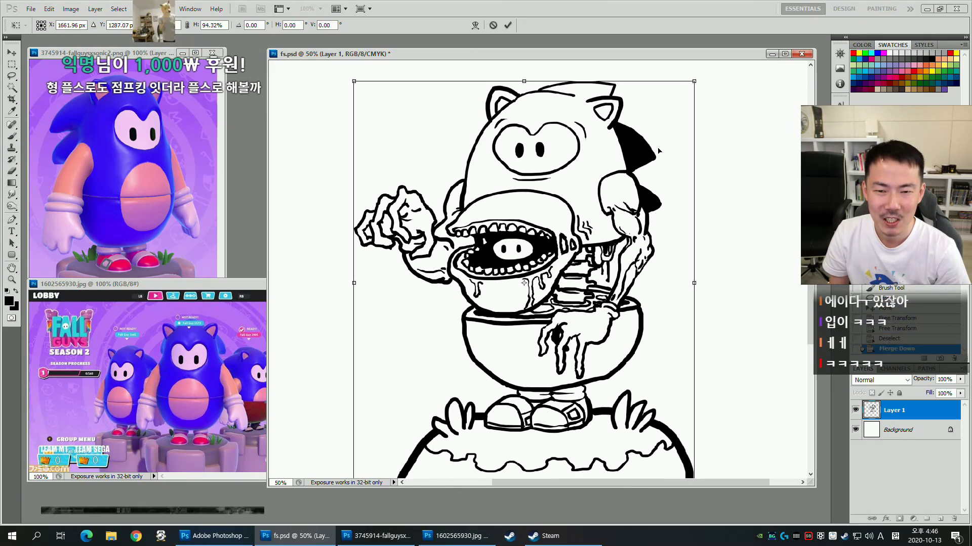
{"action": "key", "text": "Return"}
{"action": "left_click_drag", "start_coordinate": [703, 202], "coordinate": [697, 203]}
{"action": "key", "text": "ctrl+s"}
Touch up the outer elbow line of the hanging arm, add an empty layer above Layer 1, reselect Layer 1 and save.
{"action": "key", "text": "h"}
{"action": "mouse_move", "coordinate": [684, 240]}
{"action": "left_mouse_down"}
{"action": "mouse_move", "coordinate": [697, 240]}
{"action": "mouse_move", "coordinate": [650, 274]}
{"action": "mouse_move", "coordinate": [685, 257]}
{"action": "left_mouse_up"}
{"action": "key", "text": "b"}
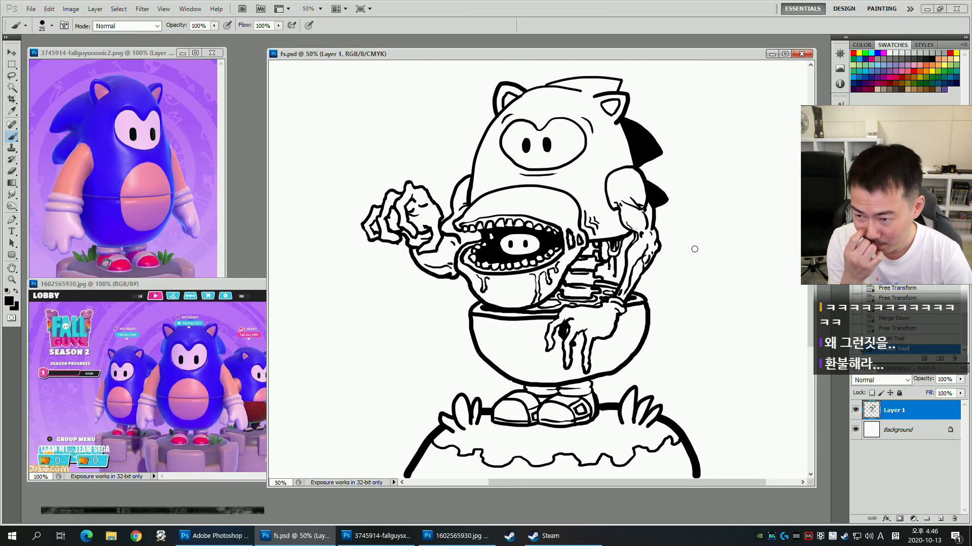
{"action": "mouse_move", "coordinate": [658, 217]}
{"action": "left_mouse_down"}
{"action": "mouse_move", "coordinate": [667, 219]}
{"action": "mouse_move", "coordinate": [652, 236]}
{"action": "left_mouse_up"}
{"action": "left_click", "coordinate": [940, 518]}
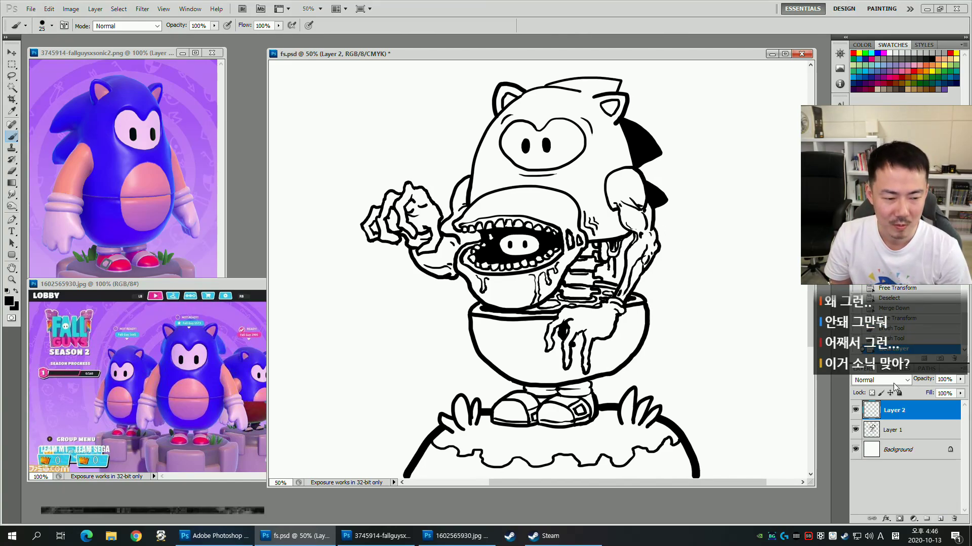
{"action": "left_click", "coordinate": [880, 380]}
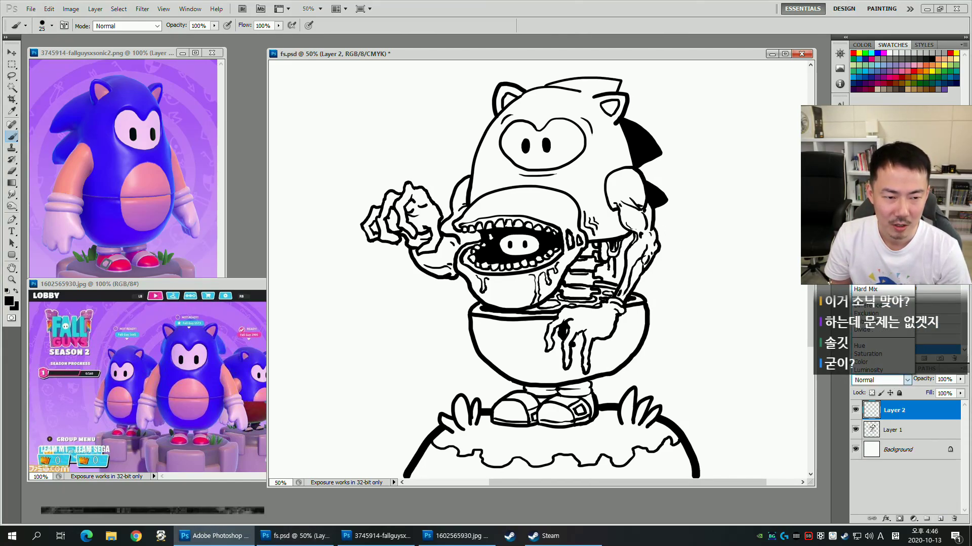
{"action": "left_click", "coordinate": [905, 379]}
{"action": "left_click", "coordinate": [893, 431]}
{"action": "key", "text": "ctrl+s"}
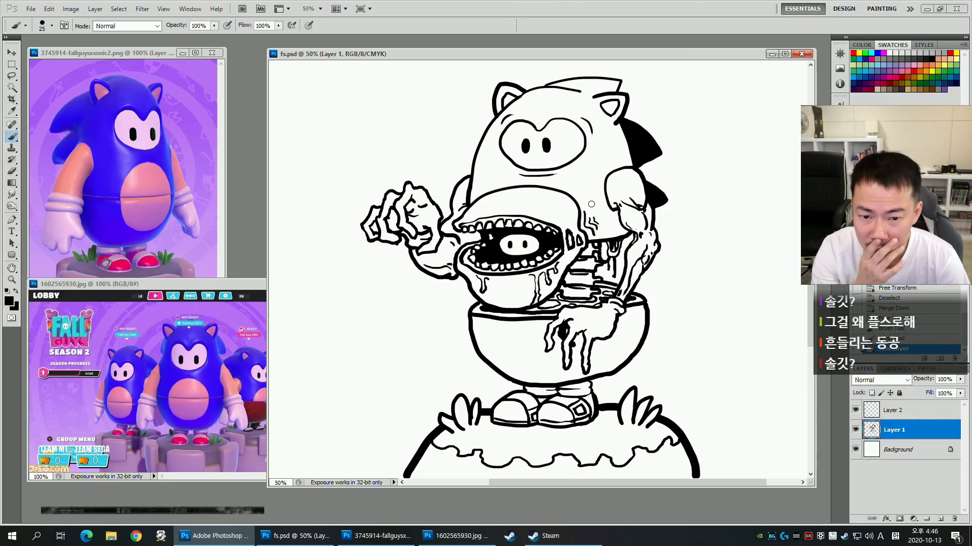
Touch up the finger lines of the hanging hand and the raised hand on Layer 1 with the size 25 brush.
{"action": "left_click_drag", "start_coordinate": [628, 225], "coordinate": [617, 280]}
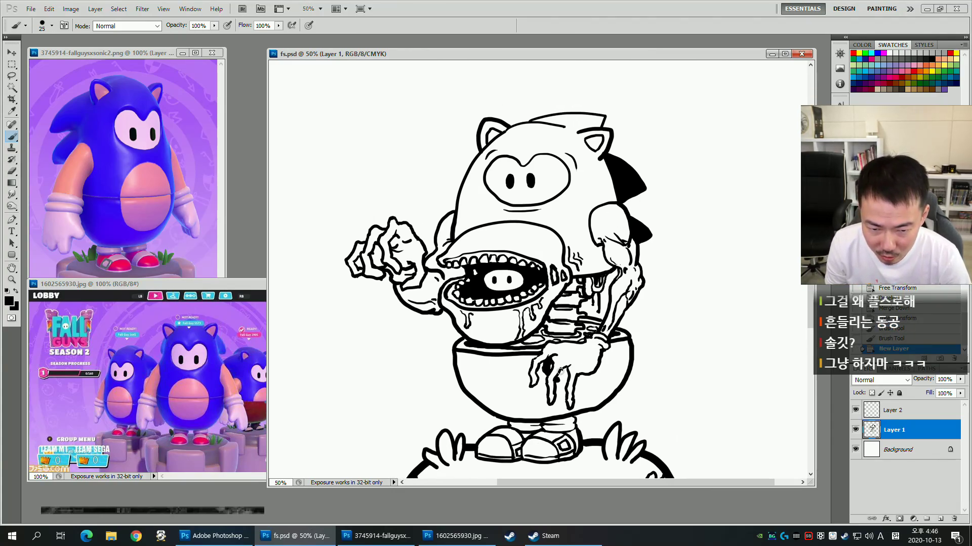
{"action": "left_click_drag", "start_coordinate": [559, 373], "coordinate": [561, 371]}
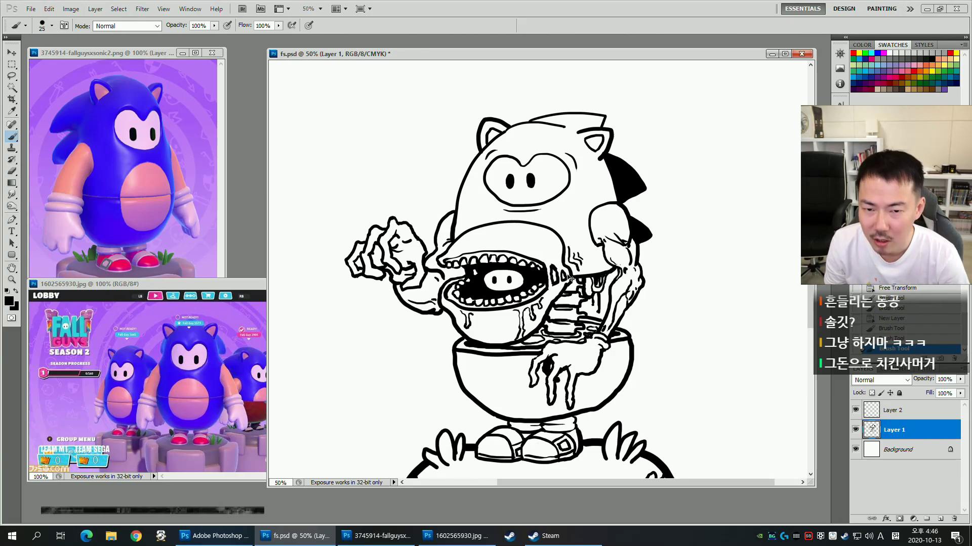
{"action": "left_click_drag", "start_coordinate": [559, 259], "coordinate": [560, 251]}
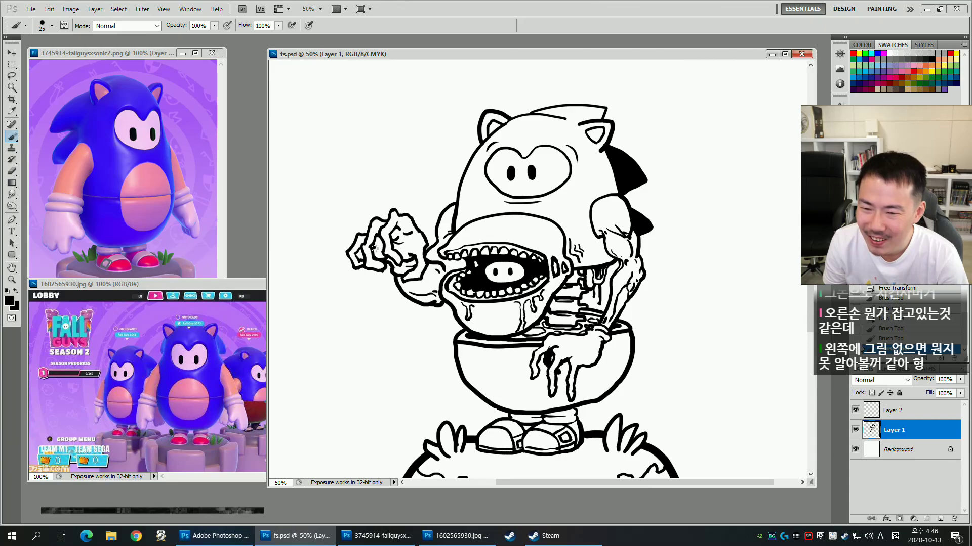
{"action": "left_click_drag", "start_coordinate": [381, 256], "coordinate": [387, 260]}
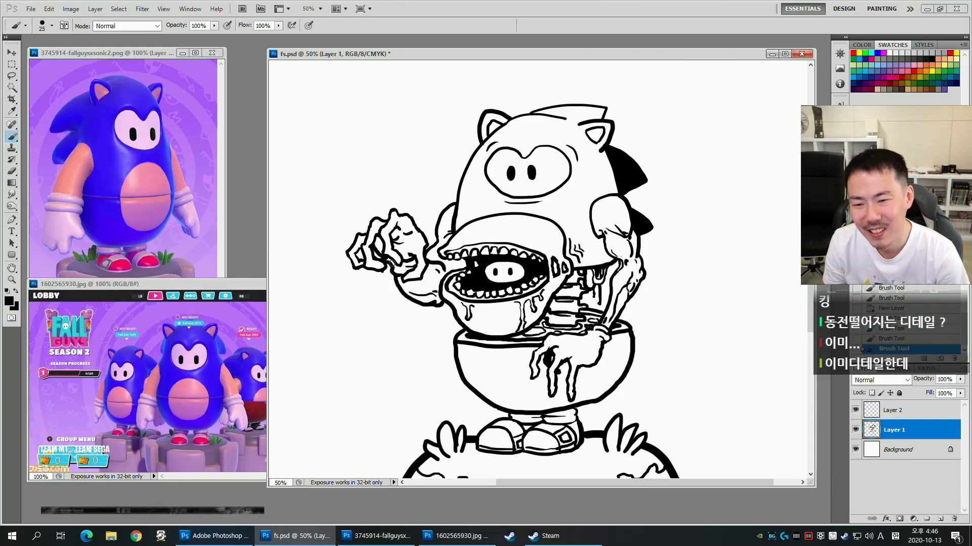
{"action": "key", "text": "ctrl+z"}
{"action": "mouse_move", "coordinate": [382, 254]}
{"action": "left_mouse_down"}
{"action": "mouse_move", "coordinate": [393, 257]}
{"action": "mouse_move", "coordinate": [387, 268]}
{"action": "left_mouse_up"}
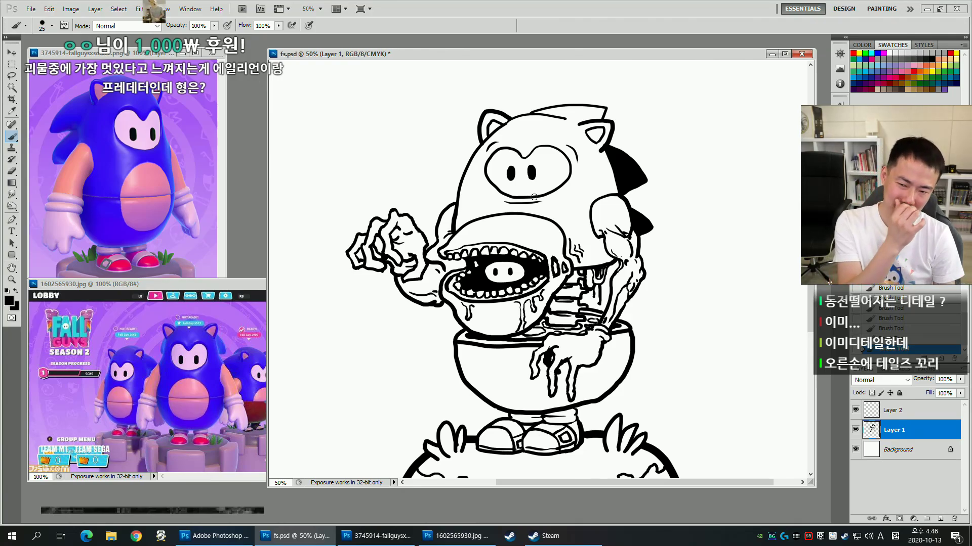
Lasso the outermost finger of the raised hand, scale it down to about 85% and touch up its outline with the brush.
{"action": "key", "text": "l"}
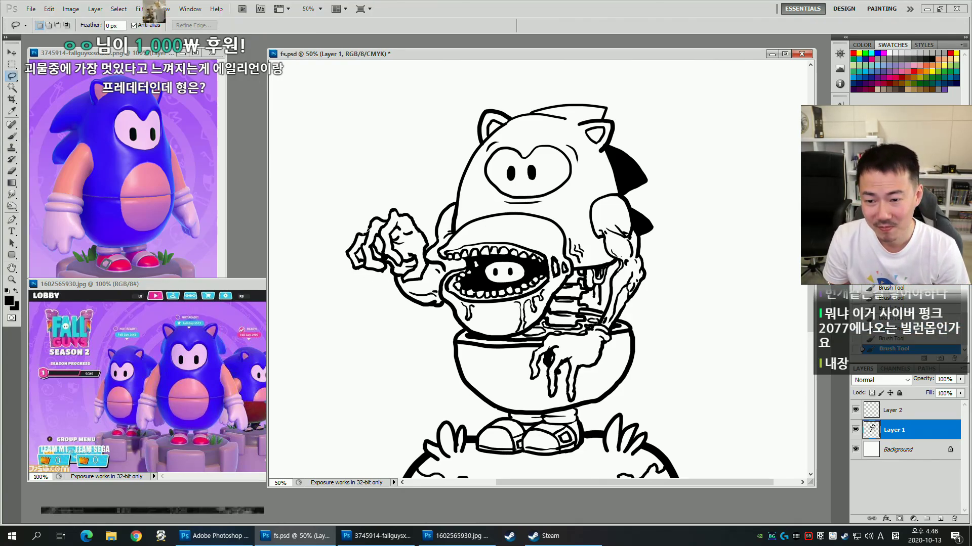
{"action": "mouse_move", "coordinate": [365, 234]}
{"action": "left_mouse_down"}
{"action": "mouse_move", "coordinate": [349, 263]}
{"action": "mouse_move", "coordinate": [365, 227]}
{"action": "left_mouse_up"}
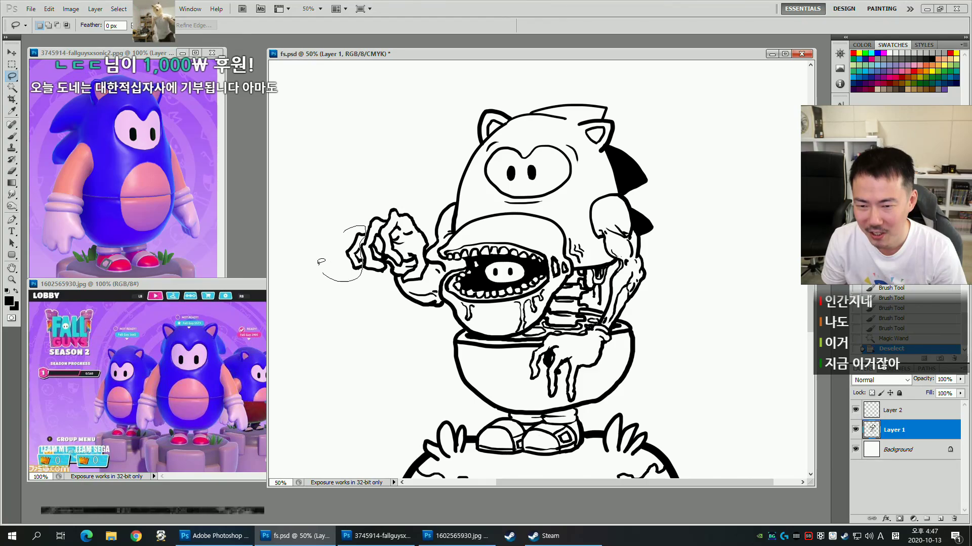
{"action": "left_click_drag", "start_coordinate": [322, 265], "coordinate": [357, 278]}
{"action": "key", "text": "ctrl+t"}
{"action": "left_click_drag", "start_coordinate": [318, 226], "coordinate": [321, 233]}
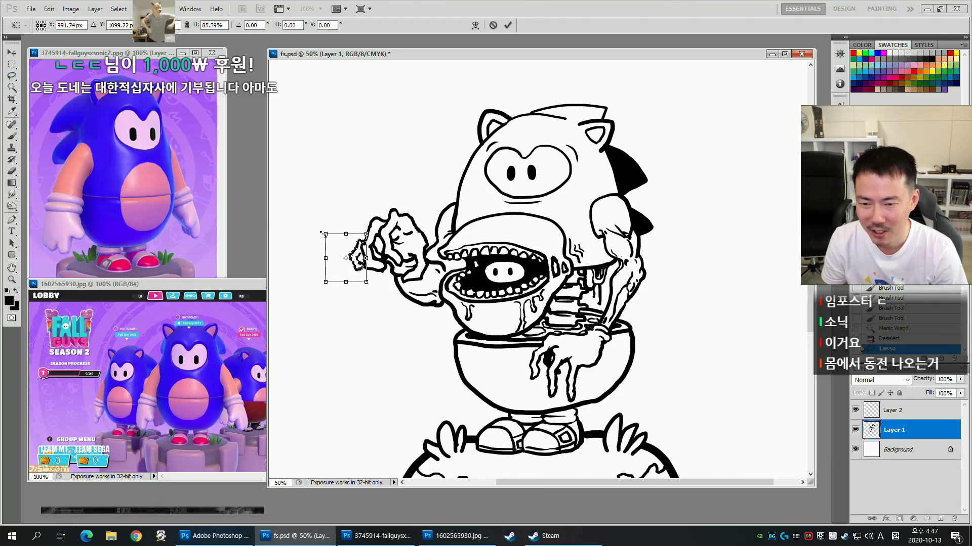
{"action": "key", "text": "Return"}
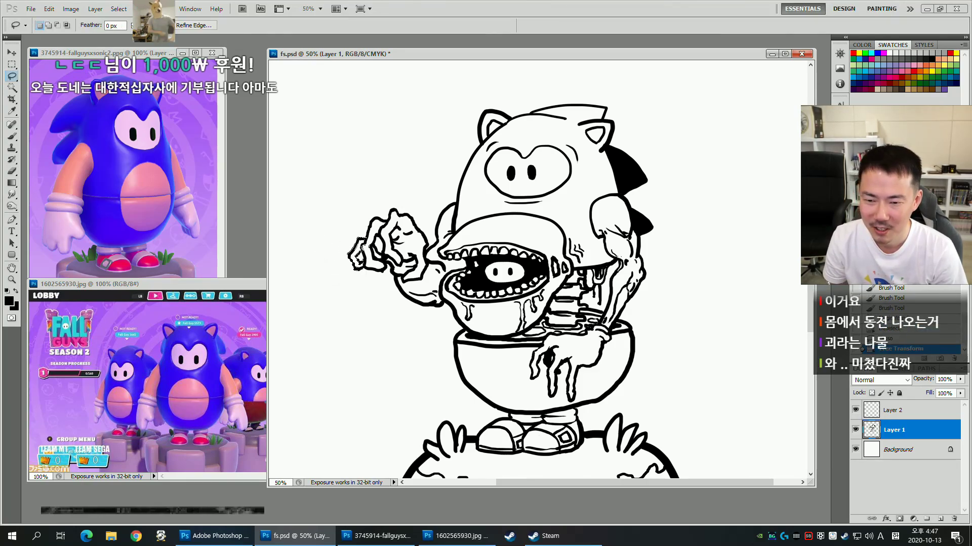
{"action": "key", "text": "ctrl+d"}
{"action": "key", "text": "w"}
{"action": "key", "text": "b"}
{"action": "left_click_drag", "start_coordinate": [361, 250], "coordinate": [356, 253]}
Fill the inside of the raised hand's outermost finger with solid black.
{"action": "key", "text": "w"}
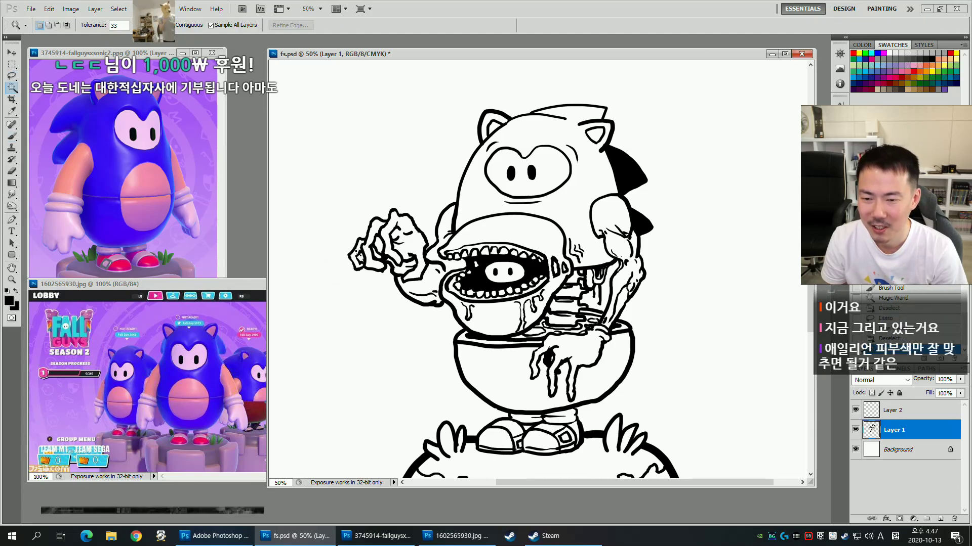
{"action": "left_click", "coordinate": [356, 252]}
{"action": "key", "text": "alt+Delete"}
{"action": "key", "text": "ctrl+d"}
{"action": "key", "text": "b"}
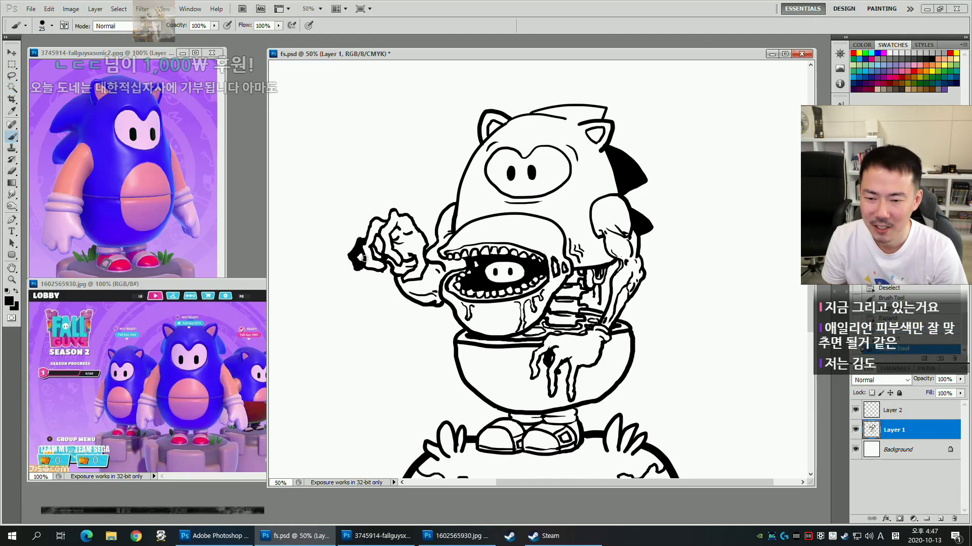
Clear the black fill from the raised hand's outermost finger, clean up its outline and save the file.
{"action": "key", "text": "space"}
{"action": "mouse_move", "coordinate": [474, 213]}
{"action": "left_mouse_down"}
{"action": "mouse_move", "coordinate": [436, 238]}
{"action": "mouse_move", "coordinate": [440, 227]}
{"action": "mouse_move", "coordinate": [451, 233]}
{"action": "mouse_move", "coordinate": [441, 239]}
{"action": "left_mouse_up"}
{"action": "key", "text": "e"}
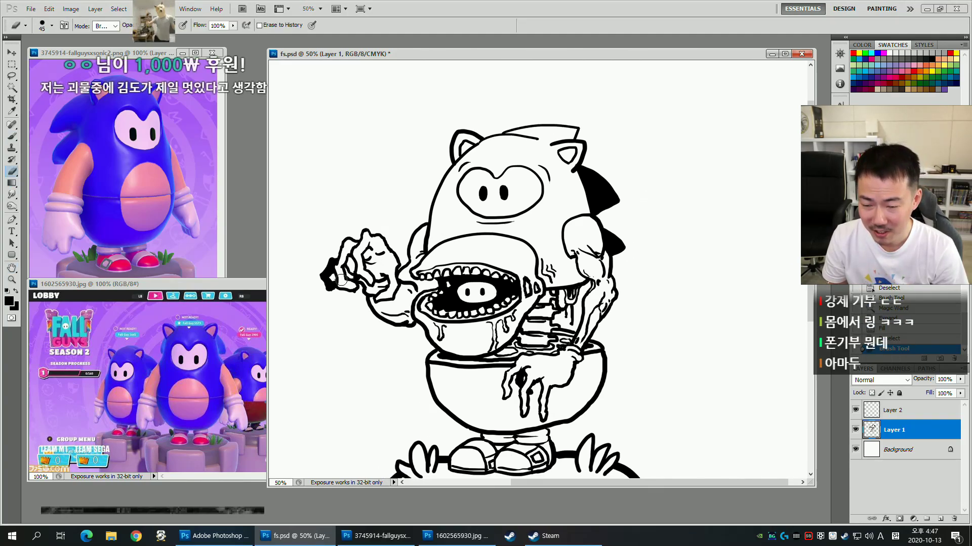
{"action": "mouse_move", "coordinate": [329, 270]}
{"action": "left_mouse_down"}
{"action": "mouse_move", "coordinate": [347, 278]}
{"action": "mouse_move", "coordinate": [335, 269]}
{"action": "left_mouse_up"}
{"action": "key", "text": "b"}
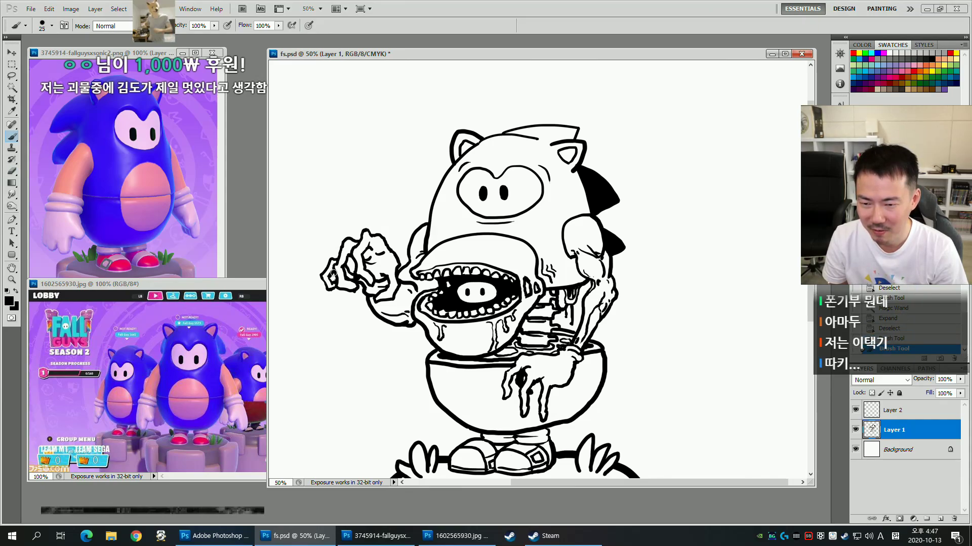
{"action": "key", "text": "ctrl+s"}
{"action": "scroll", "coordinate": [422, 242], "scroll_direction": "down", "scroll_amount": 3}
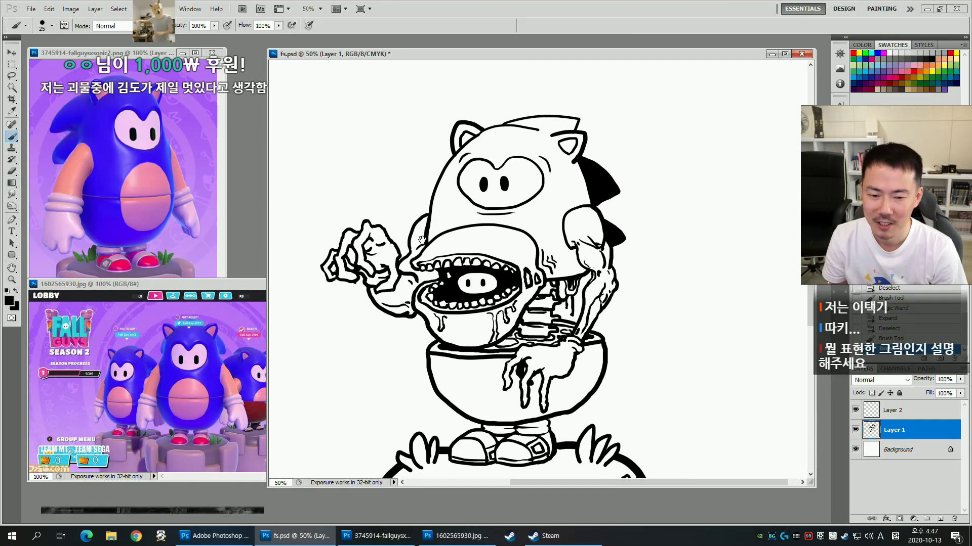
{"action": "left_click_drag", "start_coordinate": [424, 246], "coordinate": [441, 238]}
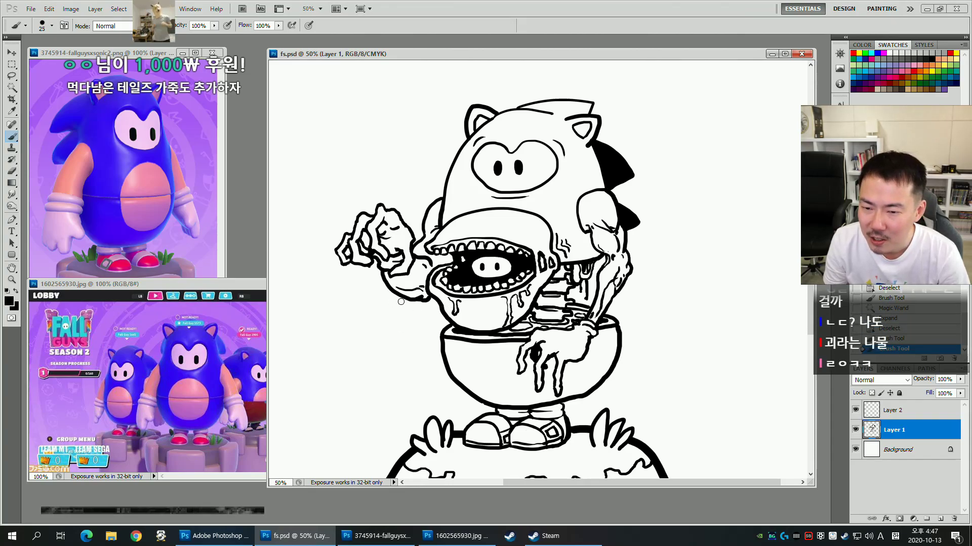
Erase a small bit of the linework just below the raised hand with the 45-pixel Eraser on Layer 1.
{"action": "key", "text": "e"}
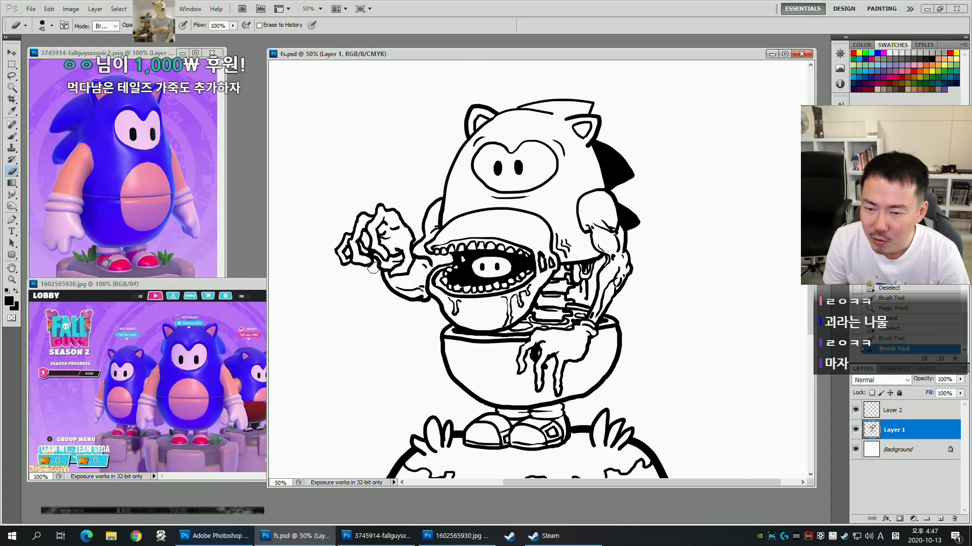
{"action": "left_click", "coordinate": [368, 273]}
{"action": "key", "text": "ctrl+z"}
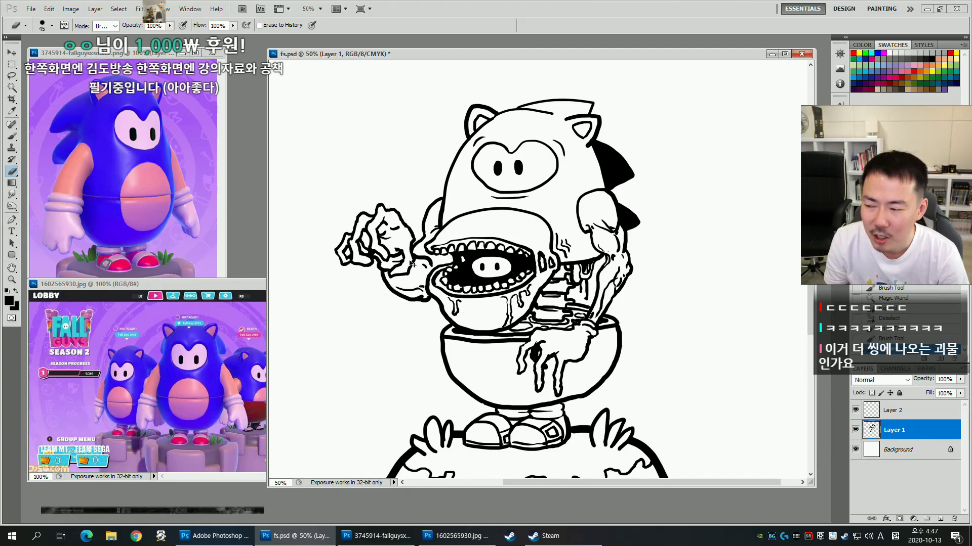
{"action": "key", "text": "ctrl+z"}
{"action": "key", "text": "b"}
{"action": "mouse_move", "coordinate": [461, 299]}
{"action": "left_mouse_down"}
{"action": "mouse_move", "coordinate": [439, 265]}
{"action": "mouse_move", "coordinate": [459, 317]}
{"action": "left_mouse_up"}
{"action": "mouse_move", "coordinate": [451, 315]}
{"action": "left_mouse_down"}
{"action": "mouse_move", "coordinate": [485, 304]}
{"action": "mouse_move", "coordinate": [465, 322]}
{"action": "mouse_move", "coordinate": [502, 312]}
{"action": "mouse_move", "coordinate": [480, 313]}
{"action": "left_mouse_up"}
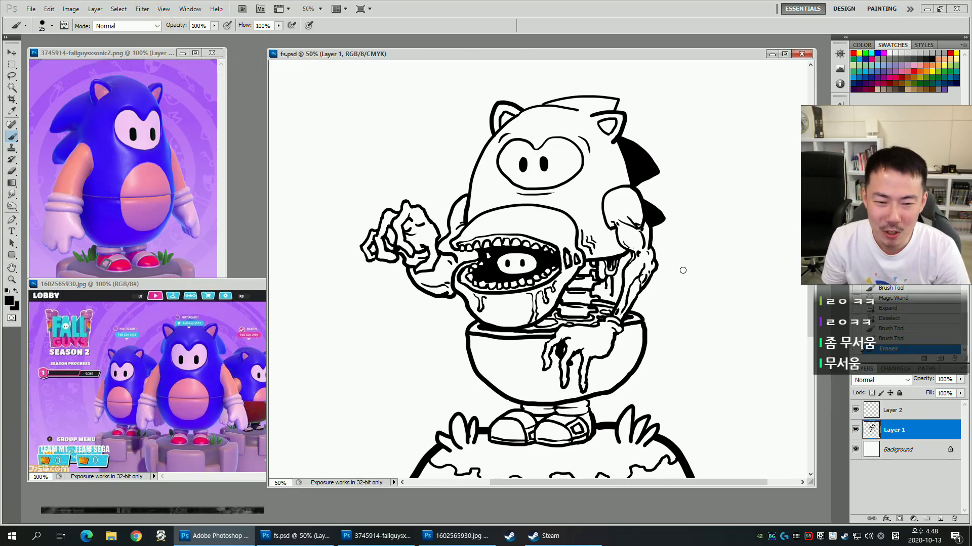
{"action": "mouse_move", "coordinate": [676, 290]}
{"action": "left_mouse_down"}
{"action": "mouse_move", "coordinate": [614, 286]}
{"action": "mouse_move", "coordinate": [643, 299]}
{"action": "left_mouse_up"}
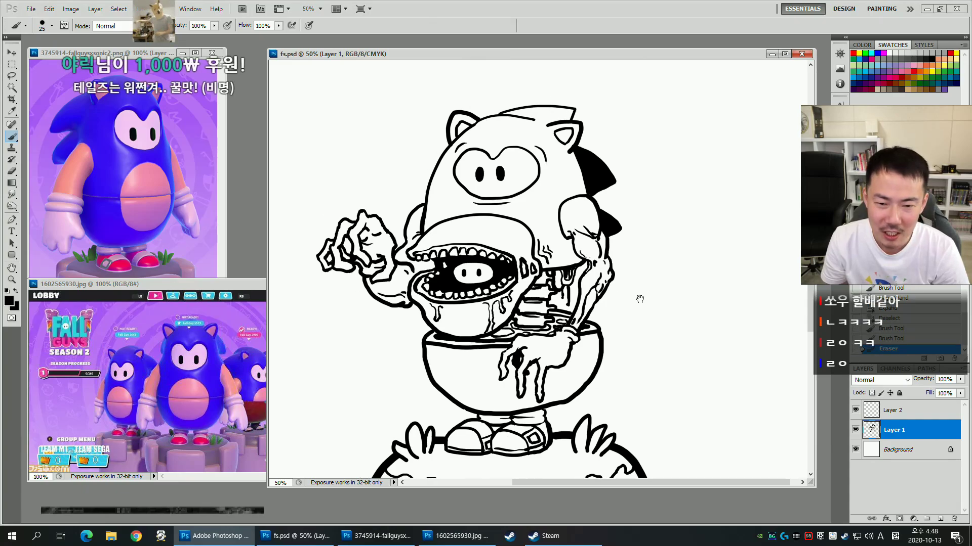
{"action": "key", "text": "bracketright"}
{"action": "key", "text": "bracketright"}
{"action": "mouse_move", "coordinate": [596, 322]}
{"action": "left_mouse_down"}
{"action": "mouse_move", "coordinate": [702, 280]}
{"action": "mouse_move", "coordinate": [773, 266]}
{"action": "left_mouse_up"}
{"action": "key", "text": "ctrl+z"}
{"action": "key", "text": "bracketleft"}
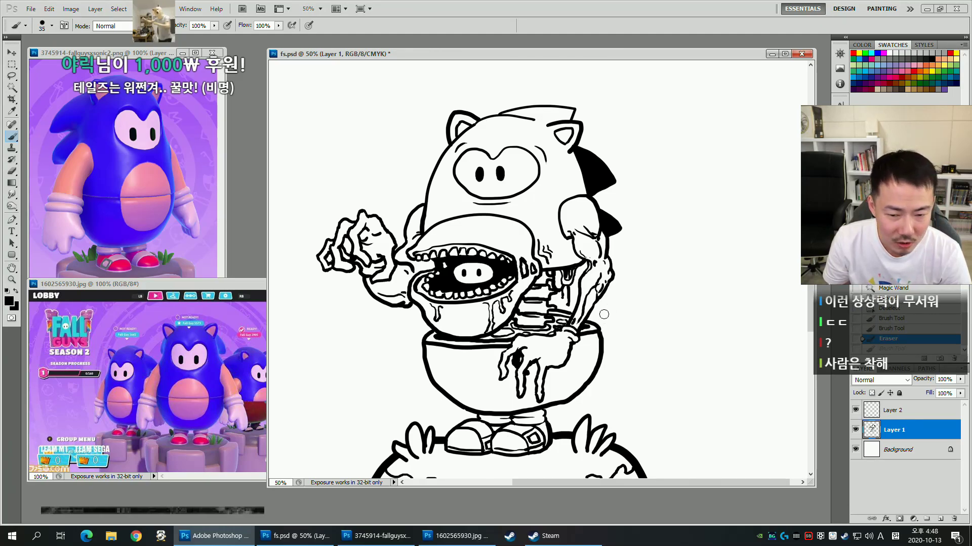
{"action": "left_click_drag", "start_coordinate": [596, 322], "coordinate": [747, 272]}
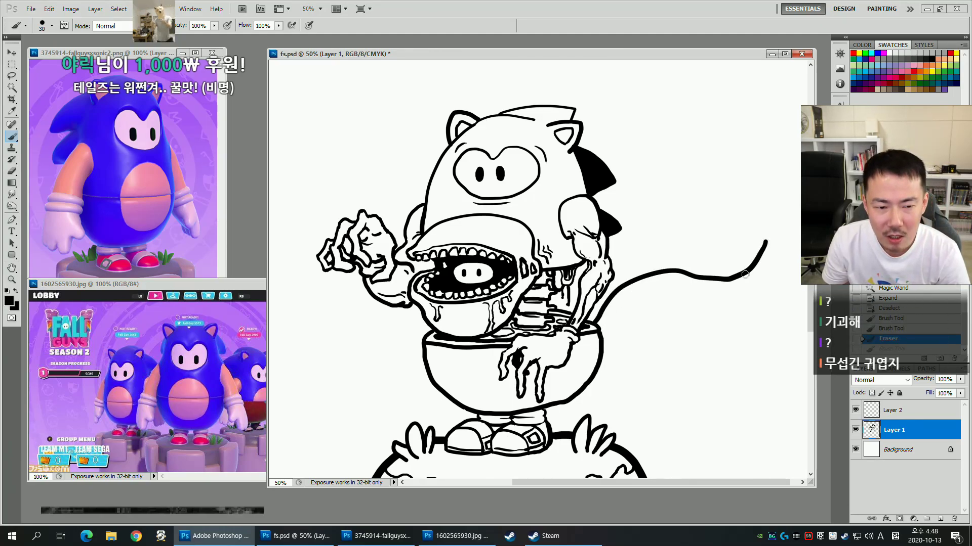
{"action": "key", "text": "ctrl+z"}
{"action": "key", "text": "ctrl+shift+z"}
{"action": "mouse_move", "coordinate": [597, 325]}
{"action": "left_mouse_down"}
{"action": "mouse_move", "coordinate": [623, 305]}
{"action": "mouse_move", "coordinate": [708, 313]}
{"action": "mouse_move", "coordinate": [749, 247]}
{"action": "mouse_move", "coordinate": [782, 228]}
{"action": "left_mouse_up"}
{"action": "key", "text": "ctrl+z"}
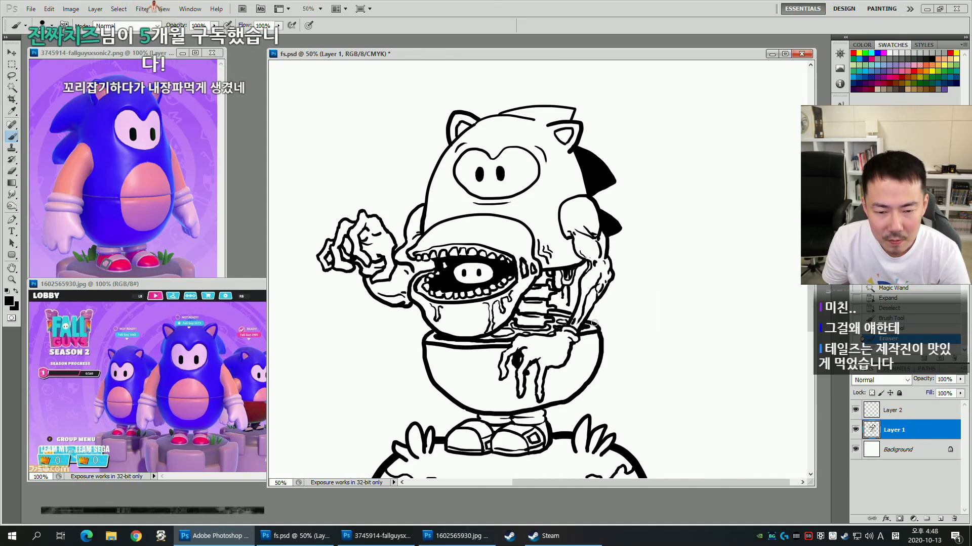
{"action": "mouse_move", "coordinate": [597, 321]}
{"action": "left_mouse_down"}
{"action": "mouse_move", "coordinate": [728, 304]}
{"action": "mouse_move", "coordinate": [795, 313]}
{"action": "left_mouse_up"}
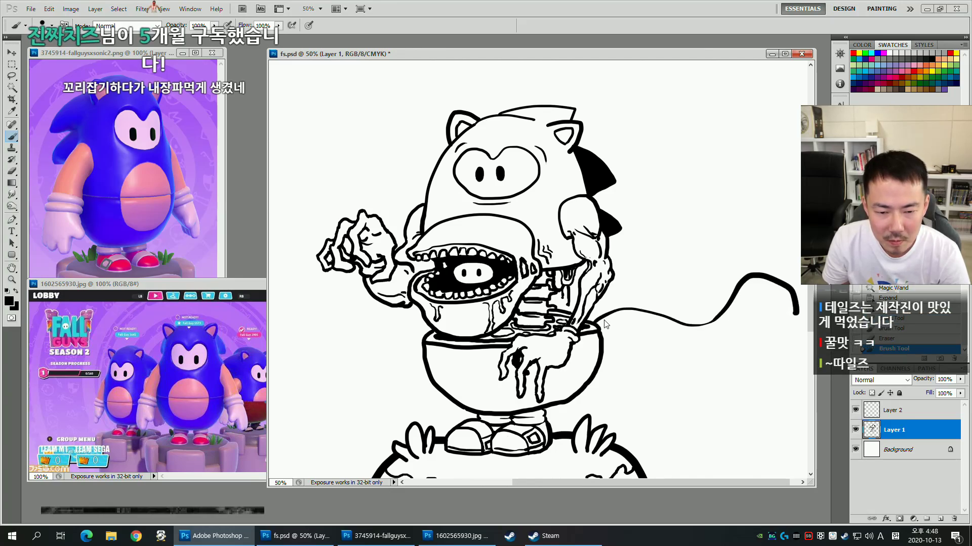
{"action": "key", "text": "ctrl+z"}
{"action": "left_click_drag", "start_coordinate": [602, 321], "coordinate": [612, 309]}
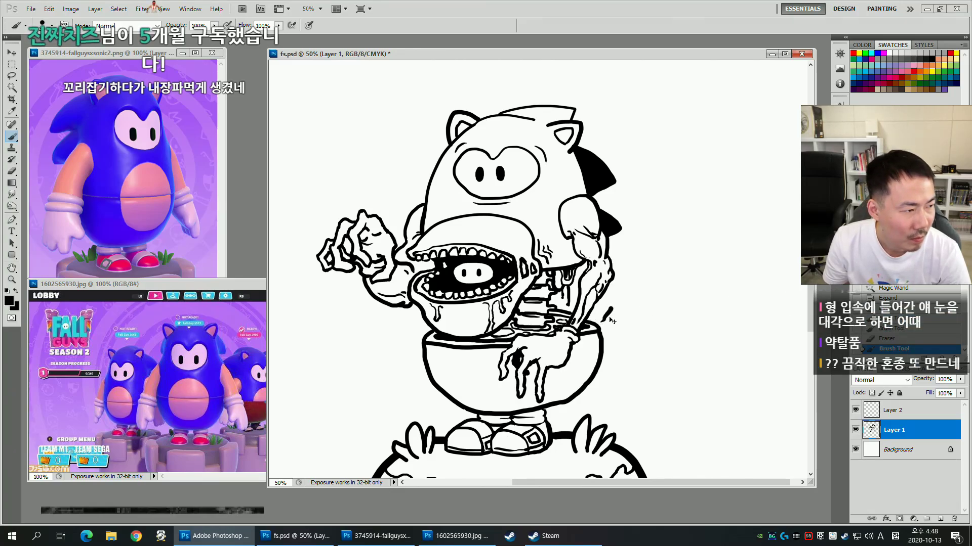
{"action": "key", "text": "ctrl+z"}
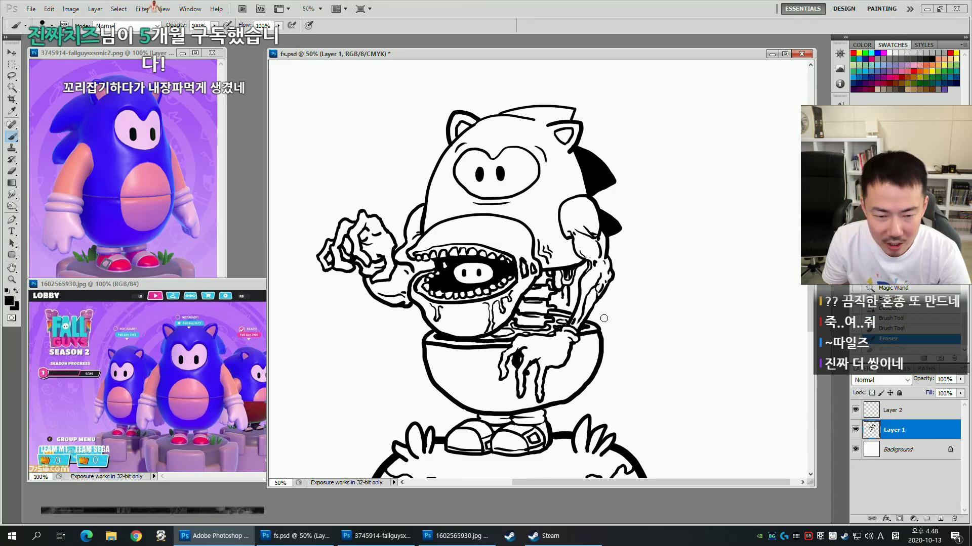
Draw a bushy fox tail extending from behind the bowl-shaped lower body, finishing its jagged tip with a 20-pixel brush.
{"action": "left_click_drag", "start_coordinate": [601, 317], "coordinate": [758, 306]}
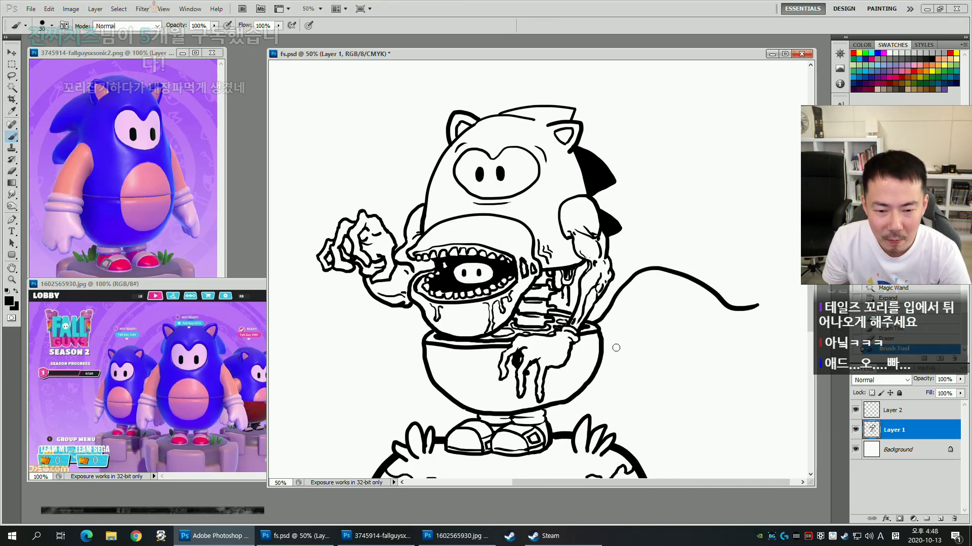
{"action": "left_click_drag", "start_coordinate": [602, 344], "coordinate": [652, 352]}
{"action": "key", "text": "bracketleft"}
{"action": "mouse_move", "coordinate": [756, 306]}
{"action": "left_mouse_down"}
{"action": "mouse_move", "coordinate": [745, 316]}
{"action": "mouse_move", "coordinate": [749, 330]}
{"action": "left_mouse_up"}
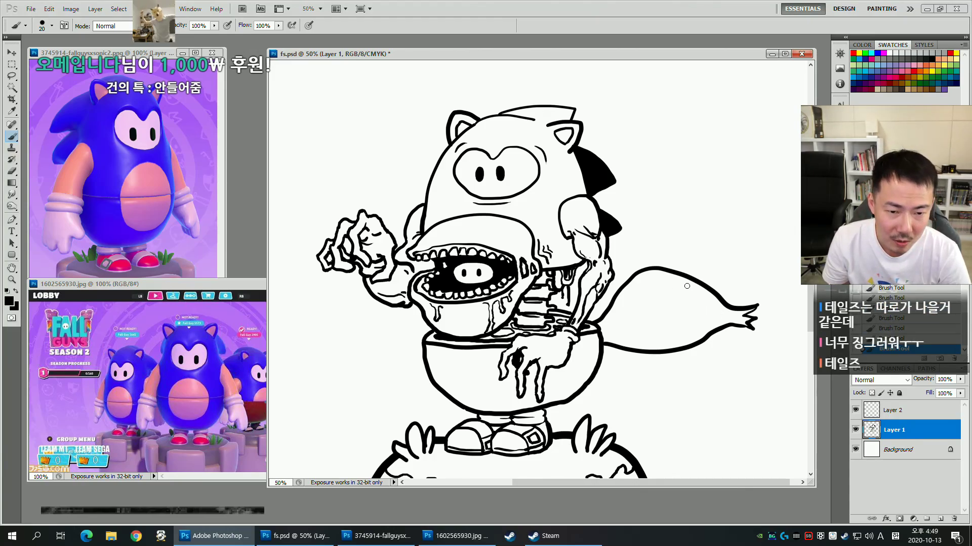
{"action": "mouse_move", "coordinate": [695, 291]}
{"action": "left_mouse_down"}
{"action": "mouse_move", "coordinate": [689, 339]}
{"action": "mouse_move", "coordinate": [638, 329]}
{"action": "mouse_move", "coordinate": [638, 312]}
{"action": "left_mouse_up"}
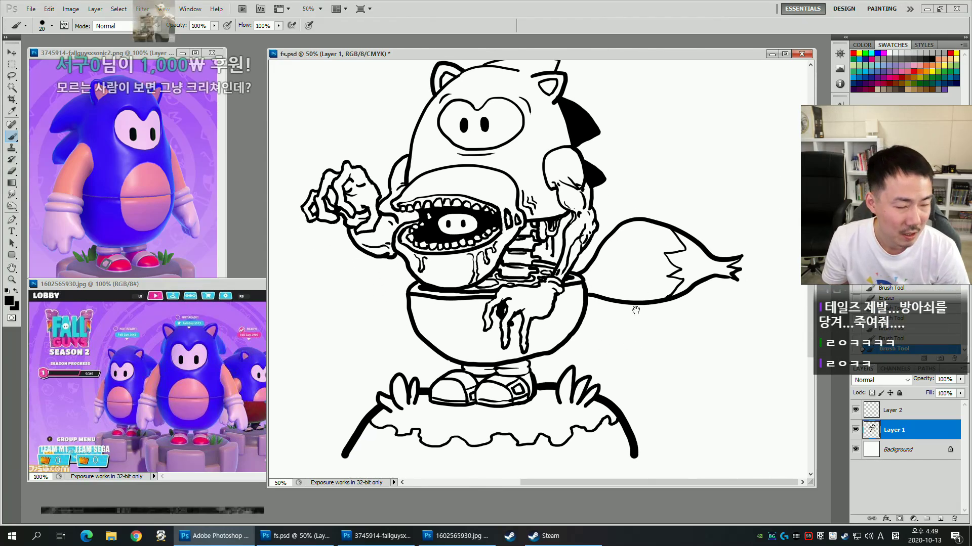
{"action": "scroll", "coordinate": [667, 309], "scroll_direction": "up", "scroll_amount": 2}
{"action": "key", "text": "bracketright"}
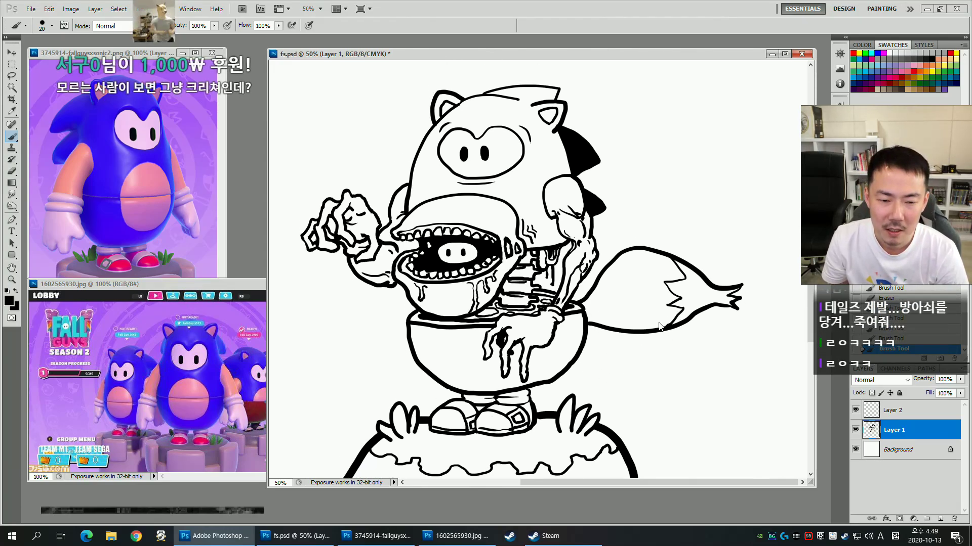
{"action": "key", "text": "ctrl+z"}
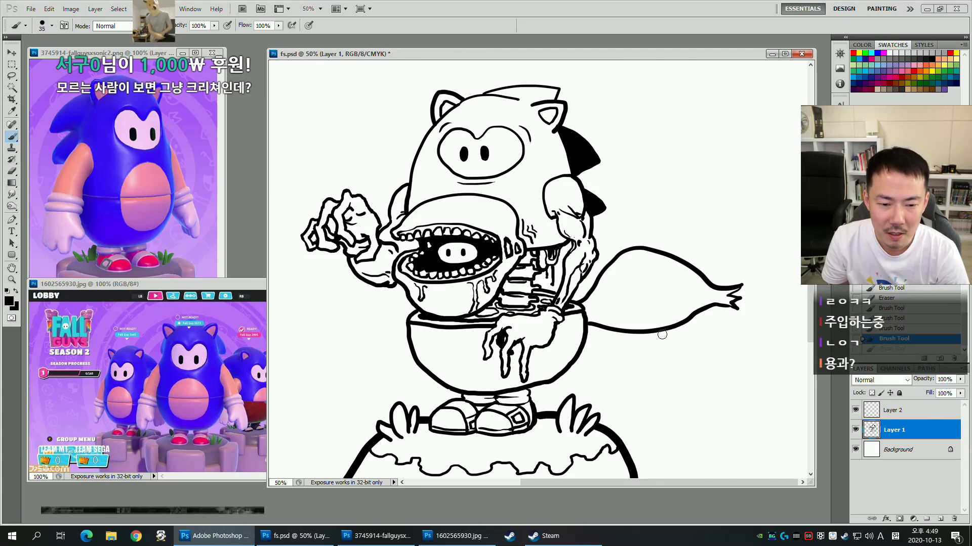
Draw a second fox tail beneath the first, using a 35-pixel brush for its upper edge and 20 pixels for its jagged tip.
{"action": "left_click_drag", "start_coordinate": [661, 328], "coordinate": [710, 357]}
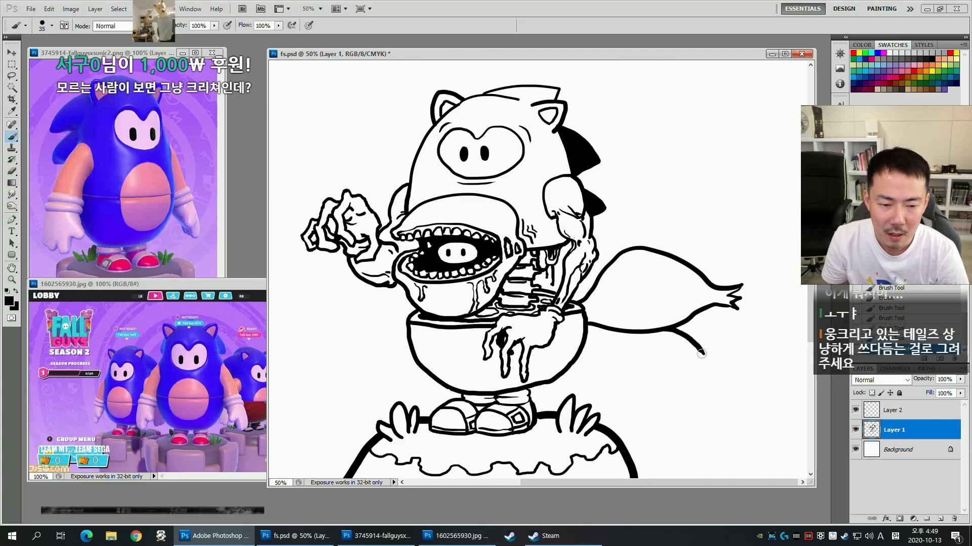
{"action": "key", "text": "bracketright"}
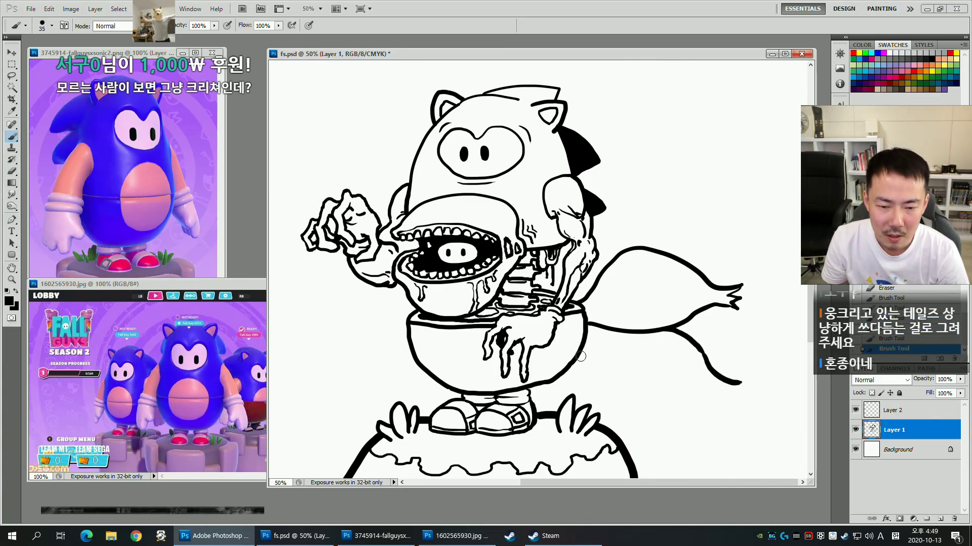
{"action": "left_click_drag", "start_coordinate": [580, 354], "coordinate": [712, 390]}
{"action": "key", "text": "bracketleft"}
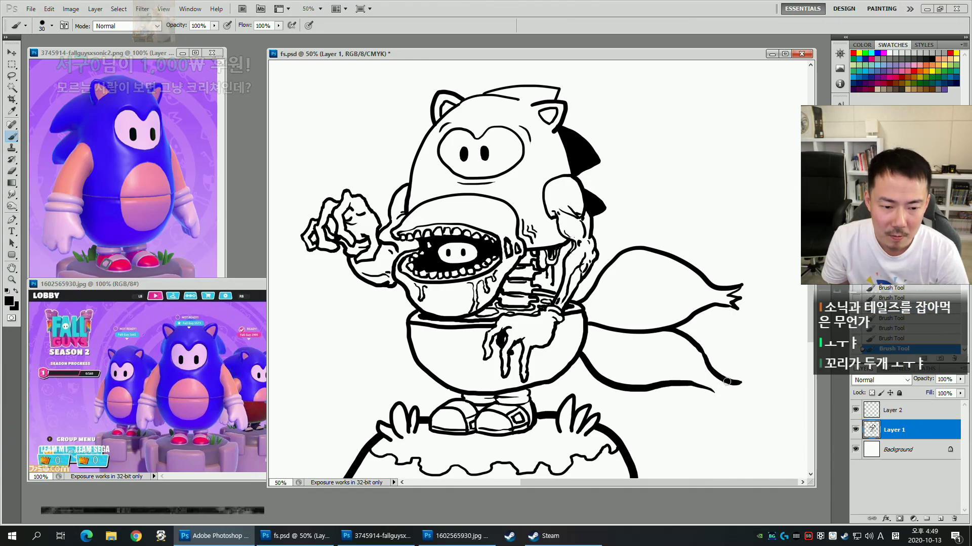
{"action": "key", "text": "bracketleft"}
{"action": "key", "text": "bracketleft"}
Draw zigzag fur markings across both tails with a 20-pixel brush to separate the tail tips.
{"action": "scroll", "coordinate": [719, 344], "scroll_direction": "up", "scroll_amount": 1}
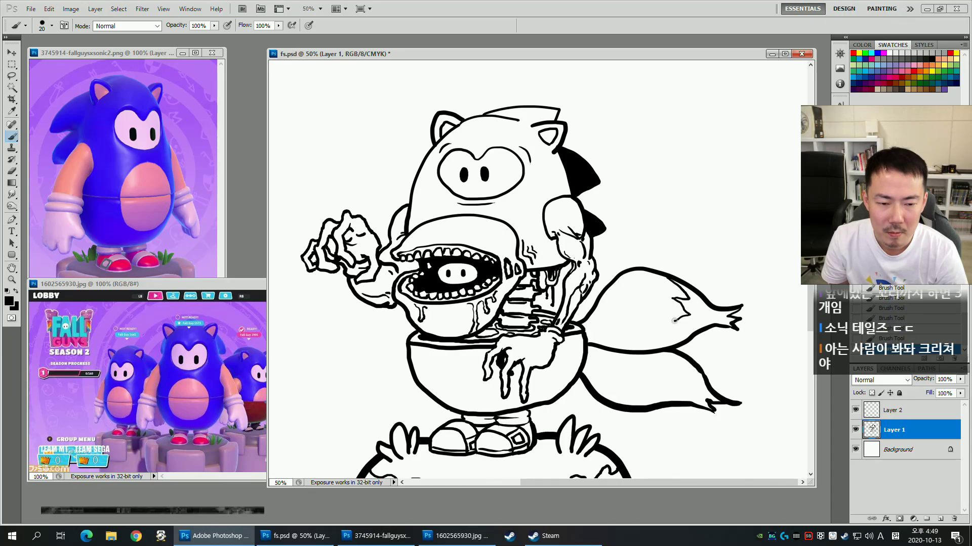
{"action": "left_click_drag", "start_coordinate": [660, 354], "coordinate": [677, 388]}
{"action": "key", "text": "ctrl+z"}
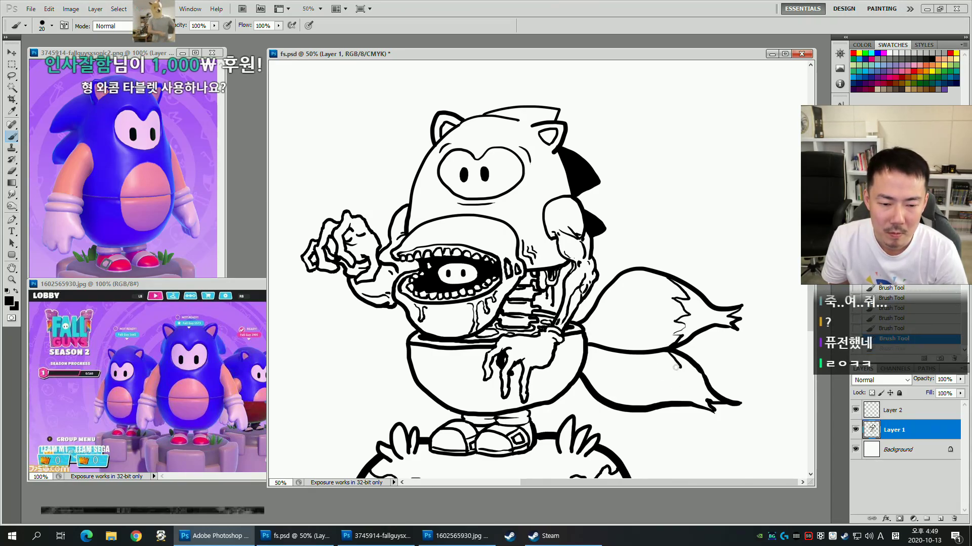
{"action": "left_click_drag", "start_coordinate": [671, 401], "coordinate": [673, 402]}
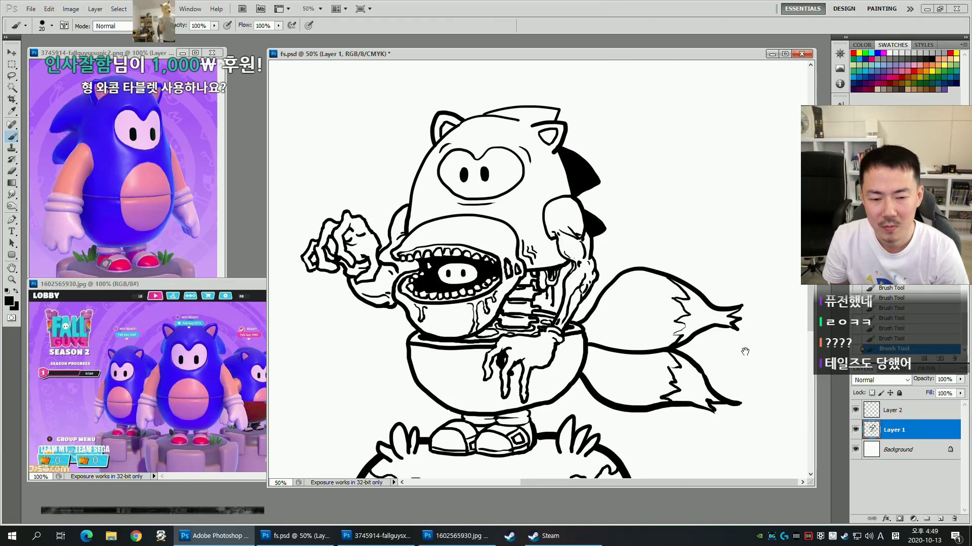
{"action": "left_click_drag", "start_coordinate": [746, 353], "coordinate": [752, 382]}
{"action": "left_click_drag", "start_coordinate": [690, 284], "coordinate": [705, 252]}
{"action": "mouse_move", "coordinate": [686, 182]}
{"action": "left_mouse_down"}
{"action": "mouse_move", "coordinate": [673, 210]}
{"action": "mouse_move", "coordinate": [677, 199]}
{"action": "mouse_move", "coordinate": [706, 214]}
{"action": "mouse_move", "coordinate": [694, 222]}
{"action": "mouse_move", "coordinate": [701, 219]}
{"action": "left_mouse_up"}
{"action": "key", "text": "bracketleft"}
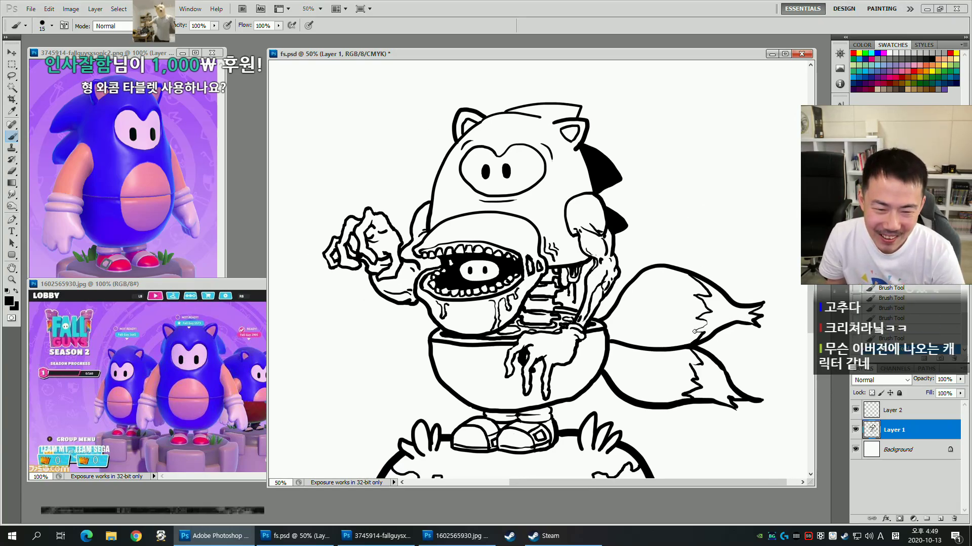
{"action": "mouse_move", "coordinate": [727, 311]}
{"action": "left_mouse_down"}
{"action": "mouse_move", "coordinate": [715, 316]}
{"action": "mouse_move", "coordinate": [722, 308]}
{"action": "left_mouse_up"}
{"action": "mouse_move", "coordinate": [676, 331]}
{"action": "left_mouse_down"}
{"action": "mouse_move", "coordinate": [709, 338]}
{"action": "mouse_move", "coordinate": [686, 331]}
{"action": "mouse_move", "coordinate": [702, 312]}
{"action": "mouse_move", "coordinate": [672, 345]}
{"action": "left_mouse_up"}
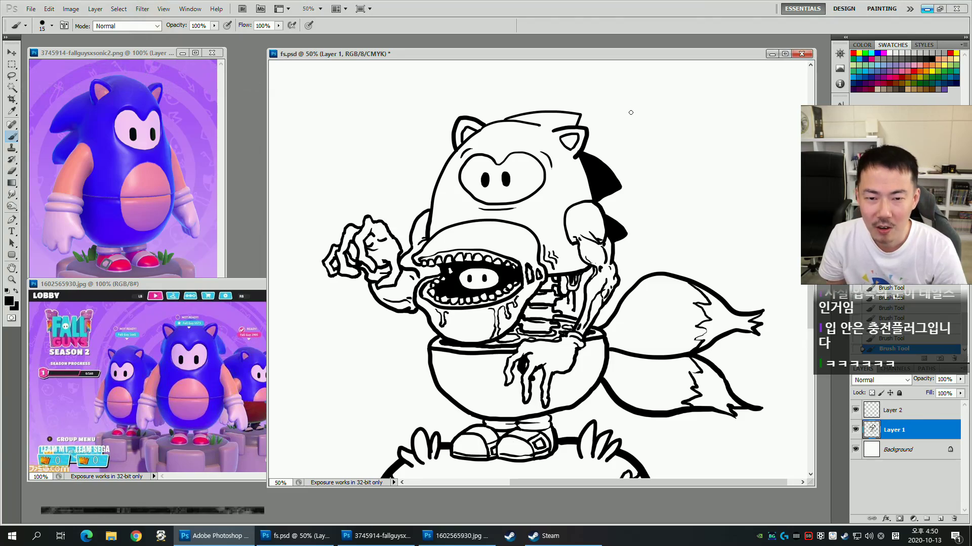
{"action": "key", "text": "space"}
{"action": "mouse_move", "coordinate": [497, 122]}
{"action": "left_mouse_down"}
{"action": "mouse_move", "coordinate": [519, 157]}
{"action": "mouse_move", "coordinate": [482, 136]}
{"action": "mouse_move", "coordinate": [476, 100]}
{"action": "mouse_move", "coordinate": [490, 123]}
{"action": "left_mouse_up"}
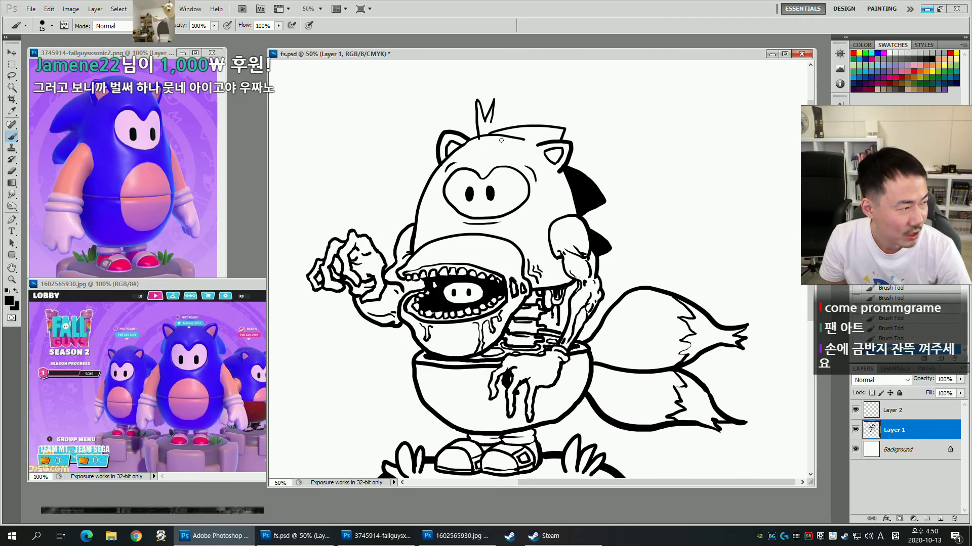
{"action": "key", "text": "ctrl+z"}
{"action": "left_click_drag", "start_coordinate": [472, 142], "coordinate": [477, 148]}
{"action": "key", "text": "ctrl+z"}
{"action": "left_click_drag", "start_coordinate": [470, 110], "coordinate": [479, 121]}
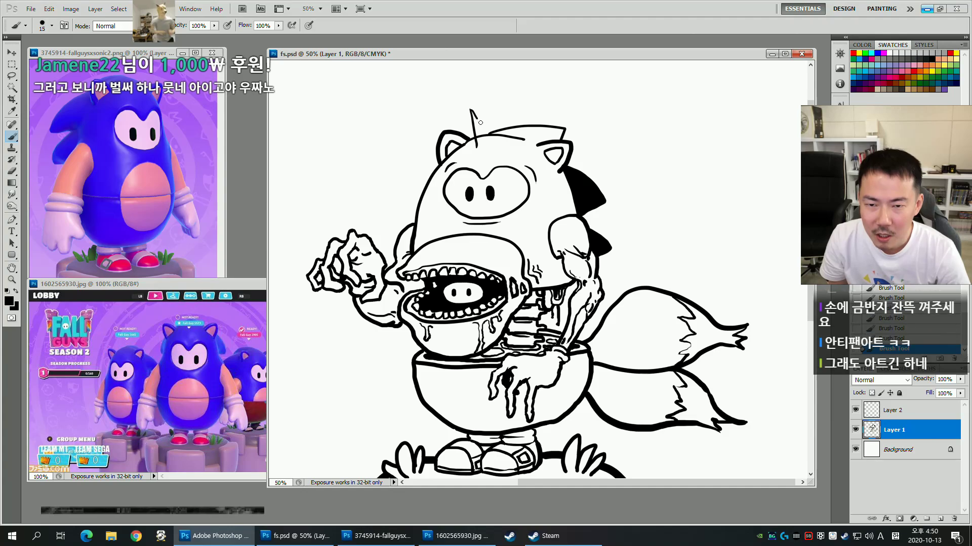
{"action": "key", "text": "ctrl+z"}
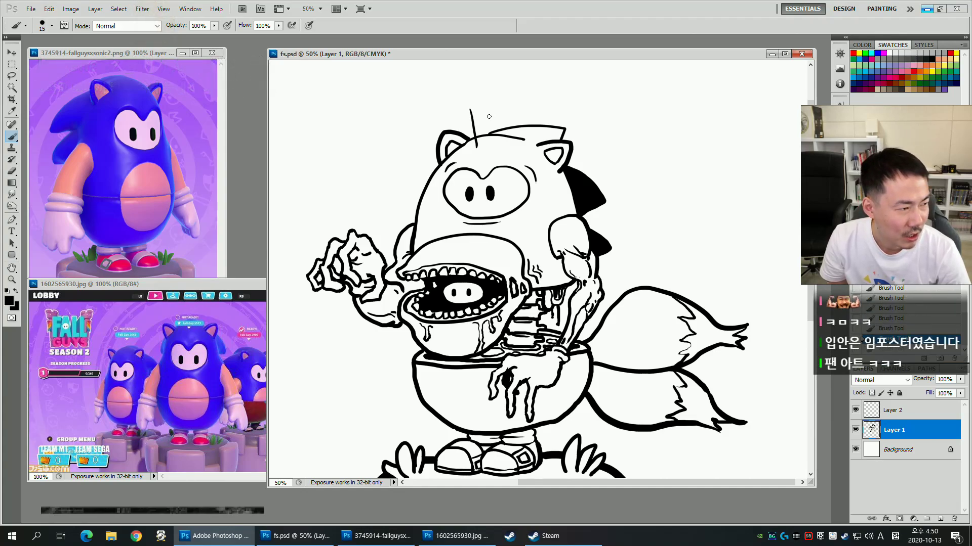
{"action": "mouse_move", "coordinate": [470, 109]}
{"action": "left_mouse_down"}
{"action": "mouse_move", "coordinate": [494, 106]}
{"action": "mouse_move", "coordinate": [500, 117]}
{"action": "left_mouse_up"}
{"action": "key", "text": "ctrl+alt+z"}
{"action": "key", "text": "ctrl+alt+z"}
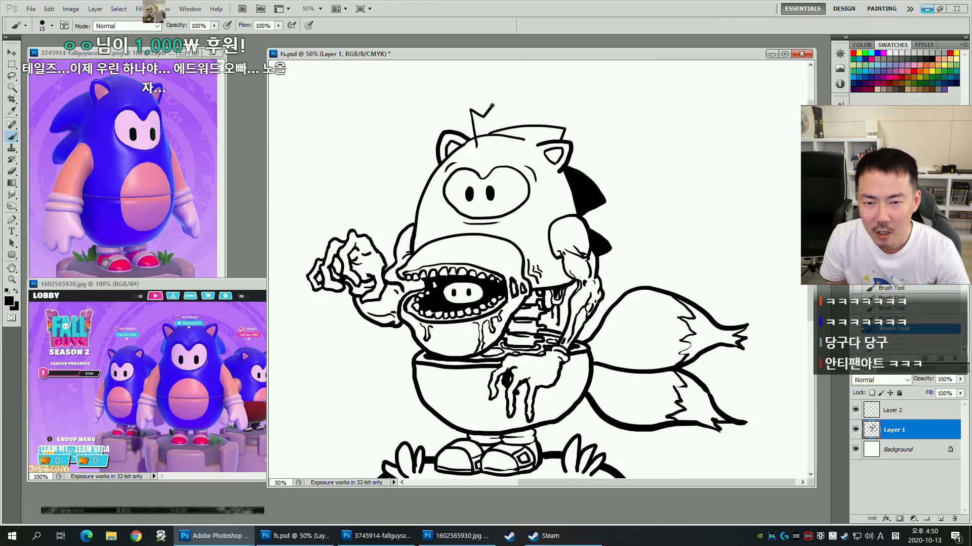
{"action": "left_click_drag", "start_coordinate": [491, 105], "coordinate": [500, 116]}
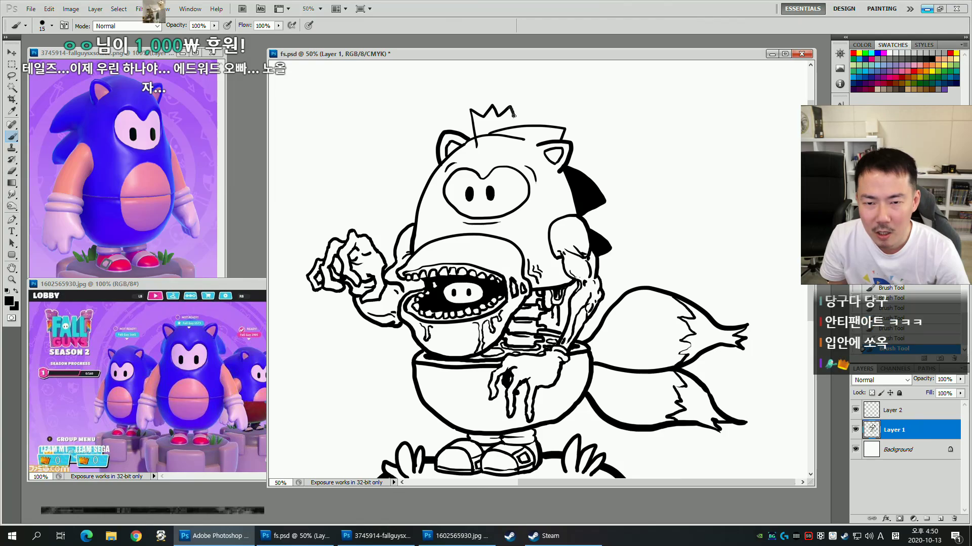
{"action": "key", "text": "ctrl+alt+z"}
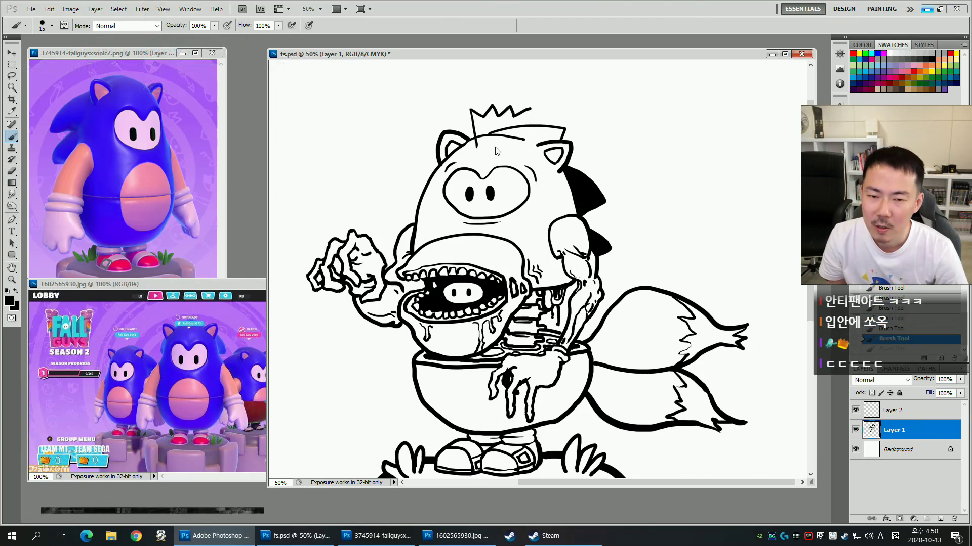
{"action": "key", "text": "ctrl+alt+z"}
{"action": "key", "text": "ctrl+alt+z"}
{"action": "key", "text": "ctrl+alt+z"}
{"action": "key", "text": "ctrl+alt+z"}
{"action": "mouse_move", "coordinate": [476, 122]}
{"action": "left_mouse_down"}
{"action": "mouse_move", "coordinate": [480, 143]}
{"action": "mouse_move", "coordinate": [503, 141]}
{"action": "left_mouse_up"}
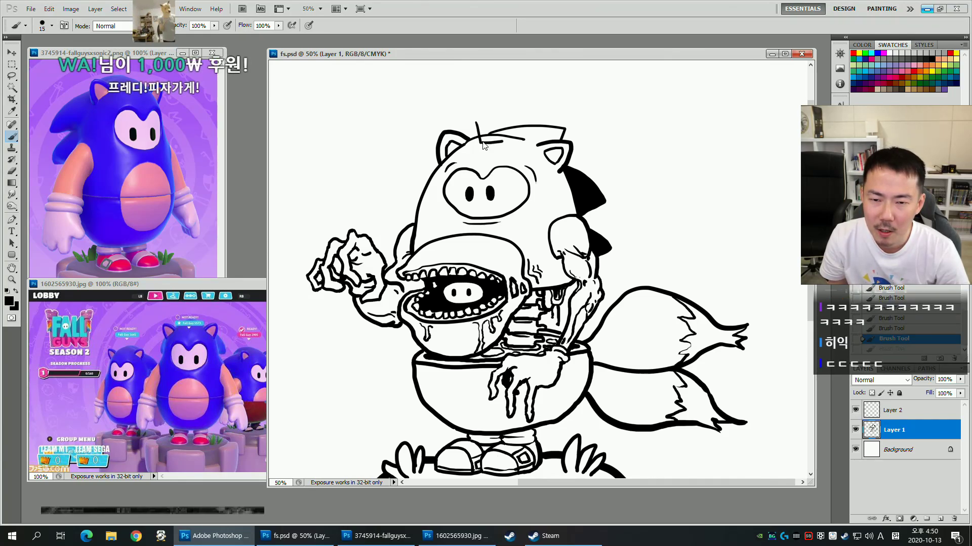
{"action": "key", "text": "ctrl+alt+z"}
{"action": "key", "text": "ctrl+alt+z"}
Draw a short curved crown base line on top of the character's head with the 15-pixel brush.
{"action": "left_click_drag", "start_coordinate": [571, 135], "coordinate": [565, 191]}
{"action": "mouse_move", "coordinate": [470, 192]}
{"action": "left_mouse_down"}
{"action": "mouse_move", "coordinate": [468, 162]}
{"action": "mouse_move", "coordinate": [480, 173]}
{"action": "mouse_move", "coordinate": [485, 159]}
{"action": "mouse_move", "coordinate": [490, 168]}
{"action": "mouse_move", "coordinate": [500, 160]}
{"action": "mouse_move", "coordinate": [501, 194]}
{"action": "left_mouse_up"}
{"action": "key", "text": "ctrl+alt+z"}
{"action": "key", "text": "ctrl+alt+z"}
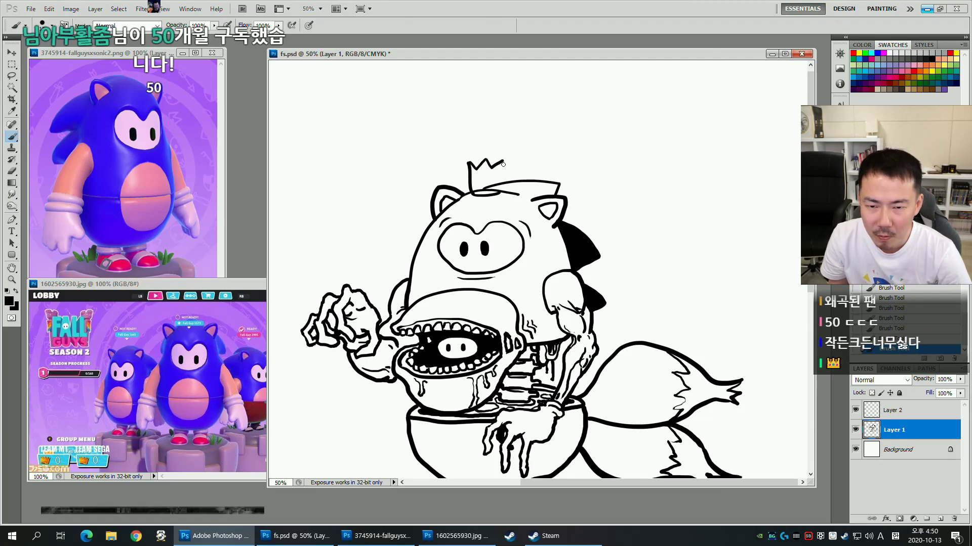
{"action": "mouse_move", "coordinate": [502, 162]}
{"action": "left_mouse_down"}
{"action": "mouse_move", "coordinate": [502, 193]}
{"action": "mouse_move", "coordinate": [573, 206]}
{"action": "left_mouse_up"}
{"action": "key", "text": "ctrl+alt+z"}
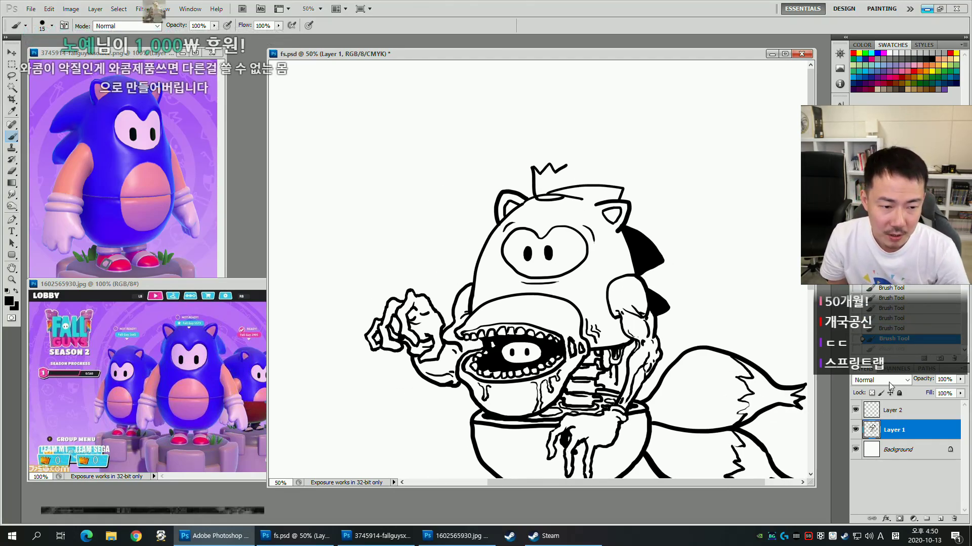
{"action": "key", "text": "ctrl+alt+z"}
{"action": "key", "text": "ctrl+alt+z"}
{"action": "key", "text": "ctrl+alt+z"}
{"action": "key", "text": "ctrl+alt+z"}
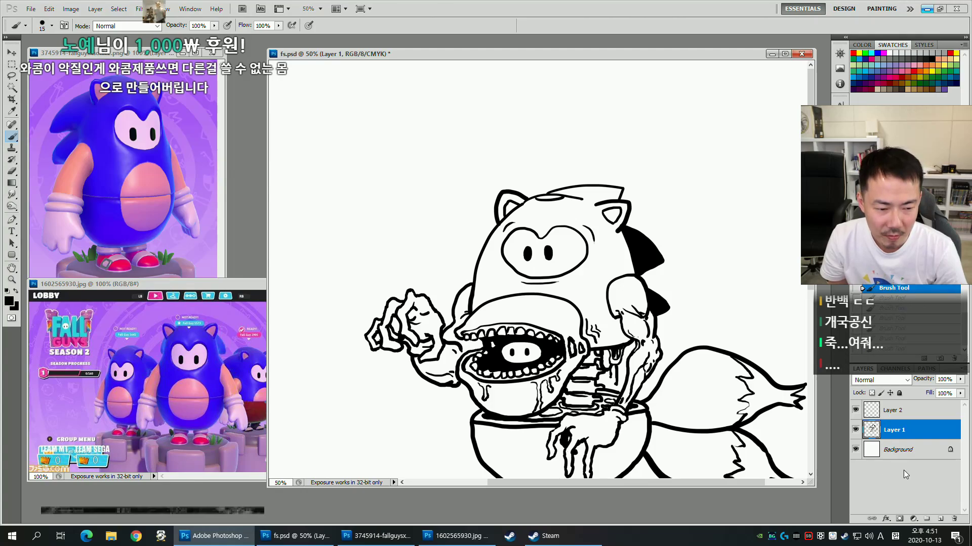
Draw the crown's side edges and pointed zigzag top above its base on Layer 2 with the 15-pixel brush.
{"action": "left_click", "coordinate": [892, 411]}
{"action": "mouse_move", "coordinate": [535, 220]}
{"action": "left_mouse_down"}
{"action": "mouse_move", "coordinate": [471, 201]}
{"action": "mouse_move", "coordinate": [472, 182]}
{"action": "left_mouse_up"}
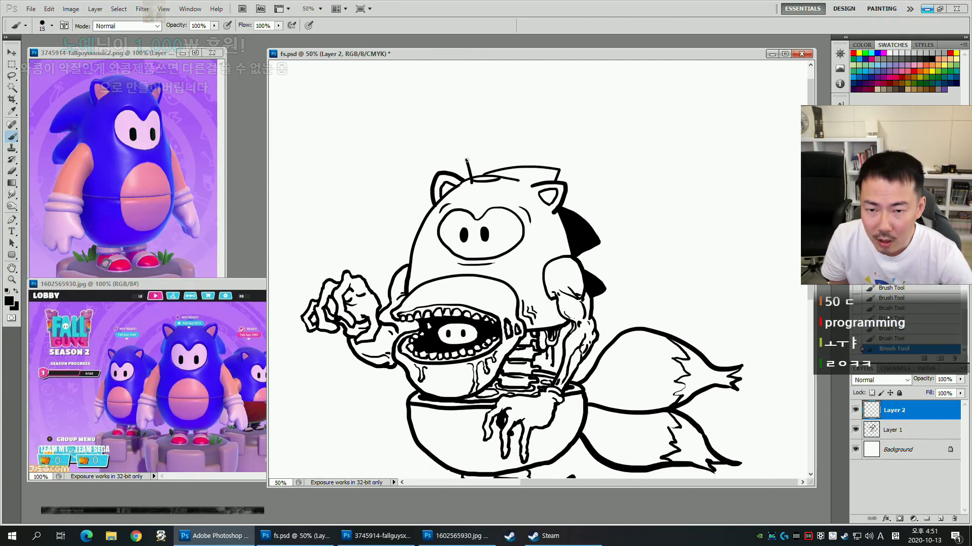
{"action": "mouse_move", "coordinate": [466, 160]}
{"action": "left_mouse_down"}
{"action": "mouse_move", "coordinate": [471, 177]}
{"action": "mouse_move", "coordinate": [473, 156]}
{"action": "left_mouse_up"}
{"action": "key", "text": "ctrl+alt+z"}
{"action": "key", "text": "ctrl+alt+z"}
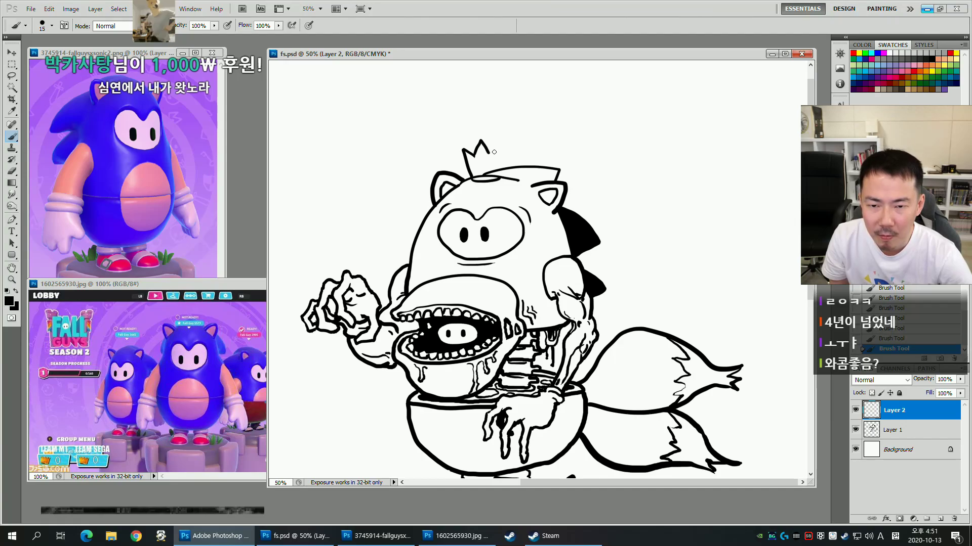
{"action": "left_click_drag", "start_coordinate": [505, 154], "coordinate": [509, 155]}
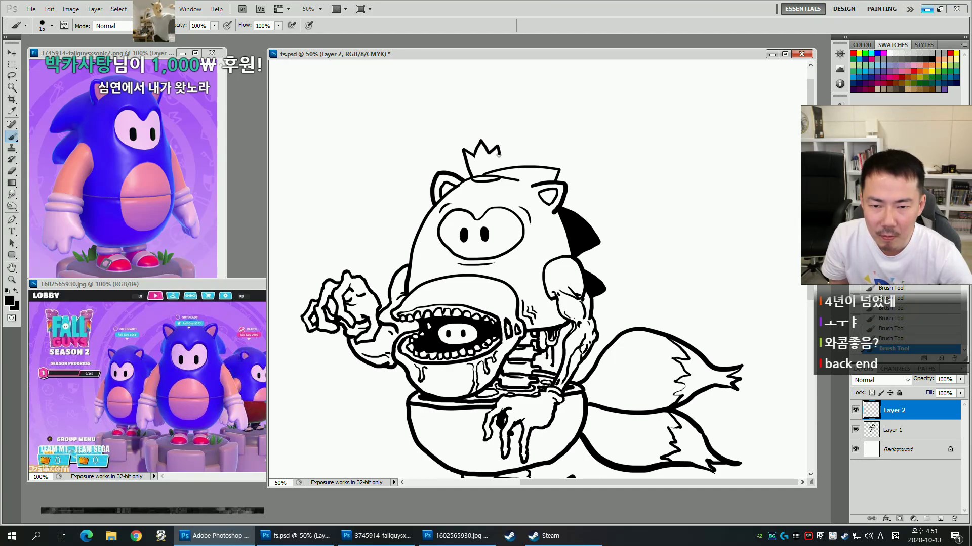
Erase the overlapping lines around the crown's base and merge Layer 2 down into Layer 1.
{"action": "left_click_drag", "start_coordinate": [486, 289], "coordinate": [533, 308]}
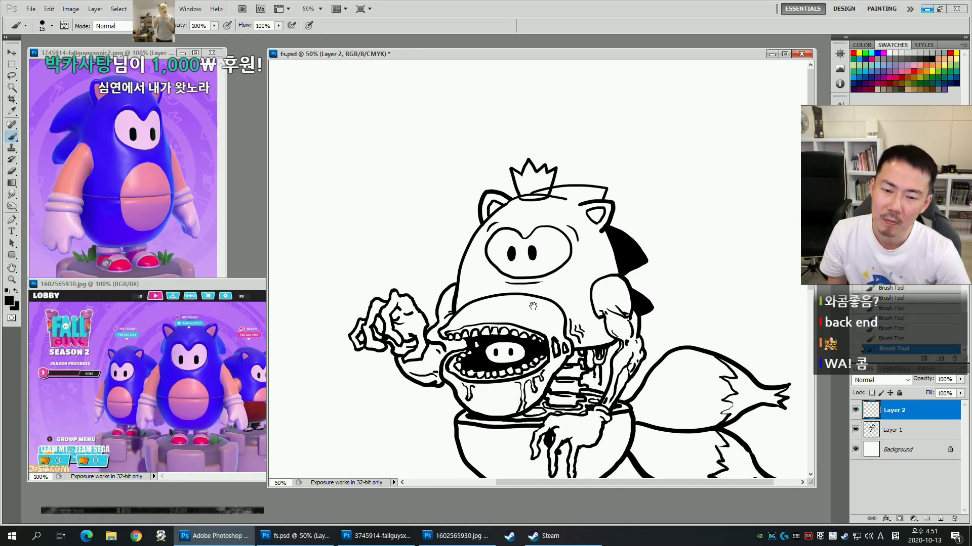
{"action": "left_click", "coordinate": [911, 439]}
{"action": "key", "text": "e"}
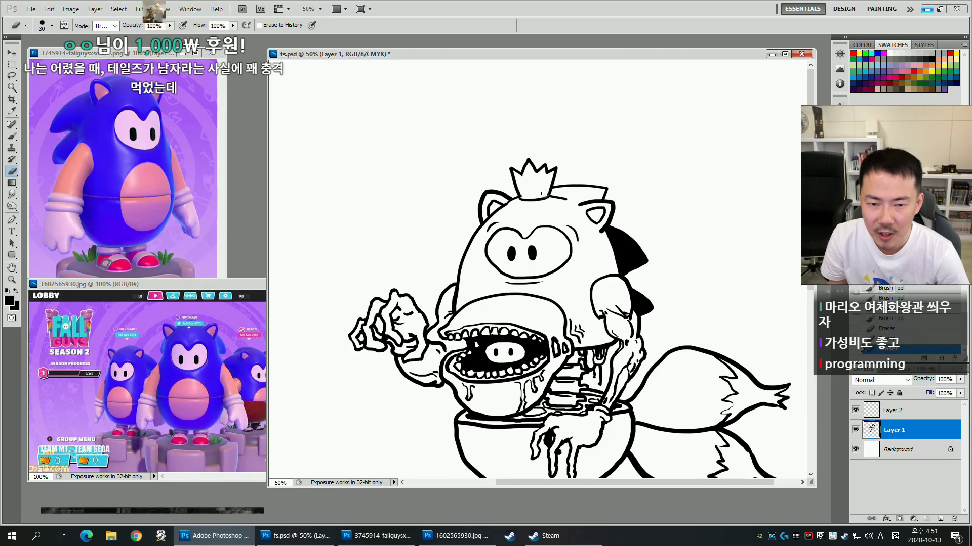
{"action": "left_click", "coordinate": [899, 418]}
{"action": "key", "text": "b"}
{"action": "scroll", "coordinate": [491, 194], "scroll_direction": "right", "scroll_amount": 2}
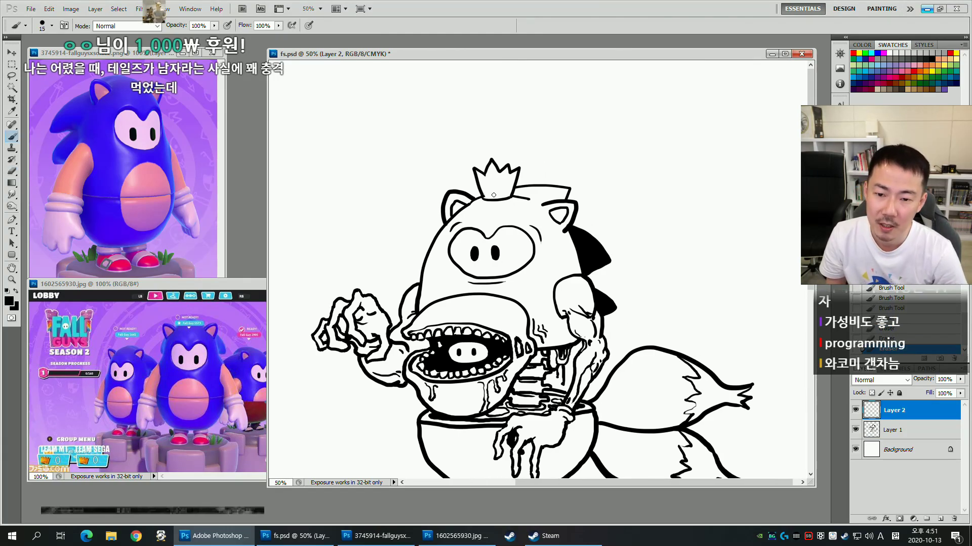
{"action": "key", "text": "e"}
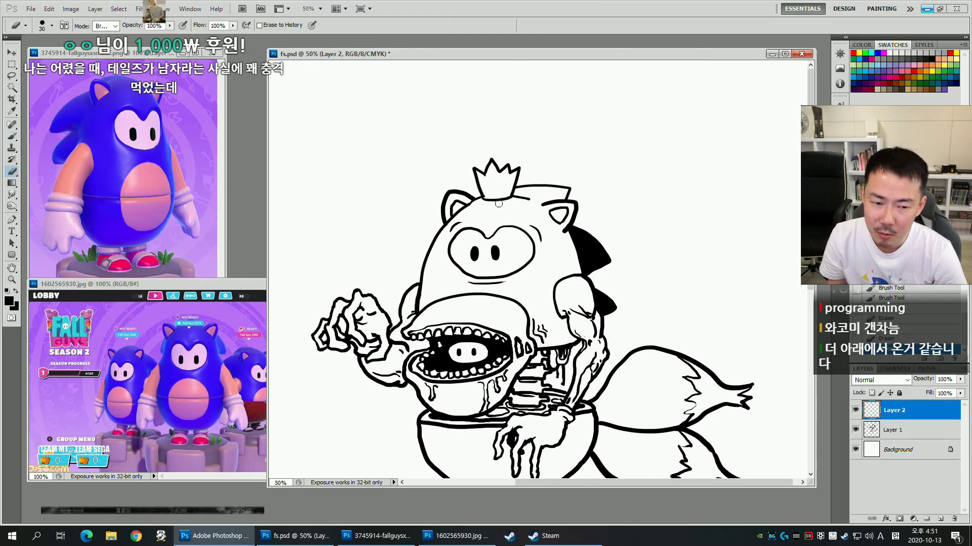
{"action": "key", "text": "Delete"}
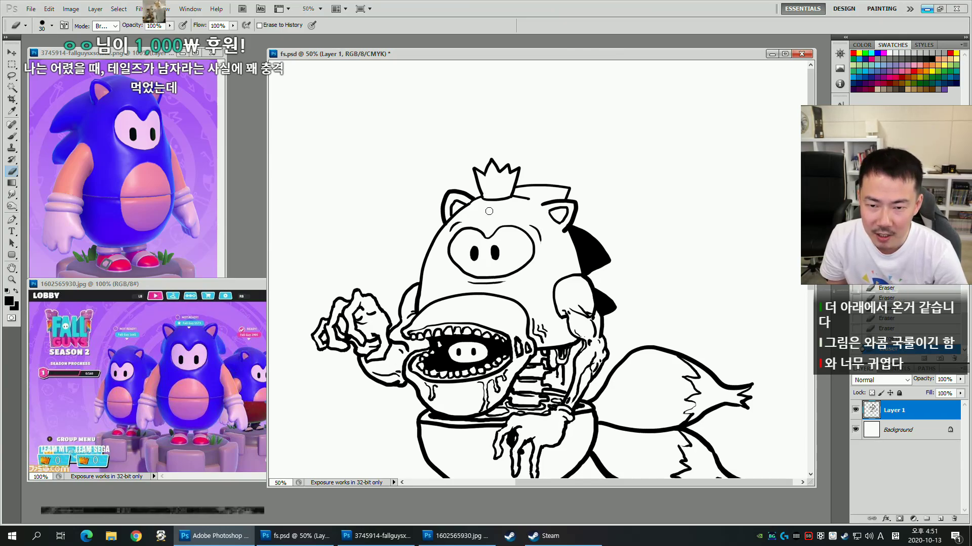
Touch up the crown's base and draw a zigzag inner rim line across the crown, saving the file.
{"action": "key", "text": "b"}
{"action": "left_click", "coordinate": [490, 199]}
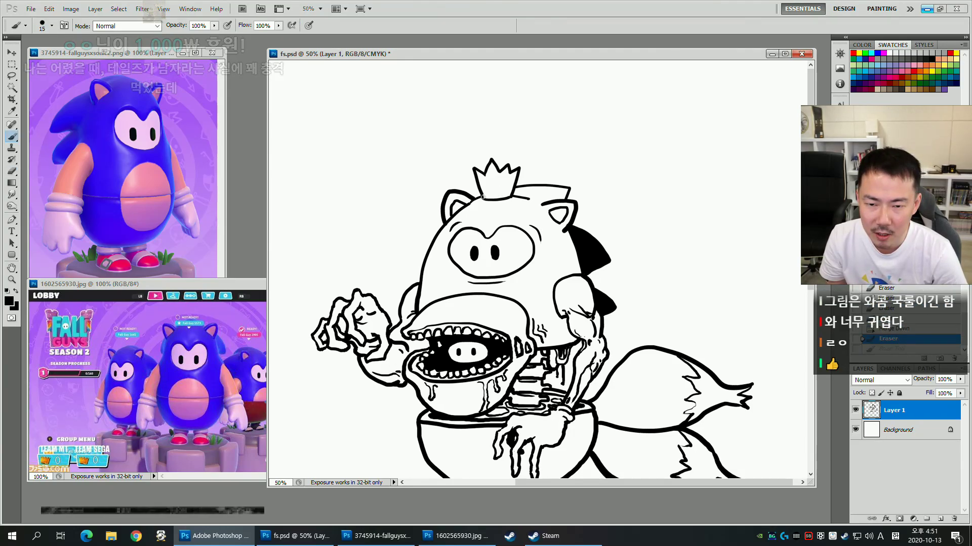
{"action": "key", "text": "space"}
{"action": "left_click_drag", "start_coordinate": [569, 180], "coordinate": [598, 179]}
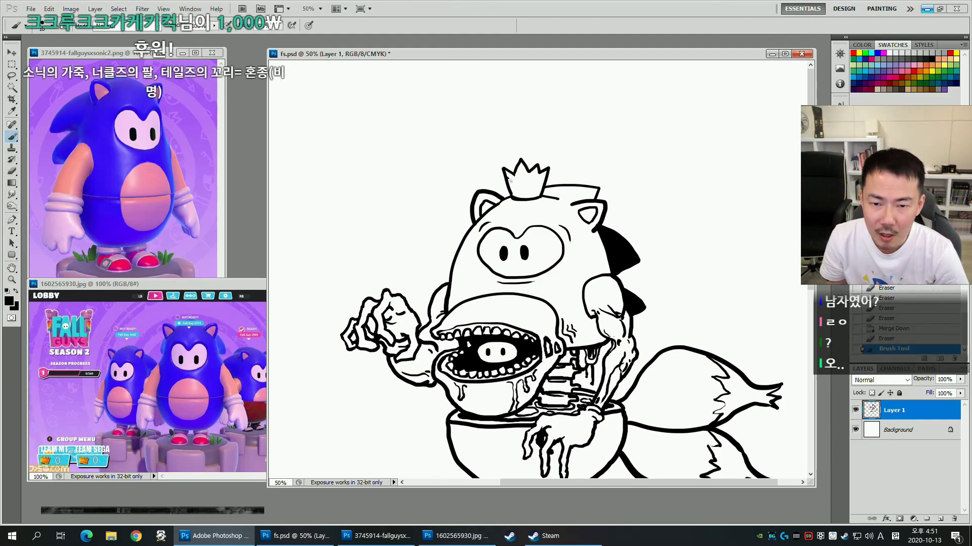
{"action": "left_click_drag", "start_coordinate": [542, 180], "coordinate": [545, 177]}
{"action": "key", "text": "space"}
{"action": "mouse_move", "coordinate": [621, 253]}
{"action": "left_mouse_down"}
{"action": "mouse_move", "coordinate": [582, 188]}
{"action": "mouse_move", "coordinate": [651, 211]}
{"action": "mouse_move", "coordinate": [638, 219]}
{"action": "mouse_move", "coordinate": [665, 222]}
{"action": "left_mouse_up"}
{"action": "key", "text": "ctrl+s"}
Create a new layer above the line art, set its blending mode to Multiply, and save the file.
{"action": "left_click", "coordinate": [940, 518]}
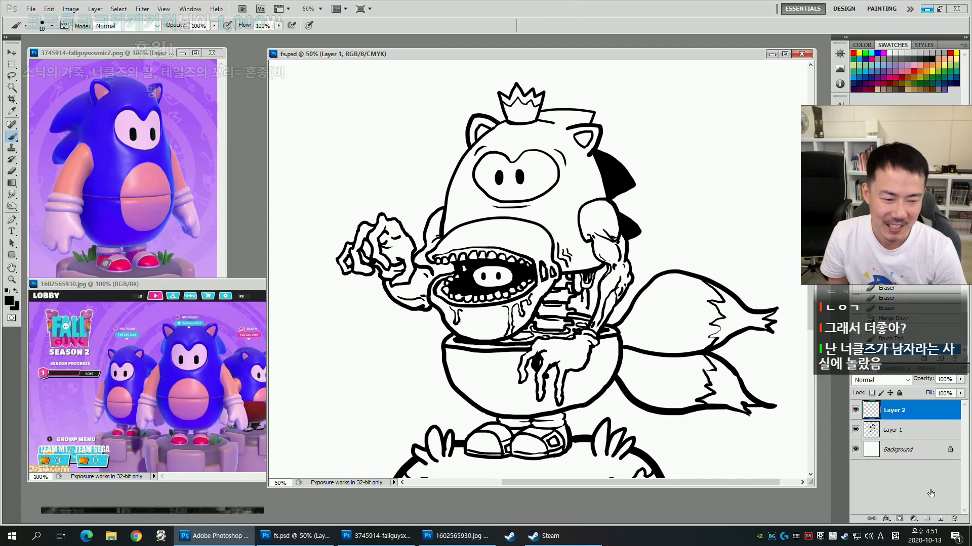
{"action": "left_click", "coordinate": [857, 381]}
{"action": "left_click", "coordinate": [865, 151]}
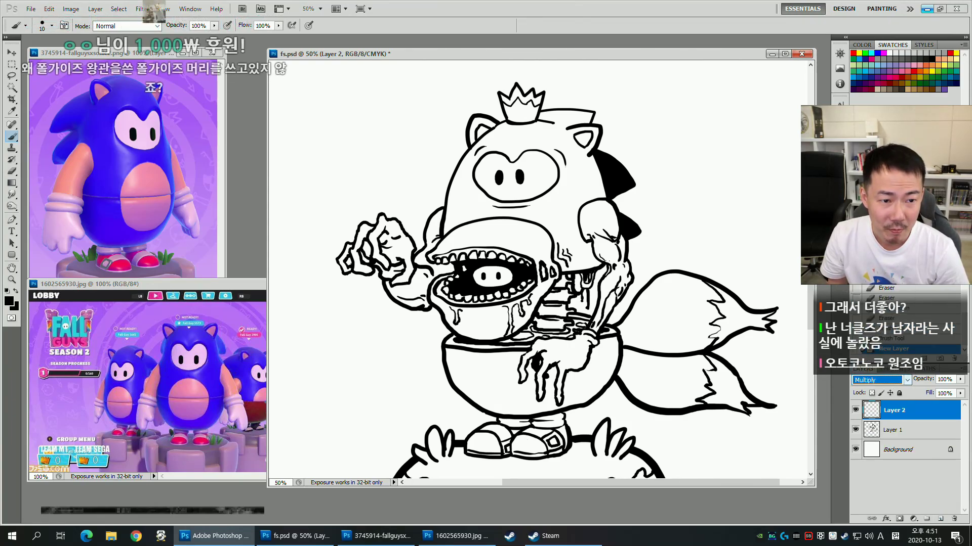
{"action": "left_click_drag", "start_coordinate": [552, 207], "coordinate": [536, 211]}
{"action": "key", "text": "ctrl+s"}
Select the head shell with the Magic Wand, expand the selection, and fill it with a blue adjusted from the Sonic reference (#5e6dff).
{"action": "key", "text": "w"}
{"action": "left_click", "coordinate": [476, 217]}
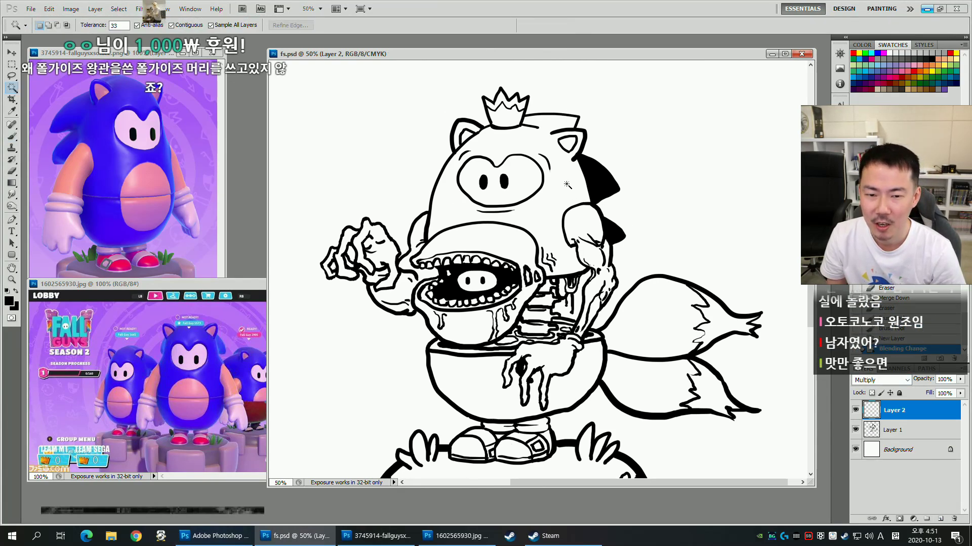
{"action": "key", "text": "b"}
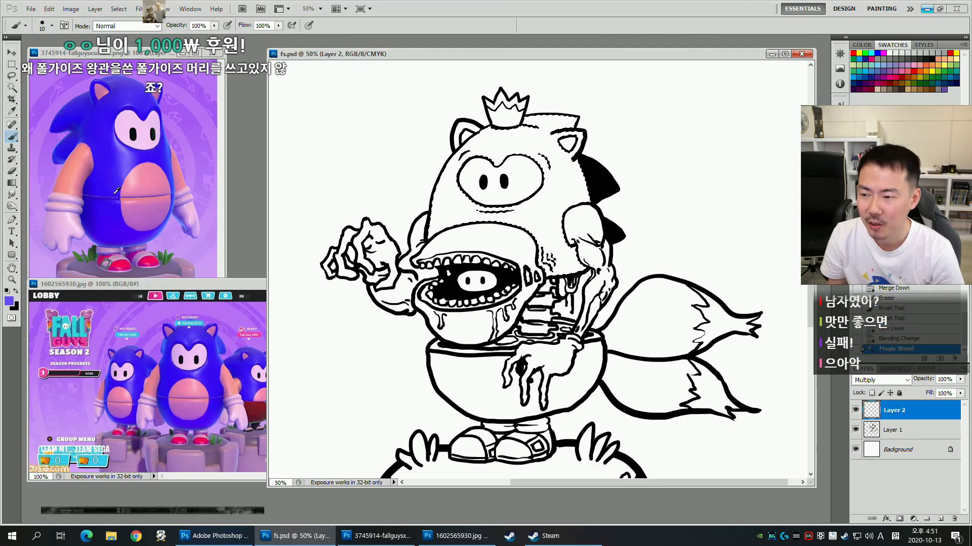
{"action": "left_click", "coordinate": [132, 161], "text": "alt"}
{"action": "left_click", "coordinate": [9, 301]}
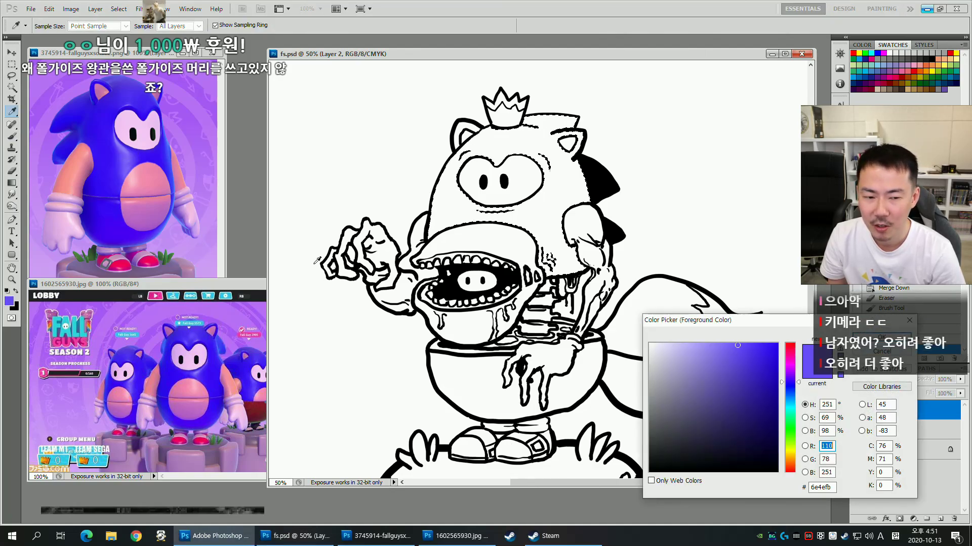
{"action": "left_click", "coordinate": [791, 388]}
{"action": "left_click_drag", "start_coordinate": [737, 346], "coordinate": [737, 334]}
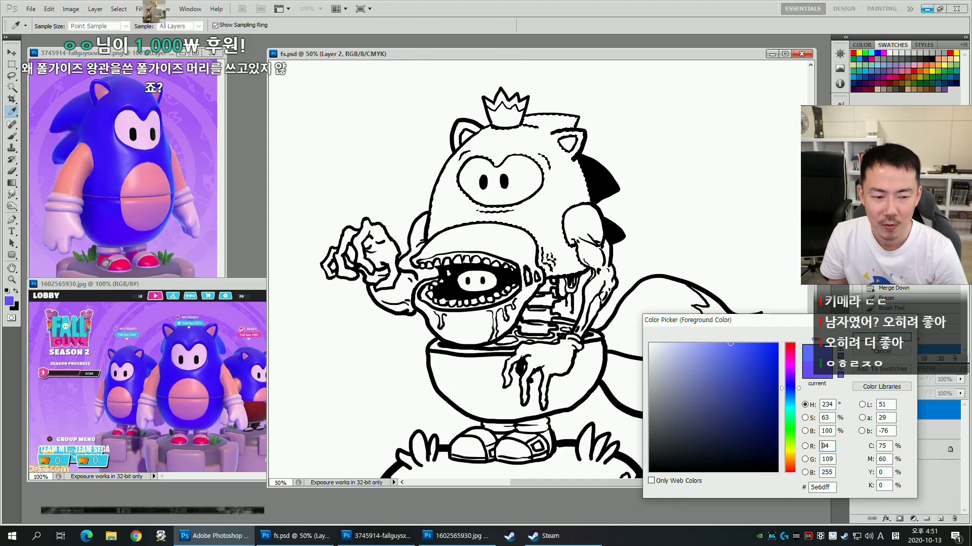
{"action": "key", "text": "Return"}
{"action": "key", "text": "b"}
{"action": "key", "text": "alt+BackSpace"}
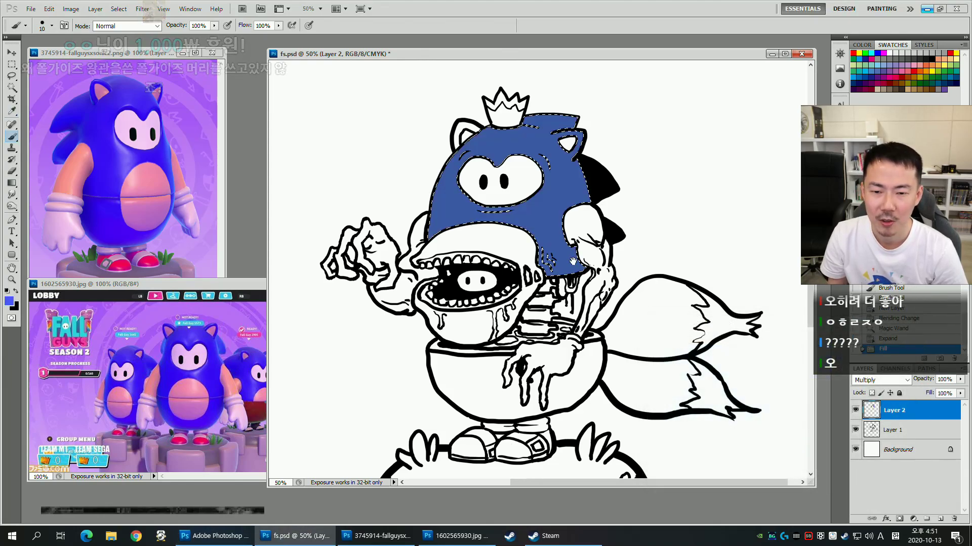
{"action": "key", "text": "ctrl+d"}
Adjust the head's blue fill slightly with Hue/Saturation.
{"action": "key", "text": "i"}
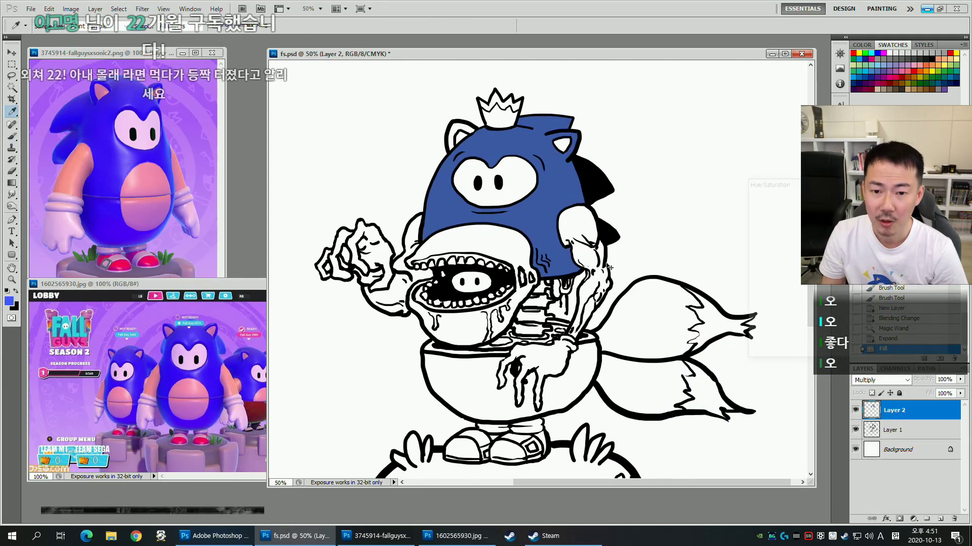
{"action": "key", "text": "ctrl+u"}
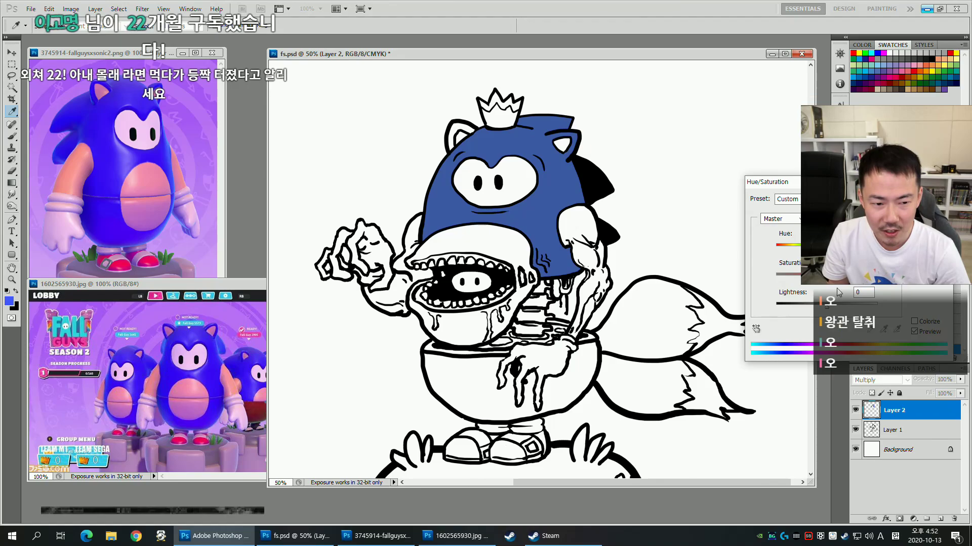
{"action": "mouse_move", "coordinate": [827, 306]}
{"action": "left_mouse_down"}
{"action": "mouse_move", "coordinate": [835, 309]}
{"action": "mouse_move", "coordinate": [823, 314]}
{"action": "left_mouse_up"}
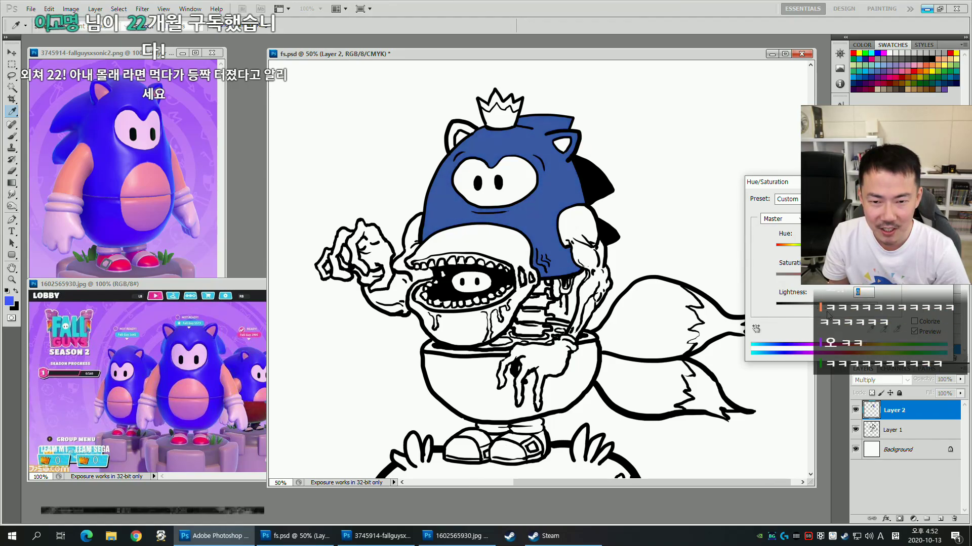
{"action": "left_click_drag", "start_coordinate": [827, 248], "coordinate": [827, 248]}
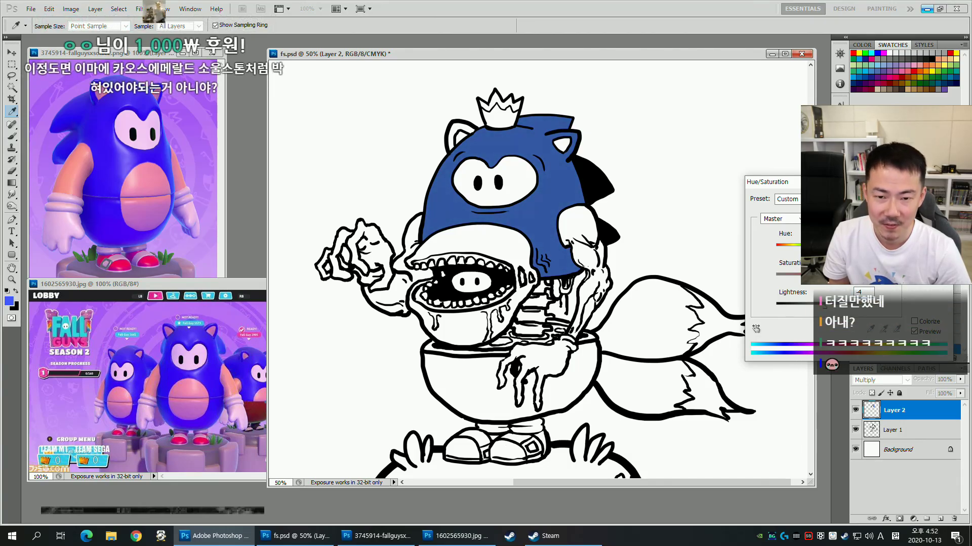
{"action": "key", "text": "Return"}
{"action": "key", "text": "b"}
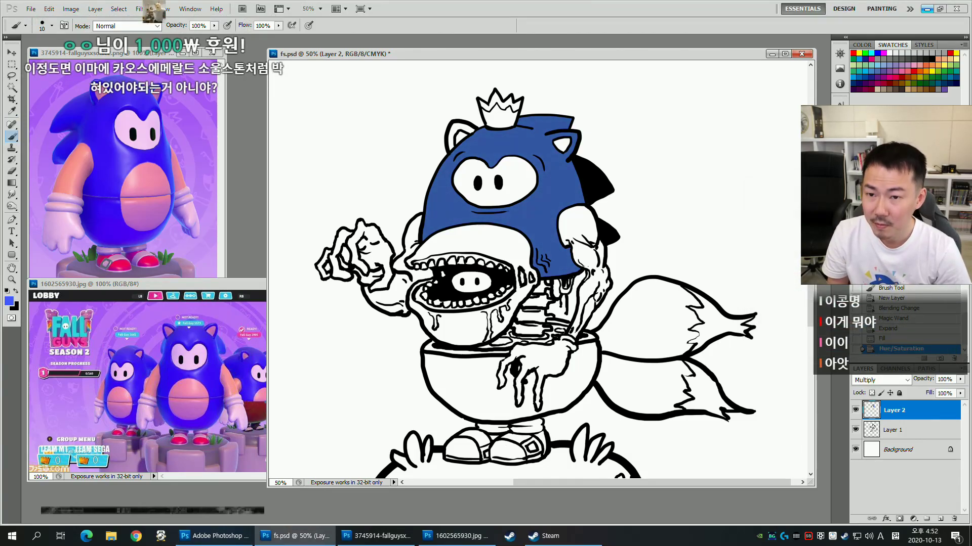
Convert the document to RGB color and shift the head fill to a vivid violet-blue with Hue/Saturation.
{"action": "key", "text": "ctrl+u"}
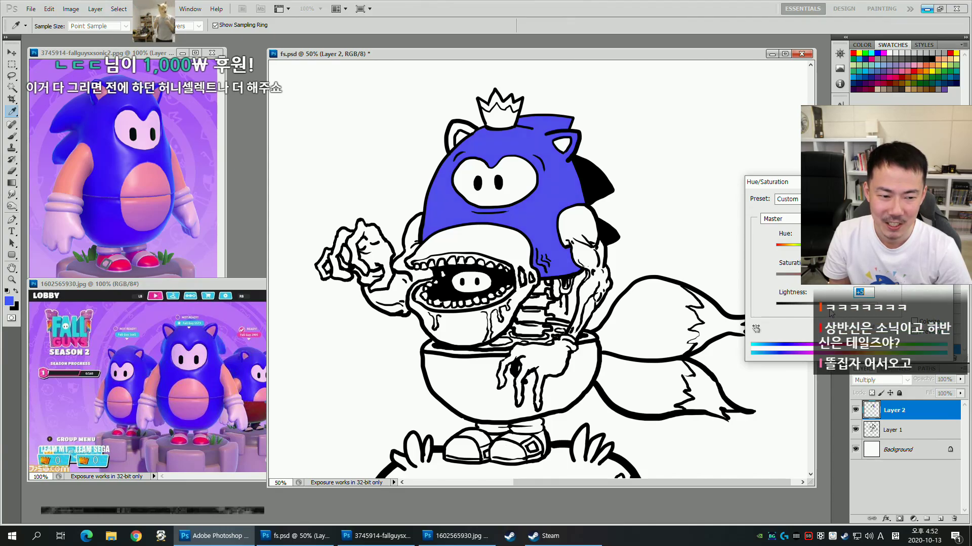
{"action": "key", "text": "Return"}
{"action": "key", "text": "b"}
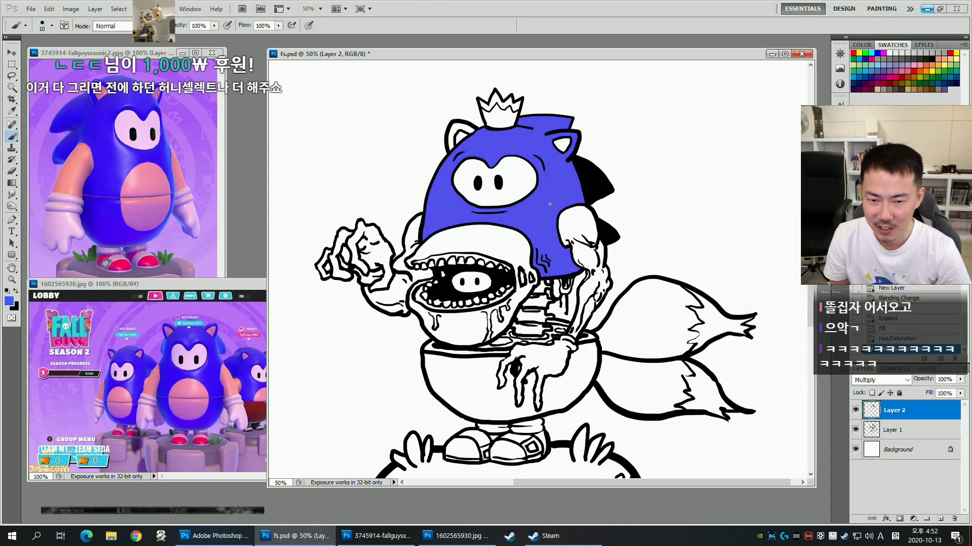
{"action": "key", "text": "ctrl+d"}
Select the bowl-shaped lower body with the Magic Wand, expand the selection, and fill it with the head's blue.
{"action": "key", "text": "w"}
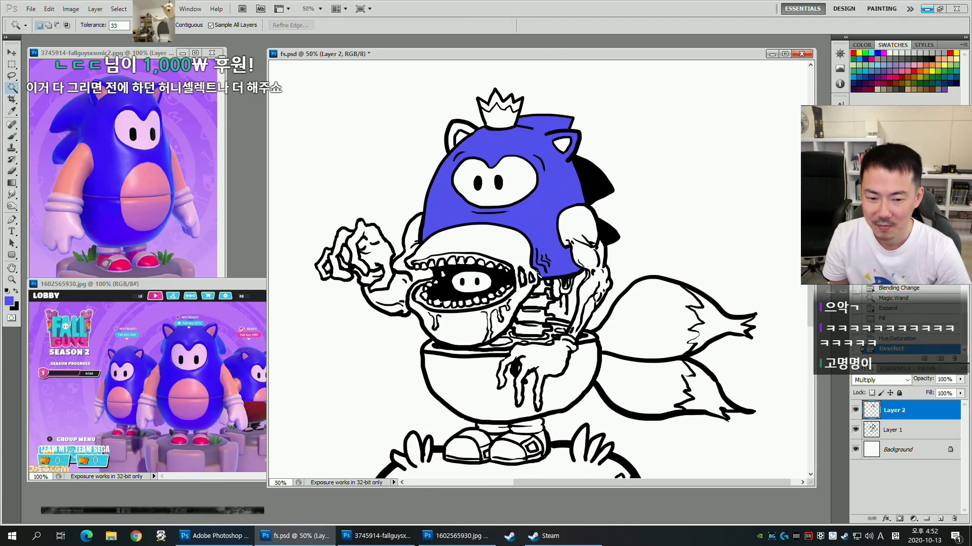
{"action": "left_click_drag", "start_coordinate": [560, 215], "coordinate": [557, 218]}
{"action": "left_click", "coordinate": [547, 385]}
{"action": "key", "text": "F2"}
{"action": "key", "text": "alt+Delete"}
{"action": "key", "text": "ctrl+d"}
Select the main areas of both fox tails, excluding the tips, expand the selection, and fill them with bright yellow.
{"action": "left_click_drag", "start_coordinate": [566, 294], "coordinate": [586, 297]}
{"action": "scroll", "coordinate": [584, 297], "scroll_direction": "down", "scroll_amount": 1}
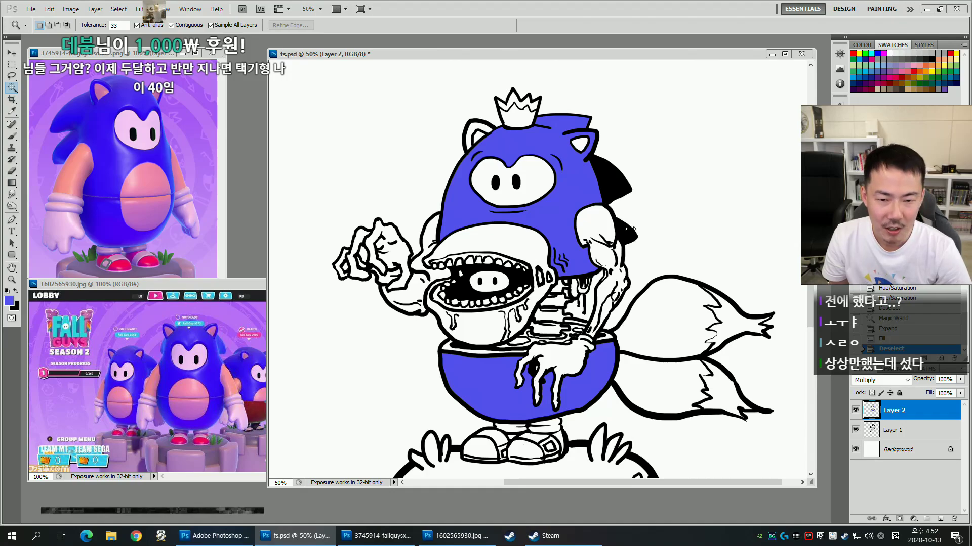
{"action": "left_click", "coordinate": [668, 327]}
{"action": "left_click", "coordinate": [663, 389], "text": "shift"}
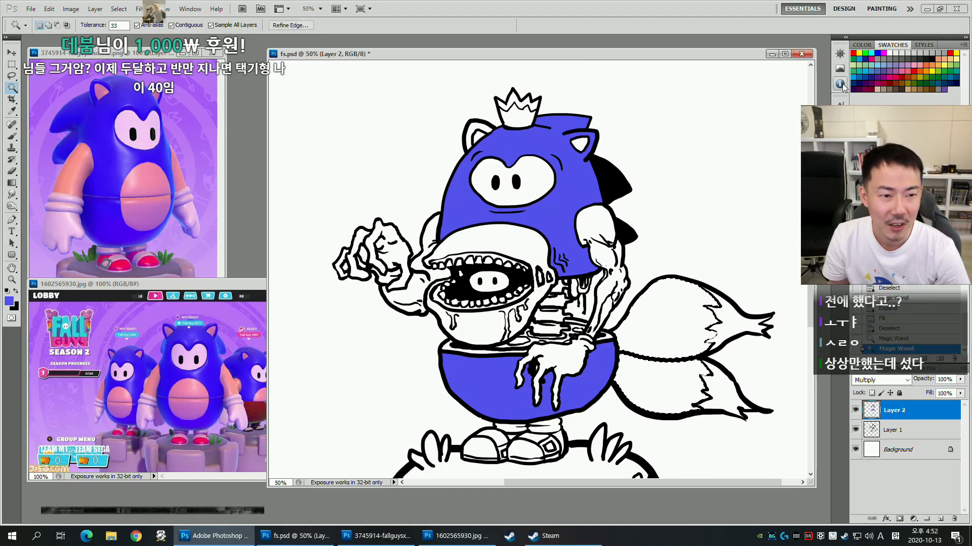
{"action": "left_click", "coordinate": [956, 53]}
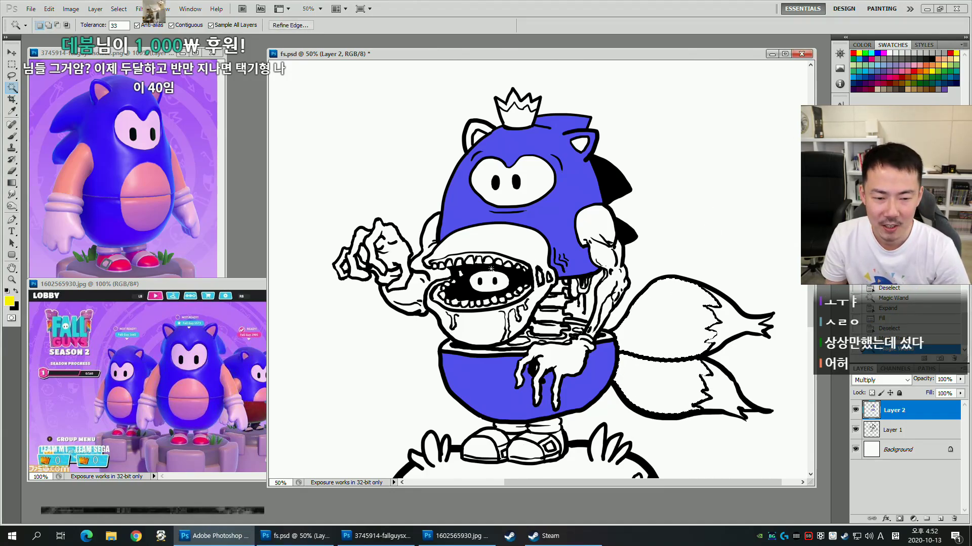
{"action": "key", "text": "F2"}
{"action": "key", "text": "alt+BackSpace"}
{"action": "key", "text": "ctrl+d"}
Soften the tails' bright yellow to a pale golden yellow with Hue/Saturation.
{"action": "key", "text": "ctrl+u"}
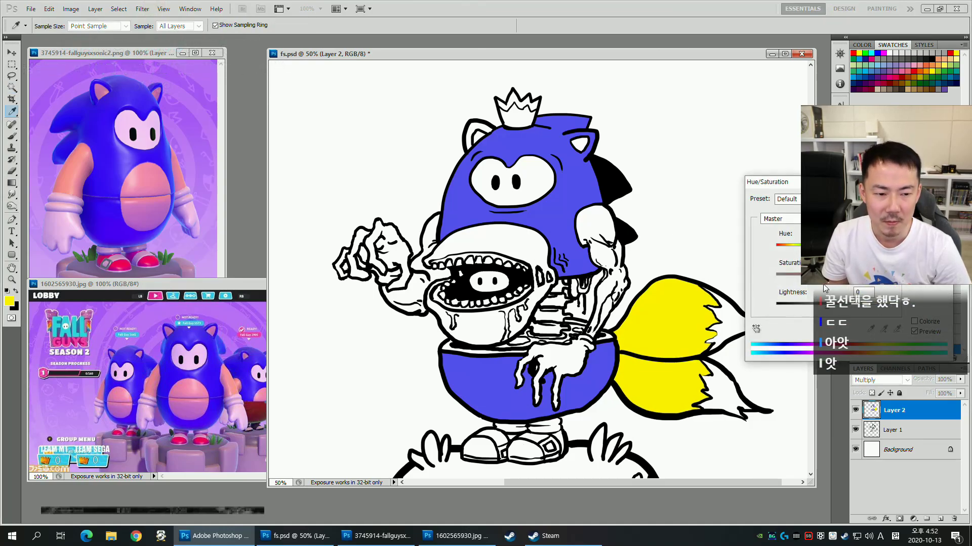
{"action": "mouse_move", "coordinate": [839, 311]}
{"action": "left_mouse_down"}
{"action": "mouse_move", "coordinate": [860, 305]}
{"action": "mouse_move", "coordinate": [842, 304]}
{"action": "left_mouse_up"}
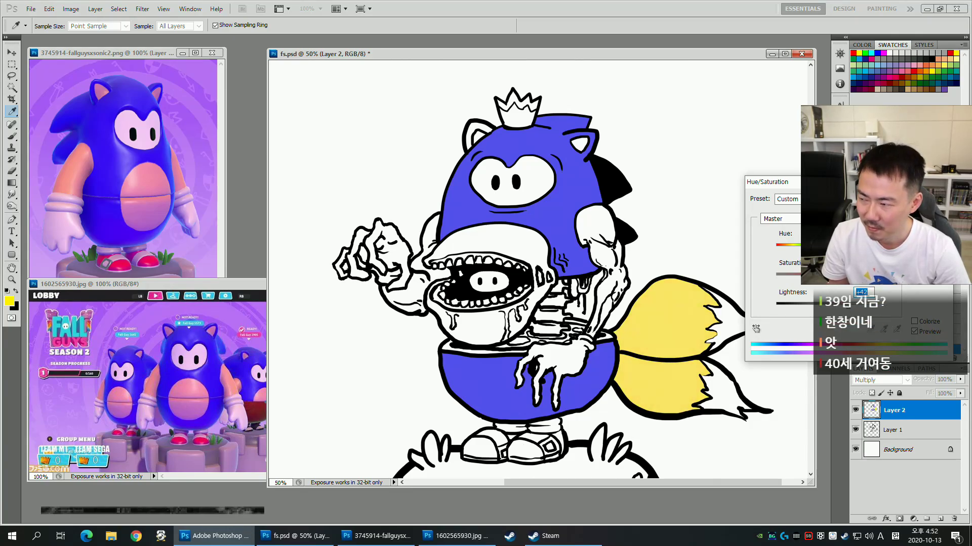
{"action": "key", "text": "Return"}
Fill the crown with the tails' pale golden yellow.
{"action": "mouse_move", "coordinate": [635, 254]}
{"action": "left_mouse_down"}
{"action": "mouse_move", "coordinate": [641, 261]}
{"action": "mouse_move", "coordinate": [629, 262]}
{"action": "left_mouse_up"}
{"action": "key", "text": "ctrl+d"}
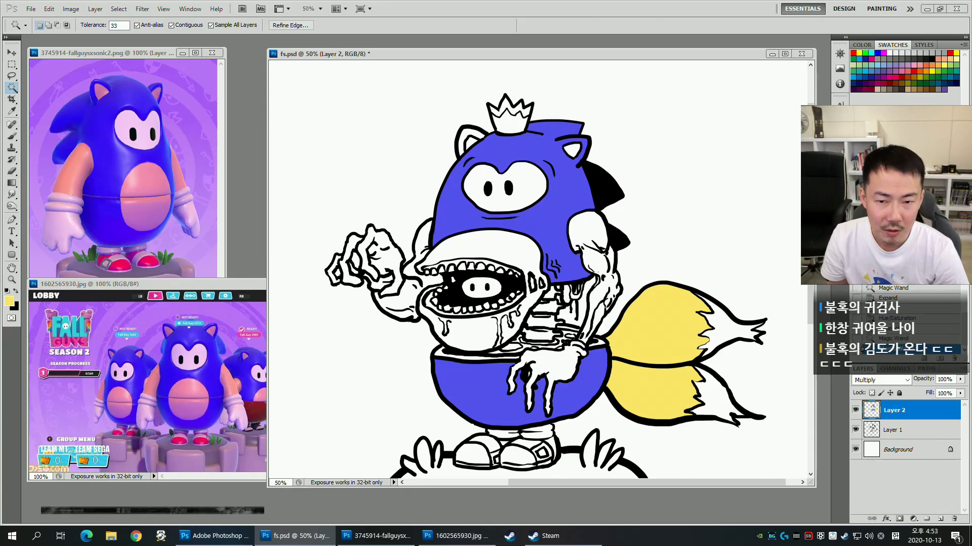
{"action": "key", "text": "alt+BackSpace"}
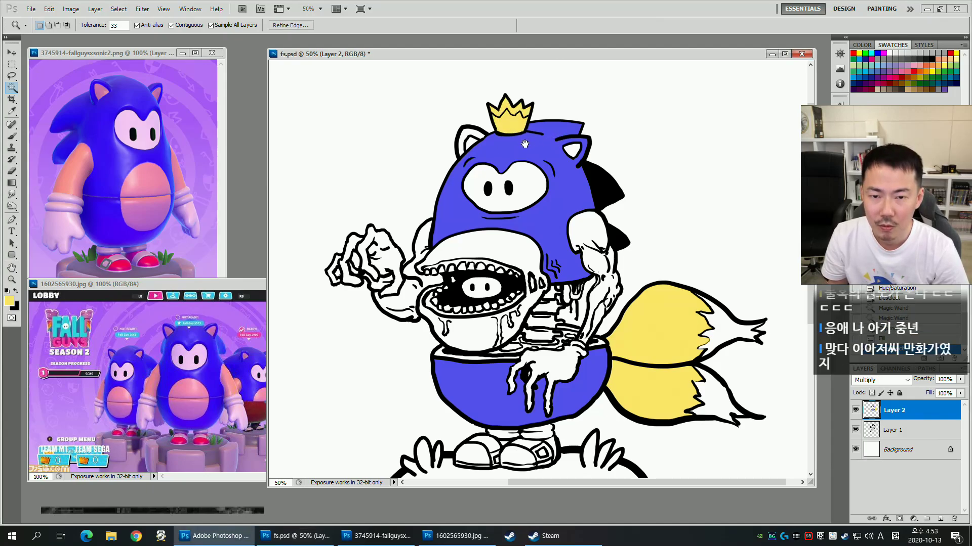
Select the crown's pointed inner area, expand the selection, and shift its yellow to light orange with Hue/Saturation.
{"action": "left_click_drag", "start_coordinate": [529, 142], "coordinate": [537, 154]}
{"action": "left_click", "coordinate": [513, 116]}
{"action": "key", "text": "alt+s"}
{"action": "key", "text": "m"}
{"action": "key", "text": "e"}
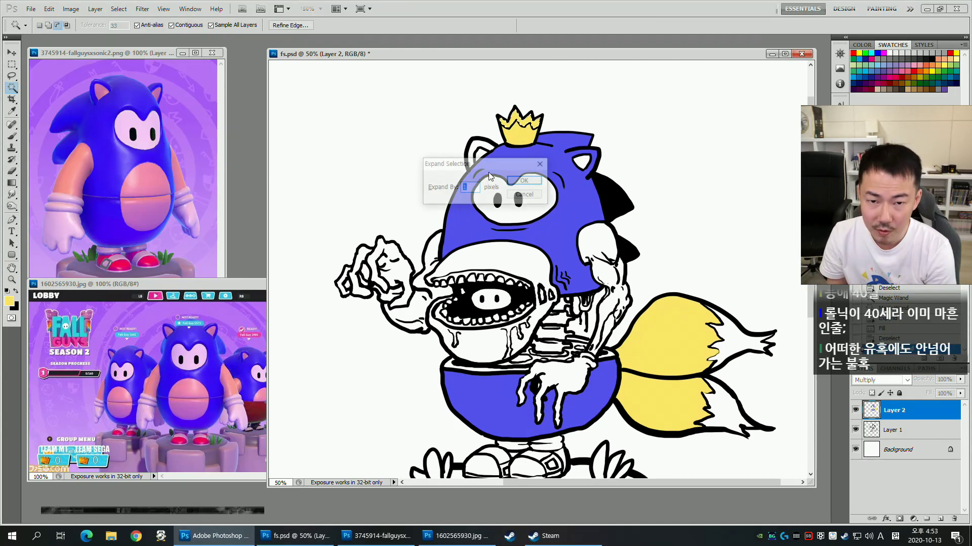
{"action": "key", "text": "Return"}
{"action": "key", "text": "ctrl+u"}
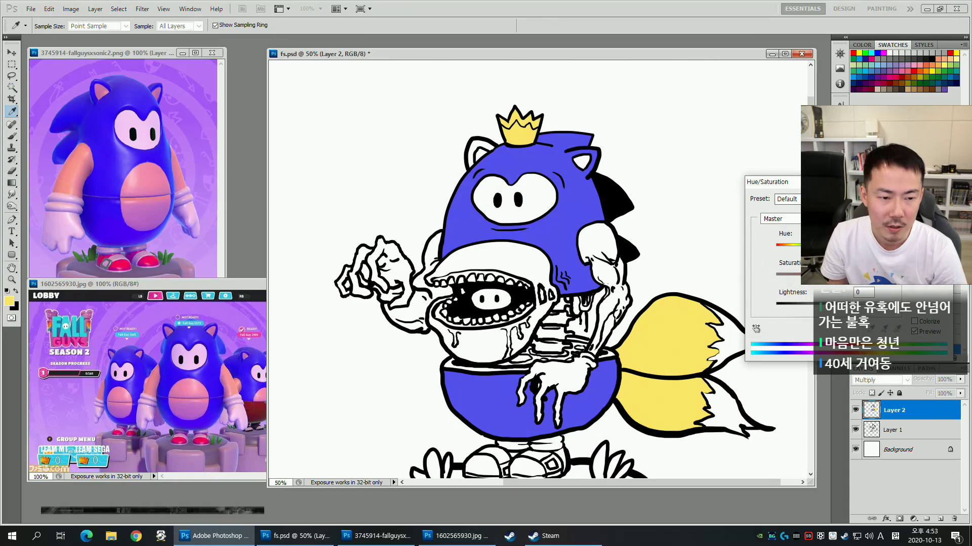
{"action": "left_click_drag", "start_coordinate": [834, 307], "coordinate": [829, 311]}
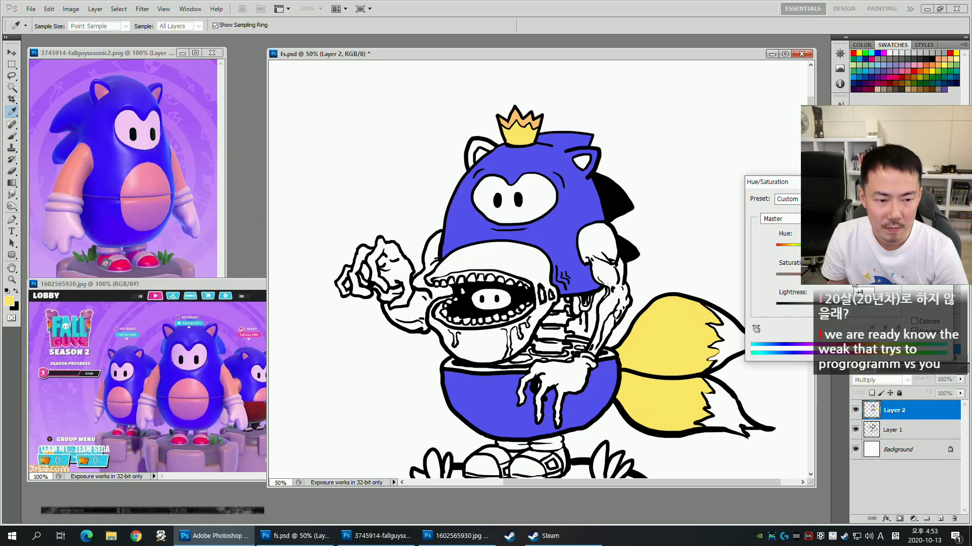
{"action": "left_click_drag", "start_coordinate": [834, 304], "coordinate": [829, 312]}
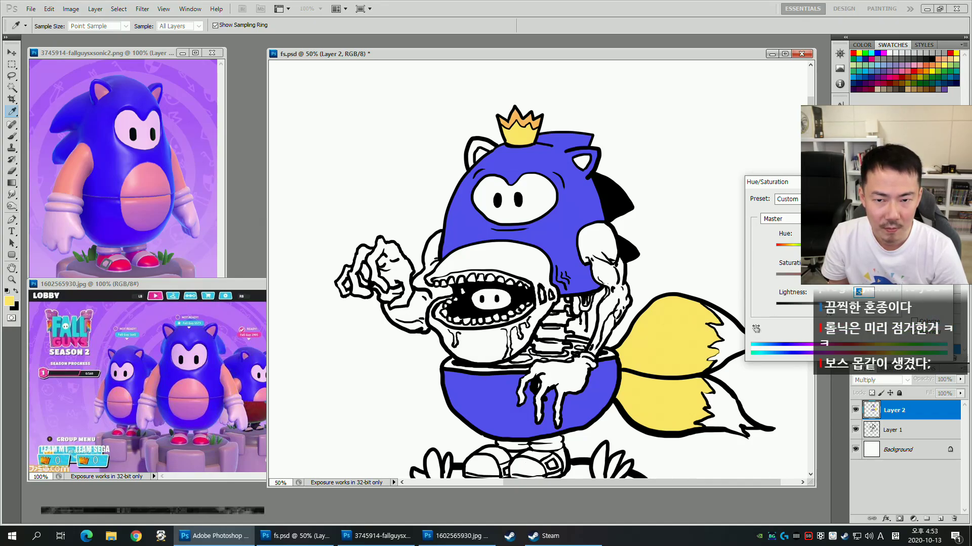
{"action": "key", "text": "Return"}
Fill the white outer part of the creature's left-hand ear with the head's blue.
{"action": "left_click_drag", "start_coordinate": [554, 240], "coordinate": [502, 218]}
{"action": "left_click", "coordinate": [468, 152]}
{"action": "key", "text": "b"}
{"action": "key", "text": "alt+BackSpace"}
{"action": "key", "text": "ctrl+d"}
{"action": "key", "text": "w"}
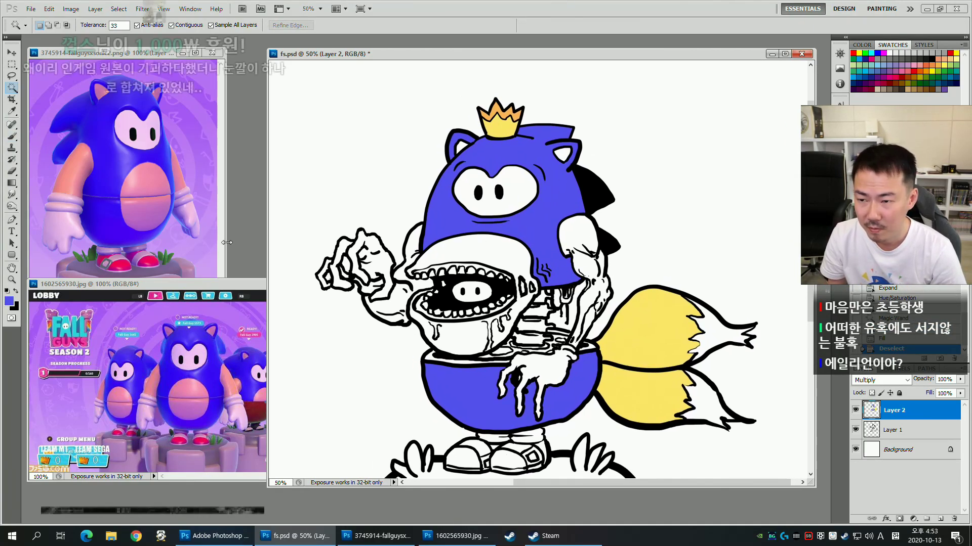
Sample the pink skin tone from the reference image's arm and fill the muscular arm beside the tails with it.
{"action": "key", "text": "b"}
{"action": "left_click", "coordinate": [84, 163], "text": "alt"}
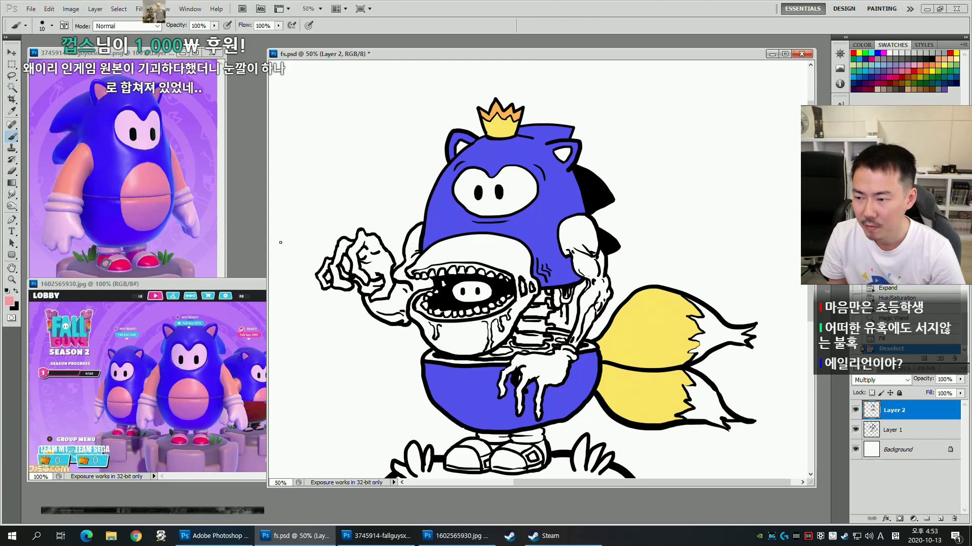
{"action": "key", "text": "w"}
{"action": "left_click", "coordinate": [582, 235]}
{"action": "key", "text": "alt+BackSpace"}
{"action": "key", "text": "ctrl+d"}
Adjust the filled arm's pink to a peachy skin tone with Hue/Saturation and touch up unfilled gaps with the Brush.
{"action": "key", "text": "i"}
{"action": "key", "text": "ctrl+u"}
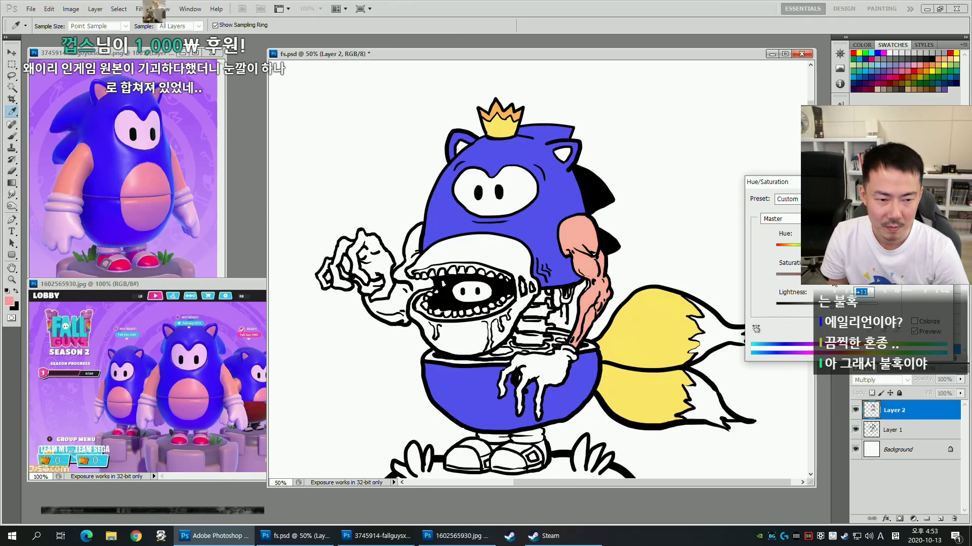
{"action": "key", "text": "Return"}
{"action": "left_click_drag", "start_coordinate": [542, 268], "coordinate": [553, 269]}
{"action": "key", "text": "ctrl+d"}
{"action": "key", "text": "b"}
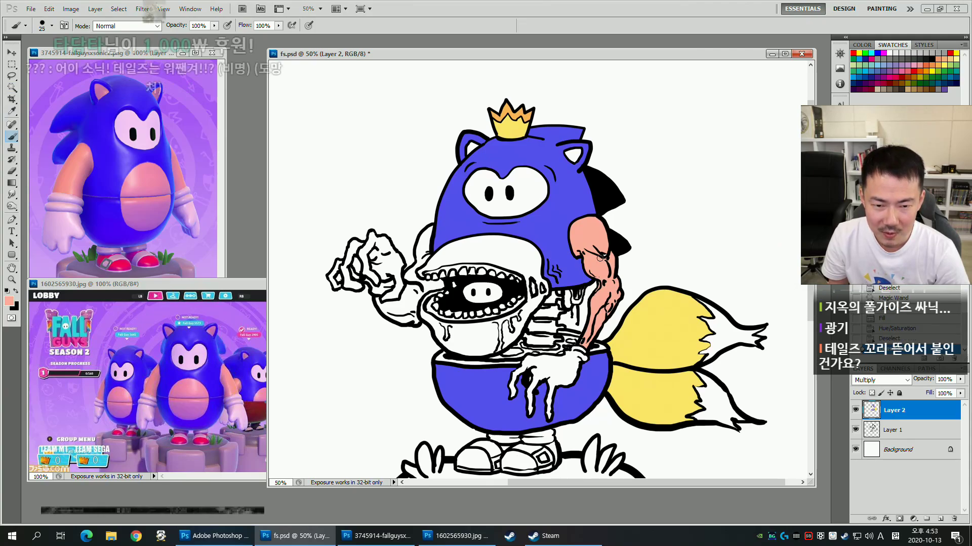
{"action": "left_click_drag", "start_coordinate": [574, 348], "coordinate": [606, 350]}
Select the raised arm without its glove, expand the selection, and fill it with the same peach skin tone.
{"action": "key", "text": "w"}
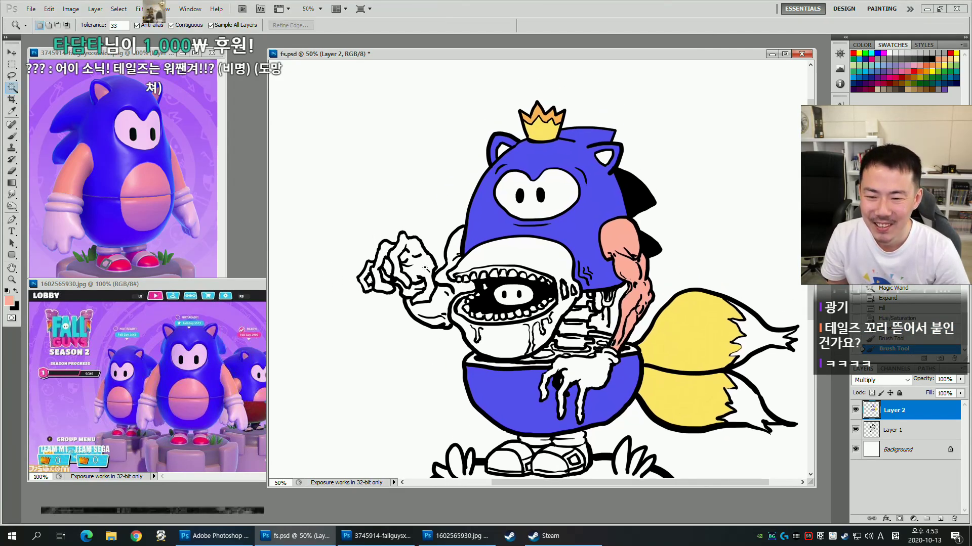
{"action": "left_click", "coordinate": [403, 278]}
{"action": "key", "text": "ctrl+d"}
{"action": "left_click", "coordinate": [445, 291], "text": "shift"}
{"action": "key", "text": "F2"}
{"action": "key", "text": "alt+Delete"}
{"action": "key", "text": "ctrl+d"}
Sample the red of the reference image's shoes and fill the main areas of both shoes with it.
{"action": "left_click_drag", "start_coordinate": [521, 293], "coordinate": [537, 296]}
{"action": "left_click_drag", "start_coordinate": [591, 348], "coordinate": [556, 249]}
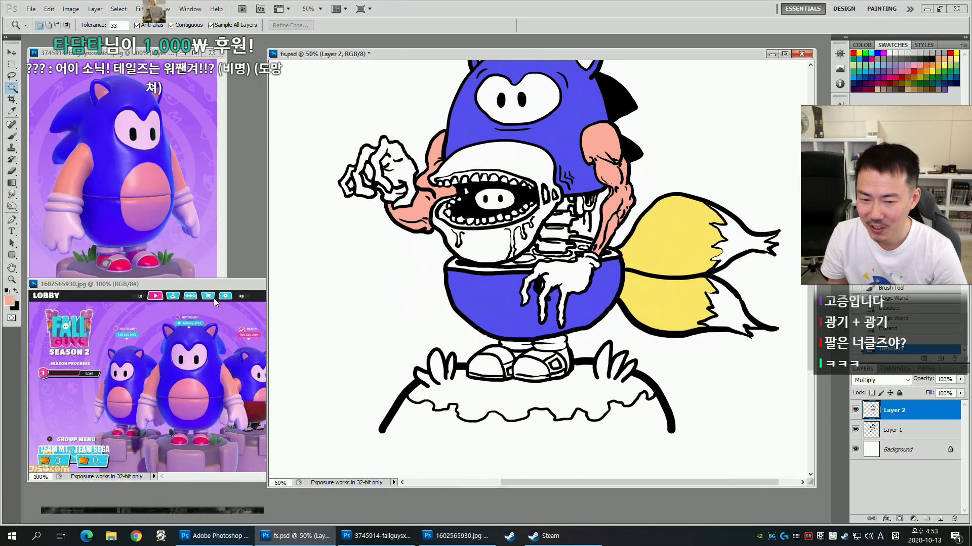
{"action": "key", "text": "b"}
{"action": "left_click", "coordinate": [123, 263], "text": "alt"}
{"action": "key", "text": "w"}
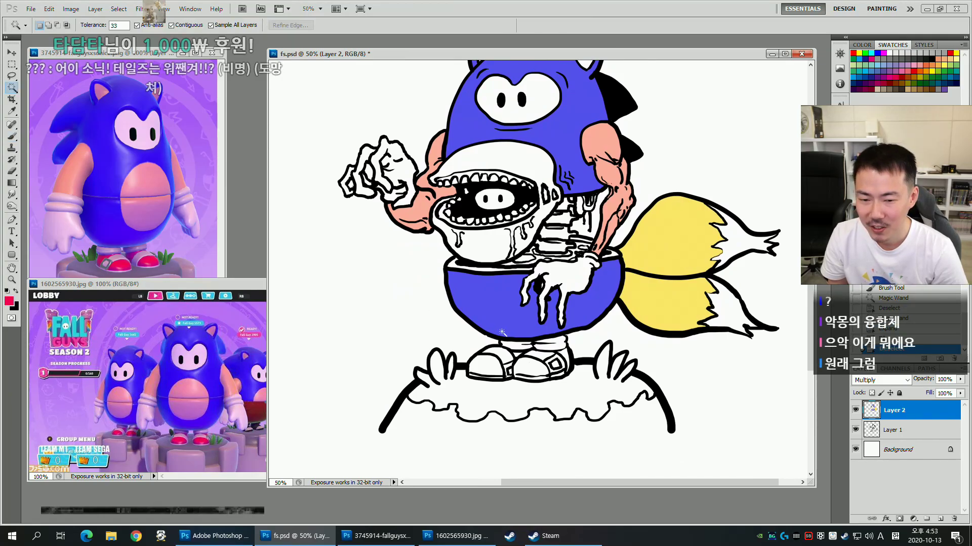
{"action": "left_click", "coordinate": [487, 365]}
{"action": "left_click", "coordinate": [541, 366], "text": "shift"}
{"action": "key", "text": "F2"}
{"action": "mouse_move", "coordinate": [524, 371]}
{"action": "left_mouse_down"}
{"action": "mouse_move", "coordinate": [520, 390]}
{"action": "mouse_move", "coordinate": [519, 369]}
{"action": "left_mouse_up"}
{"action": "key", "text": "b"}
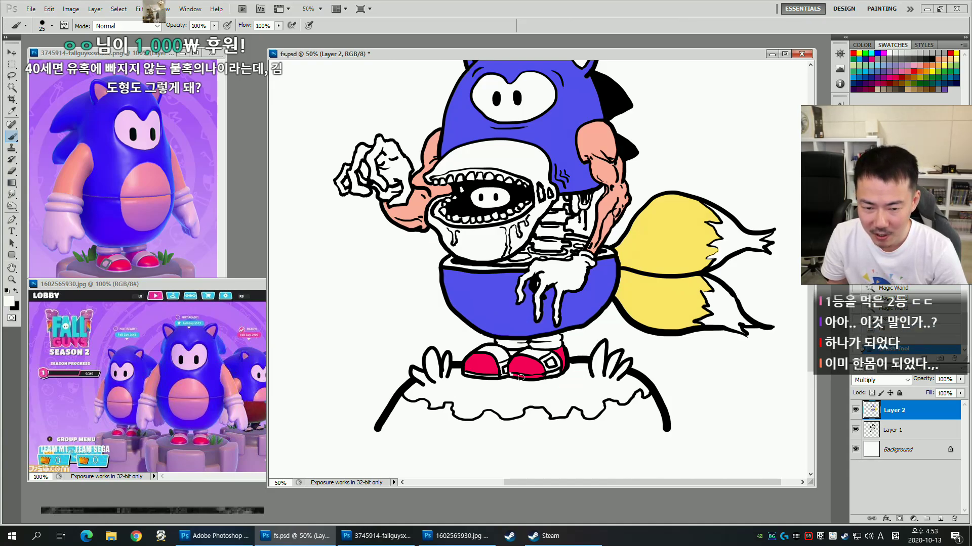
Select the strap areas of both shoes with the Magic Wand and fill them with the pale foreground color.
{"action": "key", "text": "w"}
{"action": "mouse_move", "coordinate": [612, 253]}
{"action": "left_mouse_down"}
{"action": "mouse_move", "coordinate": [605, 324]}
{"action": "mouse_move", "coordinate": [628, 301]}
{"action": "left_mouse_up"}
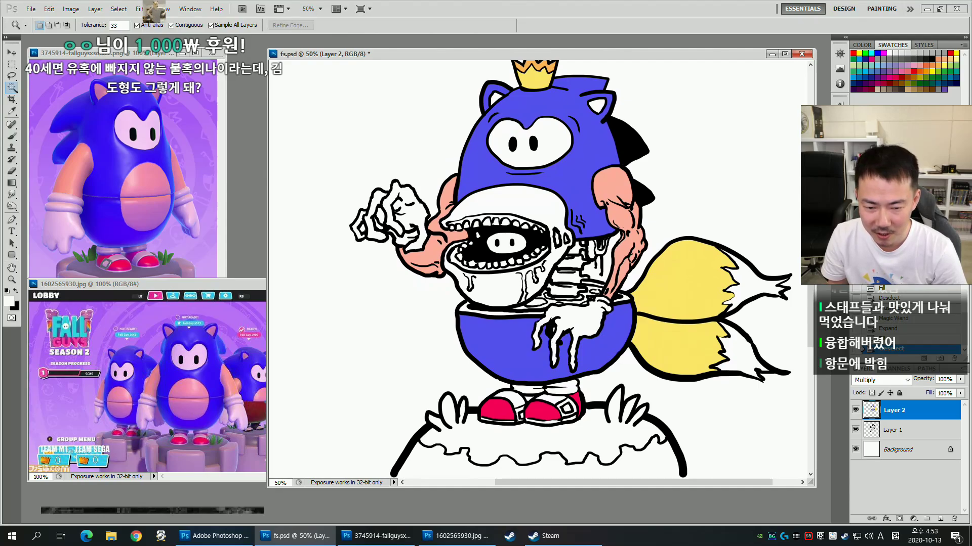
{"action": "left_click", "coordinate": [568, 405]}
{"action": "left_click", "coordinate": [518, 410], "text": "shift"}
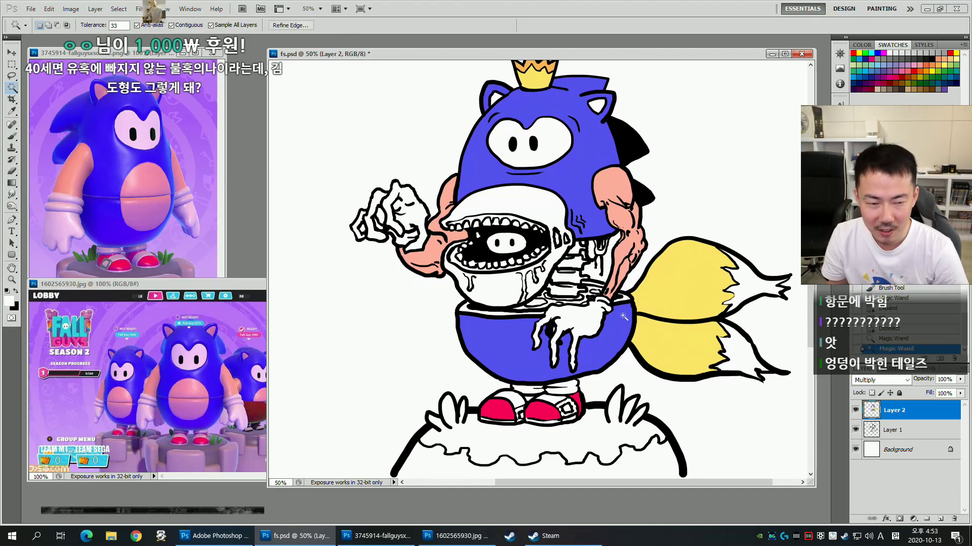
{"action": "left_click", "coordinate": [915, 53]}
{"action": "key", "text": "alt+BackSpace"}
{"action": "key", "text": "ctrl+d"}
Fill the large toothy muzzle with the arm's peach skin tone and fine-tune the color with Hue/Saturation.
{"action": "left_click_drag", "start_coordinate": [596, 233], "coordinate": [562, 279]}
{"action": "key", "text": "w"}
{"action": "left_click", "coordinate": [498, 323]}
{"action": "key", "text": "b"}
{"action": "left_click", "coordinate": [582, 237], "text": "alt"}
{"action": "key", "text": "alt+BackSpace"}
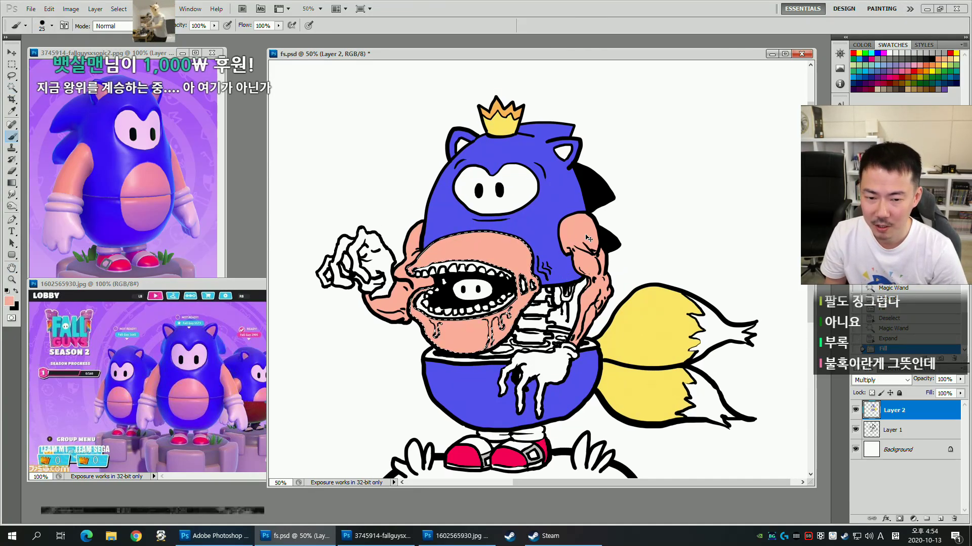
{"action": "key", "text": "ctrl+d"}
{"action": "key", "text": "ctrl+u"}
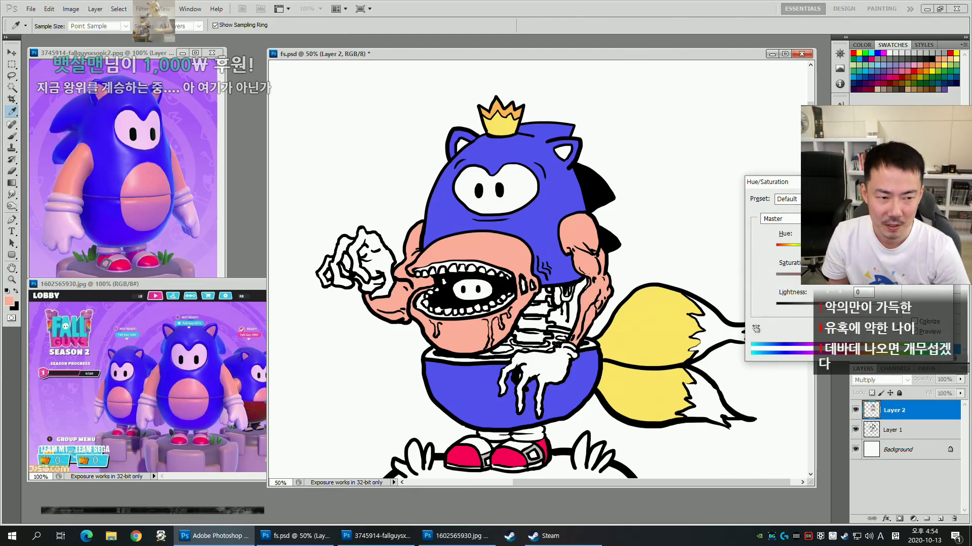
{"action": "key", "text": "Return"}
{"action": "key", "text": "ctrl+d"}
Fill the upper and lower gums and the slits beside the mouth with the shoes' red.
{"action": "key", "text": "w"}
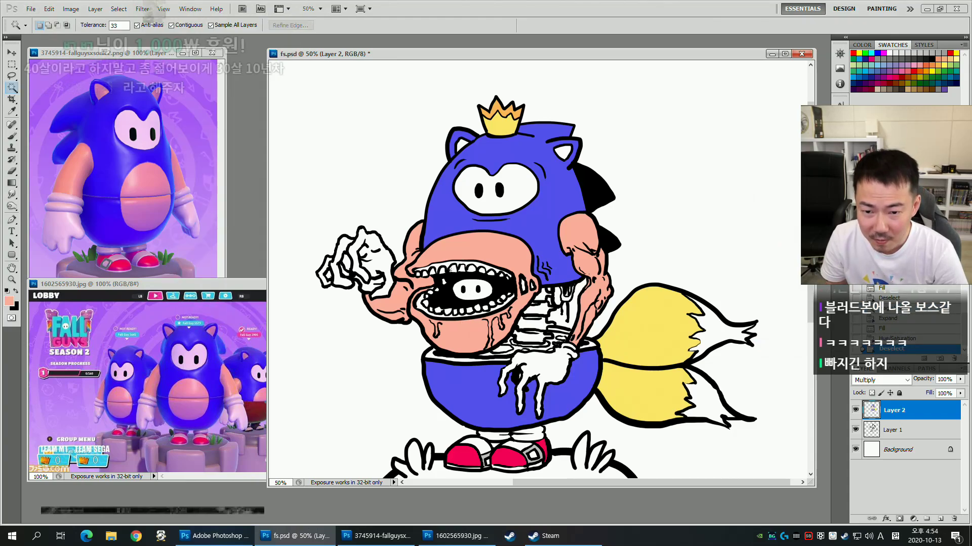
{"action": "left_click", "coordinate": [453, 269]}
{"action": "key", "text": "b"}
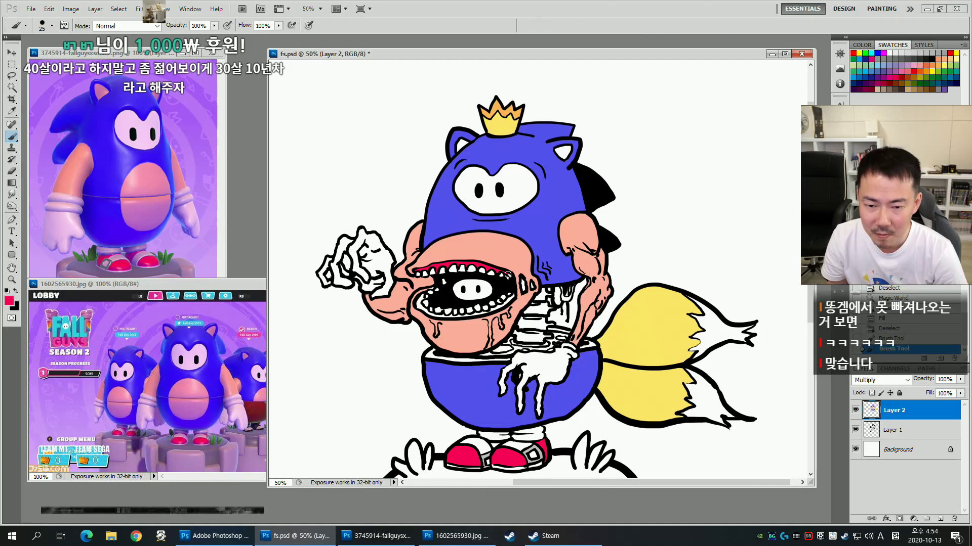
{"action": "key", "text": "w"}
{"action": "left_click", "coordinate": [480, 316]}
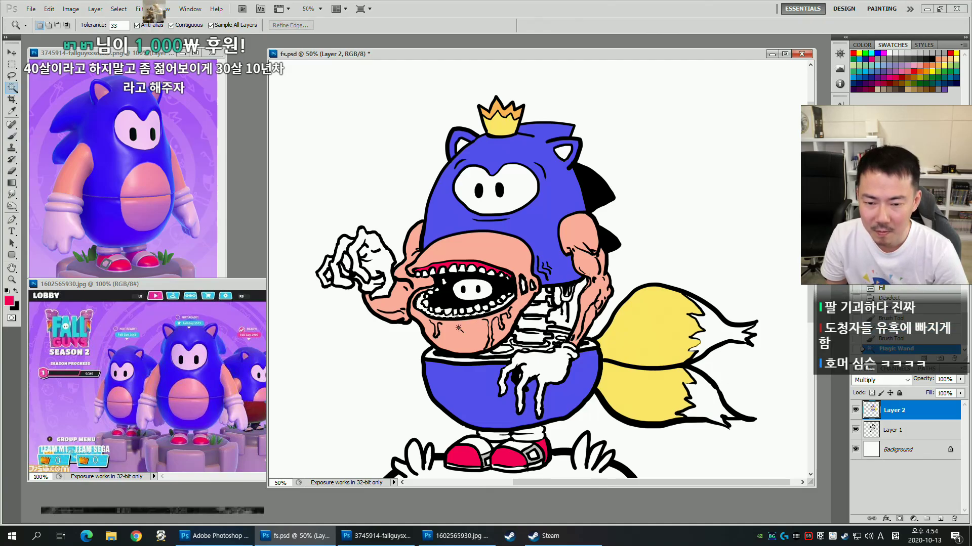
{"action": "left_click", "coordinate": [532, 286]}
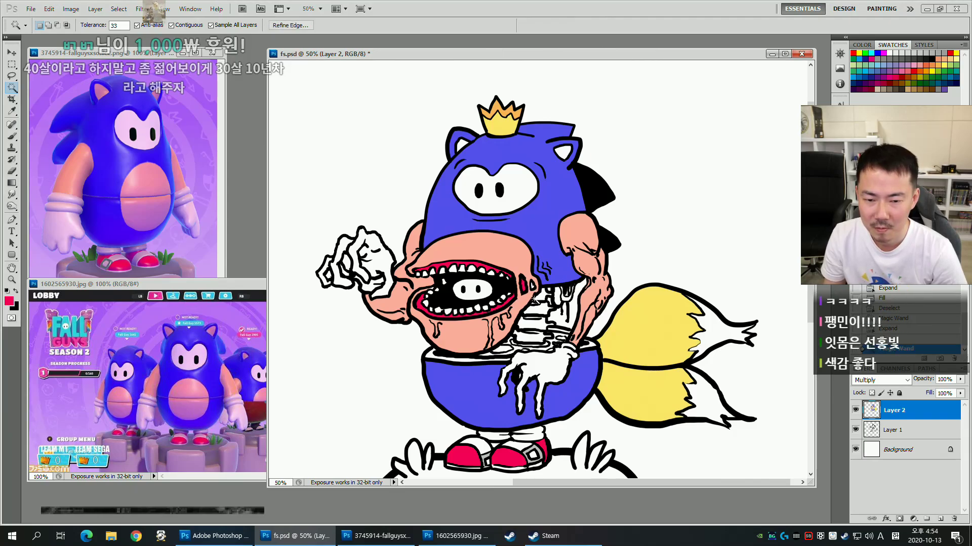
{"action": "key", "text": "F2"}
Select the flesh surface inside the bowl-shaped lower body, expand the selection, and fill it with the same red.
{"action": "left_click_drag", "start_coordinate": [511, 306], "coordinate": [532, 301]}
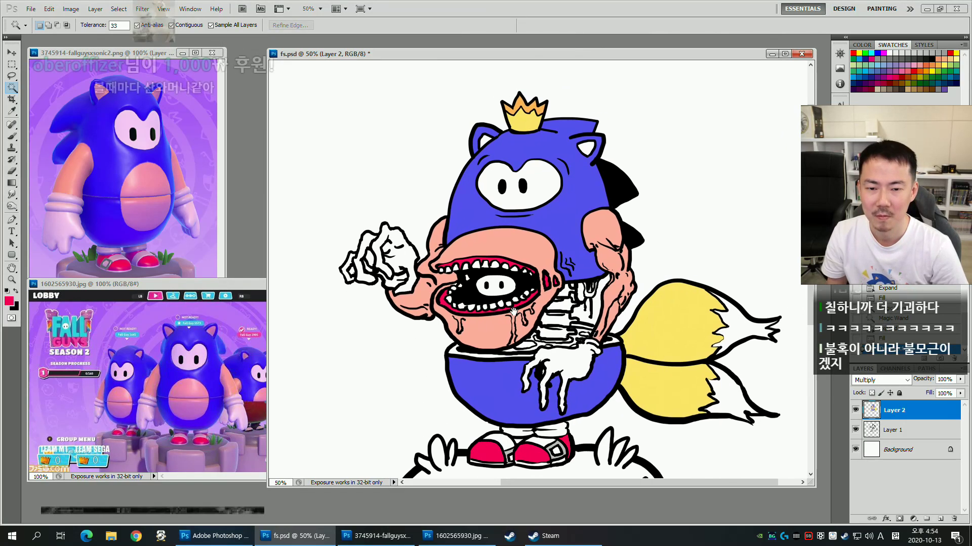
{"action": "key", "text": "b"}
{"action": "key", "text": "w"}
{"action": "left_click_drag", "start_coordinate": [535, 343], "coordinate": [533, 338]}
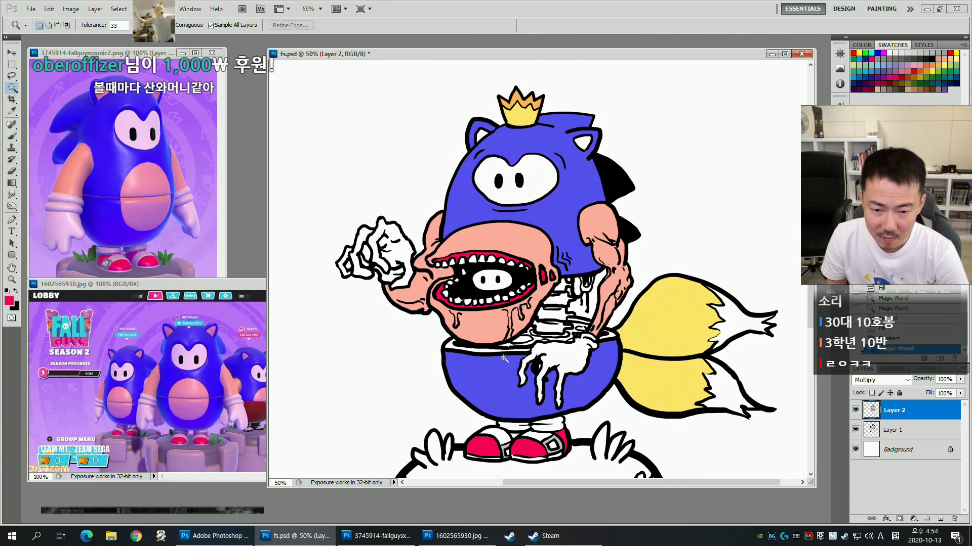
{"action": "left_click", "coordinate": [506, 348]}
{"action": "key", "text": "F2"}
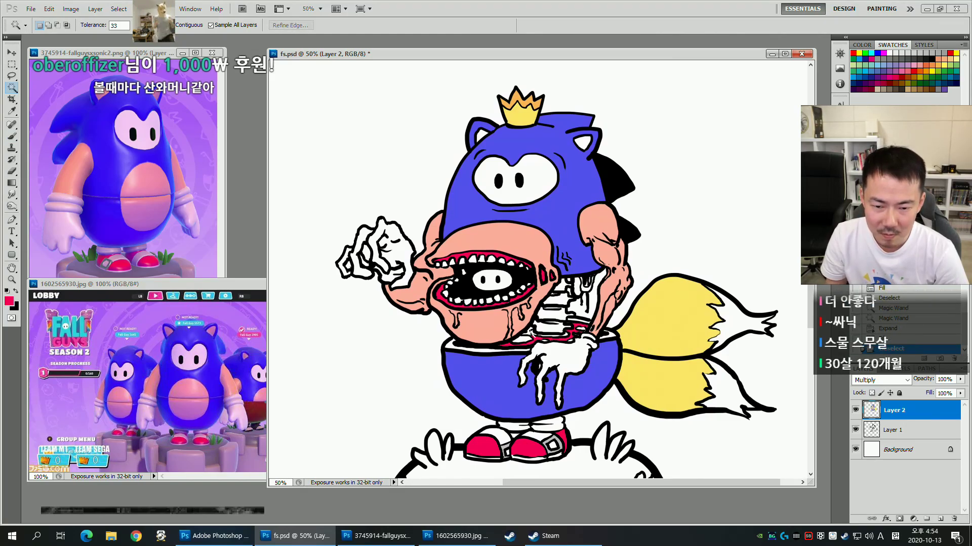
Fill the small enclosed spots in the red flesh cross-section and turn them a lightened yellow-orange with Hue/Saturation.
{"action": "left_click_drag", "start_coordinate": [624, 330], "coordinate": [609, 345]}
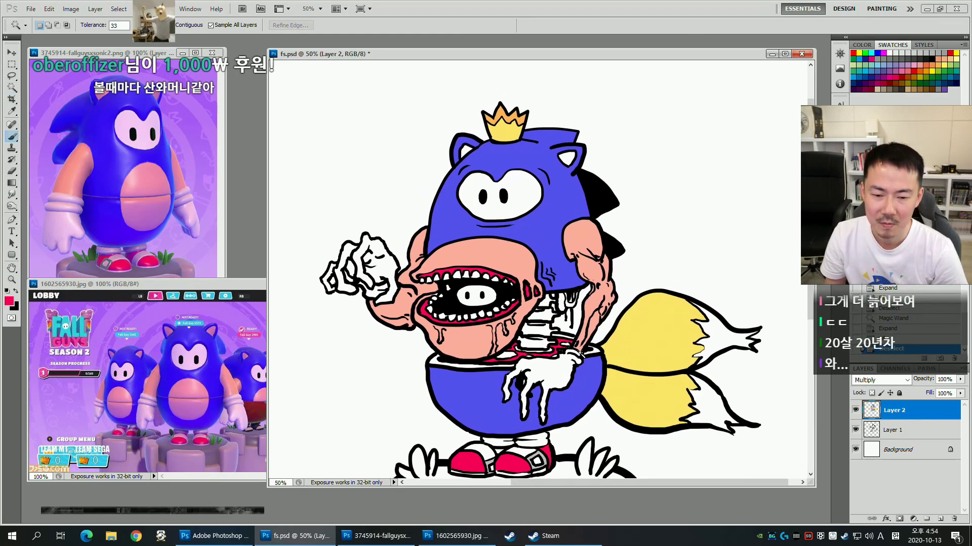
{"action": "key", "text": "b"}
{"action": "key", "text": "w"}
{"action": "left_click", "coordinate": [519, 349]}
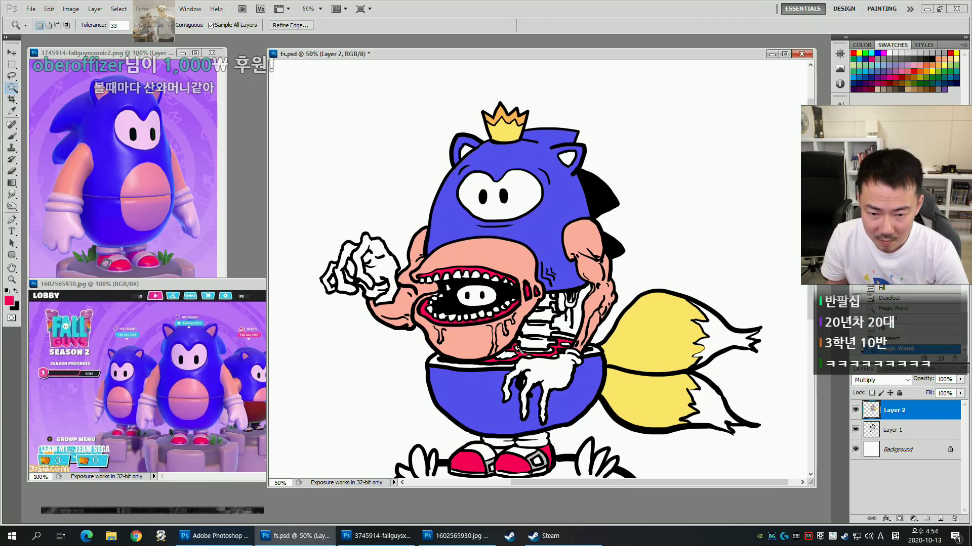
{"action": "left_click", "coordinate": [563, 349]}
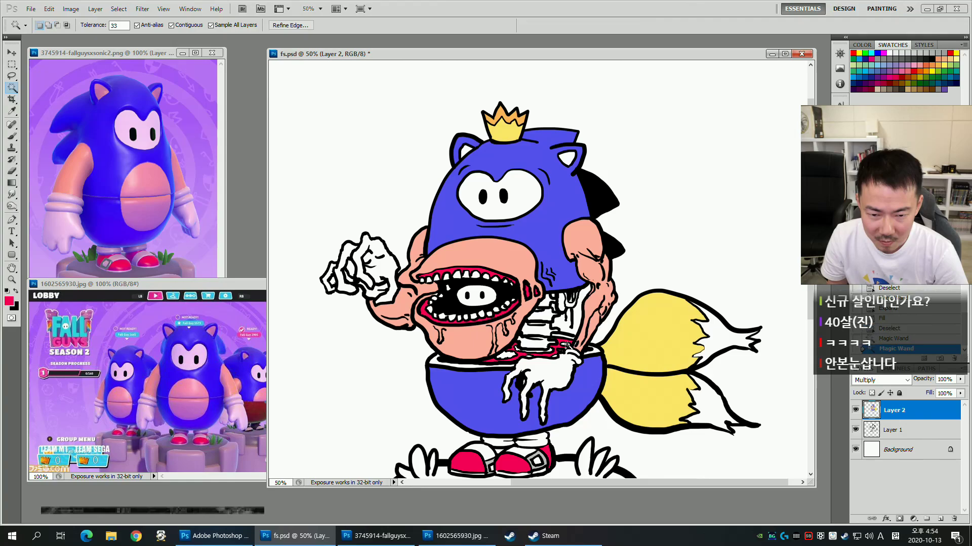
{"action": "key", "text": "b"}
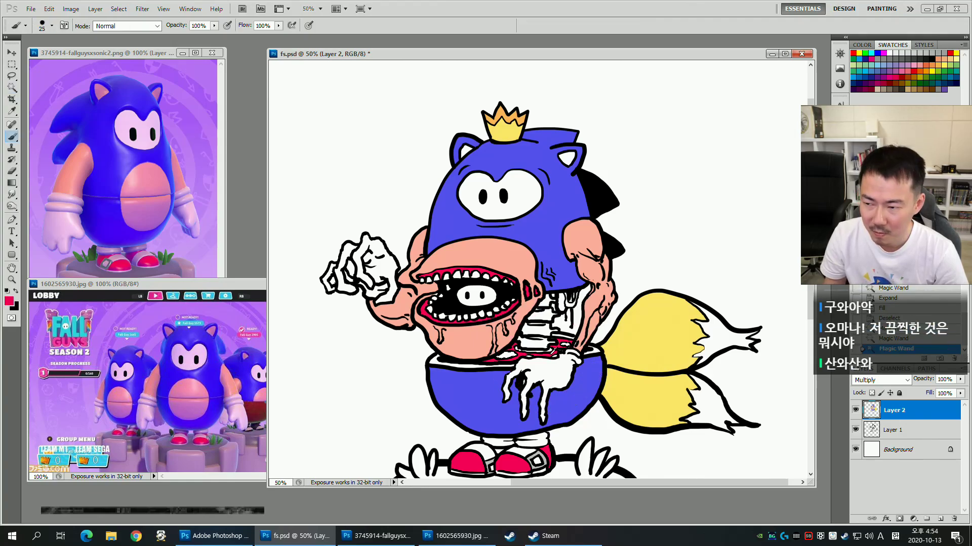
{"action": "key", "text": "i"}
{"action": "key", "text": "ctrl+u"}
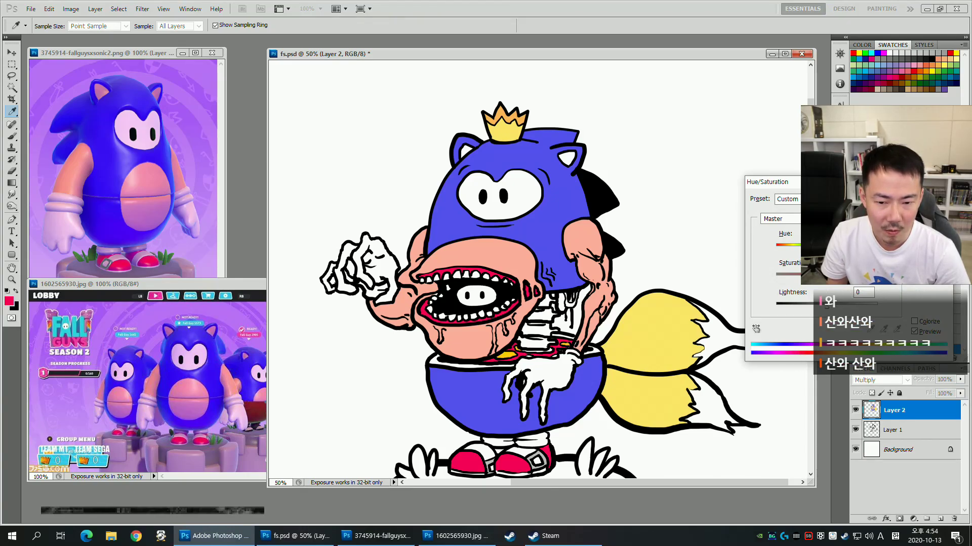
{"action": "left_click_drag", "start_coordinate": [830, 306], "coordinate": [835, 307]}
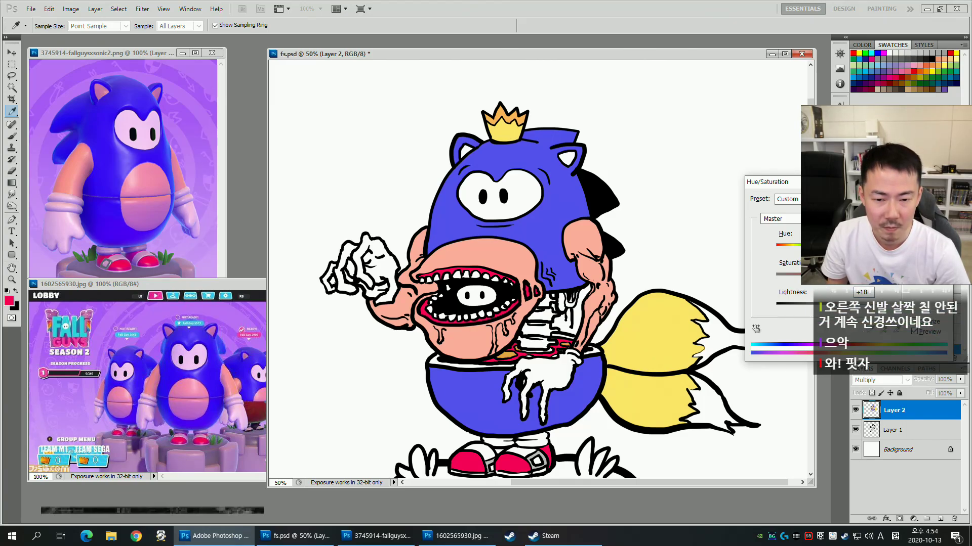
{"action": "left_click_drag", "start_coordinate": [835, 306], "coordinate": [839, 309]}
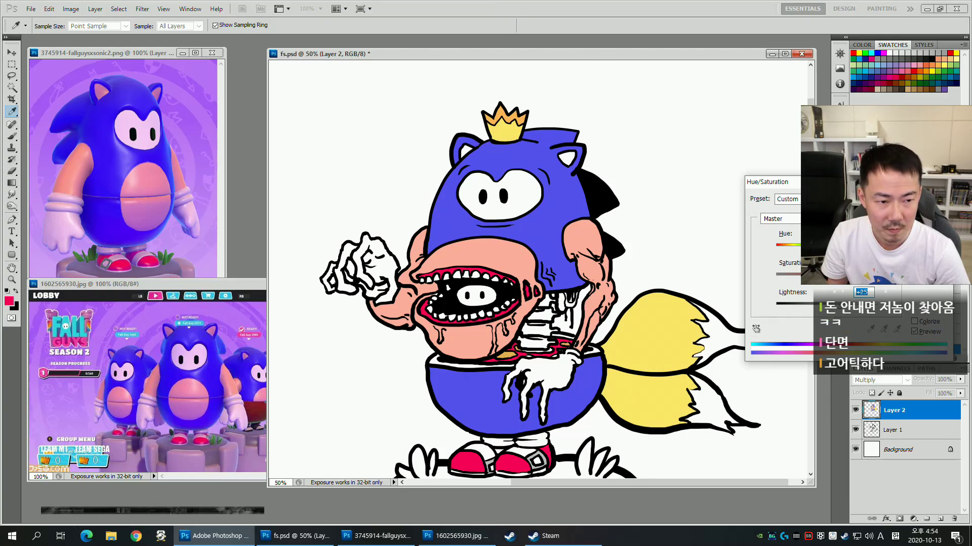
{"action": "key", "text": "Return"}
{"action": "key", "text": "b"}
{"action": "key", "text": "ctrl+d"}
Sample the spots' yellow-orange and dab it onto the remaining details of the flesh cross-section with a 15 px brush.
{"action": "left_click", "coordinate": [563, 345], "text": "alt"}
{"action": "key", "text": "bracketleft"}
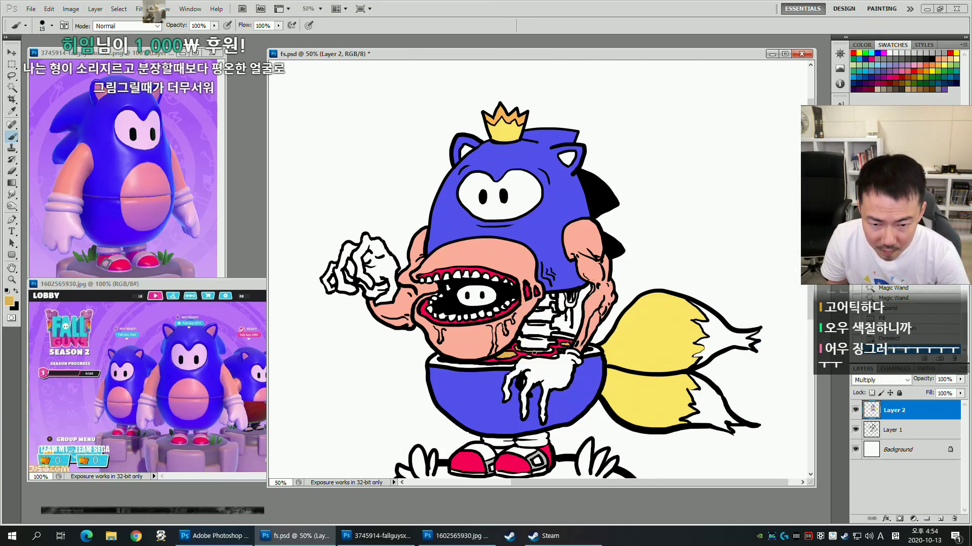
{"action": "left_click", "coordinate": [550, 349]}
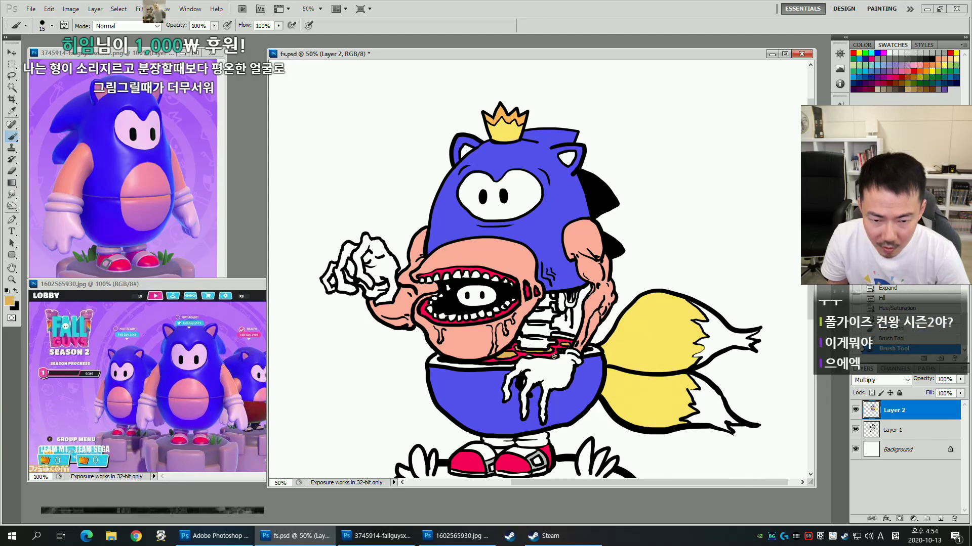
{"action": "left_click", "coordinate": [555, 357]}
{"action": "left_click", "coordinate": [528, 357]}
Select the rim areas on both sides of the bowl-shaped lower body and expand the selection.
{"action": "left_click_drag", "start_coordinate": [452, 368], "coordinate": [471, 375]}
{"action": "key", "text": "w"}
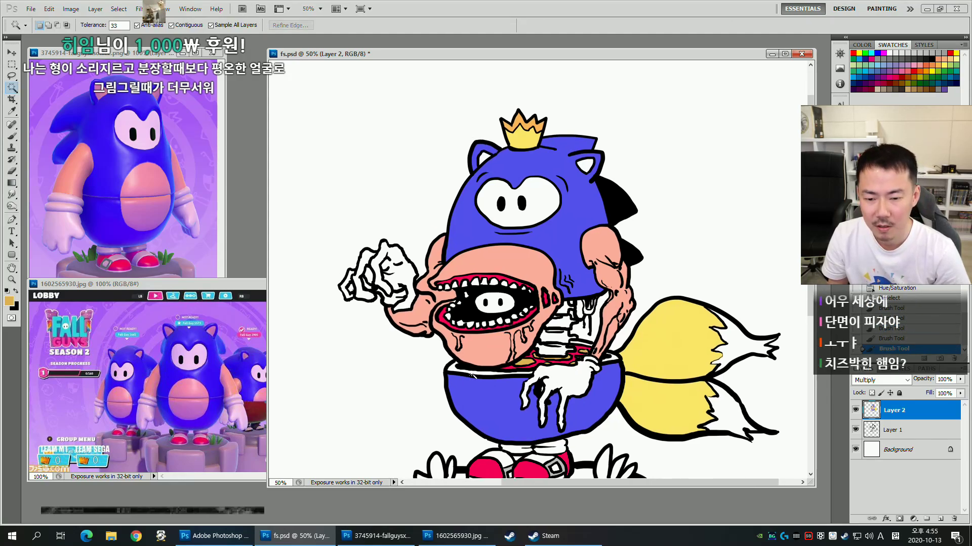
{"action": "left_click", "coordinate": [471, 373]}
{"action": "left_click", "coordinate": [610, 357], "text": "shift"}
{"action": "key", "text": "b"}
{"action": "key", "text": "F2"}
Try the body's blue on the bowl's rim, lightened by 28 with Hue/Saturation.
{"action": "left_click", "coordinate": [577, 274], "text": "alt"}
{"action": "key", "text": "alt+Delete"}
{"action": "key", "text": "ctrl+d"}
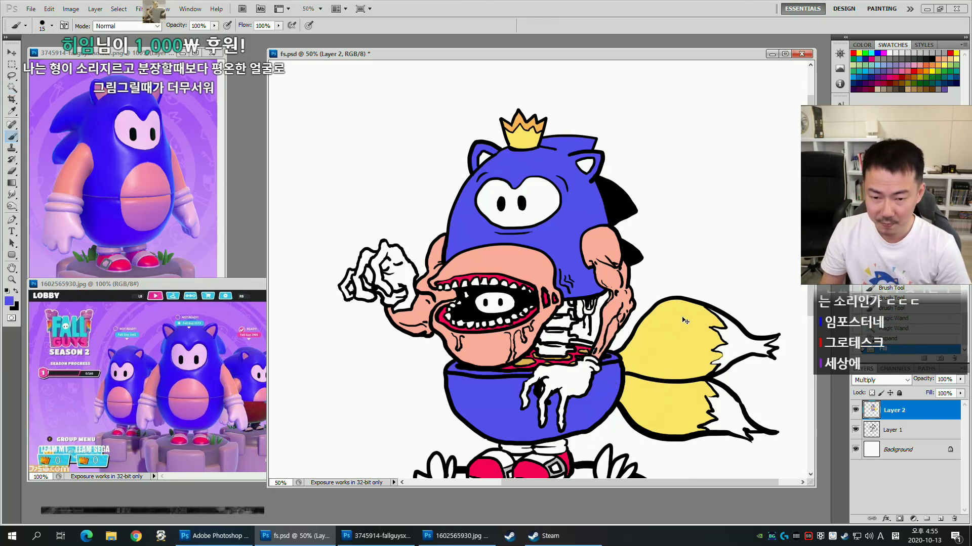
{"action": "key", "text": "ctrl+u"}
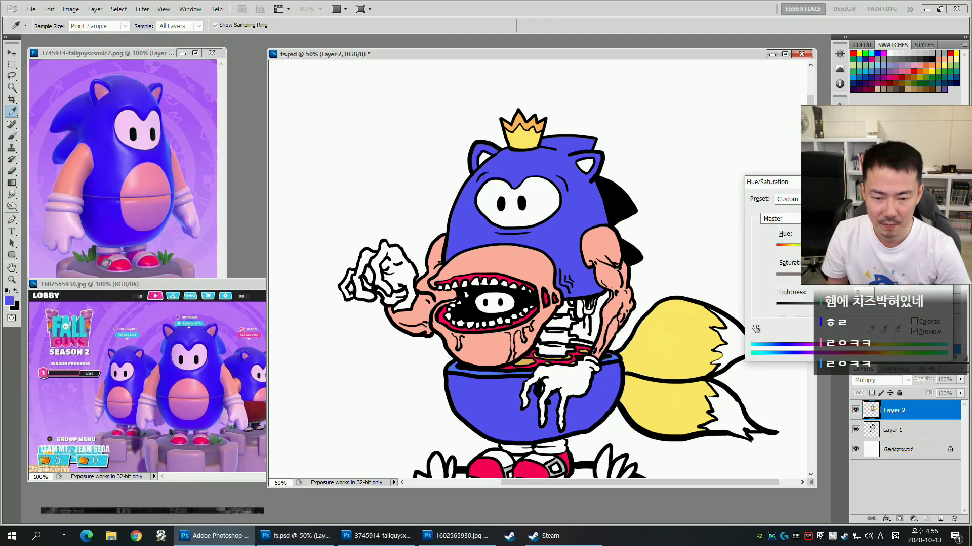
{"action": "left_click_drag", "start_coordinate": [826, 307], "coordinate": [841, 311]}
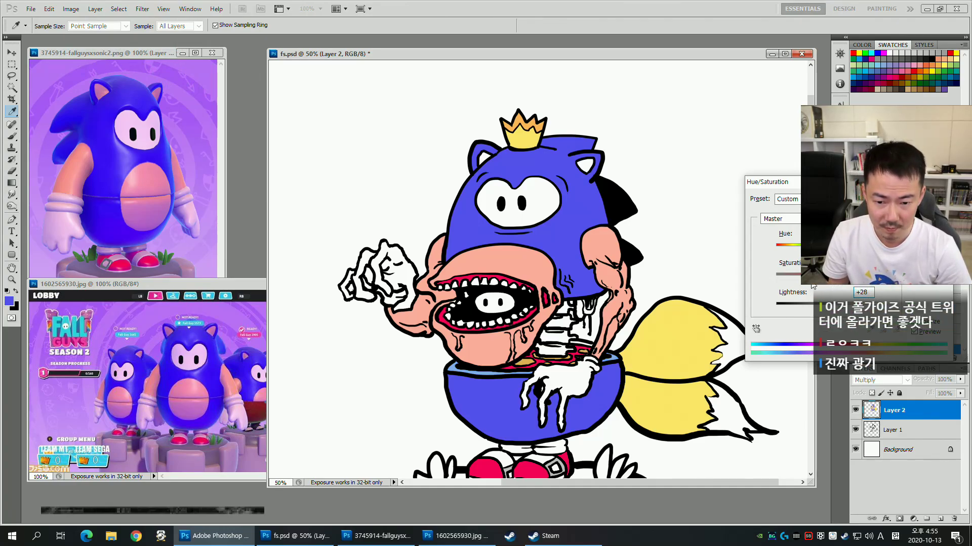
{"action": "key", "text": "Escape"}
Fill the bowl's rim with the gums' red and adjust it with Hue/Saturation, raising lightness to +12.
{"action": "left_click", "coordinate": [509, 293], "text": "alt"}
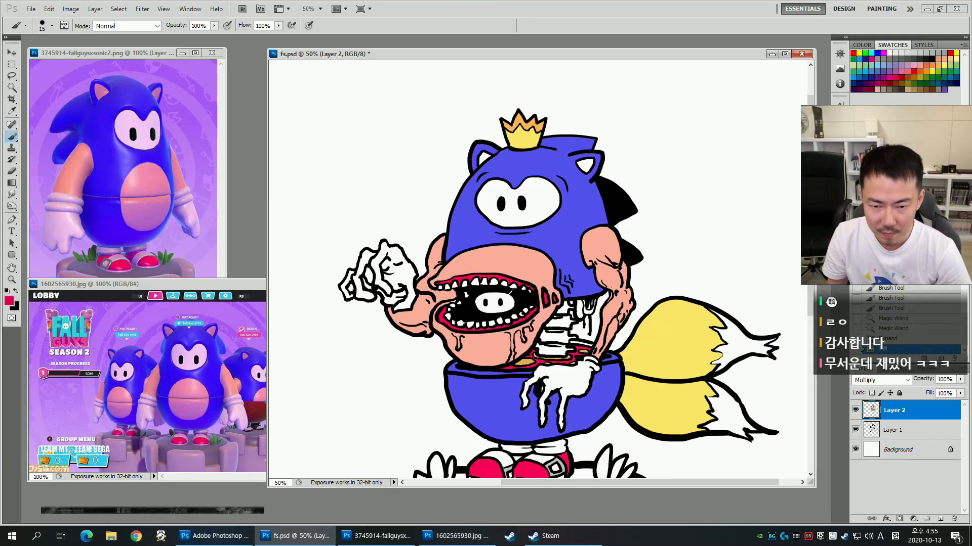
{"action": "key", "text": "ctrl+u"}
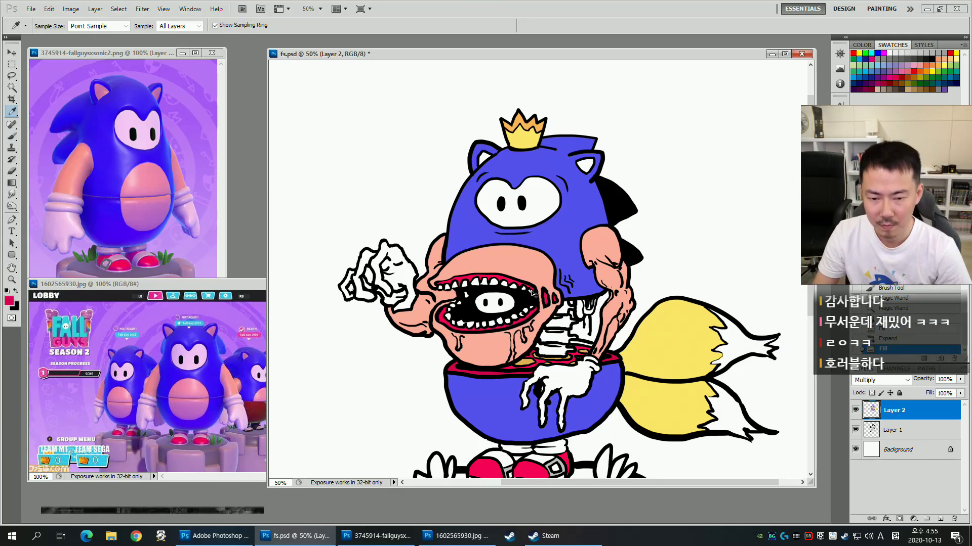
{"action": "mouse_move", "coordinate": [826, 248]}
{"action": "left_mouse_down"}
{"action": "mouse_move", "coordinate": [841, 248]}
{"action": "mouse_move", "coordinate": [832, 248]}
{"action": "left_mouse_up"}
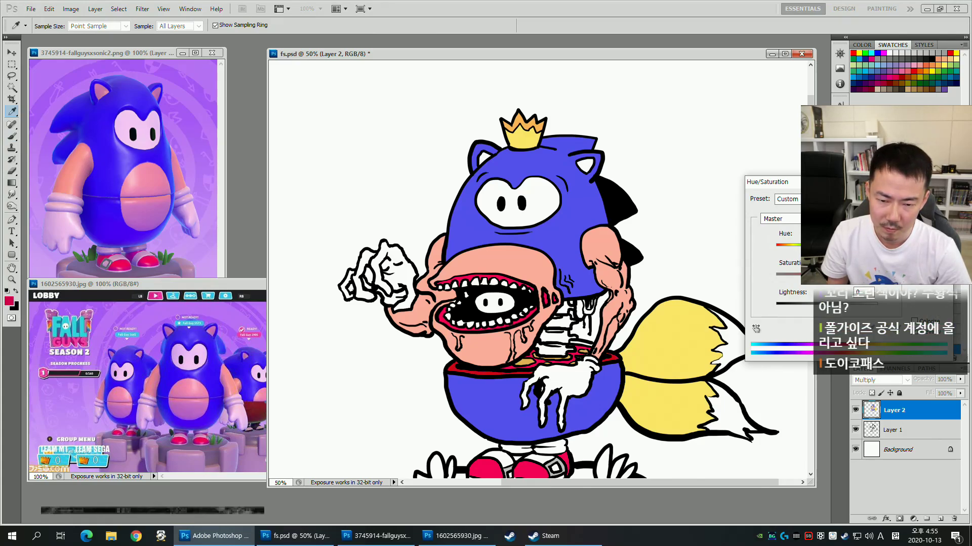
{"action": "mouse_move", "coordinate": [827, 310]}
{"action": "left_mouse_down"}
{"action": "mouse_move", "coordinate": [849, 310]}
{"action": "mouse_move", "coordinate": [828, 293]}
{"action": "left_mouse_up"}
{"action": "left_click_drag", "start_coordinate": [838, 247], "coordinate": [845, 247]}
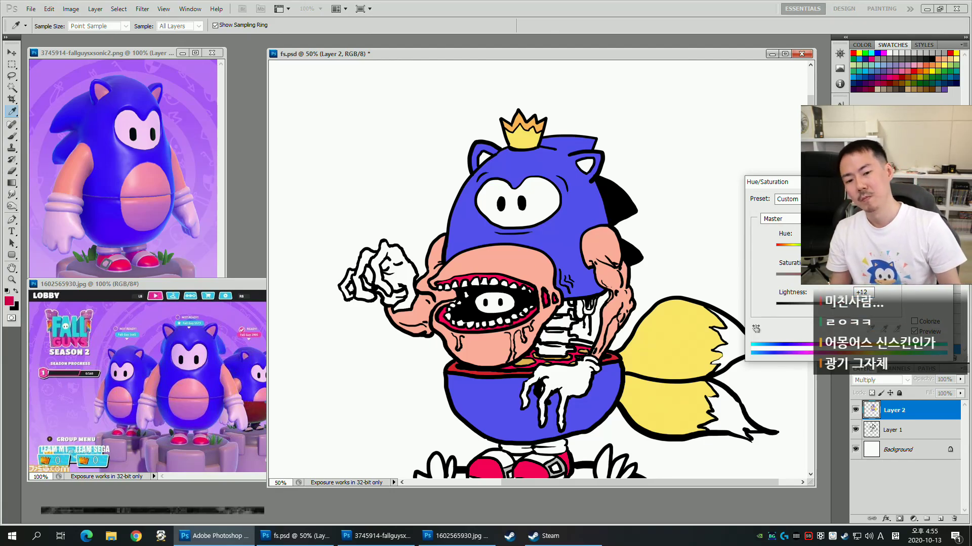
{"action": "key", "text": "Return"}
{"action": "mouse_move", "coordinate": [597, 333]}
{"action": "left_mouse_down"}
{"action": "mouse_move", "coordinate": [565, 342]}
{"action": "mouse_move", "coordinate": [595, 316]}
{"action": "left_mouse_up"}
{"action": "key", "text": "w"}
{"action": "left_click", "coordinate": [564, 322]}
{"action": "left_click", "coordinate": [557, 332], "text": "shift"}
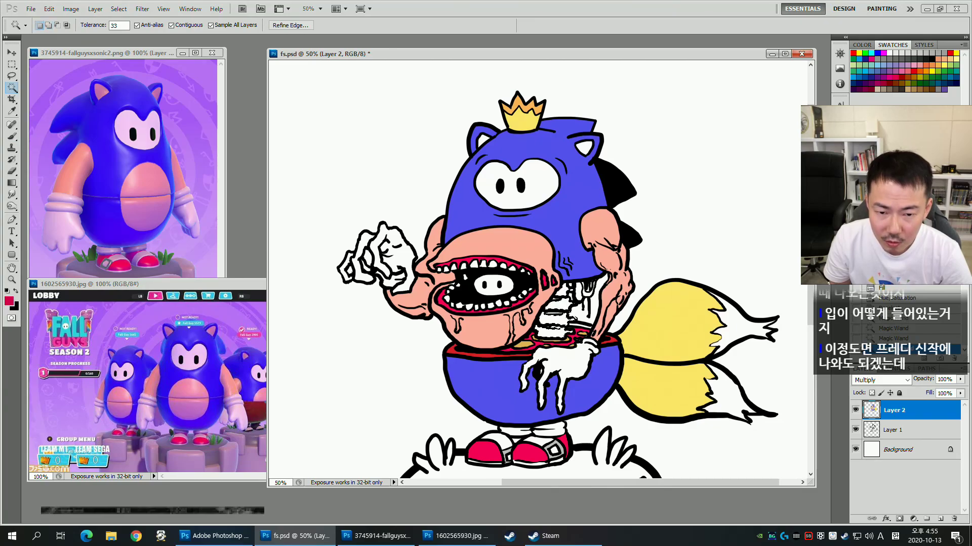
{"action": "scroll", "coordinate": [623, 307], "scroll_direction": "up", "scroll_amount": 3}
{"action": "key", "text": "b"}
{"action": "left_click_drag", "start_coordinate": [596, 331], "coordinate": [604, 310]}
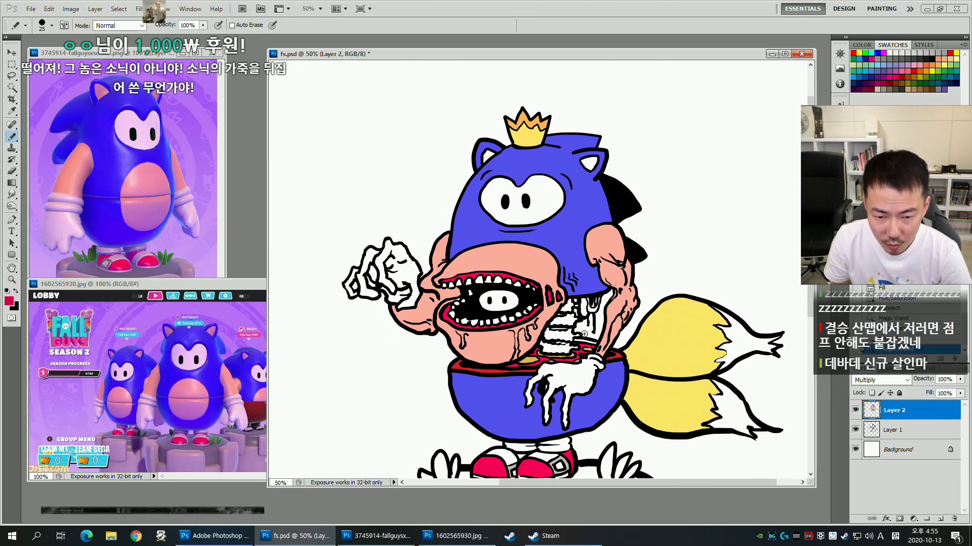
{"action": "key", "text": "ctrl+d"}
Color the drool drips hanging below the mouth white, using a 20 px brush and expanded selections.
{"action": "key", "text": "shift+b"}
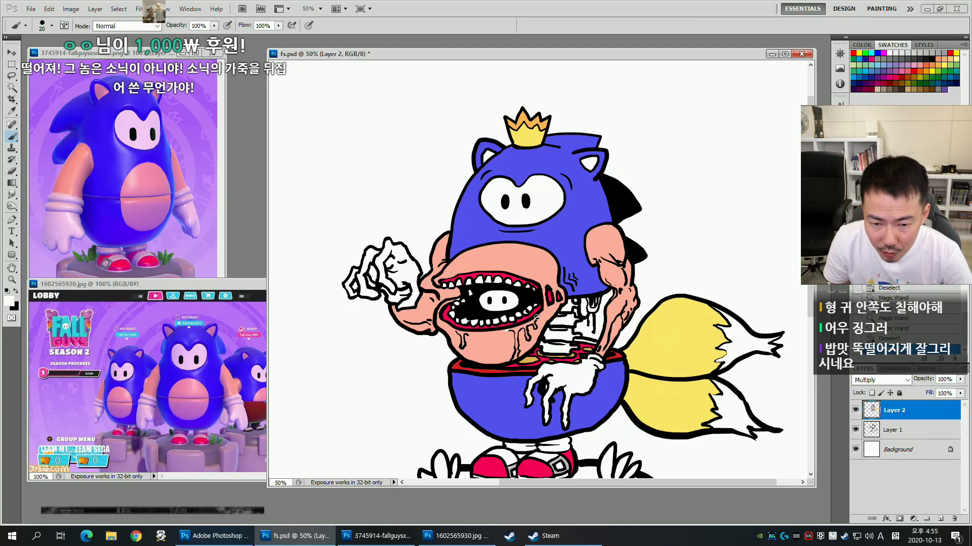
{"action": "left_click_drag", "start_coordinate": [456, 330], "coordinate": [467, 334]}
{"action": "left_click", "coordinate": [469, 333]}
{"action": "key", "text": "w"}
{"action": "left_click", "coordinate": [463, 335]}
{"action": "left_click", "coordinate": [516, 336], "text": "shift"}
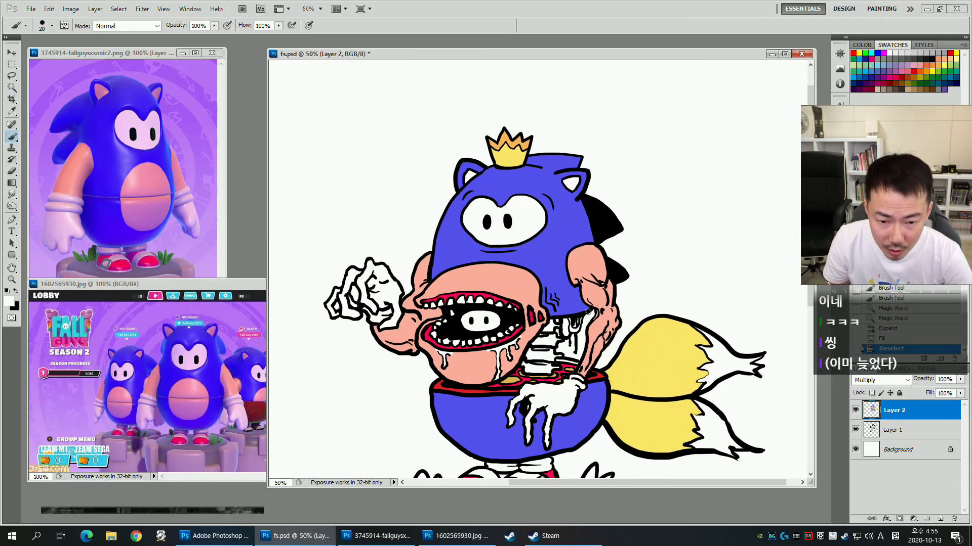
Sample the flesh red and fill the hanging strip of flesh below the torso's torn edge with it.
{"action": "mouse_move", "coordinate": [589, 312]}
{"action": "left_mouse_down"}
{"action": "mouse_move", "coordinate": [608, 324]}
{"action": "mouse_move", "coordinate": [583, 350]}
{"action": "left_mouse_up"}
{"action": "left_click", "coordinate": [563, 370], "text": "alt"}
{"action": "key", "text": "w"}
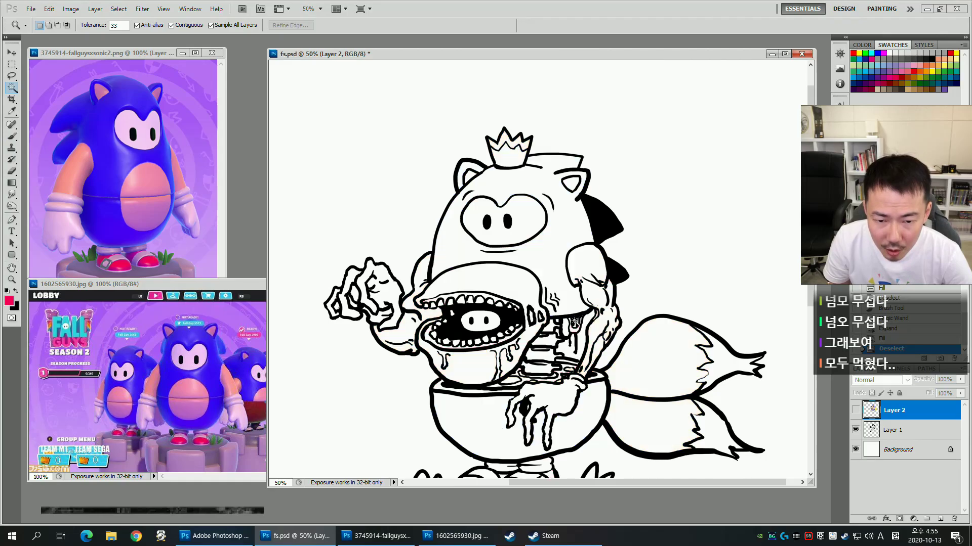
{"action": "key", "text": "b"}
{"action": "key", "text": "alt+BackSpace"}
{"action": "key", "text": "ctrl+d"}
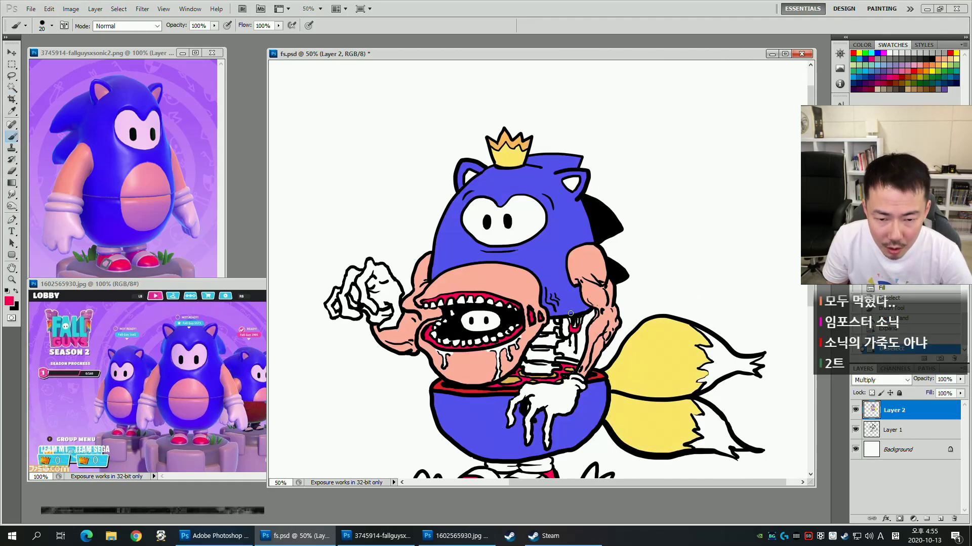
Paint red blood details on the exposed spine and the hanging strands with a 10 to 15 px brush.
{"action": "mouse_move", "coordinate": [582, 320]}
{"action": "left_mouse_down"}
{"action": "mouse_move", "coordinate": [577, 329]}
{"action": "mouse_move", "coordinate": [589, 307]}
{"action": "left_mouse_up"}
{"action": "key", "text": "ctrl+z"}
{"action": "left_click", "coordinate": [576, 330]}
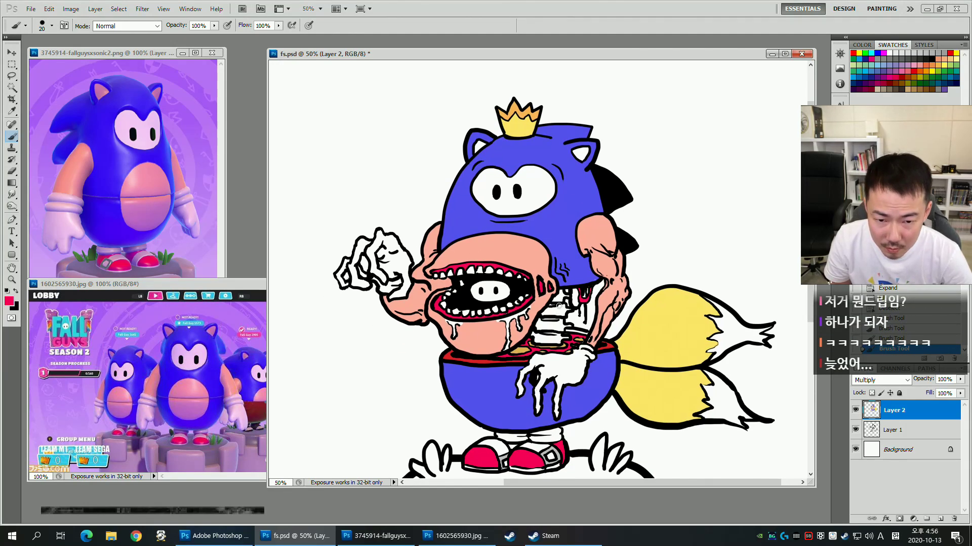
{"action": "key", "text": "bracketleft"}
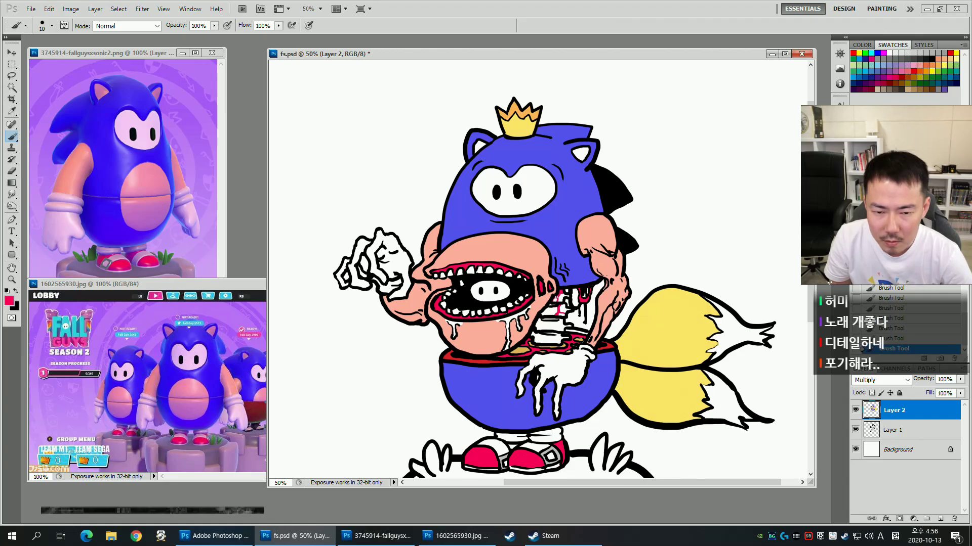
{"action": "left_click_drag", "start_coordinate": [539, 324], "coordinate": [542, 324]}
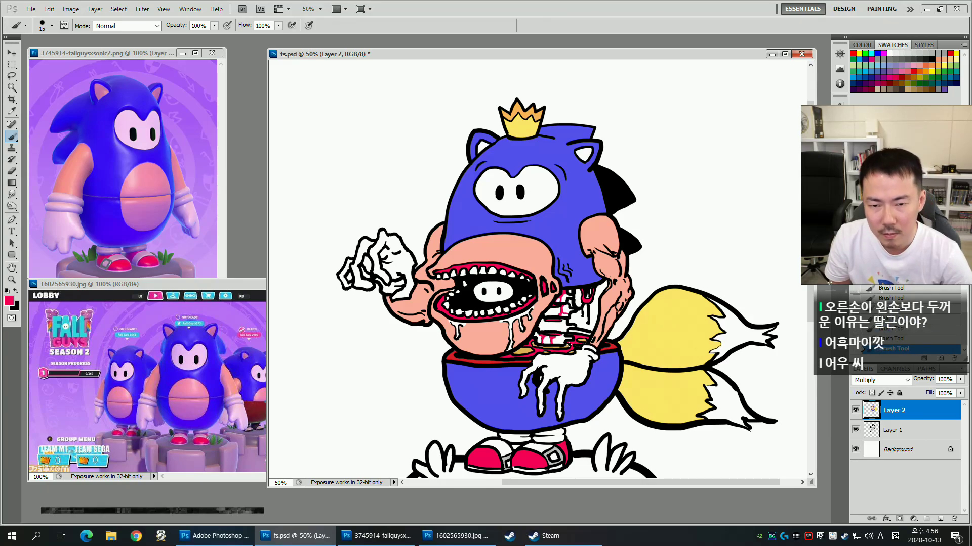
{"action": "left_click_drag", "start_coordinate": [583, 327], "coordinate": [598, 350]}
{"action": "left_click_drag", "start_coordinate": [578, 293], "coordinate": [581, 329]}
Paint the top of the upper tail solid red with the round brush.
{"action": "left_click_drag", "start_coordinate": [627, 291], "coordinate": [559, 241]}
{"action": "key", "text": "bracketright"}
{"action": "mouse_move", "coordinate": [619, 285]}
{"action": "left_mouse_down"}
{"action": "mouse_move", "coordinate": [673, 275]}
{"action": "mouse_move", "coordinate": [624, 284]}
{"action": "mouse_move", "coordinate": [668, 274]}
{"action": "mouse_move", "coordinate": [643, 301]}
{"action": "left_mouse_up"}
{"action": "key", "text": "bracketleft"}
{"action": "key", "text": "bracketleft"}
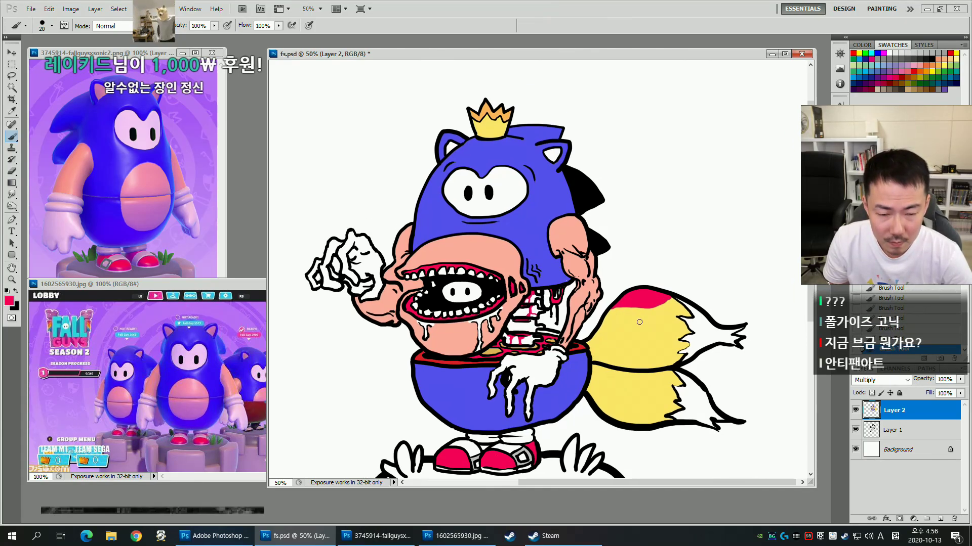
Blend the upper tail's red edge downward and dab blood spots on it with a textured brush at 20% opacity.
{"action": "right_click", "coordinate": [644, 319]}
{"action": "left_click", "coordinate": [673, 319]}
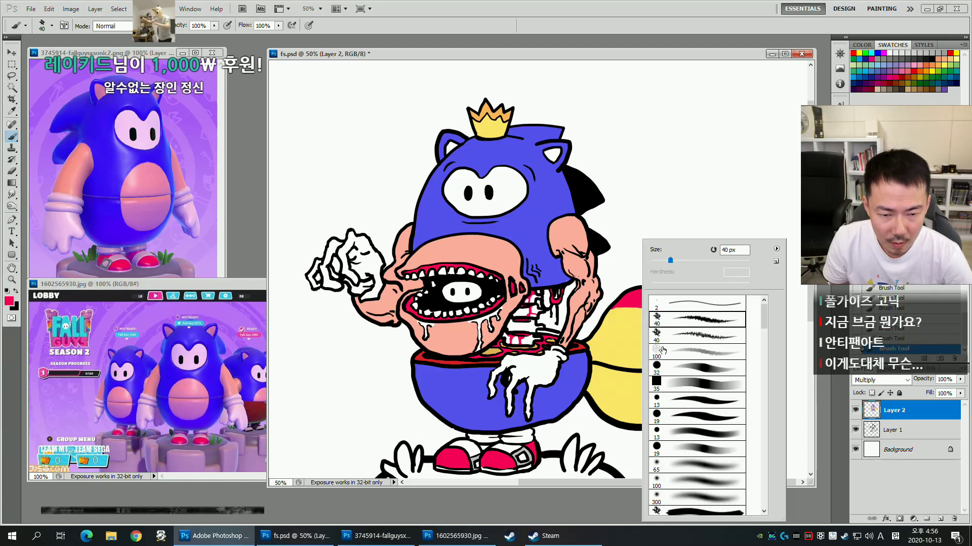
{"action": "double_click", "coordinate": [670, 356]}
{"action": "key", "text": "5"}
{"action": "mouse_move", "coordinate": [646, 312]}
{"action": "left_mouse_down"}
{"action": "mouse_move", "coordinate": [667, 297]}
{"action": "mouse_move", "coordinate": [642, 304]}
{"action": "mouse_move", "coordinate": [634, 314]}
{"action": "mouse_move", "coordinate": [645, 316]}
{"action": "mouse_move", "coordinate": [657, 308]}
{"action": "mouse_move", "coordinate": [650, 299]}
{"action": "mouse_move", "coordinate": [647, 311]}
{"action": "mouse_move", "coordinate": [623, 311]}
{"action": "left_mouse_up"}
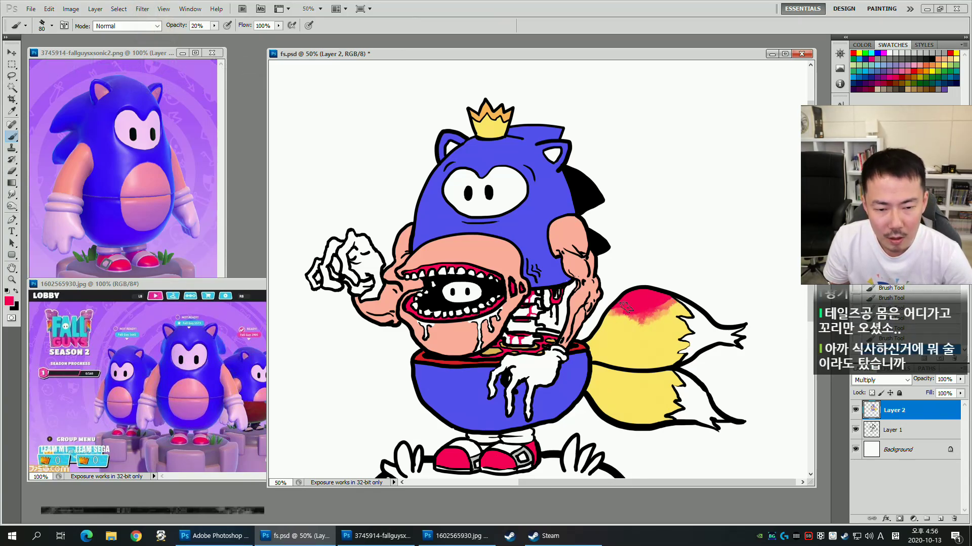
{"action": "key", "text": "["}
{"action": "key", "text": "["}
{"action": "left_click", "coordinate": [668, 332]}
{"action": "left_click", "coordinate": [667, 331]}
{"action": "left_click", "coordinate": [669, 330]}
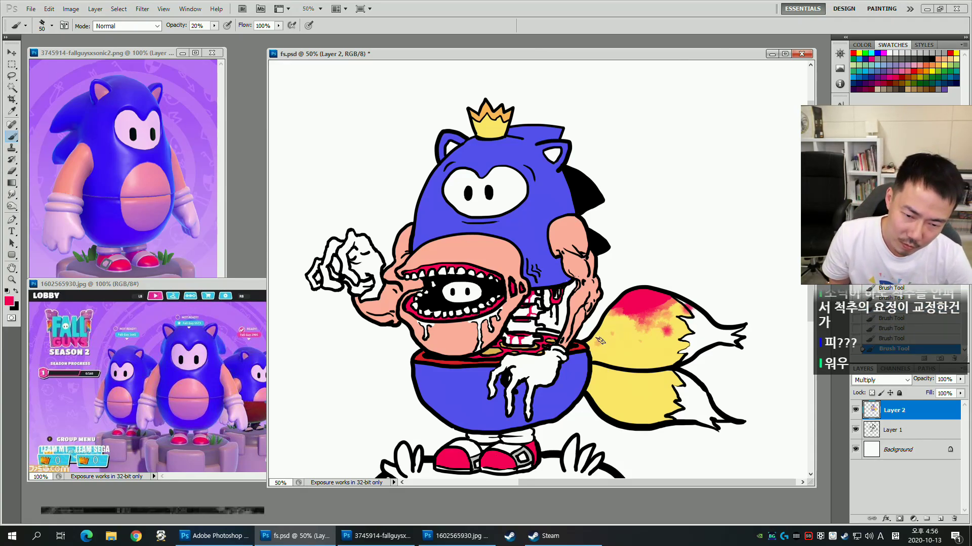
Stain the base of the upper tail red with the textured brush at 45 px and 50% opacity.
{"action": "key", "text": "bracketleft"}
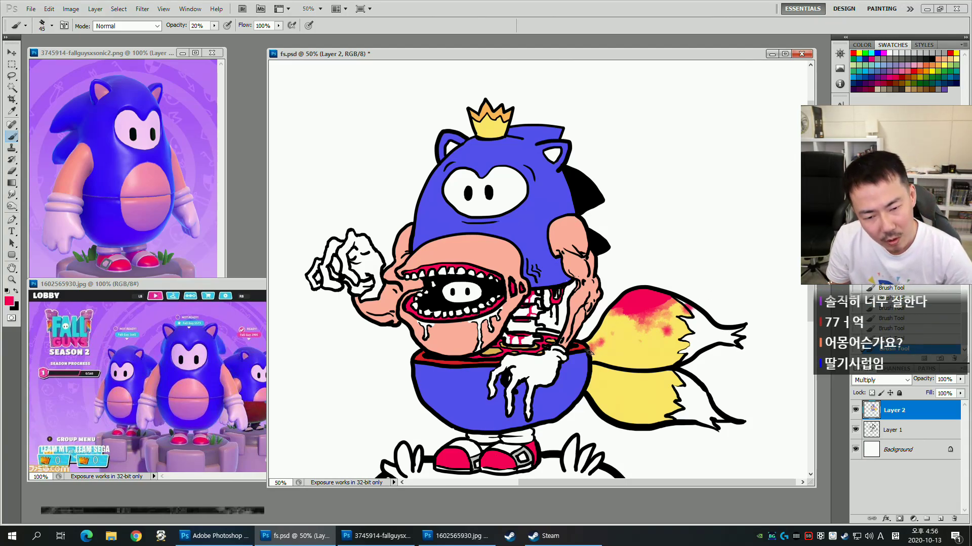
{"action": "key", "text": "5"}
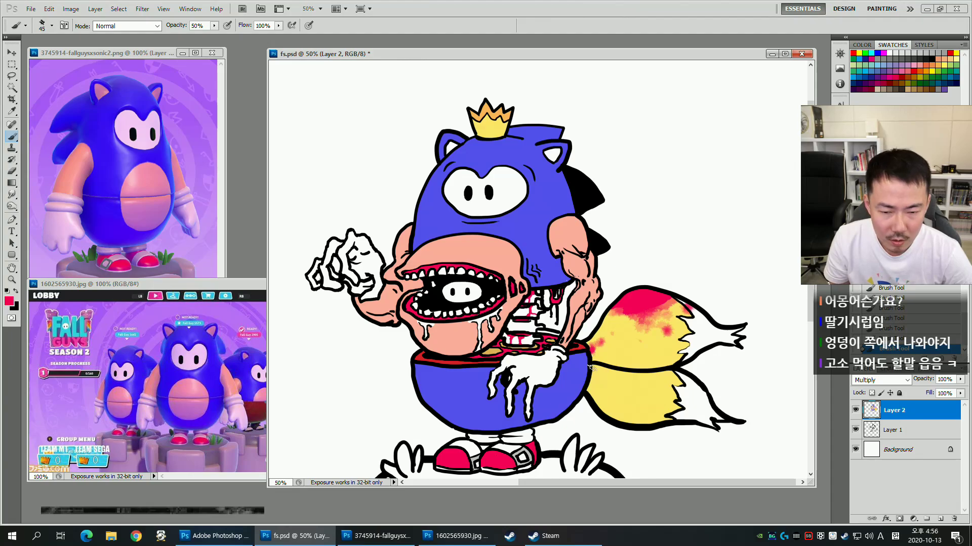
{"action": "left_click_drag", "start_coordinate": [597, 350], "coordinate": [597, 348]}
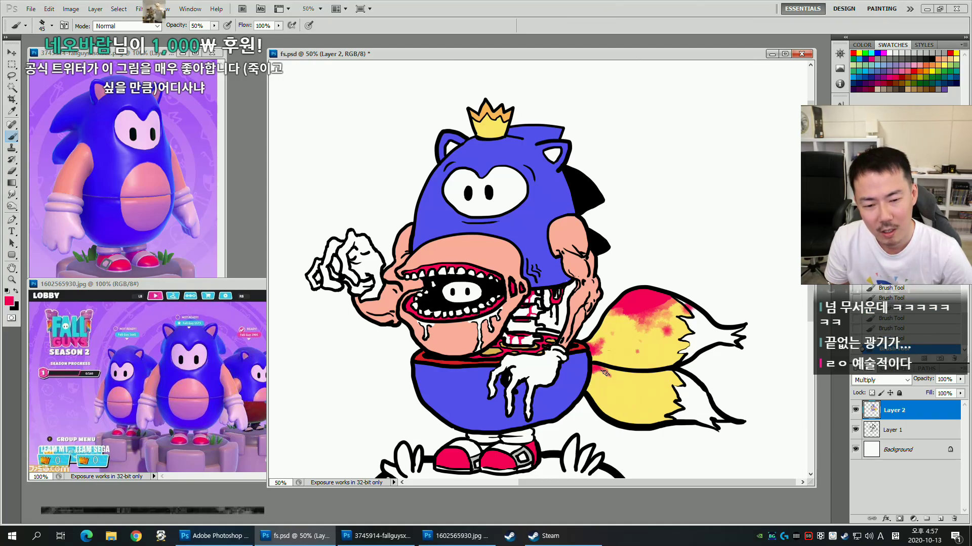
Spread red blood stains over the base of the lower tail with the textured brush at 90 px.
{"action": "key", "text": "bracketright"}
{"action": "key", "text": "bracketright"}
{"action": "key", "text": "bracketright"}
{"action": "key", "text": "bracketright"}
{"action": "left_click_drag", "start_coordinate": [596, 396], "coordinate": [607, 372]}
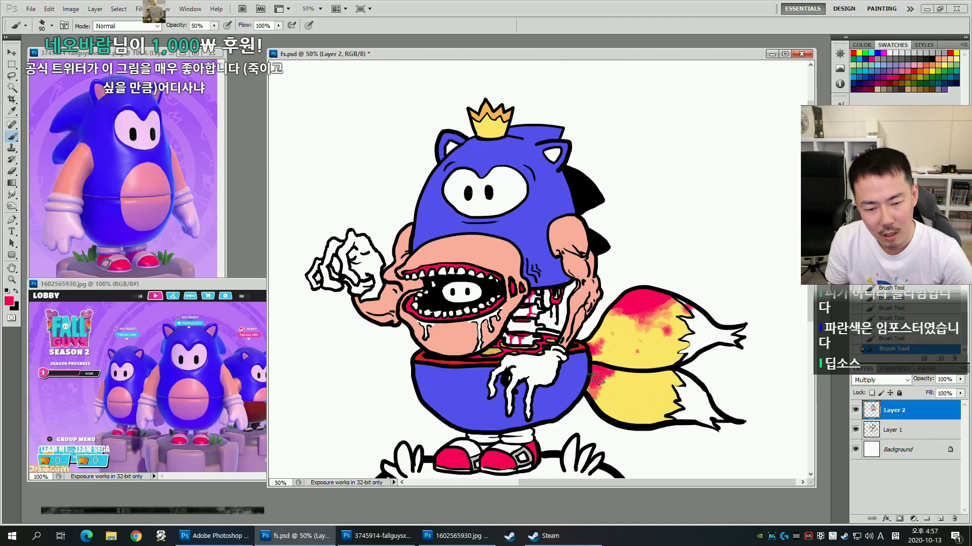
{"action": "mouse_move", "coordinate": [596, 391]}
{"action": "left_mouse_down"}
{"action": "mouse_move", "coordinate": [622, 378]}
{"action": "mouse_move", "coordinate": [612, 397]}
{"action": "left_mouse_up"}
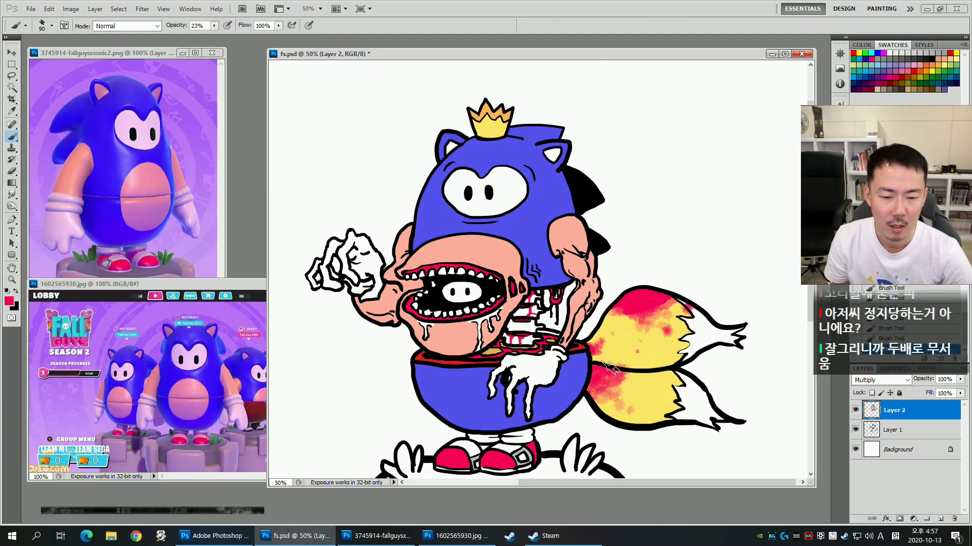
Switch to the 19 px round brush and set its opacity to 100%.
{"action": "left_click_drag", "start_coordinate": [661, 366], "coordinate": [692, 356]}
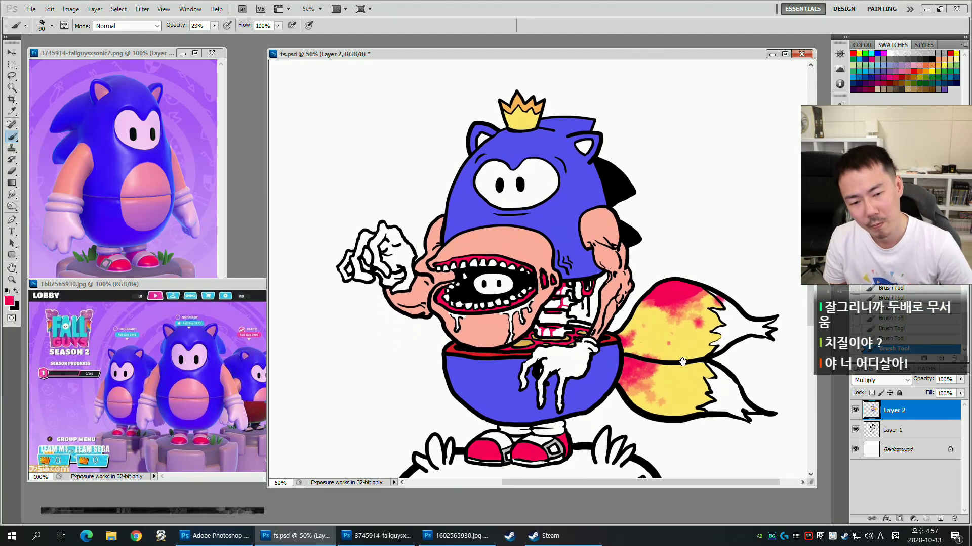
{"action": "right_click", "coordinate": [601, 335]}
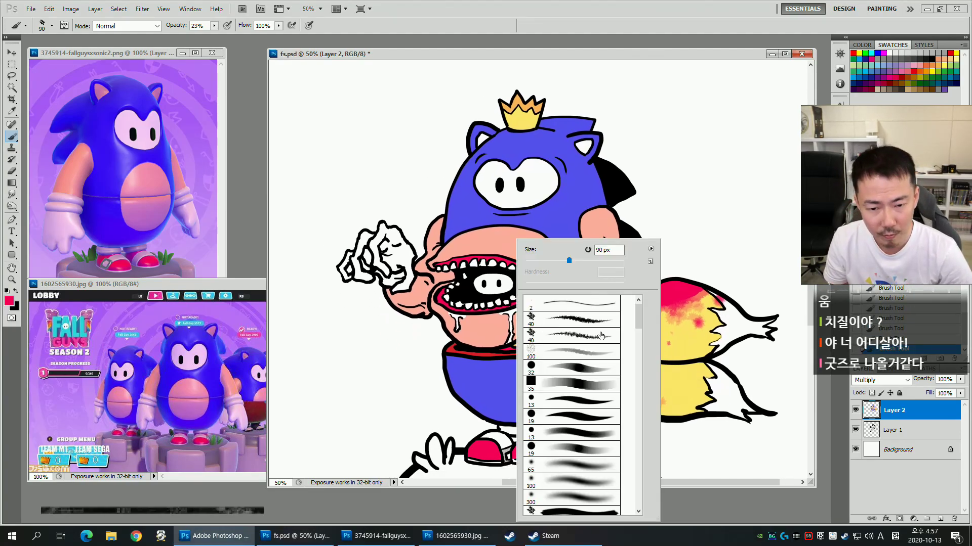
{"action": "left_click", "coordinate": [597, 416]}
{"action": "left_click_drag", "start_coordinate": [481, 232], "coordinate": [548, 284]}
{"action": "key", "text": "ctrl+z"}
{"action": "key", "text": "0"}
{"action": "key", "text": "w"}
{"action": "left_click", "coordinate": [509, 256]}
{"action": "left_click", "coordinate": [475, 344]}
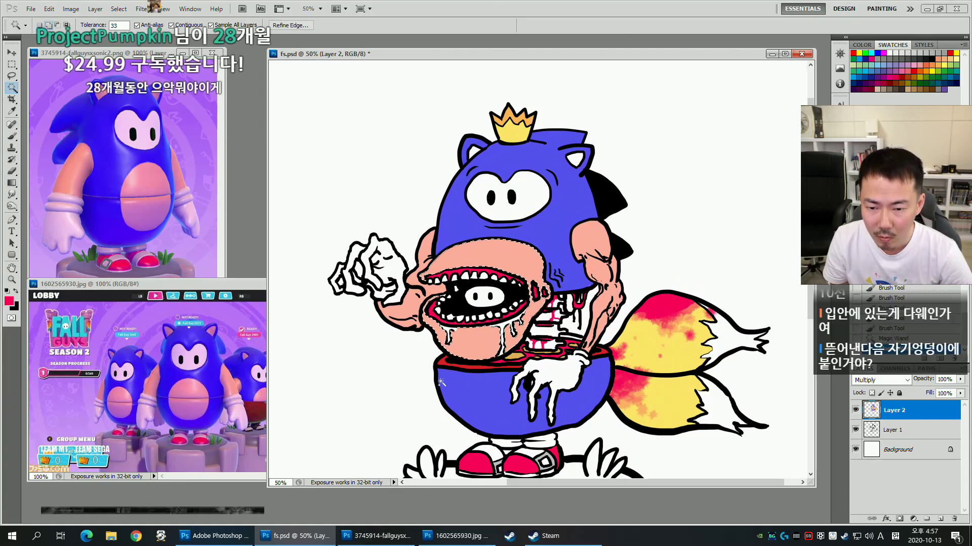
{"action": "key", "text": "ctrl+u"}
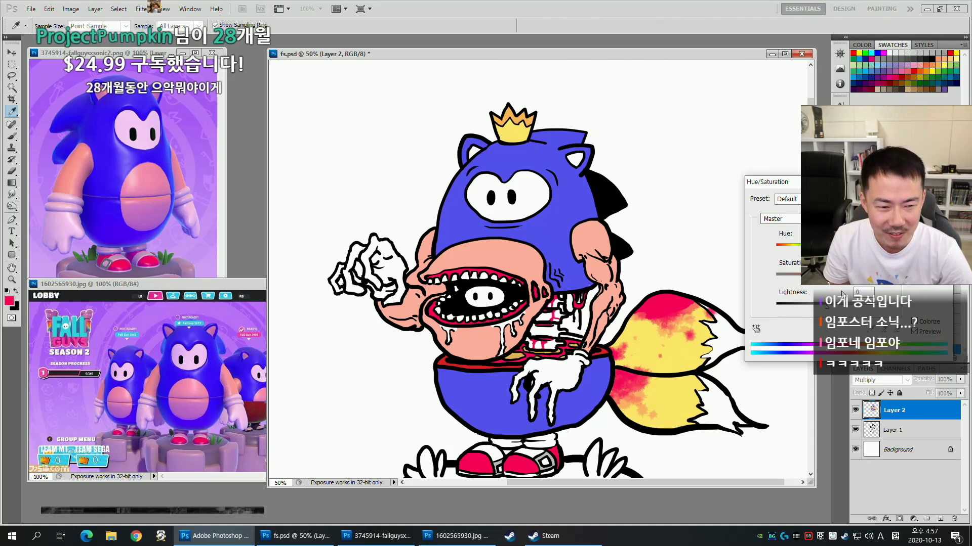
{"action": "key", "text": "Escape"}
{"action": "key", "text": "ctrl+d"}
Sample the skin tone and fill the inside of both ears with it.
{"action": "key", "text": "b"}
{"action": "left_click", "coordinate": [440, 290], "text": "alt"}
{"action": "left_click", "coordinate": [444, 290]}
{"action": "mouse_move", "coordinate": [603, 309]}
{"action": "left_mouse_down"}
{"action": "mouse_move", "coordinate": [590, 312]}
{"action": "mouse_move", "coordinate": [592, 324]}
{"action": "mouse_move", "coordinate": [583, 297]}
{"action": "mouse_move", "coordinate": [581, 325]}
{"action": "left_mouse_up"}
{"action": "key", "text": "w"}
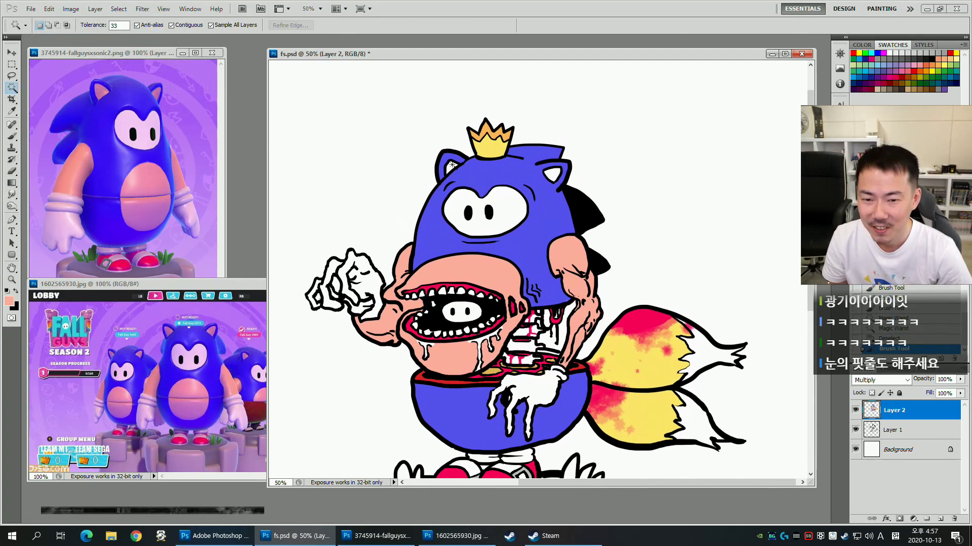
{"action": "left_click", "coordinate": [559, 174], "text": "shift"}
{"action": "key", "text": "b"}
{"action": "key", "text": "alt+BackSpace"}
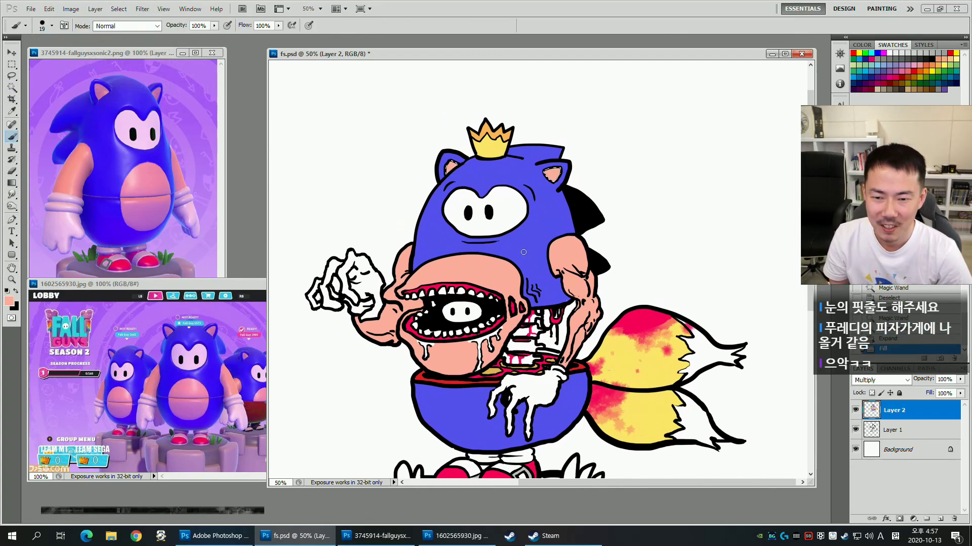
{"action": "key", "text": "ctrl+d"}
Choose a light green, close off the bases of both grass tufts, and fill their blades with it.
{"action": "left_click_drag", "start_coordinate": [631, 334], "coordinate": [641, 303]}
{"action": "mouse_move", "coordinate": [590, 357]}
{"action": "left_mouse_down"}
{"action": "mouse_move", "coordinate": [576, 256]}
{"action": "mouse_move", "coordinate": [576, 297]}
{"action": "mouse_move", "coordinate": [576, 276]}
{"action": "left_mouse_up"}
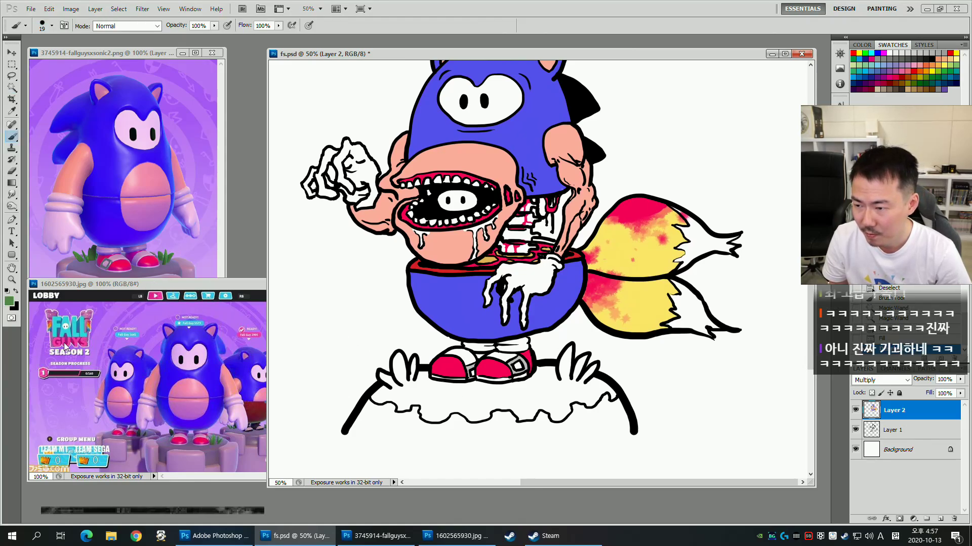
{"action": "left_click", "coordinate": [9, 302]}
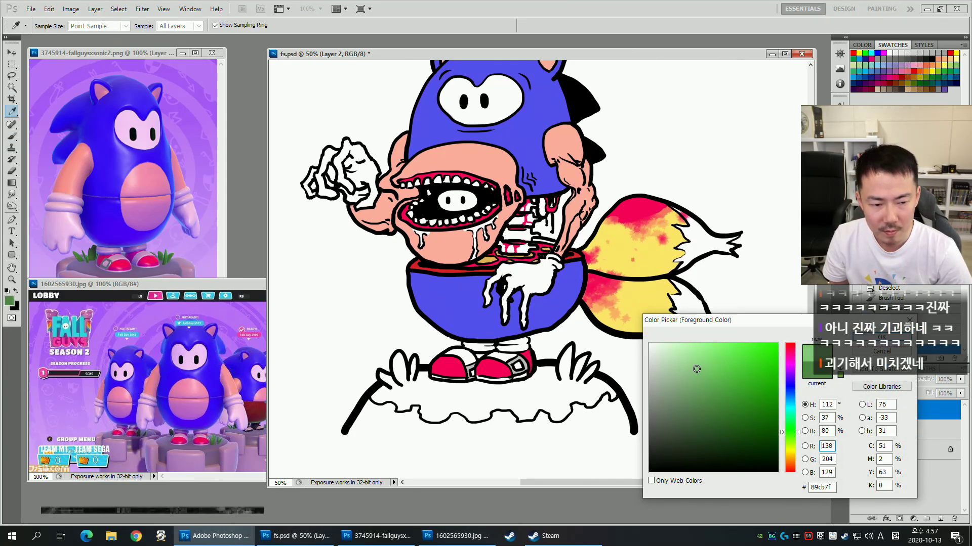
{"action": "left_click_drag", "start_coordinate": [391, 388], "coordinate": [411, 381]}
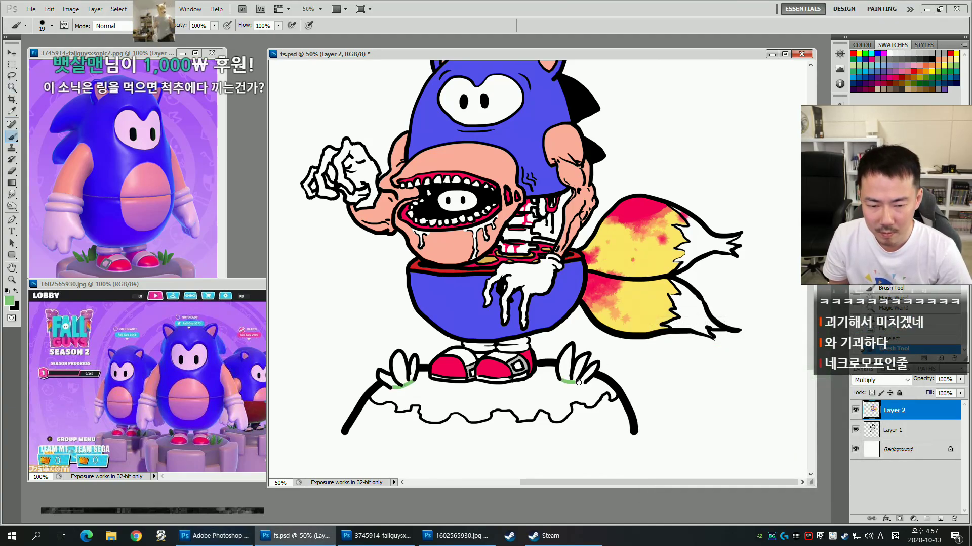
{"action": "key", "text": "w"}
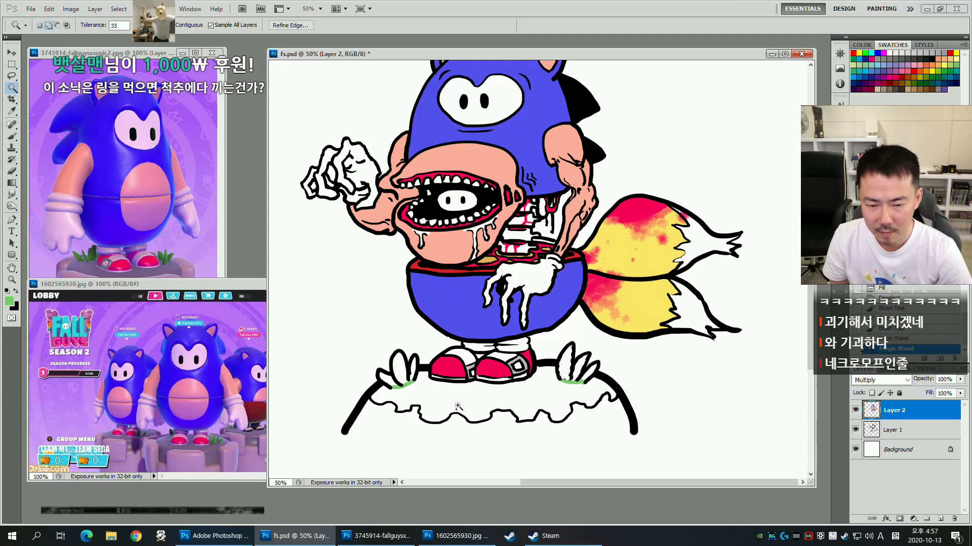
{"action": "left_click", "coordinate": [413, 369]}
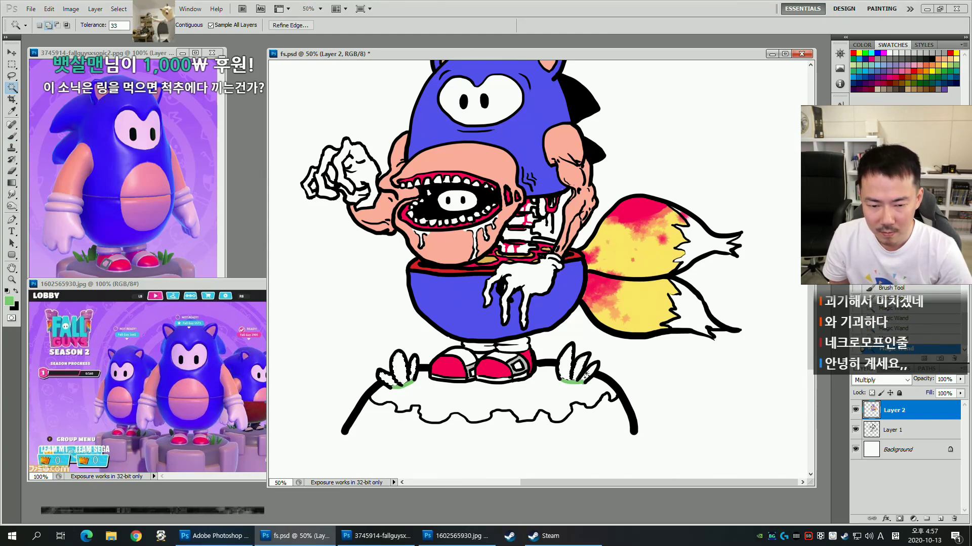
{"action": "key", "text": "alt+BackSpace"}
{"action": "key", "text": "ctrl+d"}
{"action": "key", "text": "b"}
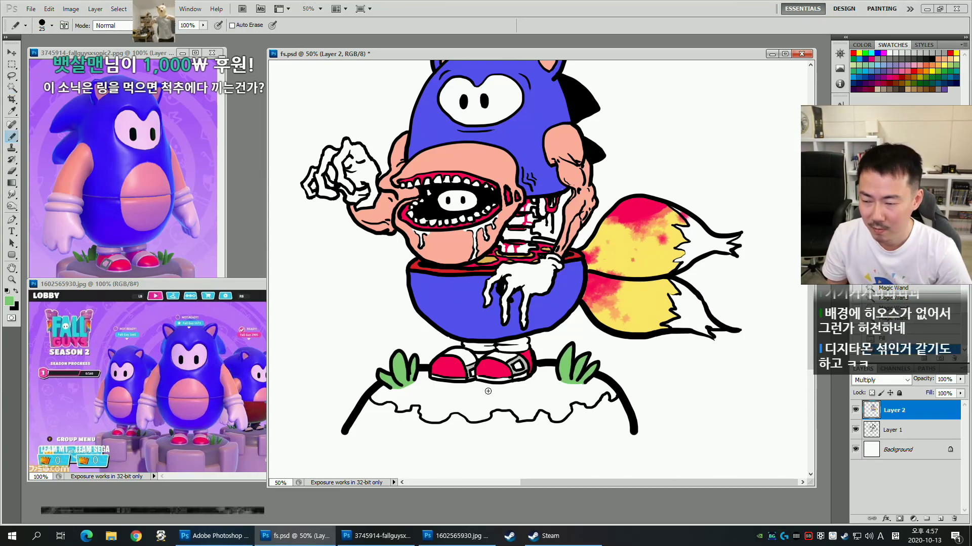
Sample mauve from the reference image, close the mound's open lower edge with a stroke, and fill its lower band.
{"action": "left_click_drag", "start_coordinate": [514, 398], "coordinate": [527, 375]}
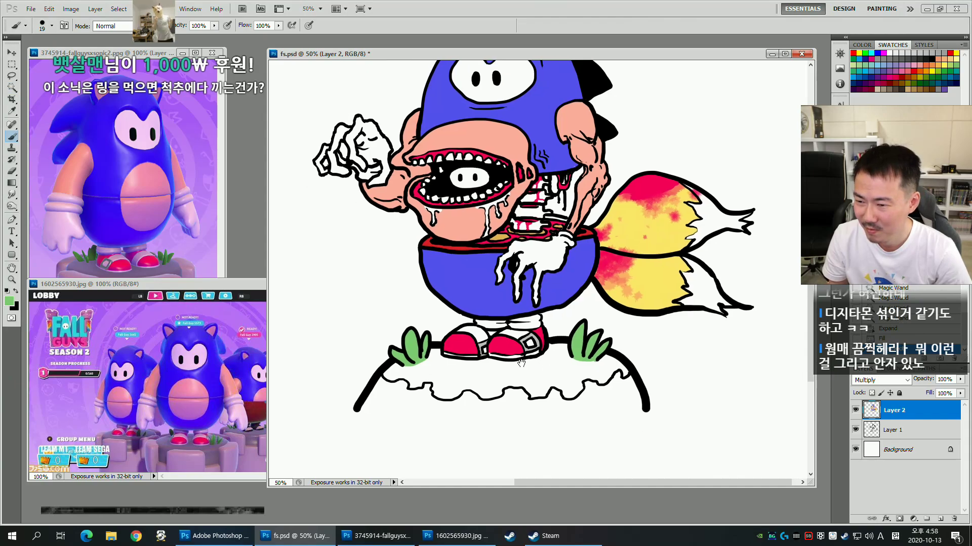
{"action": "left_click", "coordinate": [185, 267], "text": "alt"}
{"action": "left_click_drag", "start_coordinate": [358, 411], "coordinate": [644, 411]}
{"action": "key", "text": "w"}
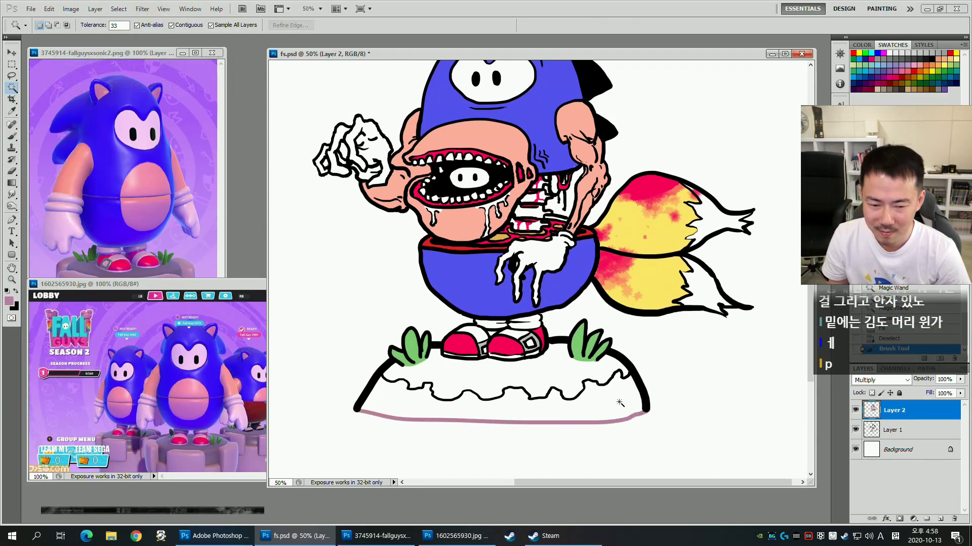
{"action": "left_click", "coordinate": [601, 410]}
{"action": "key", "text": "F2"}
{"action": "left_click_drag", "start_coordinate": [455, 364], "coordinate": [443, 380]}
{"action": "key", "text": "b"}
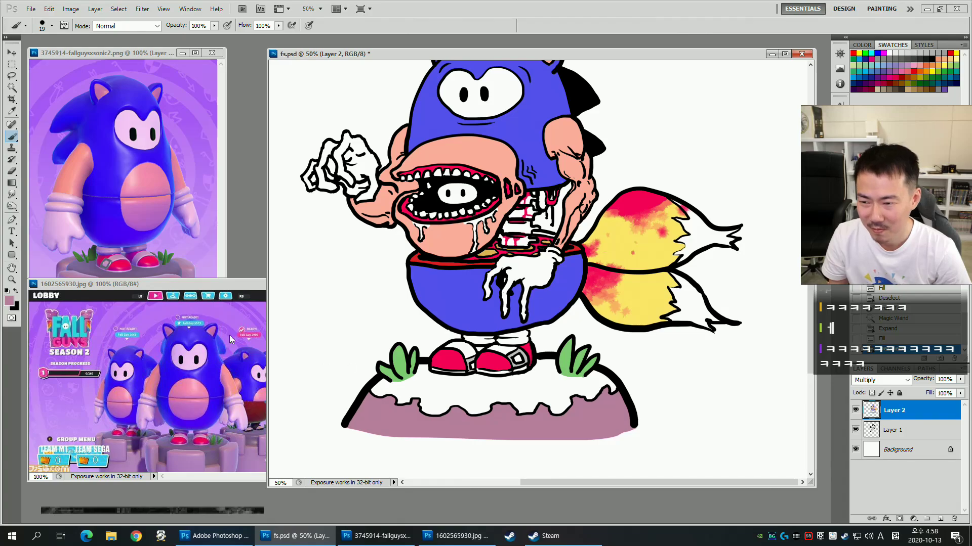
Fill the mound's scalloped upper surface, including the area around the shoes, with a dark greyish purple.
{"action": "key", "text": "w"}
{"action": "left_click", "coordinate": [406, 389]}
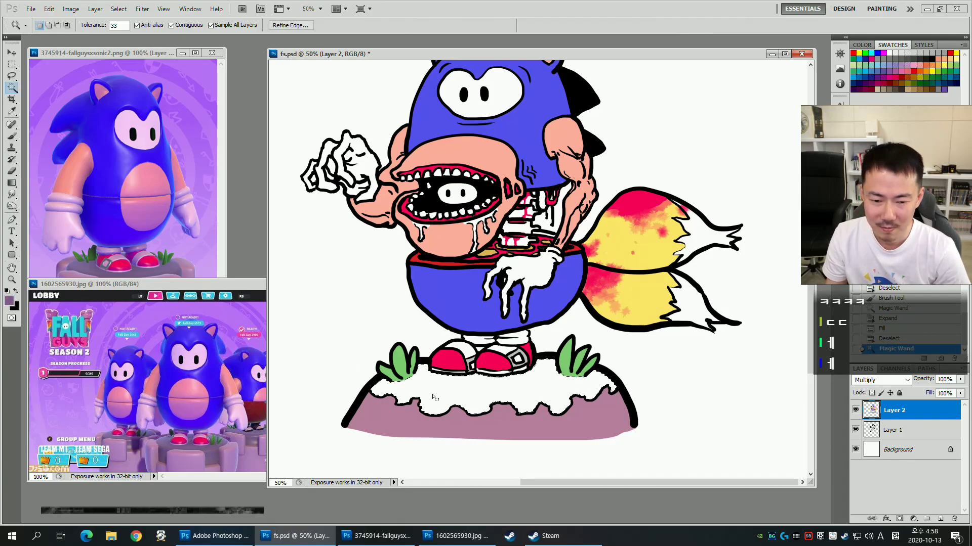
{"action": "key", "text": "F2"}
{"action": "left_click_drag", "start_coordinate": [672, 300], "coordinate": [672, 359]}
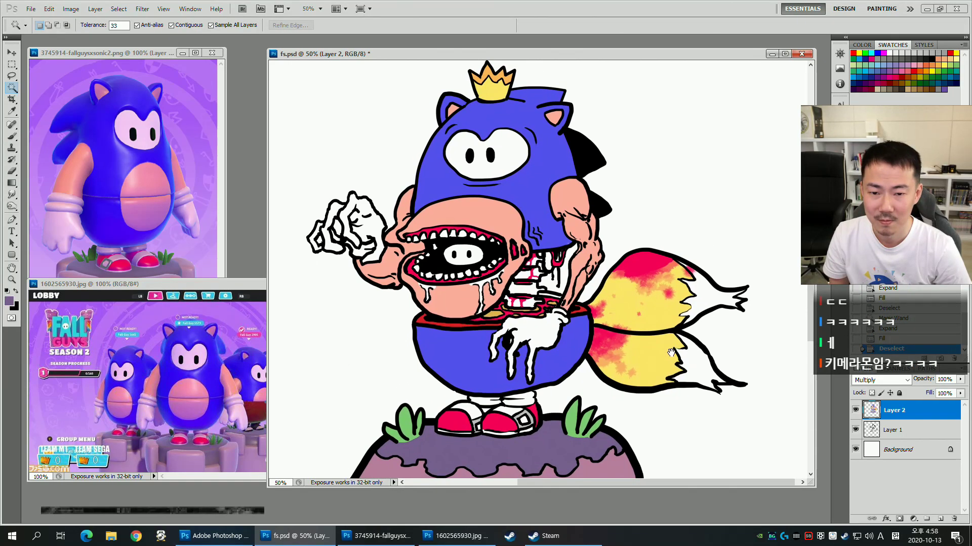
{"action": "key", "text": "b"}
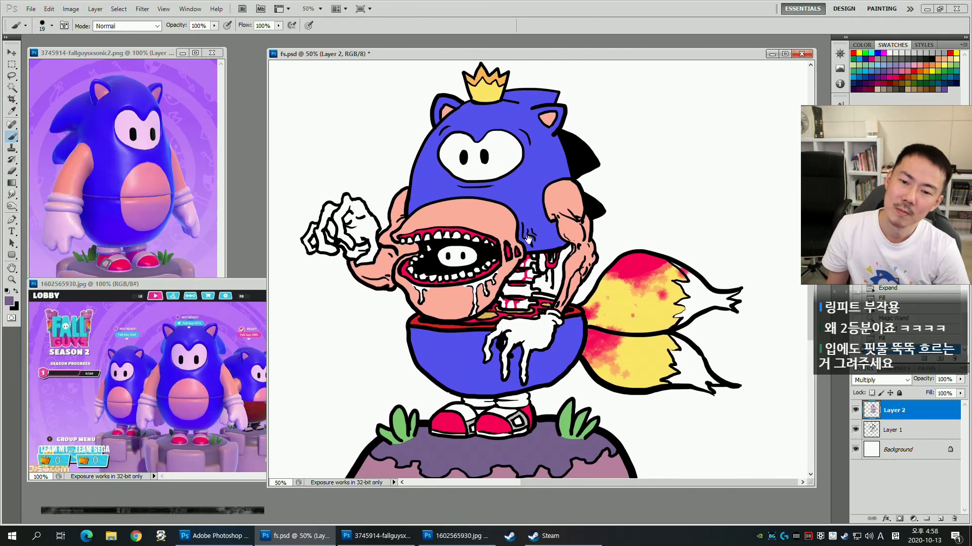
Sample the body blue and darken it to the violet-blue shade #5237b6 for shadows.
{"action": "left_click", "coordinate": [525, 185], "text": "alt"}
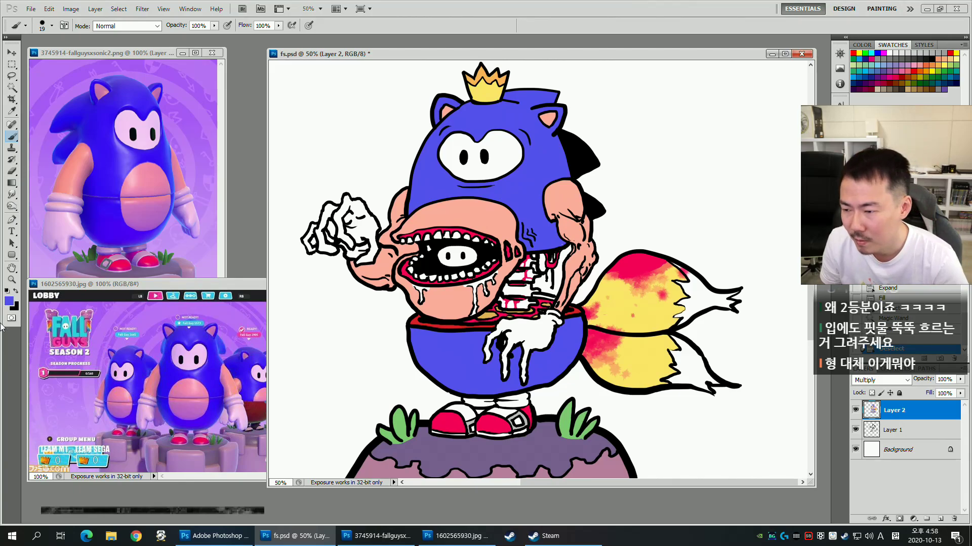
{"action": "left_click", "coordinate": [7, 302]}
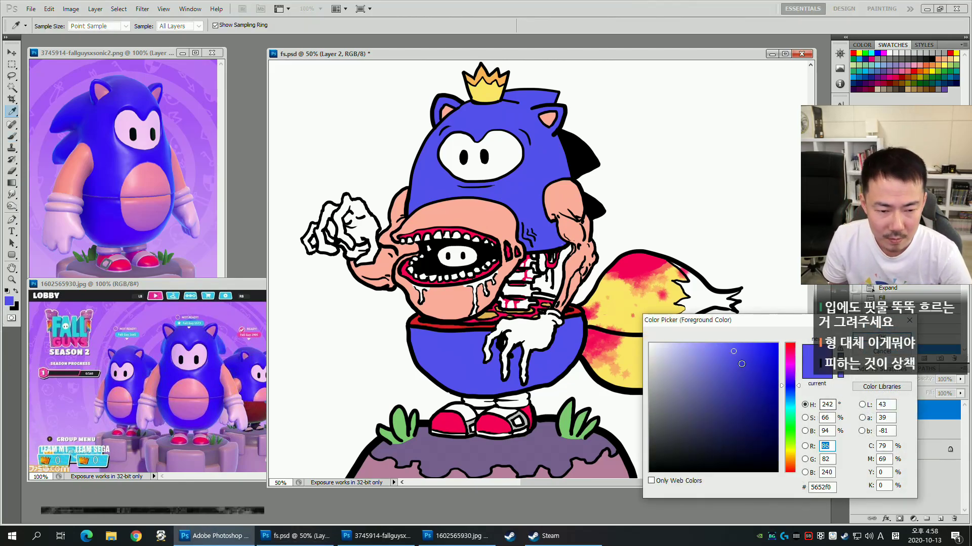
{"action": "left_click", "coordinate": [799, 383]}
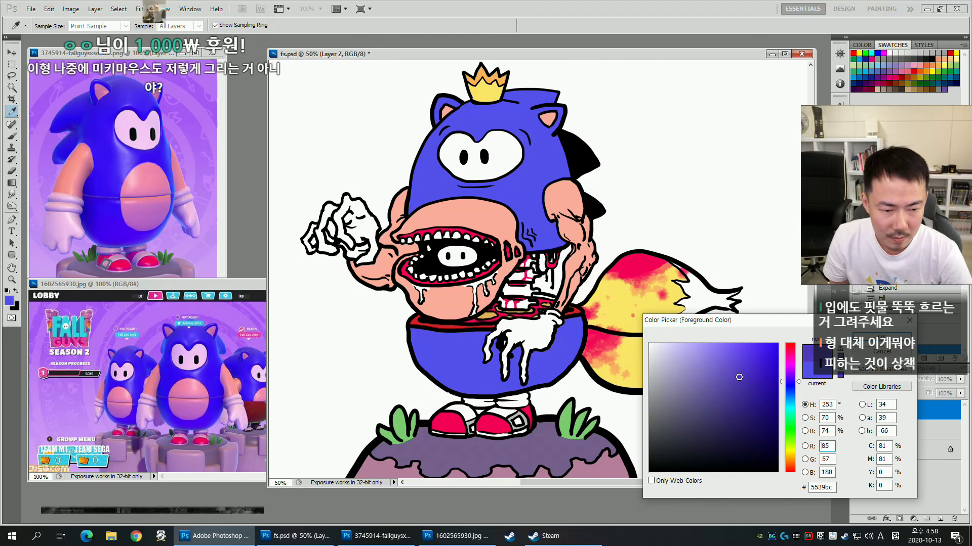
{"action": "left_click_drag", "start_coordinate": [738, 377], "coordinate": [738, 381]}
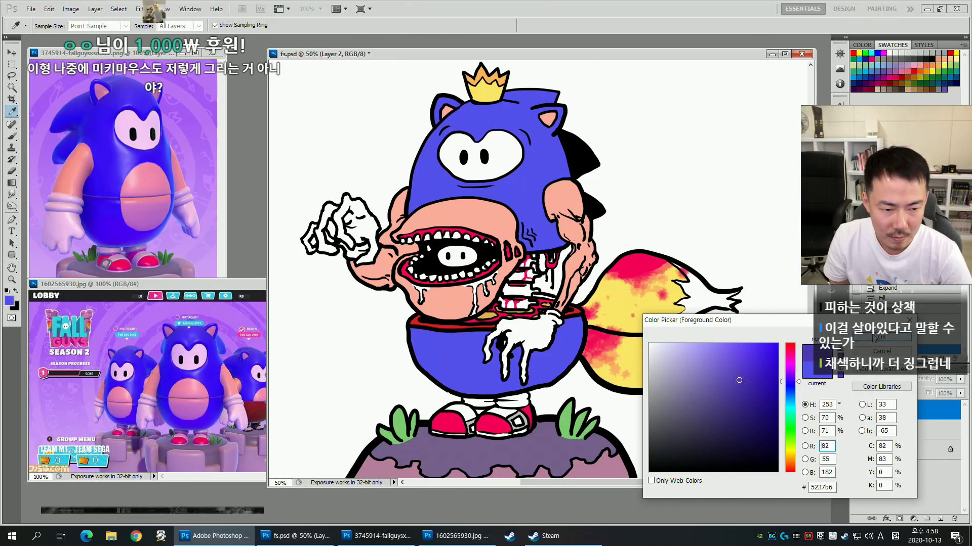
{"action": "left_click", "coordinate": [874, 337]}
Select the blue head area, hide the selection outline, and shade the creases below and beside the eyes with 25 px and 20 px brushes.
{"action": "key", "text": "w"}
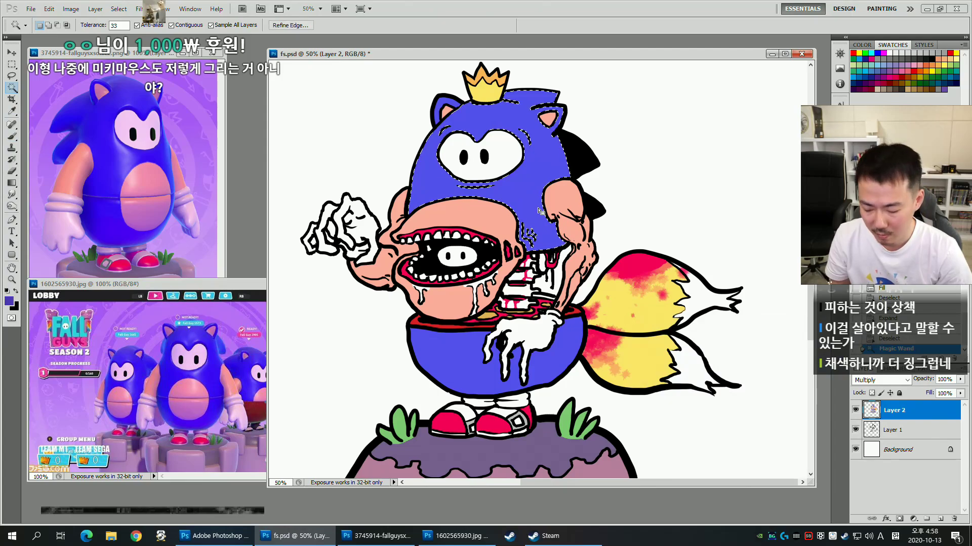
{"action": "left_click", "coordinate": [538, 211]}
{"action": "key", "text": "ctrl+h"}
{"action": "key", "text": "b"}
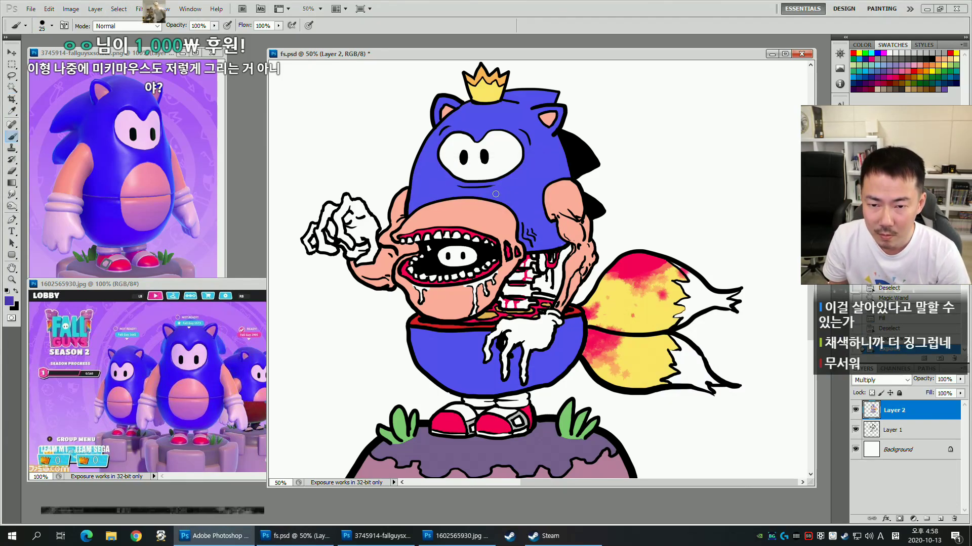
{"action": "left_click_drag", "start_coordinate": [462, 190], "coordinate": [485, 189]}
{"action": "key", "text": "bracketleft"}
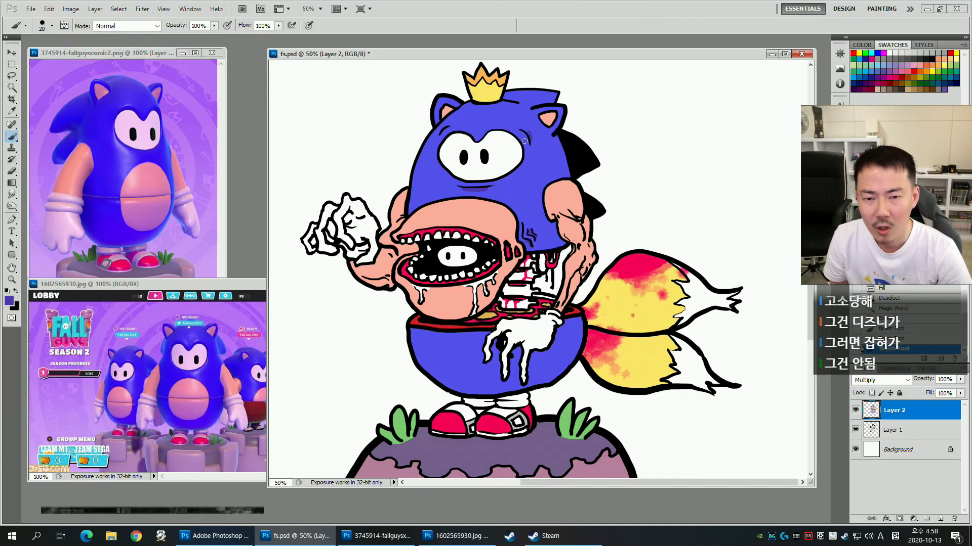
{"action": "left_click_drag", "start_coordinate": [530, 139], "coordinate": [530, 143]}
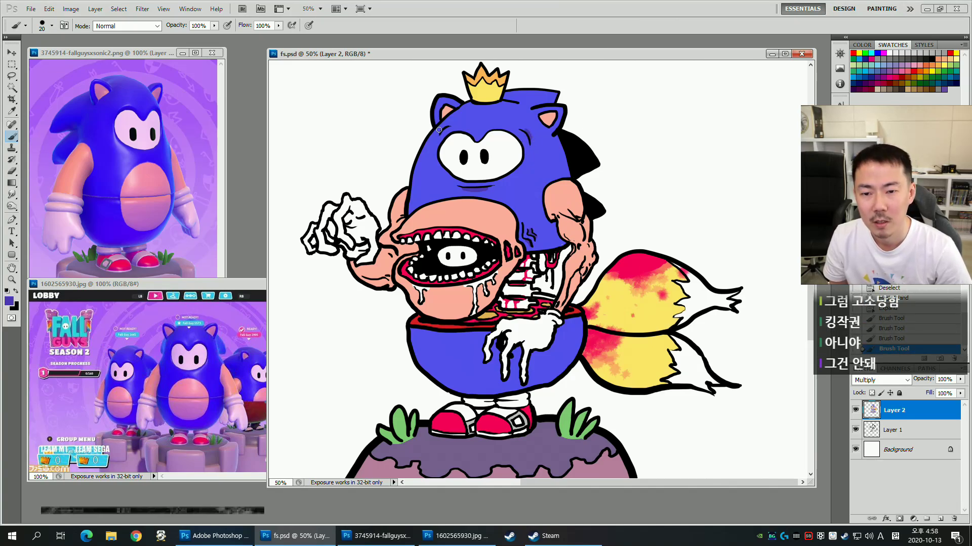
Enlarge the brush to 30 px and shade the head's lower edge by the arm and the blue spike behind the crown.
{"action": "key", "text": "bracketright"}
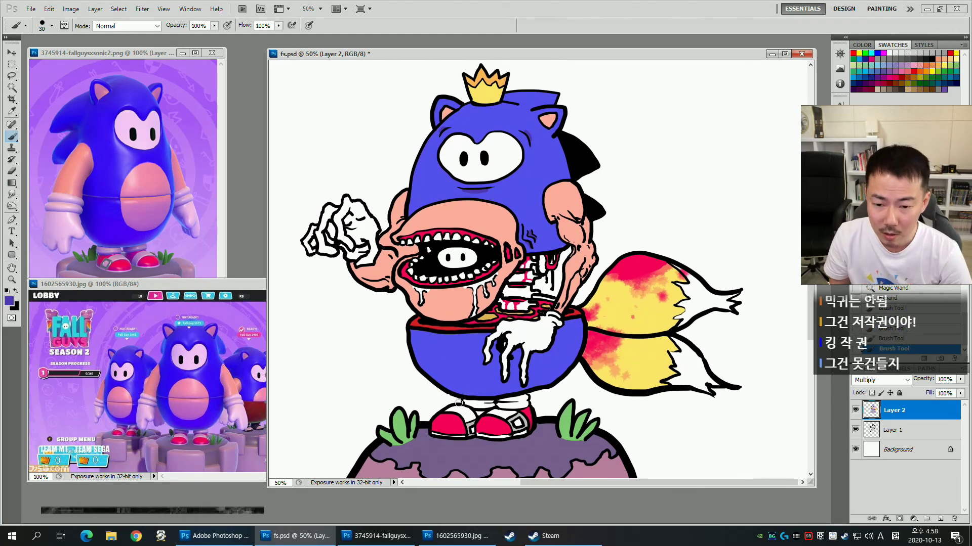
{"action": "scroll", "coordinate": [531, 319], "scroll_direction": "up", "scroll_amount": 3}
{"action": "left_click_drag", "start_coordinate": [565, 275], "coordinate": [559, 280]}
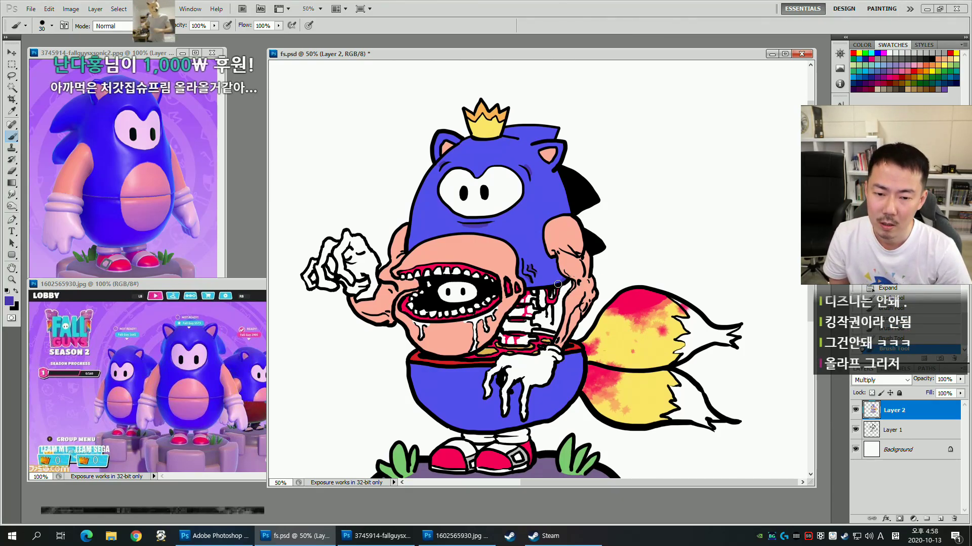
{"action": "scroll", "coordinate": [608, 322], "scroll_direction": "up", "scroll_amount": 1}
{"action": "left_click", "coordinate": [555, 183]}
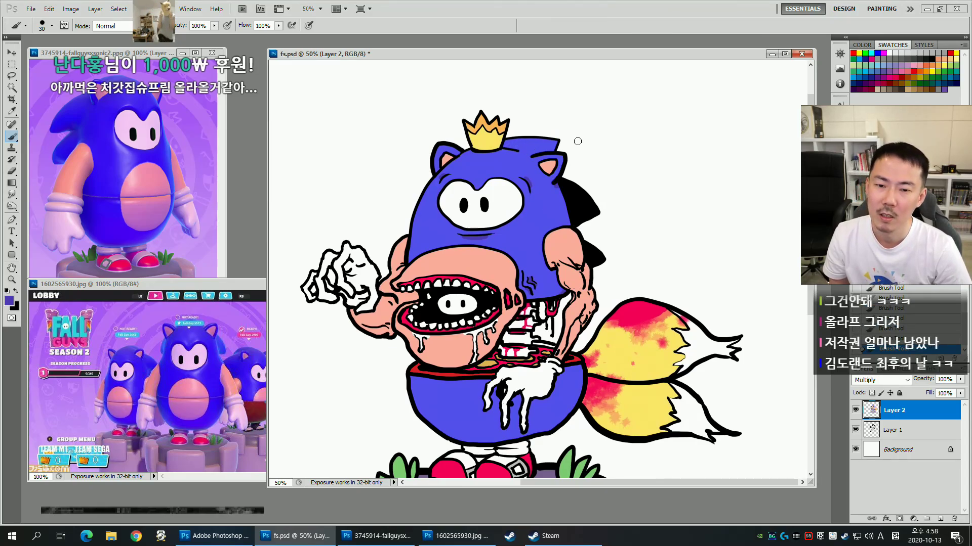
{"action": "mouse_move", "coordinate": [509, 147]}
{"action": "left_mouse_down"}
{"action": "mouse_move", "coordinate": [541, 152]}
{"action": "mouse_move", "coordinate": [505, 146]}
{"action": "mouse_move", "coordinate": [555, 142]}
{"action": "left_mouse_up"}
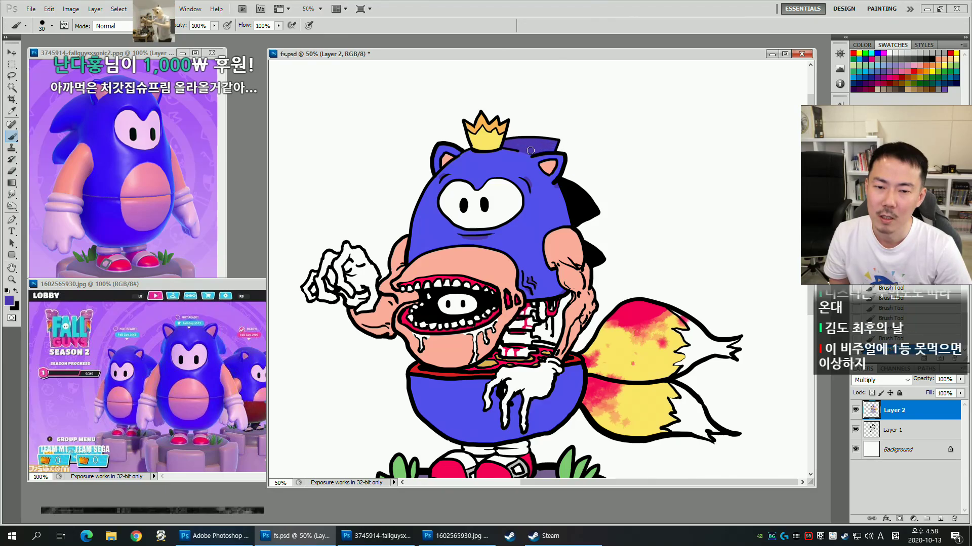
{"action": "scroll", "coordinate": [644, 149], "scroll_direction": "up", "scroll_amount": 1}
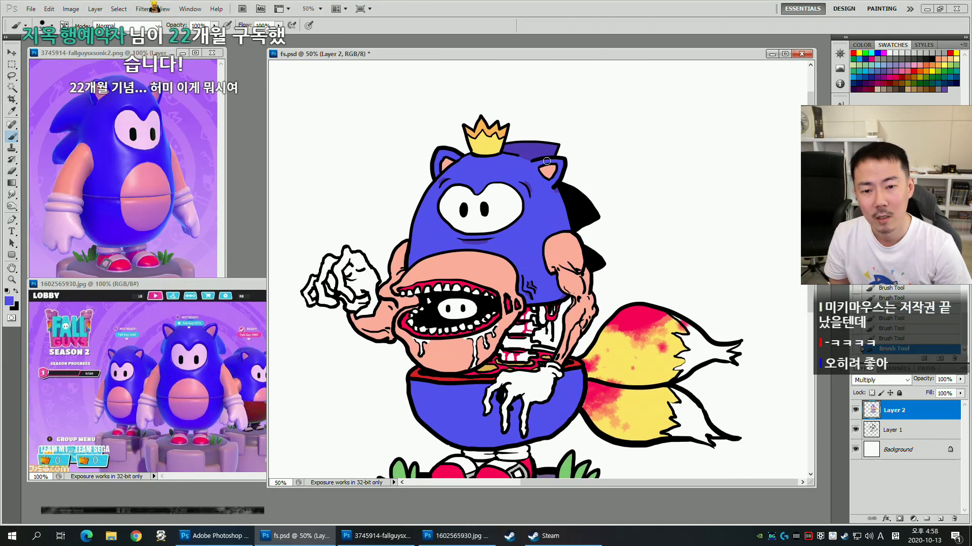
Select the blue lower half of the body, expand the selection, and keep the layer at 100% opacity.
{"action": "left_click_drag", "start_coordinate": [585, 184], "coordinate": [594, 172]}
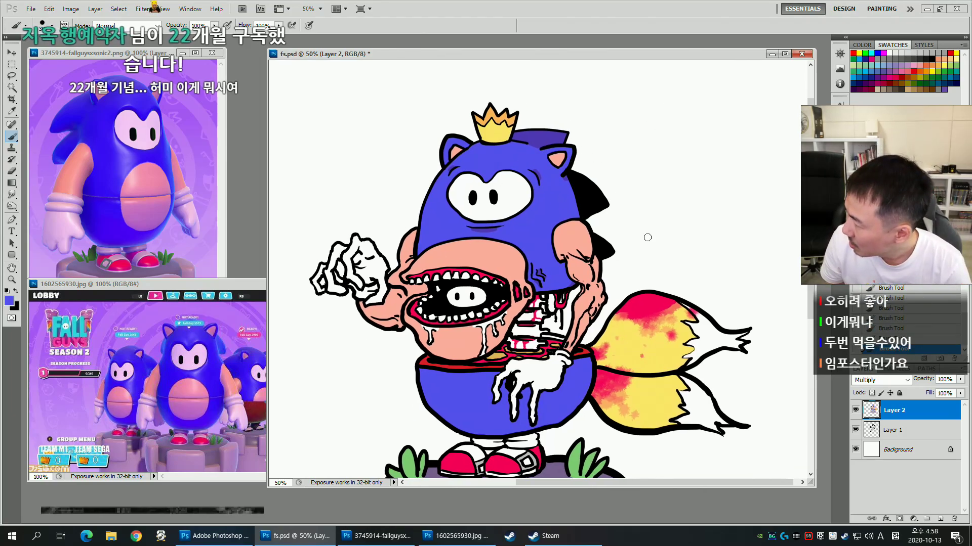
{"action": "left_click_drag", "start_coordinate": [598, 312], "coordinate": [589, 259]}
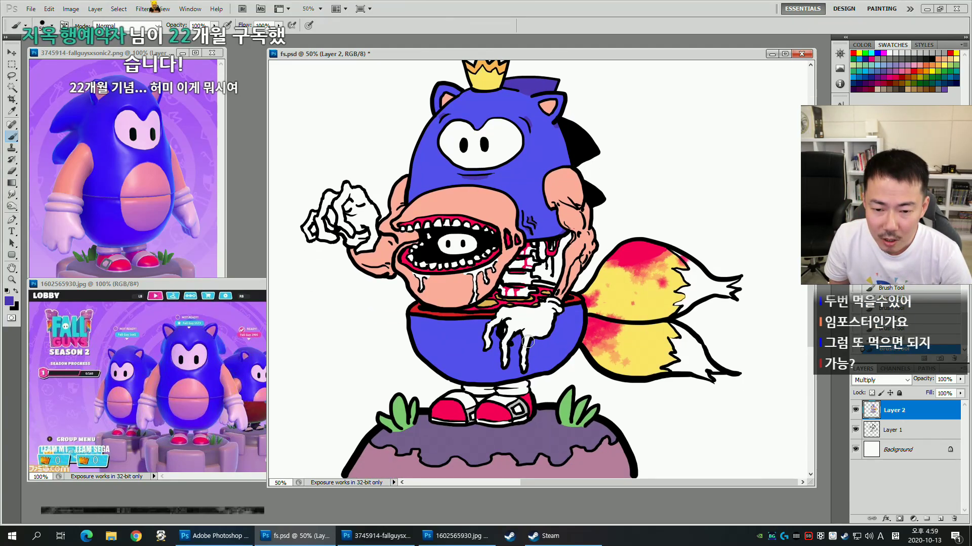
{"action": "key", "text": "w"}
{"action": "left_click", "coordinate": [541, 354]}
{"action": "key", "text": "alt+s"}
{"action": "key", "text": "m"}
{"action": "key", "text": "e"}
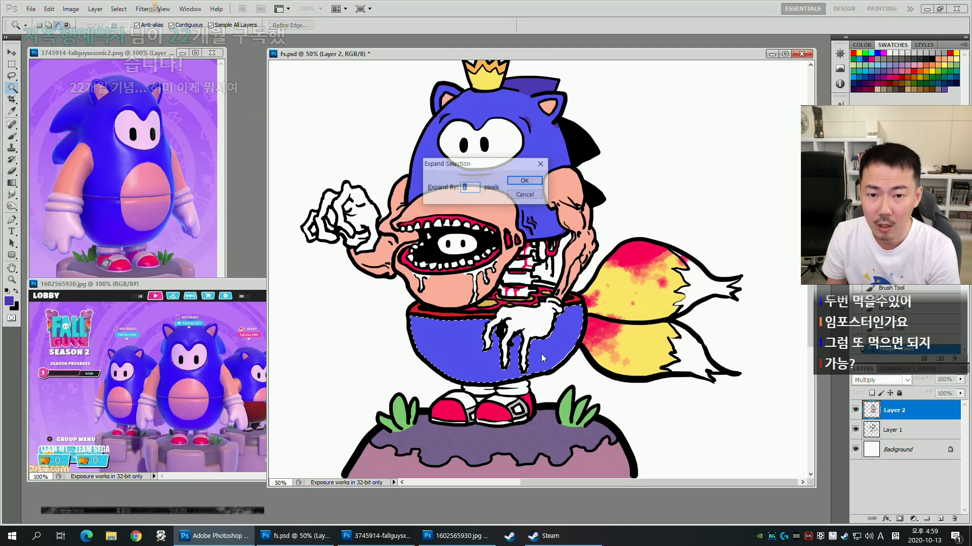
{"action": "key", "text": "Return"}
{"action": "key", "text": "1"}
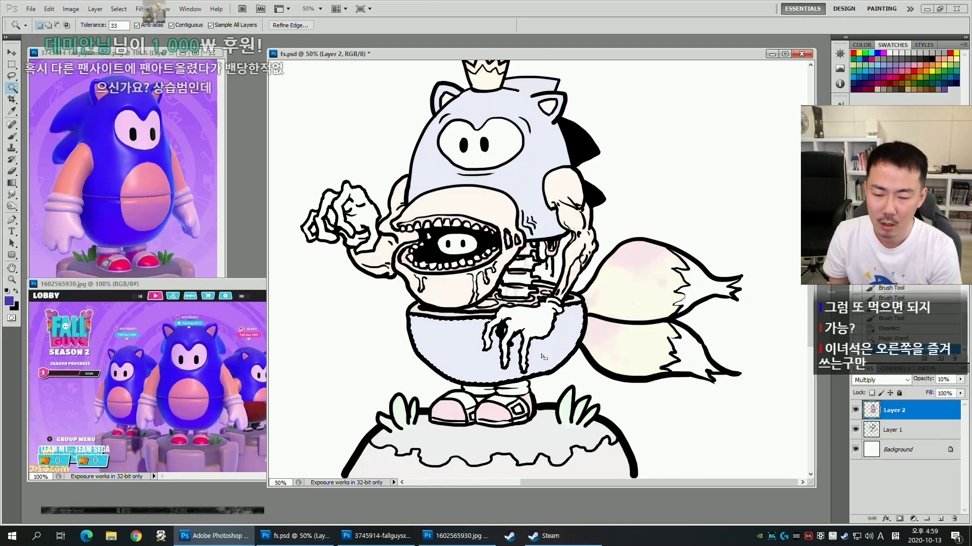
{"action": "key", "text": "0"}
{"action": "key", "text": "alt+s"}
{"action": "key", "text": "m"}
{"action": "key", "text": "e"}
{"action": "key", "text": "Return"}
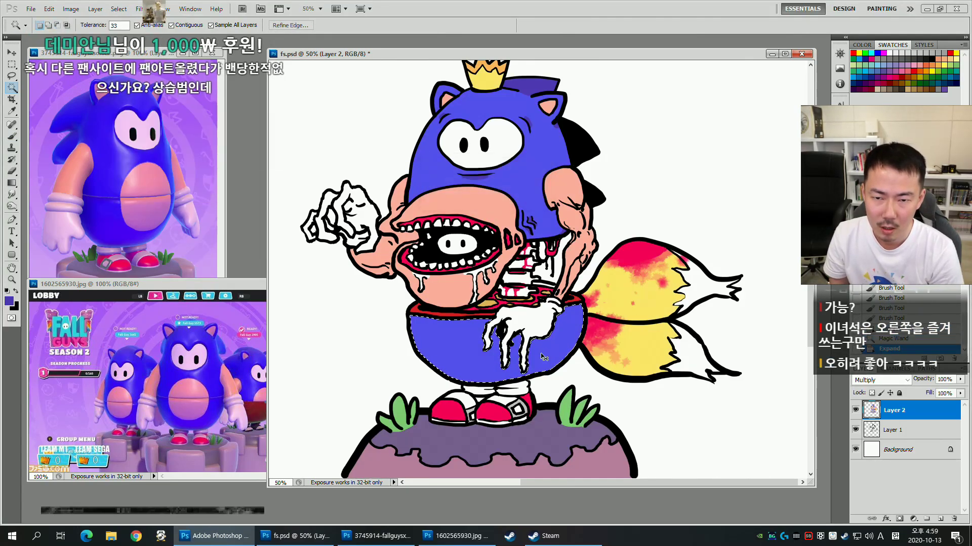
{"action": "key", "text": "ctrl+g"}
{"action": "key", "text": "ctrl+z"}
Shade the side of the blue lower body nearest the tails with the violet-blue shadow color, using a 50 px brush.
{"action": "key", "text": "b"}
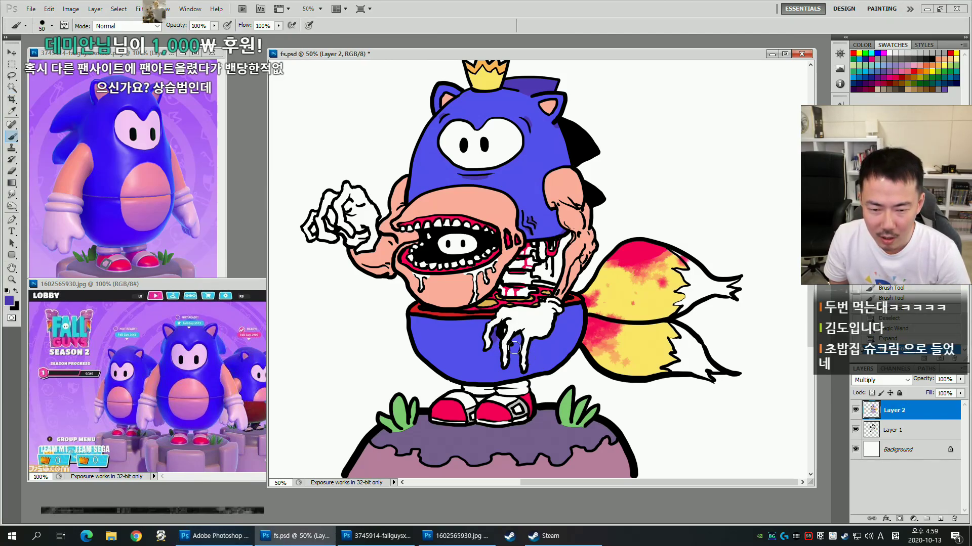
{"action": "left_click_drag", "start_coordinate": [514, 356], "coordinate": [524, 347]}
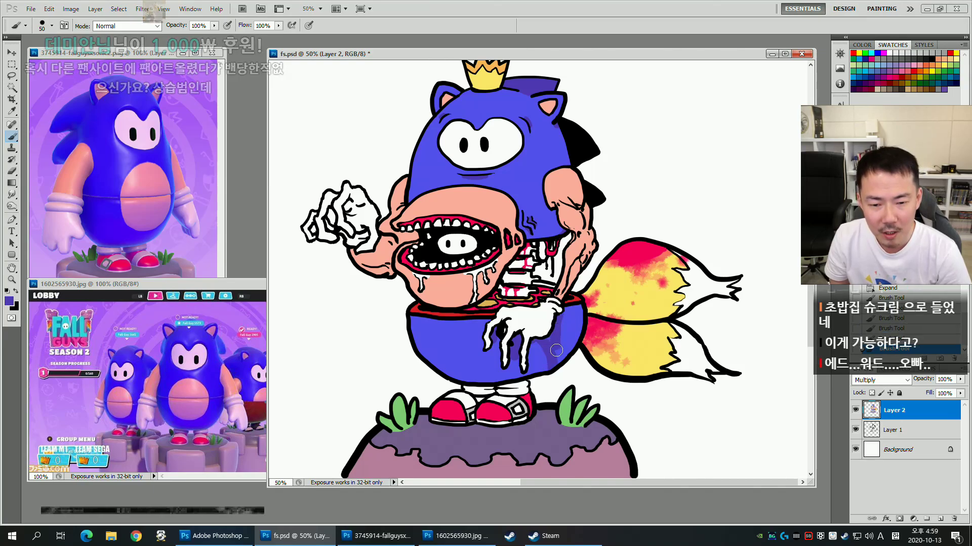
{"action": "right_click", "coordinate": [538, 376]}
{"action": "left_click", "coordinate": [537, 376]}
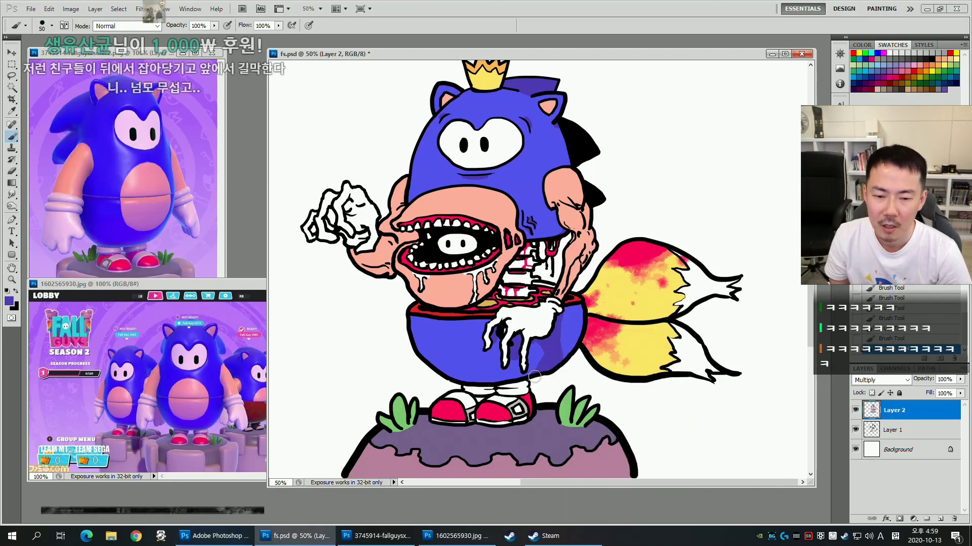
{"action": "mouse_move", "coordinate": [558, 340]}
{"action": "left_mouse_down"}
{"action": "mouse_move", "coordinate": [548, 398]}
{"action": "mouse_move", "coordinate": [533, 372]}
{"action": "mouse_move", "coordinate": [549, 402]}
{"action": "left_mouse_up"}
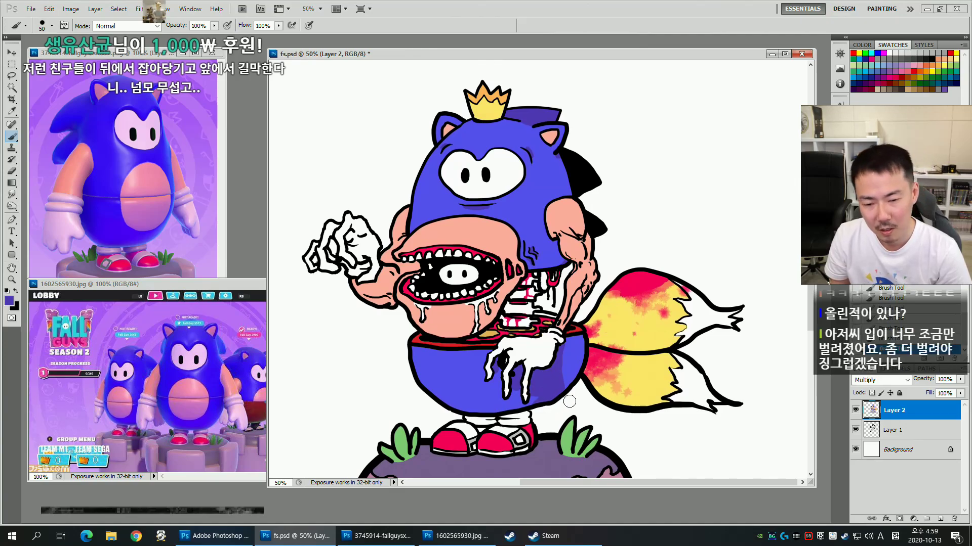
Refine the lower body's shadow edge with resampled base blue and violet-blue, and undo the last brush stroke.
{"action": "left_click", "coordinate": [577, 362], "text": "alt"}
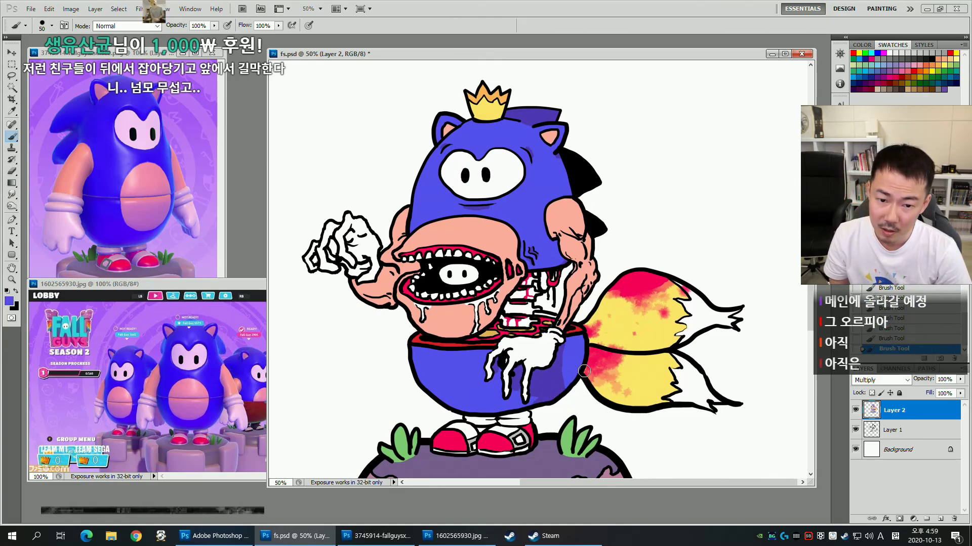
{"action": "left_click", "coordinate": [517, 399], "text": "alt"}
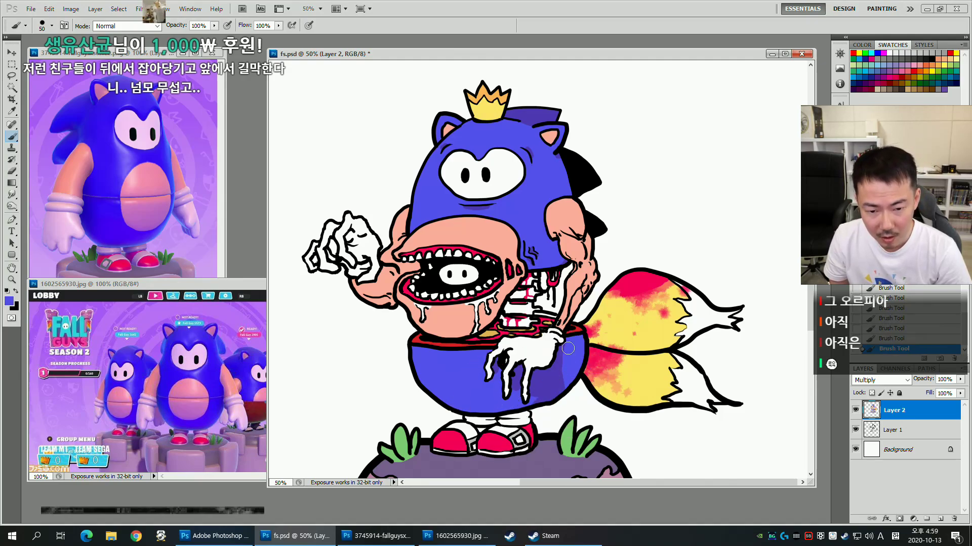
{"action": "left_click_drag", "start_coordinate": [563, 369], "coordinate": [557, 382]}
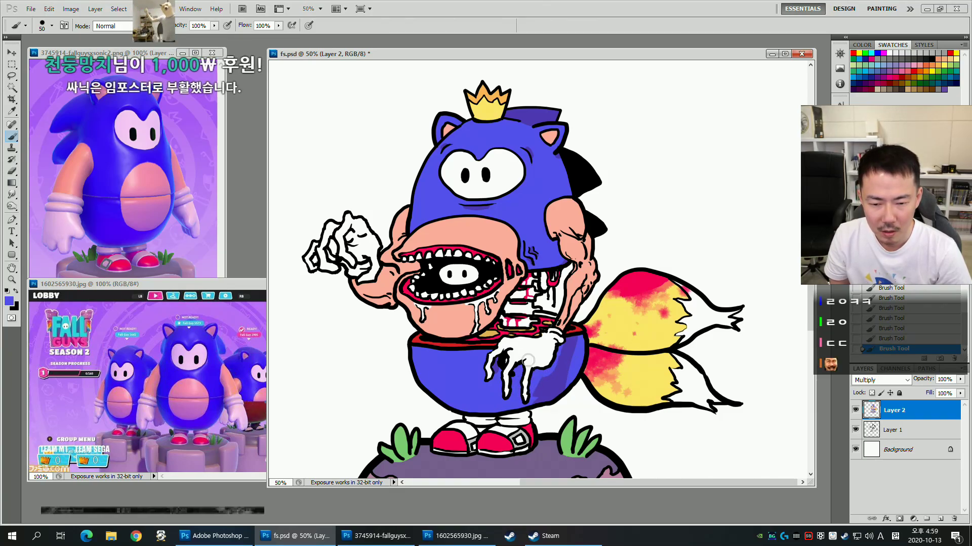
{"action": "left_click", "coordinate": [552, 386], "text": "alt"}
{"action": "left_click_drag", "start_coordinate": [539, 383], "coordinate": [533, 407]}
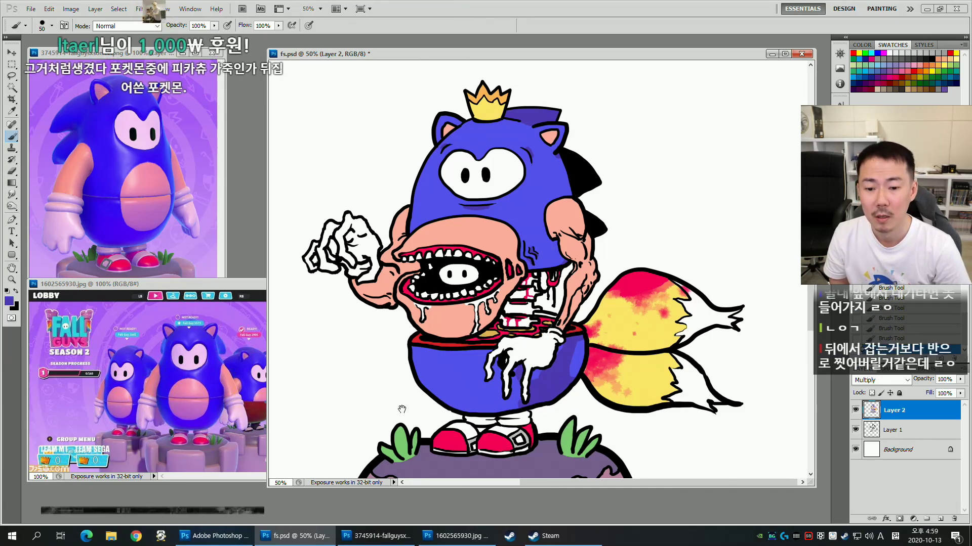
{"action": "mouse_move", "coordinate": [605, 334]}
{"action": "left_mouse_down"}
{"action": "mouse_move", "coordinate": [609, 358]}
{"action": "mouse_move", "coordinate": [589, 272]}
{"action": "mouse_move", "coordinate": [600, 331]}
{"action": "mouse_move", "coordinate": [545, 265]}
{"action": "mouse_move", "coordinate": [597, 266]}
{"action": "mouse_move", "coordinate": [595, 281]}
{"action": "left_mouse_up"}
{"action": "key", "text": "ctrl+z"}
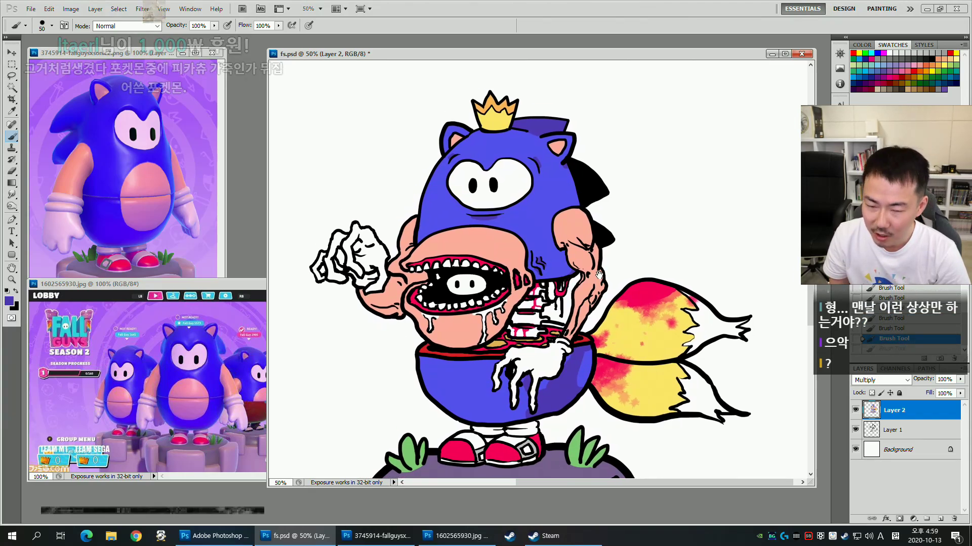
Deselect the lower body, sample the mouth's pink-red, and draw branching veins along the edges of the upper eye with a 7 px brush.
{"action": "key", "text": "ctrl+d"}
{"action": "left_click", "coordinate": [433, 261], "text": "alt"}
{"action": "left_click_drag", "start_coordinate": [544, 222], "coordinate": [535, 251]}
{"action": "key", "text": "bracketleft"}
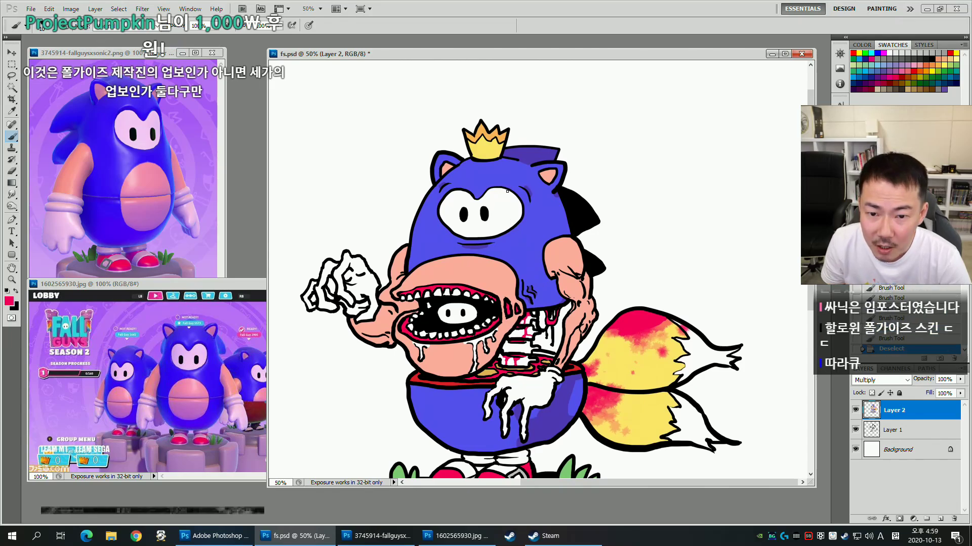
{"action": "scroll", "coordinate": [508, 195], "scroll_direction": "up", "scroll_amount": 1}
{"action": "left_click_drag", "start_coordinate": [508, 195], "coordinate": [539, 206]}
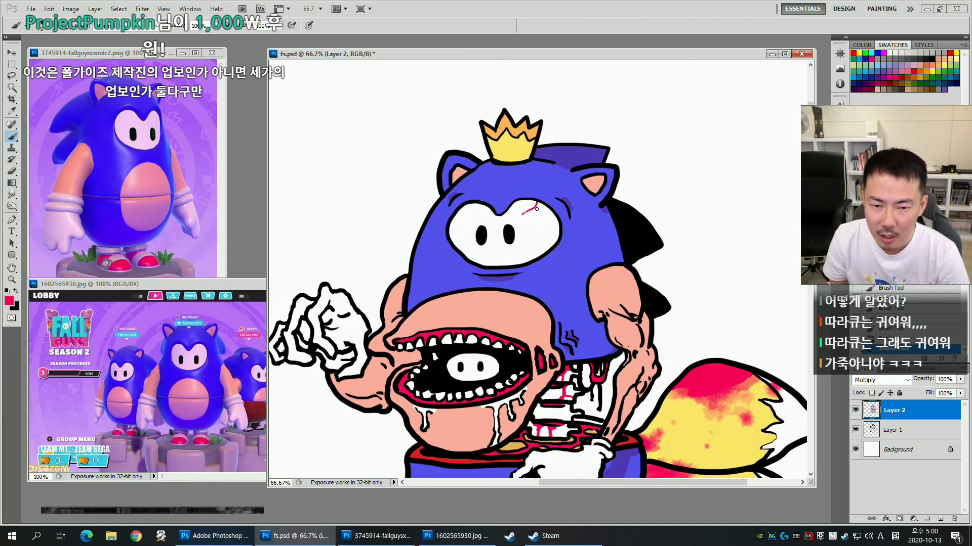
{"action": "left_click_drag", "start_coordinate": [535, 203], "coordinate": [521, 210]}
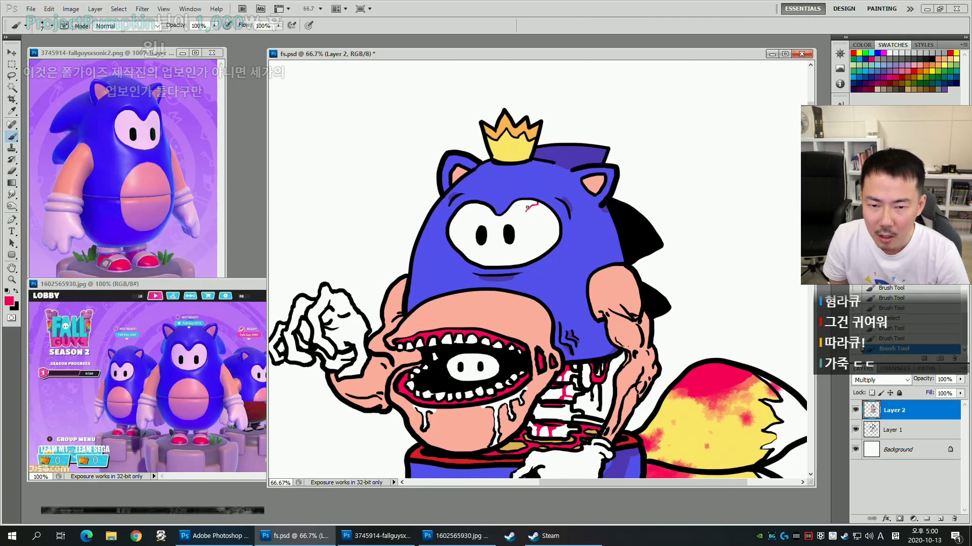
{"action": "left_click_drag", "start_coordinate": [542, 252], "coordinate": [533, 254]}
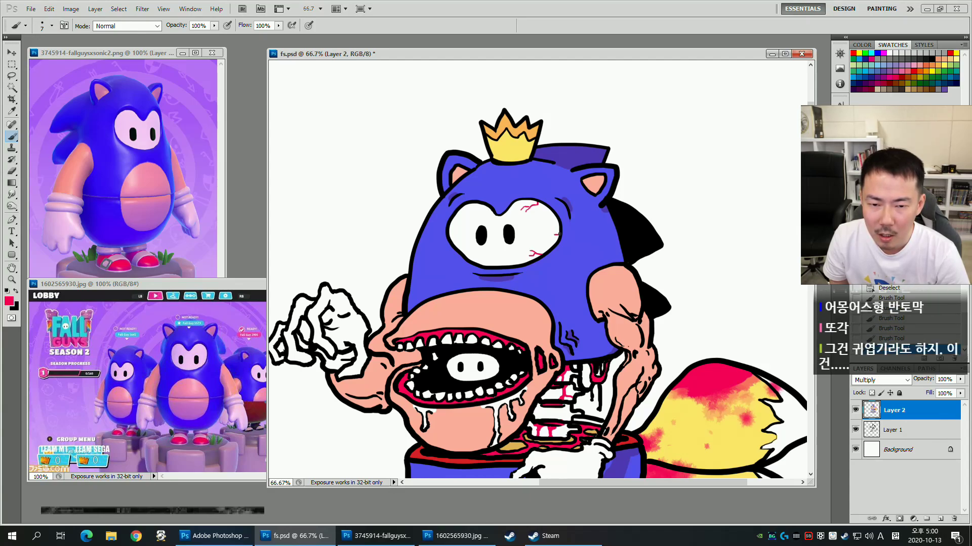
{"action": "left_click_drag", "start_coordinate": [452, 237], "coordinate": [462, 240]}
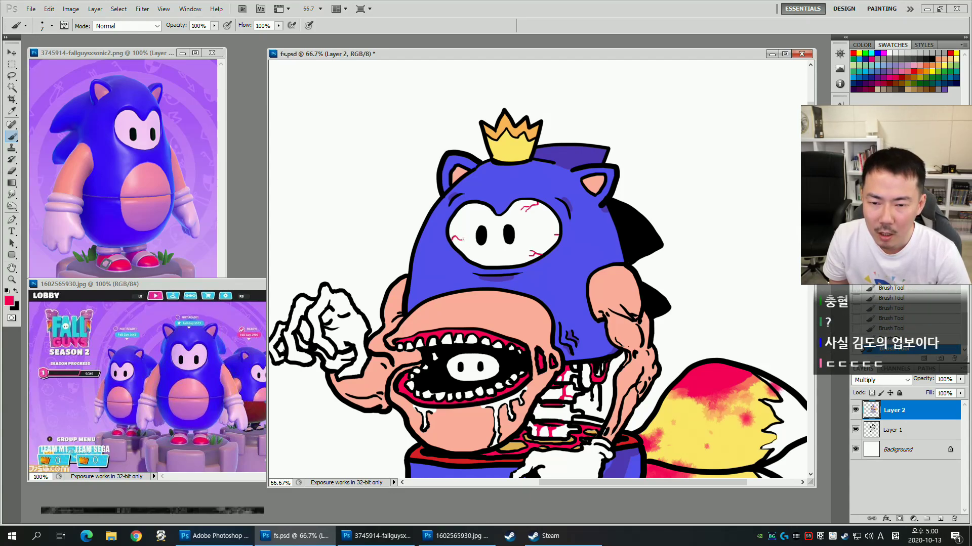
{"action": "mouse_move", "coordinate": [581, 234]}
{"action": "left_mouse_down"}
{"action": "mouse_move", "coordinate": [585, 220]}
{"action": "mouse_move", "coordinate": [576, 222]}
{"action": "left_mouse_up"}
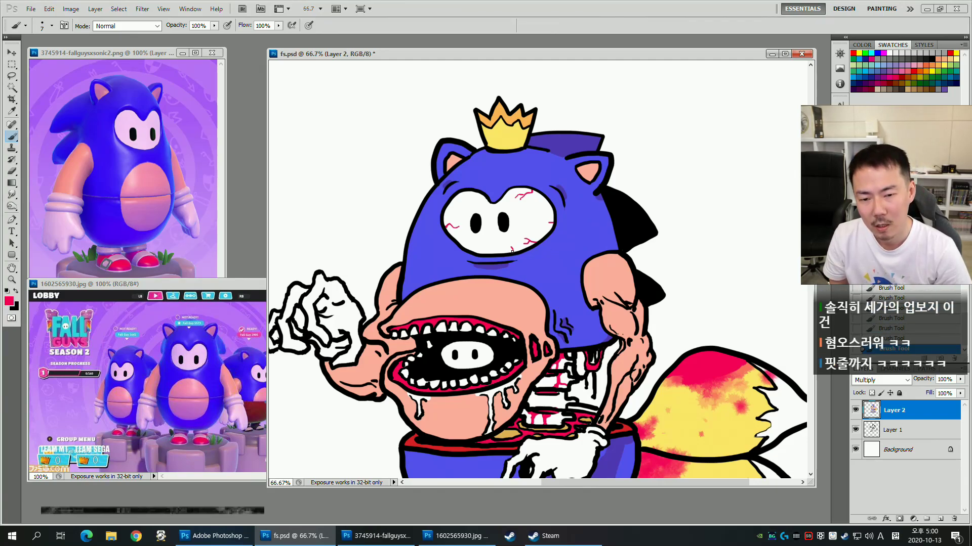
Sample the skin pink and select the white areas of both gloves and the socks with the Magic Wand.
{"action": "left_click_drag", "start_coordinate": [468, 295], "coordinate": [484, 275]}
{"action": "left_click_drag", "start_coordinate": [478, 317], "coordinate": [502, 284]}
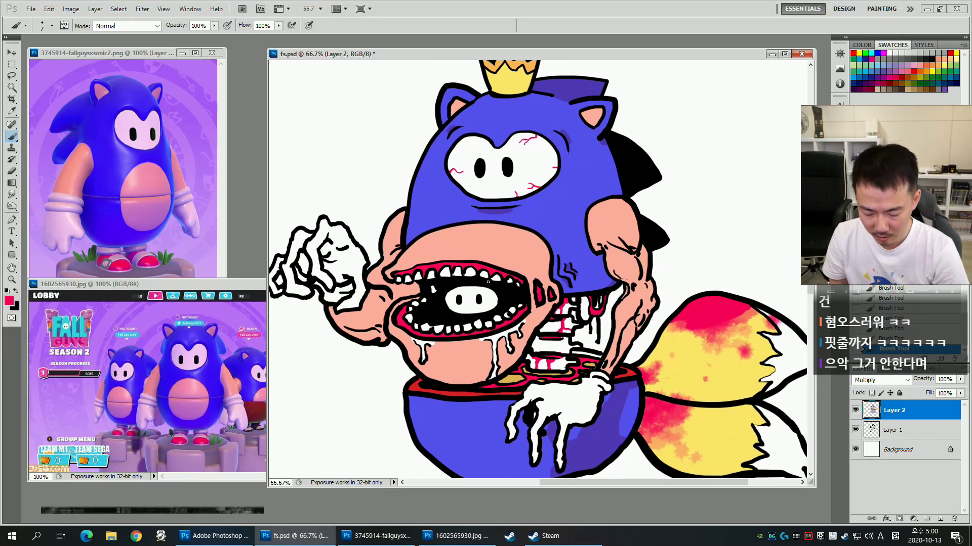
{"action": "key", "text": "ctrl+minus"}
{"action": "left_click", "coordinate": [474, 332], "text": "alt"}
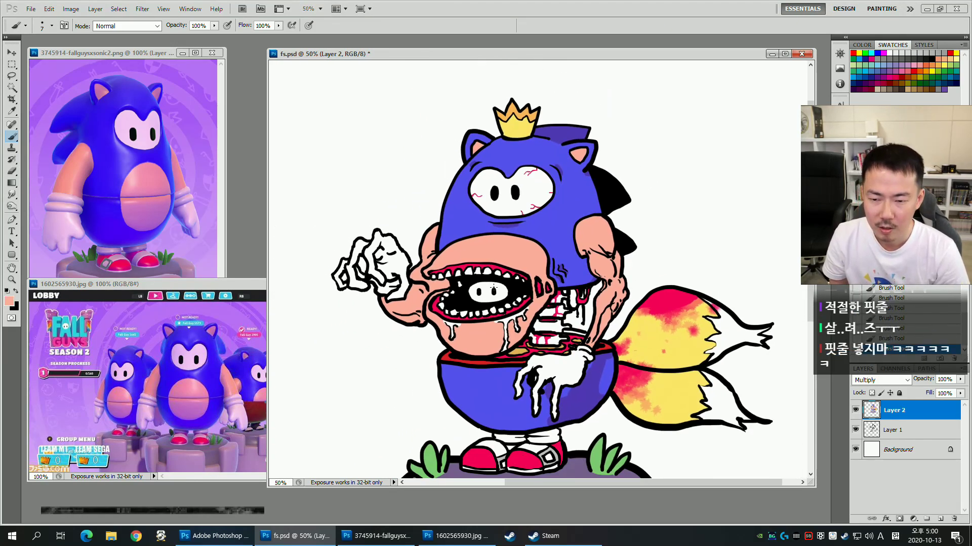
{"action": "key", "text": "ctrl+minus"}
{"action": "key", "text": "ctrl+plus"}
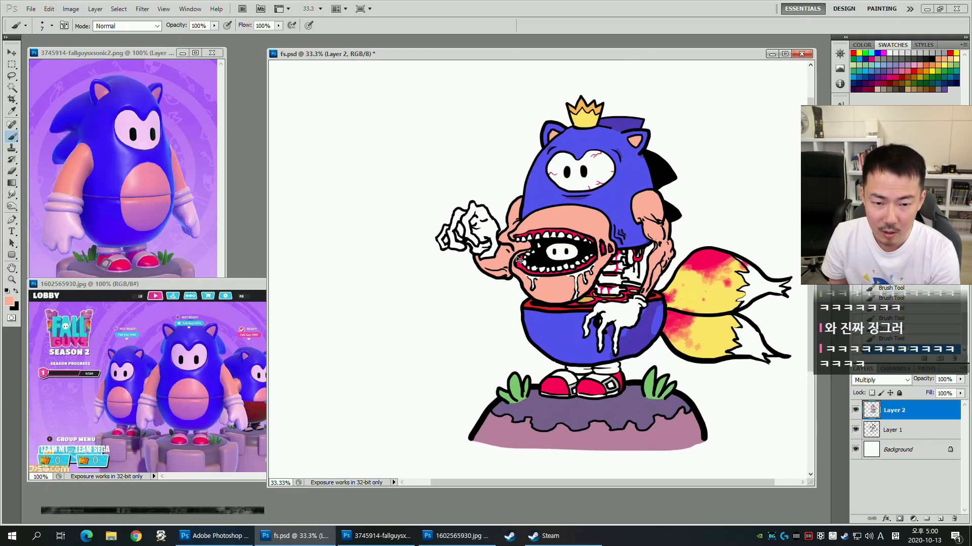
{"action": "left_click_drag", "start_coordinate": [610, 265], "coordinate": [500, 282]}
{"action": "key", "text": "w"}
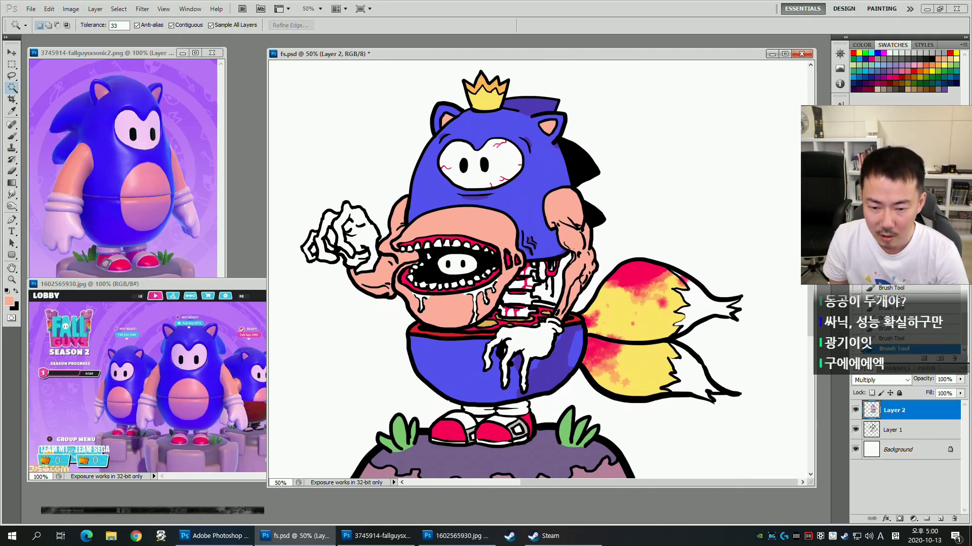
{"action": "left_click", "coordinate": [362, 248], "text": "shift"}
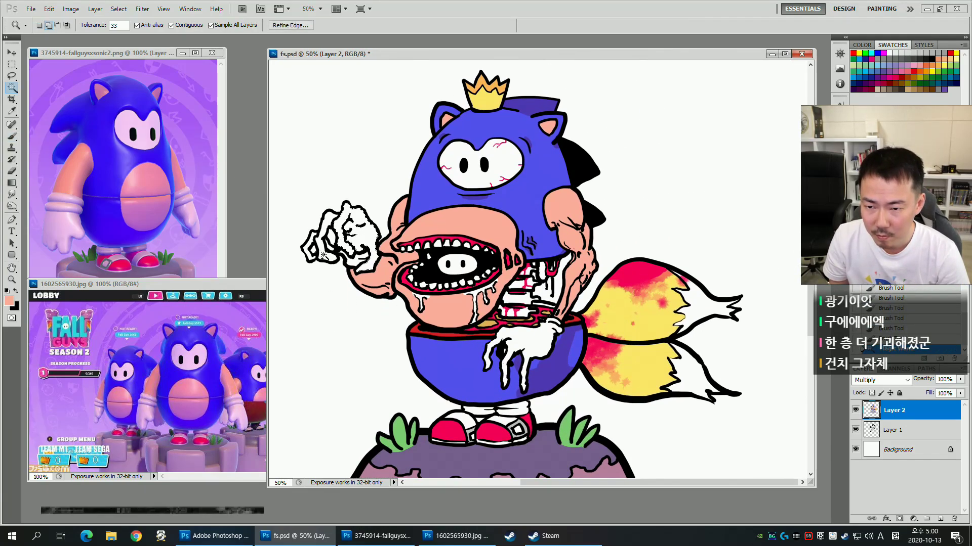
{"action": "left_click", "coordinate": [319, 269], "text": "shift"}
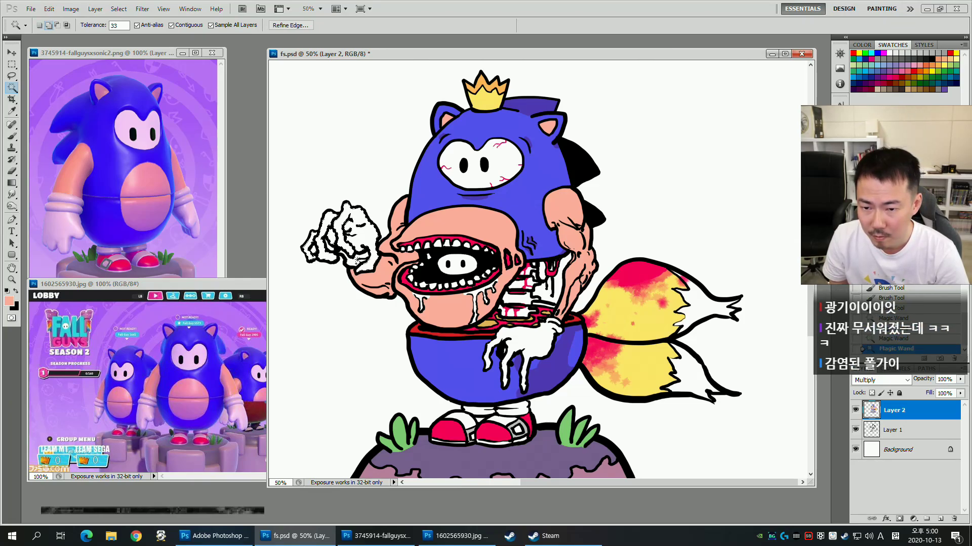
{"action": "left_click", "coordinate": [540, 347], "text": "shift"}
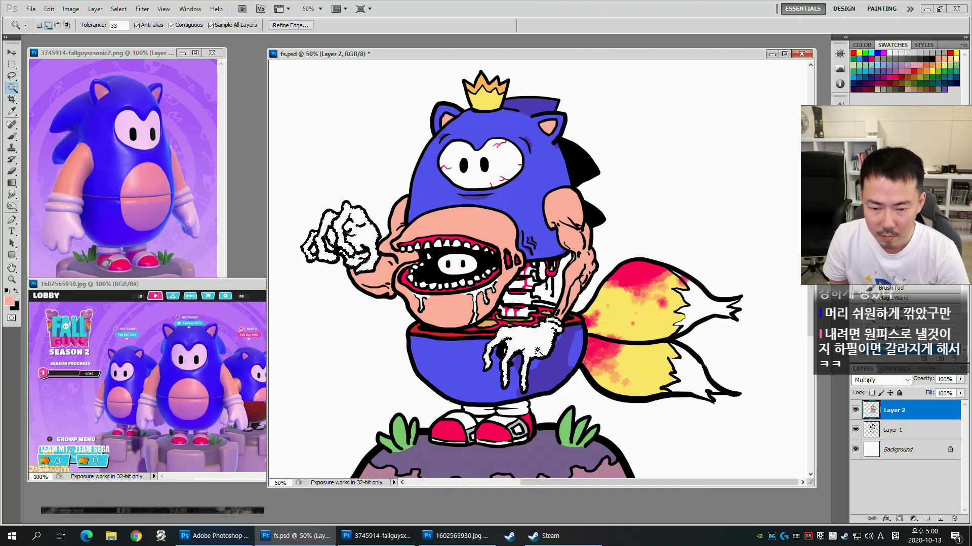
{"action": "left_click", "coordinate": [467, 423], "text": "shift"}
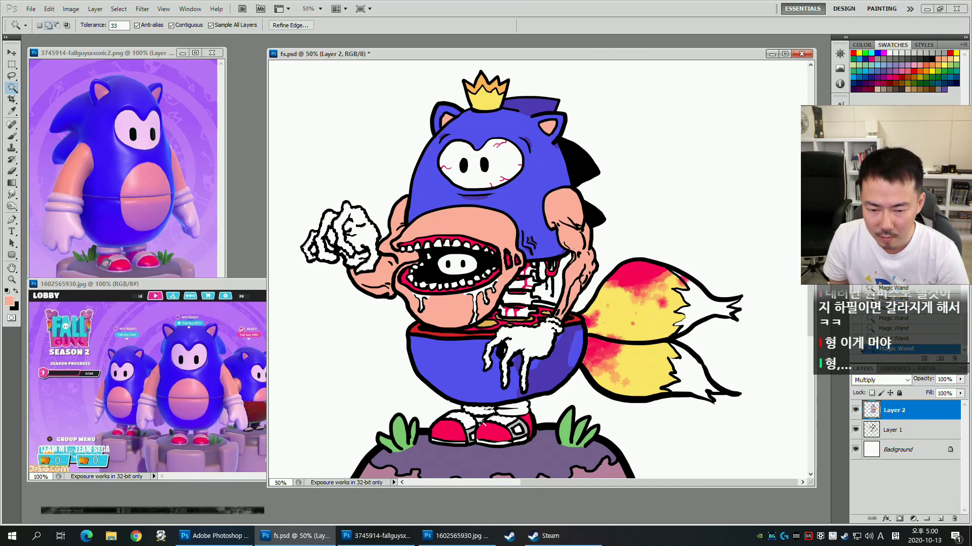
{"action": "left_click", "coordinate": [507, 411], "text": "shift"}
Test the glove and sock selection with a skin-pink fill, undo the fill, and inspect the selection in Quick Mask.
{"action": "key", "text": "alt+BackSpace"}
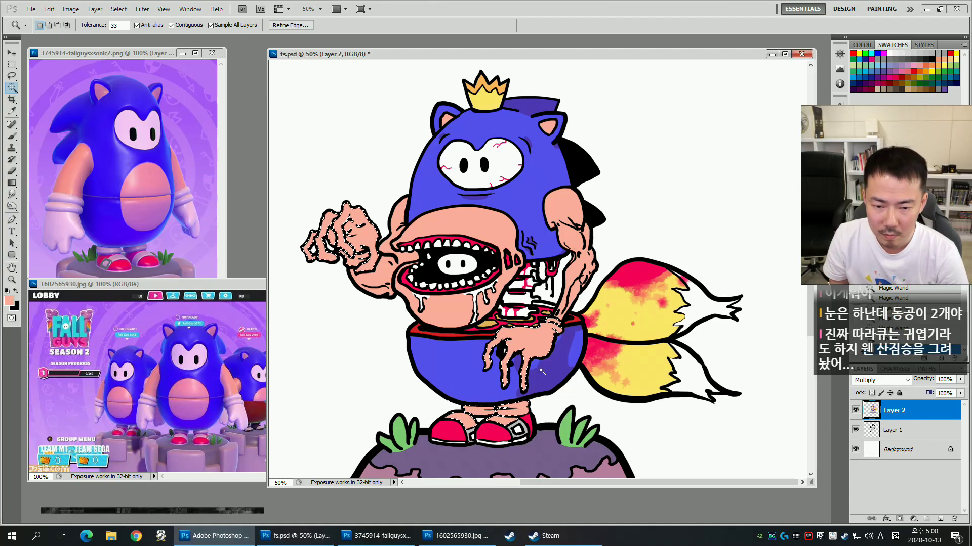
{"action": "key", "text": "ctrl+z"}
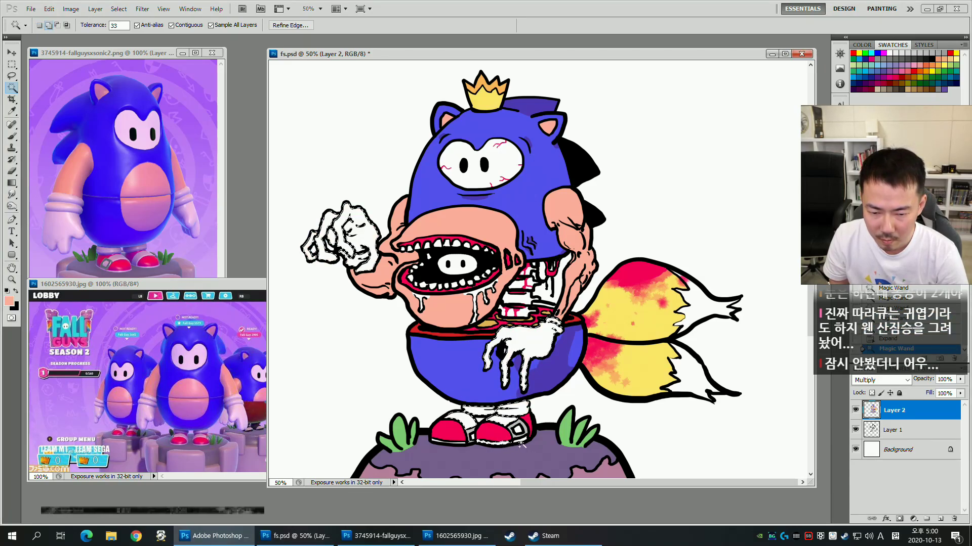
{"action": "key", "text": "d"}
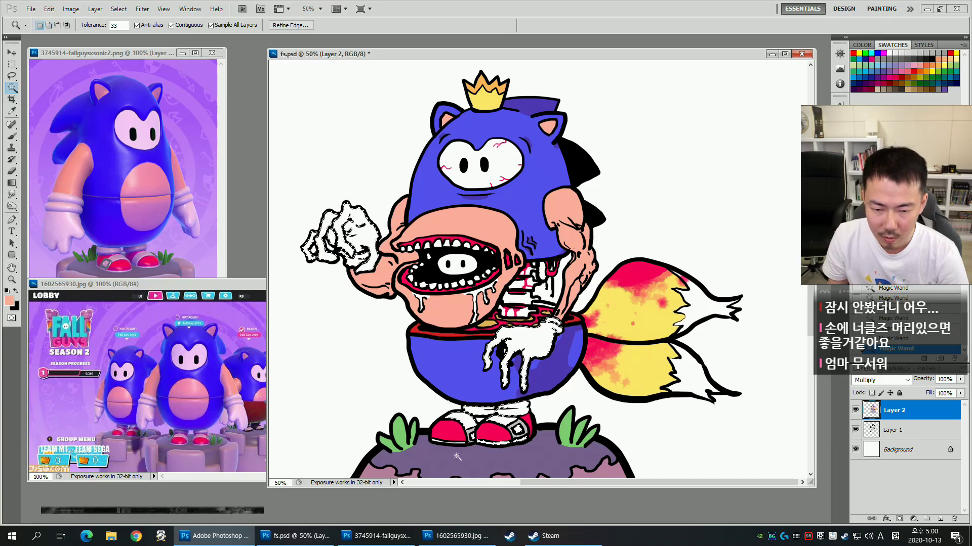
{"action": "key", "text": "q"}
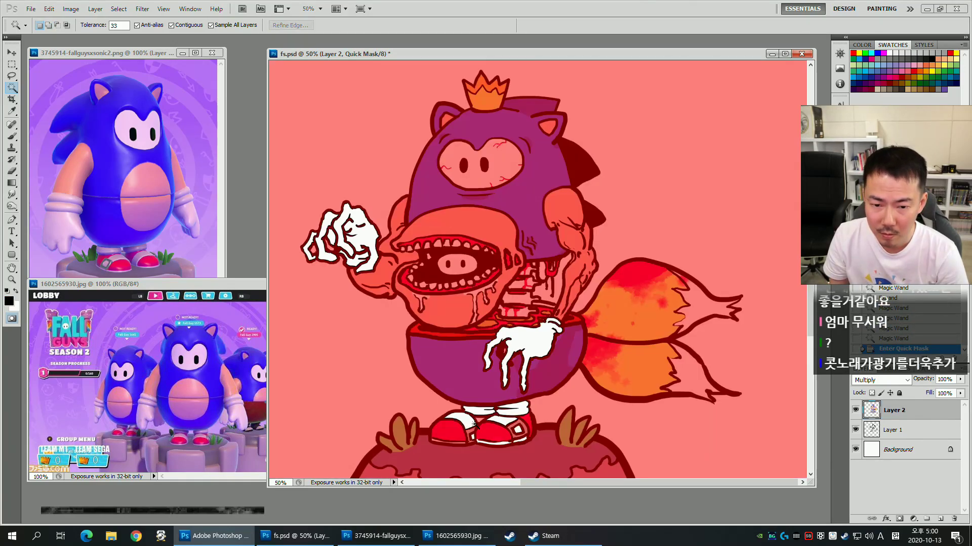
{"action": "key", "text": "q"}
Expand the glove and sock selection.
{"action": "key", "text": "alt+s"}
{"action": "key", "text": "m"}
{"action": "key", "text": "e"}
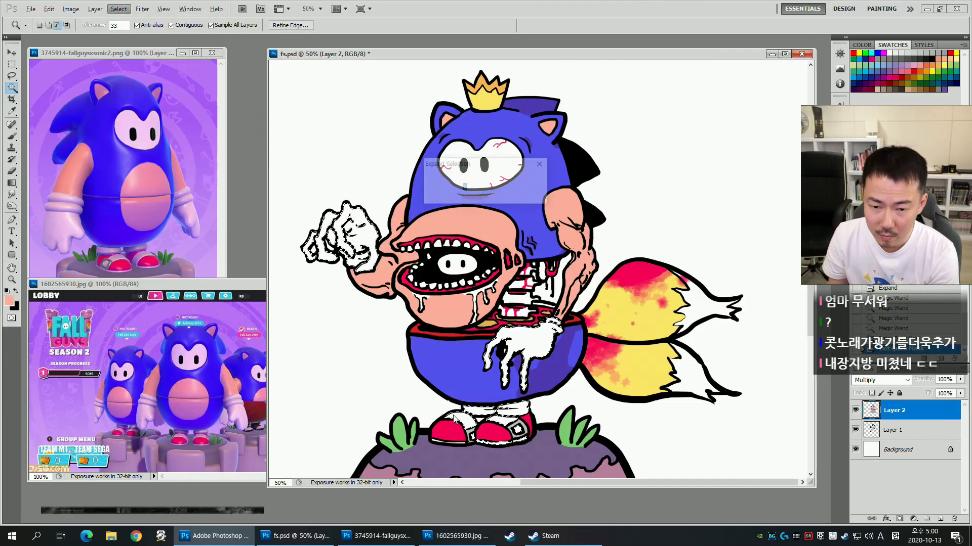
{"action": "key", "text": "Return"}
Sample the reference glove's purple, adjust it to pale purple #c8b2cc, and shade the gloves and socks with a 45 px brush.
{"action": "key", "text": "b"}
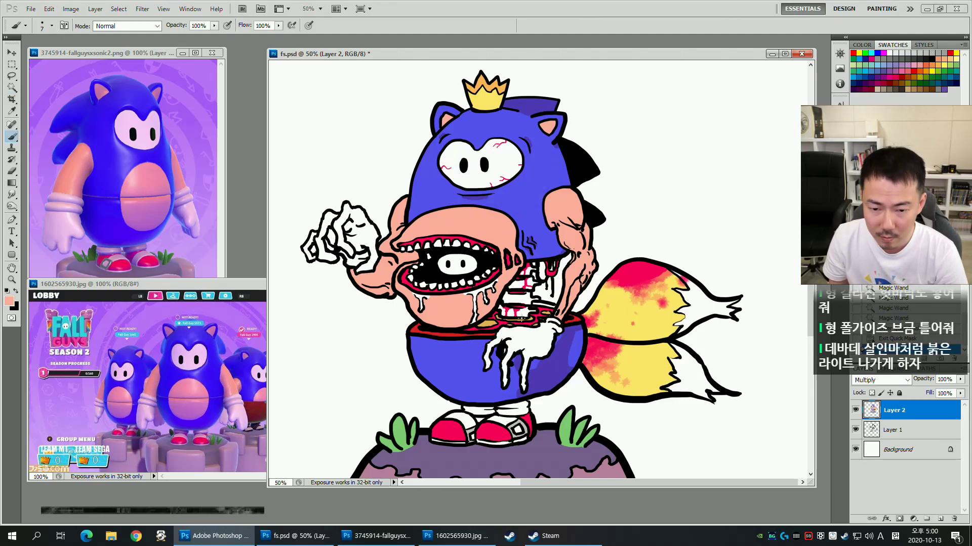
{"action": "key", "text": "bracketright"}
{"action": "key", "text": "bracketright"}
{"action": "key", "text": "bracketright"}
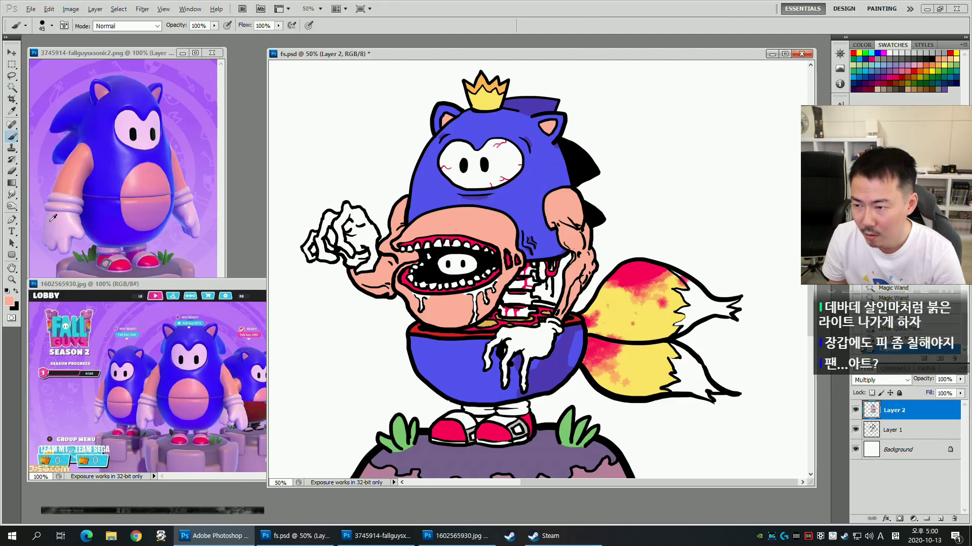
{"action": "left_click", "coordinate": [53, 221], "text": "alt"}
{"action": "left_click", "coordinate": [9, 301]}
{"action": "left_click", "coordinate": [668, 374]}
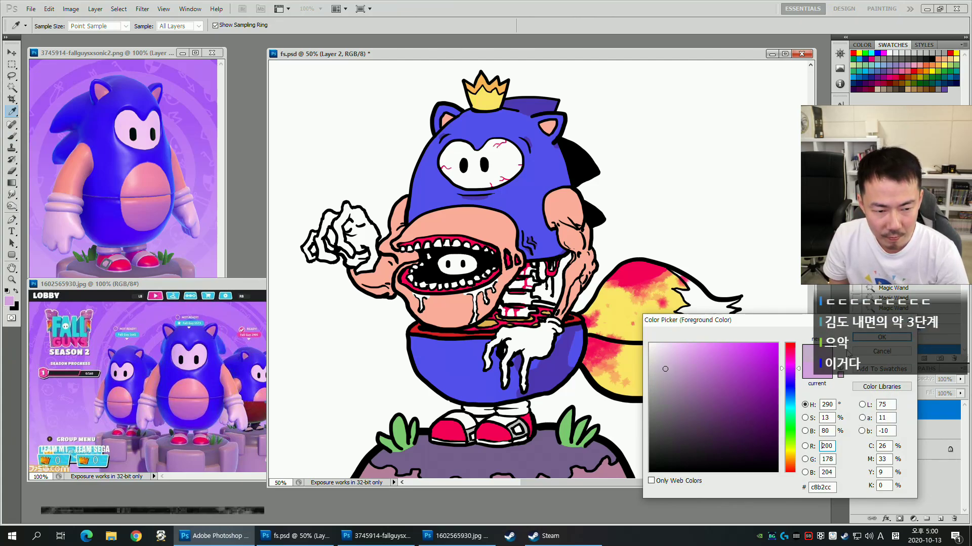
{"action": "key", "text": "Return"}
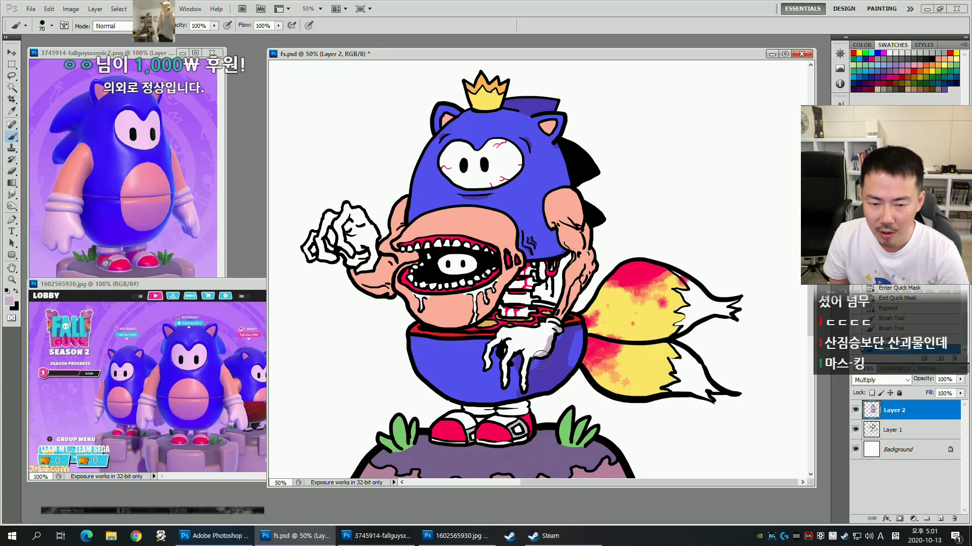
{"action": "mouse_move", "coordinate": [524, 388]}
{"action": "left_mouse_down"}
{"action": "mouse_move", "coordinate": [532, 383]}
{"action": "mouse_move", "coordinate": [512, 374]}
{"action": "left_mouse_up"}
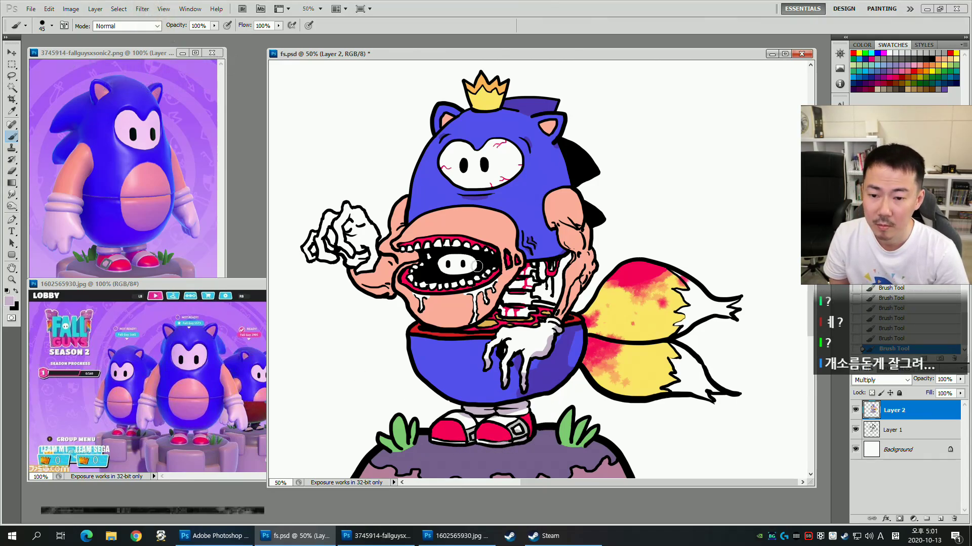
{"action": "left_click_drag", "start_coordinate": [349, 235], "coordinate": [364, 250]}
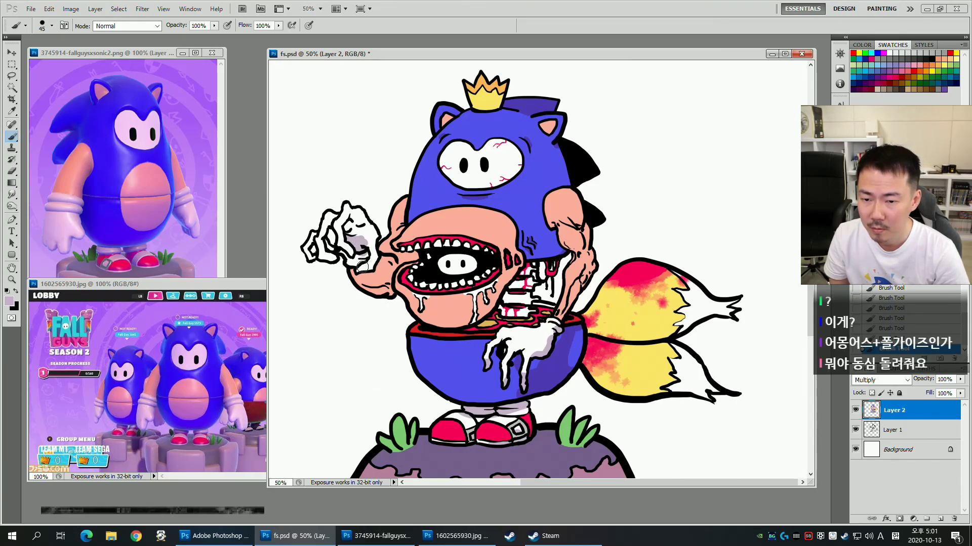
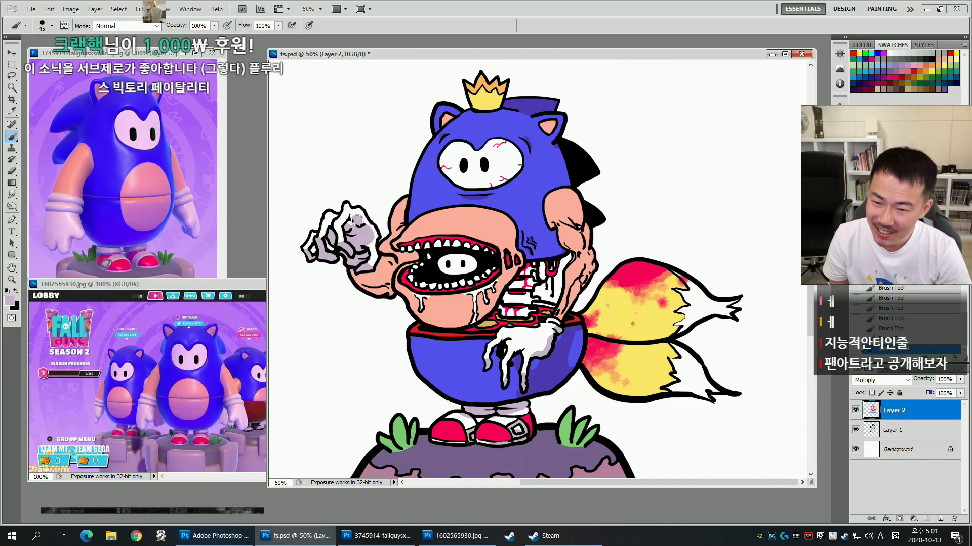
Refine the purple shading on the raised glove by erasing excess and repainting along its edge.
{"action": "key", "text": "e"}
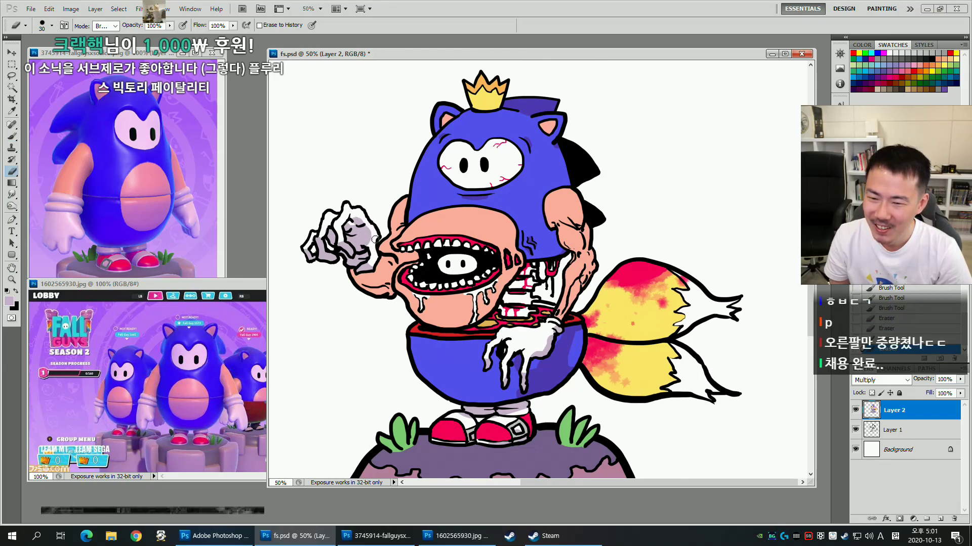
{"action": "key", "text": "b"}
{"action": "left_click_drag", "start_coordinate": [374, 242], "coordinate": [370, 254]}
{"action": "key", "text": "e"}
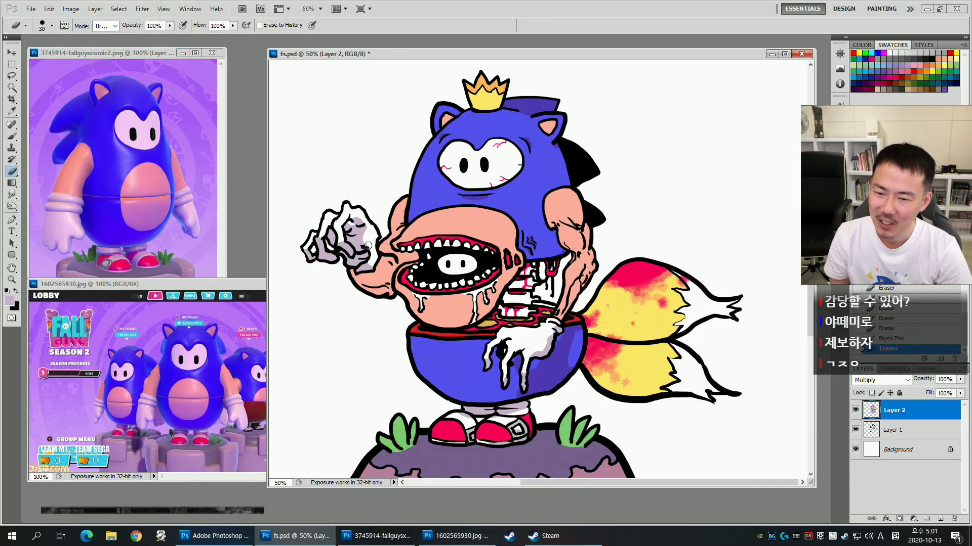
{"action": "key", "text": "b"}
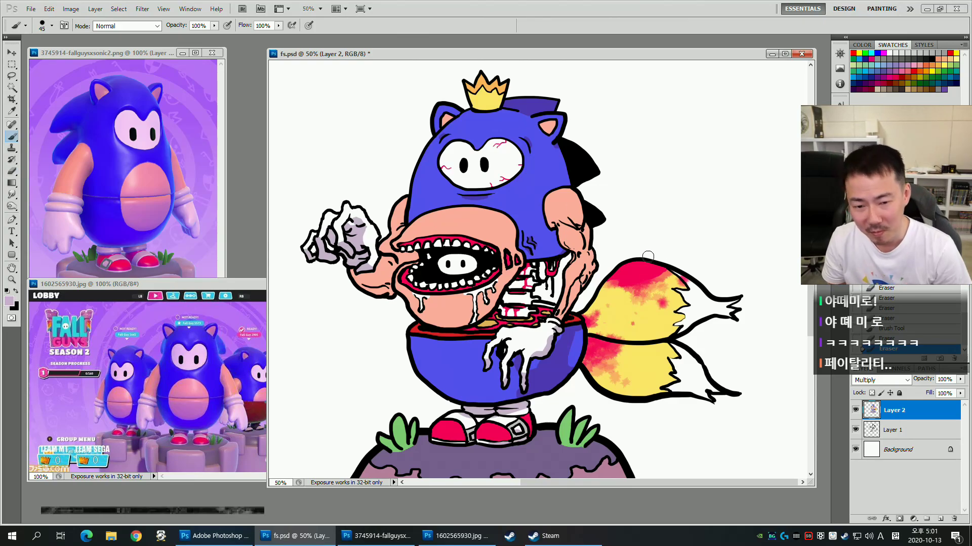
Clean up the sock shading above the shoes with the 30 px Eraser and clear the selection.
{"action": "scroll", "coordinate": [526, 283], "scroll_direction": "up", "scroll_amount": 2}
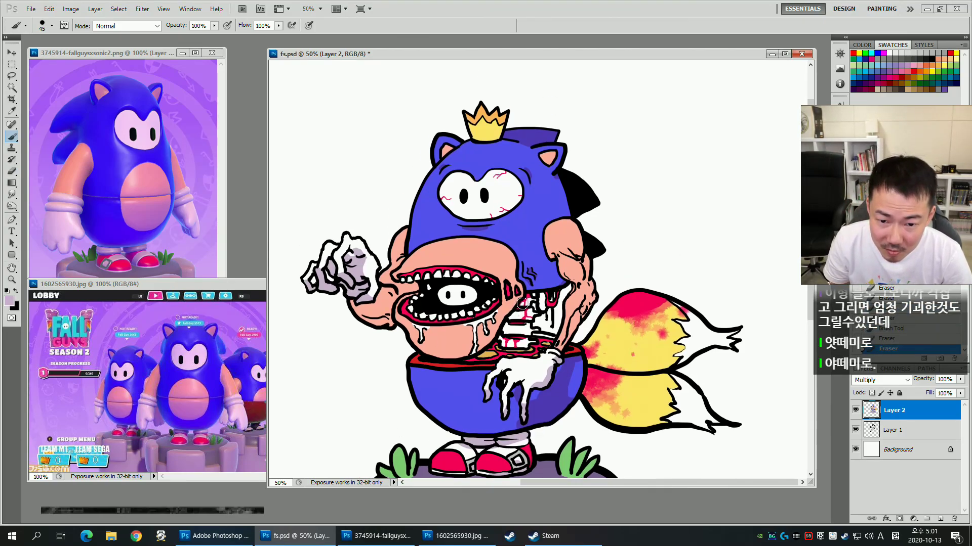
{"action": "mouse_move", "coordinate": [398, 293]}
{"action": "left_mouse_down"}
{"action": "mouse_move", "coordinate": [397, 308]}
{"action": "mouse_move", "coordinate": [397, 299]}
{"action": "left_mouse_up"}
{"action": "key", "text": "e"}
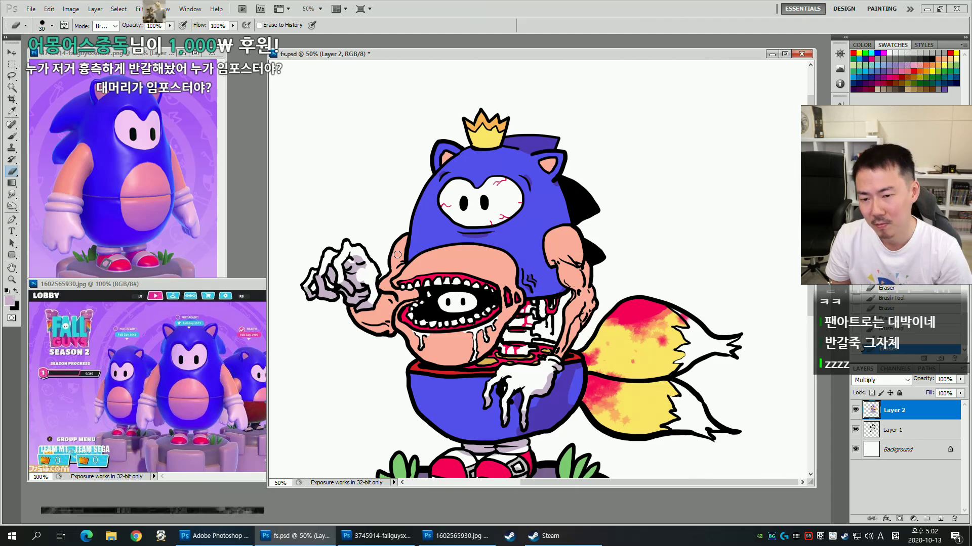
{"action": "left_click_drag", "start_coordinate": [456, 306], "coordinate": [437, 316]}
{"action": "left_click_drag", "start_coordinate": [573, 339], "coordinate": [593, 296]}
{"action": "scroll", "coordinate": [543, 347], "scroll_direction": "down", "scroll_amount": 3}
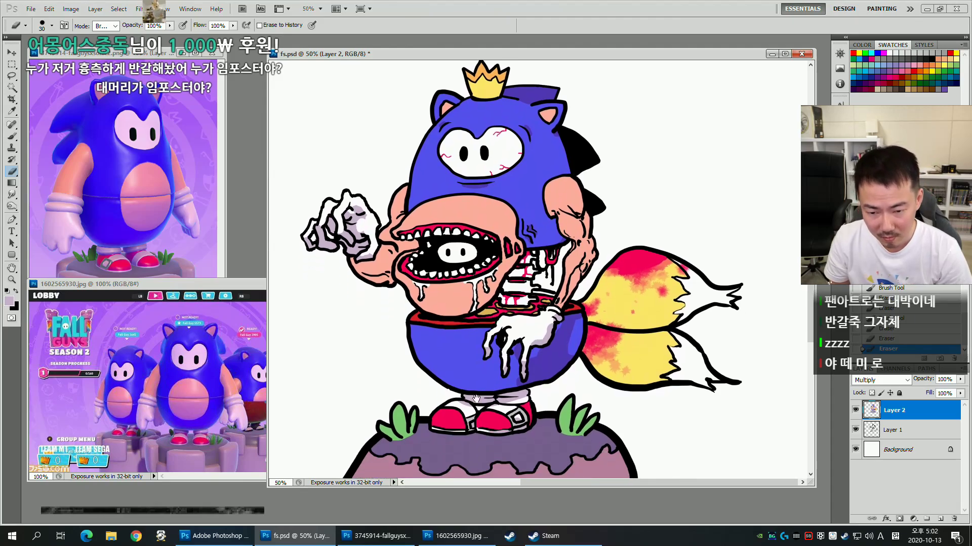
{"action": "left_click_drag", "start_coordinate": [458, 405], "coordinate": [468, 410]}
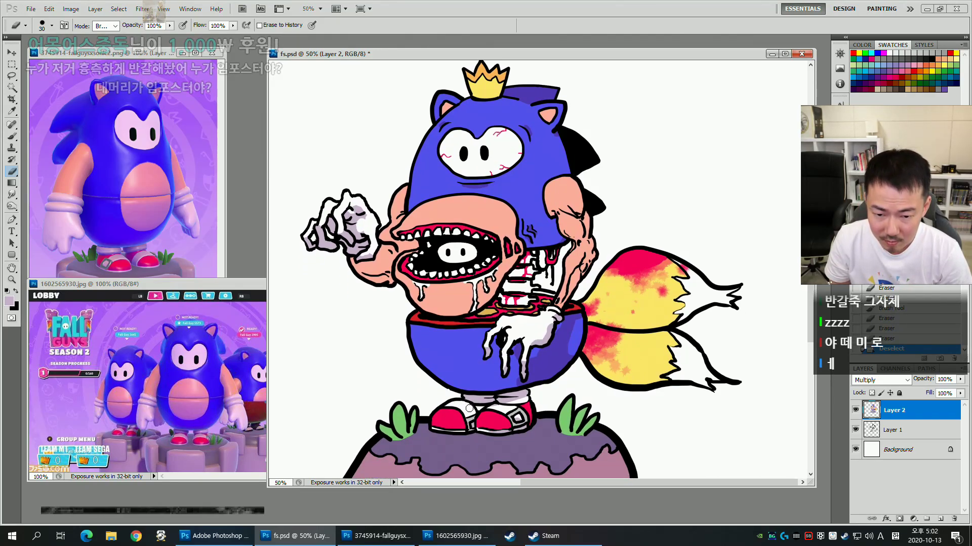
Fill the small gap between the shoes with the sampled shoe red and touch up the front shoe's strap in white.
{"action": "key", "text": "b"}
{"action": "left_click", "coordinate": [527, 407], "text": "alt"}
{"action": "key", "text": "w"}
{"action": "left_click", "coordinate": [480, 408]}
{"action": "key", "text": "F2"}
{"action": "key", "text": "ctrl+d"}
{"action": "key", "text": "b"}
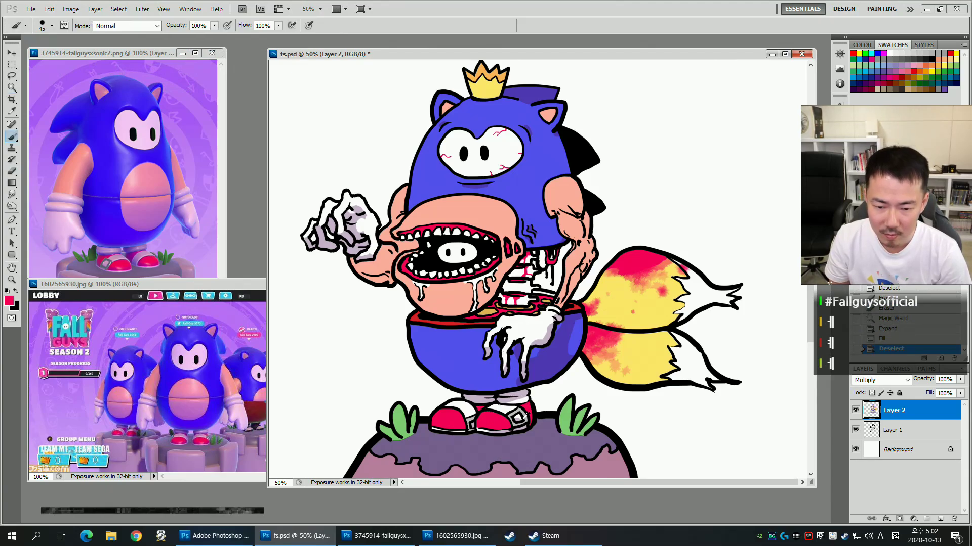
{"action": "left_click", "coordinate": [510, 406], "text": "alt"}
{"action": "left_click", "coordinate": [517, 418]}
{"action": "key", "text": "["}
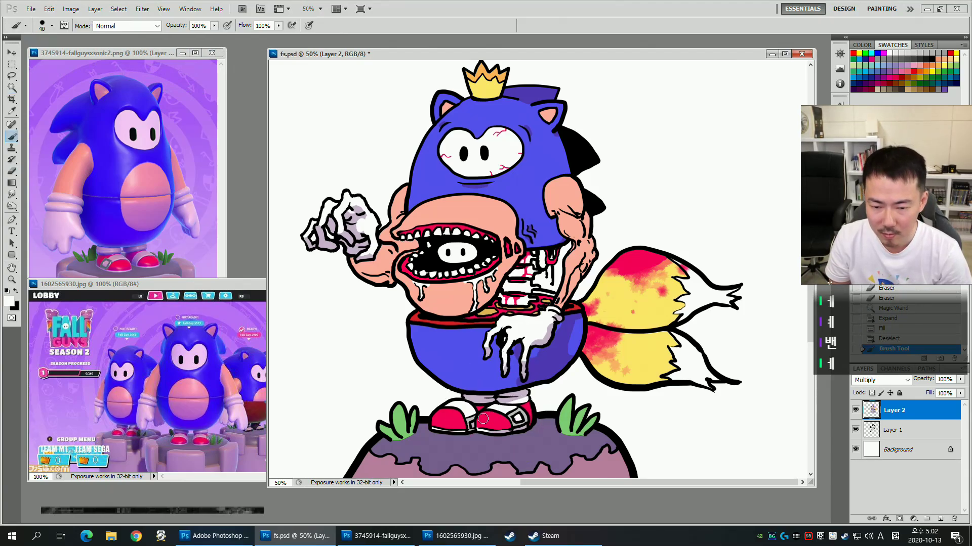
Select the skin areas of the mouth body, both arms and the inner ears with the Magic Wand.
{"action": "scroll", "coordinate": [471, 324], "scroll_direction": "up", "scroll_amount": 2}
{"action": "key", "text": "w"}
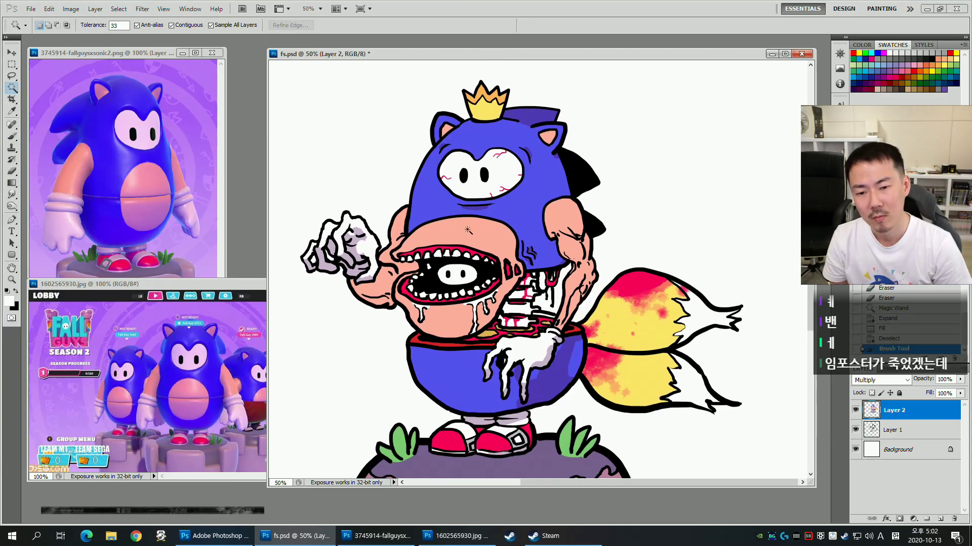
{"action": "left_click", "coordinate": [463, 236]}
{"action": "left_click", "coordinate": [441, 319], "text": "shift"}
{"action": "left_click", "coordinate": [399, 225], "text": "shift"}
{"action": "left_click", "coordinate": [563, 219], "text": "shift"}
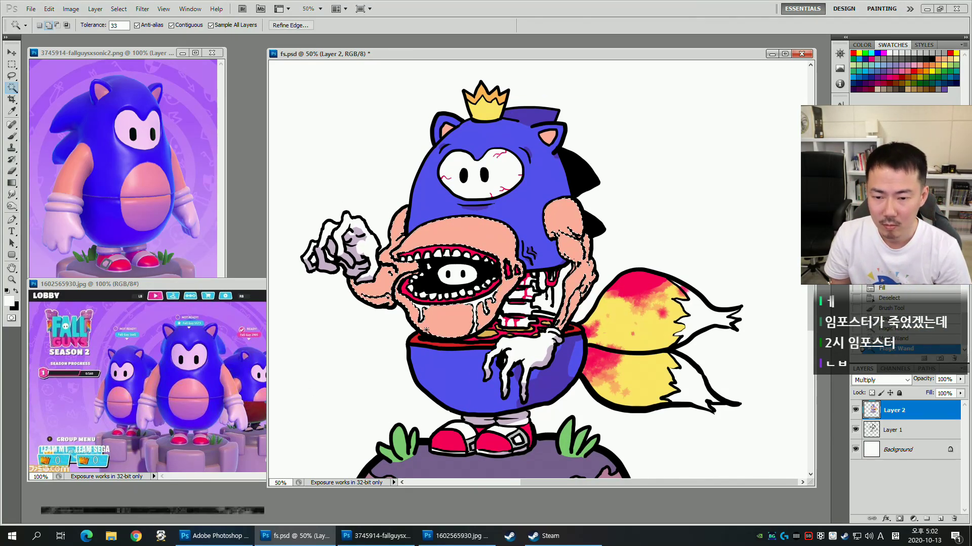
{"action": "left_click", "coordinate": [446, 131], "text": "shift"}
{"action": "left_click", "coordinate": [546, 137], "text": "shift"}
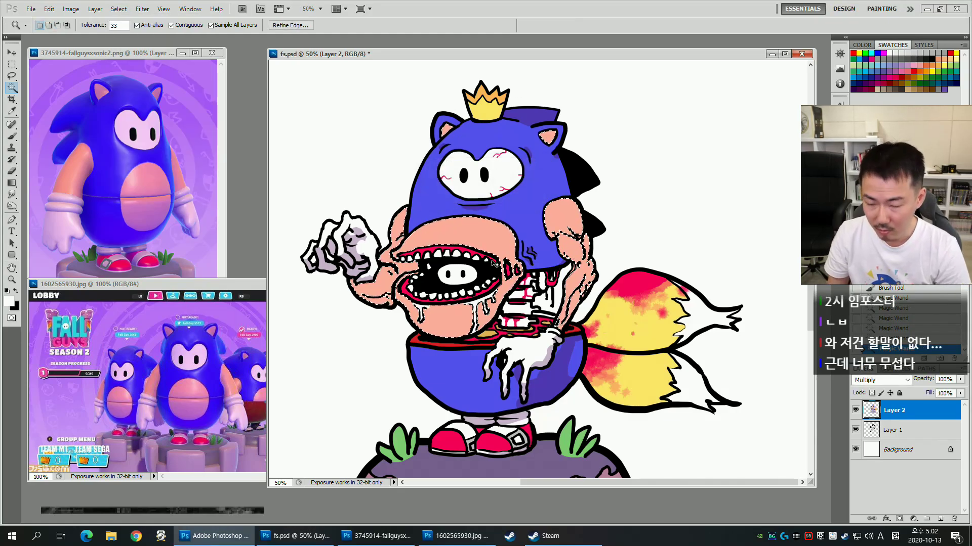
Sample the skin color and shift the selected skin to a pinker tone with Hue/Saturation.
{"action": "key", "text": "b"}
{"action": "left_click", "coordinate": [455, 245], "text": "alt"}
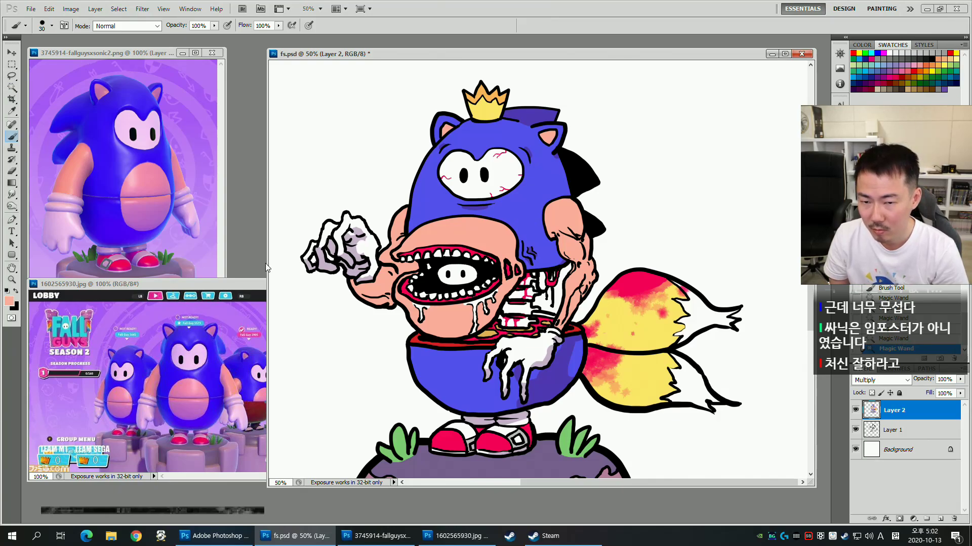
{"action": "key", "text": "ctrl+u"}
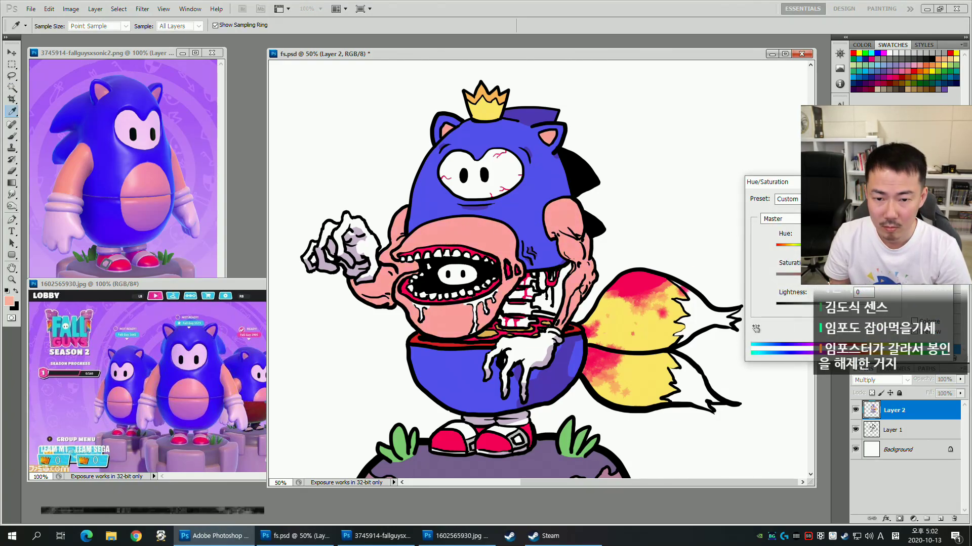
{"action": "key", "text": "Escape"}
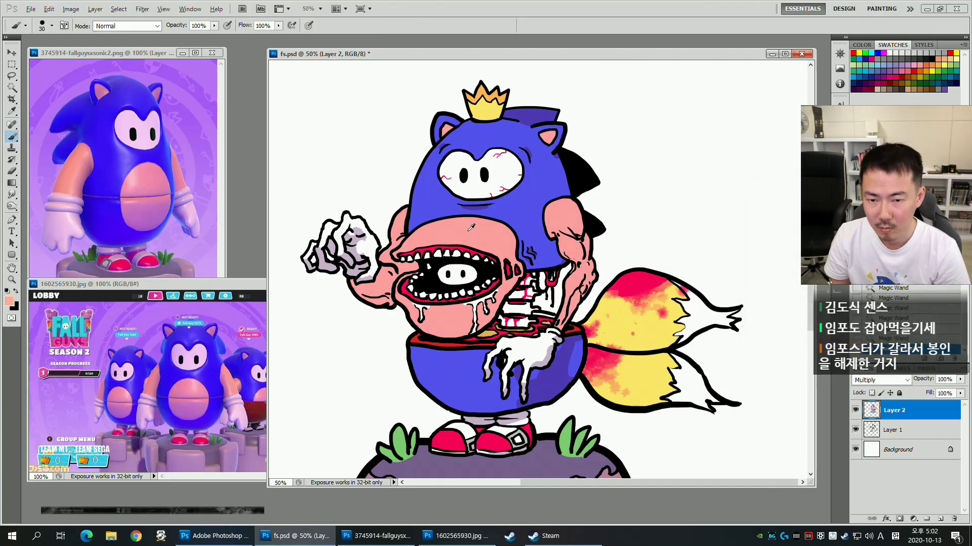
Try a pale pink #ffcbce highlight along the top of the mouth body with a 100 px brush and undo it.
{"action": "left_click", "coordinate": [9, 302]}
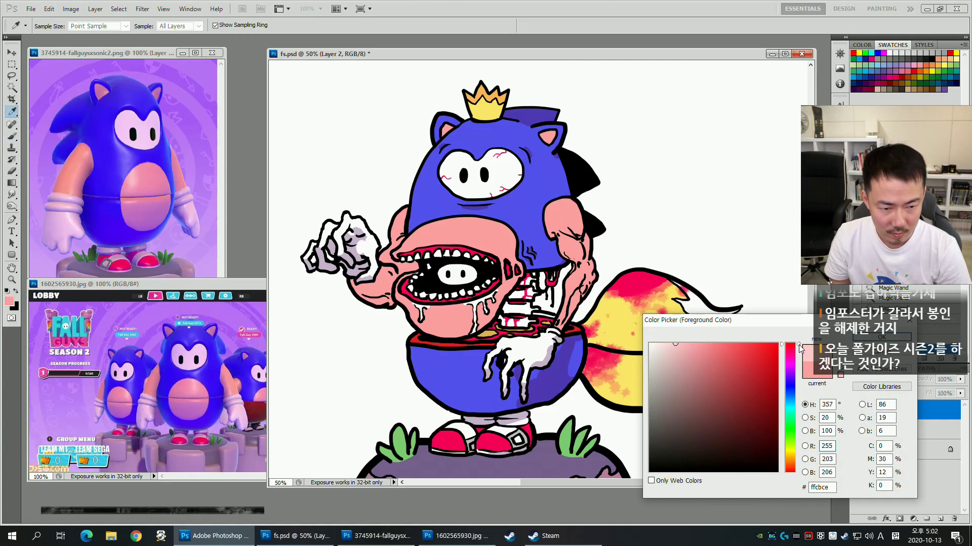
{"action": "key", "text": "Return"}
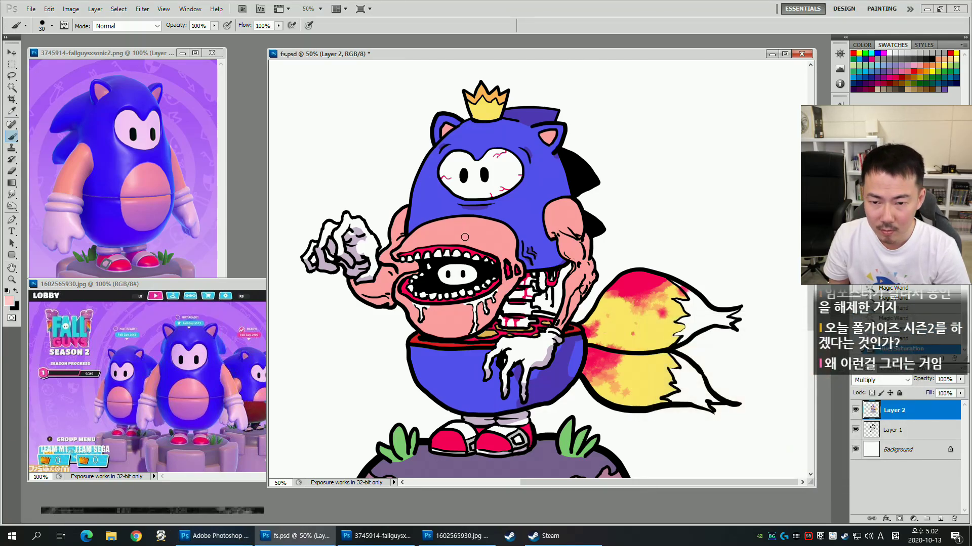
{"action": "key", "text": "bracketright"}
{"action": "key", "text": "bracketright"}
{"action": "left_click_drag", "start_coordinate": [428, 224], "coordinate": [494, 215]}
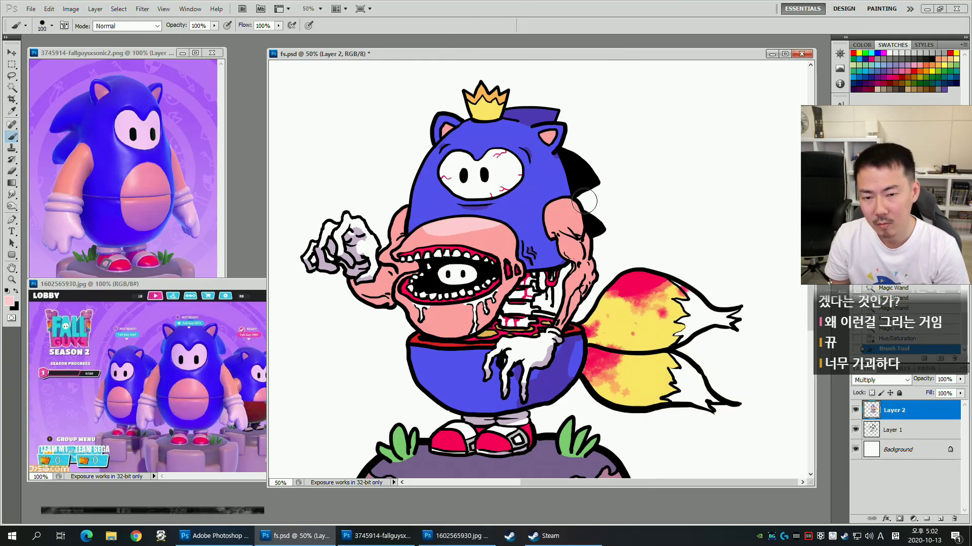
{"action": "key", "text": "ctrl+z"}
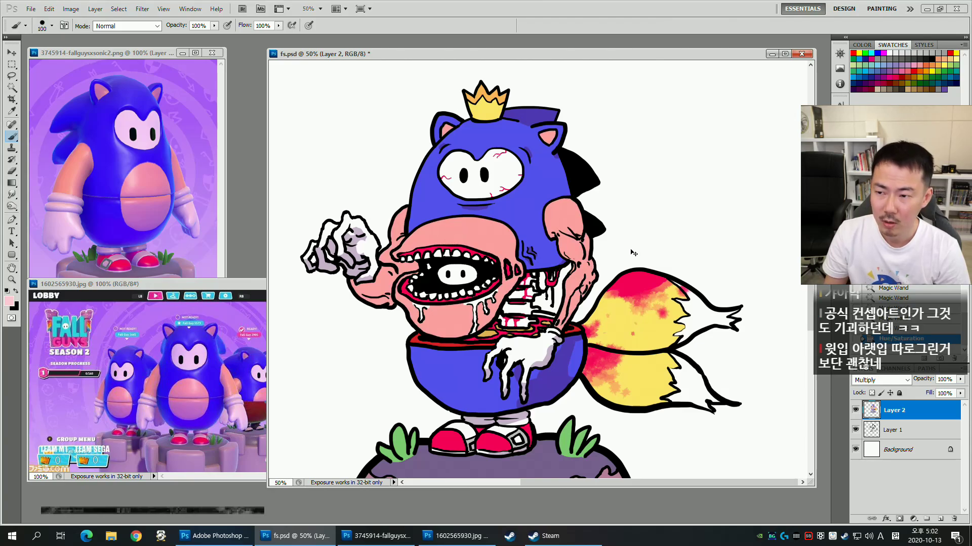
Fine-tune the lightness of the selected skin with Hue/Saturation and clear the selection.
{"action": "key", "text": "ctrl+u"}
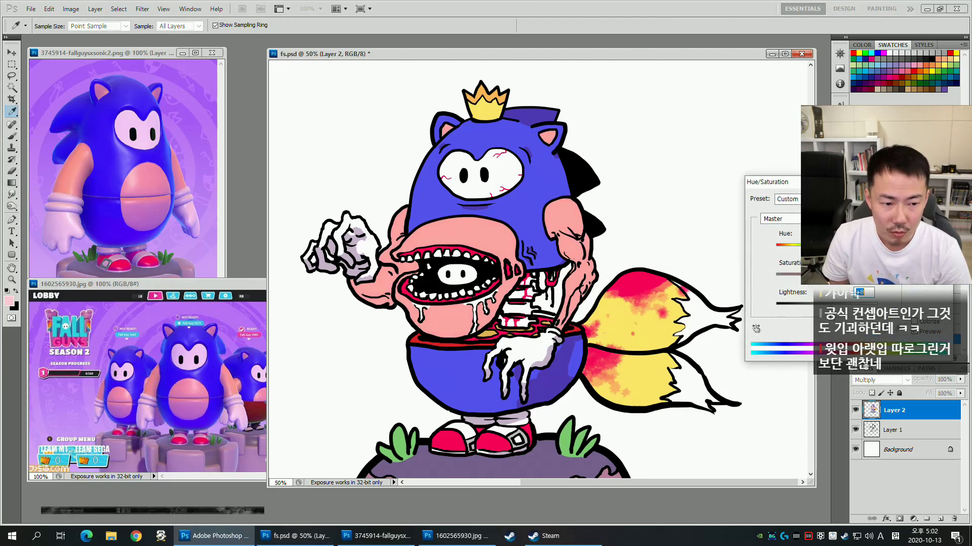
{"action": "key", "text": "Return"}
{"action": "key", "text": "b"}
{"action": "left_click_drag", "start_coordinate": [623, 233], "coordinate": [648, 213]}
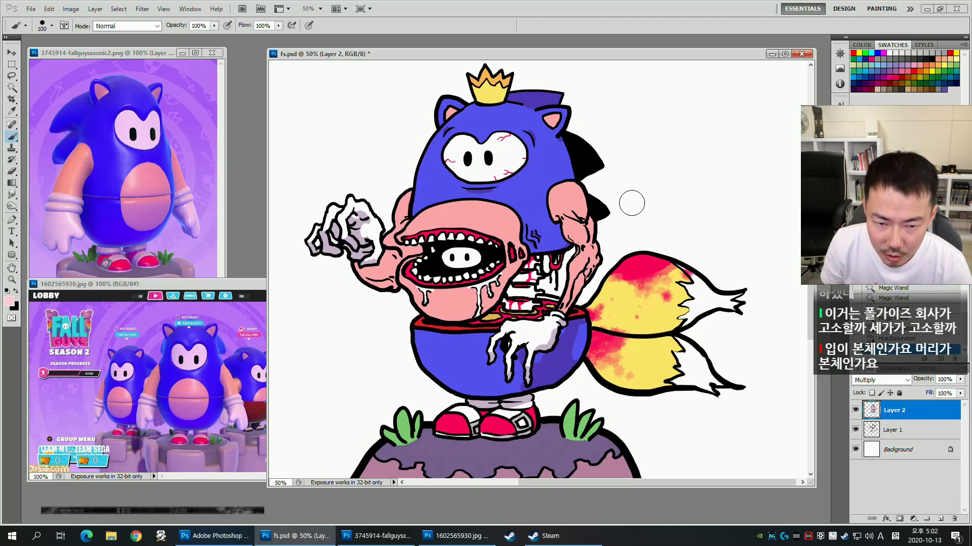
{"action": "key", "text": "w"}
{"action": "key", "text": "ctrl+d"}
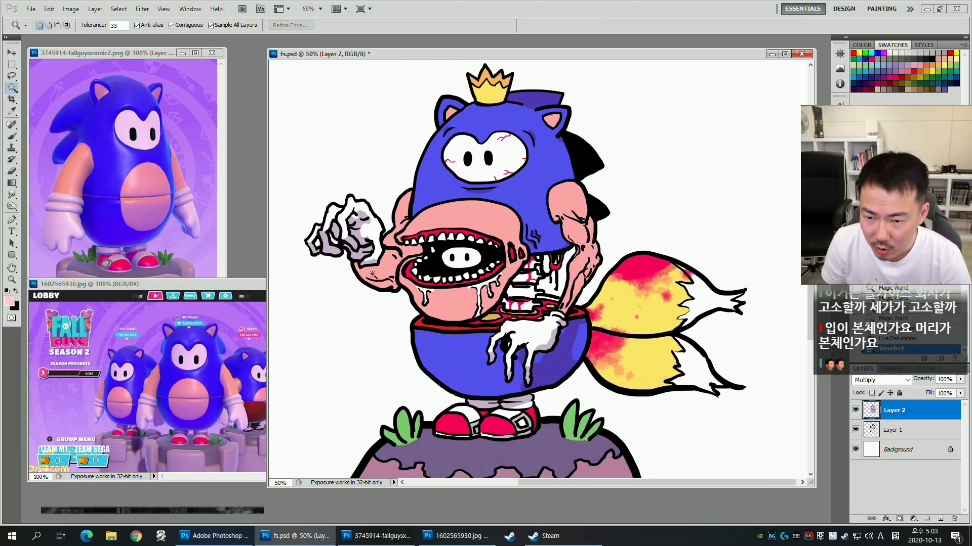
{"action": "left_click", "coordinate": [384, 276]}
{"action": "left_click_drag", "start_coordinate": [624, 195], "coordinate": [644, 212]}
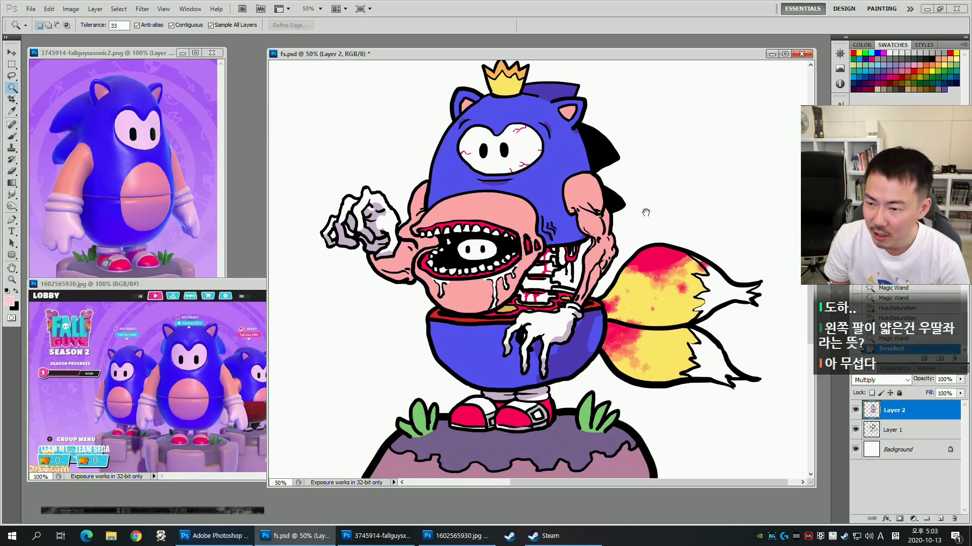
Sample the mound's purple and change the foreground color to orange #dd9173.
{"action": "key", "text": "b"}
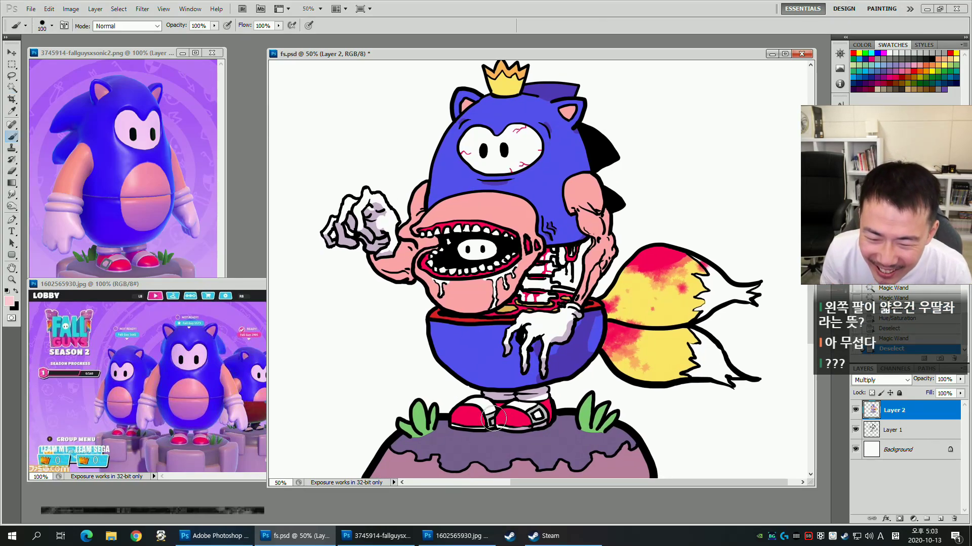
{"action": "left_click", "coordinate": [486, 433], "text": "alt"}
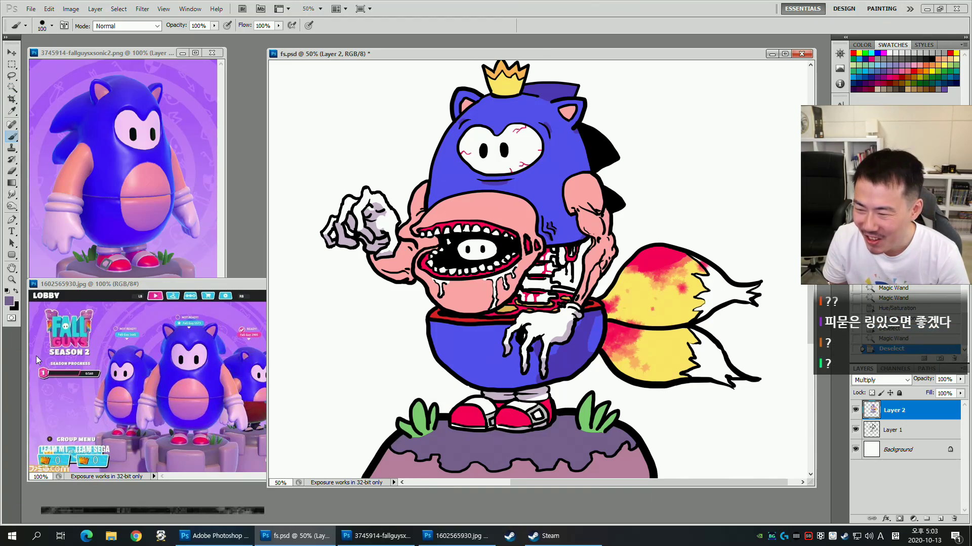
{"action": "left_click", "coordinate": [9, 302]}
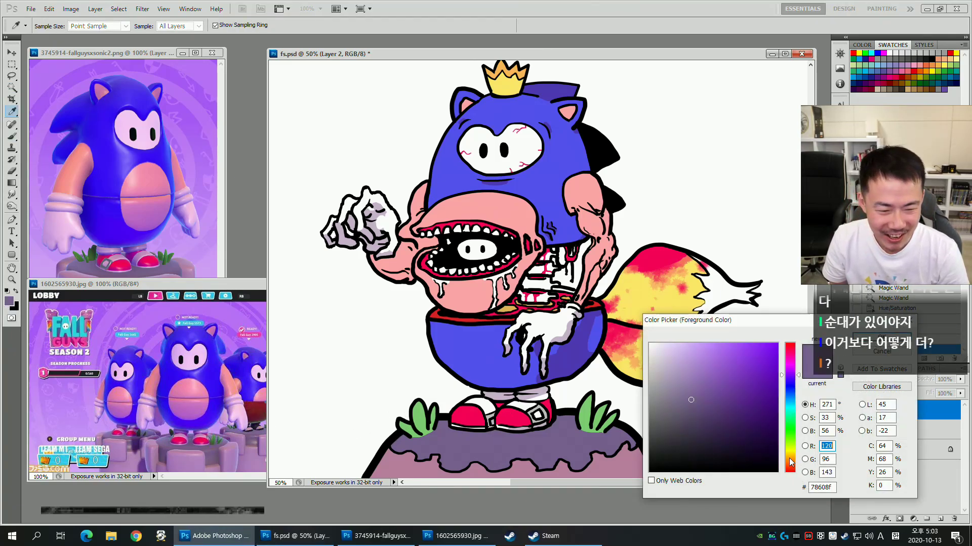
{"action": "left_click", "coordinate": [789, 457]}
{"action": "left_click", "coordinate": [788, 467]}
{"action": "left_click", "coordinate": [699, 361]}
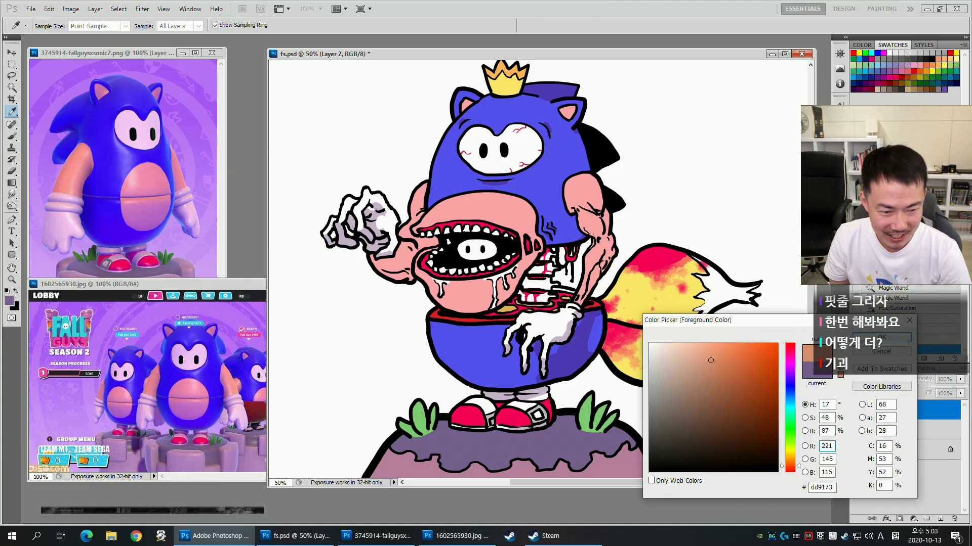
{"action": "key", "text": "Return"}
Paint small orange specks across the purple top of the mound, reducing the brush down to 25 px.
{"action": "key", "text": "bracketleft"}
{"action": "key", "text": "bracketleft"}
{"action": "key", "text": "bracketleft"}
{"action": "key", "text": "bracketleft"}
{"action": "key", "text": "bracketleft"}
{"action": "key", "text": "bracketleft"}
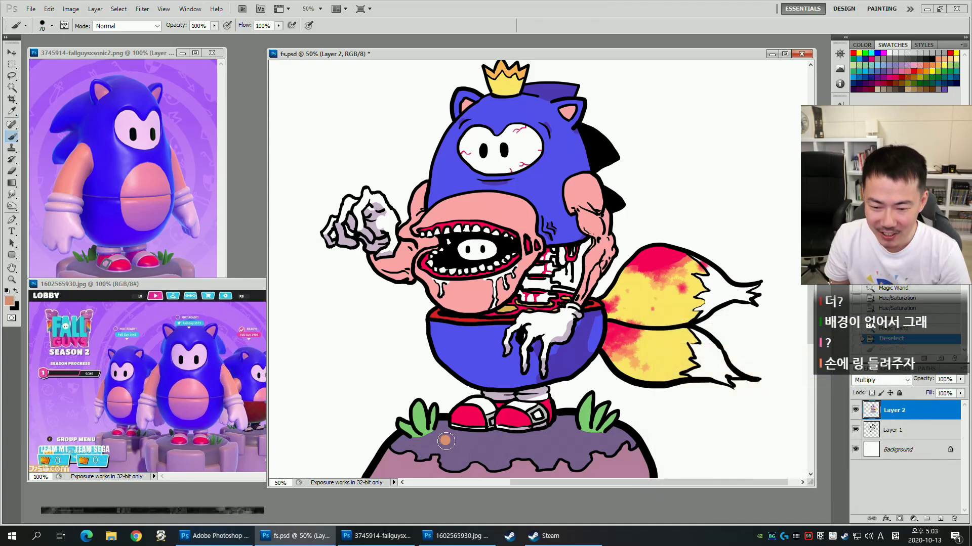
{"action": "left_click", "coordinate": [443, 439]}
{"action": "left_click", "coordinate": [486, 444]}
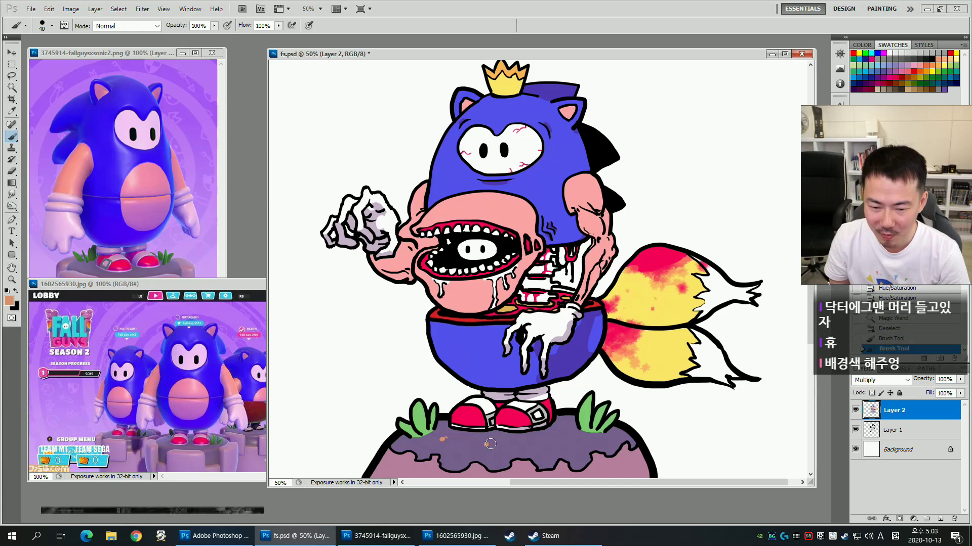
{"action": "left_click", "coordinate": [512, 443]}
{"action": "key", "text": "bracketleft"}
{"action": "key", "text": "bracketleft"}
{"action": "key", "text": "bracketleft"}
{"action": "left_click", "coordinate": [581, 447]}
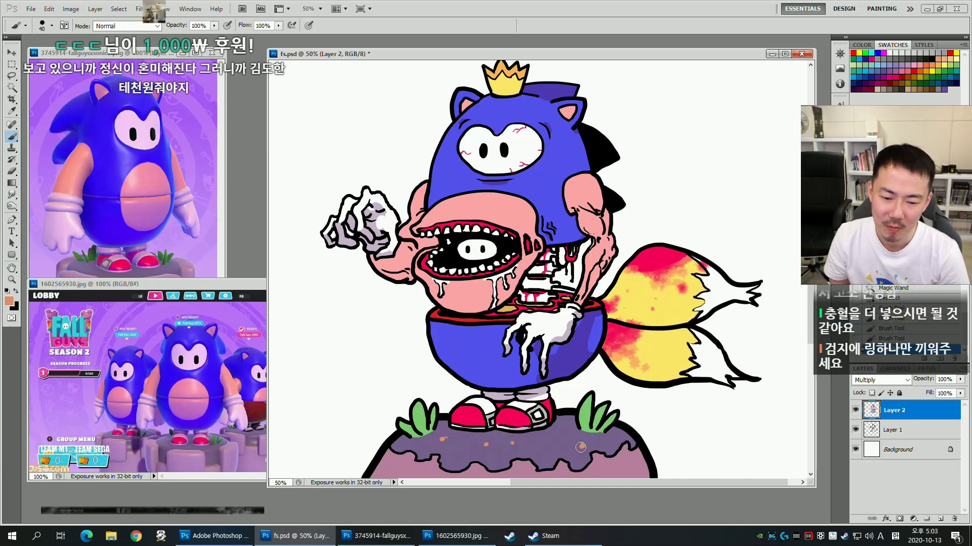
{"action": "left_click_drag", "start_coordinate": [543, 447], "coordinate": [554, 368]}
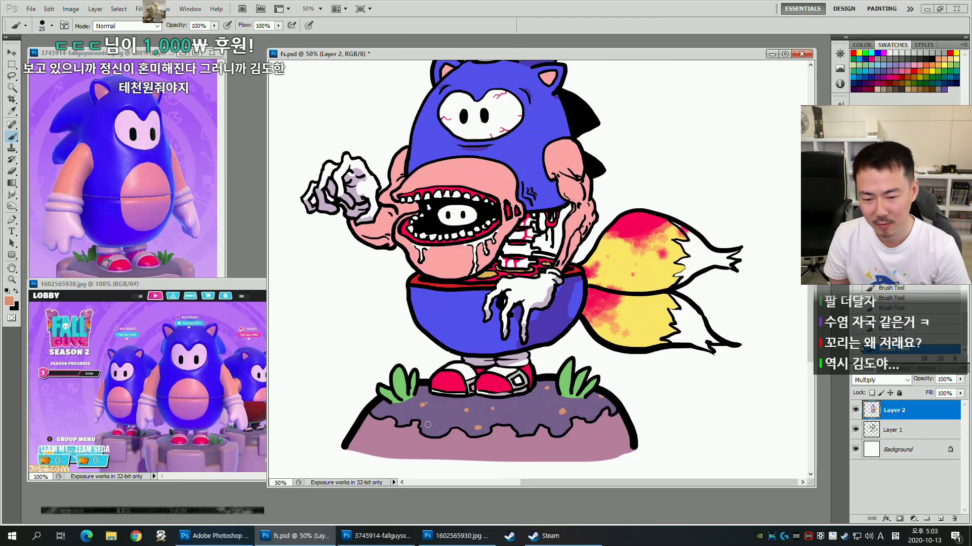
{"action": "left_click_drag", "start_coordinate": [516, 390], "coordinate": [516, 407]}
{"action": "left_click_drag", "start_coordinate": [576, 401], "coordinate": [575, 384]}
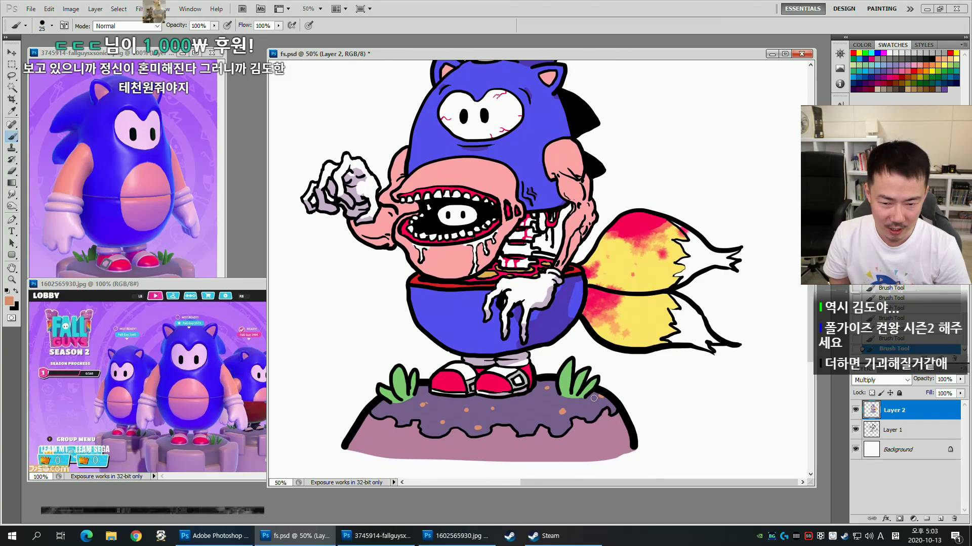
Select the blank background around the line art with Layer 2 hidden, show the layer again and expand the selection.
{"action": "left_click", "coordinate": [855, 409]}
{"action": "key", "text": "w"}
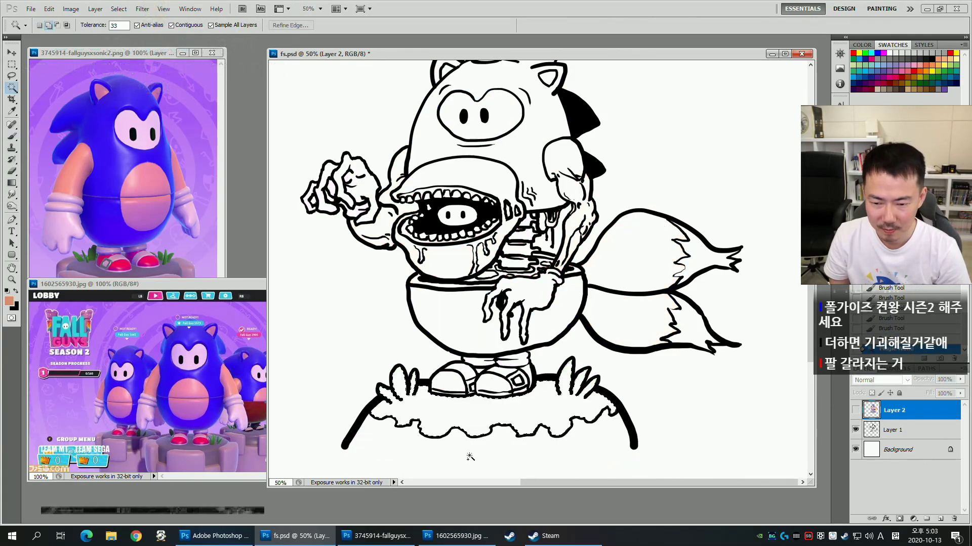
{"action": "left_click", "coordinate": [466, 455]}
{"action": "left_click", "coordinate": [855, 410]}
{"action": "key", "text": "alt+s"}
{"action": "key", "text": "m"}
{"action": "key", "text": "e"}
{"action": "key", "text": "Return"}
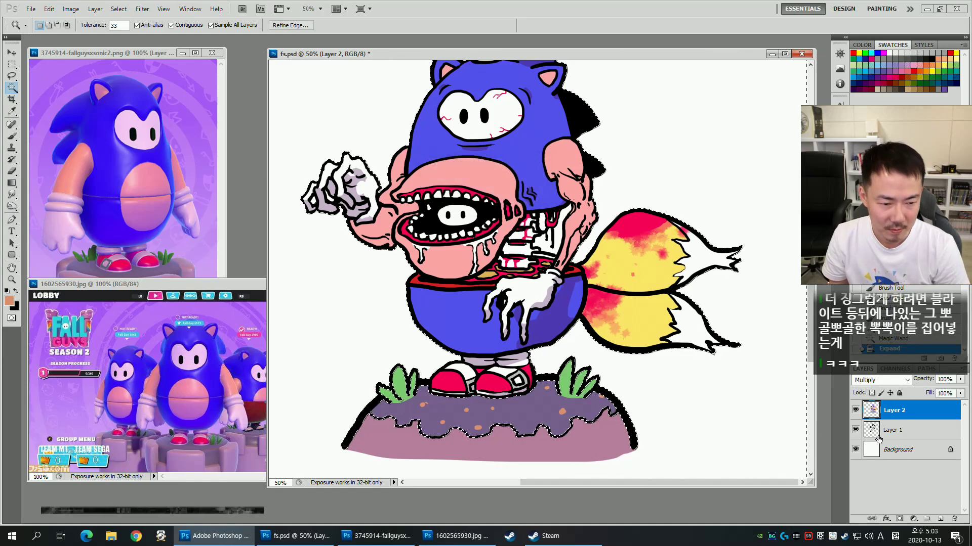
Add a new layer above Layer 2 and set its blend mode to Multiply.
{"action": "left_click", "coordinate": [939, 519]}
{"action": "left_click", "coordinate": [881, 380]}
{"action": "left_click", "coordinate": [864, 287]}
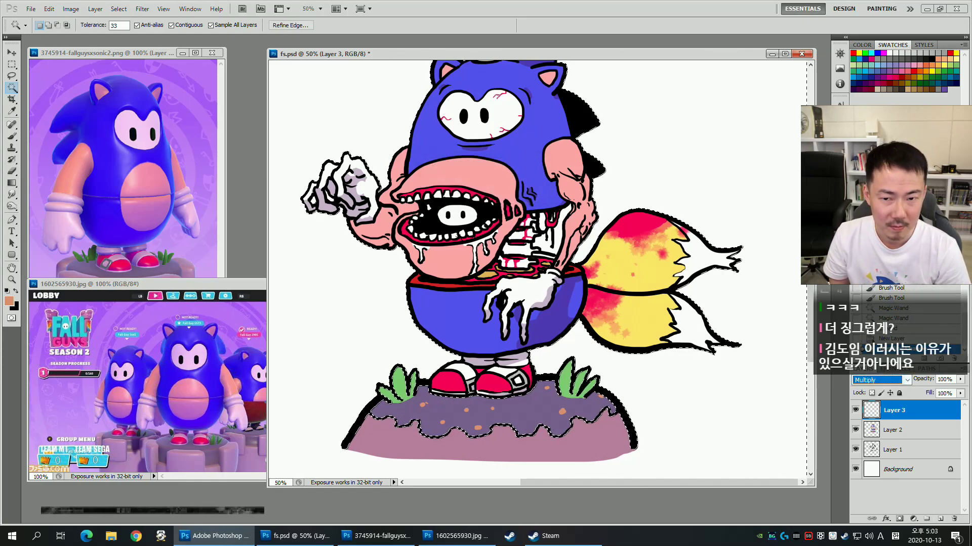
Hide the selection outline, sample the lilac shadow color of the gloved hand and enlarge the brush to 100 px.
{"action": "left_click_drag", "start_coordinate": [513, 378], "coordinate": [540, 374]}
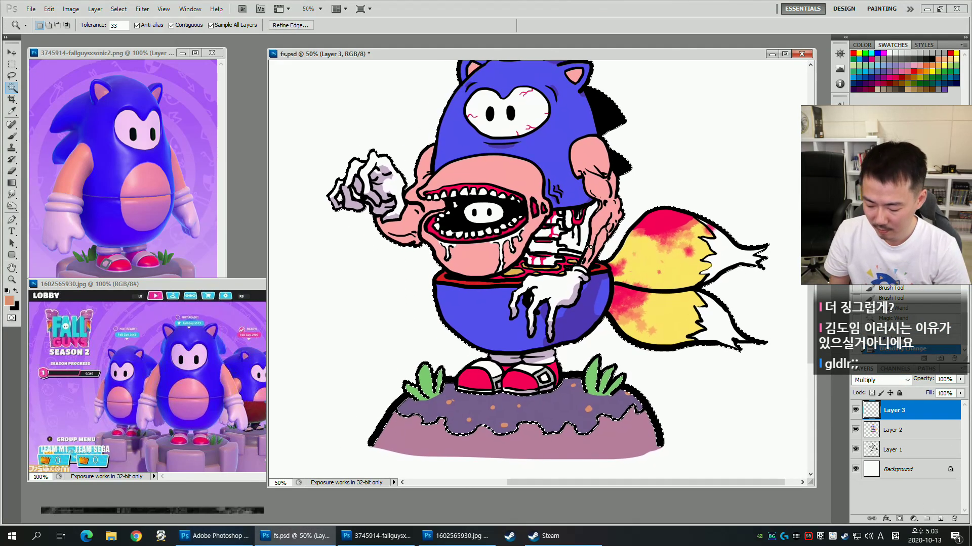
{"action": "key", "text": "ctrl+h"}
{"action": "key", "text": "b"}
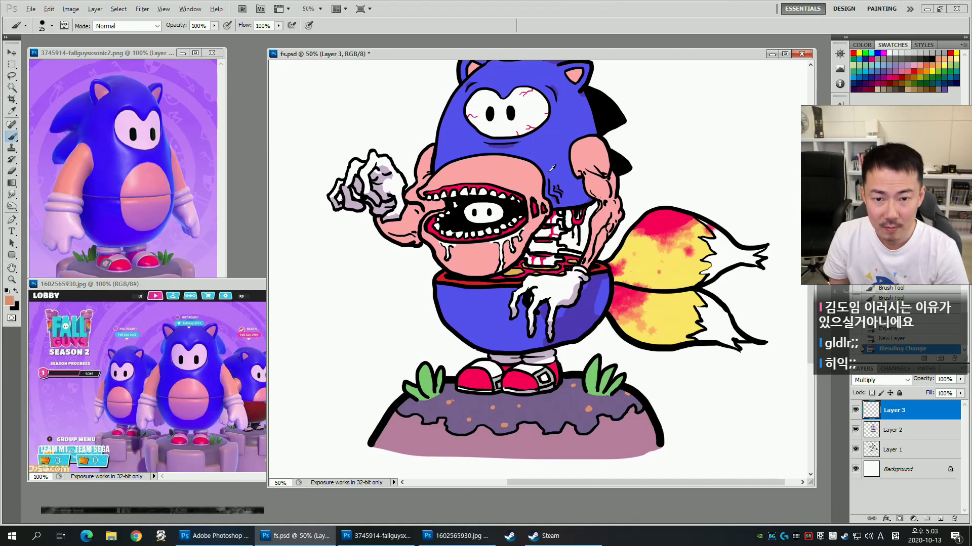
{"action": "left_click", "coordinate": [551, 303], "text": "alt"}
{"action": "key", "text": "]"}
{"action": "key", "text": "]"}
{"action": "key", "text": "]"}
{"action": "key", "text": "]"}
{"action": "key", "text": "]"}
{"action": "key", "text": "]"}
{"action": "key", "text": "]"}
{"action": "key", "text": "]"}
{"action": "key", "text": "]"}
{"action": "key", "text": "]"}
{"action": "key", "text": "]"}
{"action": "key", "text": "]"}
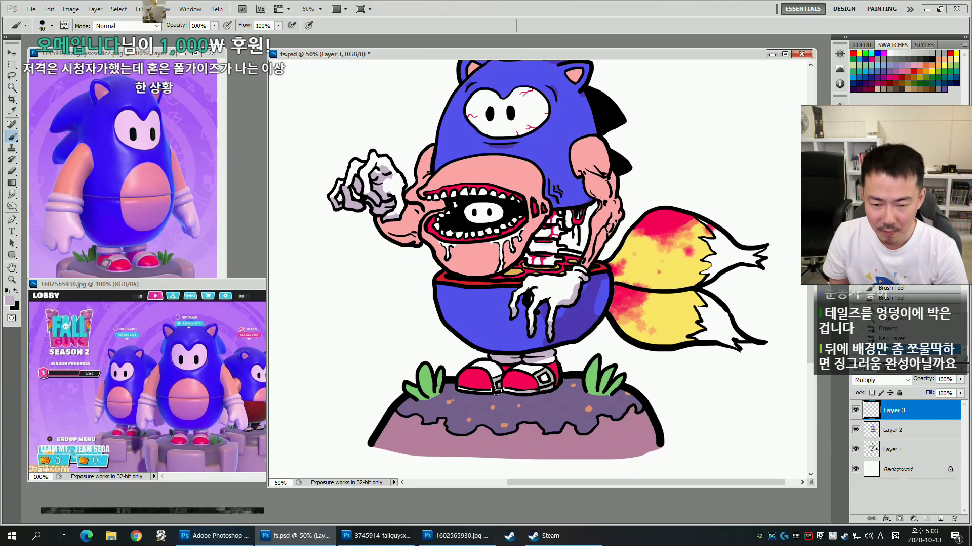
{"action": "key", "text": "bracketleft"}
{"action": "key", "text": "bracketleft"}
{"action": "key", "text": "bracketleft"}
{"action": "key", "text": "bracketleft"}
{"action": "key", "text": "bracketright"}
{"action": "key", "text": "bracketright"}
Paint a soft lilac shadow on Layer 3 over the mound's top beneath the shoes and across the grass tufts.
{"action": "mouse_move", "coordinate": [455, 391]}
{"action": "left_mouse_down"}
{"action": "mouse_move", "coordinate": [528, 395]}
{"action": "mouse_move", "coordinate": [476, 397]}
{"action": "mouse_move", "coordinate": [589, 384]}
{"action": "mouse_move", "coordinate": [441, 404]}
{"action": "mouse_move", "coordinate": [493, 397]}
{"action": "left_mouse_up"}
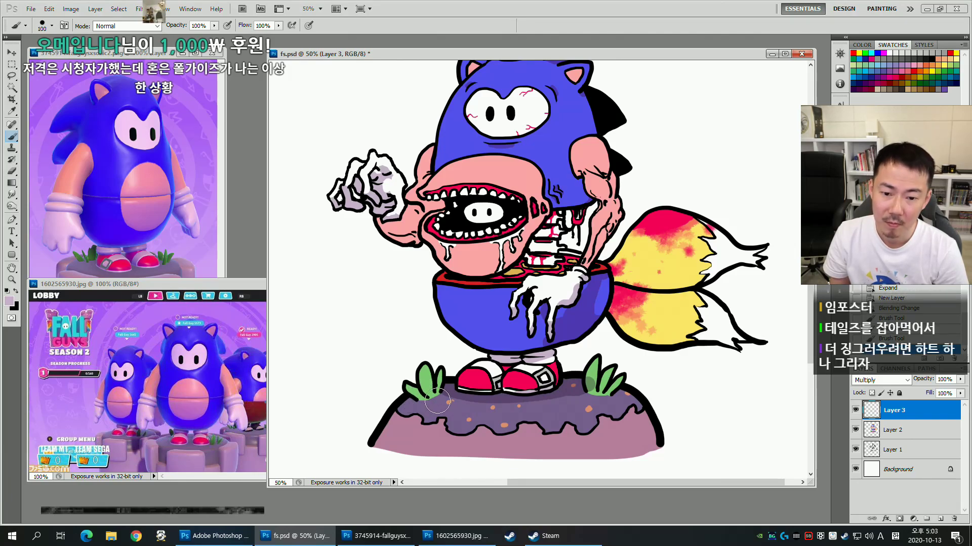
{"action": "mouse_move", "coordinate": [622, 336]}
{"action": "left_mouse_down"}
{"action": "mouse_move", "coordinate": [596, 353]}
{"action": "mouse_move", "coordinate": [596, 336]}
{"action": "left_mouse_up"}
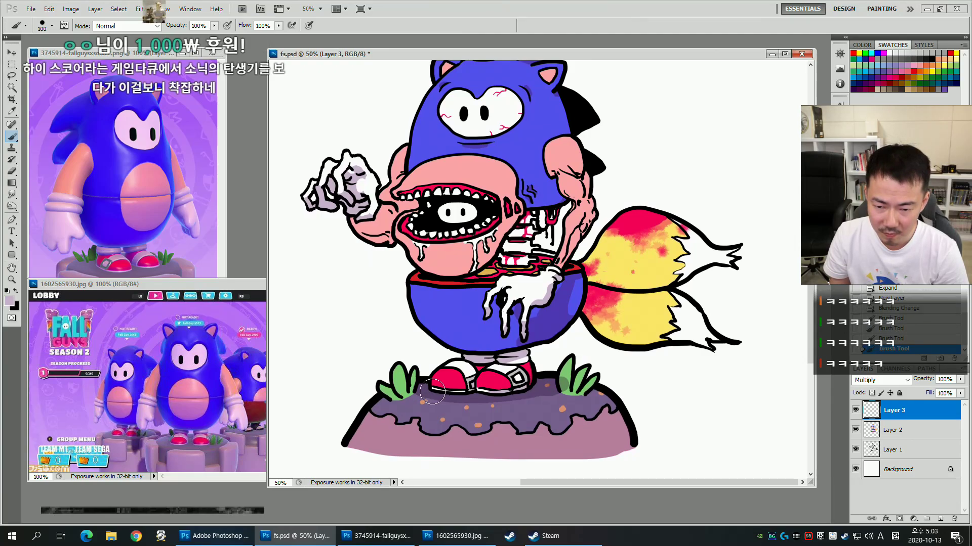
{"action": "mouse_move", "coordinate": [409, 373]}
{"action": "left_mouse_down"}
{"action": "mouse_move", "coordinate": [418, 406]}
{"action": "mouse_move", "coordinate": [410, 404]}
{"action": "mouse_move", "coordinate": [575, 404]}
{"action": "left_mouse_up"}
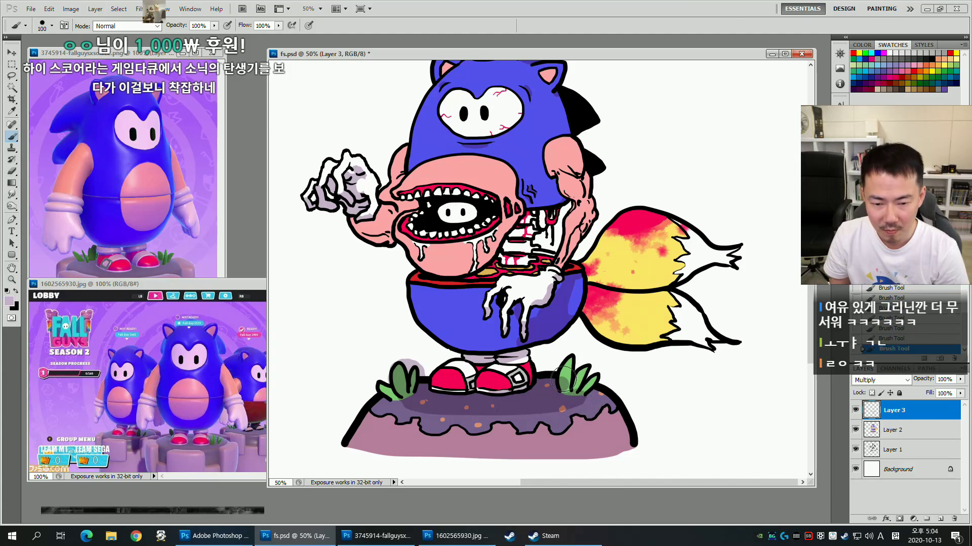
Erase the shadow spilling beside the grass tuft near the creature's shoes with a 40 px eraser.
{"action": "key", "text": "e"}
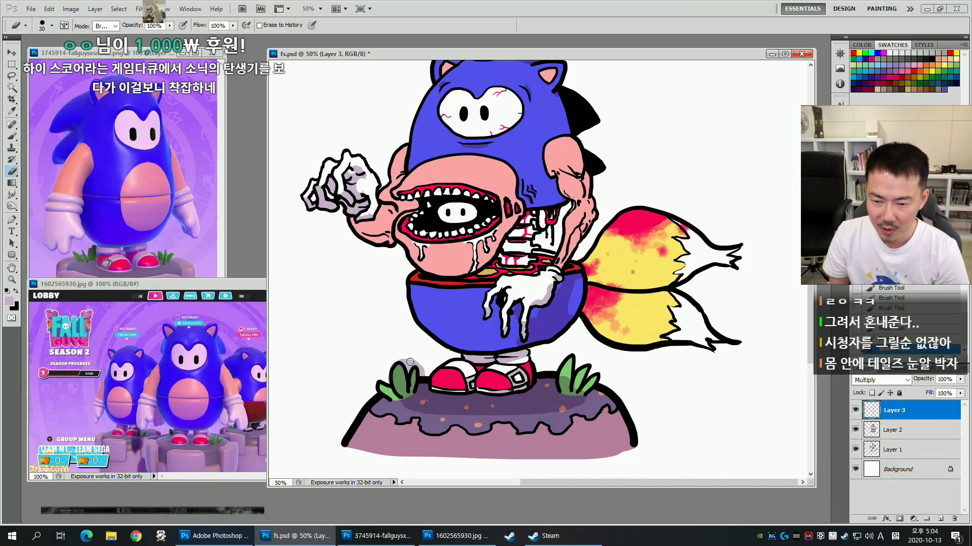
{"action": "key", "text": "bracketright"}
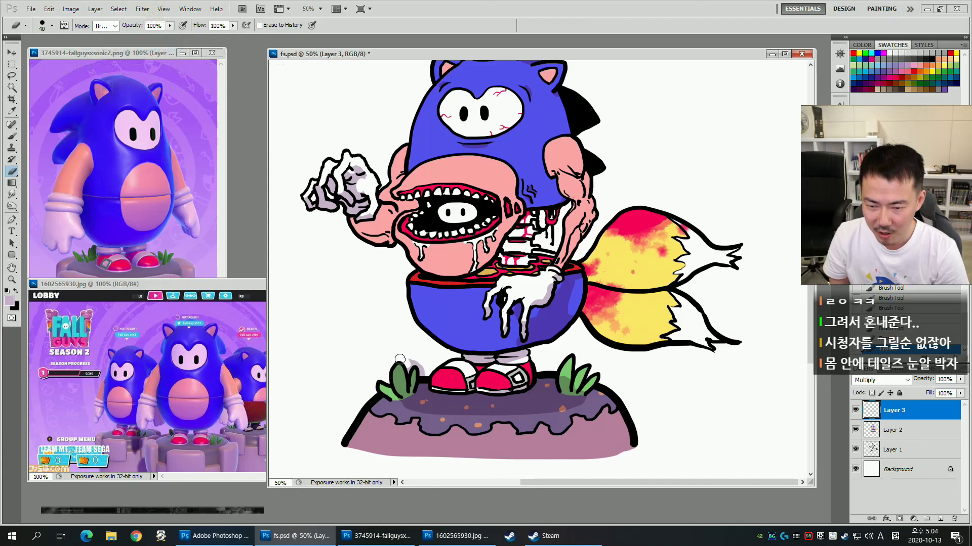
{"action": "left_click_drag", "start_coordinate": [423, 372], "coordinate": [423, 375]}
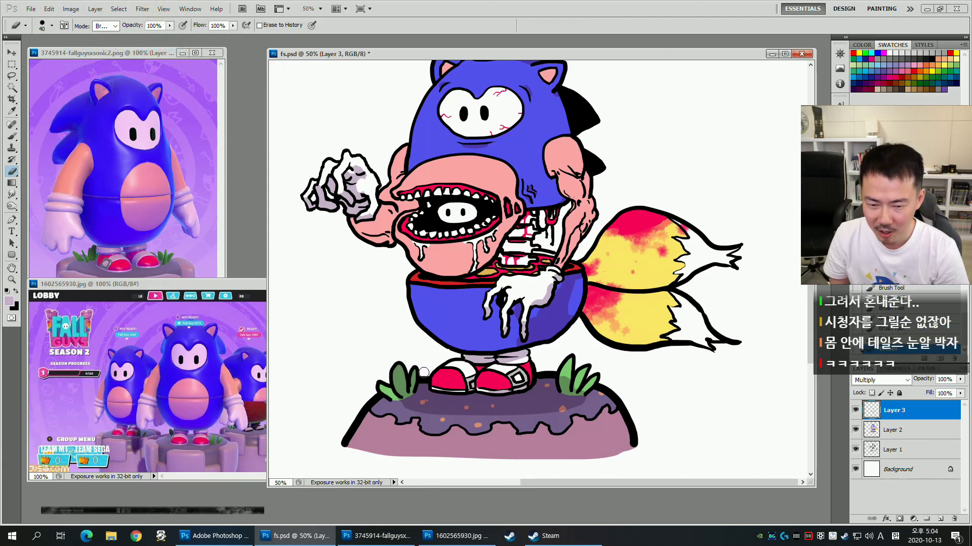
{"action": "left_click_drag", "start_coordinate": [690, 285], "coordinate": [703, 312]}
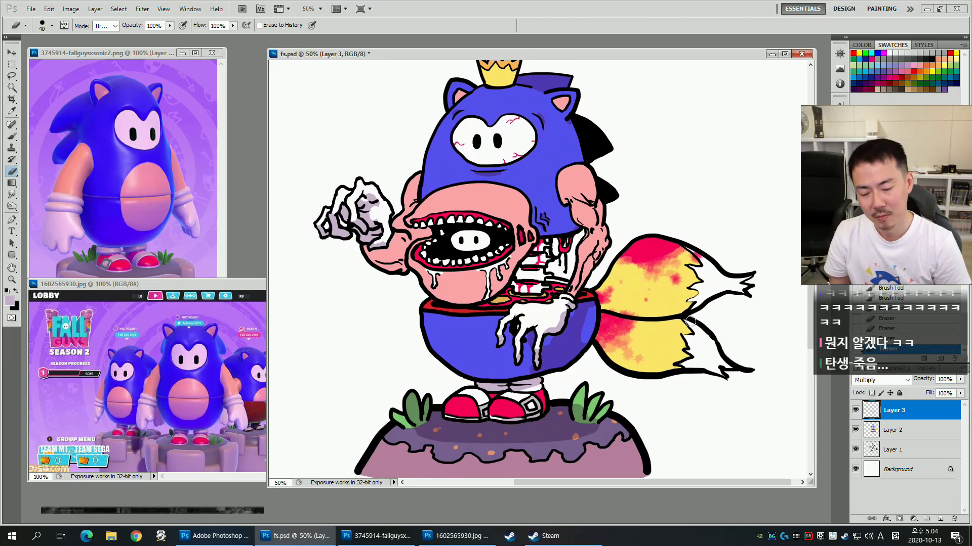
{"action": "left_click_drag", "start_coordinate": [687, 346], "coordinate": [674, 311]}
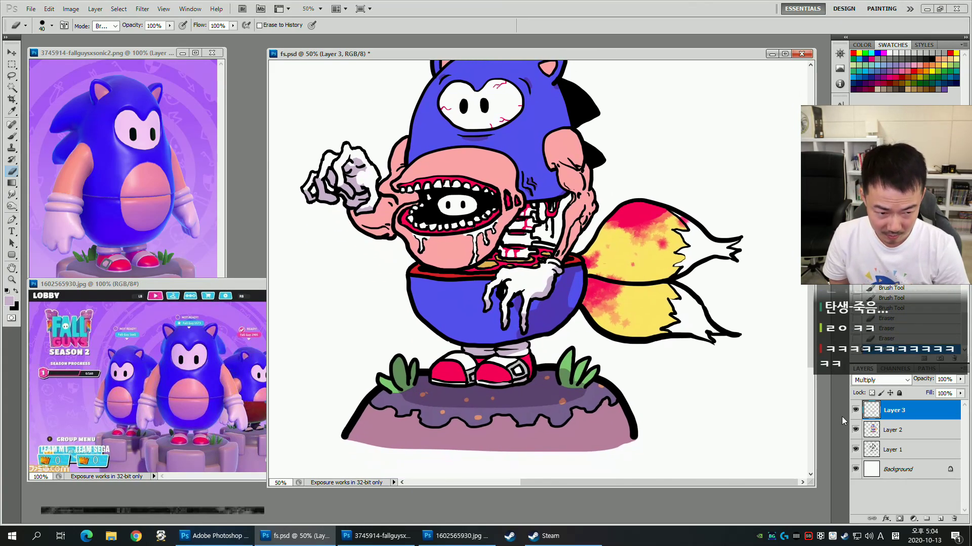
Extend the shading across the mound's purple top and onto its pink side with the 100 px brush.
{"action": "key", "text": "b"}
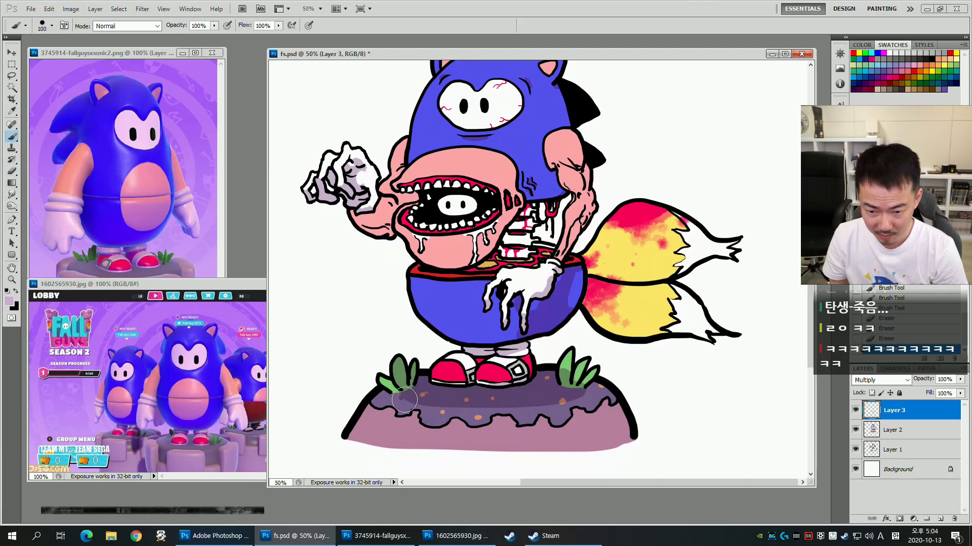
{"action": "left_click_drag", "start_coordinate": [402, 398], "coordinate": [549, 407]}
{"action": "left_click_drag", "start_coordinate": [420, 416], "coordinate": [594, 409]}
{"action": "left_click_drag", "start_coordinate": [416, 415], "coordinate": [576, 413]}
{"action": "mouse_move", "coordinate": [622, 353]}
{"action": "left_mouse_down"}
{"action": "mouse_move", "coordinate": [679, 362]}
{"action": "mouse_move", "coordinate": [623, 369]}
{"action": "mouse_move", "coordinate": [646, 369]}
{"action": "left_mouse_up"}
{"action": "mouse_move", "coordinate": [569, 414]}
{"action": "left_mouse_down"}
{"action": "mouse_move", "coordinate": [603, 410]}
{"action": "mouse_move", "coordinate": [570, 425]}
{"action": "mouse_move", "coordinate": [585, 430]}
{"action": "mouse_move", "coordinate": [450, 441]}
{"action": "mouse_move", "coordinate": [511, 443]}
{"action": "mouse_move", "coordinate": [575, 424]}
{"action": "mouse_move", "coordinate": [480, 438]}
{"action": "mouse_move", "coordinate": [514, 443]}
{"action": "mouse_move", "coordinate": [648, 421]}
{"action": "mouse_move", "coordinate": [625, 429]}
{"action": "mouse_move", "coordinate": [611, 421]}
{"action": "mouse_move", "coordinate": [639, 431]}
{"action": "left_mouse_up"}
{"action": "key", "text": "e"}
{"action": "key", "text": "b"}
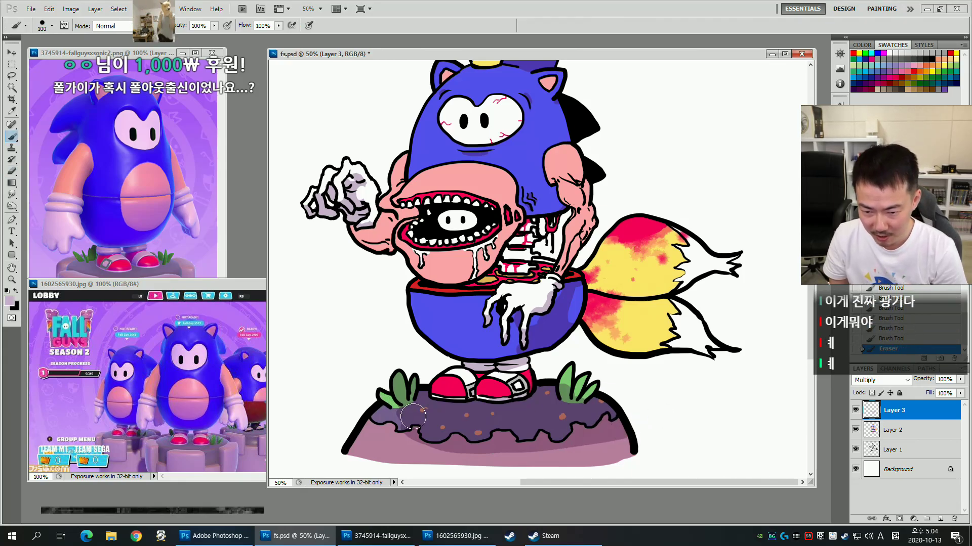
{"action": "left_click", "coordinate": [411, 423]}
{"action": "left_click", "coordinate": [407, 424]}
{"action": "mouse_move", "coordinate": [607, 324]}
{"action": "left_mouse_down"}
{"action": "mouse_move", "coordinate": [680, 349]}
{"action": "mouse_move", "coordinate": [665, 336]}
{"action": "left_mouse_up"}
{"action": "left_click_drag", "start_coordinate": [679, 311], "coordinate": [655, 318]}
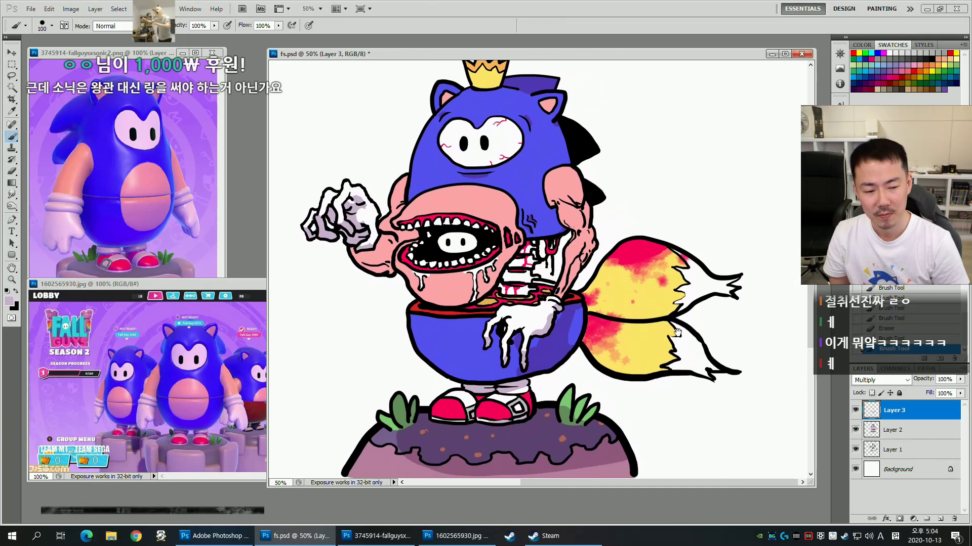
Set Layer 3's opacity to 51% and compare the artwork with the layer hidden and shown.
{"action": "left_click", "coordinate": [856, 411]}
{"action": "left_click", "coordinate": [855, 411]}
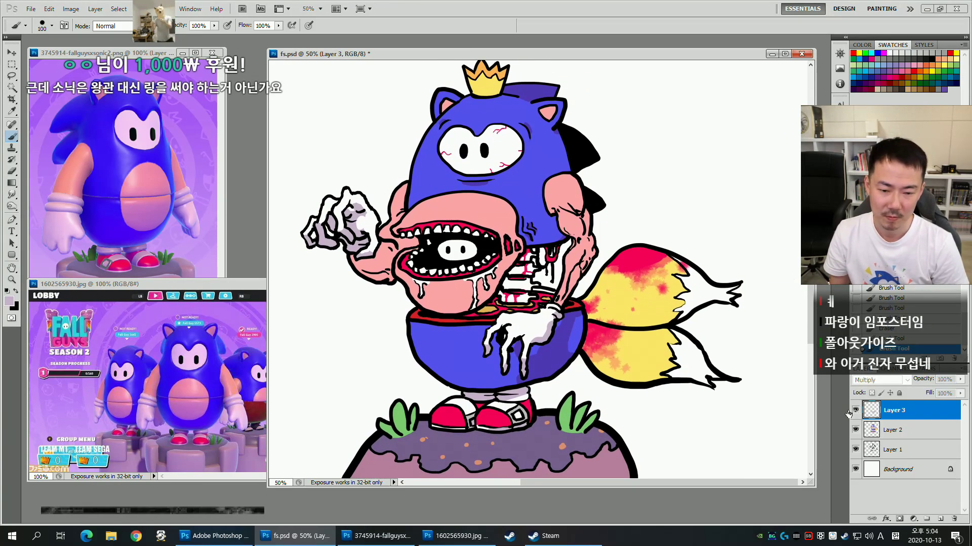
{"action": "left_click_drag", "start_coordinate": [613, 376], "coordinate": [614, 365]}
{"action": "left_click_drag", "start_coordinate": [958, 381], "coordinate": [934, 391]}
{"action": "mouse_move", "coordinate": [626, 342]}
{"action": "left_mouse_down"}
{"action": "mouse_move", "coordinate": [620, 351]}
{"action": "mouse_move", "coordinate": [624, 289]}
{"action": "left_mouse_up"}
{"action": "left_click", "coordinate": [855, 410]}
{"action": "left_click", "coordinate": [855, 410]}
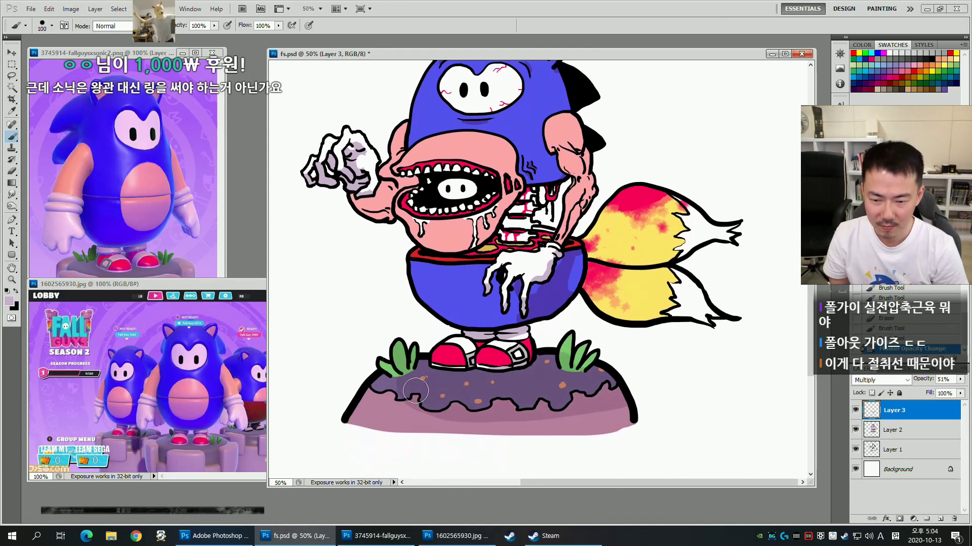
Shade the mound's lower pink side and delete the shading that spills outside the artwork's outline.
{"action": "mouse_move", "coordinate": [428, 416]}
{"action": "left_mouse_down"}
{"action": "mouse_move", "coordinate": [605, 422]}
{"action": "mouse_move", "coordinate": [533, 422]}
{"action": "mouse_move", "coordinate": [628, 414]}
{"action": "mouse_move", "coordinate": [580, 431]}
{"action": "mouse_move", "coordinate": [604, 421]}
{"action": "left_mouse_up"}
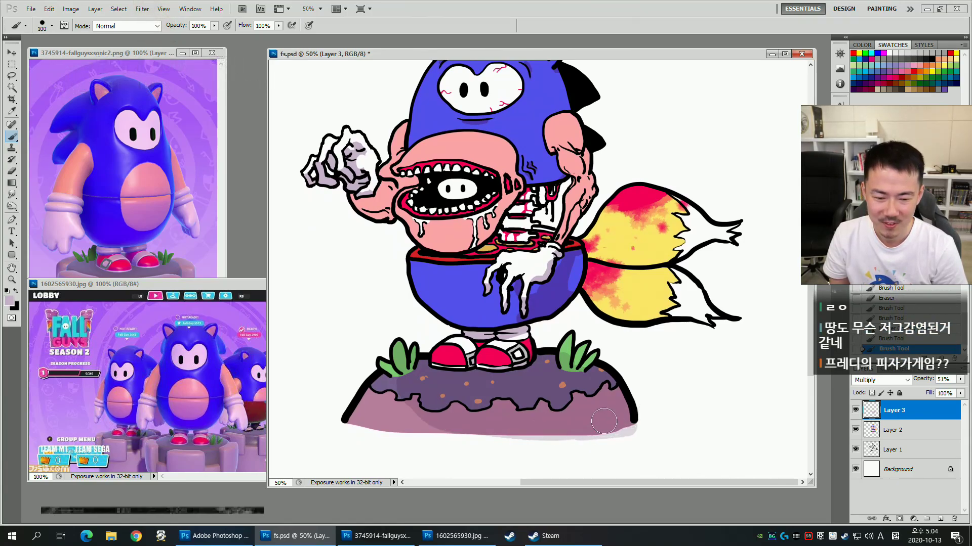
{"action": "left_click", "coordinate": [855, 410]}
{"action": "key", "text": "w"}
{"action": "left_click", "coordinate": [797, 430]}
{"action": "key", "text": "Delete"}
{"action": "key", "text": "ctrl+d"}
{"action": "key", "text": "ctrl+comma"}
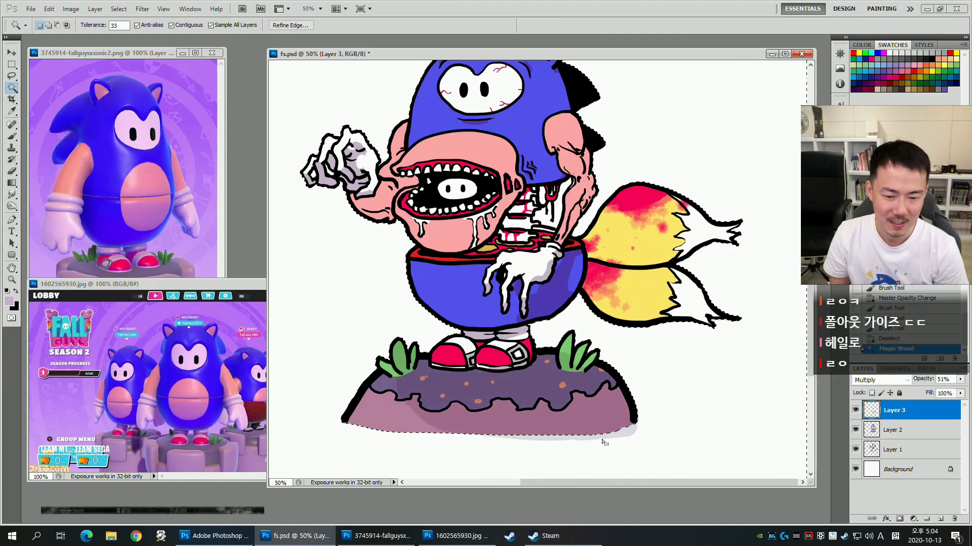
{"action": "scroll", "coordinate": [683, 249], "scroll_direction": "up", "scroll_amount": 3}
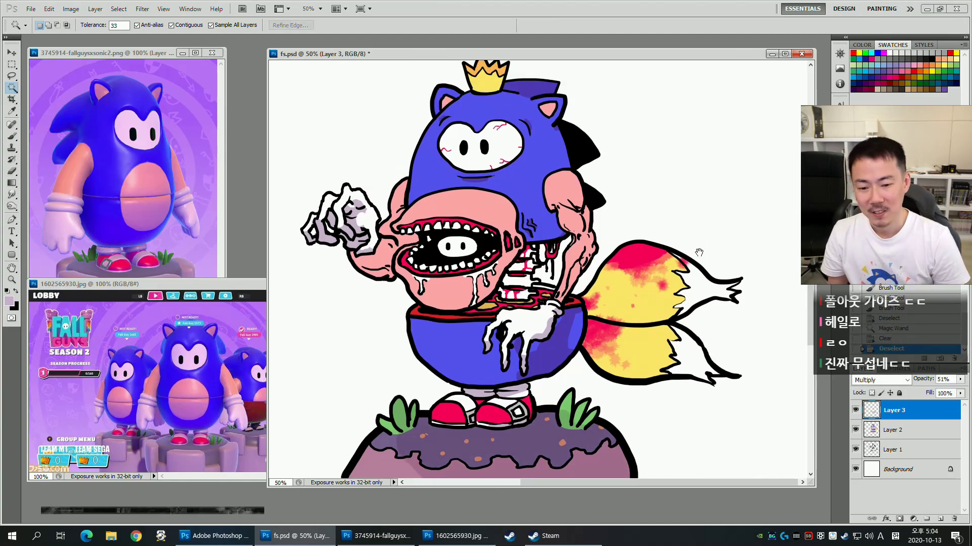
Select Layer 3, Layer 2 and Layer 1 together.
{"action": "left_click_drag", "start_coordinate": [661, 250], "coordinate": [643, 263]}
{"action": "left_click", "coordinate": [896, 449], "text": "shift"}
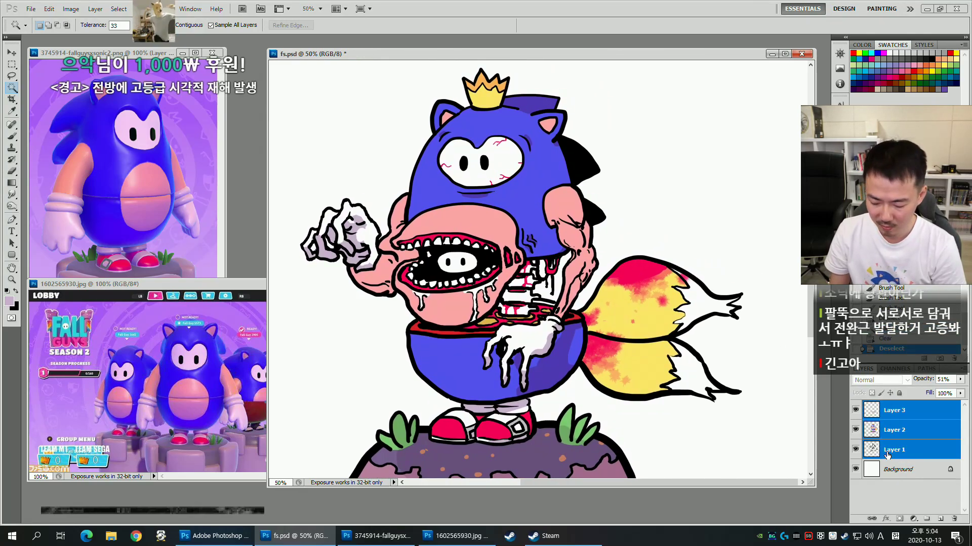
{"action": "key", "text": "ctrl+t"}
{"action": "key", "text": "Return"}
{"action": "key", "text": "w"}
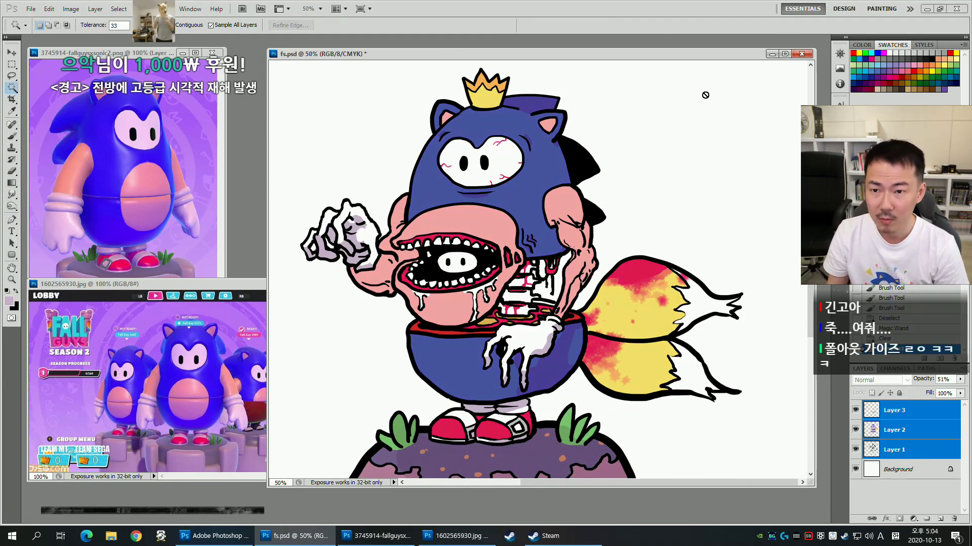
{"action": "key", "text": "ctrl+y"}
{"action": "key", "text": "ctrl+y"}
{"action": "key", "text": "ctrl+y"}
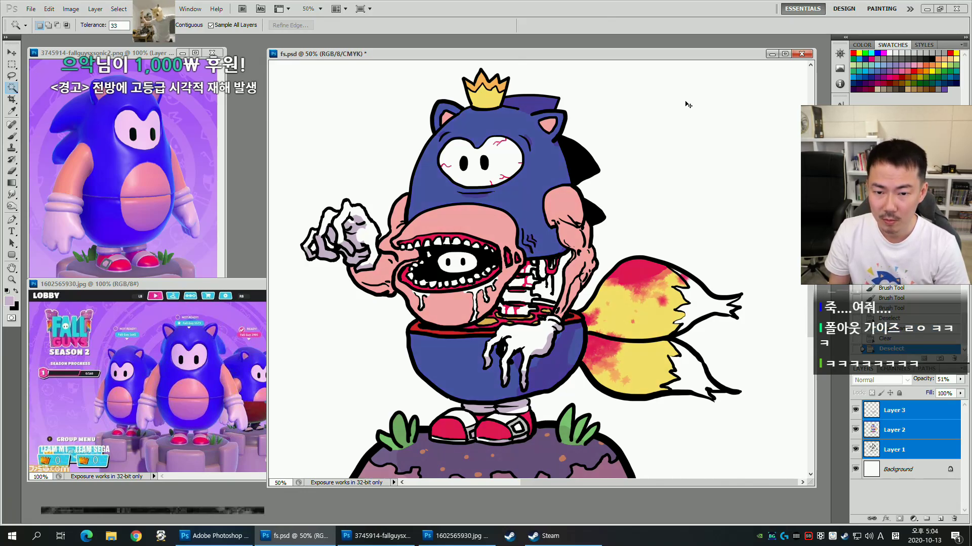
Scale the three selected layers down slightly with Free Transform and reposition the whole creature and mound on the canvas.
{"action": "key", "text": "ctrl+t"}
{"action": "left_click_drag", "start_coordinate": [743, 68], "coordinate": [717, 94]}
{"action": "left_click_drag", "start_coordinate": [644, 161], "coordinate": [664, 134]}
{"action": "left_click_drag", "start_coordinate": [736, 65], "coordinate": [724, 78]}
{"action": "left_click_drag", "start_coordinate": [650, 158], "coordinate": [660, 148]}
{"action": "left_click_drag", "start_coordinate": [736, 71], "coordinate": [714, 92]}
{"action": "mouse_move", "coordinate": [655, 146]}
{"action": "left_mouse_down"}
{"action": "mouse_move", "coordinate": [671, 125]}
{"action": "mouse_move", "coordinate": [657, 132]}
{"action": "left_mouse_up"}
{"action": "key", "text": "Return"}
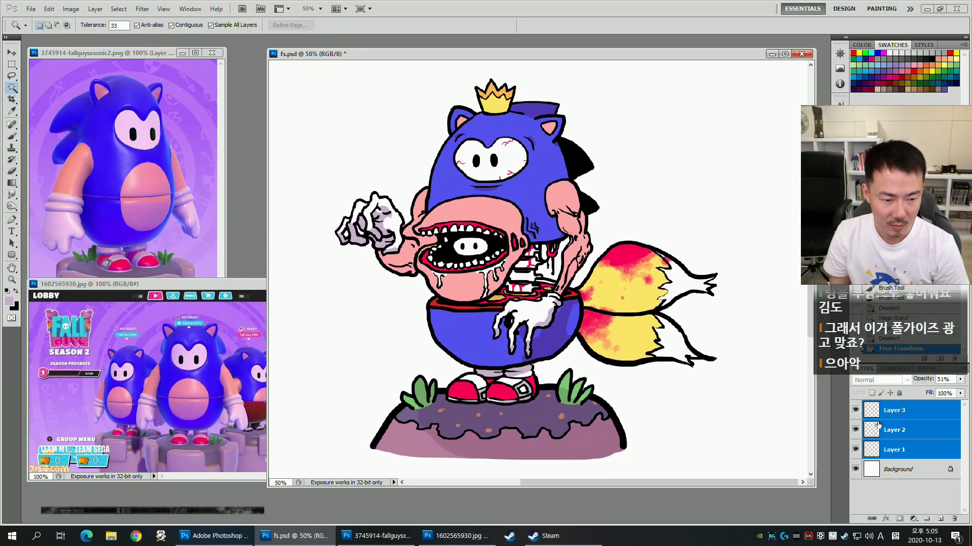
Slightly reduce the saturation of the colors on Layer 2 with Hue/Saturation.
{"action": "left_click", "coordinate": [891, 410]}
{"action": "left_click", "coordinate": [890, 430]}
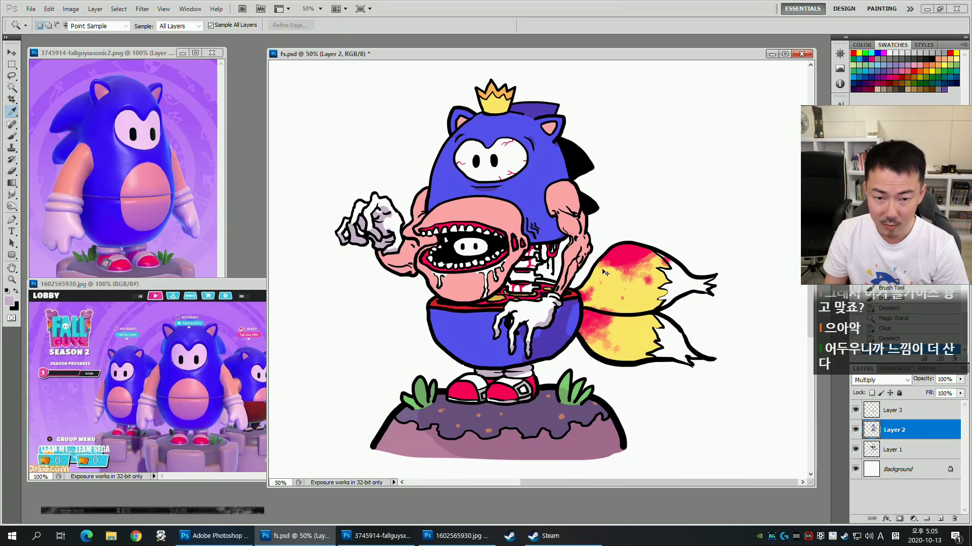
{"action": "key", "text": "ctrl+u"}
{"action": "left_click_drag", "start_coordinate": [825, 277], "coordinate": [824, 283]}
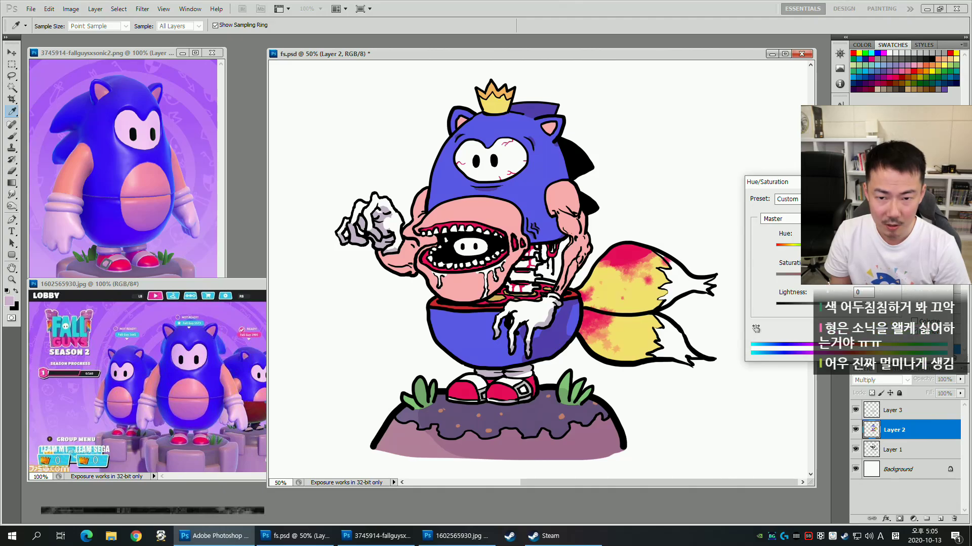
{"action": "key", "text": "Return"}
{"action": "left_click_drag", "start_coordinate": [586, 257], "coordinate": [586, 259]}
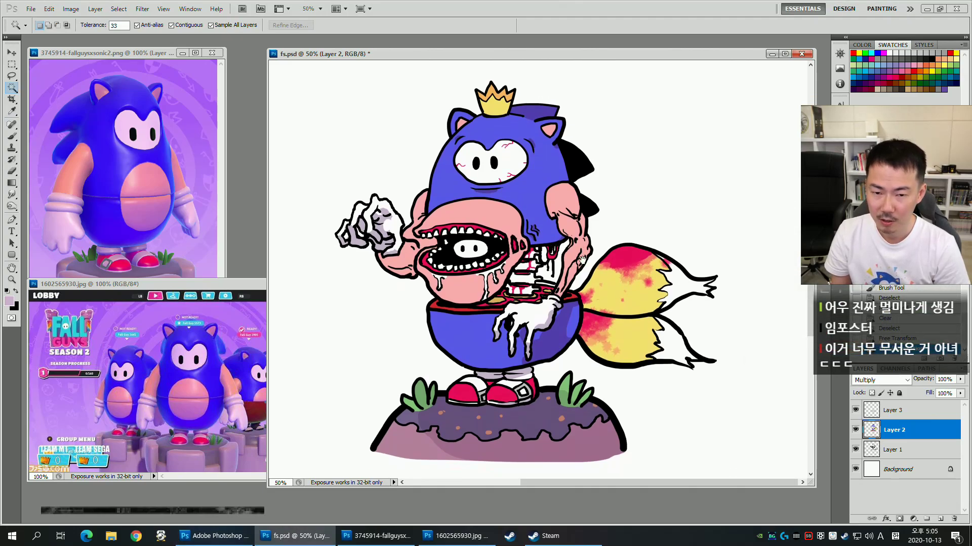
Darken Layer 2's colors with Levels by raising the black input level to 13.
{"action": "key", "text": "ctrl+l"}
{"action": "left_click_drag", "start_coordinate": [749, 168], "coordinate": [751, 171]}
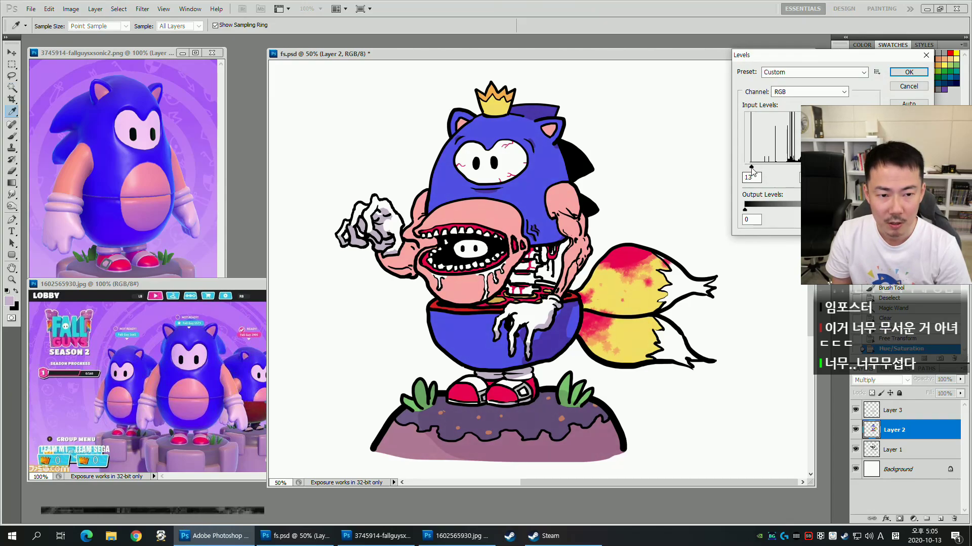
{"action": "left_click", "coordinate": [908, 72]}
{"action": "key", "text": "h"}
{"action": "left_click_drag", "start_coordinate": [640, 223], "coordinate": [640, 228]}
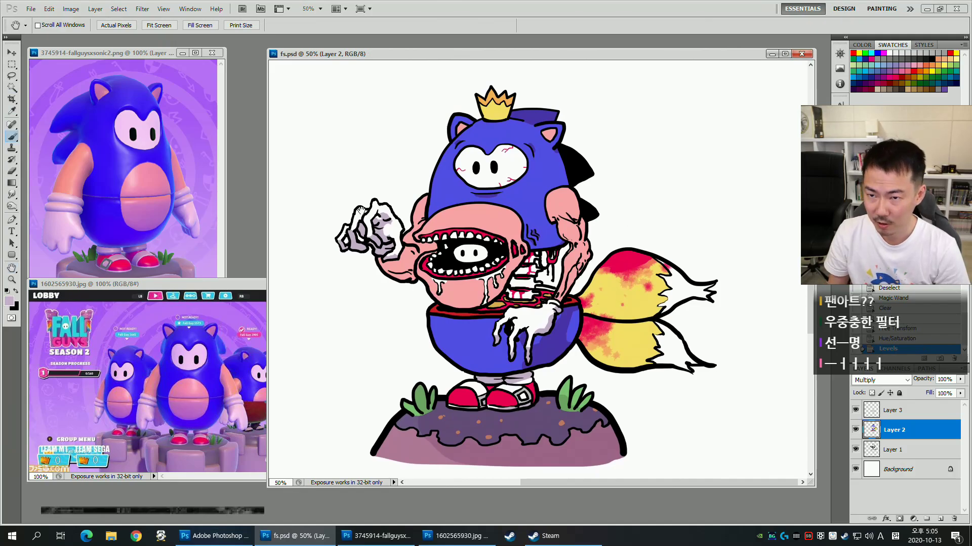
{"action": "key", "text": "b"}
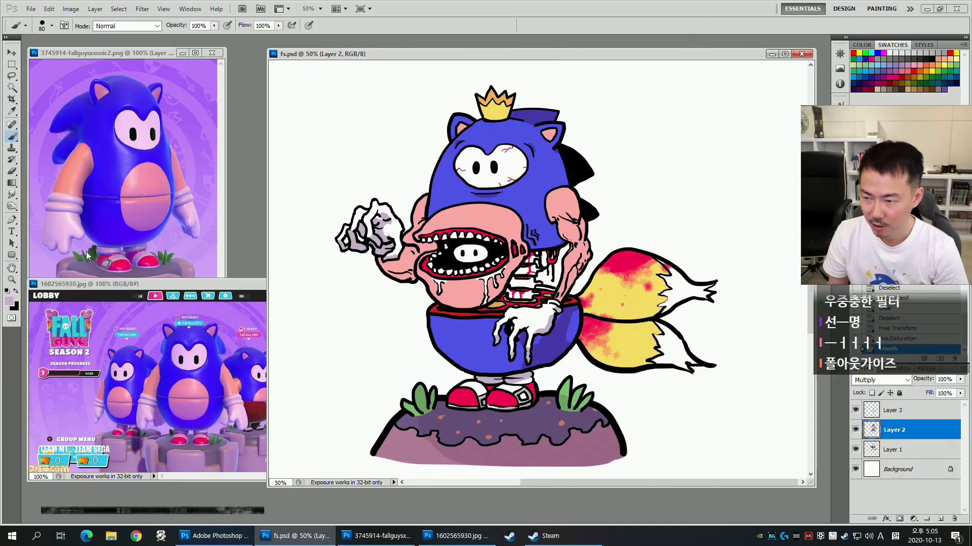
{"action": "left_click", "coordinate": [13, 234]}
{"action": "key", "text": "d"}
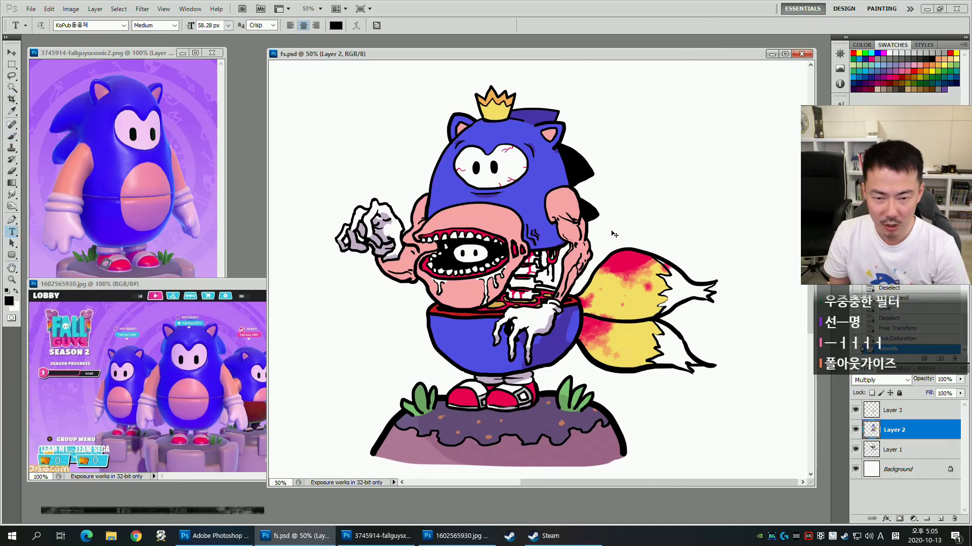
{"action": "key", "text": "space"}
{"action": "left_click_drag", "start_coordinate": [605, 233], "coordinate": [609, 236]}
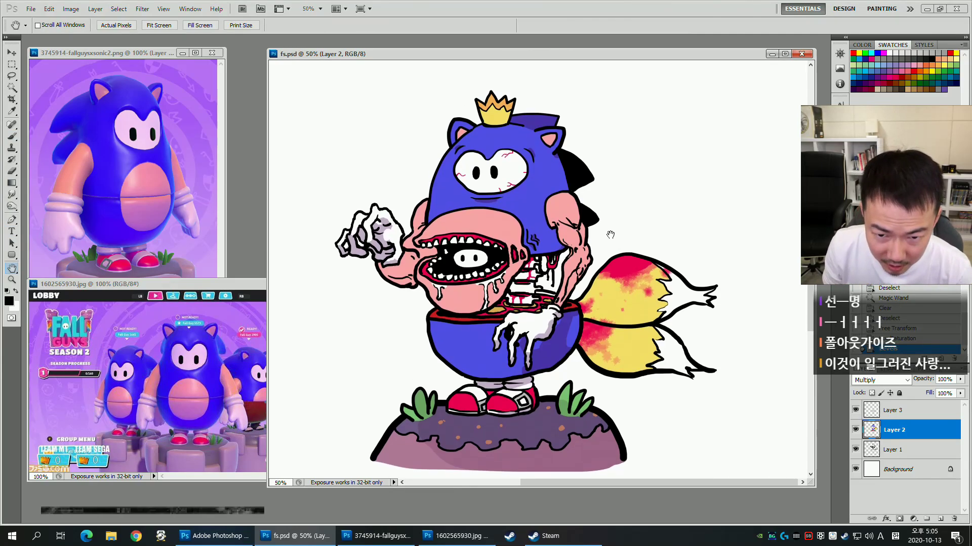
{"action": "key", "text": "w"}
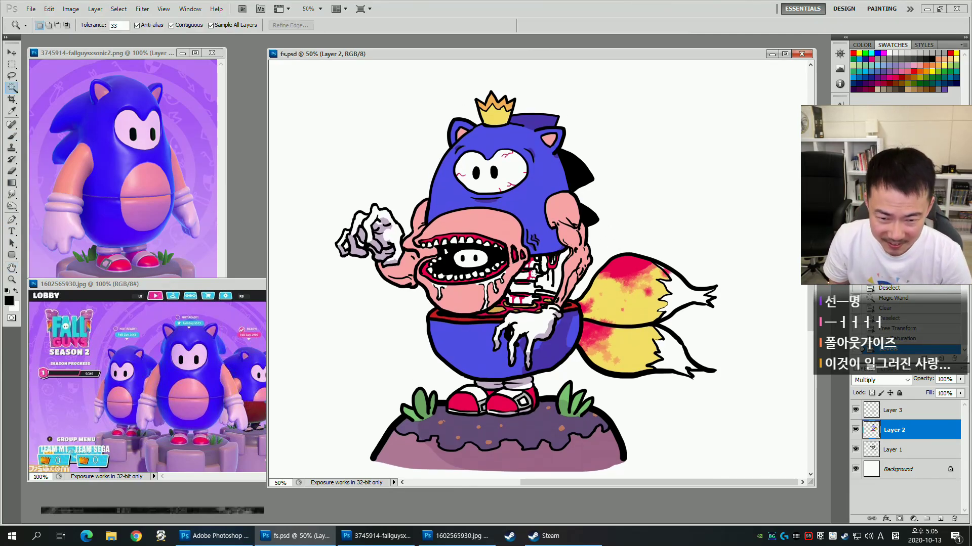
On Layer 3, sample the mound shading's pale lilac with Layer 2 temporarily hidden and set the brush to 60 px.
{"action": "left_click", "coordinate": [890, 405]}
{"action": "key", "text": "b"}
{"action": "left_click", "coordinate": [855, 429]}
{"action": "left_click", "coordinate": [524, 430], "text": "alt"}
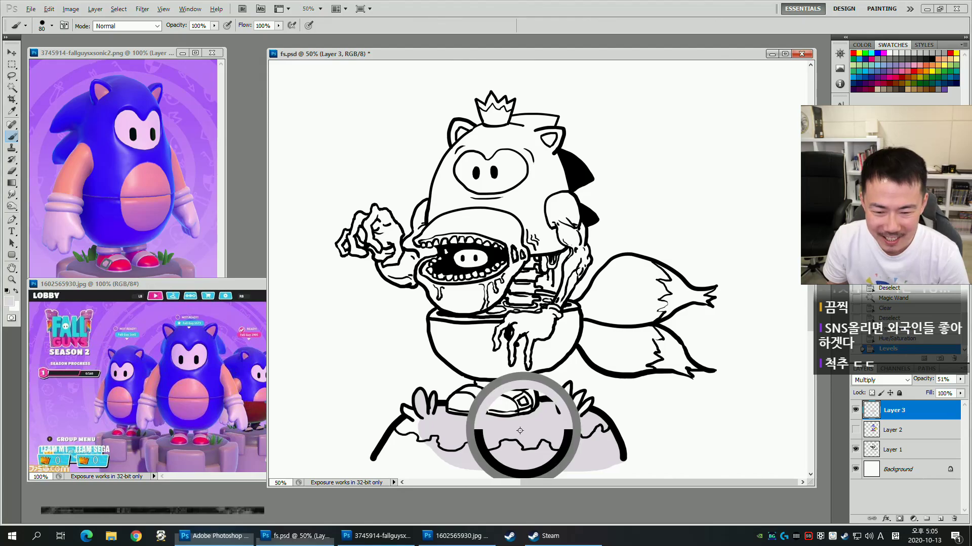
{"action": "left_click", "coordinate": [855, 430]}
{"action": "key", "text": "bracketright"}
{"action": "key", "text": "bracketright"}
{"action": "key", "text": "bracketright"}
{"action": "key", "text": "bracketright"}
{"action": "key", "text": "bracketleft"}
{"action": "key", "text": "bracketleft"}
Shade the exposed spine between the body halves and set Layer 3's opacity to 61%.
{"action": "left_click_drag", "start_coordinate": [521, 278], "coordinate": [532, 275]}
{"action": "left_click", "coordinate": [533, 276]}
{"action": "left_click", "coordinate": [532, 278]}
{"action": "left_click", "coordinate": [959, 379]}
{"action": "left_click_drag", "start_coordinate": [937, 389], "coordinate": [943, 395]}
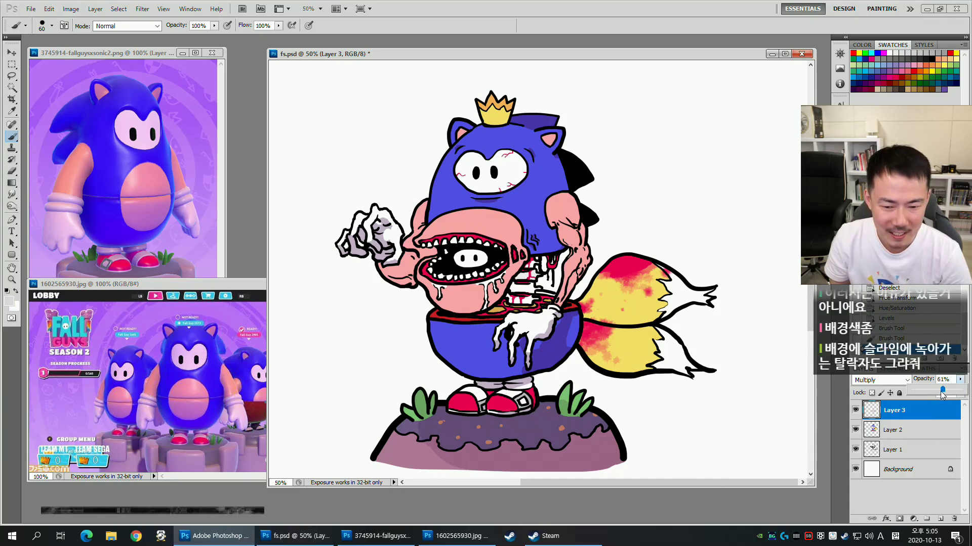
Add more shading around the exposed spine with the brush reduced to 35 px.
{"action": "left_click", "coordinate": [521, 240]}
{"action": "key", "text": "bracketleft"}
{"action": "key", "text": "bracketleft"}
{"action": "left_click_drag", "start_coordinate": [521, 278], "coordinate": [539, 277]}
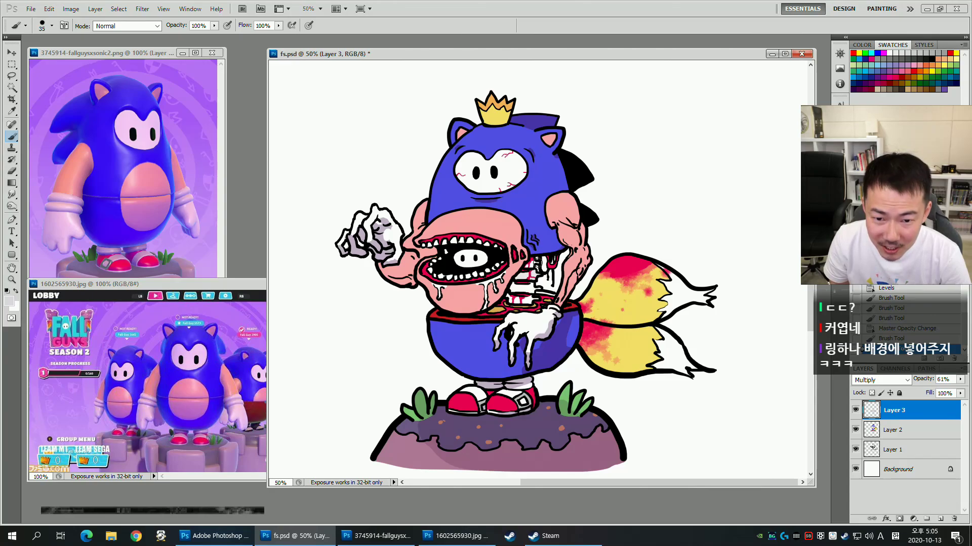
Try more shading strokes on the exposed spine on Layer 3, darkening the brush color to #beb5c0.
{"action": "left_click", "coordinate": [529, 264]}
{"action": "left_click", "coordinate": [535, 264]}
{"action": "left_click", "coordinate": [527, 266]}
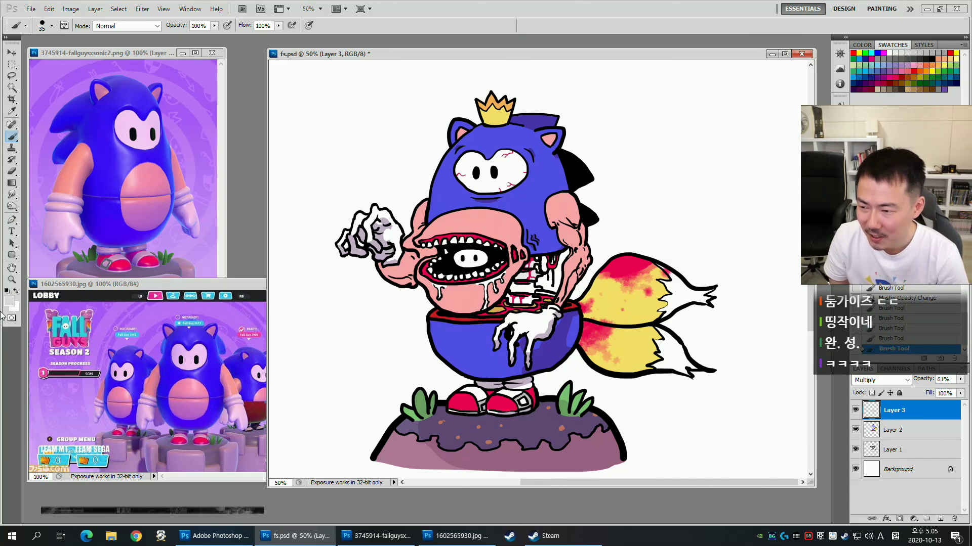
{"action": "left_click", "coordinate": [8, 303]}
{"action": "key", "text": "b"}
{"action": "left_click", "coordinate": [8, 302]}
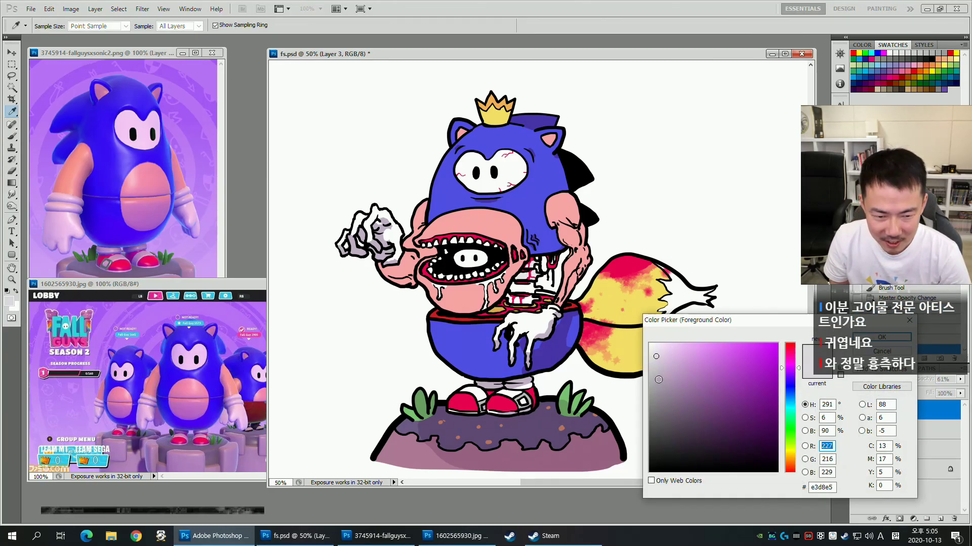
{"action": "key", "text": "Return"}
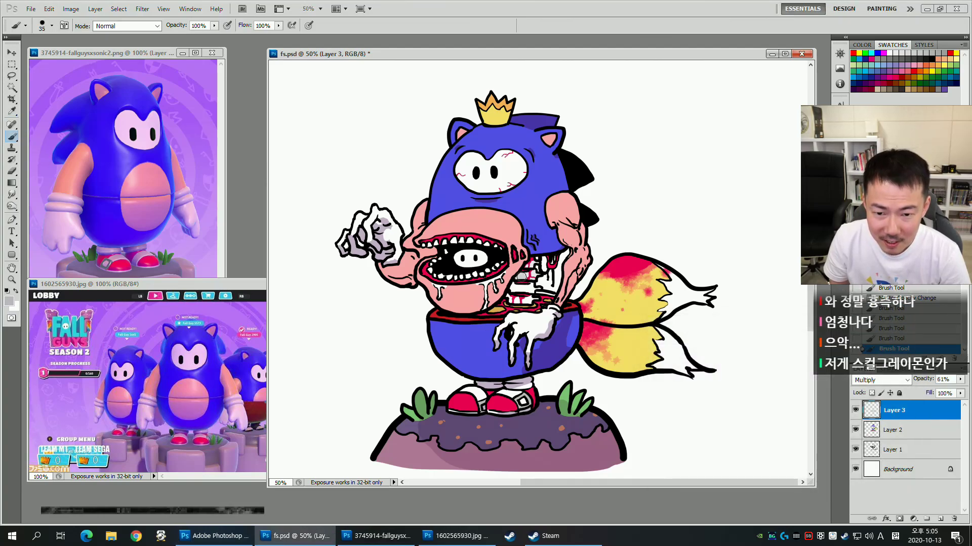
{"action": "left_click", "coordinate": [531, 276]}
Try a still darker brush color for the shading on the exposed spine.
{"action": "left_click", "coordinate": [10, 302]}
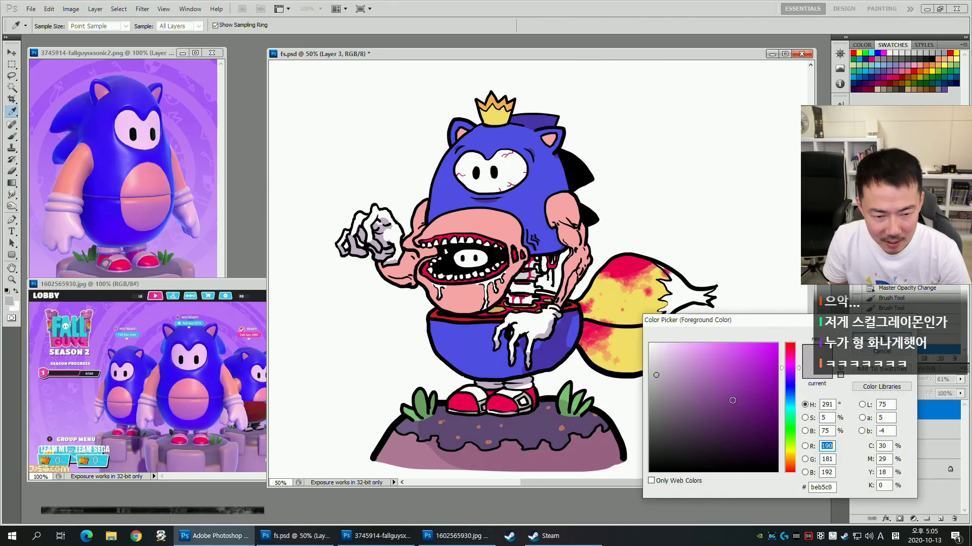
{"action": "key", "text": "Return"}
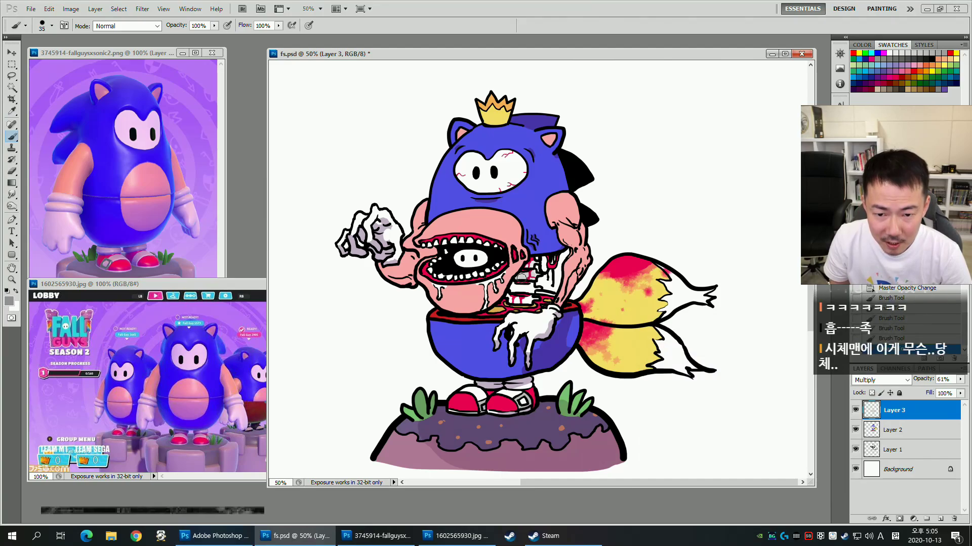
{"action": "left_click_drag", "start_coordinate": [528, 261], "coordinate": [534, 265]}
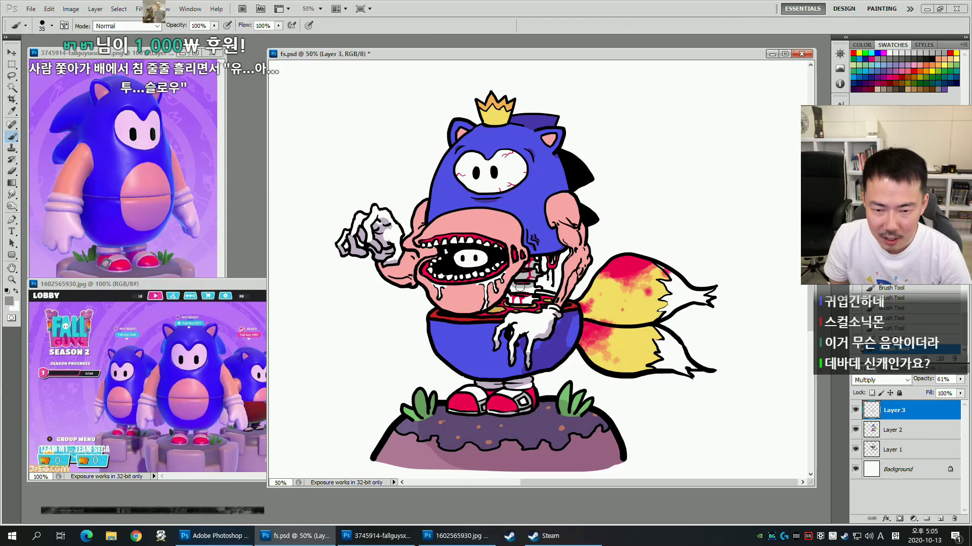
{"action": "left_click_drag", "start_coordinate": [637, 233], "coordinate": [648, 277]}
{"action": "left_click_drag", "start_coordinate": [712, 373], "coordinate": [711, 330]}
Revert the latest spine shading strokes, going back in the history to Layer 3's opacity change.
{"action": "key", "text": "ctrl+z"}
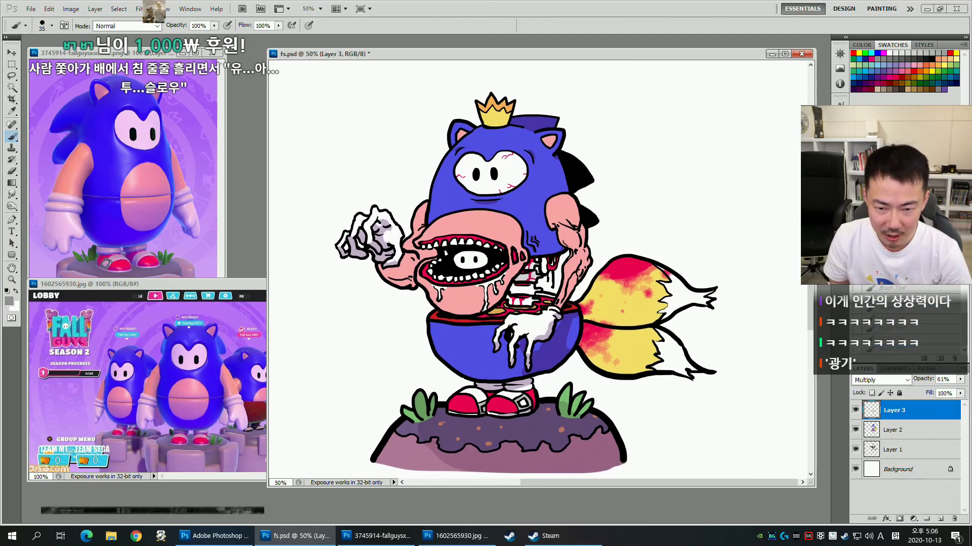
{"action": "key", "text": "ctrl+z"}
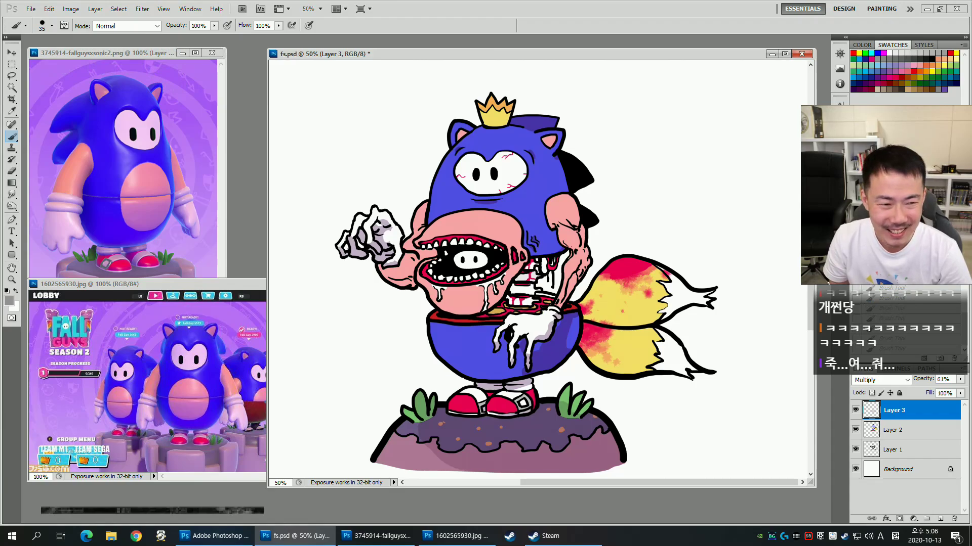
{"action": "left_click_drag", "start_coordinate": [964, 320], "coordinate": [964, 298]}
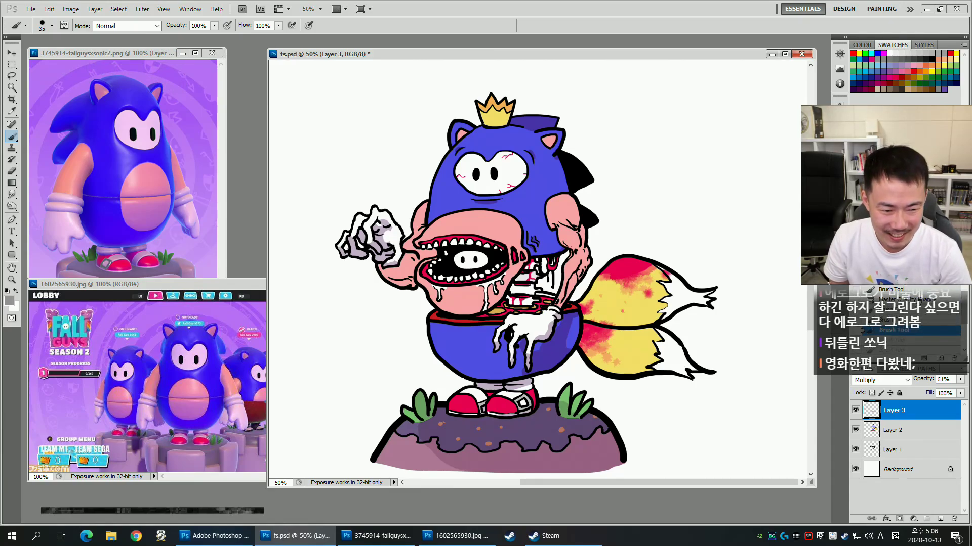
{"action": "left_click", "coordinate": [918, 299]}
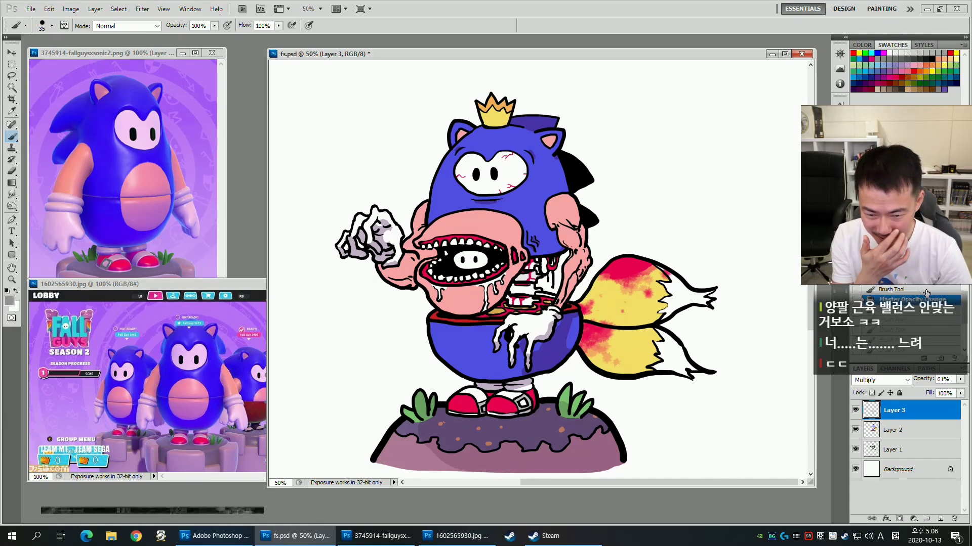
Set Layer 3's opacity to 51%, sample the mound shading with Layer 2 temporarily hidden, and darken the brush color to #bdb2bf.
{"action": "mouse_move", "coordinate": [856, 429]}
{"action": "left_mouse_down"}
{"action": "mouse_move", "coordinate": [855, 450]}
{"action": "mouse_move", "coordinate": [855, 429]}
{"action": "left_mouse_up"}
{"action": "left_click", "coordinate": [489, 436], "text": "alt"}
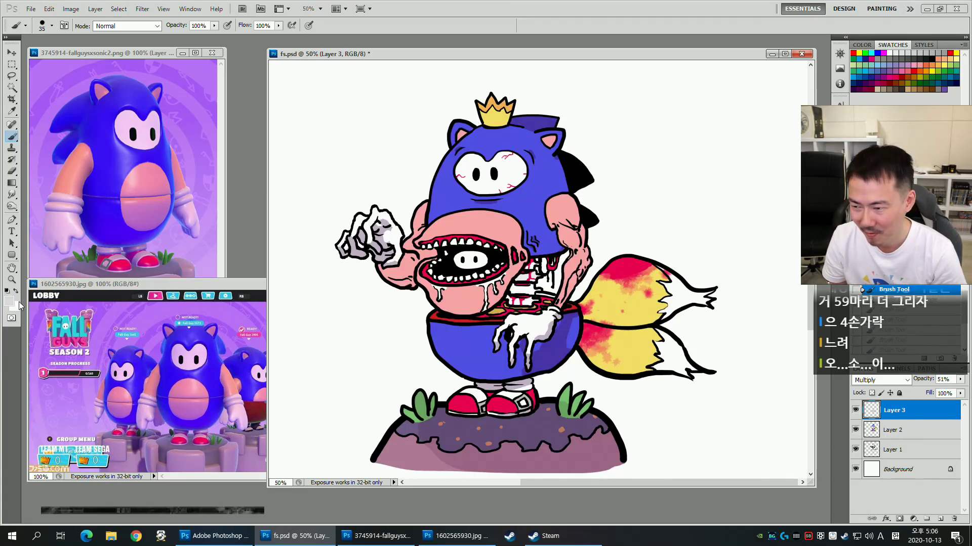
{"action": "left_click", "coordinate": [11, 303]}
{"action": "left_click", "coordinate": [658, 375]}
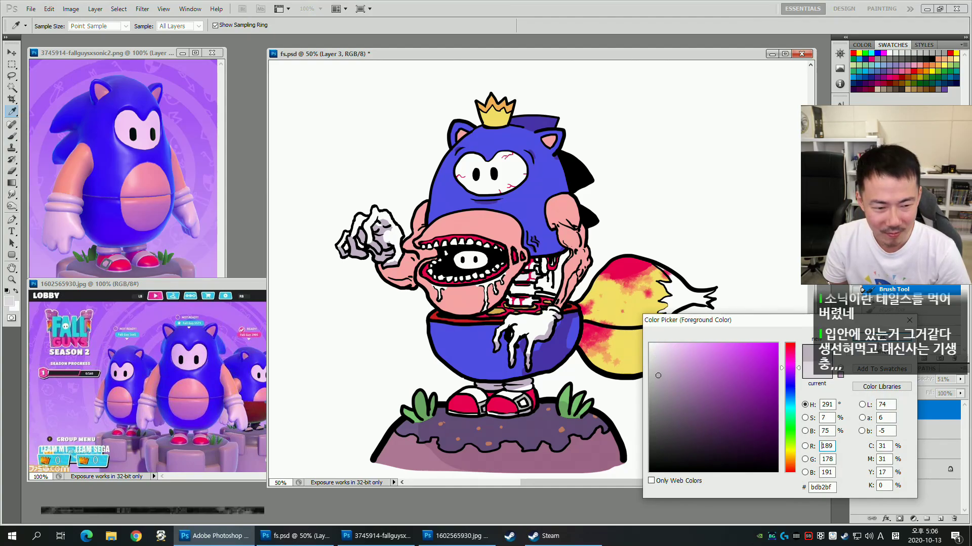
{"action": "left_click", "coordinate": [881, 337]}
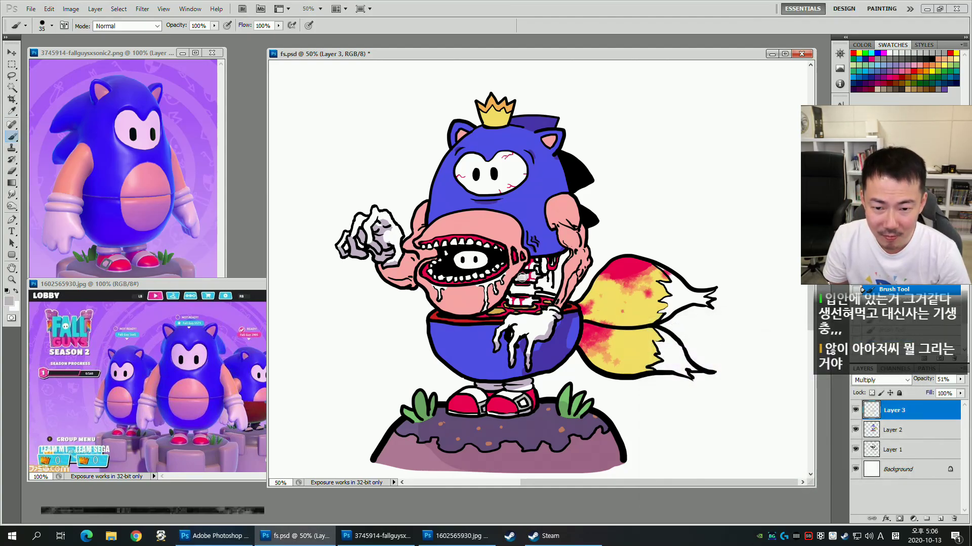
Shade the vertebrae of the exposed spine with the darker gray-lilac and save the document.
{"action": "left_click_drag", "start_coordinate": [532, 279], "coordinate": [532, 265]}
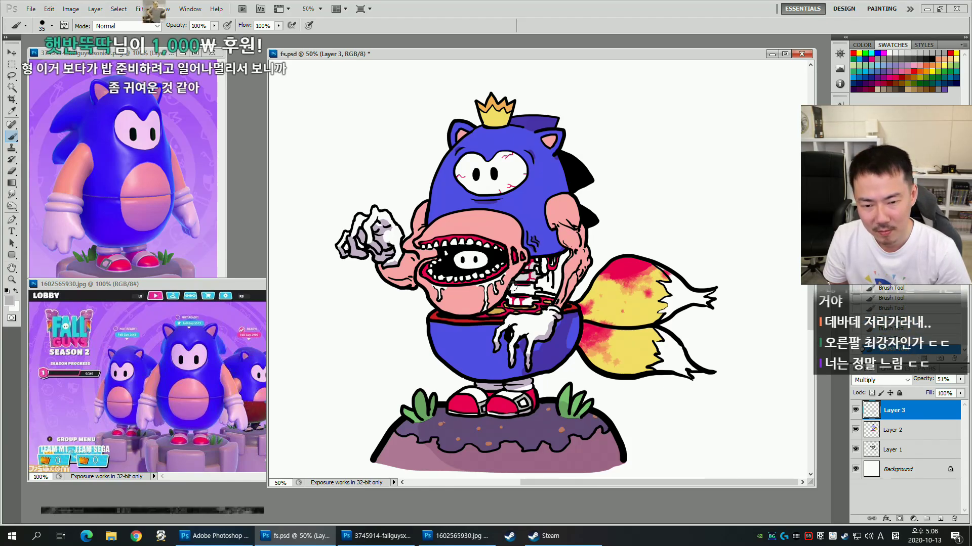
{"action": "left_click", "coordinate": [529, 287]}
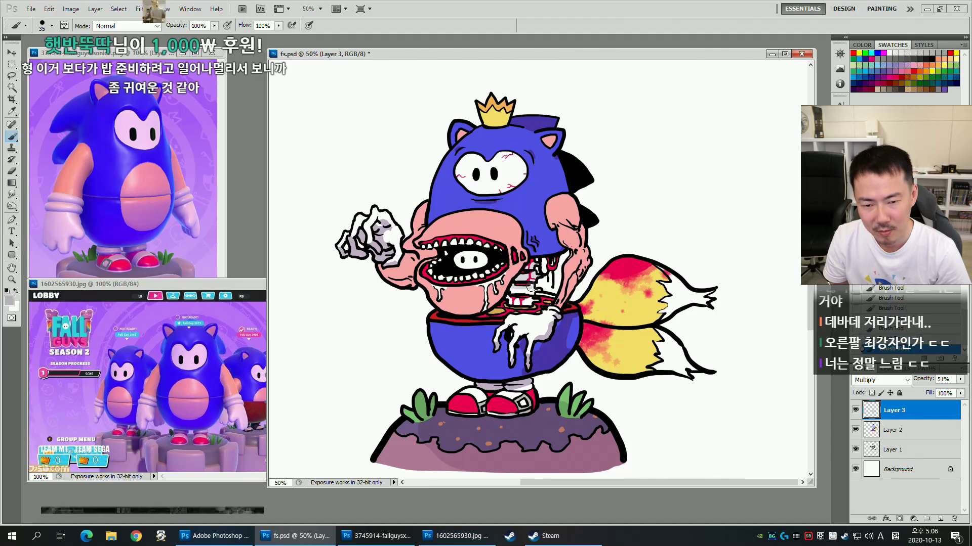
{"action": "mouse_move", "coordinate": [603, 249]}
{"action": "left_mouse_down"}
{"action": "mouse_move", "coordinate": [618, 267]}
{"action": "mouse_move", "coordinate": [633, 238]}
{"action": "mouse_move", "coordinate": [602, 240]}
{"action": "left_mouse_up"}
{"action": "key", "text": "ctrl+s"}
{"action": "key", "text": "h"}
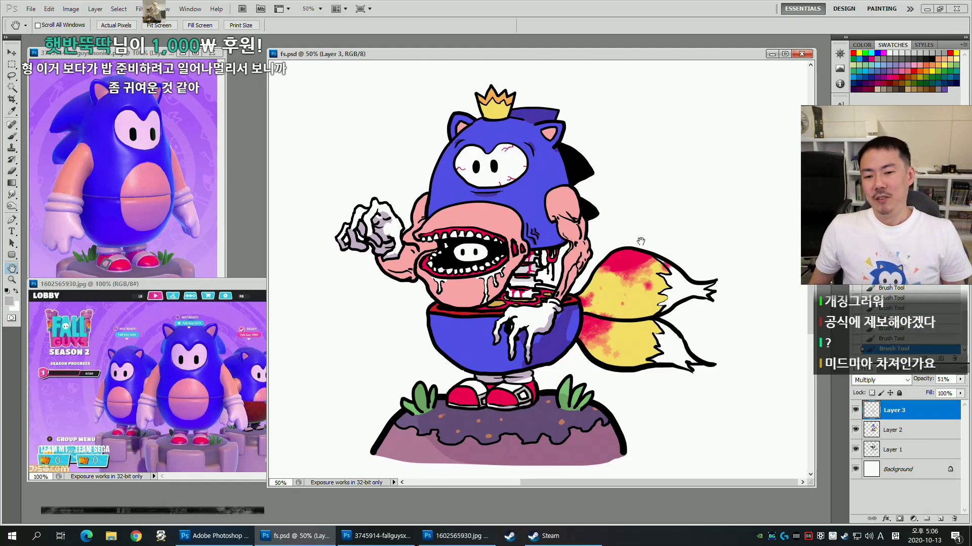
{"action": "key", "text": "b"}
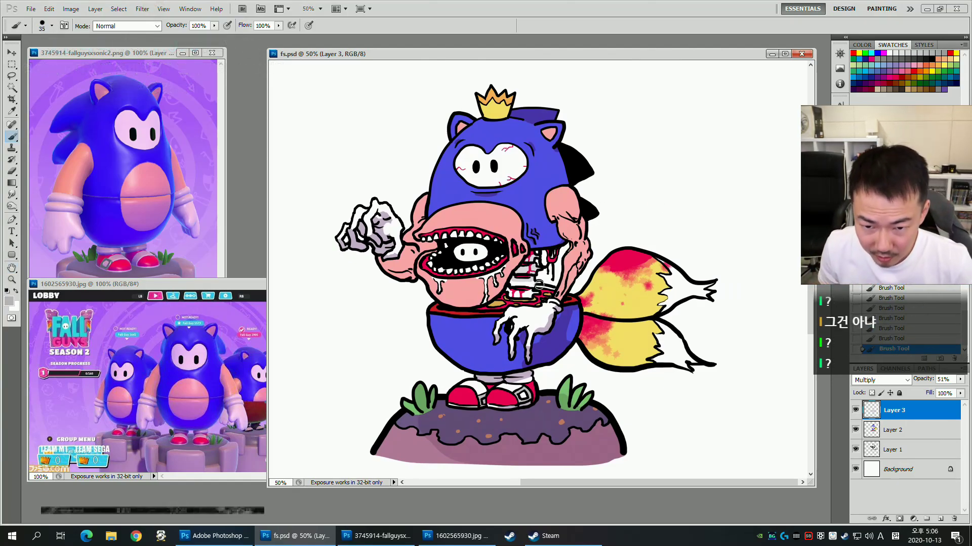
Add a new layer above Layer 3, sample white from the face inside the mouth and reduce the brush to 5 px.
{"action": "left_click", "coordinate": [855, 409]}
{"action": "left_click", "coordinate": [855, 410]}
{"action": "left_click", "coordinate": [939, 519]}
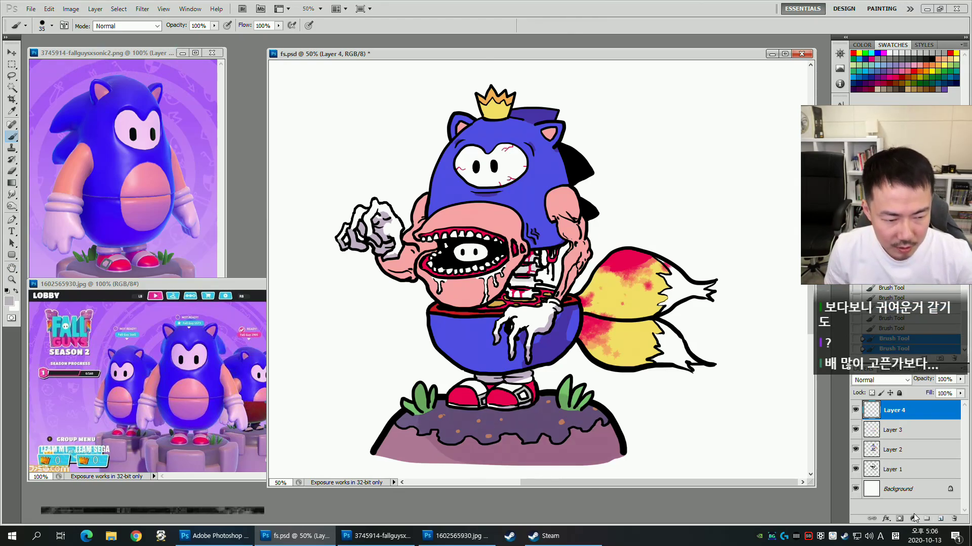
{"action": "scroll", "coordinate": [386, 246], "scroll_direction": "up", "scroll_amount": 1}
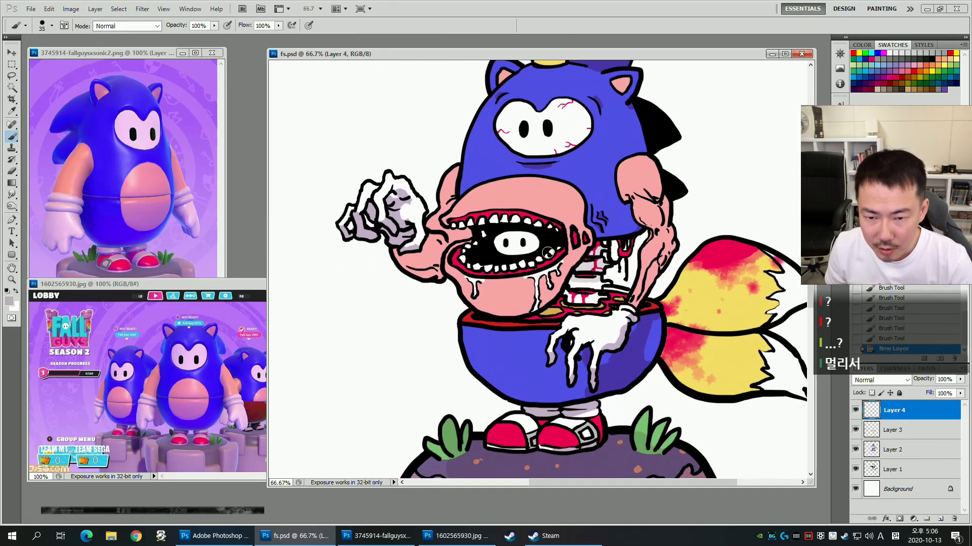
{"action": "left_click", "coordinate": [512, 248], "text": "alt"}
{"action": "key", "text": "bracketleft"}
{"action": "key", "text": "bracketleft"}
{"action": "key", "text": "bracketleft"}
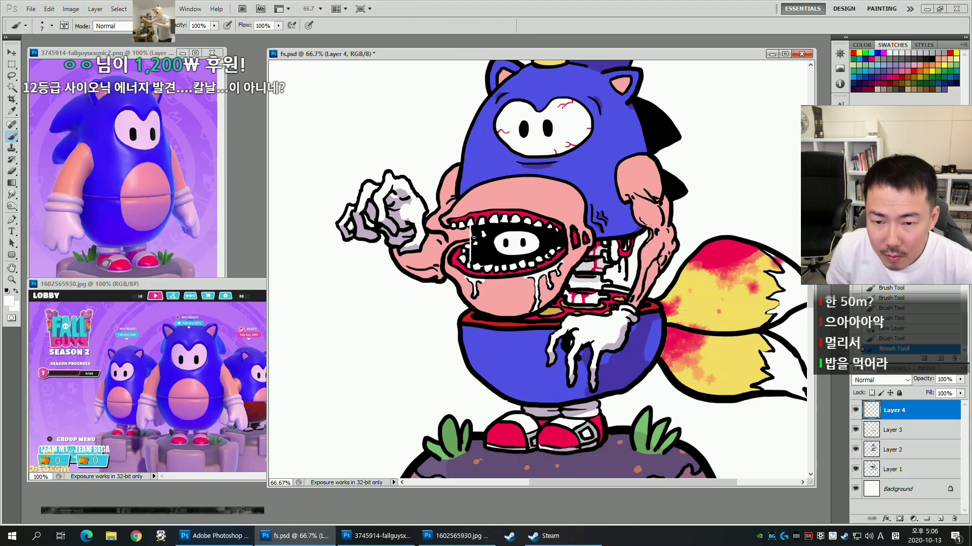
{"action": "key", "text": "bracketleft"}
{"action": "key", "text": "bracketleft"}
Try a thin white saliva strand between the teeth near the left corner of the belly mouth.
{"action": "left_click_drag", "start_coordinate": [482, 227], "coordinate": [479, 238]}
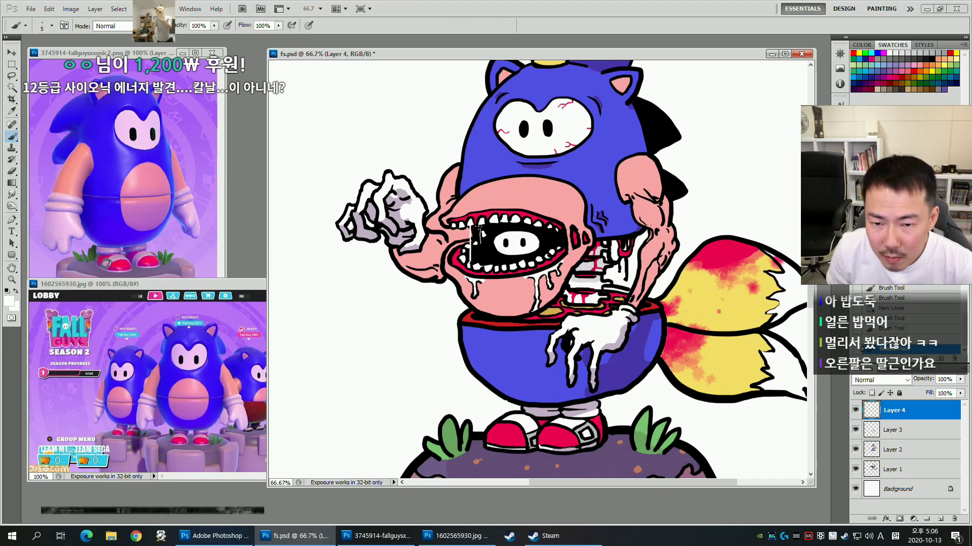
{"action": "key", "text": "ctrl+alt+z"}
{"action": "key", "text": "ctrl+alt+z"}
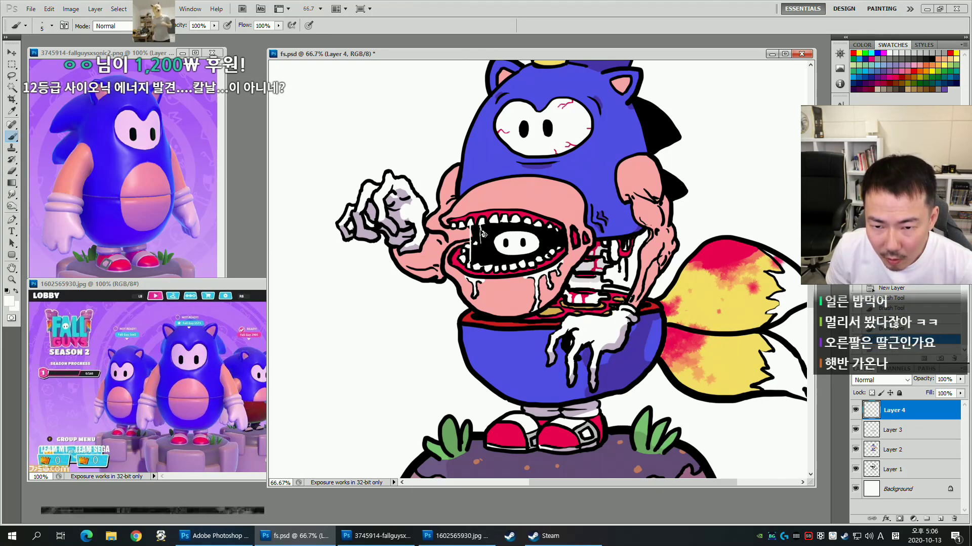
{"action": "key", "text": "ctrl+alt+z"}
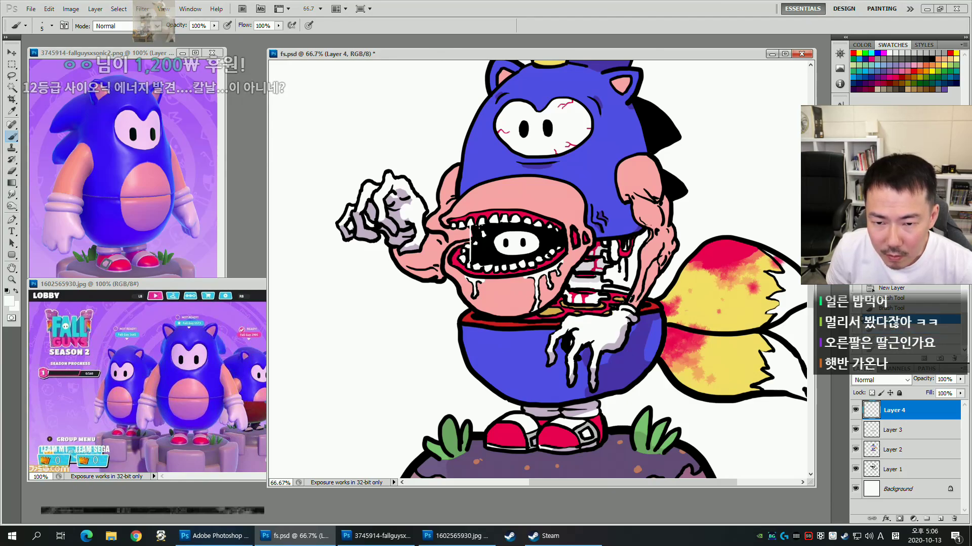
{"action": "left_click_drag", "start_coordinate": [480, 226], "coordinate": [476, 262]}
{"action": "key", "text": "ctrl+alt+z"}
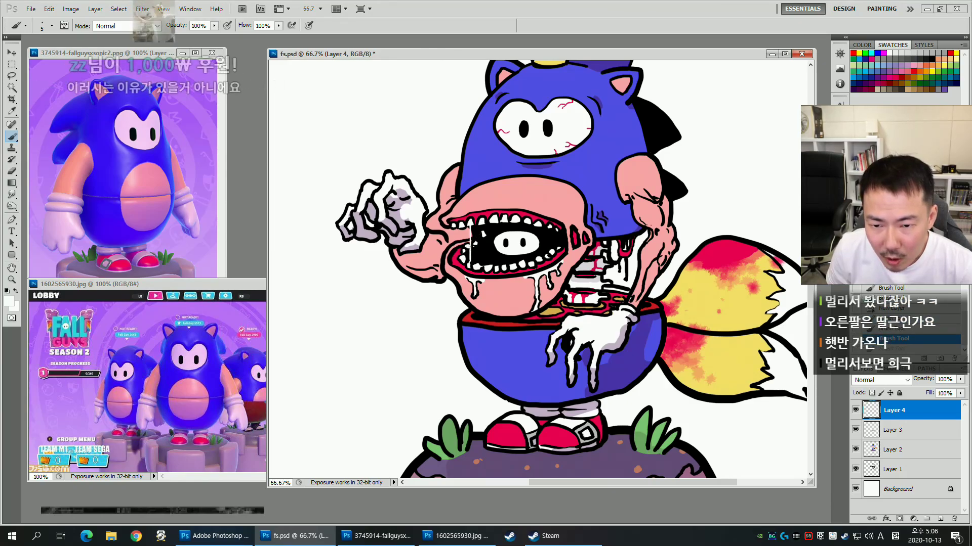
Draw thin white saliva strands between the upper and lower teeth at both ends of the belly mouth on Layer 4.
{"action": "left_click_drag", "start_coordinate": [481, 225], "coordinate": [472, 238]}
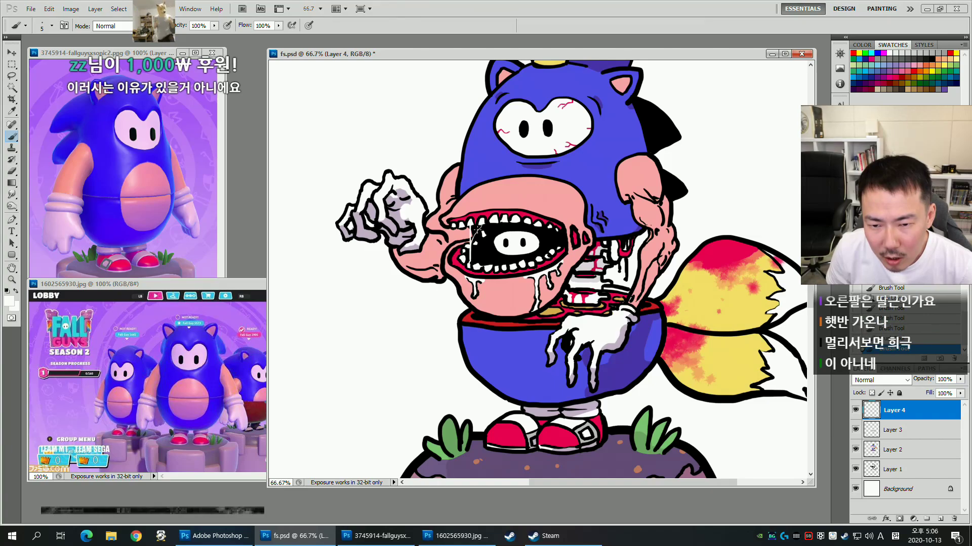
{"action": "key", "text": "ctrl+alt+z"}
{"action": "key", "text": "ctrl+z"}
{"action": "key", "text": "ctrl+z"}
{"action": "left_click_drag", "start_coordinate": [550, 238], "coordinate": [550, 253]}
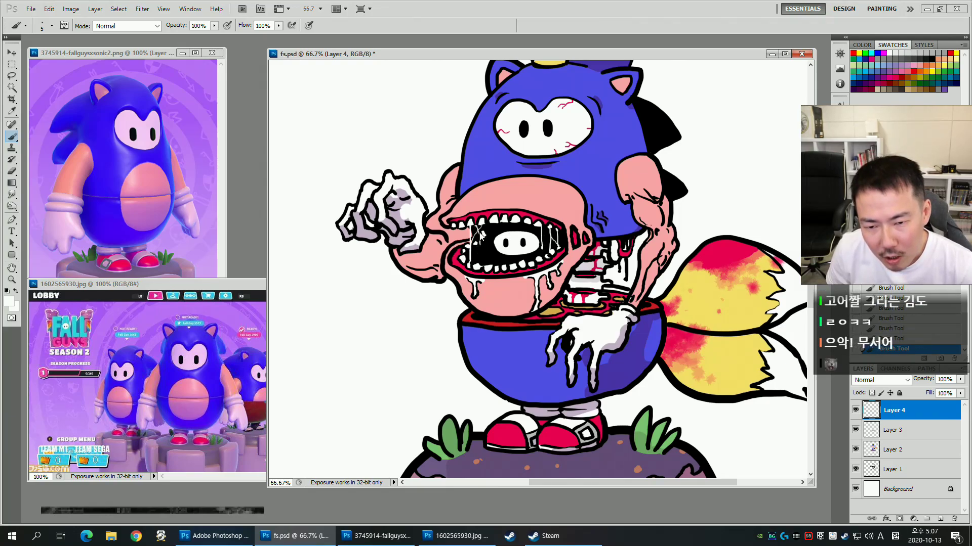
{"action": "key", "text": "ctrl+z"}
{"action": "left_click_drag", "start_coordinate": [476, 264], "coordinate": [477, 264]}
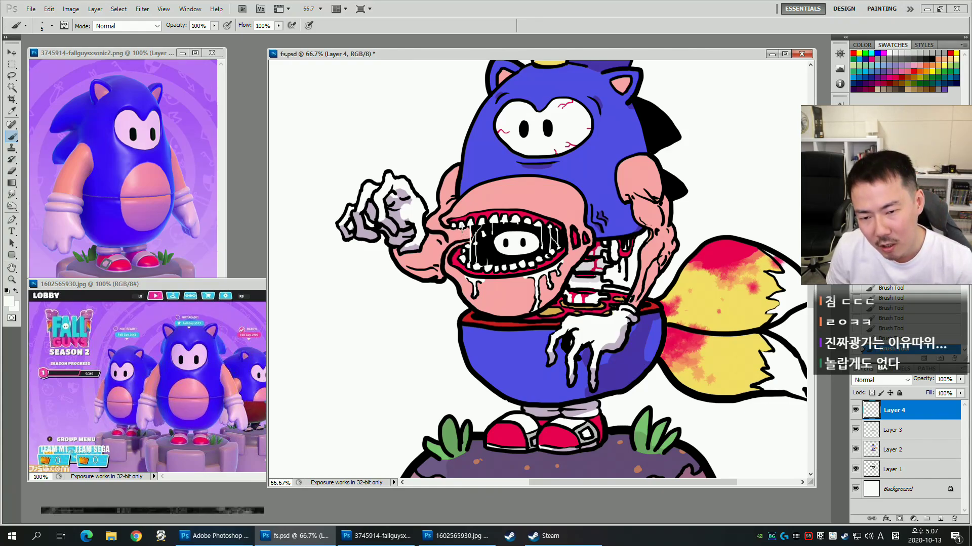
{"action": "left_click_drag", "start_coordinate": [462, 234], "coordinate": [483, 325]}
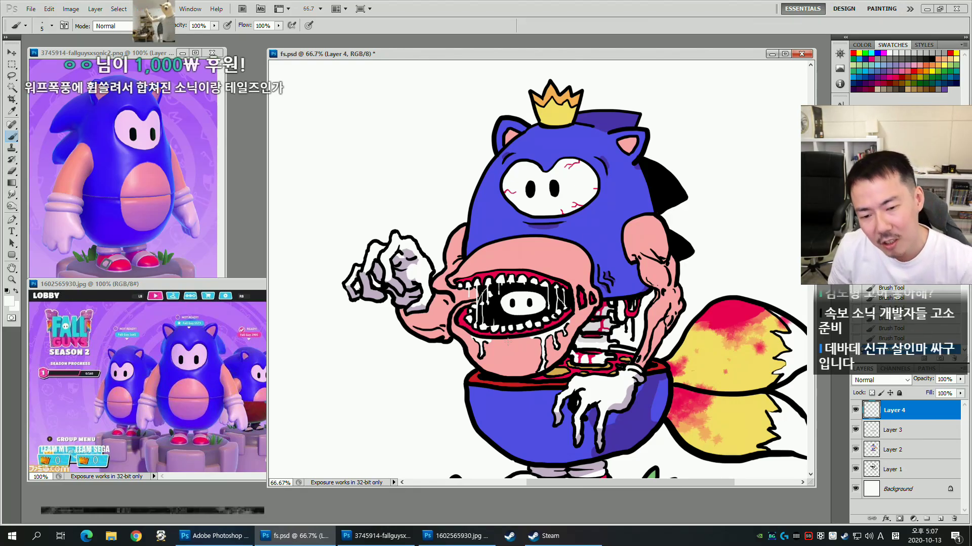
Save the document with the saliva strands added on Layer 4.
{"action": "left_click_drag", "start_coordinate": [489, 344], "coordinate": [527, 366]}
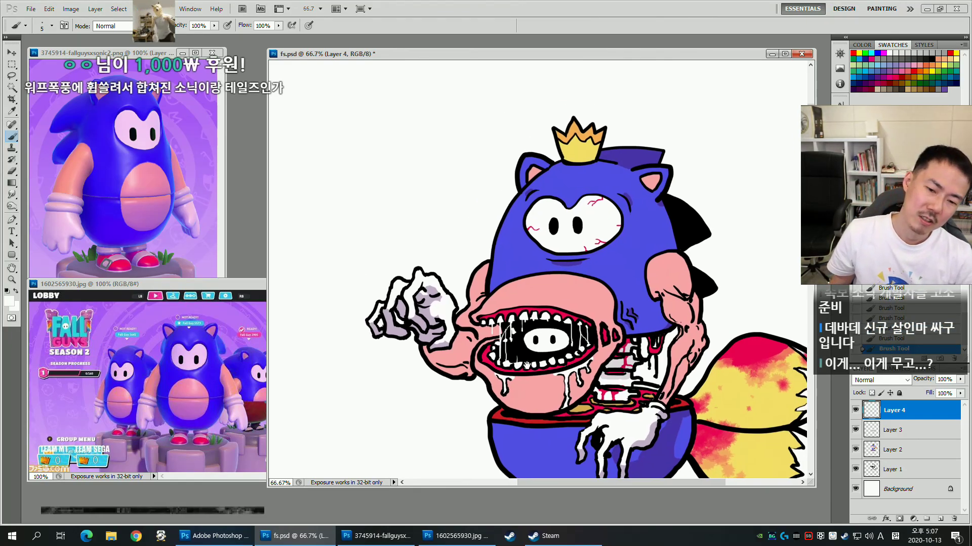
{"action": "left_click_drag", "start_coordinate": [618, 317], "coordinate": [589, 235]}
{"action": "scroll", "coordinate": [713, 217], "scroll_direction": "up", "scroll_amount": 4}
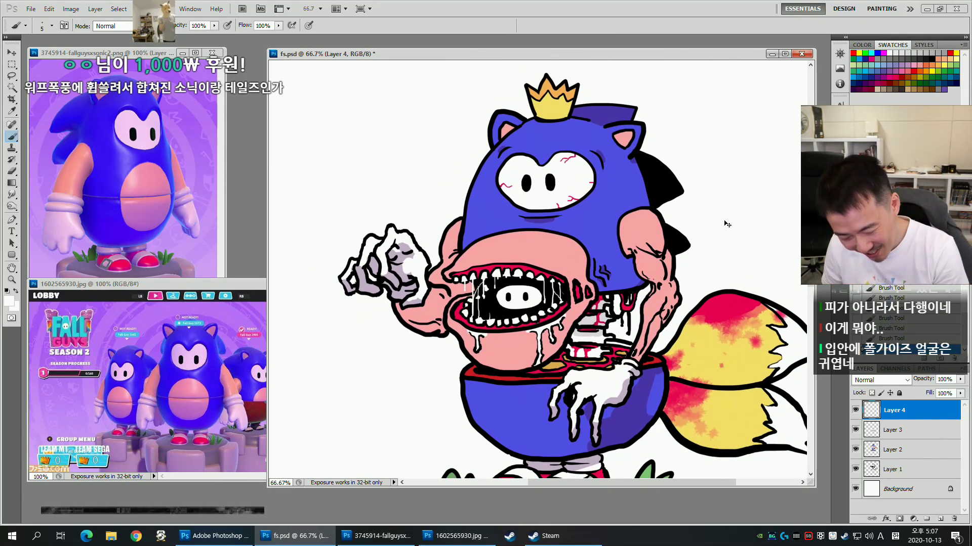
{"action": "key", "text": "ctrl+minus"}
{"action": "left_click_drag", "start_coordinate": [637, 214], "coordinate": [637, 234]}
{"action": "key", "text": "ctrl+s"}
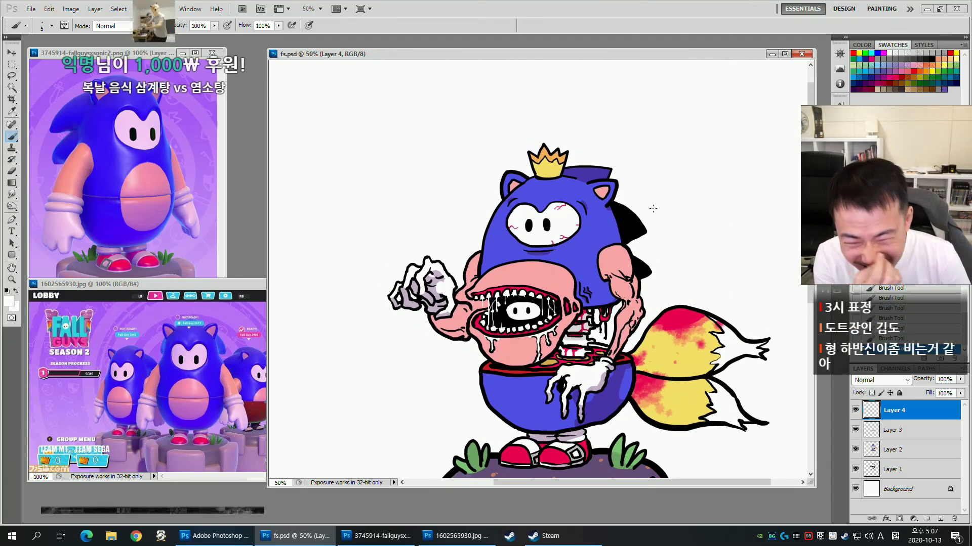
Compare the mouth with and without Layer 4's saliva strands, leave that layer hidden and save the document.
{"action": "left_click", "coordinate": [855, 410]}
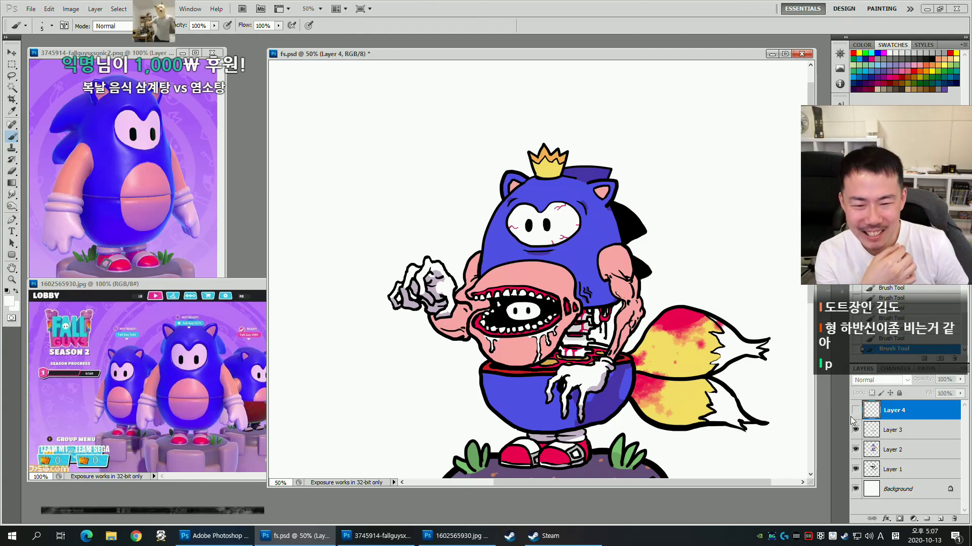
{"action": "left_click", "coordinate": [854, 411]}
{"action": "left_click", "coordinate": [854, 411]}
{"action": "left_click_drag", "start_coordinate": [614, 301], "coordinate": [614, 255]}
{"action": "key", "text": "ctrl+s"}
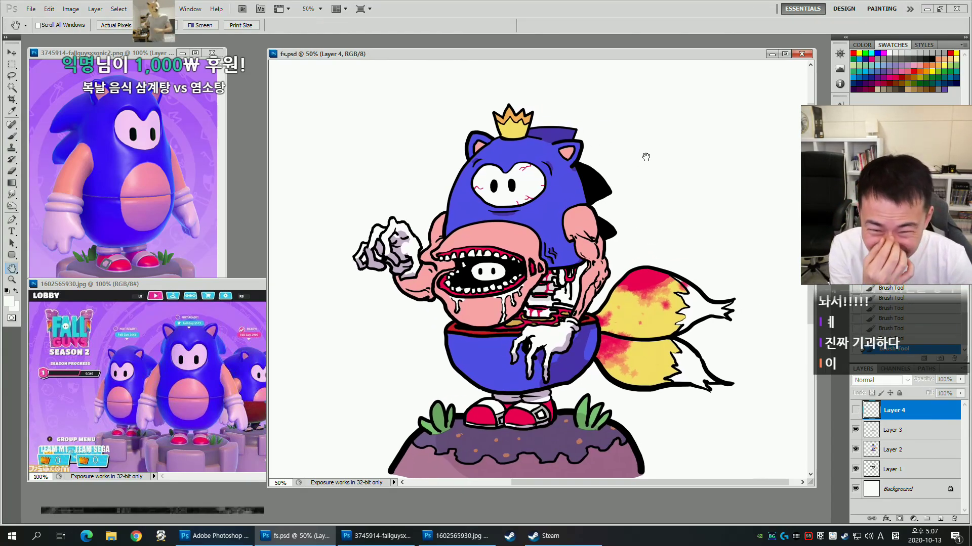
{"action": "left_click_drag", "start_coordinate": [641, 159], "coordinate": [644, 141]}
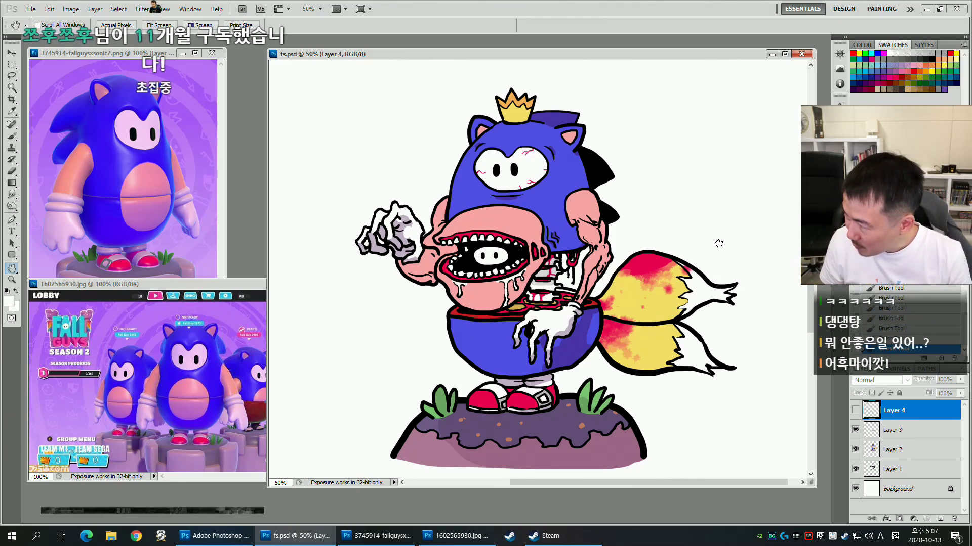
{"action": "left_click_drag", "start_coordinate": [735, 270], "coordinate": [724, 262]}
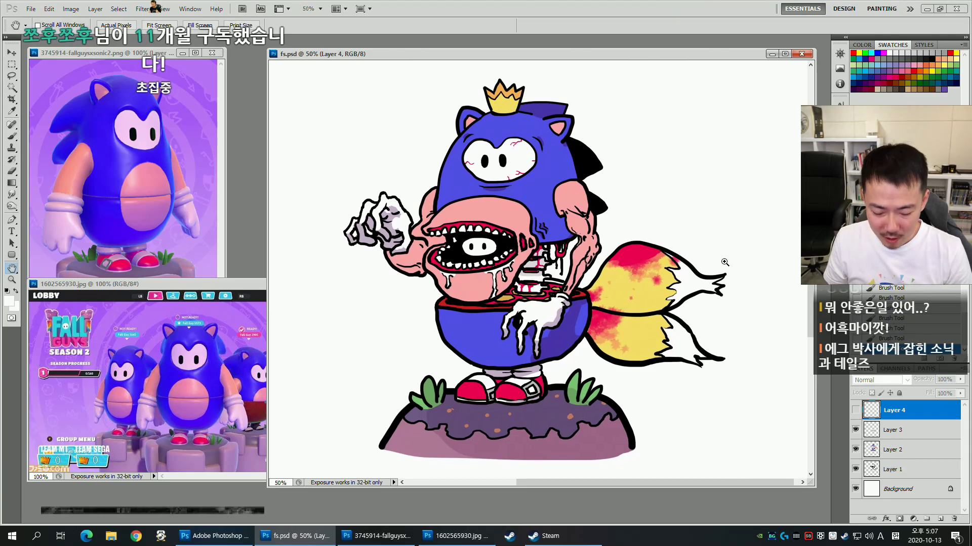
Close the finished creature document and the two reference images.
{"action": "key", "text": "ctrl+plus"}
{"action": "left_click_drag", "start_coordinate": [662, 242], "coordinate": [689, 268]}
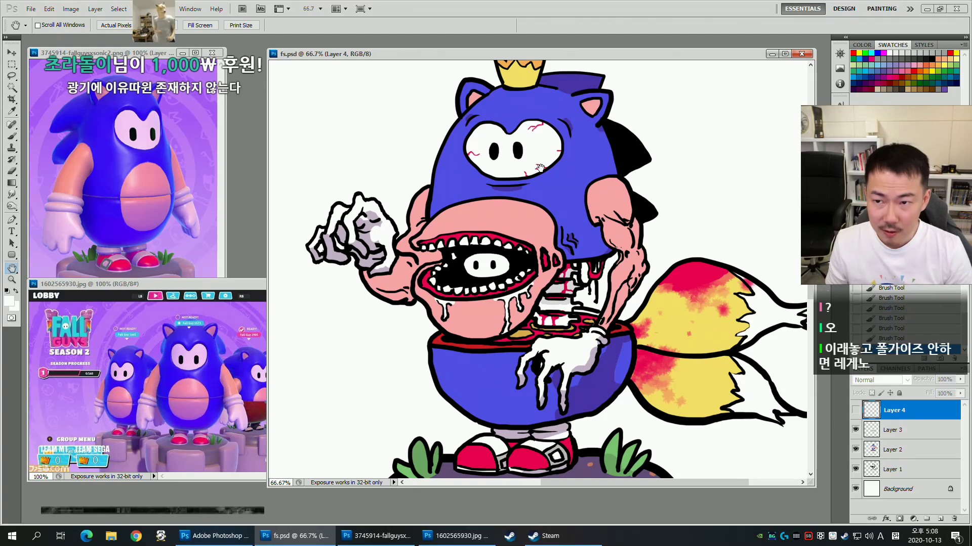
{"action": "left_click", "coordinate": [801, 54]}
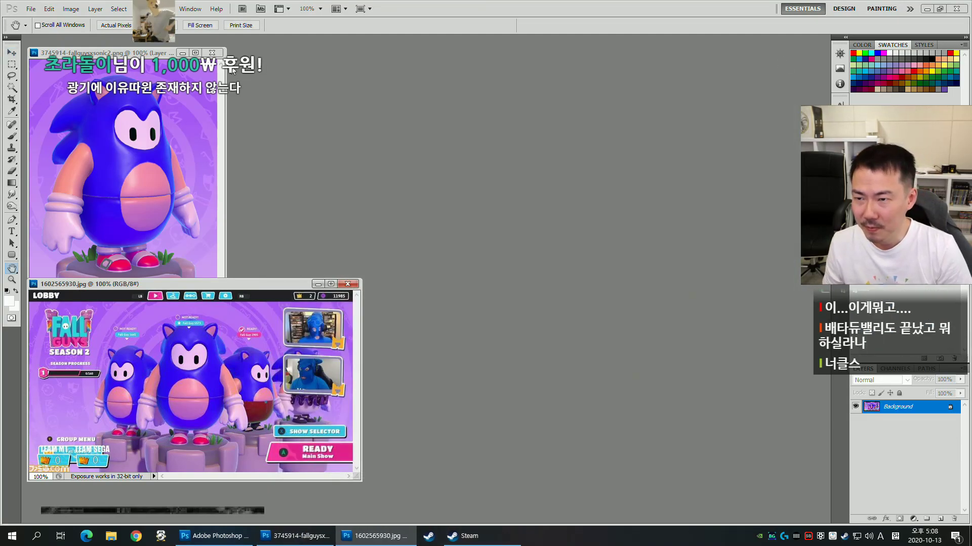
{"action": "left_click", "coordinate": [212, 52]}
{"action": "left_click", "coordinate": [356, 284]}
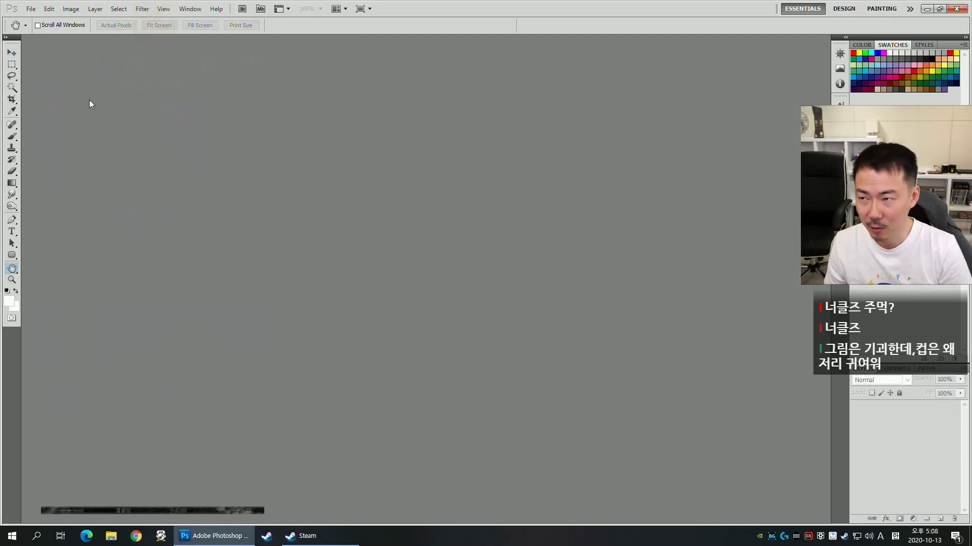
Create a new blank document, then reposition and enlarge its window around the canvas.
{"action": "left_click", "coordinate": [30, 9]}
{"action": "left_click", "coordinate": [49, 20]}
{"action": "left_click", "coordinate": [587, 142]}
{"action": "left_click_drag", "start_coordinate": [306, 49], "coordinate": [540, 67]}
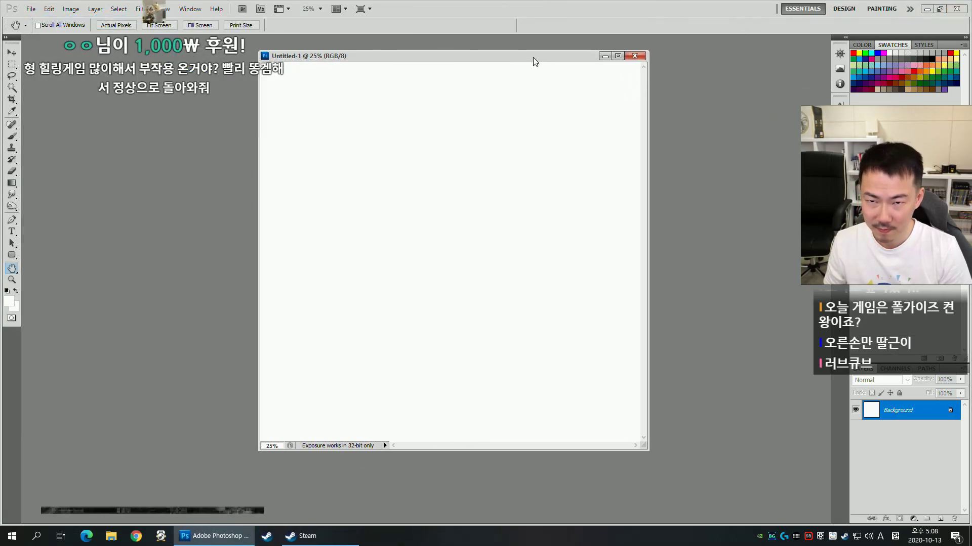
{"action": "left_click_drag", "start_coordinate": [648, 455], "coordinate": [786, 509]}
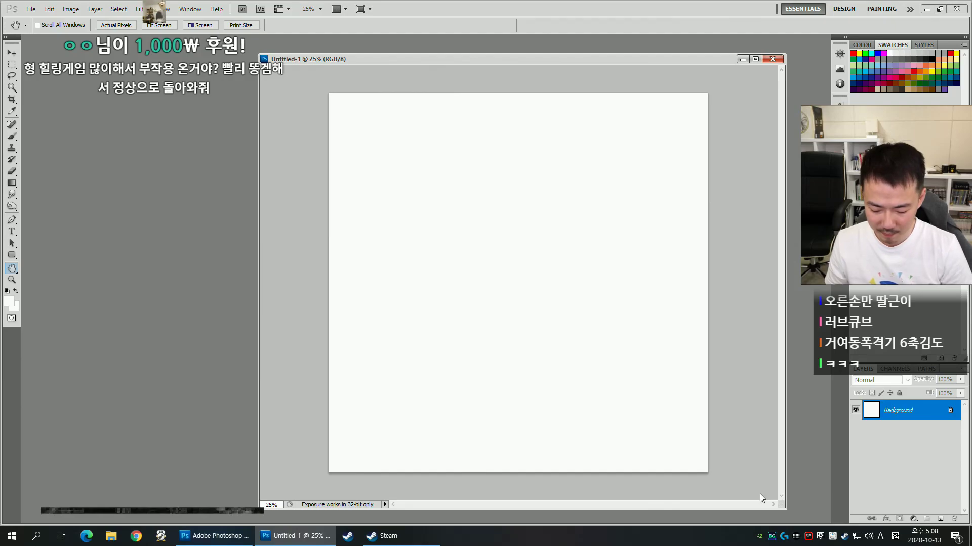
{"action": "key", "text": "ctrl+plus"}
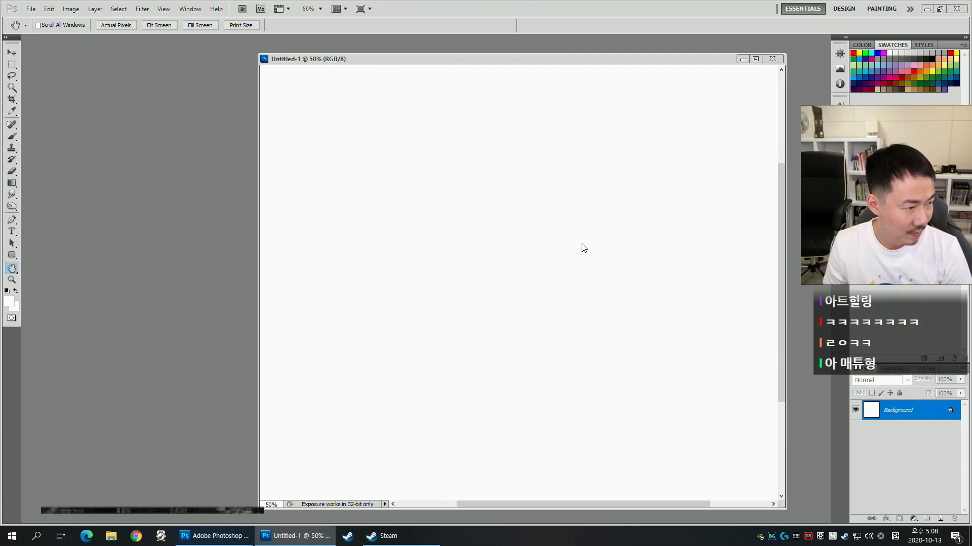
{"action": "left_click", "coordinate": [545, 271]}
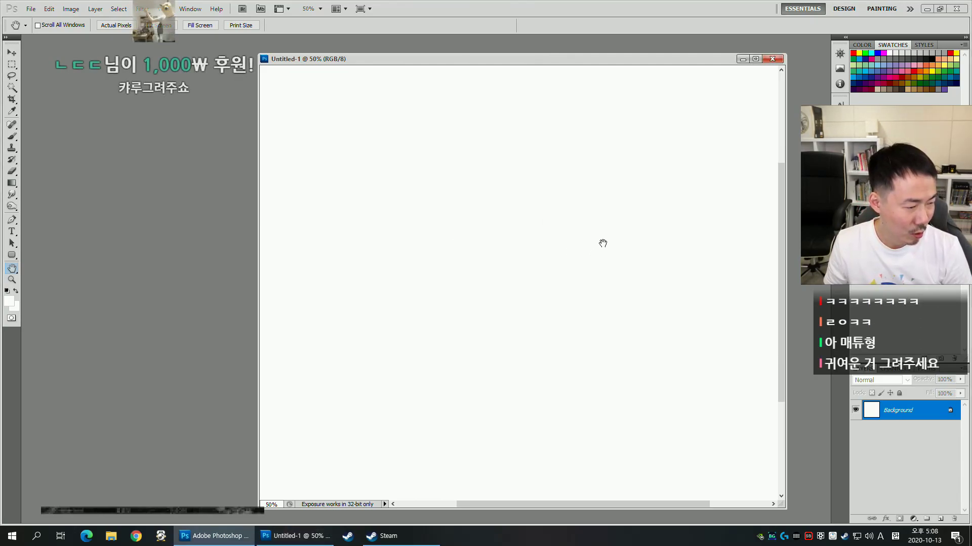
Add a new layer and set up a black brush at size 25.
{"action": "key", "text": "b"}
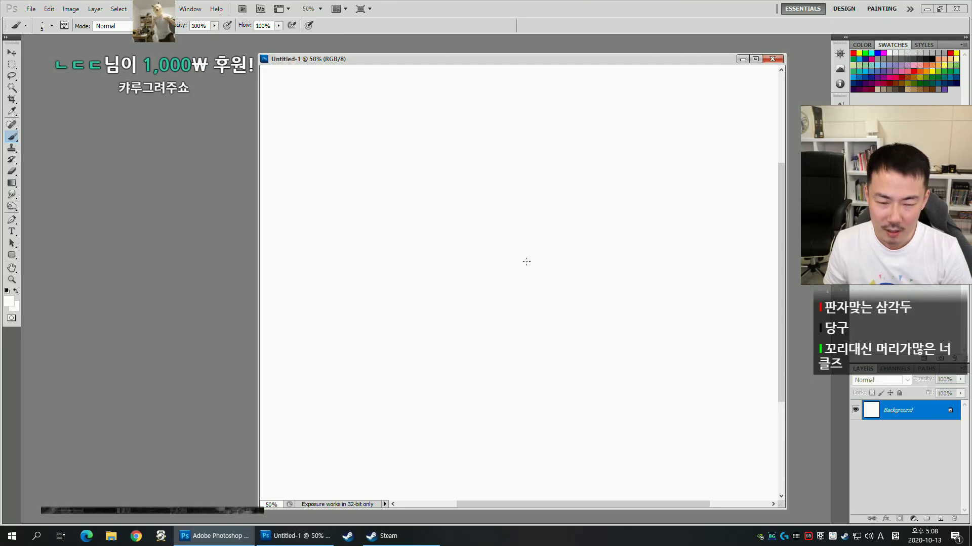
{"action": "left_click", "coordinate": [940, 519]}
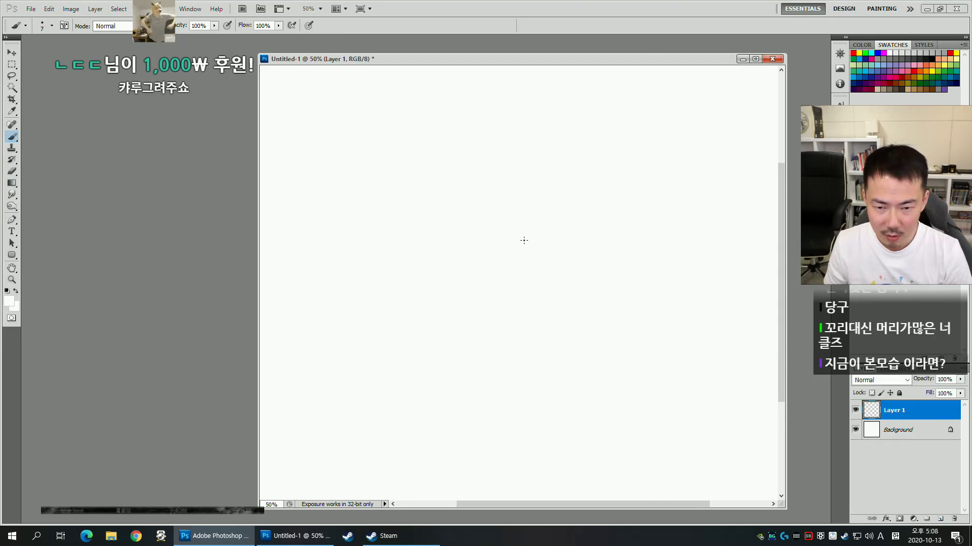
{"action": "key", "text": "bracketright"}
{"action": "key", "text": "bracketright"}
{"action": "key", "text": "bracketright"}
{"action": "key", "text": "d"}
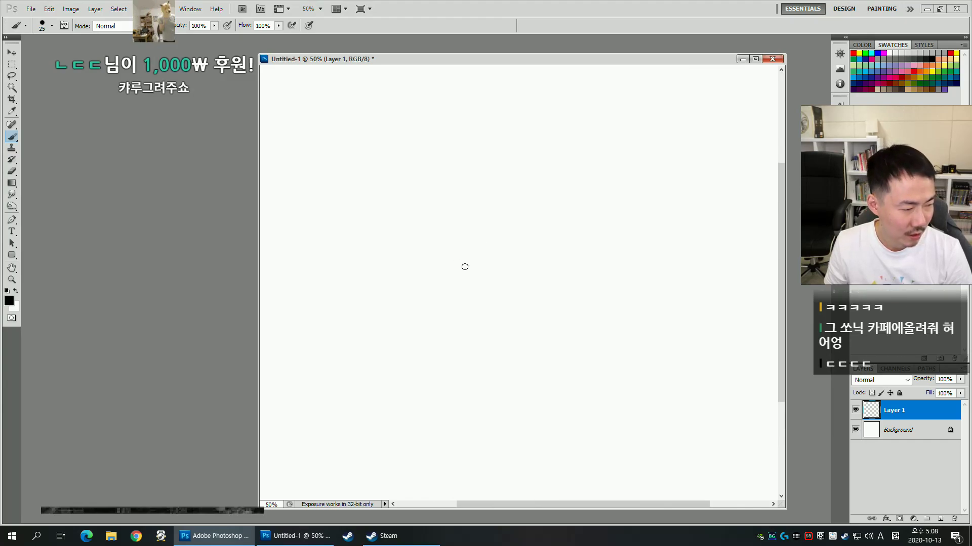
Draw a black Among Us crewmate outline with an oval visor, rounded body, two short legs and a backpack.
{"action": "mouse_move", "coordinate": [457, 216]}
{"action": "left_mouse_down"}
{"action": "mouse_move", "coordinate": [577, 235]}
{"action": "mouse_move", "coordinate": [509, 277]}
{"action": "mouse_move", "coordinate": [472, 273]}
{"action": "mouse_move", "coordinate": [501, 175]}
{"action": "mouse_move", "coordinate": [624, 218]}
{"action": "mouse_move", "coordinate": [619, 295]}
{"action": "left_mouse_up"}
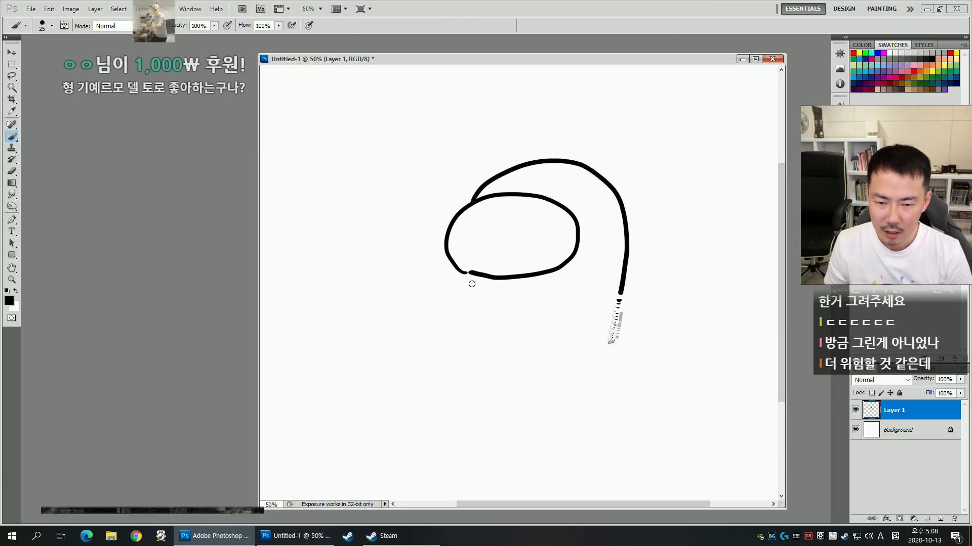
{"action": "key", "text": "ctrl+z"}
{"action": "mouse_move", "coordinate": [467, 208]}
{"action": "left_mouse_down"}
{"action": "mouse_move", "coordinate": [573, 169]}
{"action": "mouse_move", "coordinate": [626, 251]}
{"action": "mouse_move", "coordinate": [619, 378]}
{"action": "left_mouse_up"}
{"action": "mouse_move", "coordinate": [468, 273]}
{"action": "left_mouse_down"}
{"action": "mouse_move", "coordinate": [472, 387]}
{"action": "mouse_move", "coordinate": [510, 376]}
{"action": "left_mouse_up"}
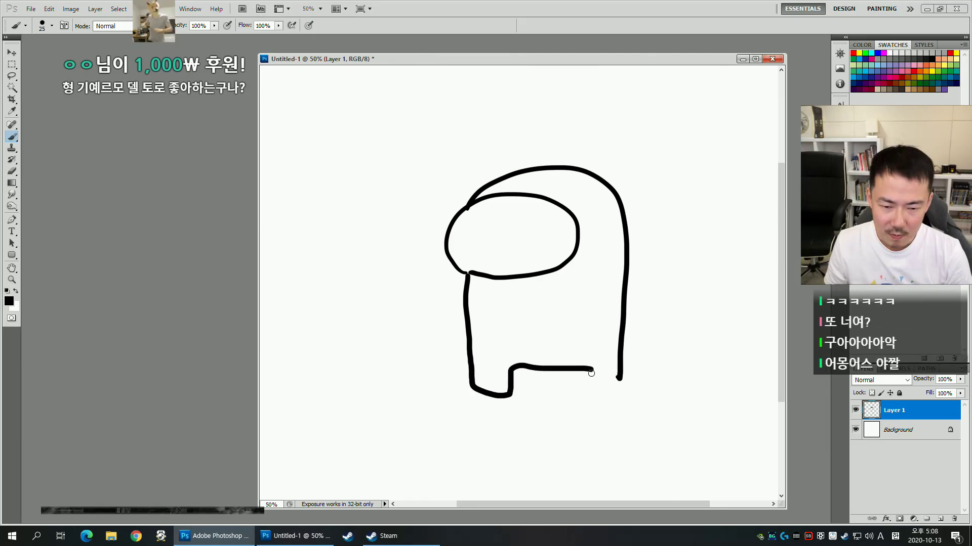
{"action": "left_click_drag", "start_coordinate": [616, 386], "coordinate": [618, 377]}
{"action": "mouse_move", "coordinate": [626, 229]}
{"action": "left_mouse_down"}
{"action": "mouse_move", "coordinate": [667, 255]}
{"action": "mouse_move", "coordinate": [626, 306]}
{"action": "left_mouse_up"}
Move the crewmate drawing slightly to the left on the canvas.
{"action": "key", "text": "v"}
{"action": "mouse_move", "coordinate": [609, 237]}
{"action": "left_mouse_down"}
{"action": "mouse_move", "coordinate": [518, 227]}
{"action": "mouse_move", "coordinate": [562, 247]}
{"action": "left_mouse_up"}
{"action": "key", "text": "b"}
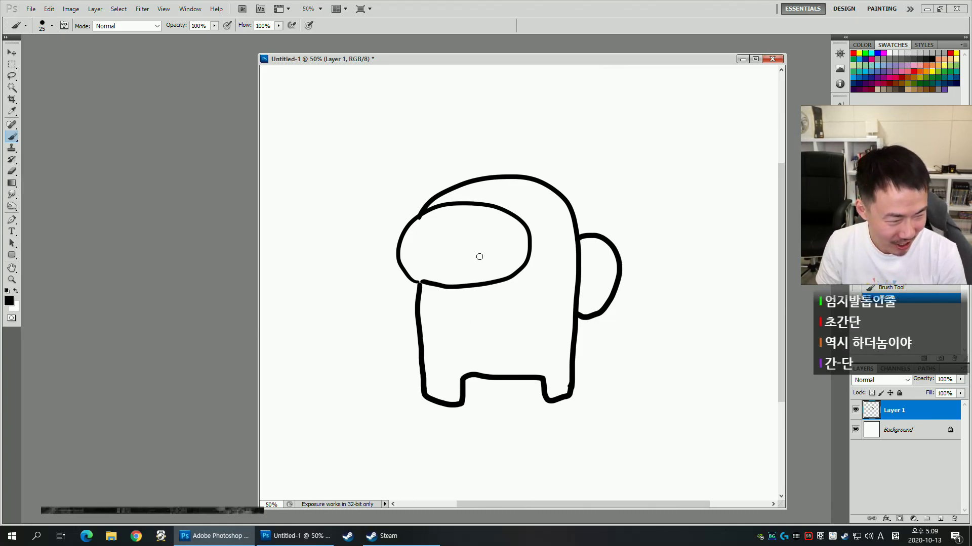
Select the crewmate's body area with the Magic Wand, expand the selection, fill it with magenta and deselect.
{"action": "key", "text": "w"}
{"action": "left_click", "coordinate": [572, 272]}
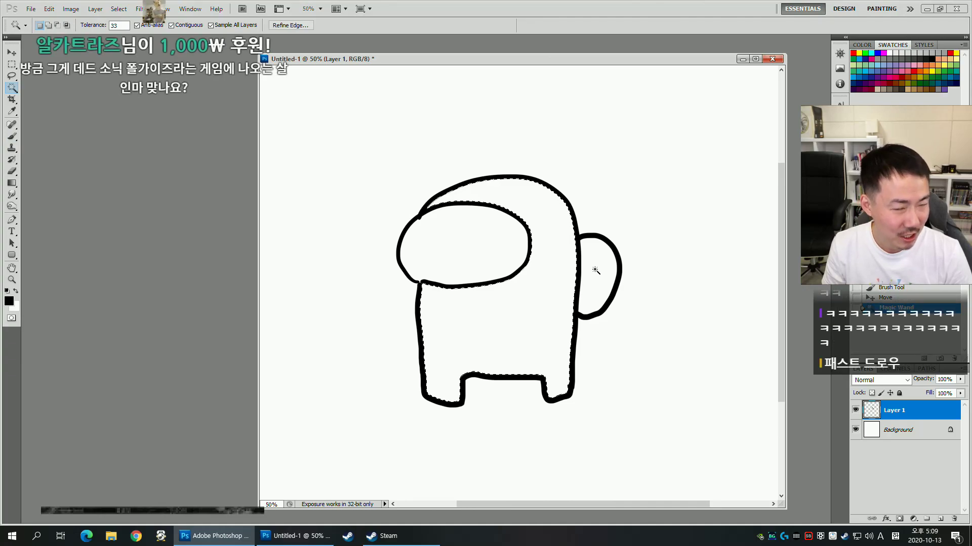
{"action": "left_click", "coordinate": [908, 65]}
{"action": "key", "text": "alt+Delete"}
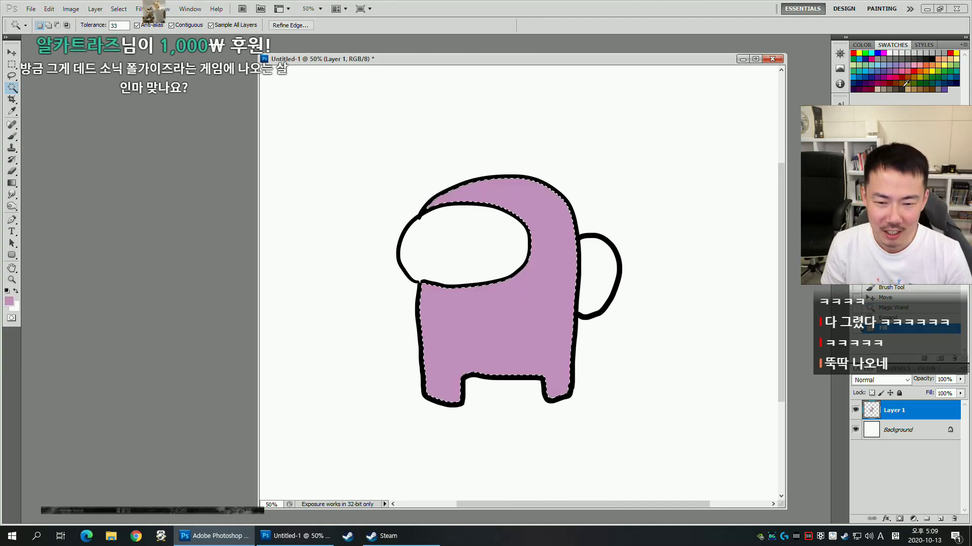
{"action": "key", "text": "ctrl+d"}
{"action": "key", "text": "ctrl+z"}
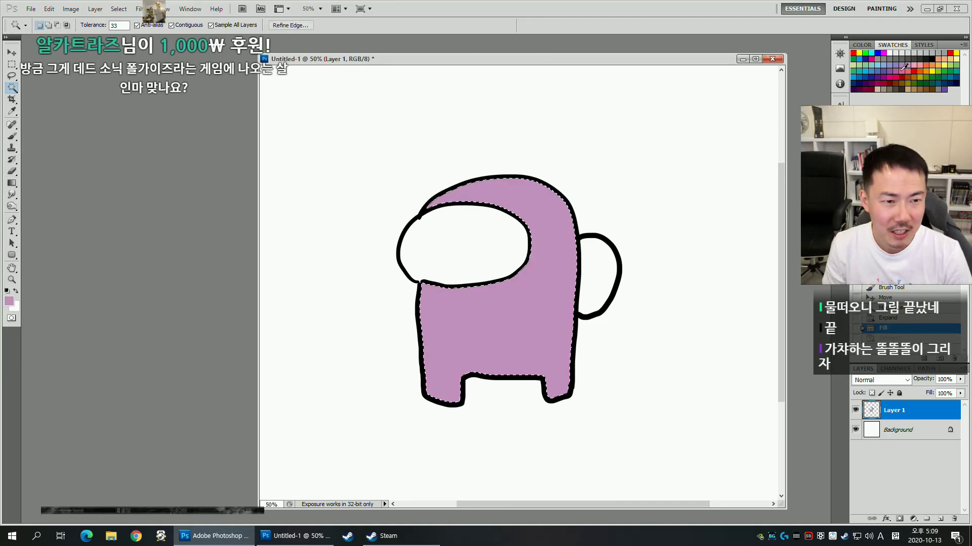
{"action": "left_click", "coordinate": [868, 79]}
{"action": "key", "text": "alt+BackSpace"}
{"action": "key", "text": "ctrl+d"}
{"action": "key", "text": "b"}
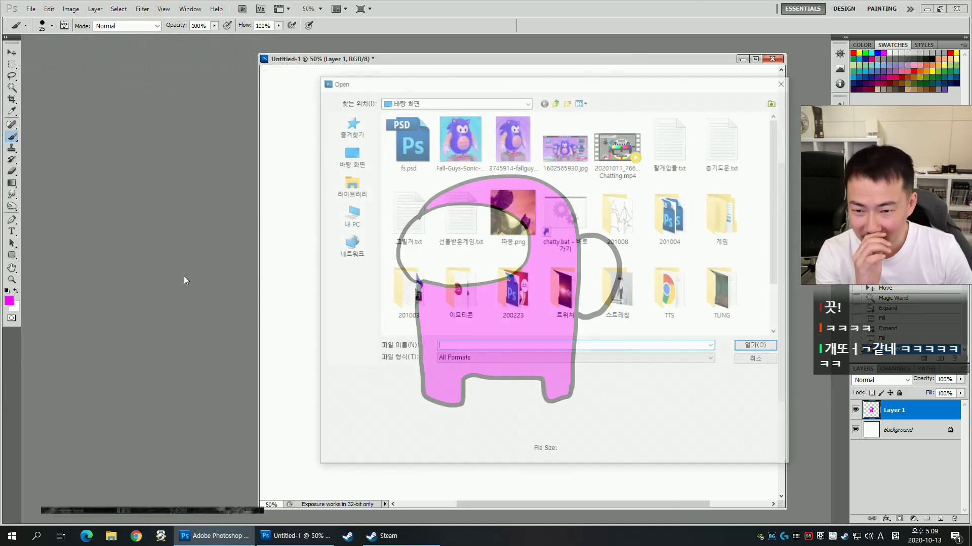
Open fs.psd and crop its canvas to a rectangle around the creature.
{"action": "key", "text": "ctrl+o"}
{"action": "double_click", "coordinate": [414, 157]}
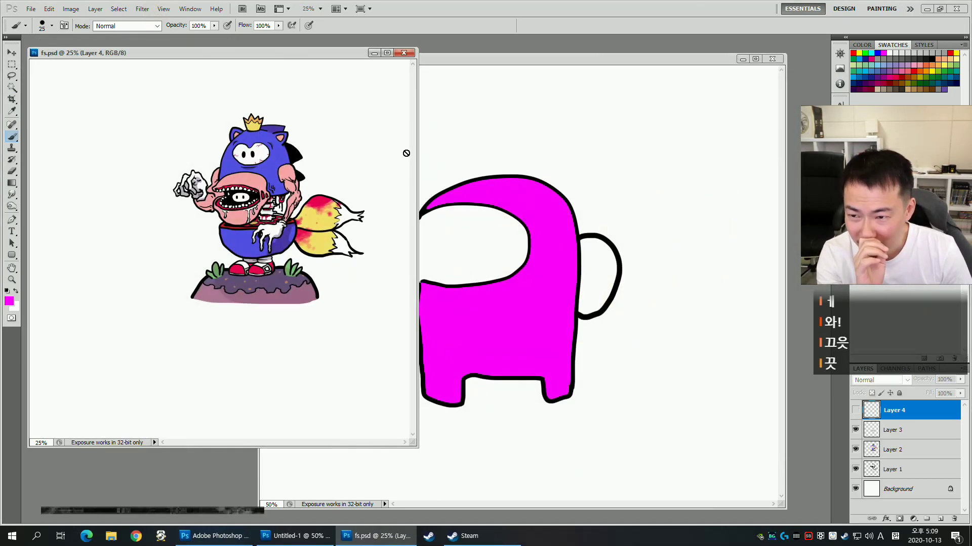
{"action": "key", "text": "m"}
{"action": "left_click_drag", "start_coordinate": [157, 99], "coordinate": [386, 327]}
{"action": "key", "text": "alt+i"}
{"action": "key", "text": "p"}
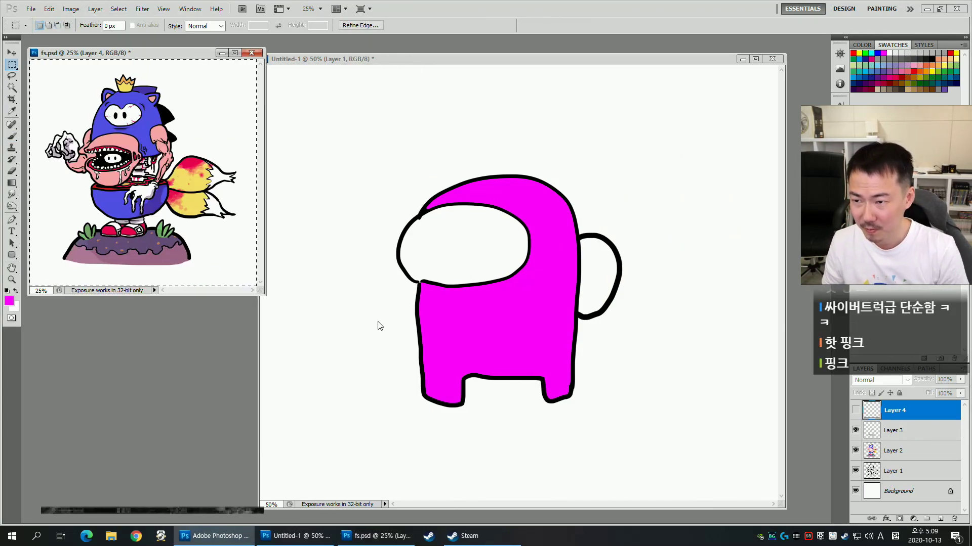
Enlarge the fs.psd window, select Layers 1 to 4 and shift the creature slightly down within the cropped canvas.
{"action": "left_click_drag", "start_coordinate": [263, 289], "coordinate": [748, 494]}
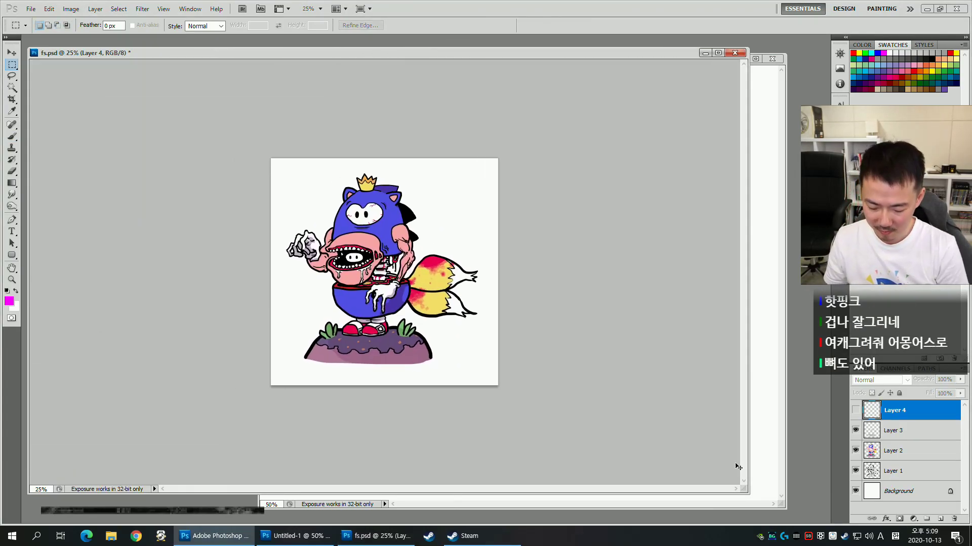
{"action": "key", "text": "ctrl+plus"}
{"action": "left_click", "coordinate": [895, 472], "text": "shift"}
{"action": "key", "text": "v"}
{"action": "mouse_move", "coordinate": [419, 262]}
{"action": "left_mouse_down"}
{"action": "mouse_move", "coordinate": [428, 270]}
{"action": "mouse_move", "coordinate": [420, 275]}
{"action": "left_mouse_up"}
{"action": "key", "text": "ctrl+plus"}
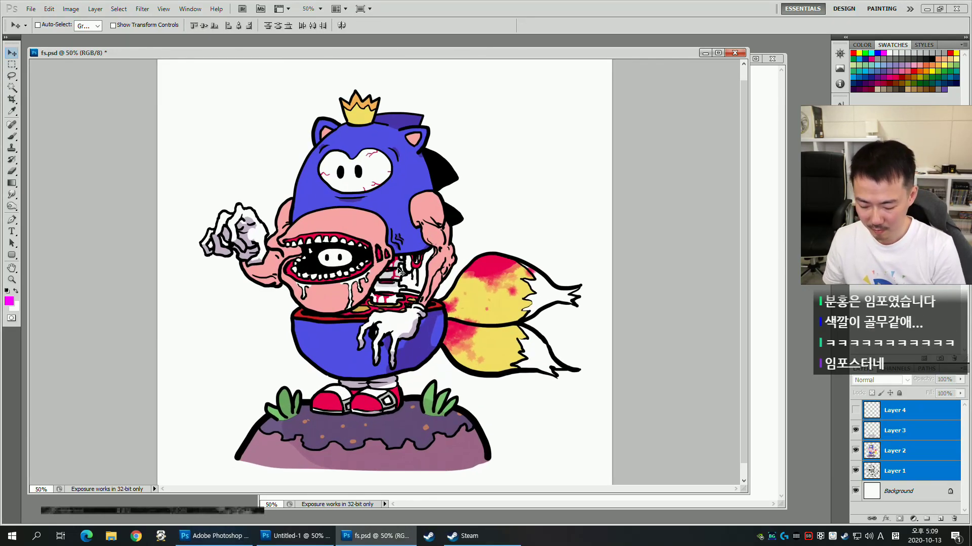
{"action": "key", "text": "ctrl+minus"}
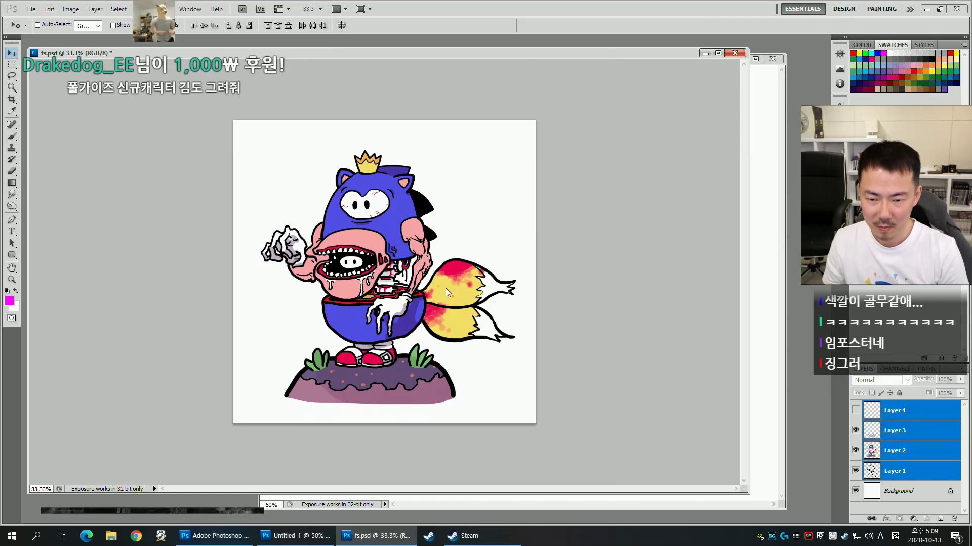
Save a copy of the cropped creature artwork as fs.png in PNG format with interlacing set to None.
{"action": "key", "text": "ctrl+shift+s"}
{"action": "left_click", "coordinate": [491, 343]}
{"action": "left_click", "coordinate": [458, 436]}
{"action": "double_click", "coordinate": [502, 330]}
{"action": "key", "text": "Return"}
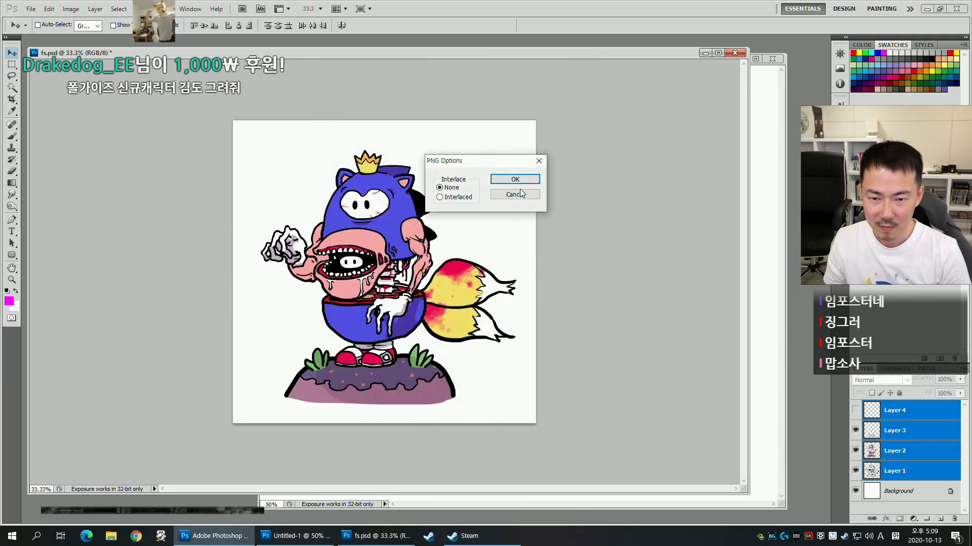
{"action": "key", "text": "Return"}
Close the fs.psd document.
{"action": "left_click", "coordinate": [705, 52]}
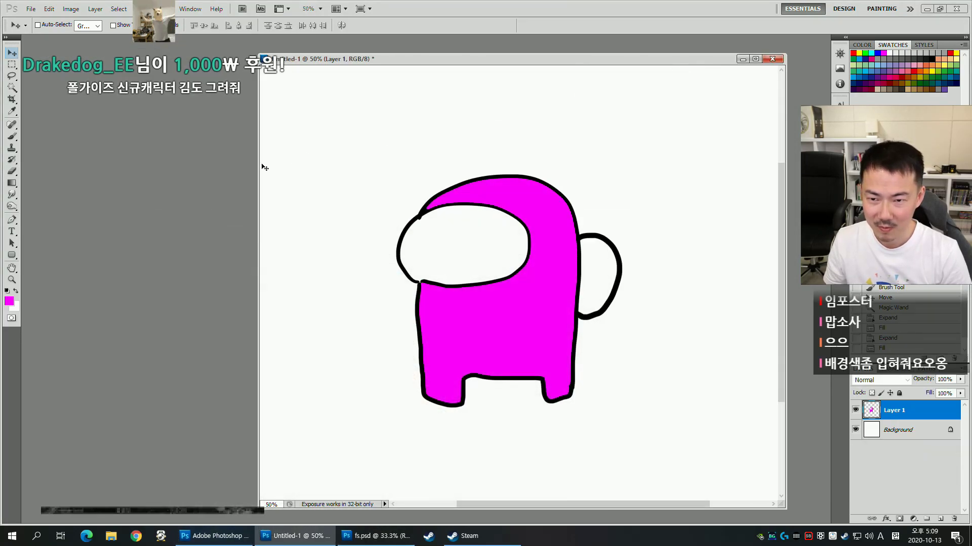
{"action": "left_click", "coordinate": [399, 536]}
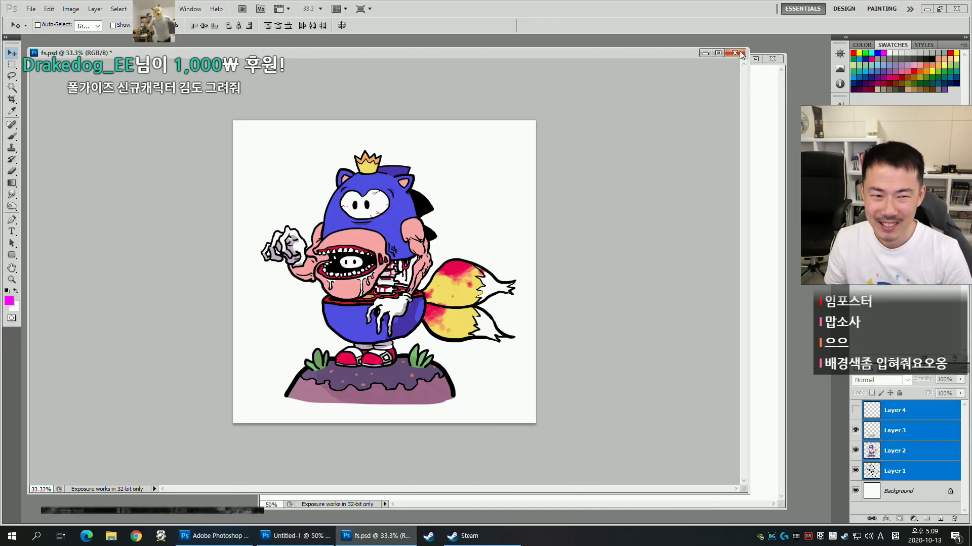
{"action": "left_click", "coordinate": [501, 204]}
Open fs.png and fit its window around the creature at 33.3% zoom.
{"action": "double_click", "coordinate": [128, 256]}
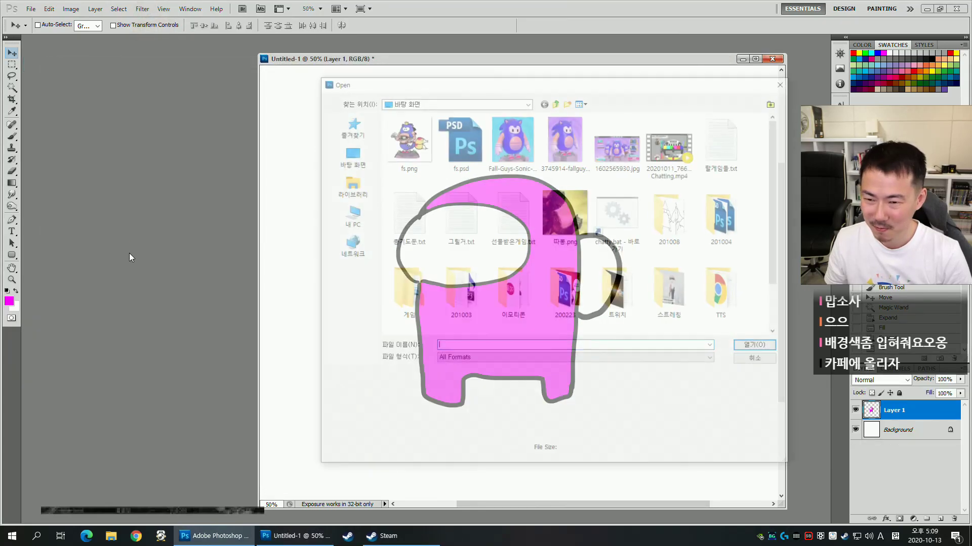
{"action": "double_click", "coordinate": [406, 143]}
{"action": "left_click_drag", "start_coordinate": [482, 516], "coordinate": [322, 417]}
{"action": "key", "text": "ctrl+minus"}
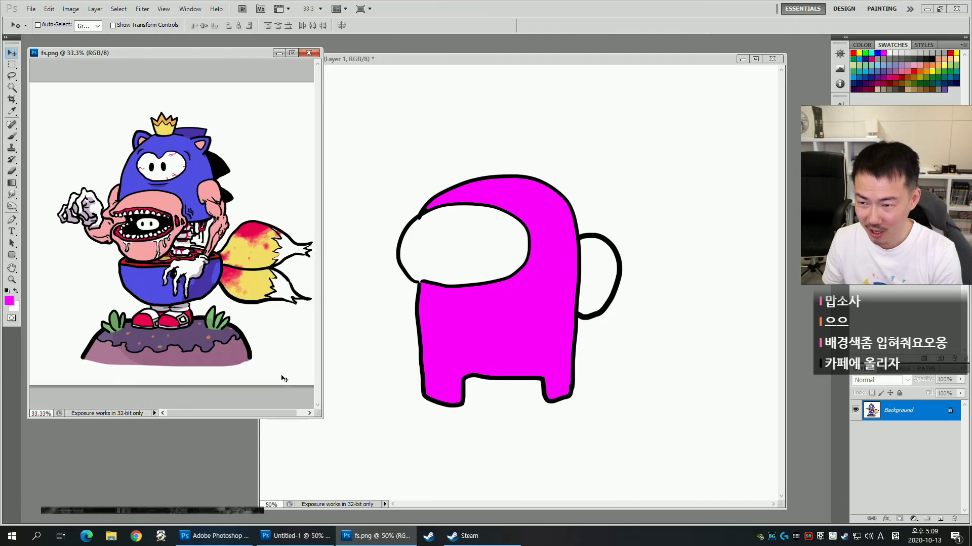
{"action": "left_click_drag", "start_coordinate": [258, 255], "coordinate": [240, 254]}
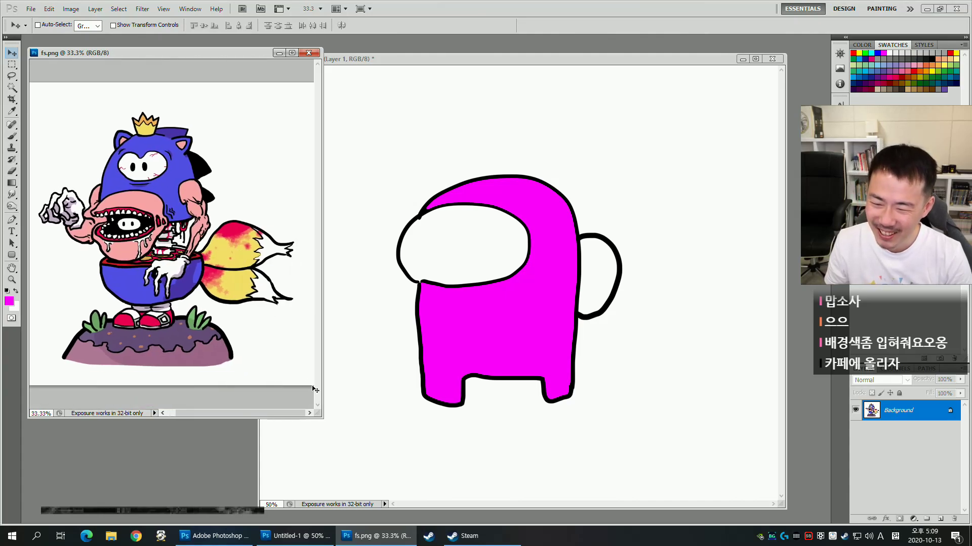
{"action": "left_click_drag", "start_coordinate": [320, 418], "coordinate": [324, 370]}
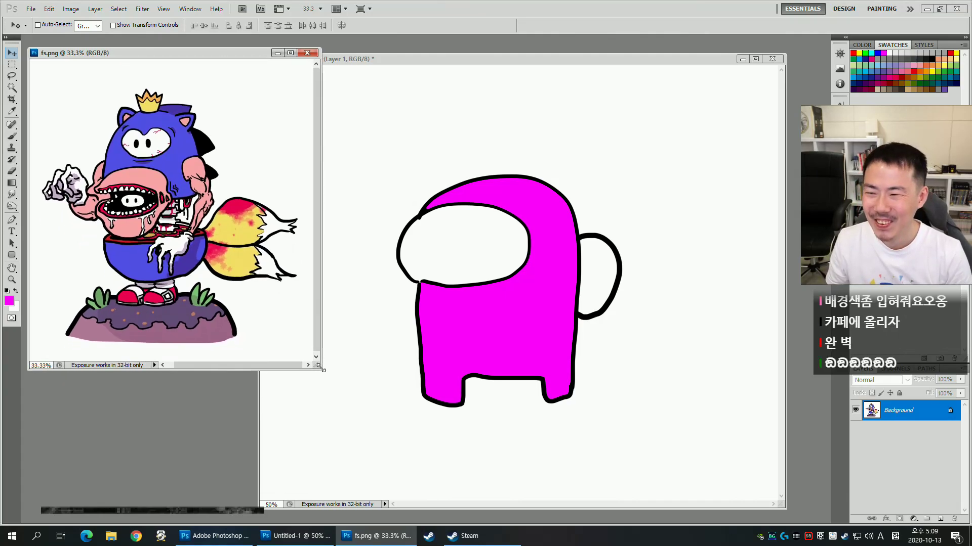
Resize and move the crewmate document's window beside fs.png, with the drawing in view.
{"action": "left_click", "coordinate": [389, 127]}
{"action": "mouse_move", "coordinate": [259, 169]}
{"action": "left_mouse_down"}
{"action": "mouse_move", "coordinate": [358, 169]}
{"action": "mouse_move", "coordinate": [337, 168]}
{"action": "left_mouse_up"}
{"action": "left_click_drag", "start_coordinate": [787, 274], "coordinate": [813, 274]}
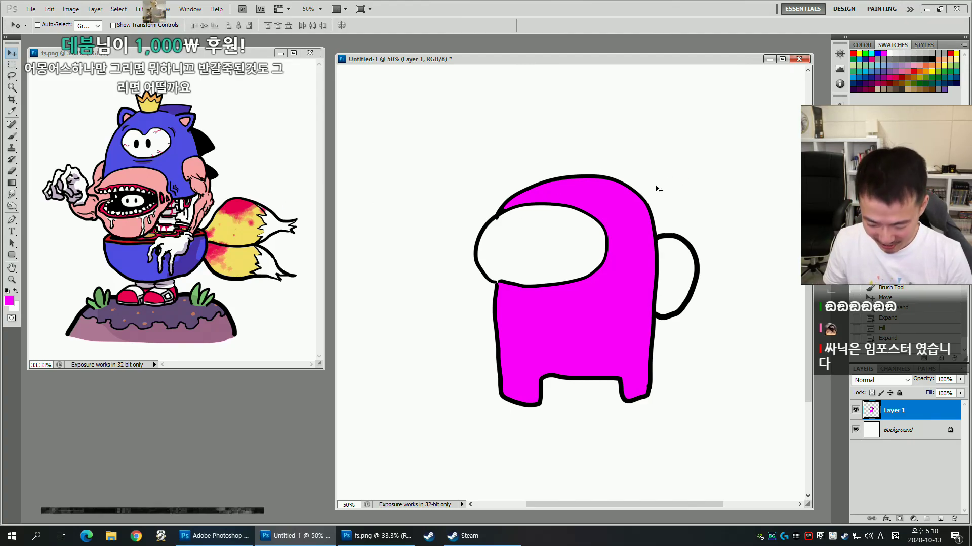
{"action": "key", "text": "h"}
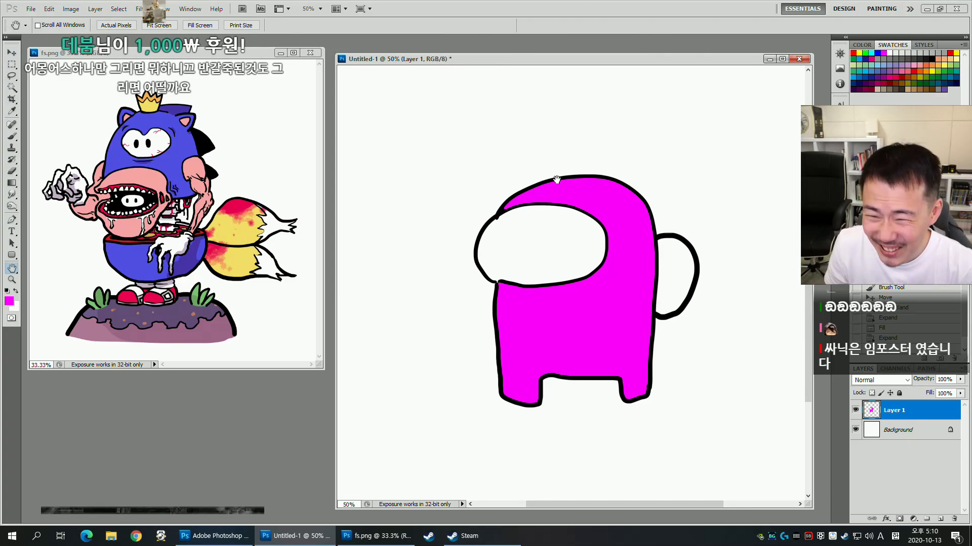
{"action": "left_click_drag", "start_coordinate": [588, 118], "coordinate": [587, 114]}
{"action": "left_click_drag", "start_coordinate": [628, 62], "coordinate": [627, 54]}
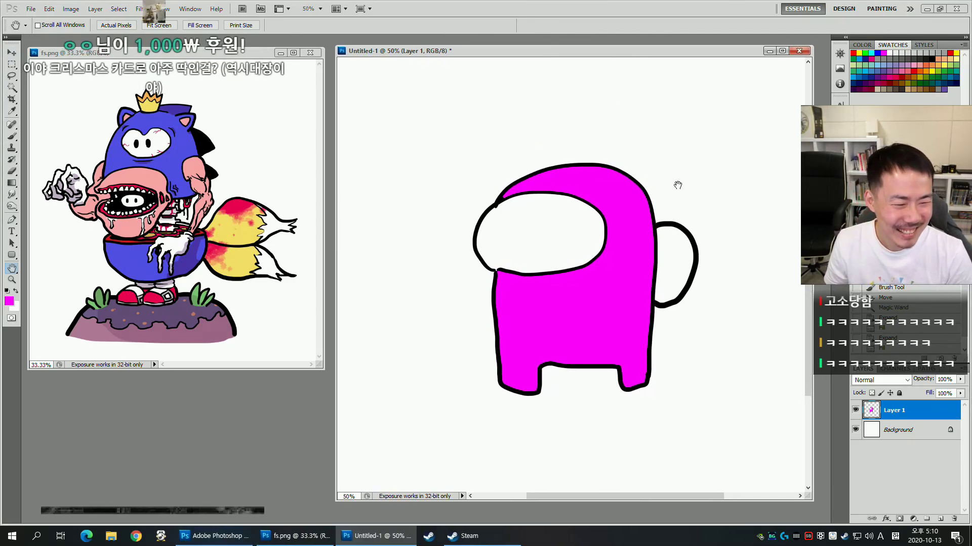
{"action": "left_click_drag", "start_coordinate": [679, 188], "coordinate": [659, 195]}
{"action": "key", "text": "b"}
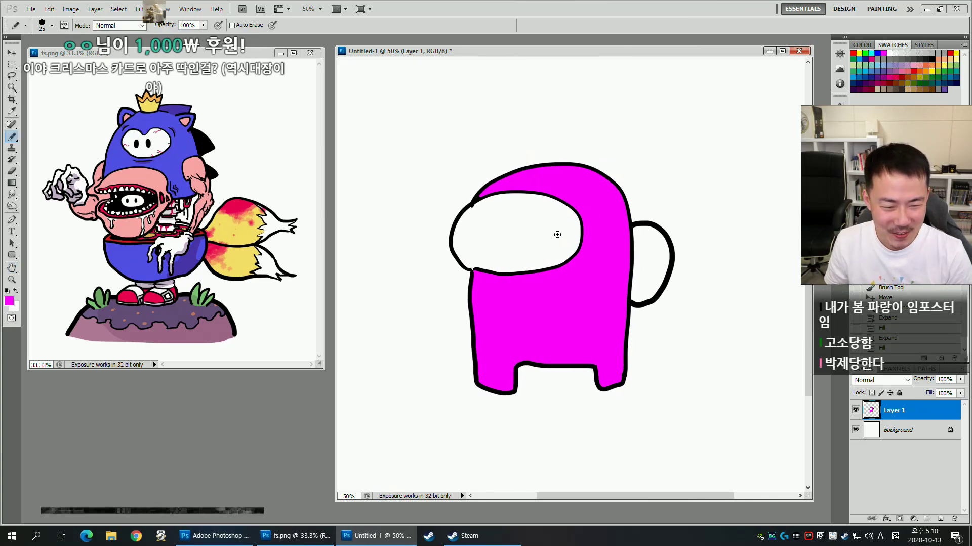
{"action": "key", "text": "shift+b"}
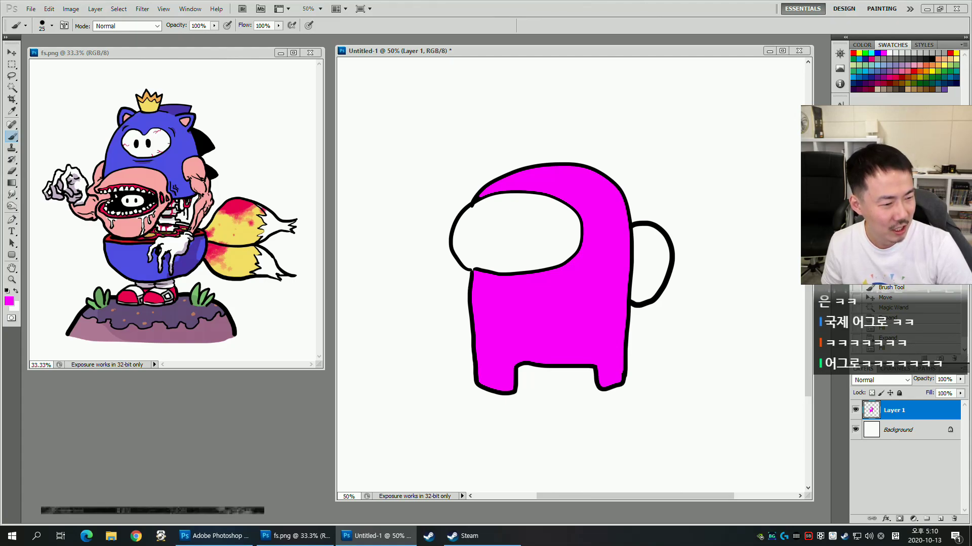
{"action": "key", "text": "Hangul"}
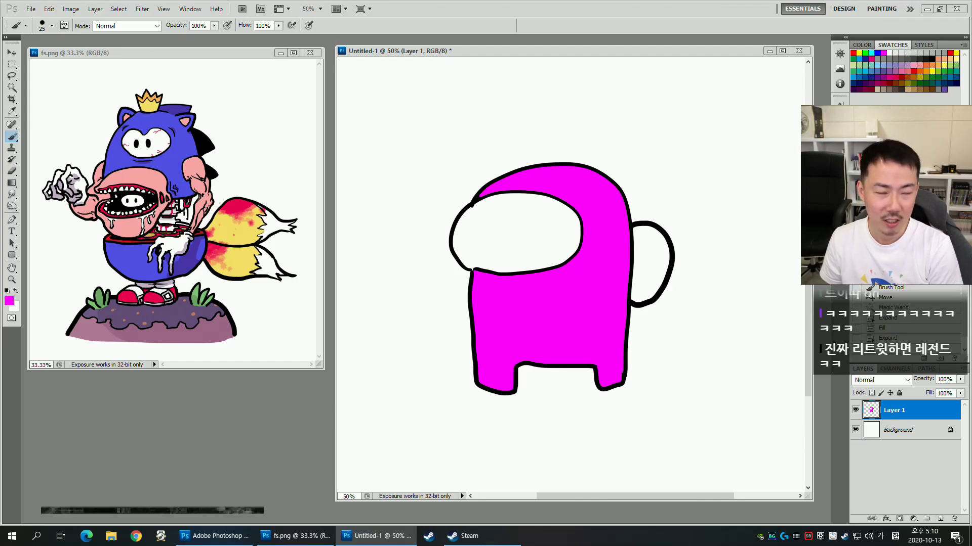
{"action": "key", "text": "Hangul"}
{"action": "key", "text": "Hangul"}
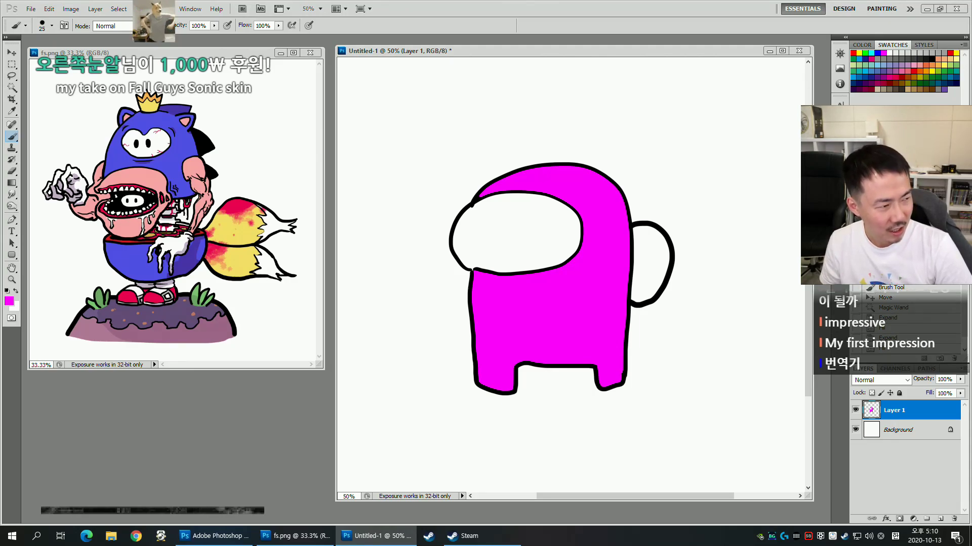
{"action": "key", "text": "Hangul"}
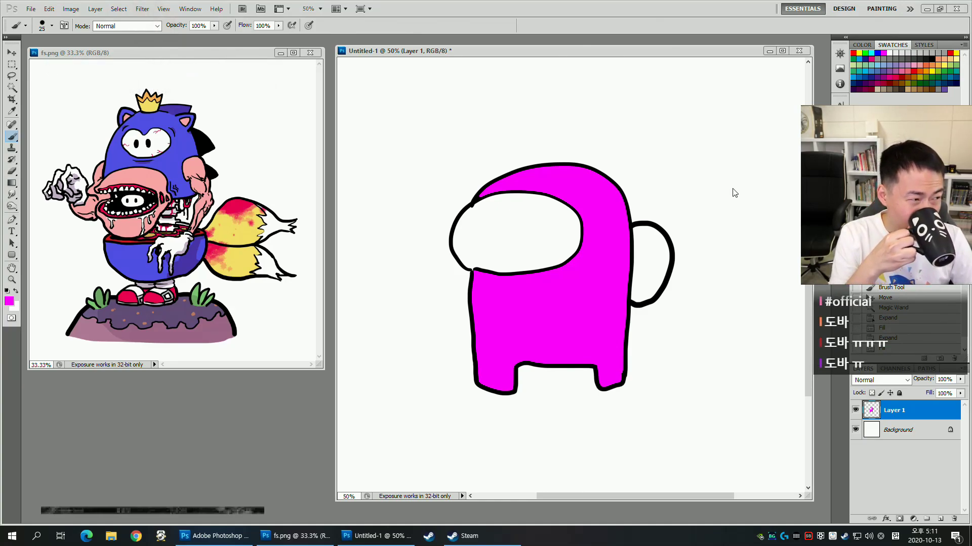
{"action": "left_click", "coordinate": [524, 57]}
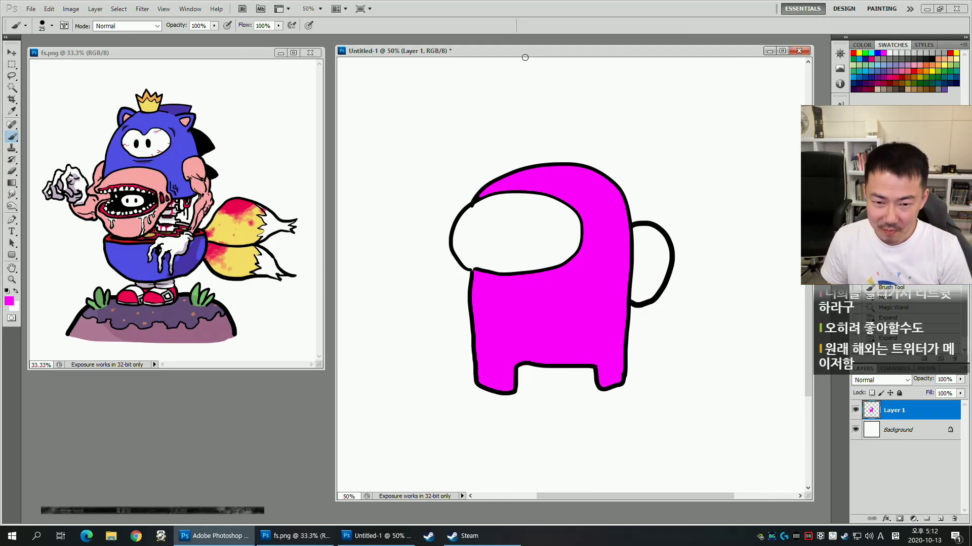
{"action": "left_click", "coordinate": [680, 189]}
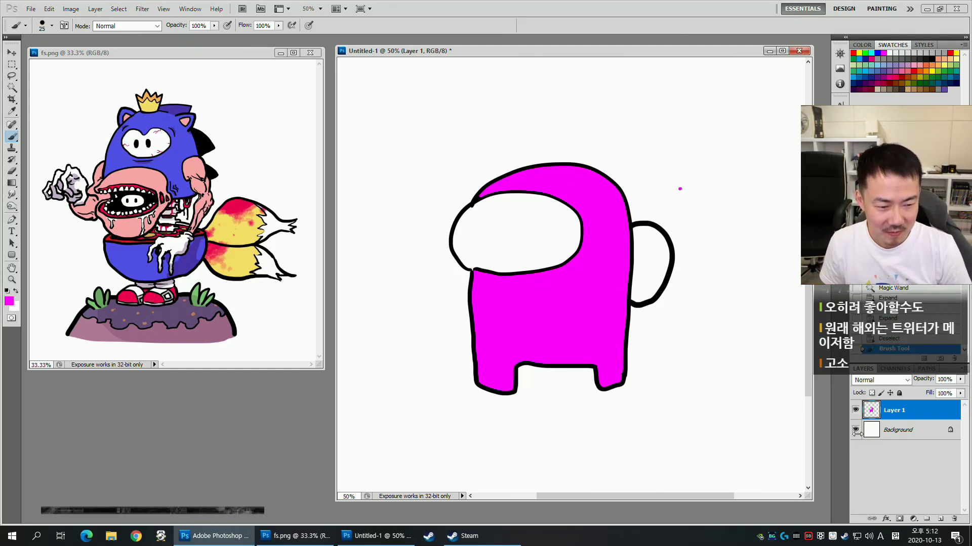
{"action": "key", "text": "ctrl+z"}
Hide the magenta character's layer, add a new empty layer above it, and save the document as Untitled-1.psd.
{"action": "left_click", "coordinate": [856, 410]}
{"action": "left_click", "coordinate": [940, 518]}
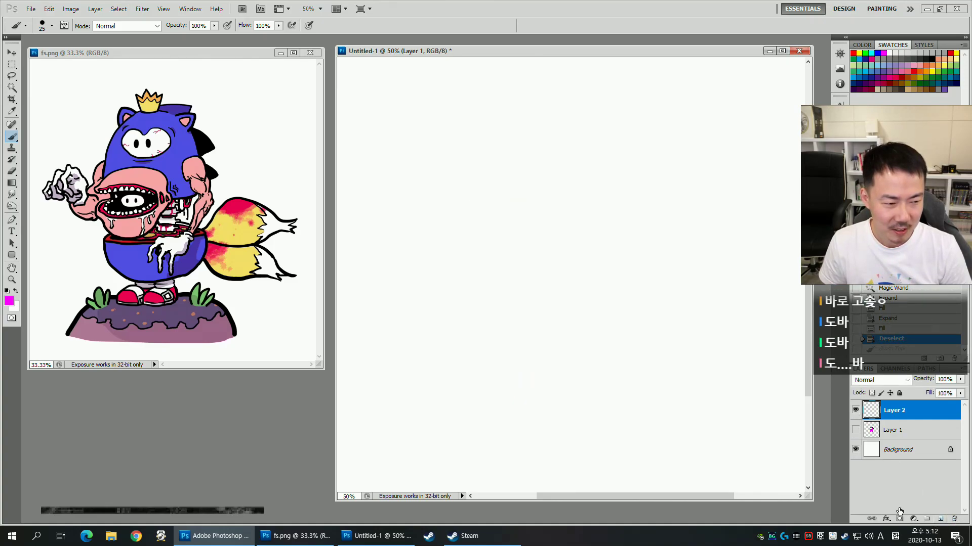
{"action": "key", "text": "ctrl+s"}
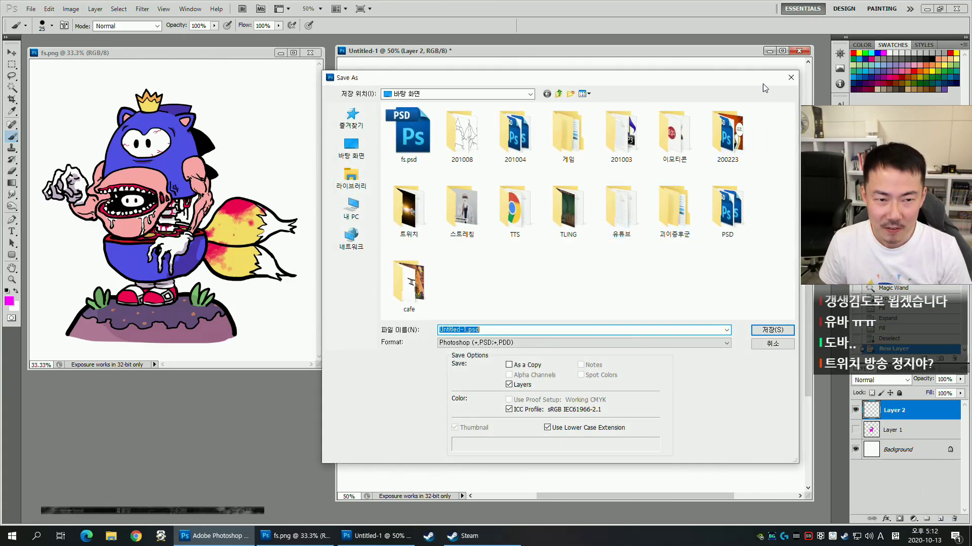
{"action": "left_click", "coordinate": [772, 330]}
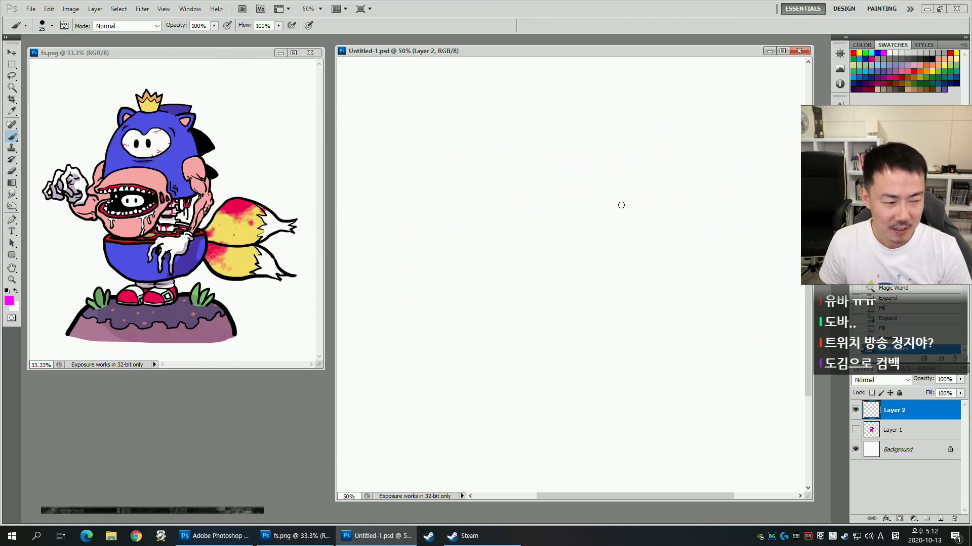
{"action": "left_click_drag", "start_coordinate": [596, 218], "coordinate": [637, 244]}
{"action": "key", "text": "ctrl+z"}
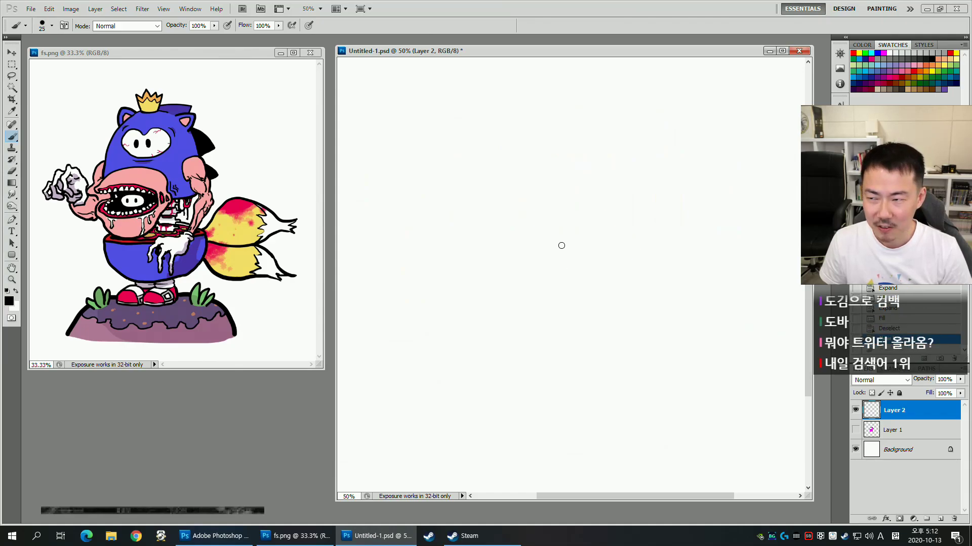
{"action": "key", "text": "bracketleft"}
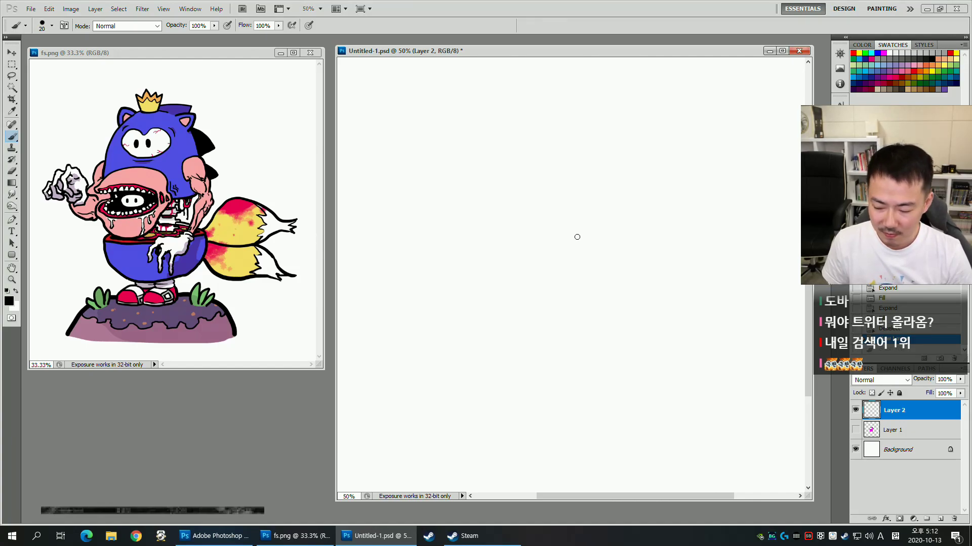
{"action": "key", "text": "bracketright"}
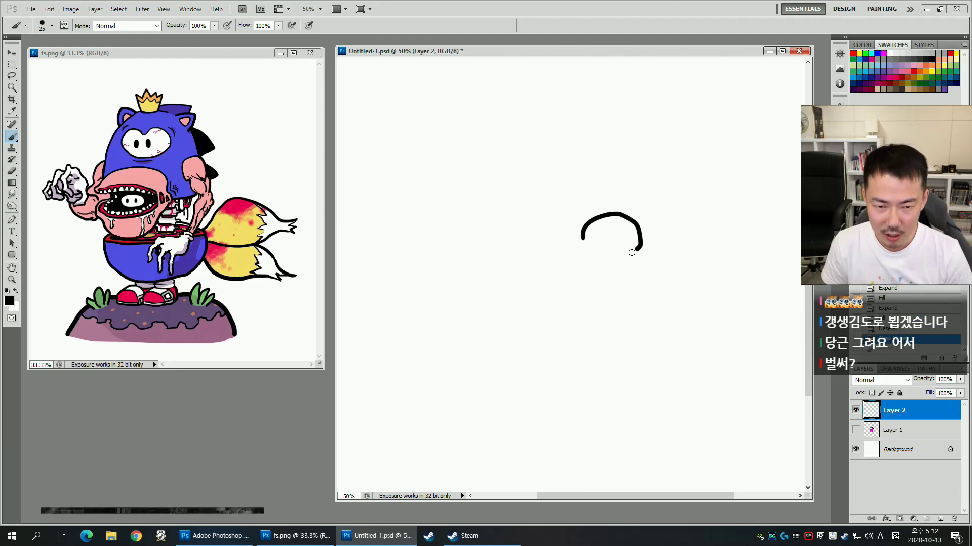
{"action": "mouse_move", "coordinate": [634, 251]}
{"action": "left_mouse_down"}
{"action": "mouse_move", "coordinate": [597, 253]}
{"action": "mouse_move", "coordinate": [583, 238]}
{"action": "left_mouse_up"}
{"action": "key", "text": "ctrl+z"}
Paint the cat's face in black: two solid pupils with thick oval outlines around them, a filled nose and a two-lobed muzzle.
{"action": "key", "text": "bracketright"}
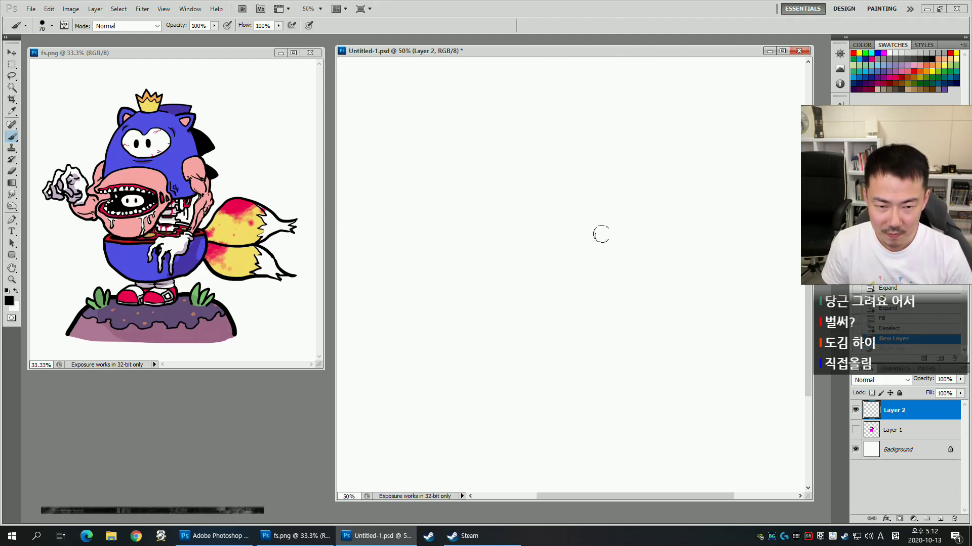
{"action": "mouse_move", "coordinate": [605, 234]}
{"action": "left_mouse_down"}
{"action": "mouse_move", "coordinate": [639, 235]}
{"action": "mouse_move", "coordinate": [600, 233]}
{"action": "mouse_move", "coordinate": [617, 235]}
{"action": "mouse_move", "coordinate": [597, 233]}
{"action": "left_mouse_up"}
{"action": "key", "text": "ctrl+z"}
{"action": "key", "text": "bracketleft"}
{"action": "key", "text": "bracketleft"}
{"action": "mouse_move", "coordinate": [465, 241]}
{"action": "left_mouse_down"}
{"action": "mouse_move", "coordinate": [491, 246]}
{"action": "mouse_move", "coordinate": [479, 243]}
{"action": "mouse_move", "coordinate": [475, 208]}
{"action": "mouse_move", "coordinate": [519, 242]}
{"action": "mouse_move", "coordinate": [483, 268]}
{"action": "mouse_move", "coordinate": [445, 250]}
{"action": "left_mouse_up"}
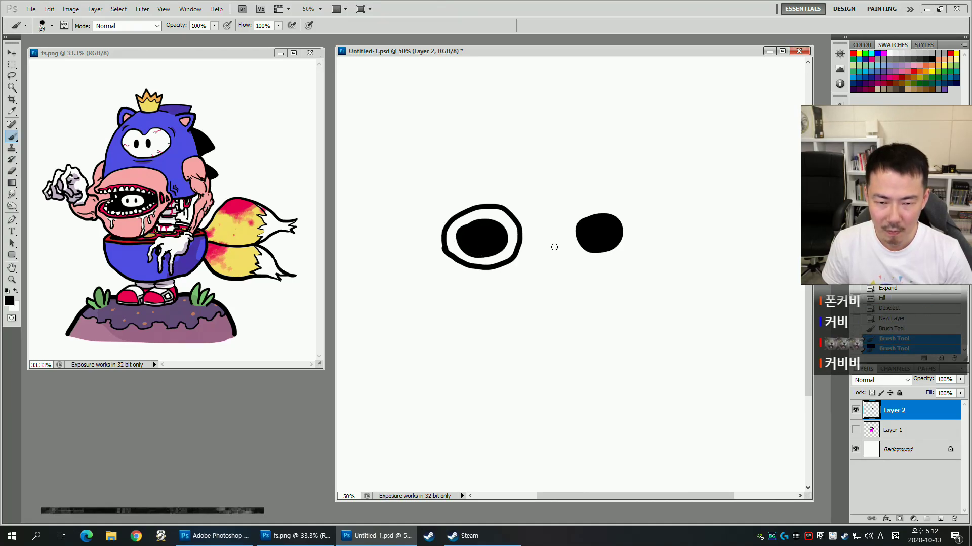
{"action": "mouse_move", "coordinate": [576, 207]}
{"action": "left_mouse_down"}
{"action": "mouse_move", "coordinate": [608, 204]}
{"action": "mouse_move", "coordinate": [631, 226]}
{"action": "mouse_move", "coordinate": [618, 257]}
{"action": "mouse_move", "coordinate": [583, 261]}
{"action": "mouse_move", "coordinate": [567, 251]}
{"action": "mouse_move", "coordinate": [539, 276]}
{"action": "mouse_move", "coordinate": [528, 260]}
{"action": "mouse_move", "coordinate": [556, 260]}
{"action": "mouse_move", "coordinate": [532, 263]}
{"action": "mouse_move", "coordinate": [504, 315]}
{"action": "mouse_move", "coordinate": [541, 296]}
{"action": "mouse_move", "coordinate": [545, 280]}
{"action": "mouse_move", "coordinate": [548, 314]}
{"action": "mouse_move", "coordinate": [587, 318]}
{"action": "mouse_move", "coordinate": [595, 294]}
{"action": "mouse_move", "coordinate": [581, 267]}
{"action": "left_mouse_up"}
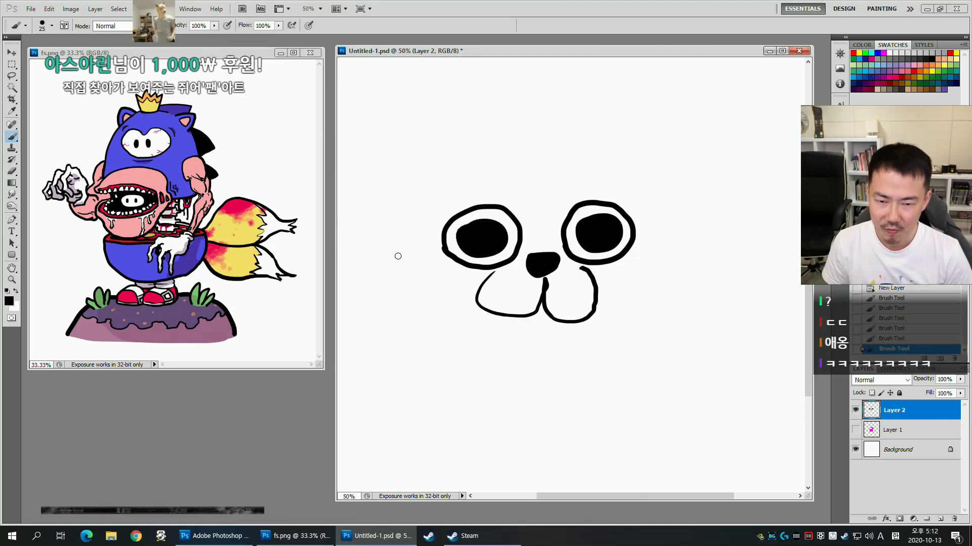
Draw the cat's head outline around the face with jagged cheek fur, two pointed ears, a forehead tuft and a curved chin.
{"action": "mouse_move", "coordinate": [434, 260]}
{"action": "left_mouse_down"}
{"action": "mouse_move", "coordinate": [426, 277]}
{"action": "mouse_move", "coordinate": [474, 302]}
{"action": "left_mouse_up"}
{"action": "mouse_move", "coordinate": [597, 300]}
{"action": "left_mouse_down"}
{"action": "mouse_move", "coordinate": [649, 282]}
{"action": "mouse_move", "coordinate": [664, 268]}
{"action": "mouse_move", "coordinate": [657, 229]}
{"action": "left_mouse_up"}
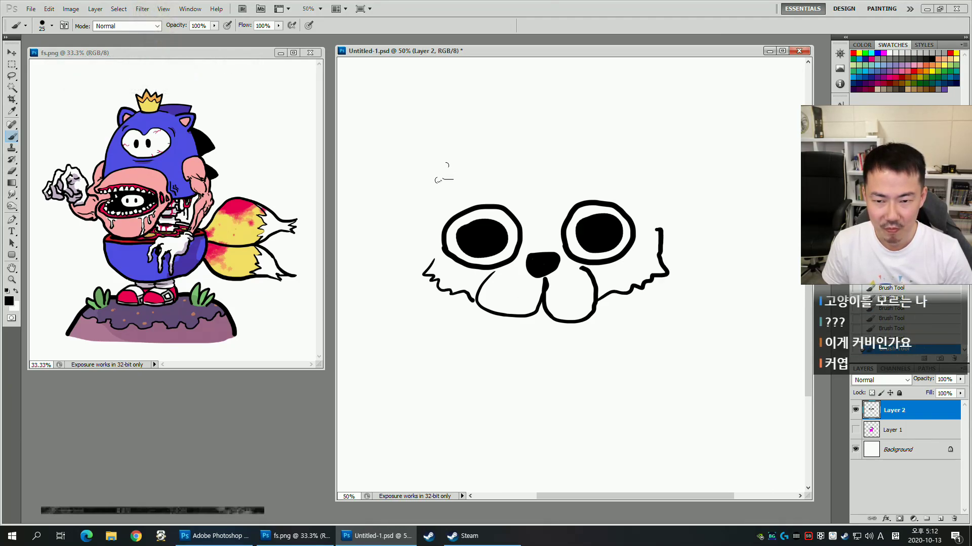
{"action": "mouse_move", "coordinate": [449, 176]}
{"action": "left_mouse_down"}
{"action": "mouse_move", "coordinate": [480, 121]}
{"action": "mouse_move", "coordinate": [510, 163]}
{"action": "mouse_move", "coordinate": [539, 145]}
{"action": "mouse_move", "coordinate": [575, 159]}
{"action": "mouse_move", "coordinate": [629, 130]}
{"action": "mouse_move", "coordinate": [651, 199]}
{"action": "left_mouse_up"}
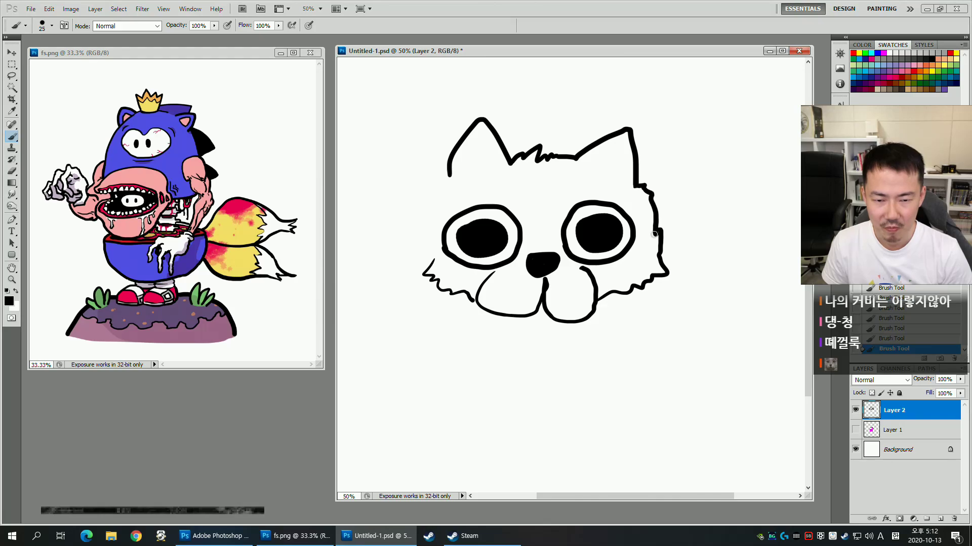
{"action": "left_click_drag", "start_coordinate": [452, 177], "coordinate": [440, 189]}
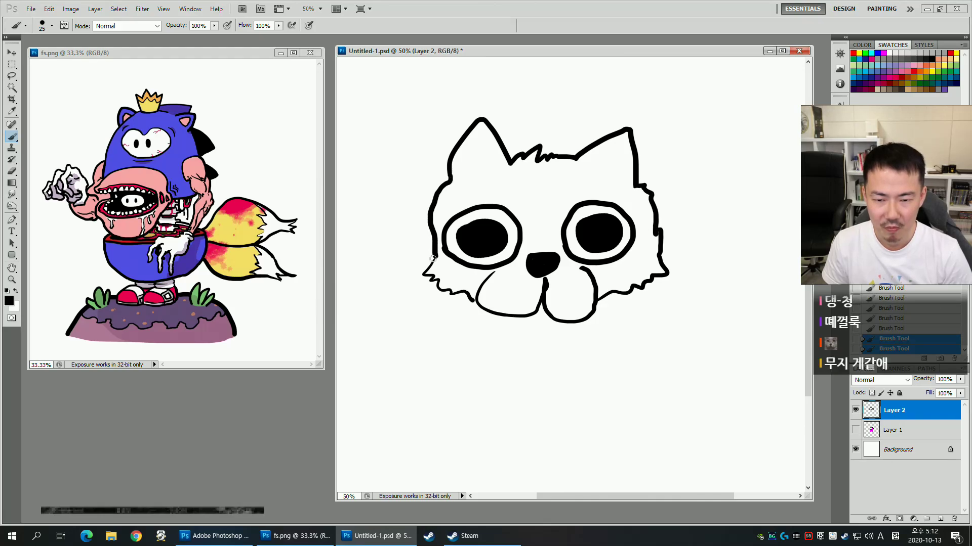
{"action": "left_click_drag", "start_coordinate": [499, 316], "coordinate": [500, 324]}
{"action": "left_click_drag", "start_coordinate": [587, 326], "coordinate": [588, 322]}
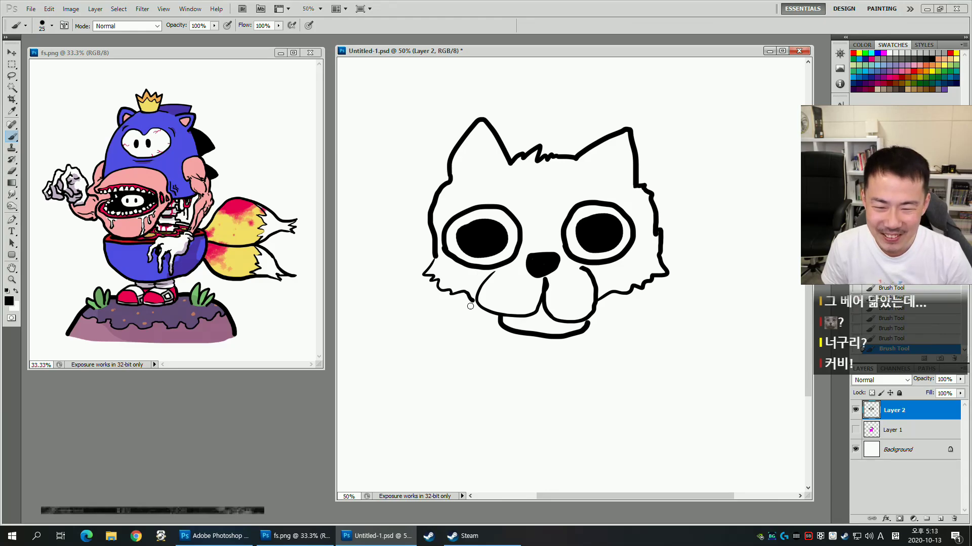
Add a small white highlight dot to the upper part of each pupil and restore black as the brush color.
{"action": "left_click", "coordinate": [468, 229]}
{"action": "left_click", "coordinate": [587, 222]}
{"action": "key", "text": "x"}
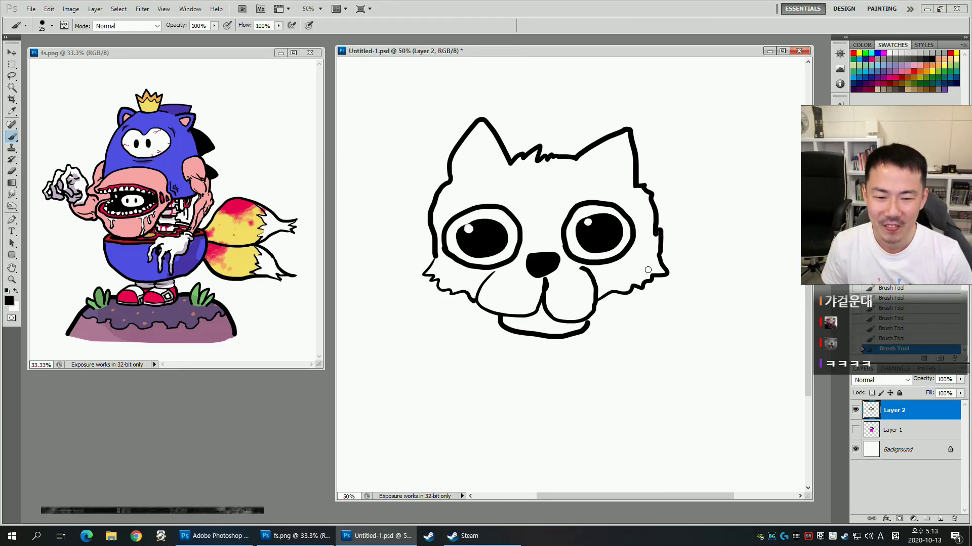
Draw thin black whiskers extending outward from both sides of the muzzle.
{"action": "left_click_drag", "start_coordinate": [576, 294], "coordinate": [625, 291]}
{"action": "left_click_drag", "start_coordinate": [593, 305], "coordinate": [635, 311]}
{"action": "left_click_drag", "start_coordinate": [406, 304], "coordinate": [495, 288]}
{"action": "left_click_drag", "start_coordinate": [429, 329], "coordinate": [500, 299]}
{"action": "left_click_drag", "start_coordinate": [511, 306], "coordinate": [470, 335]}
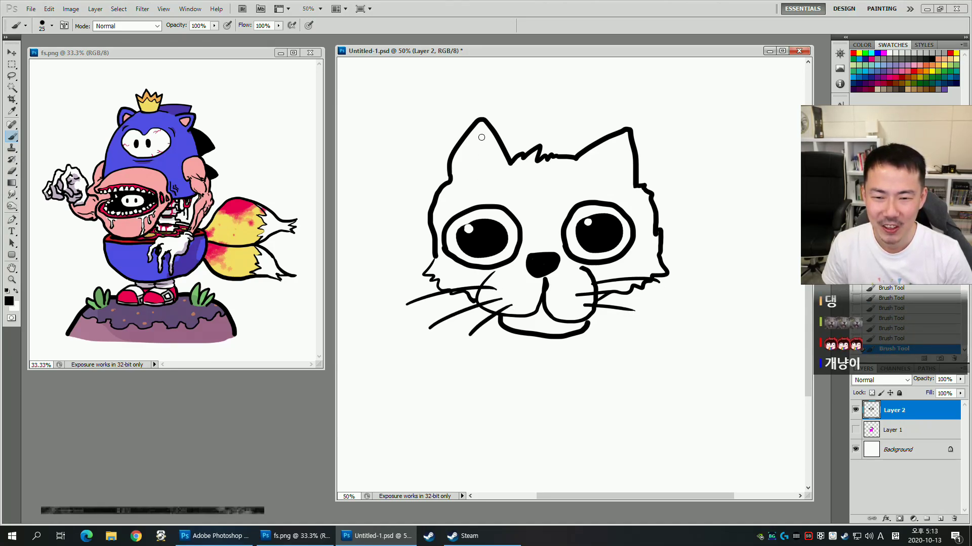
Add inner-ear lines with tufts of fur to both ears and draw short brow whiskers on each side of the head.
{"action": "left_click_drag", "start_coordinate": [483, 169], "coordinate": [472, 173]}
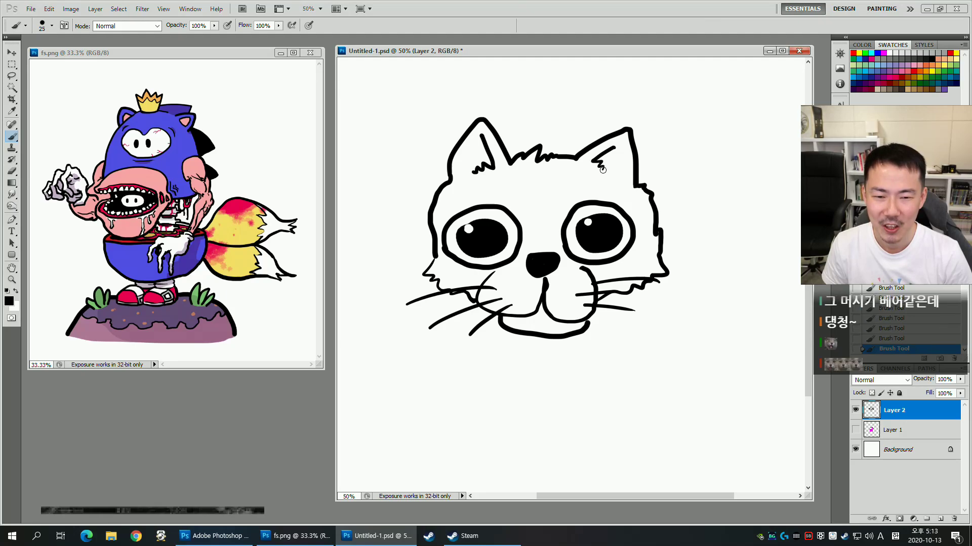
{"action": "left_click_drag", "start_coordinate": [611, 150], "coordinate": [623, 161]}
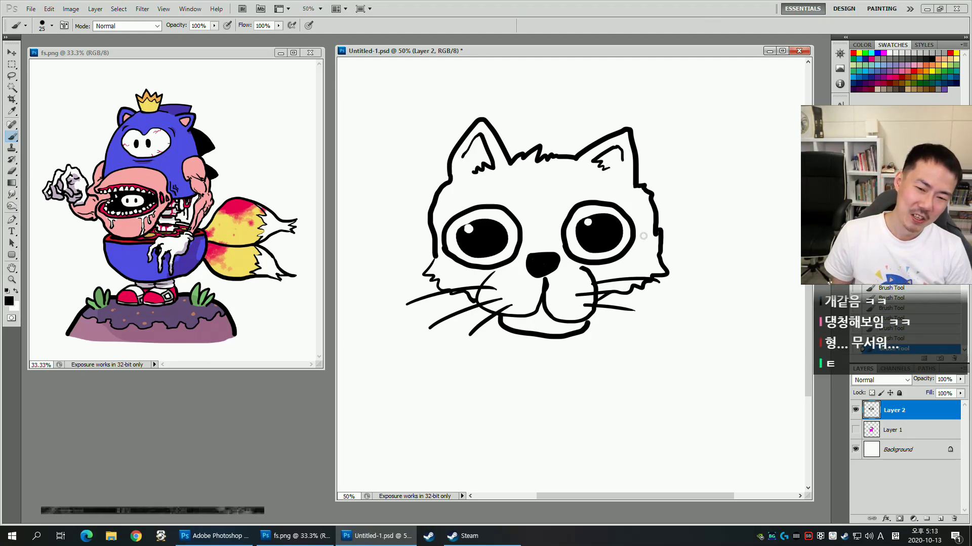
{"action": "left_click_drag", "start_coordinate": [636, 182], "coordinate": [666, 171]}
{"action": "left_click_drag", "start_coordinate": [632, 197], "coordinate": [653, 188]}
{"action": "mouse_move", "coordinate": [463, 193]}
{"action": "left_mouse_down"}
{"action": "mouse_move", "coordinate": [401, 185]}
{"action": "mouse_move", "coordinate": [395, 205]}
{"action": "left_mouse_up"}
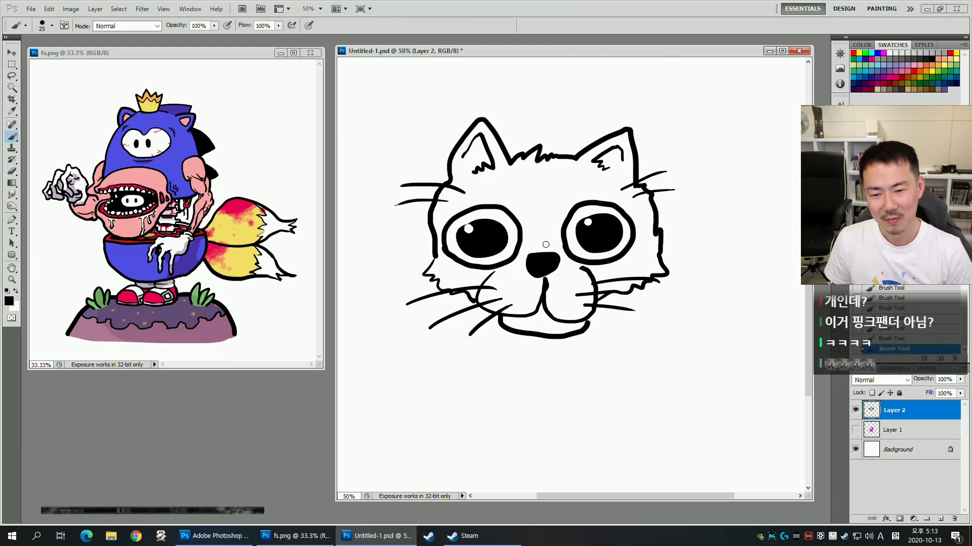
Select the head, ear, muzzle and chin areas with the Magic Wand, fill them with mid gray and deselect.
{"action": "key", "text": "w"}
{"action": "left_click", "coordinate": [560, 314]}
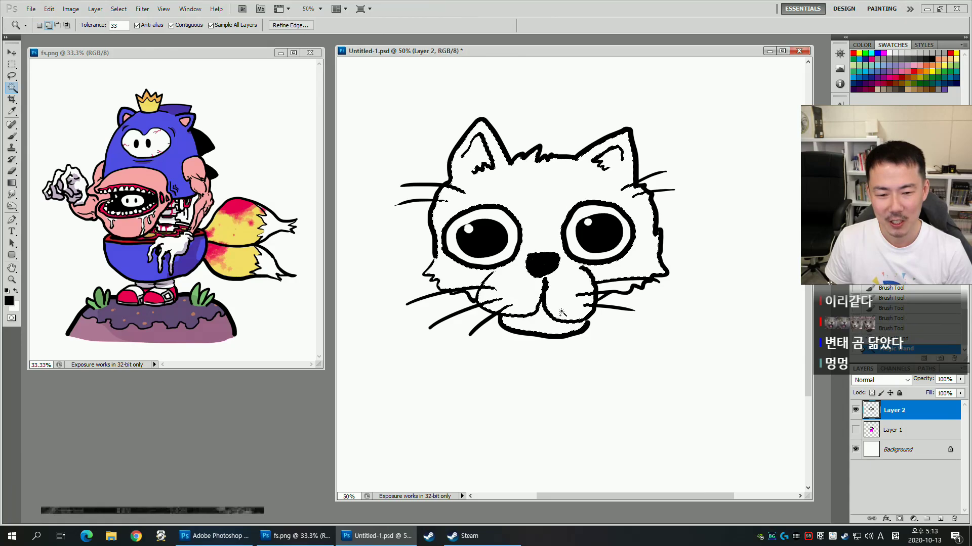
{"action": "left_click", "coordinate": [914, 83]}
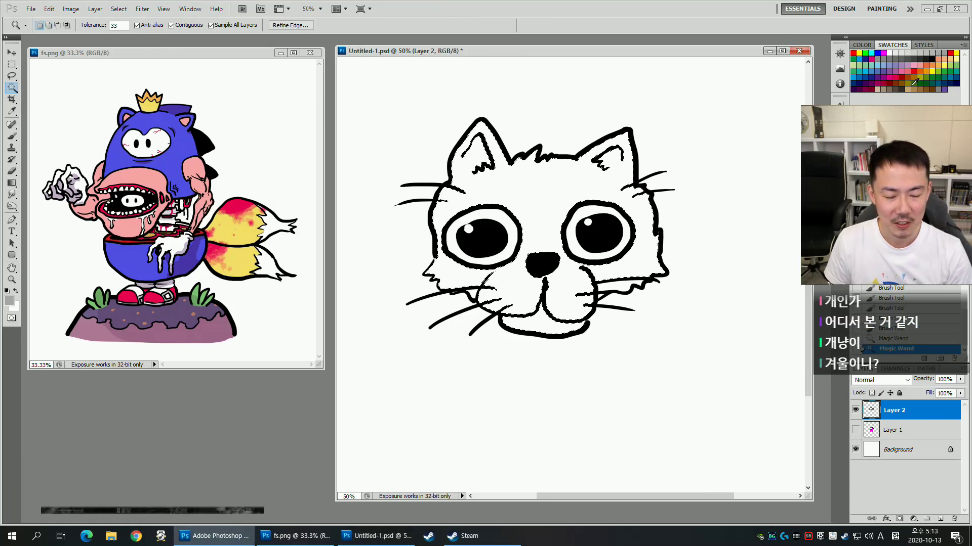
{"action": "key", "text": "alt+BackSpace"}
{"action": "key", "text": "ctrl+d"}
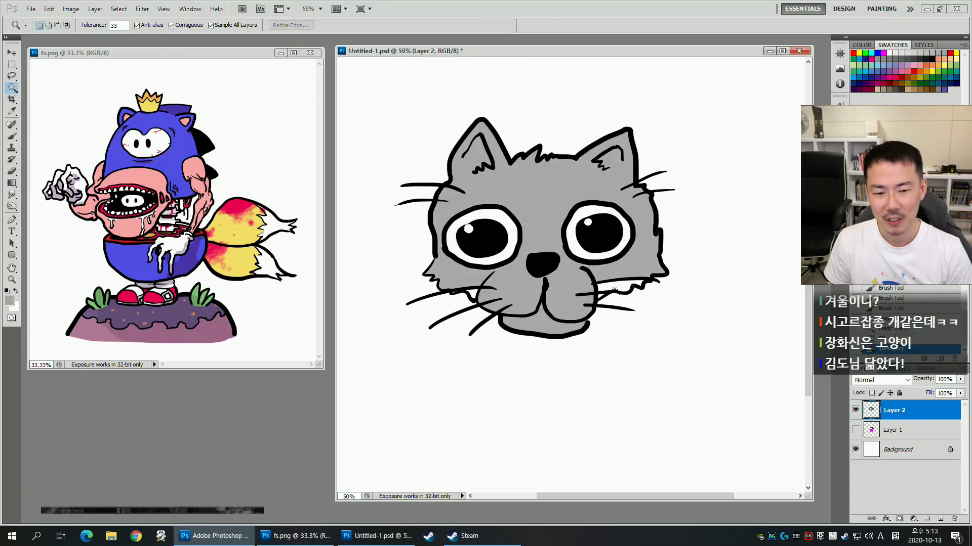
Fill the remaining white gaps between the cheek fur and the whisker beside the muzzle with the same gray.
{"action": "left_click", "coordinate": [614, 287]}
{"action": "left_click", "coordinate": [636, 283], "text": "shift"}
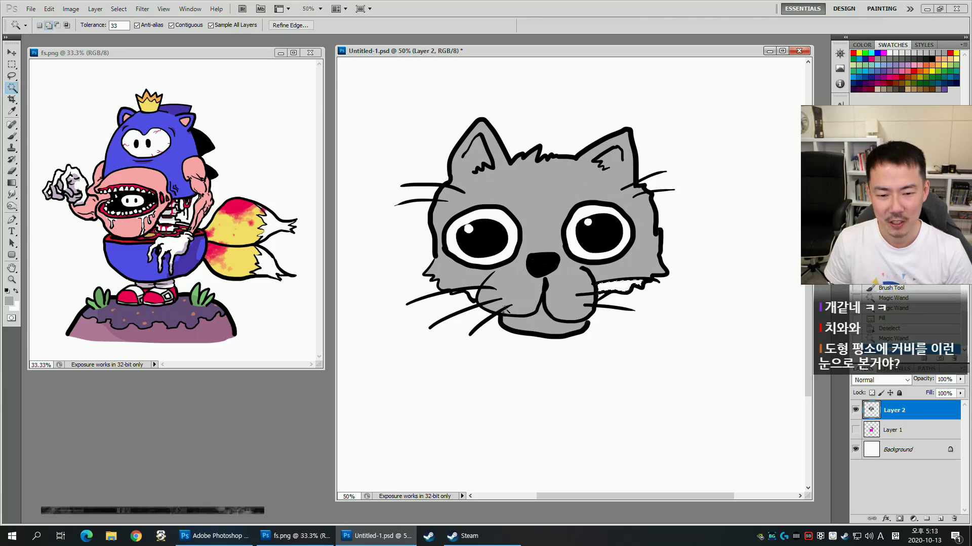
{"action": "key", "text": "alt+BackSpace"}
{"action": "key", "text": "ctrl+d"}
Draw the cat's outer body contours down from both sides of the head with a black brush at size 35.
{"action": "key", "text": "b"}
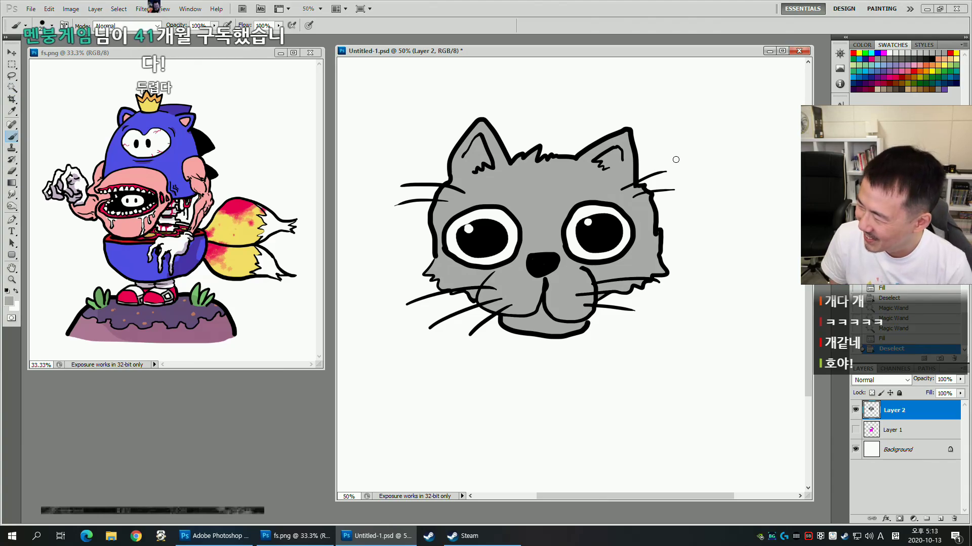
{"action": "left_click_drag", "start_coordinate": [649, 216], "coordinate": [609, 190]}
{"action": "left_click", "coordinate": [566, 205], "text": "alt"}
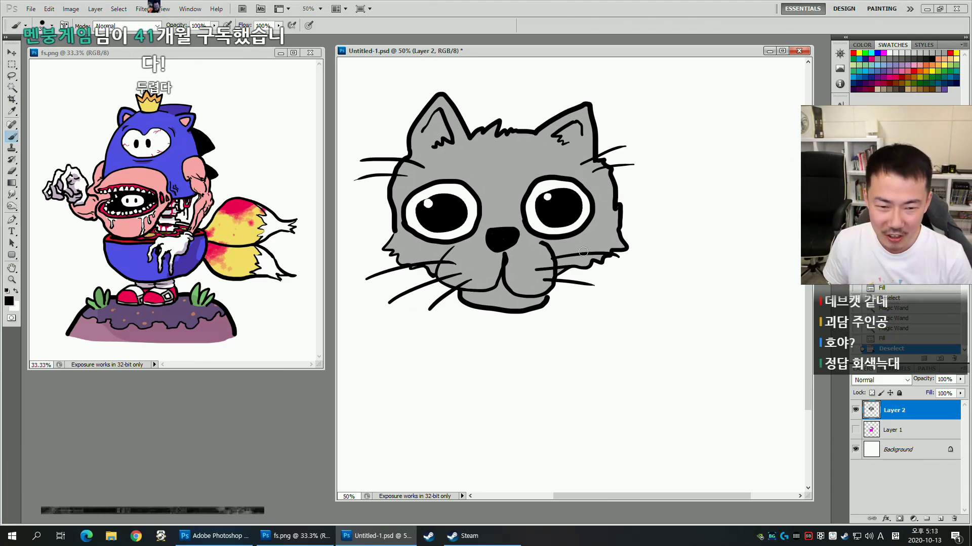
{"action": "mouse_move", "coordinate": [615, 255]}
{"action": "left_mouse_down"}
{"action": "mouse_move", "coordinate": [689, 356]}
{"action": "mouse_move", "coordinate": [720, 453]}
{"action": "left_mouse_up"}
{"action": "left_click_drag", "start_coordinate": [580, 364], "coordinate": [609, 345]}
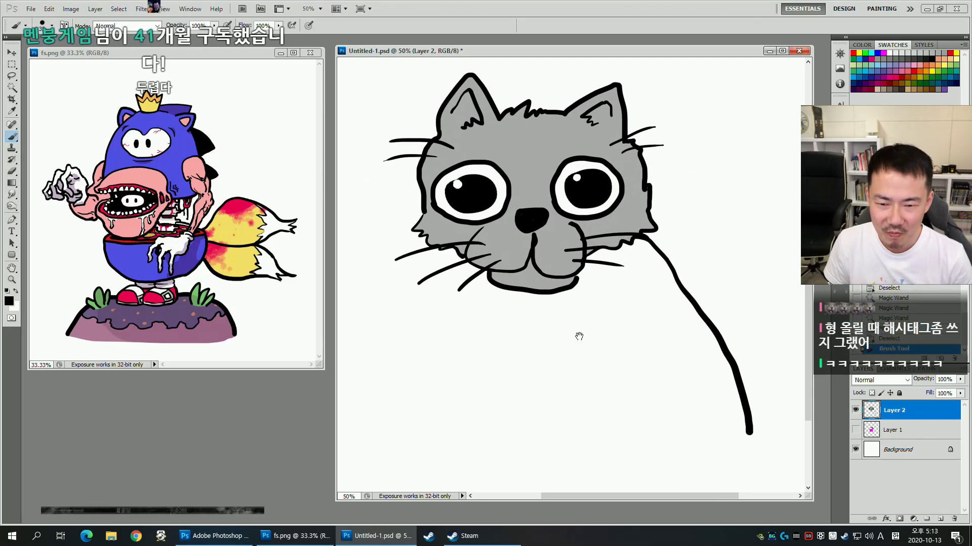
{"action": "mouse_move", "coordinate": [452, 249]}
{"action": "left_mouse_down"}
{"action": "mouse_move", "coordinate": [439, 329]}
{"action": "mouse_move", "coordinate": [456, 417]}
{"action": "mouse_move", "coordinate": [491, 475]}
{"action": "left_mouse_up"}
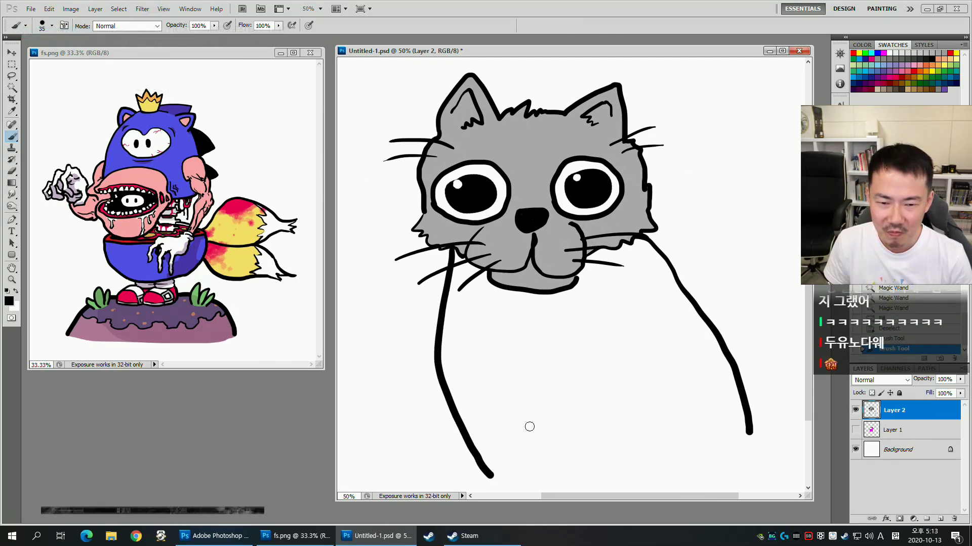
{"action": "left_click_drag", "start_coordinate": [620, 368], "coordinate": [582, 377]}
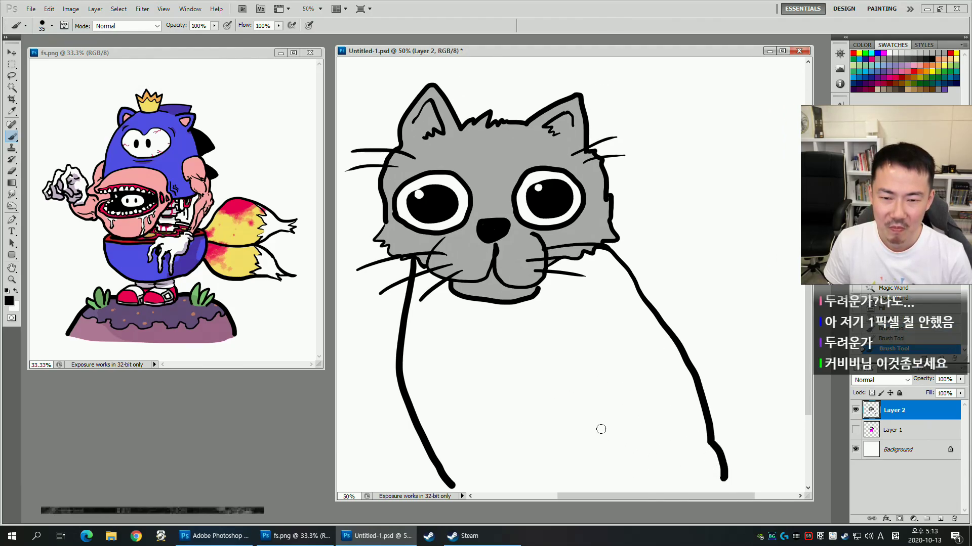
{"action": "left_click_drag", "start_coordinate": [634, 444], "coordinate": [645, 423]}
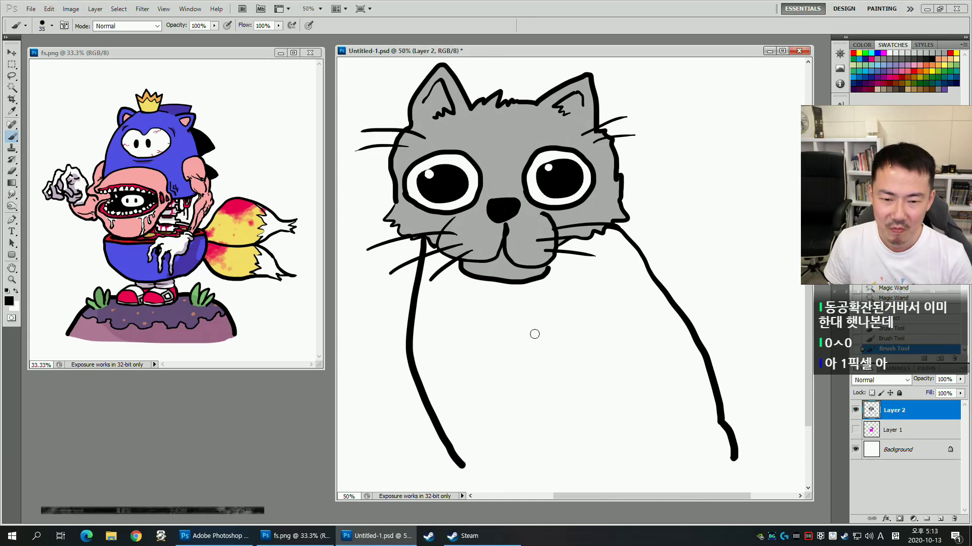
Draw the inner contours of the two muscular front legs below the cat's chin.
{"action": "left_click_drag", "start_coordinate": [656, 333], "coordinate": [601, 379]}
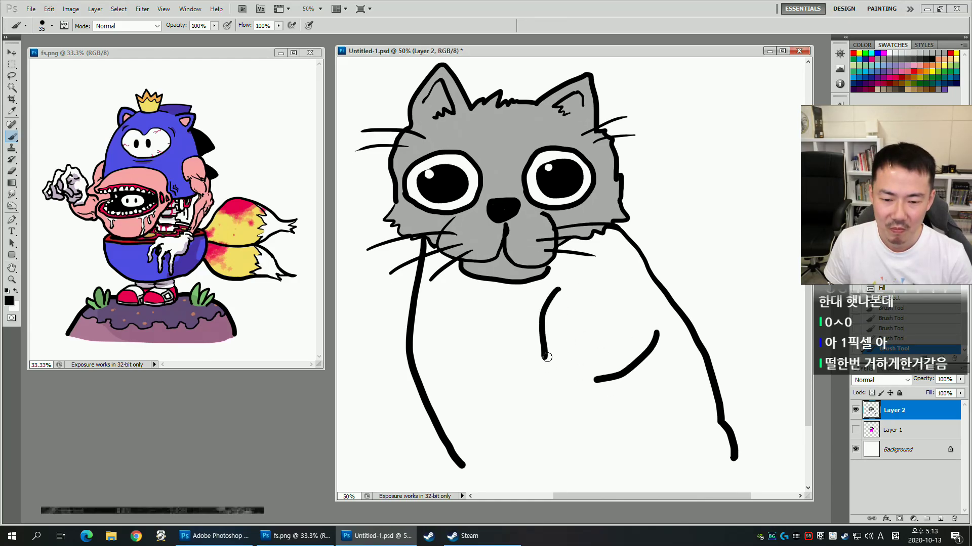
{"action": "left_click_drag", "start_coordinate": [546, 358], "coordinate": [530, 406]}
{"action": "mouse_move", "coordinate": [596, 382]}
{"action": "left_mouse_down"}
{"action": "mouse_move", "coordinate": [550, 414]}
{"action": "mouse_move", "coordinate": [539, 454]}
{"action": "left_mouse_up"}
{"action": "left_click_drag", "start_coordinate": [557, 417], "coordinate": [562, 433]}
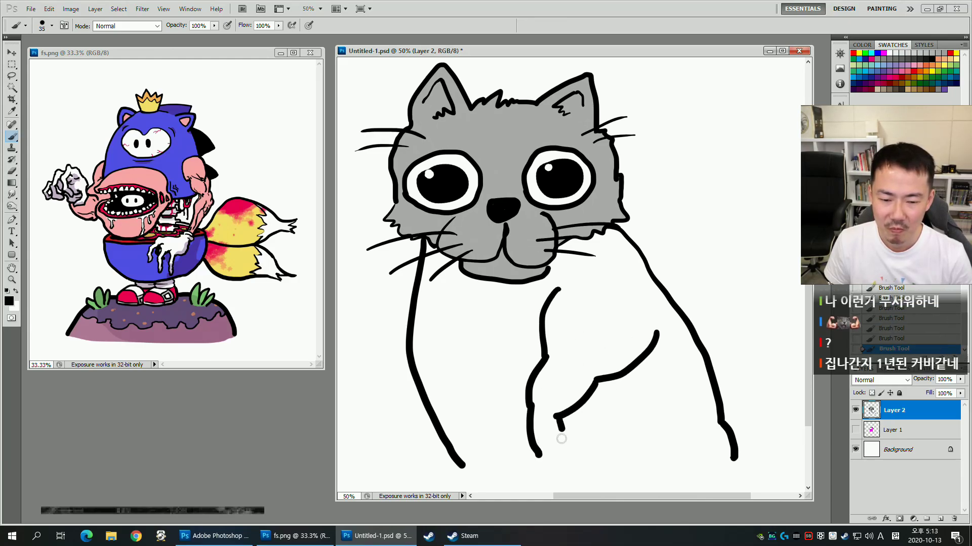
{"action": "left_click_drag", "start_coordinate": [492, 298], "coordinate": [459, 373]}
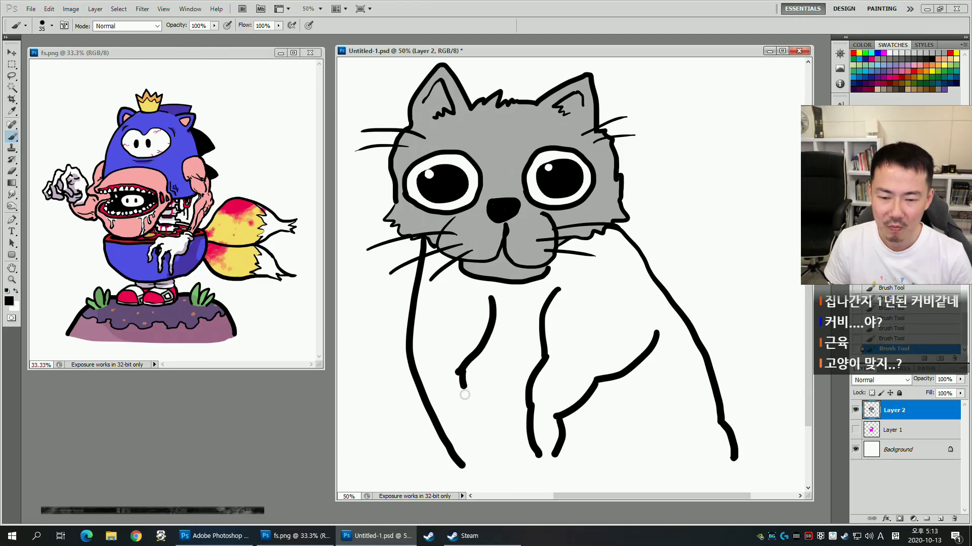
{"action": "left_click_drag", "start_coordinate": [460, 417], "coordinate": [473, 463]}
Draw small paws closing off the lower ends of both front legs.
{"action": "mouse_move", "coordinate": [608, 407]}
{"action": "left_mouse_down"}
{"action": "mouse_move", "coordinate": [641, 404]}
{"action": "mouse_move", "coordinate": [636, 392]}
{"action": "left_mouse_up"}
{"action": "mouse_move", "coordinate": [538, 463]}
{"action": "left_mouse_down"}
{"action": "mouse_move", "coordinate": [559, 454]}
{"action": "mouse_move", "coordinate": [542, 445]}
{"action": "left_mouse_up"}
{"action": "mouse_move", "coordinate": [445, 451]}
{"action": "left_mouse_down"}
{"action": "mouse_move", "coordinate": [463, 468]}
{"action": "mouse_move", "coordinate": [459, 453]}
{"action": "left_mouse_up"}
{"action": "mouse_move", "coordinate": [587, 421]}
{"action": "left_mouse_down"}
{"action": "mouse_move", "coordinate": [611, 405]}
{"action": "mouse_move", "coordinate": [585, 389]}
{"action": "left_mouse_up"}
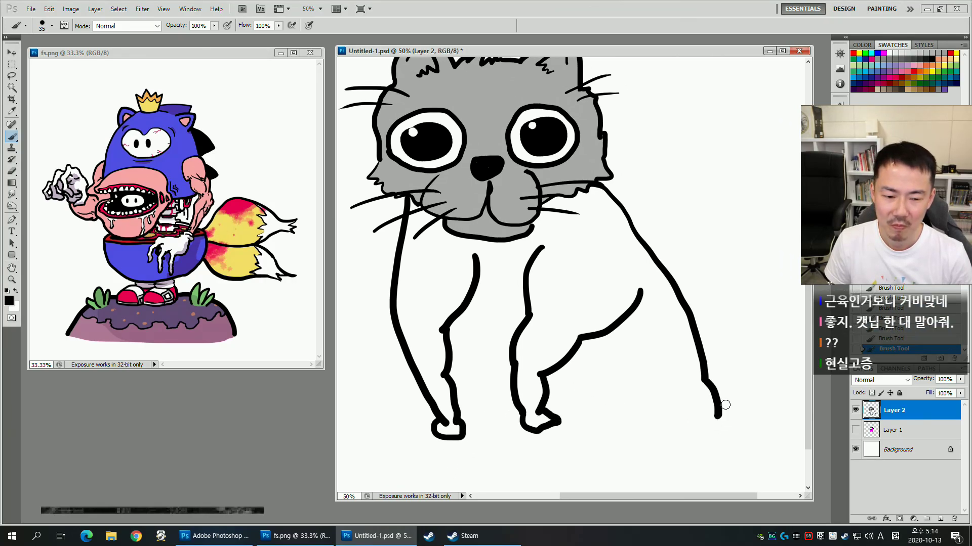
Draw the cat's rounded lower body and a thick curled tail, including the small inner loop beside the back.
{"action": "mouse_move", "coordinate": [462, 445]}
{"action": "left_mouse_down"}
{"action": "mouse_move", "coordinate": [552, 472]}
{"action": "mouse_move", "coordinate": [735, 459]}
{"action": "mouse_move", "coordinate": [763, 436]}
{"action": "mouse_move", "coordinate": [769, 383]}
{"action": "left_mouse_up"}
{"action": "mouse_move", "coordinate": [764, 332]}
{"action": "left_mouse_down"}
{"action": "mouse_move", "coordinate": [751, 307]}
{"action": "mouse_move", "coordinate": [713, 289]}
{"action": "left_mouse_up"}
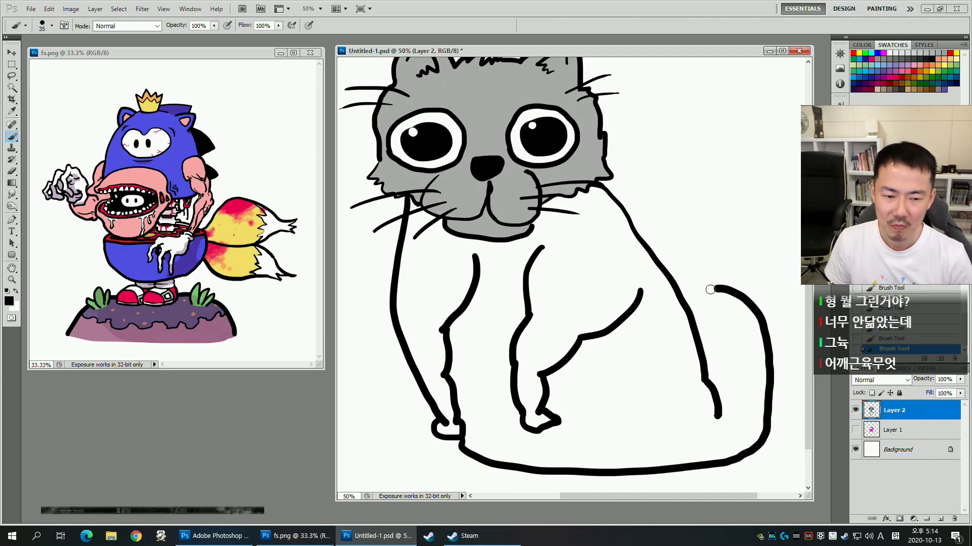
{"action": "left_click_drag", "start_coordinate": [697, 322], "coordinate": [719, 377]}
{"action": "mouse_move", "coordinate": [576, 353]}
{"action": "left_mouse_down"}
{"action": "mouse_move", "coordinate": [557, 385]}
{"action": "mouse_move", "coordinate": [569, 378]}
{"action": "left_mouse_up"}
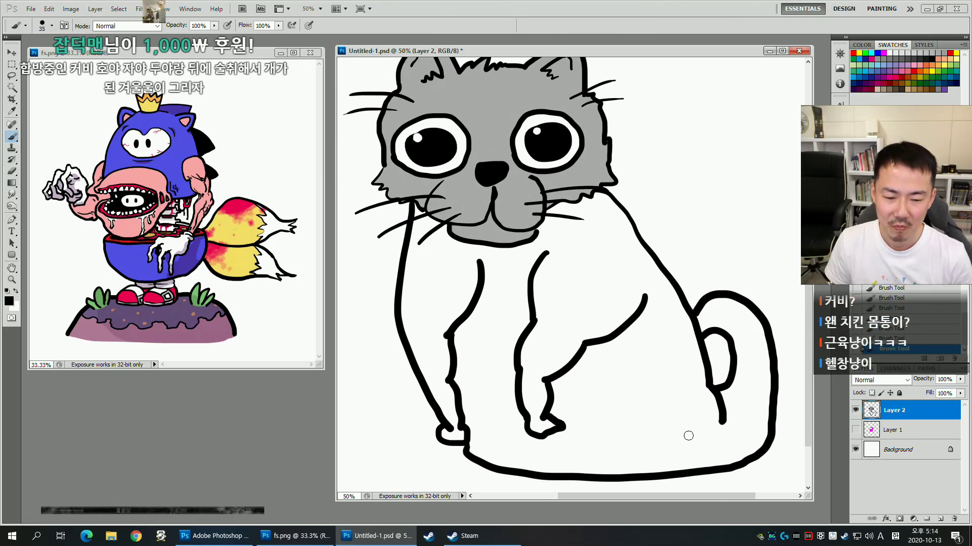
Fill the cat's body, tail and the small gap beside the neck with the gray sampled from its face.
{"action": "key", "text": "w"}
{"action": "left_click", "coordinate": [638, 366]}
{"action": "key", "text": "b"}
{"action": "left_click", "coordinate": [551, 188], "text": "alt"}
{"action": "key", "text": "alt+BackSpace"}
{"action": "key", "text": "ctrl+d"}
{"action": "key", "text": "w"}
{"action": "left_click", "coordinate": [419, 213]}
{"action": "key", "text": "alt+BackSpace"}
{"action": "key", "text": "ctrl+d"}
{"action": "left_click_drag", "start_coordinate": [683, 188], "coordinate": [669, 204]}
{"action": "key", "text": "b"}
Dot black whisker spots on both sides of the muzzle with the brush at size 20.
{"action": "key", "text": "d"}
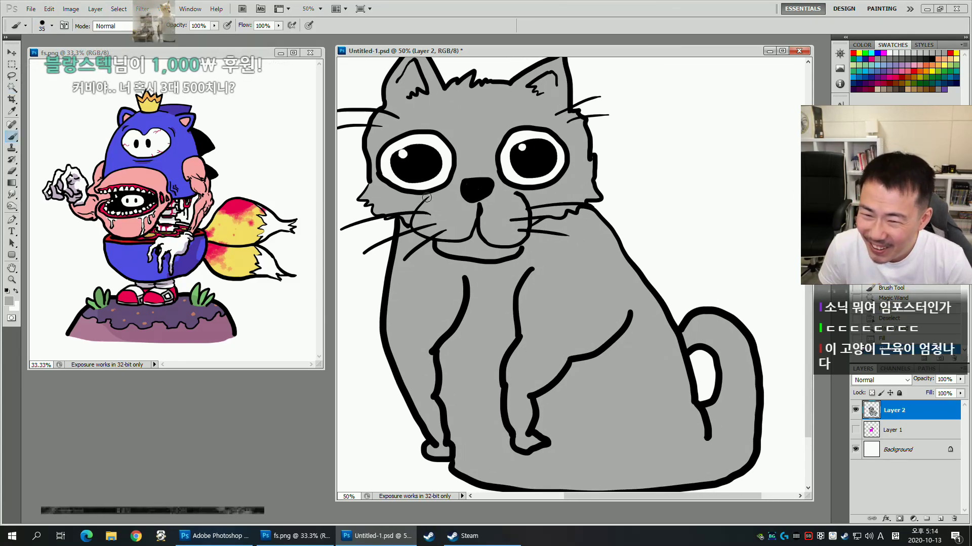
{"action": "key", "text": "bracketleft"}
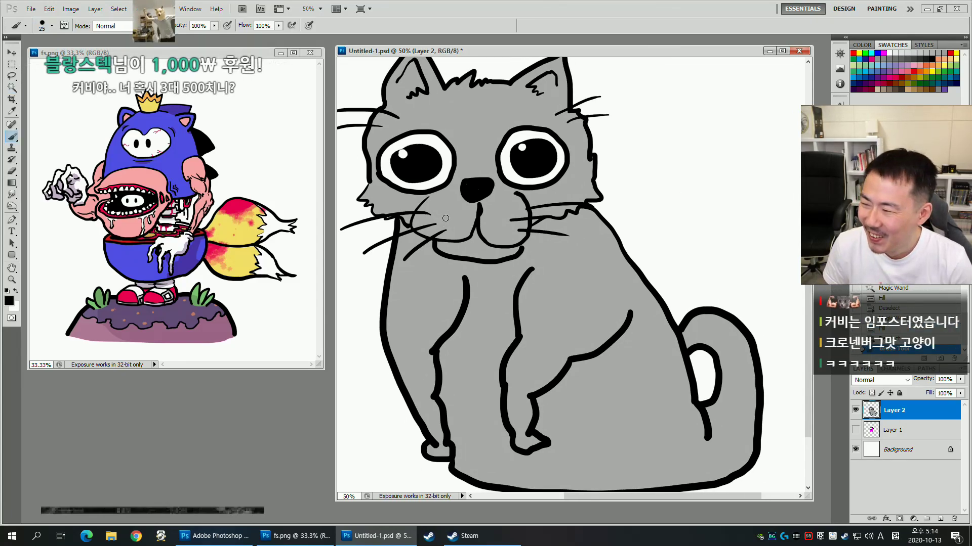
{"action": "key", "text": "bracketleft"}
{"action": "left_click", "coordinate": [445, 224]}
{"action": "left_click", "coordinate": [453, 221]}
{"action": "left_click", "coordinate": [463, 224]}
{"action": "left_click", "coordinate": [455, 230]}
{"action": "left_click", "coordinate": [456, 230]}
{"action": "left_click", "coordinate": [498, 228]}
{"action": "left_click", "coordinate": [506, 227]}
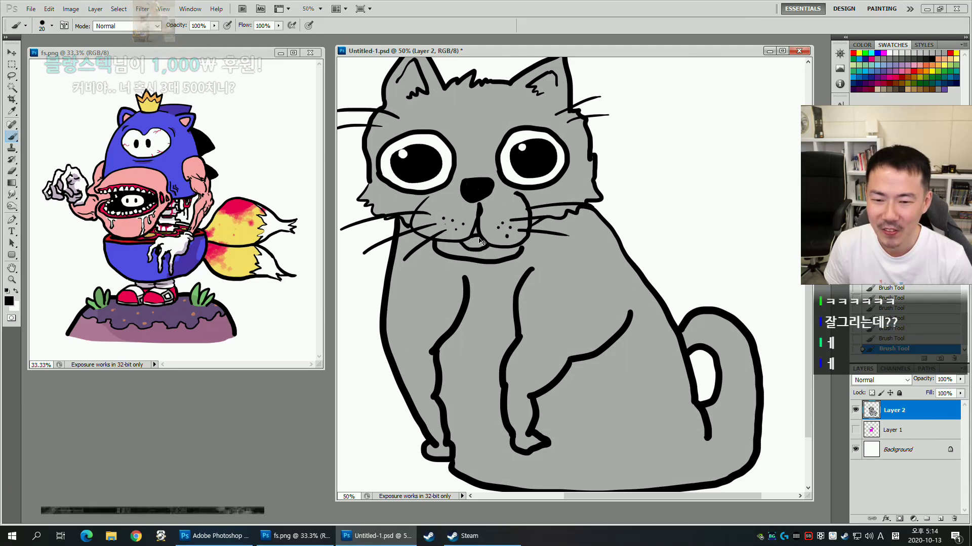
Undo the last two mouth strokes, outline a small tongue, and fill it with pink sampled from the fs.png character.
{"action": "key", "text": "ctrl+alt+z"}
{"action": "key", "text": "ctrl+alt+z"}
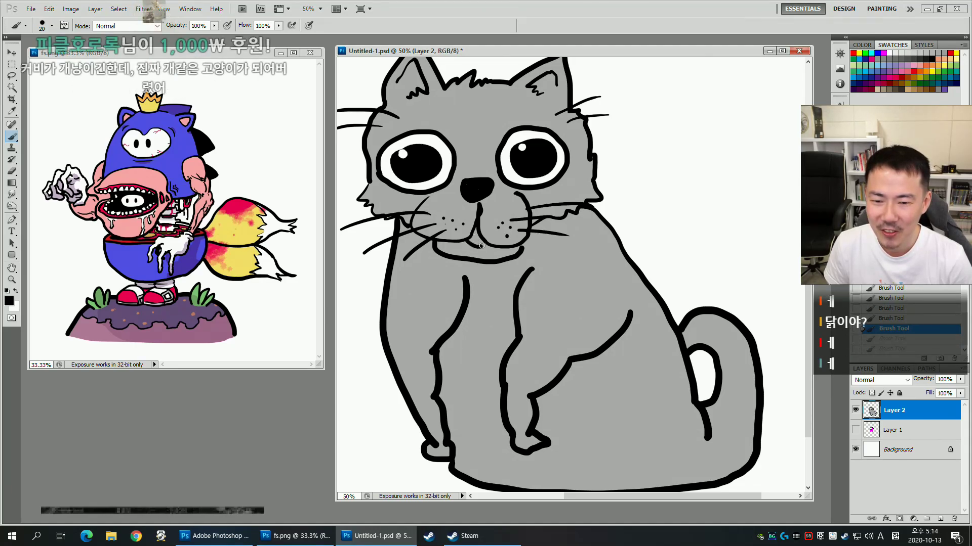
{"action": "left_click_drag", "start_coordinate": [468, 240], "coordinate": [483, 244]}
{"action": "key", "text": "w"}
{"action": "left_click", "coordinate": [476, 238]}
{"action": "key", "text": "b"}
{"action": "left_click", "coordinate": [197, 166], "text": "alt"}
{"action": "key", "text": "alt+BackSpace"}
{"action": "key", "text": "ctrl+d"}
{"action": "left_click_drag", "start_coordinate": [617, 250], "coordinate": [672, 251]}
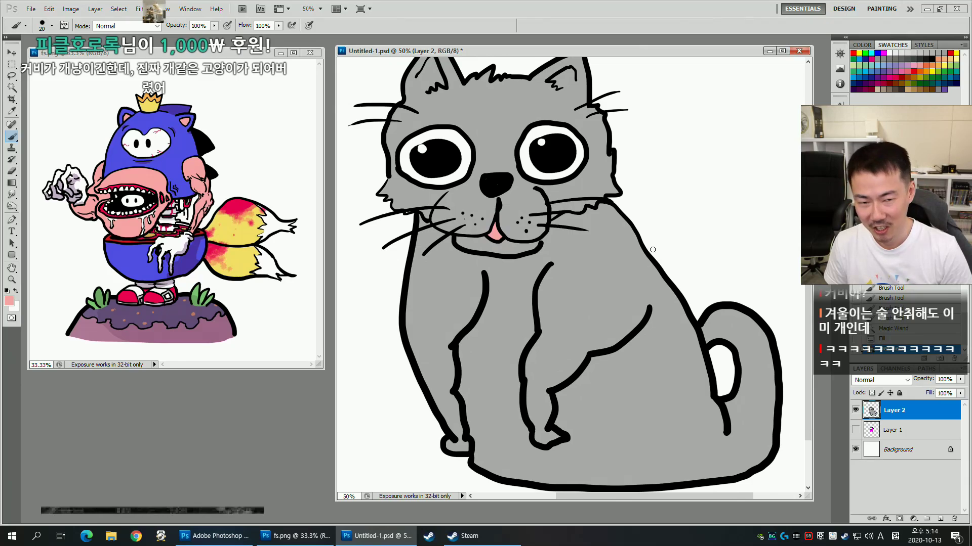
Scale the cat down proportionally to 79.18%, move it to the middle of the canvas, and save the document.
{"action": "left_click_drag", "start_coordinate": [698, 211], "coordinate": [664, 234]}
{"action": "key", "text": "ctrl+t"}
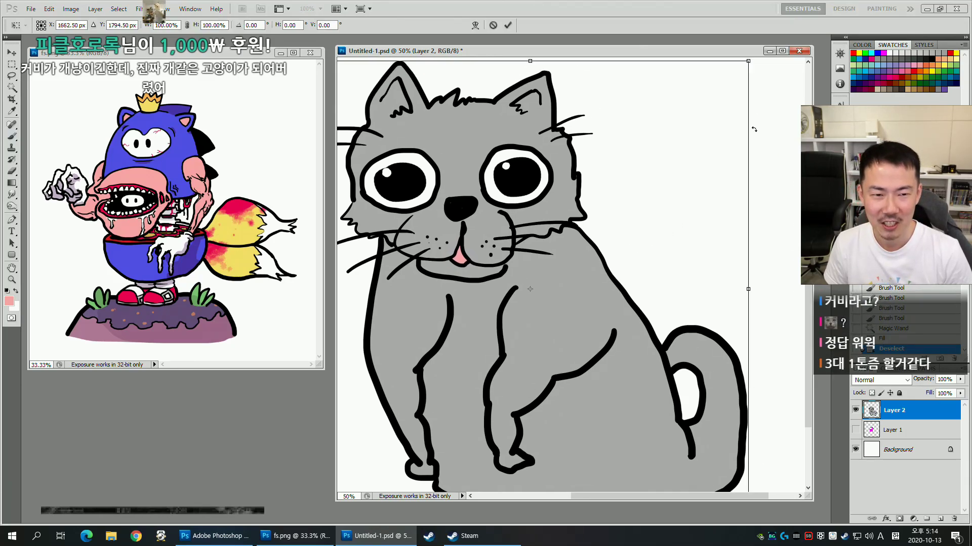
{"action": "left_click_drag", "start_coordinate": [751, 62], "coordinate": [657, 155]}
{"action": "mouse_move", "coordinate": [554, 266]}
{"action": "left_mouse_down"}
{"action": "mouse_move", "coordinate": [622, 206]}
{"action": "mouse_move", "coordinate": [631, 215]}
{"action": "left_mouse_up"}
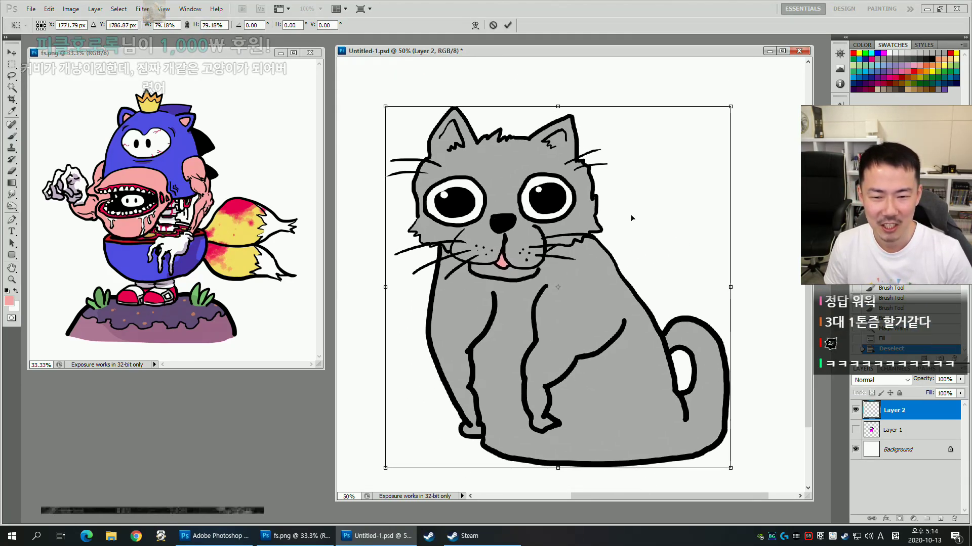
{"action": "key", "text": "Return"}
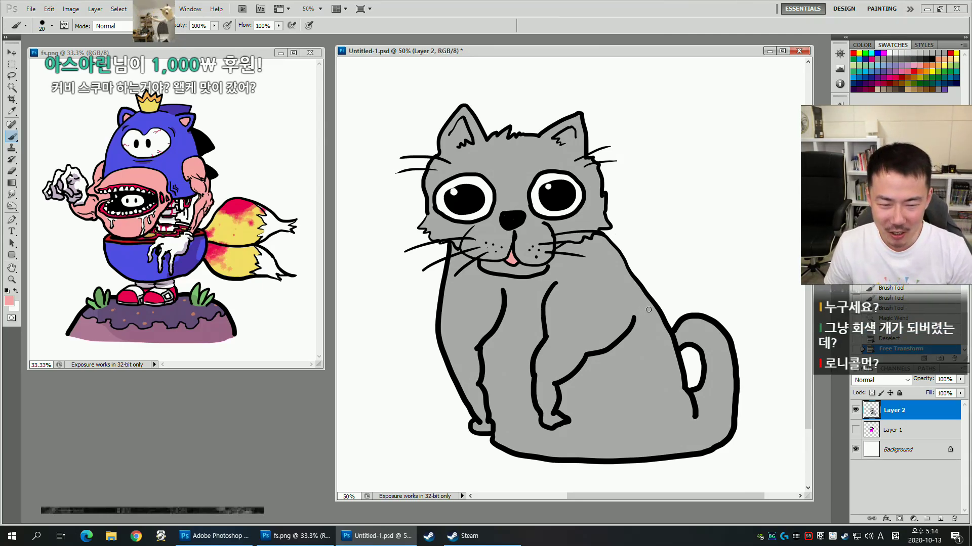
{"action": "key", "text": "space"}
{"action": "left_click_drag", "start_coordinate": [670, 326], "coordinate": [656, 324]}
{"action": "key", "text": "ctrl+s"}
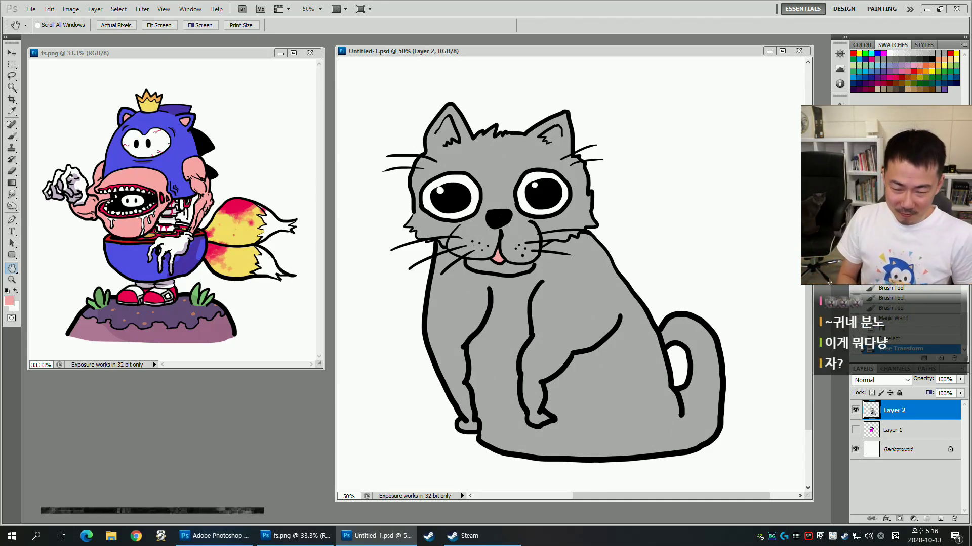
Hide Layer 2 and add a new layer, with the brush set to black at size 30.
{"action": "left_click", "coordinate": [855, 409]}
{"action": "key", "text": "b"}
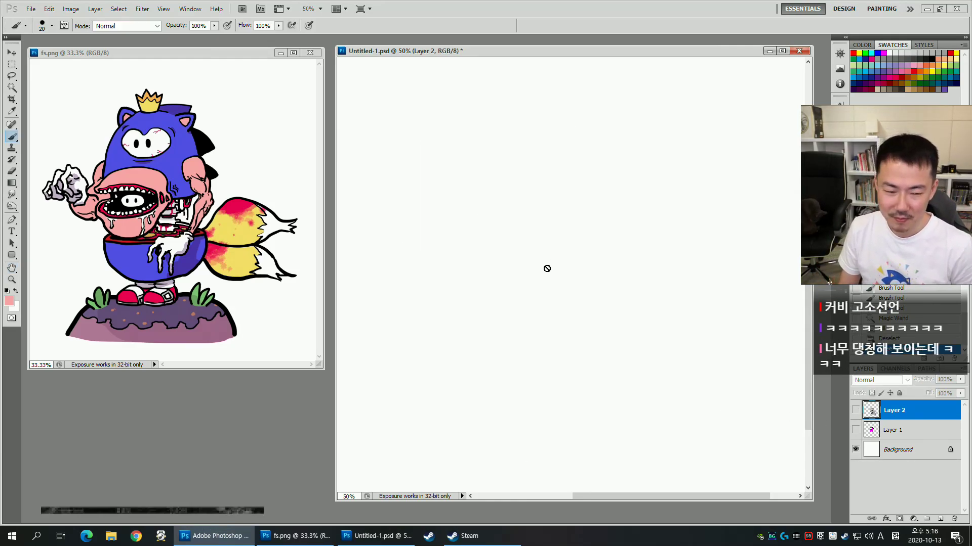
{"action": "left_click", "coordinate": [940, 520]}
{"action": "key", "text": "d"}
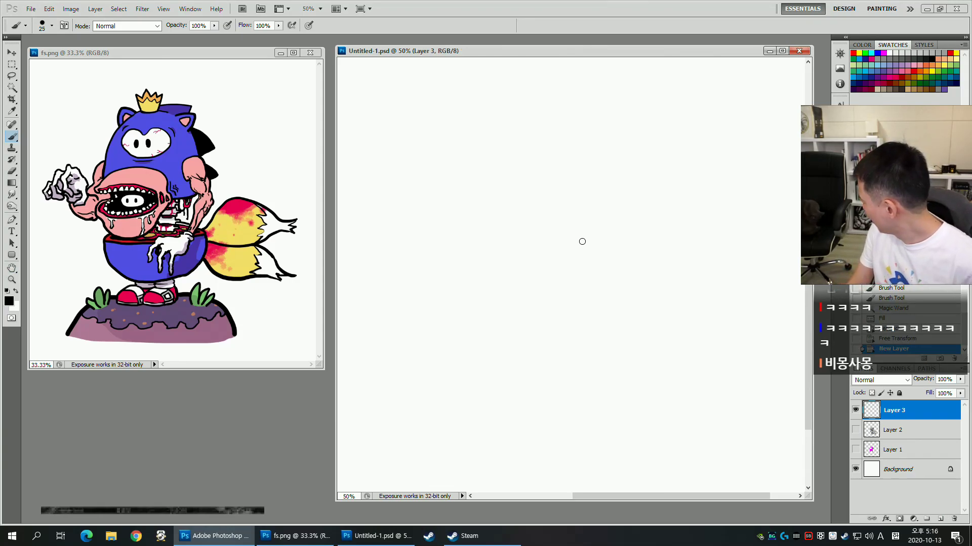
{"action": "key", "text": "bracketright"}
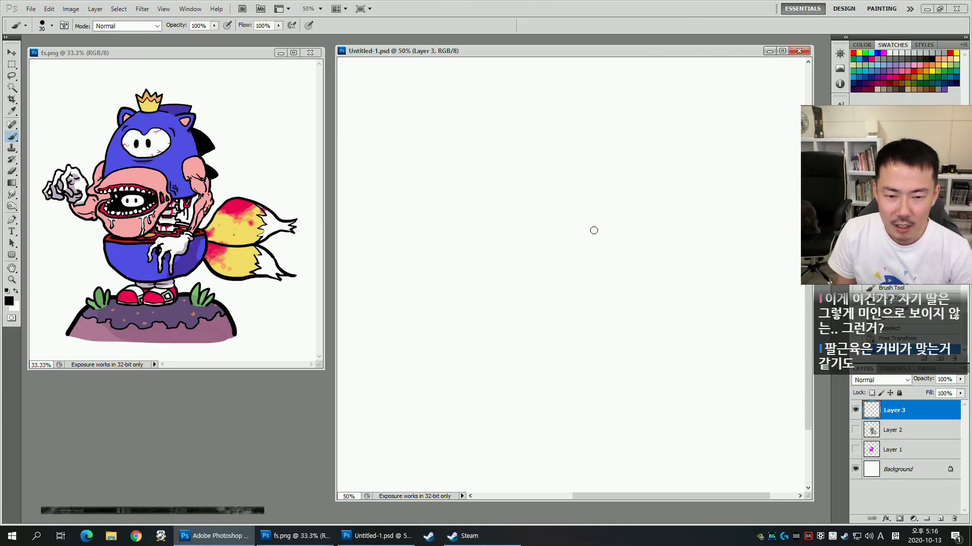
Draw two slanted almond-shaped eye outlines and a small solid black nose below and between them.
{"action": "left_click_drag", "start_coordinate": [602, 218], "coordinate": [648, 216]}
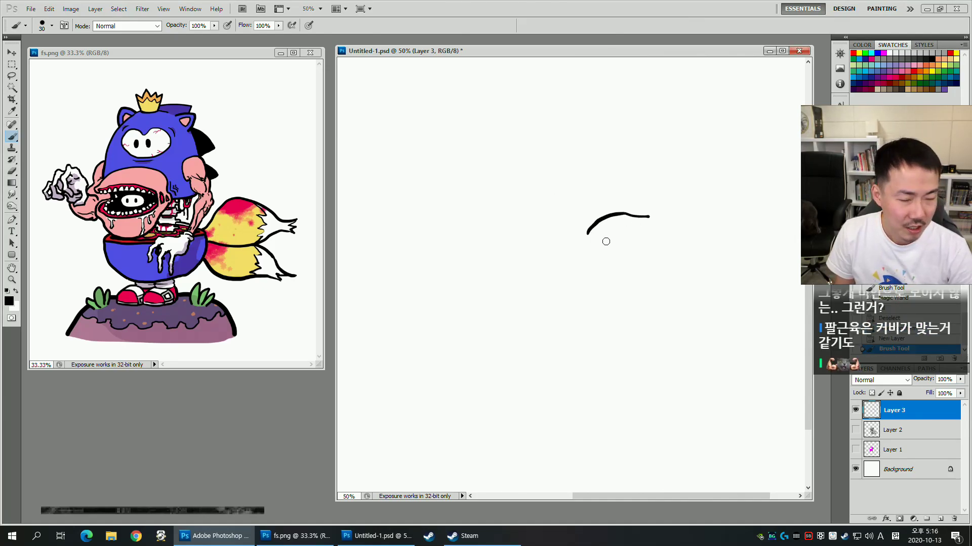
{"action": "key", "text": "ctrl+z"}
{"action": "mouse_move", "coordinate": [594, 240]}
{"action": "left_mouse_down"}
{"action": "mouse_move", "coordinate": [653, 218]}
{"action": "mouse_move", "coordinate": [592, 241]}
{"action": "mouse_move", "coordinate": [640, 242]}
{"action": "mouse_move", "coordinate": [653, 219]}
{"action": "left_mouse_up"}
{"action": "mouse_move", "coordinate": [477, 217]}
{"action": "left_mouse_down"}
{"action": "mouse_move", "coordinate": [504, 217]}
{"action": "mouse_move", "coordinate": [541, 244]}
{"action": "left_mouse_up"}
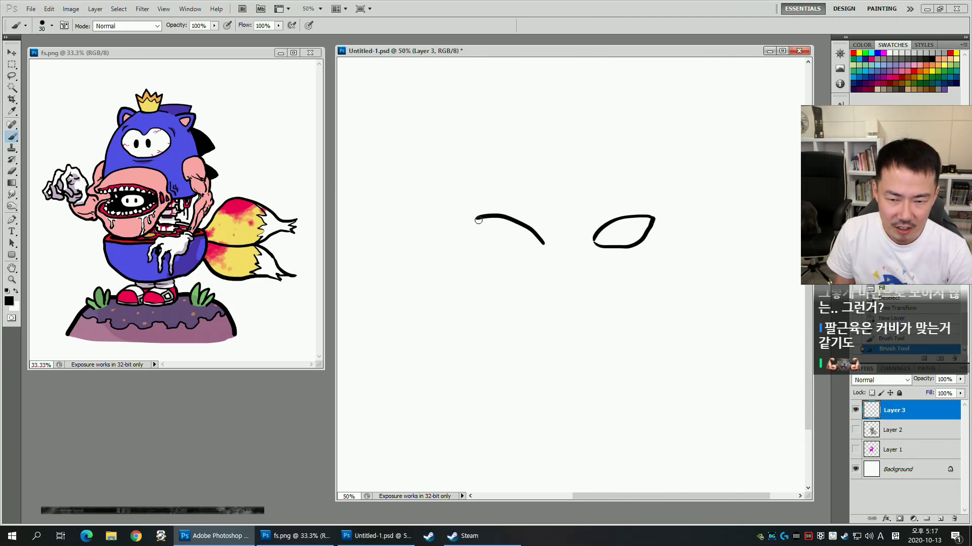
{"action": "mouse_move", "coordinate": [478, 221]}
{"action": "left_mouse_down"}
{"action": "mouse_move", "coordinate": [487, 242]}
{"action": "mouse_move", "coordinate": [540, 244]}
{"action": "left_mouse_up"}
{"action": "key", "text": "ctrl+z"}
{"action": "left_click_drag", "start_coordinate": [478, 219], "coordinate": [540, 244]}
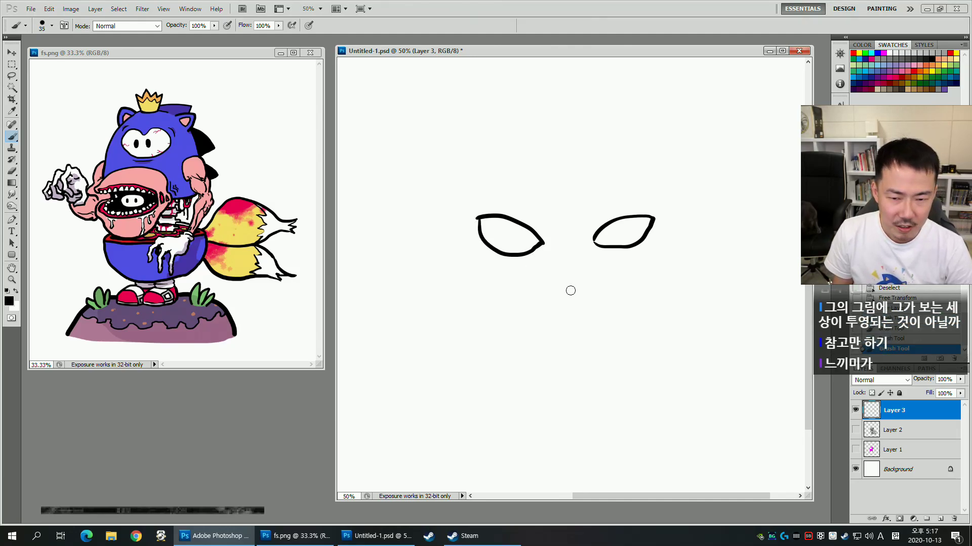
{"action": "left_click_drag", "start_coordinate": [559, 281], "coordinate": [569, 291]}
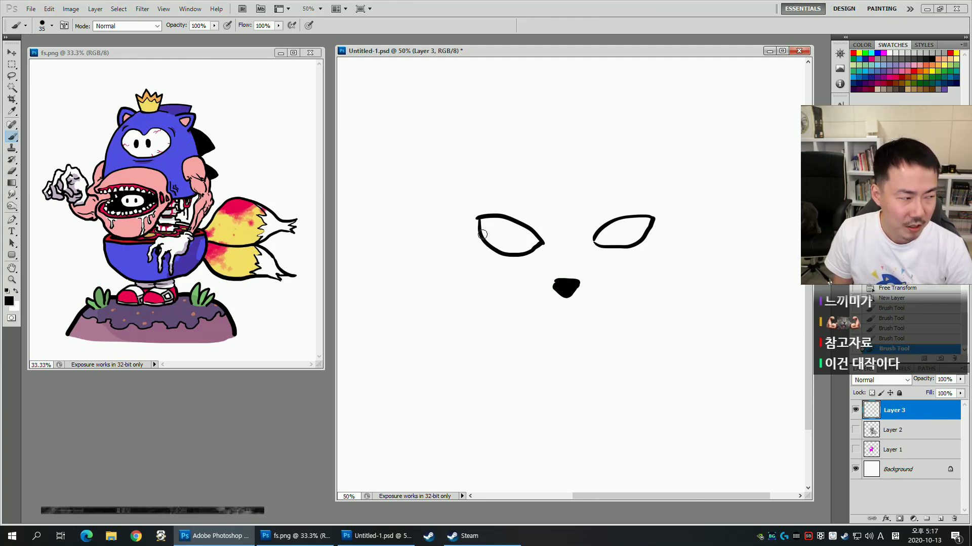
Outline the top of the cat's head with two pointed ears, a fur tuft between them and one jagged cheek side.
{"action": "mouse_move", "coordinate": [444, 165]}
{"action": "left_mouse_down"}
{"action": "mouse_move", "coordinate": [476, 114]}
{"action": "mouse_move", "coordinate": [519, 157]}
{"action": "left_mouse_up"}
{"action": "key", "text": "ctrl+z"}
{"action": "mouse_move", "coordinate": [461, 178]}
{"action": "left_mouse_down"}
{"action": "mouse_move", "coordinate": [462, 153]}
{"action": "mouse_move", "coordinate": [614, 165]}
{"action": "left_mouse_up"}
{"action": "key", "text": "ctrl+z"}
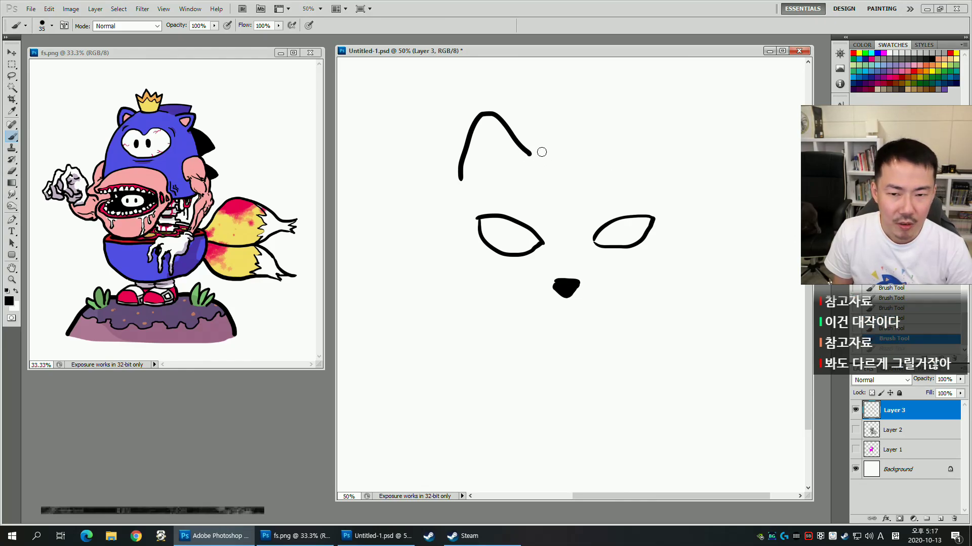
{"action": "mouse_move", "coordinate": [548, 146]}
{"action": "left_mouse_down"}
{"action": "mouse_move", "coordinate": [592, 146]}
{"action": "mouse_move", "coordinate": [598, 157]}
{"action": "mouse_move", "coordinate": [676, 121]}
{"action": "mouse_move", "coordinate": [669, 184]}
{"action": "mouse_move", "coordinate": [683, 193]}
{"action": "mouse_move", "coordinate": [682, 252]}
{"action": "left_mouse_up"}
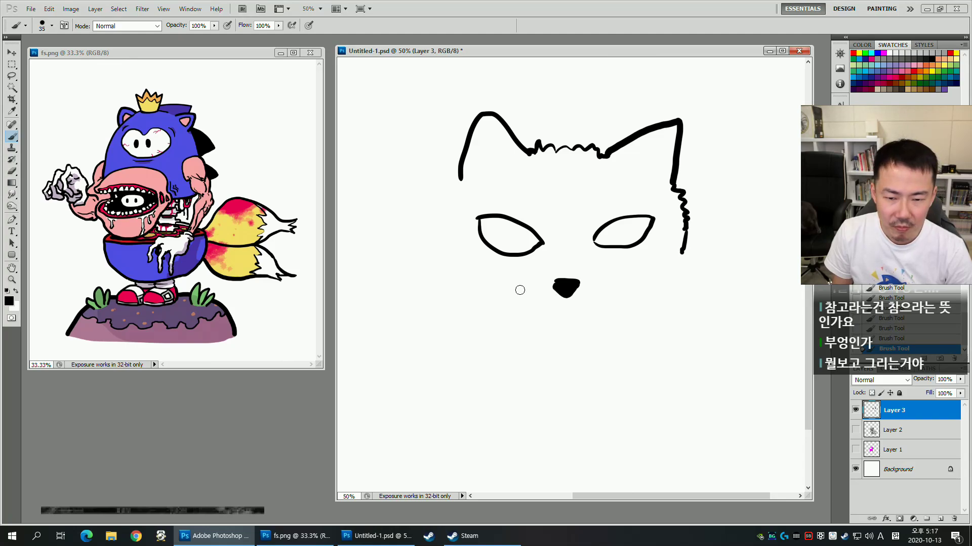
Draw the muzzle curves under the nose and close the face contour with jagged cheeks and a narrow jaw.
{"action": "mouse_move", "coordinate": [524, 287]}
{"action": "left_mouse_down"}
{"action": "mouse_move", "coordinate": [541, 332]}
{"action": "mouse_move", "coordinate": [569, 310]}
{"action": "mouse_move", "coordinate": [569, 297]}
{"action": "mouse_move", "coordinate": [574, 331]}
{"action": "mouse_move", "coordinate": [619, 307]}
{"action": "left_mouse_up"}
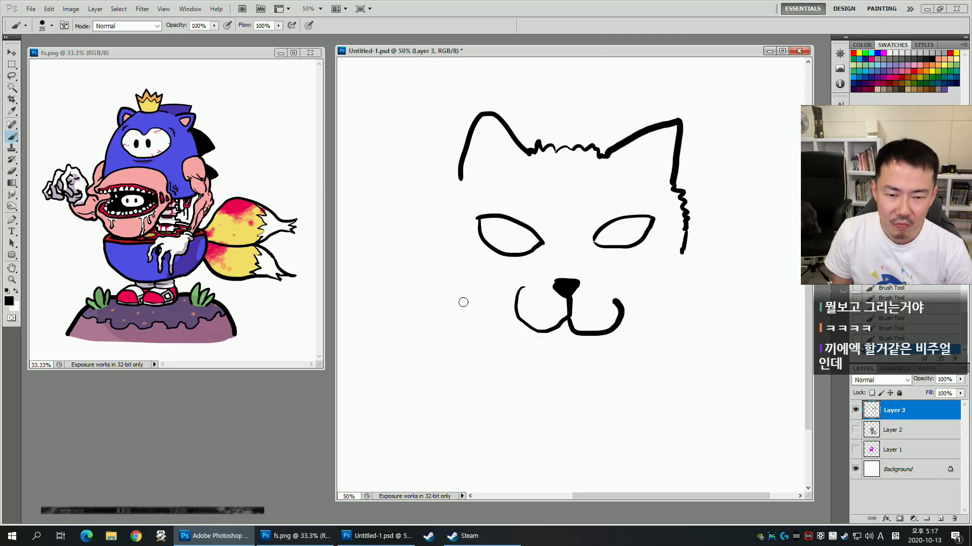
{"action": "mouse_move", "coordinate": [460, 178]}
{"action": "left_mouse_down"}
{"action": "mouse_move", "coordinate": [443, 202]}
{"action": "mouse_move", "coordinate": [448, 250]}
{"action": "left_mouse_up"}
{"action": "left_click_drag", "start_coordinate": [462, 284], "coordinate": [470, 293]}
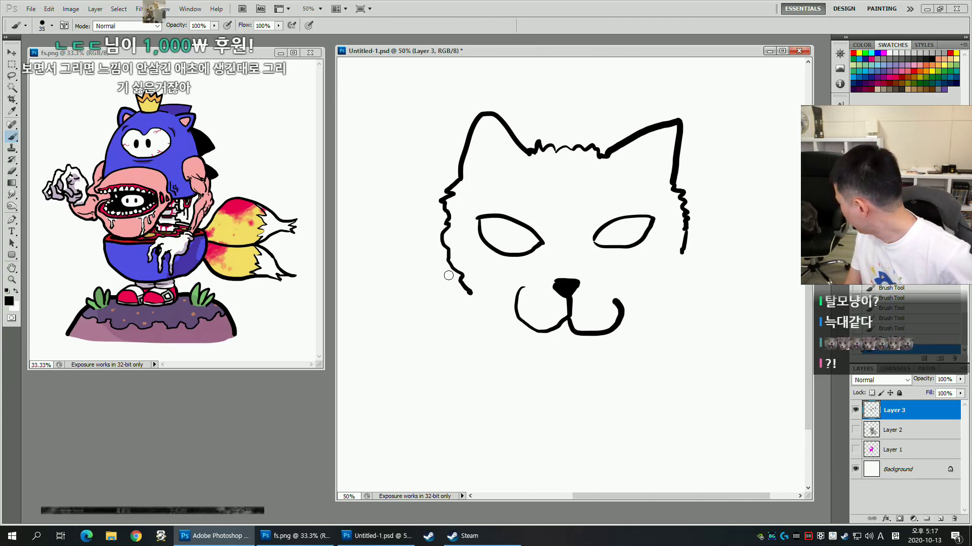
{"action": "key", "text": "ctrl+z"}
{"action": "mouse_move", "coordinate": [447, 227]}
{"action": "left_mouse_down"}
{"action": "mouse_move", "coordinate": [460, 261]}
{"action": "mouse_move", "coordinate": [492, 289]}
{"action": "mouse_move", "coordinate": [505, 326]}
{"action": "mouse_move", "coordinate": [533, 351]}
{"action": "mouse_move", "coordinate": [566, 357]}
{"action": "mouse_move", "coordinate": [633, 340]}
{"action": "mouse_move", "coordinate": [654, 290]}
{"action": "mouse_move", "coordinate": [683, 249]}
{"action": "left_mouse_up"}
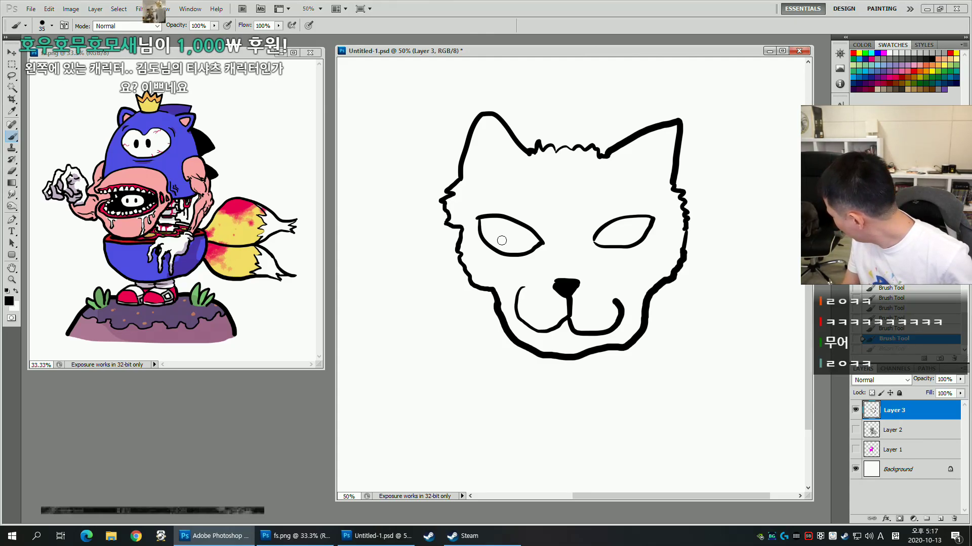
Draw round irises with vertical slit pupils inside both eyes with the brush at size 25.
{"action": "key", "text": "bracketleft"}
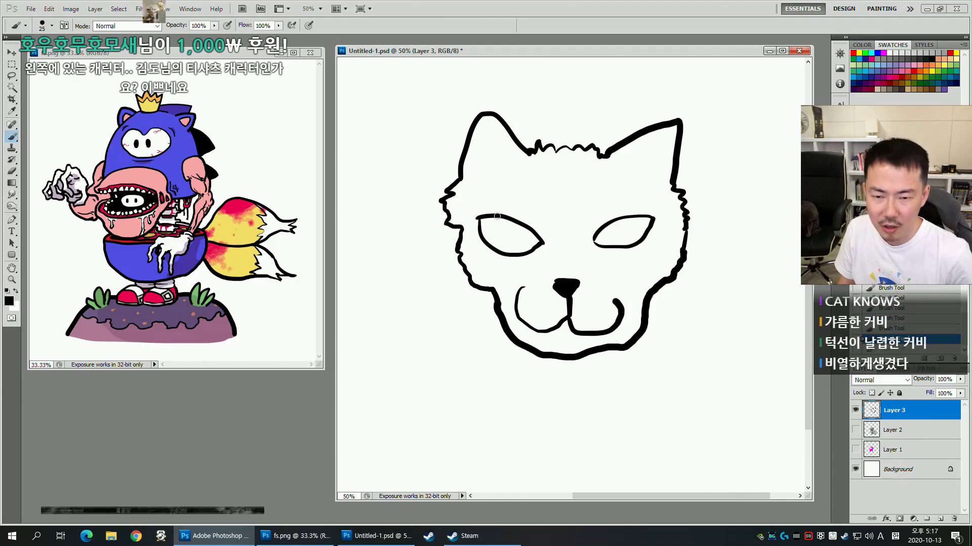
{"action": "mouse_move", "coordinate": [498, 247]}
{"action": "left_mouse_down"}
{"action": "mouse_move", "coordinate": [522, 230]}
{"action": "mouse_move", "coordinate": [510, 251]}
{"action": "left_mouse_up"}
{"action": "mouse_move", "coordinate": [619, 236]}
{"action": "left_mouse_down"}
{"action": "mouse_move", "coordinate": [635, 222]}
{"action": "mouse_move", "coordinate": [634, 242]}
{"action": "mouse_move", "coordinate": [614, 243]}
{"action": "left_mouse_up"}
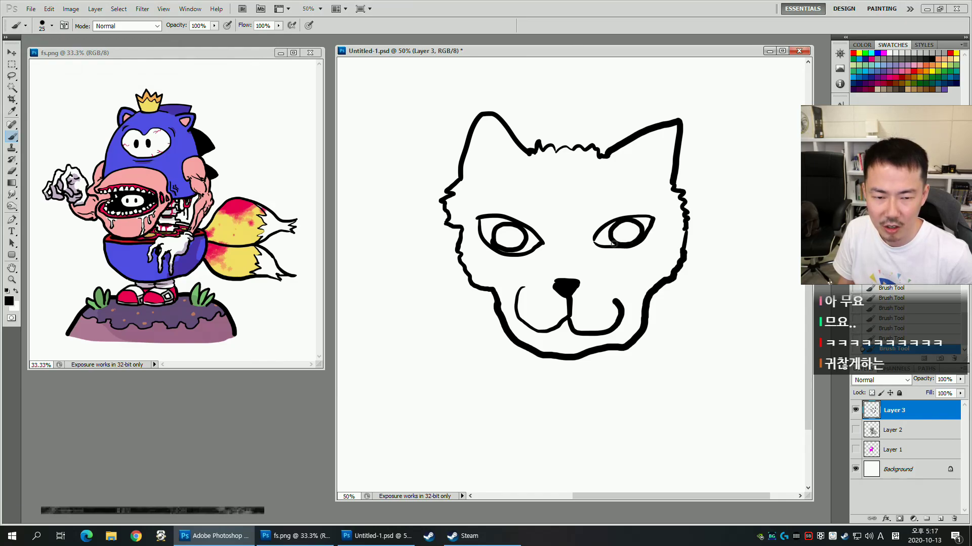
{"action": "key", "text": "w"}
{"action": "left_click", "coordinate": [509, 236]}
{"action": "left_click", "coordinate": [625, 232], "text": "shift"}
{"action": "key", "text": "b"}
{"action": "left_click_drag", "start_coordinate": [511, 230], "coordinate": [511, 247]}
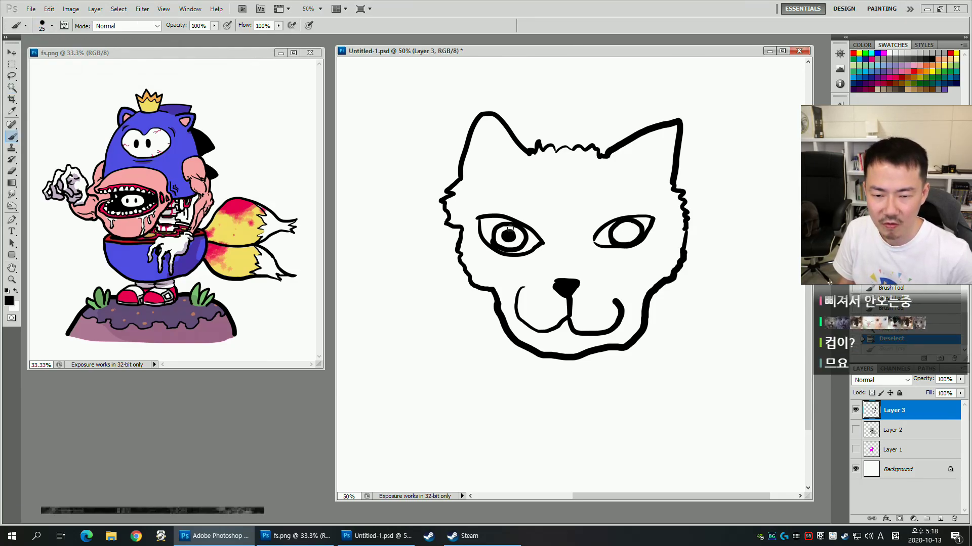
{"action": "left_click_drag", "start_coordinate": [626, 221], "coordinate": [625, 245]}
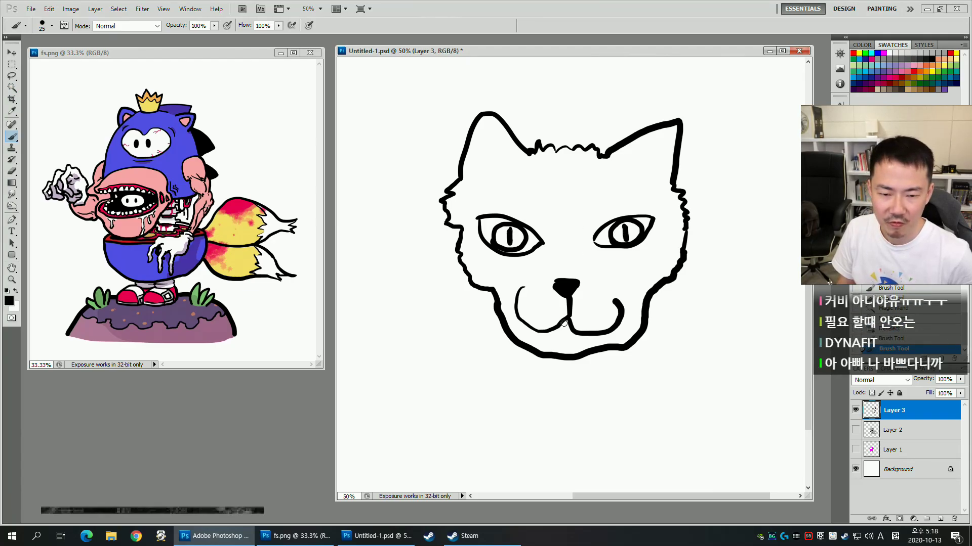
Dot whisker spots on both sides of the muzzle and draw a small tongue curve under the mouth.
{"action": "left_click", "coordinate": [532, 308]}
{"action": "left_click", "coordinate": [552, 317]}
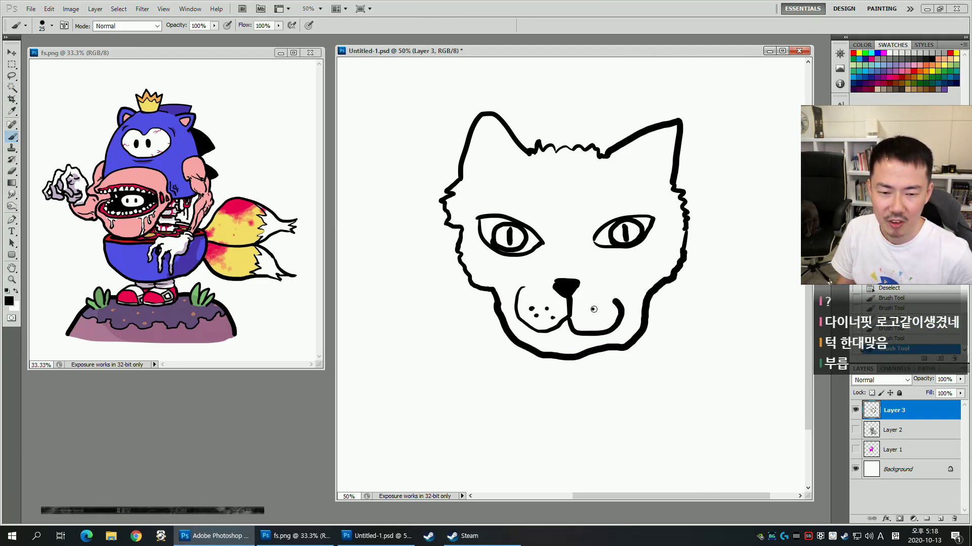
{"action": "left_click", "coordinate": [594, 309]}
{"action": "left_click", "coordinate": [605, 307]}
{"action": "left_click", "coordinate": [596, 320]}
{"action": "left_click_drag", "start_coordinate": [553, 330], "coordinate": [586, 335]}
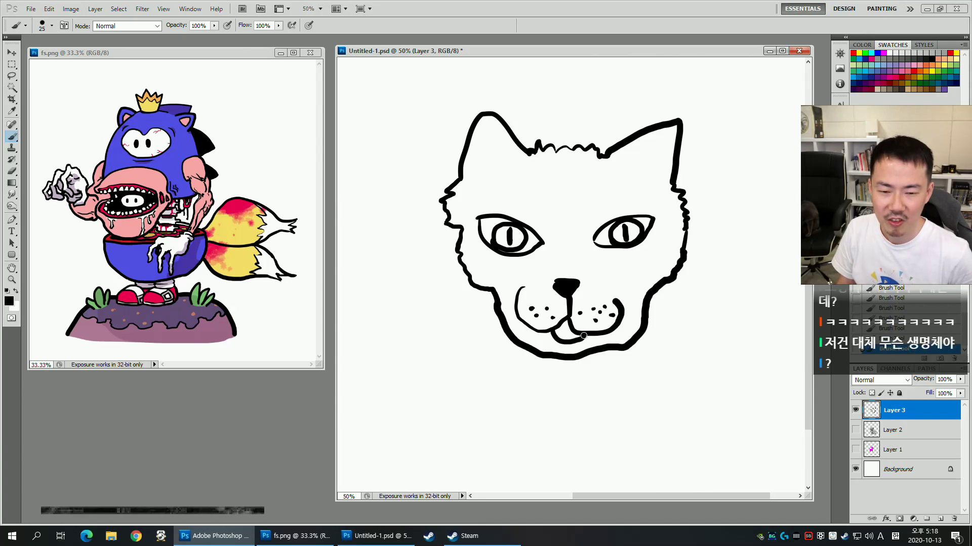
Draw long whiskers fanning outward from both sides of the muzzle.
{"action": "left_click_drag", "start_coordinate": [521, 302], "coordinate": [468, 309]}
{"action": "mouse_move", "coordinate": [534, 315]}
{"action": "left_mouse_down"}
{"action": "mouse_move", "coordinate": [474, 333]}
{"action": "mouse_move", "coordinate": [478, 354]}
{"action": "left_mouse_up"}
{"action": "left_click_drag", "start_coordinate": [610, 309], "coordinate": [685, 314]}
{"action": "left_click_drag", "start_coordinate": [616, 319], "coordinate": [682, 346]}
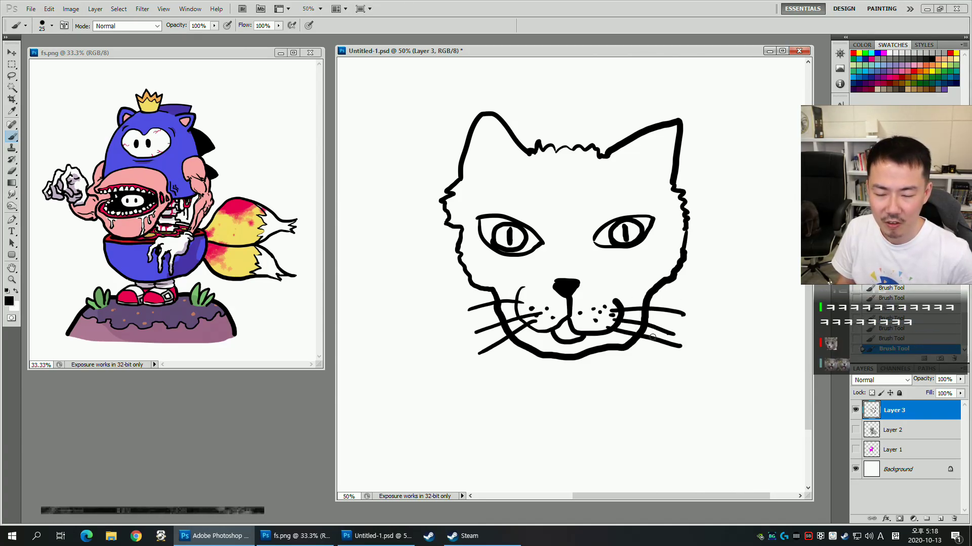
Select the eye areas around both irises, expand the selection, and fill it with black.
{"action": "key", "text": "w"}
{"action": "left_click", "coordinate": [531, 242]}
{"action": "left_click", "coordinate": [489, 227]}
{"action": "left_click", "coordinate": [603, 237], "text": "shift"}
{"action": "left_click", "coordinate": [645, 222], "text": "shift"}
{"action": "key", "text": "F2"}
{"action": "key", "text": "alt+BackSpace"}
{"action": "key", "text": "ctrl+d"}
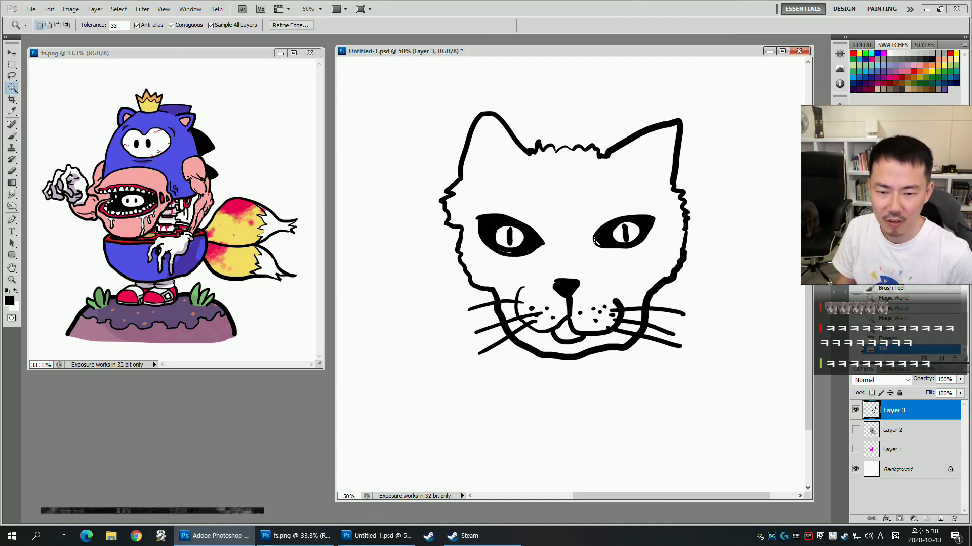
Repaint the irises of both eyes in sampled white with thicker black slit pupils.
{"action": "key", "text": "b"}
{"action": "left_click", "coordinate": [517, 237], "text": "alt"}
{"action": "key", "text": "bracketright"}
{"action": "mouse_move", "coordinate": [509, 236]}
{"action": "left_mouse_down"}
{"action": "mouse_move", "coordinate": [520, 245]}
{"action": "mouse_move", "coordinate": [514, 229]}
{"action": "mouse_move", "coordinate": [504, 246]}
{"action": "left_mouse_up"}
{"action": "left_click_drag", "start_coordinate": [617, 237], "coordinate": [623, 237]}
{"action": "key", "text": "x"}
{"action": "key", "text": "ctrl+z"}
Draw thin brow whiskers above both eyes, extending past the head, with the brush at size 20.
{"action": "key", "text": "bracketleft"}
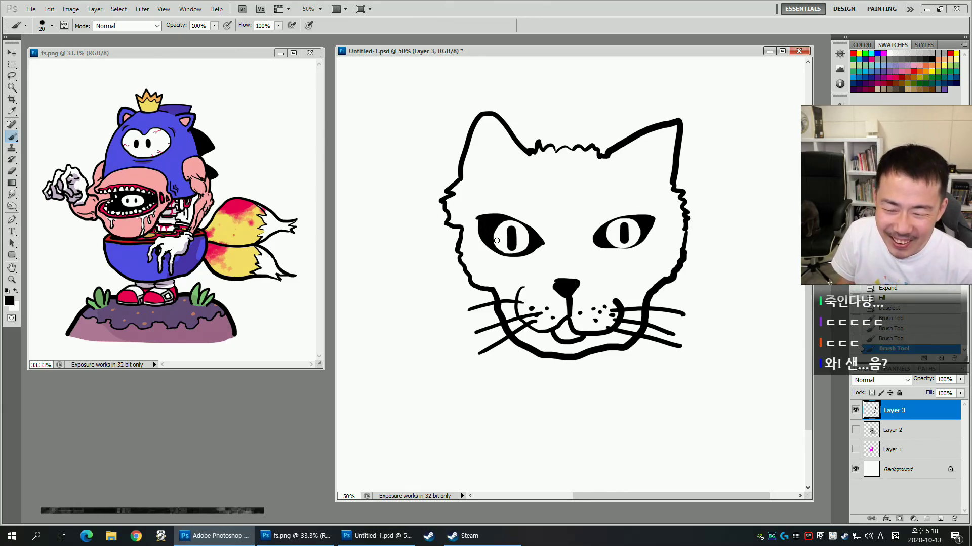
{"action": "key", "text": "ctrl+z"}
{"action": "mouse_move", "coordinate": [647, 195]}
{"action": "left_mouse_down"}
{"action": "mouse_move", "coordinate": [710, 180]}
{"action": "mouse_move", "coordinate": [752, 188]}
{"action": "left_mouse_up"}
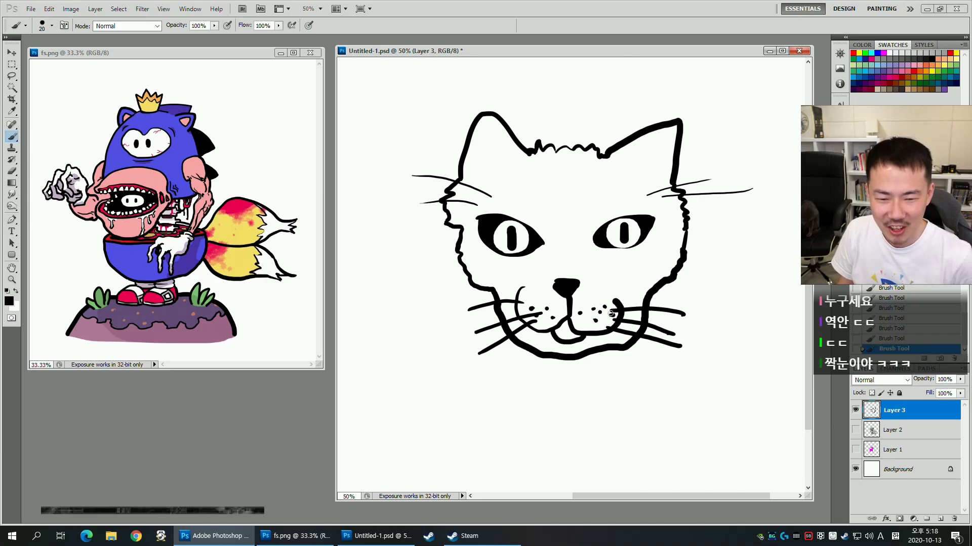
Draw broad shoulder and outer body contours sloping down from both cheeks with the brush at size 35.
{"action": "mouse_move", "coordinate": [460, 261]}
{"action": "left_mouse_down"}
{"action": "mouse_move", "coordinate": [418, 313]}
{"action": "mouse_move", "coordinate": [398, 400]}
{"action": "left_mouse_up"}
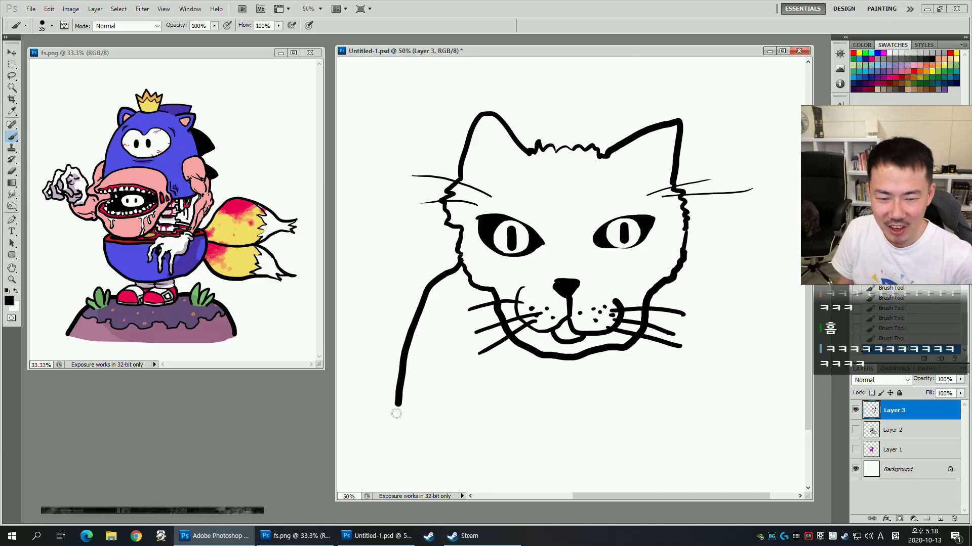
{"action": "key", "text": "ctrl+z"}
{"action": "mouse_move", "coordinate": [461, 229]}
{"action": "left_mouse_down"}
{"action": "mouse_move", "coordinate": [428, 259]}
{"action": "mouse_move", "coordinate": [356, 419]}
{"action": "left_mouse_up"}
{"action": "mouse_move", "coordinate": [684, 216]}
{"action": "left_mouse_down"}
{"action": "mouse_move", "coordinate": [708, 227]}
{"action": "mouse_move", "coordinate": [774, 316]}
{"action": "mouse_move", "coordinate": [774, 440]}
{"action": "left_mouse_up"}
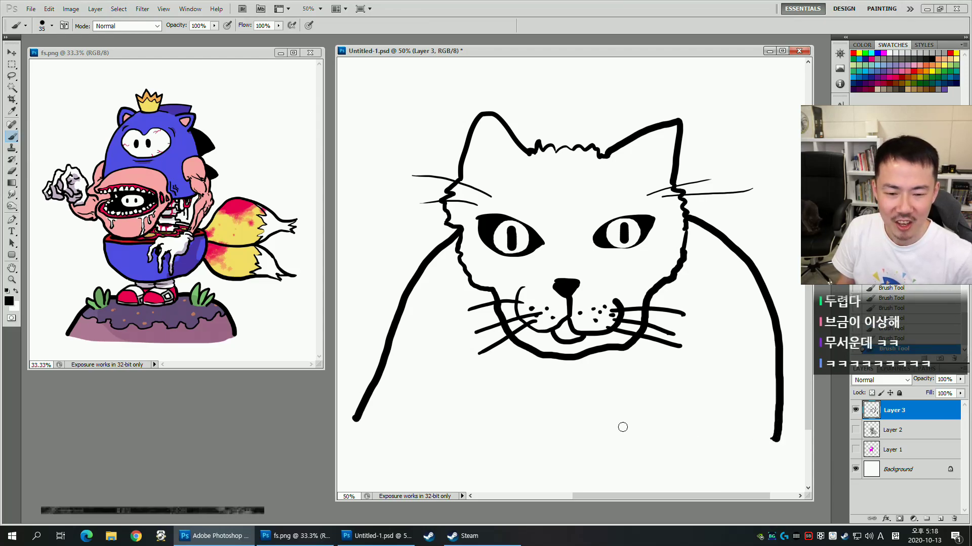
Draw the nose bridge lines below the inner eye corners and small inner-ear shapes with the brush at size 20.
{"action": "key", "text": "bracketleft"}
{"action": "key", "text": "bracketleft"}
{"action": "key", "text": "bracketleft"}
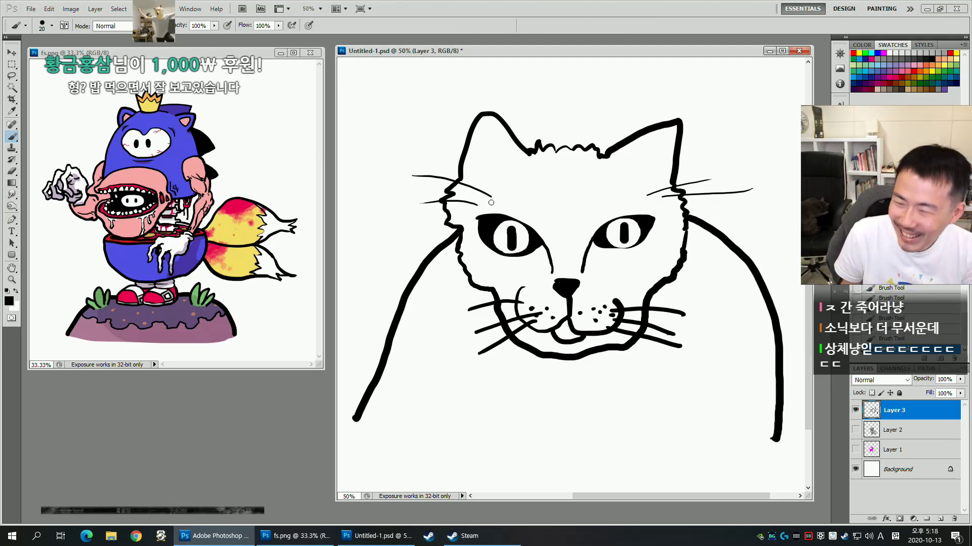
{"action": "left_click_drag", "start_coordinate": [476, 169], "coordinate": [488, 140]}
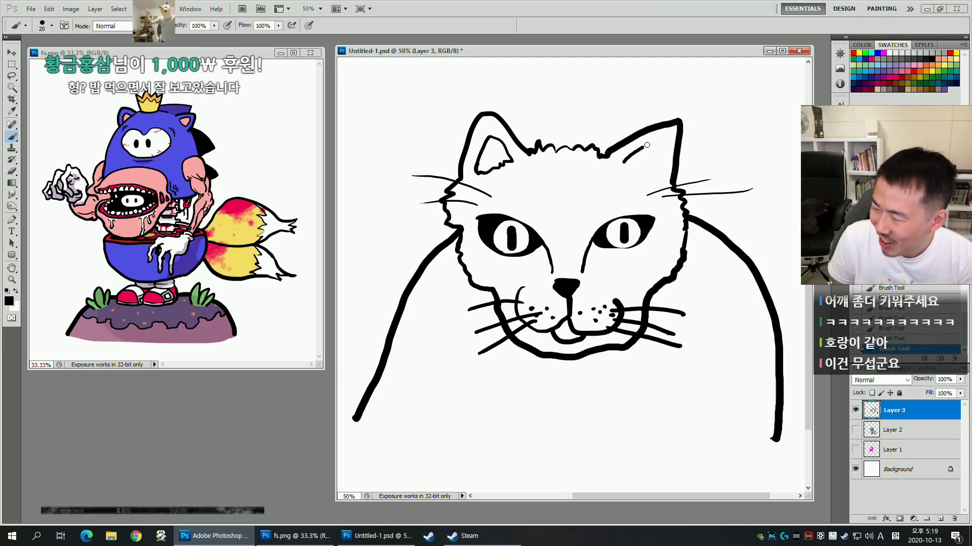
{"action": "left_click_drag", "start_coordinate": [652, 172], "coordinate": [623, 162]}
Try repainting both slit pupils as large round black pupils with small white highlights.
{"action": "key", "text": "w"}
{"action": "key", "text": "b"}
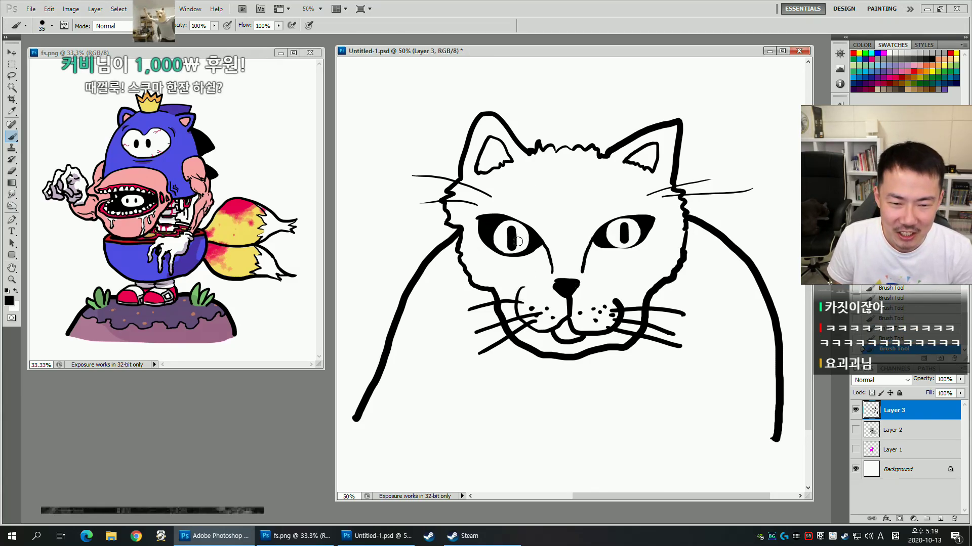
{"action": "left_click", "coordinate": [503, 235], "text": "alt"}
{"action": "left_click_drag", "start_coordinate": [510, 232], "coordinate": [510, 247]}
{"action": "mouse_move", "coordinate": [624, 229]}
{"action": "left_mouse_down"}
{"action": "mouse_move", "coordinate": [650, 220]}
{"action": "mouse_move", "coordinate": [621, 229]}
{"action": "left_mouse_up"}
{"action": "left_click", "coordinate": [648, 222], "text": "alt"}
{"action": "left_click_drag", "start_coordinate": [507, 236], "coordinate": [507, 236]}
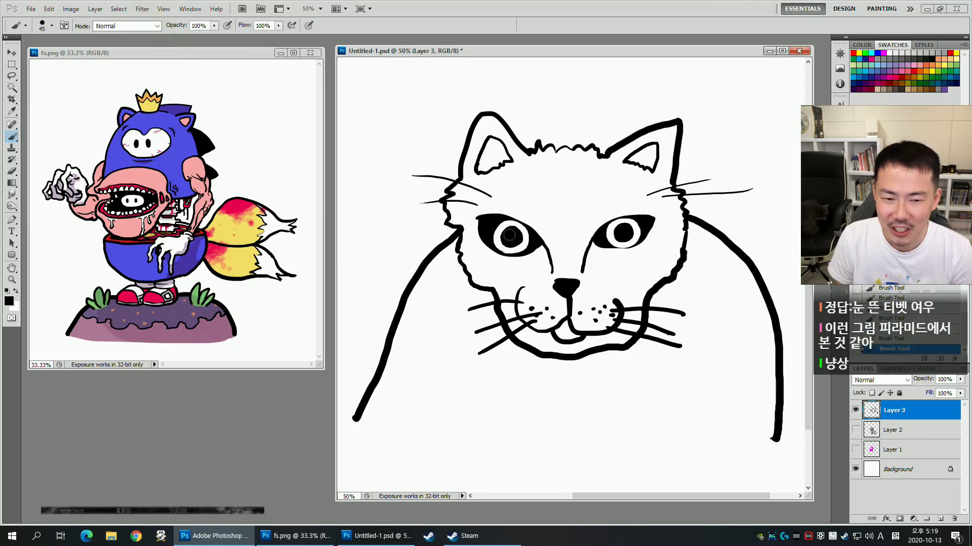
{"action": "left_click", "coordinate": [554, 233], "text": "alt"}
{"action": "left_click", "coordinate": [504, 230]}
{"action": "left_click", "coordinate": [617, 227]}
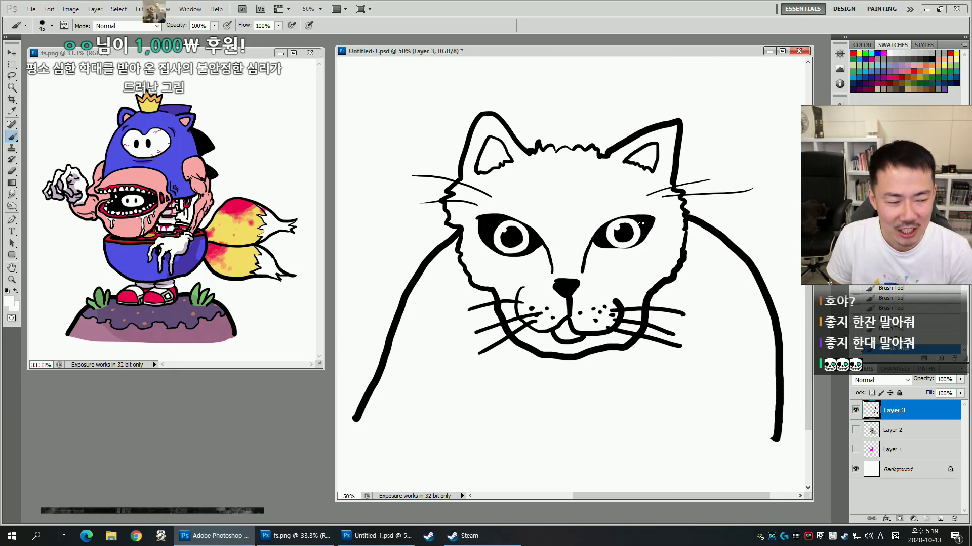
Undo the round pupils and their highlights, and reset the foreground color to black.
{"action": "key", "text": "ctrl+alt+z"}
{"action": "key", "text": "ctrl+alt+z"}
{"action": "key", "text": "ctrl+alt+z"}
{"action": "key", "text": "ctrl+alt+z"}
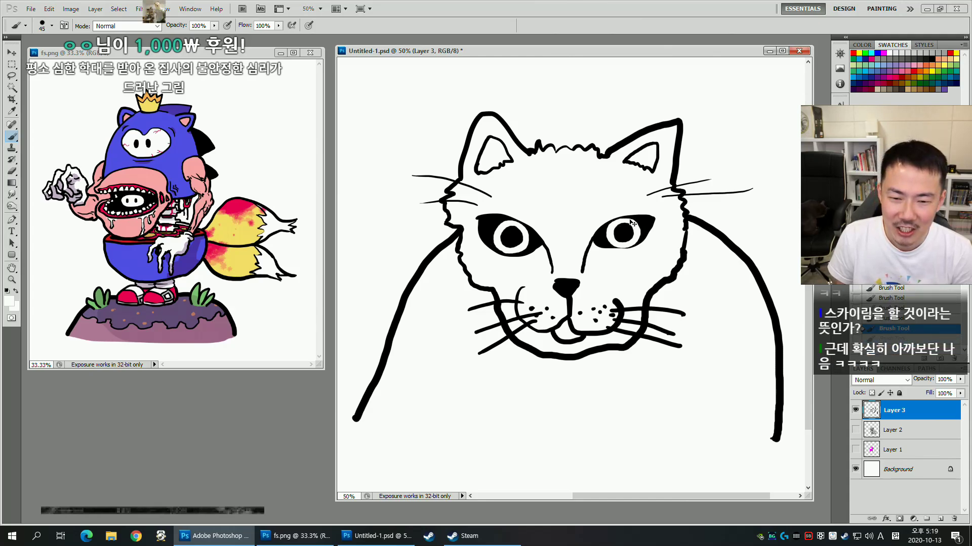
{"action": "key", "text": "ctrl+alt+z"}
{"action": "key", "text": "ctrl+alt+z"}
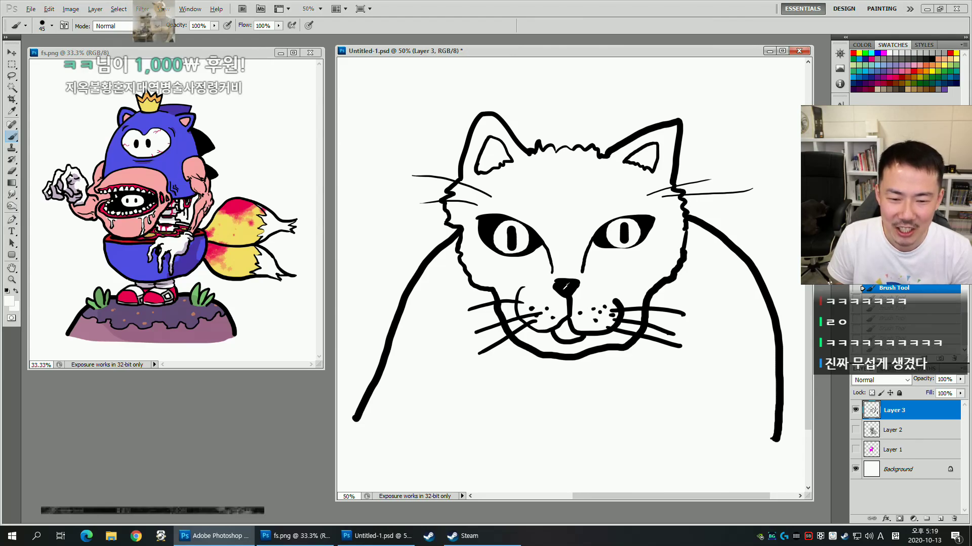
{"action": "key", "text": "d"}
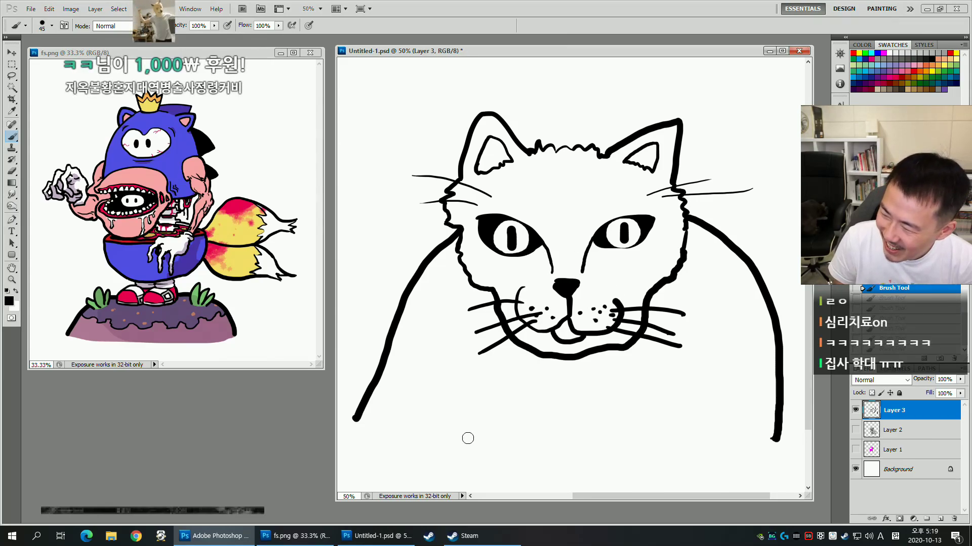
Try a pair of short curved body strokes below the cat's head with the brush at size 45.
{"action": "left_click_drag", "start_coordinate": [474, 404], "coordinate": [440, 436]}
{"action": "left_click_drag", "start_coordinate": [638, 406], "coordinate": [655, 441]}
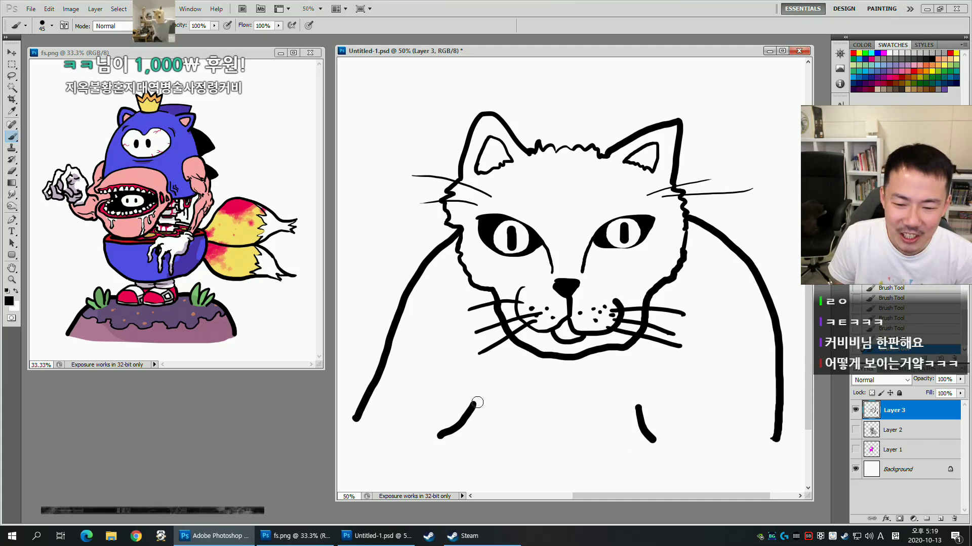
{"action": "key", "text": "ctrl+alt+z"}
{"action": "key", "text": "ctrl+alt+z"}
Draw forked crease lines on both sides of the lower chest and a forked center line with the brush at size 45.
{"action": "left_click_drag", "start_coordinate": [470, 386], "coordinate": [450, 430]}
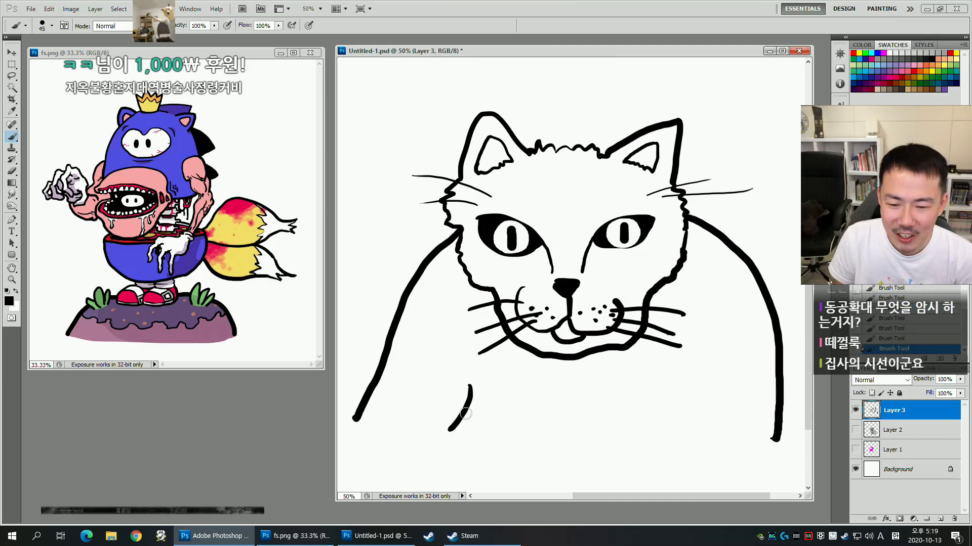
{"action": "left_click_drag", "start_coordinate": [666, 382], "coordinate": [686, 438]}
{"action": "left_click_drag", "start_coordinate": [647, 395], "coordinate": [663, 411]}
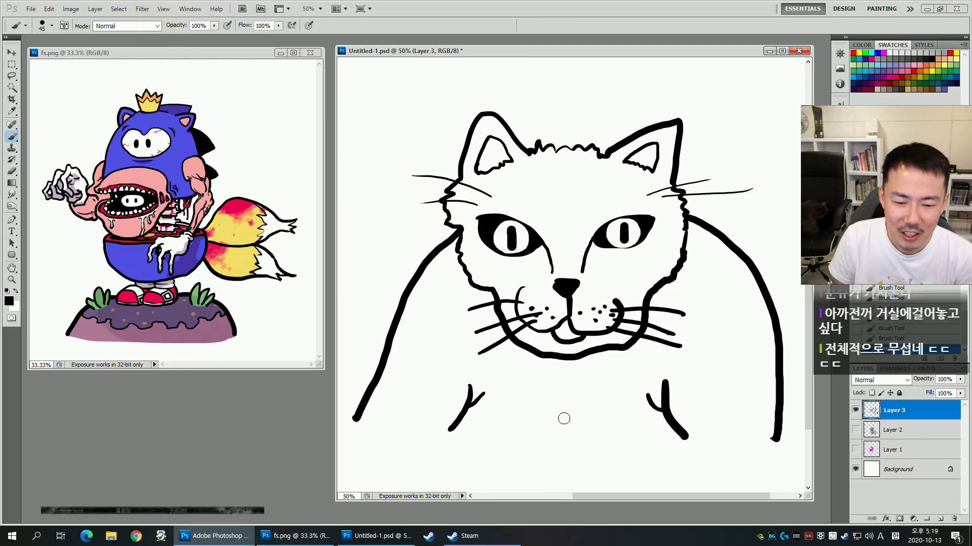
{"action": "left_click_drag", "start_coordinate": [563, 395], "coordinate": [567, 440]}
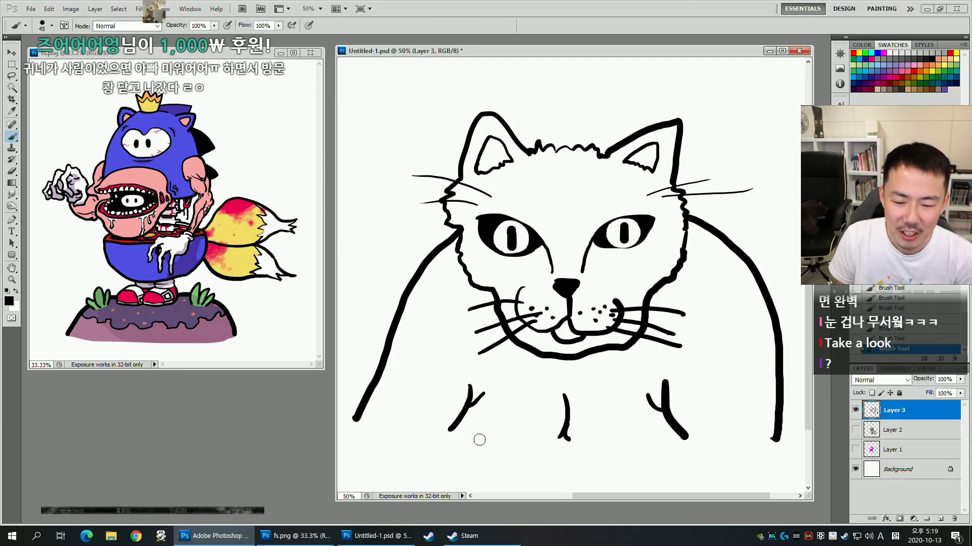
{"action": "left_click_drag", "start_coordinate": [458, 422], "coordinate": [463, 434]}
{"action": "left_click_drag", "start_coordinate": [674, 428], "coordinate": [669, 439]}
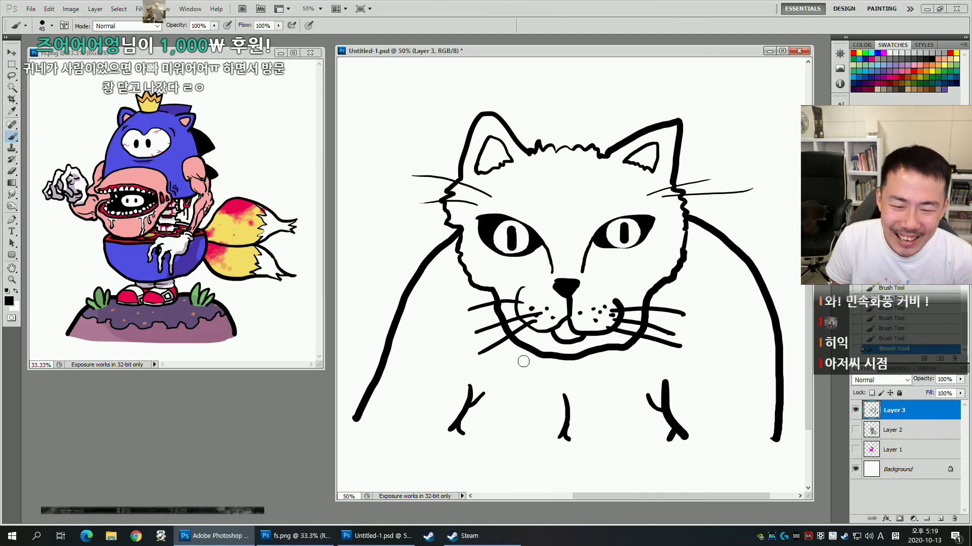
{"action": "key", "text": "bracketleft"}
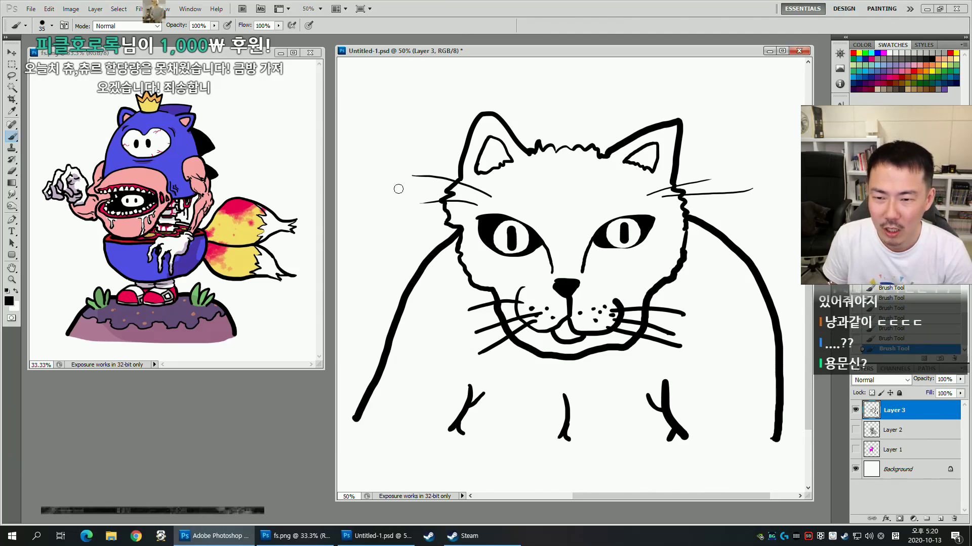
Paste the copied dragon artwork as a new layer and set its blending mode to Multiply.
{"action": "key", "text": "ctrl+v"}
{"action": "key", "text": "v"}
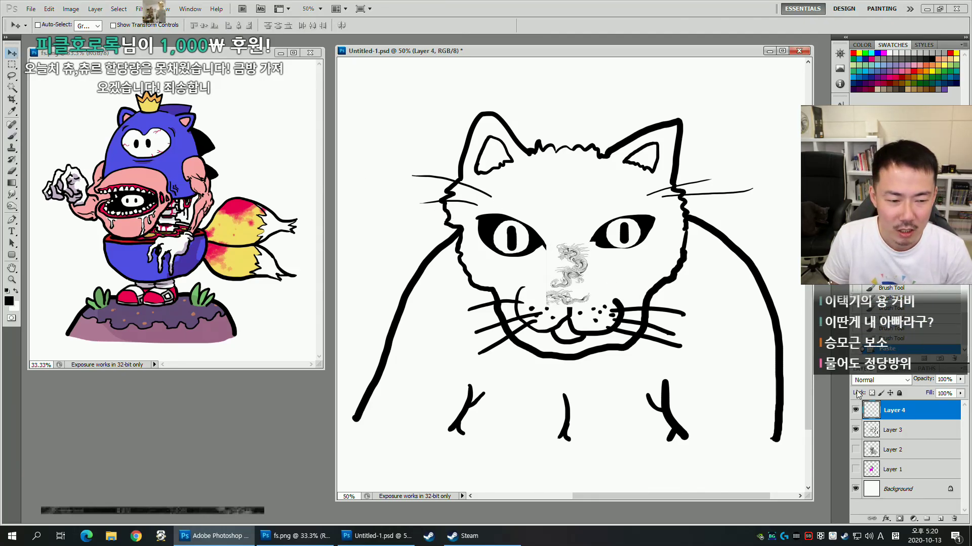
{"action": "left_click", "coordinate": [881, 380]}
{"action": "left_click", "coordinate": [867, 151]}
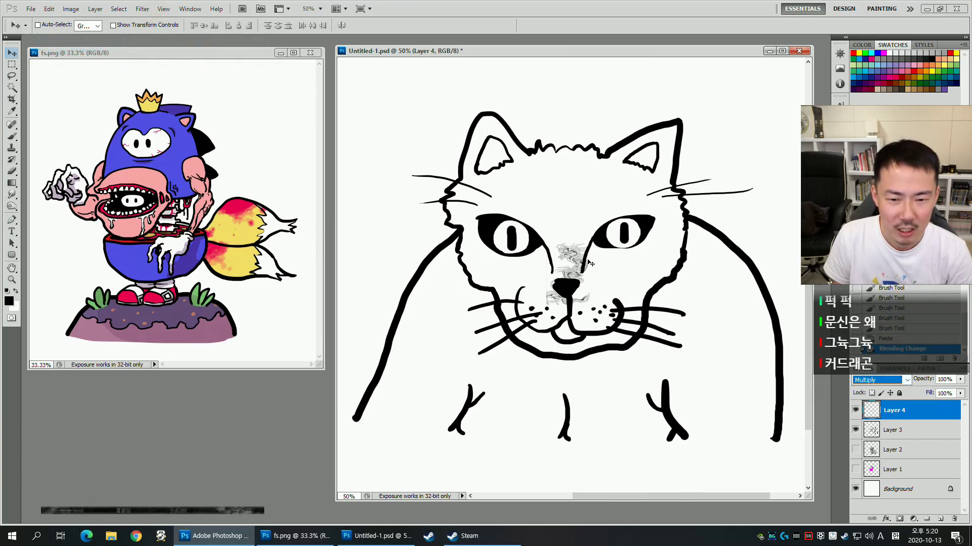
Enlarge, tilt and narrow the dragon artwork with Free Transform, placing it over the cat's shoulder on the right.
{"action": "key", "text": "ctrl+t"}
{"action": "left_click_drag", "start_coordinate": [596, 240], "coordinate": [771, 100]}
{"action": "left_click_drag", "start_coordinate": [658, 172], "coordinate": [652, 309]}
{"action": "left_click_drag", "start_coordinate": [749, 228], "coordinate": [693, 186]}
{"action": "left_click_drag", "start_coordinate": [611, 282], "coordinate": [740, 281]}
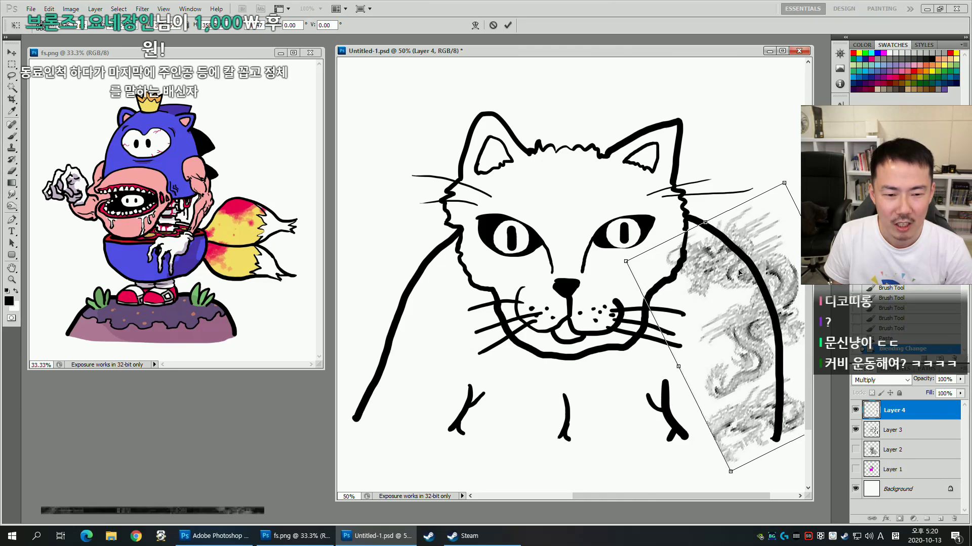
{"action": "left_click_drag", "start_coordinate": [795, 187], "coordinate": [788, 185]}
{"action": "left_click_drag", "start_coordinate": [719, 253], "coordinate": [715, 243]}
{"action": "left_click_drag", "start_coordinate": [676, 359], "coordinate": [702, 344]}
{"action": "left_click_drag", "start_coordinate": [759, 300], "coordinate": [742, 319]}
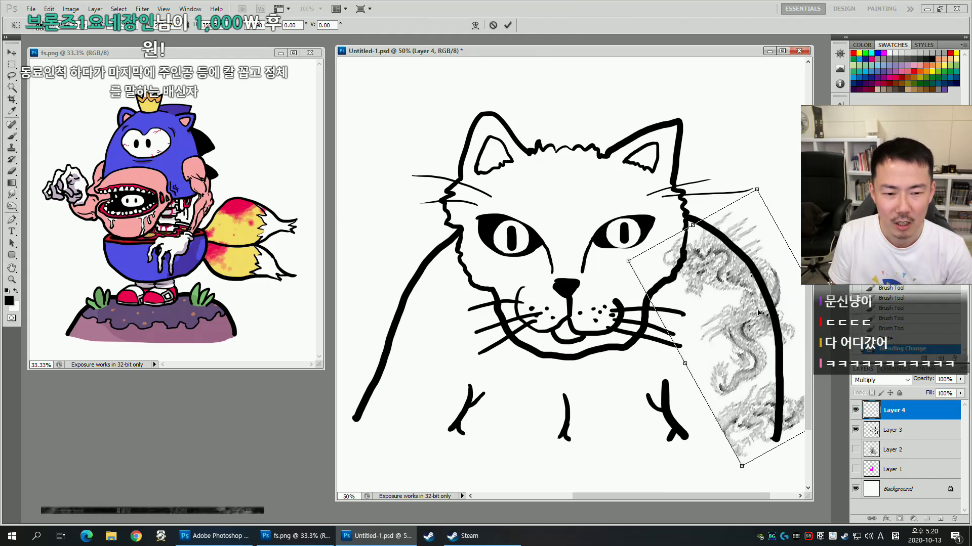
{"action": "key", "text": "Return"}
Erase the dragon's paper edge, its lower part and everything outside the shoulder outline, enlarging the eraser to size 90.
{"action": "key", "text": "e"}
{"action": "key", "text": "bracketright"}
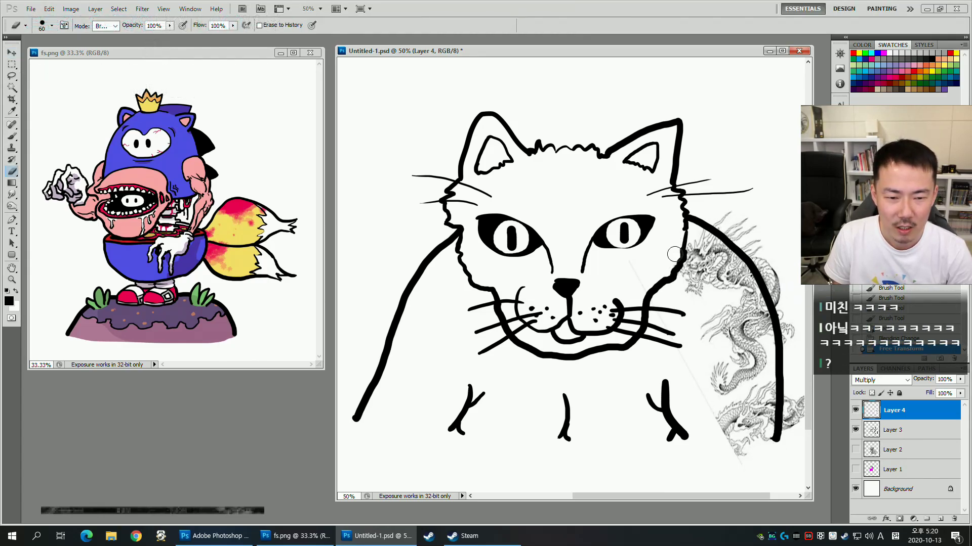
{"action": "mouse_move", "coordinate": [706, 377]}
{"action": "left_mouse_down"}
{"action": "mouse_move", "coordinate": [724, 434]}
{"action": "mouse_move", "coordinate": [784, 391]}
{"action": "mouse_move", "coordinate": [771, 388]}
{"action": "mouse_move", "coordinate": [749, 411]}
{"action": "mouse_move", "coordinate": [745, 398]}
{"action": "mouse_move", "coordinate": [803, 408]}
{"action": "mouse_move", "coordinate": [724, 462]}
{"action": "mouse_move", "coordinate": [735, 425]}
{"action": "left_mouse_up"}
{"action": "key", "text": "bracketright"}
{"action": "key", "text": "bracketright"}
{"action": "key", "text": "bracketright"}
{"action": "mouse_move", "coordinate": [721, 223]}
{"action": "left_mouse_down"}
{"action": "mouse_move", "coordinate": [746, 252]}
{"action": "mouse_move", "coordinate": [773, 242]}
{"action": "mouse_move", "coordinate": [760, 259]}
{"action": "left_mouse_up"}
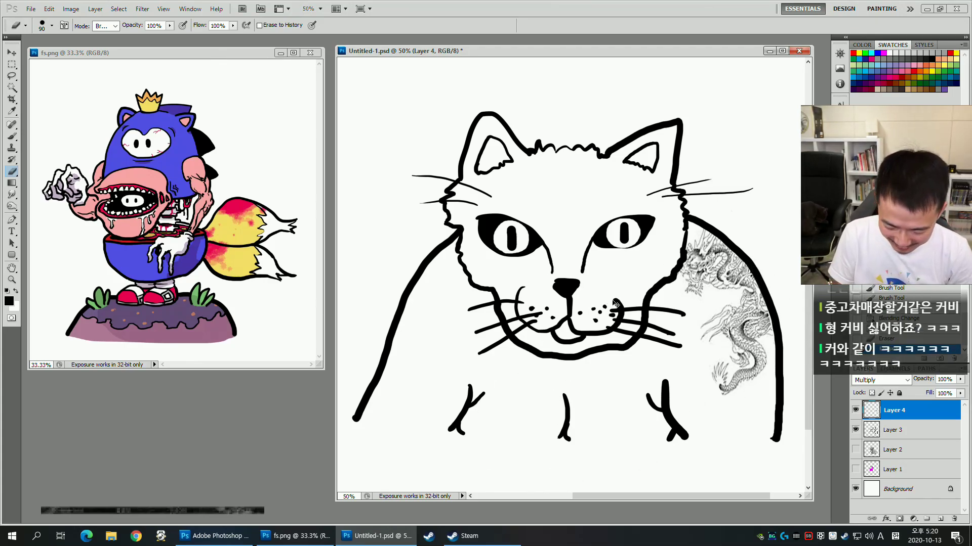
Darken the dragon tattoo with Levels by raising the black input level to 61.
{"action": "key", "text": "ctrl+l"}
{"action": "left_click_drag", "start_coordinate": [745, 164], "coordinate": [776, 166]}
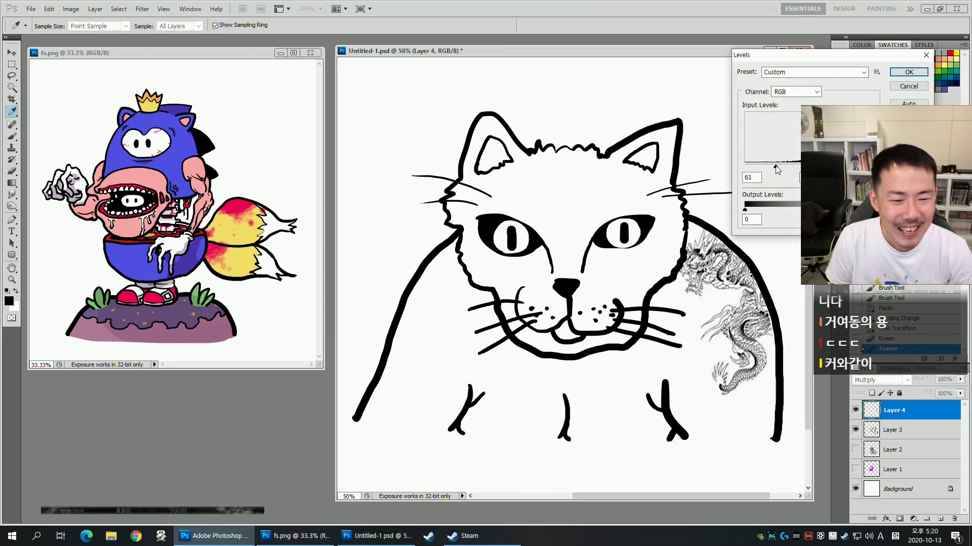
{"action": "key", "text": "Return"}
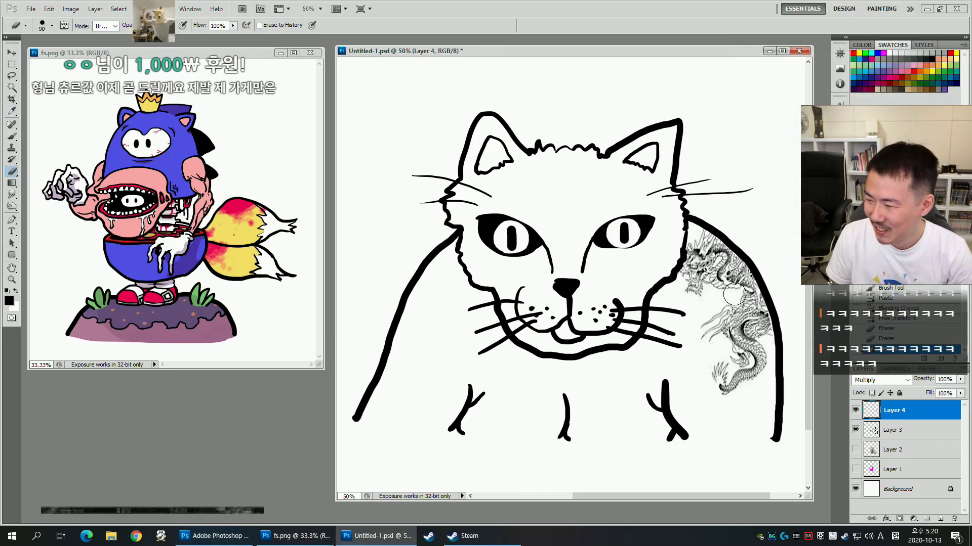
Touch up the dragon tattoo's position and outer edge, and merge its layer down into Layer 3.
{"action": "key", "text": "v"}
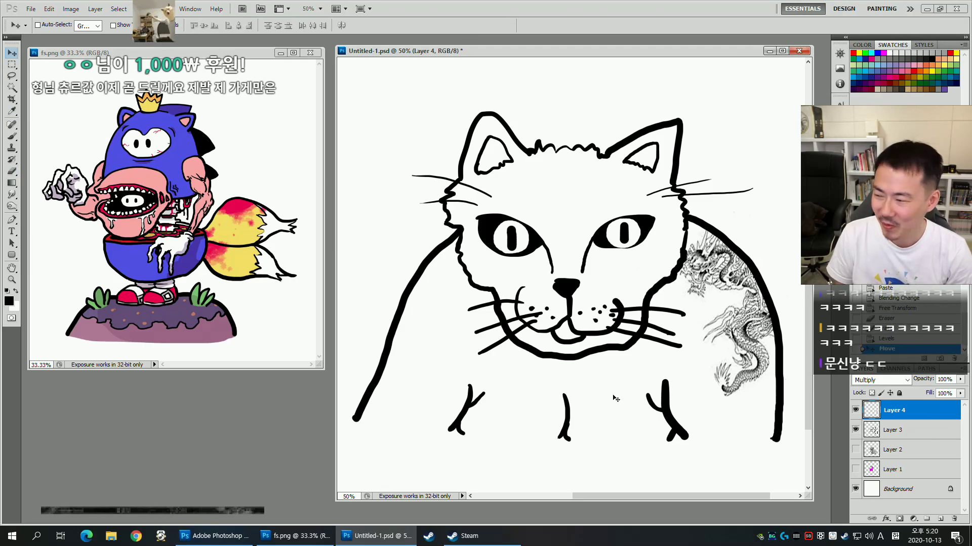
{"action": "key", "text": "e"}
{"action": "left_click", "coordinate": [737, 215]}
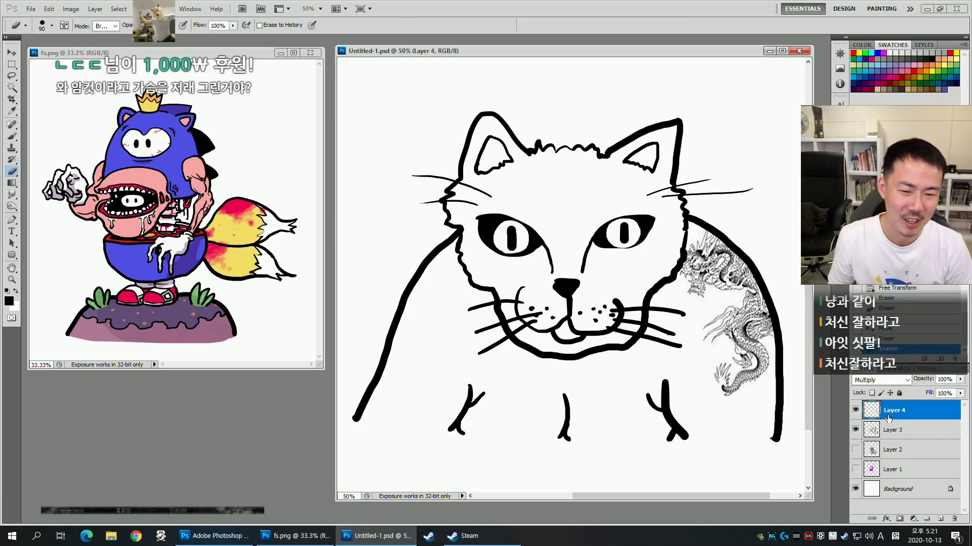
{"action": "key", "text": "ctrl+e"}
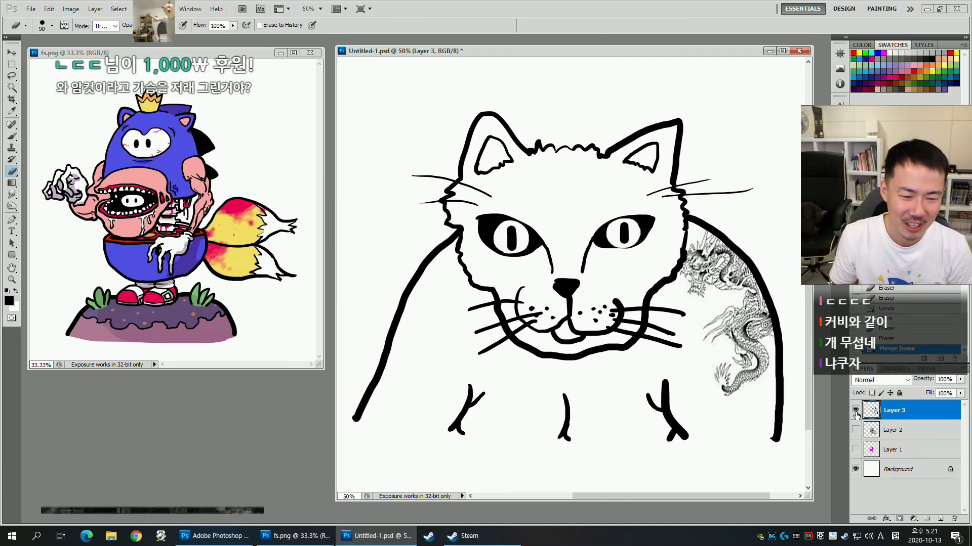
Compare the tattooed cat with the gray cat by switching the visibility of Layer 3 and Layer 2.
{"action": "left_click", "coordinate": [855, 412]}
{"action": "left_click", "coordinate": [855, 430]}
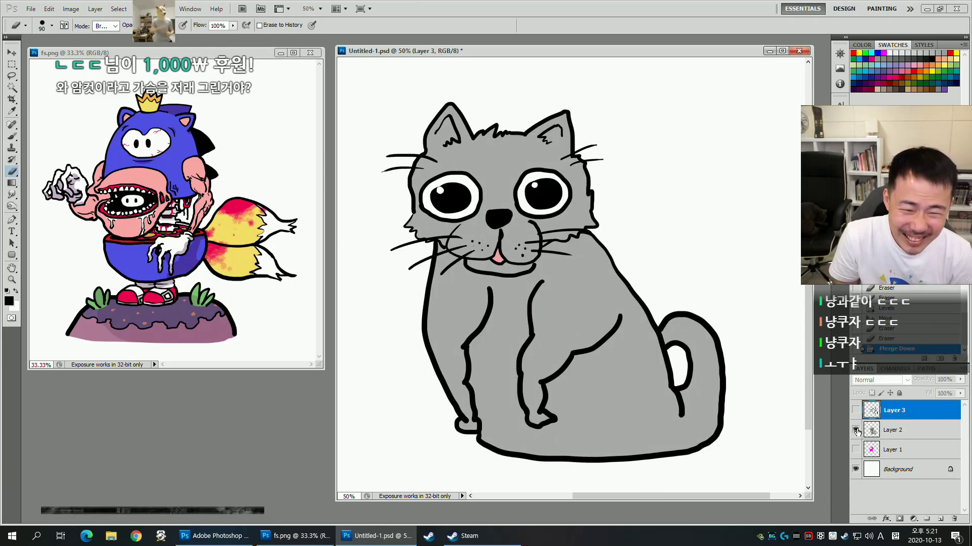
{"action": "left_click", "coordinate": [856, 430]}
{"action": "left_click", "coordinate": [855, 411]}
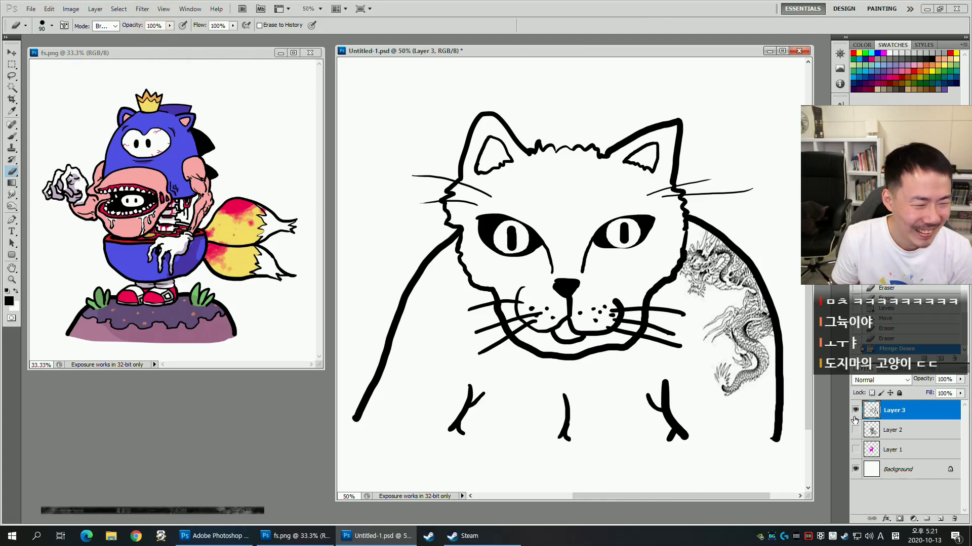
Hide Layer 3 and add a new empty layer above it, with the brush reduced to size 25.
{"action": "left_click", "coordinate": [855, 411]}
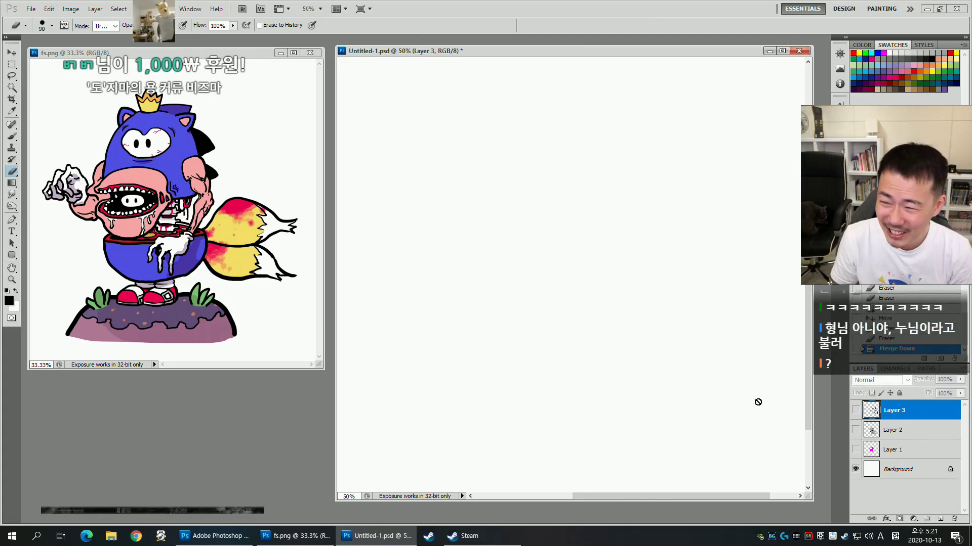
{"action": "key", "text": "b"}
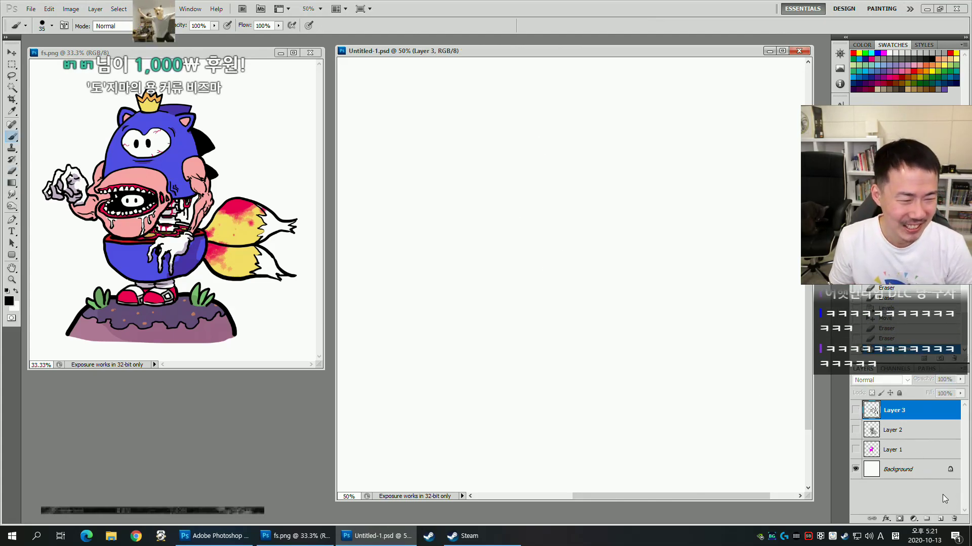
{"action": "left_click", "coordinate": [939, 519]}
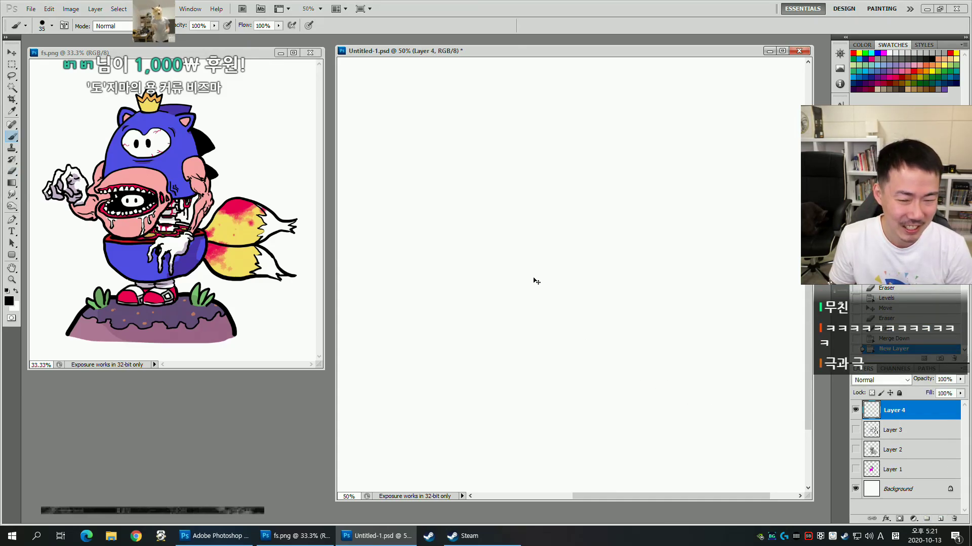
{"action": "key", "text": "bracketleft"}
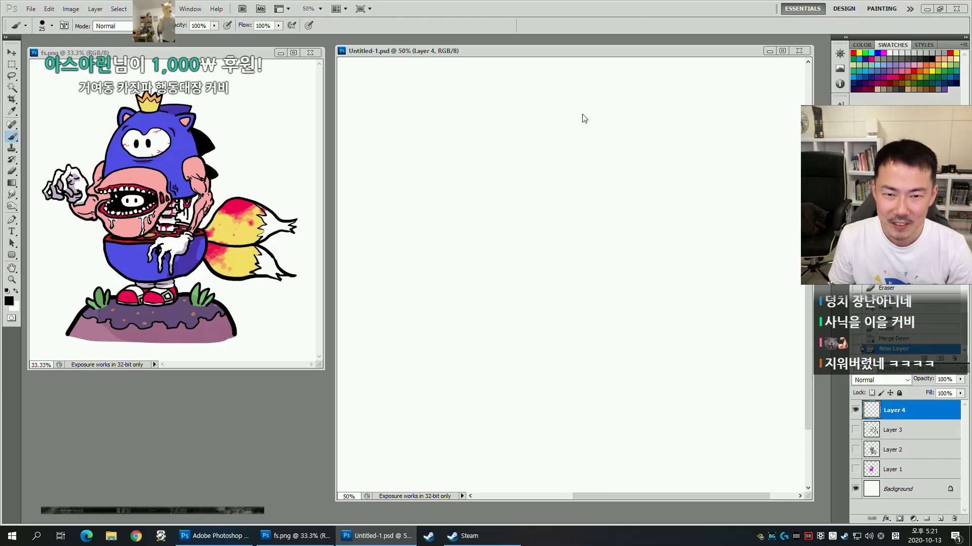
Briefly show the finished cats on Layer 3 and Layer 2 in turn, hiding each again.
{"action": "left_click", "coordinate": [639, 49]}
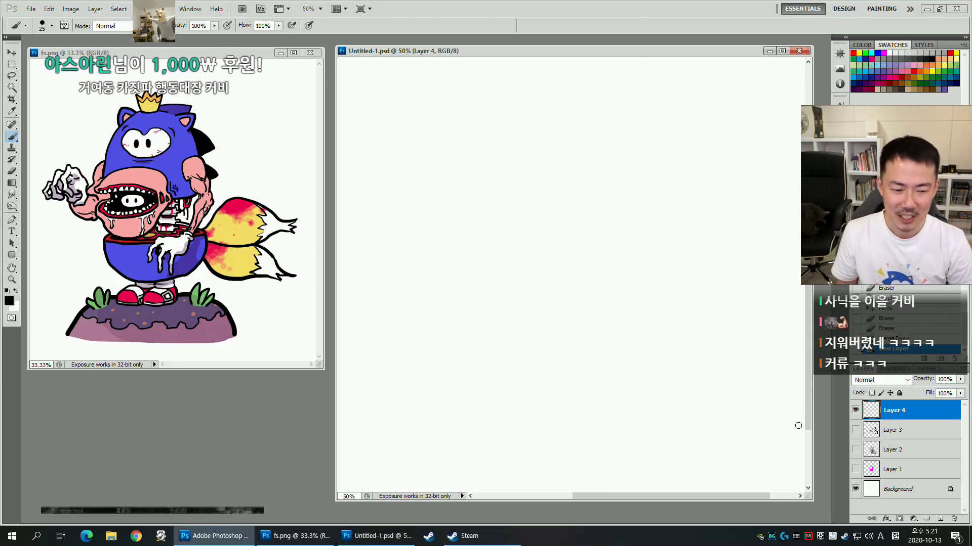
{"action": "left_click", "coordinate": [855, 430]}
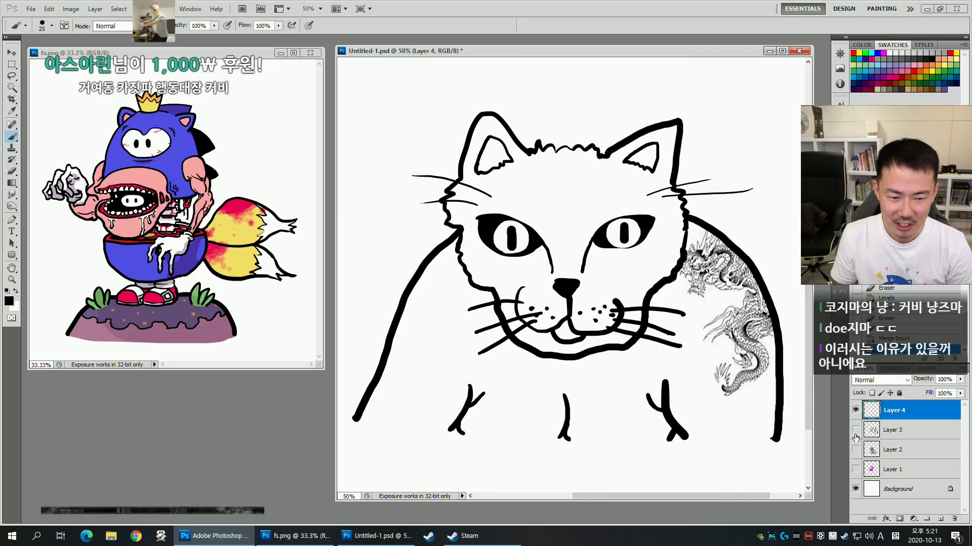
{"action": "left_click", "coordinate": [856, 430]}
{"action": "left_click", "coordinate": [855, 450]}
{"action": "left_click", "coordinate": [855, 451]}
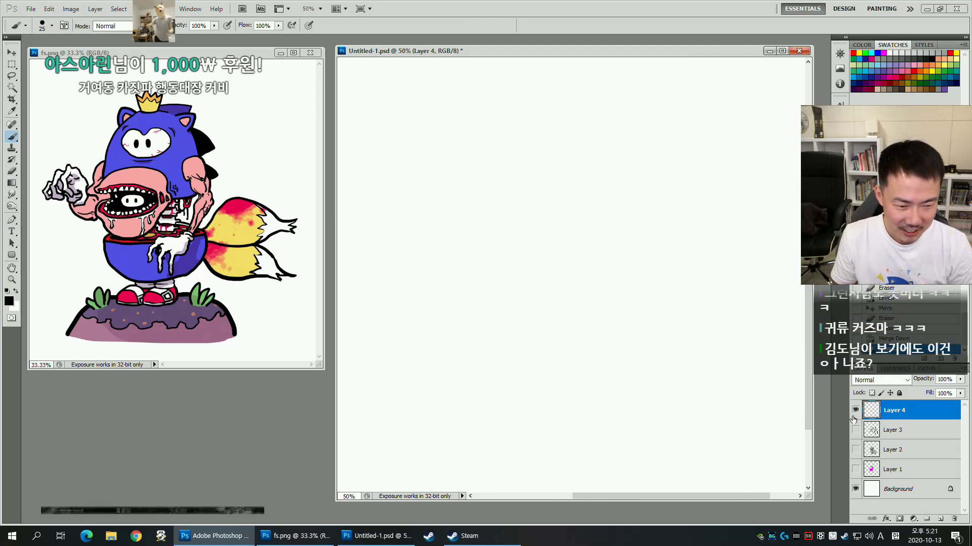
{"action": "key", "text": "["}
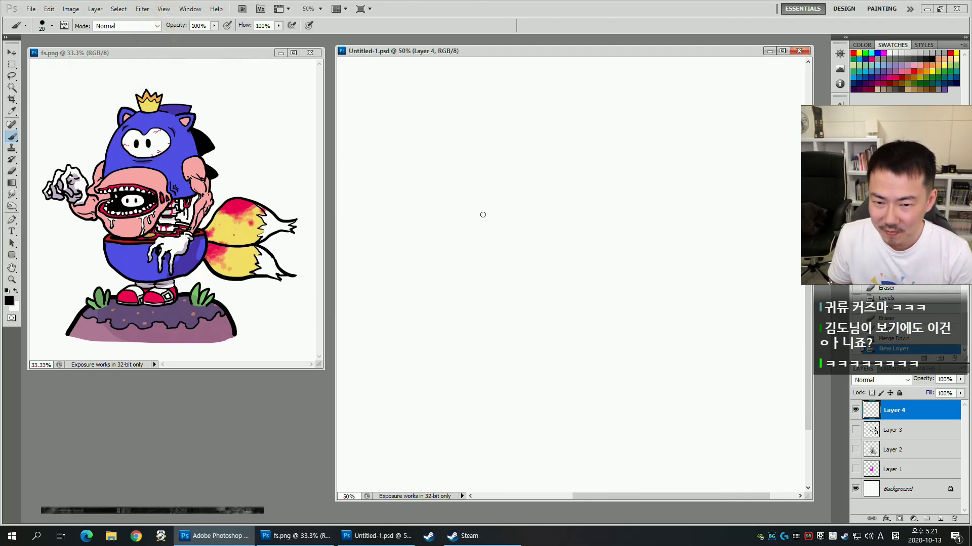
{"action": "key", "text": "bracketright"}
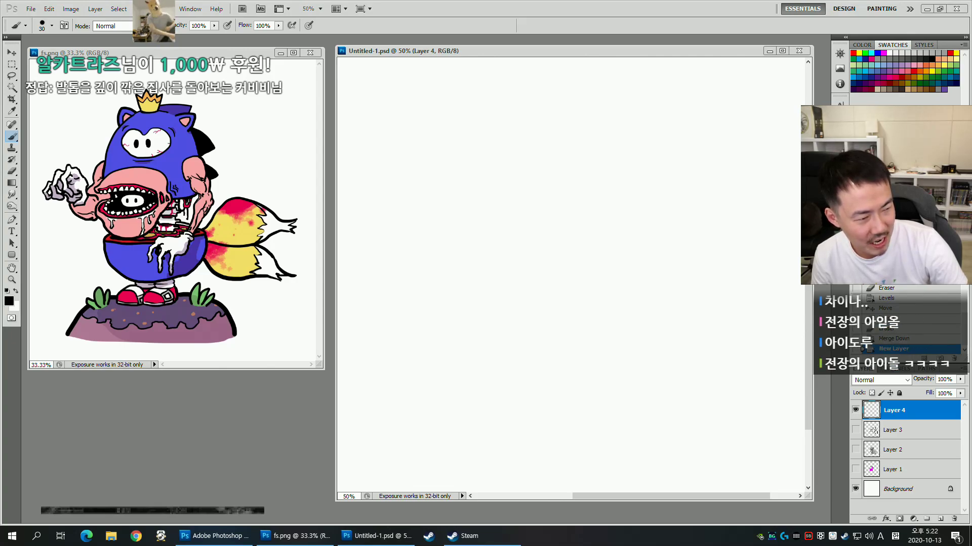
{"action": "key", "text": "super+1"}
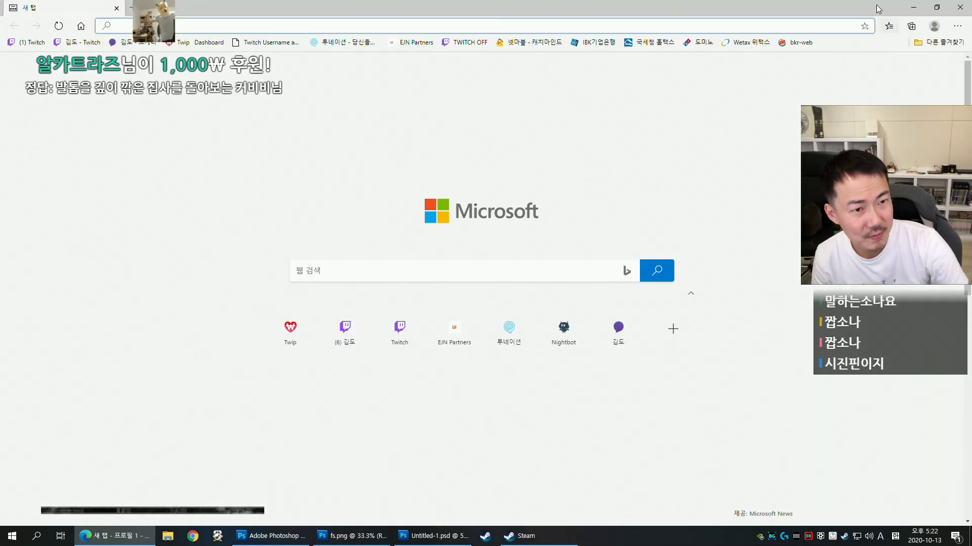
{"action": "key", "text": "alt+F4"}
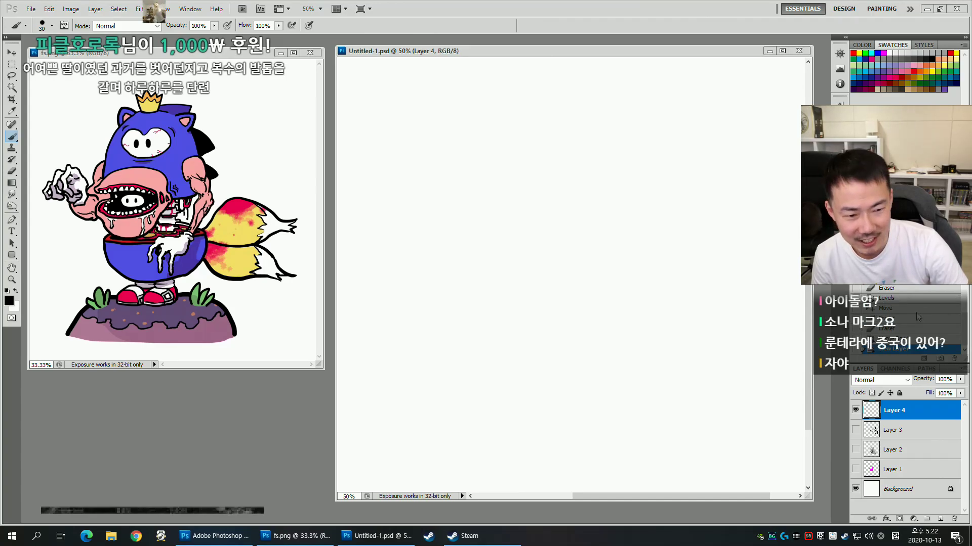
Show the tattooed cat on Layer 3 once more, and hide both Layer 3 and Layer 4.
{"action": "left_click", "coordinate": [855, 429]}
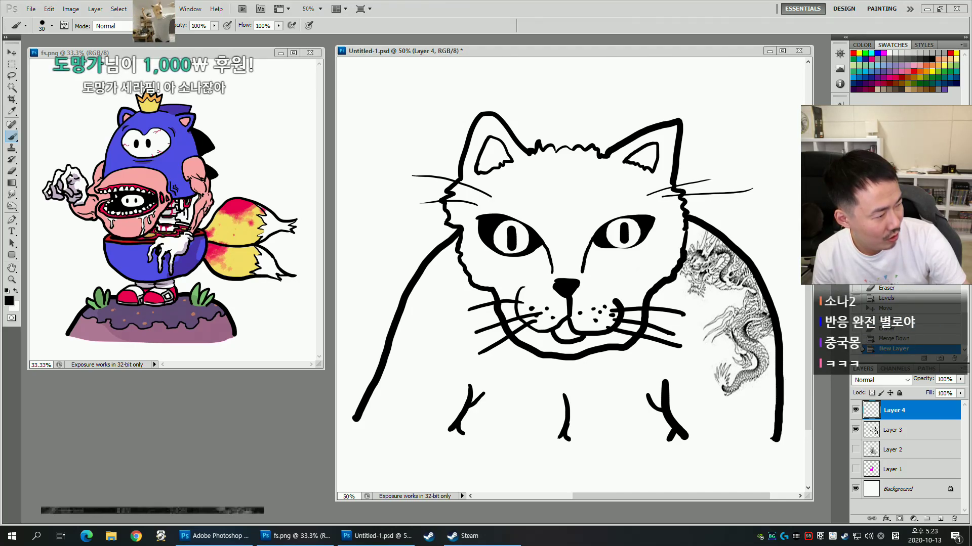
{"action": "left_click", "coordinate": [469, 211]}
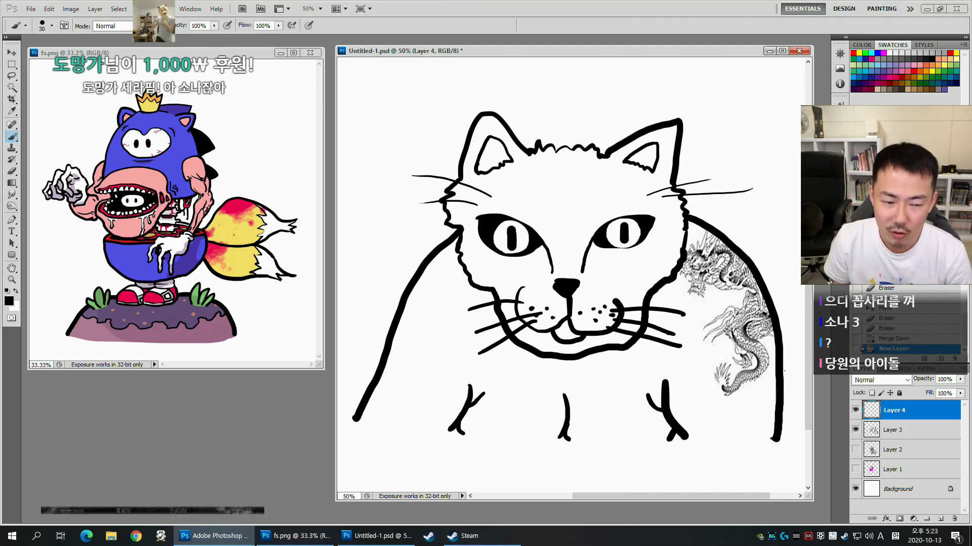
{"action": "left_click", "coordinate": [855, 410]}
{"action": "left_click", "coordinate": [855, 430]}
Paste the copied illustration of the pink-haired singer as a new layer and enlarge it to nearly fill the visible canvas width.
{"action": "key", "text": "ctrl+v"}
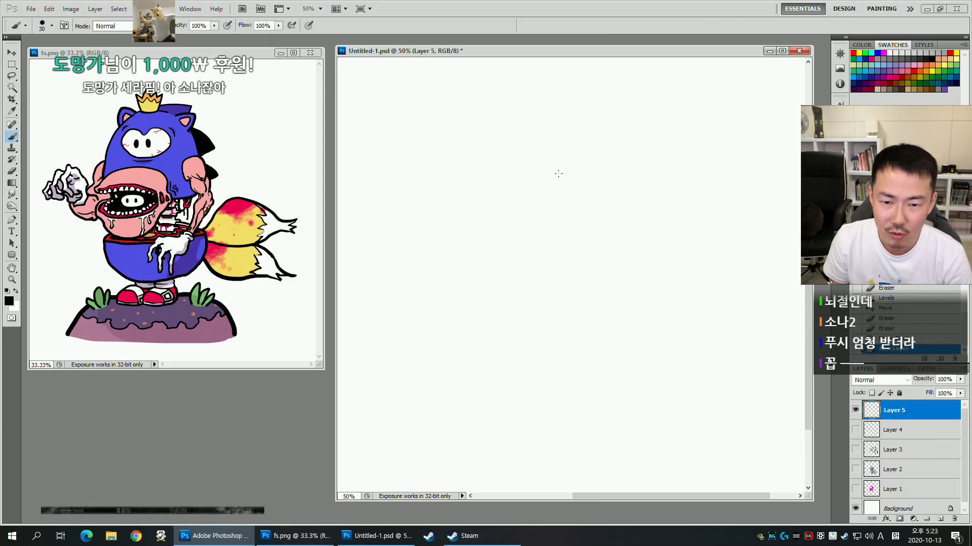
{"action": "key", "text": "v"}
{"action": "left_click_drag", "start_coordinate": [571, 275], "coordinate": [503, 194]}
{"action": "key", "text": "ctrl+t"}
{"action": "left_click_drag", "start_coordinate": [631, 271], "coordinate": [797, 427]}
{"action": "left_click_drag", "start_coordinate": [695, 335], "coordinate": [675, 328]}
{"action": "key", "text": "Return"}
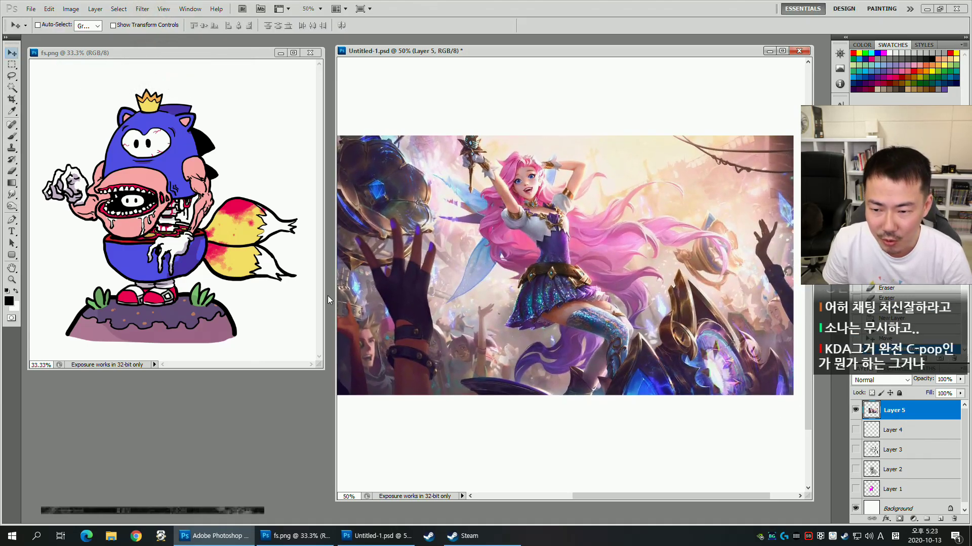
Widen the document window slightly and reposition the pasted illustration near the top of the canvas.
{"action": "left_click_drag", "start_coordinate": [337, 298], "coordinate": [314, 297]}
{"action": "left_click_drag", "start_coordinate": [525, 270], "coordinate": [551, 259]}
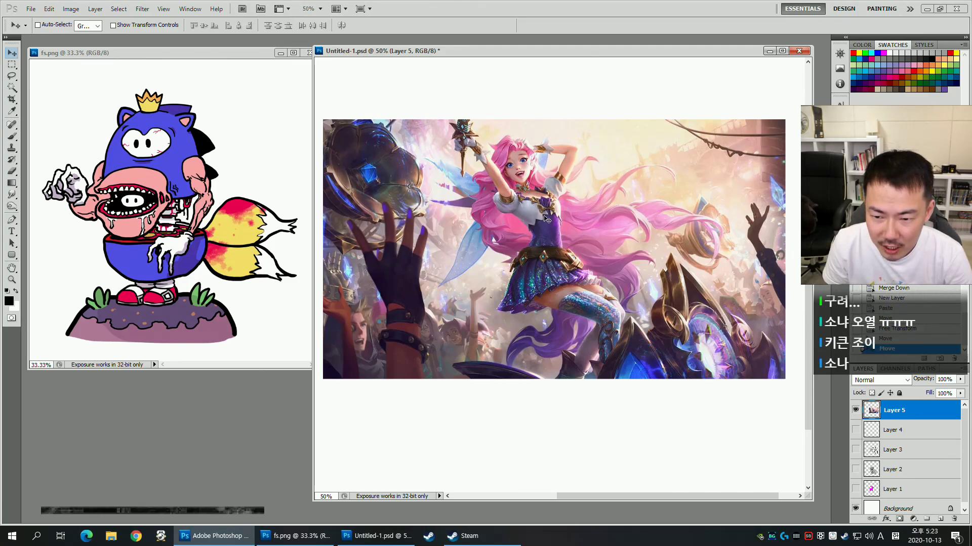
{"action": "left_click_drag", "start_coordinate": [568, 160], "coordinate": [562, 137]}
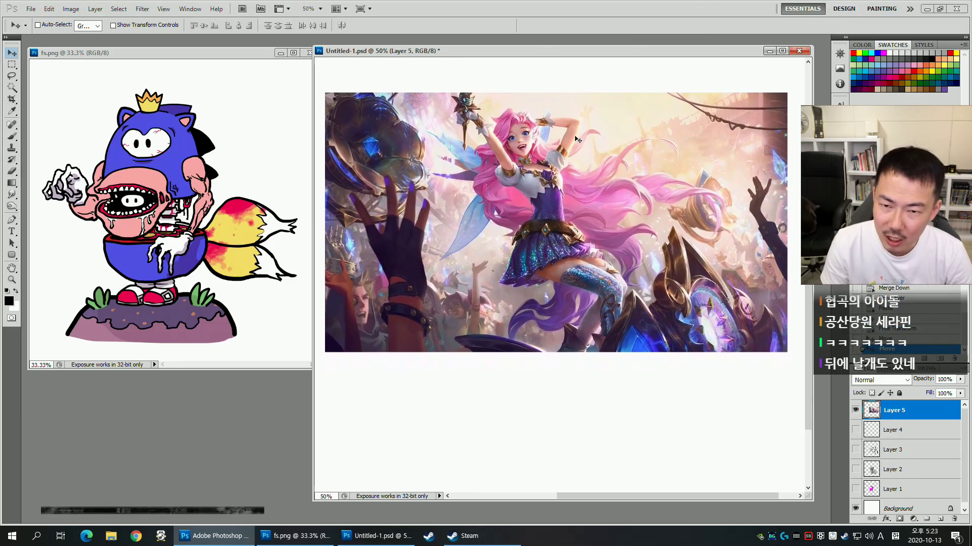
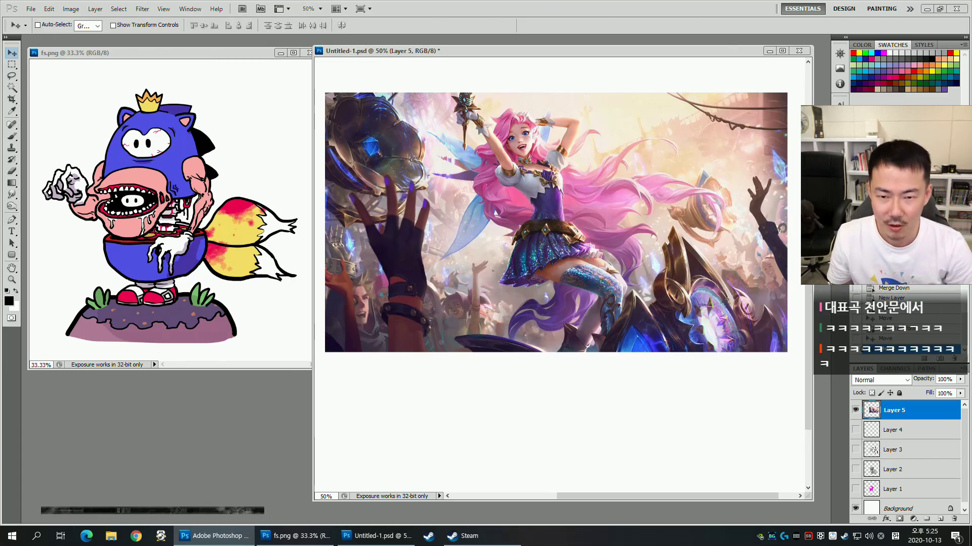
{"action": "left_click_drag", "start_coordinate": [590, 233], "coordinate": [562, 206]}
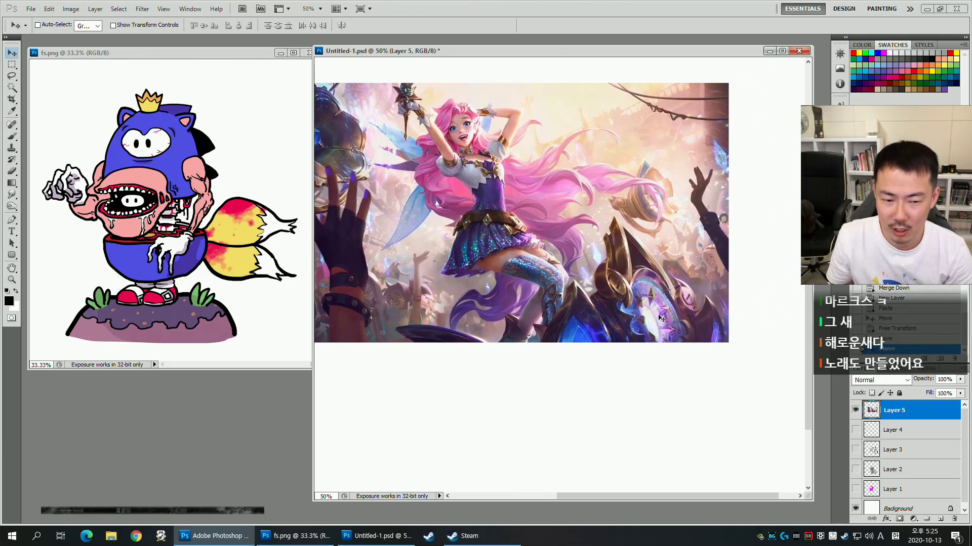
Try scaling the illustration to 64.08% with Free Transform, and widen the document window over the fs.png reference.
{"action": "key", "text": "ctrl+t"}
{"action": "left_click_drag", "start_coordinate": [725, 342], "coordinate": [575, 232]}
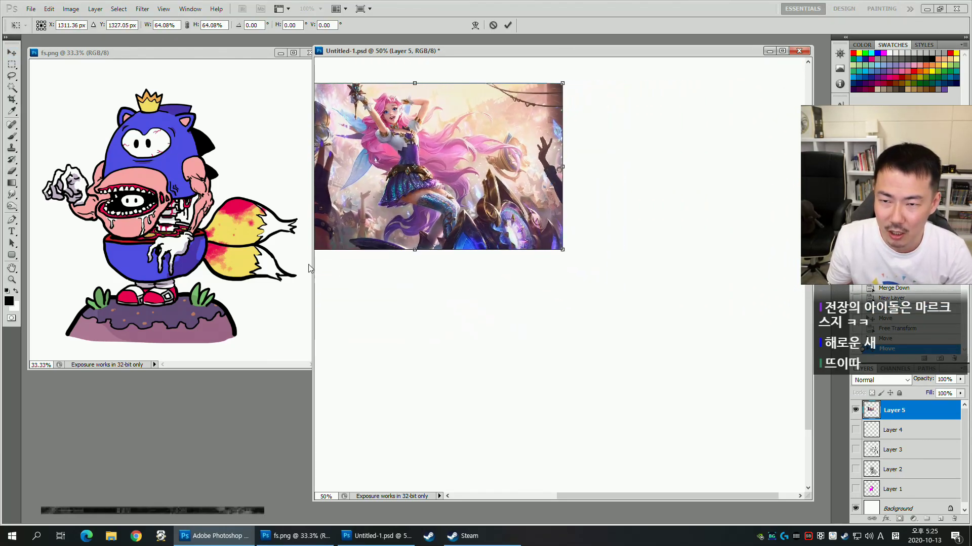
{"action": "left_click_drag", "start_coordinate": [313, 276], "coordinate": [34, 252]}
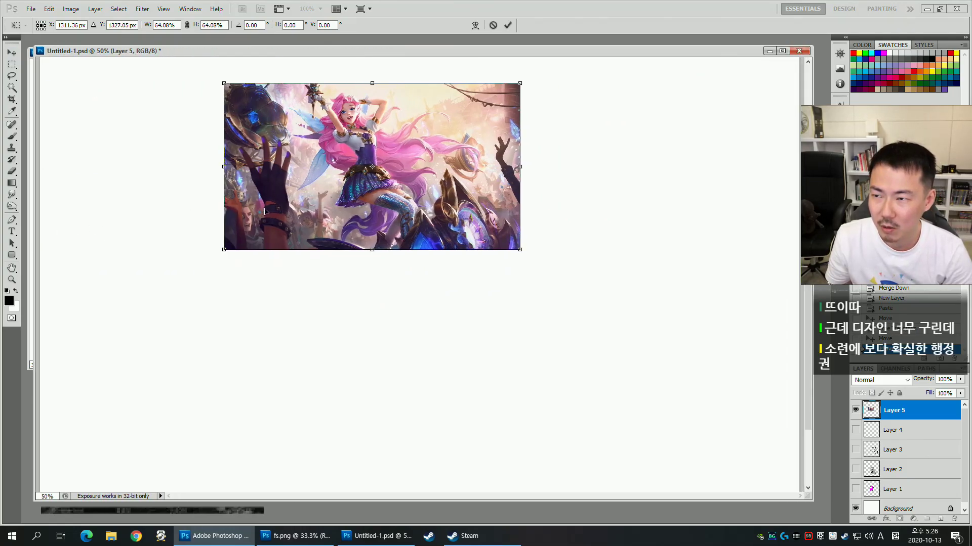
{"action": "key", "text": "Escape"}
Trim the illustration to the pink-haired singer by deleting the scenery on both sides of her with rectangular selections.
{"action": "left_click_drag", "start_coordinate": [531, 211], "coordinate": [461, 236]}
{"action": "key", "text": "m"}
{"action": "left_click_drag", "start_coordinate": [557, 187], "coordinate": [488, 408]}
{"action": "key", "text": "Delete"}
{"action": "left_click_drag", "start_coordinate": [160, 148], "coordinate": [257, 438]}
{"action": "key", "text": "Delete"}
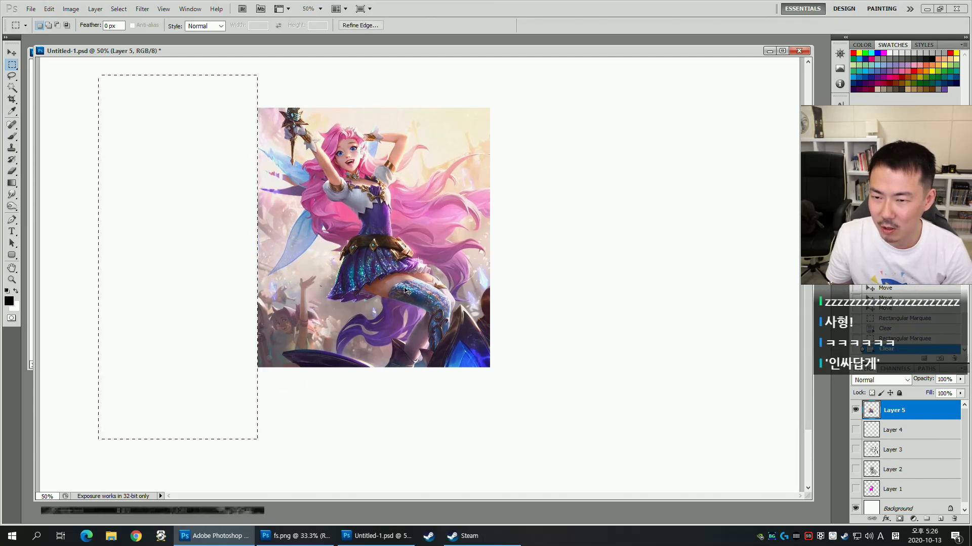
{"action": "key", "text": "ctrl+d"}
Move the trimmed illustration to the upper-left corner of the visible canvas and add a new empty layer above it.
{"action": "key", "text": "v"}
{"action": "left_click_drag", "start_coordinate": [437, 239], "coordinate": [222, 195]}
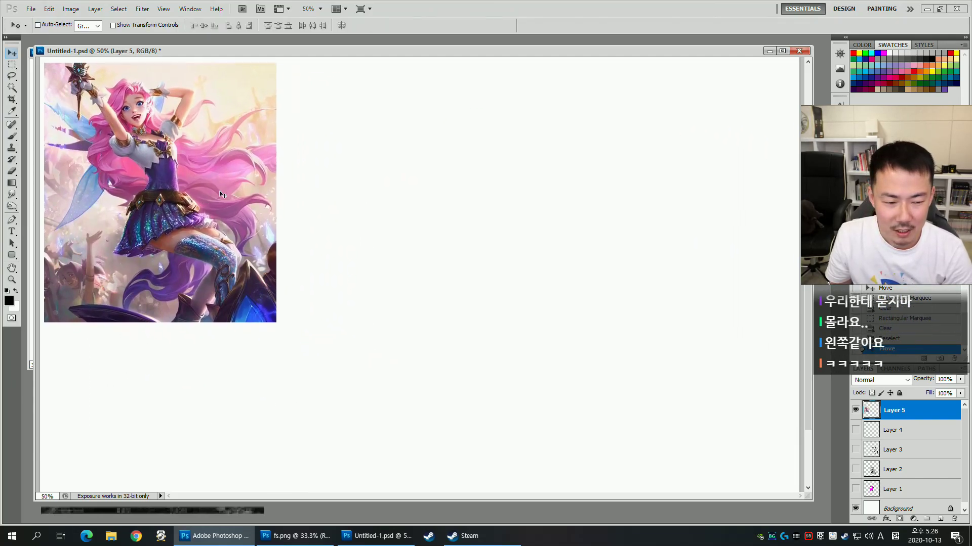
{"action": "left_click", "coordinate": [940, 519]}
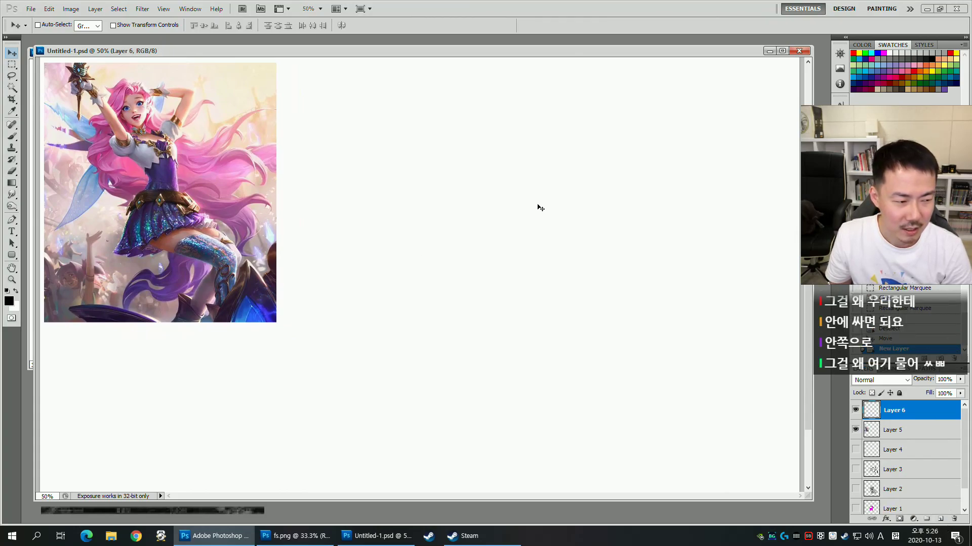
Draw two round black eye outlines with smaller iris rings inside, beside the illustration, using a size 25 brush.
{"action": "key", "text": "b"}
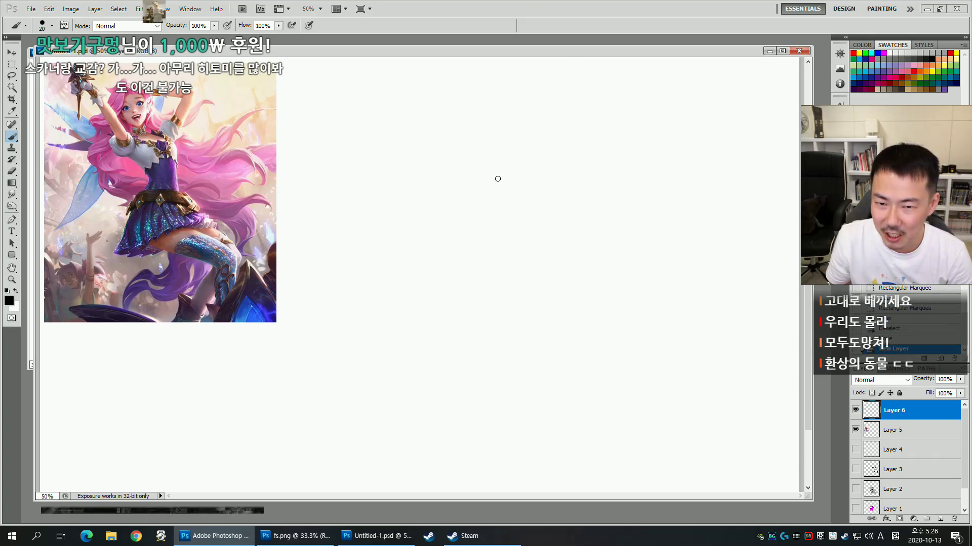
{"action": "left_click_drag", "start_coordinate": [573, 214], "coordinate": [590, 192]}
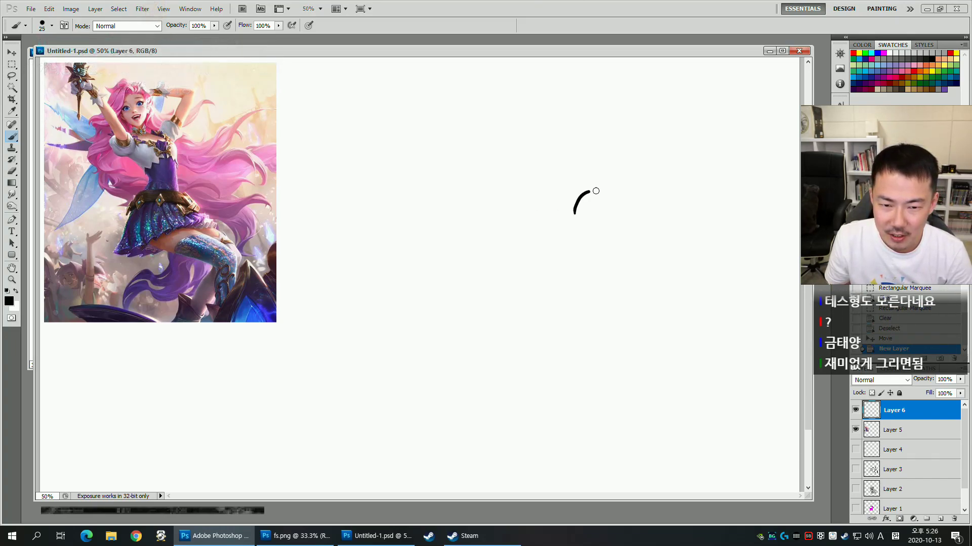
{"action": "key", "text": "ctrl+z"}
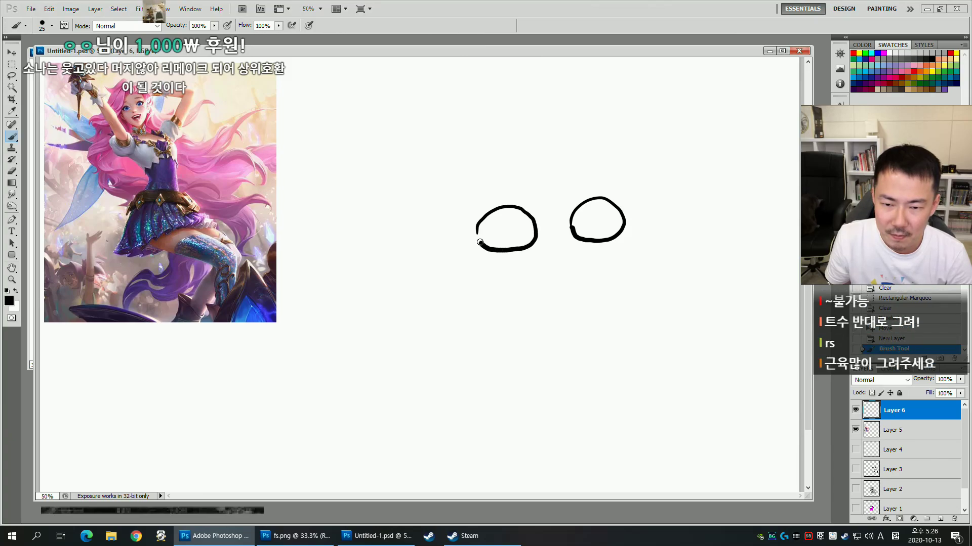
{"action": "mouse_move", "coordinate": [531, 229]}
{"action": "left_mouse_down"}
{"action": "mouse_move", "coordinate": [494, 251]}
{"action": "mouse_move", "coordinate": [510, 242]}
{"action": "mouse_move", "coordinate": [515, 264]}
{"action": "left_mouse_up"}
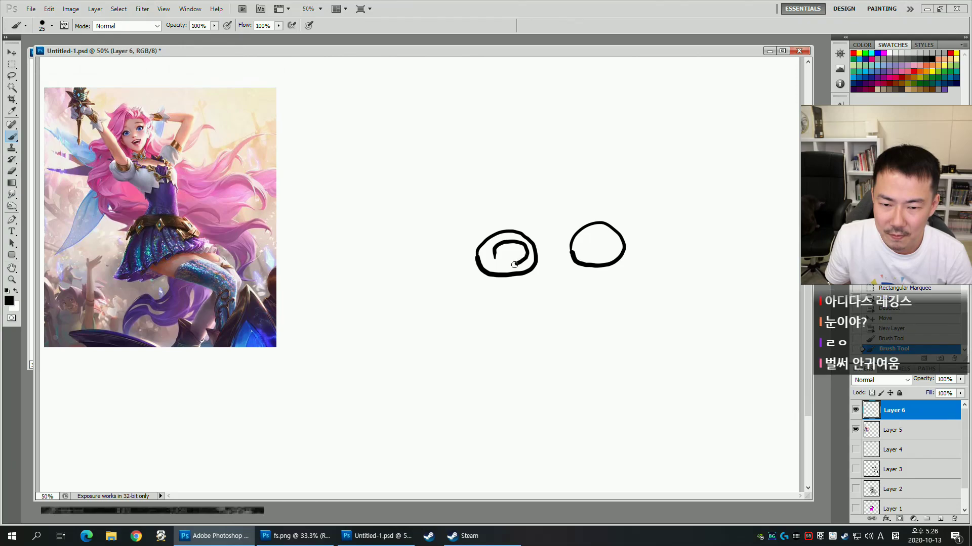
{"action": "mouse_move", "coordinate": [586, 255]}
{"action": "left_mouse_down"}
{"action": "mouse_move", "coordinate": [605, 232]}
{"action": "mouse_move", "coordinate": [616, 248]}
{"action": "mouse_move", "coordinate": [587, 253]}
{"action": "left_mouse_up"}
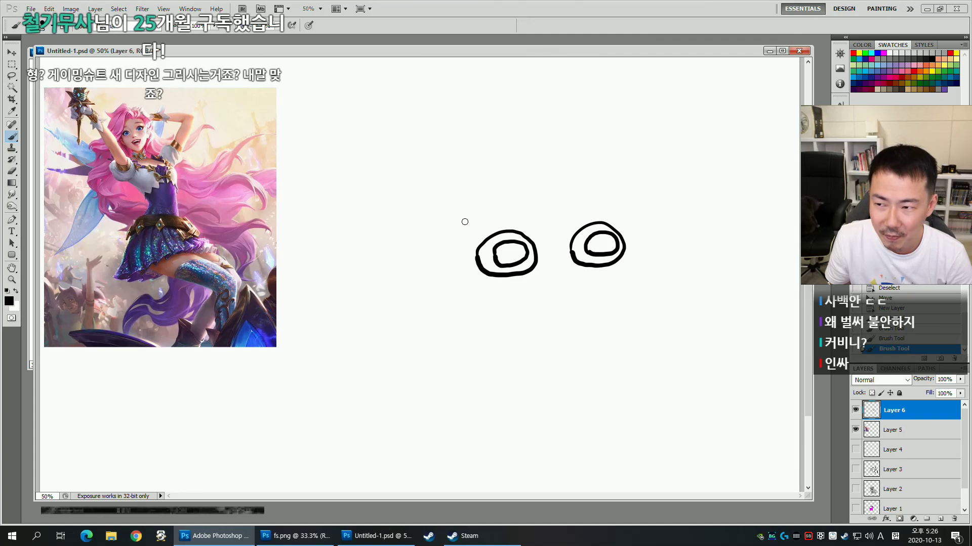
Draw a wide, rounded cheek and chin outline around the eyes and add a short curved line above each eye.
{"action": "mouse_move", "coordinate": [466, 221]}
{"action": "left_mouse_down"}
{"action": "mouse_move", "coordinate": [455, 332]}
{"action": "mouse_move", "coordinate": [500, 348]}
{"action": "mouse_move", "coordinate": [579, 333]}
{"action": "mouse_move", "coordinate": [627, 284]}
{"action": "left_mouse_up"}
{"action": "key", "text": "ctrl+z"}
{"action": "mouse_move", "coordinate": [469, 230]}
{"action": "left_mouse_down"}
{"action": "mouse_move", "coordinate": [436, 282]}
{"action": "mouse_move", "coordinate": [465, 314]}
{"action": "mouse_move", "coordinate": [535, 326]}
{"action": "mouse_move", "coordinate": [602, 322]}
{"action": "mouse_move", "coordinate": [637, 297]}
{"action": "mouse_move", "coordinate": [637, 242]}
{"action": "left_mouse_up"}
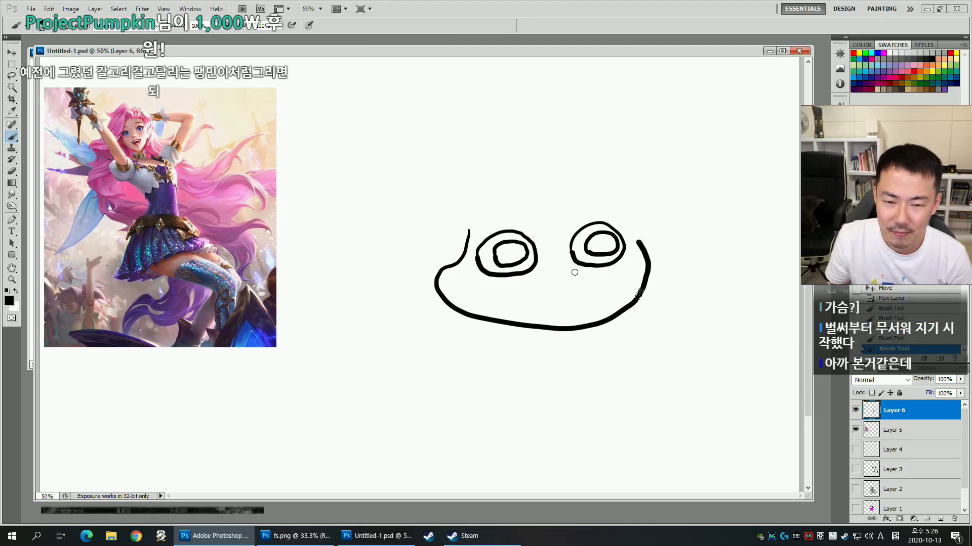
{"action": "left_click_drag", "start_coordinate": [490, 220], "coordinate": [522, 219]}
{"action": "key", "text": "w"}
{"action": "left_click", "coordinate": [512, 255]}
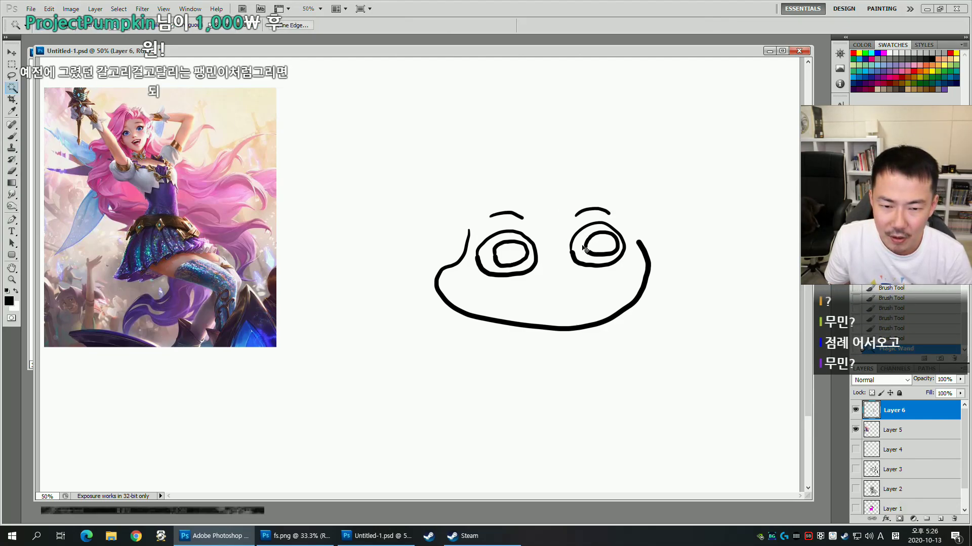
{"action": "key", "text": "ctrl+d"}
{"action": "key", "text": "b"}
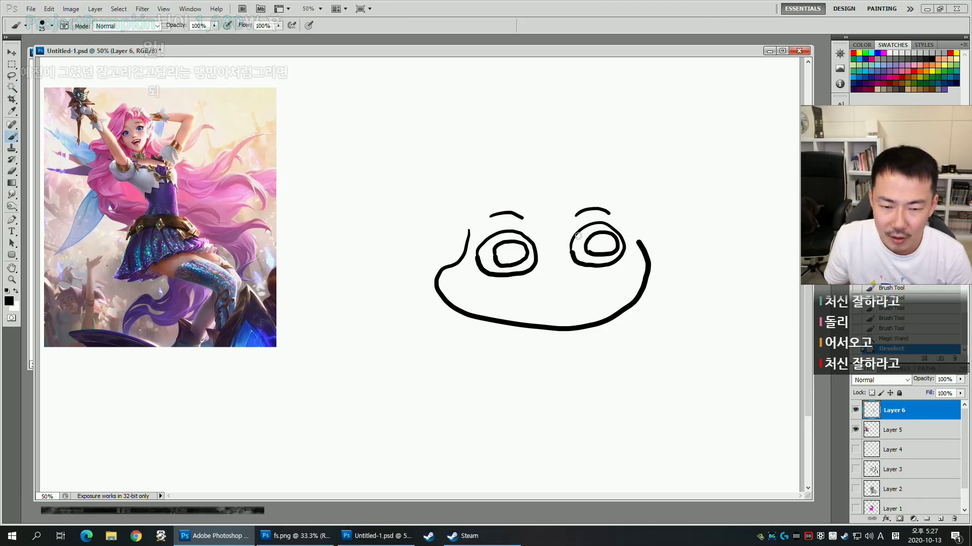
Select the inside of both irises with the Magic Wand and fill them with bright blue #00a1e9.
{"action": "key", "text": "w"}
{"action": "left_click", "coordinate": [509, 247]}
{"action": "left_click", "coordinate": [601, 247], "text": "shift"}
{"action": "key", "text": "b"}
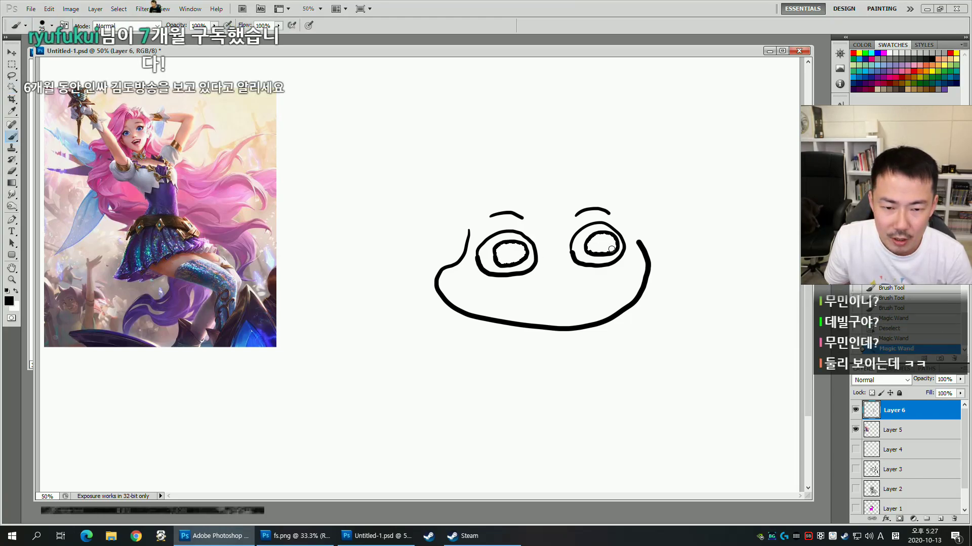
{"action": "left_click", "coordinate": [871, 72]}
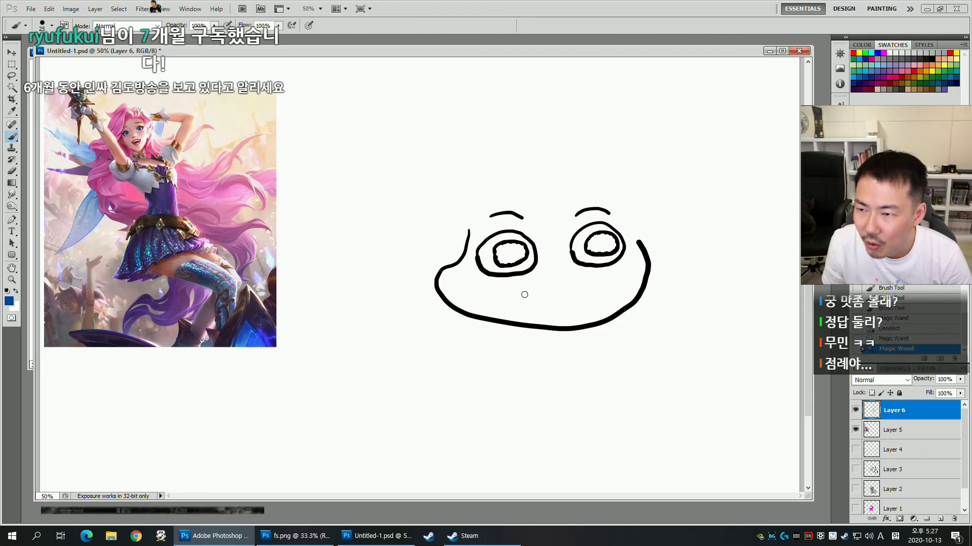
{"action": "left_click", "coordinate": [884, 65]}
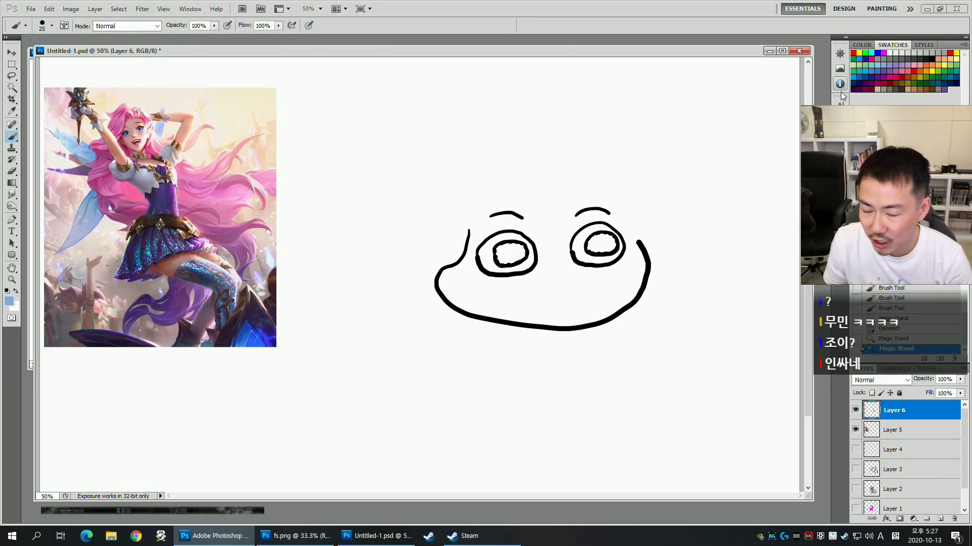
{"action": "key", "text": "alt+BackSpace"}
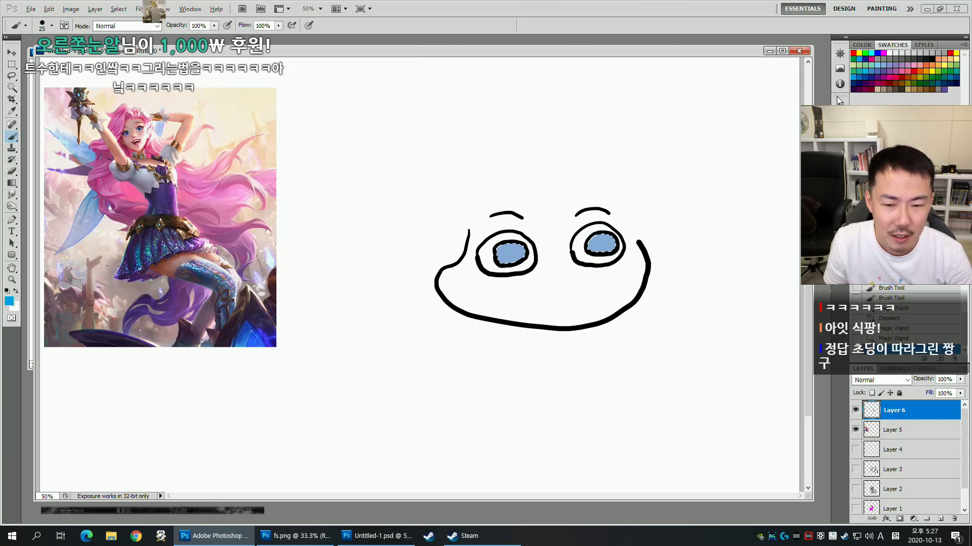
{"action": "key", "text": "alt+BackSpace"}
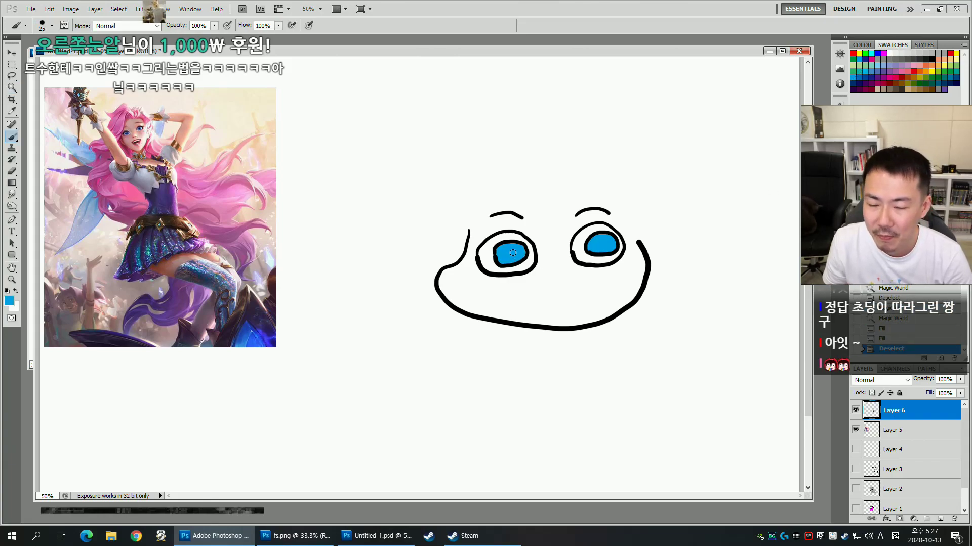
Paint a pupil inside each iris with a size 40 brush in dark blue #293bc4.
{"action": "key", "text": "bracketright"}
{"action": "key", "text": "bracketright"}
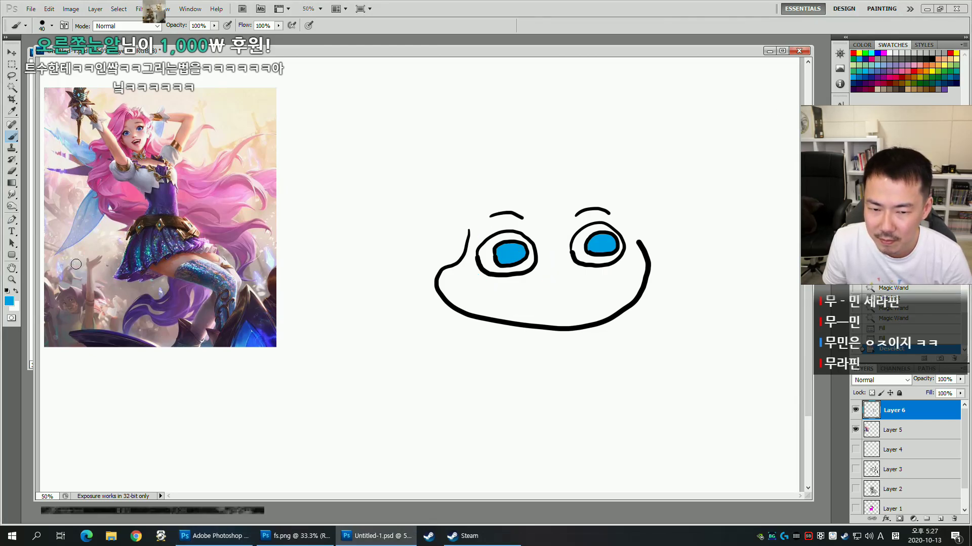
{"action": "left_click", "coordinate": [9, 301]}
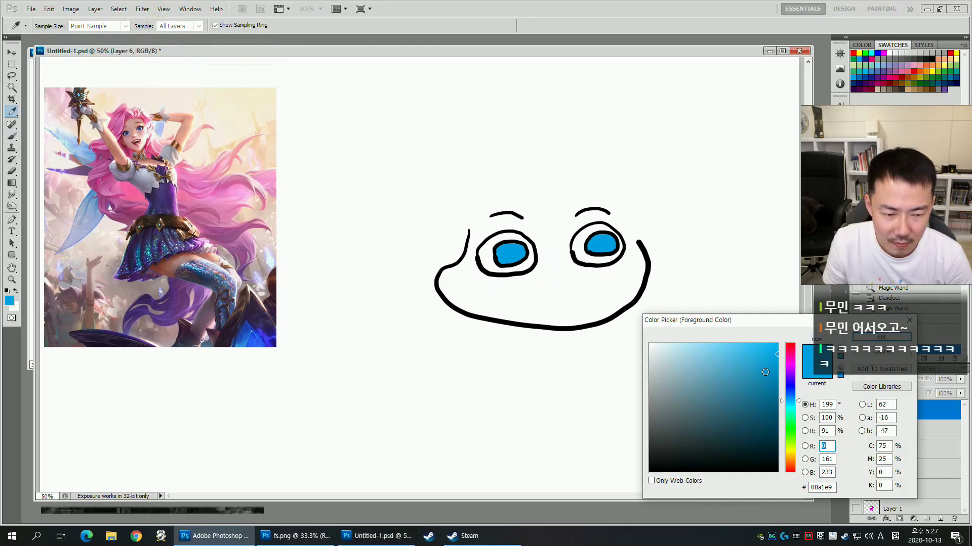
{"action": "left_click_drag", "start_coordinate": [793, 399], "coordinate": [791, 390]}
{"action": "left_click", "coordinate": [752, 375]}
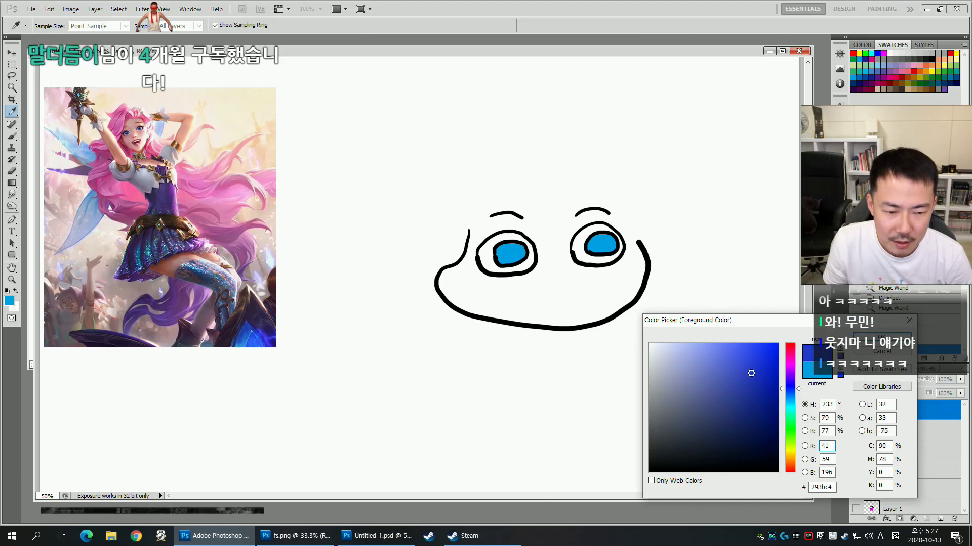
{"action": "key", "text": "Return"}
{"action": "key", "text": "b"}
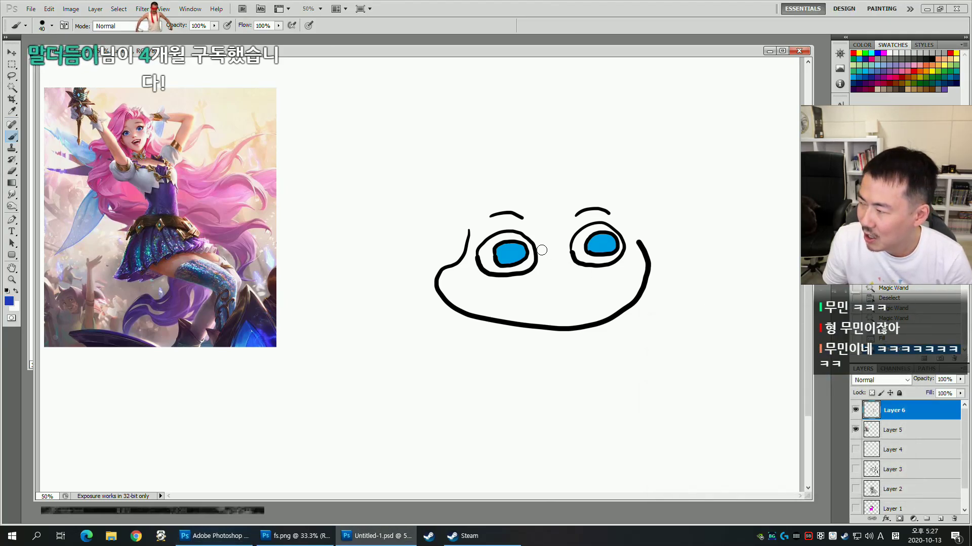
{"action": "left_click_drag", "start_coordinate": [504, 253], "coordinate": [510, 250]}
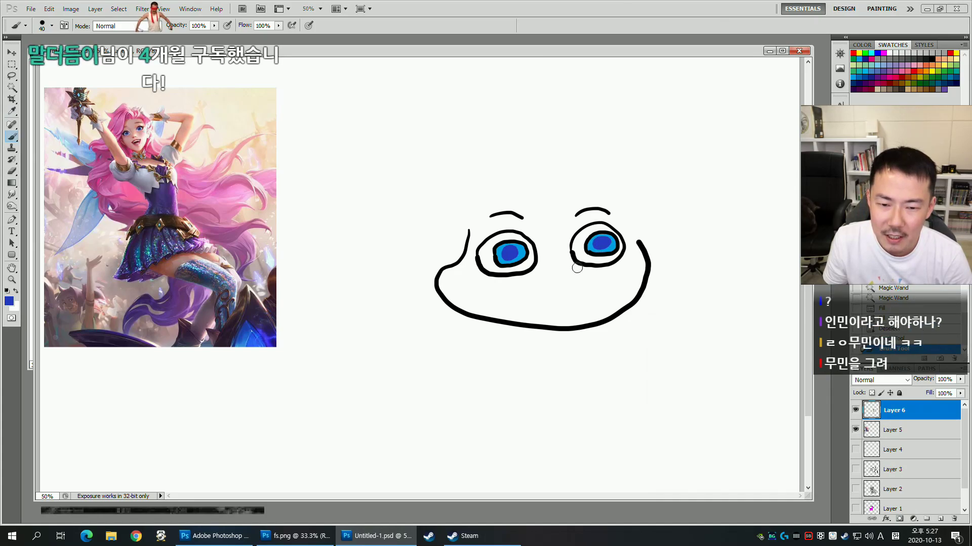
Add small white highlights to both eyes with a size 25 brush.
{"action": "left_click", "coordinate": [557, 269], "text": "alt"}
{"action": "key", "text": "bracketleft"}
{"action": "key", "text": "bracketleft"}
{"action": "key", "text": "bracketleft"}
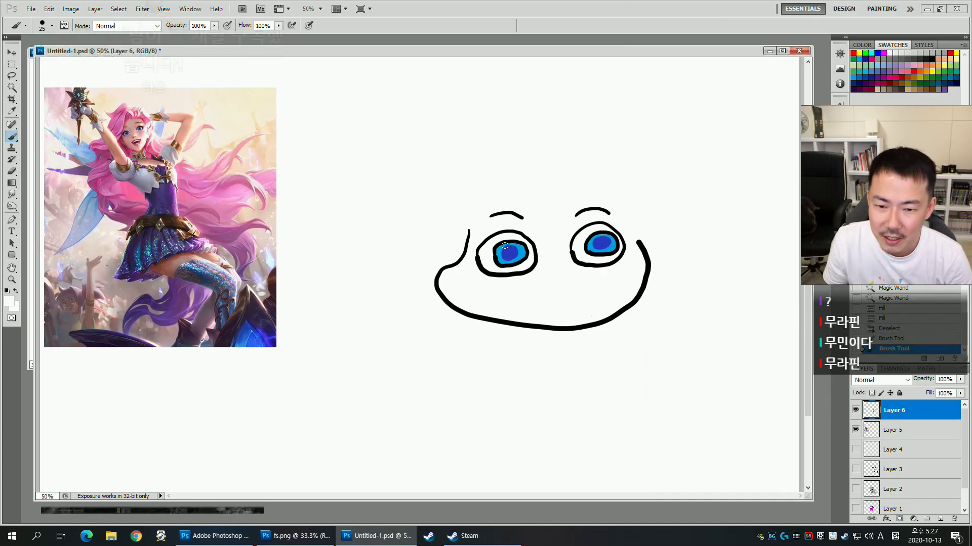
{"action": "left_click", "coordinate": [505, 246]}
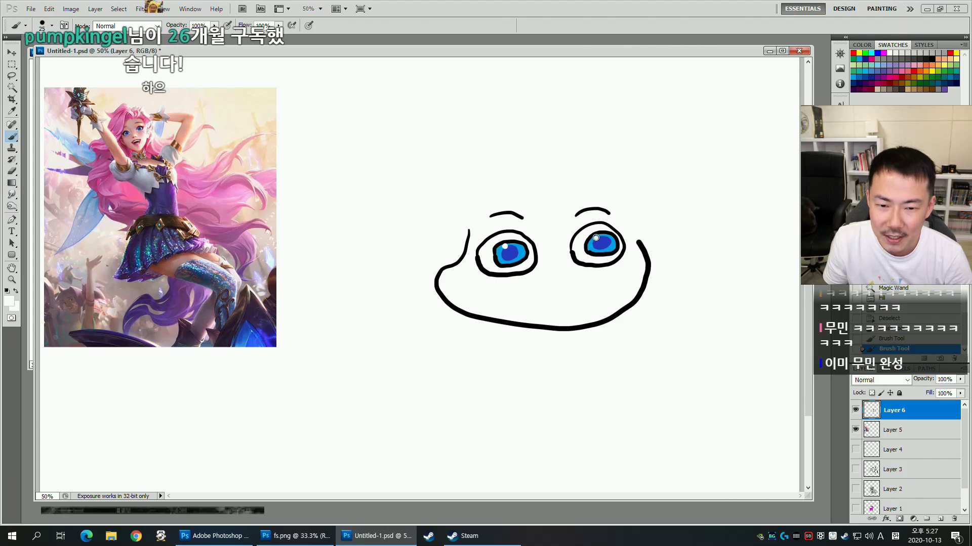
{"action": "left_click", "coordinate": [597, 238]}
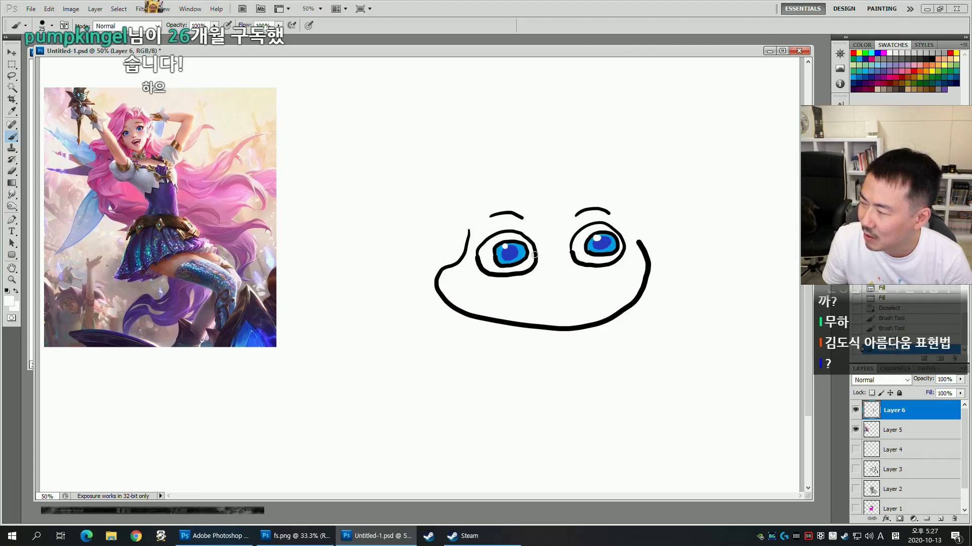
{"action": "left_click", "coordinate": [518, 250]}
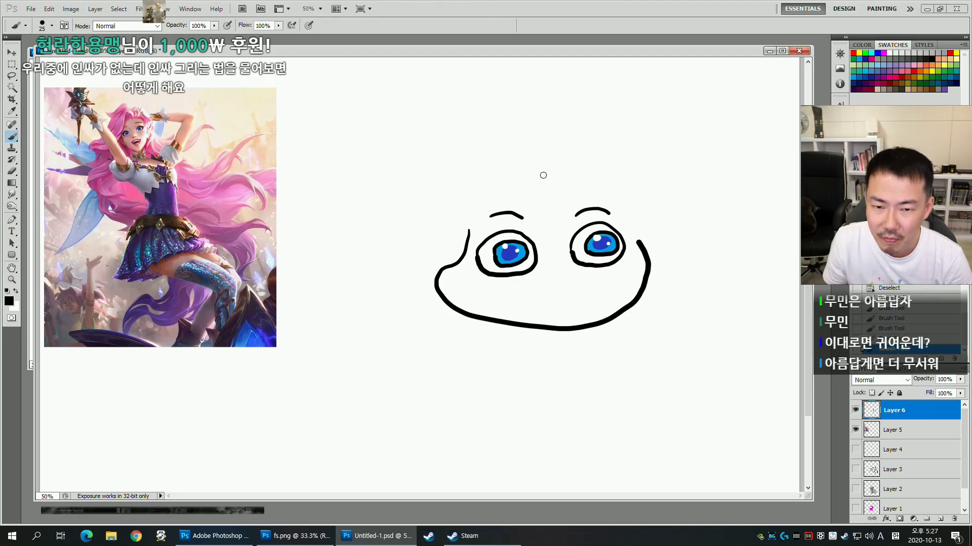
Draw the black fringe line from a peak above the forehead, sweeping down past the cheek into a short wavy strand.
{"action": "key", "text": "ctrl+z"}
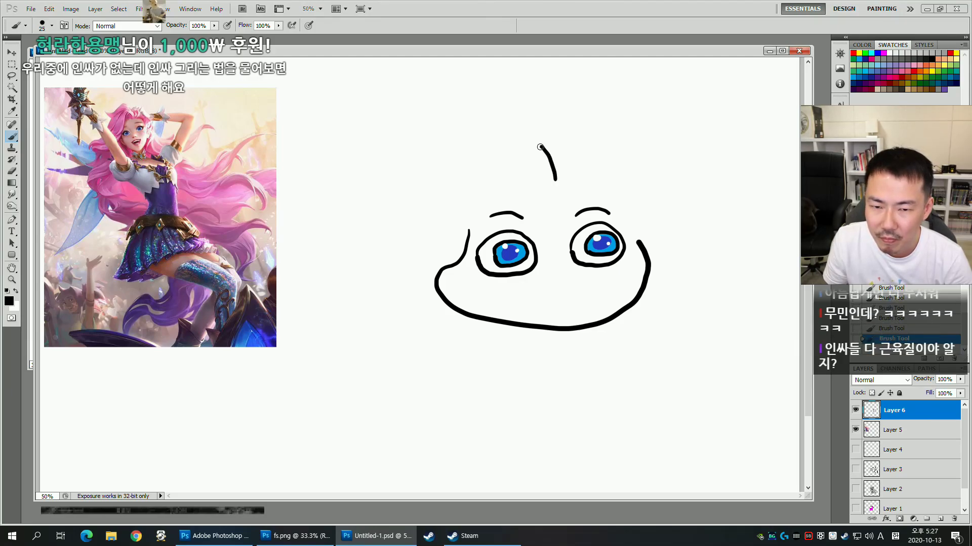
{"action": "left_click_drag", "start_coordinate": [540, 146], "coordinate": [513, 192]}
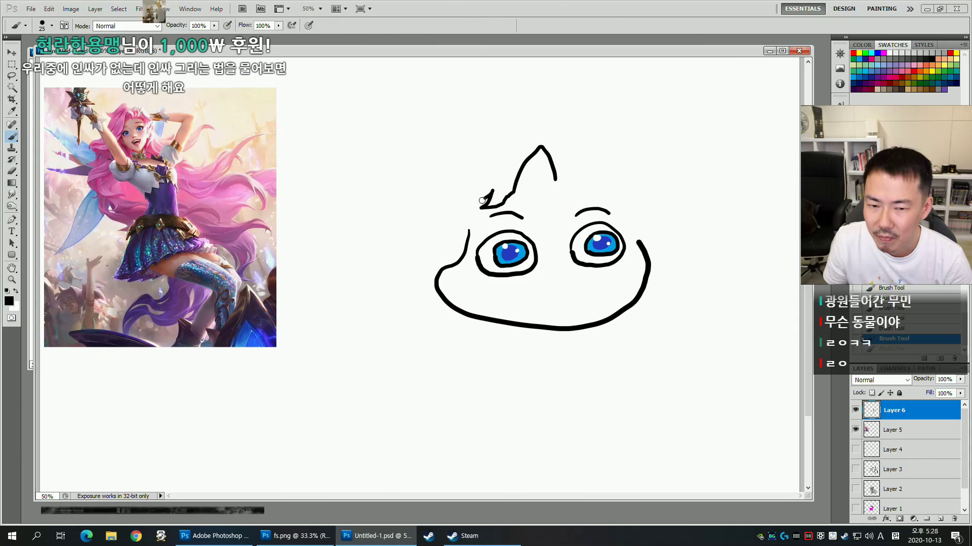
{"action": "key", "text": "ctrl+z"}
{"action": "mouse_move", "coordinate": [557, 155]}
{"action": "left_mouse_down"}
{"action": "mouse_move", "coordinate": [515, 208]}
{"action": "mouse_move", "coordinate": [518, 186]}
{"action": "mouse_move", "coordinate": [464, 232]}
{"action": "mouse_move", "coordinate": [416, 255]}
{"action": "mouse_move", "coordinate": [403, 306]}
{"action": "left_mouse_up"}
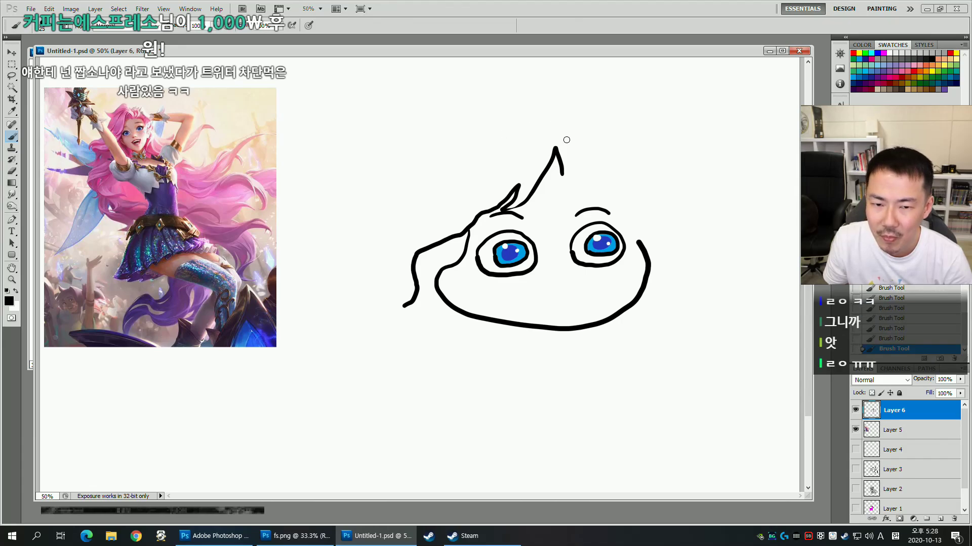
{"action": "mouse_move", "coordinate": [574, 163]}
{"action": "left_mouse_down"}
{"action": "mouse_move", "coordinate": [552, 87]}
{"action": "mouse_move", "coordinate": [510, 111]}
{"action": "mouse_move", "coordinate": [469, 99]}
{"action": "mouse_move", "coordinate": [444, 104]}
{"action": "mouse_move", "coordinate": [501, 128]}
{"action": "mouse_move", "coordinate": [463, 139]}
{"action": "mouse_move", "coordinate": [444, 166]}
{"action": "left_mouse_up"}
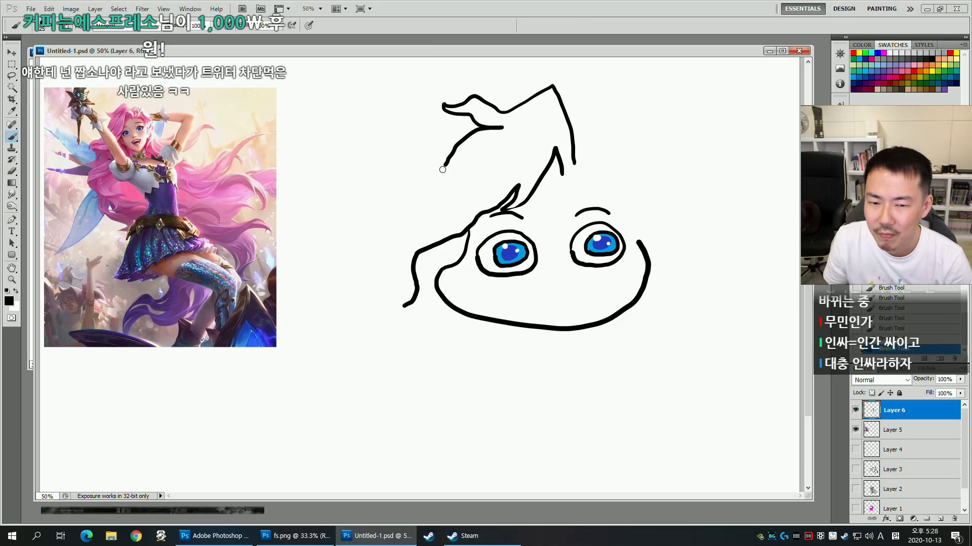
{"action": "left_click_drag", "start_coordinate": [374, 202], "coordinate": [362, 228]}
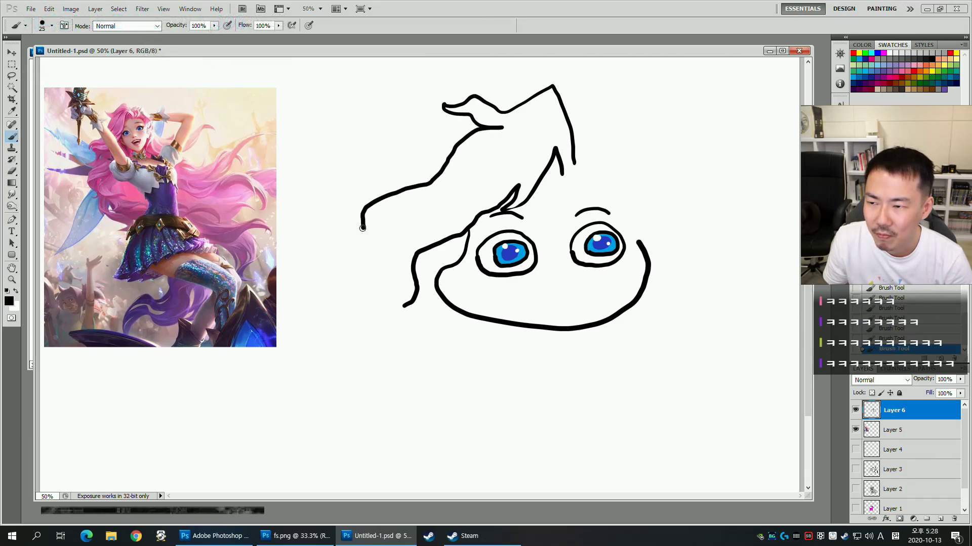
{"action": "key", "text": "ctrl+alt+z"}
{"action": "key", "text": "ctrl+alt+z"}
{"action": "mouse_move", "coordinate": [576, 153]}
{"action": "left_mouse_down"}
{"action": "mouse_move", "coordinate": [565, 112]}
{"action": "mouse_move", "coordinate": [536, 122]}
{"action": "left_mouse_up"}
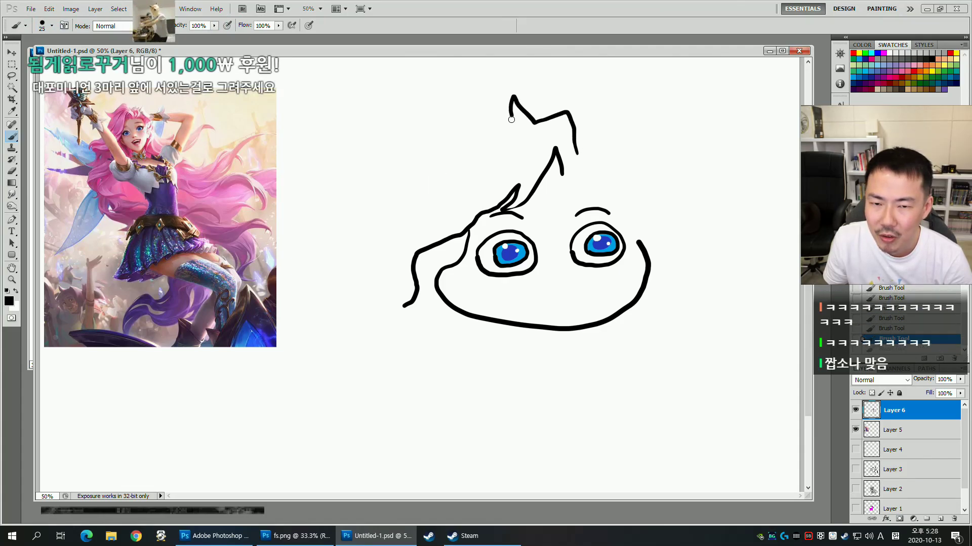
{"action": "key", "text": "ctrl+z"}
Draw the outer hair outline with spiky tufts and a long wavy lock, and add the hairline and outer edge on the opposite side.
{"action": "mouse_move", "coordinate": [575, 162]}
{"action": "left_mouse_down"}
{"action": "mouse_move", "coordinate": [570, 140]}
{"action": "mouse_move", "coordinate": [511, 121]}
{"action": "mouse_move", "coordinate": [496, 124]}
{"action": "mouse_move", "coordinate": [503, 134]}
{"action": "mouse_move", "coordinate": [484, 128]}
{"action": "mouse_move", "coordinate": [389, 175]}
{"action": "mouse_move", "coordinate": [424, 173]}
{"action": "mouse_move", "coordinate": [401, 208]}
{"action": "mouse_move", "coordinate": [416, 235]}
{"action": "mouse_move", "coordinate": [377, 284]}
{"action": "mouse_move", "coordinate": [387, 353]}
{"action": "mouse_move", "coordinate": [366, 379]}
{"action": "left_mouse_up"}
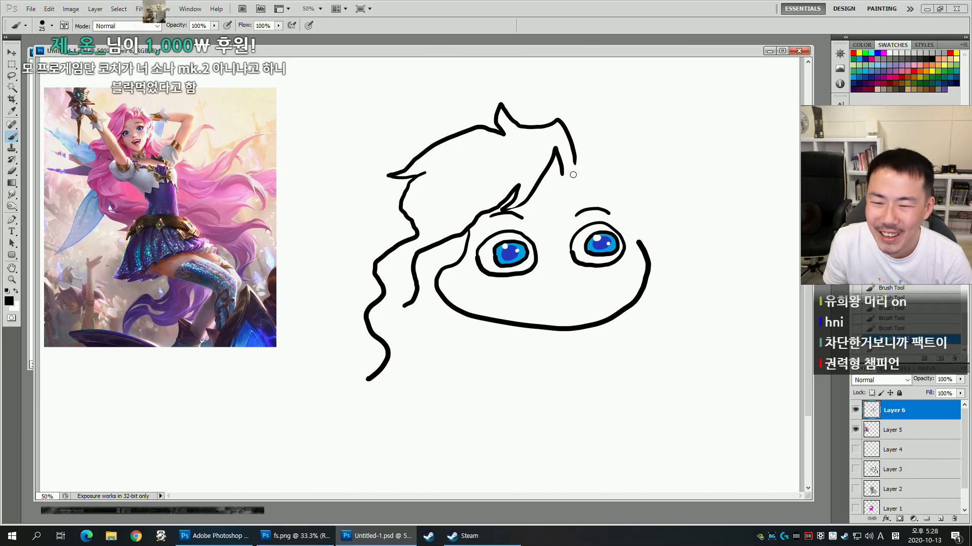
{"action": "left_click_drag", "start_coordinate": [598, 176], "coordinate": [641, 240]}
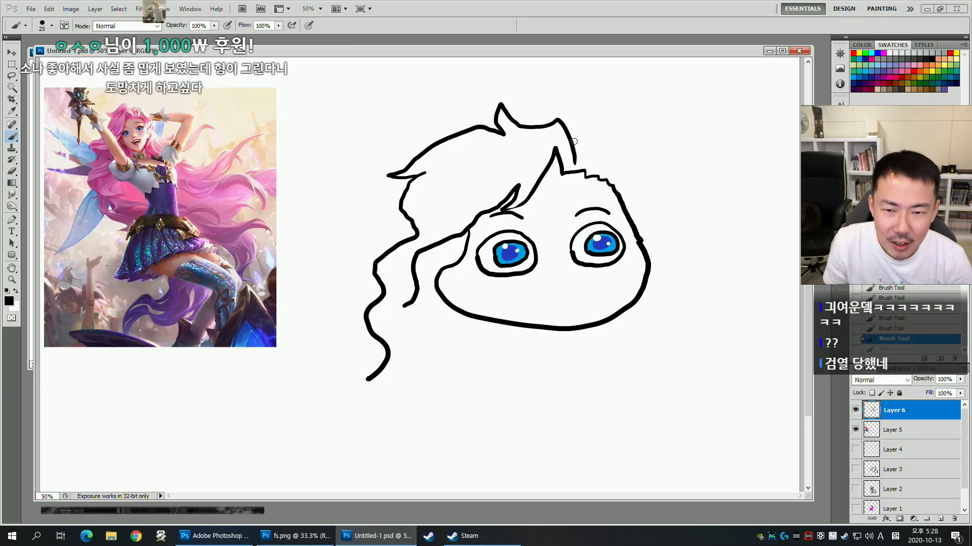
{"action": "mouse_move", "coordinate": [575, 141]}
{"action": "left_mouse_down"}
{"action": "mouse_move", "coordinate": [636, 158]}
{"action": "mouse_move", "coordinate": [667, 212]}
{"action": "left_mouse_up"}
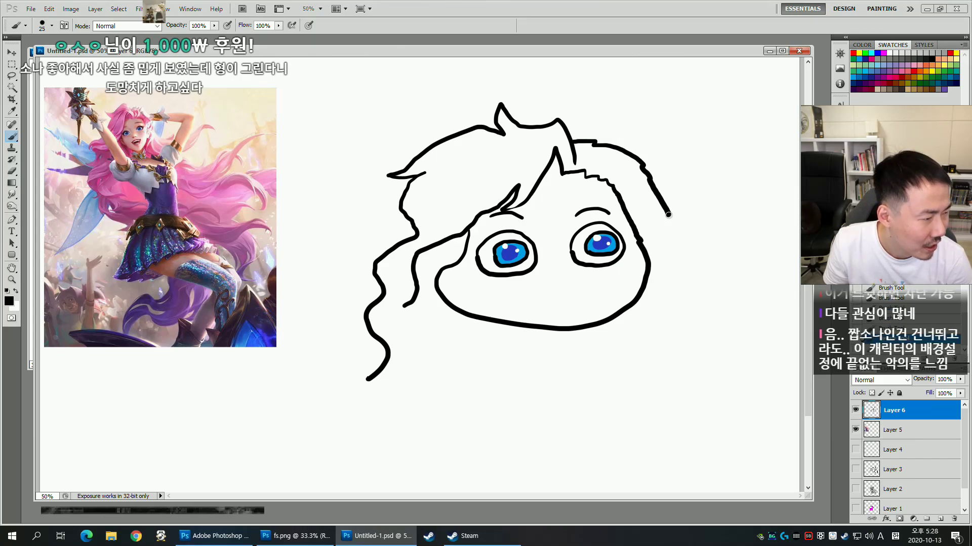
Draw a round ear with a curled inner line at the edge of the face and a flicked hair tip above it.
{"action": "mouse_move", "coordinate": [640, 246]}
{"action": "left_mouse_down"}
{"action": "mouse_move", "coordinate": [651, 234]}
{"action": "mouse_move", "coordinate": [660, 274]}
{"action": "mouse_move", "coordinate": [660, 250]}
{"action": "mouse_move", "coordinate": [654, 260]}
{"action": "left_mouse_up"}
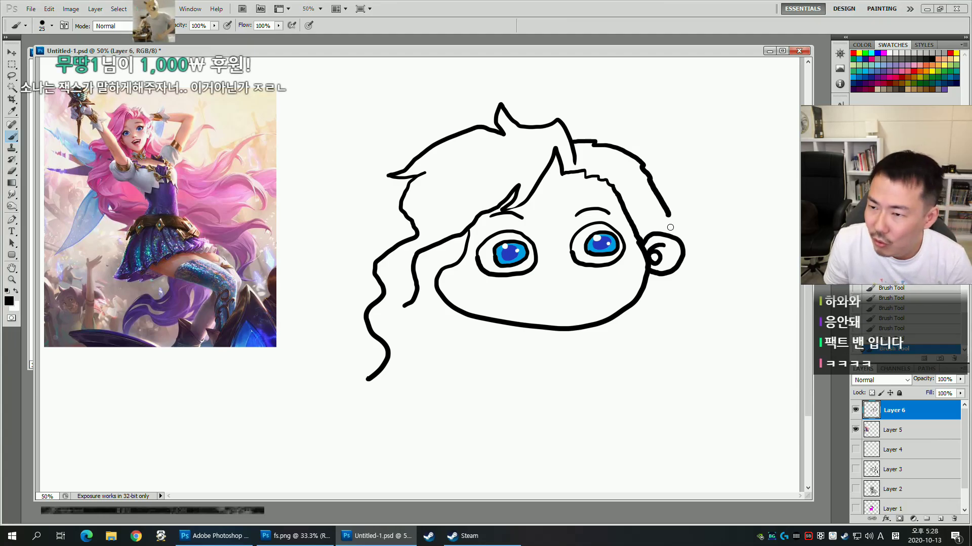
{"action": "mouse_move", "coordinate": [668, 216]}
{"action": "left_mouse_down"}
{"action": "mouse_move", "coordinate": [689, 211]}
{"action": "mouse_move", "coordinate": [668, 232]}
{"action": "left_mouse_up"}
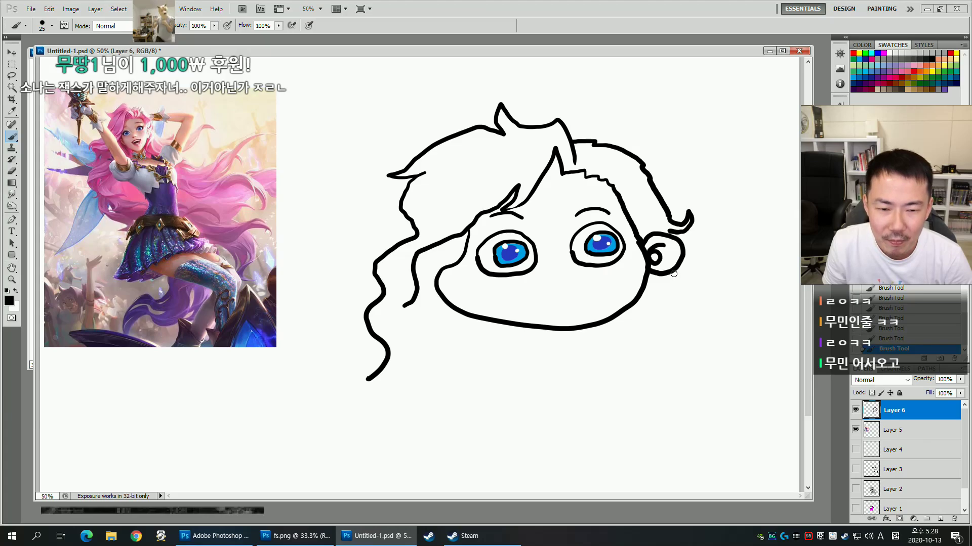
Draw a short curved strand inside the long-lock side of the hair.
{"action": "scroll", "coordinate": [631, 323], "scroll_direction": "down", "scroll_amount": 3}
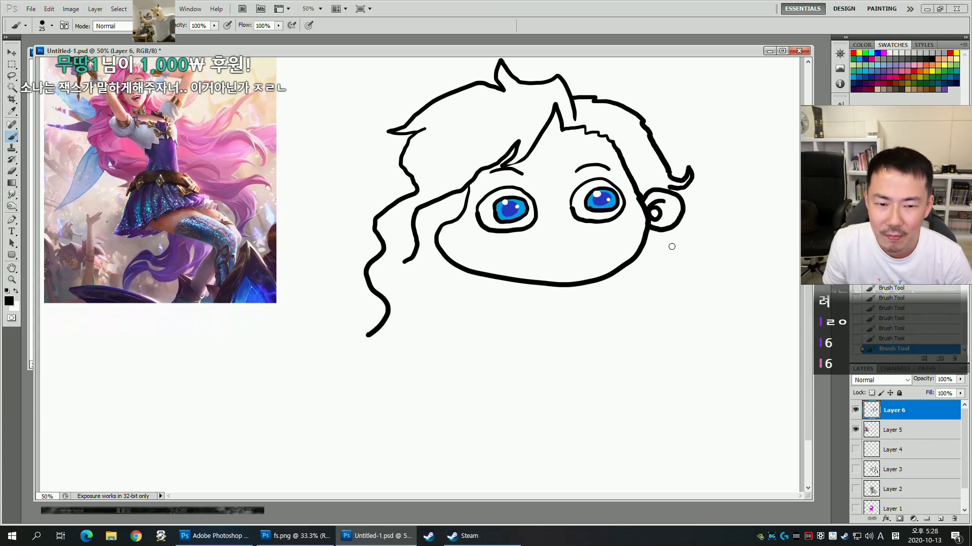
{"action": "left_click_drag", "start_coordinate": [559, 260], "coordinate": [559, 280]}
{"action": "mouse_move", "coordinate": [476, 146]}
{"action": "left_mouse_down"}
{"action": "mouse_move", "coordinate": [450, 162]}
{"action": "mouse_move", "coordinate": [467, 167]}
{"action": "mouse_move", "coordinate": [435, 182]}
{"action": "mouse_move", "coordinate": [469, 185]}
{"action": "left_mouse_up"}
{"action": "key", "text": "ctrl+z"}
{"action": "mouse_move", "coordinate": [553, 305]}
{"action": "left_mouse_down"}
{"action": "mouse_move", "coordinate": [546, 260]}
{"action": "mouse_move", "coordinate": [538, 331]}
{"action": "left_mouse_up"}
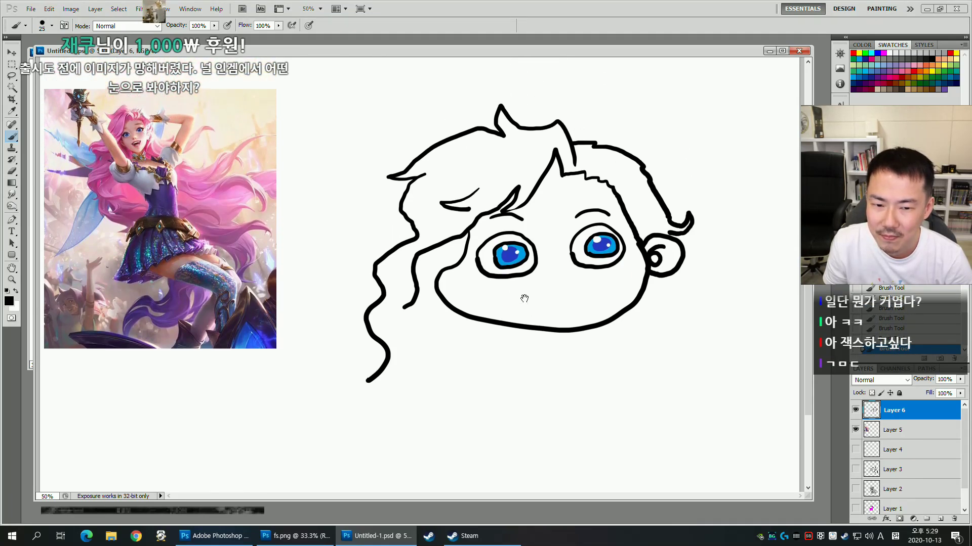
Thicken the upper lid of both eyes with heavy black arcs using a size 30 brush.
{"action": "key", "text": "bracketright"}
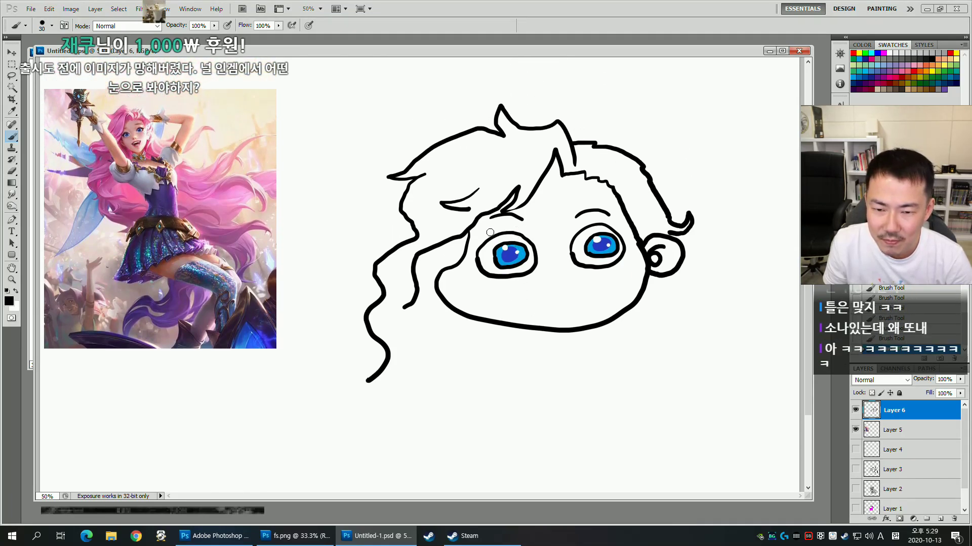
{"action": "mouse_move", "coordinate": [478, 244]}
{"action": "left_mouse_down"}
{"action": "mouse_move", "coordinate": [502, 228]}
{"action": "mouse_move", "coordinate": [521, 239]}
{"action": "left_mouse_up"}
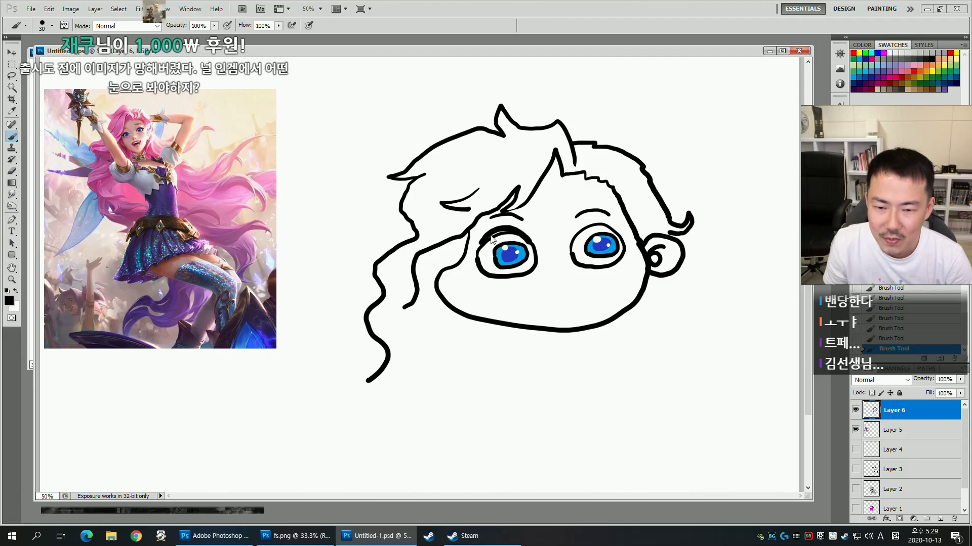
{"action": "key", "text": "ctrl+z"}
{"action": "key", "text": "bracketleft"}
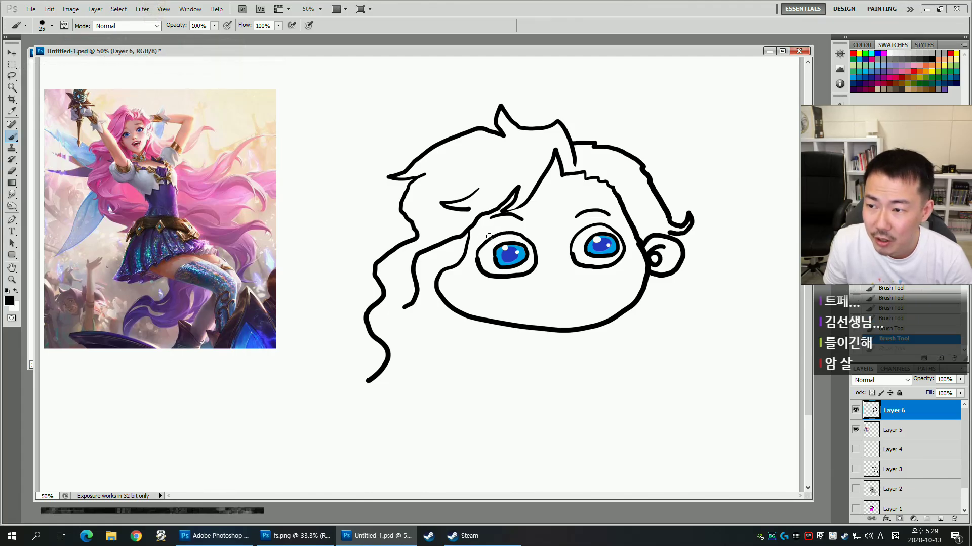
{"action": "key", "text": "bracketright"}
{"action": "mouse_move", "coordinate": [477, 244]}
{"action": "left_mouse_down"}
{"action": "mouse_move", "coordinate": [537, 244]}
{"action": "mouse_move", "coordinate": [611, 227]}
{"action": "mouse_move", "coordinate": [622, 233]}
{"action": "mouse_move", "coordinate": [607, 225]}
{"action": "mouse_move", "coordinate": [622, 236]}
{"action": "left_mouse_up"}
{"action": "key", "text": "ctrl+z"}
{"action": "key", "text": "ctrl+z"}
{"action": "key", "text": "ctrl+z"}
{"action": "key", "text": "ctrl+z"}
{"action": "key", "text": "bracketleft"}
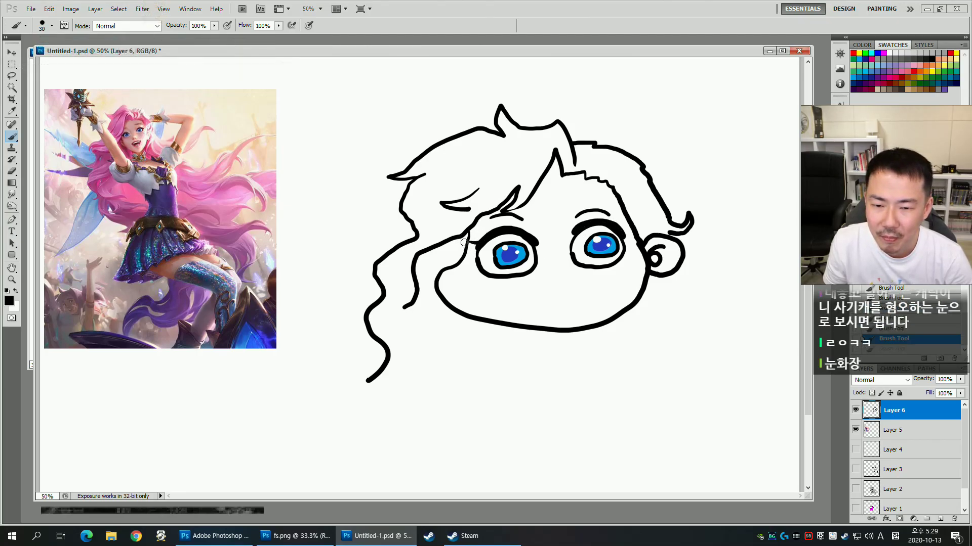
Add two short lashes at each eye's outer corner and a thin crease line above each lid with a size 15 brush.
{"action": "left_click_drag", "start_coordinate": [621, 234], "coordinate": [642, 224]}
{"action": "left_click_drag", "start_coordinate": [621, 242], "coordinate": [643, 233]}
{"action": "left_click_drag", "start_coordinate": [586, 324], "coordinate": [594, 310]}
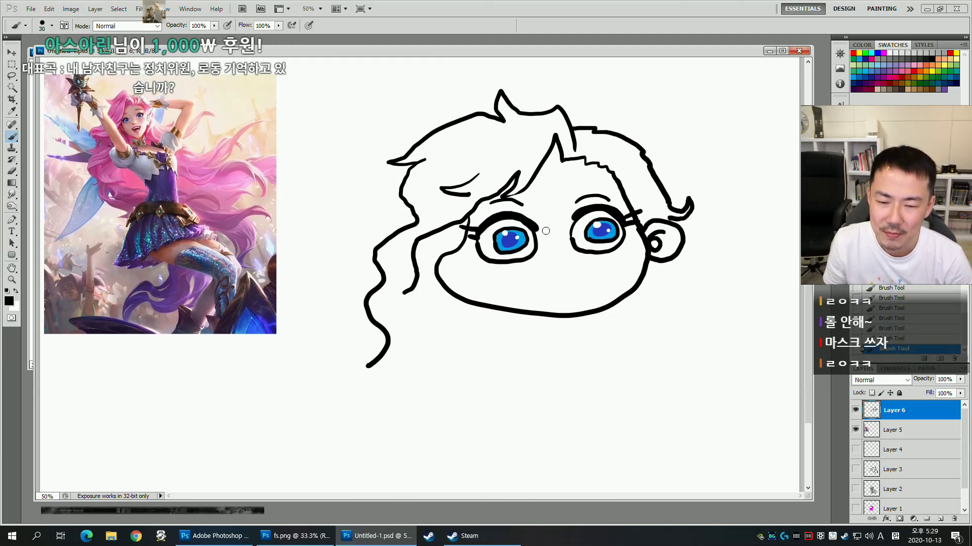
{"action": "key", "text": "bracketleft"}
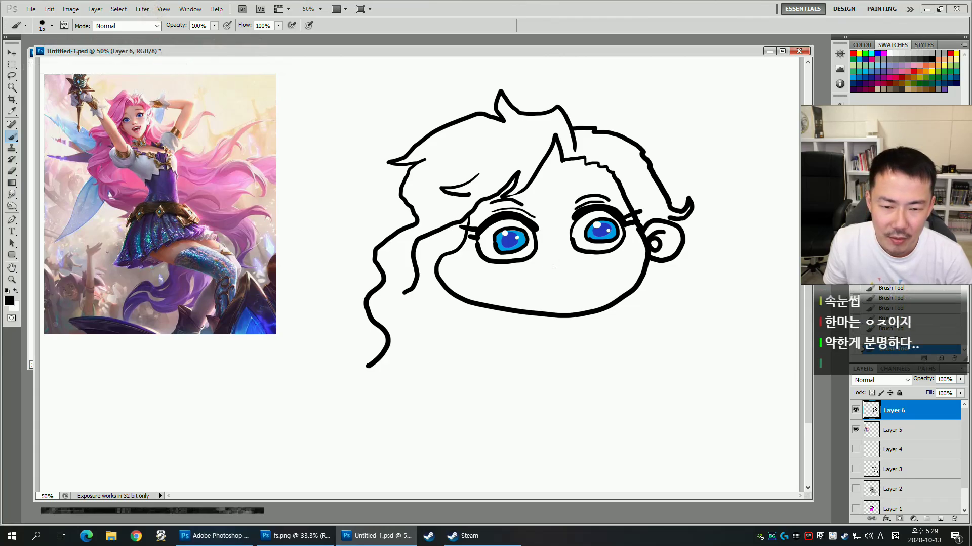
{"action": "left_click_drag", "start_coordinate": [552, 247], "coordinate": [544, 259]}
{"action": "mouse_move", "coordinate": [473, 317]}
{"action": "left_mouse_down"}
{"action": "mouse_move", "coordinate": [480, 340]}
{"action": "mouse_move", "coordinate": [458, 360]}
{"action": "mouse_move", "coordinate": [451, 325]}
{"action": "left_mouse_up"}
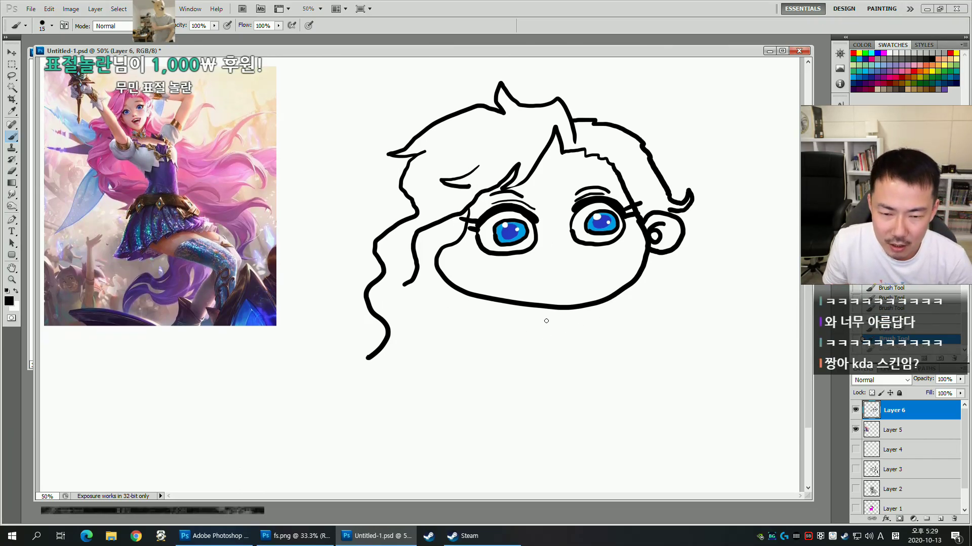
Erase a small gap in the chin line and draw two short vertical neck lines below it with a size 25 brush.
{"action": "key", "text": "e"}
{"action": "left_click", "coordinate": [574, 305]}
{"action": "key", "text": "b"}
{"action": "mouse_move", "coordinate": [568, 305]}
{"action": "left_mouse_down"}
{"action": "mouse_move", "coordinate": [568, 327]}
{"action": "mouse_move", "coordinate": [587, 324]}
{"action": "left_mouse_up"}
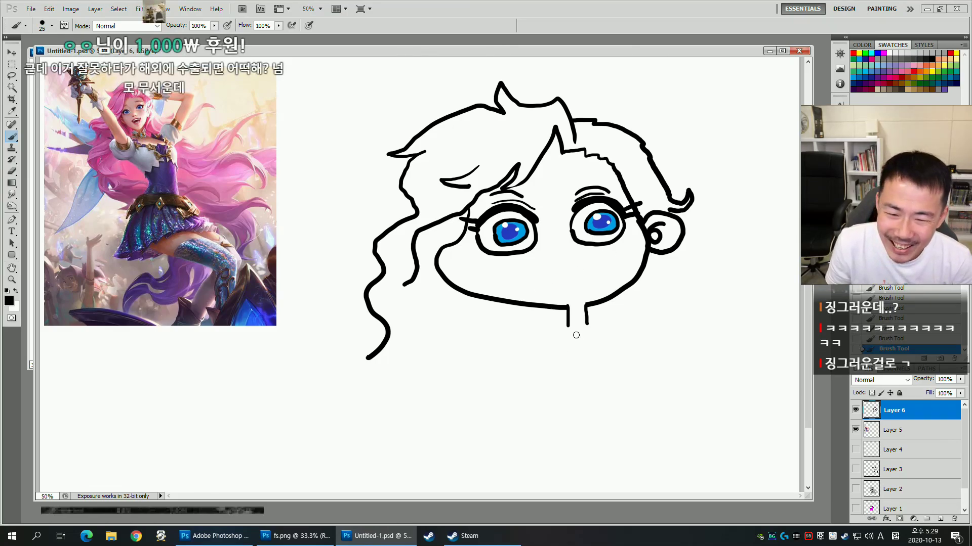
{"action": "mouse_move", "coordinate": [568, 327]}
{"action": "left_mouse_down"}
{"action": "mouse_move", "coordinate": [529, 331]}
{"action": "mouse_move", "coordinate": [509, 359]}
{"action": "left_mouse_up"}
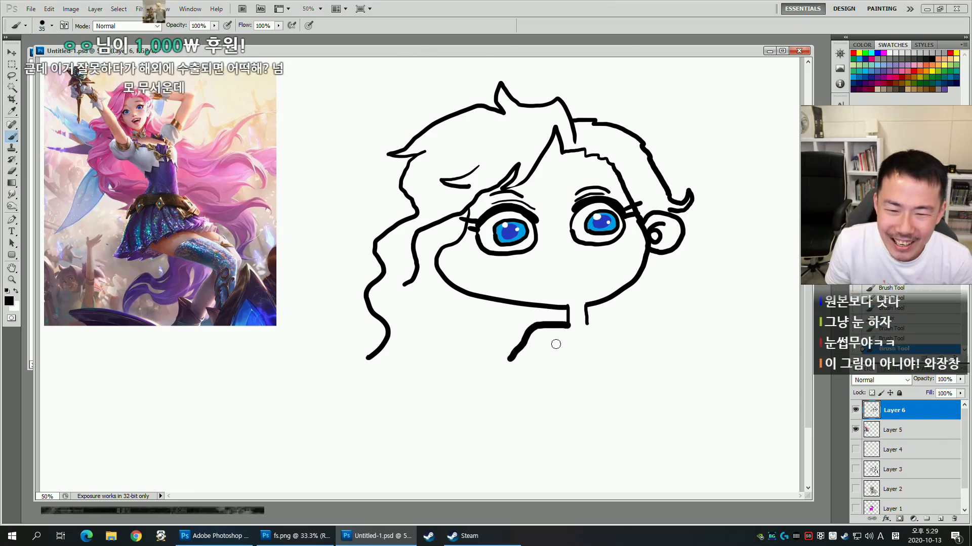
{"action": "key", "text": "ctrl+z"}
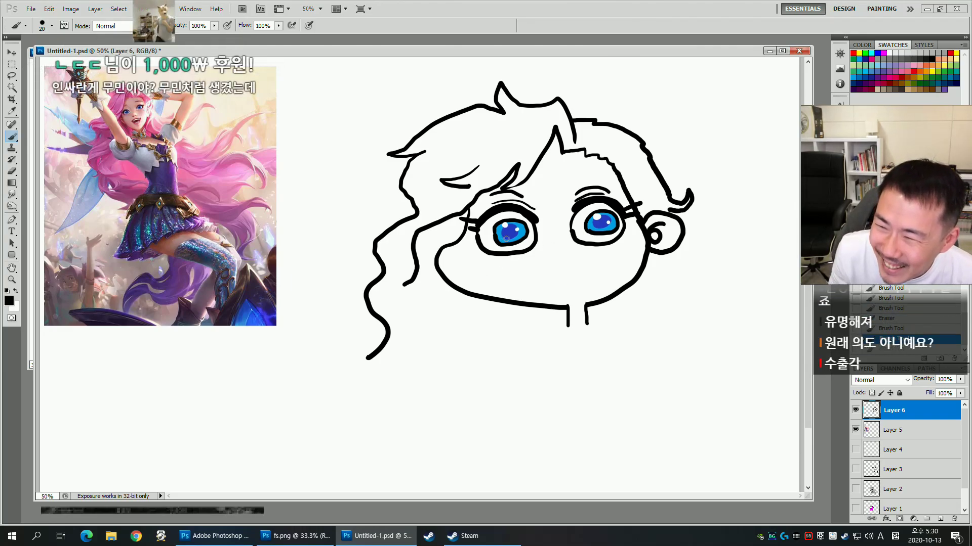
Erase the irises and lower outlines of both eyes, keeping the thick upper lids and lashes.
{"action": "key", "text": "e"}
{"action": "mouse_move", "coordinate": [512, 247]}
{"action": "left_mouse_down"}
{"action": "mouse_move", "coordinate": [506, 238]}
{"action": "mouse_move", "coordinate": [516, 233]}
{"action": "mouse_move", "coordinate": [521, 243]}
{"action": "left_mouse_up"}
{"action": "mouse_move", "coordinate": [595, 223]}
{"action": "left_mouse_down"}
{"action": "mouse_move", "coordinate": [590, 232]}
{"action": "mouse_move", "coordinate": [602, 230]}
{"action": "left_mouse_up"}
{"action": "mouse_move", "coordinate": [478, 240]}
{"action": "left_mouse_down"}
{"action": "mouse_move", "coordinate": [529, 247]}
{"action": "mouse_move", "coordinate": [545, 237]}
{"action": "mouse_move", "coordinate": [611, 238]}
{"action": "mouse_move", "coordinate": [590, 238]}
{"action": "mouse_move", "coordinate": [622, 223]}
{"action": "mouse_move", "coordinate": [630, 230]}
{"action": "left_mouse_up"}
{"action": "key", "text": "b"}
{"action": "key", "text": "shift+b"}
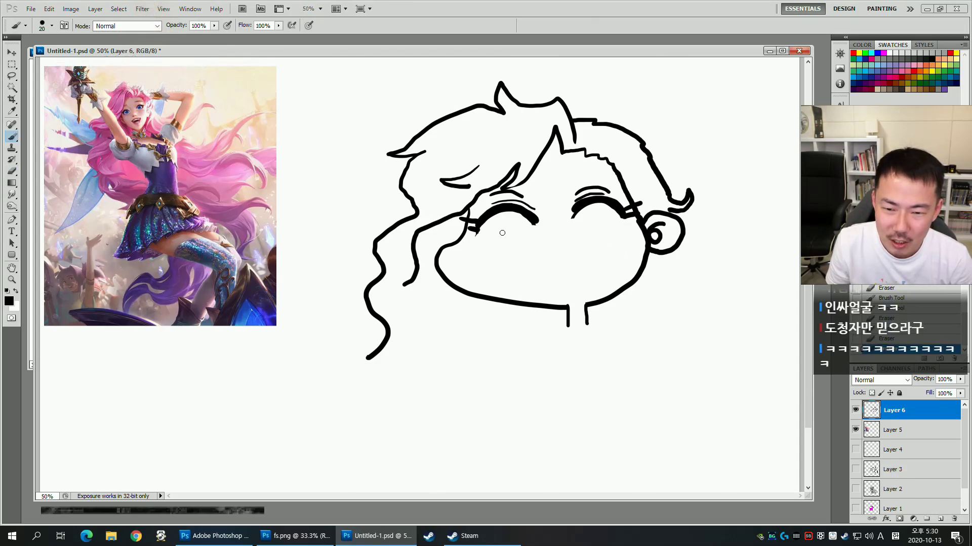
Redraw both eyes as larger rounded outlines beneath the upper lids with a size 30 brush.
{"action": "mouse_move", "coordinate": [494, 258]}
{"action": "left_mouse_down"}
{"action": "mouse_move", "coordinate": [534, 258]}
{"action": "mouse_move", "coordinate": [539, 226]}
{"action": "mouse_move", "coordinate": [566, 224]}
{"action": "mouse_move", "coordinate": [570, 255]}
{"action": "mouse_move", "coordinate": [592, 260]}
{"action": "left_mouse_up"}
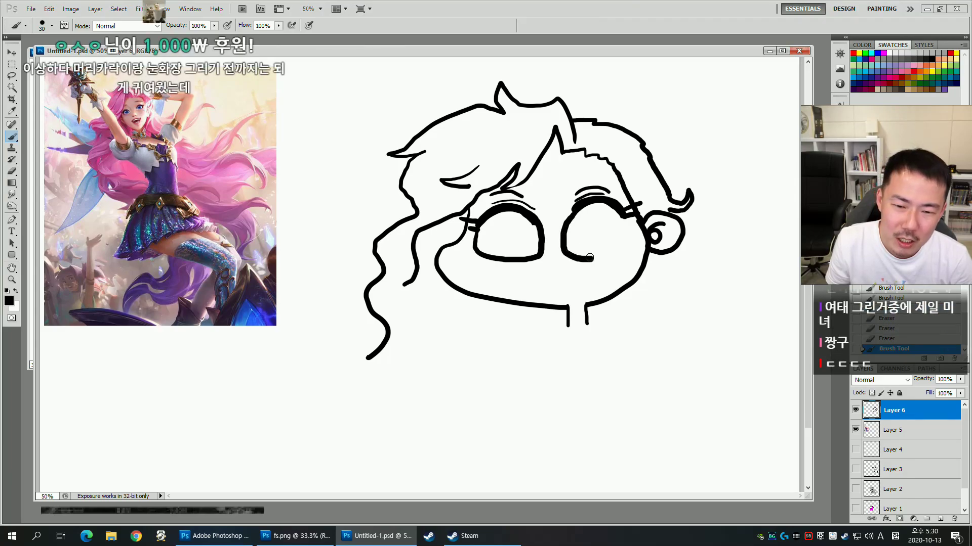
{"action": "key", "text": "ctrl+z"}
{"action": "left_click_drag", "start_coordinate": [574, 216], "coordinate": [567, 234]}
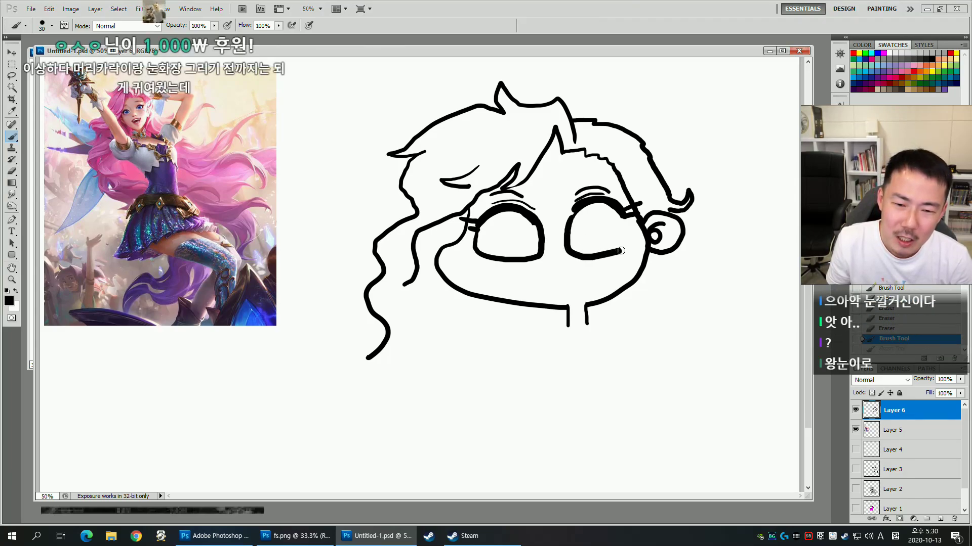
Draw a thick round iris ring inside each of the new eye outlines.
{"action": "mouse_move", "coordinate": [523, 257]}
{"action": "left_mouse_down"}
{"action": "mouse_move", "coordinate": [531, 248]}
{"action": "mouse_move", "coordinate": [505, 231]}
{"action": "mouse_move", "coordinate": [524, 244]}
{"action": "mouse_move", "coordinate": [501, 252]}
{"action": "left_mouse_up"}
{"action": "key", "text": "ctrl+z"}
{"action": "key", "text": "bracketleft"}
{"action": "key", "text": "bracketleft"}
{"action": "mouse_move", "coordinate": [598, 244]}
{"action": "left_mouse_down"}
{"action": "mouse_move", "coordinate": [603, 212]}
{"action": "mouse_move", "coordinate": [620, 230]}
{"action": "mouse_move", "coordinate": [613, 245]}
{"action": "mouse_move", "coordinate": [598, 244]}
{"action": "mouse_move", "coordinate": [585, 236]}
{"action": "mouse_move", "coordinate": [587, 217]}
{"action": "mouse_move", "coordinate": [613, 220]}
{"action": "mouse_move", "coordinate": [610, 240]}
{"action": "mouse_move", "coordinate": [582, 237]}
{"action": "left_mouse_up"}
{"action": "key", "text": "ctrl+z"}
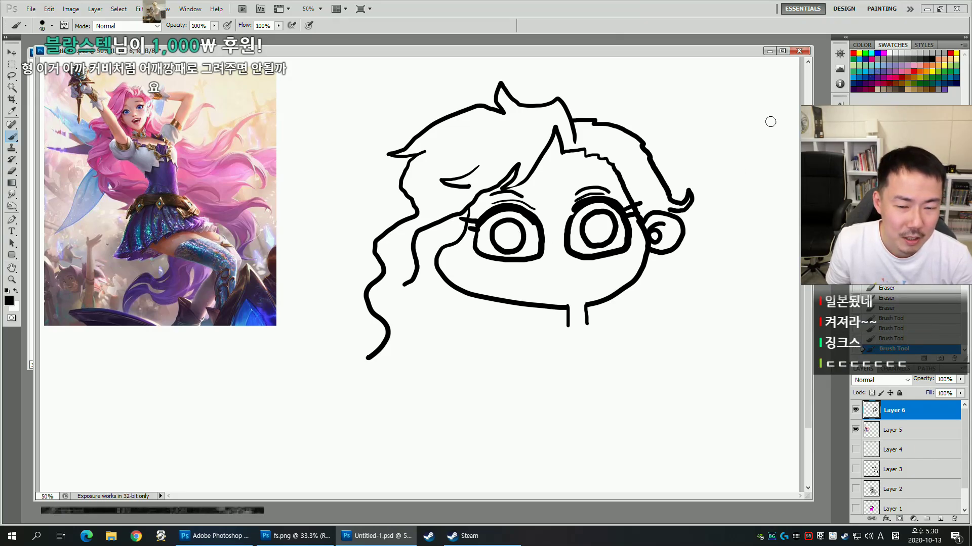
Select the inside of both iris rings with the Magic Wand and fill them with a muted blue swatch.
{"action": "key", "text": "w"}
{"action": "left_click", "coordinate": [606, 226]}
{"action": "left_click", "coordinate": [510, 234], "text": "shift"}
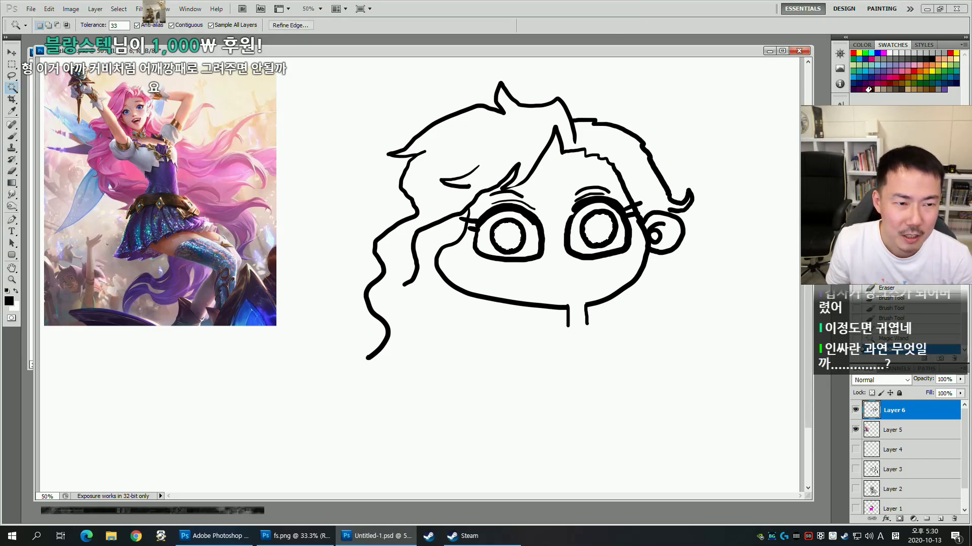
{"action": "left_click", "coordinate": [883, 66]}
{"action": "key", "text": "alt+BackSpace"}
{"action": "key", "text": "b"}
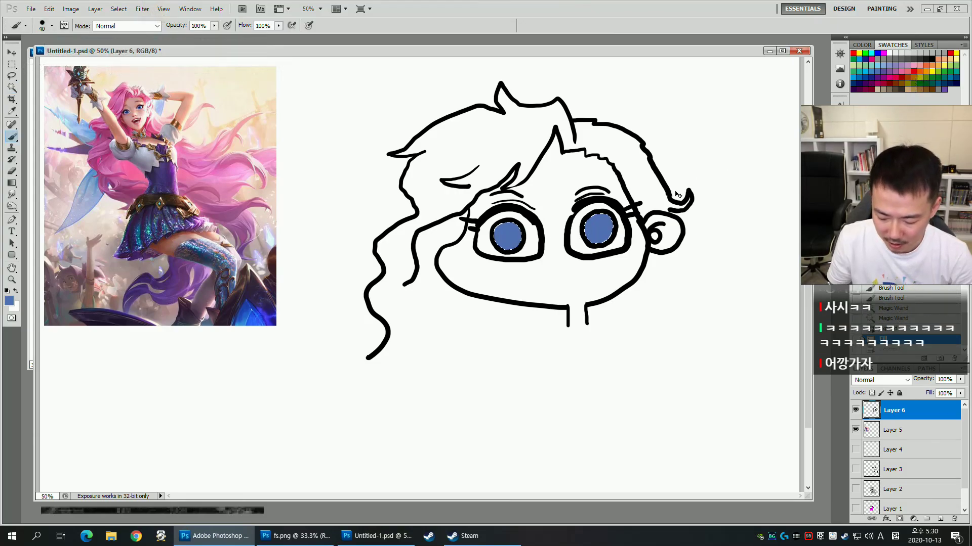
Brighten the blue of both irises with a Hue/Saturation adjustment and clear the selection.
{"action": "key", "text": "ctrl+u"}
{"action": "left_click_drag", "start_coordinate": [826, 248], "coordinate": [826, 247]}
{"action": "left_click_drag", "start_coordinate": [826, 306], "coordinate": [843, 305]}
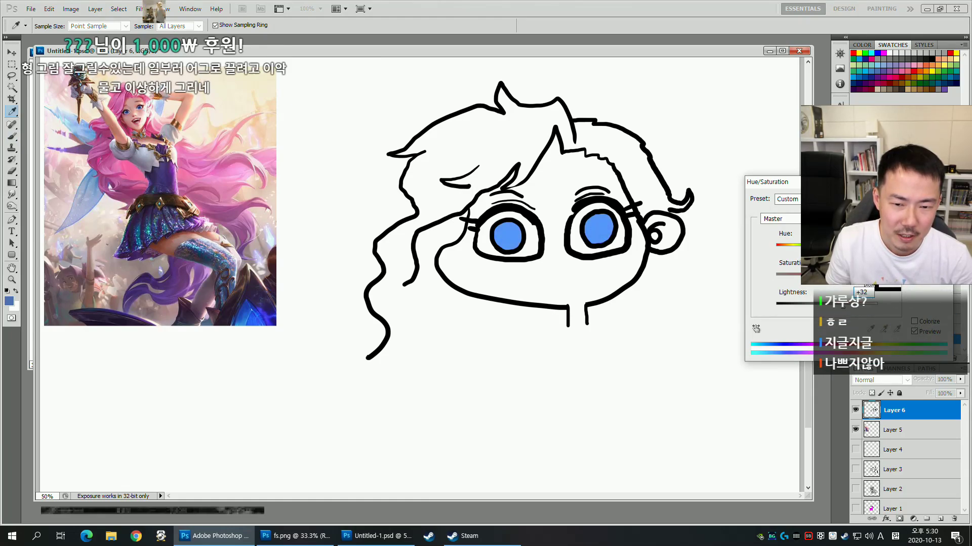
{"action": "key", "text": "Return"}
{"action": "key", "text": "ctrl+d"}
{"action": "key", "text": "b"}
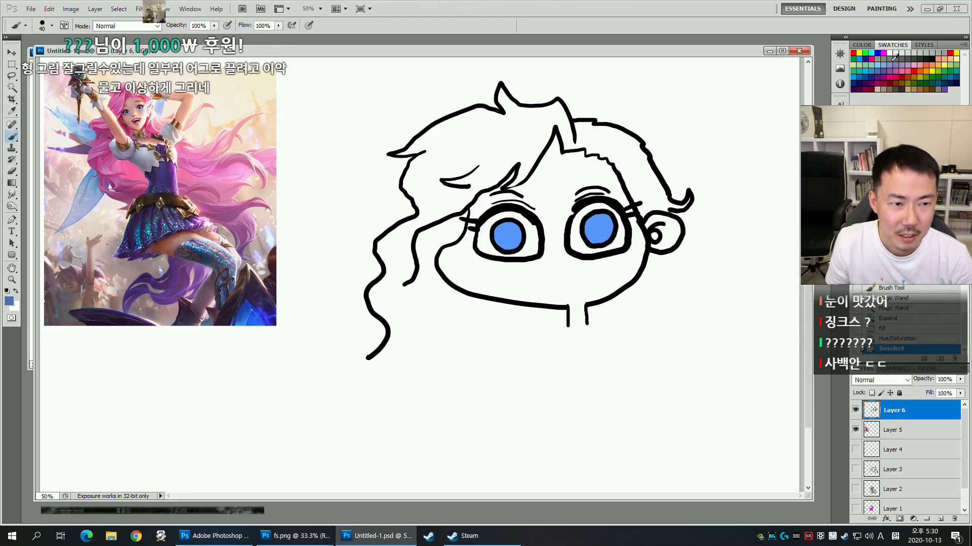
Paint dark navy pupils in the centre of both blue irises with a size 40 brush.
{"action": "left_click", "coordinate": [871, 74]}
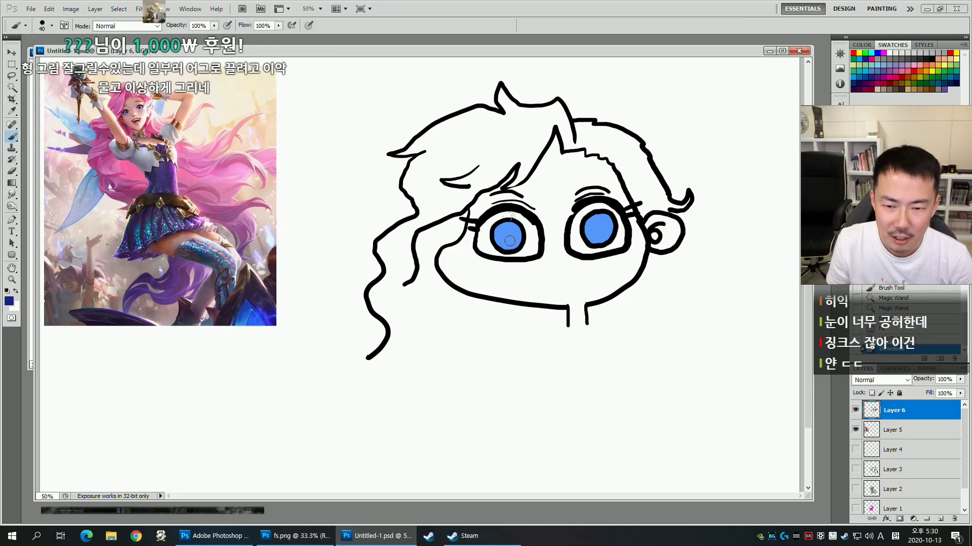
{"action": "left_click_drag", "start_coordinate": [507, 233], "coordinate": [512, 241]}
{"action": "left_click_drag", "start_coordinate": [593, 229], "coordinate": [605, 226]}
Add a small white highlight near the lower right of each pupil with a size 30 brush, replacing the larger highlights.
{"action": "key", "text": "x"}
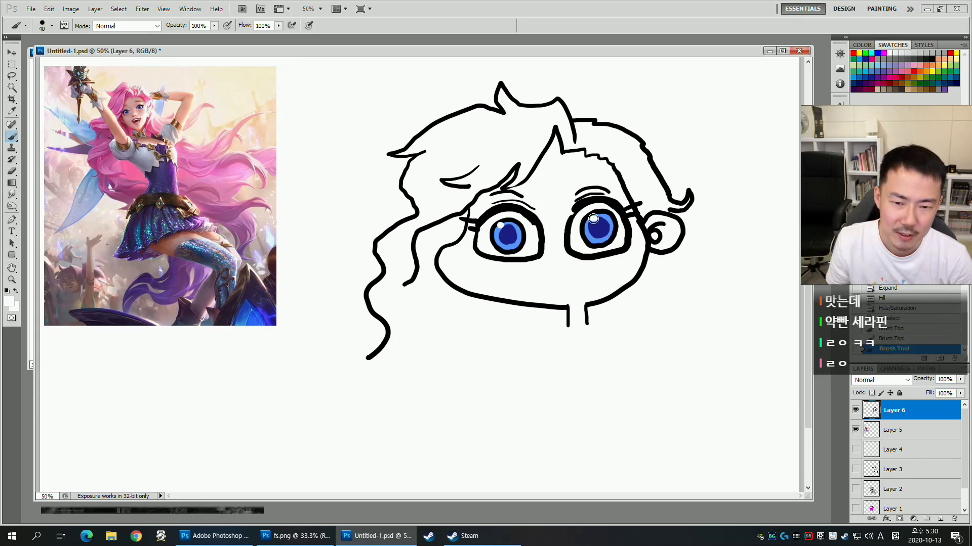
{"action": "key", "text": "ctrl+alt+z"}
{"action": "key", "text": "ctrl+alt+z"}
{"action": "key", "text": "bracketleft"}
{"action": "left_click", "coordinate": [513, 243]}
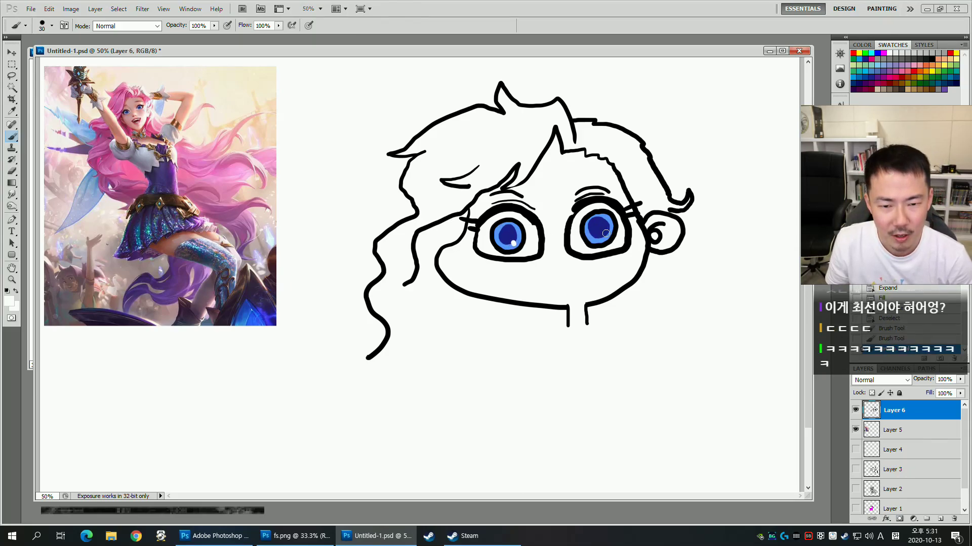
Draw the second ear in black at the left edge of the face, plus a small nose and lips below the eyes.
{"action": "left_click", "coordinate": [611, 197], "text": "alt"}
{"action": "key", "text": "bracketleft"}
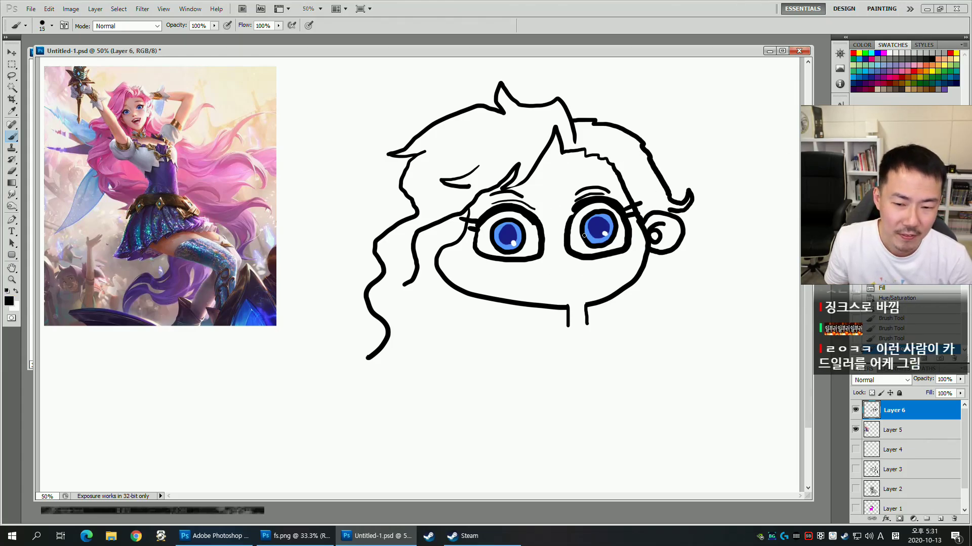
{"action": "key", "text": "bracketright"}
{"action": "key", "text": "bracketright"}
{"action": "key", "text": "bracketright"}
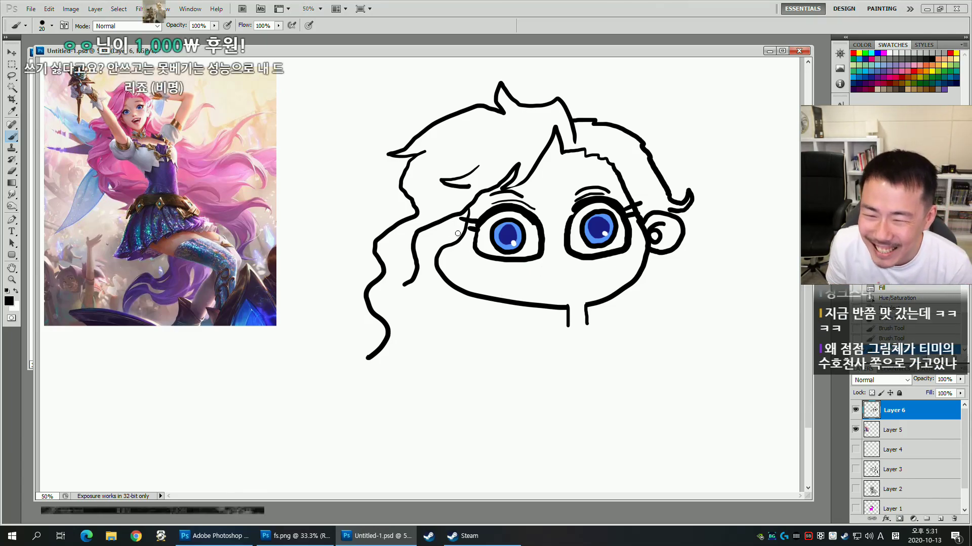
{"action": "key", "text": "bracketright"}
{"action": "left_click_drag", "start_coordinate": [455, 219], "coordinate": [451, 248]}
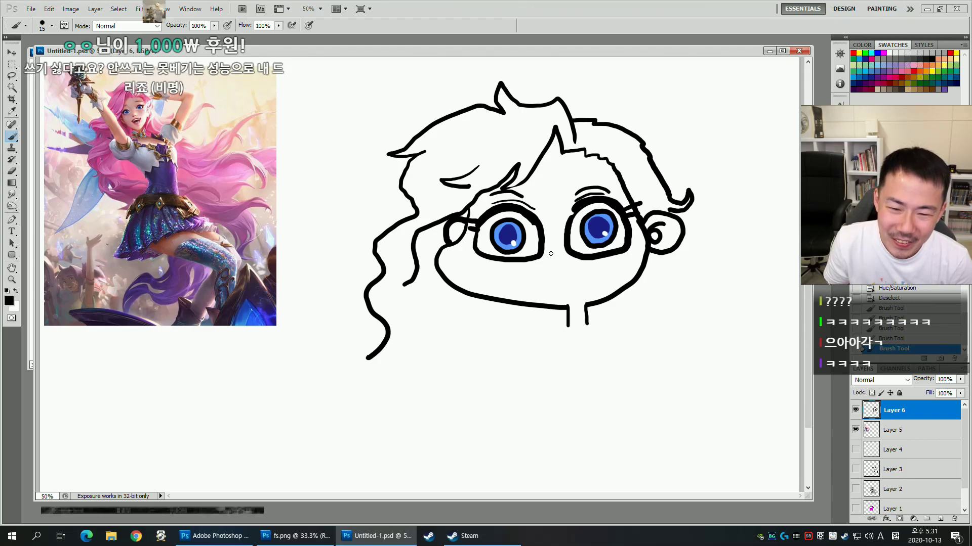
{"action": "left_click_drag", "start_coordinate": [550, 256], "coordinate": [556, 256]}
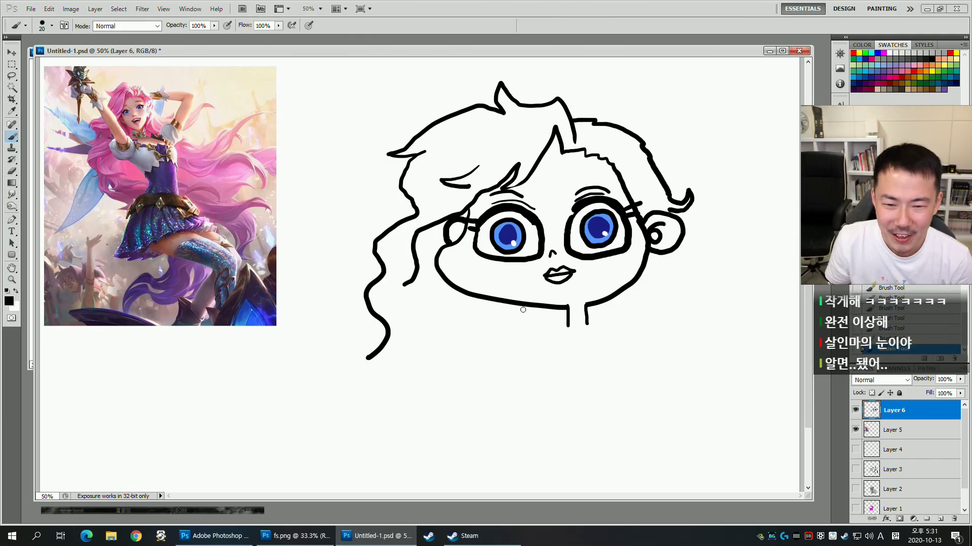
Select the inside of both lips with the Magic Wand, fill them with the magenta swatch and clear the selection.
{"action": "key", "text": "w"}
{"action": "left_click", "coordinate": [560, 277]}
{"action": "left_click", "coordinate": [562, 270], "text": "shift"}
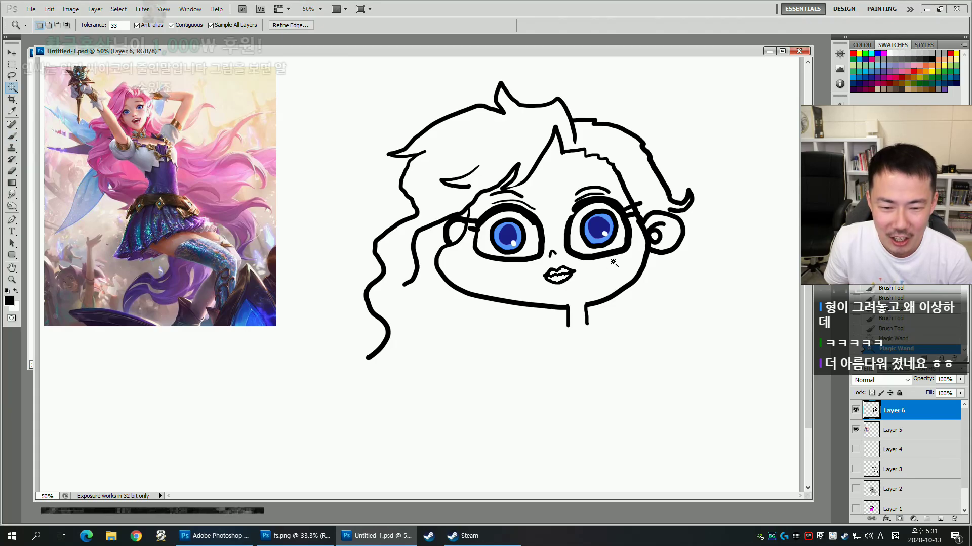
{"action": "left_click", "coordinate": [871, 61]}
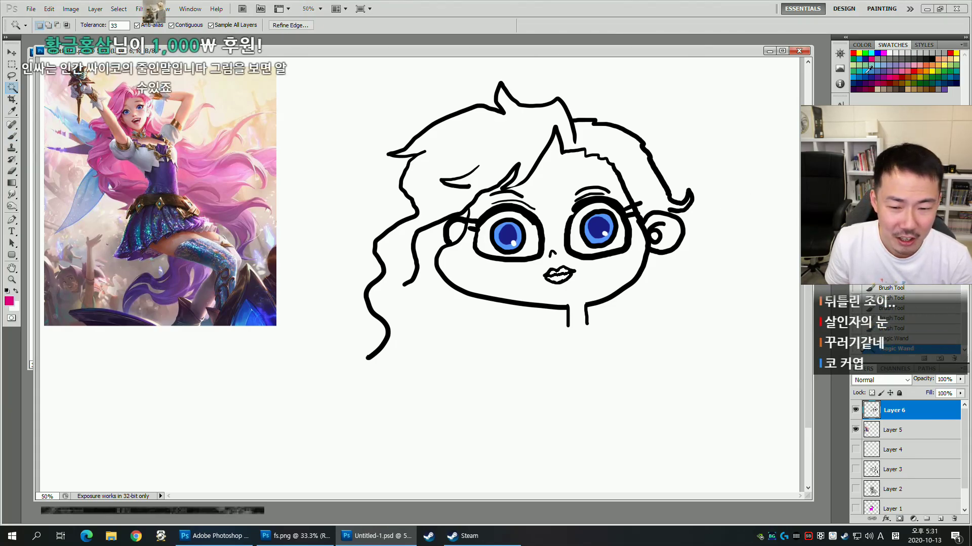
{"action": "key", "text": "alt+BackSpace"}
{"action": "key", "text": "ctrl+d"}
Draw short black strokes inside the pointed hair parting above the forehead, undoing the magenta stroke there.
{"action": "key", "text": "b"}
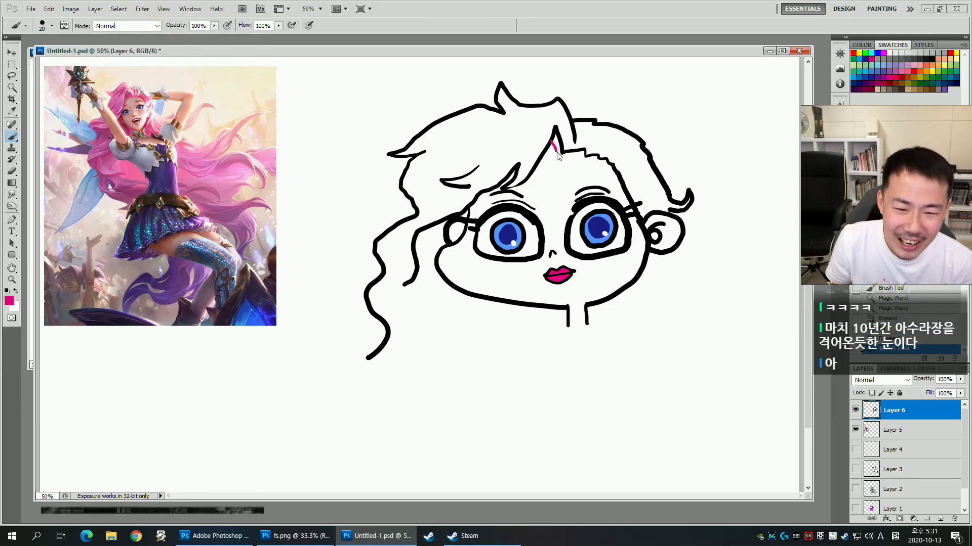
{"action": "key", "text": "ctrl+z"}
{"action": "key", "text": "d"}
{"action": "left_click_drag", "start_coordinate": [551, 142], "coordinate": [556, 152]}
{"action": "key", "text": "ctrl+z"}
{"action": "left_click_drag", "start_coordinate": [554, 141], "coordinate": [550, 152]}
{"action": "left_click_drag", "start_coordinate": [548, 144], "coordinate": [544, 155]}
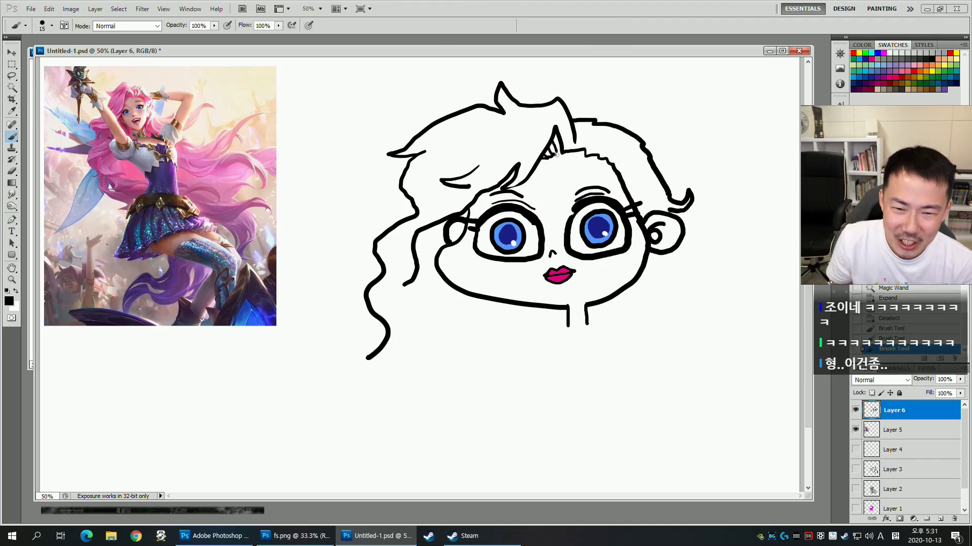
Erase the small nose and redraw it as a short angled black line above the lips.
{"action": "scroll", "coordinate": [619, 179], "scroll_direction": "up", "scroll_amount": 1}
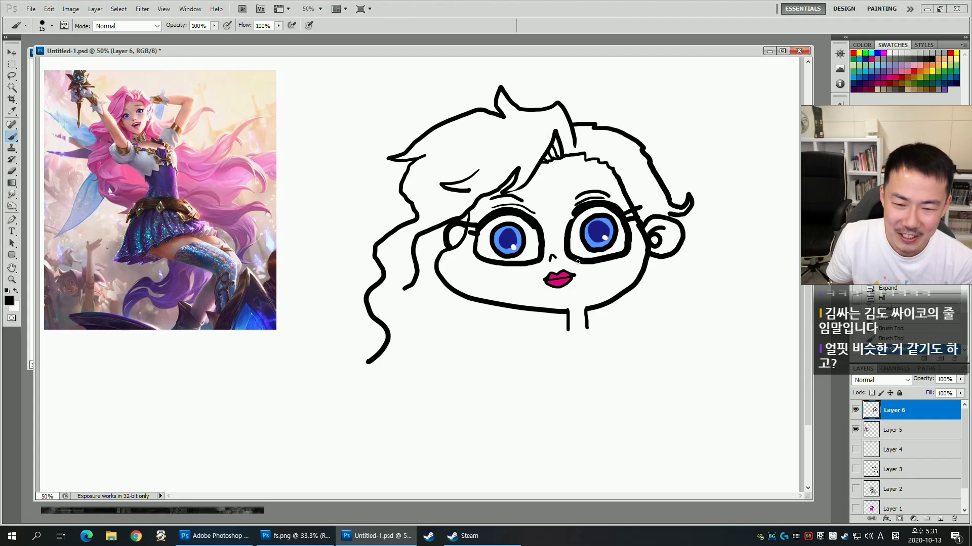
{"action": "key", "text": "e"}
{"action": "left_click_drag", "start_coordinate": [553, 255], "coordinate": [553, 261]}
{"action": "key", "text": "b"}
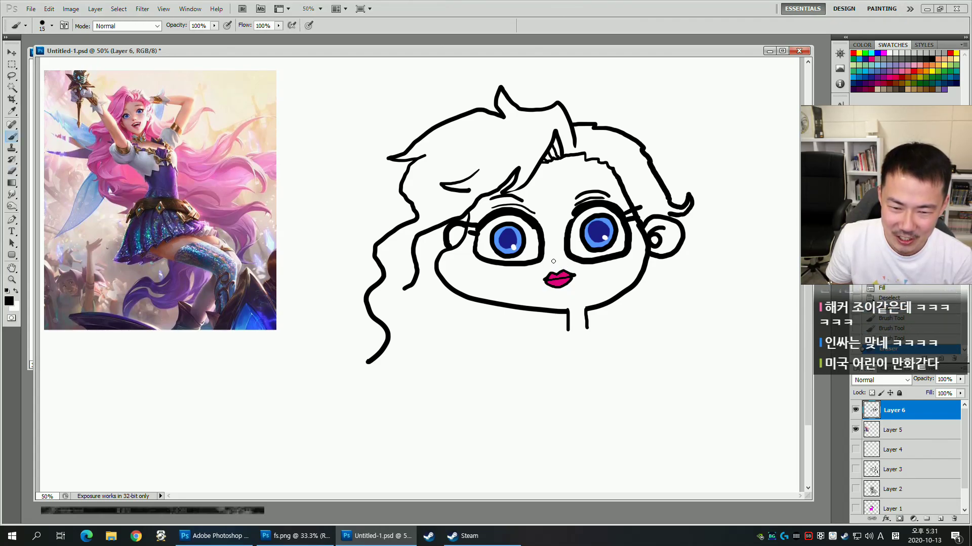
{"action": "left_click", "coordinate": [552, 259]}
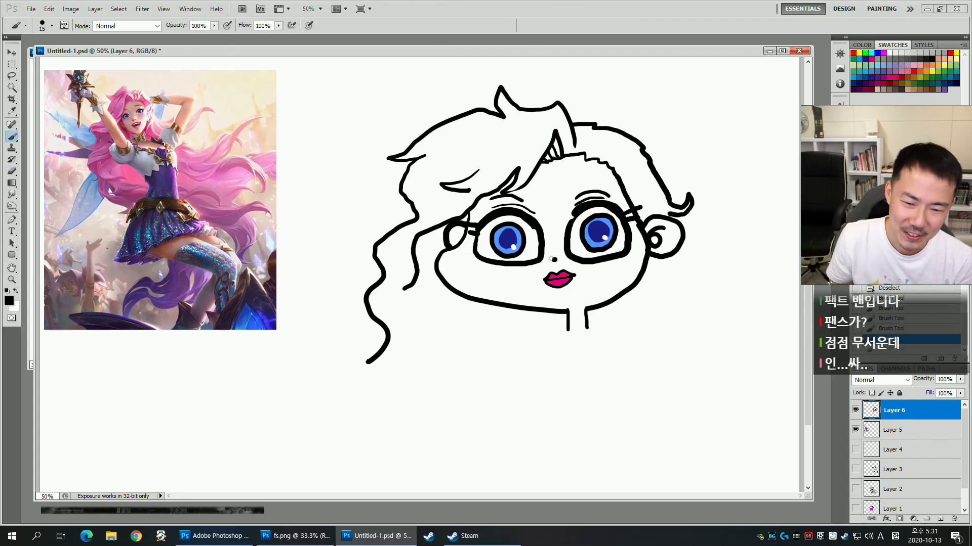
{"action": "left_click_drag", "start_coordinate": [551, 262], "coordinate": [553, 263]}
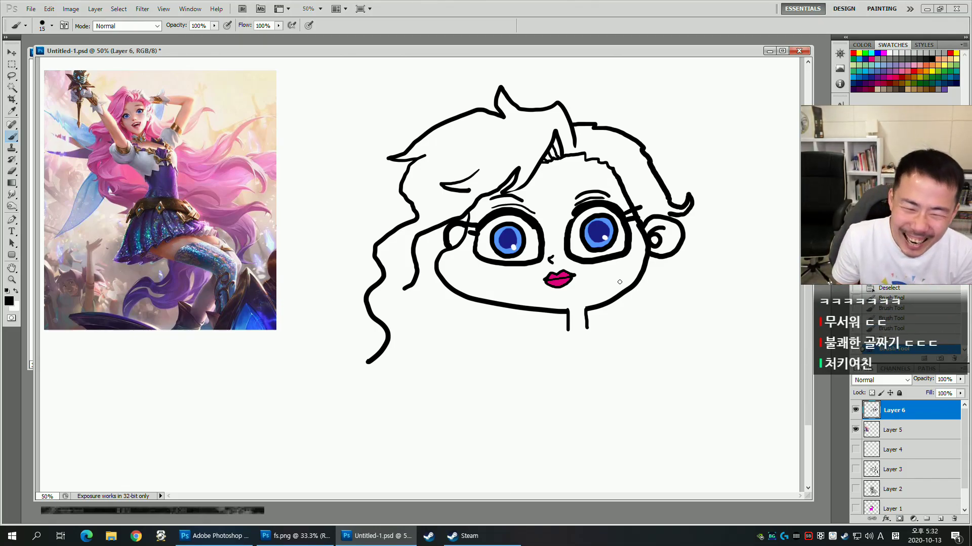
{"action": "key", "text": "m"}
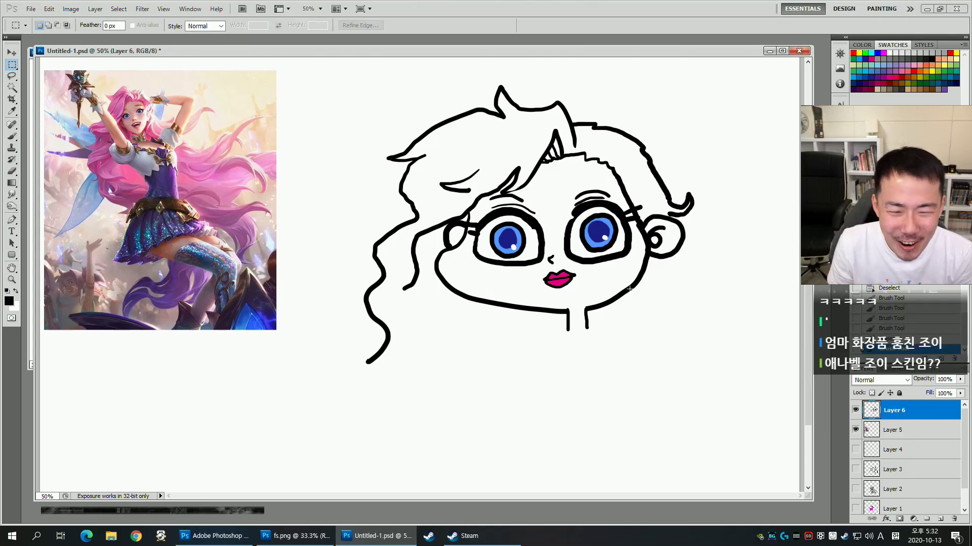
{"action": "mouse_move", "coordinate": [329, 68]}
{"action": "left_mouse_down"}
{"action": "mouse_move", "coordinate": [673, 436]}
{"action": "mouse_move", "coordinate": [737, 447]}
{"action": "left_mouse_up"}
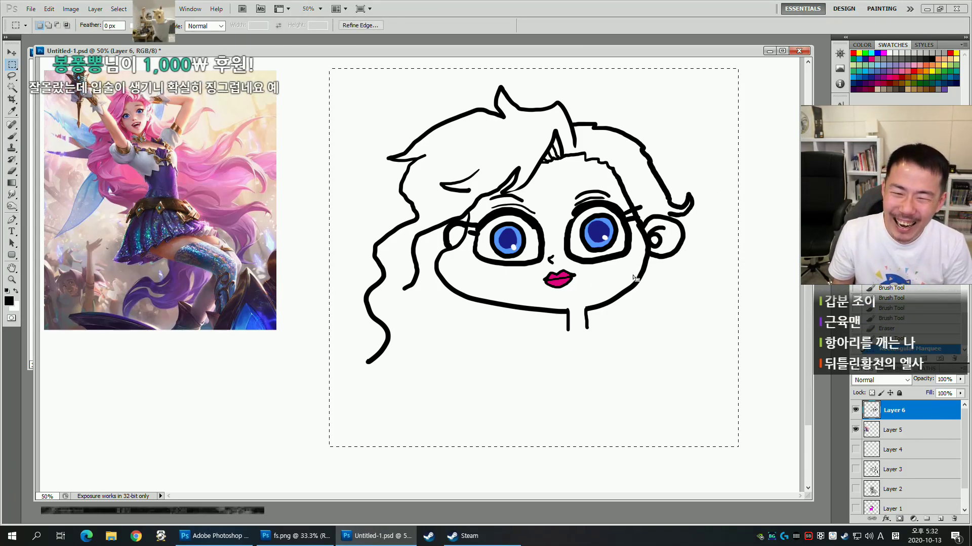
{"action": "key", "text": "ctrl+d"}
{"action": "key", "text": "b"}
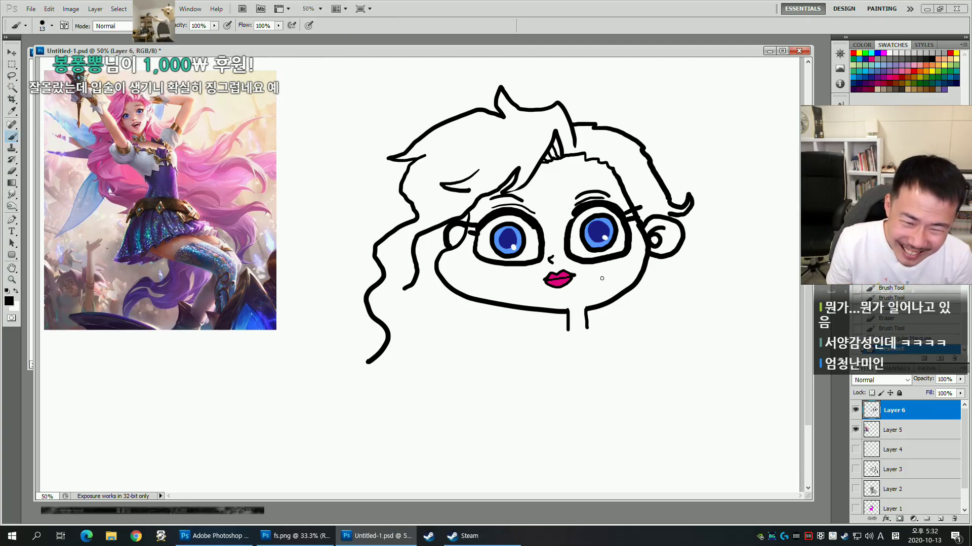
{"action": "key", "text": "m"}
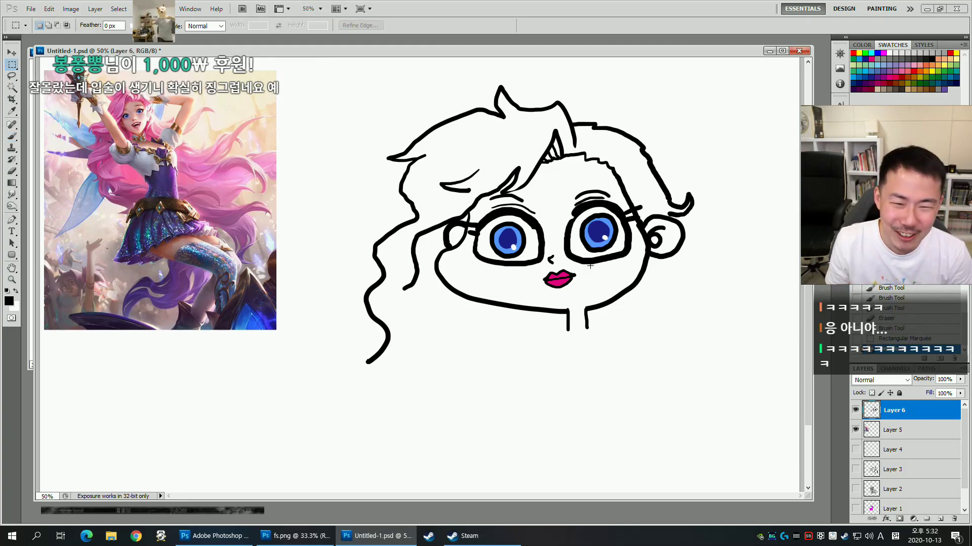
Switch to a round brush tip and draw both sloping shoulder lines outward from the neck.
{"action": "key", "text": "b"}
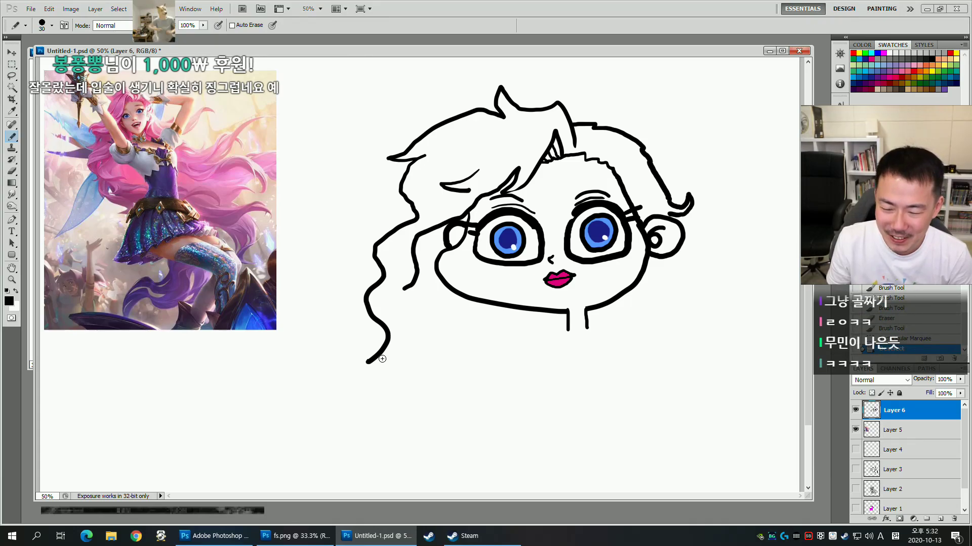
{"action": "key", "text": "shift+b"}
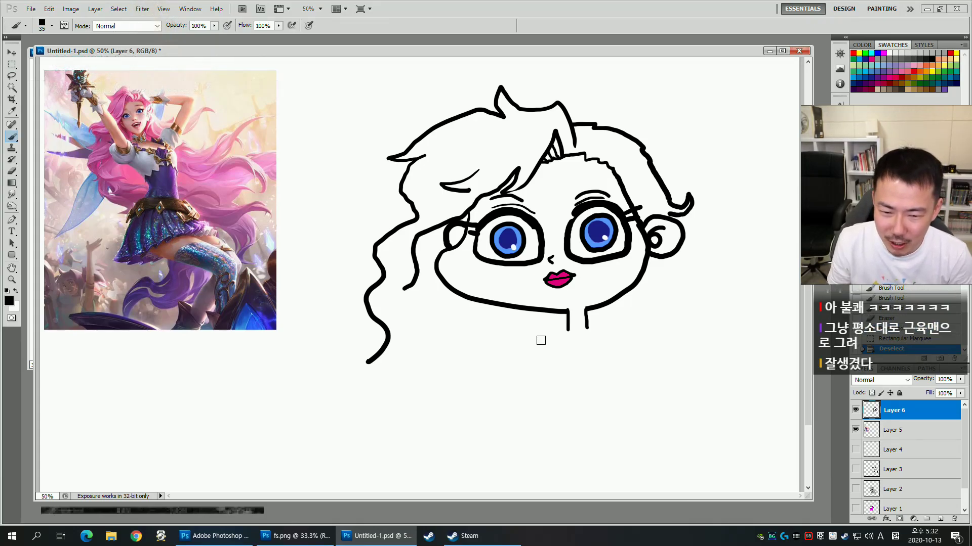
{"action": "right_click", "coordinate": [481, 341]}
{"action": "left_click", "coordinate": [501, 416]}
{"action": "left_click_drag", "start_coordinate": [385, 374], "coordinate": [435, 335]}
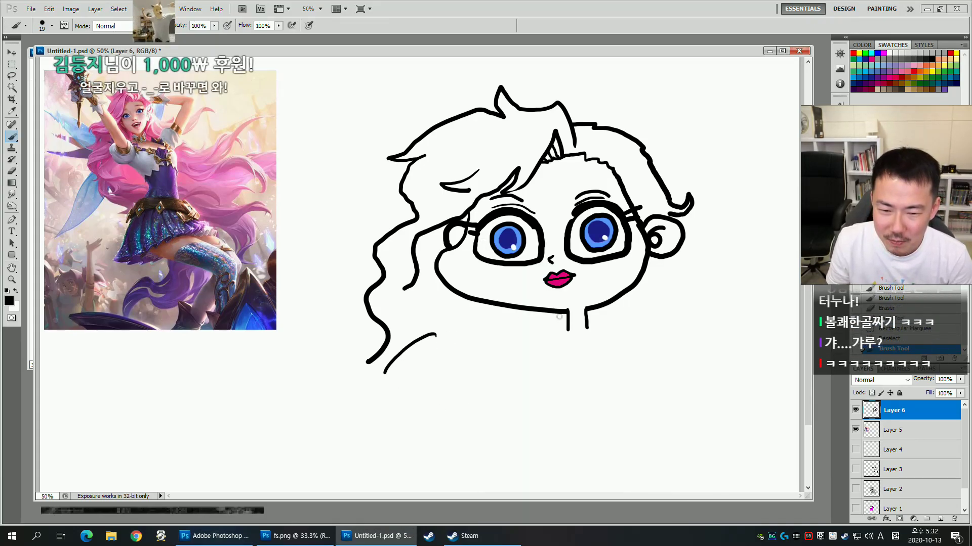
{"action": "key", "text": "ctrl+z"}
{"action": "mouse_move", "coordinate": [552, 330]}
{"action": "left_mouse_down"}
{"action": "mouse_move", "coordinate": [511, 346]}
{"action": "mouse_move", "coordinate": [493, 373]}
{"action": "left_mouse_up"}
{"action": "mouse_move", "coordinate": [585, 321]}
{"action": "left_mouse_down"}
{"action": "mouse_move", "coordinate": [623, 334]}
{"action": "mouse_move", "coordinate": [664, 387]}
{"action": "mouse_move", "coordinate": [616, 337]}
{"action": "mouse_move", "coordinate": [574, 377]}
{"action": "left_mouse_up"}
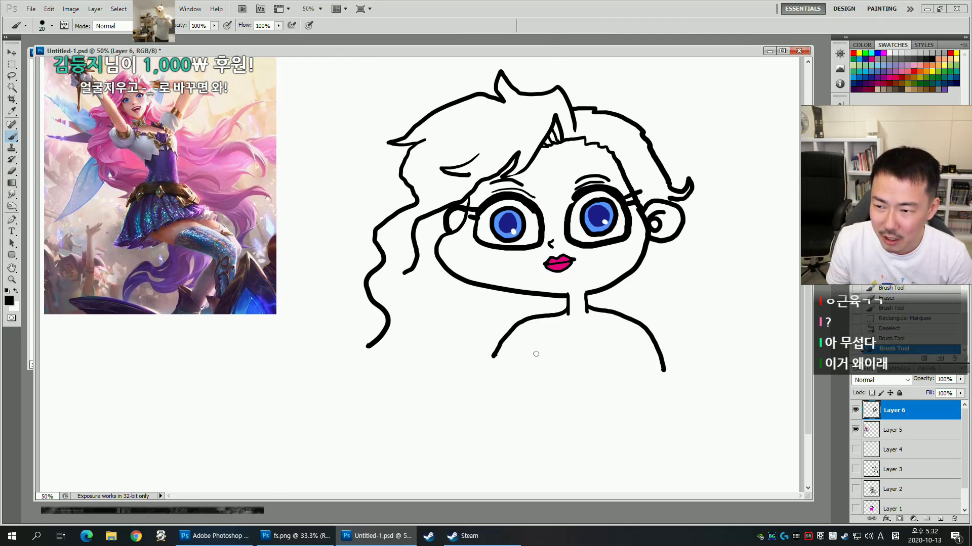
Draw the torso with rounded chest curves, a narrow waist and a flared skirt with a size 20 brush.
{"action": "left_click_drag", "start_coordinate": [552, 331], "coordinate": [550, 372]}
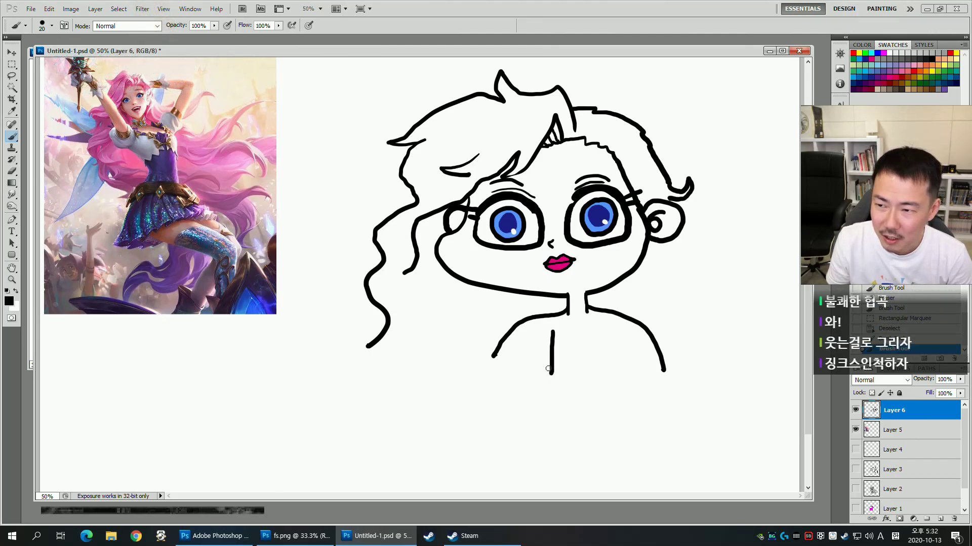
{"action": "key", "text": "ctrl+z"}
{"action": "mouse_move", "coordinate": [549, 328]}
{"action": "left_mouse_down"}
{"action": "mouse_move", "coordinate": [533, 356]}
{"action": "mouse_move", "coordinate": [542, 365]}
{"action": "left_mouse_up"}
{"action": "mouse_move", "coordinate": [603, 329]}
{"action": "left_mouse_down"}
{"action": "mouse_move", "coordinate": [603, 414]}
{"action": "mouse_move", "coordinate": [539, 399]}
{"action": "mouse_move", "coordinate": [576, 379]}
{"action": "mouse_move", "coordinate": [569, 352]}
{"action": "left_mouse_up"}
{"action": "mouse_move", "coordinate": [539, 319]}
{"action": "left_mouse_down"}
{"action": "mouse_move", "coordinate": [489, 365]}
{"action": "mouse_move", "coordinate": [637, 375]}
{"action": "left_mouse_up"}
Erase the outer ends of both shoulder lines and draw a round puff sleeve on each shoulder.
{"action": "scroll", "coordinate": [564, 337], "scroll_direction": "up", "scroll_amount": 3}
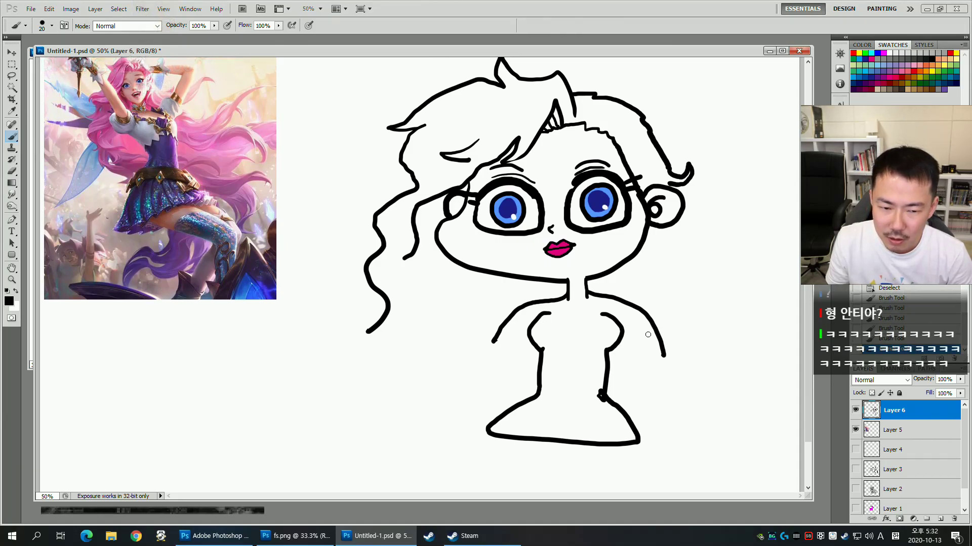
{"action": "key", "text": "e"}
{"action": "left_click_drag", "start_coordinate": [636, 320], "coordinate": [662, 359]}
{"action": "mouse_move", "coordinate": [519, 336]}
{"action": "left_mouse_down"}
{"action": "mouse_move", "coordinate": [510, 313]}
{"action": "mouse_move", "coordinate": [473, 344]}
{"action": "left_mouse_up"}
{"action": "key", "text": "b"}
{"action": "mouse_move", "coordinate": [621, 303]}
{"action": "left_mouse_down"}
{"action": "mouse_move", "coordinate": [647, 308]}
{"action": "mouse_move", "coordinate": [646, 333]}
{"action": "mouse_move", "coordinate": [627, 337]}
{"action": "left_mouse_up"}
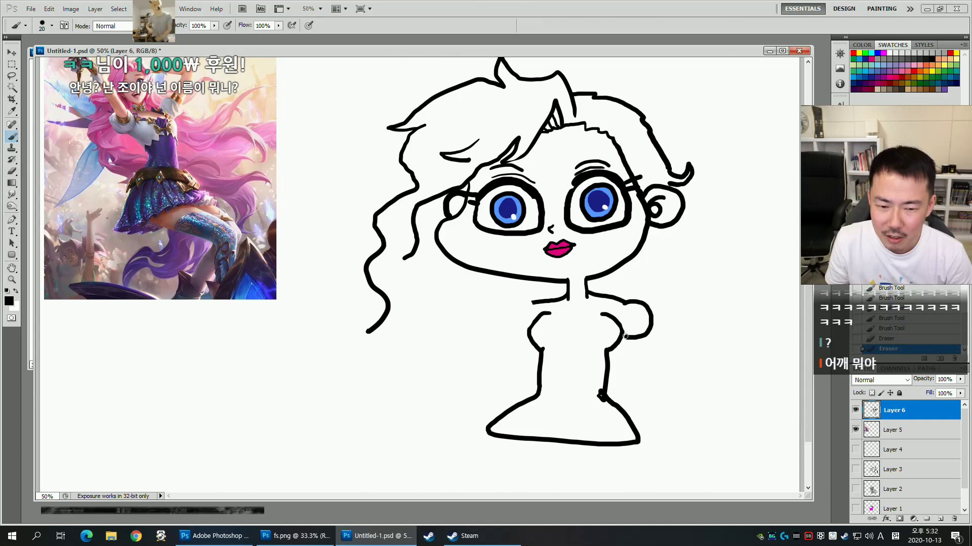
{"action": "mouse_move", "coordinate": [529, 298]}
{"action": "left_mouse_down"}
{"action": "mouse_move", "coordinate": [495, 321]}
{"action": "mouse_move", "coordinate": [525, 332]}
{"action": "mouse_move", "coordinate": [451, 413]}
{"action": "mouse_move", "coordinate": [479, 380]}
{"action": "left_mouse_up"}
{"action": "left_click", "coordinate": [520, 332]}
Draw both arms hanging down from the puff sleeves and end each with a small fist.
{"action": "right_click", "coordinate": [480, 381]}
{"action": "left_click", "coordinate": [634, 342]}
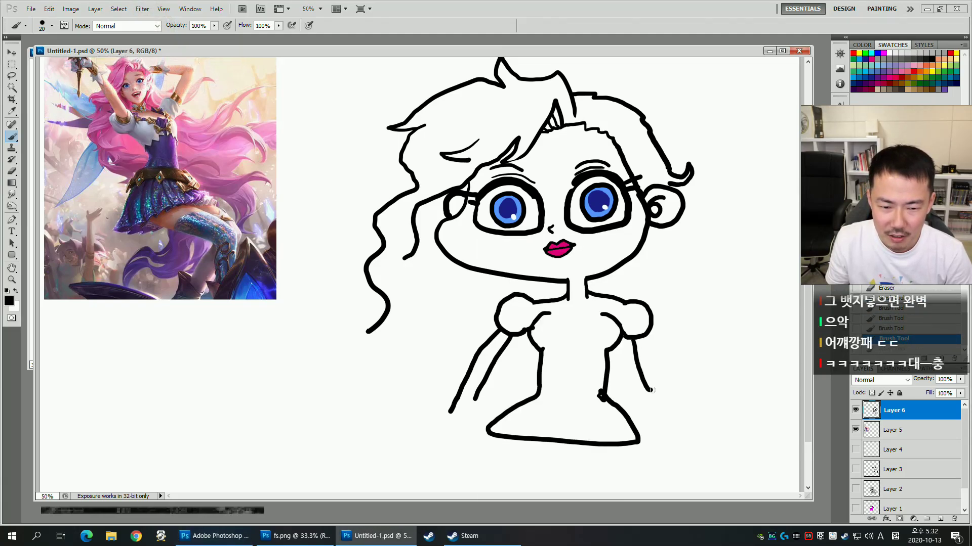
{"action": "mouse_move", "coordinate": [634, 338]}
{"action": "left_mouse_down"}
{"action": "mouse_move", "coordinate": [649, 395]}
{"action": "mouse_move", "coordinate": [654, 359]}
{"action": "mouse_move", "coordinate": [670, 413]}
{"action": "left_mouse_up"}
{"action": "left_click_drag", "start_coordinate": [545, 388], "coordinate": [545, 335]}
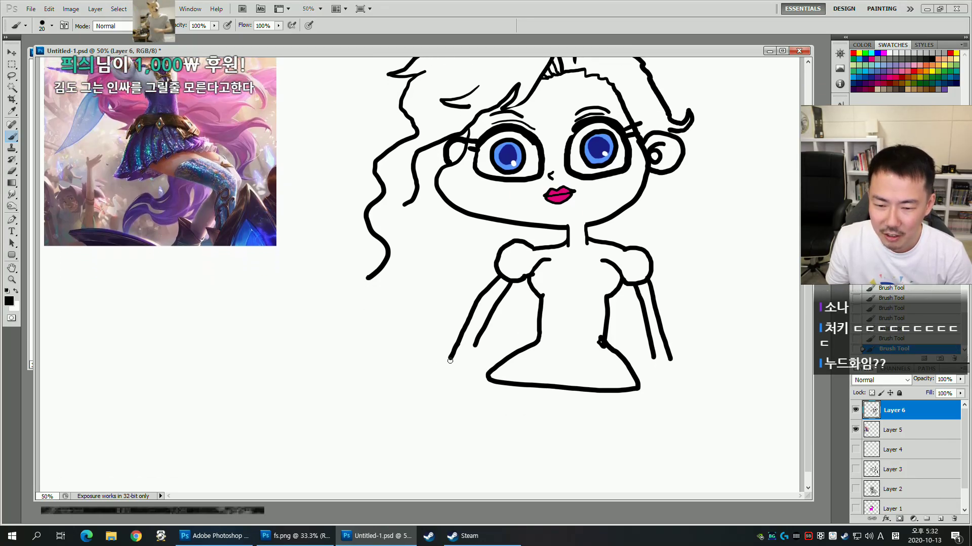
{"action": "mouse_move", "coordinate": [449, 356]}
{"action": "left_mouse_down"}
{"action": "mouse_move", "coordinate": [451, 428]}
{"action": "mouse_move", "coordinate": [450, 398]}
{"action": "mouse_move", "coordinate": [434, 399]}
{"action": "mouse_move", "coordinate": [457, 418]}
{"action": "mouse_move", "coordinate": [473, 402]}
{"action": "mouse_move", "coordinate": [474, 366]}
{"action": "left_mouse_up"}
{"action": "mouse_move", "coordinate": [653, 383]}
{"action": "left_mouse_down"}
{"action": "mouse_move", "coordinate": [649, 406]}
{"action": "mouse_move", "coordinate": [664, 419]}
{"action": "mouse_move", "coordinate": [688, 395]}
{"action": "left_mouse_up"}
Draw two straight legs with feet below the skirt hem.
{"action": "scroll", "coordinate": [582, 384], "scroll_direction": "down", "scroll_amount": 2}
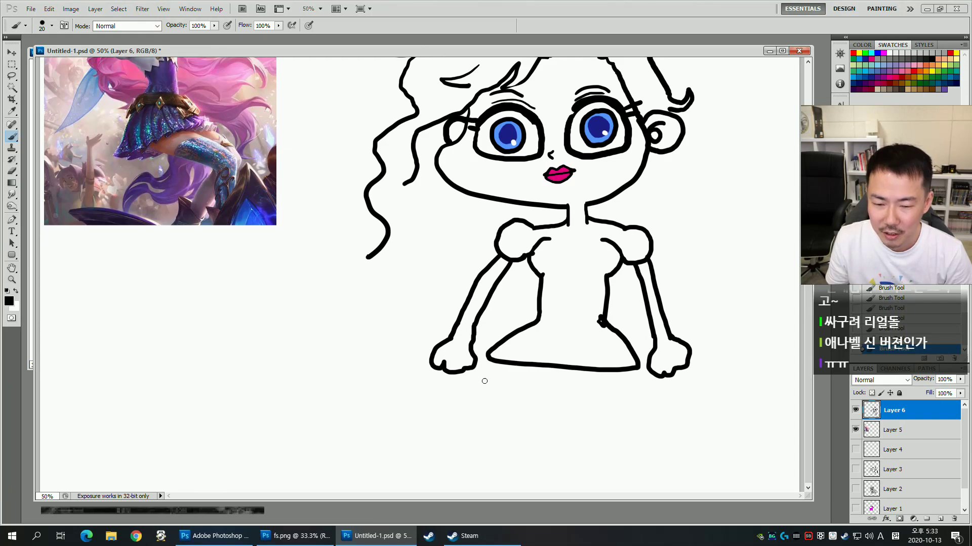
{"action": "left_click_drag", "start_coordinate": [506, 366], "coordinate": [499, 447]}
{"action": "left_click_drag", "start_coordinate": [540, 368], "coordinate": [531, 439]}
{"action": "left_click_drag", "start_coordinate": [605, 373], "coordinate": [608, 451]}
{"action": "left_click_drag", "start_coordinate": [634, 367], "coordinate": [627, 466]}
{"action": "mouse_move", "coordinate": [500, 452]}
{"action": "left_mouse_down"}
{"action": "mouse_move", "coordinate": [471, 462]}
{"action": "mouse_move", "coordinate": [514, 473]}
{"action": "mouse_move", "coordinate": [533, 444]}
{"action": "left_mouse_up"}
{"action": "mouse_move", "coordinate": [608, 449]}
{"action": "left_mouse_down"}
{"action": "mouse_move", "coordinate": [579, 475]}
{"action": "mouse_move", "coordinate": [628, 464]}
{"action": "left_mouse_up"}
{"action": "mouse_move", "coordinate": [702, 350]}
{"action": "left_mouse_down"}
{"action": "mouse_move", "coordinate": [702, 373]}
{"action": "mouse_move", "coordinate": [707, 222]}
{"action": "left_mouse_up"}
Scale the whole character down with Free Transform and move it up beside the reference illustration.
{"action": "scroll", "coordinate": [708, 222], "scroll_direction": "up", "scroll_amount": 2}
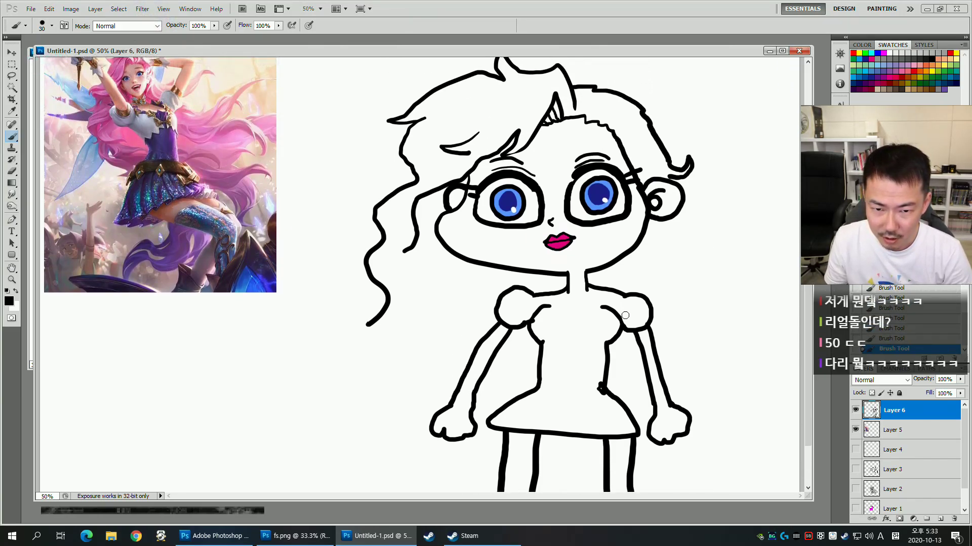
{"action": "key", "text": "ctrl+t"}
{"action": "scroll", "coordinate": [734, 113], "scroll_direction": "up", "scroll_amount": 2}
{"action": "left_click_drag", "start_coordinate": [695, 99], "coordinate": [609, 217]}
{"action": "mouse_move", "coordinate": [581, 304]}
{"action": "left_mouse_down"}
{"action": "mouse_move", "coordinate": [587, 166]}
{"action": "mouse_move", "coordinate": [575, 166]}
{"action": "left_mouse_up"}
{"action": "key", "text": "Return"}
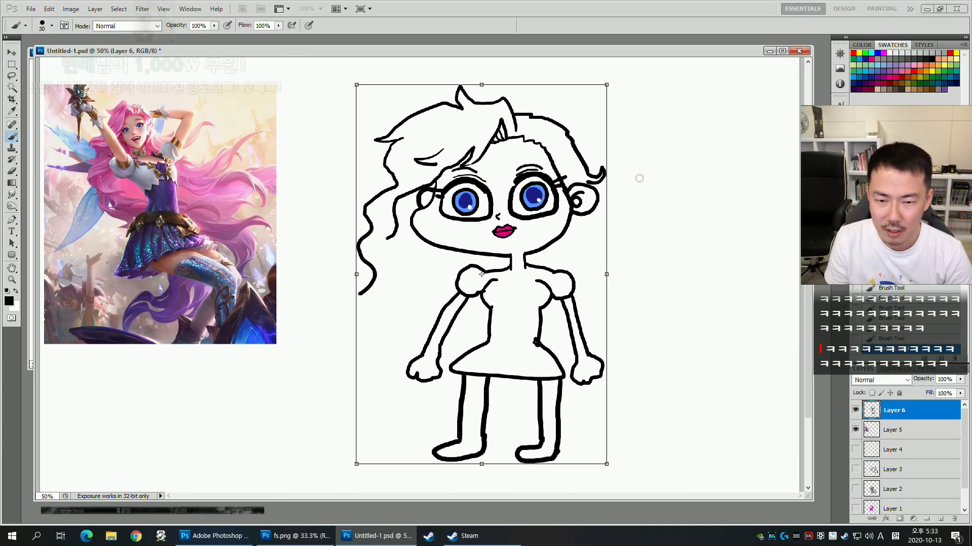
Draw long wavy hair outlines falling behind the body from both sides of the head down to the legs.
{"action": "mouse_move", "coordinate": [591, 210]}
{"action": "left_mouse_down"}
{"action": "mouse_move", "coordinate": [646, 239]}
{"action": "mouse_move", "coordinate": [656, 255]}
{"action": "mouse_move", "coordinate": [640, 257]}
{"action": "mouse_move", "coordinate": [656, 288]}
{"action": "mouse_move", "coordinate": [639, 331]}
{"action": "mouse_move", "coordinate": [667, 333]}
{"action": "mouse_move", "coordinate": [638, 347]}
{"action": "mouse_move", "coordinate": [635, 364]}
{"action": "mouse_move", "coordinate": [661, 382]}
{"action": "mouse_move", "coordinate": [643, 409]}
{"action": "mouse_move", "coordinate": [558, 427]}
{"action": "left_mouse_up"}
{"action": "mouse_move", "coordinate": [361, 294]}
{"action": "left_mouse_down"}
{"action": "mouse_move", "coordinate": [391, 273]}
{"action": "mouse_move", "coordinate": [404, 328]}
{"action": "mouse_move", "coordinate": [494, 379]}
{"action": "mouse_move", "coordinate": [506, 411]}
{"action": "mouse_move", "coordinate": [536, 420]}
{"action": "left_mouse_up"}
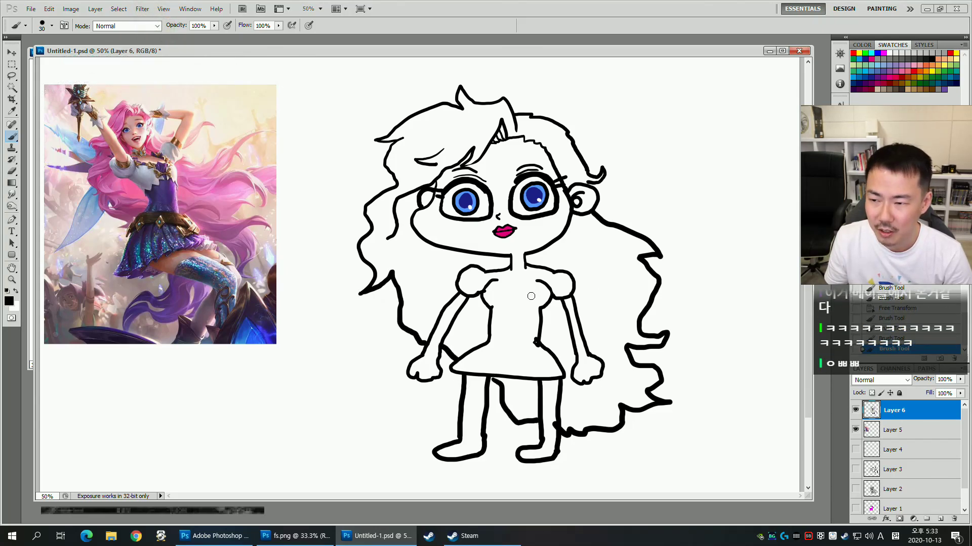
Draw a belt with diamond-shaped ornaments across the waist above the skirt with a size 20 brush.
{"action": "left_click_drag", "start_coordinate": [524, 334], "coordinate": [538, 336]}
{"action": "key", "text": "ctrl+z"}
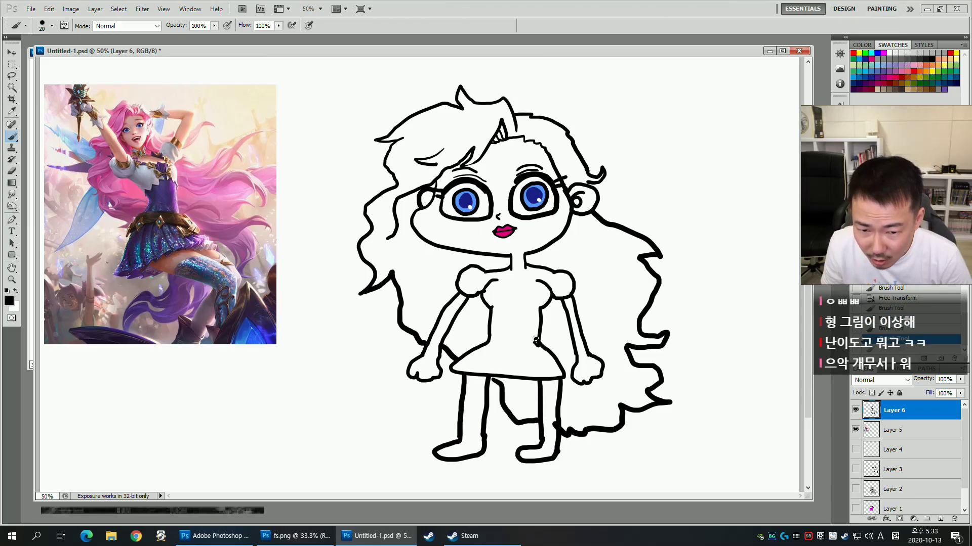
{"action": "mouse_move", "coordinate": [538, 348]}
{"action": "left_mouse_down"}
{"action": "mouse_move", "coordinate": [505, 336]}
{"action": "mouse_move", "coordinate": [508, 353]}
{"action": "mouse_move", "coordinate": [515, 341]}
{"action": "mouse_move", "coordinate": [493, 346]}
{"action": "left_mouse_up"}
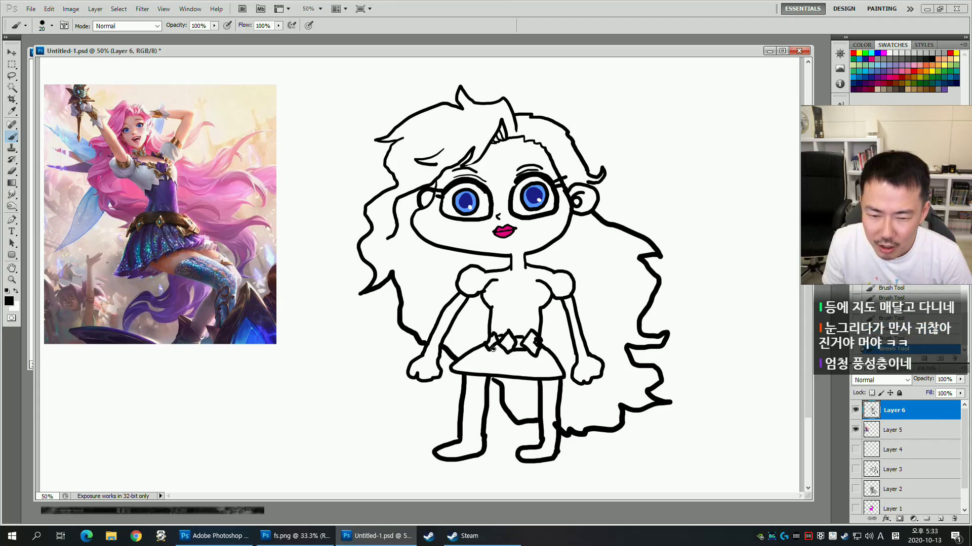
Hollow out the belt's end diamond by erasing its centre with a smaller size 15 eraser, undoing the oversized first attempt.
{"action": "key", "text": "e"}
{"action": "left_click_drag", "start_coordinate": [532, 344], "coordinate": [542, 344]}
{"action": "key", "text": "ctrl+z"}
{"action": "key", "text": "bracketleft"}
{"action": "key", "text": "bracketleft"}
{"action": "key", "text": "bracketleft"}
{"action": "key", "text": "bracketleft"}
{"action": "key", "text": "bracketleft"}
{"action": "key", "text": "bracketleft"}
{"action": "key", "text": "bracketleft"}
{"action": "key", "text": "bracketleft"}
{"action": "key", "text": "bracketleft"}
{"action": "key", "text": "bracketleft"}
{"action": "key", "text": "bracketleft"}
{"action": "key", "text": "bracketleft"}
{"action": "key", "text": "bracketleft"}
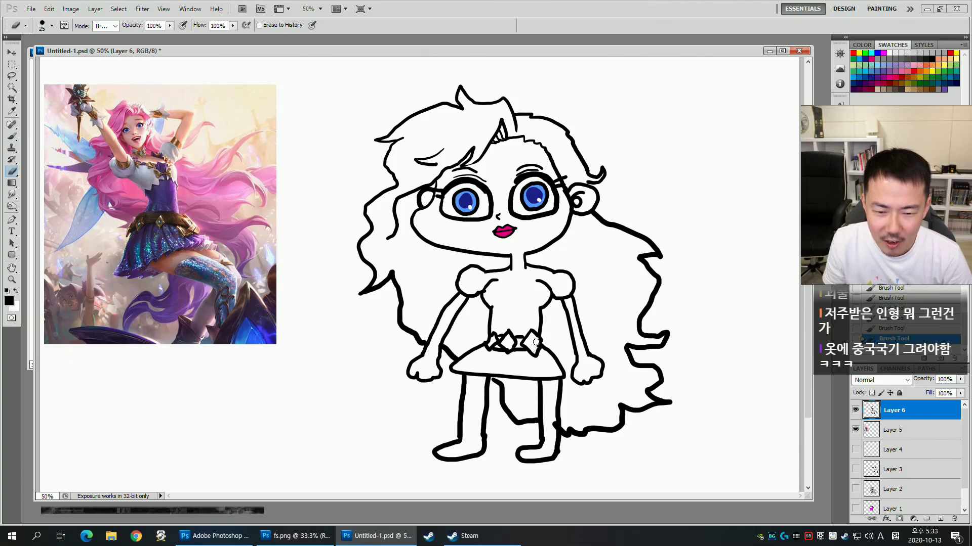
Draw a jagged neckline, ruffled lapels and a connecting strap on the bodice, plus bands below the puffed sleeves, using a size 20 brush.
{"action": "key", "text": "b"}
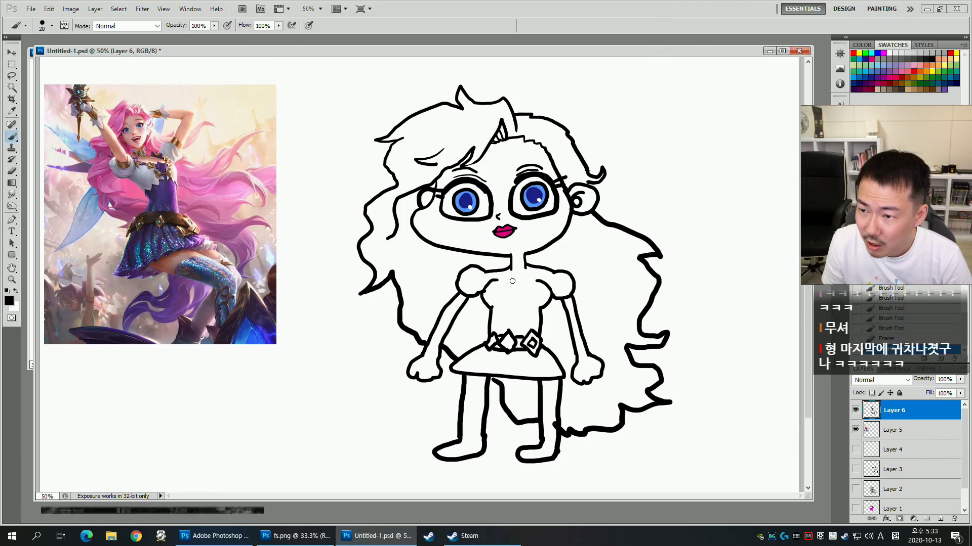
{"action": "mouse_move", "coordinate": [501, 273]}
{"action": "left_mouse_down"}
{"action": "mouse_move", "coordinate": [505, 287]}
{"action": "mouse_move", "coordinate": [526, 286]}
{"action": "mouse_move", "coordinate": [535, 268]}
{"action": "left_mouse_up"}
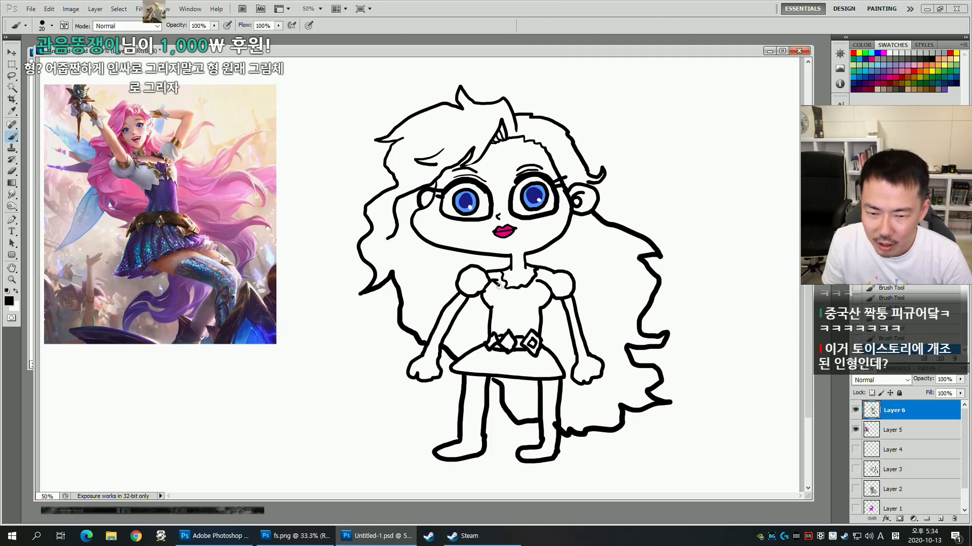
{"action": "left_click_drag", "start_coordinate": [499, 282], "coordinate": [500, 306]}
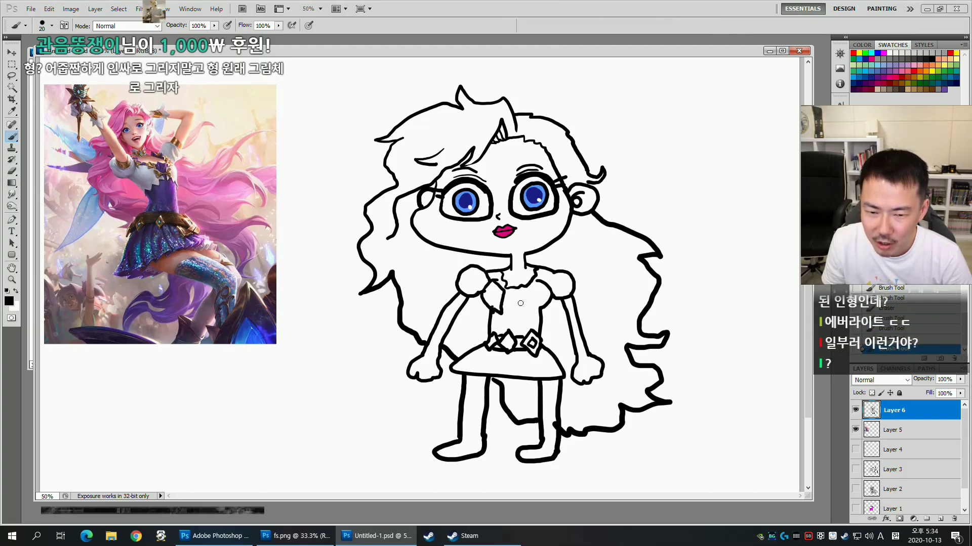
{"action": "left_click_drag", "start_coordinate": [521, 293], "coordinate": [542, 282]}
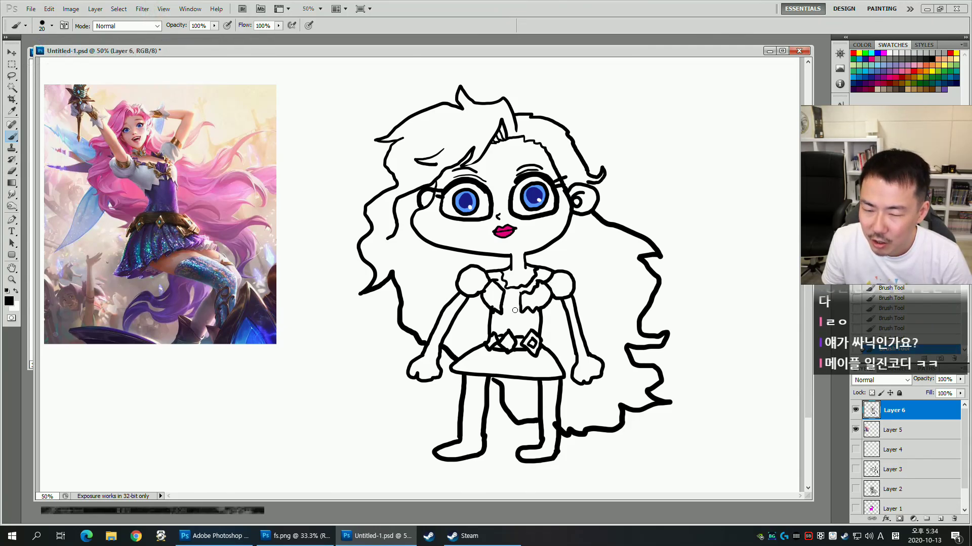
{"action": "left_click_drag", "start_coordinate": [510, 301], "coordinate": [499, 304]}
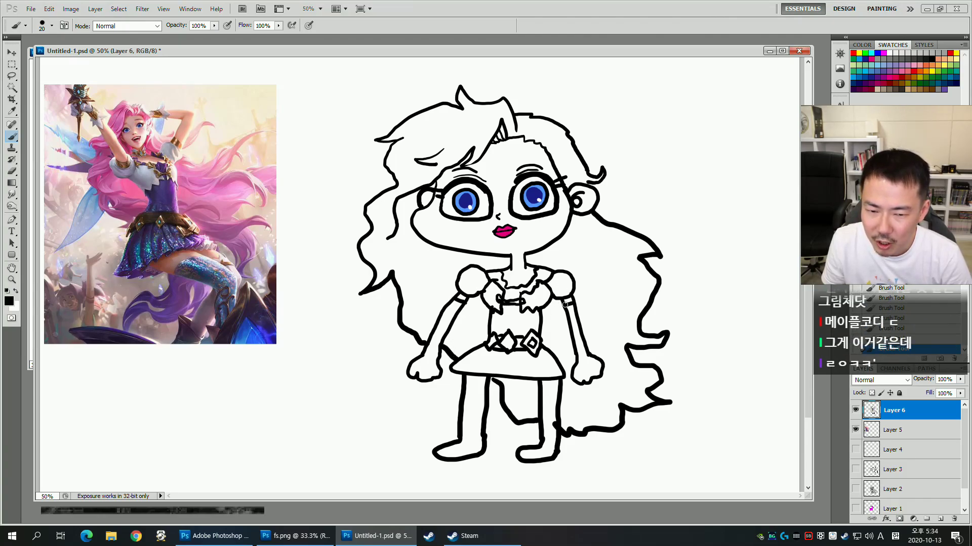
Draw jagged glove cuffs around both wrists of the character.
{"action": "left_click_drag", "start_coordinate": [436, 349], "coordinate": [439, 347]}
{"action": "left_click_drag", "start_coordinate": [423, 357], "coordinate": [436, 360]}
{"action": "left_click_drag", "start_coordinate": [576, 349], "coordinate": [583, 355]}
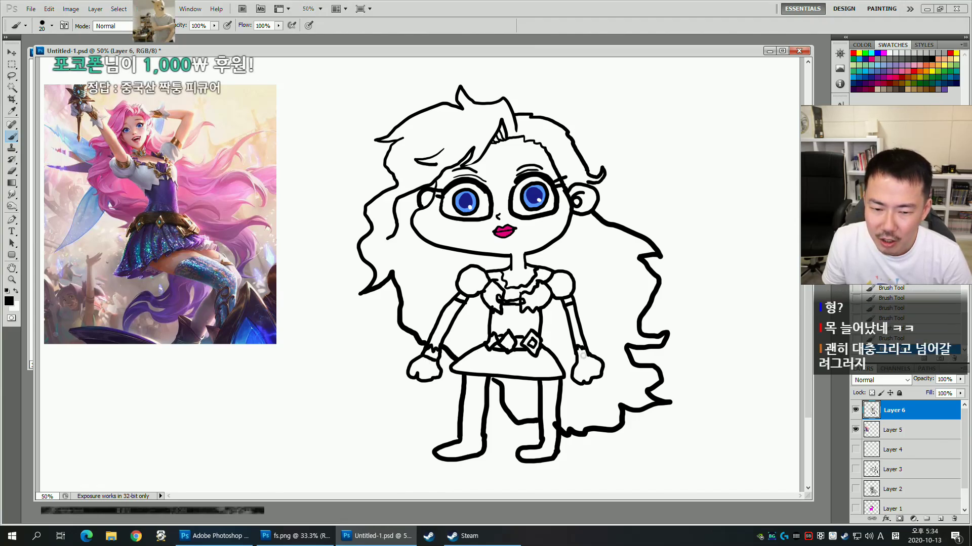
Draw a hammer-like wand with a striped block head and short handle in the hand nearest the reference illustration.
{"action": "left_click_drag", "start_coordinate": [608, 255], "coordinate": [609, 278]}
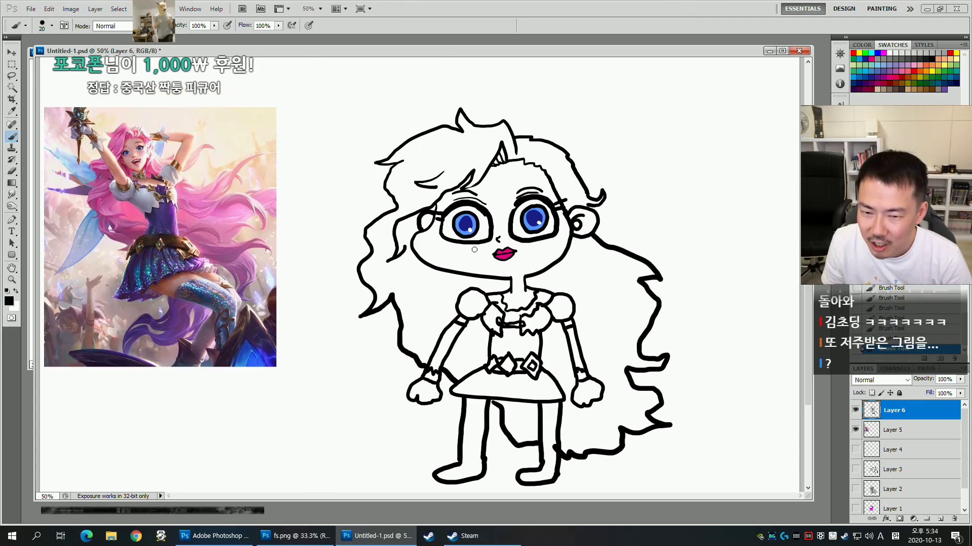
{"action": "mouse_move", "coordinate": [590, 253]}
{"action": "left_mouse_down"}
{"action": "mouse_move", "coordinate": [587, 273]}
{"action": "mouse_move", "coordinate": [588, 244]}
{"action": "left_mouse_up"}
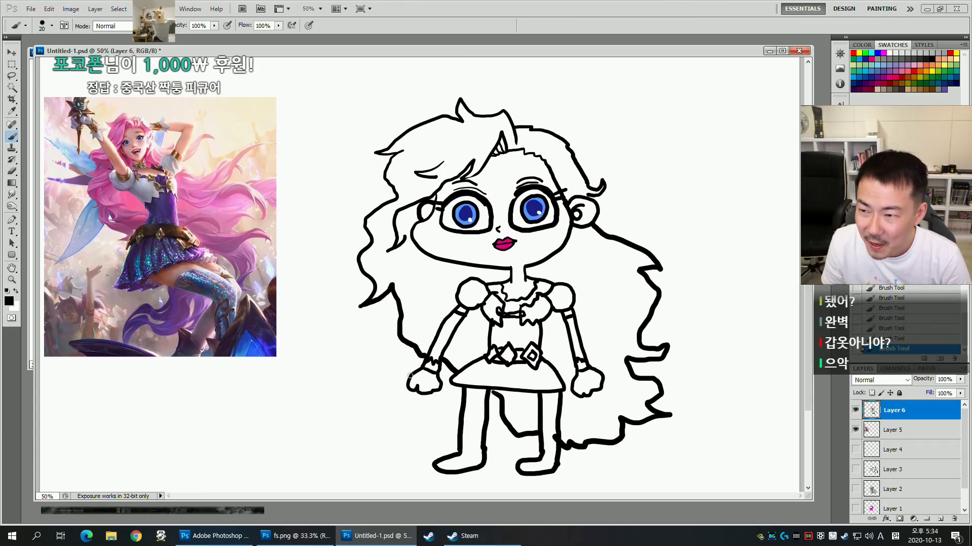
{"action": "mouse_move", "coordinate": [376, 380]}
{"action": "left_mouse_down"}
{"action": "mouse_move", "coordinate": [378, 363]}
{"action": "mouse_move", "coordinate": [402, 383]}
{"action": "mouse_move", "coordinate": [377, 382]}
{"action": "mouse_move", "coordinate": [388, 364]}
{"action": "left_mouse_up"}
{"action": "mouse_move", "coordinate": [401, 353]}
{"action": "left_mouse_down"}
{"action": "mouse_move", "coordinate": [401, 370]}
{"action": "mouse_move", "coordinate": [379, 383]}
{"action": "left_mouse_up"}
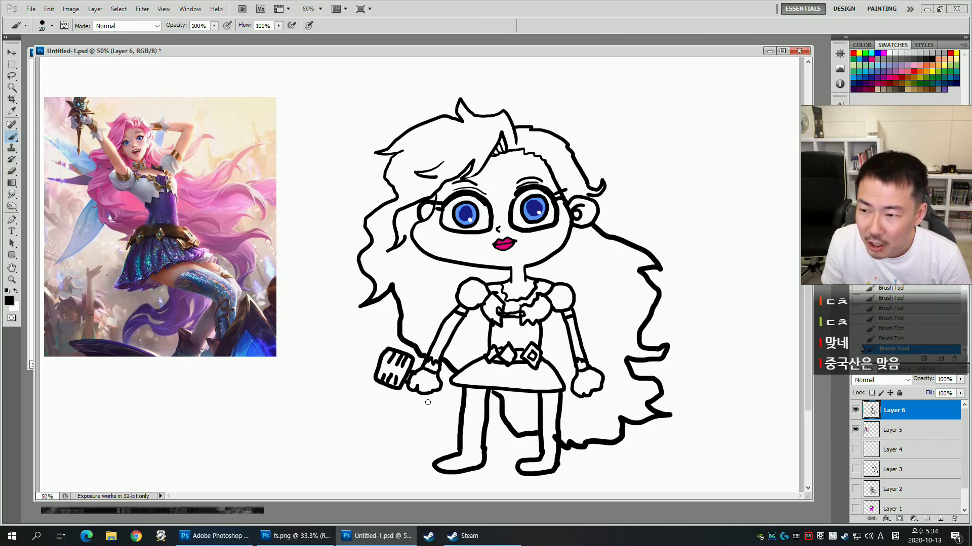
{"action": "left_click_drag", "start_coordinate": [441, 387], "coordinate": [437, 392]}
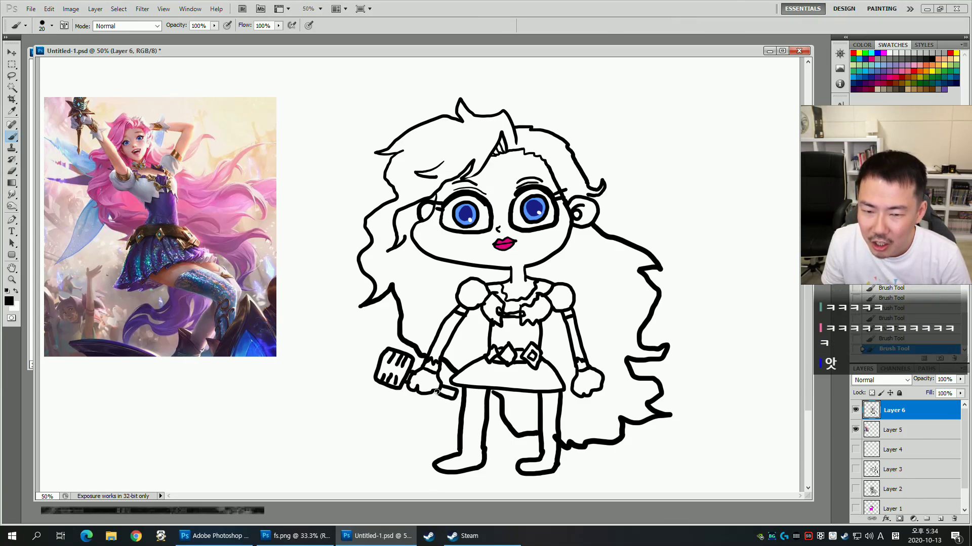
Draw stocking bands across the tops of both legs and tidy the nearby linework with a size 25 eraser.
{"action": "left_click_drag", "start_coordinate": [576, 331], "coordinate": [554, 368]}
{"action": "left_click_drag", "start_coordinate": [536, 318], "coordinate": [530, 299]}
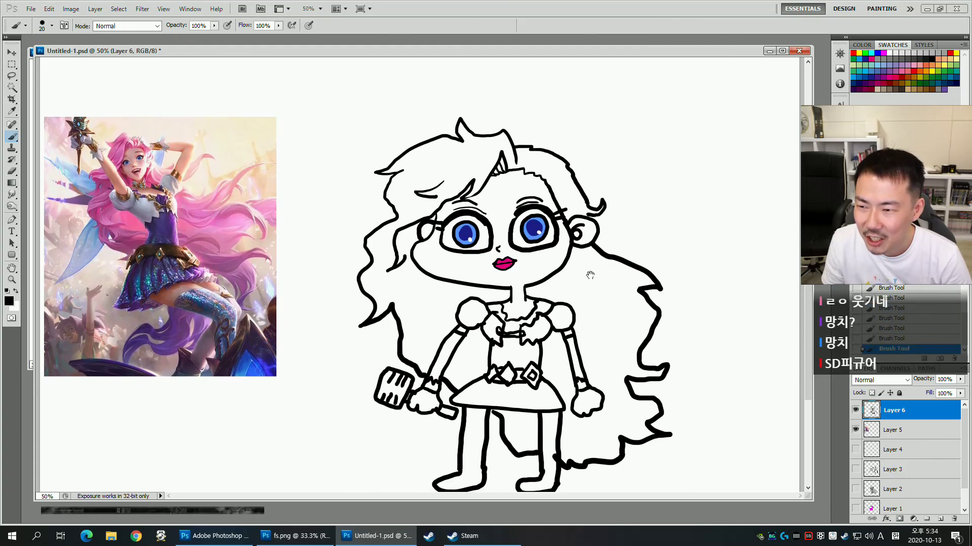
{"action": "left_click_drag", "start_coordinate": [591, 247], "coordinate": [595, 255]}
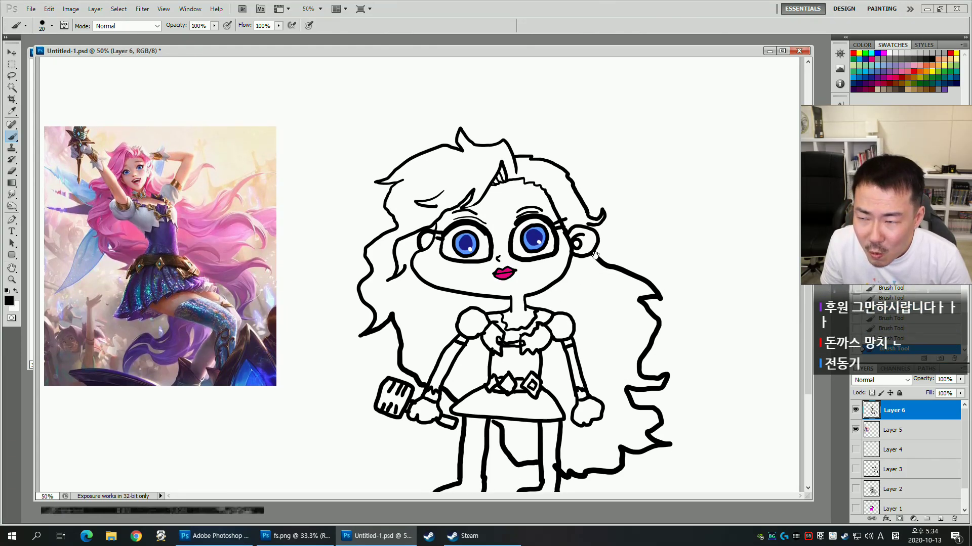
{"action": "scroll", "coordinate": [598, 256], "scroll_direction": "down", "scroll_amount": 2}
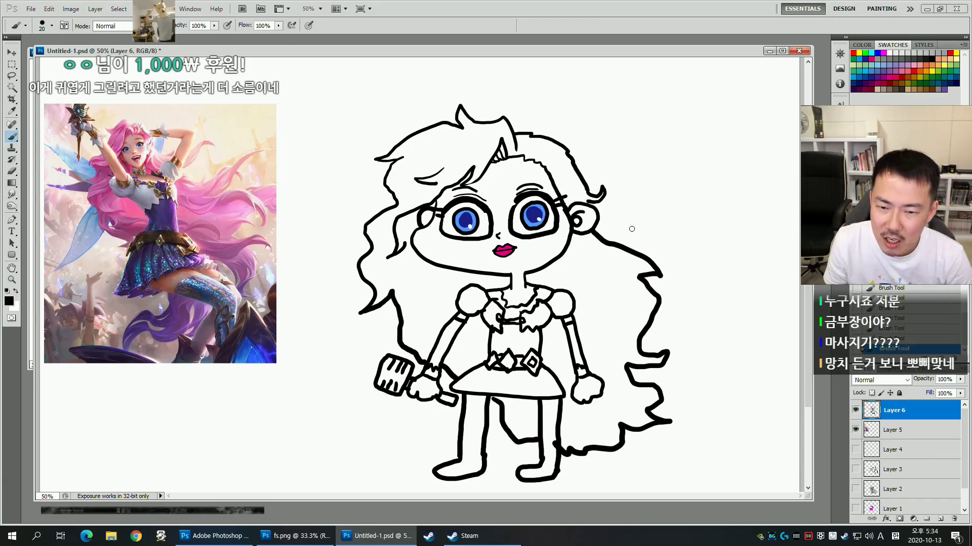
{"action": "scroll", "coordinate": [640, 239], "scroll_direction": "down", "scroll_amount": 1}
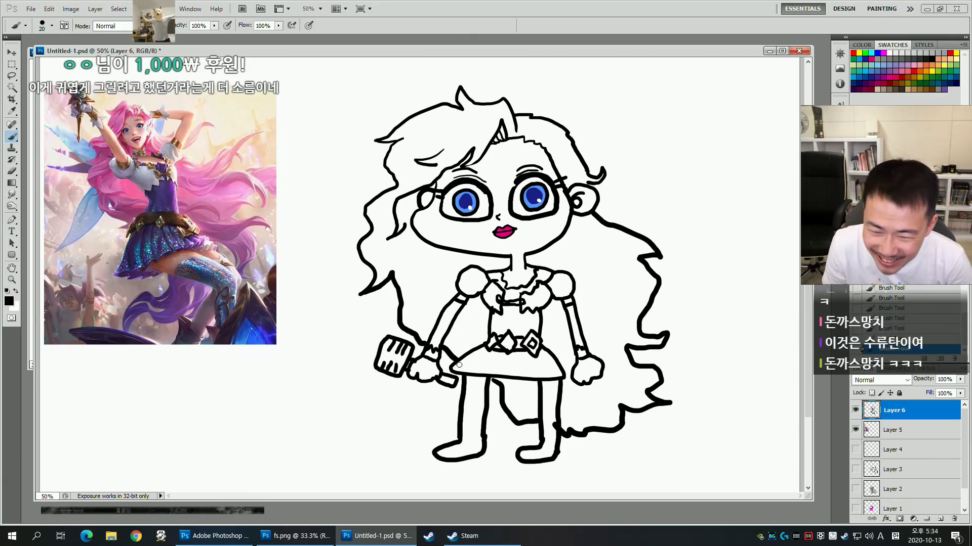
{"action": "left_click_drag", "start_coordinate": [468, 391], "coordinate": [489, 391]}
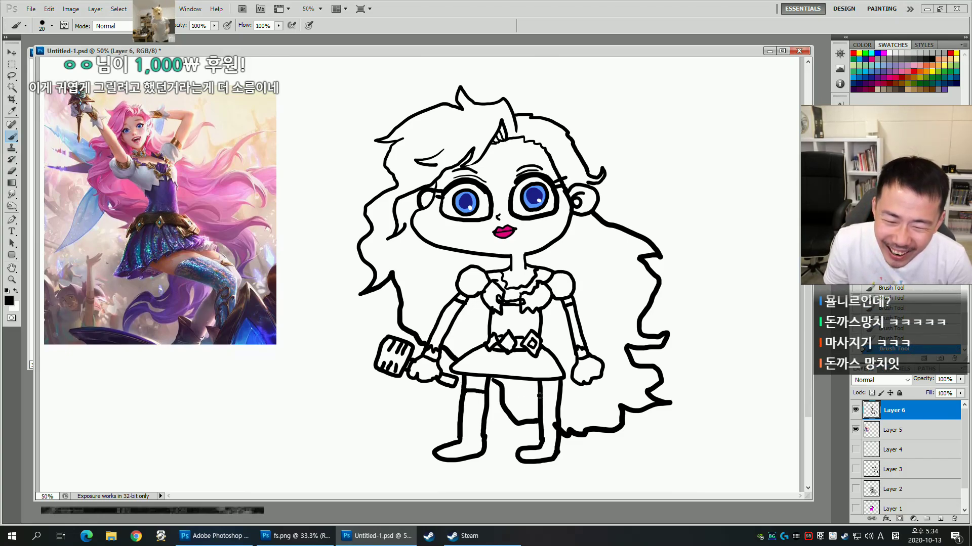
{"action": "key", "text": "e"}
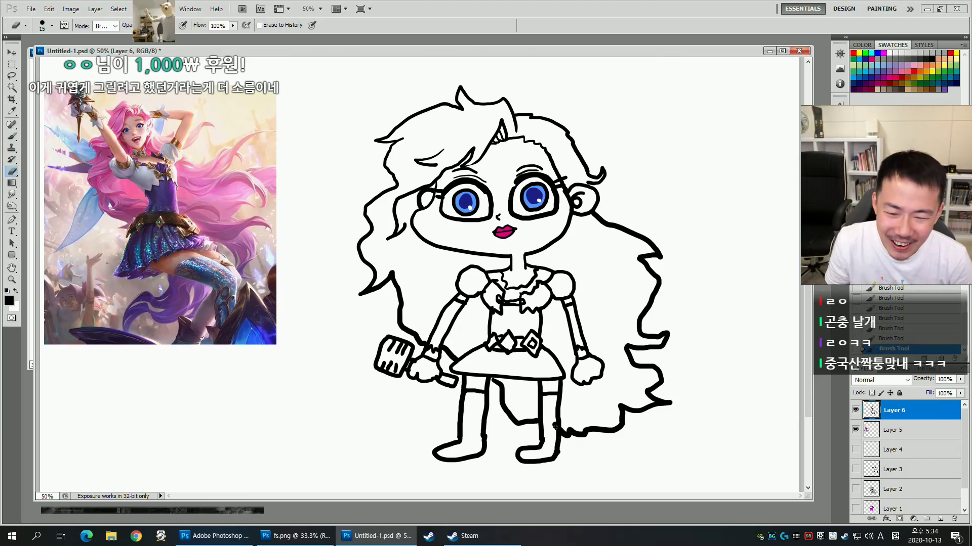
{"action": "key", "text": "bracketright"}
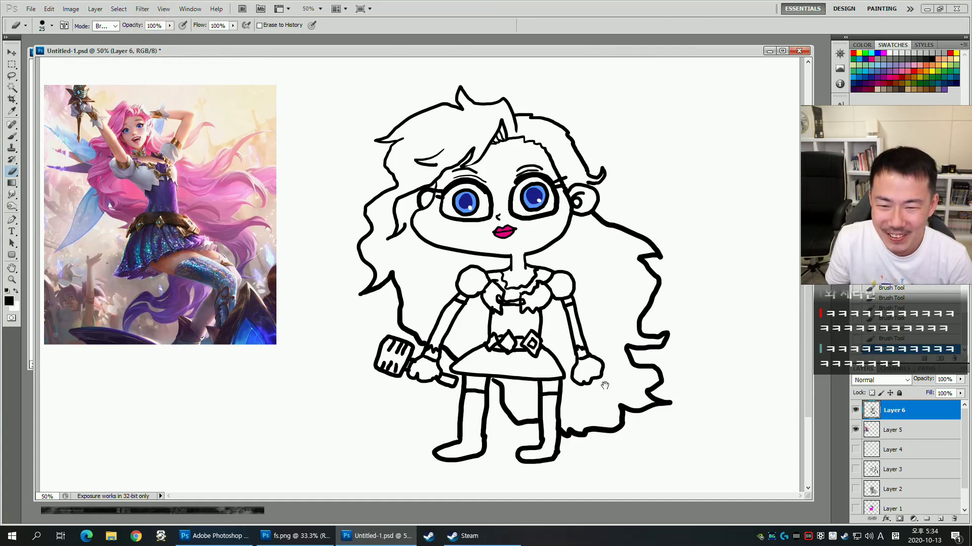
Draw two leaf-shaped wings beside the ear and a larger pointed wing lower down behind the hair with a size 20 brush.
{"action": "key", "text": "b"}
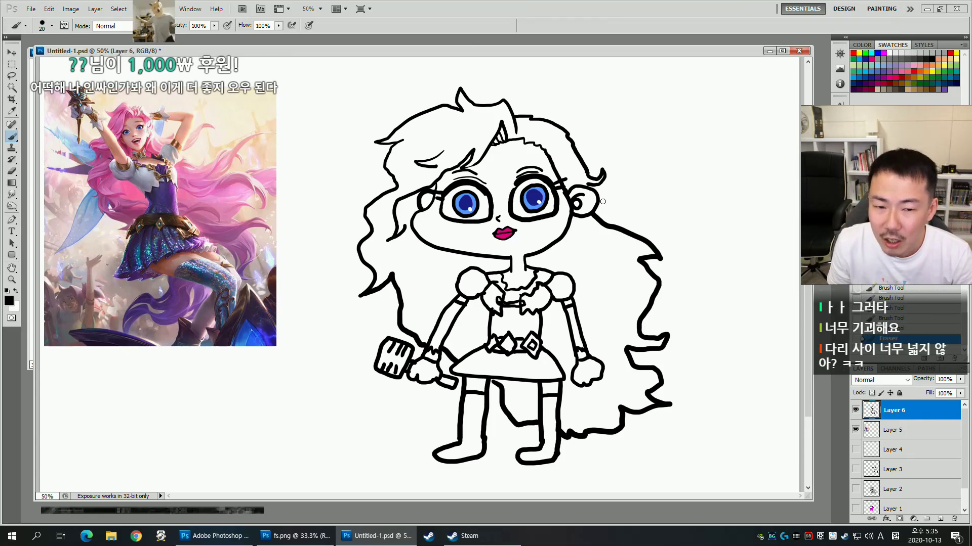
{"action": "mouse_move", "coordinate": [607, 191]}
{"action": "left_mouse_down"}
{"action": "mouse_move", "coordinate": [653, 186]}
{"action": "mouse_move", "coordinate": [602, 214]}
{"action": "mouse_move", "coordinate": [650, 213]}
{"action": "mouse_move", "coordinate": [622, 226]}
{"action": "left_mouse_up"}
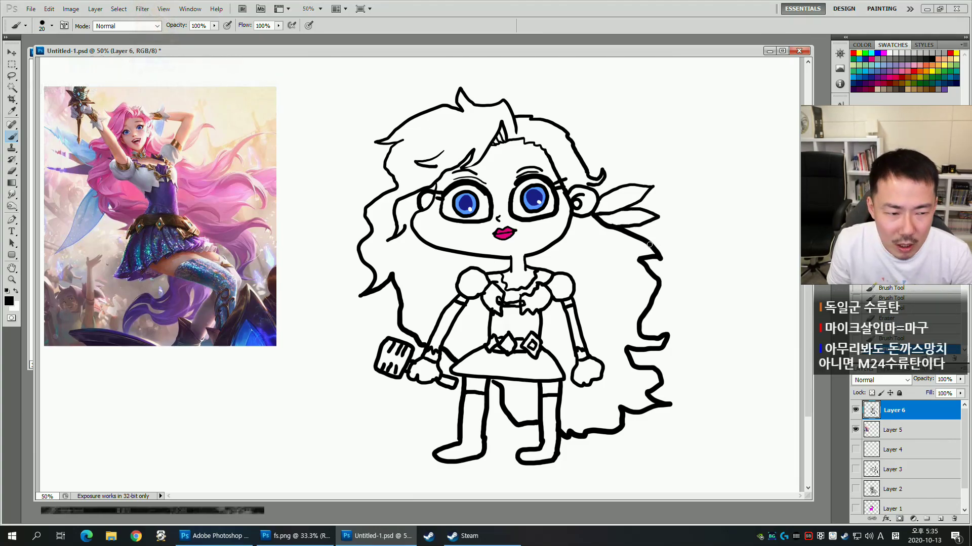
{"action": "left_click_drag", "start_coordinate": [667, 281], "coordinate": [659, 279]}
{"action": "mouse_move", "coordinate": [698, 335]}
{"action": "left_mouse_down"}
{"action": "mouse_move", "coordinate": [698, 323]}
{"action": "mouse_move", "coordinate": [690, 354]}
{"action": "mouse_move", "coordinate": [654, 348]}
{"action": "left_mouse_up"}
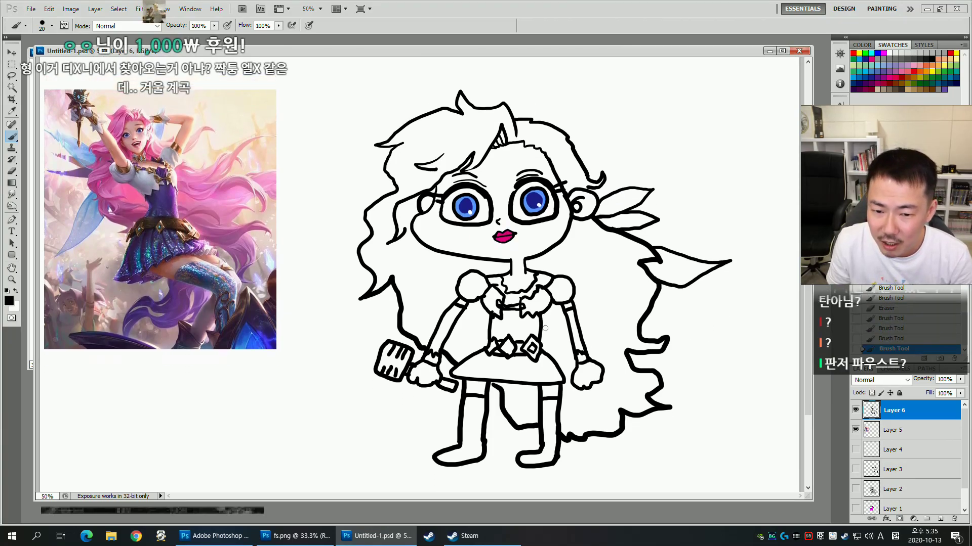
Erase part of the neckline linework and redraw the chest ornament in finer lines with a size 15 brush.
{"action": "key", "text": "e"}
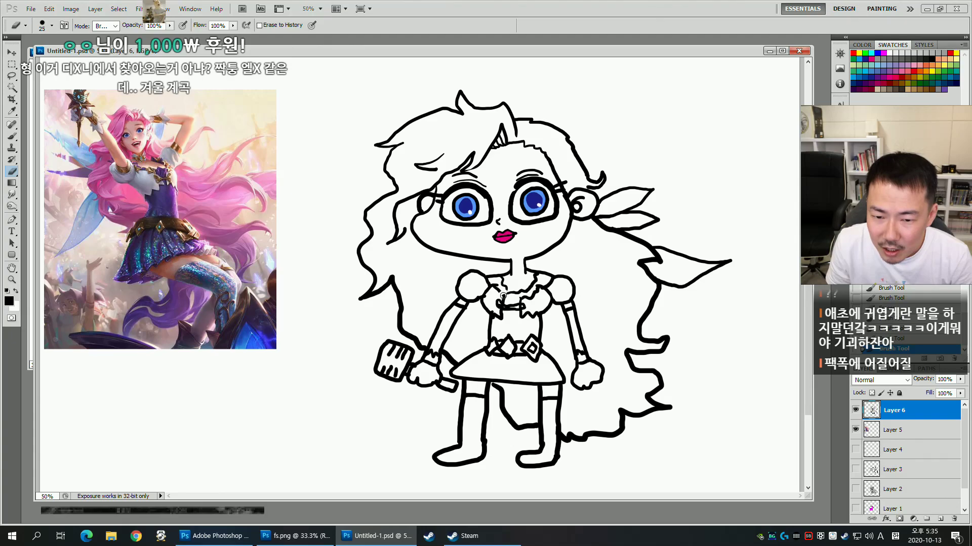
{"action": "left_click", "coordinate": [528, 293]}
{"action": "key", "text": "b"}
{"action": "left_click_drag", "start_coordinate": [501, 289], "coordinate": [523, 295]}
{"action": "left_click", "coordinate": [522, 299]}
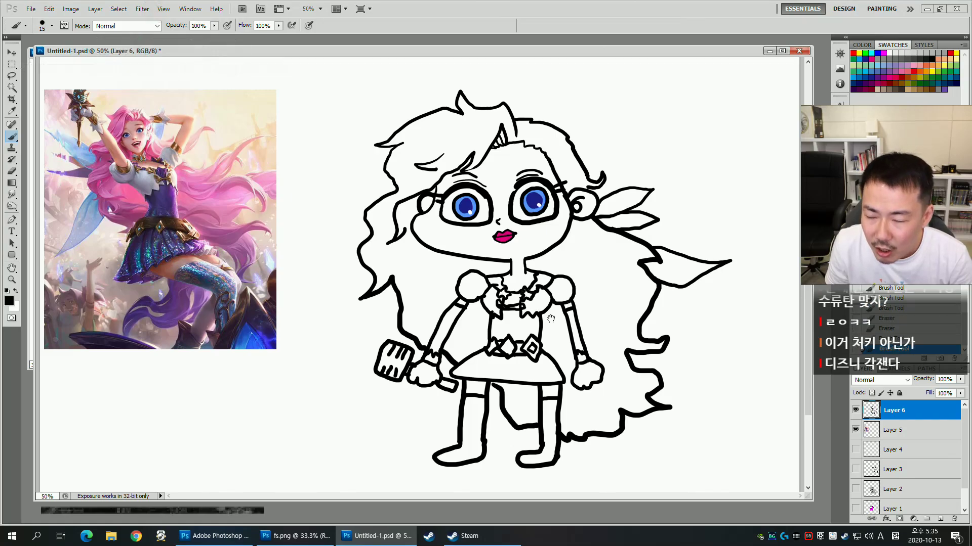
Draw boot-top lines across both lower legs above the feet.
{"action": "left_click_drag", "start_coordinate": [535, 345], "coordinate": [535, 336]}
{"action": "left_click_drag", "start_coordinate": [512, 434], "coordinate": [512, 408]}
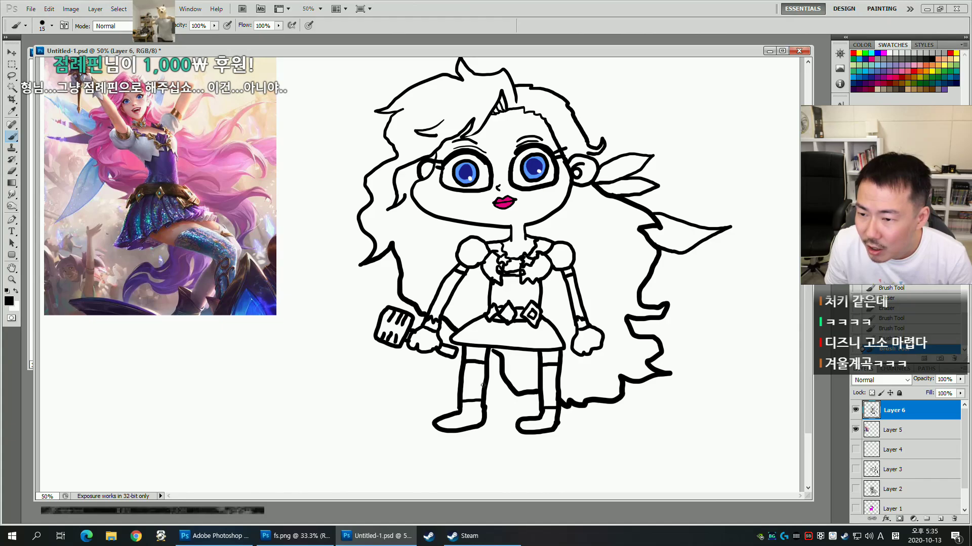
{"action": "left_click_drag", "start_coordinate": [461, 328], "coordinate": [476, 363]}
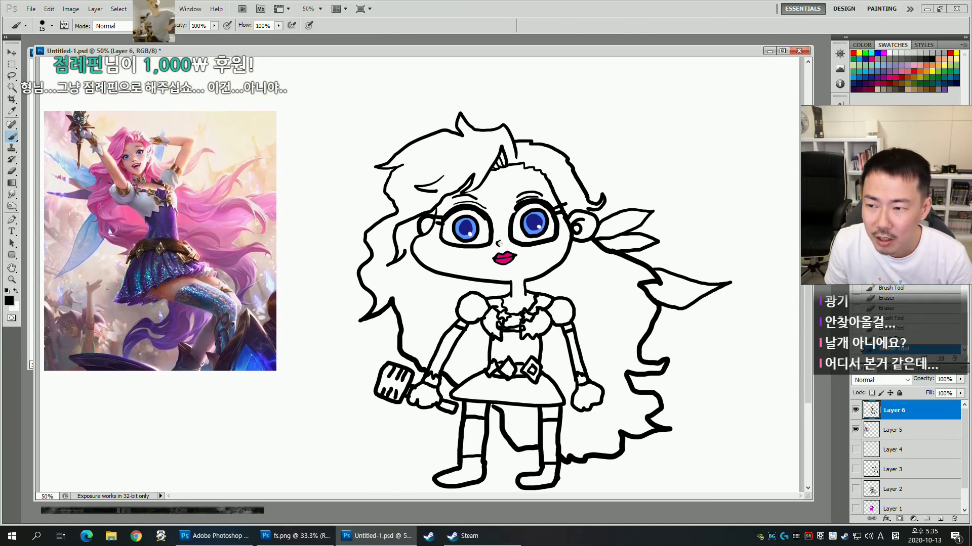
Lasso the blue iris of the eye nearest the reference, enlarge it to about 111% and move it up with Free Transform, then deselect.
{"action": "key", "text": "l"}
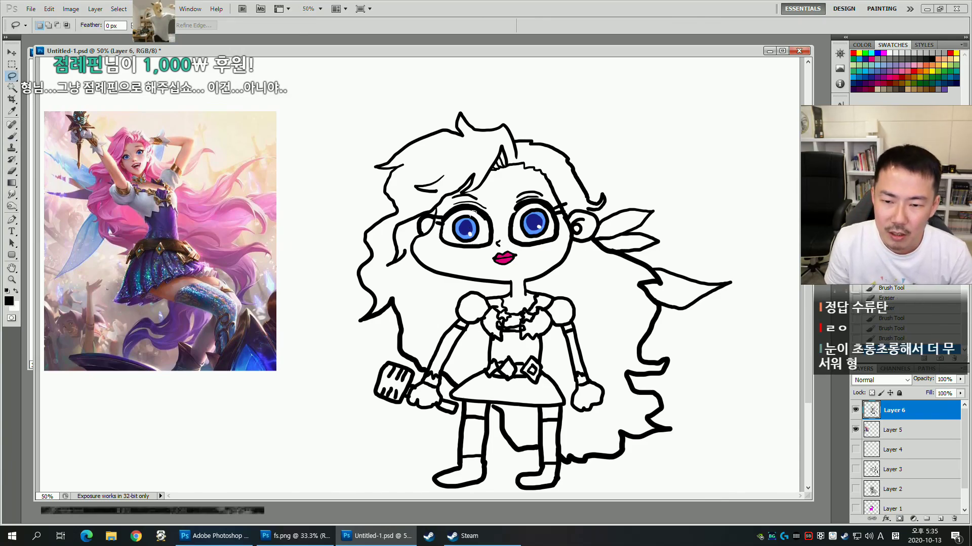
{"action": "mouse_move", "coordinate": [456, 215]}
{"action": "left_mouse_down"}
{"action": "mouse_move", "coordinate": [478, 219]}
{"action": "mouse_move", "coordinate": [483, 232]}
{"action": "mouse_move", "coordinate": [461, 239]}
{"action": "left_mouse_up"}
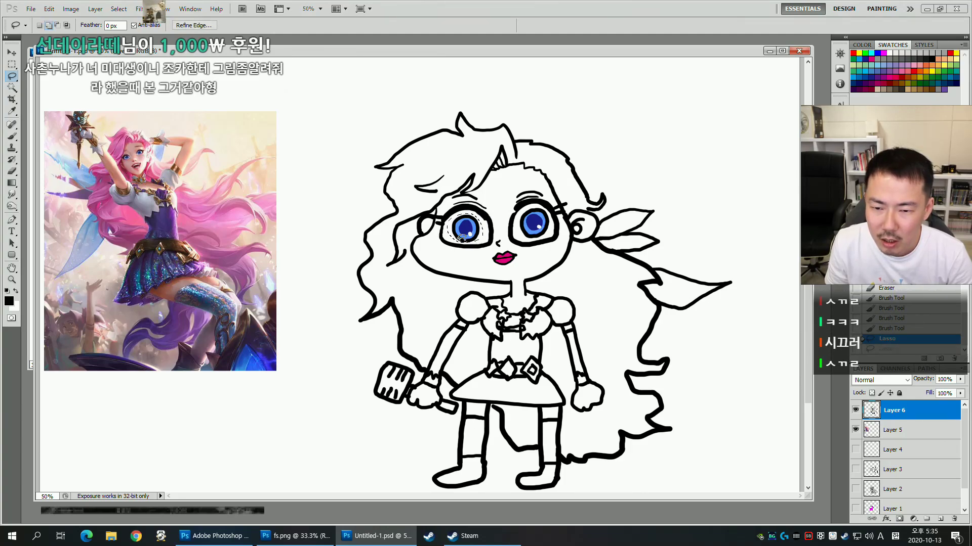
{"action": "key", "text": "shift"}
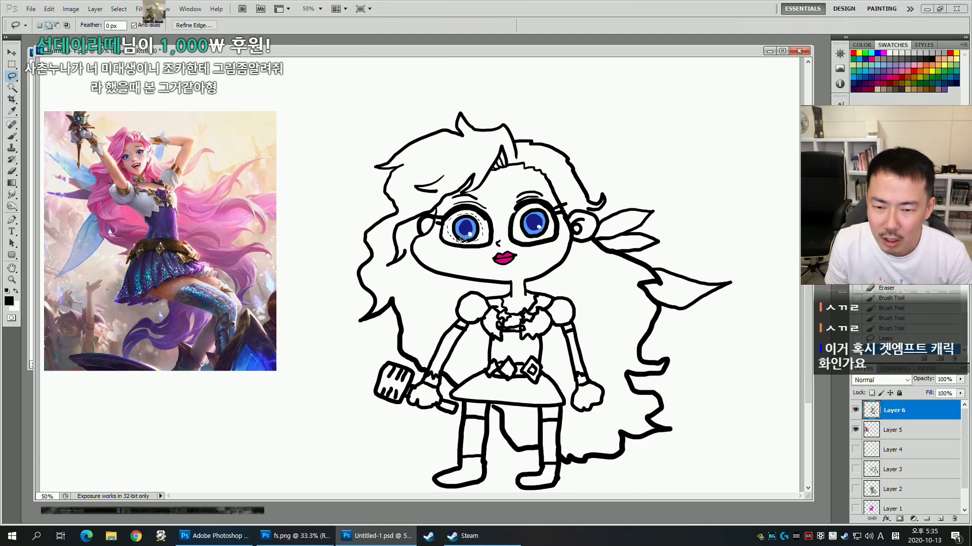
{"action": "key", "text": "ctrl+t"}
{"action": "left_click_drag", "start_coordinate": [484, 213], "coordinate": [477, 222]}
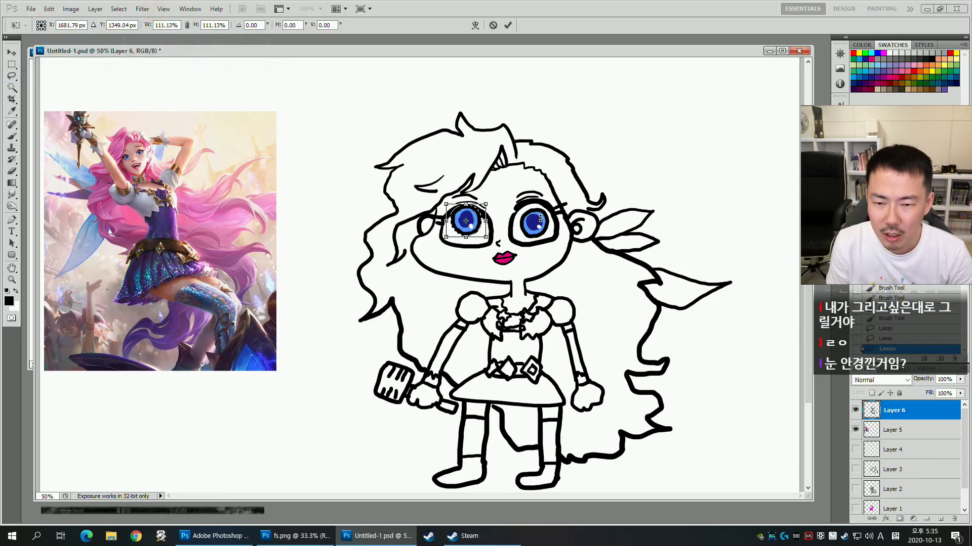
{"action": "key", "text": "Return"}
{"action": "key", "text": "ctrl+d"}
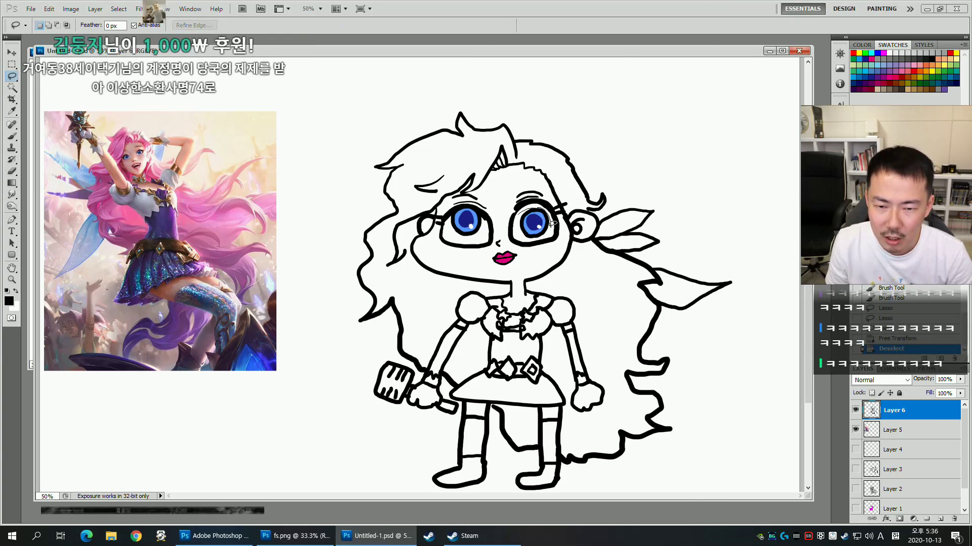
Lasso the other eye's blue iris, move it up, enlarge it to about 105% with Free Transform, and clear the selection.
{"action": "left_click_drag", "start_coordinate": [545, 224], "coordinate": [546, 223]}
{"action": "key", "text": "v"}
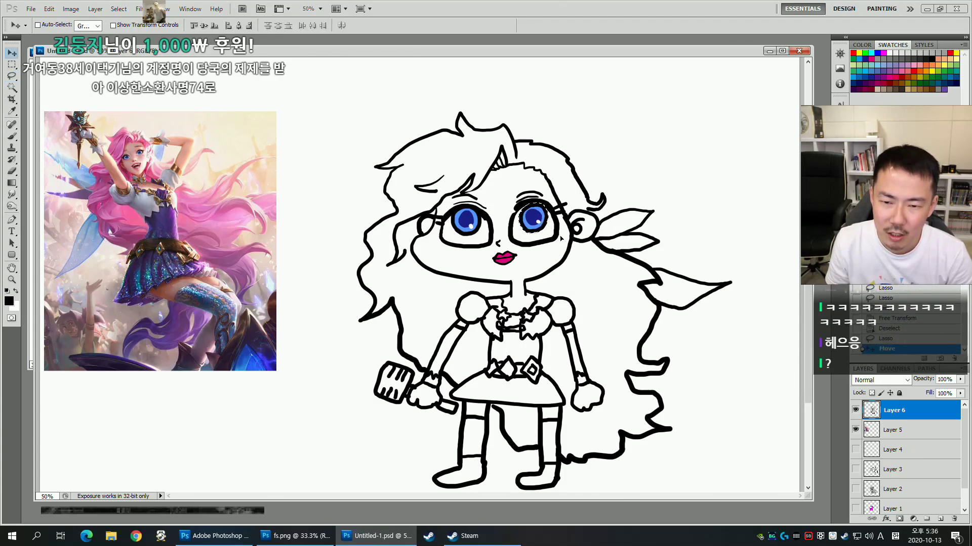
{"action": "key", "text": "ctrl+t"}
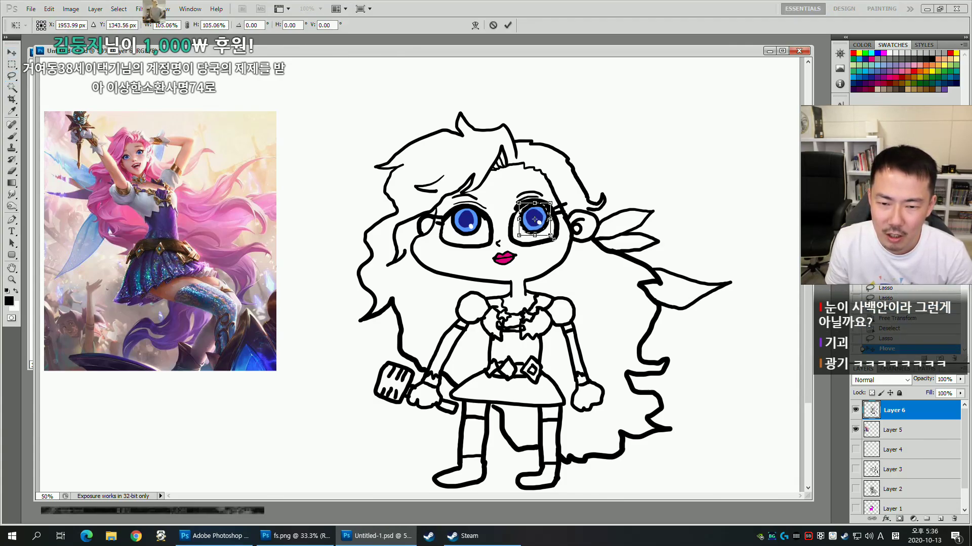
{"action": "key", "text": "Return"}
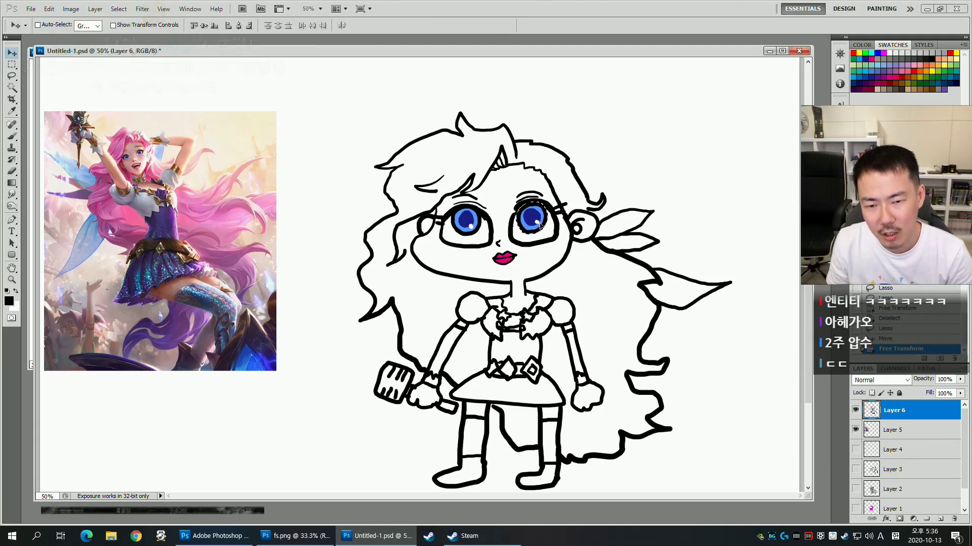
{"action": "key", "text": "ctrl+d"}
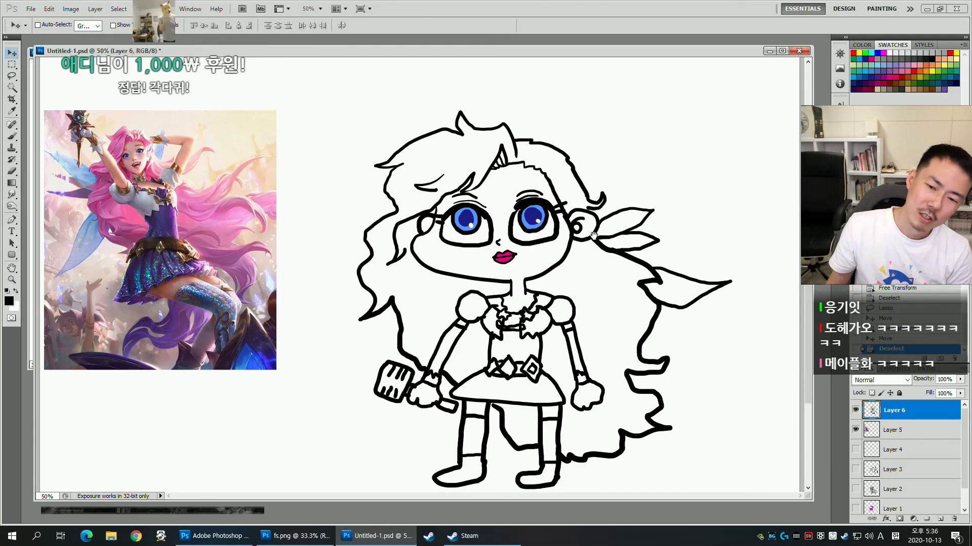
{"action": "key", "text": "b"}
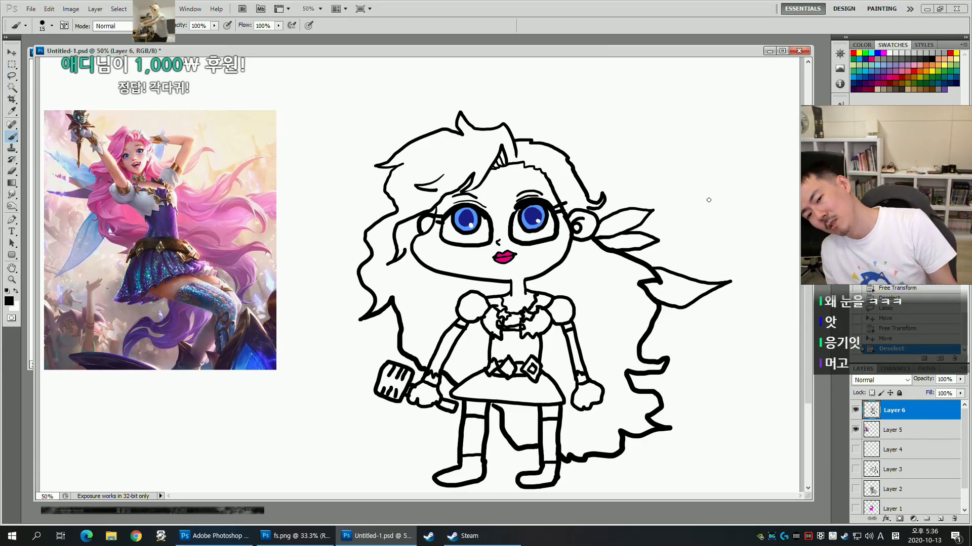
Lasso the cartoon's pink lips, shift them slightly with the Move tool, and clear the selection.
{"action": "key", "text": "l"}
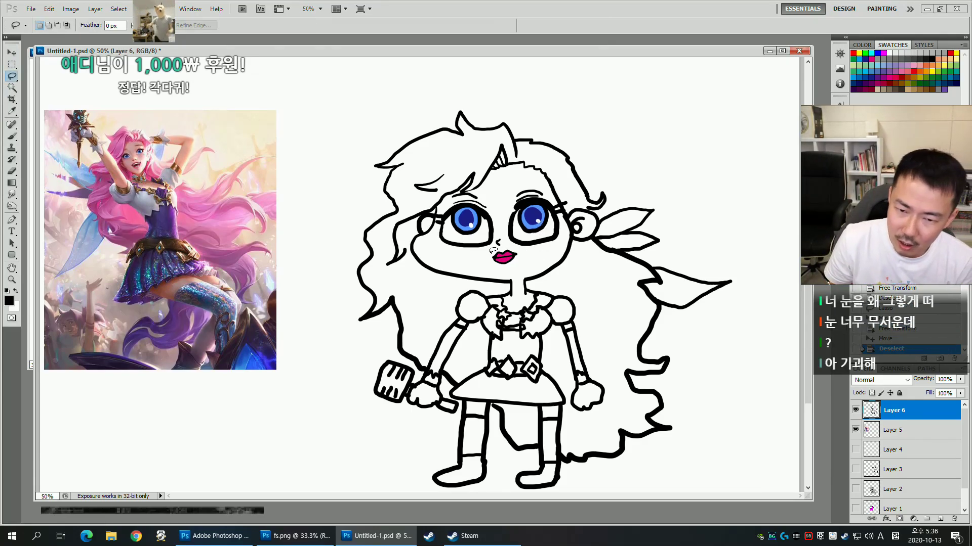
{"action": "key", "text": "v"}
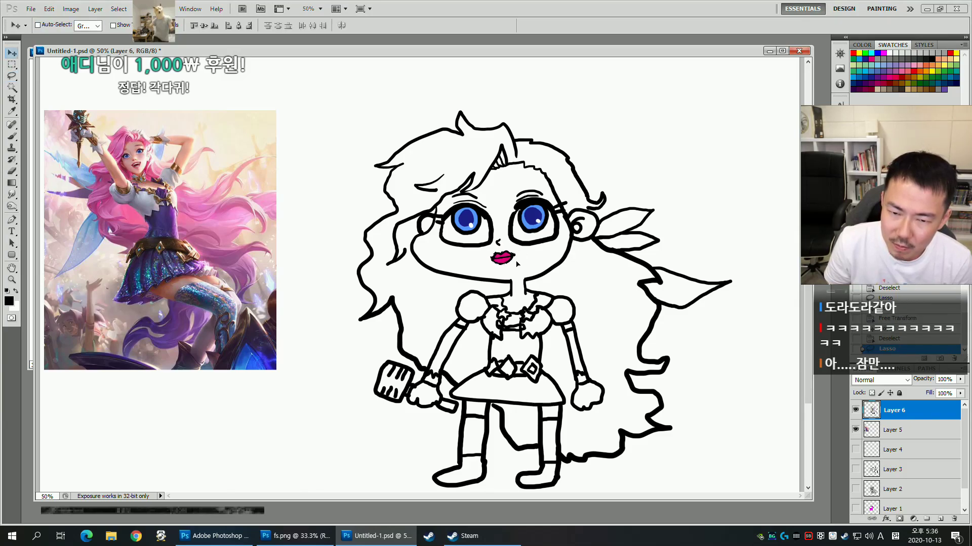
{"action": "left_click_drag", "start_coordinate": [516, 265], "coordinate": [518, 264]}
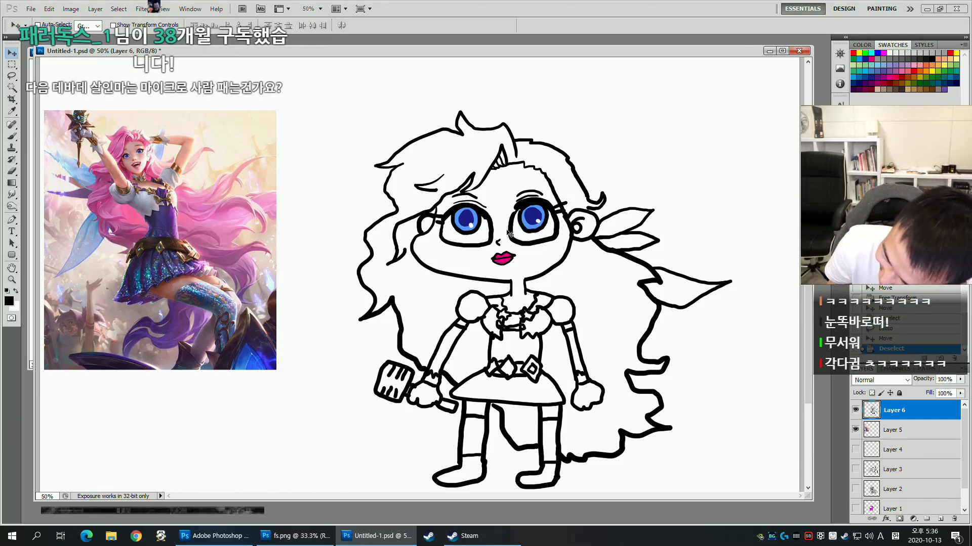
Erase the eyebrow marks above both eyes and draw thin new eyebrows higher up with a size 10 brush.
{"action": "key", "text": "b"}
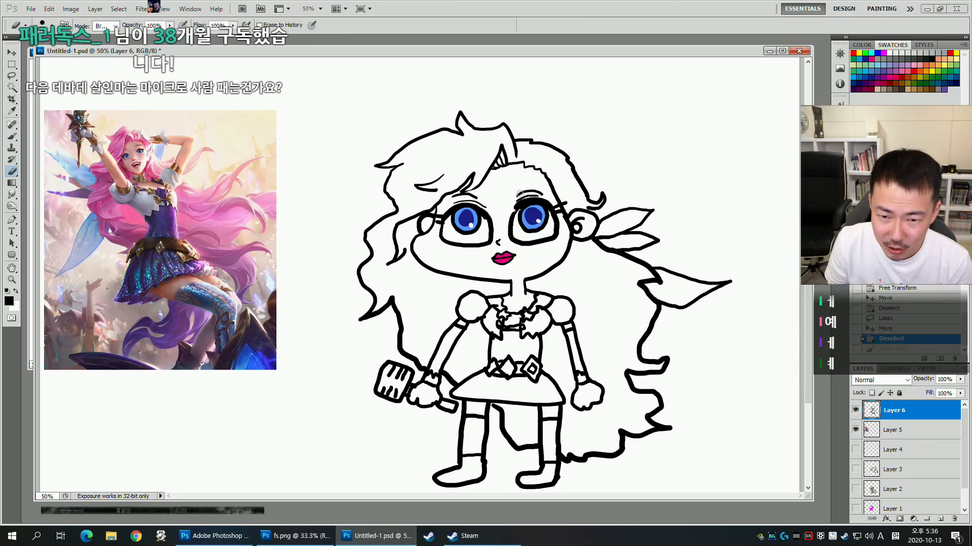
{"action": "key", "text": "e"}
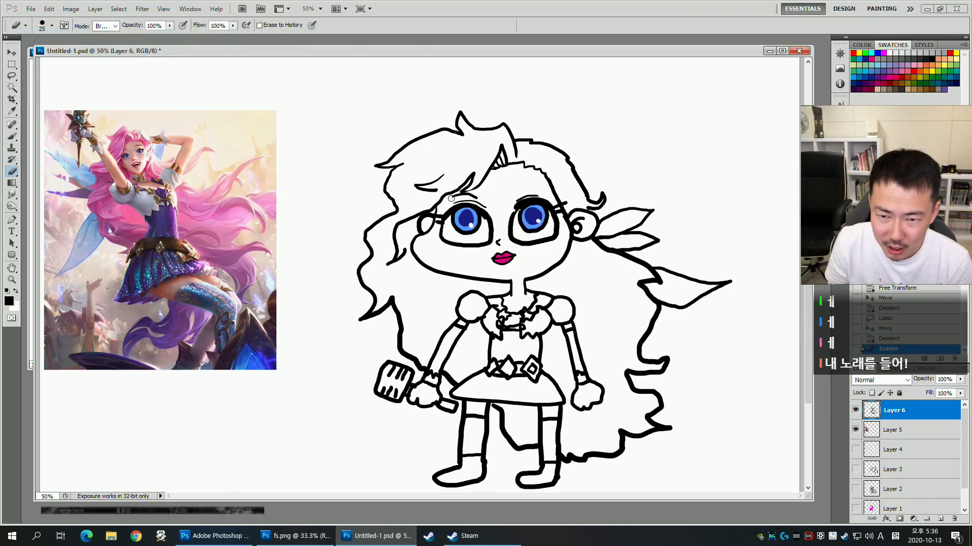
{"action": "left_click", "coordinate": [471, 196]}
{"action": "key", "text": "b"}
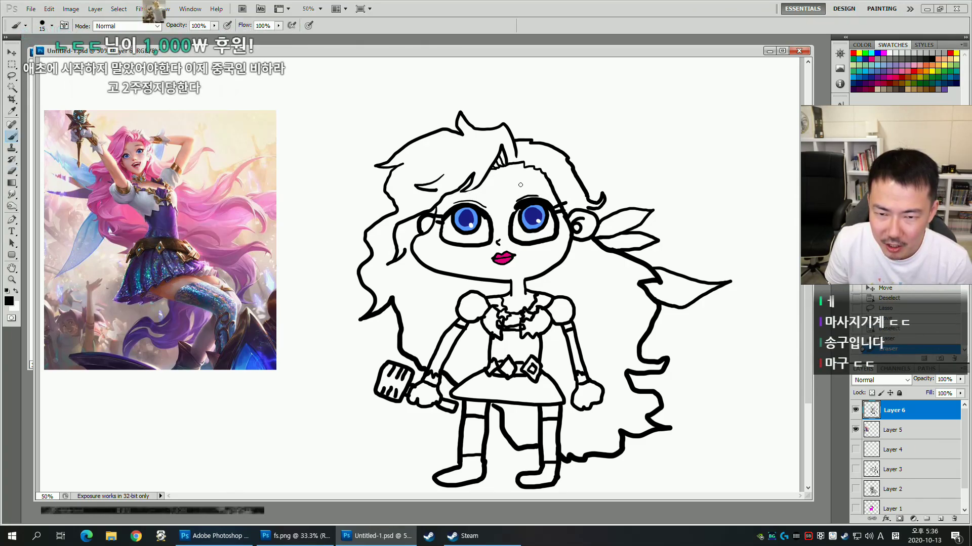
{"action": "left_click_drag", "start_coordinate": [514, 185], "coordinate": [543, 188]}
{"action": "key", "text": "ctrl+z"}
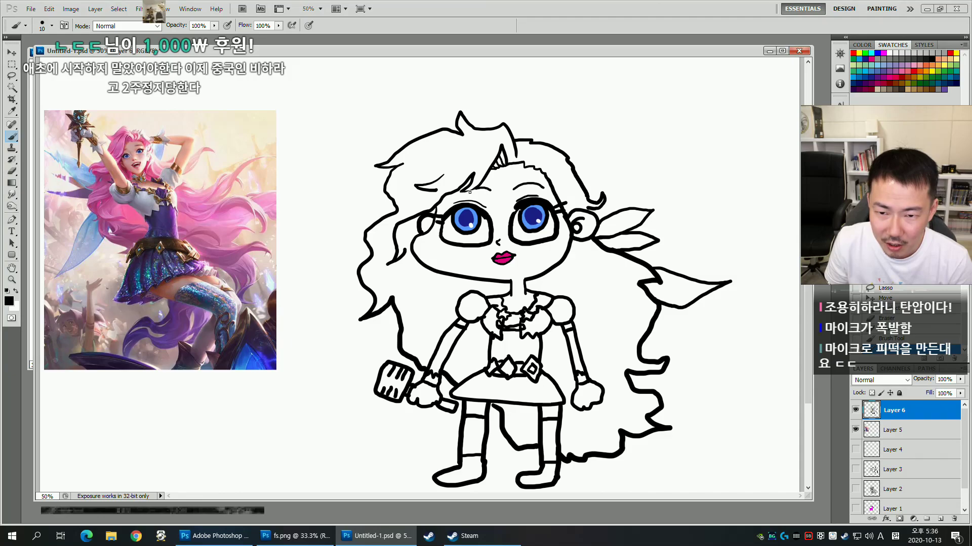
{"action": "left_click_drag", "start_coordinate": [465, 192], "coordinate": [477, 190]}
{"action": "key", "text": "ctrl+z"}
{"action": "left_click", "coordinate": [470, 190]}
{"action": "left_click", "coordinate": [477, 188]}
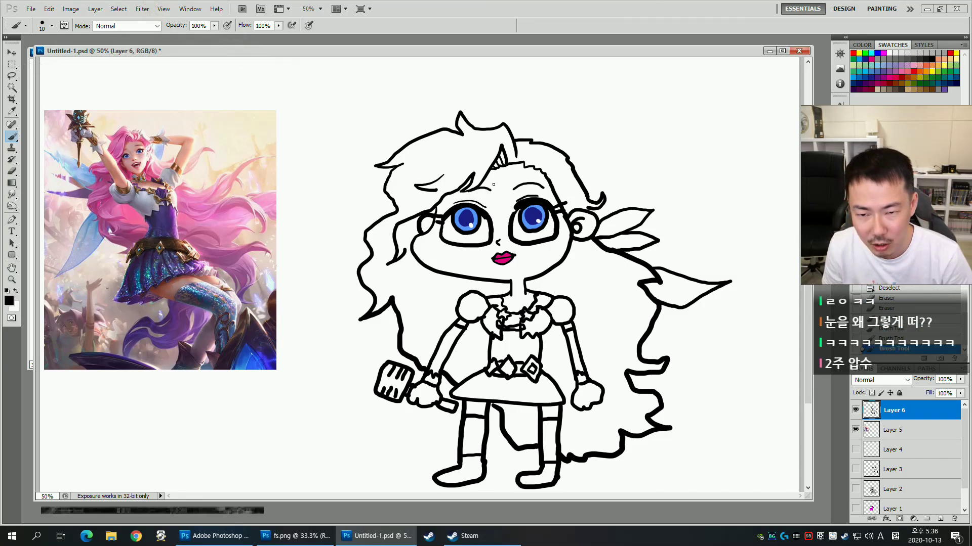
{"action": "left_click", "coordinate": [549, 181]}
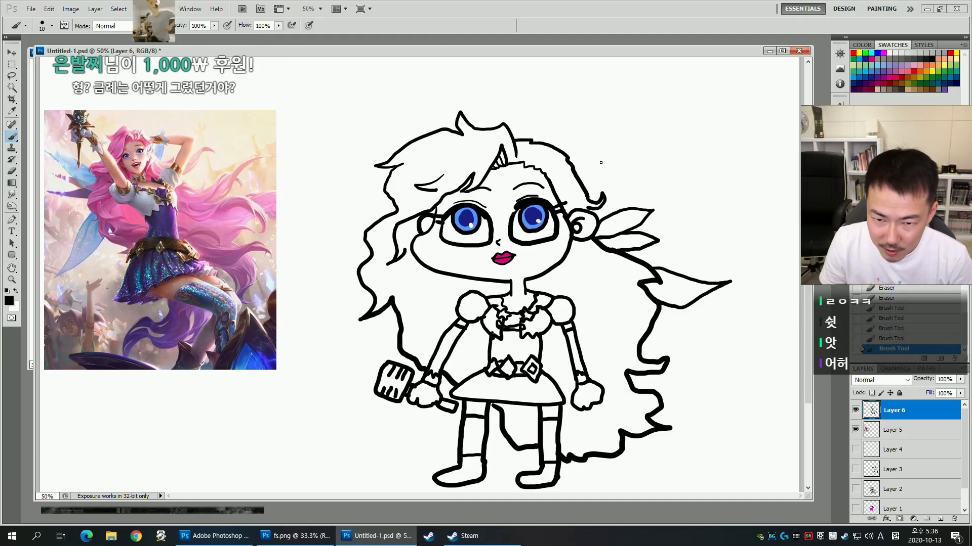
{"action": "left_click", "coordinate": [483, 219]}
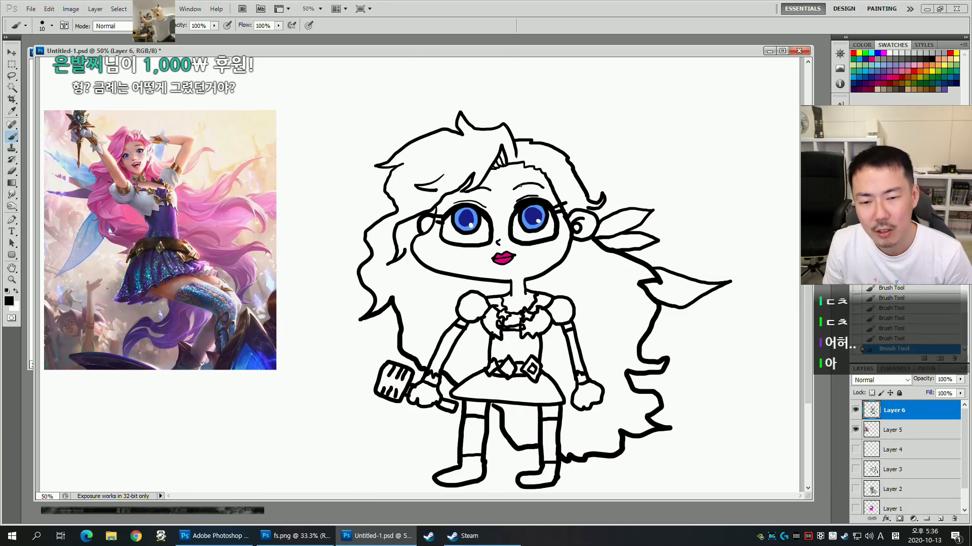
Erase the blue irises inside both eyes with a size 50 eraser.
{"action": "key", "text": "bracketright"}
{"action": "key", "text": "bracketright"}
{"action": "key", "text": "bracketright"}
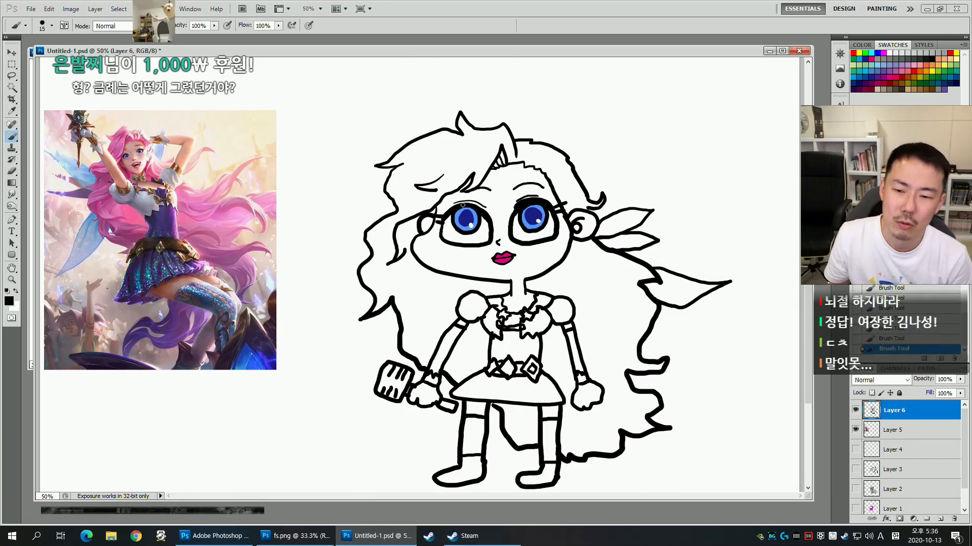
{"action": "key", "text": "bracketright"}
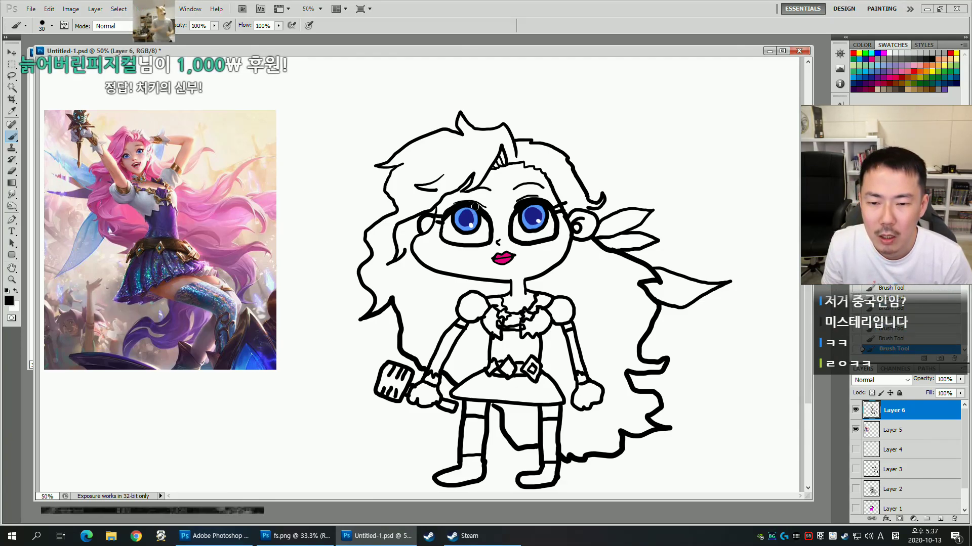
{"action": "mouse_move", "coordinate": [525, 188]}
{"action": "left_mouse_down"}
{"action": "mouse_move", "coordinate": [542, 180]}
{"action": "mouse_move", "coordinate": [525, 192]}
{"action": "left_mouse_up"}
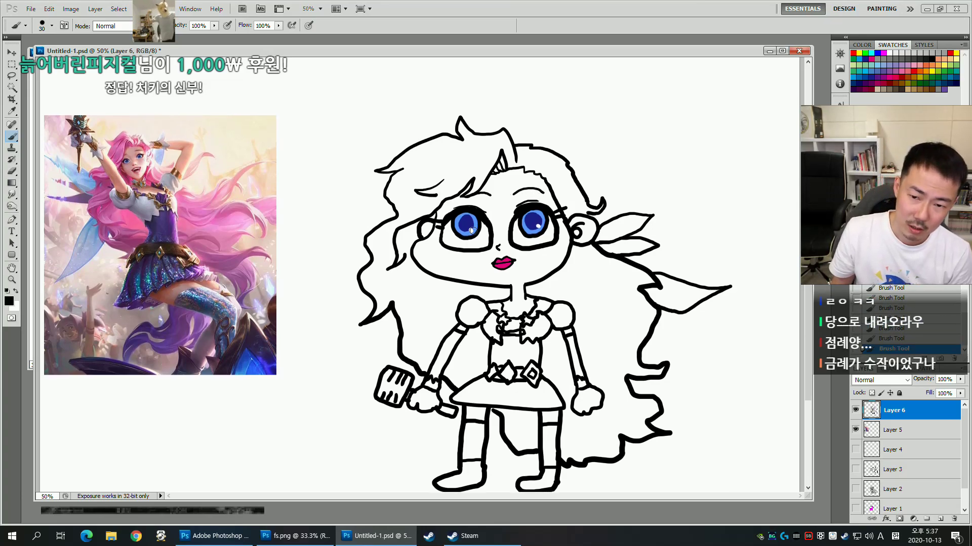
{"action": "key", "text": "e"}
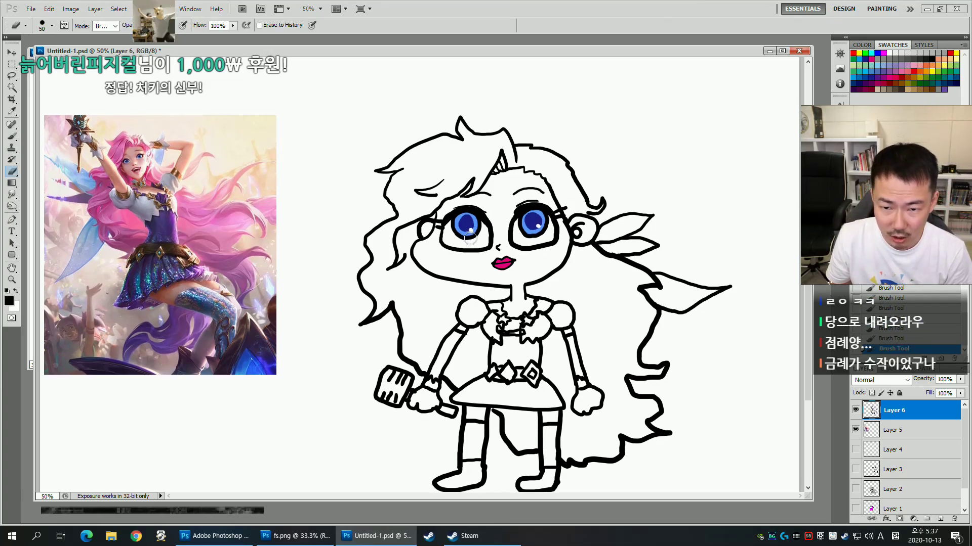
{"action": "mouse_move", "coordinate": [470, 235]}
{"action": "left_mouse_down"}
{"action": "mouse_move", "coordinate": [463, 225]}
{"action": "mouse_move", "coordinate": [477, 223]}
{"action": "mouse_move", "coordinate": [461, 220]}
{"action": "left_mouse_up"}
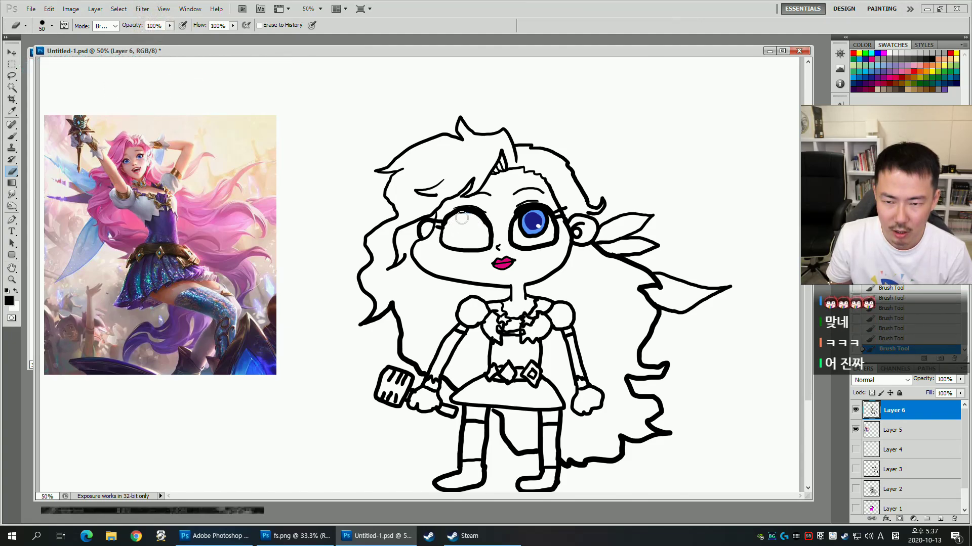
{"action": "mouse_move", "coordinate": [531, 222]}
{"action": "left_mouse_down"}
{"action": "mouse_move", "coordinate": [540, 225]}
{"action": "mouse_move", "coordinate": [527, 216]}
{"action": "left_mouse_up"}
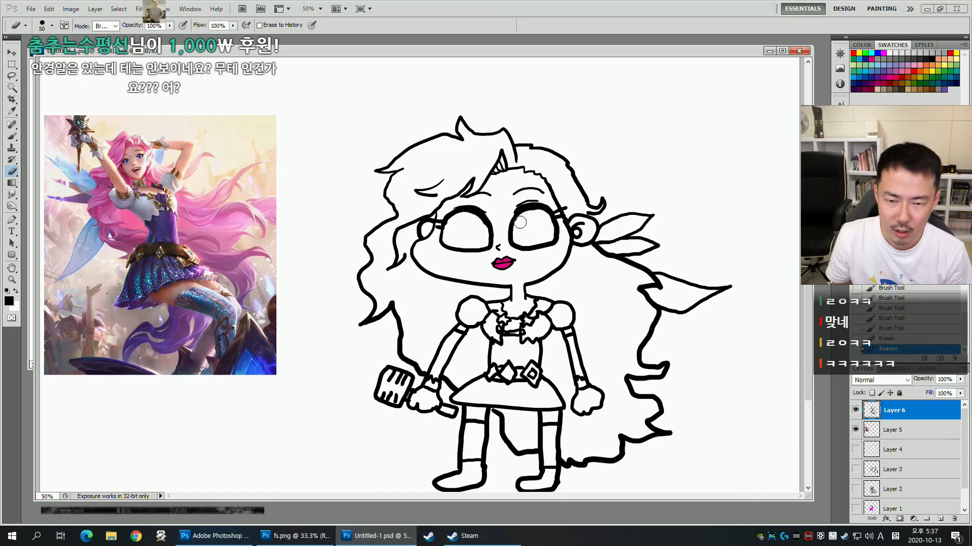
Paint a black disc in each eye with a size 60 brush and cover its middle with cyan.
{"action": "key", "text": "b"}
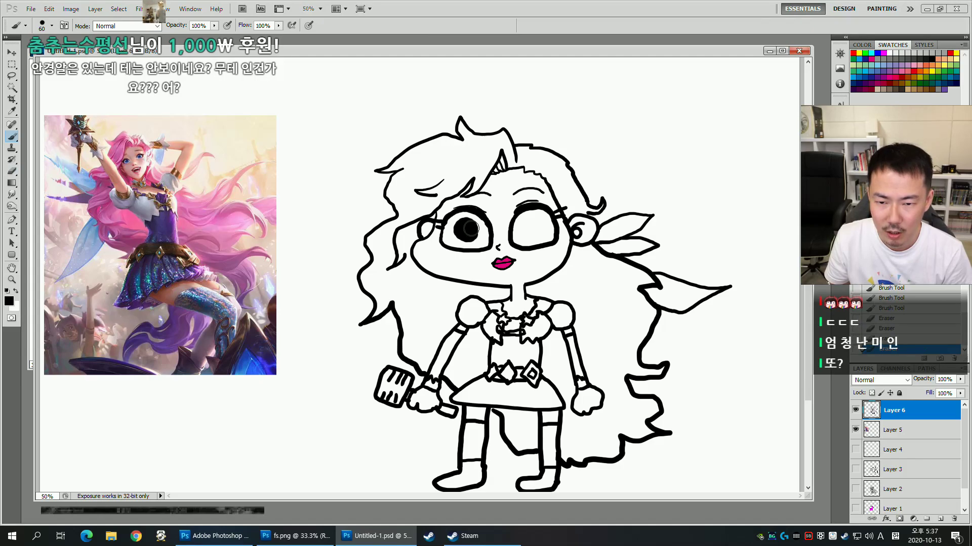
{"action": "left_click_drag", "start_coordinate": [525, 233], "coordinate": [536, 223]}
{"action": "left_click", "coordinate": [468, 260], "text": "alt"}
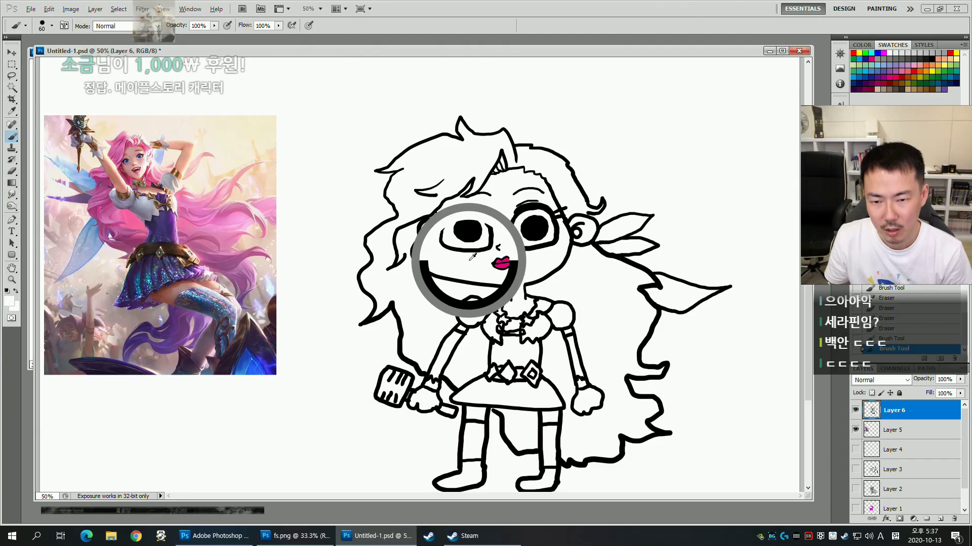
{"action": "left_click", "coordinate": [869, 67]}
{"action": "left_click_drag", "start_coordinate": [463, 228], "coordinate": [467, 228]}
{"action": "left_click_drag", "start_coordinate": [527, 229], "coordinate": [535, 223]}
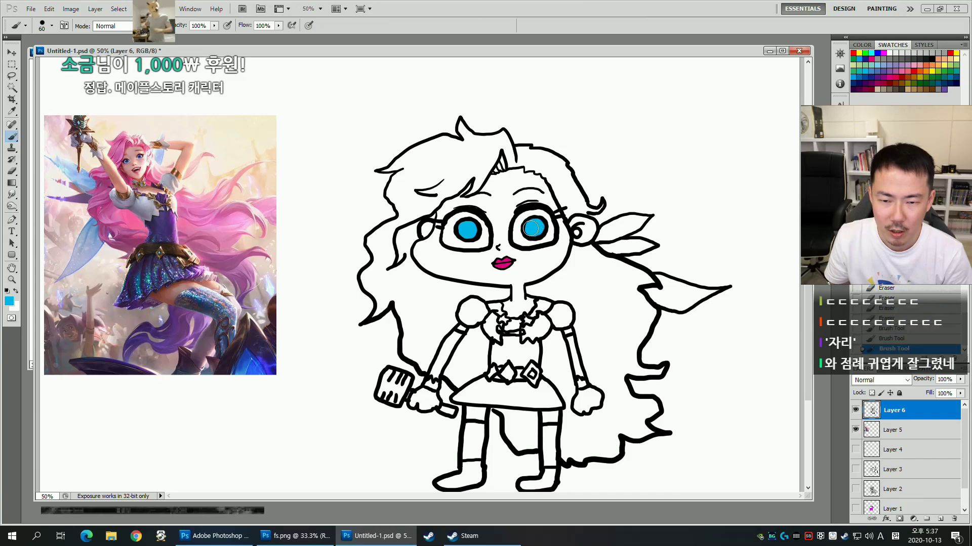
Paint dark blue pupils over the cyan irises and add white highlights with a size 30 brush.
{"action": "left_click", "coordinate": [874, 74]}
{"action": "left_click", "coordinate": [467, 230]}
{"action": "left_click", "coordinate": [530, 230]}
{"action": "left_click", "coordinate": [532, 261], "text": "alt"}
{"action": "key", "text": "bracketleft"}
{"action": "key", "text": "bracketleft"}
{"action": "key", "text": "bracketleft"}
{"action": "left_click", "coordinate": [464, 225]}
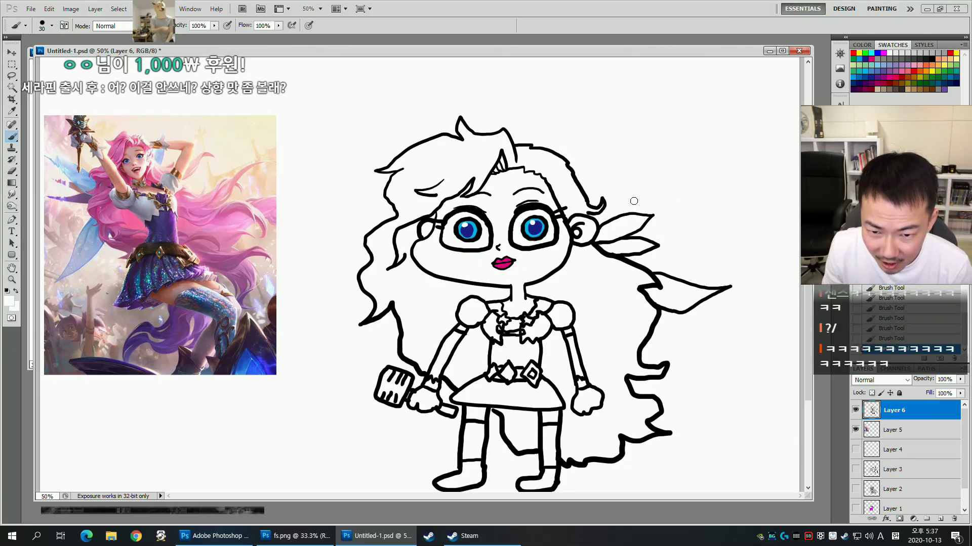
Add a new layer above Layer 6 and set its blend mode to Multiply.
{"action": "mouse_move", "coordinate": [561, 207]}
{"action": "left_mouse_down"}
{"action": "mouse_move", "coordinate": [563, 222]}
{"action": "mouse_move", "coordinate": [561, 197]}
{"action": "left_mouse_up"}
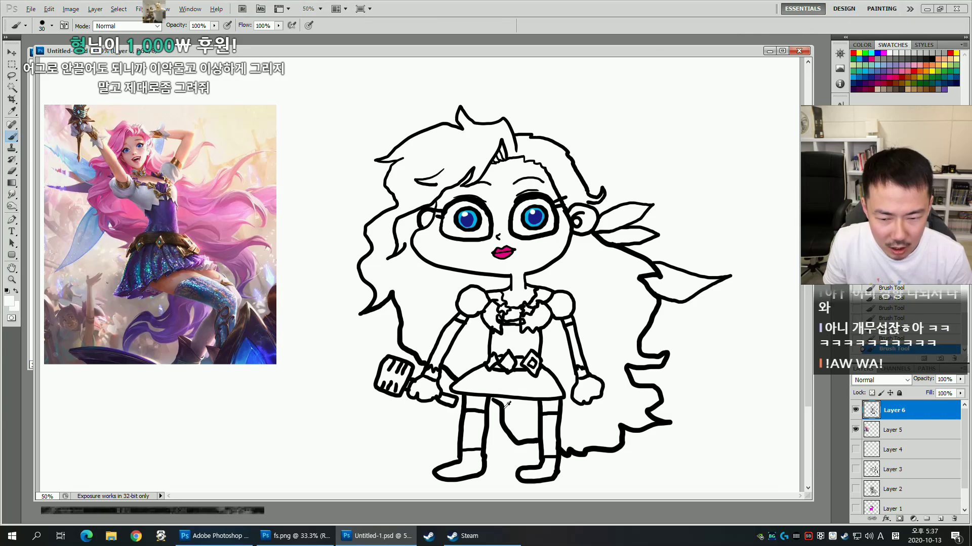
{"action": "left_click", "coordinate": [937, 518]}
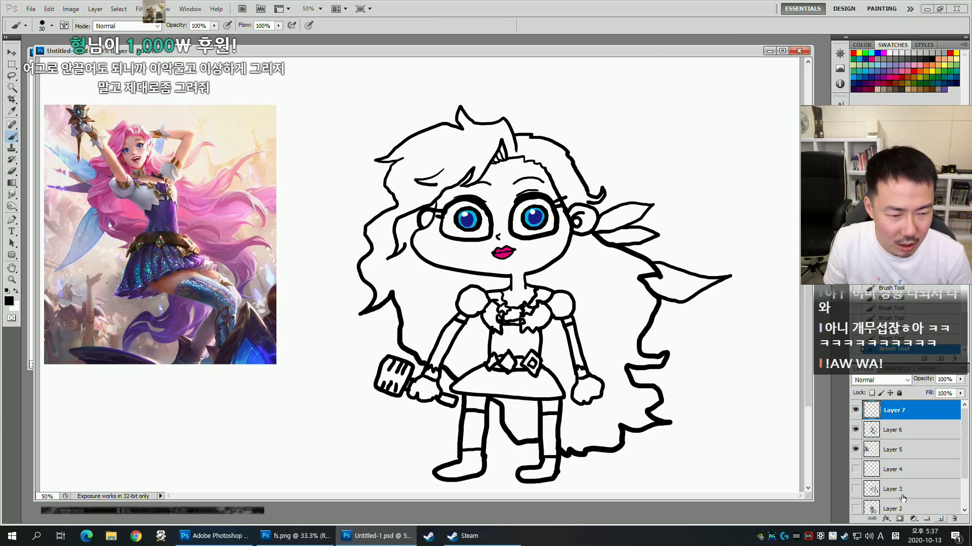
{"action": "left_click", "coordinate": [894, 381]}
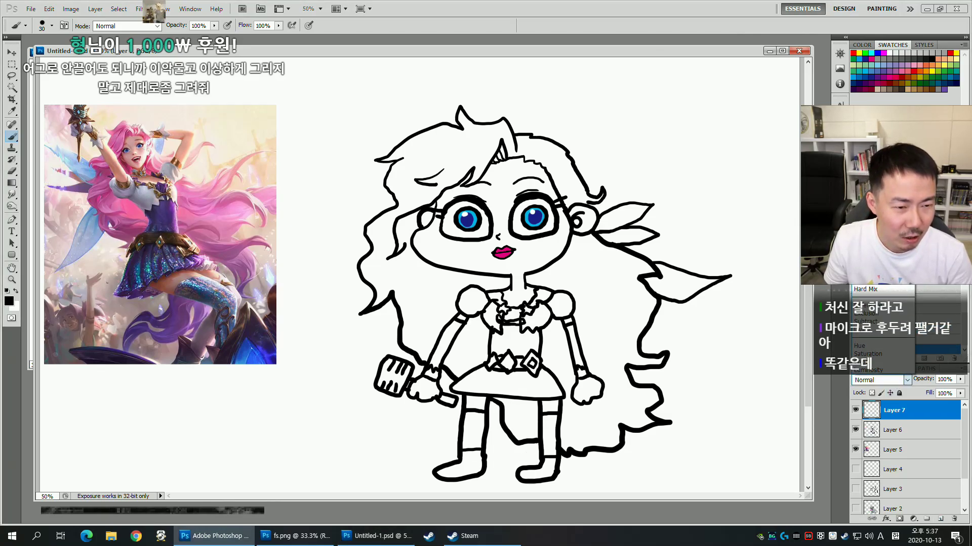
{"action": "left_click", "coordinate": [867, 151]}
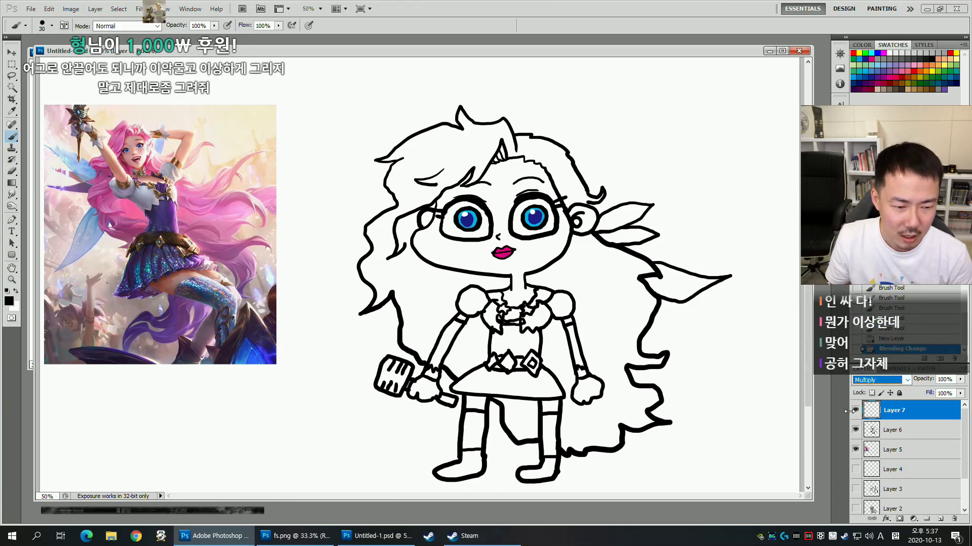
Select the hair areas with the Magic Wand, expand the selection, and fill it with pink sampled from the reference's hair.
{"action": "key", "text": "w"}
{"action": "key", "text": "alt+w"}
{"action": "key", "text": "Escape"}
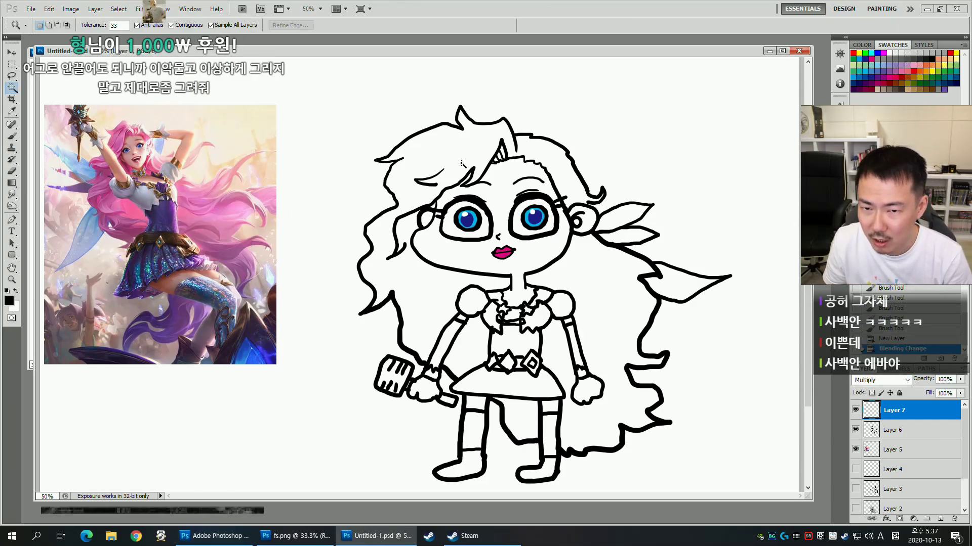
{"action": "left_click", "coordinate": [599, 274]}
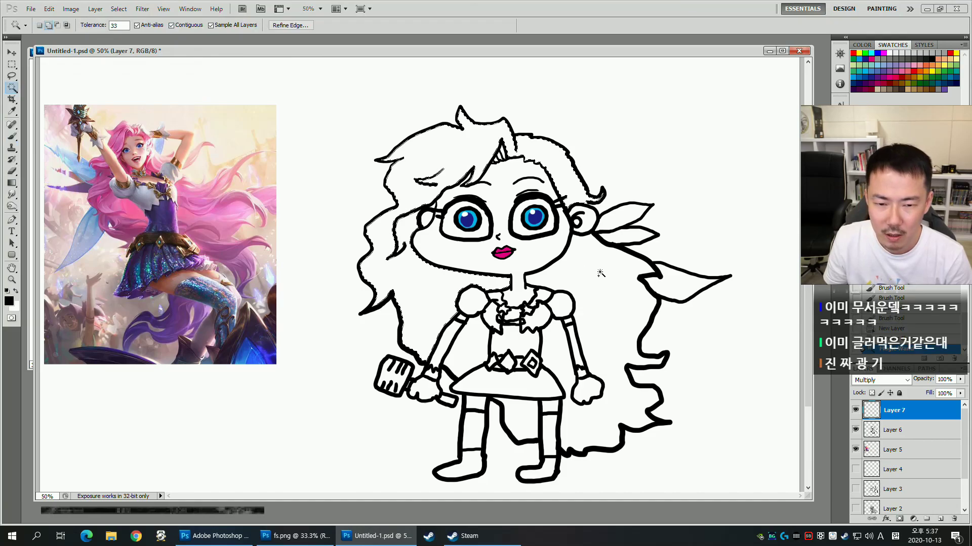
{"action": "left_click", "coordinate": [466, 342], "text": "shift"}
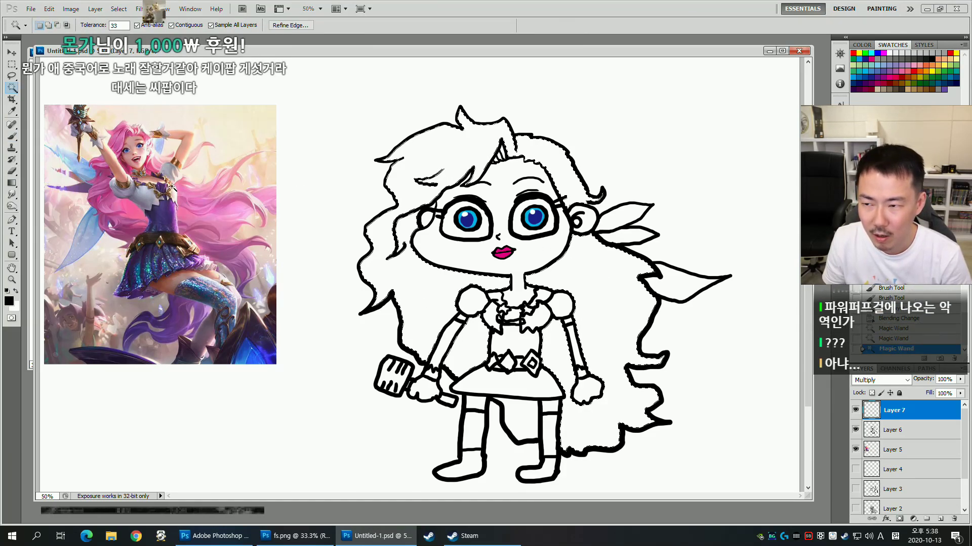
{"action": "key", "text": "b"}
{"action": "left_click", "coordinate": [184, 199], "text": "alt"}
{"action": "key", "text": "F2"}
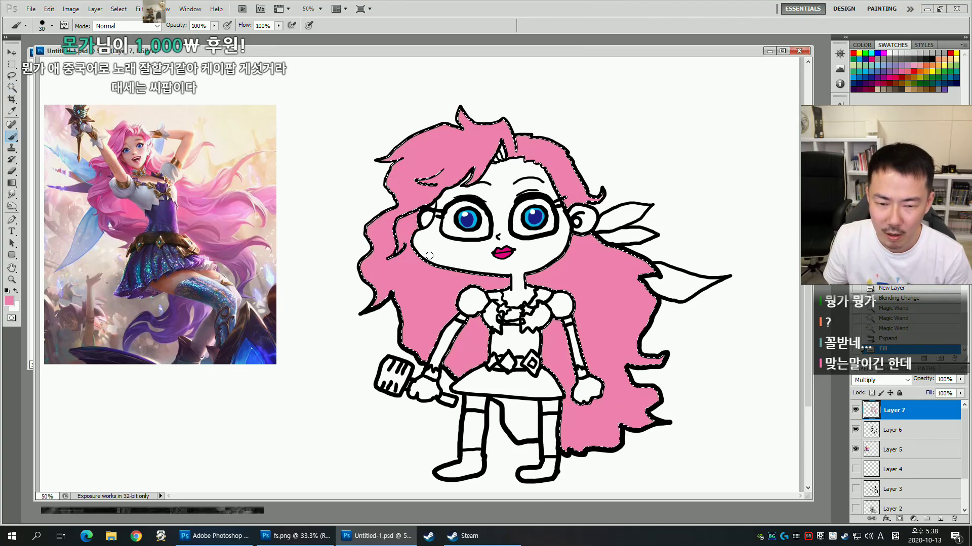
Apply a gradient in purple #63369c to the lower ends of the hair, fading into the pink, and deselect.
{"action": "key", "text": "ctrl+d"}
{"action": "key", "text": "g"}
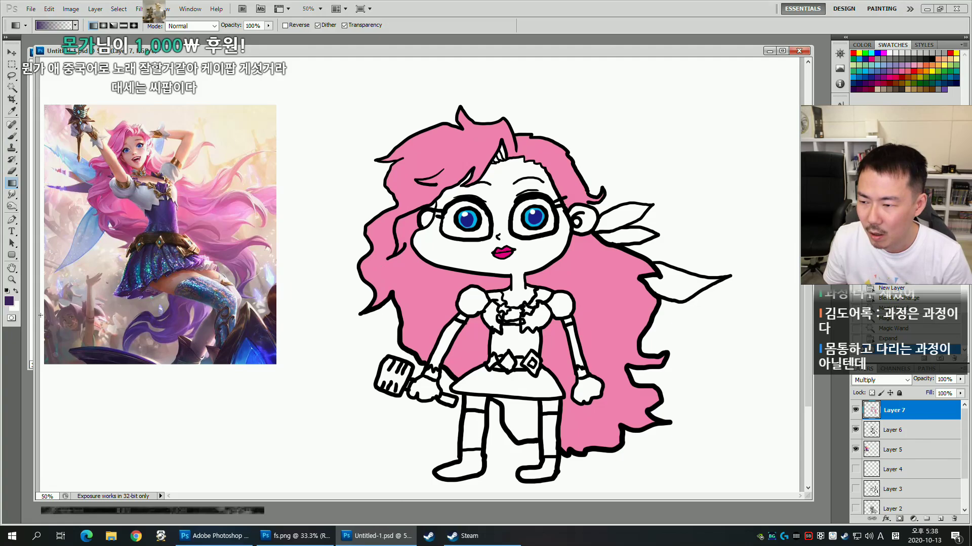
{"action": "left_click", "coordinate": [8, 301]}
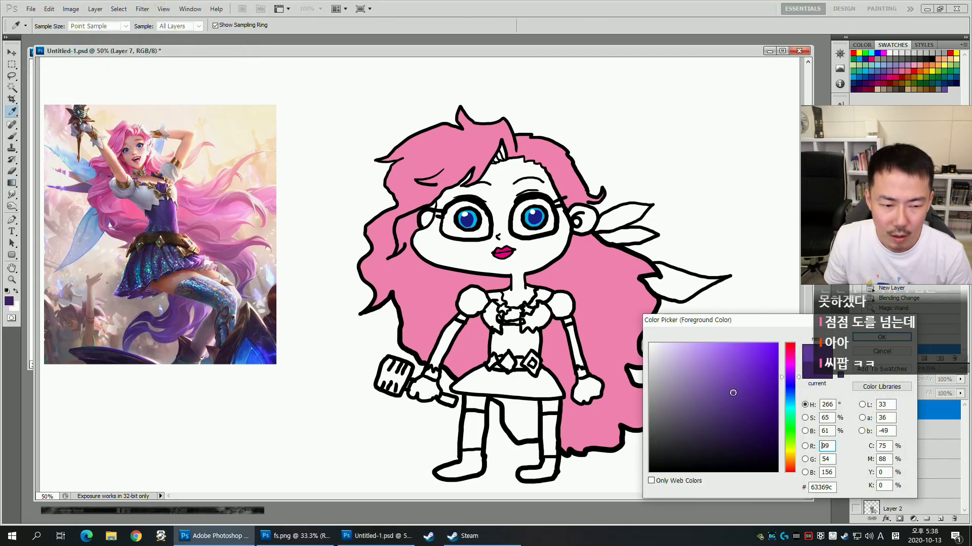
{"action": "left_click", "coordinate": [881, 337]}
{"action": "left_click_drag", "start_coordinate": [475, 164], "coordinate": [613, 427]}
{"action": "key", "text": "ctrl+z"}
{"action": "left_click_drag", "start_coordinate": [544, 286], "coordinate": [632, 466]}
{"action": "key", "text": "ctrl+d"}
Select the face, neck, ear, arm and thigh skin areas with the Magic Wand, expand the selection, and fill it with peach sampled from the reference.
{"action": "key", "text": "b"}
{"action": "key", "text": "w"}
{"action": "left_click", "coordinate": [537, 255]}
{"action": "left_click", "coordinate": [446, 338], "text": "shift"}
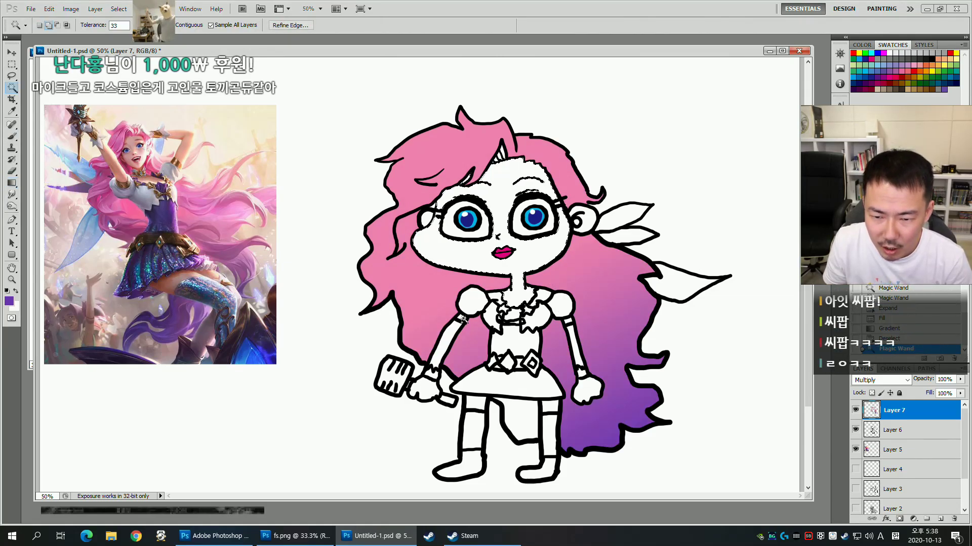
{"action": "left_click", "coordinate": [551, 406], "text": "shift"}
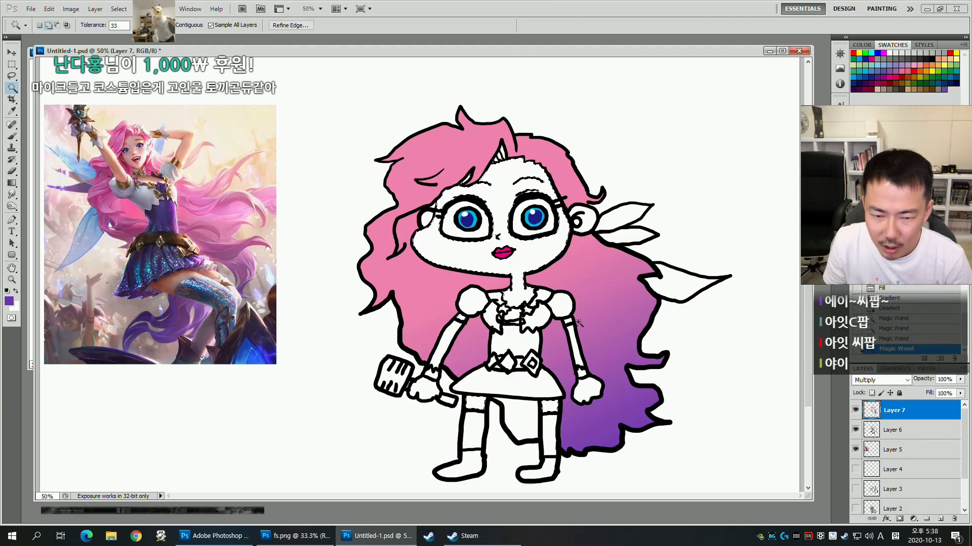
{"action": "left_click", "coordinate": [568, 322], "text": "shift"}
{"action": "key", "text": "ctrl+alt+z"}
{"action": "key", "text": "ctrl+alt+z"}
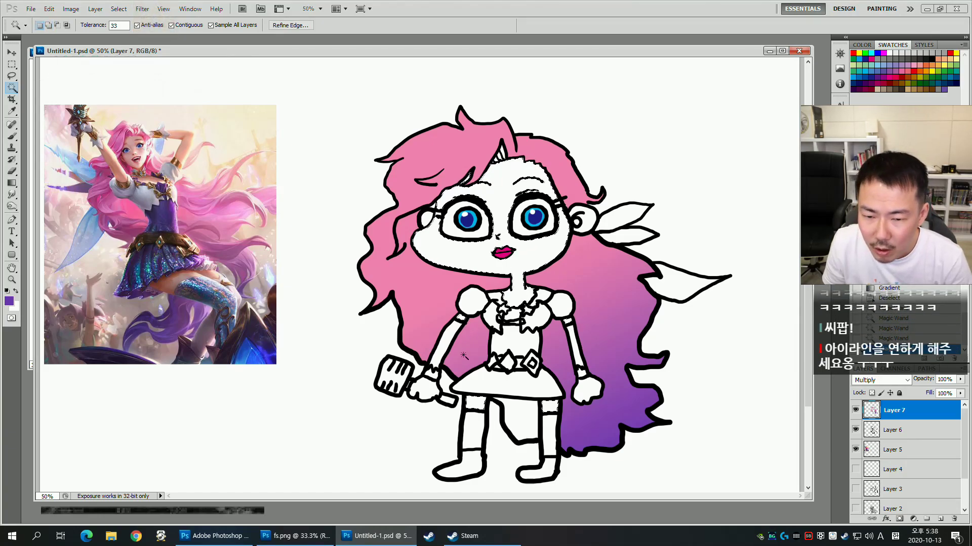
{"action": "left_click", "coordinate": [447, 343], "text": "shift"}
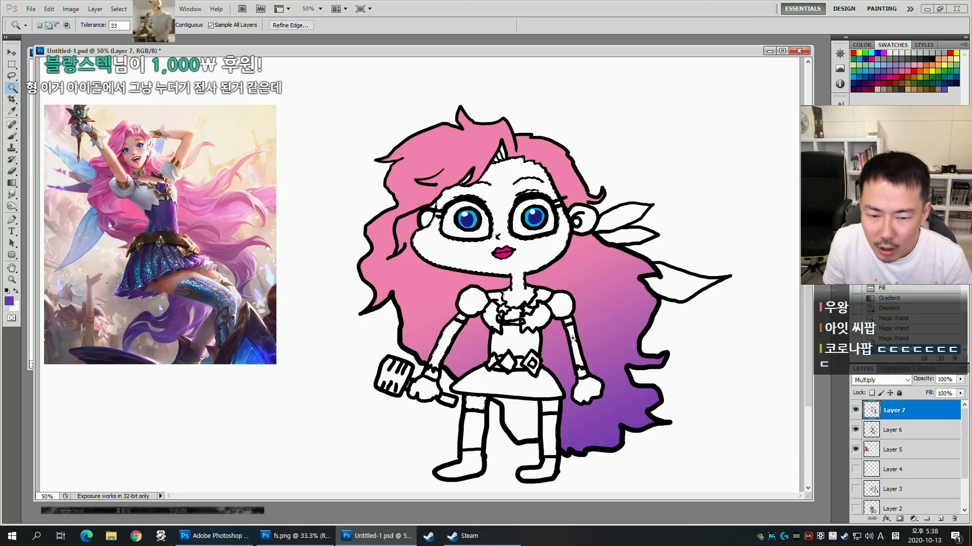
{"action": "left_click", "coordinate": [573, 338], "text": "shift"}
{"action": "left_click", "coordinate": [567, 322], "text": "shift"}
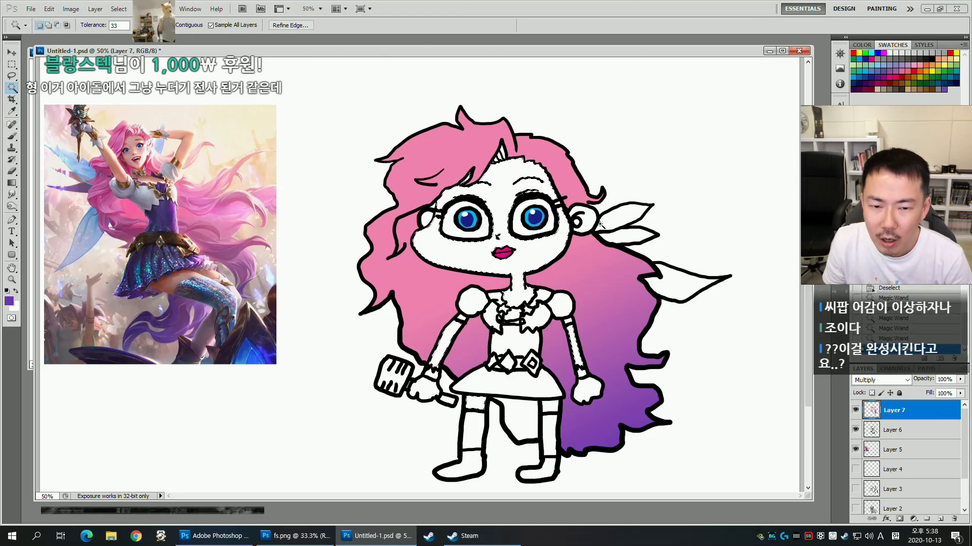
{"action": "left_click", "coordinate": [435, 411], "text": "shift"}
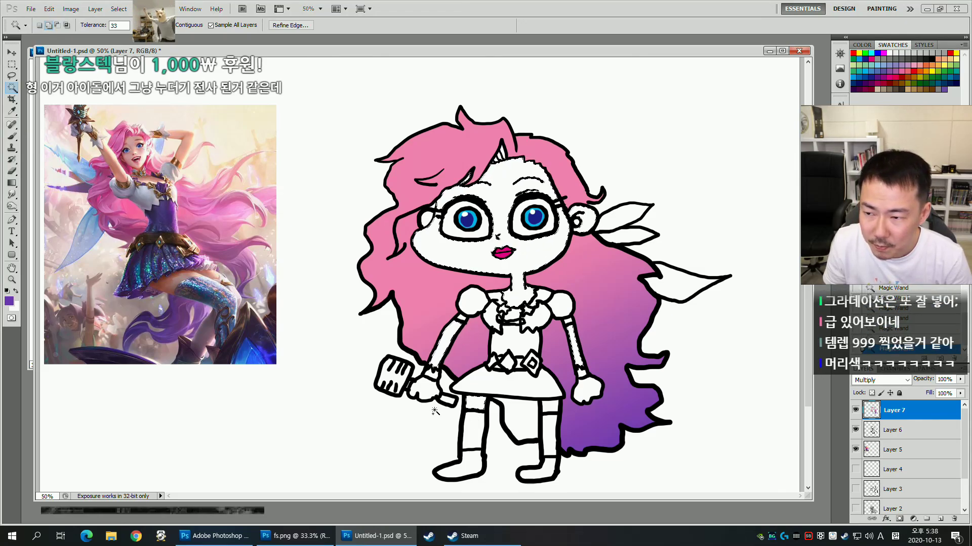
{"action": "key", "text": "b"}
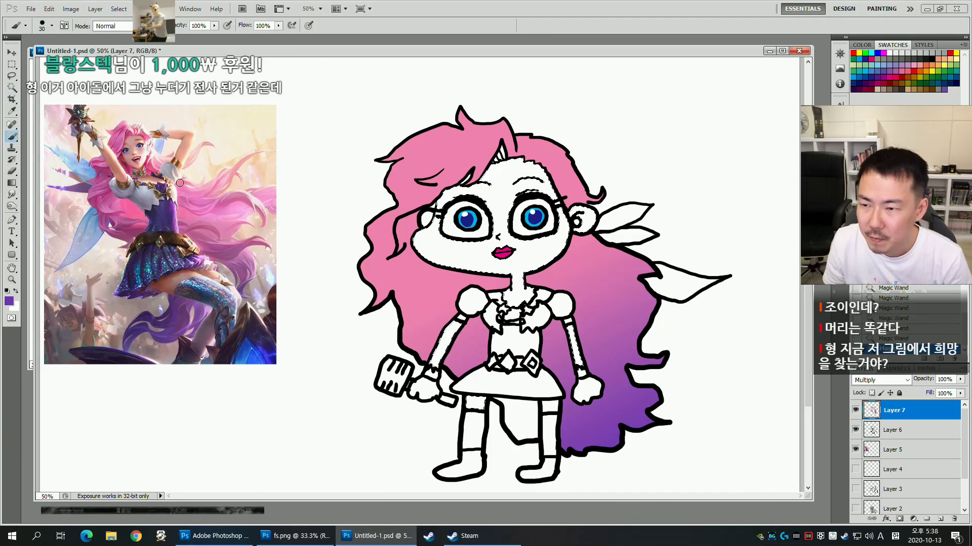
{"action": "left_click", "coordinate": [186, 151], "text": "alt"}
{"action": "key", "text": "alt+BackSpace"}
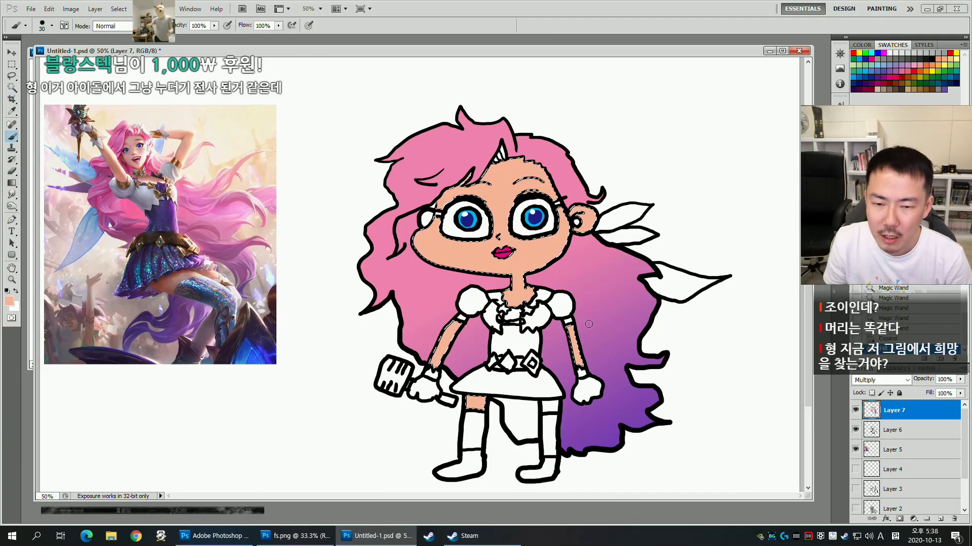
Lighten the peach skin fill with a Hue/Saturation Lightness of +31 and deselect.
{"action": "key", "text": "ctrl+d"}
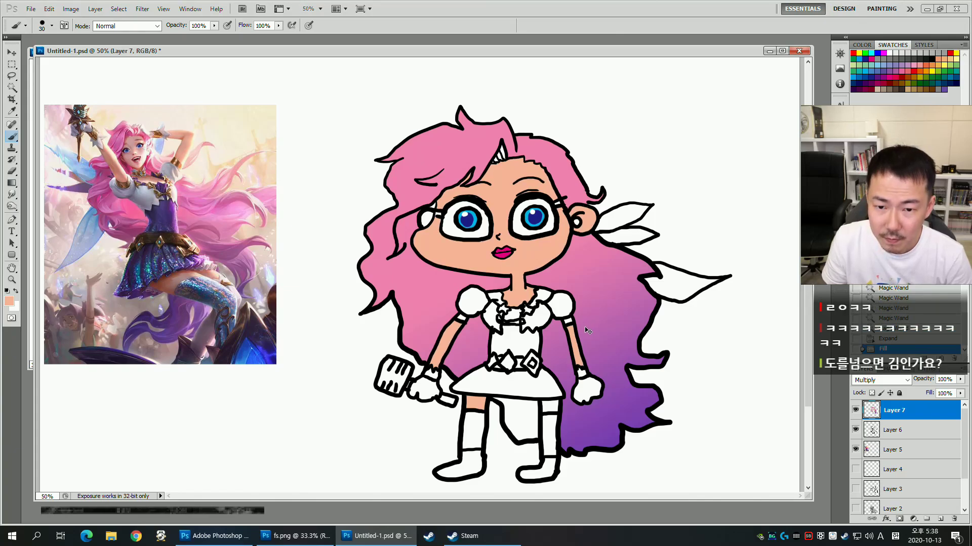
{"action": "key", "text": "ctrl+u"}
{"action": "key", "text": "Escape"}
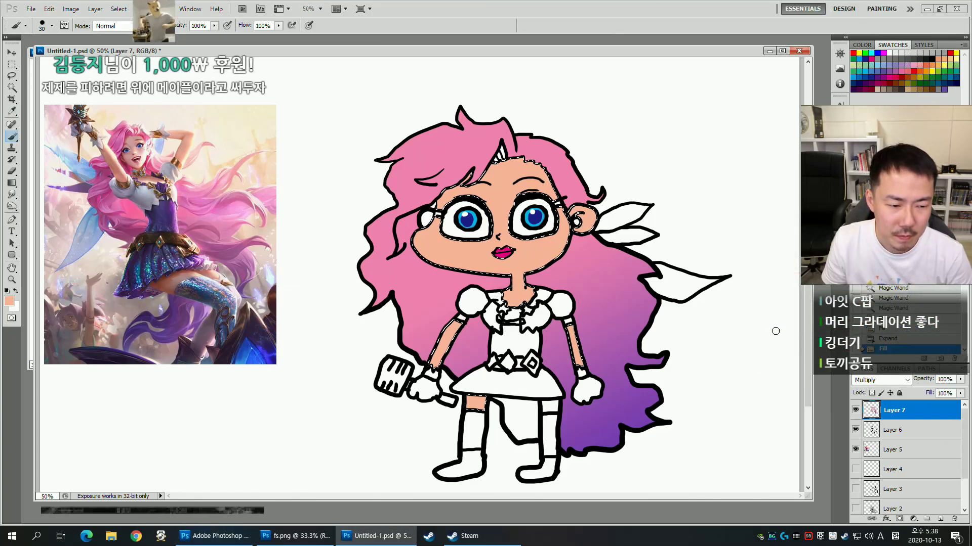
{"action": "key", "text": "ctrl+u"}
{"action": "left_click_drag", "start_coordinate": [827, 306], "coordinate": [844, 312]}
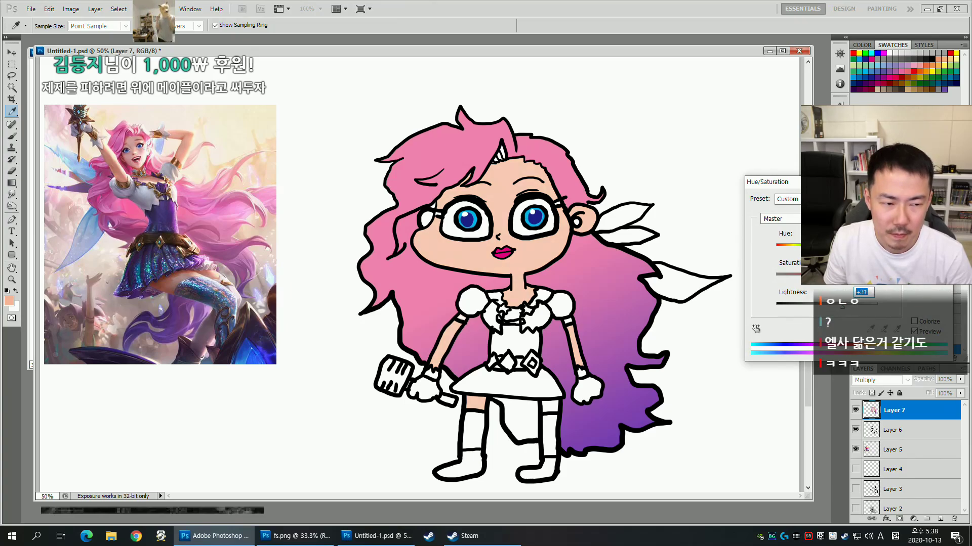
{"action": "key", "text": "Return"}
{"action": "key", "text": "ctrl+d"}
Merge the Layer 7 colouring down into Layer 6 and toggle the merged layer's visibility to check it.
{"action": "key", "text": "b"}
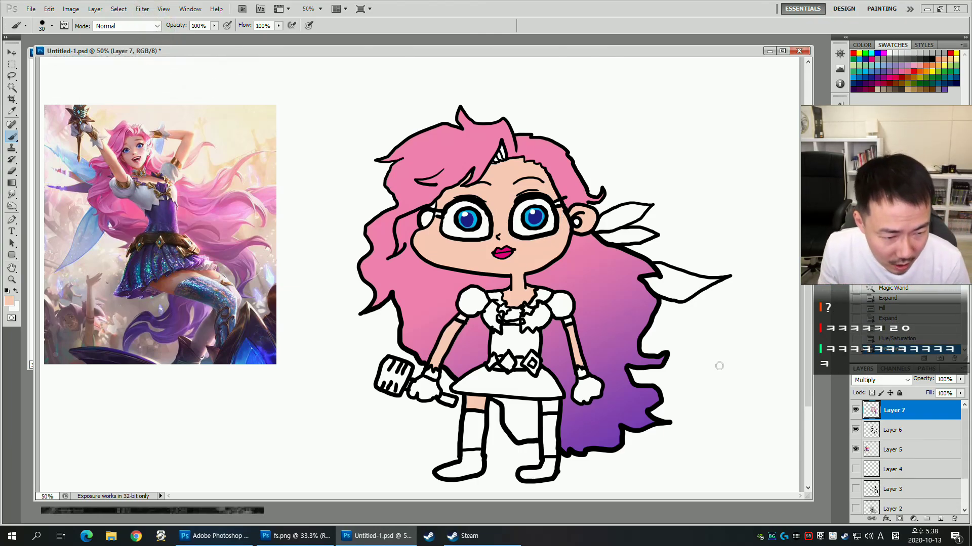
{"action": "key", "text": "ctrl+e"}
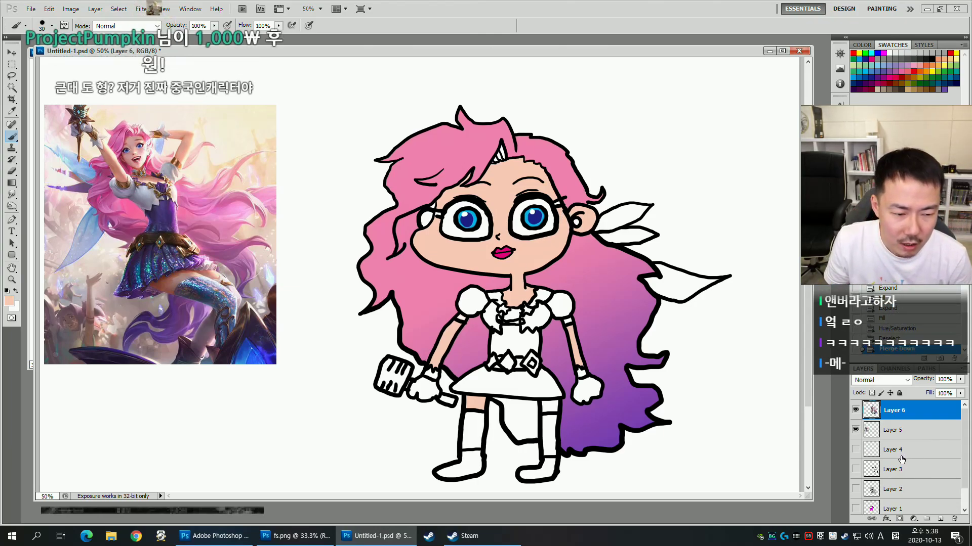
{"action": "left_click", "coordinate": [855, 411]}
{"action": "left_click", "coordinate": [856, 410]}
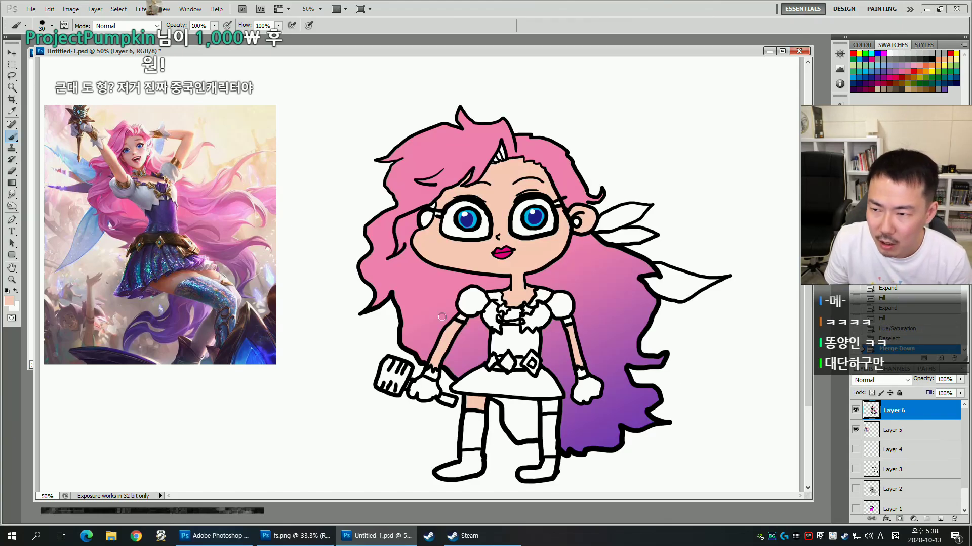
Select the bodice and collar areas with the Magic Wand and fill them with purple sampled from the reference's outfit.
{"action": "key", "text": "w"}
{"action": "left_click", "coordinate": [520, 330]}
{"action": "left_click", "coordinate": [512, 314], "text": "shift"}
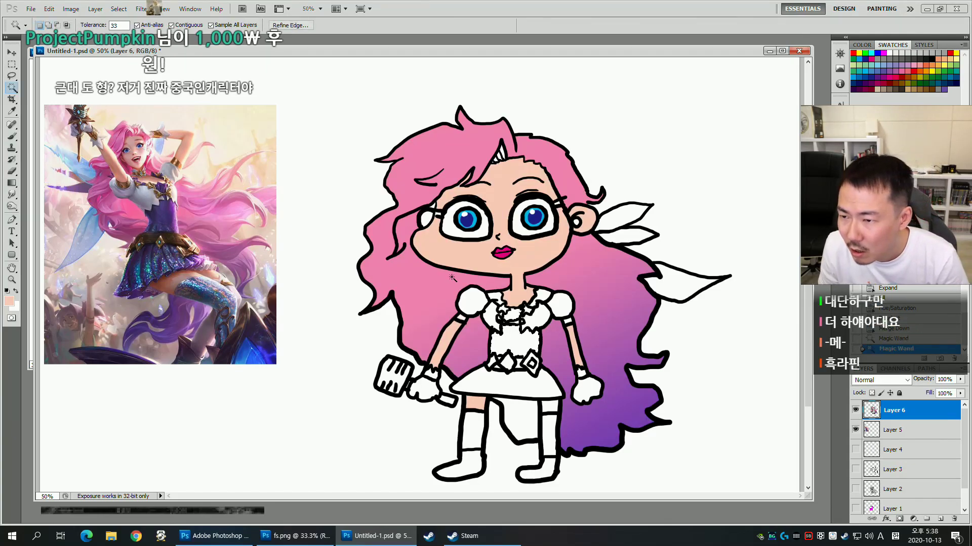
{"action": "left_click", "coordinate": [494, 297], "text": "shift"}
{"action": "left_click", "coordinate": [543, 296], "text": "shift"}
{"action": "key", "text": "b"}
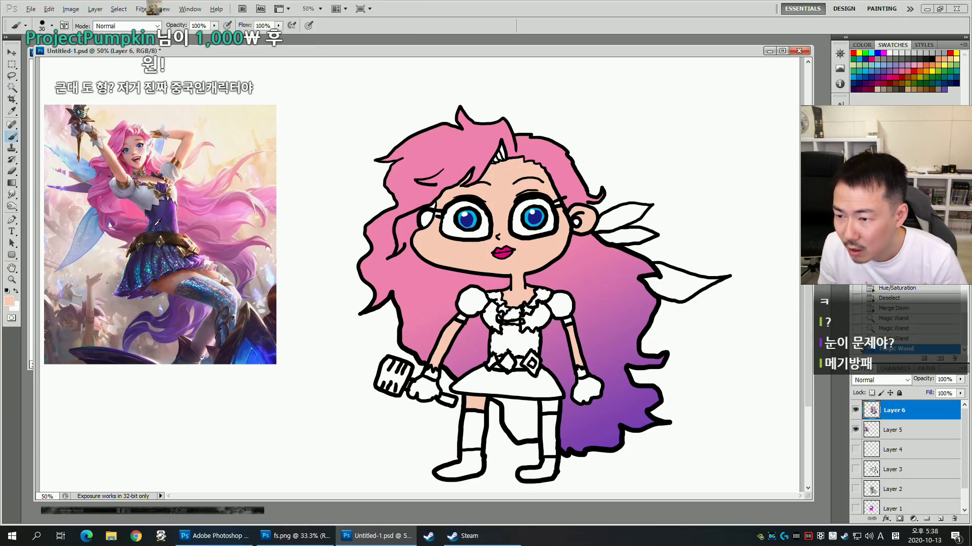
{"action": "left_click", "coordinate": [178, 204], "text": "alt"}
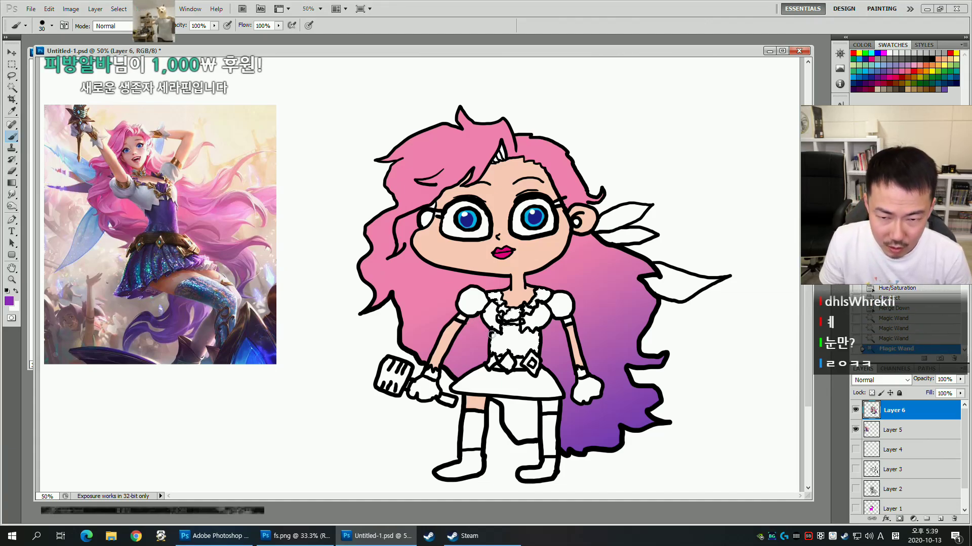
{"action": "key", "text": "alt+BackSpace"}
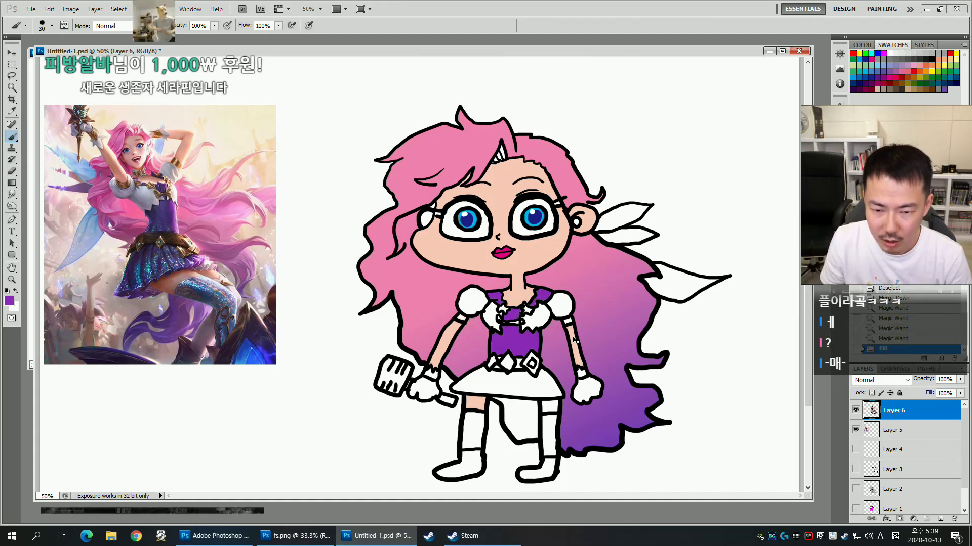
Add the skirt to the selection and fill it with the same purple as the bodice.
{"action": "key", "text": "w"}
{"action": "left_click", "coordinate": [527, 389], "text": "shift"}
{"action": "key", "text": "alt+BackSpace"}
{"action": "key", "text": "ctrl+d"}
{"action": "key", "text": "b"}
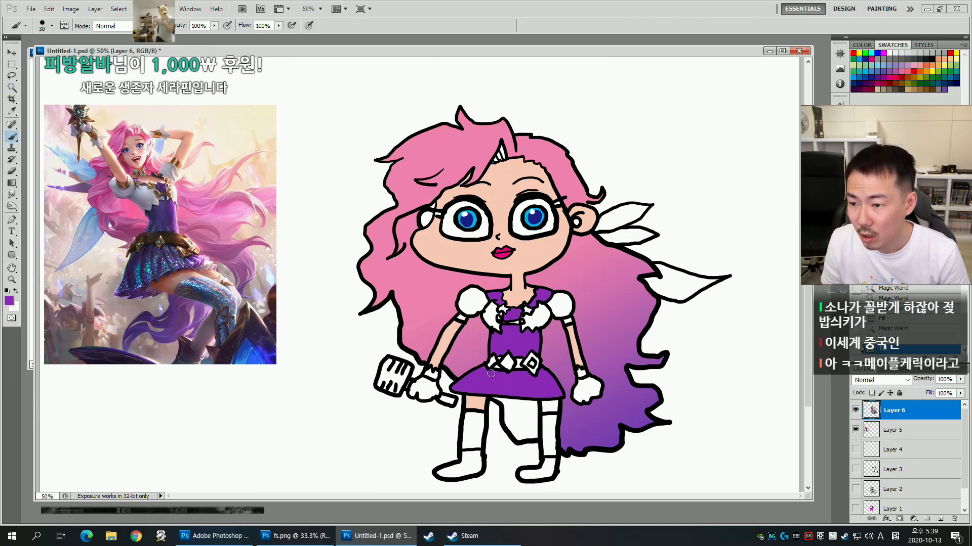
Apply a gradient in cyan sampled from the iris to the lower skirt and bodice, fading into the purple.
{"action": "left_click", "coordinate": [149, 269], "text": "alt"}
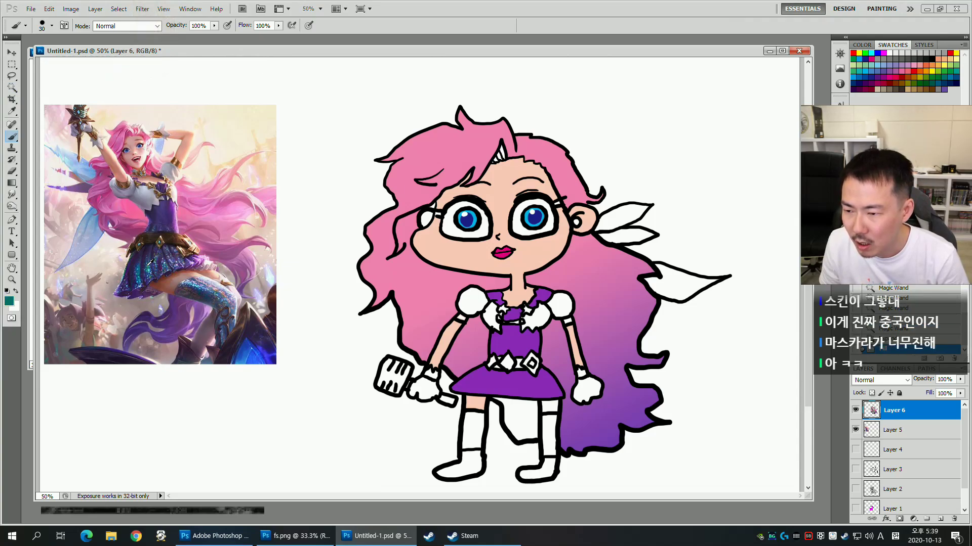
{"action": "left_click", "coordinate": [150, 266], "text": "alt"}
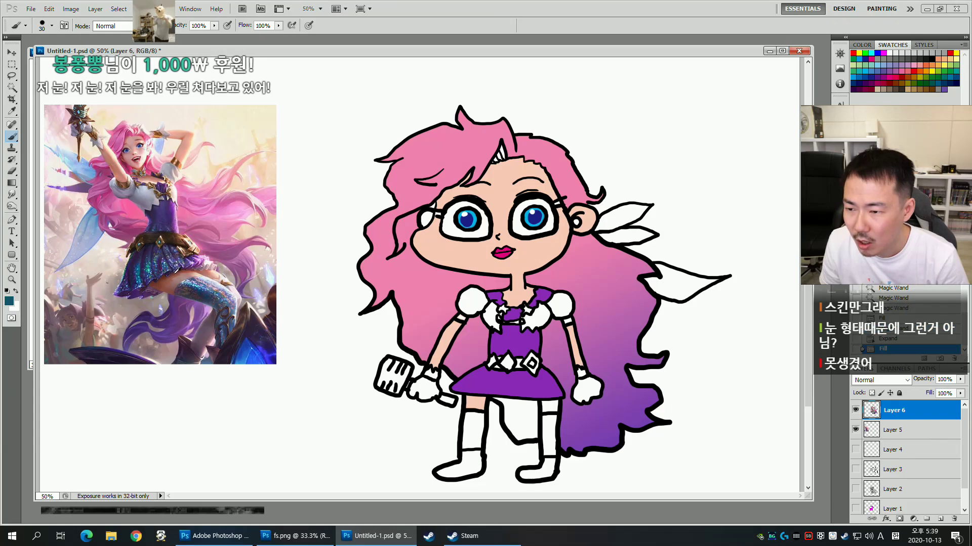
{"action": "left_click", "coordinate": [531, 209], "text": "alt"}
{"action": "key", "text": "g"}
{"action": "left_click_drag", "start_coordinate": [530, 377], "coordinate": [557, 429]}
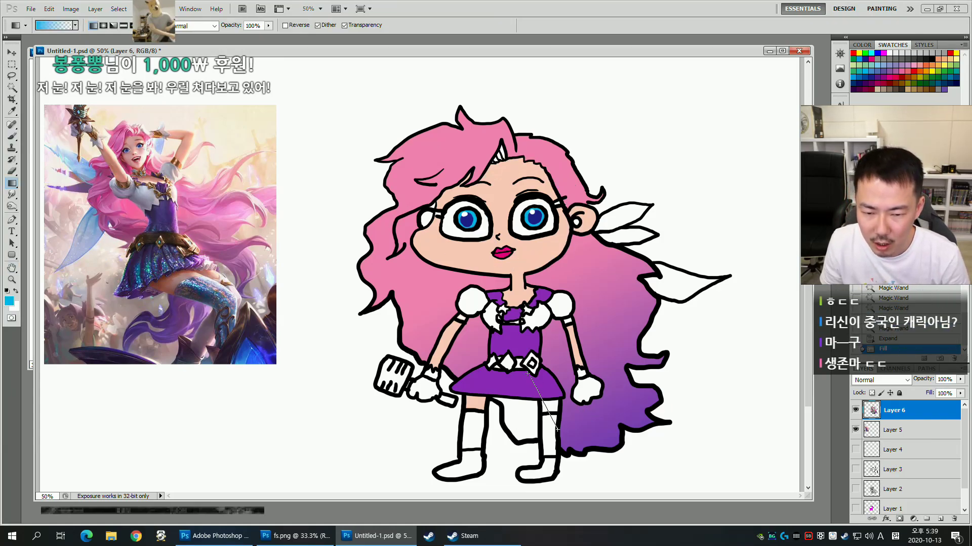
{"action": "left_click_drag", "start_coordinate": [499, 346], "coordinate": [500, 345]}
{"action": "key", "text": "b"}
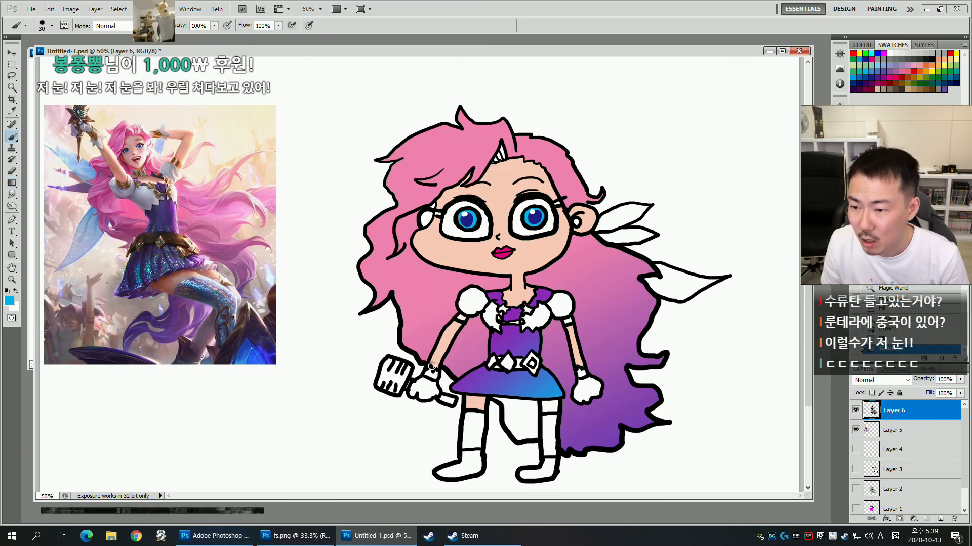
Pick a bright mint green and paint small dots across the skirt and bodice with size 25 and 15 brushes, then deselect.
{"action": "left_click", "coordinate": [8, 301]}
{"action": "left_click", "coordinate": [788, 417]}
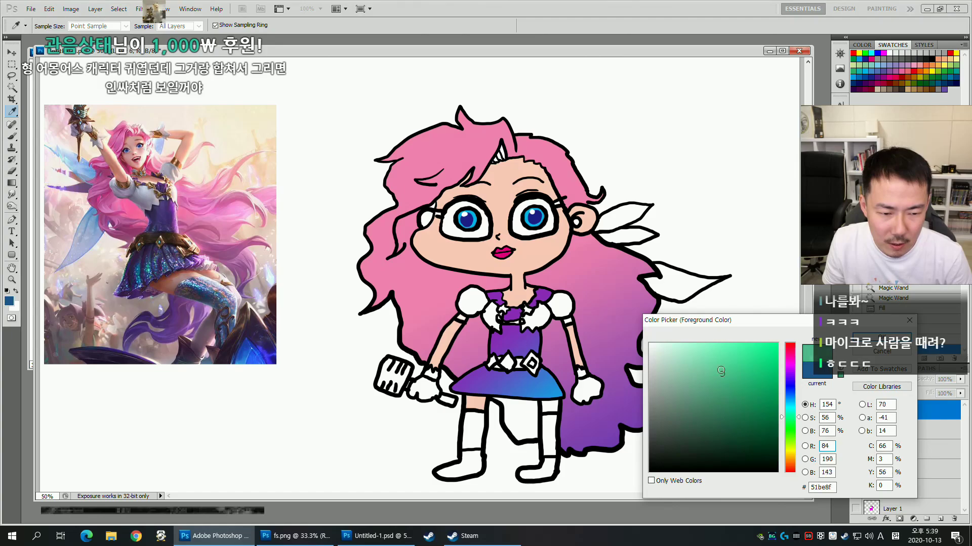
{"action": "key", "text": "Return"}
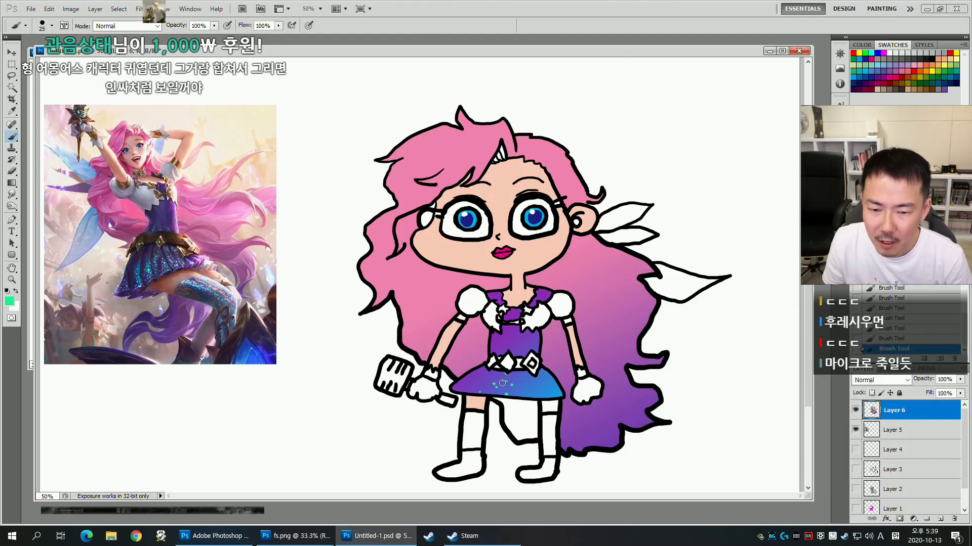
{"action": "left_click_drag", "start_coordinate": [540, 392], "coordinate": [559, 390]}
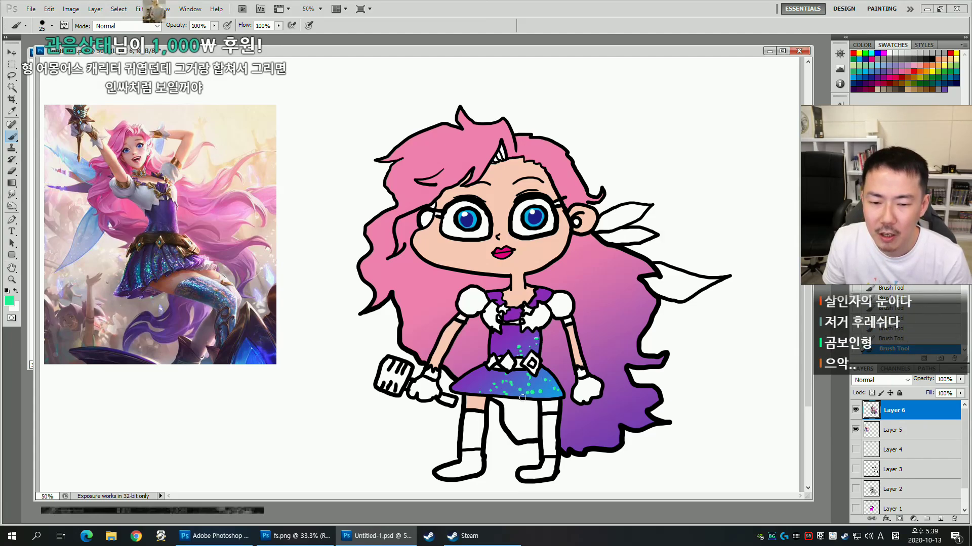
{"action": "key", "text": "bracketleft"}
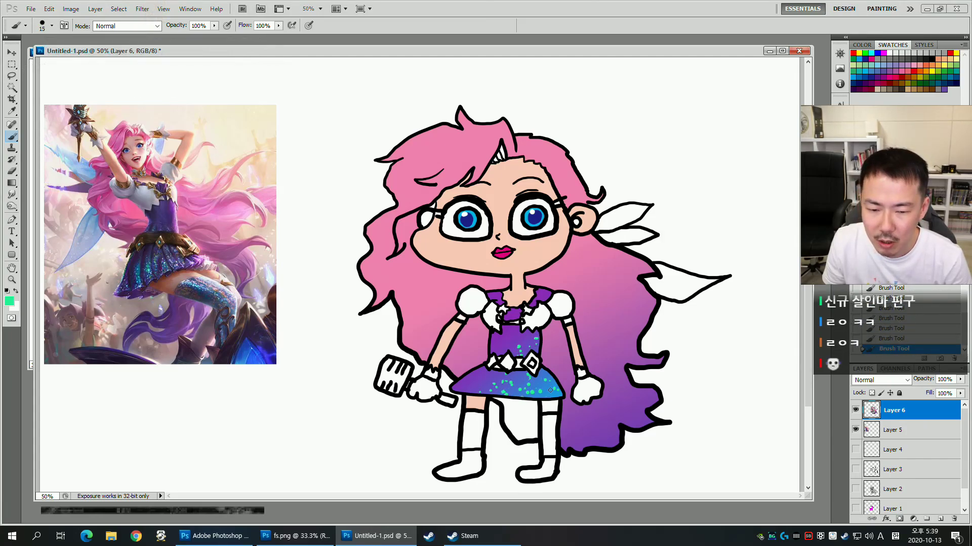
{"action": "key", "text": "ctrl+d"}
Select both stockings with the Magic Wand and fill them with purple sampled from the dress.
{"action": "key", "text": "w"}
{"action": "left_click", "coordinate": [474, 427], "text": "shift"}
{"action": "left_click", "coordinate": [548, 433], "text": "shift"}
{"action": "key", "text": "b"}
{"action": "left_click", "coordinate": [514, 313], "text": "alt"}
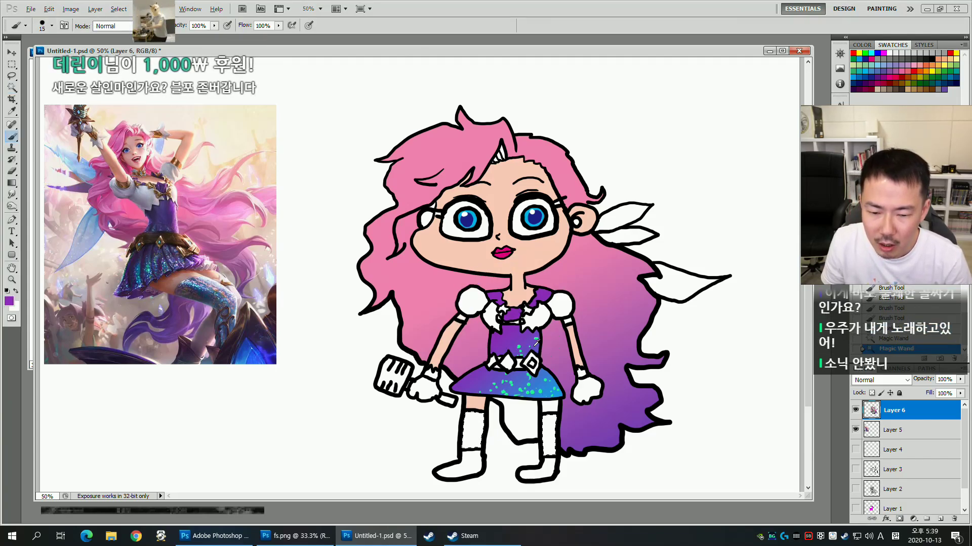
{"action": "key", "text": "alt+BackSpace"}
Apply a gradient in blue sampled from the skirt to the lower part of the stockings, fading into the purple.
{"action": "key", "text": "h"}
{"action": "key", "text": "g"}
{"action": "left_click", "coordinate": [547, 384], "text": "alt"}
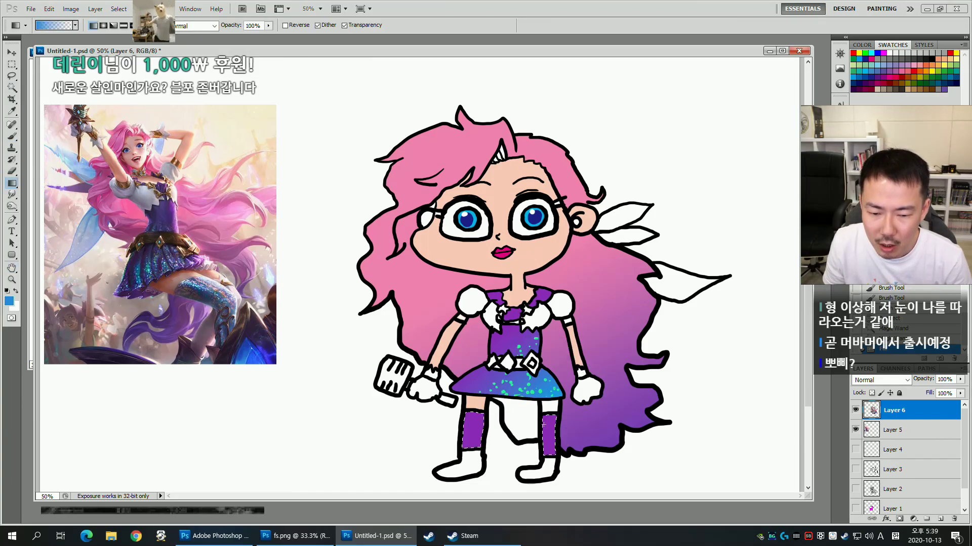
{"action": "left_click_drag", "start_coordinate": [549, 414], "coordinate": [549, 453]}
Dot both stockings with mint green sampled from the skirt using a size 15 brush, and deselect.
{"action": "key", "text": "b"}
{"action": "left_click", "coordinate": [540, 390], "text": "alt"}
{"action": "left_click", "coordinate": [478, 418]}
{"action": "left_click", "coordinate": [472, 425]}
{"action": "left_click", "coordinate": [474, 433]}
{"action": "left_click", "coordinate": [469, 447]}
{"action": "left_click", "coordinate": [468, 422]}
{"action": "left_click", "coordinate": [475, 418]}
{"action": "left_click", "coordinate": [479, 421]}
{"action": "left_click", "coordinate": [549, 432]}
{"action": "left_click", "coordinate": [552, 435]}
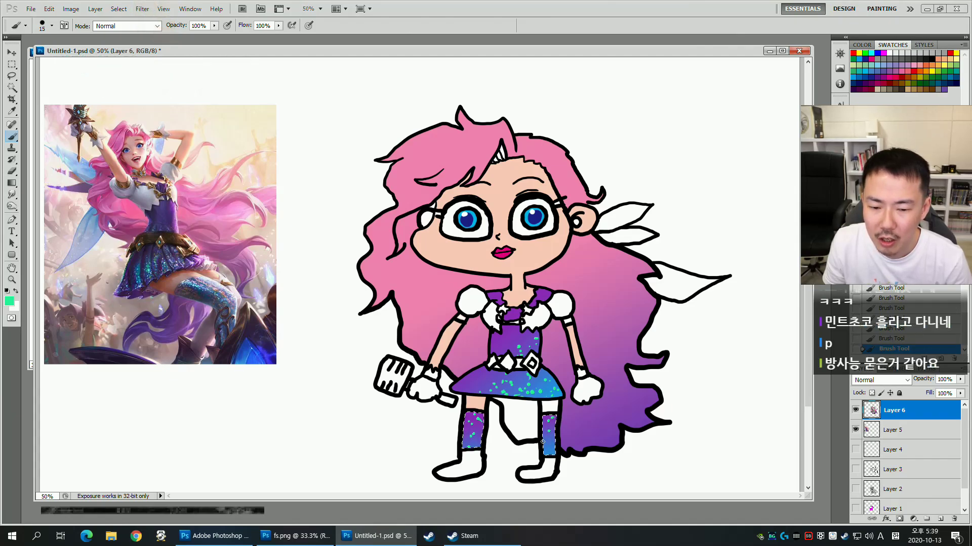
{"action": "left_click", "coordinate": [550, 444]}
{"action": "left_click", "coordinate": [545, 440]}
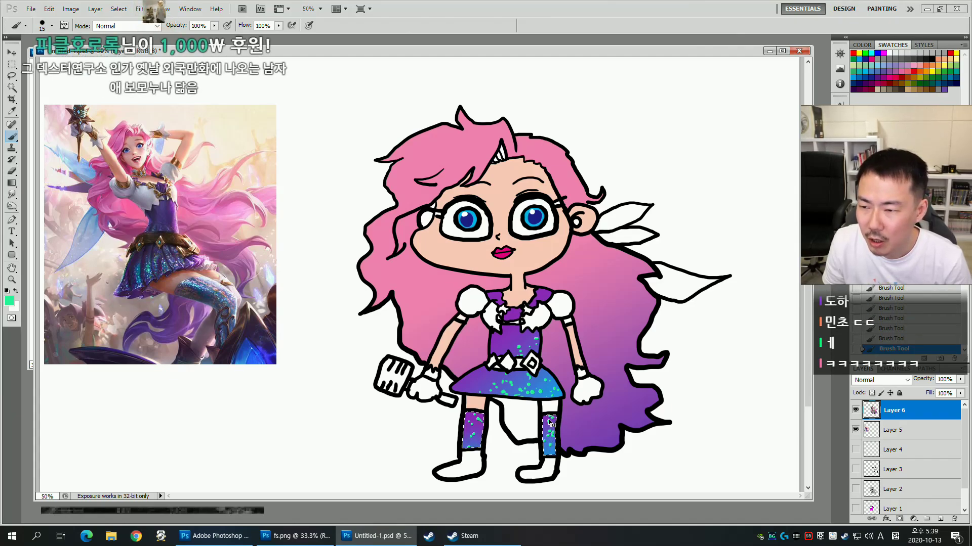
{"action": "key", "text": "ctrl+d"}
Select the armbands, wrist cuffs, belt ornaments and shoes with the Magic Wand and fill them with tan sampled from the reference picture.
{"action": "key", "text": "w"}
{"action": "left_click", "coordinate": [431, 374]}
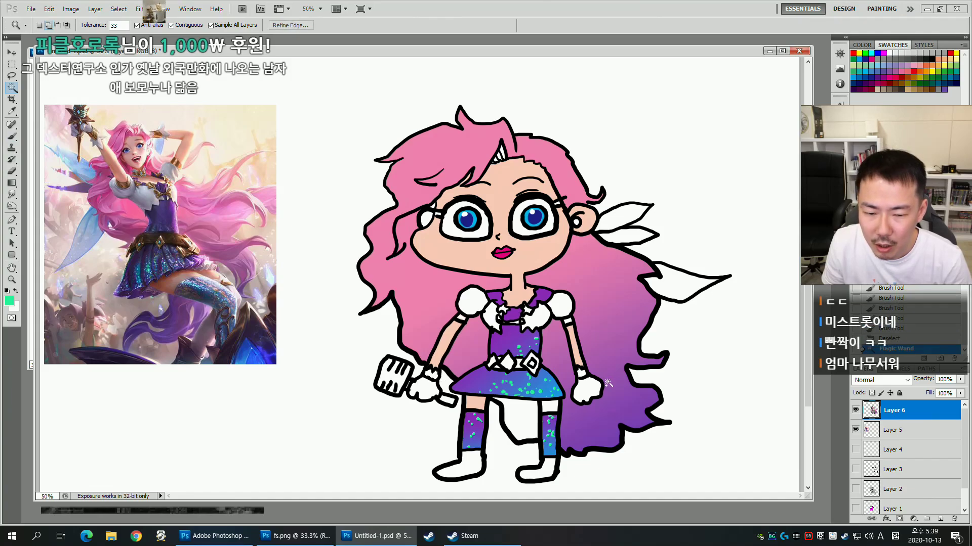
{"action": "left_click", "coordinate": [498, 365]}
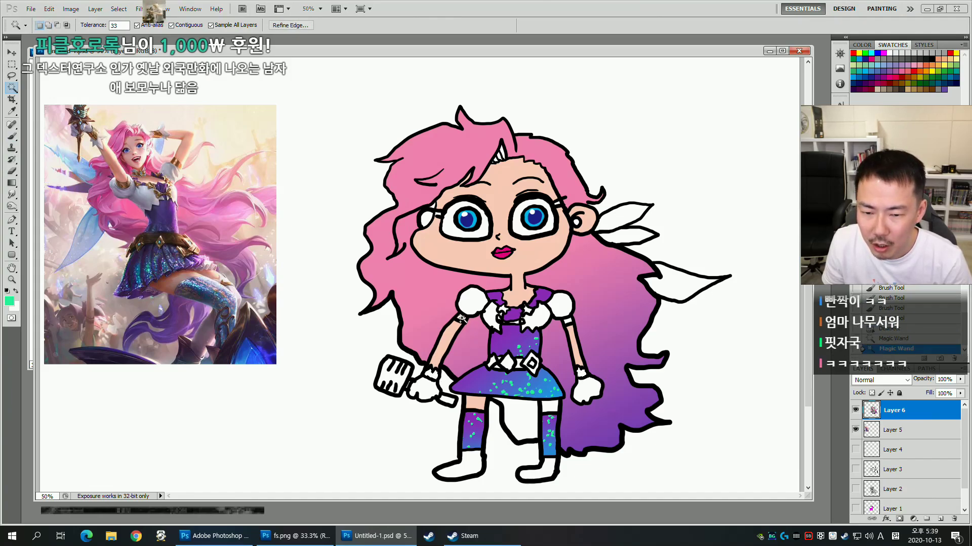
{"action": "left_click", "coordinate": [461, 319]}
{"action": "left_click", "coordinate": [509, 364], "text": "shift"}
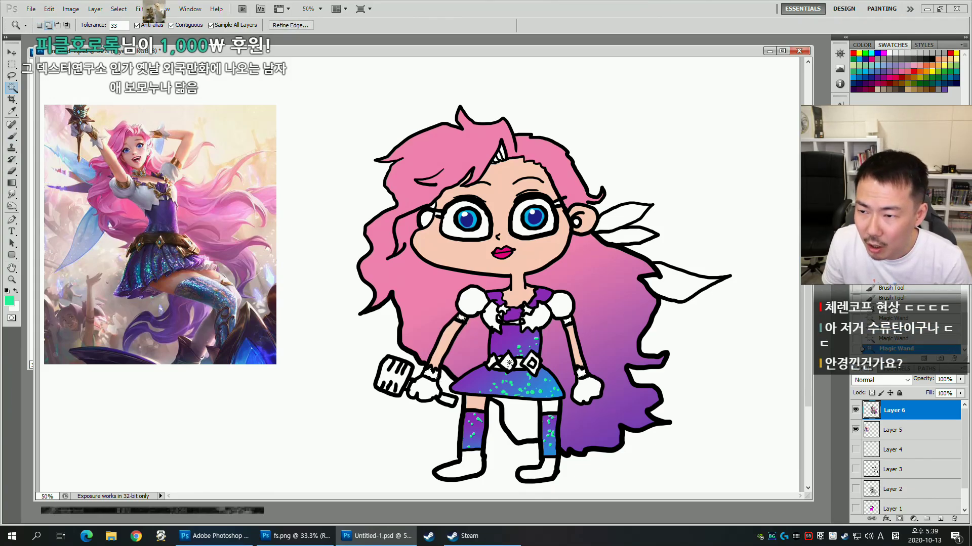
{"action": "left_click", "coordinate": [520, 363], "text": "shift"}
{"action": "left_click", "coordinate": [530, 363], "text": "shift"}
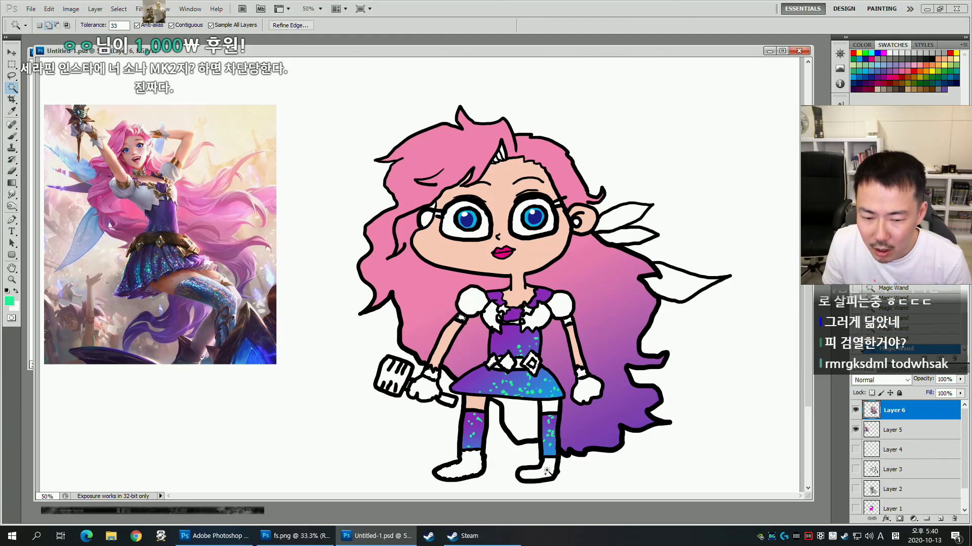
{"action": "key", "text": "b"}
{"action": "left_click", "coordinate": [194, 246], "text": "alt"}
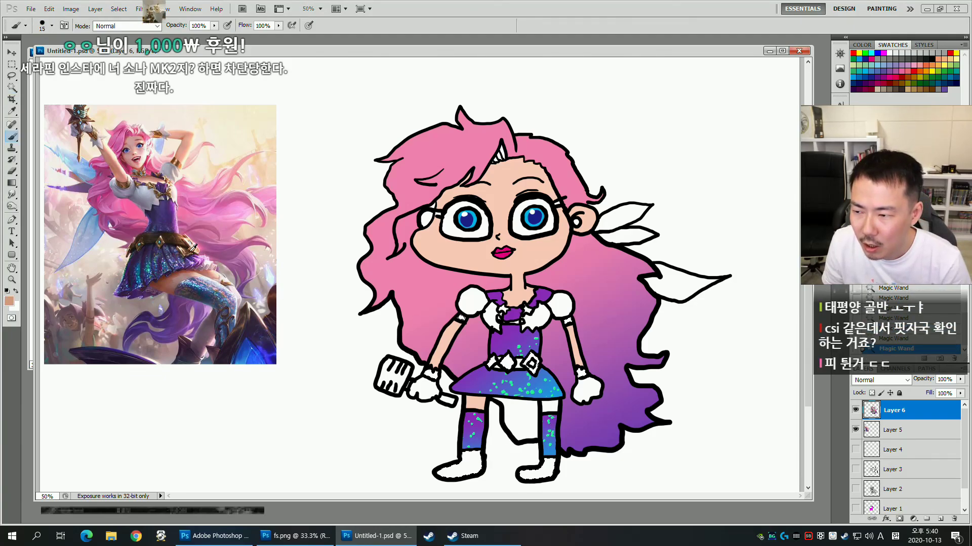
{"action": "key", "text": "alt+BackSpace"}
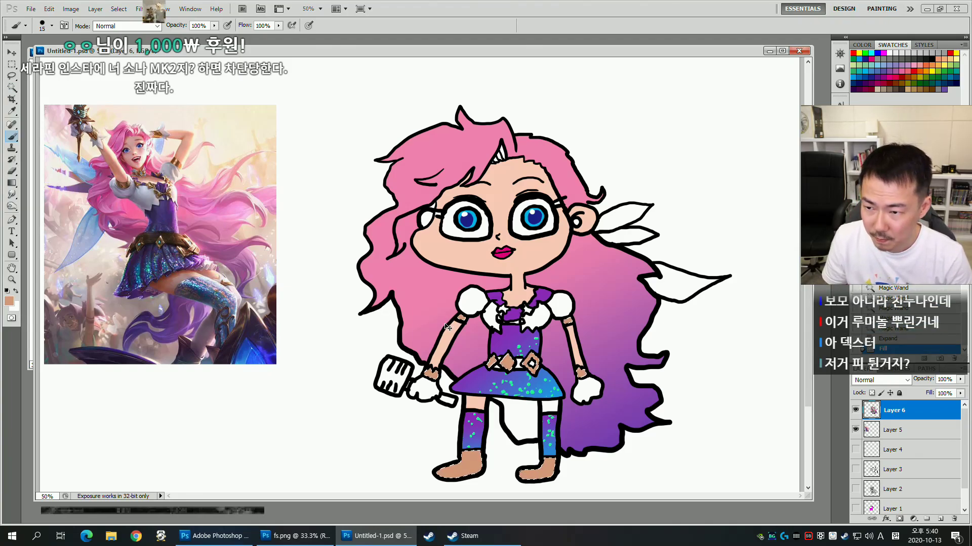
Recolour the filled accessories and shoes to a saturated golden yellow with Hue/Saturation, leaving lightness at -1, and deselect.
{"action": "key", "text": "ctrl+u"}
{"action": "left_click_drag", "start_coordinate": [827, 306], "coordinate": [847, 308]}
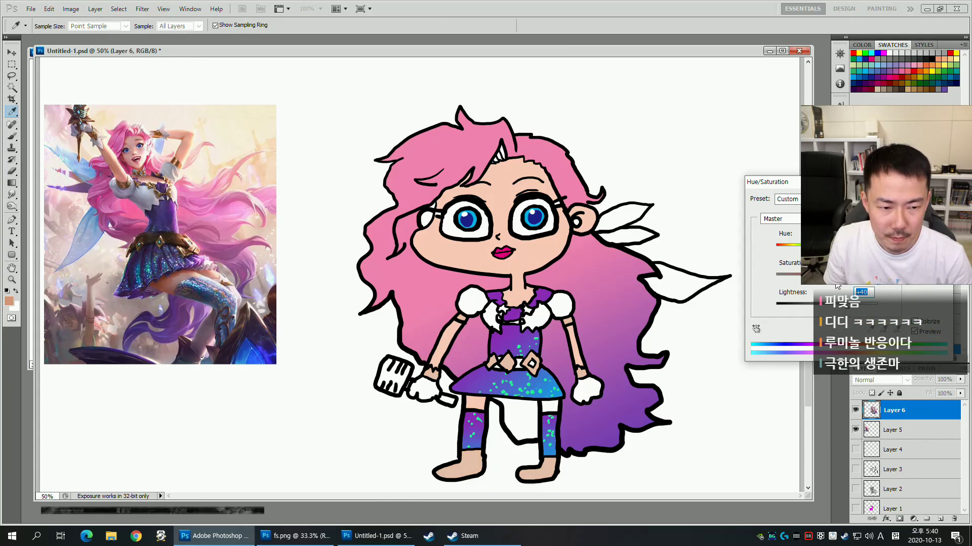
{"action": "left_click_drag", "start_coordinate": [826, 276], "coordinate": [826, 306]}
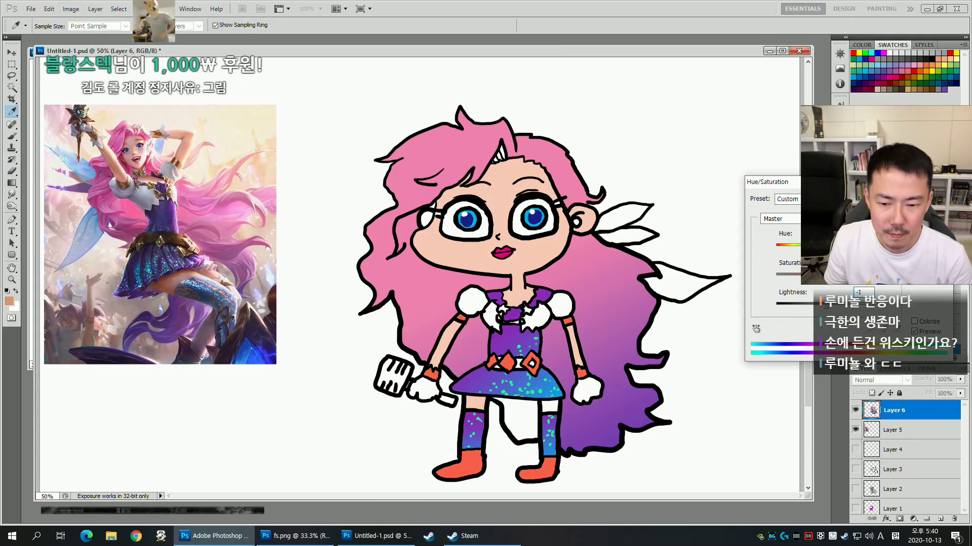
{"action": "left_click_drag", "start_coordinate": [824, 247], "coordinate": [833, 247]}
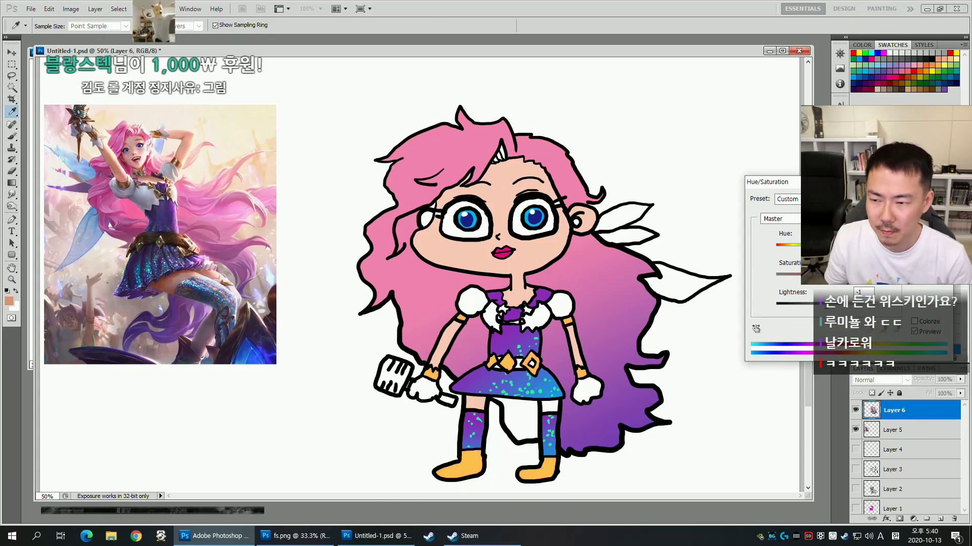
{"action": "key", "text": "Return"}
{"action": "key", "text": "b"}
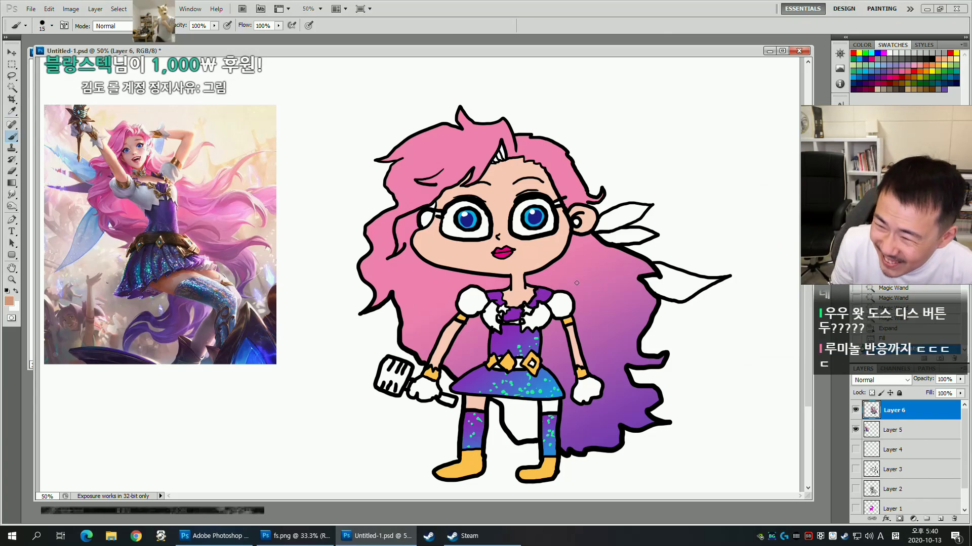
Select the microphone head with the Magic Wand, fill it with gold sampled from the wrist cuff, and deselect.
{"action": "key", "text": "w"}
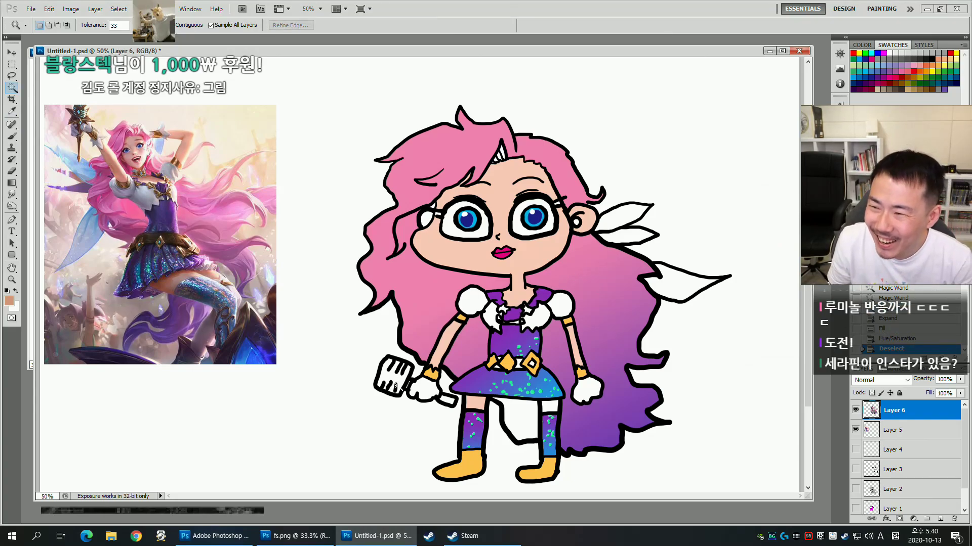
{"action": "left_click", "coordinate": [392, 378]}
{"action": "key", "text": "b"}
{"action": "left_click", "coordinate": [431, 373], "text": "alt"}
{"action": "key", "text": "alt+BackSpace"}
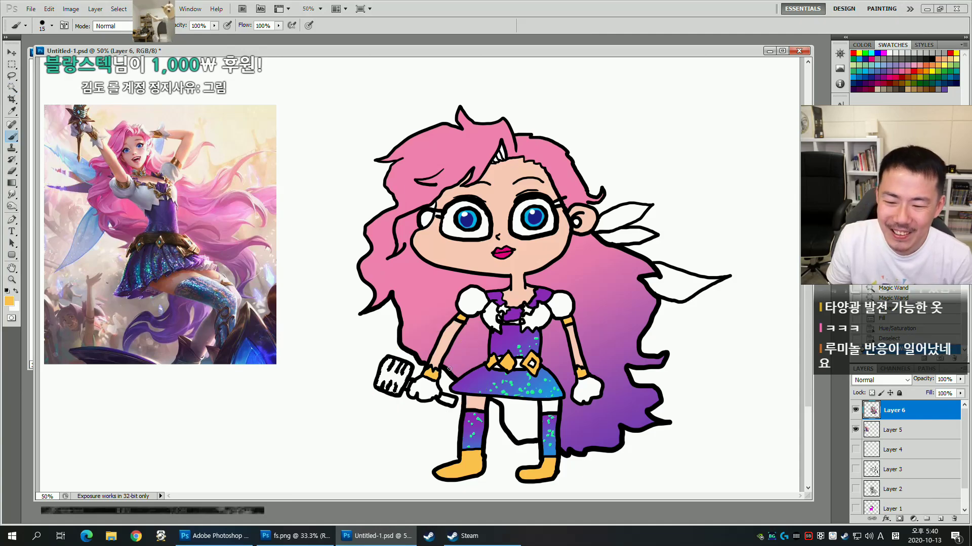
{"action": "key", "text": "ctrl+z"}
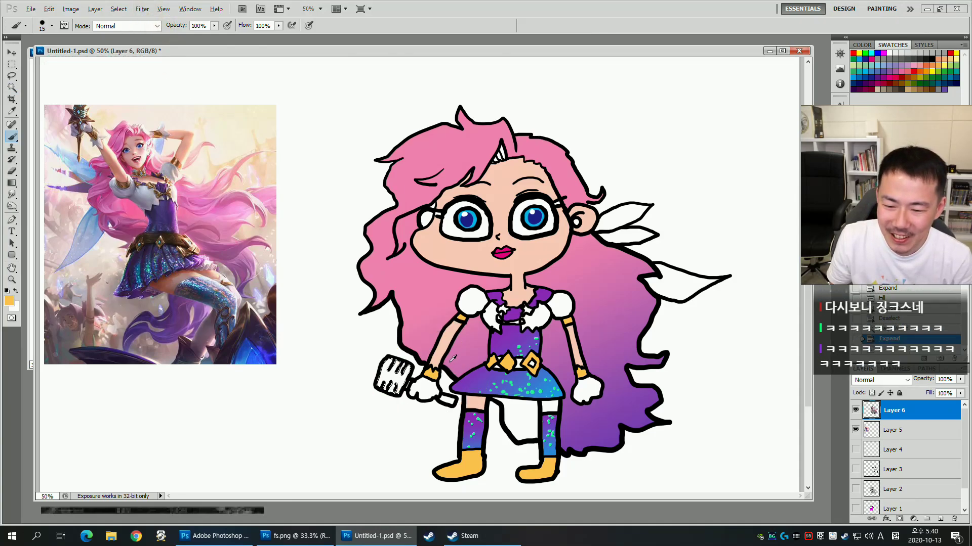
{"action": "key", "text": "ctrl+z"}
{"action": "key", "text": "ctrl+z"}
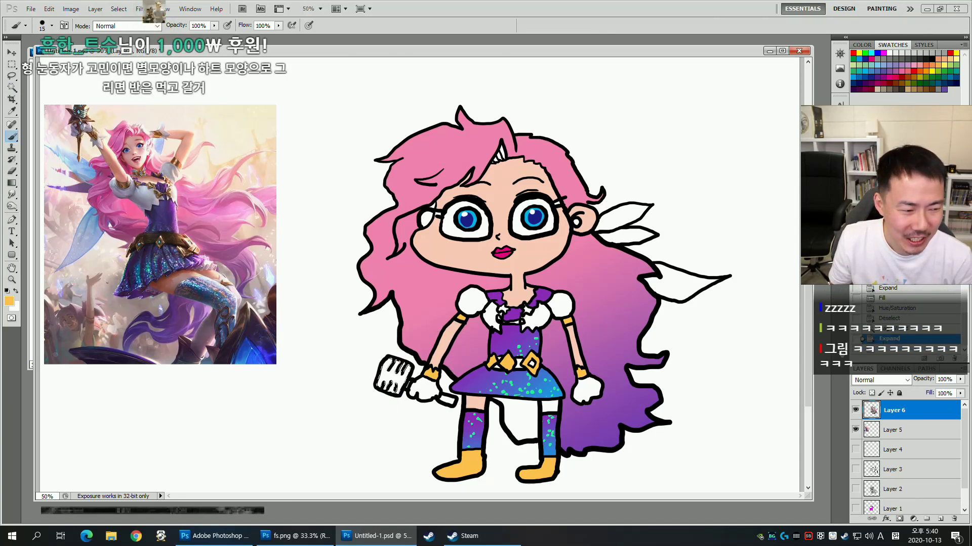
{"action": "key", "text": "alt+BackSpace"}
{"action": "key", "text": "ctrl+d"}
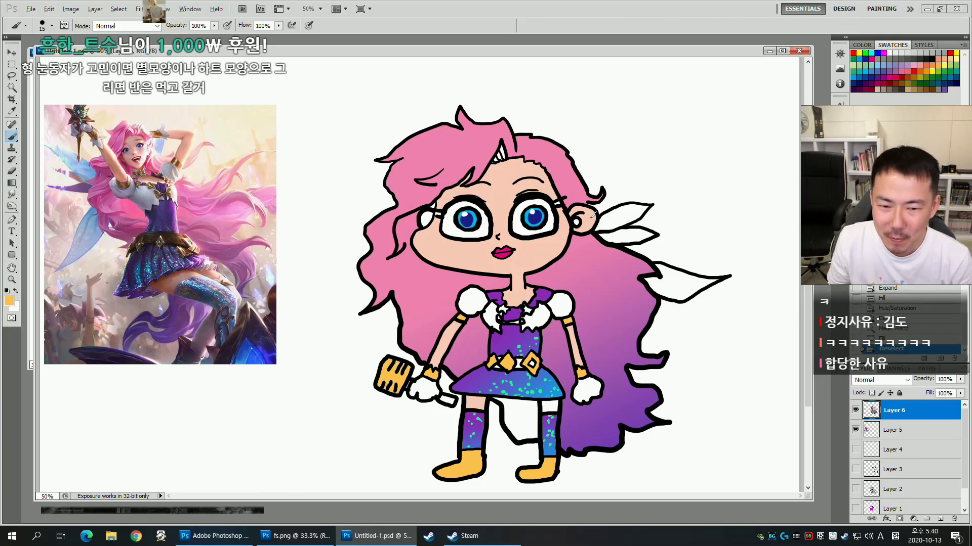
Fill the uncoloured ear and the small white gaps beside the eyelashes with skin tone sampled from the other ear.
{"action": "left_click", "coordinate": [590, 218], "text": "alt"}
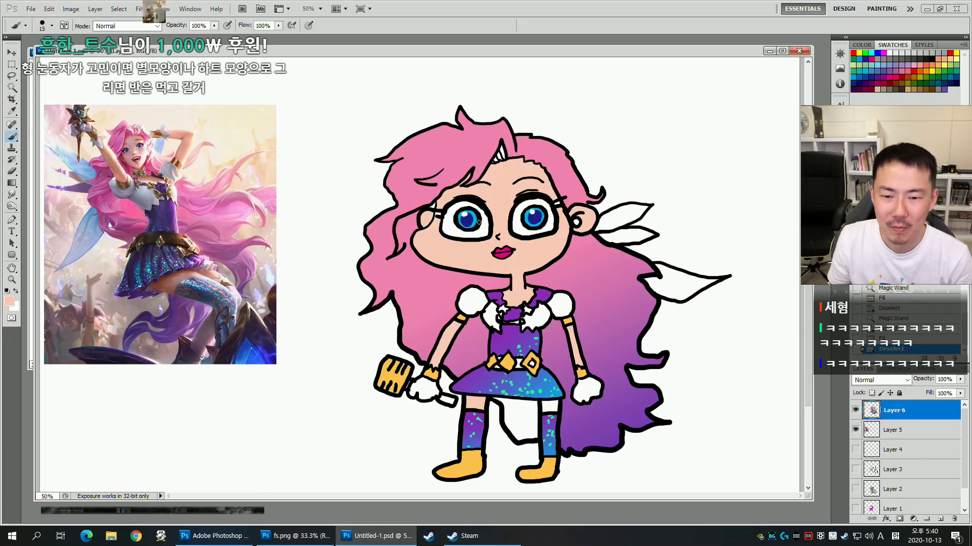
{"action": "scroll", "coordinate": [455, 223], "scroll_direction": "up", "scroll_amount": 1}
{"action": "key", "text": "w"}
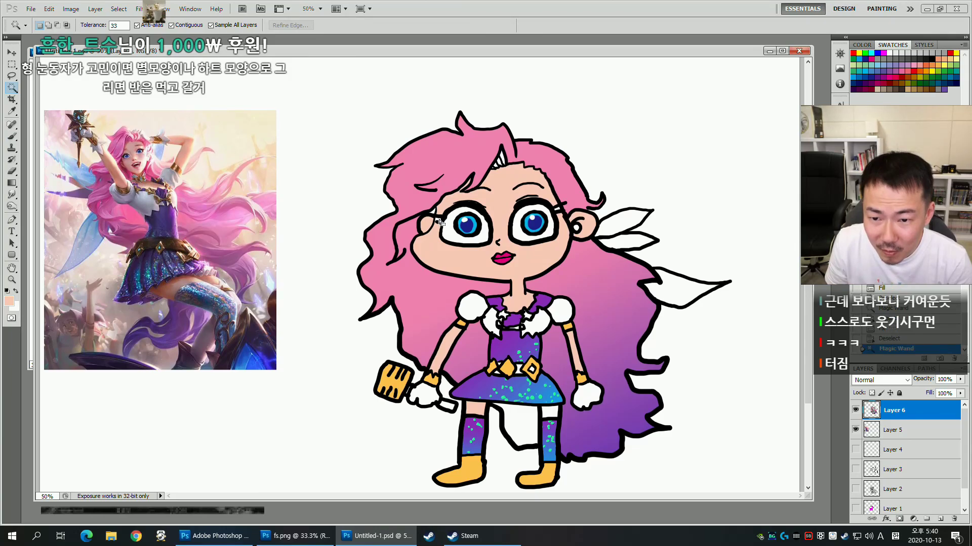
{"action": "left_click", "coordinate": [559, 209]}
{"action": "key", "text": "b"}
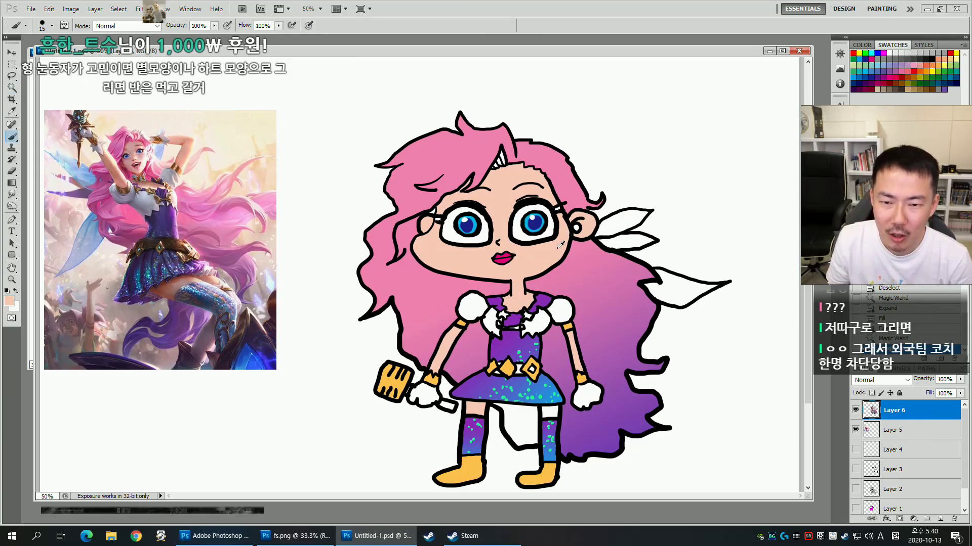
Select the white strands at the hair parting above the forehead and fill them with pinkish purple sampled from the hair.
{"action": "key", "text": "w"}
{"action": "left_click", "coordinate": [497, 163]}
{"action": "left_click", "coordinate": [498, 163]}
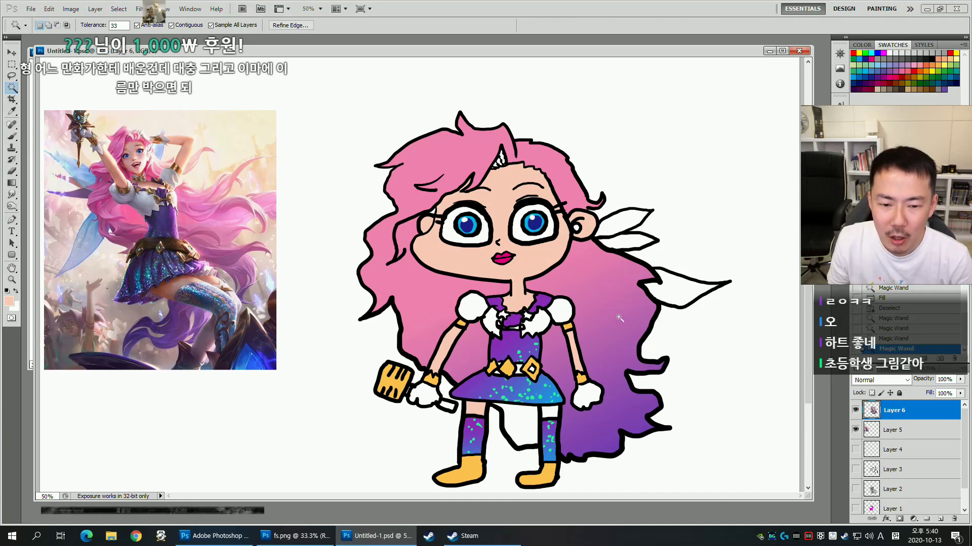
{"action": "key", "text": "b"}
{"action": "left_click", "coordinate": [617, 313], "text": "alt"}
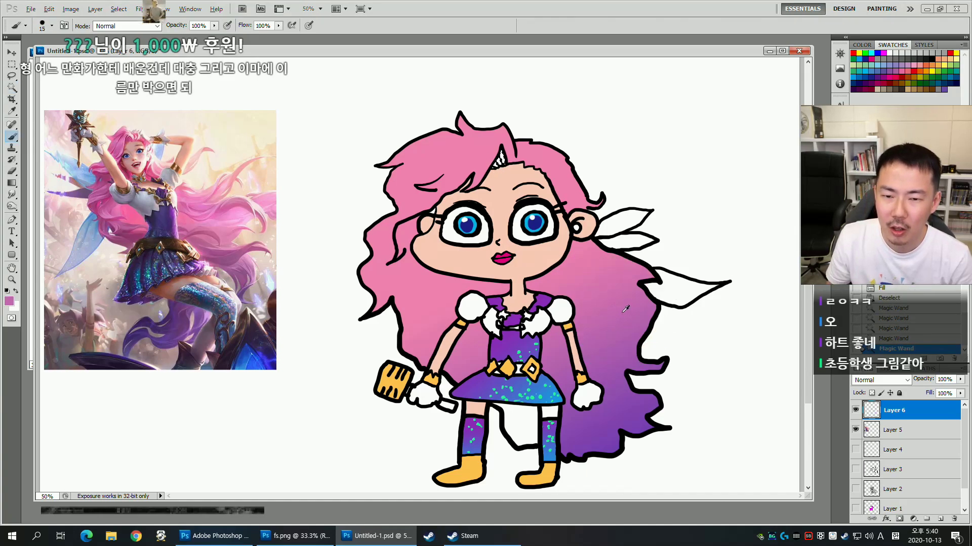
{"action": "left_click_drag", "start_coordinate": [578, 261], "coordinate": [589, 237]}
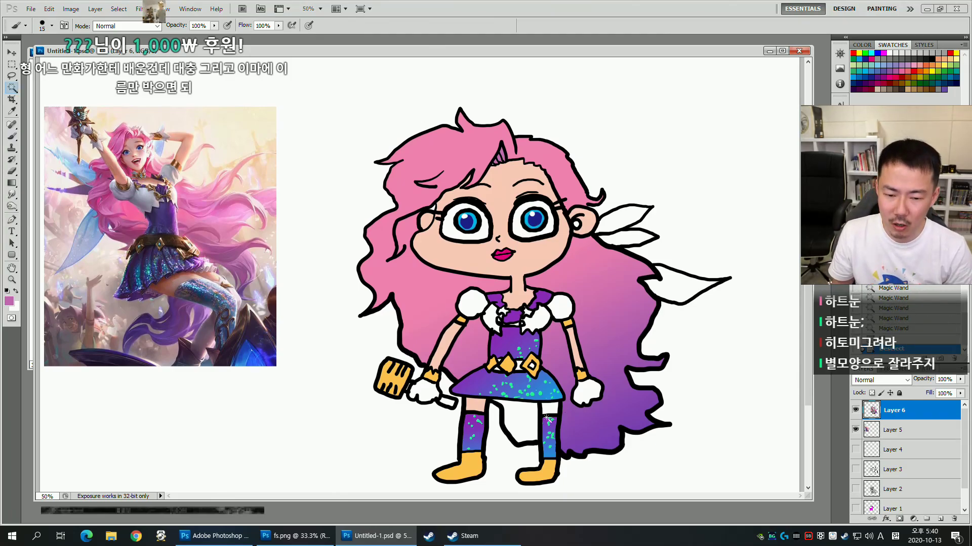
Fill the white thigh gap above the right-hand stocking with skin tone sampled from the other leg, and deselect.
{"action": "key", "text": "w"}
{"action": "key", "text": "b"}
{"action": "left_click", "coordinate": [476, 404], "text": "alt"}
{"action": "key", "text": "alt+Delete"}
{"action": "key", "text": "ctrl+d"}
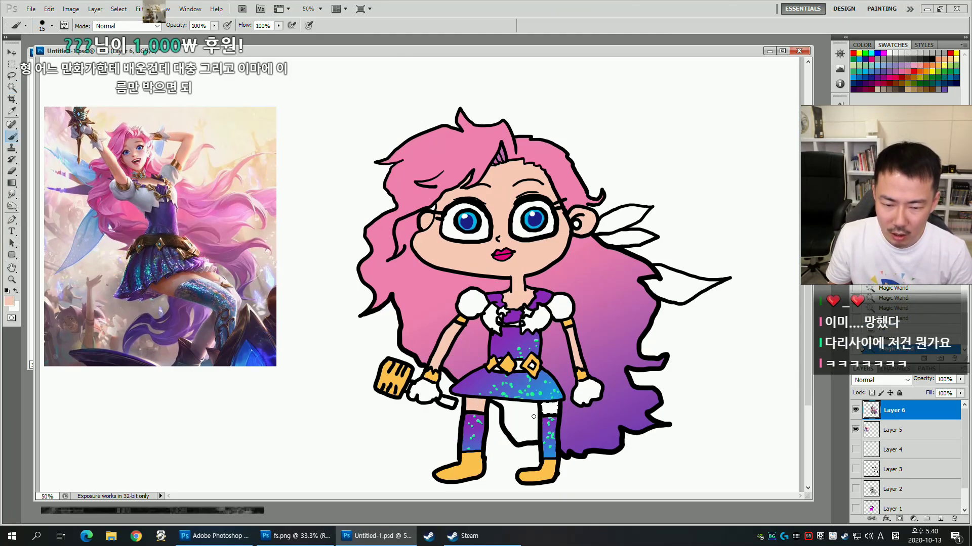
Erase the purple and blue colouring of the right-hand stocking with a size 50 eraser.
{"action": "scroll", "coordinate": [595, 414], "scroll_direction": "down", "scroll_amount": 1}
{"action": "key", "text": "e"}
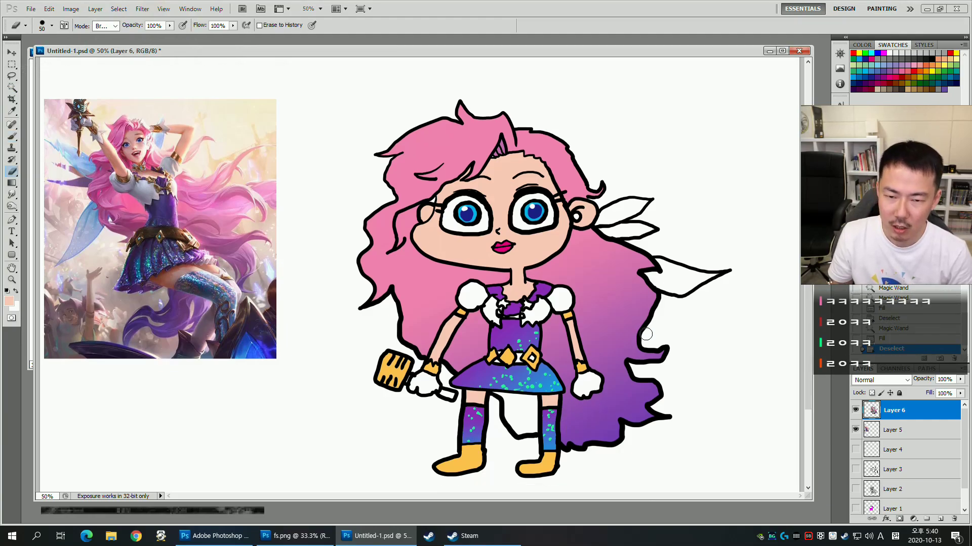
{"action": "left_click_drag", "start_coordinate": [650, 322], "coordinate": [643, 336]}
{"action": "scroll", "coordinate": [635, 344], "scroll_direction": "down", "scroll_amount": 5}
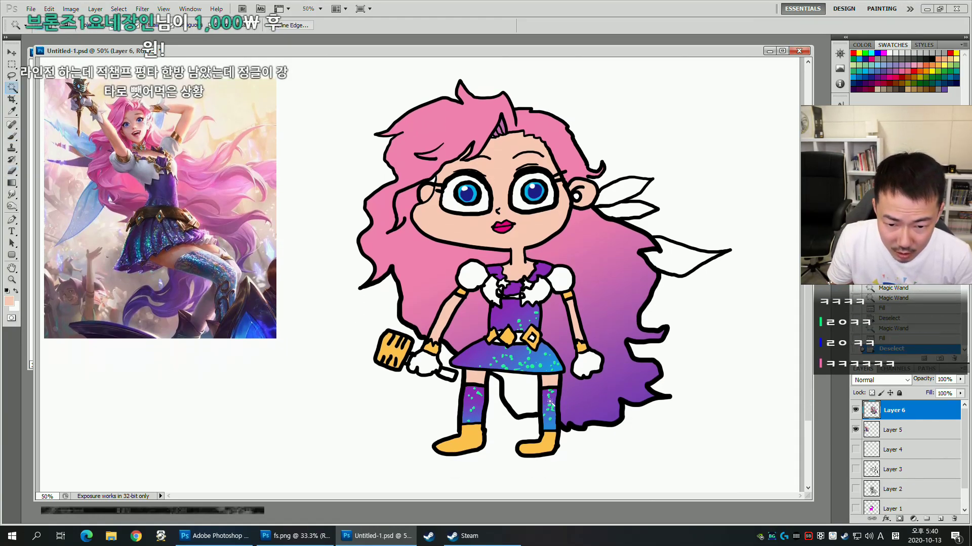
{"action": "mouse_move", "coordinate": [547, 390]}
{"action": "left_mouse_down"}
{"action": "mouse_move", "coordinate": [548, 420]}
{"action": "mouse_move", "coordinate": [551, 394]}
{"action": "left_mouse_up"}
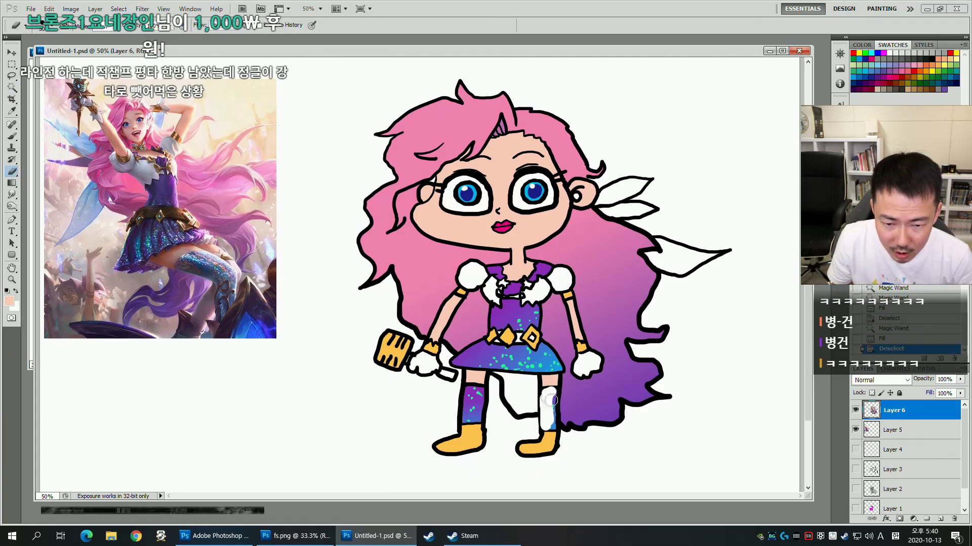
Redraw the outline of the erased right-hand stocking in black with a size 25 brush.
{"action": "key", "text": "b"}
{"action": "key", "text": "d"}
{"action": "left_click_drag", "start_coordinate": [540, 391], "coordinate": [556, 386]}
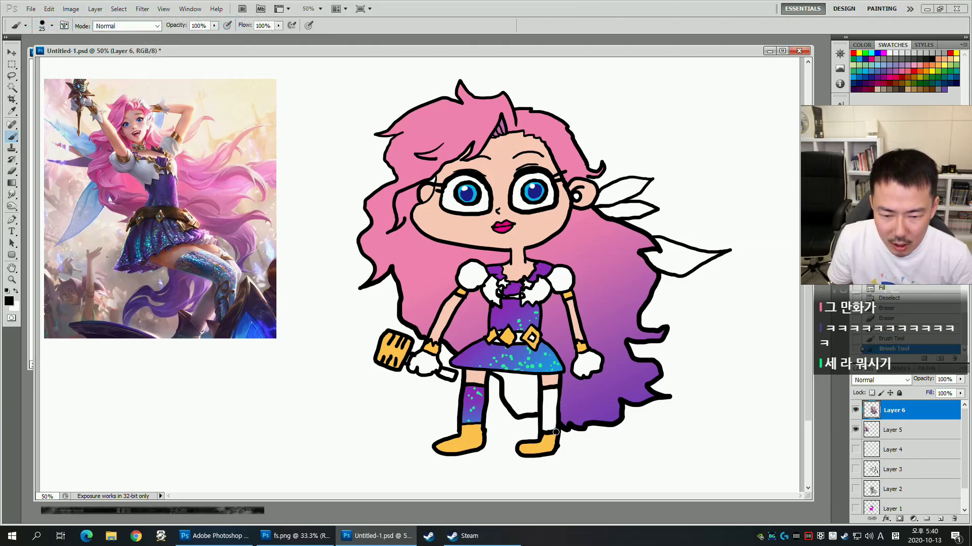
{"action": "left_click_drag", "start_coordinate": [555, 432], "coordinate": [559, 428]}
Sample the skin tone from the face and paint over the pink lips with an enlarged brush.
{"action": "scroll", "coordinate": [553, 427], "scroll_direction": "up", "scroll_amount": 2}
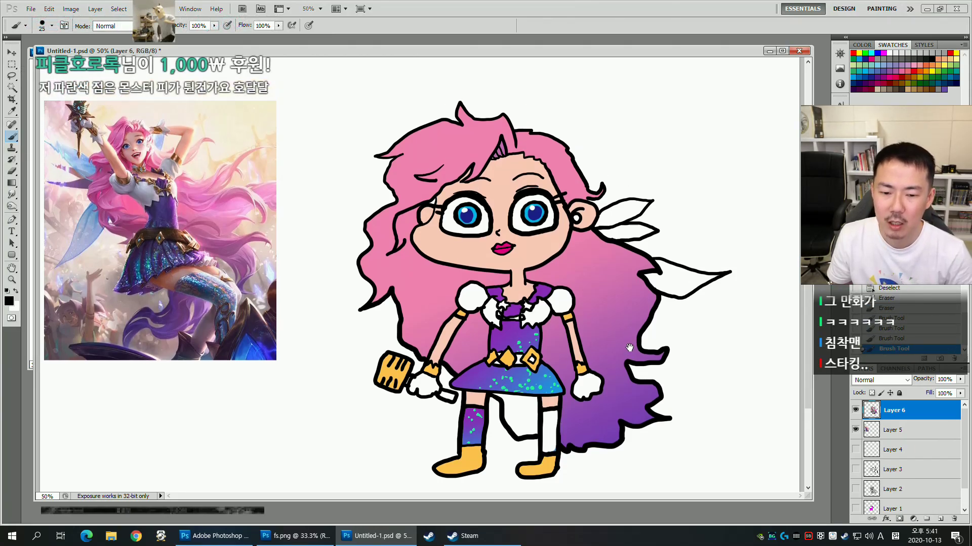
{"action": "scroll", "coordinate": [597, 222], "scroll_direction": "up", "scroll_amount": 1}
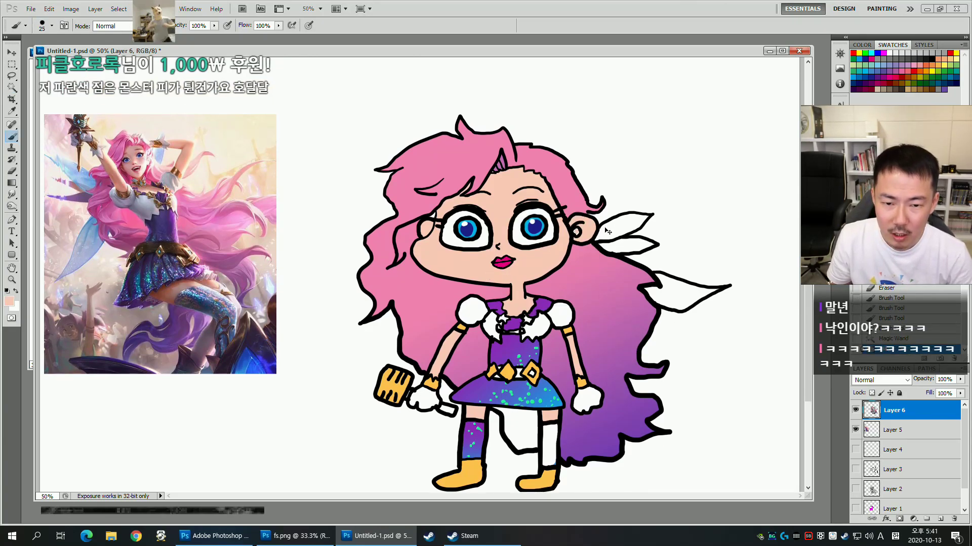
{"action": "scroll", "coordinate": [622, 215], "scroll_direction": "down", "scroll_amount": 1}
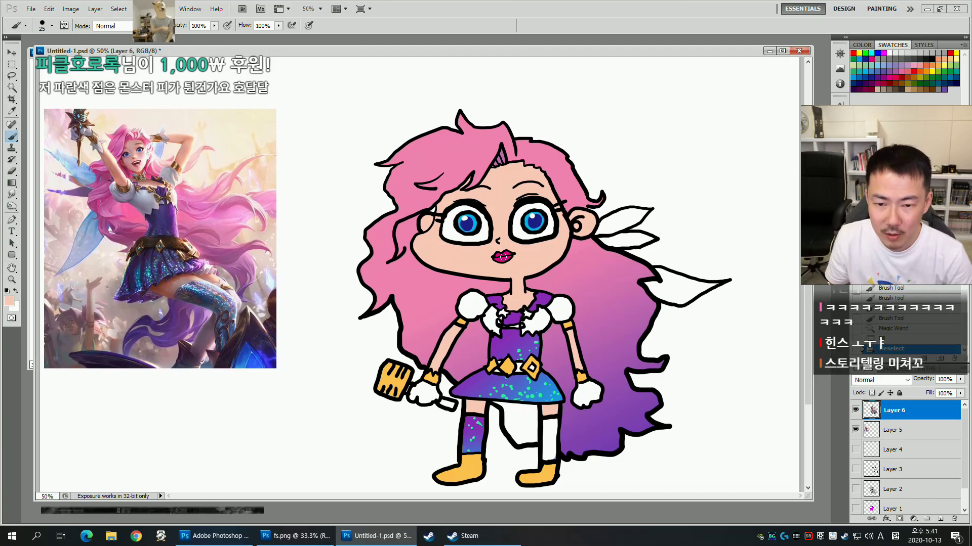
{"action": "left_click", "coordinate": [528, 260], "text": "alt"}
{"action": "key", "text": "]"}
{"action": "key", "text": "]"}
{"action": "mouse_move", "coordinate": [513, 259]}
{"action": "left_mouse_down"}
{"action": "mouse_move", "coordinate": [501, 257]}
{"action": "mouse_move", "coordinate": [514, 255]}
{"action": "mouse_move", "coordinate": [499, 241]}
{"action": "left_mouse_up"}
Draw a new mouth outline below the nose in black with a size 10 brush.
{"action": "key", "text": "d"}
{"action": "key", "text": "bracketleft"}
{"action": "key", "text": "bracketleft"}
{"action": "key", "text": "bracketleft"}
{"action": "key", "text": "bracketleft"}
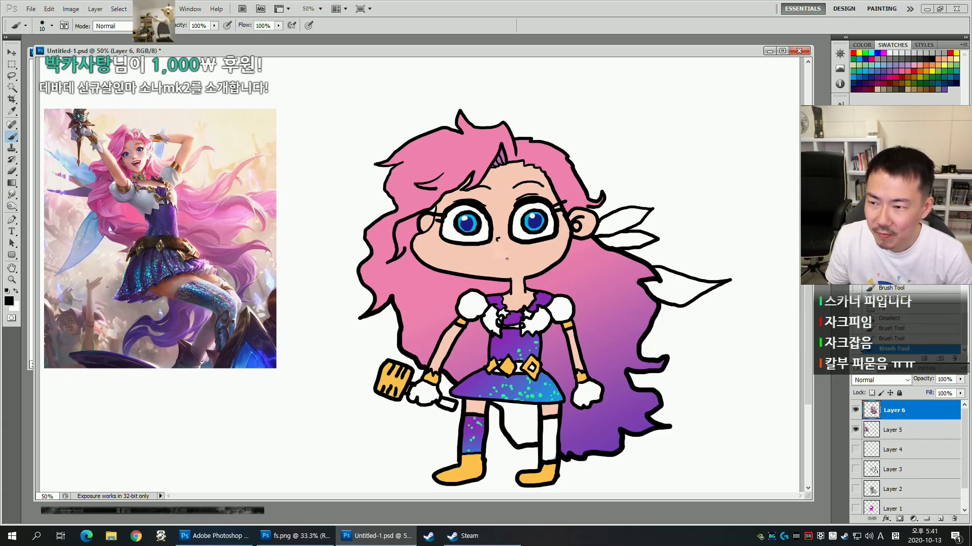
{"action": "left_click_drag", "start_coordinate": [489, 252], "coordinate": [513, 250]}
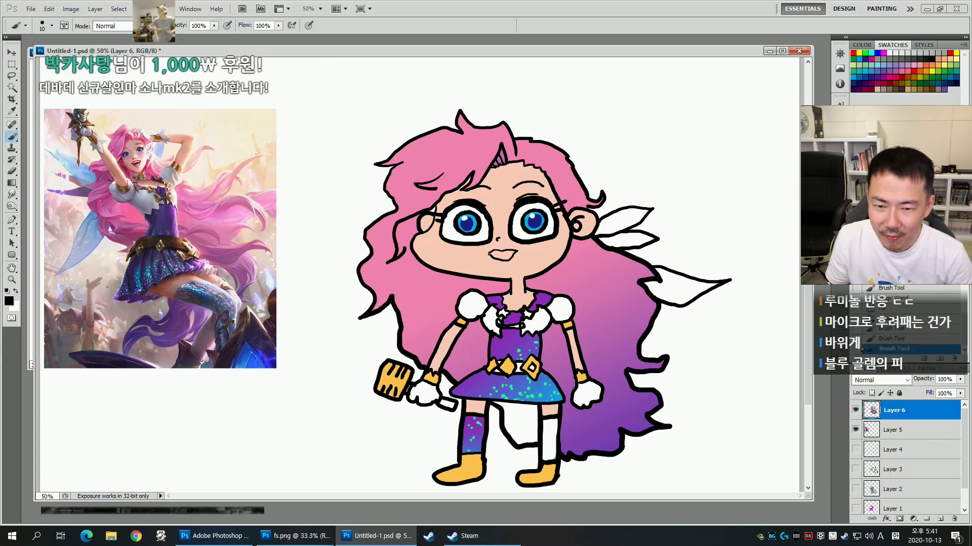
Redraw the character's mouth as an open triangular smile, select its interior and fill it with magenta.
{"action": "left_click_drag", "start_coordinate": [506, 267], "coordinate": [489, 251]}
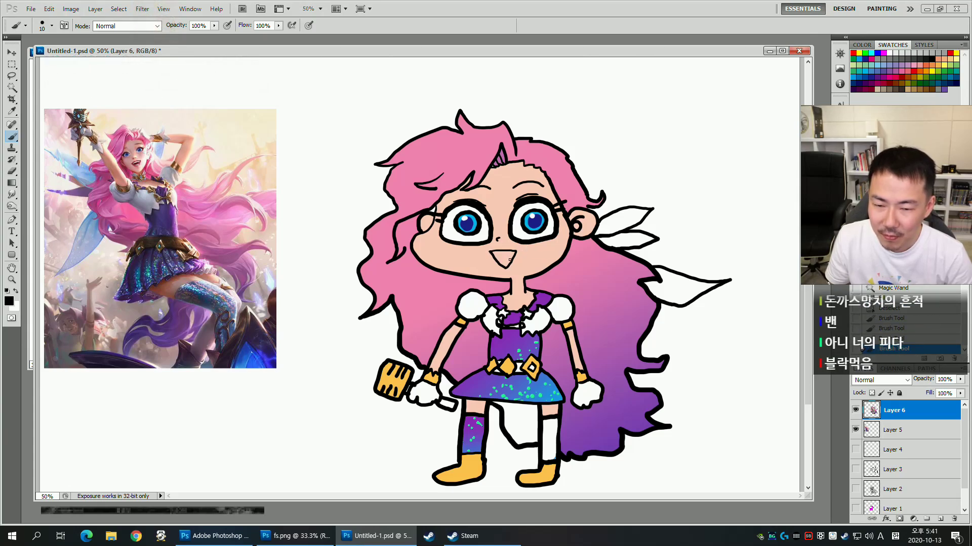
{"action": "key", "text": "w"}
{"action": "left_click", "coordinate": [507, 258]}
{"action": "key", "text": "b"}
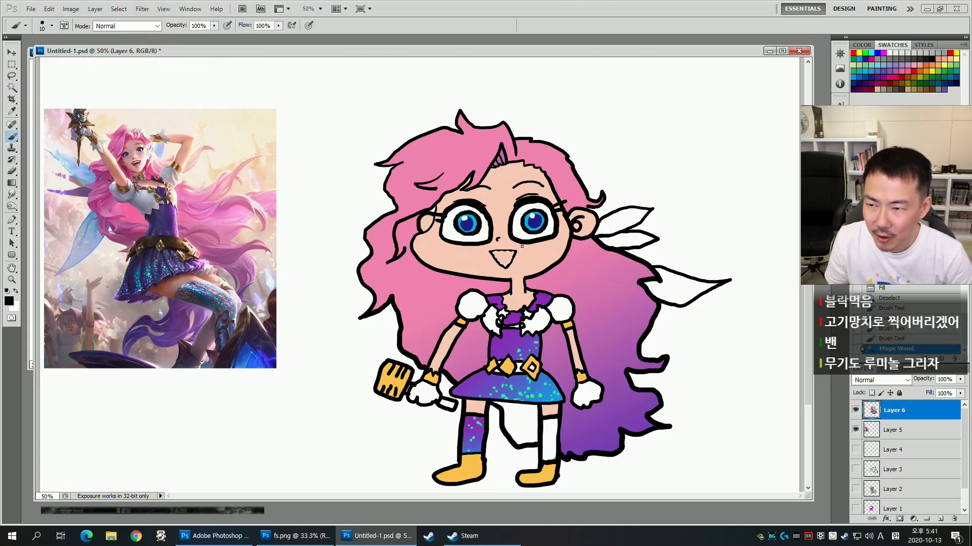
{"action": "left_click", "coordinate": [869, 56]}
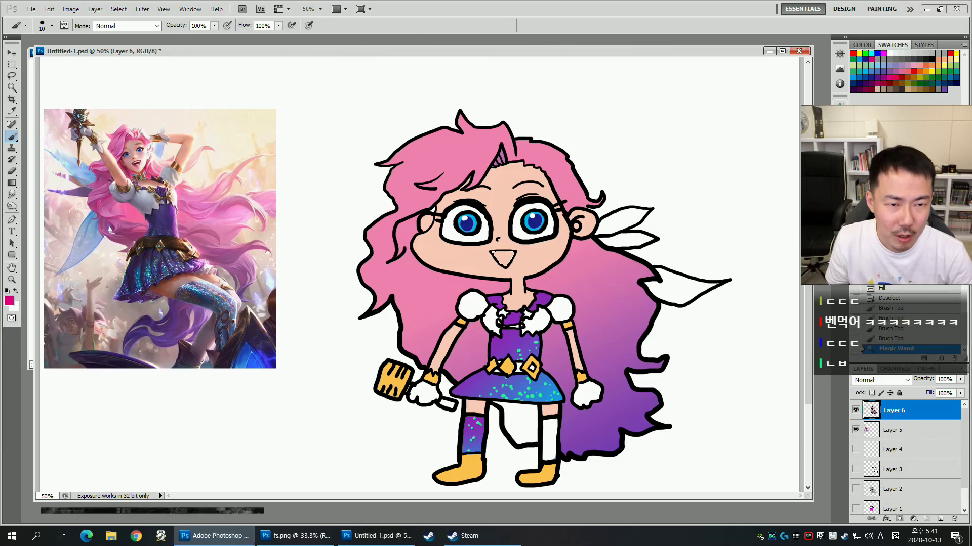
Outline a small row of teeth in black inside the mouth and fill it with white.
{"action": "left_click", "coordinate": [517, 240], "text": "alt"}
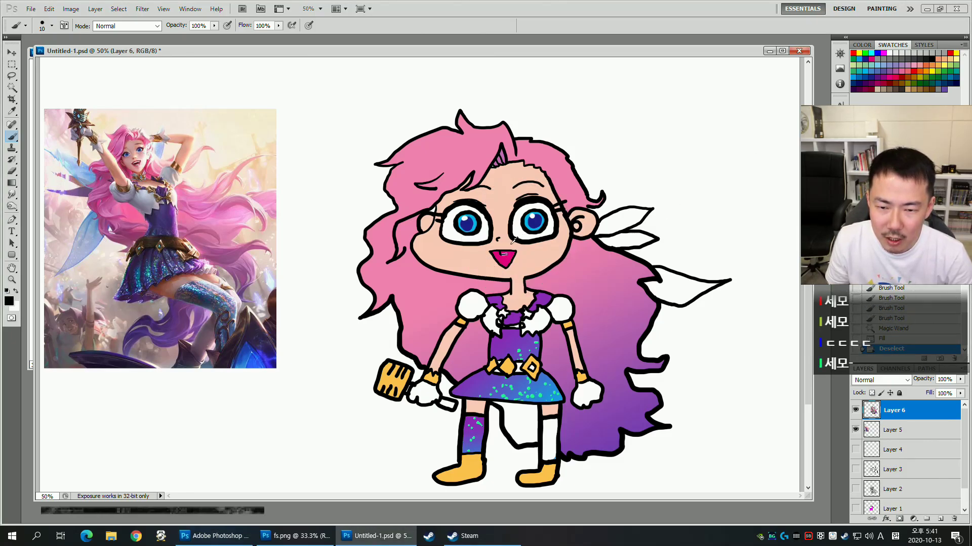
{"action": "key", "text": "w"}
{"action": "left_click", "coordinate": [505, 253]}
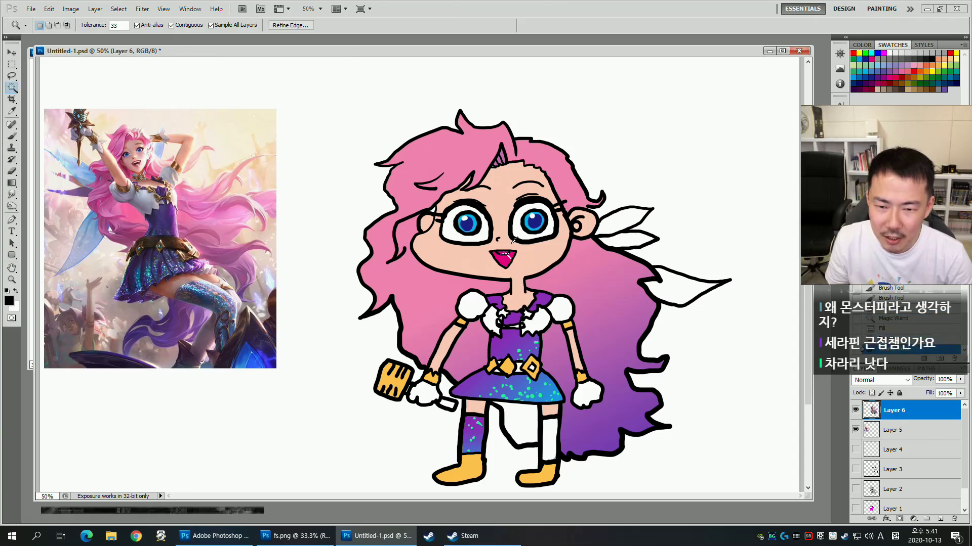
{"action": "key", "text": "b"}
Paint over both blue irises with white using a 20 px brush, leaving the eyes blank.
{"action": "mouse_move", "coordinate": [585, 223]}
{"action": "left_mouse_down"}
{"action": "mouse_move", "coordinate": [591, 248]}
{"action": "mouse_move", "coordinate": [648, 217]}
{"action": "left_mouse_up"}
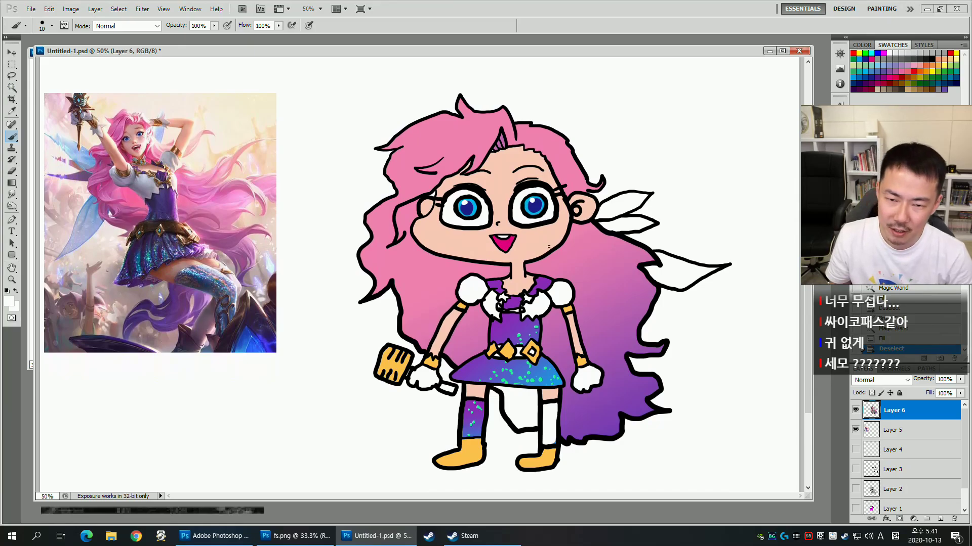
{"action": "key", "text": "l"}
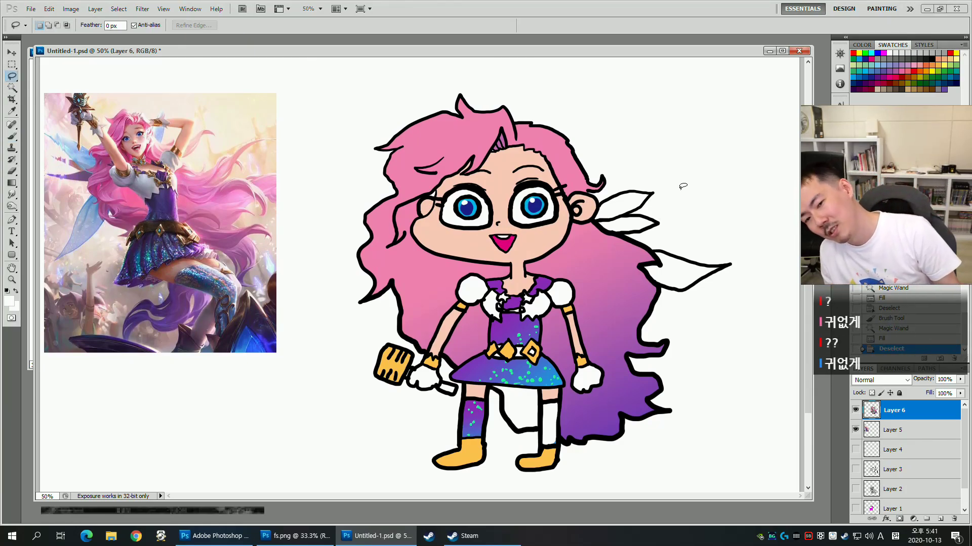
{"action": "key", "text": "b"}
{"action": "key", "text": "bracketright"}
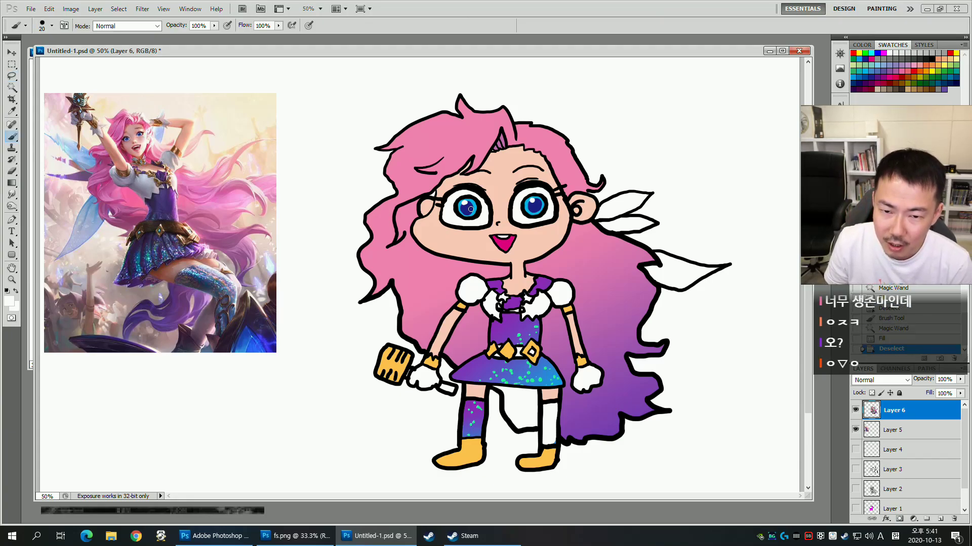
{"action": "mouse_move", "coordinate": [459, 215]}
{"action": "left_mouse_down"}
{"action": "mouse_move", "coordinate": [471, 200]}
{"action": "mouse_move", "coordinate": [539, 217]}
{"action": "mouse_move", "coordinate": [531, 194]}
{"action": "left_mouse_up"}
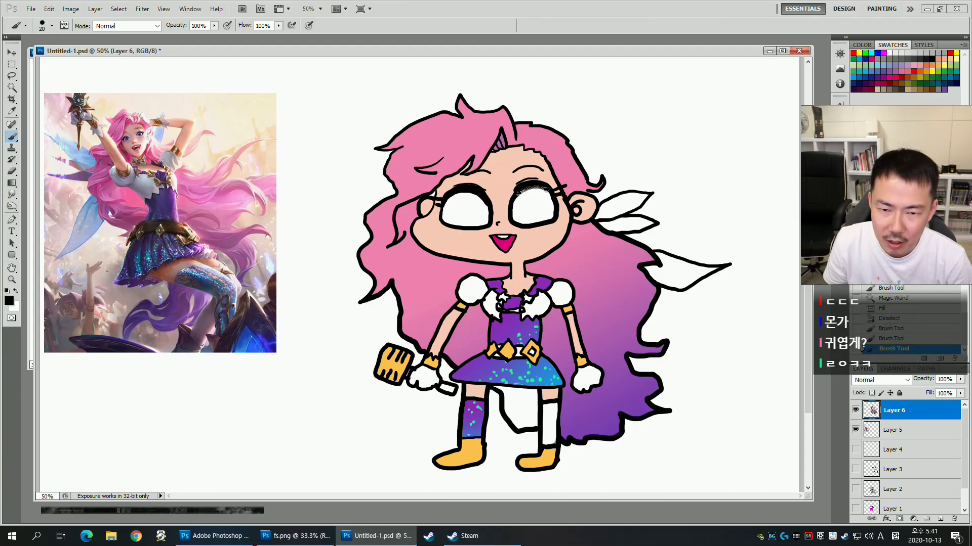
Repaint the black upper lid line of the eye nearer the ear, undoing the first stroke and drawing it again.
{"action": "left_click_drag", "start_coordinate": [560, 200], "coordinate": [521, 187]}
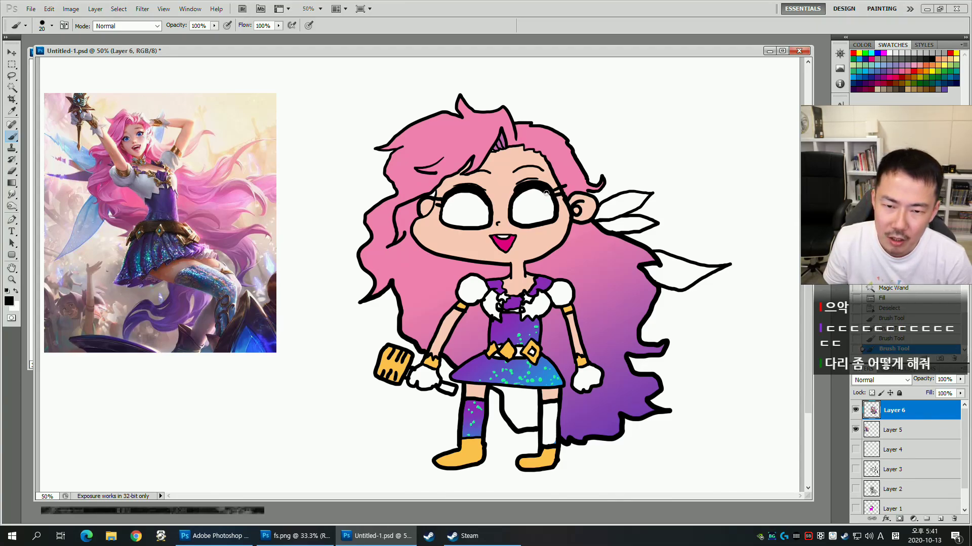
{"action": "key", "text": "ctrl+z"}
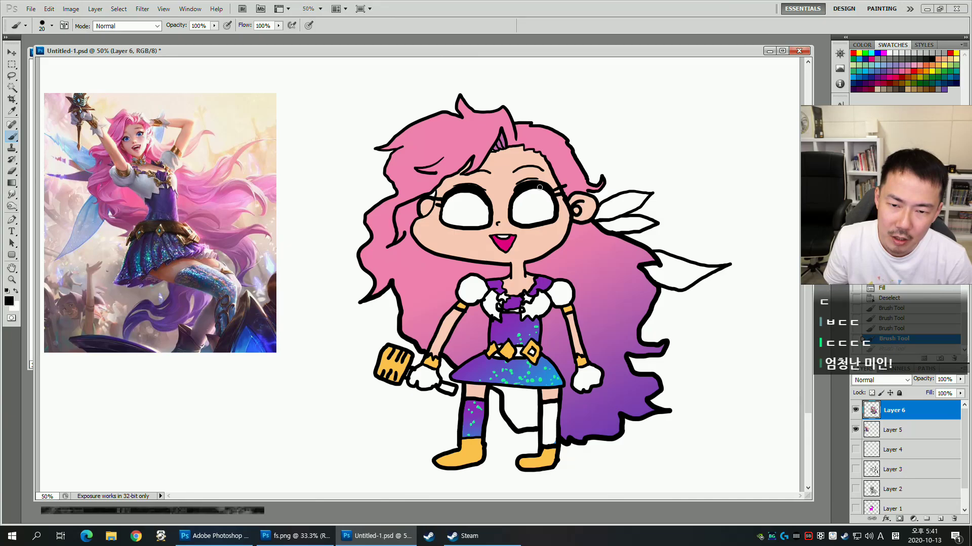
{"action": "left_click_drag", "start_coordinate": [551, 198], "coordinate": [511, 191]}
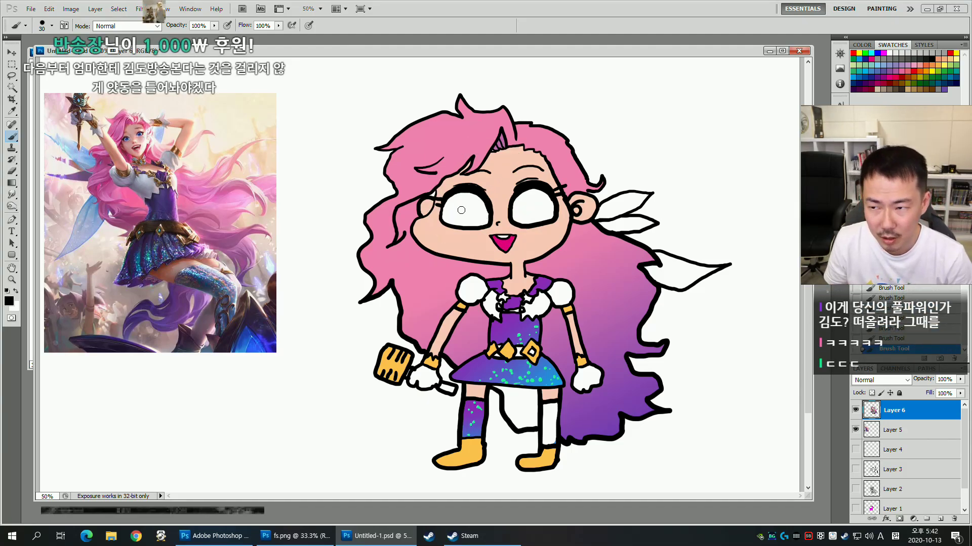
Try out black pupils in both eyes and paint them over with white.
{"action": "mouse_move", "coordinate": [460, 206]}
{"action": "left_mouse_down"}
{"action": "mouse_move", "coordinate": [481, 212]}
{"action": "mouse_move", "coordinate": [463, 206]}
{"action": "mouse_move", "coordinate": [468, 217]}
{"action": "mouse_move", "coordinate": [463, 204]}
{"action": "mouse_move", "coordinate": [526, 203]}
{"action": "left_mouse_up"}
{"action": "key", "text": "ctrl+z"}
{"action": "key", "text": "bracketleft"}
{"action": "key", "text": "bracketleft"}
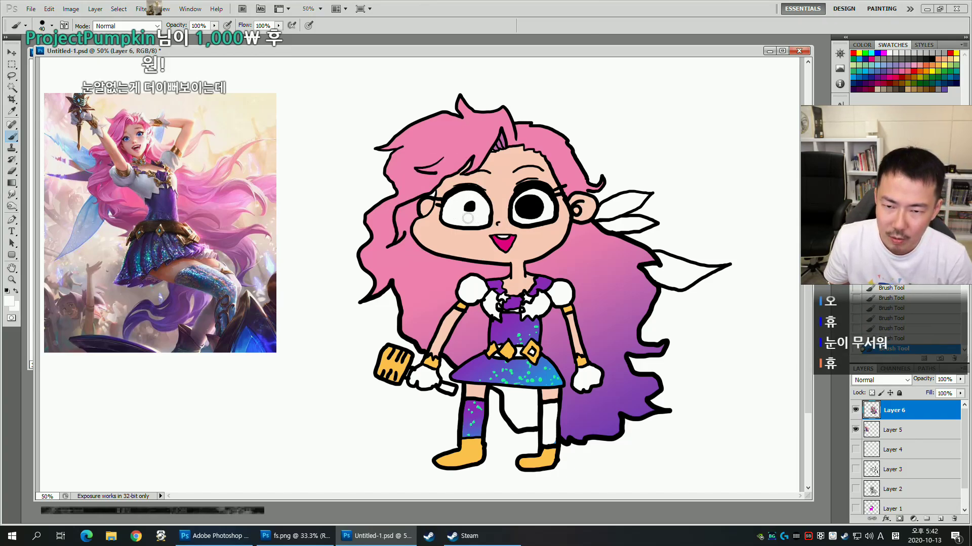
{"action": "mouse_move", "coordinate": [523, 212]}
{"action": "left_mouse_down"}
{"action": "mouse_move", "coordinate": [532, 204]}
{"action": "mouse_move", "coordinate": [529, 214]}
{"action": "left_mouse_up"}
Paint a large round black iris in each eye with a 50 px brush.
{"action": "left_click", "coordinate": [527, 185], "text": "alt"}
{"action": "key", "text": "bracketleft"}
{"action": "key", "text": "bracketleft"}
{"action": "key", "text": "bracketleft"}
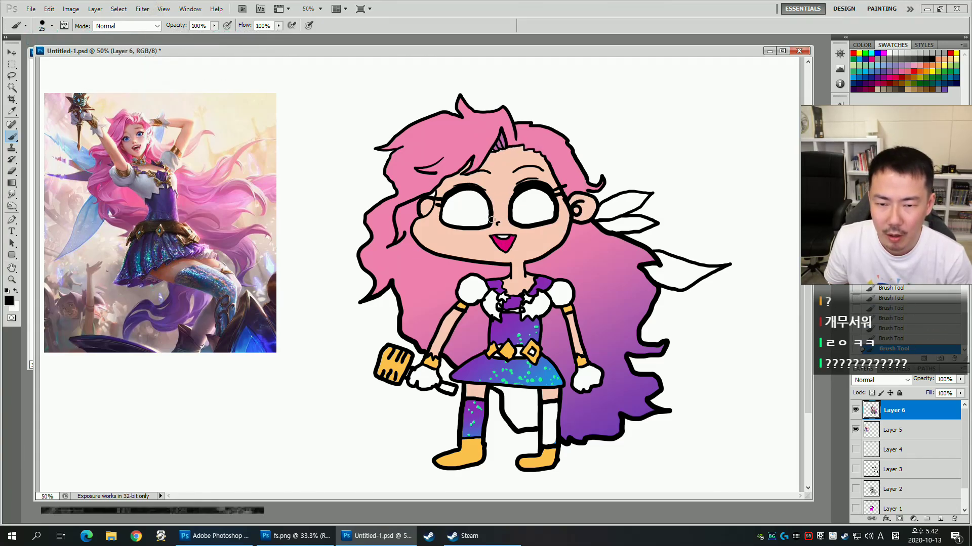
{"action": "key", "text": "bracketright"}
{"action": "key", "text": "bracketright"}
{"action": "key", "text": "bracketright"}
{"action": "left_click", "coordinate": [464, 213]}
{"action": "left_click_drag", "start_coordinate": [464, 212], "coordinate": [471, 212]}
{"action": "left_click_drag", "start_coordinate": [525, 201], "coordinate": [530, 214]}
{"action": "left_click_drag", "start_coordinate": [467, 209], "coordinate": [472, 201]}
Select the blank hair area between the legs and fill it with purple sampled from the hair.
{"action": "key", "text": "w"}
{"action": "left_click", "coordinate": [521, 407]}
{"action": "key", "text": "F2"}
{"action": "key", "text": "b"}
{"action": "left_click", "coordinate": [578, 406], "text": "alt"}
{"action": "key", "text": "alt+BackSpace"}
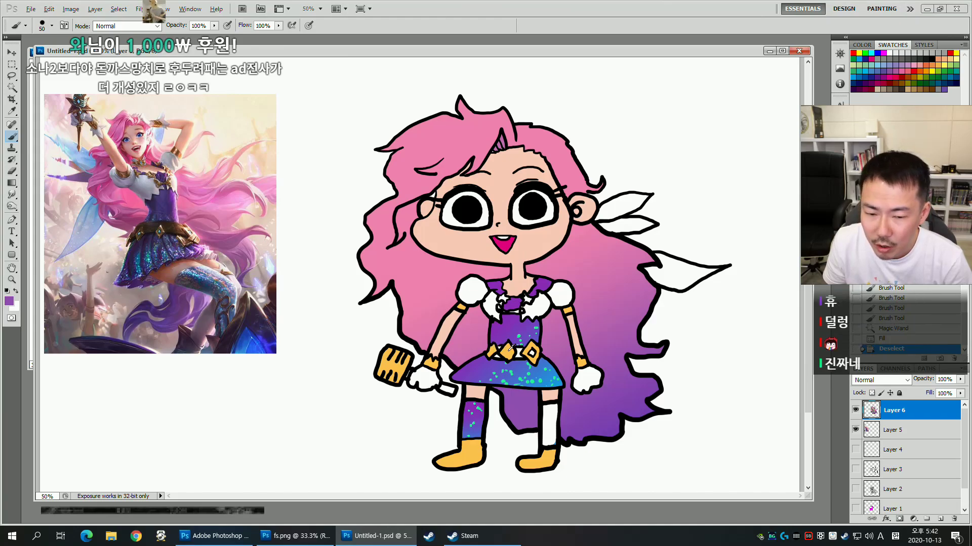
Paint blue sampled from the skirt inside both black irises, leaving black rims around them.
{"action": "left_click", "coordinate": [542, 366], "text": "alt"}
{"action": "left_click_drag", "start_coordinate": [462, 206], "coordinate": [463, 211]}
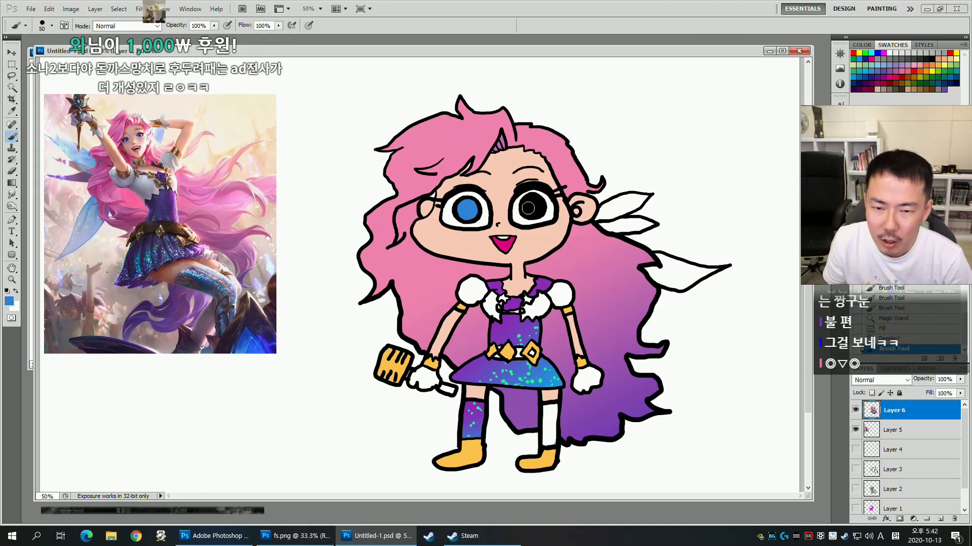
{"action": "left_click_drag", "start_coordinate": [529, 207], "coordinate": [535, 214]}
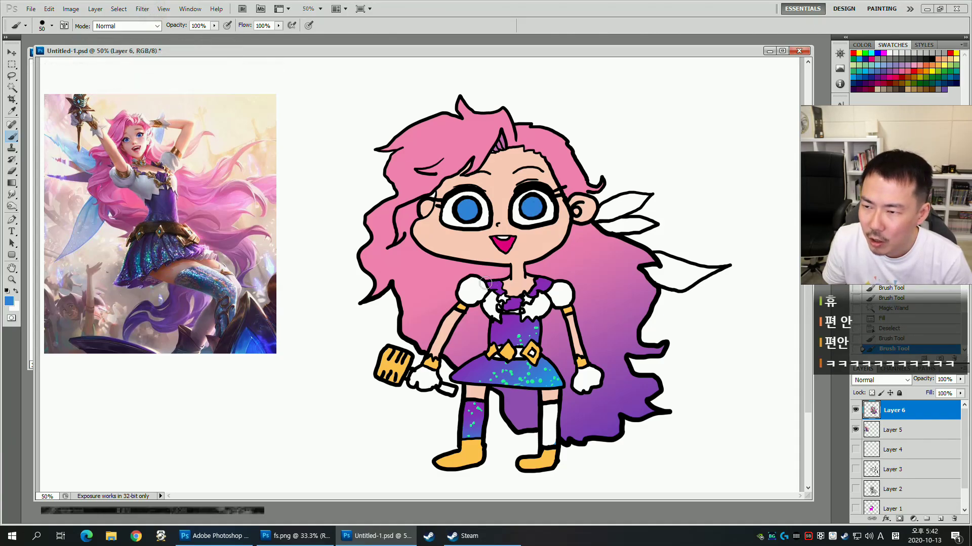
Try to shade both blue irises with a navy gradient.
{"action": "key", "text": "w"}
{"action": "left_click", "coordinate": [465, 211]}
{"action": "left_click", "coordinate": [531, 207], "text": "shift"}
{"action": "key", "text": "h"}
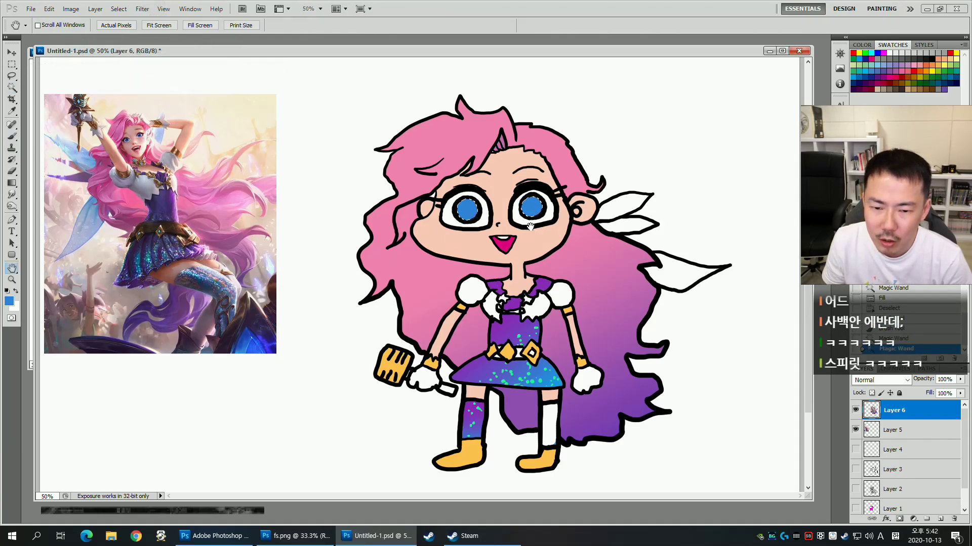
{"action": "key", "text": "g"}
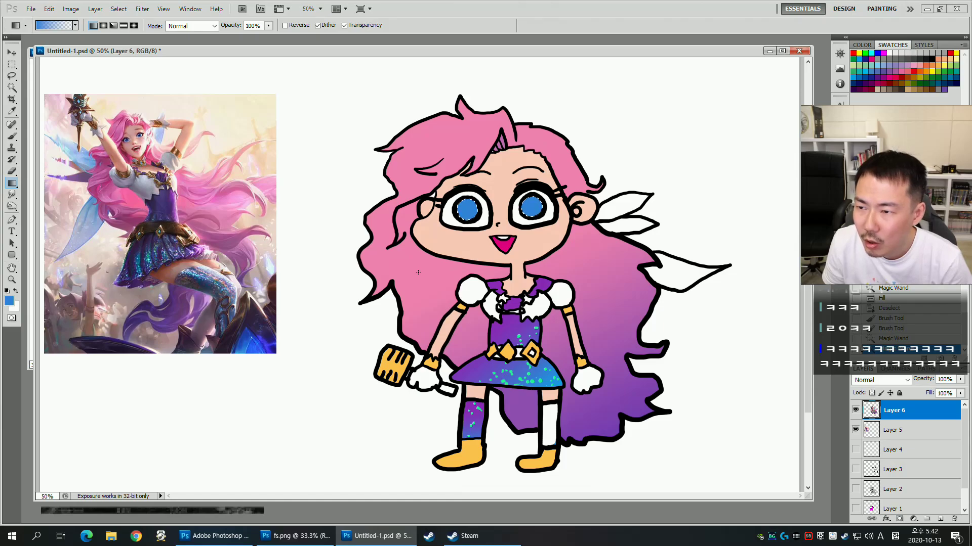
{"action": "left_click", "coordinate": [871, 76]}
{"action": "left_click_drag", "start_coordinate": [499, 187], "coordinate": [473, 238]}
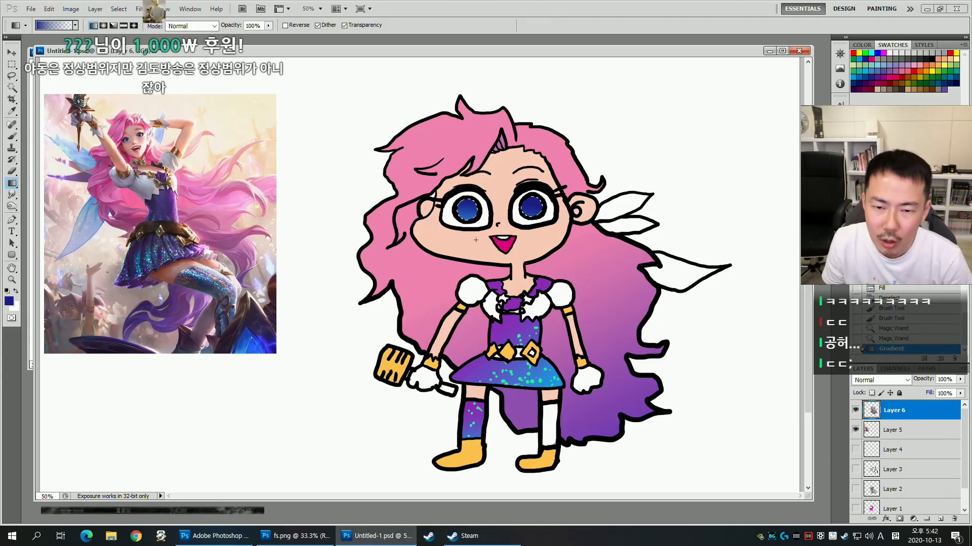
{"action": "key", "text": "ctrl+z"}
{"action": "key", "text": "ctrl+d"}
Paint a navy pupil in each blue iris and add small white highlights with a 35 px brush.
{"action": "key", "text": "b"}
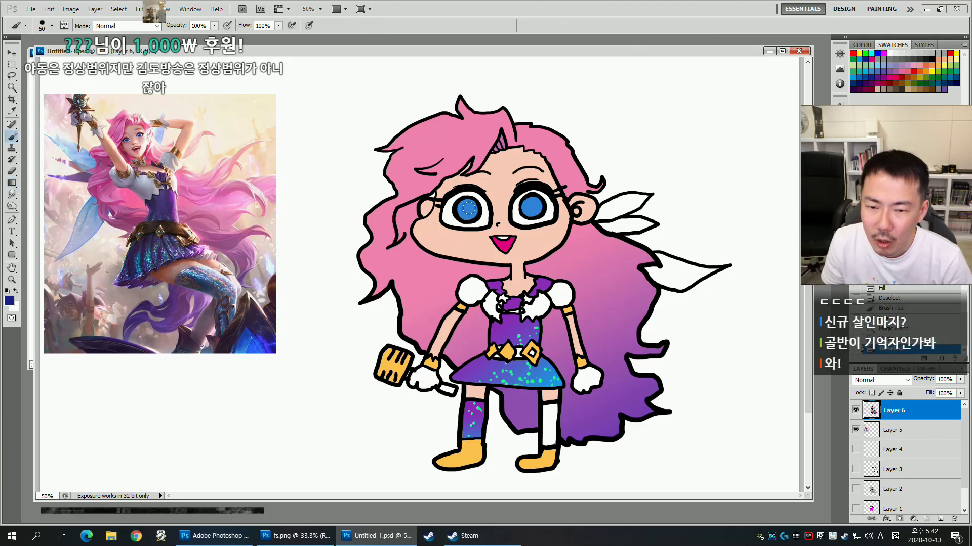
{"action": "left_click", "coordinate": [467, 209]}
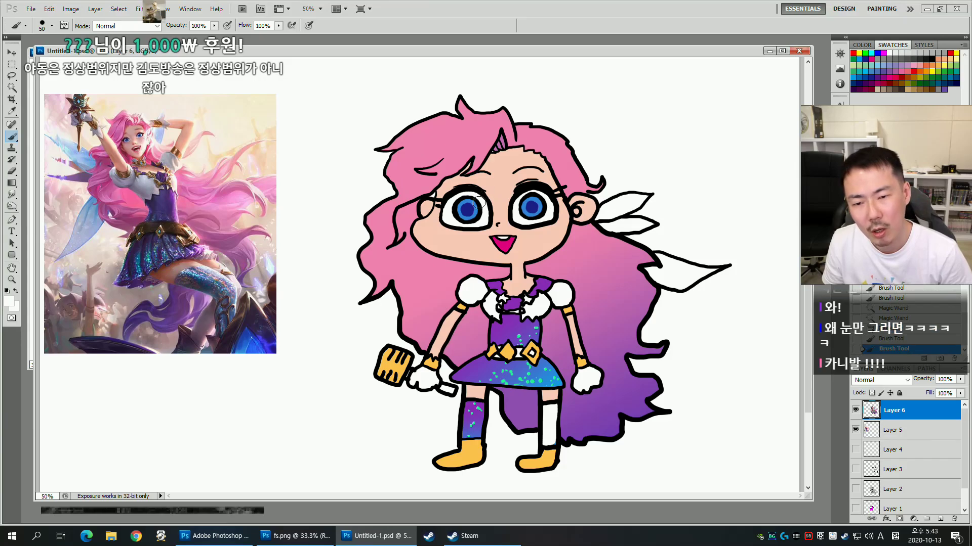
{"action": "key", "text": "["}
{"action": "key", "text": "["}
{"action": "key", "text": "["}
{"action": "left_click", "coordinate": [532, 209]}
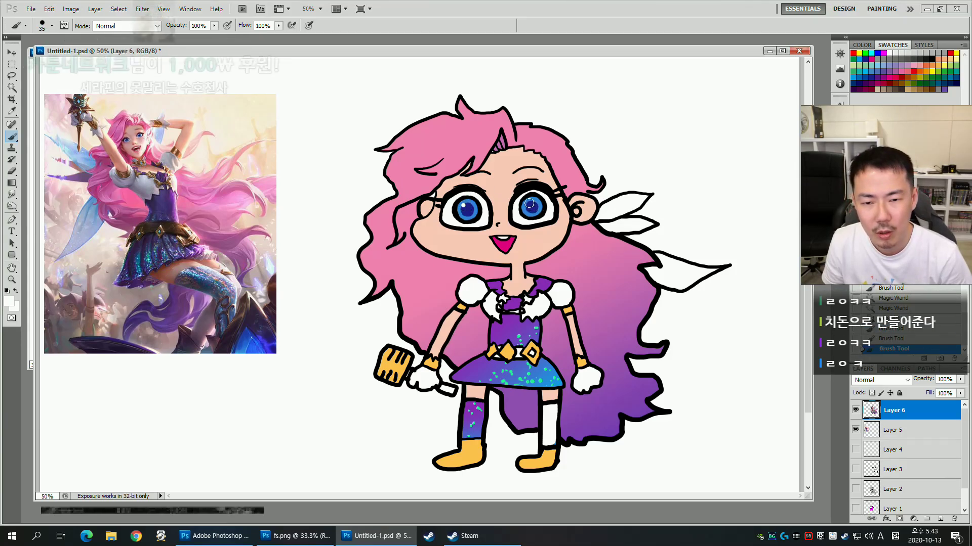
Select the three feather shapes behind the hair and fill them with light blue sampled from the reference wings.
{"action": "key", "text": "w"}
{"action": "left_click", "coordinate": [634, 224]}
{"action": "left_click", "coordinate": [625, 205], "text": "shift"}
{"action": "left_click", "coordinate": [671, 276], "text": "shift"}
{"action": "key", "text": "g"}
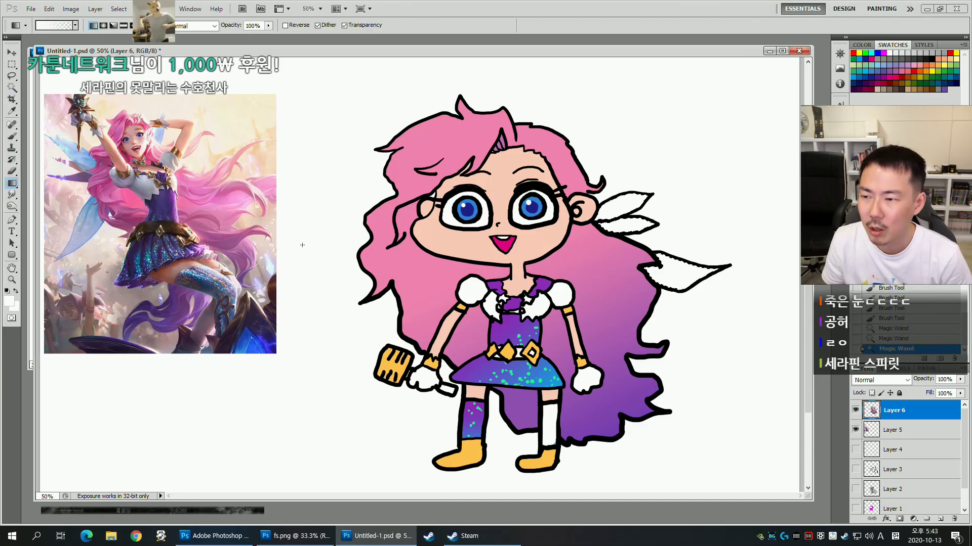
{"action": "left_click", "coordinate": [86, 217], "text": "alt"}
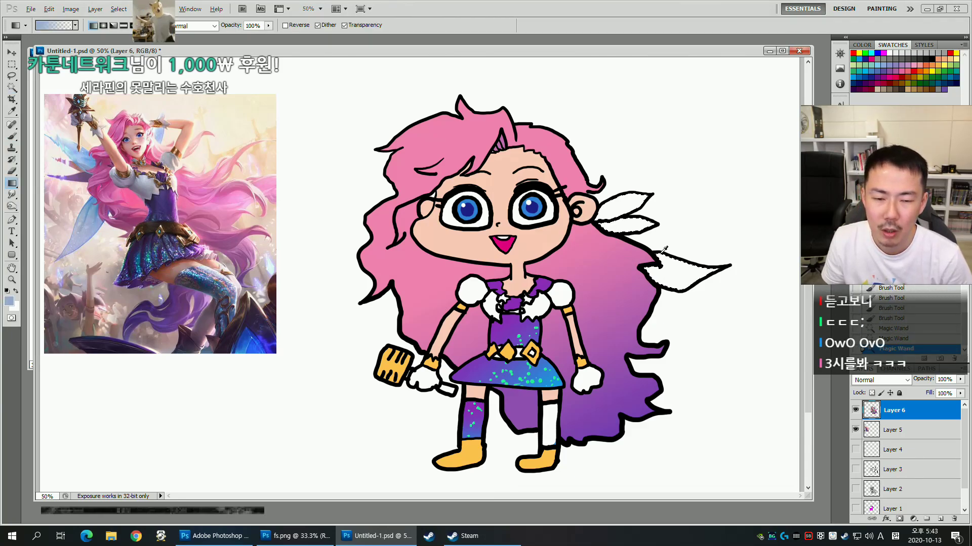
{"action": "key", "text": "alt+BackSpace"}
Make the feathers' blue more vivid with a Hue/Saturation adjustment.
{"action": "key", "text": "i"}
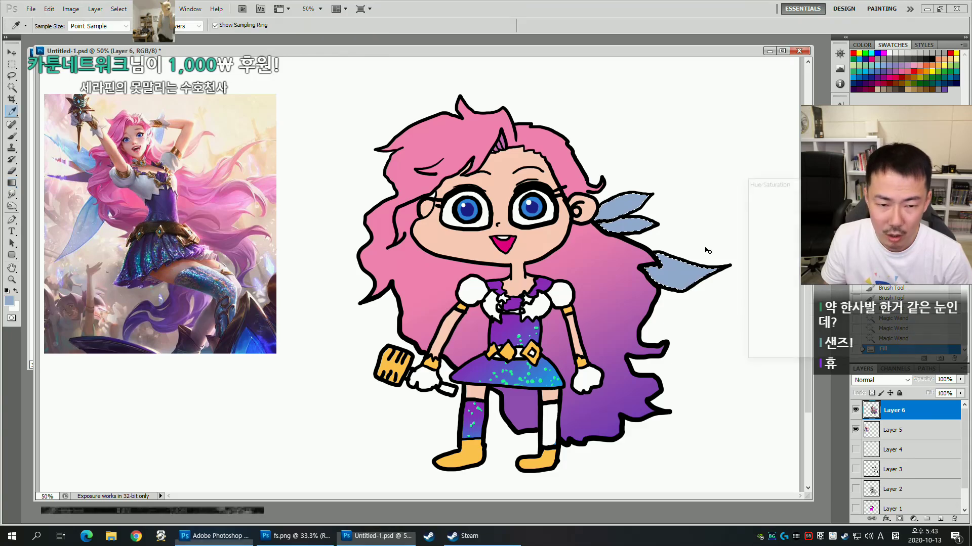
{"action": "key", "text": "ctrl+u"}
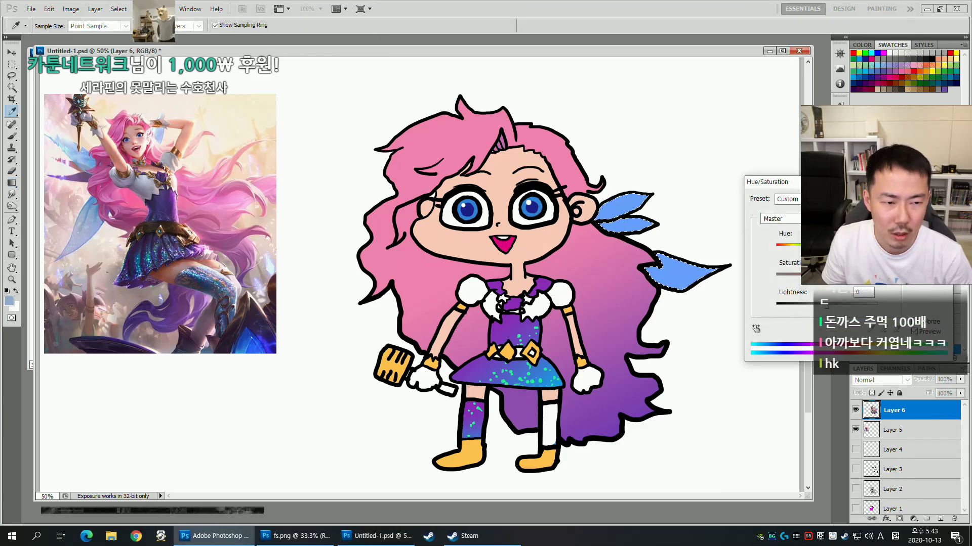
{"action": "key", "text": "Return"}
Apply a gradient of purple sampled from the hair across the feathers and deselect them.
{"action": "left_click", "coordinate": [622, 286], "text": "alt"}
{"action": "left_click", "coordinate": [608, 406], "text": "alt"}
{"action": "left_click_drag", "start_coordinate": [720, 241], "coordinate": [546, 339]}
{"action": "key", "text": "ctrl+d"}
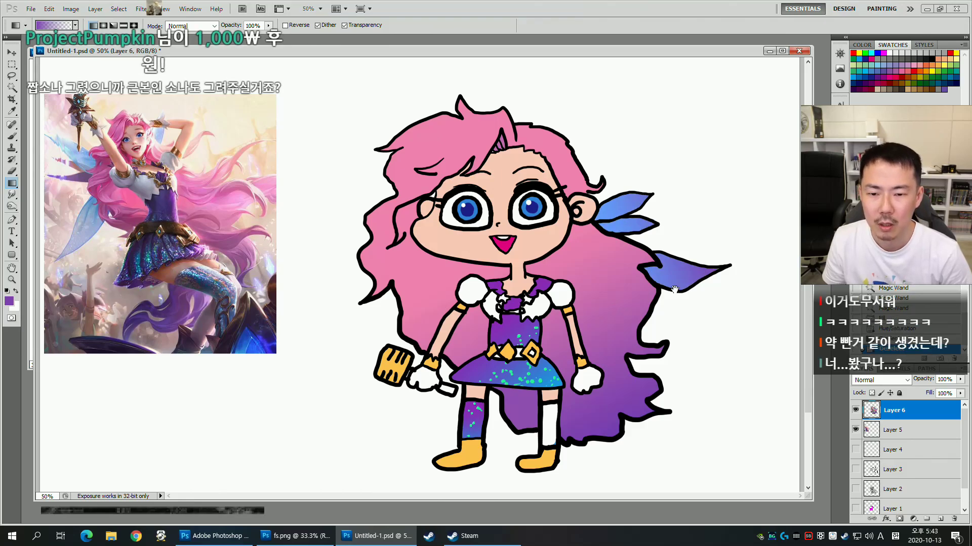
Set the foreground colour to the pink ff69c1, starting from the sampled skin tone.
{"action": "scroll", "coordinate": [608, 278], "scroll_direction": "down", "scroll_amount": 1}
{"action": "key", "text": "b"}
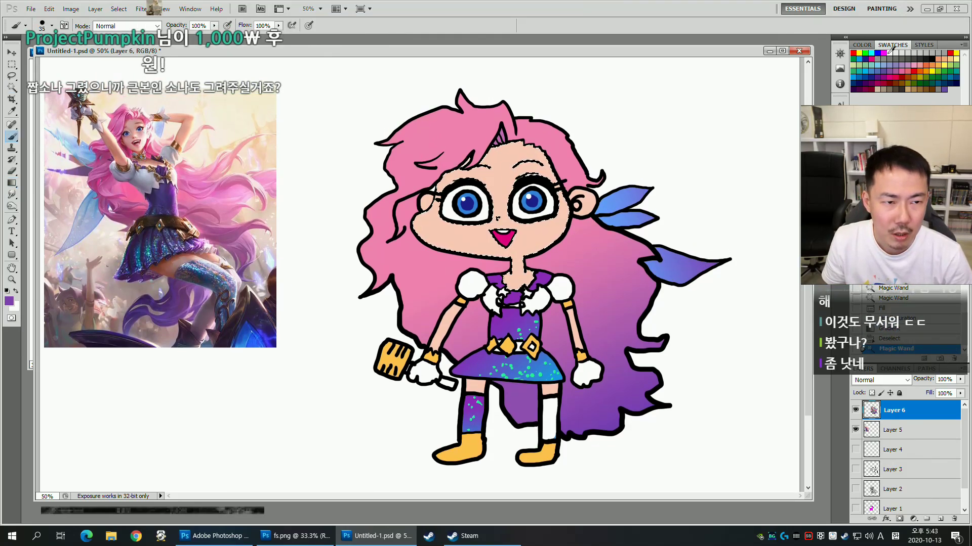
{"action": "left_click", "coordinate": [949, 52]}
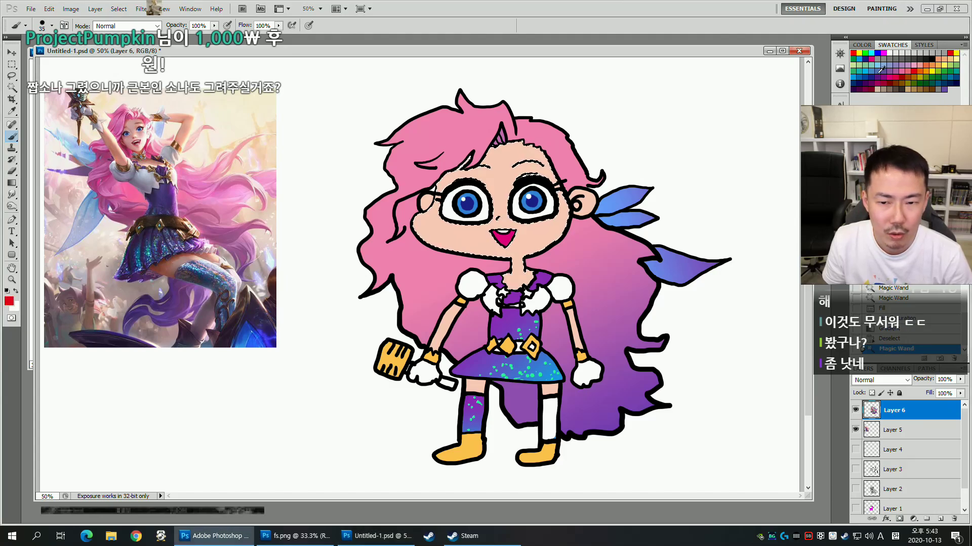
{"action": "left_click", "coordinate": [425, 219], "text": "alt"}
{"action": "left_click", "coordinate": [9, 300]}
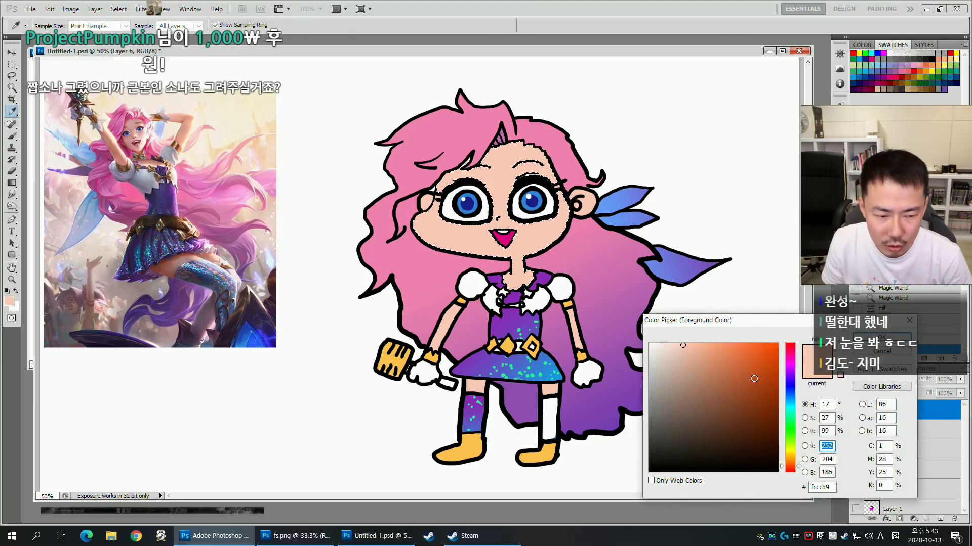
{"action": "left_click_drag", "start_coordinate": [790, 459], "coordinate": [800, 364]}
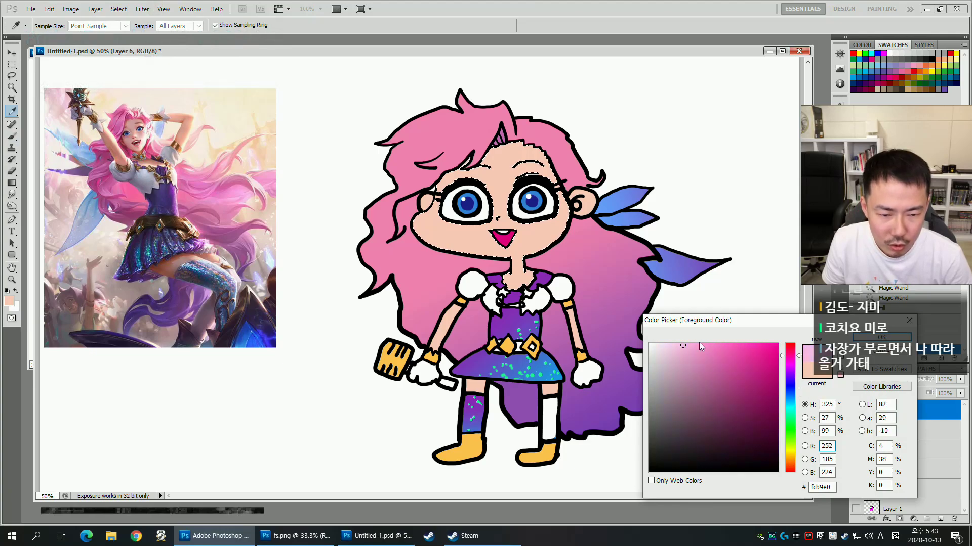
{"action": "left_click", "coordinate": [724, 344]}
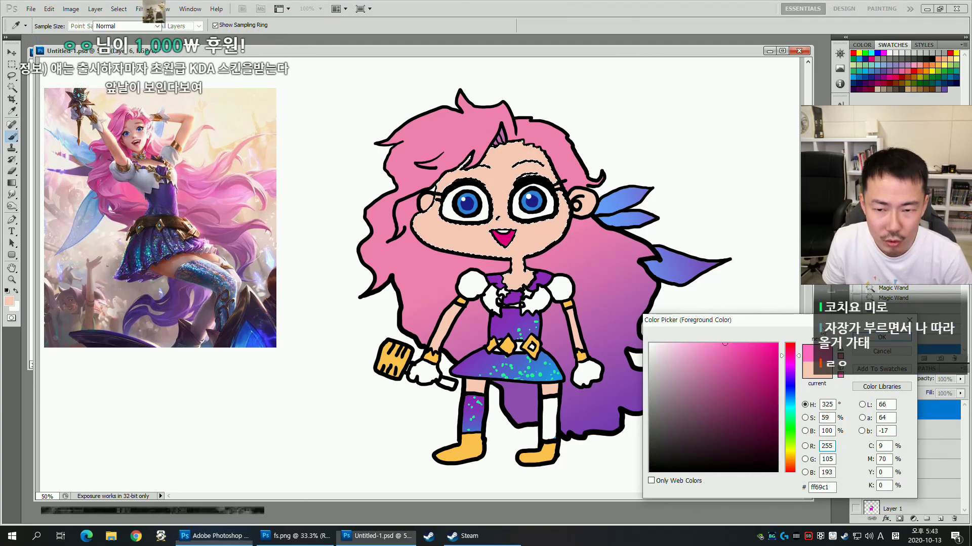
{"action": "key", "text": "Return"}
Paint a pink blush spot on each cheek below the eyes.
{"action": "key", "text": "b"}
{"action": "left_click", "coordinate": [433, 223]}
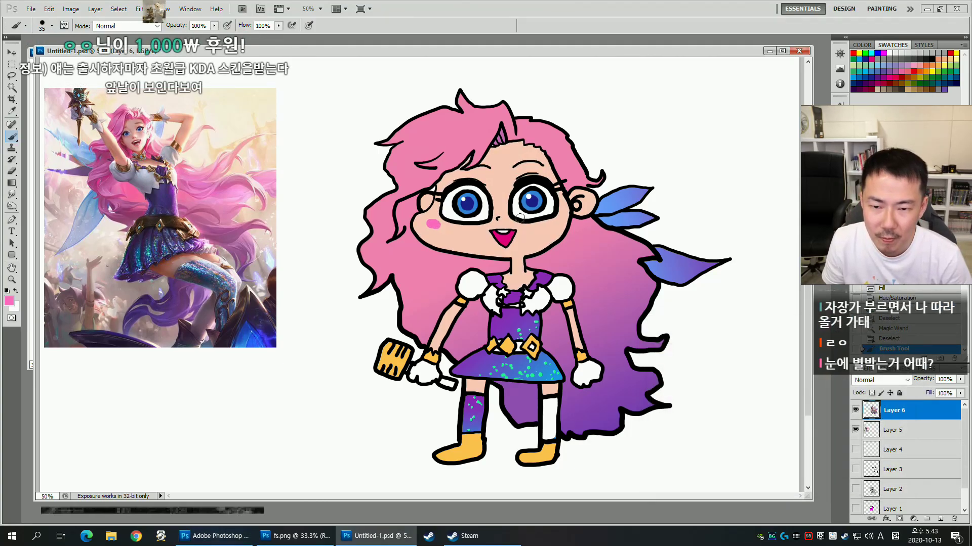
{"action": "left_click", "coordinate": [556, 223]}
{"action": "mouse_move", "coordinate": [707, 192]}
{"action": "left_mouse_down"}
{"action": "mouse_move", "coordinate": [705, 223]}
{"action": "mouse_move", "coordinate": [707, 207]}
{"action": "left_mouse_up"}
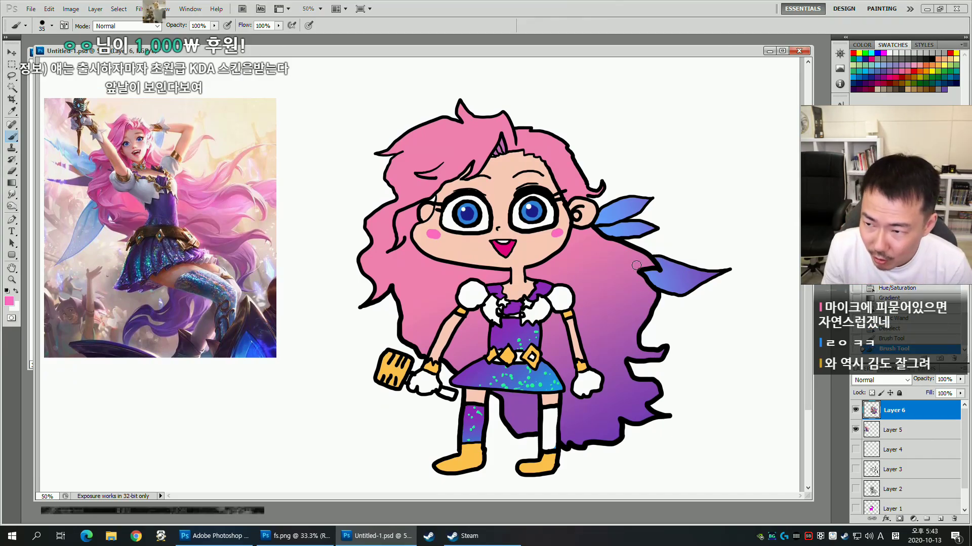
Fill the small hair gap beside the left ear with purple sampled from the lower hair and deselect it.
{"action": "key", "text": "w"}
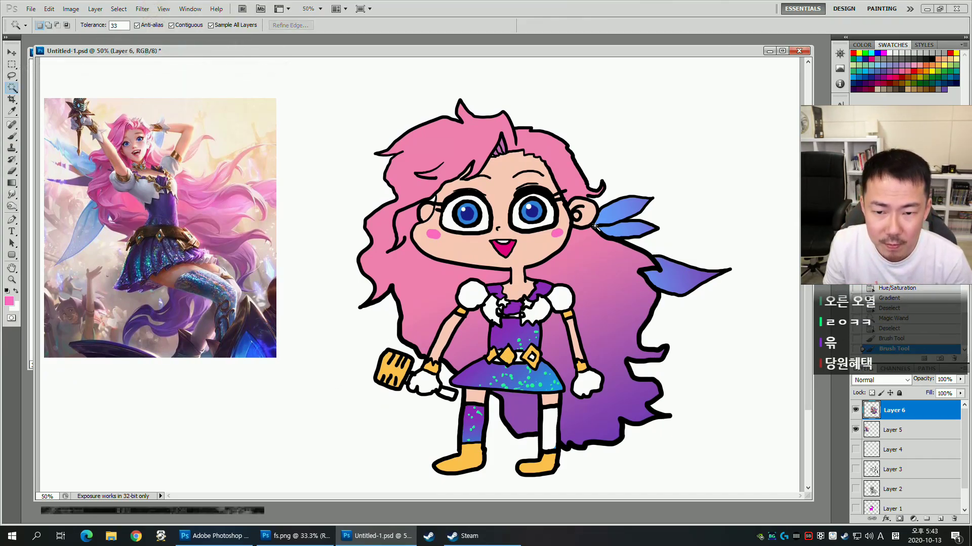
{"action": "key", "text": "b"}
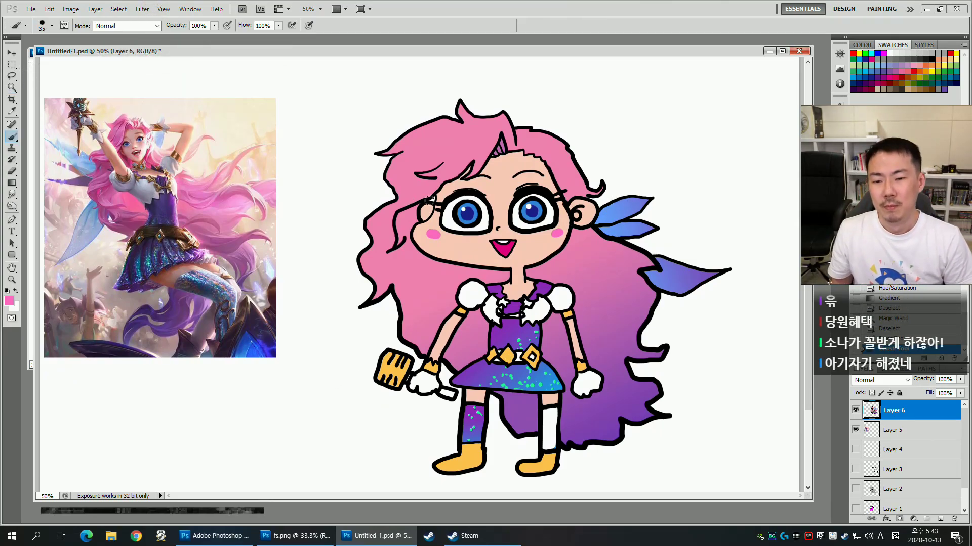
{"action": "left_click", "coordinate": [616, 370], "text": "alt"}
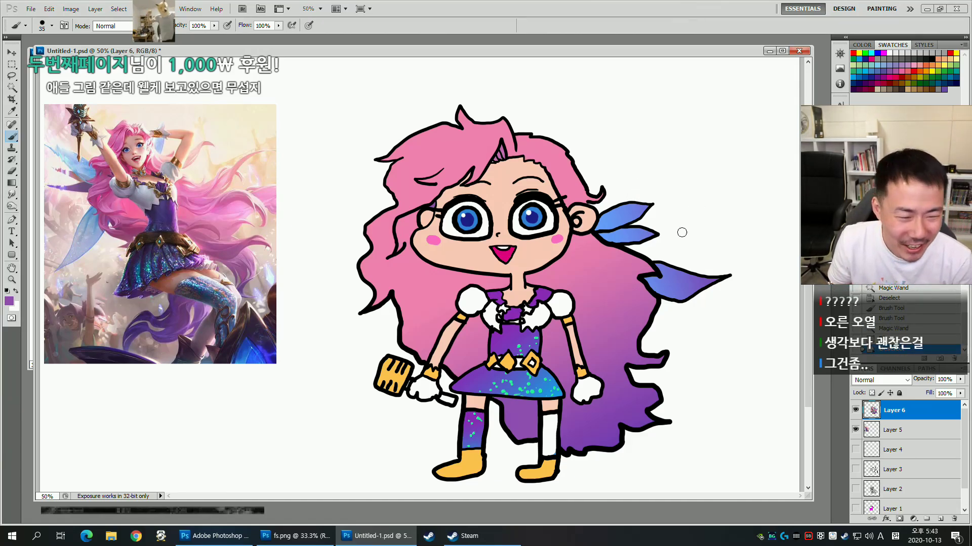
{"action": "scroll", "coordinate": [686, 231], "scroll_direction": "down", "scroll_amount": 1}
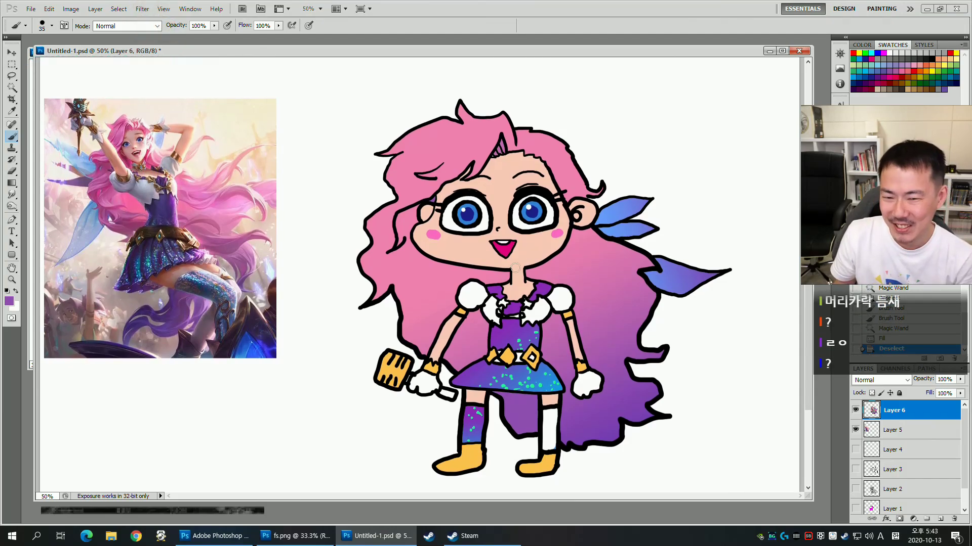
Paint over the existing mouth with the sampled face skin tone and reduce the brush size to 15.
{"action": "left_click", "coordinate": [525, 249], "text": "alt"}
{"action": "mouse_move", "coordinate": [488, 244]}
{"action": "left_mouse_down"}
{"action": "mouse_move", "coordinate": [513, 246]}
{"action": "mouse_move", "coordinate": [494, 246]}
{"action": "mouse_move", "coordinate": [503, 257]}
{"action": "left_mouse_up"}
{"action": "key", "text": "bracketleft"}
{"action": "key", "text": "bracketleft"}
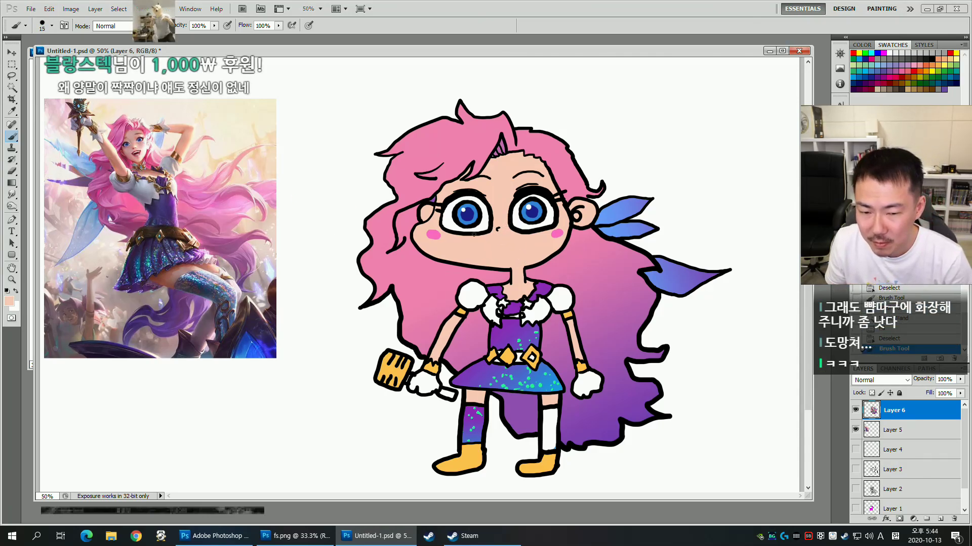
Try a bright magenta lip stroke below the nose with a size 9 brush.
{"action": "left_click", "coordinate": [577, 177], "text": "alt"}
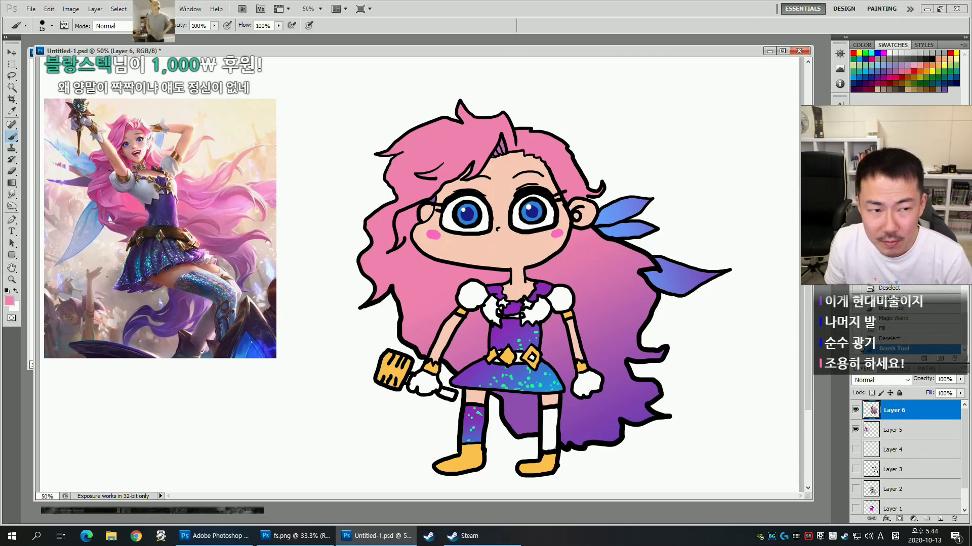
{"action": "left_click", "coordinate": [884, 53]}
{"action": "key", "text": "bracketleft"}
{"action": "key", "text": "bracketleft"}
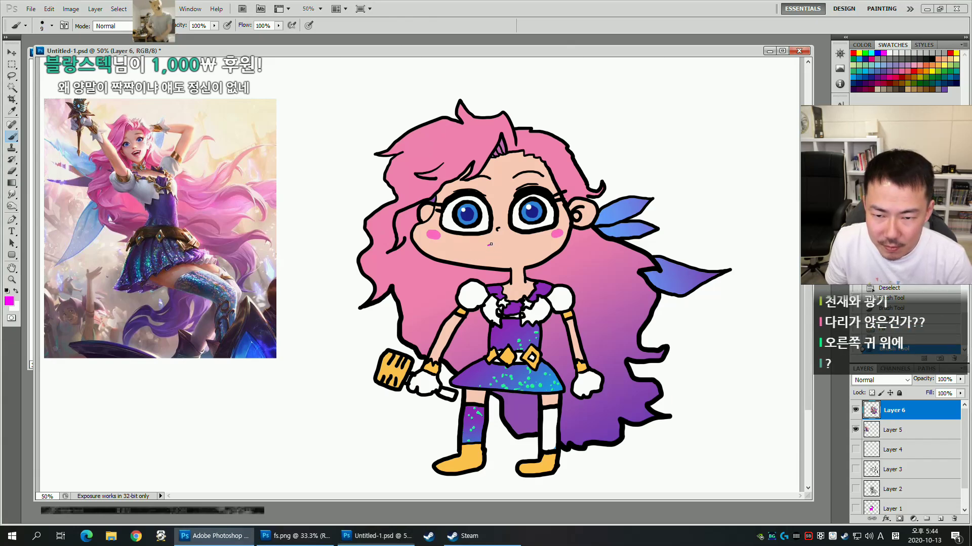
{"action": "left_click_drag", "start_coordinate": [490, 244], "coordinate": [504, 245]}
{"action": "key", "text": "ctrl+z"}
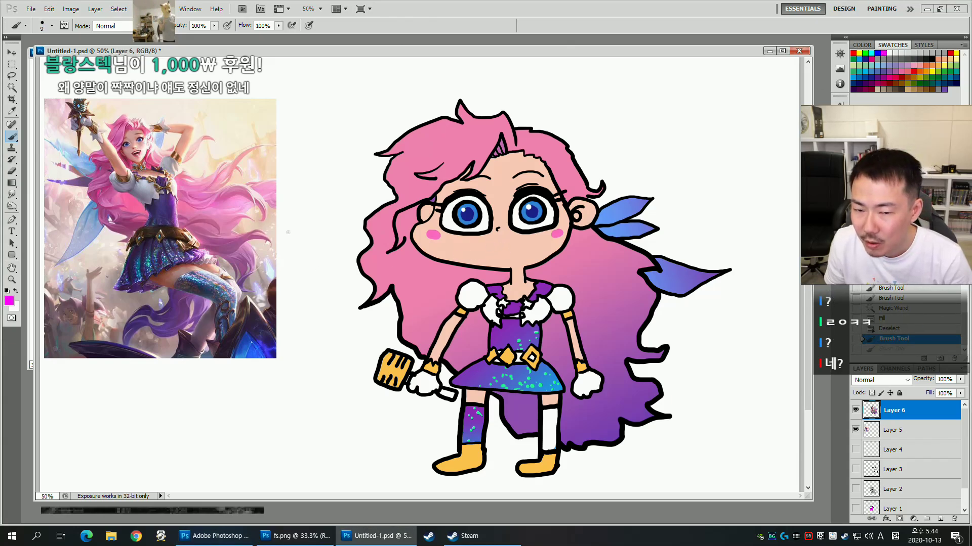
Paint full smiling lips below the nose in the pink e6277a, starting from the sampled hair pink.
{"action": "left_click", "coordinate": [461, 155], "text": "alt"}
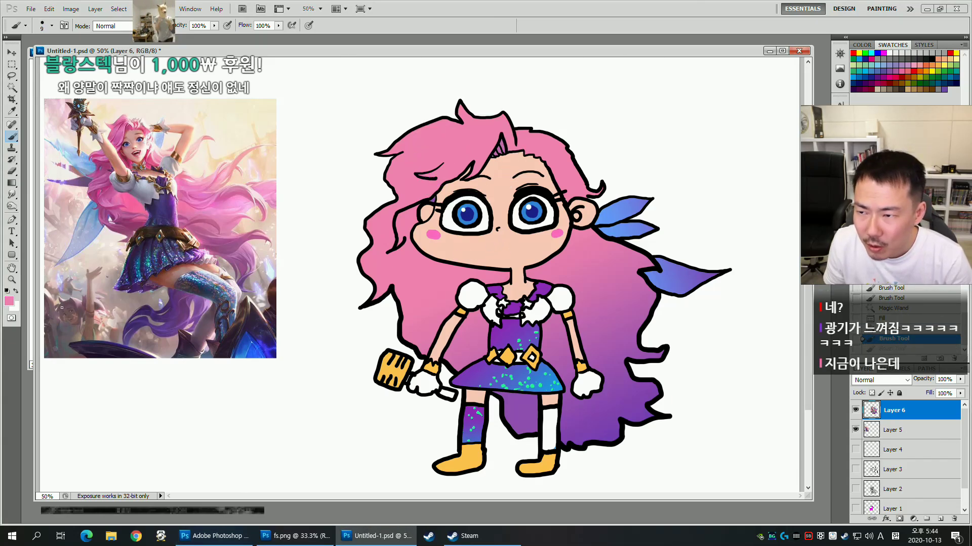
{"action": "left_click", "coordinate": [9, 301]}
{"action": "left_click", "coordinate": [755, 357]}
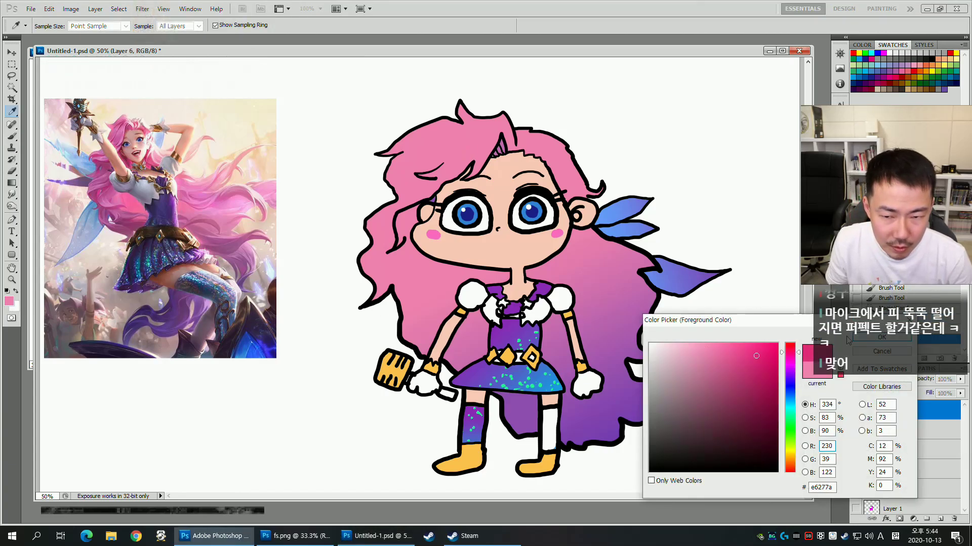
{"action": "left_click", "coordinate": [880, 337]}
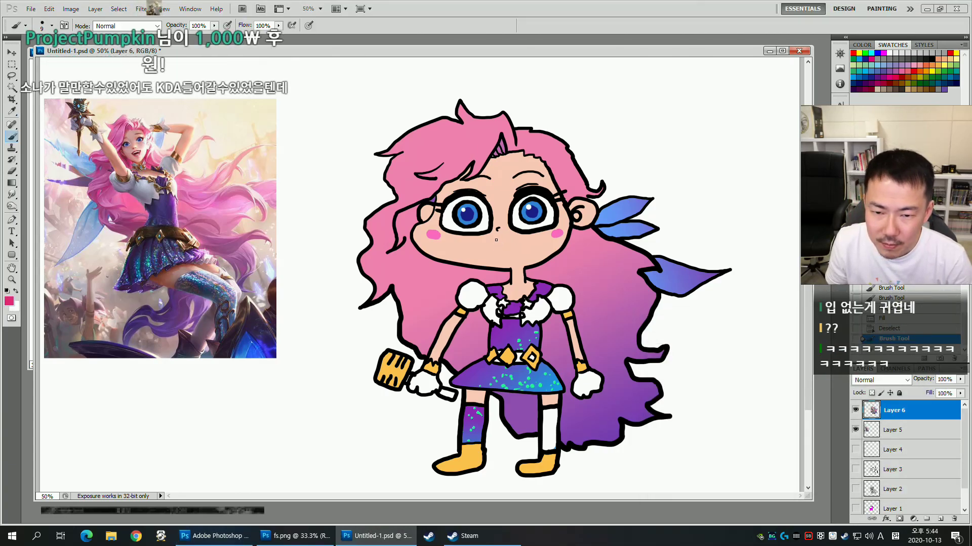
{"action": "left_click_drag", "start_coordinate": [505, 242], "coordinate": [499, 239]}
{"action": "key", "text": "ctrl+z"}
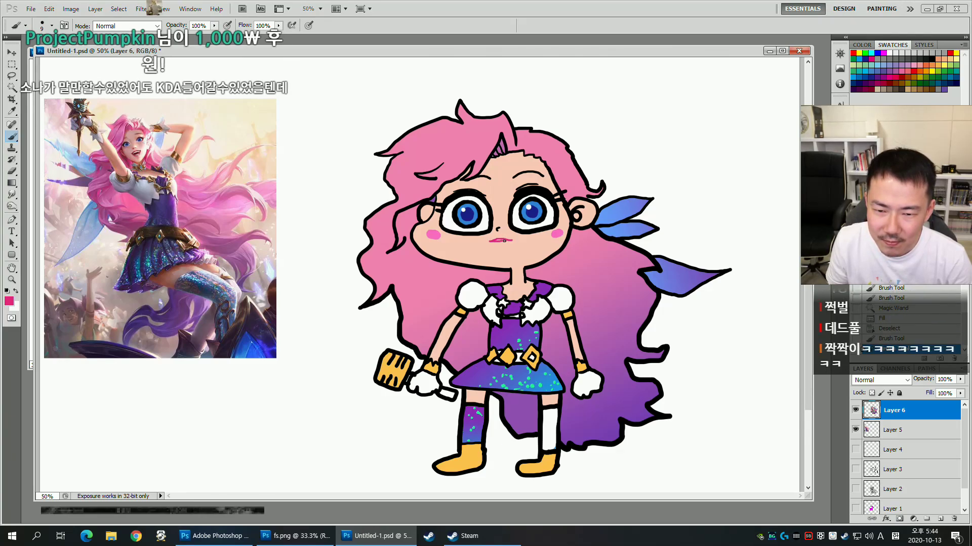
{"action": "left_click", "coordinate": [505, 241]}
{"action": "left_click", "coordinate": [501, 243]}
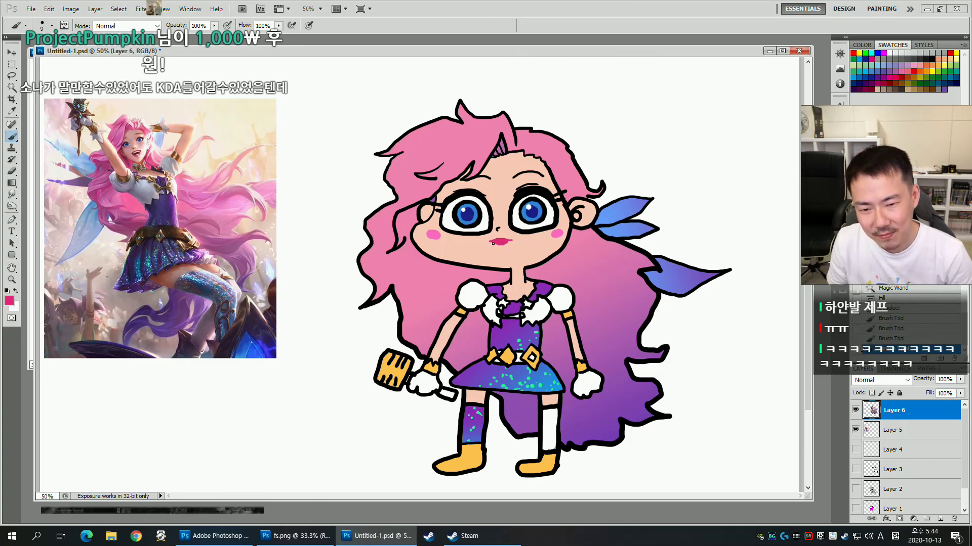
{"action": "left_click", "coordinate": [560, 234]}
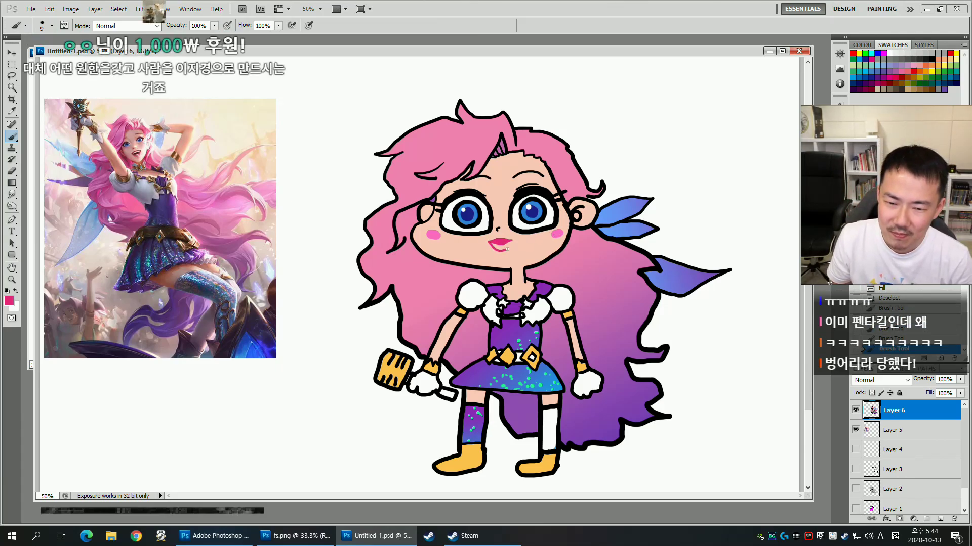
{"action": "left_click_drag", "start_coordinate": [493, 245], "coordinate": [500, 245]}
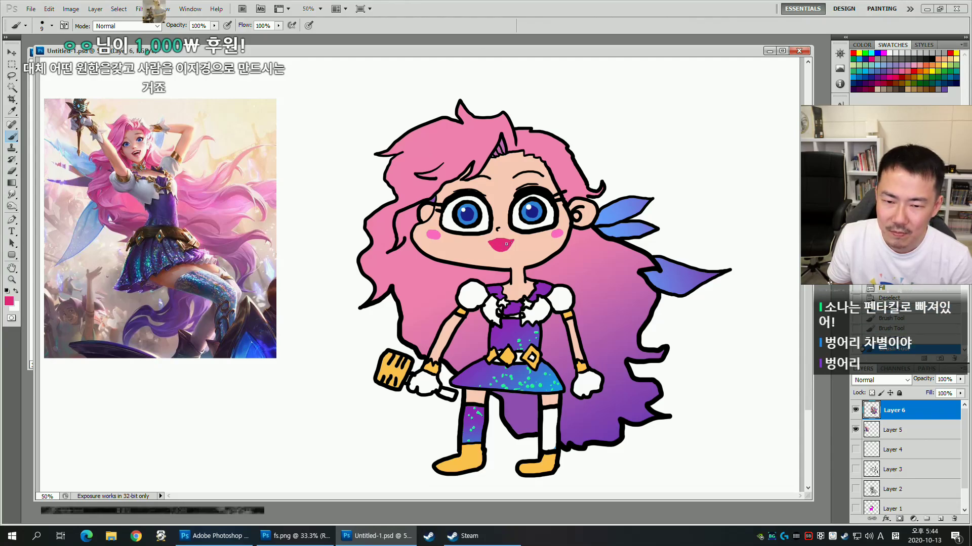
{"action": "mouse_move", "coordinate": [500, 244]}
{"action": "left_mouse_down"}
{"action": "mouse_move", "coordinate": [487, 241]}
{"action": "mouse_move", "coordinate": [511, 239]}
{"action": "left_mouse_up"}
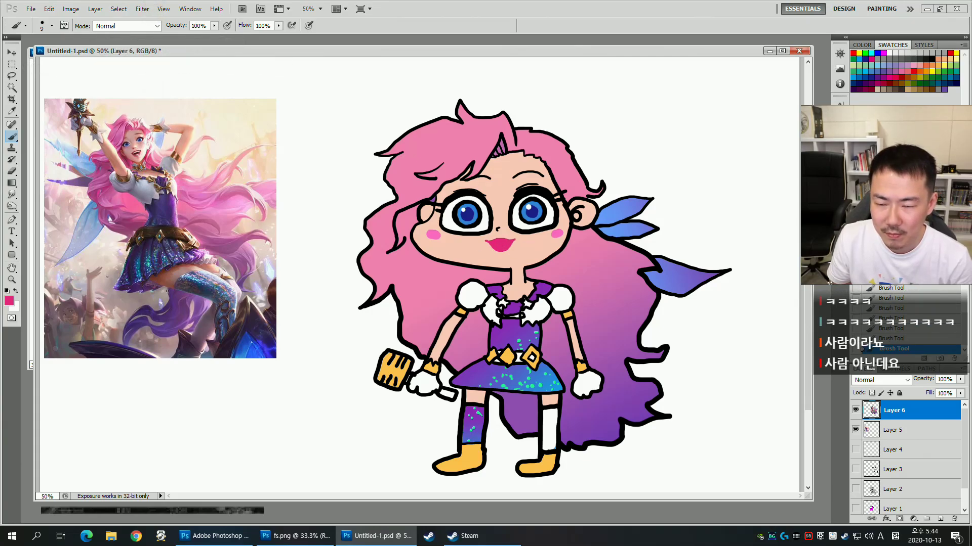
Set the foreground colour to the dark wine 6f2a48 and paint an open mouth with white teeth between the lips.
{"action": "left_click", "coordinate": [10, 301]}
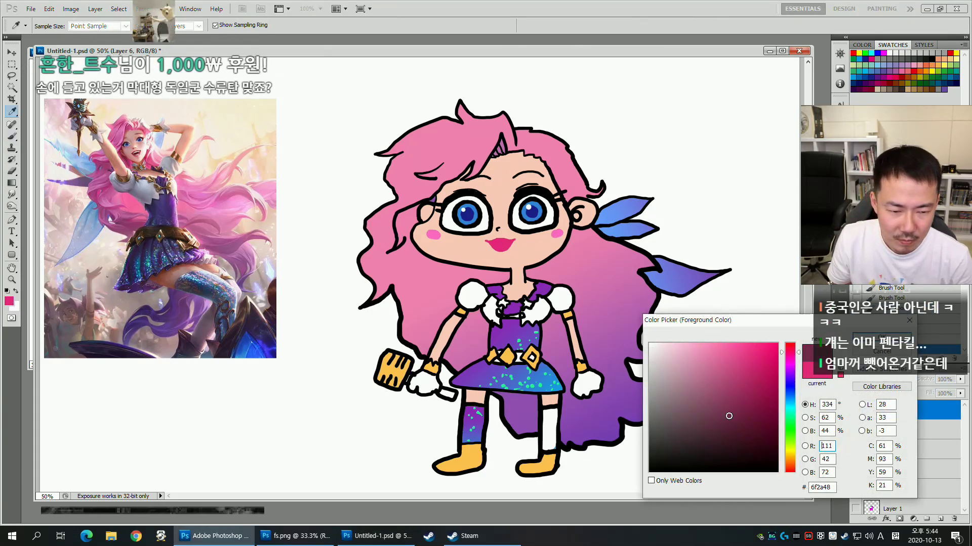
{"action": "key", "text": "Return"}
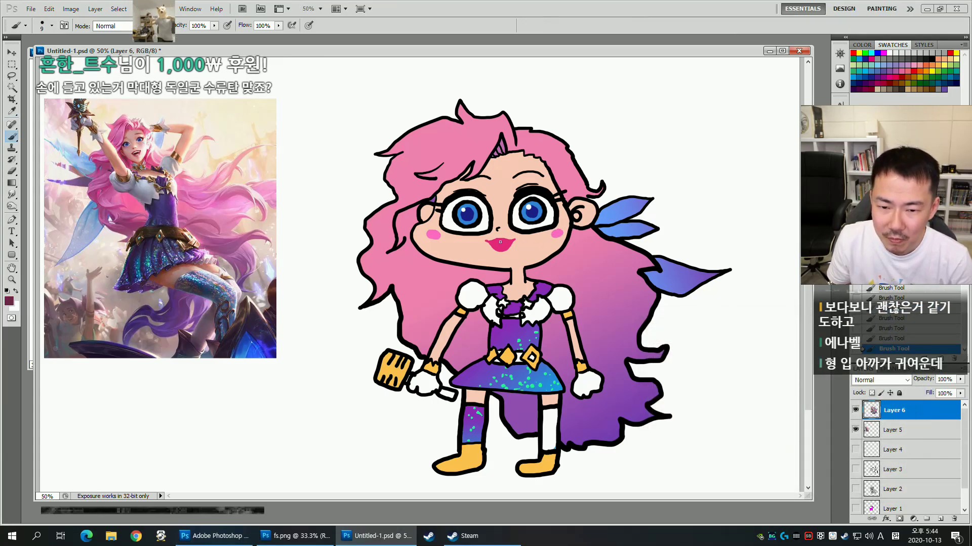
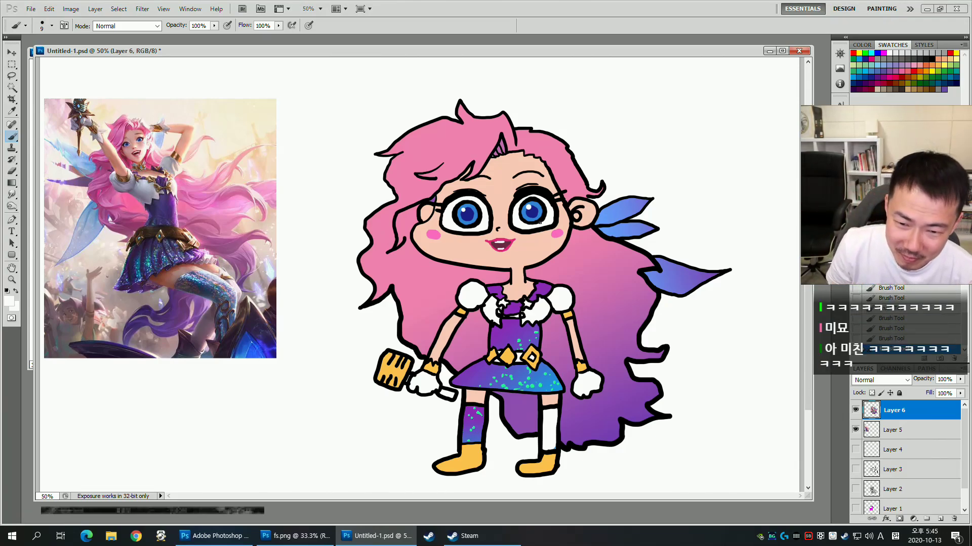
{"action": "key", "text": "w"}
{"action": "left_click", "coordinate": [520, 247]}
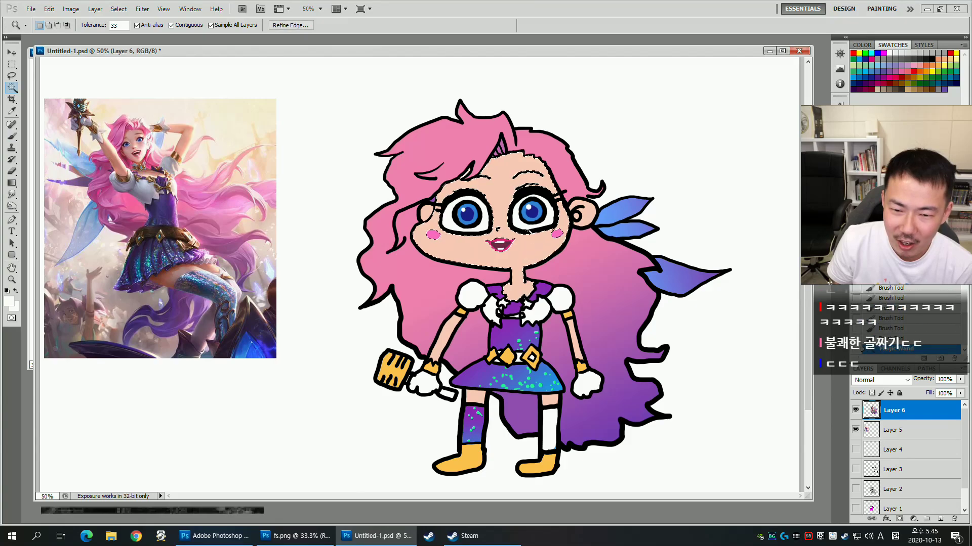
{"action": "key", "text": "d"}
{"action": "key", "text": "ctrl+h"}
{"action": "key", "text": "bracketright"}
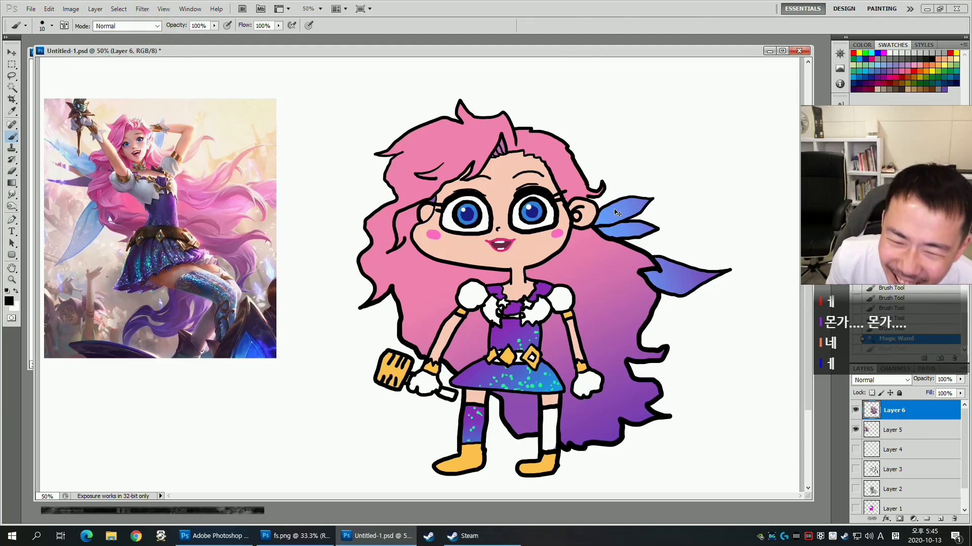
{"action": "key", "text": "ctrl+d"}
Sample the face skin tone and paint over the pink lips with a larger brush.
{"action": "left_click", "coordinate": [523, 247], "text": "alt"}
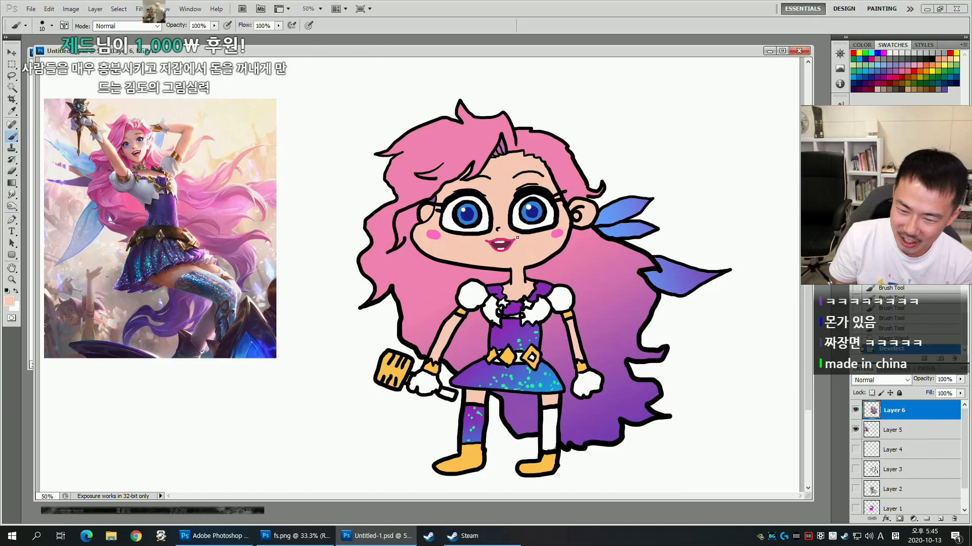
{"action": "left_click_drag", "start_coordinate": [536, 270], "coordinate": [570, 270]}
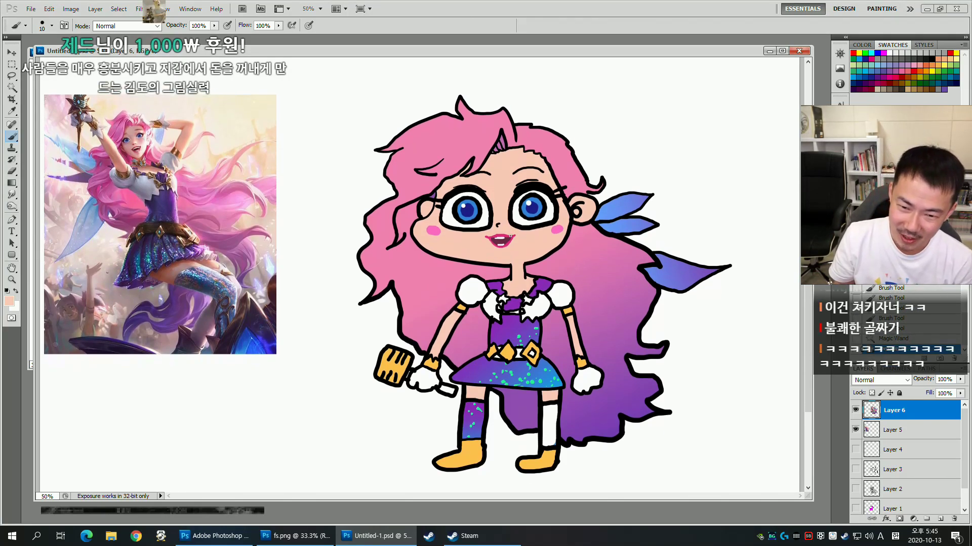
{"action": "key", "text": "bracketright"}
{"action": "mouse_move", "coordinate": [494, 239]}
{"action": "left_mouse_down"}
{"action": "mouse_move", "coordinate": [514, 242]}
{"action": "mouse_move", "coordinate": [494, 248]}
{"action": "left_mouse_up"}
Try out several small black mouth shapes below the nose, undoing each attempt.
{"action": "left_click", "coordinate": [522, 226], "text": "alt"}
{"action": "key", "text": "bracketleft"}
{"action": "key", "text": "bracketleft"}
{"action": "key", "text": "bracketleft"}
{"action": "key", "text": "bracketright"}
{"action": "mouse_move", "coordinate": [492, 237]}
{"action": "left_mouse_down"}
{"action": "mouse_move", "coordinate": [506, 246]}
{"action": "mouse_move", "coordinate": [495, 237]}
{"action": "left_mouse_up"}
{"action": "key", "text": "ctrl+z"}
{"action": "key", "text": "ctrl+z"}
{"action": "key", "text": "bracketright"}
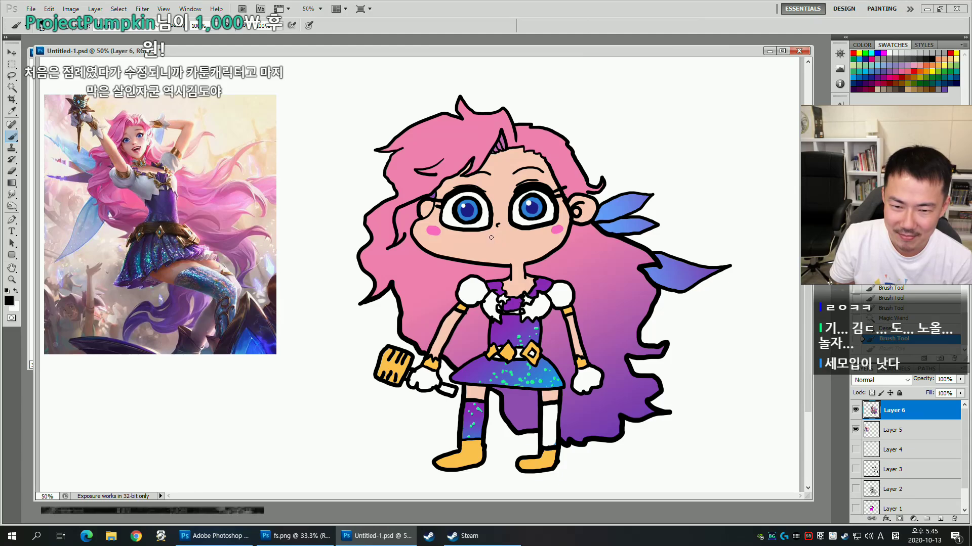
{"action": "left_click_drag", "start_coordinate": [506, 237], "coordinate": [490, 244]}
{"action": "key", "text": "ctrl+z"}
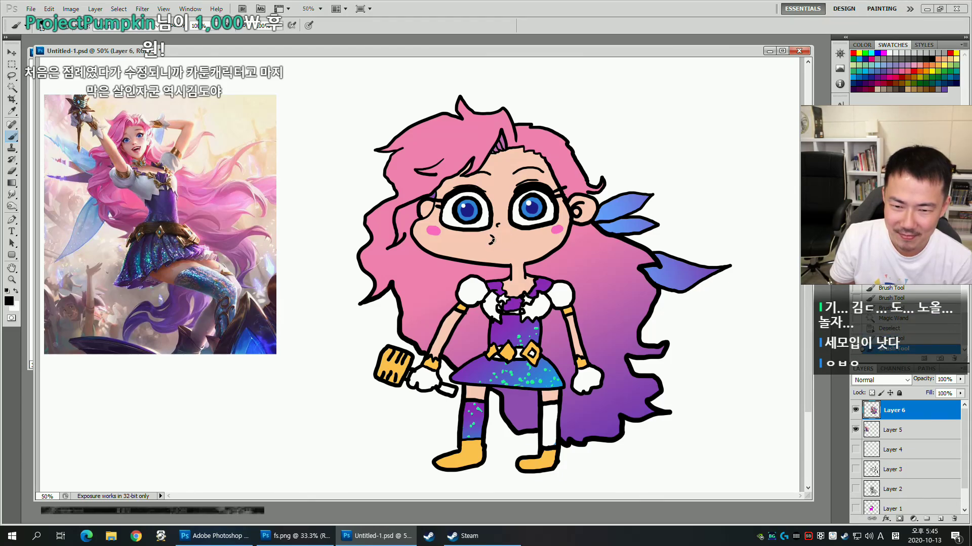
{"action": "key", "text": "ctrl+z"}
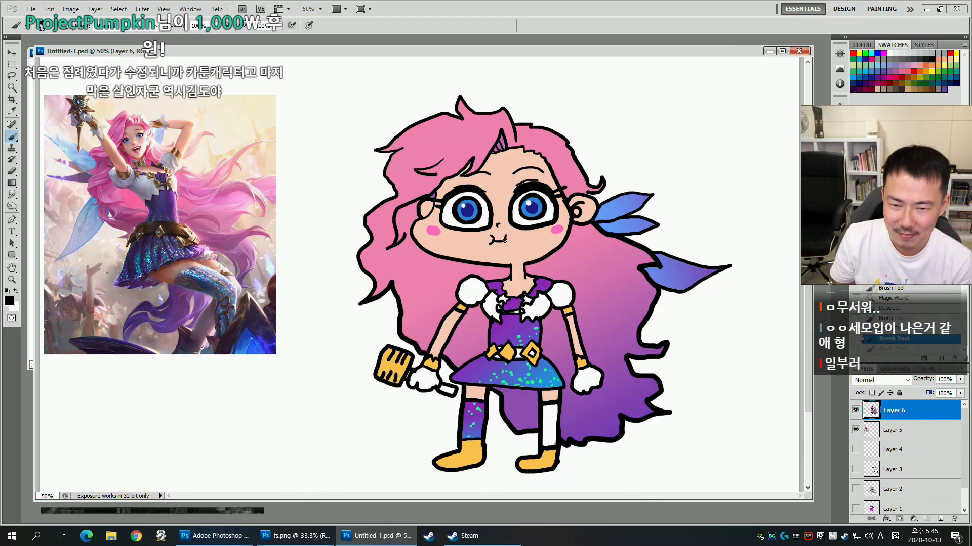
Draw a small curled black smile with a rounded tongue outline beneath it, using a size 15 brush.
{"action": "left_click_drag", "start_coordinate": [507, 235], "coordinate": [498, 240]}
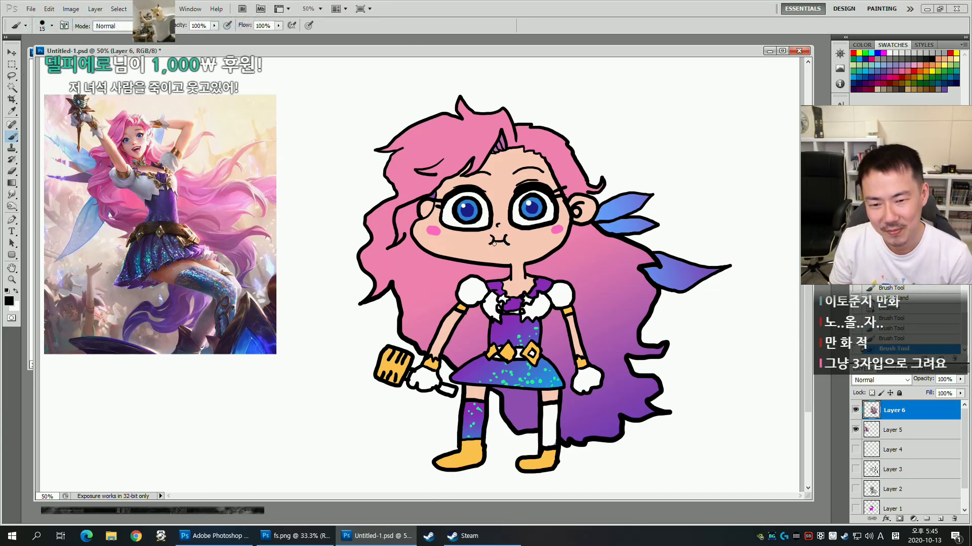
{"action": "left_click_drag", "start_coordinate": [502, 246], "coordinate": [506, 241]}
{"action": "key", "text": "ctrl+z"}
Fill the inside of the tongue outline with a more saturated pink based on the sampled hair colour and deselect it.
{"action": "key", "text": "w"}
{"action": "left_click", "coordinate": [499, 244]}
{"action": "key", "text": "b"}
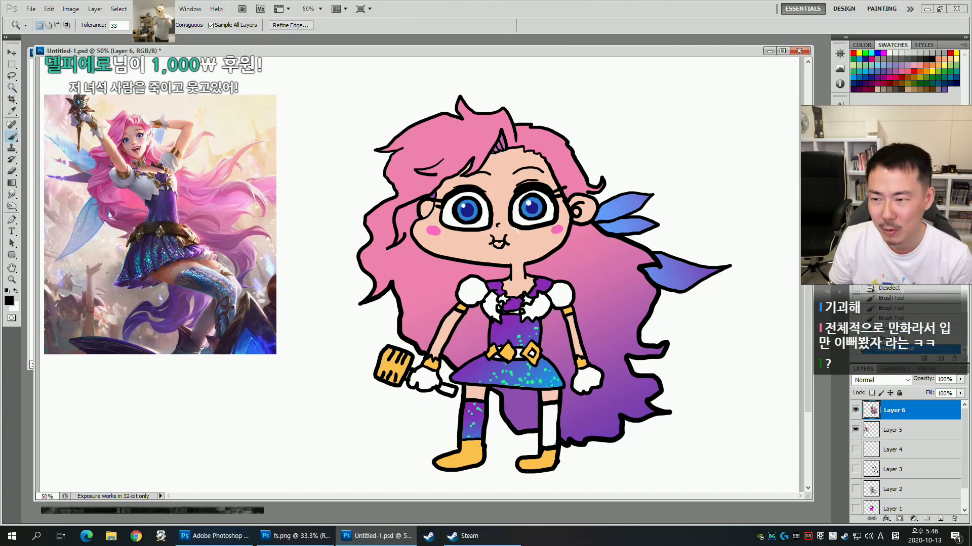
{"action": "left_click", "coordinate": [566, 249], "text": "alt"}
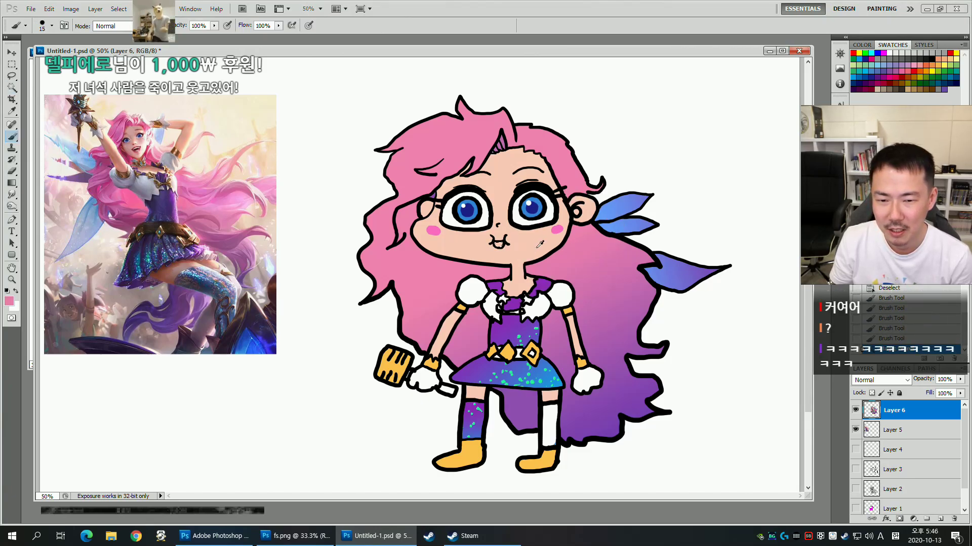
{"action": "left_click", "coordinate": [9, 302]}
{"action": "left_click_drag", "start_coordinate": [729, 354], "coordinate": [741, 350]}
{"action": "left_click", "coordinate": [790, 351]}
{"action": "key", "text": "Return"}
{"action": "key", "text": "b"}
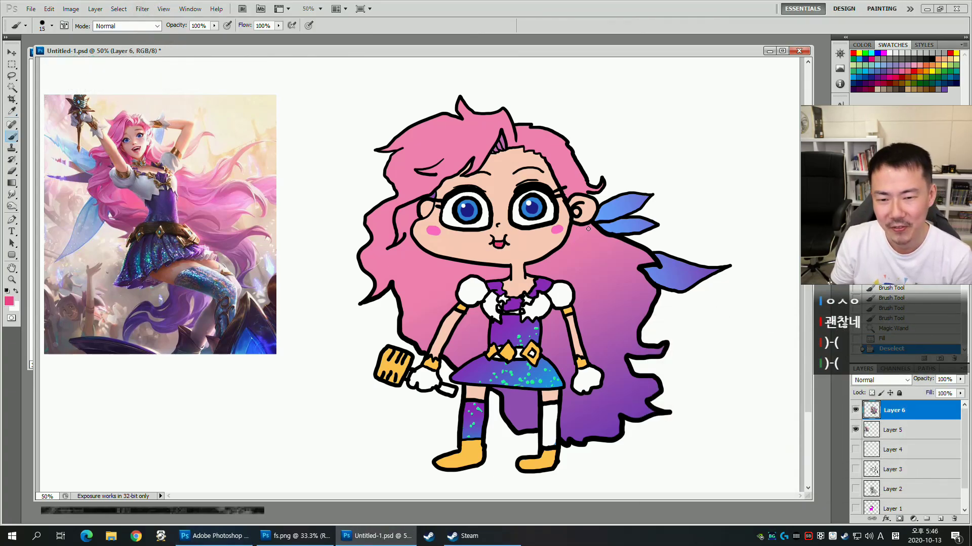
Step back through the history to the earlier pink lips with the open mouth and teeth.
{"action": "scroll", "coordinate": [608, 231], "scroll_direction": "up", "scroll_amount": 1}
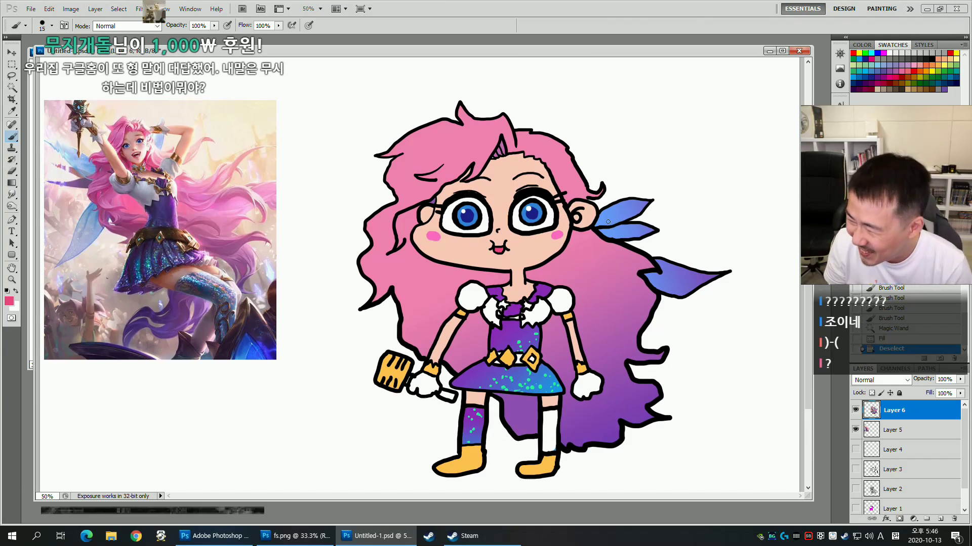
{"action": "key", "text": "ctrl+alt+z"}
{"action": "key", "text": "ctrl+alt+z"}
{"action": "key", "text": "ctrl+alt+z"}
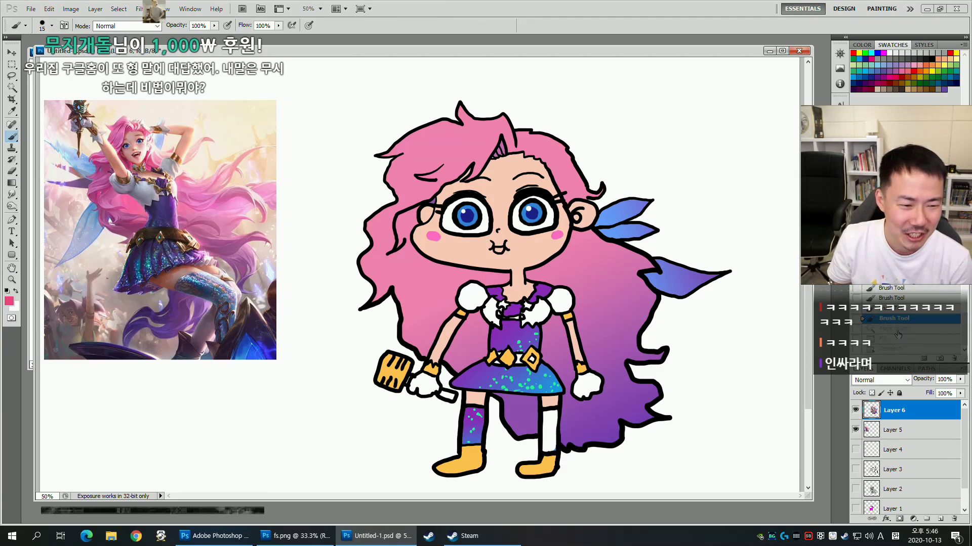
{"action": "left_click", "coordinate": [897, 330]}
{"action": "left_click", "coordinate": [897, 278]}
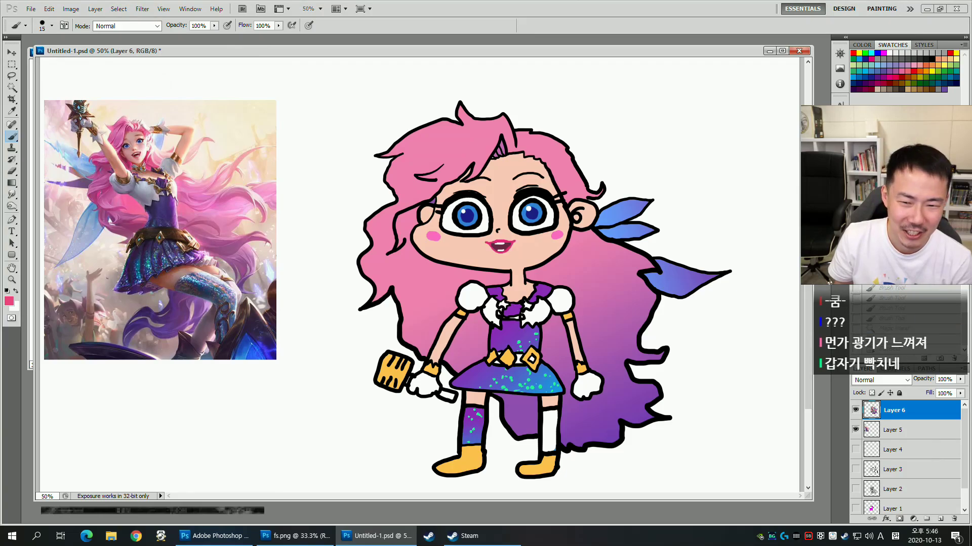
Cover the pink lips with the sampled skin tone using a size 30 brush, and draw a straight black mouth line.
{"action": "left_click", "coordinate": [528, 251], "text": "alt"}
{"action": "key", "text": "bracketright"}
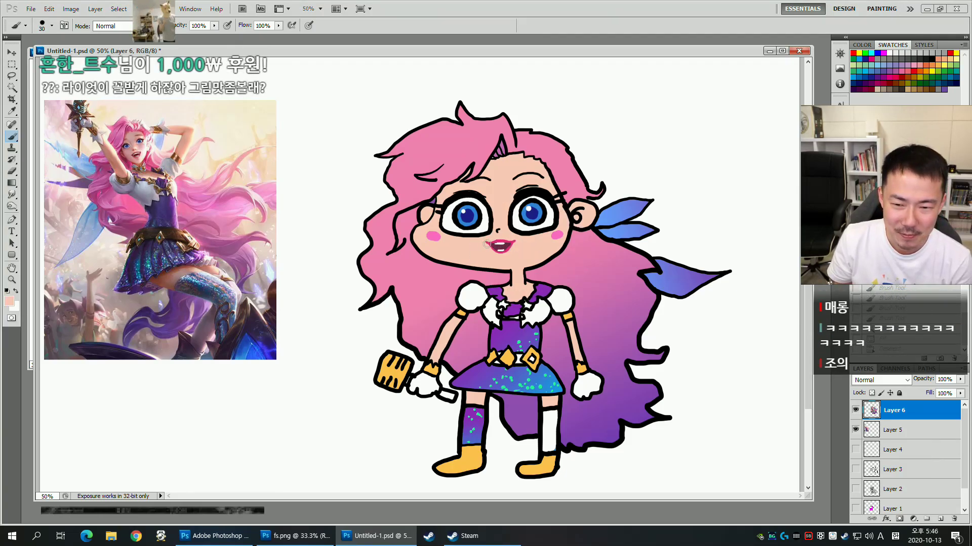
{"action": "key", "text": "d"}
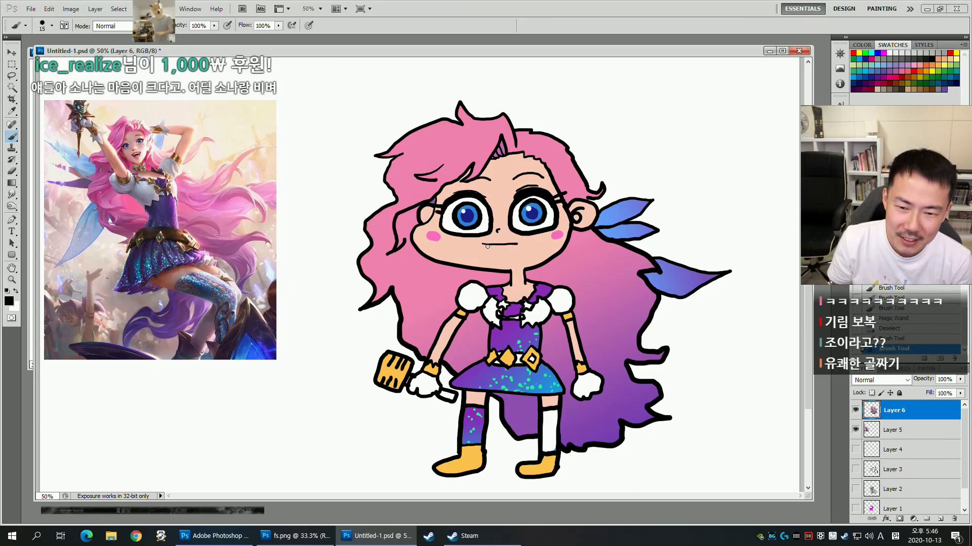
Undo the straight mouth line and draw a black outline of an open grin below the nose.
{"action": "key", "text": "ctrl+z"}
{"action": "key", "text": "ctrl+z"}
{"action": "mouse_move", "coordinate": [481, 243]}
{"action": "left_mouse_down"}
{"action": "mouse_move", "coordinate": [526, 242]}
{"action": "mouse_move", "coordinate": [488, 253]}
{"action": "mouse_move", "coordinate": [498, 255]}
{"action": "left_mouse_up"}
{"action": "key", "text": "ctrl+z"}
{"action": "key", "text": "ctrl+alt+z"}
{"action": "key", "text": "ctrl+alt+z"}
Fill the grin with the white sampled from the eye, deselect it, and draw black vertical lines separating the teeth.
{"action": "key", "text": "w"}
{"action": "left_click", "coordinate": [507, 249]}
{"action": "key", "text": "b"}
{"action": "left_click", "coordinate": [523, 231], "text": "alt"}
{"action": "key", "text": "alt+BackSpace"}
{"action": "key", "text": "ctrl+d"}
{"action": "left_click_drag", "start_coordinate": [499, 243], "coordinate": [500, 254]}
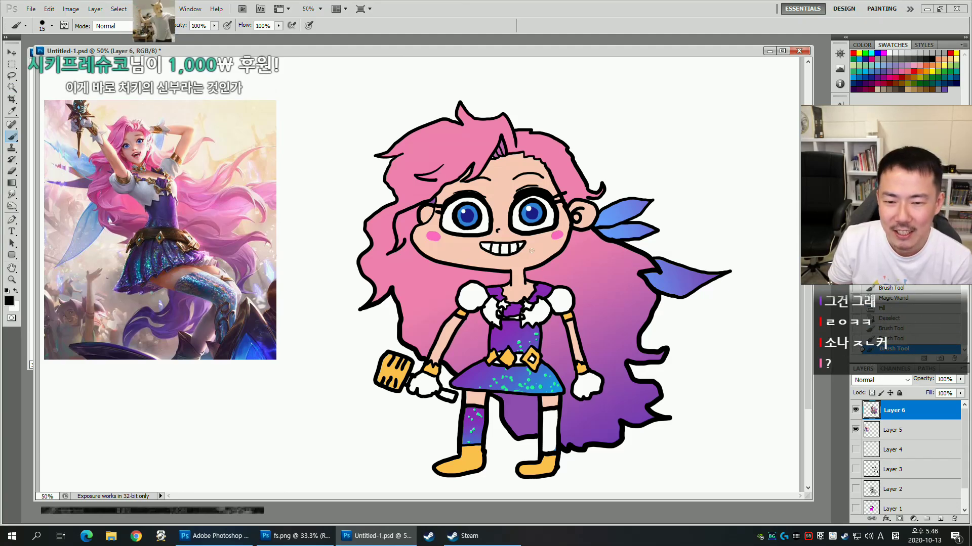
Paint thin lips along the grin inside the selected skin area, using a more saturated pink based on the sampled hair colour.
{"action": "mouse_move", "coordinate": [622, 219]}
{"action": "left_mouse_down"}
{"action": "mouse_move", "coordinate": [651, 229]}
{"action": "mouse_move", "coordinate": [624, 222]}
{"action": "left_mouse_up"}
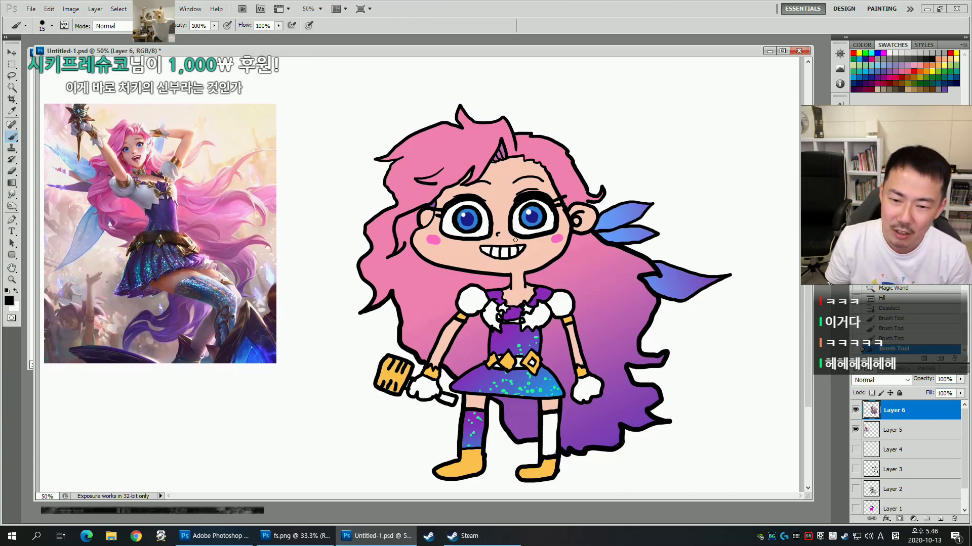
{"action": "key", "text": "w"}
{"action": "left_click", "coordinate": [536, 241]}
{"action": "key", "text": "b"}
{"action": "left_click", "coordinate": [580, 244], "text": "alt"}
{"action": "left_click", "coordinate": [9, 302]}
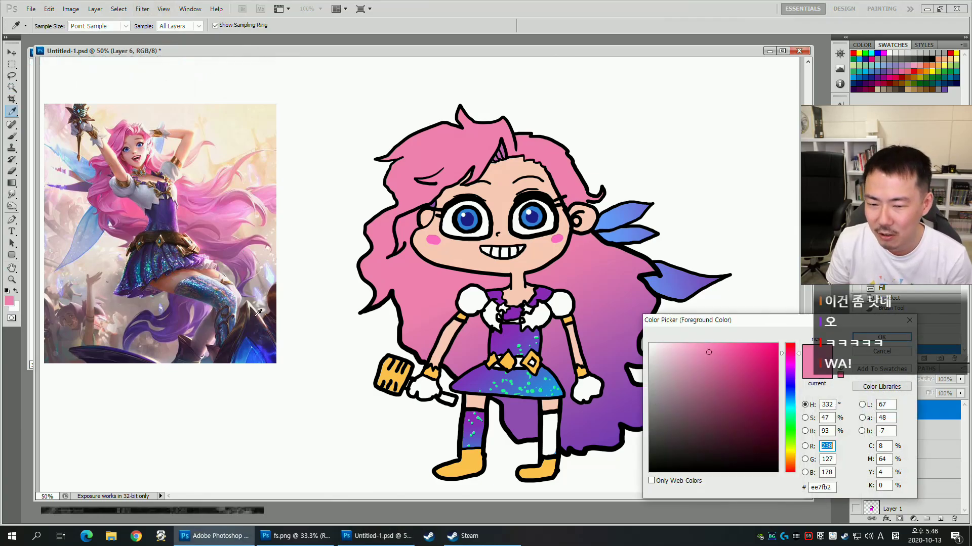
{"action": "left_click", "coordinate": [865, 350]}
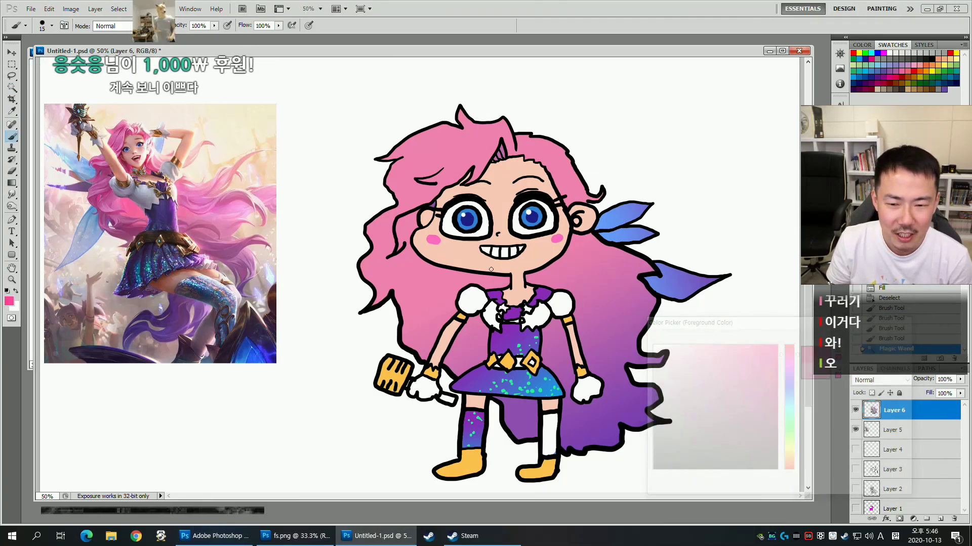
{"action": "left_click_drag", "start_coordinate": [480, 247], "coordinate": [520, 247]}
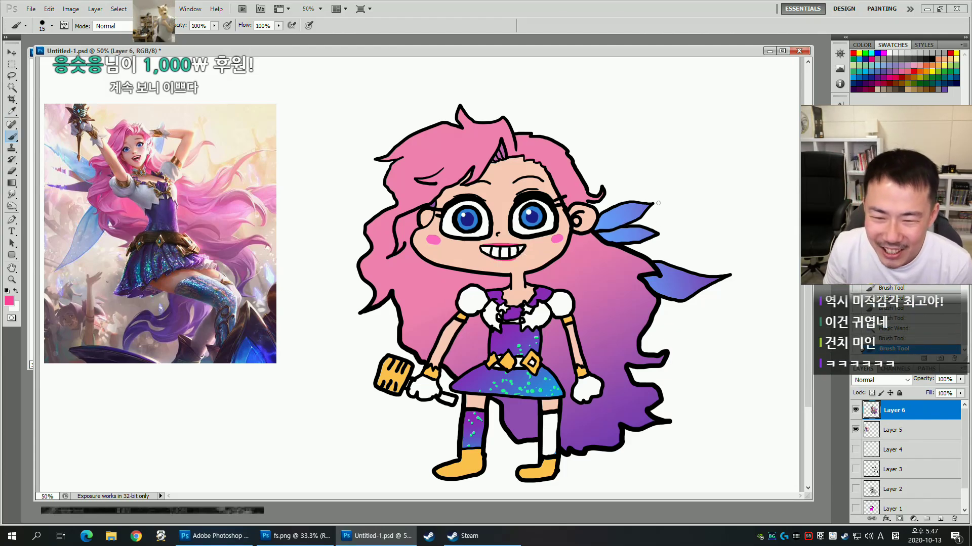
Select a freehand area around the mouth and scale it down to about 83.5%.
{"action": "key", "text": "l"}
{"action": "left_click_drag", "start_coordinate": [473, 248], "coordinate": [535, 240]}
{"action": "left_click_drag", "start_coordinate": [472, 248], "coordinate": [474, 247]}
{"action": "key", "text": "ctrl+t"}
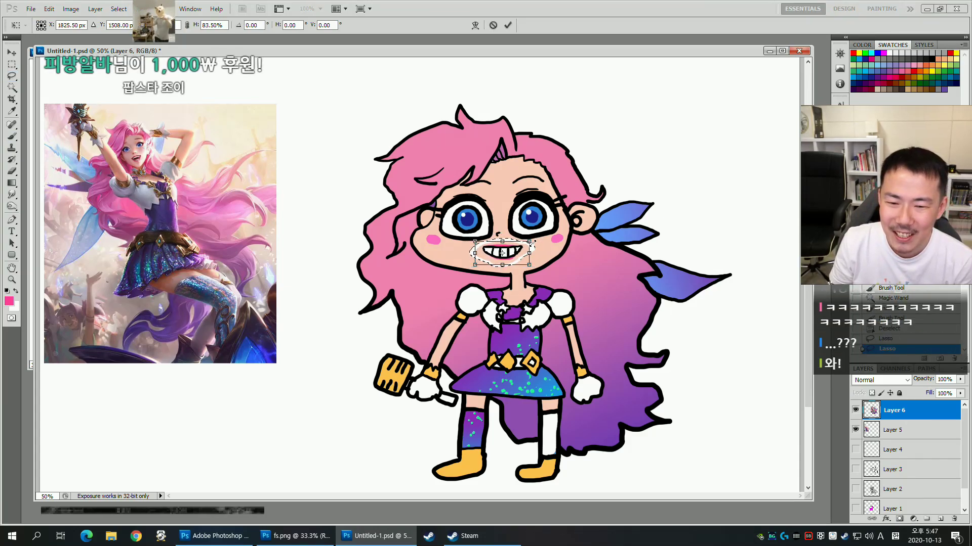
{"action": "key", "text": "Return"}
Fill the gap around the shrunken mouth with the sampled skin tone and deselect it.
{"action": "key", "text": "b"}
{"action": "left_click", "coordinate": [544, 245], "text": "alt"}
{"action": "key", "text": "alt+BackSpace"}
{"action": "key", "text": "ctrl+d"}
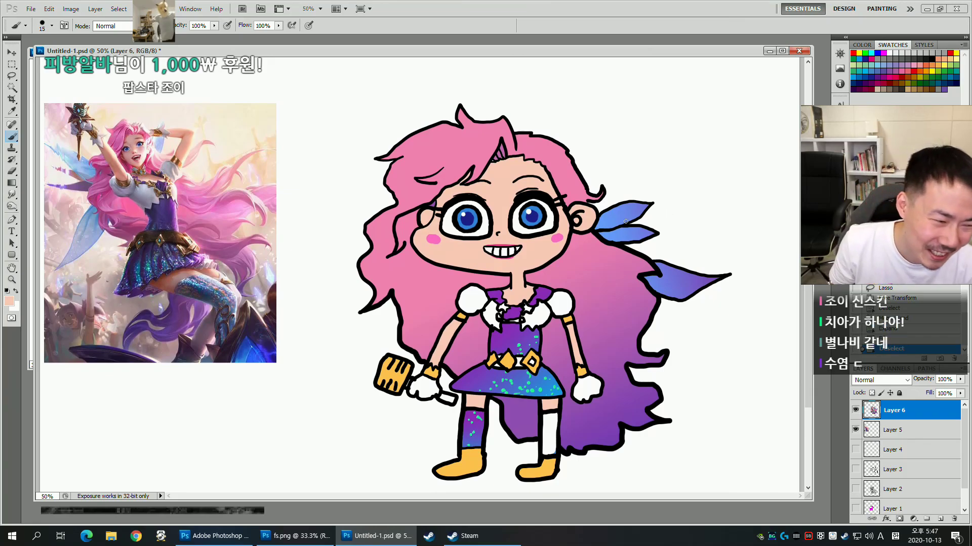
{"action": "key", "text": "space"}
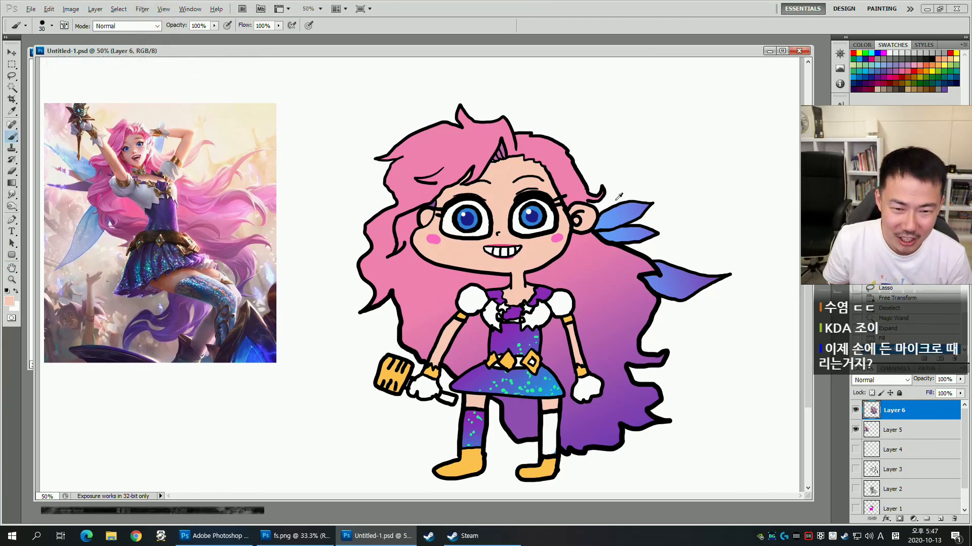
Handwrite the name "세라핀" in black beside the character's head, using a size 15 brush.
{"action": "left_click", "coordinate": [598, 199], "text": "alt"}
{"action": "key", "text": "bracketleft"}
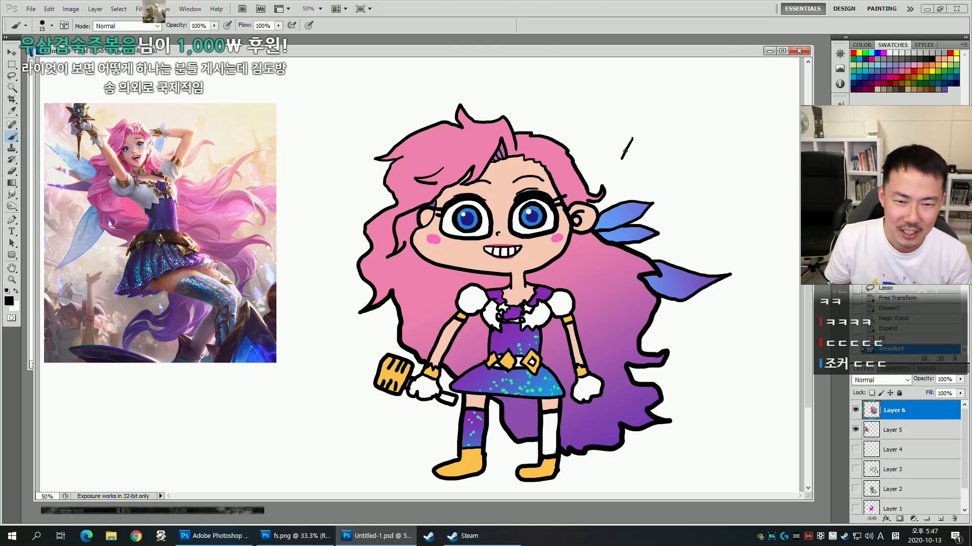
{"action": "left_click_drag", "start_coordinate": [641, 148], "coordinate": [642, 147]}
{"action": "left_click_drag", "start_coordinate": [639, 144], "coordinate": [645, 163]}
{"action": "left_click_drag", "start_coordinate": [651, 148], "coordinate": [663, 165]}
{"action": "left_click_drag", "start_coordinate": [665, 153], "coordinate": [689, 161]}
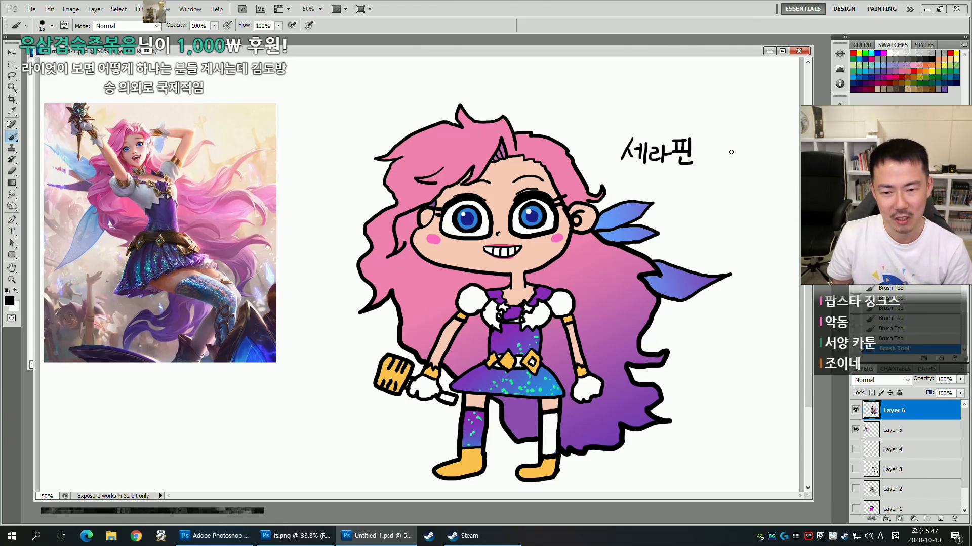
Delete Layer 5, which holds the reference picture.
{"action": "key", "text": "h"}
{"action": "left_click_drag", "start_coordinate": [702, 369], "coordinate": [716, 326]}
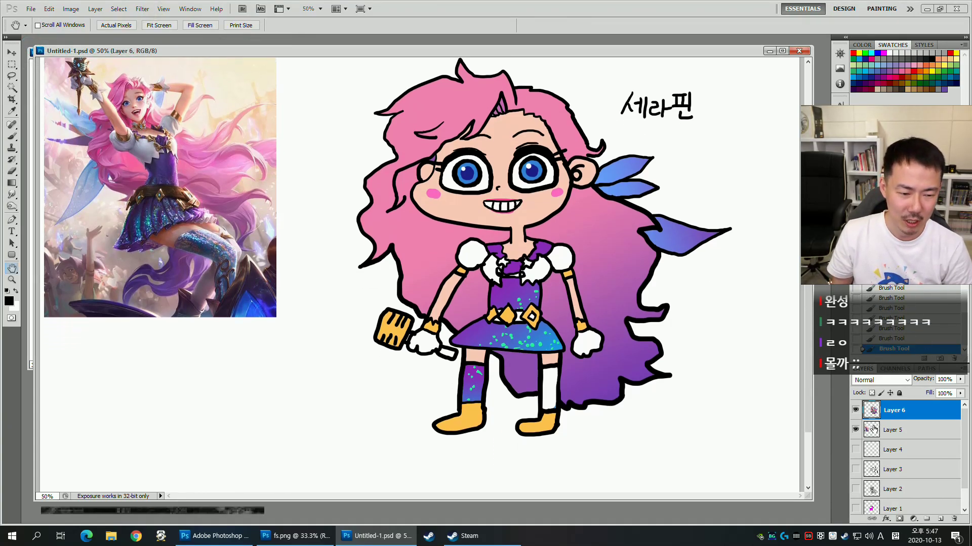
{"action": "left_click", "coordinate": [875, 430]}
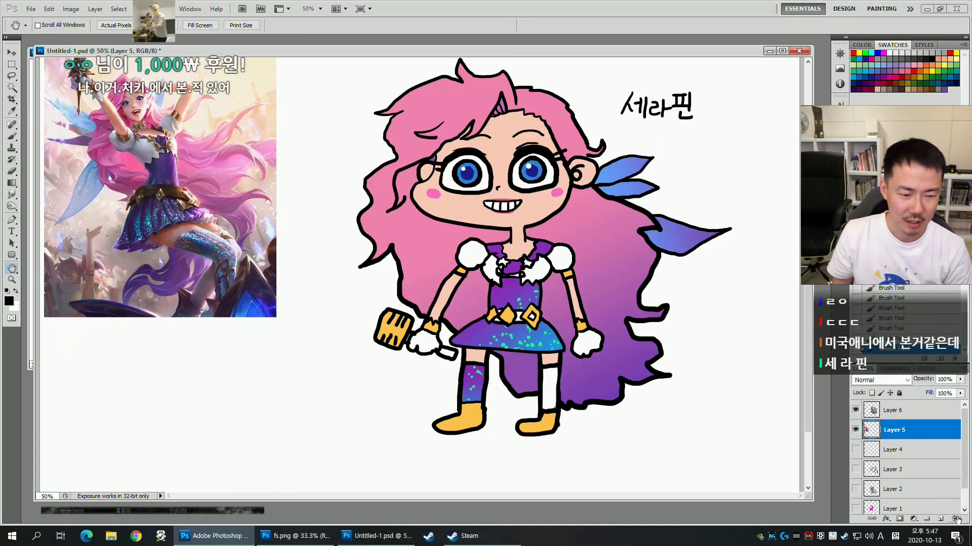
{"action": "left_click", "coordinate": [956, 518]}
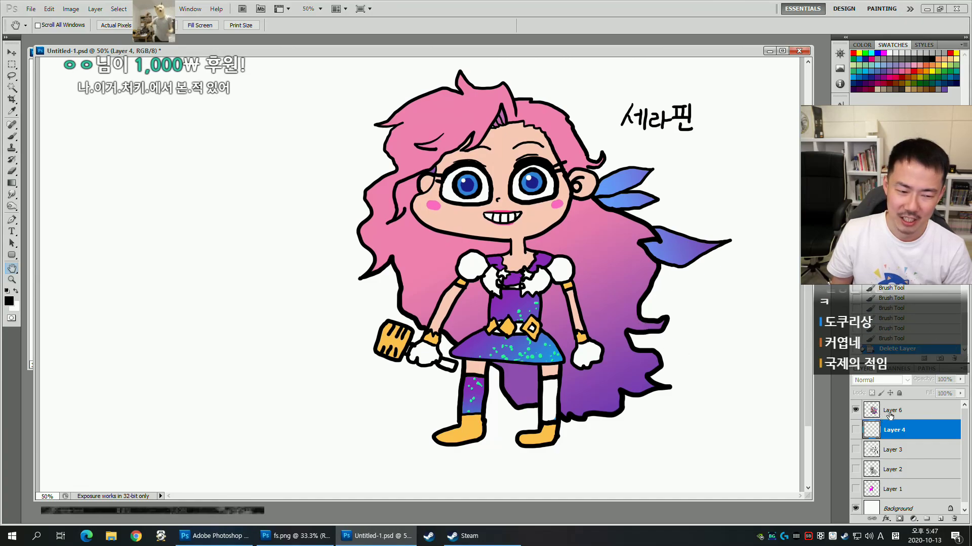
Move the character drawing on Layer 6 towards the middle of the canvas and save the document.
{"action": "left_click", "coordinate": [887, 416]}
{"action": "key", "text": "v"}
{"action": "left_click_drag", "start_coordinate": [710, 257], "coordinate": [676, 262]}
{"action": "key", "text": "ctrl+s"}
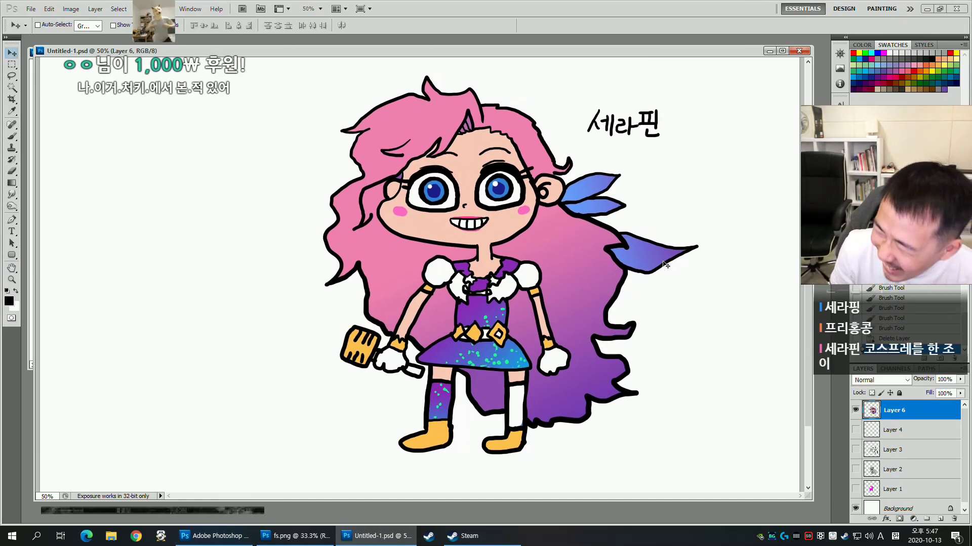
Hide Layer 6 and delete the empty Layer 4.
{"action": "left_click", "coordinate": [855, 411]}
{"action": "left_click", "coordinate": [855, 430]}
{"action": "left_click", "coordinate": [893, 429]}
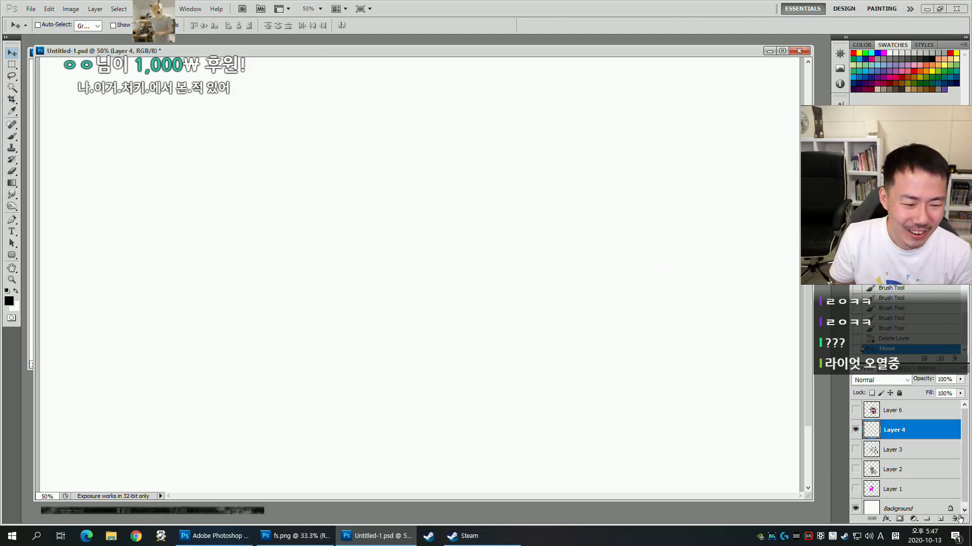
{"action": "left_click", "coordinate": [955, 519]}
Show and hide Layer 1 and Layer 2 in turn to review the earlier drawings.
{"action": "left_click", "coordinate": [855, 469]}
{"action": "left_click", "coordinate": [889, 466]}
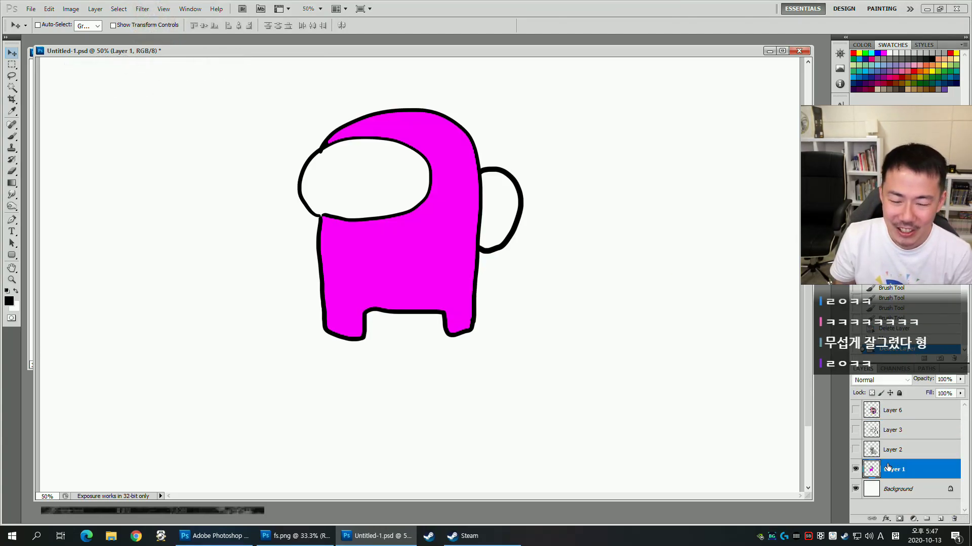
{"action": "left_click", "coordinate": [855, 470]}
{"action": "left_click", "coordinate": [855, 449]}
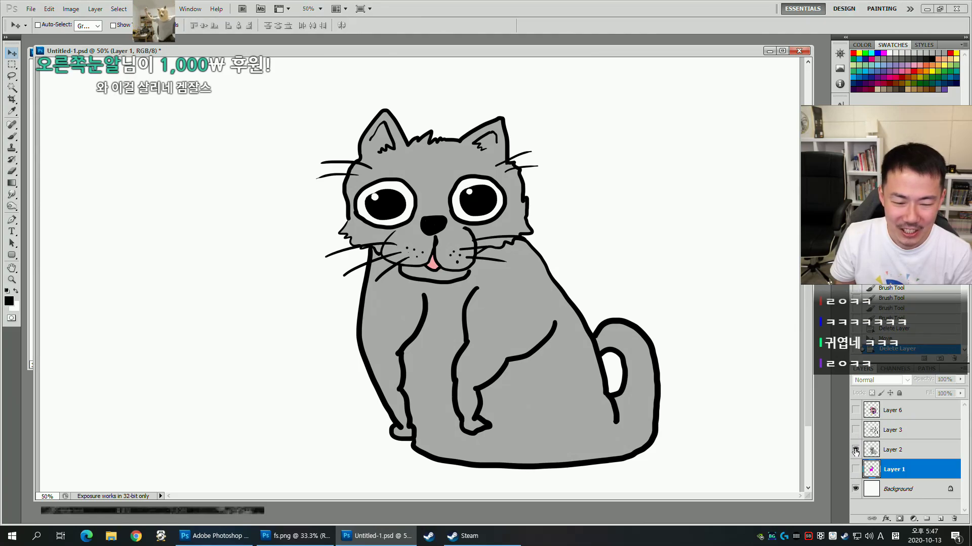
{"action": "left_click", "coordinate": [855, 449]}
Narrow the Untitled-1.psd window to uncover fs.png, and show fs.png at 50% beside it.
{"action": "left_click_drag", "start_coordinate": [35, 400], "coordinate": [356, 400]}
{"action": "left_click_drag", "start_coordinate": [323, 369], "coordinate": [273, 287]}
{"action": "key", "text": "ctrl+plus"}
{"action": "left_click", "coordinate": [524, 69]}
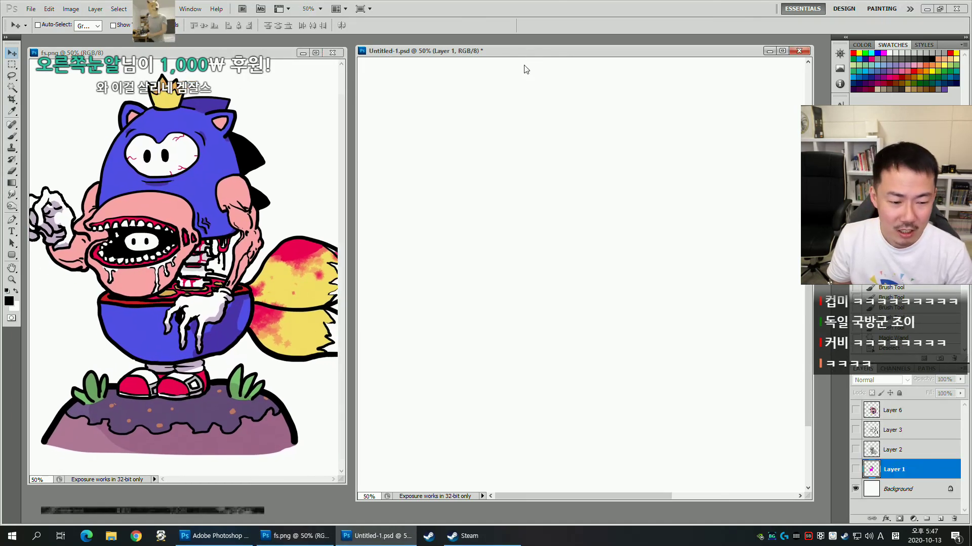
Show the cat drawing on Layer 2 and bring the whole cat into view.
{"action": "left_click", "coordinate": [855, 456]}
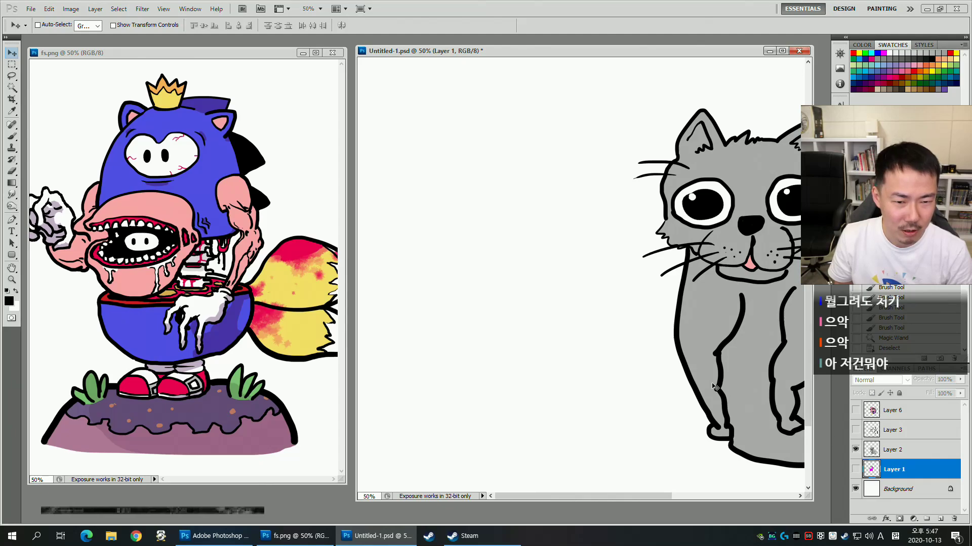
{"action": "left_click_drag", "start_coordinate": [717, 391], "coordinate": [553, 348]}
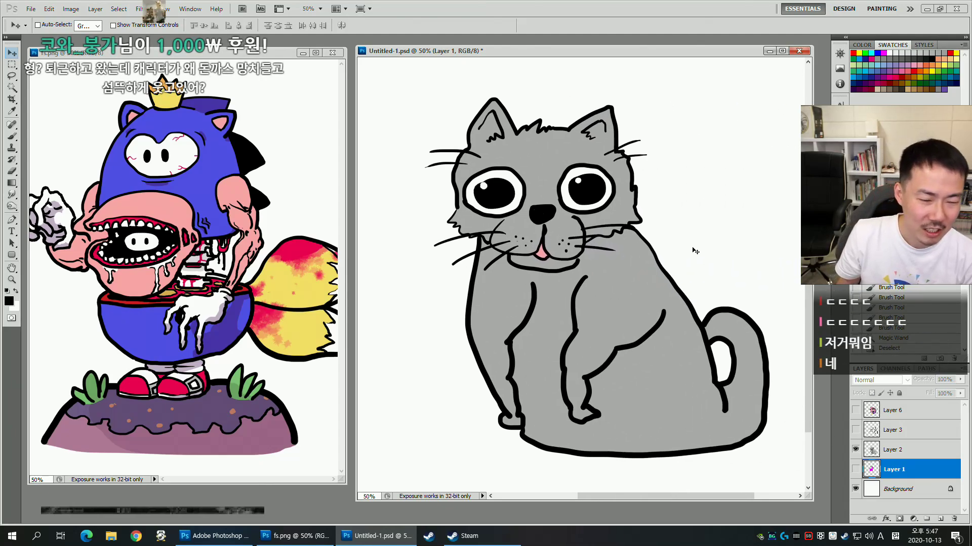
{"action": "key", "text": "h"}
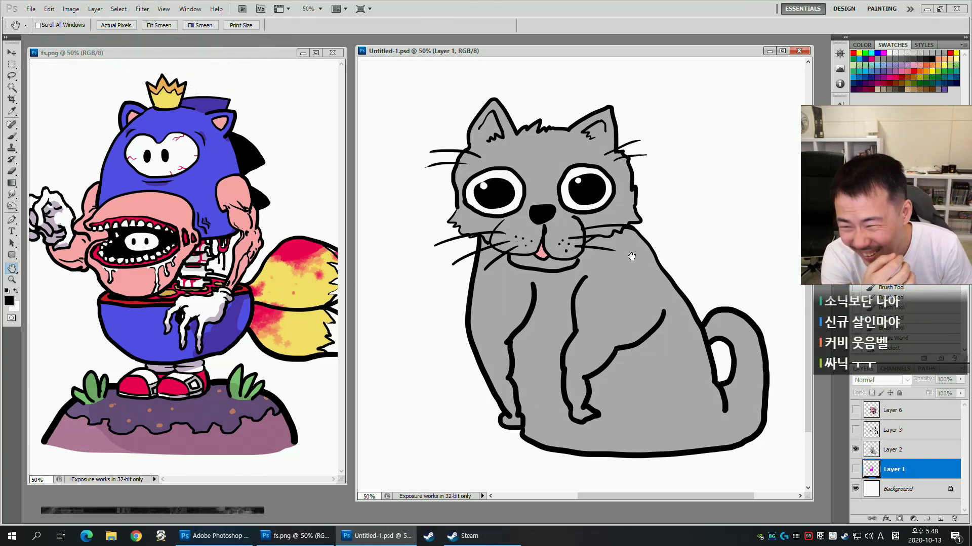
Open 3745914-fallguysxsonic2.png, place it beside the fs.png drawing for comparison, and close it.
{"action": "key", "text": "ctrl+o"}
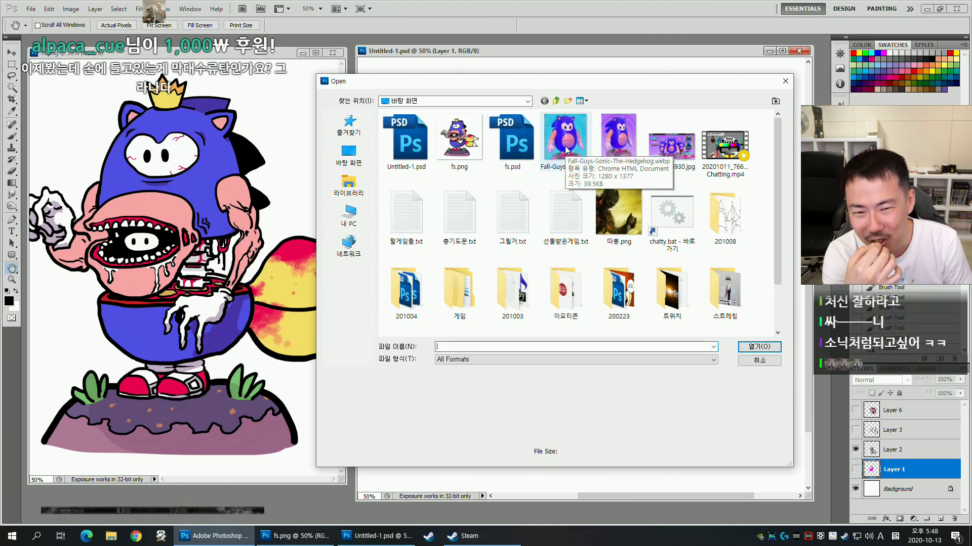
{"action": "right_click", "coordinate": [611, 148]}
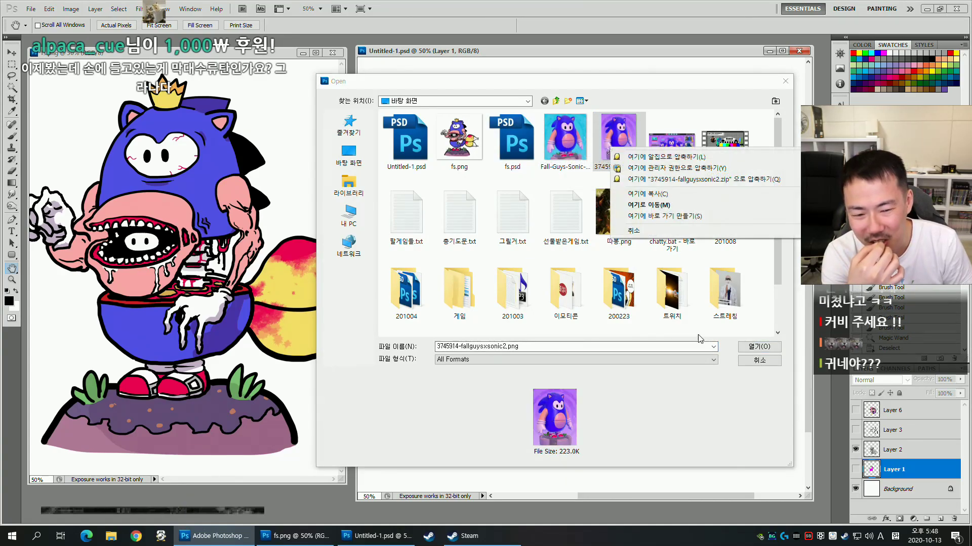
{"action": "left_click", "coordinate": [750, 344]}
{"action": "left_click_drag", "start_coordinate": [145, 53], "coordinate": [452, 136]}
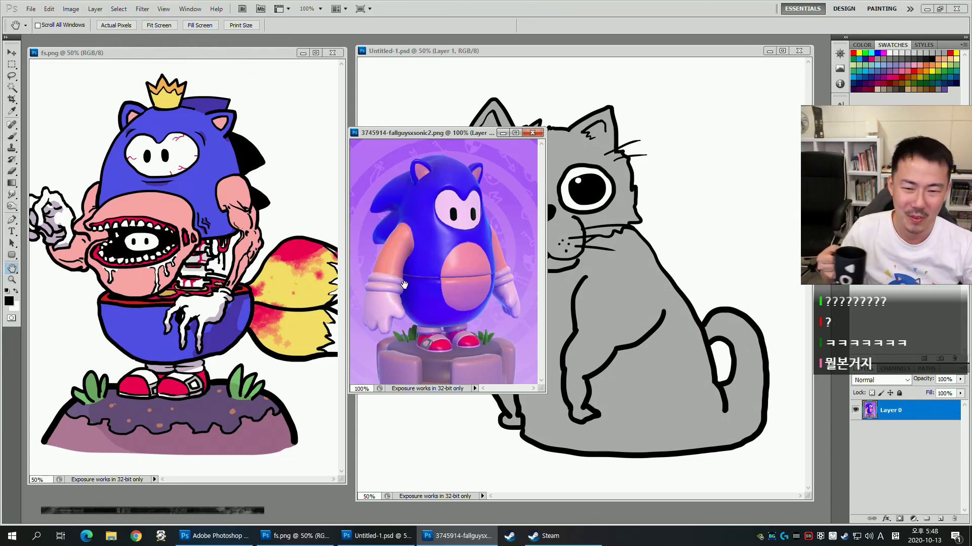
{"action": "left_click_drag", "start_coordinate": [463, 138], "coordinate": [355, 251]}
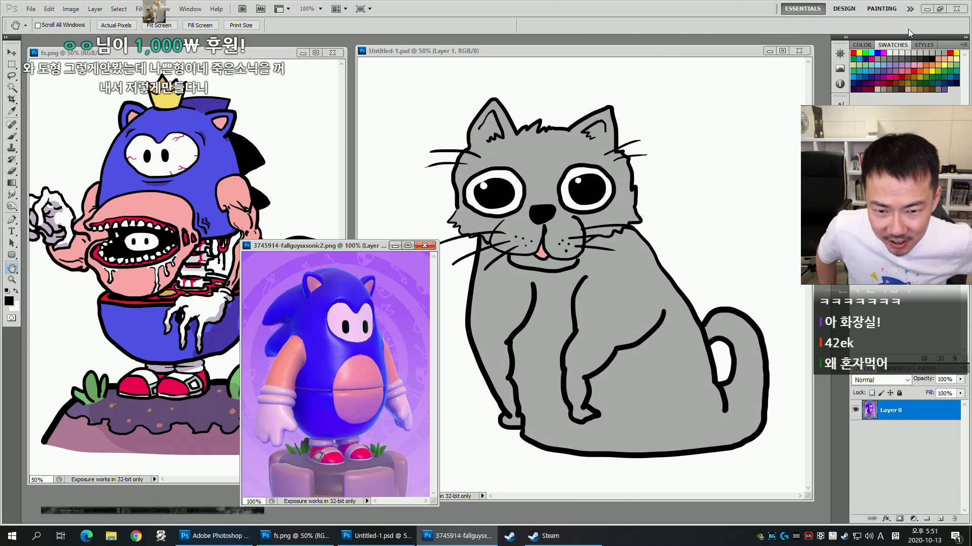
{"action": "left_click", "coordinate": [425, 246]}
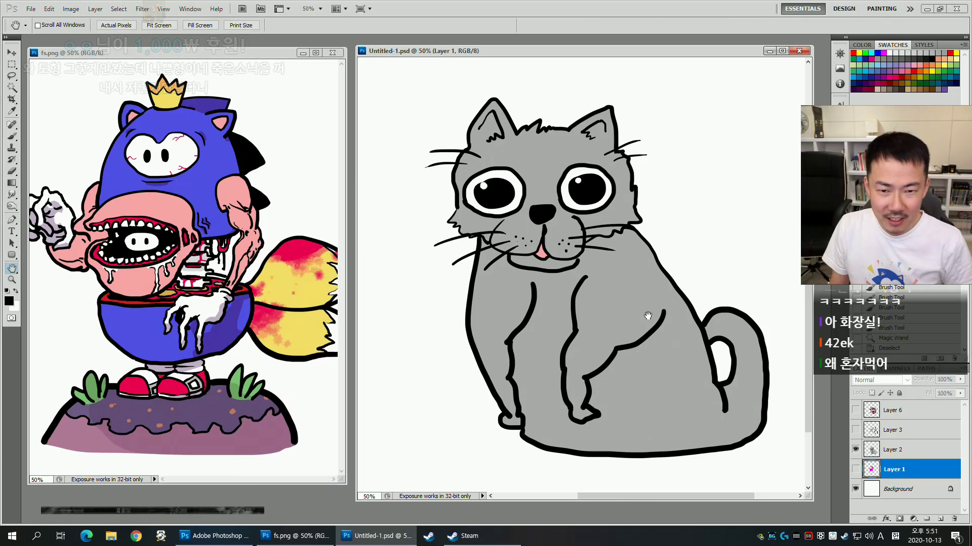
Hide Layer 2, show and select the character drawing on Layer 6, and save the document.
{"action": "left_click", "coordinate": [855, 449]}
{"action": "left_click", "coordinate": [855, 409]}
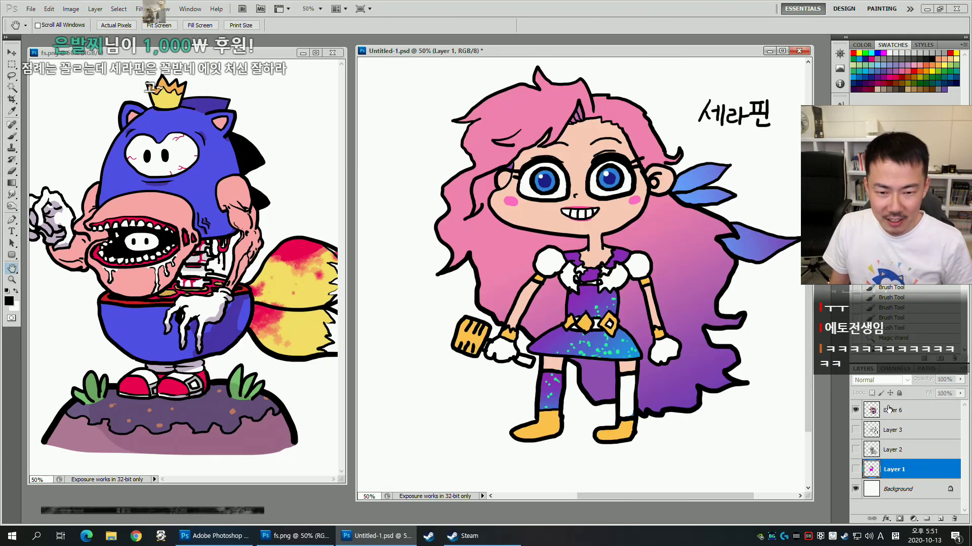
{"action": "left_click", "coordinate": [896, 410]}
{"action": "mouse_move", "coordinate": [729, 339]}
{"action": "left_mouse_down"}
{"action": "mouse_move", "coordinate": [658, 347]}
{"action": "mouse_move", "coordinate": [674, 343]}
{"action": "left_mouse_up"}
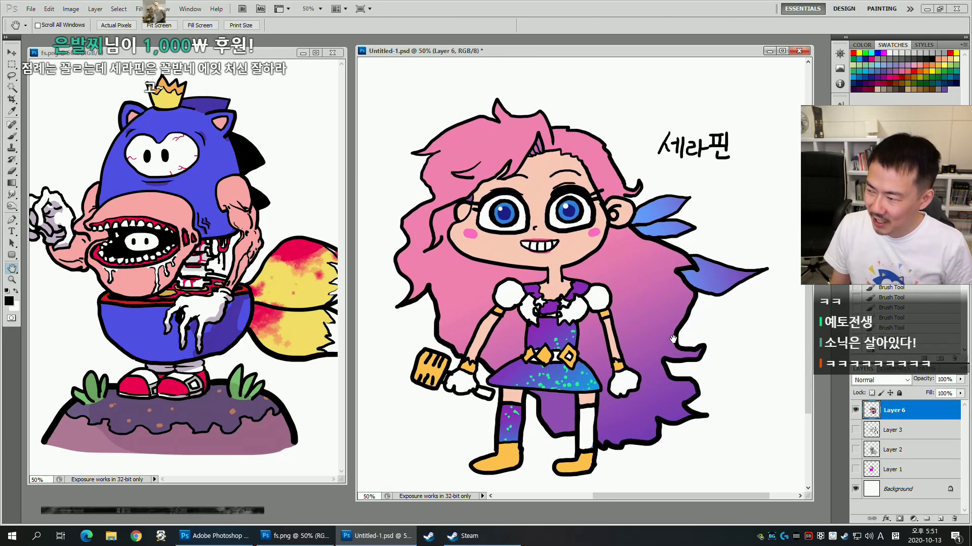
{"action": "key", "text": "ctrl+s"}
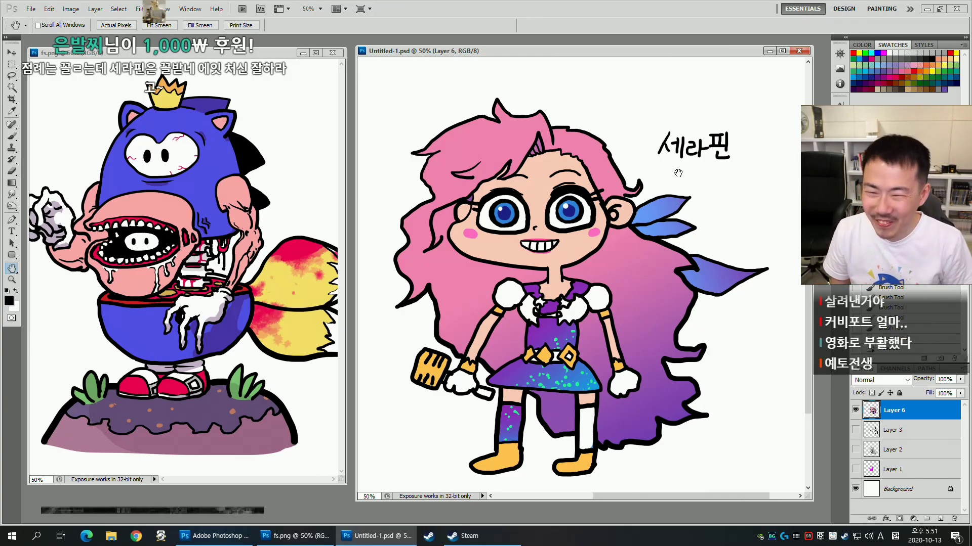
{"action": "left_click_drag", "start_coordinate": [674, 128], "coordinate": [690, 112]}
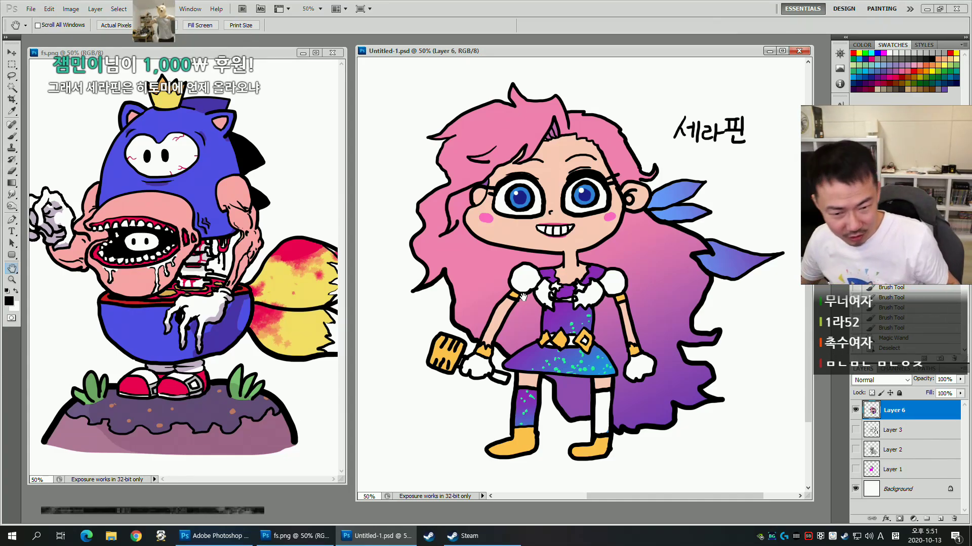
{"action": "left_click_drag", "start_coordinate": [591, 191], "coordinate": [593, 190]}
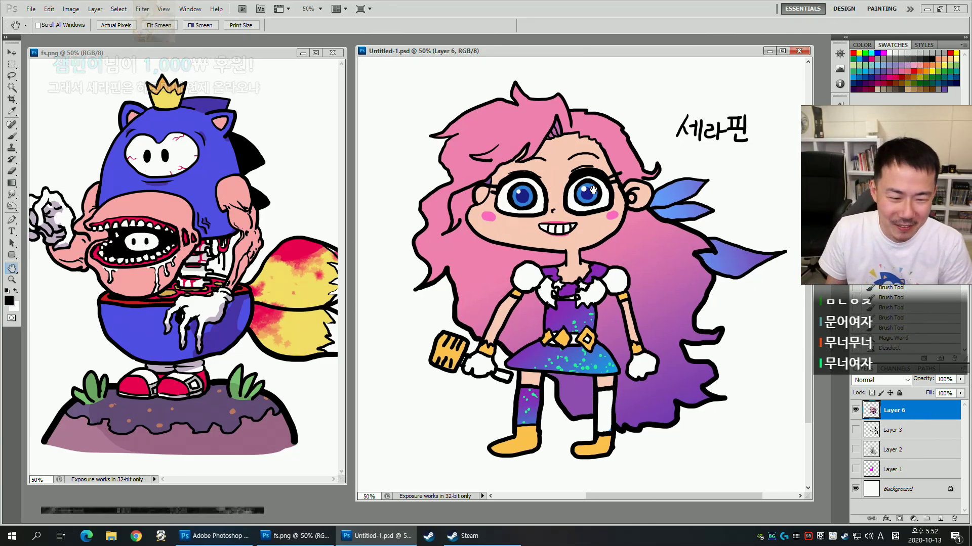
Create a new 3000 × 3000 pixel document with a white background and place its window beside fs.png.
{"action": "left_click", "coordinate": [31, 9]}
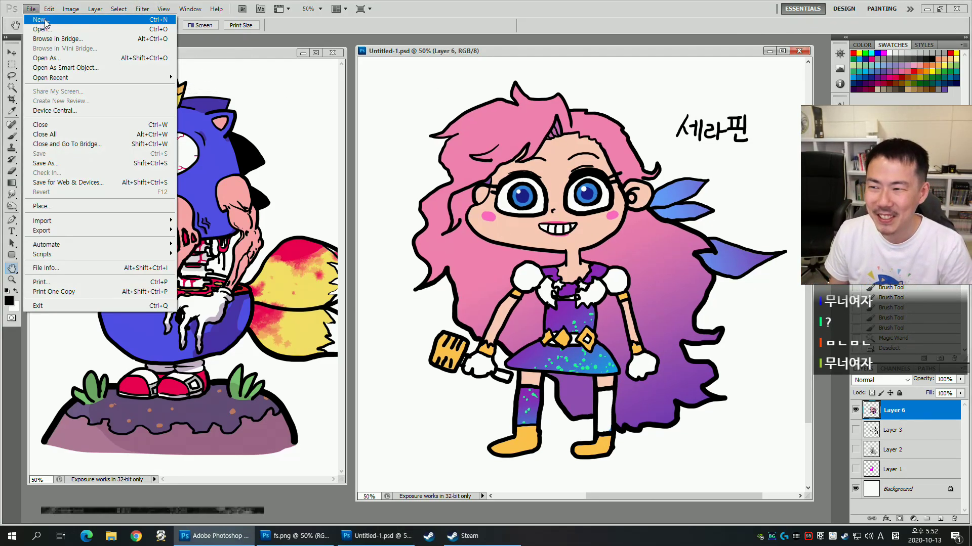
{"action": "left_click", "coordinate": [38, 20]}
{"action": "double_click", "coordinate": [457, 185]}
{"action": "type", "text": "3000"}
{"action": "key", "text": "Tab"}
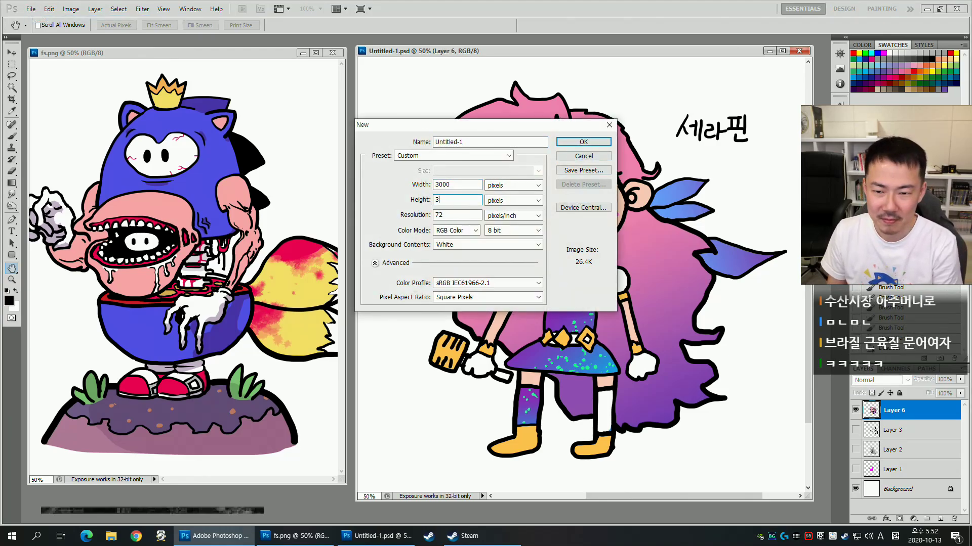
{"action": "type", "text": "3000"}
{"action": "key", "text": "Return"}
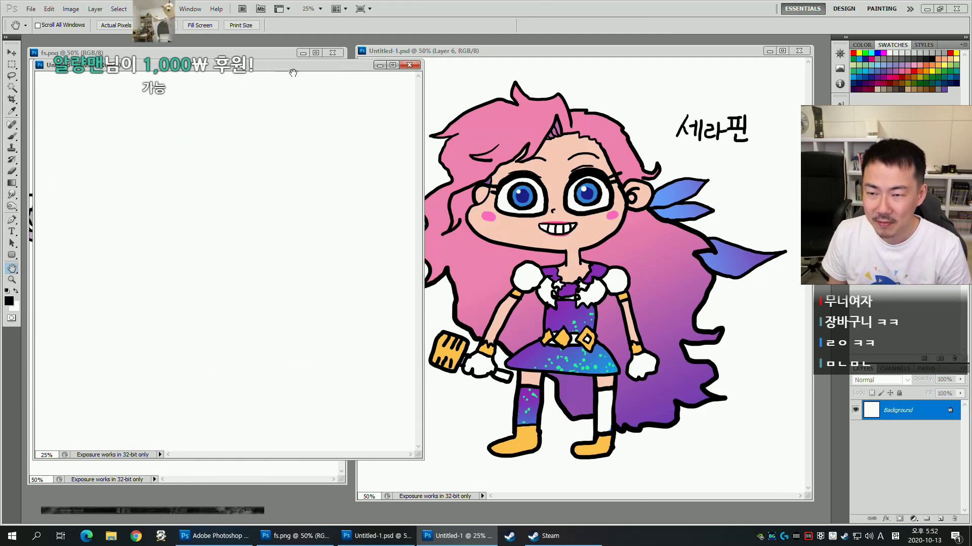
{"action": "left_click_drag", "start_coordinate": [362, 68], "coordinate": [683, 49]}
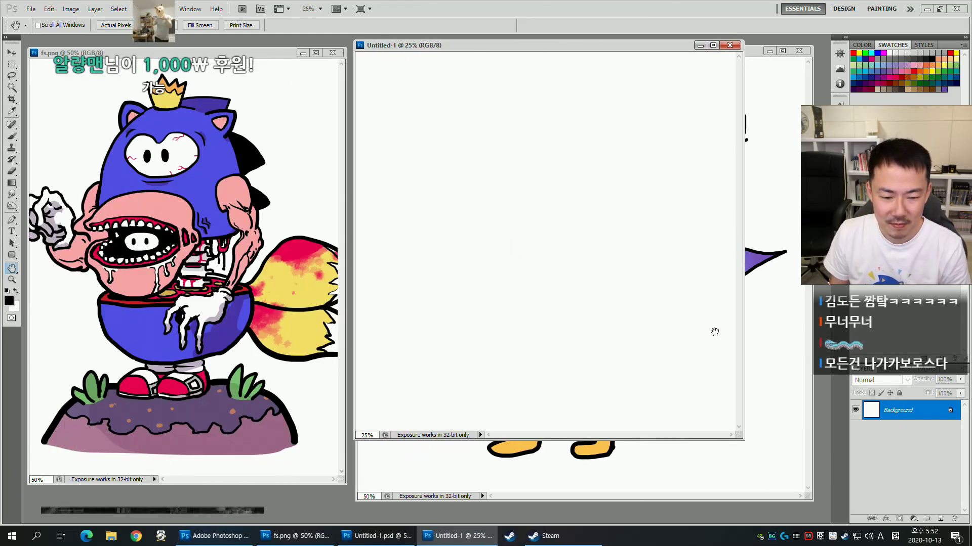
Enlarge the blank canvas's window to show the whole canvas, then bring the Untitled-1.psd document to the front.
{"action": "left_click_drag", "start_coordinate": [765, 479], "coordinate": [803, 508]}
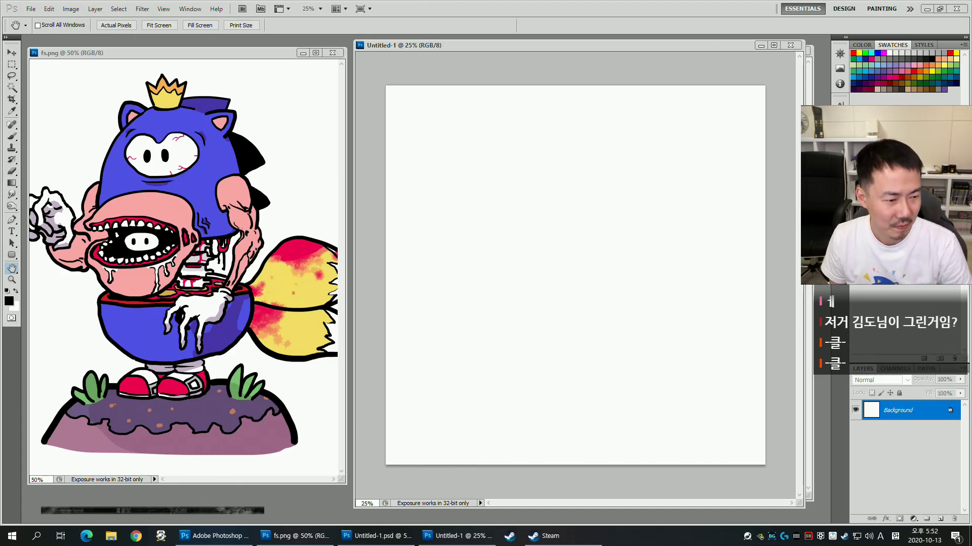
{"action": "left_click", "coordinate": [469, 457]}
{"action": "left_click", "coordinate": [383, 536]}
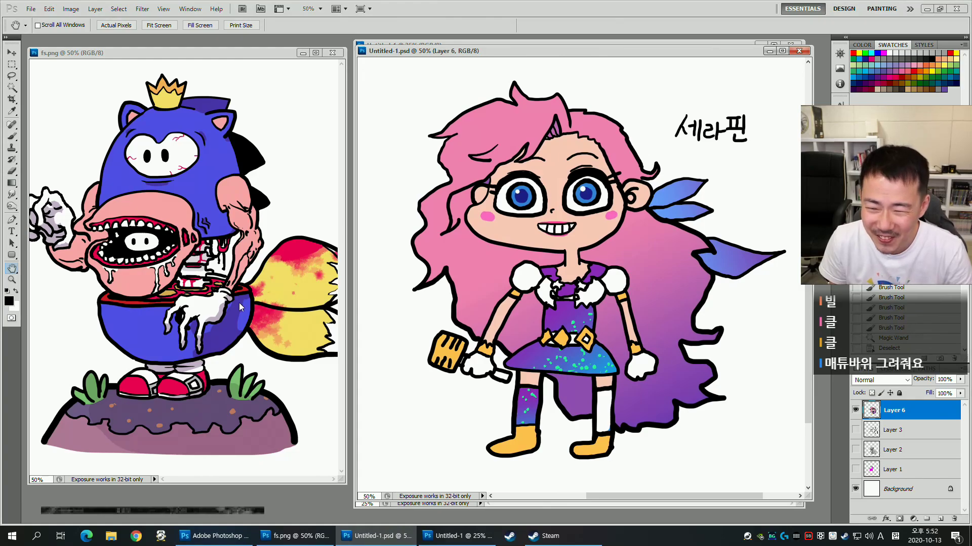
Zoom the fs.png document out to 33.3% so the whole drawing fits in its window.
{"action": "left_click", "coordinate": [246, 269]}
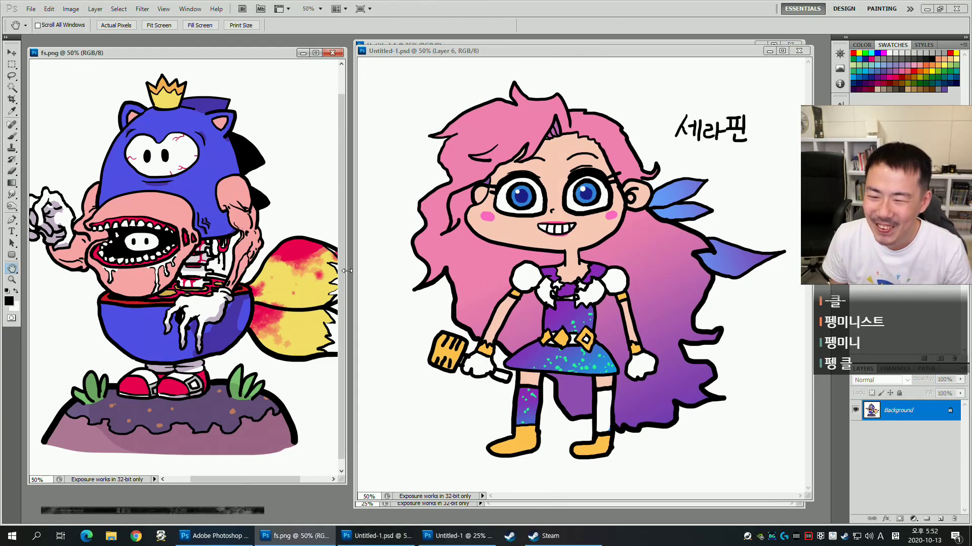
{"action": "key", "text": "ctrl+minus"}
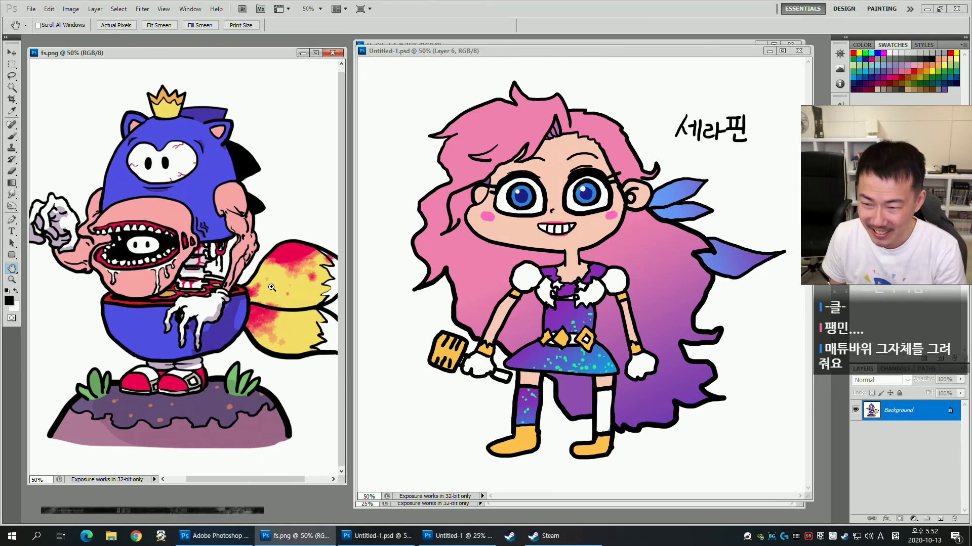
{"action": "key", "text": "ctrl+minus"}
Hide Layer 6 in Untitled-1.psd and review the cat drawings on Layer 2 and Layer 3 one at a time, hiding each again.
{"action": "left_click", "coordinate": [553, 210]}
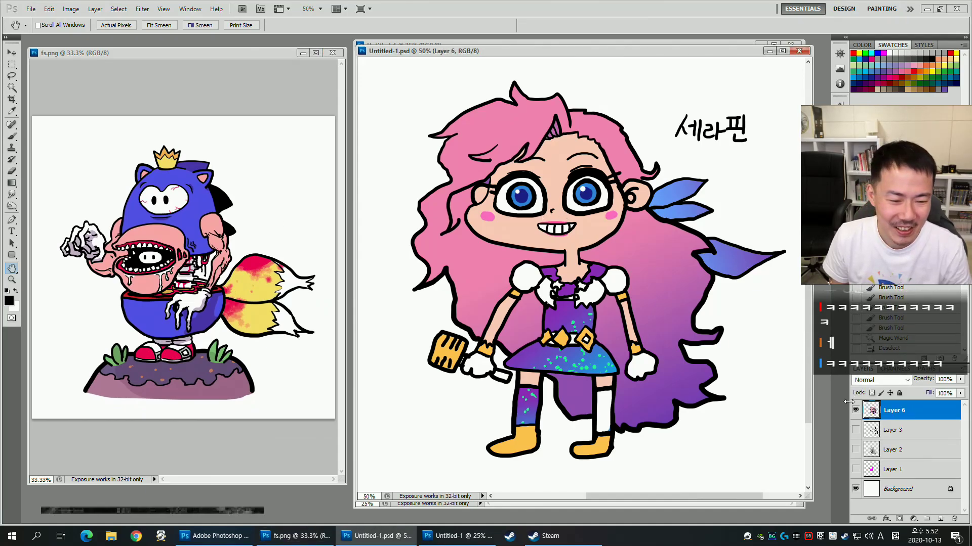
{"action": "left_click_drag", "start_coordinate": [855, 410], "coordinate": [858, 470]}
{"action": "left_click", "coordinate": [855, 449]}
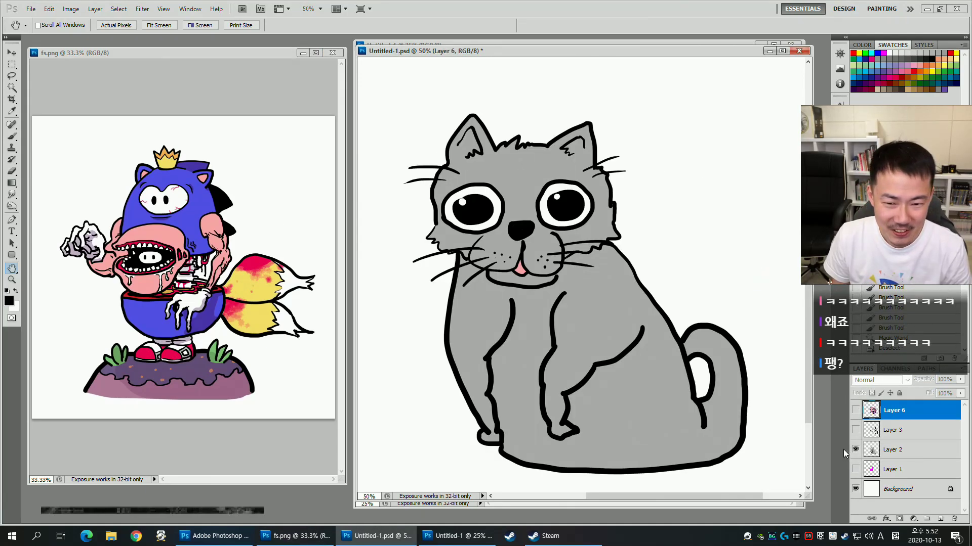
{"action": "left_click", "coordinate": [855, 450]}
{"action": "left_click", "coordinate": [855, 430]}
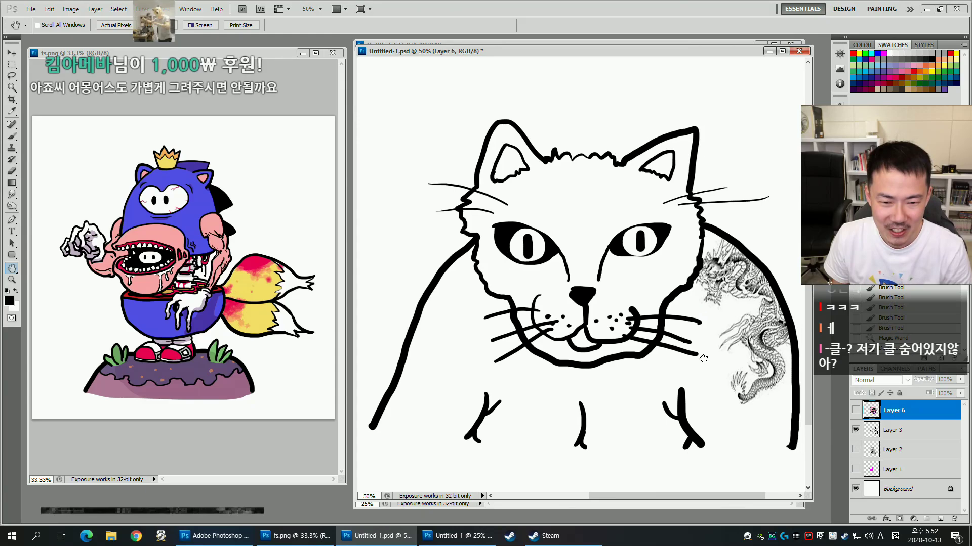
{"action": "left_click_drag", "start_coordinate": [701, 363], "coordinate": [706, 361]}
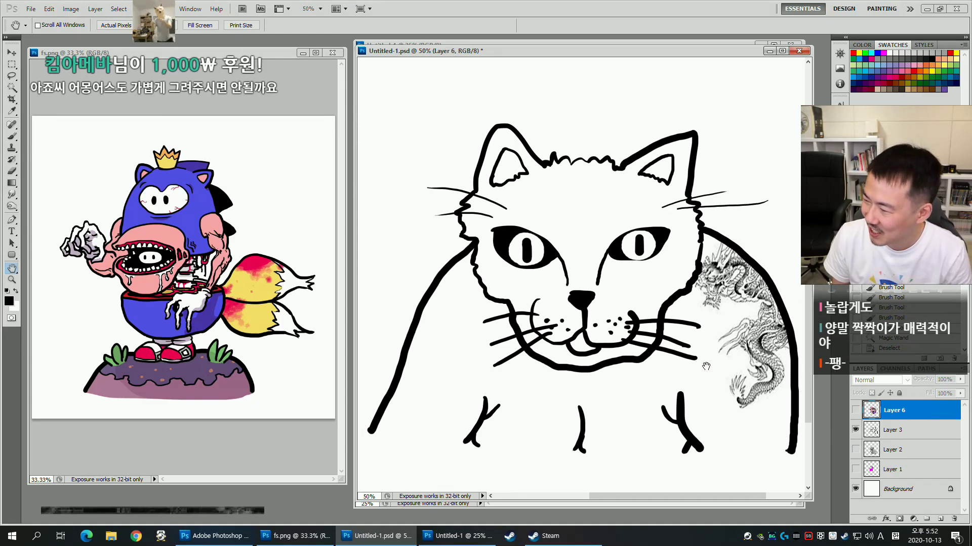
{"action": "left_click", "coordinate": [855, 430]}
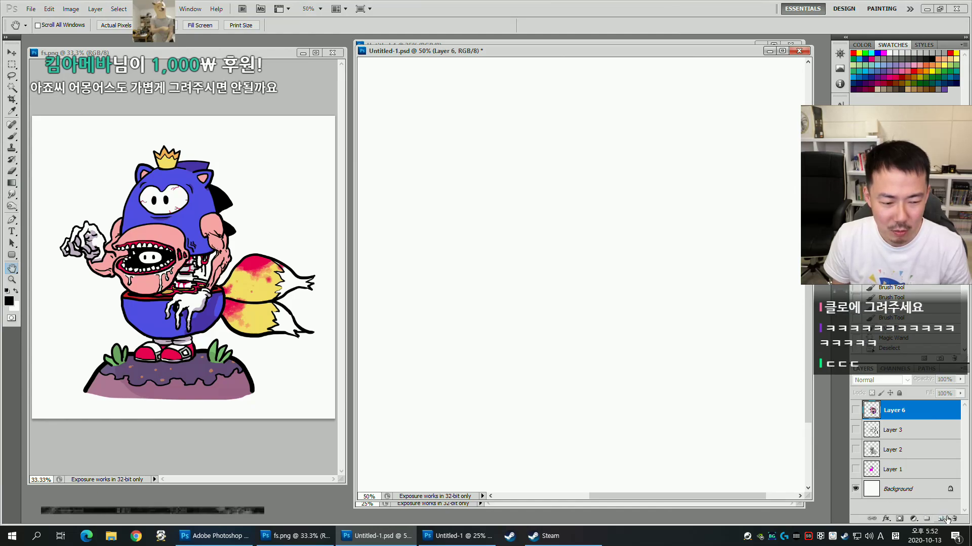
Add a new layer and brush the black outline of an Among Us crewmate with visor, legs and backpack.
{"action": "left_click", "coordinate": [926, 518]}
{"action": "key", "text": "b"}
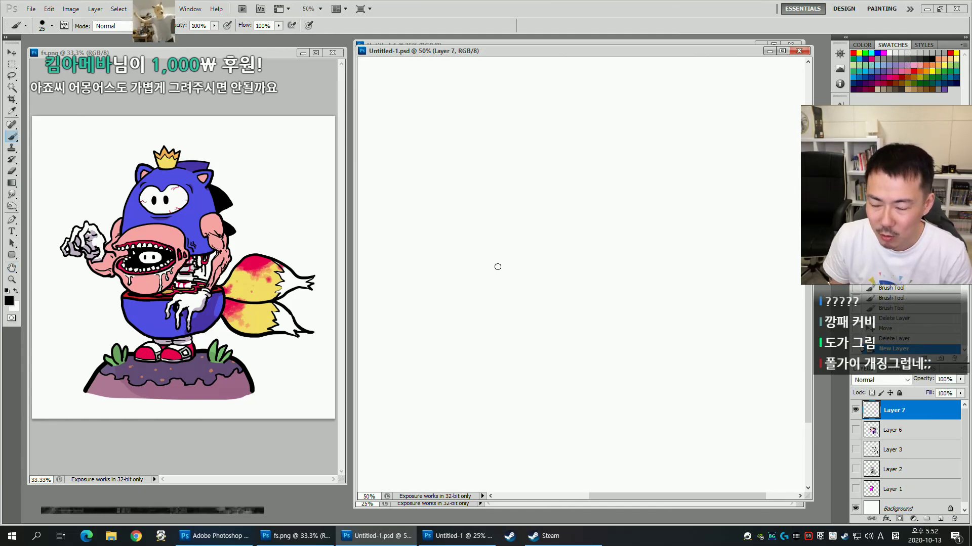
{"action": "mouse_move", "coordinate": [501, 279]}
{"action": "left_mouse_down"}
{"action": "mouse_move", "coordinate": [619, 240]}
{"action": "mouse_move", "coordinate": [516, 284]}
{"action": "left_mouse_up"}
{"action": "mouse_move", "coordinate": [466, 372]}
{"action": "left_mouse_down"}
{"action": "mouse_move", "coordinate": [533, 202]}
{"action": "mouse_move", "coordinate": [621, 213]}
{"action": "mouse_move", "coordinate": [652, 287]}
{"action": "mouse_move", "coordinate": [636, 426]}
{"action": "mouse_move", "coordinate": [605, 423]}
{"action": "mouse_move", "coordinate": [597, 407]}
{"action": "mouse_move", "coordinate": [551, 395]}
{"action": "mouse_move", "coordinate": [517, 395]}
{"action": "mouse_move", "coordinate": [480, 423]}
{"action": "left_mouse_up"}
{"action": "mouse_move", "coordinate": [494, 242]}
{"action": "left_mouse_down"}
{"action": "mouse_move", "coordinate": [469, 250]}
{"action": "mouse_move", "coordinate": [457, 309]}
{"action": "left_mouse_up"}
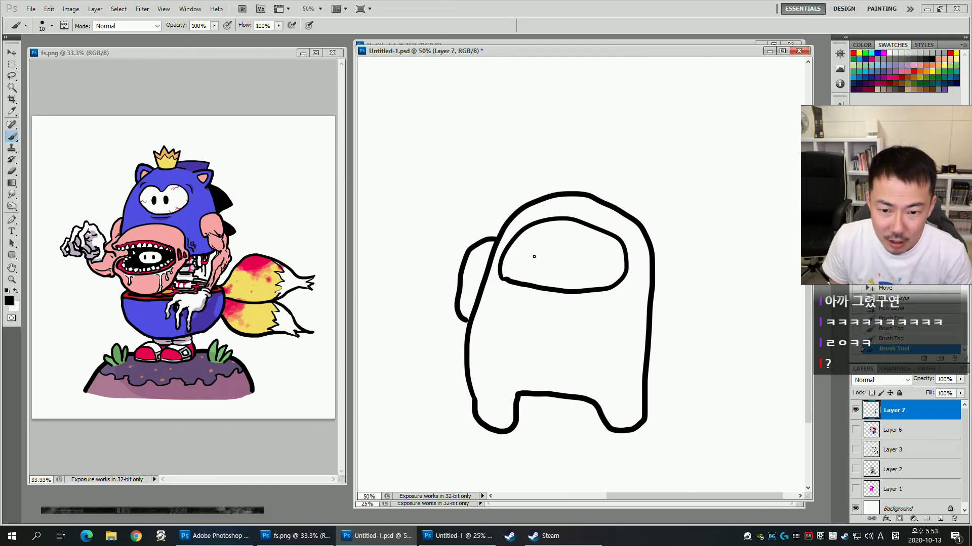
Draw two narrow, half-closed eyes with small dots beside them inside the crewmate's visor, and save the document.
{"action": "left_click_drag", "start_coordinate": [564, 259], "coordinate": [586, 258]}
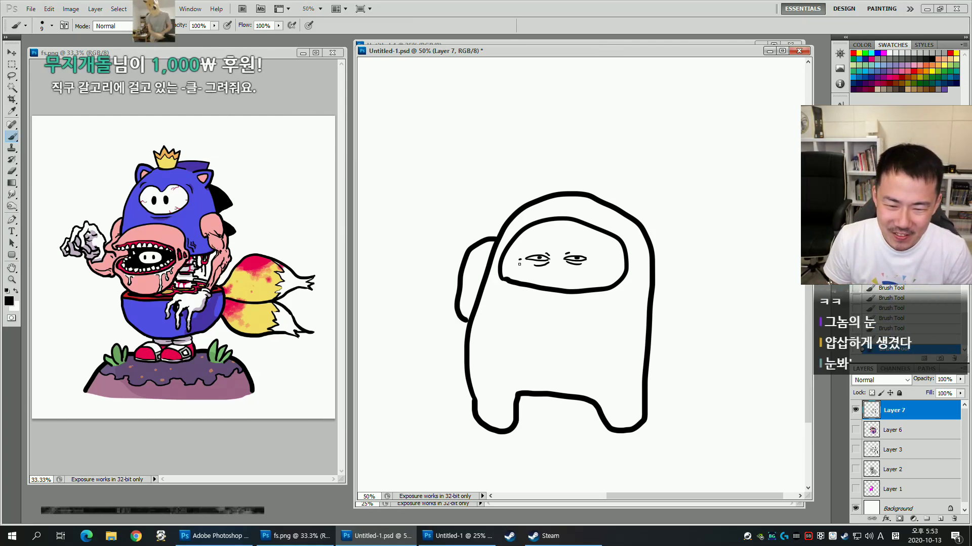
{"action": "left_click", "coordinate": [593, 261]}
{"action": "left_click", "coordinate": [593, 263]}
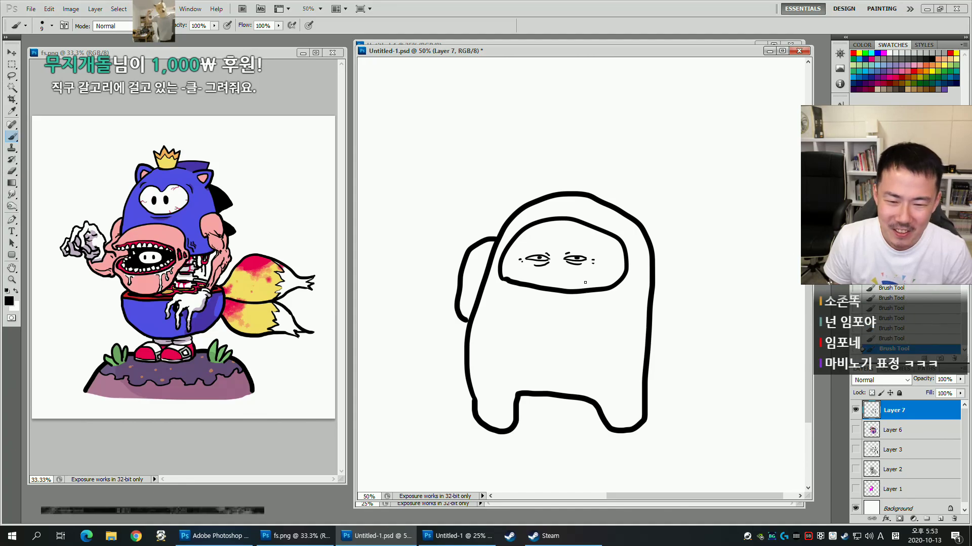
{"action": "key", "text": "ctrl+s"}
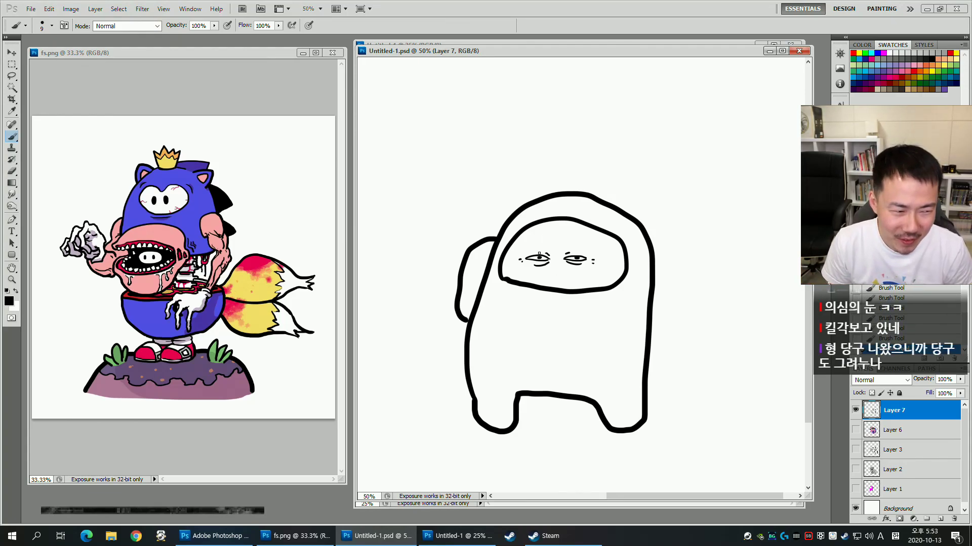
Draw a small nose line between the crewmate's eyes and two short eyebrows above them, and save the document.
{"action": "left_click_drag", "start_coordinate": [552, 255], "coordinate": [554, 263]}
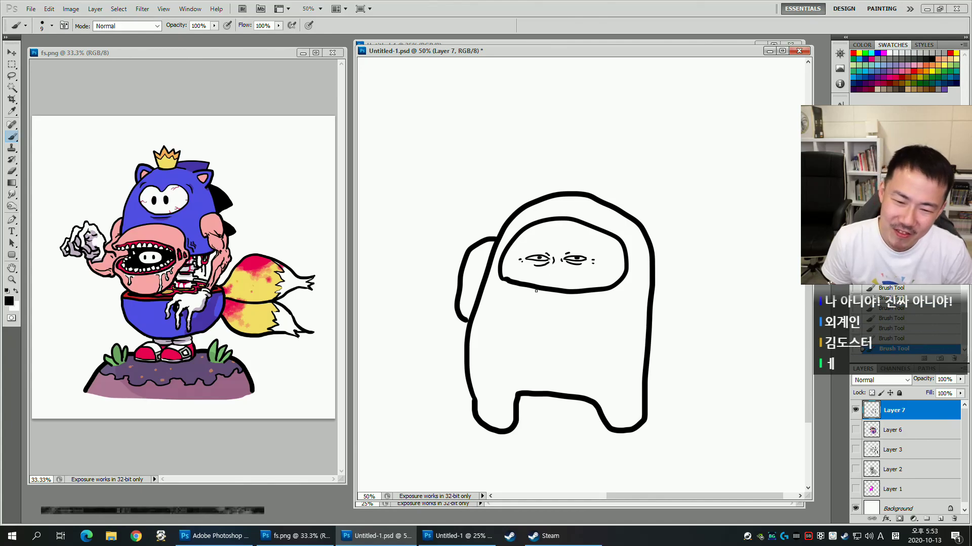
{"action": "key", "text": "ctrl+s"}
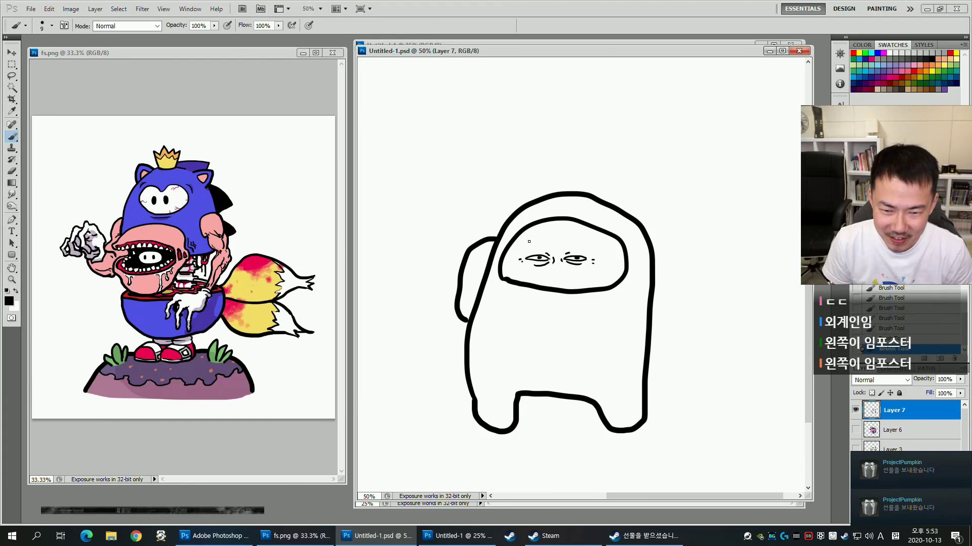
{"action": "key", "text": "ctrl+z"}
{"action": "left_click_drag", "start_coordinate": [533, 236], "coordinate": [579, 238]}
{"action": "key", "text": "ctrl+s"}
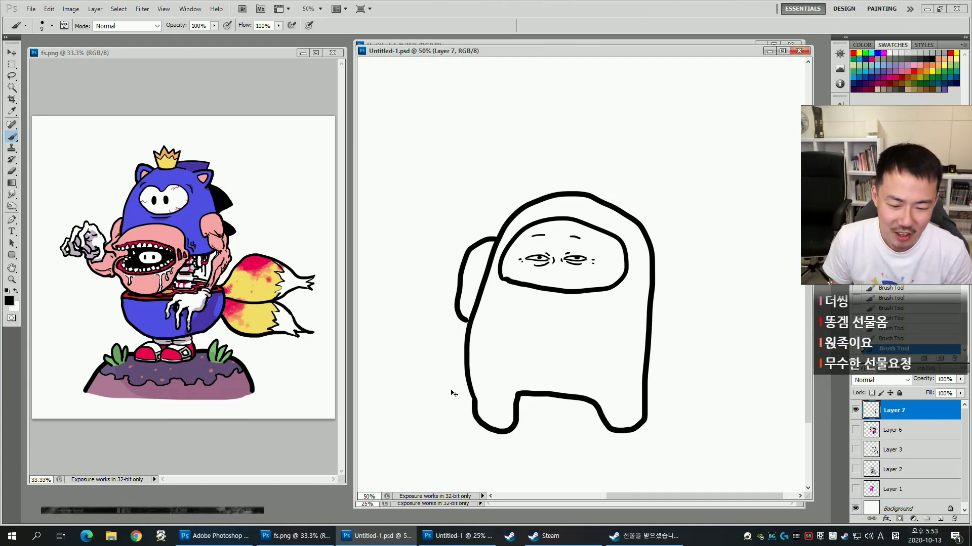
Switch to the Steam gift window, look through the received gifts, and minimize it.
{"action": "left_click", "coordinate": [639, 536]}
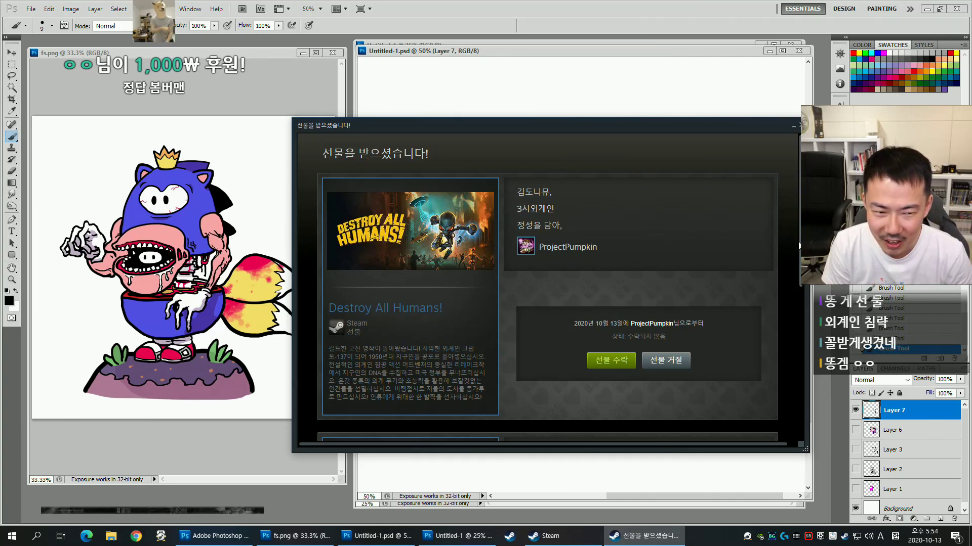
{"action": "scroll", "coordinate": [801, 266], "scroll_direction": "down", "scroll_amount": 1}
{"action": "scroll", "coordinate": [798, 301], "scroll_direction": "down", "scroll_amount": 3}
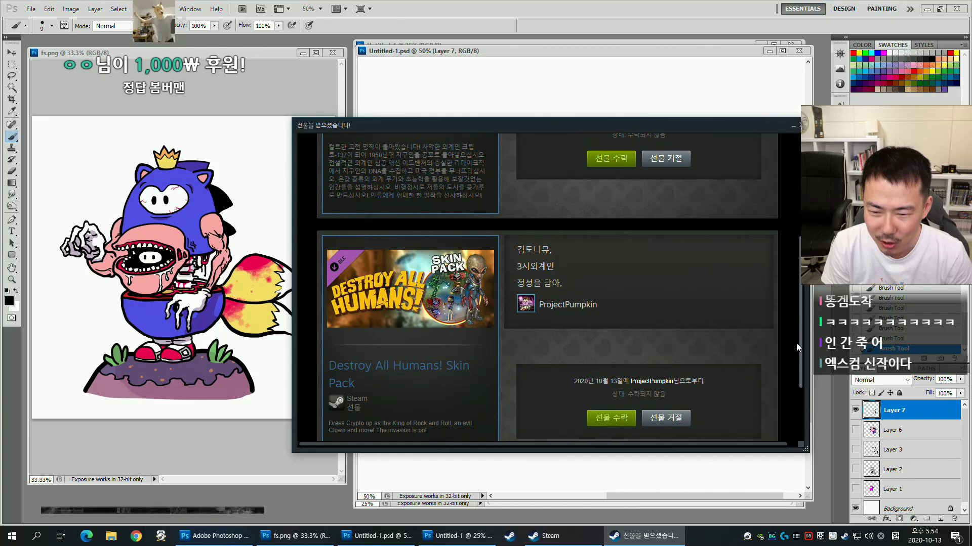
{"action": "scroll", "coordinate": [801, 315], "scroll_direction": "up", "scroll_amount": 4}
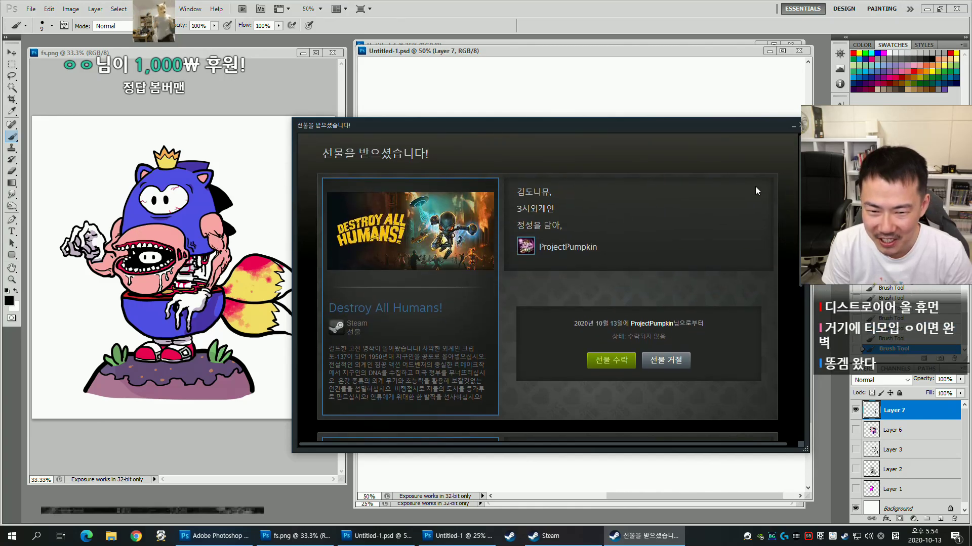
{"action": "left_click", "coordinate": [791, 127]}
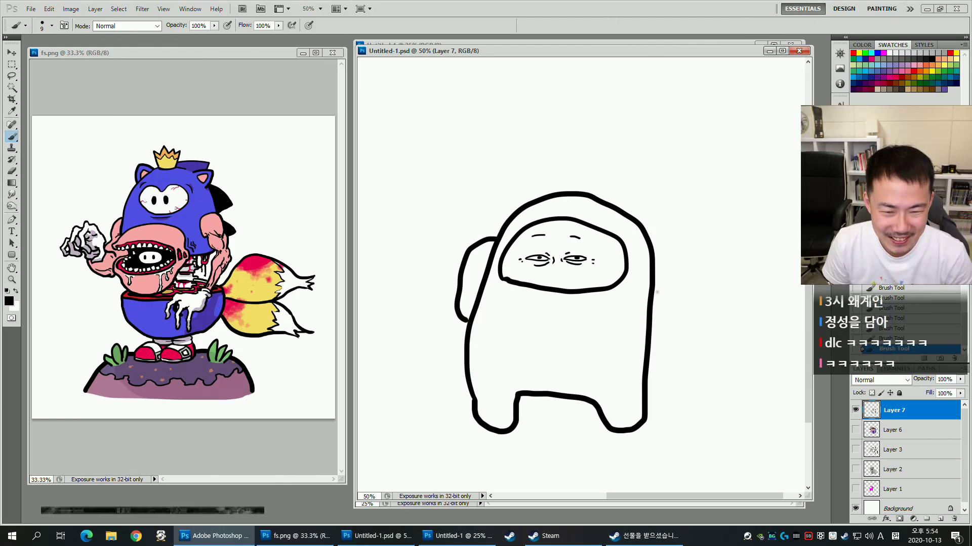
Hide Layer 7 and review the magenta crewmate drawing on Layer 1, hiding it again.
{"action": "left_click", "coordinate": [855, 410]}
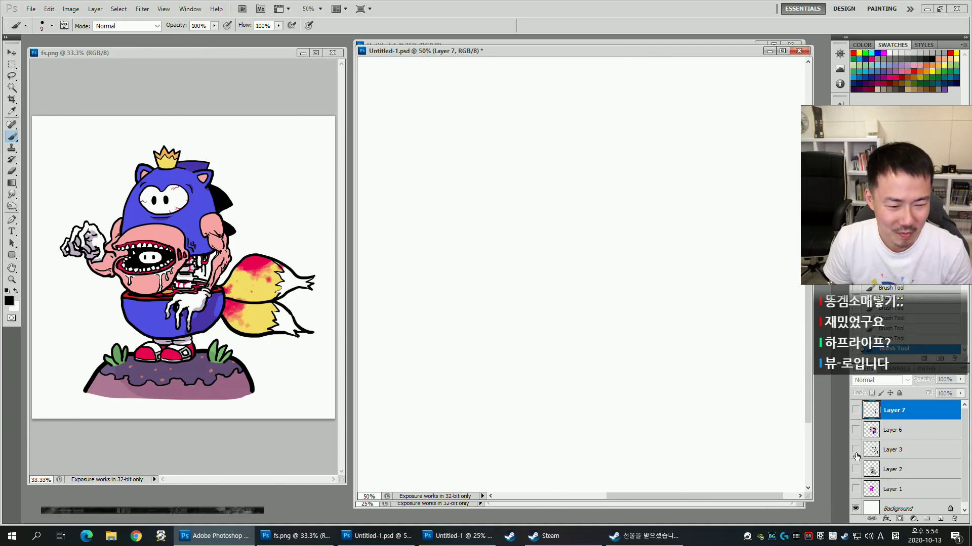
{"action": "left_click", "coordinate": [856, 489]}
{"action": "left_click_drag", "start_coordinate": [624, 387], "coordinate": [727, 442]}
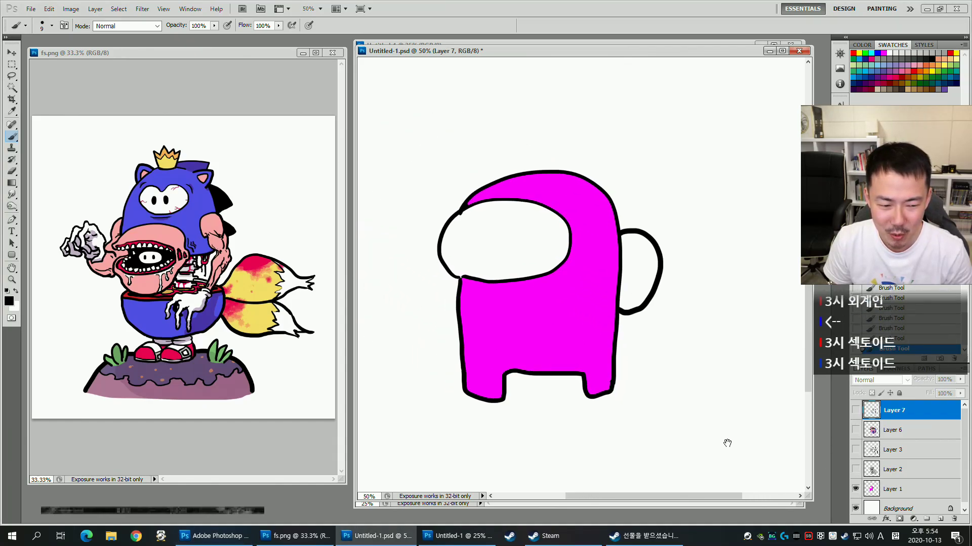
{"action": "left_click", "coordinate": [855, 489]}
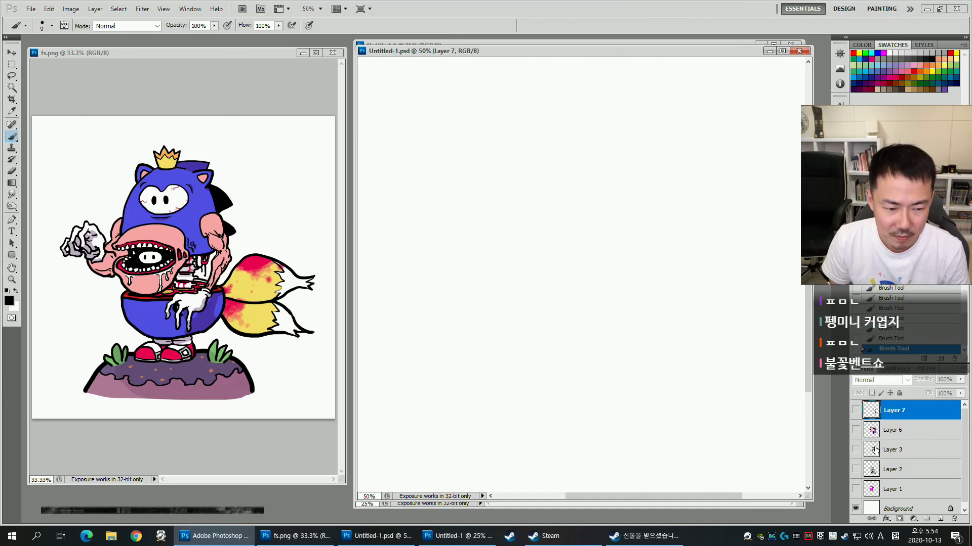
Add a new layer and draw the outlines of two almond-shaped eyes with a size 10 black brush.
{"action": "left_click", "coordinate": [940, 519]}
{"action": "key", "text": "]"}
{"action": "mouse_move", "coordinate": [588, 238]}
{"action": "left_mouse_down"}
{"action": "mouse_move", "coordinate": [599, 221]}
{"action": "mouse_move", "coordinate": [633, 226]}
{"action": "left_mouse_up"}
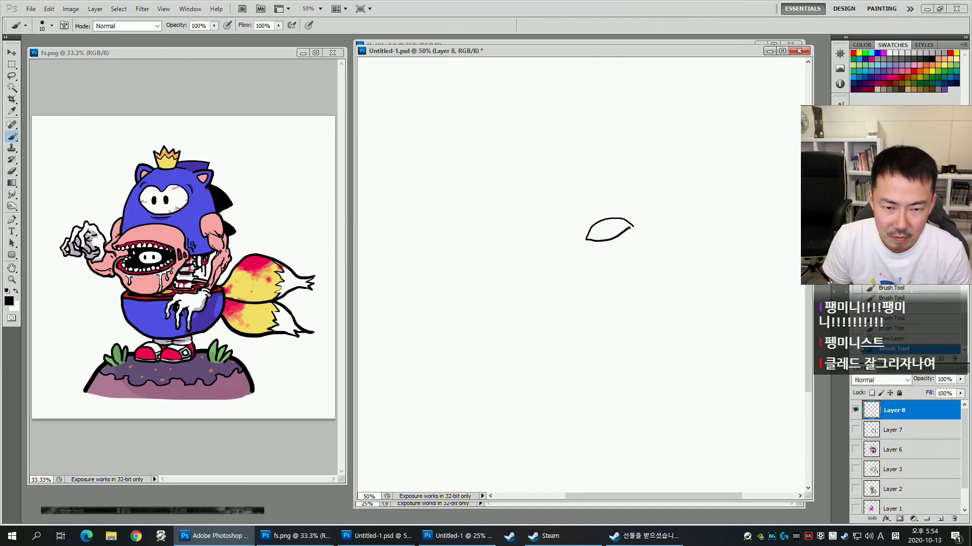
{"action": "mouse_move", "coordinate": [513, 226]}
{"action": "left_mouse_down"}
{"action": "mouse_move", "coordinate": [492, 232]}
{"action": "mouse_move", "coordinate": [534, 237]}
{"action": "left_mouse_up"}
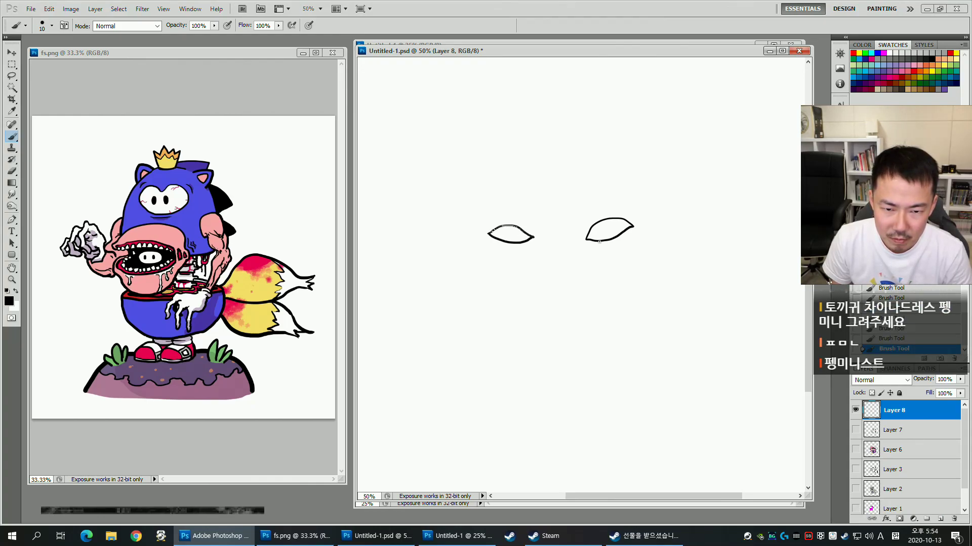
{"action": "key", "text": "ctrl+z"}
{"action": "mouse_move", "coordinate": [488, 234]}
{"action": "left_mouse_down"}
{"action": "mouse_move", "coordinate": [513, 250]}
{"action": "mouse_move", "coordinate": [593, 221]}
{"action": "left_mouse_up"}
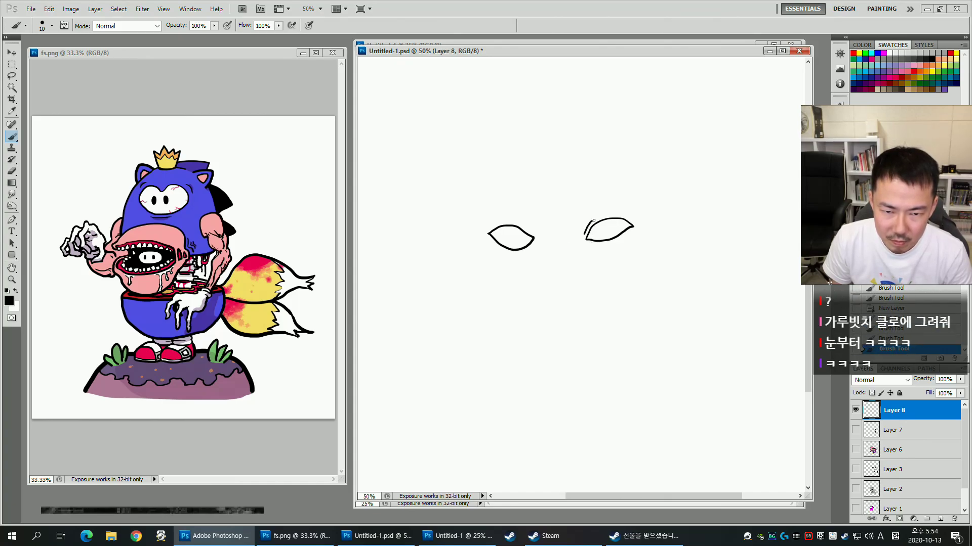
Add crease lines and thicker upper lids to both eyes, and shade beneath them starting with a size 7 brush.
{"action": "mouse_move", "coordinate": [523, 224]}
{"action": "left_mouse_down"}
{"action": "mouse_move", "coordinate": [501, 228]}
{"action": "mouse_move", "coordinate": [529, 235]}
{"action": "left_mouse_up"}
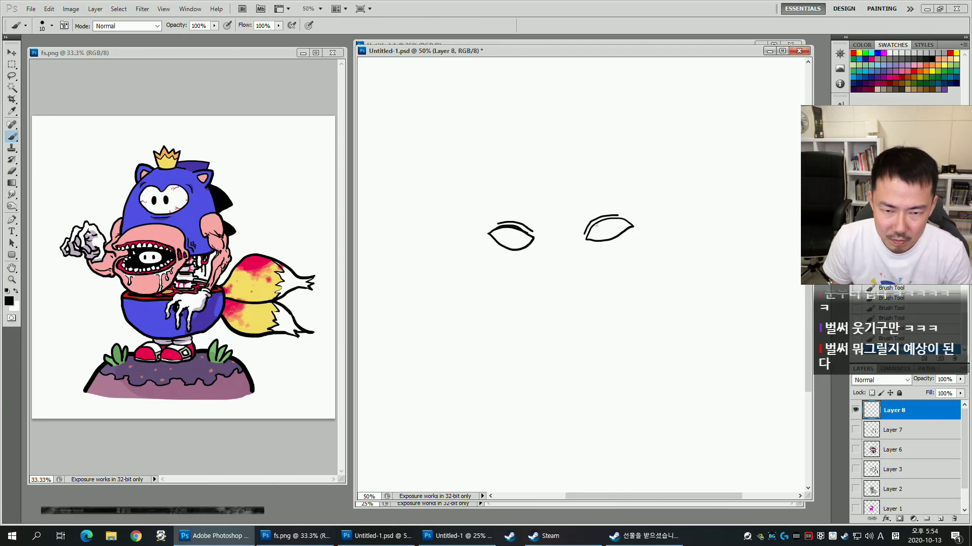
{"action": "left_click_drag", "start_coordinate": [600, 223], "coordinate": [617, 220]}
{"action": "key", "text": "ctrl+z"}
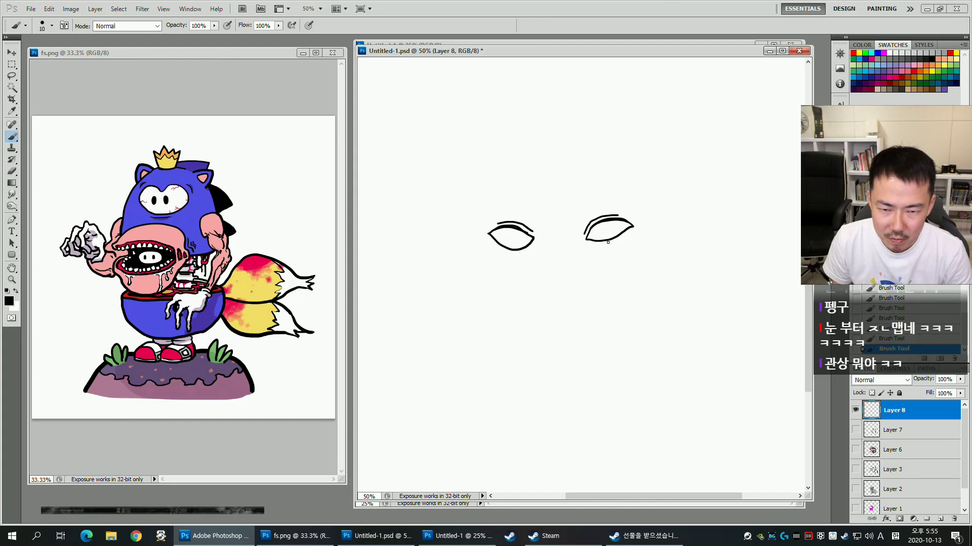
{"action": "key", "text": "bracketleft"}
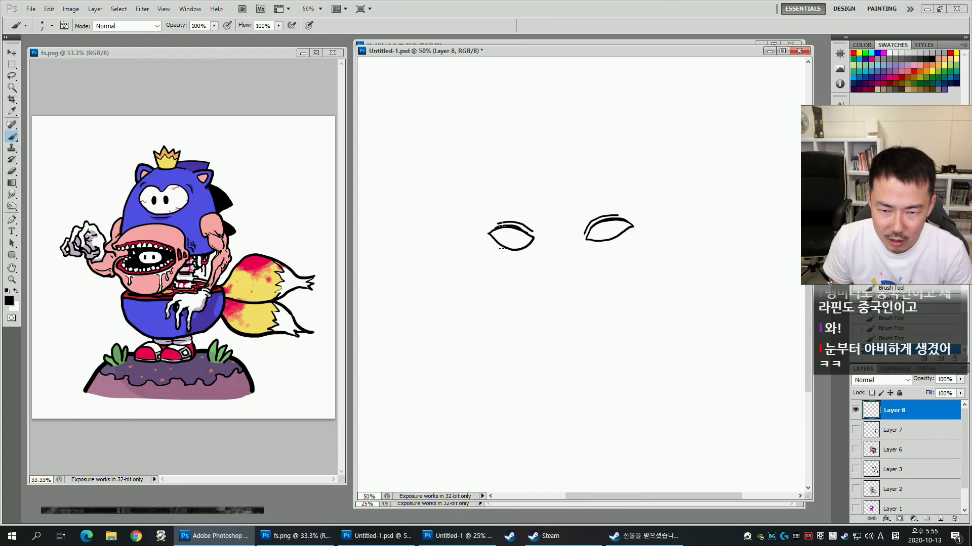
{"action": "mouse_move", "coordinate": [500, 248]}
{"action": "left_mouse_down"}
{"action": "mouse_move", "coordinate": [534, 242]}
{"action": "mouse_move", "coordinate": [519, 251]}
{"action": "left_mouse_up"}
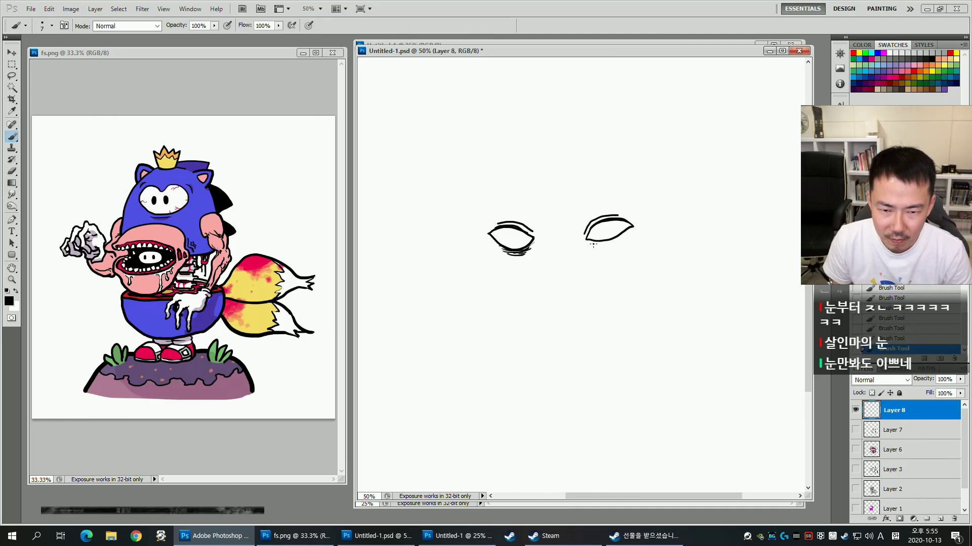
{"action": "left_click_drag", "start_coordinate": [630, 230], "coordinate": [608, 241]}
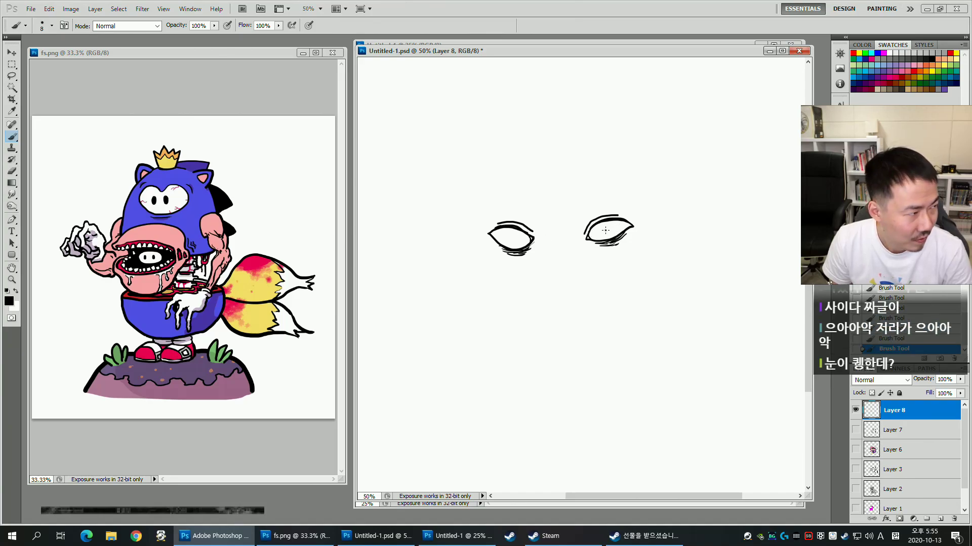
{"action": "left_click_drag", "start_coordinate": [613, 226], "coordinate": [604, 230]}
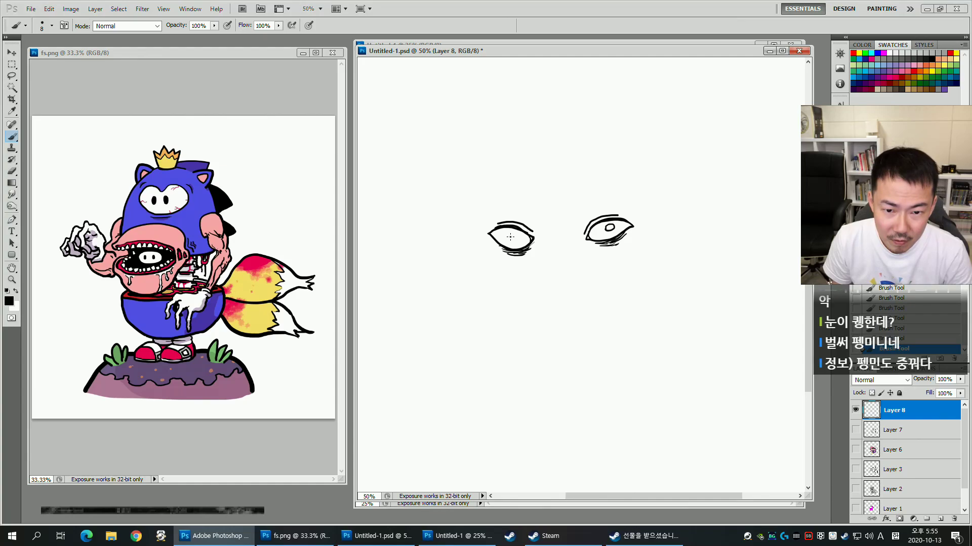
{"action": "left_click_drag", "start_coordinate": [516, 238], "coordinate": [521, 236]}
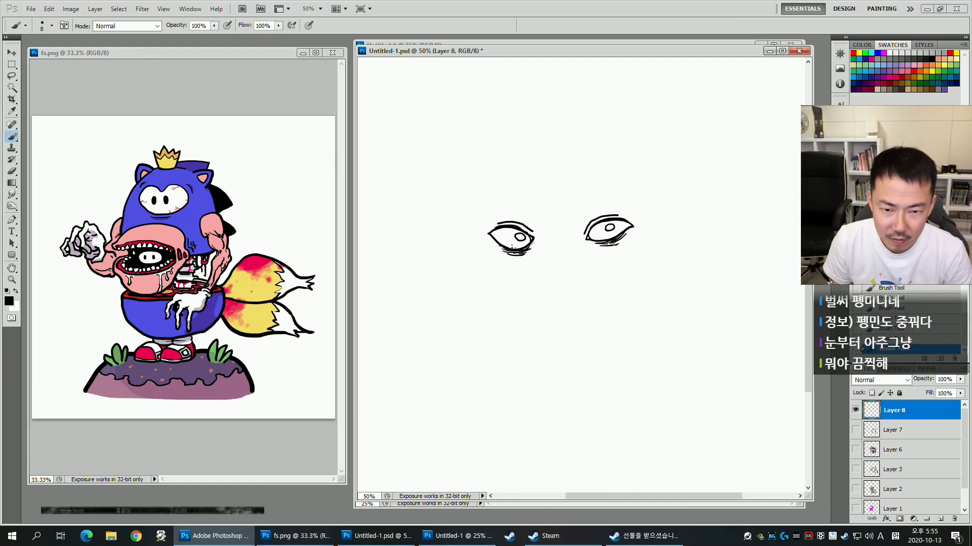
{"action": "key", "text": "ctrl+alt+z"}
{"action": "key", "text": "ctrl+alt+z"}
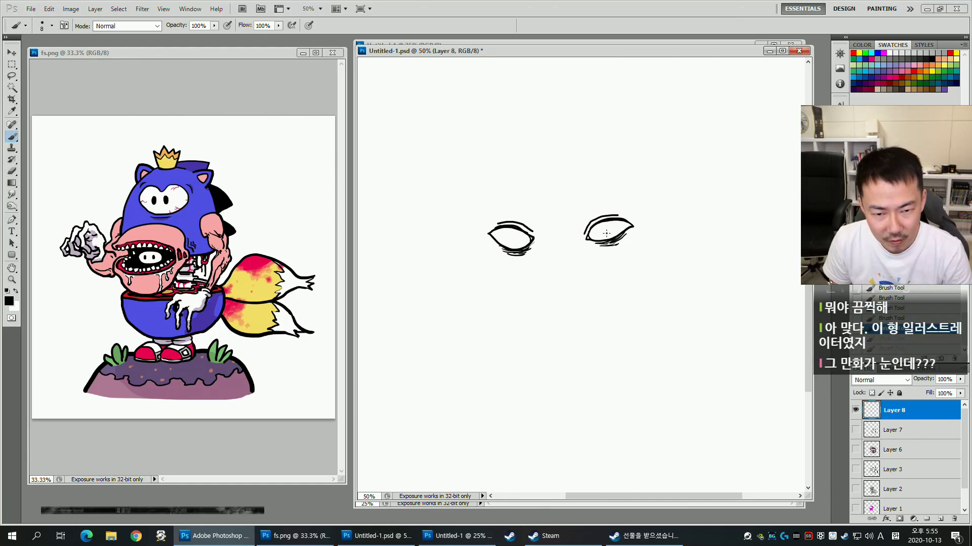
Draw round irises inside both eyes with the size 8 brush.
{"action": "left_click_drag", "start_coordinate": [617, 227], "coordinate": [605, 231]}
{"action": "left_click_drag", "start_coordinate": [517, 244], "coordinate": [515, 234]}
{"action": "key", "text": "ctrl+alt+z"}
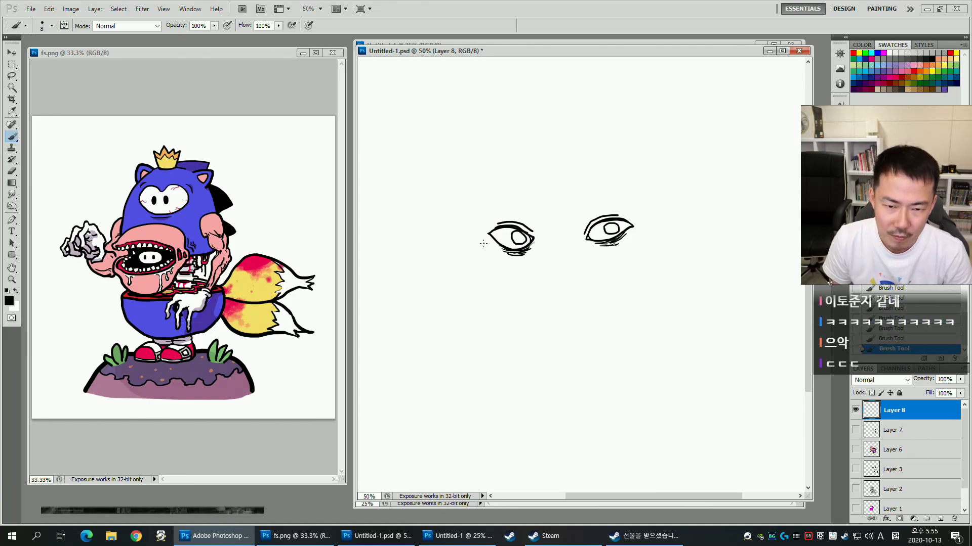
Draw the left side of the face from the temple down the cheek to the chin, redoing strokes and thickening the temple line.
{"action": "left_click_drag", "start_coordinate": [468, 184], "coordinate": [483, 305]}
{"action": "key", "text": "ctrl+z"}
{"action": "key", "text": "ctrl+alt+z"}
{"action": "mouse_move", "coordinate": [473, 244]}
{"action": "left_mouse_down"}
{"action": "mouse_move", "coordinate": [485, 305]}
{"action": "mouse_move", "coordinate": [508, 337]}
{"action": "left_mouse_up"}
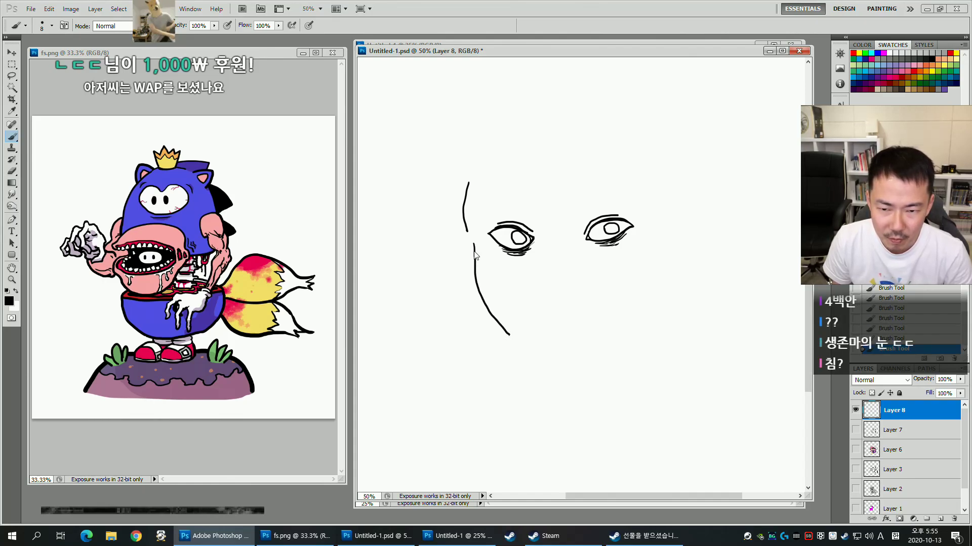
{"action": "key", "text": "ctrl+alt+z"}
{"action": "mouse_move", "coordinate": [473, 242]}
{"action": "left_mouse_down"}
{"action": "mouse_move", "coordinate": [490, 308]}
{"action": "mouse_move", "coordinate": [556, 369]}
{"action": "mouse_move", "coordinate": [601, 375]}
{"action": "mouse_move", "coordinate": [591, 378]}
{"action": "mouse_move", "coordinate": [617, 354]}
{"action": "left_mouse_up"}
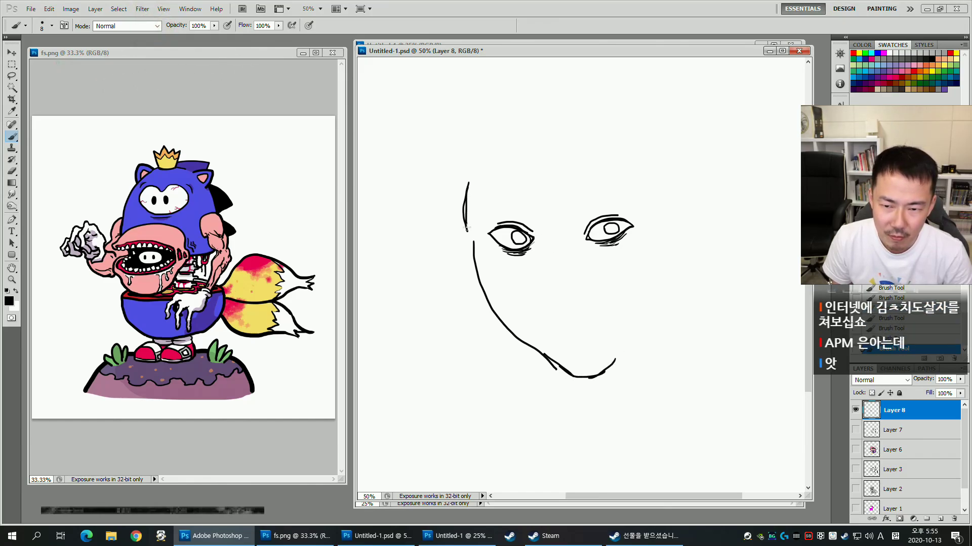
{"action": "left_click_drag", "start_coordinate": [465, 208], "coordinate": [469, 234]}
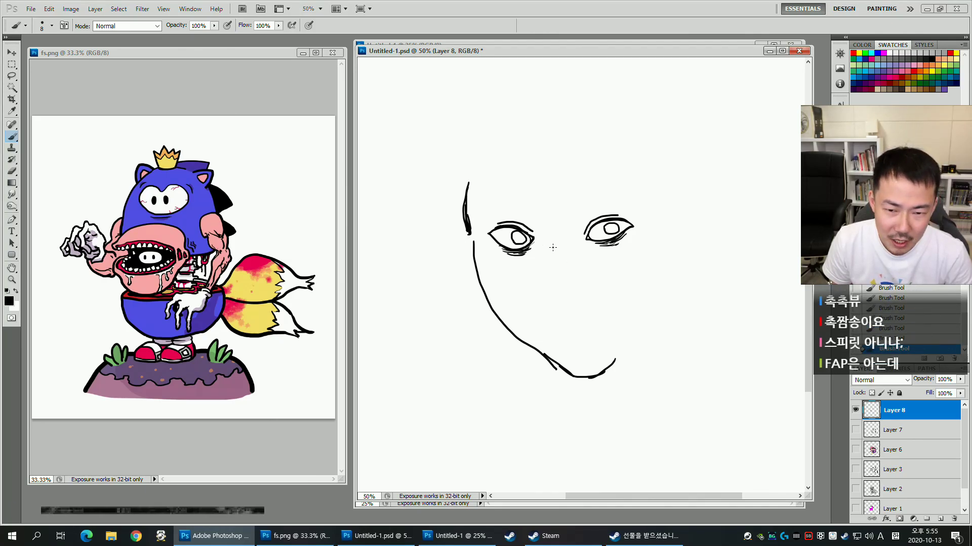
Sketch the nose bridge, nose tip and nostril, and draw arched eyebrows above both eyes.
{"action": "left_click_drag", "start_coordinate": [543, 233], "coordinate": [552, 250]}
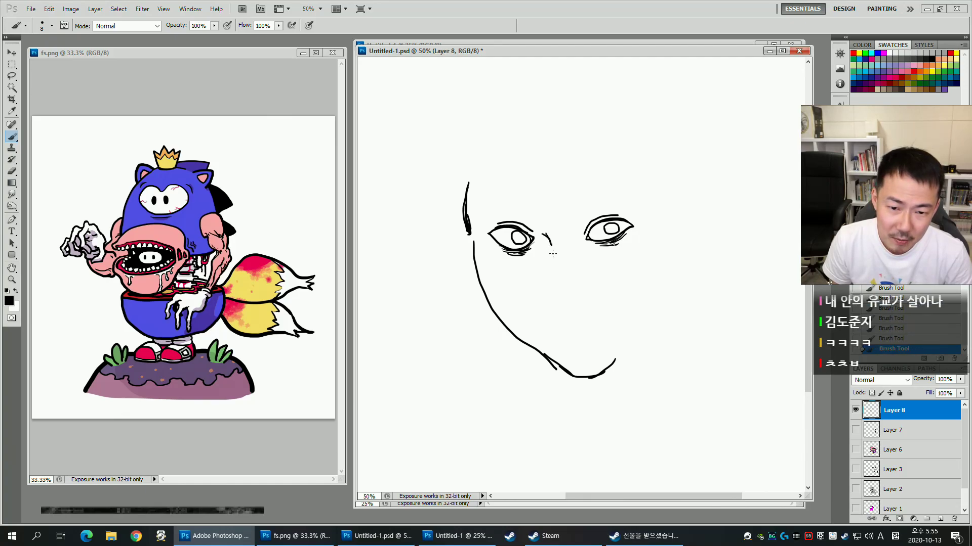
{"action": "mouse_move", "coordinate": [547, 284]}
{"action": "left_mouse_down"}
{"action": "mouse_move", "coordinate": [555, 293]}
{"action": "mouse_move", "coordinate": [550, 266]}
{"action": "mouse_move", "coordinate": [548, 285]}
{"action": "mouse_move", "coordinate": [563, 304]}
{"action": "mouse_move", "coordinate": [587, 299]}
{"action": "left_mouse_up"}
{"action": "key", "text": "e"}
{"action": "key", "text": "b"}
{"action": "key", "text": "ctrl+z"}
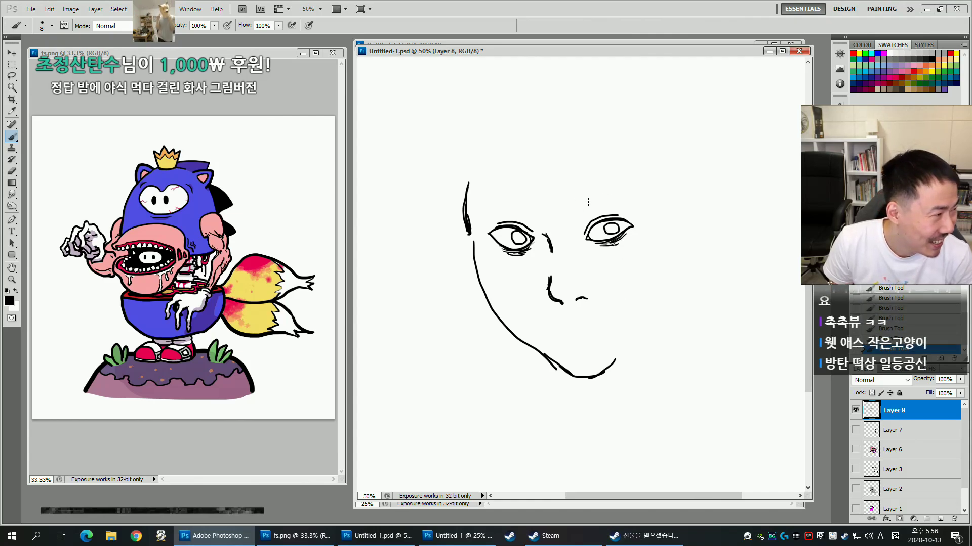
{"action": "left_click_drag", "start_coordinate": [572, 206], "coordinate": [614, 186]}
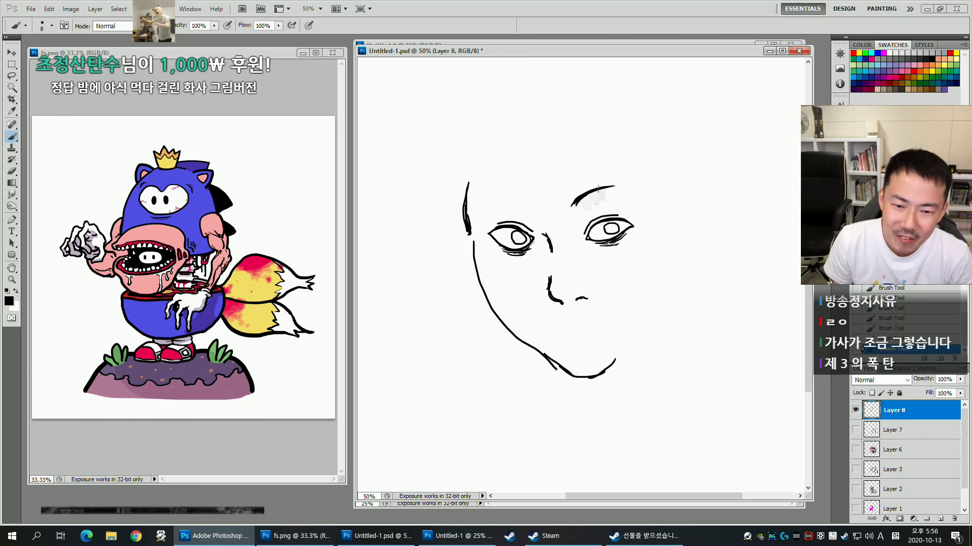
{"action": "left_click_drag", "start_coordinate": [475, 194], "coordinate": [517, 207]}
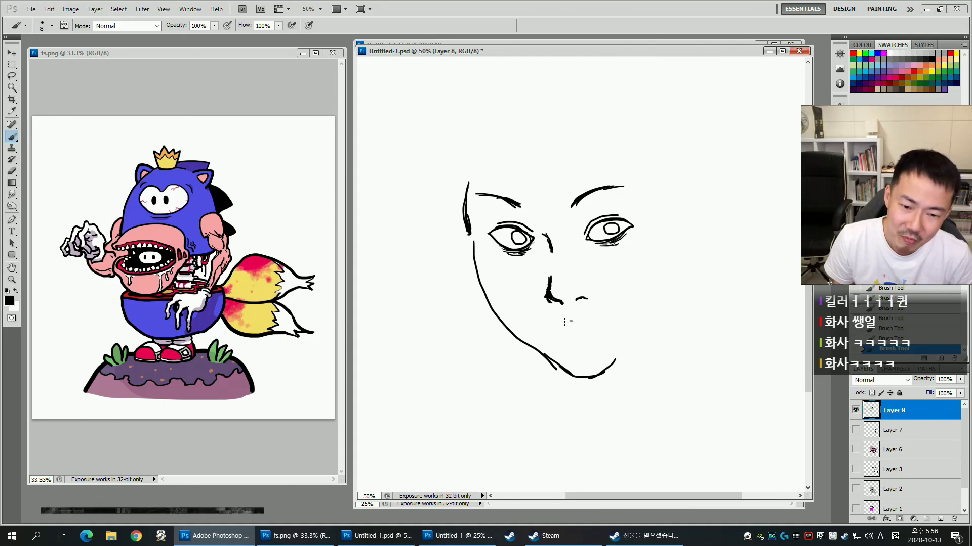
Draw slightly parted lips with teeth below the nose, cleaning up the lip lines with a smaller eraser and redrawing the lower lip.
{"action": "mouse_move", "coordinate": [572, 323]}
{"action": "left_mouse_down"}
{"action": "mouse_move", "coordinate": [611, 320]}
{"action": "mouse_move", "coordinate": [550, 325]}
{"action": "mouse_move", "coordinate": [574, 332]}
{"action": "mouse_move", "coordinate": [565, 334]}
{"action": "mouse_move", "coordinate": [588, 331]}
{"action": "left_mouse_up"}
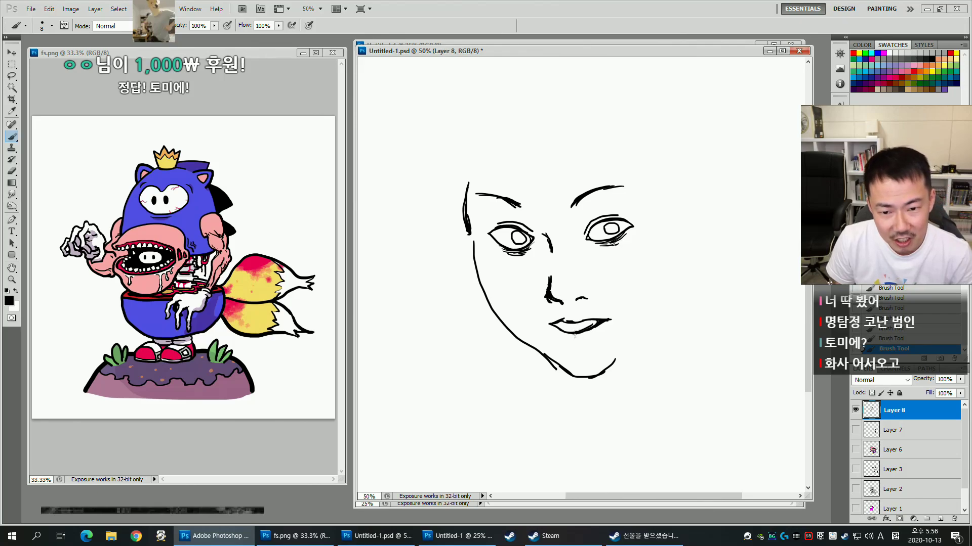
{"action": "key", "text": "e"}
{"action": "key", "text": "bracketleft"}
{"action": "key", "text": "bracketleft"}
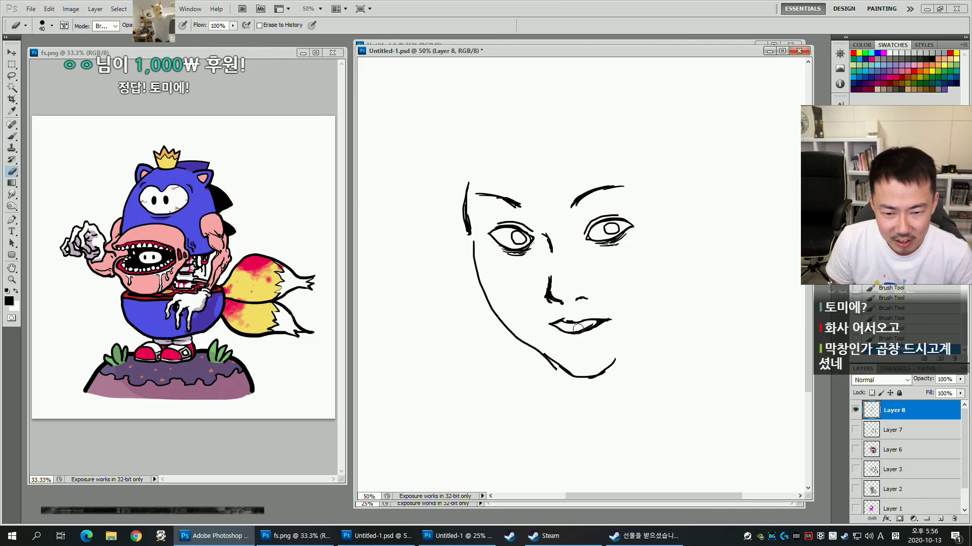
{"action": "mouse_move", "coordinate": [590, 325]}
{"action": "left_mouse_down"}
{"action": "mouse_move", "coordinate": [573, 330]}
{"action": "mouse_move", "coordinate": [574, 342]}
{"action": "left_mouse_up"}
{"action": "key", "text": "b"}
{"action": "mouse_move", "coordinate": [570, 342]}
{"action": "left_mouse_down"}
{"action": "mouse_move", "coordinate": [597, 337]}
{"action": "mouse_move", "coordinate": [574, 344]}
{"action": "left_mouse_up"}
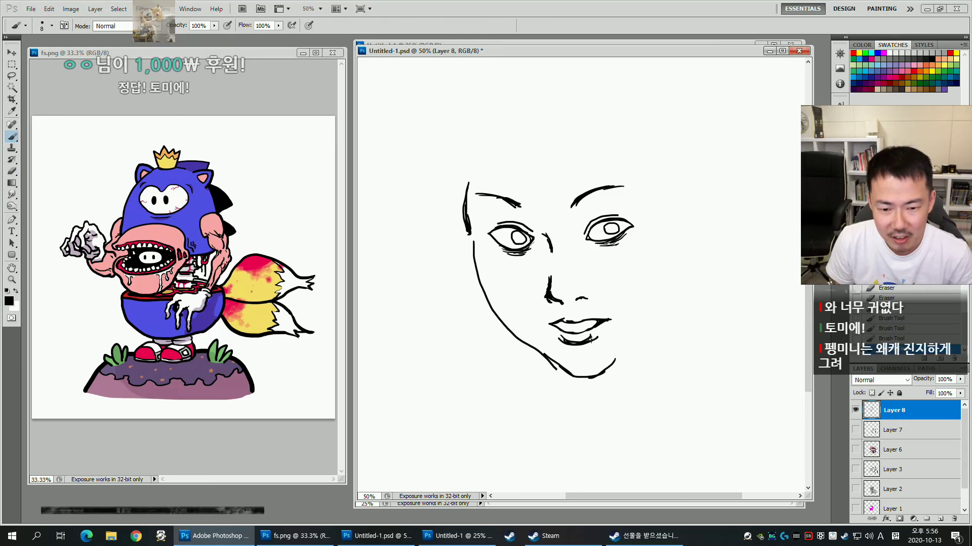
{"action": "key", "text": "e"}
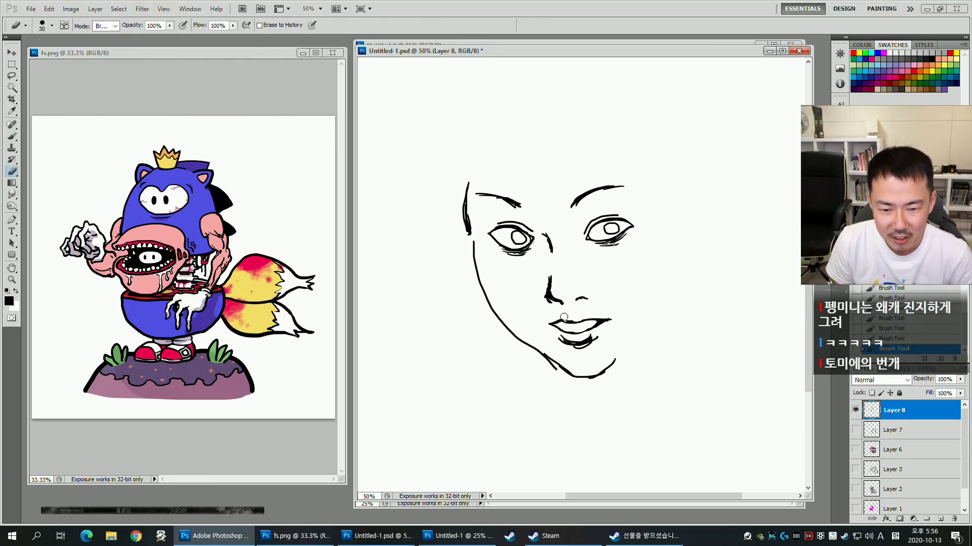
{"action": "key", "text": "b"}
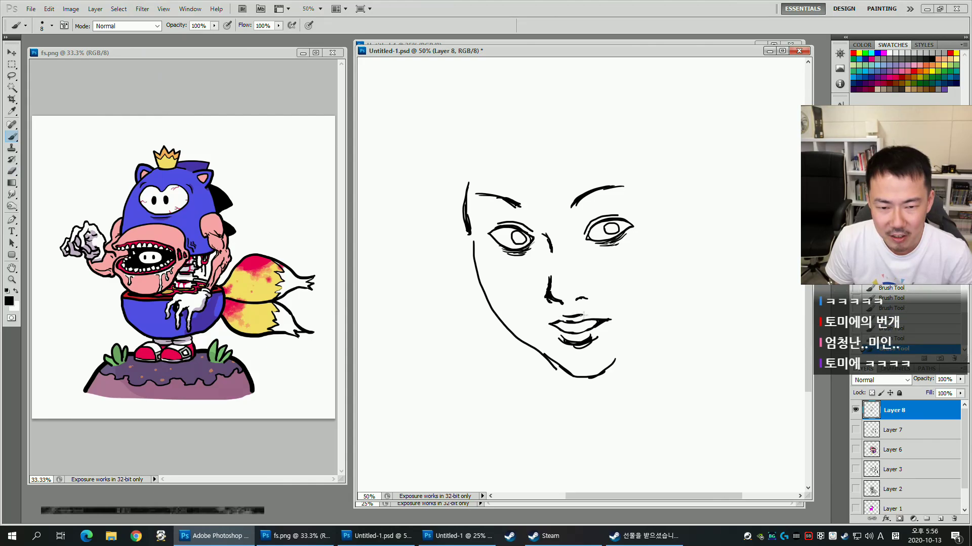
{"action": "left_click_drag", "start_coordinate": [561, 319], "coordinate": [574, 317]}
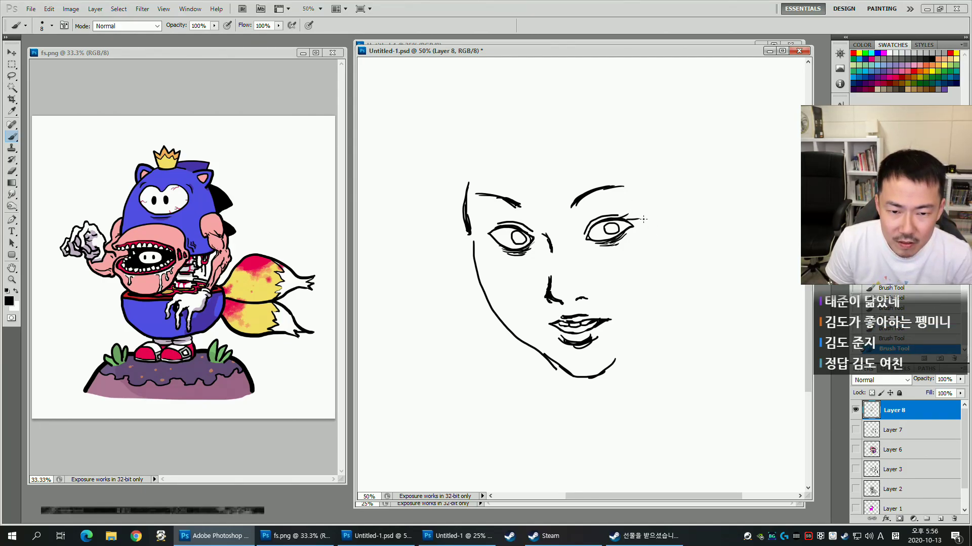
Add short eyelashes to the outer corners of both eyes with a size 6 brush.
{"action": "left_click_drag", "start_coordinate": [628, 222], "coordinate": [637, 215]}
{"action": "key", "text": "bracketleft"}
{"action": "key", "text": "bracketleft"}
{"action": "left_click_drag", "start_coordinate": [622, 219], "coordinate": [629, 217]}
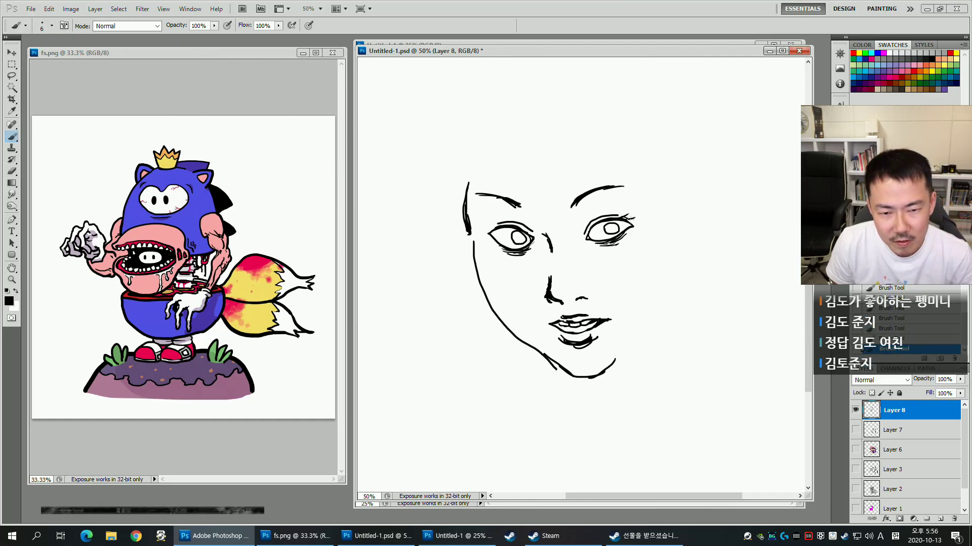
{"action": "left_click_drag", "start_coordinate": [497, 227], "coordinate": [485, 225]}
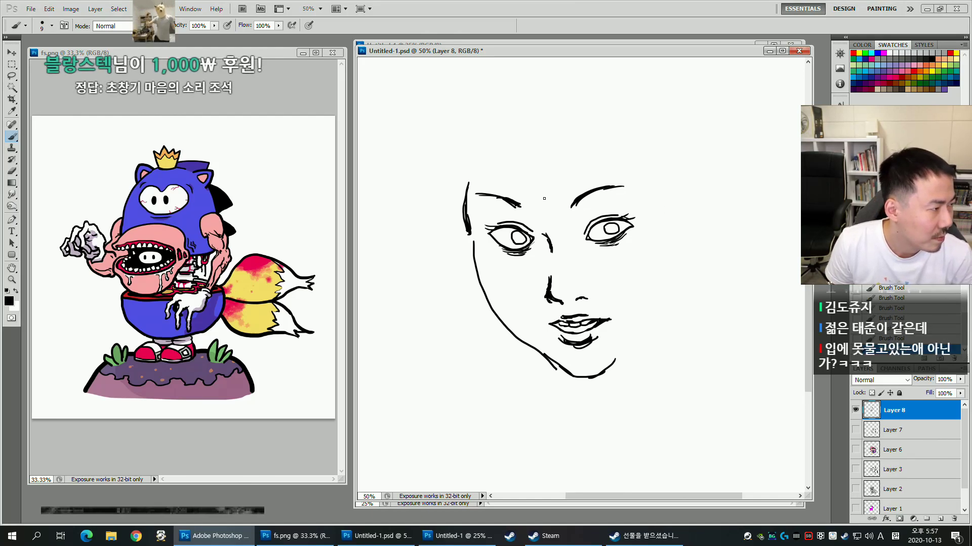
Sketch short bangs across the forehead and side strands along both temples with a size 9 brush.
{"action": "mouse_move", "coordinate": [534, 159]}
{"action": "left_mouse_down"}
{"action": "mouse_move", "coordinate": [544, 192]}
{"action": "mouse_move", "coordinate": [550, 160]}
{"action": "mouse_move", "coordinate": [577, 177]}
{"action": "left_mouse_up"}
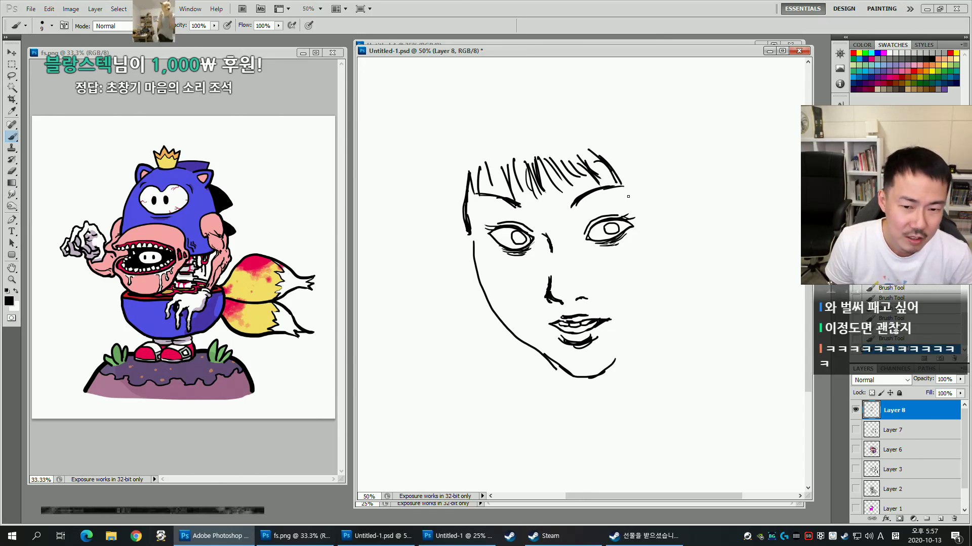
{"action": "mouse_move", "coordinate": [634, 186]}
{"action": "left_mouse_down"}
{"action": "mouse_move", "coordinate": [648, 251]}
{"action": "mouse_move", "coordinate": [655, 225]}
{"action": "mouse_move", "coordinate": [653, 302]}
{"action": "mouse_move", "coordinate": [658, 284]}
{"action": "left_mouse_up"}
{"action": "left_click_drag", "start_coordinate": [465, 203], "coordinate": [468, 236]}
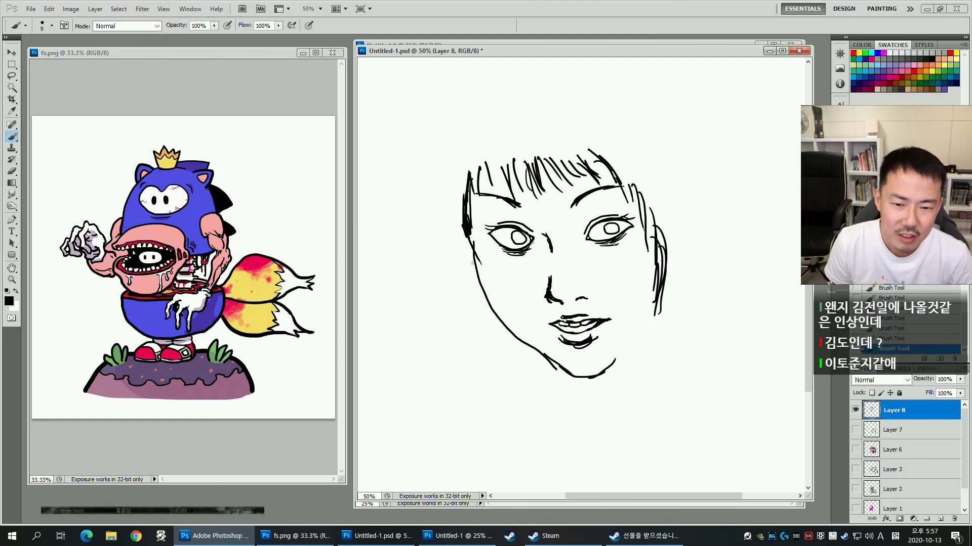
Draw long strands for the left side of the bob hair and a wide curve for the outer contour on the right.
{"action": "left_click_drag", "start_coordinate": [451, 195], "coordinate": [468, 337]}
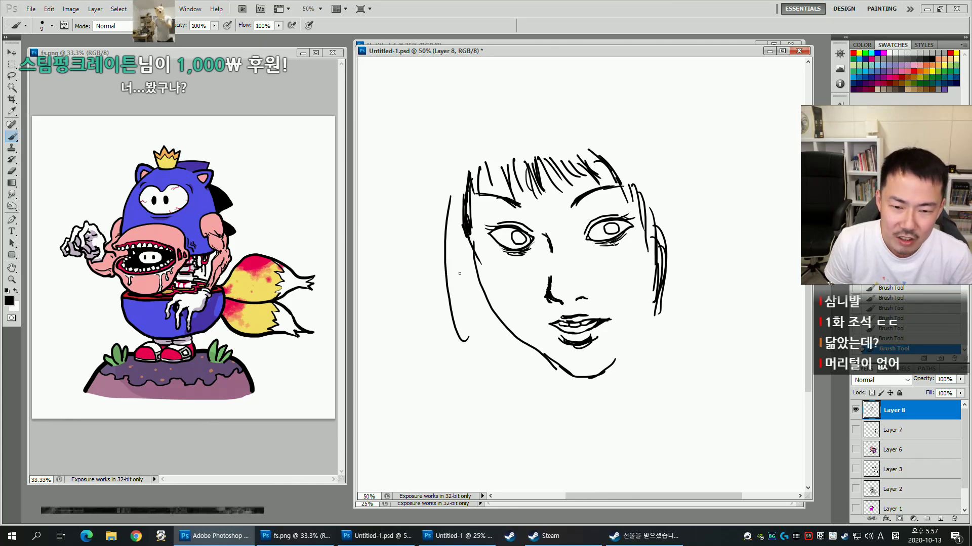
{"action": "left_click_drag", "start_coordinate": [448, 154], "coordinate": [472, 343]}
{"action": "left_click_drag", "start_coordinate": [456, 120], "coordinate": [461, 322]}
{"action": "left_click_drag", "start_coordinate": [439, 177], "coordinate": [457, 347]}
{"action": "left_click_drag", "start_coordinate": [434, 254], "coordinate": [452, 350]}
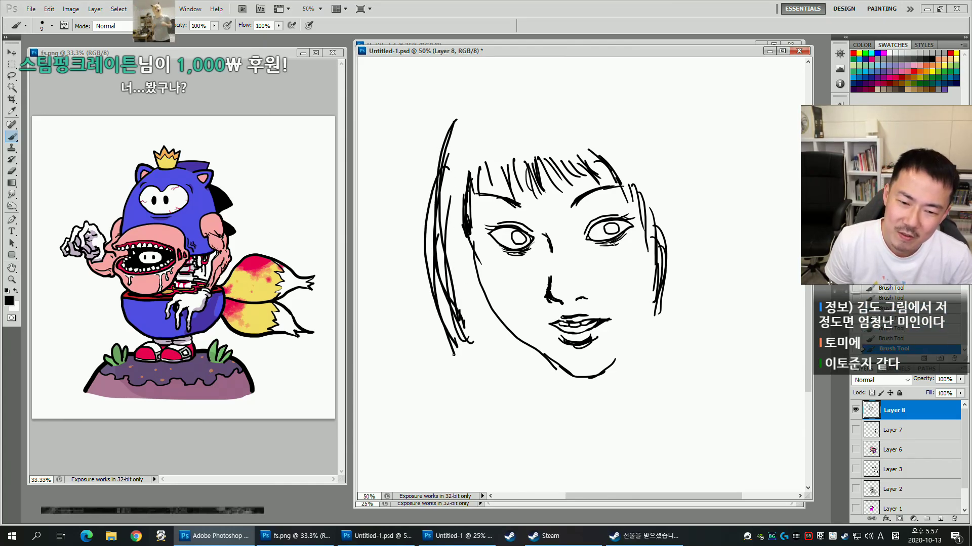
{"action": "left_click_drag", "start_coordinate": [731, 116], "coordinate": [770, 204]}
{"action": "left_click_drag", "start_coordinate": [668, 92], "coordinate": [766, 233]}
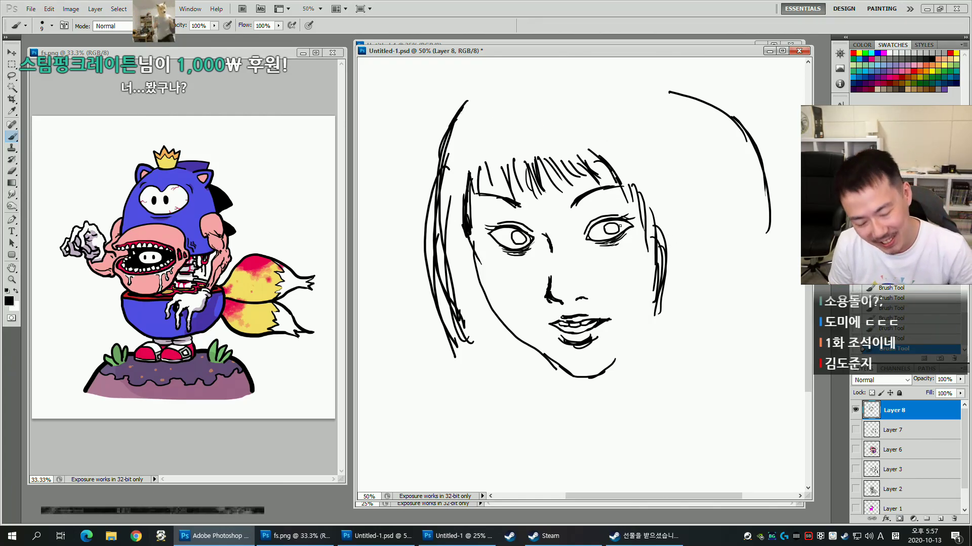
Lasso the right-hand eye, scale it to 103.39%, and shift it slightly up and toward the nose.
{"action": "key", "text": "l"}
{"action": "mouse_move", "coordinate": [580, 219]}
{"action": "left_mouse_down"}
{"action": "mouse_move", "coordinate": [622, 209]}
{"action": "mouse_move", "coordinate": [639, 217]}
{"action": "mouse_move", "coordinate": [633, 235]}
{"action": "mouse_move", "coordinate": [602, 252]}
{"action": "mouse_move", "coordinate": [571, 232]}
{"action": "left_mouse_up"}
{"action": "key", "text": "ctrl+t"}
{"action": "left_click_drag", "start_coordinate": [643, 209], "coordinate": [634, 216]}
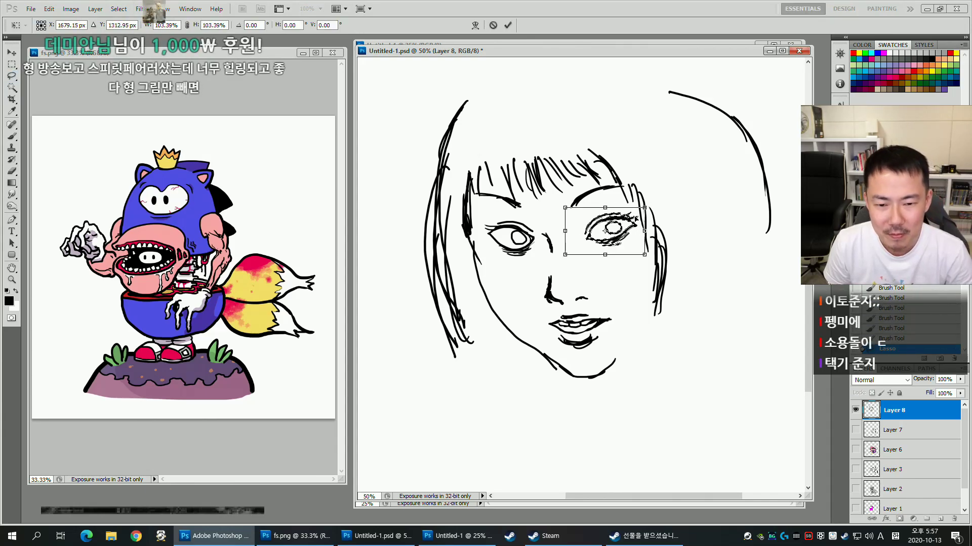
{"action": "key", "text": "super"}
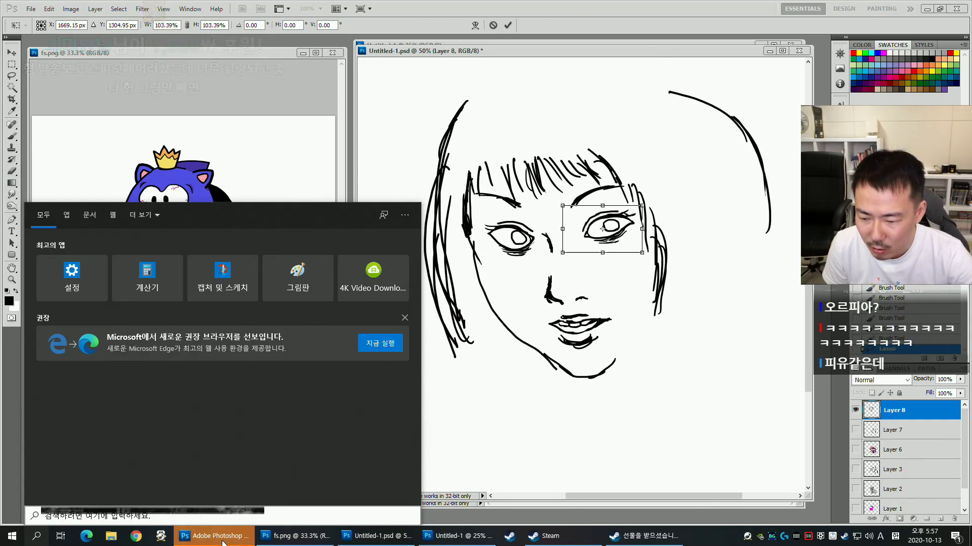
{"action": "left_click", "coordinate": [440, 433]}
{"action": "key", "text": "Return"}
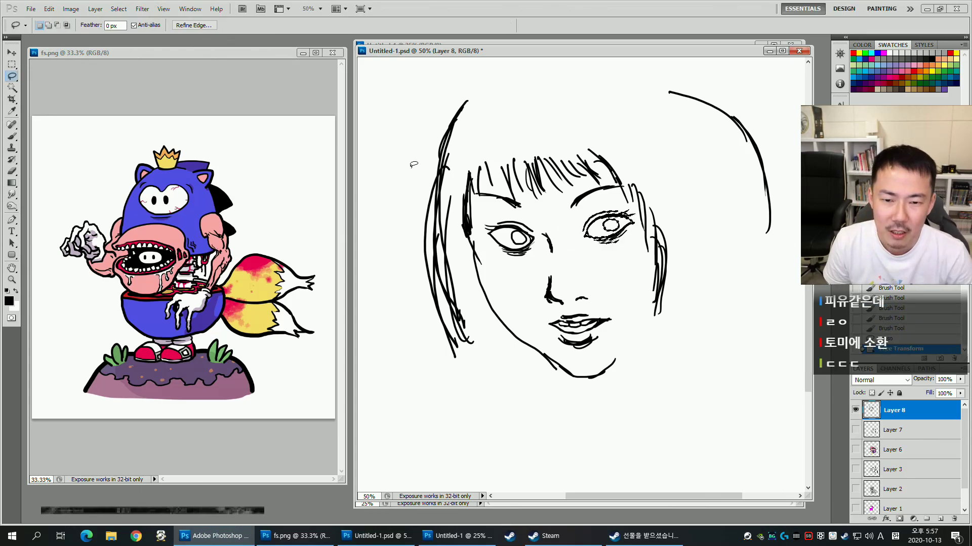
Lasso the right-hand eyebrow with the bang strands above it, move them slightly up and toward the nose, and deselect.
{"action": "mouse_move", "coordinate": [572, 193]}
{"action": "left_mouse_down"}
{"action": "mouse_move", "coordinate": [615, 179]}
{"action": "mouse_move", "coordinate": [627, 187]}
{"action": "left_mouse_up"}
{"action": "left_click_drag", "start_coordinate": [579, 207], "coordinate": [568, 205]}
{"action": "left_click_drag", "start_coordinate": [596, 160], "coordinate": [613, 152]}
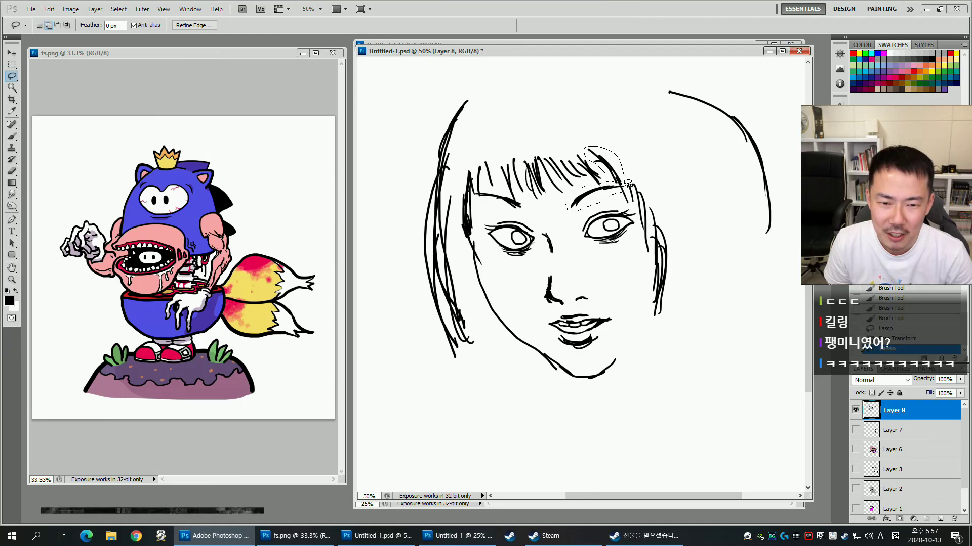
{"action": "left_click_drag", "start_coordinate": [627, 184], "coordinate": [630, 208]}
{"action": "key", "text": "v"}
{"action": "left_click_drag", "start_coordinate": [605, 177], "coordinate": [602, 188]}
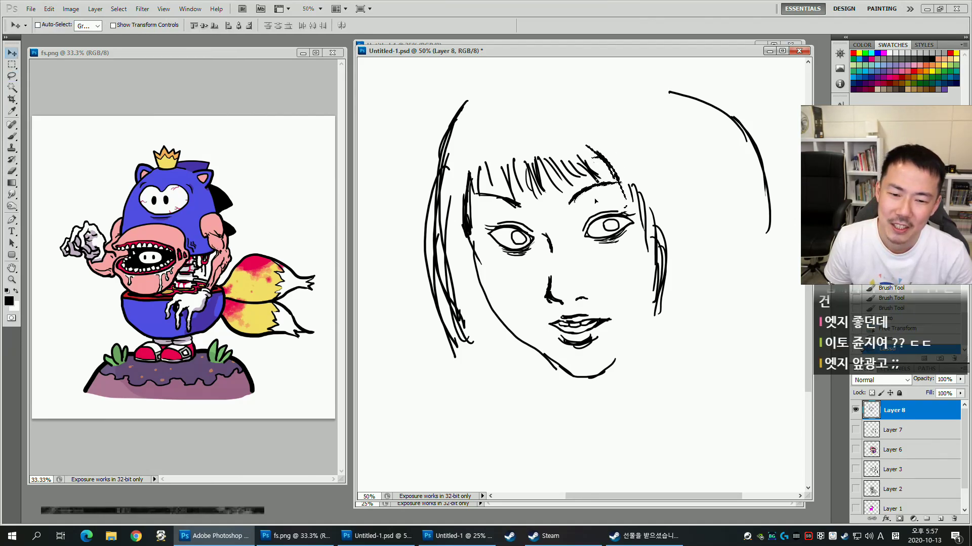
{"action": "key", "text": "ctrl+d"}
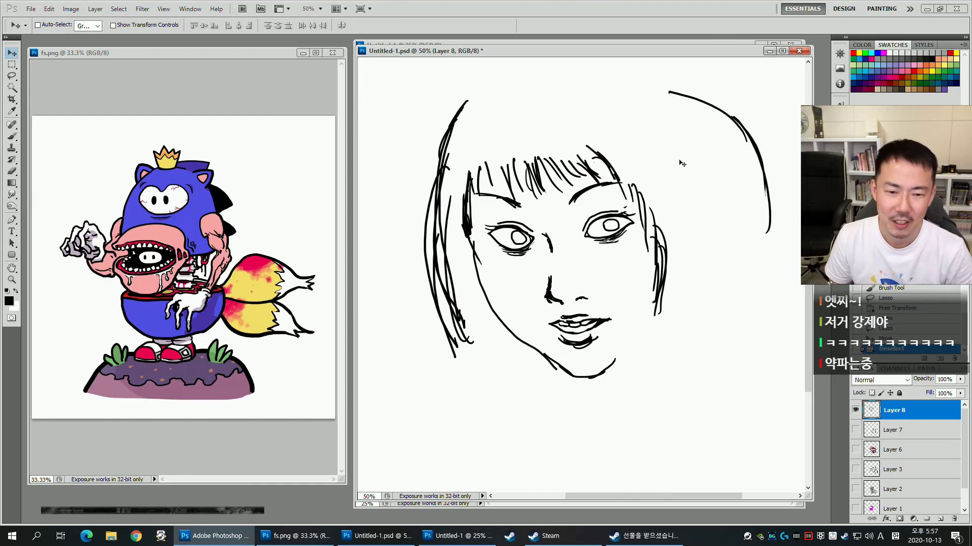
Erase most of the right outer hair curve, redraw it closer to the head with several strokes, and clean up the inner strands.
{"action": "key", "text": "b"}
{"action": "key", "text": "e"}
{"action": "mouse_move", "coordinate": [739, 167]}
{"action": "left_mouse_down"}
{"action": "mouse_move", "coordinate": [700, 189]}
{"action": "mouse_move", "coordinate": [720, 190]}
{"action": "left_mouse_up"}
{"action": "left_click_drag", "start_coordinate": [675, 135], "coordinate": [702, 135]}
{"action": "key", "text": "b"}
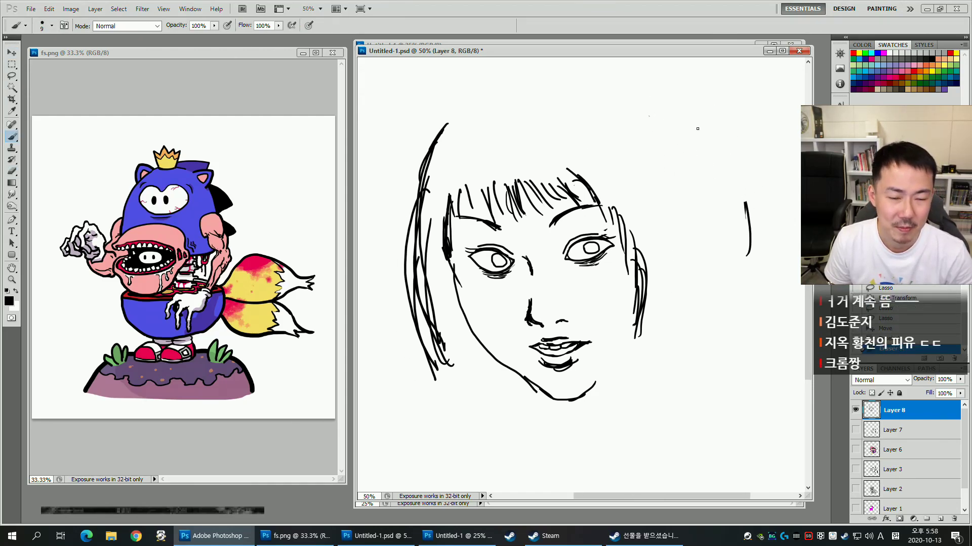
{"action": "mouse_move", "coordinate": [635, 95]}
{"action": "left_mouse_down"}
{"action": "mouse_move", "coordinate": [721, 167]}
{"action": "mouse_move", "coordinate": [732, 217]}
{"action": "left_mouse_up"}
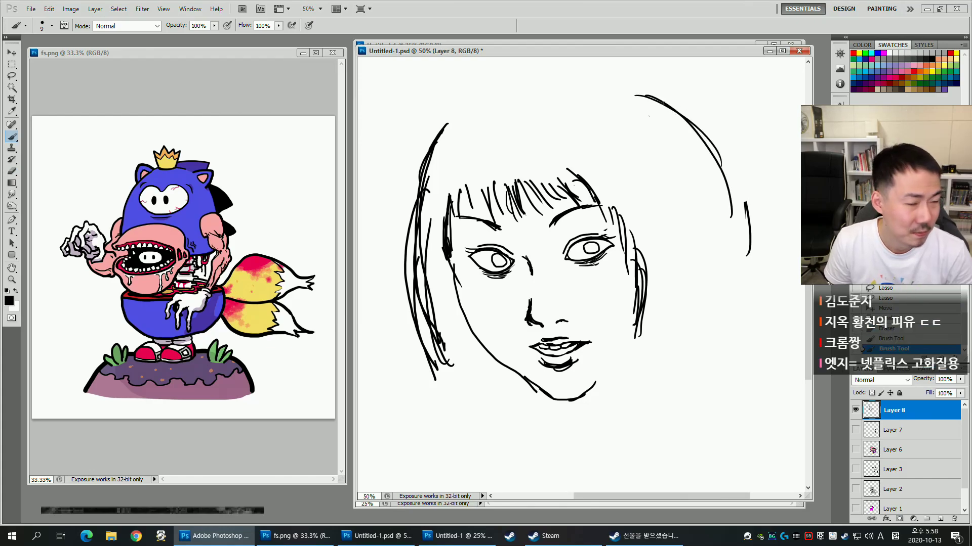
{"action": "left_click_drag", "start_coordinate": [629, 80], "coordinate": [743, 199]}
{"action": "mouse_move", "coordinate": [656, 87]}
{"action": "left_mouse_down"}
{"action": "mouse_move", "coordinate": [743, 239]}
{"action": "mouse_move", "coordinate": [739, 211]}
{"action": "left_mouse_up"}
{"action": "key", "text": "e"}
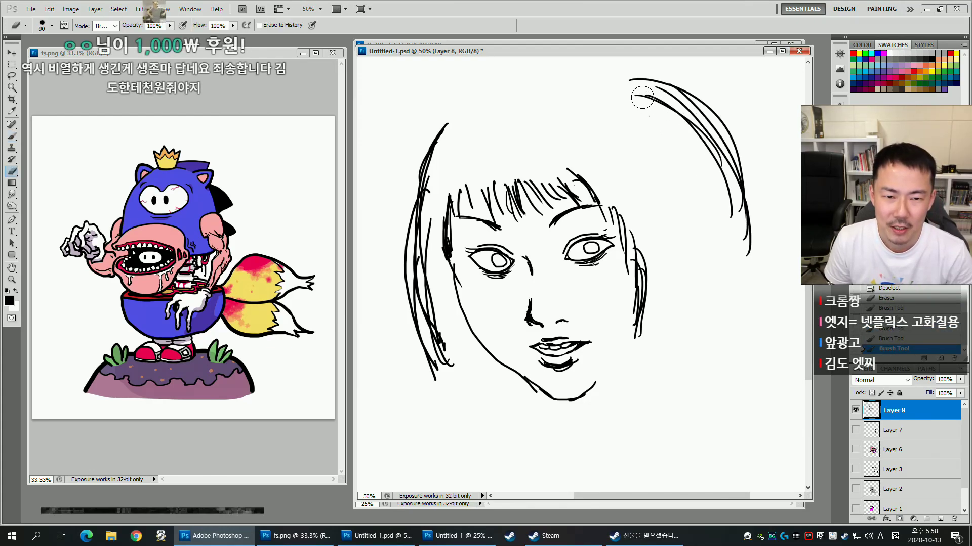
{"action": "left_click_drag", "start_coordinate": [647, 102], "coordinate": [724, 207]}
Reinforce the left outer hair contour and add strands to the left end of the bangs.
{"action": "key", "text": "b"}
{"action": "left_click_drag", "start_coordinate": [439, 123], "coordinate": [405, 290]}
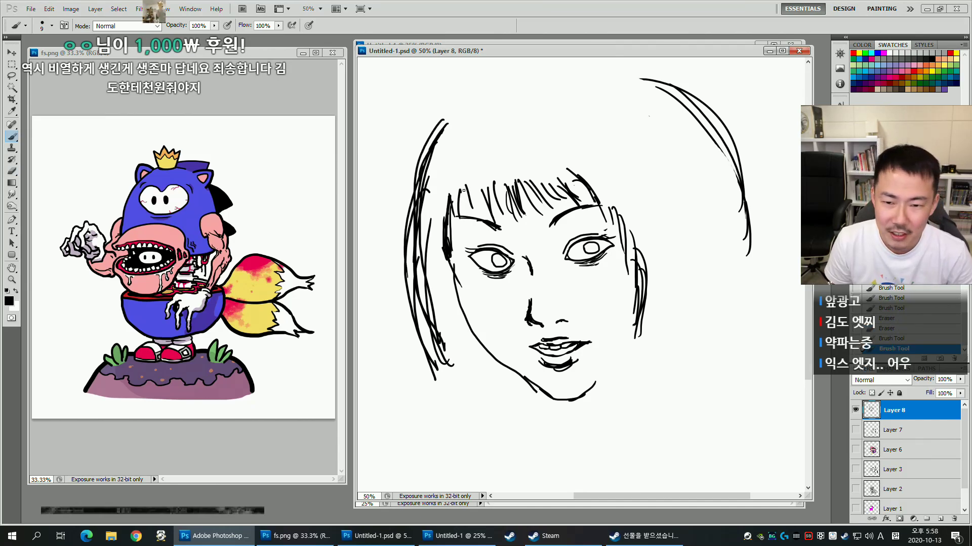
{"action": "left_click_drag", "start_coordinate": [460, 202], "coordinate": [461, 216]}
{"action": "left_click_drag", "start_coordinate": [450, 202], "coordinate": [454, 214]}
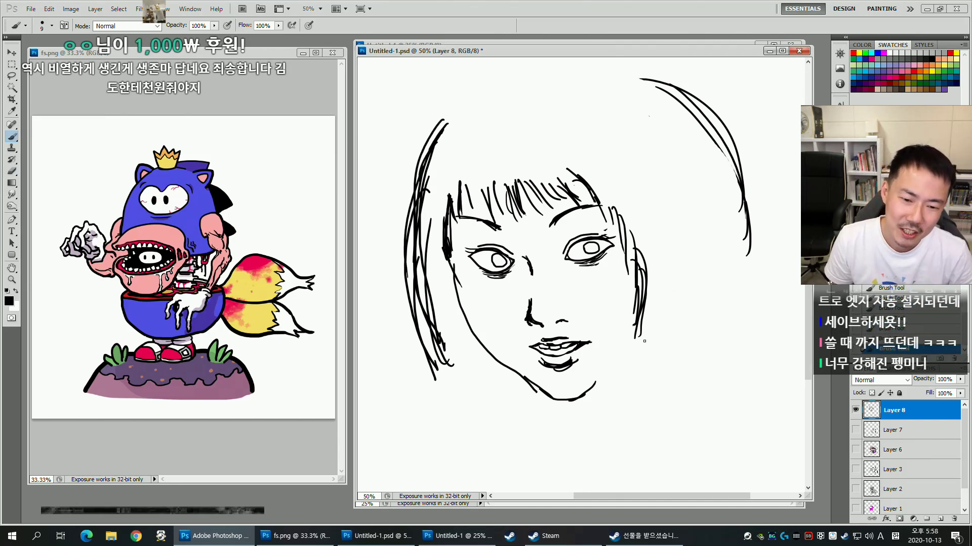
Draw the right jawline joining the side hair to the chin, thicken its shading, and clean up the chin junction.
{"action": "left_click_drag", "start_coordinate": [650, 317], "coordinate": [646, 324]}
{"action": "left_click_drag", "start_coordinate": [630, 359], "coordinate": [649, 343]}
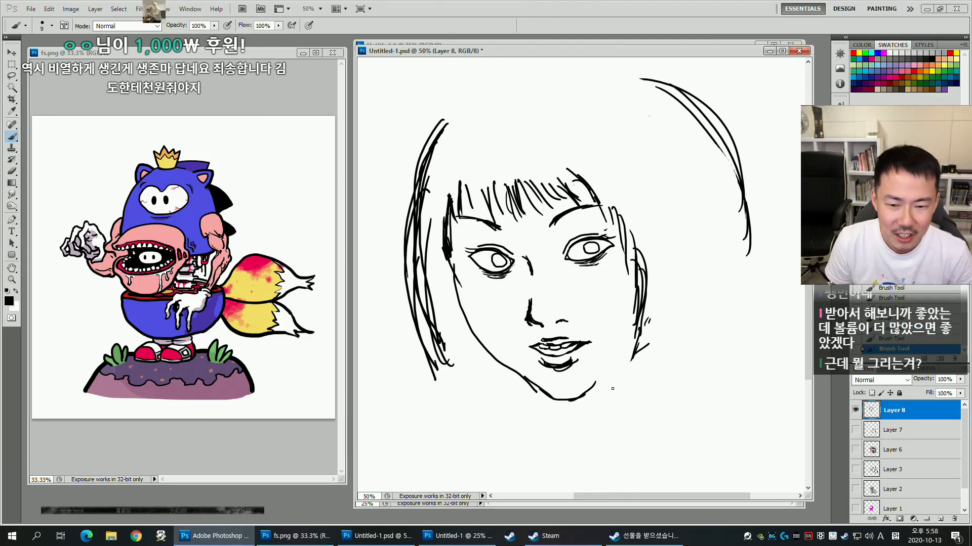
{"action": "left_click_drag", "start_coordinate": [607, 377], "coordinate": [633, 356]}
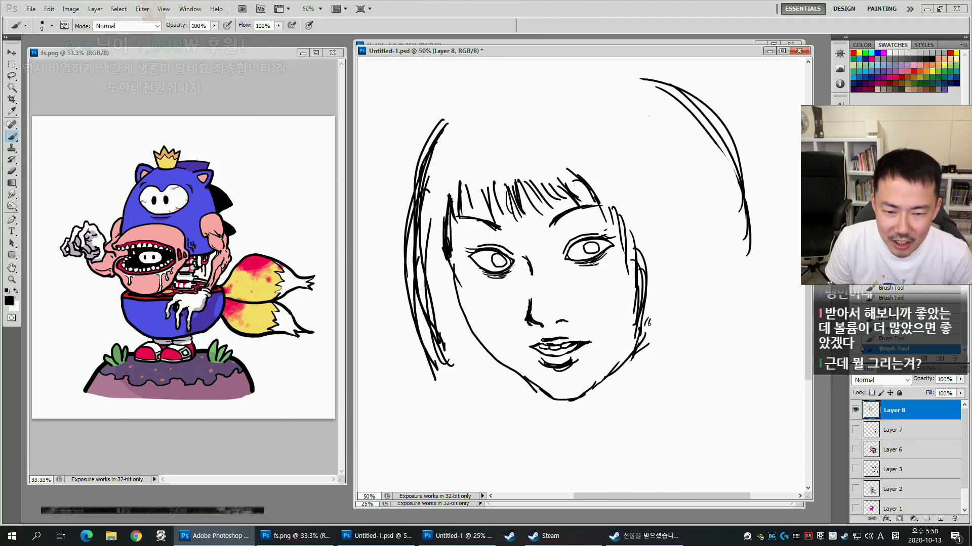
{"action": "left_click_drag", "start_coordinate": [650, 324], "coordinate": [635, 356]}
{"action": "key", "text": "e"}
{"action": "left_click", "coordinate": [600, 382]}
{"action": "key", "text": "b"}
{"action": "left_click_drag", "start_coordinate": [590, 390], "coordinate": [602, 381]}
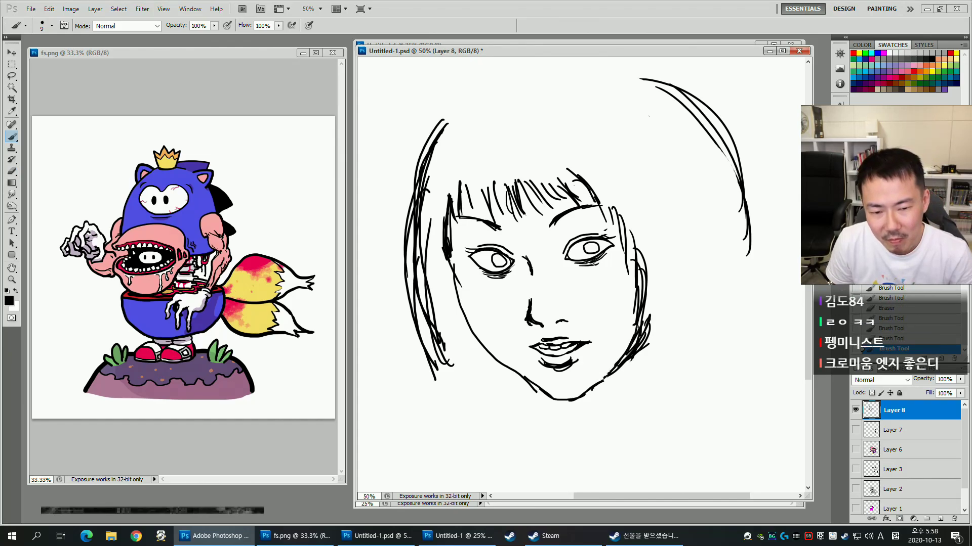
Reinforce the side hair along the right cheek and densify the bangs with short zigzag strands along their top edge.
{"action": "left_click_drag", "start_coordinate": [628, 347], "coordinate": [649, 300]}
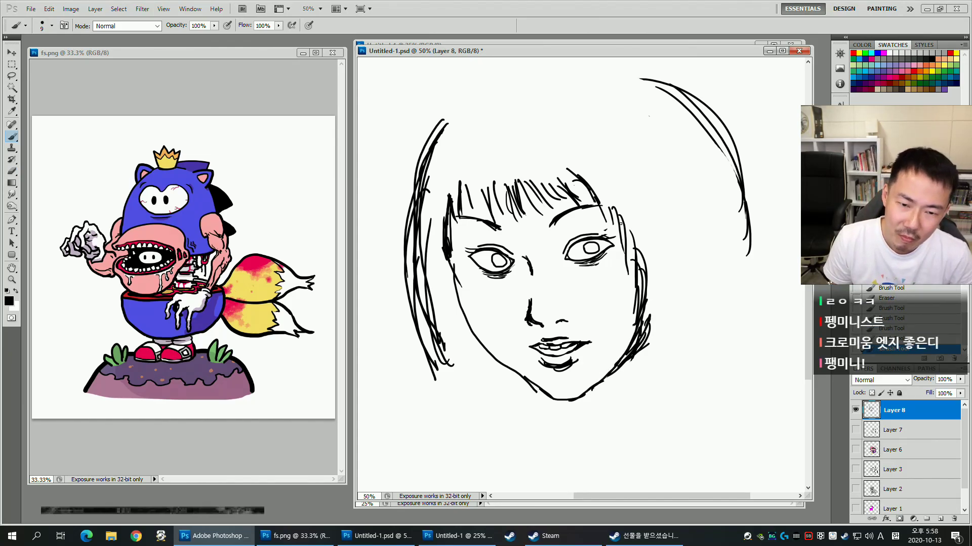
{"action": "left_click_drag", "start_coordinate": [601, 196], "coordinate": [605, 217]}
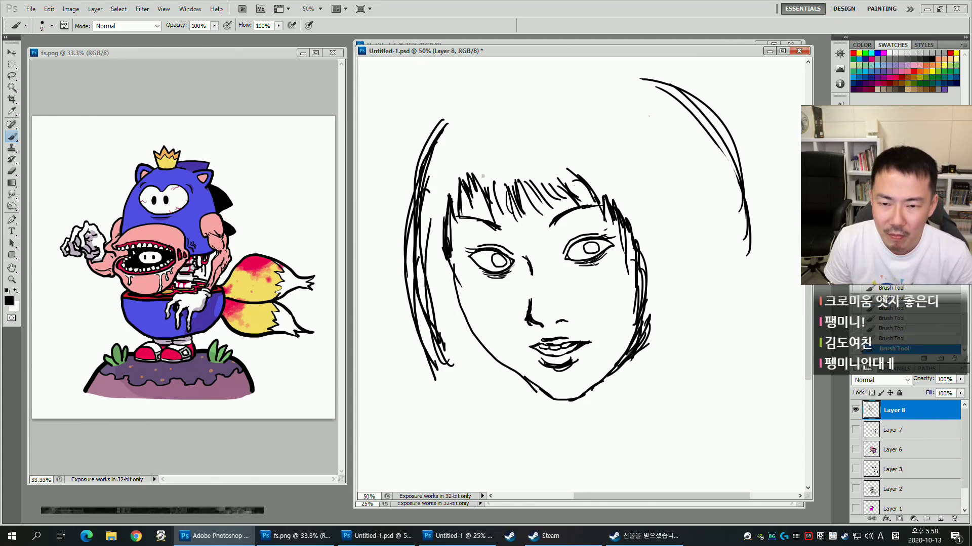
{"action": "mouse_move", "coordinate": [496, 166]}
{"action": "left_mouse_down"}
{"action": "mouse_move", "coordinate": [509, 195]}
{"action": "mouse_move", "coordinate": [522, 193]}
{"action": "left_mouse_up"}
{"action": "left_click_drag", "start_coordinate": [519, 168], "coordinate": [539, 190]}
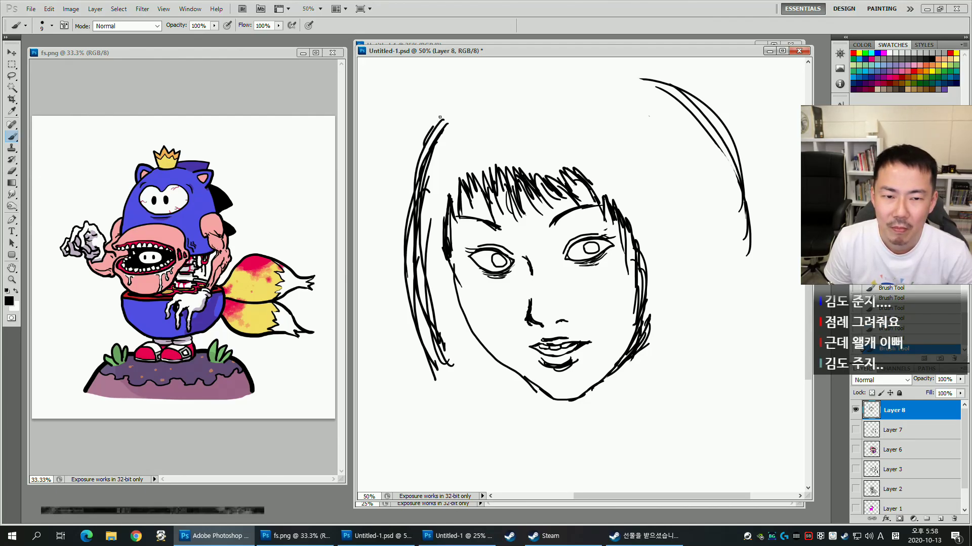
Close the hair outline with a curved crown over the head and jagged lower tips on both sides of the bob.
{"action": "mouse_move", "coordinate": [436, 120]}
{"action": "left_mouse_down"}
{"action": "mouse_move", "coordinate": [539, 75]}
{"action": "mouse_move", "coordinate": [623, 78]}
{"action": "left_mouse_up"}
{"action": "mouse_move", "coordinate": [501, 76]}
{"action": "left_mouse_down"}
{"action": "mouse_move", "coordinate": [554, 62]}
{"action": "mouse_move", "coordinate": [642, 75]}
{"action": "mouse_move", "coordinate": [682, 99]}
{"action": "left_mouse_up"}
{"action": "left_click_drag", "start_coordinate": [636, 72], "coordinate": [683, 95]}
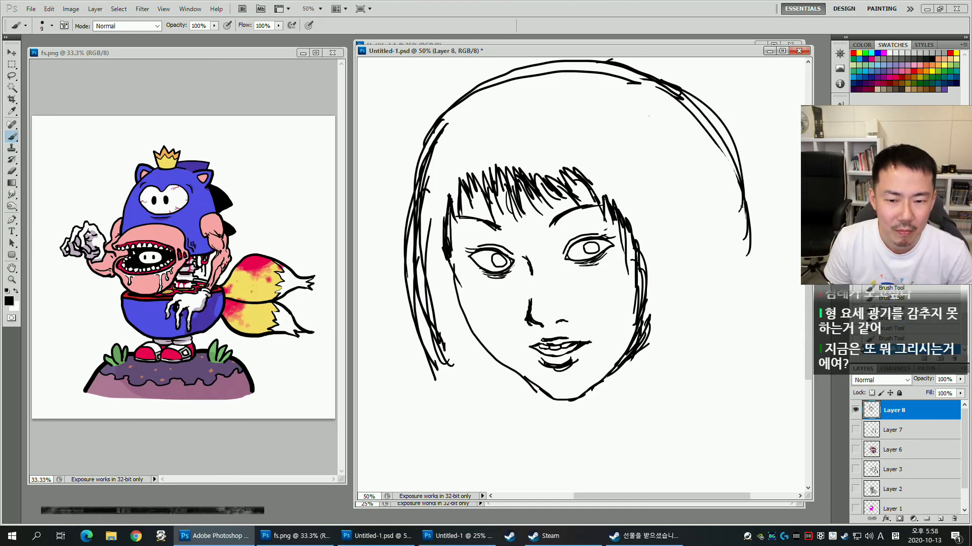
{"action": "left_click_drag", "start_coordinate": [751, 248], "coordinate": [736, 313]}
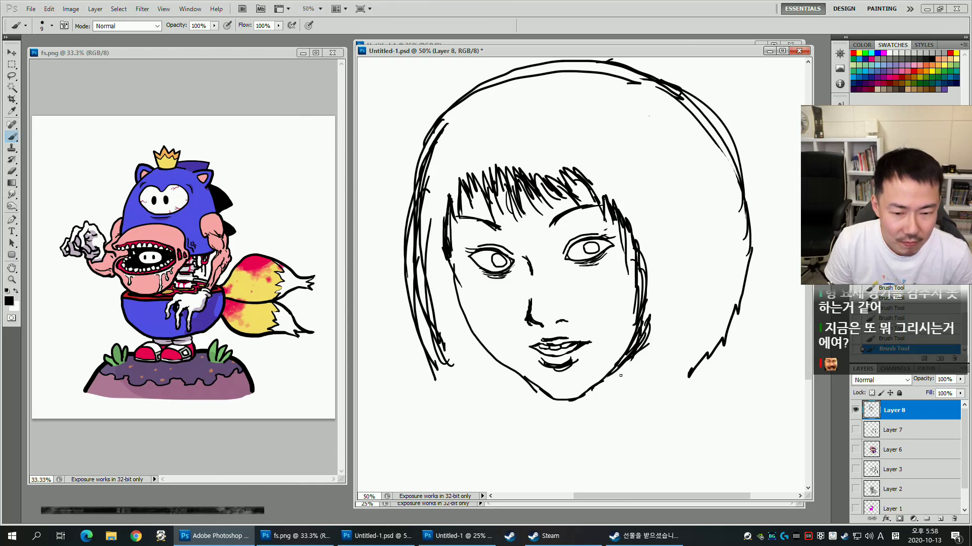
{"action": "left_click_drag", "start_coordinate": [617, 389], "coordinate": [678, 375]}
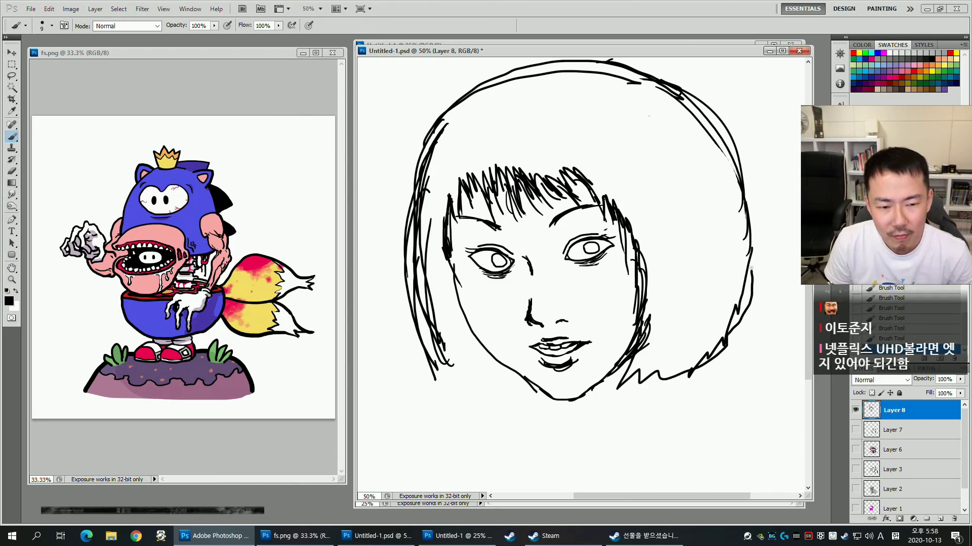
{"action": "mouse_move", "coordinate": [442, 393]}
{"action": "left_mouse_down"}
{"action": "mouse_move", "coordinate": [458, 370]}
{"action": "mouse_move", "coordinate": [500, 376]}
{"action": "left_mouse_up"}
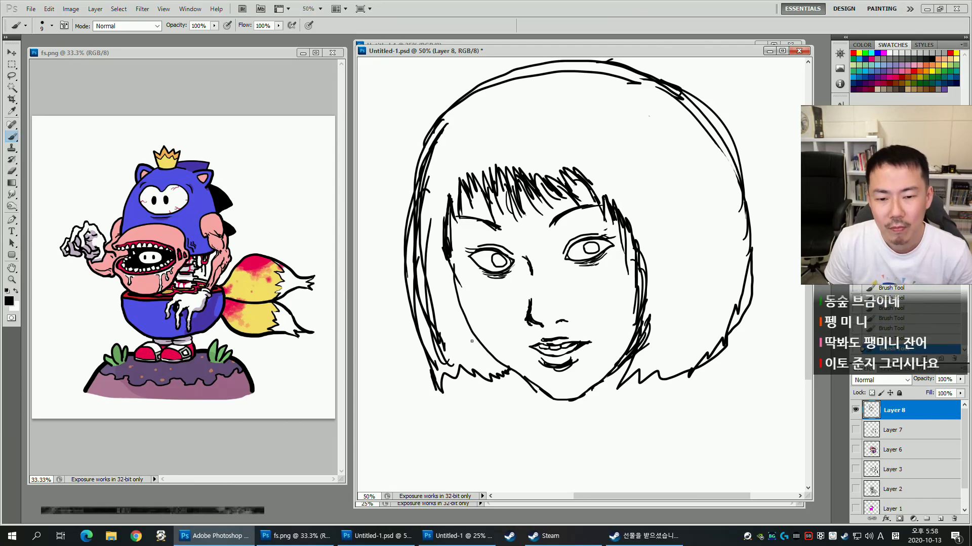
Select the enclosed hair area with the Magic Wand, fill it with black, and deselect.
{"action": "key", "text": "w"}
{"action": "left_click", "coordinate": [681, 187]}
{"action": "key", "text": "alt+BackSpace"}
{"action": "key", "text": "ctrl+d"}
{"action": "key", "text": "b"}
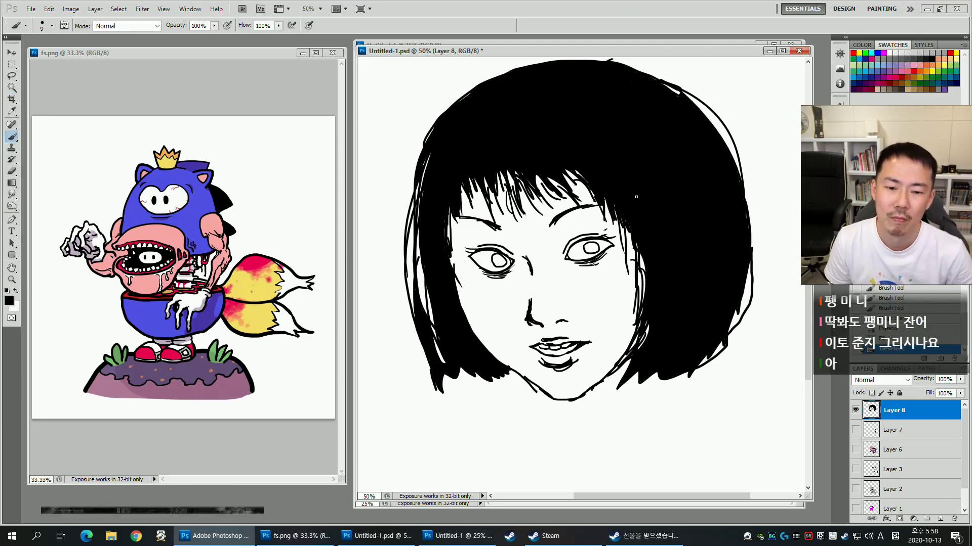
Paint over the white gaps along the left outer hair and smooth the crown edge in black with a larger brush.
{"action": "key", "text": "bracketright"}
{"action": "key", "text": "bracketright"}
{"action": "key", "text": "bracketright"}
{"action": "key", "text": "bracketright"}
{"action": "key", "text": "bracketright"}
{"action": "mouse_move", "coordinate": [427, 247]}
{"action": "left_mouse_down"}
{"action": "mouse_move", "coordinate": [416, 288]}
{"action": "mouse_move", "coordinate": [448, 347]}
{"action": "mouse_move", "coordinate": [419, 201]}
{"action": "mouse_move", "coordinate": [422, 317]}
{"action": "mouse_move", "coordinate": [424, 196]}
{"action": "left_mouse_up"}
{"action": "left_click_drag", "start_coordinate": [415, 301], "coordinate": [427, 195]}
{"action": "mouse_move", "coordinate": [411, 275]}
{"action": "left_mouse_down"}
{"action": "mouse_move", "coordinate": [462, 115]}
{"action": "mouse_move", "coordinate": [430, 184]}
{"action": "mouse_move", "coordinate": [446, 115]}
{"action": "mouse_move", "coordinate": [426, 145]}
{"action": "left_mouse_up"}
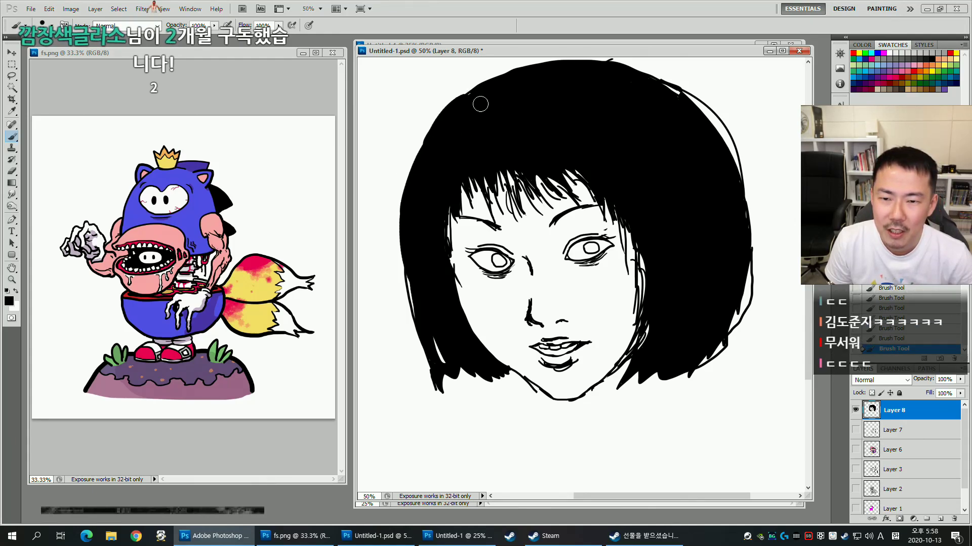
{"action": "mouse_move", "coordinate": [483, 81]}
{"action": "left_mouse_down"}
{"action": "mouse_move", "coordinate": [631, 84]}
{"action": "mouse_move", "coordinate": [595, 70]}
{"action": "mouse_move", "coordinate": [684, 99]}
{"action": "left_mouse_up"}
{"action": "left_click_drag", "start_coordinate": [705, 208], "coordinate": [690, 222]}
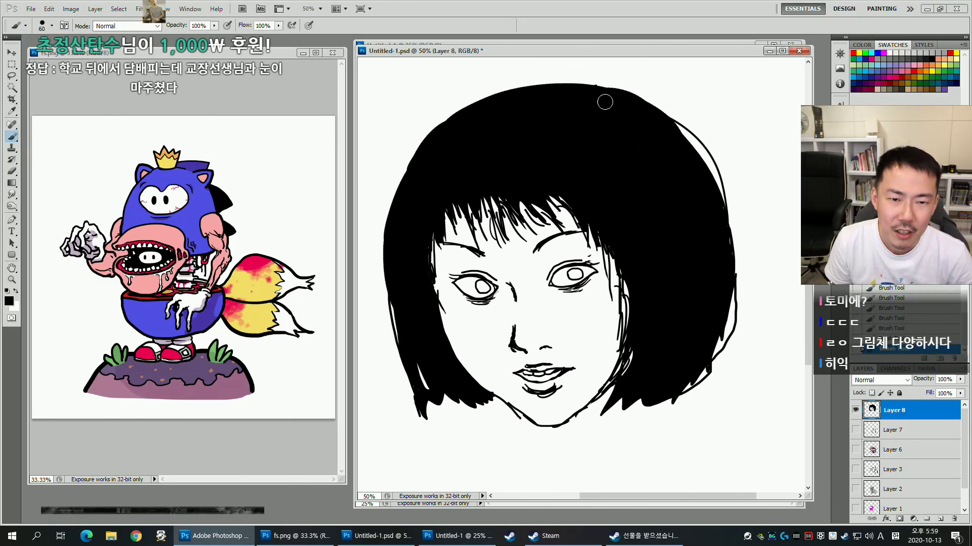
{"action": "left_click_drag", "start_coordinate": [563, 91], "coordinate": [652, 113]}
{"action": "mouse_move", "coordinate": [694, 277]}
{"action": "left_mouse_down"}
{"action": "mouse_move", "coordinate": [690, 226]}
{"action": "mouse_move", "coordinate": [687, 263]}
{"action": "left_mouse_up"}
Refine the right corner of the mouth and the lower lip with fine strokes of a much smaller brush.
{"action": "key", "text": "bracketleft"}
{"action": "key", "text": "bracketleft"}
{"action": "key", "text": "bracketleft"}
{"action": "key", "text": "bracketleft"}
{"action": "key", "text": "bracketleft"}
{"action": "key", "text": "bracketleft"}
{"action": "key", "text": "bracketleft"}
{"action": "key", "text": "bracketleft"}
{"action": "key", "text": "bracketleft"}
{"action": "key", "text": "bracketleft"}
{"action": "key", "text": "bracketleft"}
{"action": "key", "text": "bracketleft"}
{"action": "key", "text": "bracketleft"}
{"action": "key", "text": "bracketleft"}
{"action": "key", "text": "bracketleft"}
{"action": "key", "text": "bracketleft"}
{"action": "key", "text": "bracketleft"}
{"action": "key", "text": "bracketleft"}
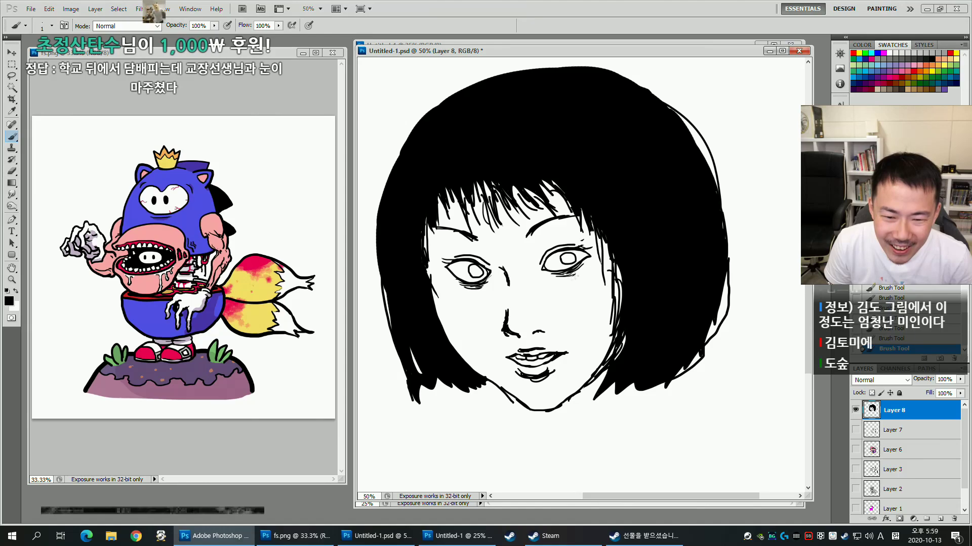
{"action": "key", "text": "bracketright"}
{"action": "key", "text": "bracketright"}
{"action": "key", "text": "bracketright"}
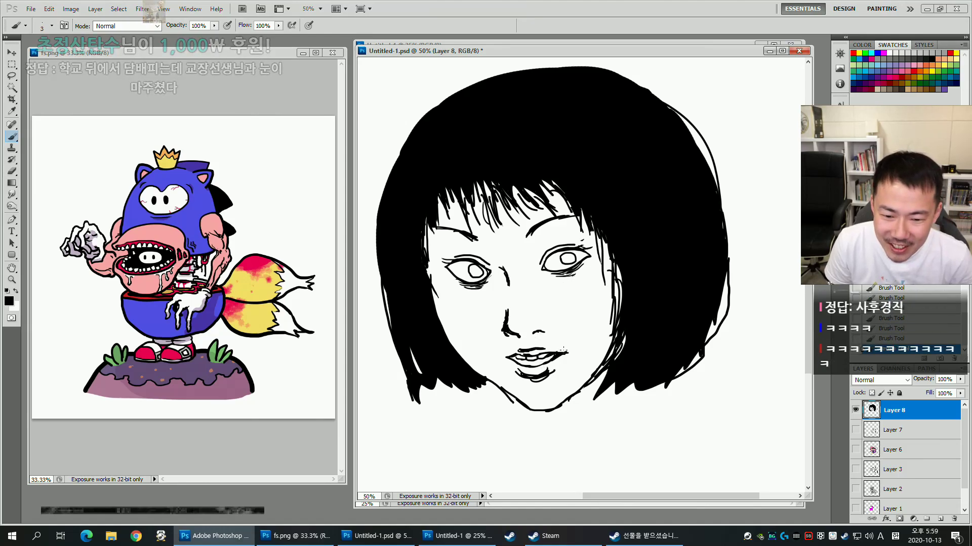
{"action": "left_click_drag", "start_coordinate": [557, 365], "coordinate": [544, 377]}
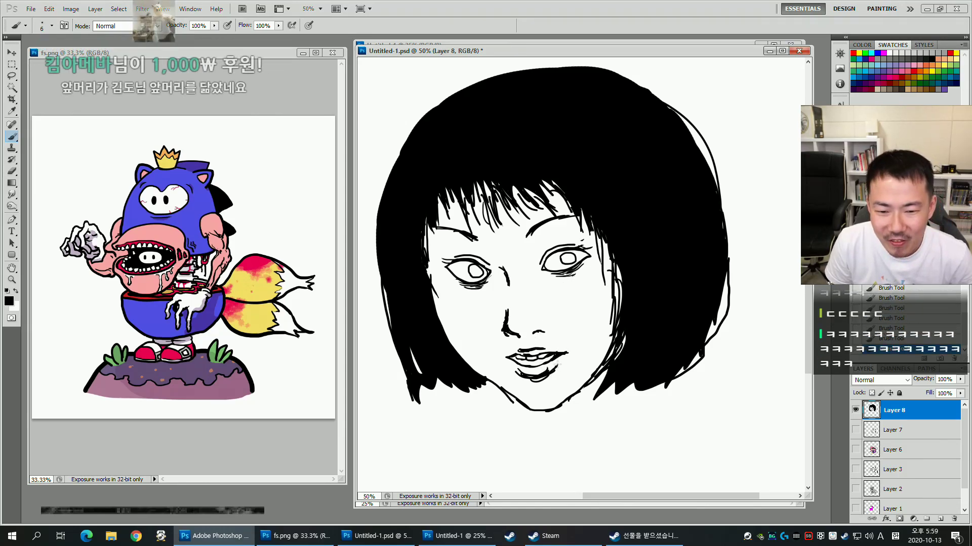
Thicken the inner edge of the left side hair along the cheek in black with a 30 px brush.
{"action": "left_click_drag", "start_coordinate": [663, 311], "coordinate": [636, 329]}
{"action": "key", "text": "bracketright"}
{"action": "key", "text": "bracketright"}
{"action": "key", "text": "bracketright"}
{"action": "key", "text": "bracketright"}
{"action": "key", "text": "bracketright"}
{"action": "key", "text": "bracketright"}
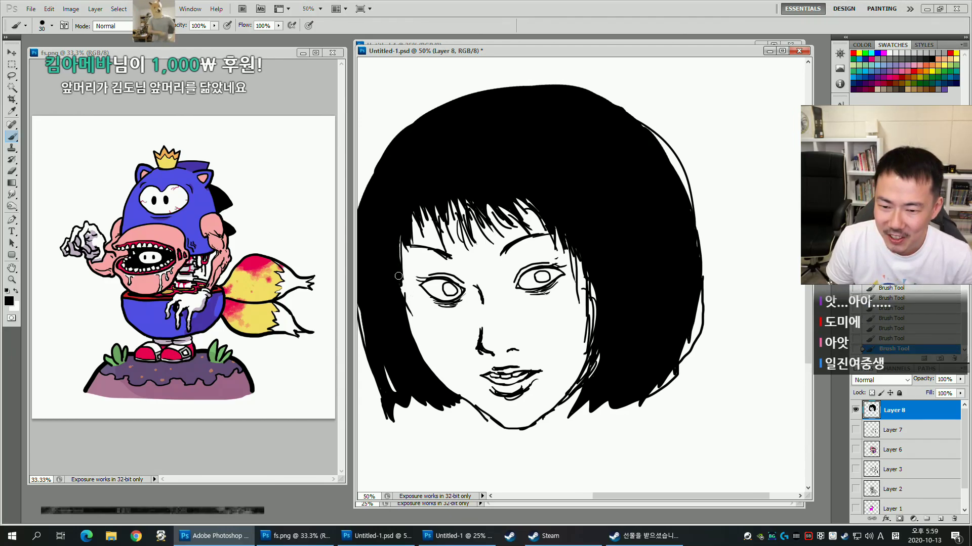
{"action": "left_click_drag", "start_coordinate": [408, 325], "coordinate": [453, 314]}
{"action": "left_click_drag", "start_coordinate": [446, 270], "coordinate": [450, 303]}
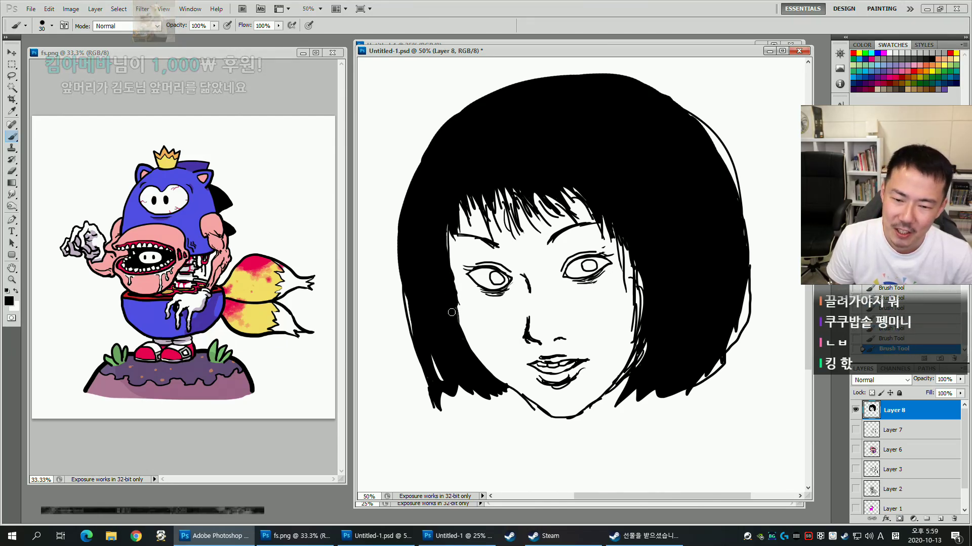
{"action": "left_click_drag", "start_coordinate": [581, 322], "coordinate": [590, 326]}
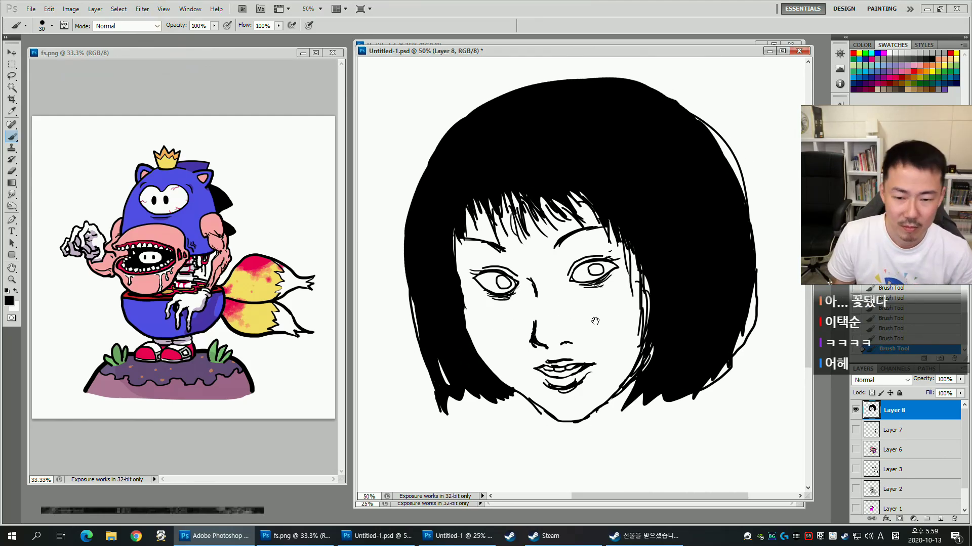
{"action": "left_click_drag", "start_coordinate": [641, 230], "coordinate": [666, 225]}
Lasso the left cheek and jaw contour beside the hair, adjust its position slightly, and deselect.
{"action": "key", "text": "l"}
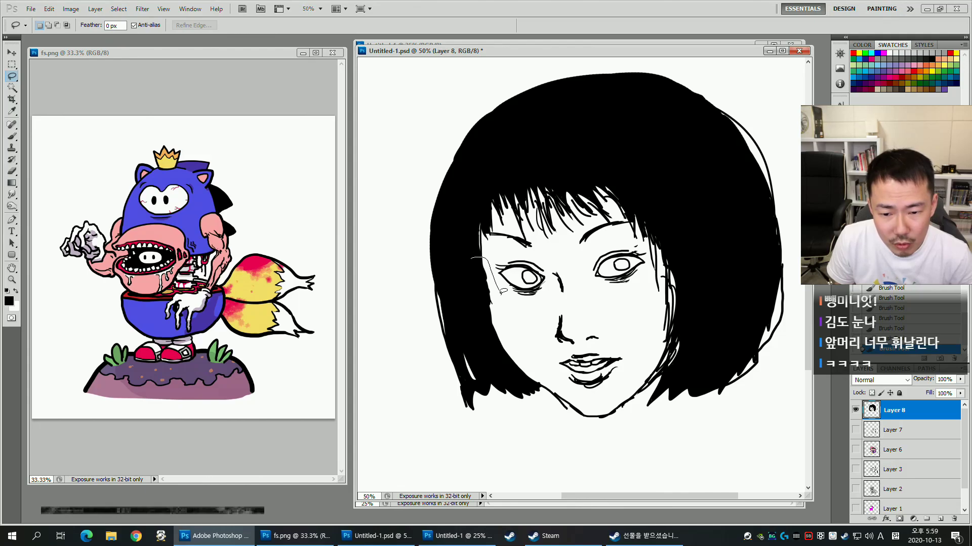
{"action": "mouse_move", "coordinate": [529, 407]}
{"action": "left_mouse_down"}
{"action": "mouse_move", "coordinate": [460, 278]}
{"action": "mouse_move", "coordinate": [437, 275]}
{"action": "mouse_move", "coordinate": [514, 389]}
{"action": "left_mouse_up"}
{"action": "key", "text": "v"}
{"action": "key", "text": "ctrl+d"}
Sample the white of the face and paint a clean edge between the left cheek and the hair with a 35 px brush.
{"action": "key", "text": "b"}
{"action": "left_click", "coordinate": [499, 286], "text": "alt"}
{"action": "key", "text": "["}
{"action": "key", "text": "["}
{"action": "left_click_drag", "start_coordinate": [487, 251], "coordinate": [497, 320]}
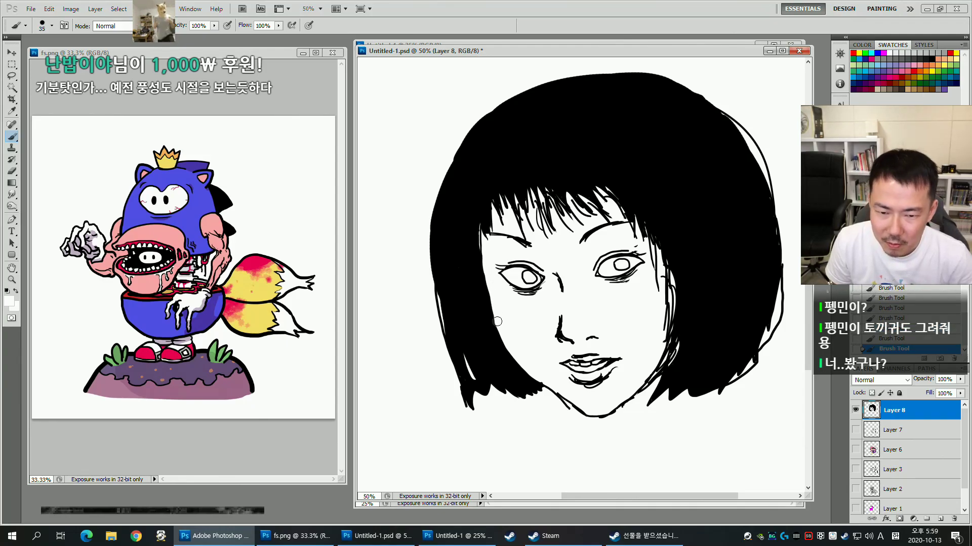
{"action": "left_click_drag", "start_coordinate": [539, 378], "coordinate": [471, 401]}
Add black strands across the left, middle and right of the bangs with progressively smaller brushes.
{"action": "key", "text": "x"}
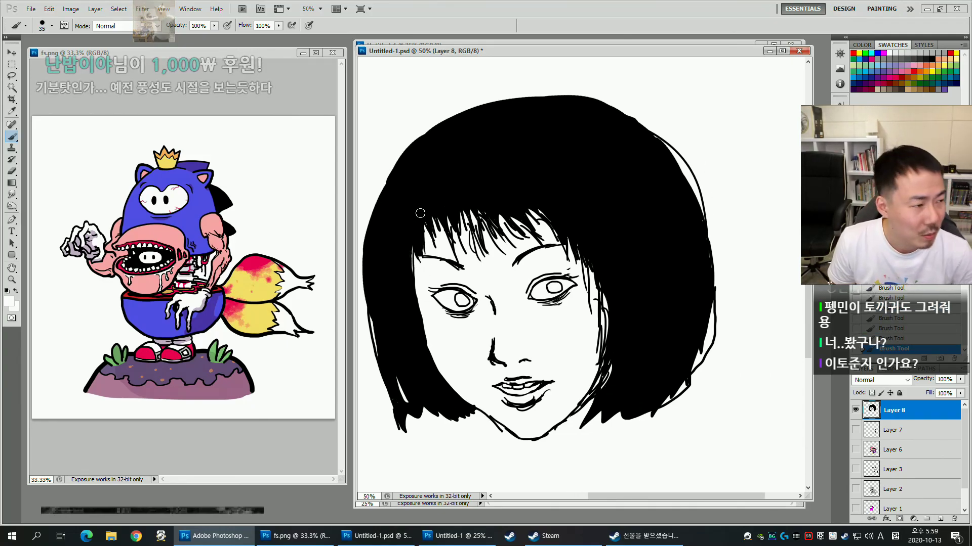
{"action": "key", "text": "bracketleft"}
{"action": "mouse_move", "coordinate": [448, 213]}
{"action": "left_mouse_down"}
{"action": "mouse_move", "coordinate": [437, 250]}
{"action": "mouse_move", "coordinate": [446, 260]}
{"action": "mouse_move", "coordinate": [429, 259]}
{"action": "left_mouse_up"}
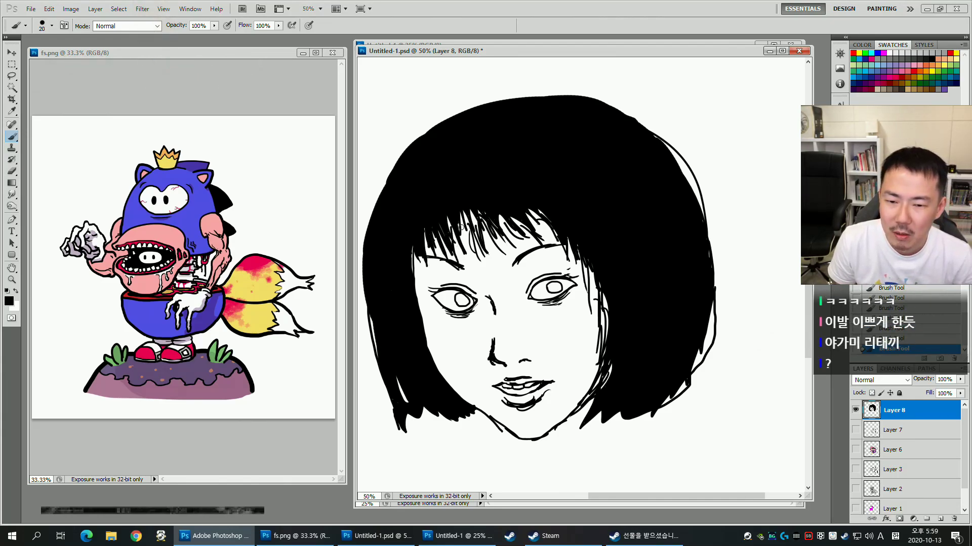
{"action": "left_click_drag", "start_coordinate": [470, 210], "coordinate": [491, 267]}
{"action": "left_click_drag", "start_coordinate": [479, 246], "coordinate": [494, 277]}
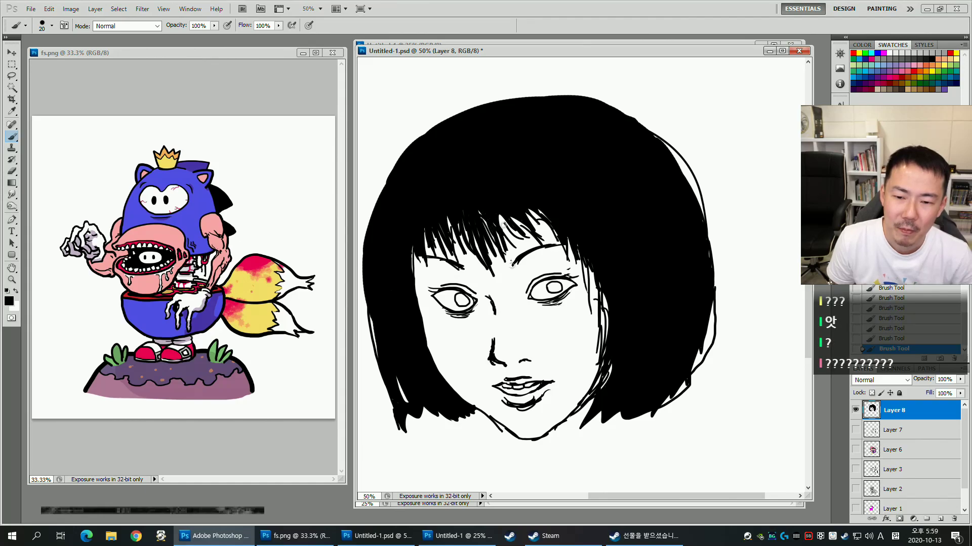
{"action": "key", "text": "bracketleft"}
{"action": "left_click_drag", "start_coordinate": [523, 229], "coordinate": [544, 252]}
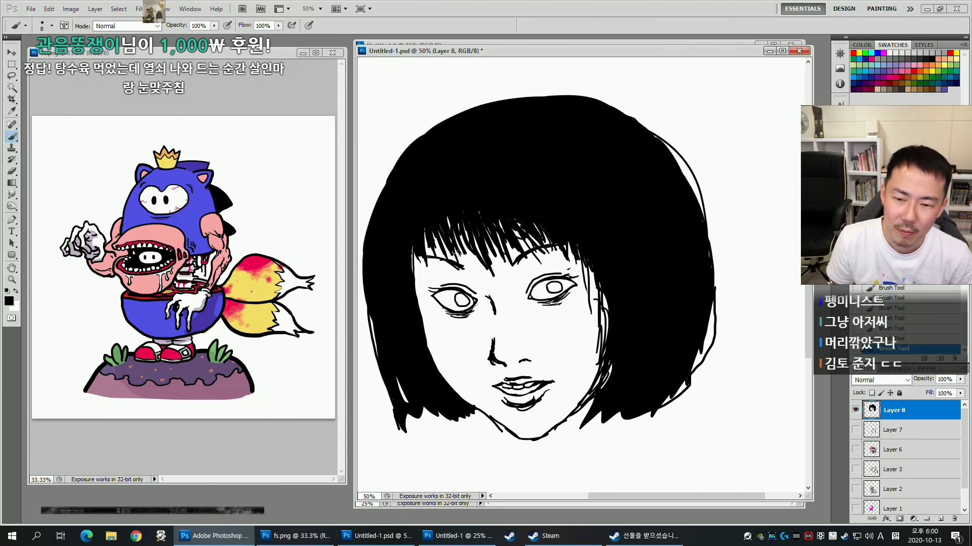
Clean up the loose strands beside the right cheek in white and redraw the face-side hair edge in black.
{"action": "left_click", "coordinate": [504, 291], "text": "alt"}
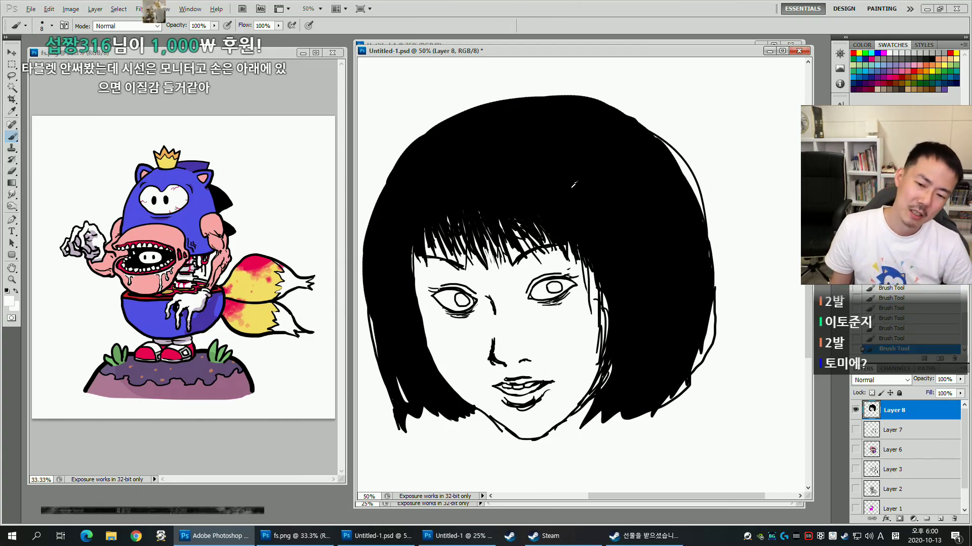
{"action": "scroll", "coordinate": [645, 274], "scroll_direction": "down", "scroll_amount": 2}
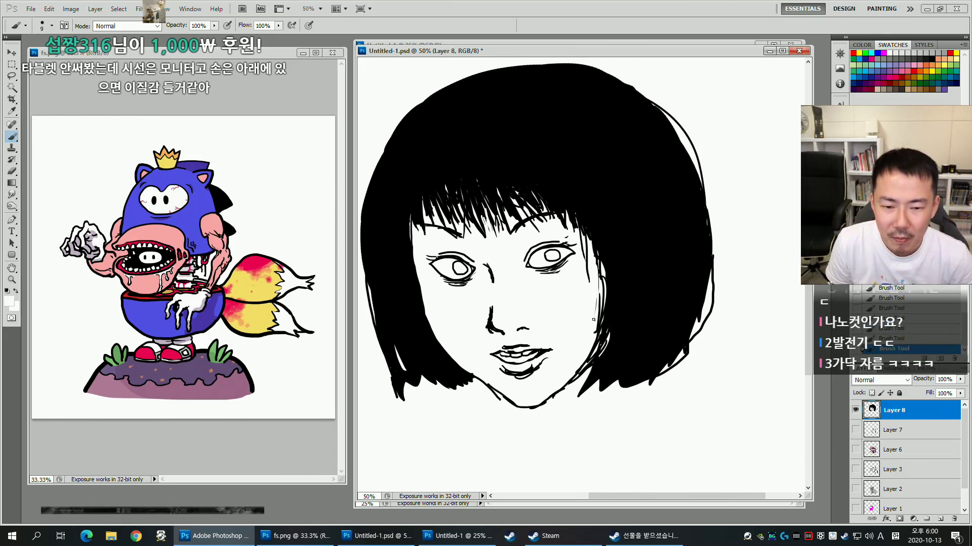
{"action": "key", "text": "x"}
{"action": "mouse_move", "coordinate": [612, 298]}
{"action": "left_mouse_down"}
{"action": "mouse_move", "coordinate": [645, 266]}
{"action": "mouse_move", "coordinate": [604, 307]}
{"action": "left_mouse_up"}
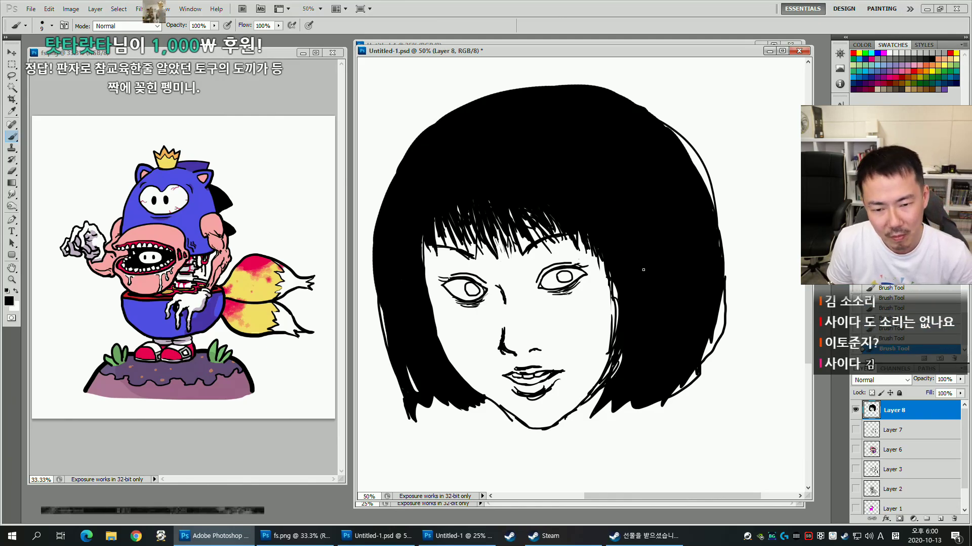
Select the irises of both eyes with the Magic Wand, expand the selection, and fill them with black around small white highlights.
{"action": "left_click_drag", "start_coordinate": [652, 254], "coordinate": [672, 252]}
{"action": "left_click_drag", "start_coordinate": [563, 282], "coordinate": [556, 284]}
{"action": "key", "text": "w"}
{"action": "left_click", "coordinate": [582, 276]}
{"action": "key", "text": "F2"}
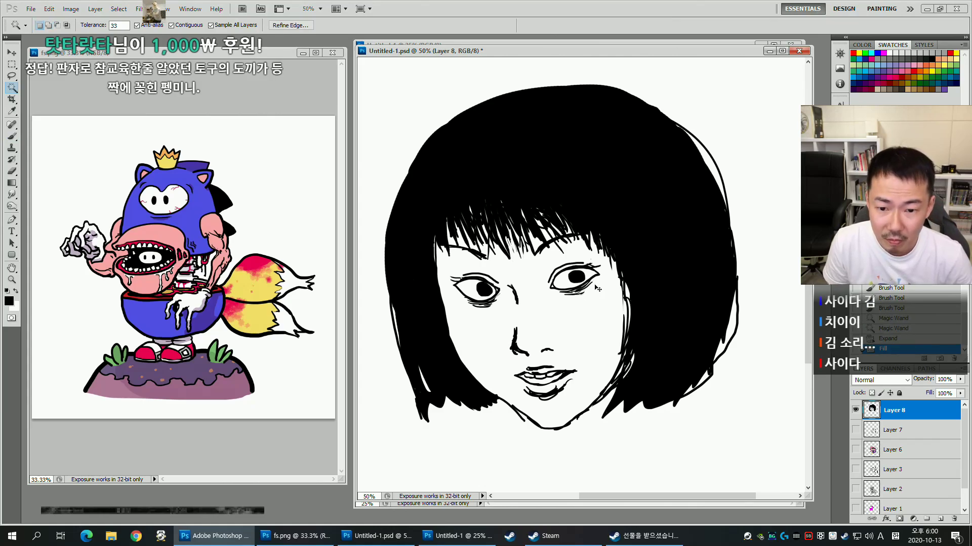
Deselect the irises and touch up the right-hand iris and its upper lid in black with a 10 px brush.
{"action": "key", "text": "b"}
{"action": "left_click_drag", "start_coordinate": [611, 299], "coordinate": [611, 301]}
{"action": "key", "text": "x"}
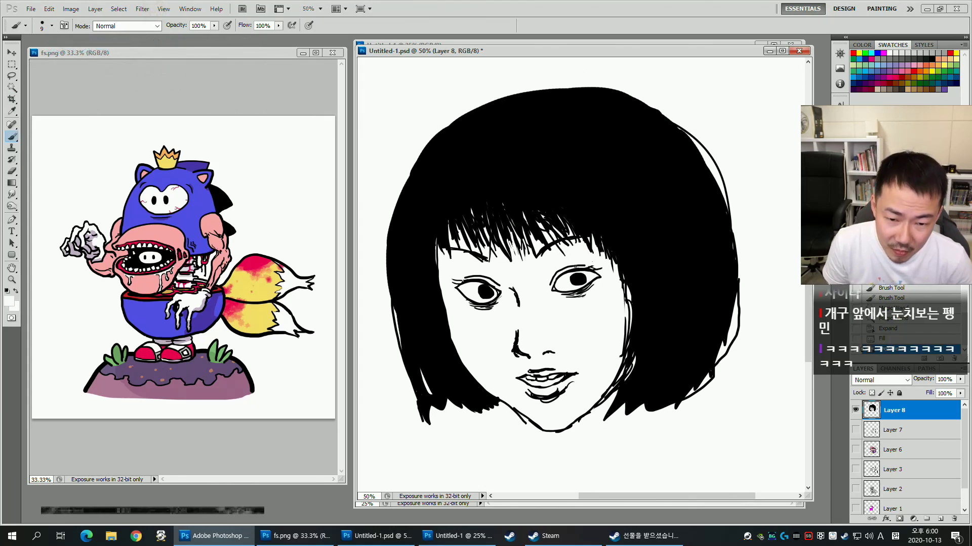
{"action": "key", "text": "x"}
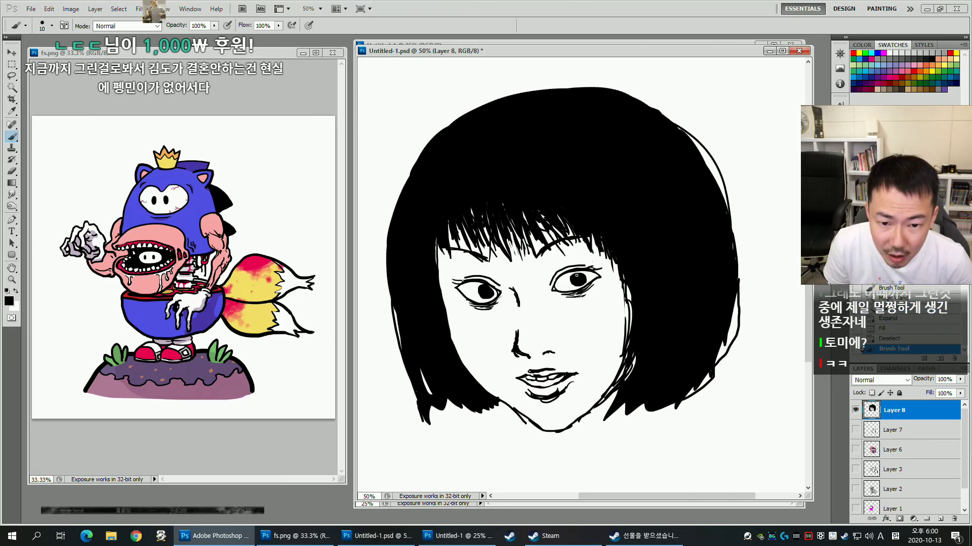
{"action": "left_click", "coordinate": [587, 280]}
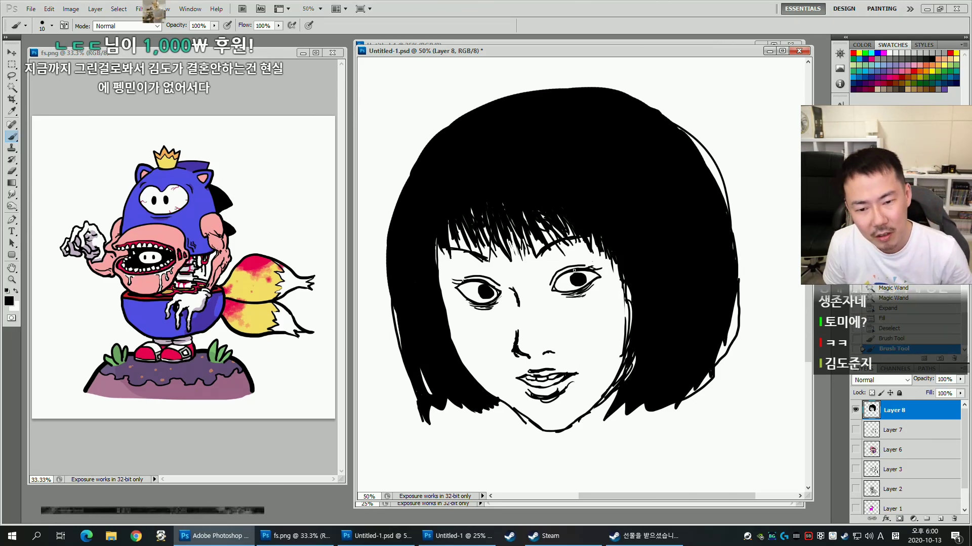
{"action": "mouse_move", "coordinate": [598, 278]}
{"action": "left_mouse_down"}
{"action": "mouse_move", "coordinate": [609, 239]}
{"action": "mouse_move", "coordinate": [637, 278]}
{"action": "mouse_move", "coordinate": [607, 271]}
{"action": "left_mouse_up"}
{"action": "left_click", "coordinate": [587, 266]}
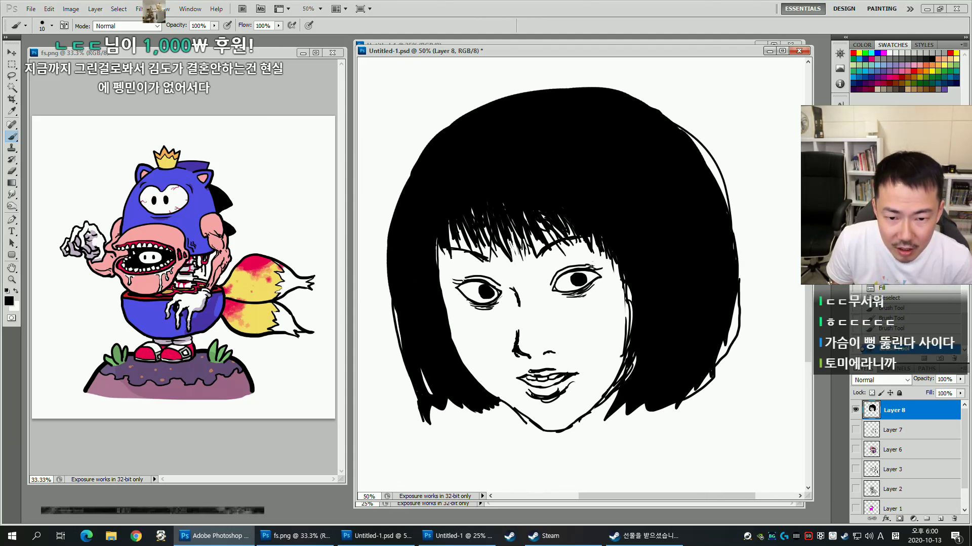
Refine the inner corner of the right-hand eye with an 8 px brush and add a short line beside the nose bridge.
{"action": "key", "text": "bracketleft"}
{"action": "key", "text": "bracketleft"}
{"action": "left_click_drag", "start_coordinate": [562, 276], "coordinate": [569, 272]}
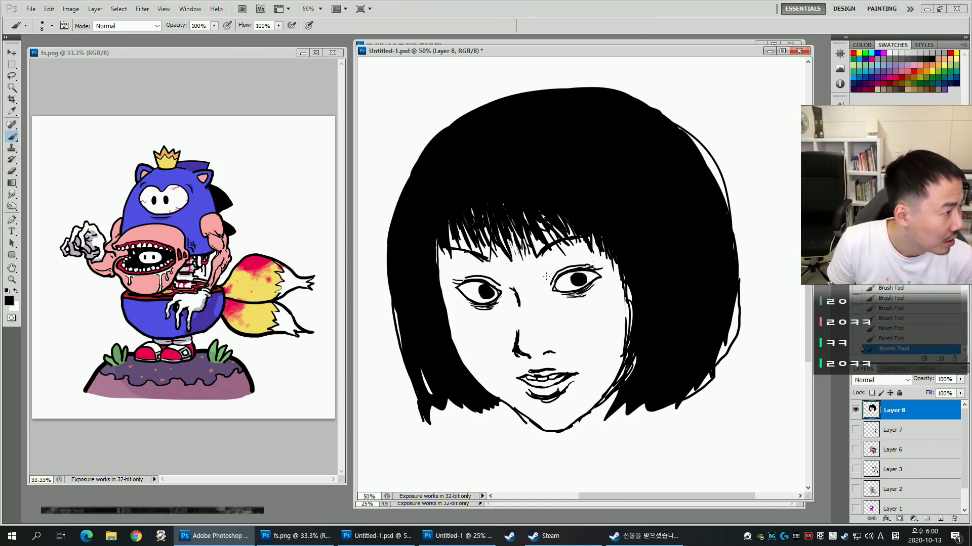
{"action": "mouse_move", "coordinate": [525, 332]}
{"action": "left_mouse_down"}
{"action": "mouse_move", "coordinate": [492, 310]}
{"action": "mouse_move", "coordinate": [554, 338]}
{"action": "left_mouse_up"}
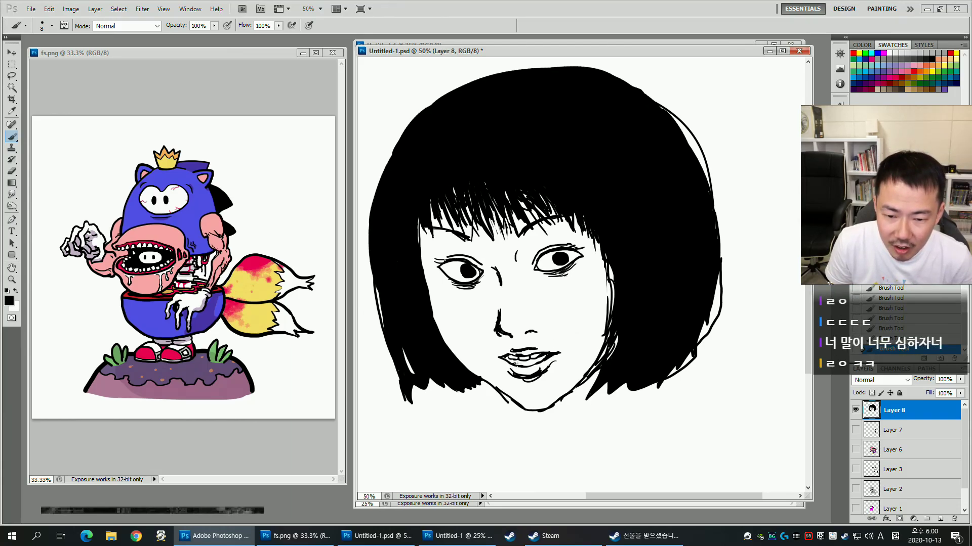
{"action": "left_click_drag", "start_coordinate": [609, 327], "coordinate": [600, 342]}
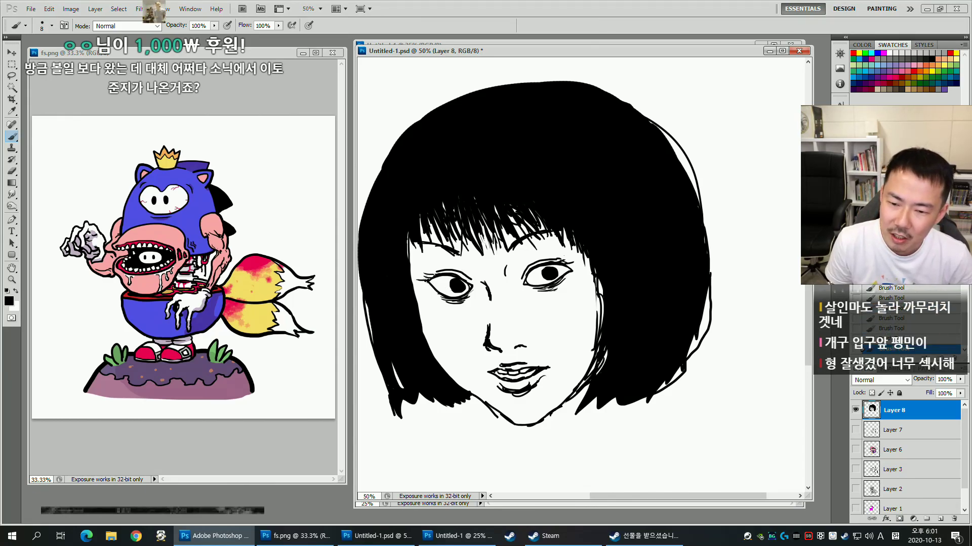
{"action": "mouse_move", "coordinate": [513, 242]}
{"action": "left_mouse_down"}
{"action": "mouse_move", "coordinate": [518, 251]}
{"action": "mouse_move", "coordinate": [503, 224]}
{"action": "mouse_move", "coordinate": [542, 257]}
{"action": "left_mouse_up"}
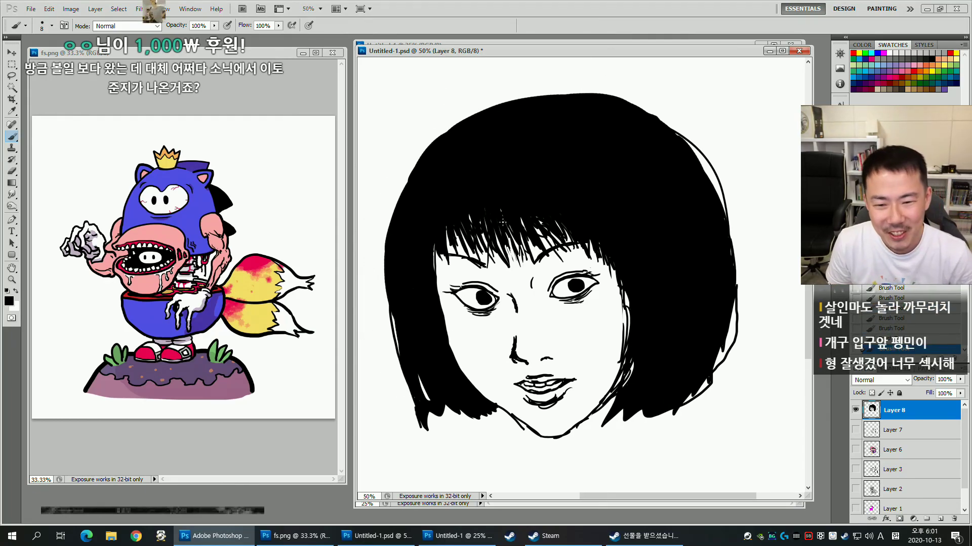
{"action": "left_click_drag", "start_coordinate": [609, 289], "coordinate": [562, 260]}
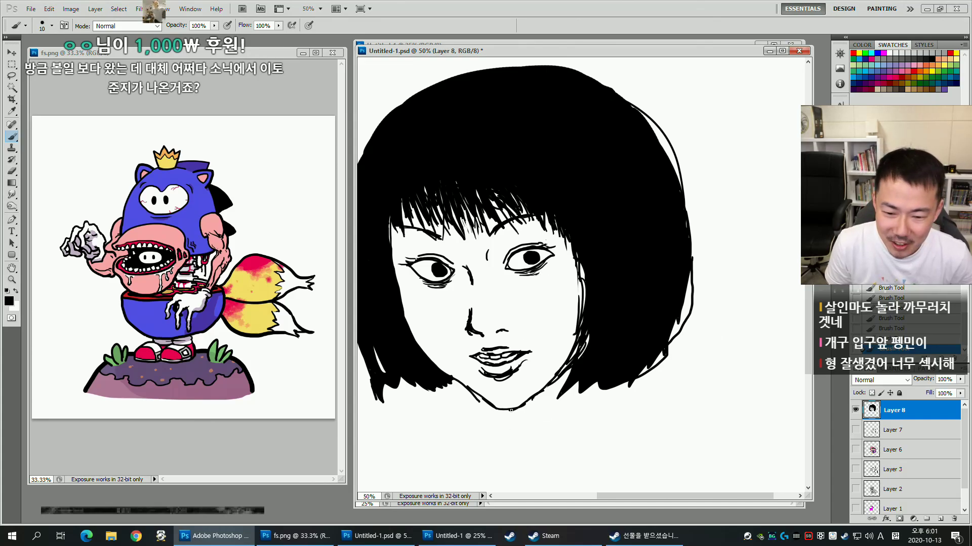
Draw a neck line down from the chin and rough in the neck's other side below the right-hand hair.
{"action": "left_click_drag", "start_coordinate": [480, 421], "coordinate": [608, 466]}
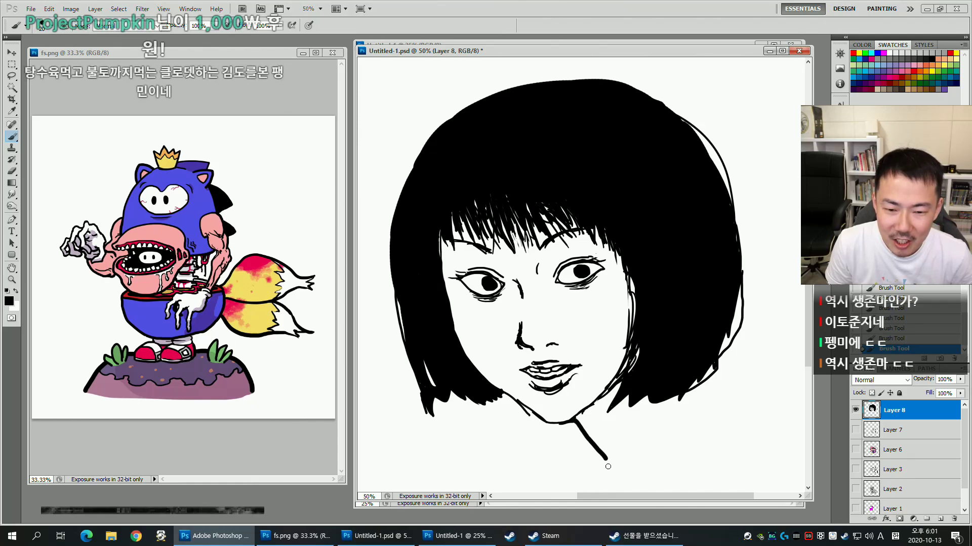
{"action": "left_click_drag", "start_coordinate": [719, 371], "coordinate": [691, 369]}
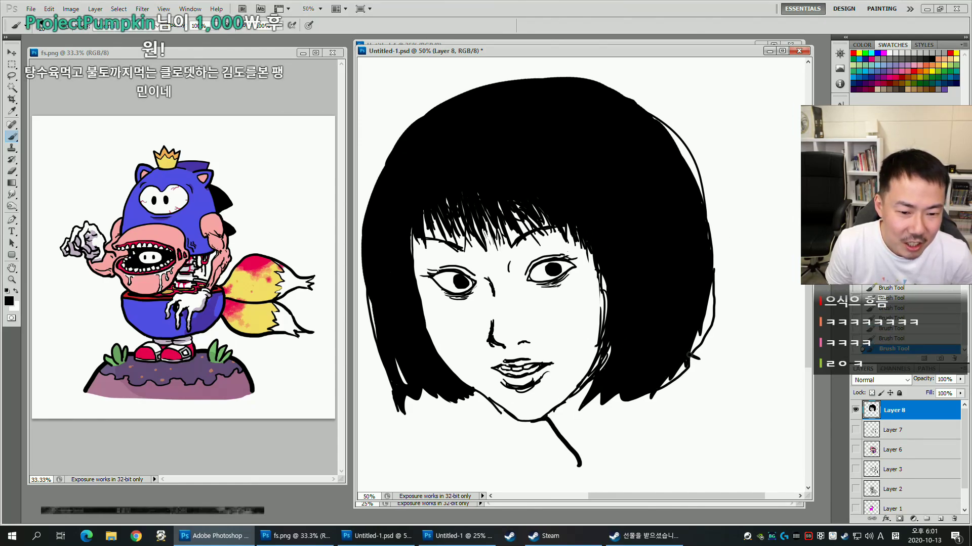
{"action": "mouse_move", "coordinate": [675, 377]}
{"action": "left_mouse_down"}
{"action": "mouse_move", "coordinate": [667, 363]}
{"action": "mouse_move", "coordinate": [708, 378]}
{"action": "left_mouse_up"}
{"action": "left_click_drag", "start_coordinate": [662, 355], "coordinate": [691, 385]}
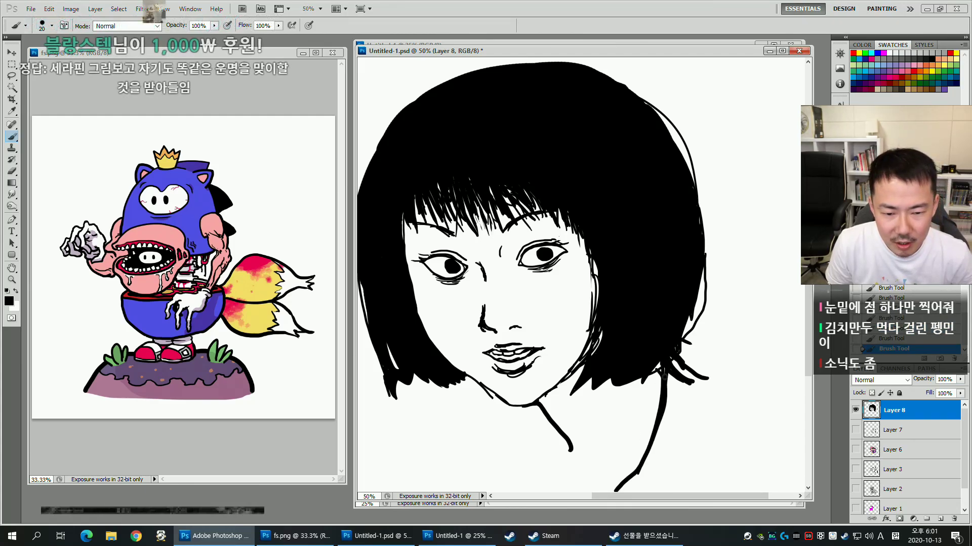
Erase the rough neck line and loose strokes hanging below the right-hand hair.
{"action": "key", "text": "e"}
{"action": "mouse_move", "coordinate": [667, 374]}
{"action": "left_mouse_down"}
{"action": "mouse_move", "coordinate": [630, 454]}
{"action": "mouse_move", "coordinate": [678, 380]}
{"action": "left_mouse_up"}
{"action": "key", "text": "b"}
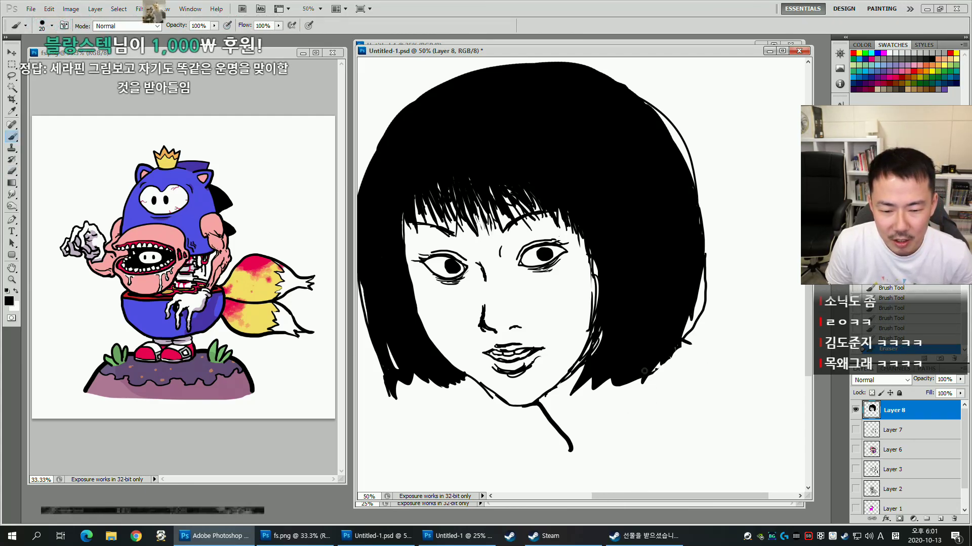
Draw the right-hand neck line and a pointed shirt collar extending from the hair with the 20 px brush.
{"action": "mouse_move", "coordinate": [634, 402]}
{"action": "left_mouse_down"}
{"action": "mouse_move", "coordinate": [594, 469]}
{"action": "mouse_move", "coordinate": [635, 455]}
{"action": "left_mouse_up"}
{"action": "left_click_drag", "start_coordinate": [686, 315], "coordinate": [724, 359]}
{"action": "key", "text": "ctrl+z"}
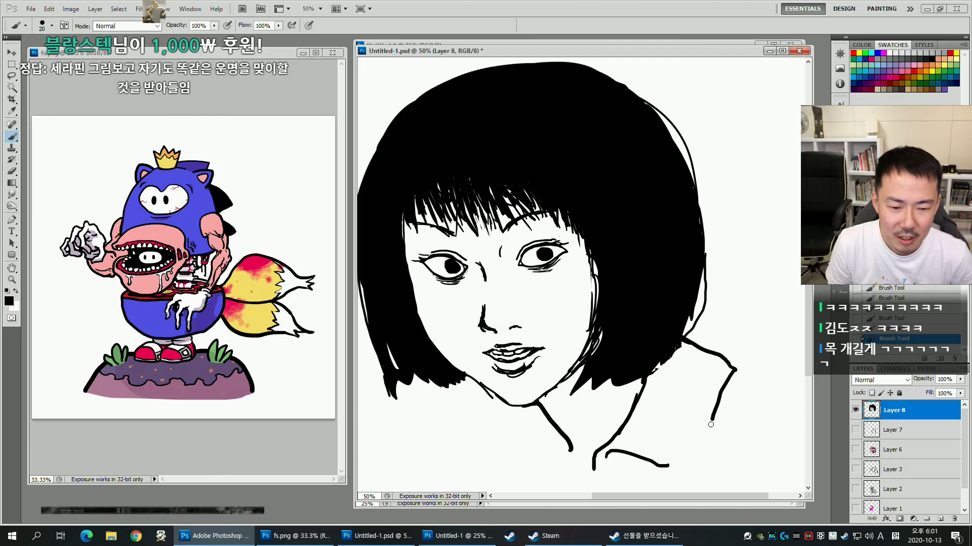
{"action": "left_click_drag", "start_coordinate": [667, 474], "coordinate": [659, 463]}
{"action": "left_click_drag", "start_coordinate": [567, 453], "coordinate": [594, 453]}
{"action": "left_click_drag", "start_coordinate": [479, 419], "coordinate": [513, 405]}
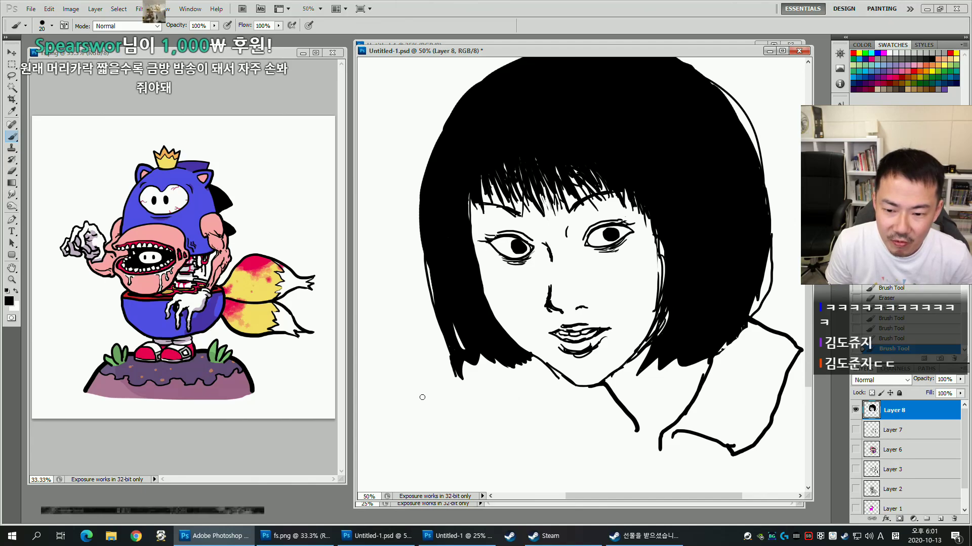
Erase the outermost left-hand hair tips and draw a large rounded shoulder outline beneath the hair with a 30 px brush.
{"action": "key", "text": "e"}
{"action": "left_click_drag", "start_coordinate": [474, 367], "coordinate": [460, 382]}
{"action": "key", "text": "b"}
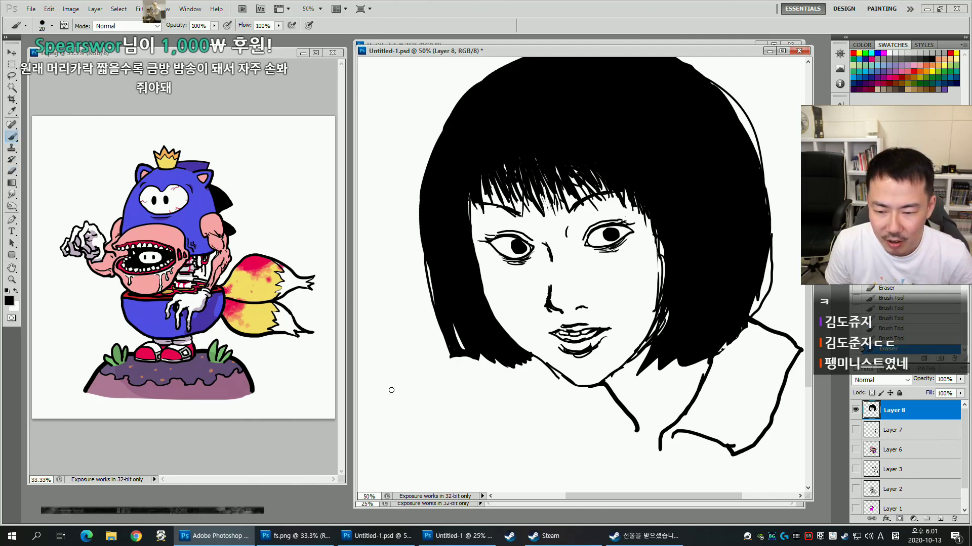
{"action": "key", "text": "bracketright"}
{"action": "mouse_move", "coordinate": [360, 397]}
{"action": "left_mouse_down"}
{"action": "mouse_move", "coordinate": [429, 360]}
{"action": "mouse_move", "coordinate": [556, 393]}
{"action": "mouse_move", "coordinate": [585, 510]}
{"action": "left_mouse_up"}
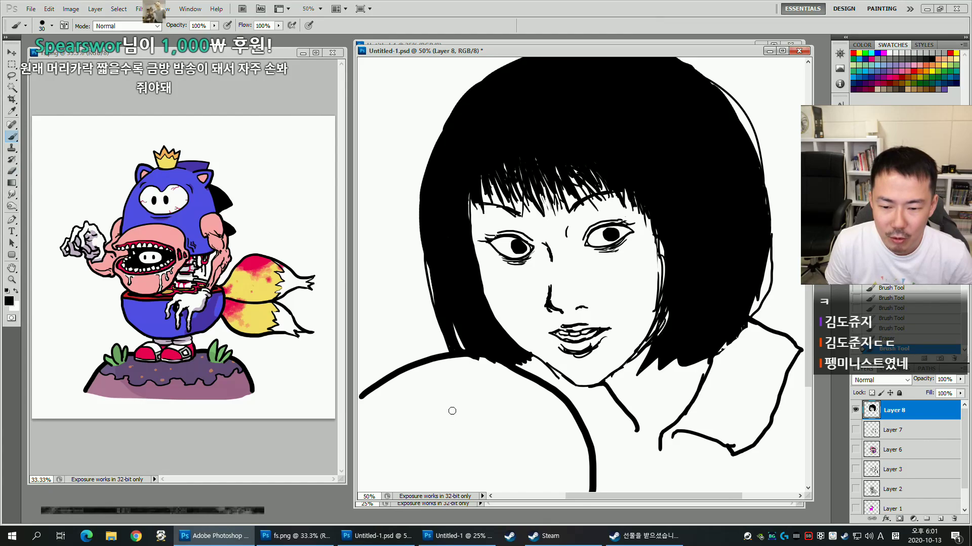
{"action": "left_click_drag", "start_coordinate": [519, 386], "coordinate": [505, 388]}
Erase the remaining hair tips that cross the rounded shoulder outline and reduce the eraser to 30 px.
{"action": "key", "text": "e"}
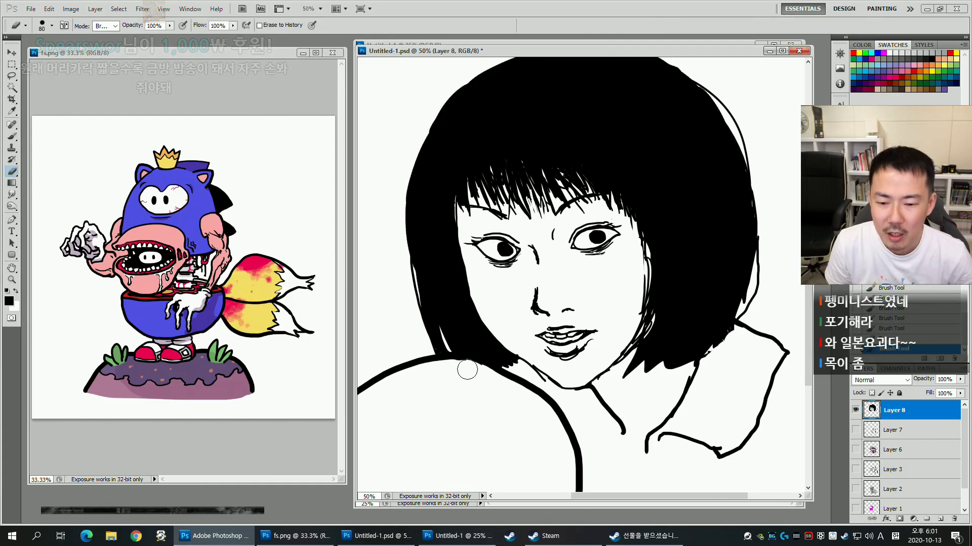
{"action": "left_click_drag", "start_coordinate": [517, 362], "coordinate": [483, 365]}
{"action": "key", "text": "bracketleft"}
{"action": "key", "text": "bracketleft"}
{"action": "key", "text": "bracketleft"}
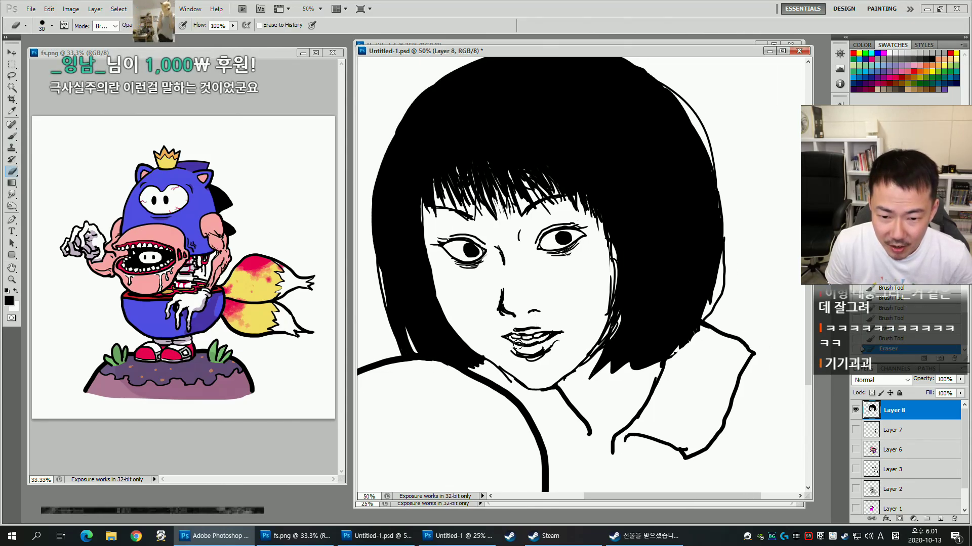
Refine the lips with a 10 px brush and add short hatch lines across the nose with an 8 px brush.
{"action": "key", "text": "b"}
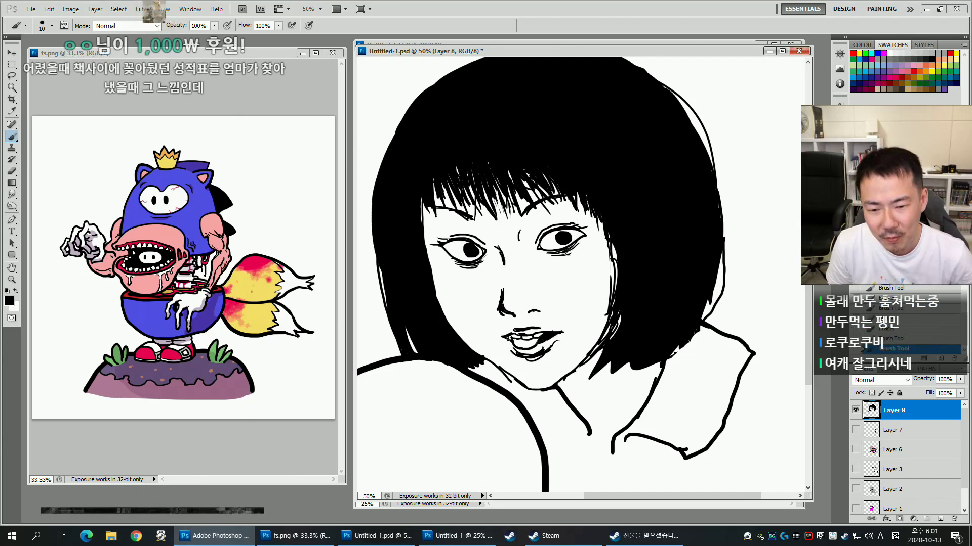
{"action": "left_click_drag", "start_coordinate": [530, 372], "coordinate": [570, 361]}
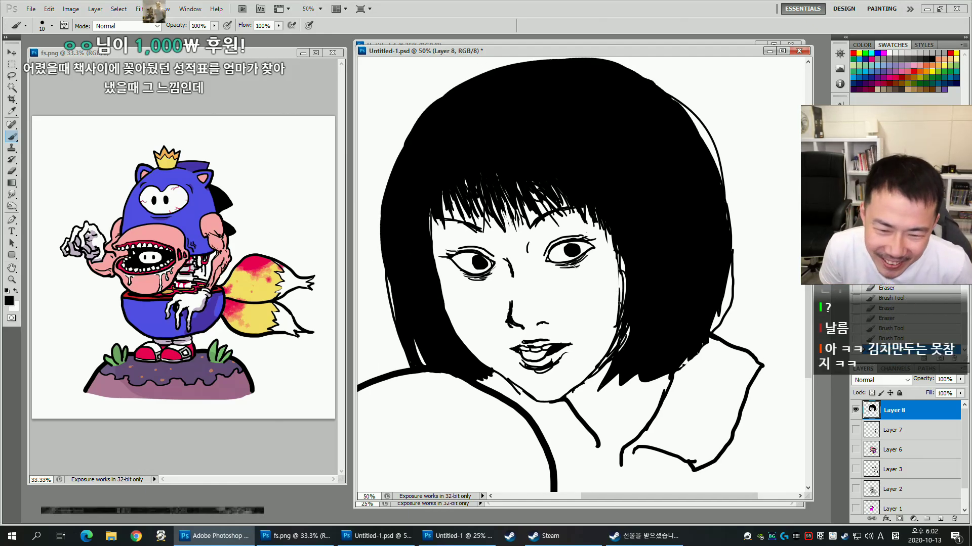
{"action": "key", "text": "bracketleft"}
{"action": "key", "text": "bracketleft"}
{"action": "mouse_move", "coordinate": [517, 295]}
{"action": "left_mouse_down"}
{"action": "mouse_move", "coordinate": [516, 306]}
{"action": "mouse_move", "coordinate": [527, 302]}
{"action": "left_mouse_up"}
{"action": "left_click_drag", "start_coordinate": [676, 287], "coordinate": [687, 290]}
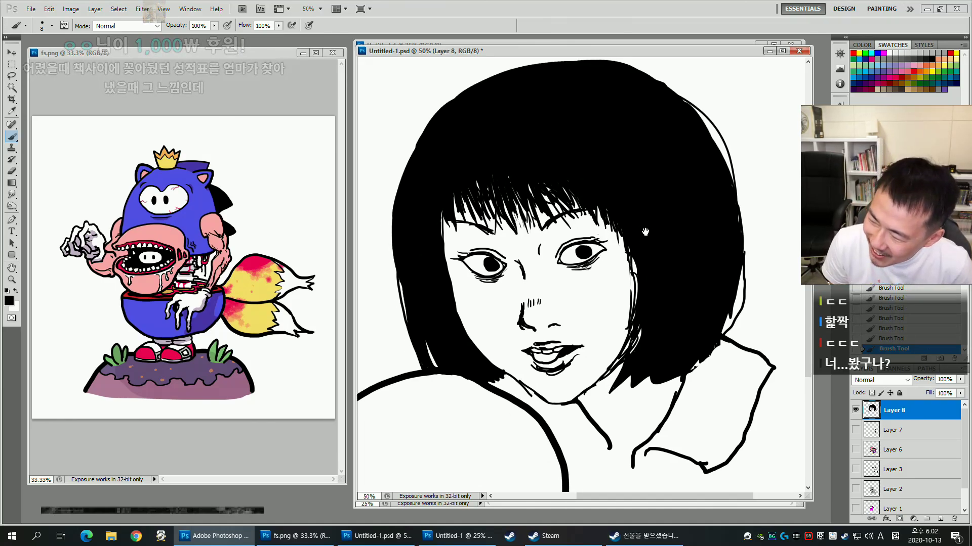
{"action": "left_click_drag", "start_coordinate": [654, 235], "coordinate": [656, 240]}
Lasso the right-hand eye, adjust its shape slightly with Free Transform, and deselect it.
{"action": "key", "text": "l"}
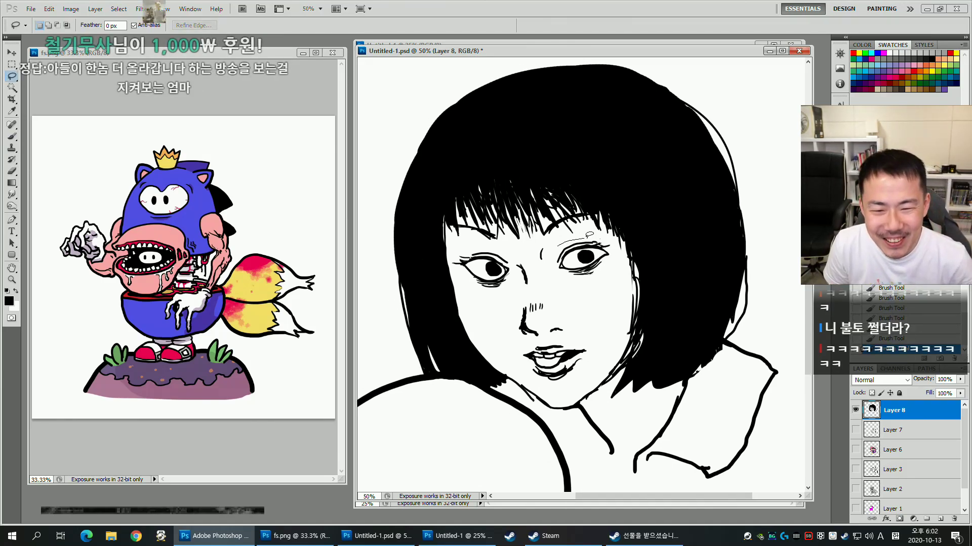
{"action": "left_click_drag", "start_coordinate": [563, 243], "coordinate": [611, 235]}
{"action": "key", "text": "ctrl+t"}
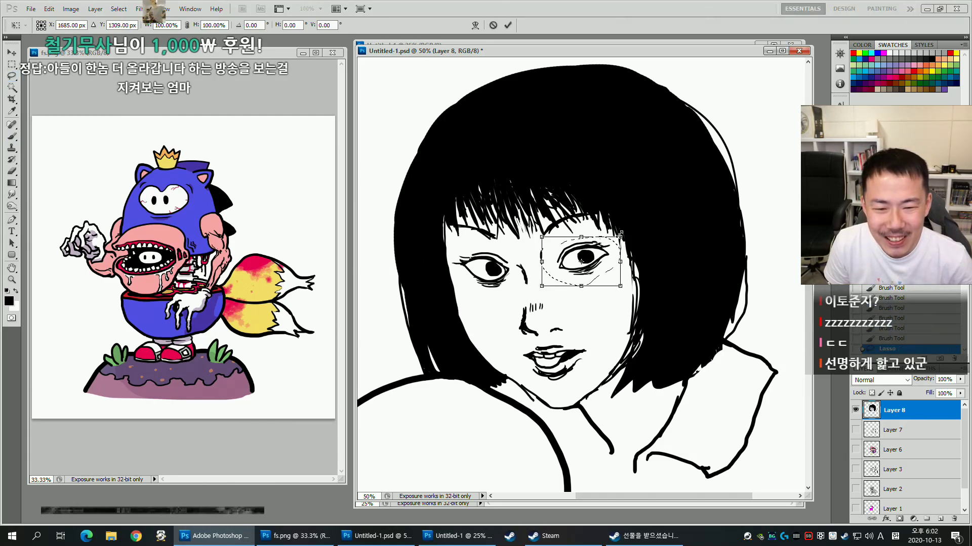
{"action": "left_click_drag", "start_coordinate": [542, 236], "coordinate": [540, 236]}
{"action": "key", "text": "Return"}
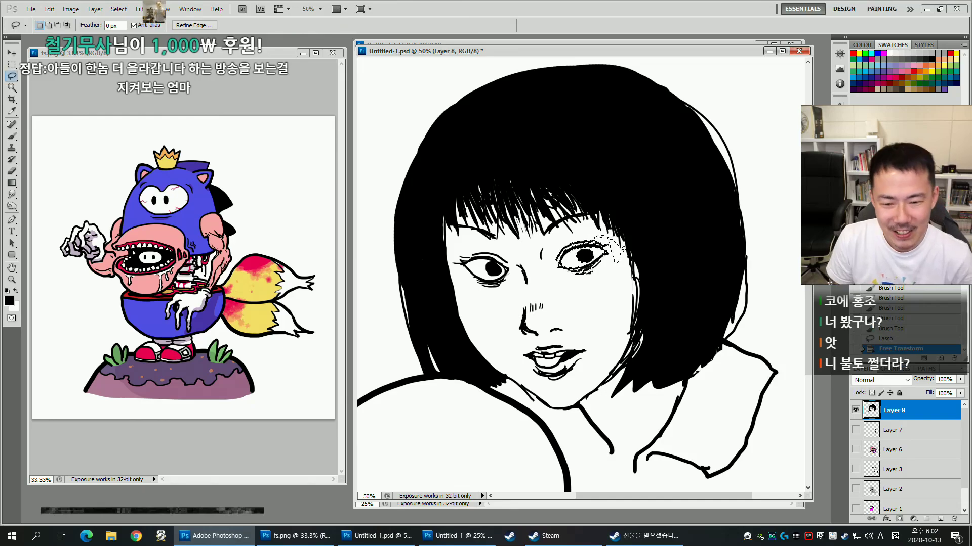
{"action": "key", "text": "ctrl+d"}
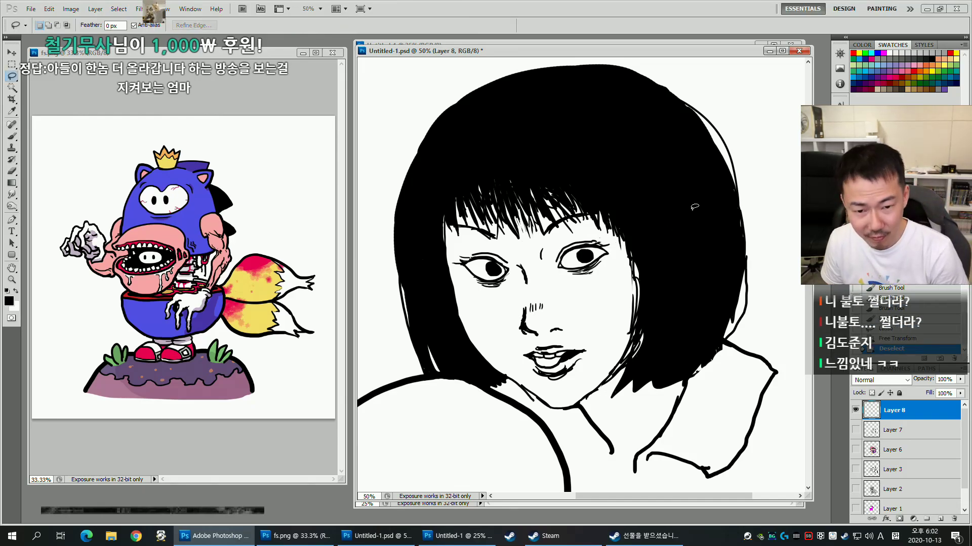
Check the face mirrored, restore the right-hand eye's selection, and rotate the eye by -2.67 degrees.
{"action": "key", "text": "ctrl+shift+h"}
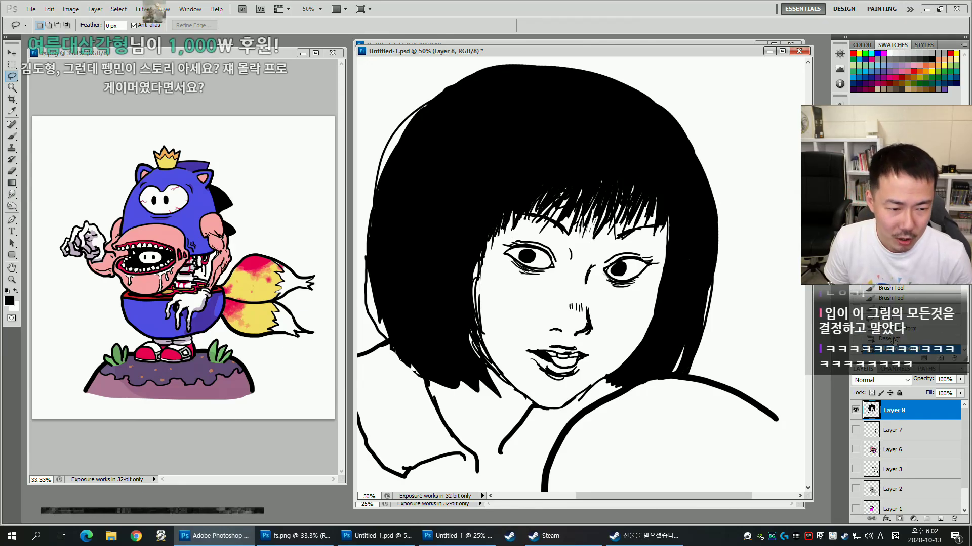
{"action": "key", "text": "ctrl+shift+h"}
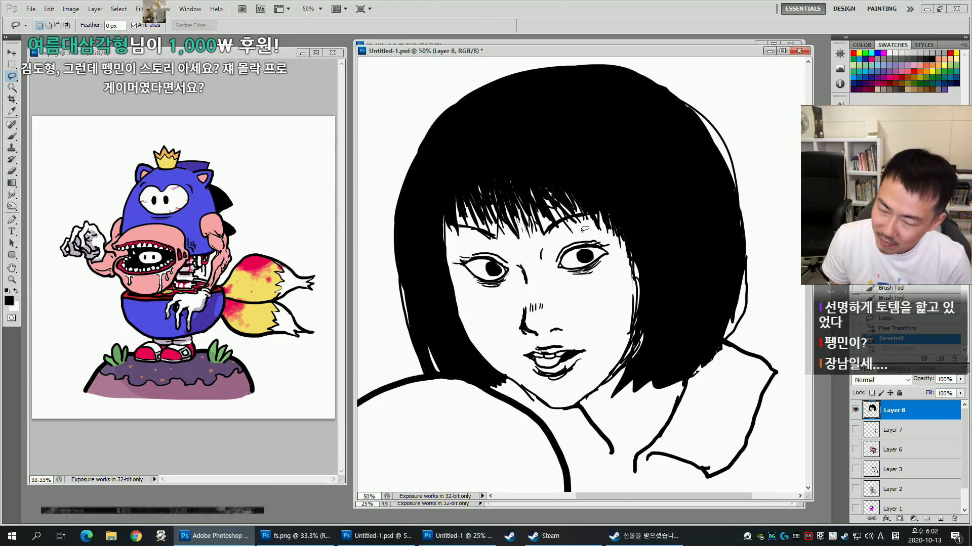
{"action": "key", "text": "ctrl+z"}
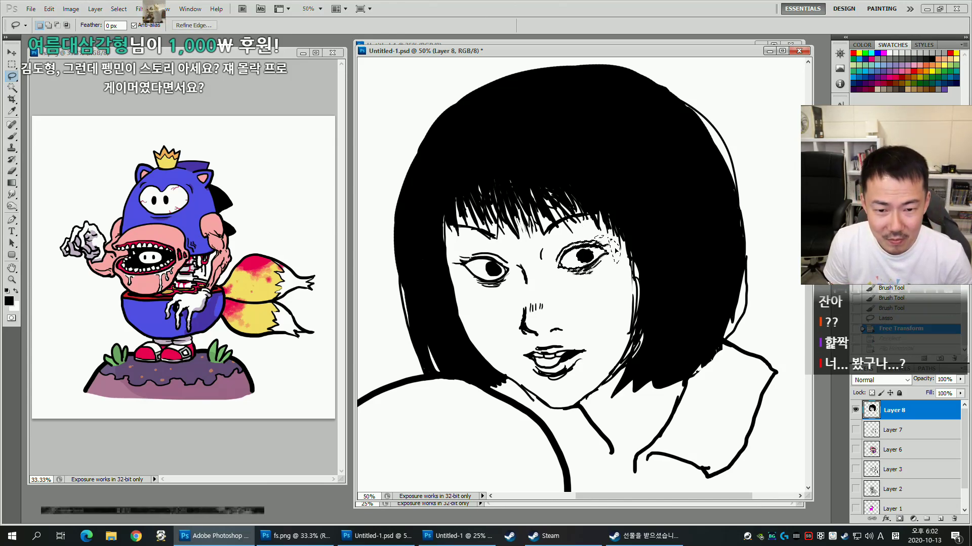
{"action": "key", "text": "ctrl+t"}
{"action": "left_click_drag", "start_coordinate": [633, 228], "coordinate": [630, 226]}
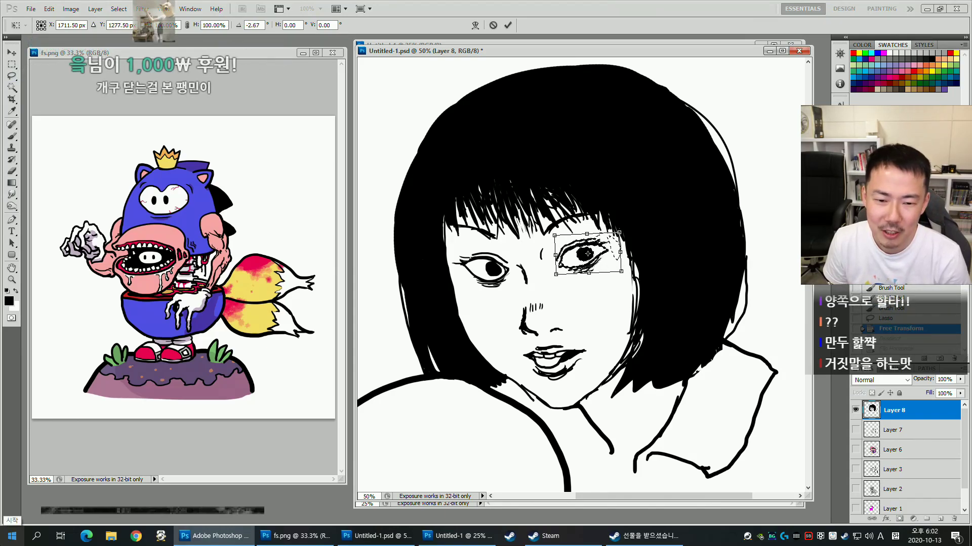
{"action": "key", "text": "Return"}
{"action": "key", "text": "ctrl+d"}
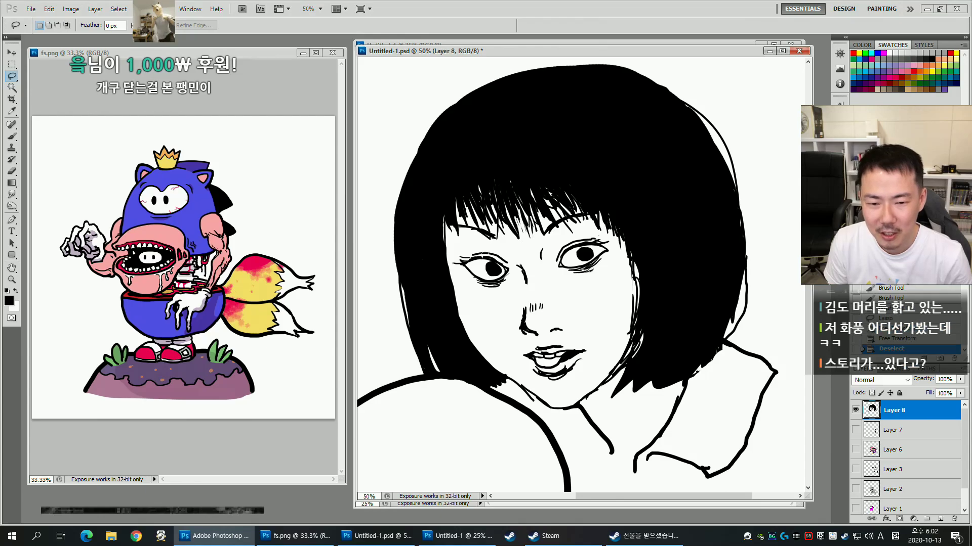
Lasso the left-hand eye and scale its height to 96.58% with Free Transform.
{"action": "left_click_drag", "start_coordinate": [518, 261], "coordinate": [527, 268]}
{"action": "left_click_drag", "start_coordinate": [467, 258], "coordinate": [513, 261]}
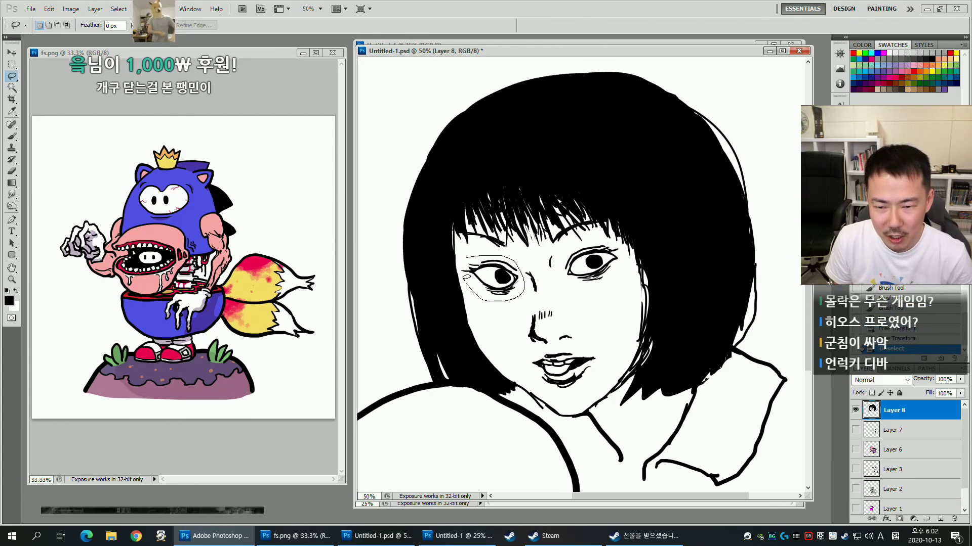
{"action": "key", "text": "ctrl+t"}
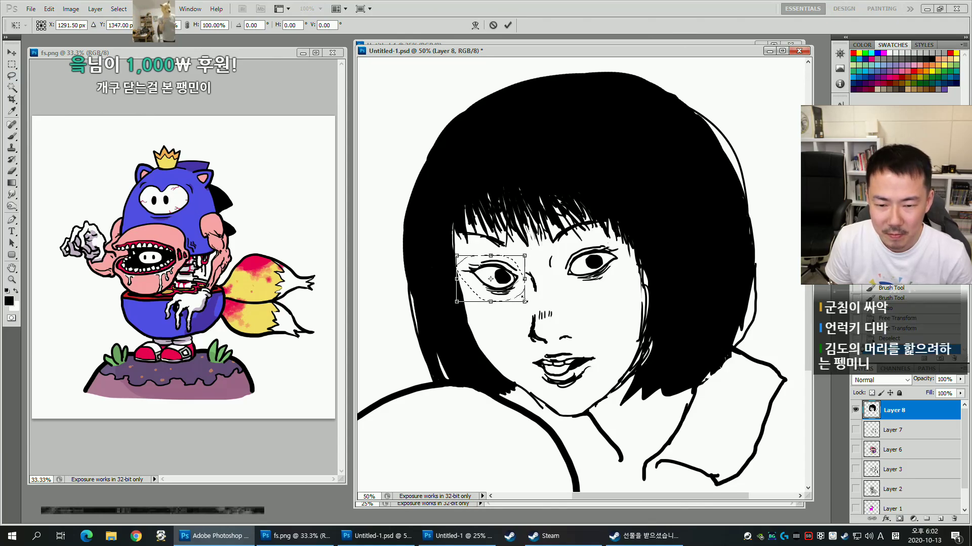
{"action": "left_click_drag", "start_coordinate": [524, 301], "coordinate": [522, 298]}
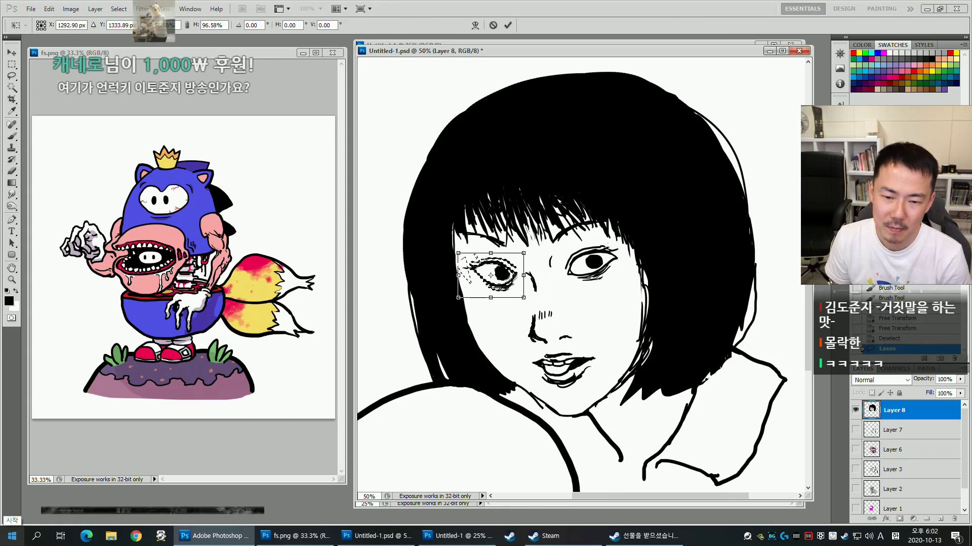
{"action": "key", "text": "Return"}
{"action": "key", "text": "ctrl+d"}
Restore the left-hand eye's selection, nudge the eye slightly downward, and deselect it.
{"action": "key", "text": "ctrl+z"}
{"action": "key", "text": "ctrl+Down"}
{"action": "key", "text": "ctrl+Down"}
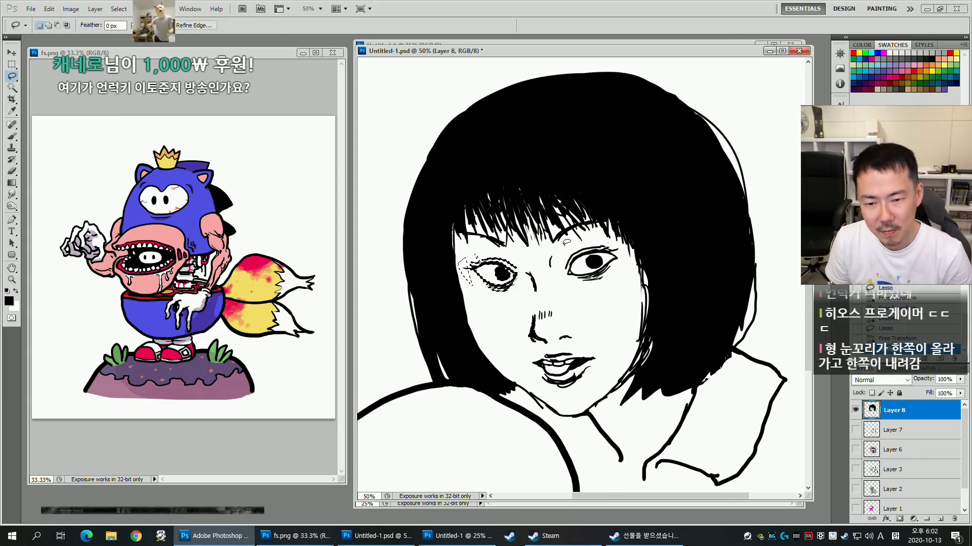
{"action": "key", "text": "ctrl+d"}
{"action": "key", "text": "ctrl+shift+z"}
Draw a short cheek line below the left-hand eye with the 8 px brush and undo its extension toward the mouth.
{"action": "key", "text": "b"}
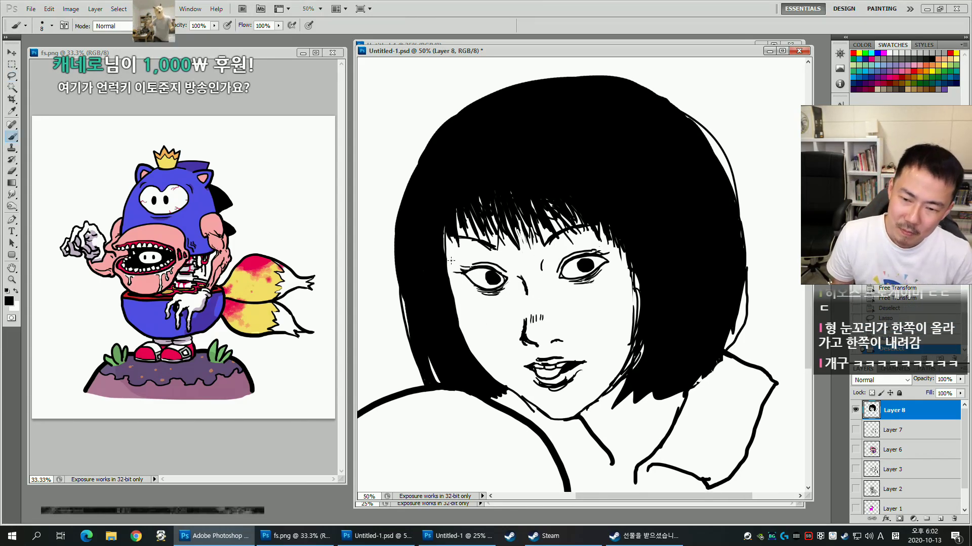
{"action": "key", "text": "ctrl+z"}
{"action": "mouse_move", "coordinate": [447, 257]}
{"action": "left_mouse_down"}
{"action": "mouse_move", "coordinate": [457, 297]}
{"action": "mouse_move", "coordinate": [474, 312]}
{"action": "left_mouse_up"}
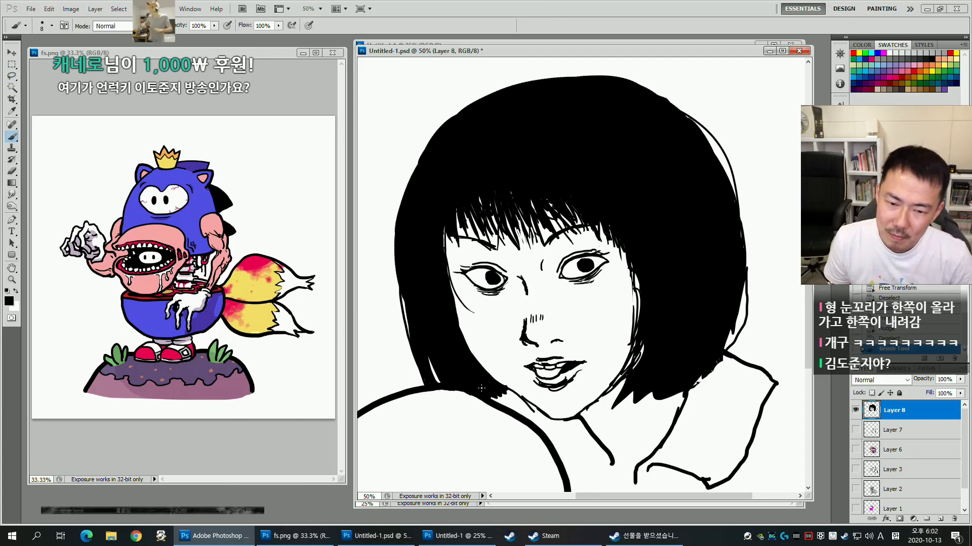
{"action": "left_click_drag", "start_coordinate": [537, 368], "coordinate": [540, 369]}
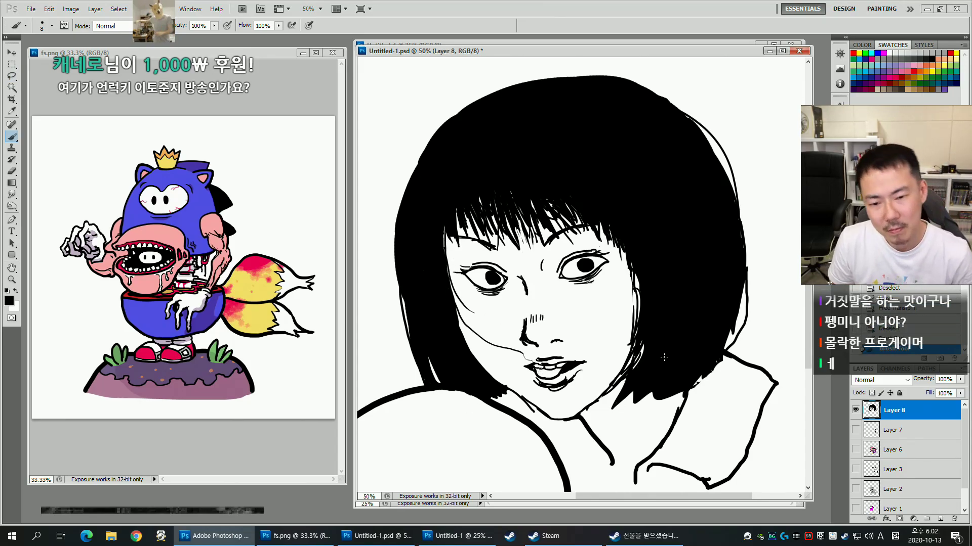
{"action": "left_click_drag", "start_coordinate": [547, 316], "coordinate": [583, 284]}
{"action": "key", "text": "ctrl+z"}
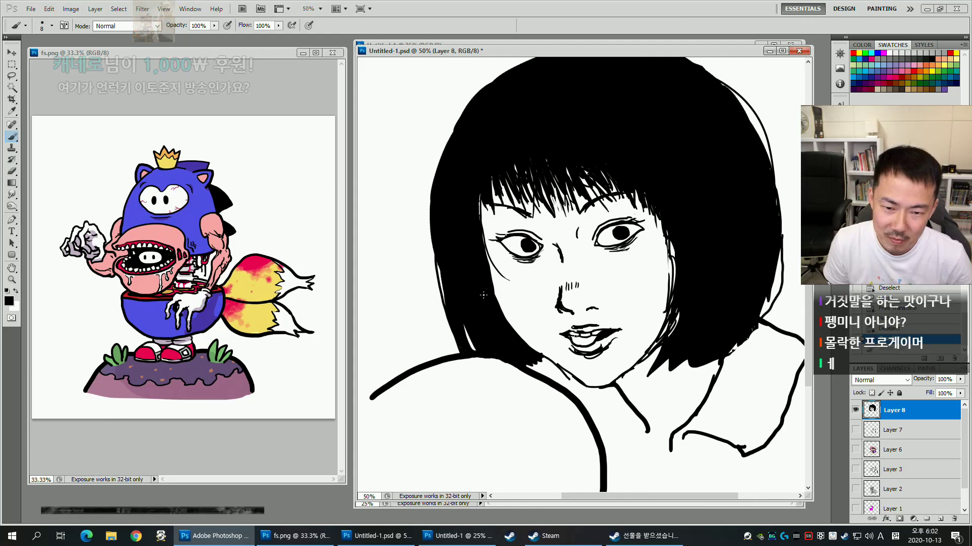
Enlarge the brush to 45 px and try a stroke over the rounded shoulder outline.
{"action": "mouse_move", "coordinate": [544, 337]}
{"action": "left_mouse_down"}
{"action": "mouse_move", "coordinate": [503, 292]}
{"action": "mouse_move", "coordinate": [534, 312]}
{"action": "left_mouse_up"}
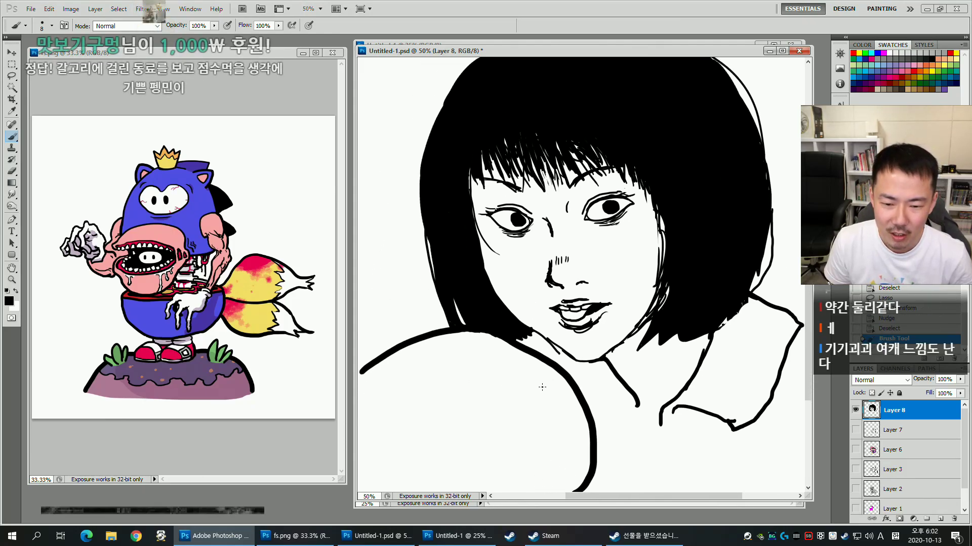
{"action": "key", "text": "]"}
{"action": "key", "text": "bracketright"}
{"action": "key", "text": "bracketright"}
{"action": "key", "text": "bracketright"}
{"action": "key", "text": "bracketright"}
{"action": "left_click_drag", "start_coordinate": [564, 386], "coordinate": [534, 350]}
{"action": "left_click", "coordinate": [544, 355]}
{"action": "key", "text": "ctrl+z"}
Enlarge the eraser to 100 px and erase a gap in the rounded outline of the left-hand shoulder.
{"action": "key", "text": "e"}
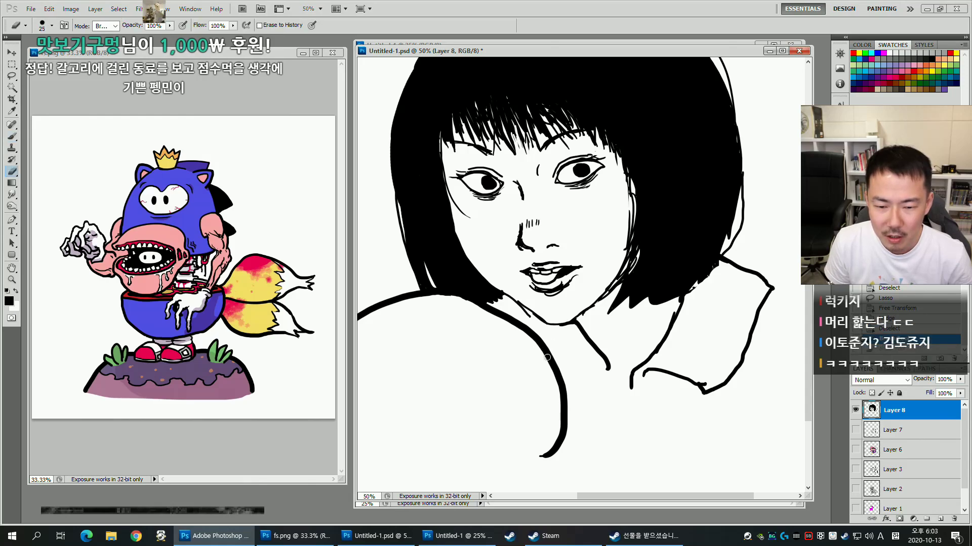
{"action": "key", "text": "bracketright"}
{"action": "key", "text": "bracketright"}
{"action": "key", "text": "bracketright"}
{"action": "key", "text": "bracketright"}
{"action": "key", "text": "bracketright"}
{"action": "key", "text": "bracketright"}
{"action": "key", "text": "bracketright"}
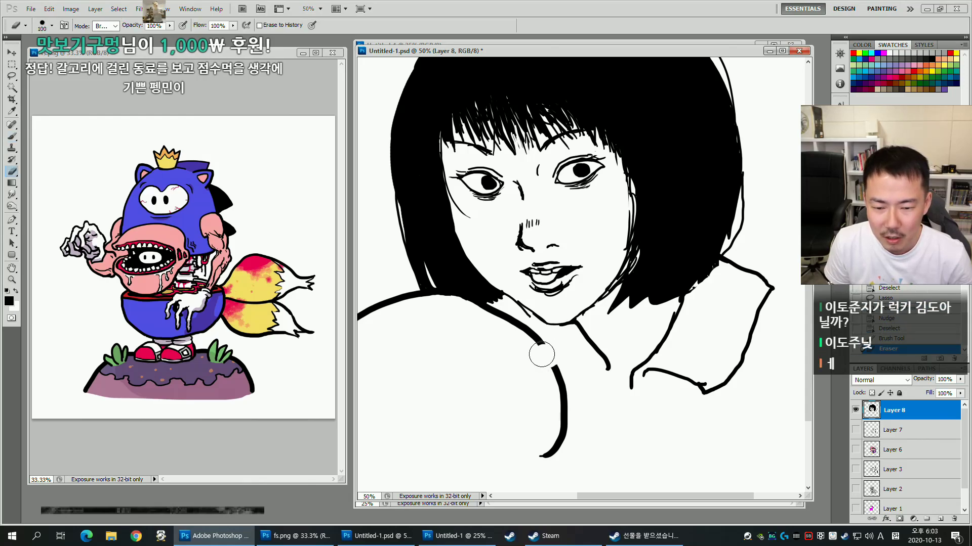
Draw the right-hand shoulder outline curving down from the collar with the 45 px brush.
{"action": "key", "text": "b"}
{"action": "mouse_move", "coordinate": [733, 304]}
{"action": "left_mouse_down"}
{"action": "mouse_move", "coordinate": [695, 352]}
{"action": "mouse_move", "coordinate": [674, 356]}
{"action": "left_mouse_up"}
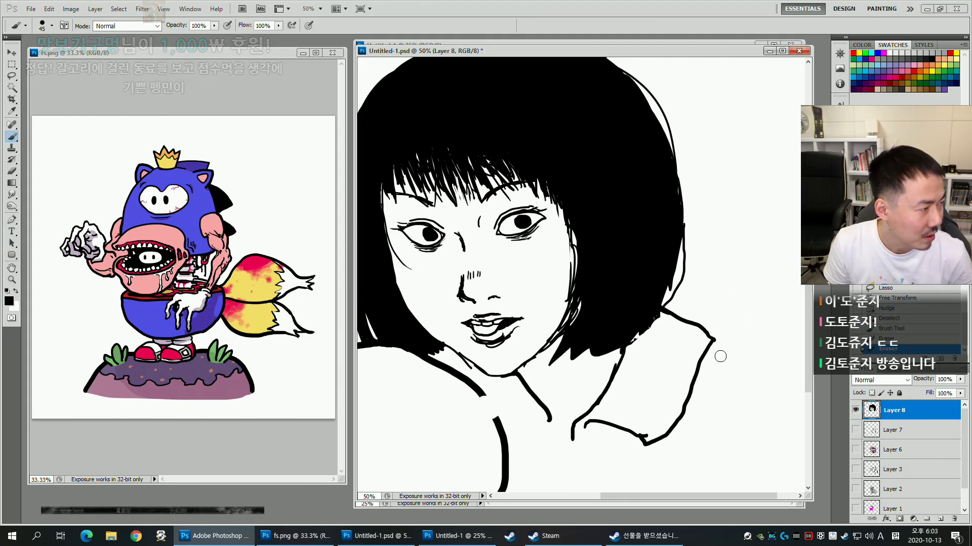
{"action": "mouse_move", "coordinate": [736, 361]}
{"action": "left_mouse_down"}
{"action": "mouse_move", "coordinate": [802, 474]}
{"action": "mouse_move", "coordinate": [798, 491]}
{"action": "left_mouse_up"}
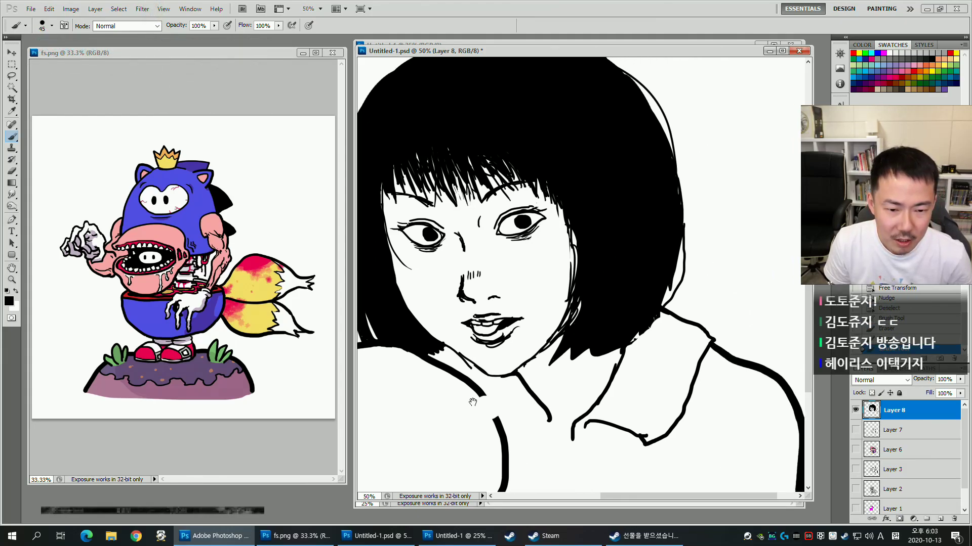
Extend the right-hand shoulder outline downward and curve it inward toward the torso with the thick black brush.
{"action": "left_click_drag", "start_coordinate": [597, 426], "coordinate": [552, 354]}
{"action": "left_click_drag", "start_coordinate": [754, 421], "coordinate": [705, 487]}
{"action": "mouse_move", "coordinate": [430, 397]}
{"action": "left_mouse_down"}
{"action": "mouse_move", "coordinate": [531, 433]}
{"action": "mouse_move", "coordinate": [535, 450]}
{"action": "left_mouse_up"}
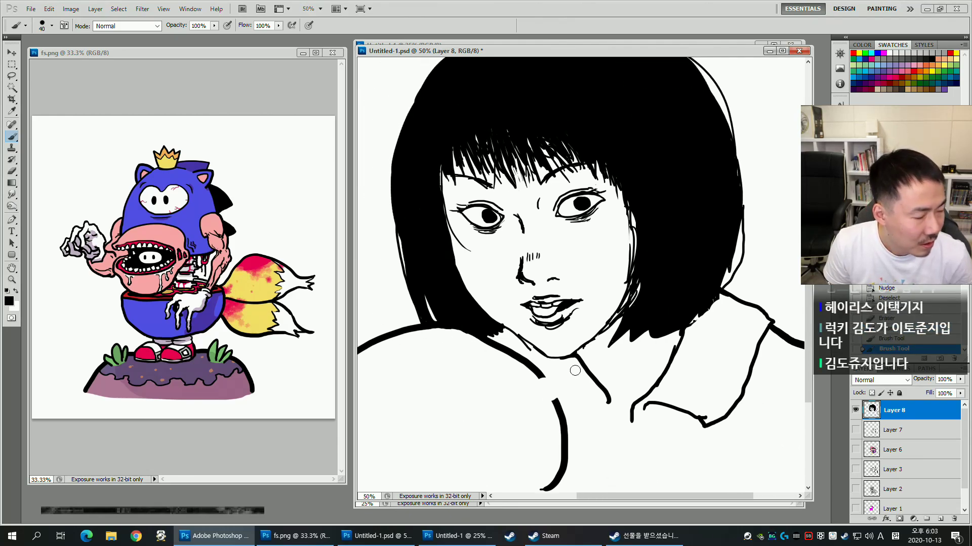
Reduce the brush to 25 px and draw the short collar line under the hair and the collar edge beside the neck.
{"action": "key", "text": "bracketleft"}
{"action": "key", "text": "bracketleft"}
{"action": "key", "text": "bracketleft"}
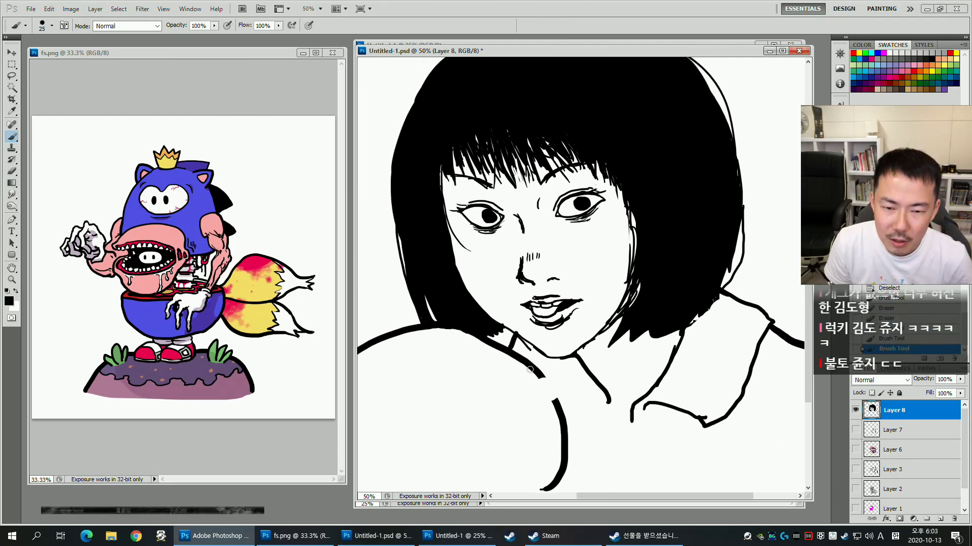
{"action": "left_click_drag", "start_coordinate": [504, 335], "coordinate": [506, 352]}
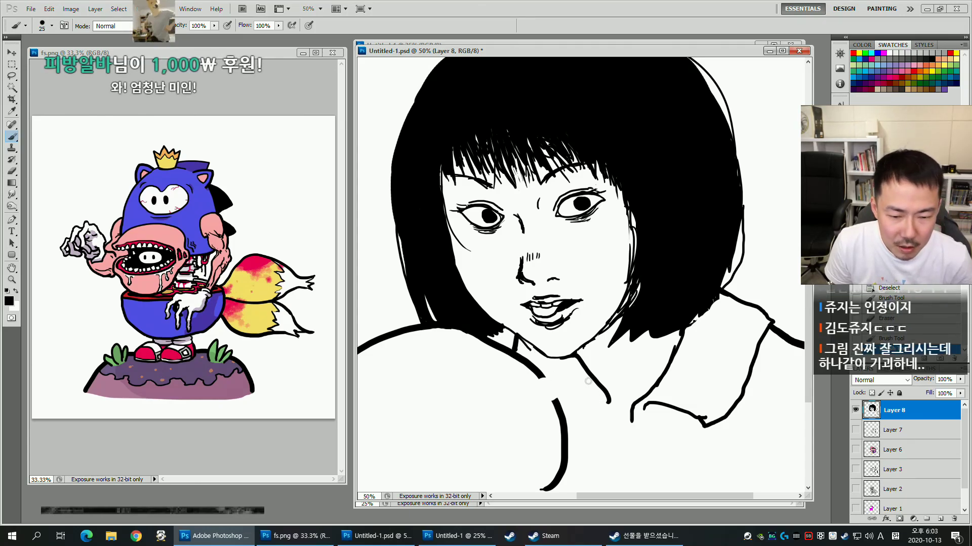
{"action": "mouse_move", "coordinate": [587, 387]}
{"action": "left_mouse_down"}
{"action": "mouse_move", "coordinate": [615, 430]}
{"action": "mouse_move", "coordinate": [602, 392]}
{"action": "left_mouse_up"}
{"action": "key", "text": "e"}
{"action": "key", "text": "b"}
Draw two bent fingers in black over the gap in the left-hand shoulder outline, undoing faulty strokes.
{"action": "mouse_move", "coordinate": [565, 438]}
{"action": "left_mouse_down"}
{"action": "mouse_move", "coordinate": [560, 403]}
{"action": "mouse_move", "coordinate": [576, 384]}
{"action": "left_mouse_up"}
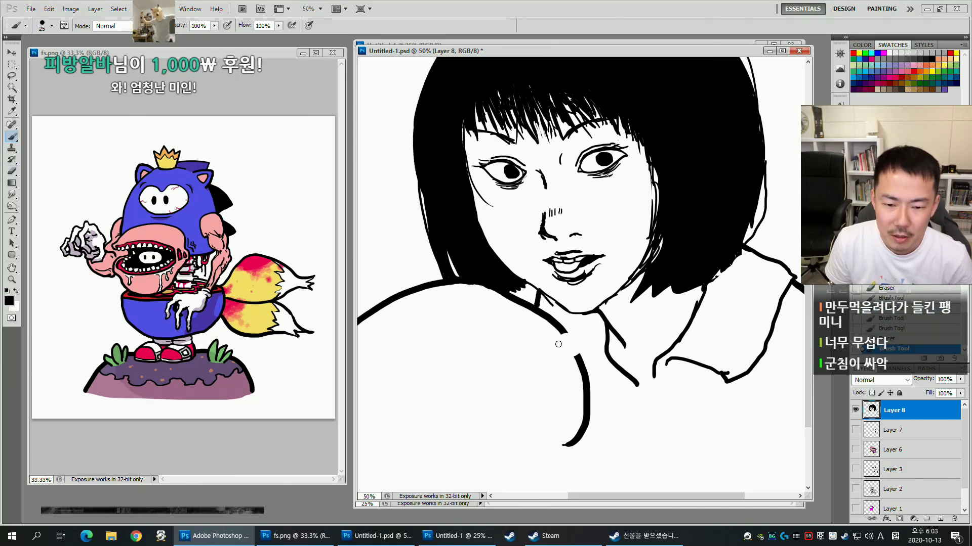
{"action": "mouse_move", "coordinate": [567, 333]}
{"action": "left_mouse_down"}
{"action": "mouse_move", "coordinate": [536, 349]}
{"action": "mouse_move", "coordinate": [577, 357]}
{"action": "mouse_move", "coordinate": [539, 337]}
{"action": "mouse_move", "coordinate": [575, 352]}
{"action": "mouse_move", "coordinate": [597, 380]}
{"action": "left_mouse_up"}
{"action": "key", "text": "ctrl+z"}
{"action": "key", "text": "ctrl+z"}
{"action": "key", "text": "e"}
{"action": "key", "text": "b"}
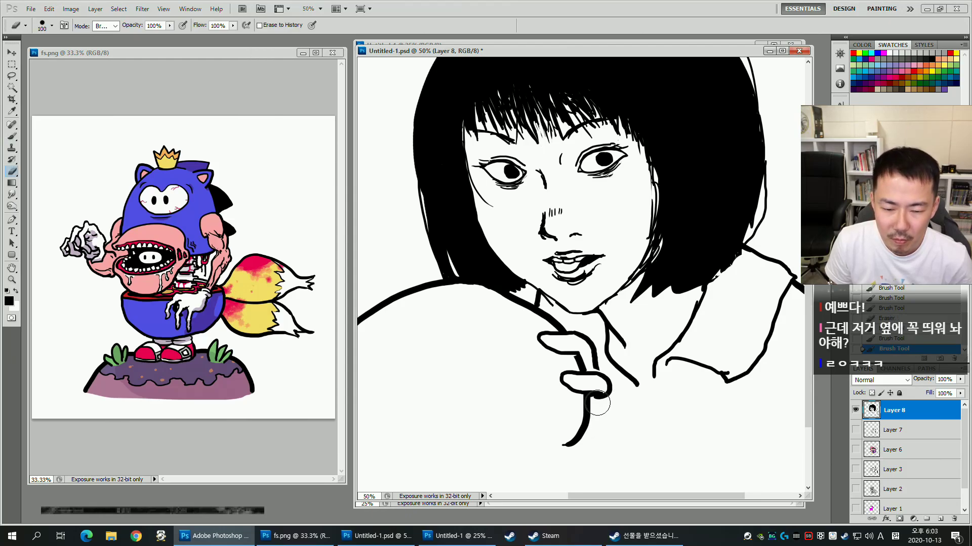
Erase part of the arm line below the second finger and draw a rounded third finger there.
{"action": "key", "text": "b"}
{"action": "key", "text": "e"}
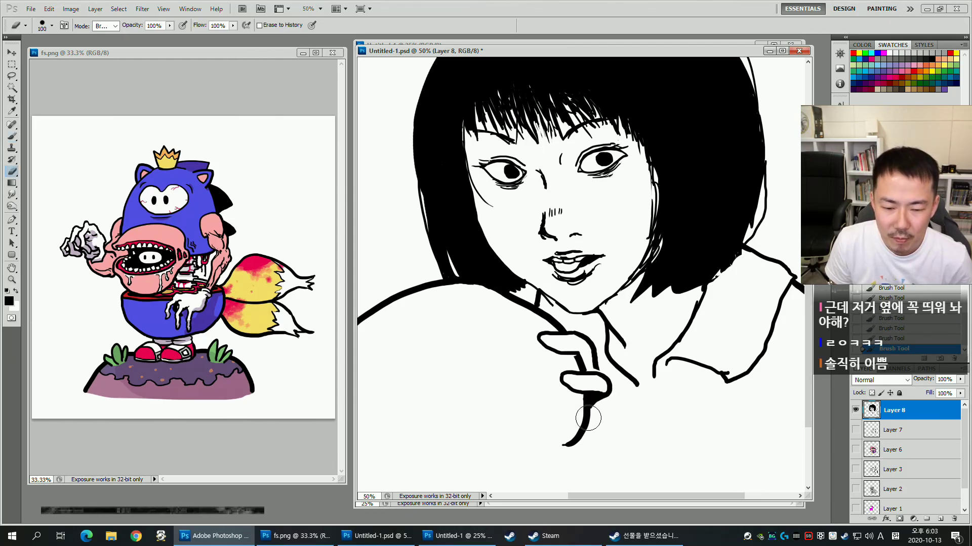
{"action": "left_click", "coordinate": [586, 412]}
{"action": "key", "text": "b"}
{"action": "key", "text": "ctrl+z"}
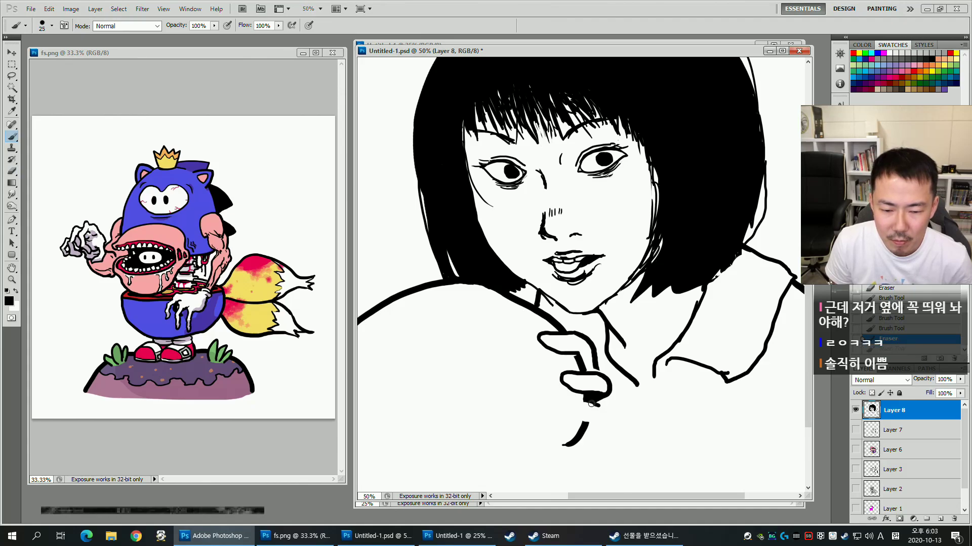
{"action": "left_click_drag", "start_coordinate": [583, 424], "coordinate": [600, 428]}
{"action": "mouse_move", "coordinate": [674, 380]}
{"action": "left_mouse_down"}
{"action": "mouse_move", "coordinate": [677, 399]}
{"action": "mouse_move", "coordinate": [682, 388]}
{"action": "left_mouse_up"}
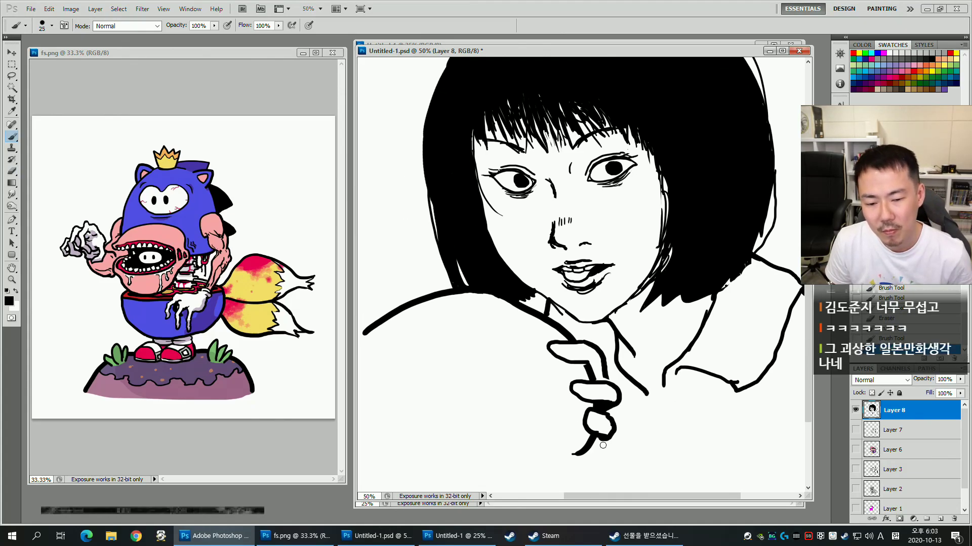
Add a small fourth finger below the third and erase the stray line ends around it.
{"action": "key", "text": "e"}
{"action": "mouse_move", "coordinate": [584, 460]}
{"action": "left_mouse_down"}
{"action": "mouse_move", "coordinate": [570, 463]}
{"action": "mouse_move", "coordinate": [594, 462]}
{"action": "left_mouse_up"}
{"action": "key", "text": "b"}
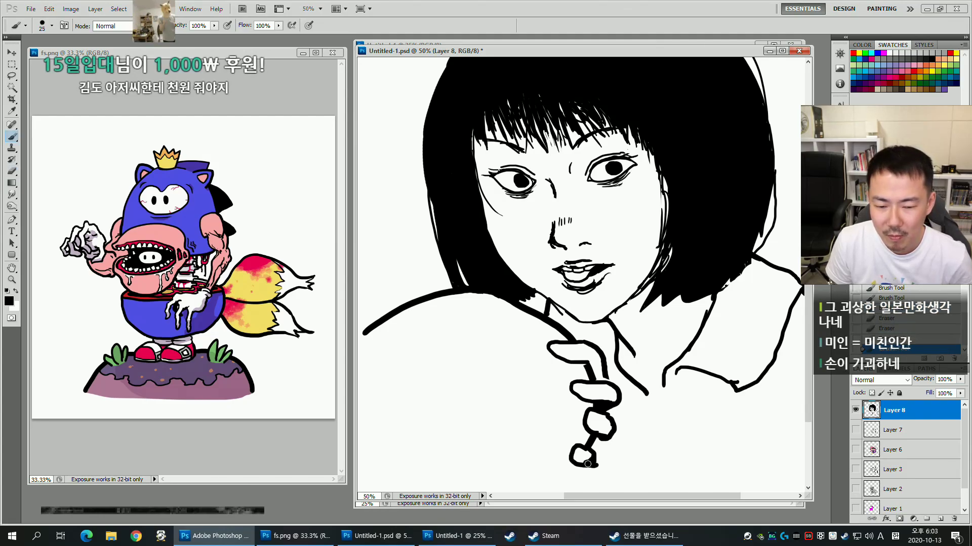
{"action": "key", "text": "e"}
{"action": "mouse_move", "coordinate": [640, 438]}
{"action": "left_mouse_down"}
{"action": "mouse_move", "coordinate": [647, 458]}
{"action": "mouse_move", "coordinate": [639, 444]}
{"action": "left_mouse_up"}
{"action": "left_click_drag", "start_coordinate": [612, 473], "coordinate": [602, 473]}
Join the two collar edges in a point below the neck with the black brush.
{"action": "mouse_move", "coordinate": [645, 373]}
{"action": "left_mouse_down"}
{"action": "mouse_move", "coordinate": [560, 427]}
{"action": "mouse_move", "coordinate": [516, 391]}
{"action": "mouse_move", "coordinate": [508, 432]}
{"action": "left_mouse_up"}
{"action": "key", "text": "b"}
{"action": "left_click_drag", "start_coordinate": [571, 397], "coordinate": [585, 286]}
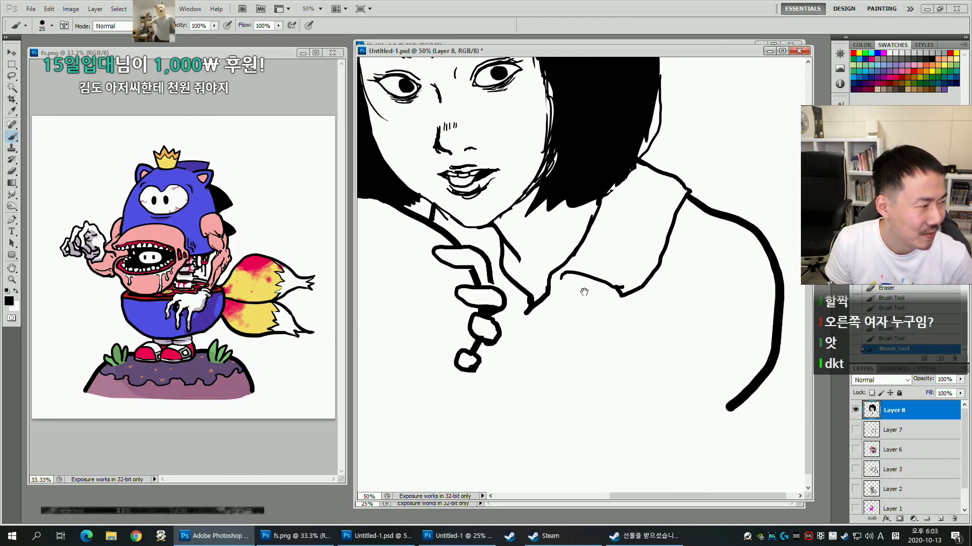
Close off the bottom of the shirt with a bright blue line from the lowest finger to the right-hand arm.
{"action": "left_click_drag", "start_coordinate": [601, 366], "coordinate": [570, 339]}
{"action": "left_click_drag", "start_coordinate": [615, 317], "coordinate": [594, 251]}
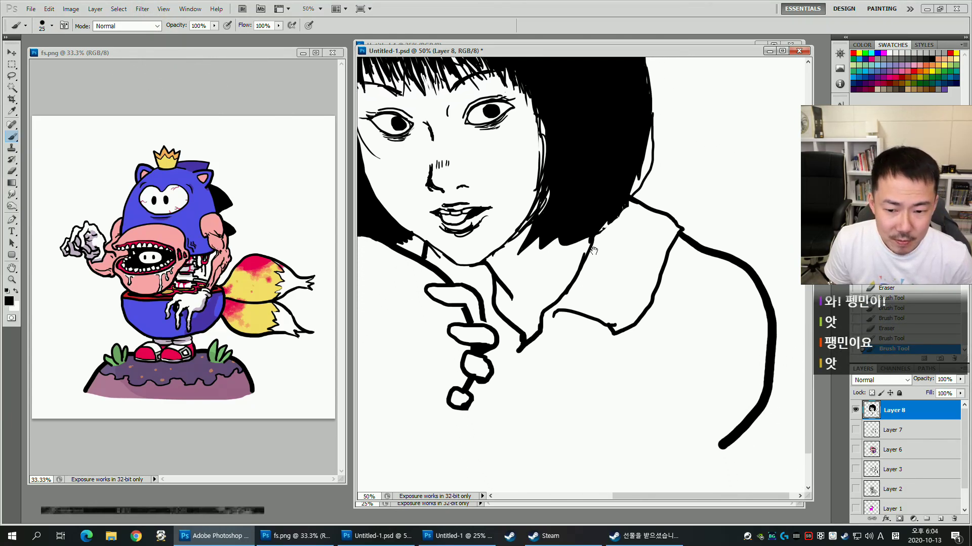
{"action": "left_click", "coordinate": [879, 52]}
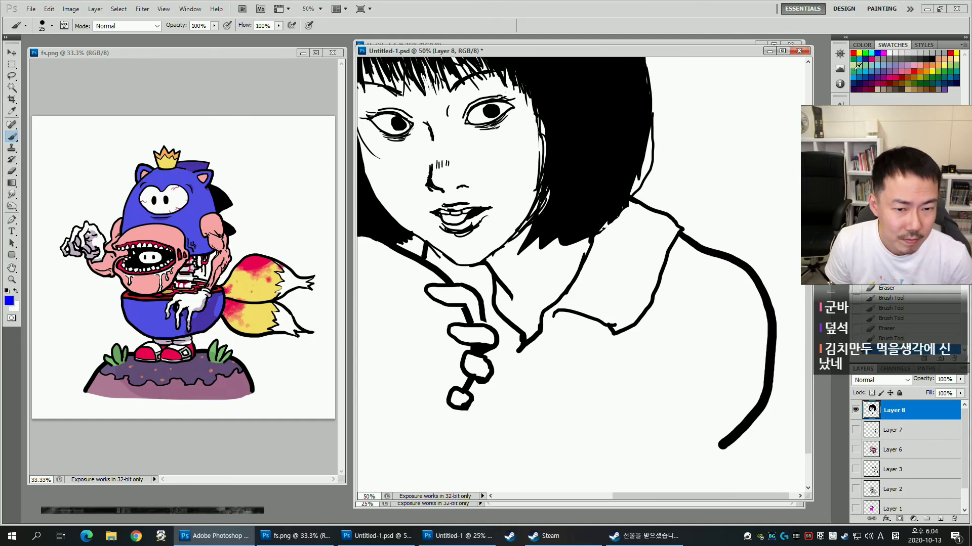
{"action": "left_click_drag", "start_coordinate": [487, 410], "coordinate": [741, 410]}
{"action": "key", "text": "e"}
{"action": "left_click_drag", "start_coordinate": [616, 351], "coordinate": [621, 415]}
Select the inside of the shirt with the Magic Wand, fill it with bright blue and deselect.
{"action": "key", "text": "w"}
{"action": "left_click", "coordinate": [595, 426]}
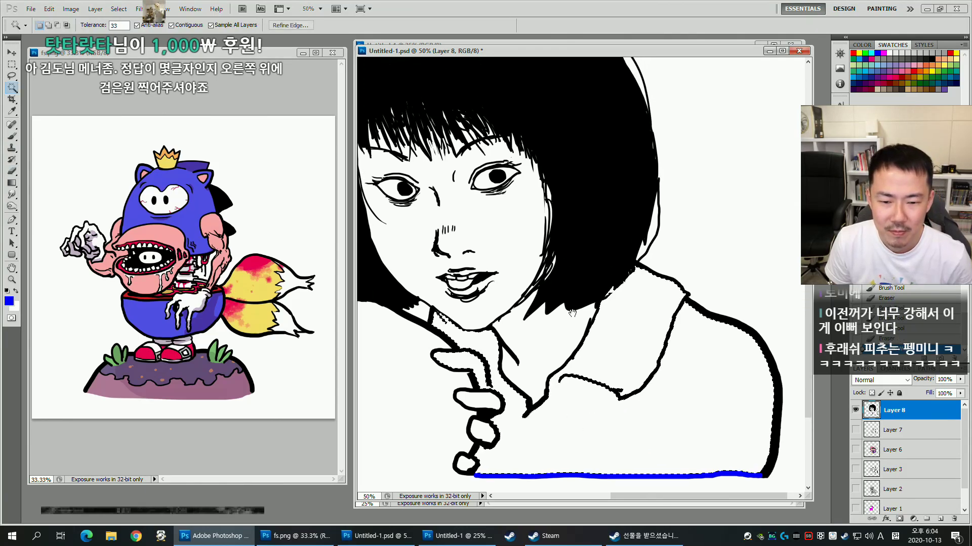
{"action": "left_click_drag", "start_coordinate": [585, 290], "coordinate": [590, 312]}
{"action": "key", "text": "b"}
{"action": "key", "text": "b"}
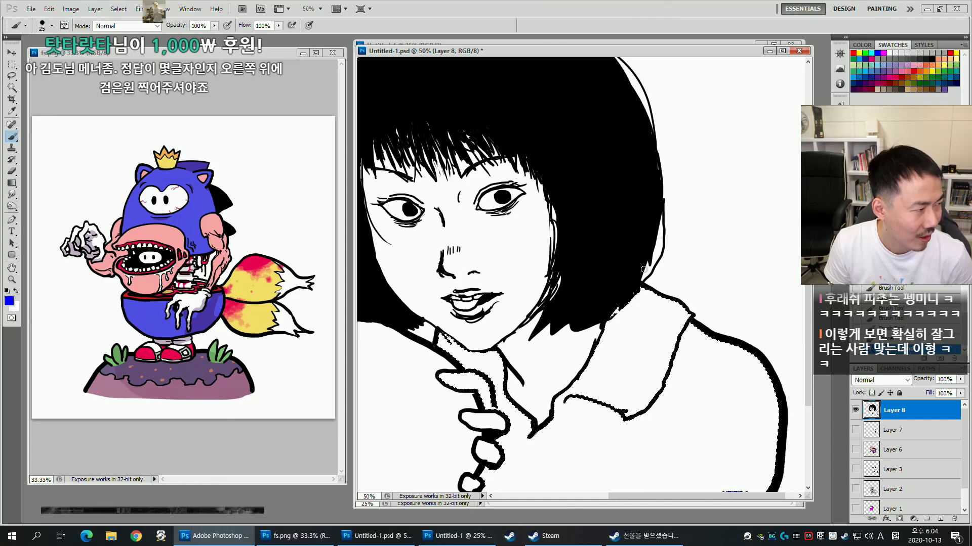
{"action": "key", "text": "alt+Delete"}
{"action": "left_click_drag", "start_coordinate": [605, 332], "coordinate": [609, 286]}
{"action": "key", "text": "ctrl+d"}
Reselect the blue shirt fill and soften it with Hue/Saturation by adjusting the hue and raising the lightness.
{"action": "key", "text": "w"}
{"action": "left_click", "coordinate": [624, 373]}
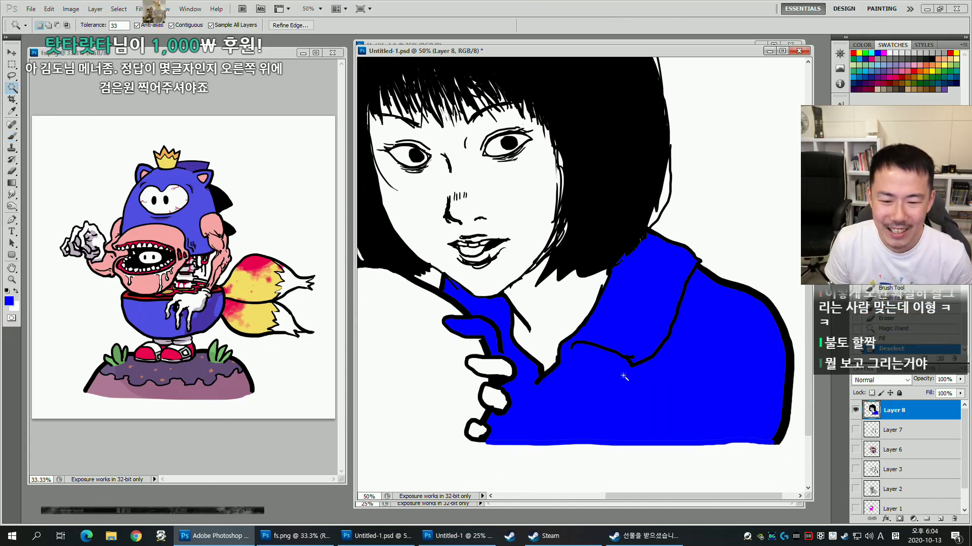
{"action": "left_click_drag", "start_coordinate": [663, 221], "coordinate": [656, 263]}
{"action": "key", "text": "ctrl+u"}
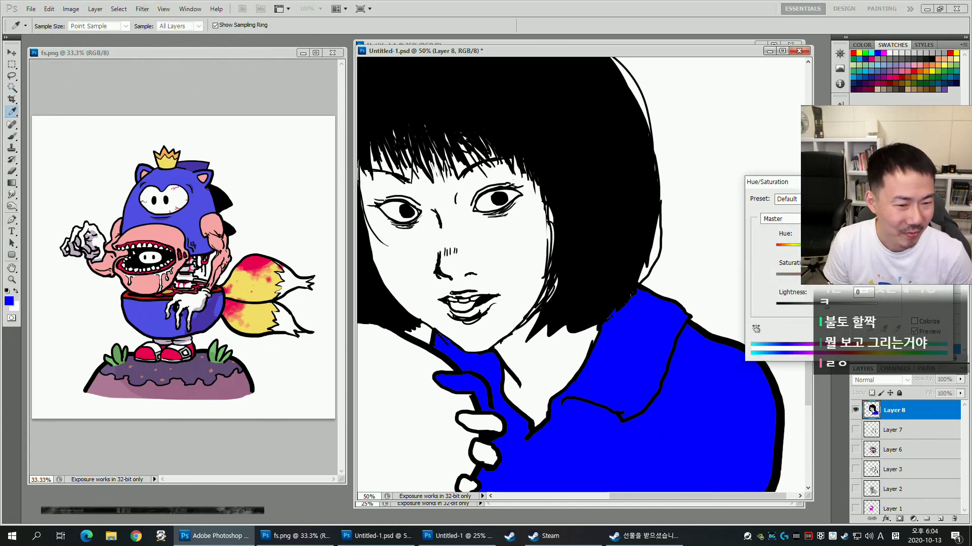
{"action": "left_click_drag", "start_coordinate": [827, 306], "coordinate": [839, 306]}
{"action": "left_click", "coordinate": [848, 309]}
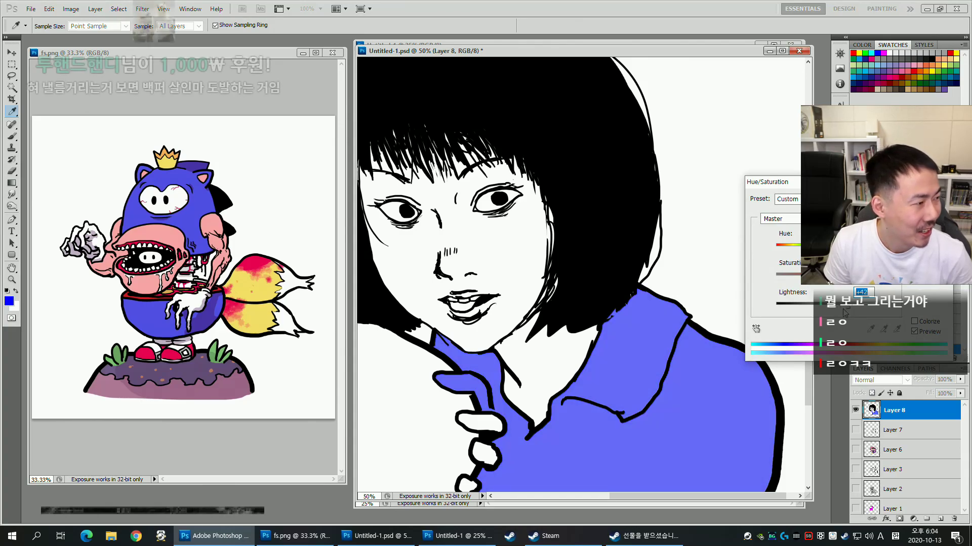
{"action": "left_click_drag", "start_coordinate": [826, 248], "coordinate": [832, 247]}
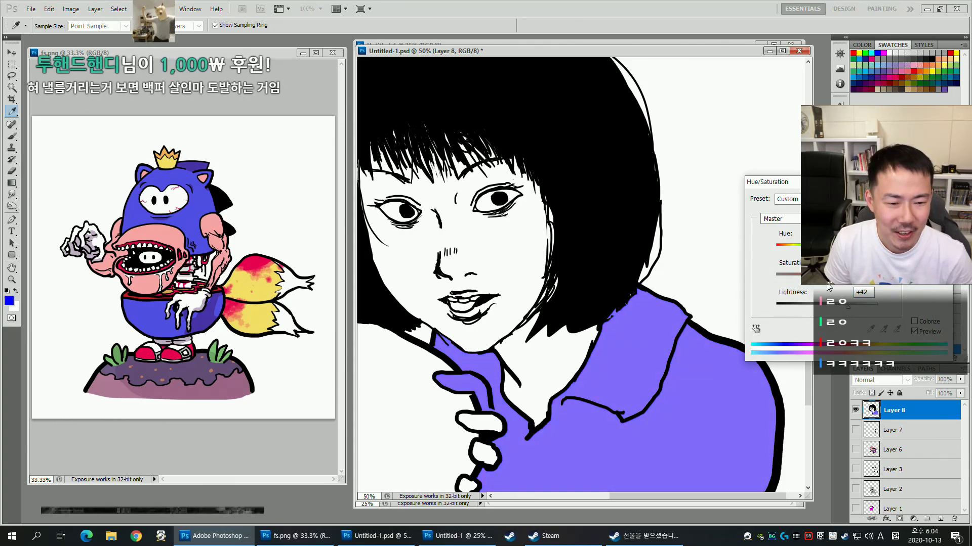
{"action": "left_click_drag", "start_coordinate": [848, 307], "coordinate": [839, 307]}
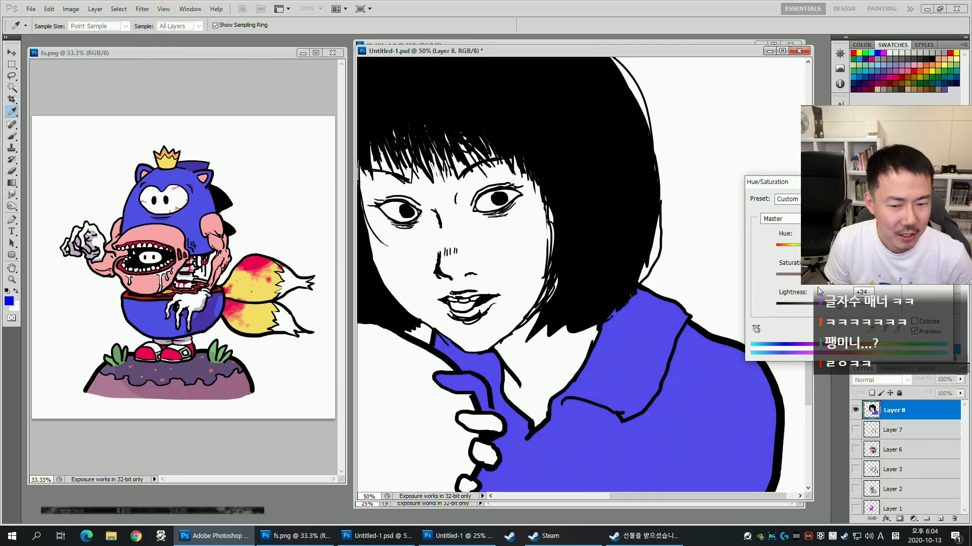
{"action": "left_click_drag", "start_coordinate": [838, 305], "coordinate": [836, 307]}
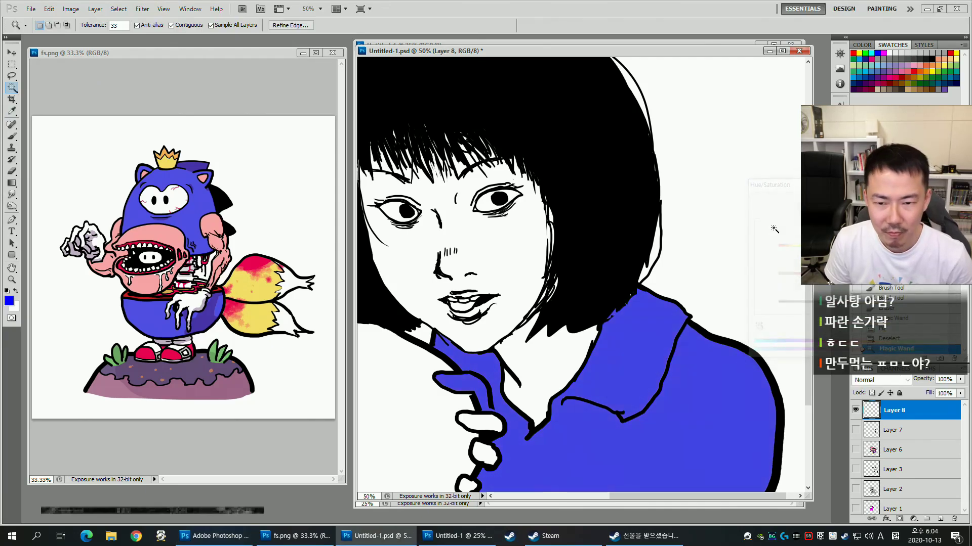
{"action": "key", "text": "Return"}
Close the upper finger's outline with sampled black and fill the blue finger with white.
{"action": "key", "text": "w"}
{"action": "mouse_move", "coordinate": [503, 271]}
{"action": "left_mouse_down"}
{"action": "mouse_move", "coordinate": [565, 258]}
{"action": "mouse_move", "coordinate": [515, 242]}
{"action": "left_mouse_up"}
{"action": "key", "text": "b"}
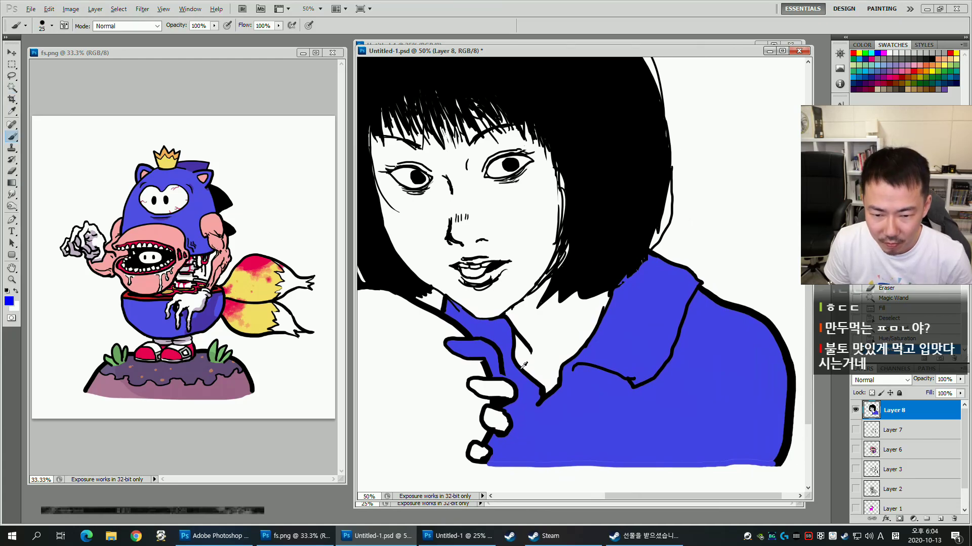
{"action": "left_click", "coordinate": [503, 379], "text": "alt"}
{"action": "key", "text": "ctrl+d"}
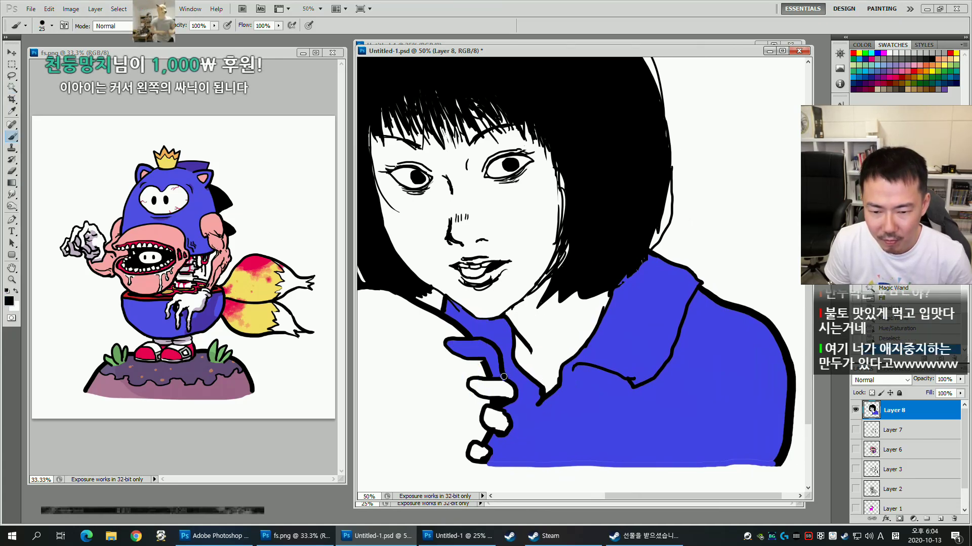
{"action": "key", "text": "w"}
{"action": "left_click", "coordinate": [488, 360]}
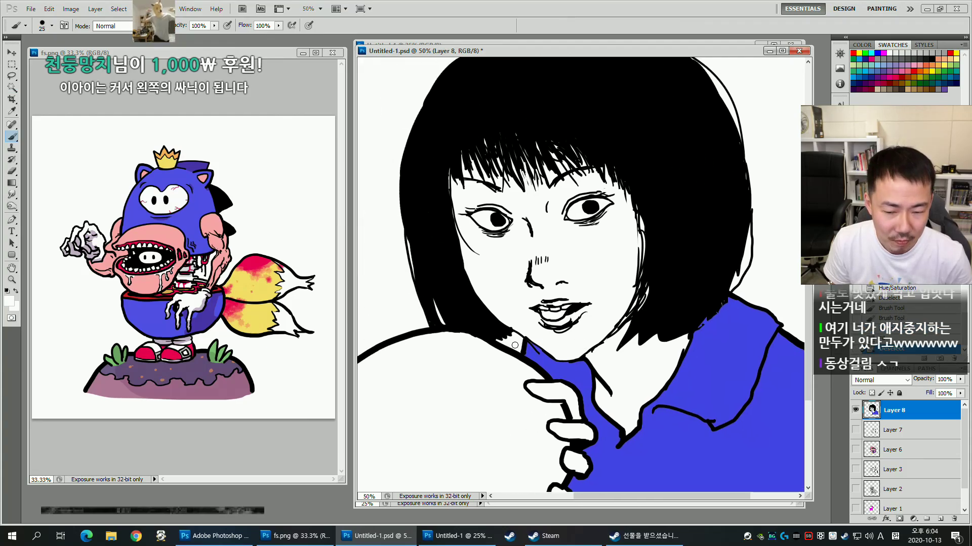
Select the white gap between the hair and the collar line, fill it with the sampled shirt blue and deselect.
{"action": "key", "text": "w"}
{"action": "left_click", "coordinate": [514, 346]}
{"action": "key", "text": "b"}
{"action": "left_click", "coordinate": [568, 368], "text": "alt"}
{"action": "key", "text": "alt+Delete"}
{"action": "key", "text": "ctrl+d"}
Select the shirt area, choose light blue #45a4e7 and paint a 40 px trim along the right-hand collar flap's edge.
{"action": "left_click_drag", "start_coordinate": [631, 354], "coordinate": [506, 361]}
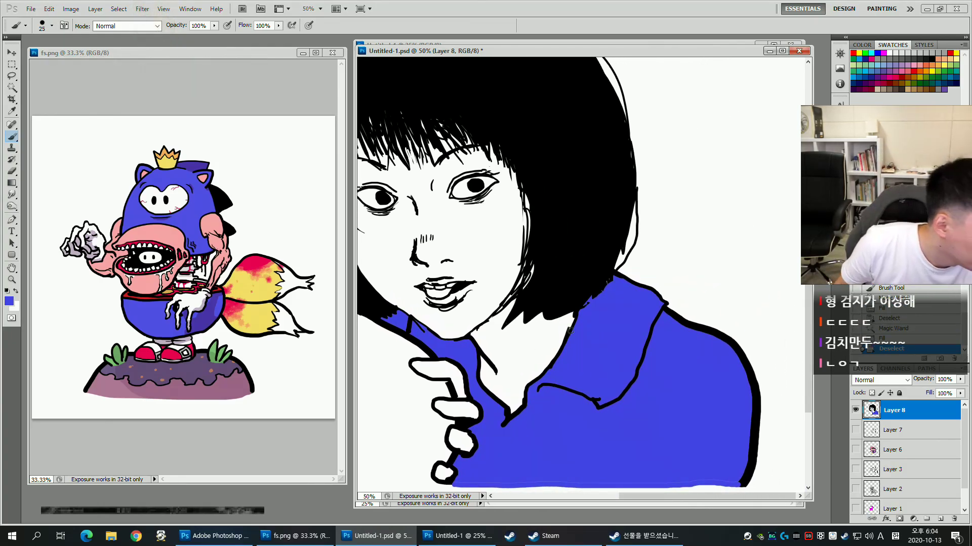
{"action": "key", "text": "w"}
{"action": "left_click", "coordinate": [623, 358]}
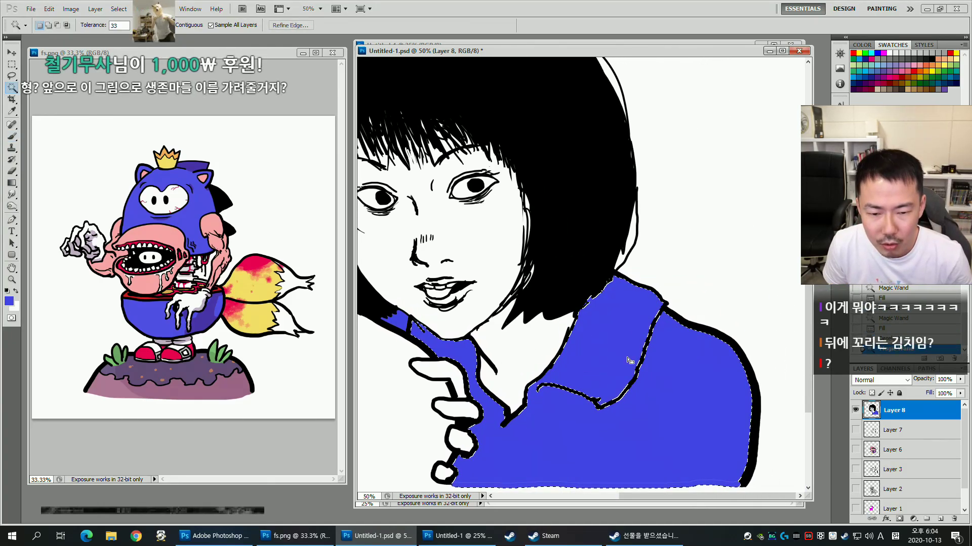
{"action": "key", "text": "b"}
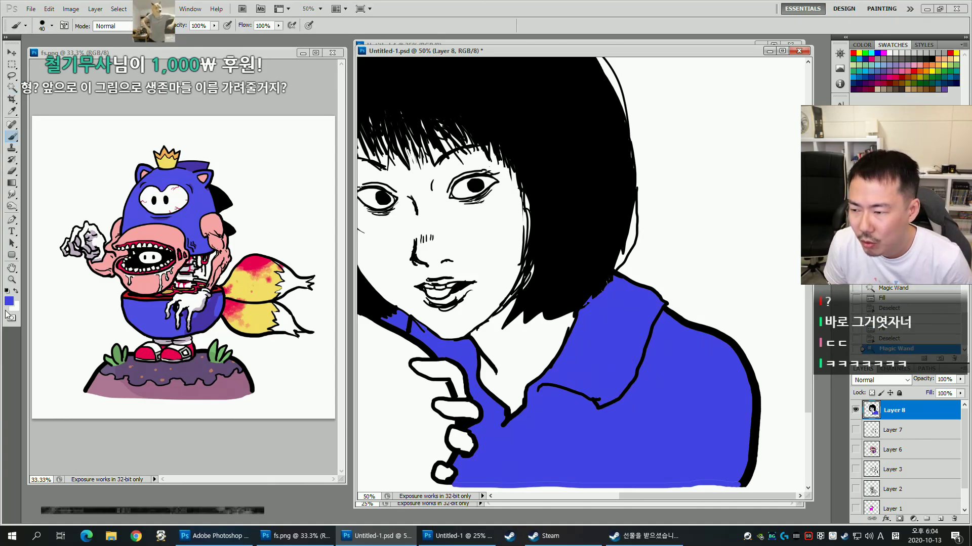
{"action": "left_click", "coordinate": [9, 301]}
{"action": "left_click", "coordinate": [792, 399]}
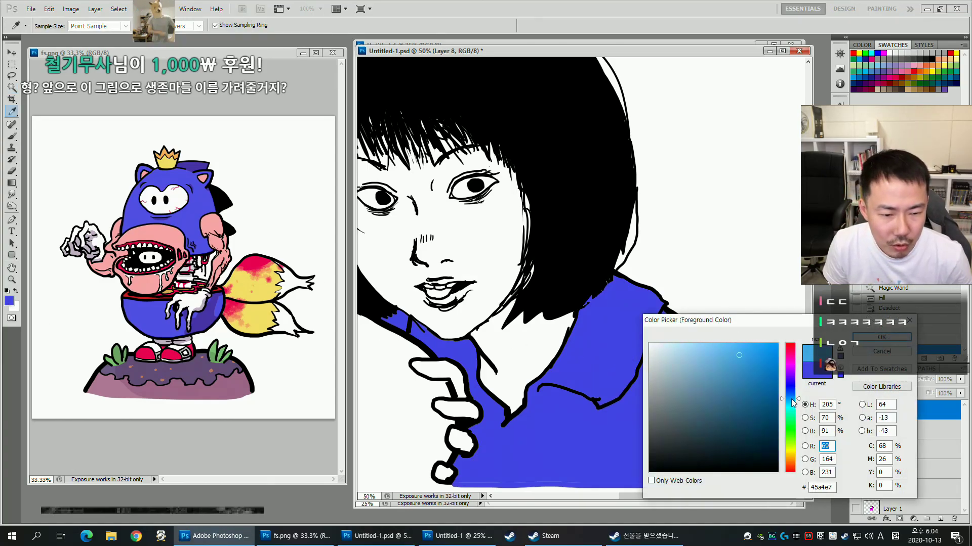
{"action": "left_click", "coordinate": [868, 338]}
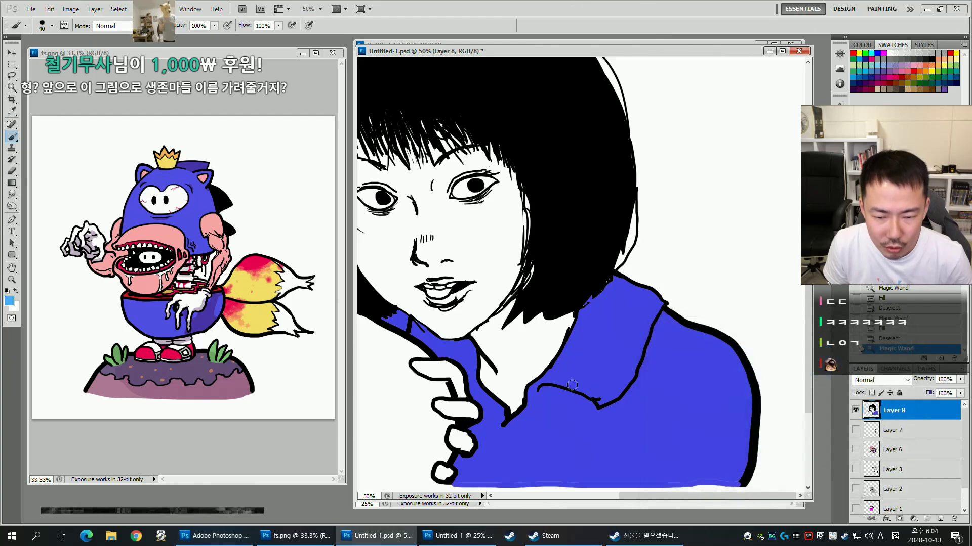
{"action": "left_click_drag", "start_coordinate": [618, 390], "coordinate": [660, 309]}
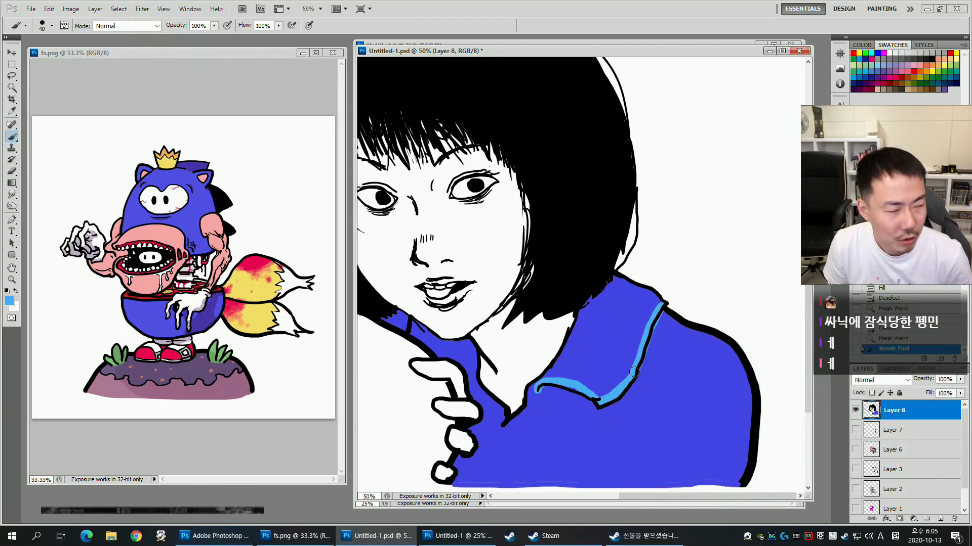
Continue the light blue trim down to the collar point and along the left-hand collar edge.
{"action": "scroll", "coordinate": [699, 355], "scroll_direction": "down", "scroll_amount": 3}
{"action": "left_click_drag", "start_coordinate": [620, 406], "coordinate": [697, 406]}
{"action": "key", "text": "space"}
{"action": "mouse_move", "coordinate": [571, 287]}
{"action": "left_mouse_down"}
{"action": "mouse_move", "coordinate": [569, 372]}
{"action": "mouse_move", "coordinate": [611, 381]}
{"action": "left_mouse_up"}
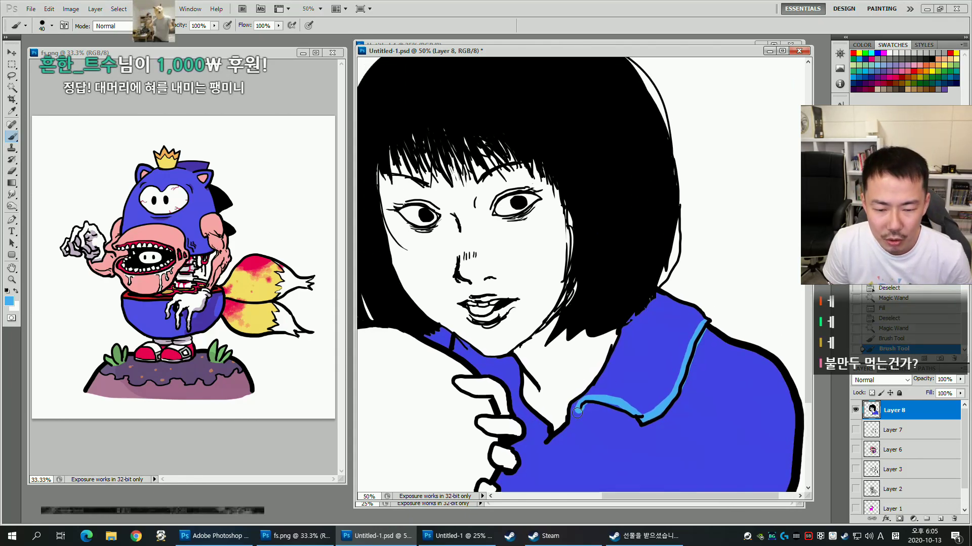
{"action": "left_click_drag", "start_coordinate": [555, 437], "coordinate": [545, 445]}
{"action": "left_click_drag", "start_coordinate": [520, 379], "coordinate": [531, 408]}
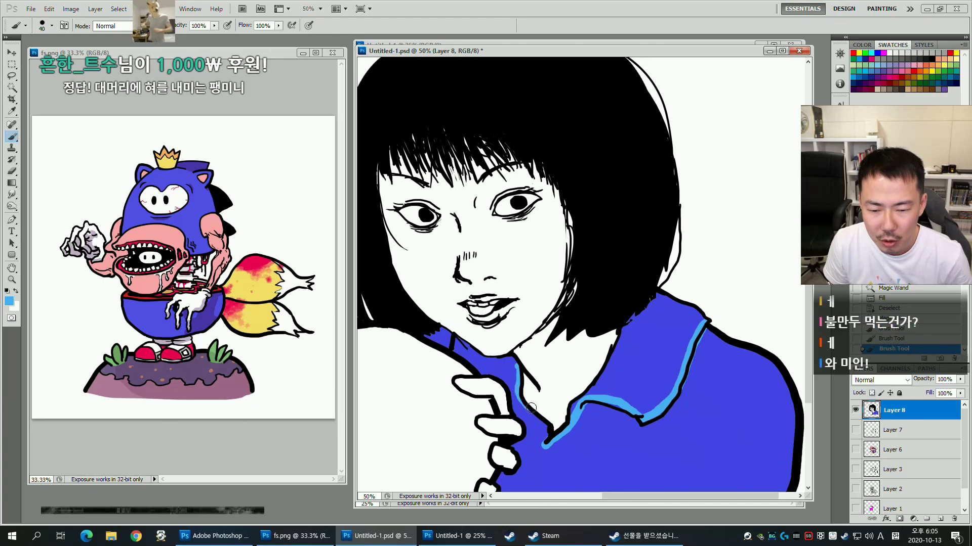
{"action": "left_click", "coordinate": [541, 446]}
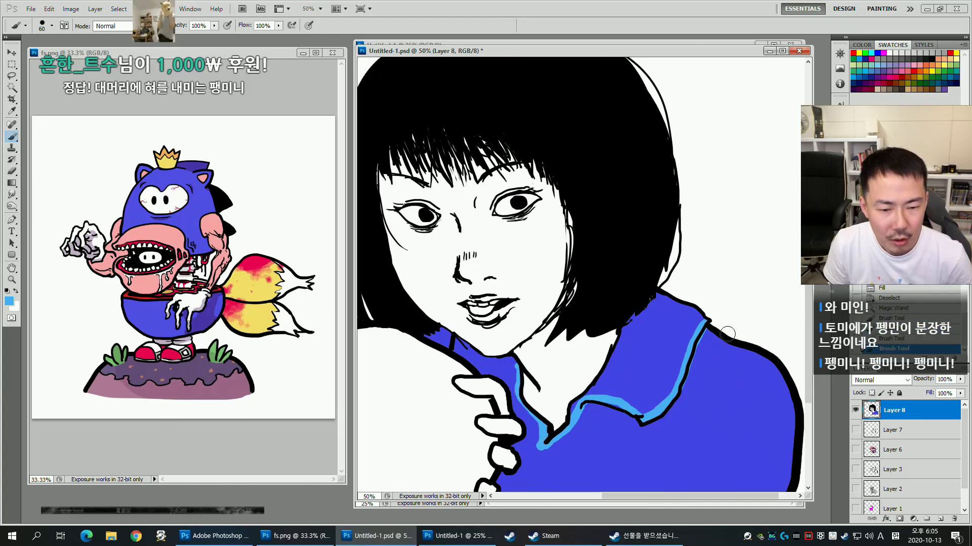
Paint a 60 px light blue stripe from the right-hand shoulder down the shirt, deselect, and undo a trial stroke by the collar.
{"action": "left_click_drag", "start_coordinate": [727, 348], "coordinate": [664, 489]}
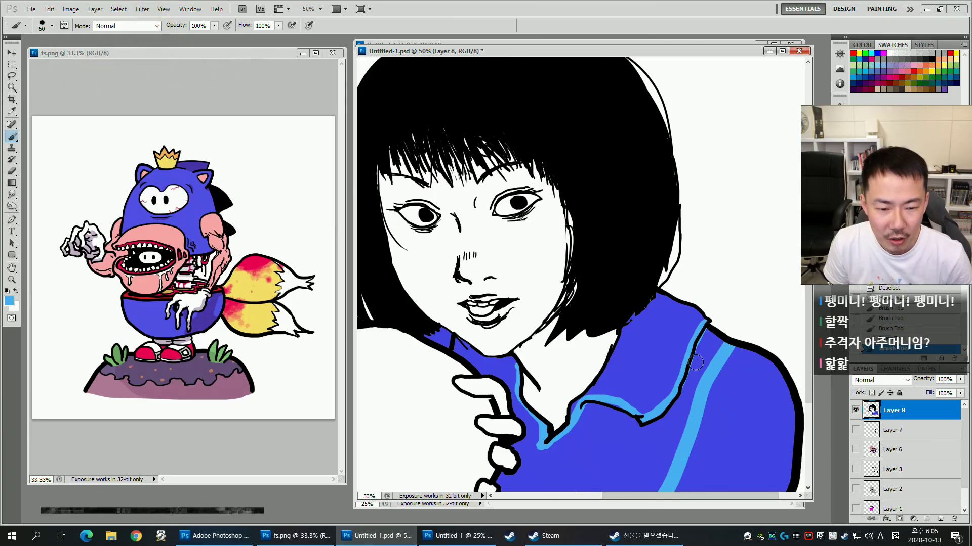
{"action": "key", "text": "ctrl+d"}
{"action": "left_click_drag", "start_coordinate": [691, 361], "coordinate": [685, 377]}
{"action": "key", "text": "ctrl+z"}
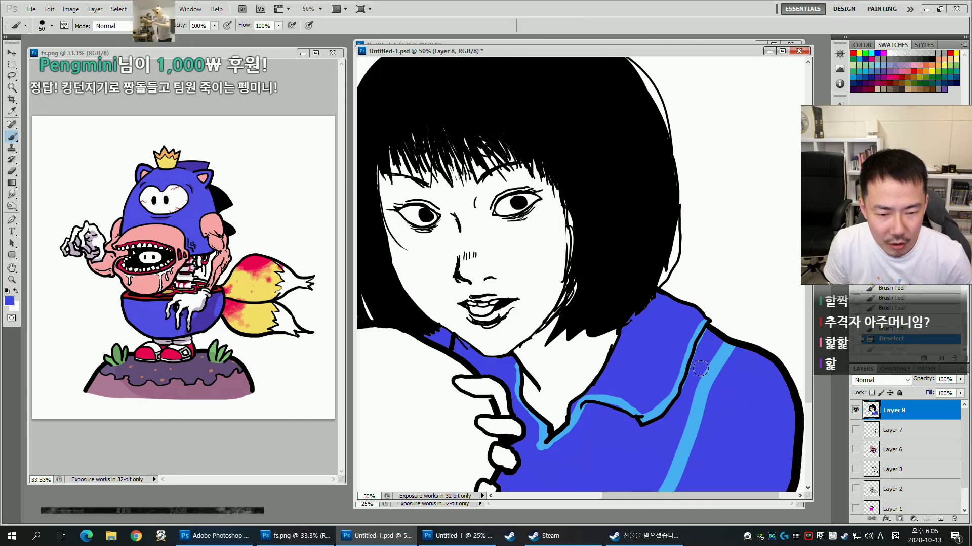
Touch up the trim edges and outline of the right-hand collar flap with a 35 px brush and colours sampled from the shirt.
{"action": "left_click", "coordinate": [701, 362], "text": "alt"}
{"action": "key", "text": "["}
{"action": "key", "text": "["}
{"action": "key", "text": "["}
{"action": "key", "text": "["}
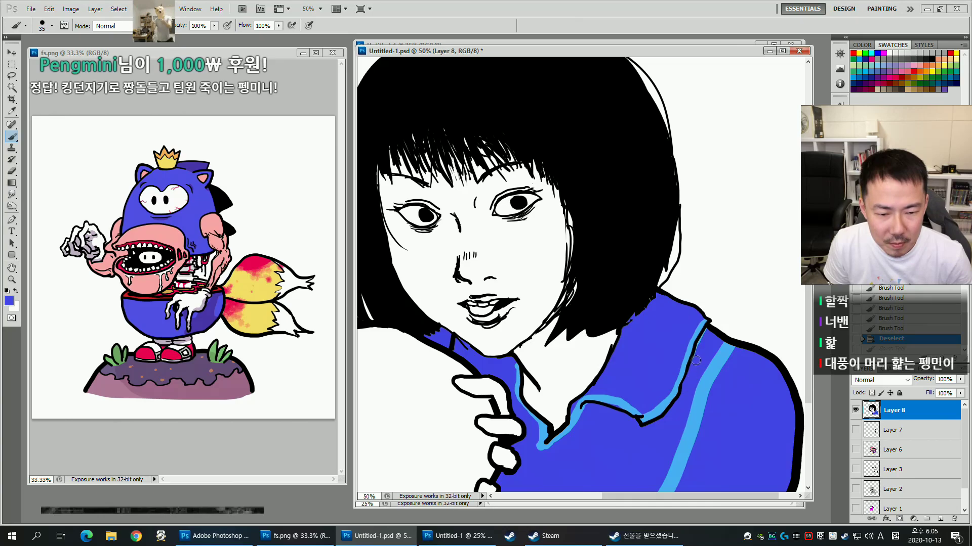
{"action": "left_click", "coordinate": [716, 332], "text": "alt"}
{"action": "mouse_move", "coordinate": [713, 326]}
{"action": "left_mouse_down"}
{"action": "mouse_move", "coordinate": [691, 355]}
{"action": "mouse_move", "coordinate": [710, 327]}
{"action": "mouse_move", "coordinate": [711, 384]}
{"action": "left_mouse_up"}
{"action": "left_click", "coordinate": [709, 328]}
{"action": "left_click_drag", "start_coordinate": [572, 424], "coordinate": [580, 430]}
{"action": "left_click", "coordinate": [585, 433], "text": "alt"}
Retouch the hair edge beside the right-hand cheek with sampled black and a 10 px brush, undoing a trial stroke.
{"action": "mouse_move", "coordinate": [619, 362]}
{"action": "left_mouse_down"}
{"action": "mouse_move", "coordinate": [632, 349]}
{"action": "mouse_move", "coordinate": [677, 388]}
{"action": "left_mouse_up"}
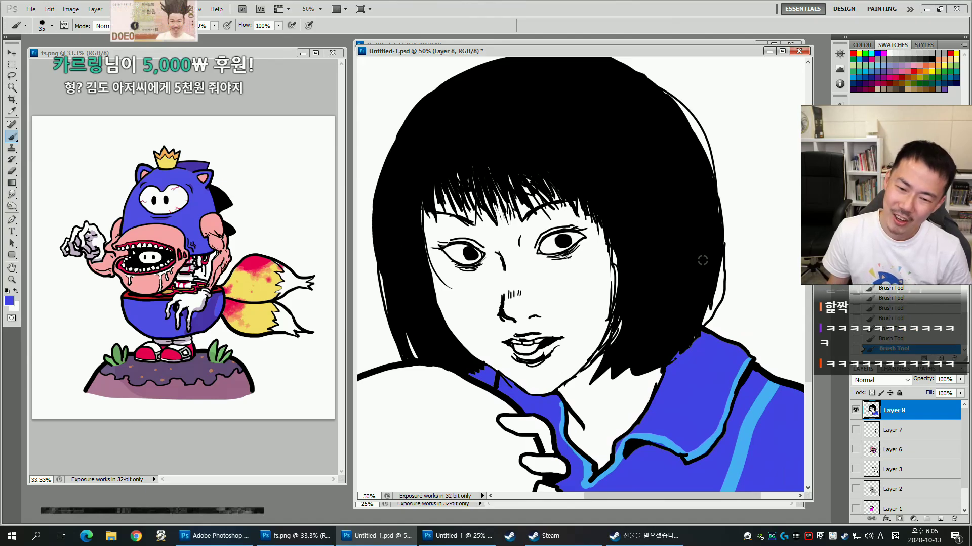
{"action": "mouse_move", "coordinate": [663, 304]}
{"action": "left_mouse_down"}
{"action": "mouse_move", "coordinate": [673, 289]}
{"action": "mouse_move", "coordinate": [645, 283]}
{"action": "mouse_move", "coordinate": [642, 301]}
{"action": "left_mouse_up"}
{"action": "left_click", "coordinate": [645, 268], "text": "alt"}
{"action": "key", "text": "bracketleft"}
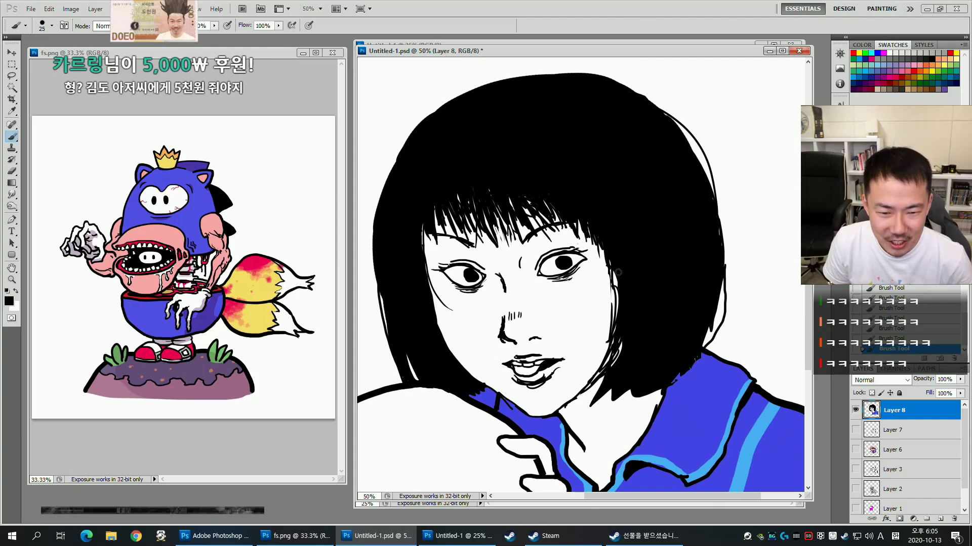
{"action": "left_click_drag", "start_coordinate": [610, 256], "coordinate": [616, 296]}
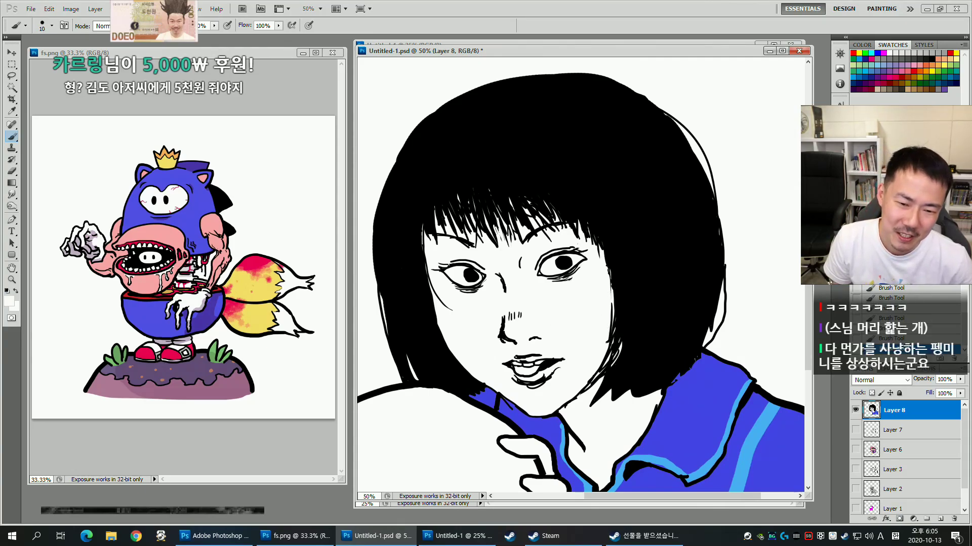
{"action": "key", "text": "ctrl+z"}
{"action": "left_click", "coordinate": [616, 272], "text": "alt"}
{"action": "left_click_drag", "start_coordinate": [608, 265], "coordinate": [610, 283]}
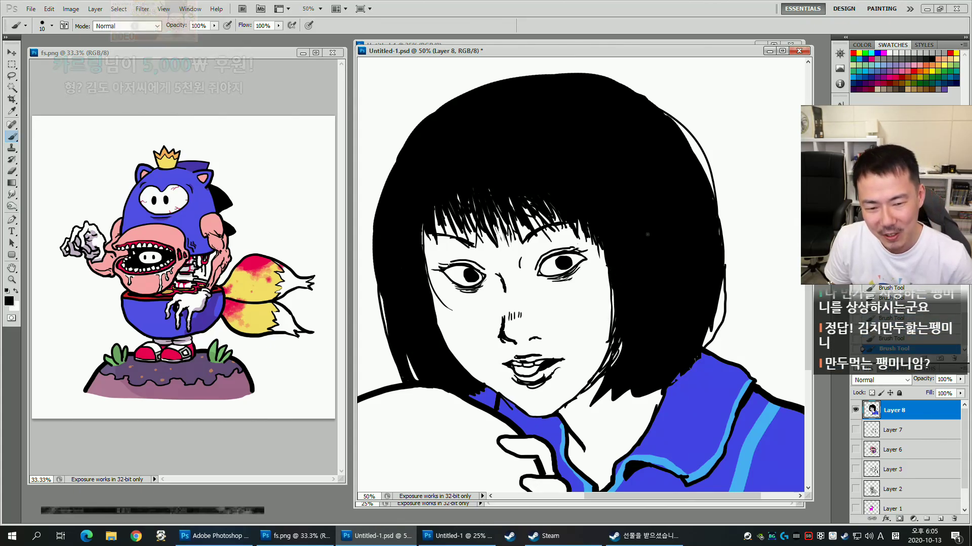
Erase the stray outer hair strand along the upper right-hand contour of the head with a 50 px eraser.
{"action": "left_click_drag", "start_coordinate": [621, 287], "coordinate": [657, 248]}
{"action": "left_click_drag", "start_coordinate": [619, 305], "coordinate": [546, 254]}
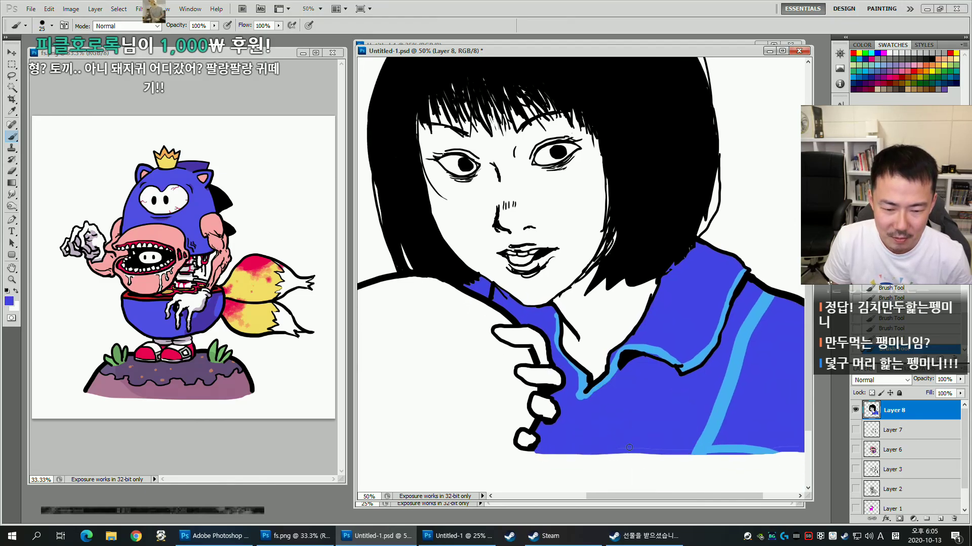
{"action": "left_click_drag", "start_coordinate": [600, 214], "coordinate": [607, 285]}
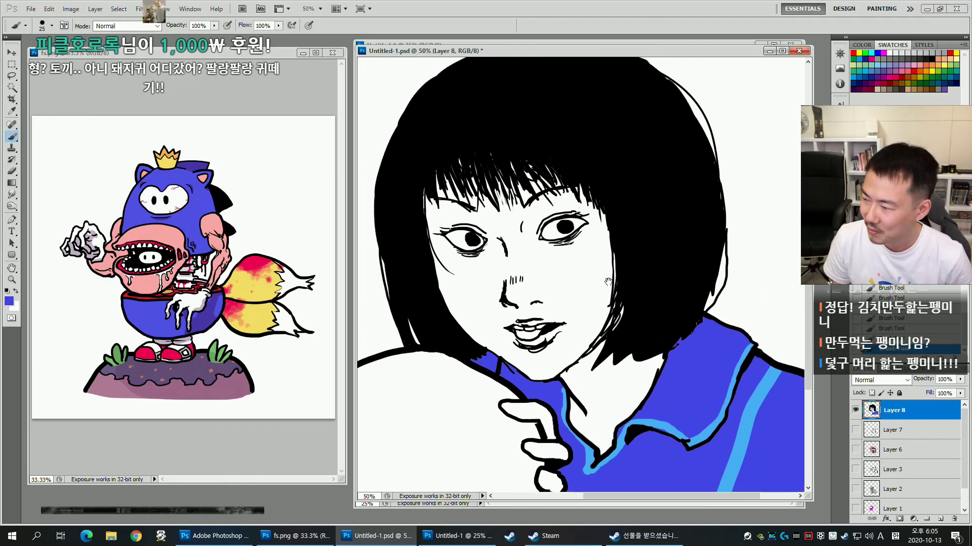
{"action": "left_click_drag", "start_coordinate": [649, 262], "coordinate": [662, 282]}
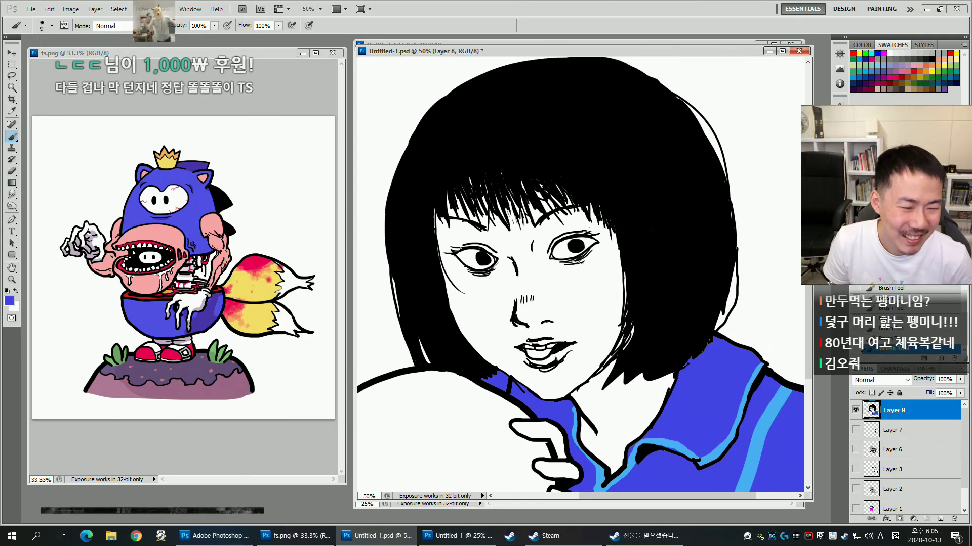
{"action": "left_click_drag", "start_coordinate": [658, 244], "coordinate": [637, 234]}
{"action": "mouse_move", "coordinate": [513, 144]}
{"action": "left_mouse_down"}
{"action": "mouse_move", "coordinate": [469, 178]}
{"action": "mouse_move", "coordinate": [472, 159]}
{"action": "left_mouse_up"}
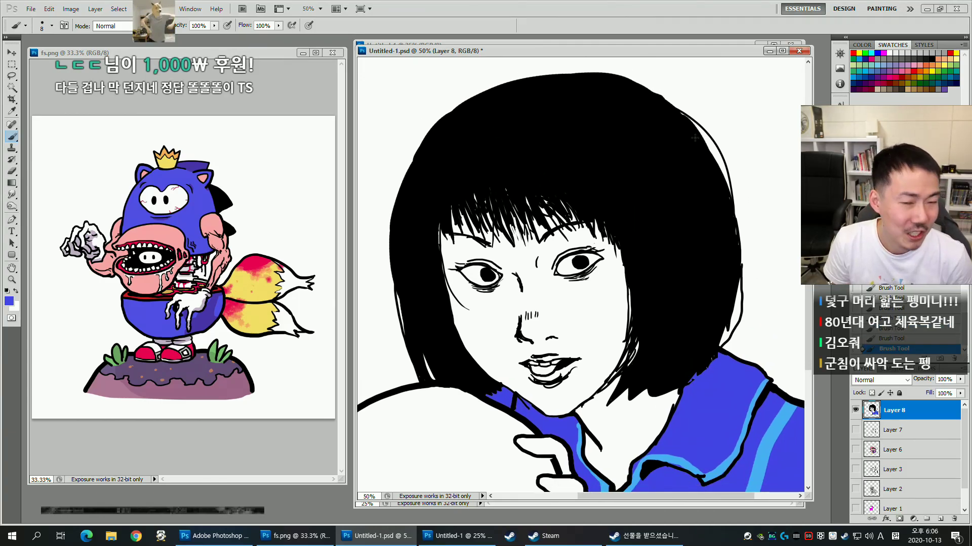
{"action": "key", "text": "e"}
{"action": "key", "text": "bracketleft"}
{"action": "key", "text": "bracketleft"}
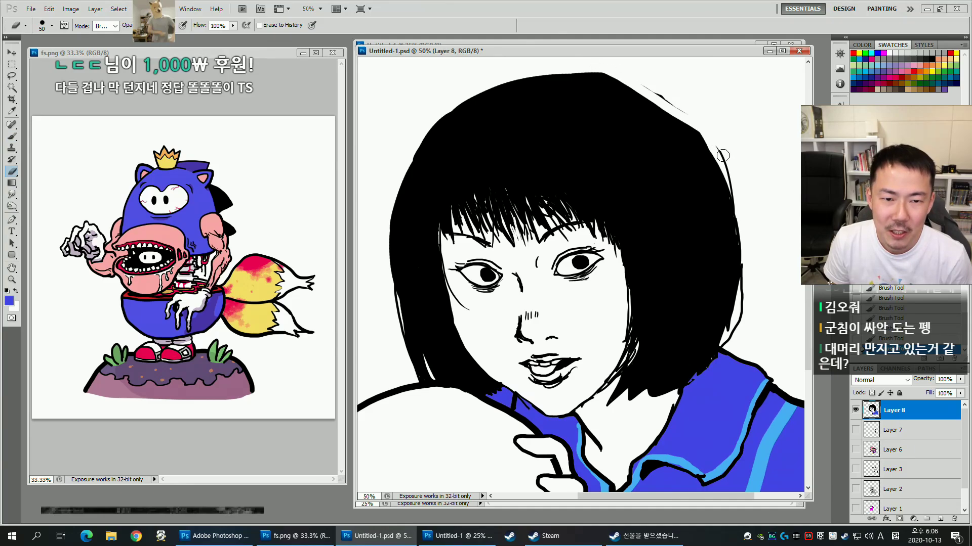
{"action": "left_click_drag", "start_coordinate": [707, 135], "coordinate": [661, 95]}
Redraw the hair contour from the crown down the upper right-hand side with thin sampled-black brush strokes.
{"action": "key", "text": "b"}
{"action": "left_click", "coordinate": [645, 111], "text": "alt"}
{"action": "mouse_move", "coordinate": [588, 78]}
{"action": "left_mouse_down"}
{"action": "mouse_move", "coordinate": [657, 106]}
{"action": "mouse_move", "coordinate": [592, 79]}
{"action": "mouse_move", "coordinate": [661, 101]}
{"action": "left_mouse_up"}
{"action": "left_click_drag", "start_coordinate": [602, 76], "coordinate": [682, 117]}
{"action": "mouse_move", "coordinate": [633, 88]}
{"action": "left_mouse_down"}
{"action": "mouse_move", "coordinate": [684, 118]}
{"action": "mouse_move", "coordinate": [729, 169]}
{"action": "mouse_move", "coordinate": [732, 211]}
{"action": "mouse_move", "coordinate": [758, 251]}
{"action": "mouse_move", "coordinate": [493, 167]}
{"action": "mouse_move", "coordinate": [452, 168]}
{"action": "mouse_move", "coordinate": [458, 162]}
{"action": "left_mouse_up"}
{"action": "key", "text": "e"}
{"action": "key", "text": "r"}
{"action": "key", "text": "b"}
{"action": "key", "text": "Escape"}
Hatch dark circles under both eyes with a fine 4 px black brush and erase the line between nose and mouth.
{"action": "left_click_drag", "start_coordinate": [581, 265], "coordinate": [623, 261]}
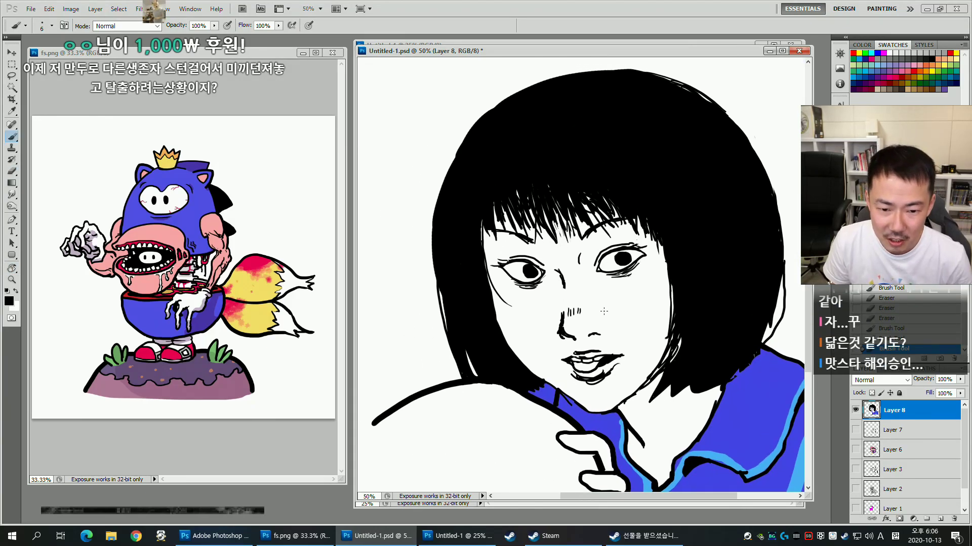
{"action": "left_click_drag", "start_coordinate": [592, 304], "coordinate": [560, 296]}
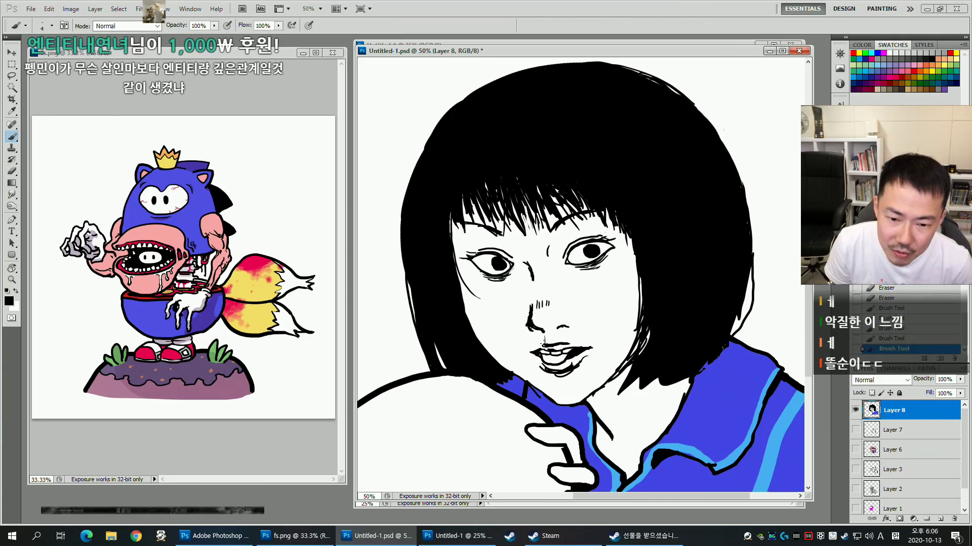
{"action": "key", "text": "e"}
{"action": "key", "text": "bracketleft"}
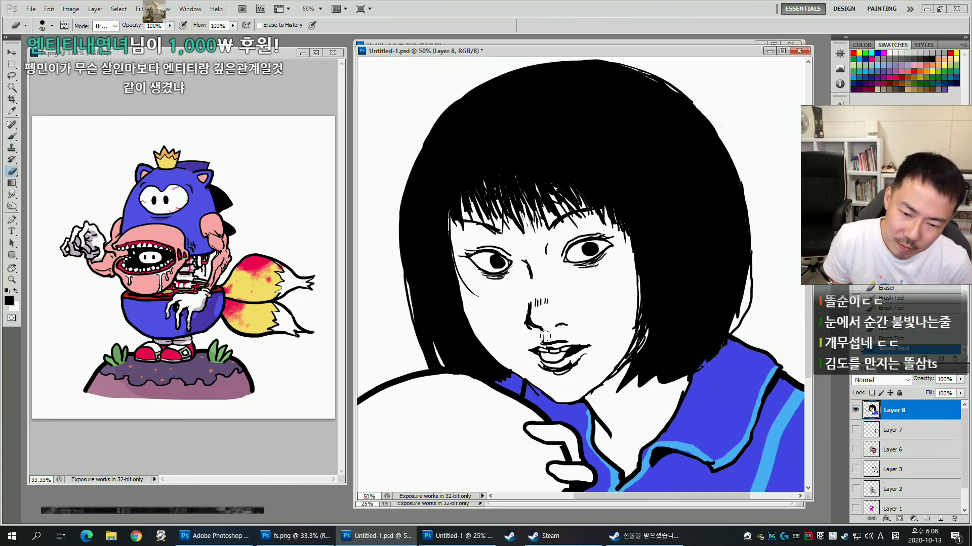
{"action": "key", "text": "b"}
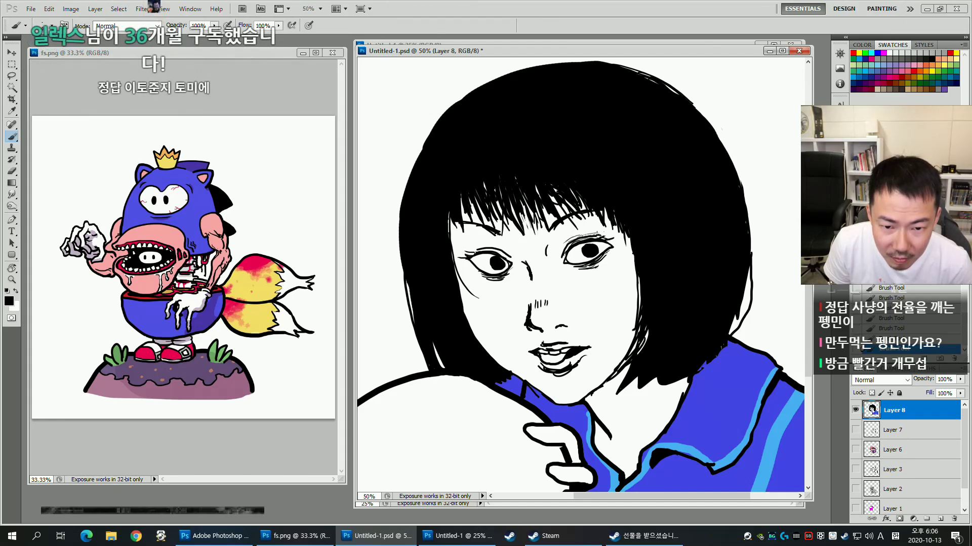
{"action": "left_click_drag", "start_coordinate": [581, 274], "coordinate": [577, 281]}
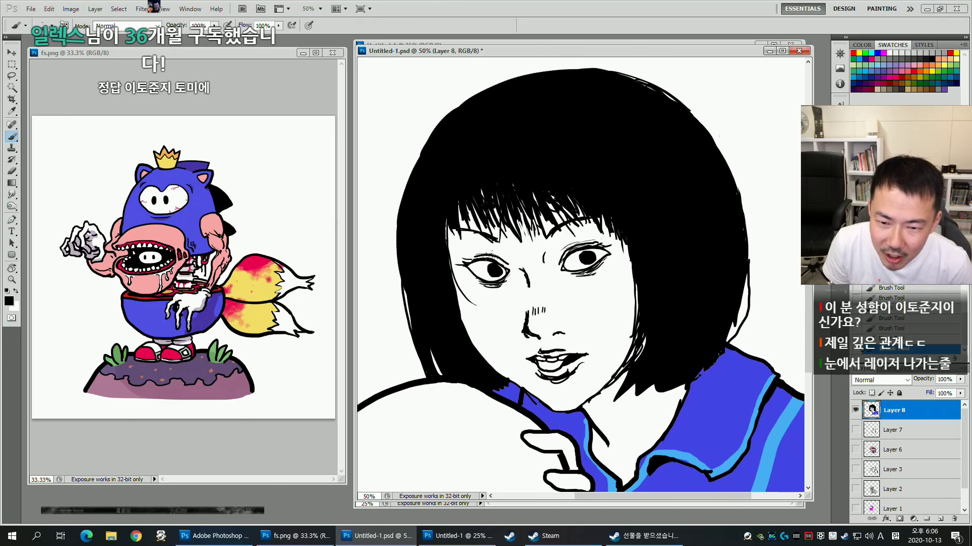
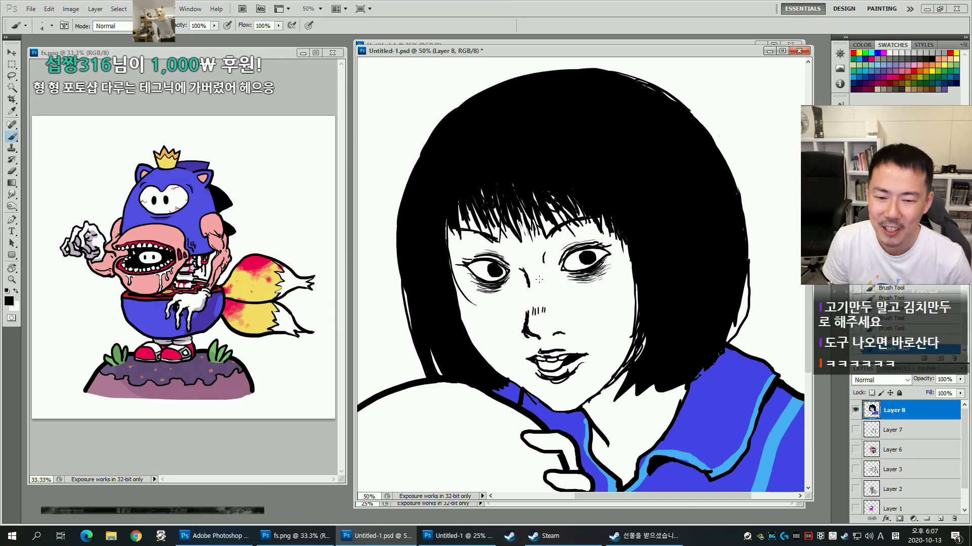
{"action": "left_click_drag", "start_coordinate": [586, 276], "coordinate": [609, 279]}
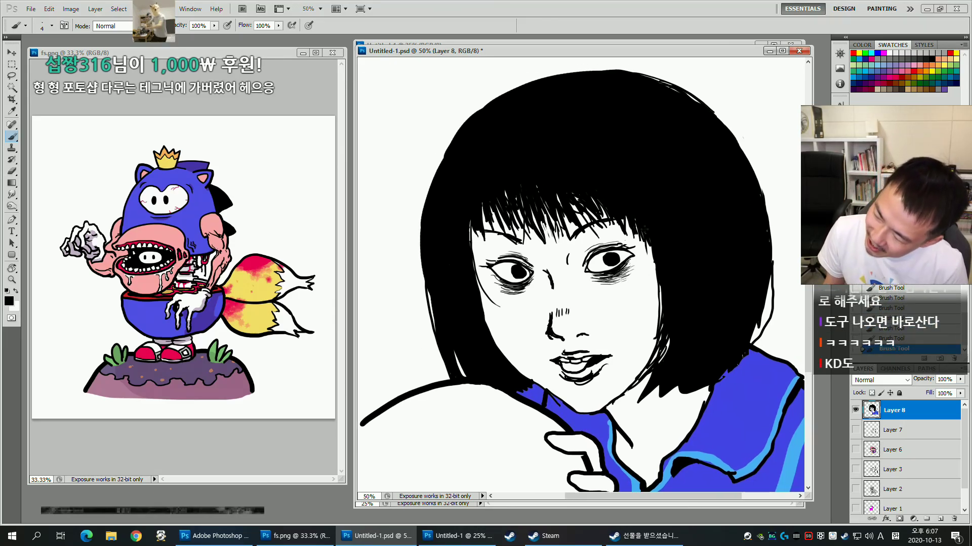
{"action": "left_click_drag", "start_coordinate": [626, 237], "coordinate": [624, 245]}
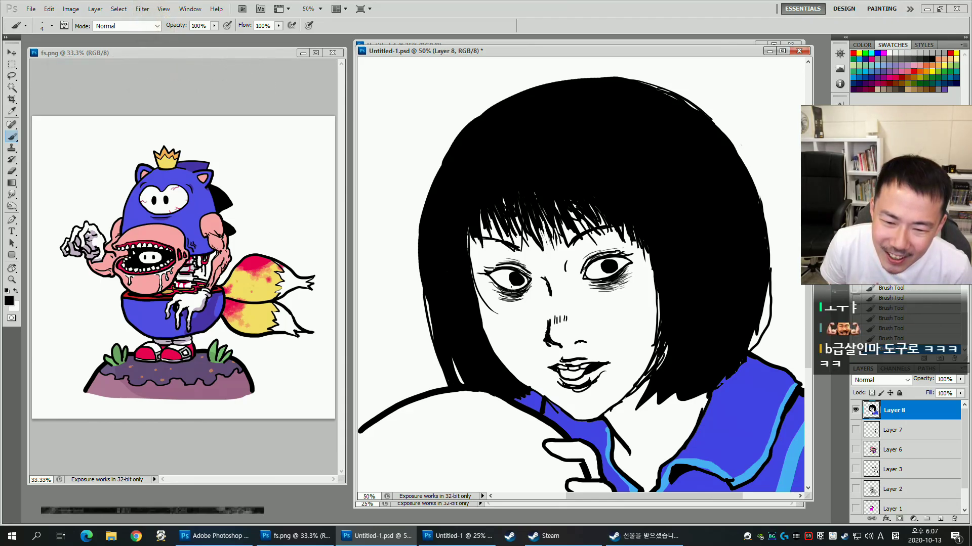
Select the tongue area inside the mouth with the Magic Wand and try a salmon fill and a red fill.
{"action": "left_click_drag", "start_coordinate": [577, 368], "coordinate": [559, 350]}
{"action": "key", "text": "w"}
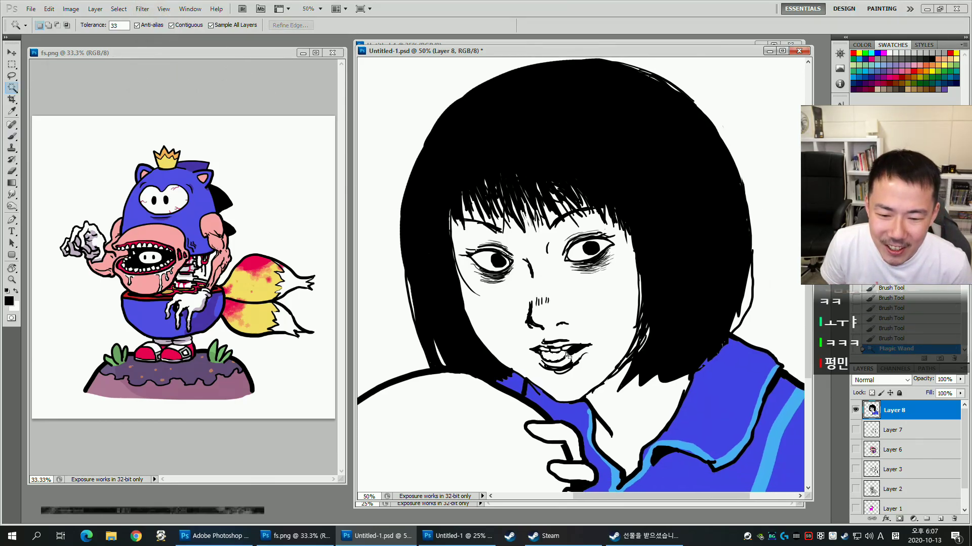
{"action": "left_click", "coordinate": [886, 89]}
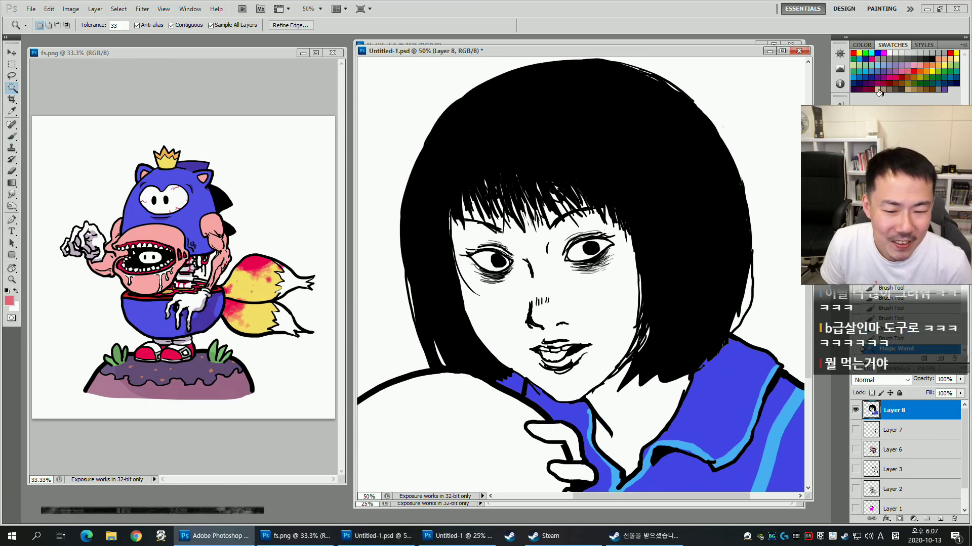
{"action": "left_click_drag", "start_coordinate": [659, 276], "coordinate": [684, 301]}
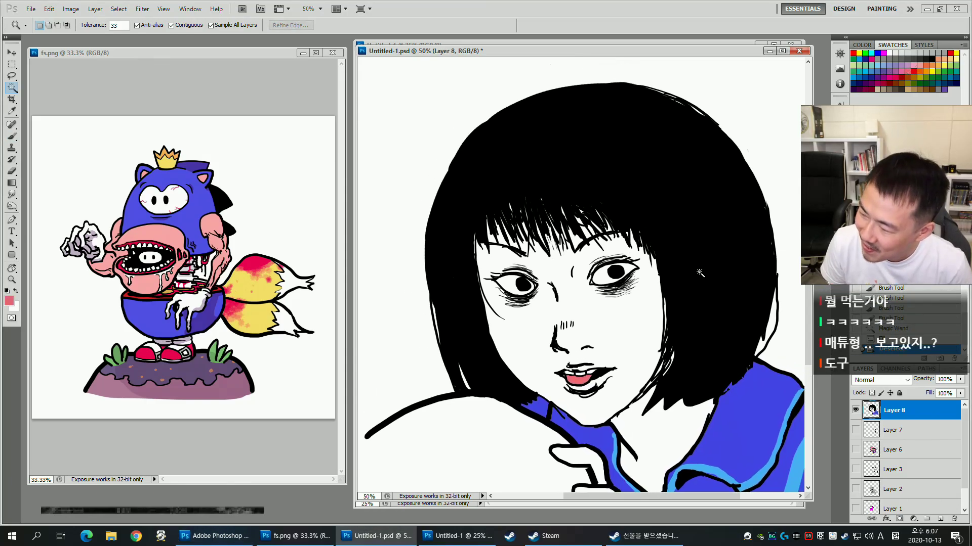
{"action": "left_click", "coordinate": [914, 71]}
{"action": "key", "text": "alt+BackSpace"}
{"action": "key", "text": "ctrl+d"}
Restore the tongue selection, fill it with a pink swatch and deselect.
{"action": "left_click_drag", "start_coordinate": [705, 238], "coordinate": [693, 218]}
{"action": "key", "text": "ctrl+z"}
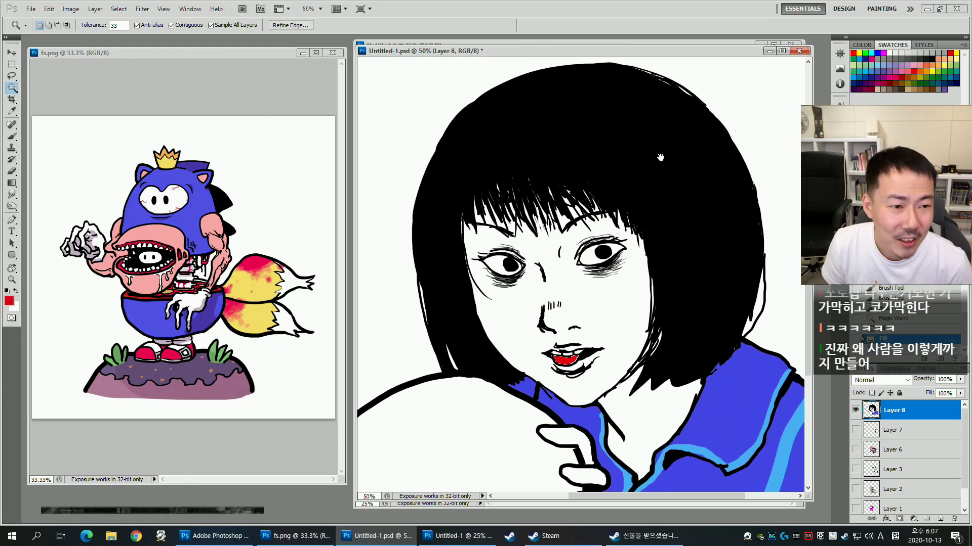
{"action": "left_click_drag", "start_coordinate": [668, 156], "coordinate": [673, 185]}
{"action": "left_click", "coordinate": [902, 71]}
{"action": "key", "text": "alt+BackSpace"}
{"action": "key", "text": "ctrl+d"}
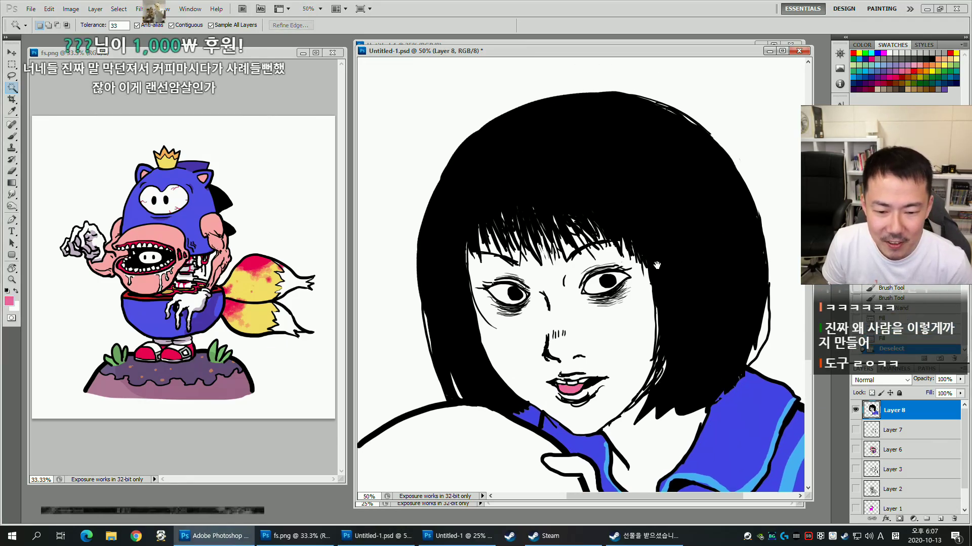
Switch to the Brush tool and enlarge it to 125 px over the large rounded form beside the fingers.
{"action": "key", "text": "b"}
{"action": "left_click_drag", "start_coordinate": [693, 261], "coordinate": [626, 221]}
{"action": "left_click_drag", "start_coordinate": [405, 324], "coordinate": [451, 295]}
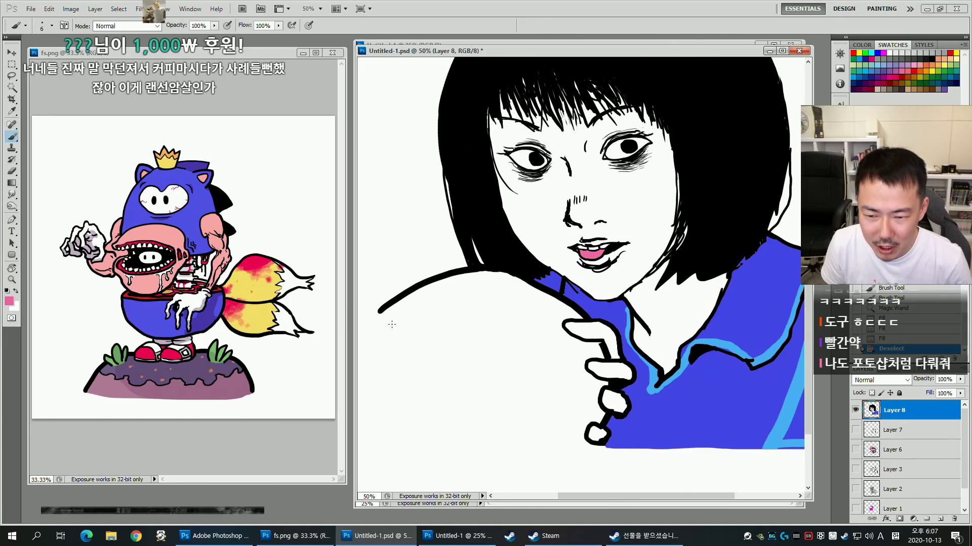
{"action": "key", "text": "bracketright"}
{"action": "key", "text": "bracketright"}
{"action": "key", "text": "bracketright"}
{"action": "key", "text": "bracketright"}
{"action": "key", "text": "bracketright"}
{"action": "key", "text": "bracketright"}
{"action": "key", "text": "bracketright"}
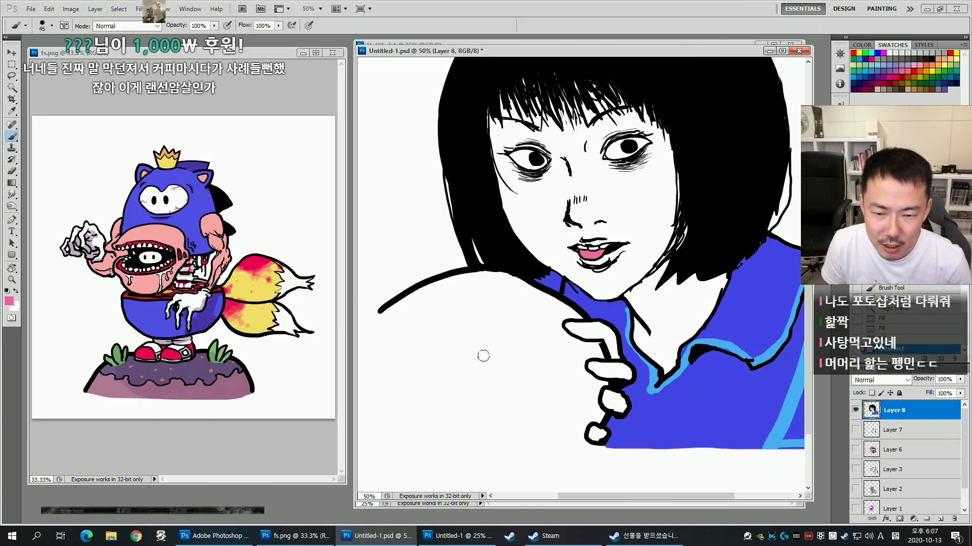
{"action": "key", "text": "bracketright"}
{"action": "key", "text": "bracketright"}
{"action": "key", "text": "bracketright"}
{"action": "key", "text": "bracketright"}
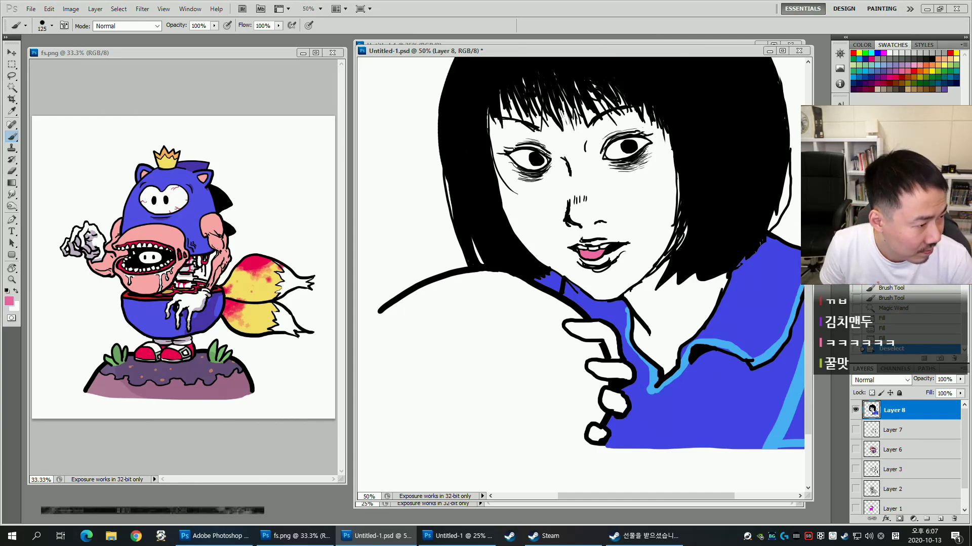
{"action": "key", "text": "space"}
{"action": "mouse_move", "coordinate": [524, 270]}
{"action": "left_mouse_down"}
{"action": "mouse_move", "coordinate": [478, 305]}
{"action": "mouse_move", "coordinate": [556, 219]}
{"action": "left_mouse_up"}
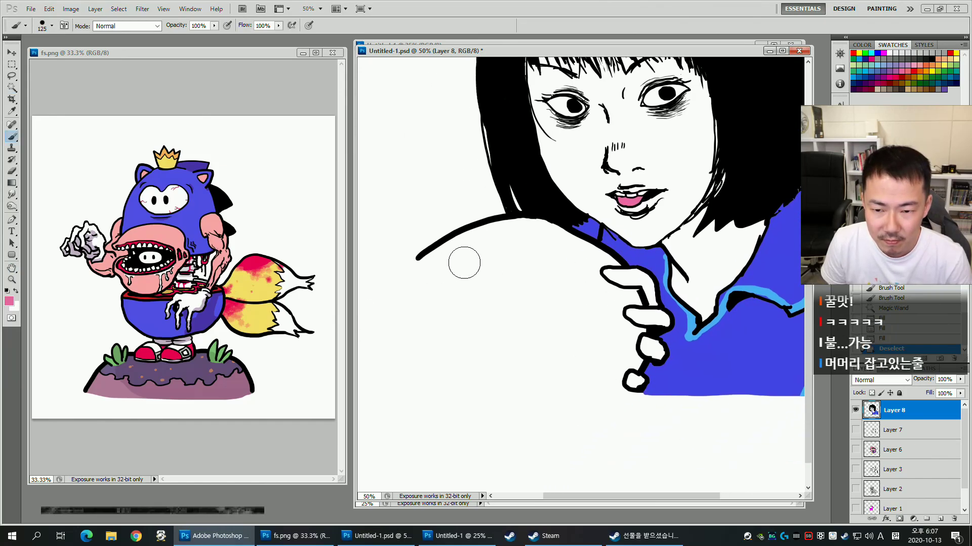
Choose the 65 px soft round brush, undo a trial stroke inside the rounded form and enlarge the brush to 100 px.
{"action": "right_click", "coordinate": [621, 255]}
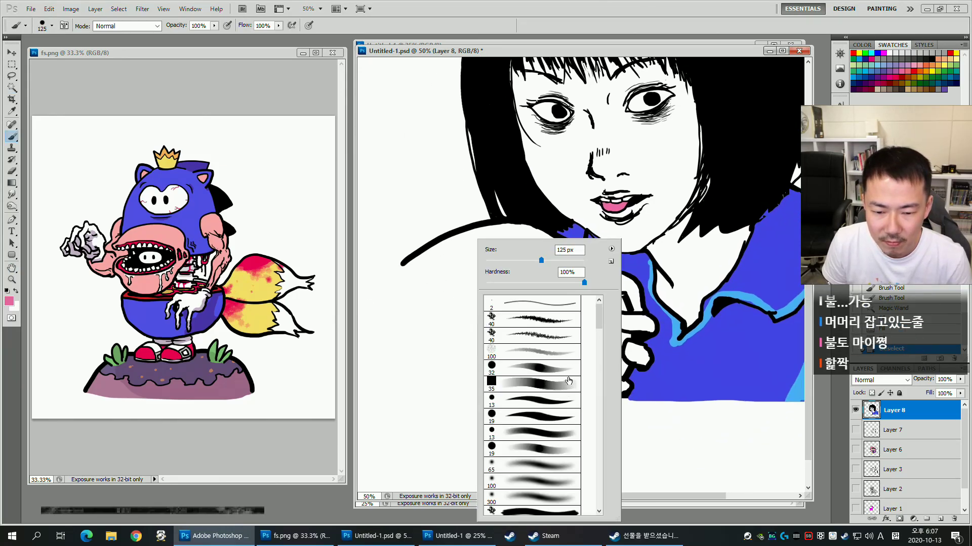
{"action": "left_click", "coordinate": [541, 467]}
{"action": "mouse_move", "coordinate": [442, 340]}
{"action": "left_mouse_down"}
{"action": "mouse_move", "coordinate": [413, 364]}
{"action": "mouse_move", "coordinate": [447, 329]}
{"action": "left_mouse_up"}
{"action": "key", "text": "ctrl+z"}
{"action": "key", "text": "bracketright"}
{"action": "key", "text": "bracketright"}
{"action": "key", "text": "bracketright"}
{"action": "key", "text": "bracketright"}
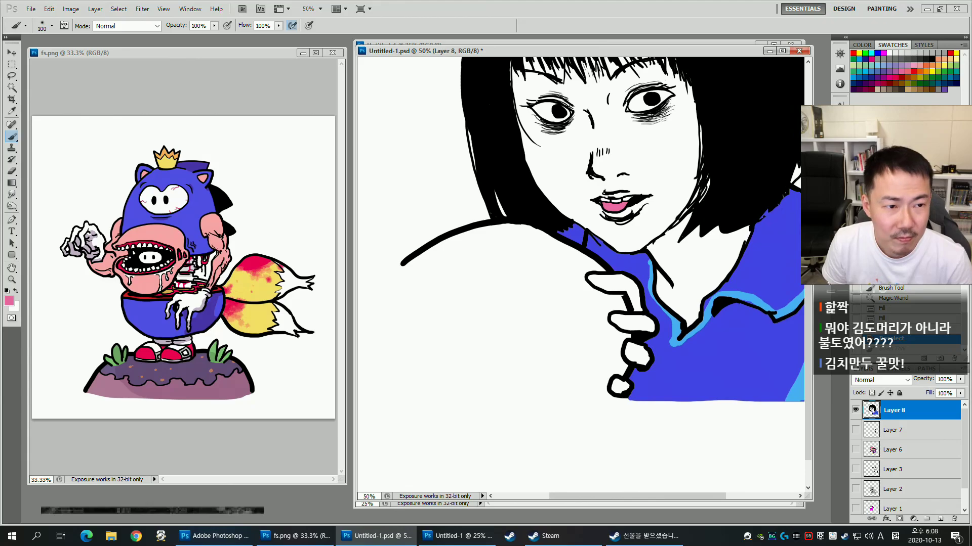
Choose a dark brownish grey foreground colour and paint soft shading across the inside of the rounded form.
{"action": "left_click", "coordinate": [923, 55]}
{"action": "left_click", "coordinate": [9, 301]}
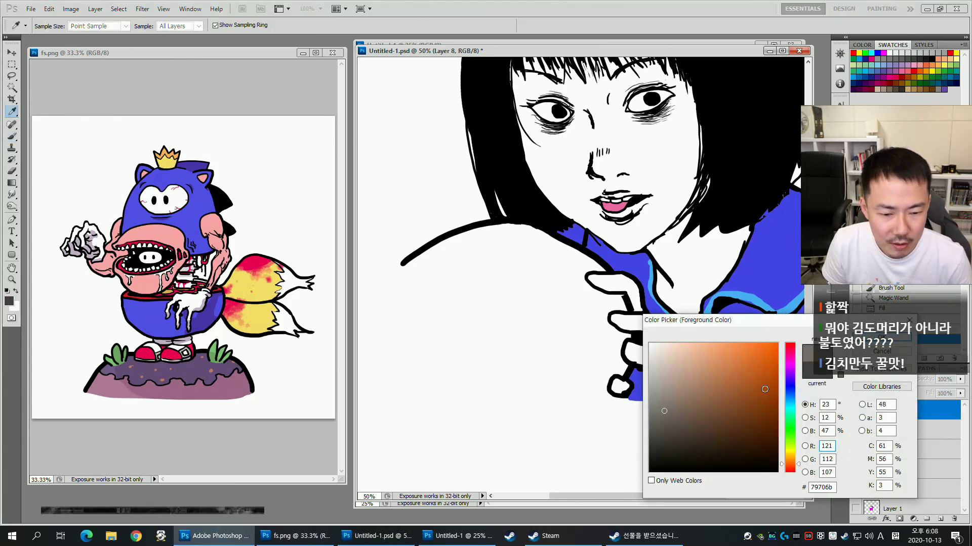
{"action": "key", "text": "Return"}
{"action": "mouse_move", "coordinate": [426, 329]}
{"action": "left_mouse_down"}
{"action": "mouse_move", "coordinate": [423, 310]}
{"action": "mouse_move", "coordinate": [520, 314]}
{"action": "mouse_move", "coordinate": [556, 302]}
{"action": "left_mouse_up"}
{"action": "key", "text": "bracketleft"}
{"action": "key", "text": "bracketleft"}
{"action": "mouse_move", "coordinate": [477, 301]}
{"action": "left_mouse_down"}
{"action": "mouse_move", "coordinate": [545, 309]}
{"action": "mouse_move", "coordinate": [563, 345]}
{"action": "mouse_move", "coordinate": [550, 367]}
{"action": "mouse_move", "coordinate": [563, 370]}
{"action": "mouse_move", "coordinate": [541, 392]}
{"action": "mouse_move", "coordinate": [503, 371]}
{"action": "mouse_move", "coordinate": [453, 374]}
{"action": "mouse_move", "coordinate": [425, 411]}
{"action": "mouse_move", "coordinate": [411, 388]}
{"action": "mouse_move", "coordinate": [400, 355]}
{"action": "left_mouse_up"}
Select the overspill beyond the rounded form's outer end and below the drawing with rectangular marquees, delete it and deselect.
{"action": "key", "text": "m"}
{"action": "left_click_drag", "start_coordinate": [376, 317], "coordinate": [357, 447]}
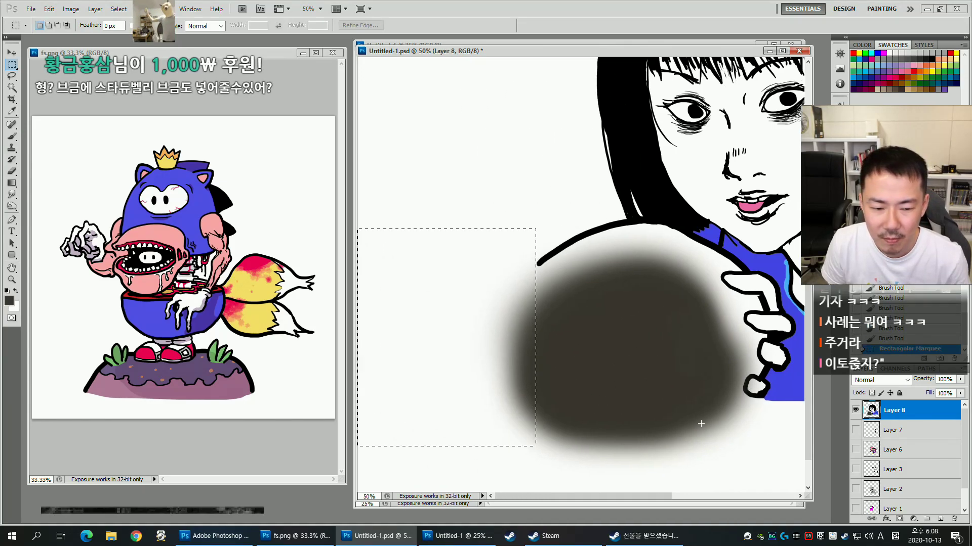
{"action": "left_click_drag", "start_coordinate": [421, 457], "coordinate": [357, 479]}
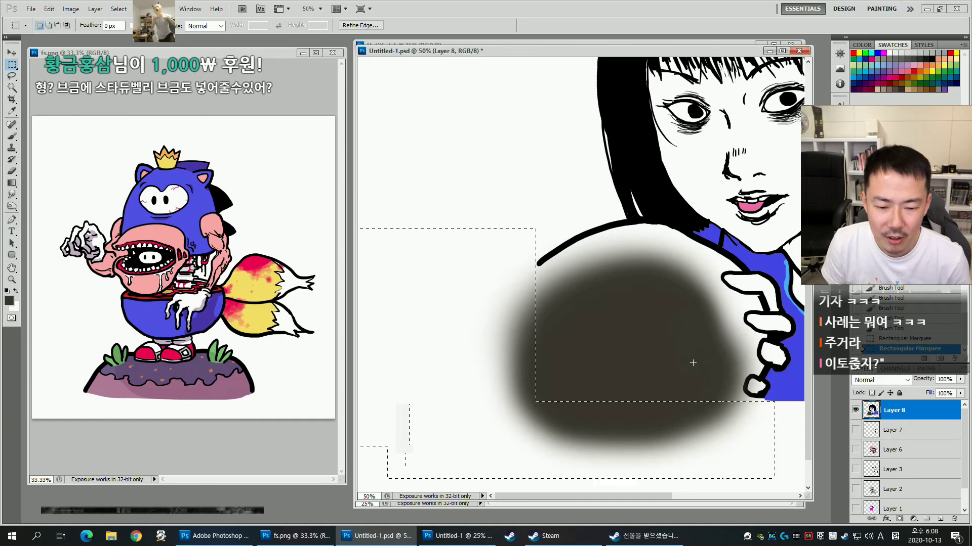
{"action": "left_click_drag", "start_coordinate": [688, 357], "coordinate": [648, 314]}
{"action": "key", "text": "Delete"}
{"action": "key", "text": "ctrl+d"}
Step back in the history to the brush-stroke state before the shading's overspill was deleted.
{"action": "mouse_move", "coordinate": [733, 236]}
{"action": "left_mouse_down"}
{"action": "mouse_move", "coordinate": [602, 305]}
{"action": "mouse_move", "coordinate": [606, 315]}
{"action": "left_mouse_up"}
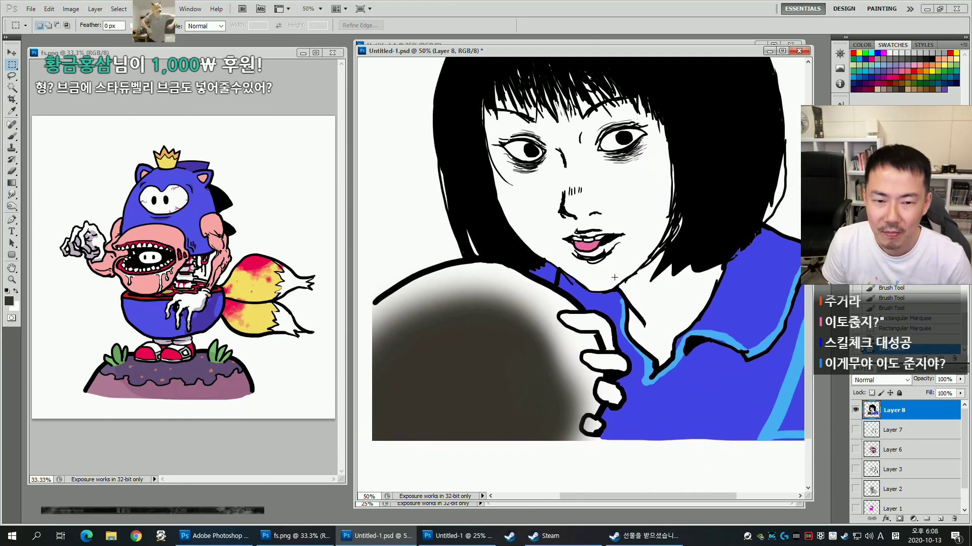
{"action": "key", "text": "b"}
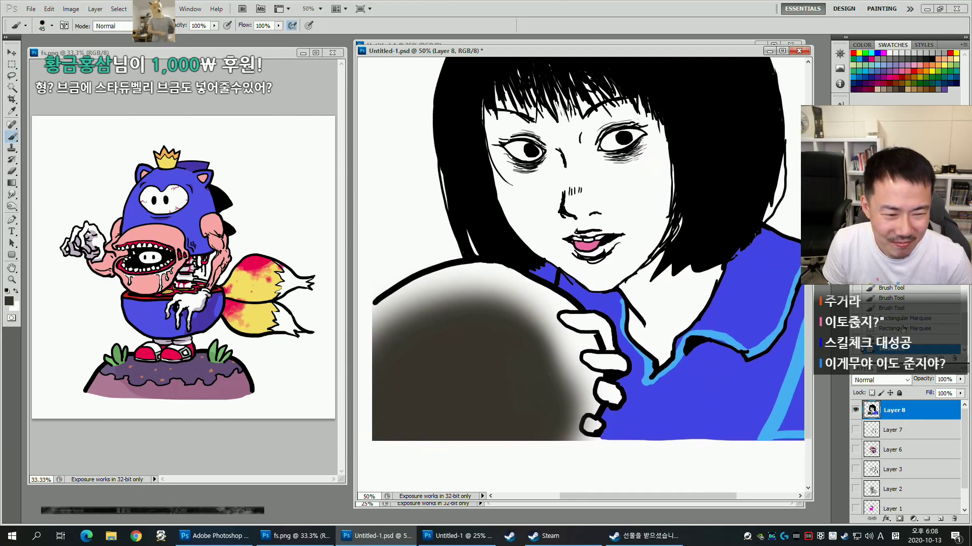
{"action": "left_click", "coordinate": [904, 308]}
{"action": "left_click_drag", "start_coordinate": [481, 329], "coordinate": [544, 301]}
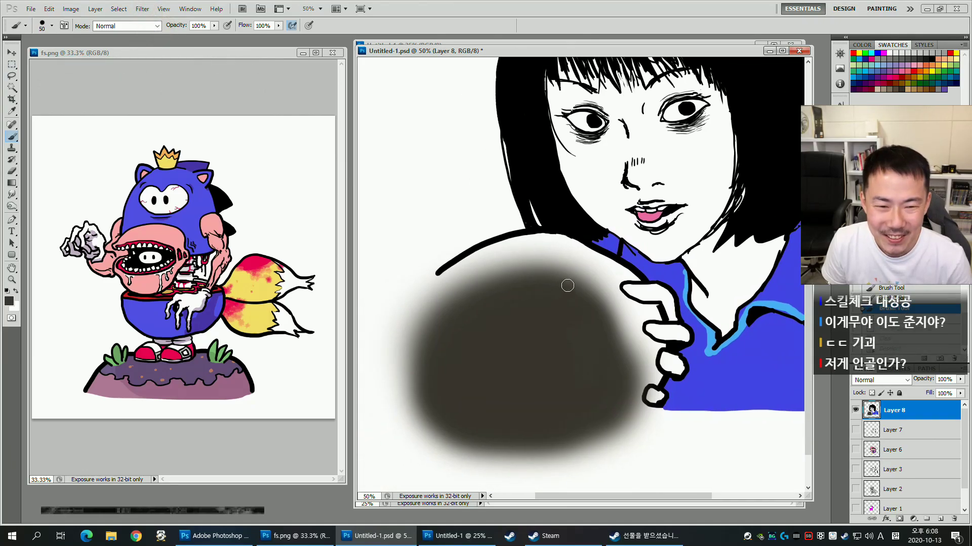
Enlarge the brush to 500 px and try pale yellow strokes over the dark shading inside the rounded form.
{"action": "key", "text": "bracketright"}
{"action": "key", "text": "bracketright"}
{"action": "key", "text": "bracketright"}
{"action": "key", "text": "bracketright"}
{"action": "key", "text": "bracketright"}
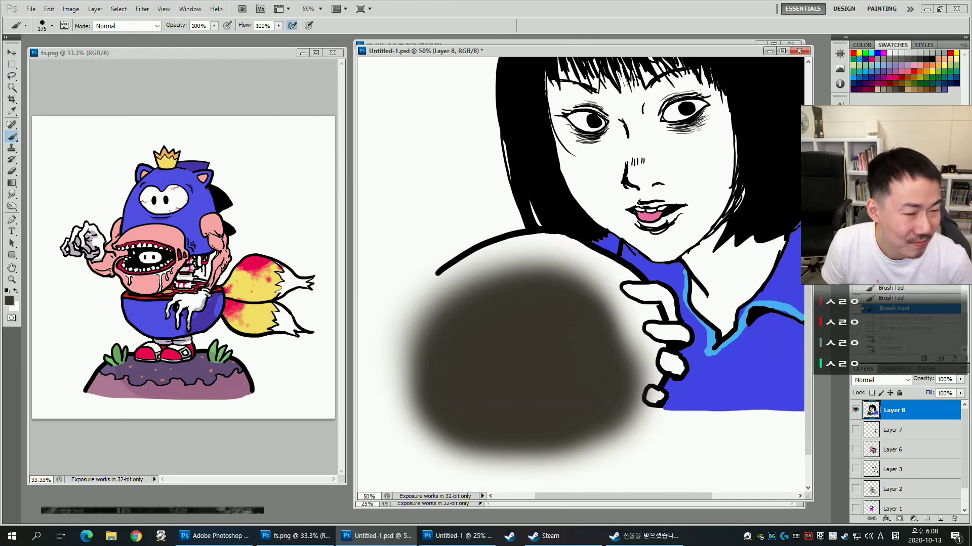
{"action": "left_click", "coordinate": [944, 66]}
{"action": "key", "text": "bracketright"}
{"action": "key", "text": "bracketright"}
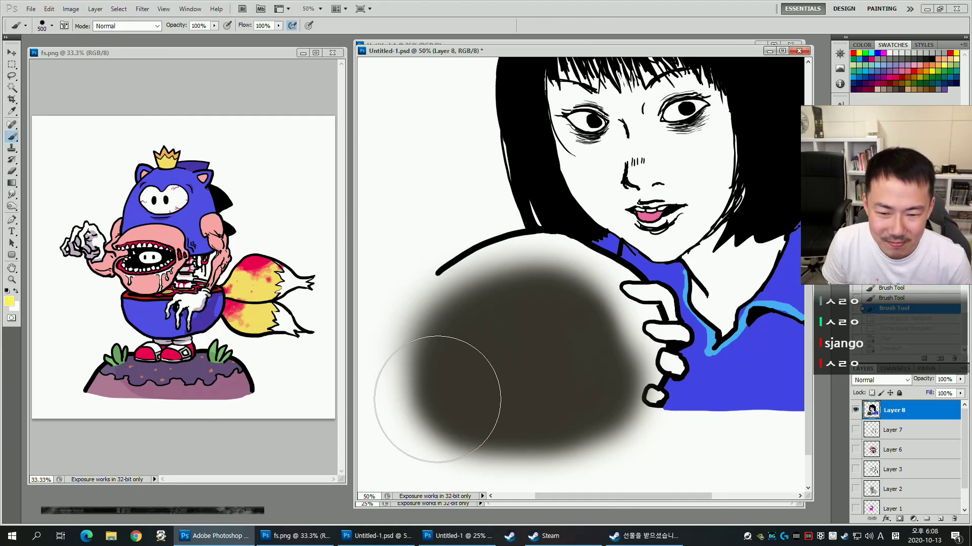
{"action": "left_click_drag", "start_coordinate": [443, 396], "coordinate": [498, 386]}
{"action": "left_click_drag", "start_coordinate": [469, 390], "coordinate": [500, 381]}
{"action": "key", "text": "ctrl+alt+z"}
{"action": "key", "text": "ctrl+alt+z"}
Choose the 65 px soft round brush and undo a trial yellow stroke on the rounded form.
{"action": "right_click", "coordinate": [534, 346]}
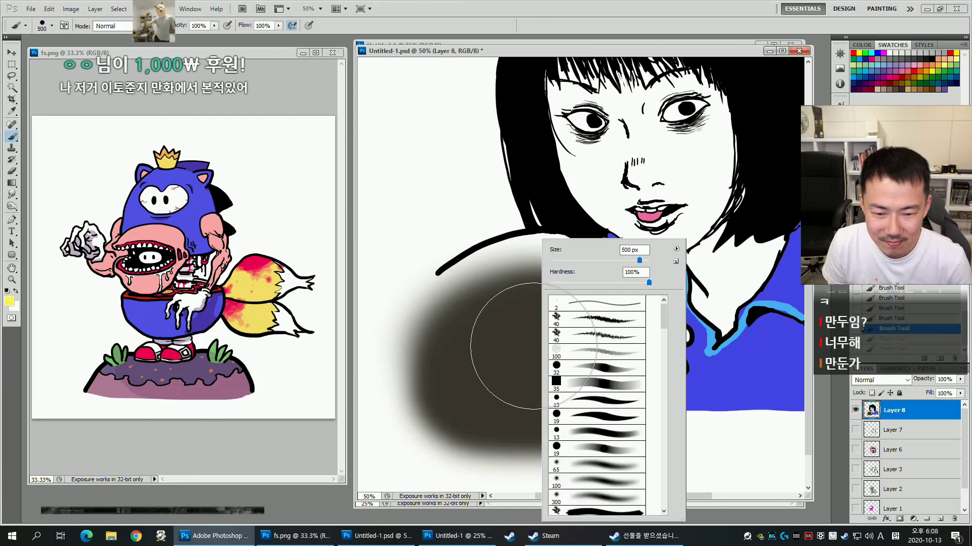
{"action": "left_click", "coordinate": [608, 469]}
{"action": "left_click_drag", "start_coordinate": [412, 355], "coordinate": [420, 400]}
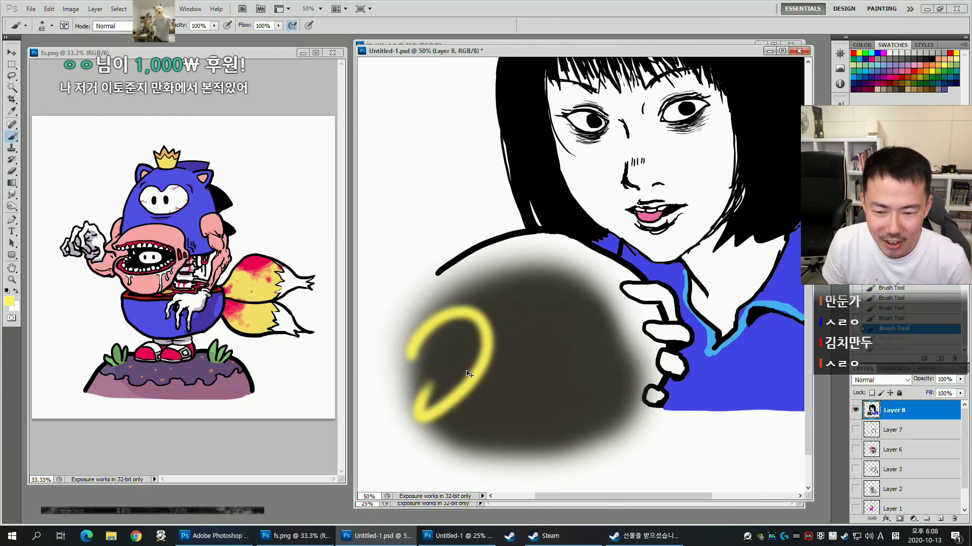
{"action": "key", "text": "ctrl+alt+z"}
Enlarge the soft brush to 600 px and paint a broad pale yellow glow over the lower part of the dark shading.
{"action": "key", "text": "bracketright"}
{"action": "key", "text": "bracketright"}
{"action": "key", "text": "bracketright"}
{"action": "key", "text": "bracketright"}
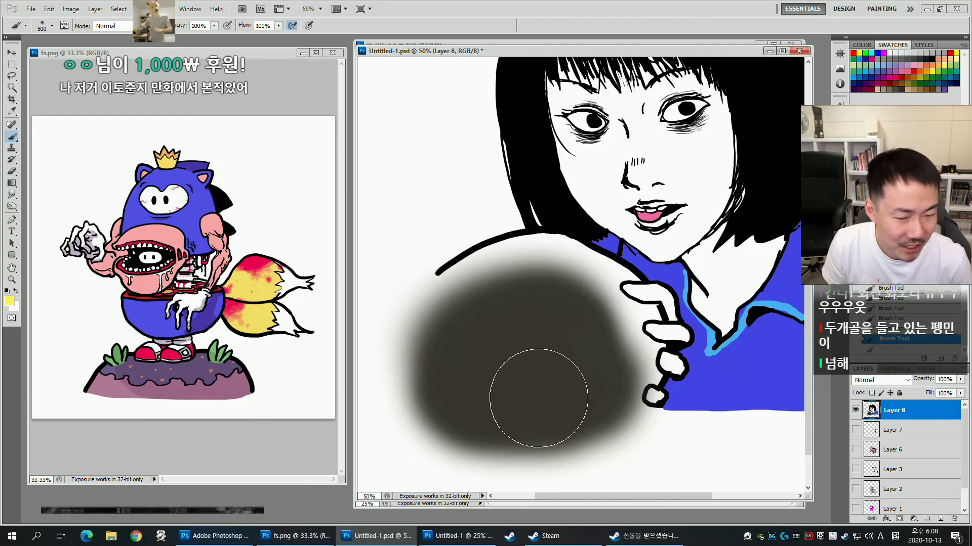
{"action": "mouse_move", "coordinate": [499, 348]}
{"action": "left_mouse_down"}
{"action": "mouse_move", "coordinate": [446, 430]}
{"action": "mouse_move", "coordinate": [477, 358]}
{"action": "mouse_move", "coordinate": [538, 442]}
{"action": "mouse_move", "coordinate": [509, 454]}
{"action": "mouse_move", "coordinate": [463, 398]}
{"action": "mouse_move", "coordinate": [425, 378]}
{"action": "mouse_move", "coordinate": [425, 389]}
{"action": "mouse_move", "coordinate": [566, 392]}
{"action": "left_mouse_up"}
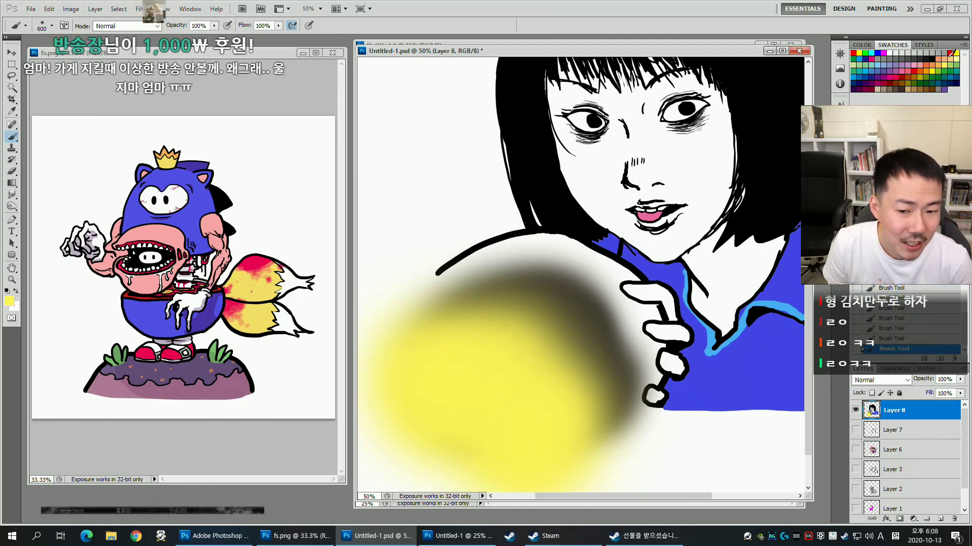
Undo the pale yellow strokes and the last dark grey strokes, leaving only the shading's curved upper band.
{"action": "key", "text": "ctrl+alt+z"}
{"action": "key", "text": "ctrl+alt+z"}
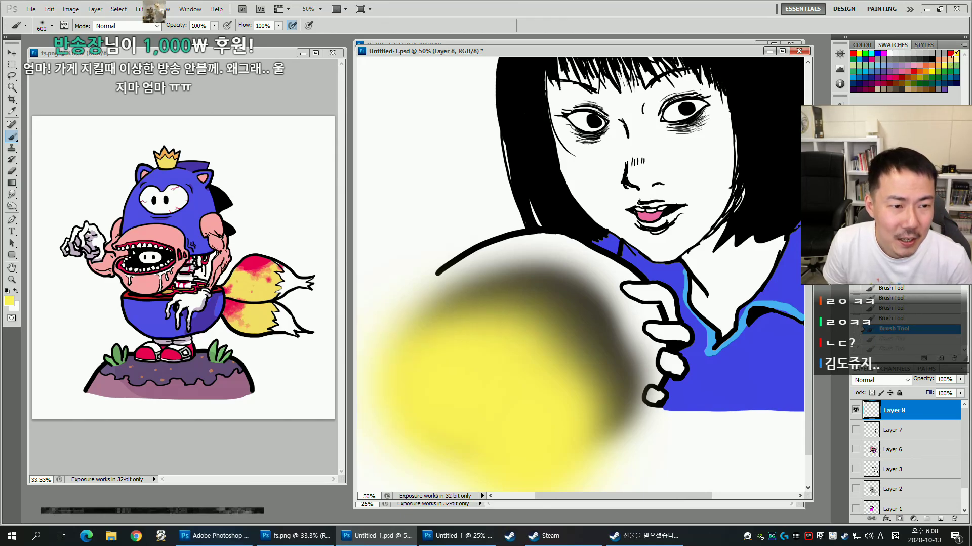
{"action": "key", "text": "ctrl+alt+z"}
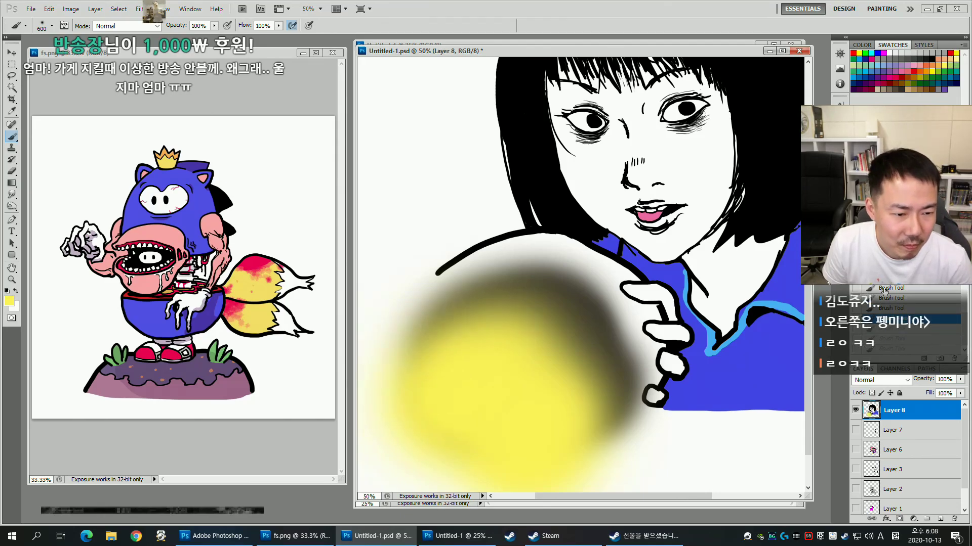
{"action": "key", "text": "ctrl+alt+z"}
{"action": "key", "text": "ctrl+alt+z"}
{"action": "key", "text": "ctrl+alt+z"}
{"action": "key", "text": "ctrl+alt+z"}
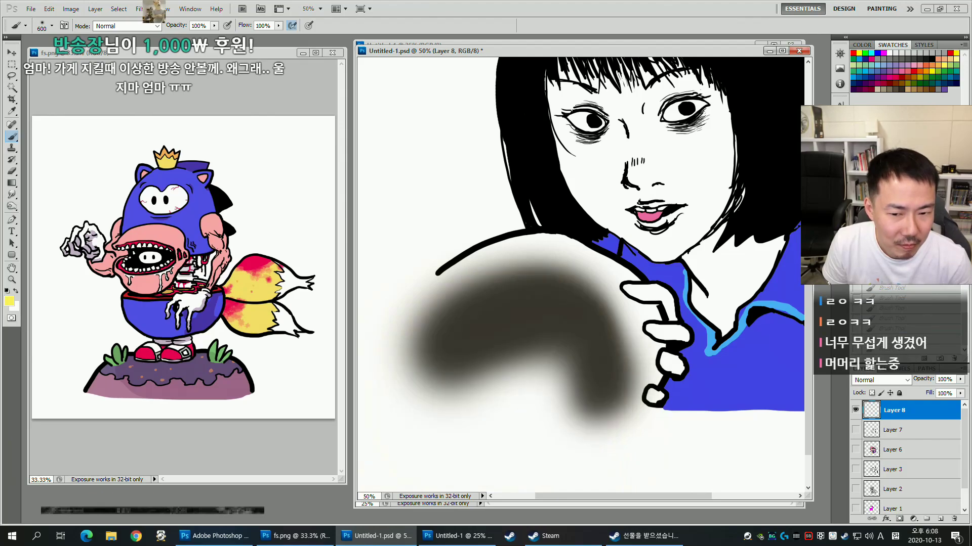
Paint soft red and bright yellow glows over the rounded form's lower interior with the large soft brush, and reduce the brush to 19 px.
{"action": "left_click", "coordinate": [914, 72]}
{"action": "mouse_move", "coordinate": [477, 380]}
{"action": "left_mouse_down"}
{"action": "mouse_move", "coordinate": [526, 399]}
{"action": "mouse_move", "coordinate": [514, 389]}
{"action": "mouse_move", "coordinate": [534, 383]}
{"action": "mouse_move", "coordinate": [531, 365]}
{"action": "mouse_move", "coordinate": [442, 389]}
{"action": "mouse_move", "coordinate": [431, 414]}
{"action": "mouse_move", "coordinate": [511, 455]}
{"action": "left_mouse_up"}
{"action": "left_click", "coordinate": [956, 53]}
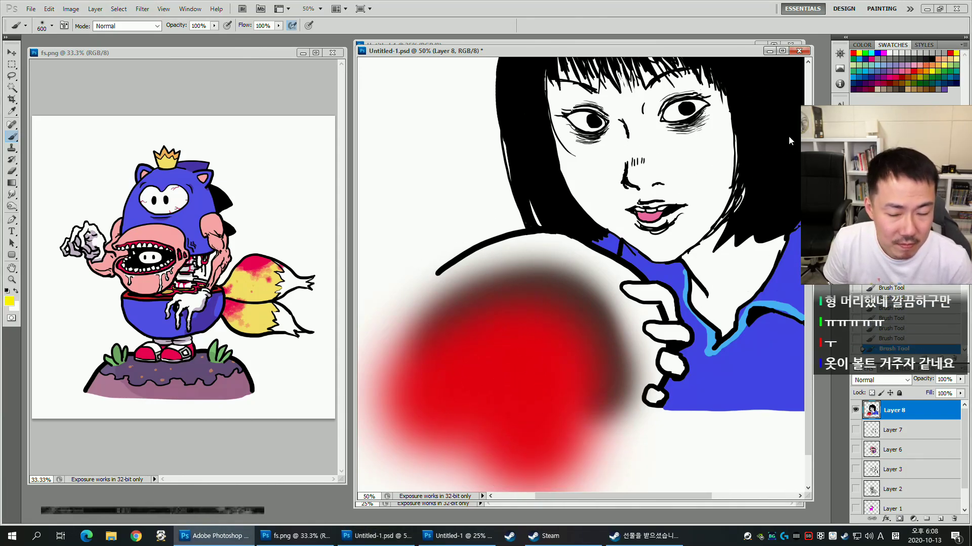
{"action": "key", "text": "bracketleft"}
{"action": "mouse_move", "coordinate": [484, 389]}
{"action": "left_mouse_down"}
{"action": "mouse_move", "coordinate": [473, 374]}
{"action": "mouse_move", "coordinate": [514, 427]}
{"action": "mouse_move", "coordinate": [510, 460]}
{"action": "mouse_move", "coordinate": [428, 363]}
{"action": "mouse_move", "coordinate": [423, 326]}
{"action": "mouse_move", "coordinate": [444, 300]}
{"action": "mouse_move", "coordinate": [420, 324]}
{"action": "left_mouse_up"}
{"action": "key", "text": "bracketleft"}
{"action": "key", "text": "bracketleft"}
{"action": "key", "text": "bracketleft"}
{"action": "key", "text": "bracketleft"}
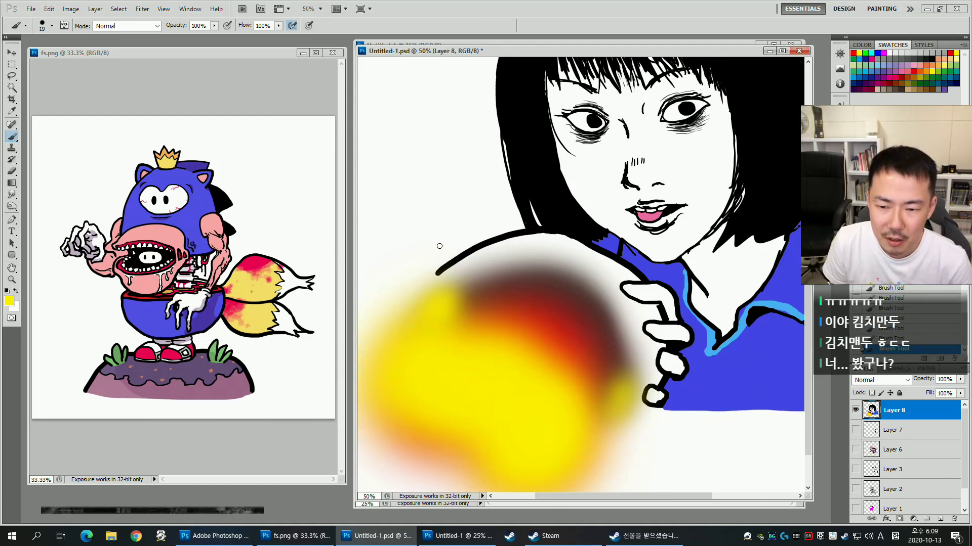
Delete the colour overspill beyond the rounded form's outer end and below the drawing with rectangular marquees, and deselect.
{"action": "key", "text": "m"}
{"action": "left_click_drag", "start_coordinate": [436, 246], "coordinate": [322, 457]}
{"action": "left_click_drag", "start_coordinate": [778, 413], "coordinate": [354, 501]}
{"action": "key", "text": "Delete"}
{"action": "key", "text": "ctrl+d"}
Frame the whole figure with a rectangular marquee flush with the drawing's cut edges and crop the image to it.
{"action": "mouse_move", "coordinate": [799, 182]}
{"action": "left_mouse_down"}
{"action": "mouse_move", "coordinate": [625, 282]}
{"action": "mouse_move", "coordinate": [659, 265]}
{"action": "mouse_move", "coordinate": [681, 299]}
{"action": "left_mouse_up"}
{"action": "key", "text": "b"}
{"action": "mouse_move", "coordinate": [650, 243]}
{"action": "left_mouse_down"}
{"action": "mouse_move", "coordinate": [583, 334]}
{"action": "mouse_move", "coordinate": [645, 222]}
{"action": "mouse_move", "coordinate": [661, 230]}
{"action": "left_mouse_up"}
{"action": "key", "text": "m"}
{"action": "left_click_drag", "start_coordinate": [621, 303], "coordinate": [596, 278]}
{"action": "key", "text": "ctrl+minus"}
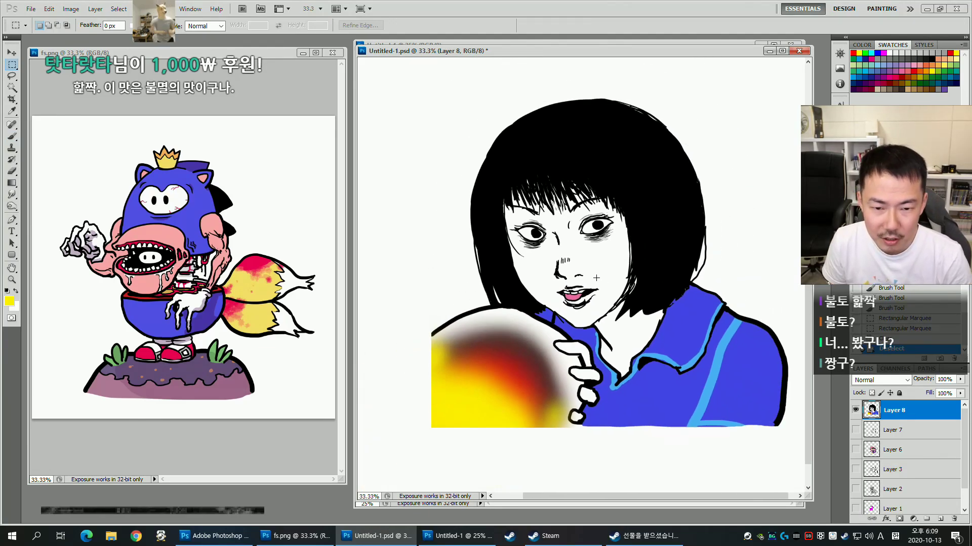
{"action": "left_click_drag", "start_coordinate": [432, 426], "coordinate": [797, 86]}
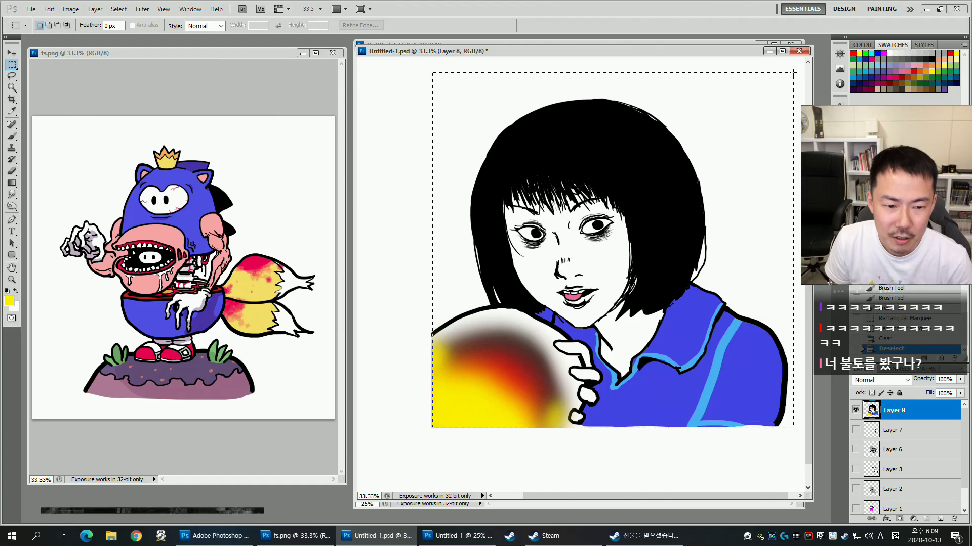
{"action": "key", "text": "alt+i"}
{"action": "key", "text": "p"}
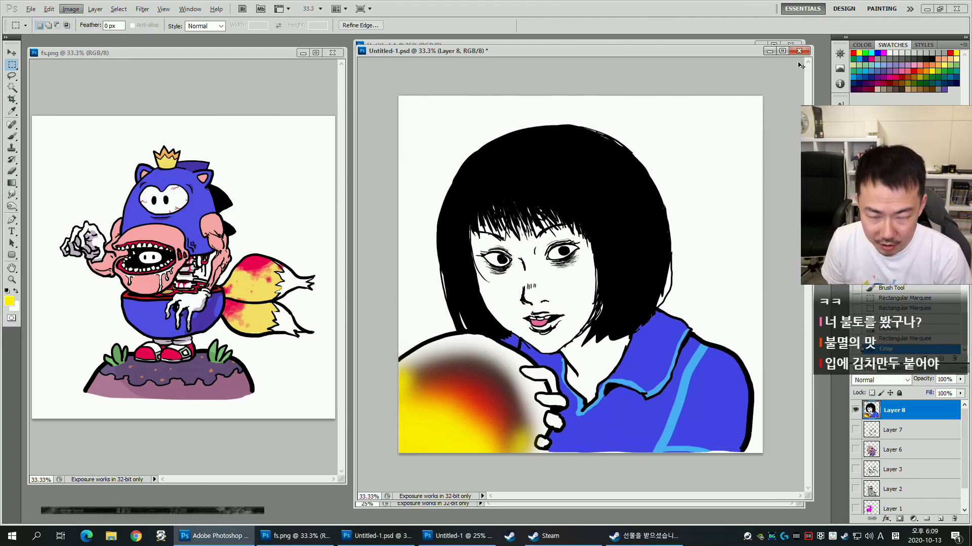
Select the white background around the figure with the Magic Wand, fill it with muted purple and deselect.
{"action": "key", "text": "ctrl+plus"}
{"action": "key", "text": "w"}
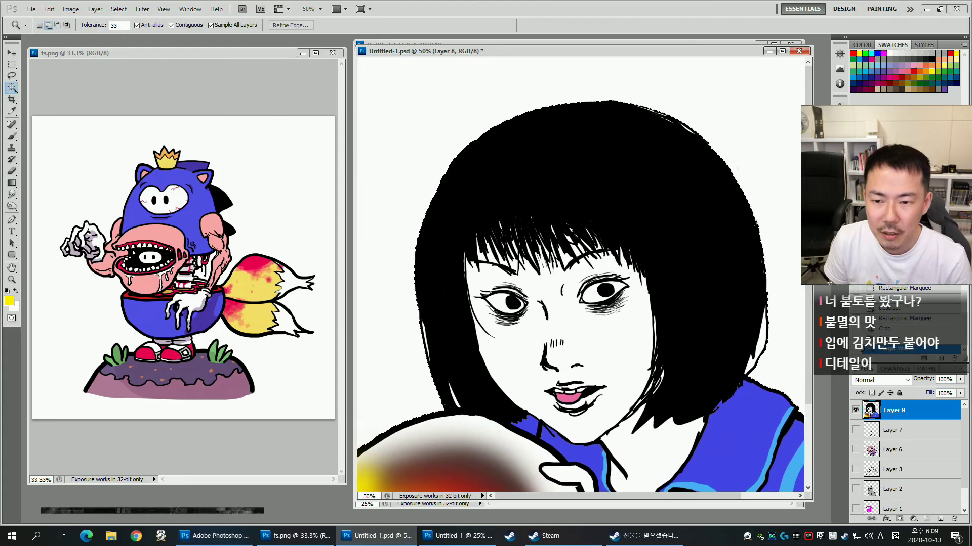
{"action": "scroll", "coordinate": [632, 263], "scroll_direction": "down", "scroll_amount": 2}
{"action": "scroll", "coordinate": [632, 263], "scroll_direction": "right", "scroll_amount": 2}
{"action": "left_click", "coordinate": [686, 249]}
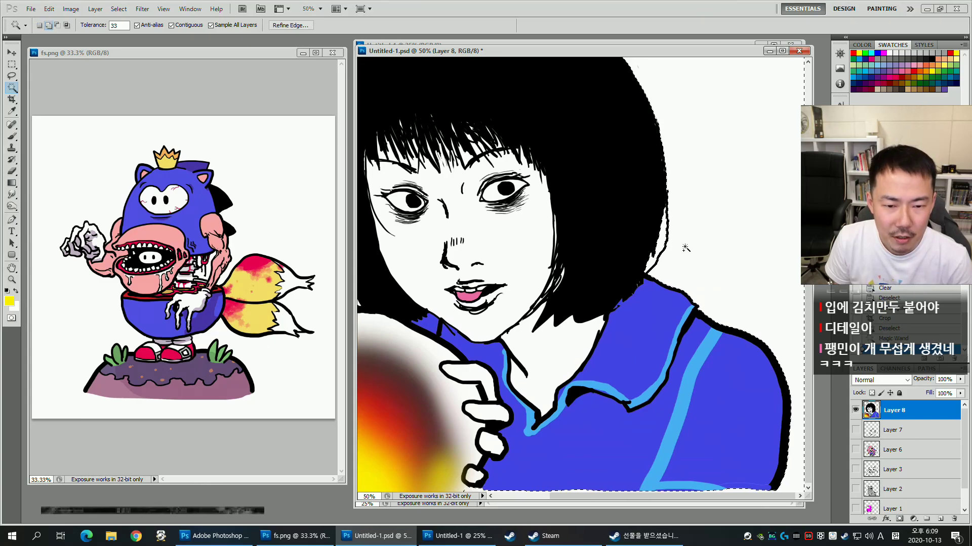
{"action": "scroll", "coordinate": [685, 249], "scroll_direction": "up", "scroll_amount": 2}
{"action": "scroll", "coordinate": [686, 249], "scroll_direction": "left", "scroll_amount": 3}
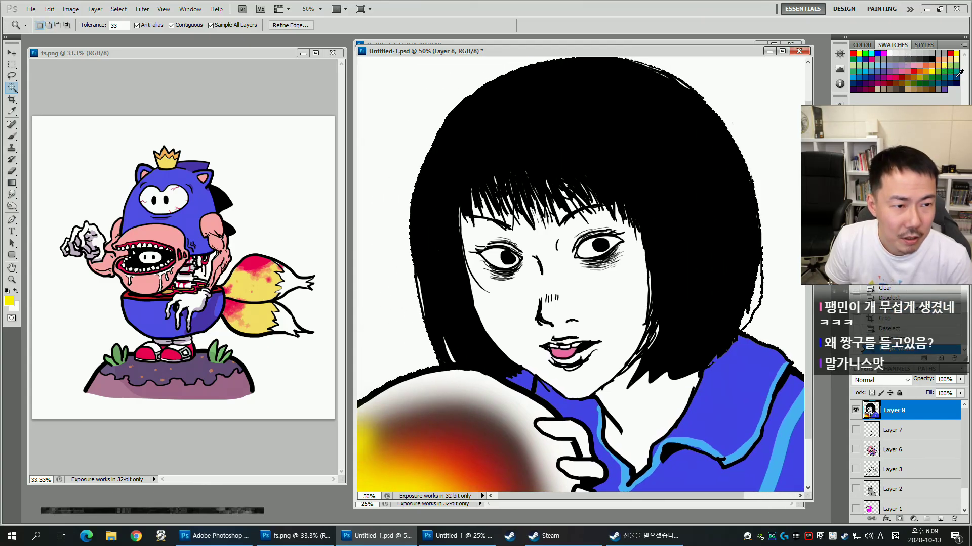
{"action": "left_click", "coordinate": [906, 82]}
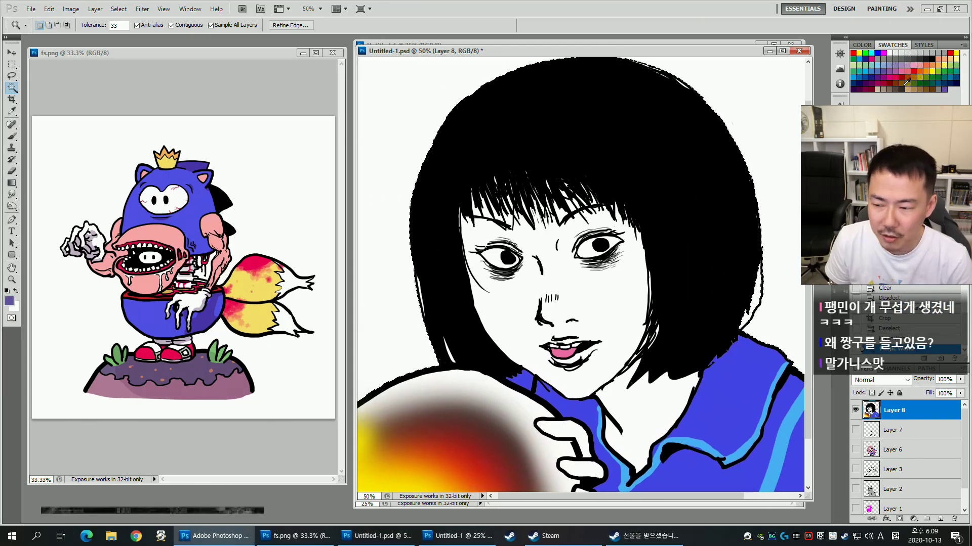
{"action": "key", "text": "alt+BackSpace"}
{"action": "left_click_drag", "start_coordinate": [588, 306], "coordinate": [593, 250]}
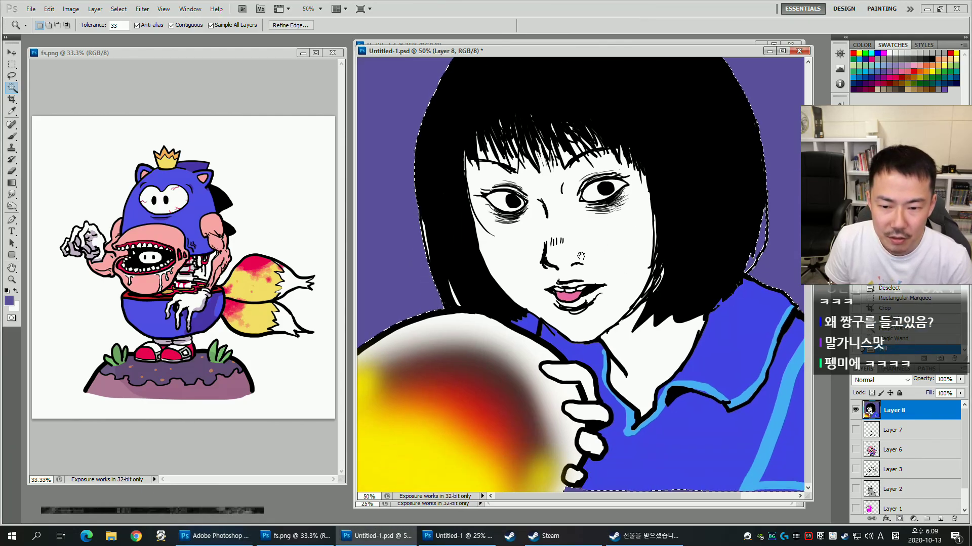
{"action": "scroll", "coordinate": [592, 251], "scroll_direction": "up", "scroll_amount": 3}
{"action": "key", "text": "ctrl+d"}
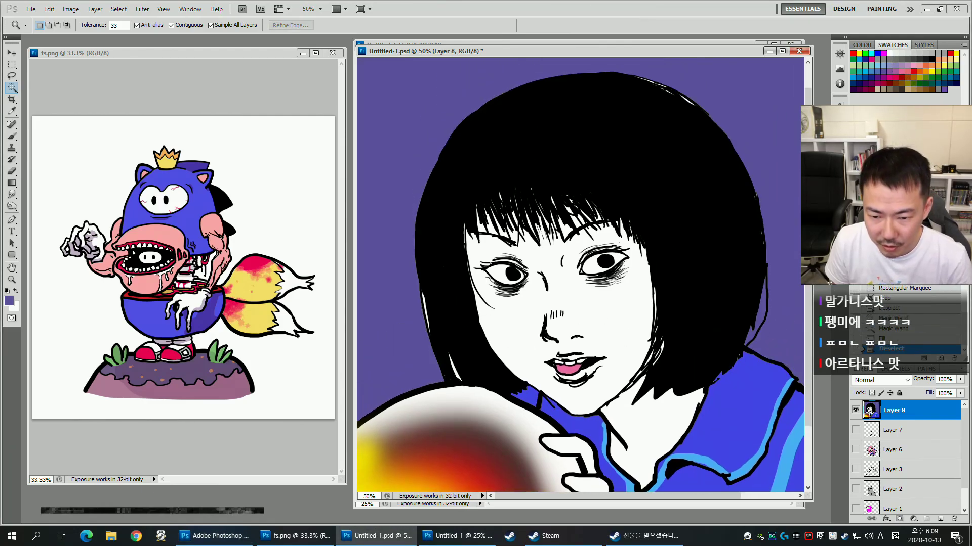
{"action": "left_click", "coordinate": [424, 303]}
{"action": "key", "text": "ctrl+d"}
{"action": "left_click_drag", "start_coordinate": [549, 342], "coordinate": [541, 370]}
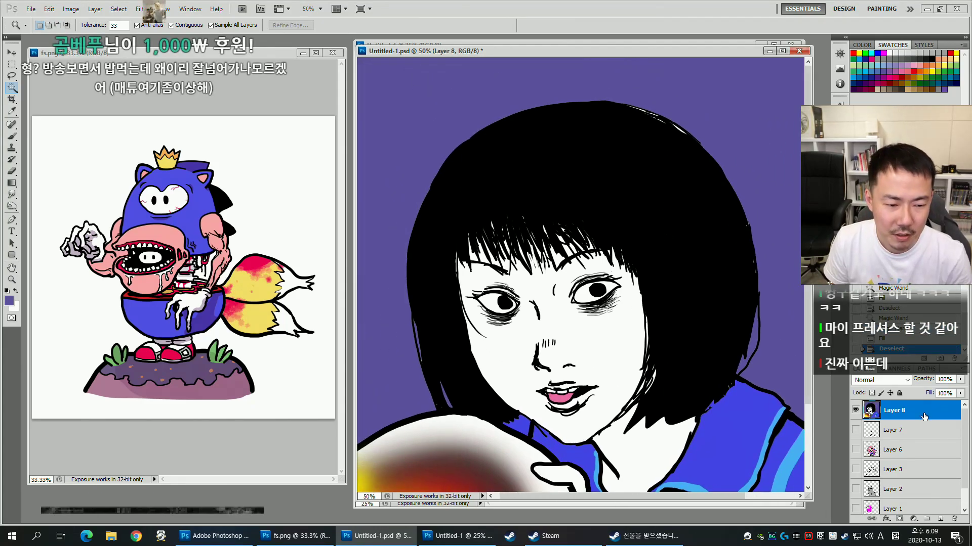
{"action": "left_click", "coordinate": [888, 382]}
{"action": "left_click", "coordinate": [871, 187]}
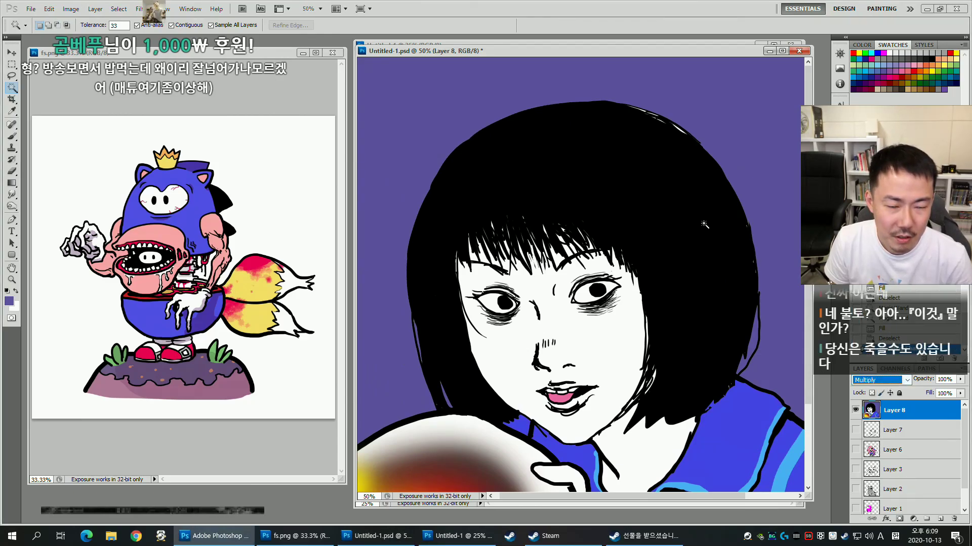
{"action": "key", "text": "ctrl+z"}
{"action": "left_click_drag", "start_coordinate": [658, 348], "coordinate": [625, 314]}
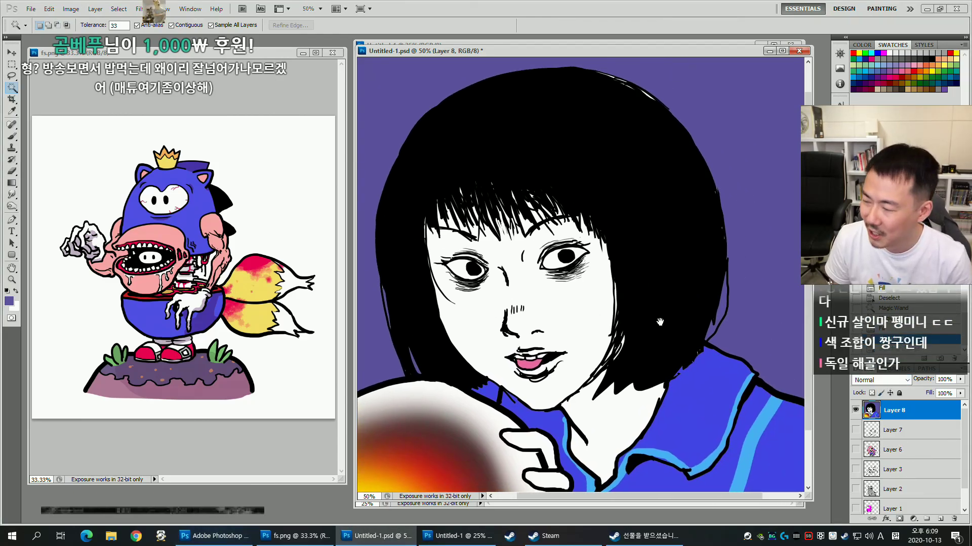
{"action": "left_click", "coordinate": [938, 518]}
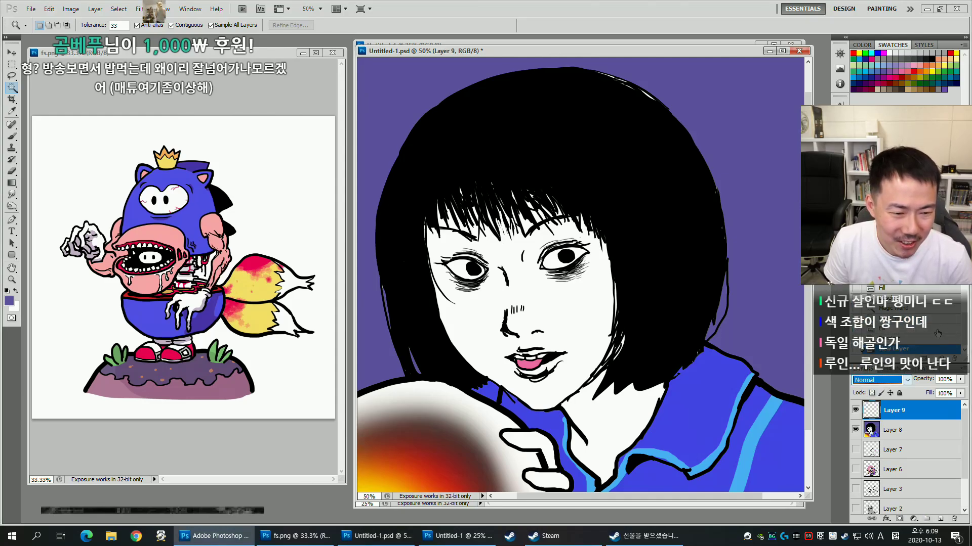
Step back through the history to the background selection before the purple fill, and add a new Multiply layer above Layer 8.
{"action": "left_click", "coordinate": [940, 322]}
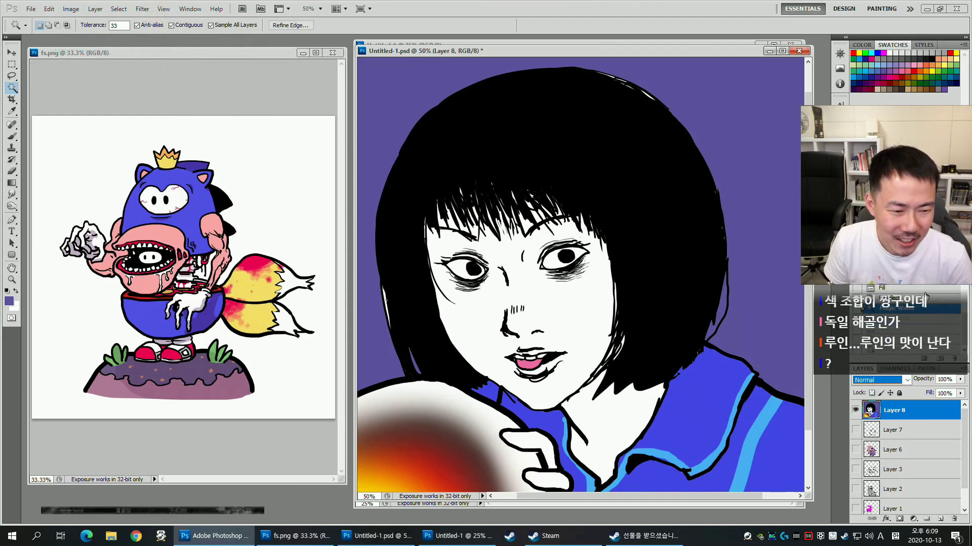
{"action": "left_click", "coordinate": [901, 268]}
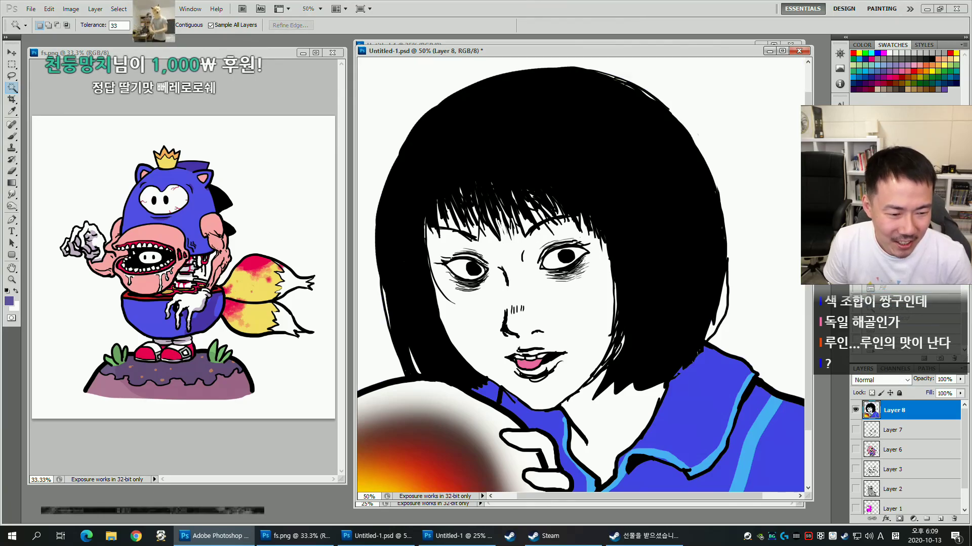
{"action": "left_click", "coordinate": [940, 519]}
{"action": "left_click", "coordinate": [880, 380]}
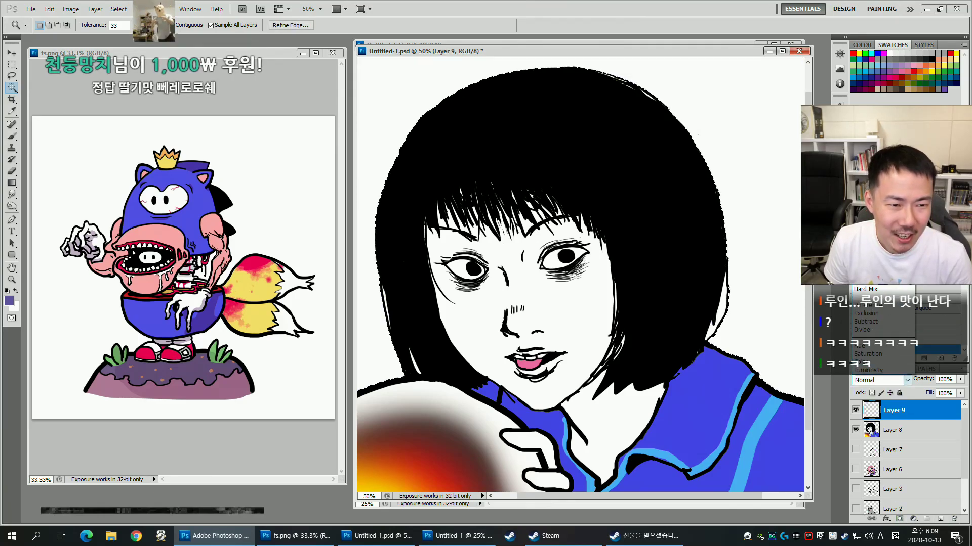
{"action": "left_click", "coordinate": [870, 159]}
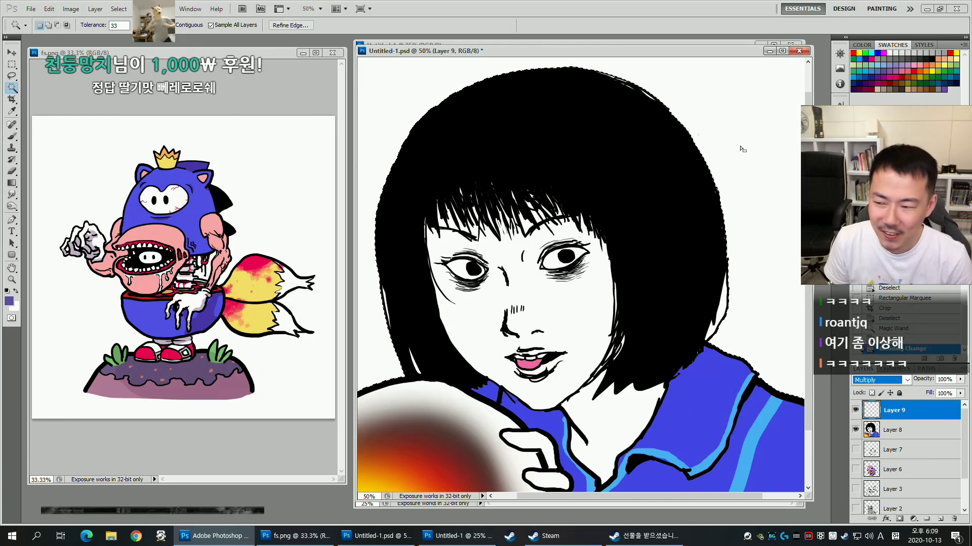
Expand the background selection, fill it with purple on Layer 9, and clear the selection.
{"action": "key", "text": "Return"}
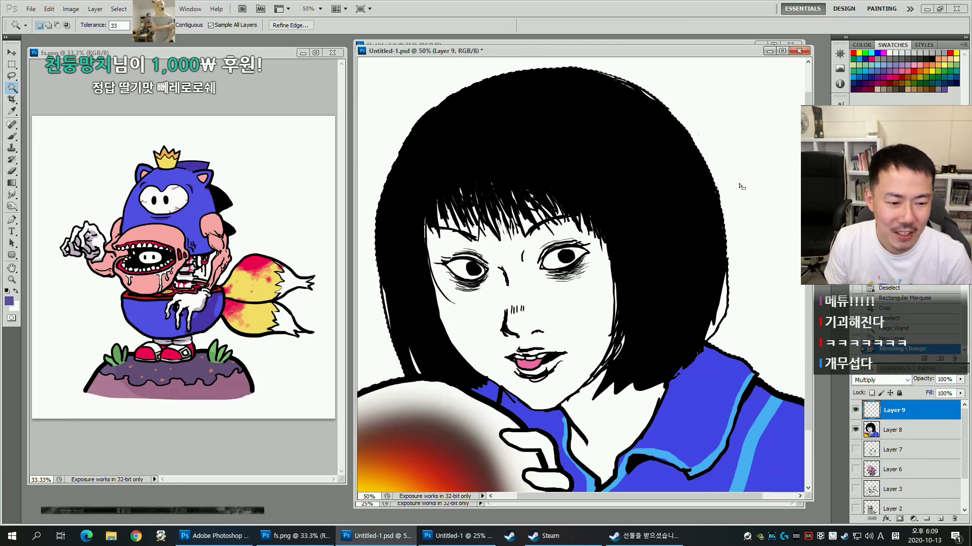
{"action": "key", "text": "alt+BackSpace"}
{"action": "key", "text": "ctrl+d"}
{"action": "left_click", "coordinate": [692, 180]}
{"action": "key", "text": "b"}
{"action": "key", "text": "ctrl+d"}
Enlarge the brush to 60 px and paint the remaining white gaps beside the hair purple.
{"action": "key", "text": "bracketright"}
{"action": "key", "text": "bracketright"}
{"action": "key", "text": "bracketright"}
{"action": "key", "text": "bracketright"}
{"action": "key", "text": "bracketright"}
{"action": "key", "text": "bracketright"}
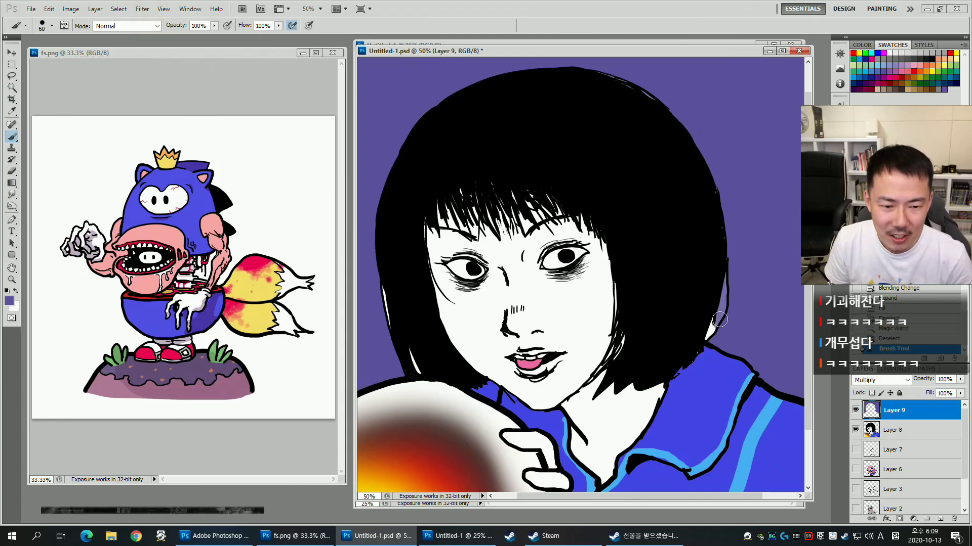
{"action": "left_click_drag", "start_coordinate": [721, 325], "coordinate": [715, 333]}
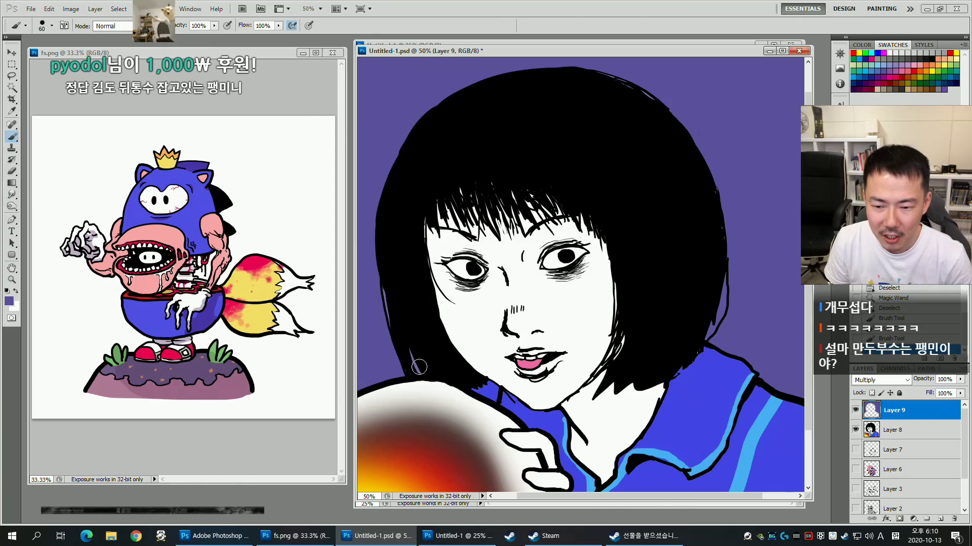
{"action": "mouse_move", "coordinate": [485, 350]}
{"action": "left_mouse_down"}
{"action": "mouse_move", "coordinate": [485, 295]}
{"action": "mouse_move", "coordinate": [418, 291]}
{"action": "mouse_move", "coordinate": [556, 254]}
{"action": "mouse_move", "coordinate": [597, 284]}
{"action": "mouse_move", "coordinate": [574, 307]}
{"action": "mouse_move", "coordinate": [601, 261]}
{"action": "mouse_move", "coordinate": [624, 259]}
{"action": "left_mouse_up"}
{"action": "key", "text": "shift+b"}
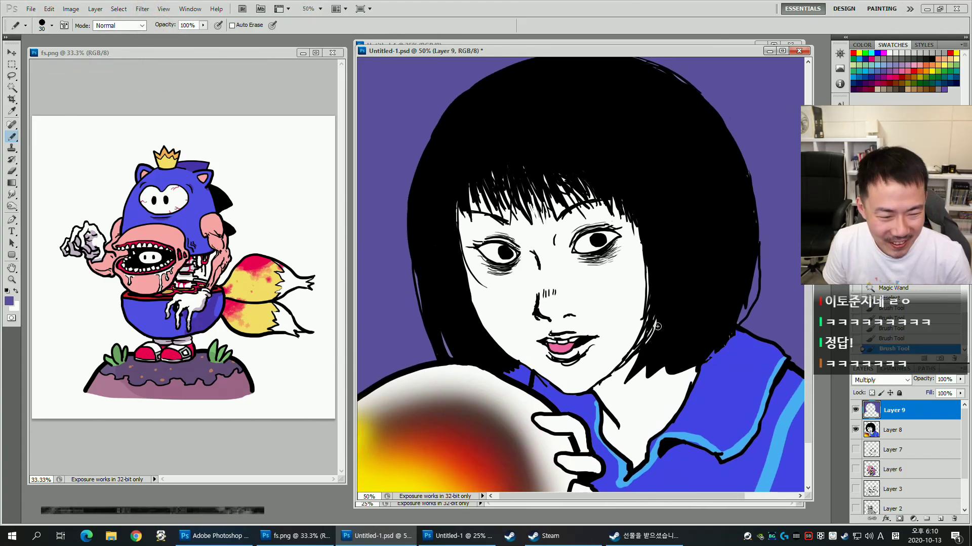
{"action": "key", "text": "shift+b"}
{"action": "right_click", "coordinate": [582, 240]}
{"action": "left_click", "coordinate": [545, 296]}
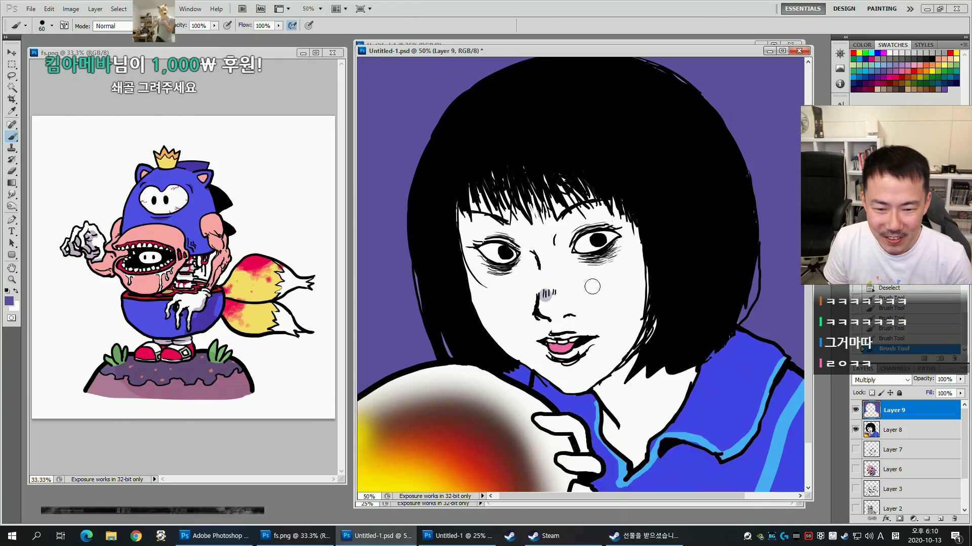
{"action": "key", "text": "w"}
{"action": "key", "text": "ctrl+z"}
{"action": "left_click", "coordinate": [686, 395]}
{"action": "key", "text": "ctrl+d"}
{"action": "key", "text": "b"}
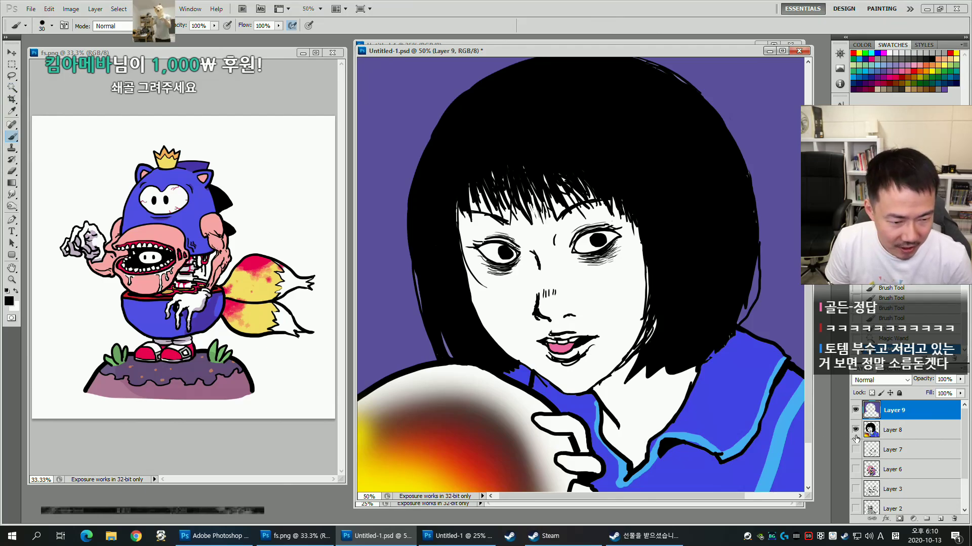
{"action": "left_click", "coordinate": [873, 434]}
{"action": "left_click_drag", "start_coordinate": [631, 449], "coordinate": [634, 451]}
{"action": "key", "text": "ctrl+z"}
On Layer 8, draw short black collarbone strokes at the base of the girl's neck with a 19 px brush.
{"action": "left_click", "coordinate": [893, 429]}
{"action": "right_click", "coordinate": [617, 425]}
{"action": "left_click", "coordinate": [629, 259]}
{"action": "key", "text": "Return"}
{"action": "right_click", "coordinate": [642, 420]}
{"action": "left_click", "coordinate": [675, 428]}
{"action": "key", "text": "Return"}
{"action": "left_click_drag", "start_coordinate": [621, 440], "coordinate": [630, 449]}
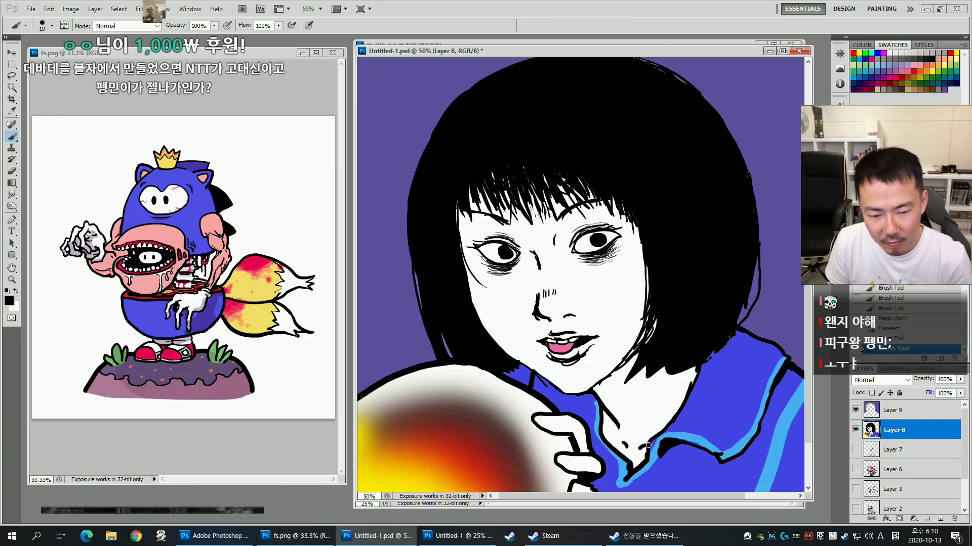
{"action": "key", "text": "ctrl+z"}
{"action": "left_click_drag", "start_coordinate": [640, 447], "coordinate": [648, 444]}
{"action": "key", "text": "ctrl+z"}
Reduce the brush to about 10 px and add fine black strokes where the hair ends meet the neck.
{"action": "left_click_drag", "start_coordinate": [756, 351], "coordinate": [753, 357]}
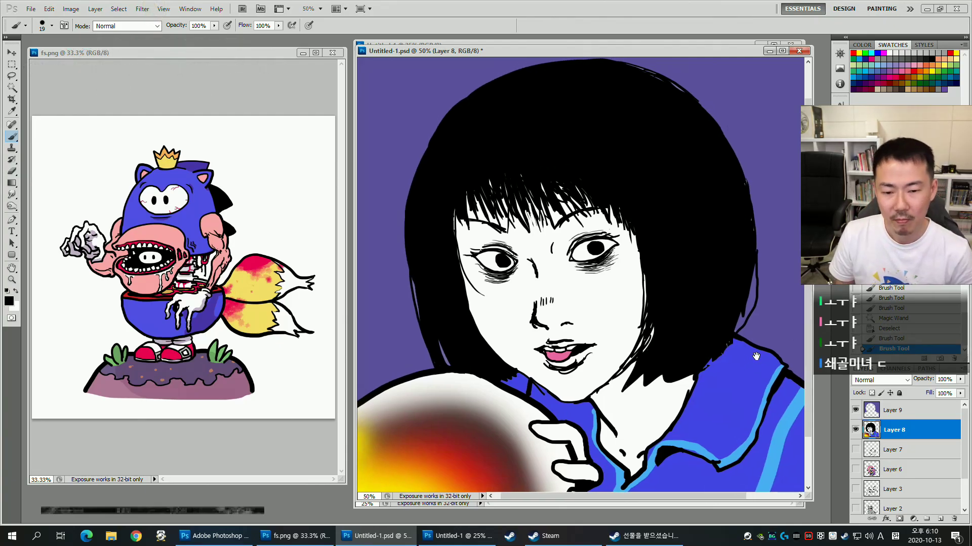
{"action": "left_click_drag", "start_coordinate": [693, 287], "coordinate": [705, 269]}
{"action": "left_click_drag", "start_coordinate": [692, 306], "coordinate": [688, 312]}
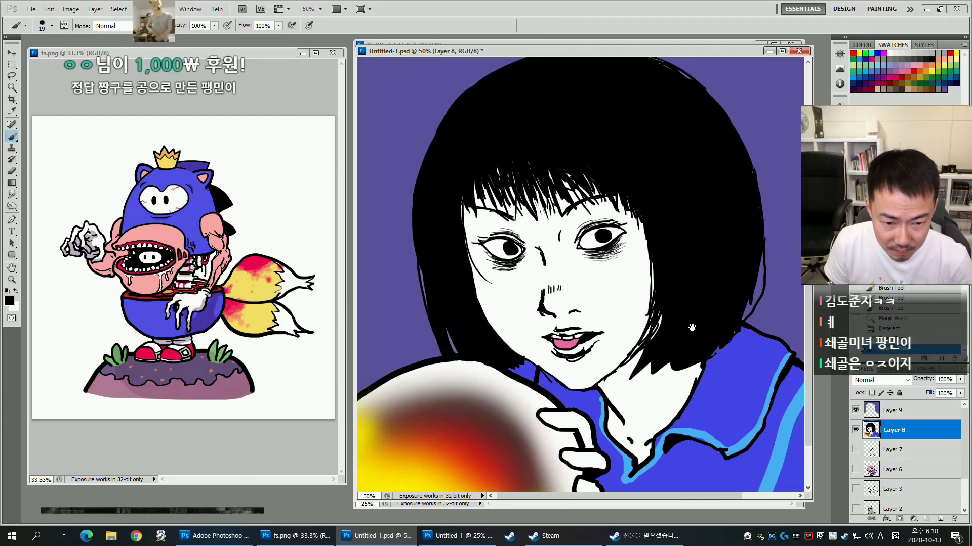
{"action": "key", "text": "["}
{"action": "left_click_drag", "start_coordinate": [703, 365], "coordinate": [701, 379]}
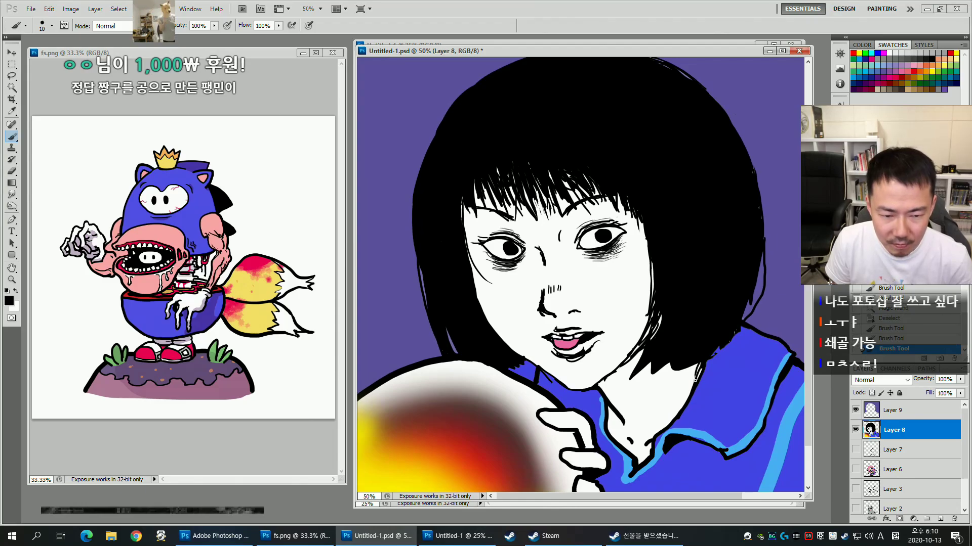
{"action": "mouse_move", "coordinate": [603, 348]}
{"action": "left_mouse_down"}
{"action": "mouse_move", "coordinate": [606, 369]}
{"action": "mouse_move", "coordinate": [600, 335]}
{"action": "left_mouse_up"}
{"action": "left_click_drag", "start_coordinate": [566, 302], "coordinate": [568, 316]}
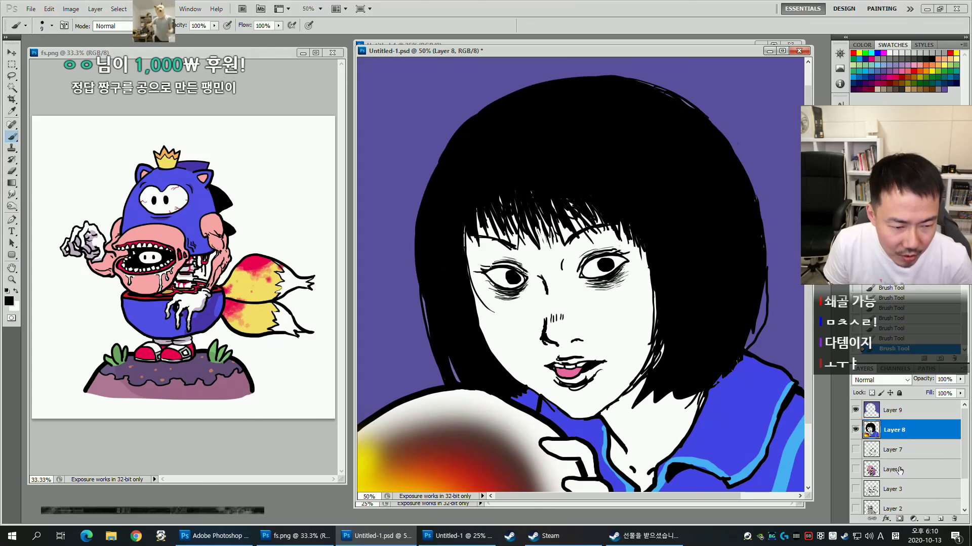
Select Layer 9, choose the soft 100 px brush, and sample the muted purple of the mound in fs.png as the painting colour.
{"action": "left_click", "coordinate": [862, 415]}
{"action": "right_click", "coordinate": [490, 228]}
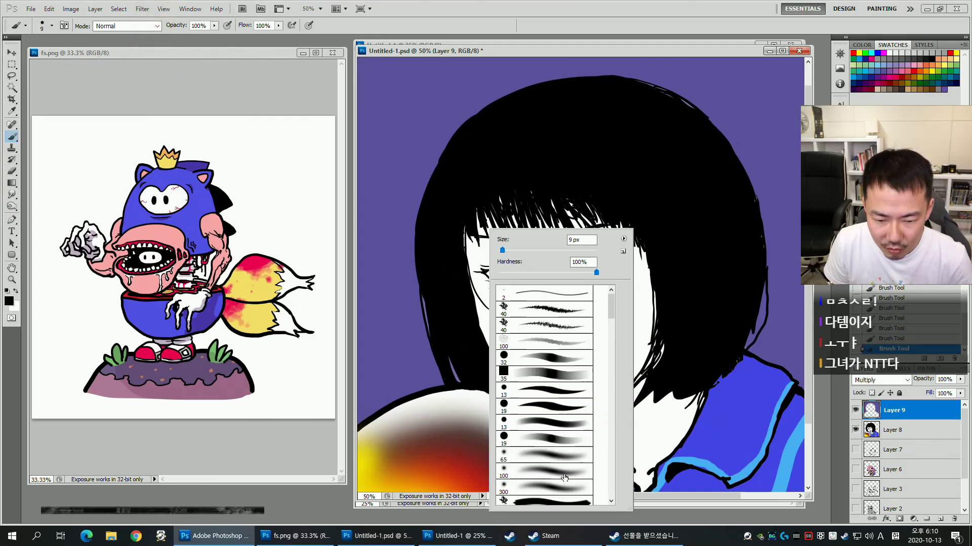
{"action": "left_click", "coordinate": [569, 478]}
{"action": "mouse_move", "coordinate": [417, 329]}
{"action": "left_mouse_down"}
{"action": "mouse_move", "coordinate": [419, 318]}
{"action": "mouse_move", "coordinate": [513, 296]}
{"action": "left_mouse_up"}
{"action": "key", "text": "ctrl+z"}
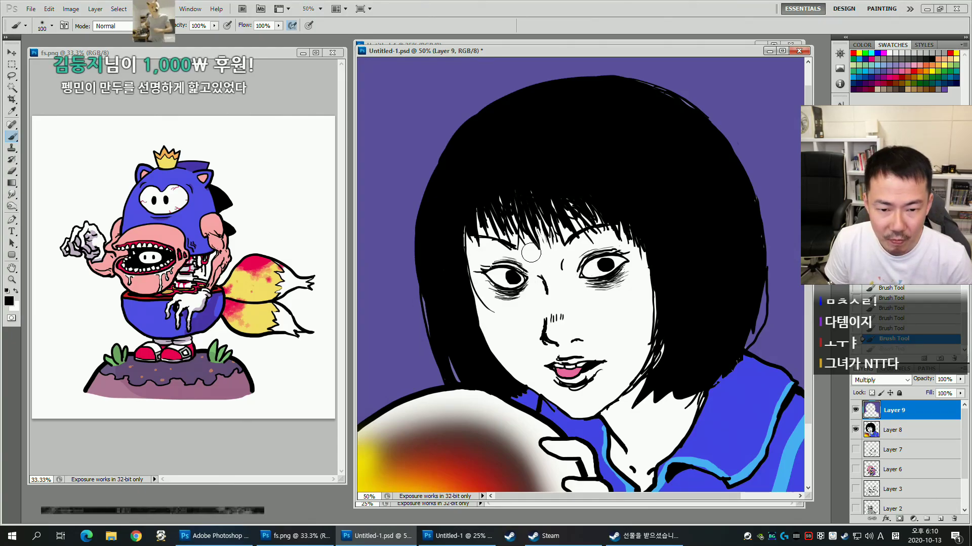
{"action": "scroll", "coordinate": [366, 366], "scroll_direction": "down", "scroll_amount": 3}
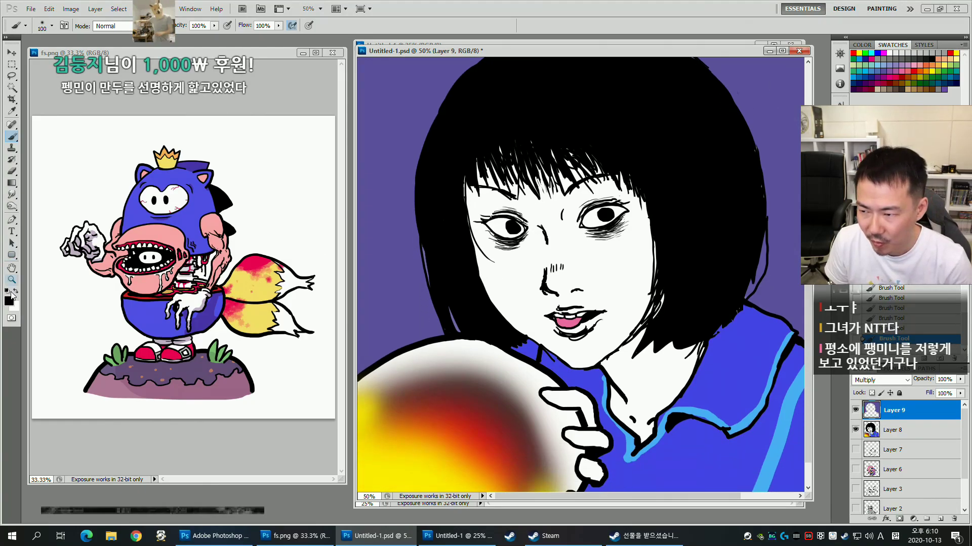
{"action": "key", "text": "alt"}
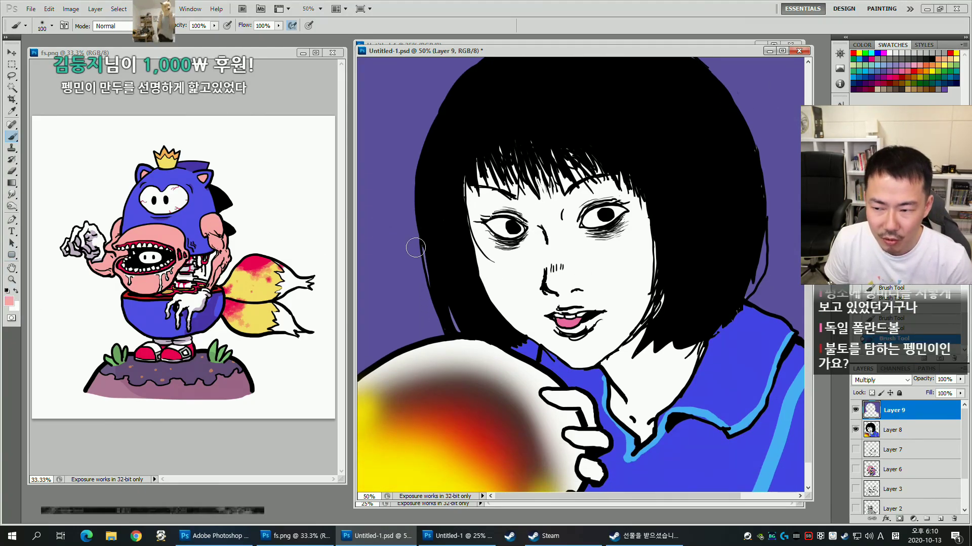
{"action": "key", "text": "alt"}
{"action": "left_click_drag", "start_coordinate": [553, 237], "coordinate": [535, 281]}
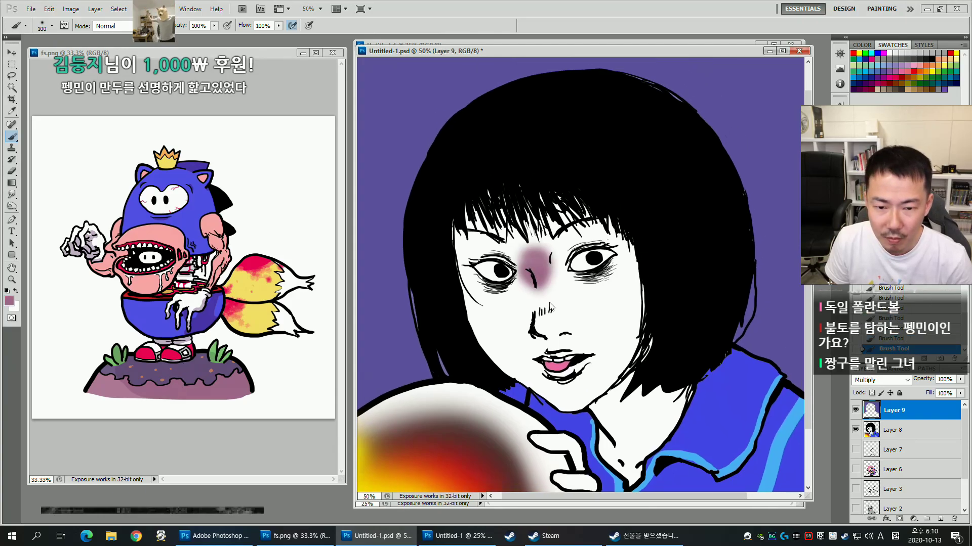
{"action": "key", "text": "ctrl+z"}
Enlarge the soft brush to 300 px, set its flow to 50%, and shade the forehead beneath the bangs.
{"action": "key", "text": "bracketright"}
{"action": "key", "text": "bracketright"}
{"action": "key", "text": "bracketright"}
{"action": "key", "text": "bracketright"}
{"action": "left_click_drag", "start_coordinate": [463, 239], "coordinate": [445, 208]}
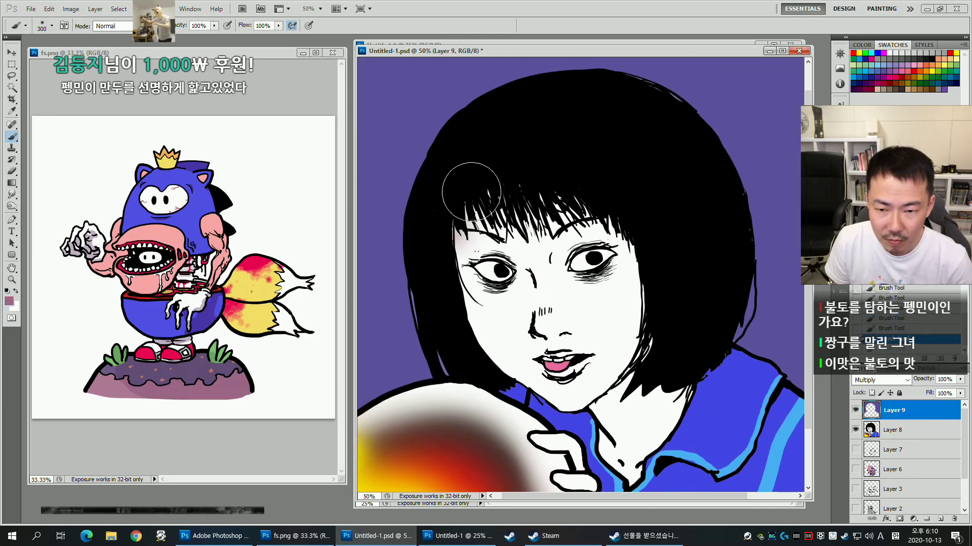
{"action": "key", "text": "5"}
{"action": "mouse_move", "coordinate": [501, 219]}
{"action": "left_mouse_down"}
{"action": "mouse_move", "coordinate": [476, 224]}
{"action": "mouse_move", "coordinate": [548, 211]}
{"action": "mouse_move", "coordinate": [574, 219]}
{"action": "mouse_move", "coordinate": [547, 205]}
{"action": "mouse_move", "coordinate": [576, 219]}
{"action": "mouse_move", "coordinate": [508, 231]}
{"action": "mouse_move", "coordinate": [558, 234]}
{"action": "mouse_move", "coordinate": [544, 250]}
{"action": "mouse_move", "coordinate": [600, 212]}
{"action": "left_mouse_up"}
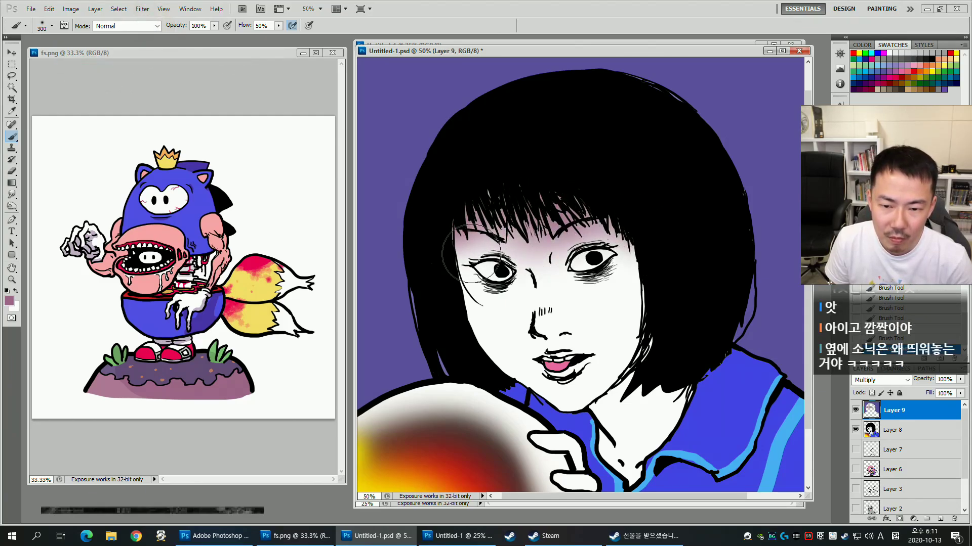
Shade the bridge of the nose and the inner eye area at 30% flow with a smaller soft brush, 125 px and 80 px.
{"action": "key", "text": "bracketright"}
{"action": "key", "text": "bracketleft"}
{"action": "key", "text": "bracketleft"}
{"action": "key", "text": "bracketleft"}
{"action": "mouse_move", "coordinate": [546, 296]}
{"action": "left_mouse_down"}
{"action": "mouse_move", "coordinate": [551, 317]}
{"action": "mouse_move", "coordinate": [541, 296]}
{"action": "left_mouse_up"}
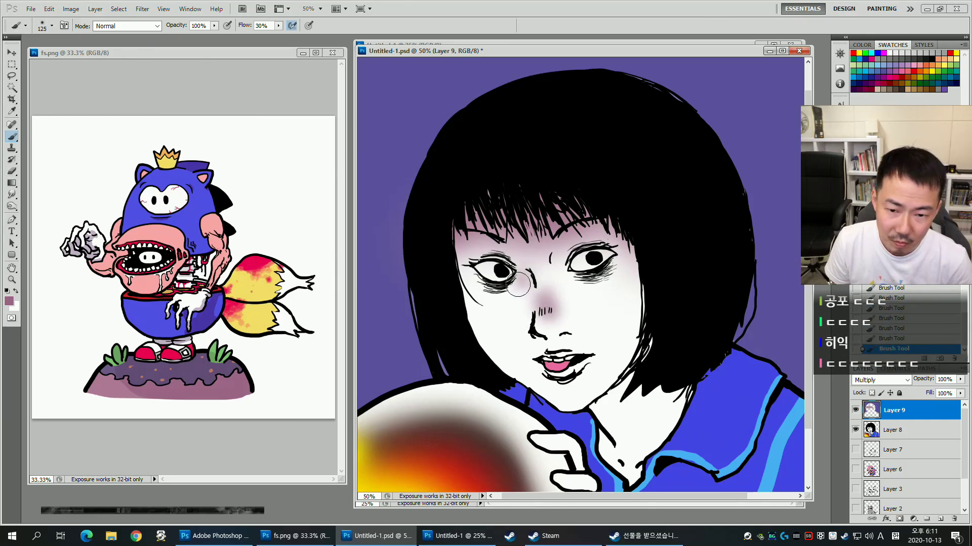
{"action": "key", "text": "bracketleft"}
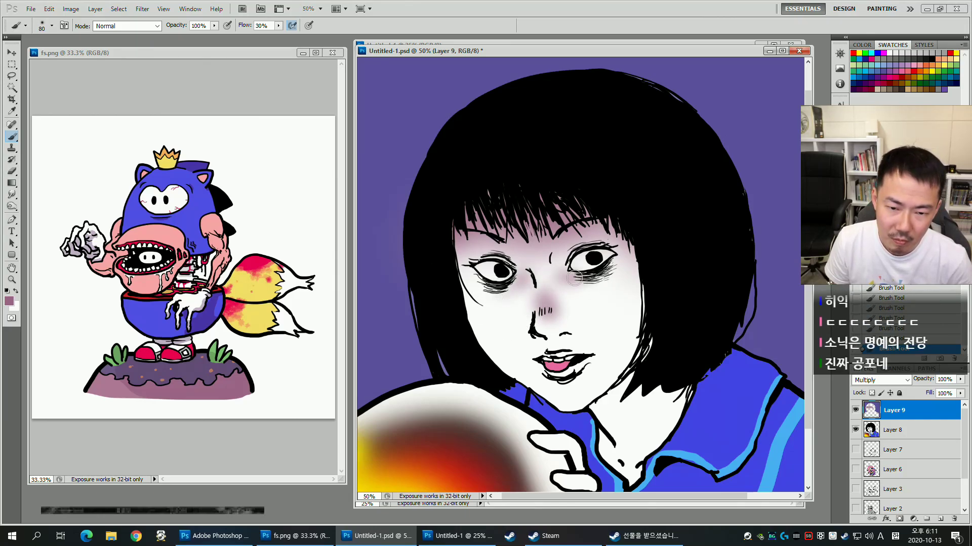
Enlarge the soft brush to 150 and 175 px and shade the cheeks beneath both eyes.
{"action": "left_click_drag", "start_coordinate": [649, 278], "coordinate": [661, 276]}
{"action": "key", "text": "bracketright"}
{"action": "key", "text": "bracketright"}
{"action": "key", "text": "bracketright"}
{"action": "key", "text": "bracketright"}
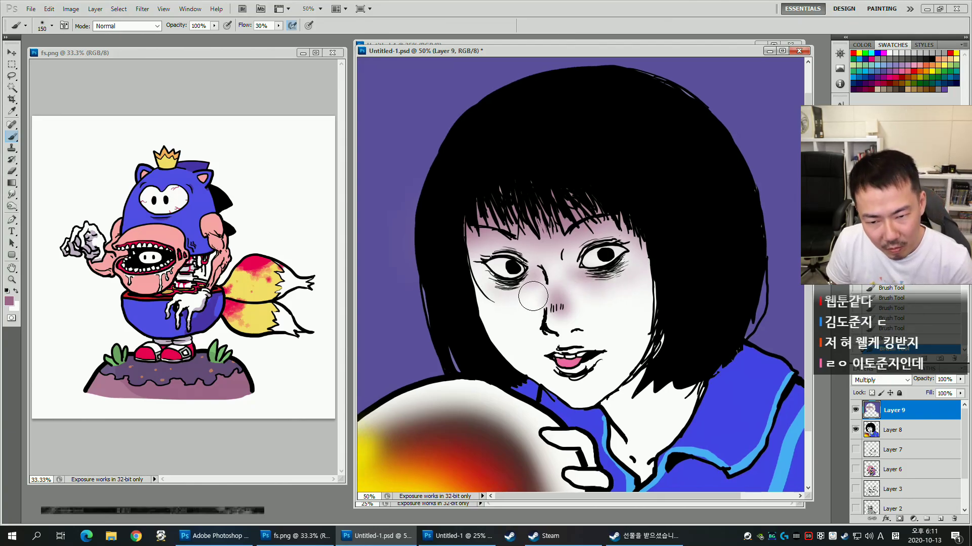
{"action": "key", "text": "bracketright"}
{"action": "key", "text": "bracketright"}
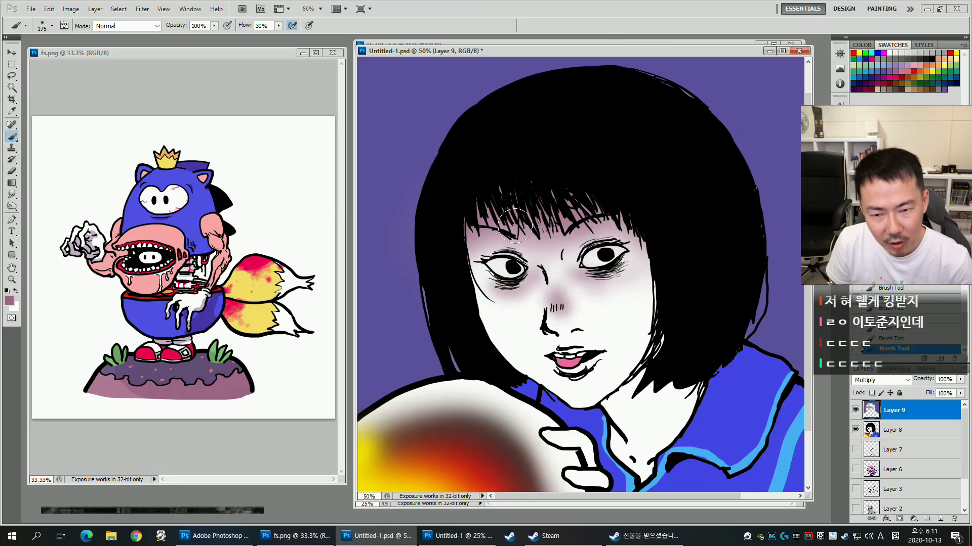
{"action": "mouse_move", "coordinate": [677, 281]}
{"action": "left_mouse_down"}
{"action": "mouse_move", "coordinate": [653, 315]}
{"action": "mouse_move", "coordinate": [622, 277]}
{"action": "mouse_move", "coordinate": [671, 285]}
{"action": "mouse_move", "coordinate": [623, 275]}
{"action": "left_mouse_up"}
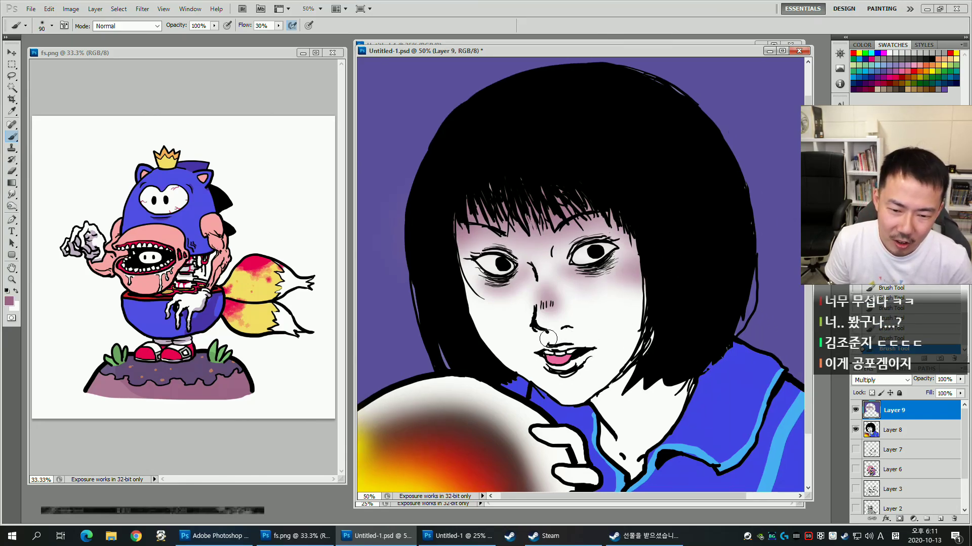
Shade the neck under the jaw and the shirt shoulder below the hair with the soft brush at 125 and 175 px.
{"action": "left_click_drag", "start_coordinate": [702, 341], "coordinate": [712, 330]}
{"action": "key", "text": "bracketright"}
{"action": "key", "text": "bracketright"}
{"action": "key", "text": "bracketright"}
{"action": "key", "text": "bracketright"}
{"action": "left_click_drag", "start_coordinate": [603, 397], "coordinate": [652, 359]}
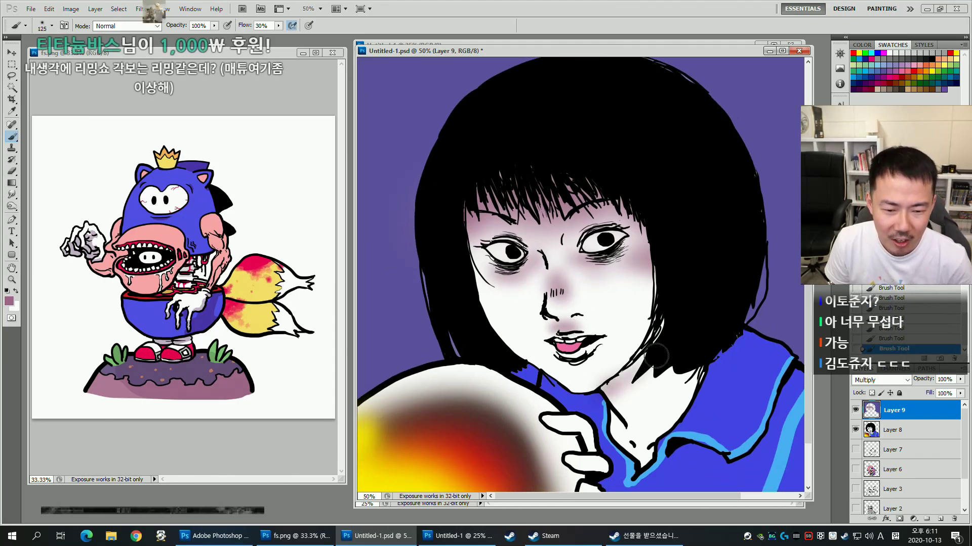
{"action": "key", "text": "bracketright"}
{"action": "key", "text": "bracketright"}
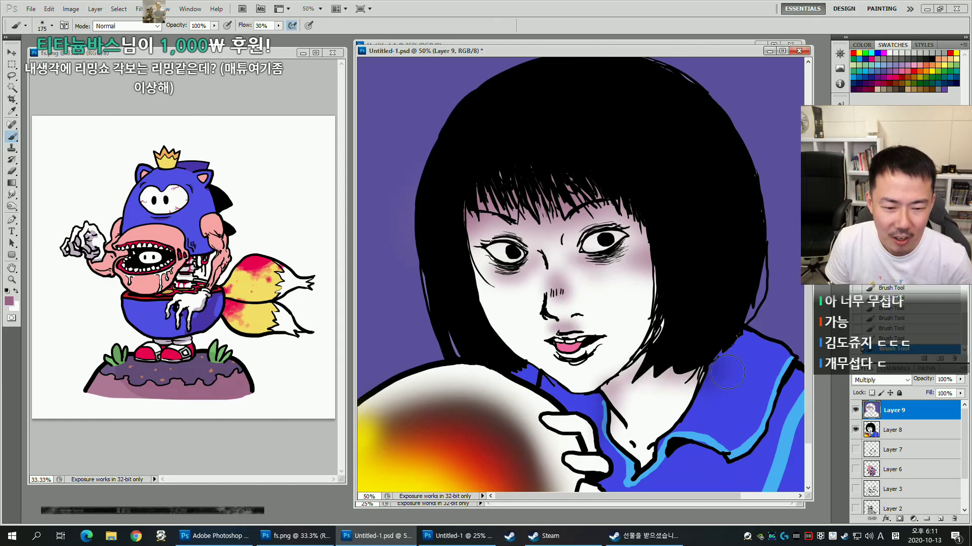
{"action": "left_click_drag", "start_coordinate": [694, 385], "coordinate": [719, 350]}
{"action": "left_click_drag", "start_coordinate": [728, 302], "coordinate": [724, 323]}
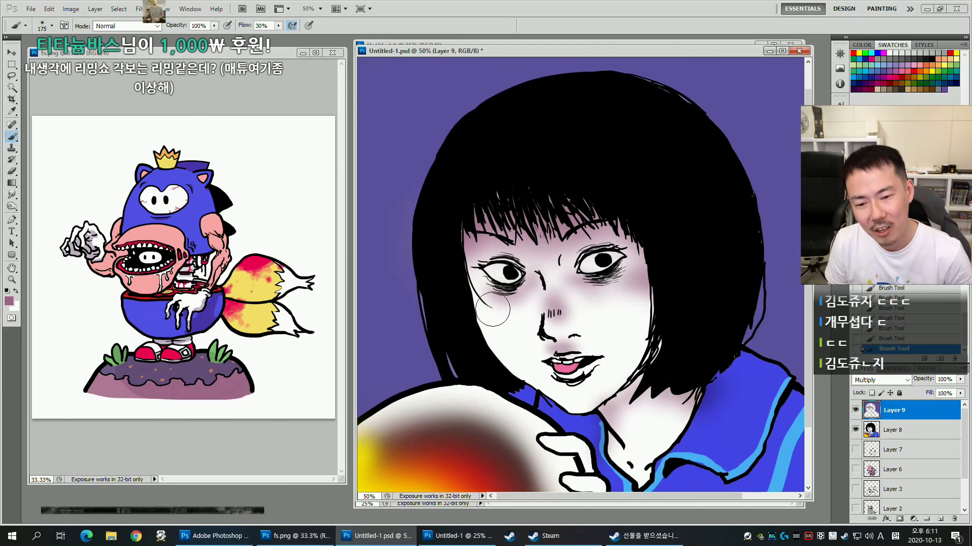
{"action": "key", "text": "bracketleft"}
{"action": "key", "text": "bracketleft"}
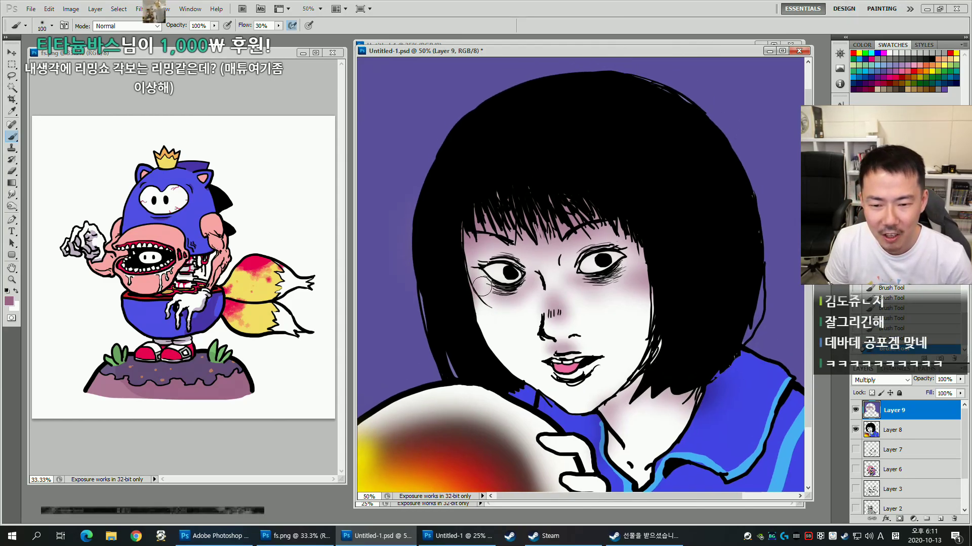
{"action": "key", "text": "bracketright"}
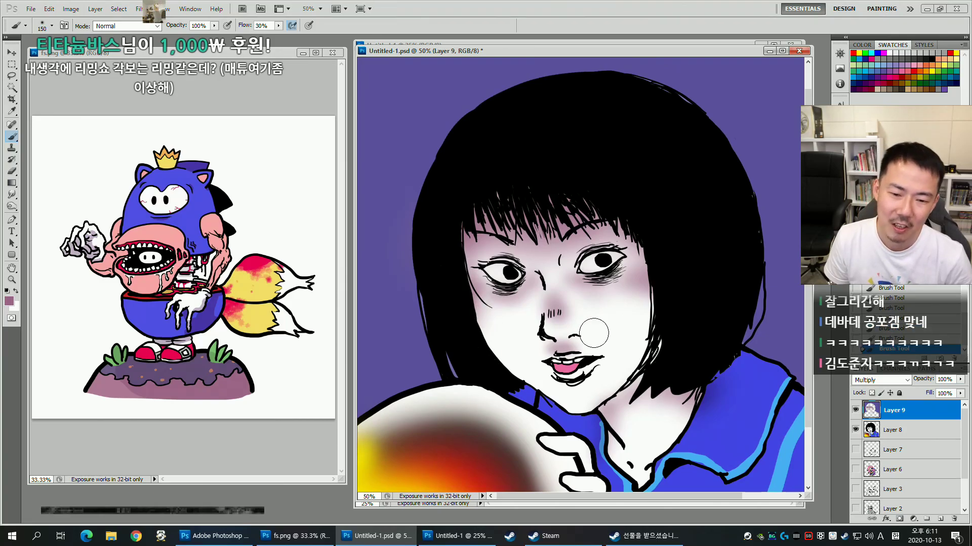
{"action": "scroll", "coordinate": [728, 258], "scroll_direction": "down", "scroll_amount": 1}
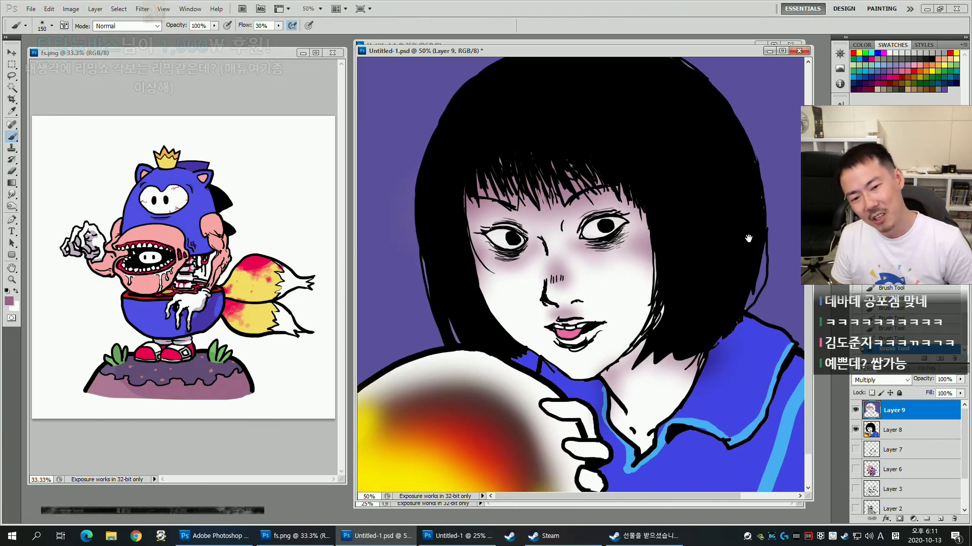
{"action": "scroll", "coordinate": [701, 217], "scroll_direction": "up", "scroll_amount": 1}
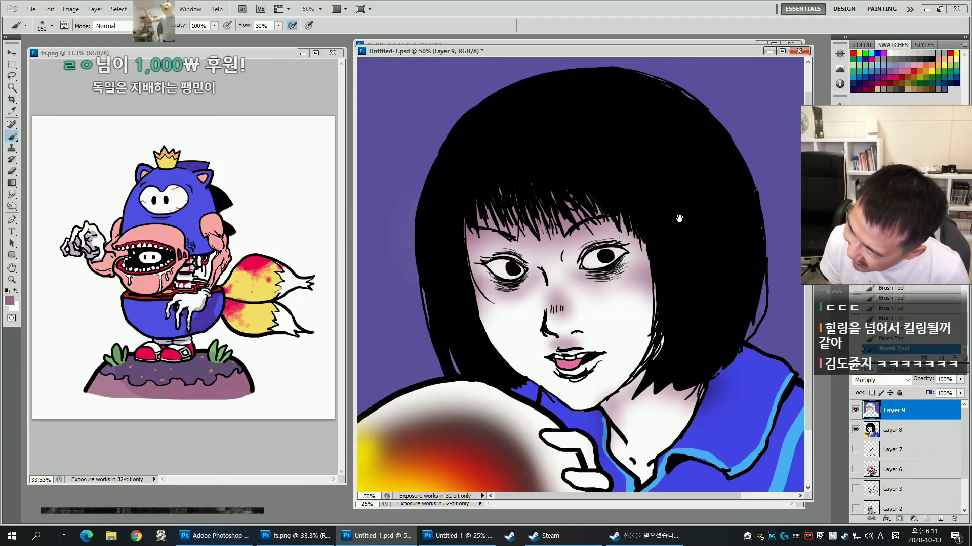
{"action": "scroll", "coordinate": [689, 216], "scroll_direction": "up", "scroll_amount": 1}
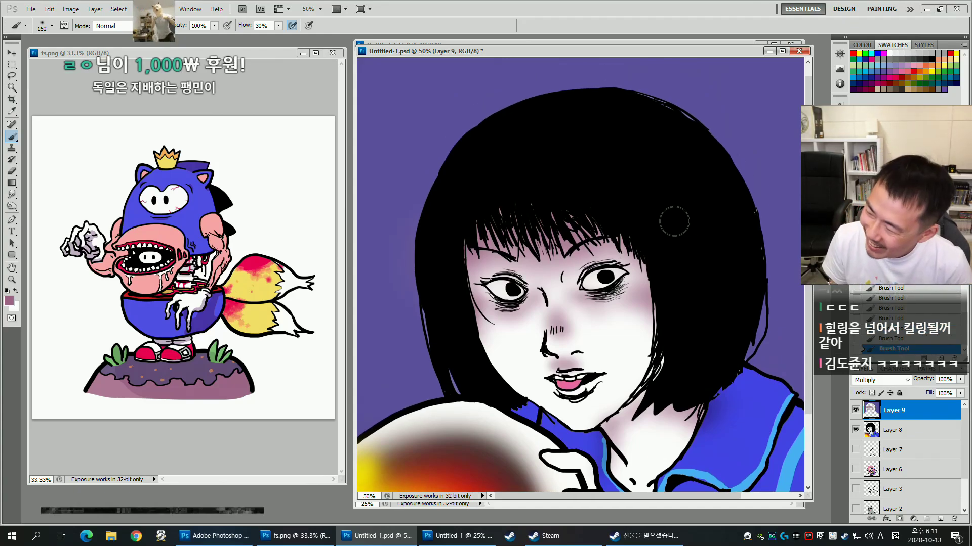
{"action": "key", "text": "bracketright"}
{"action": "key", "text": "bracketright"}
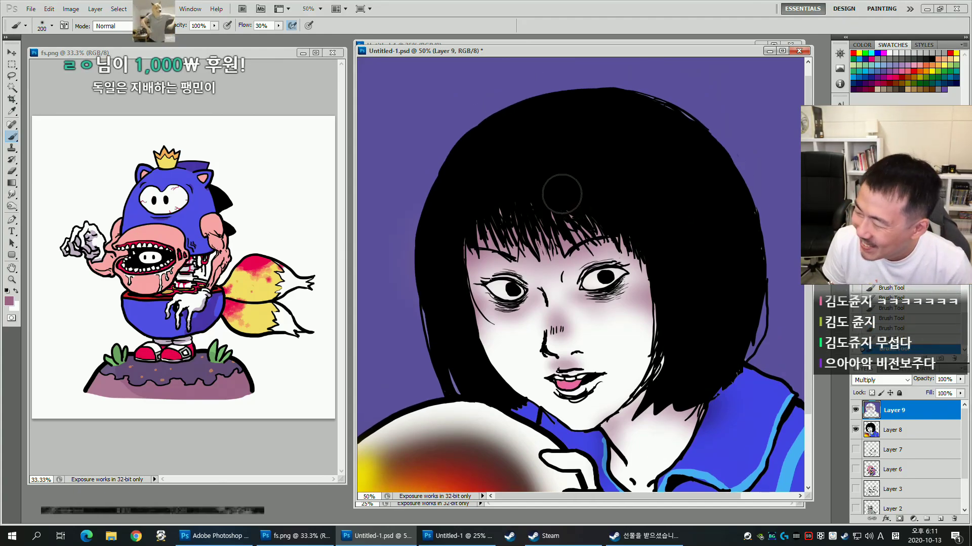
{"action": "scroll", "coordinate": [659, 192], "scroll_direction": "down", "scroll_amount": 1}
{"action": "scroll", "coordinate": [659, 191], "scroll_direction": "up", "scroll_amount": 1}
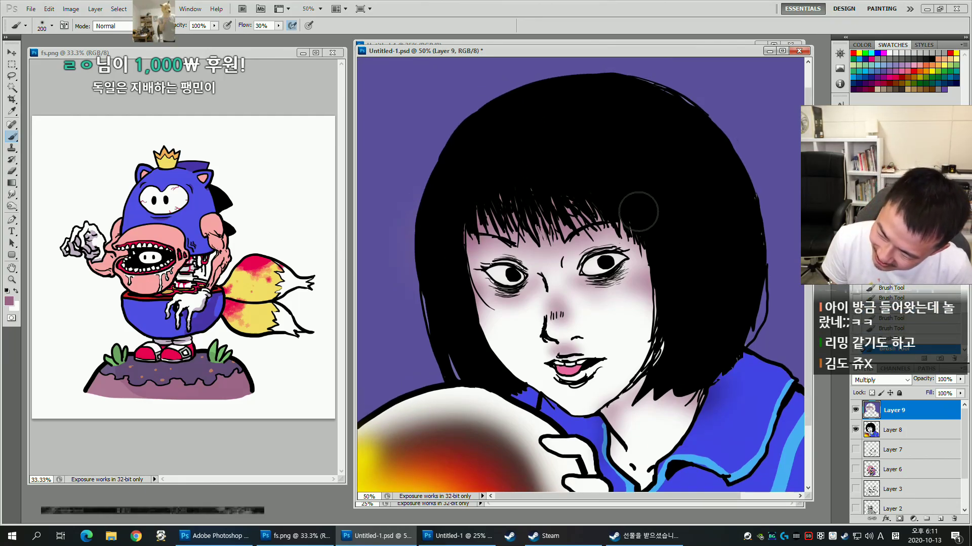
Deepen the mauve shading on the nose around the hatch marks with the soft brush reduced to 90 and 50 px.
{"action": "key", "text": "bracketleft"}
{"action": "key", "text": "bracketleft"}
{"action": "key", "text": "bracketleft"}
{"action": "key", "text": "bracketleft"}
{"action": "key", "text": "bracketleft"}
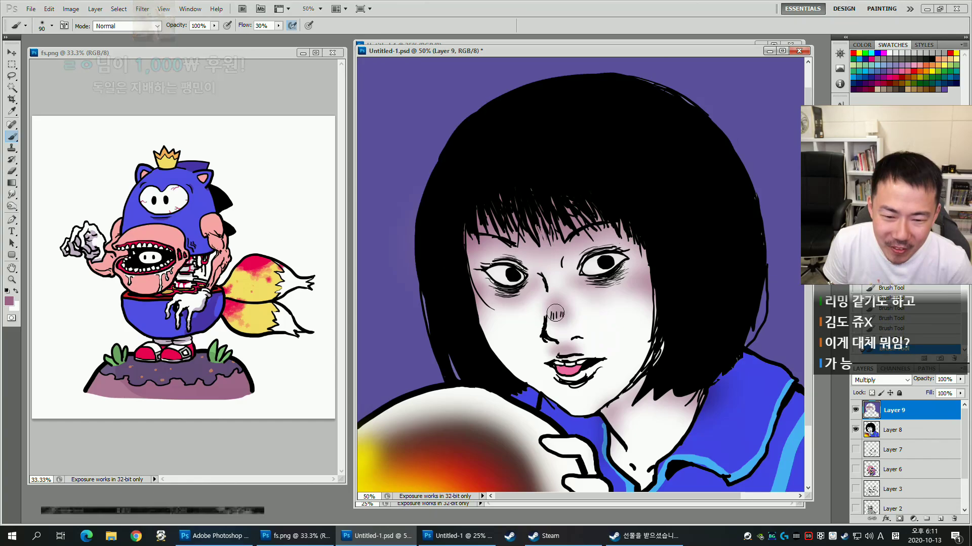
{"action": "left_click_drag", "start_coordinate": [559, 311], "coordinate": [565, 319]}
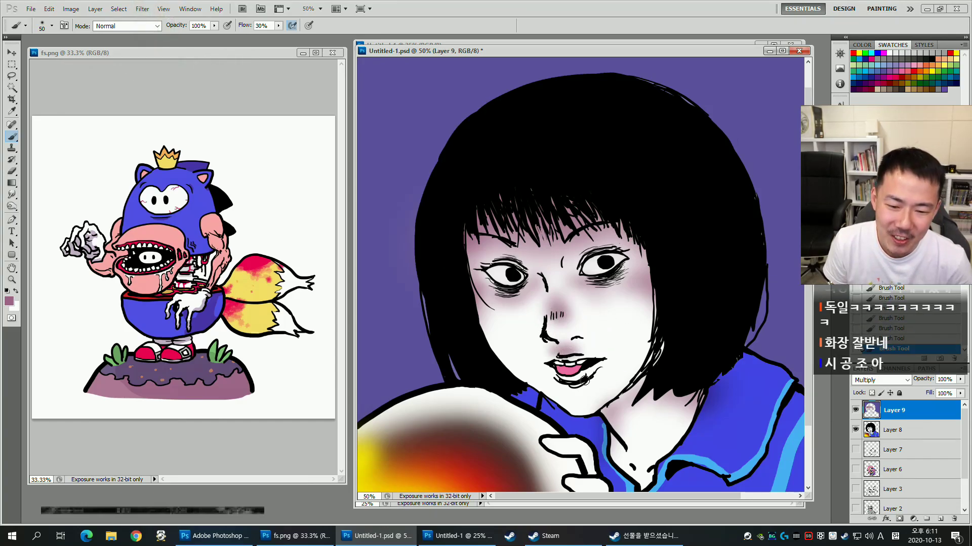
Review the shaded portrait as a whole and close up, and save the document.
{"action": "left_click_drag", "start_coordinate": [701, 366], "coordinate": [714, 351]}
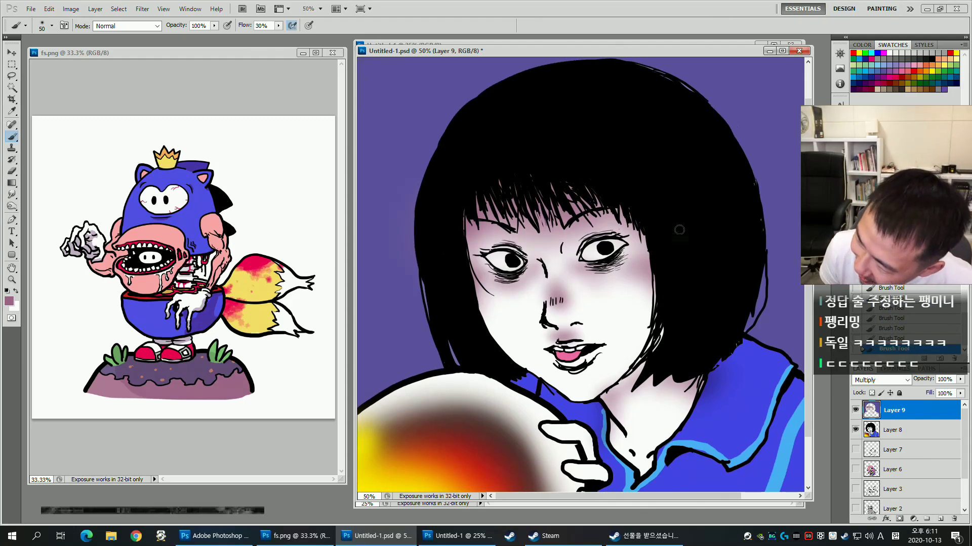
{"action": "mouse_move", "coordinate": [705, 213]}
{"action": "left_mouse_down"}
{"action": "mouse_move", "coordinate": [705, 246]}
{"action": "mouse_move", "coordinate": [704, 221]}
{"action": "left_mouse_up"}
{"action": "mouse_move", "coordinate": [584, 226]}
{"action": "left_mouse_down"}
{"action": "mouse_move", "coordinate": [593, 248]}
{"action": "mouse_move", "coordinate": [610, 223]}
{"action": "left_mouse_up"}
{"action": "key", "text": "ctrl+minus"}
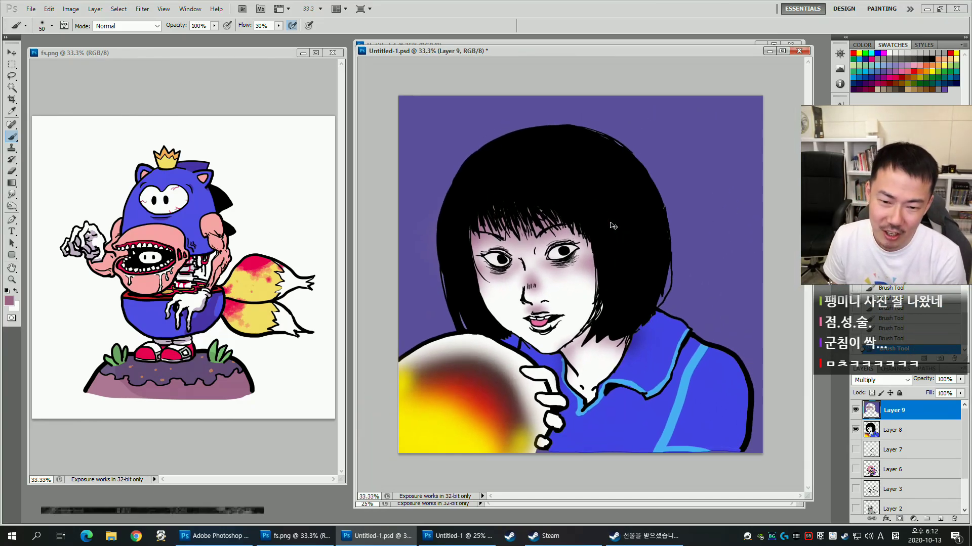
{"action": "key", "text": "ctrl+plus"}
{"action": "left_click_drag", "start_coordinate": [565, 261], "coordinate": [730, 221]}
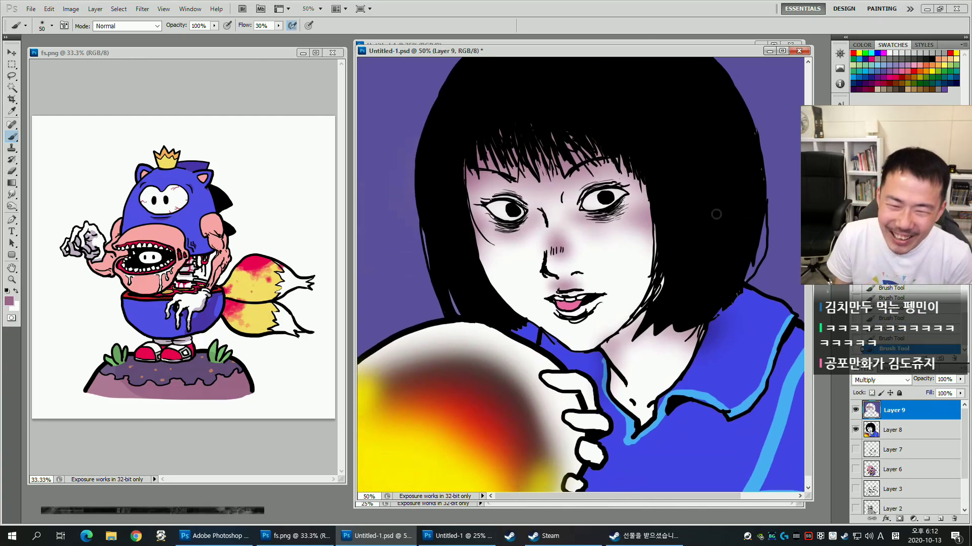
{"action": "key", "text": "h"}
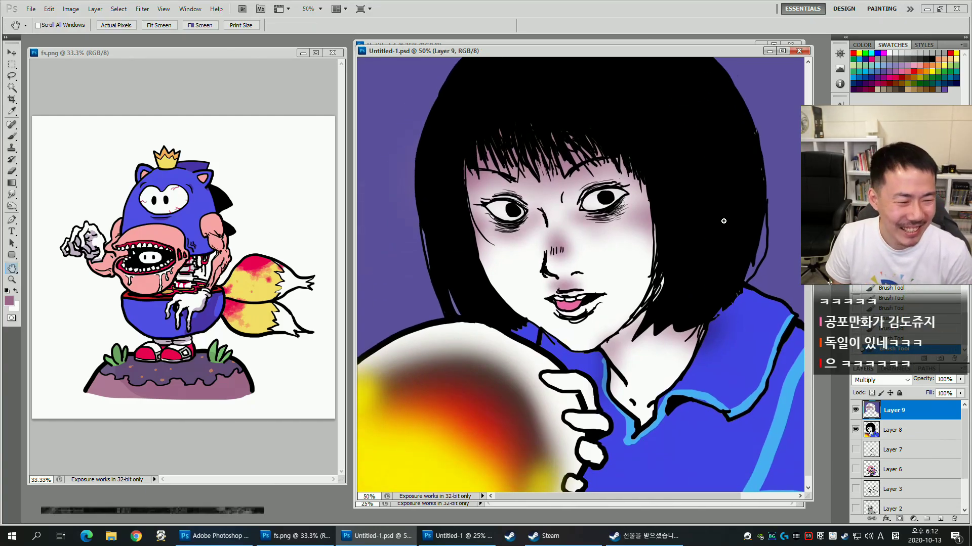
{"action": "left_click_drag", "start_coordinate": [723, 244], "coordinate": [730, 240]}
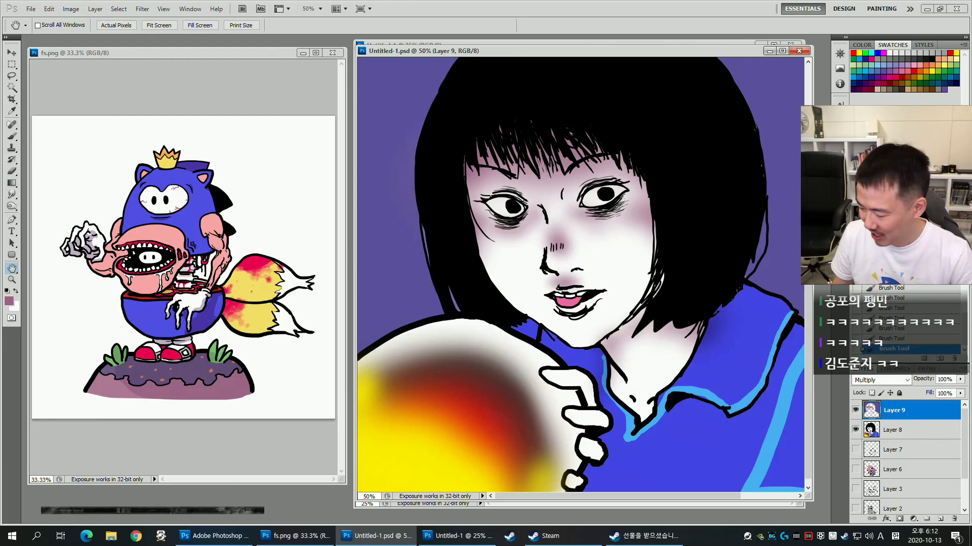
{"action": "key", "text": "ctrl+z"}
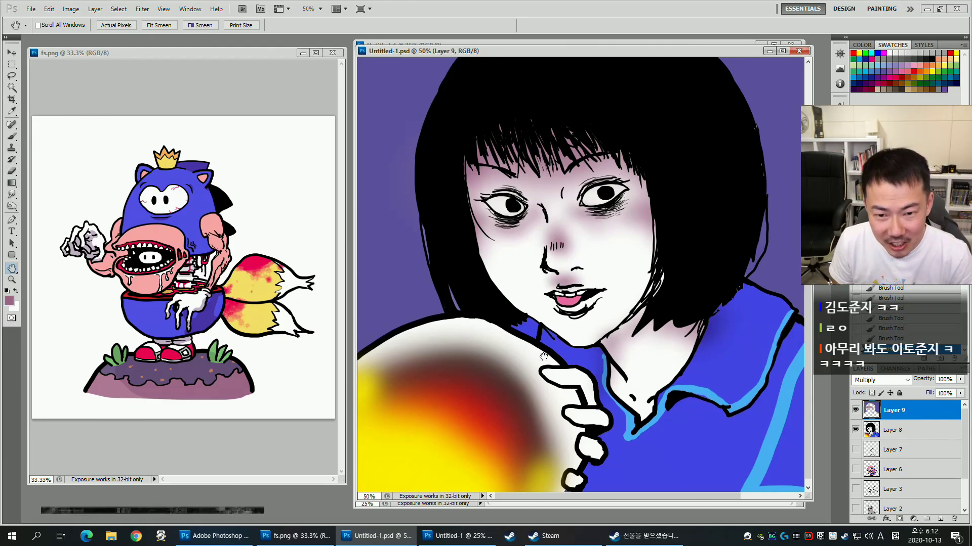
{"action": "key", "text": "ctrl+z"}
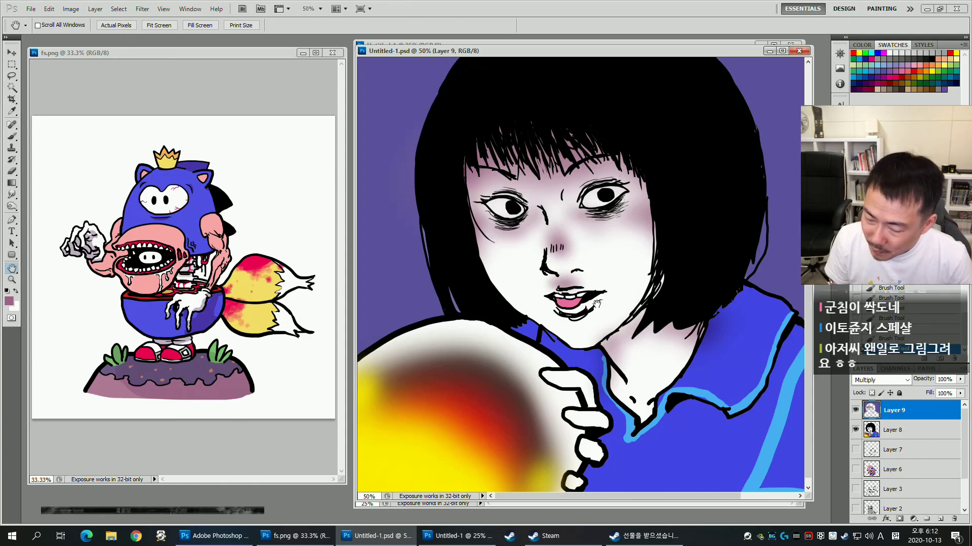
Return to the Brush tool on Layer 8 with black as the painting colour.
{"action": "key", "text": "b"}
{"action": "left_click_drag", "start_coordinate": [647, 345], "coordinate": [636, 339]}
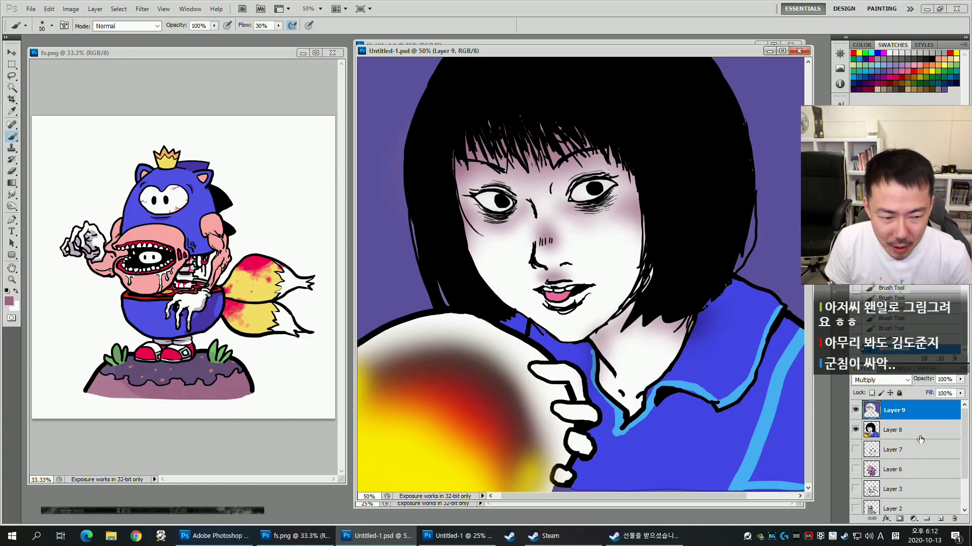
{"action": "key", "text": "["}
{"action": "key", "text": "alt+["}
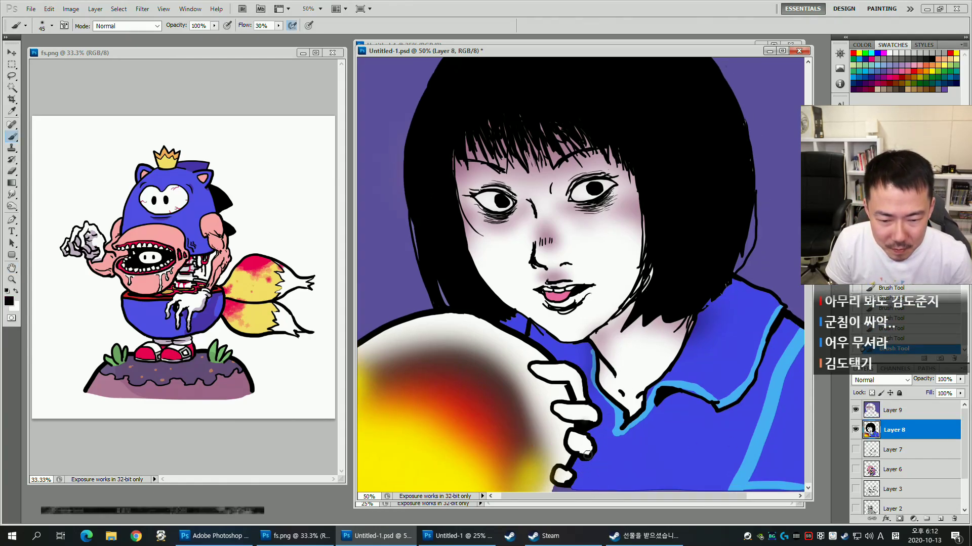
Try to ink the area beside the lower fingers in black with a 30 px brush at 30% flow.
{"action": "key", "text": "ctrl+z"}
{"action": "right_click", "coordinate": [558, 403]}
{"action": "left_click", "coordinate": [628, 381]}
{"action": "mouse_move", "coordinate": [517, 454]}
{"action": "left_mouse_down"}
{"action": "mouse_move", "coordinate": [548, 451]}
{"action": "mouse_move", "coordinate": [583, 465]}
{"action": "left_mouse_up"}
{"action": "key", "text": "ctrl+z"}
{"action": "key", "text": "]"}
{"action": "key", "text": "]"}
{"action": "key", "text": "]"}
{"action": "key", "text": "]"}
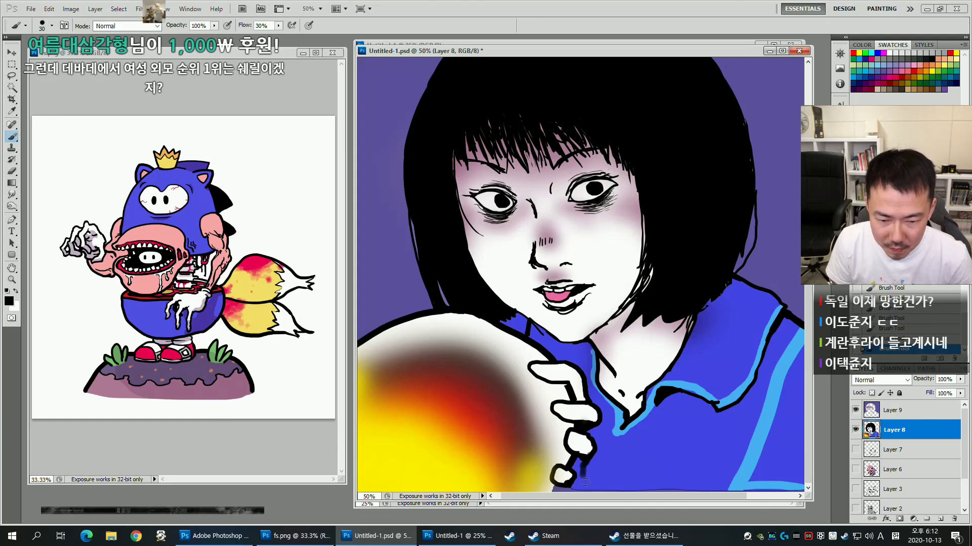
{"action": "key", "text": "ctrl+z"}
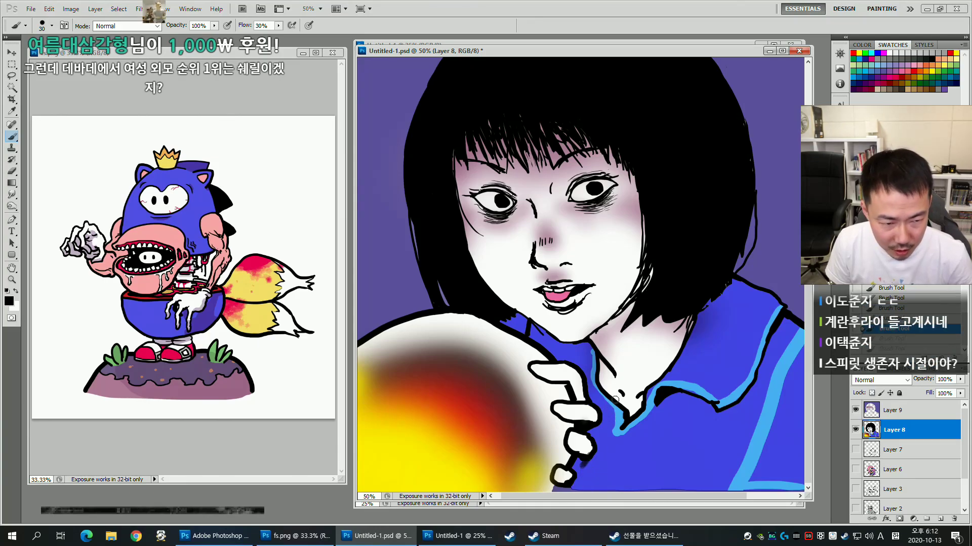
Set the brush flow to 100% and fill the gap beside the lowest finger with black at 40 px.
{"action": "right_click", "coordinate": [624, 458]}
{"action": "left_click", "coordinate": [711, 406]}
{"action": "left_click", "coordinate": [529, 432]}
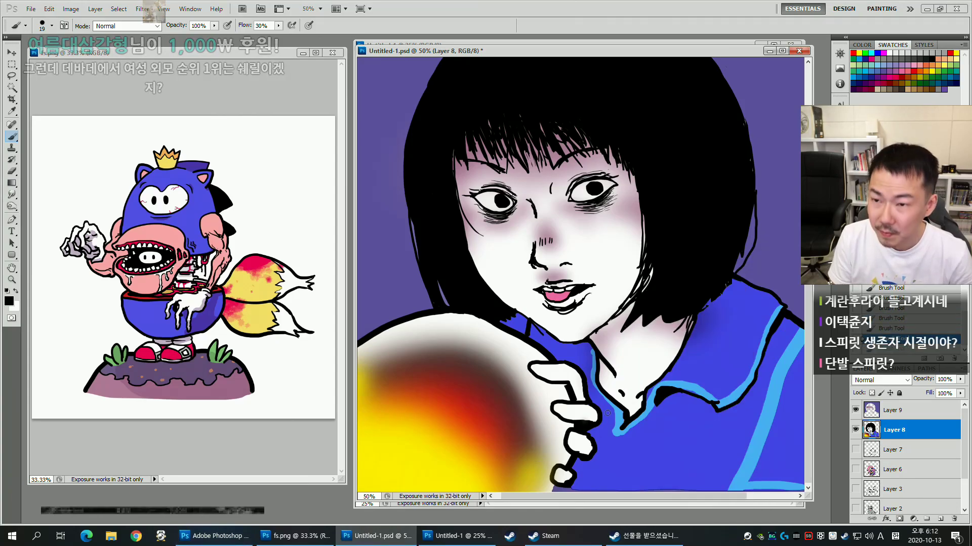
{"action": "left_click_drag", "start_coordinate": [277, 28], "coordinate": [382, 33]}
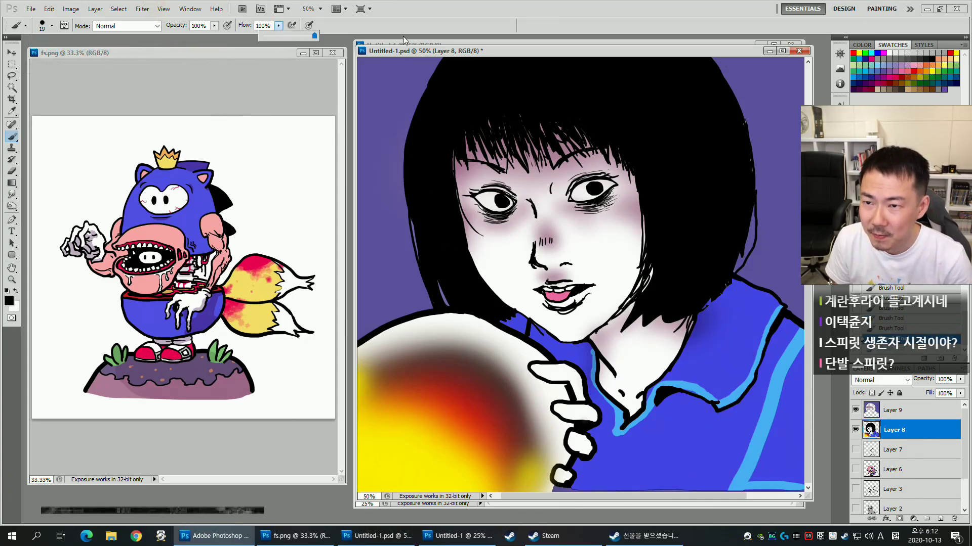
{"action": "mouse_move", "coordinate": [601, 455]}
{"action": "left_mouse_down"}
{"action": "mouse_move", "coordinate": [585, 474]}
{"action": "mouse_move", "coordinate": [601, 492]}
{"action": "left_mouse_up"}
{"action": "key", "text": "ctrl+z"}
{"action": "key", "text": "]"}
{"action": "key", "text": "]"}
{"action": "key", "text": "]"}
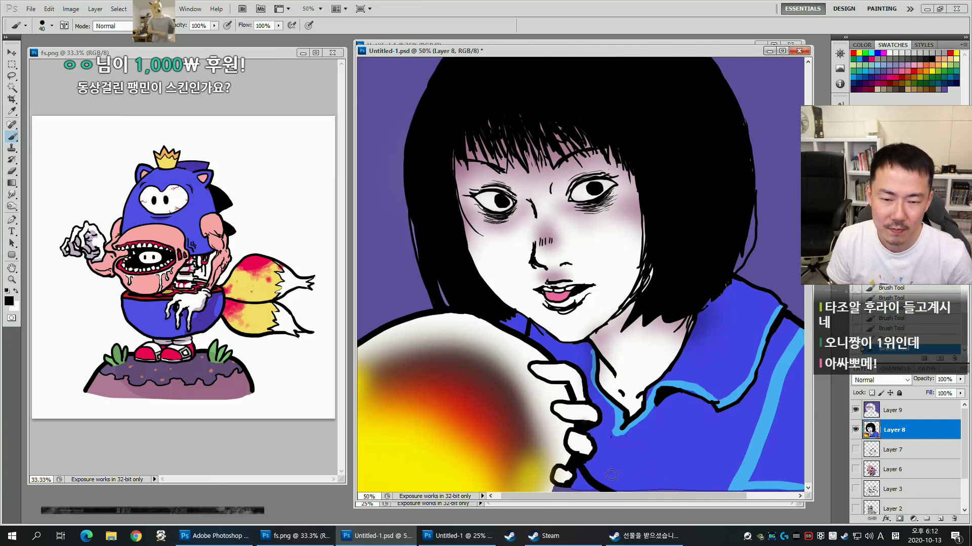
{"action": "key", "text": "ctrl+z"}
{"action": "mouse_move", "coordinate": [581, 469]}
{"action": "left_mouse_down"}
{"action": "mouse_move", "coordinate": [612, 491]}
{"action": "mouse_move", "coordinate": [579, 475]}
{"action": "left_mouse_up"}
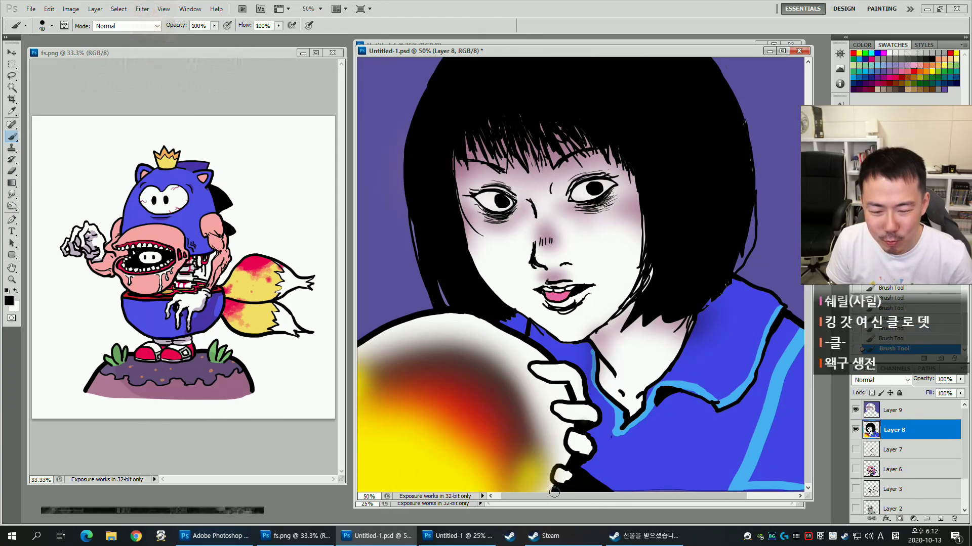
{"action": "mouse_move", "coordinate": [630, 342]}
{"action": "left_mouse_down"}
{"action": "mouse_move", "coordinate": [605, 403]}
{"action": "mouse_move", "coordinate": [630, 342]}
{"action": "left_mouse_up"}
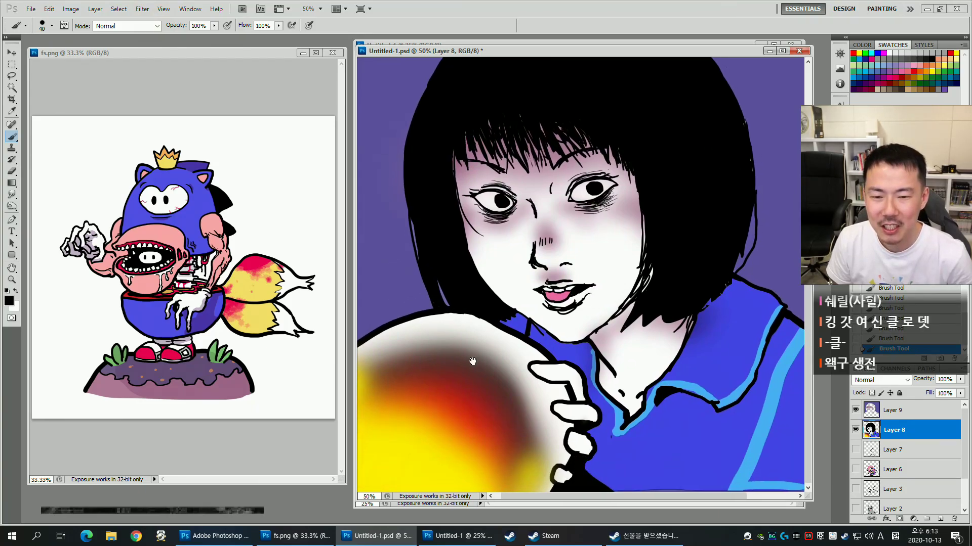
Sample yellow from the glowing orb, reduce the brush to 7 px, and create a new layer above Layer 9.
{"action": "left_click_drag", "start_coordinate": [473, 359], "coordinate": [483, 413]}
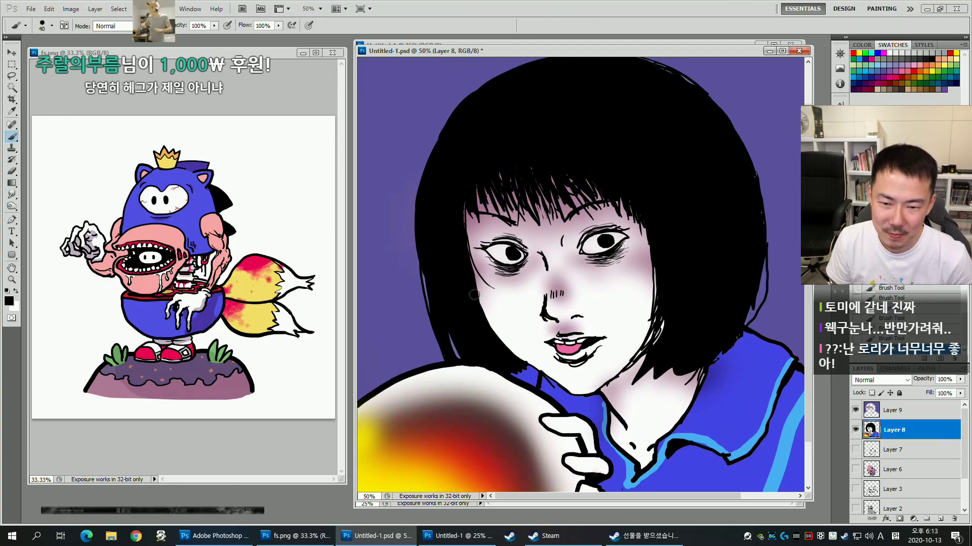
{"action": "left_click", "coordinate": [373, 466], "text": "alt"}
{"action": "key", "text": "bracketleft"}
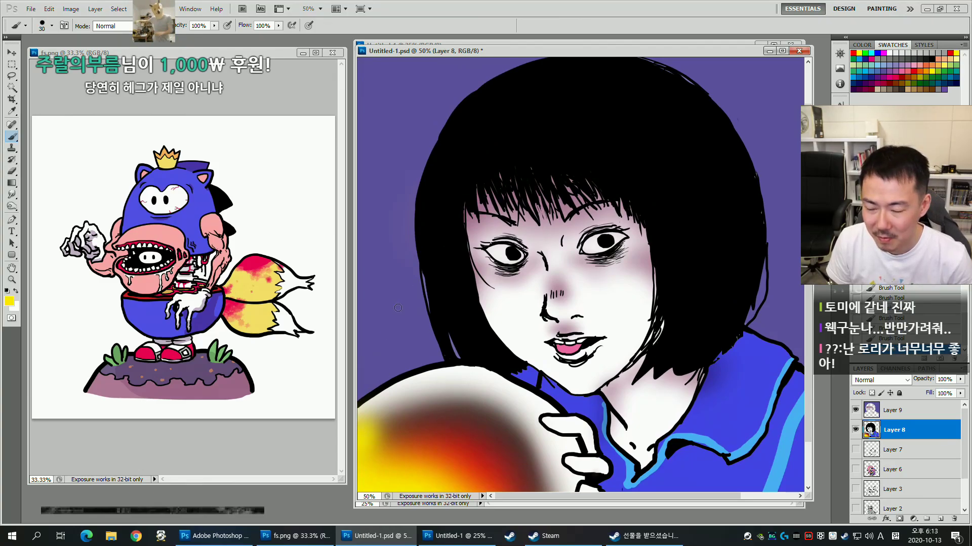
{"action": "key", "text": "bracketleft"}
{"action": "key", "text": "bracketleft"}
{"action": "key", "text": "bracketleft"}
{"action": "left_click", "coordinate": [402, 324]}
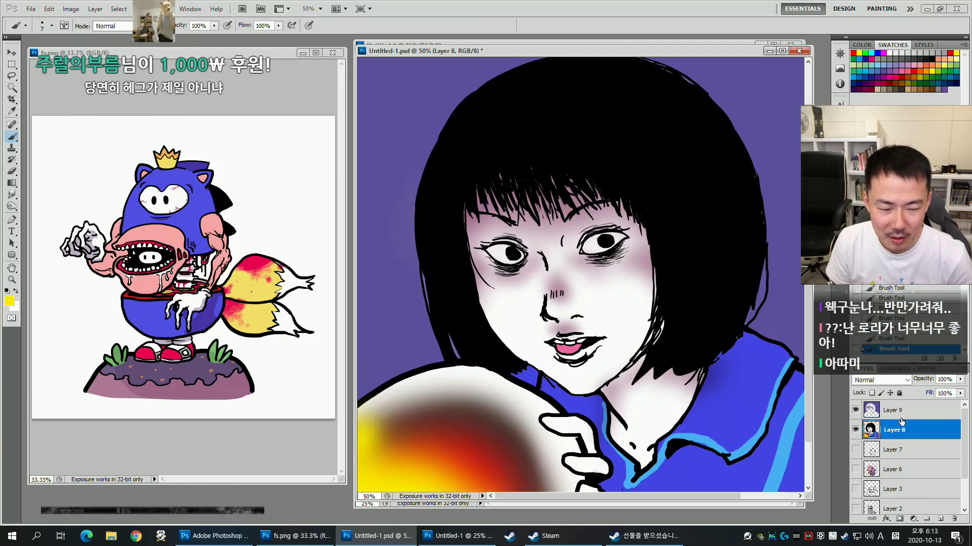
{"action": "left_click", "coordinate": [936, 517]}
{"action": "key", "text": "bracketleft"}
{"action": "key", "text": "bracketleft"}
Scatter small yellow sparks over the glowing orb and up the purple background beside the hair.
{"action": "left_click_drag", "start_coordinate": [401, 336], "coordinate": [383, 354]}
{"action": "left_click_drag", "start_coordinate": [394, 302], "coordinate": [399, 309]}
{"action": "left_click", "coordinate": [416, 328]}
{"action": "left_click", "coordinate": [428, 372]}
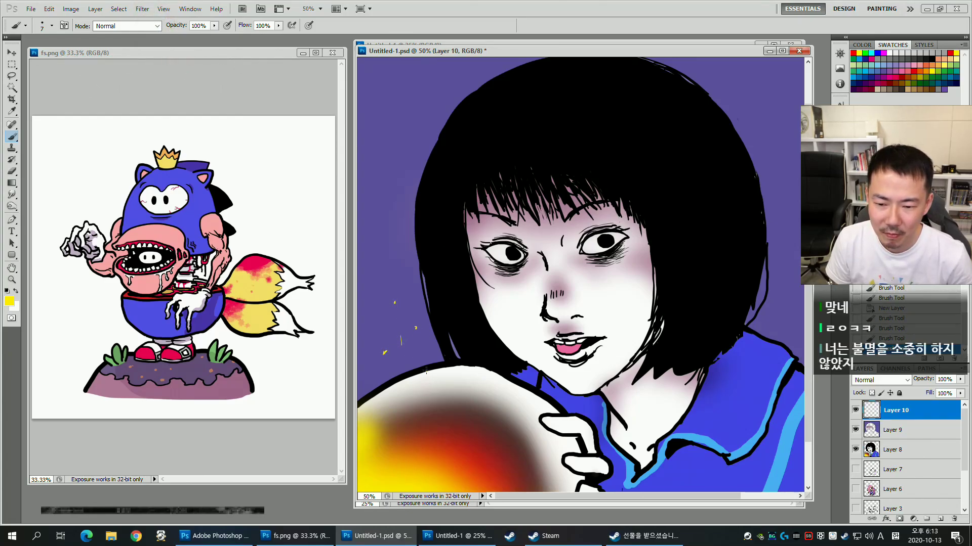
{"action": "left_click", "coordinate": [420, 418]}
{"action": "left_click", "coordinate": [452, 446]}
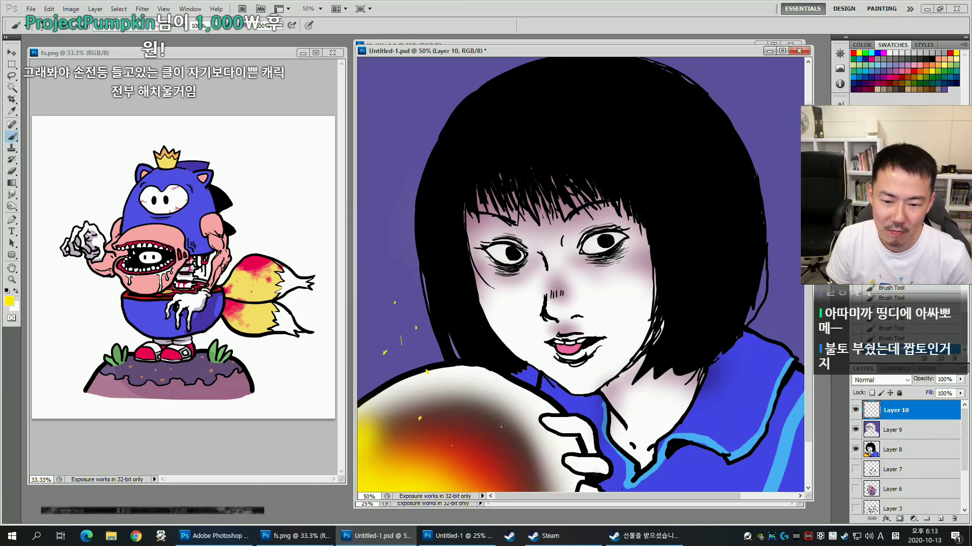
{"action": "left_click", "coordinate": [466, 469]}
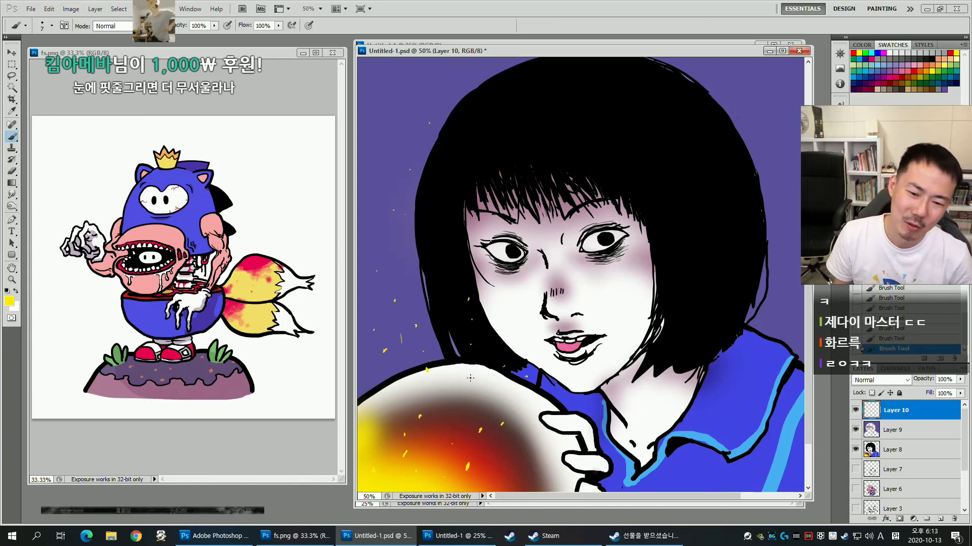
{"action": "left_click", "coordinate": [411, 105]}
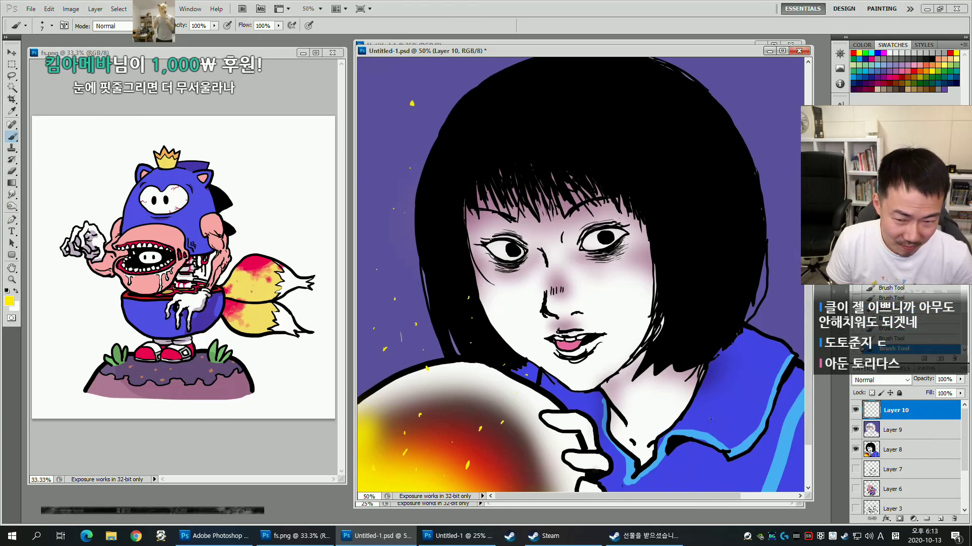
Select Layer 9 and choose a soft brush preset for painting the orb's yellow glow.
{"action": "left_click", "coordinate": [897, 430]}
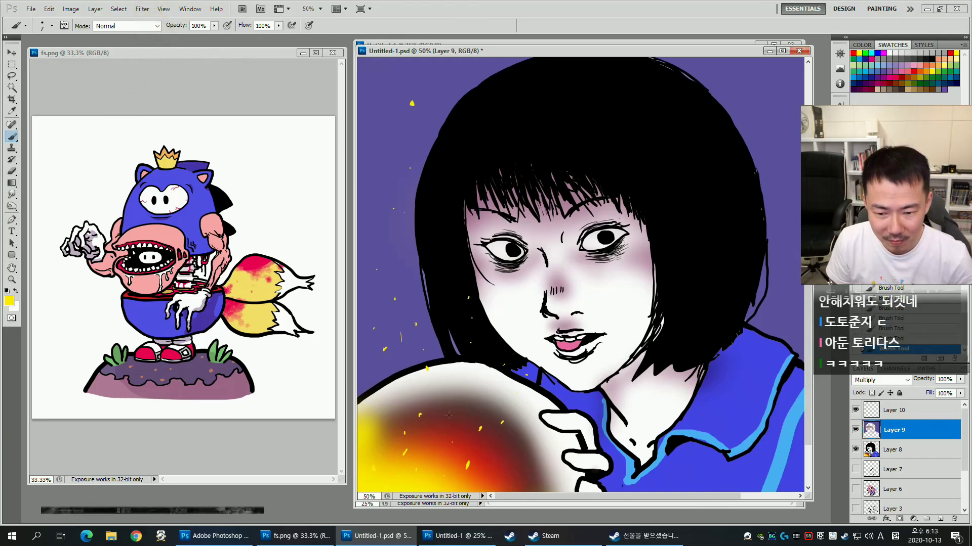
{"action": "right_click", "coordinate": [496, 384]}
{"action": "right_click", "coordinate": [496, 385]}
{"action": "left_click", "coordinate": [566, 449]}
{"action": "left_click", "coordinate": [577, 500]}
Set the brush flow to 20%, reduce it to 90 px, and paint a soft yellow glow along the girl's cheek and jaw facing the orb.
{"action": "mouse_move", "coordinate": [439, 324]}
{"action": "left_mouse_down"}
{"action": "mouse_move", "coordinate": [473, 306]}
{"action": "mouse_move", "coordinate": [515, 342]}
{"action": "mouse_move", "coordinate": [505, 347]}
{"action": "left_mouse_up"}
{"action": "key", "text": "ctrl+z"}
{"action": "key", "text": "2"}
{"action": "key", "text": "bracketleft"}
{"action": "key", "text": "bracketleft"}
{"action": "key", "text": "bracketleft"}
{"action": "key", "text": "bracketleft"}
{"action": "key", "text": "bracketleft"}
{"action": "key", "text": "bracketleft"}
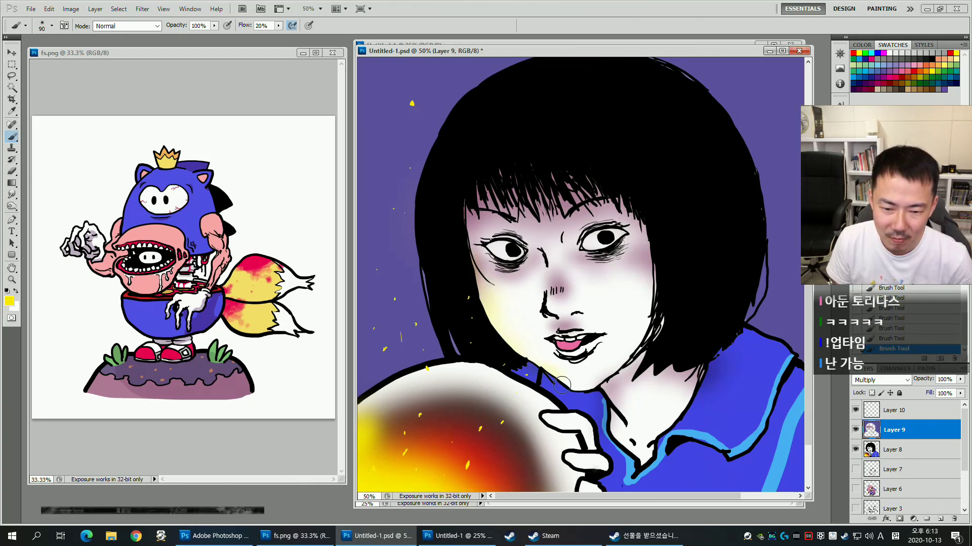
Add faint yellow glow to the girl's neck and eyes with a 50 px and then a 40 px brush.
{"action": "key", "text": "bracketleft"}
{"action": "key", "text": "bracketleft"}
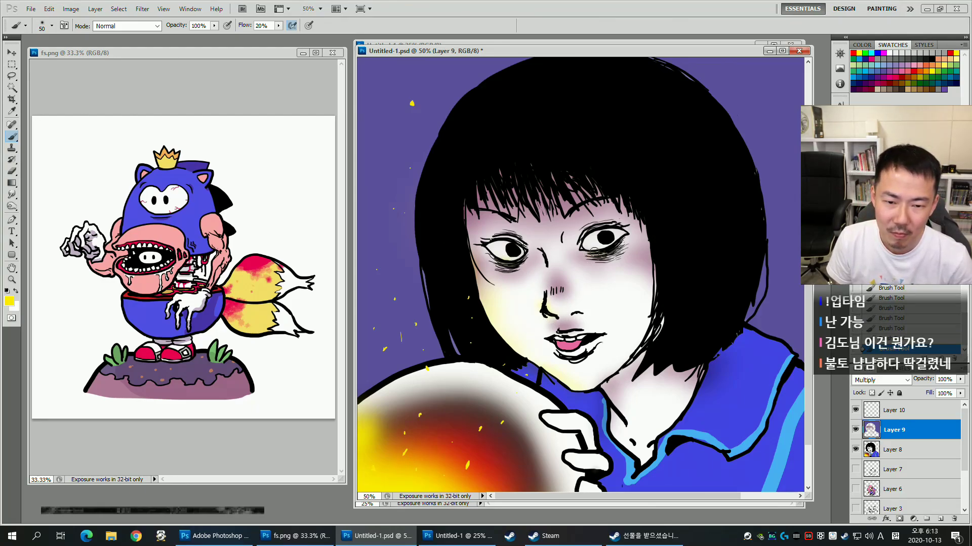
{"action": "left_click_drag", "start_coordinate": [629, 369], "coordinate": [629, 380]}
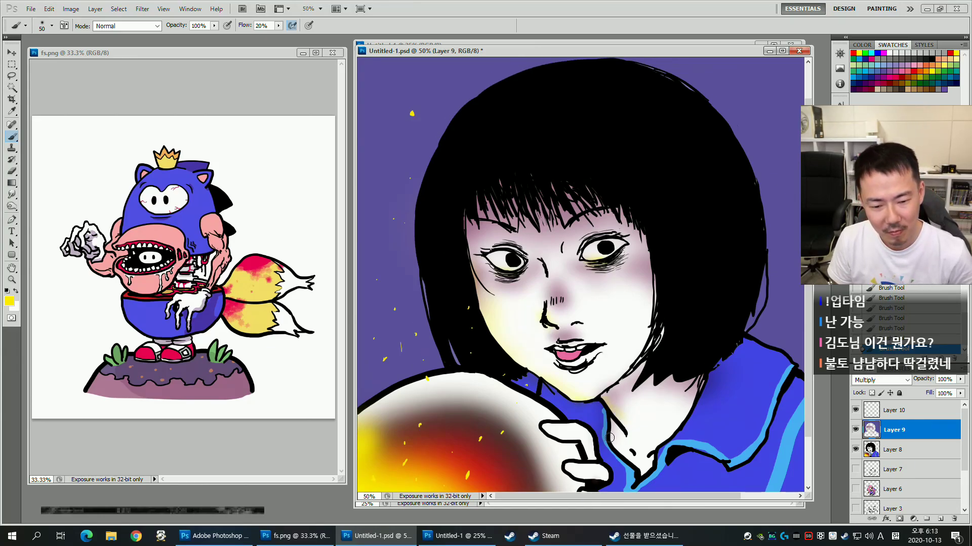
{"action": "left_click_drag", "start_coordinate": [683, 282], "coordinate": [683, 280]}
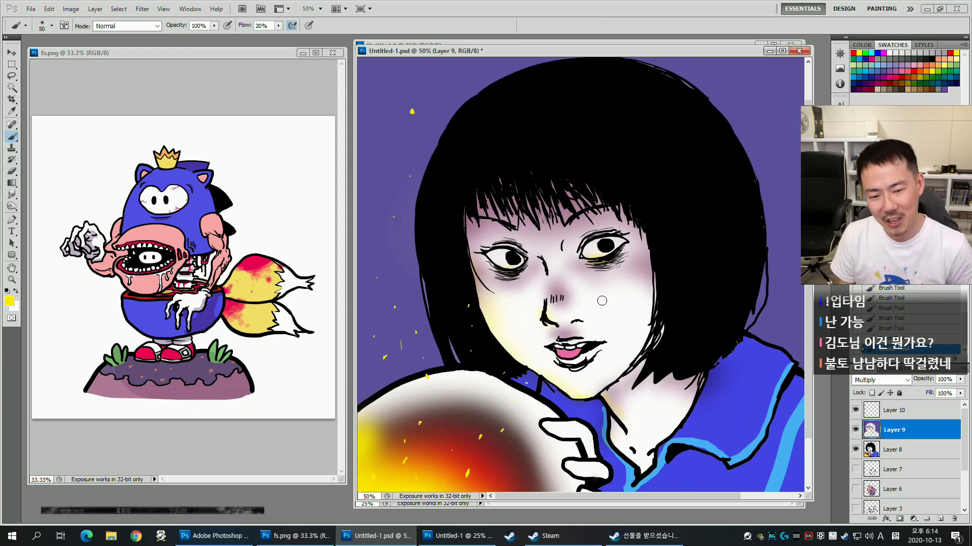
{"action": "key", "text": "["}
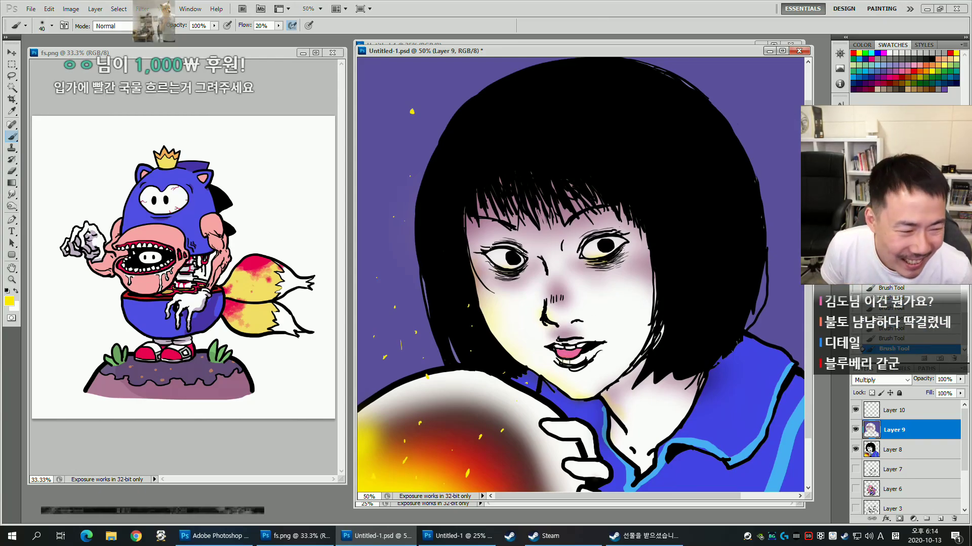
{"action": "left_click_drag", "start_coordinate": [673, 272], "coordinate": [673, 260]}
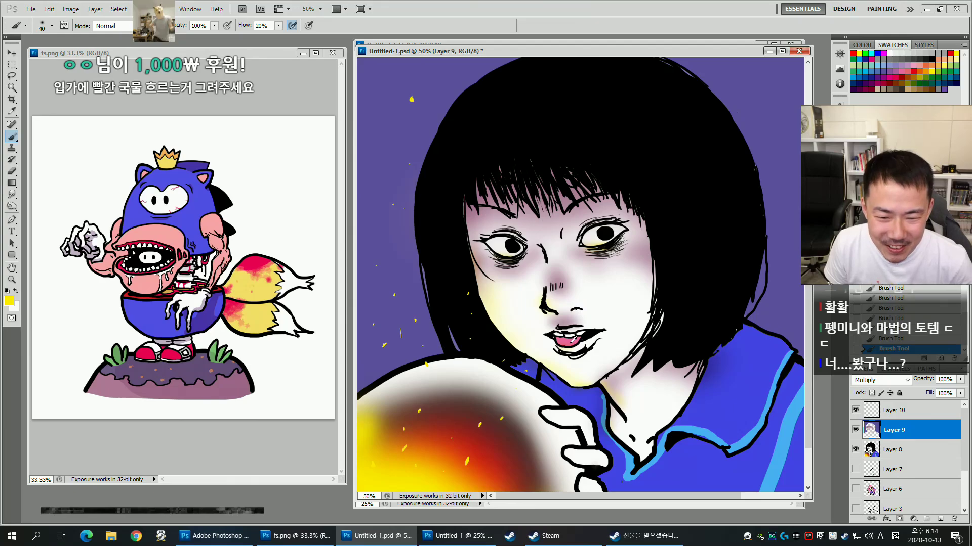
Sample the lip pink #ee597c as foreground colour and tint the girl's lips with a 30 px, then 25 px brush.
{"action": "key", "text": "alt"}
{"action": "left_click", "coordinate": [912, 73]}
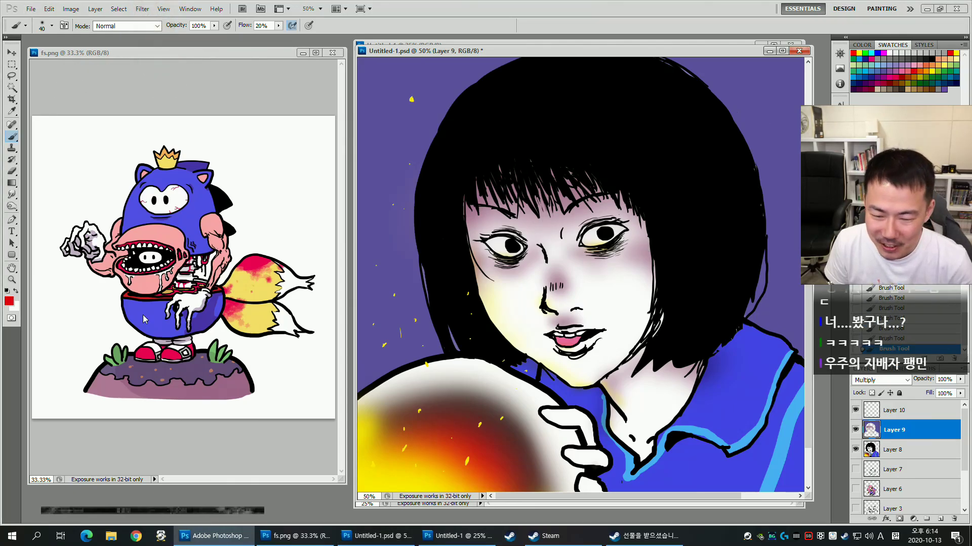
{"action": "left_click", "coordinate": [9, 302]}
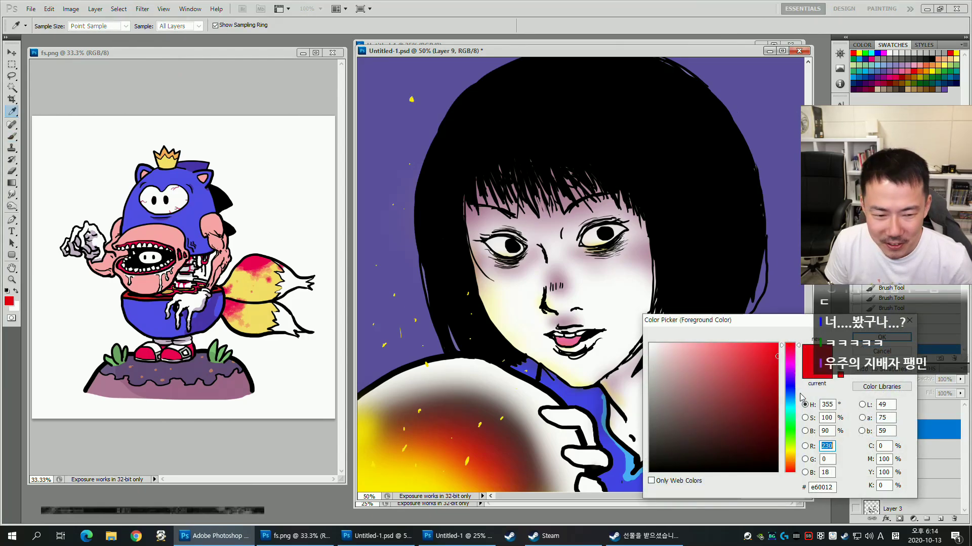
{"action": "left_click", "coordinate": [569, 341]}
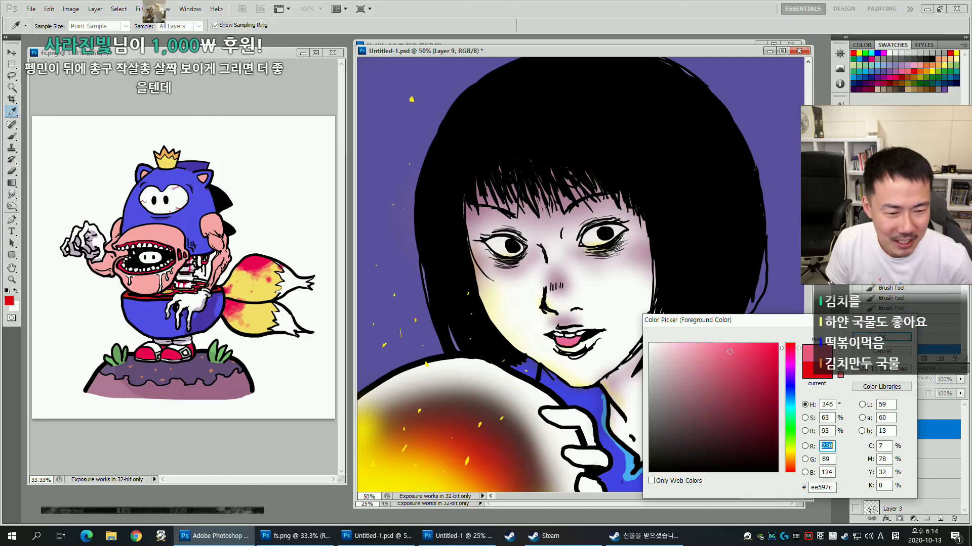
{"action": "key", "text": "Return"}
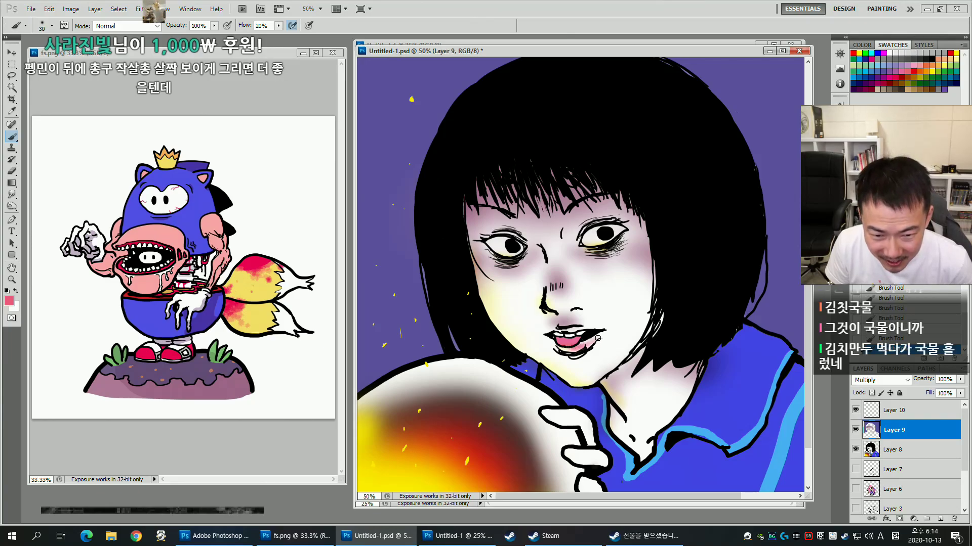
{"action": "key", "text": "bracketleft"}
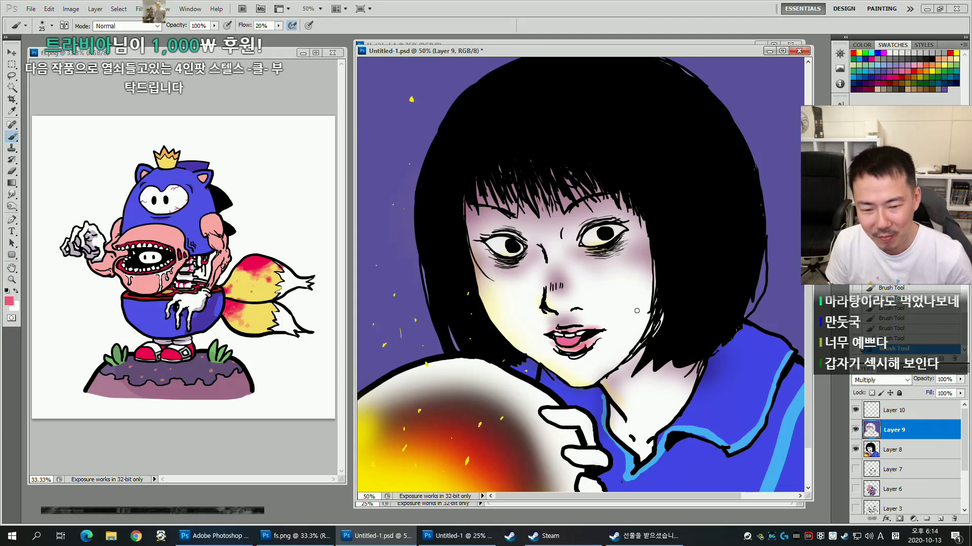
Sample white beside the mouth and touch up the lip area with a 10 px, then 9 px brush at 100% flow.
{"action": "left_click", "coordinate": [609, 331], "text": "alt"}
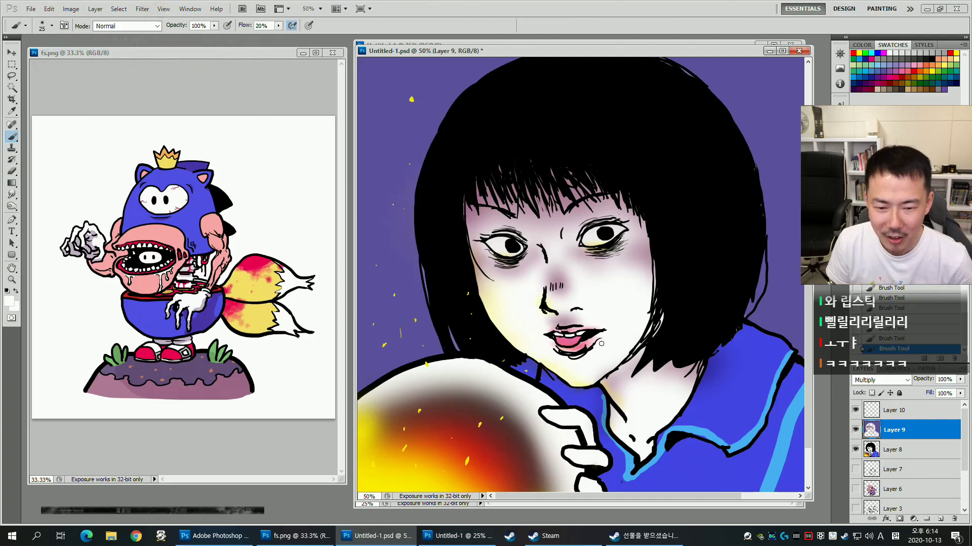
{"action": "key", "text": "bracketleft"}
{"action": "key", "text": "bracketleft"}
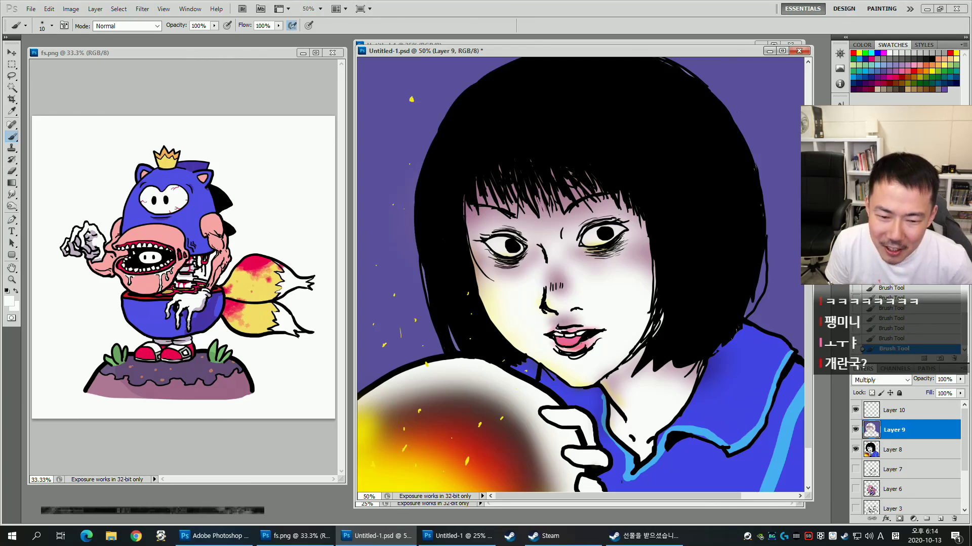
{"action": "key", "text": "bracketleft"}
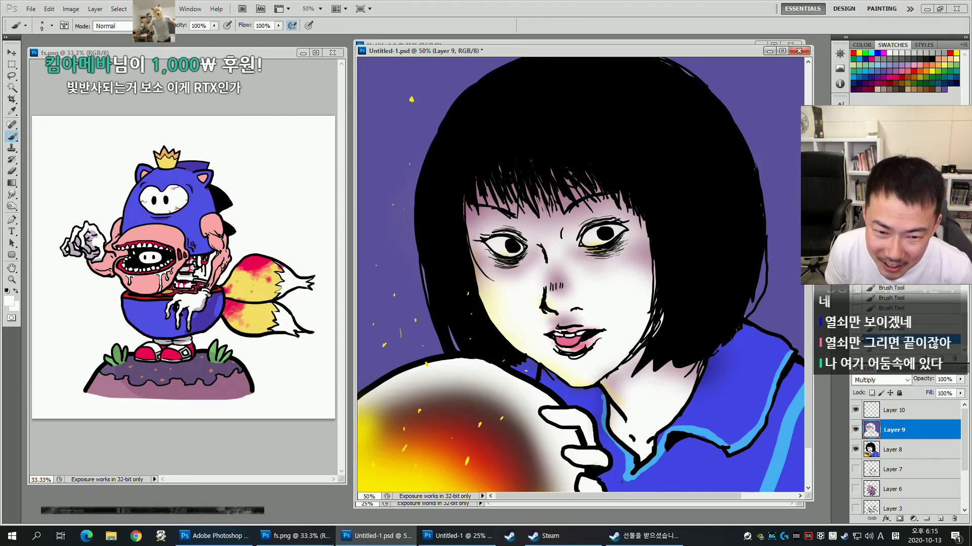
Create a new layer above Layer 9 and dab soft yellow sampled from the orb onto both eyes at 40 px and 20% flow.
{"action": "left_click", "coordinate": [940, 518]}
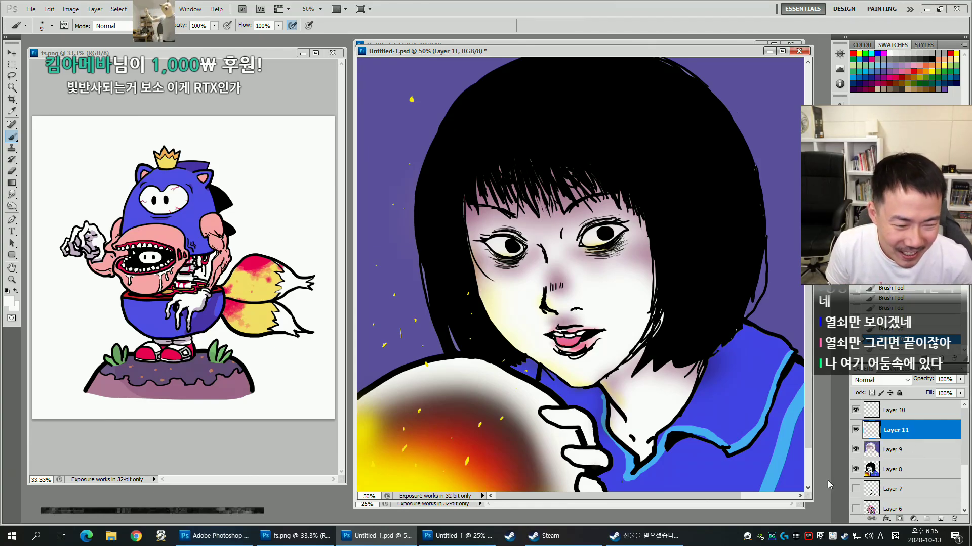
{"action": "left_click", "coordinate": [387, 480], "text": "alt"}
{"action": "right_click", "coordinate": [519, 240]}
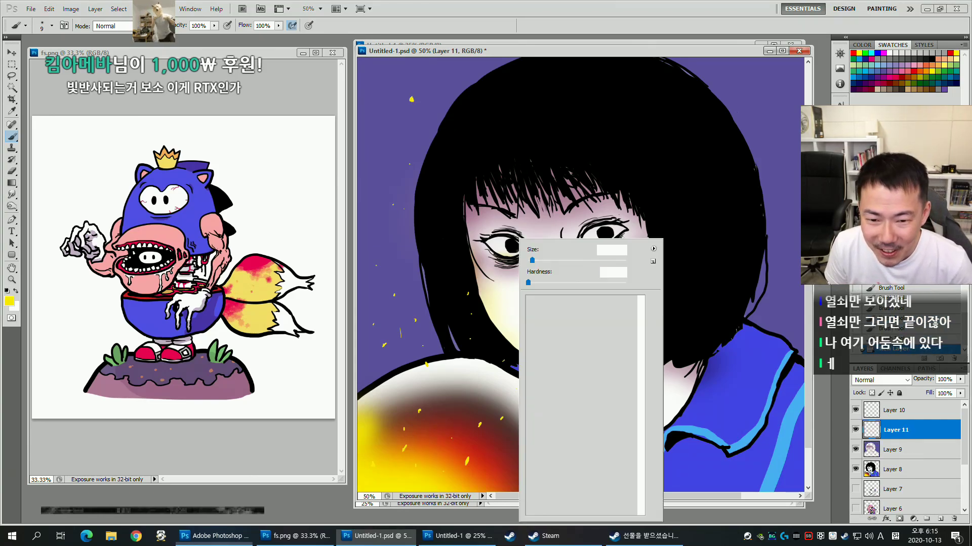
{"action": "left_click", "coordinate": [573, 465]}
{"action": "left_click", "coordinate": [482, 247]}
{"action": "left_click_drag", "start_coordinate": [504, 247], "coordinate": [510, 250]}
{"action": "key", "text": "ctrl+z"}
{"action": "key", "text": "bracketleft"}
{"action": "left_click_drag", "start_coordinate": [599, 240], "coordinate": [600, 241]}
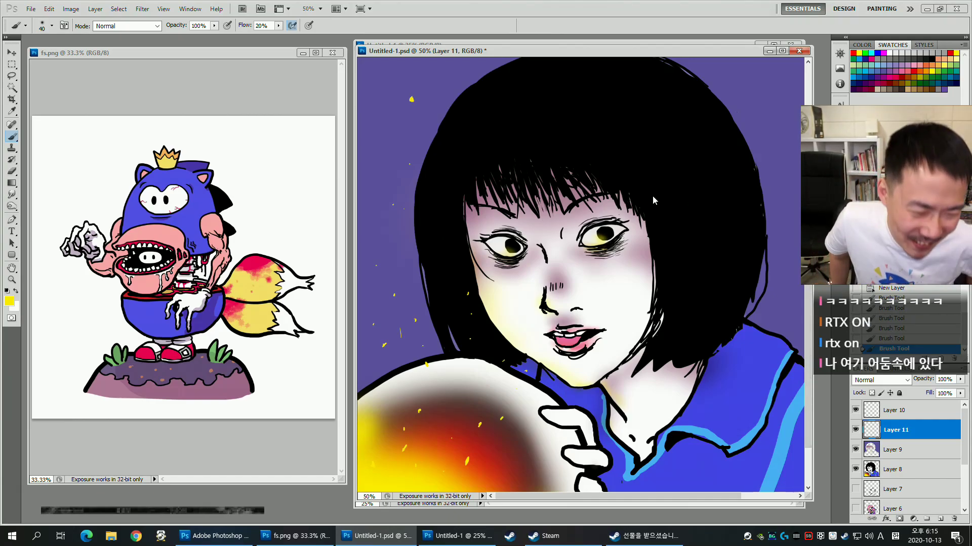
Lower the opacity of the yellow eye reflection layer to 53%.
{"action": "left_click_drag", "start_coordinate": [960, 379], "coordinate": [938, 396]}
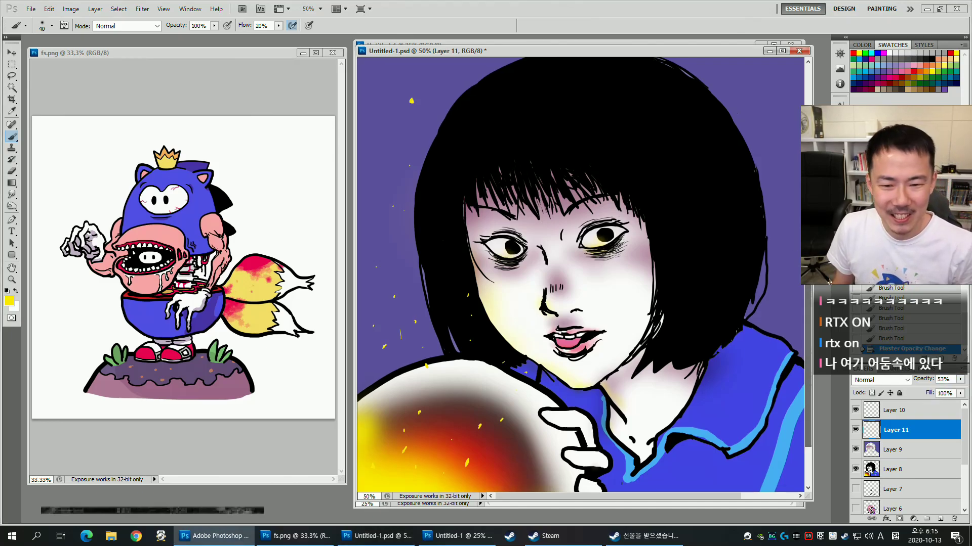
{"action": "key", "text": "space"}
{"action": "left_click_drag", "start_coordinate": [717, 244], "coordinate": [717, 236]}
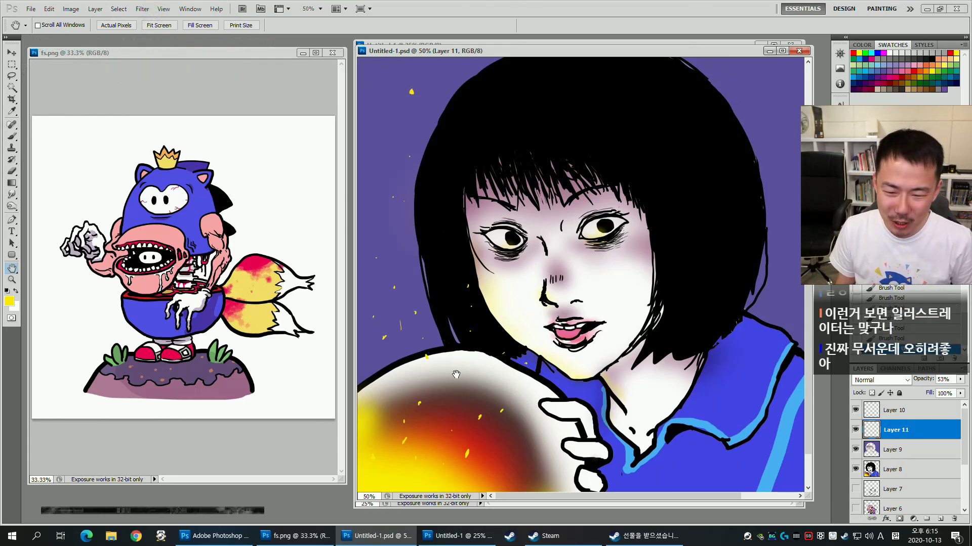
{"action": "key", "text": "b"}
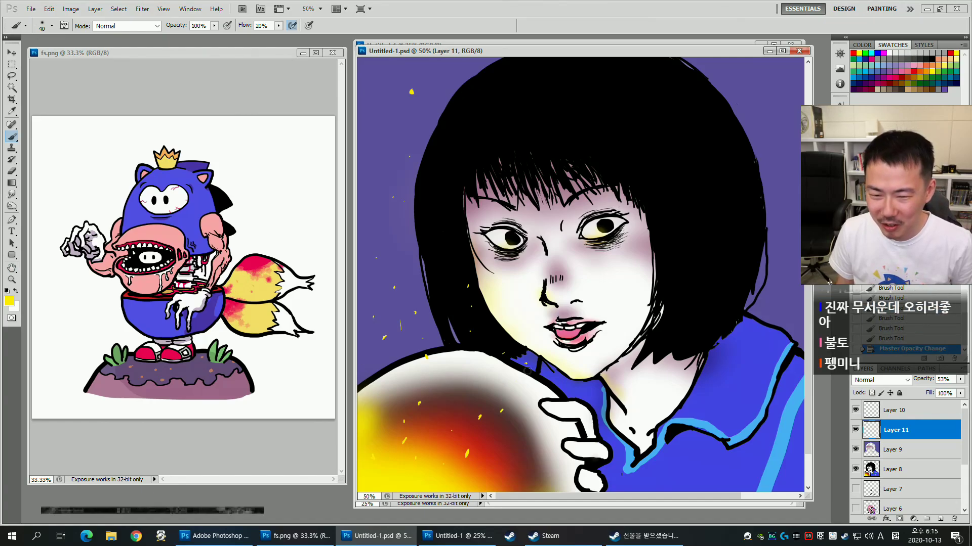
{"action": "key", "text": "h"}
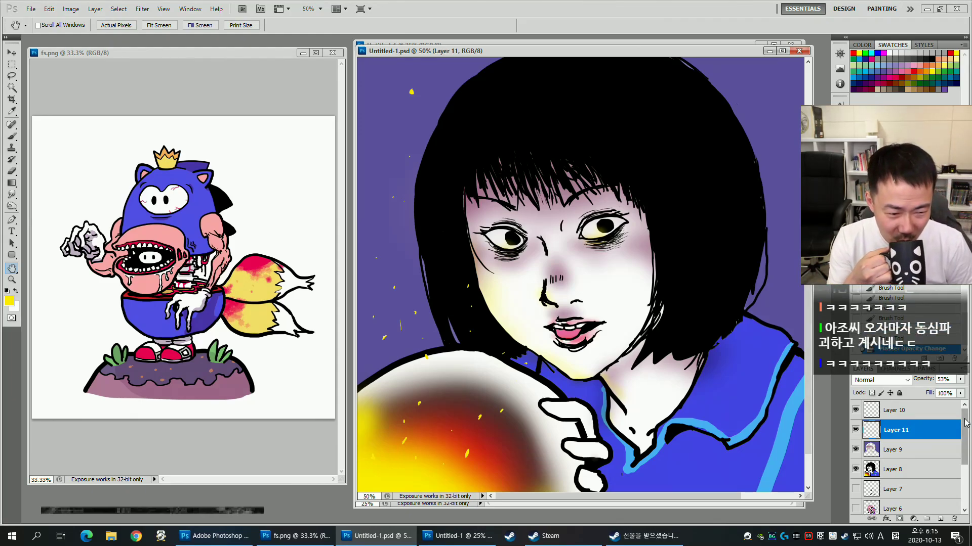
Create a new layer group holding Layers 8, 9, 10 and 11, then collapse and hide it.
{"action": "left_click", "coordinate": [928, 519]}
{"action": "left_click_drag", "start_coordinate": [901, 429], "coordinate": [867, 407]}
{"action": "left_click", "coordinate": [903, 423]}
{"action": "left_click", "coordinate": [897, 482], "text": "shift"}
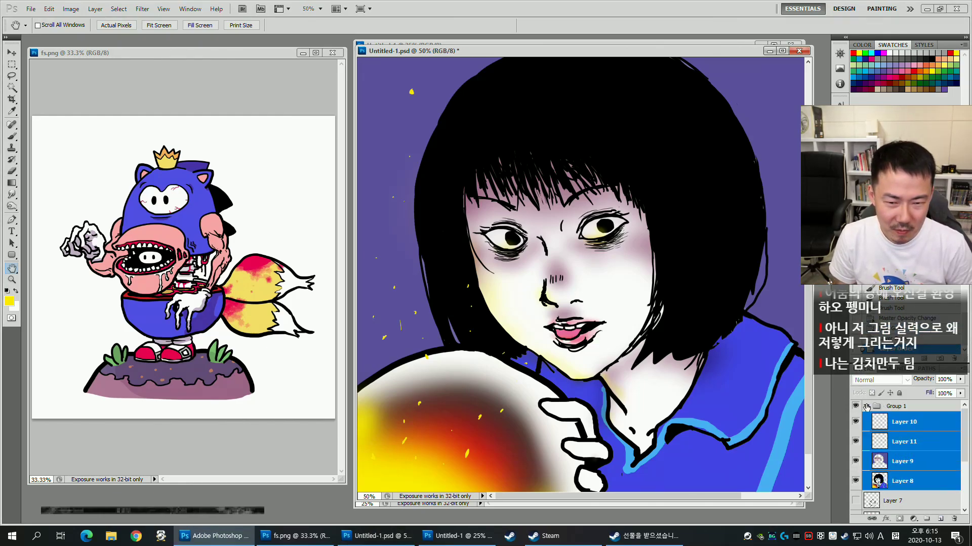
{"action": "left_click", "coordinate": [867, 406]}
{"action": "left_click", "coordinate": [855, 406]}
Show Layer 6 with Layer 7 hidden, and move the pink-haired girl up and left until the whole figure fits the canvas.
{"action": "left_click", "coordinate": [856, 421]}
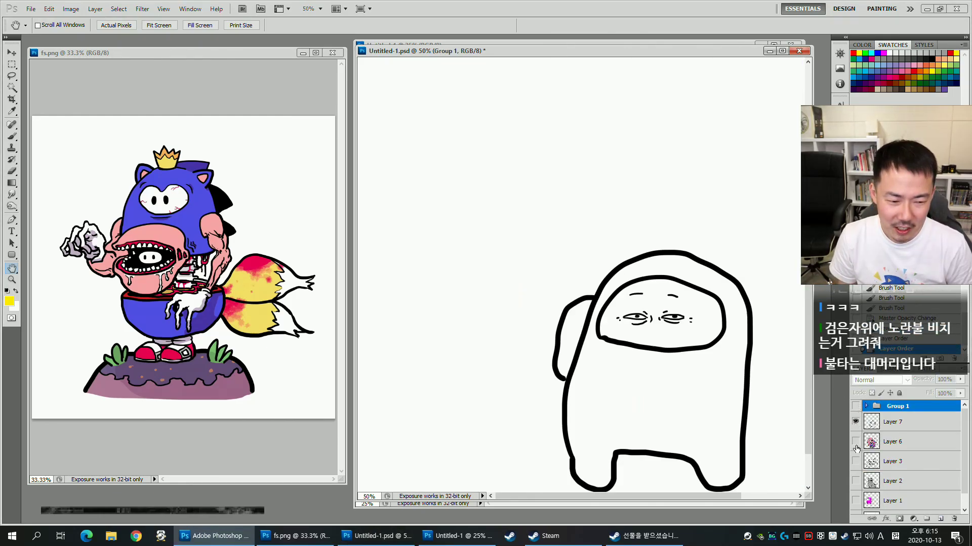
{"action": "left_click", "coordinate": [855, 422]}
{"action": "left_click", "coordinate": [855, 441]}
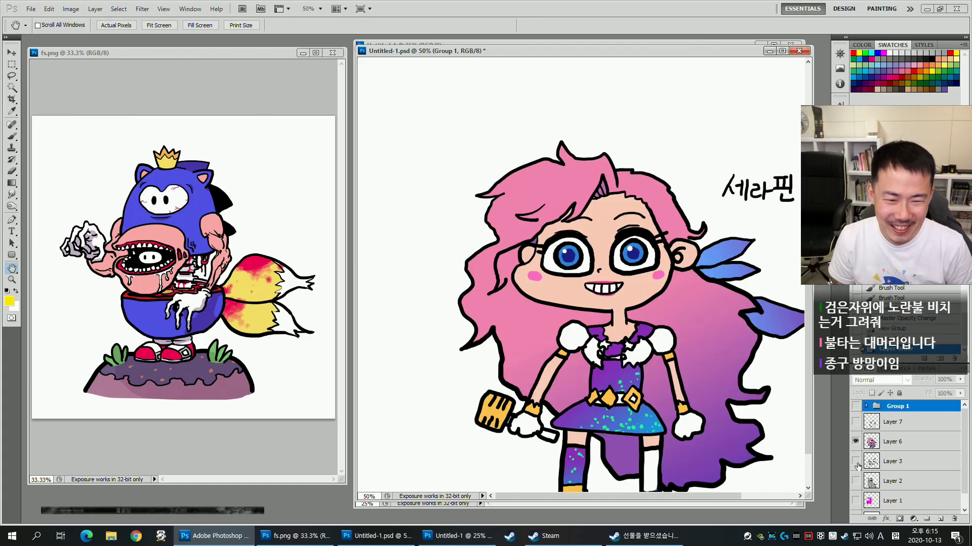
{"action": "left_click", "coordinate": [893, 447]}
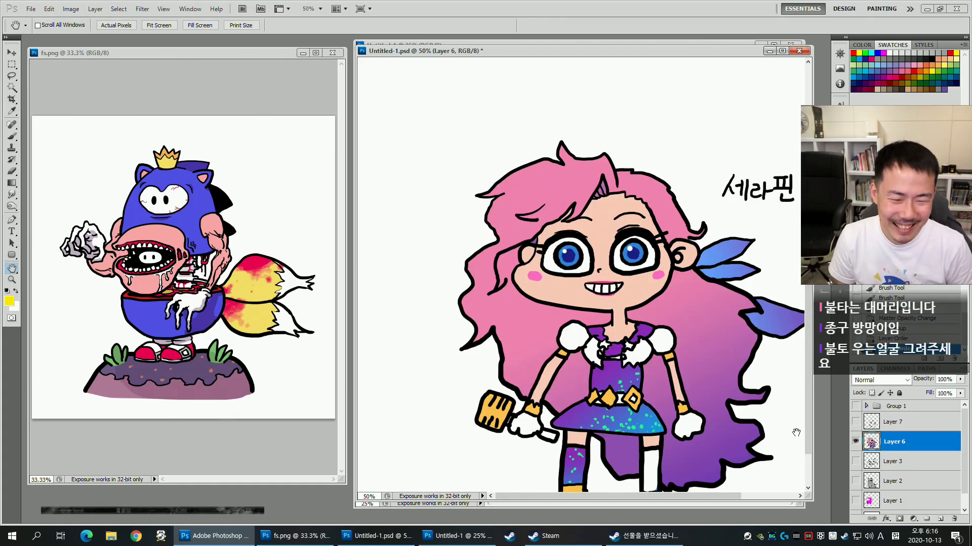
{"action": "key", "text": "v"}
{"action": "left_click_drag", "start_coordinate": [698, 365], "coordinate": [644, 313]}
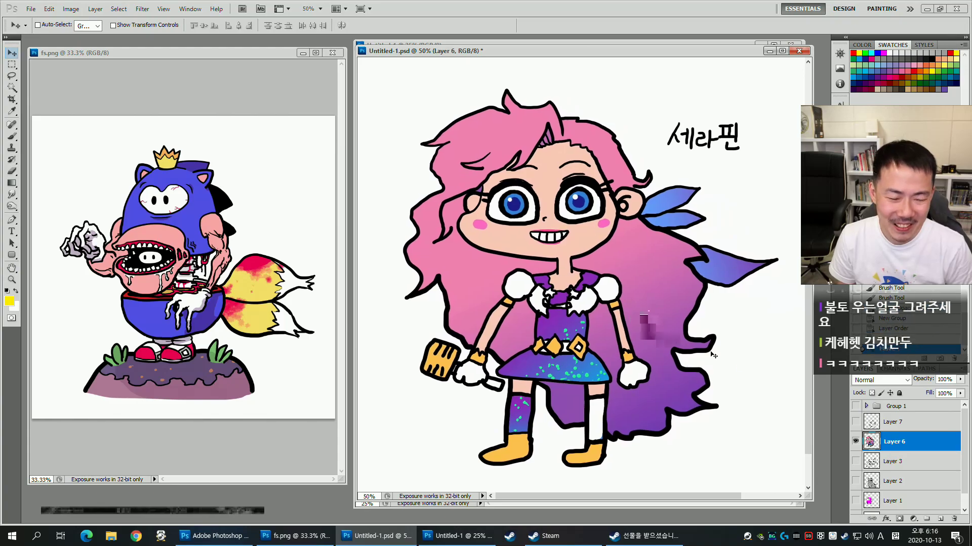
Replace Layer 6 with Layer 3 as the visible layer and move the white tattooed cat drawing up and left.
{"action": "left_click", "coordinate": [855, 441]}
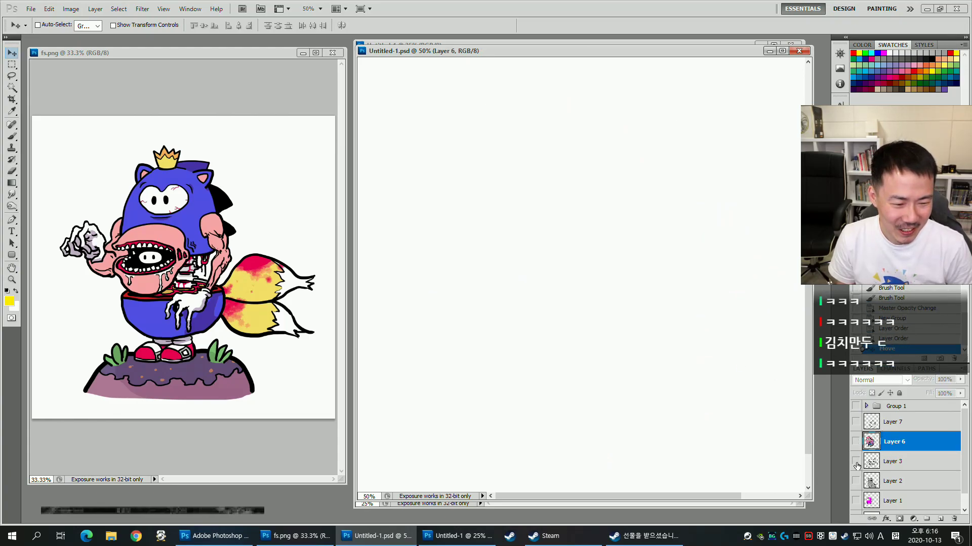
{"action": "left_click", "coordinate": [855, 461]}
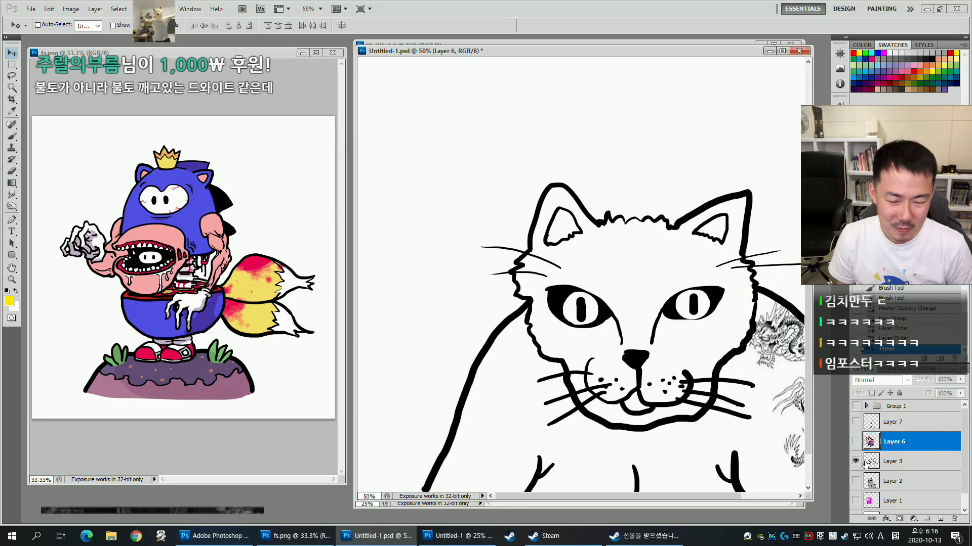
{"action": "left_click", "coordinate": [887, 463]}
{"action": "left_click_drag", "start_coordinate": [679, 383], "coordinate": [614, 329]}
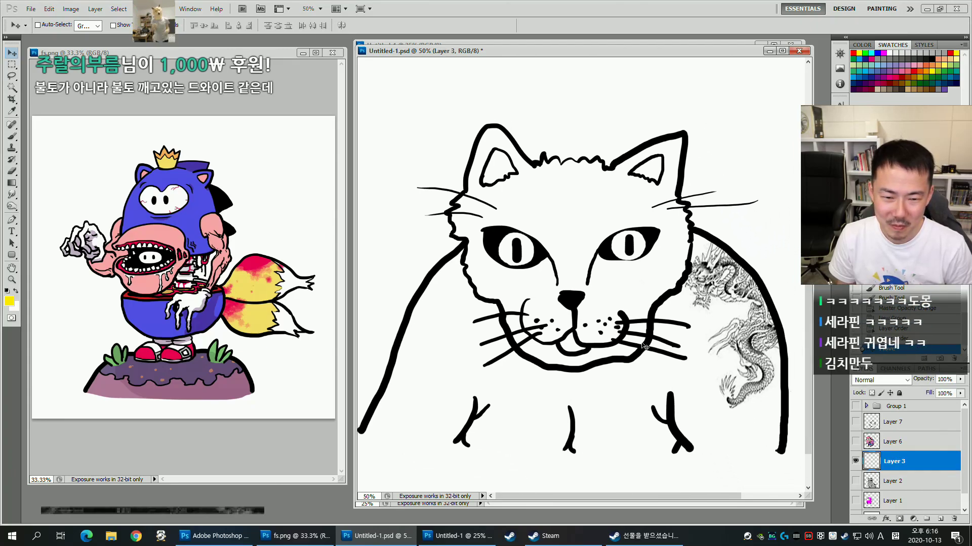
Switch the visible drawing from Layer 3 to the grey cat on Layer 2, and then to the magenta crewmate on Layer 1.
{"action": "left_click", "coordinate": [856, 462]}
{"action": "left_click", "coordinate": [856, 481]}
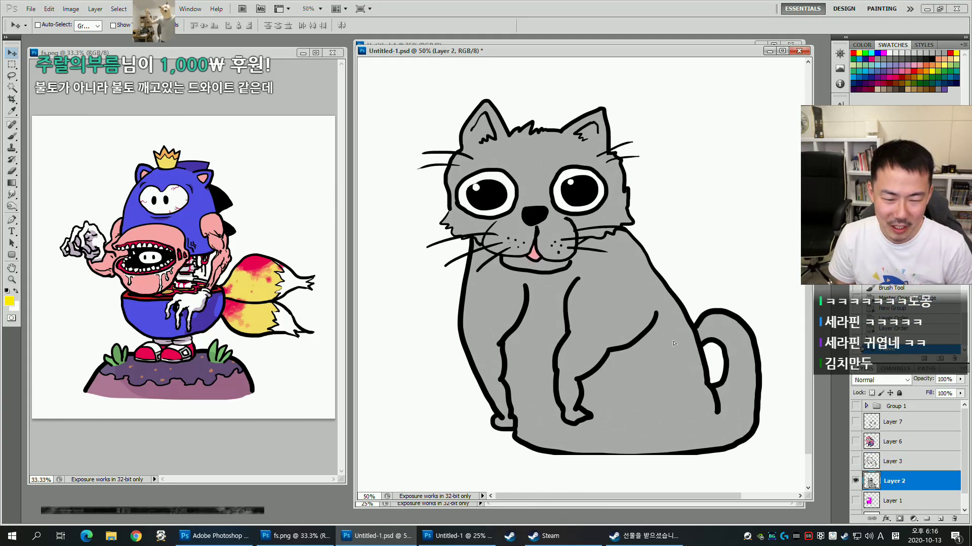
{"action": "left_click", "coordinate": [856, 481]}
{"action": "left_click", "coordinate": [856, 501]}
{"action": "left_click", "coordinate": [855, 501]}
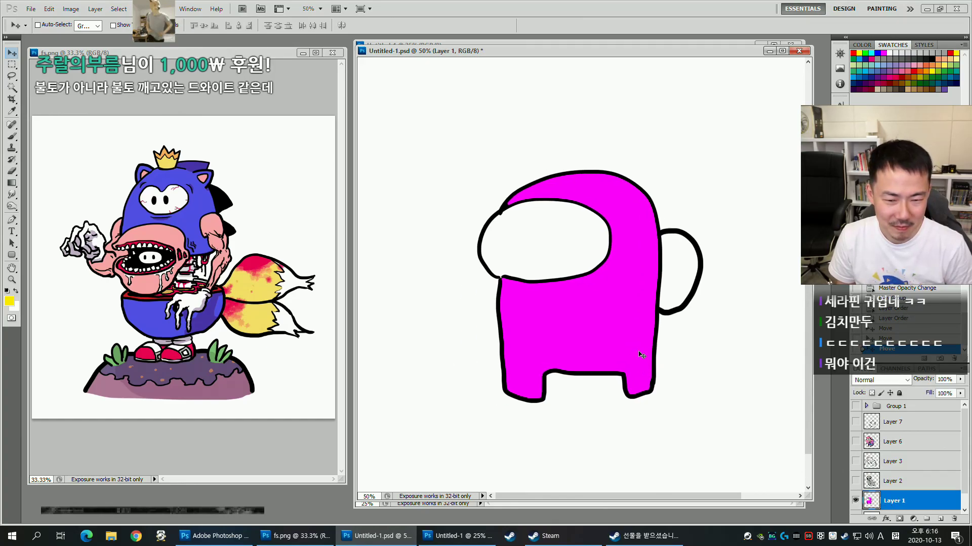
Reset the colours to the defaults and switch to the Brush with a black tip reduced to 10 px.
{"action": "key", "text": "d"}
{"action": "key", "text": "b"}
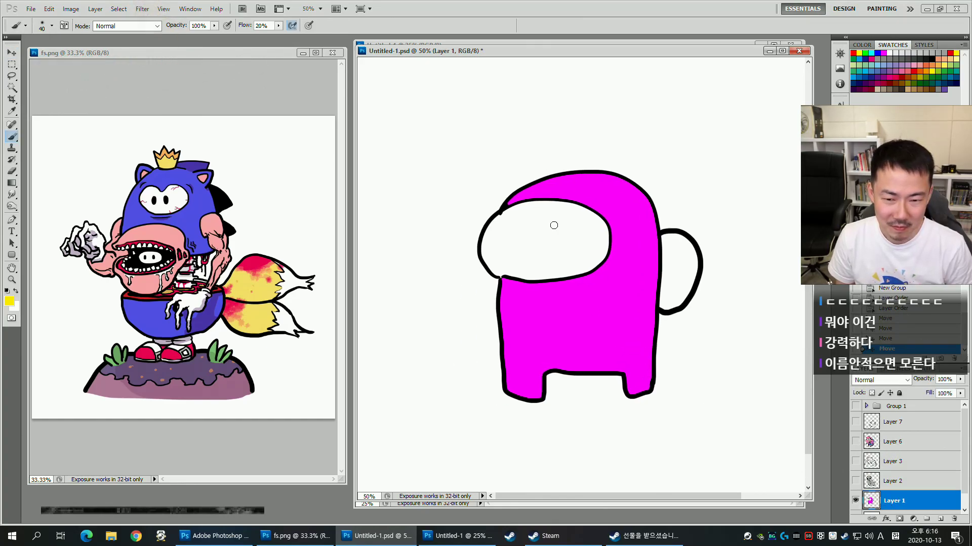
{"action": "key", "text": "bracketleft"}
{"action": "key", "text": "bracketleft"}
{"action": "key", "text": "bracketleft"}
{"action": "key", "text": "bracketleft"}
{"action": "key", "text": "bracketleft"}
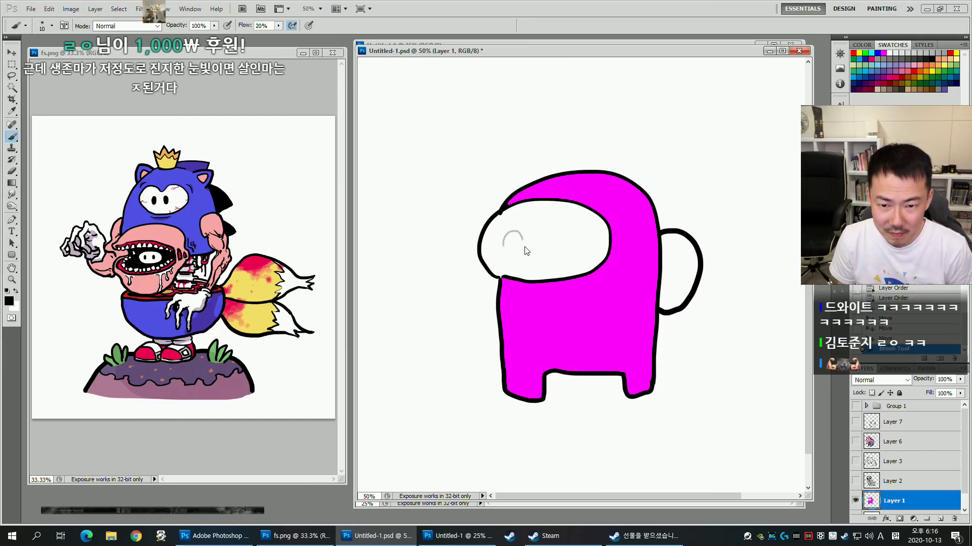
Discard the faint test curves on the magenta crewmate's visor, choose a hard brush tip and set the flow to 100%.
{"action": "key", "text": "ctrl+z"}
{"action": "left_click_drag", "start_coordinate": [509, 246], "coordinate": [534, 236]}
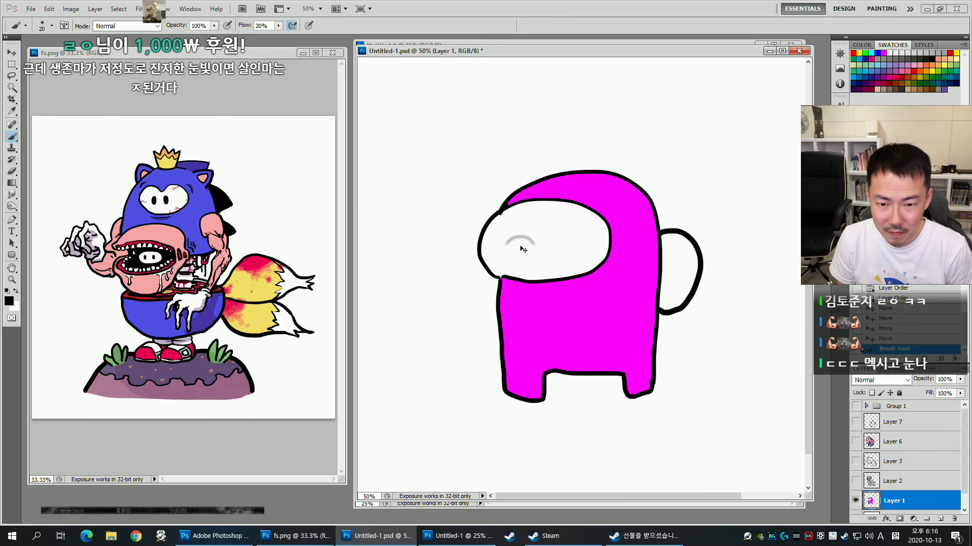
{"action": "key", "text": "ctrl+z"}
{"action": "right_click", "coordinate": [505, 240]}
{"action": "left_click", "coordinate": [588, 402]}
{"action": "mouse_move", "coordinate": [468, 252]}
{"action": "left_mouse_down"}
{"action": "mouse_move", "coordinate": [498, 236]}
{"action": "mouse_move", "coordinate": [499, 262]}
{"action": "left_mouse_up"}
{"action": "key", "text": "ctrl+z"}
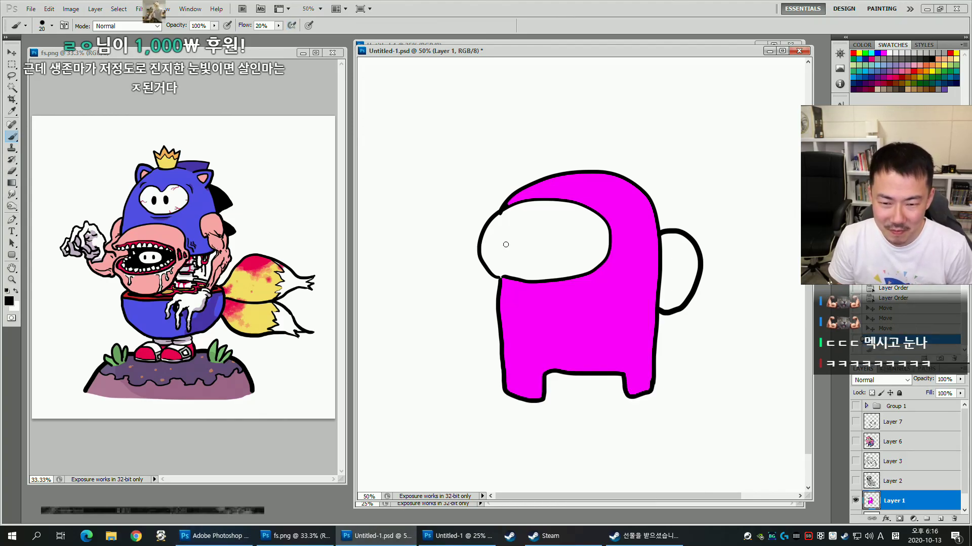
{"action": "key", "text": "ctrl+z"}
{"action": "right_click", "coordinate": [515, 247]}
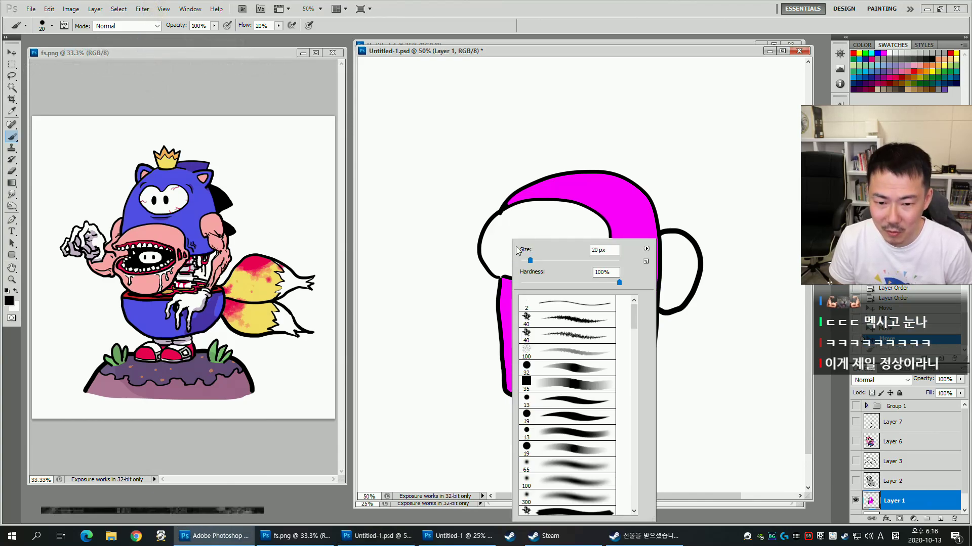
{"action": "left_click_drag", "start_coordinate": [278, 26], "coordinate": [346, 32]}
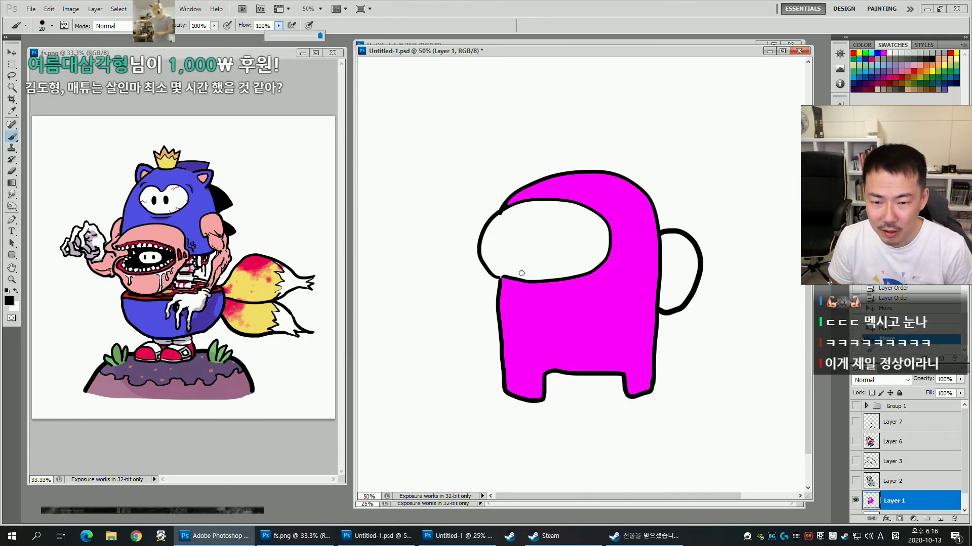
Draw one large almond-shaped eye with a solid black pupil inside the magenta crewmate's visor.
{"action": "left_click_drag", "start_coordinate": [516, 253], "coordinate": [521, 260]}
{"action": "key", "text": "ctrl+z"}
{"action": "key", "text": "bracketleft"}
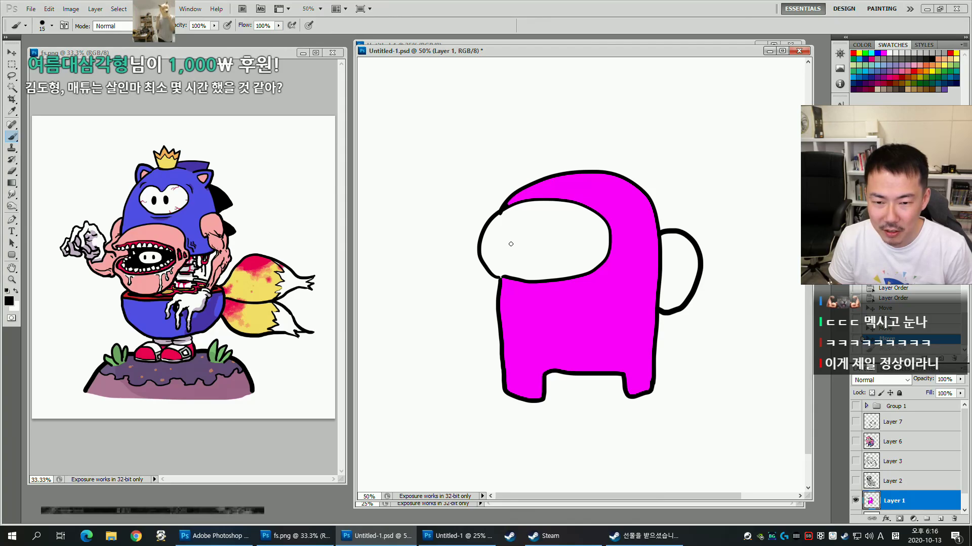
{"action": "mouse_move", "coordinate": [505, 246]}
{"action": "left_mouse_down"}
{"action": "mouse_move", "coordinate": [532, 245]}
{"action": "mouse_move", "coordinate": [552, 229]}
{"action": "mouse_move", "coordinate": [559, 240]}
{"action": "mouse_move", "coordinate": [513, 245]}
{"action": "mouse_move", "coordinate": [567, 245]}
{"action": "mouse_move", "coordinate": [542, 242]}
{"action": "left_mouse_up"}
{"action": "key", "text": "ctrl+z"}
{"action": "key", "text": "bracketright"}
{"action": "key", "text": "bracketleft"}
{"action": "key", "text": "bracketleft"}
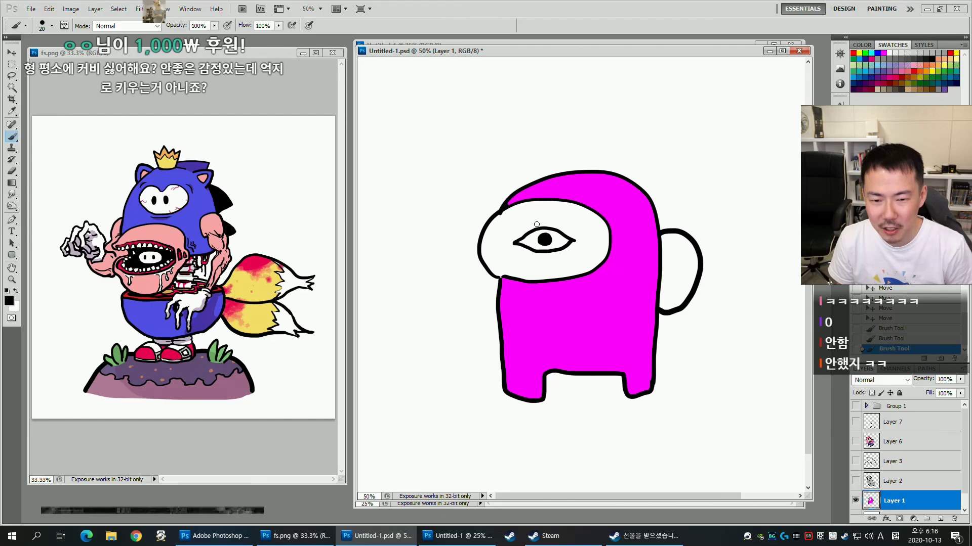
Add upright eyelashes above the magenta crewmate's eye and thin curved crease lines beneath it.
{"action": "left_click_drag", "start_coordinate": [549, 227], "coordinate": [573, 226]}
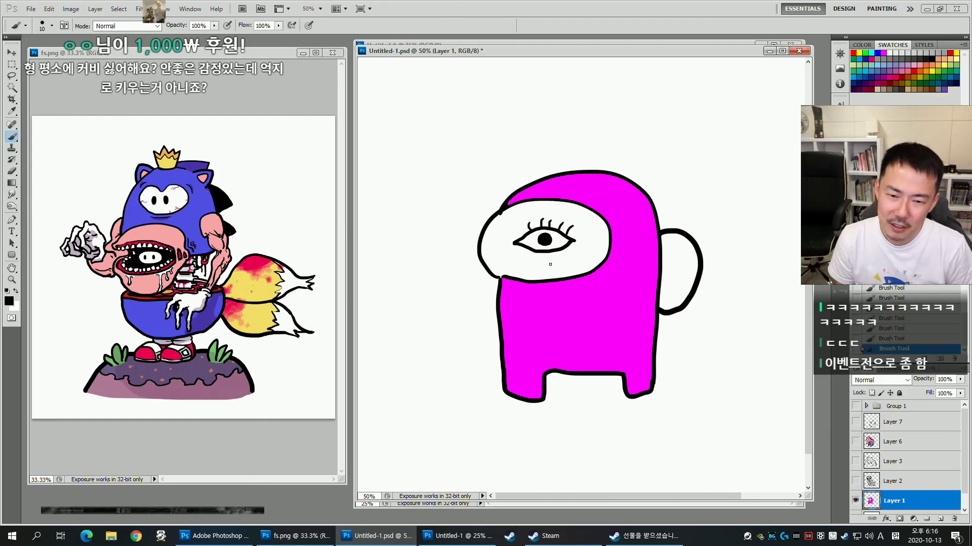
{"action": "left_click_drag", "start_coordinate": [527, 252], "coordinate": [566, 249]}
{"action": "key", "text": "ctrl+z"}
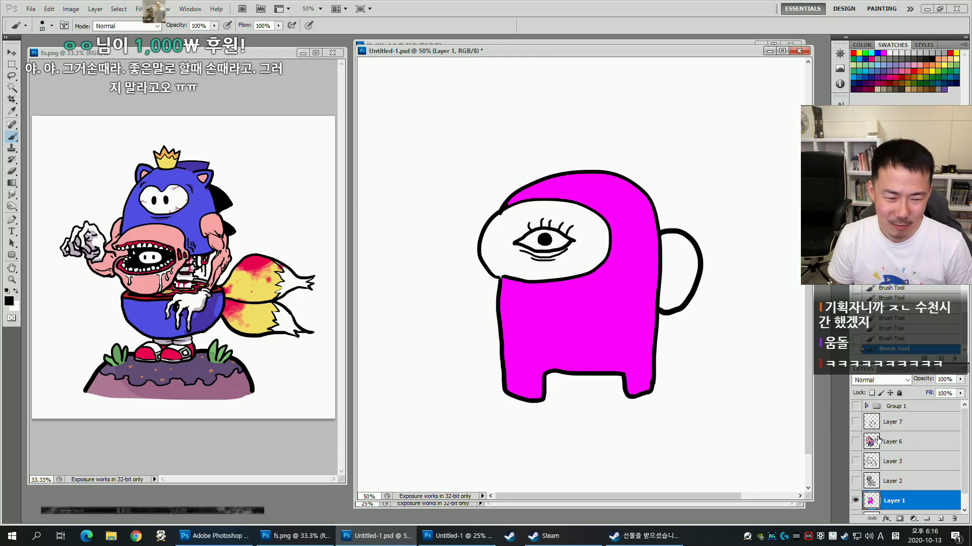
Hide Layer 1, show and select Layer 7, and move its white crewmate drawing up and left until the whole figure fits.
{"action": "key", "text": "h"}
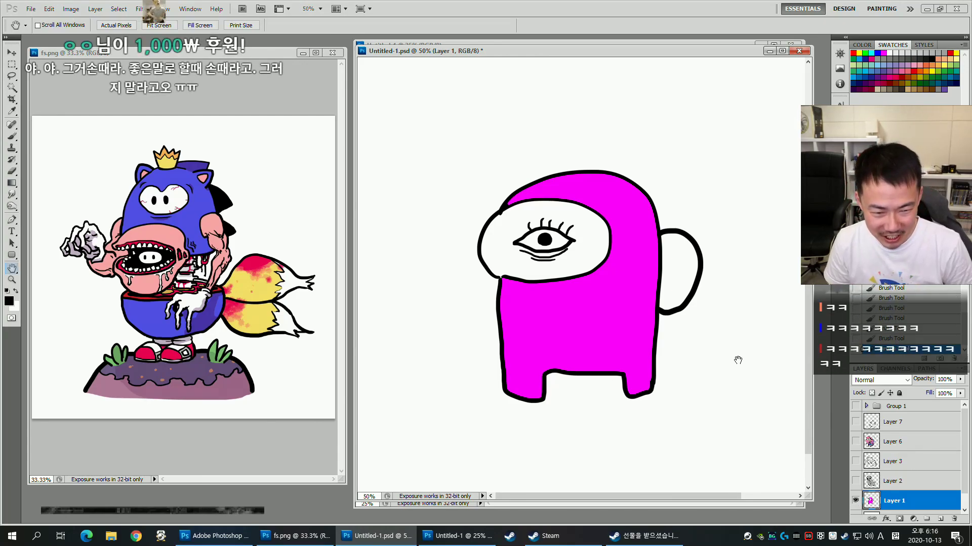
{"action": "left_click", "coordinate": [856, 501]}
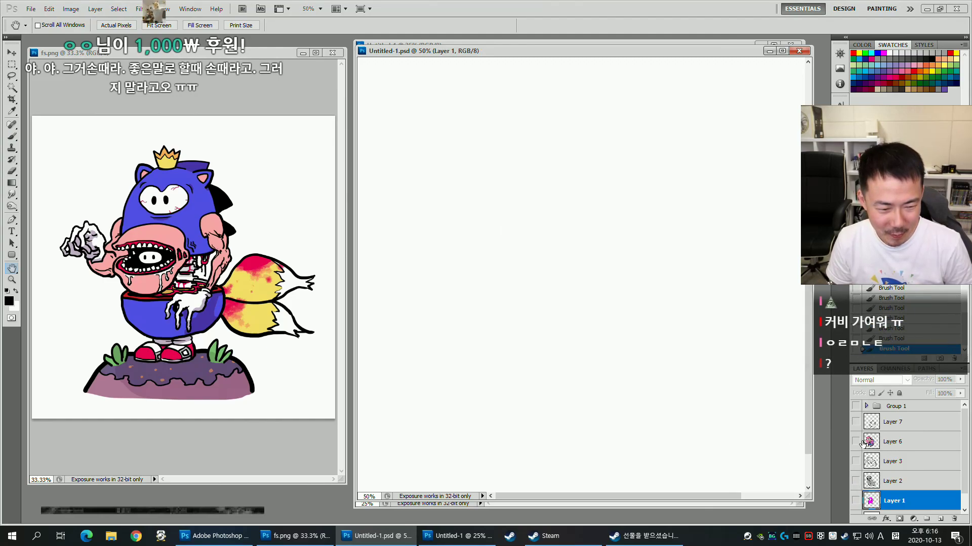
{"action": "left_click", "coordinate": [856, 421]}
{"action": "left_click", "coordinate": [855, 421]}
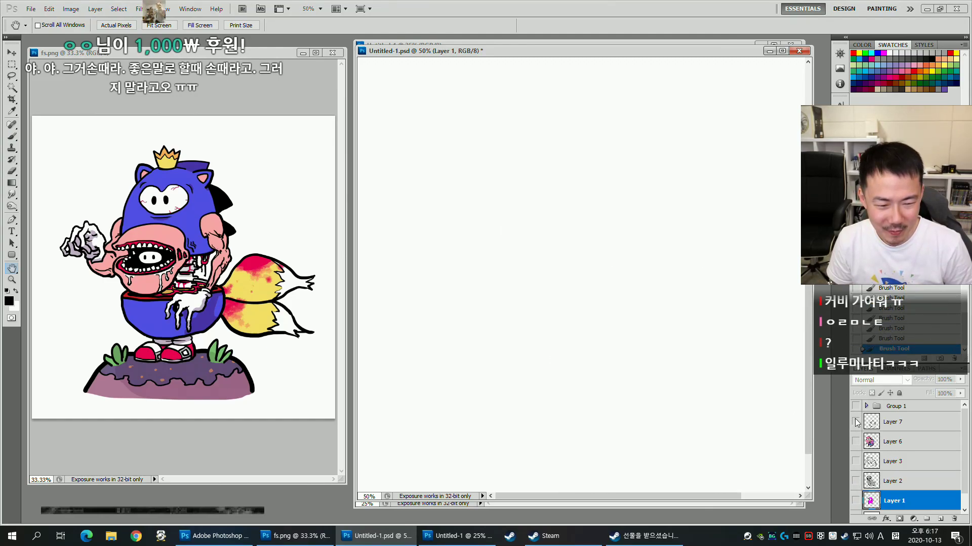
{"action": "left_click", "coordinate": [855, 422]}
{"action": "left_click", "coordinate": [893, 421]}
{"action": "key", "text": "v"}
{"action": "left_click_drag", "start_coordinate": [720, 408], "coordinate": [645, 335]}
Draw the thick black outline of a second crewmate with a visor standing behind the first one on Layer 7.
{"action": "key", "text": "b"}
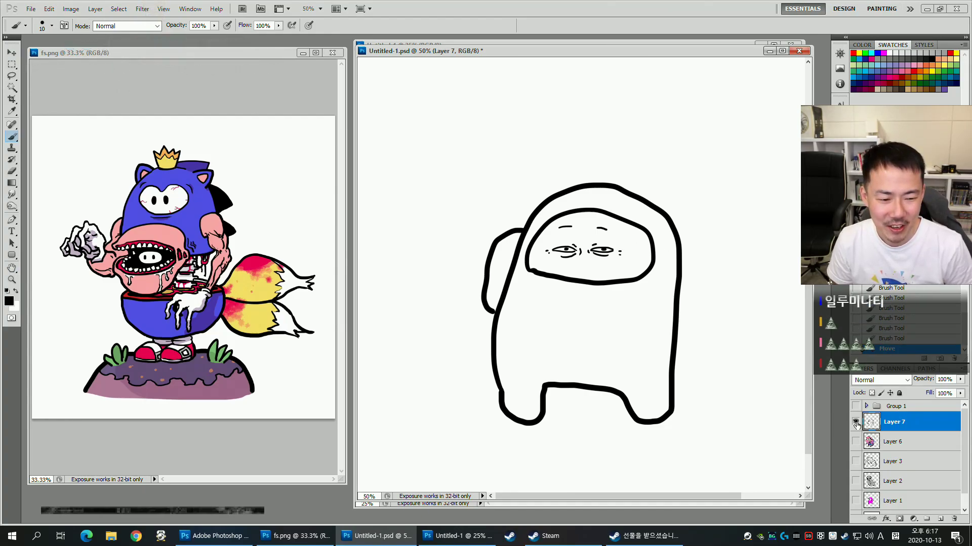
{"action": "key", "text": "space"}
{"action": "left_click_drag", "start_coordinate": [705, 382], "coordinate": [605, 380]}
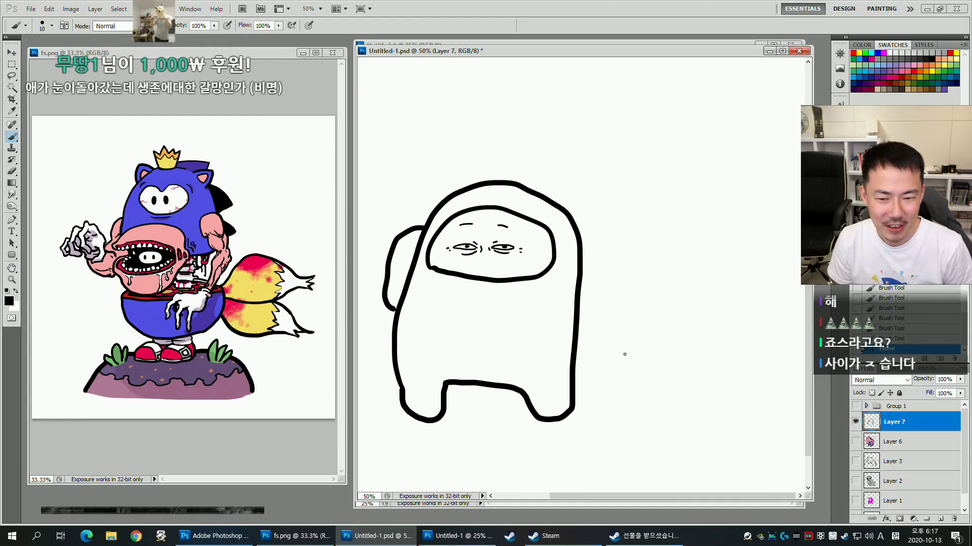
{"action": "key", "text": "bracketright"}
{"action": "key", "text": "bracketright"}
{"action": "mouse_move", "coordinate": [579, 254]}
{"action": "left_mouse_down"}
{"action": "mouse_move", "coordinate": [644, 196]}
{"action": "mouse_move", "coordinate": [747, 222]}
{"action": "mouse_move", "coordinate": [761, 291]}
{"action": "mouse_move", "coordinate": [758, 393]}
{"action": "left_mouse_up"}
{"action": "key", "text": "ctrl+z"}
{"action": "mouse_move", "coordinate": [556, 205]}
{"action": "left_mouse_down"}
{"action": "mouse_move", "coordinate": [689, 227]}
{"action": "mouse_move", "coordinate": [697, 321]}
{"action": "mouse_move", "coordinate": [685, 414]}
{"action": "mouse_move", "coordinate": [648, 396]}
{"action": "mouse_move", "coordinate": [586, 398]}
{"action": "mouse_move", "coordinate": [565, 417]}
{"action": "left_mouse_up"}
{"action": "mouse_move", "coordinate": [571, 221]}
{"action": "left_mouse_down"}
{"action": "mouse_move", "coordinate": [635, 220]}
{"action": "mouse_move", "coordinate": [677, 258]}
{"action": "mouse_move", "coordinate": [672, 291]}
{"action": "mouse_move", "coordinate": [581, 289]}
{"action": "left_mouse_up"}
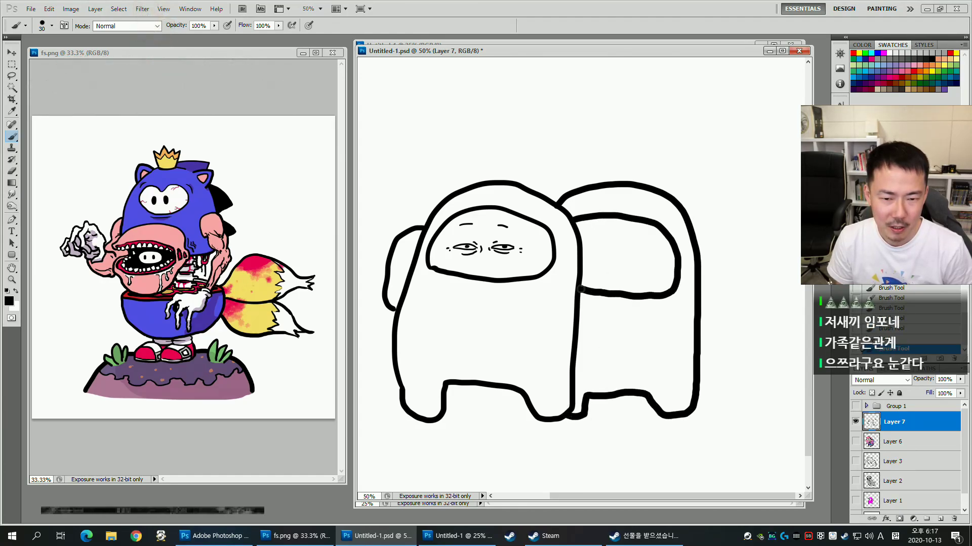
Draw two narrow side-glancing eyes with creases below them in the second crewmate's visor, using a thin 8 px brush.
{"action": "key", "text": "bracketleft"}
{"action": "key", "text": "bracketleft"}
{"action": "left_click_drag", "start_coordinate": [609, 254], "coordinate": [589, 250]}
{"action": "key", "text": "ctrl+z"}
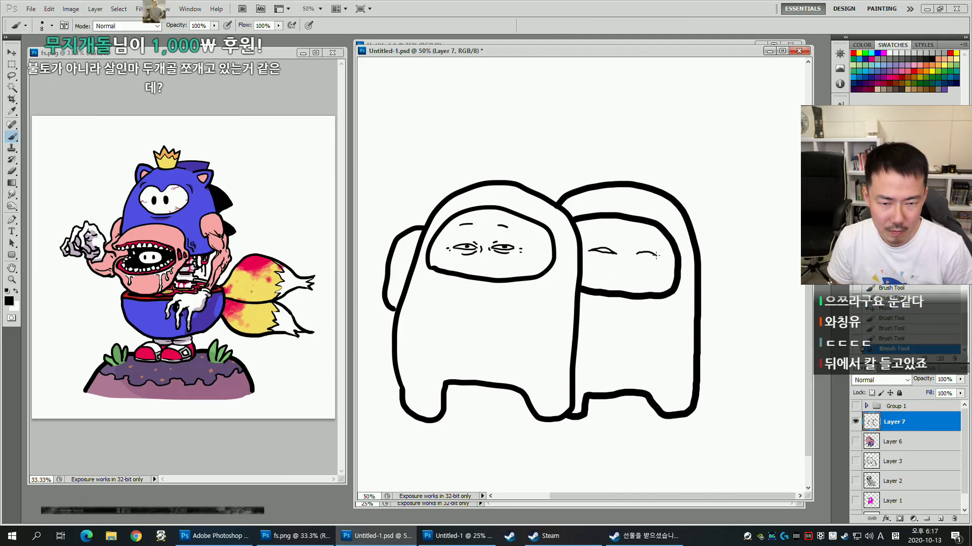
{"action": "left_click", "coordinate": [602, 249]}
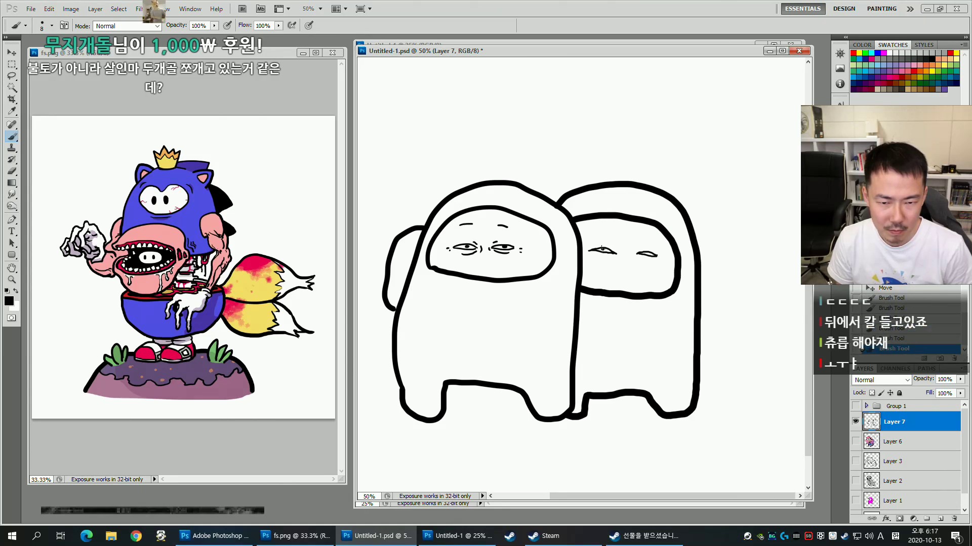
{"action": "key", "text": "ctrl+z"}
{"action": "left_click", "coordinate": [600, 250]}
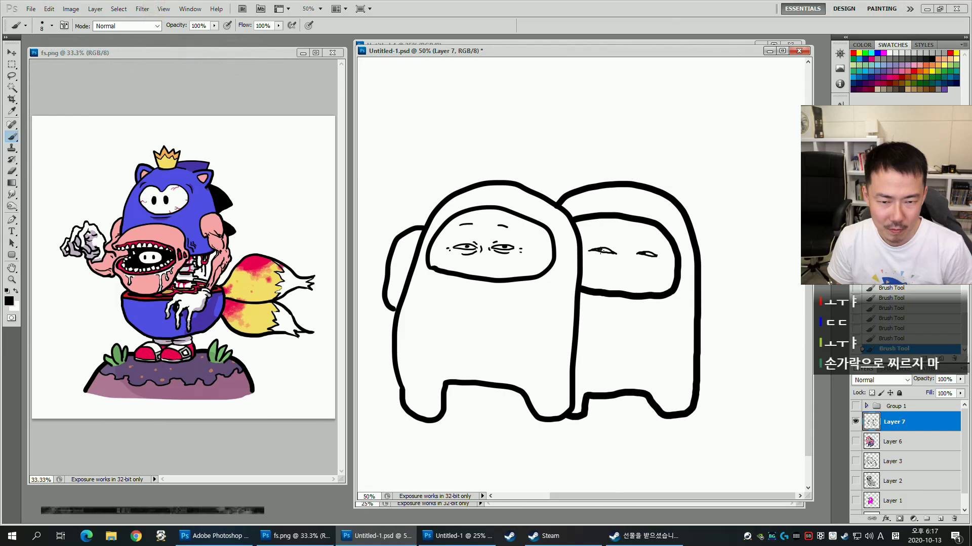
{"action": "left_click_drag", "start_coordinate": [597, 255], "coordinate": [613, 257]}
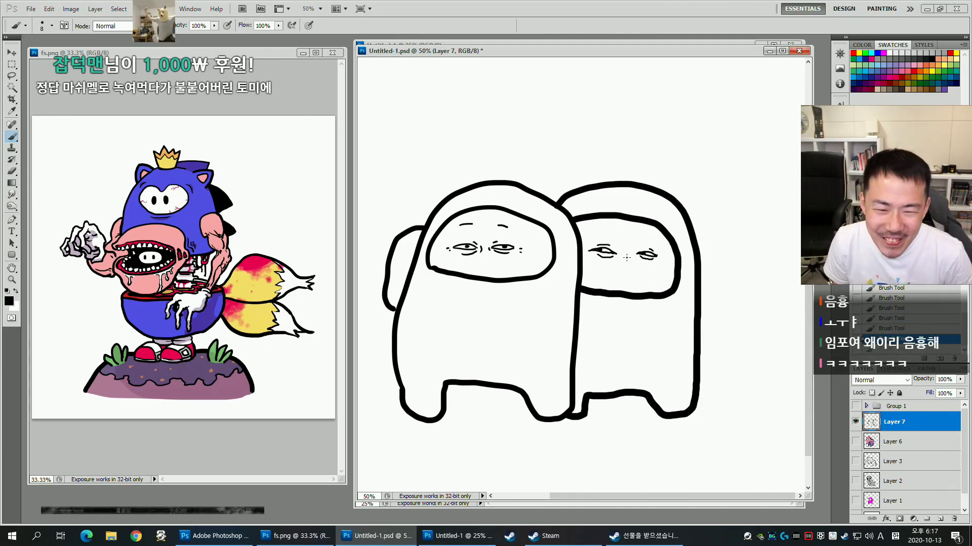
Add two short nose lines between the second crewmate's eyes and a slanted eyebrow above each eye.
{"action": "left_click_drag", "start_coordinate": [622, 253], "coordinate": [621, 258]}
{"action": "left_click_drag", "start_coordinate": [631, 253], "coordinate": [630, 258]}
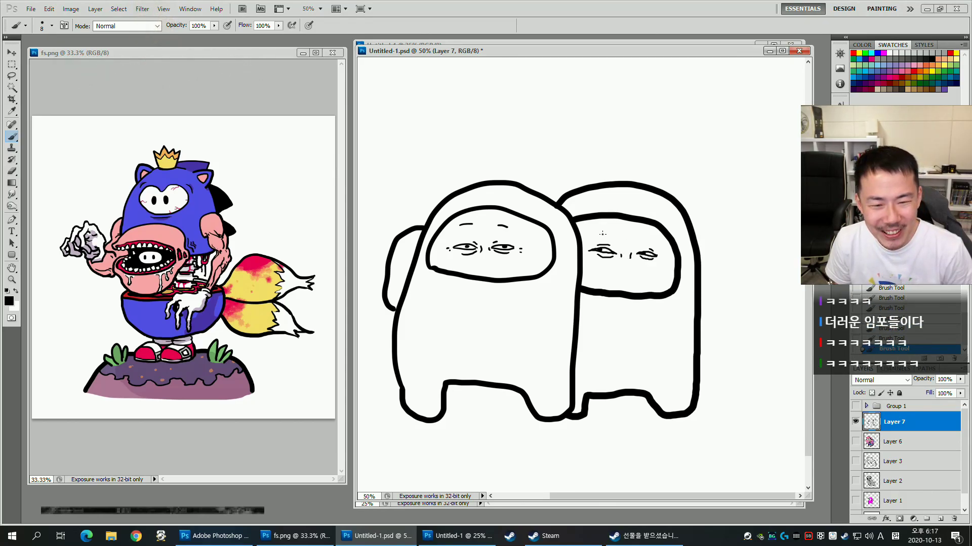
{"action": "left_click_drag", "start_coordinate": [615, 232], "coordinate": [651, 240]}
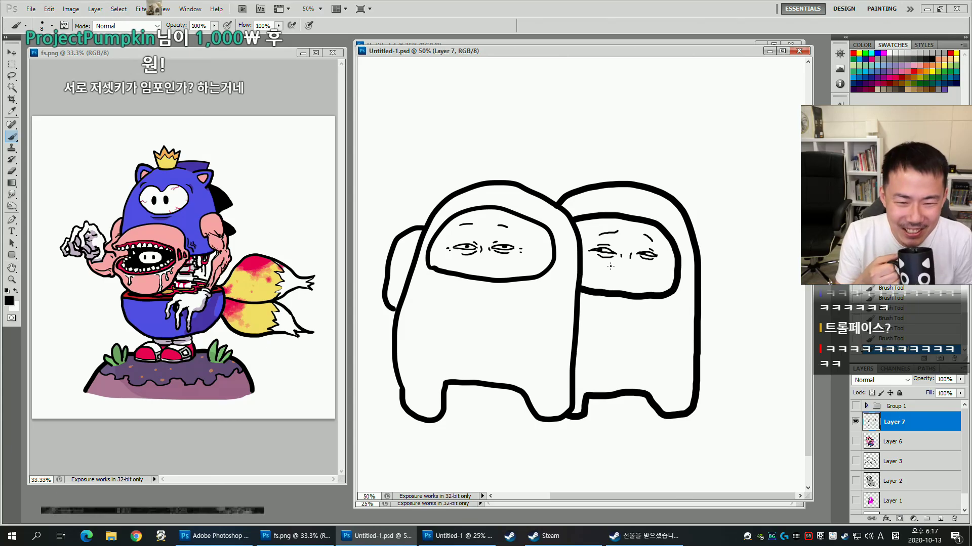
{"action": "left_click", "coordinate": [598, 250]}
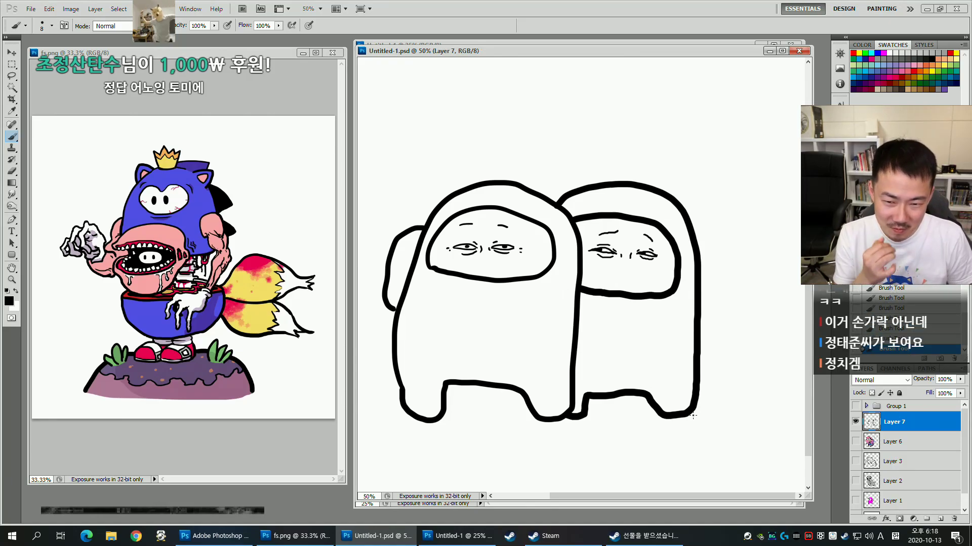
Hide Layer 7, show and expand Group 1 with the black-haired girl, and select Layer 10 inside it.
{"action": "left_click", "coordinate": [855, 421]}
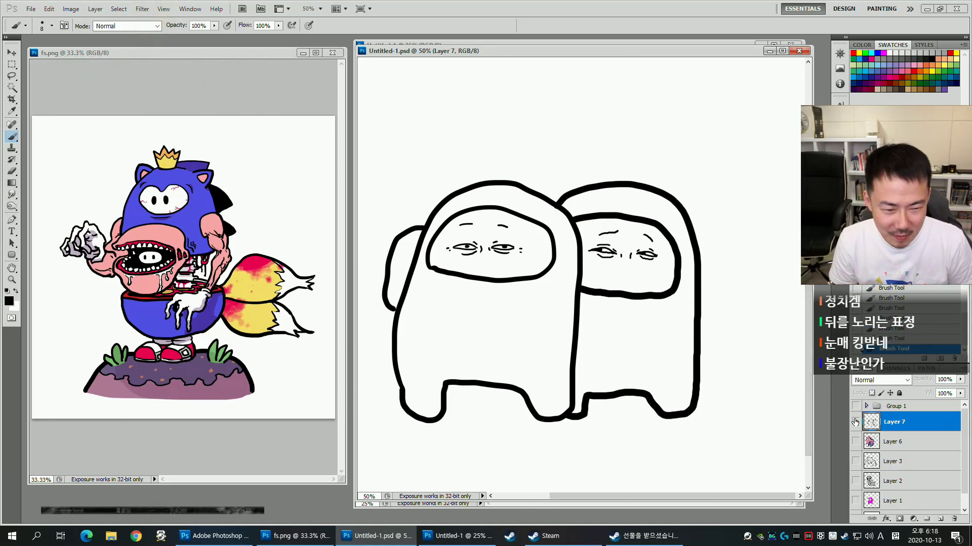
{"action": "left_click", "coordinate": [855, 406]}
{"action": "left_click_drag", "start_coordinate": [650, 369], "coordinate": [656, 370]}
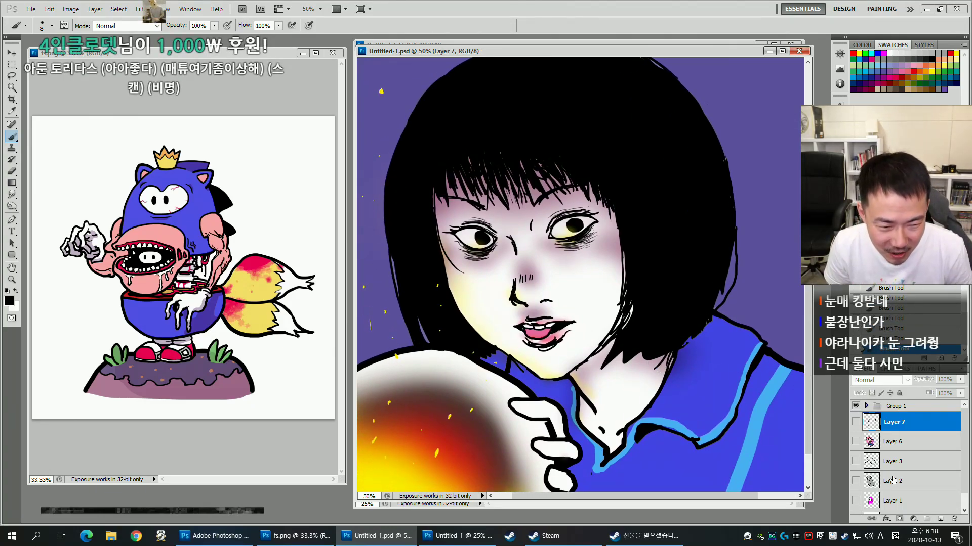
{"action": "left_click", "coordinate": [865, 408]}
{"action": "left_click", "coordinate": [900, 424]}
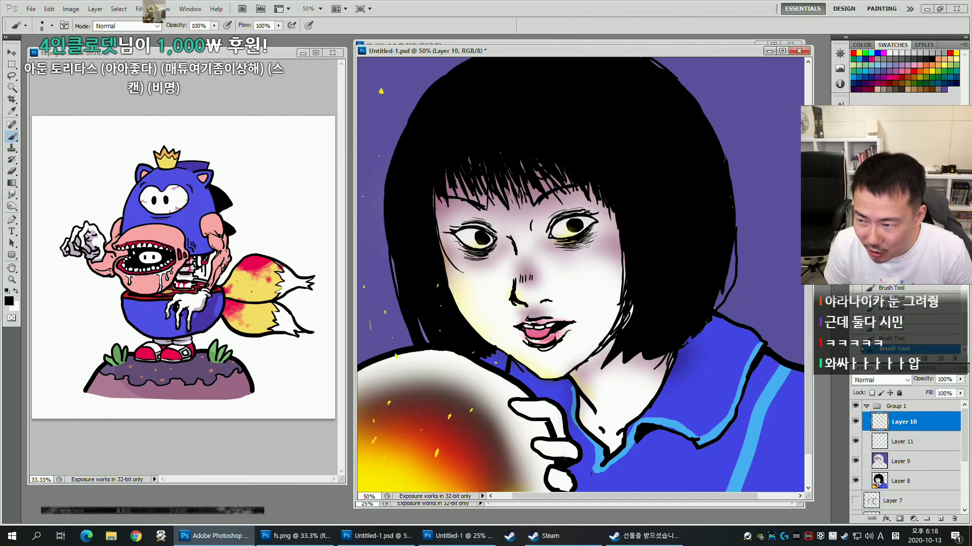
Try a small white stroke on the girl's lower lip and sample the lip's pink as the brush colour.
{"action": "key", "text": "x"}
{"action": "left_click_drag", "start_coordinate": [527, 334], "coordinate": [535, 336]}
{"action": "key", "text": "ctrl+z"}
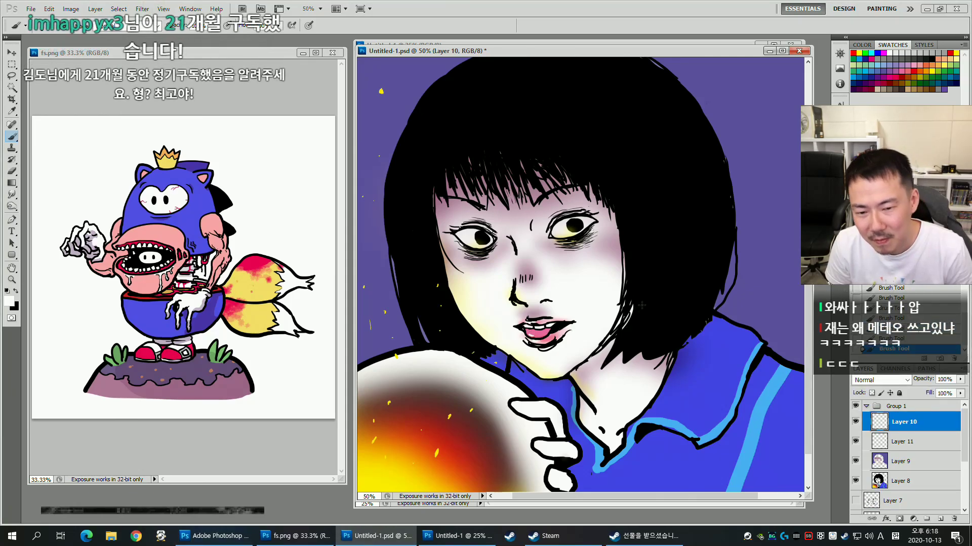
{"action": "left_click", "coordinate": [542, 332], "text": "alt"}
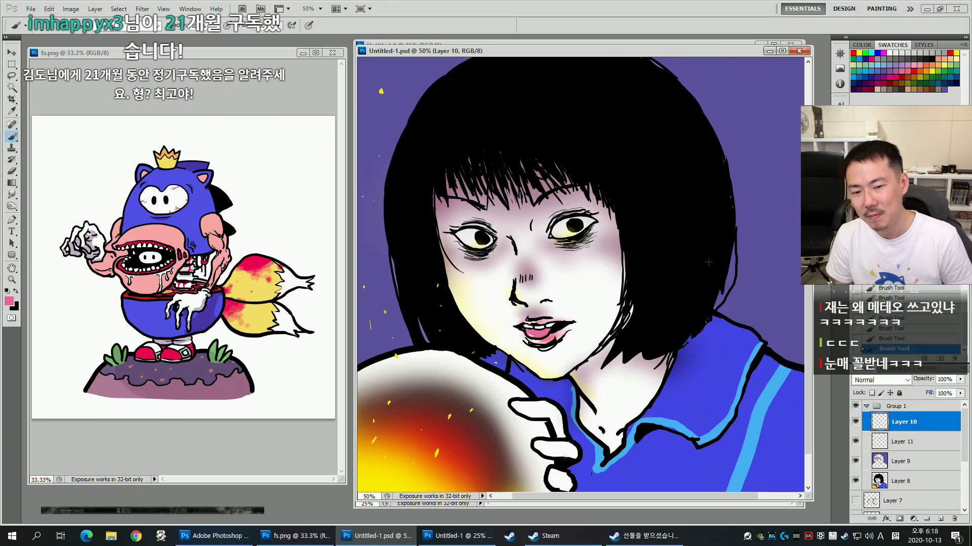
{"action": "key", "text": "h"}
{"action": "key", "text": "b"}
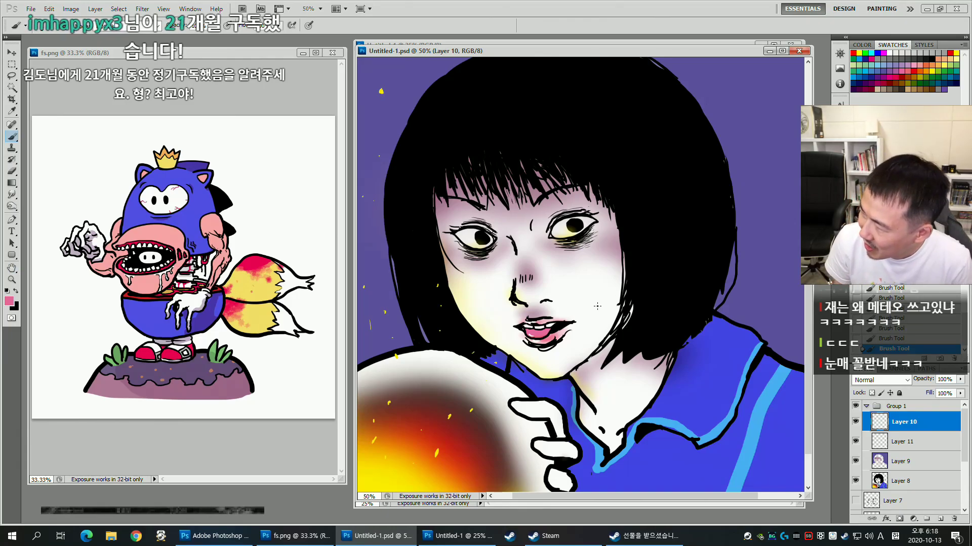
{"action": "left_click_drag", "start_coordinate": [595, 299], "coordinate": [594, 309]}
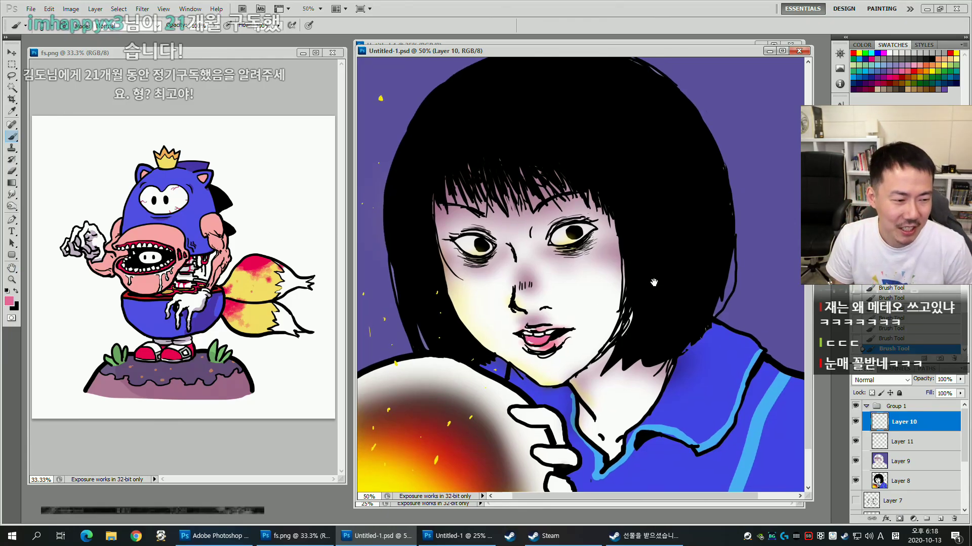
{"action": "left_click_drag", "start_coordinate": [656, 289], "coordinate": [667, 279]}
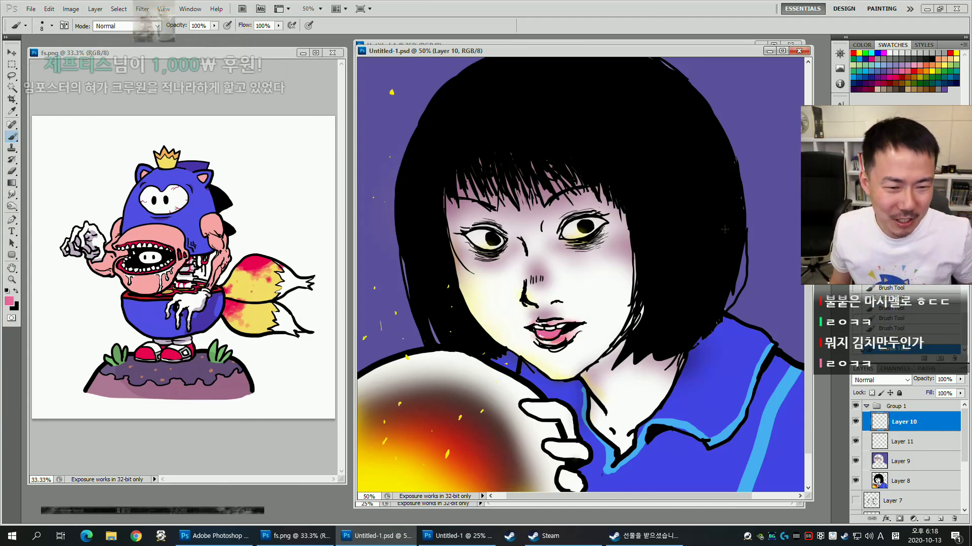
{"action": "key", "text": "space"}
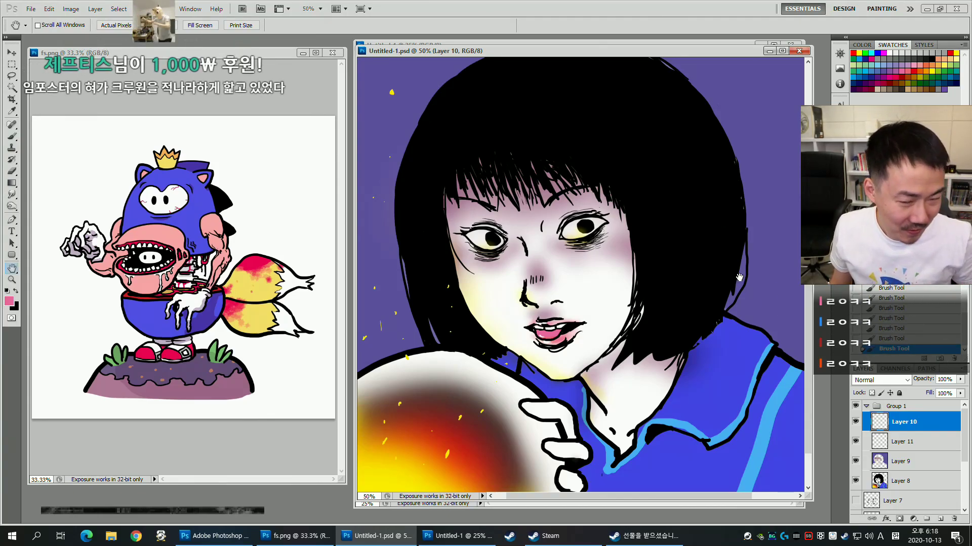
Collapse and hide Group 1, add a new empty layer above it, and switch to the Brush.
{"action": "left_click", "coordinate": [864, 407]}
{"action": "left_click", "coordinate": [855, 407]}
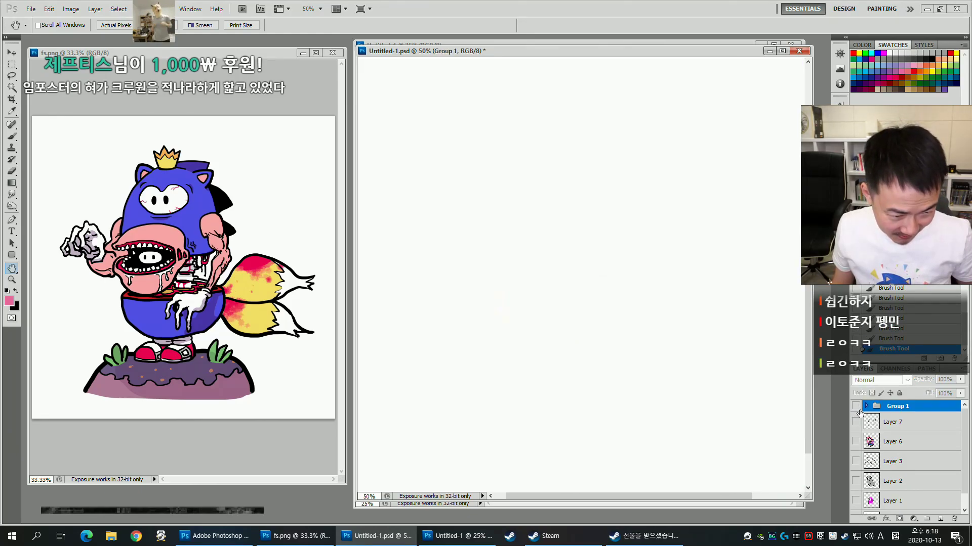
{"action": "left_click", "coordinate": [939, 518]}
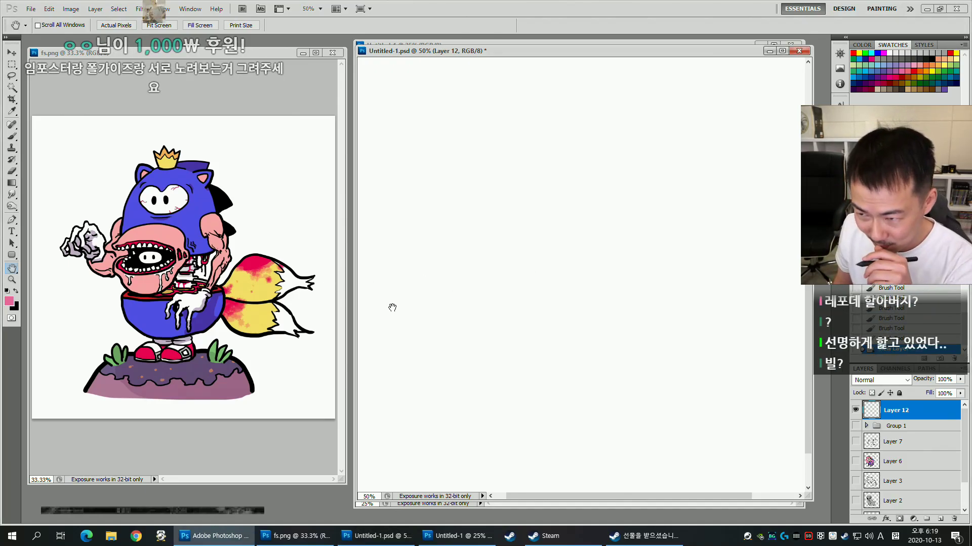
{"action": "key", "text": "b"}
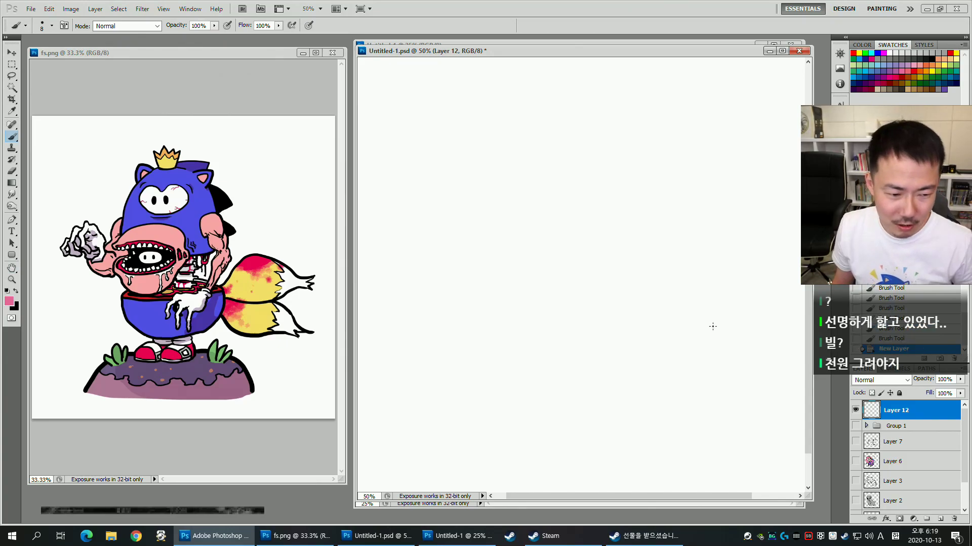
Enlarge the brush to 30 px and paint the right-hand figure's arched head and body outline in black.
{"action": "key", "text": "bracketright"}
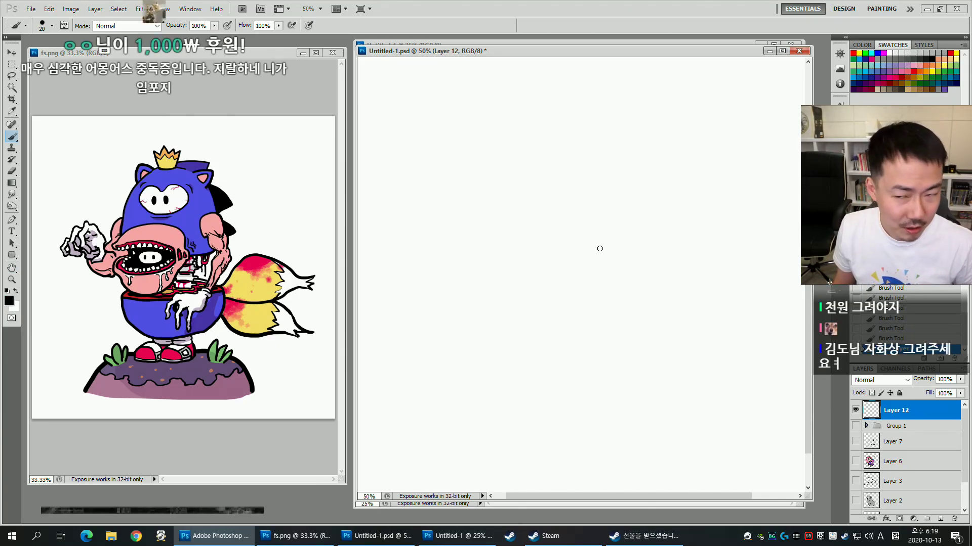
{"action": "key", "text": "bracketright"}
{"action": "mouse_move", "coordinate": [600, 369]}
{"action": "left_mouse_down"}
{"action": "mouse_move", "coordinate": [591, 308]}
{"action": "mouse_move", "coordinate": [613, 208]}
{"action": "mouse_move", "coordinate": [671, 185]}
{"action": "mouse_move", "coordinate": [727, 216]}
{"action": "left_mouse_up"}
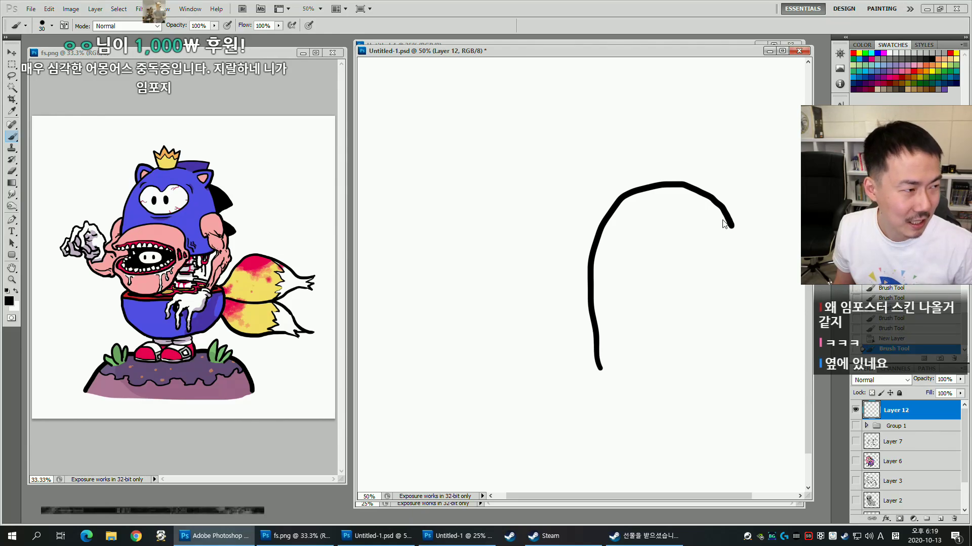
{"action": "key", "text": "ctrl+z"}
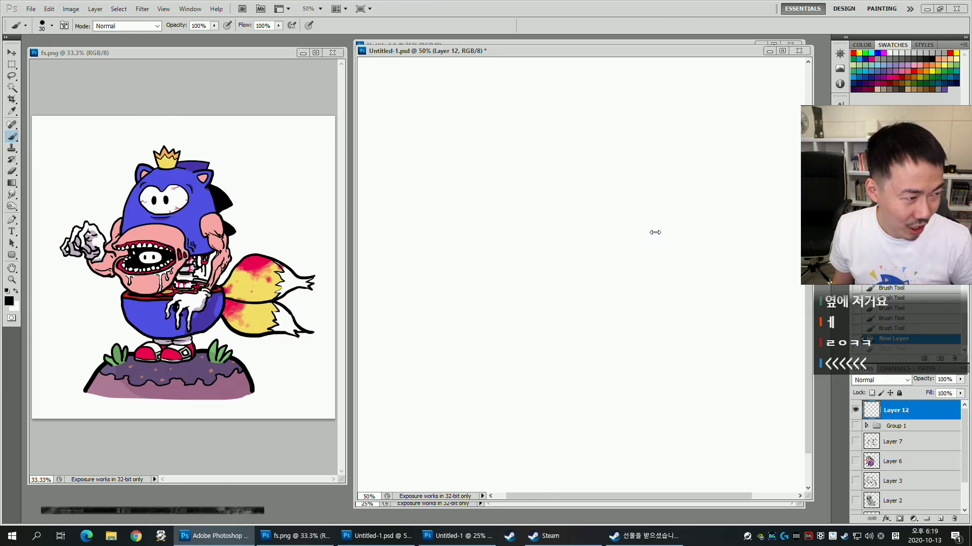
{"action": "mouse_move", "coordinate": [629, 377]}
{"action": "left_mouse_down"}
{"action": "mouse_move", "coordinate": [611, 329]}
{"action": "mouse_move", "coordinate": [605, 219]}
{"action": "mouse_move", "coordinate": [658, 159]}
{"action": "mouse_move", "coordinate": [786, 202]}
{"action": "left_mouse_up"}
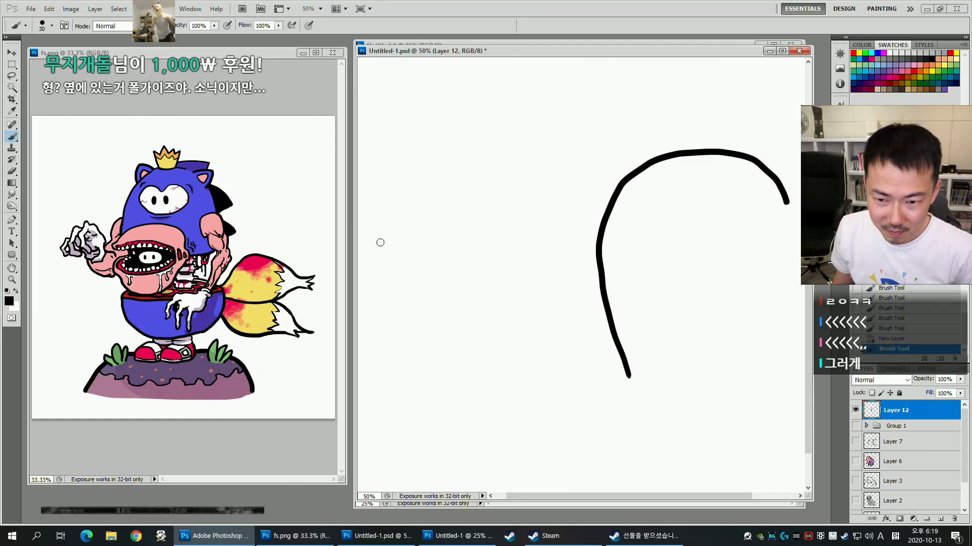
Paint the facing crewmate on the left with an arched body, oval visor, extended back line and backpack curve.
{"action": "mouse_move", "coordinate": [390, 329]}
{"action": "left_mouse_down"}
{"action": "mouse_move", "coordinate": [448, 199]}
{"action": "mouse_move", "coordinate": [542, 189]}
{"action": "mouse_move", "coordinate": [577, 223]}
{"action": "left_mouse_up"}
{"action": "key", "text": "ctrl+z"}
{"action": "mouse_move", "coordinate": [387, 228]}
{"action": "left_mouse_down"}
{"action": "mouse_move", "coordinate": [463, 153]}
{"action": "mouse_move", "coordinate": [562, 180]}
{"action": "mouse_move", "coordinate": [584, 240]}
{"action": "mouse_move", "coordinate": [547, 388]}
{"action": "left_mouse_up"}
{"action": "mouse_move", "coordinate": [582, 230]}
{"action": "left_mouse_down"}
{"action": "mouse_move", "coordinate": [485, 223]}
{"action": "mouse_move", "coordinate": [483, 271]}
{"action": "mouse_move", "coordinate": [523, 299]}
{"action": "mouse_move", "coordinate": [566, 305]}
{"action": "left_mouse_up"}
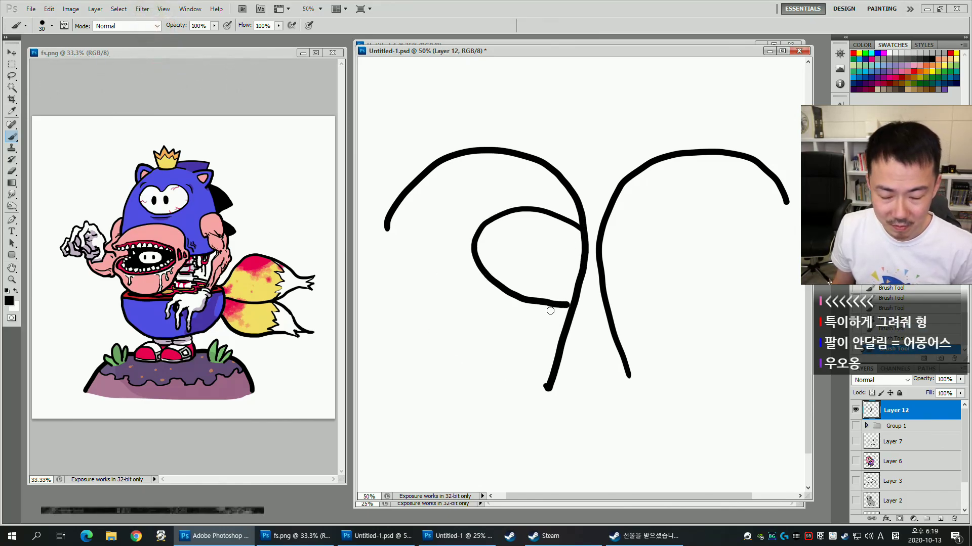
{"action": "left_click_drag", "start_coordinate": [384, 225], "coordinate": [361, 298]}
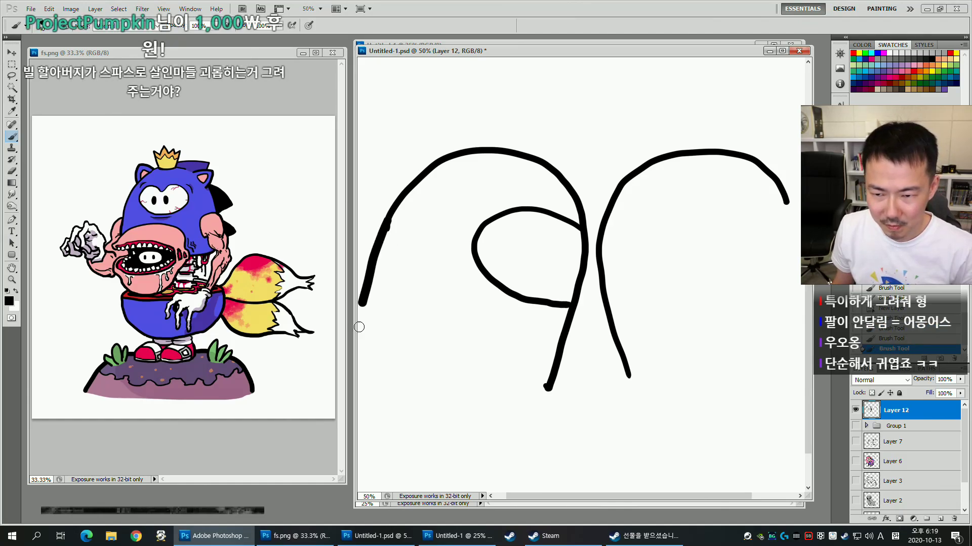
{"action": "key", "text": "ctrl+z"}
{"action": "left_click_drag", "start_coordinate": [384, 226], "coordinate": [360, 306]}
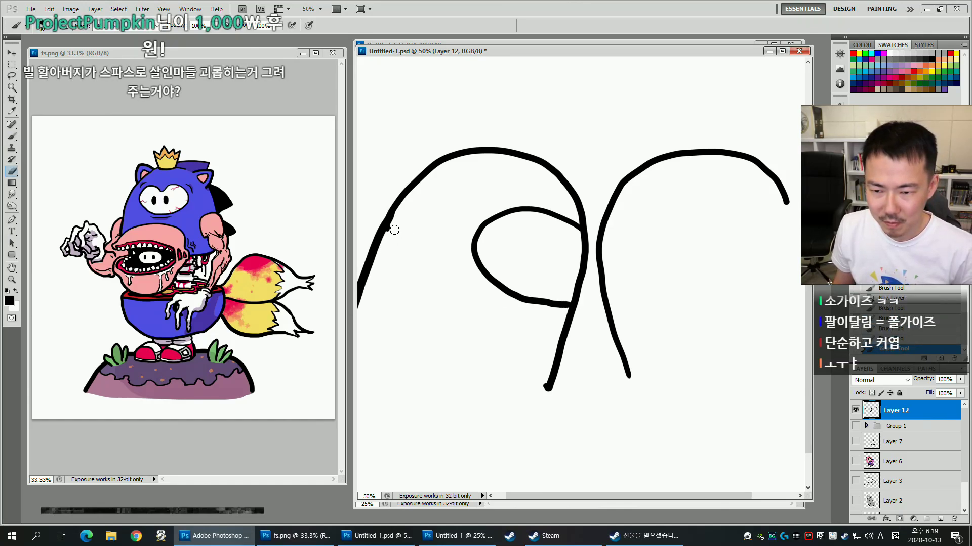
{"action": "left_click_drag", "start_coordinate": [400, 198], "coordinate": [345, 219]}
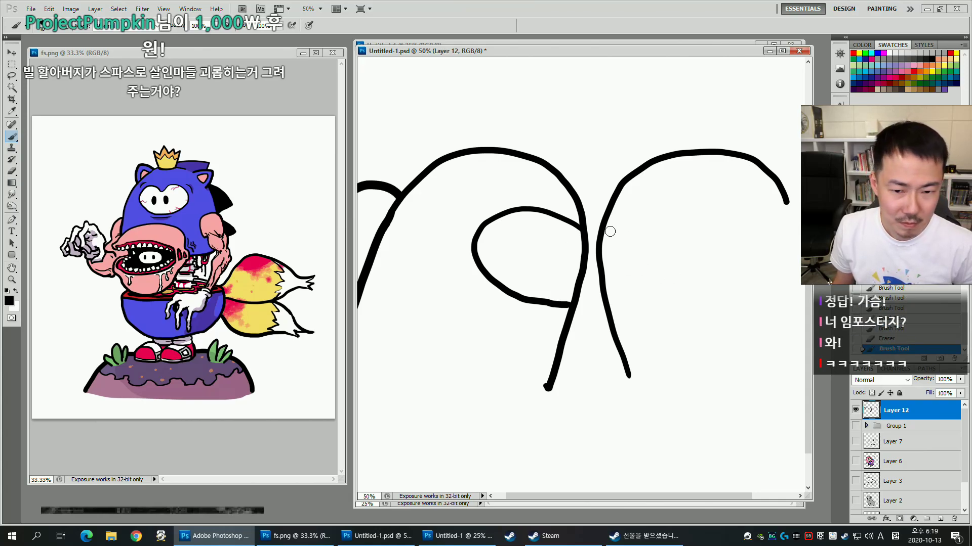
Paint a rounded face outline on the right-hand figure and add its back and arm lines.
{"action": "left_click_drag", "start_coordinate": [610, 222], "coordinate": [708, 256]}
{"action": "key", "text": "ctrl+z"}
{"action": "mouse_move", "coordinate": [612, 215]}
{"action": "left_mouse_down"}
{"action": "mouse_move", "coordinate": [708, 273]}
{"action": "mouse_move", "coordinate": [671, 326]}
{"action": "mouse_move", "coordinate": [615, 334]}
{"action": "left_mouse_up"}
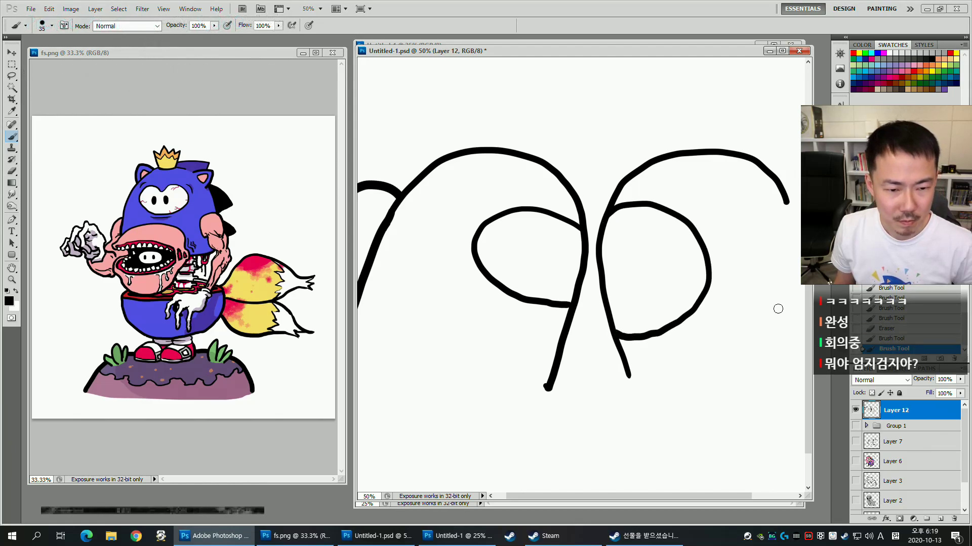
{"action": "mouse_move", "coordinate": [764, 261]}
{"action": "left_mouse_down"}
{"action": "mouse_move", "coordinate": [793, 260]}
{"action": "mouse_move", "coordinate": [804, 290]}
{"action": "left_mouse_up"}
{"action": "key", "text": "ctrl+z"}
{"action": "left_click_drag", "start_coordinate": [749, 305], "coordinate": [774, 358]}
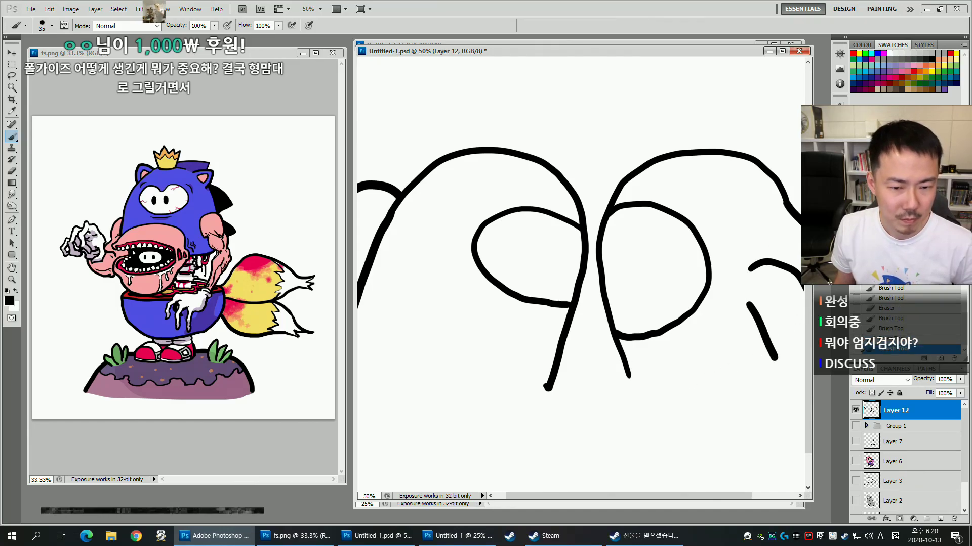
Enlarge the brush to 60 px and paint a short vertical pupil inside the right-hand figure's face.
{"action": "key", "text": "bracketright"}
{"action": "key", "text": "bracketright"}
{"action": "left_click", "coordinate": [636, 247]}
{"action": "left_click_drag", "start_coordinate": [636, 247], "coordinate": [641, 274]}
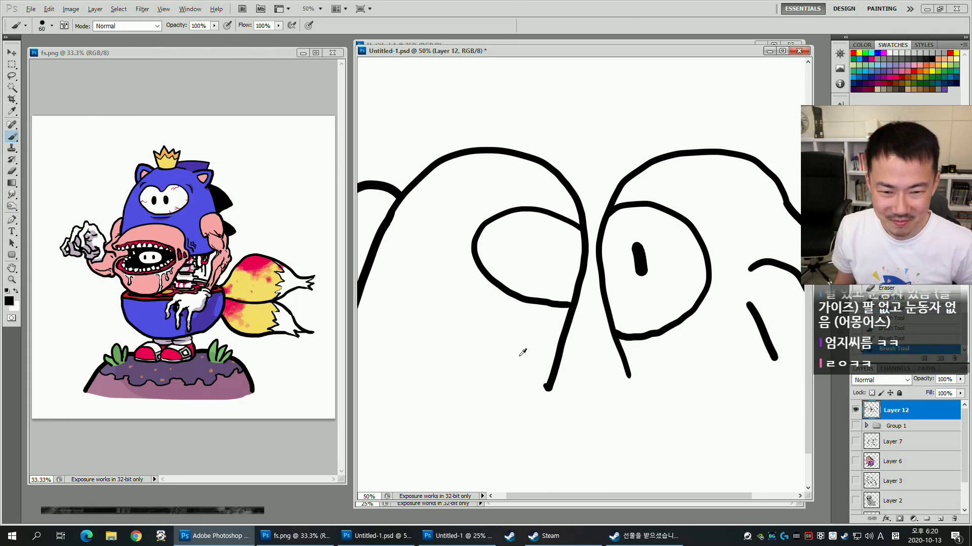
Reduce the brush to 25 px and draw a spiky zigzag burst above and between the two heads.
{"action": "key", "text": "bracketleft"}
{"action": "mouse_move", "coordinate": [512, 147]}
{"action": "left_mouse_down"}
{"action": "mouse_move", "coordinate": [513, 107]}
{"action": "mouse_move", "coordinate": [570, 117]}
{"action": "mouse_move", "coordinate": [633, 106]}
{"action": "left_mouse_up"}
{"action": "key", "text": "ctrl+z"}
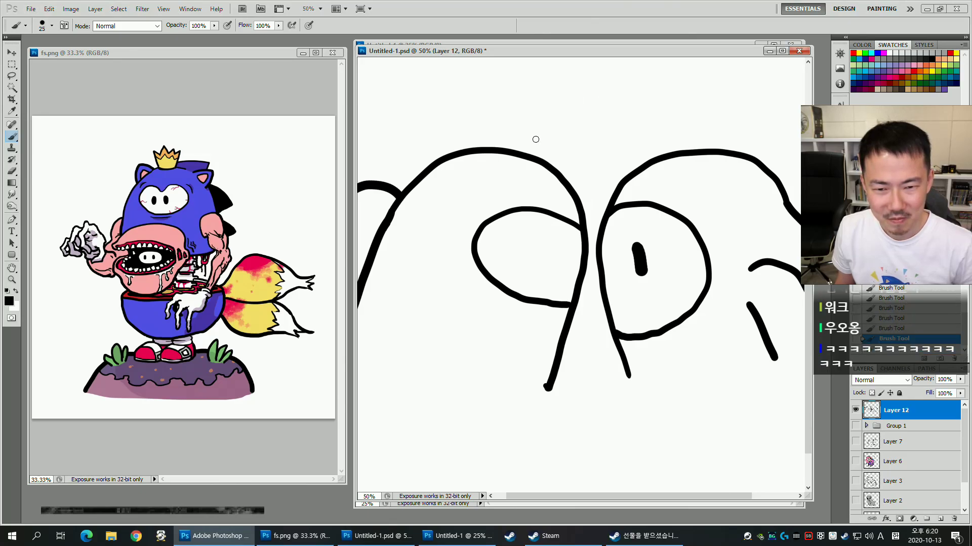
{"action": "mouse_move", "coordinate": [591, 101]}
{"action": "left_mouse_down"}
{"action": "mouse_move", "coordinate": [625, 85]}
{"action": "mouse_move", "coordinate": [645, 94]}
{"action": "mouse_move", "coordinate": [657, 143]}
{"action": "left_mouse_up"}
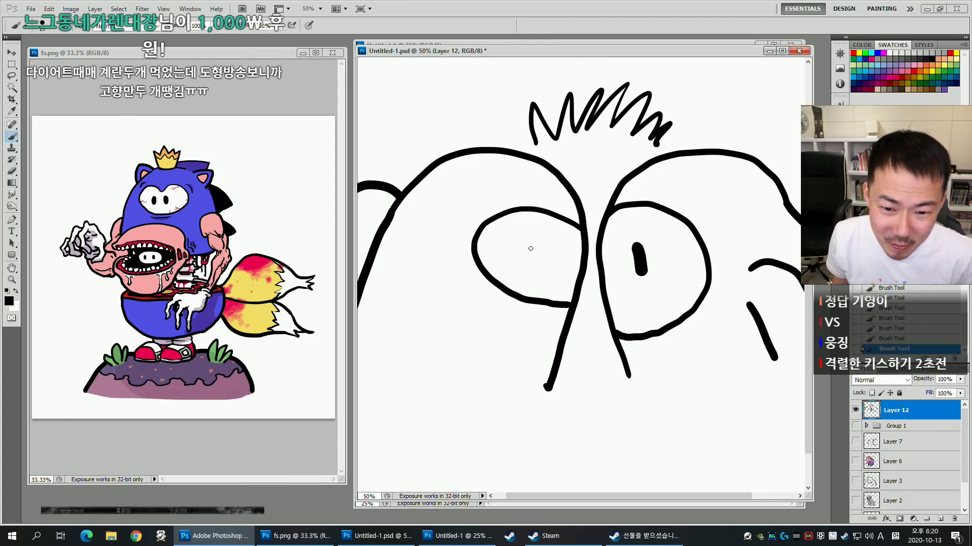
{"action": "key", "text": "ctrl+z"}
Draw a small detailed eye with crease lines inside the left crewmate's visor and a short thick eyebrow above it.
{"action": "mouse_move", "coordinate": [566, 246]}
{"action": "left_mouse_down"}
{"action": "mouse_move", "coordinate": [542, 252]}
{"action": "mouse_move", "coordinate": [562, 263]}
{"action": "left_mouse_up"}
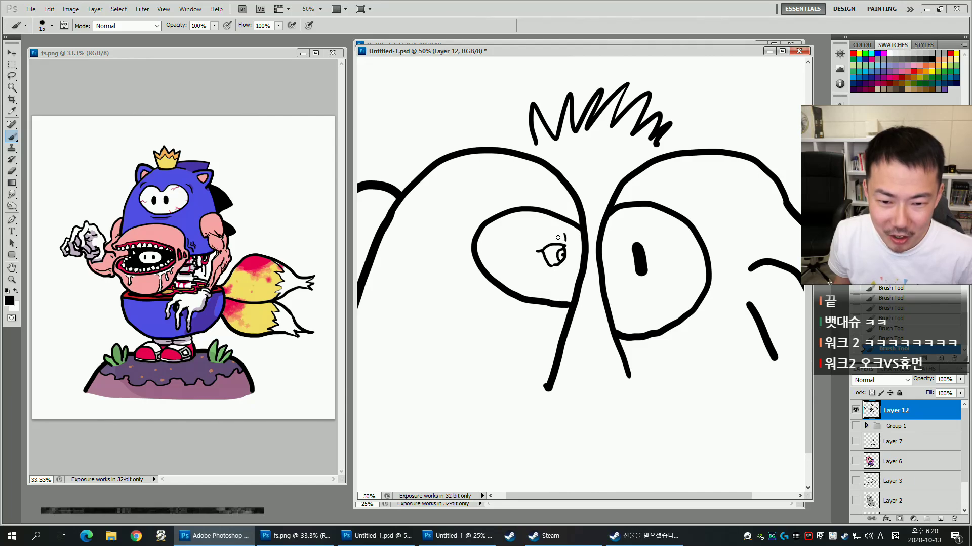
{"action": "left_click_drag", "start_coordinate": [541, 243], "coordinate": [564, 235]}
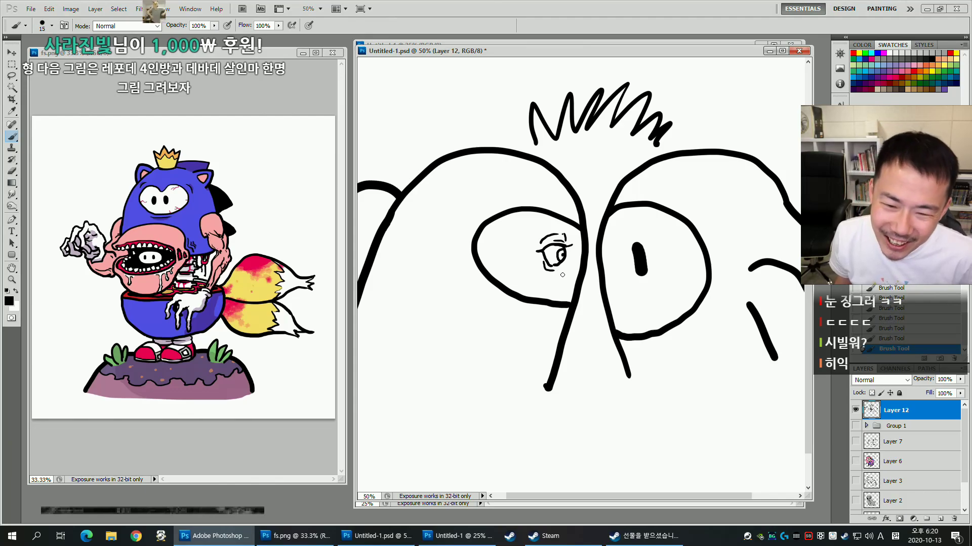
{"action": "key", "text": "bracketleft"}
{"action": "key", "text": "bracketleft"}
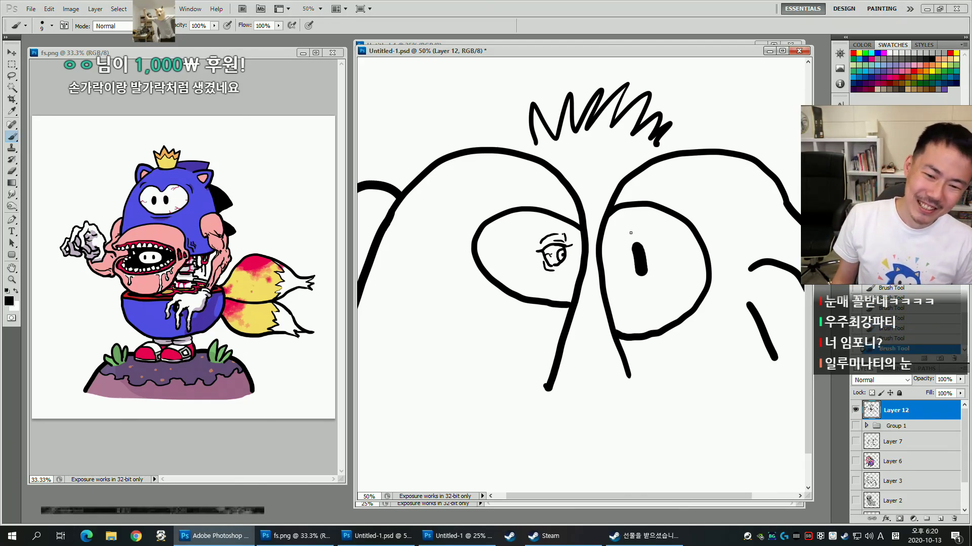
{"action": "key", "text": "bracketright"}
{"action": "key", "text": "bracketright"}
{"action": "key", "text": "bracketright"}
{"action": "key", "text": "bracketright"}
{"action": "left_click_drag", "start_coordinate": [546, 224], "coordinate": [567, 224]}
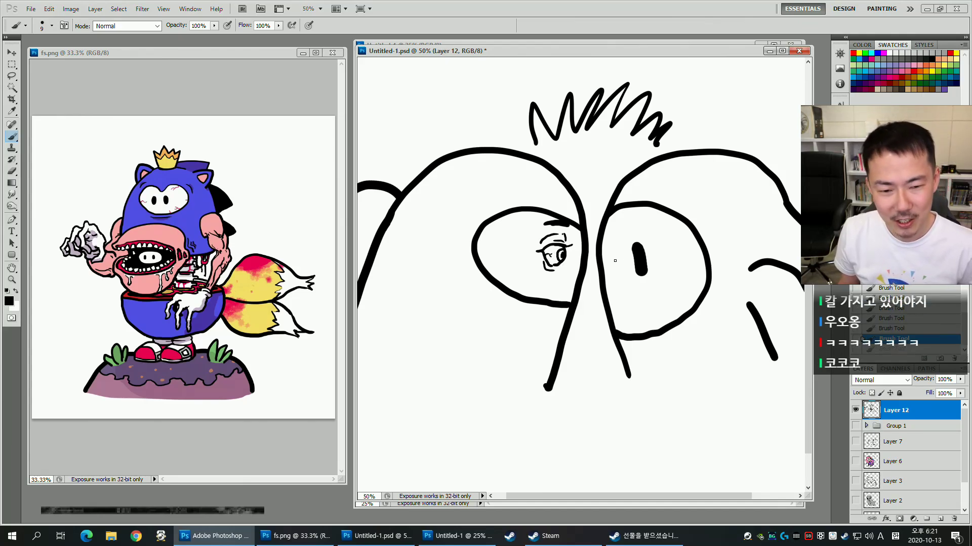
Erase the right-hand figure's solid pupil and try a small slanted human-like eye in its place.
{"action": "key", "text": "e"}
{"action": "key", "text": "]"}
{"action": "key", "text": "]"}
{"action": "key", "text": "]"}
{"action": "left_click", "coordinate": [642, 270]}
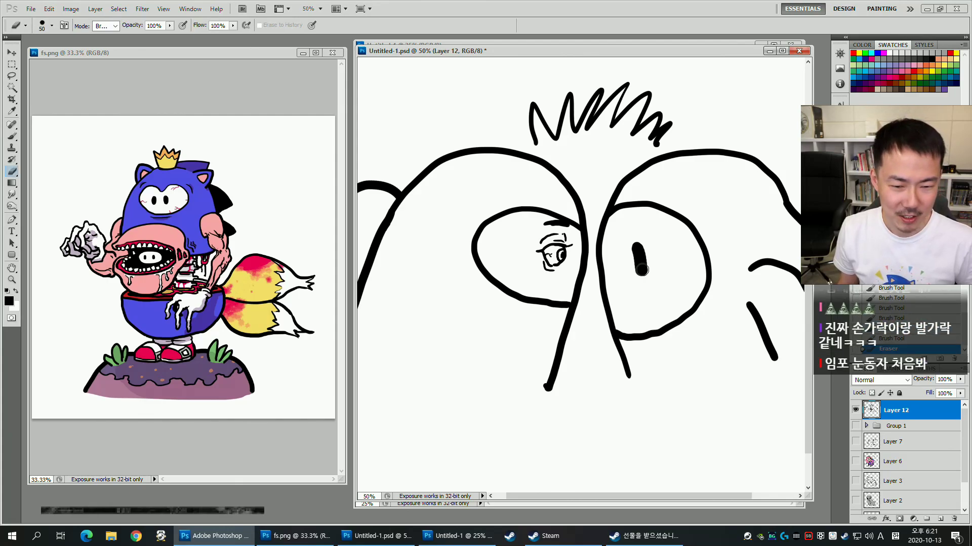
{"action": "key", "text": "bracketright"}
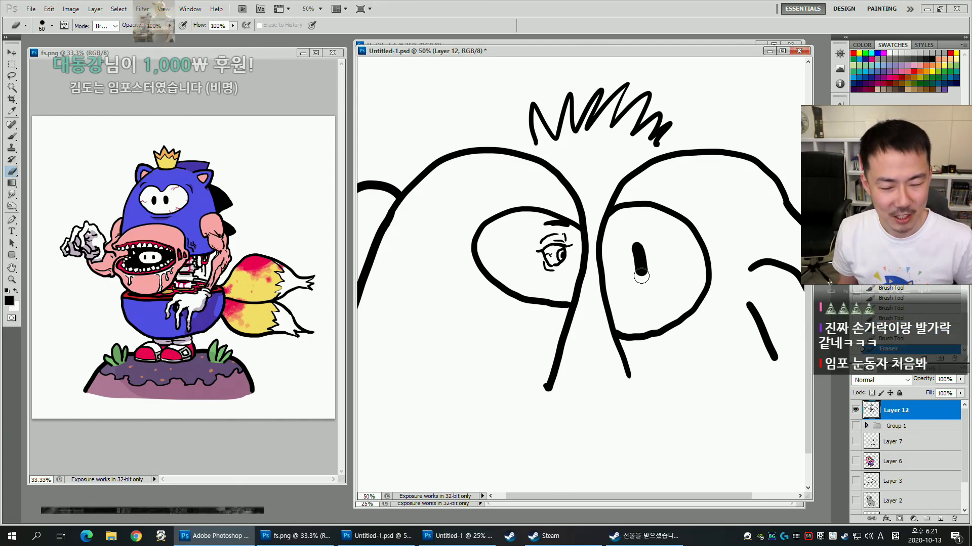
{"action": "mouse_move", "coordinate": [639, 280]}
{"action": "left_mouse_down"}
{"action": "mouse_move", "coordinate": [619, 261]}
{"action": "mouse_move", "coordinate": [645, 254]}
{"action": "mouse_move", "coordinate": [634, 273]}
{"action": "mouse_move", "coordinate": [645, 251]}
{"action": "mouse_move", "coordinate": [623, 261]}
{"action": "left_mouse_up"}
{"action": "key", "text": "b"}
{"action": "key", "text": "bracketright"}
{"action": "key", "text": "ctrl+z"}
{"action": "key", "text": "bracketleft"}
{"action": "key", "text": "ctrl+z"}
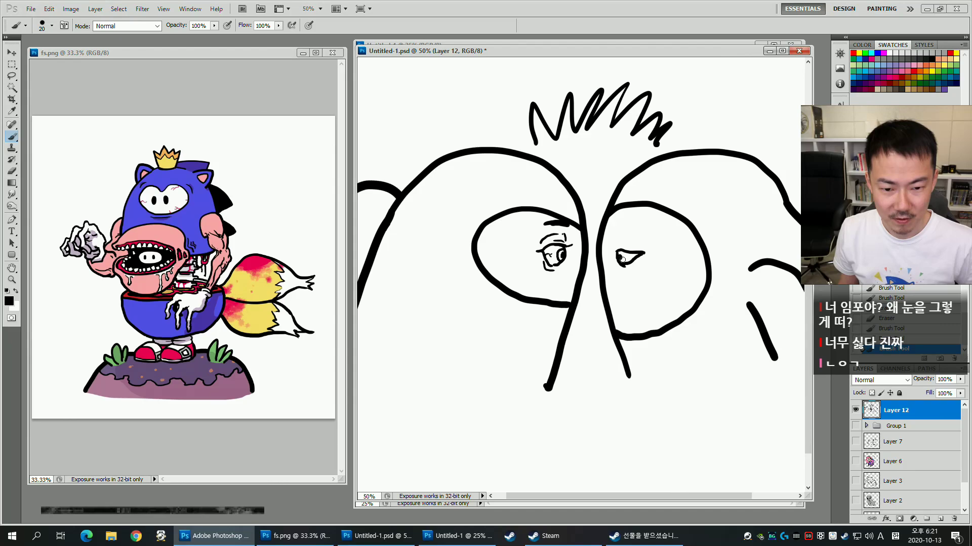
Try adding crease lines, a thick eyebrow and short outer-corner wrinkles around the right-hand figure's slanted eye.
{"action": "mouse_move", "coordinate": [622, 271]}
{"action": "left_mouse_down"}
{"action": "mouse_move", "coordinate": [644, 258]}
{"action": "mouse_move", "coordinate": [634, 269]}
{"action": "mouse_move", "coordinate": [625, 245]}
{"action": "mouse_move", "coordinate": [643, 248]}
{"action": "mouse_move", "coordinate": [623, 237]}
{"action": "left_mouse_up"}
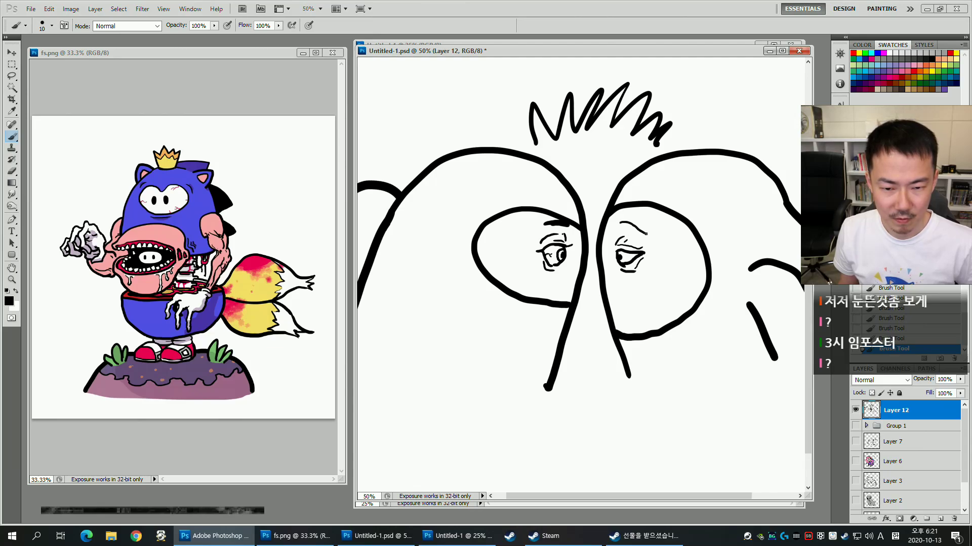
{"action": "key", "text": "bracketright"}
{"action": "key", "text": "bracketright"}
{"action": "key", "text": "bracketright"}
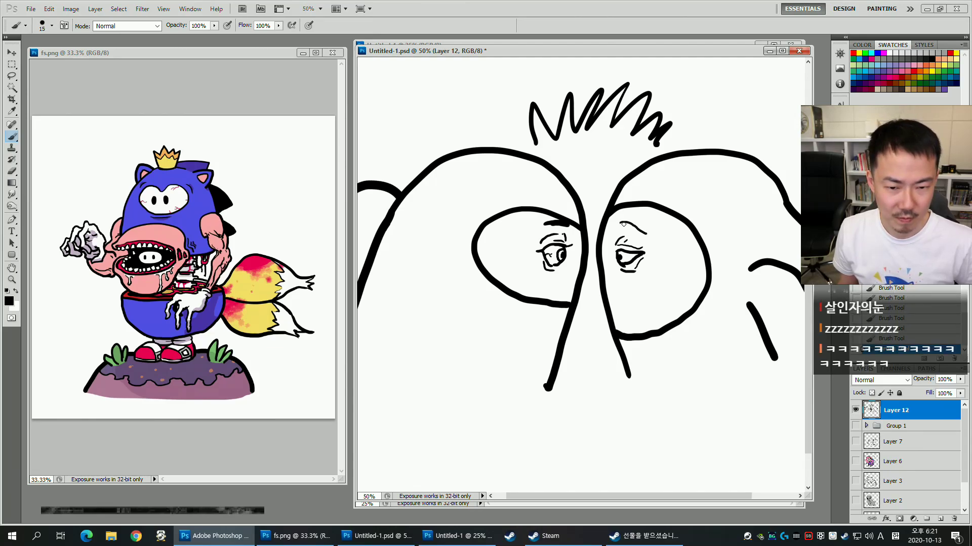
{"action": "left_click_drag", "start_coordinate": [621, 226], "coordinate": [630, 226]}
{"action": "key", "text": "["}
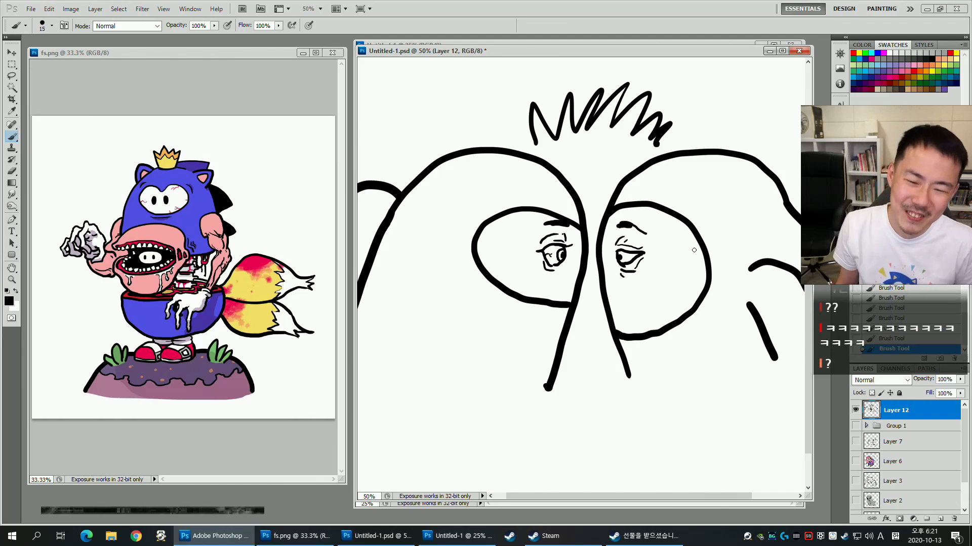
{"action": "key", "text": "["}
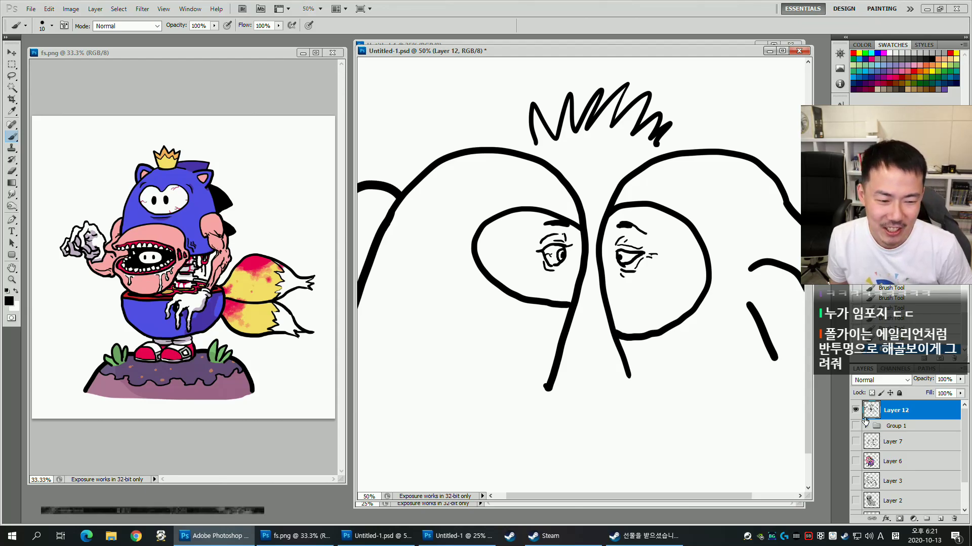
Remove the right-hand figure's slanted eye and step back through the history to its solid pupil.
{"action": "key", "text": "e"}
{"action": "mouse_move", "coordinate": [633, 257]}
{"action": "left_mouse_down"}
{"action": "mouse_move", "coordinate": [624, 266]}
{"action": "mouse_move", "coordinate": [617, 232]}
{"action": "mouse_move", "coordinate": [644, 267]}
{"action": "mouse_move", "coordinate": [648, 254]}
{"action": "left_mouse_up"}
{"action": "key", "text": "b"}
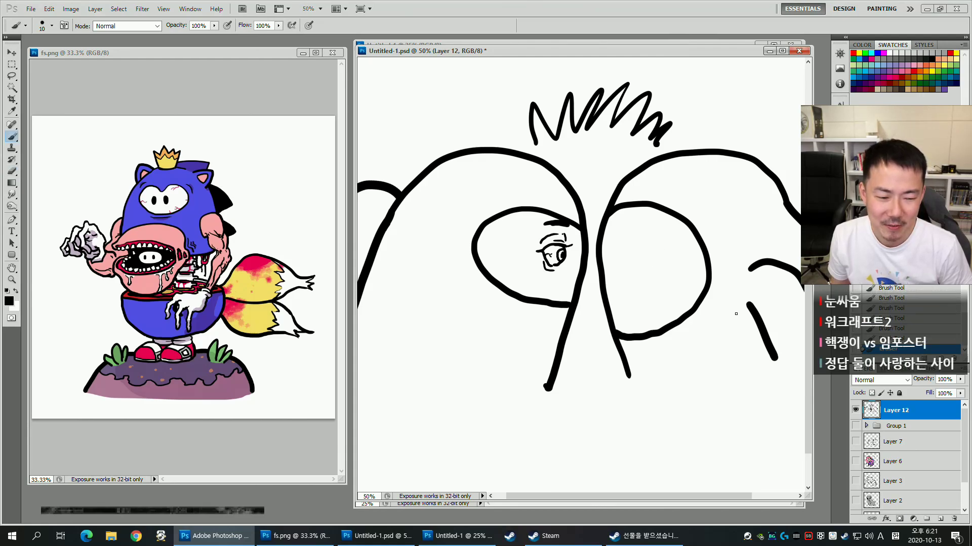
{"action": "left_click", "coordinate": [907, 290]}
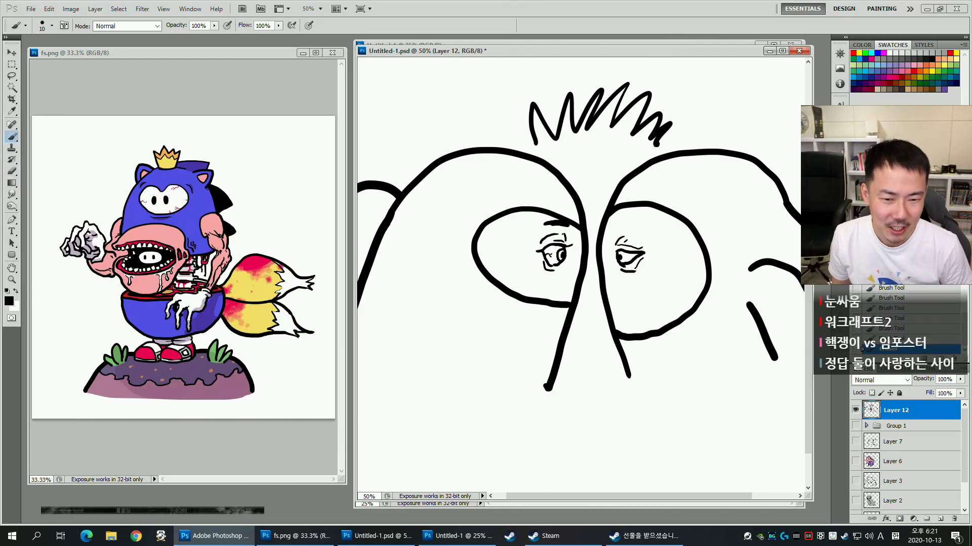
{"action": "scroll", "coordinate": [907, 290], "scroll_direction": "up", "scroll_amount": 2}
{"action": "key", "text": "ctrl+z"}
{"action": "key", "text": "ctrl+z"}
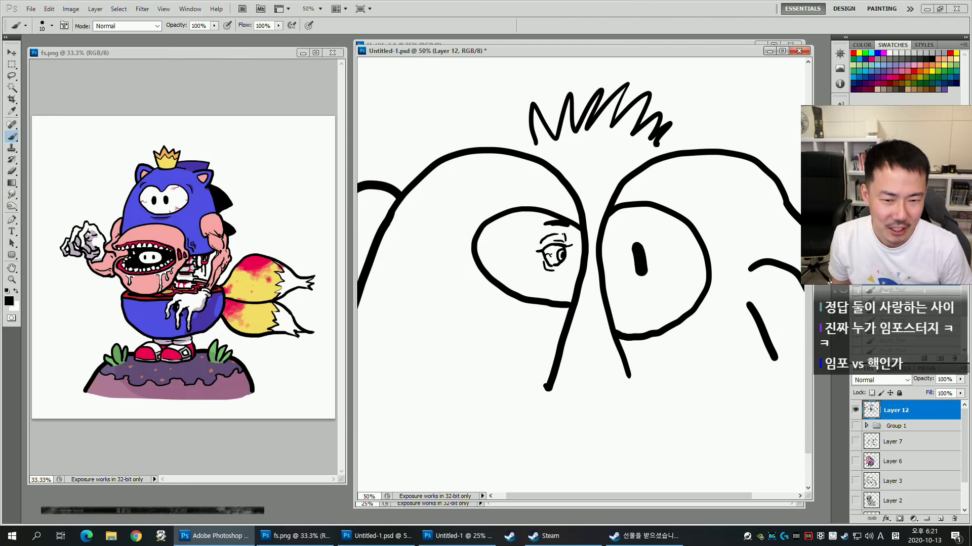
Hide Layer 12, briefly show Group 1 with the black-haired girl, and add a new empty layer on top.
{"action": "left_click", "coordinate": [855, 410]}
{"action": "left_click", "coordinate": [855, 426]}
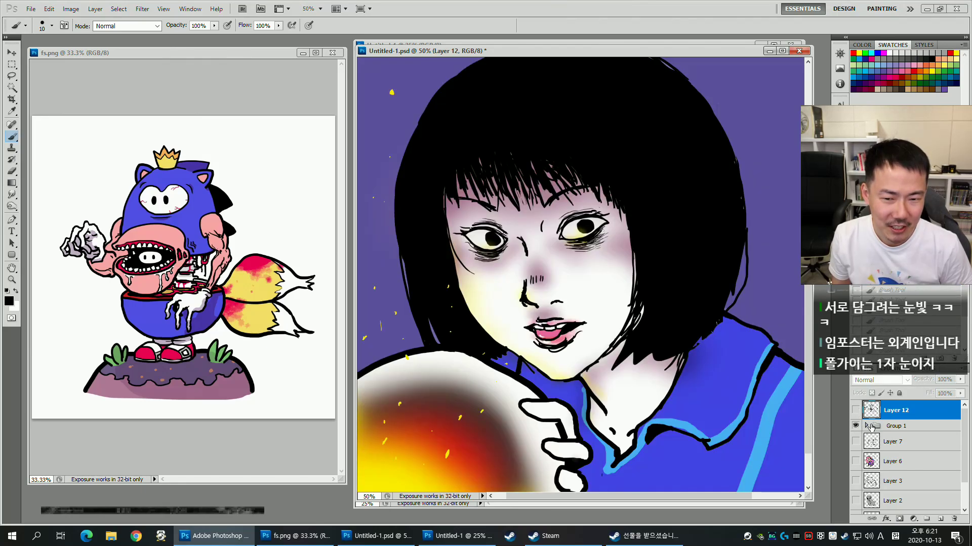
{"action": "left_click", "coordinate": [856, 427]}
{"action": "left_click", "coordinate": [938, 517]}
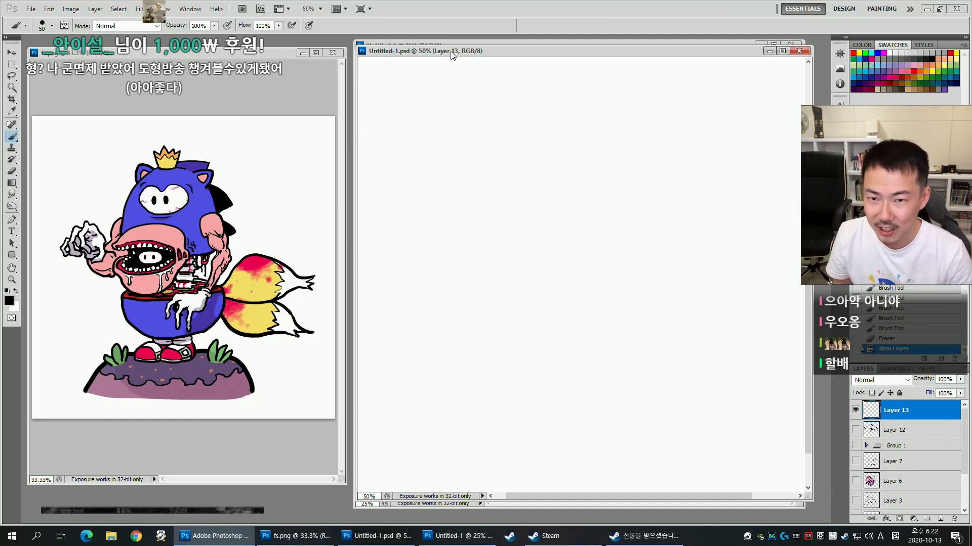
Paste the photo of the bearded man in a beret, move it to the canvas's left edge and cut away its unwanted part.
{"action": "key", "text": "ctrl+v"}
{"action": "key", "text": "v"}
{"action": "left_click_drag", "start_coordinate": [583, 249], "coordinate": [461, 154]}
{"action": "key", "text": "m"}
{"action": "left_click_drag", "start_coordinate": [572, 77], "coordinate": [521, 381]}
{"action": "key", "text": "Delete"}
{"action": "key", "text": "ctrl+d"}
Scale the trimmed reference photo to 171.15% and apply the transform.
{"action": "key", "text": "v"}
{"action": "key", "text": "ctrl+t"}
{"action": "left_click_drag", "start_coordinate": [464, 292], "coordinate": [452, 303]}
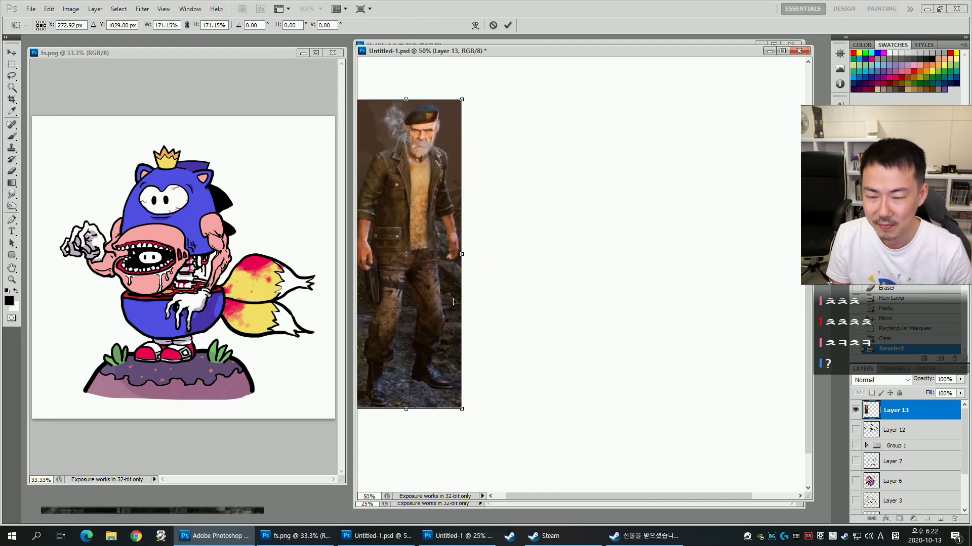
{"action": "key", "text": "Return"}
Add a new layer above the reference photo and reduce the brush to 9 px for the line drawing.
{"action": "key", "text": "ctrl+shift+alt+n"}
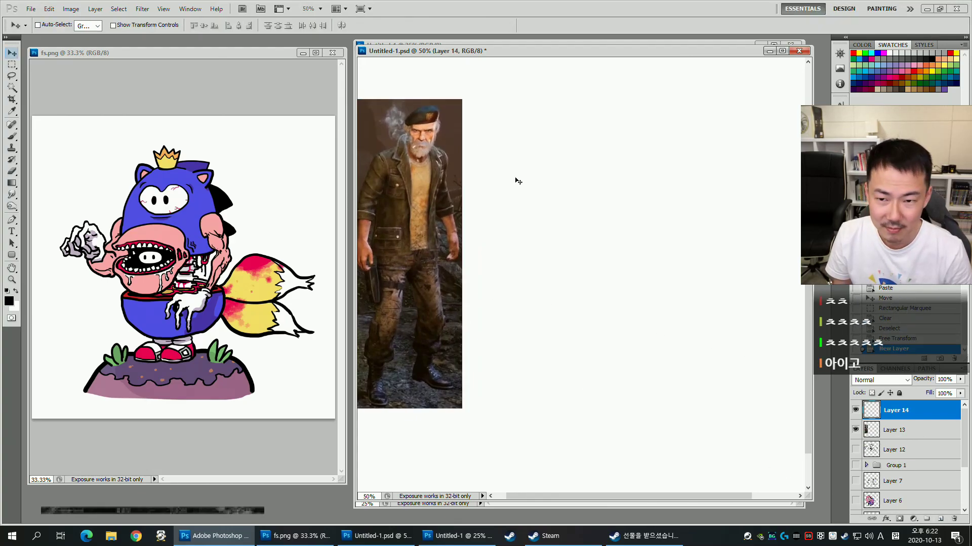
{"action": "key", "text": "b"}
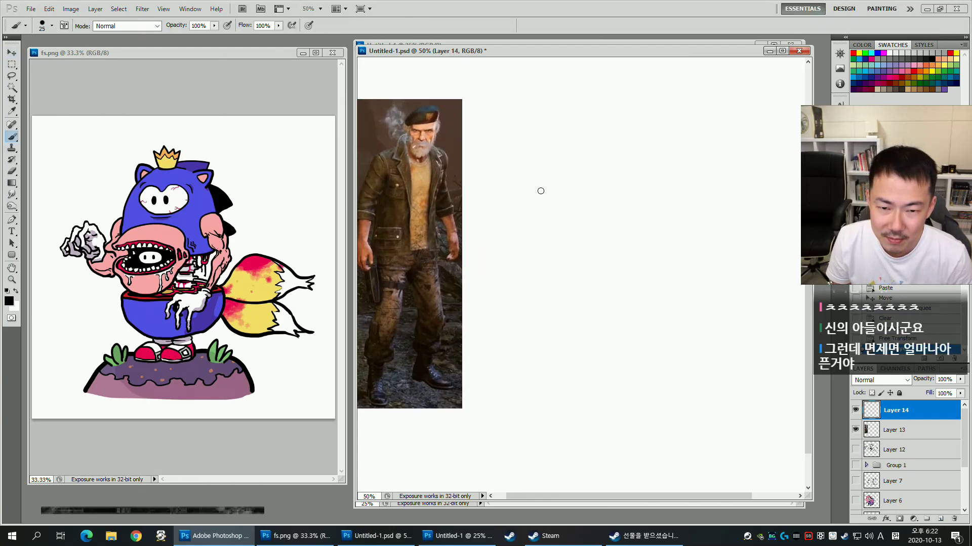
{"action": "key", "text": "bracketleft"}
{"action": "mouse_move", "coordinate": [527, 230]}
{"action": "left_mouse_down"}
{"action": "mouse_move", "coordinate": [532, 187]}
{"action": "mouse_move", "coordinate": [575, 165]}
{"action": "left_mouse_up"}
{"action": "key", "text": "ctrl+z"}
{"action": "key", "text": "bracketleft"}
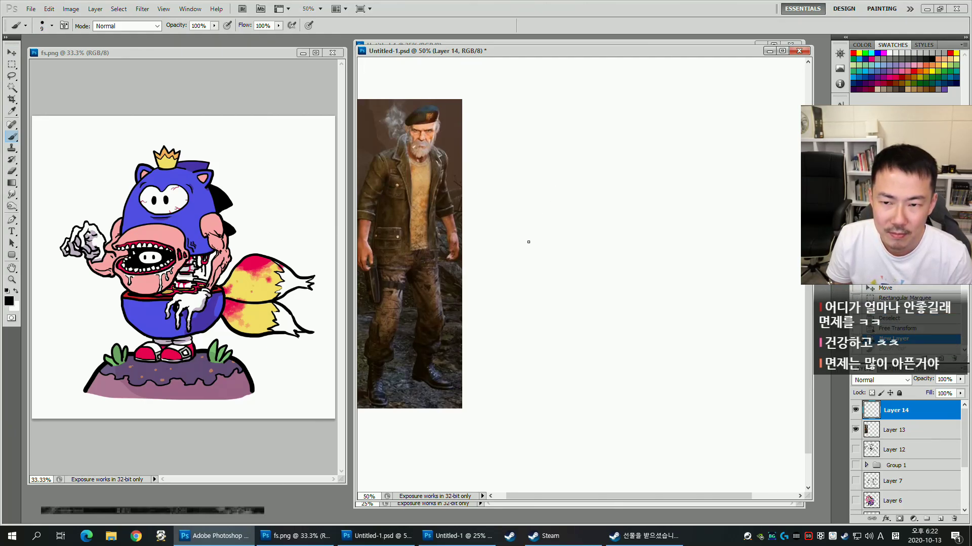
Draw the closed outline of a large slanted beret on the empty canvas beside the reference photo.
{"action": "mouse_move", "coordinate": [534, 213]}
{"action": "left_mouse_down"}
{"action": "mouse_move", "coordinate": [645, 147]}
{"action": "mouse_move", "coordinate": [706, 145]}
{"action": "mouse_move", "coordinate": [728, 166]}
{"action": "mouse_move", "coordinate": [730, 221]}
{"action": "left_mouse_up"}
{"action": "left_click", "coordinate": [530, 248]}
{"action": "left_click", "coordinate": [532, 251]}
{"action": "key", "text": "ctrl+z"}
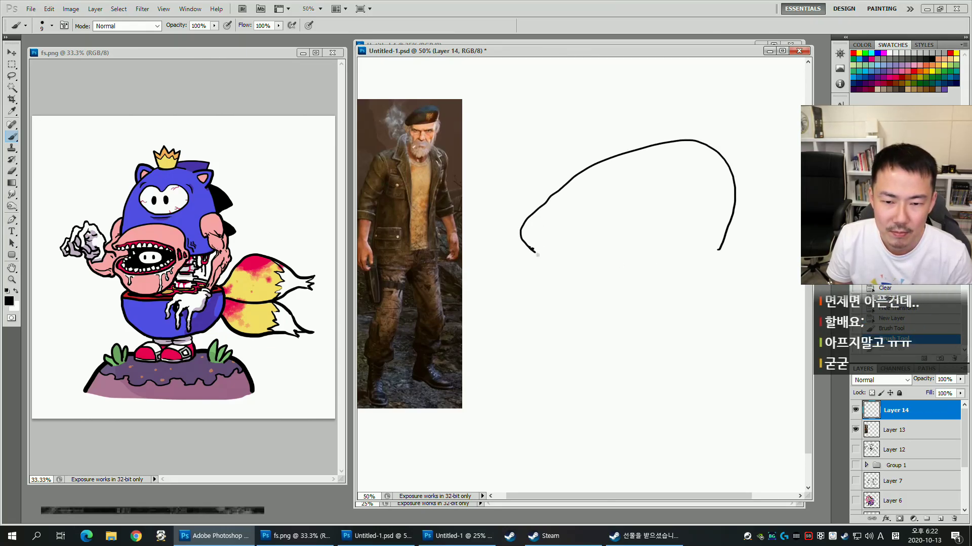
{"action": "left_click_drag", "start_coordinate": [577, 256], "coordinate": [718, 249]}
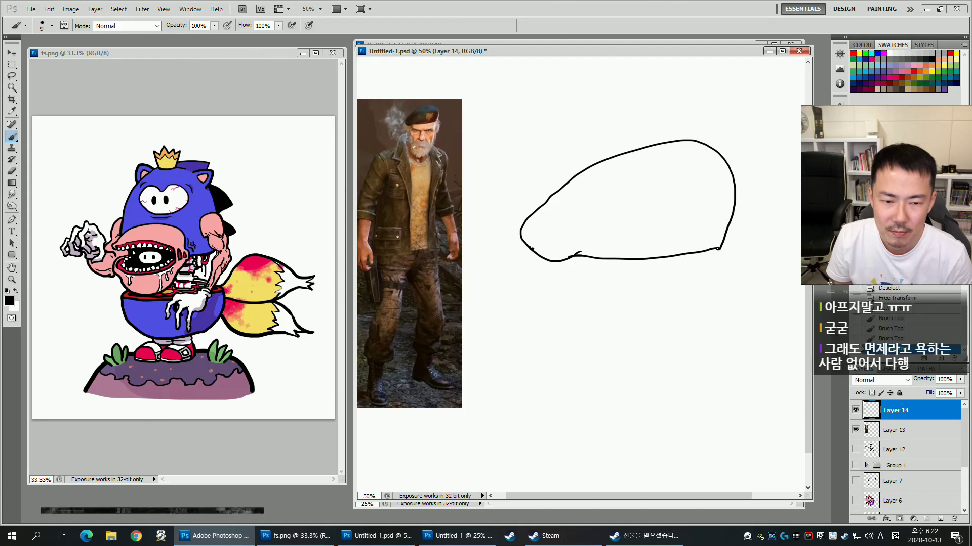
Add a short fold line along the beret's lower edge near its back corner and trim that corner's outline.
{"action": "left_click_drag", "start_coordinate": [585, 255], "coordinate": [663, 257]}
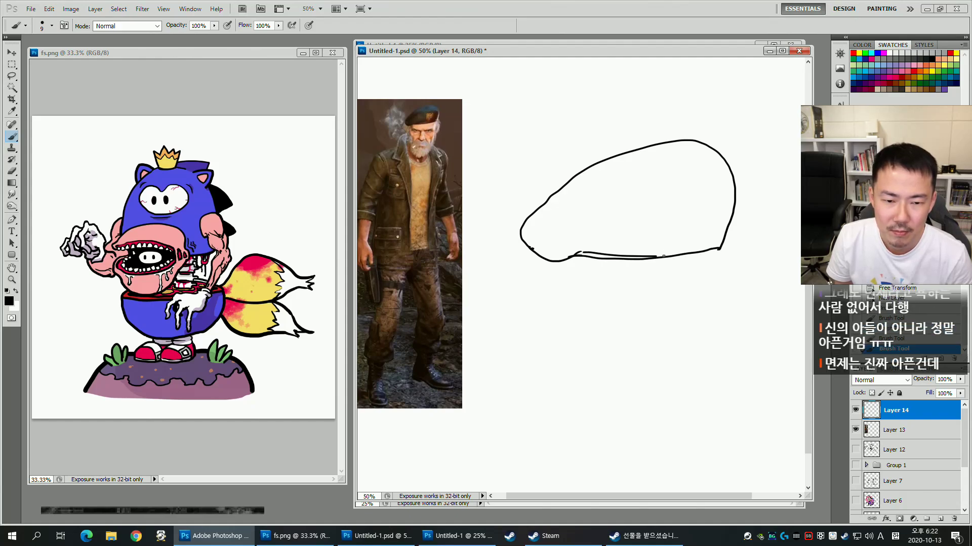
{"action": "key", "text": "ctrl+z"}
{"action": "left_click_drag", "start_coordinate": [686, 246], "coordinate": [714, 248]}
{"action": "key", "text": "e"}
{"action": "left_click", "coordinate": [722, 250]}
{"action": "key", "text": "b"}
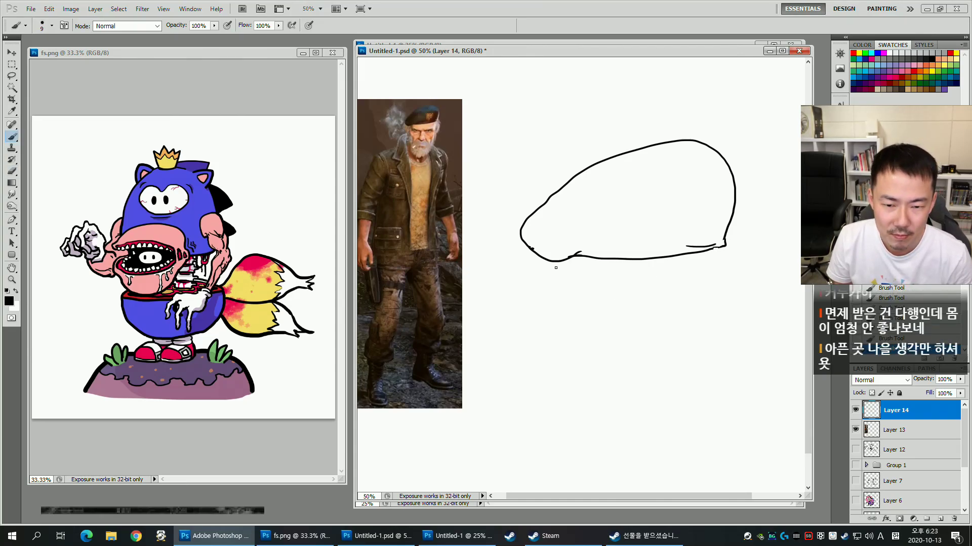
Draw the face contour below the beret with temples, cheekbones and an angular jaw narrowing to a flat chin.
{"action": "left_click_drag", "start_coordinate": [551, 262], "coordinate": [549, 288]}
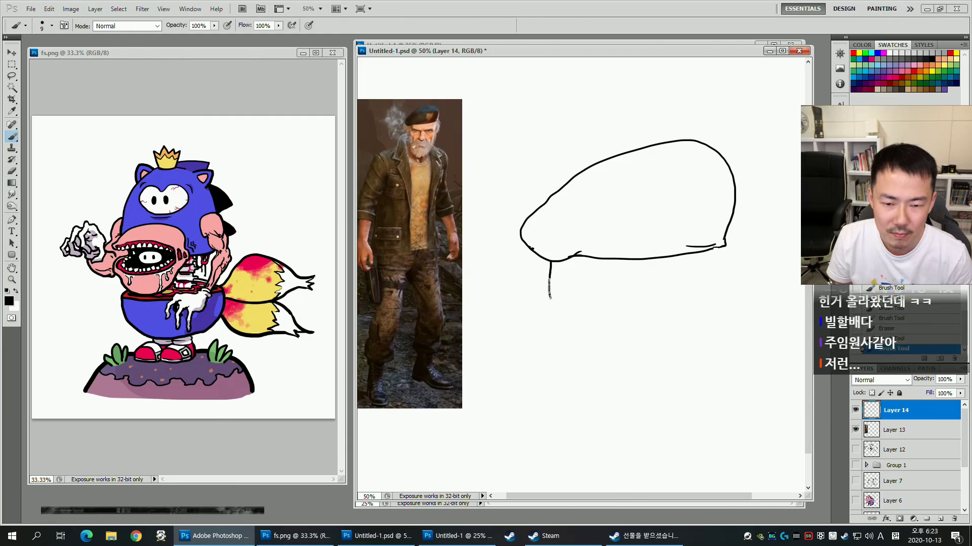
{"action": "left_click_drag", "start_coordinate": [548, 337], "coordinate": [572, 375]}
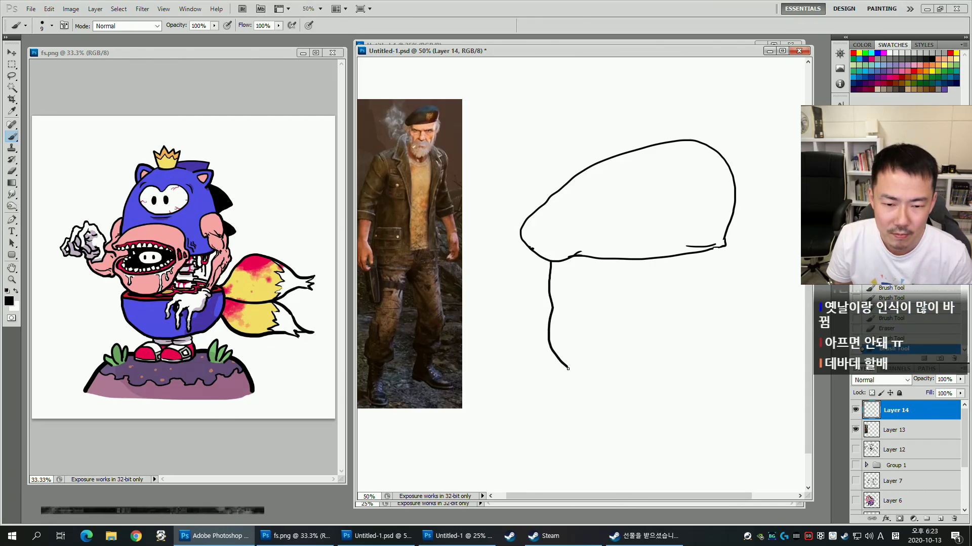
{"action": "left_click_drag", "start_coordinate": [723, 247], "coordinate": [728, 291]}
{"action": "left_click_drag", "start_coordinate": [734, 333], "coordinate": [717, 372]}
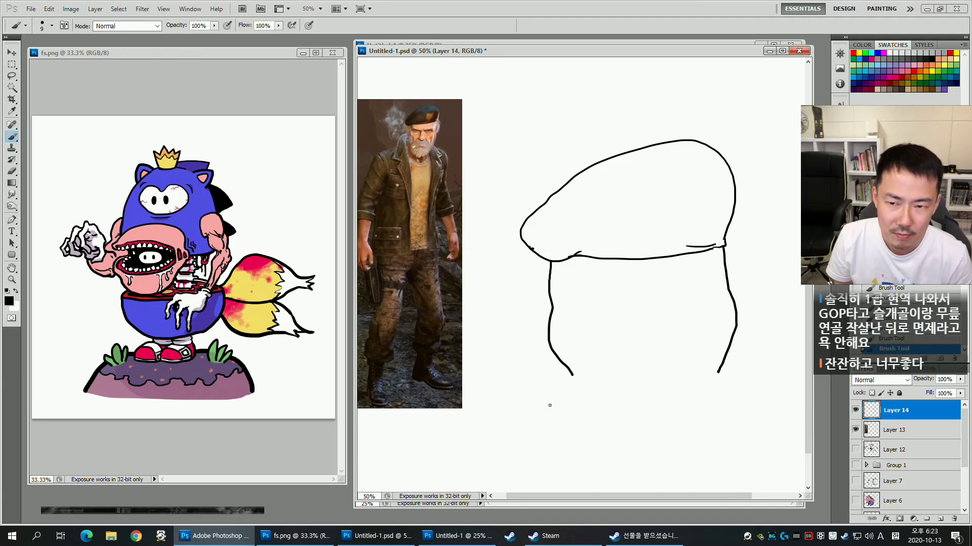
{"action": "left_click_drag", "start_coordinate": [557, 356], "coordinate": [559, 375]}
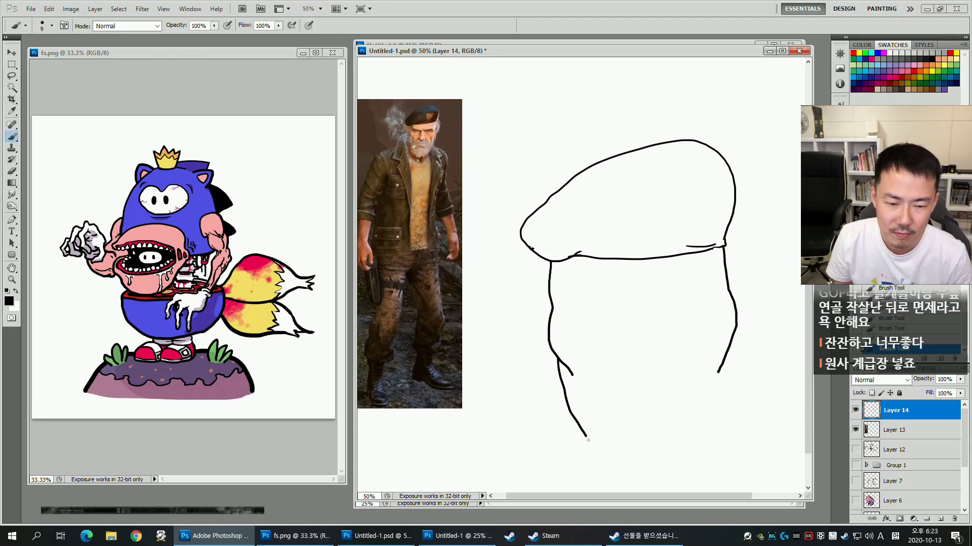
{"action": "left_click_drag", "start_coordinate": [584, 435], "coordinate": [614, 471]}
{"action": "mouse_move", "coordinate": [728, 362]}
{"action": "left_mouse_down"}
{"action": "mouse_move", "coordinate": [725, 408]}
{"action": "mouse_move", "coordinate": [678, 463]}
{"action": "mouse_move", "coordinate": [625, 466]}
{"action": "left_mouse_up"}
{"action": "mouse_move", "coordinate": [722, 381]}
{"action": "left_mouse_down"}
{"action": "mouse_move", "coordinate": [670, 287]}
{"action": "mouse_move", "coordinate": [665, 339]}
{"action": "left_mouse_up"}
Move the line drawing up beside the photo and redraw the lower left jaw line to meet the chin.
{"action": "key", "text": "v"}
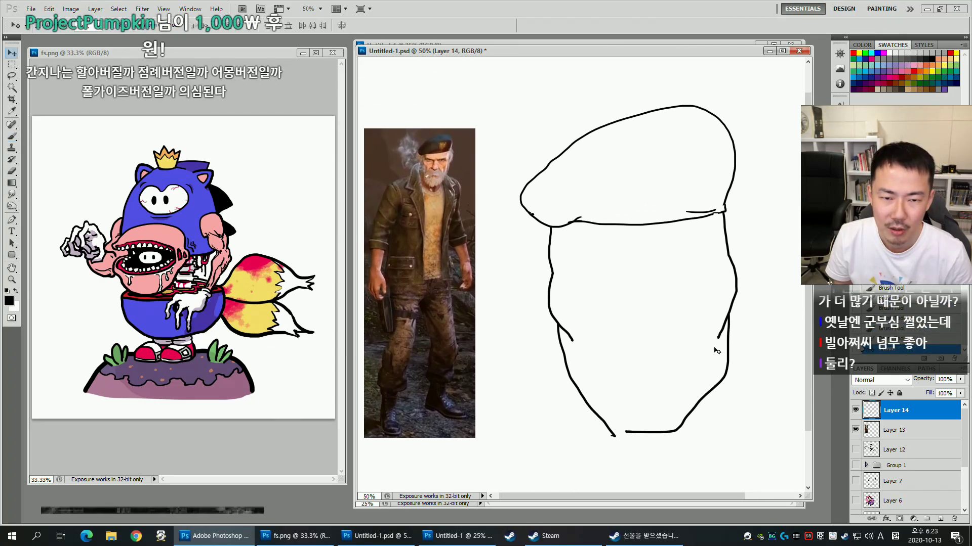
{"action": "left_click_drag", "start_coordinate": [651, 373], "coordinate": [636, 349]}
{"action": "key", "text": "e"}
{"action": "left_click_drag", "start_coordinate": [560, 373], "coordinate": [601, 420]}
{"action": "left_click_drag", "start_coordinate": [552, 354], "coordinate": [564, 360]}
{"action": "key", "text": "b"}
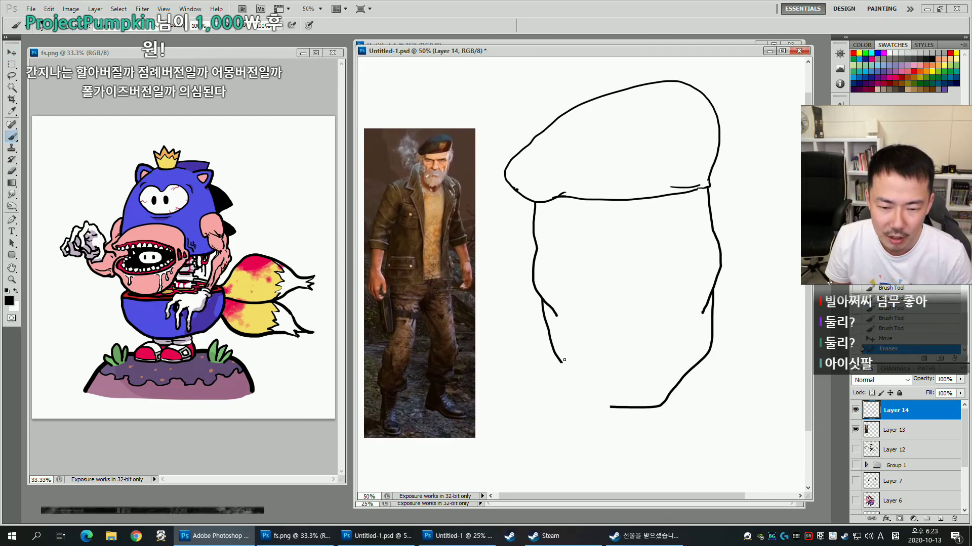
{"action": "left_click_drag", "start_coordinate": [612, 408], "coordinate": [614, 408]}
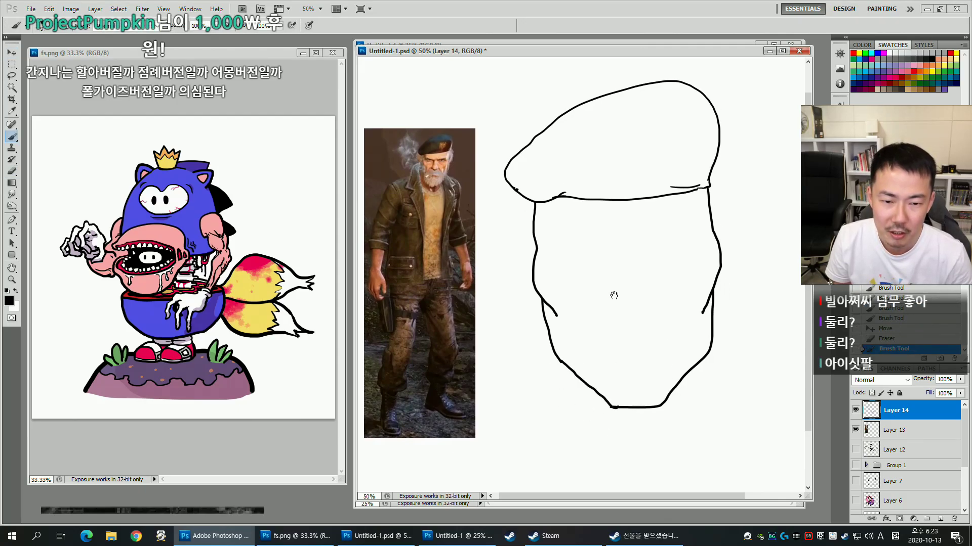
{"action": "left_click_drag", "start_coordinate": [618, 295], "coordinate": [620, 324]}
{"action": "key", "text": "e"}
{"action": "mouse_move", "coordinate": [546, 341]}
{"action": "left_mouse_down"}
{"action": "mouse_move", "coordinate": [549, 287]}
{"action": "mouse_move", "coordinate": [538, 280]}
{"action": "left_mouse_up"}
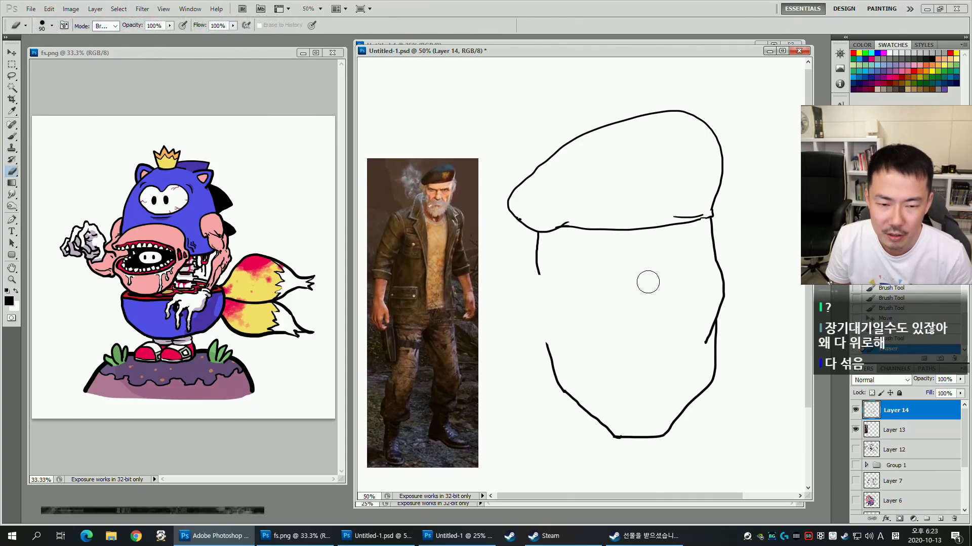
{"action": "key", "text": "ctrl+z"}
Draw the frown lines, brow lines, narrow eyes, nose with nostrils and the folds running down beside it.
{"action": "key", "text": "b"}
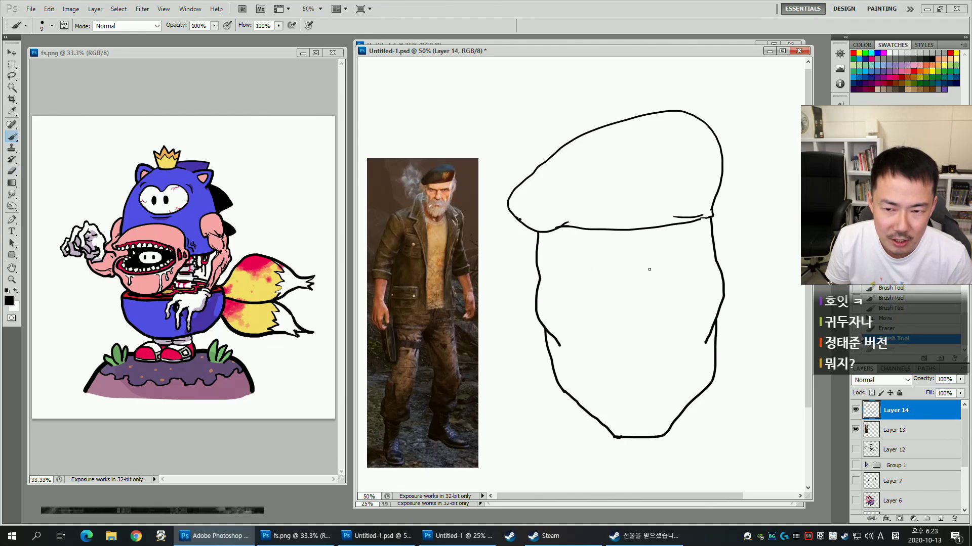
{"action": "left_click_drag", "start_coordinate": [630, 241], "coordinate": [635, 279]}
{"action": "left_click_drag", "start_coordinate": [641, 266], "coordinate": [697, 272]}
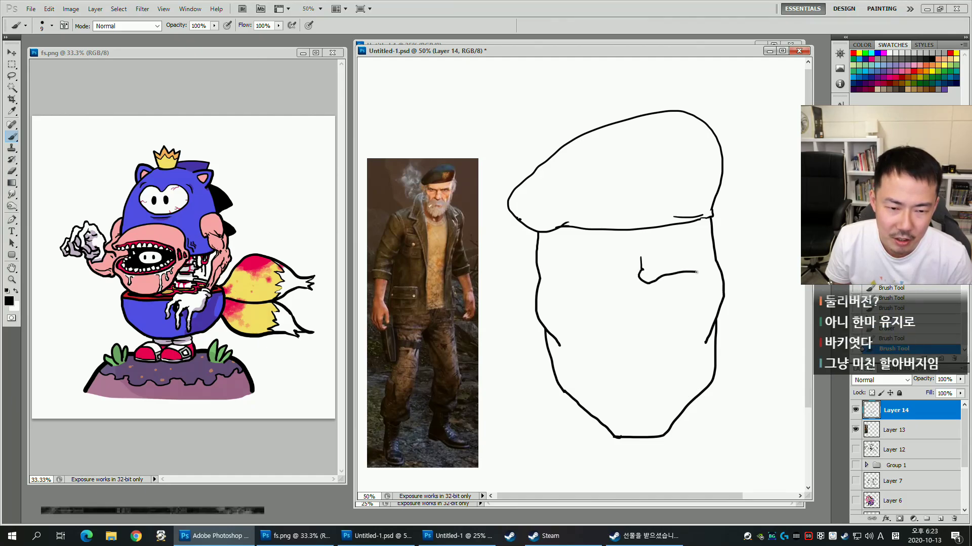
{"action": "mouse_move", "coordinate": [613, 259]}
{"action": "left_mouse_down"}
{"action": "mouse_move", "coordinate": [611, 285]}
{"action": "mouse_move", "coordinate": [559, 278]}
{"action": "left_mouse_up"}
{"action": "mouse_move", "coordinate": [675, 296]}
{"action": "left_mouse_down"}
{"action": "mouse_move", "coordinate": [631, 293]}
{"action": "mouse_move", "coordinate": [668, 307]}
{"action": "left_mouse_up"}
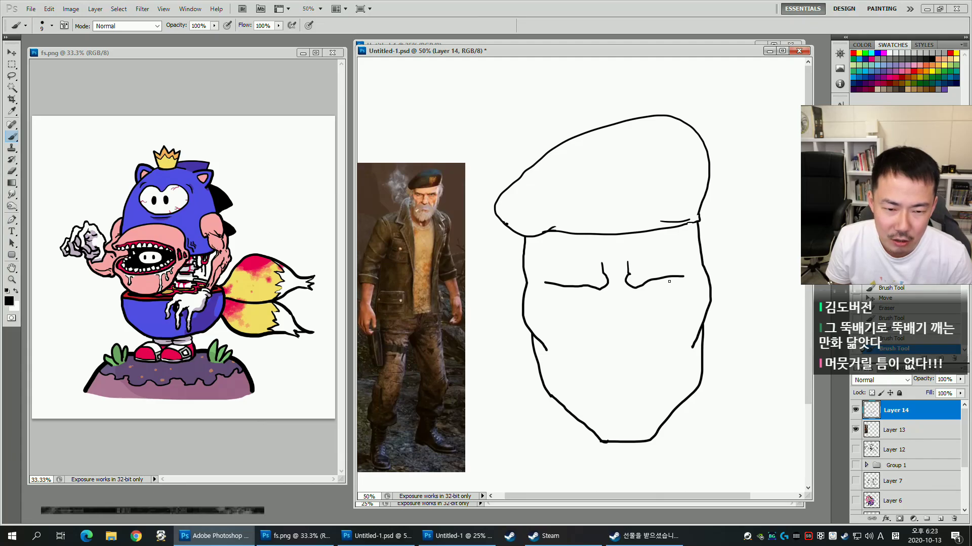
{"action": "mouse_move", "coordinate": [658, 279]}
{"action": "left_mouse_down"}
{"action": "mouse_move", "coordinate": [677, 283]}
{"action": "mouse_move", "coordinate": [640, 287]}
{"action": "left_mouse_up"}
{"action": "mouse_move", "coordinate": [566, 287]}
{"action": "left_mouse_down"}
{"action": "mouse_move", "coordinate": [553, 294]}
{"action": "mouse_move", "coordinate": [588, 292]}
{"action": "left_mouse_up"}
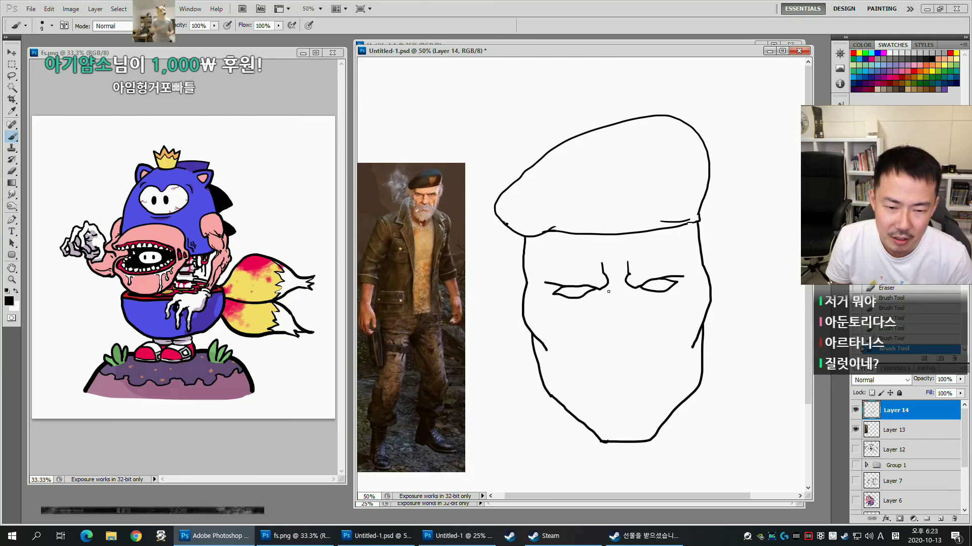
{"action": "mouse_move", "coordinate": [606, 290]}
{"action": "left_mouse_down"}
{"action": "mouse_move", "coordinate": [612, 321]}
{"action": "mouse_move", "coordinate": [628, 297]}
{"action": "mouse_move", "coordinate": [630, 316]}
{"action": "mouse_move", "coordinate": [606, 333]}
{"action": "mouse_move", "coordinate": [614, 347]}
{"action": "mouse_move", "coordinate": [636, 335]}
{"action": "mouse_move", "coordinate": [615, 350]}
{"action": "mouse_move", "coordinate": [650, 331]}
{"action": "mouse_move", "coordinate": [644, 343]}
{"action": "mouse_move", "coordinate": [598, 326]}
{"action": "mouse_move", "coordinate": [600, 346]}
{"action": "mouse_move", "coordinate": [634, 338]}
{"action": "mouse_move", "coordinate": [580, 355]}
{"action": "left_mouse_up"}
{"action": "left_click_drag", "start_coordinate": [647, 322], "coordinate": [677, 356]}
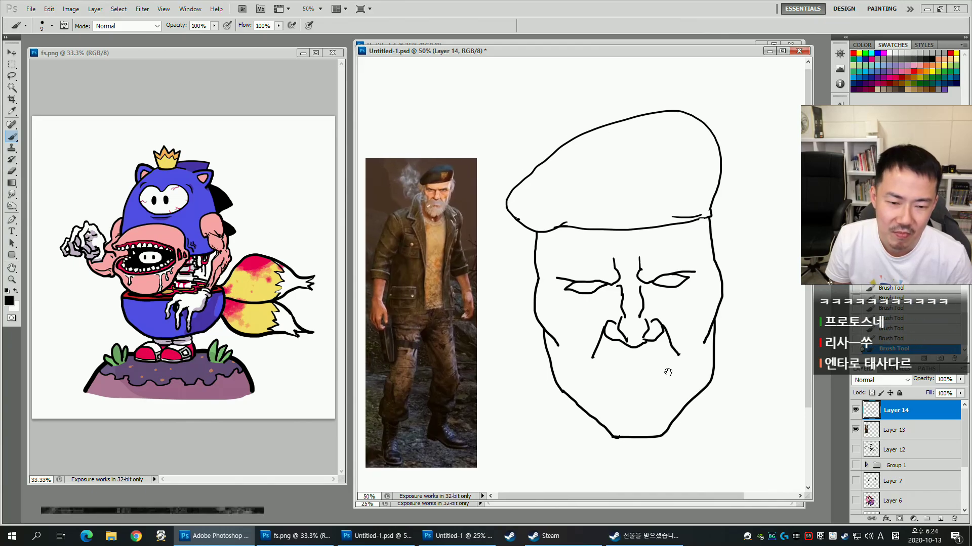
Erase the outer cheek lines on both sides and redraw them as sunken cheeks slanting in toward the mouth.
{"action": "key", "text": "e"}
{"action": "left_click_drag", "start_coordinate": [551, 325], "coordinate": [536, 280]}
{"action": "left_click_drag", "start_coordinate": [710, 338], "coordinate": [719, 275]}
{"action": "key", "text": "b"}
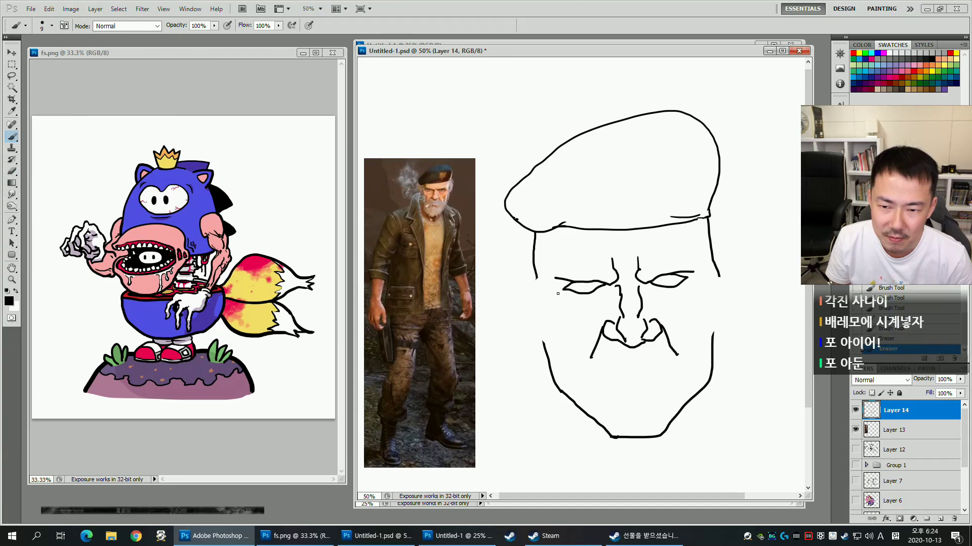
{"action": "mouse_move", "coordinate": [540, 287]}
{"action": "left_mouse_down"}
{"action": "mouse_move", "coordinate": [545, 317]}
{"action": "mouse_move", "coordinate": [580, 353]}
{"action": "left_mouse_up"}
{"action": "mouse_move", "coordinate": [715, 294]}
{"action": "left_mouse_down"}
{"action": "mouse_move", "coordinate": [694, 312]}
{"action": "mouse_move", "coordinate": [686, 351]}
{"action": "left_mouse_up"}
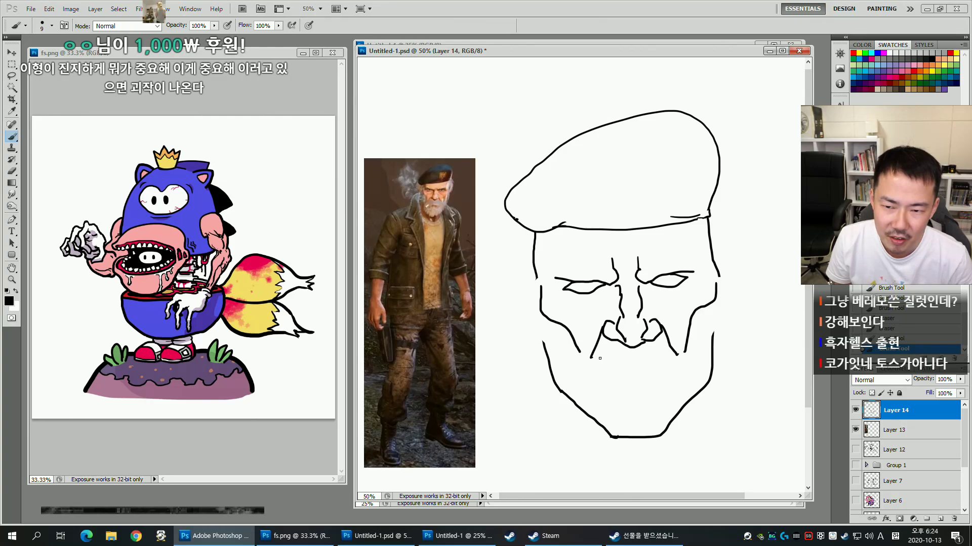
Draw a jagged moustache, the closed lips and a tuft of beard under the lower lip.
{"action": "left_click_drag", "start_coordinate": [614, 346], "coordinate": [664, 348]}
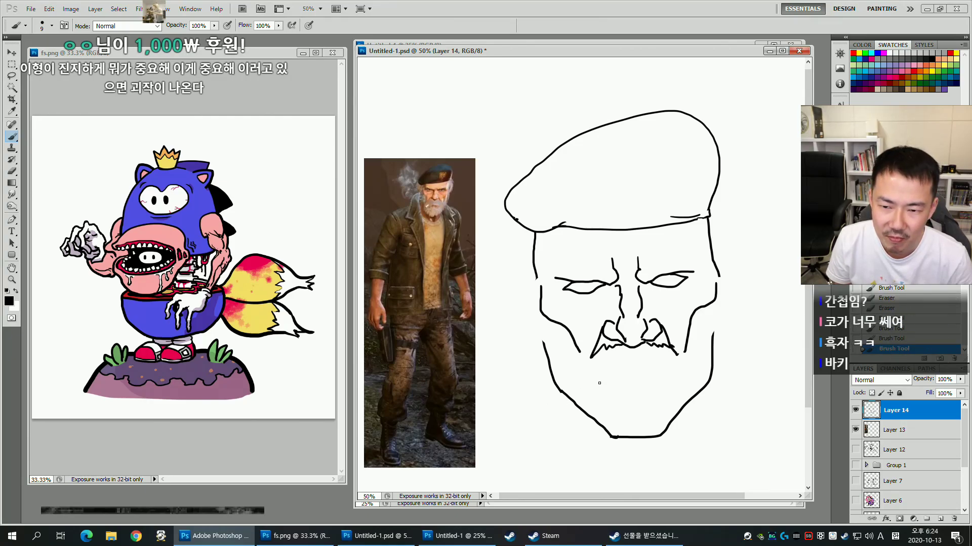
{"action": "mouse_move", "coordinate": [589, 358]}
{"action": "left_mouse_down"}
{"action": "mouse_move", "coordinate": [577, 381]}
{"action": "mouse_move", "coordinate": [605, 368]}
{"action": "mouse_move", "coordinate": [681, 364]}
{"action": "left_mouse_up"}
{"action": "mouse_move", "coordinate": [617, 380]}
{"action": "left_mouse_down"}
{"action": "mouse_move", "coordinate": [654, 380]}
{"action": "mouse_move", "coordinate": [631, 388]}
{"action": "left_mouse_up"}
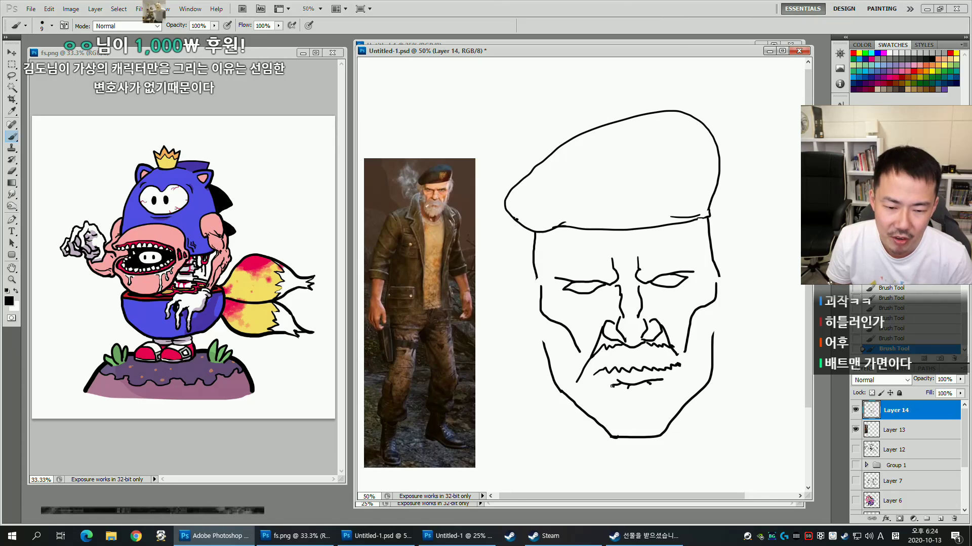
{"action": "mouse_move", "coordinate": [622, 398]}
{"action": "left_mouse_down"}
{"action": "mouse_move", "coordinate": [661, 389]}
{"action": "mouse_move", "coordinate": [679, 365]}
{"action": "left_mouse_up"}
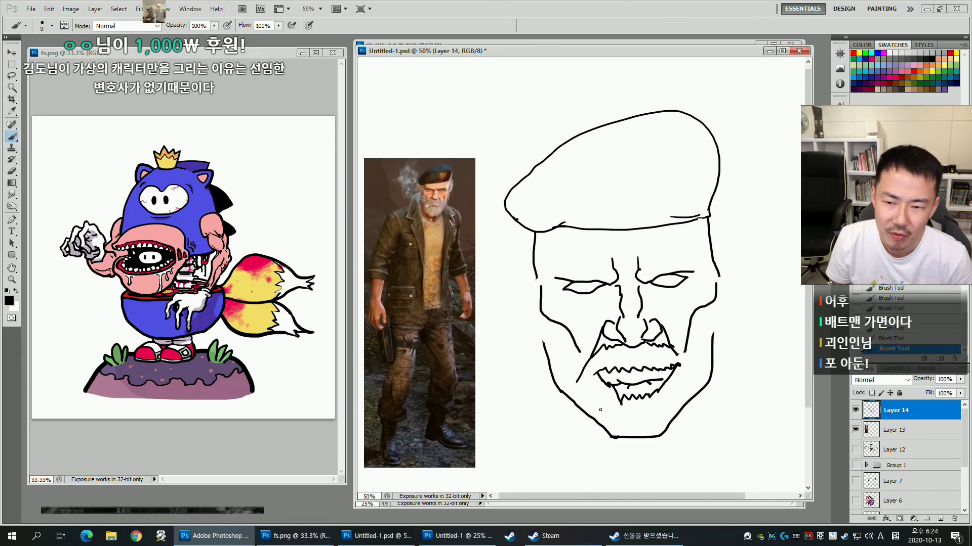
Erase the smooth jaw line and replace it with a full jagged beard outline, including its inner edges along both cheeks.
{"action": "key", "text": "e"}
{"action": "mouse_move", "coordinate": [599, 404]}
{"action": "left_mouse_down"}
{"action": "mouse_move", "coordinate": [593, 424]}
{"action": "mouse_move", "coordinate": [562, 396]}
{"action": "mouse_move", "coordinate": [627, 445]}
{"action": "mouse_move", "coordinate": [650, 436]}
{"action": "left_mouse_up"}
{"action": "left_click_drag", "start_coordinate": [557, 384], "coordinate": [542, 366]}
{"action": "key", "text": "b"}
{"action": "mouse_move", "coordinate": [543, 322]}
{"action": "left_mouse_down"}
{"action": "mouse_move", "coordinate": [535, 362]}
{"action": "mouse_move", "coordinate": [574, 435]}
{"action": "mouse_move", "coordinate": [603, 434]}
{"action": "mouse_move", "coordinate": [641, 467]}
{"action": "mouse_move", "coordinate": [712, 394]}
{"action": "left_mouse_up"}
{"action": "mouse_move", "coordinate": [728, 293]}
{"action": "left_mouse_down"}
{"action": "mouse_move", "coordinate": [735, 313]}
{"action": "mouse_move", "coordinate": [726, 360]}
{"action": "mouse_move", "coordinate": [667, 421]}
{"action": "left_mouse_up"}
{"action": "key", "text": "e"}
{"action": "key", "text": "b"}
{"action": "mouse_move", "coordinate": [549, 319]}
{"action": "left_mouse_down"}
{"action": "mouse_move", "coordinate": [571, 374]}
{"action": "mouse_move", "coordinate": [581, 360]}
{"action": "left_mouse_up"}
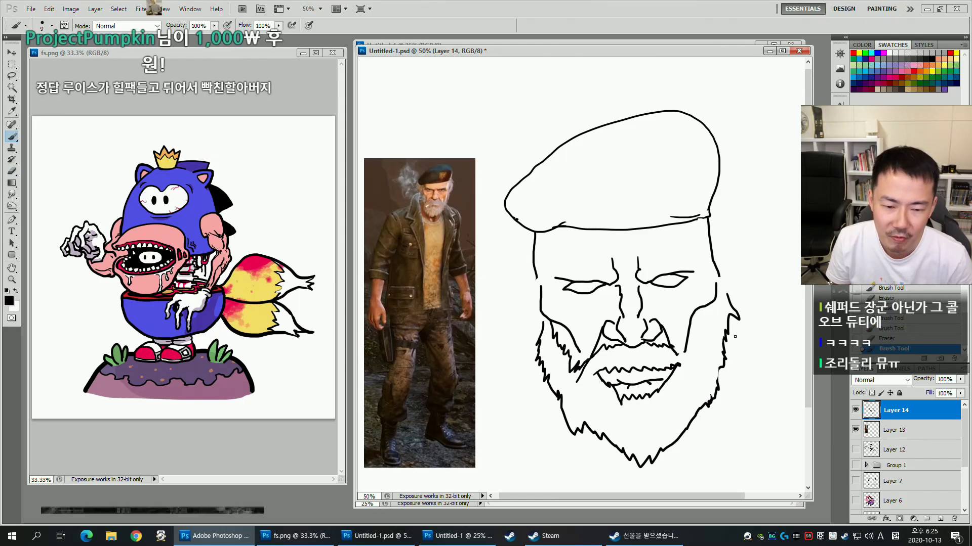
{"action": "mouse_move", "coordinate": [711, 304]}
{"action": "left_mouse_down"}
{"action": "mouse_move", "coordinate": [697, 352]}
{"action": "mouse_move", "coordinate": [688, 360]}
{"action": "mouse_move", "coordinate": [682, 350]}
{"action": "left_mouse_up"}
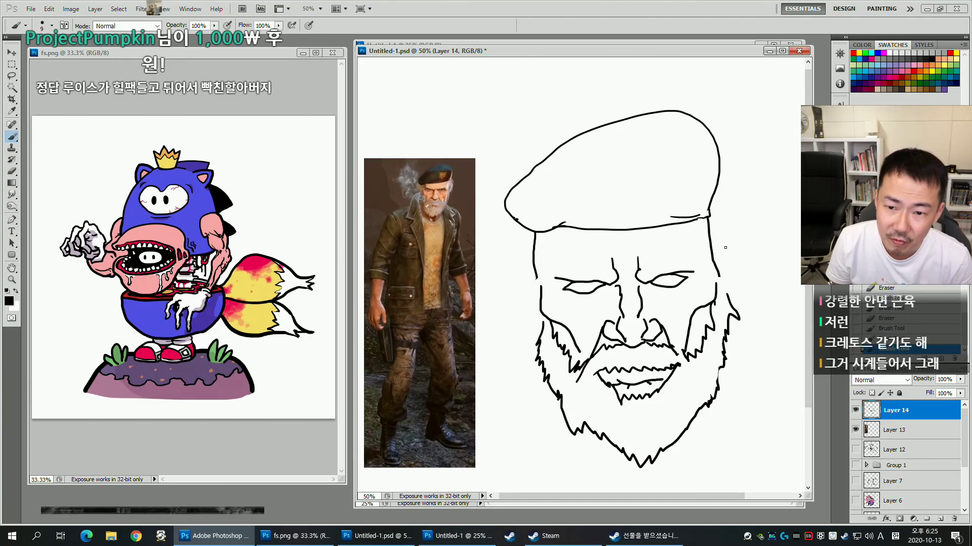
Draw an ear on each side of the head and add lid lines and bags around both eyes.
{"action": "mouse_move", "coordinate": [723, 249]}
{"action": "left_mouse_down"}
{"action": "mouse_move", "coordinate": [733, 272]}
{"action": "mouse_move", "coordinate": [724, 294]}
{"action": "mouse_move", "coordinate": [718, 268]}
{"action": "left_mouse_up"}
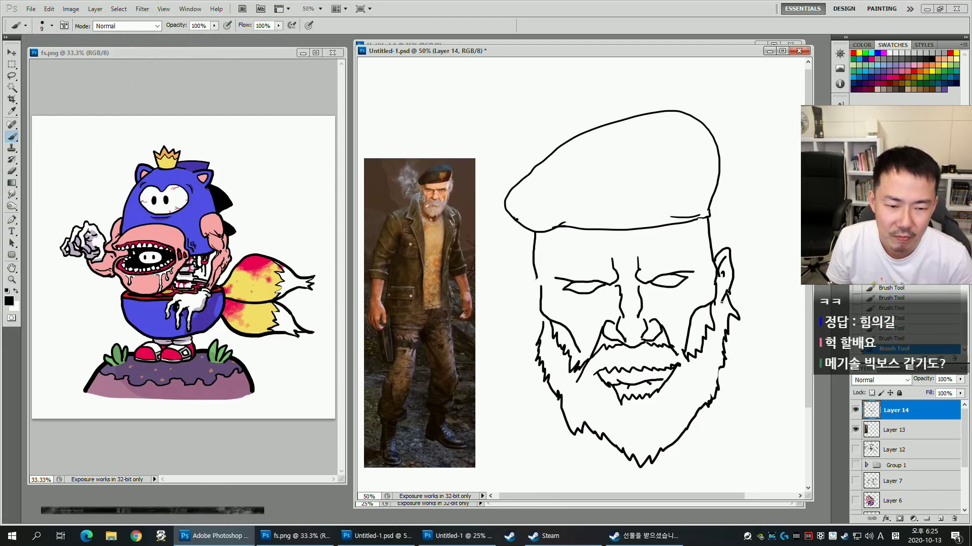
{"action": "mouse_move", "coordinate": [537, 272]}
{"action": "left_mouse_down"}
{"action": "mouse_move", "coordinate": [516, 278]}
{"action": "mouse_move", "coordinate": [540, 332]}
{"action": "left_mouse_up"}
{"action": "left_click_drag", "start_coordinate": [538, 284], "coordinate": [528, 303]}
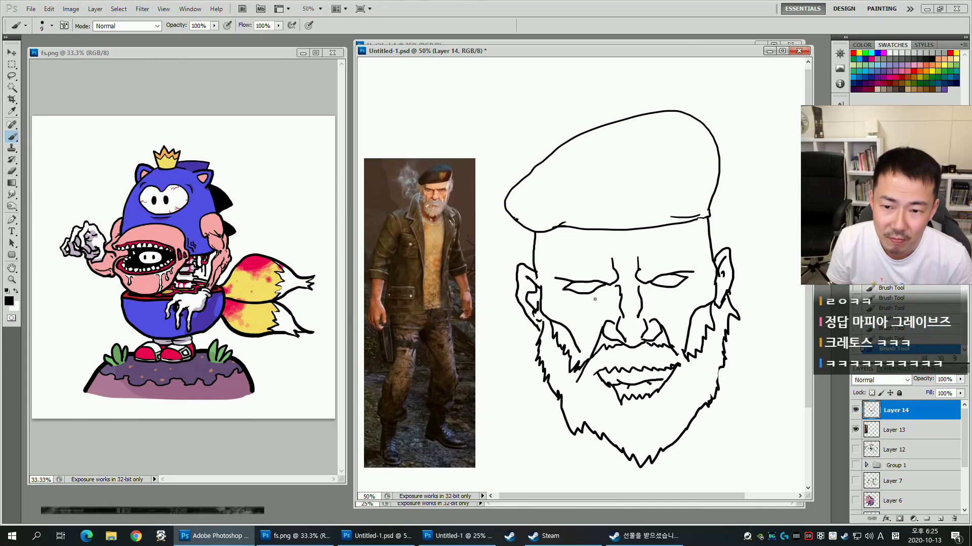
{"action": "mouse_move", "coordinate": [586, 299]}
{"action": "left_mouse_down"}
{"action": "mouse_move", "coordinate": [604, 288]}
{"action": "mouse_move", "coordinate": [664, 292]}
{"action": "left_mouse_up"}
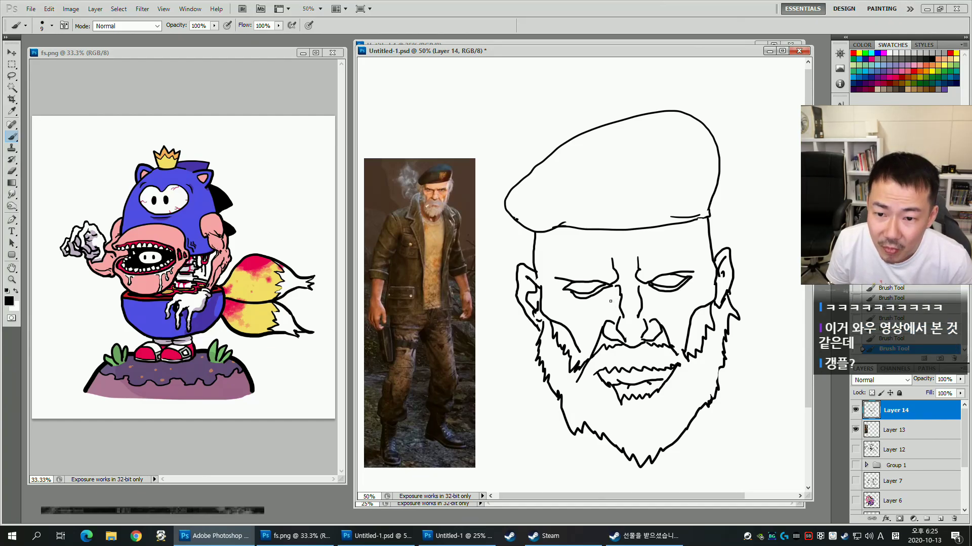
{"action": "mouse_move", "coordinate": [575, 301]}
{"action": "left_mouse_down"}
{"action": "mouse_move", "coordinate": [612, 292]}
{"action": "mouse_move", "coordinate": [663, 302]}
{"action": "mouse_move", "coordinate": [693, 288]}
{"action": "left_mouse_up"}
Draw spiky hair tufts beneath the beret on both sides and a temple line down each side of the forehead.
{"action": "mouse_move", "coordinate": [757, 336]}
{"action": "left_mouse_down"}
{"action": "mouse_move", "coordinate": [746, 326]}
{"action": "mouse_move", "coordinate": [742, 332]}
{"action": "left_mouse_up"}
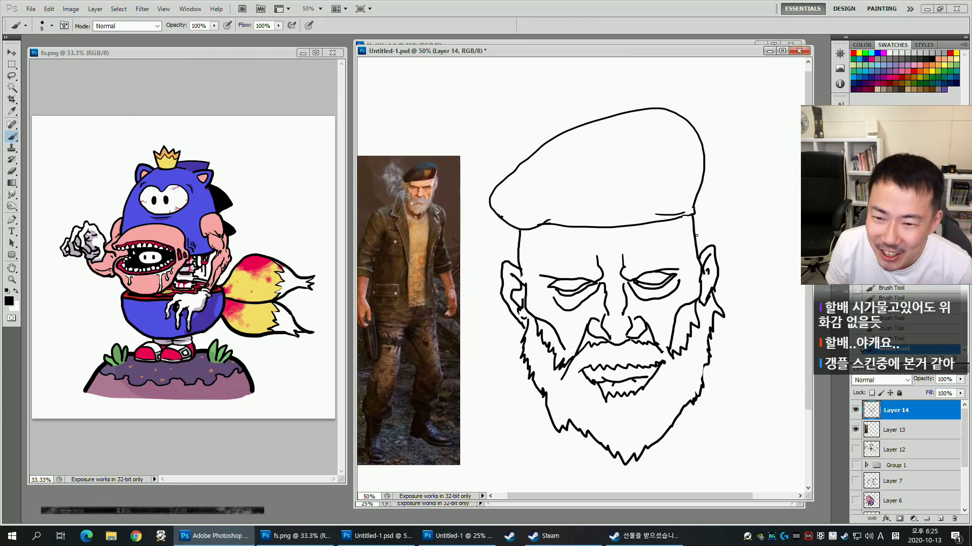
{"action": "left_click_drag", "start_coordinate": [696, 213], "coordinate": [716, 239]}
{"action": "left_click_drag", "start_coordinate": [509, 229], "coordinate": [500, 263]}
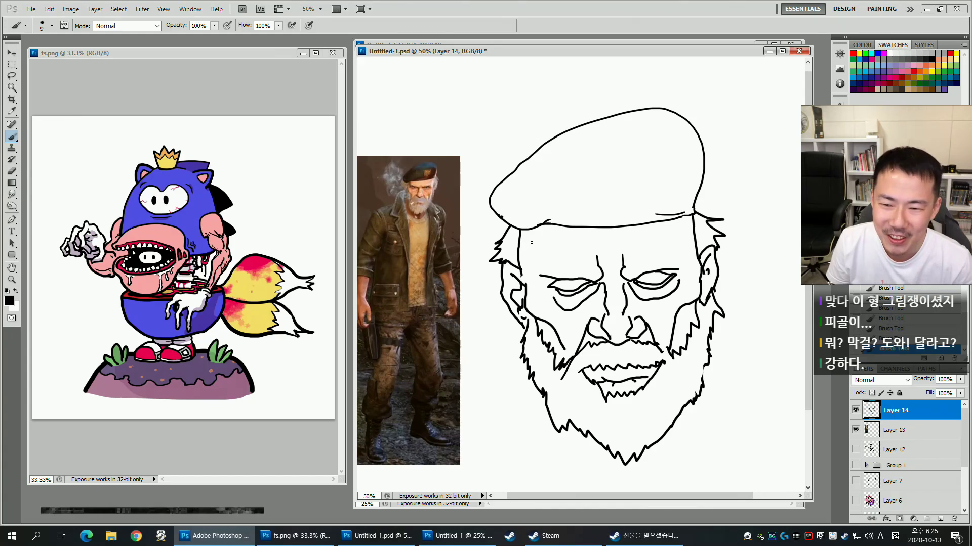
{"action": "left_click_drag", "start_coordinate": [653, 233], "coordinate": [667, 239]}
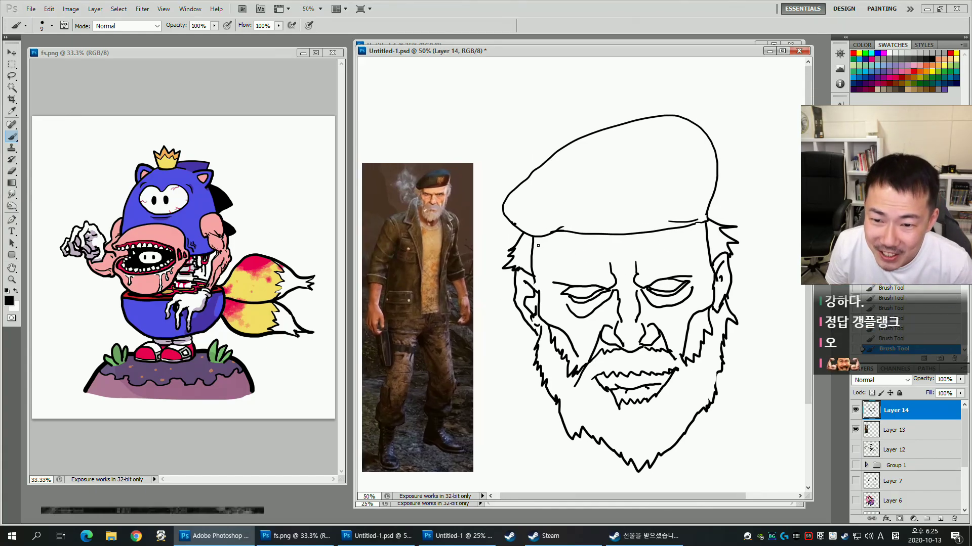
{"action": "left_click_drag", "start_coordinate": [546, 236], "coordinate": [548, 281]}
{"action": "key", "text": "ctrl+z"}
{"action": "left_click_drag", "start_coordinate": [686, 232], "coordinate": [690, 254]}
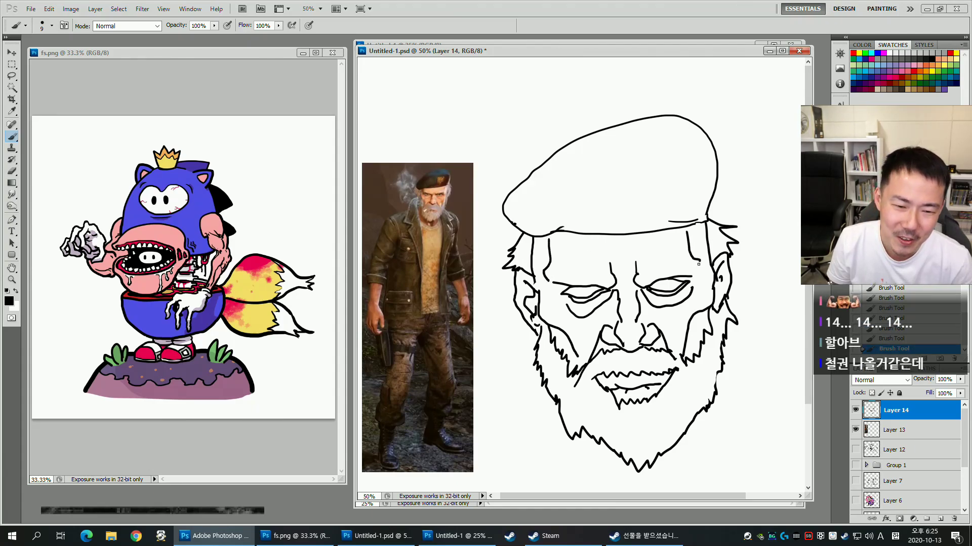
{"action": "left_click_drag", "start_coordinate": [756, 292], "coordinate": [742, 293]}
{"action": "left_click_drag", "start_coordinate": [756, 238], "coordinate": [738, 229]}
{"action": "left_click_drag", "start_coordinate": [715, 241], "coordinate": [722, 241]}
{"action": "mouse_move", "coordinate": [721, 303]}
{"action": "left_mouse_down"}
{"action": "mouse_move", "coordinate": [716, 264]}
{"action": "mouse_move", "coordinate": [711, 282]}
{"action": "left_mouse_up"}
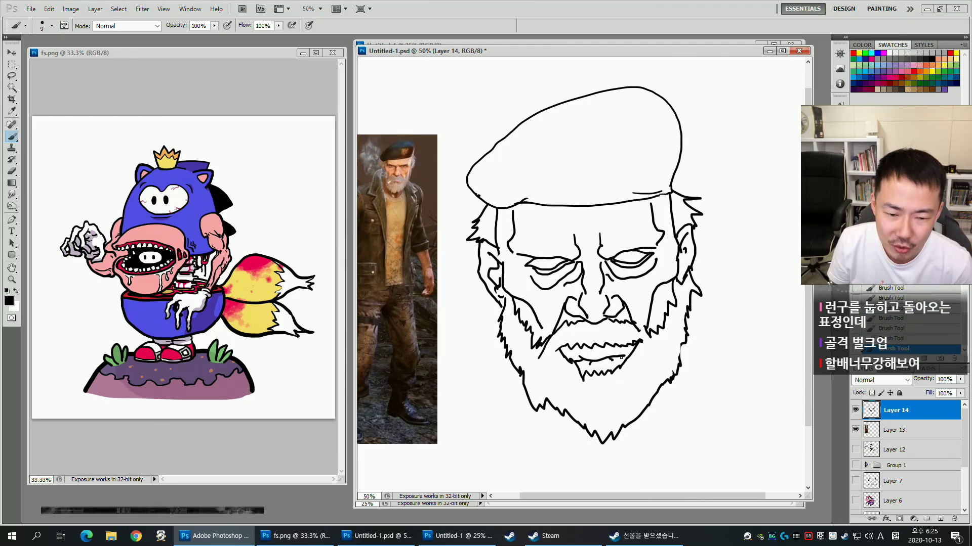
Erase part of the upper lip and moustache edge and draw a cigarette hanging from the mouth.
{"action": "key", "text": "e"}
{"action": "left_click_drag", "start_coordinate": [589, 347], "coordinate": [607, 345]}
{"action": "key", "text": "b"}
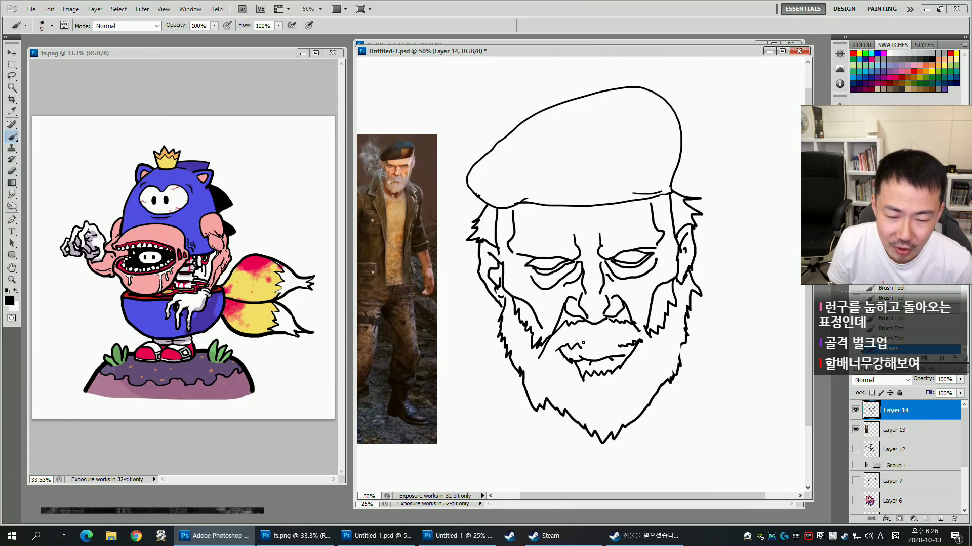
{"action": "mouse_move", "coordinate": [603, 336]}
{"action": "left_mouse_down"}
{"action": "mouse_move", "coordinate": [628, 343]}
{"action": "mouse_move", "coordinate": [592, 344]}
{"action": "mouse_move", "coordinate": [624, 345]}
{"action": "mouse_move", "coordinate": [628, 336]}
{"action": "mouse_move", "coordinate": [664, 370]}
{"action": "mouse_move", "coordinate": [613, 337]}
{"action": "mouse_move", "coordinate": [657, 354]}
{"action": "mouse_move", "coordinate": [652, 362]}
{"action": "mouse_move", "coordinate": [632, 352]}
{"action": "mouse_move", "coordinate": [651, 342]}
{"action": "mouse_move", "coordinate": [630, 356]}
{"action": "mouse_move", "coordinate": [655, 361]}
{"action": "left_mouse_up"}
{"action": "key", "text": "e"}
{"action": "key", "text": "b"}
{"action": "key", "text": "e"}
{"action": "key", "text": "b"}
{"action": "key", "text": "e"}
{"action": "key", "text": "b"}
{"action": "key", "text": "e"}
{"action": "key", "text": "b"}
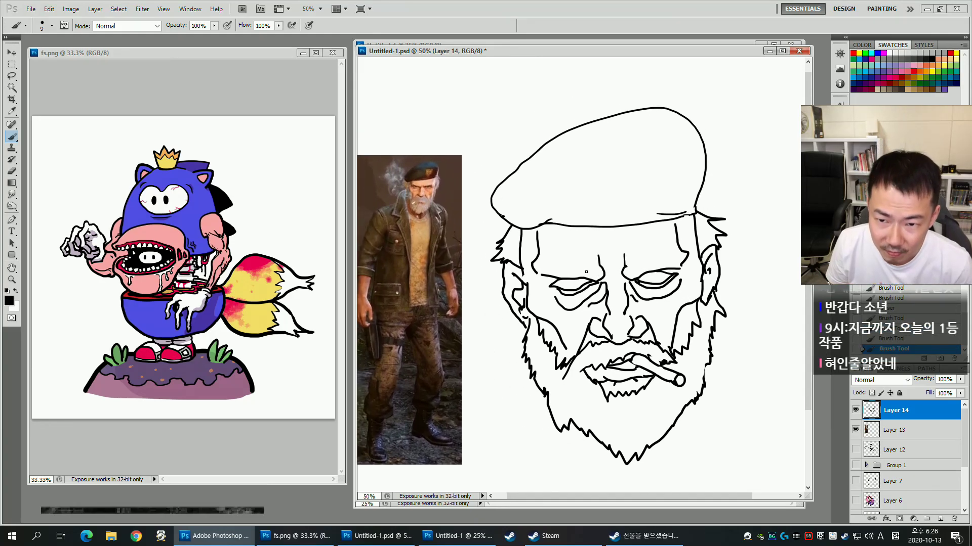
Draw the irises inside both narrow eyes.
{"action": "left_click_drag", "start_coordinate": [578, 279], "coordinate": [580, 280]}
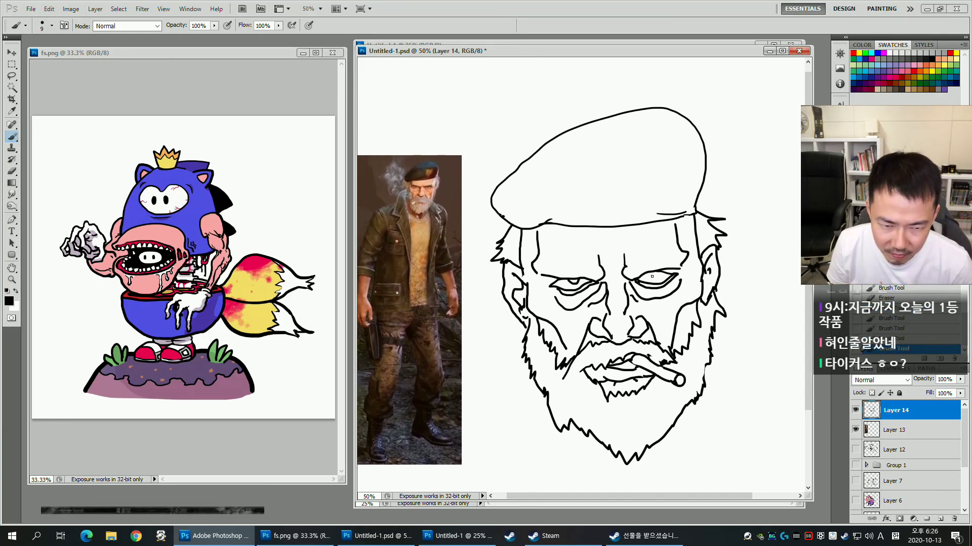
{"action": "left_click_drag", "start_coordinate": [649, 274], "coordinate": [662, 274]}
{"action": "key", "text": "ctrl+z"}
{"action": "left_click_drag", "start_coordinate": [592, 255], "coordinate": [597, 263]}
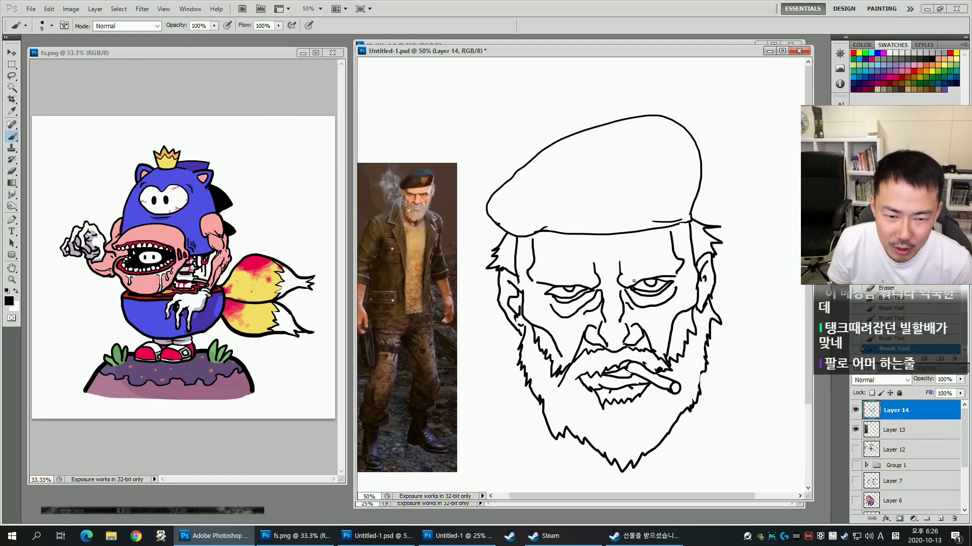
Reduce the brush to 8 px and draw a jagged, bushy eyebrow above the right-hand eye.
{"action": "key", "text": "ctrl+z"}
{"action": "key", "text": "["}
{"action": "left_click_drag", "start_coordinate": [635, 279], "coordinate": [655, 268]}
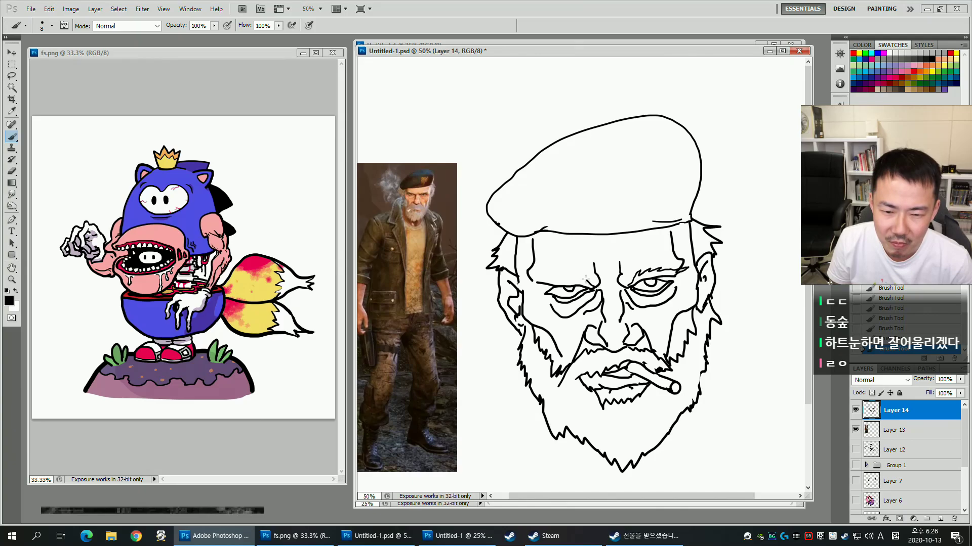
Draw a jagged, bushy eyebrow above the left-hand eye and touch up the outer end of the right-hand eyebrow.
{"action": "left_click_drag", "start_coordinate": [564, 279], "coordinate": [542, 286]}
{"action": "key", "text": "e"}
{"action": "key", "text": "b"}
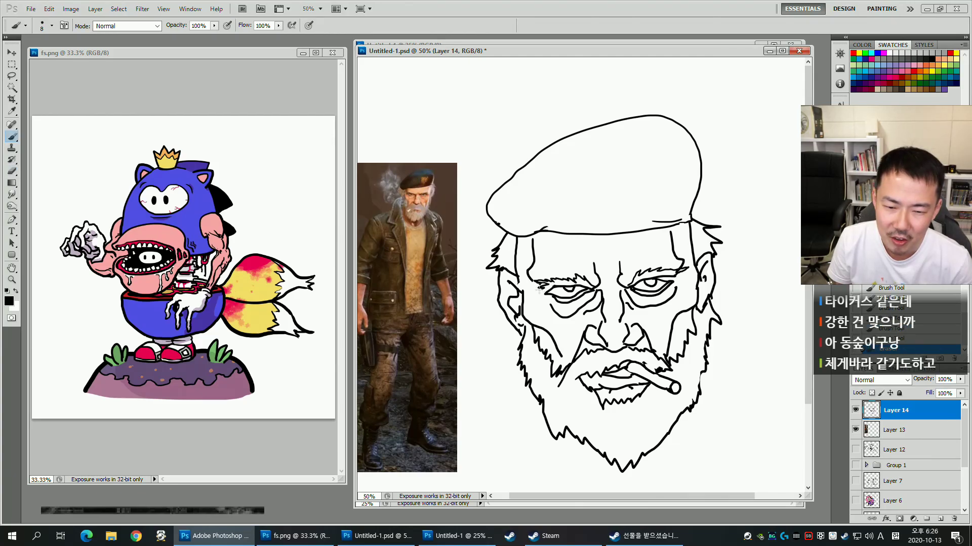
{"action": "key", "text": "e"}
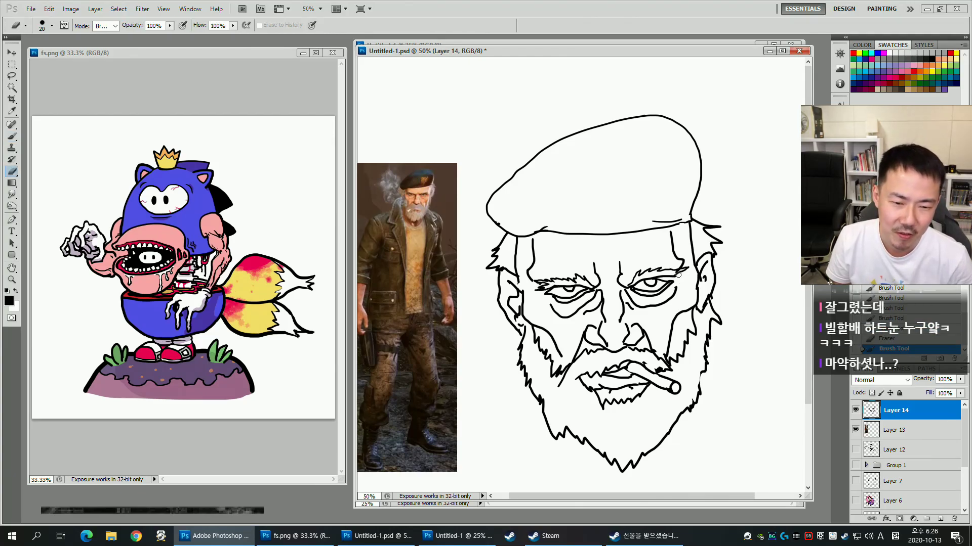
{"action": "left_click", "coordinate": [676, 273]}
{"action": "key", "text": "b"}
{"action": "left_click", "coordinate": [678, 276]}
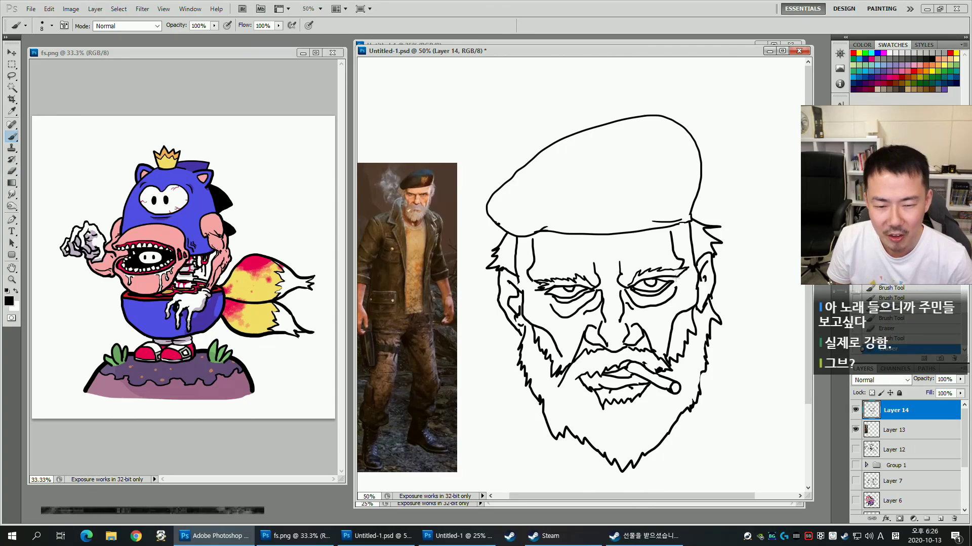
Enlarge the brush to 10 px and draw a shield-shaped badge with an inner border and emblem on the beret's front.
{"action": "mouse_move", "coordinate": [654, 308]}
{"action": "left_mouse_down"}
{"action": "mouse_move", "coordinate": [615, 305]}
{"action": "mouse_move", "coordinate": [634, 298]}
{"action": "left_mouse_up"}
{"action": "left_click_drag", "start_coordinate": [623, 235], "coordinate": [642, 244]}
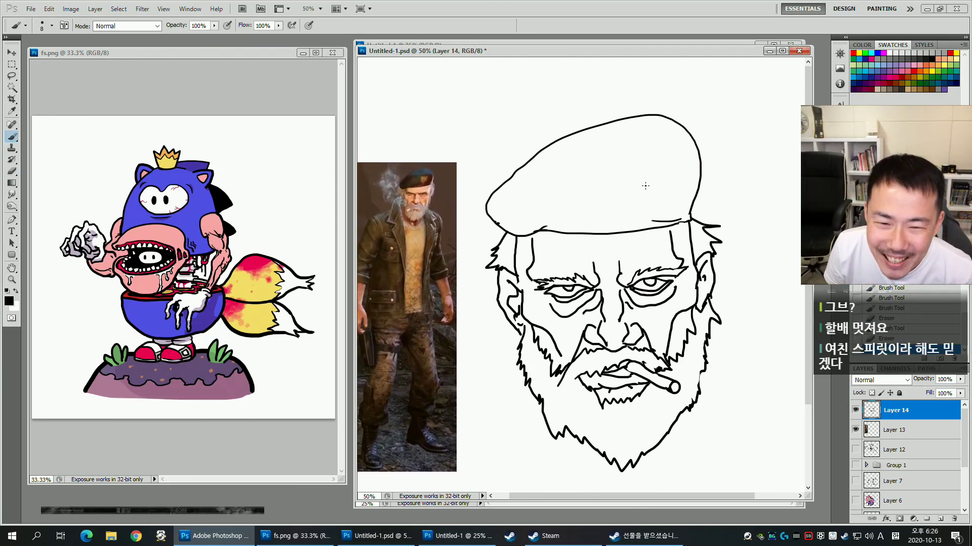
{"action": "key", "text": "bracketright"}
{"action": "key", "text": "bracketright"}
{"action": "mouse_move", "coordinate": [622, 183]}
{"action": "left_mouse_down"}
{"action": "mouse_move", "coordinate": [666, 181]}
{"action": "mouse_move", "coordinate": [622, 191]}
{"action": "mouse_move", "coordinate": [638, 222]}
{"action": "left_mouse_up"}
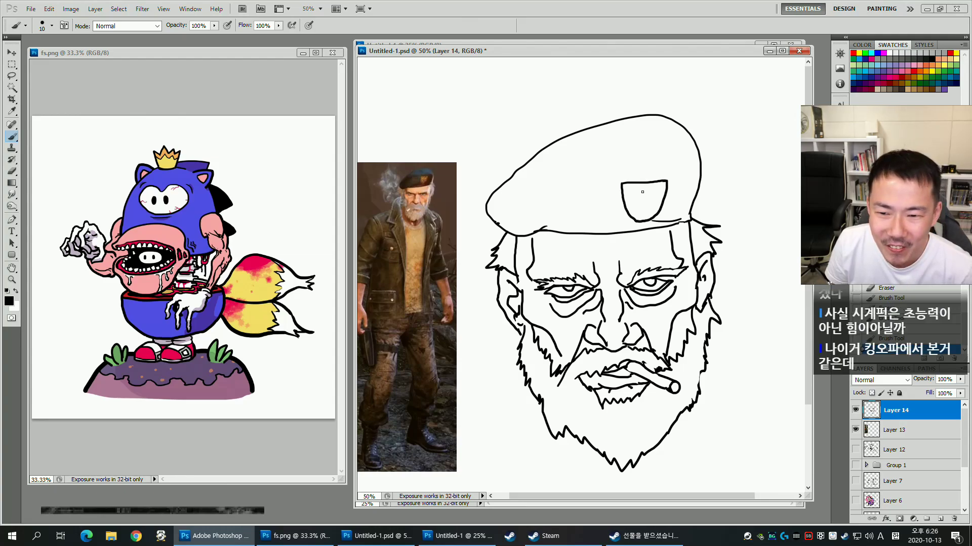
{"action": "mouse_move", "coordinate": [626, 188]}
{"action": "left_mouse_down"}
{"action": "mouse_move", "coordinate": [634, 215]}
{"action": "mouse_move", "coordinate": [649, 214]}
{"action": "mouse_move", "coordinate": [661, 187]}
{"action": "mouse_move", "coordinate": [654, 215]}
{"action": "mouse_move", "coordinate": [643, 219]}
{"action": "mouse_move", "coordinate": [639, 187]}
{"action": "mouse_move", "coordinate": [649, 210]}
{"action": "left_mouse_up"}
{"action": "mouse_move", "coordinate": [659, 256]}
{"action": "left_mouse_down"}
{"action": "mouse_move", "coordinate": [675, 219]}
{"action": "mouse_move", "coordinate": [646, 200]}
{"action": "left_mouse_up"}
{"action": "mouse_move", "coordinate": [680, 229]}
{"action": "left_mouse_down"}
{"action": "mouse_move", "coordinate": [692, 237]}
{"action": "mouse_move", "coordinate": [656, 258]}
{"action": "left_mouse_up"}
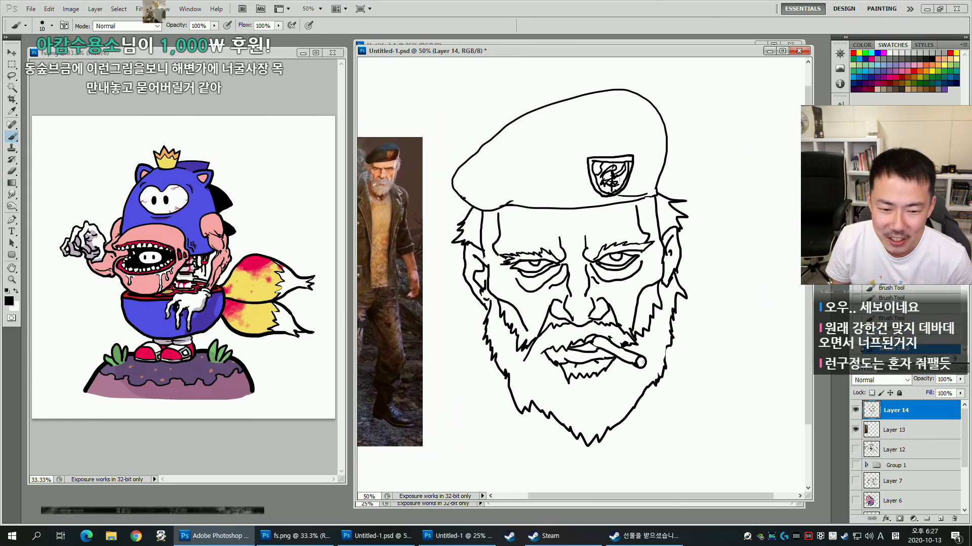
Draw fine lower-lid lines and short lashes under both eyes with a 7 px brush, then restore the brush to 10 px.
{"action": "left_click_drag", "start_coordinate": [573, 378], "coordinate": [612, 394]}
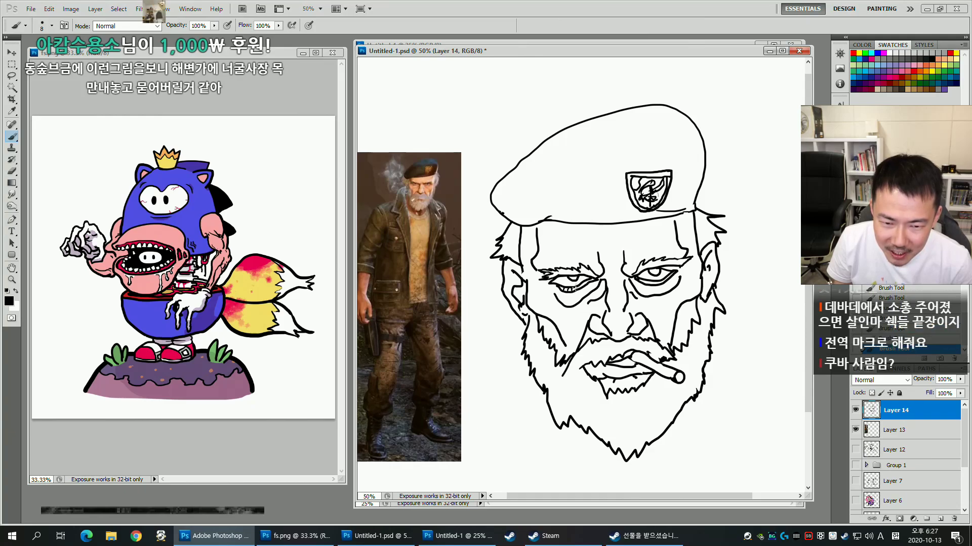
{"action": "key", "text": "["}
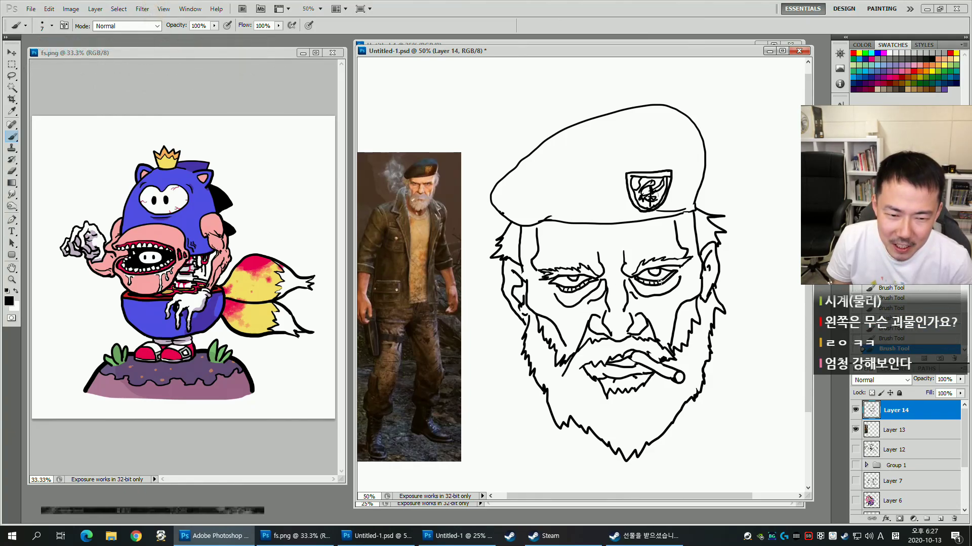
{"action": "key", "text": "bracketright"}
{"action": "key", "text": "bracketright"}
{"action": "key", "text": "bracketright"}
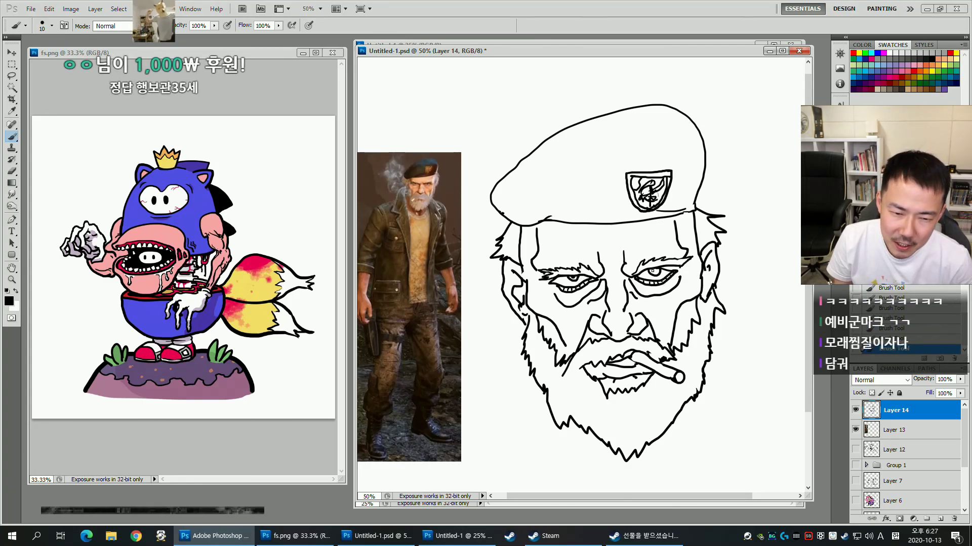
Draw dotted creases beside the nose, frown lines between the eyebrows and short wrinkles at the outer corners of both eyes.
{"action": "mouse_move", "coordinate": [735, 259]}
{"action": "left_mouse_down"}
{"action": "mouse_move", "coordinate": [704, 265]}
{"action": "mouse_move", "coordinate": [718, 256]}
{"action": "left_mouse_up"}
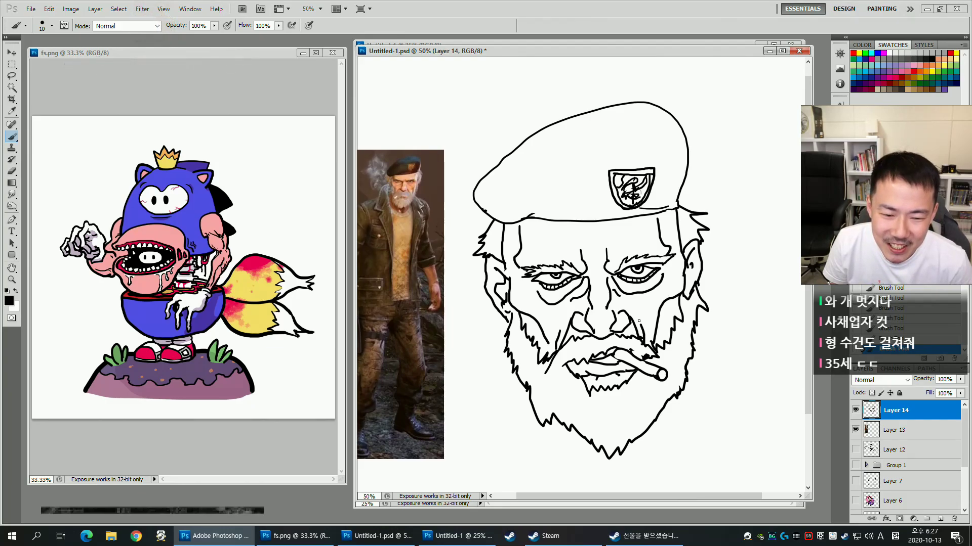
{"action": "left_click_drag", "start_coordinate": [600, 314], "coordinate": [588, 325]}
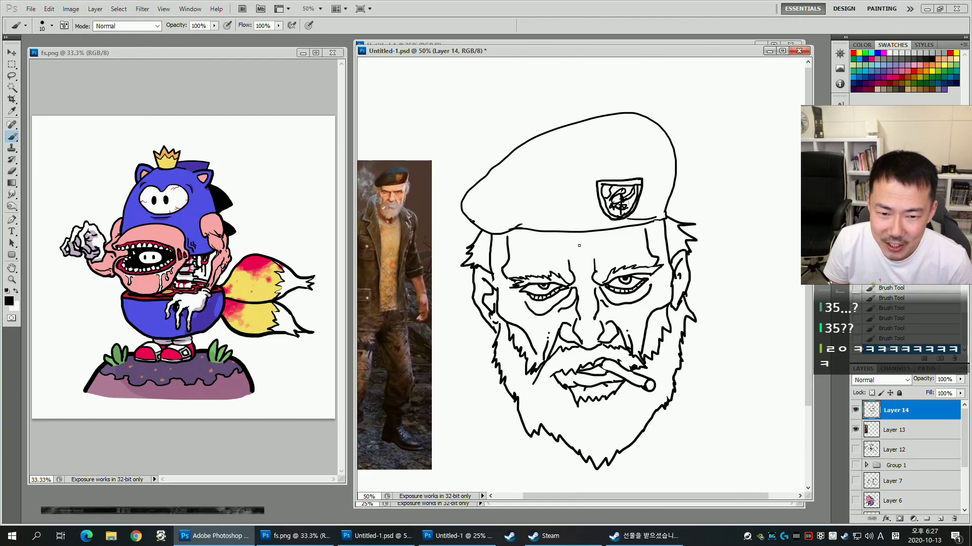
{"action": "left_click_drag", "start_coordinate": [577, 268], "coordinate": [578, 279]}
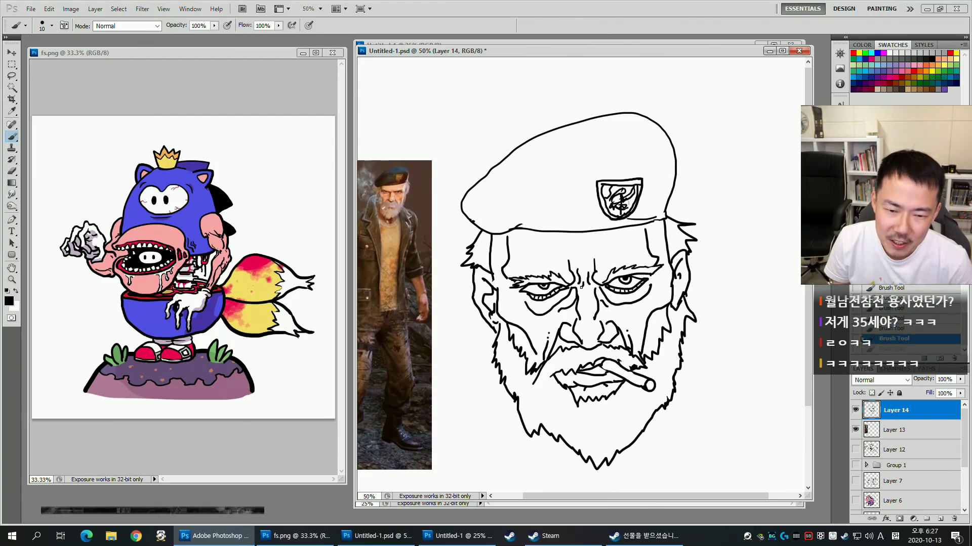
{"action": "left_click_drag", "start_coordinate": [684, 351], "coordinate": [662, 317]}
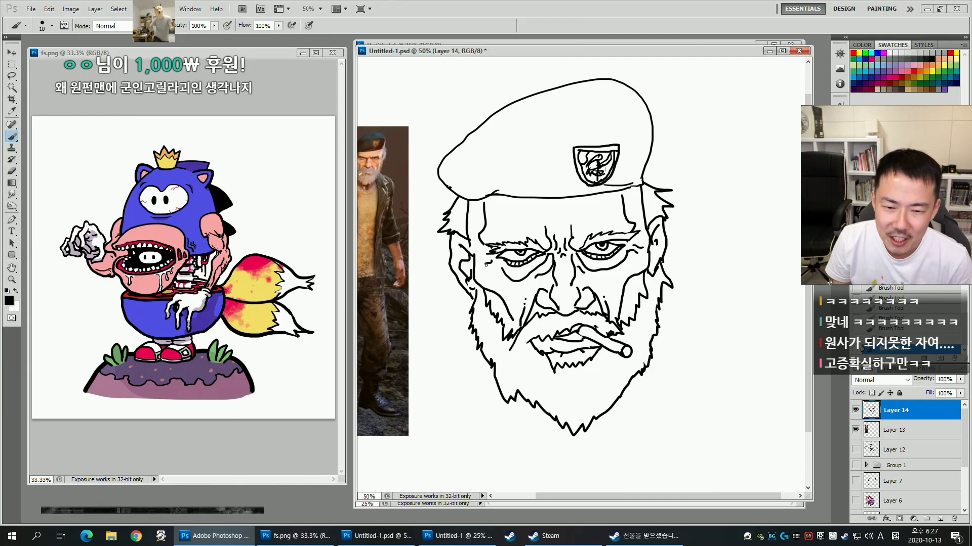
{"action": "left_click_drag", "start_coordinate": [587, 254], "coordinate": [549, 264]}
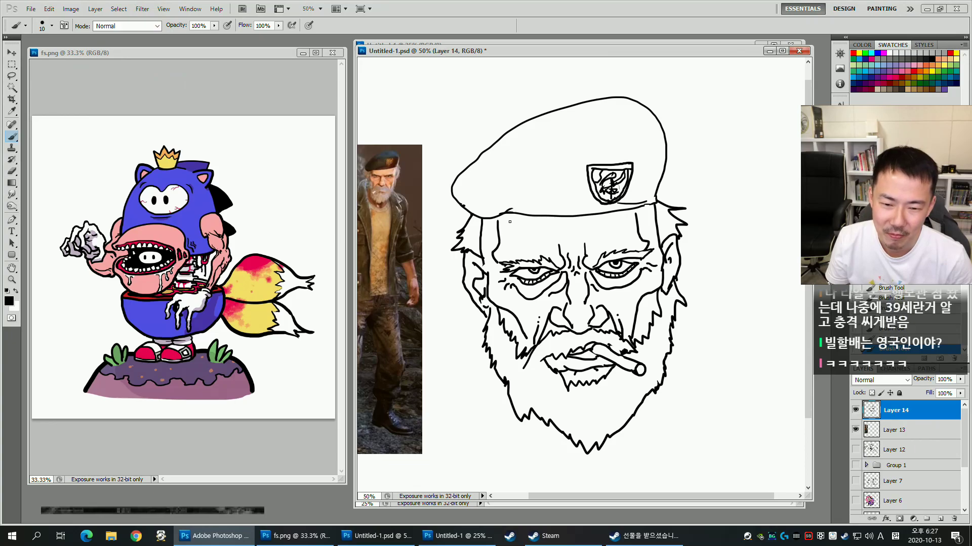
{"action": "mouse_move", "coordinate": [561, 221]}
{"action": "left_mouse_down"}
{"action": "mouse_move", "coordinate": [574, 223]}
{"action": "mouse_move", "coordinate": [551, 213]}
{"action": "mouse_move", "coordinate": [557, 238]}
{"action": "left_mouse_up"}
{"action": "key", "text": "ctrl+z"}
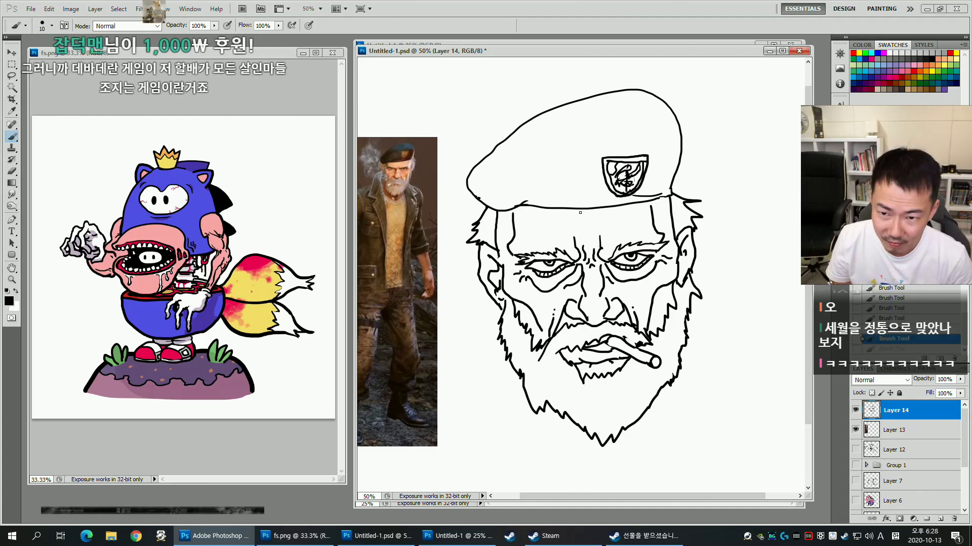
Draw the right-hand shoulder slope from below the ear and a vertical neck line on each side of the beard.
{"action": "left_click_drag", "start_coordinate": [691, 269], "coordinate": [693, 247]}
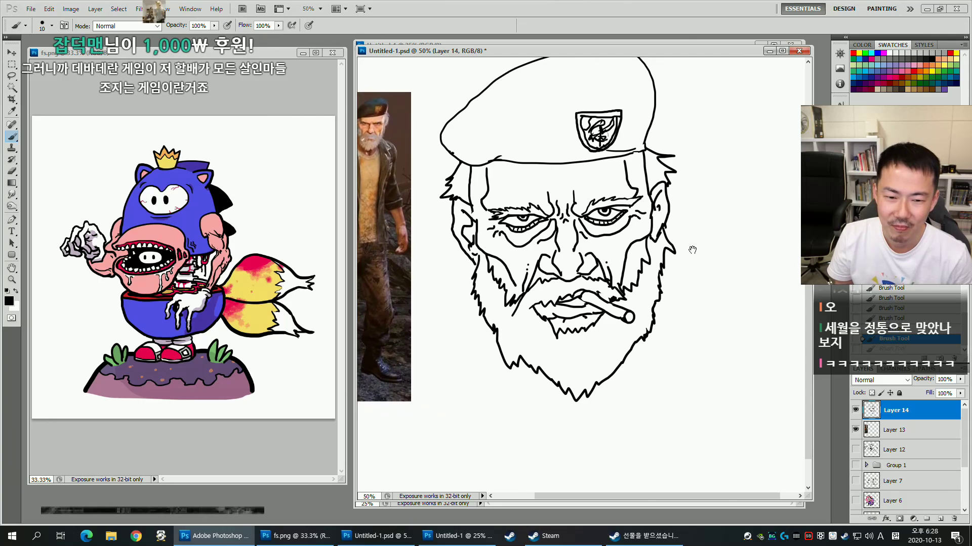
{"action": "mouse_move", "coordinate": [660, 282]}
{"action": "left_mouse_down"}
{"action": "mouse_move", "coordinate": [681, 304]}
{"action": "mouse_move", "coordinate": [669, 273]}
{"action": "left_mouse_up"}
{"action": "mouse_move", "coordinate": [667, 227]}
{"action": "left_mouse_down"}
{"action": "mouse_move", "coordinate": [688, 234]}
{"action": "mouse_move", "coordinate": [753, 346]}
{"action": "left_mouse_up"}
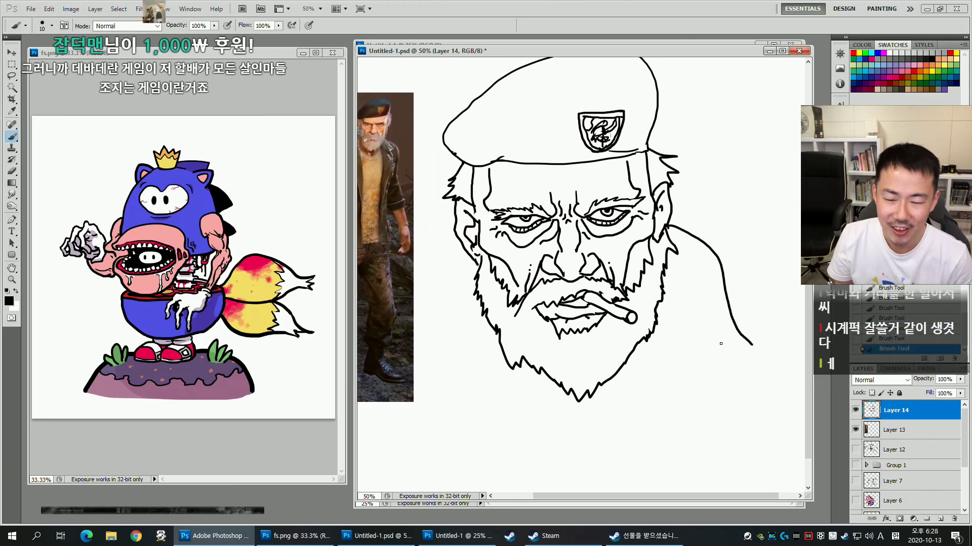
{"action": "left_click_drag", "start_coordinate": [536, 344], "coordinate": [576, 360]}
{"action": "left_click_drag", "start_coordinate": [522, 322], "coordinate": [497, 302]}
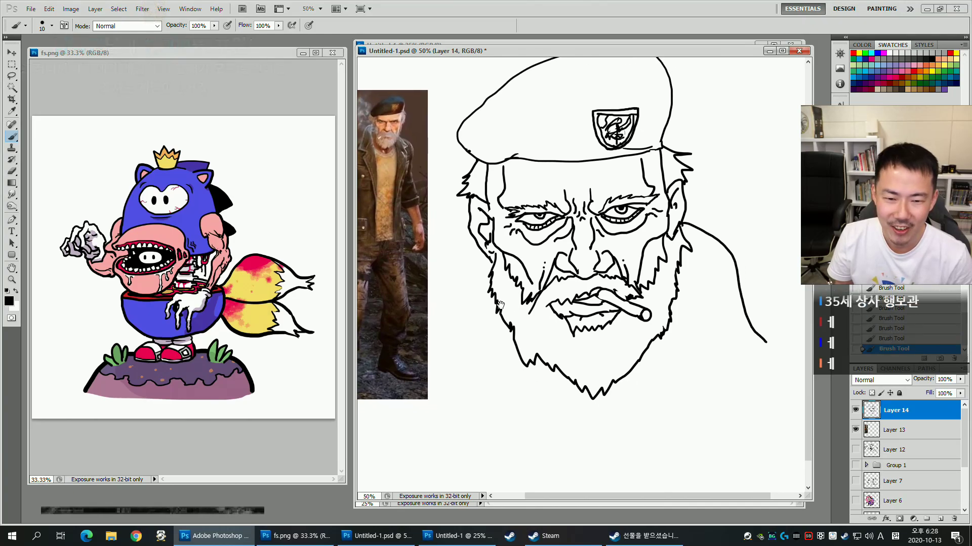
{"action": "left_click_drag", "start_coordinate": [676, 289], "coordinate": [682, 365]}
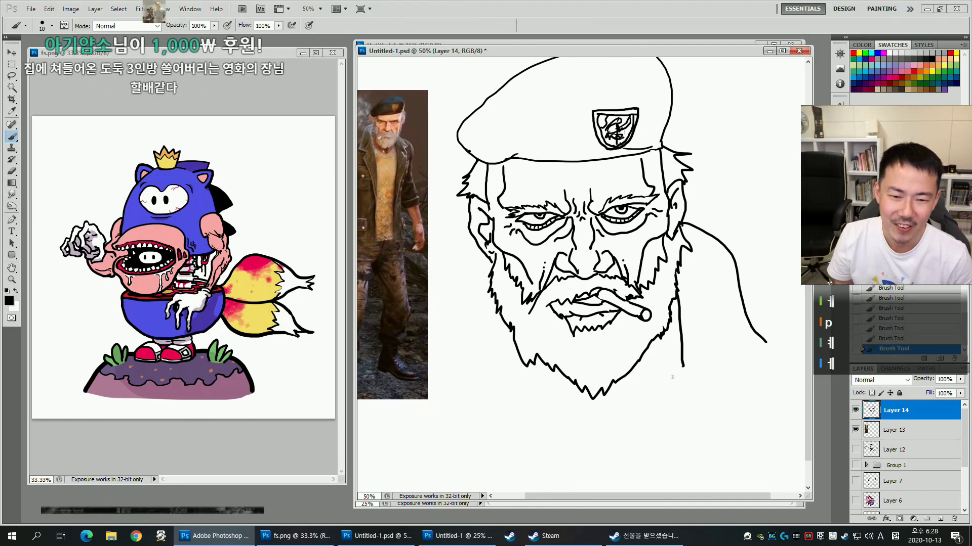
{"action": "left_click_drag", "start_coordinate": [493, 306], "coordinate": [495, 393]}
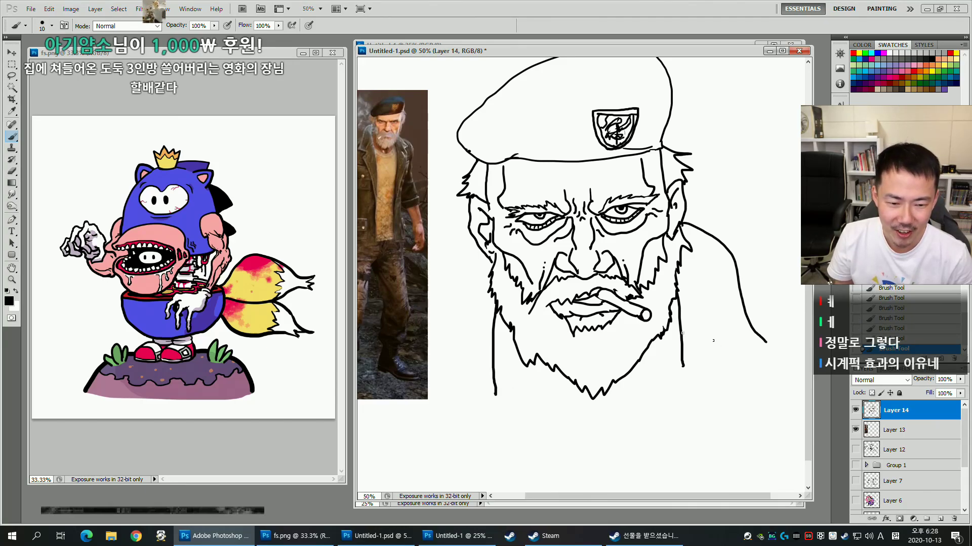
Draw the curved shirt neckline beneath the beard, joining both neck lines, with a small rounded collar edge on the left-hand side.
{"action": "left_click_drag", "start_coordinate": [497, 368], "coordinate": [495, 364]}
{"action": "key", "text": "ctrl+z"}
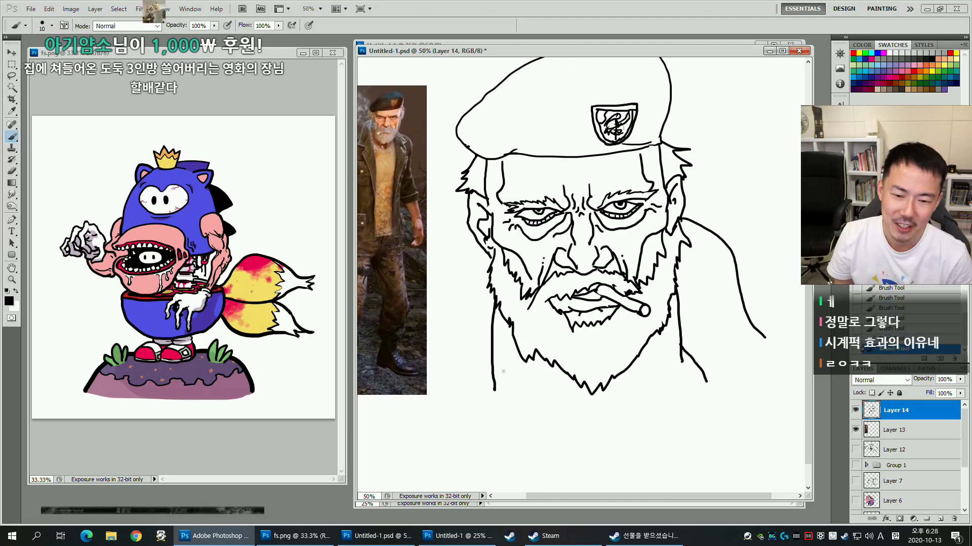
{"action": "mouse_move", "coordinate": [496, 393]}
{"action": "left_mouse_down"}
{"action": "mouse_move", "coordinate": [544, 445]}
{"action": "mouse_move", "coordinate": [630, 441]}
{"action": "left_mouse_up"}
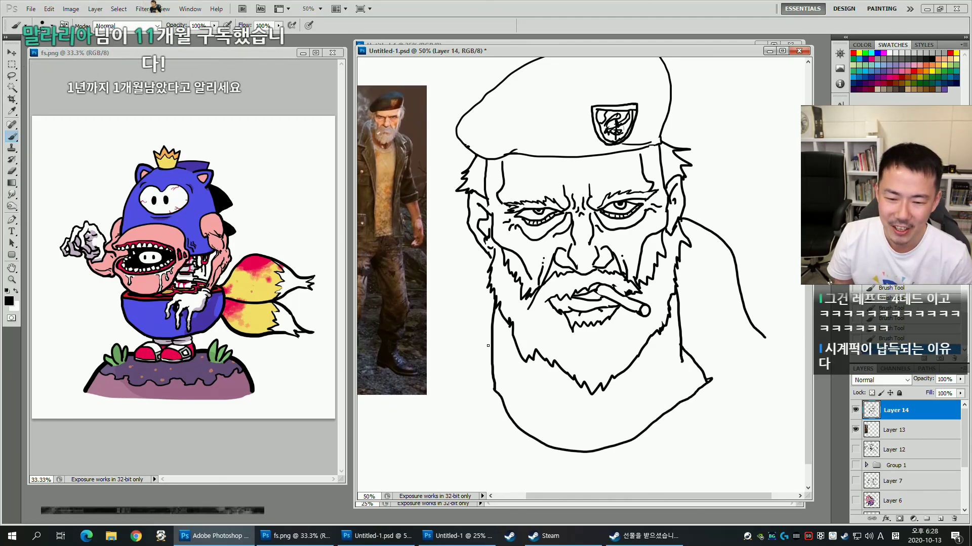
{"action": "left_click_drag", "start_coordinate": [489, 352], "coordinate": [494, 390]}
{"action": "mouse_move", "coordinate": [519, 326]}
{"action": "left_mouse_down"}
{"action": "mouse_move", "coordinate": [539, 347]}
{"action": "mouse_move", "coordinate": [541, 339]}
{"action": "left_mouse_up"}
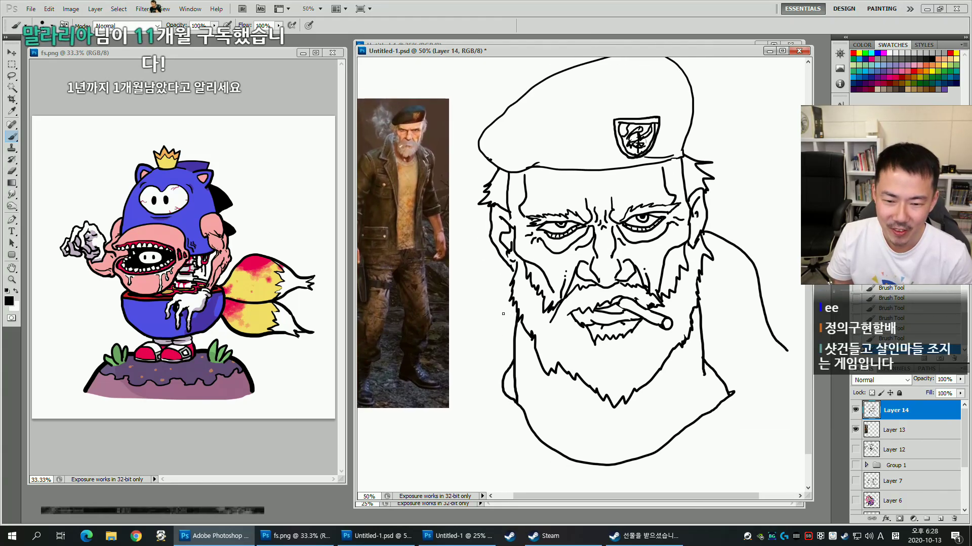
Draw the left-hand shoulder slope and the pointed, notched jacket collar and lapel on the right-hand side.
{"action": "mouse_move", "coordinate": [514, 308]}
{"action": "left_mouse_down"}
{"action": "mouse_move", "coordinate": [484, 326]}
{"action": "mouse_move", "coordinate": [456, 373]}
{"action": "left_mouse_up"}
{"action": "mouse_move", "coordinate": [645, 321]}
{"action": "left_mouse_down"}
{"action": "mouse_move", "coordinate": [578, 321]}
{"action": "mouse_move", "coordinate": [578, 308]}
{"action": "left_mouse_up"}
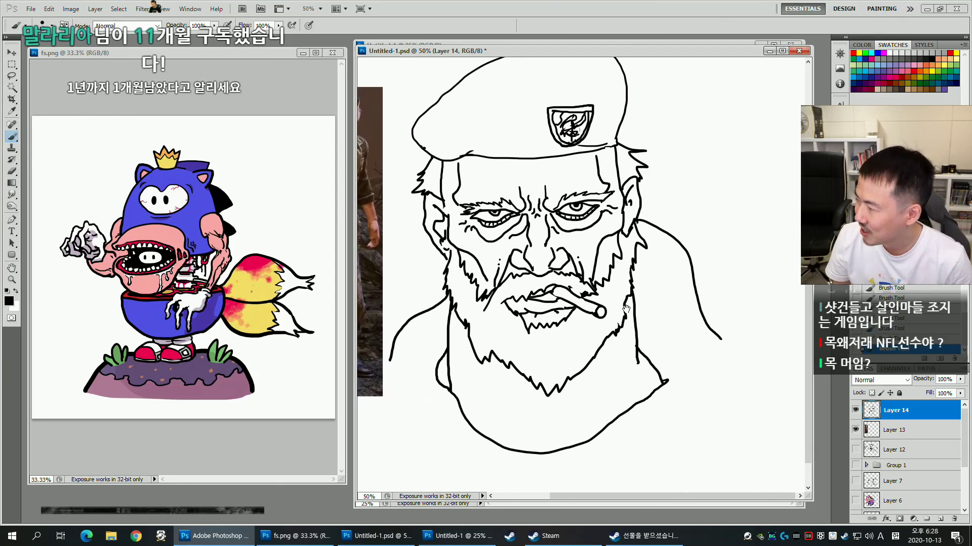
{"action": "mouse_move", "coordinate": [652, 354]}
{"action": "left_mouse_down"}
{"action": "mouse_move", "coordinate": [720, 387]}
{"action": "mouse_move", "coordinate": [681, 347]}
{"action": "mouse_move", "coordinate": [663, 344]}
{"action": "left_mouse_up"}
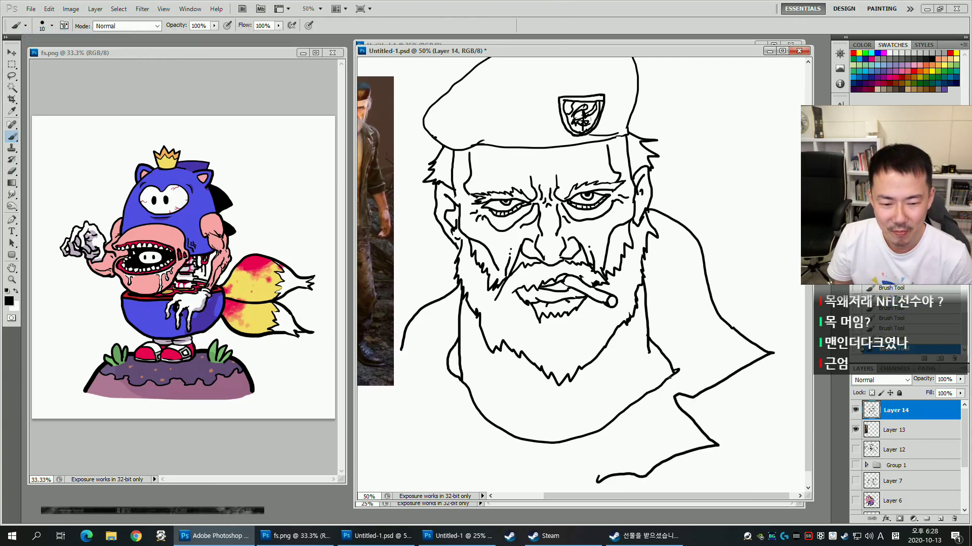
{"action": "left_click_drag", "start_coordinate": [616, 320], "coordinate": [669, 334]}
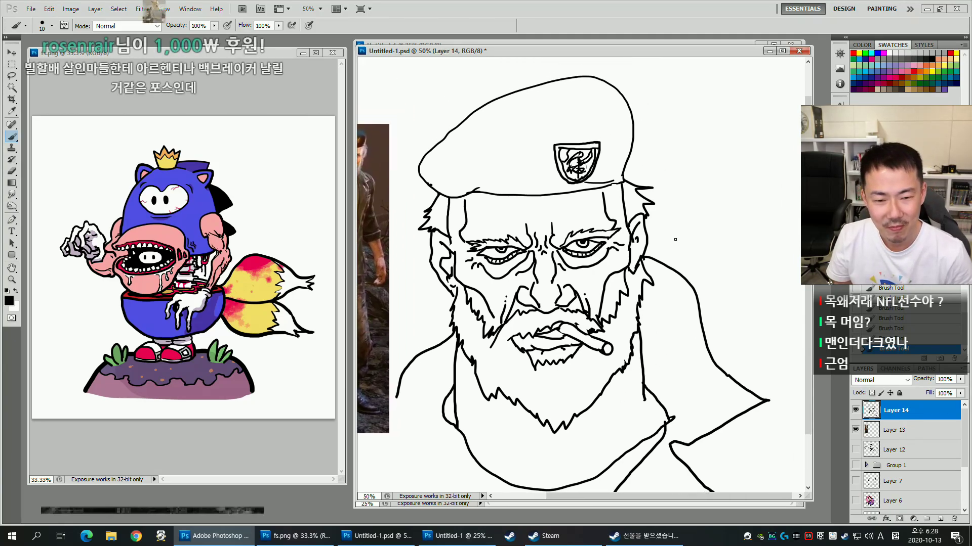
Erase the end of the cigarette and draw the upper wavy edge of smoke rising from it toward the upper-right canvas edge.
{"action": "key", "text": "e"}
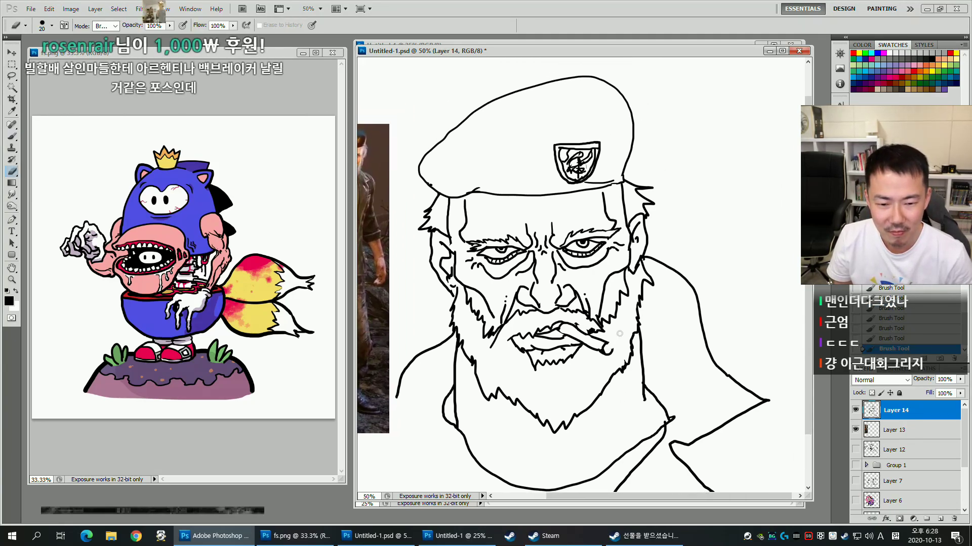
{"action": "key", "text": "b"}
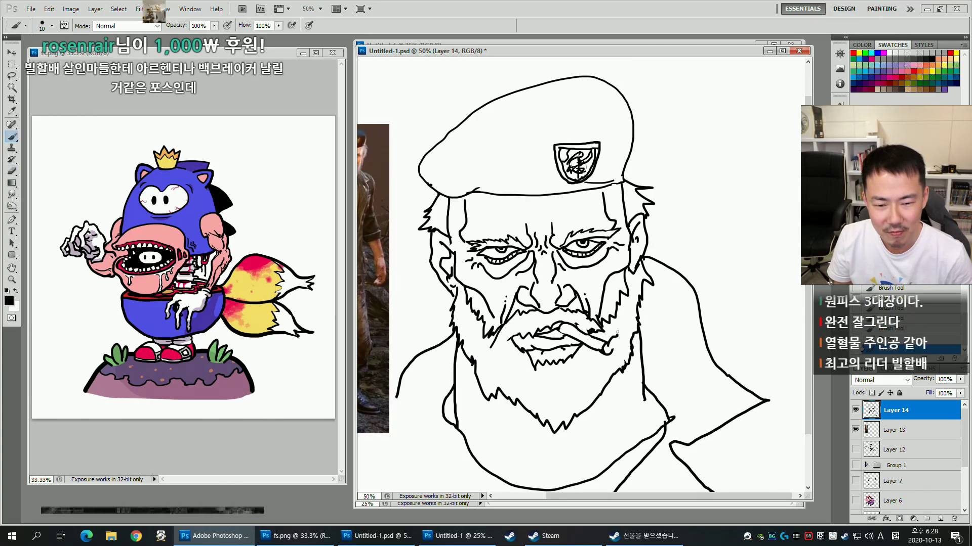
{"action": "key", "text": "ctrl+z"}
{"action": "mouse_move", "coordinate": [657, 265]}
{"action": "left_mouse_down"}
{"action": "mouse_move", "coordinate": [705, 252]}
{"action": "mouse_move", "coordinate": [693, 205]}
{"action": "left_mouse_up"}
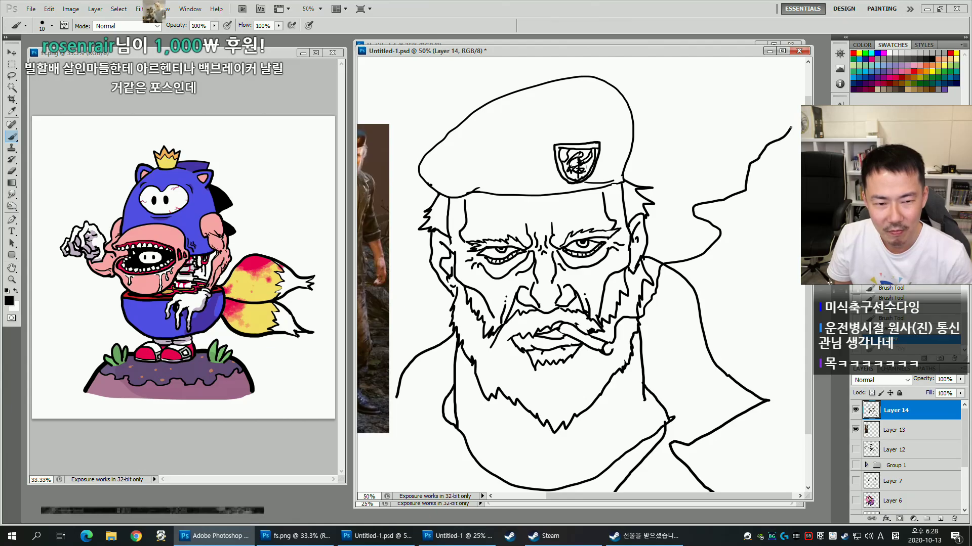
{"action": "left_click_drag", "start_coordinate": [791, 127], "coordinate": [810, 109]}
Draw the lower wavy edge of the smoke from the cigarette tip across the shoulder to the right-hand canvas edge.
{"action": "left_click_drag", "start_coordinate": [676, 318], "coordinate": [670, 310]}
{"action": "mouse_move", "coordinate": [617, 339]}
{"action": "left_mouse_down"}
{"action": "mouse_move", "coordinate": [641, 324]}
{"action": "mouse_move", "coordinate": [618, 325]}
{"action": "mouse_move", "coordinate": [630, 317]}
{"action": "mouse_move", "coordinate": [667, 319]}
{"action": "left_mouse_up"}
{"action": "key", "text": "ctrl+z"}
{"action": "mouse_move", "coordinate": [758, 267]}
{"action": "left_mouse_down"}
{"action": "mouse_move", "coordinate": [770, 303]}
{"action": "mouse_move", "coordinate": [805, 302]}
{"action": "left_mouse_up"}
Erase the part of the right-hand shoulder line that crosses the smoke trail.
{"action": "key", "text": "e"}
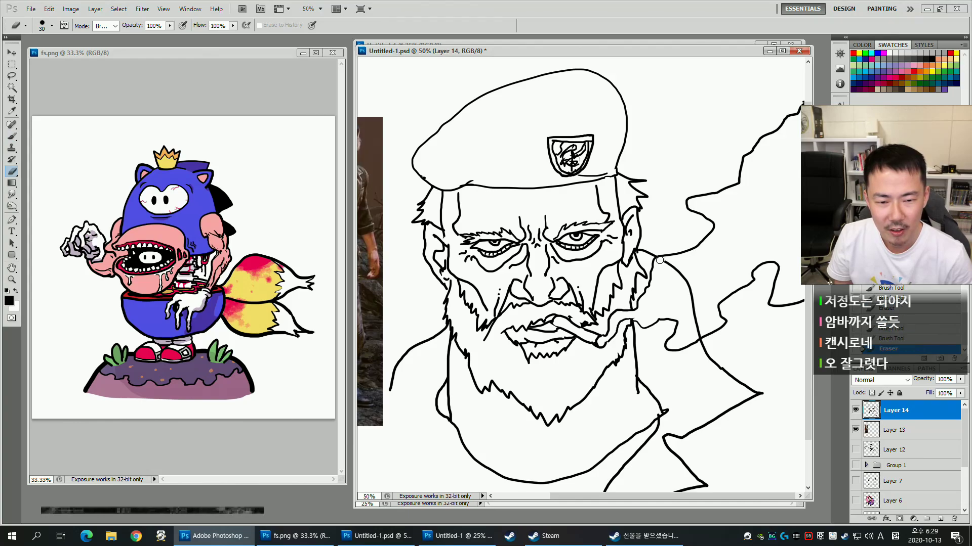
{"action": "left_click_drag", "start_coordinate": [692, 330], "coordinate": [696, 335]}
{"action": "left_click", "coordinate": [665, 261]}
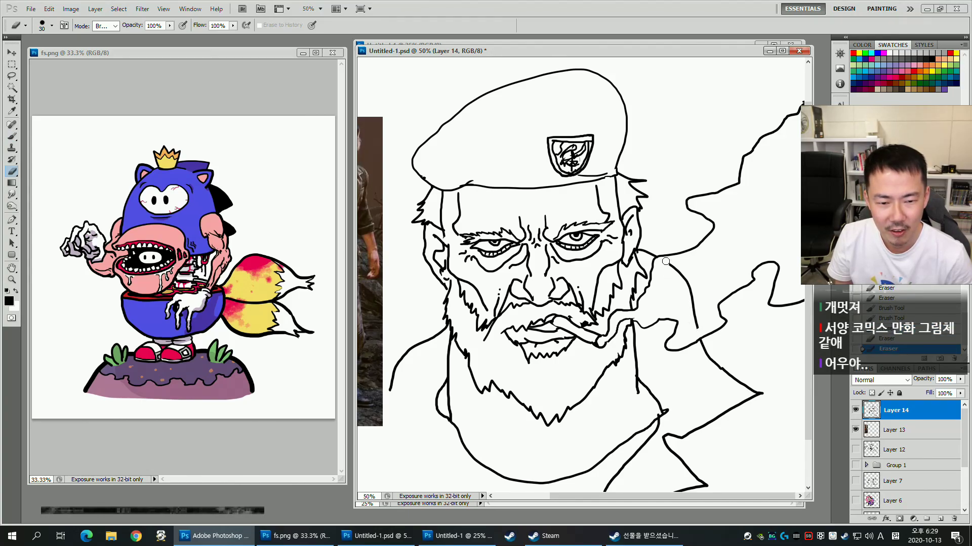
{"action": "key", "text": "b"}
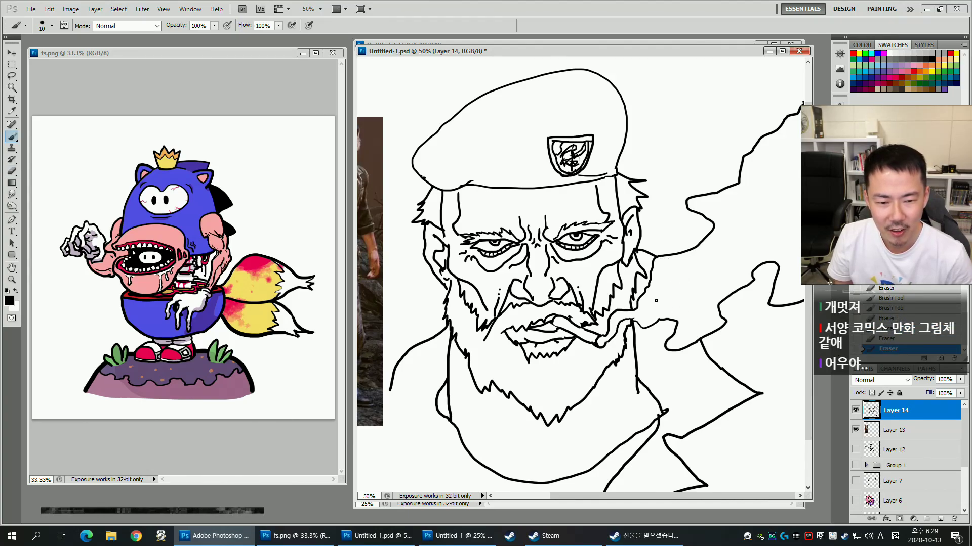
Draw small irregular closed shapes inside the smoke trail and enlarge the brush to 20 px.
{"action": "mouse_move", "coordinate": [742, 218]}
{"action": "left_mouse_down"}
{"action": "mouse_move", "coordinate": [718, 209]}
{"action": "mouse_move", "coordinate": [761, 210]}
{"action": "left_mouse_up"}
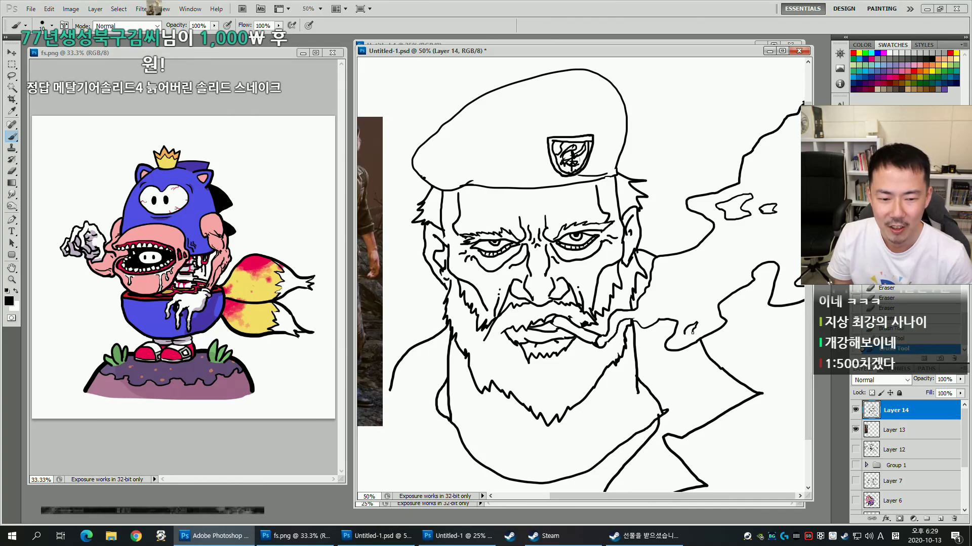
{"action": "mouse_move", "coordinate": [743, 293]}
{"action": "left_mouse_down"}
{"action": "mouse_move", "coordinate": [738, 262]}
{"action": "mouse_move", "coordinate": [749, 269]}
{"action": "left_mouse_up"}
{"action": "mouse_move", "coordinate": [714, 381]}
{"action": "left_mouse_down"}
{"action": "mouse_move", "coordinate": [708, 351]}
{"action": "mouse_move", "coordinate": [709, 364]}
{"action": "left_mouse_up"}
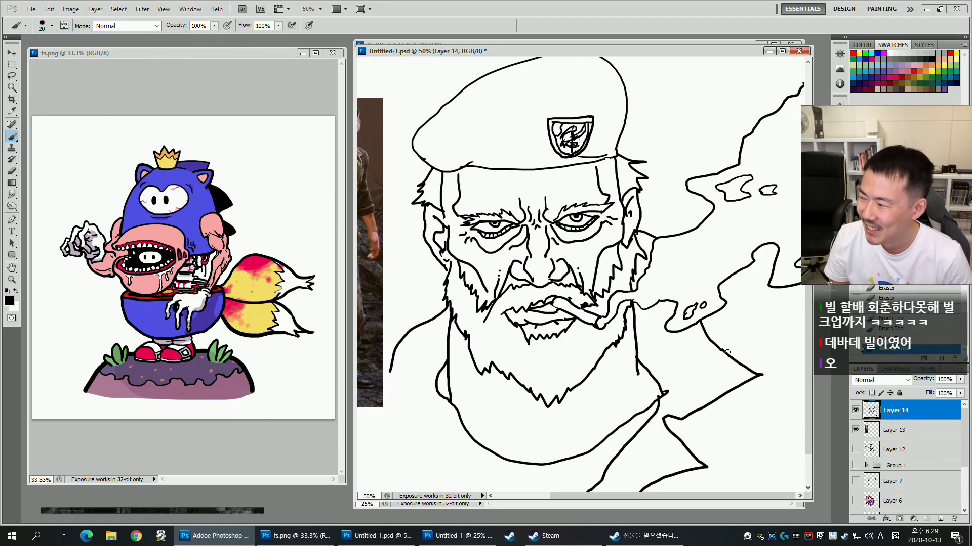
{"action": "mouse_move", "coordinate": [690, 353]}
{"action": "left_mouse_down"}
{"action": "mouse_move", "coordinate": [735, 363]}
{"action": "mouse_move", "coordinate": [683, 361]}
{"action": "left_mouse_up"}
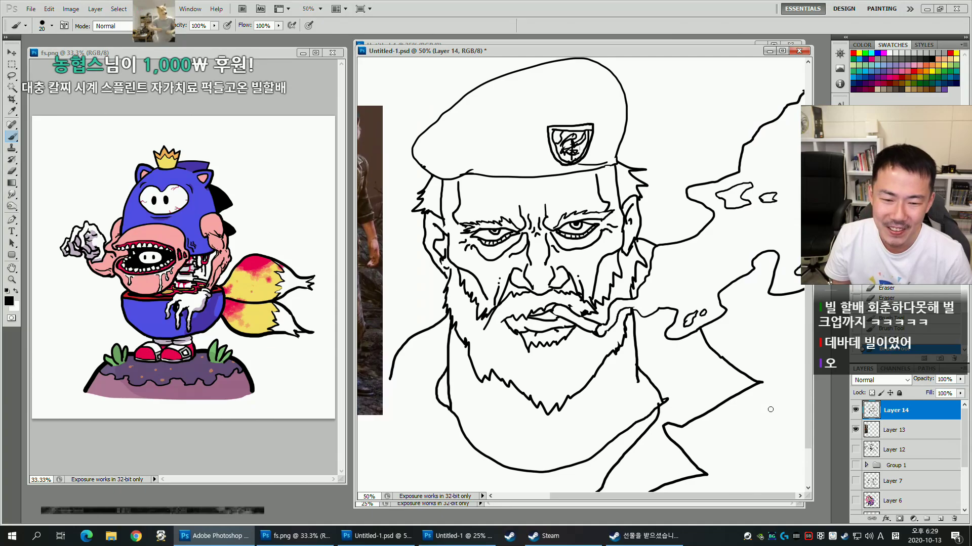
Draw the right-hand shoulder line below the smoke, and with a 10 px brush outline the left-hand jacket collar.
{"action": "left_click_drag", "start_coordinate": [747, 391], "coordinate": [804, 422]}
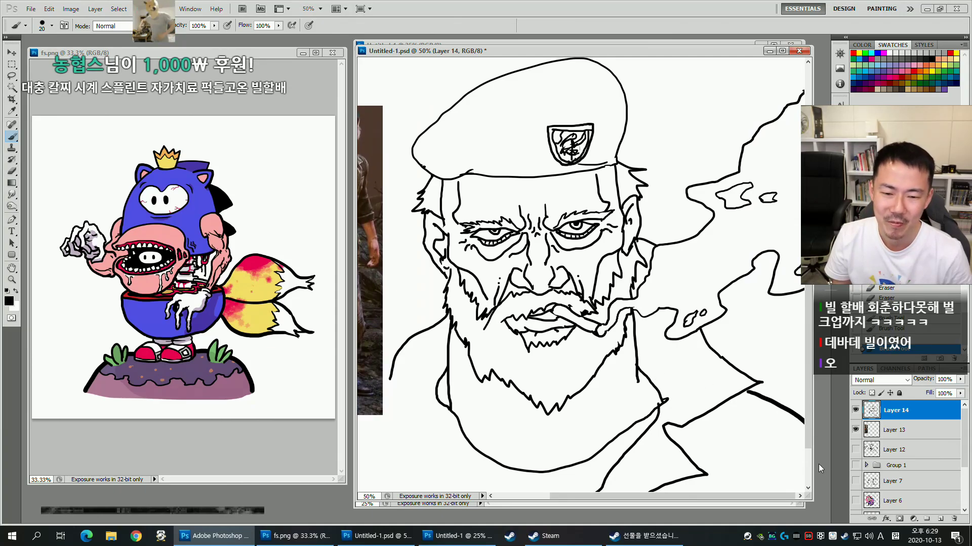
{"action": "key", "text": "bracketleft"}
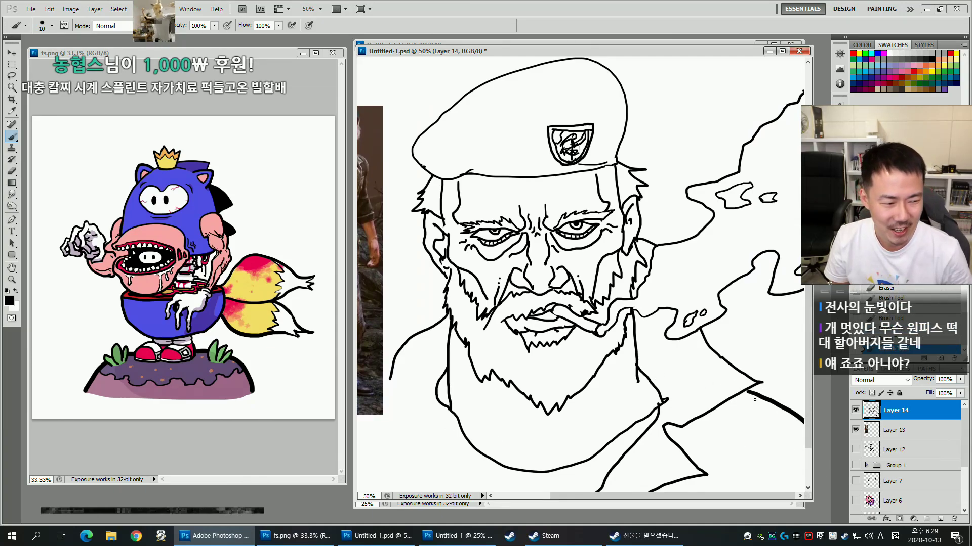
{"action": "mouse_move", "coordinate": [413, 414]}
{"action": "left_mouse_down"}
{"action": "mouse_move", "coordinate": [442, 425]}
{"action": "mouse_move", "coordinate": [413, 418]}
{"action": "mouse_move", "coordinate": [451, 405]}
{"action": "mouse_move", "coordinate": [478, 412]}
{"action": "mouse_move", "coordinate": [408, 430]}
{"action": "mouse_move", "coordinate": [392, 449]}
{"action": "mouse_move", "coordinate": [501, 472]}
{"action": "left_mouse_up"}
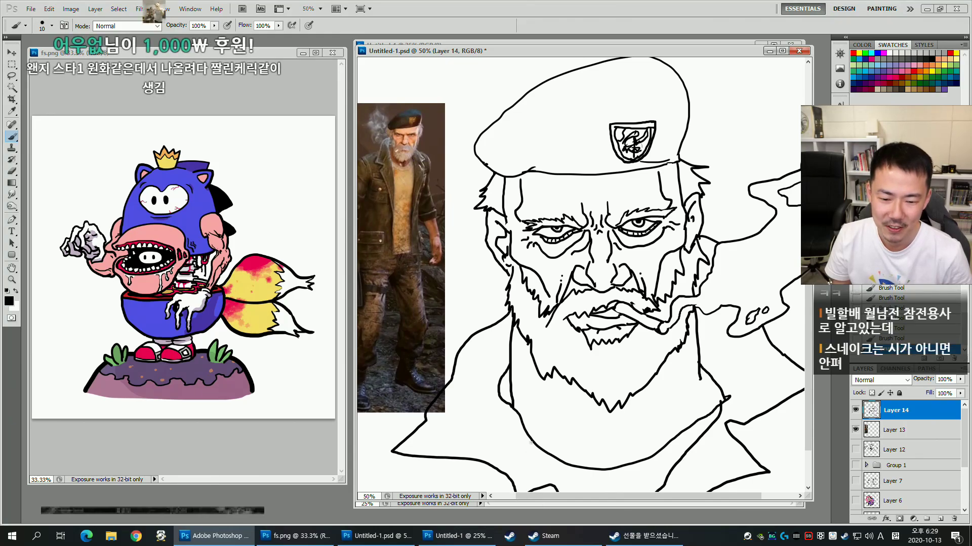
Reduce the brush to 8 px and add fine detail marks around the lips, nose and cheeks.
{"action": "mouse_move", "coordinate": [453, 364]}
{"action": "left_mouse_down"}
{"action": "mouse_move", "coordinate": [416, 361]}
{"action": "mouse_move", "coordinate": [477, 372]}
{"action": "mouse_move", "coordinate": [445, 382]}
{"action": "left_mouse_up"}
{"action": "mouse_move", "coordinate": [532, 316]}
{"action": "left_mouse_down"}
{"action": "mouse_move", "coordinate": [554, 334]}
{"action": "mouse_move", "coordinate": [548, 315]}
{"action": "left_mouse_up"}
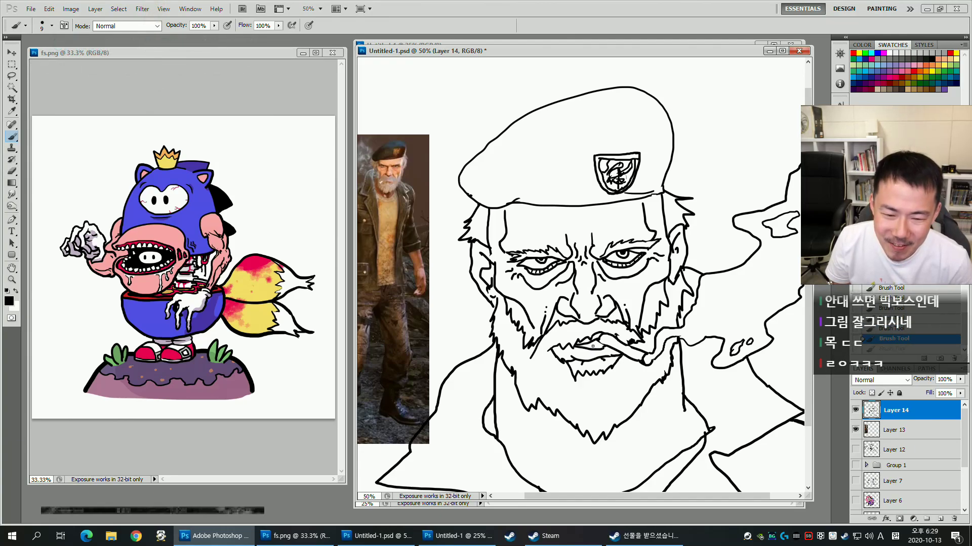
{"action": "key", "text": "["}
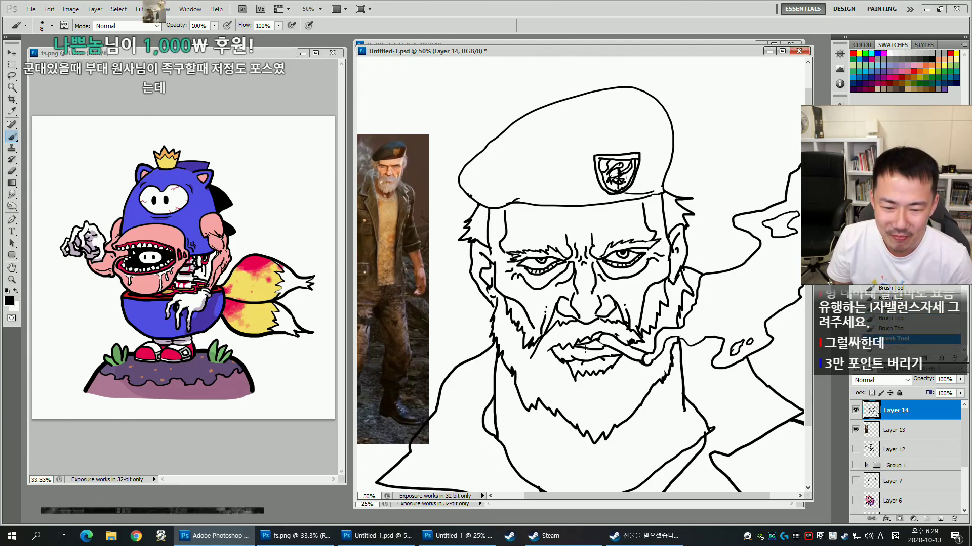
{"action": "left_click_drag", "start_coordinate": [582, 351], "coordinate": [589, 350]}
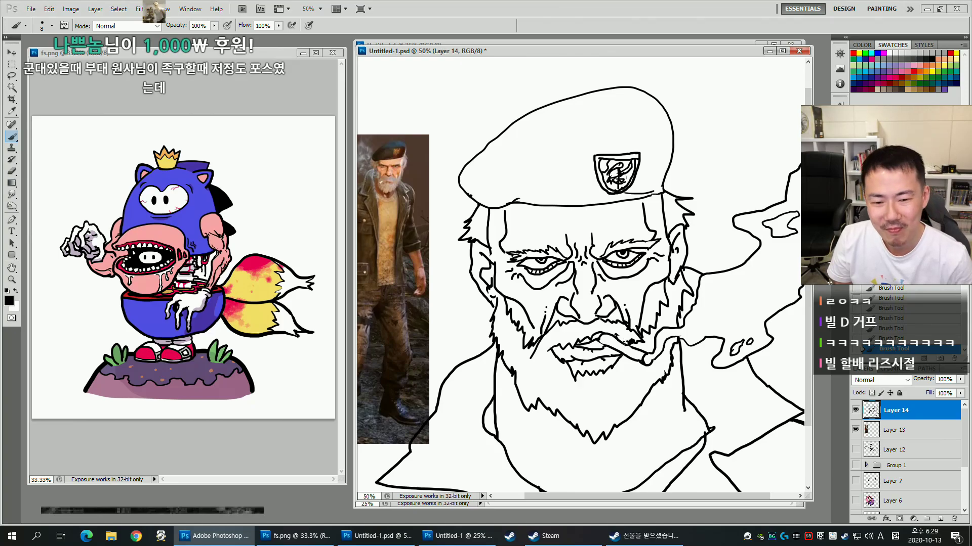
{"action": "mouse_move", "coordinate": [647, 291]}
{"action": "left_mouse_down"}
{"action": "mouse_move", "coordinate": [640, 308]}
{"action": "mouse_move", "coordinate": [653, 322]}
{"action": "mouse_move", "coordinate": [658, 313]}
{"action": "left_mouse_up"}
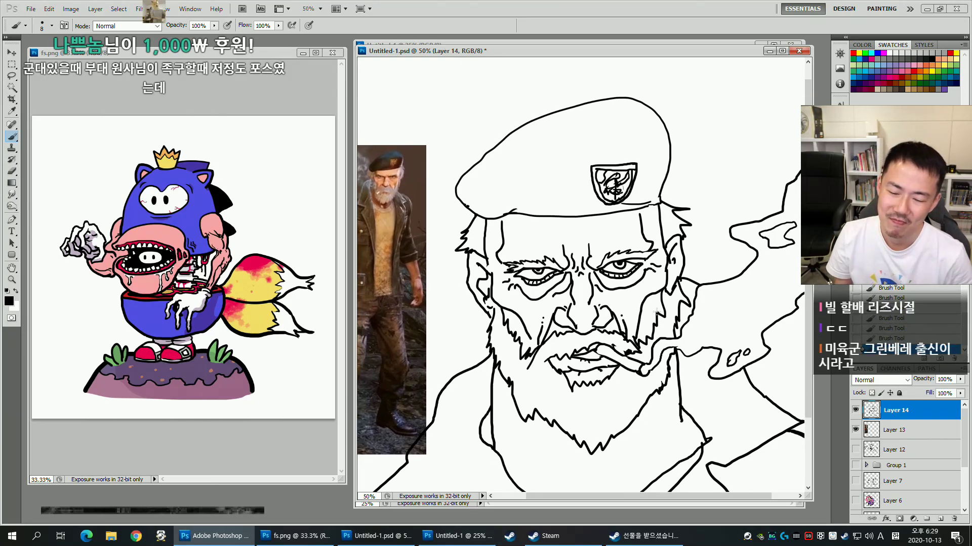
{"action": "key", "text": "ctrl+z"}
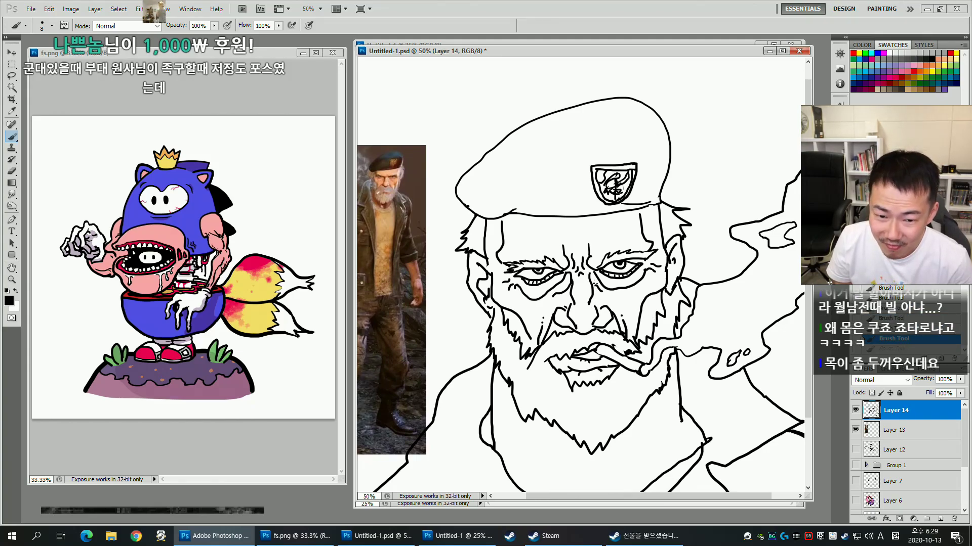
{"action": "left_click", "coordinate": [574, 306]}
{"action": "left_click", "coordinate": [590, 307]}
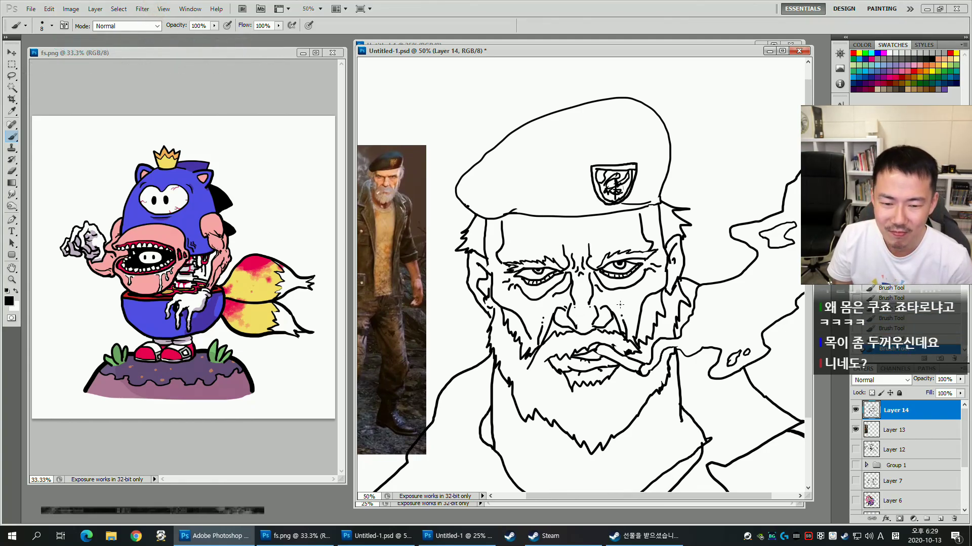
Draw short hair strokes inside the lower part of the beard, across the chin.
{"action": "left_click_drag", "start_coordinate": [607, 257], "coordinate": [588, 246]}
{"action": "mouse_move", "coordinate": [560, 358]}
{"action": "left_mouse_down"}
{"action": "mouse_move", "coordinate": [578, 405]}
{"action": "mouse_move", "coordinate": [557, 405]}
{"action": "mouse_move", "coordinate": [597, 405]}
{"action": "mouse_move", "coordinate": [611, 382]}
{"action": "mouse_move", "coordinate": [622, 387]}
{"action": "left_mouse_up"}
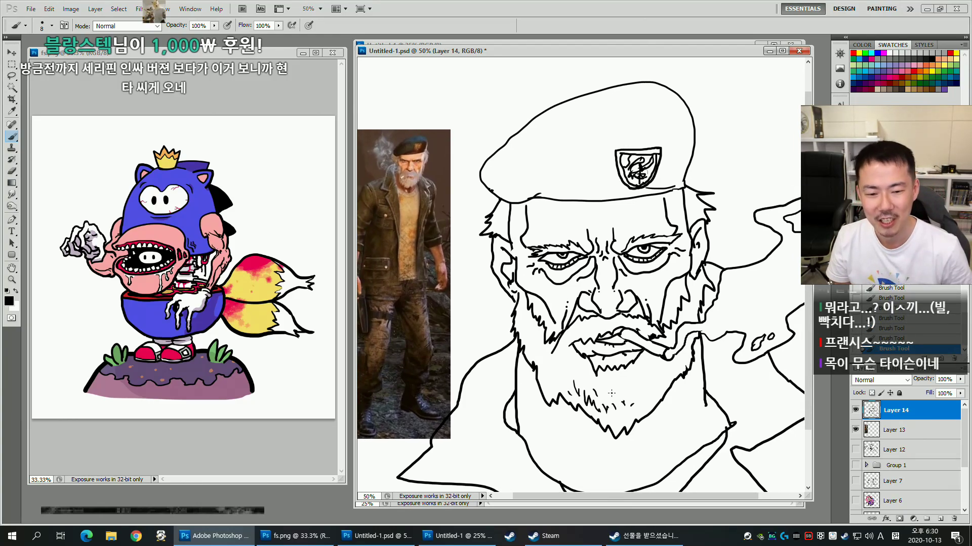
{"action": "left_click_drag", "start_coordinate": [541, 449], "coordinate": [548, 439]}
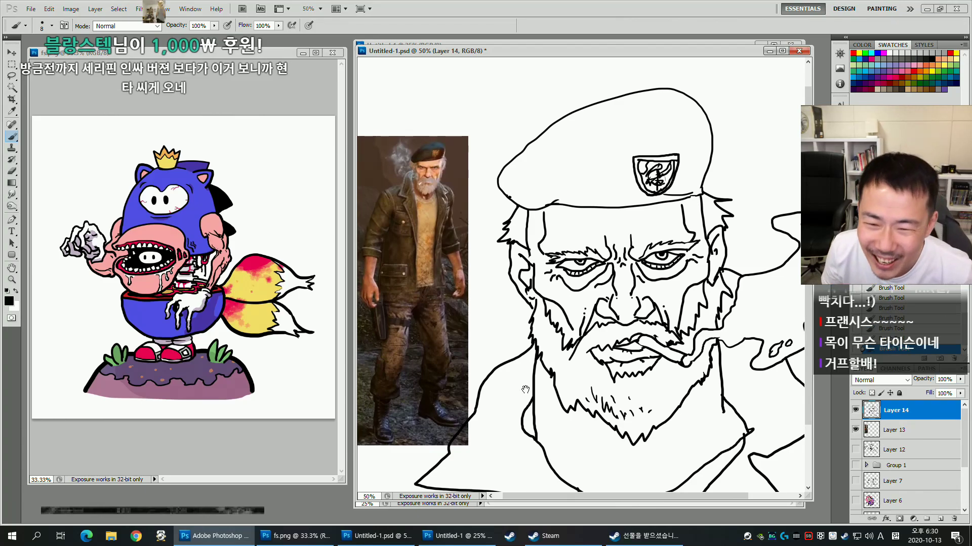
Draw the muscle and wrinkle lines on the neck below the beard with a 10 px brush.
{"action": "left_click_drag", "start_coordinate": [528, 399], "coordinate": [503, 353]}
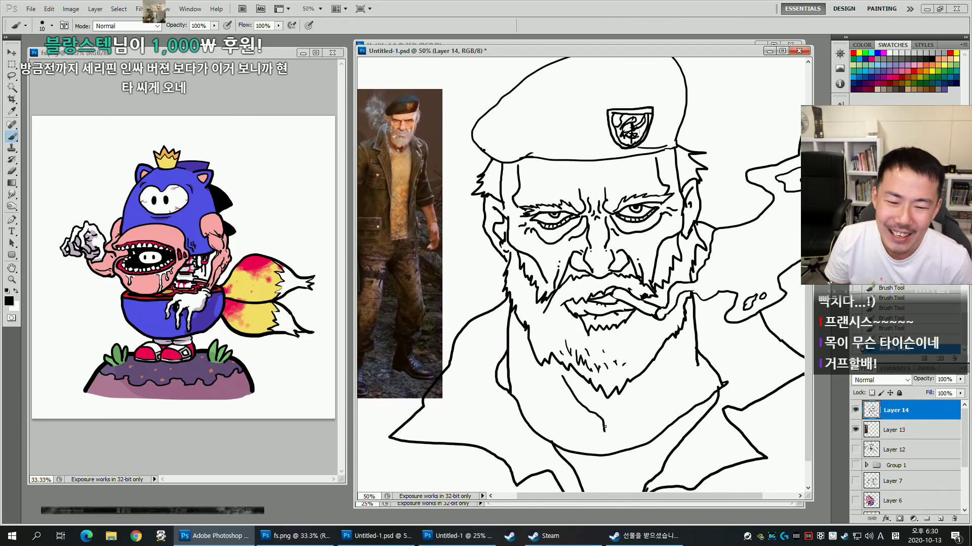
{"action": "left_click_drag", "start_coordinate": [604, 429], "coordinate": [612, 438]}
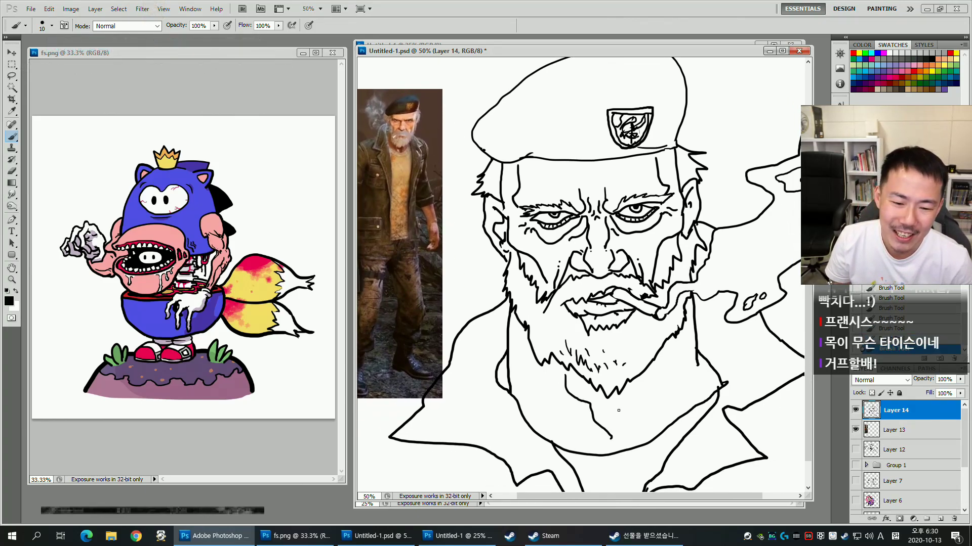
{"action": "left_click_drag", "start_coordinate": [643, 392], "coordinate": [633, 466]}
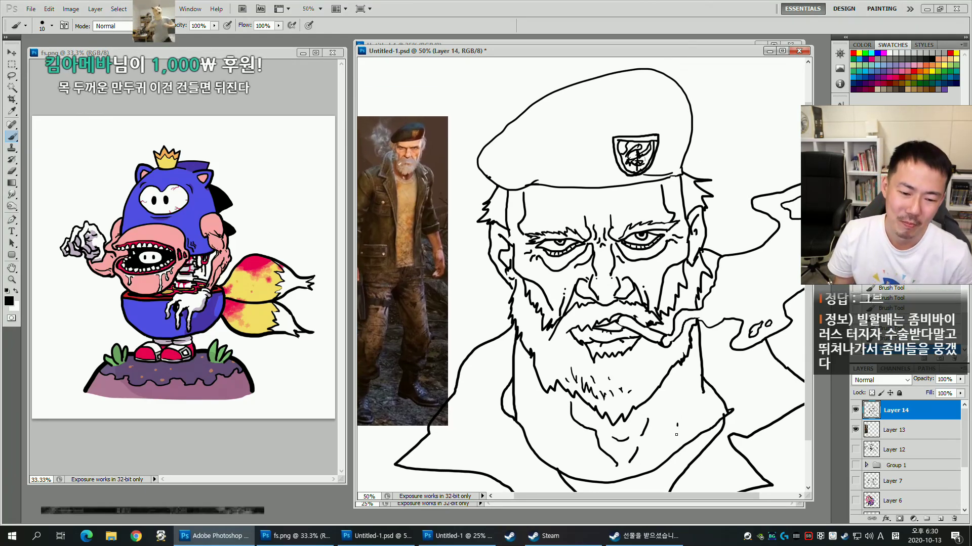
{"action": "left_click_drag", "start_coordinate": [713, 385], "coordinate": [725, 392]}
{"action": "left_click_drag", "start_coordinate": [758, 319], "coordinate": [761, 326]}
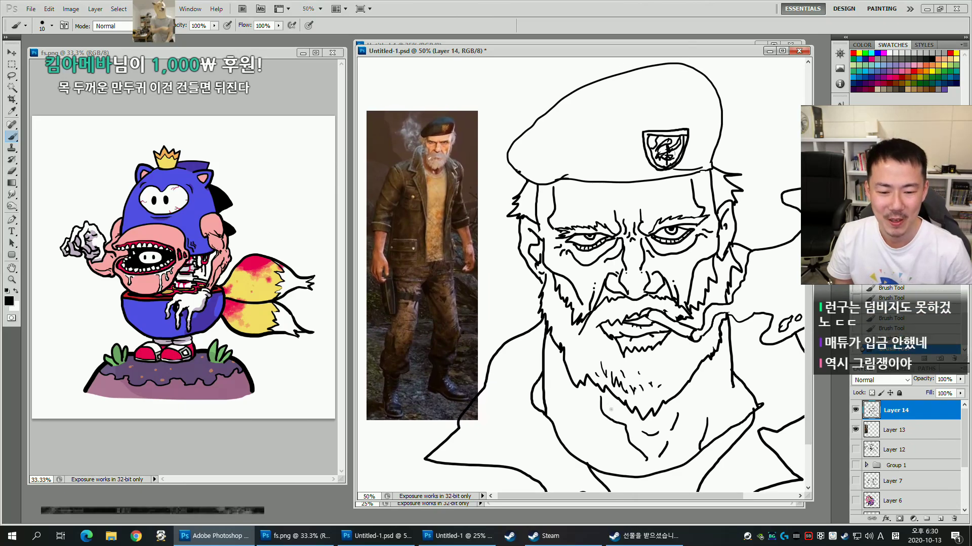
{"action": "left_click_drag", "start_coordinate": [692, 290], "coordinate": [634, 298]}
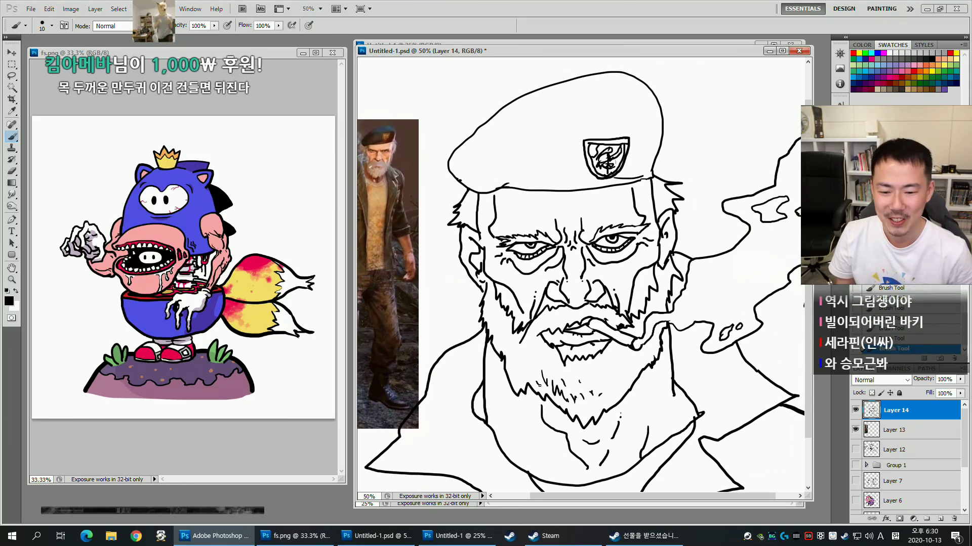
Erase the lower end of the left-hand neck line and touch it up with the brush.
{"action": "key", "text": "e"}
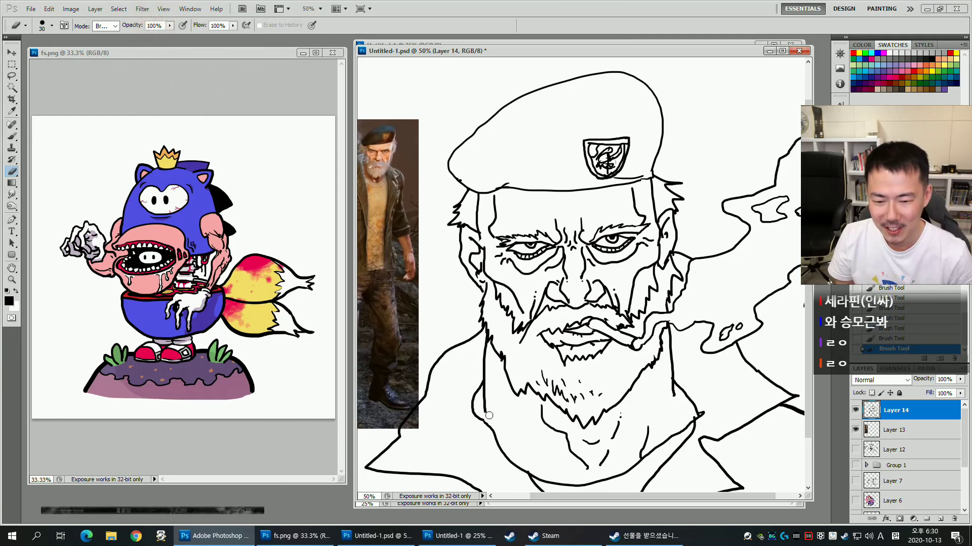
{"action": "left_click_drag", "start_coordinate": [489, 417], "coordinate": [486, 414]}
{"action": "left_click", "coordinate": [489, 399]}
{"action": "key", "text": "b"}
{"action": "left_click", "coordinate": [484, 407]}
{"action": "mouse_move", "coordinate": [636, 317]}
{"action": "left_mouse_down"}
{"action": "mouse_move", "coordinate": [633, 334]}
{"action": "mouse_move", "coordinate": [678, 310]}
{"action": "mouse_move", "coordinate": [670, 294]}
{"action": "mouse_move", "coordinate": [690, 278]}
{"action": "left_mouse_up"}
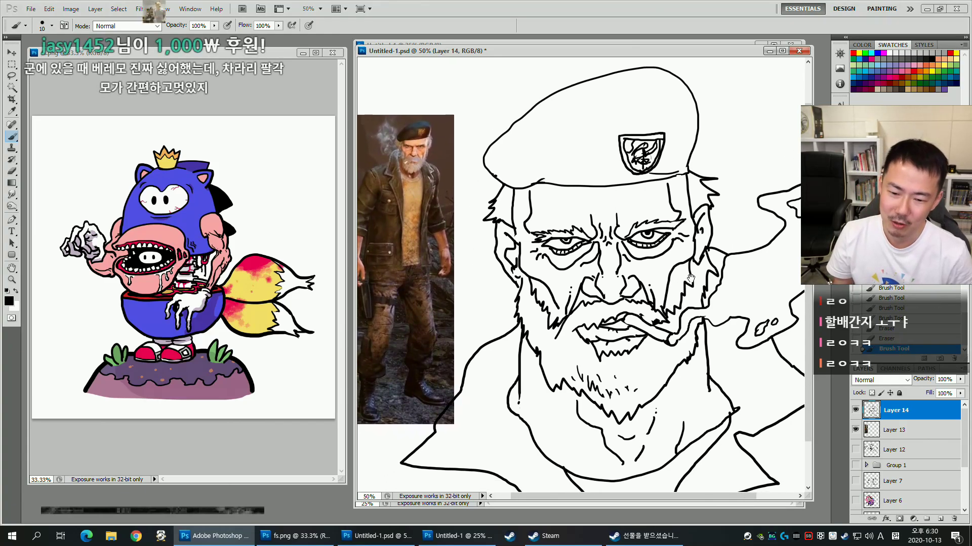
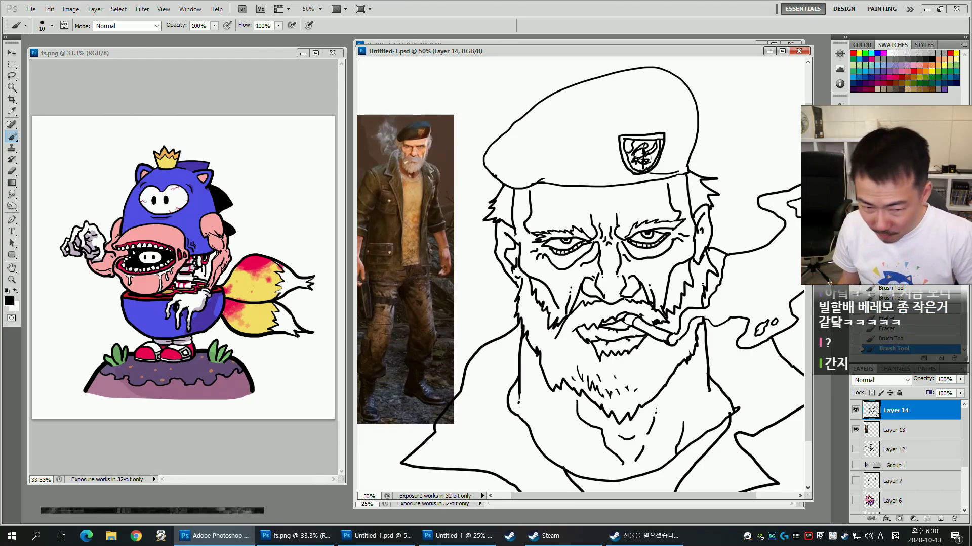
Erase the straight lines between the beret and the ears and redraw them as jagged hair tufts on both sides.
{"action": "mouse_move", "coordinate": [643, 238]}
{"action": "left_mouse_down"}
{"action": "mouse_move", "coordinate": [624, 249]}
{"action": "mouse_move", "coordinate": [646, 260]}
{"action": "mouse_move", "coordinate": [635, 260]}
{"action": "left_mouse_up"}
{"action": "key", "text": "e"}
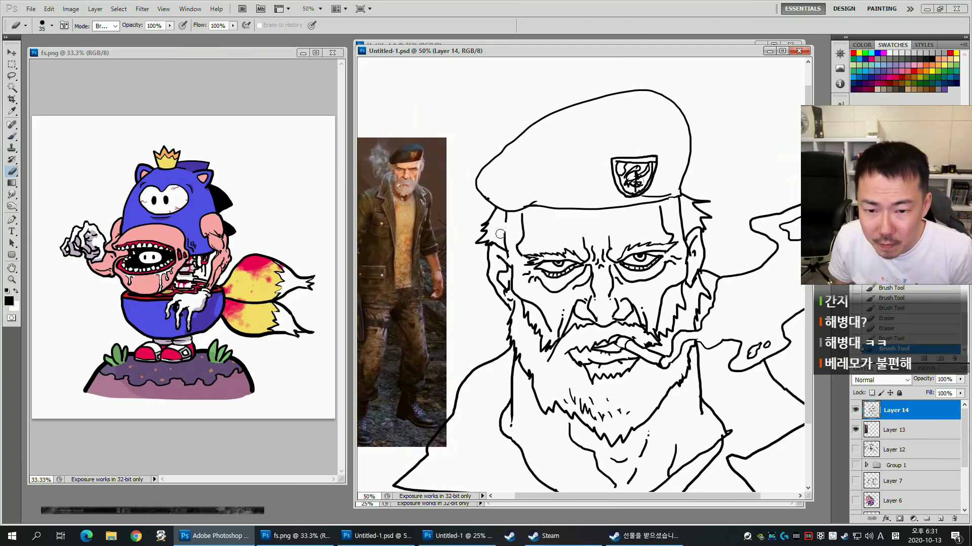
{"action": "key", "text": "b"}
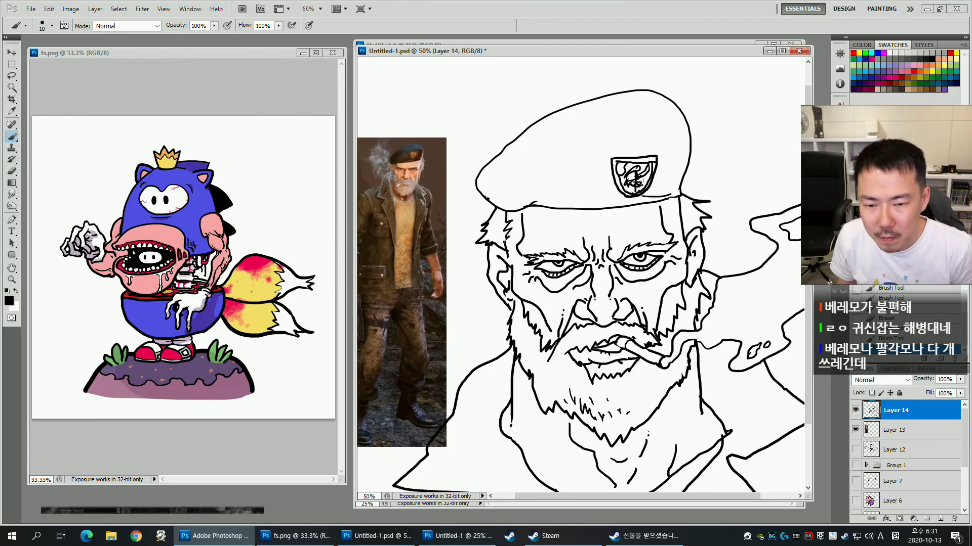
{"action": "key", "text": "e"}
{"action": "key", "text": "b"}
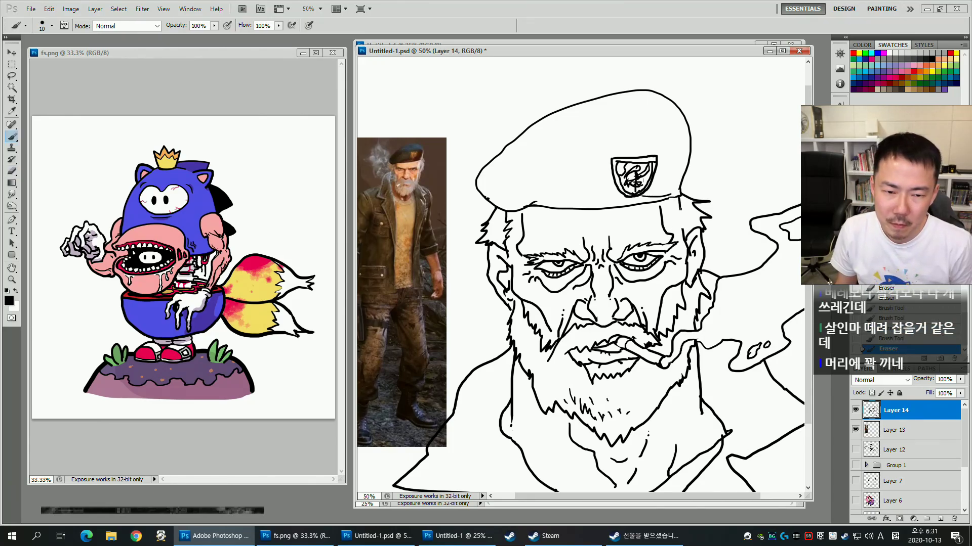
{"action": "key", "text": "space"}
{"action": "mouse_move", "coordinate": [661, 273]}
{"action": "left_mouse_down"}
{"action": "mouse_move", "coordinate": [657, 263]}
{"action": "mouse_move", "coordinate": [644, 280]}
{"action": "mouse_move", "coordinate": [631, 271]}
{"action": "left_mouse_up"}
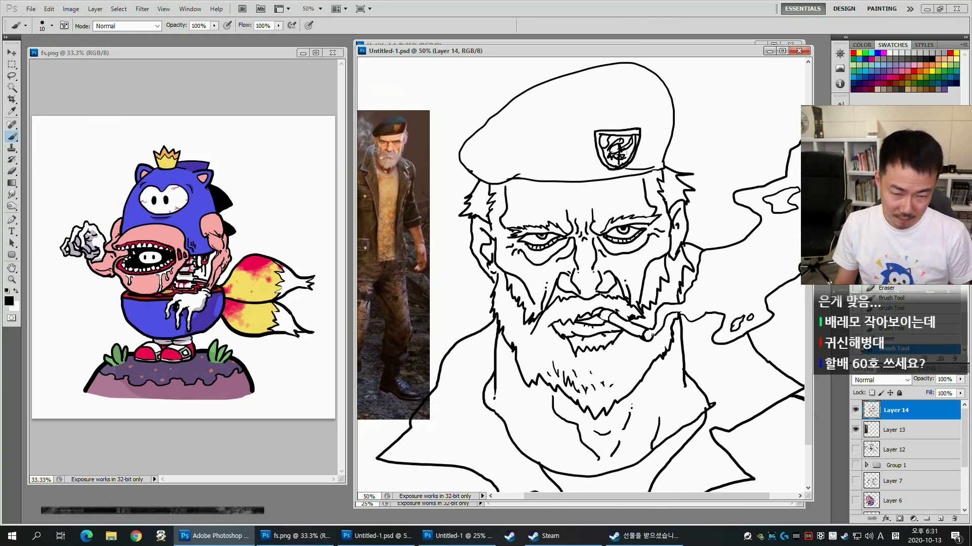
Add a new layer above the line art and set its blending mode to Multiply.
{"action": "left_click", "coordinate": [940, 519]}
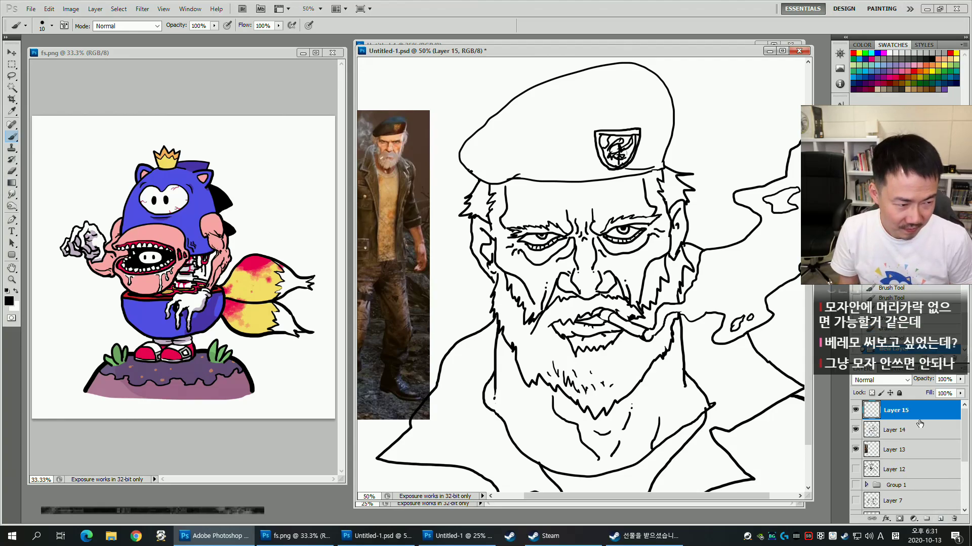
{"action": "left_click", "coordinate": [899, 383]}
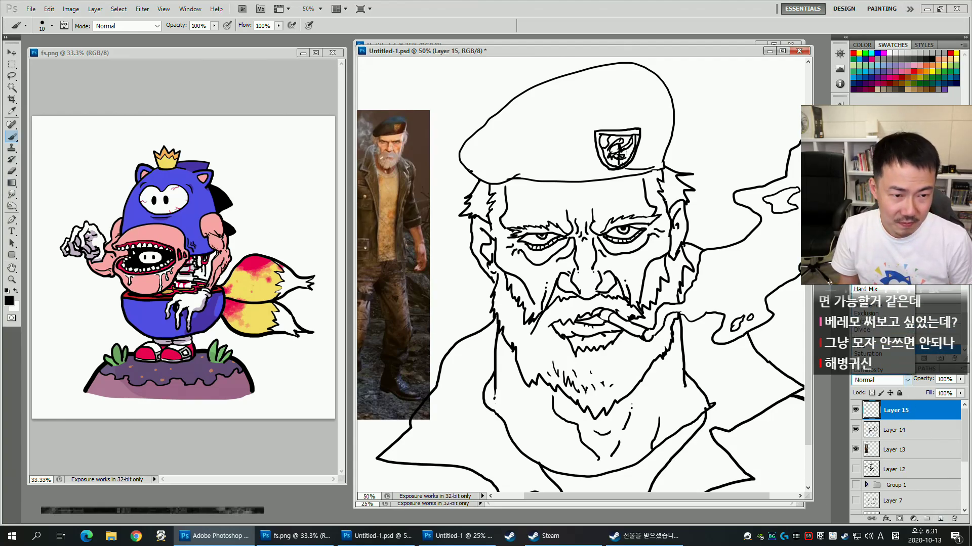
{"action": "left_click", "coordinate": [865, 151]}
Select the beret's interior, sample the dark beret color from the reference photo, fill the area with it and deselect.
{"action": "mouse_move", "coordinate": [570, 285]}
{"action": "left_mouse_down"}
{"action": "mouse_move", "coordinate": [621, 280]}
{"action": "mouse_move", "coordinate": [618, 300]}
{"action": "mouse_move", "coordinate": [592, 306]}
{"action": "left_mouse_up"}
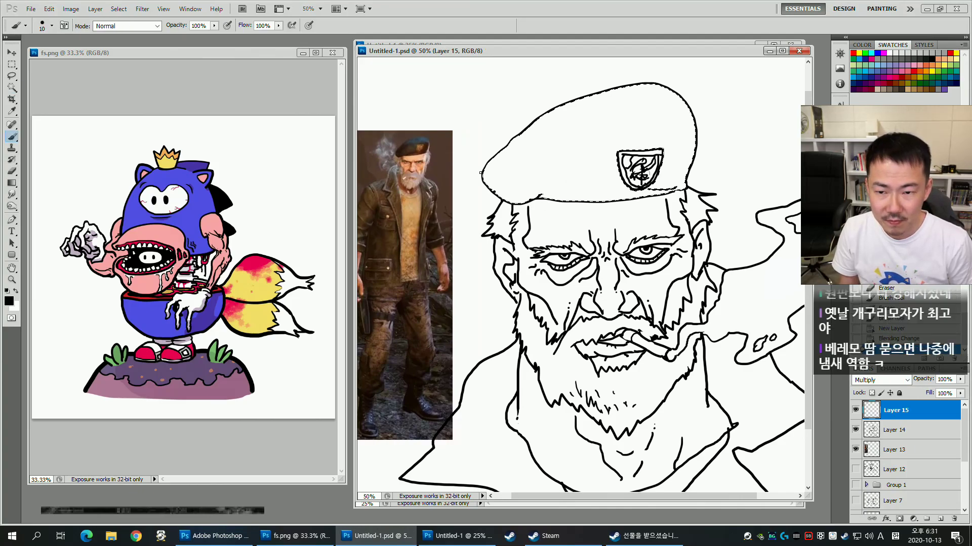
{"action": "left_click", "coordinate": [414, 144], "text": "alt"}
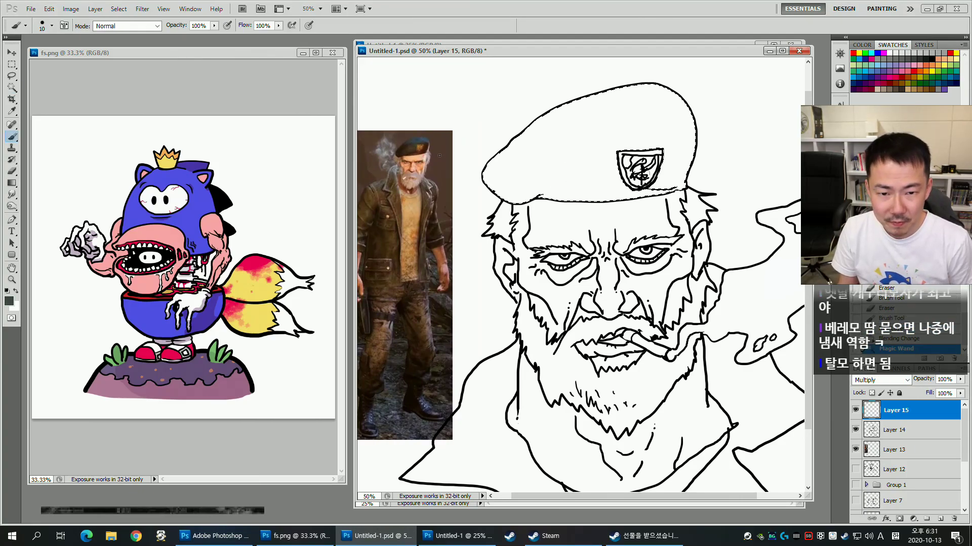
{"action": "key", "text": "alt+BackSpace"}
{"action": "key", "text": "ctrl+d"}
{"action": "key", "text": "i"}
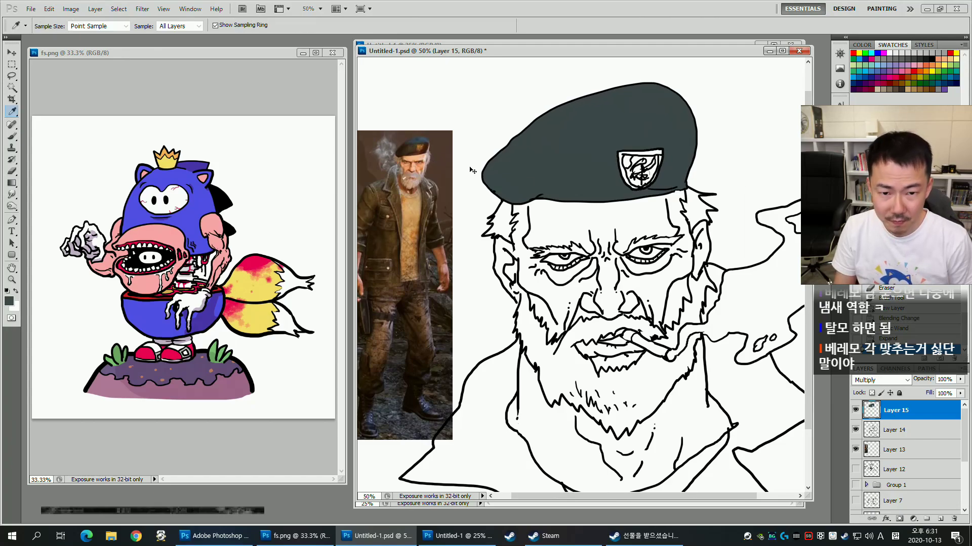
Adjust the beret's fill color with Hue/Saturation and apply the change.
{"action": "key", "text": "ctrl+u"}
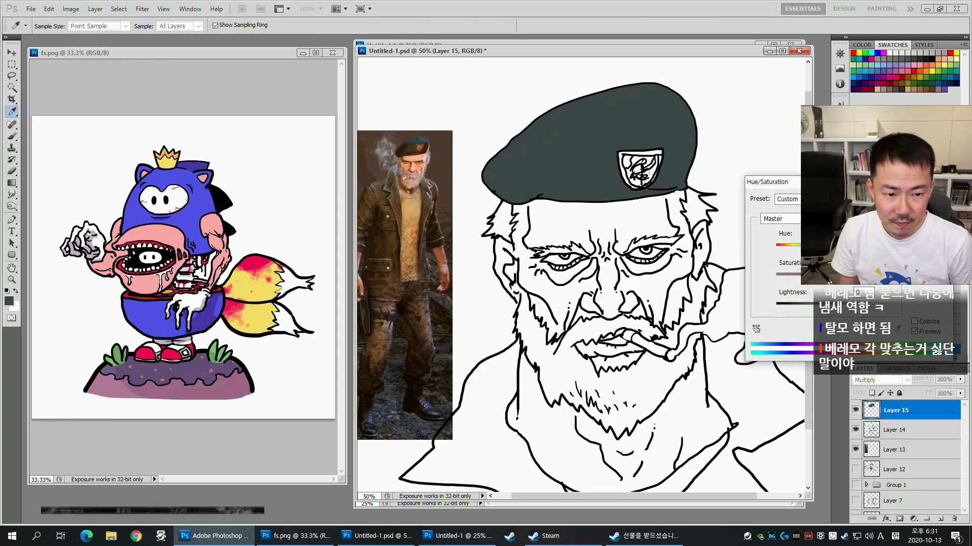
{"action": "left_click_drag", "start_coordinate": [834, 285], "coordinate": [828, 311]}
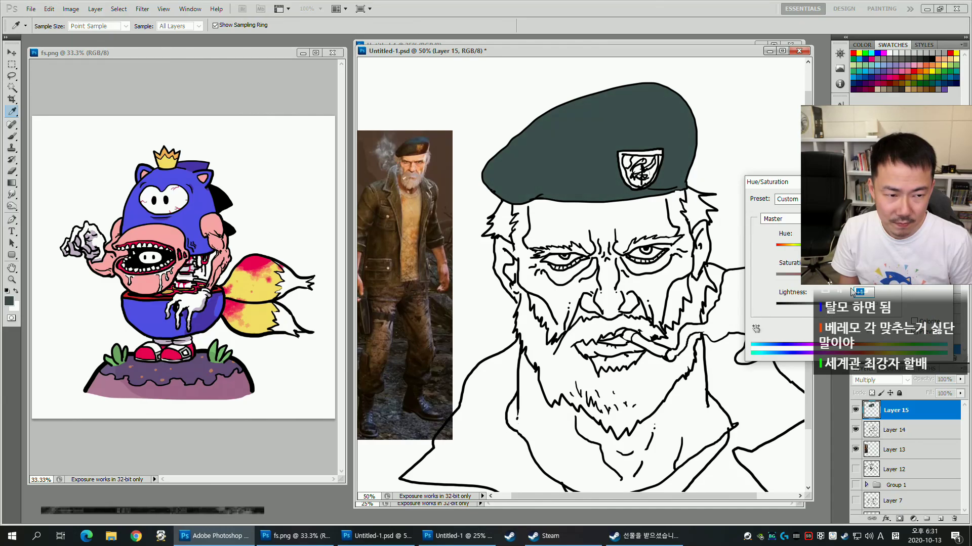
{"action": "key", "text": "Return"}
{"action": "key", "text": "b"}
{"action": "mouse_move", "coordinate": [640, 277]}
{"action": "left_mouse_down"}
{"action": "mouse_move", "coordinate": [648, 235]}
{"action": "mouse_move", "coordinate": [614, 250]}
{"action": "left_mouse_up"}
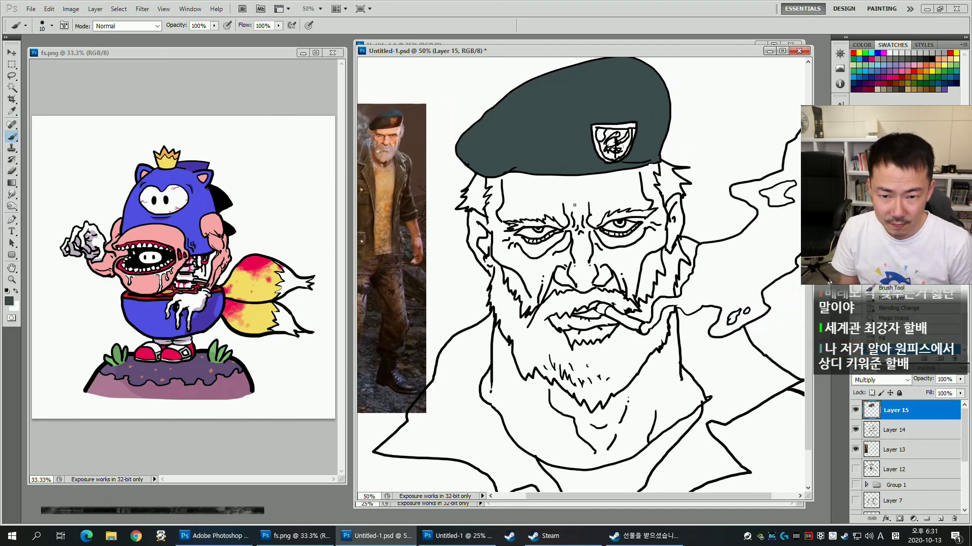
Choose the peach swatch and close the outline gap between the ear and the beard with a small size 25 brush dab.
{"action": "key", "text": "w"}
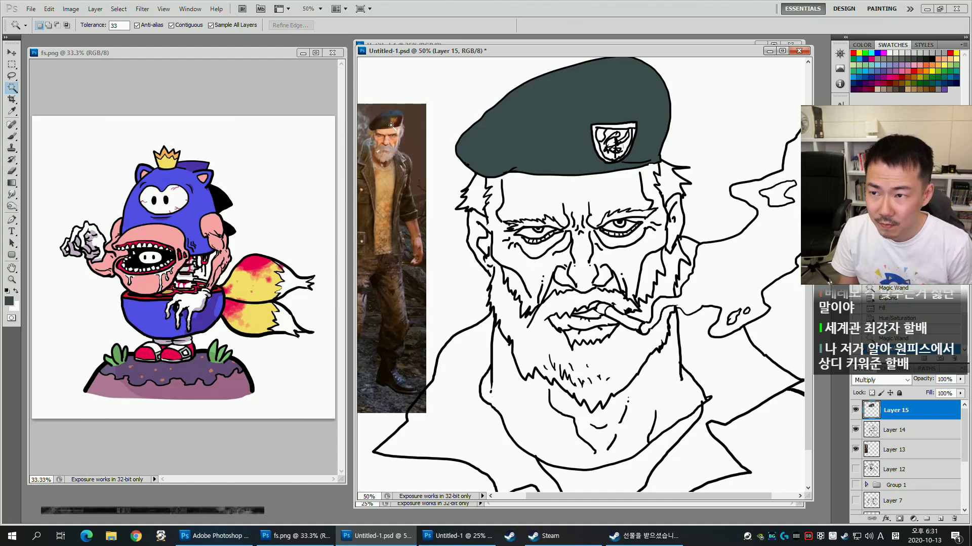
{"action": "key", "text": "b"}
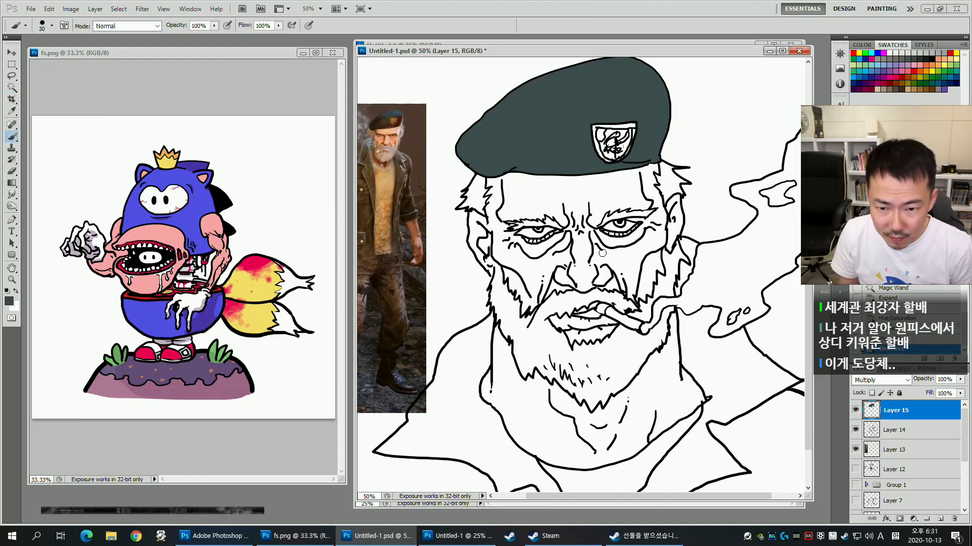
{"action": "left_click_drag", "start_coordinate": [489, 275], "coordinate": [498, 270]}
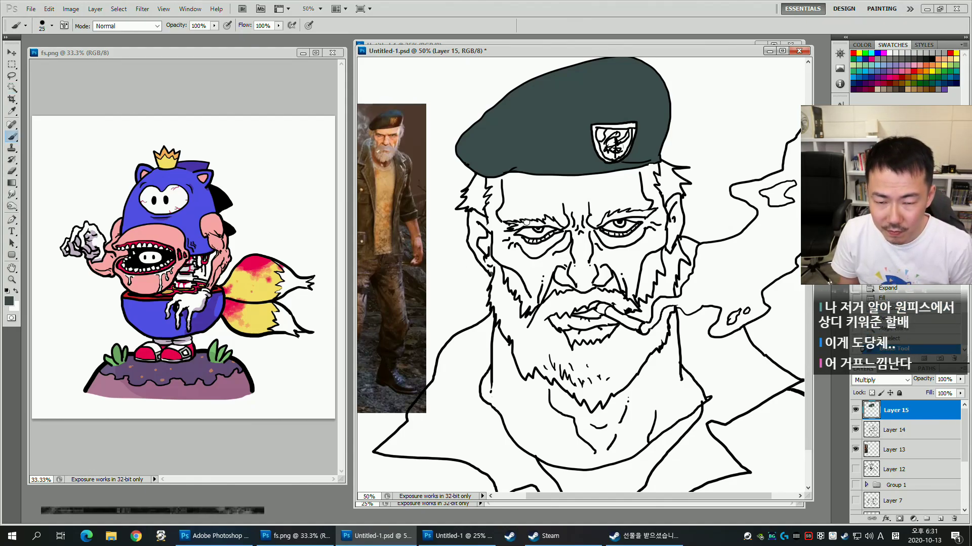
{"action": "left_click", "coordinate": [952, 57]}
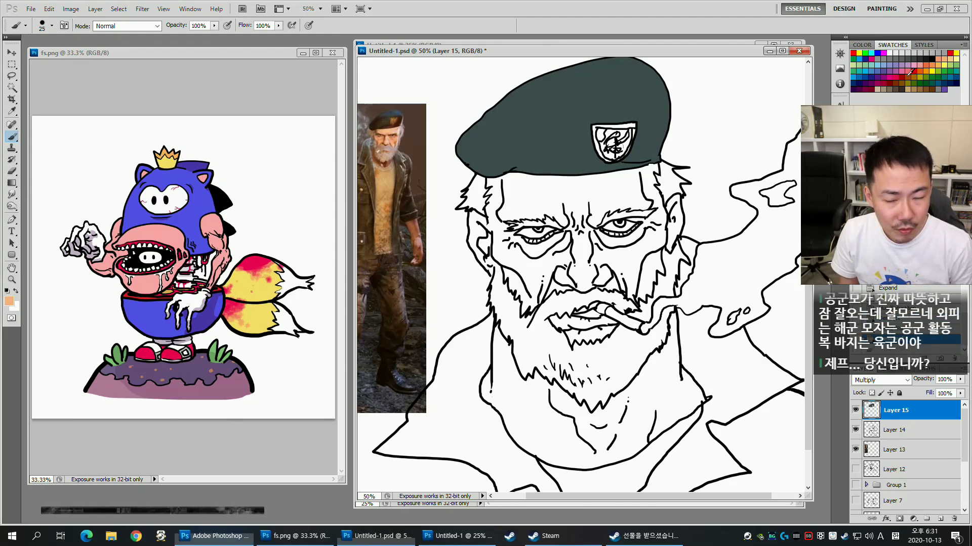
{"action": "key", "text": "w"}
{"action": "left_click", "coordinate": [489, 237]}
{"action": "key", "text": "ctrl+d"}
{"action": "key", "text": "b"}
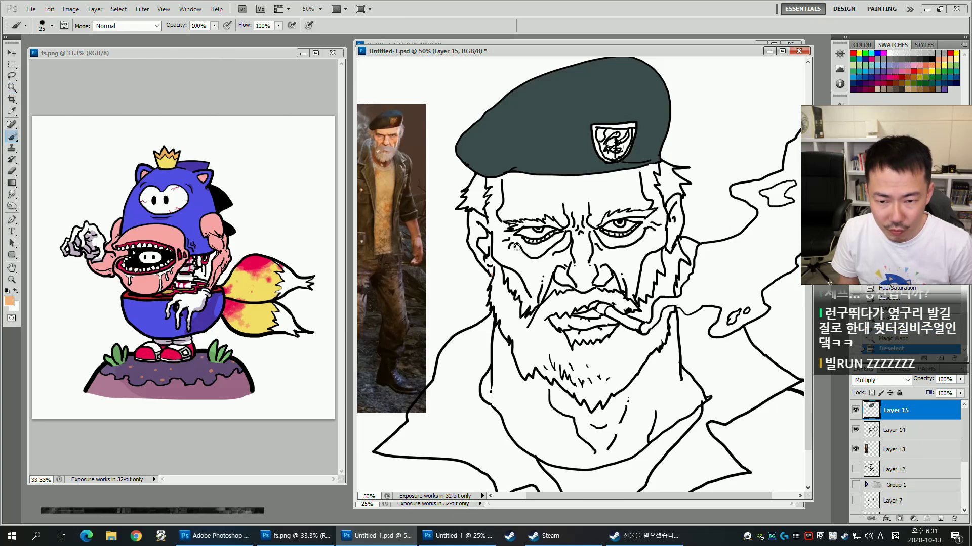
Select the skin areas of the face, ears, lips and neck together, checking the coverage in Quick Mask mode.
{"action": "key", "text": "w"}
{"action": "left_click", "coordinate": [446, 262]}
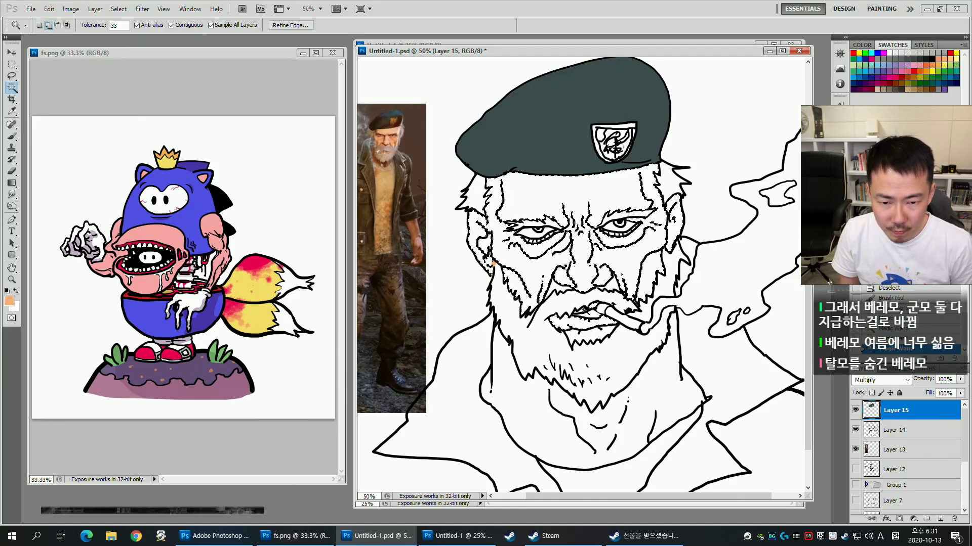
{"action": "left_click", "coordinate": [583, 309], "text": "shift"}
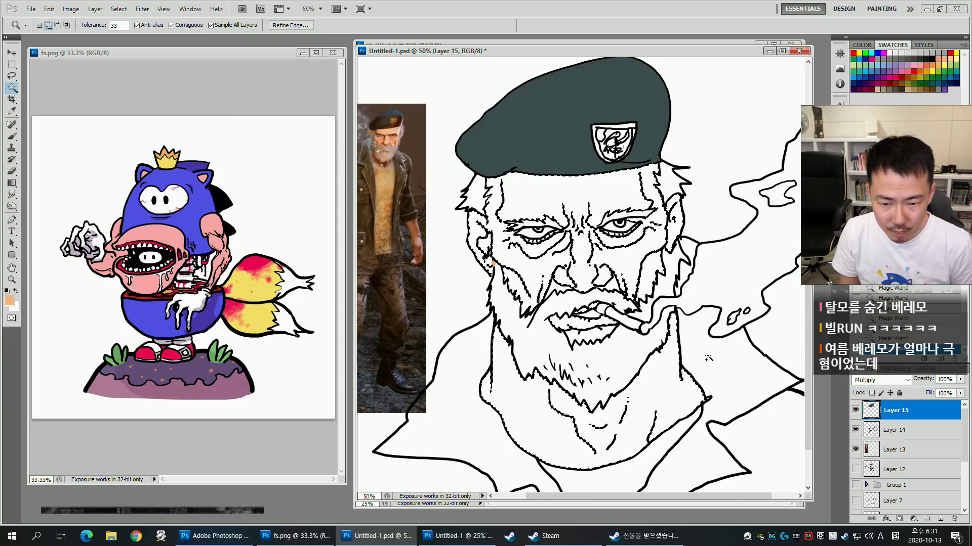
{"action": "key", "text": "q"}
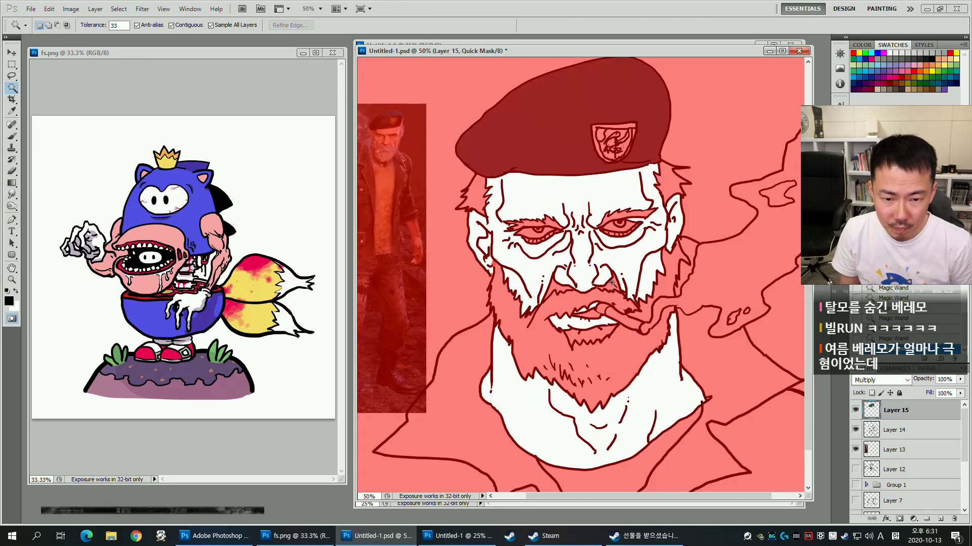
{"action": "key", "text": "q"}
{"action": "key", "text": "q"}
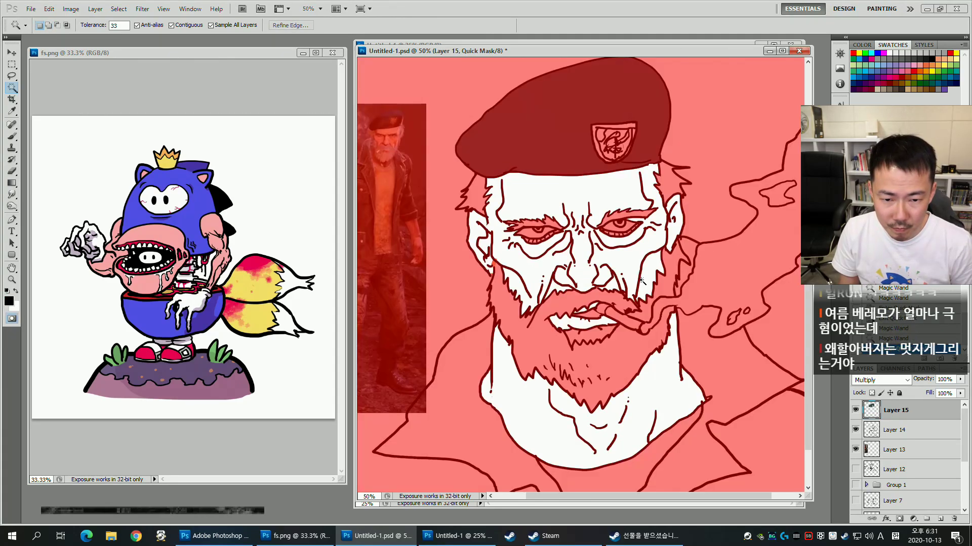
{"action": "key", "text": "q"}
{"action": "key", "text": "q"}
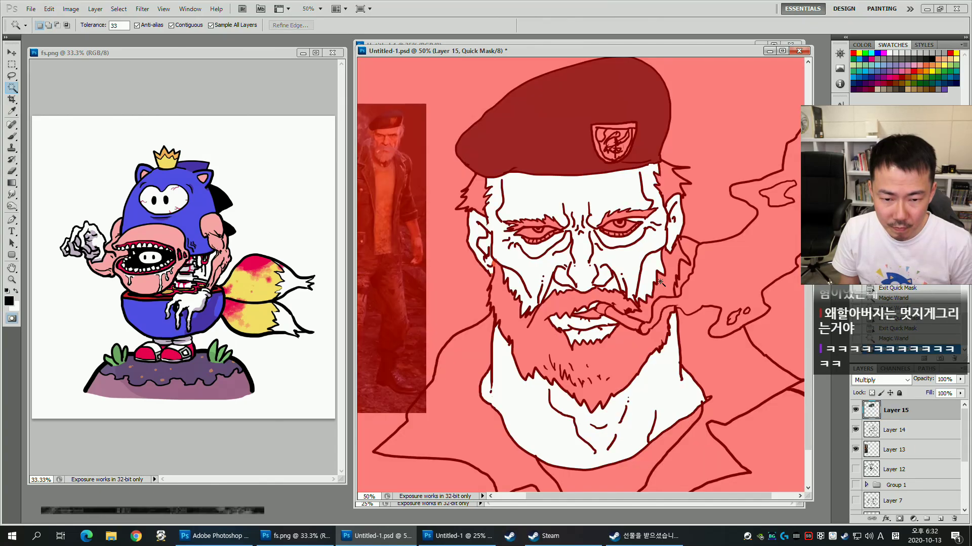
{"action": "mouse_move", "coordinate": [653, 282]}
{"action": "left_mouse_down"}
{"action": "mouse_move", "coordinate": [615, 298]}
{"action": "mouse_move", "coordinate": [632, 262]}
{"action": "mouse_move", "coordinate": [663, 273]}
{"action": "mouse_move", "coordinate": [677, 309]}
{"action": "left_mouse_up"}
{"action": "key", "text": "q"}
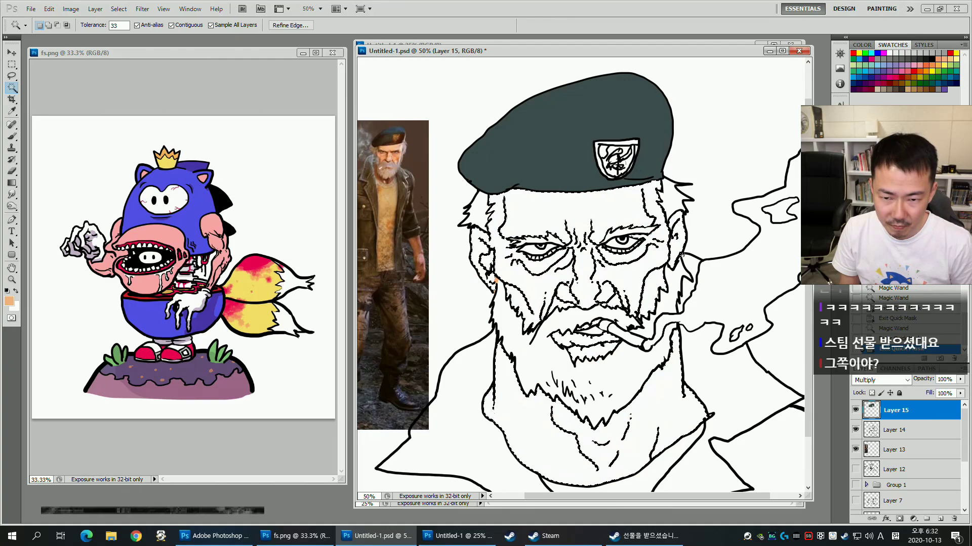
{"action": "key", "text": "q"}
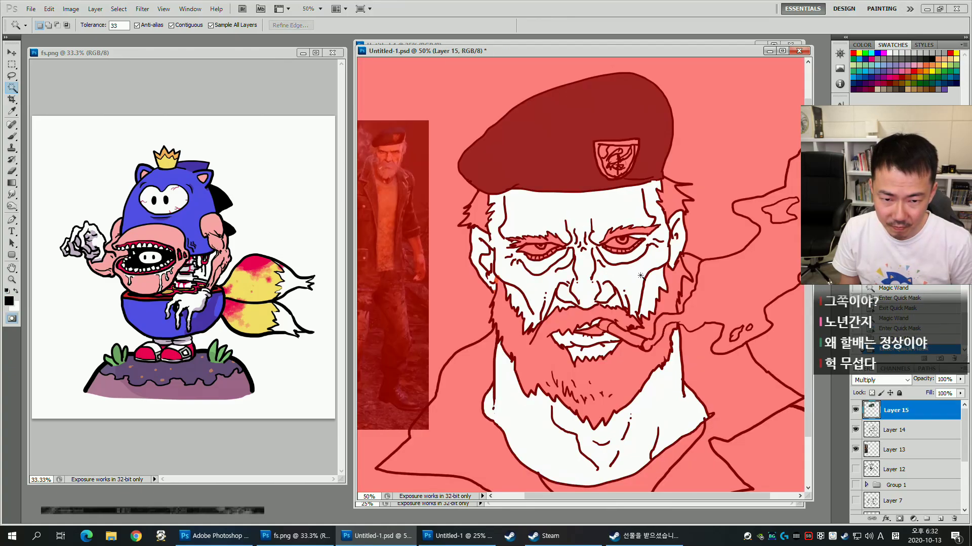
{"action": "key", "text": "q"}
Expand the skin selection, fill it with the peach color and deselect.
{"action": "key", "text": "b"}
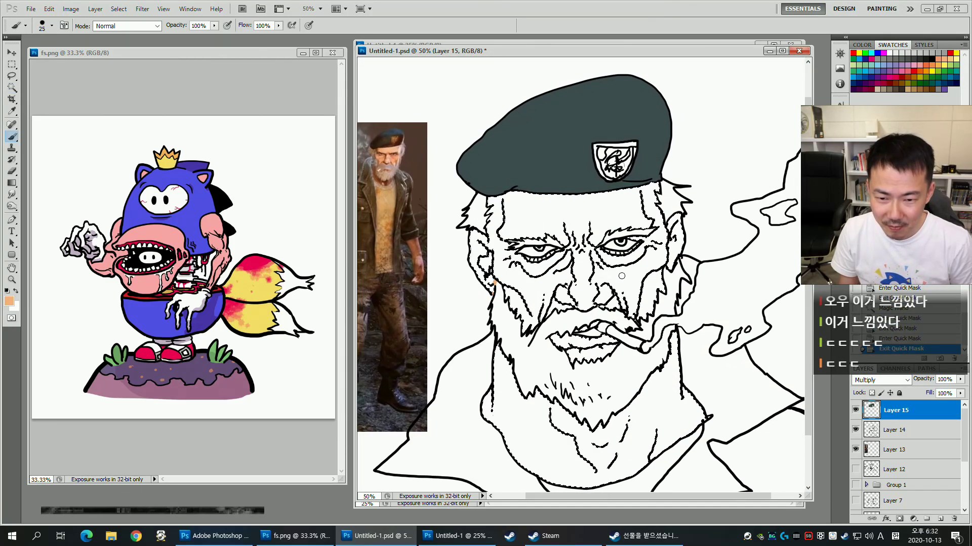
{"action": "key", "text": "alt+BackSpace"}
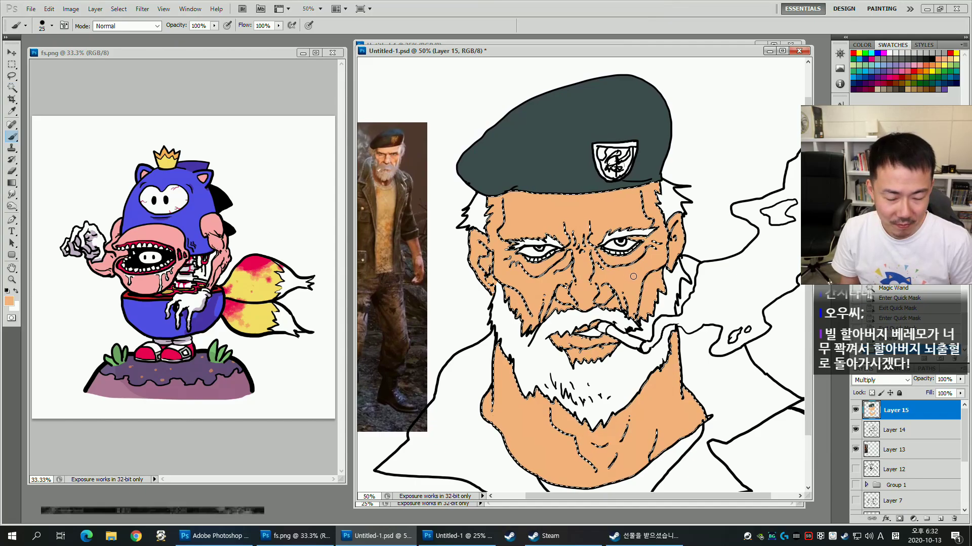
{"action": "key", "text": "ctrl+d"}
Select the whole canvas except the beret and contract the selection.
{"action": "key", "text": "w"}
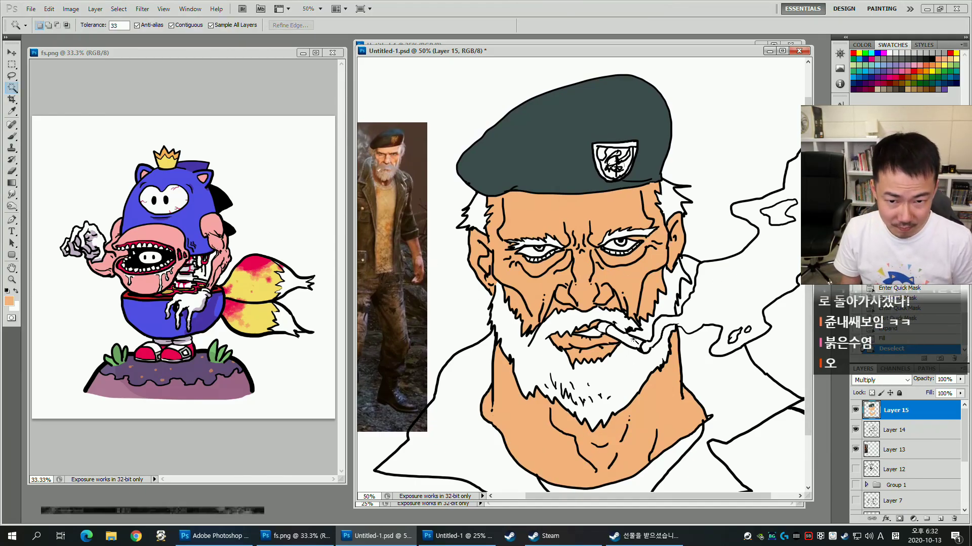
{"action": "left_click", "coordinate": [573, 178]}
{"action": "key", "text": "alt+s"}
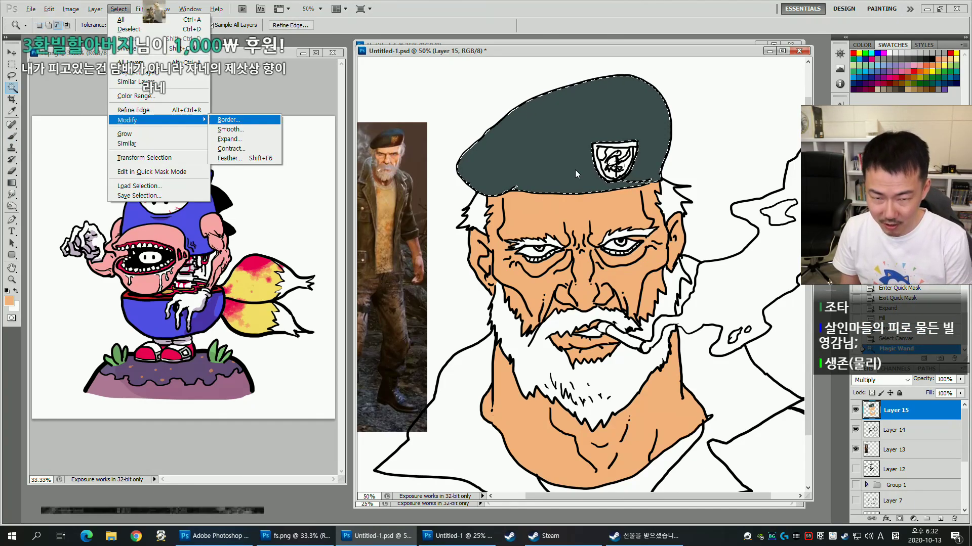
{"action": "key", "text": "m"}
{"action": "key", "text": "c"}
{"action": "key", "text": "Return"}
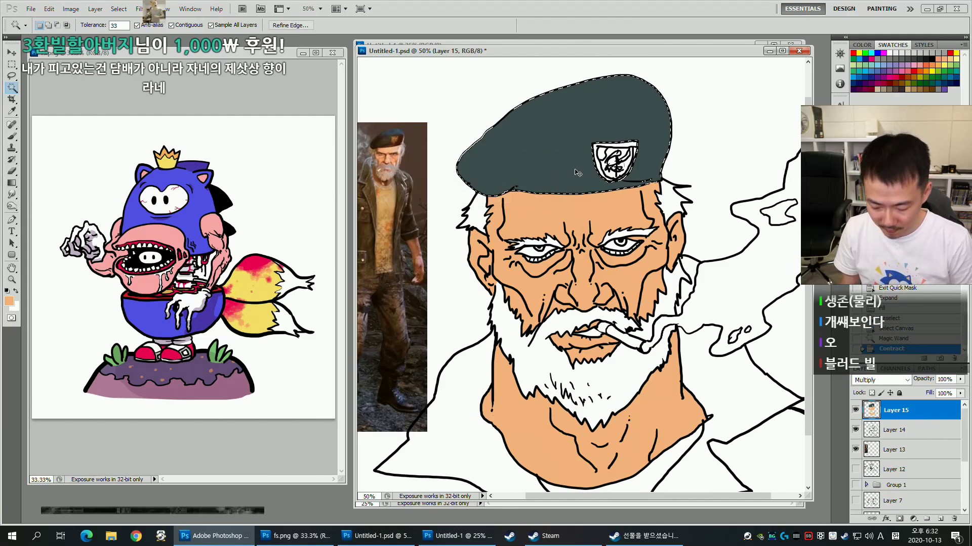
Adjust the skin's hue and raise its lightness slightly with Hue/Saturation, apply the change and deselect.
{"action": "key", "text": "ctrl+u"}
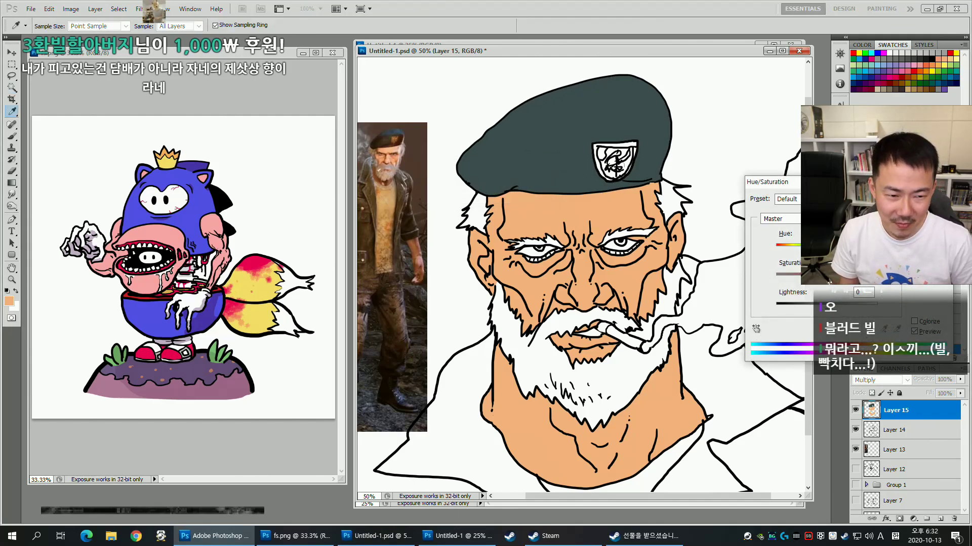
{"action": "left_click_drag", "start_coordinate": [826, 248], "coordinate": [831, 249]}
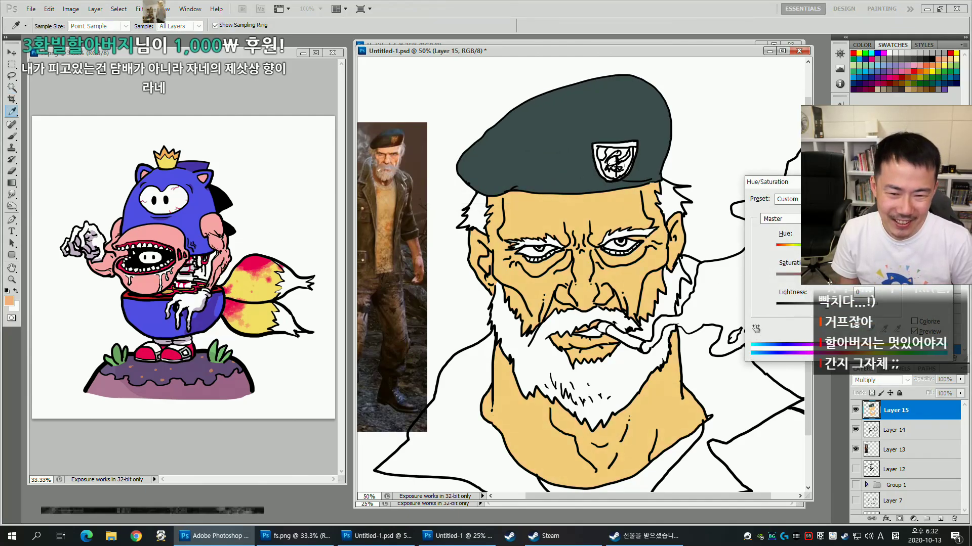
{"action": "left_click_drag", "start_coordinate": [826, 307], "coordinate": [834, 311]}
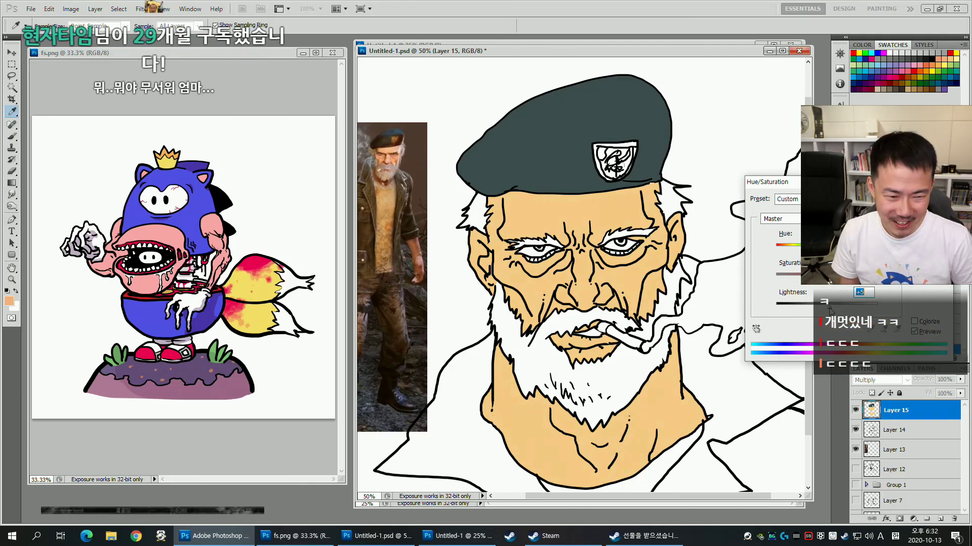
{"action": "left_click_drag", "start_coordinate": [831, 248], "coordinate": [827, 249]}
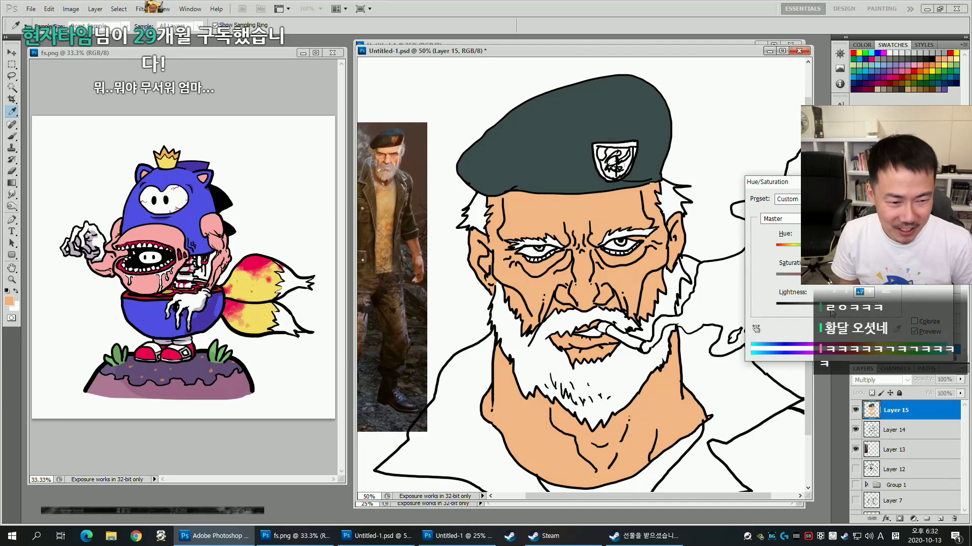
{"action": "left_click_drag", "start_coordinate": [828, 307], "coordinate": [830, 313]}
{"action": "key", "text": "Return"}
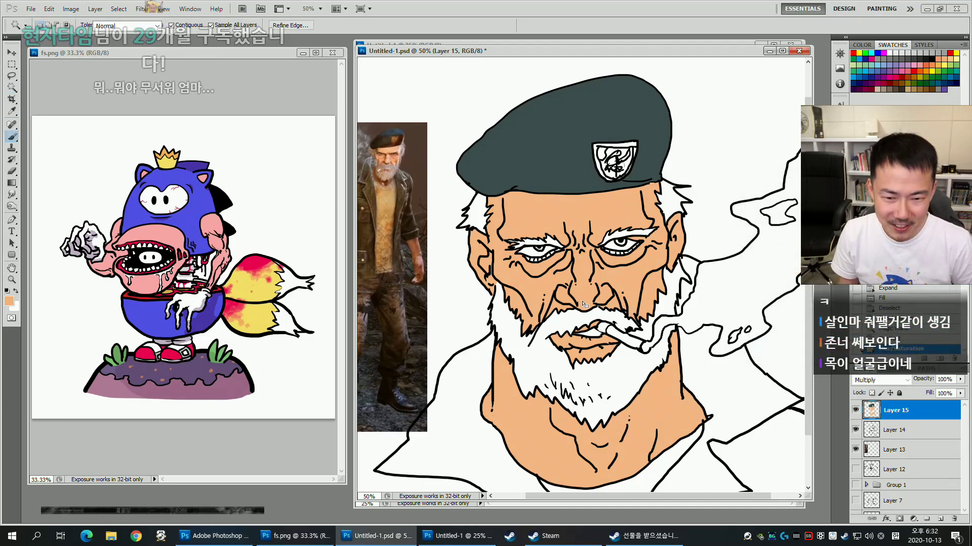
{"action": "key", "text": "b"}
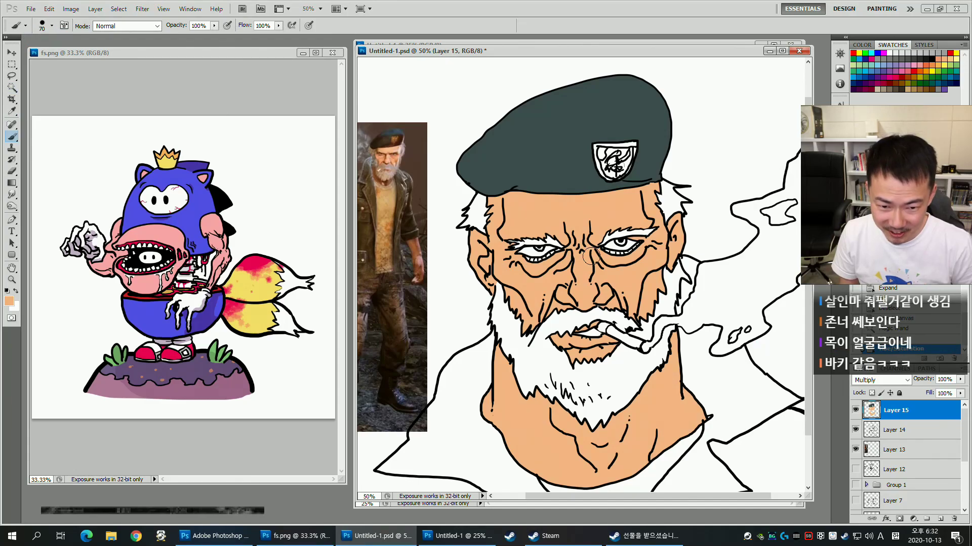
Set the brush size to 50 and mix the reddish-orange foreground color ee9269 for the darker skin tone.
{"action": "key", "text": "bracketleft"}
{"action": "key", "text": "bracketleft"}
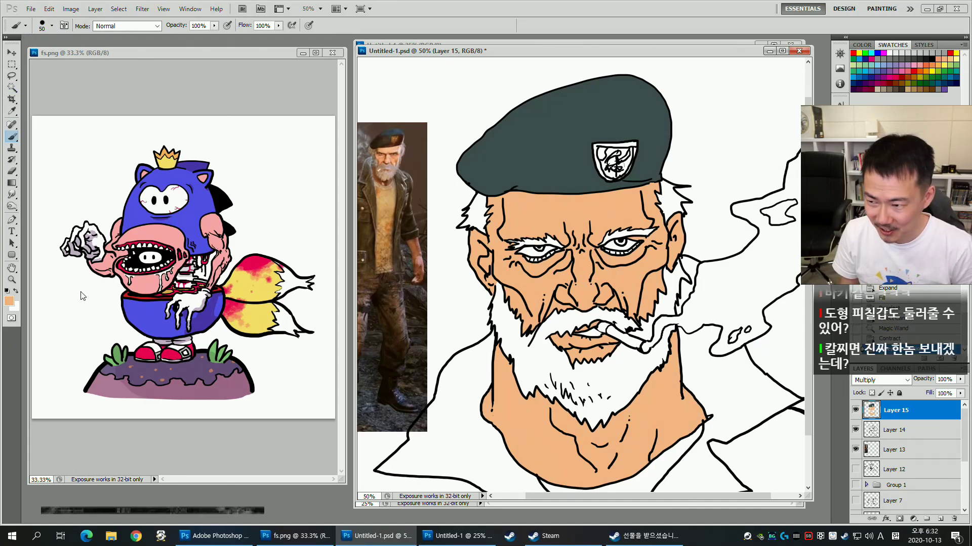
{"action": "left_click", "coordinate": [10, 301]}
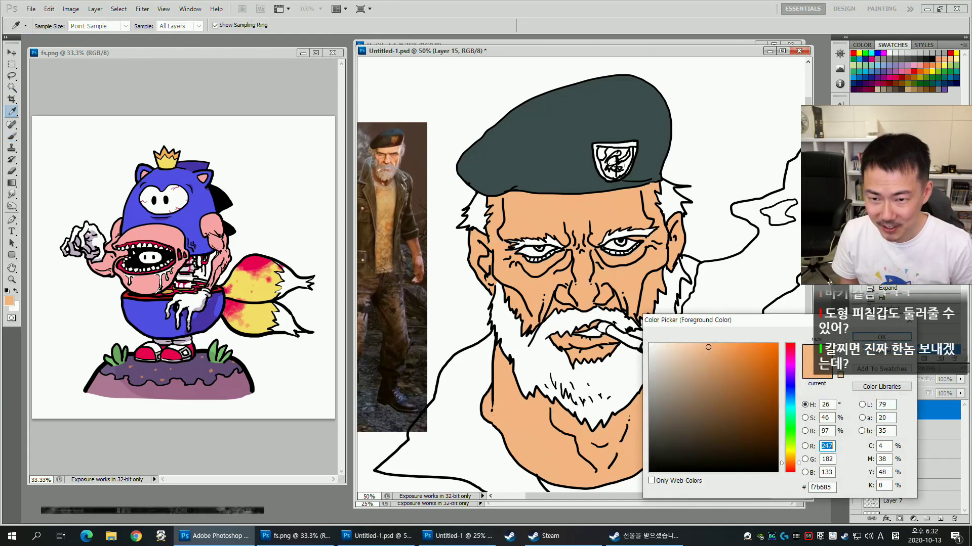
{"action": "left_click", "coordinate": [375, 185]}
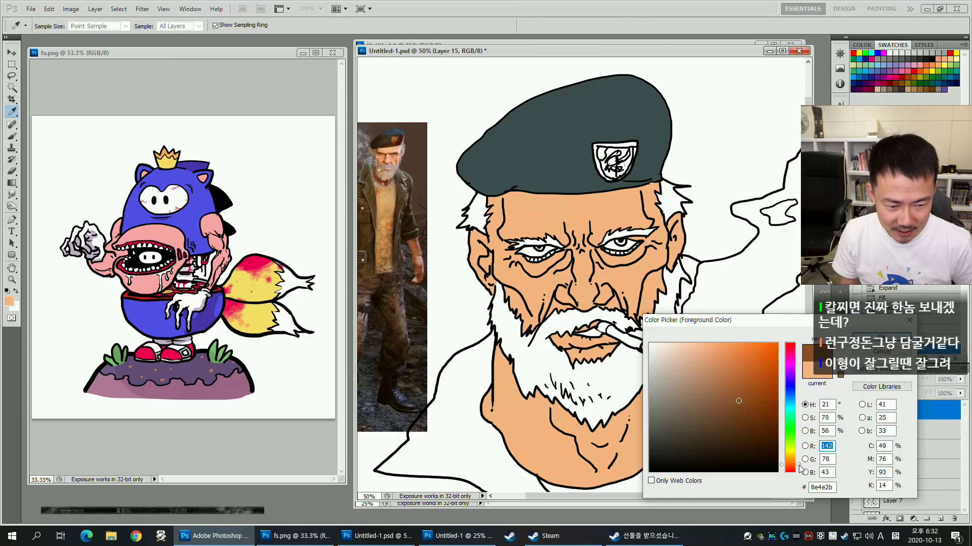
{"action": "left_click_drag", "start_coordinate": [800, 465], "coordinate": [798, 470]}
{"action": "left_click_drag", "start_coordinate": [740, 399], "coordinate": [741, 369]}
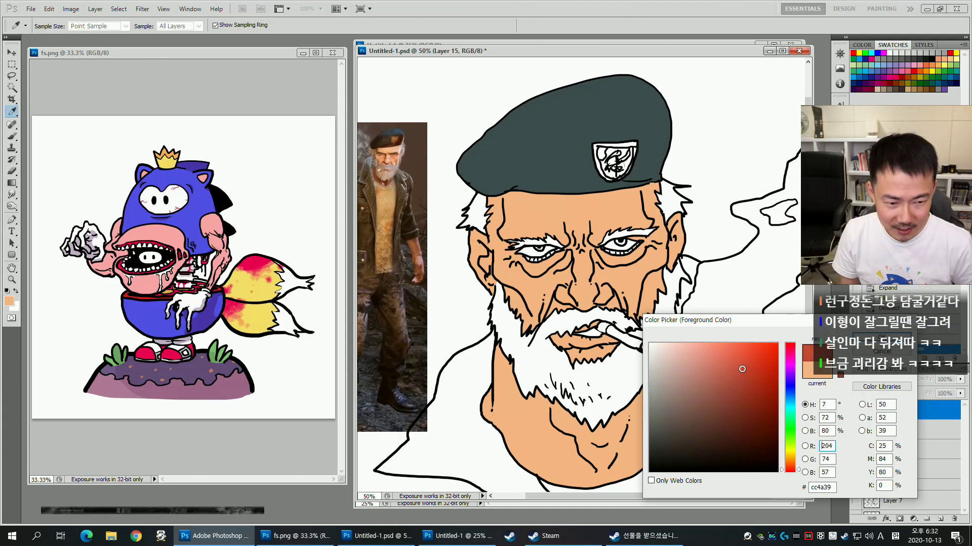
{"action": "left_click", "coordinate": [634, 419]}
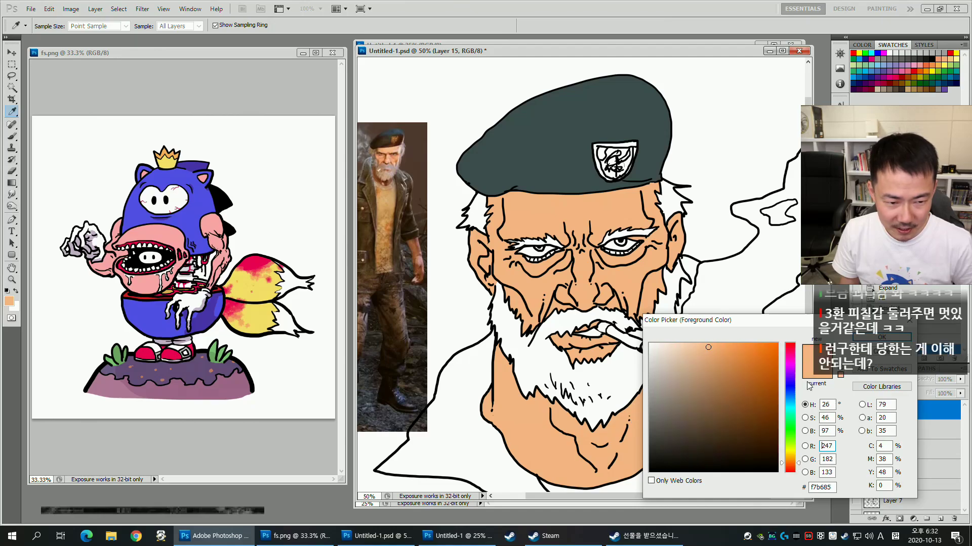
{"action": "left_click_drag", "start_coordinate": [799, 466], "coordinate": [802, 469]}
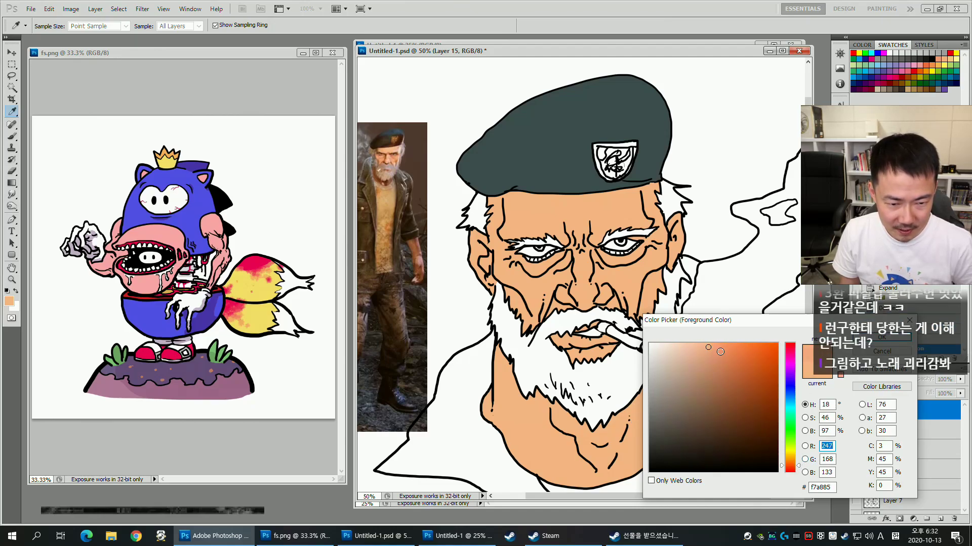
{"action": "key", "text": "Return"}
{"action": "key", "text": "b"}
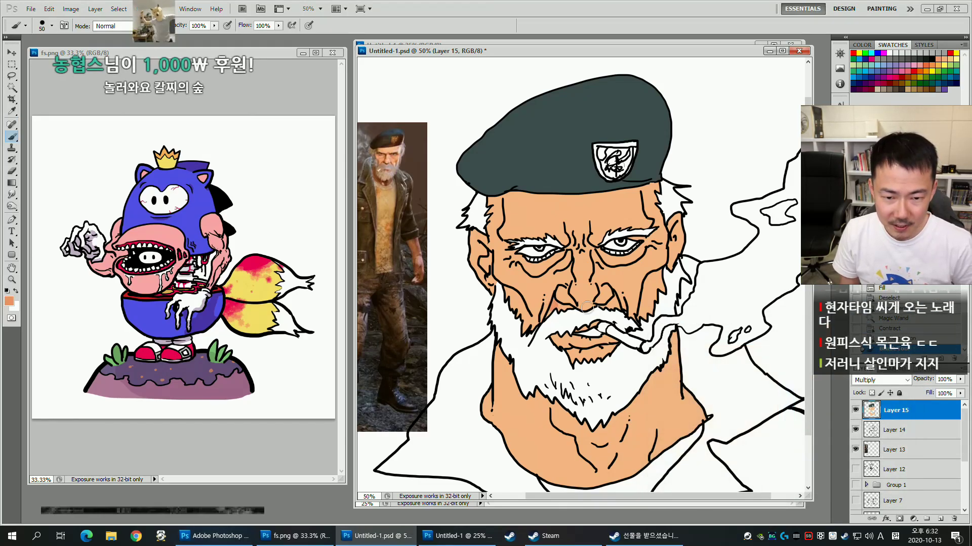
{"action": "key", "text": "ctrl+z"}
Deepen the foreground color to e9855d, then select the skin areas under the nose and lower lip, expand, fill and deselect.
{"action": "left_click", "coordinate": [8, 302]}
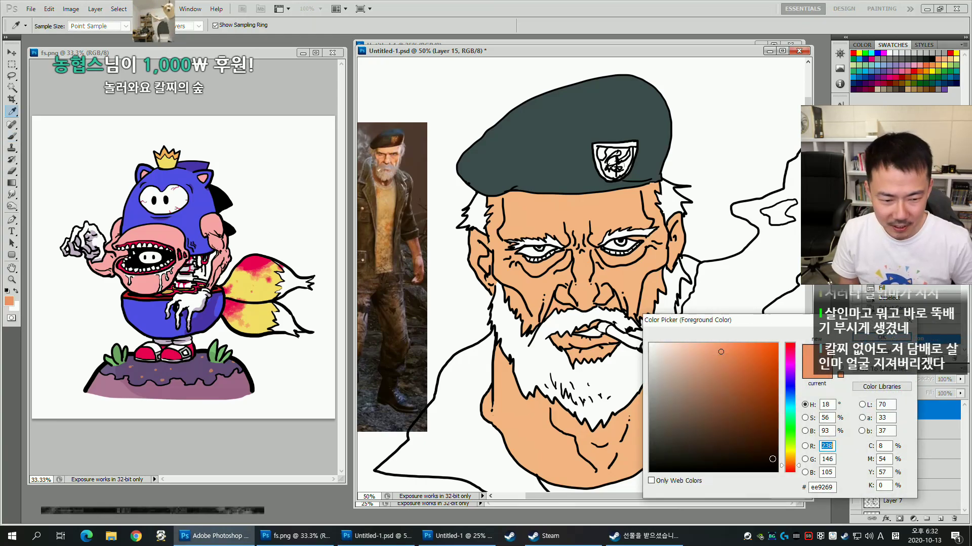
{"action": "left_click", "coordinate": [727, 354]}
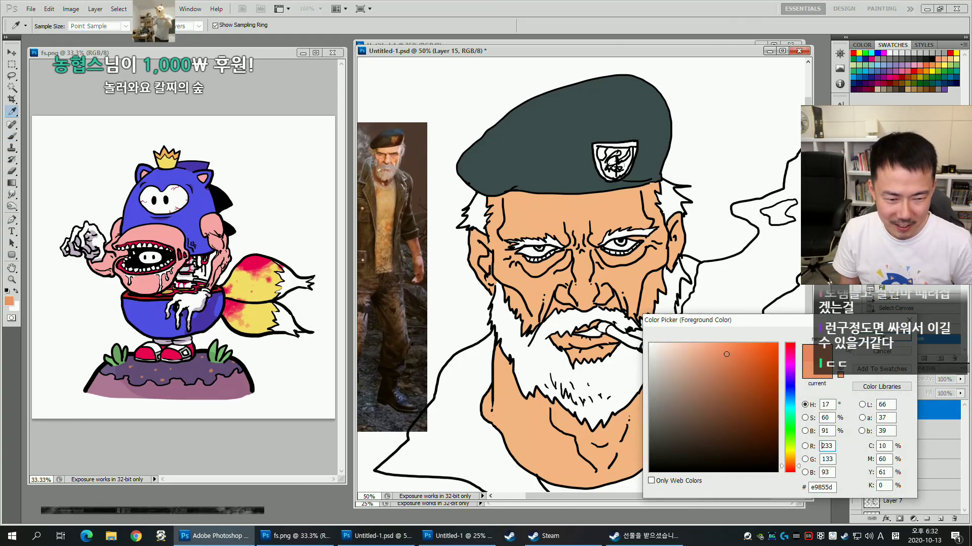
{"action": "key", "text": "Return"}
{"action": "key", "text": "w"}
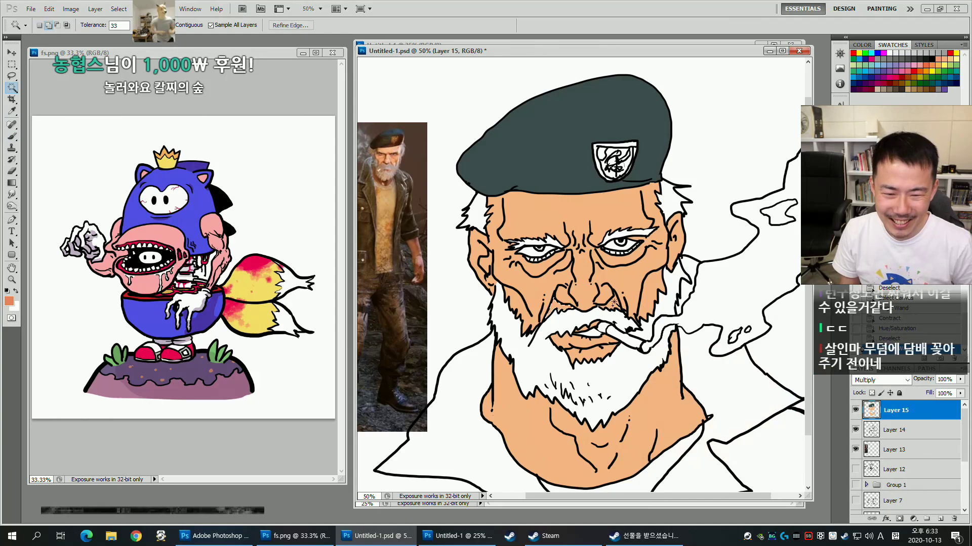
{"action": "left_click", "coordinate": [614, 303], "text": "shift"}
{"action": "key", "text": "F2"}
{"action": "key", "text": "alt+BackSpace"}
{"action": "key", "text": "ctrl+d"}
{"action": "key", "text": "ctrl+d"}
Paint darker skin shading along the nose and on the cheek beside the beard with the Brush tool at size 50.
{"action": "key", "text": "b"}
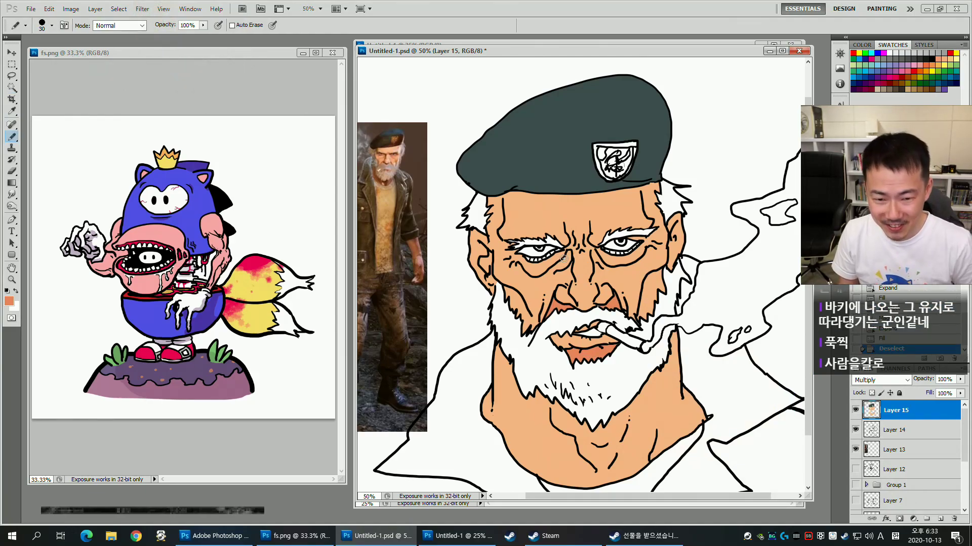
{"action": "key", "text": "shift+b"}
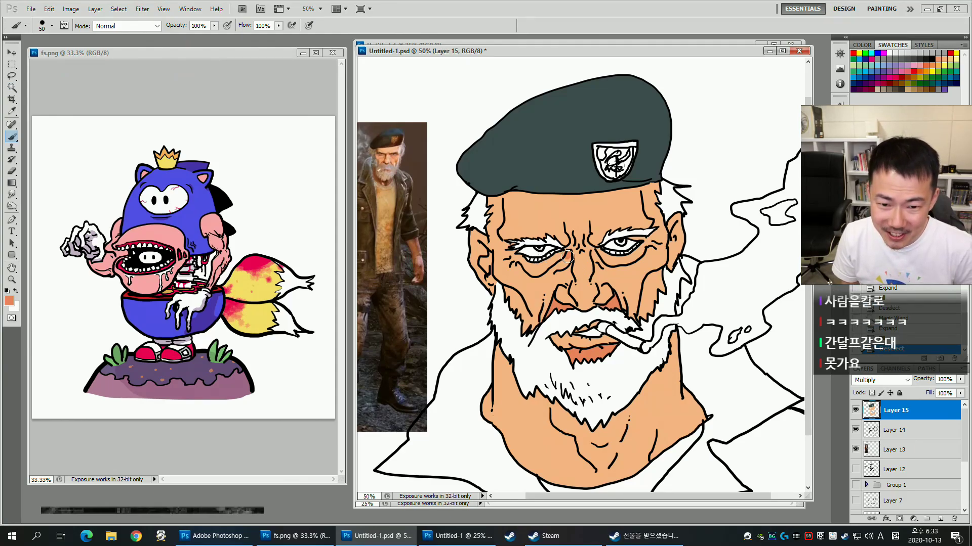
{"action": "left_click", "coordinate": [565, 259]}
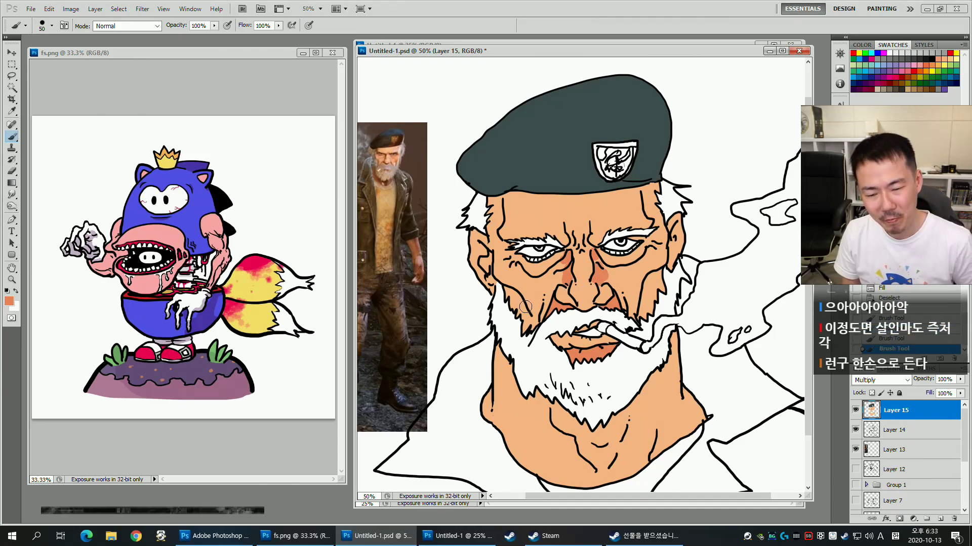
{"action": "left_click", "coordinate": [508, 291]}
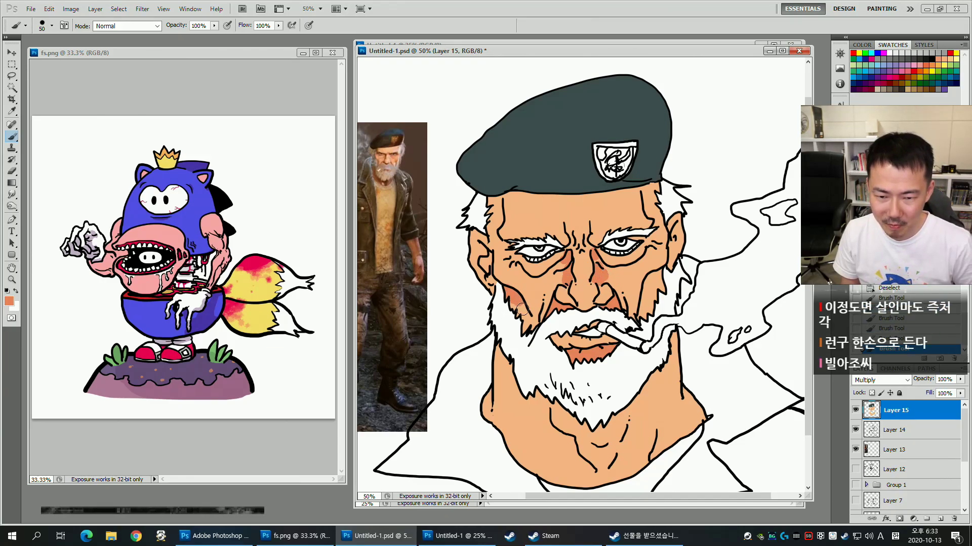
Select the hollow of the other cheek, fill it with the darker skin tone and deselect.
{"action": "left_click", "coordinate": [648, 288]}
{"action": "key", "text": "w"}
{"action": "left_click", "coordinate": [651, 288]}
{"action": "key", "text": "alt+BackSpace"}
{"action": "key", "text": "b"}
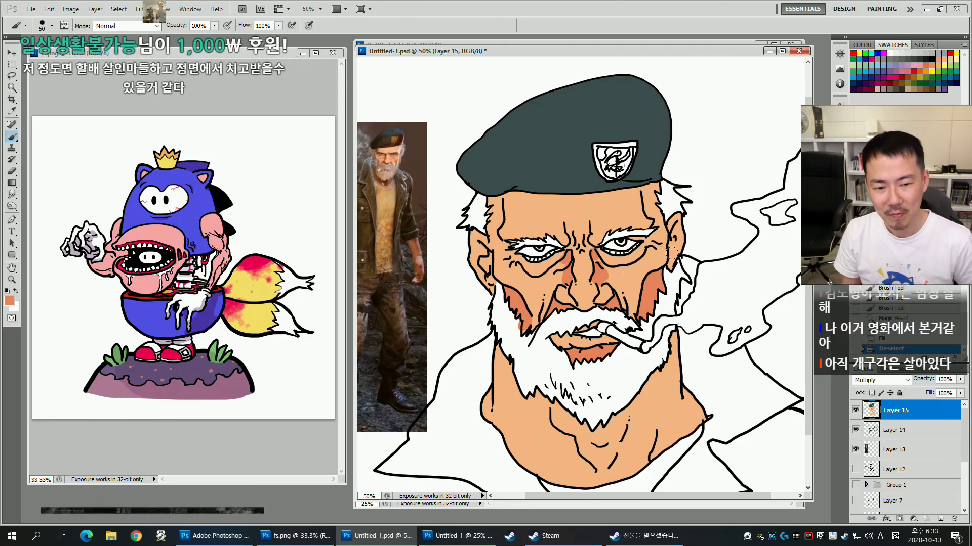
{"action": "key", "text": "ctrl+d"}
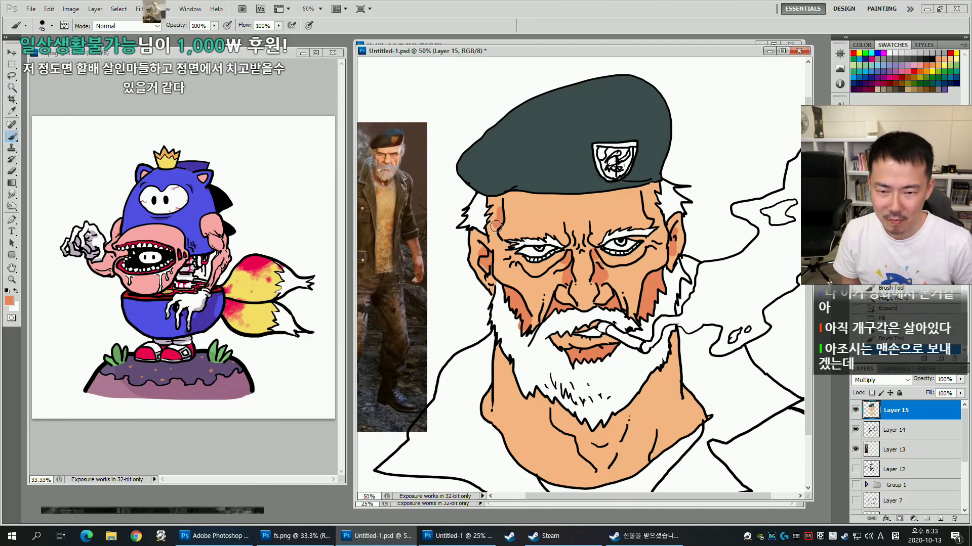
Shade both temples at brush size 45 and the furrow between the eyebrows at size 35.
{"action": "left_click_drag", "start_coordinate": [496, 226], "coordinate": [494, 228]}
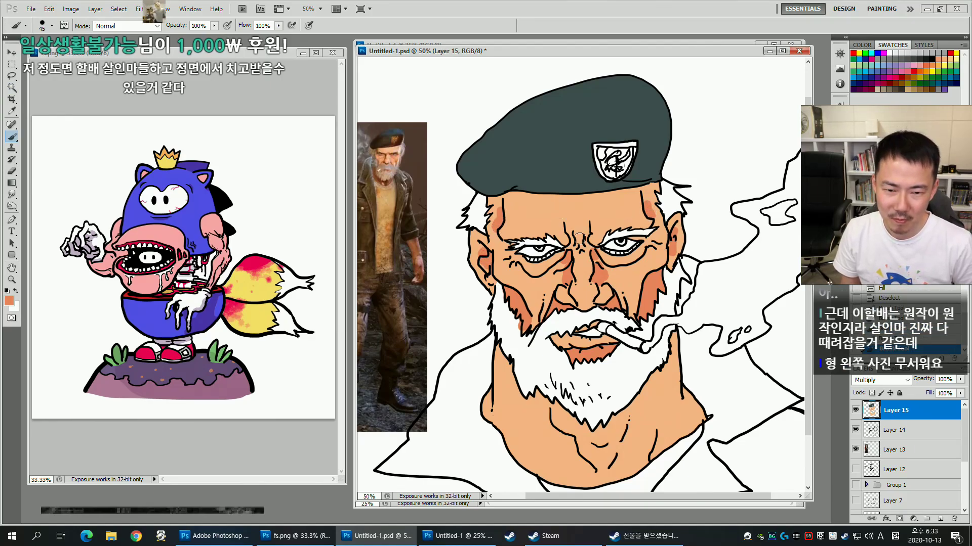
{"action": "key", "text": "bracketleft"}
{"action": "key", "text": "bracketleft"}
{"action": "left_click_drag", "start_coordinate": [578, 235], "coordinate": [580, 241]}
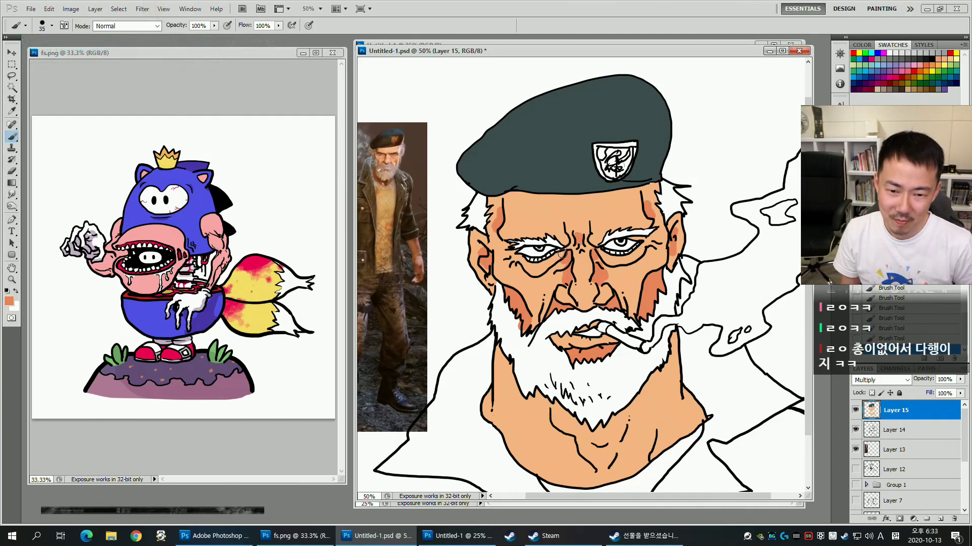
{"action": "left_click_drag", "start_coordinate": [664, 311], "coordinate": [660, 322]}
Reduce the brush size to 20 and shade the lower lids beneath both eyes.
{"action": "key", "text": "bracketleft"}
{"action": "key", "text": "bracketleft"}
{"action": "key", "text": "bracketleft"}
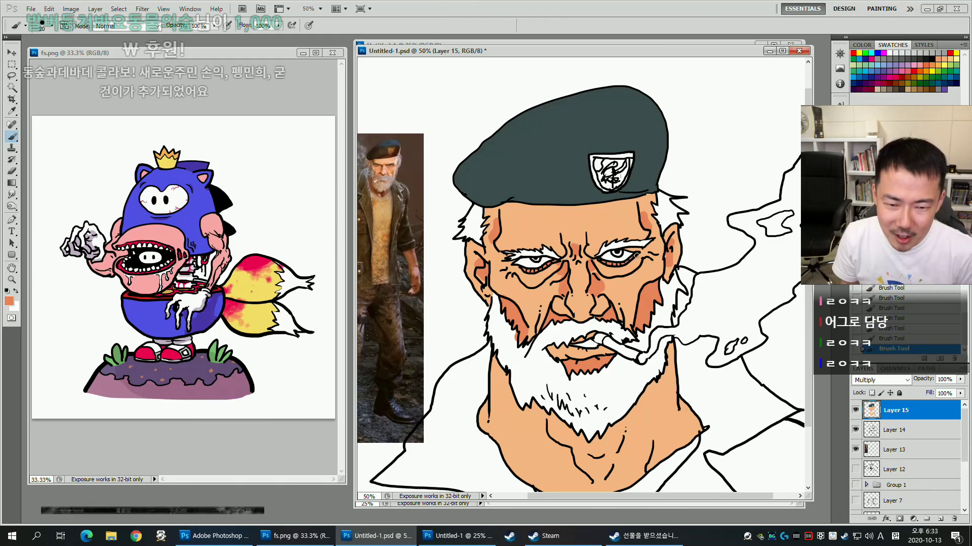
{"action": "scroll", "coordinate": [612, 345], "scroll_direction": "down", "scroll_amount": 1}
{"action": "scroll", "coordinate": [612, 345], "scroll_direction": "down", "scroll_amount": 2}
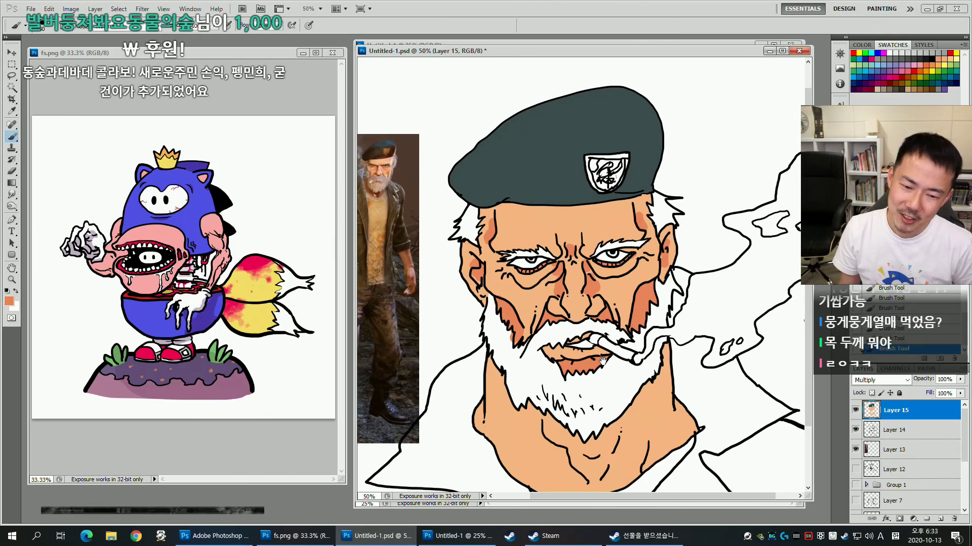
Select the neck skin, brush a darker shadow beneath the beard and along the neck's sides, and deselect.
{"action": "key", "text": "w"}
{"action": "left_click", "coordinate": [538, 371]}
{"action": "key", "text": "b"}
{"action": "left_click_drag", "start_coordinate": [523, 362], "coordinate": [577, 394]}
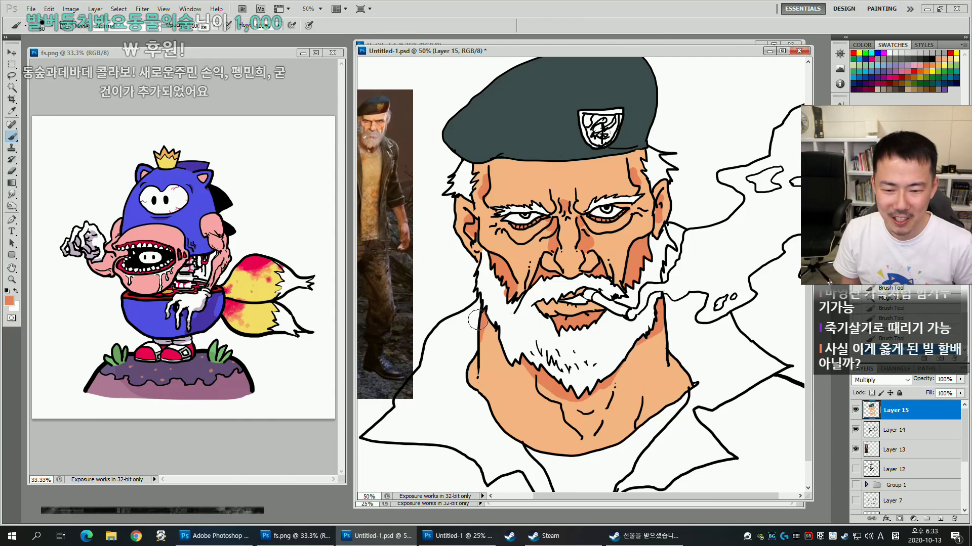
{"action": "key", "text": "bracketleft"}
{"action": "key", "text": "bracketleft"}
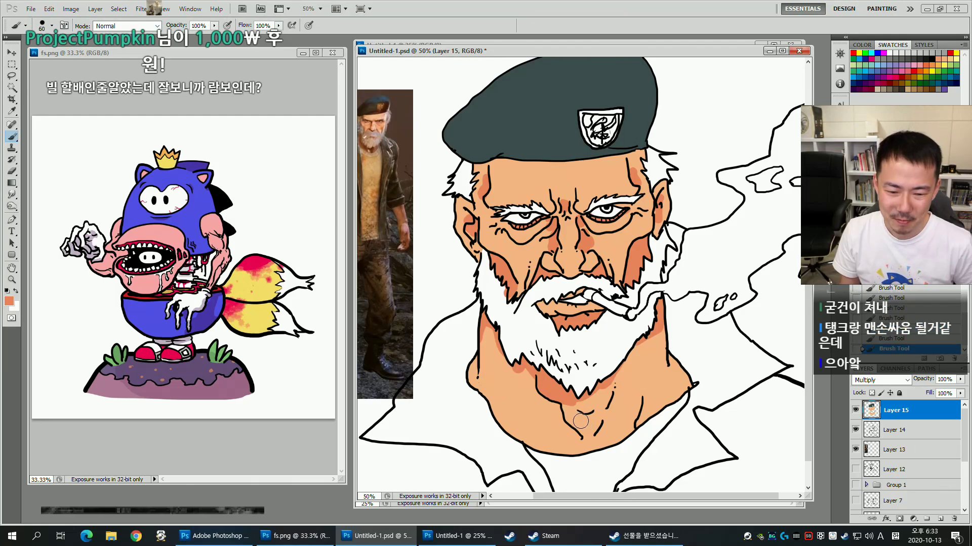
{"action": "key", "text": "ctrl+d"}
Shade the throat creases and the fold near the collar with the brush at size 50.
{"action": "key", "text": "bracketleft"}
{"action": "left_click_drag", "start_coordinate": [581, 418], "coordinate": [588, 421]}
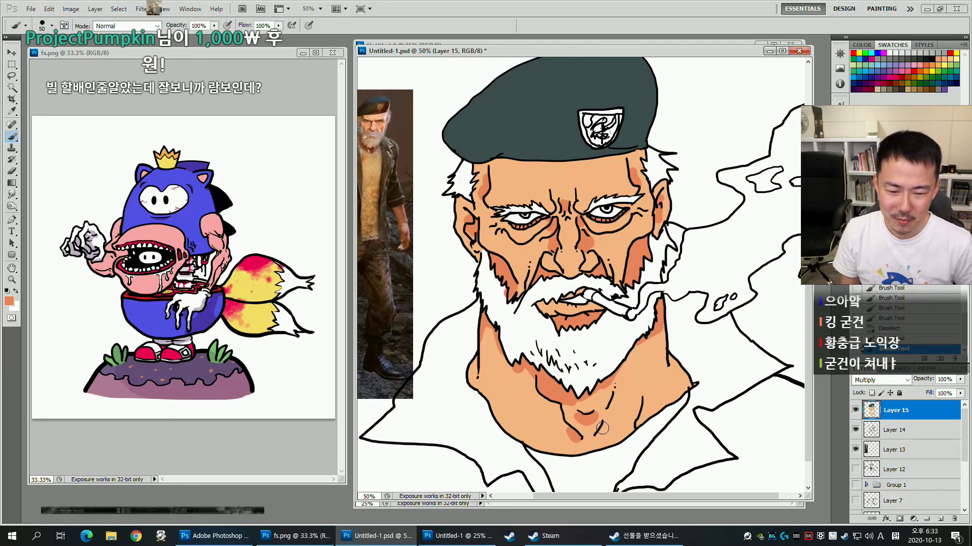
{"action": "key", "text": "e"}
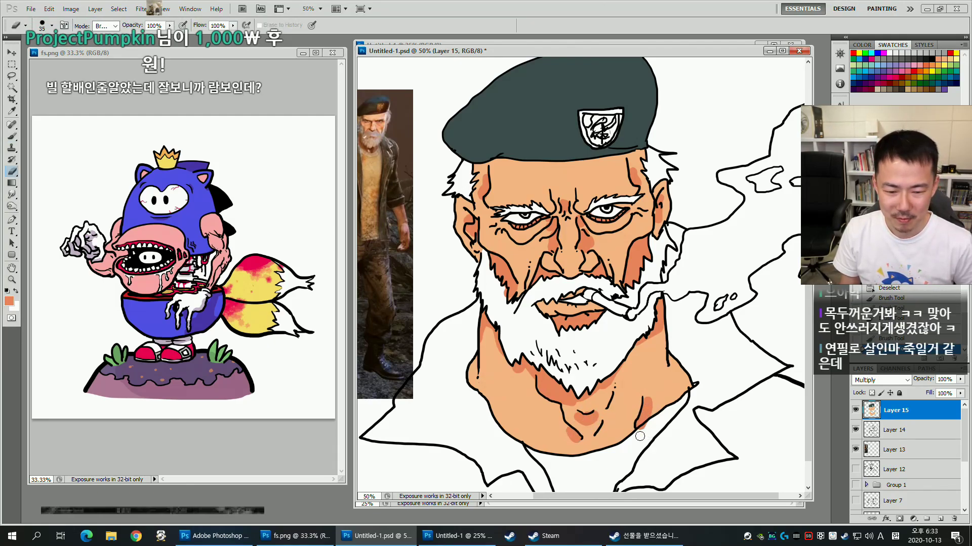
{"action": "key", "text": "b"}
{"action": "left_click_drag", "start_coordinate": [637, 378], "coordinate": [632, 421]}
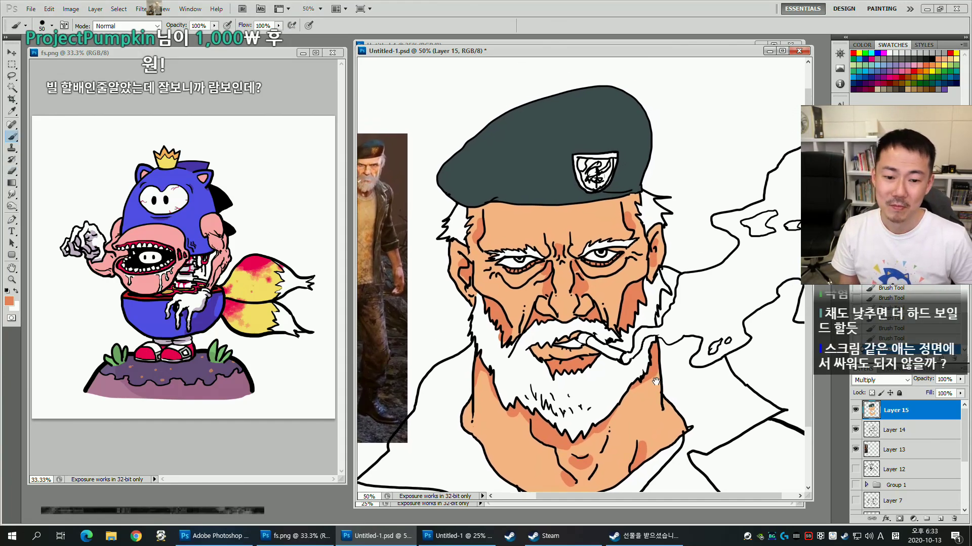
Set the brush size to 25 and add darker shading to the bags under the eyes and the surrounding wrinkles.
{"action": "key", "text": "bracketleft"}
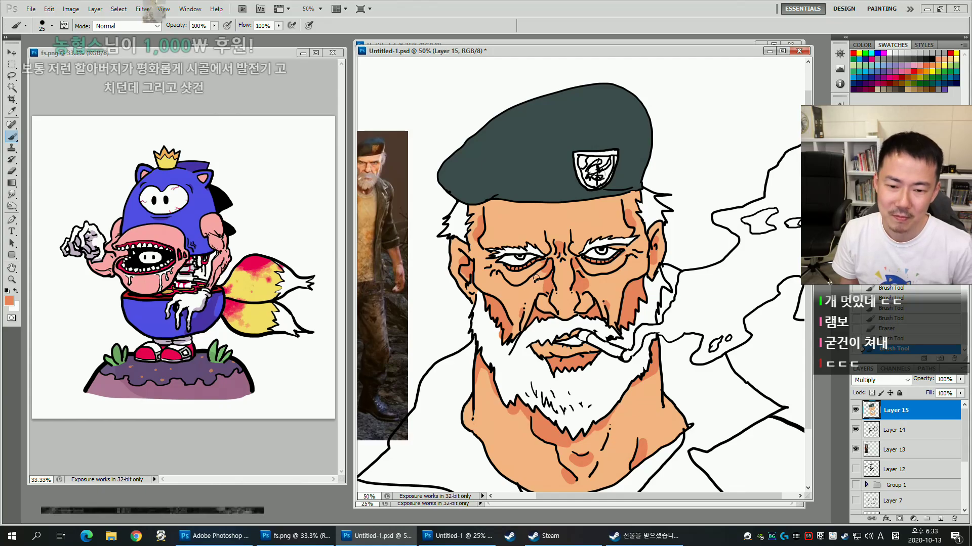
{"action": "left_click_drag", "start_coordinate": [510, 286], "coordinate": [537, 279]}
{"action": "left_click_drag", "start_coordinate": [625, 270], "coordinate": [604, 274]}
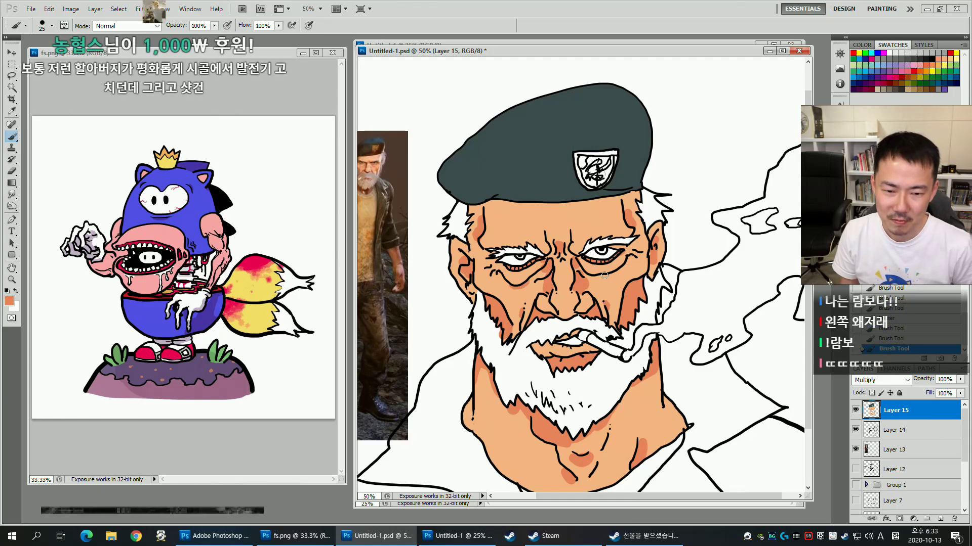
{"action": "mouse_move", "coordinate": [647, 326]}
{"action": "left_mouse_down"}
{"action": "mouse_move", "coordinate": [658, 293]}
{"action": "mouse_move", "coordinate": [628, 307]}
{"action": "mouse_move", "coordinate": [654, 309]}
{"action": "left_mouse_up"}
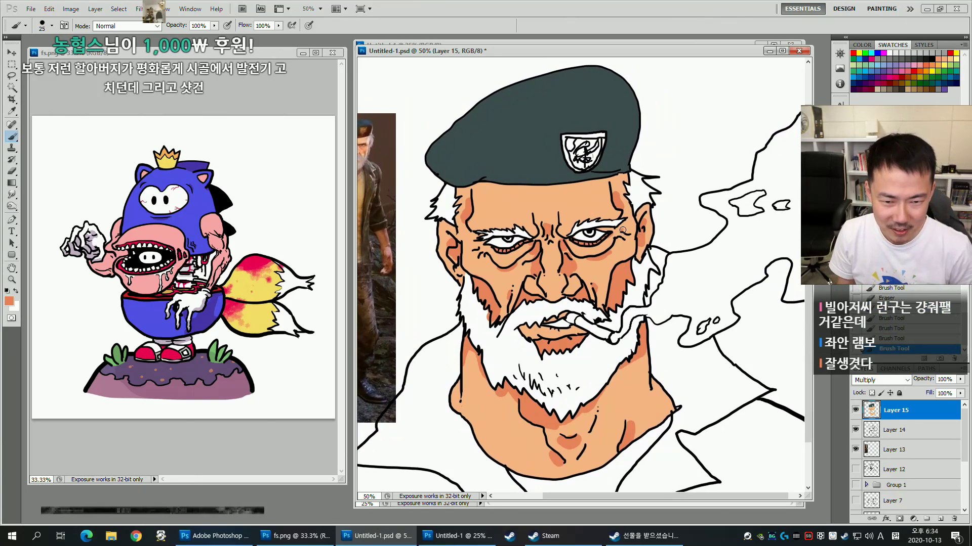
{"action": "left_click_drag", "start_coordinate": [622, 229], "coordinate": [624, 235]}
{"action": "left_click_drag", "start_coordinate": [537, 301], "coordinate": [598, 300]}
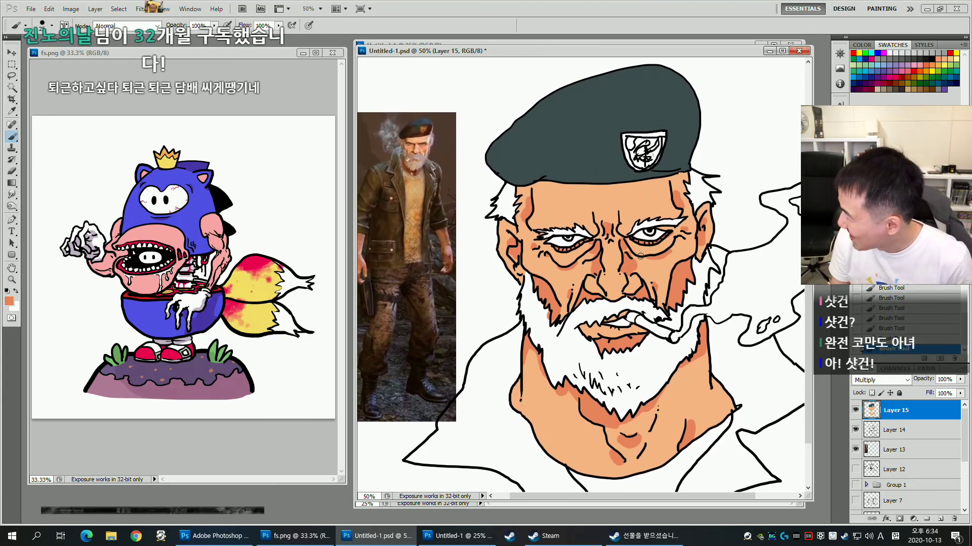
{"action": "mouse_move", "coordinate": [622, 279]}
{"action": "left_mouse_down"}
{"action": "mouse_move", "coordinate": [598, 249]}
{"action": "mouse_move", "coordinate": [613, 238]}
{"action": "mouse_move", "coordinate": [590, 269]}
{"action": "mouse_move", "coordinate": [608, 277]}
{"action": "left_mouse_up"}
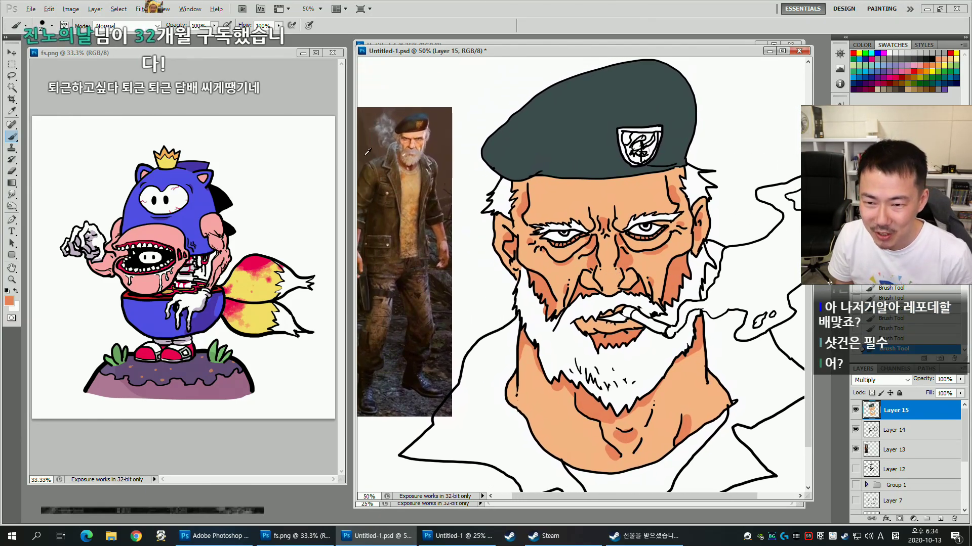
Sample the brown of the jacket in the reference photo and close the open collar outlines at the canvas's lower edge with it.
{"action": "left_click", "coordinate": [402, 161], "text": "alt"}
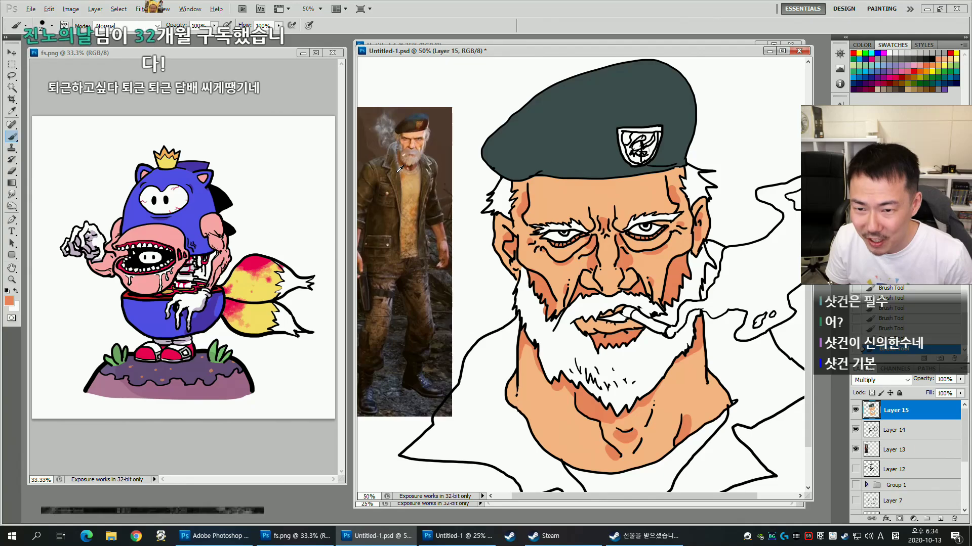
{"action": "left_click_drag", "start_coordinate": [581, 379], "coordinate": [525, 333]}
{"action": "key", "text": "w"}
{"action": "key", "text": "b"}
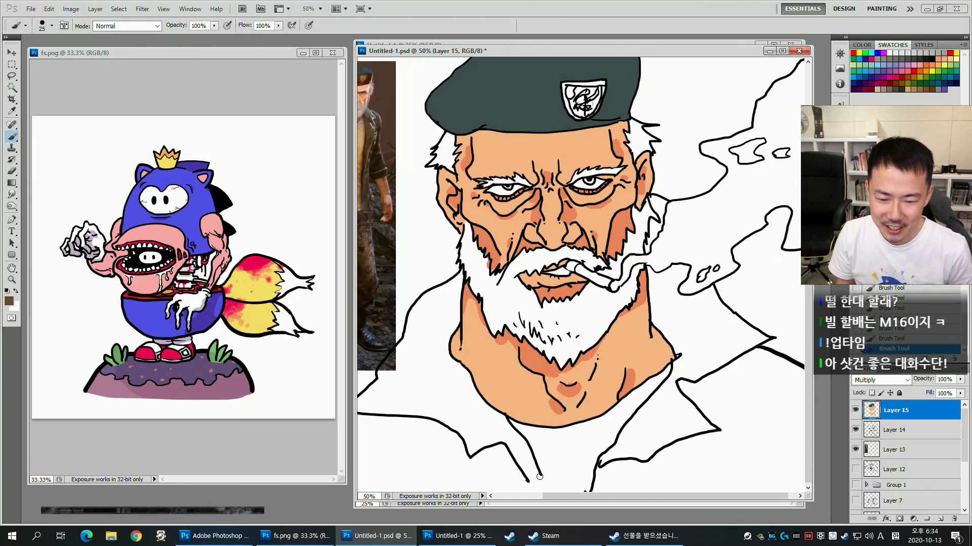
{"action": "left_click_drag", "start_coordinate": [564, 496], "coordinate": [601, 490]}
{"action": "left_click_drag", "start_coordinate": [528, 481], "coordinate": [558, 496]}
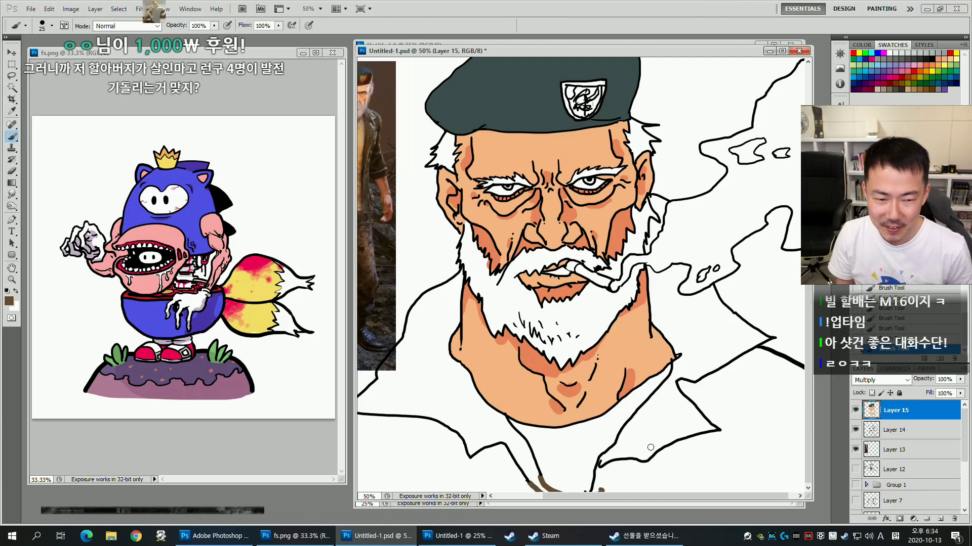
Hide Layer 13, select all jacket areas with the Magic Wand, show the layer again, expand the selection, fill it with brown and deselect.
{"action": "left_click_drag", "start_coordinate": [632, 404], "coordinate": [619, 403]}
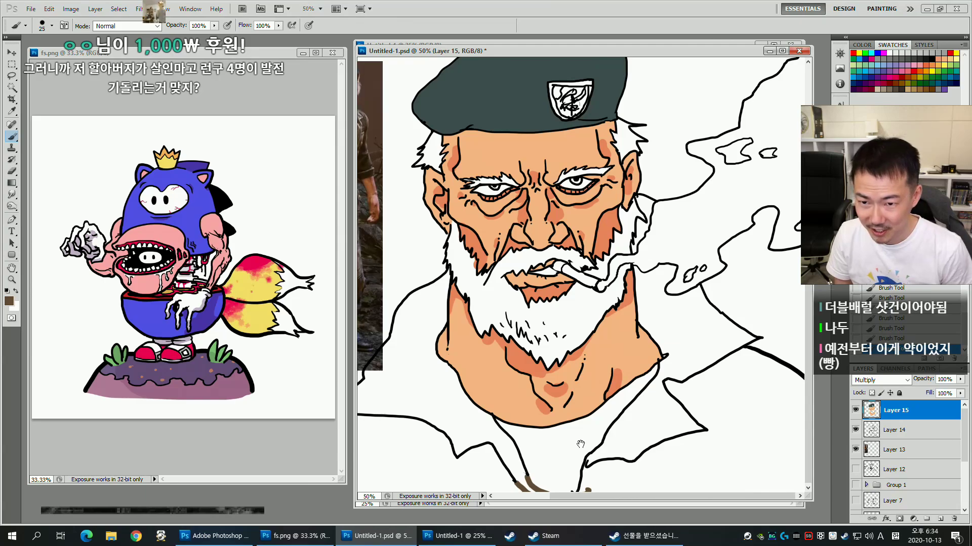
{"action": "left_click_drag", "start_coordinate": [581, 444], "coordinate": [635, 461]}
{"action": "key", "text": "ctrl+minus"}
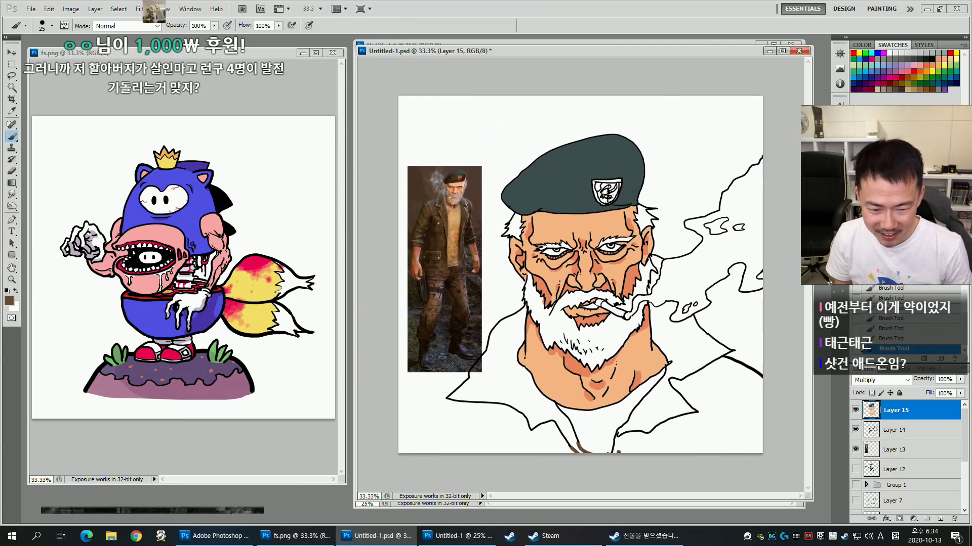
{"action": "key", "text": "w"}
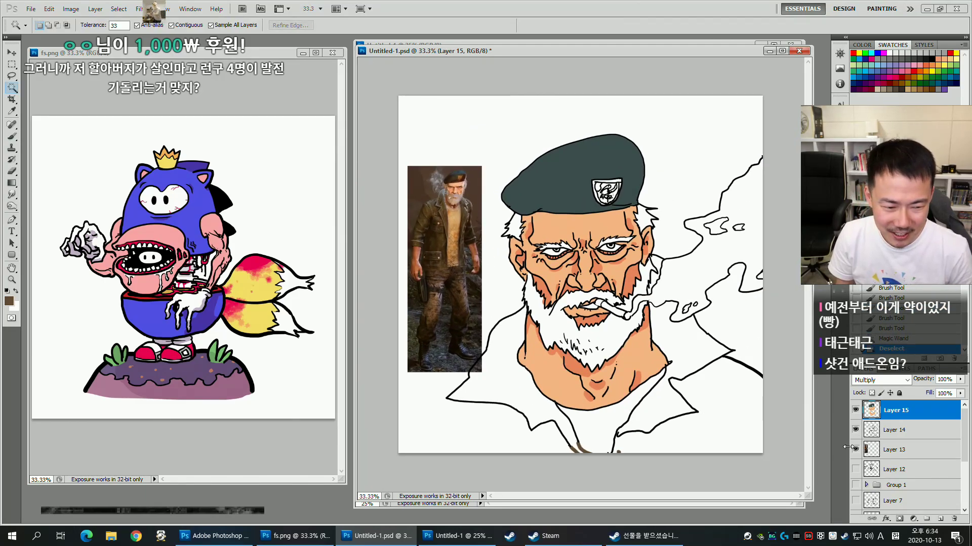
{"action": "left_click", "coordinate": [855, 449]}
{"action": "left_click", "coordinate": [536, 406]}
{"action": "left_click", "coordinate": [664, 414], "text": "shift"}
{"action": "left_click", "coordinate": [745, 399], "text": "shift"}
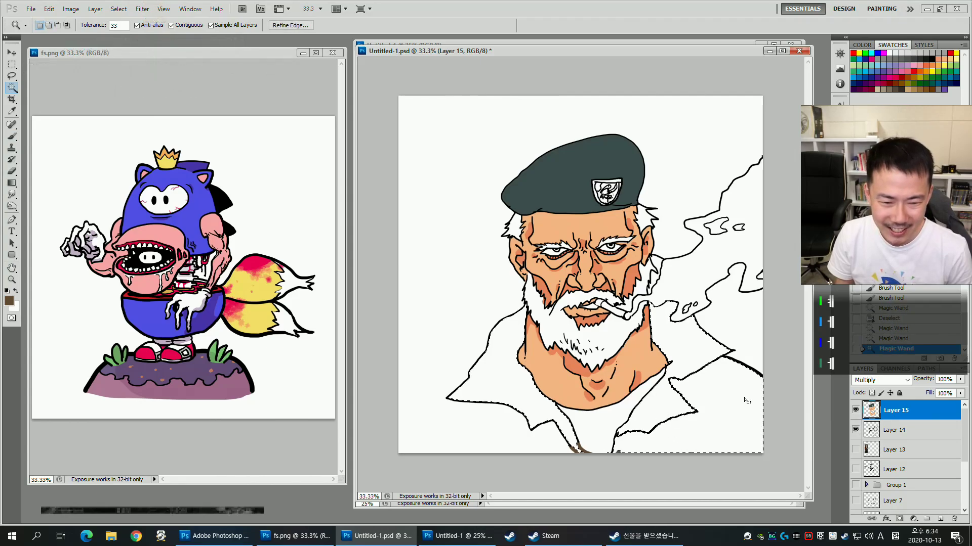
{"action": "left_click", "coordinate": [655, 271], "text": "shift"}
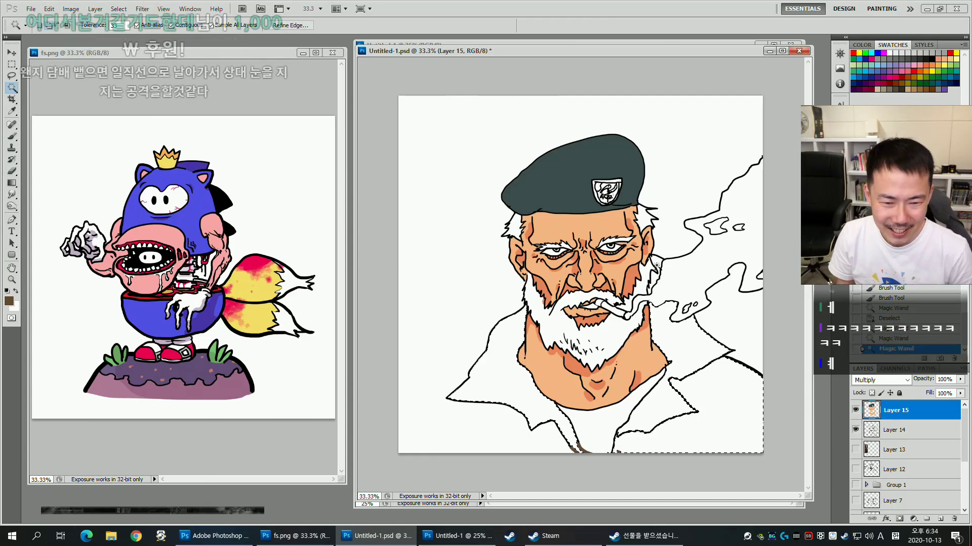
{"action": "left_click", "coordinate": [855, 449]}
{"action": "key", "text": "F2"}
{"action": "key", "text": "ctrl+d"}
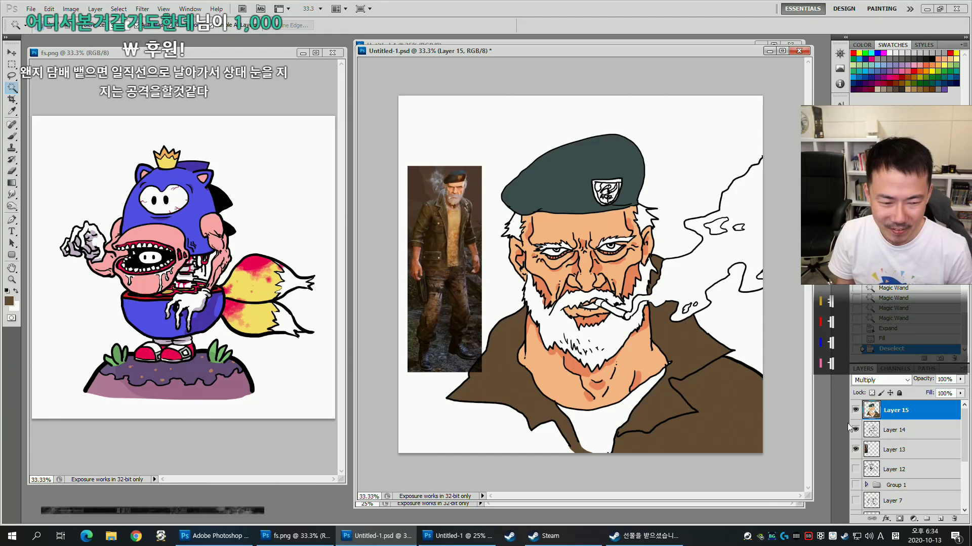
Select all the brown jacket areas with Layer 13 hidden, and show that layer again.
{"action": "left_click", "coordinate": [855, 448]}
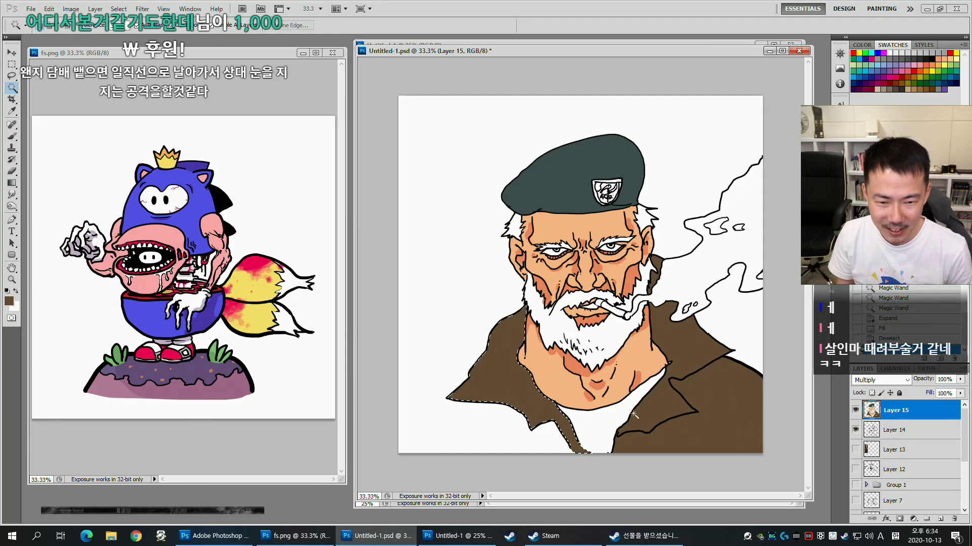
{"action": "left_click", "coordinate": [714, 420], "text": "shift"}
{"action": "left_click", "coordinate": [673, 341], "text": "shift"}
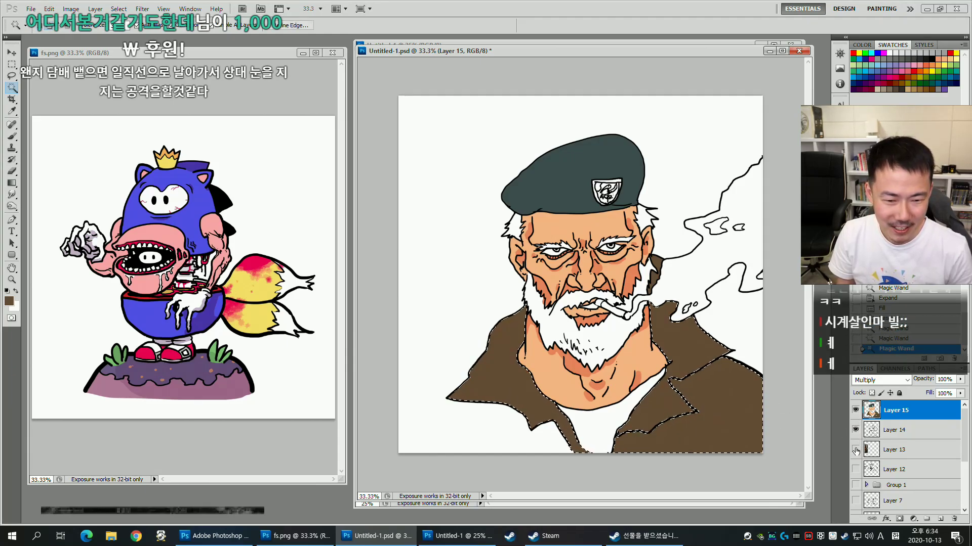
{"action": "left_click", "coordinate": [855, 449]}
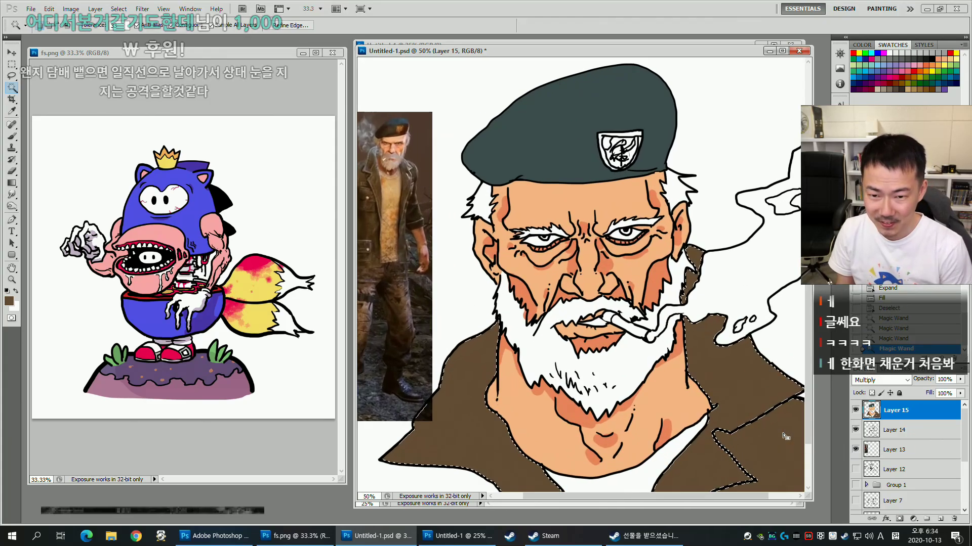
Shift the jacket's brown toward a more olive tone with Hue/Saturation and clear the selection.
{"action": "key", "text": "ctrl+plus"}
{"action": "mouse_move", "coordinate": [678, 315]}
{"action": "left_mouse_down"}
{"action": "mouse_move", "coordinate": [670, 285]}
{"action": "mouse_move", "coordinate": [707, 249]}
{"action": "mouse_move", "coordinate": [649, 284]}
{"action": "mouse_move", "coordinate": [665, 300]}
{"action": "left_mouse_up"}
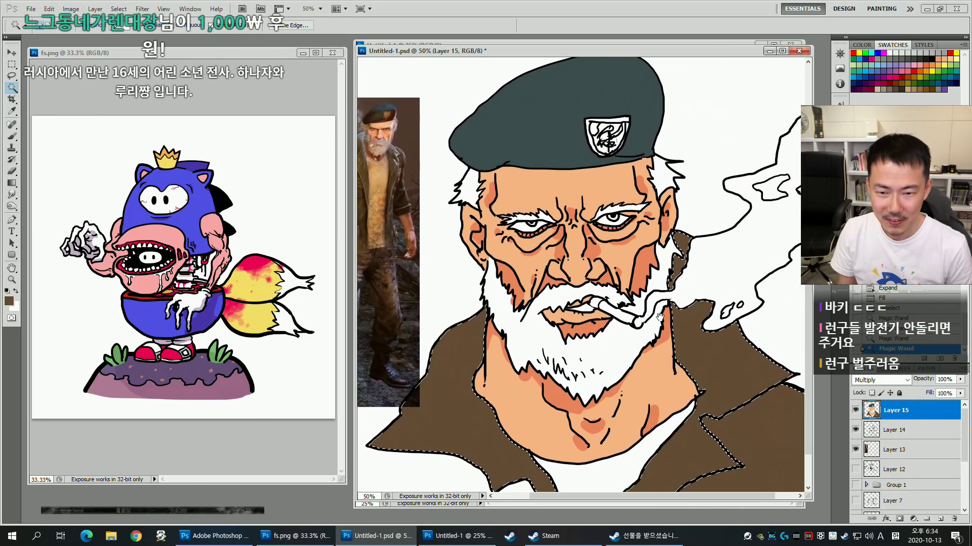
{"action": "key", "text": "ctrl+d"}
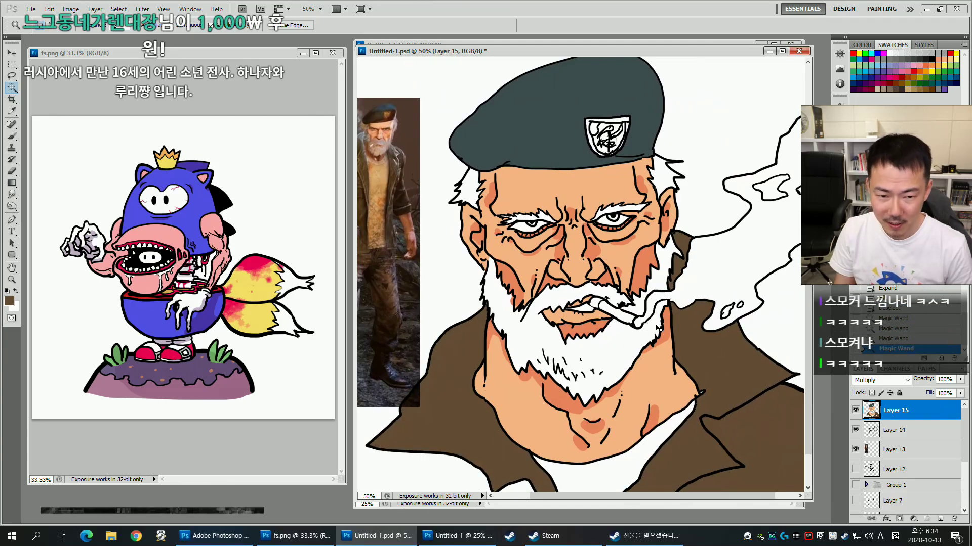
{"action": "key", "text": "ctrl+u"}
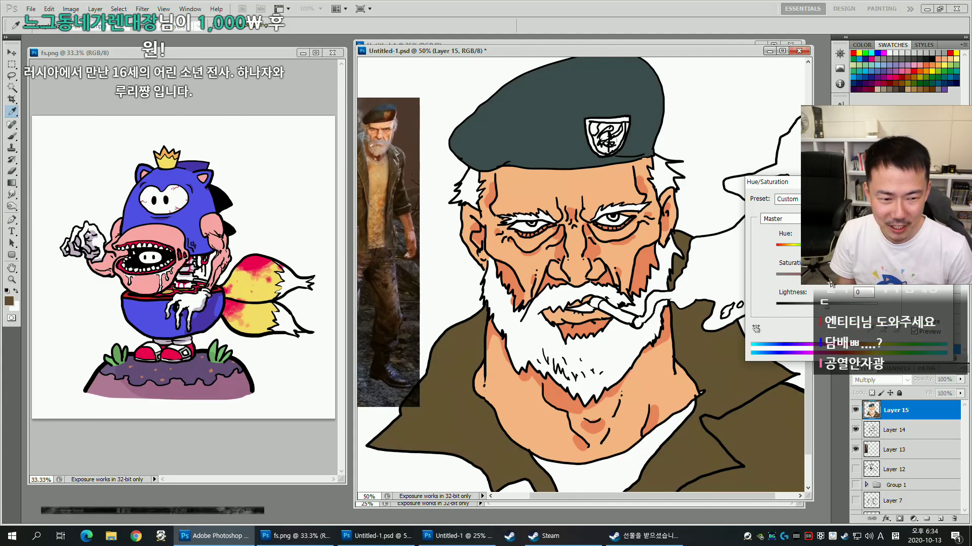
{"action": "key", "text": "Return"}
{"action": "key", "text": "ctrl+d"}
Select the shirt area below the neck, expand the selection, and fill it with tan sampled from the reference photo.
{"action": "left_click_drag", "start_coordinate": [628, 491], "coordinate": [664, 455]}
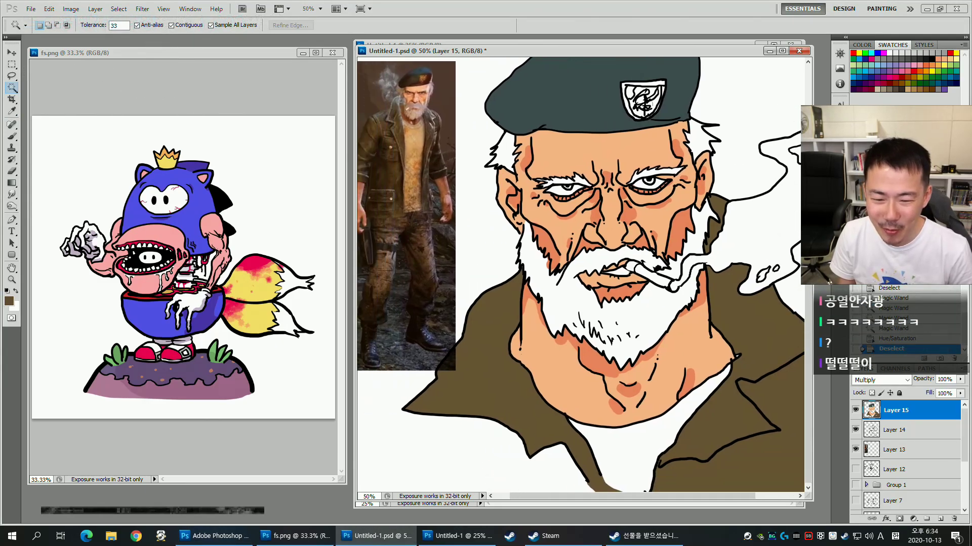
{"action": "left_click", "coordinate": [639, 459]}
{"action": "key", "text": "b"}
{"action": "left_click", "coordinate": [414, 136], "text": "alt"}
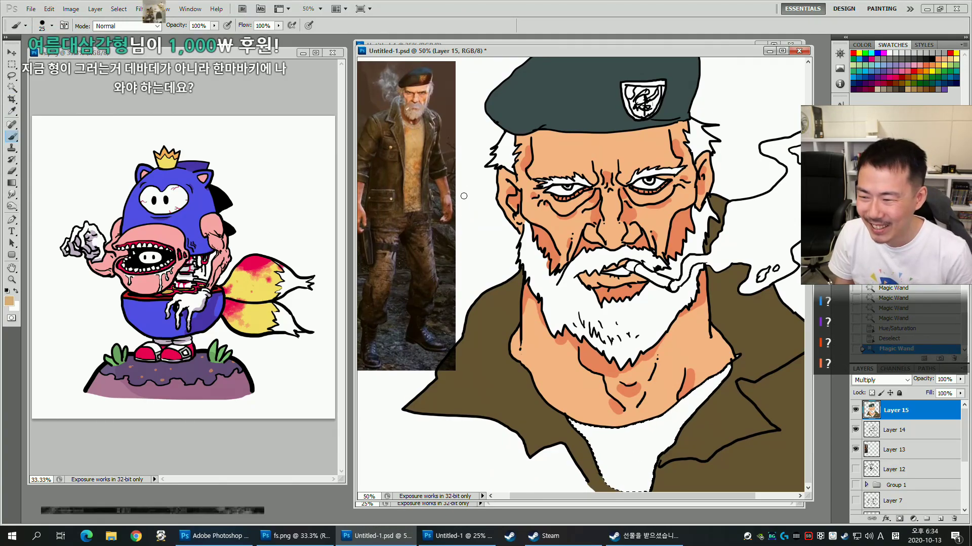
{"action": "key", "text": "F2"}
{"action": "left_click_drag", "start_coordinate": [650, 271], "coordinate": [627, 288]}
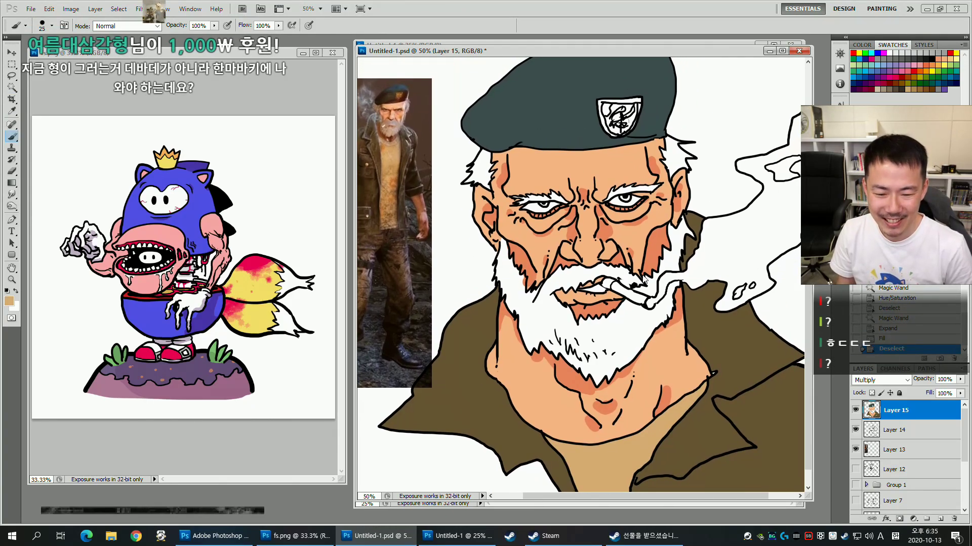
Make the shirt's tan warmer and more saturated with Hue/Saturation, and clear the selection.
{"action": "key", "text": "ctrl+u"}
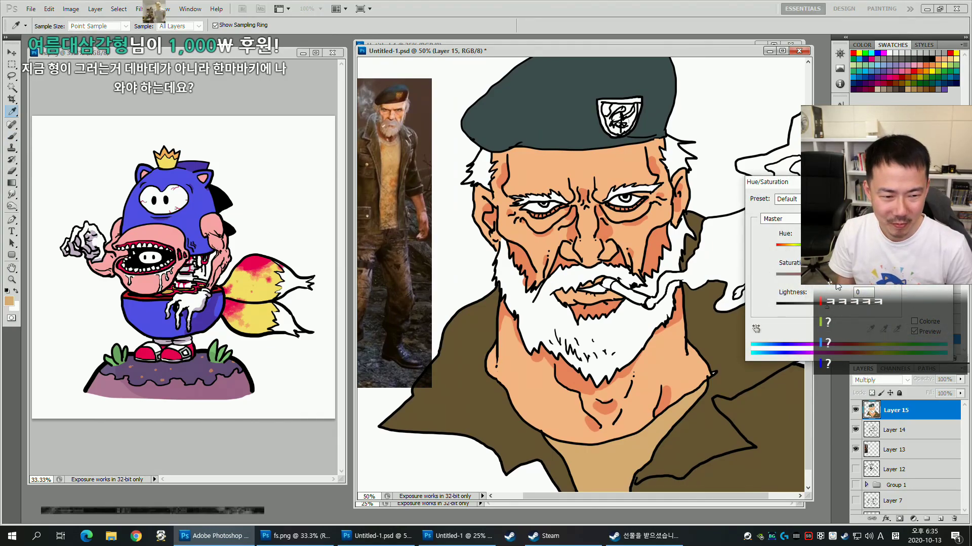
{"action": "key", "text": "Return"}
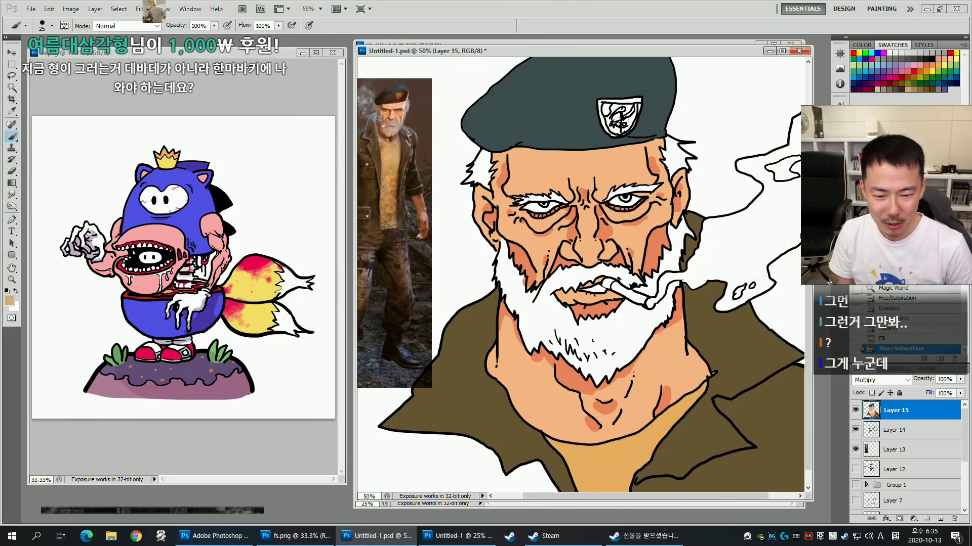
{"action": "left_click_drag", "start_coordinate": [652, 220], "coordinate": [692, 263]}
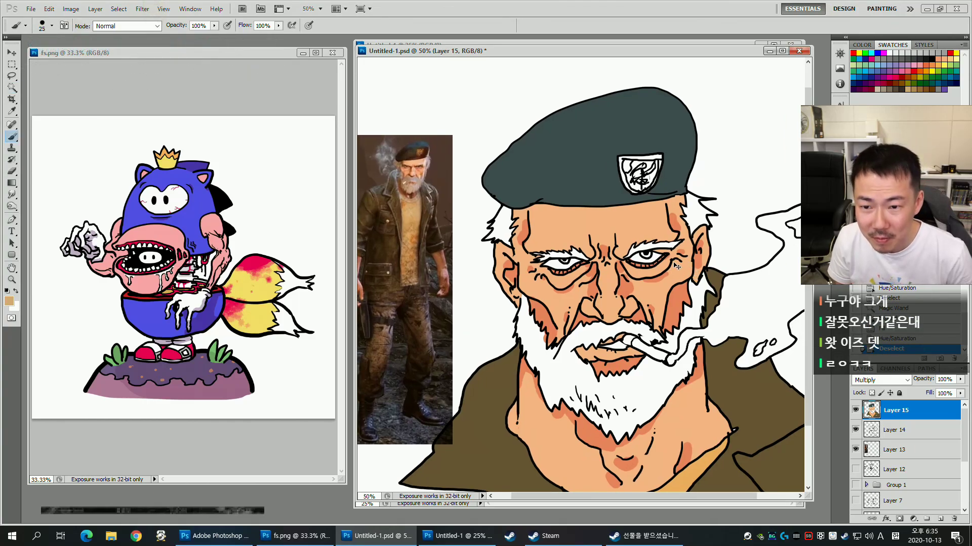
{"action": "left_click", "coordinate": [633, 253], "text": "alt"}
{"action": "left_click_drag", "start_coordinate": [665, 258], "coordinate": [632, 261]}
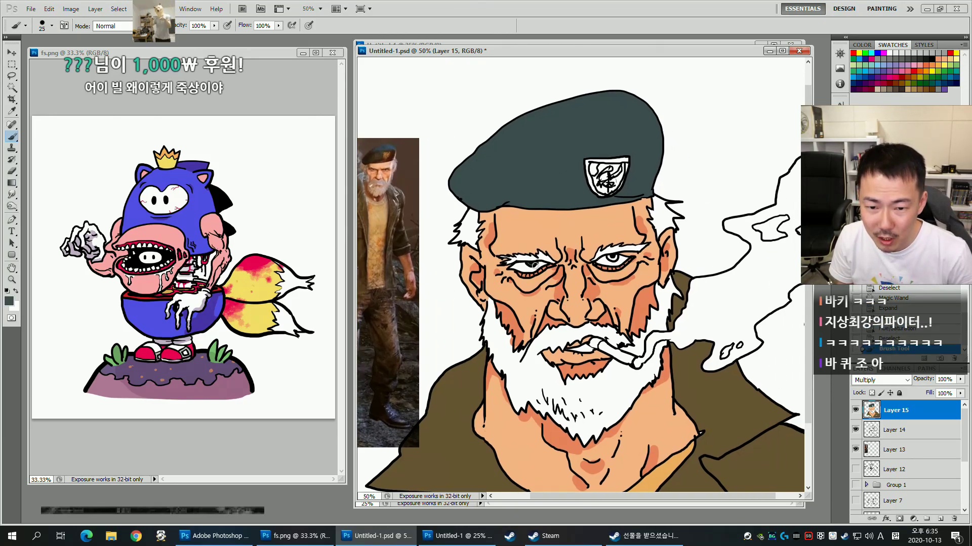
{"action": "left_click", "coordinate": [9, 301]}
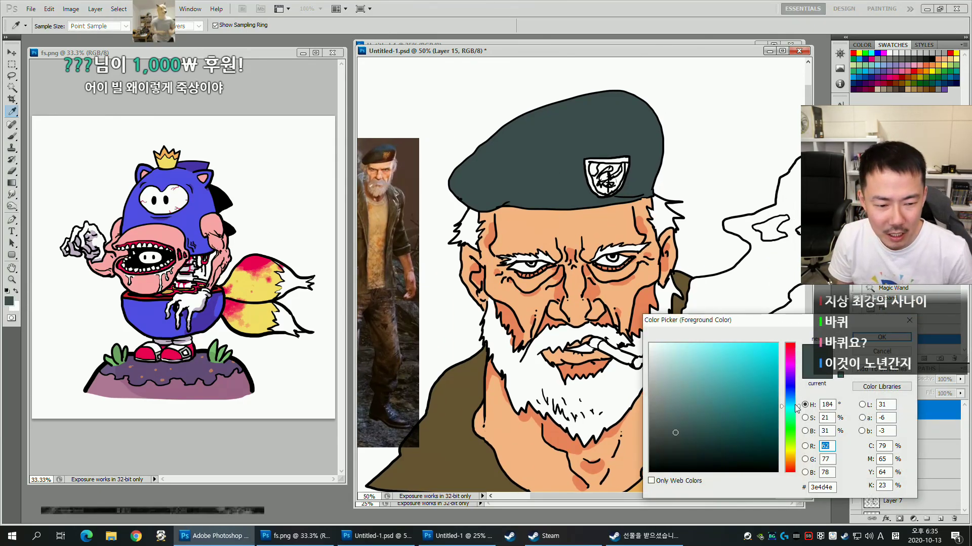
{"action": "left_click_drag", "start_coordinate": [791, 445], "coordinate": [790, 458]}
{"action": "left_click_drag", "start_coordinate": [693, 368], "coordinate": [706, 344]}
{"action": "left_click_drag", "start_coordinate": [725, 409], "coordinate": [734, 352]}
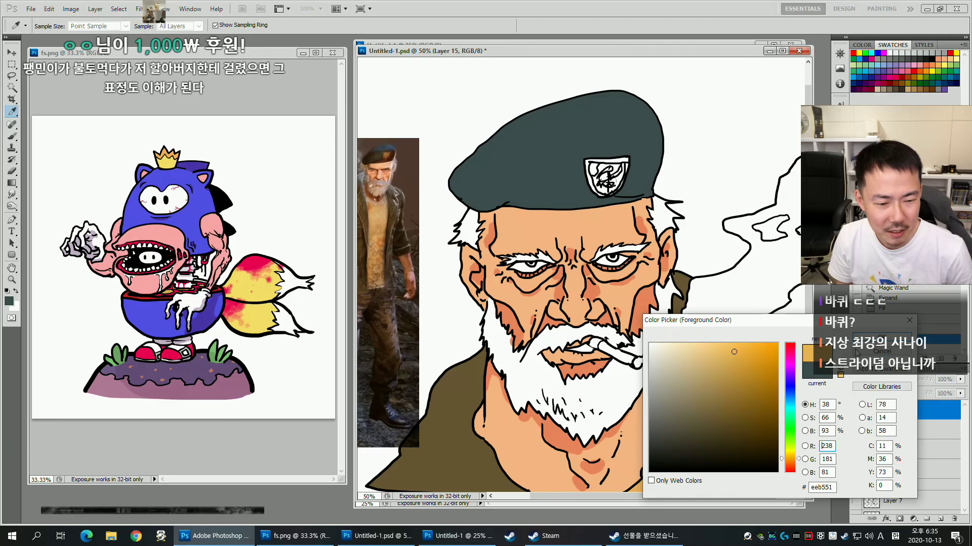
{"action": "left_click", "coordinate": [881, 351]}
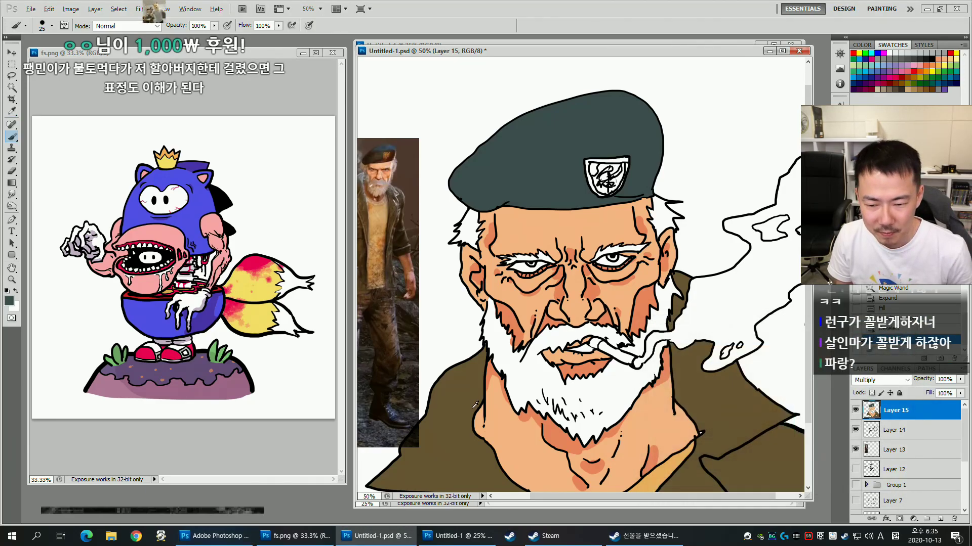
Set the foreground color to a medium blue with hue 209°.
{"action": "left_click", "coordinate": [457, 401], "text": "alt"}
{"action": "key", "text": "i"}
{"action": "left_click", "coordinate": [10, 300]}
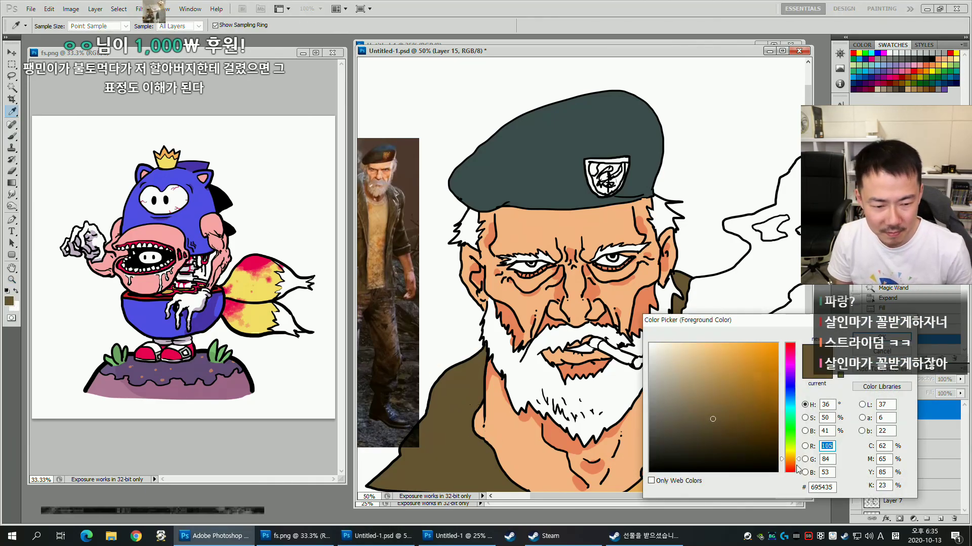
{"action": "left_click_drag", "start_coordinate": [798, 388], "coordinate": [798, 405]}
{"action": "left_click", "coordinate": [790, 397]}
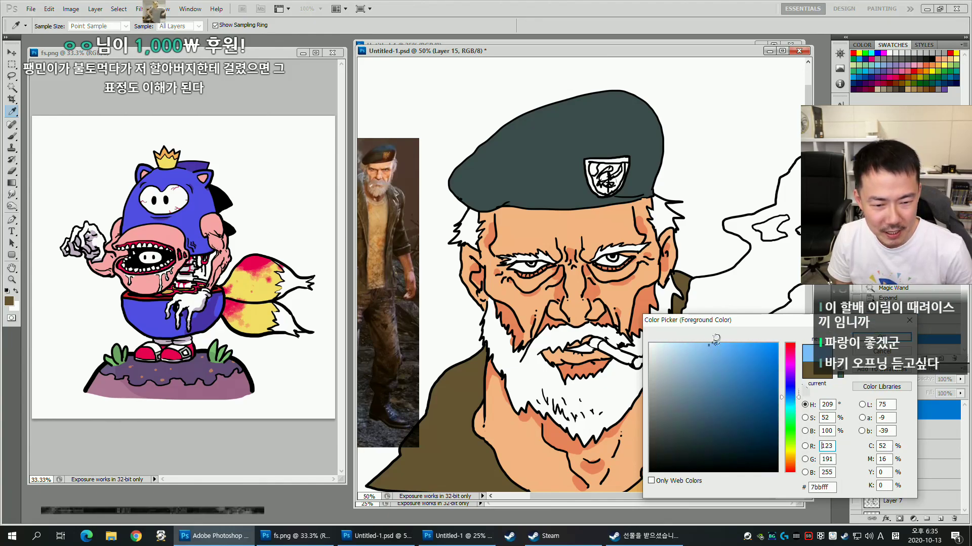
{"action": "left_click", "coordinate": [722, 366]}
{"action": "left_click_drag", "start_coordinate": [723, 366], "coordinate": [724, 361]}
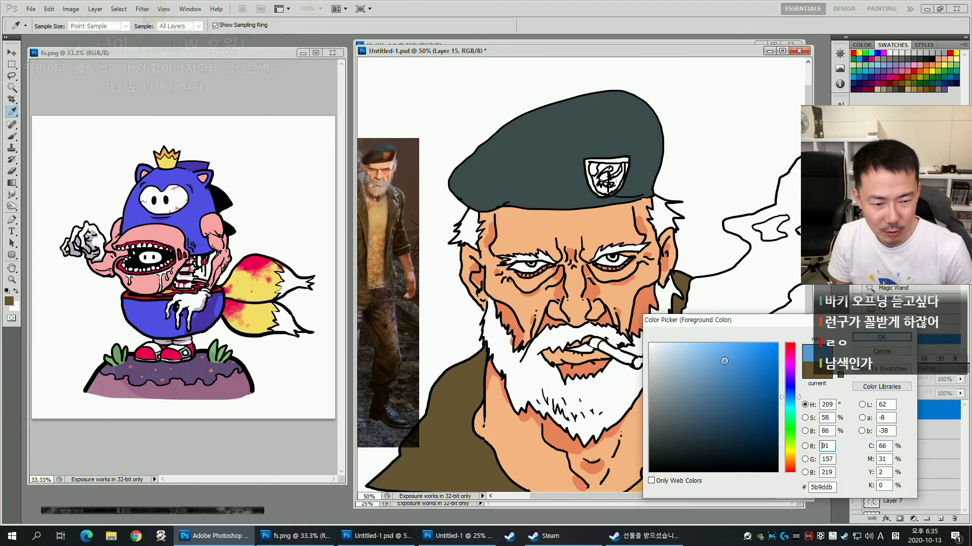
{"action": "left_click", "coordinate": [883, 337]}
Paint the irises of both eyes blue with the brush.
{"action": "key", "text": "b"}
{"action": "left_click_drag", "start_coordinate": [533, 262], "coordinate": [537, 266]}
{"action": "left_click_drag", "start_coordinate": [609, 256], "coordinate": [614, 258]}
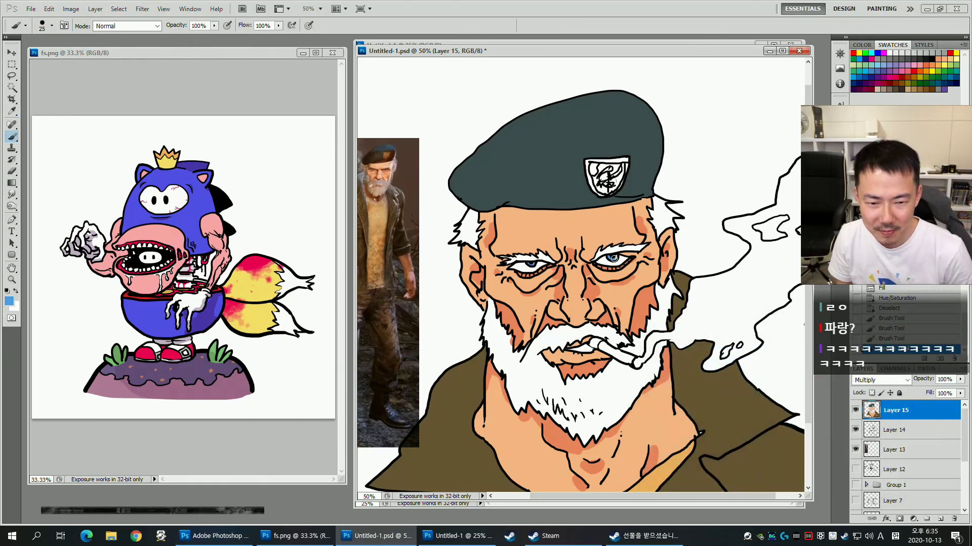
{"action": "left_click_drag", "start_coordinate": [648, 311], "coordinate": [663, 308]}
{"action": "left_click_drag", "start_coordinate": [730, 279], "coordinate": [741, 278]}
Select the cigarette's filter and fill it with the orange-yellow sampled from the shirt.
{"action": "left_click_drag", "start_coordinate": [600, 348], "coordinate": [582, 359]}
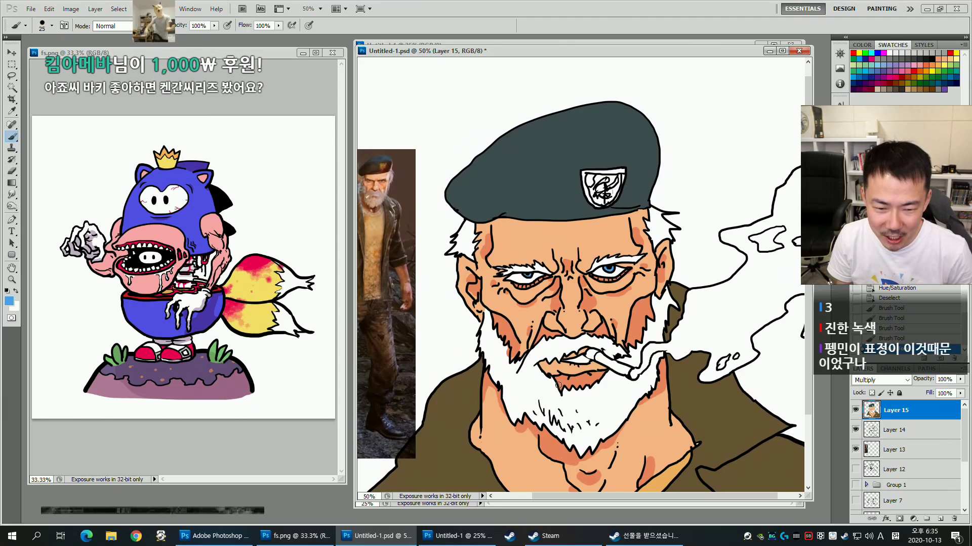
{"action": "key", "text": "w"}
{"action": "left_click", "coordinate": [591, 355]}
{"action": "key", "text": "b"}
{"action": "left_click", "coordinate": [673, 471], "text": "alt"}
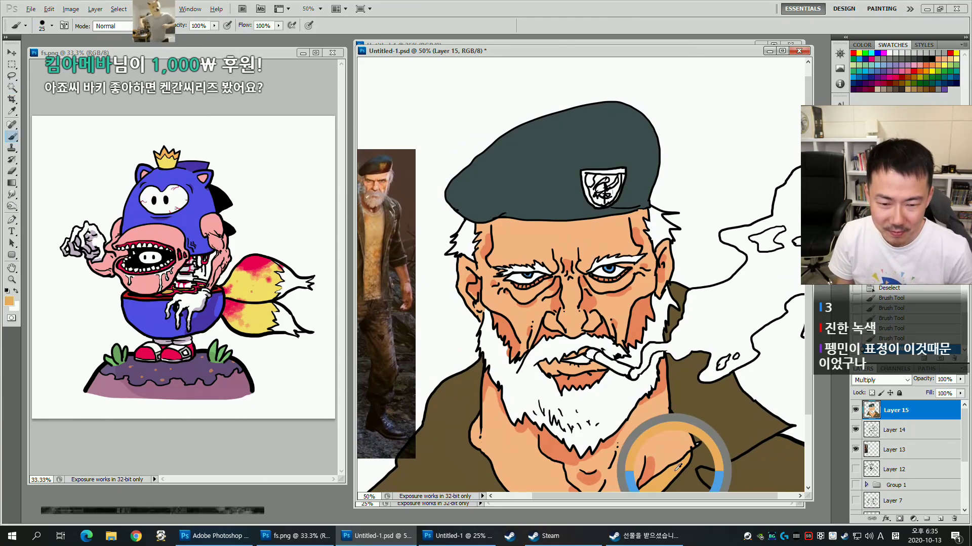
{"action": "left_click_drag", "start_coordinate": [692, 312], "coordinate": [672, 271]}
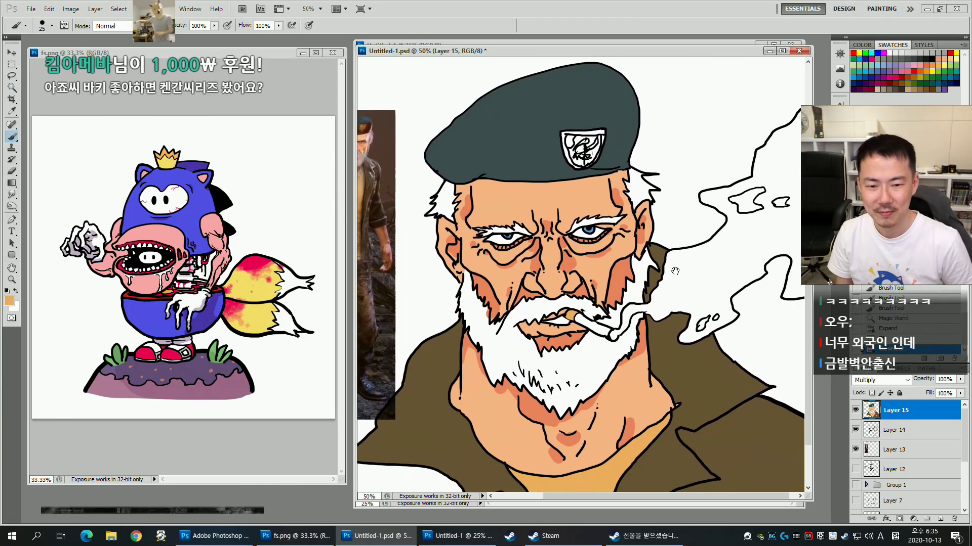
Select the white beard and hair areas with the Magic Wand and expand the selection.
{"action": "left_click_drag", "start_coordinate": [673, 236], "coordinate": [671, 279]}
{"action": "key", "text": "w"}
{"action": "left_click", "coordinate": [623, 383]}
{"action": "left_click", "coordinate": [673, 217]}
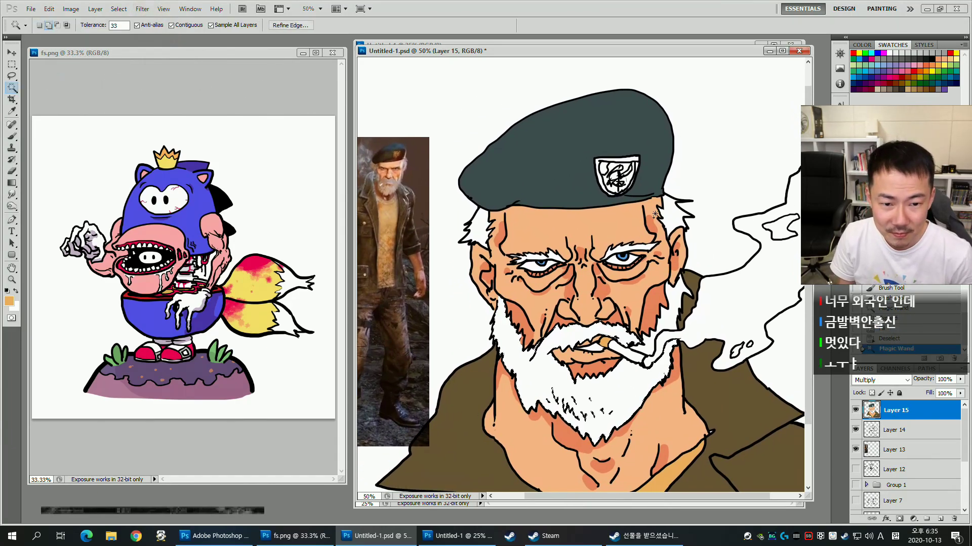
{"action": "key", "text": "alt+s"}
{"action": "key", "text": "m"}
{"action": "key", "text": "e"}
{"action": "key", "text": "Return"}
Mix a light pinkish grey from a tone sampled off the reference photo and brush shading onto the lower beard.
{"action": "key", "text": "b"}
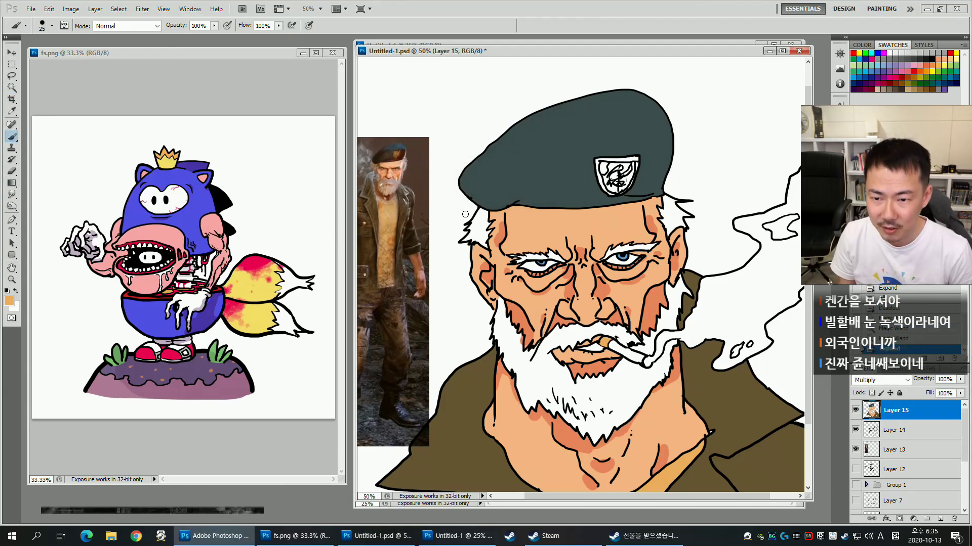
{"action": "left_click", "coordinate": [395, 186], "text": "alt"}
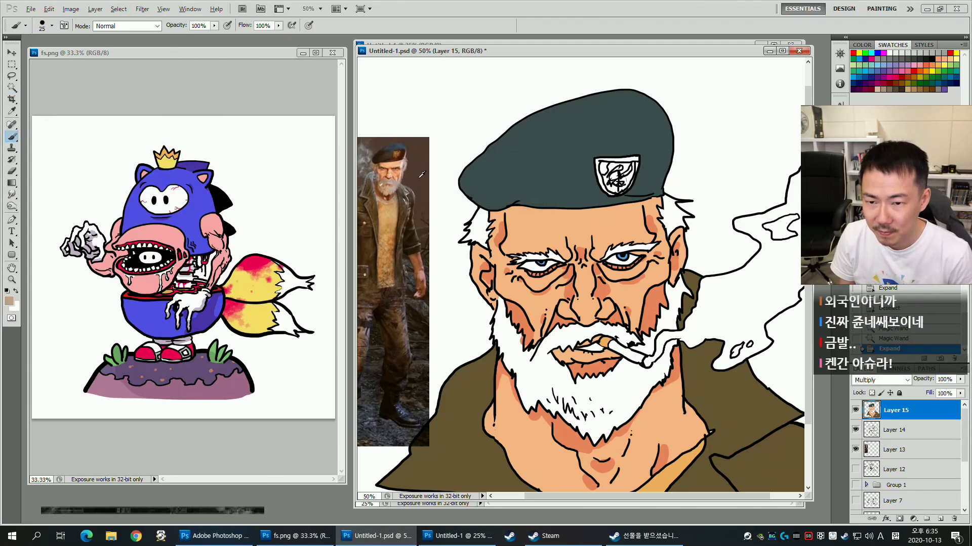
{"action": "left_click", "coordinate": [9, 302]}
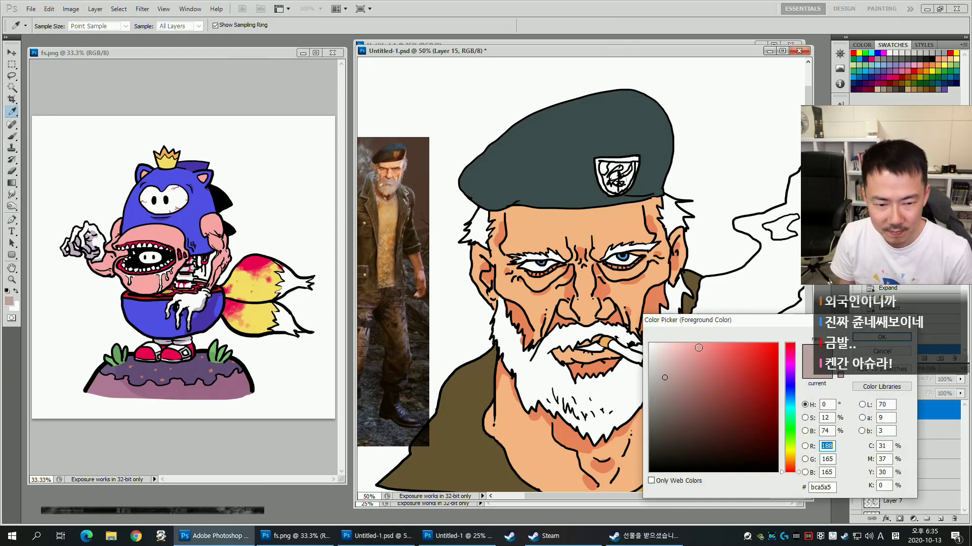
{"action": "left_click", "coordinate": [875, 338]}
{"action": "left_click_drag", "start_coordinate": [612, 414], "coordinate": [573, 407]}
{"action": "left_click_drag", "start_coordinate": [511, 392], "coordinate": [539, 429]}
{"action": "key", "text": "bracketleft"}
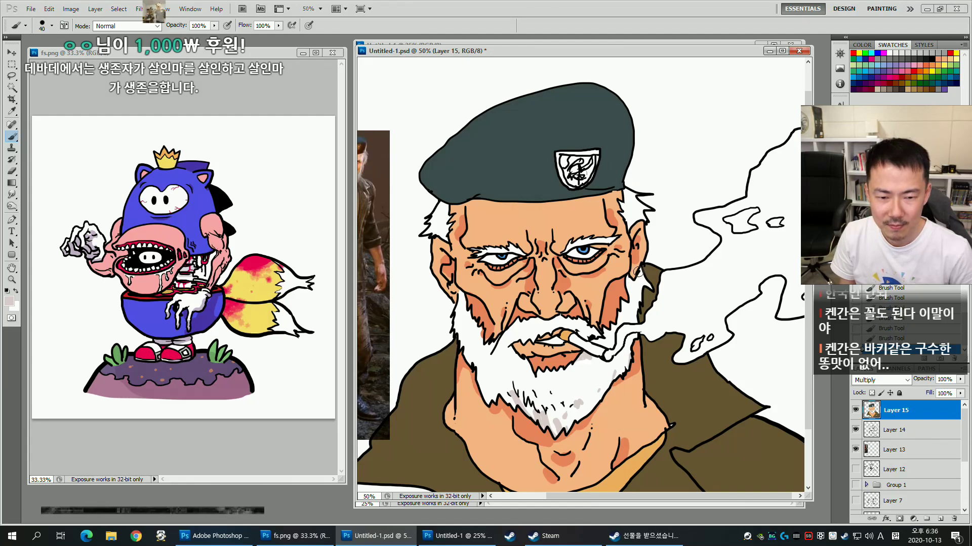
Select the beard area beside the ear and brush light grey shading along both side edges of the beard.
{"action": "key", "text": "w"}
{"action": "left_click", "coordinate": [638, 291]}
{"action": "key", "text": "b"}
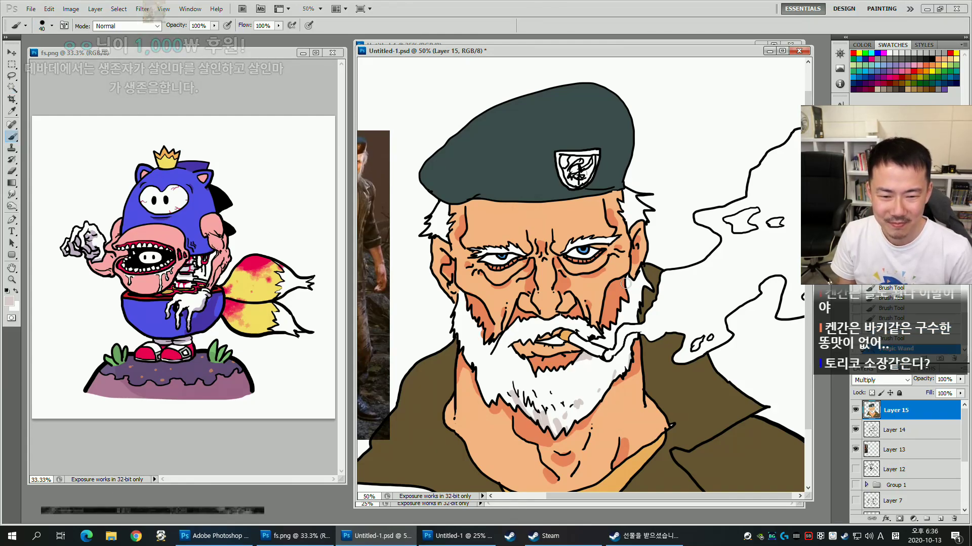
{"action": "left_click_drag", "start_coordinate": [641, 269], "coordinate": [629, 285]}
{"action": "left_click_drag", "start_coordinate": [457, 306], "coordinate": [459, 344]}
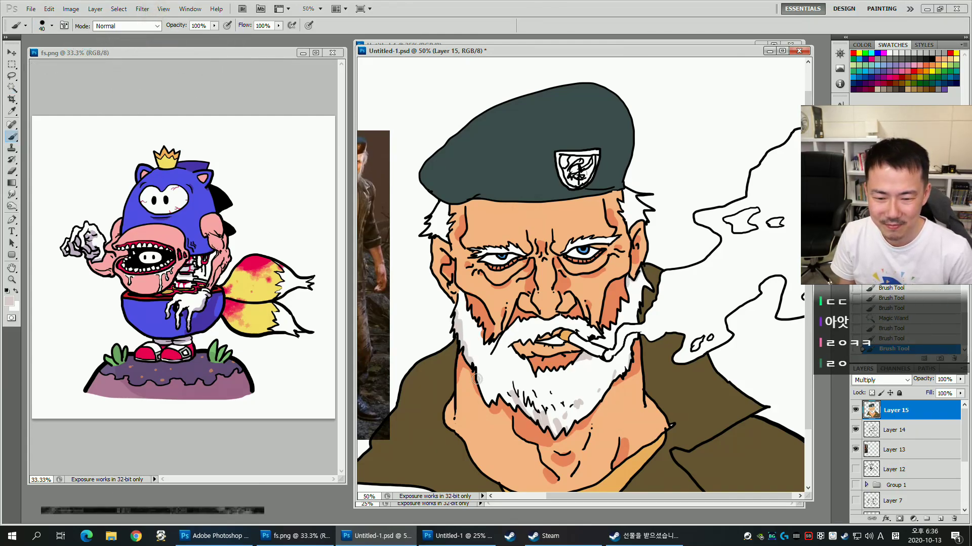
Touch up the beard shading with sampled white, and shade the hair near the ears in light grey with a 30 px brush.
{"action": "mouse_move", "coordinate": [460, 297]}
{"action": "left_mouse_down"}
{"action": "mouse_move", "coordinate": [472, 398]}
{"action": "mouse_move", "coordinate": [464, 303]}
{"action": "left_mouse_up"}
{"action": "left_click", "coordinate": [466, 325], "text": "alt"}
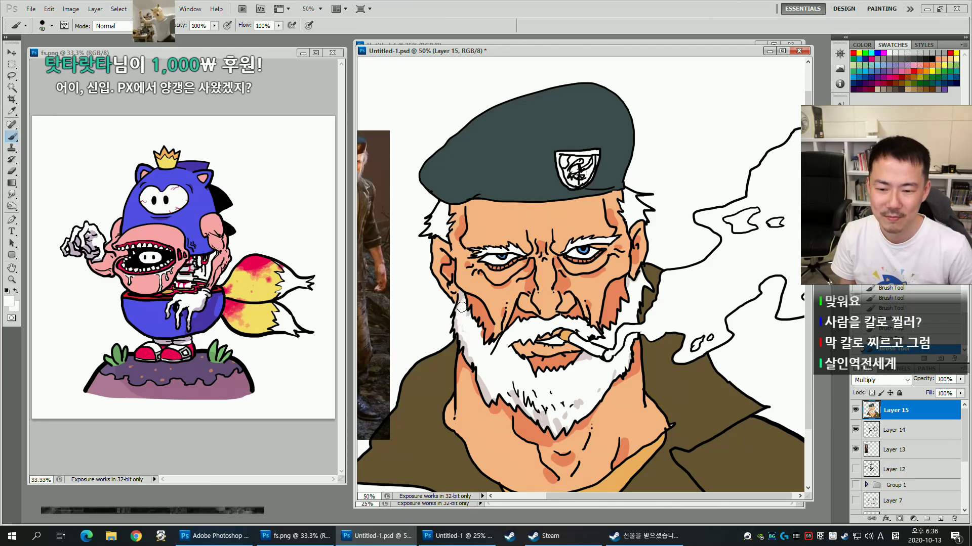
{"action": "left_click", "coordinate": [482, 390], "text": "alt"}
{"action": "key", "text": "bracketleft"}
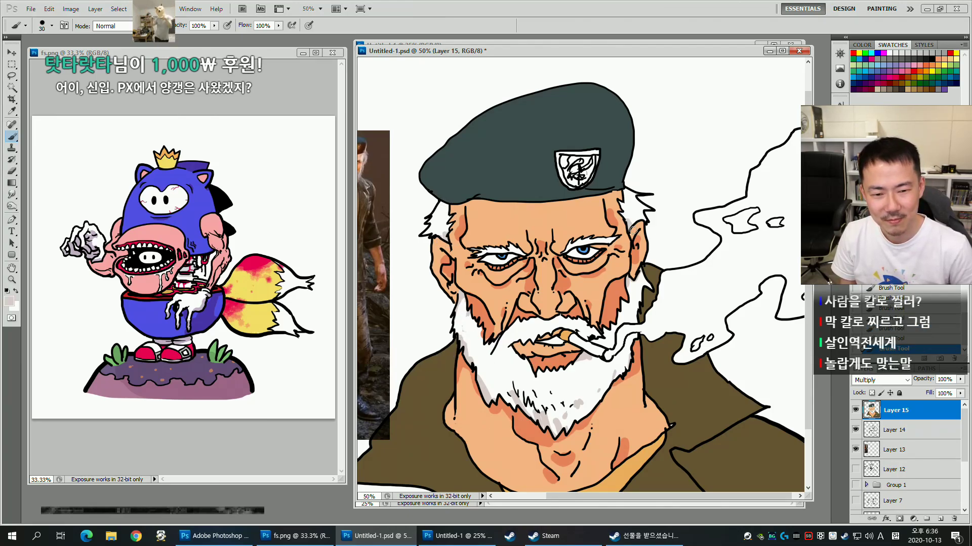
{"action": "left_click_drag", "start_coordinate": [677, 319], "coordinate": [689, 319]}
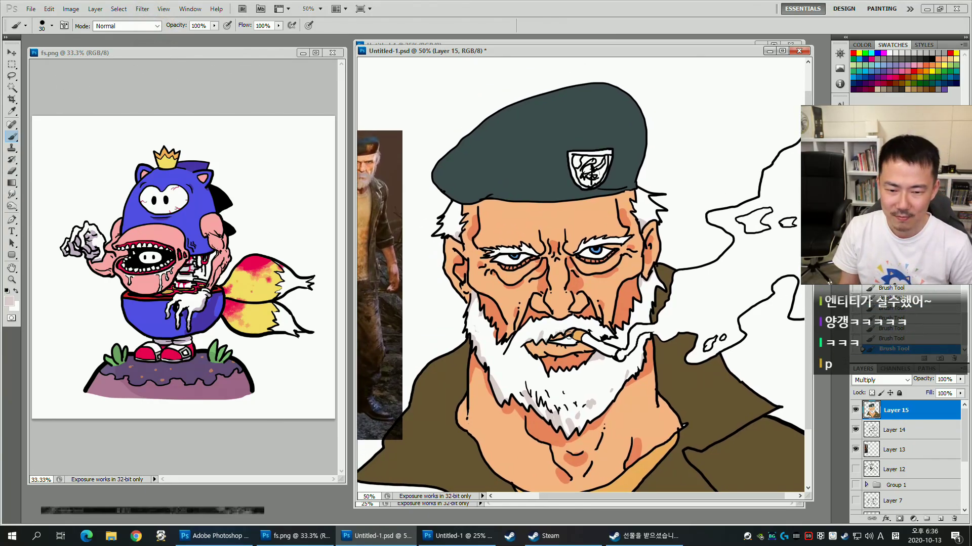
Select the jacket panel beside the lapel and brush shadows under the collar in a darker, redder brown.
{"action": "mouse_move", "coordinate": [632, 372]}
{"action": "left_mouse_down"}
{"action": "mouse_move", "coordinate": [612, 347]}
{"action": "mouse_move", "coordinate": [627, 365]}
{"action": "mouse_move", "coordinate": [649, 360]}
{"action": "mouse_move", "coordinate": [606, 352]}
{"action": "left_mouse_up"}
{"action": "key", "text": "w"}
{"action": "left_click", "coordinate": [734, 400]}
{"action": "key", "text": "b"}
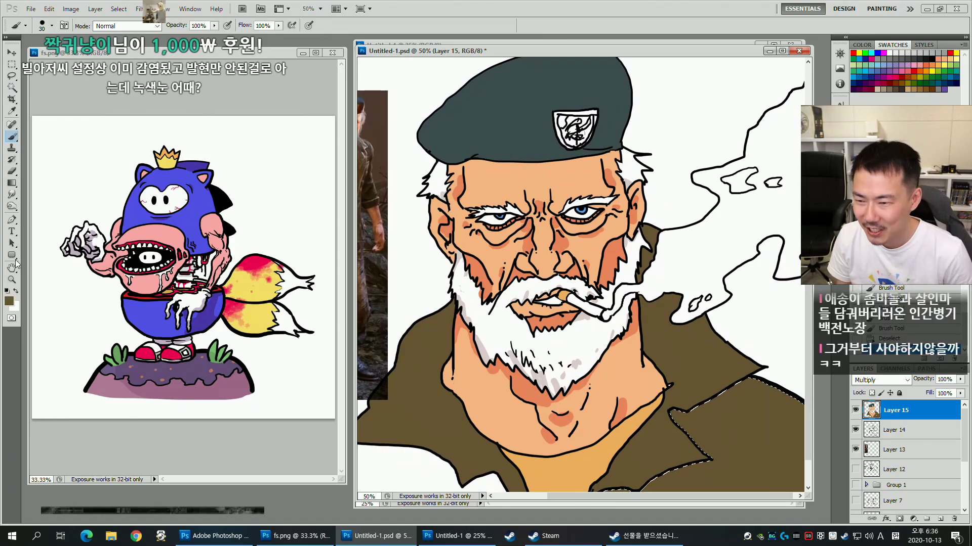
{"action": "left_click", "coordinate": [9, 301]}
{"action": "left_click_drag", "start_coordinate": [800, 323], "coordinate": [753, 156]}
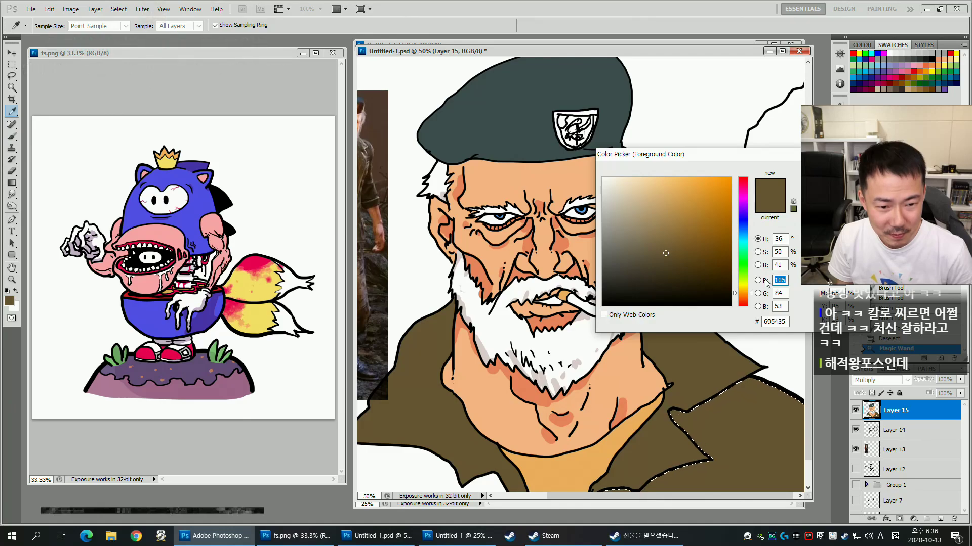
{"action": "left_click", "coordinate": [750, 297]}
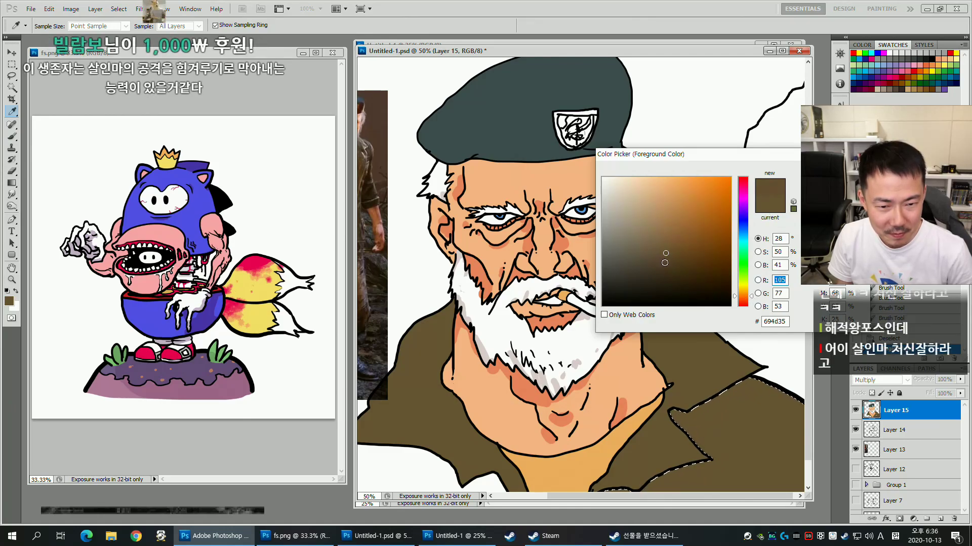
{"action": "key", "text": "Return"}
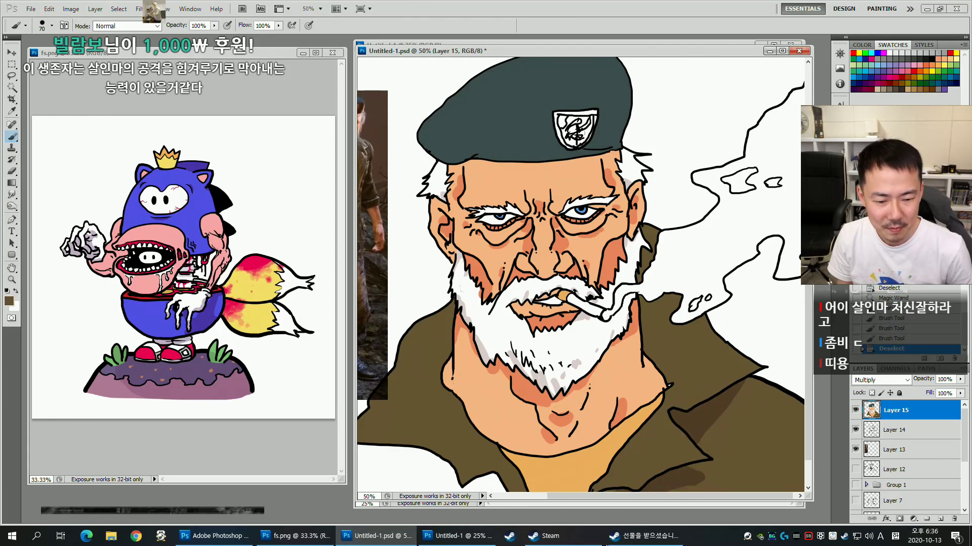
Refine the shadow along the lower lapel's edge using browns sampled from the jacket.
{"action": "left_click_drag", "start_coordinate": [671, 264], "coordinate": [666, 235]}
{"action": "left_click", "coordinate": [613, 467], "text": "alt"}
{"action": "mouse_move", "coordinate": [604, 468]}
{"action": "left_mouse_down"}
{"action": "mouse_move", "coordinate": [639, 479]}
{"action": "mouse_move", "coordinate": [593, 492]}
{"action": "left_mouse_up"}
{"action": "left_click", "coordinate": [641, 479], "text": "alt"}
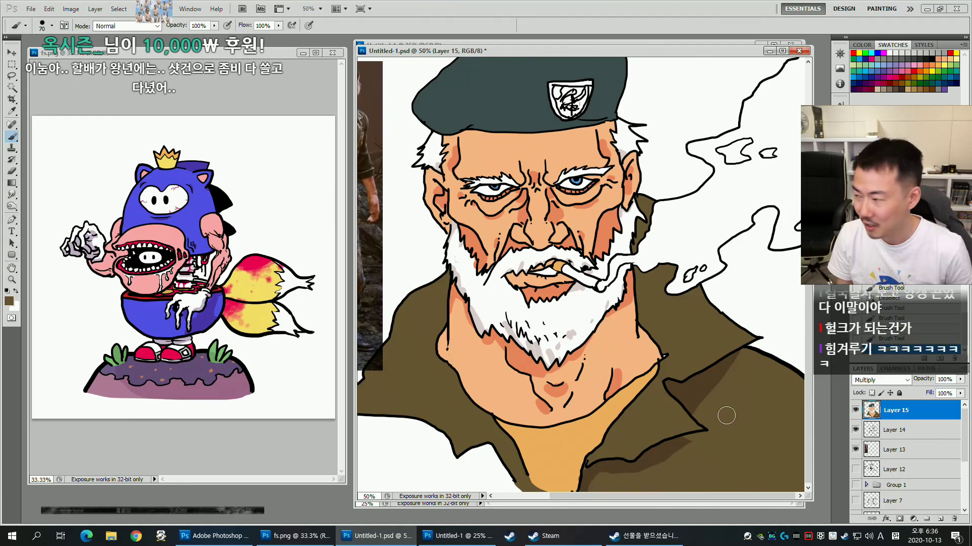
Select the beret's fill around the badge and contract the selection.
{"action": "left_click_drag", "start_coordinate": [649, 223], "coordinate": [683, 252]}
{"action": "left_click_drag", "start_coordinate": [689, 252], "coordinate": [691, 254]}
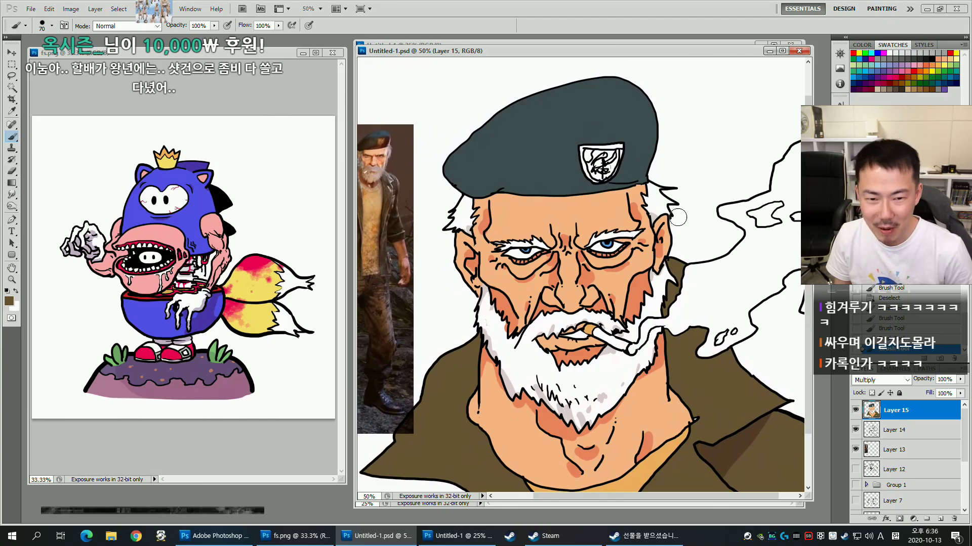
{"action": "key", "text": "w"}
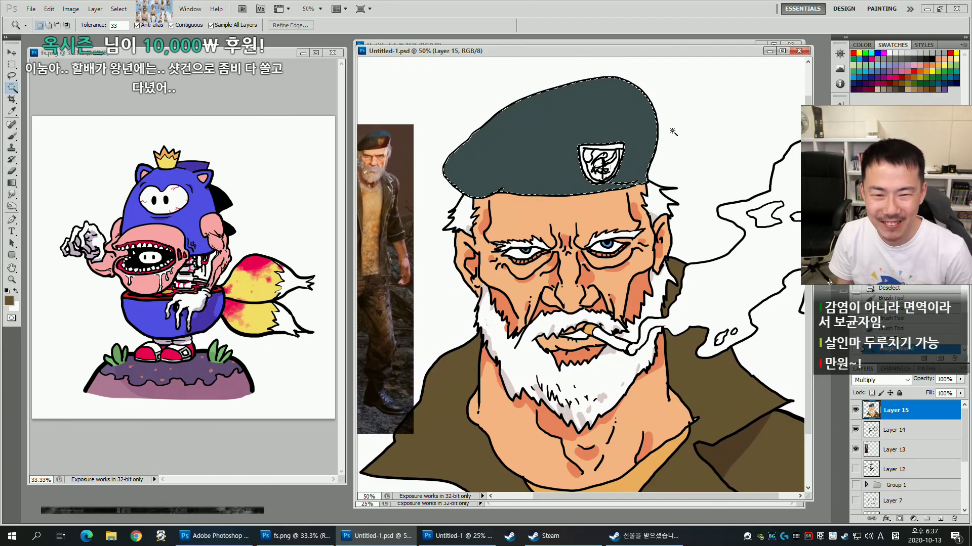
{"action": "key", "text": "alt+s"}
{"action": "key", "text": "m"}
{"action": "key", "text": "e"}
{"action": "key", "text": "Return"}
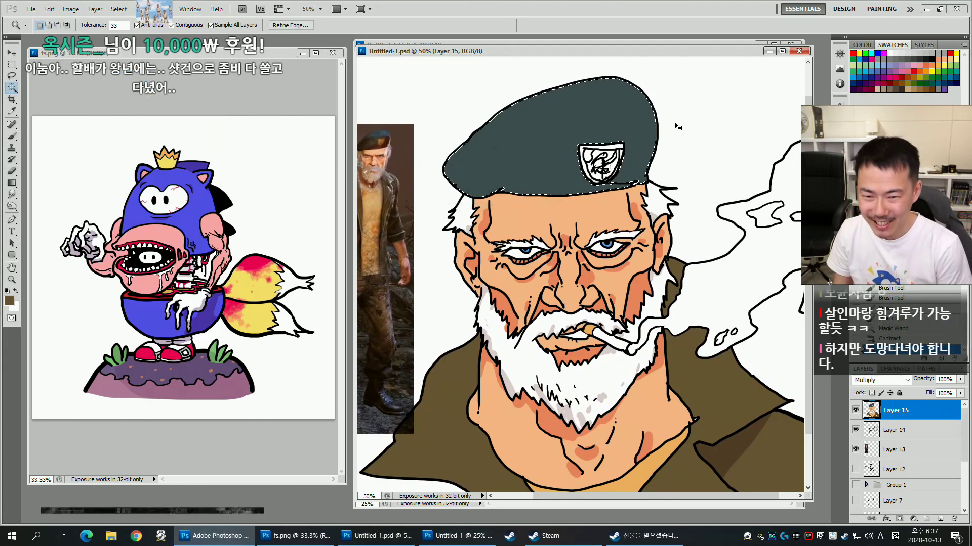
Sample the orange of the cigarette filter and try brushing it onto the beret badge.
{"action": "key", "text": "b"}
{"action": "left_click", "coordinate": [591, 323], "text": "alt"}
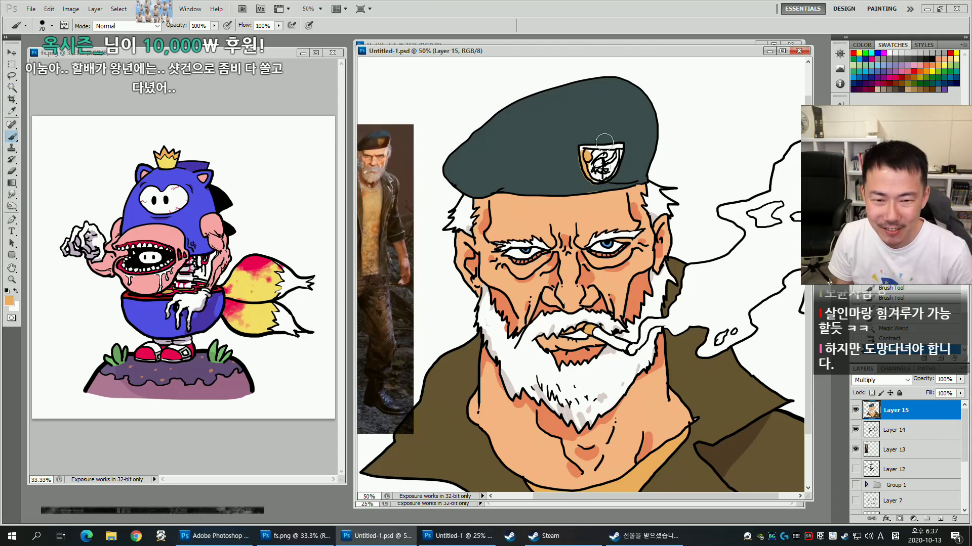
{"action": "key", "text": "ctrl+z"}
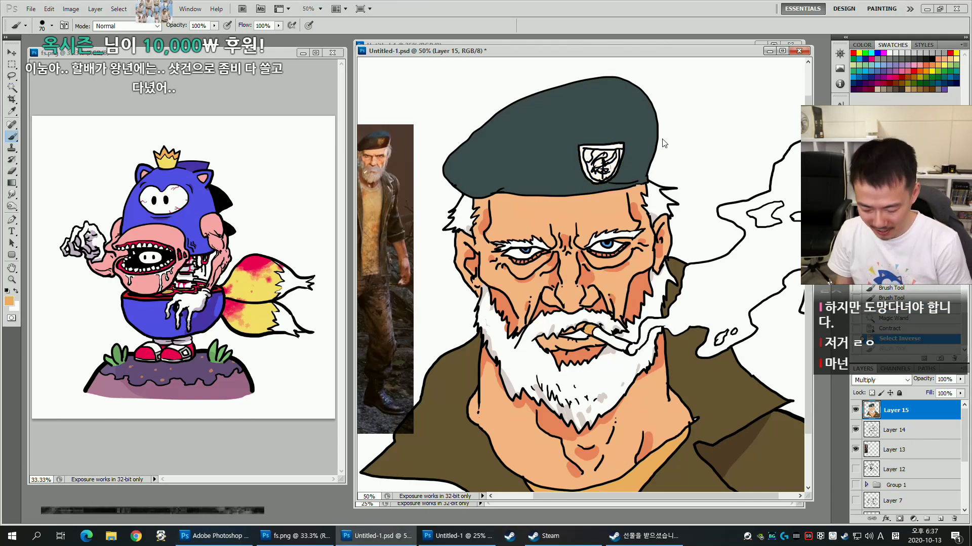
Readjust the selection edge around the beret and badge by expanding it 1 pixel and contracting it.
{"action": "key", "text": "alt+s"}
{"action": "key", "text": "m"}
{"action": "key", "text": "c"}
{"action": "key", "text": "Escape"}
{"action": "key", "text": "alt+s"}
{"action": "key", "text": "m"}
{"action": "key", "text": "e"}
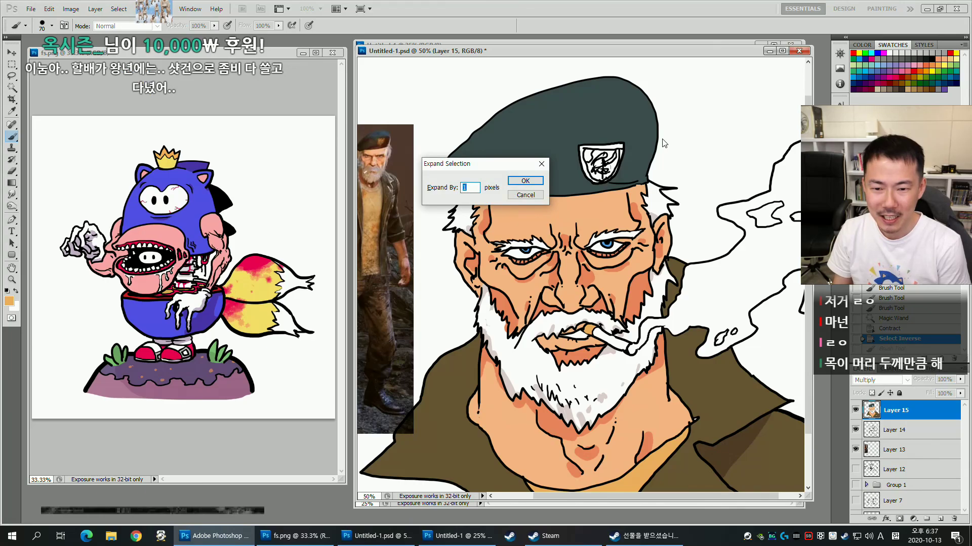
{"action": "key", "text": "Return"}
{"action": "key", "text": "alt+s"}
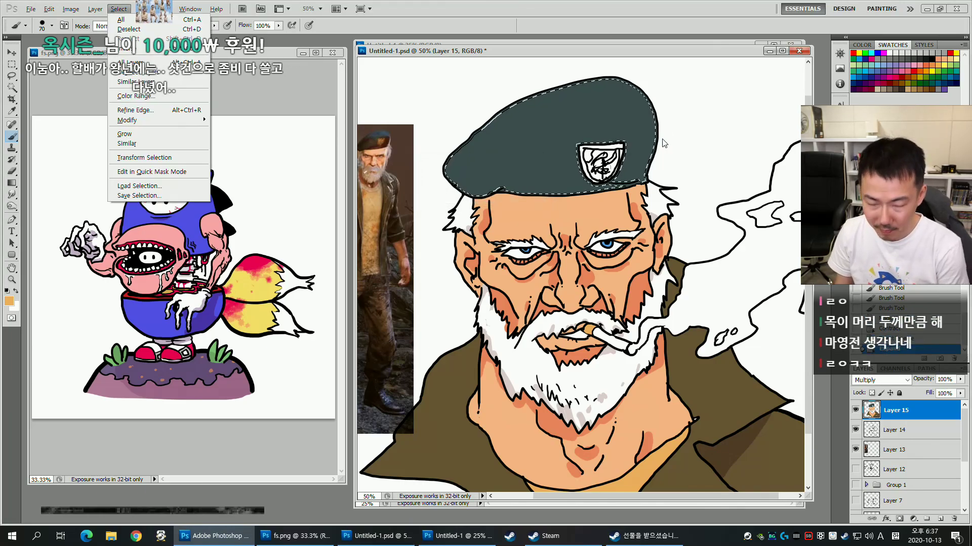
{"action": "key", "text": "m"}
{"action": "key", "text": "c"}
{"action": "key", "text": "Return"}
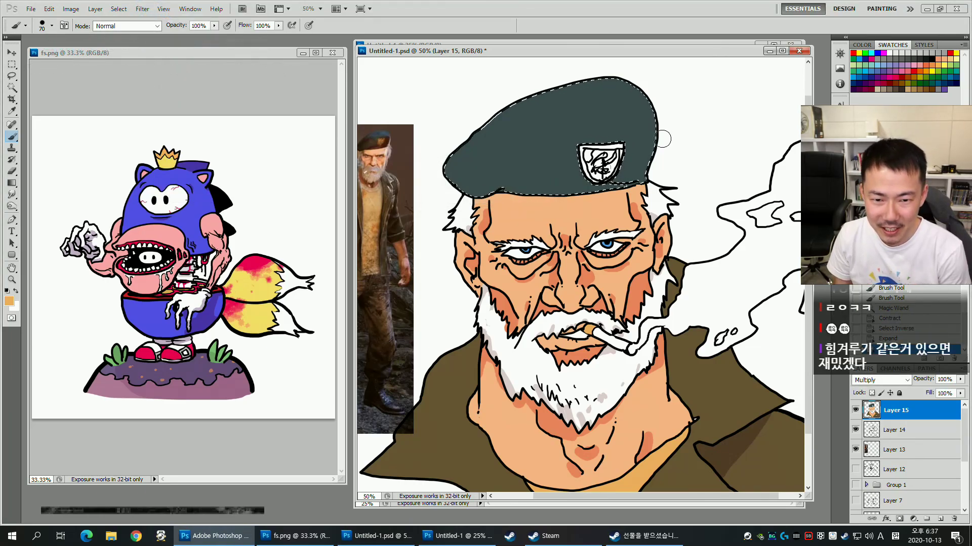
Contract the selection twice more, hide its outline, and brush the whole beret badge with the sampled orange.
{"action": "key", "text": "alt+s"}
{"action": "key", "text": "m"}
{"action": "key", "text": "c"}
{"action": "key", "text": "Return"}
{"action": "key", "text": "alt+s"}
{"action": "key", "text": "m"}
{"action": "key", "text": "c"}
{"action": "key", "text": "Return"}
{"action": "key", "text": "ctrl+h"}
{"action": "left_click_drag", "start_coordinate": [583, 161], "coordinate": [605, 157]}
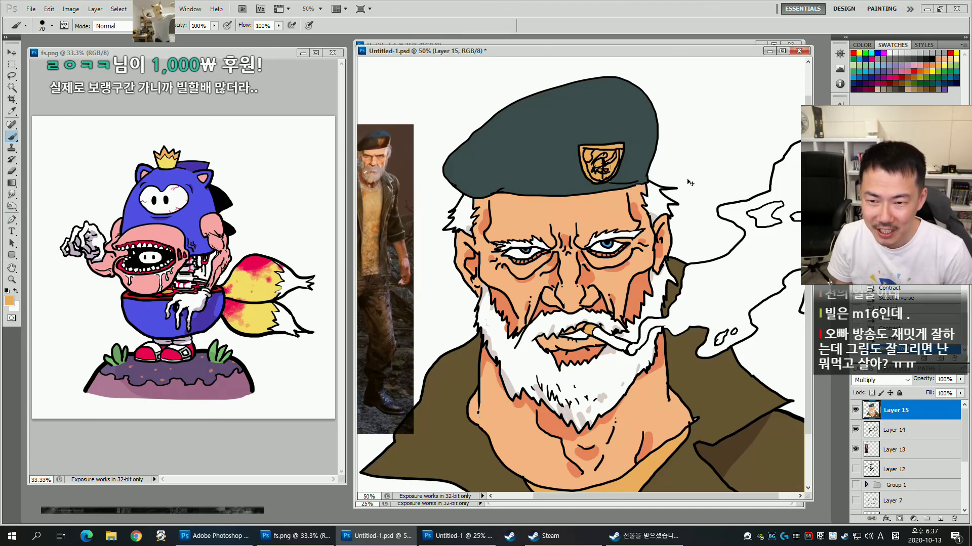
{"action": "left_click_drag", "start_coordinate": [694, 169], "coordinate": [695, 167]}
Select both blue irises and shift their hue to green with Hue/Saturation.
{"action": "left_click_drag", "start_coordinate": [669, 357], "coordinate": [701, 380]}
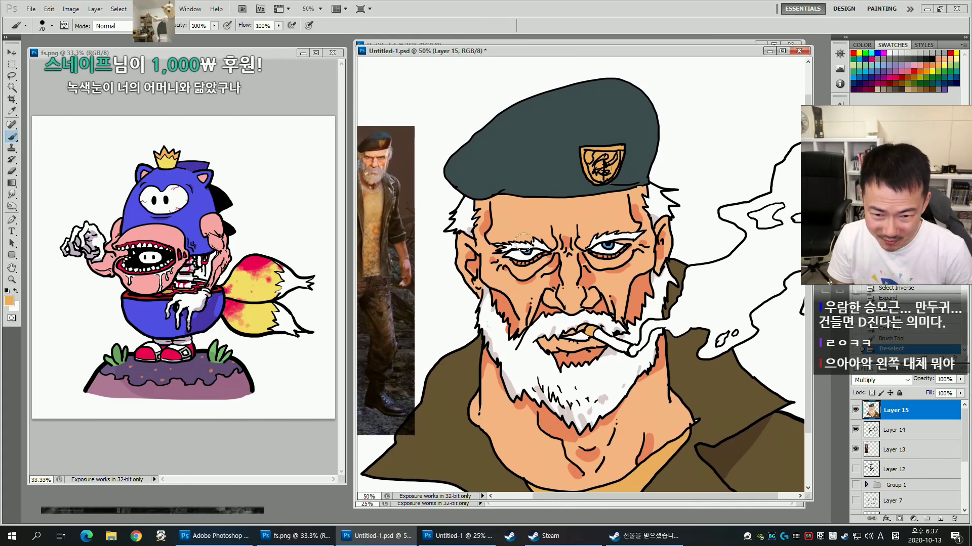
{"action": "key", "text": "m"}
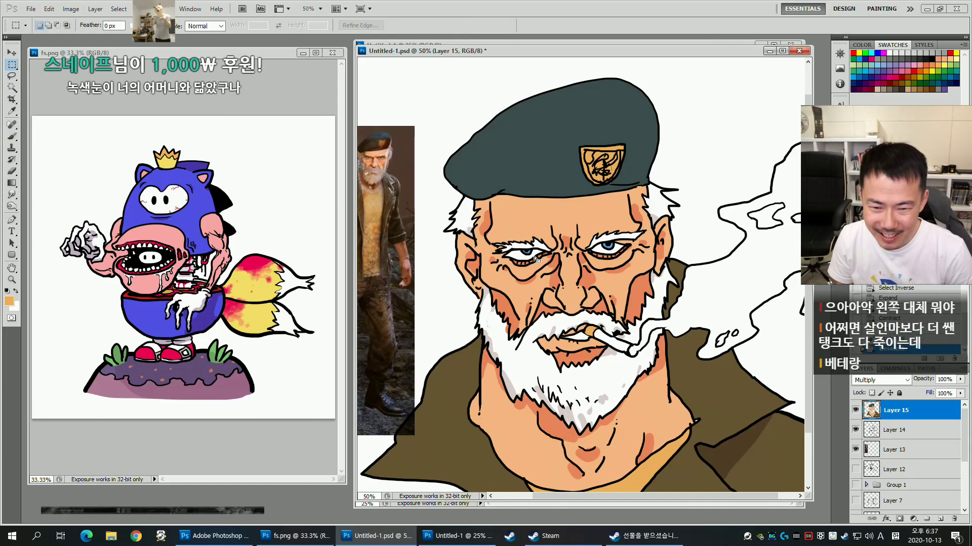
{"action": "left_click_drag", "start_coordinate": [534, 257], "coordinate": [518, 245]}
{"action": "left_click_drag", "start_coordinate": [614, 253], "coordinate": [599, 237]}
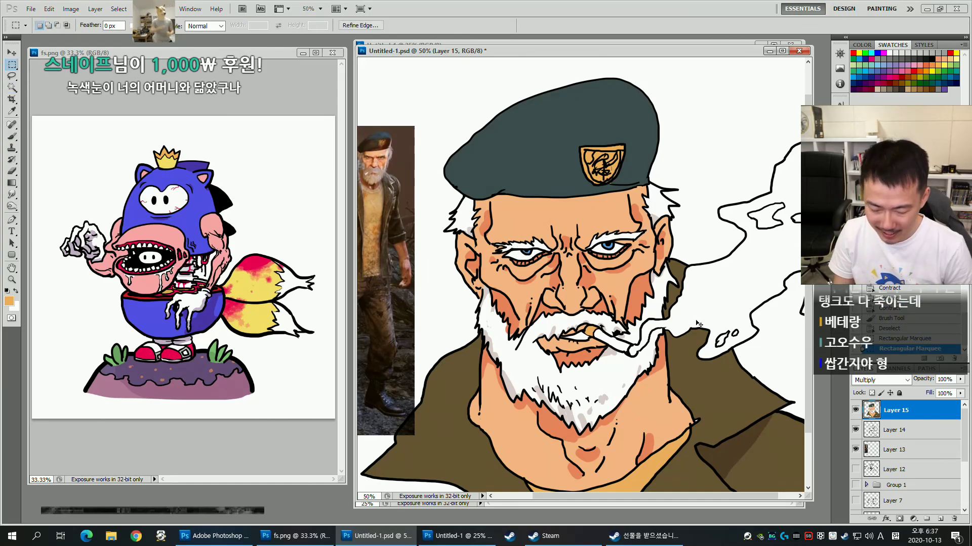
{"action": "key", "text": "ctrl+u"}
{"action": "mouse_move", "coordinate": [810, 250]}
{"action": "left_mouse_down"}
{"action": "mouse_move", "coordinate": [784, 250]}
{"action": "mouse_move", "coordinate": [797, 251]}
{"action": "left_mouse_up"}
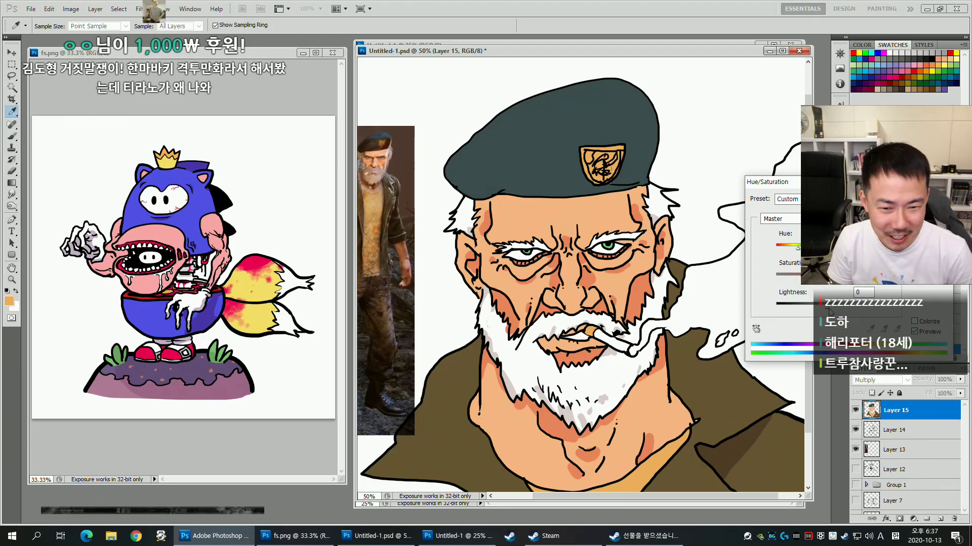
{"action": "key", "text": "Return"}
Hide the reference photo on Layer 13, select the white background areas around the figure and smoke, and show the photo again.
{"action": "key", "text": "h"}
{"action": "left_click_drag", "start_coordinate": [657, 234], "coordinate": [687, 224]}
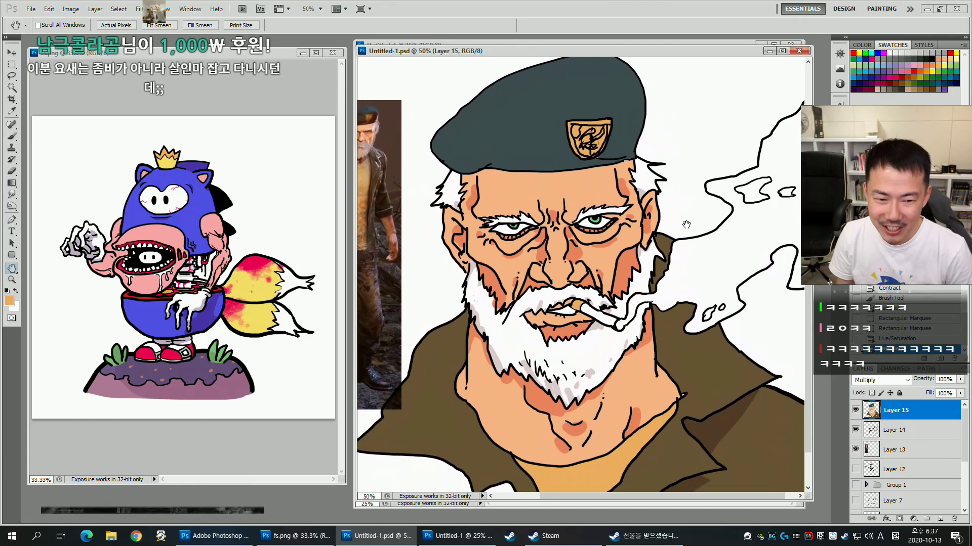
{"action": "key", "text": "ctrl+minus"}
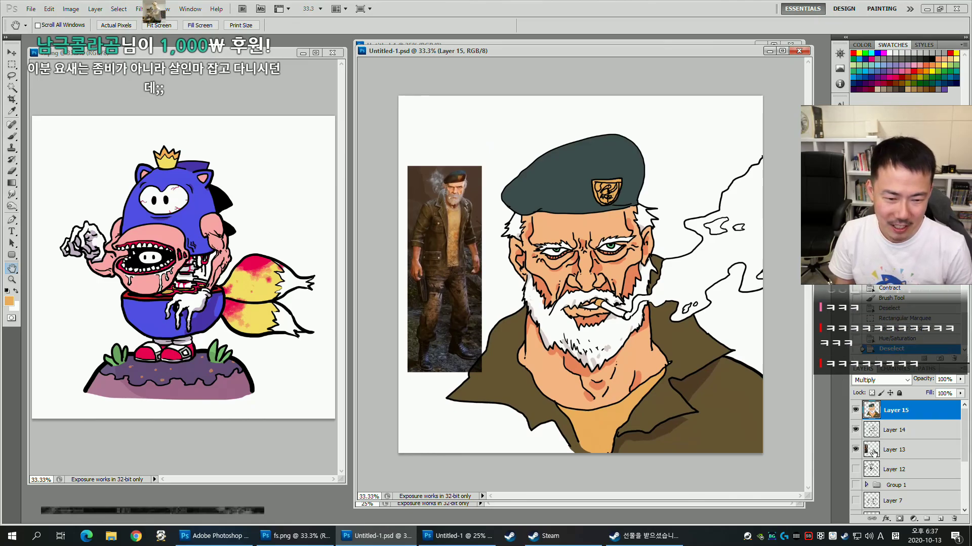
{"action": "left_click", "coordinate": [856, 449]}
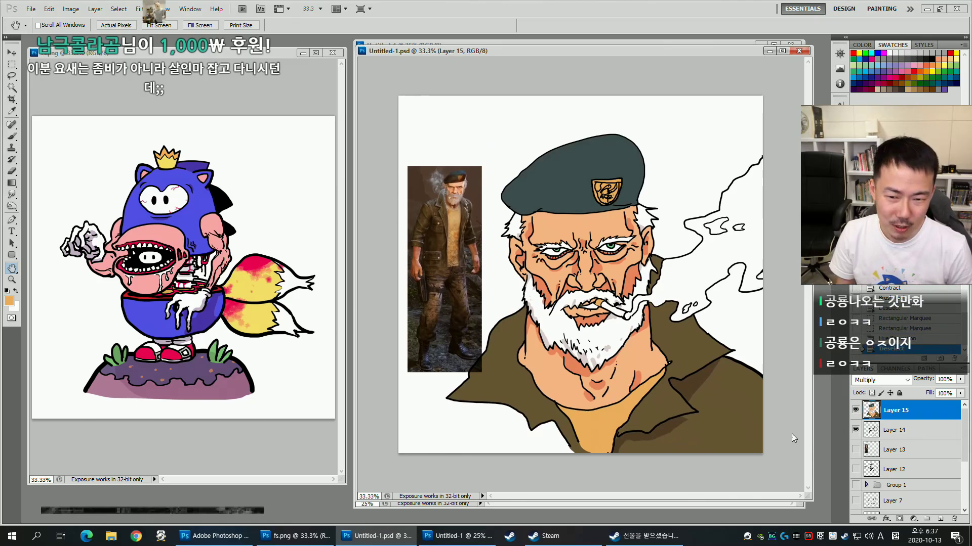
{"action": "key", "text": "w"}
{"action": "left_click", "coordinate": [432, 228]}
{"action": "left_click", "coordinate": [752, 340]}
{"action": "left_click", "coordinate": [855, 430]}
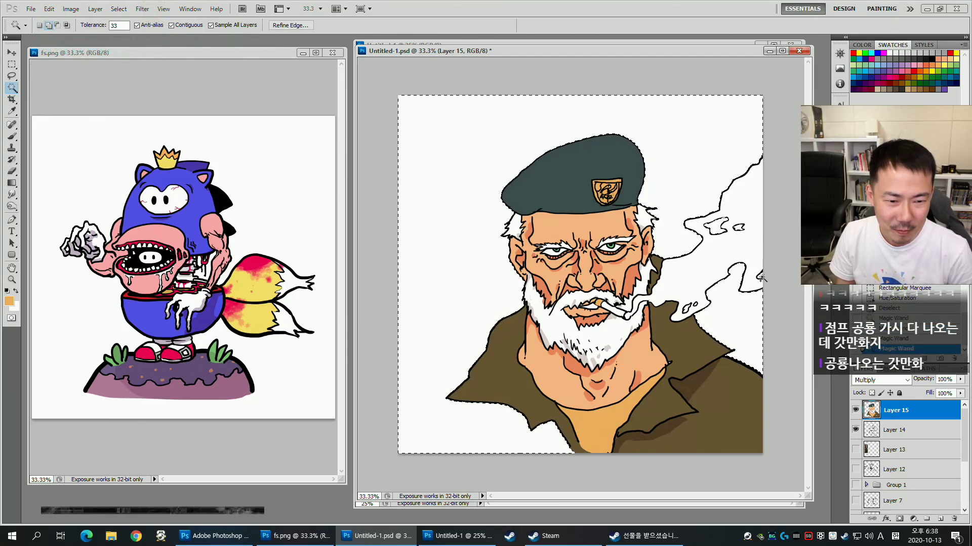
{"action": "left_click", "coordinate": [855, 449]}
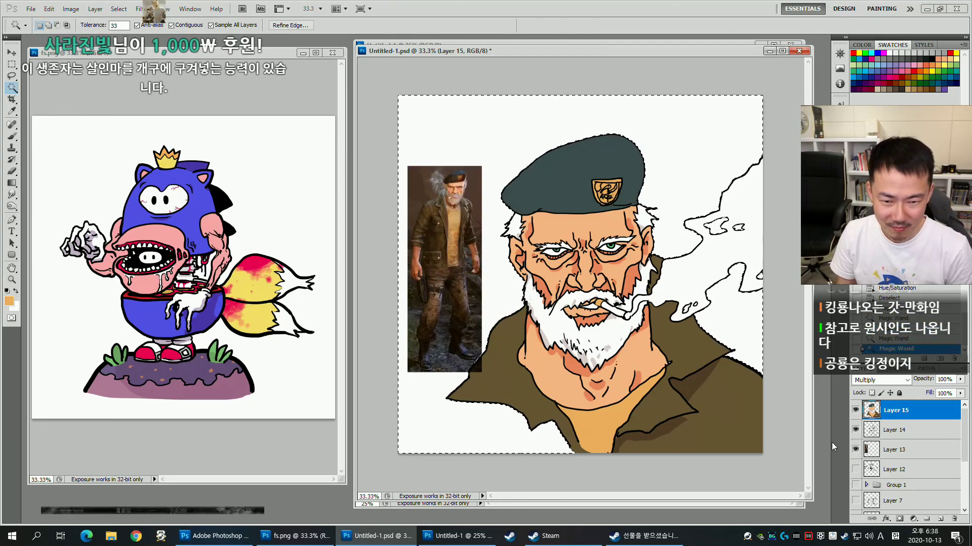
Fill the selected background with red and try shifting its hue toward orange.
{"action": "key", "text": "ctrl+plus"}
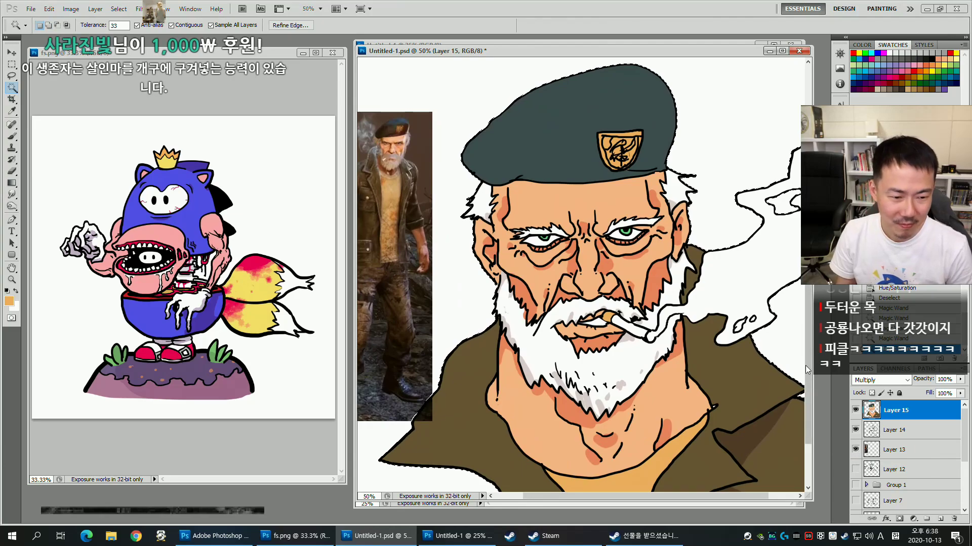
{"action": "key", "text": "b"}
{"action": "left_click", "coordinate": [853, 53]}
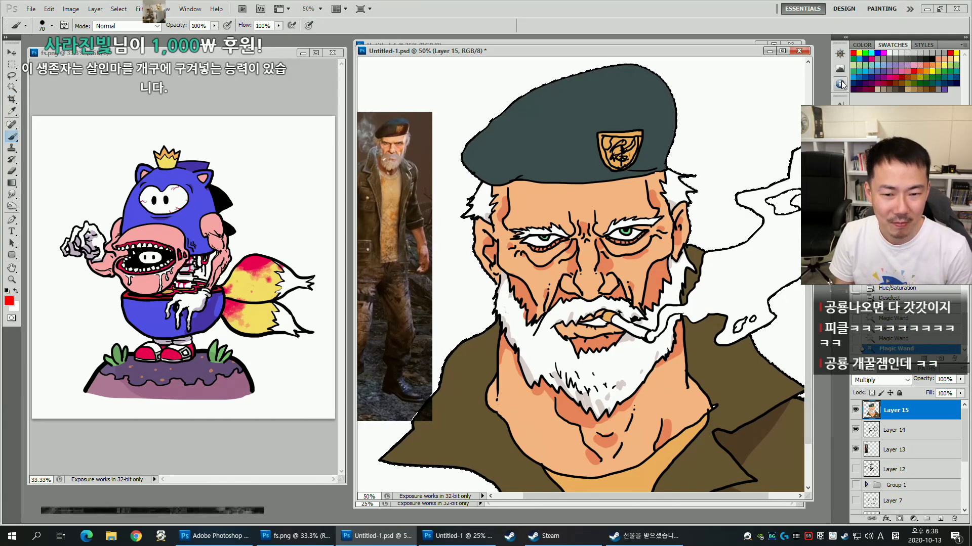
{"action": "key", "text": "alt+BackSpace"}
{"action": "key", "text": "ctrl+d"}
{"action": "key", "text": "ctrl+u"}
{"action": "mouse_move", "coordinate": [838, 248]}
{"action": "left_mouse_down"}
{"action": "mouse_move", "coordinate": [792, 248]}
{"action": "mouse_move", "coordinate": [831, 248]}
{"action": "left_mouse_up"}
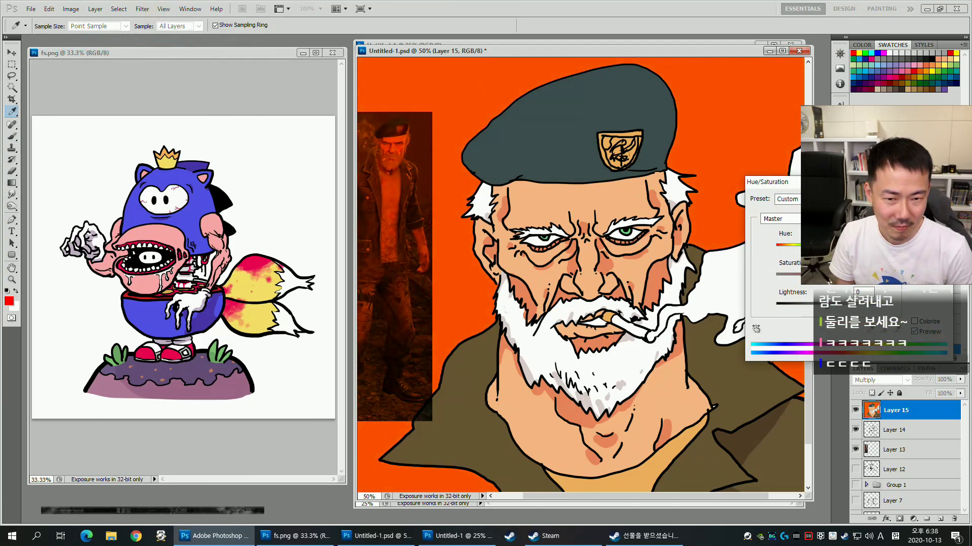
{"action": "key", "text": "Escape"}
Fill the background with the dark teal sampled from the beret and hide the reference photo layer.
{"action": "left_click", "coordinate": [572, 136]}
{"action": "key", "text": "b"}
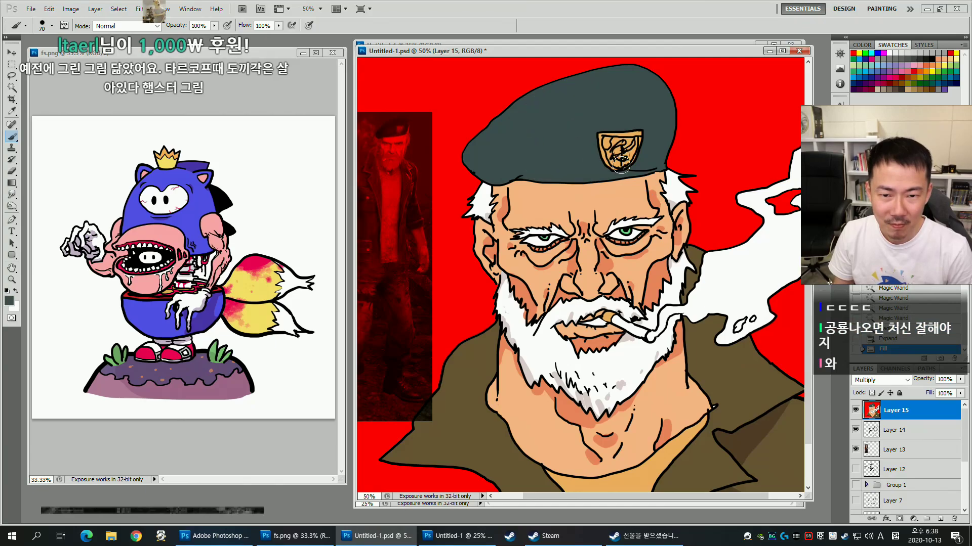
{"action": "key", "text": "alt+BackSpace"}
{"action": "left_click", "coordinate": [855, 450]}
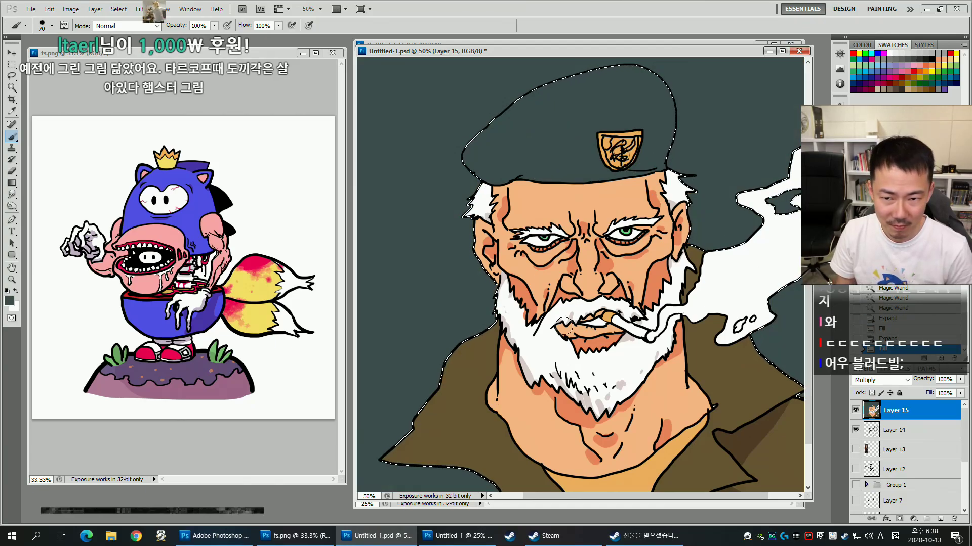
Shift the background's hue from teal to navy blue and darken it with Hue/Saturation.
{"action": "key", "text": "ctrl+d"}
{"action": "key", "text": "ctrl+u"}
{"action": "mouse_move", "coordinate": [642, 248]}
{"action": "left_mouse_down"}
{"action": "mouse_move", "coordinate": [607, 242]}
{"action": "mouse_move", "coordinate": [629, 259]}
{"action": "left_mouse_up"}
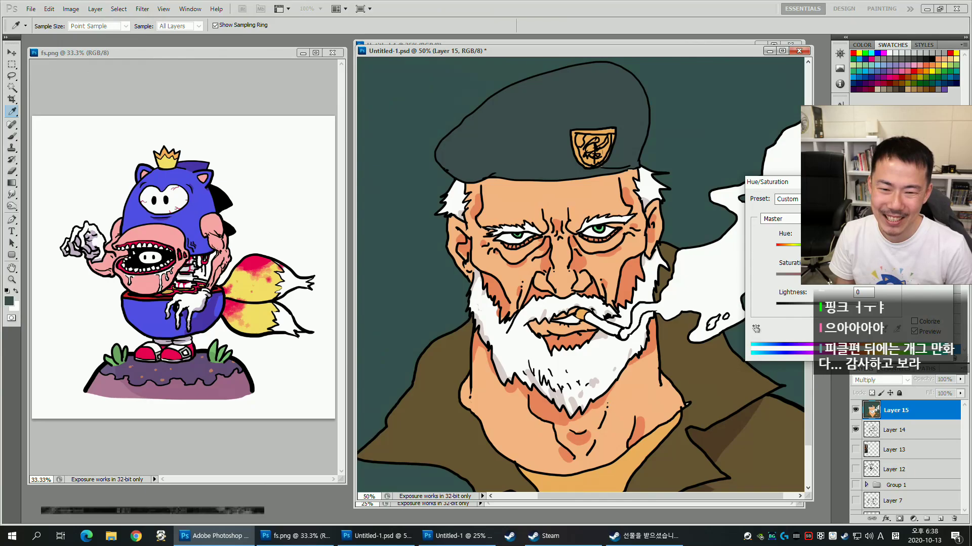
{"action": "left_click_drag", "start_coordinate": [826, 247], "coordinate": [839, 248]}
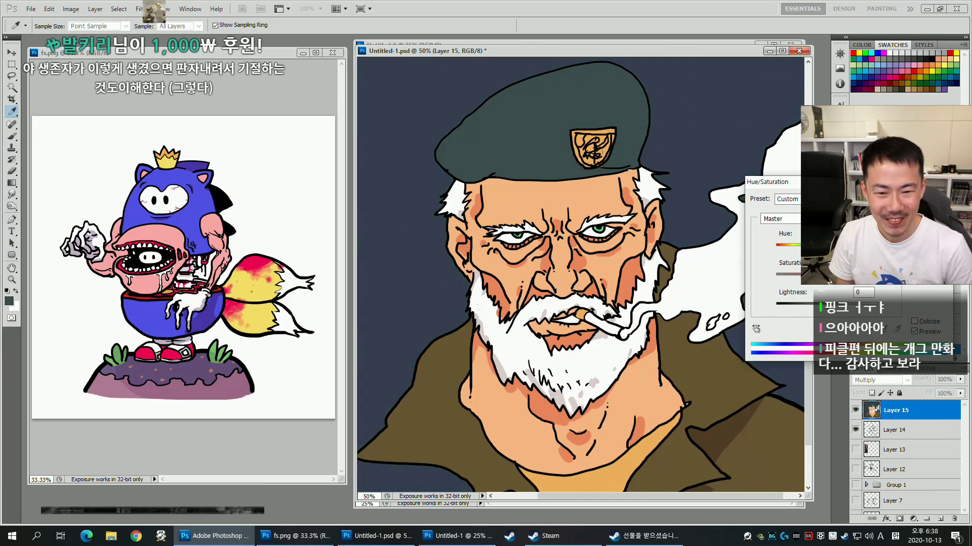
{"action": "left_click_drag", "start_coordinate": [821, 307], "coordinate": [817, 308]}
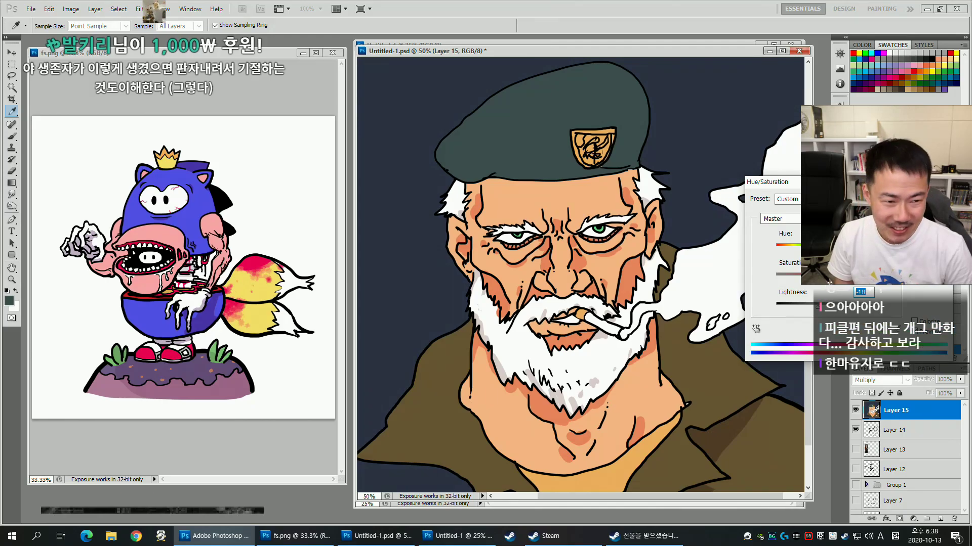
{"action": "key", "text": "Return"}
Move Layer 13 with the reference photo above Layer 15, show it for comparison, and hide it again.
{"action": "key", "text": "b"}
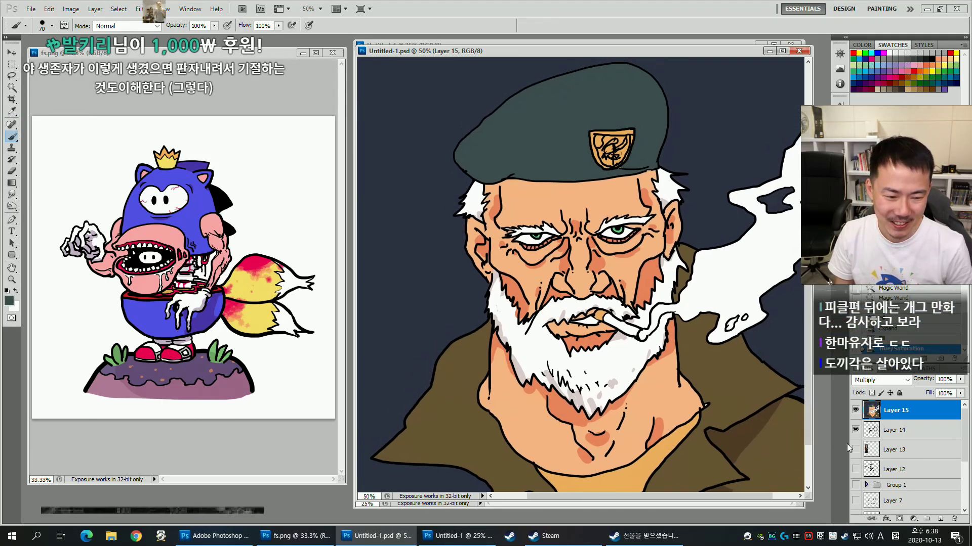
{"action": "left_click", "coordinate": [909, 451]}
{"action": "left_click_drag", "start_coordinate": [909, 451], "coordinate": [908, 404]}
{"action": "left_click", "coordinate": [855, 411]}
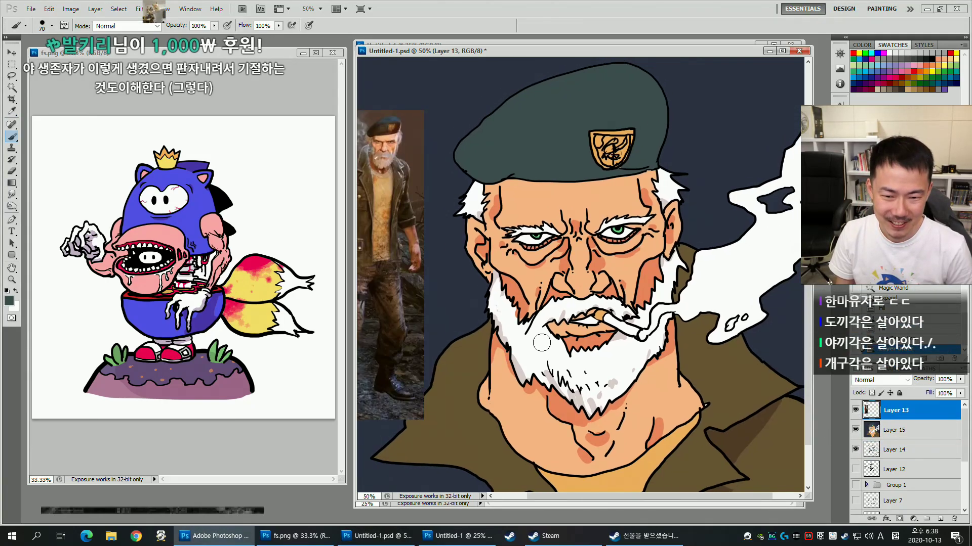
{"action": "left_click_drag", "start_coordinate": [583, 257], "coordinate": [573, 248]}
{"action": "left_click", "coordinate": [855, 411]}
On Layer 15, paint the two small holes in the smoke near the collar with the background's navy, using a 30 px brush.
{"action": "left_click_drag", "start_coordinate": [620, 306], "coordinate": [588, 297]}
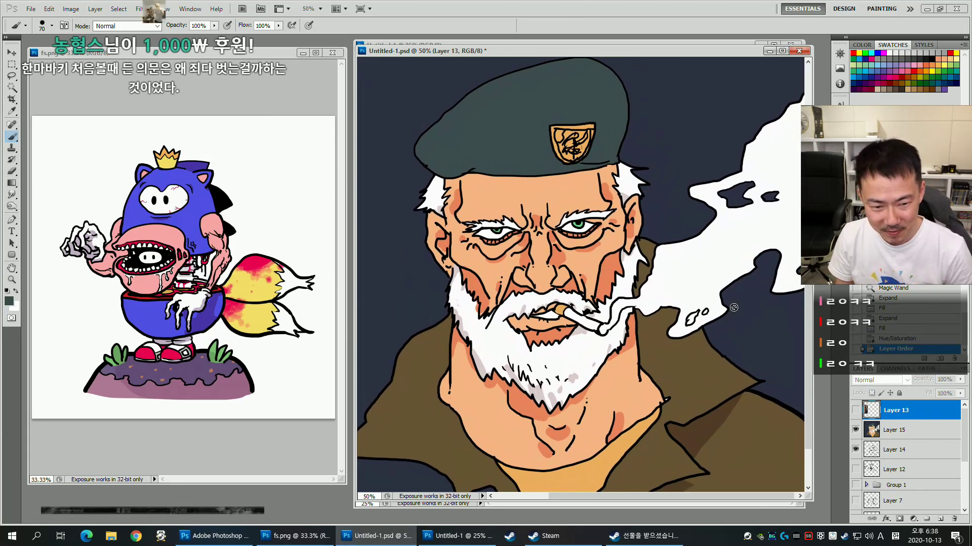
{"action": "key", "text": "w"}
{"action": "key", "text": "b"}
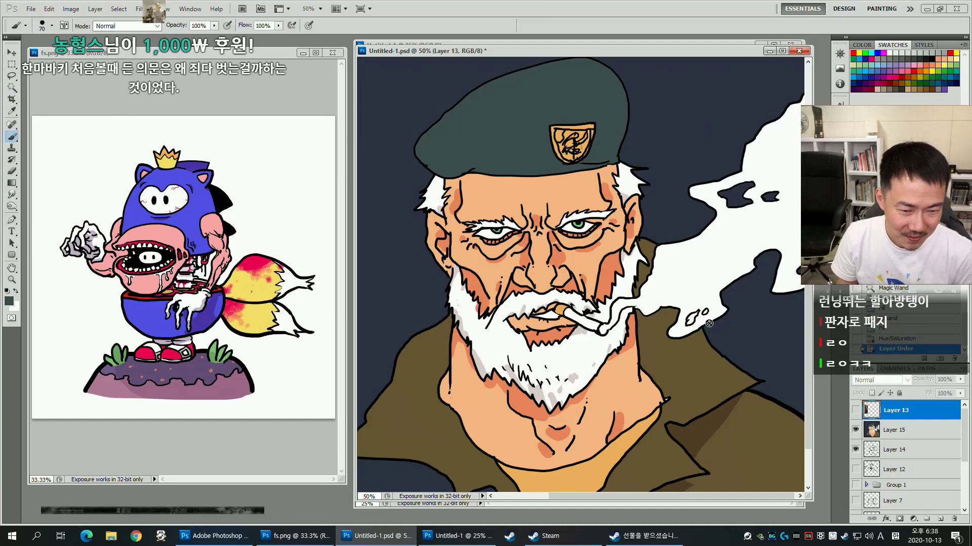
{"action": "key", "text": "alt+bracketleft"}
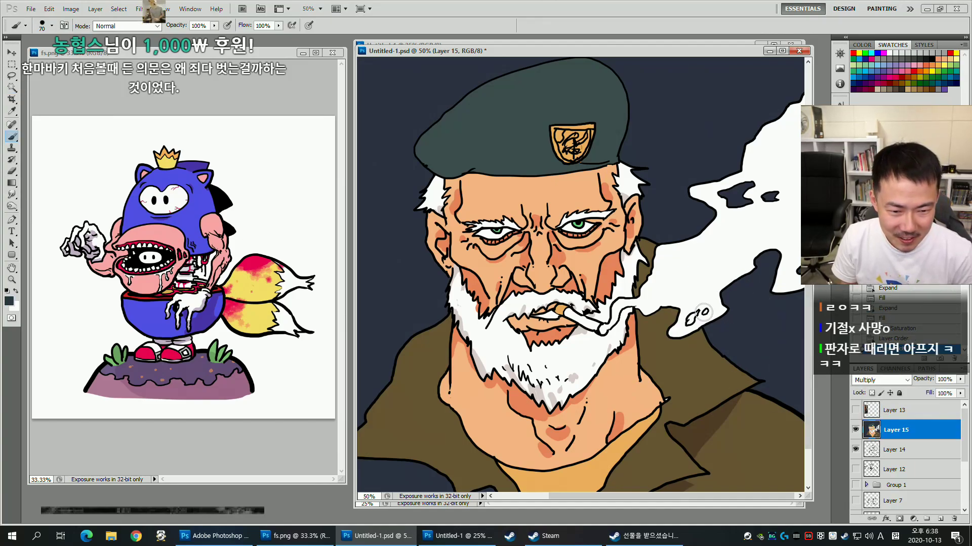
{"action": "key", "text": "bracketleft"}
{"action": "key", "text": "ctrl+z"}
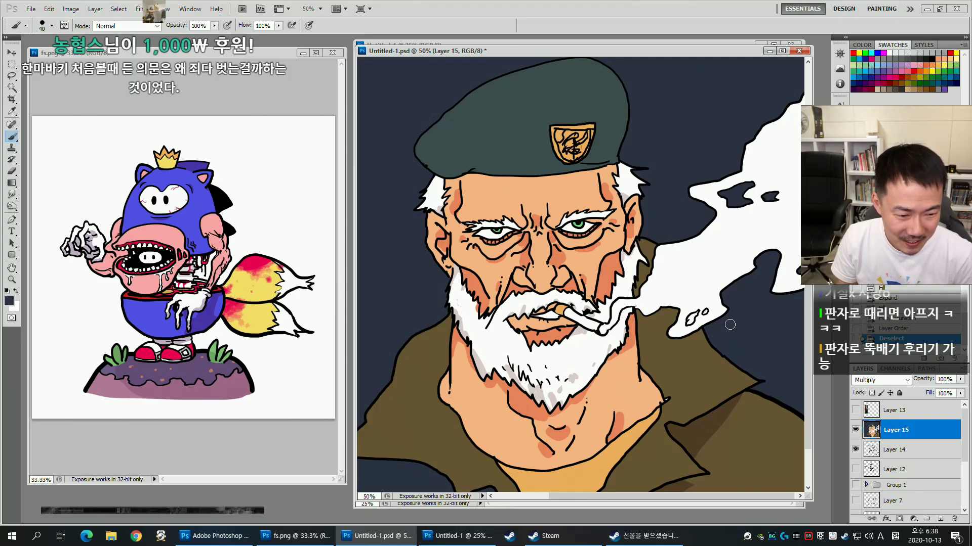
{"action": "key", "text": "bracketleft"}
{"action": "left_click_drag", "start_coordinate": [704, 314], "coordinate": [713, 309]}
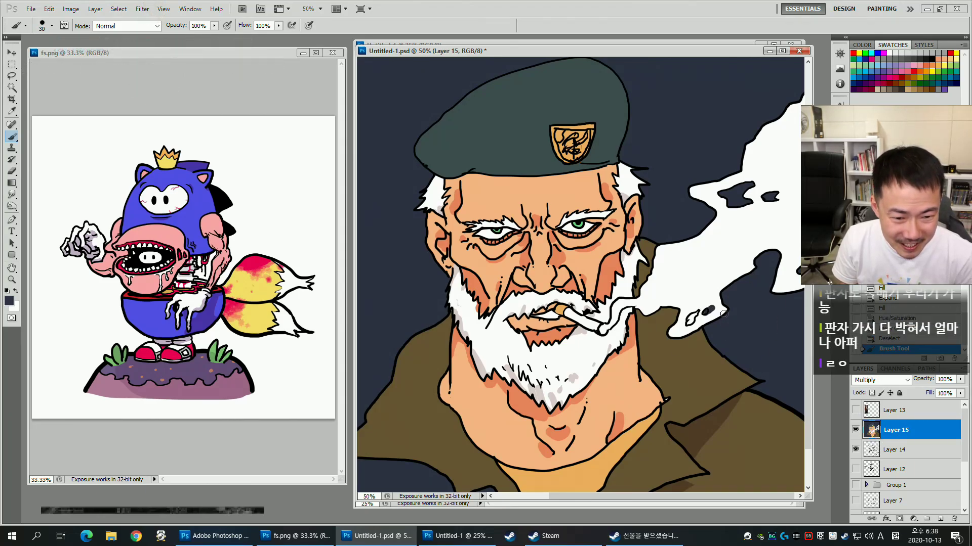
{"action": "key", "text": "ctrl+z"}
{"action": "left_click", "coordinate": [705, 312]}
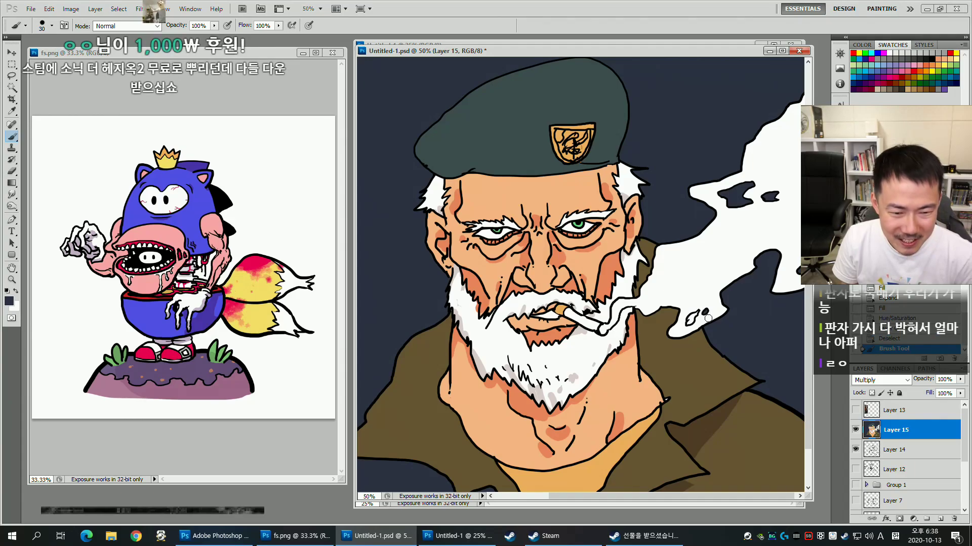
{"action": "mouse_move", "coordinate": [689, 322]}
{"action": "left_mouse_down"}
{"action": "mouse_move", "coordinate": [677, 307]}
{"action": "mouse_move", "coordinate": [683, 312]}
{"action": "left_mouse_up"}
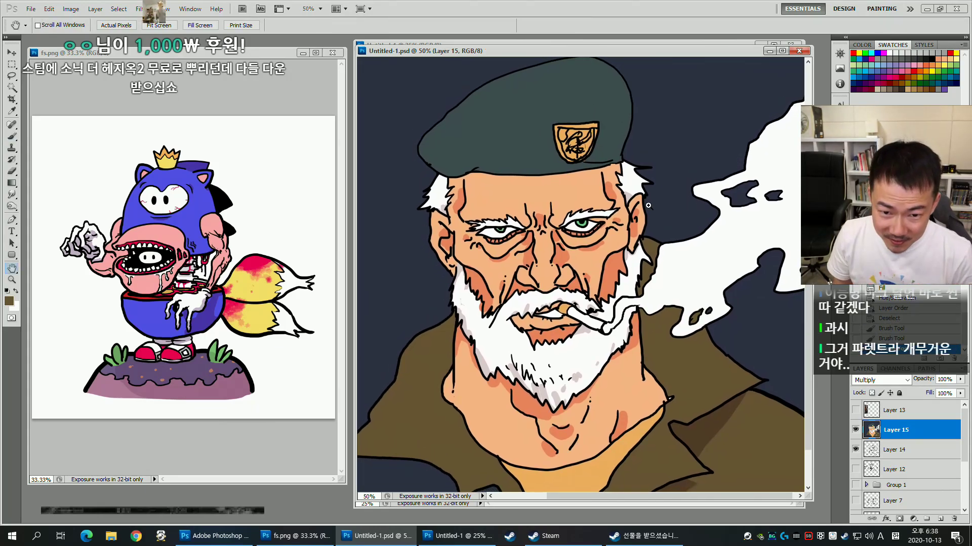
Sample the orange shadow tone from the face and dab small shading strokes around both eyes on Layer 15.
{"action": "left_click_drag", "start_coordinate": [706, 232], "coordinate": [713, 237]}
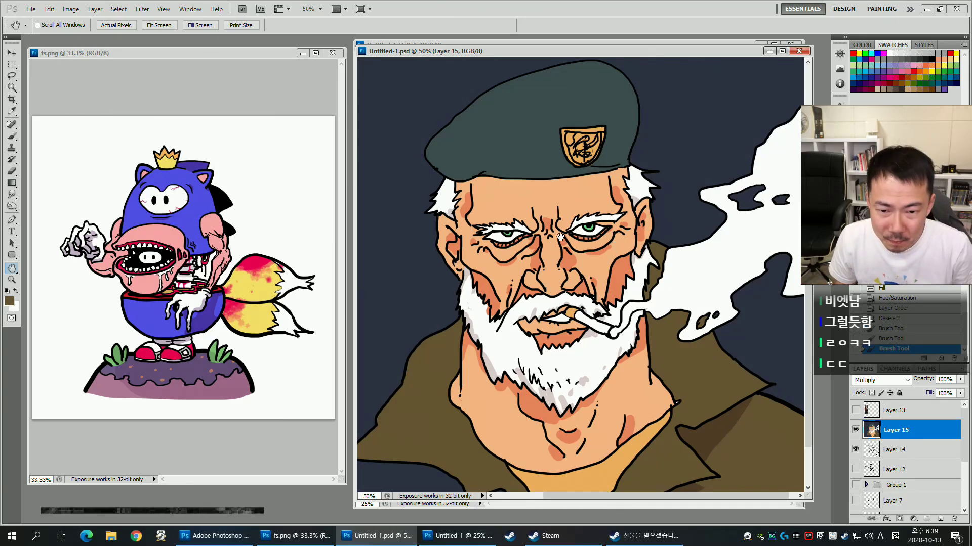
{"action": "key", "text": "b"}
{"action": "key", "text": "shift+b"}
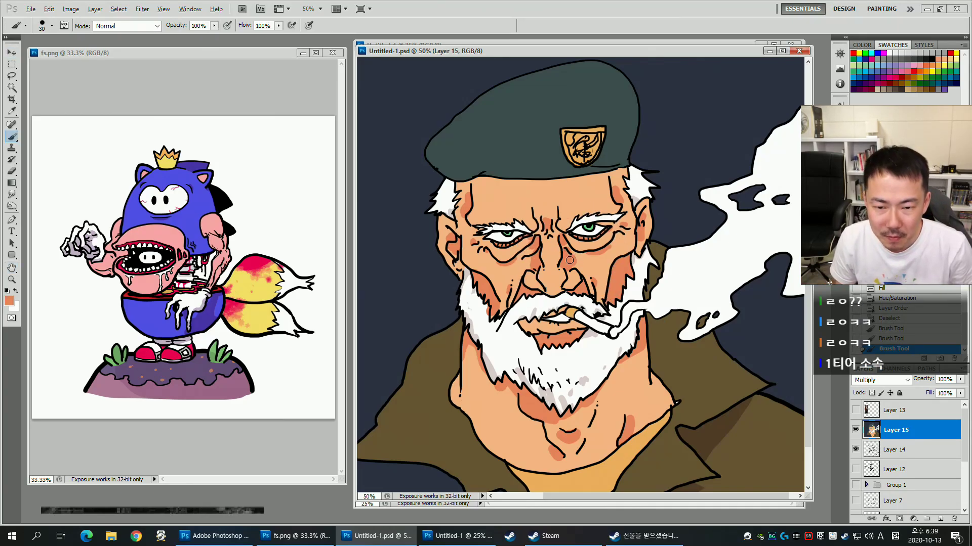
{"action": "left_click", "coordinate": [484, 235]}
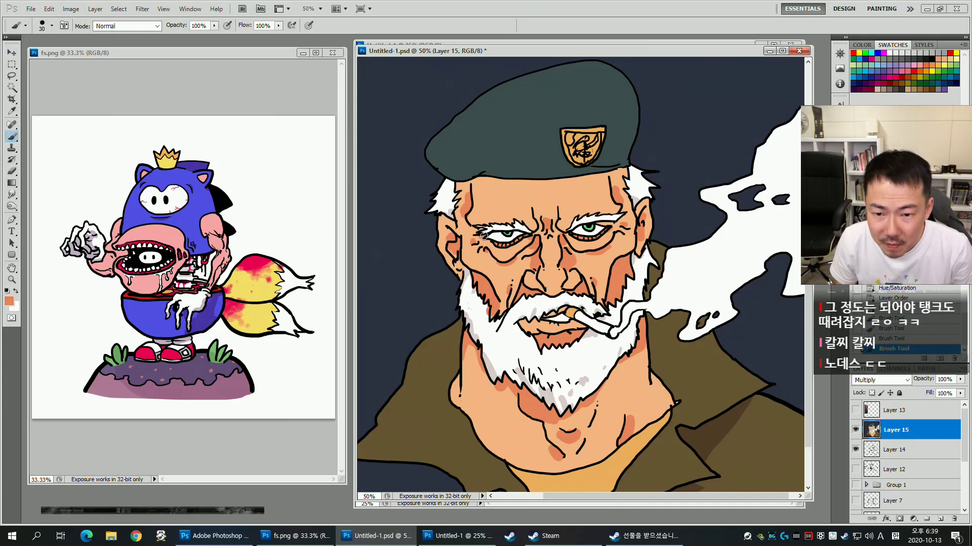
{"action": "left_click", "coordinate": [598, 225]}
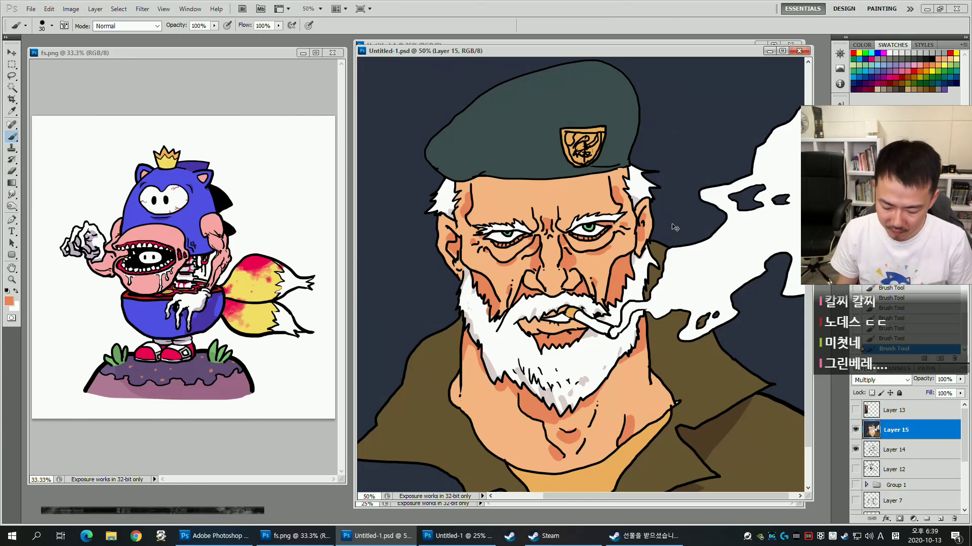
{"action": "key", "text": "ctrl+l"}
{"action": "key", "text": "Escape"}
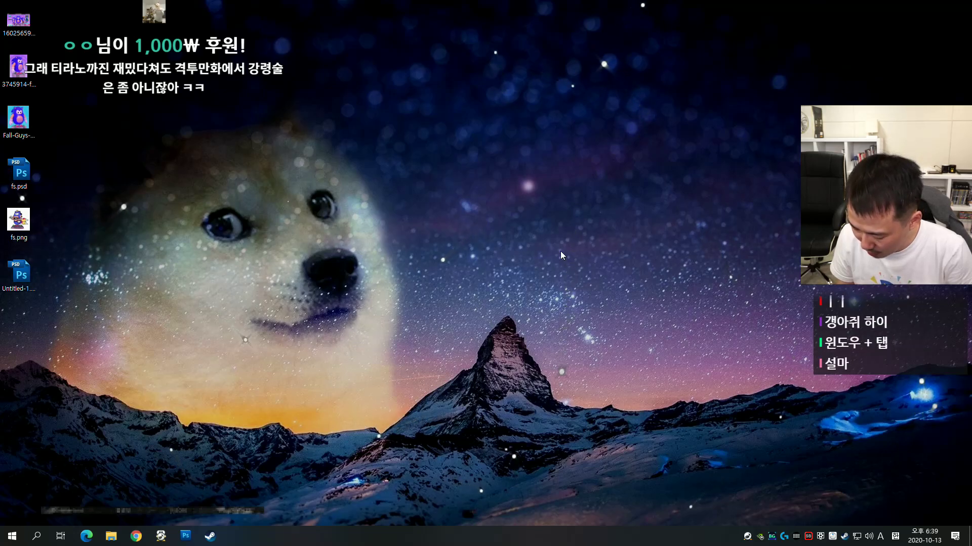
{"action": "key", "text": "ctrl+super+Right"}
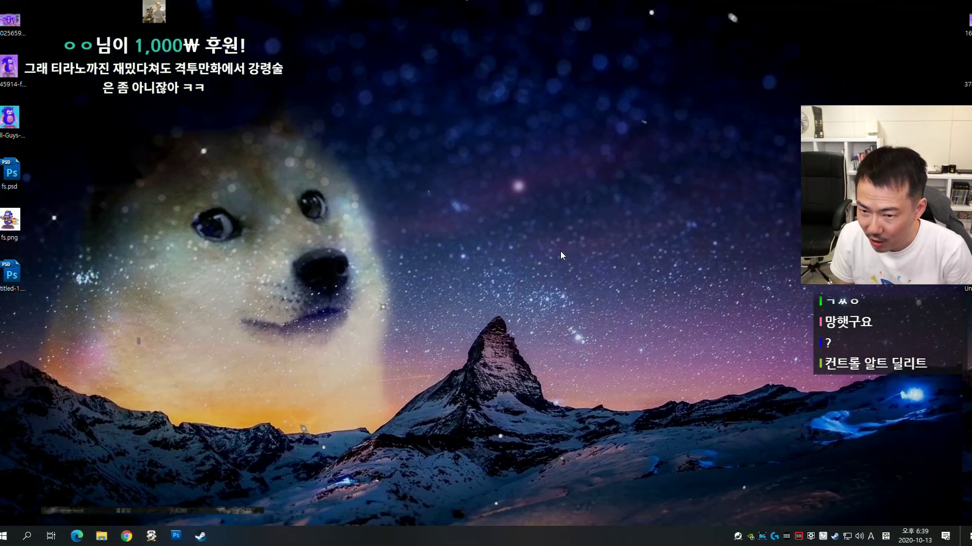
{"action": "key", "text": "ctrl+super+Left"}
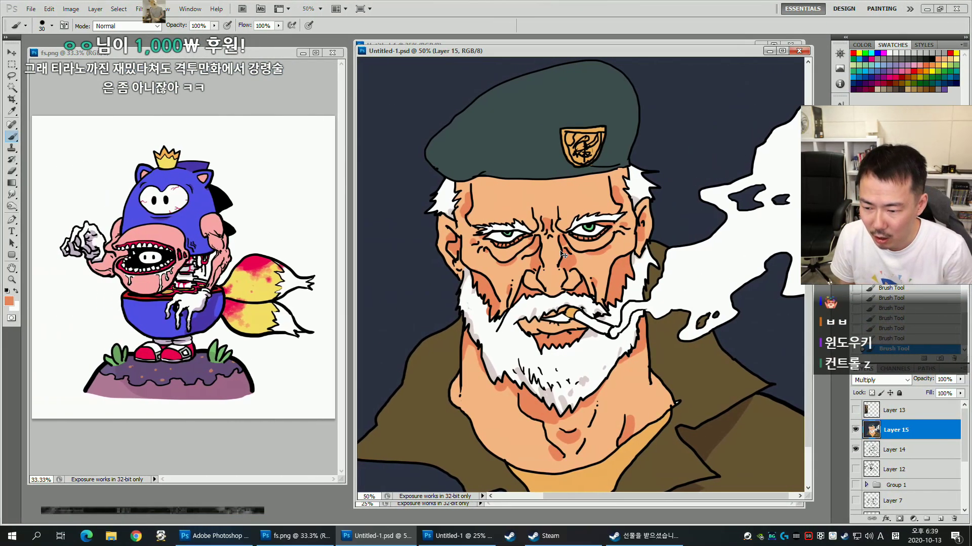
Magic Wand-select the orange skin shadows on Layer 15 with Layer 14 temporarily hidden, and darken them by lowering Lightness in Hue/Saturation.
{"action": "key", "text": "w"}
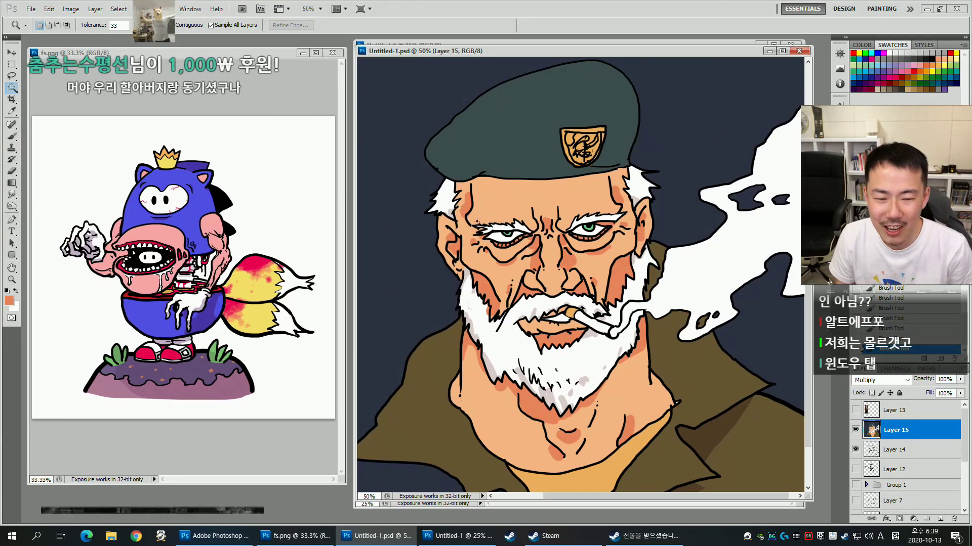
{"action": "left_click", "coordinate": [855, 449]}
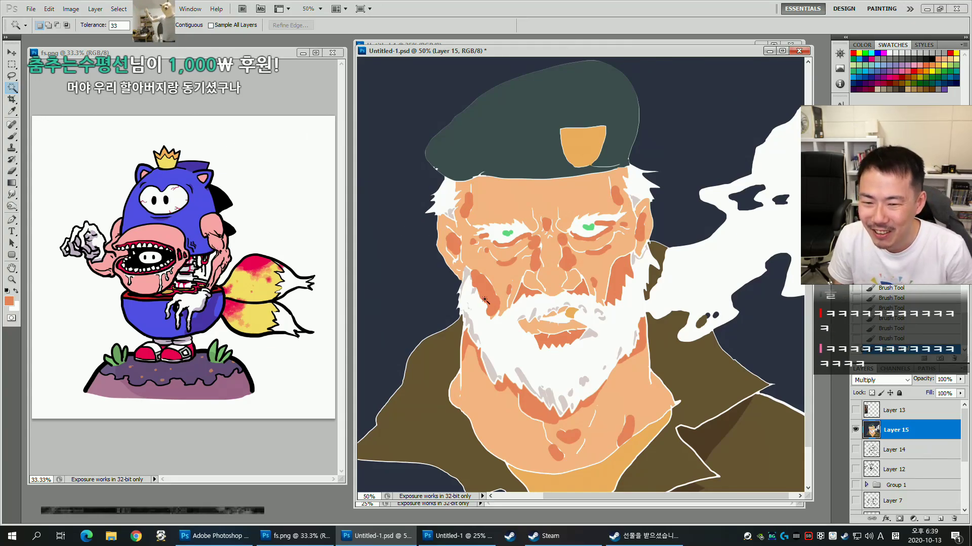
{"action": "left_click", "coordinate": [465, 315]}
{"action": "left_click", "coordinate": [855, 450]}
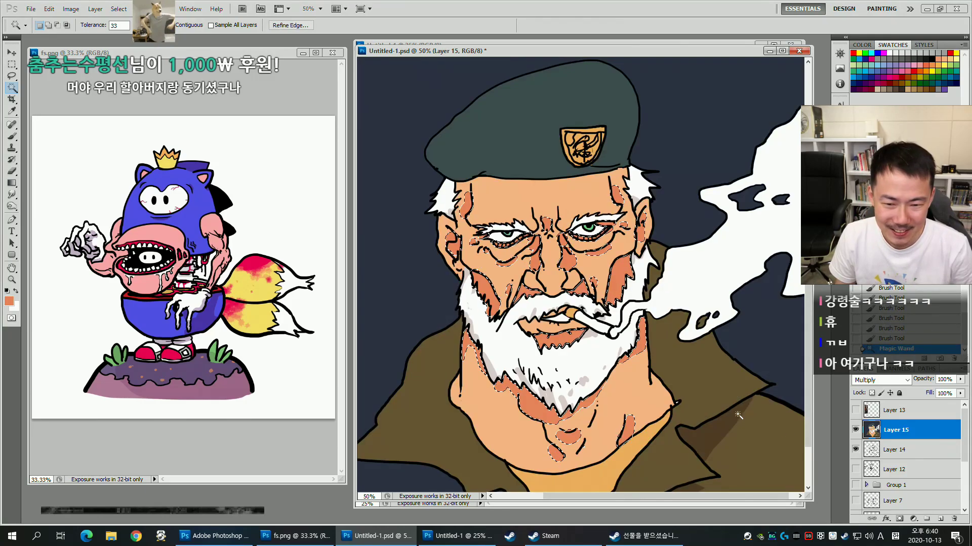
{"action": "key", "text": "ctrl+u"}
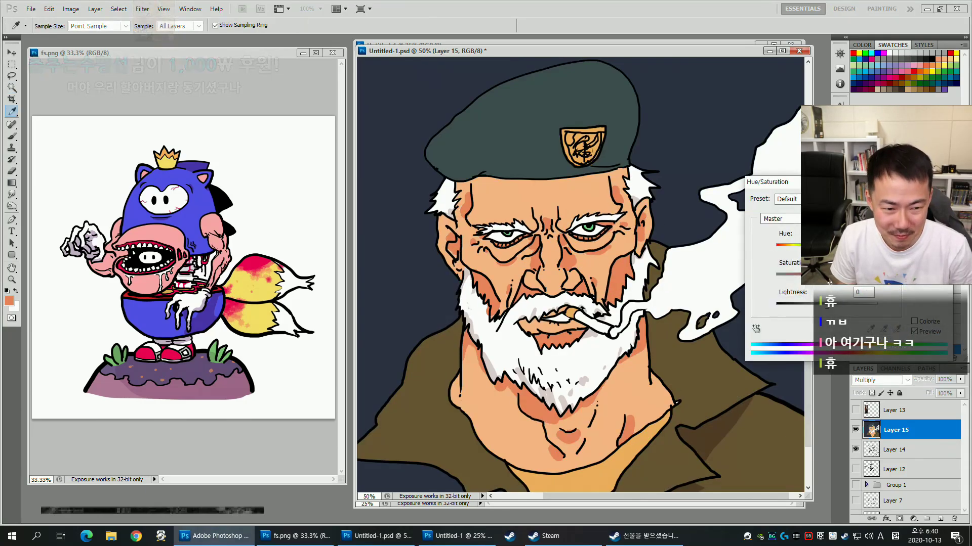
{"action": "left_click_drag", "start_coordinate": [825, 304], "coordinate": [819, 304]}
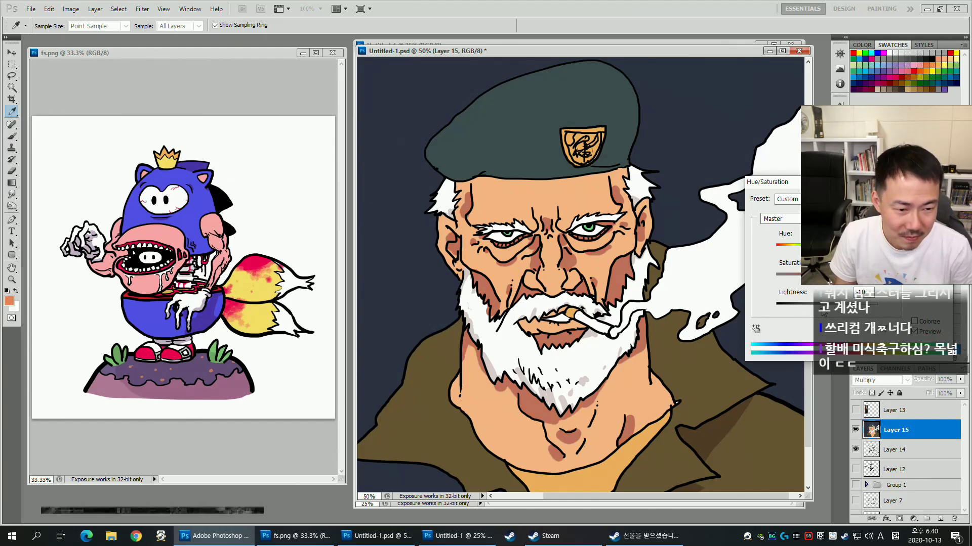
{"action": "key", "text": "Return"}
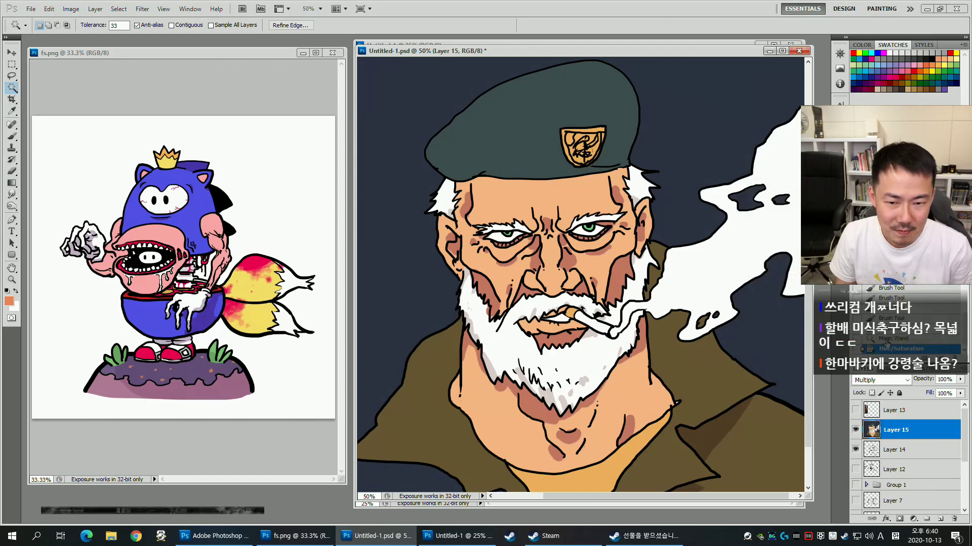
{"action": "left_click", "coordinate": [885, 343]}
Paint the cigarette's burning tip bright red and add a yellow glow with a smaller 8 px brush.
{"action": "key", "text": "h"}
{"action": "mouse_move", "coordinate": [650, 241]}
{"action": "left_mouse_down"}
{"action": "mouse_move", "coordinate": [643, 258]}
{"action": "mouse_move", "coordinate": [671, 243]}
{"action": "mouse_move", "coordinate": [685, 250]}
{"action": "mouse_move", "coordinate": [669, 258]}
{"action": "left_mouse_up"}
{"action": "key", "text": "b"}
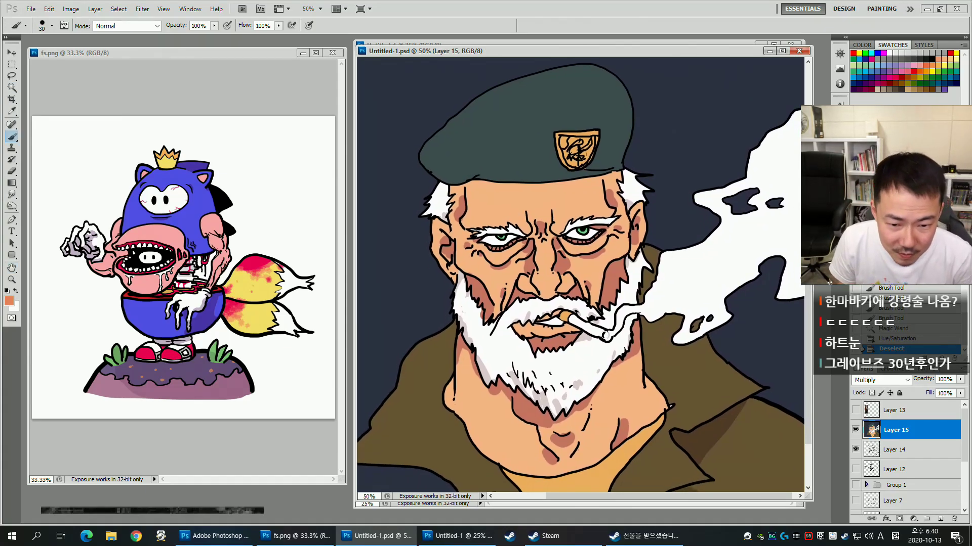
{"action": "left_click", "coordinate": [854, 53]}
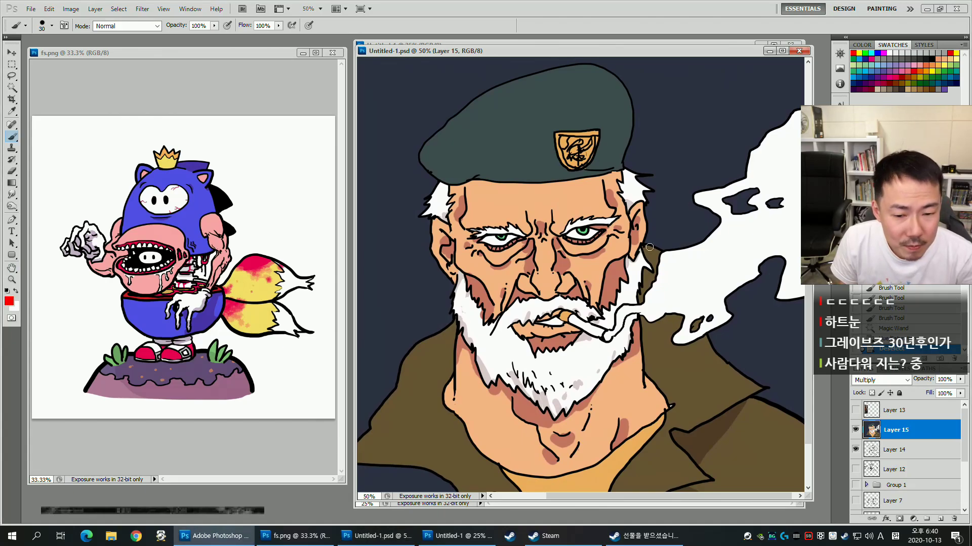
{"action": "left_click_drag", "start_coordinate": [605, 335], "coordinate": [602, 332]}
{"action": "key", "text": "bracketleft"}
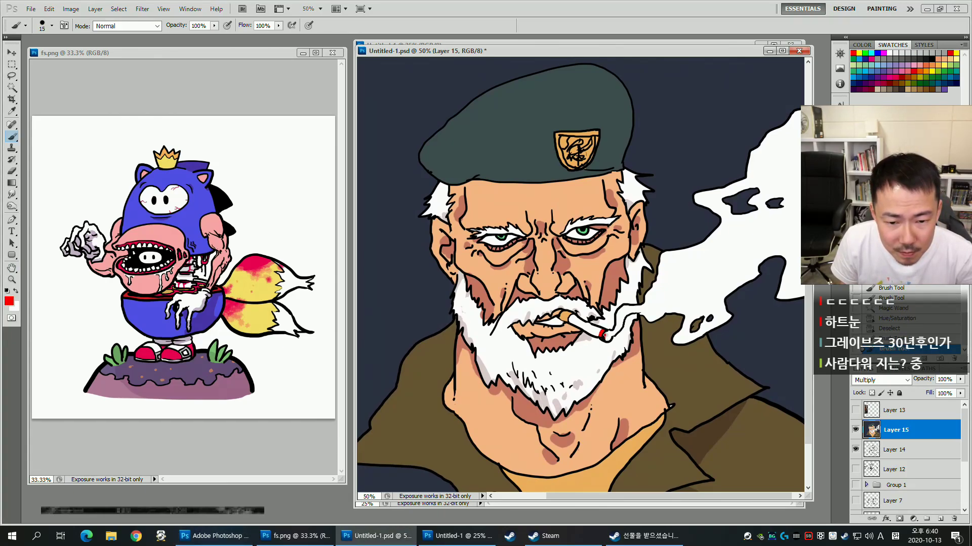
{"action": "left_click", "coordinate": [609, 338]}
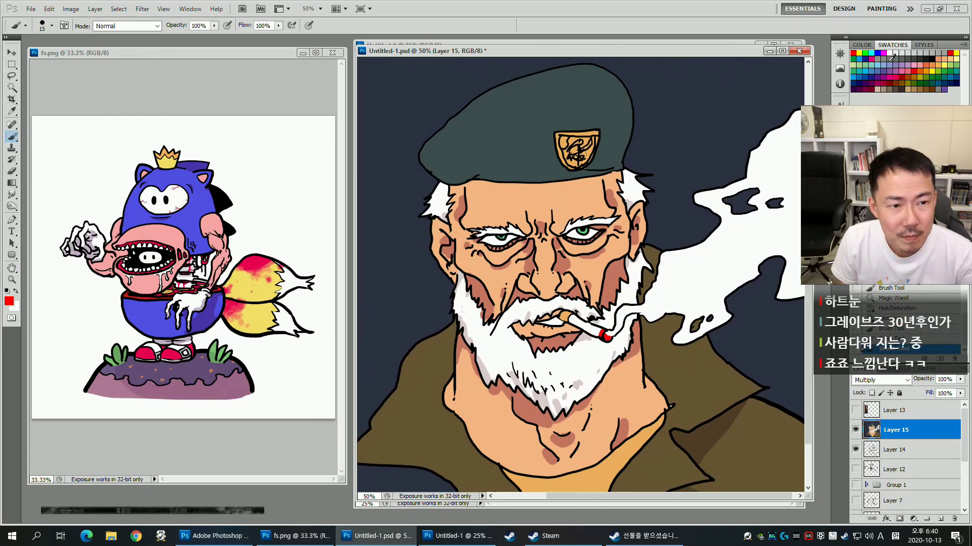
{"action": "left_click", "coordinate": [859, 52]}
{"action": "key", "text": "bracketleft"}
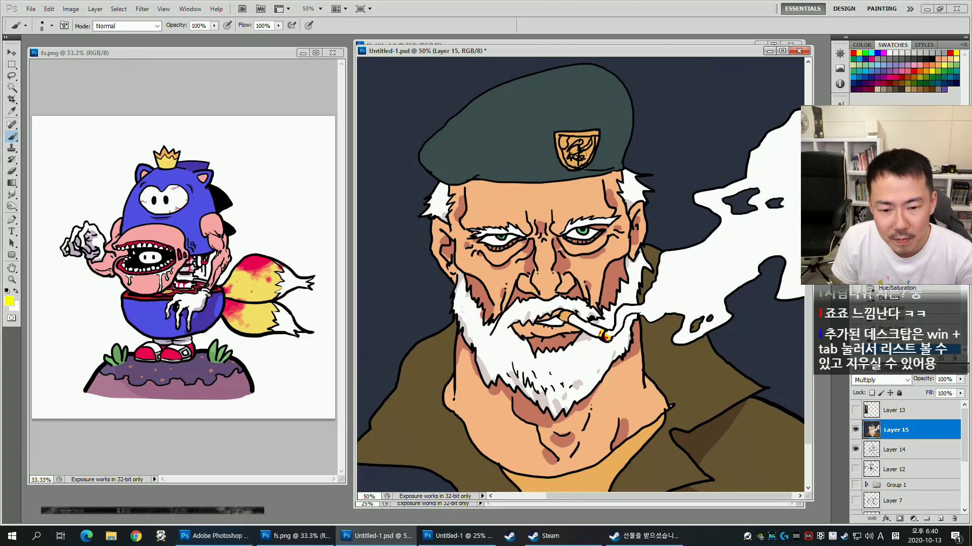
{"action": "key", "text": "space"}
{"action": "left_click_drag", "start_coordinate": [674, 268], "coordinate": [677, 265]}
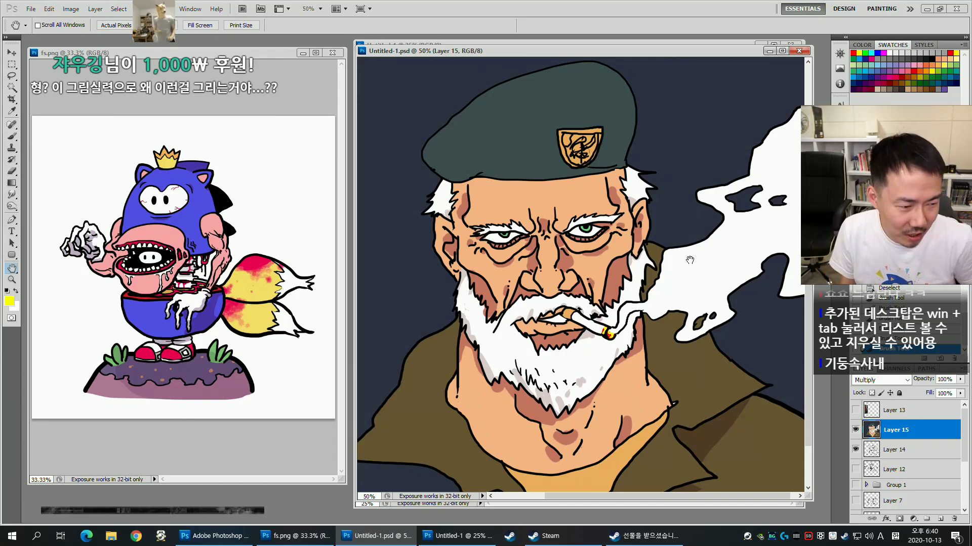
{"action": "left_click_drag", "start_coordinate": [555, 277], "coordinate": [550, 277]}
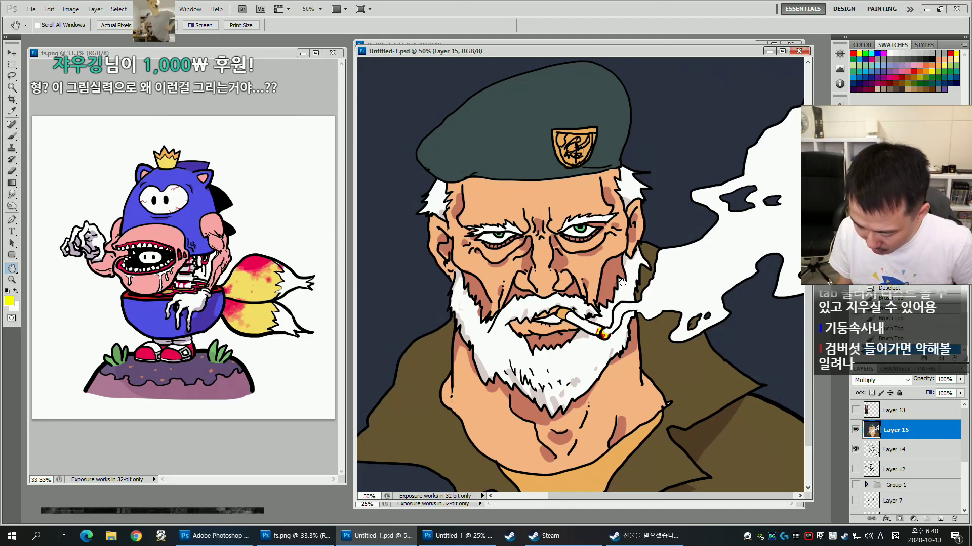
{"action": "left_click_drag", "start_coordinate": [622, 293], "coordinate": [619, 290]}
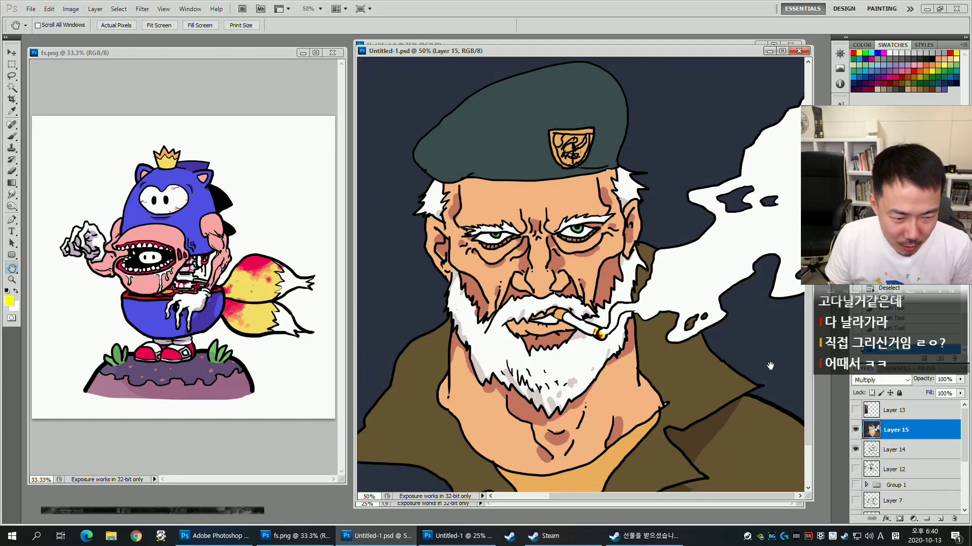
{"action": "left_click_drag", "start_coordinate": [649, 319], "coordinate": [652, 312]}
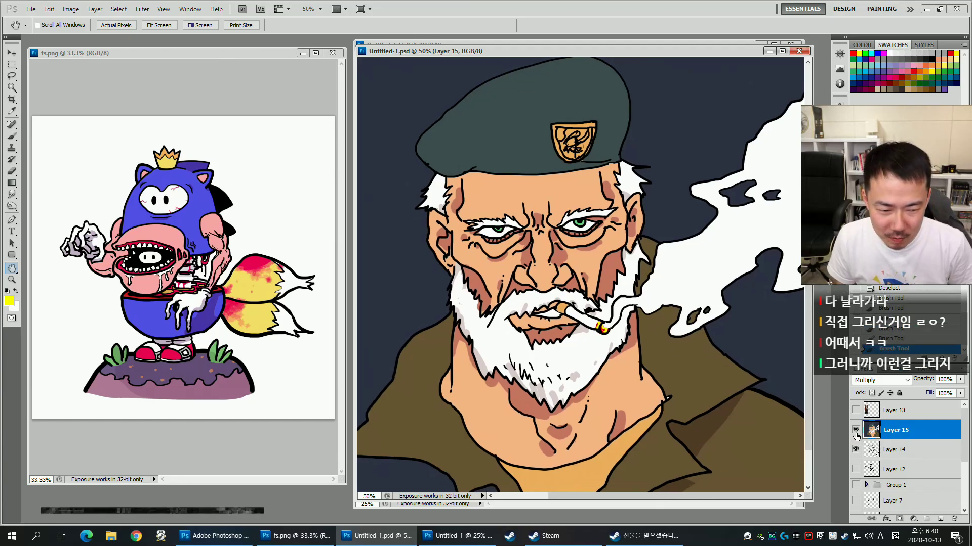
Create a new layer group, put Layer 15 and Layer 14 into it, and collapse the group.
{"action": "left_click", "coordinate": [927, 519]}
{"action": "left_click", "coordinate": [893, 443]}
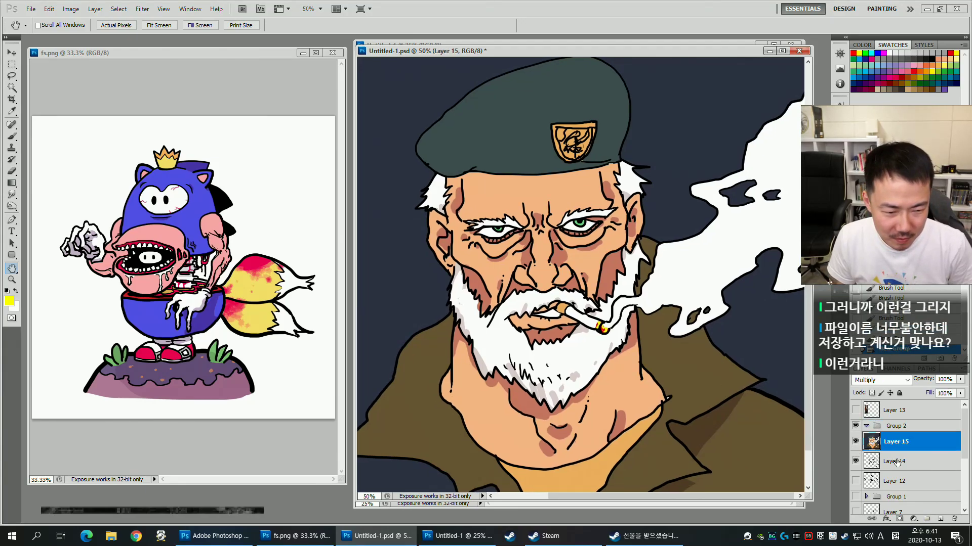
{"action": "left_click", "coordinate": [894, 460], "text": "shift"}
{"action": "left_click_drag", "start_coordinate": [897, 440], "coordinate": [885, 426]}
{"action": "left_click", "coordinate": [863, 425]}
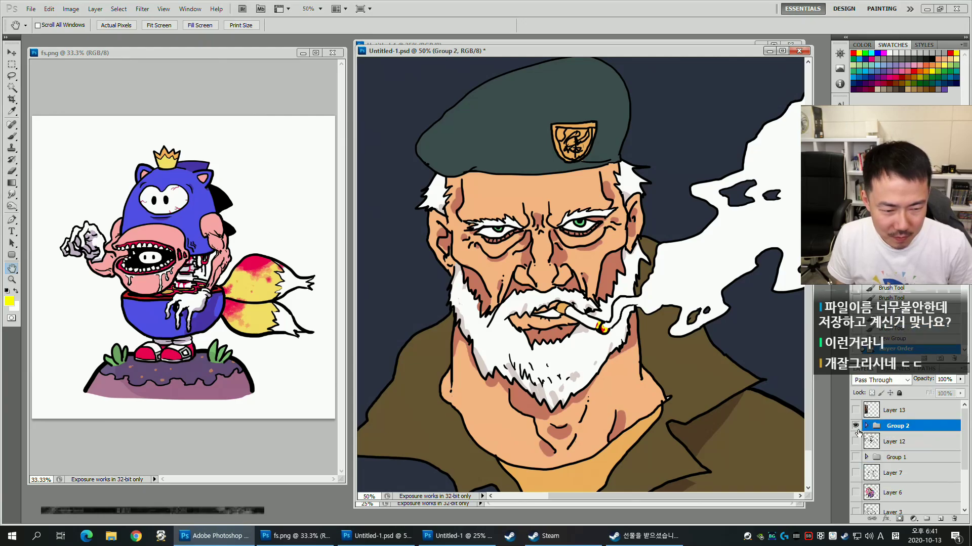
Hide Group 2 and view the artwork of Layer 12 and Group 1 in turn.
{"action": "left_click", "coordinate": [856, 426]}
{"action": "left_click", "coordinate": [855, 441]}
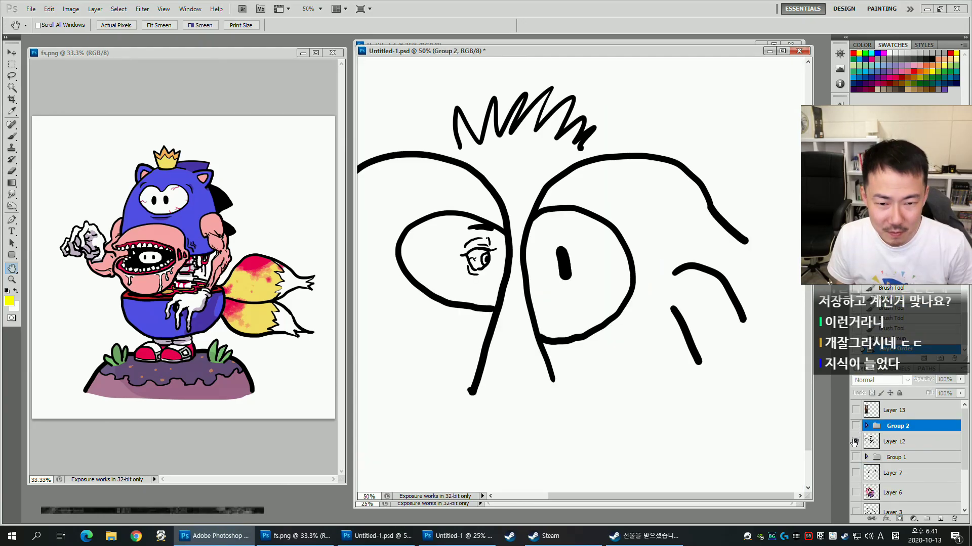
{"action": "left_click", "coordinate": [855, 442]}
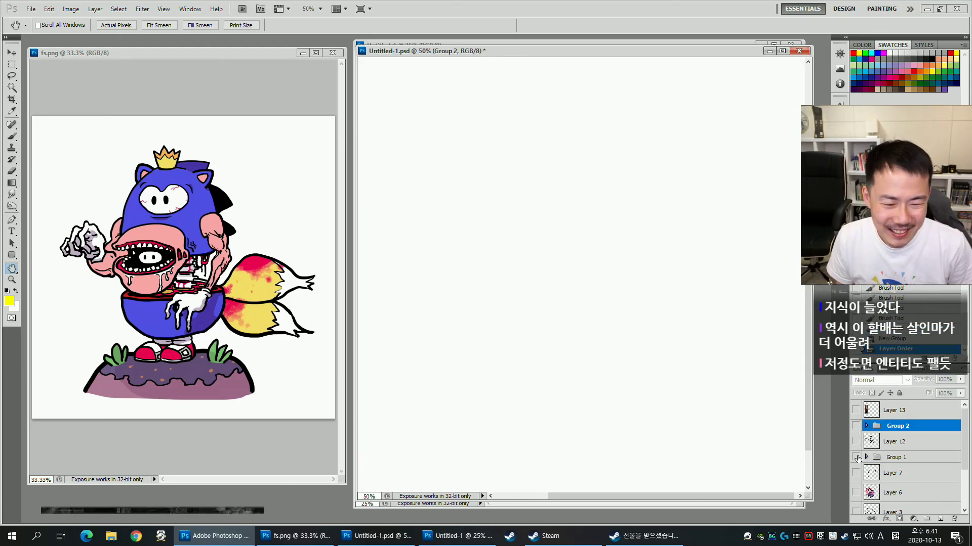
{"action": "left_click", "coordinate": [855, 457]}
{"action": "mouse_move", "coordinate": [631, 395]}
{"action": "left_mouse_down"}
{"action": "mouse_move", "coordinate": [695, 393]}
{"action": "mouse_move", "coordinate": [702, 378]}
{"action": "left_mouse_up"}
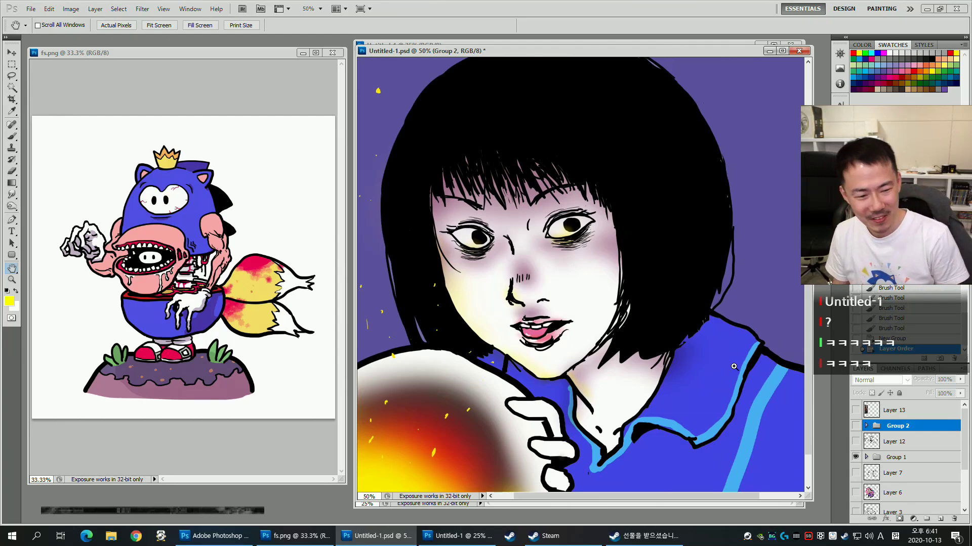
{"action": "left_click", "coordinate": [889, 461]}
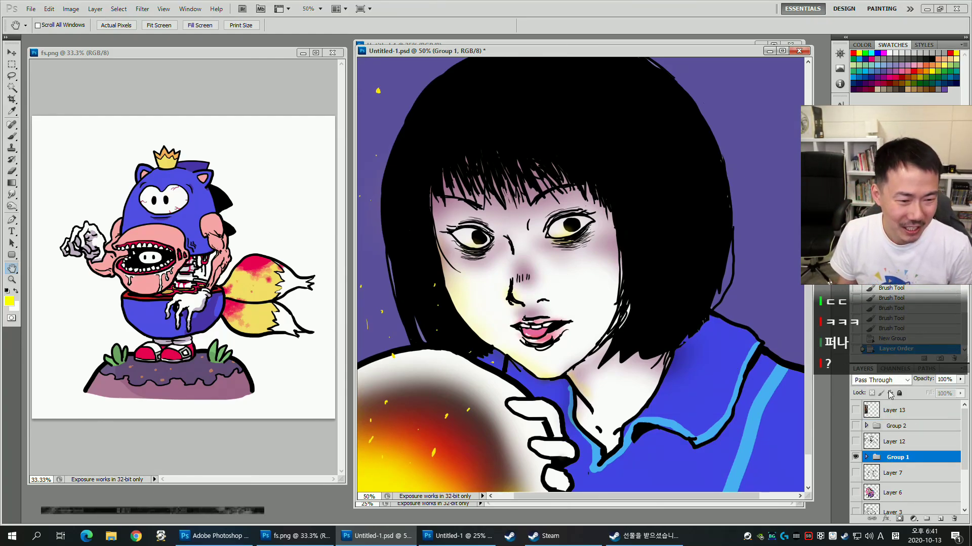
Step back in the history to the state right after the new group was created.
{"action": "left_click", "coordinate": [906, 339]}
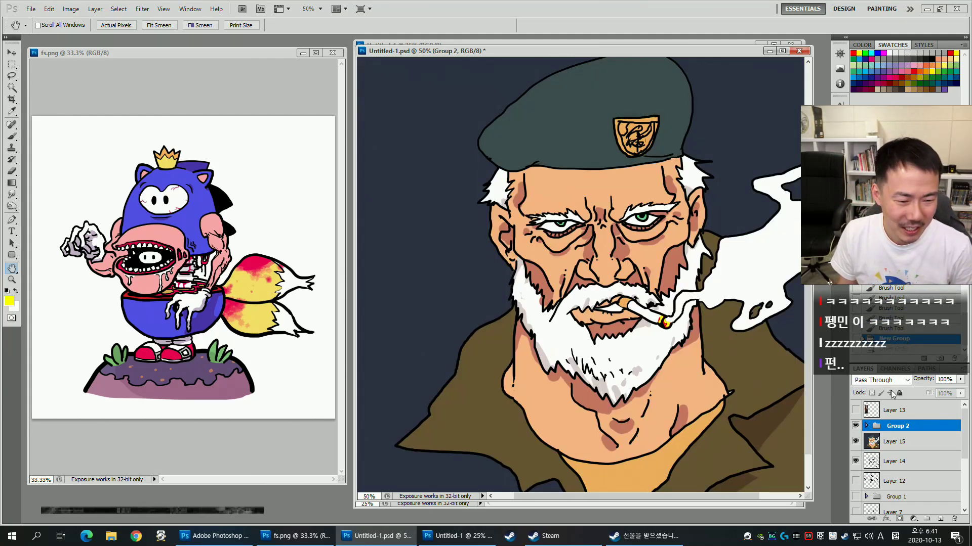
{"action": "left_click", "coordinate": [898, 349]}
{"action": "left_click", "coordinate": [899, 339]}
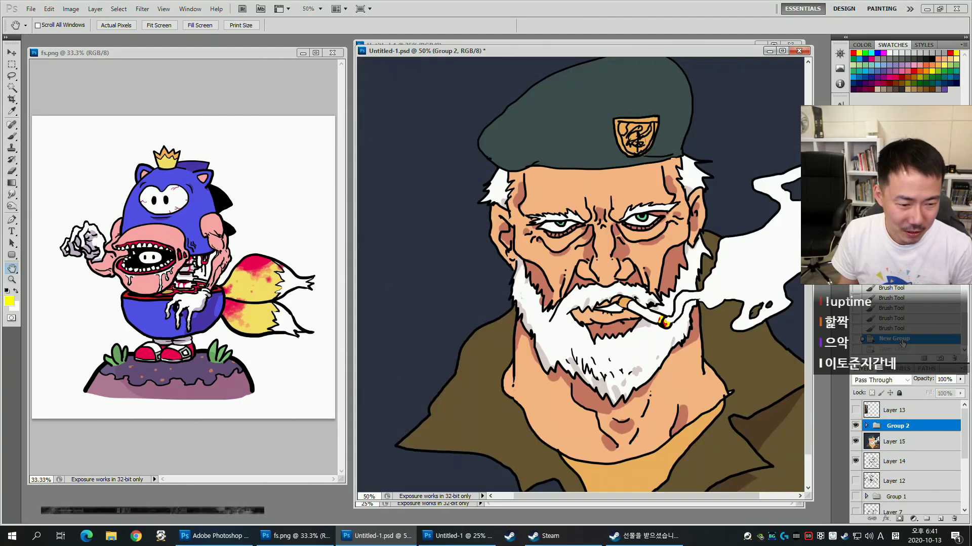
{"action": "left_click_drag", "start_coordinate": [635, 308], "coordinate": [578, 303]}
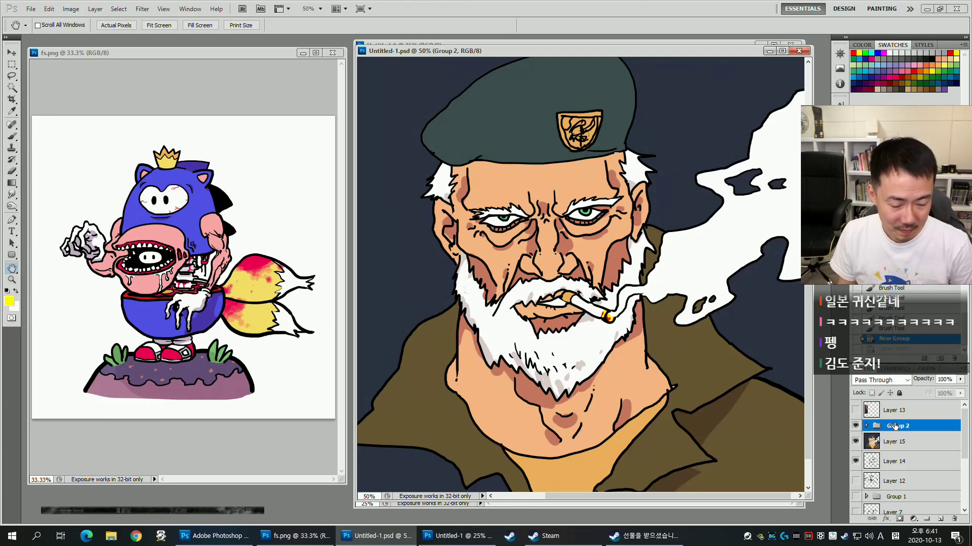
{"action": "left_click", "coordinate": [855, 425]}
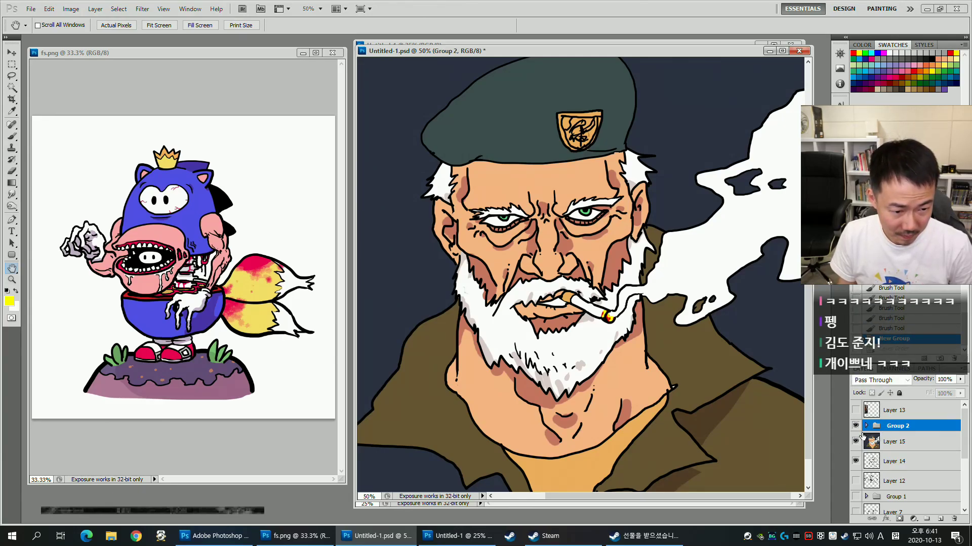
Move Layer 15 and Layer 14 together into Group 2, check the group's contents, and collapse it.
{"action": "left_click", "coordinate": [888, 448]}
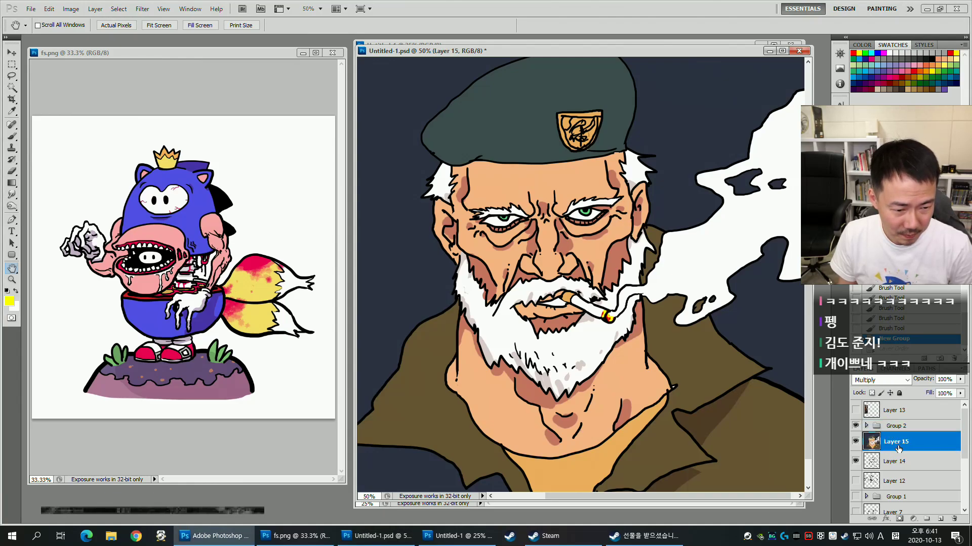
{"action": "left_click", "coordinate": [899, 463], "text": "shift"}
{"action": "left_click_drag", "start_coordinate": [899, 441], "coordinate": [899, 426]}
{"action": "left_click", "coordinate": [865, 425]}
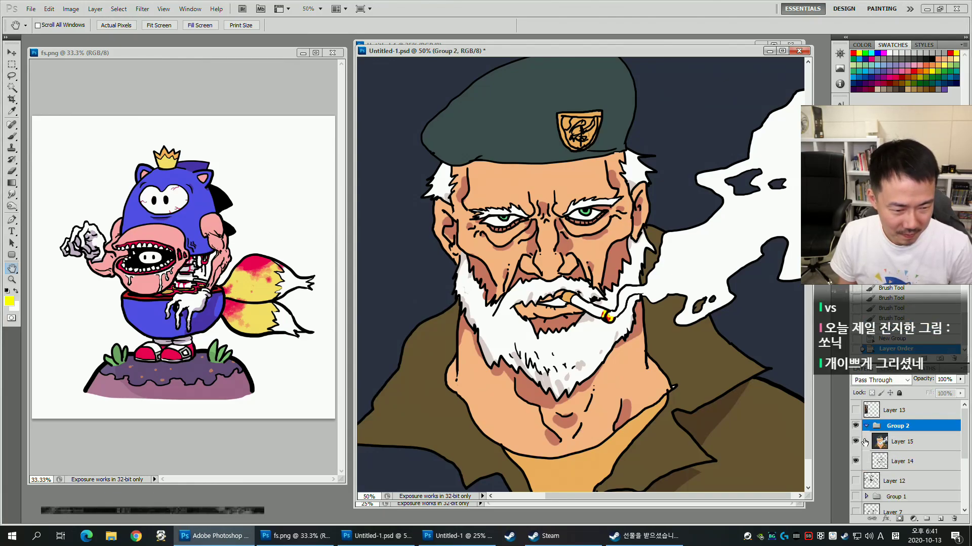
{"action": "left_click", "coordinate": [866, 425]}
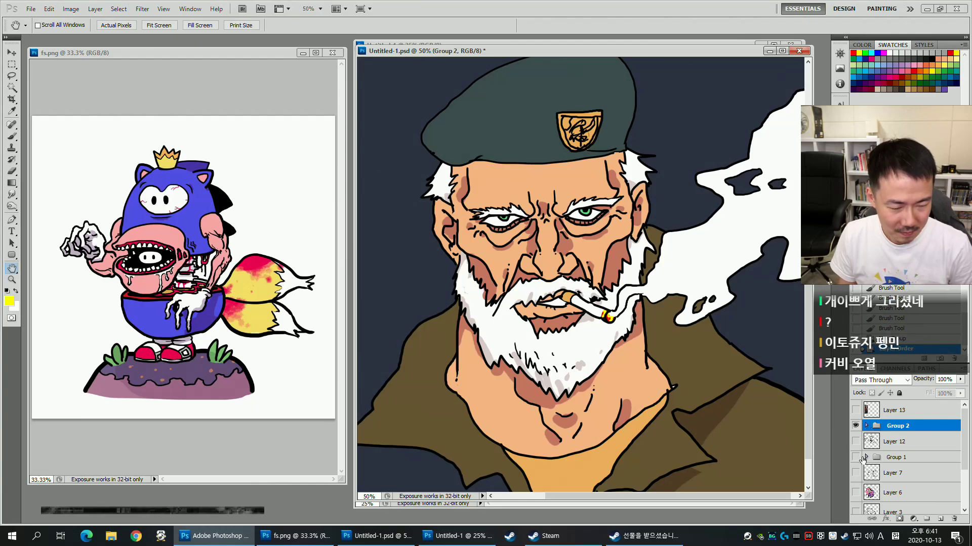
Hide Group 2, show Group 1 with its artwork flipped horizontally, and expand the group.
{"action": "left_click", "coordinate": [866, 458]}
{"action": "left_click", "coordinate": [866, 458]}
{"action": "left_click", "coordinate": [855, 425]}
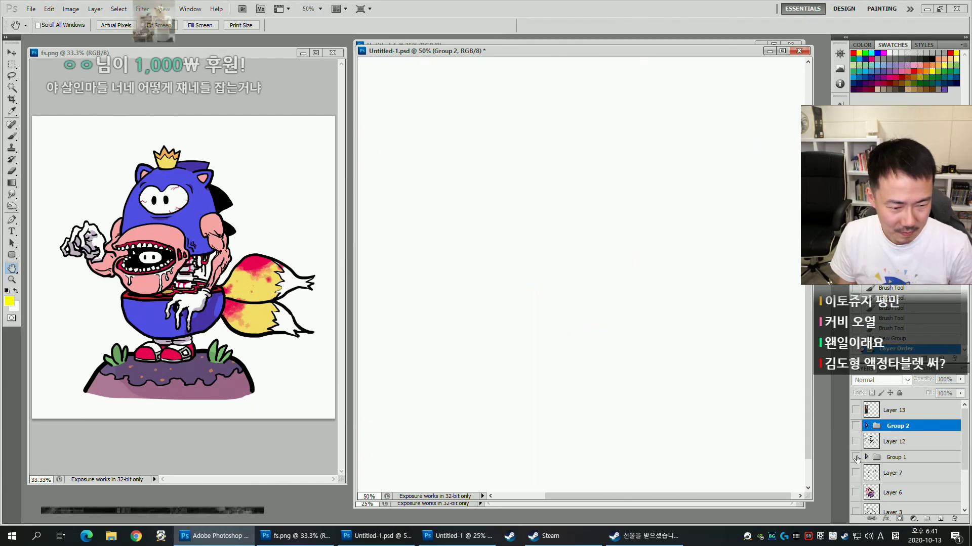
{"action": "left_click", "coordinate": [856, 457]}
{"action": "left_click", "coordinate": [896, 458]}
{"action": "mouse_move", "coordinate": [563, 302]}
{"action": "left_mouse_down"}
{"action": "mouse_move", "coordinate": [694, 275]}
{"action": "mouse_move", "coordinate": [689, 265]}
{"action": "left_mouse_up"}
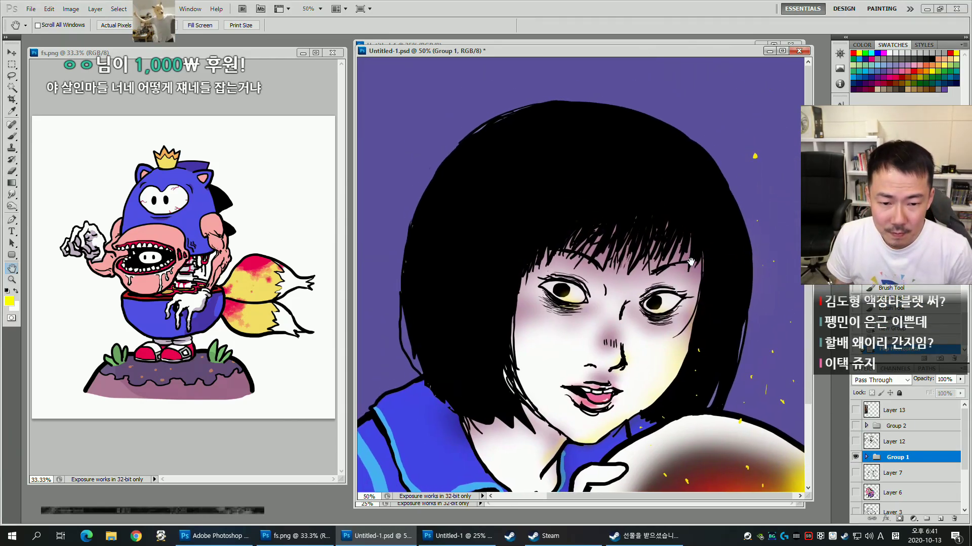
{"action": "left_click", "coordinate": [865, 457]}
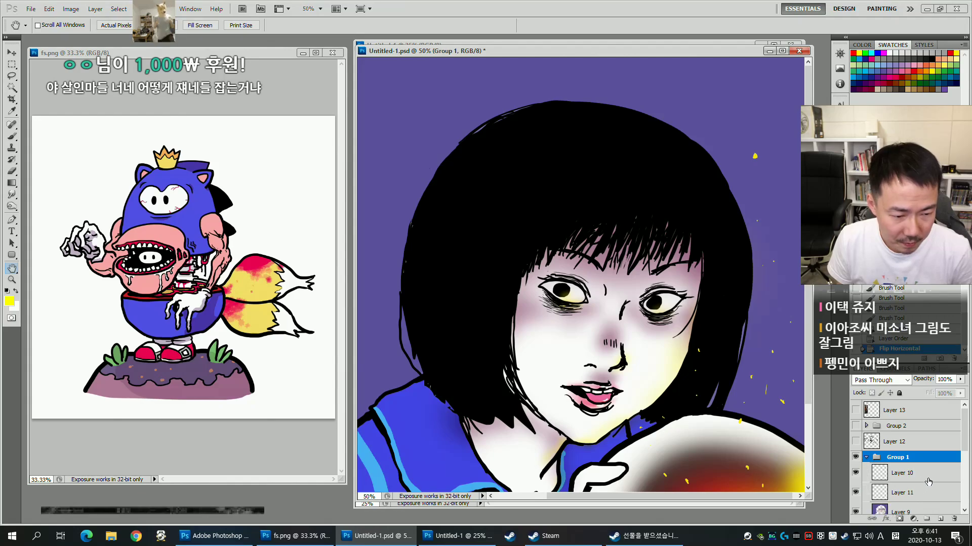
{"action": "left_click_drag", "start_coordinate": [963, 450], "coordinate": [961, 481]}
Try merging Group 1 into a single layer and undo the merge.
{"action": "key", "text": "ctrl+e"}
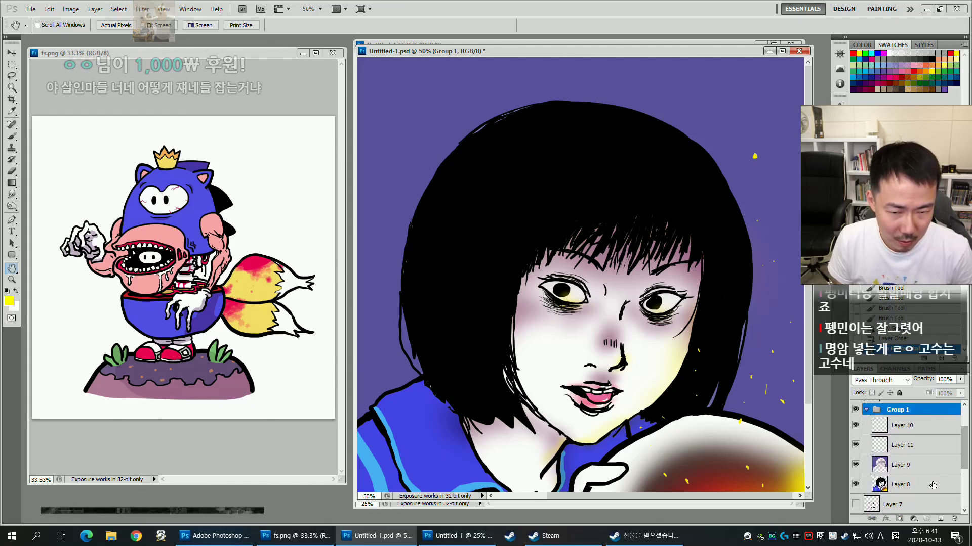
{"action": "left_click_drag", "start_coordinate": [679, 368], "coordinate": [699, 247]}
{"action": "key", "text": "l"}
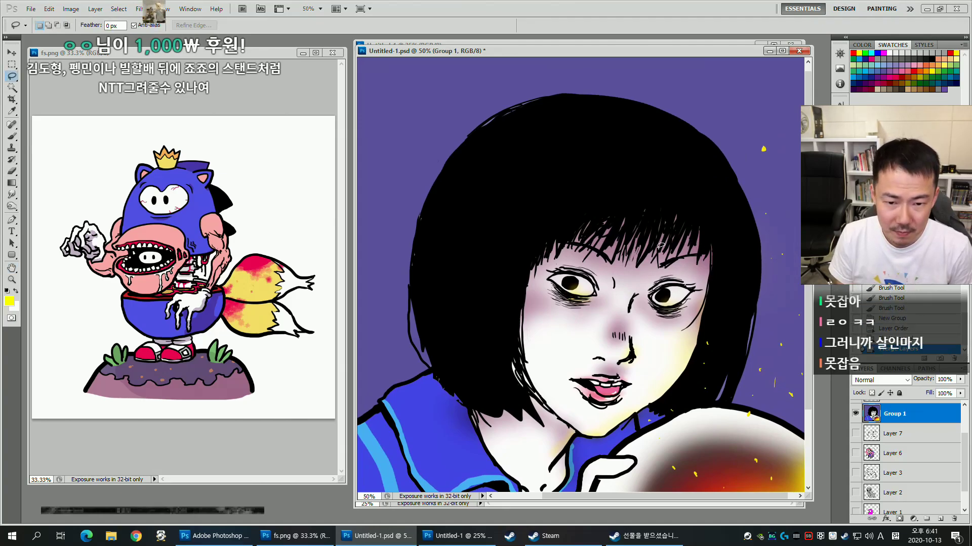
{"action": "key", "text": "ctrl+z"}
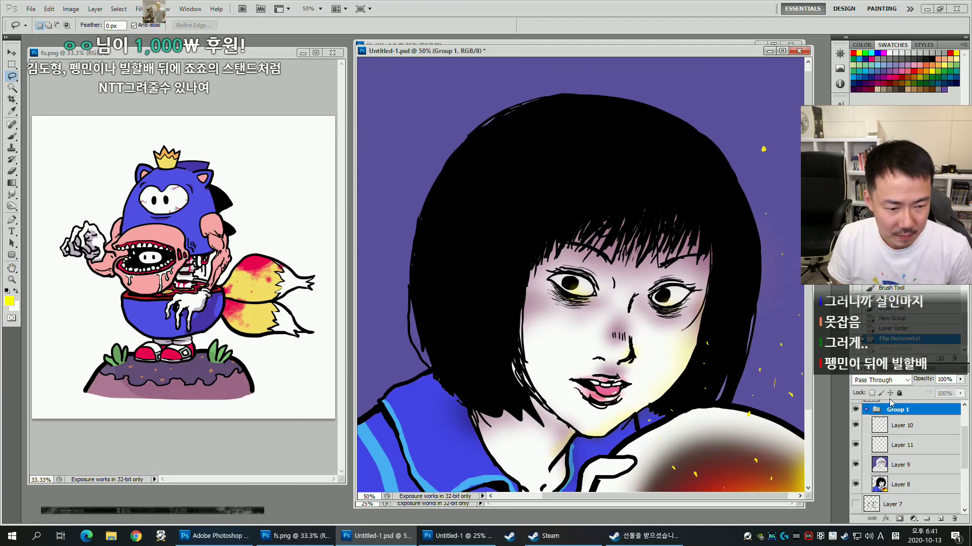
Select Layer 8 and lasso the girl's eye beside the nose bridge on the ball-free side, including the surrounding hair.
{"action": "left_click", "coordinate": [899, 468]}
{"action": "left_click", "coordinate": [891, 484]}
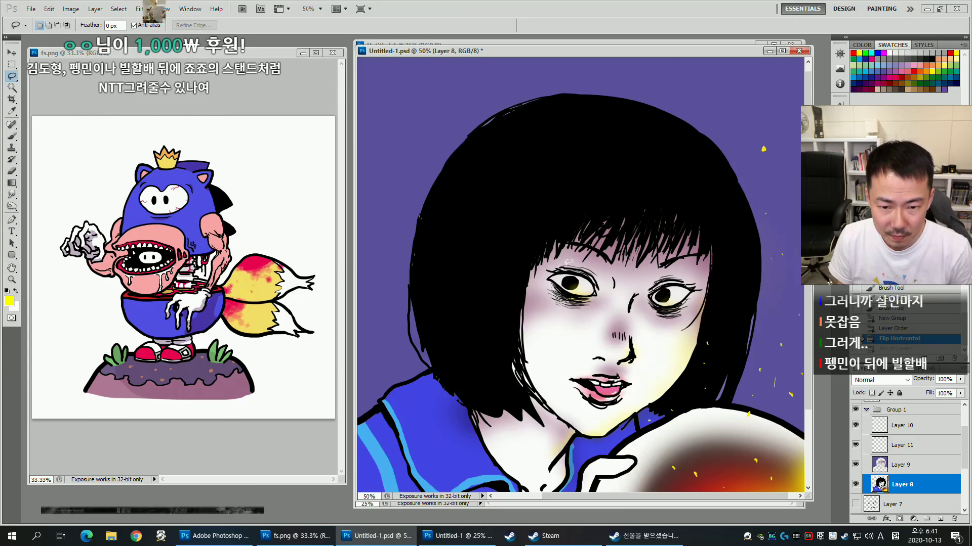
{"action": "left_click_drag", "start_coordinate": [661, 243], "coordinate": [648, 251]}
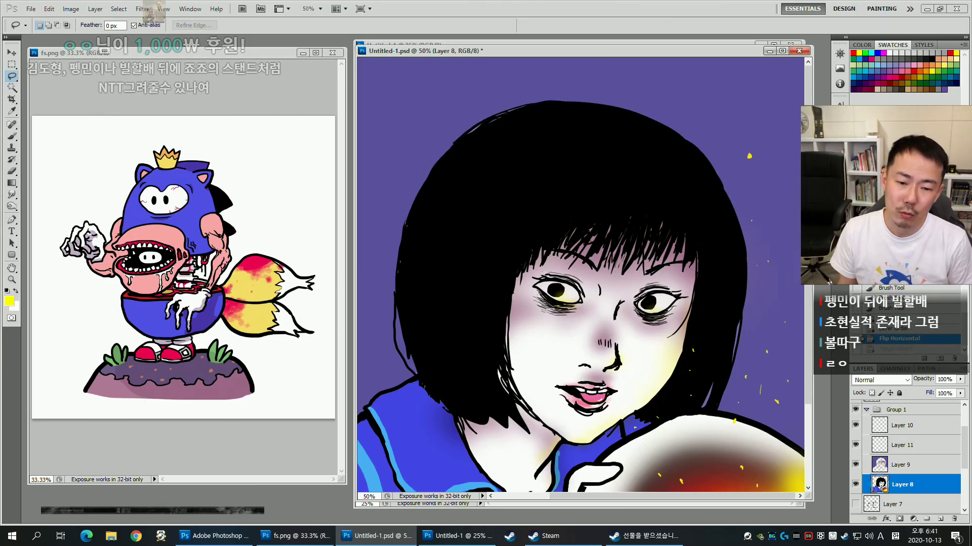
{"action": "mouse_move", "coordinate": [511, 206]}
{"action": "left_mouse_down"}
{"action": "mouse_move", "coordinate": [621, 191]}
{"action": "mouse_move", "coordinate": [613, 260]}
{"action": "left_mouse_up"}
{"action": "left_click_drag", "start_coordinate": [607, 301], "coordinate": [597, 310]}
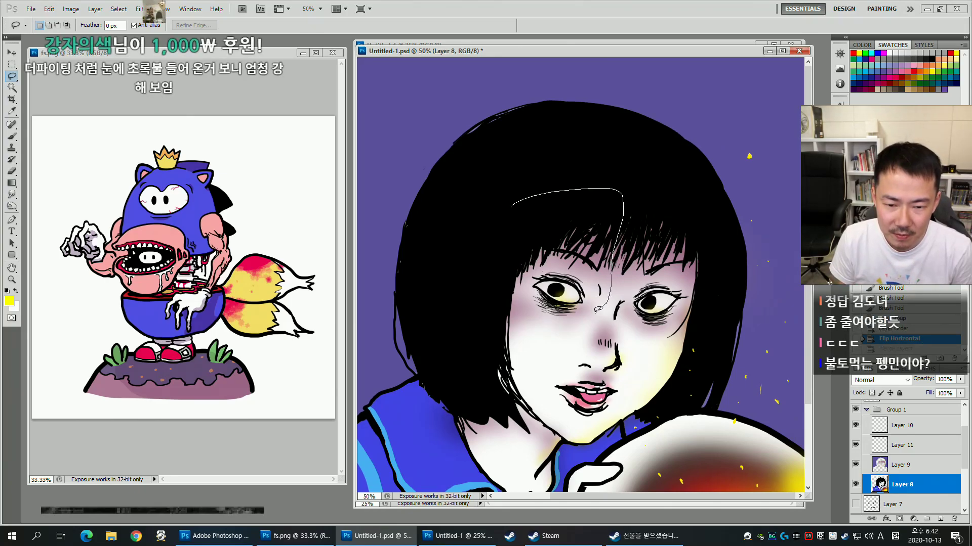
{"action": "left_click_drag", "start_coordinate": [471, 235], "coordinate": [480, 220]}
Scale the selected eye area proportionally to 103.91%, nudge it into place, and drop the selection.
{"action": "key", "text": "ctrl+t"}
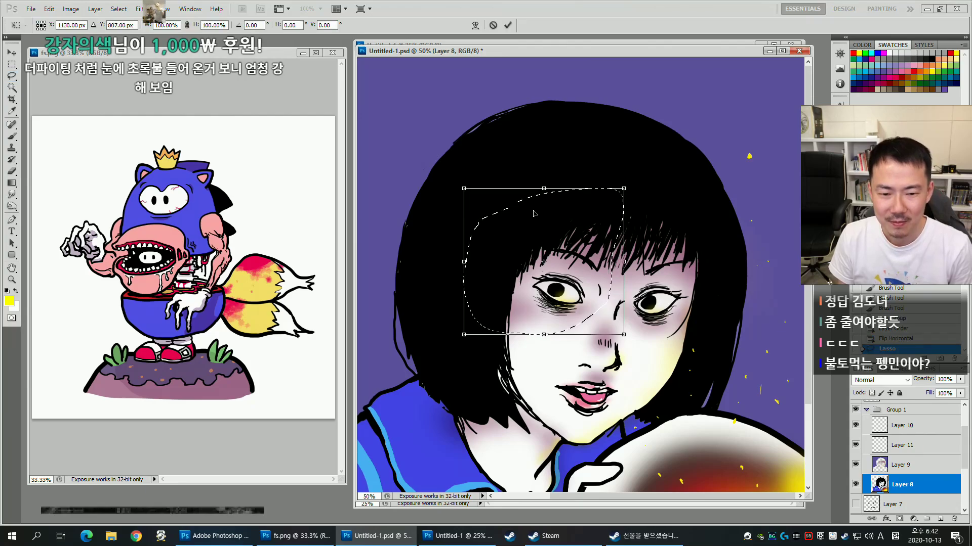
{"action": "left_click_drag", "start_coordinate": [463, 185], "coordinate": [457, 180]}
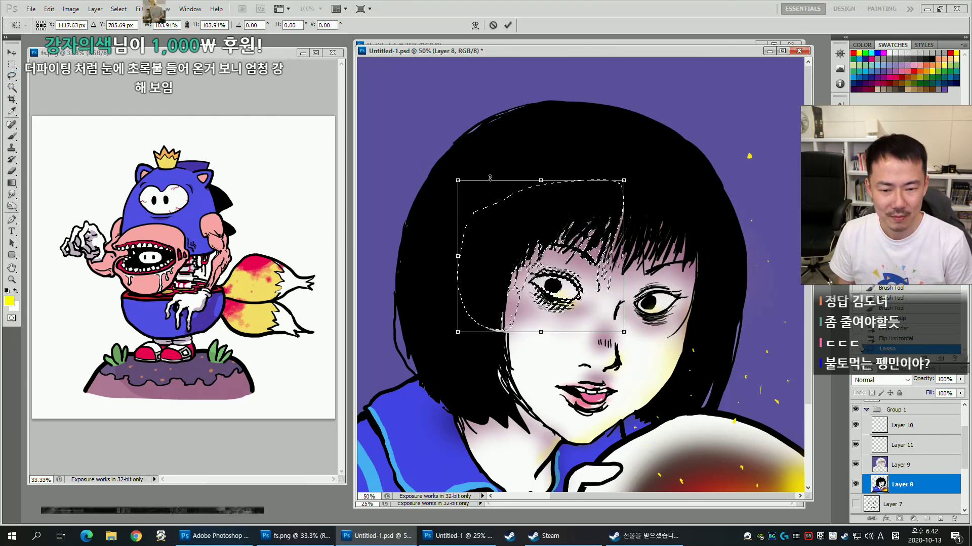
{"action": "key", "text": "shift+Up"}
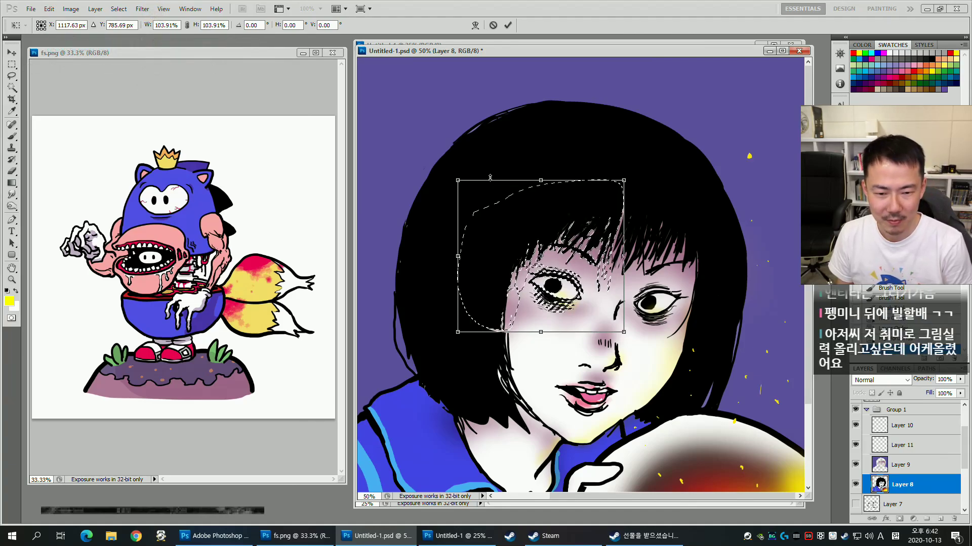
{"action": "key", "text": "Return"}
{"action": "key", "text": "ctrl+d"}
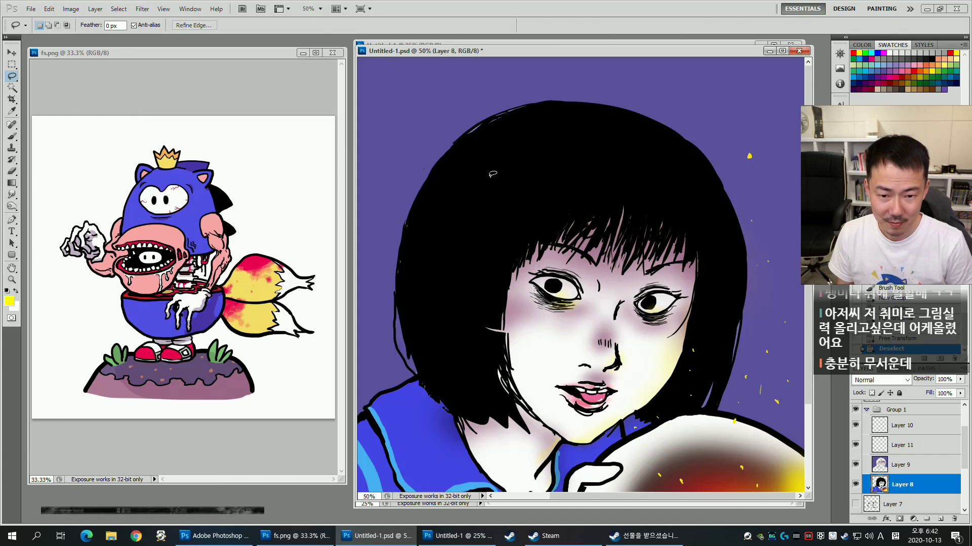
{"action": "left_click_drag", "start_coordinate": [620, 222], "coordinate": [536, 276]}
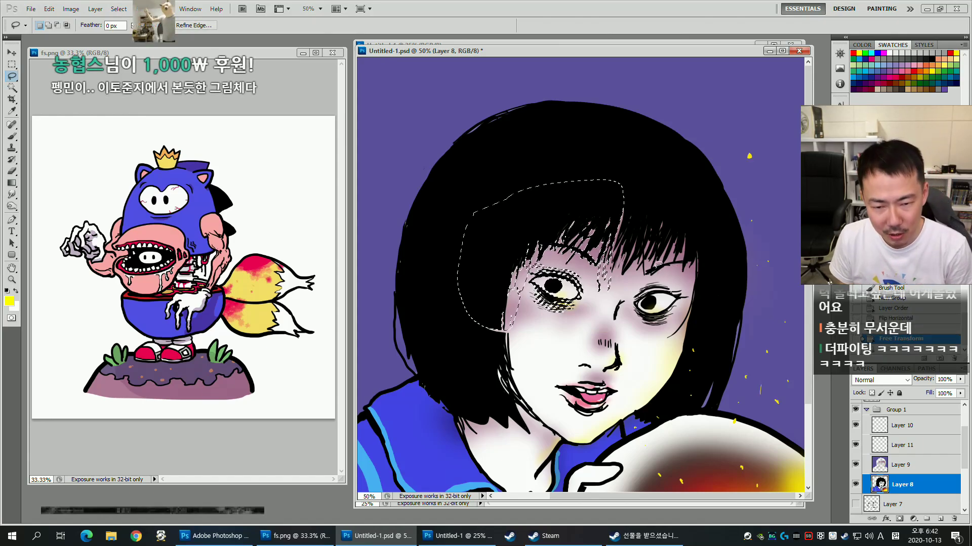
{"action": "key", "text": "ctrl+shift+Right"}
{"action": "key", "text": "ctrl+d"}
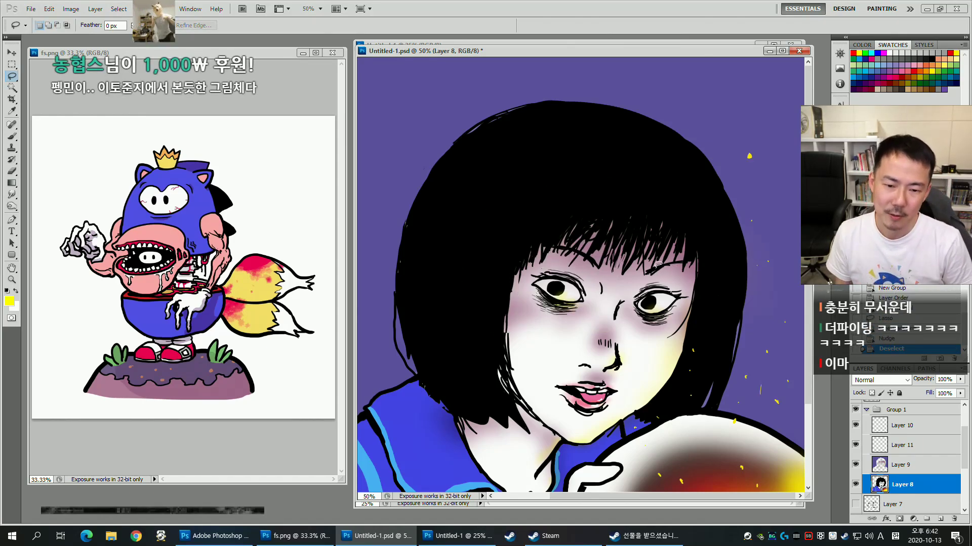
Touch up the lines around the enlarged eye with black brush strokes on Layer 8 and save the file.
{"action": "left_click_drag", "start_coordinate": [716, 287], "coordinate": [726, 287]}
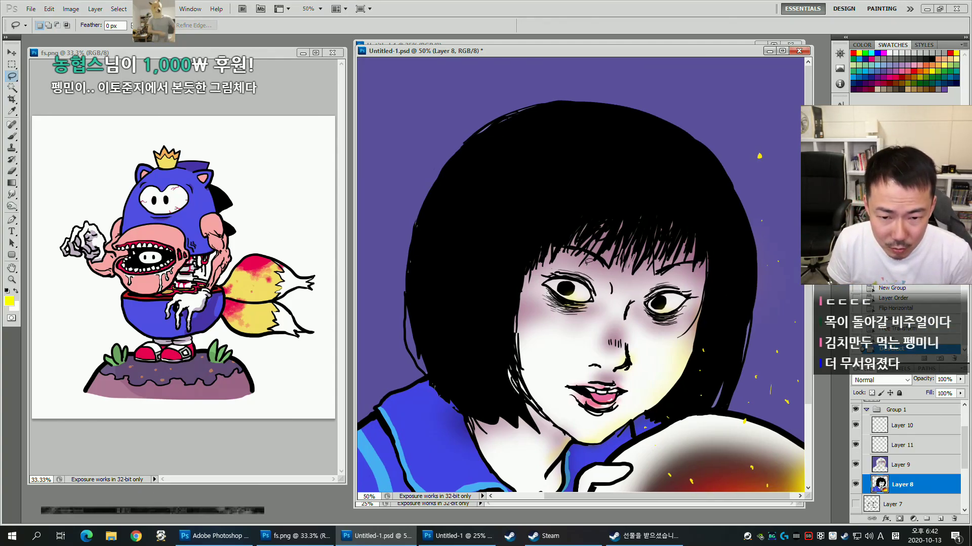
{"action": "key", "text": "b"}
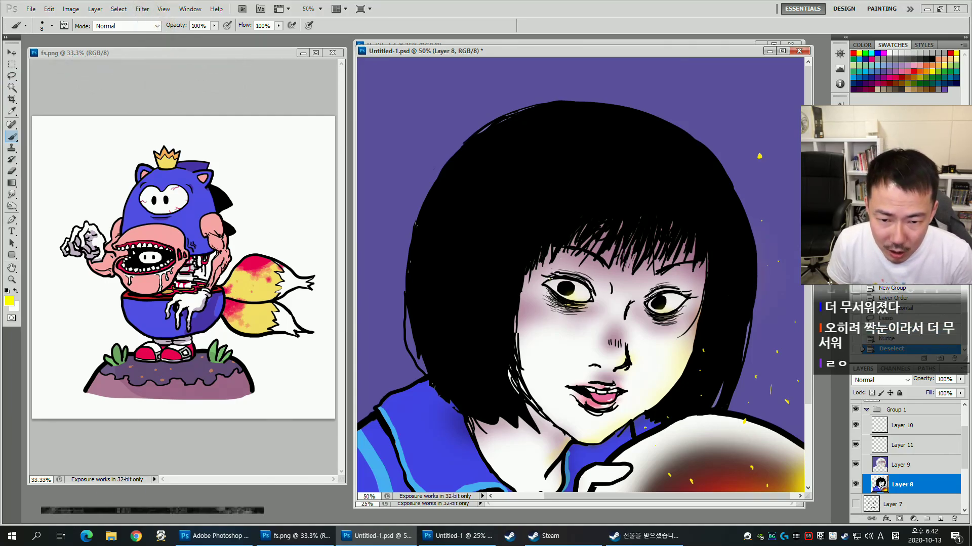
{"action": "left_click_drag", "start_coordinate": [548, 277], "coordinate": [543, 279]}
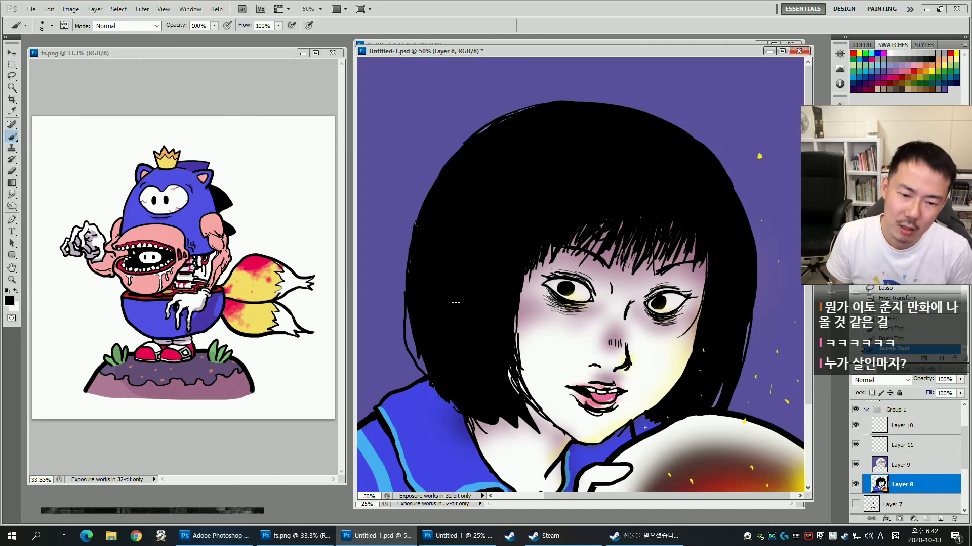
{"action": "key", "text": "ctrl+s"}
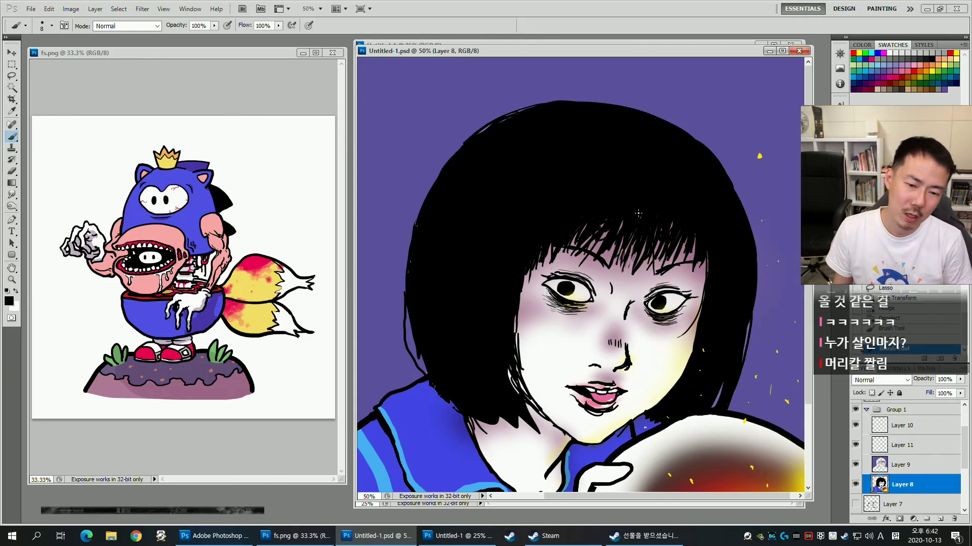
Flip Group 1 horizontally, save the file, and collapse the group.
{"action": "left_click", "coordinate": [895, 410]}
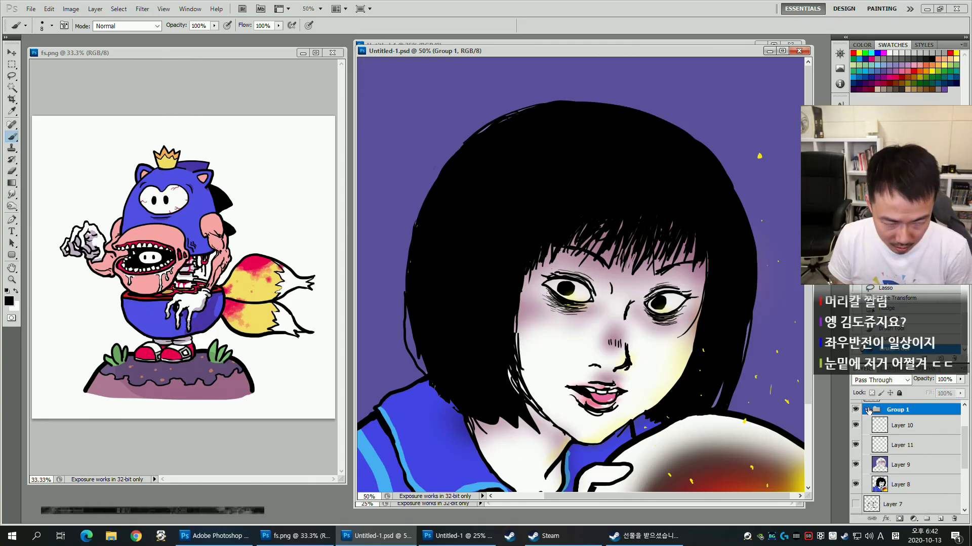
{"action": "key", "text": "ctrl+shift+h"}
{"action": "mouse_move", "coordinate": [545, 282]}
{"action": "left_mouse_down"}
{"action": "mouse_move", "coordinate": [676, 280]}
{"action": "mouse_move", "coordinate": [693, 230]}
{"action": "mouse_move", "coordinate": [689, 260]}
{"action": "left_mouse_up"}
{"action": "key", "text": "ctrl+s"}
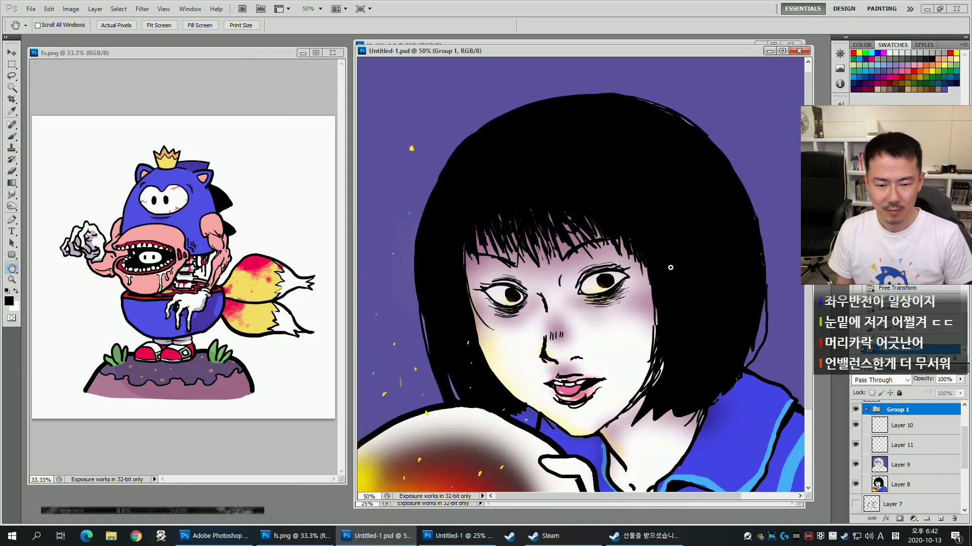
{"action": "scroll", "coordinate": [682, 263], "scroll_direction": "down", "scroll_amount": 3}
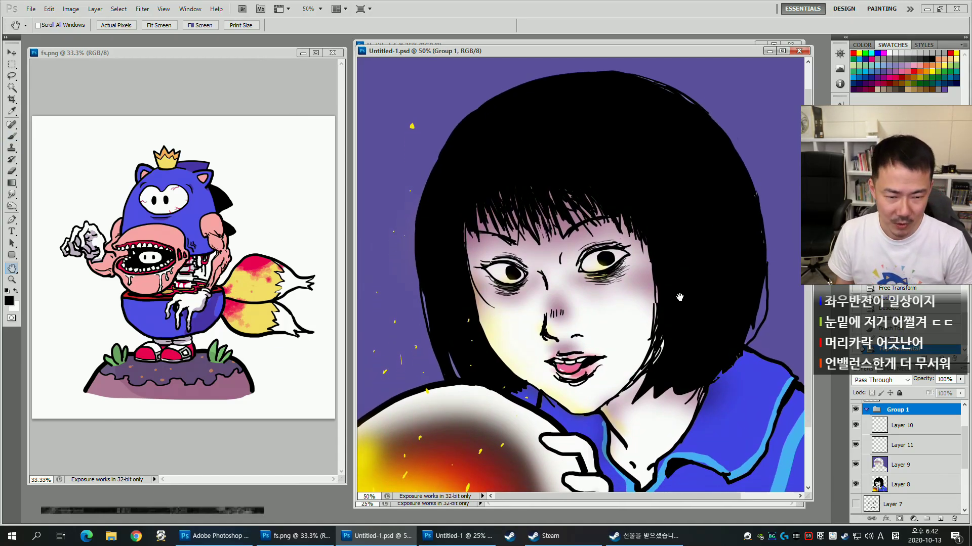
{"action": "scroll", "coordinate": [662, 304], "scroll_direction": "down", "scroll_amount": 3}
{"action": "left_click", "coordinate": [866, 410]}
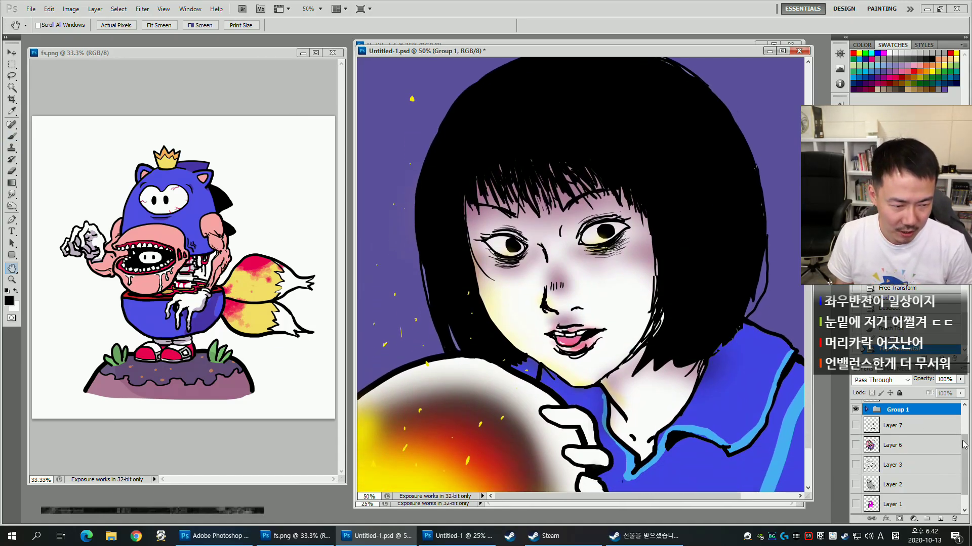
Hide Group 1, switch Group 2 on and off for comparison, and show Group 1 again.
{"action": "scroll", "coordinate": [860, 445], "scroll_direction": "up", "scroll_amount": 3}
{"action": "left_click", "coordinate": [854, 458]}
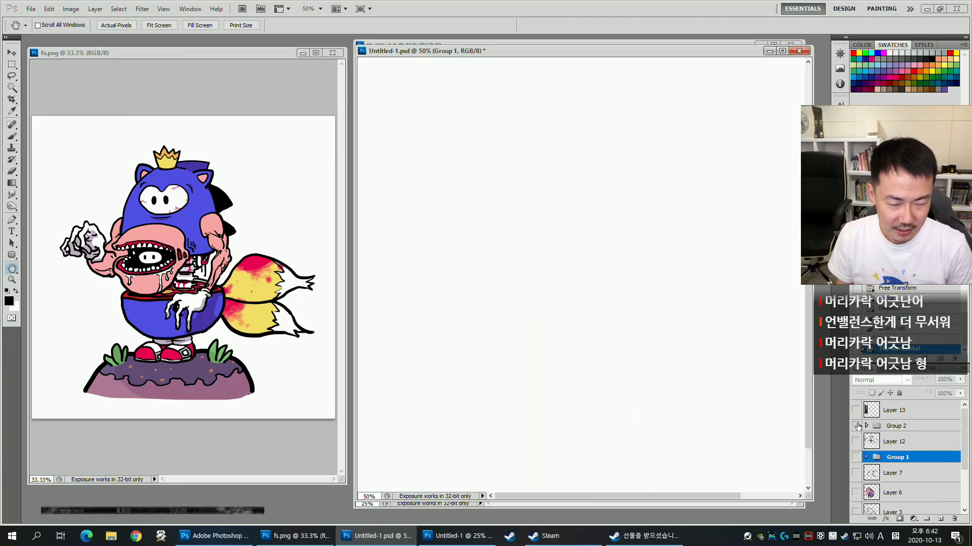
{"action": "left_click", "coordinate": [855, 426]}
{"action": "left_click", "coordinate": [855, 426]}
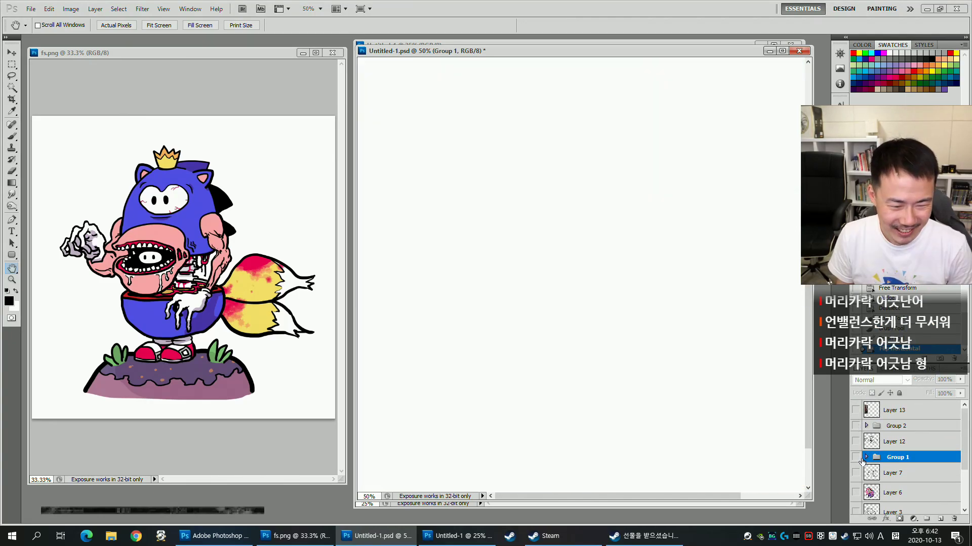
{"action": "left_click", "coordinate": [856, 457]}
{"action": "left_click_drag", "start_coordinate": [689, 386], "coordinate": [665, 382]}
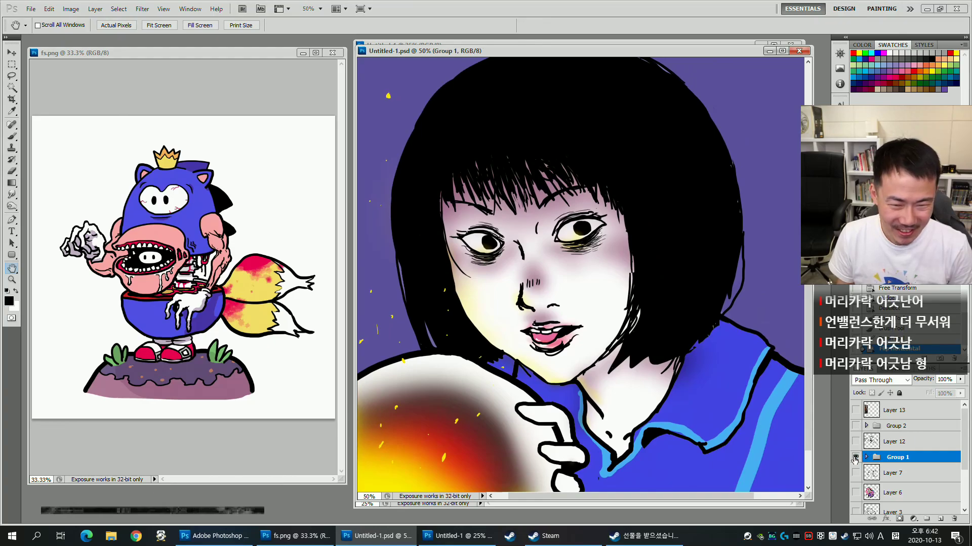
Expand Group 1, try white brush strokes on Layer 10, and undo them.
{"action": "left_click", "coordinate": [866, 457]}
{"action": "left_click", "coordinate": [893, 473]}
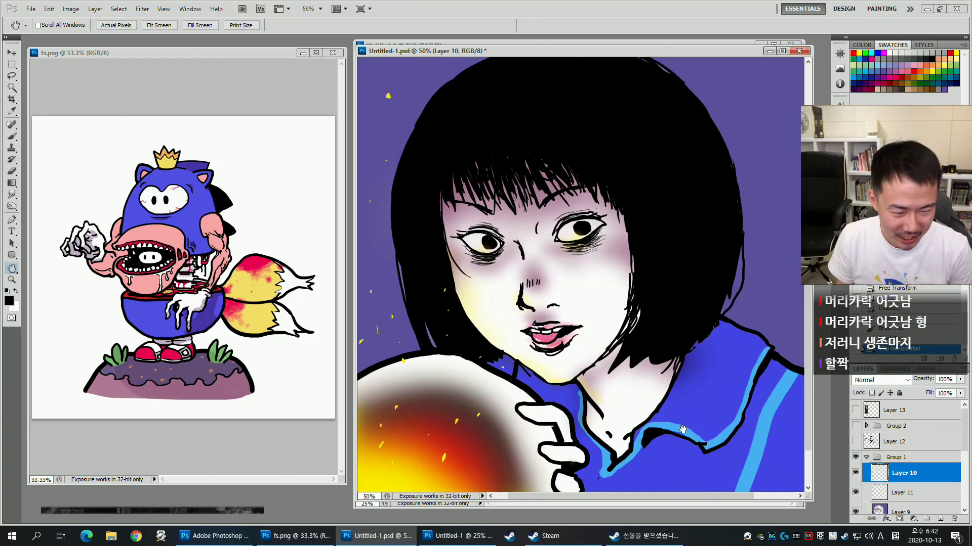
{"action": "key", "text": "b"}
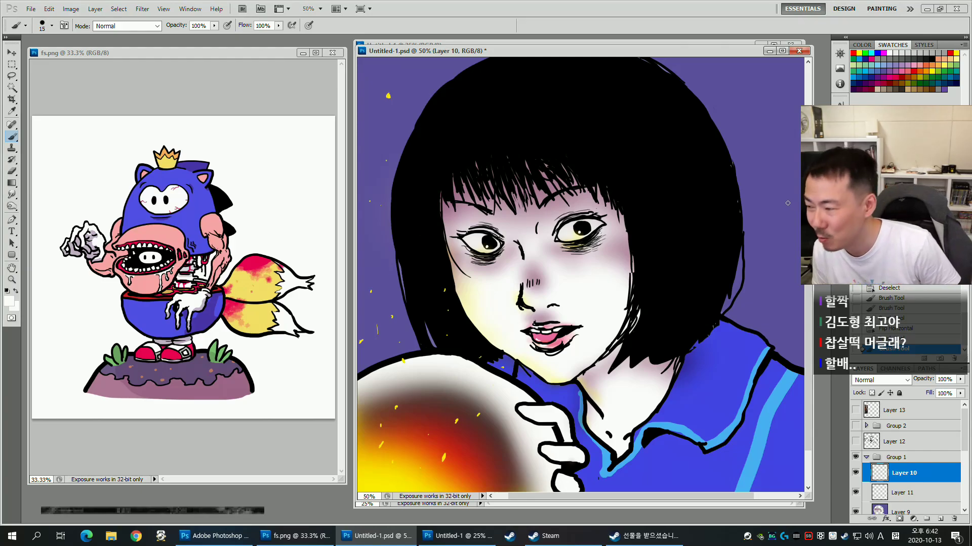
{"action": "key", "text": "ctrl+z"}
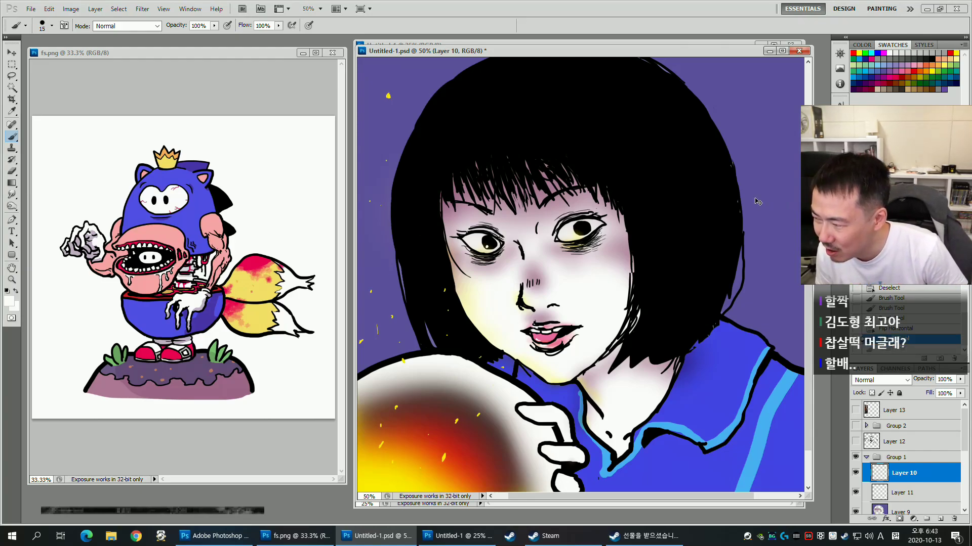
{"action": "key", "text": "ctrl+alt+z"}
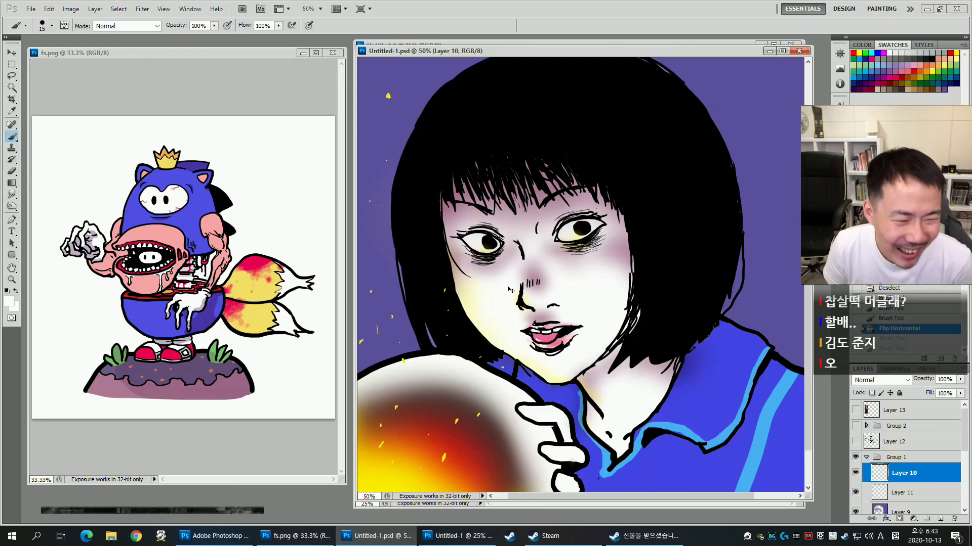
Collapse and hide Group 1, and show Layer 7 to view its artwork.
{"action": "key", "text": "space"}
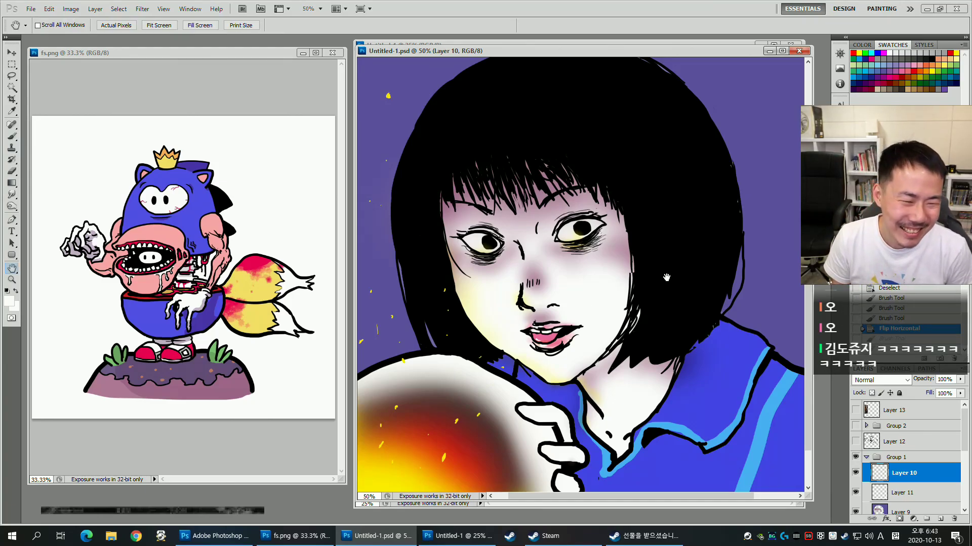
{"action": "left_click_drag", "start_coordinate": [673, 299], "coordinate": [677, 284]}
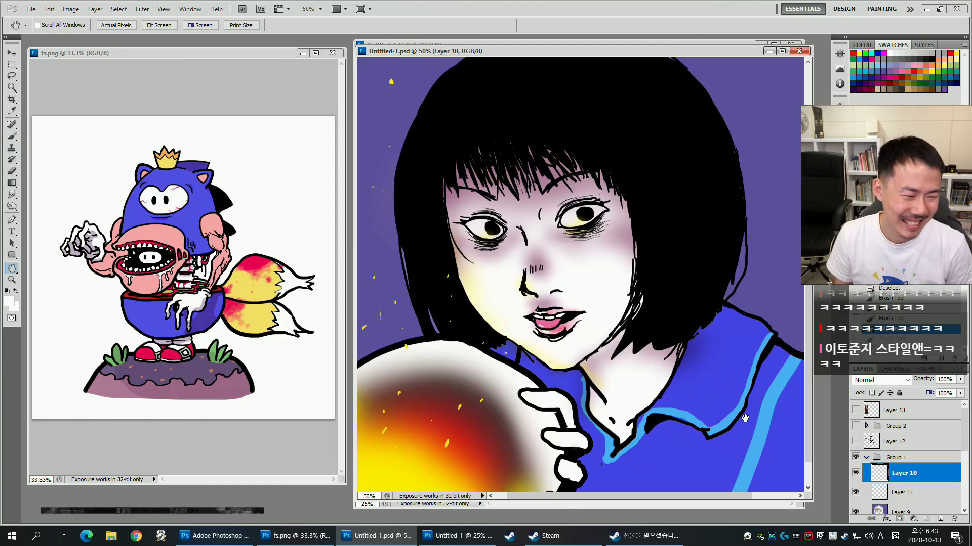
{"action": "left_click_drag", "start_coordinate": [691, 394], "coordinate": [681, 404]}
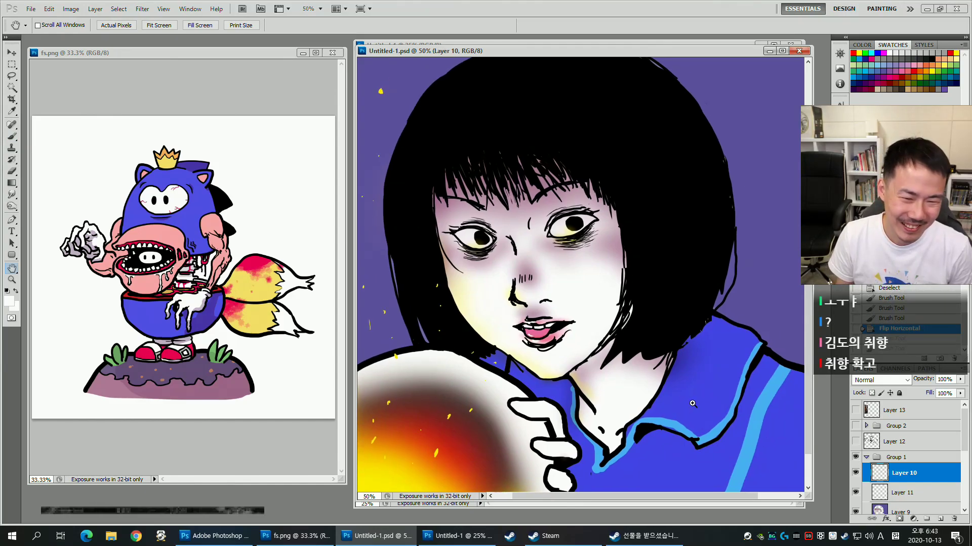
{"action": "left_click", "coordinate": [866, 457]}
{"action": "scroll", "coordinate": [964, 469], "scroll_direction": "down", "scroll_amount": 1}
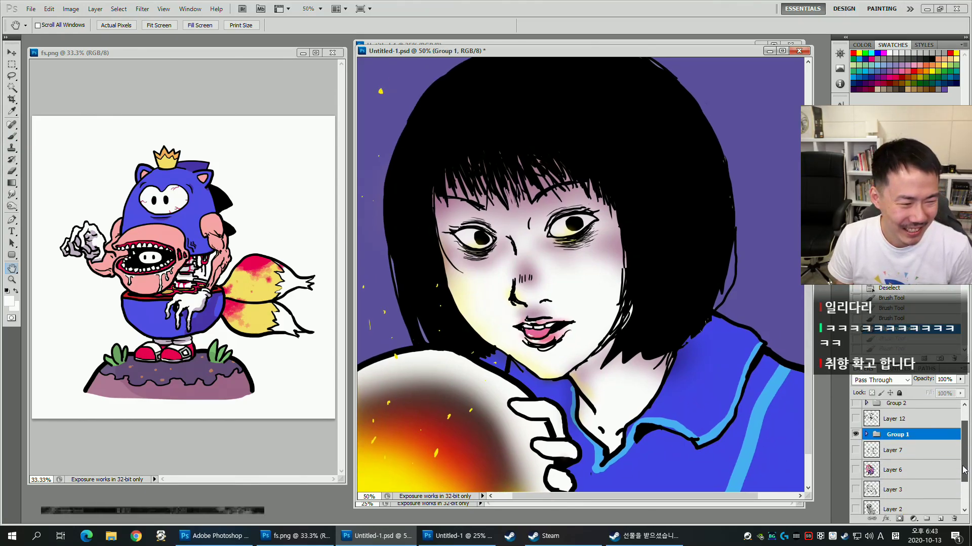
{"action": "scroll", "coordinate": [964, 470], "scroll_direction": "down", "scroll_amount": 1}
{"action": "left_click", "coordinate": [855, 430]}
{"action": "left_click", "coordinate": [855, 446]}
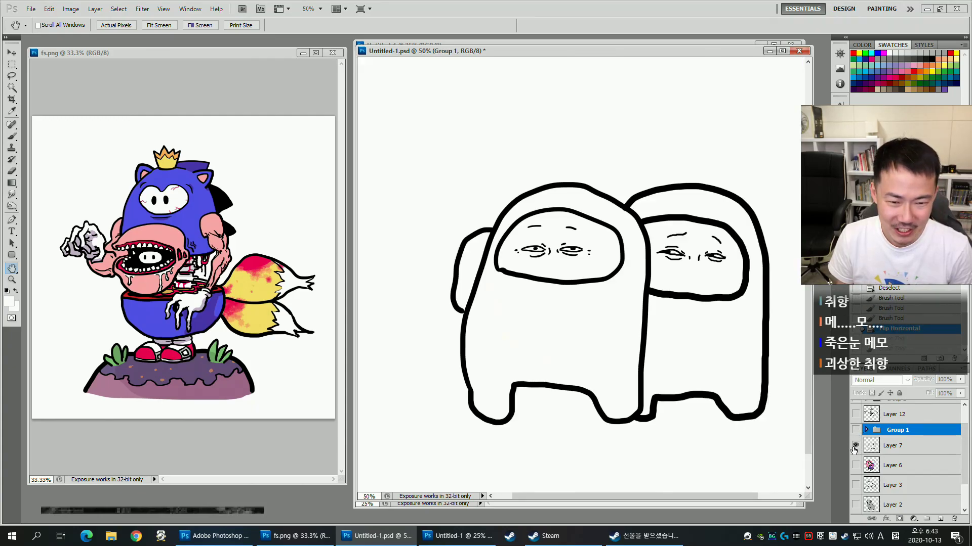
Move the Layer 7 artwork slightly sideways and add a new layer above it with the Multiply blending mode.
{"action": "left_click", "coordinate": [893, 446]}
{"action": "key", "text": "v"}
{"action": "left_click_drag", "start_coordinate": [687, 333], "coordinate": [639, 323]}
{"action": "key", "text": "w"}
{"action": "left_click", "coordinate": [559, 328]}
{"action": "left_click", "coordinate": [940, 519]}
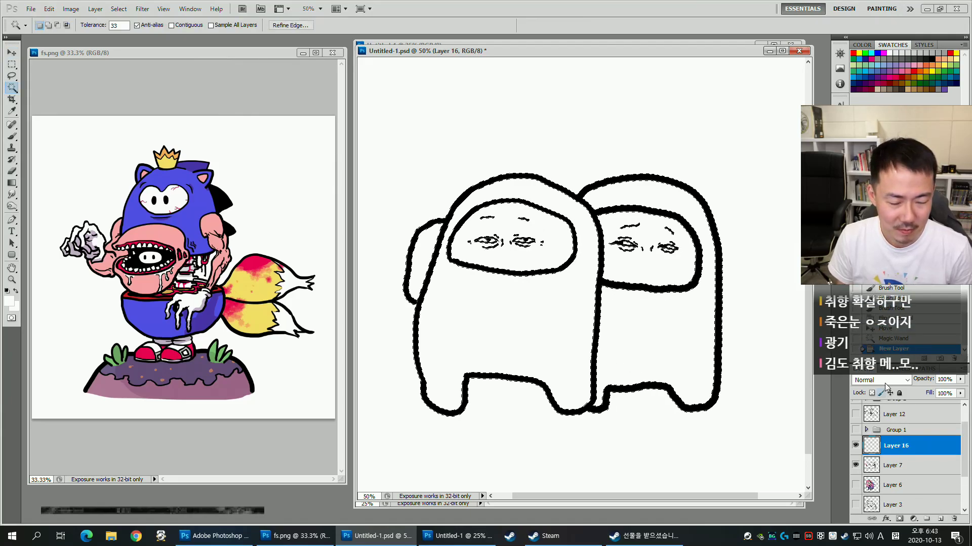
{"action": "left_click", "coordinate": [884, 384]}
{"action": "left_click", "coordinate": [875, 180]}
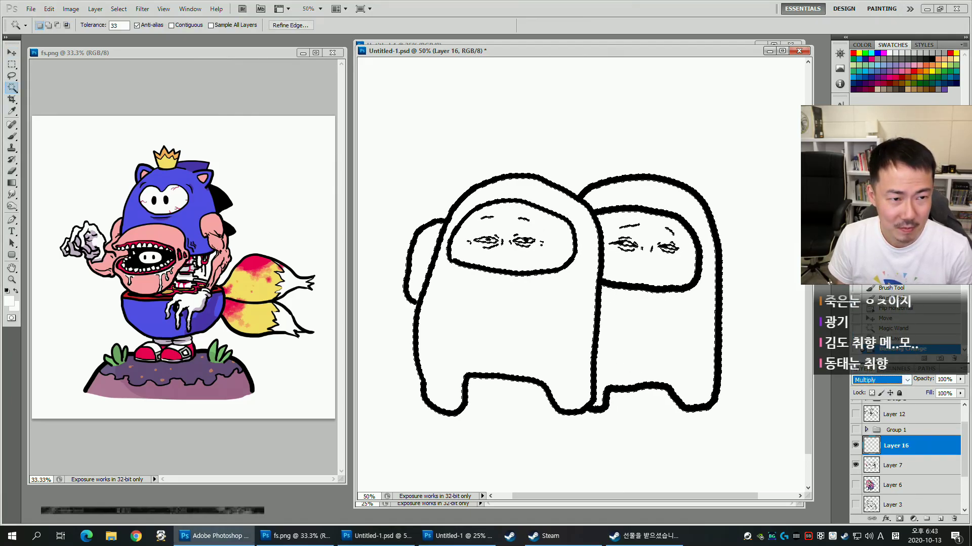
Set the Magic Wand to contiguous, all-layer sampling and fill the front character's body with orange on Layer 16.
{"action": "left_click", "coordinate": [920, 72]}
{"action": "key", "text": "alt+BackSpace"}
{"action": "key", "text": "ctrl+z"}
{"action": "key", "text": "ctrl+d"}
{"action": "left_click", "coordinate": [171, 25]}
{"action": "left_click", "coordinate": [211, 25]}
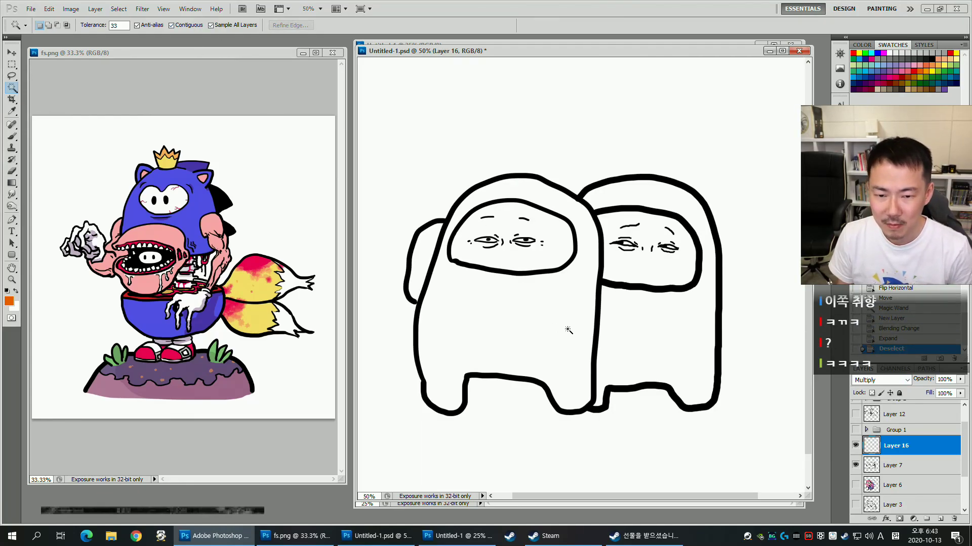
{"action": "left_click", "coordinate": [569, 334]}
{"action": "key", "text": "alt+BackSpace"}
{"action": "key", "text": "ctrl+d"}
Select the rear character's body, try a cyan fill, and replace it with a medium blue fill.
{"action": "left_click", "coordinate": [678, 336]}
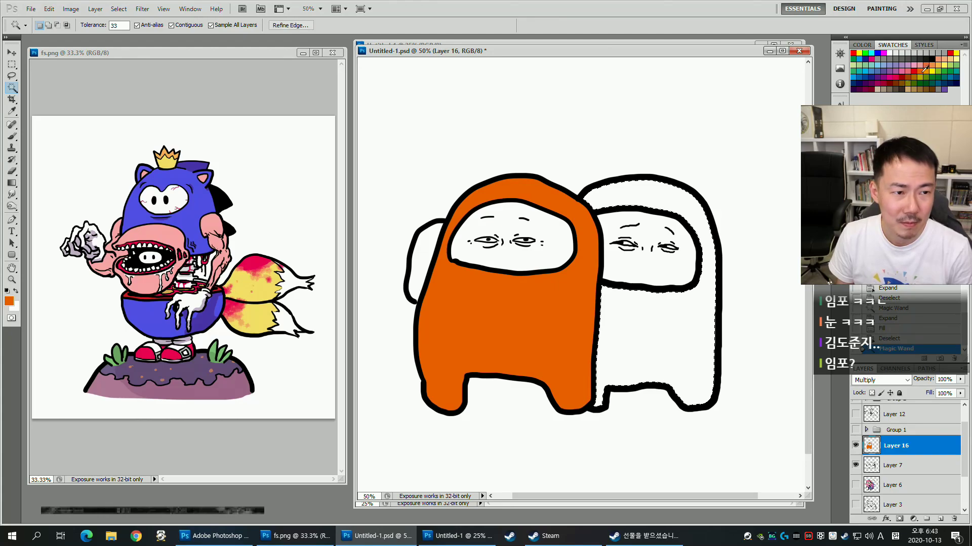
{"action": "left_click", "coordinate": [857, 80]}
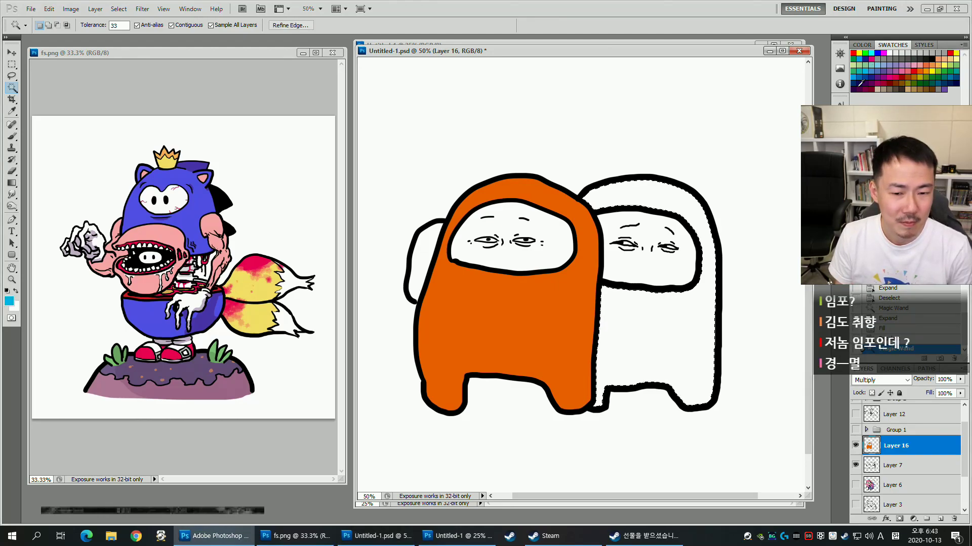
{"action": "key", "text": "alt+BackSpace"}
{"action": "key", "text": "ctrl+z"}
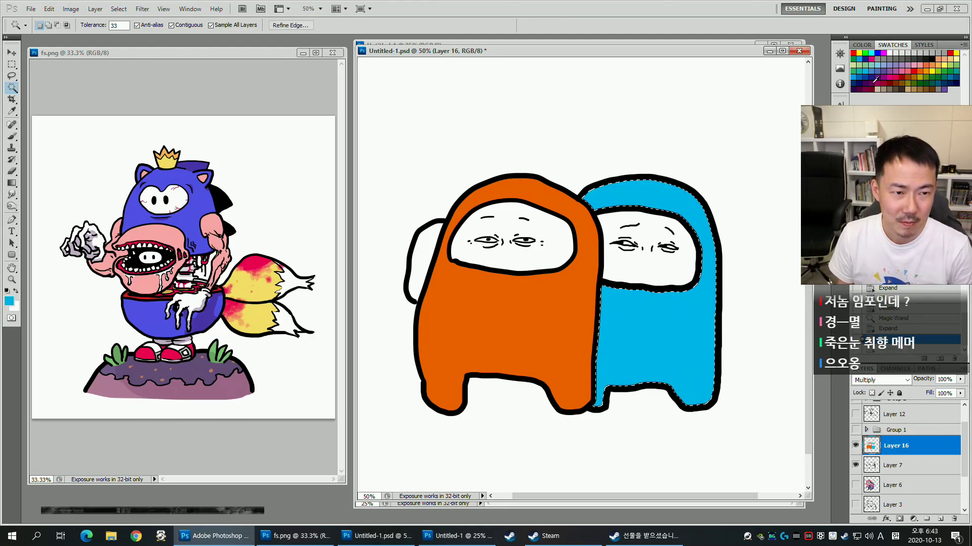
{"action": "key", "text": "alt+BackSpace"}
{"action": "key", "text": "ctrl+d"}
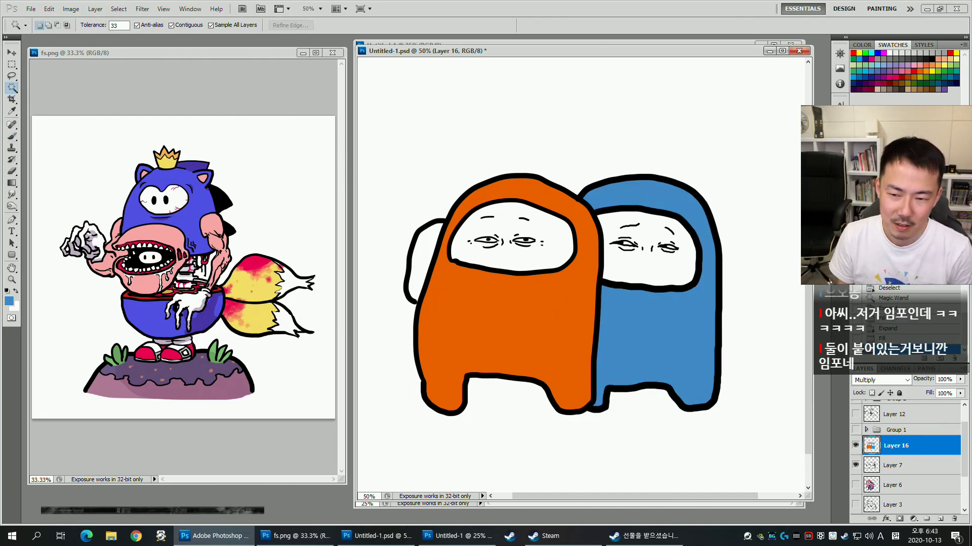
{"action": "key", "text": "b"}
{"action": "left_click_drag", "start_coordinate": [735, 316], "coordinate": [727, 311]}
{"action": "key", "text": "w"}
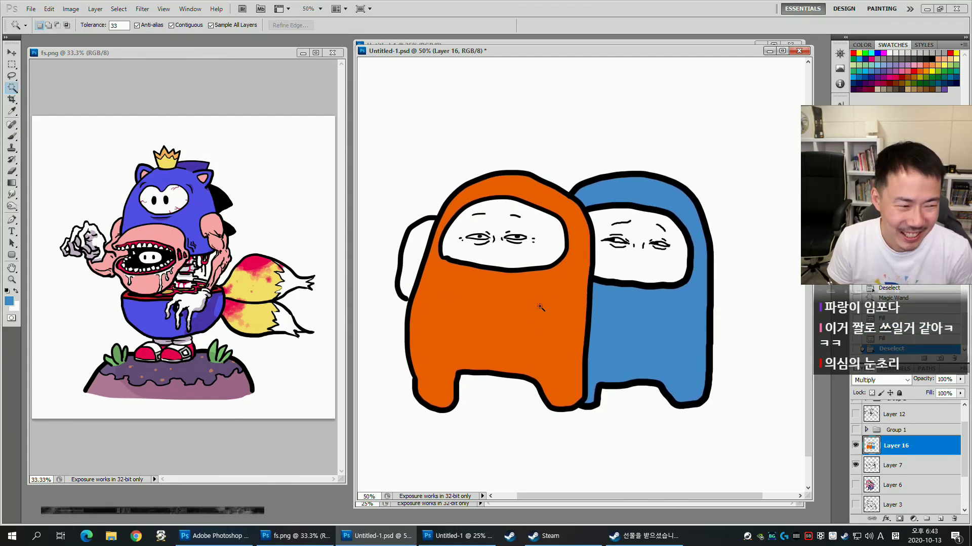
{"action": "key", "text": "g"}
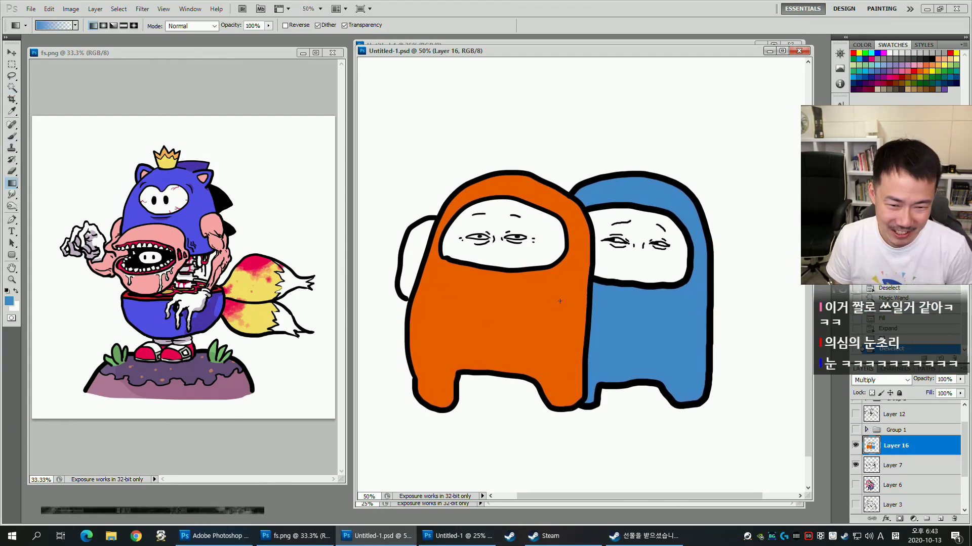
{"action": "key", "text": "h"}
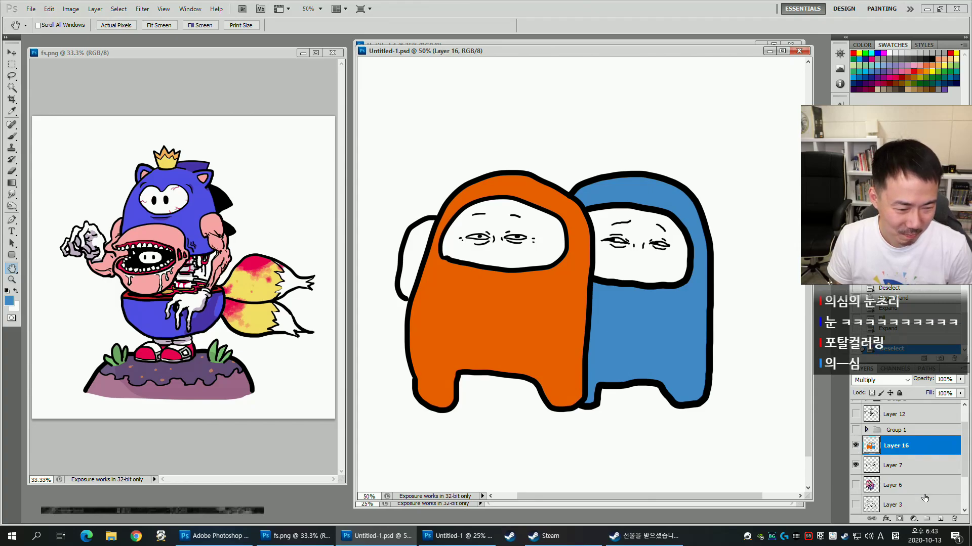
Put Layer 16 and Layer 7 into a new group, then collapse and hide the group.
{"action": "left_click", "coordinate": [926, 519]}
{"action": "left_click", "coordinate": [904, 454]}
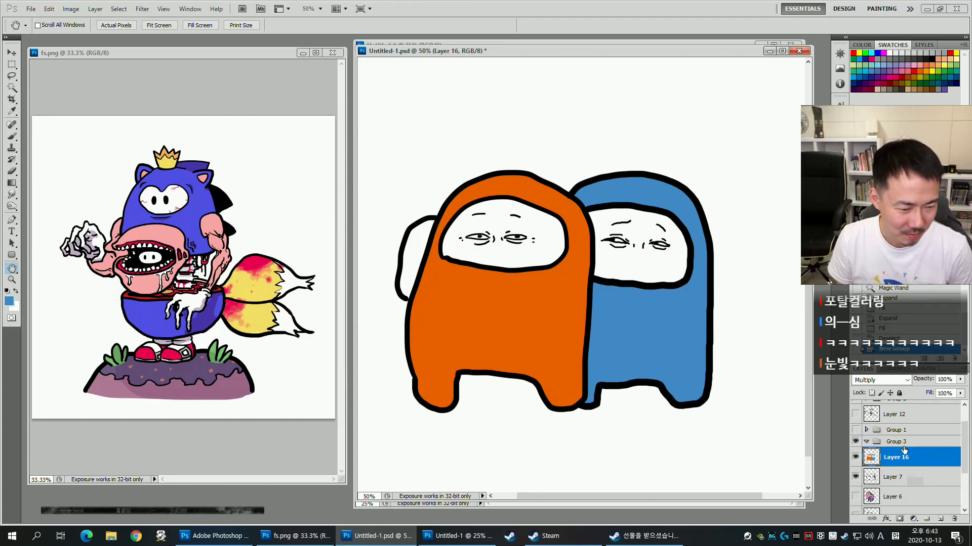
{"action": "left_click", "coordinate": [909, 475], "text": "shift"}
{"action": "left_click_drag", "start_coordinate": [905, 457], "coordinate": [896, 442]}
{"action": "left_click", "coordinate": [866, 441]}
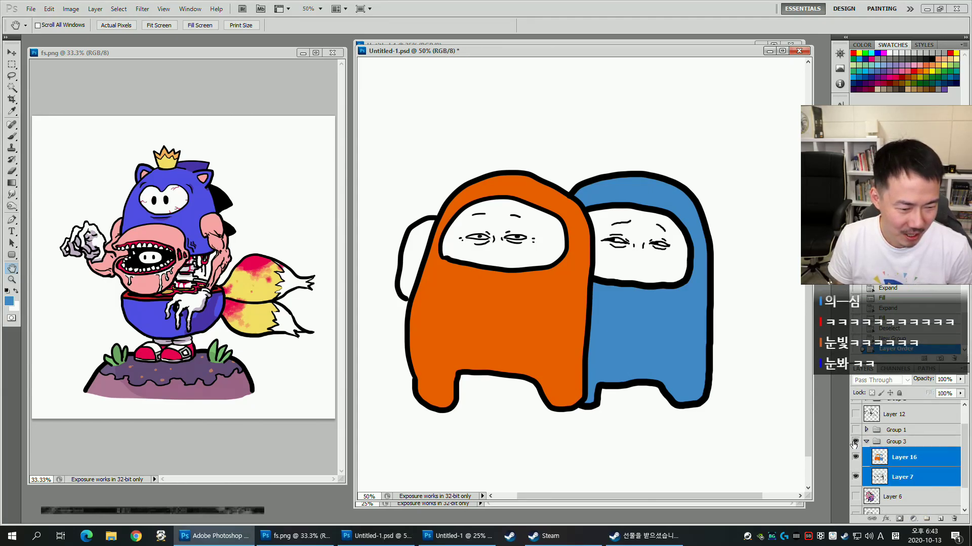
{"action": "left_click", "coordinate": [855, 441]}
Show Layer 6 to view the pink-haired girl's artwork and save the file.
{"action": "left_click", "coordinate": [855, 458]}
{"action": "mouse_move", "coordinate": [634, 288]}
{"action": "left_mouse_down"}
{"action": "mouse_move", "coordinate": [655, 312]}
{"action": "mouse_move", "coordinate": [640, 294]}
{"action": "mouse_move", "coordinate": [654, 299]}
{"action": "left_mouse_up"}
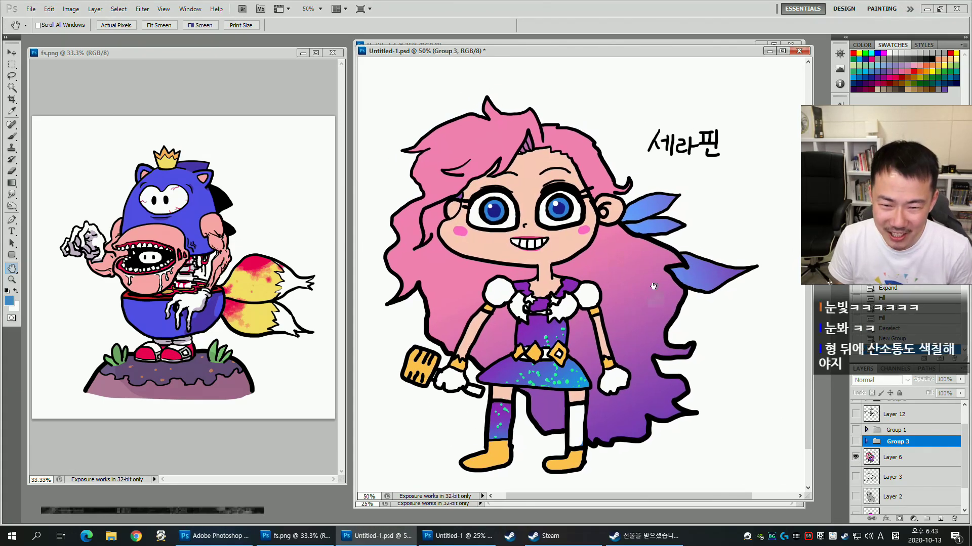
{"action": "key", "text": "b"}
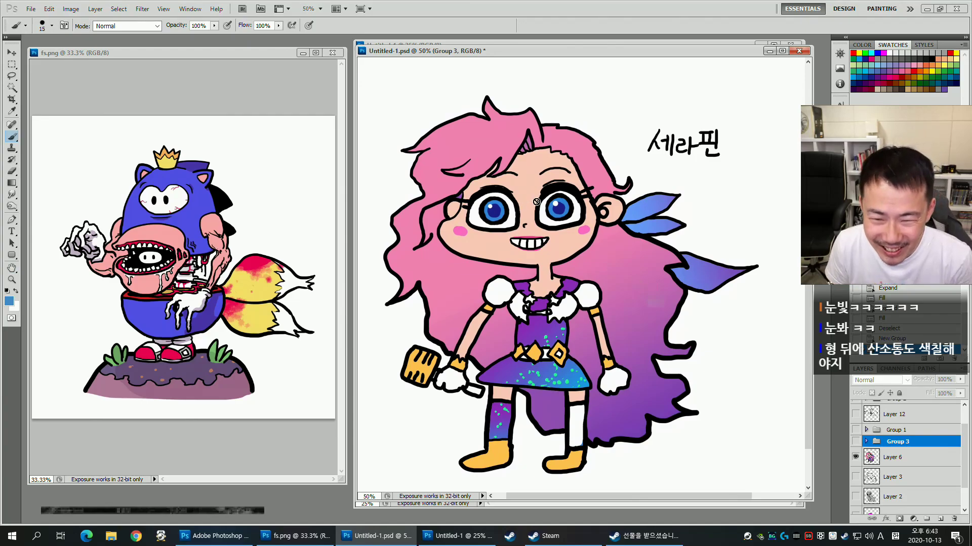
{"action": "key", "text": "ctrl+s"}
{"action": "key", "text": "space"}
{"action": "left_click_drag", "start_coordinate": [673, 296], "coordinate": [678, 287]}
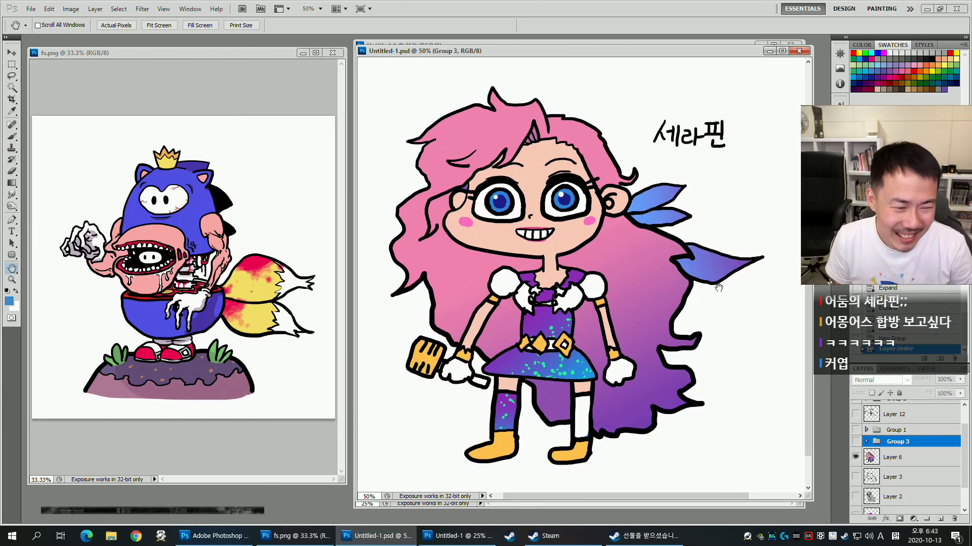
Select and hide Layer 6, and switch Layer 3 on and off to check its artwork.
{"action": "left_click", "coordinate": [855, 459]}
{"action": "left_click", "coordinate": [855, 458]}
{"action": "left_click", "coordinate": [887, 458]}
{"action": "left_click", "coordinate": [856, 458]}
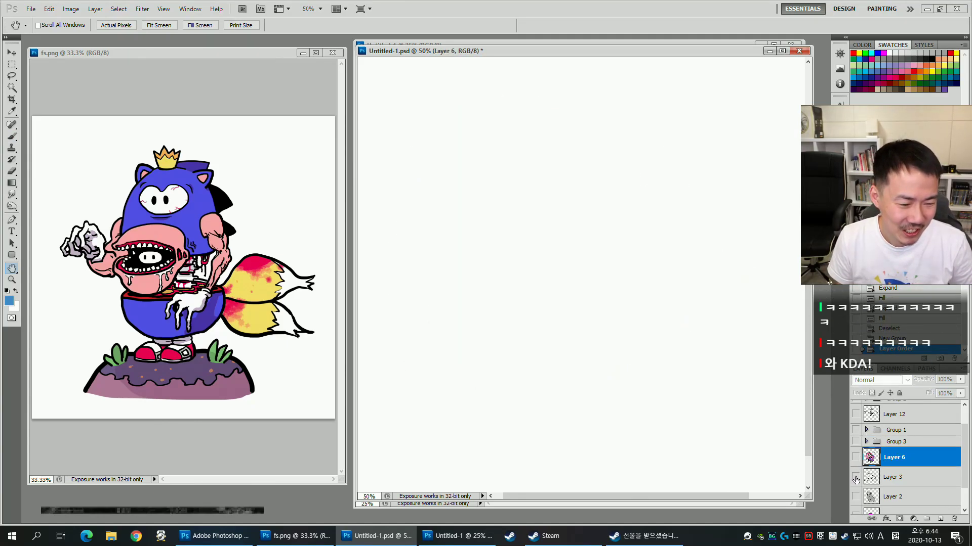
{"action": "left_click", "coordinate": [856, 478]}
{"action": "left_click", "coordinate": [855, 478]}
Show and hide Layer 2 to view its artwork, show Layer 1, and save the file.
{"action": "left_click", "coordinate": [856, 497]}
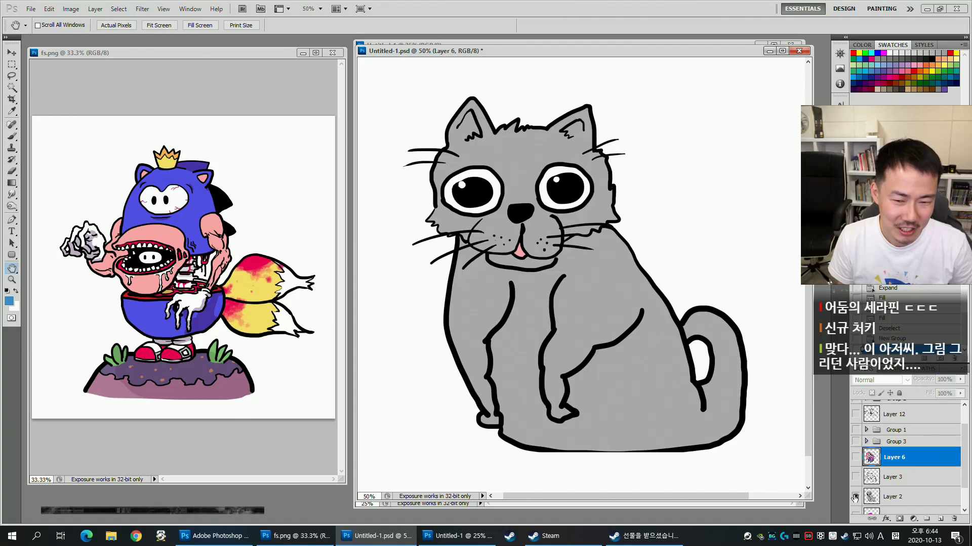
{"action": "scroll", "coordinate": [881, 482], "scroll_direction": "down", "scroll_amount": 1}
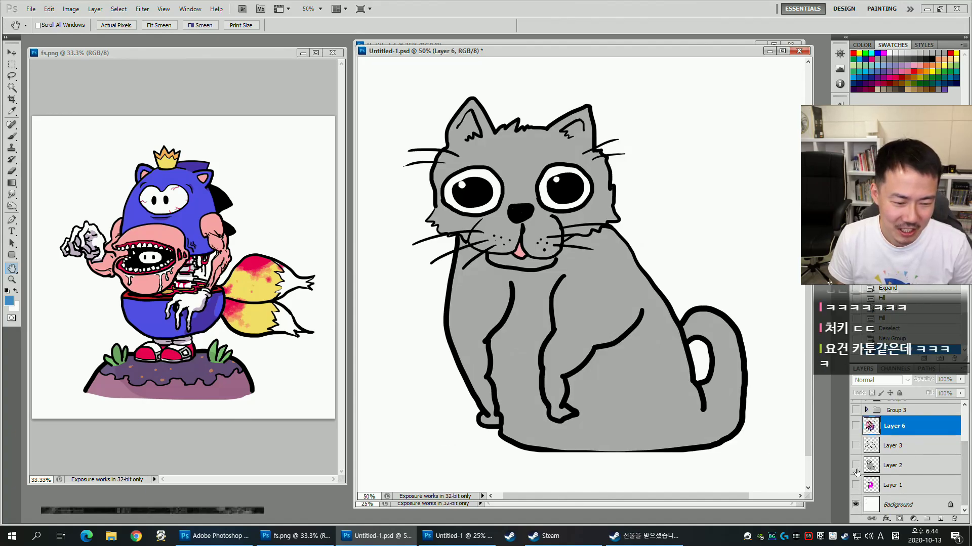
{"action": "left_click", "coordinate": [855, 465]}
{"action": "left_click", "coordinate": [855, 485]}
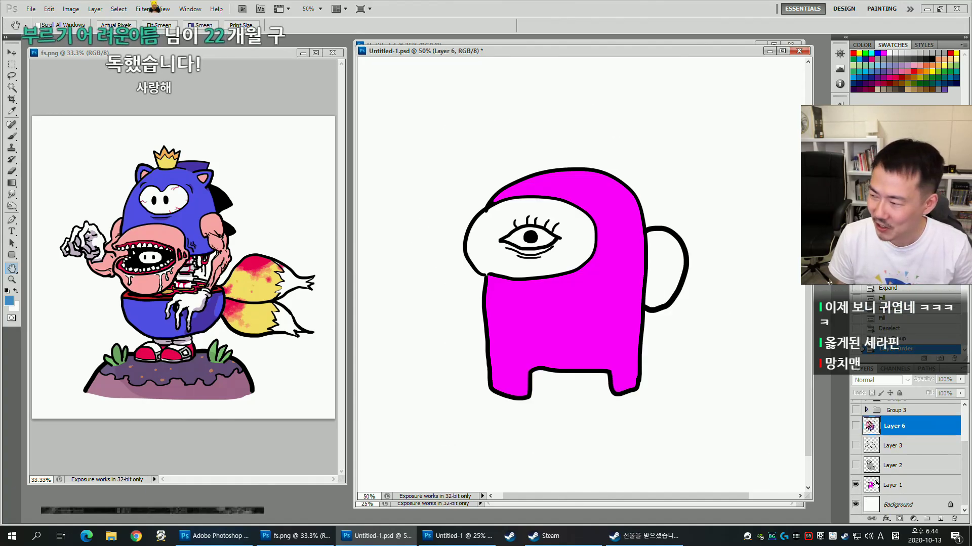
{"action": "key", "text": "ctrl+s"}
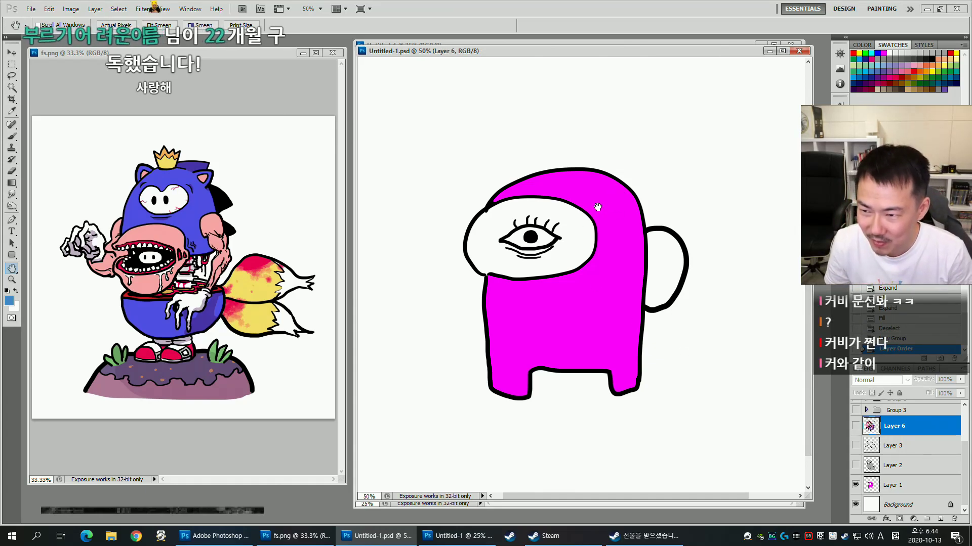
{"action": "mouse_move", "coordinate": [462, 287]}
{"action": "left_mouse_down"}
{"action": "mouse_move", "coordinate": [473, 278]}
{"action": "mouse_move", "coordinate": [452, 284]}
{"action": "left_mouse_up"}
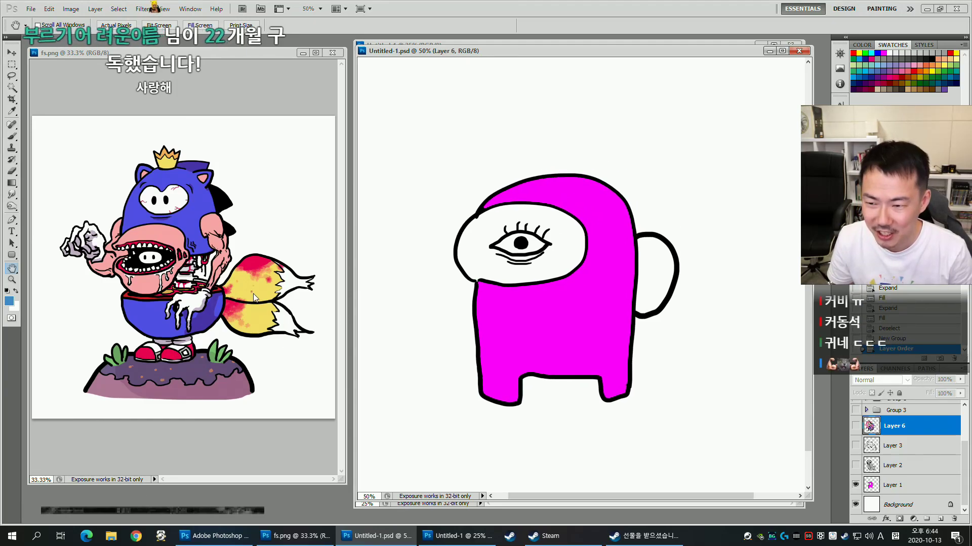
Close fs.png, Untitled-1.psd and the blank Untitled-1 document.
{"action": "left_click", "coordinate": [330, 297]}
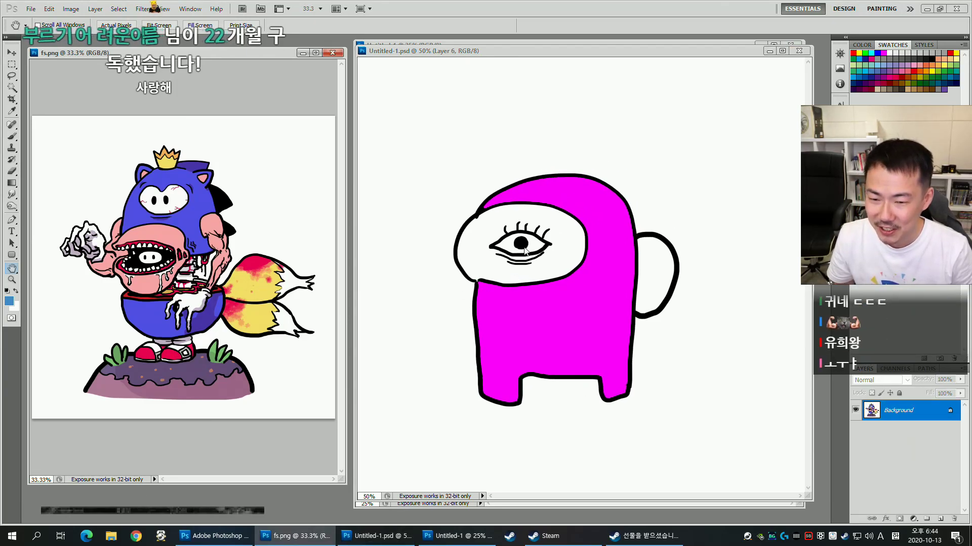
{"action": "left_click", "coordinate": [332, 53]}
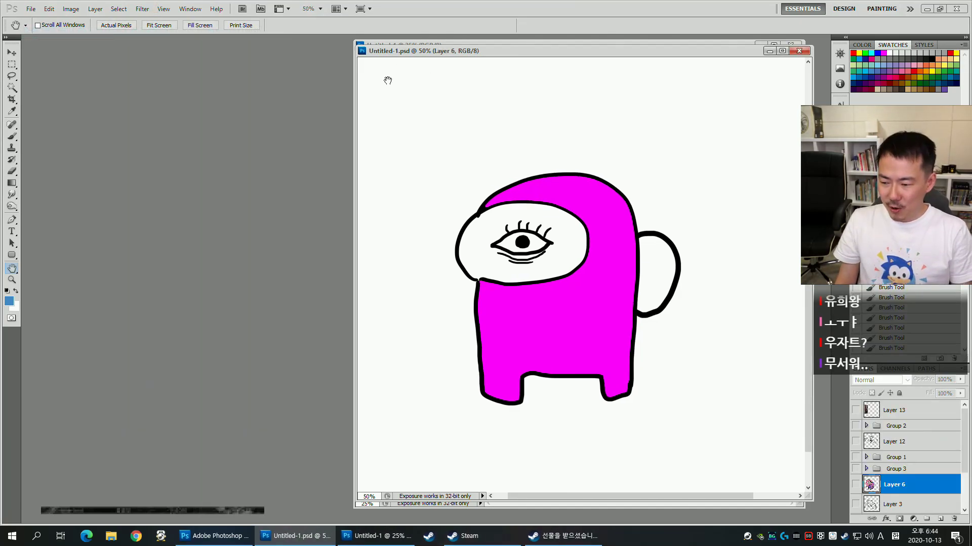
{"action": "left_click", "coordinate": [799, 50]}
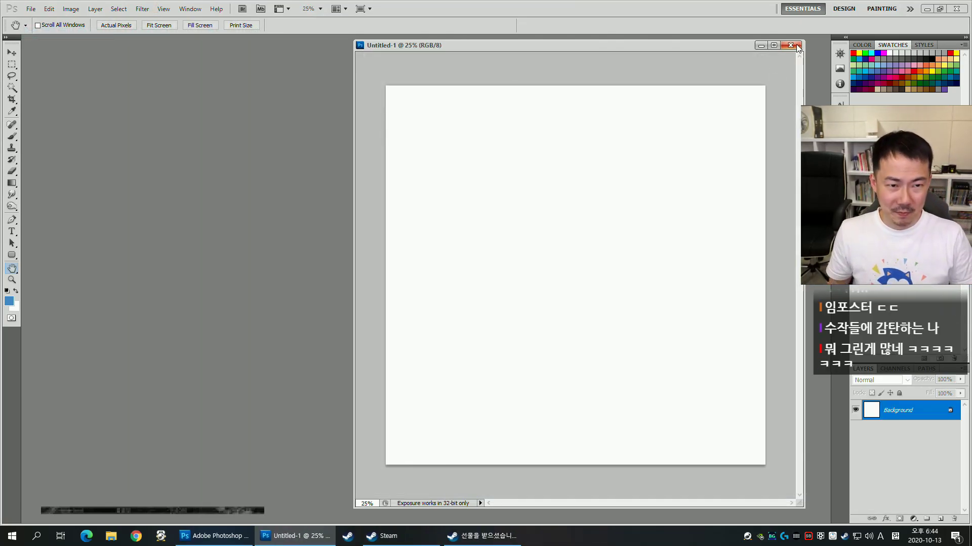
{"action": "left_click", "coordinate": [790, 45]}
Create a desktop folder named 201013 from the Open dialog, enter it, and cancel the dialog.
{"action": "double_click", "coordinate": [317, 156]}
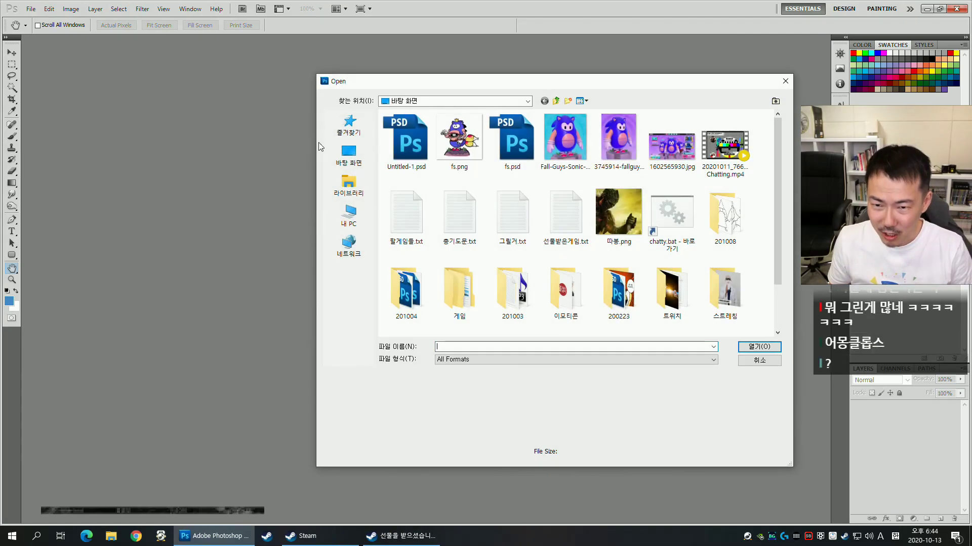
{"action": "right_click", "coordinate": [763, 250]}
{"action": "left_click", "coordinate": [781, 263]}
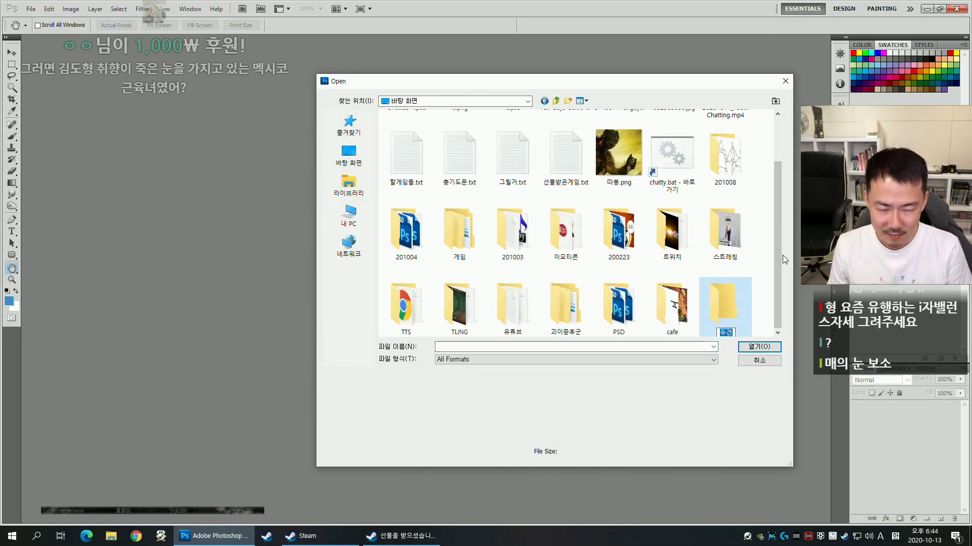
{"action": "type", "text": "201"}
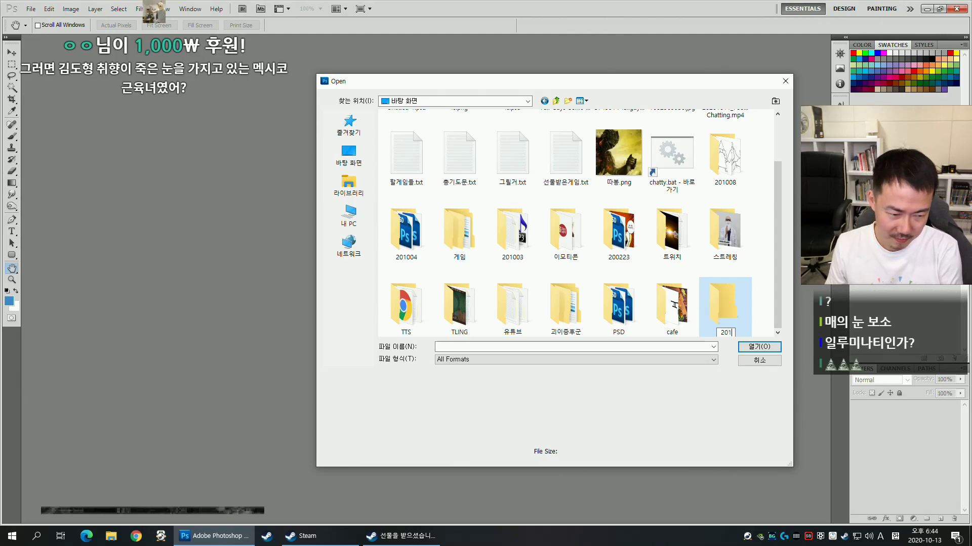
{"action": "type", "text": "0"}
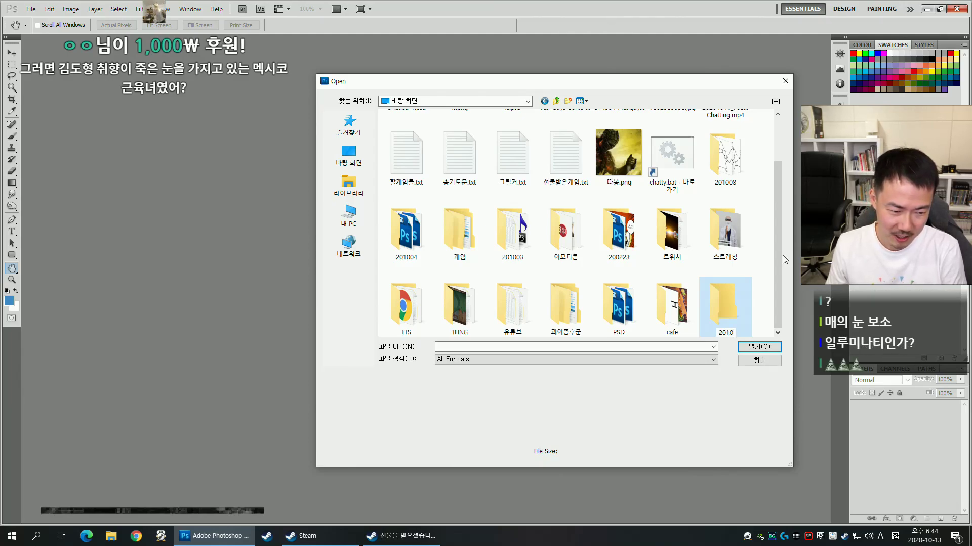
{"action": "type", "text": "13"}
{"action": "key", "text": "Return"}
{"action": "key", "text": "Return"}
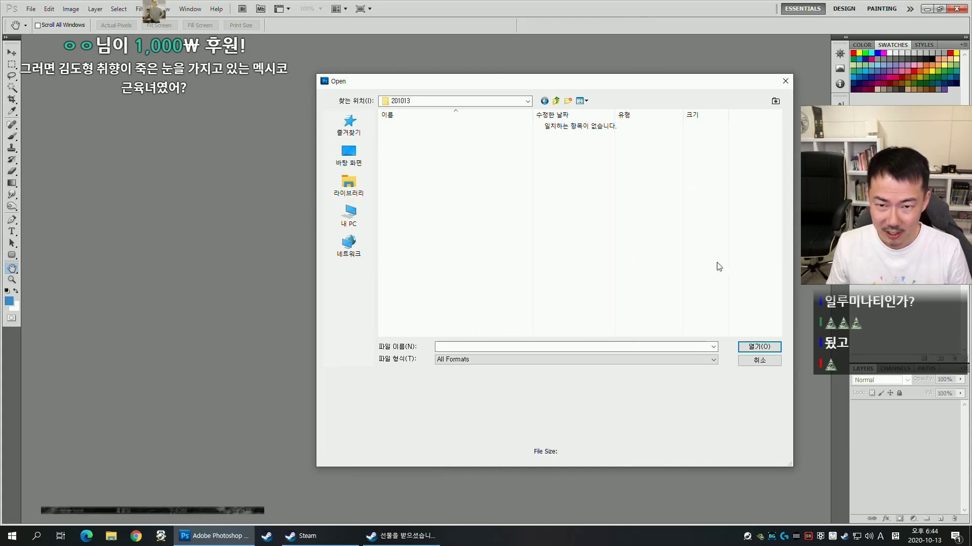
{"action": "left_click", "coordinate": [759, 360]}
Preview the image files on the desktop and open fs.png.
{"action": "key", "text": "ctrl+o"}
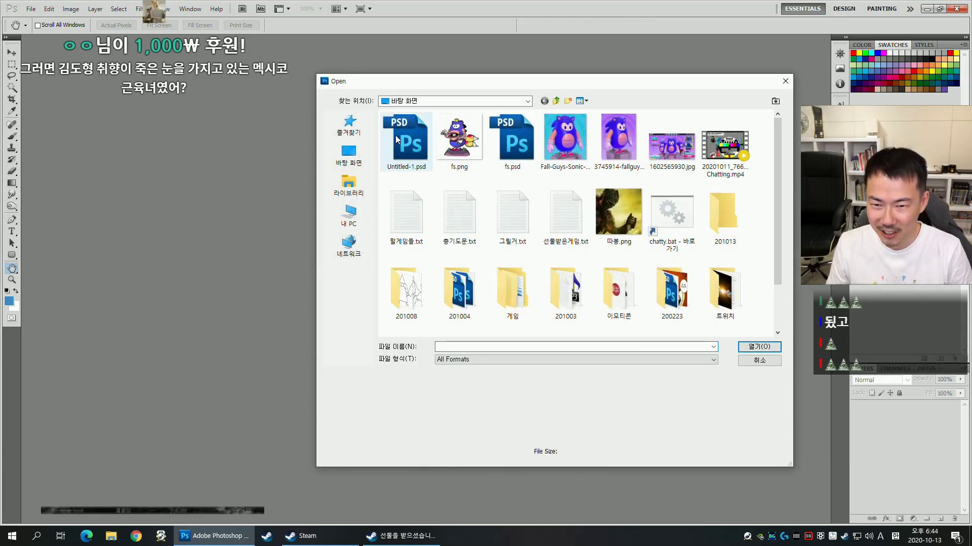
{"action": "left_click", "coordinate": [455, 147]}
{"action": "left_click", "coordinate": [572, 144]}
{"action": "left_click", "coordinate": [618, 144]}
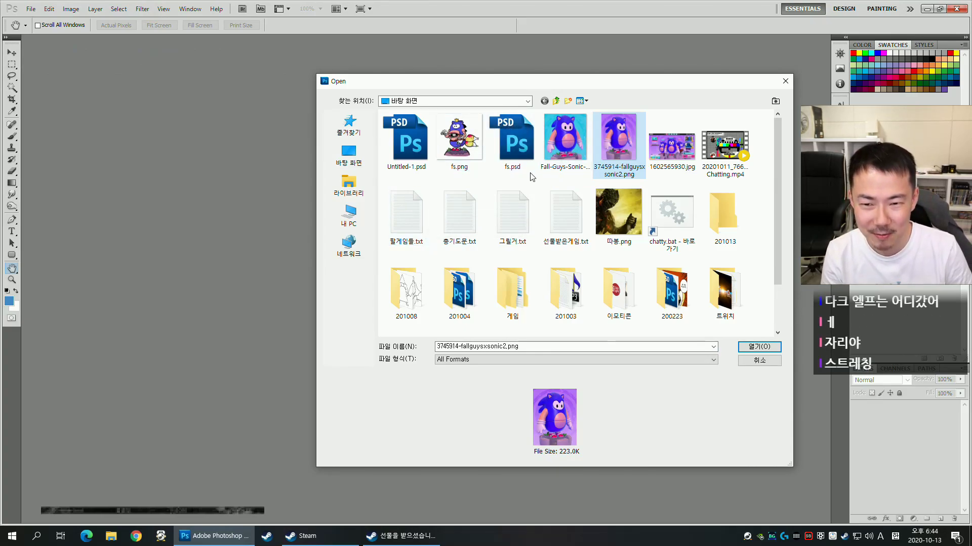
{"action": "double_click", "coordinate": [458, 147]}
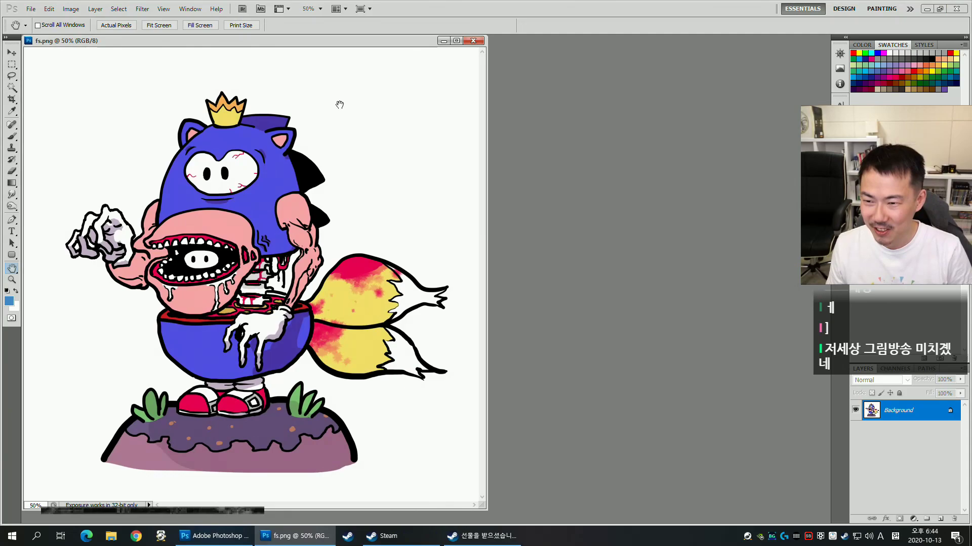
Resize the fs.png image to 800 pixels wide and view it at 100% in an enlarged document window.
{"action": "left_click_drag", "start_coordinate": [269, 39], "coordinate": [514, 47]}
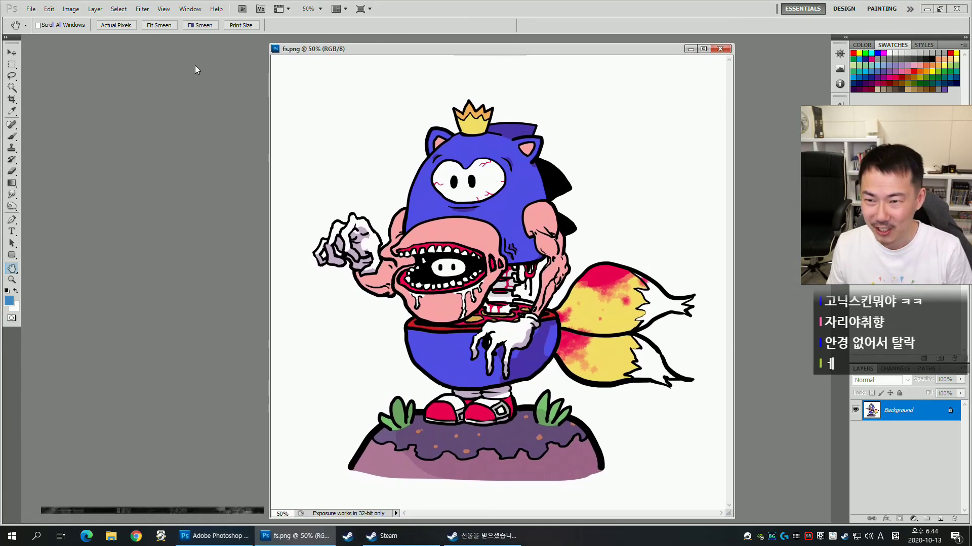
{"action": "left_click", "coordinate": [71, 9]}
{"action": "left_click", "coordinate": [105, 81]}
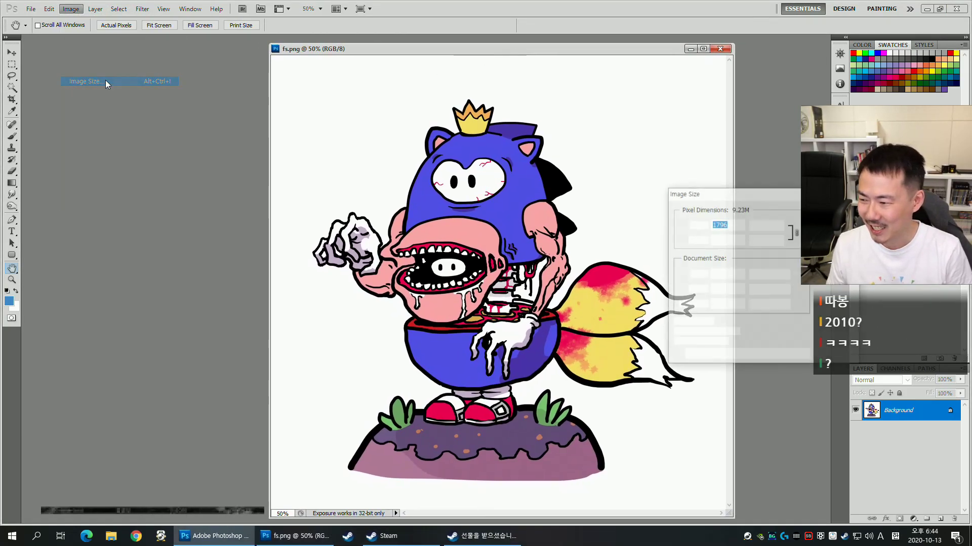
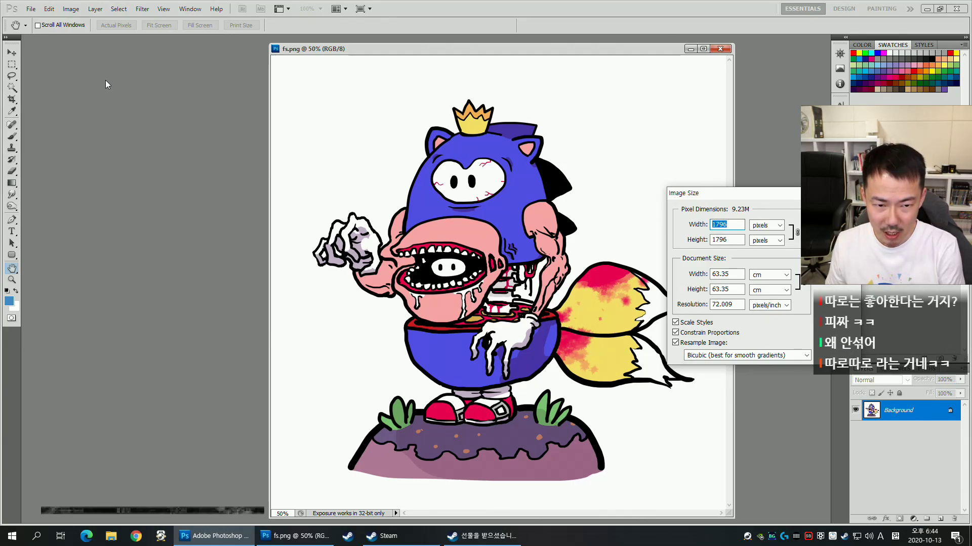
{"action": "type", "text": "800"}
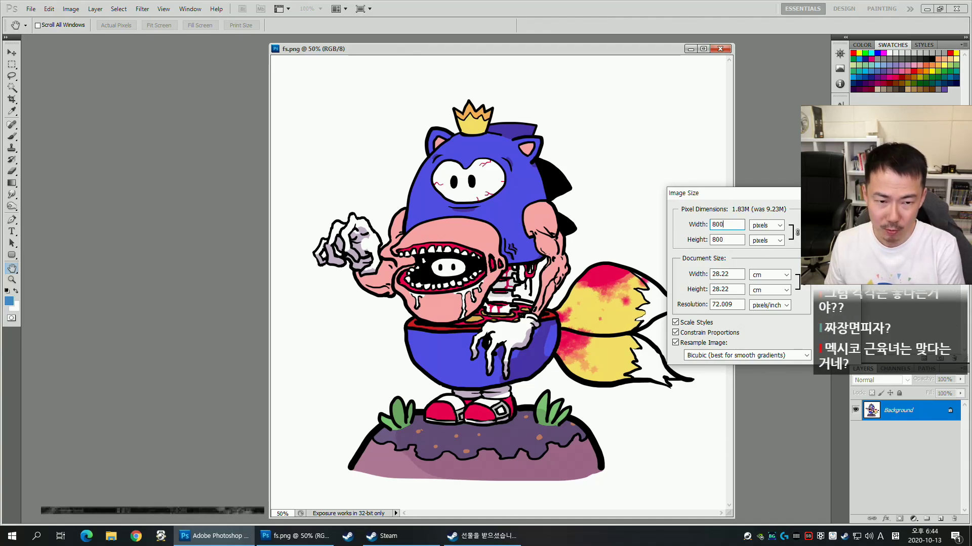
{"action": "key", "text": "Return"}
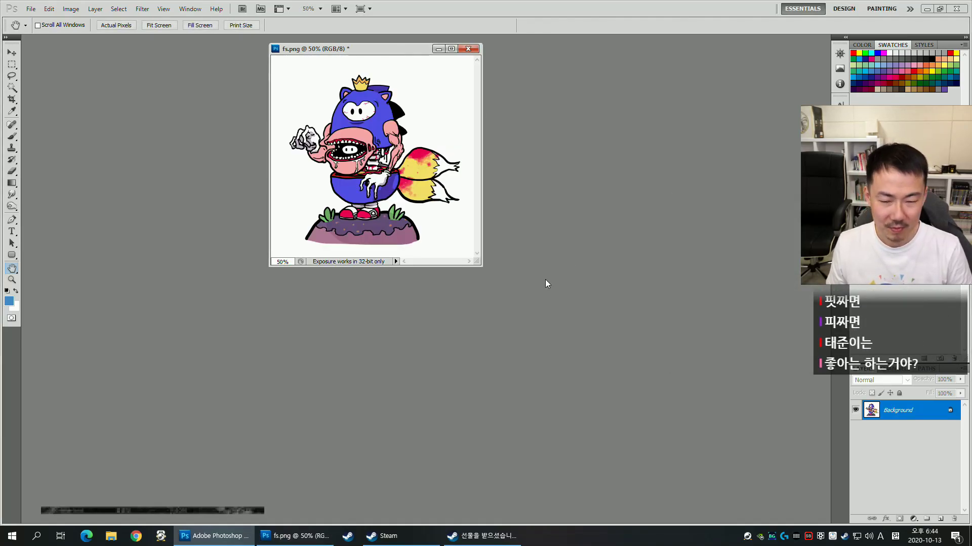
{"action": "left_click_drag", "start_coordinate": [478, 262], "coordinate": [779, 522]}
{"action": "key", "text": "ctrl+plus"}
{"action": "key", "text": "ctrl+plus"}
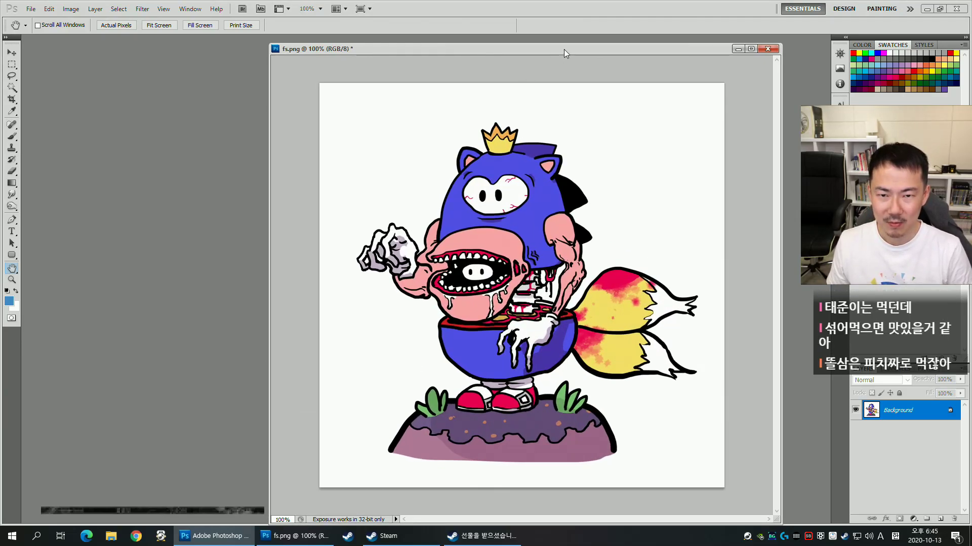
Save the resized image as a PNG named 폴가이즈소닉 in the 201013 folder on the desktop.
{"action": "left_click_drag", "start_coordinate": [566, 50], "coordinate": [535, 45]}
{"action": "key", "text": "ctrl+shift+s"}
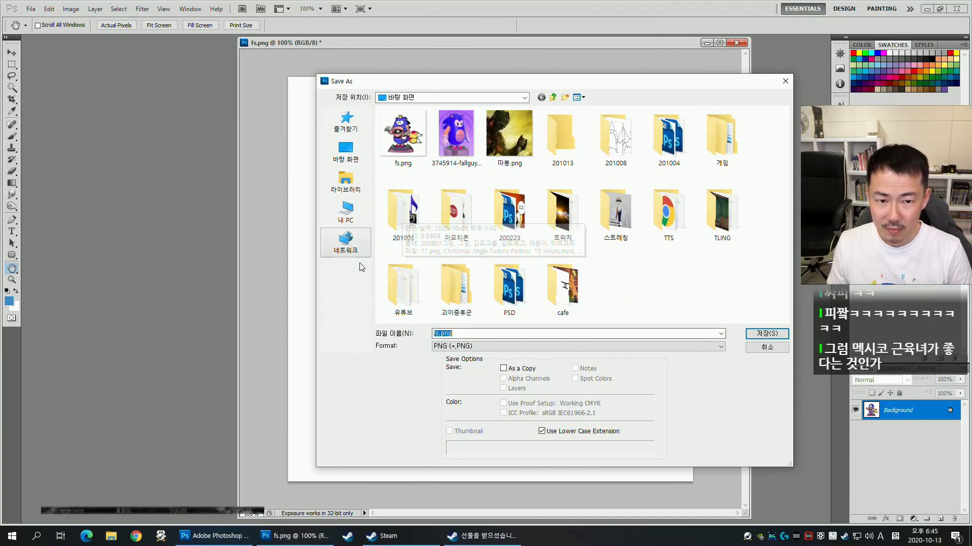
{"action": "double_click", "coordinate": [562, 136]}
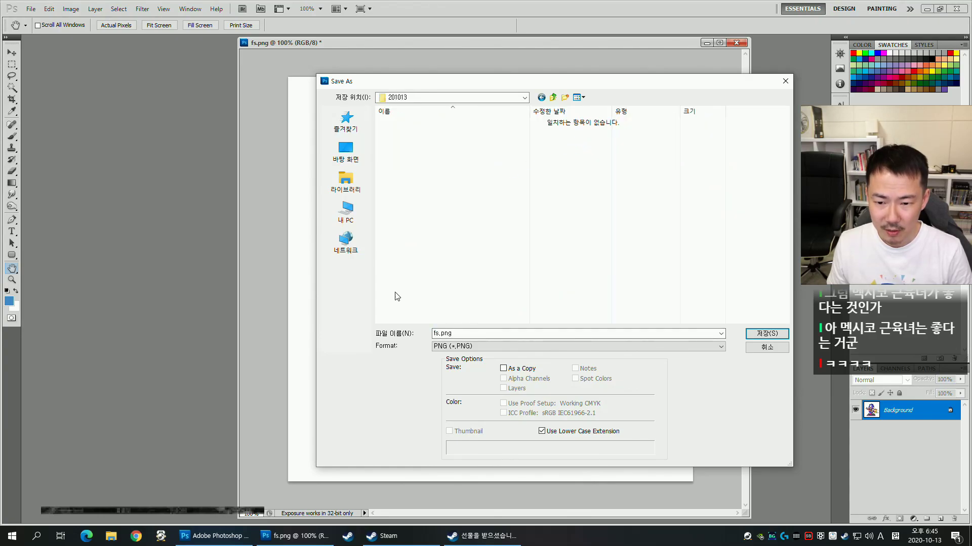
{"action": "type", "text": "d"}
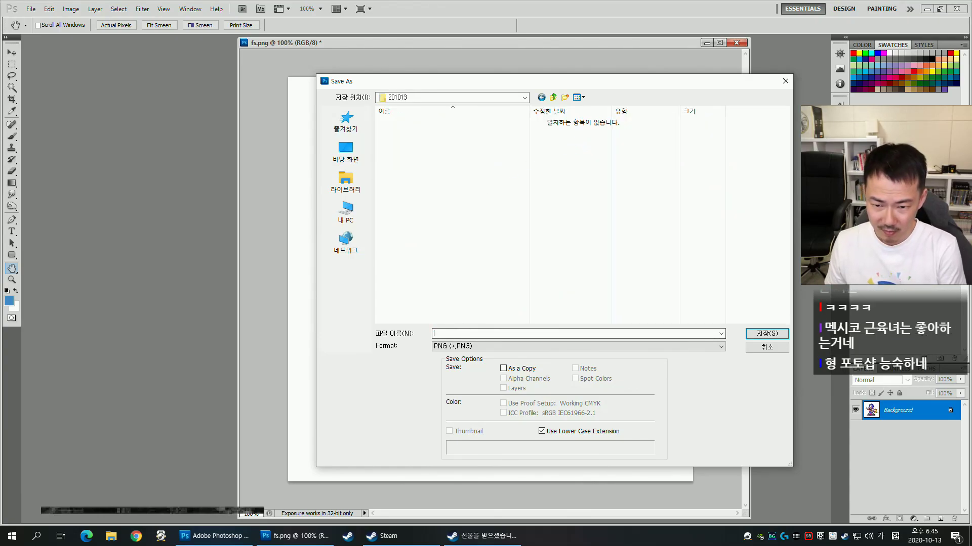
{"action": "key", "text": "BackSpace"}
{"action": "key", "text": "BackSpace"}
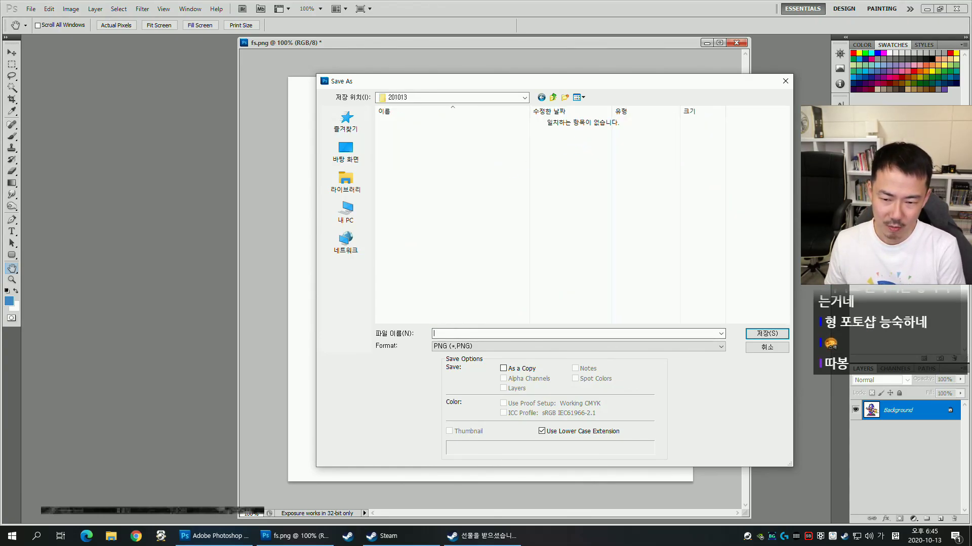
{"action": "type", "text": "폴가이즈소닉"}
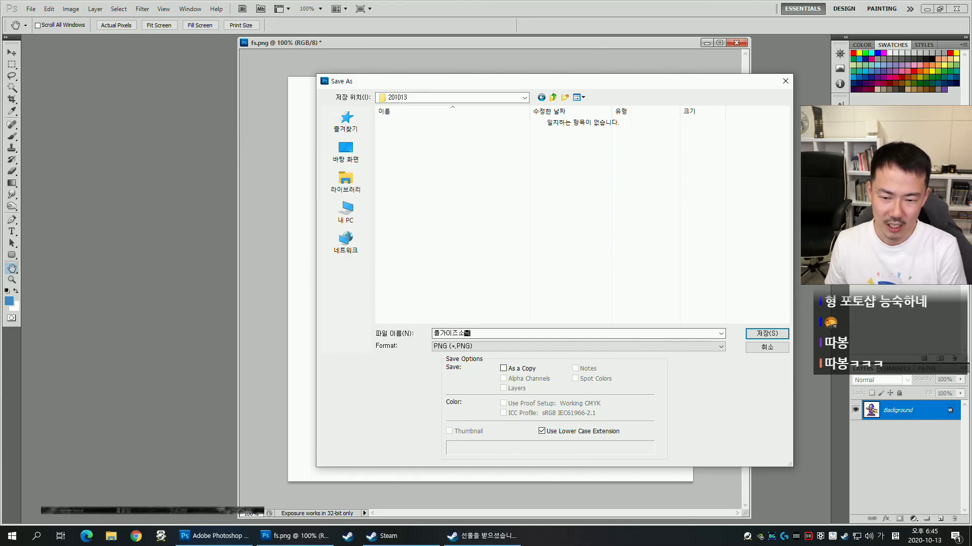
{"action": "key", "text": "Return"}
{"action": "key", "text": "Return"}
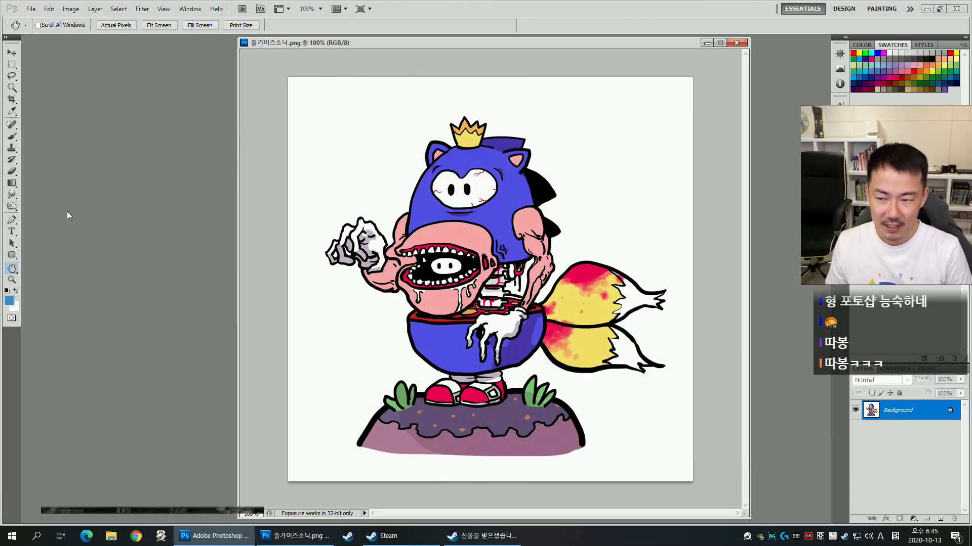
Open Untitled-1.psd from the desktop, hide Layer 1, and show and select Layer 2 with the gray cat.
{"action": "key", "text": "ctrl+o"}
{"action": "left_click", "coordinate": [555, 101]}
{"action": "double_click", "coordinate": [411, 146]}
{"action": "left_click_drag", "start_coordinate": [256, 51], "coordinate": [566, 82]}
{"action": "scroll", "coordinate": [942, 511], "scroll_direction": "down", "scroll_amount": 3}
{"action": "left_click", "coordinate": [855, 485]}
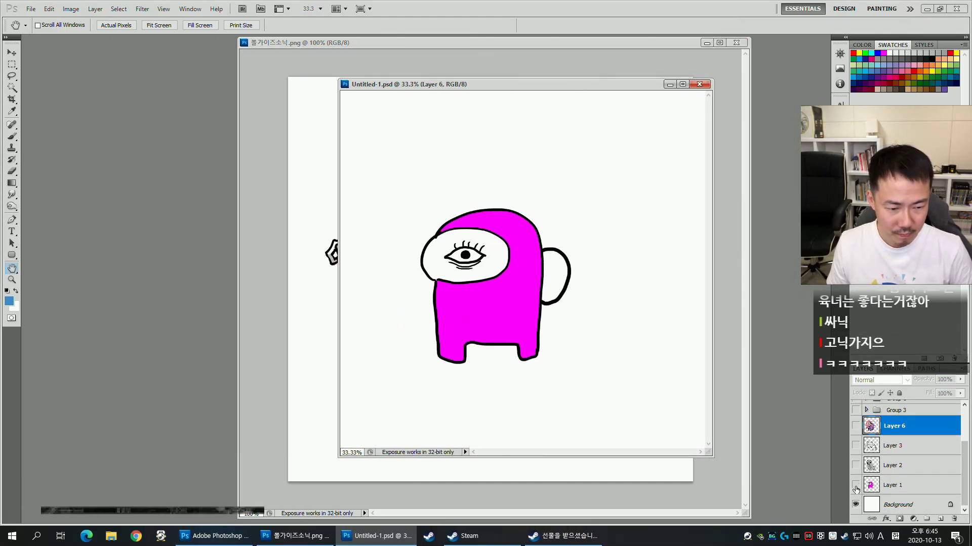
{"action": "left_click", "coordinate": [855, 465]}
{"action": "left_click", "coordinate": [893, 465]}
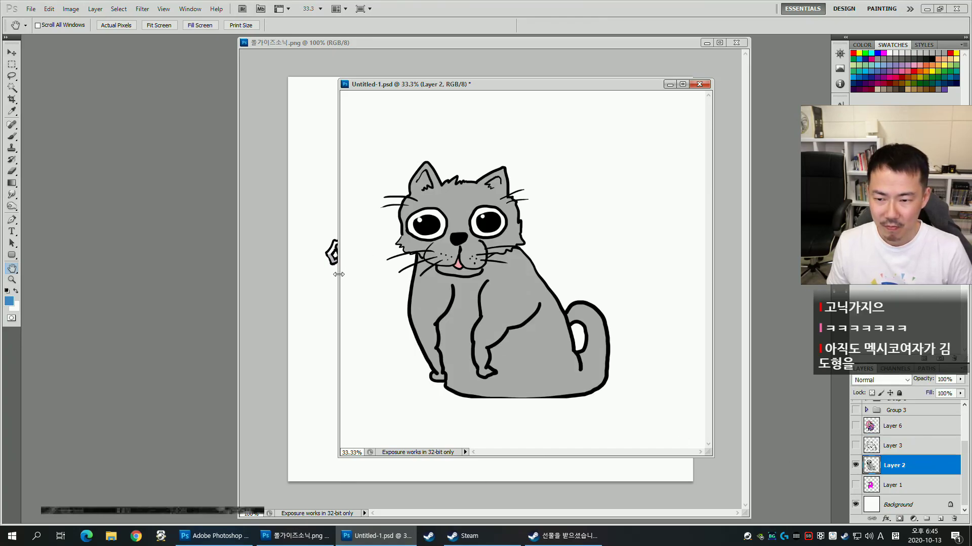
Enlarge the document window and move the gray cat on Layer 2 slightly toward the middle of the canvas.
{"action": "left_click_drag", "start_coordinate": [339, 275], "coordinate": [161, 275]}
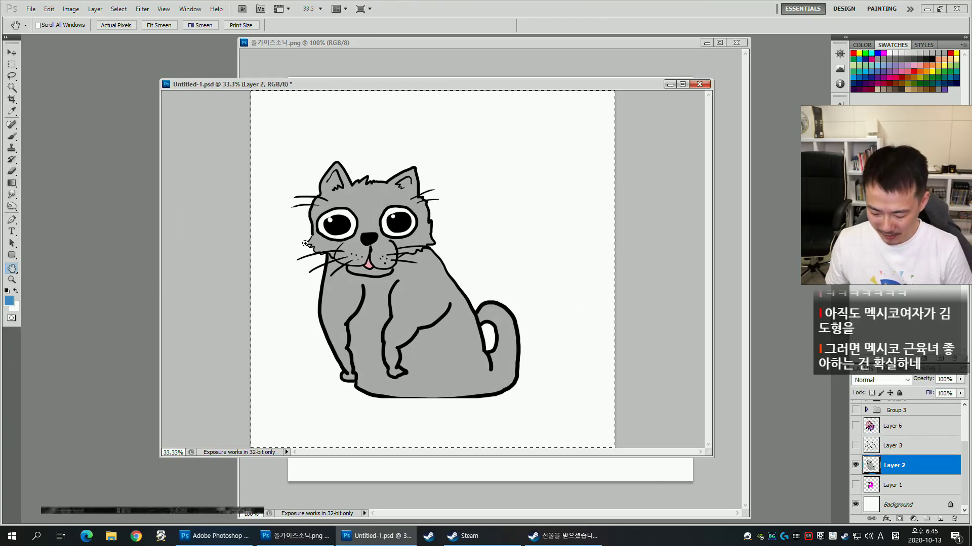
{"action": "key", "text": "ctrl+n"}
{"action": "key", "text": "Escape"}
{"action": "key", "text": "ctrl+d"}
{"action": "left_click_drag", "start_coordinate": [713, 455], "coordinate": [691, 482]}
{"action": "key", "text": "m"}
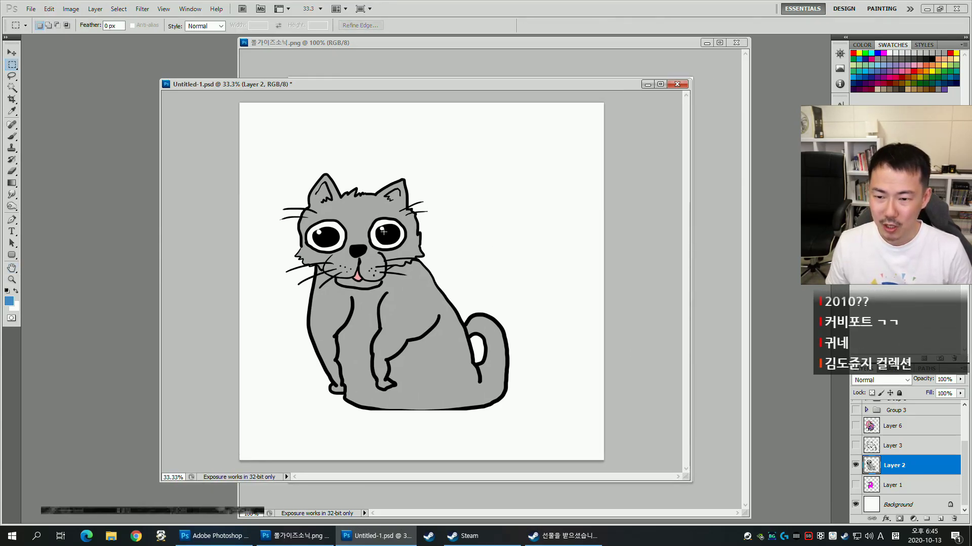
{"action": "key", "text": "v"}
{"action": "left_click_drag", "start_coordinate": [387, 261], "coordinate": [408, 255]}
{"action": "key", "text": "m"}
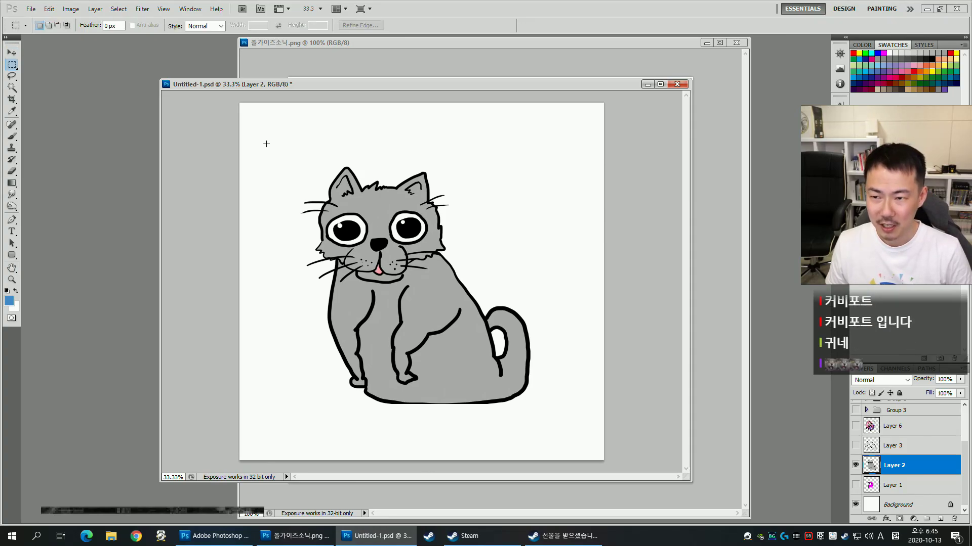
Crop the canvas to a nearly square area around the gray cat, about 1869 by 1860 pixels, and deselect.
{"action": "left_click_drag", "start_coordinate": [316, 186], "coordinate": [578, 440]}
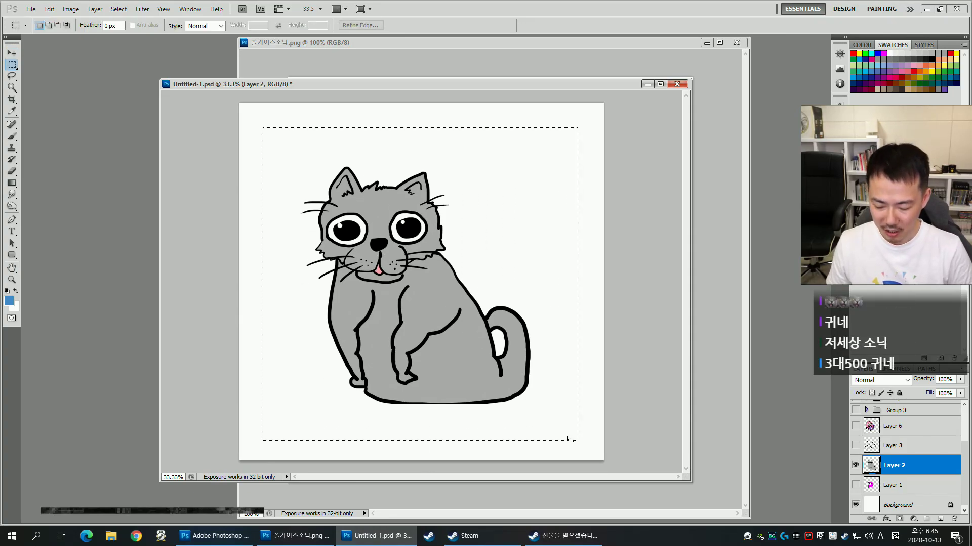
{"action": "key", "text": "alt+i"}
{"action": "key", "text": "p"}
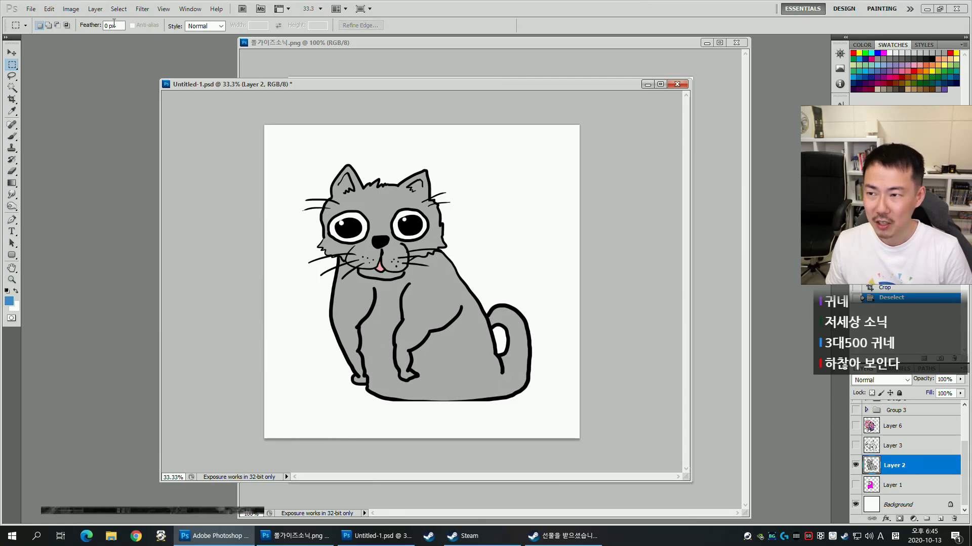
Try resizing the cat image to 500 pixels wide, view it at 100%, and undo the resize.
{"action": "left_click", "coordinate": [71, 8]}
{"action": "left_click", "coordinate": [72, 82]}
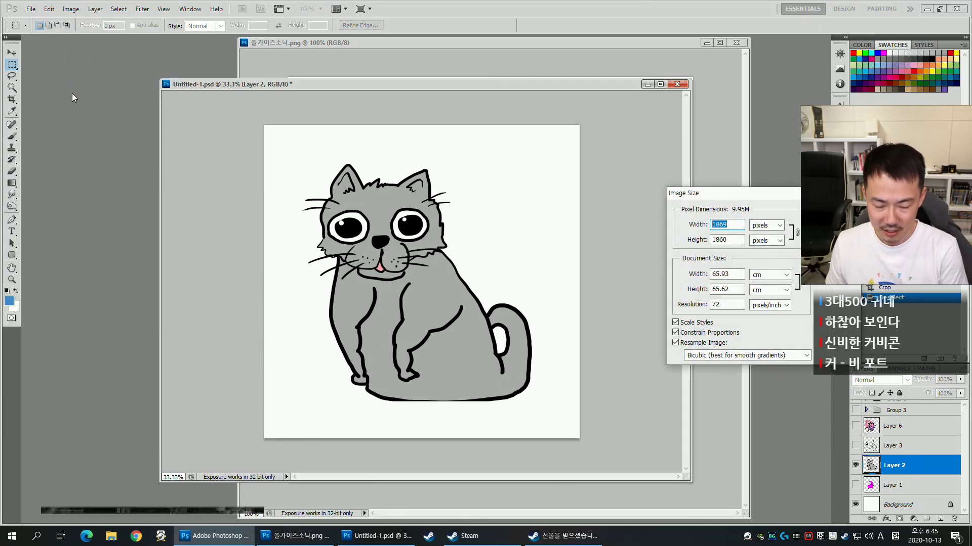
{"action": "type", "text": "500"}
{"action": "key", "text": "Return"}
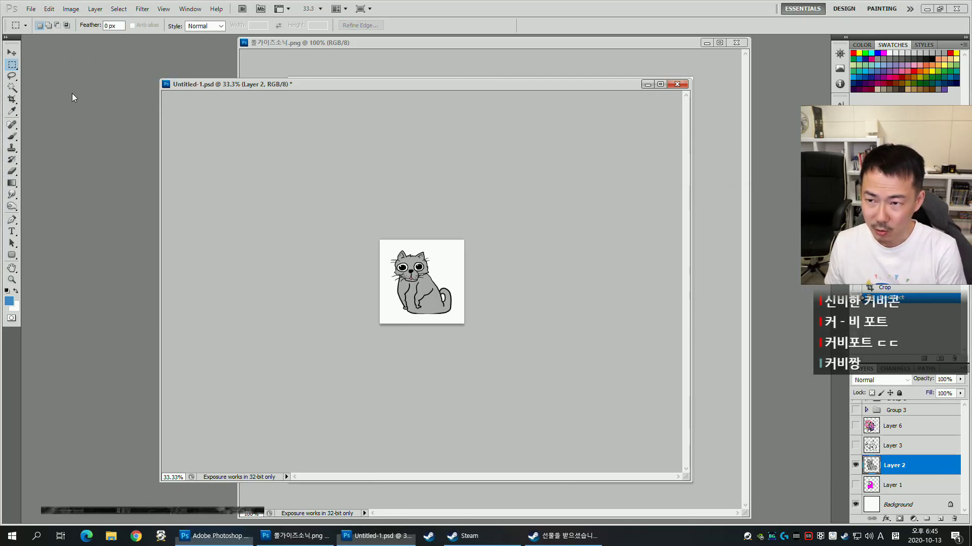
{"action": "key", "text": "ctrl+plus"}
{"action": "key", "text": "ctrl+plus"}
{"action": "key", "text": "ctrl+z"}
{"action": "key", "text": "ctrl+plus"}
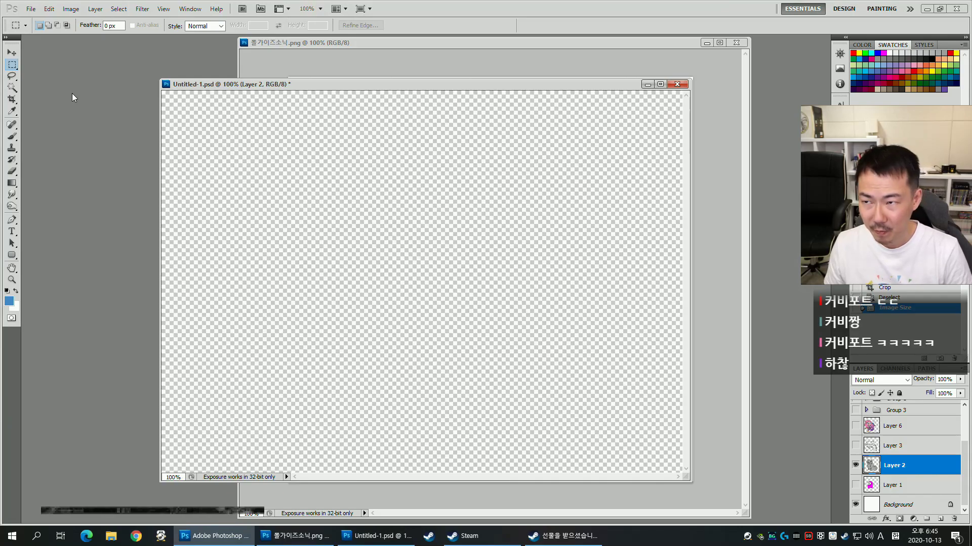
Resize the cropped cat image to 640 pixels wide.
{"action": "left_click", "coordinate": [71, 9]}
{"action": "left_click", "coordinate": [86, 81]}
{"action": "type", "text": "640"}
{"action": "key", "text": "Return"}
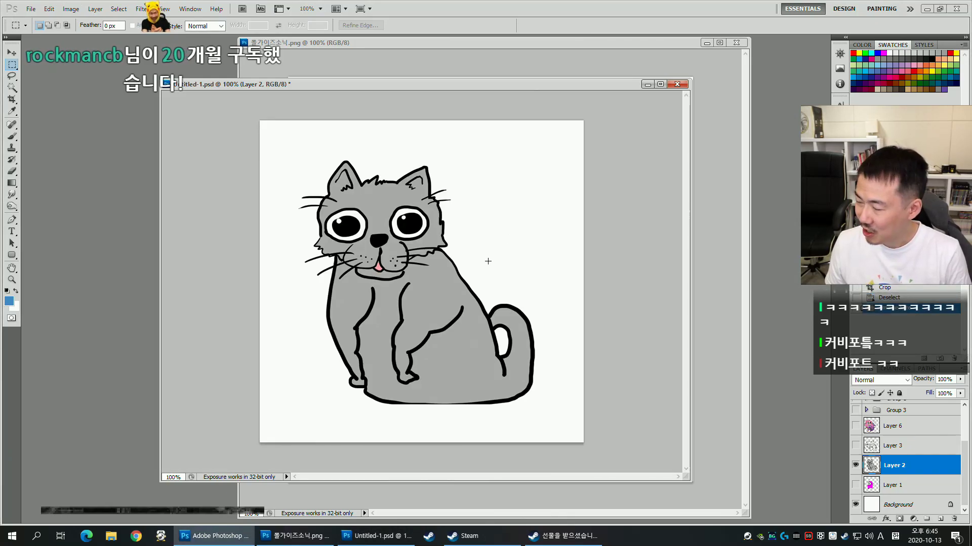
Save a PNG copy of the gray cat named 커비1 in the 201013 folder.
{"action": "key", "text": "ctrl+shift+s"}
{"action": "left_click", "coordinate": [455, 346]}
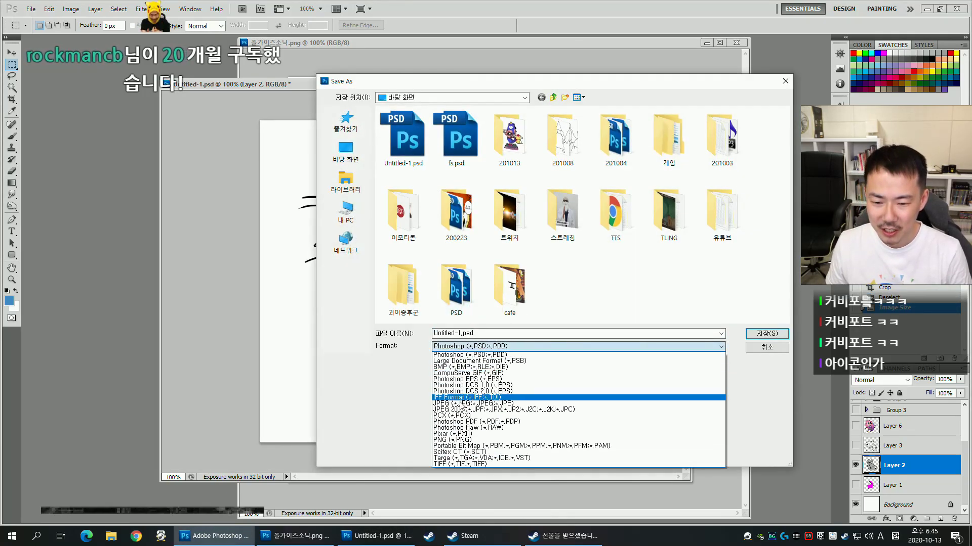
{"action": "left_click", "coordinate": [457, 440]}
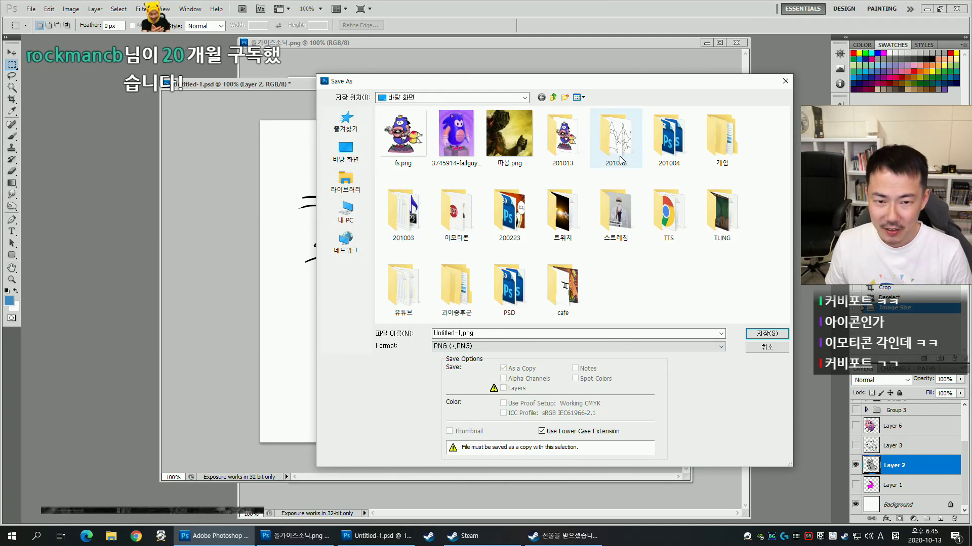
{"action": "double_click", "coordinate": [563, 135]}
{"action": "left_click", "coordinate": [480, 334]}
{"action": "type", "text": "d"}
{"action": "key", "text": "BackSpace"}
{"action": "type", "text": "야옹이"}
{"action": "key", "text": "Return"}
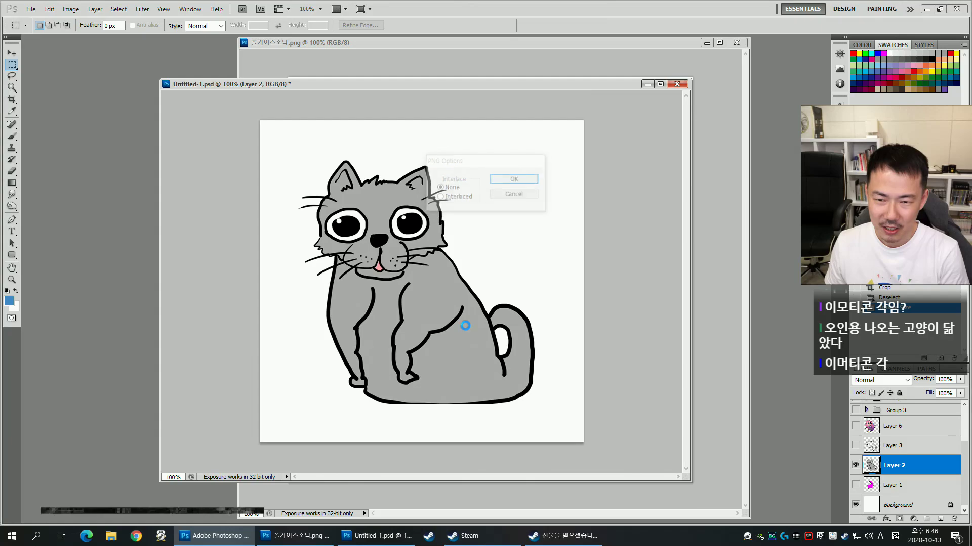
Hide Layer 2, show and select Layer 3, and reposition the black-and-white cat on the canvas.
{"action": "left_click_drag", "start_coordinate": [855, 465], "coordinate": [855, 448]}
{"action": "left_click", "coordinate": [891, 446]}
{"action": "key", "text": "v"}
{"action": "mouse_move", "coordinate": [502, 324]}
{"action": "left_mouse_down"}
{"action": "mouse_move", "coordinate": [521, 307]}
{"action": "mouse_move", "coordinate": [540, 310]}
{"action": "mouse_move", "coordinate": [522, 338]}
{"action": "mouse_move", "coordinate": [510, 330]}
{"action": "left_mouse_up"}
{"action": "key", "text": "v"}
Trim the lower end of the cat's left shoulder line with the Eraser and round it off with a black size-10 brush.
{"action": "key", "text": "e"}
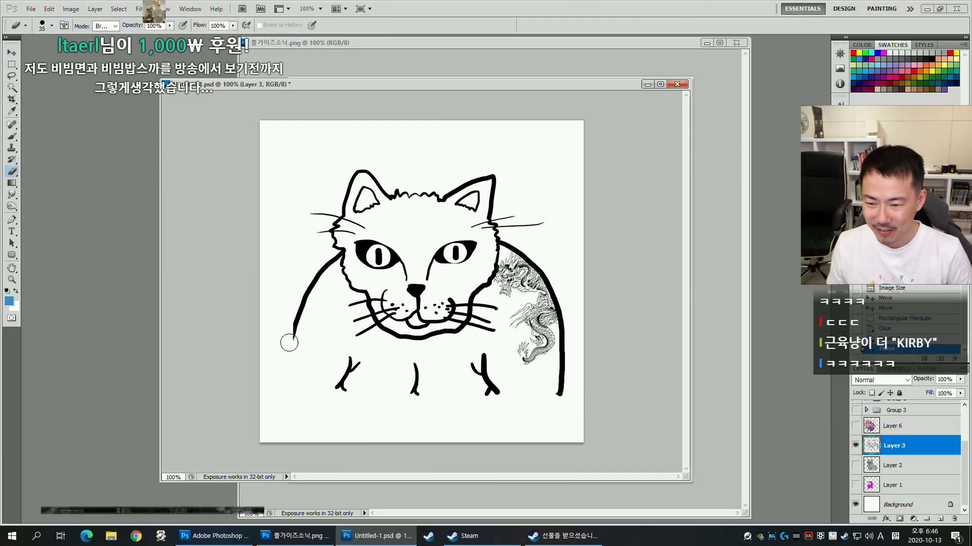
{"action": "left_click_drag", "start_coordinate": [301, 340], "coordinate": [294, 329]}
{"action": "key", "text": "b"}
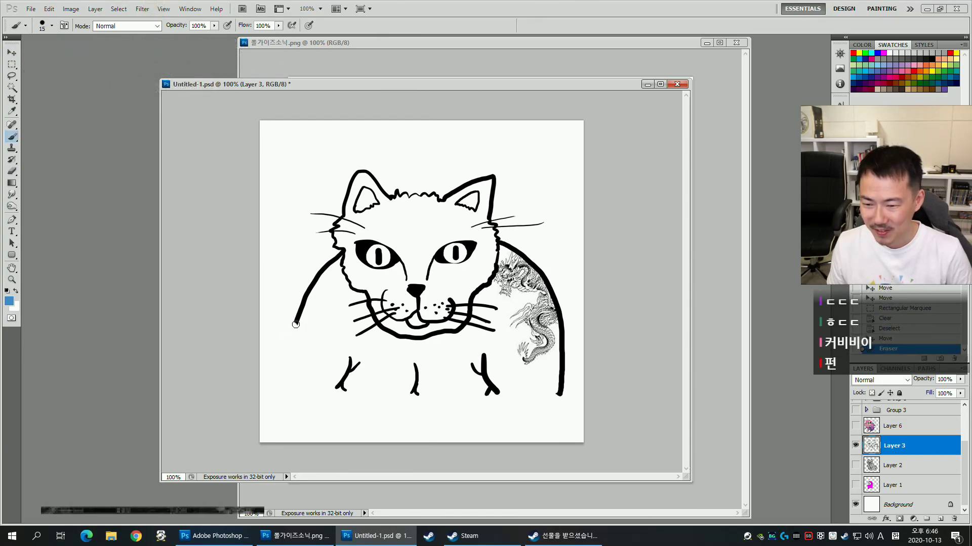
{"action": "key", "text": "d"}
{"action": "key", "text": "bracketleft"}
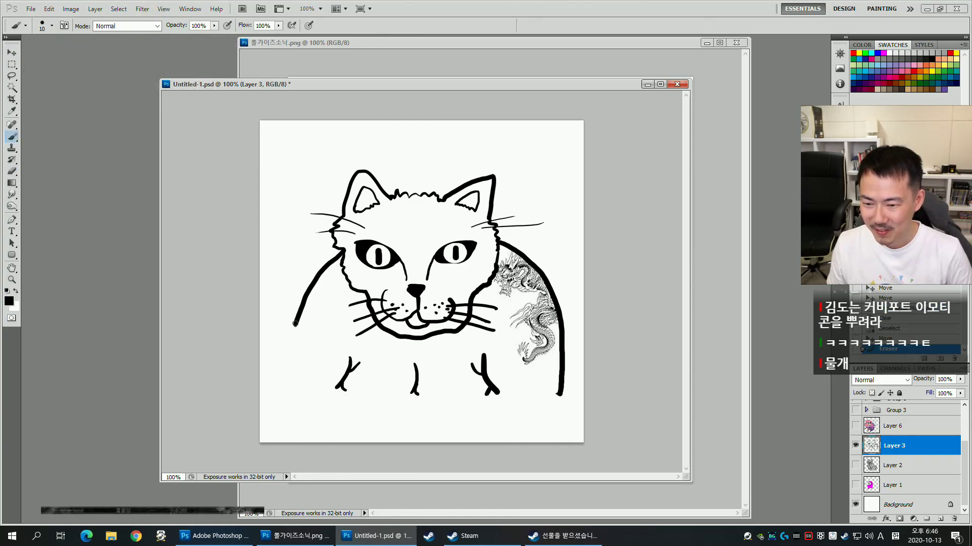
{"action": "left_click", "coordinate": [295, 323]}
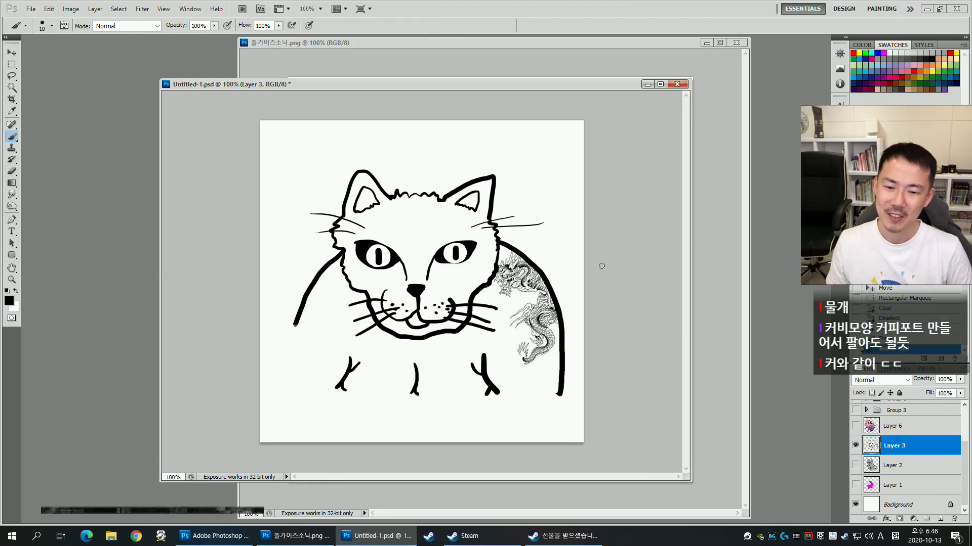
Save a PNG copy of the black-and-white cat named 커비2 in the 201013 folder.
{"action": "key", "text": "ctrl+shift+s"}
{"action": "left_click", "coordinate": [531, 346]}
{"action": "left_click", "coordinate": [464, 441]}
{"action": "double_click", "coordinate": [563, 141]}
{"action": "type", "text": "ㅈㅓ비2"}
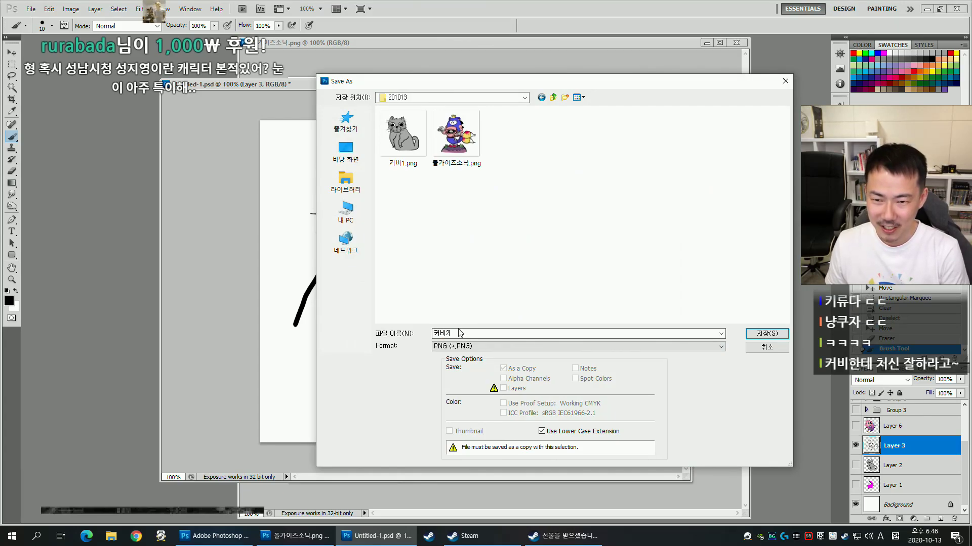
{"action": "key", "text": "Return"}
{"action": "key", "text": "Return"}
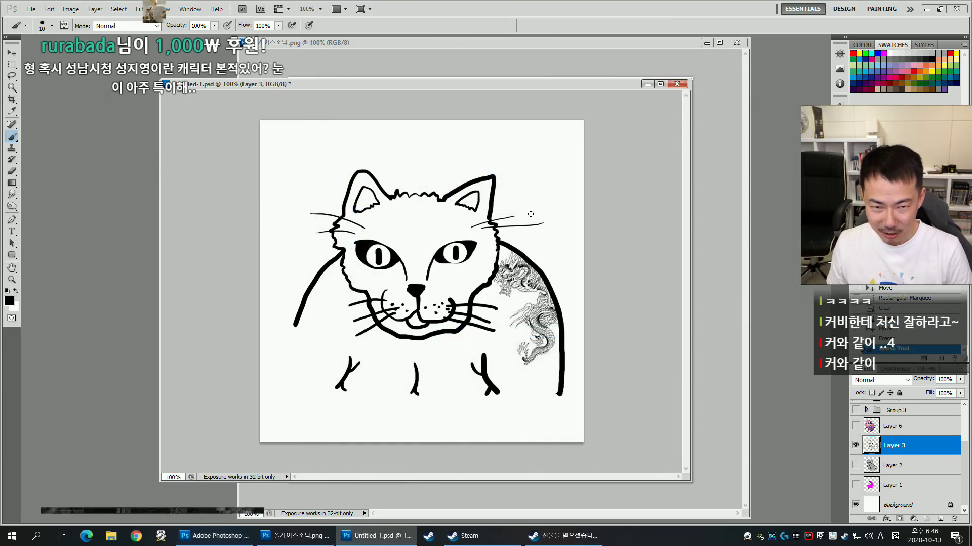
Hide Layer 3, then show and select Layer 6 with the pink-haired character.
{"action": "left_click_drag", "start_coordinate": [630, 86], "coordinate": [615, 82]}
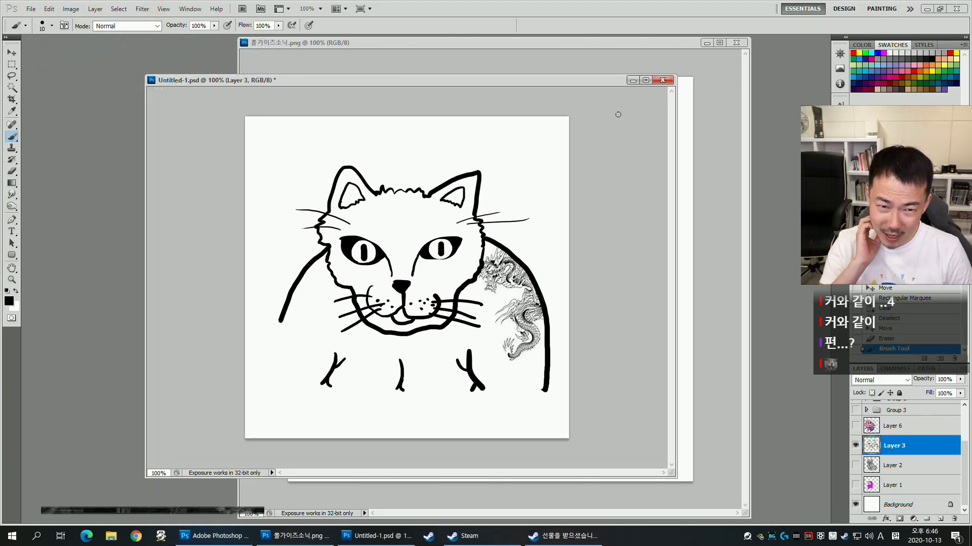
{"action": "left_click", "coordinate": [855, 445]}
{"action": "left_click", "coordinate": [855, 426]}
{"action": "left_click", "coordinate": [886, 427]}
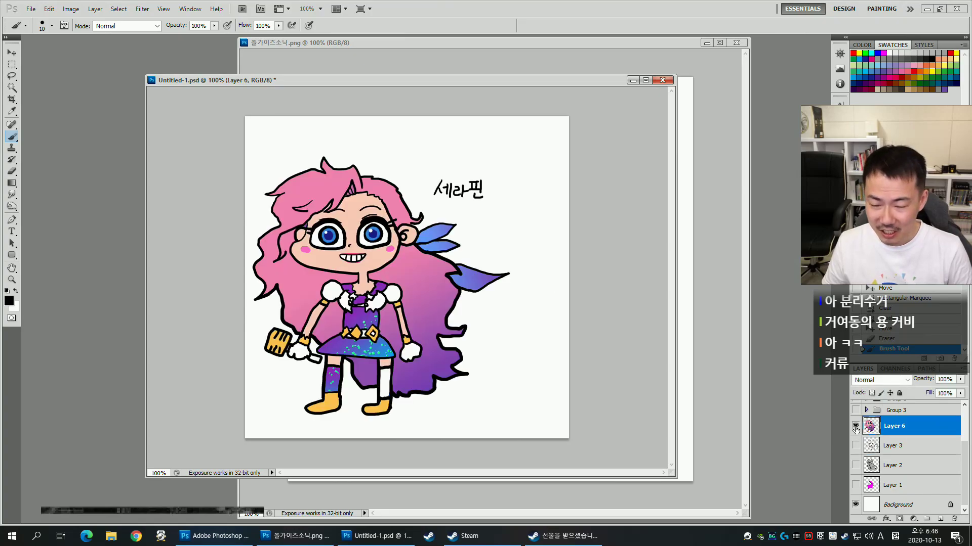
Step back through the history to restore the full-size canvas from before the image was scaled down.
{"action": "left_click", "coordinate": [895, 329]}
{"action": "left_click", "coordinate": [900, 319]}
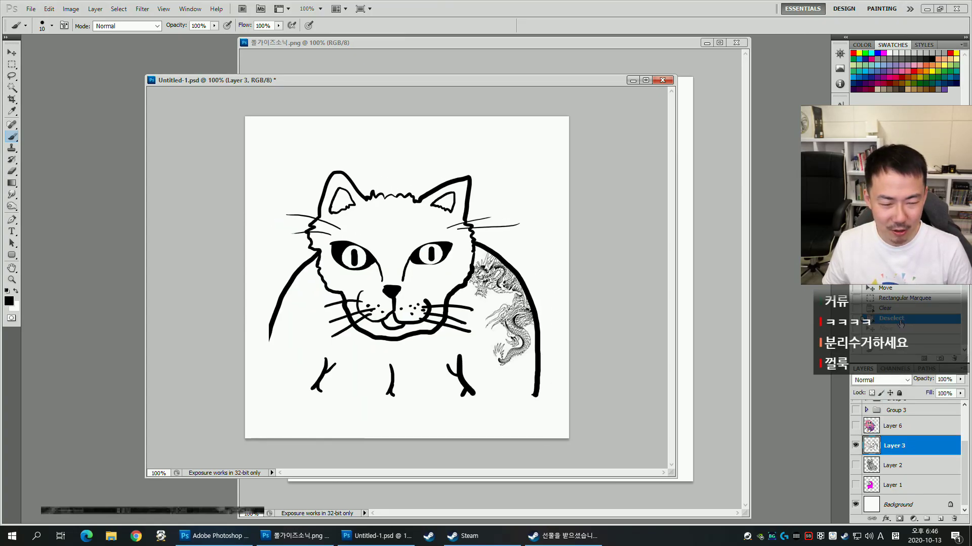
{"action": "left_click", "coordinate": [925, 307]}
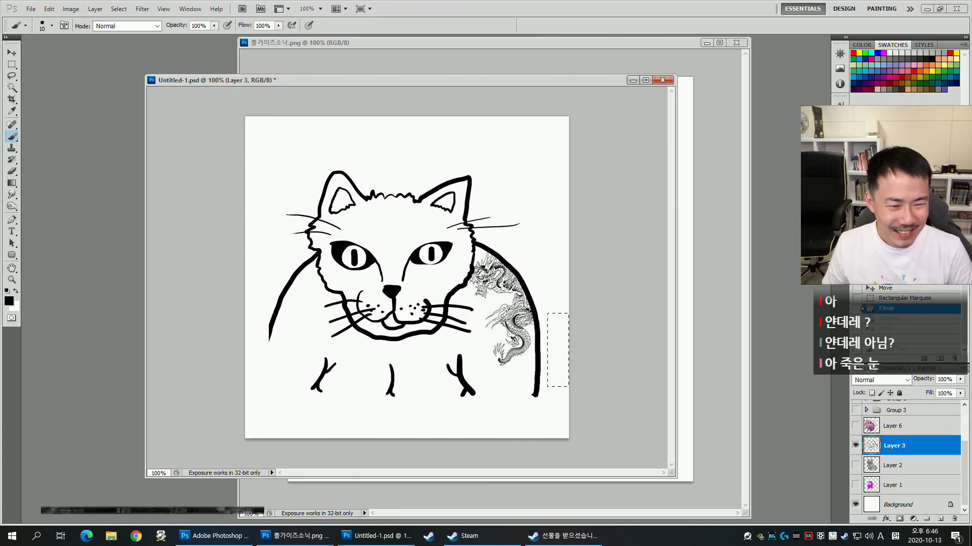
{"action": "key", "text": "ctrl+alt+z"}
{"action": "key", "text": "ctrl+alt+z"}
{"action": "key", "text": "ctrl+alt+z"}
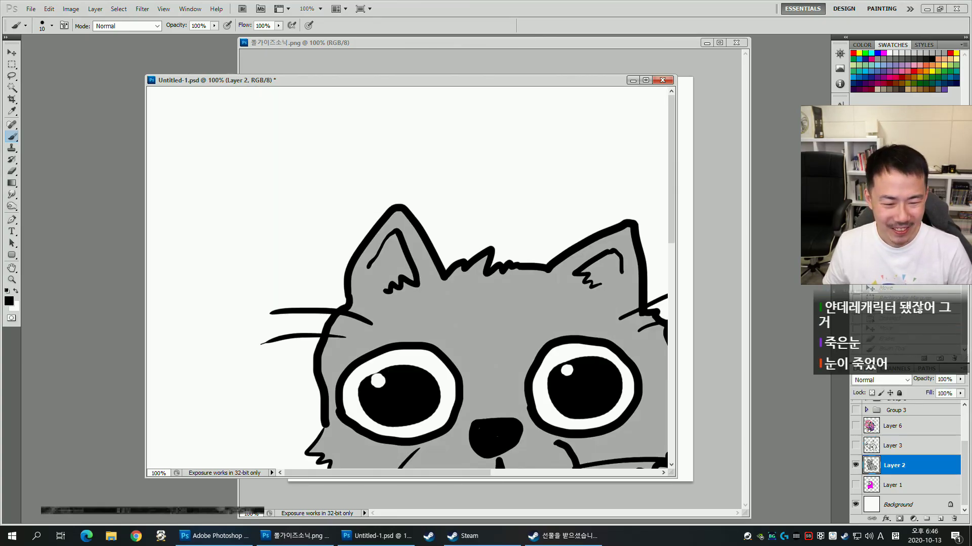
Hide the cat layers, show and select Layer 6, and shift the pink-haired character slightly toward the canvas's right side.
{"action": "left_click", "coordinate": [855, 465]}
{"action": "left_click", "coordinate": [855, 446]}
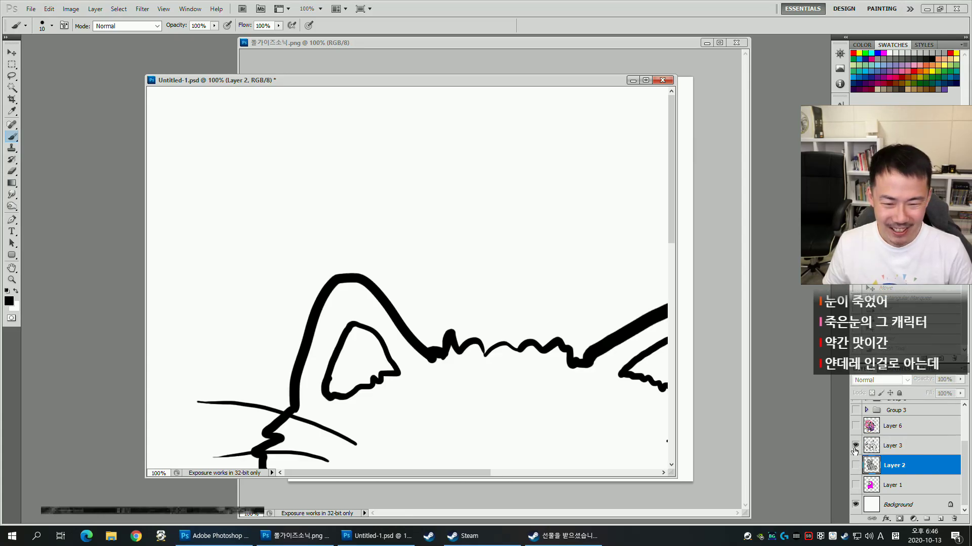
{"action": "left_click", "coordinate": [882, 448]}
{"action": "key", "text": "ctrl+minus"}
{"action": "key", "text": "ctrl+minus"}
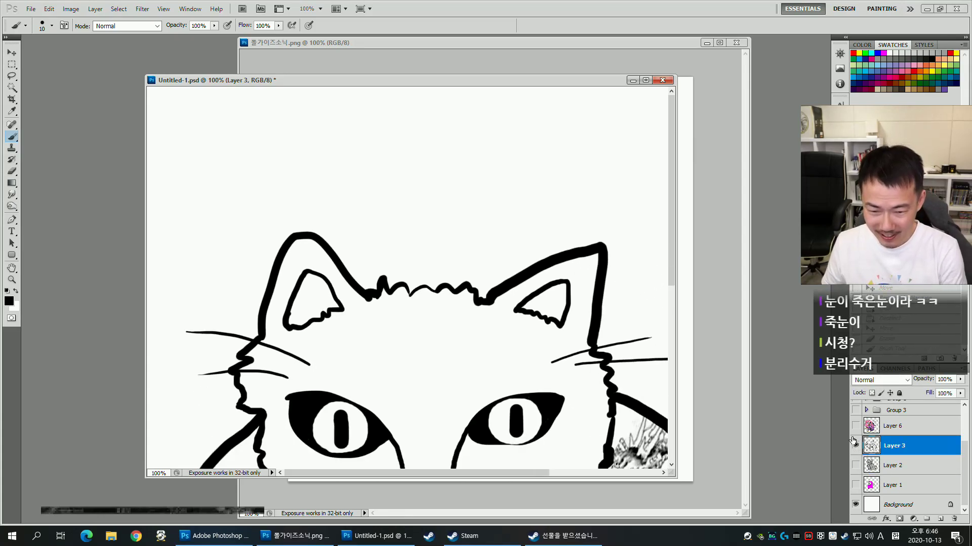
{"action": "key", "text": "ctrl+minus"}
{"action": "left_click", "coordinate": [855, 446]}
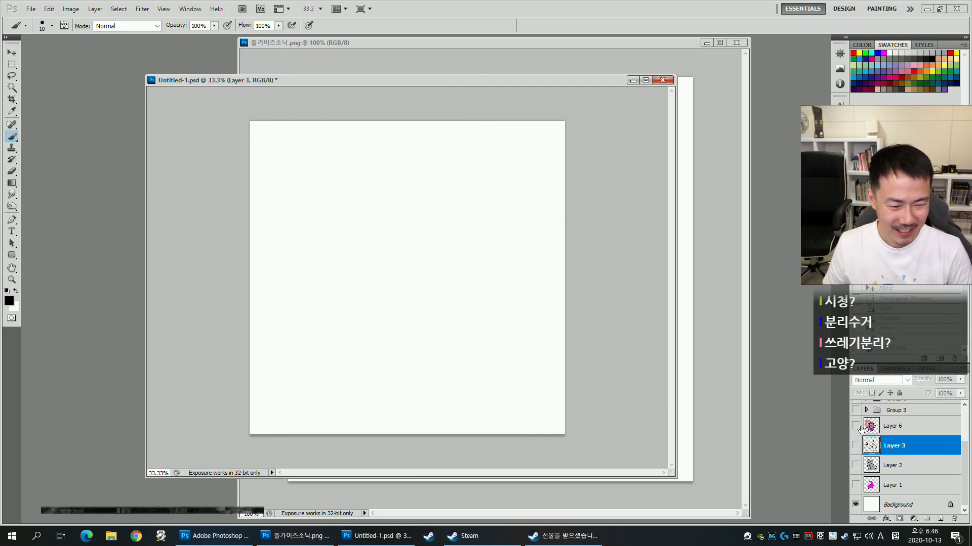
{"action": "left_click", "coordinate": [855, 426]}
{"action": "key", "text": "alt+bracketright"}
{"action": "key", "text": "v"}
{"action": "left_click_drag", "start_coordinate": [439, 284], "coordinate": [470, 278]}
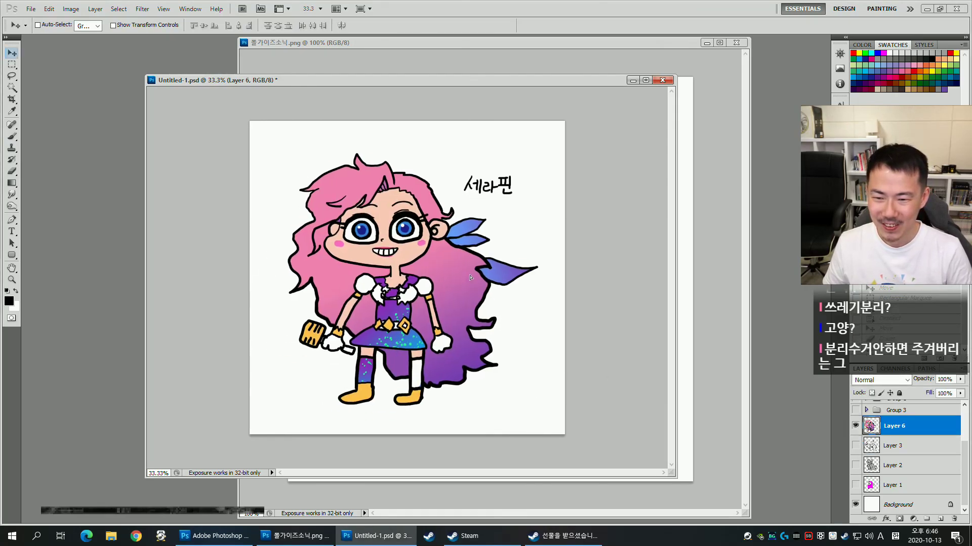
Try resizing the image to 800 pixels wide.
{"action": "left_click", "coordinate": [71, 9]}
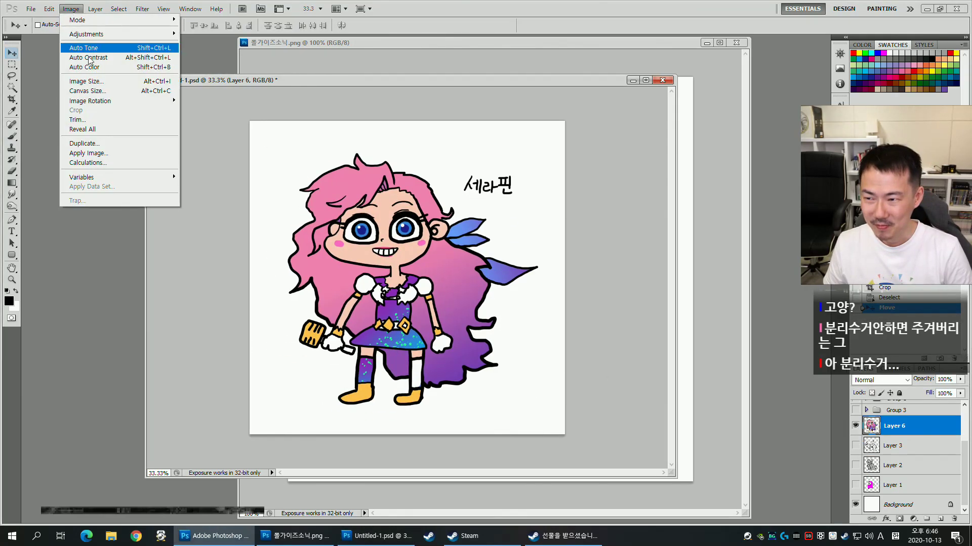
{"action": "left_click", "coordinate": [90, 80]}
{"action": "type", "text": "80"}
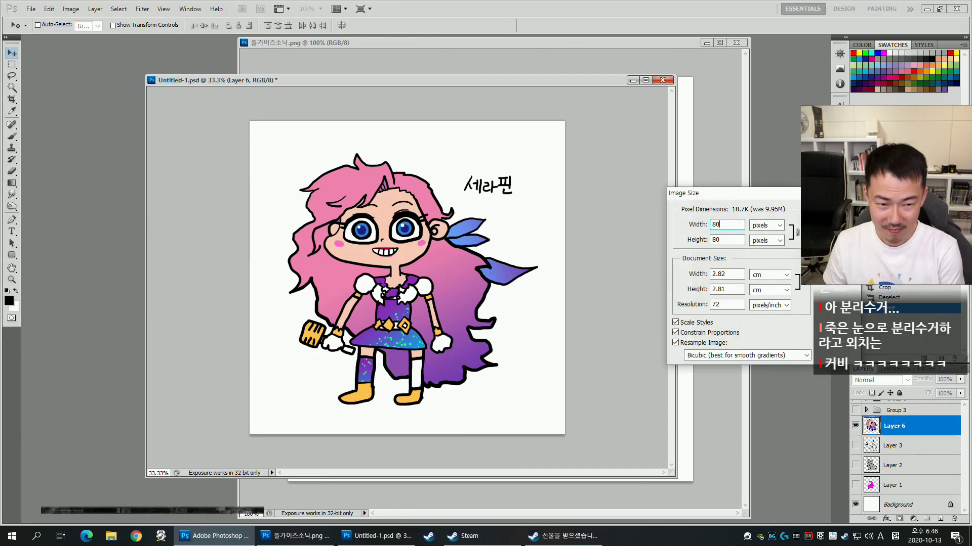
{"action": "type", "text": "0"}
{"action": "key", "text": "Return"}
{"action": "key", "text": "ctrl+plus"}
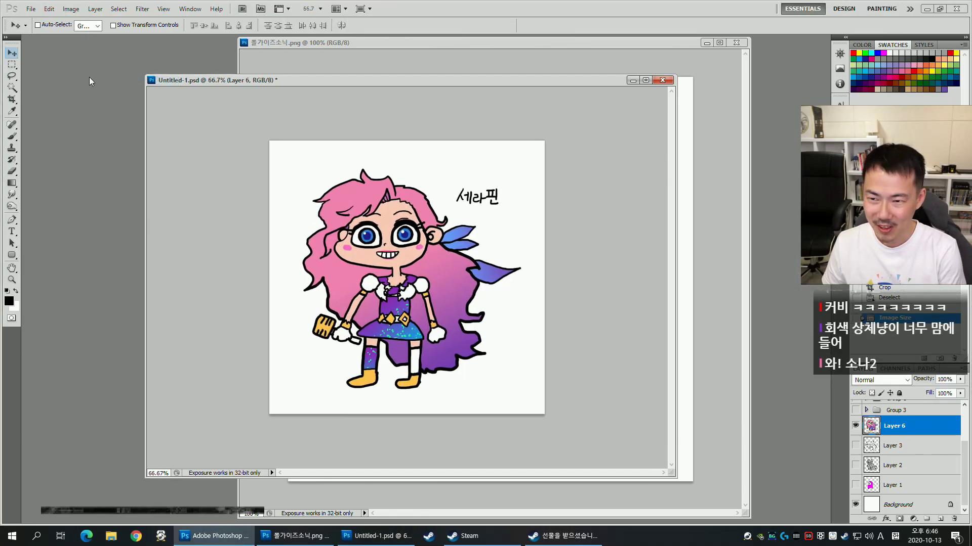
{"action": "key", "text": "ctrl+plus"}
{"action": "key", "text": "space"}
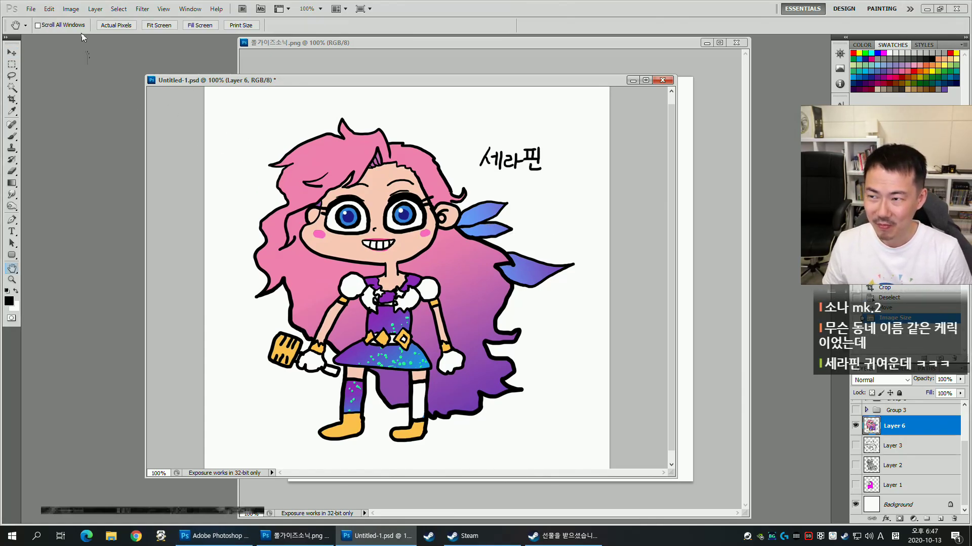
Resize the full-size image of the pink-haired character to 700 pixels wide with proportions constrained.
{"action": "left_click", "coordinate": [71, 9]}
{"action": "left_click", "coordinate": [100, 81]}
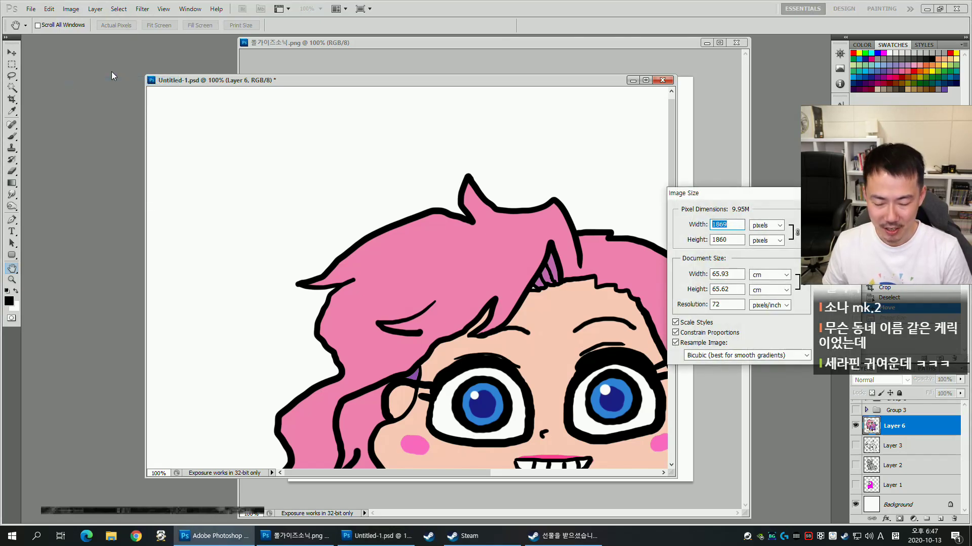
{"action": "type", "text": "700"}
{"action": "key", "text": "Return"}
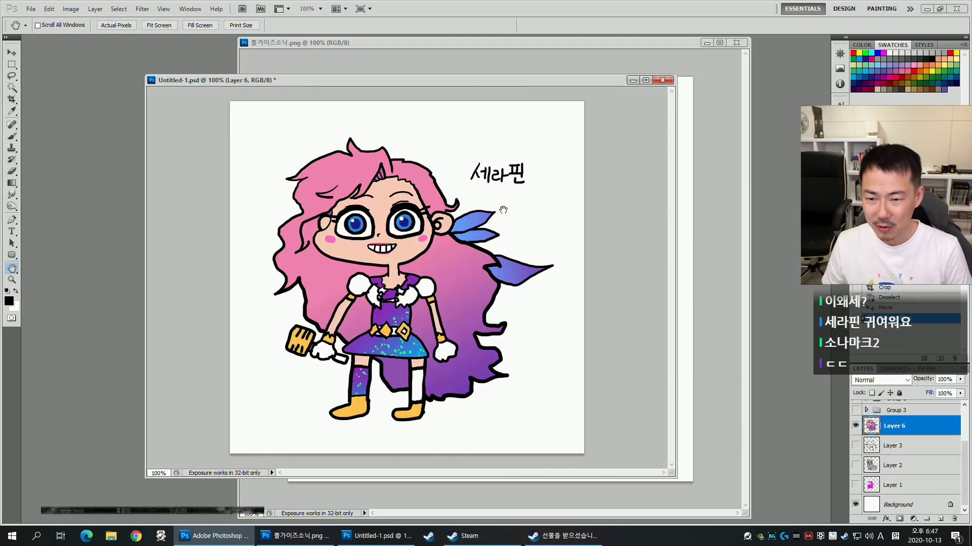
{"action": "key", "text": "v"}
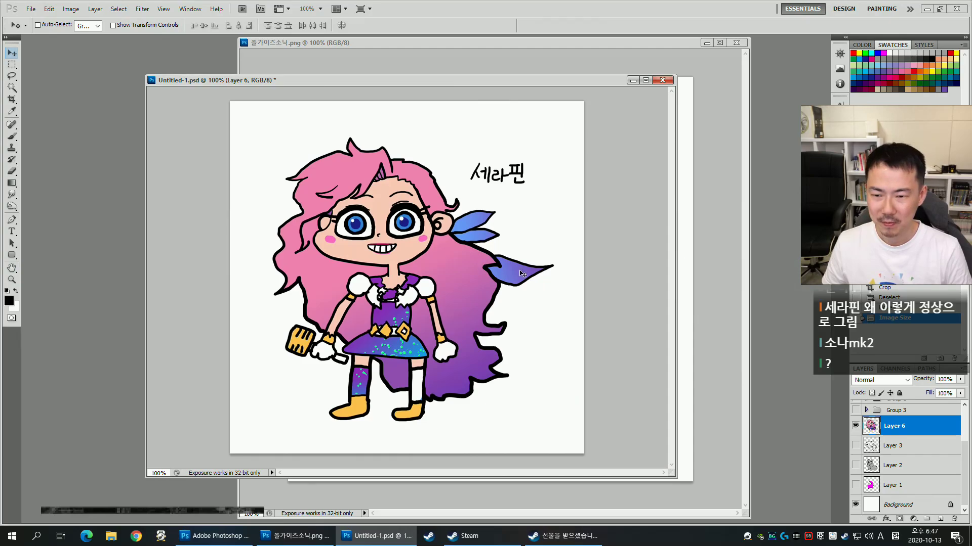
Save a PNG copy of the pink-haired character named 세라핀 in the 201013 folder.
{"action": "key", "text": "ctrl+shift+s"}
{"action": "left_click", "coordinate": [577, 346]}
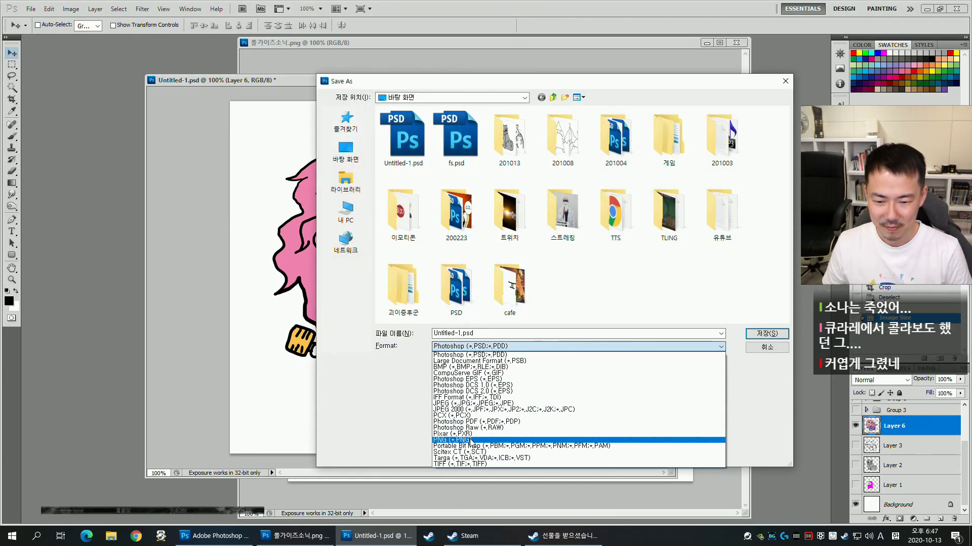
{"action": "left_click", "coordinate": [506, 436]}
{"action": "double_click", "coordinate": [562, 136]}
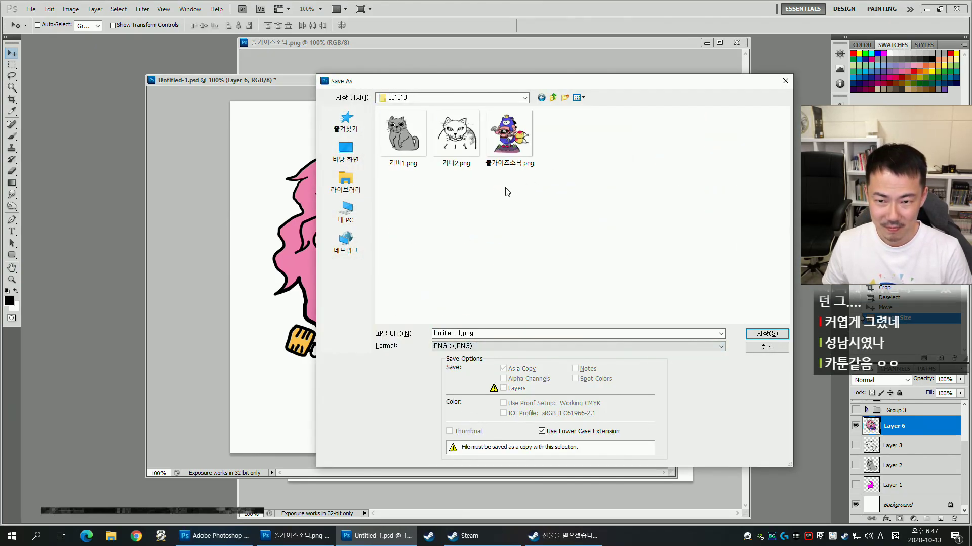
{"action": "key", "text": "ctrl+a"}
{"action": "type", "text": "d"}
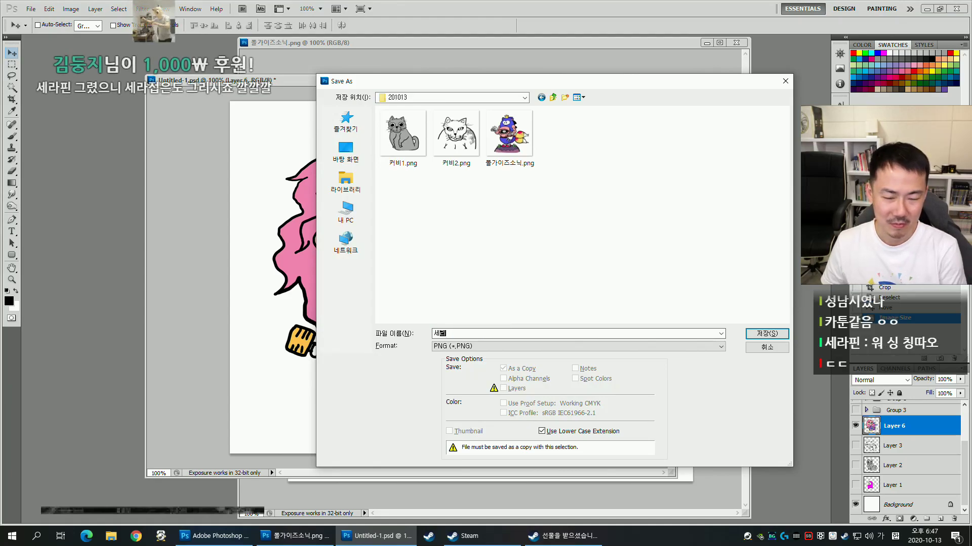
{"action": "type", "text": "세"}
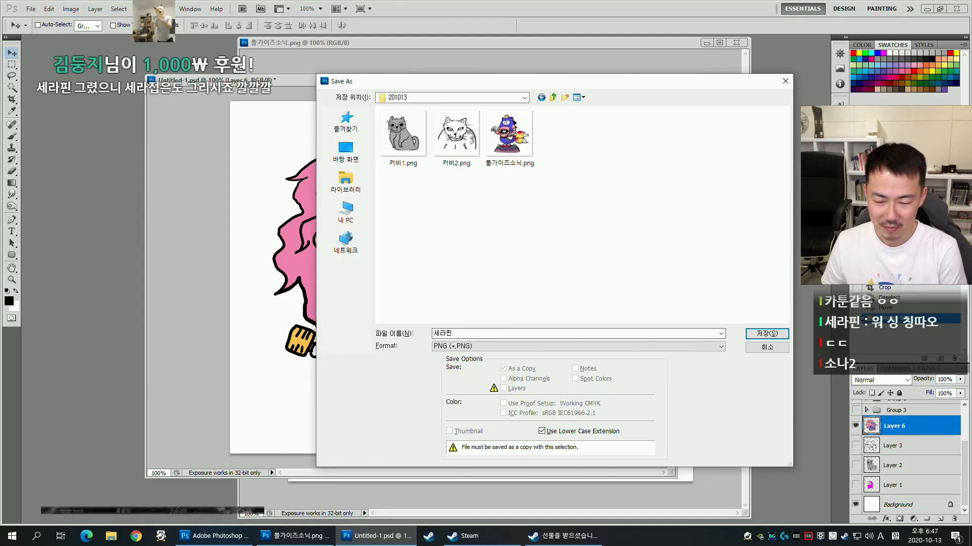
{"action": "type", "text": "라핀"}
{"action": "key", "text": "Return"}
{"action": "key", "text": "Return"}
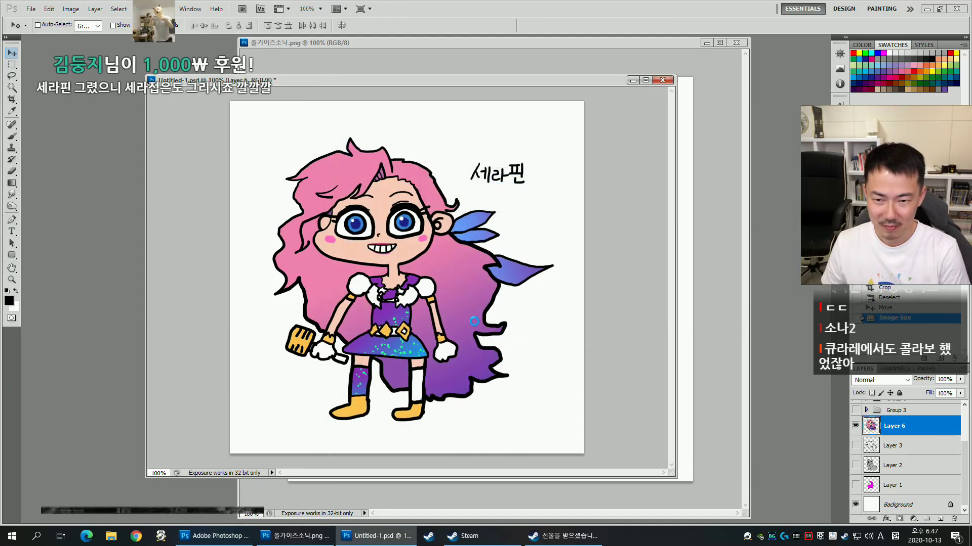
Undo the image resize, hide Layer 6, and show and select Group 3 with the orange and blue characters.
{"action": "key", "text": "ctrl+z"}
{"action": "left_click", "coordinate": [856, 426]}
{"action": "left_click", "coordinate": [855, 410]}
{"action": "left_click", "coordinate": [902, 413]}
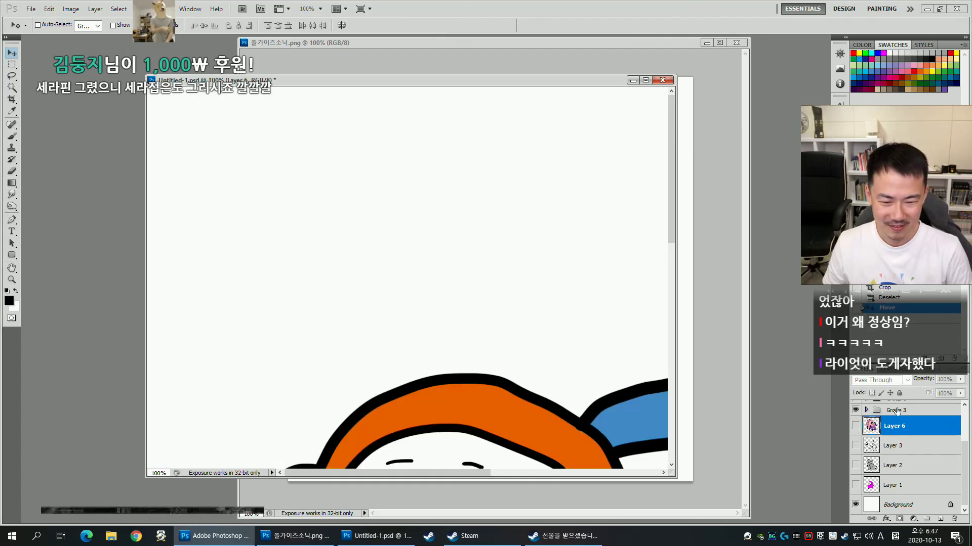
{"action": "left_click", "coordinate": [901, 412]}
{"action": "key", "text": "ctrl+minus"}
{"action": "key", "text": "ctrl+minus"}
{"action": "key", "text": "ctrl+minus"}
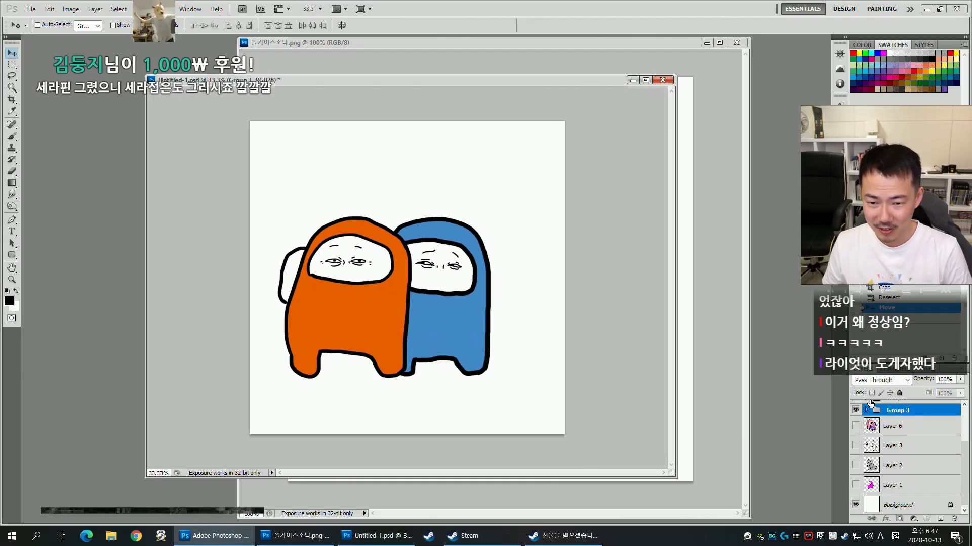
Move the orange and blue characters up on the canvas, crop the canvas more closely around them, and clear the selection.
{"action": "left_click_drag", "start_coordinate": [303, 220], "coordinate": [305, 171]}
{"action": "key", "text": "m"}
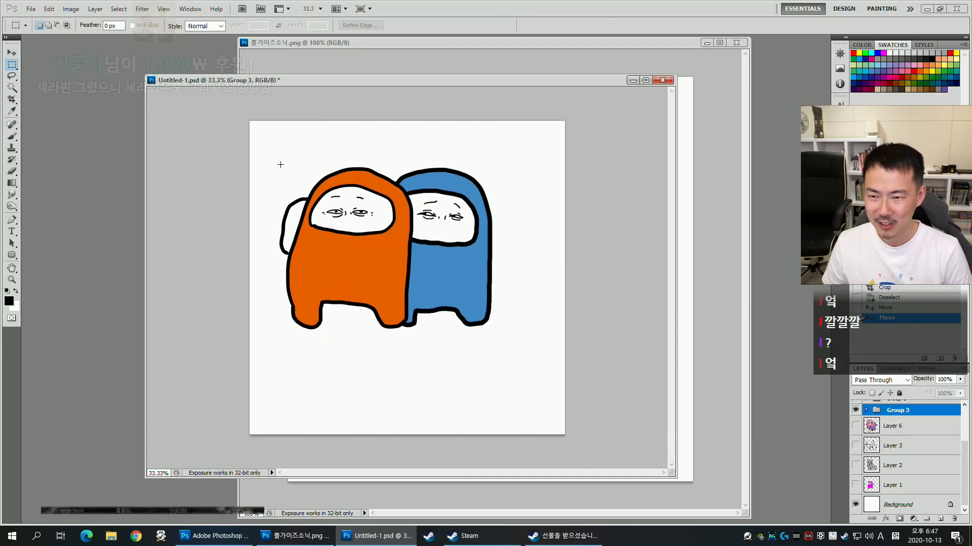
{"action": "left_click_drag", "start_coordinate": [251, 122], "coordinate": [525, 362]}
{"action": "key", "text": "alt+i"}
{"action": "key", "text": "p"}
{"action": "key", "text": "ctrl+d"}
{"action": "key", "text": "ctrl+plus"}
{"action": "key", "text": "ctrl+minus"}
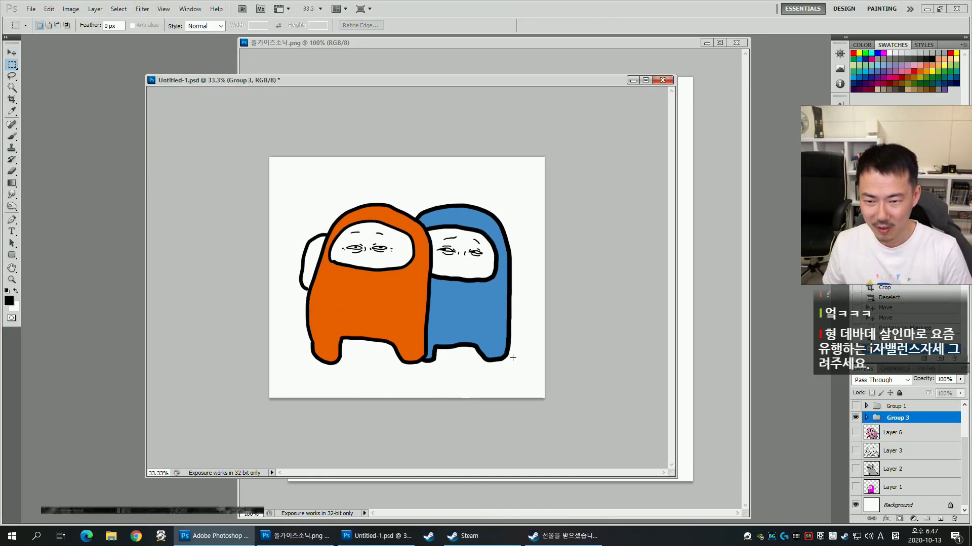
Scale down the cropped image of the orange and blue characters with its proportions constrained.
{"action": "left_click", "coordinate": [71, 9]}
{"action": "left_click", "coordinate": [84, 87]}
{"action": "type", "text": "800"}
{"action": "key", "text": "Return"}
{"action": "key", "text": "ctrl+plus"}
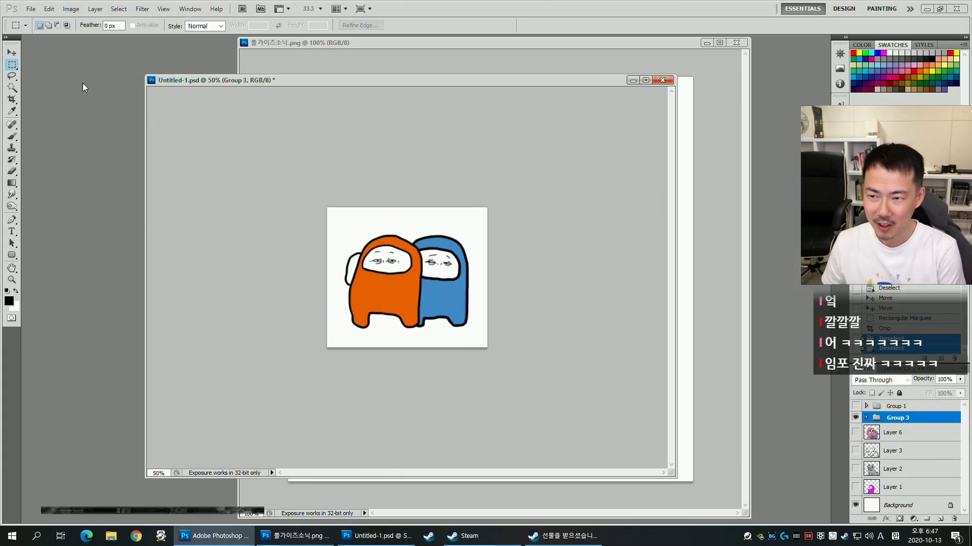
{"action": "key", "text": "ctrl+plus"}
{"action": "key", "text": "ctrl+plus"}
Save a PNG copy of the orange and blue characters named 어몽어스 in the 201013 folder.
{"action": "key", "text": "ctrl+shift+s"}
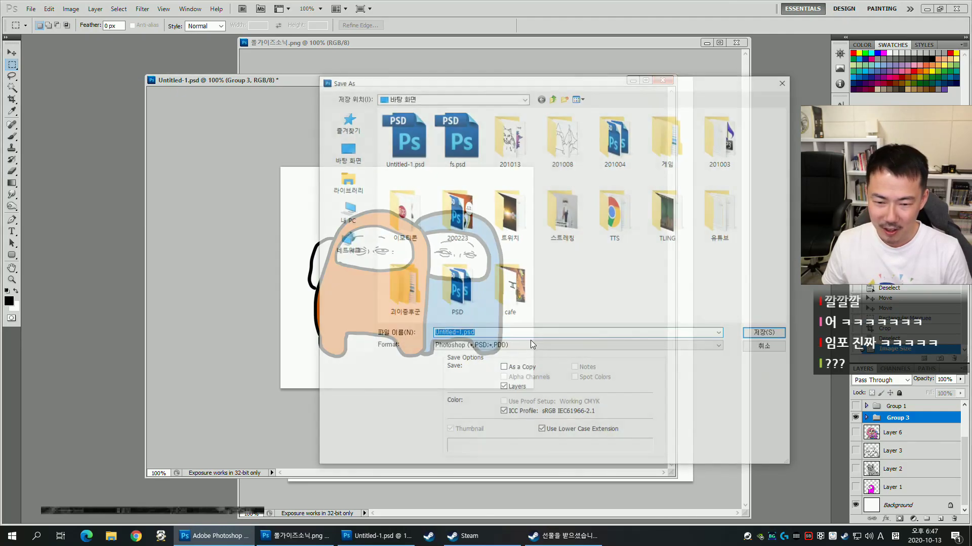
{"action": "left_click", "coordinate": [533, 346]}
{"action": "left_click", "coordinate": [476, 440]}
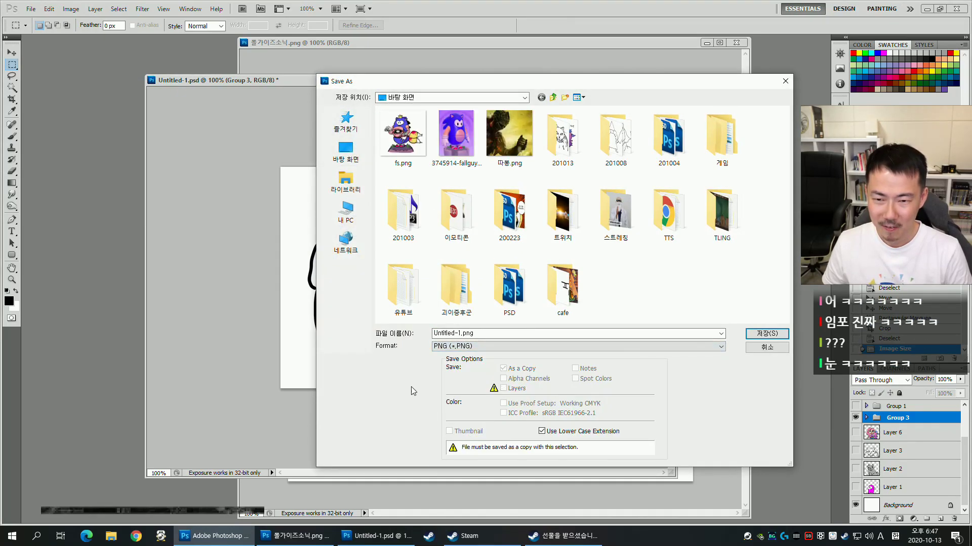
{"action": "double_click", "coordinate": [558, 158]}
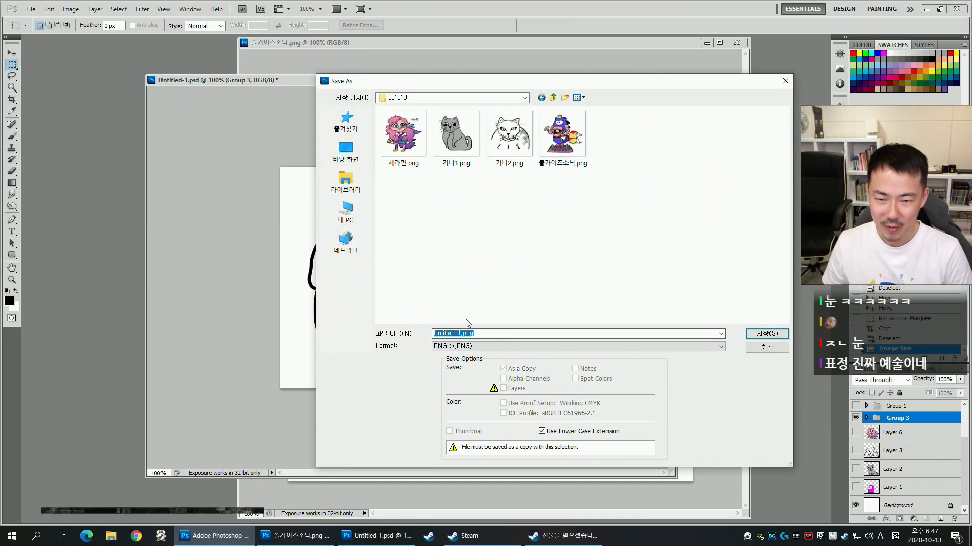
{"action": "type", "text": "어별"}
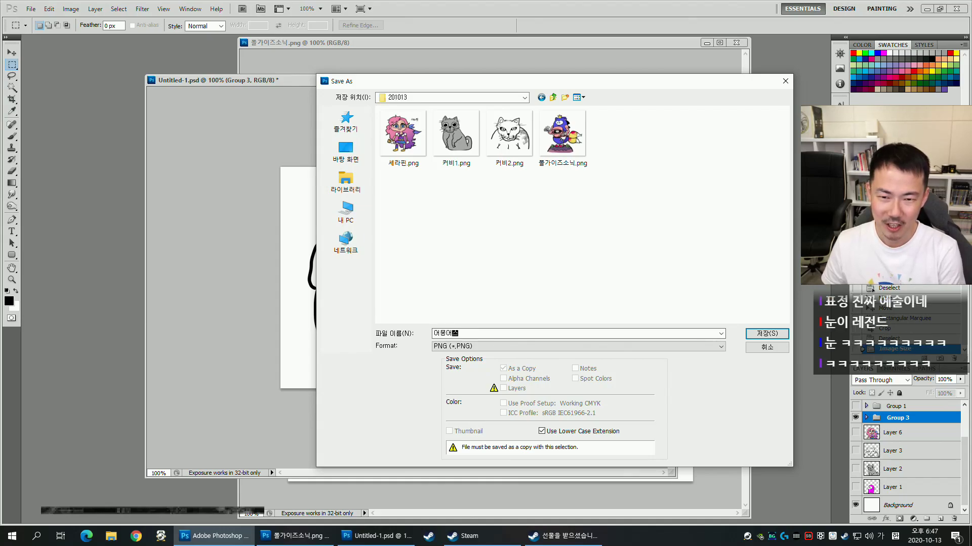
{"action": "key", "text": "Return"}
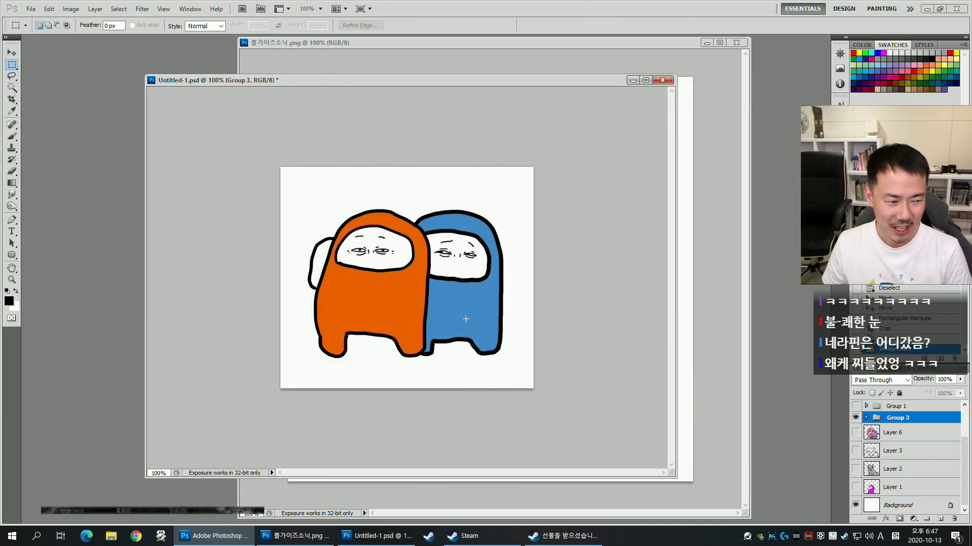
Undo the last image resize, hide Group 3, and show Group 1 with the black-haired girl.
{"action": "key", "text": "ctrl+z"}
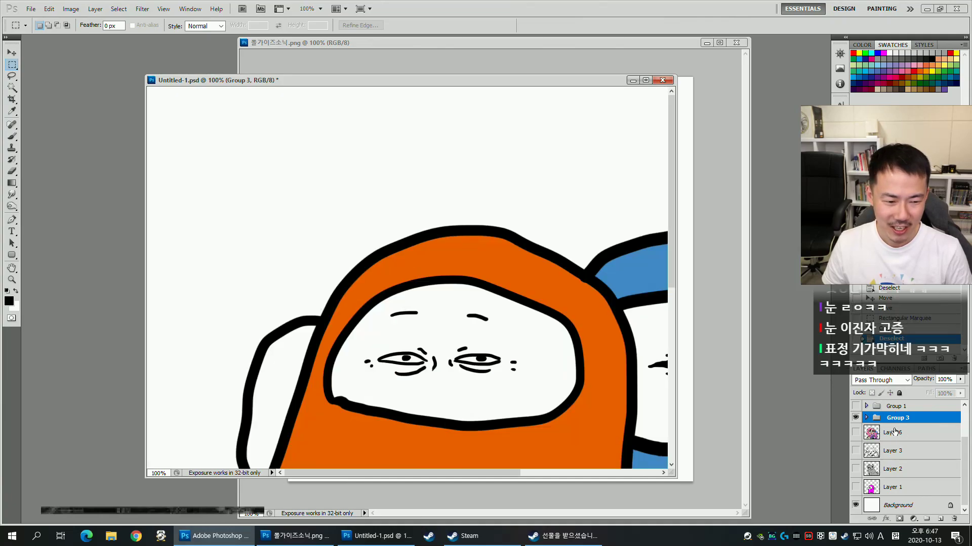
{"action": "left_click", "coordinate": [855, 419]}
{"action": "left_click", "coordinate": [855, 406]}
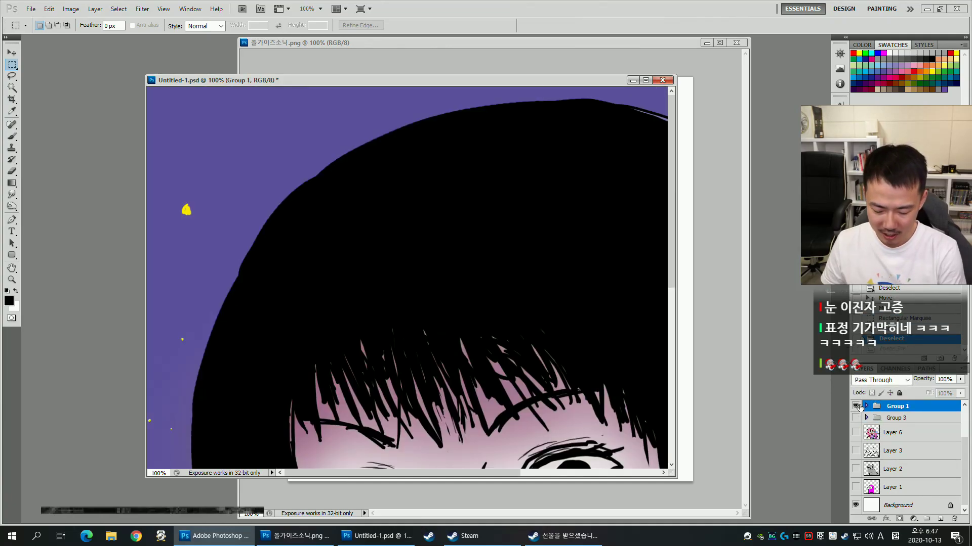
{"action": "key", "text": "ctrl+minus"}
{"action": "key", "text": "ctrl+minus"}
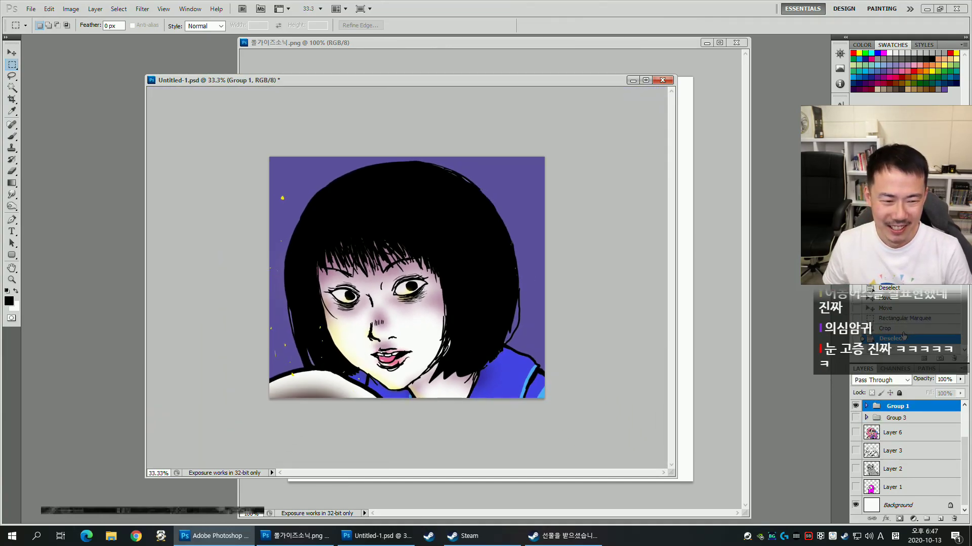
Revert to the history state before the crop, replace Group 3 with Group 1 as the visible, selected group, and clear the selection.
{"action": "left_click", "coordinate": [894, 319]}
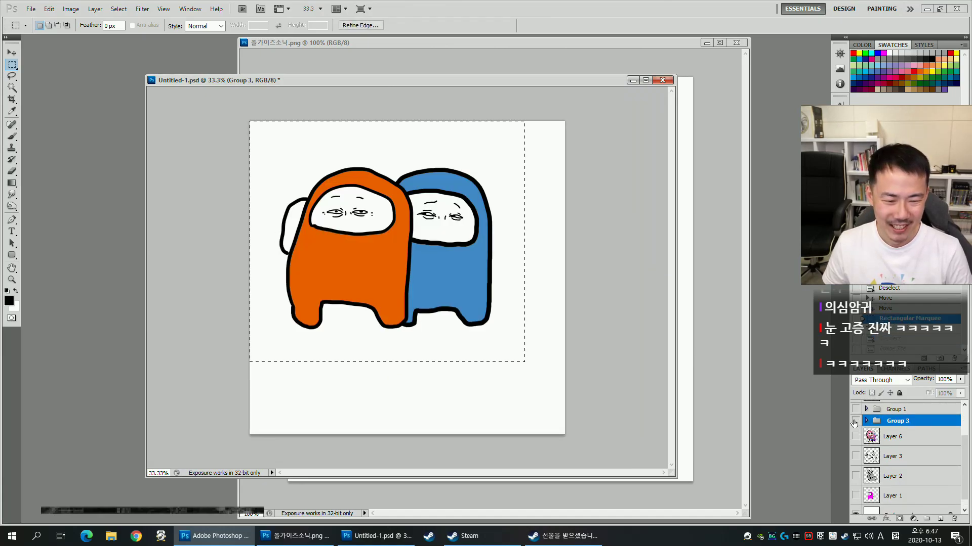
{"action": "left_click", "coordinate": [855, 420]}
{"action": "left_click", "coordinate": [855, 409]}
{"action": "left_click", "coordinate": [888, 409]}
{"action": "key", "text": "ctrl+d"}
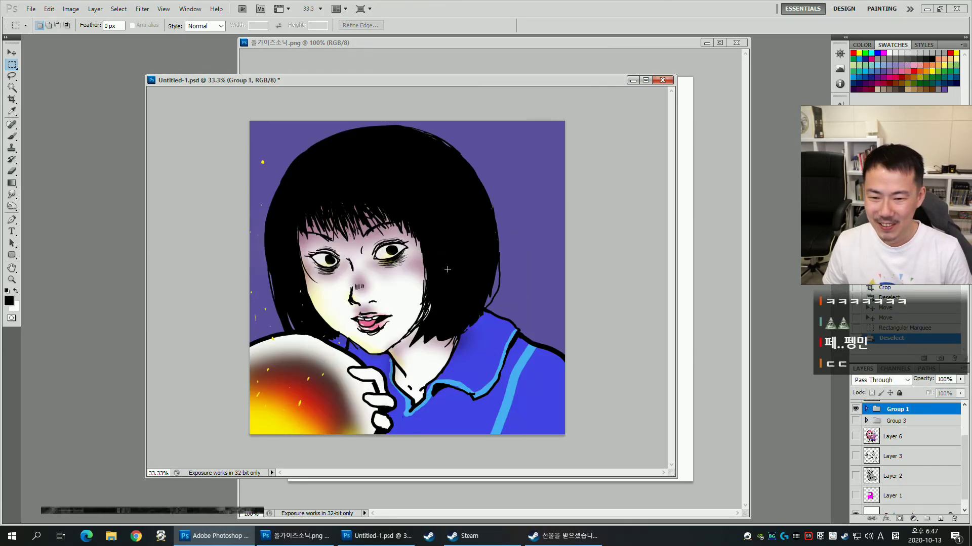
Crop the black-haired girl's portrait to trim a narrow strip off its right and lower edges.
{"action": "left_click_drag", "start_coordinate": [217, 105], "coordinate": [546, 420]}
{"action": "key", "text": "alt+i"}
{"action": "key", "text": "p"}
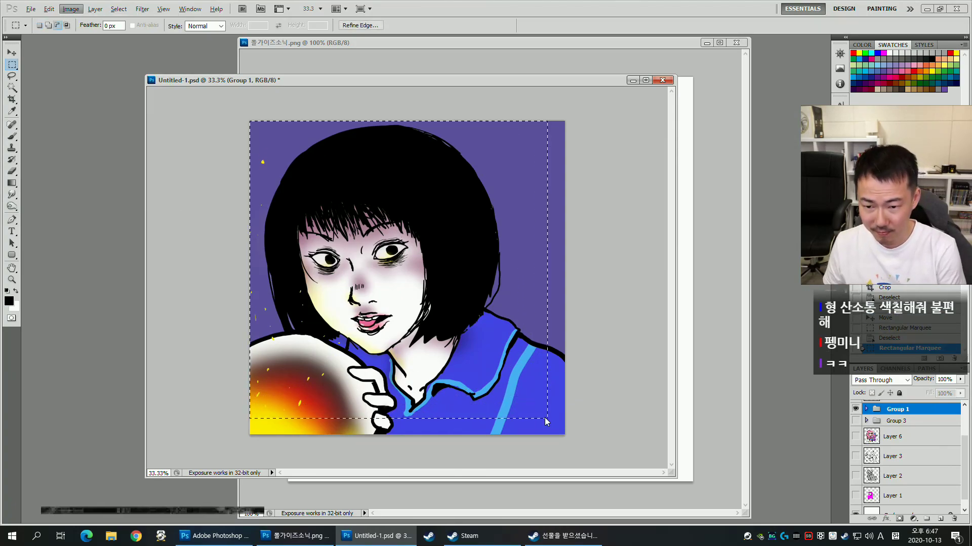
Clear the selection and crop the black-haired girl's portrait to trim a strip off its upper and right edges.
{"action": "key", "text": "ctrl+d"}
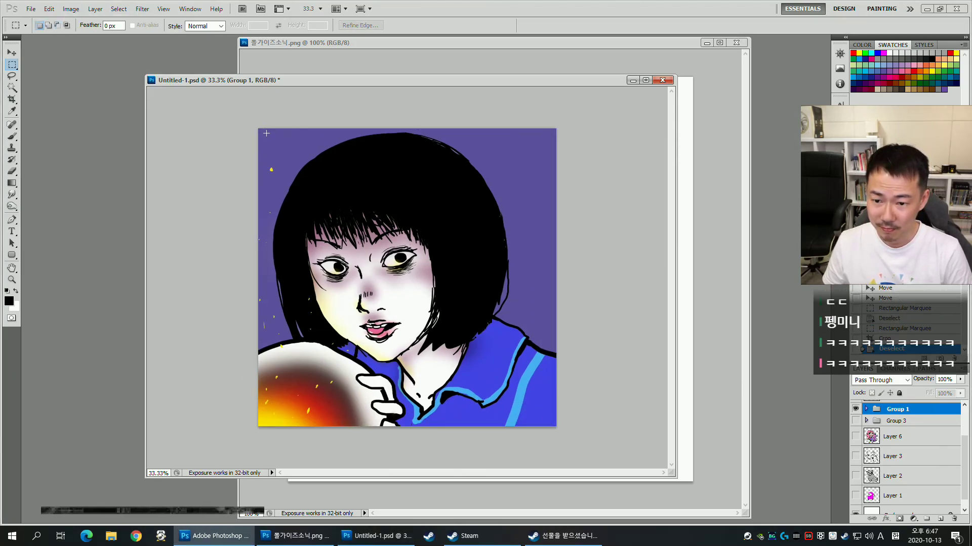
{"action": "left_click_drag", "start_coordinate": [230, 447], "coordinate": [491, 194]}
{"action": "left_click_drag", "start_coordinate": [598, 142], "coordinate": [585, 146]}
{"action": "key", "text": "alt+i"}
{"action": "key", "text": "p"}
{"action": "key", "text": "ctrl+d"}
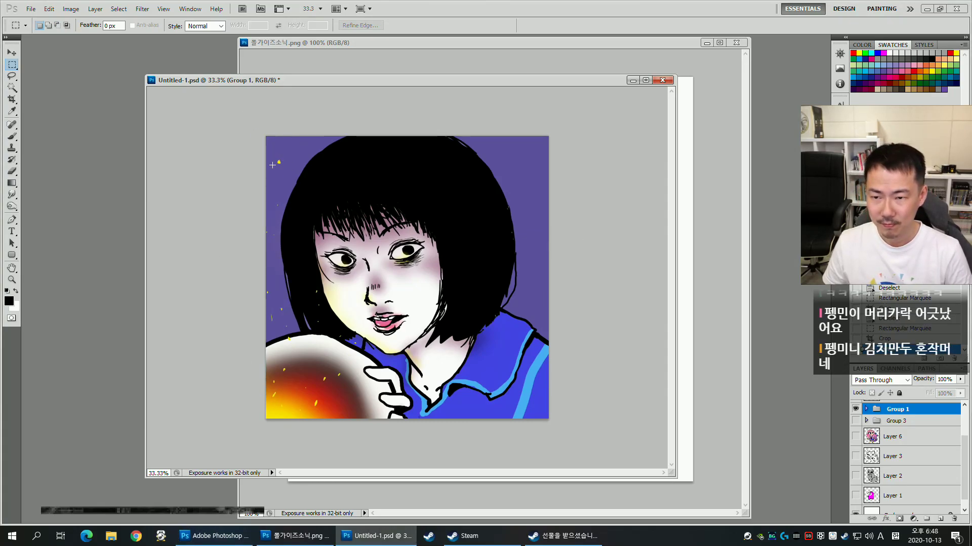
Crop the portrait once more, removing a thinner strip along the top and right sides, and clear the selection.
{"action": "left_click_drag", "start_coordinate": [265, 419], "coordinate": [460, 273]}
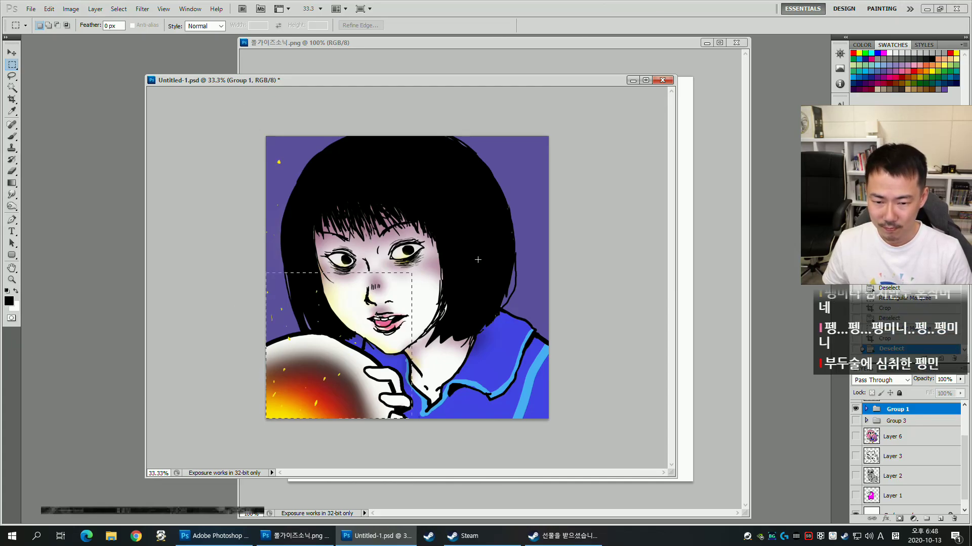
{"action": "left_click_drag", "start_coordinate": [578, 140], "coordinate": [570, 142]}
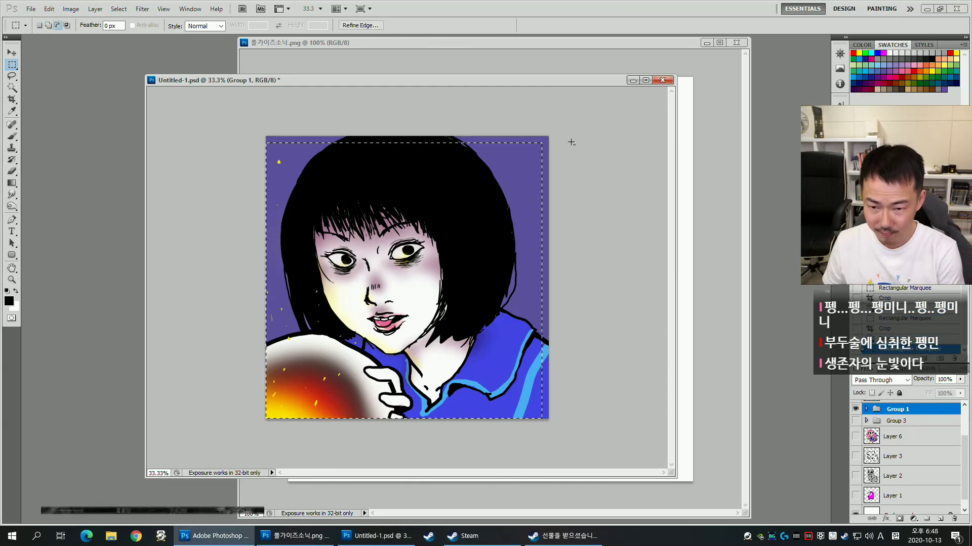
{"action": "key", "text": "alt+i"}
{"action": "key", "text": "p"}
{"action": "key", "text": "ctrl+d"}
{"action": "key", "text": "ctrl+d"}
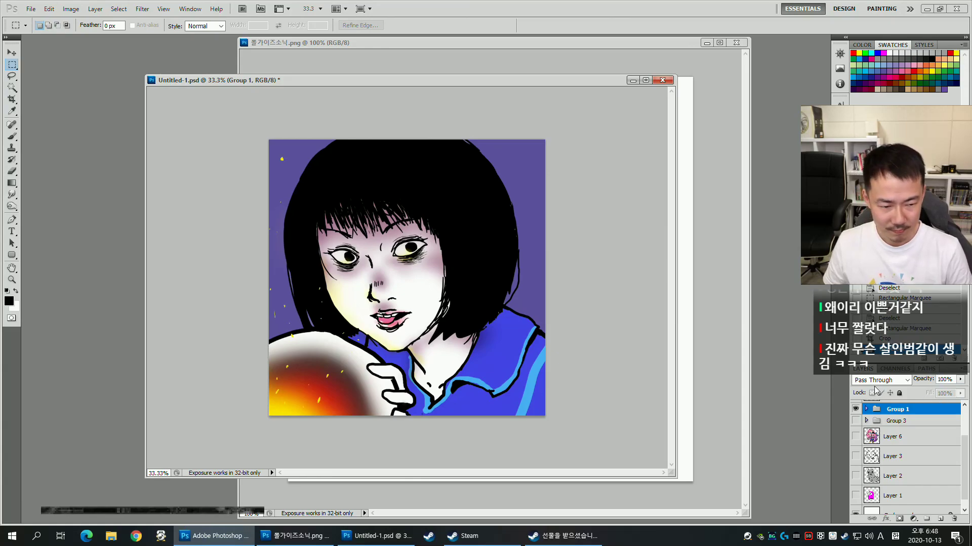
Reduce the portrait's pixel dimensions proportionally with Image Size and view it at 100%.
{"action": "left_click", "coordinate": [63, 17]}
{"action": "left_click", "coordinate": [74, 86]}
{"action": "type", "text": "6"}
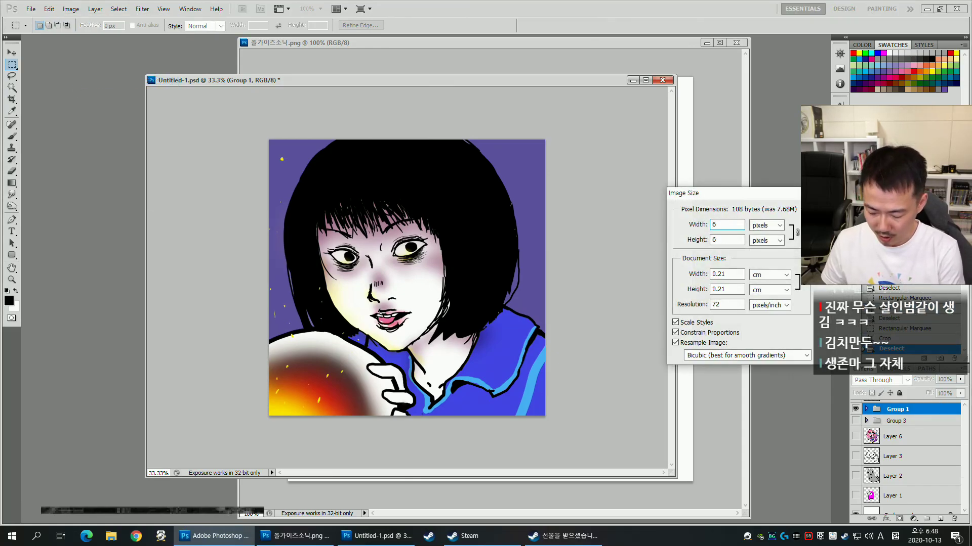
{"action": "key", "text": "Return"}
{"action": "key", "text": "ctrl+plus"}
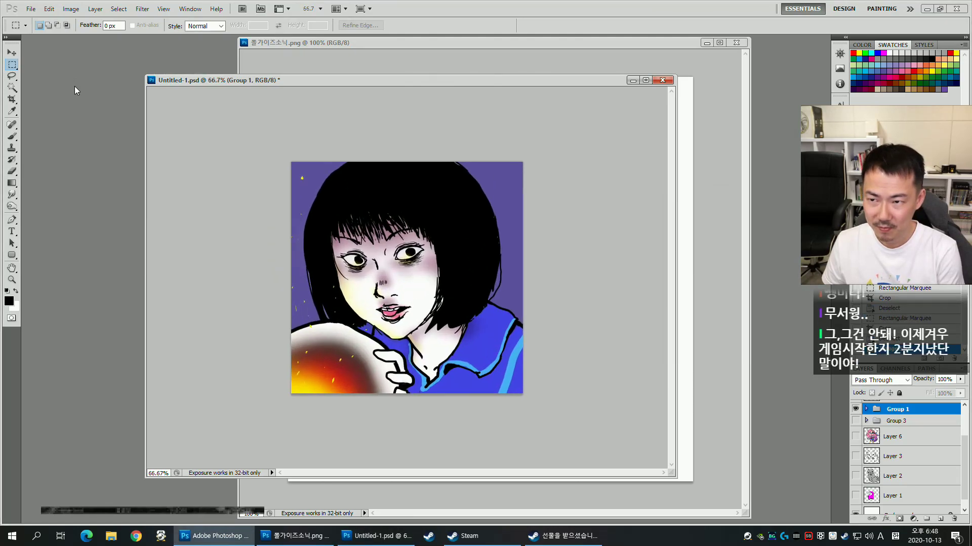
{"action": "key", "text": "ctrl+plus"}
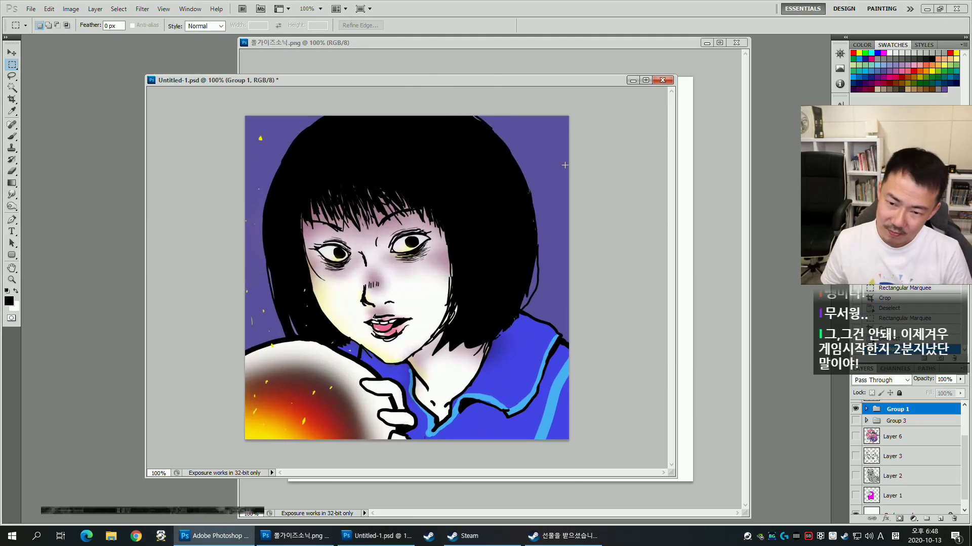
Save a non-interlaced PNG copy of the black-haired girl's portrait under a new name in the 201013 folder.
{"action": "key", "text": "ctrl+shift+s"}
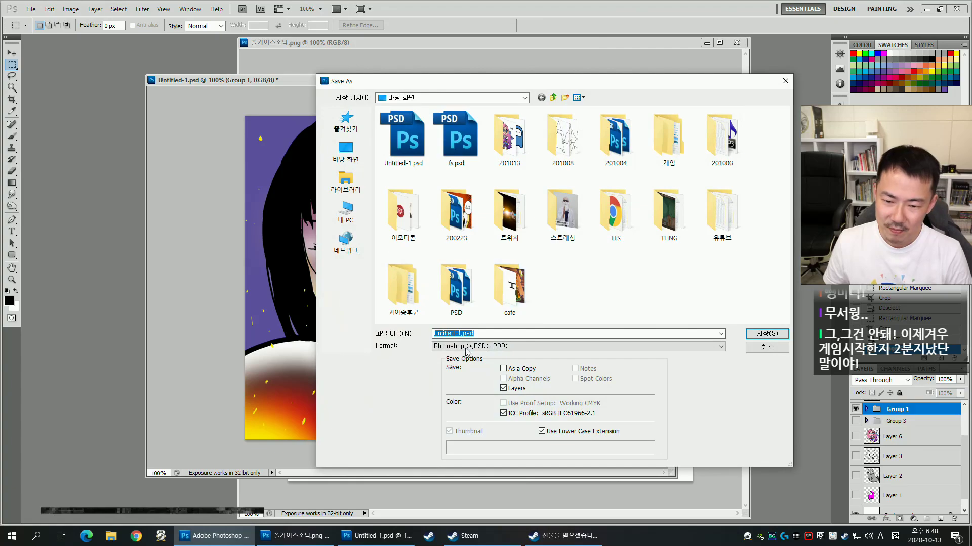
{"action": "left_click", "coordinate": [468, 347]}
{"action": "left_click", "coordinate": [462, 440]}
{"action": "double_click", "coordinate": [510, 139]}
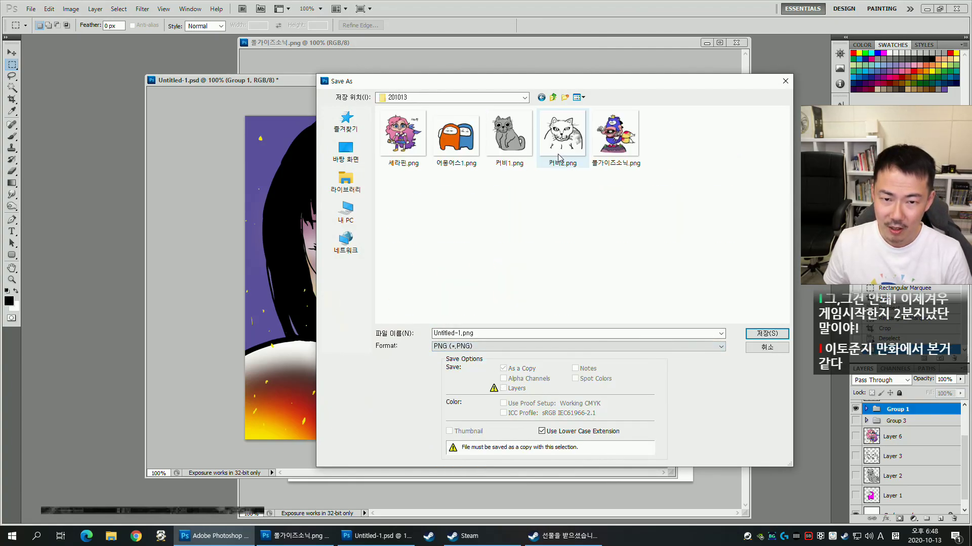
{"action": "type", "text": "삡"}
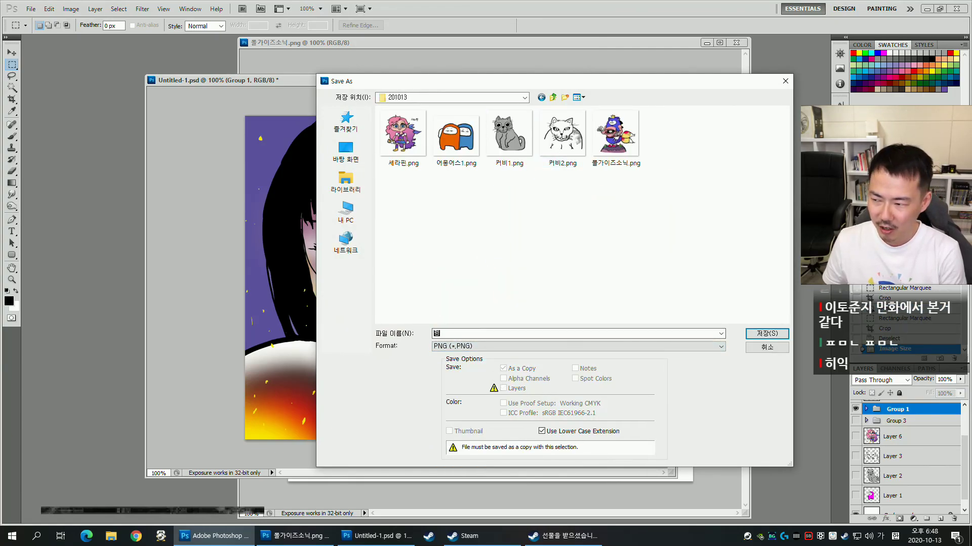
{"action": "key", "text": "Return"}
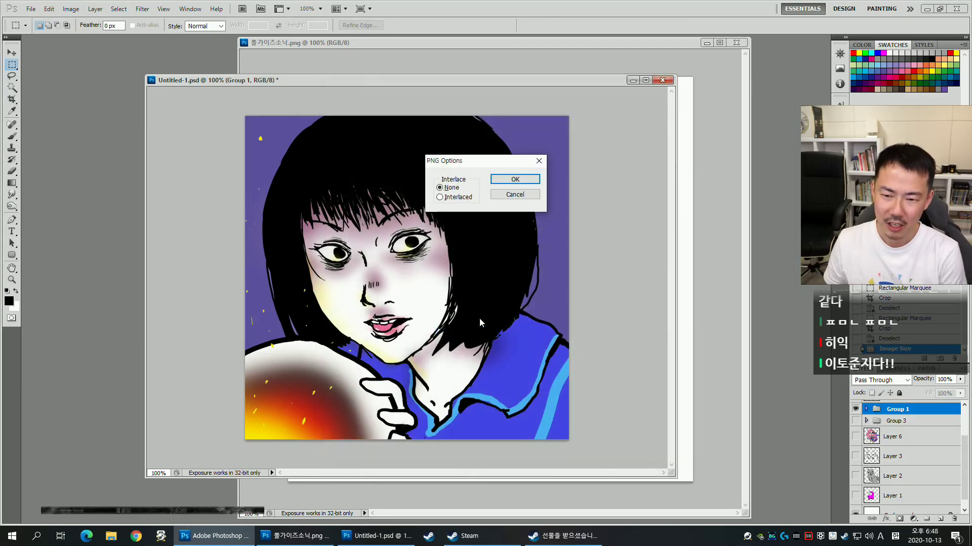
{"action": "key", "text": "Return"}
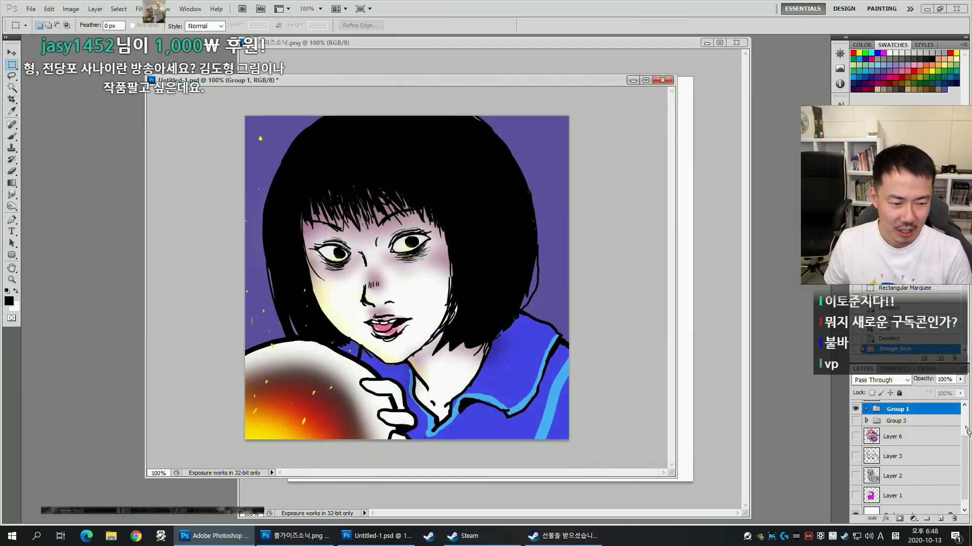
Step back through the history to undo the portrait's resize and its crops.
{"action": "scroll", "coordinate": [964, 430], "scroll_direction": "up", "scroll_amount": 2}
{"action": "key", "text": "ctrl+alt+z"}
{"action": "key", "text": "ctrl+alt+z"}
{"action": "key", "text": "ctrl+alt+z"}
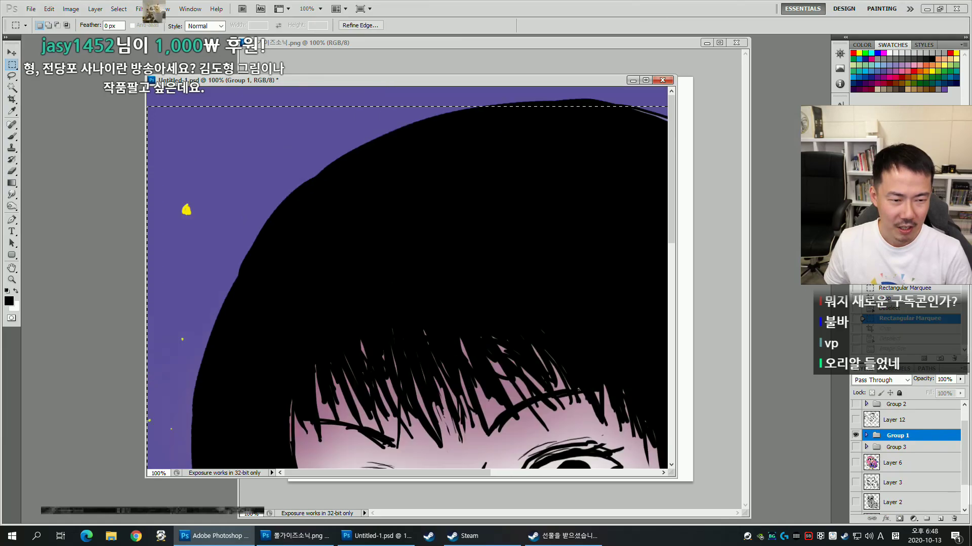
{"action": "key", "text": "ctrl+alt+z"}
{"action": "key", "text": "ctrl+alt+z"}
{"action": "key", "text": "ctrl+alt+z"}
{"action": "key", "text": "ctrl+alt+z"}
Hide Group 1, show and select Layer 12 with the rough eye sketch, and clear the selection.
{"action": "left_click", "coordinate": [855, 435]}
{"action": "left_click", "coordinate": [855, 419]}
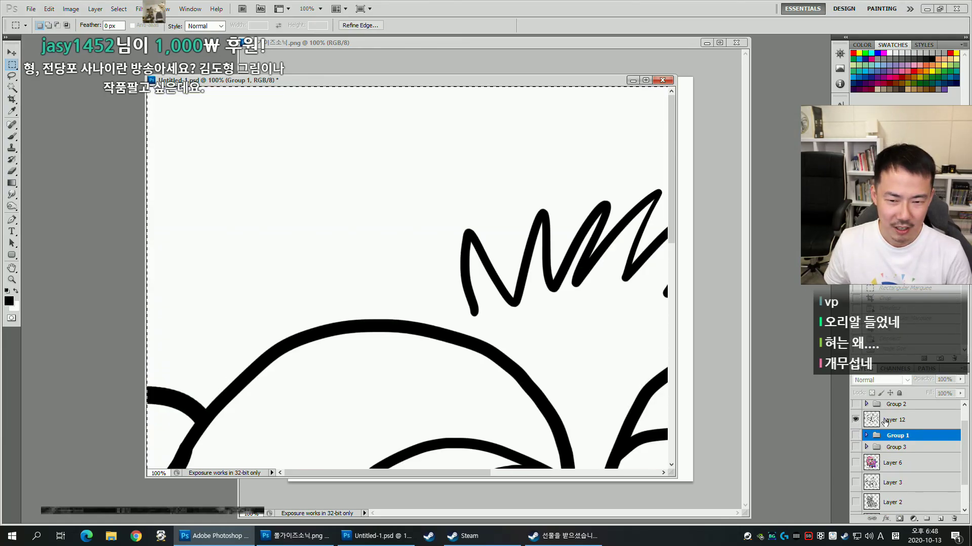
{"action": "left_click", "coordinate": [883, 420]}
{"action": "key", "text": "ctrl+minus"}
{"action": "key", "text": "ctrl+minus"}
{"action": "key", "text": "ctrl+minus"}
{"action": "key", "text": "ctrl+d"}
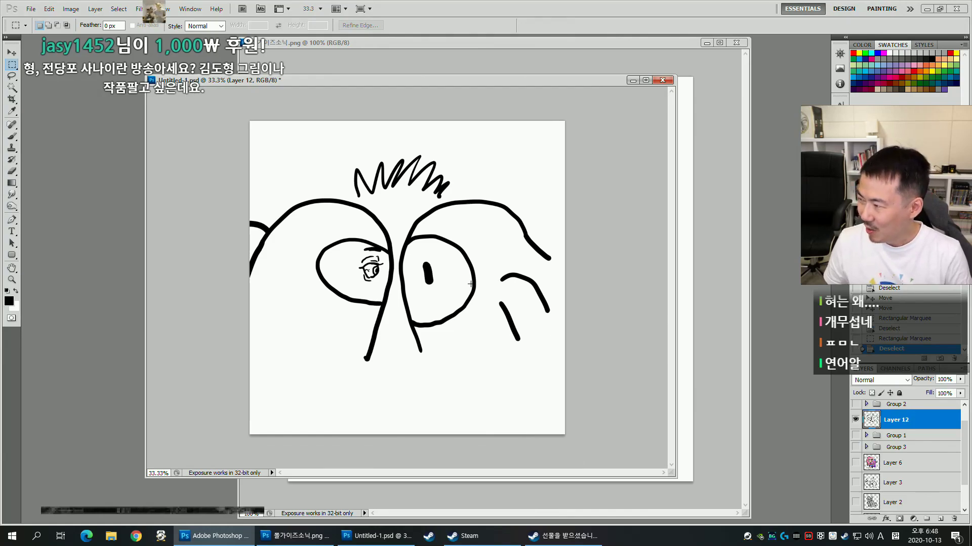
Hide Layer 12 and show Group 2 with the bearded man in the beret.
{"action": "left_click", "coordinate": [855, 423]}
{"action": "left_click", "coordinate": [855, 423]}
{"action": "left_click", "coordinate": [855, 423]}
{"action": "scroll", "coordinate": [957, 438], "scroll_direction": "up", "scroll_amount": 1}
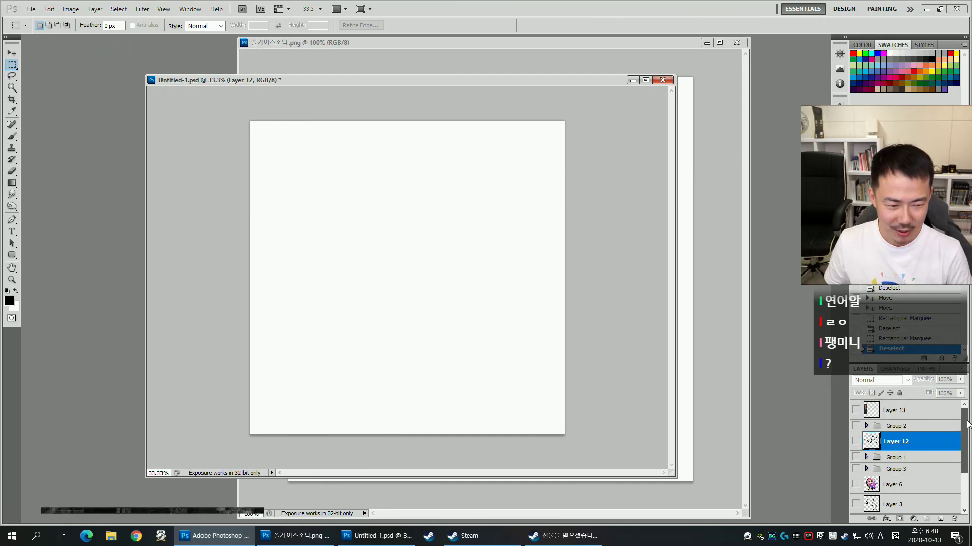
{"action": "left_click", "coordinate": [855, 427]}
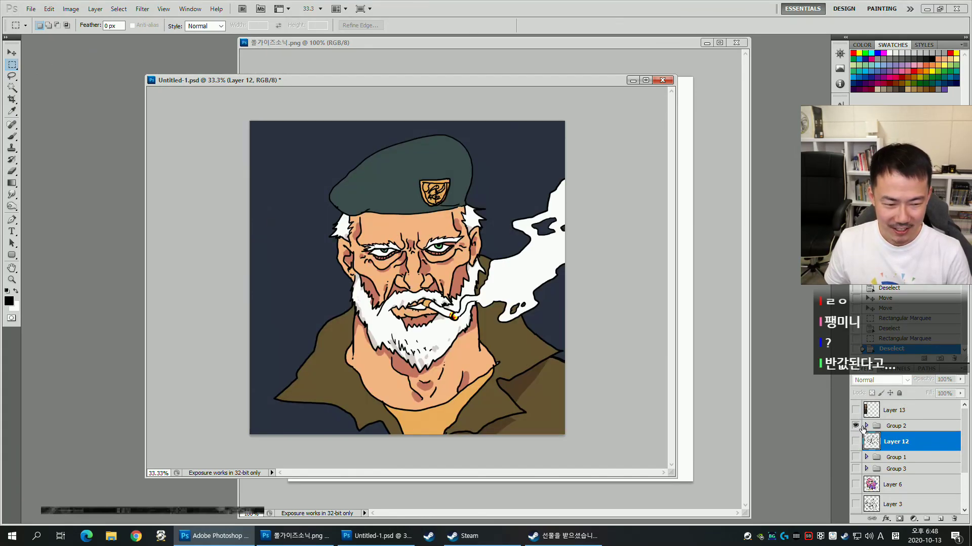
Expand Group 2, select the line art on Layer 14, and hide the colour layer, Layer 15.
{"action": "left_click", "coordinate": [865, 426]}
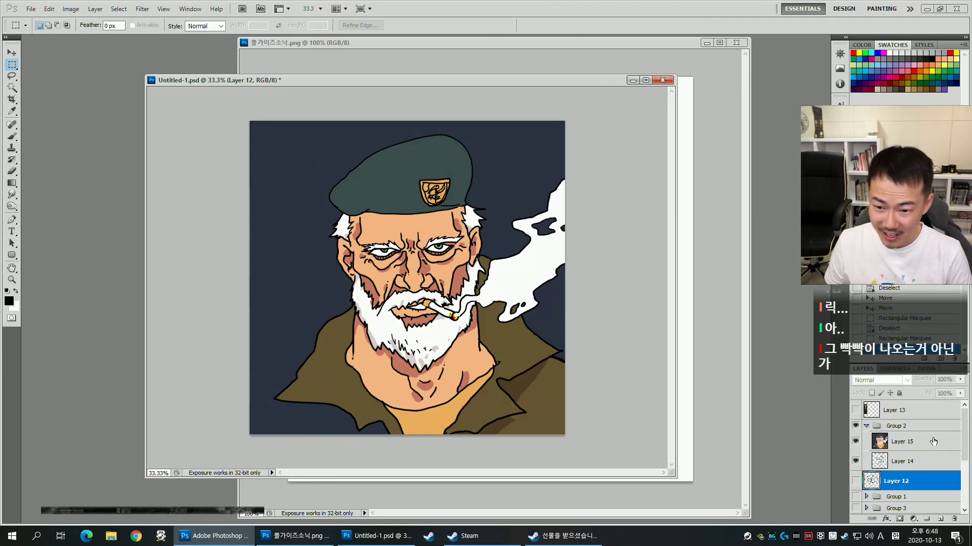
{"action": "left_click", "coordinate": [901, 461]}
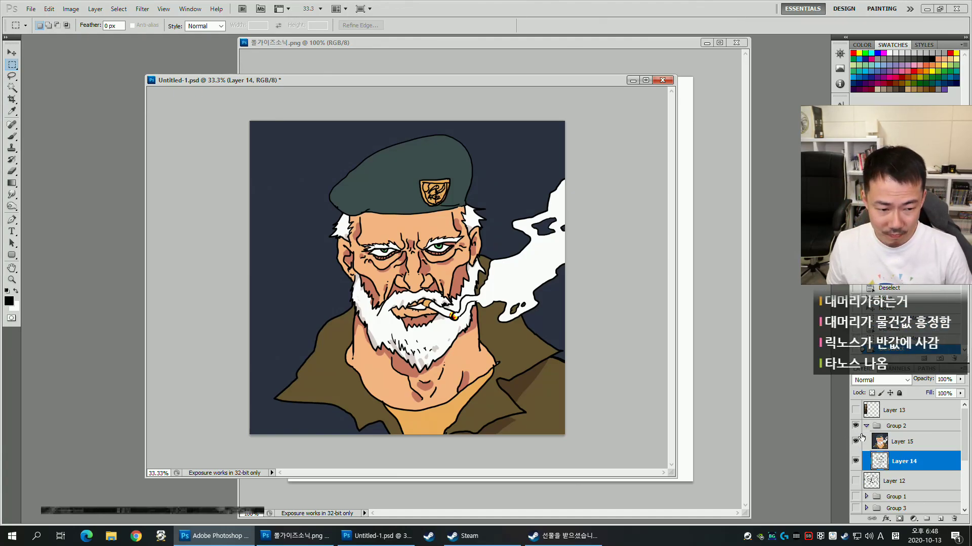
{"action": "left_click", "coordinate": [855, 442]}
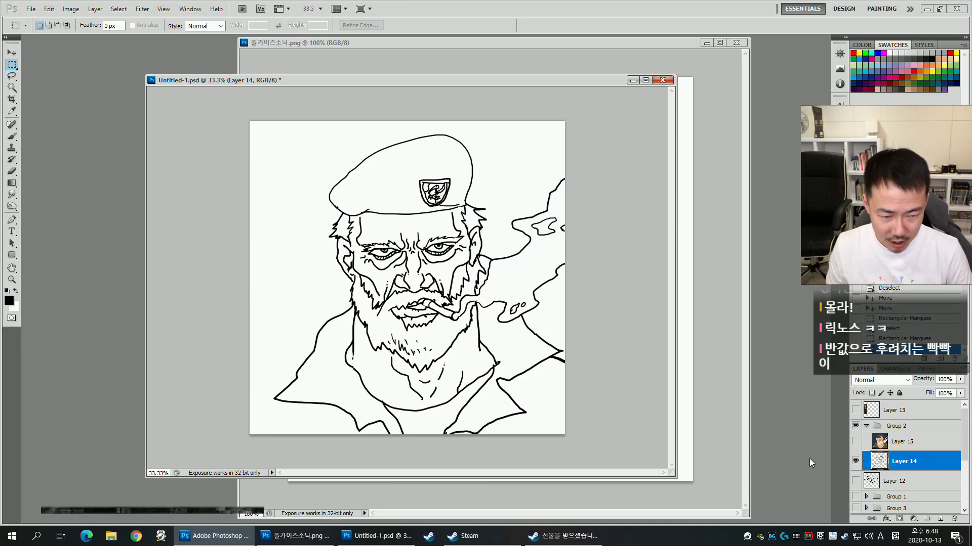
Draw the missing shoulder outline from the left collar to the canvas edge on Layer 14 with a 9 px black brush.
{"action": "key", "text": "b"}
{"action": "key", "text": "ctrl+d"}
{"action": "key", "text": "bracketright"}
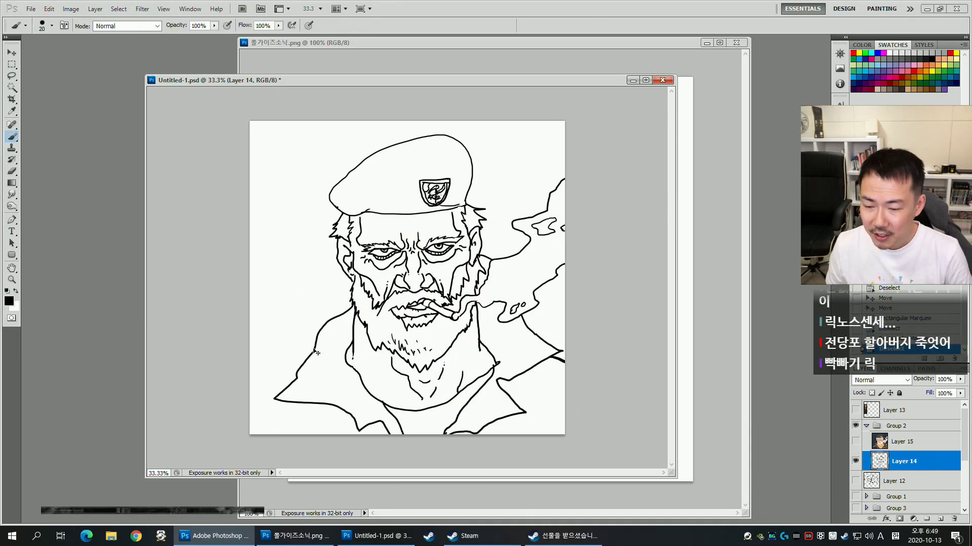
{"action": "key", "text": "bracketleft"}
{"action": "key", "text": "ctrl+plus"}
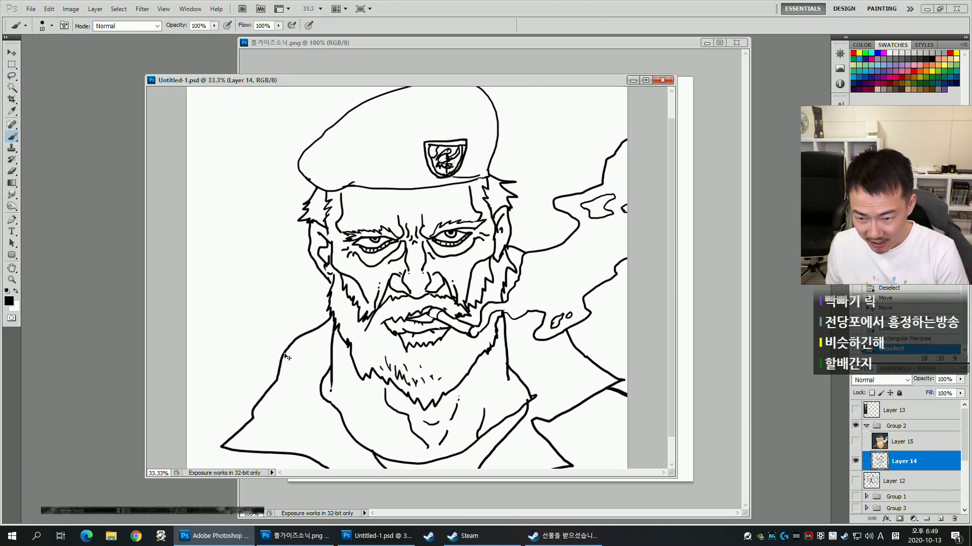
{"action": "left_click_drag", "start_coordinate": [246, 384], "coordinate": [245, 340]}
{"action": "key", "text": "bracketleft"}
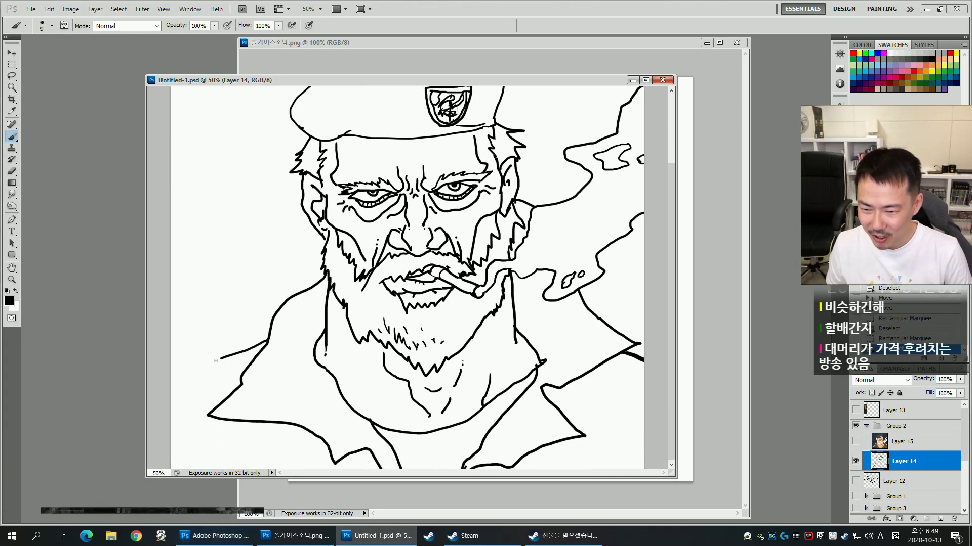
{"action": "key", "text": "ctrl+minus"}
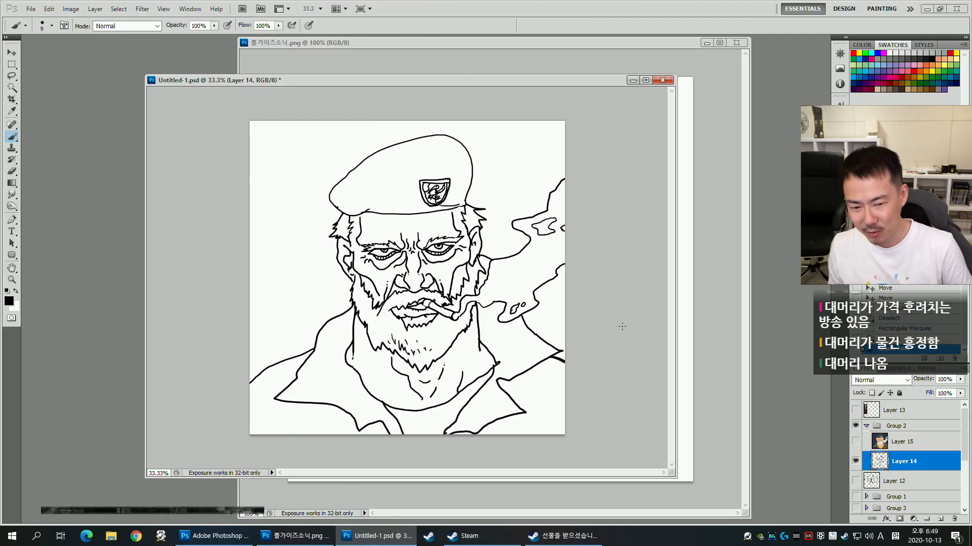
Erase the coat outline below the right collar tip near the canvas edge and redraw it with the brush.
{"action": "key", "text": "ctrl+plus"}
{"action": "key", "text": "ctrl+plus"}
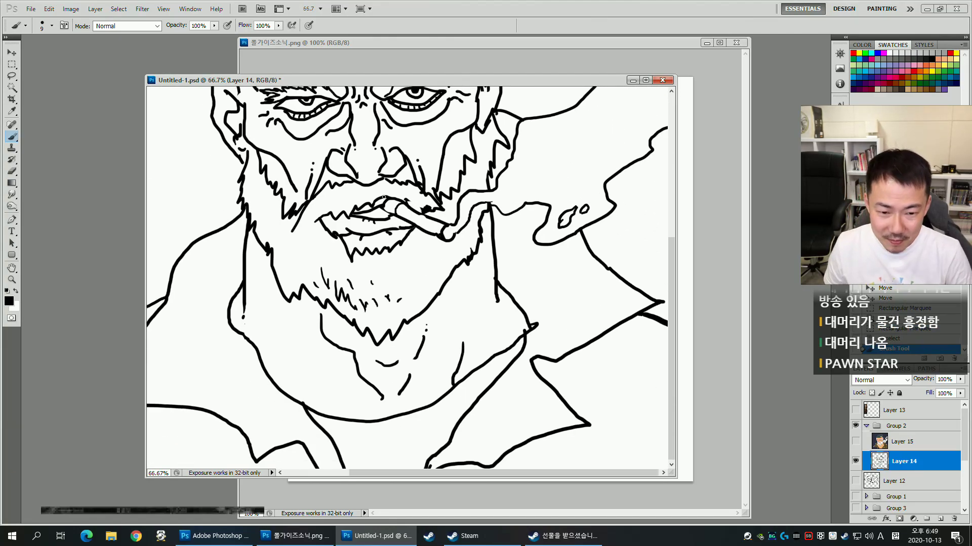
{"action": "key", "text": "e"}
{"action": "left_click_drag", "start_coordinate": [653, 318], "coordinate": [640, 321]}
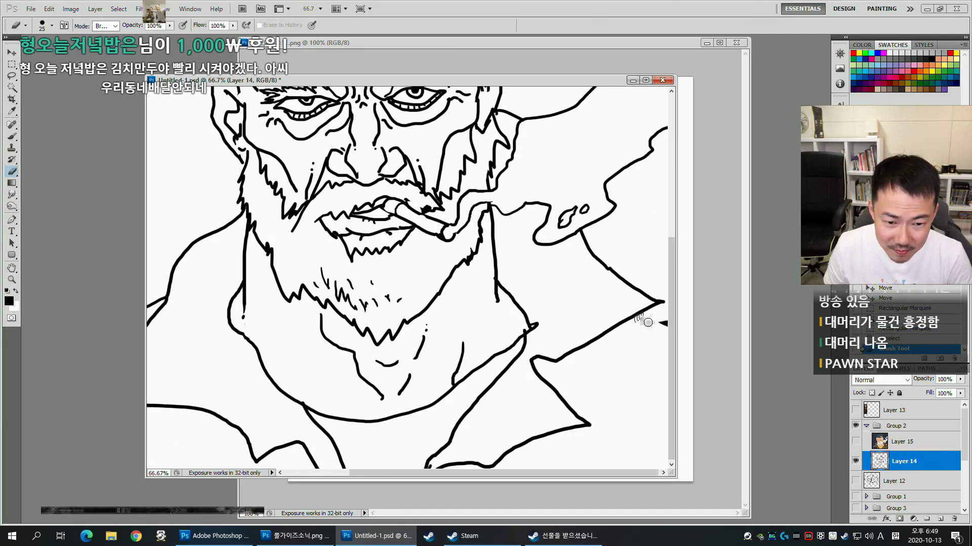
{"action": "key", "text": "b"}
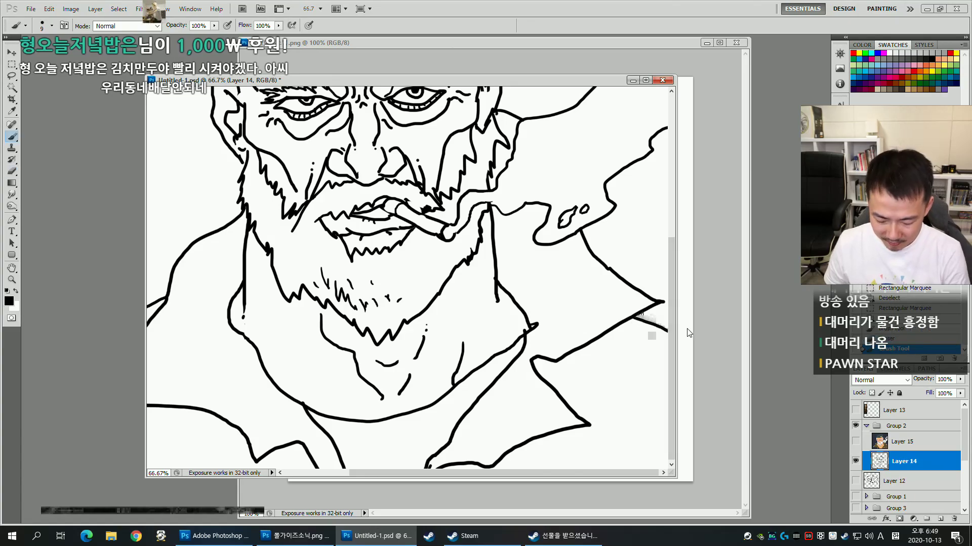
{"action": "key", "text": "ctrl+minus"}
{"action": "key", "text": "ctrl+minus"}
Select the coat areas outside both collars with the Magic Wand, then show and activate Layer 15.
{"action": "key", "text": "w"}
{"action": "left_click", "coordinate": [539, 402]}
{"action": "left_click", "coordinate": [292, 412], "text": "shift"}
{"action": "left_click", "coordinate": [855, 443]}
{"action": "left_click", "coordinate": [888, 442]}
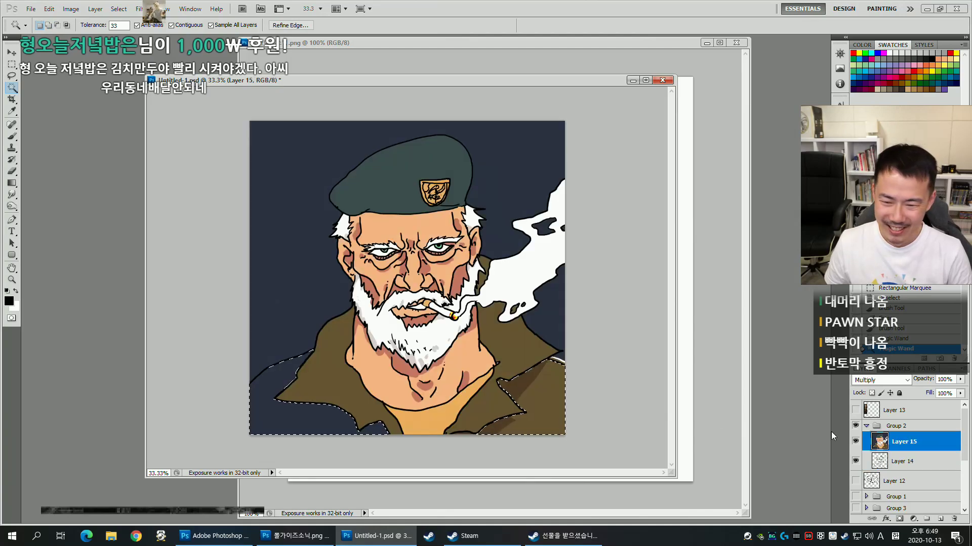
Expand the selection and paint the left shoulder of the coat on Layer 15 with the olive brown sampled from the coat.
{"action": "key", "text": "b"}
{"action": "left_click", "coordinate": [486, 394], "text": "alt"}
{"action": "key", "text": "alt+Delete"}
{"action": "key", "text": "ctrl+z"}
{"action": "left_click", "coordinate": [554, 381], "text": "alt"}
{"action": "key", "text": "]"}
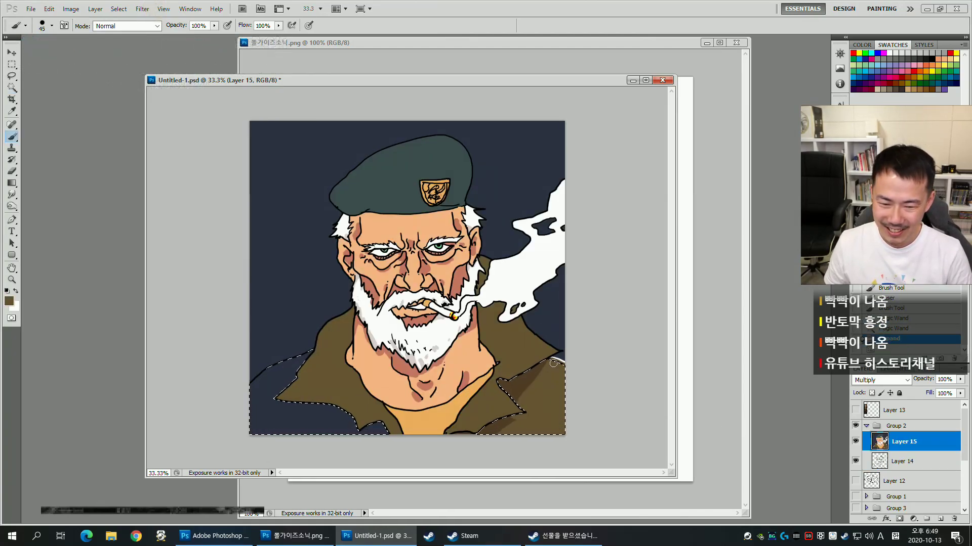
{"action": "key", "text": "bracketright"}
{"action": "key", "text": "bracketright"}
{"action": "key", "text": "bracketright"}
{"action": "key", "text": "bracketright"}
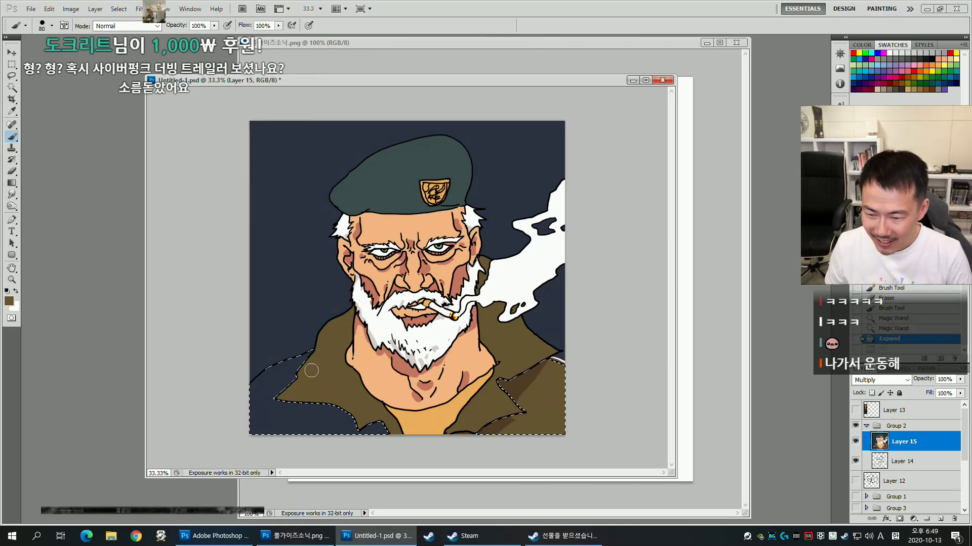
{"action": "left_click_drag", "start_coordinate": [324, 345], "coordinate": [255, 430]}
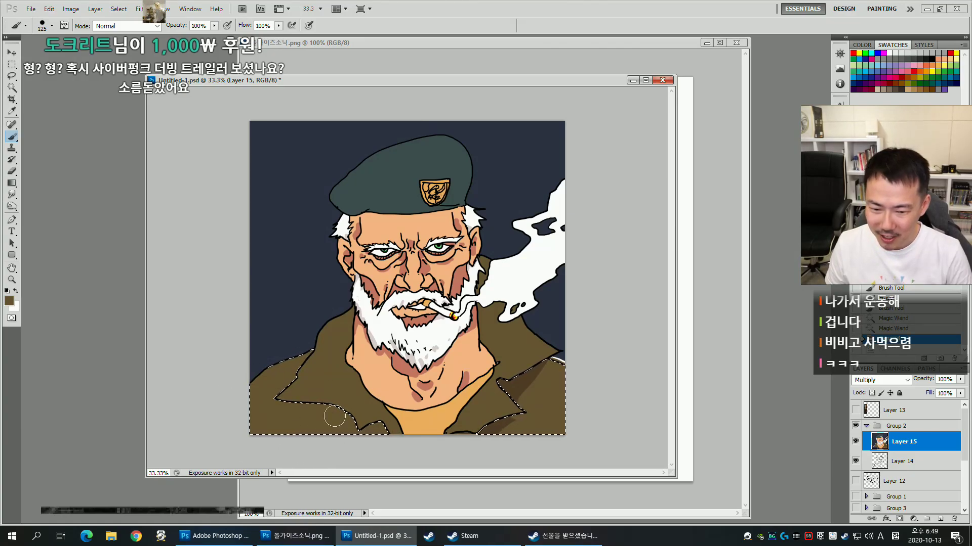
{"action": "left_click_drag", "start_coordinate": [330, 396], "coordinate": [374, 428]}
Paint a shadow beneath the left collar with a 40 px brush in the dark brown sampled from the right lapel's shadow.
{"action": "left_click", "coordinate": [521, 384], "text": "alt"}
{"action": "key", "text": "["}
{"action": "key", "text": "["}
{"action": "key", "text": "["}
{"action": "key", "text": "["}
{"action": "key", "text": "["}
{"action": "key", "text": "]"}
{"action": "mouse_move", "coordinate": [298, 405]}
{"action": "left_mouse_down"}
{"action": "mouse_move", "coordinate": [284, 418]}
{"action": "mouse_move", "coordinate": [354, 419]}
{"action": "left_mouse_up"}
{"action": "mouse_move", "coordinate": [286, 415]}
{"action": "left_mouse_down"}
{"action": "mouse_move", "coordinate": [304, 403]}
{"action": "mouse_move", "coordinate": [290, 412]}
{"action": "mouse_move", "coordinate": [350, 414]}
{"action": "mouse_move", "coordinate": [314, 402]}
{"action": "mouse_move", "coordinate": [296, 404]}
{"action": "mouse_move", "coordinate": [356, 420]}
{"action": "left_mouse_up"}
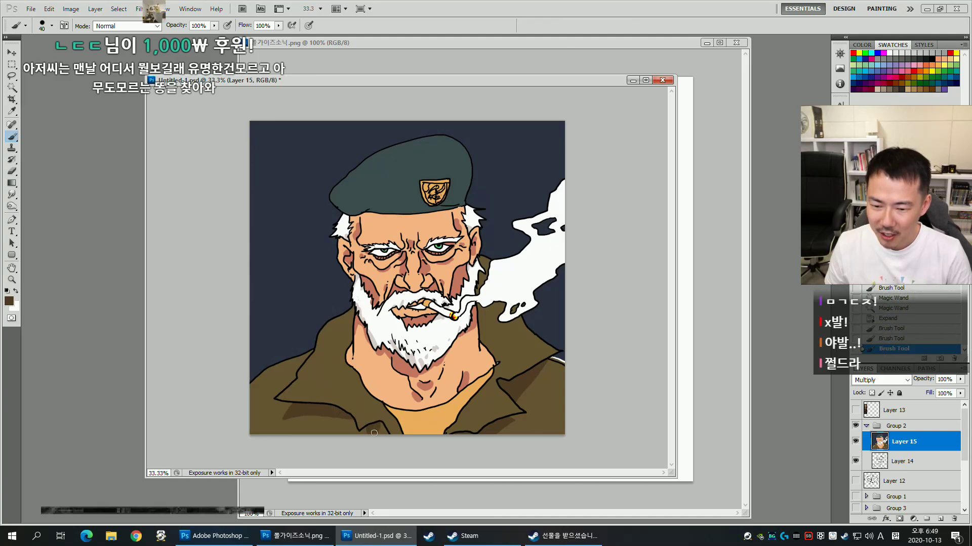
Fill the white gap beside the right collar tip with the coat's olive brown and clear the selection.
{"action": "left_click", "coordinate": [293, 412], "text": "alt"}
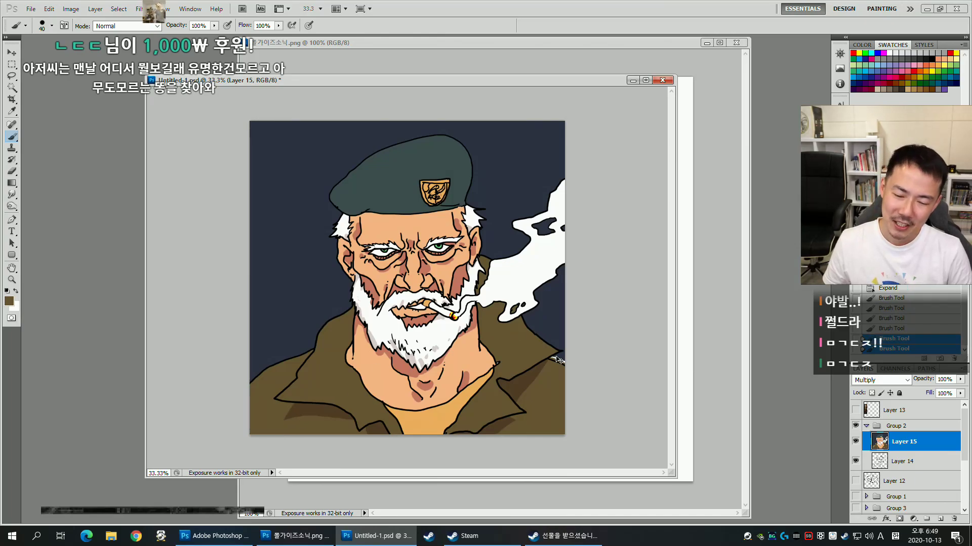
{"action": "key", "text": "ctrl+d"}
{"action": "key", "text": "ctrl+plus"}
{"action": "key", "text": "ctrl+plus"}
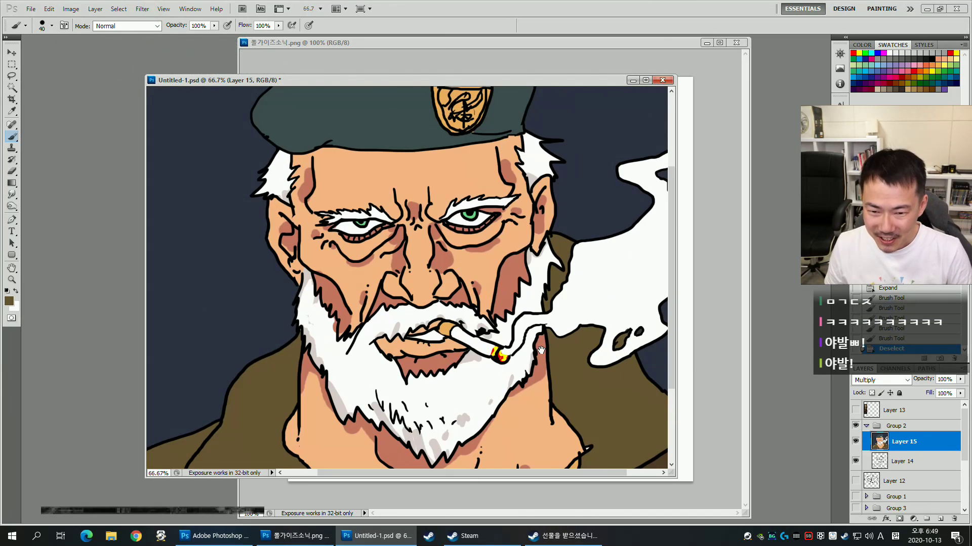
Paint over the white gap between the right collar tip and shoulder with a 20 px brush in the background's navy.
{"action": "left_click_drag", "start_coordinate": [541, 350], "coordinate": [485, 226]}
{"action": "key", "text": "bracketleft"}
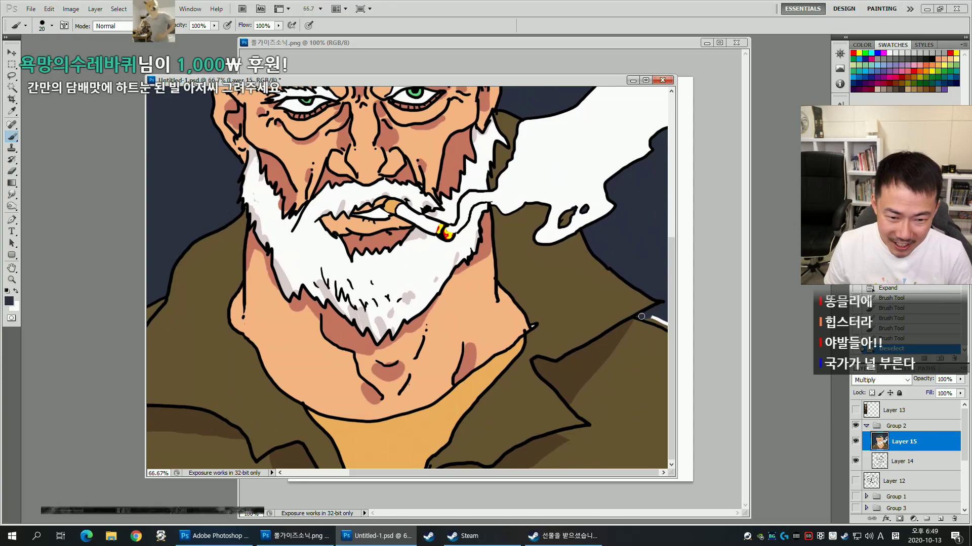
{"action": "left_click_drag", "start_coordinate": [667, 325], "coordinate": [645, 318]}
{"action": "left_click", "coordinate": [641, 316]}
{"action": "key", "text": "ctrl+minus"}
{"action": "scroll", "coordinate": [691, 305], "scroll_direction": "down", "scroll_amount": 1}
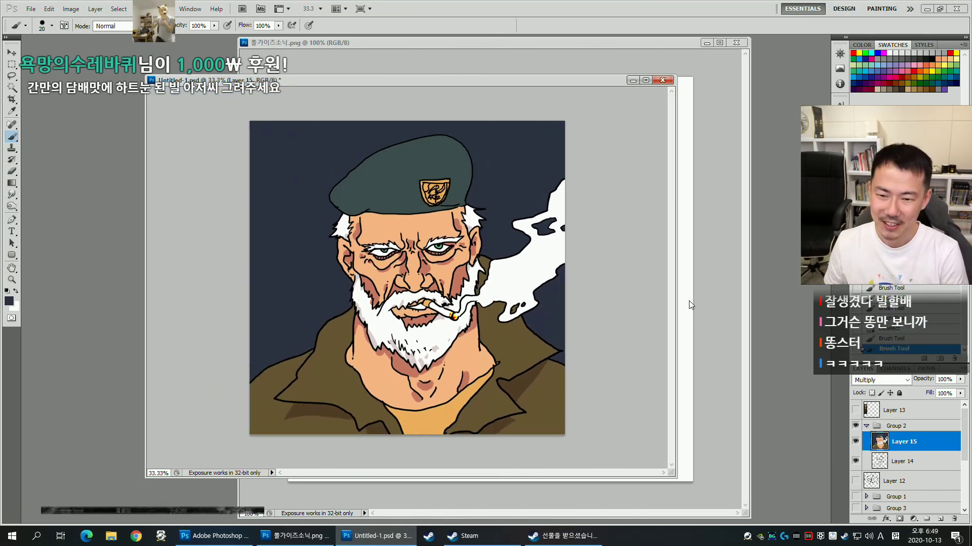
Crop the canvas to a rectangular selection just inside the drawing's edges and clear the selection.
{"action": "key", "text": "m"}
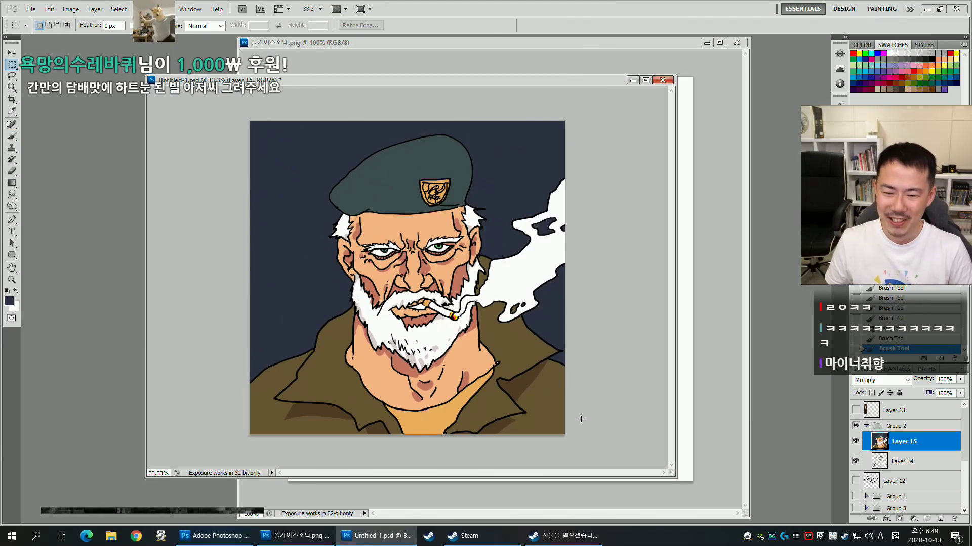
{"action": "left_click_drag", "start_coordinate": [583, 442], "coordinate": [505, 278]}
{"action": "left_click_drag", "start_coordinate": [385, 123], "coordinate": [386, 124]}
{"action": "left_click_drag", "start_coordinate": [573, 117], "coordinate": [197, 432]}
{"action": "key", "text": "p"}
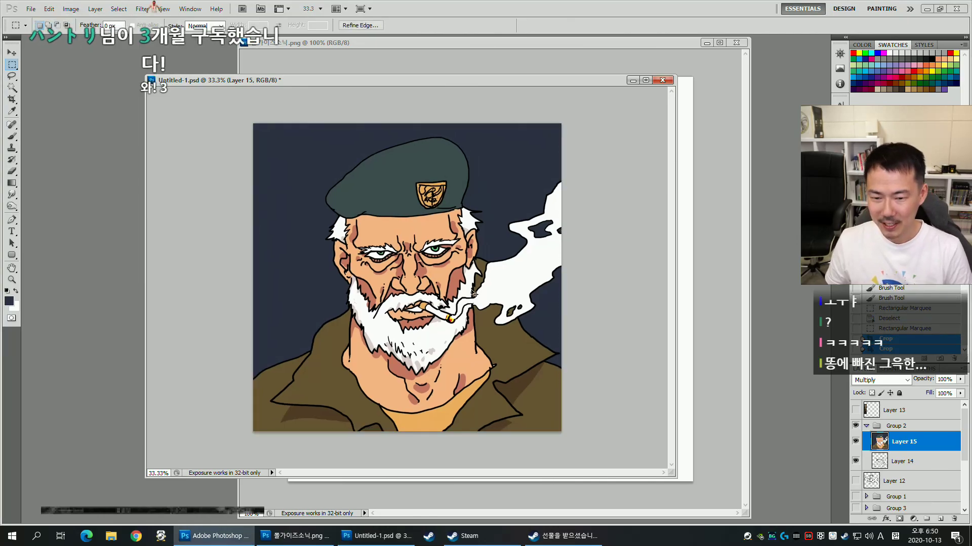
{"action": "key", "text": "ctrl+d"}
Trim another thin strip off the canvas edges by cropping to a slightly smaller rectangular marquee, and deselect.
{"action": "left_click_drag", "start_coordinate": [597, 444], "coordinate": [258, 129]}
{"action": "key", "text": "alt+i"}
{"action": "key", "text": "p"}
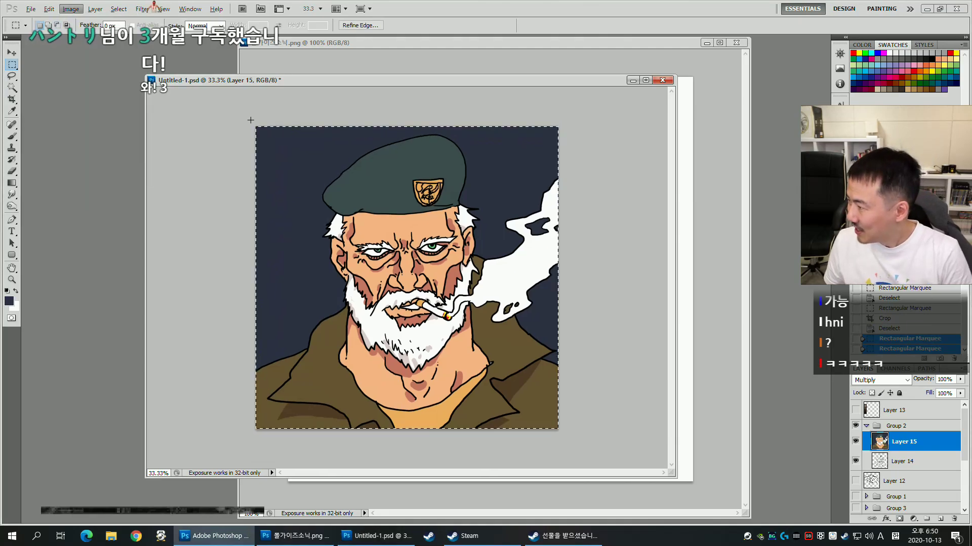
{"action": "key", "text": "ctrl+d"}
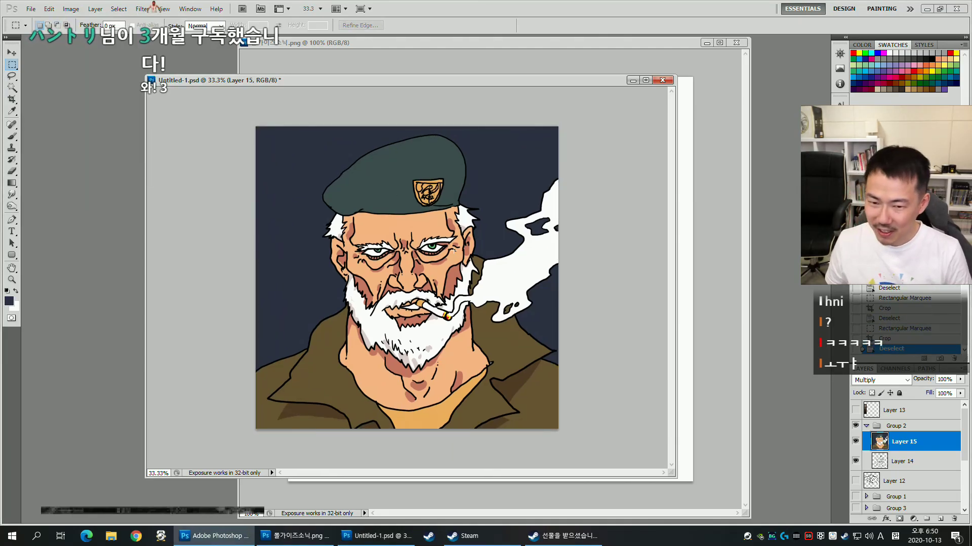
{"action": "key", "text": "h"}
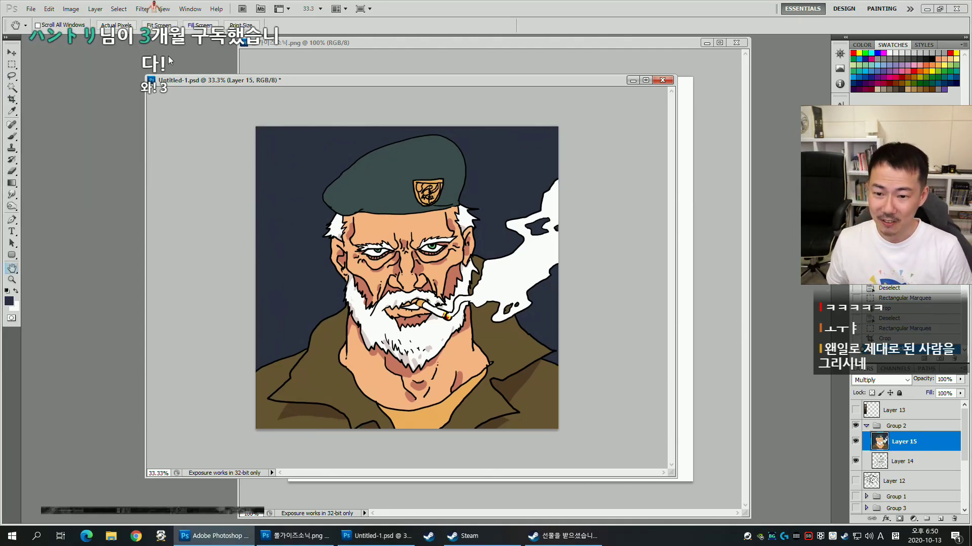
{"action": "left_click", "coordinate": [73, 11]}
{"action": "left_click", "coordinate": [76, 82]}
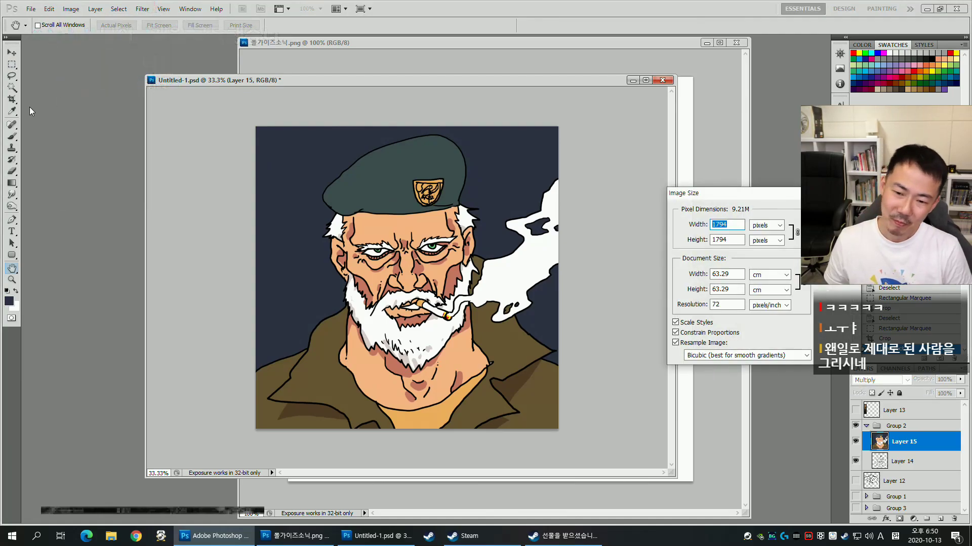
{"action": "key", "text": "Escape"}
Select the navy background with the Magic Wand, including the holes in the smoke and the area below it.
{"action": "key", "text": "w"}
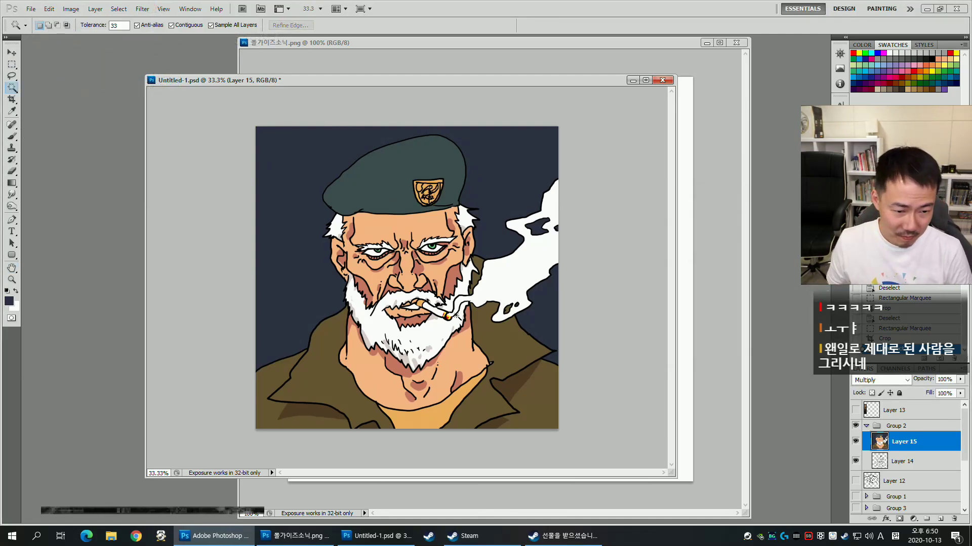
{"action": "left_click", "coordinate": [281, 304]}
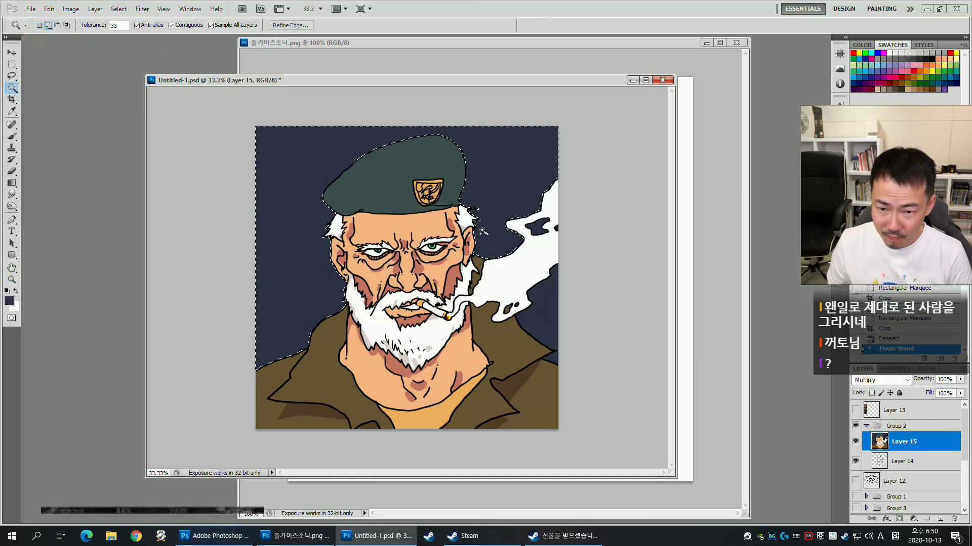
{"action": "left_click", "coordinate": [531, 228], "text": "shift"}
{"action": "left_click", "coordinate": [544, 224], "text": "shift"}
{"action": "left_click", "coordinate": [555, 229], "text": "shift"}
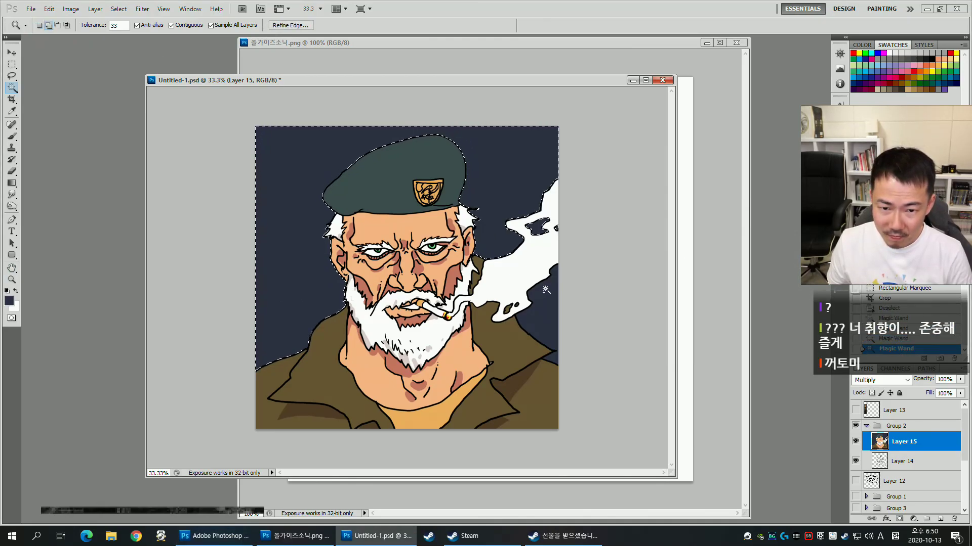
{"action": "left_click", "coordinate": [536, 305], "text": "shift"}
Try a near-black #14161e gradient fading upward over the selected background, and undo it.
{"action": "key", "text": "g"}
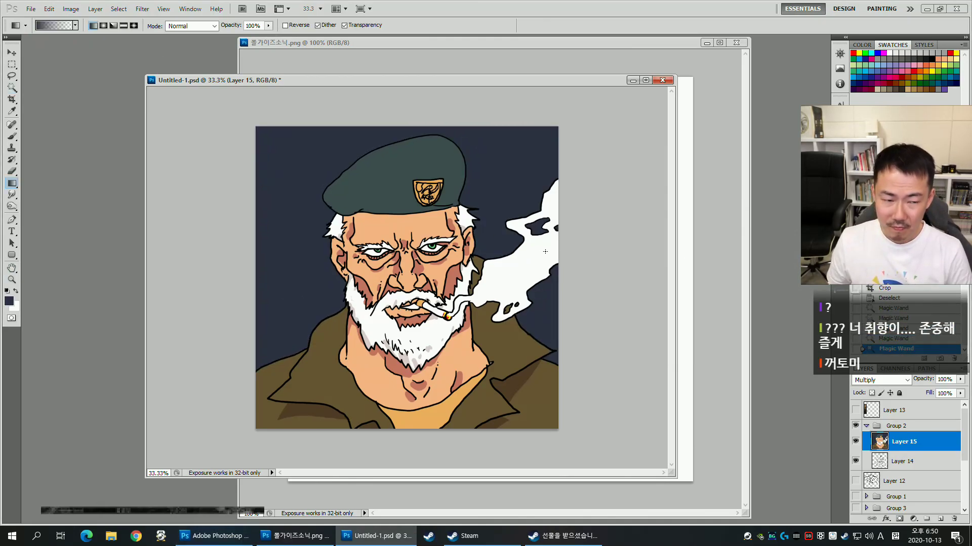
{"action": "key", "text": "i"}
{"action": "left_click", "coordinate": [277, 218]}
{"action": "left_click", "coordinate": [10, 302]}
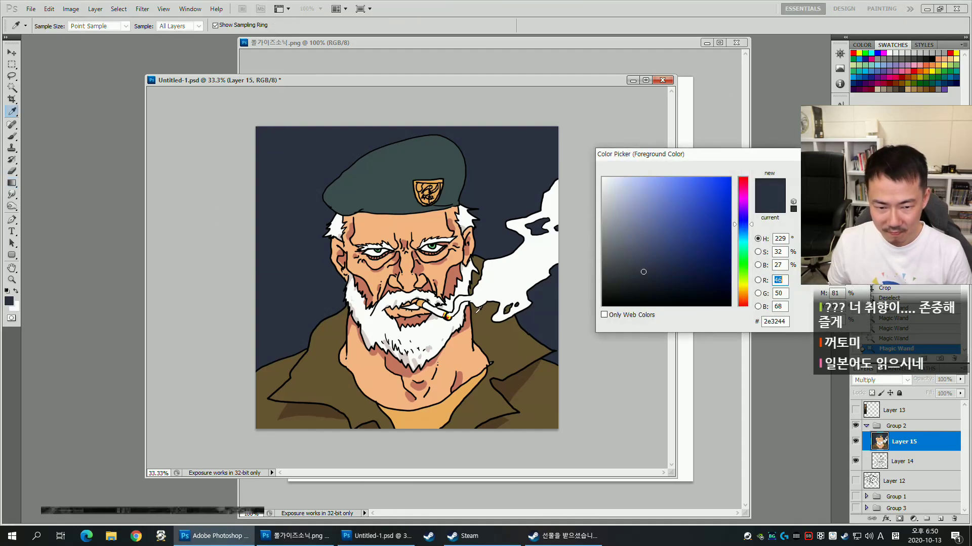
{"action": "left_click", "coordinate": [643, 290]}
{"action": "key", "text": "Return"}
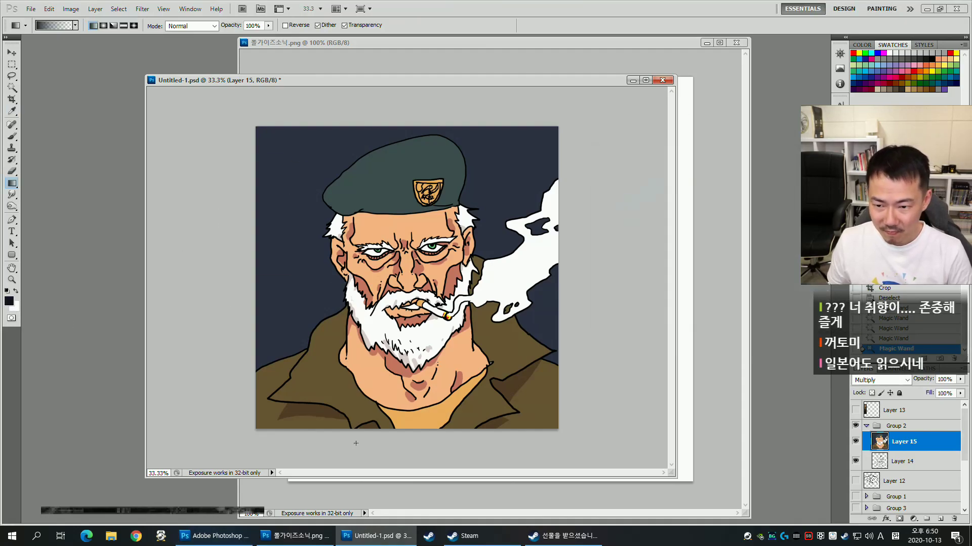
{"action": "left_click_drag", "start_coordinate": [379, 444], "coordinate": [378, 445]}
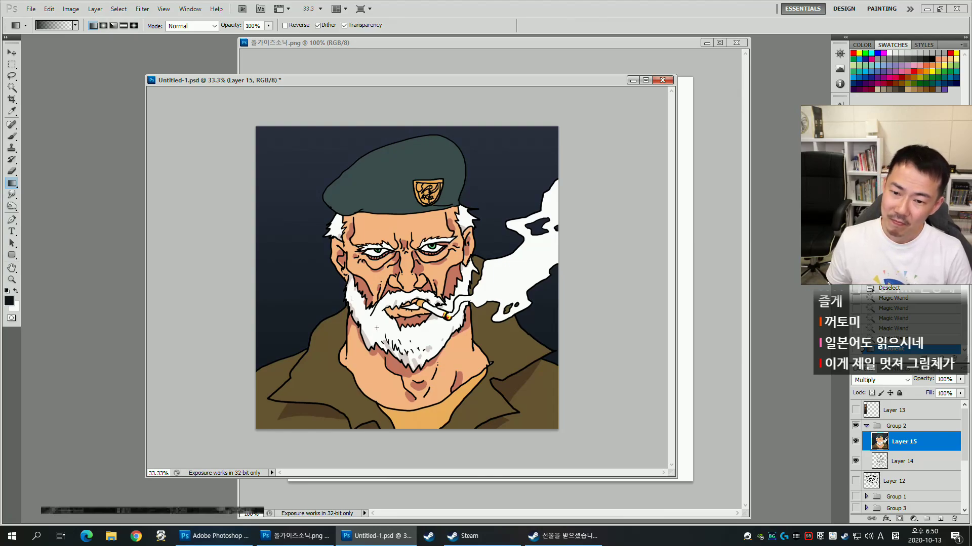
{"action": "key", "text": "ctrl+z"}
{"action": "key", "text": "ctrl+z"}
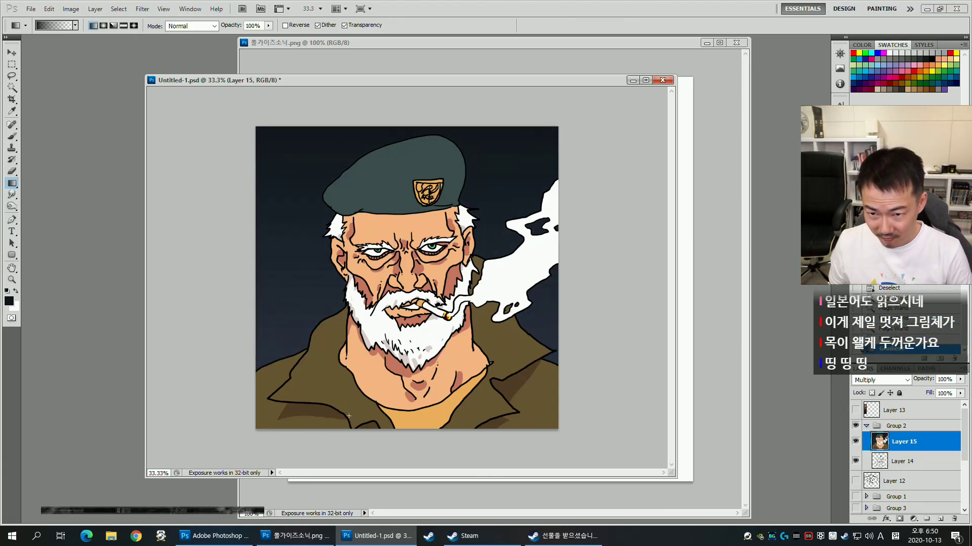
{"action": "key", "text": "ctrl+z"}
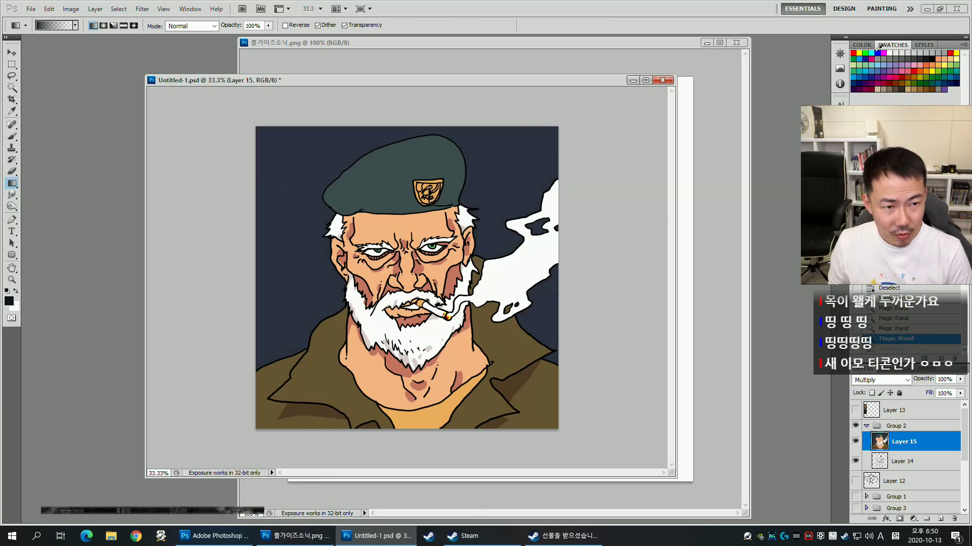
Fade a dark crimson gradient with hue 342° upward from the bottom of the selected background.
{"action": "left_click", "coordinate": [10, 302]}
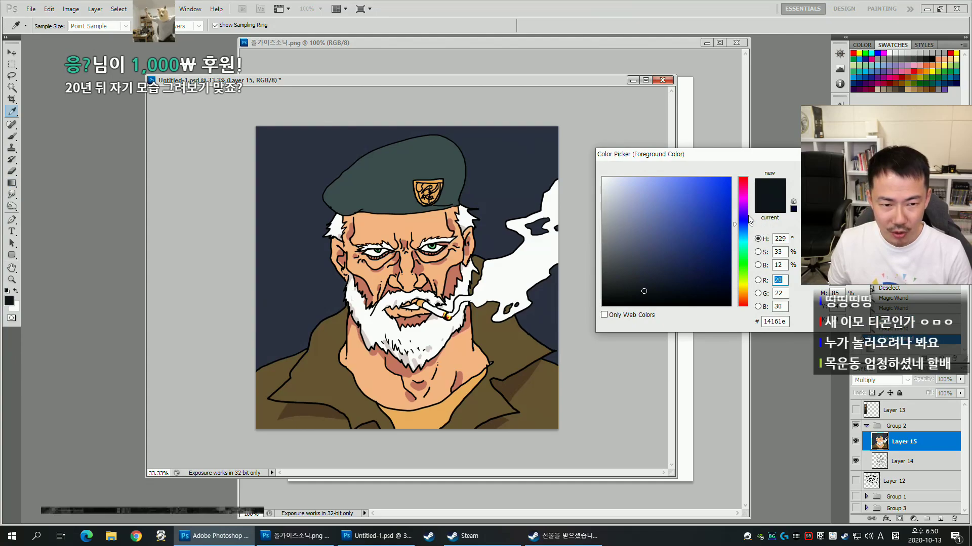
{"action": "left_click", "coordinate": [747, 198]}
{"action": "left_click_drag", "start_coordinate": [747, 195], "coordinate": [747, 183]}
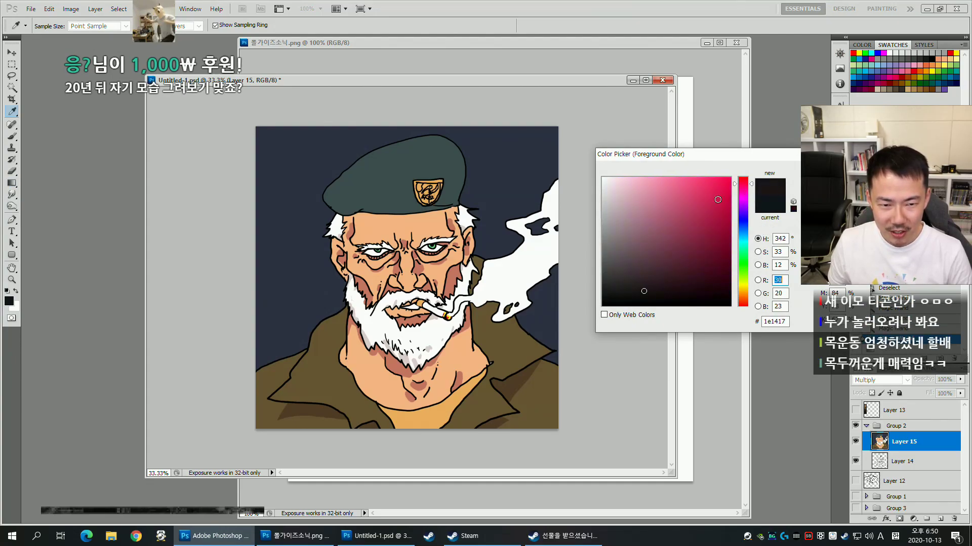
{"action": "left_click", "coordinate": [687, 237]}
{"action": "left_click_drag", "start_coordinate": [686, 237], "coordinate": [711, 229]}
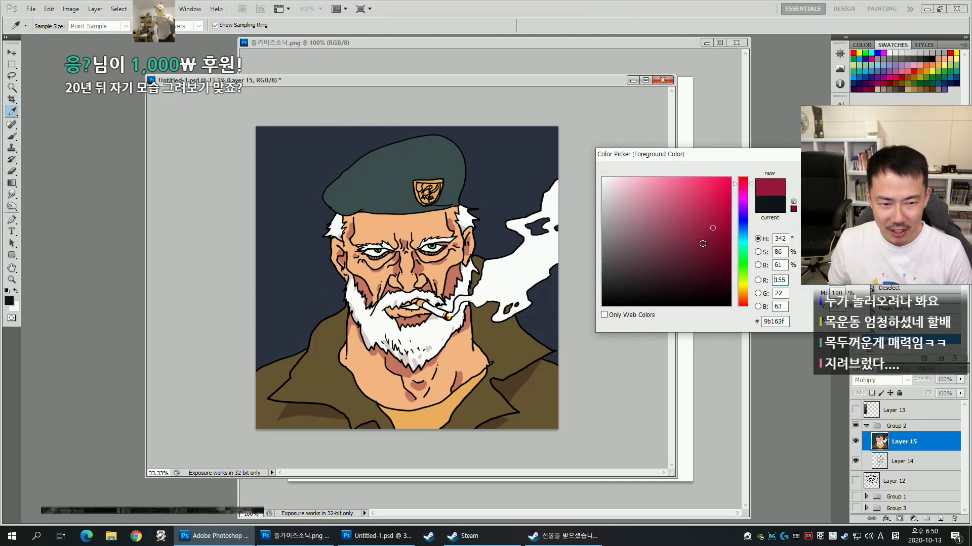
{"action": "left_click", "coordinate": [704, 245]}
{"action": "left_click", "coordinate": [830, 173]}
{"action": "left_click_drag", "start_coordinate": [355, 80], "coordinate": [328, 371]}
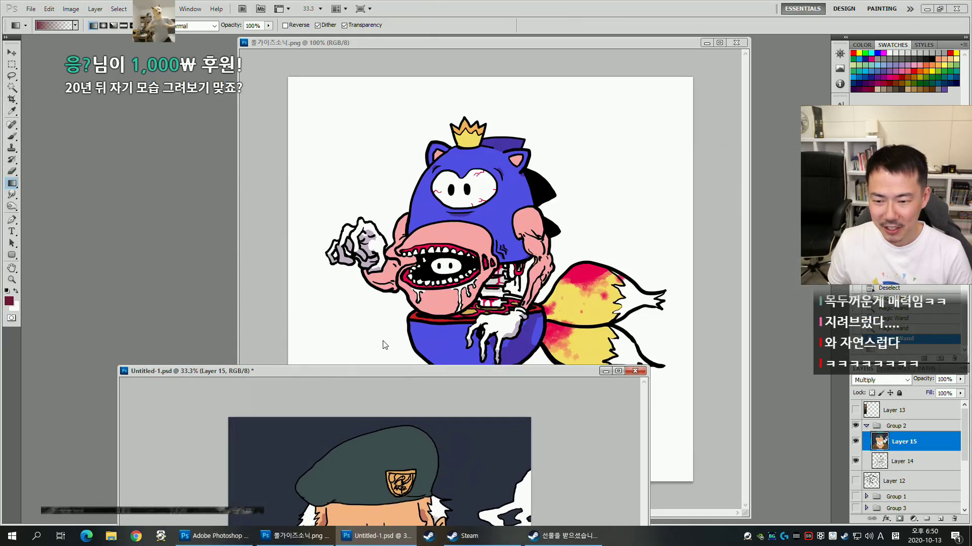
{"action": "left_click_drag", "start_coordinate": [396, 372], "coordinate": [448, 81]}
{"action": "left_click_drag", "start_coordinate": [415, 109], "coordinate": [384, 356]}
{"action": "left_click_drag", "start_coordinate": [419, 461], "coordinate": [419, 461]}
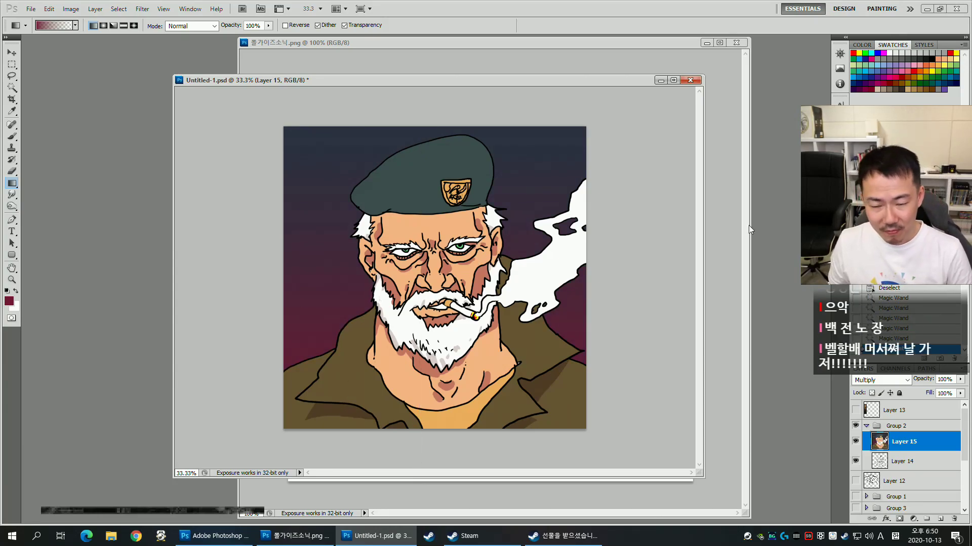
Add a light orange gradient at the bottom of the background, redrawing it so the glow reaches higher.
{"action": "left_click_drag", "start_coordinate": [397, 324], "coordinate": [398, 324]}
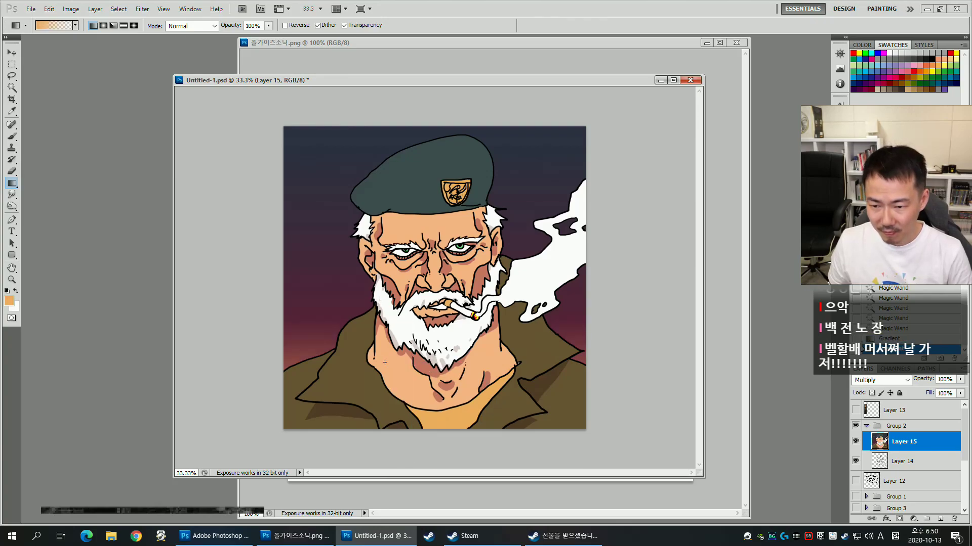
{"action": "key", "text": "ctrl+z"}
{"action": "left_click_drag", "start_coordinate": [385, 463], "coordinate": [372, 424]}
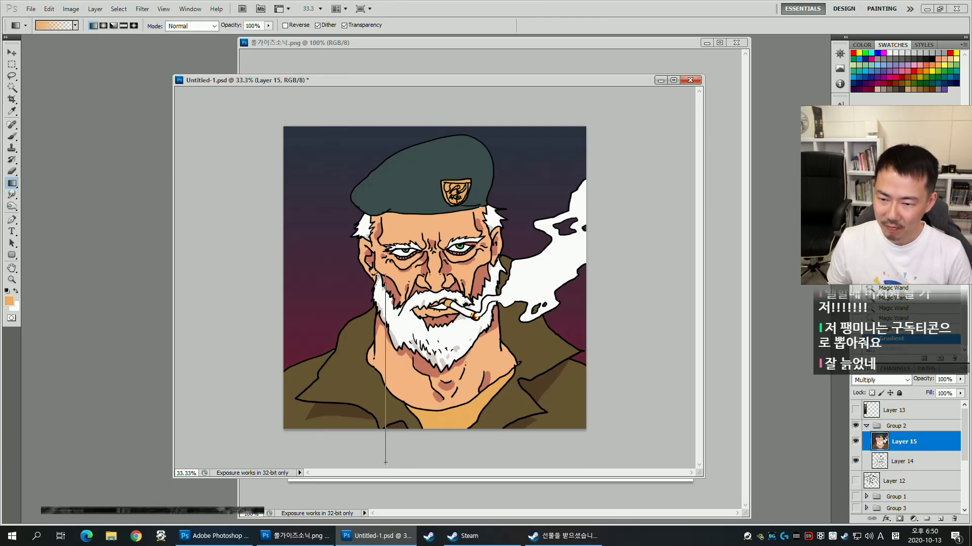
{"action": "left_click_drag", "start_coordinate": [385, 462], "coordinate": [385, 463]}
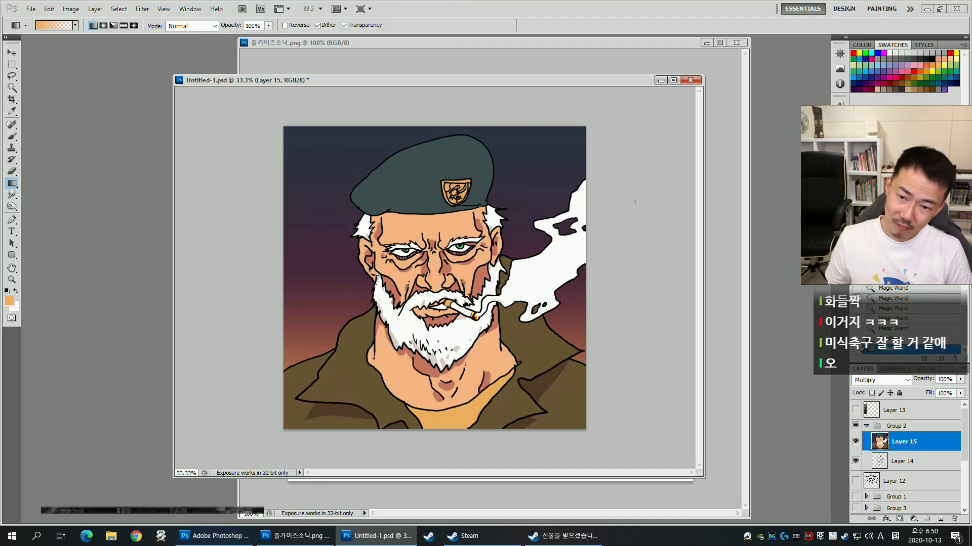
Darken the sampled sky navy to #13141c, fade it down from the top of the background, and deselect.
{"action": "left_click", "coordinate": [519, 130], "text": "alt"}
{"action": "left_click", "coordinate": [9, 301]}
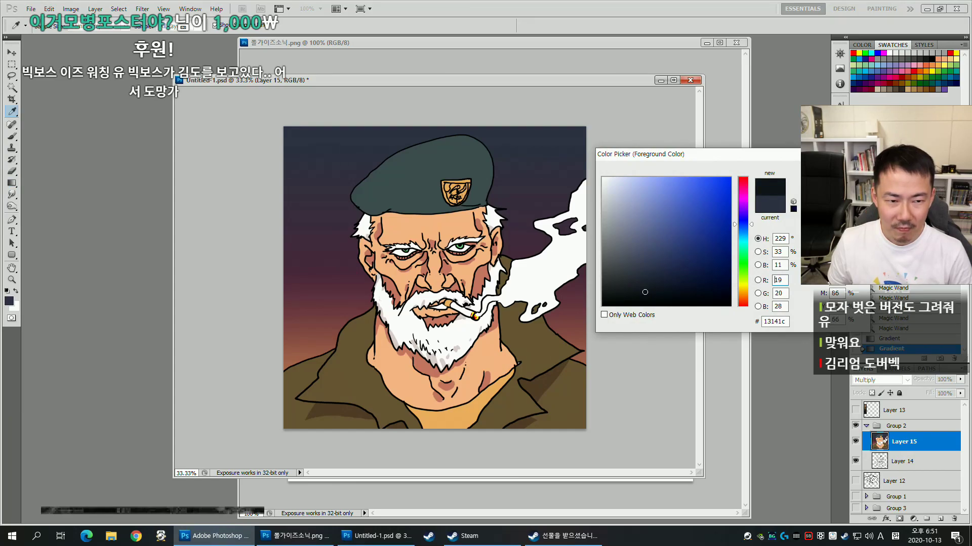
{"action": "key", "text": "Return"}
{"action": "key", "text": "g"}
{"action": "left_click_drag", "start_coordinate": [406, 93], "coordinate": [405, 214]}
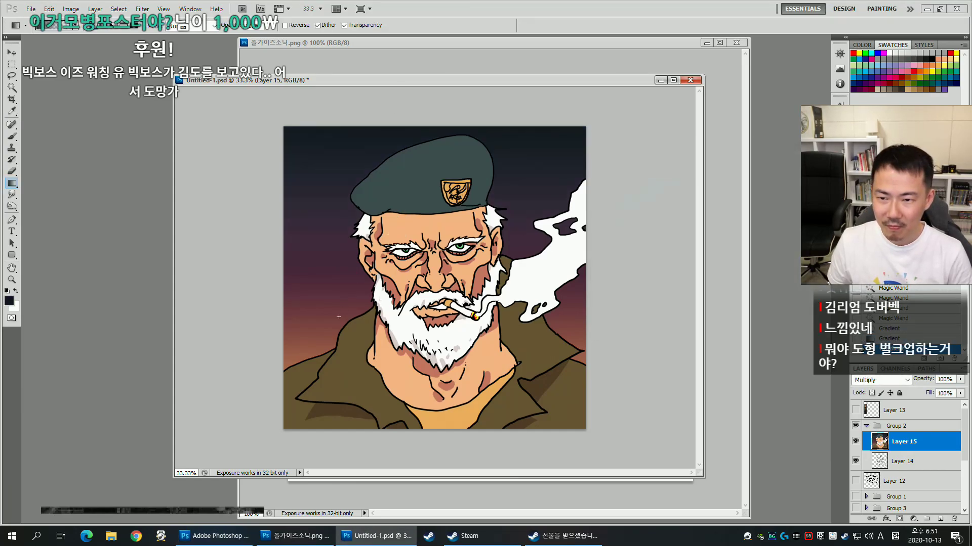
{"action": "key", "text": "ctrl+d"}
Resize the image to 800 pixels wide with its proportions constrained.
{"action": "key", "text": "h"}
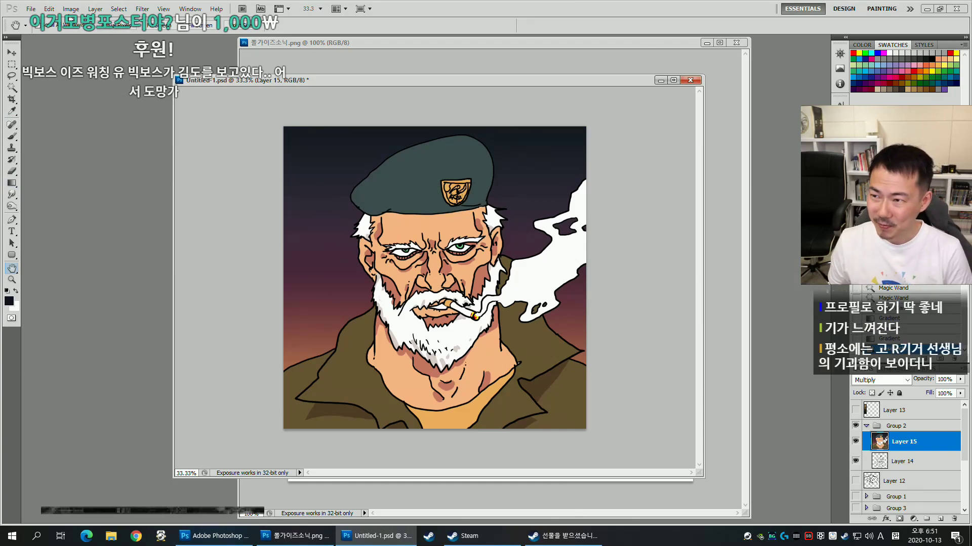
{"action": "left_click", "coordinate": [71, 9]}
{"action": "left_click", "coordinate": [91, 82]}
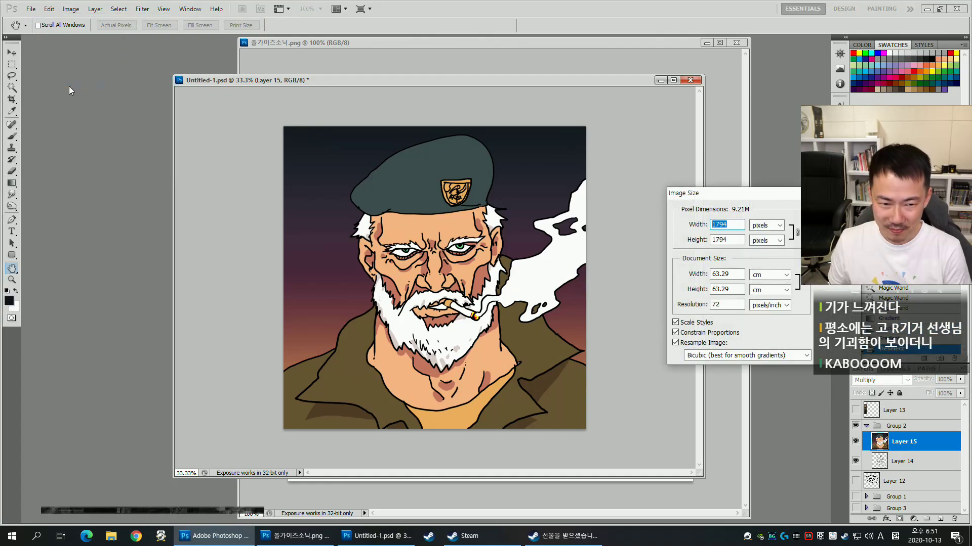
{"action": "type", "text": "8"}
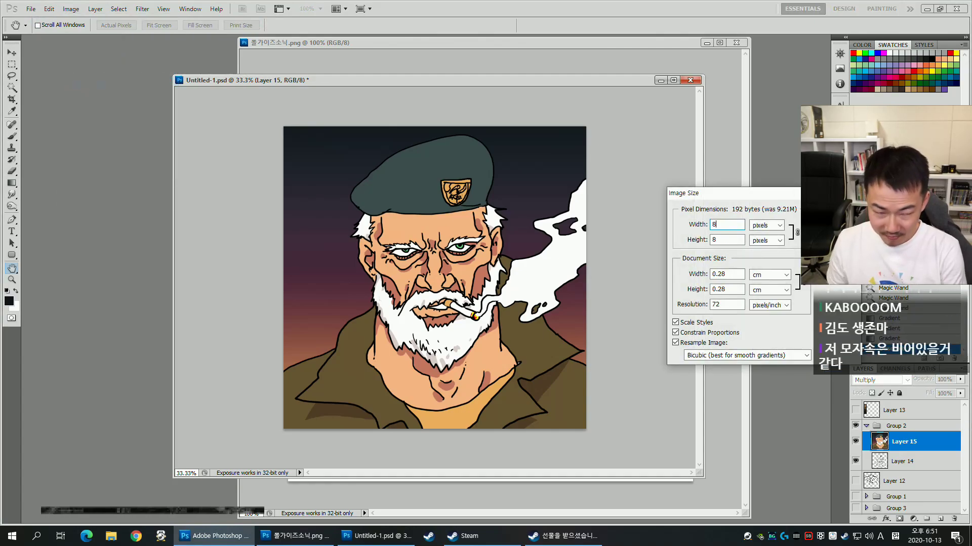
{"action": "type", "text": "00"}
{"action": "key", "text": "Return"}
{"action": "key", "text": "ctrl+plus"}
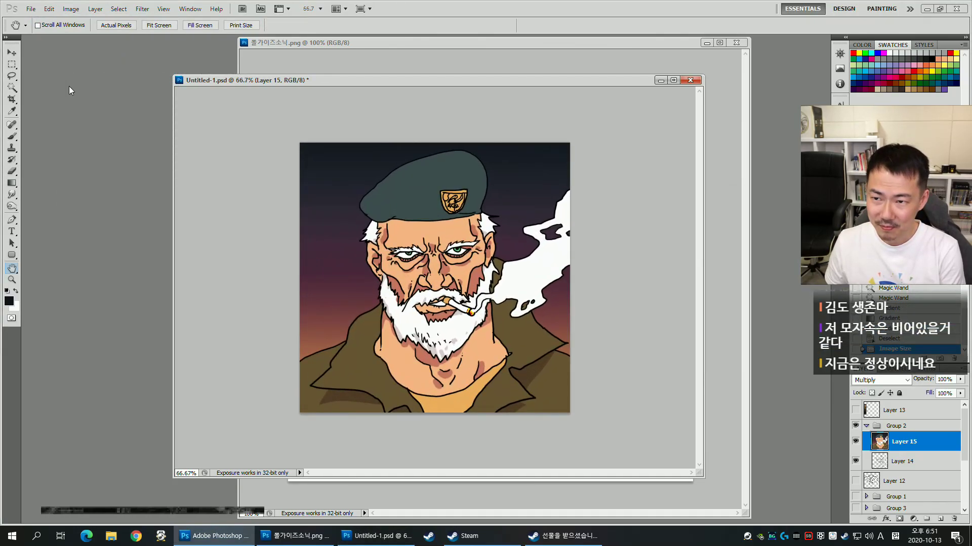
{"action": "key", "text": "ctrl+plus"}
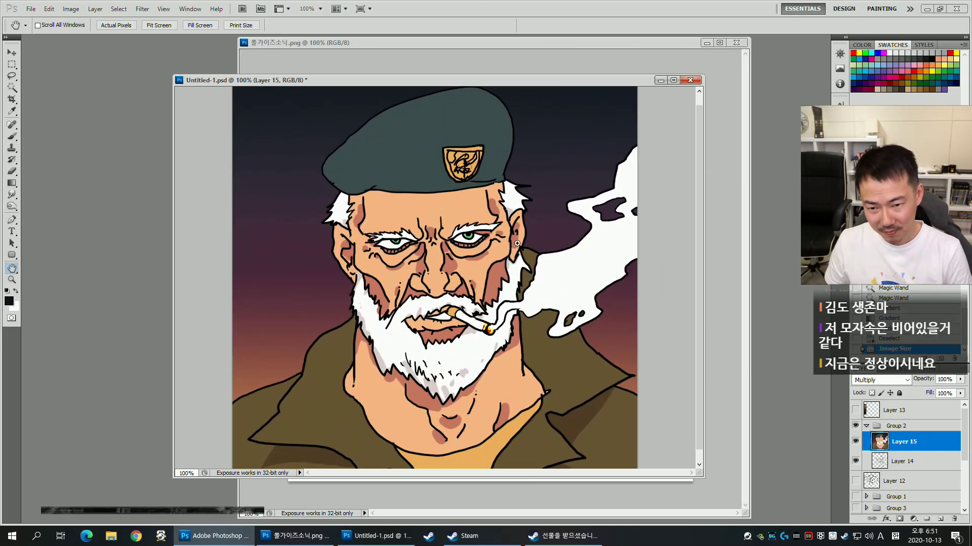
Save a PNG copy of the bearded soldier drawing as 빌할배 in the 201013 folder.
{"action": "key", "text": "ctrl+shift+s"}
{"action": "left_click", "coordinate": [434, 346]}
{"action": "left_click", "coordinate": [434, 431]}
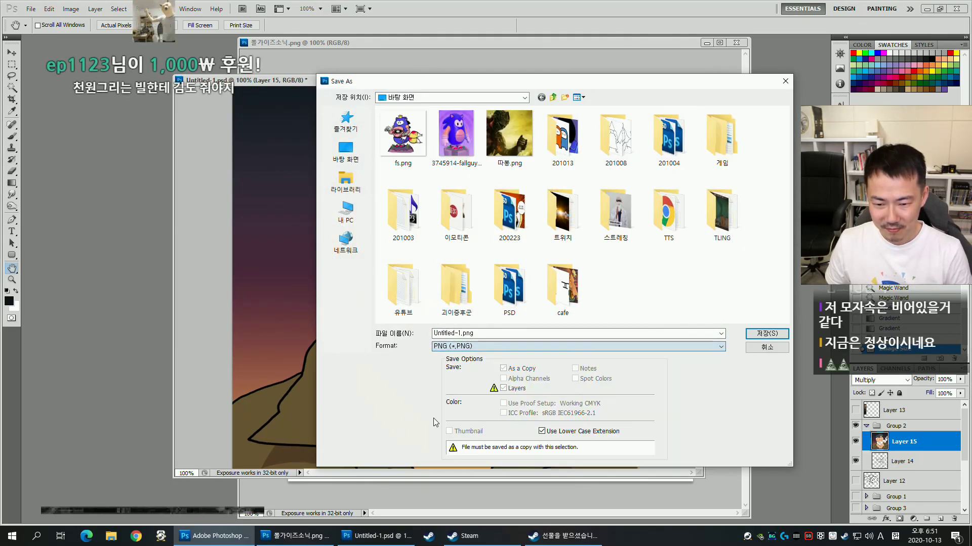
{"action": "double_click", "coordinate": [562, 134]}
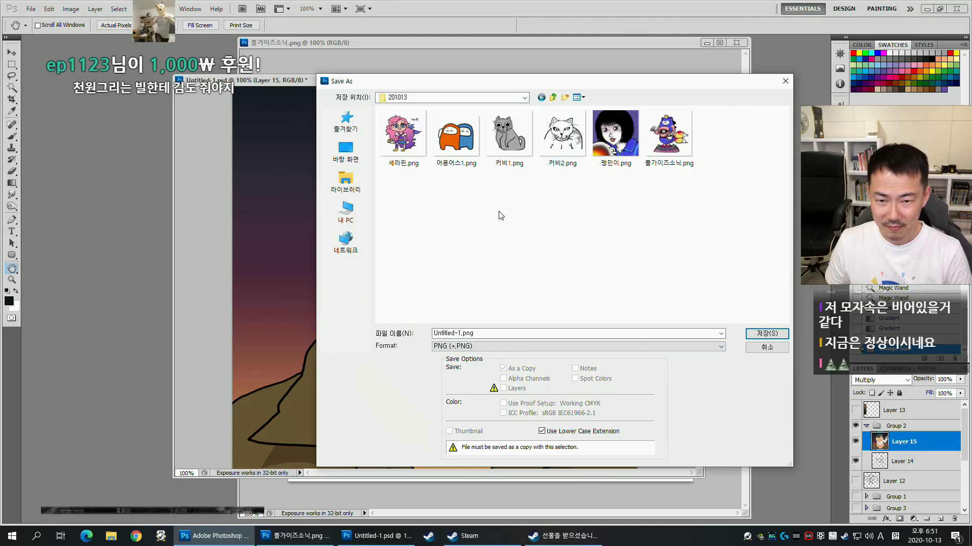
{"action": "double_click", "coordinate": [472, 335]}
{"action": "type", "text": "ql"}
{"action": "key", "text": "BackSpace"}
{"action": "key", "text": "BackSpace"}
{"action": "key", "text": "Hangul"}
{"action": "type", "text": "빌하"}
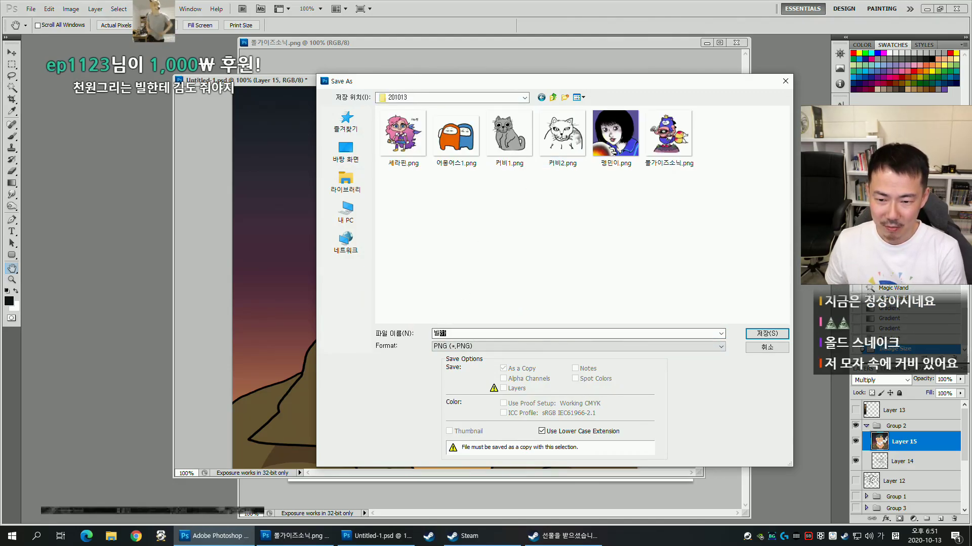
{"action": "key", "text": "Return"}
{"action": "key", "text": "Return"}
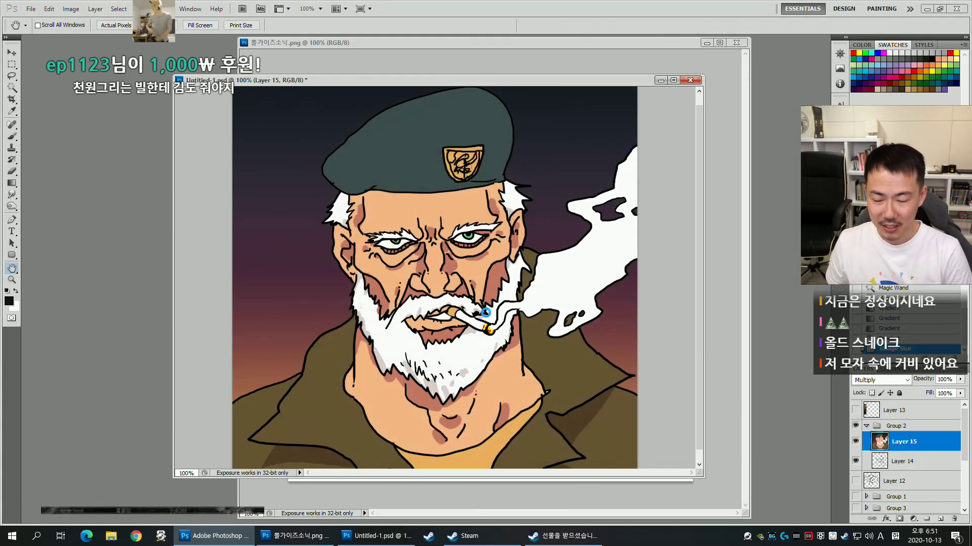
Step the drawing back through its history to before the background gradients and image resize, and save Untitled-1.psd.
{"action": "left_click", "coordinate": [893, 299]}
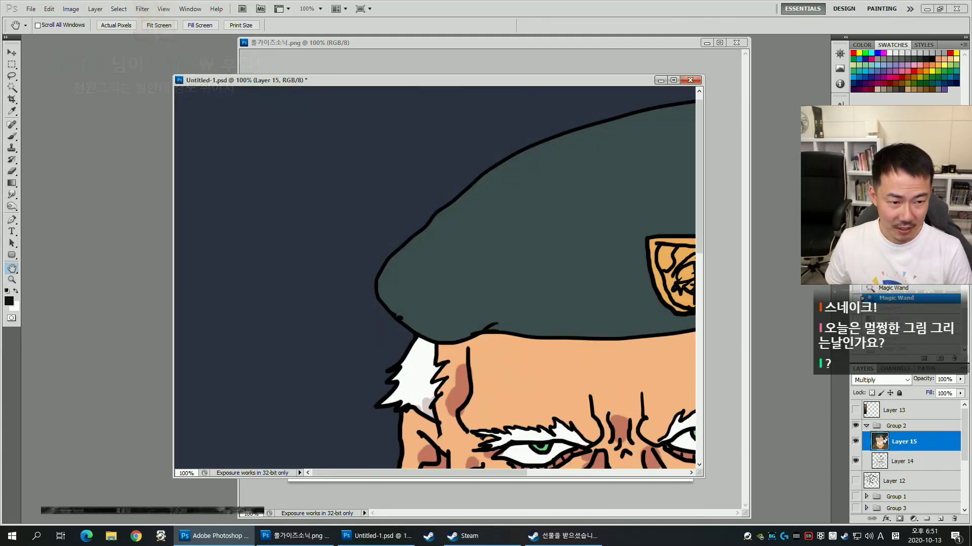
{"action": "key", "text": "ctrl+minus"}
{"action": "key", "text": "ctrl+minus"}
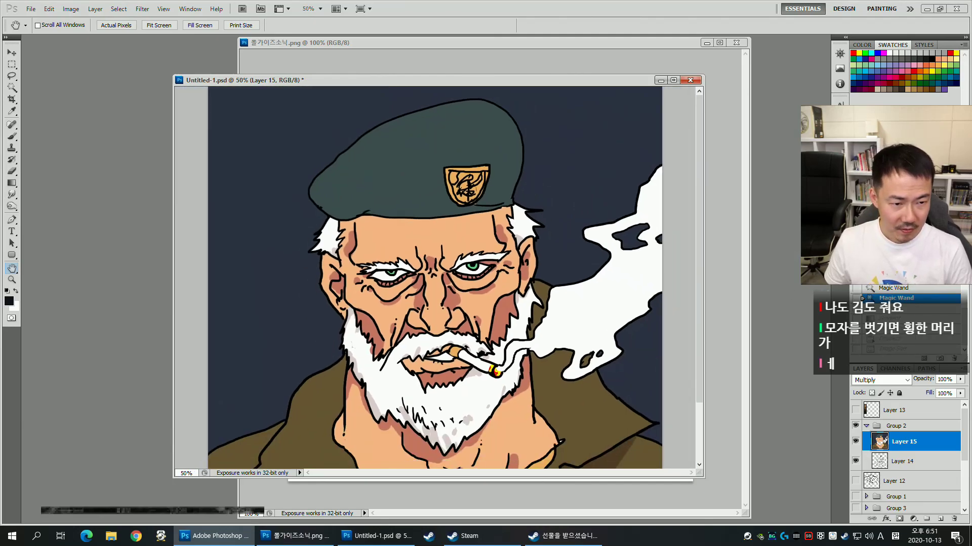
{"action": "key", "text": "ctrl+alt+z"}
{"action": "key", "text": "ctrl+alt+z"}
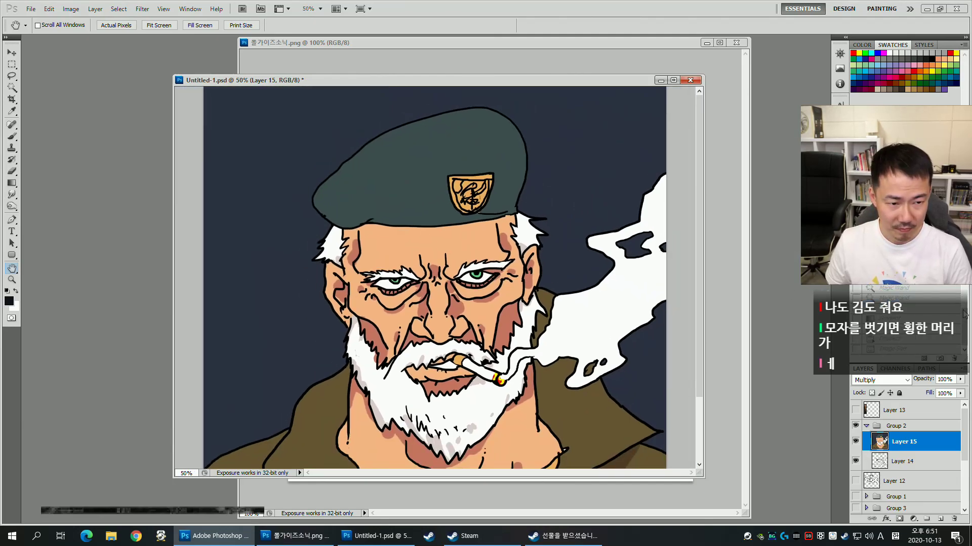
{"action": "left_click", "coordinate": [905, 296]}
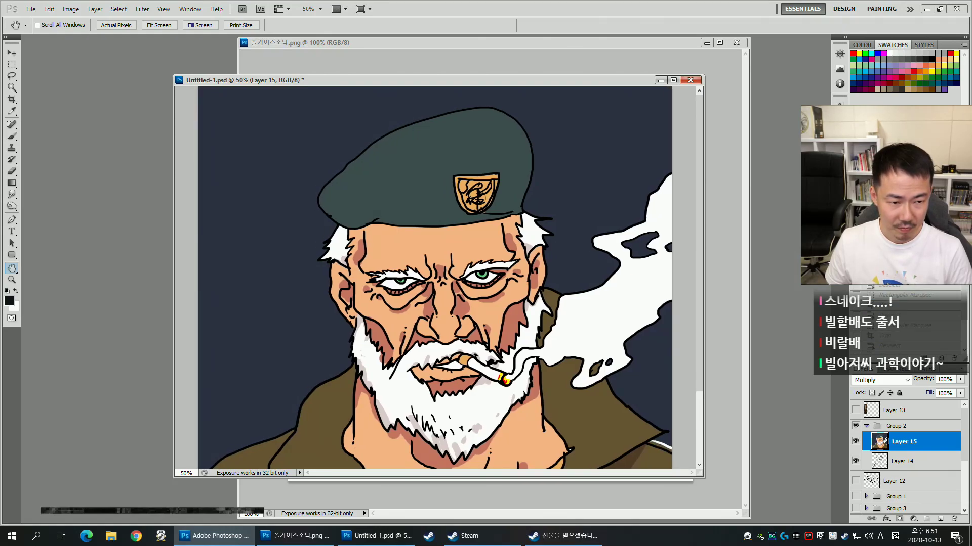
{"action": "left_click", "coordinate": [914, 294]}
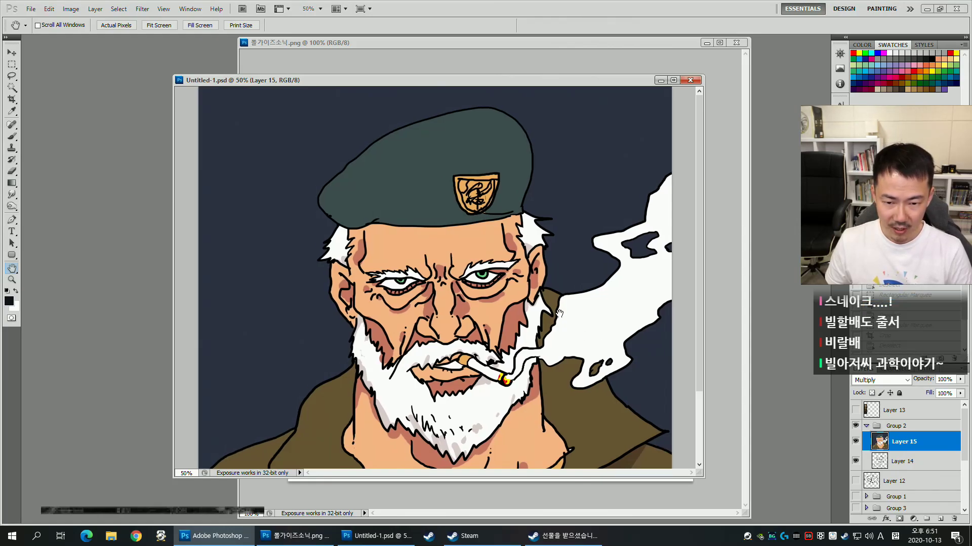
Close Untitled-1.psd and the open 폴가이즈소닉.png, and quit Photoshop.
{"action": "left_click", "coordinate": [689, 80]}
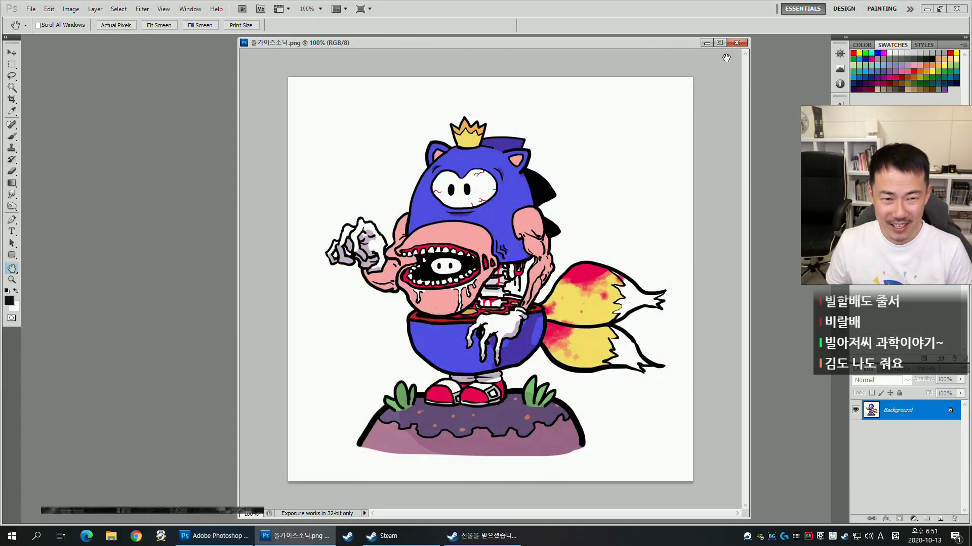
{"action": "left_click", "coordinate": [742, 44]}
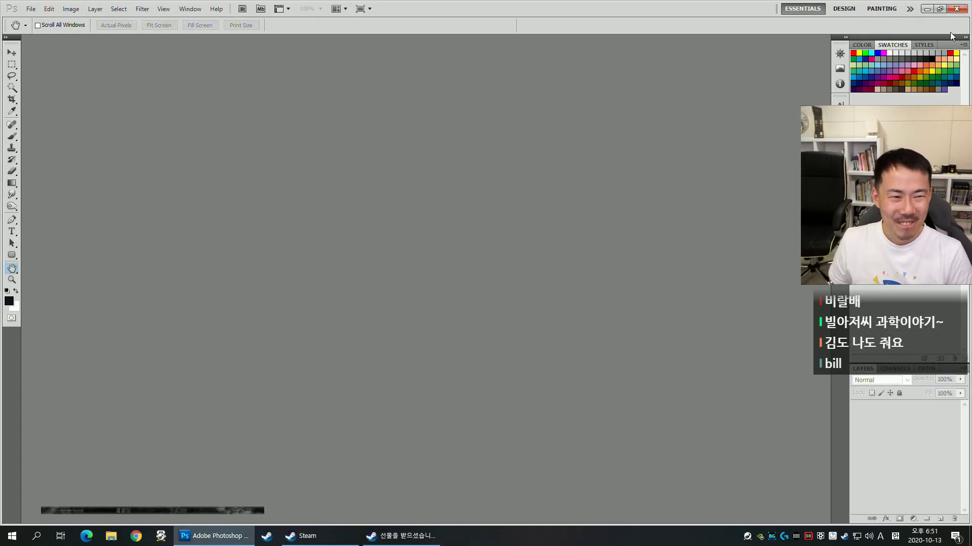
{"action": "left_click", "coordinate": [956, 10]}
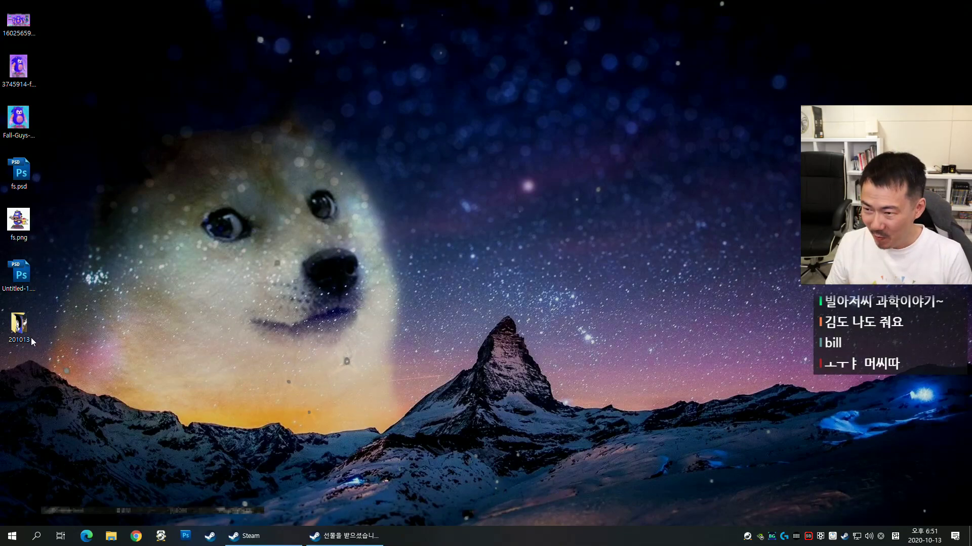
Open the 201013 folder from the desktop and create a subfolder named 업로드 in it.
{"action": "left_click_drag", "start_coordinate": [68, 294], "coordinate": [13, 15]}
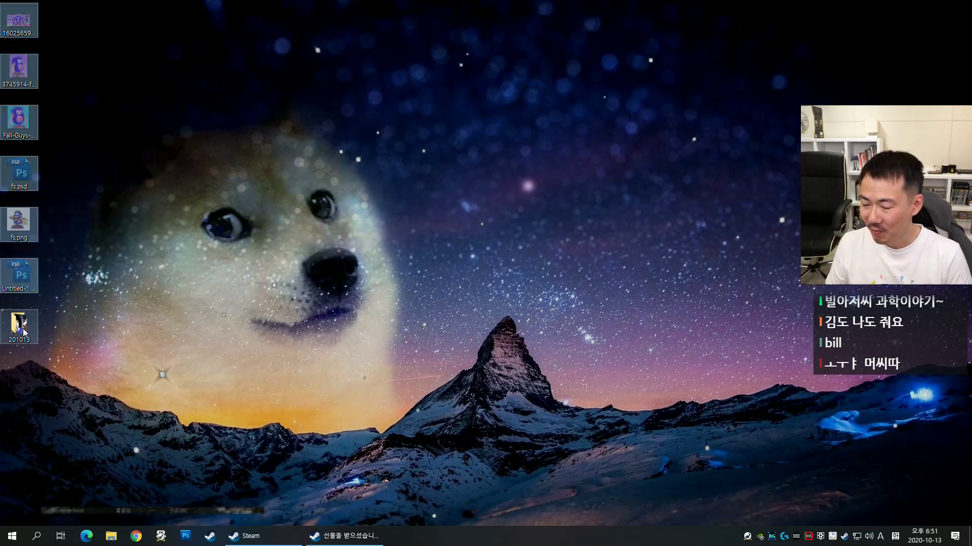
{"action": "double_click", "coordinate": [24, 331]}
{"action": "left_click_drag", "start_coordinate": [494, 111], "coordinate": [386, 86]}
{"action": "right_click", "coordinate": [397, 282]}
{"action": "left_click", "coordinate": [441, 291]}
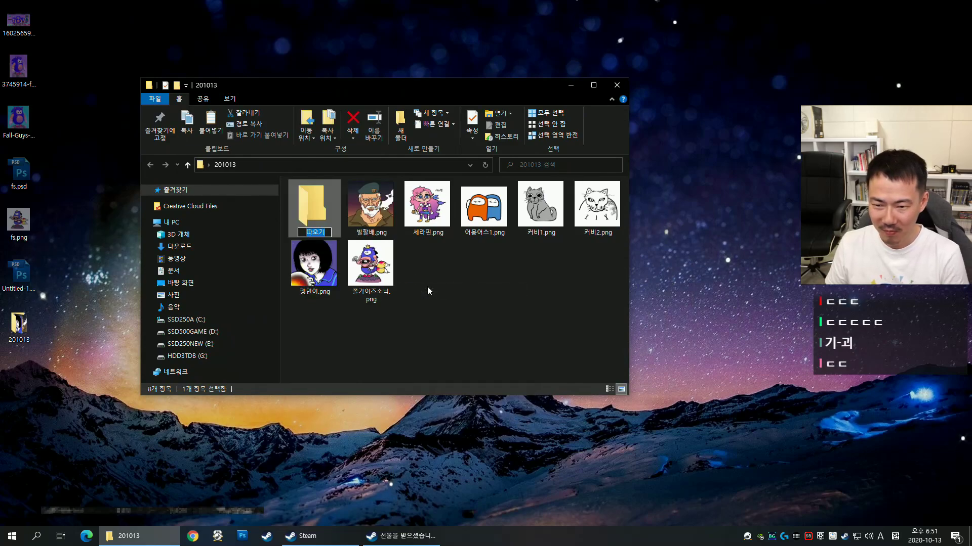
{"action": "type", "text": "업로드"}
{"action": "key", "text": "Return"}
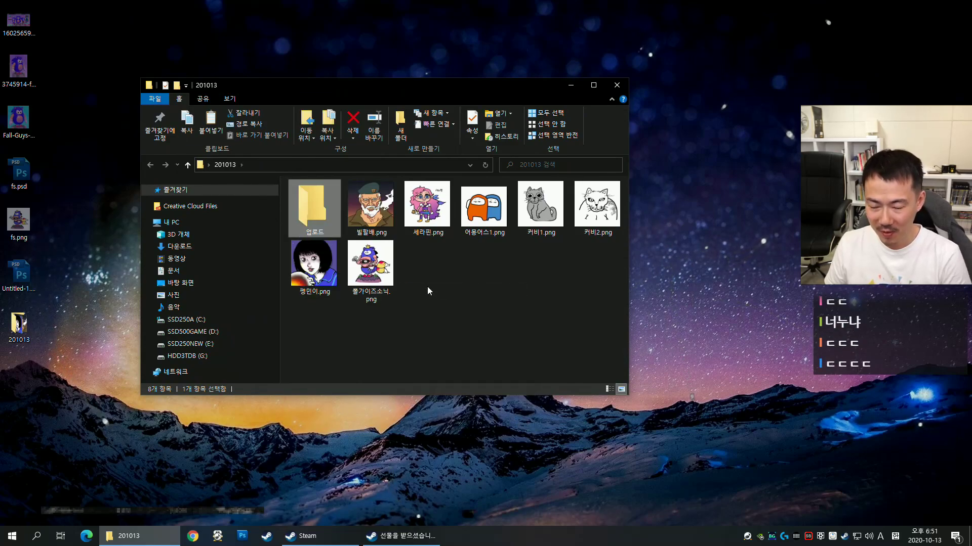
Move all the exported PNG drawings from 201013 into the 업로드 subfolder.
{"action": "key", "text": "ctrl+a"}
{"action": "left_click", "coordinate": [335, 228], "text": "ctrl"}
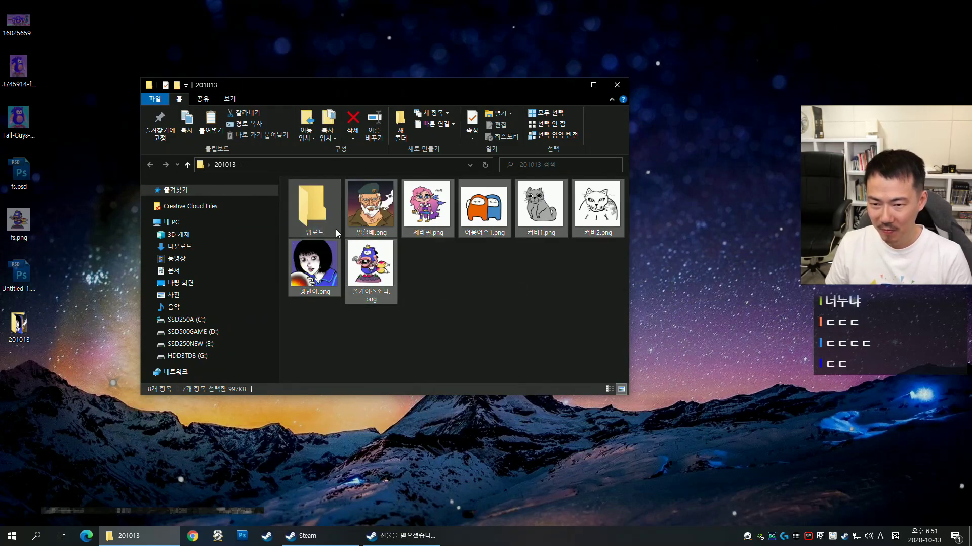
{"action": "key", "text": "ctrl+x"}
{"action": "double_click", "coordinate": [323, 200]}
{"action": "key", "text": "ctrl+v"}
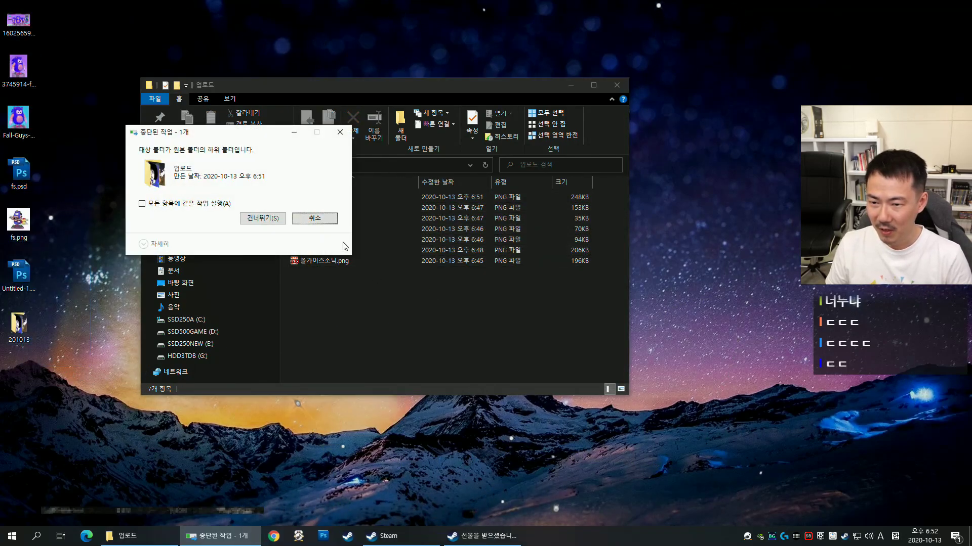
{"action": "left_click", "coordinate": [315, 218]}
Try to move all desktop items, including the 201013 folder itself, into the open 201013 folder.
{"action": "left_click_drag", "start_coordinate": [98, 347], "coordinate": [7, 7]}
{"action": "key", "text": "ctrl+x"}
{"action": "left_click", "coordinate": [408, 291]}
{"action": "key", "text": "ctrl+v"}
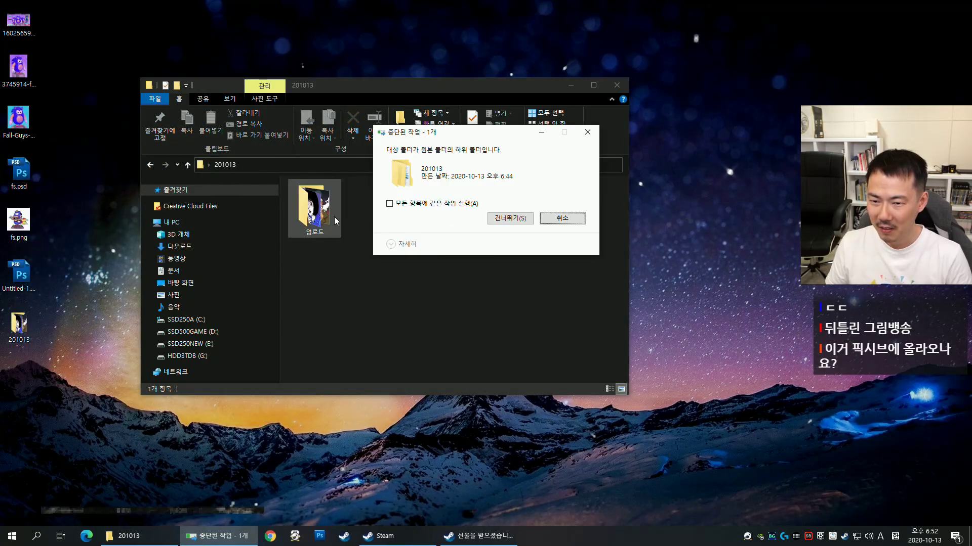
{"action": "left_click", "coordinate": [520, 219]}
Move the loose desktop images and PSD files, without the 201013 folder itself, into the open 201013 folder.
{"action": "left_click_drag", "start_coordinate": [78, 348], "coordinate": [11, 11]}
{"action": "left_click", "coordinate": [19, 326], "text": "ctrl"}
{"action": "key", "text": "ctrl+x"}
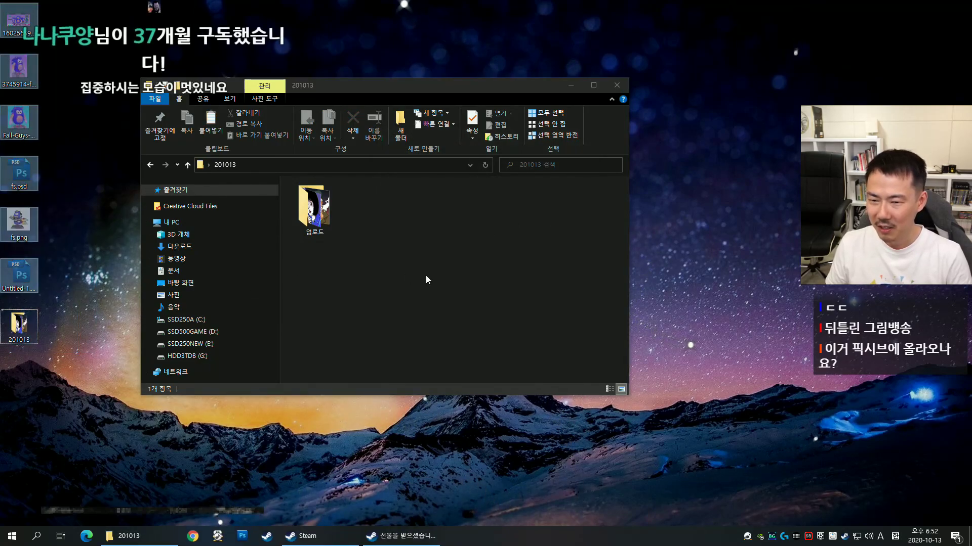
{"action": "left_click", "coordinate": [424, 275]}
{"action": "key", "text": "ctrl+v"}
Open 폴가이즈소닉.png from the 업로드 folder in XnView MP and page through the exported drawings to review them.
{"action": "left_click", "coordinate": [338, 221]}
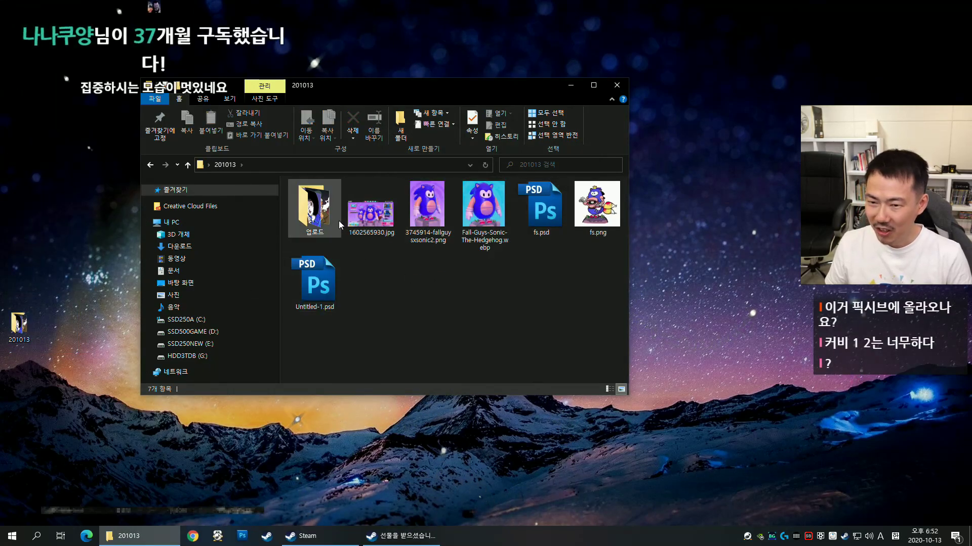
{"action": "double_click", "coordinate": [338, 221]}
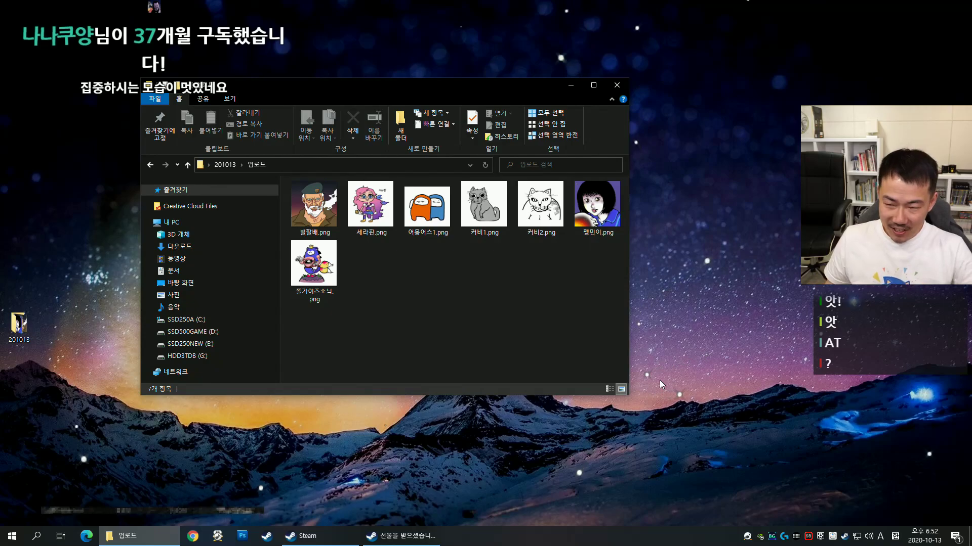
{"action": "left_click", "coordinate": [317, 274]}
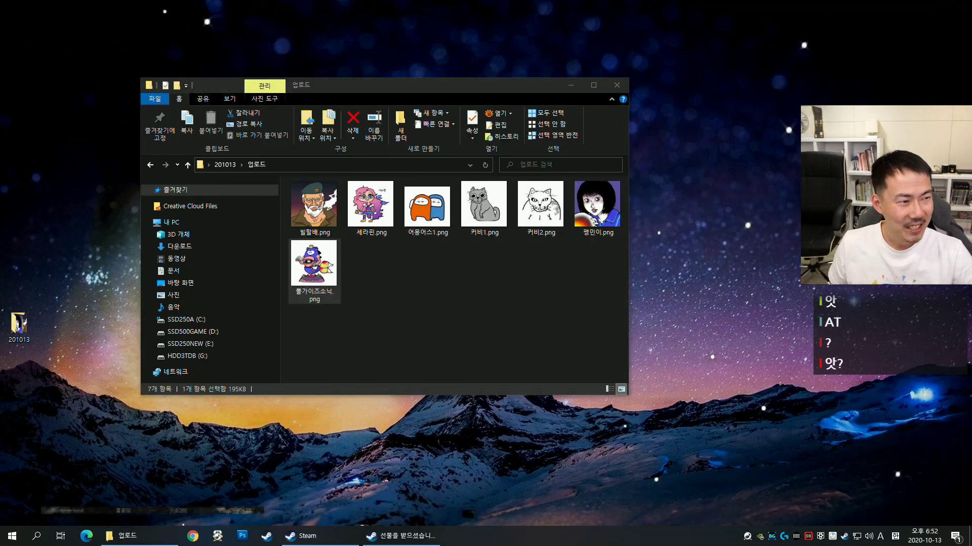
{"action": "key", "text": "Return"}
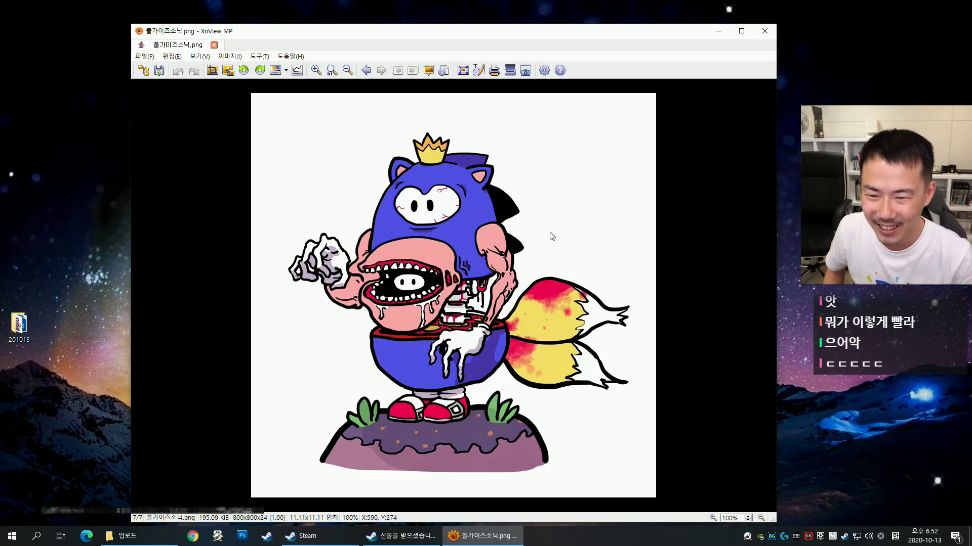
{"action": "scroll", "coordinate": [552, 237], "scroll_direction": "down", "scroll_amount": 3}
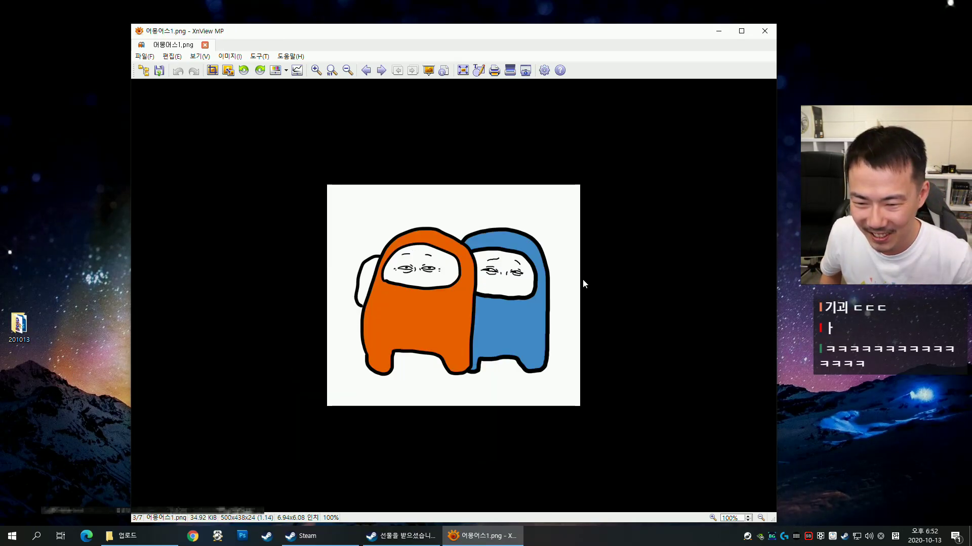
{"action": "scroll", "coordinate": [583, 283], "scroll_direction": "up", "scroll_amount": 2}
{"action": "scroll", "coordinate": [584, 282], "scroll_direction": "down", "scroll_amount": 1}
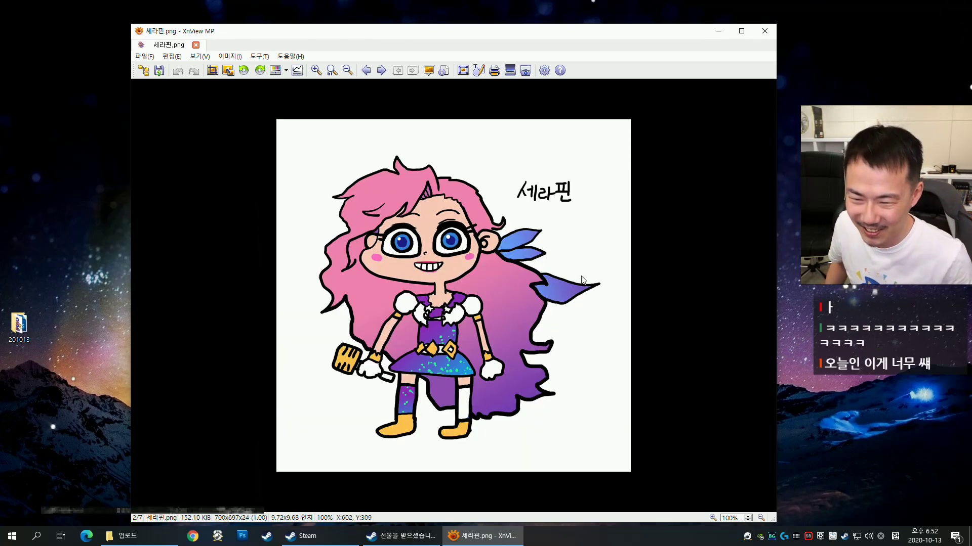
{"action": "scroll", "coordinate": [614, 280], "scroll_direction": "up", "scroll_amount": 1}
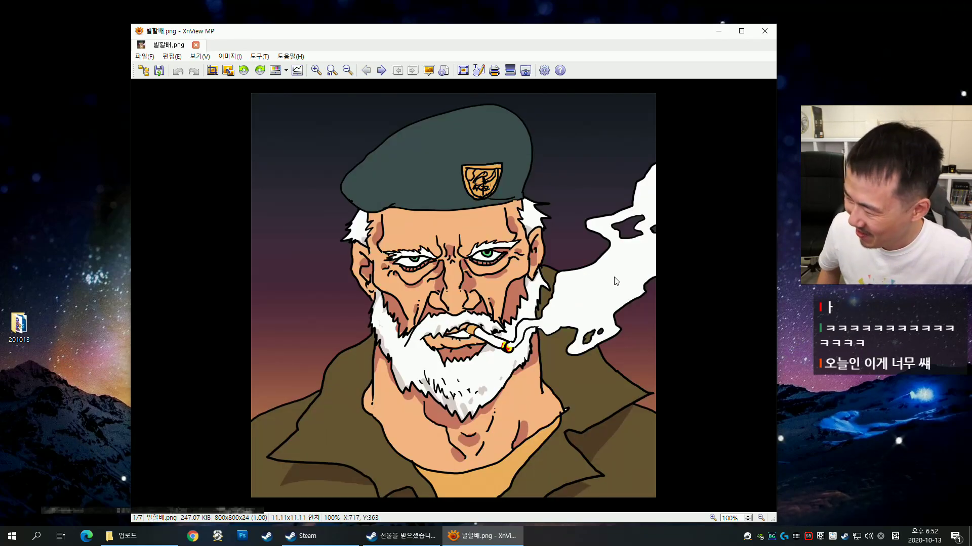
{"action": "scroll", "coordinate": [615, 275], "scroll_direction": "up", "scroll_amount": 1}
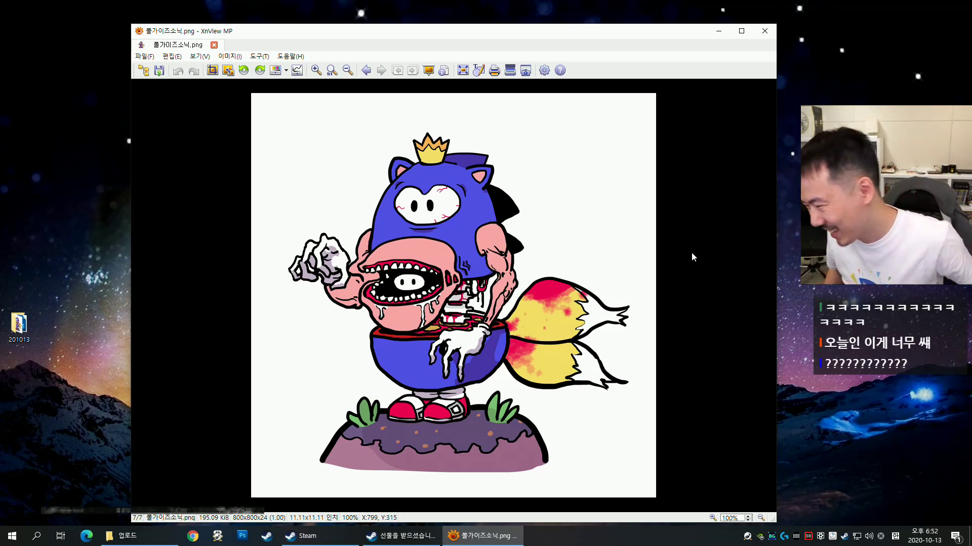